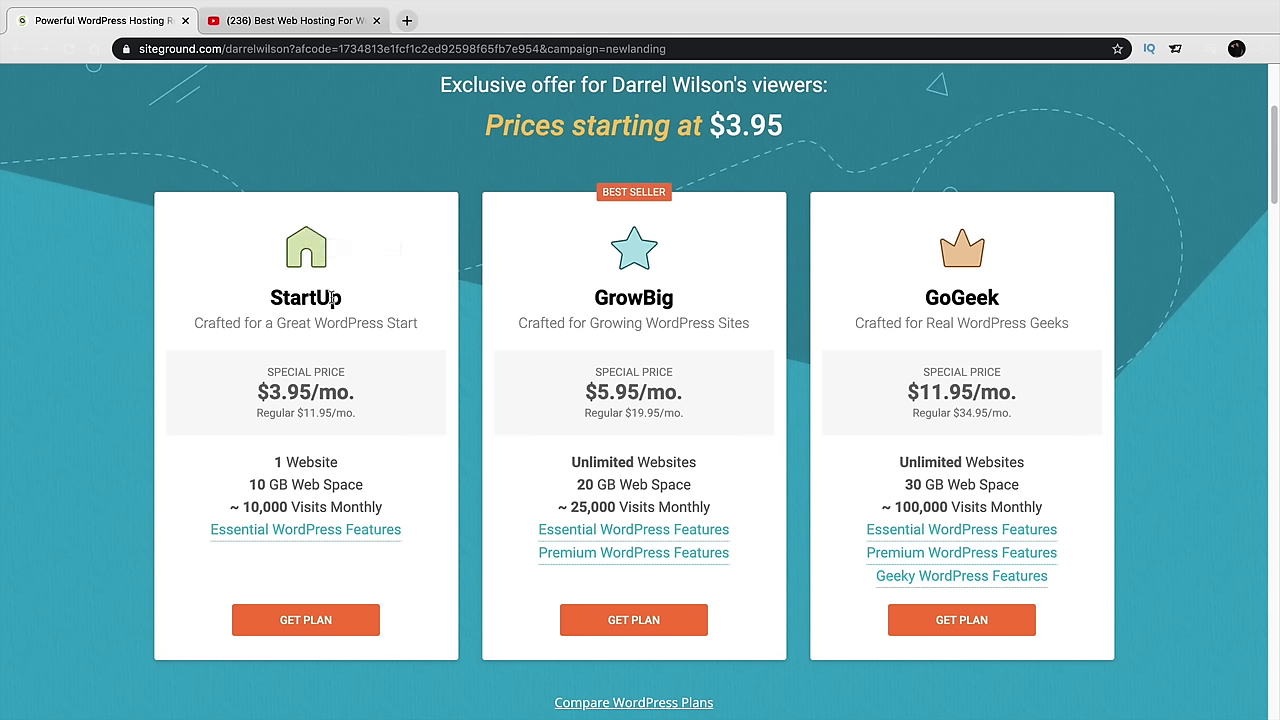
Compare the StartUp, GrowBig and GoGeek plans: GrowBig's Unlimited Websites versus StartUp's 1 Website
double_click(332, 298)
double_click(622, 300)
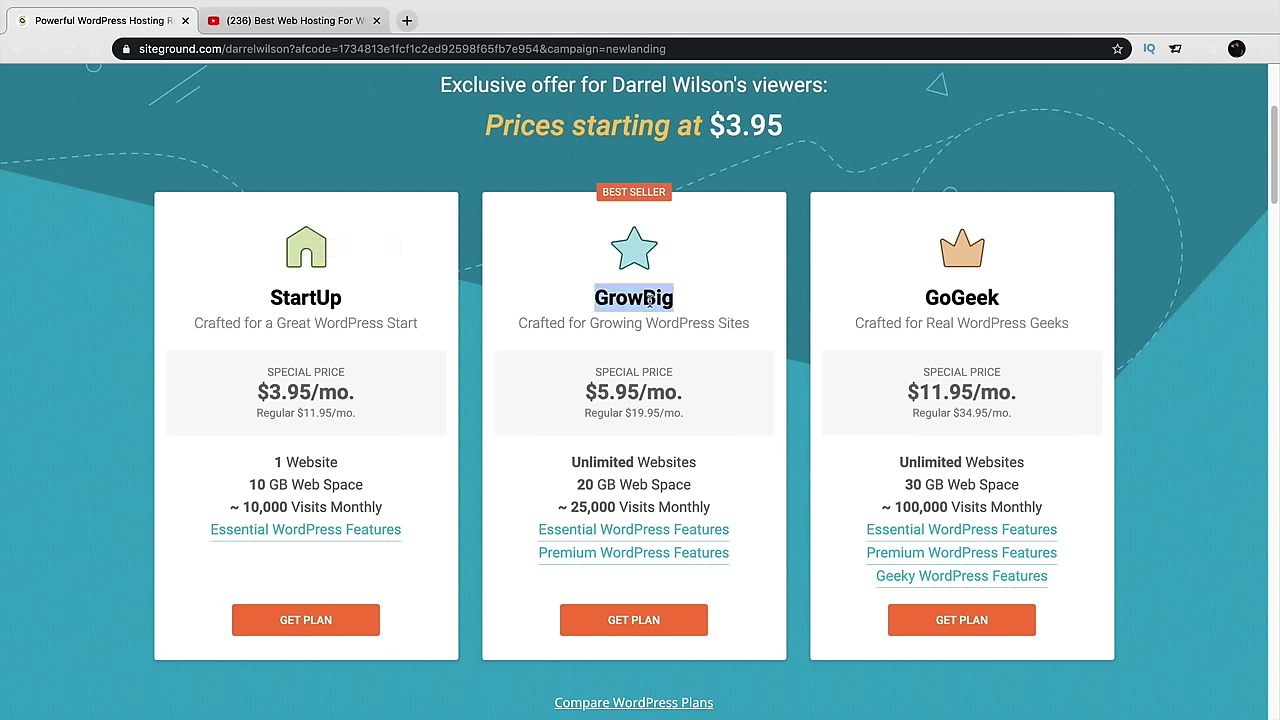
double_click(955, 298)
click(791, 342)
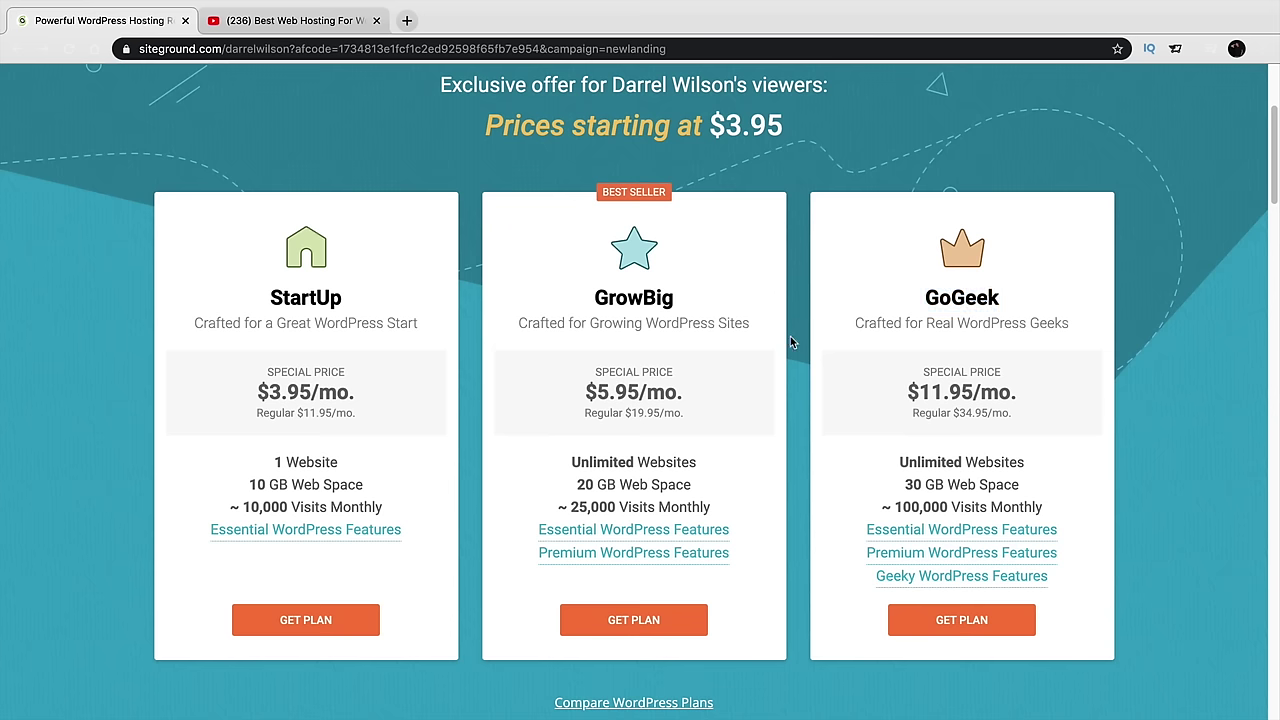
double_click(666, 300)
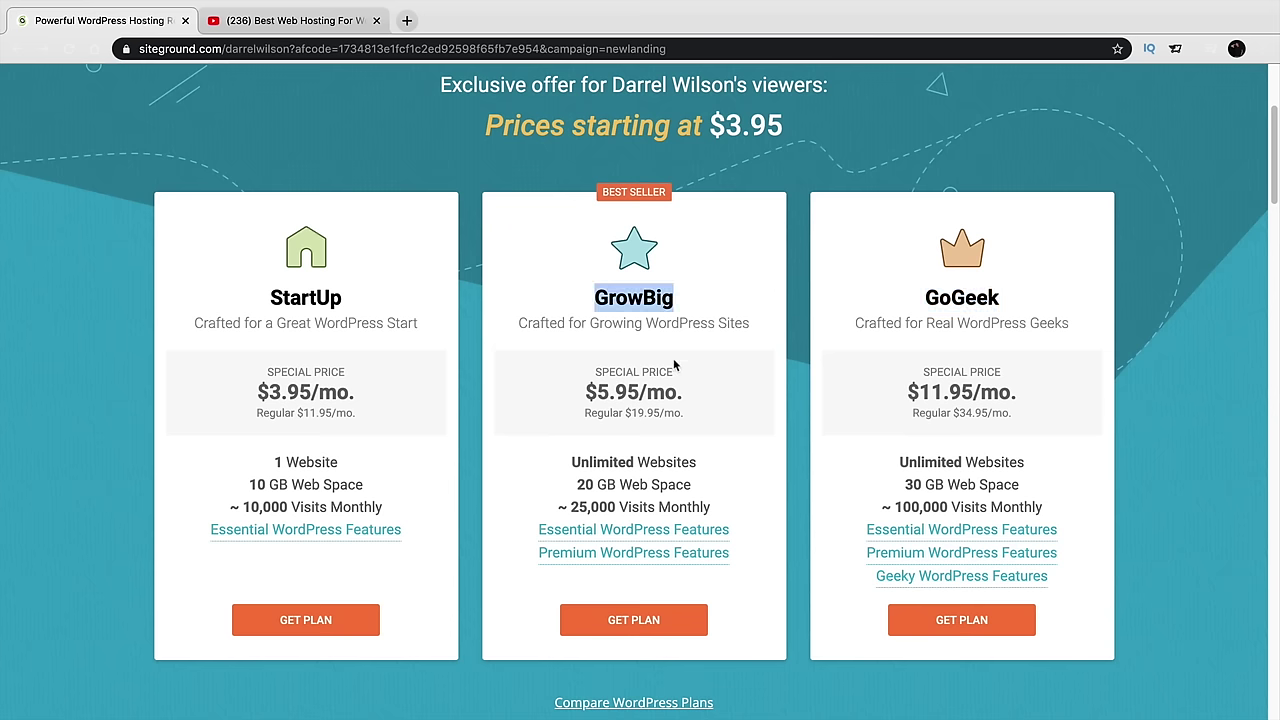
drag(702, 465, 507, 446)
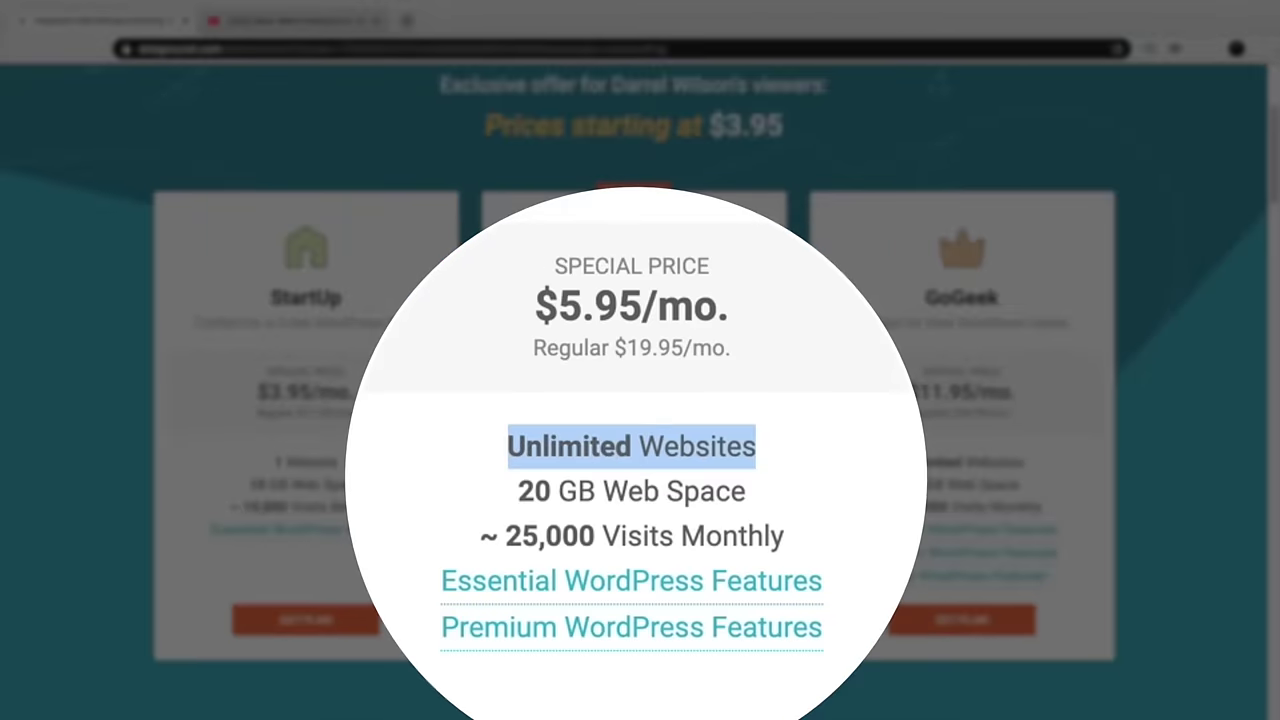
drag(336, 462, 272, 467)
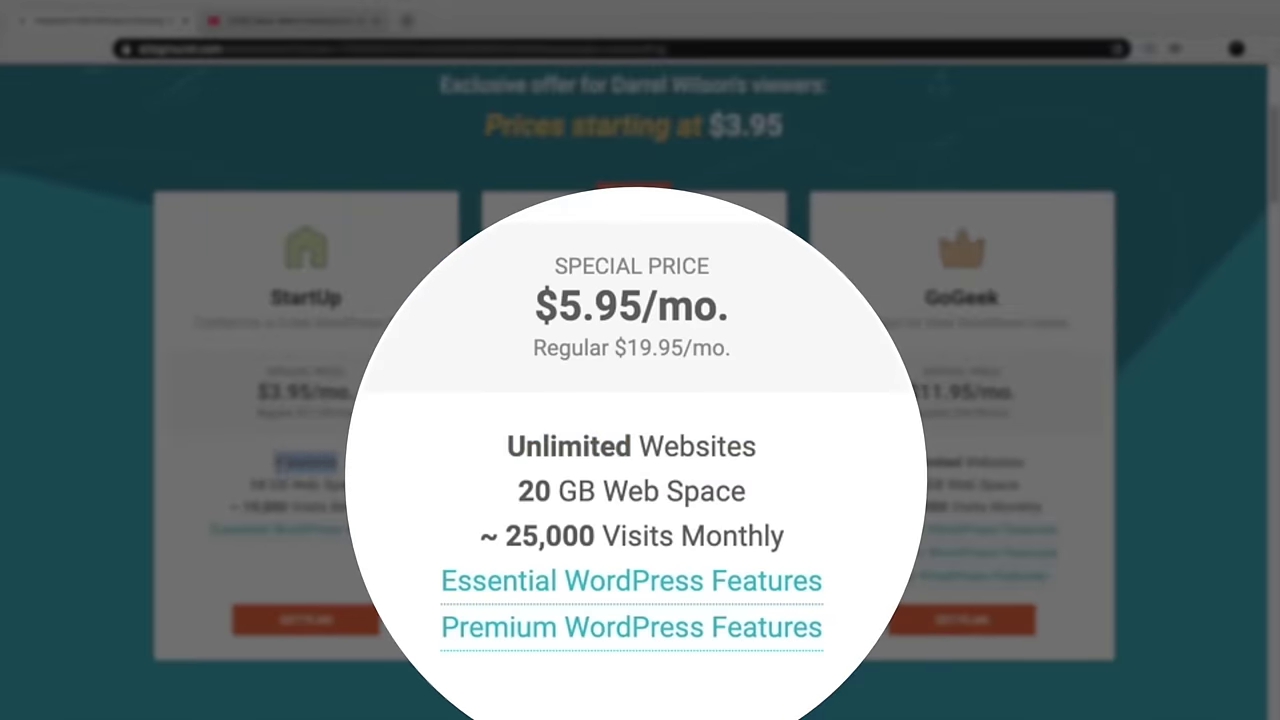
click(272, 467)
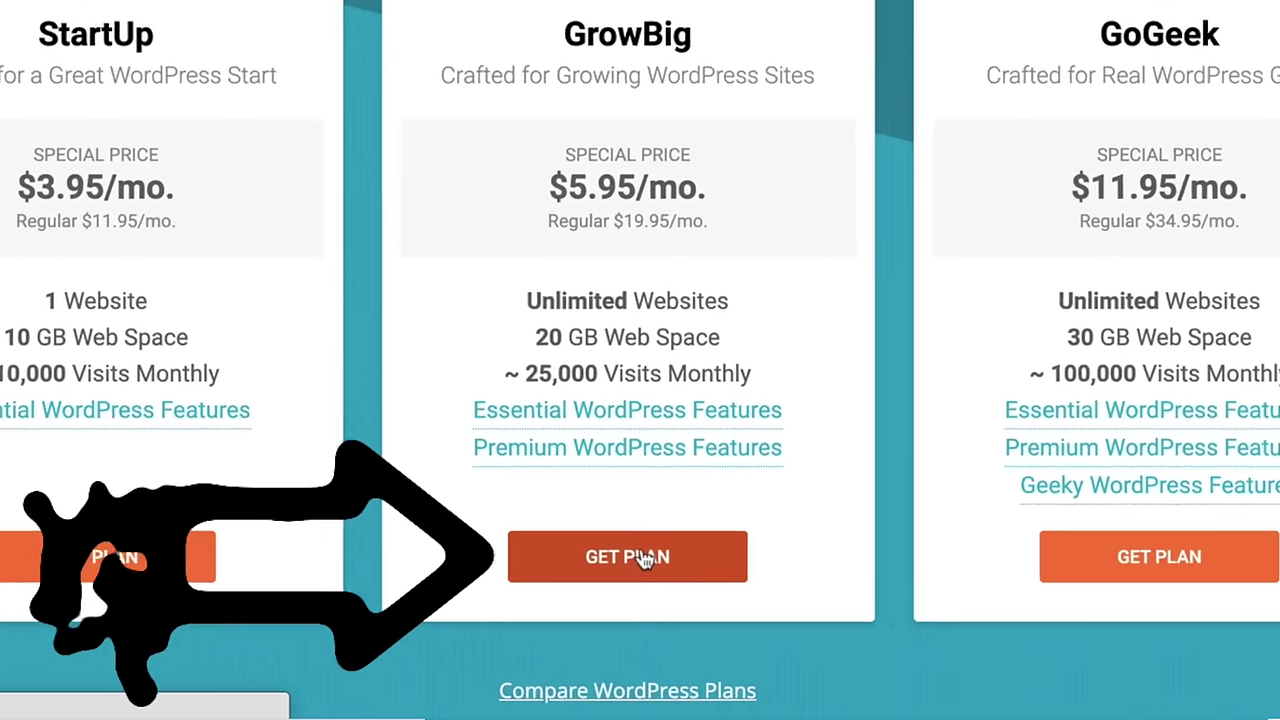
Order the GrowBig plan with the new domain pattywacktutorial.com and proceed
click(645, 560)
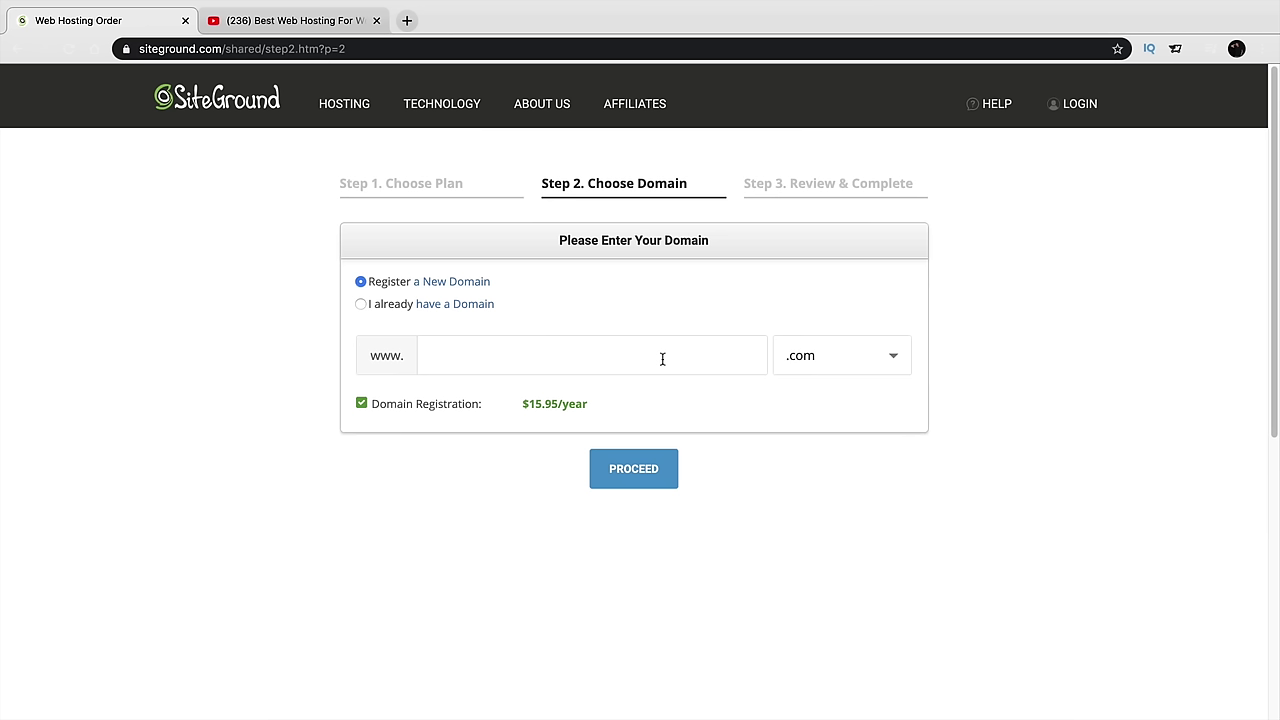
click(662, 358)
text(pattywacktutorial)
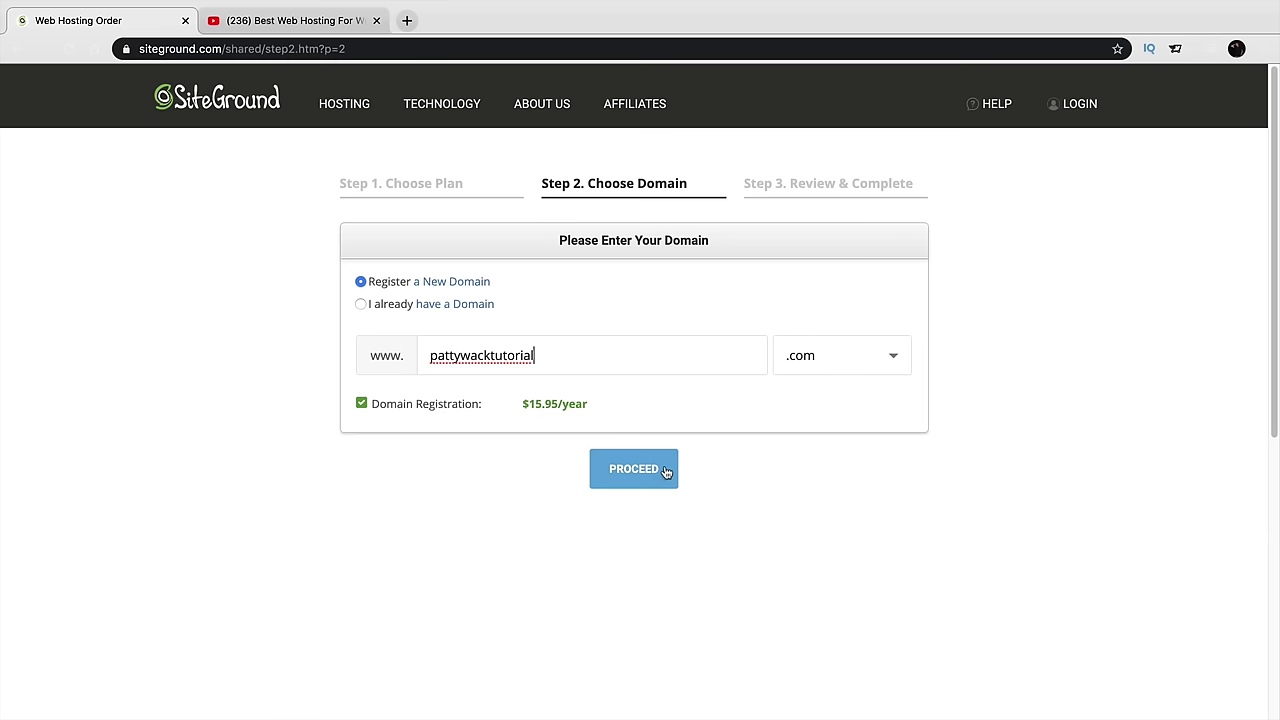
click(653, 471)
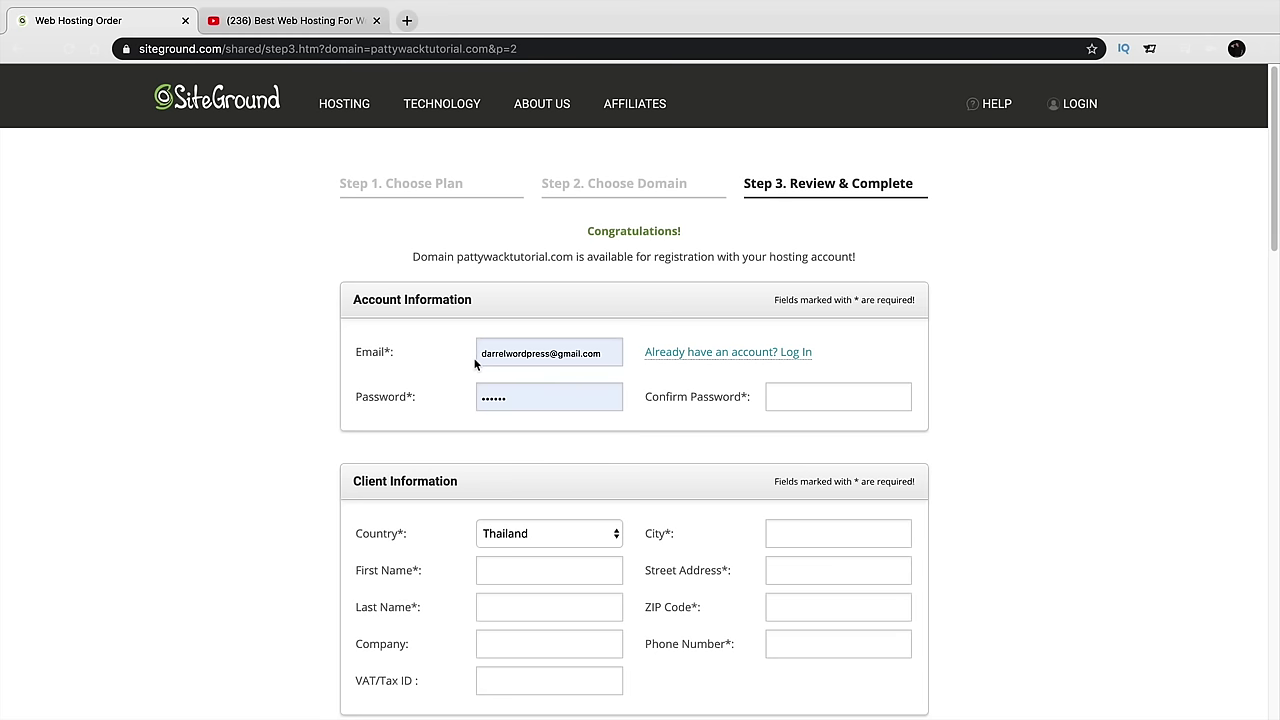
Set the client country on the order form to United States
scroll(388, 403, down, 1)
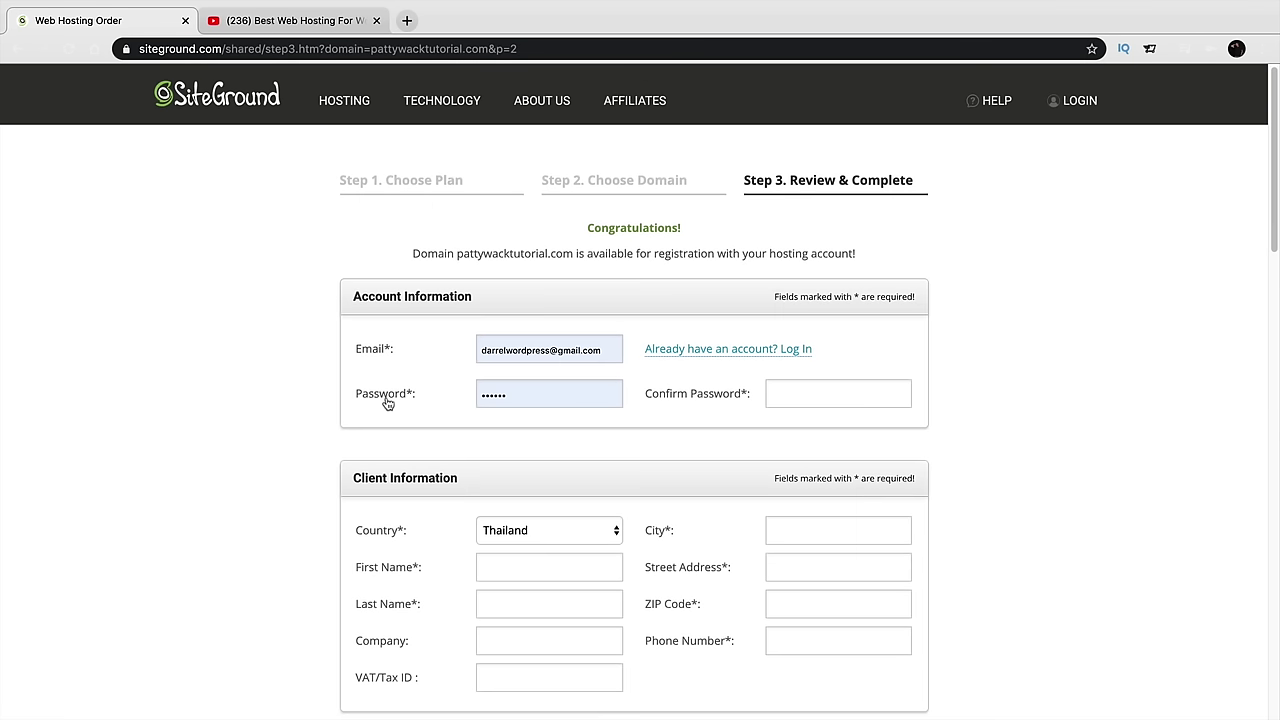
scroll(388, 403, down, 3)
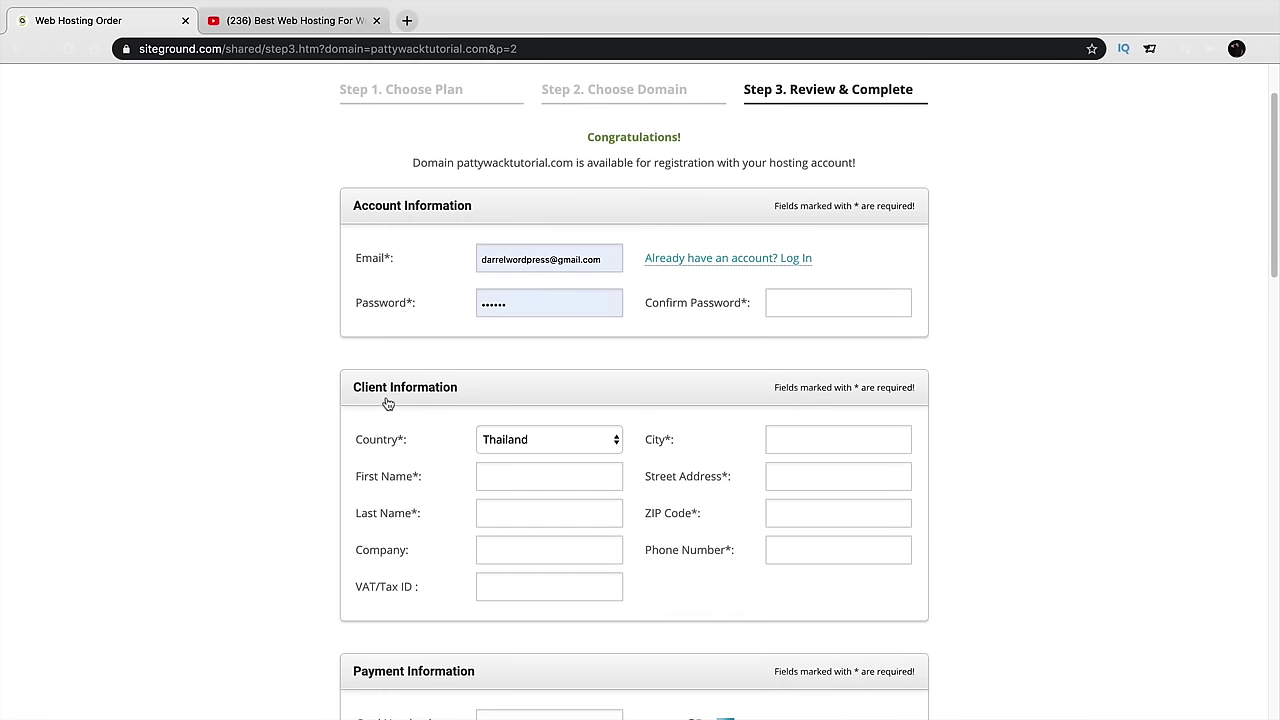
click(540, 428)
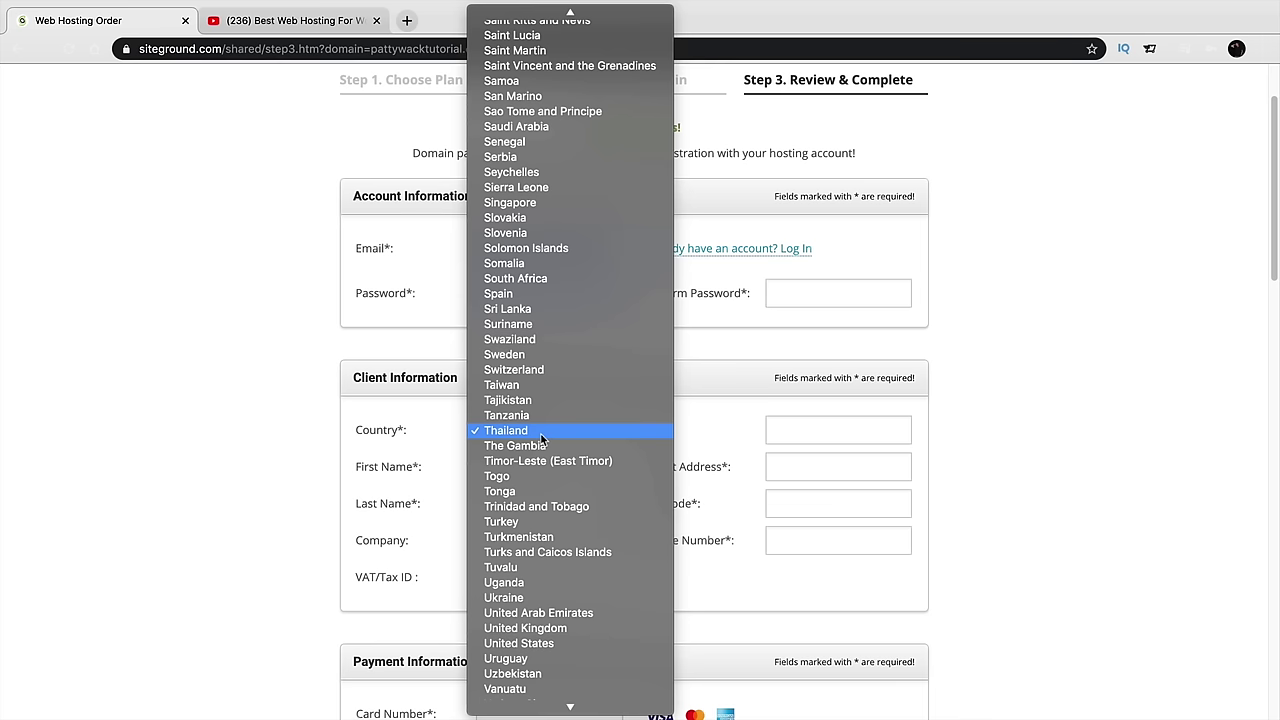
click(565, 643)
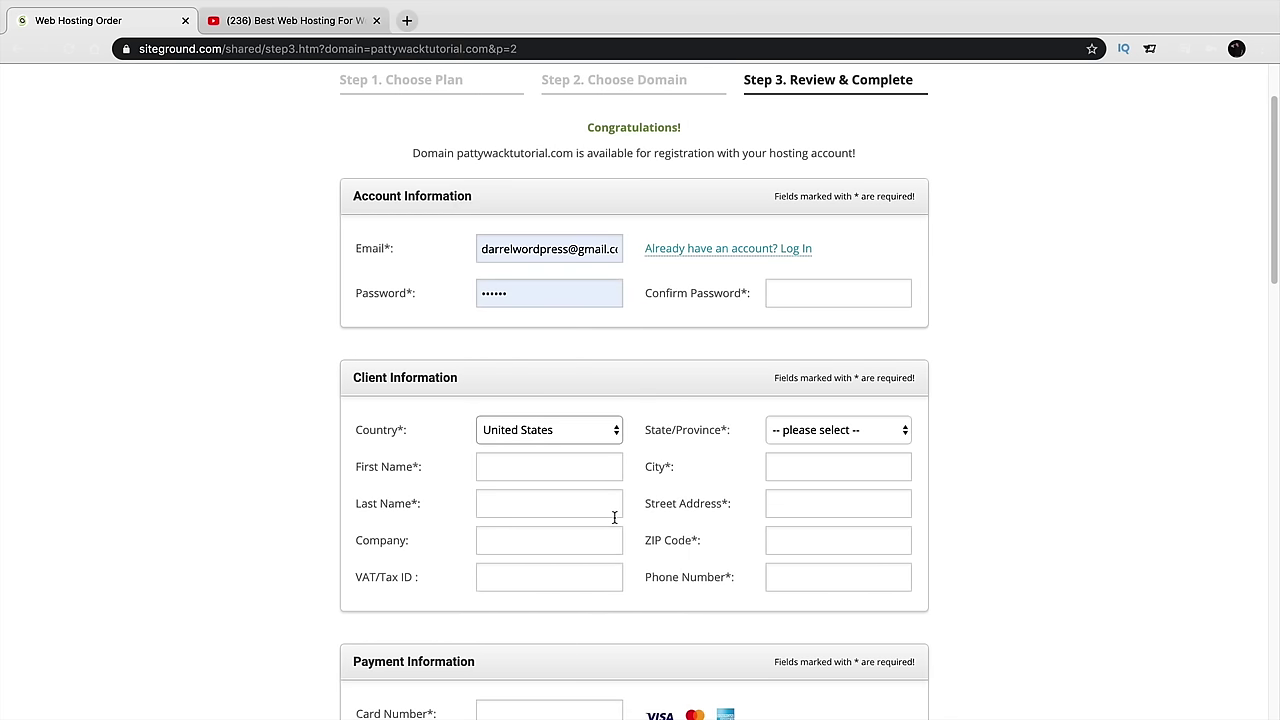
Move through the City and CVV Code fields down to Purchase Information
click(780, 466)
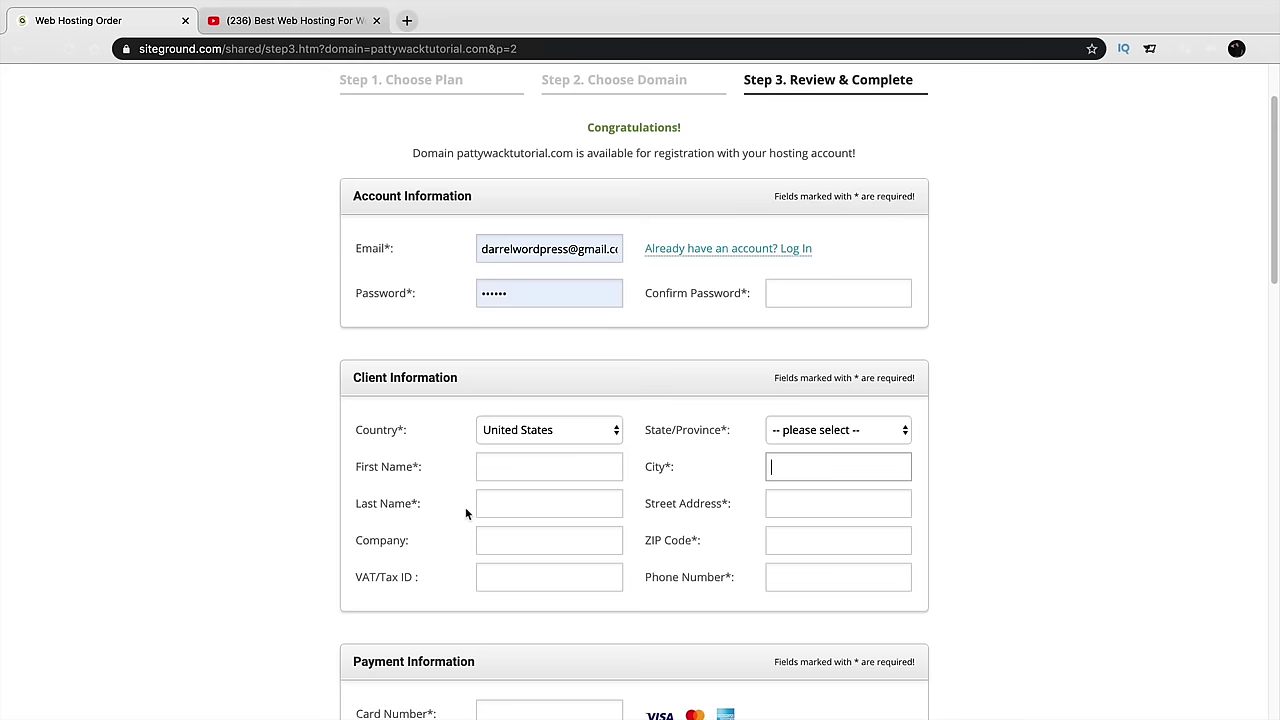
scroll(960, 522, down, 2)
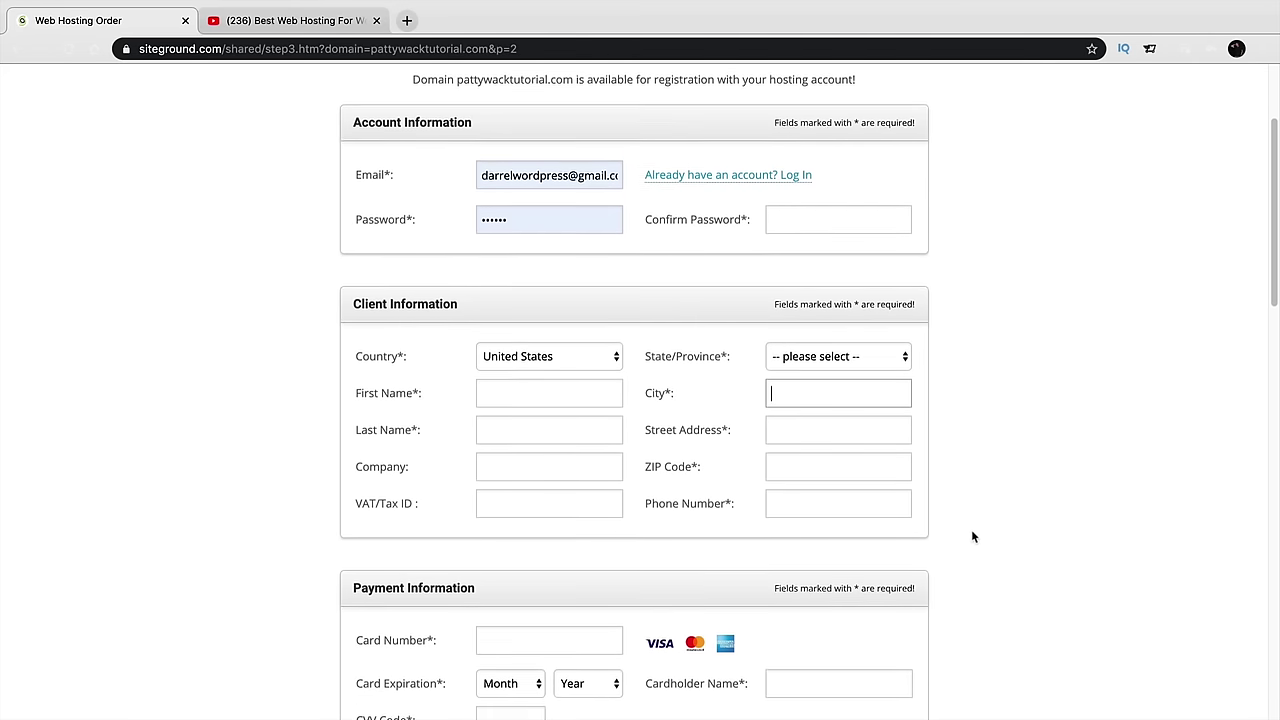
scroll(973, 536, down, 2)
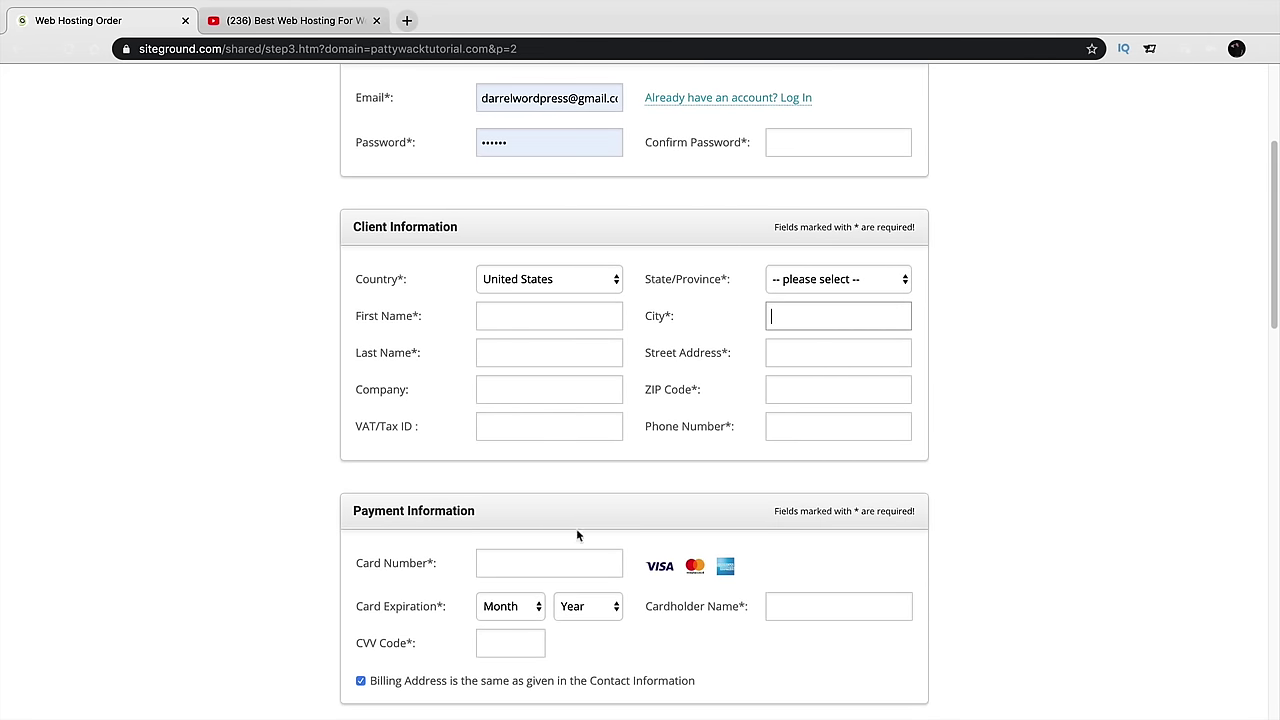
scroll(486, 563, down, 1)
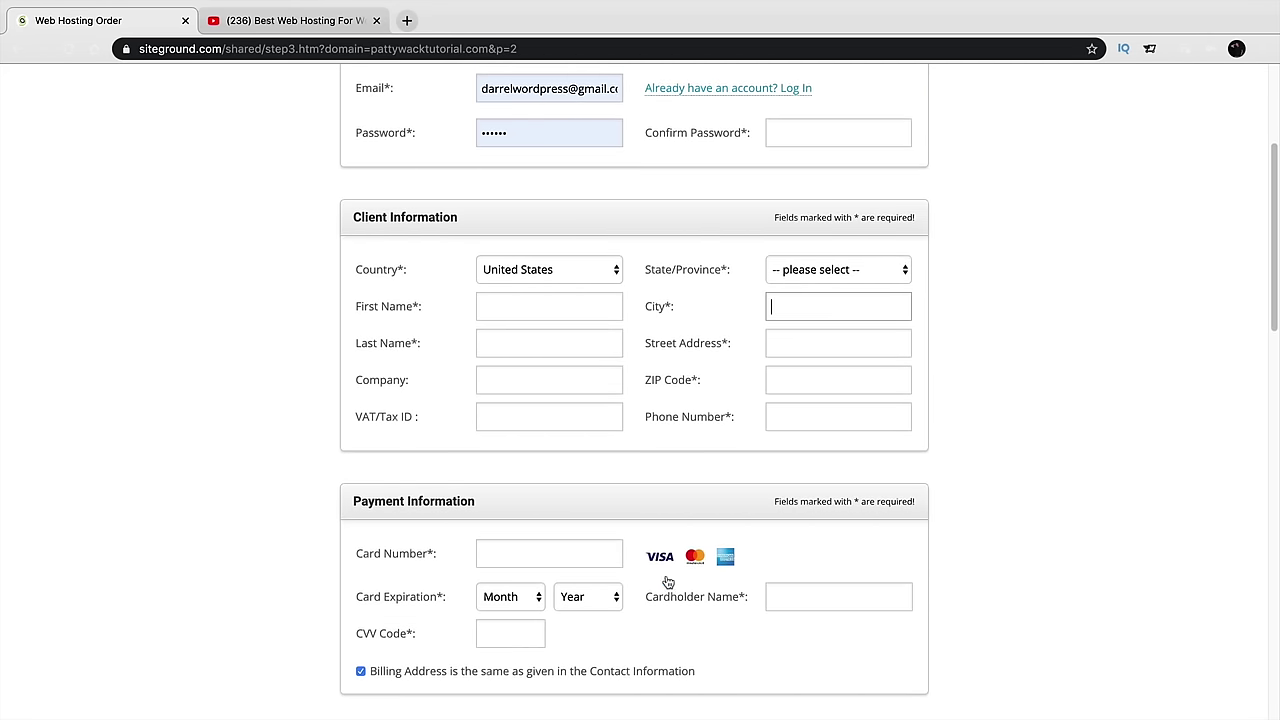
scroll(630, 590, down, 2)
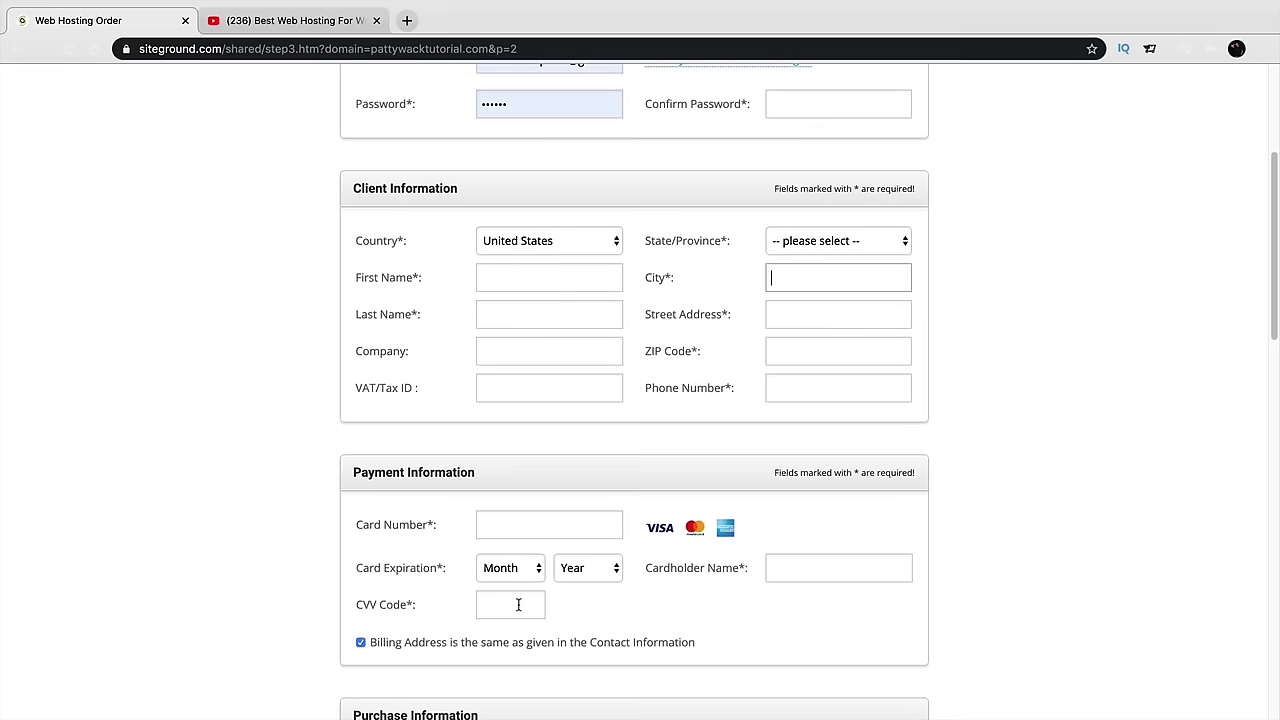
click(518, 604)
scroll(963, 591, down, 3)
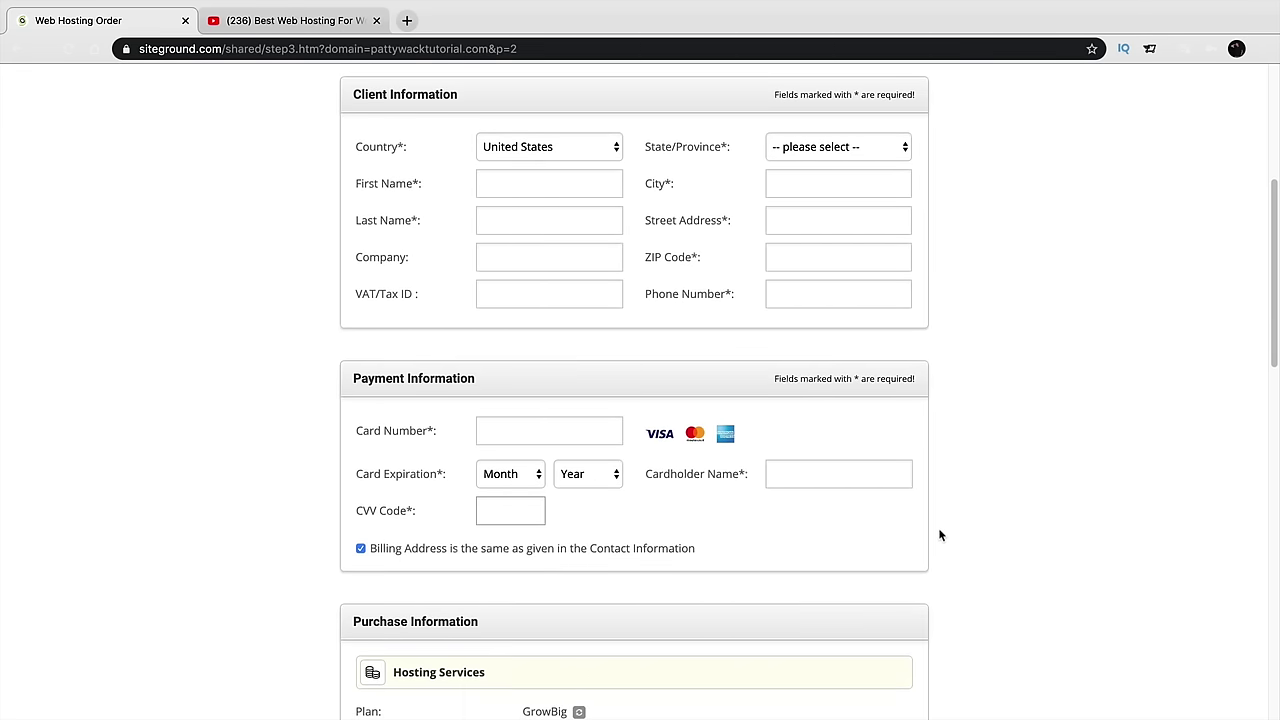
scroll(939, 535, down, 7)
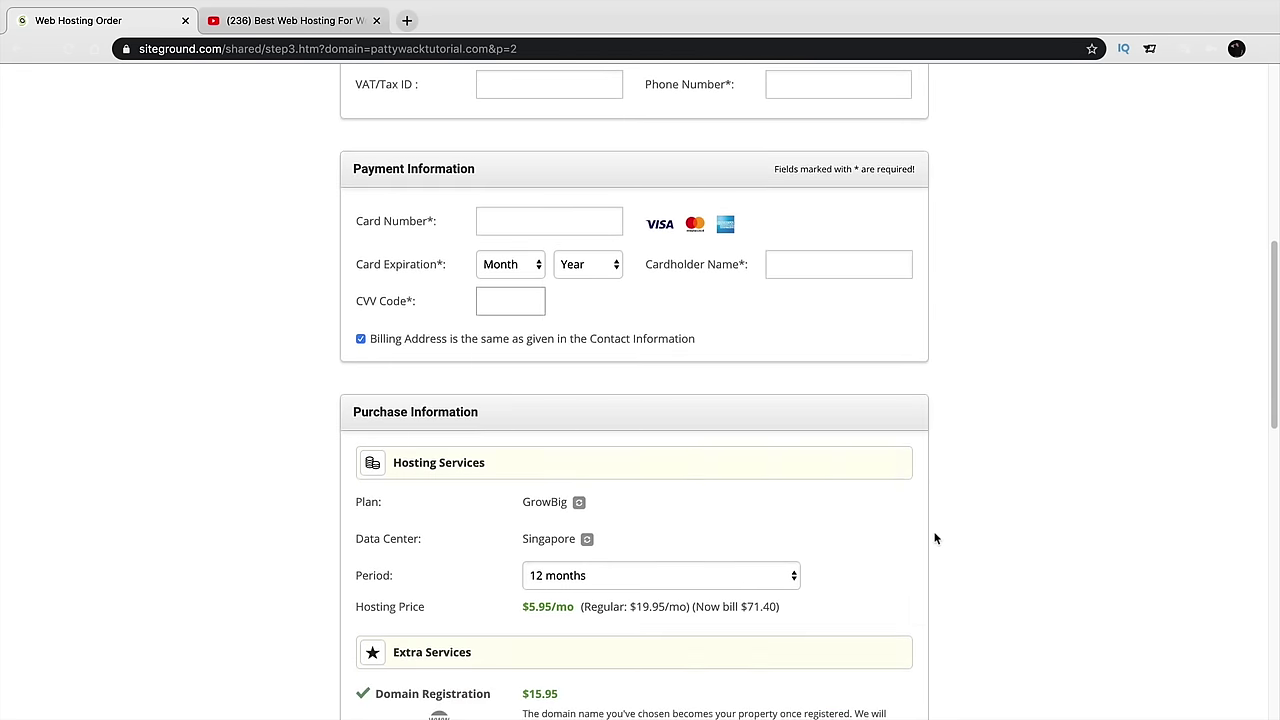
scroll(935, 539, down, 3)
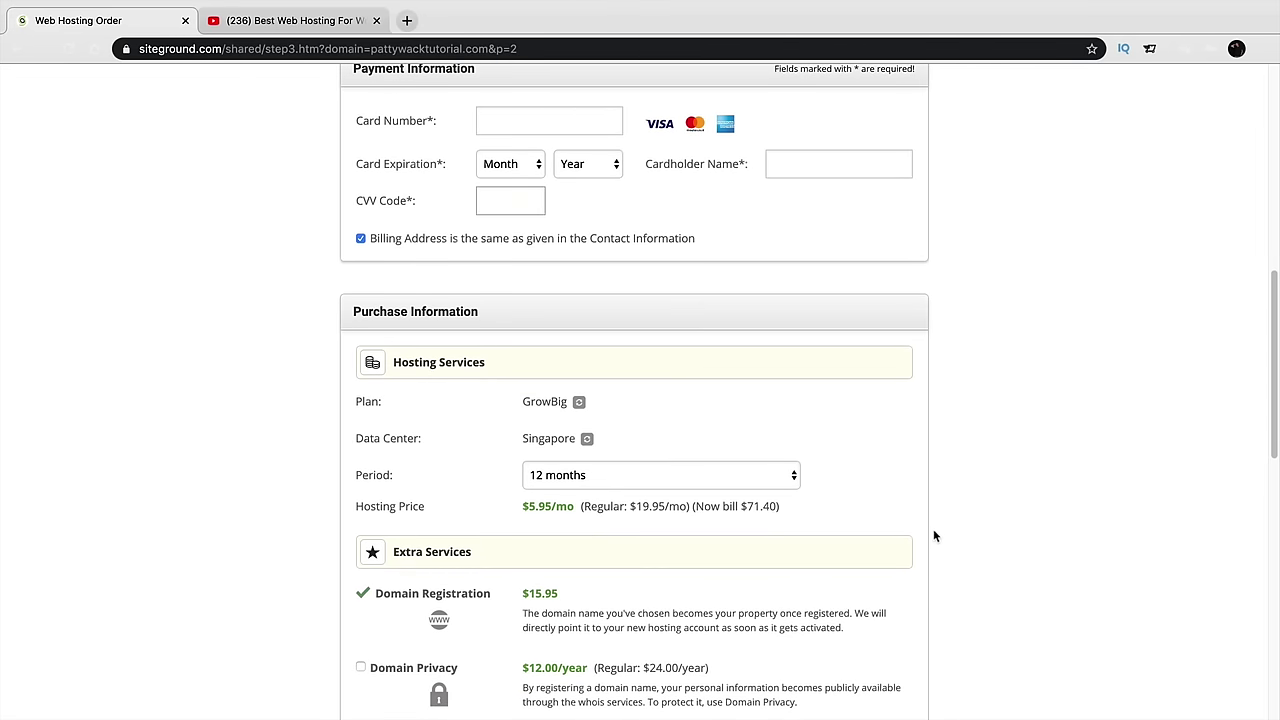
scroll(933, 536, down, 3)
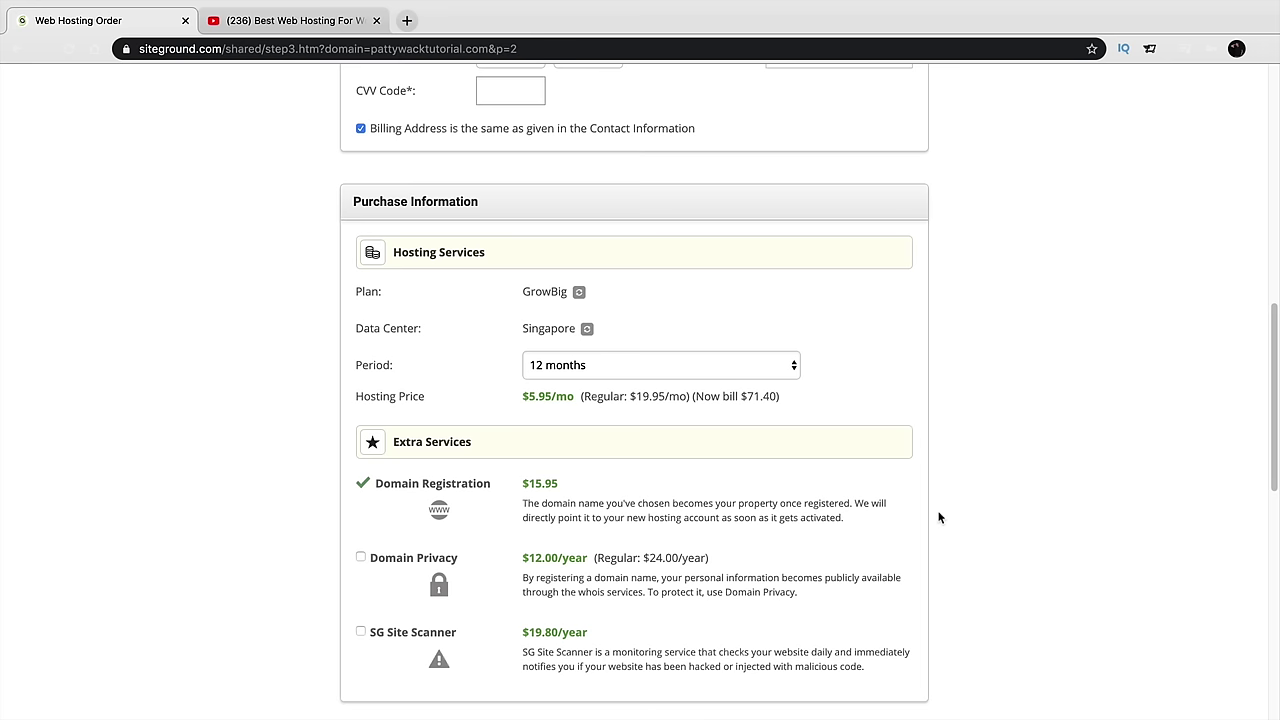
Keep the hosting period at 12 months
click(567, 366)
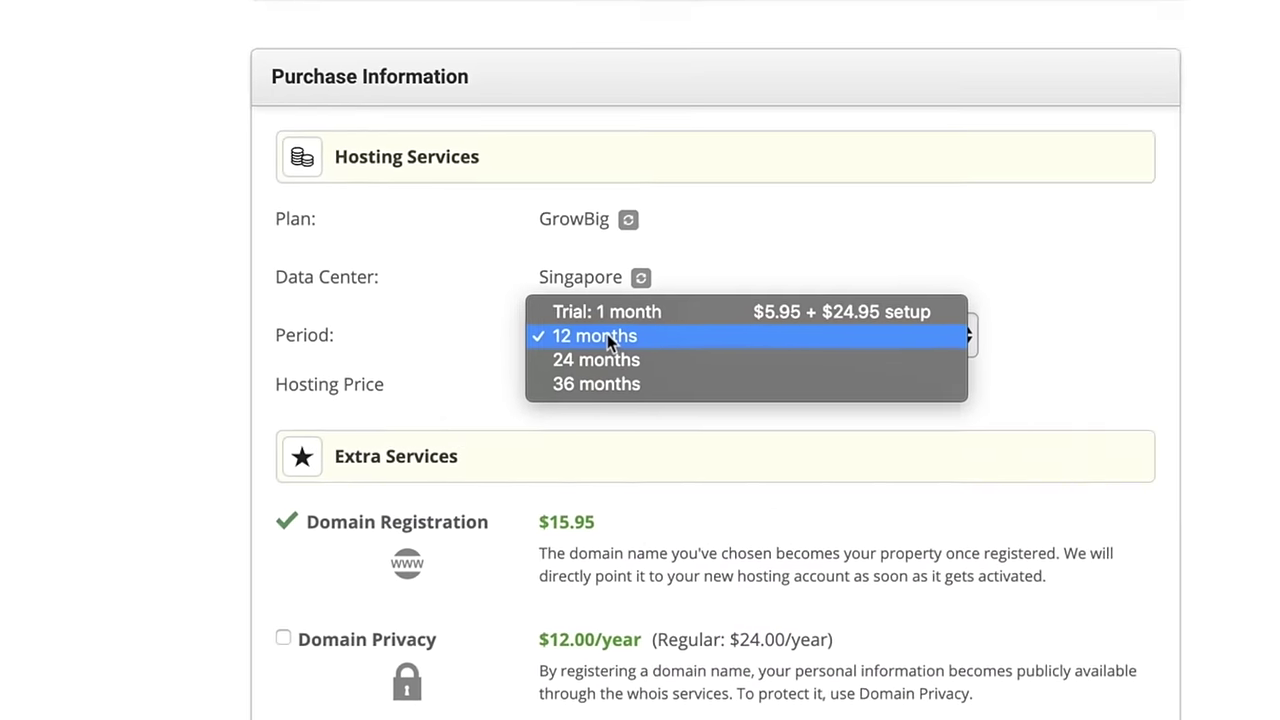
click(622, 335)
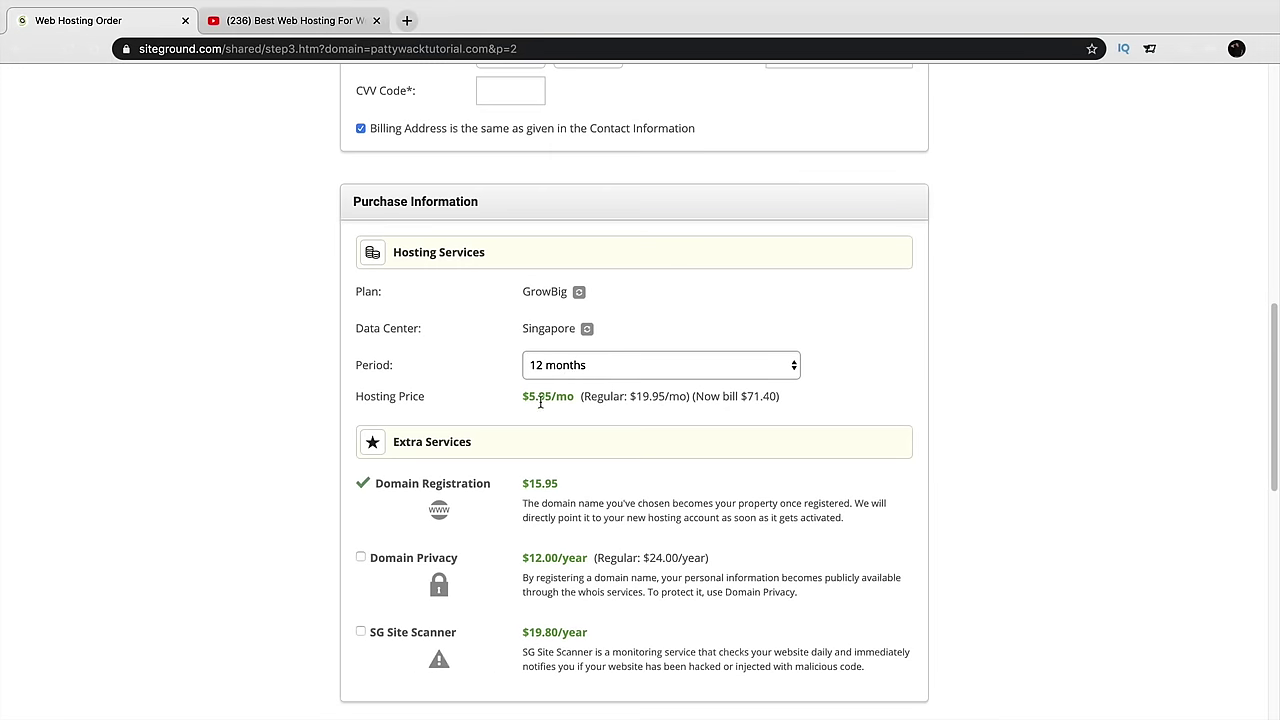
scroll(537, 410, down, 1)
scroll(537, 413, down, 3)
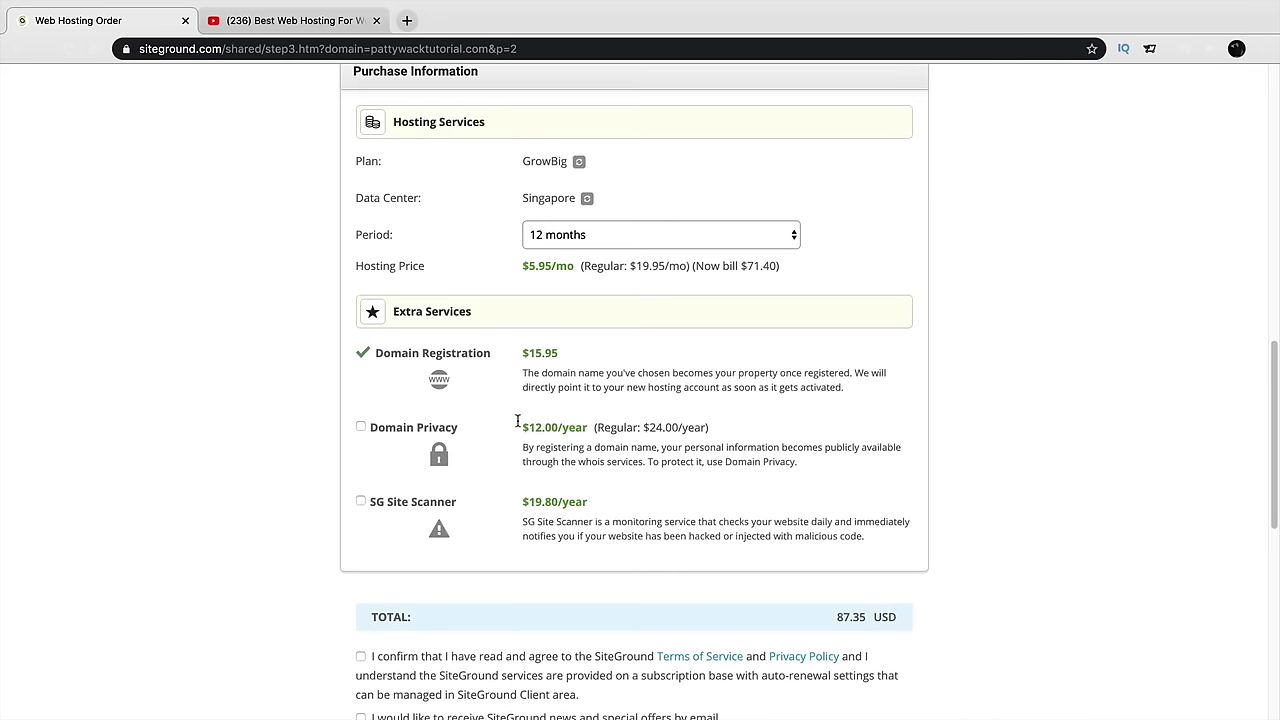
Add Domain Privacy ($12.00/year), leaving Site Scanner off, for a 99.35 USD total
click(361, 428)
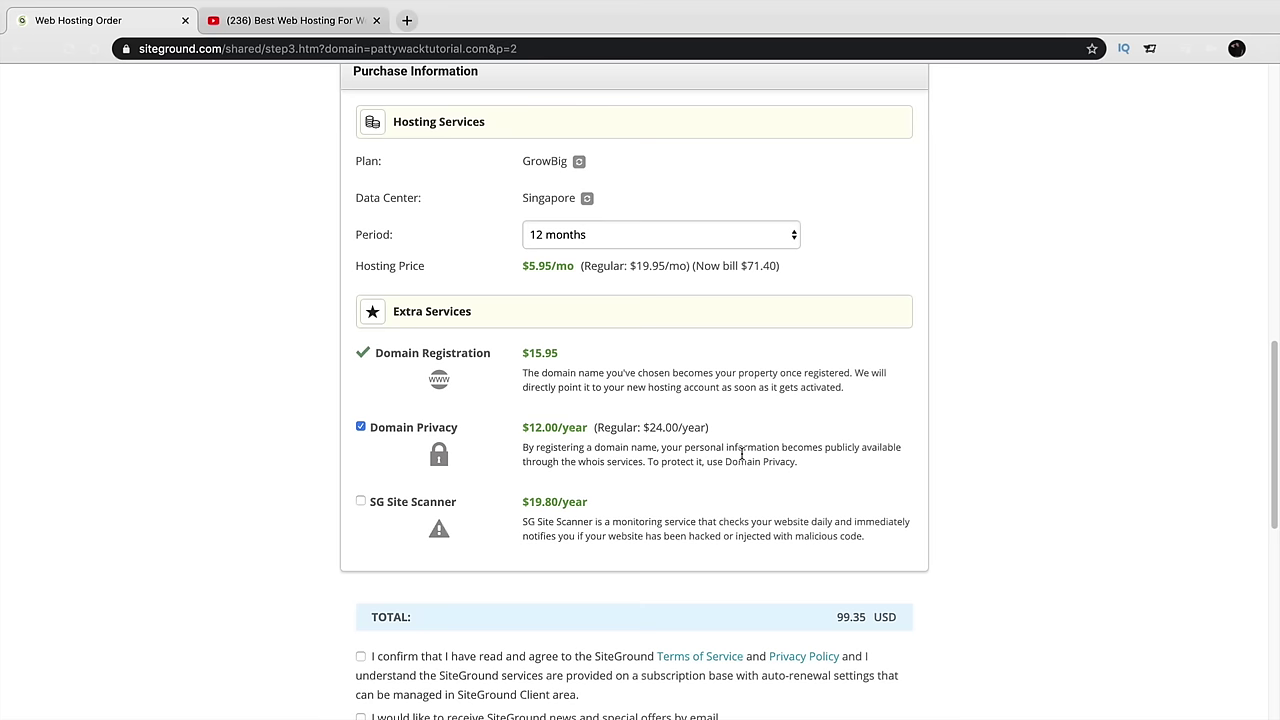
drag(683, 447, 779, 447)
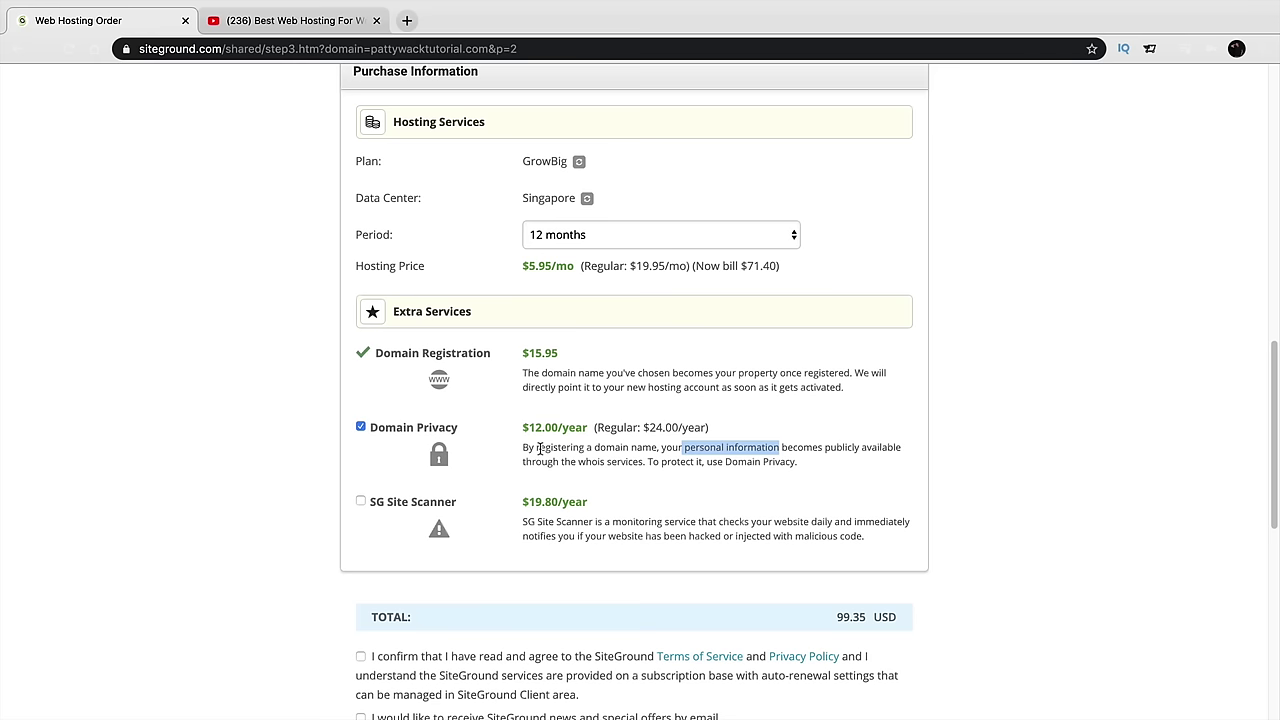
scroll(372, 492, down, 3)
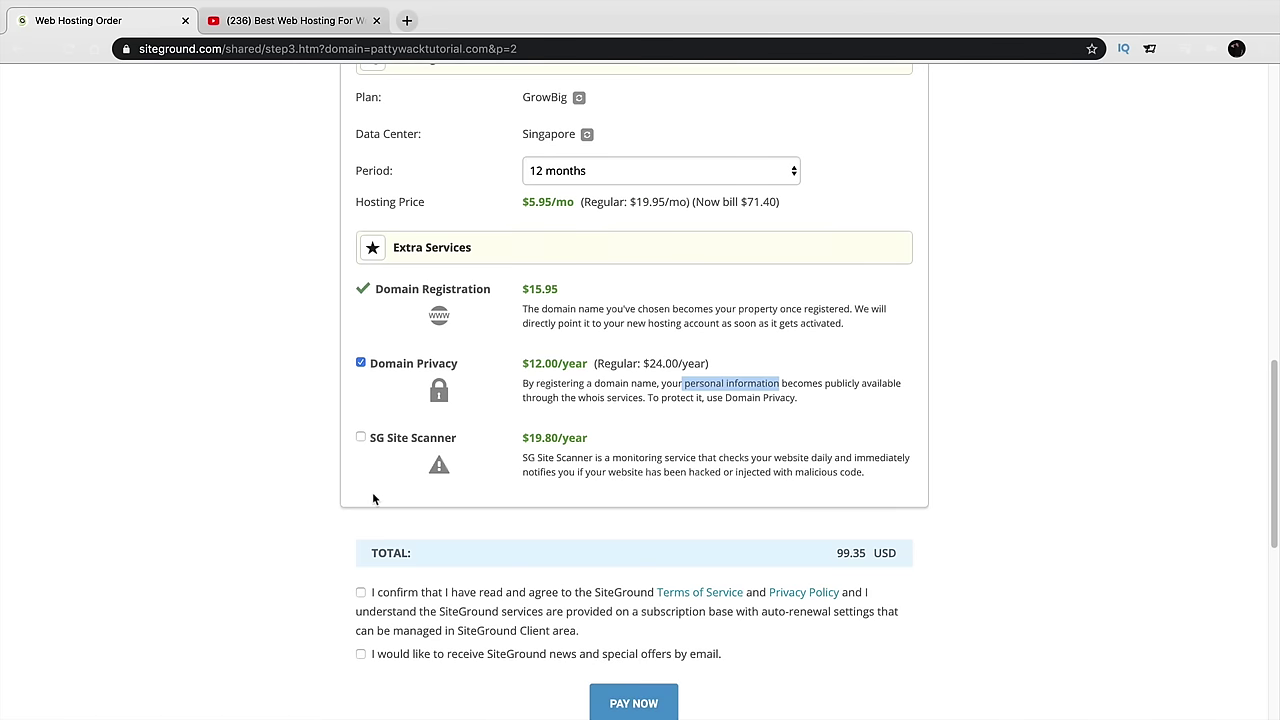
scroll(375, 497, down, 1)
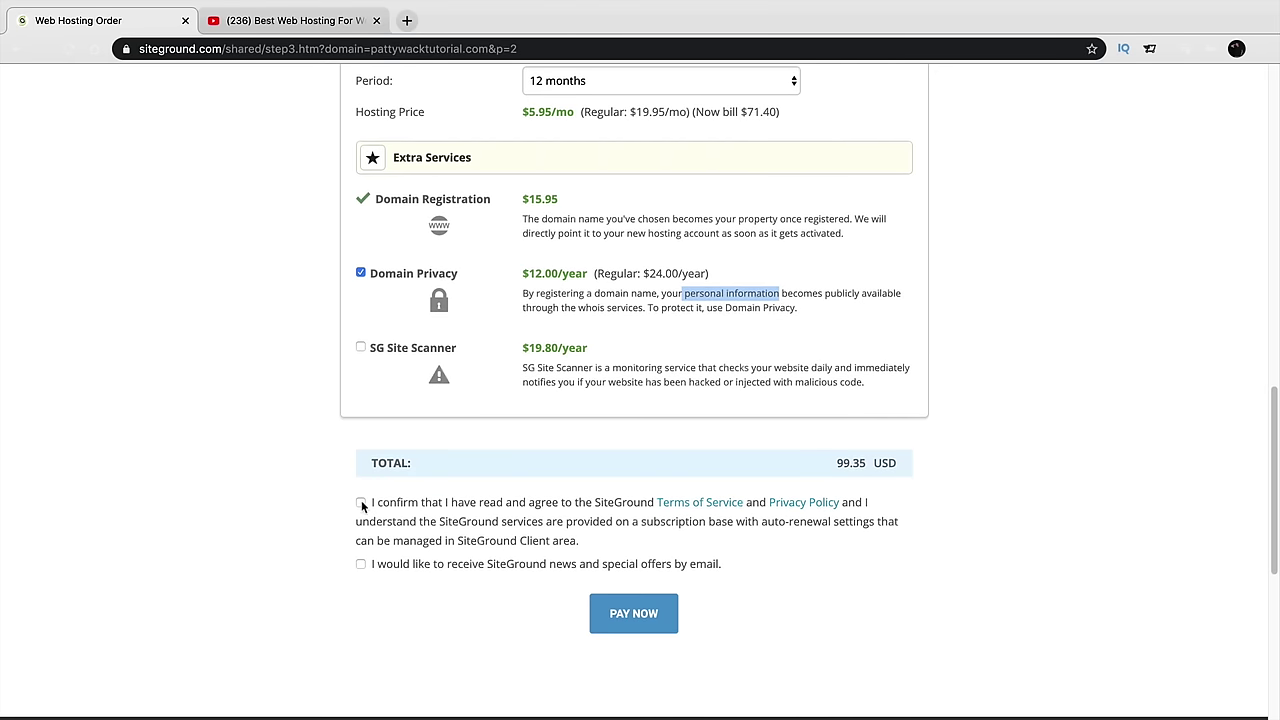
Review the Terms of Service and Privacy Policy pages in new tabs
drag(424, 506, 590, 506)
click(700, 502)
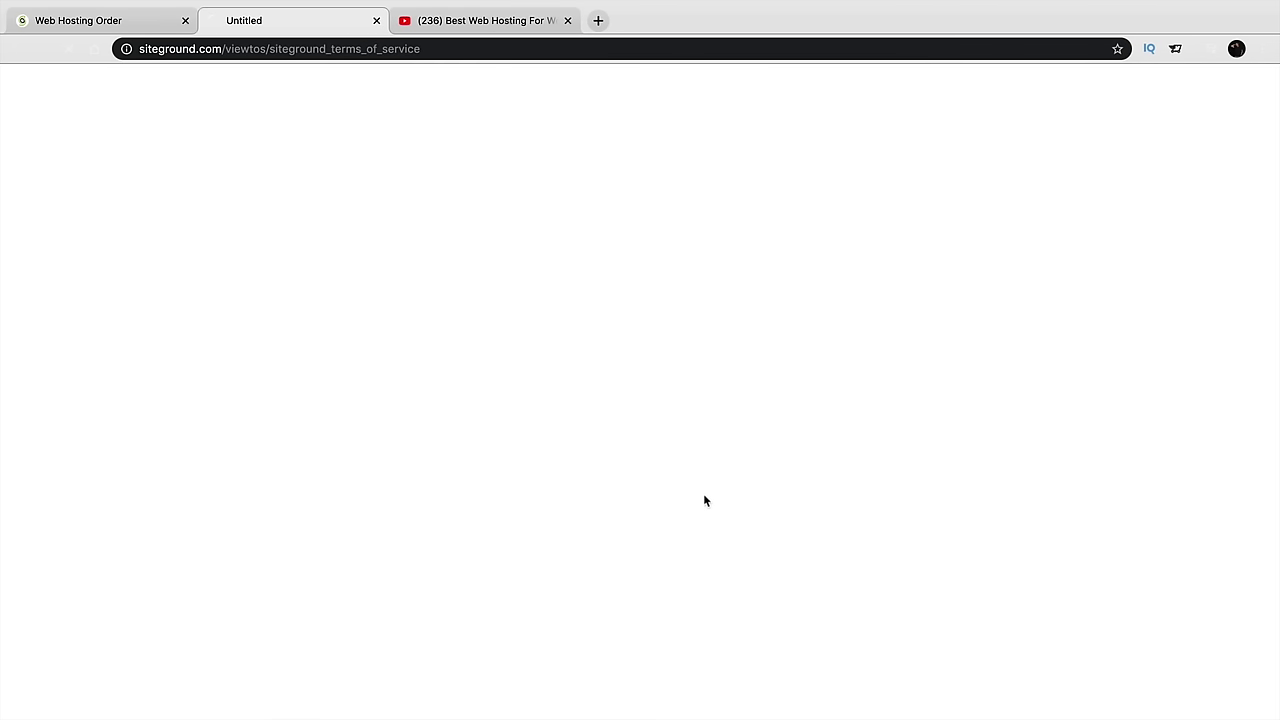
click(157, 21)
click(815, 503)
click(480, 20)
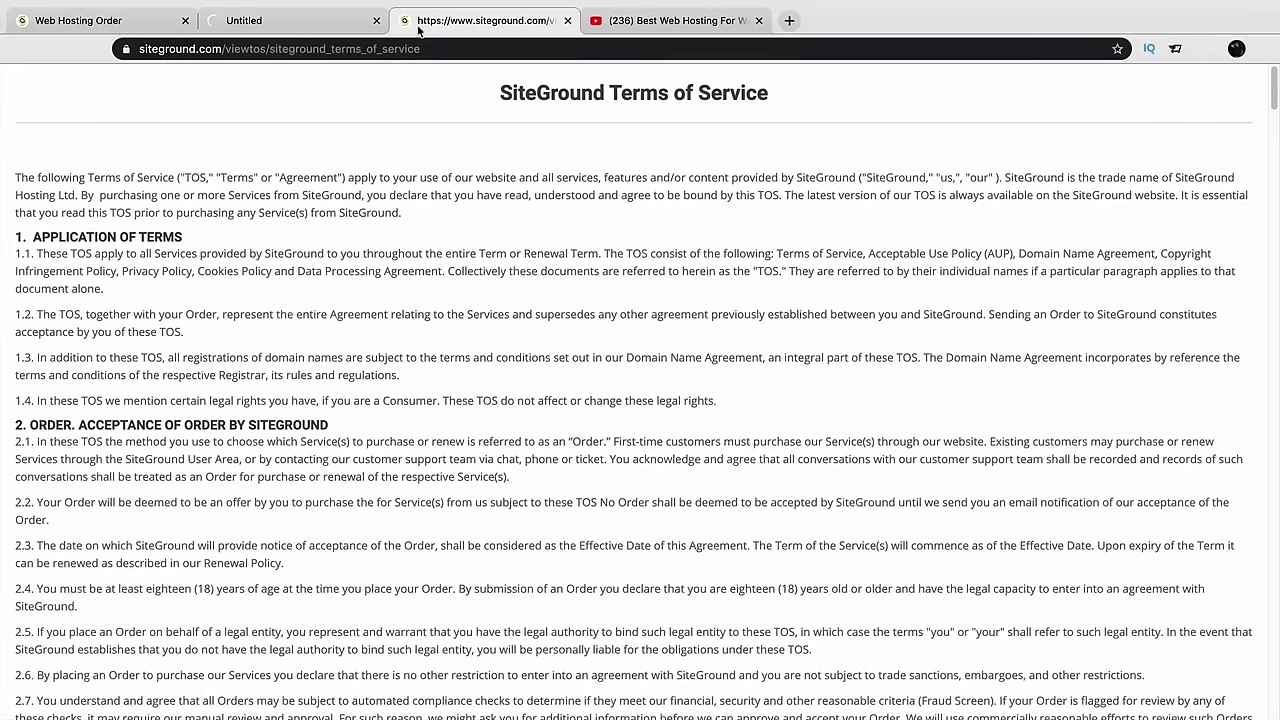
click(250, 20)
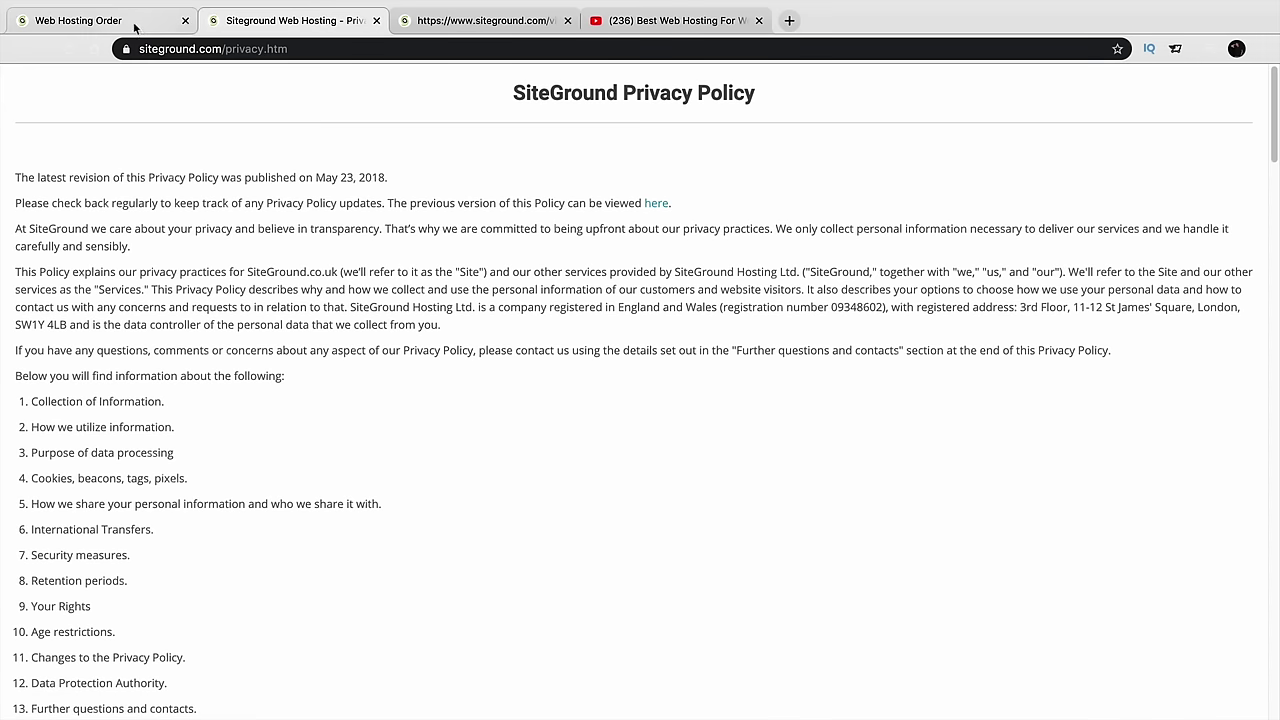
click(133, 22)
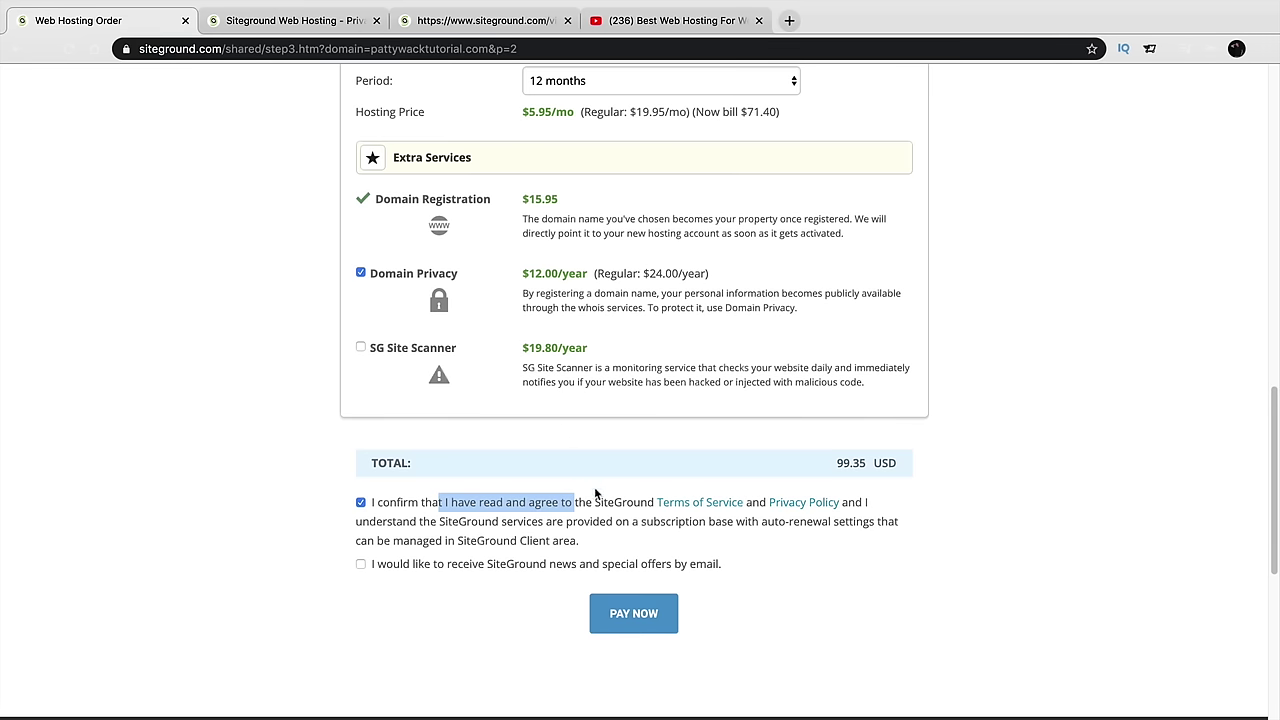
Agree to the terms and privacy policy and opt into SiteGround news and offers
click(630, 510)
click(530, 508)
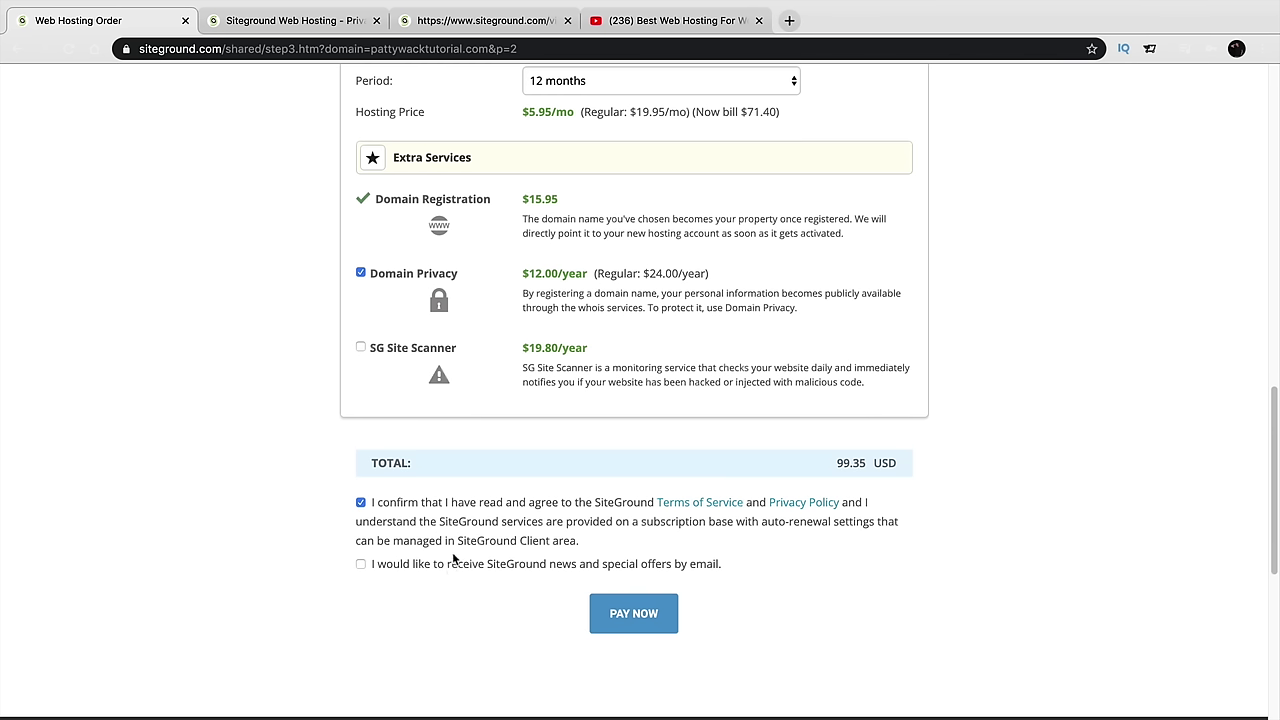
drag(636, 566, 726, 566)
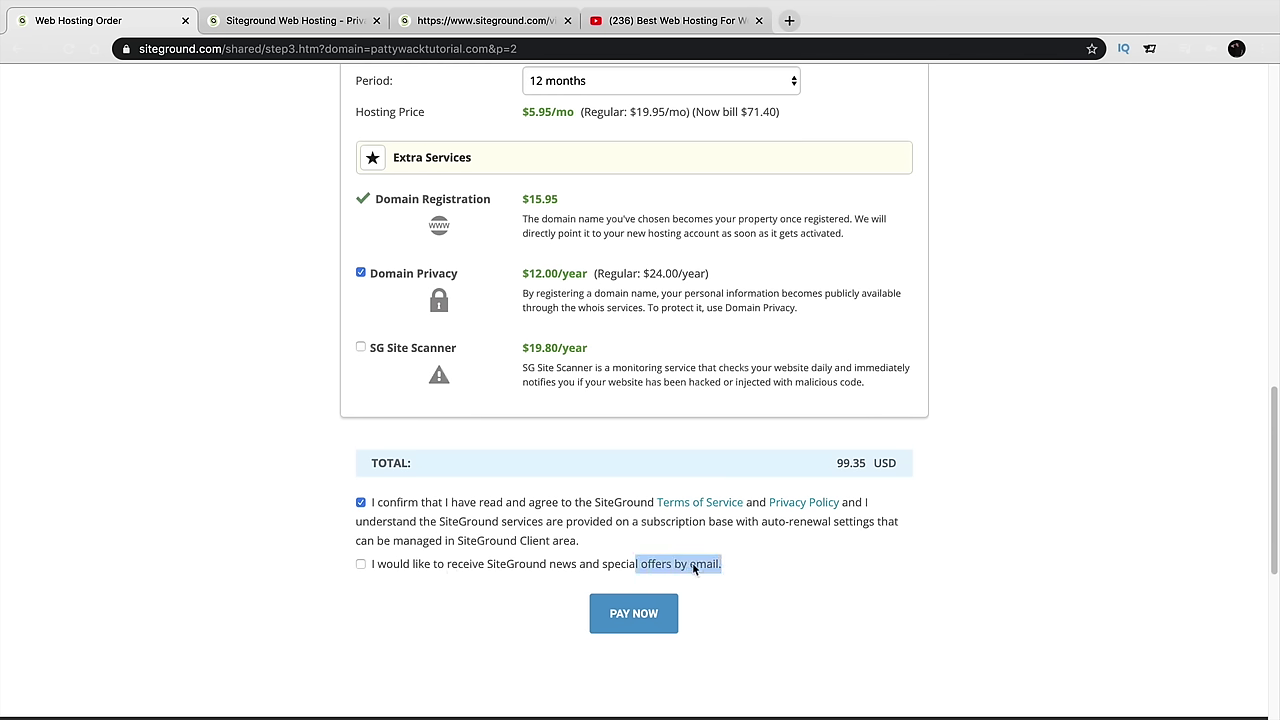
click(424, 566)
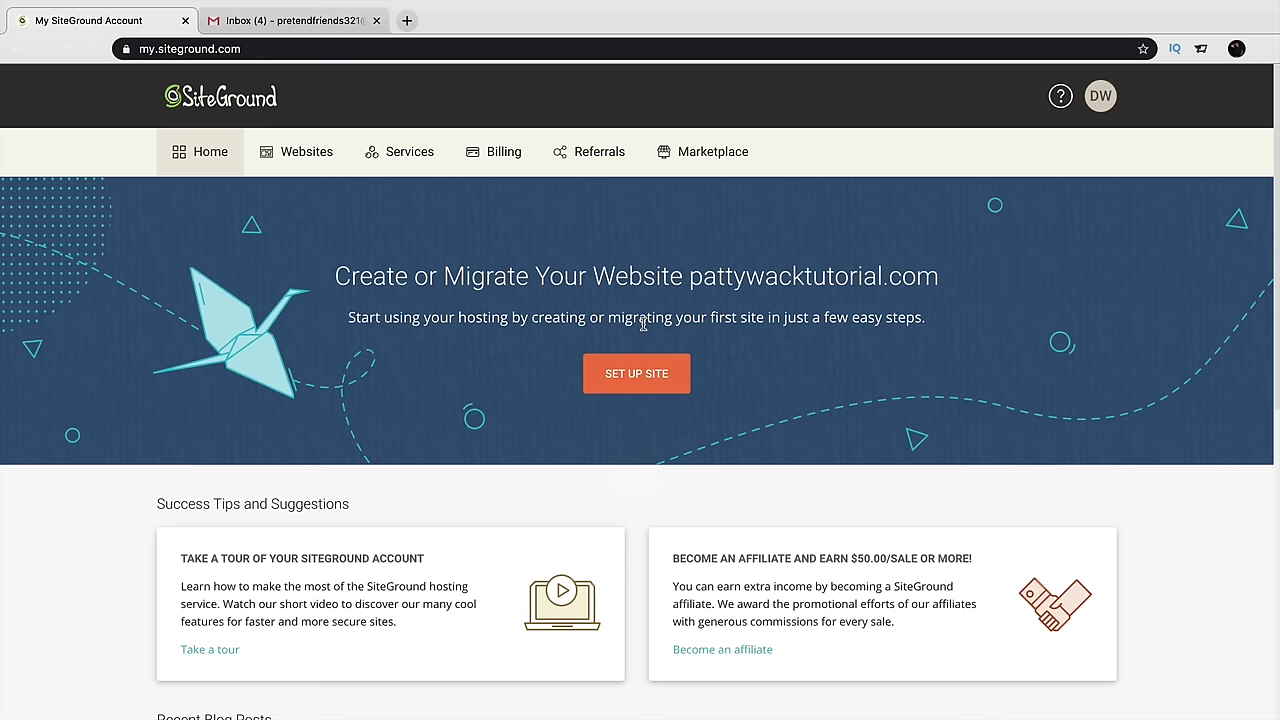
Set up pattywacktutorial.com choosing Start New Website instead of Migrate Website
click(644, 381)
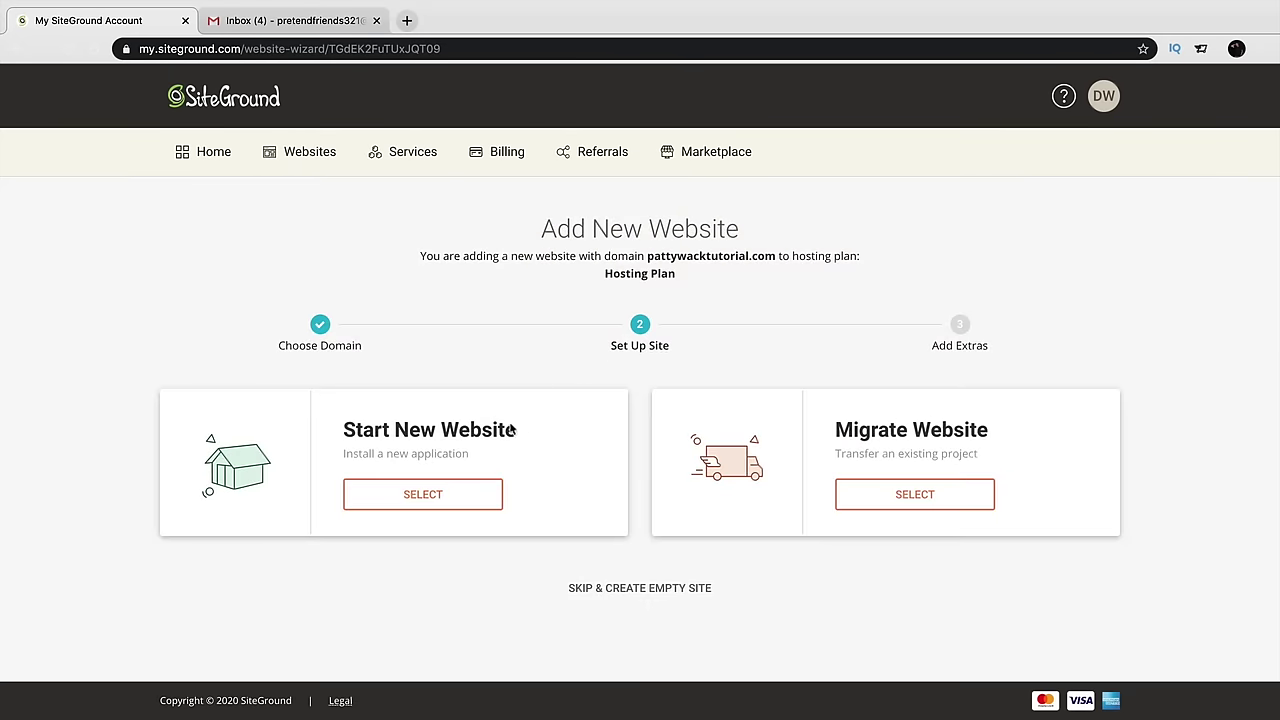
drag(343, 430, 518, 433)
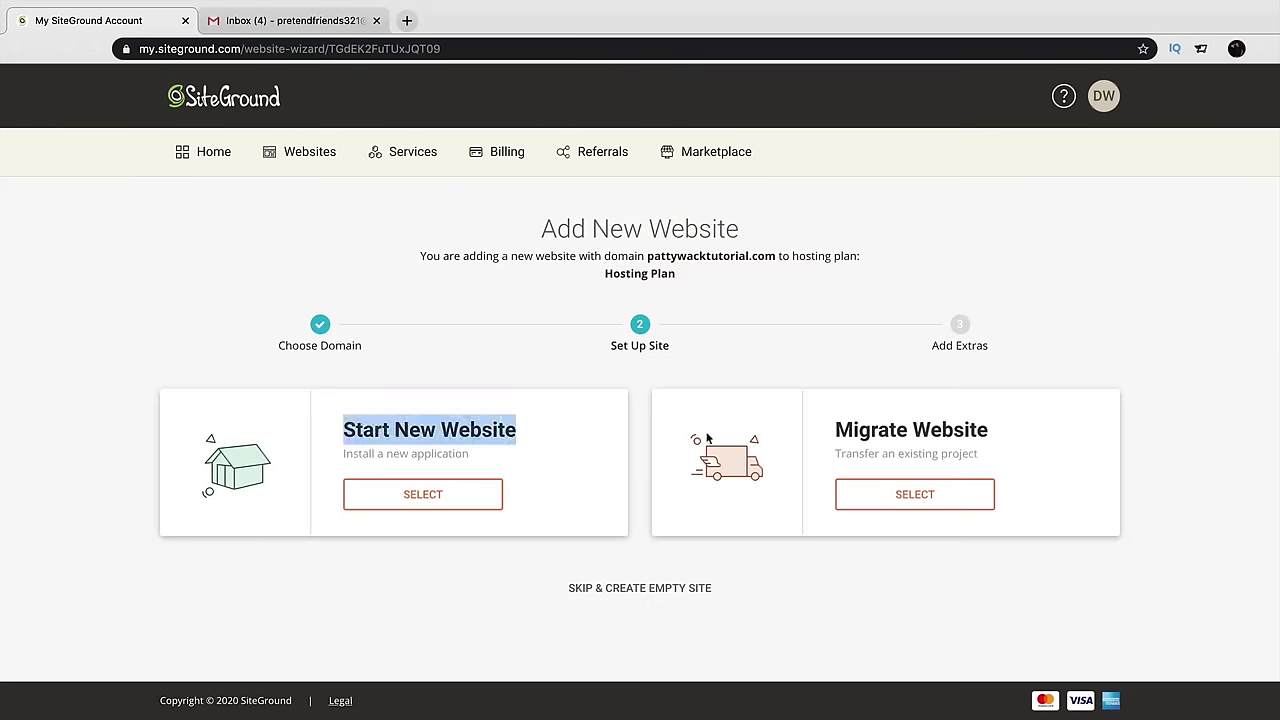
drag(830, 437, 937, 421)
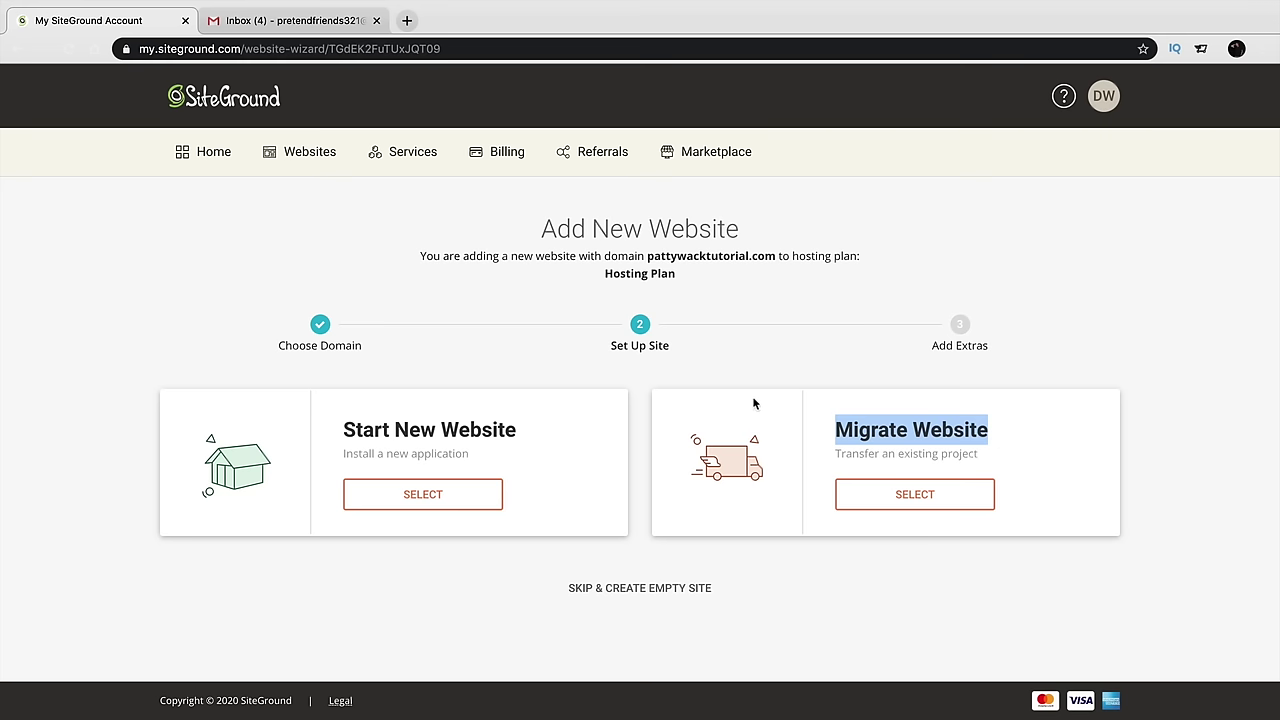
click(333, 430)
drag(333, 432, 539, 436)
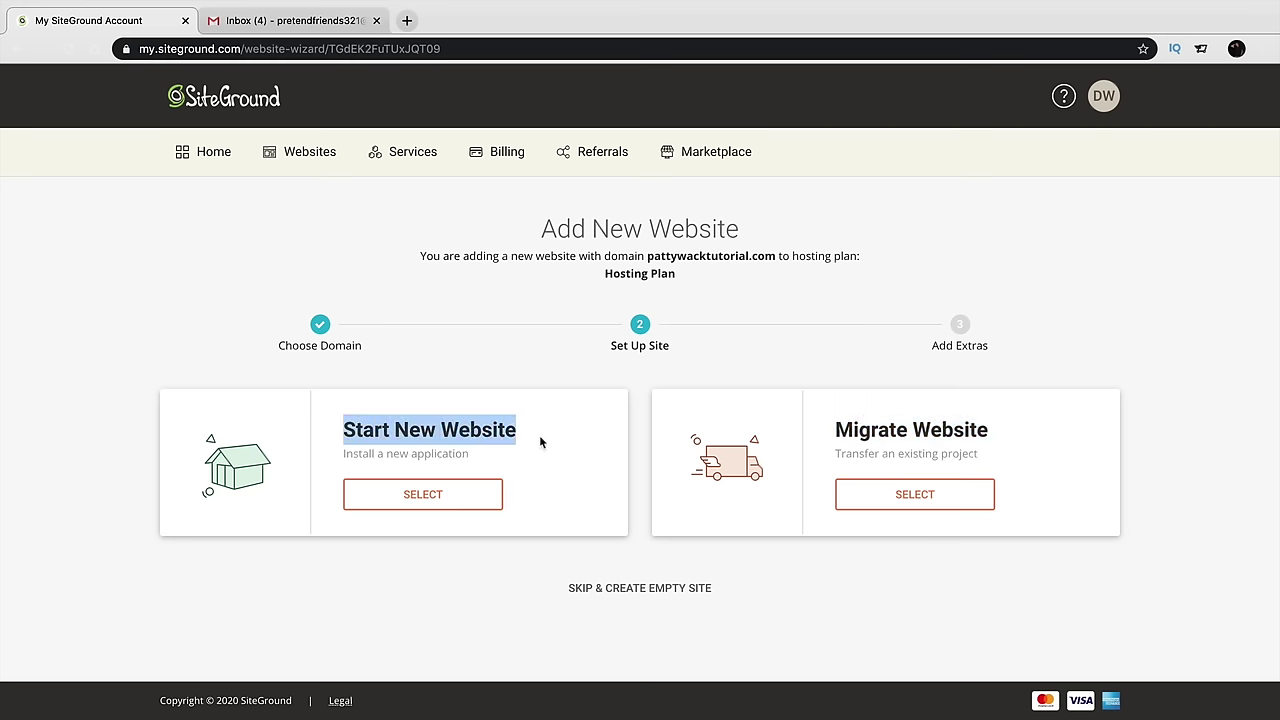
click(424, 495)
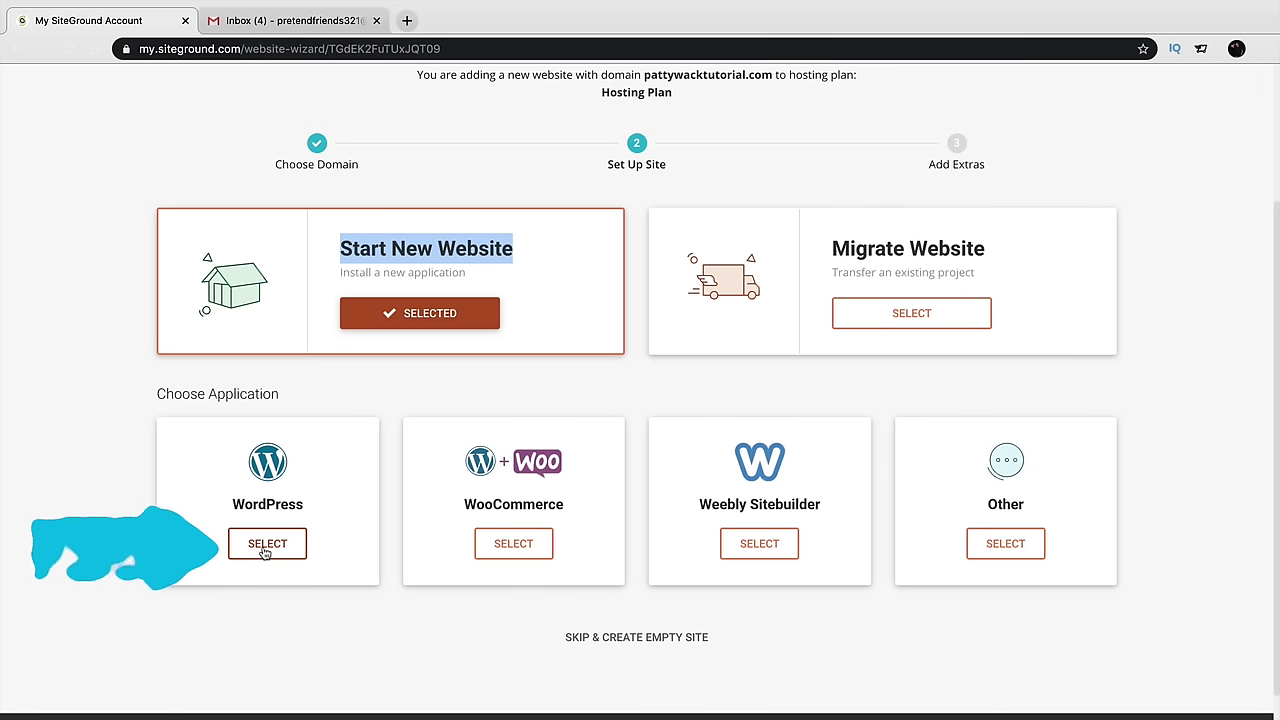
Choose WordPress, enter the admin login email and password, and continue to extras
click(268, 545)
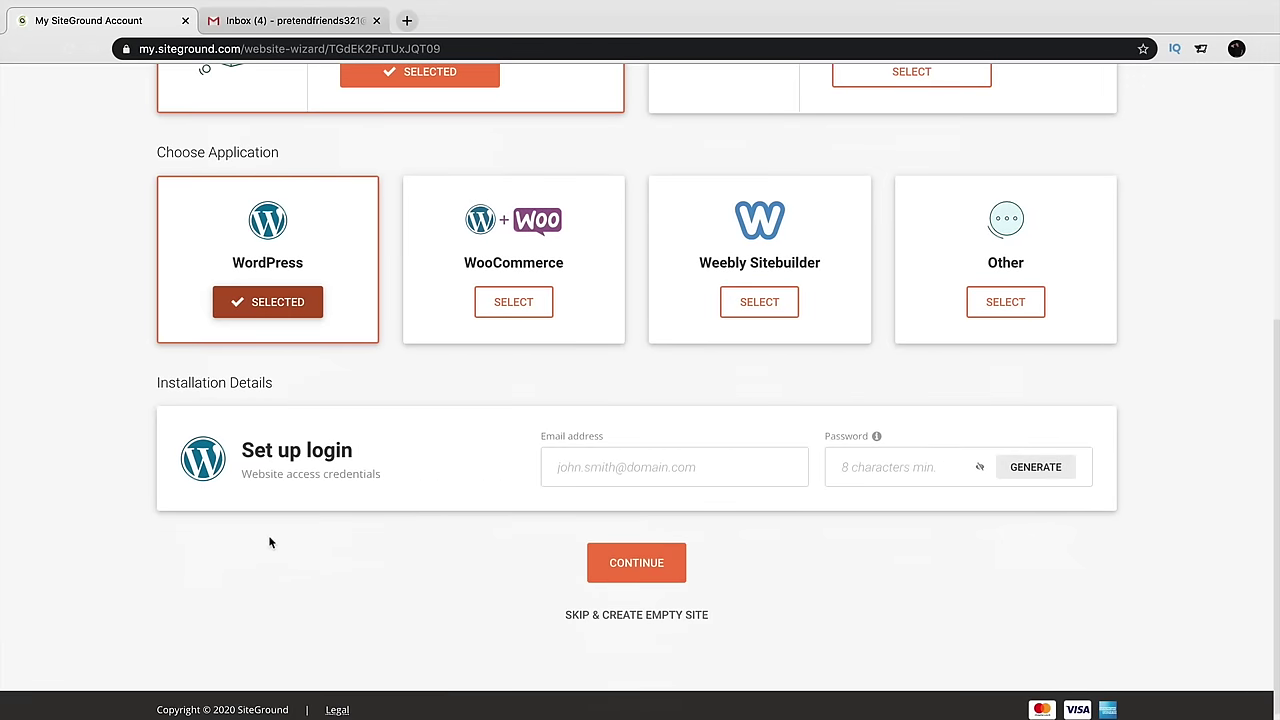
click(626, 466)
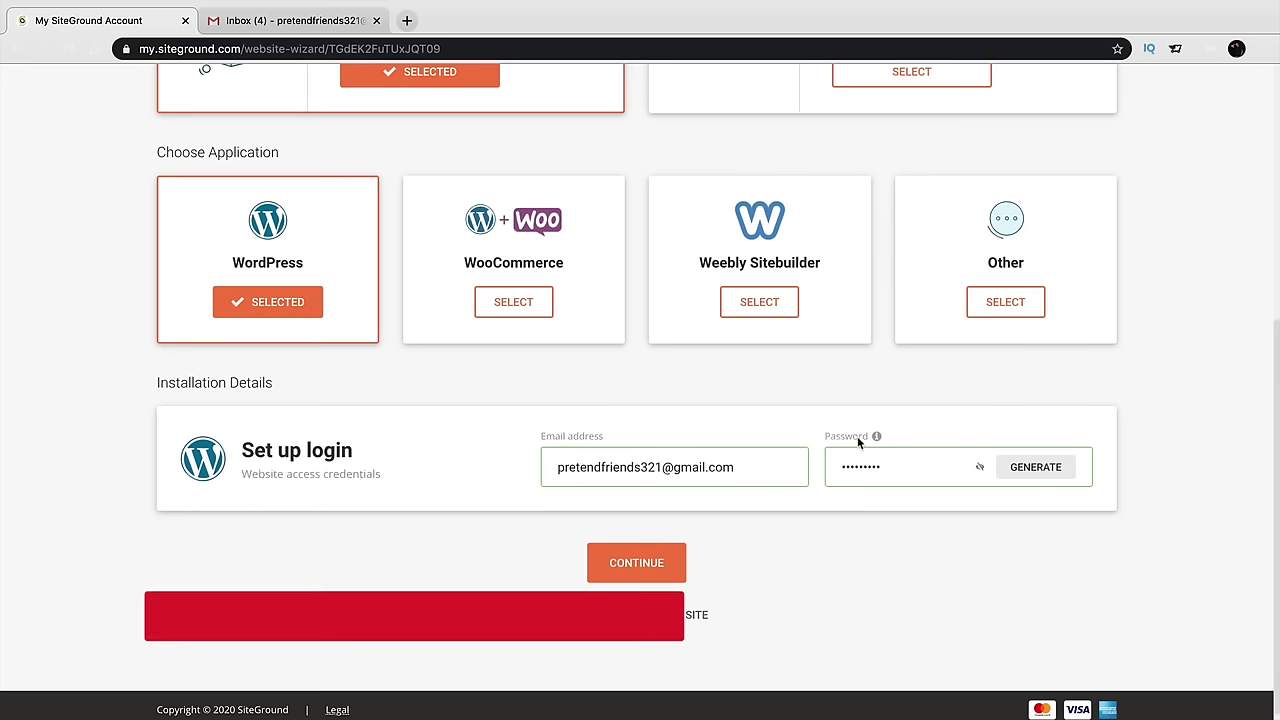
click(635, 565)
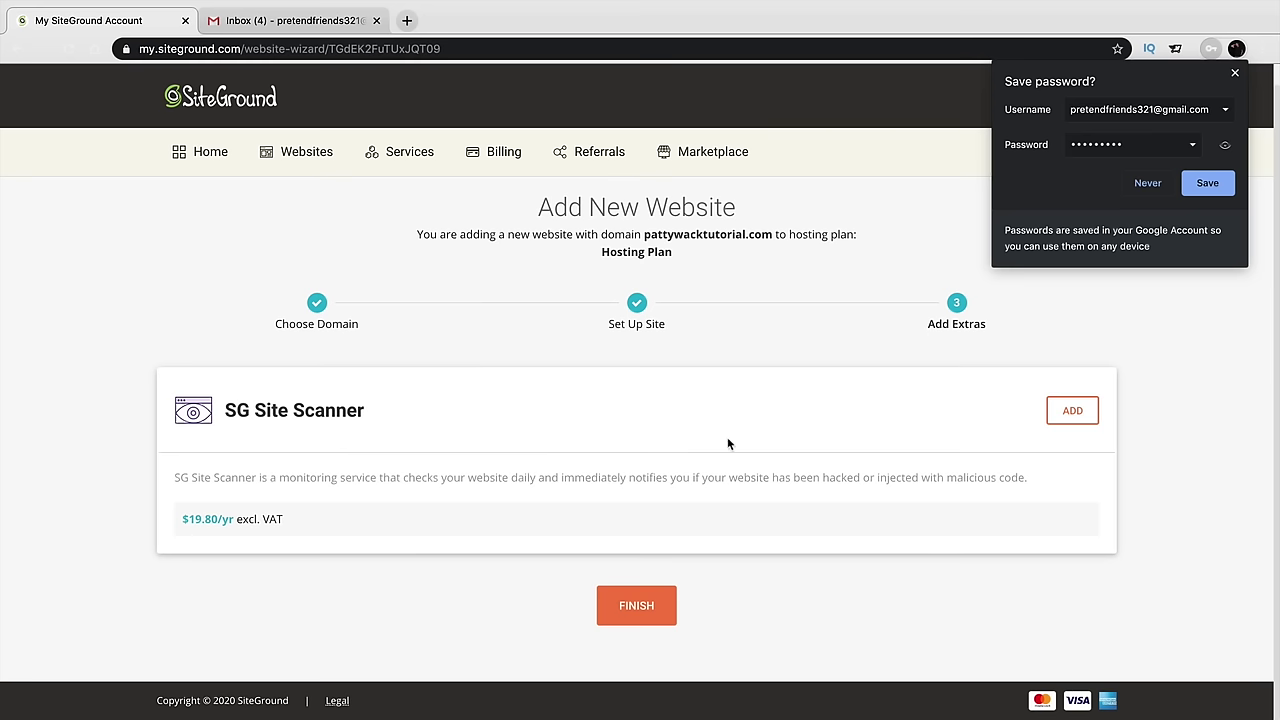
Dismiss the save-password prompt, finish setup without Site Scanner, and switch to Gmail
click(1238, 75)
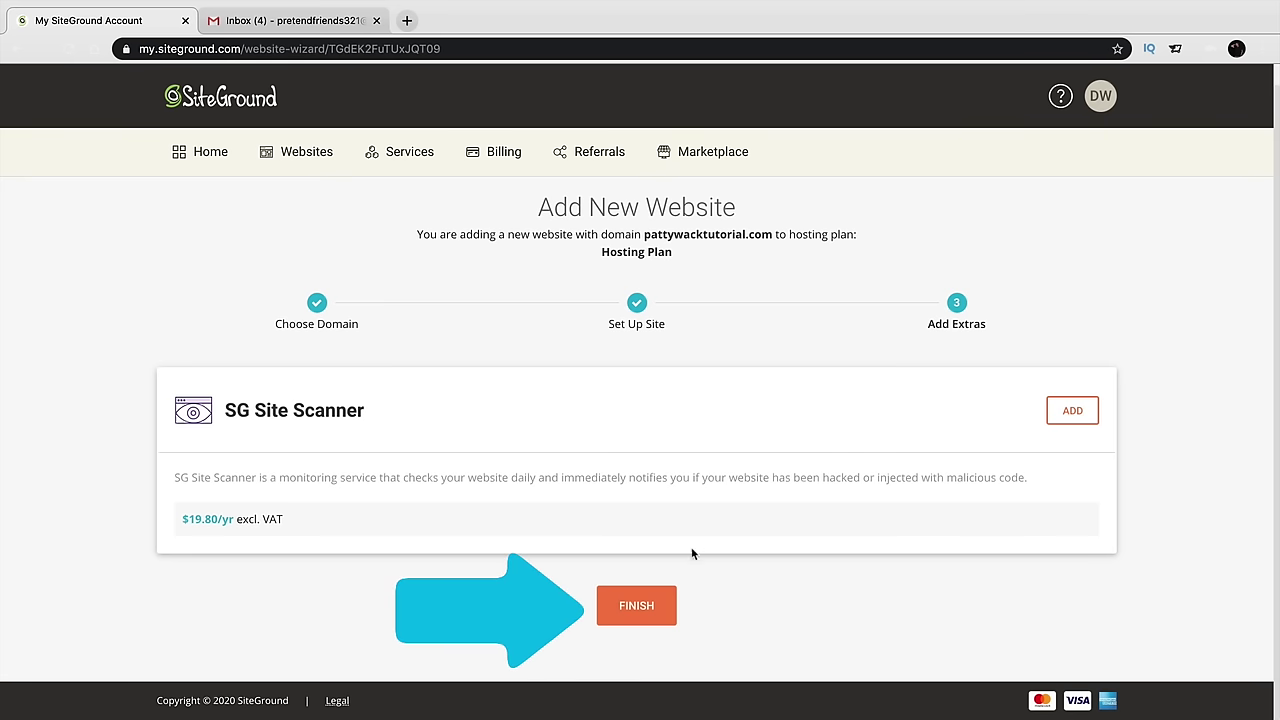
click(638, 612)
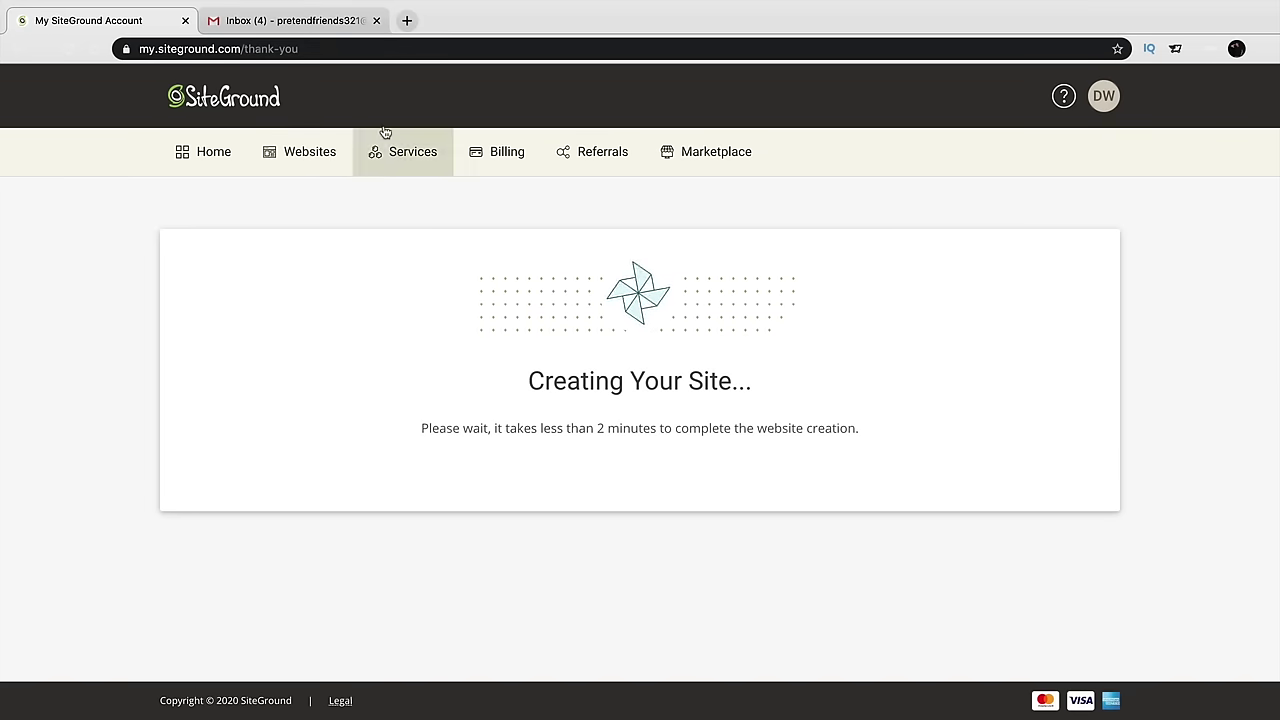
click(310, 21)
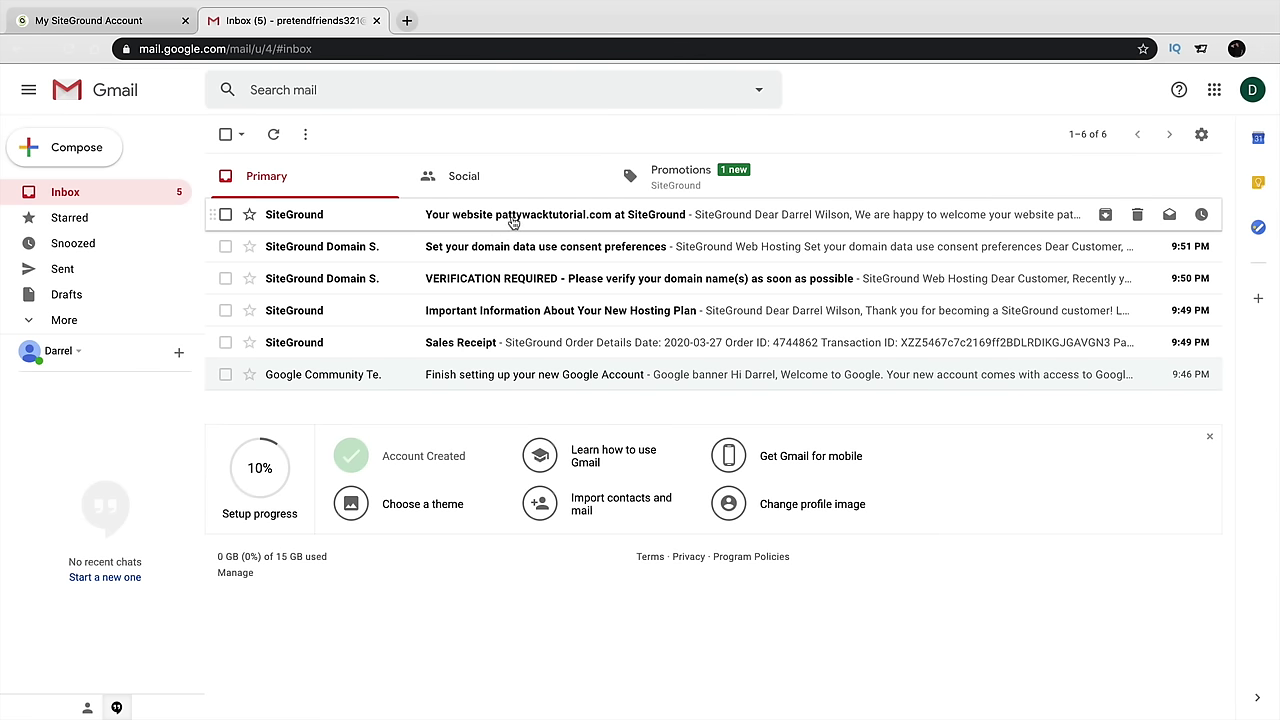
Read the 'Your website pattywacktutorial.com at SiteGround' email, then return to SiteGround
click(508, 224)
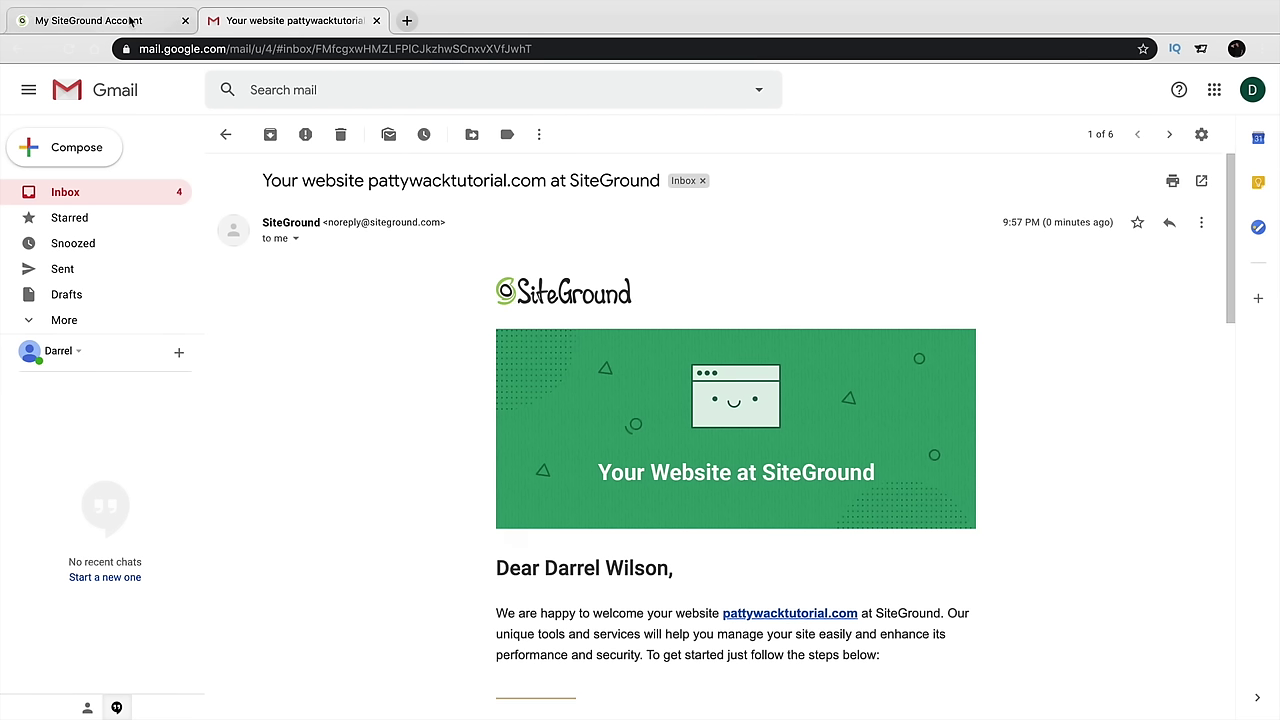
click(132, 21)
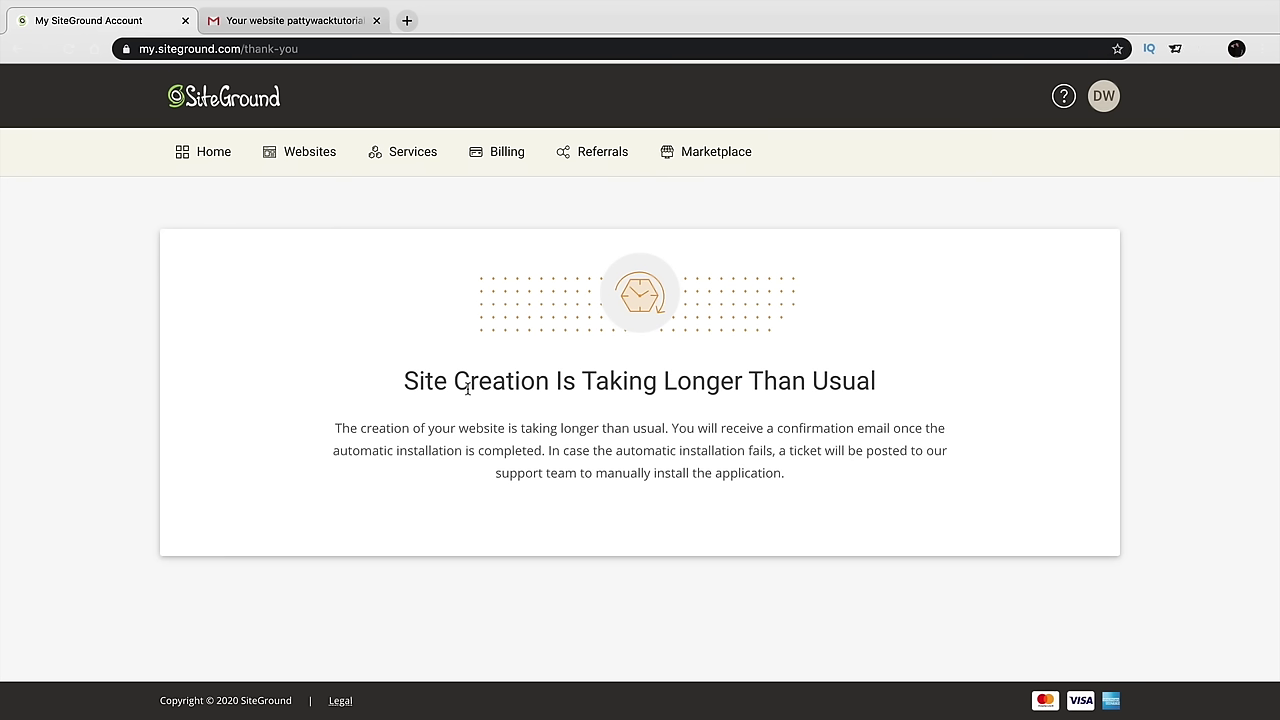
Go through Home and Websites to open Site Tools for pattywacktutorial.com
drag(403, 381, 897, 395)
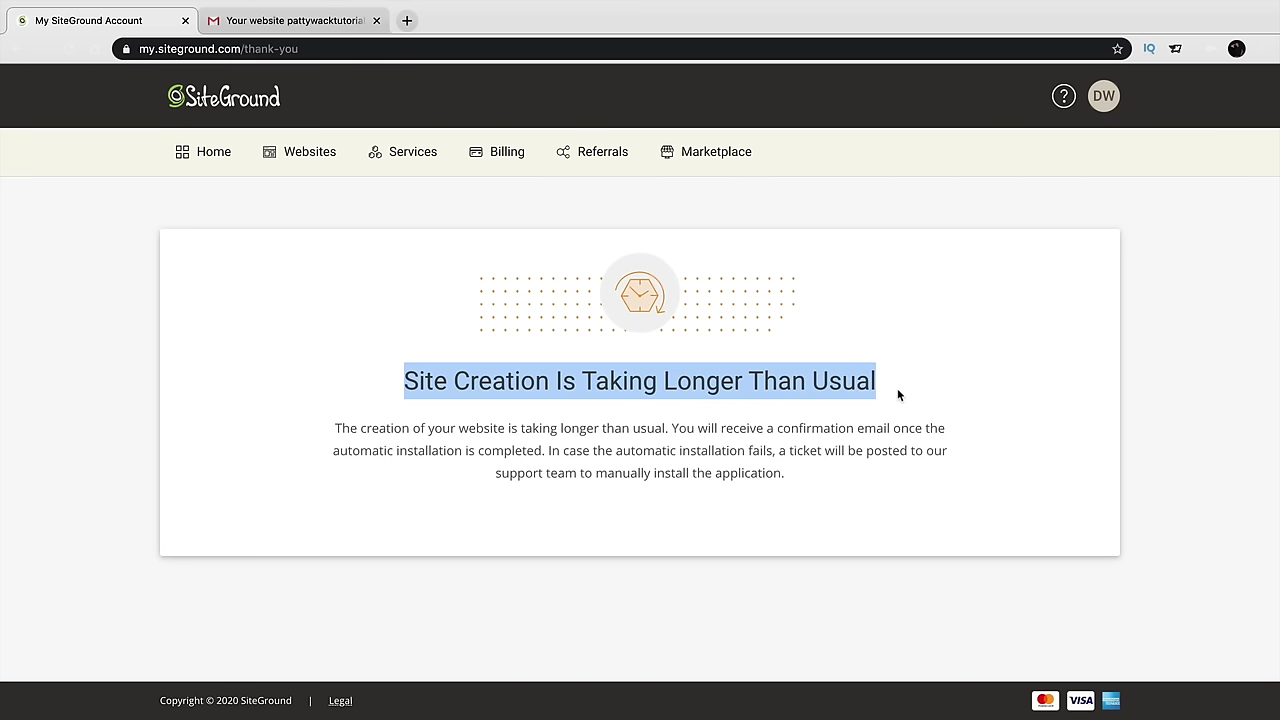
click(215, 152)
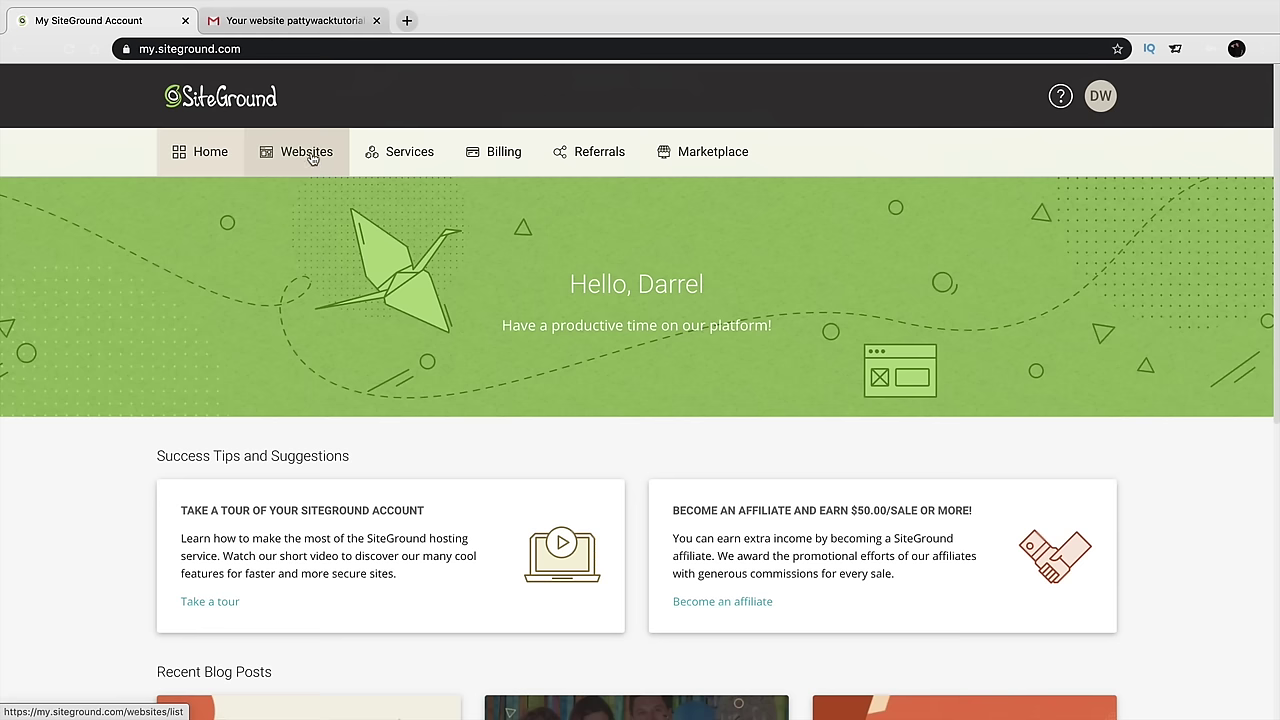
click(311, 158)
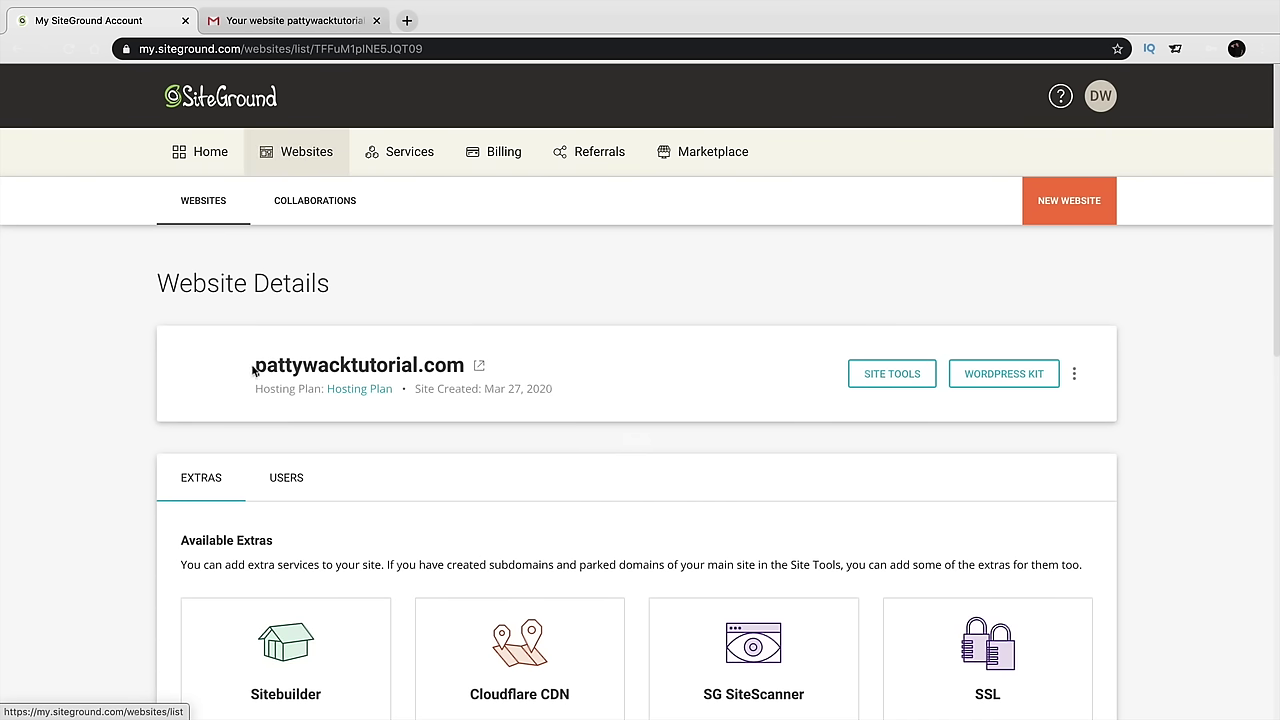
drag(254, 368, 466, 368)
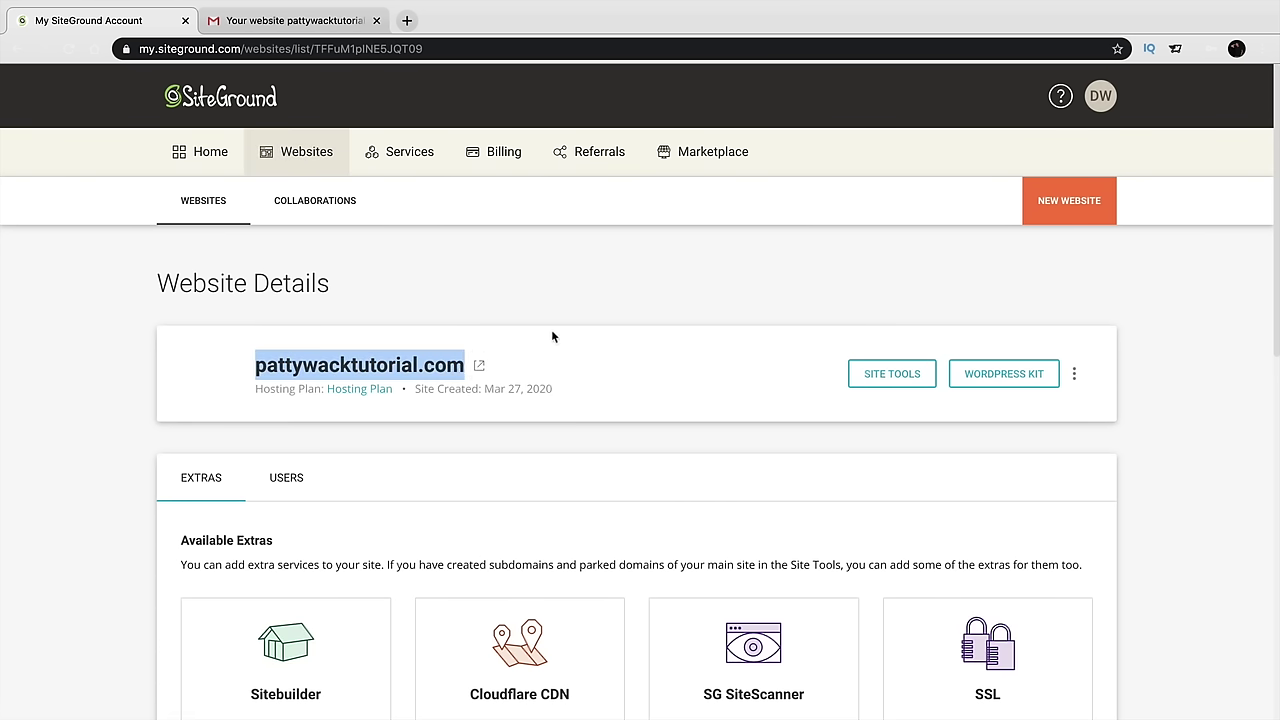
click(552, 337)
click(904, 378)
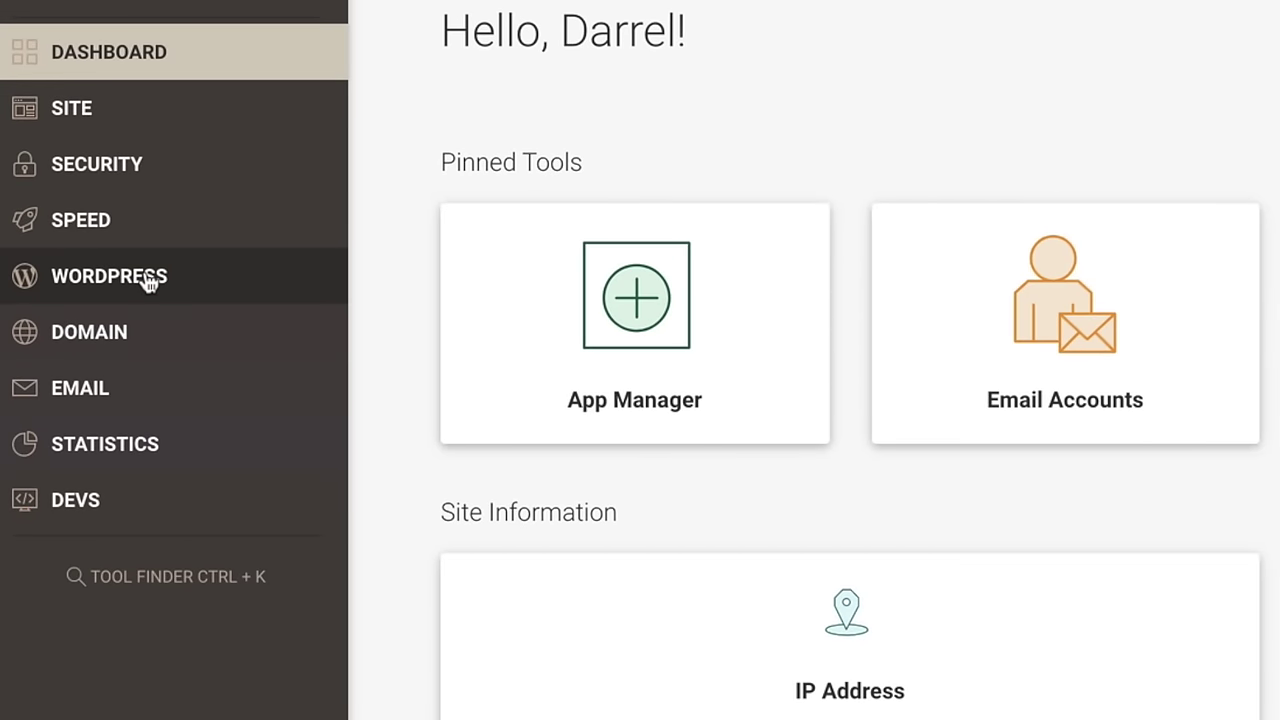
Log in to pattywacktutorial.com's WordPress admin from WordPress > Install & Manage
click(150, 282)
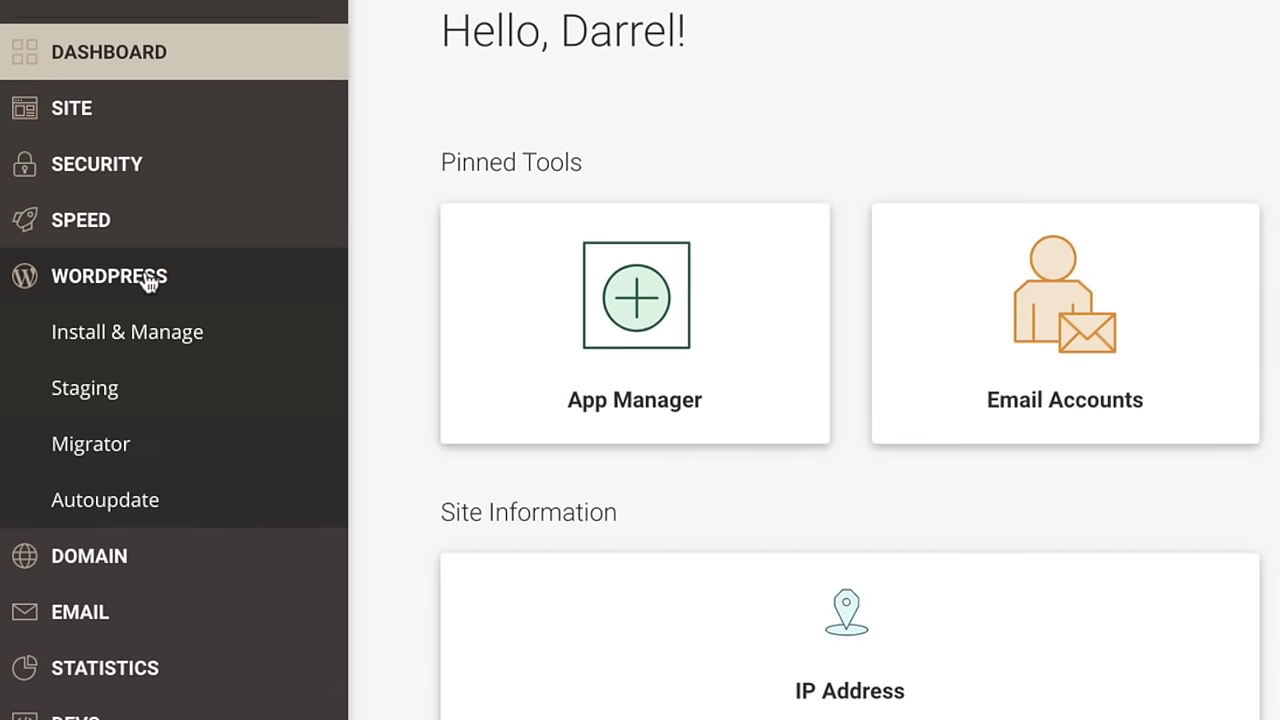
click(152, 342)
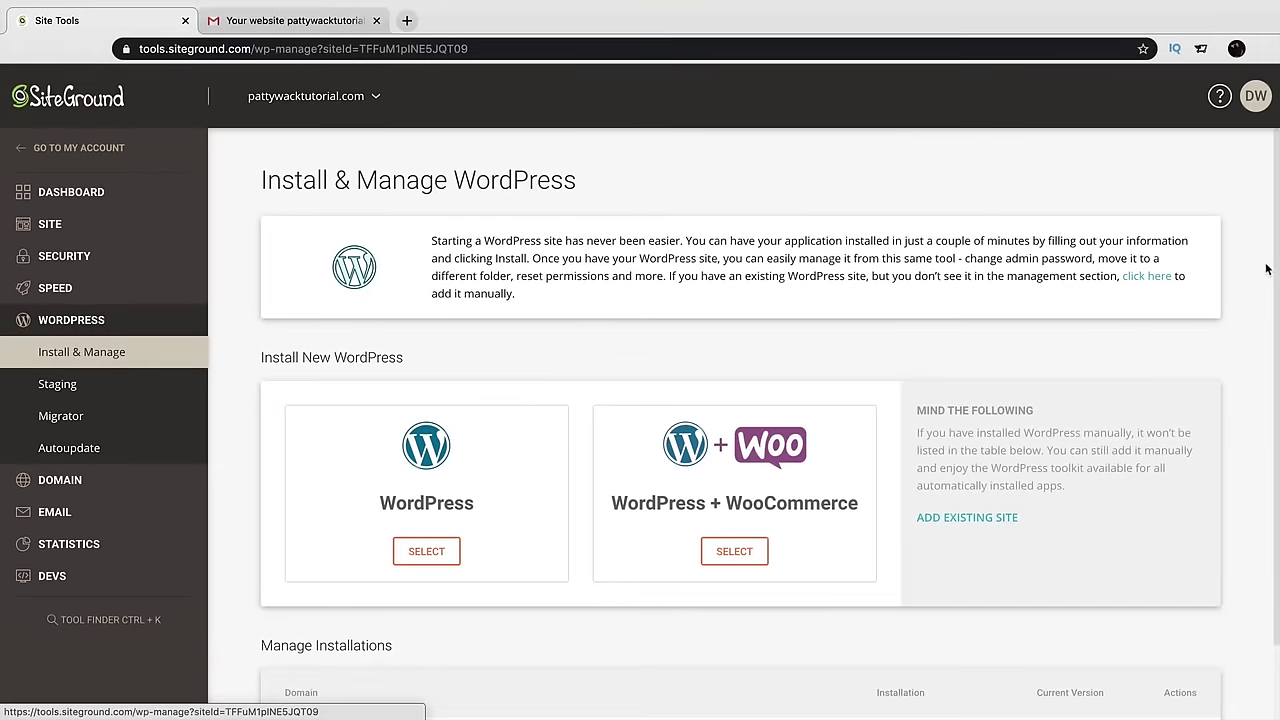
scroll(1276, 259, down, 2)
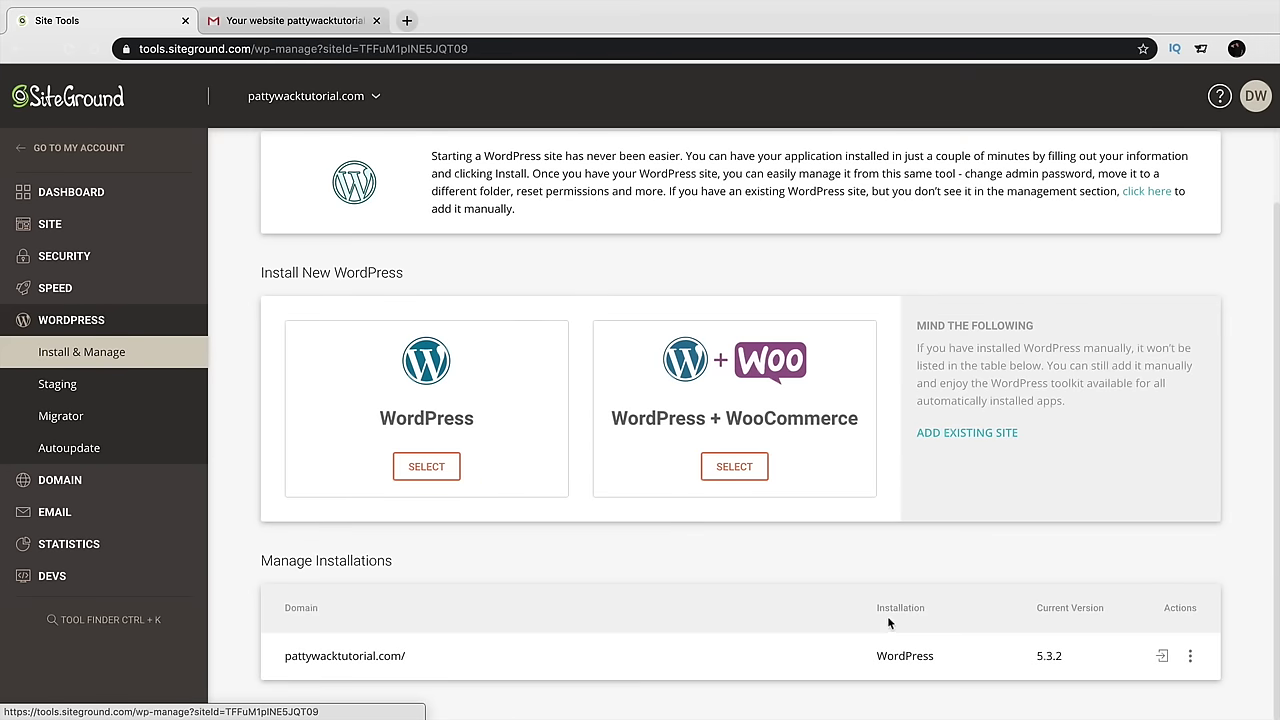
drag(878, 657, 932, 657)
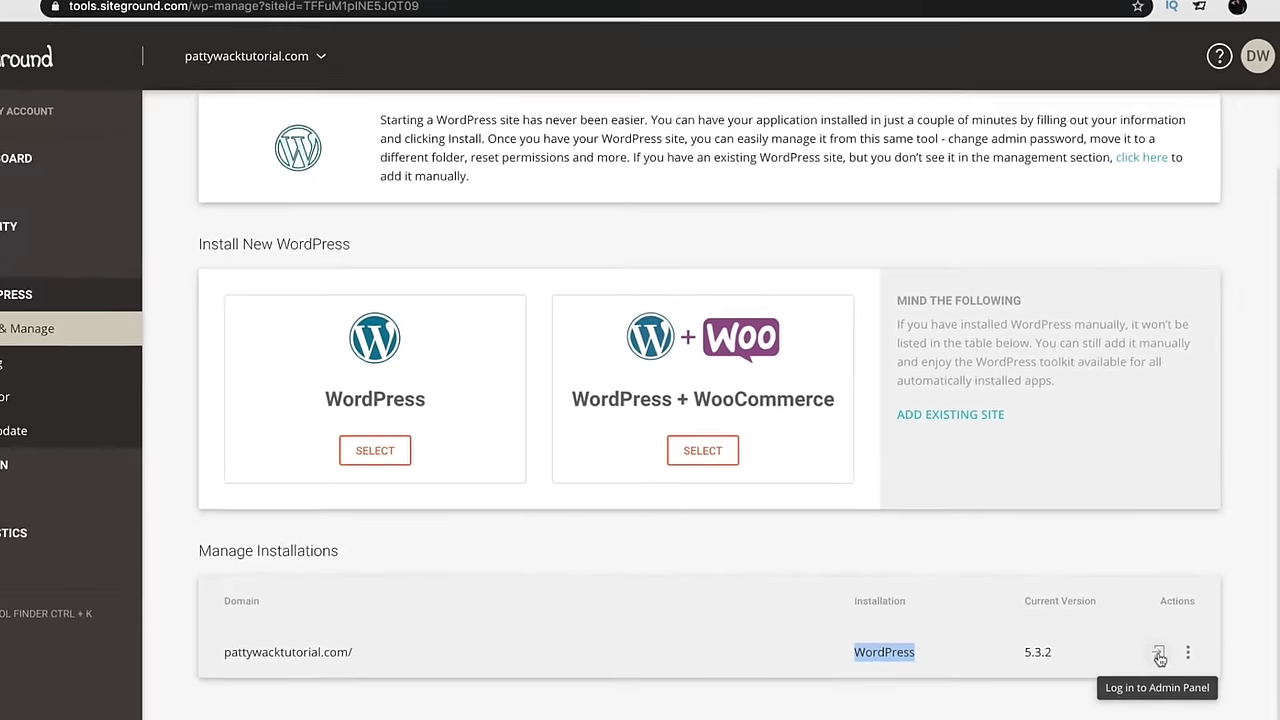
click(1117, 616)
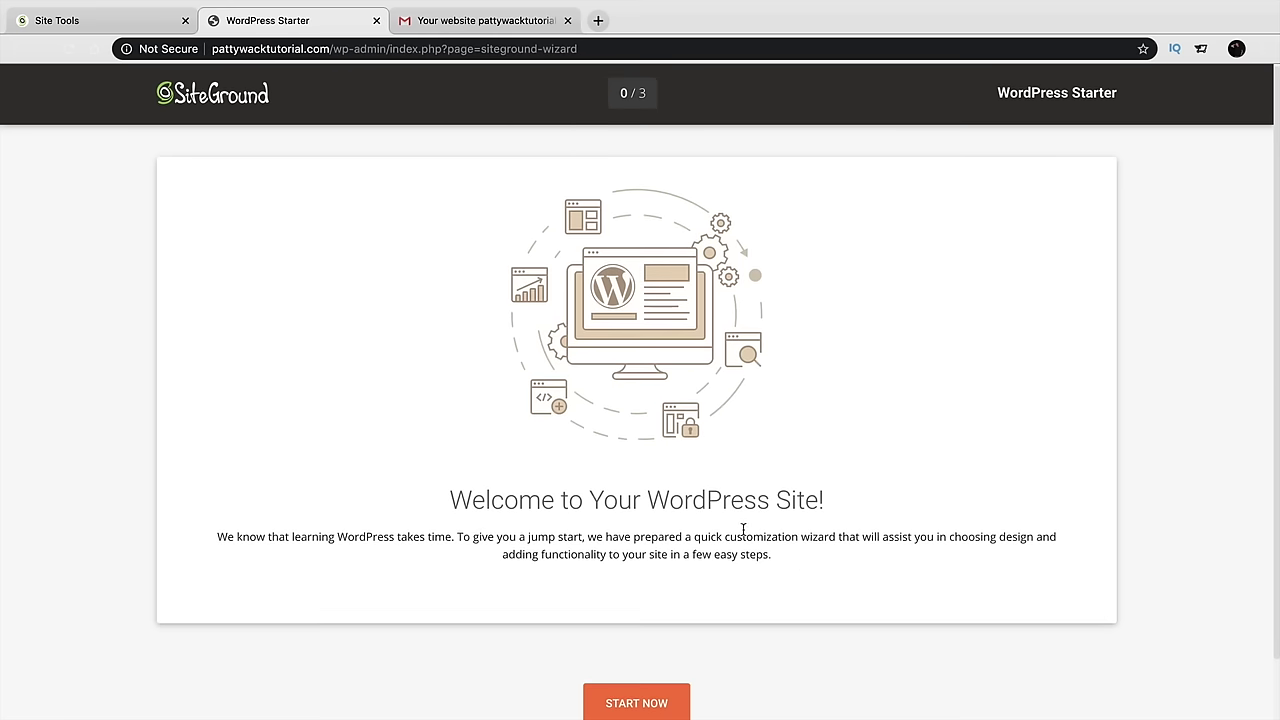
Exit the starter wizard and view the public site through My Wordpress > Visit Site
scroll(745, 533, down, 1)
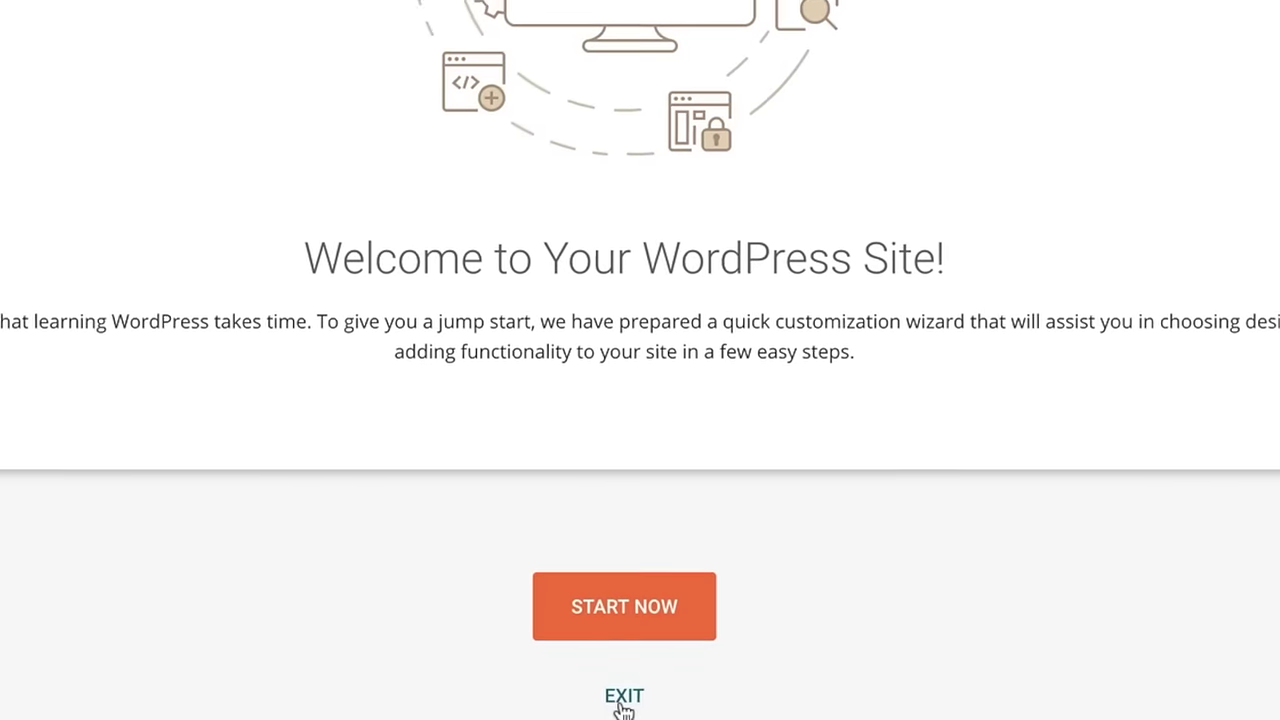
click(629, 705)
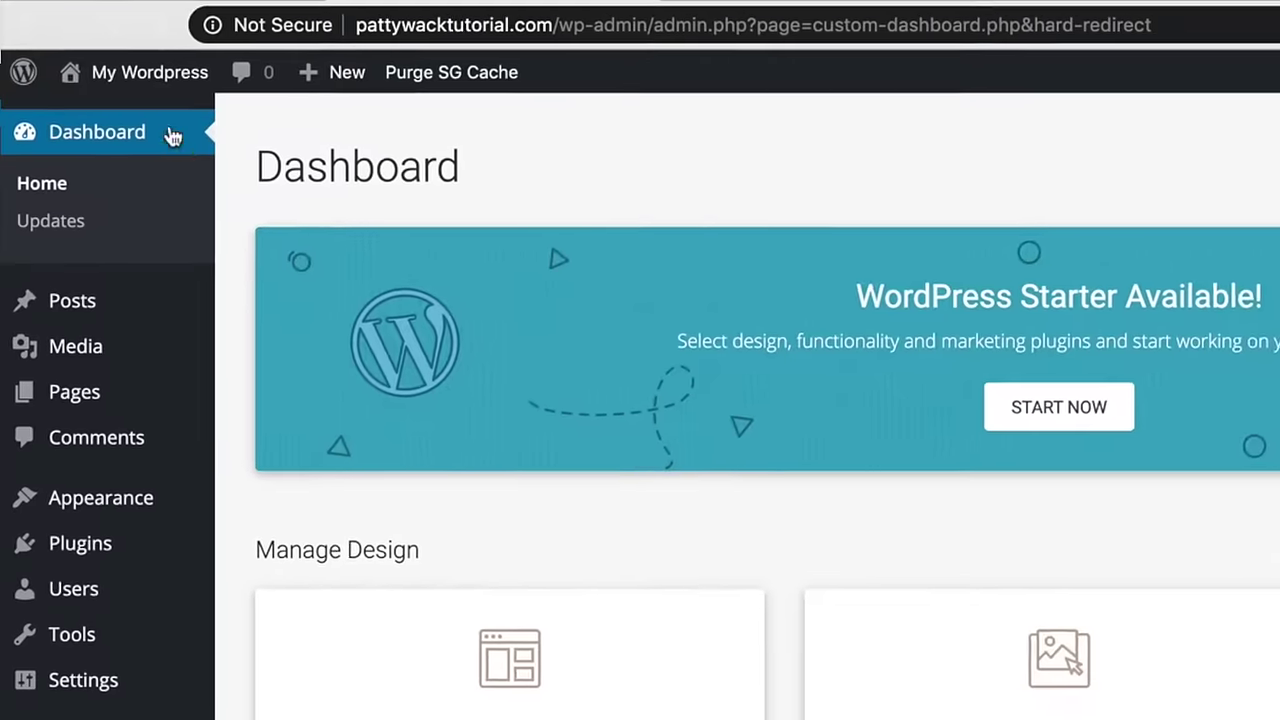
mouse_move(148, 78)
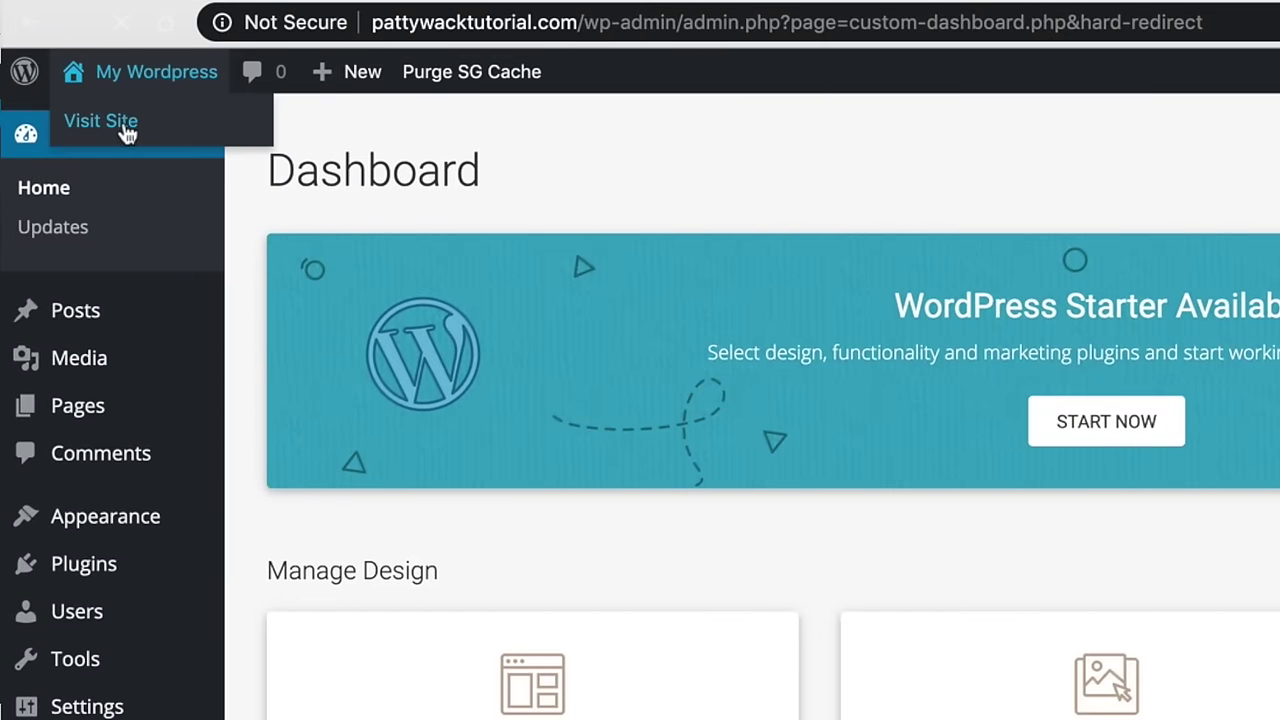
click(101, 121)
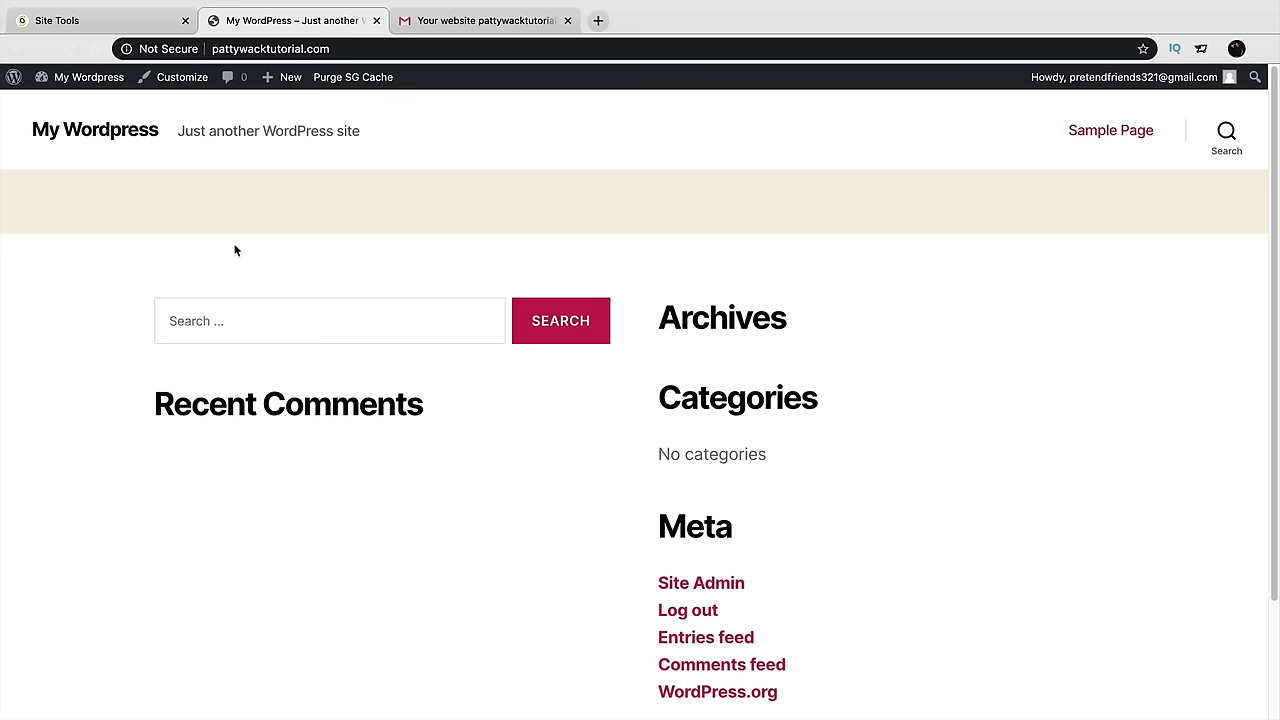
Return to the admin dashboard and go to Settings > Permalinks
click(100, 108)
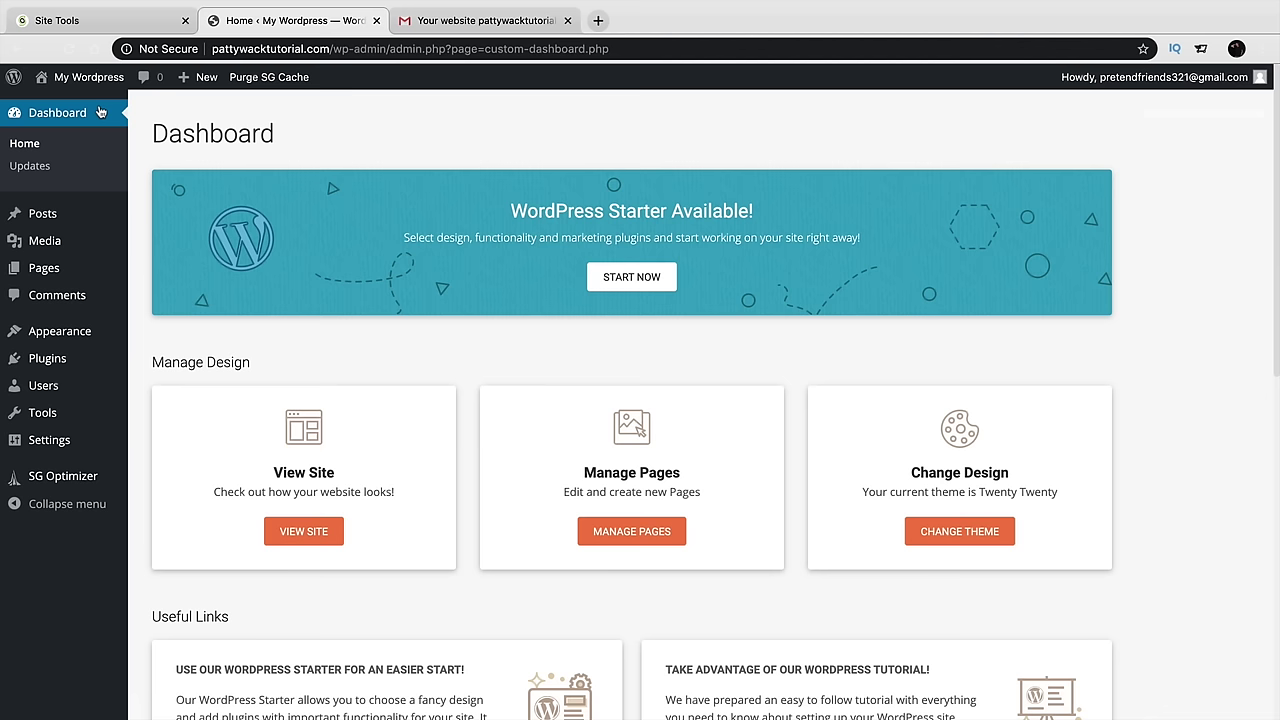
click(155, 50)
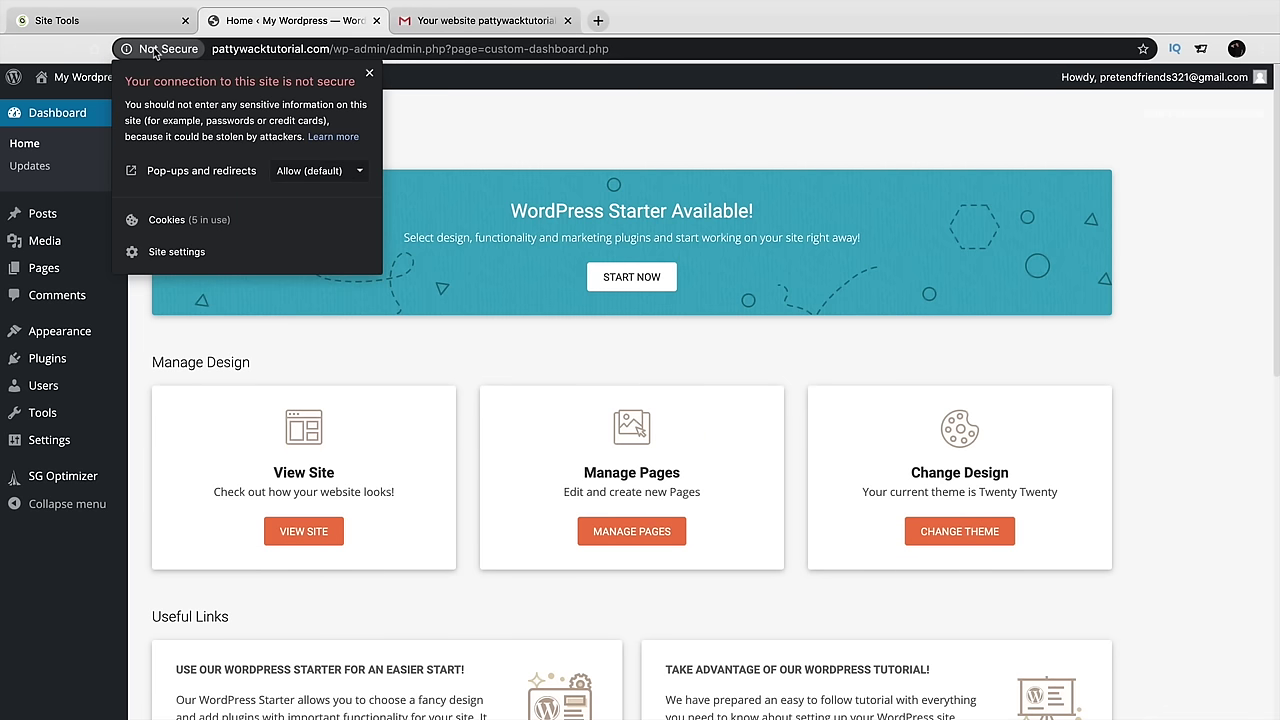
click(156, 52)
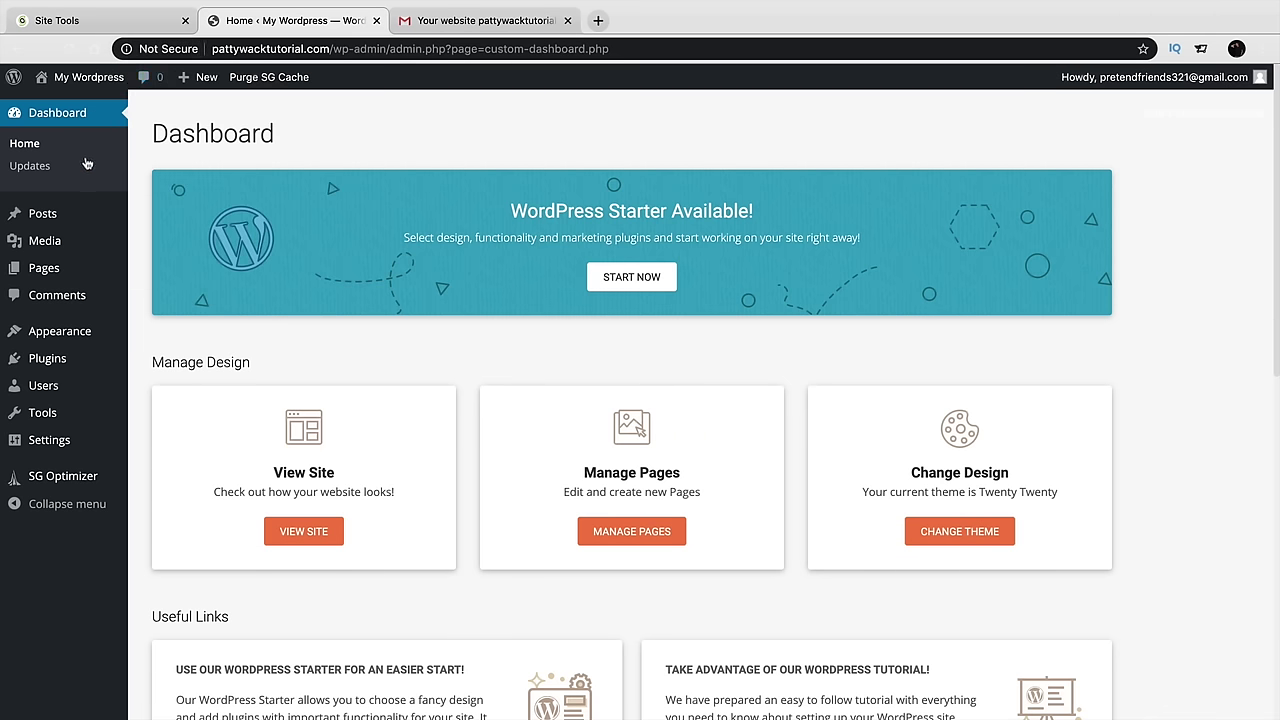
mouse_move(54, 443)
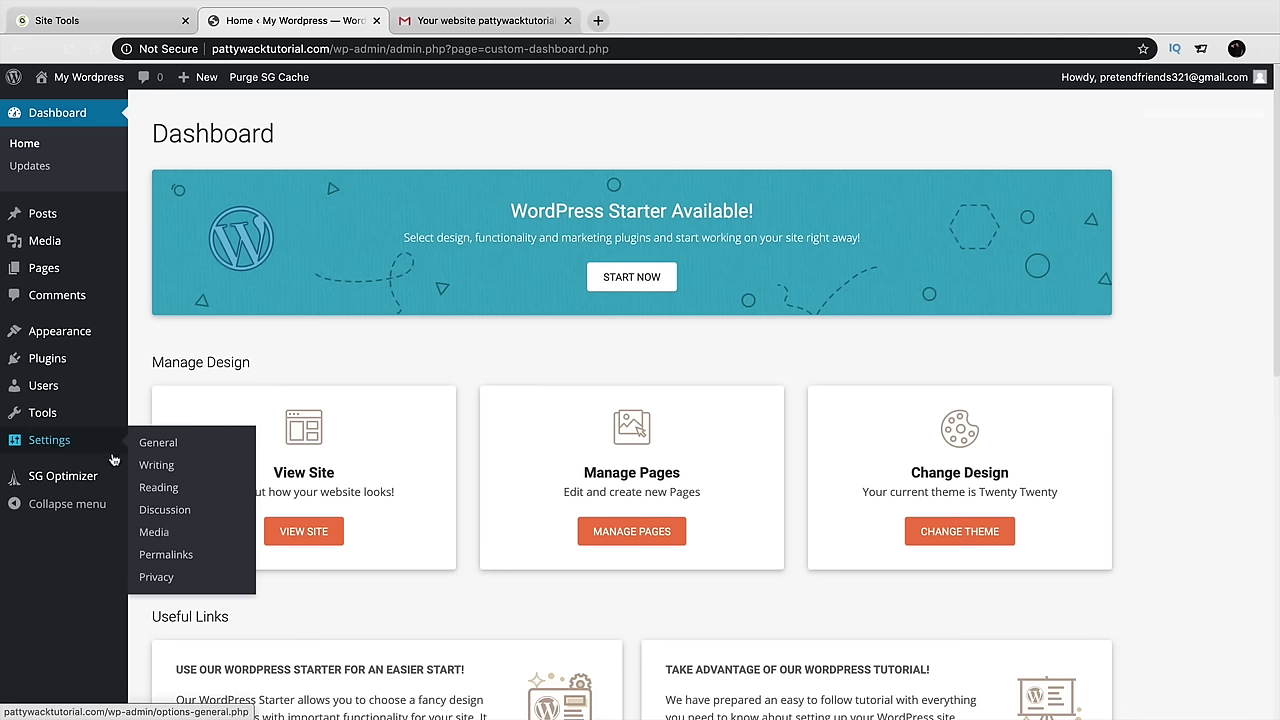
click(166, 556)
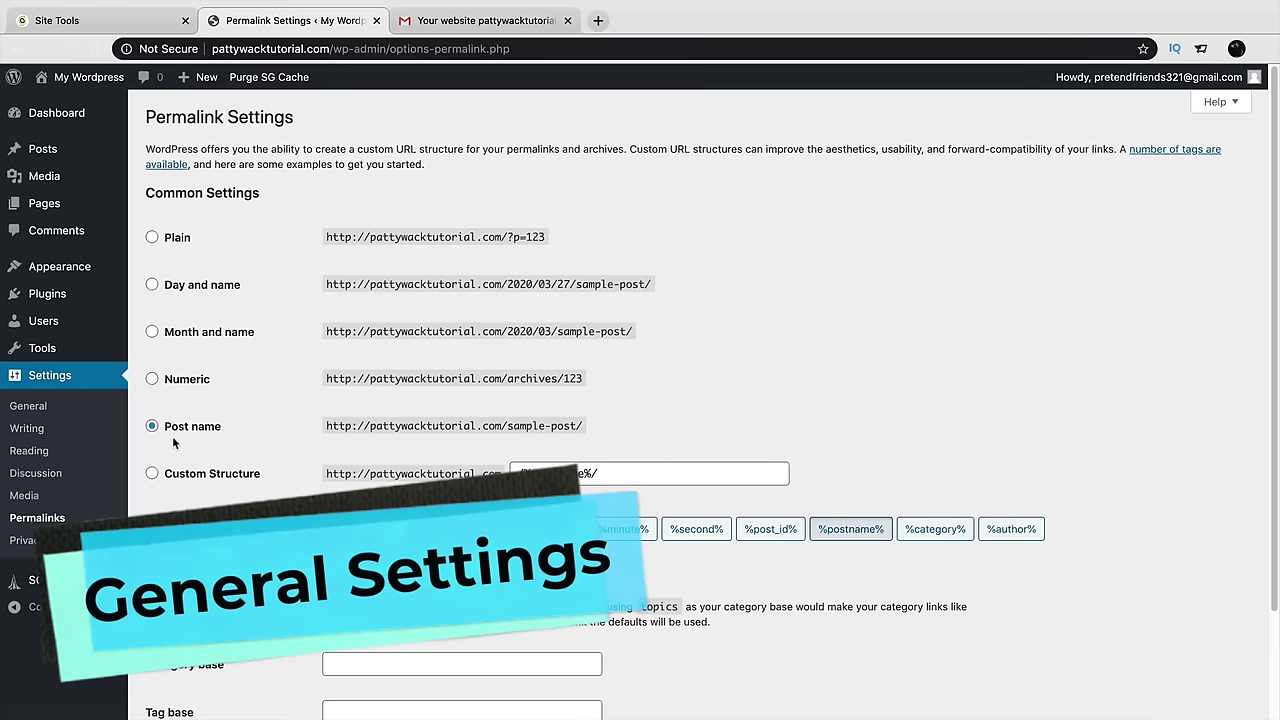
Select the Post name permalink structure and save the changes
click(166, 429)
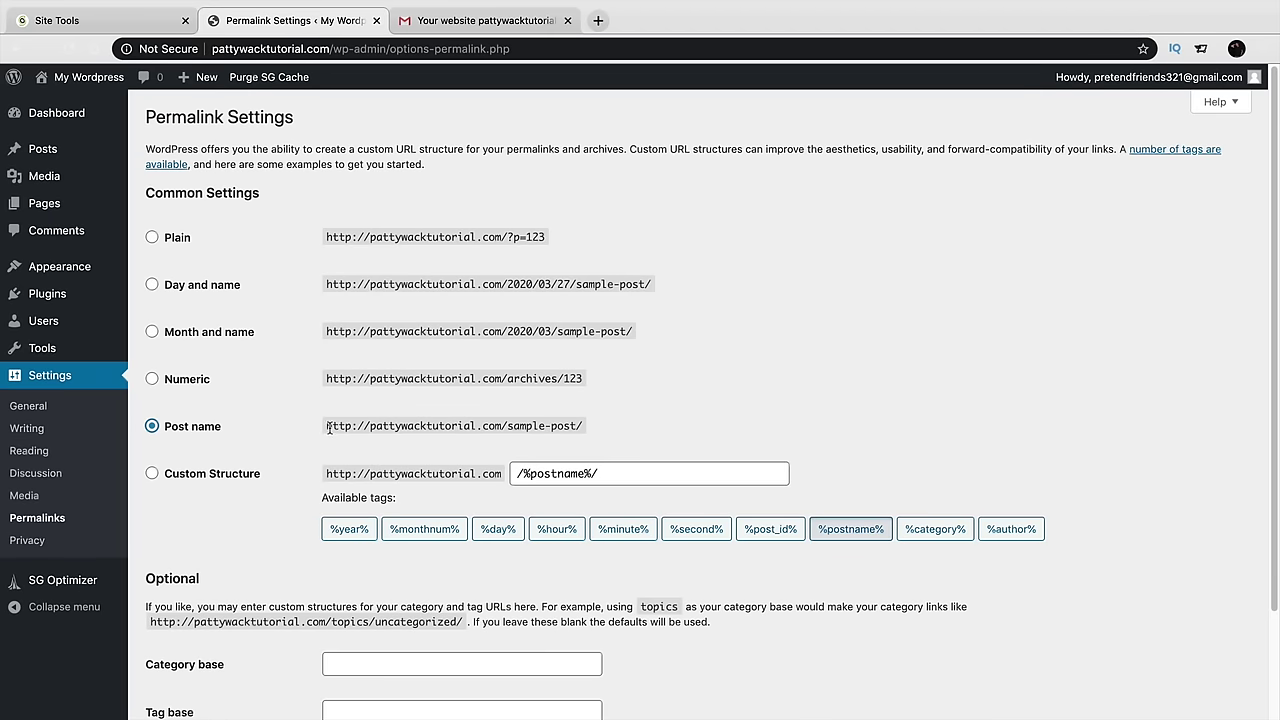
drag(370, 425, 507, 428)
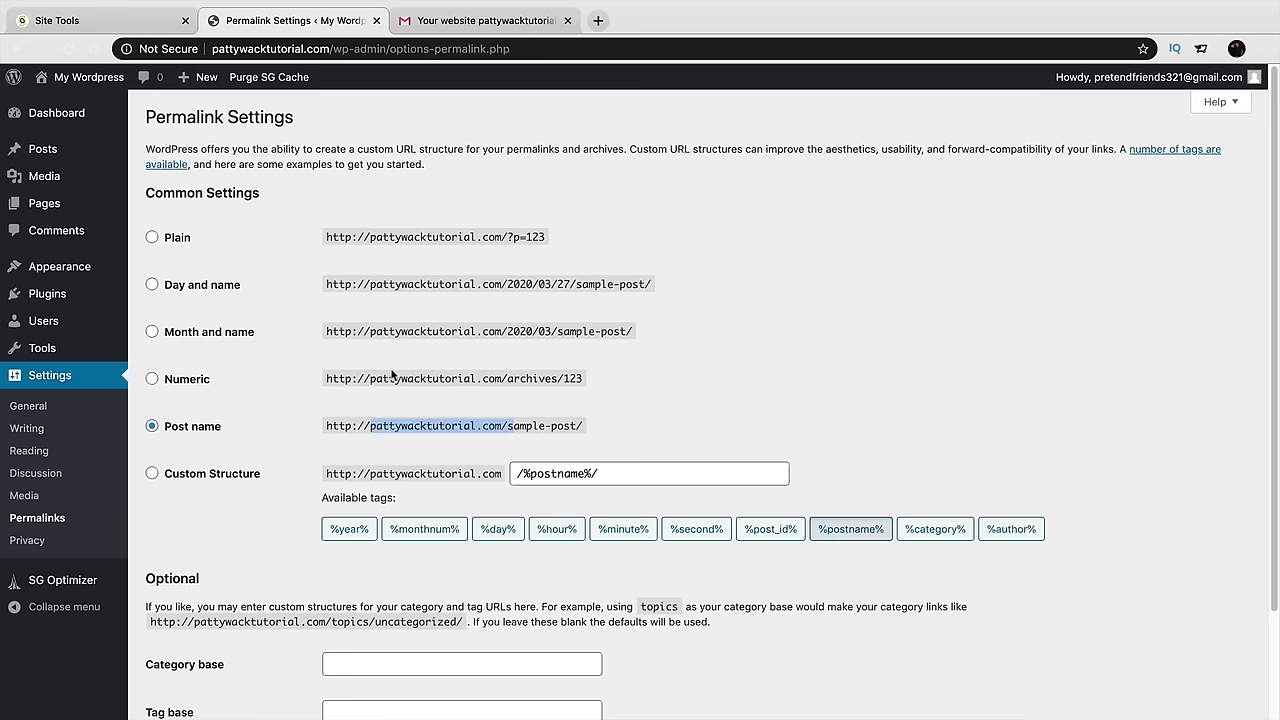
scroll(268, 376, down, 2)
click(198, 667)
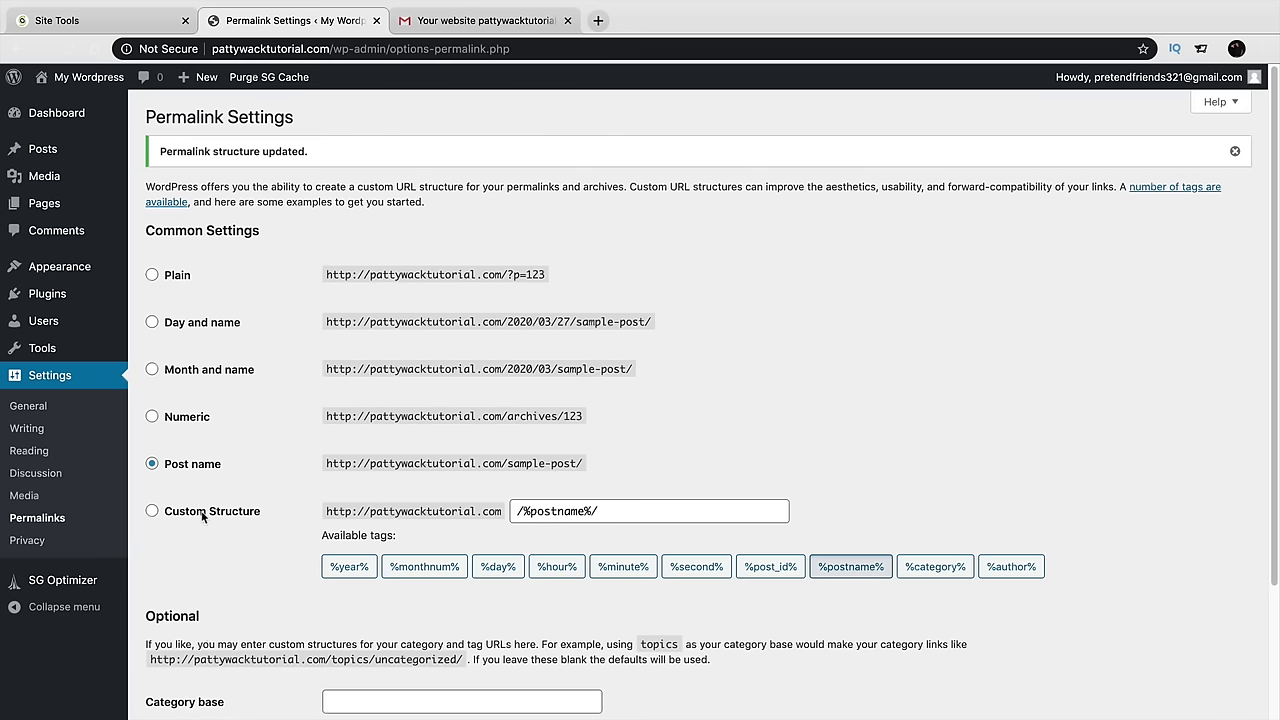
On Your Profile, try the Light, Blue, Coffee, Sunrise and Ocean admin colour schemes
mouse_move(44, 322)
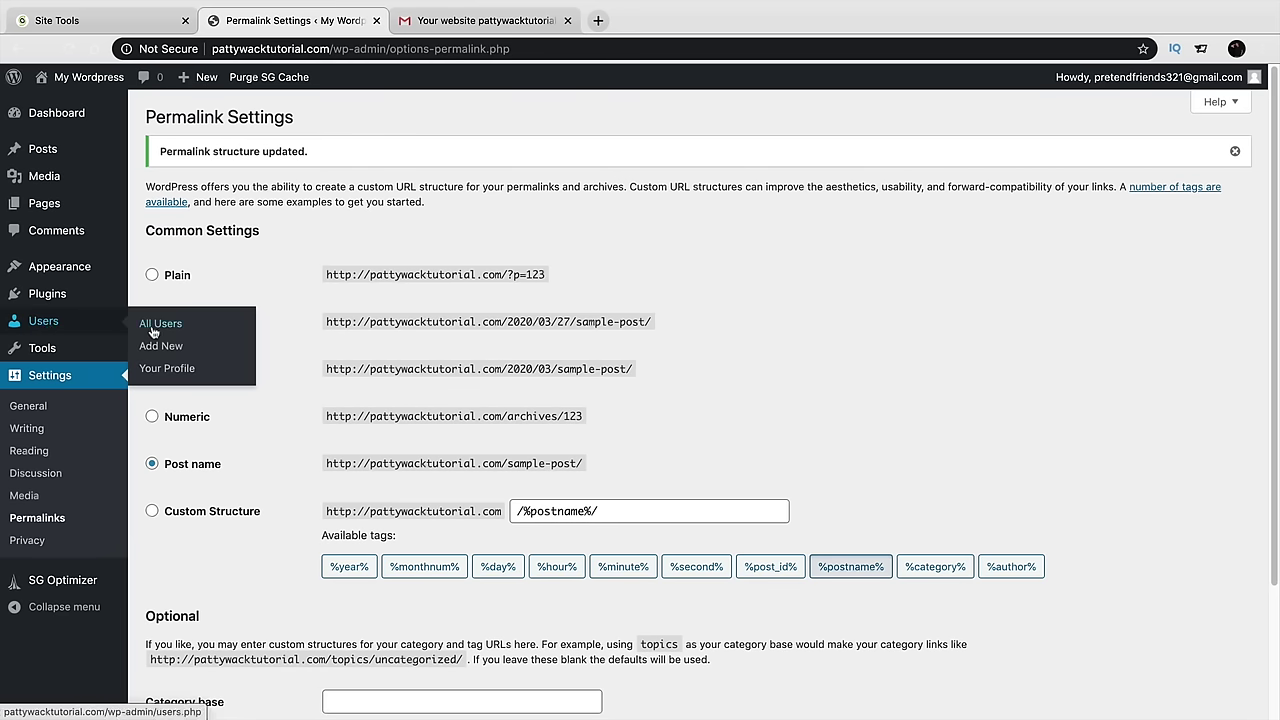
click(155, 368)
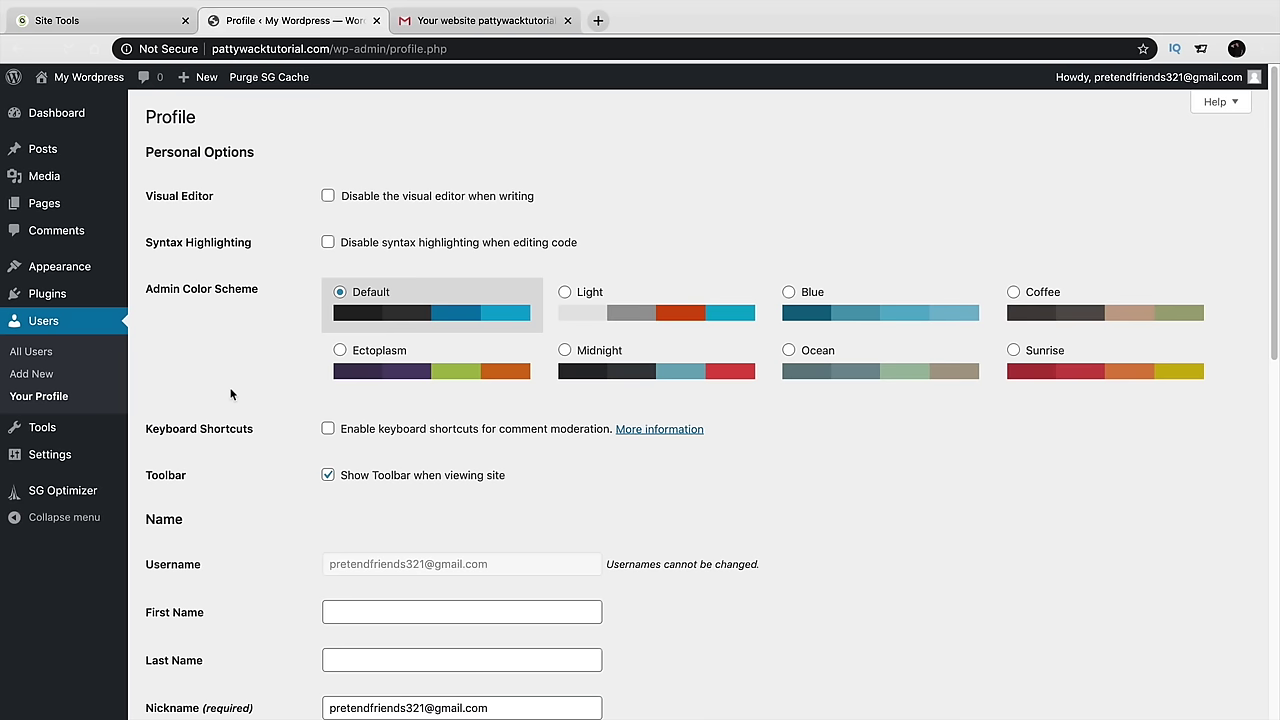
click(565, 298)
click(816, 298)
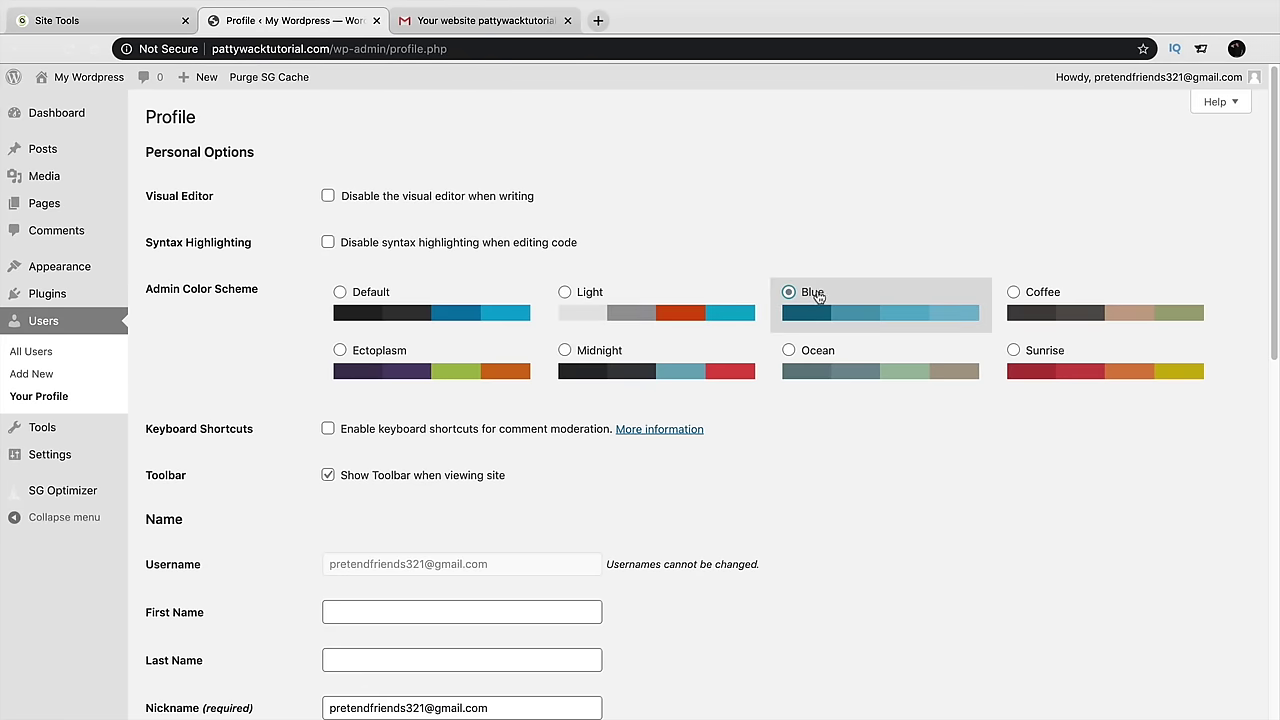
click(1020, 313)
click(1042, 375)
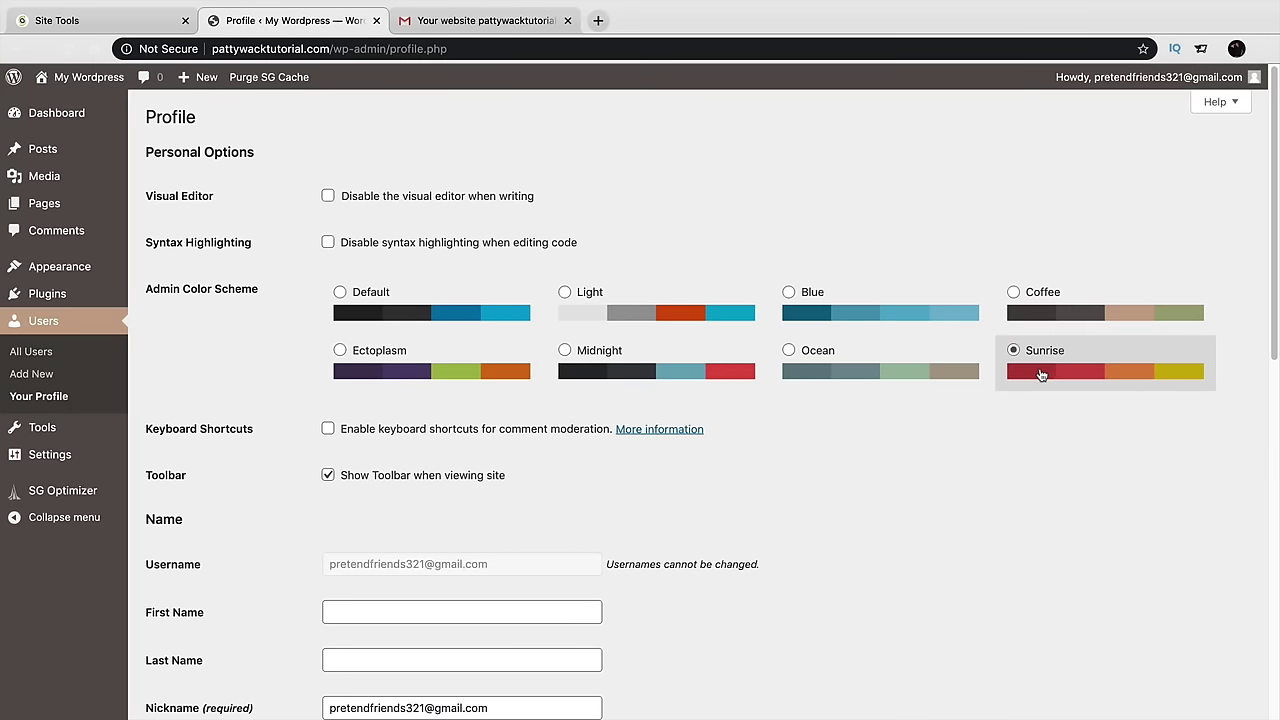
click(898, 371)
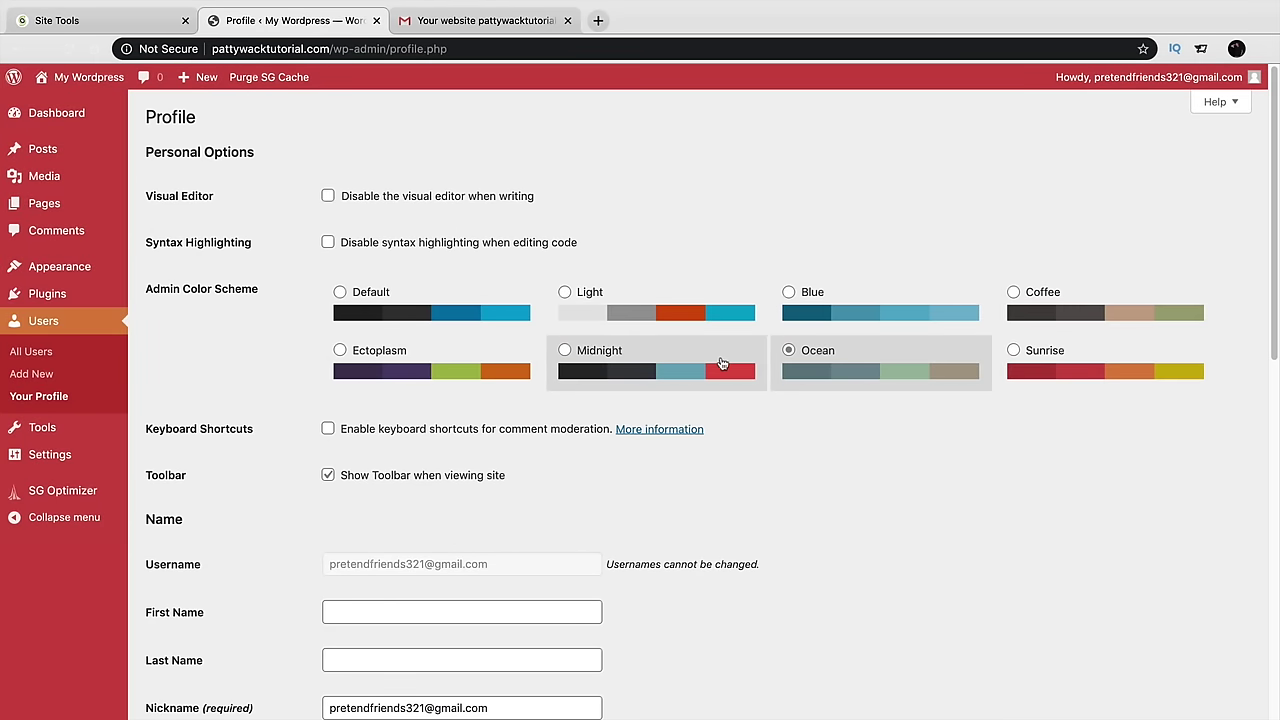
Choose the Midnight colour scheme and update the profile
click(662, 352)
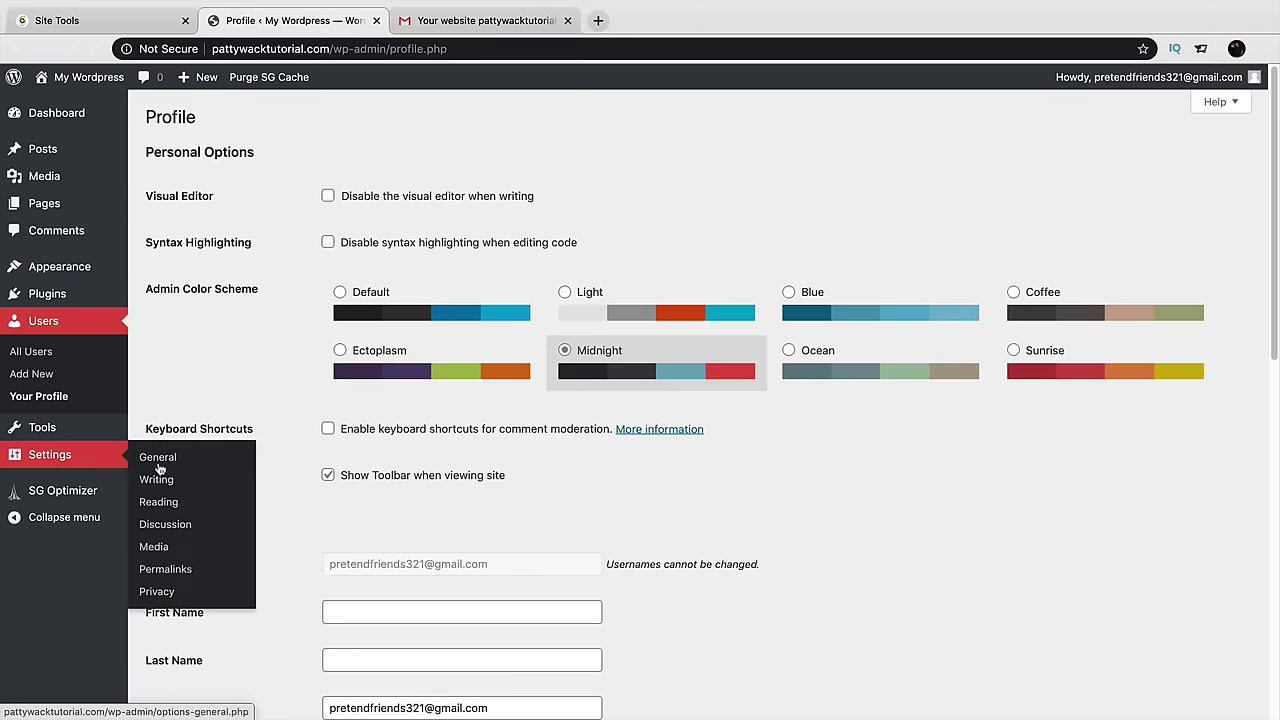
scroll(421, 495, down, 1)
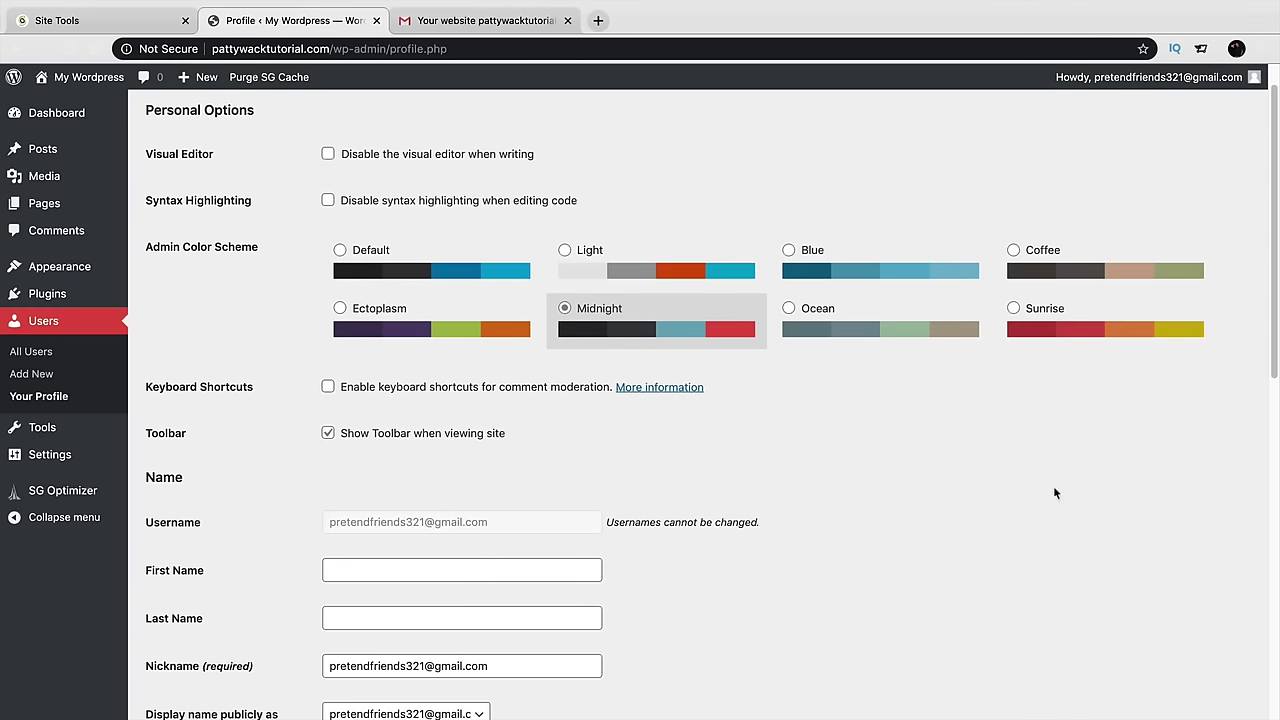
scroll(1100, 360, down, 4)
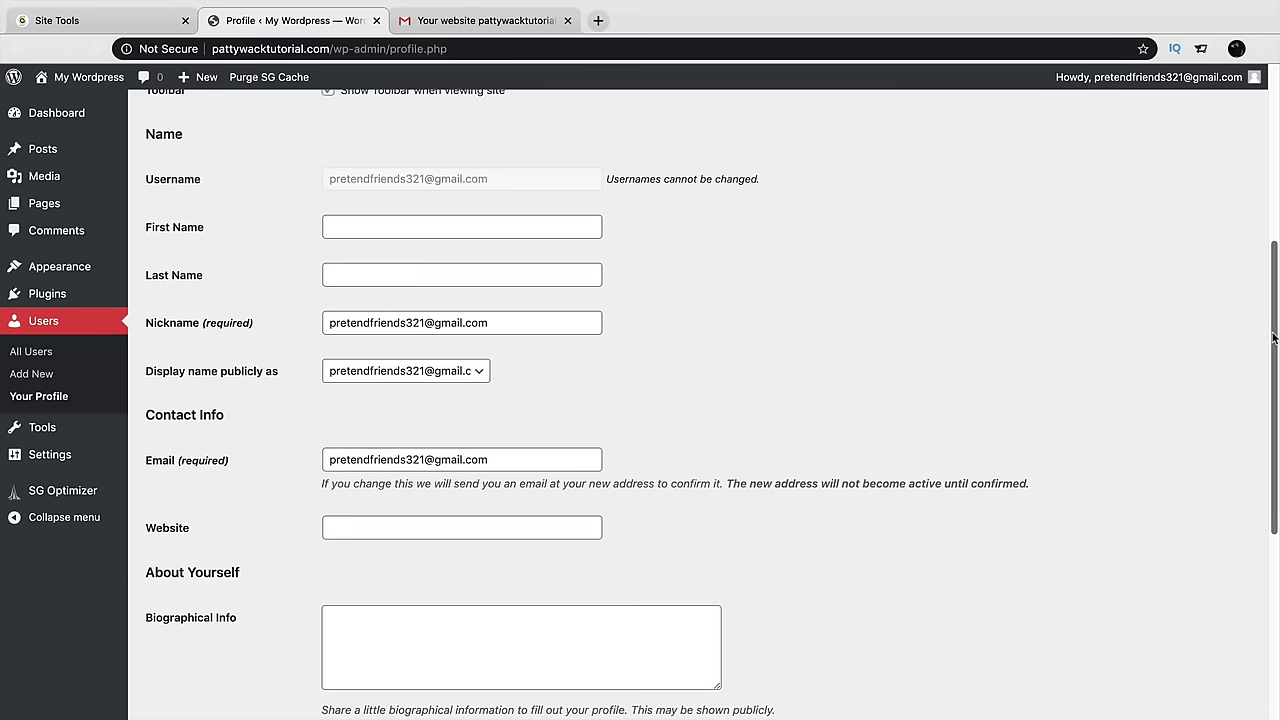
drag(1269, 338, 1277, 530)
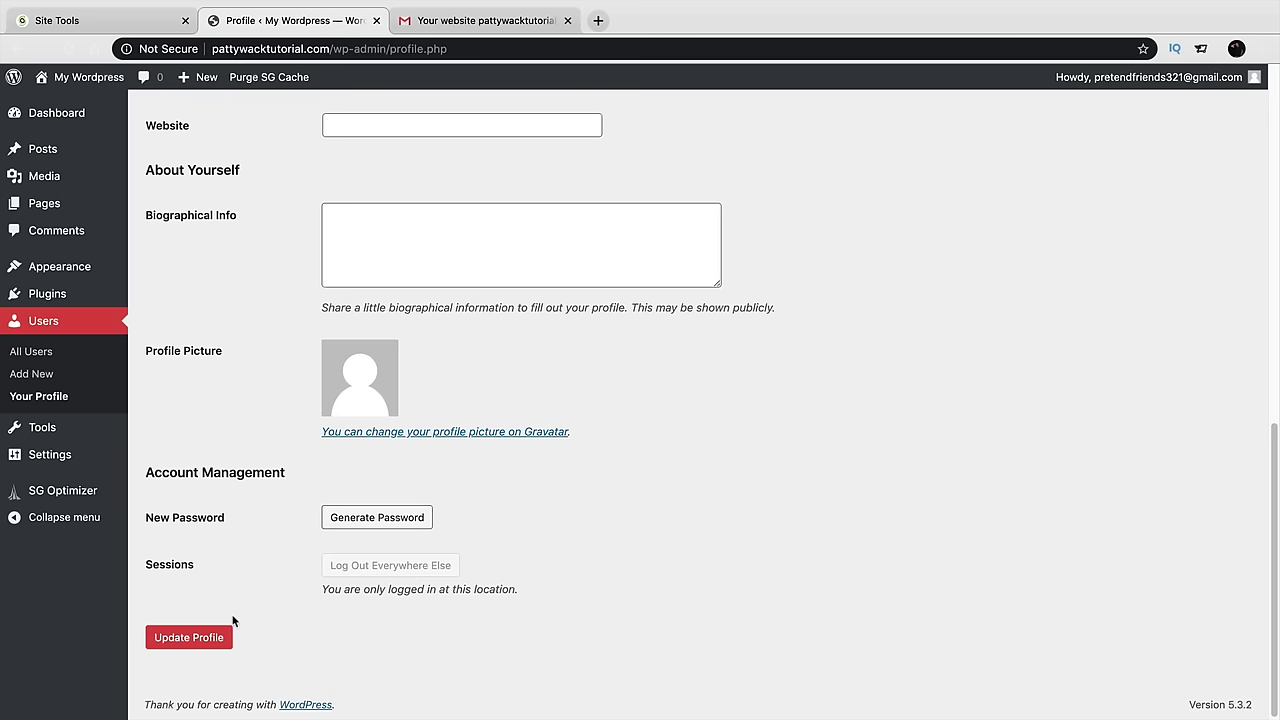
click(187, 642)
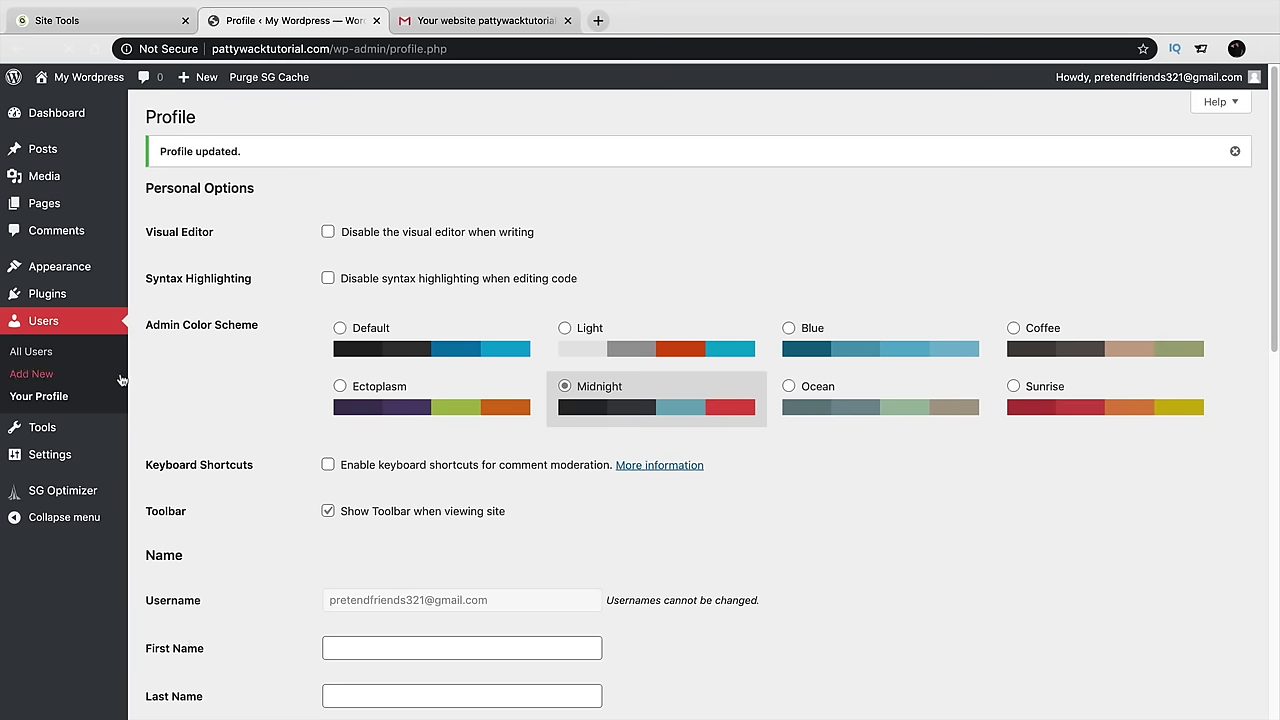
mouse_move(91, 432)
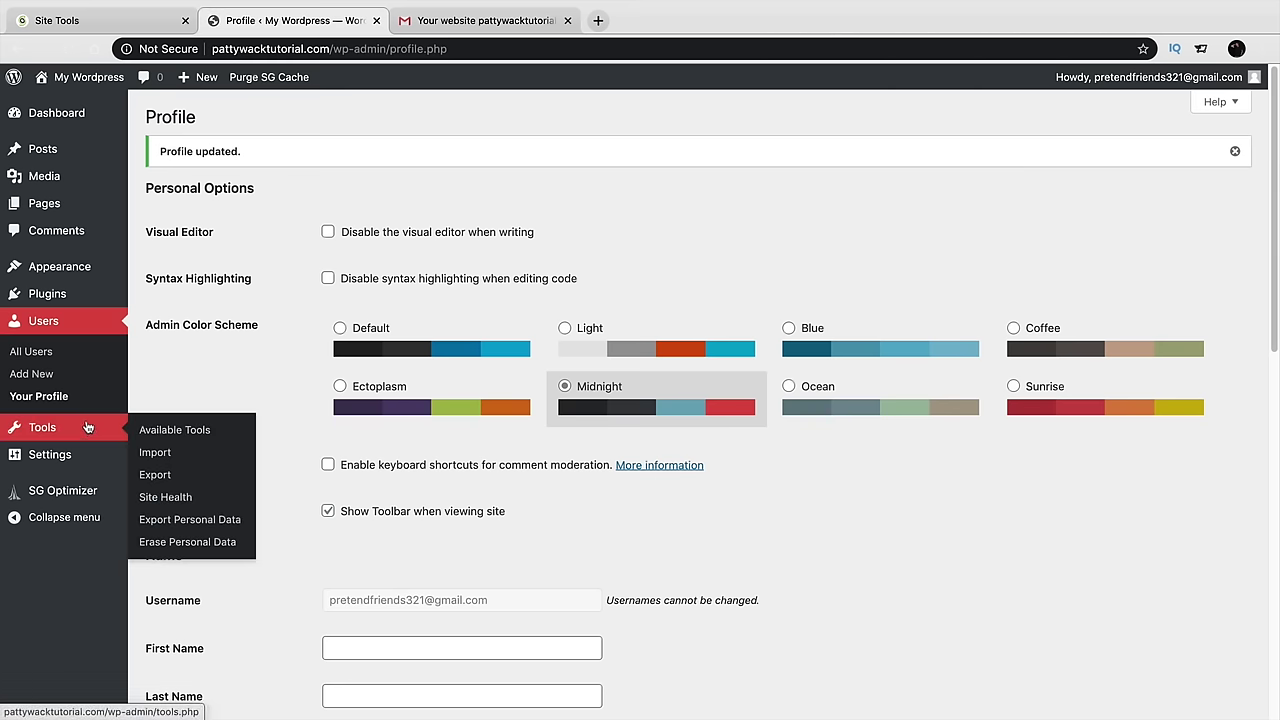
mouse_move(63, 296)
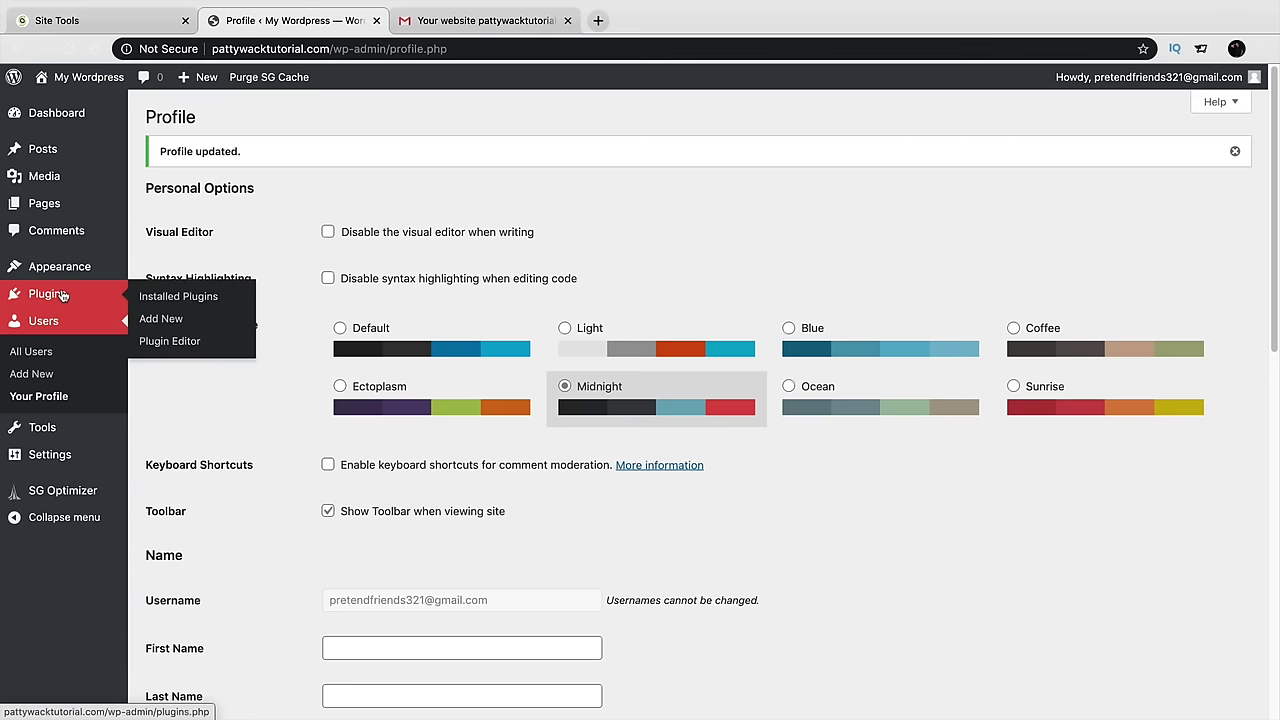
Deactivate WordPress Starter under Installed Plugins and go to Plugins > Add New
click(175, 300)
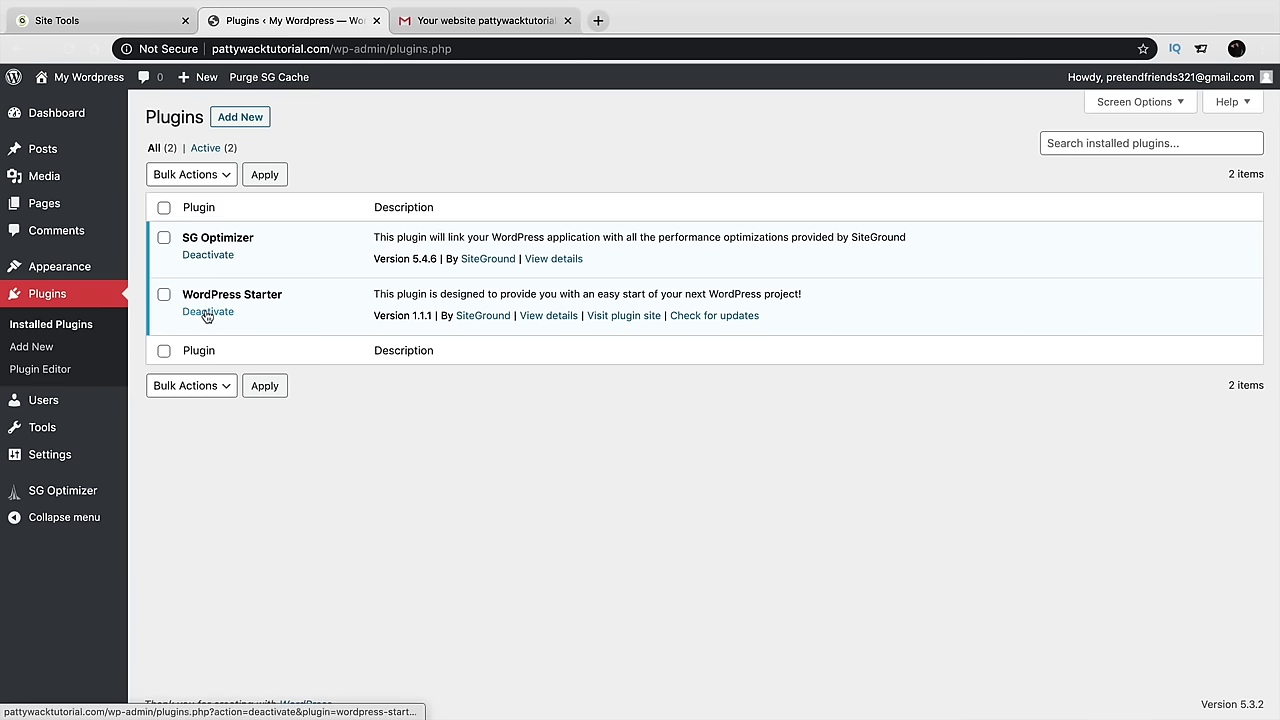
click(207, 313)
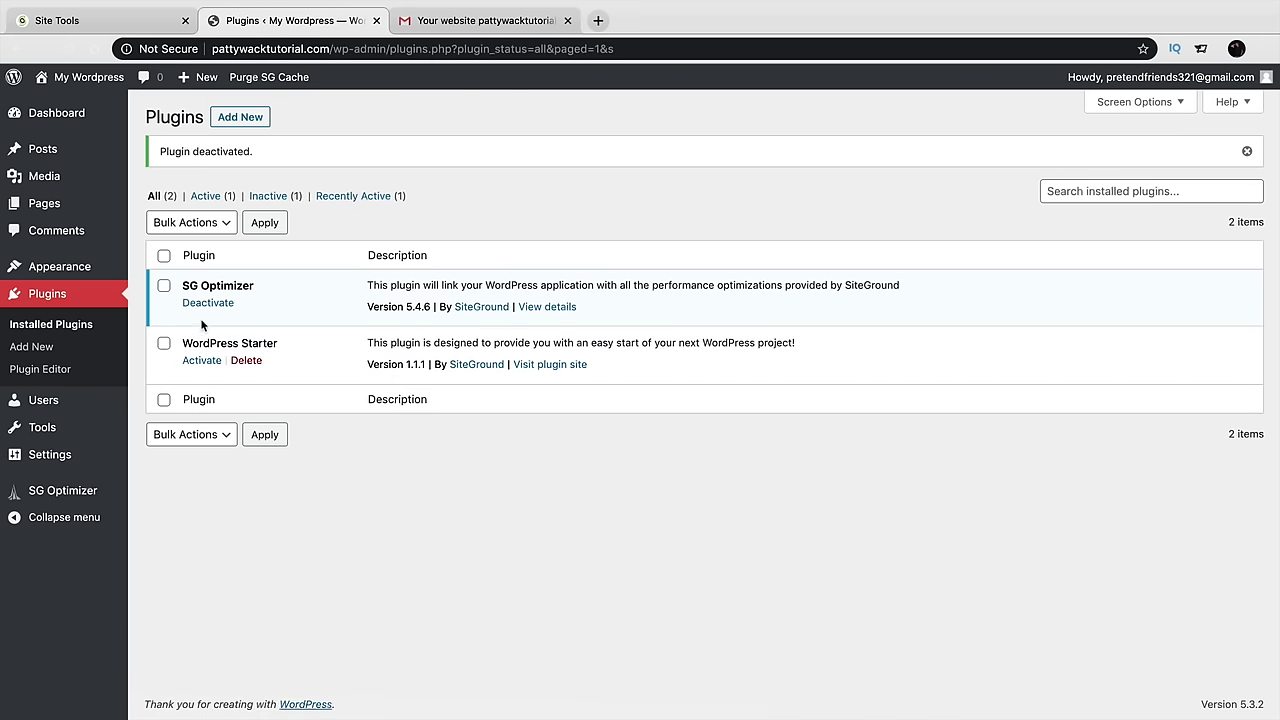
click(34, 349)
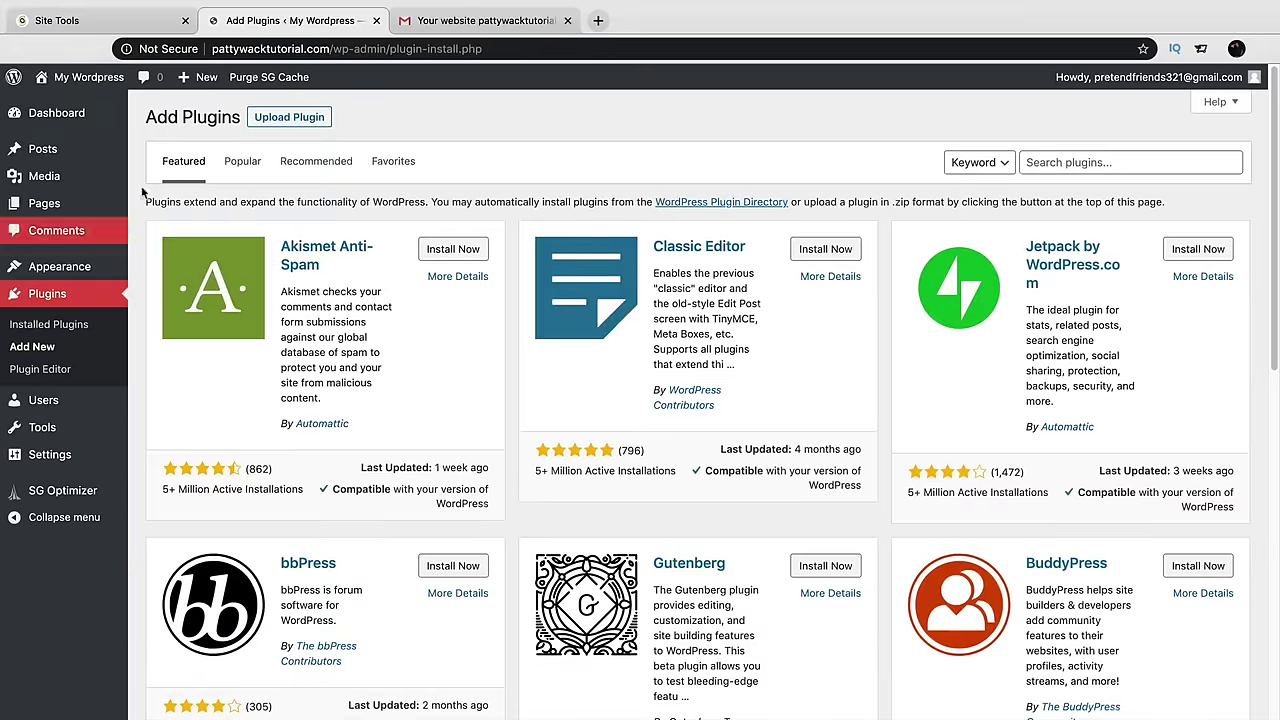
Check the connection security details on the WordPress, Site Tools and host email tabs
click(165, 49)
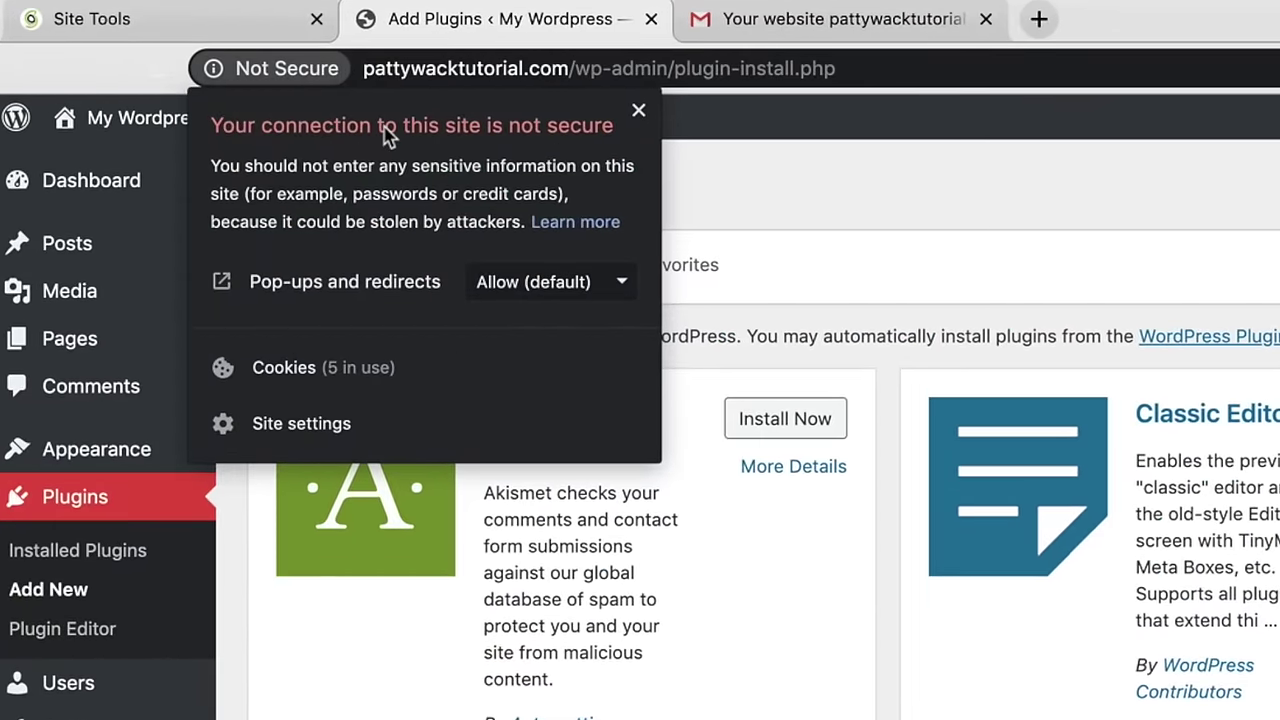
click(229, 29)
click(213, 72)
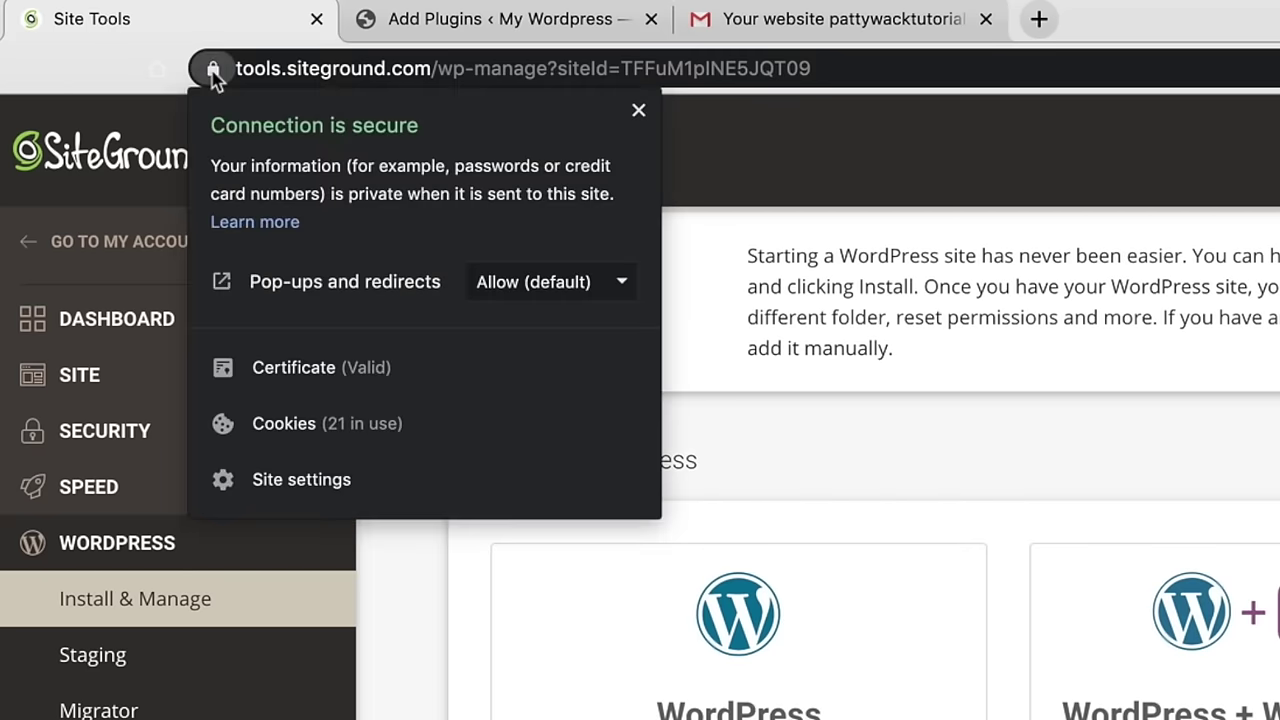
click(741, 30)
click(213, 71)
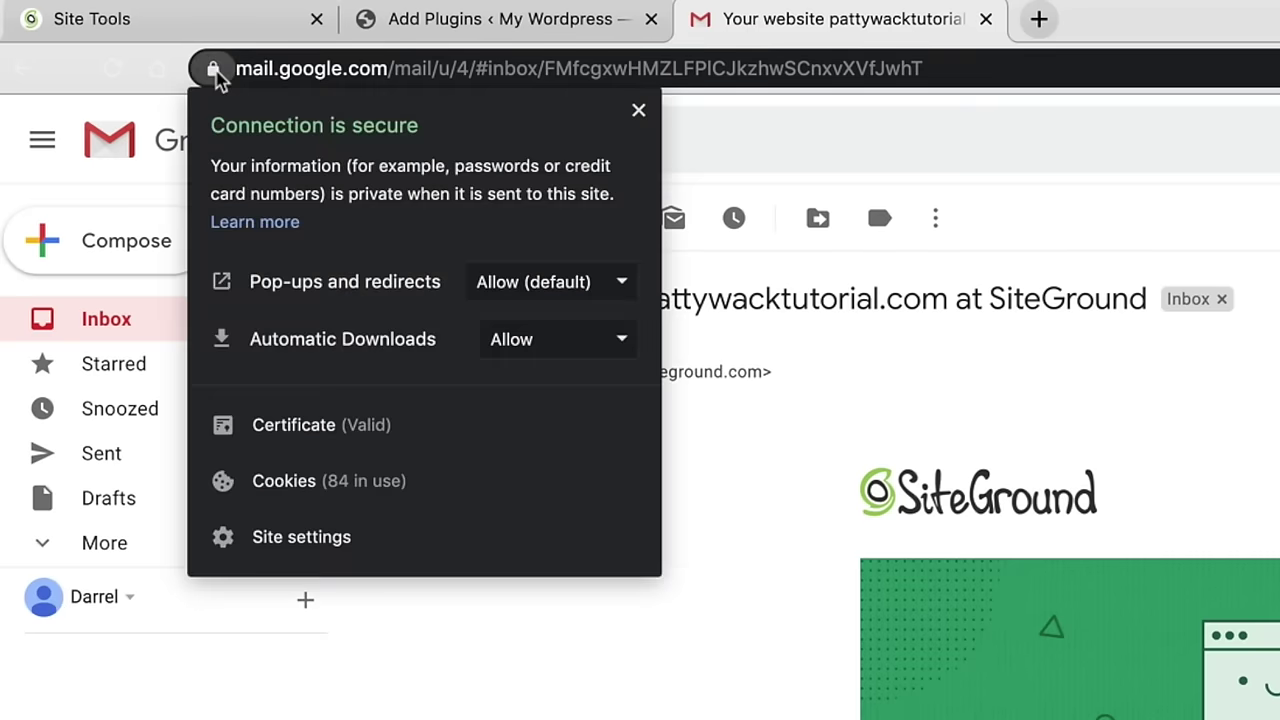
click(380, 20)
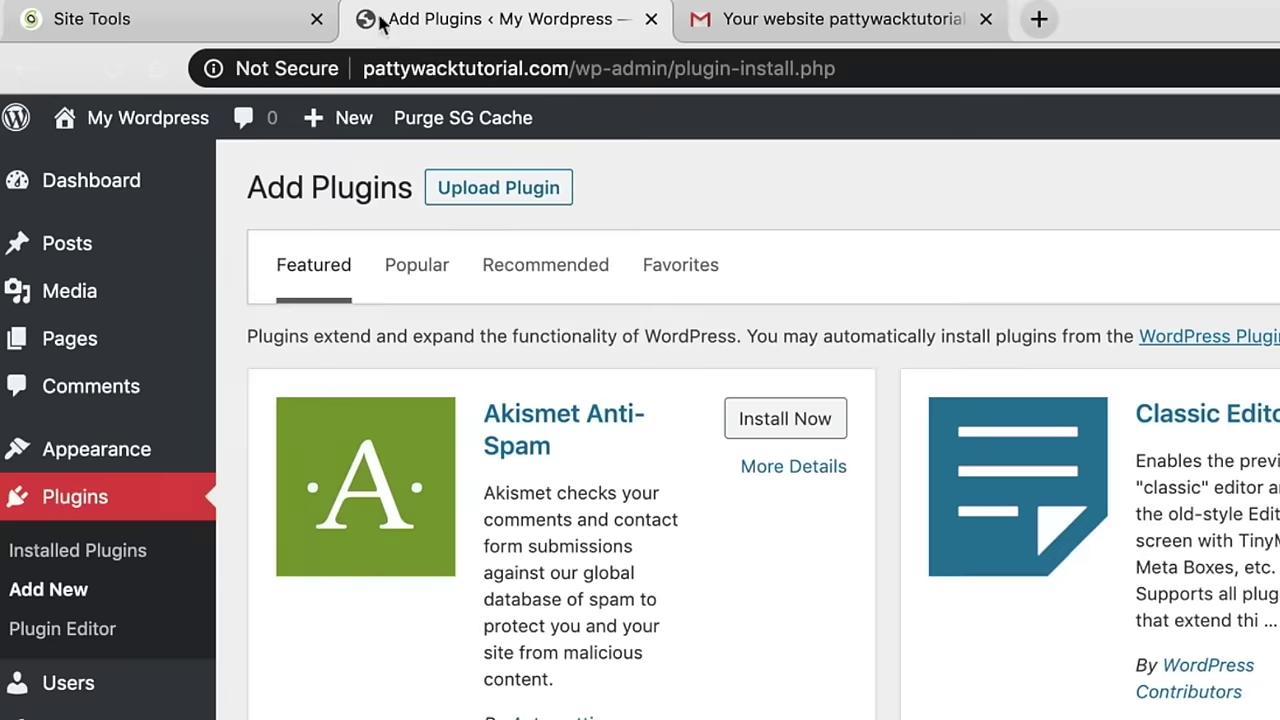
click(214, 70)
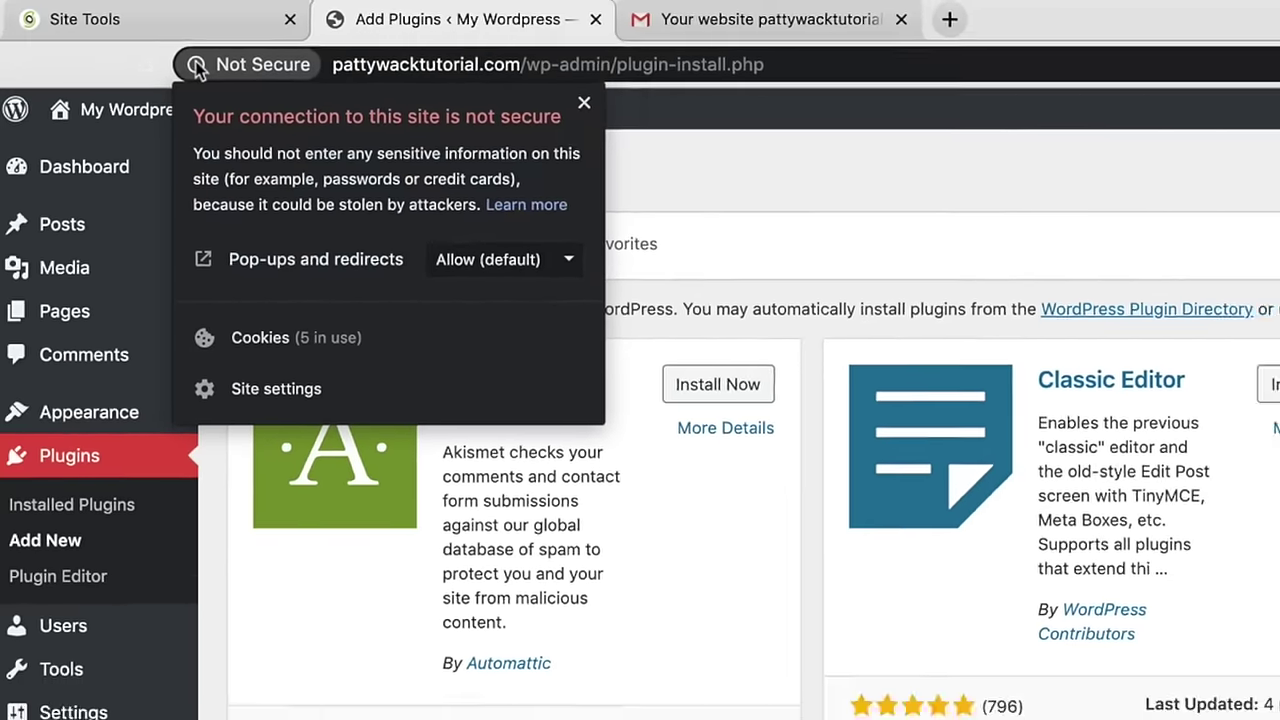
Search for 'really simple ssl', then install and activate Really Simple SSL
click(1235, 180)
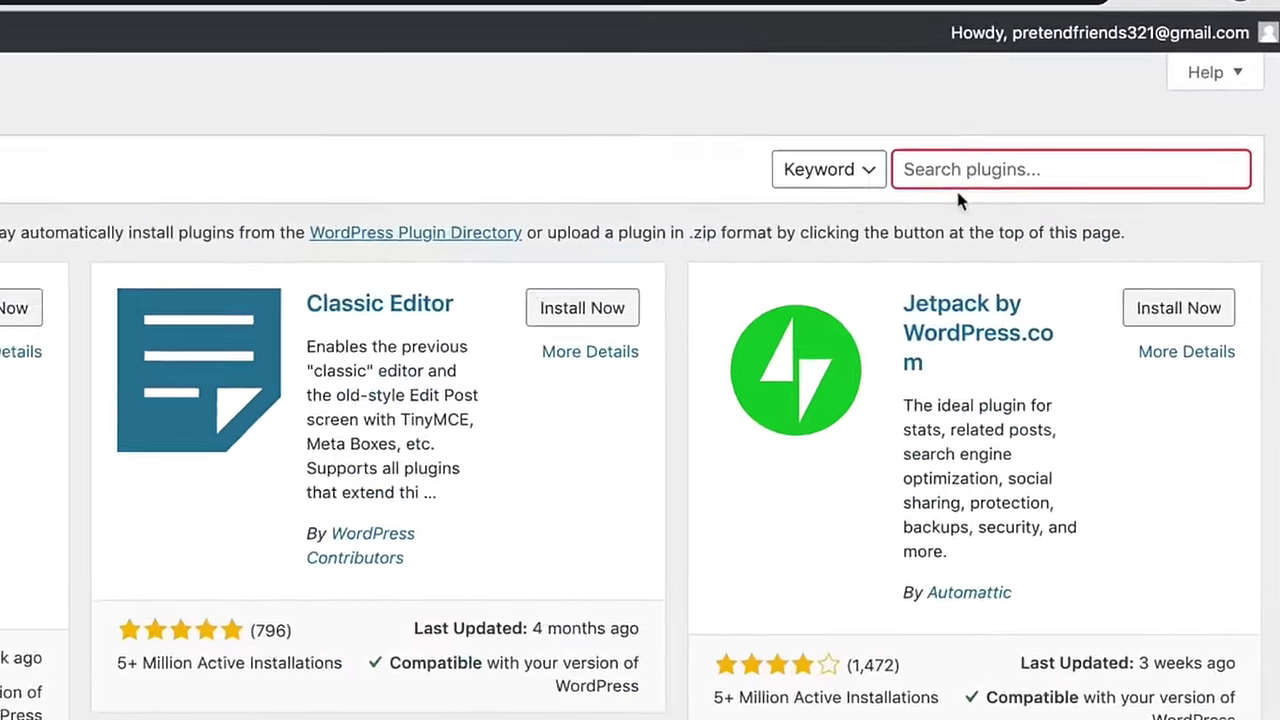
text(really siom)
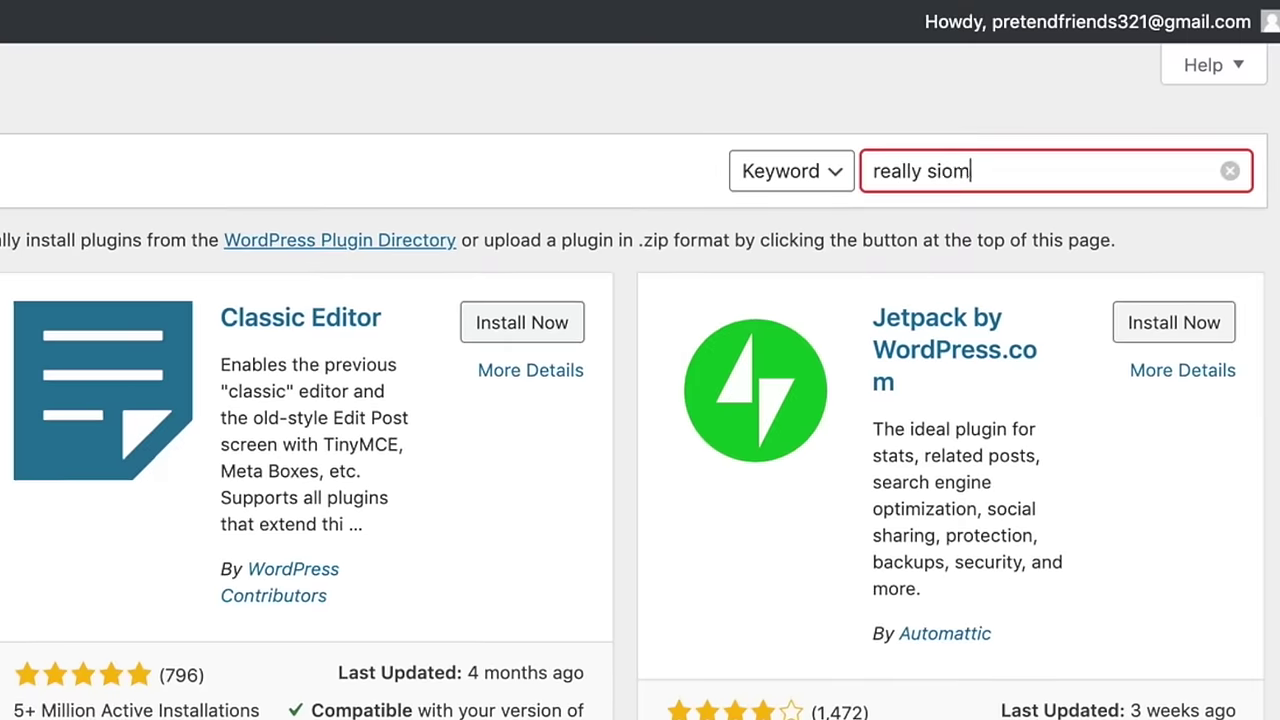
key(BackSpace)
key(BackSpace)
text(mple ssl)
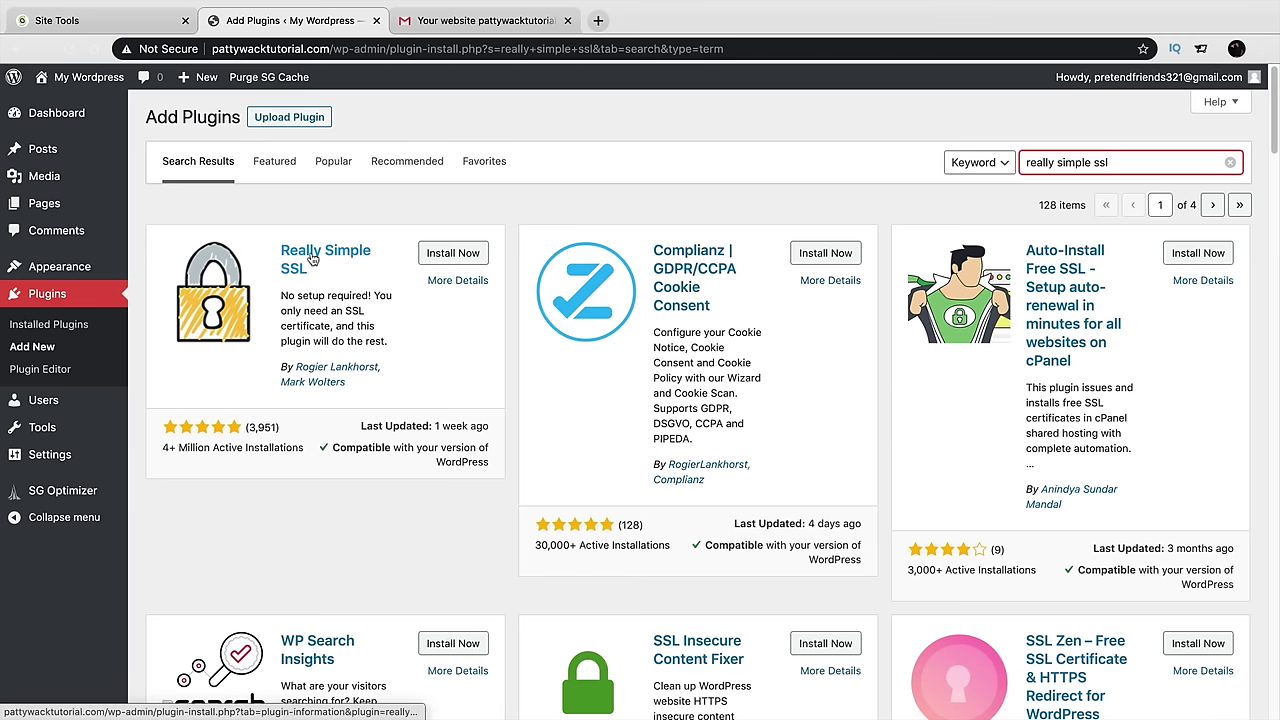
click(453, 256)
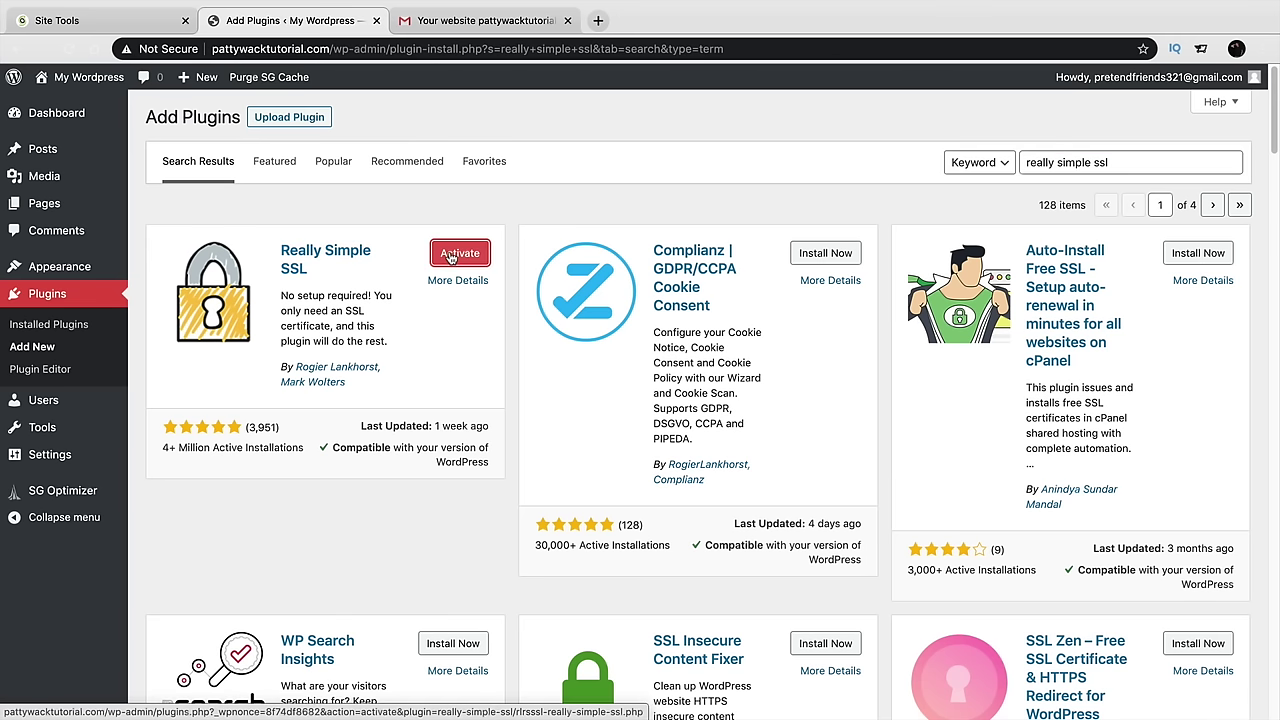
click(459, 256)
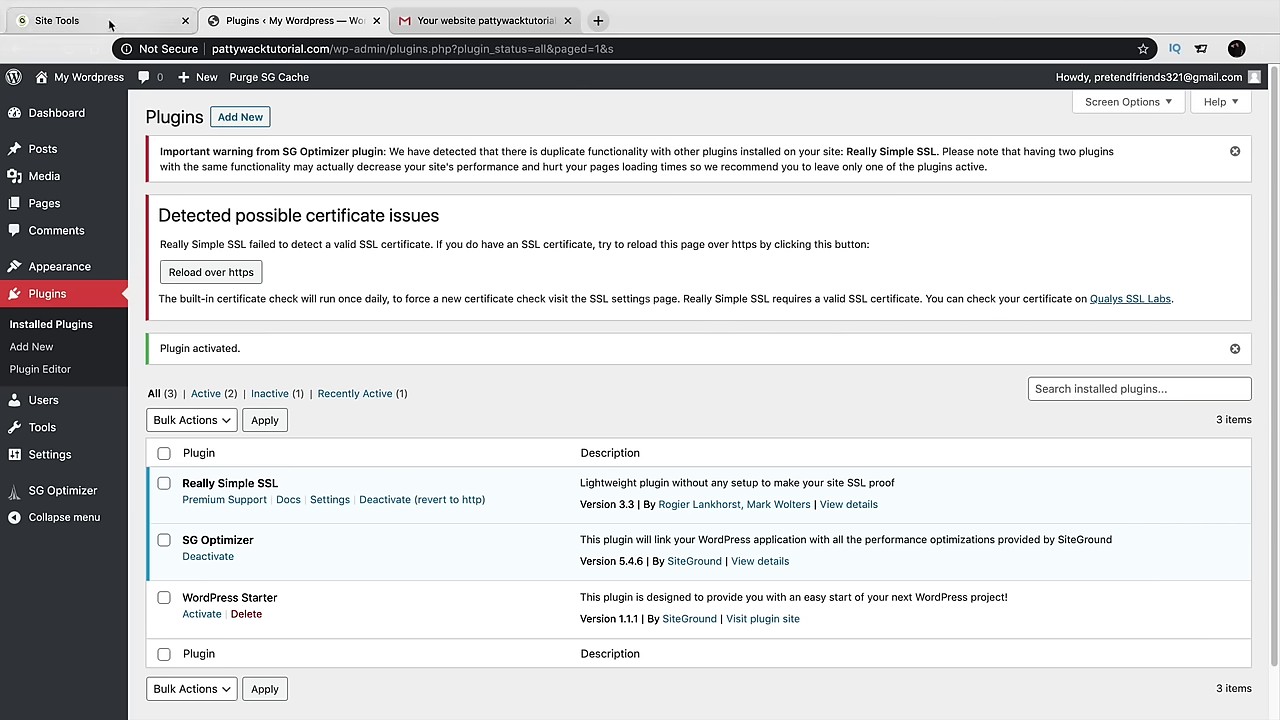
In Security > SSL Manager, get a Let's Encrypt Wildcard certificate
click(62, 20)
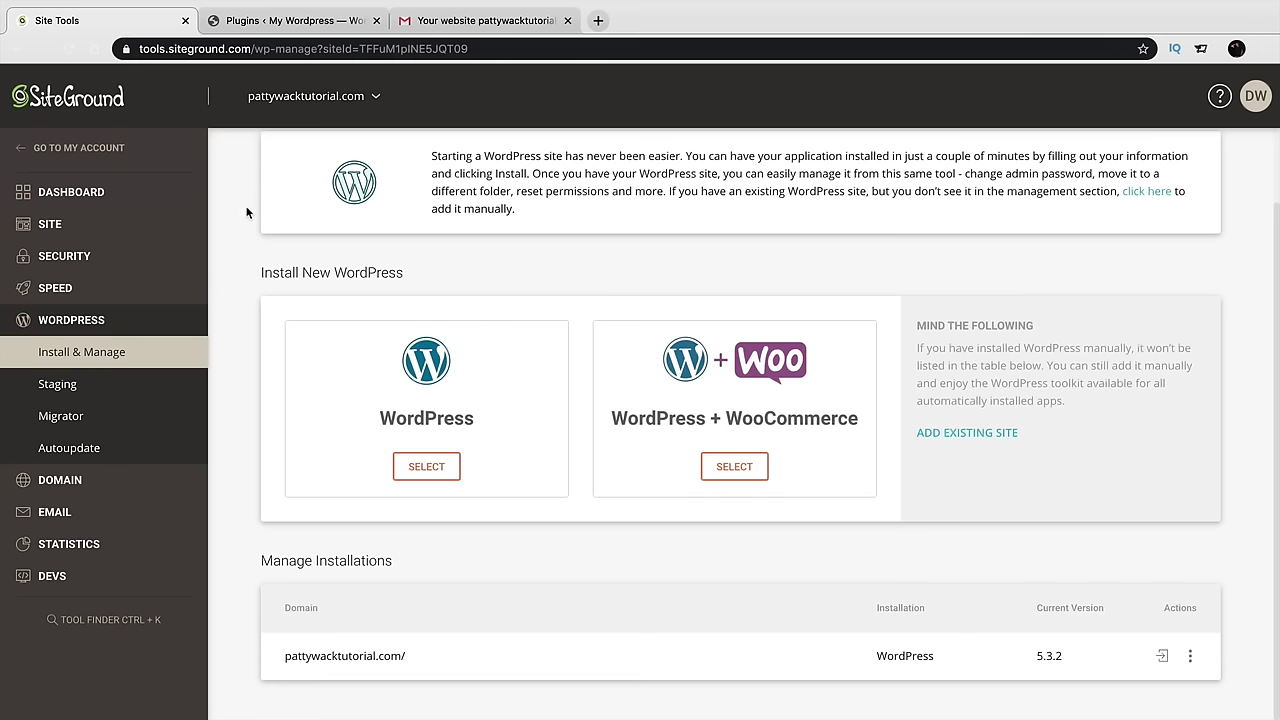
scroll(277, 350, up, 2)
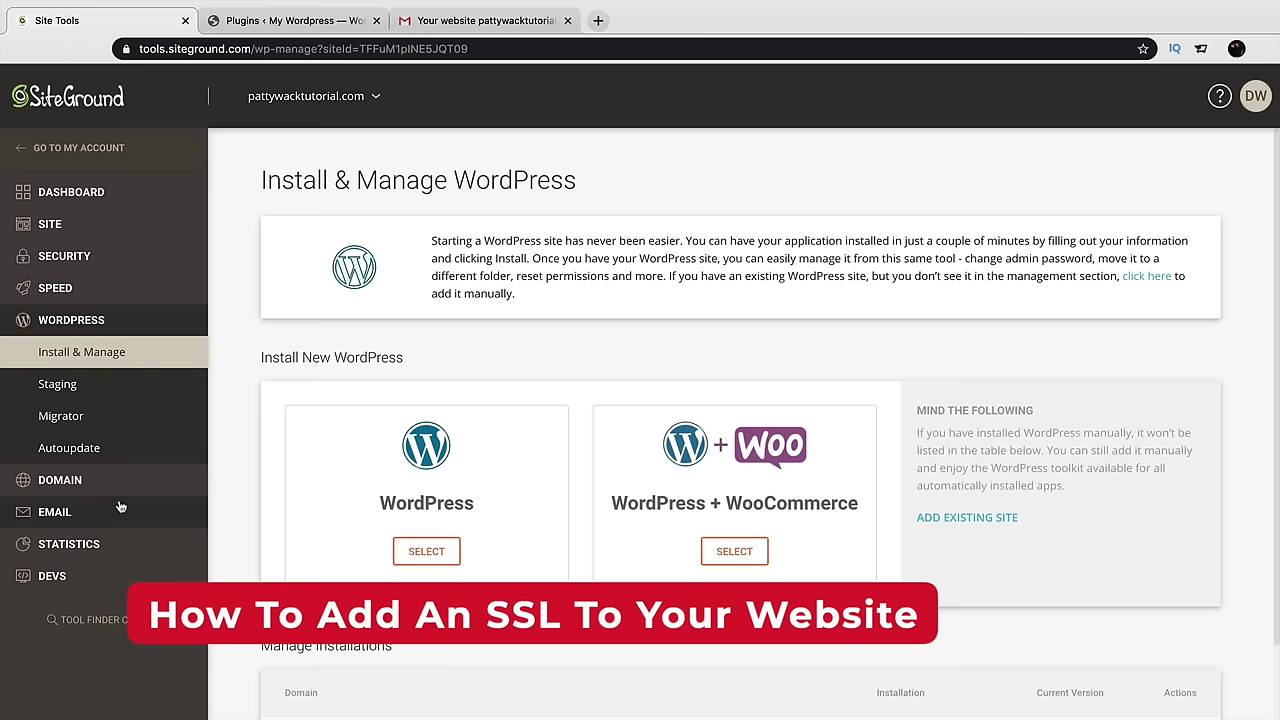
click(86, 257)
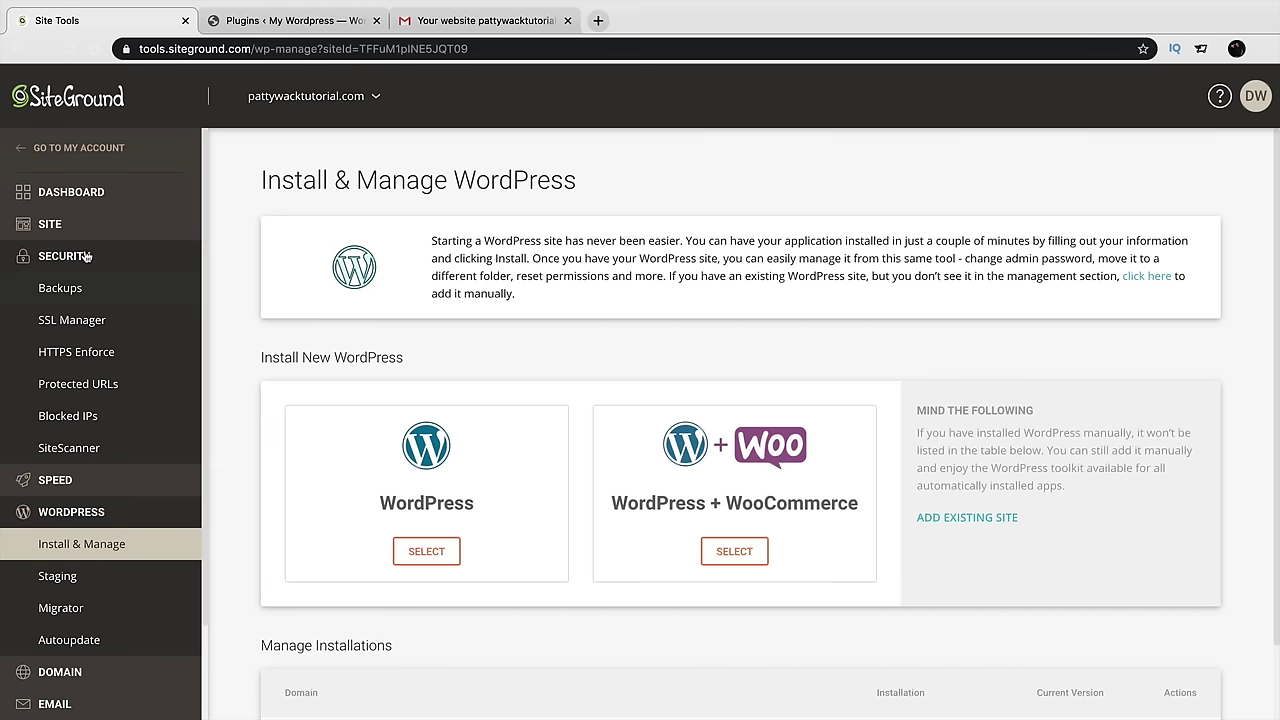
click(80, 326)
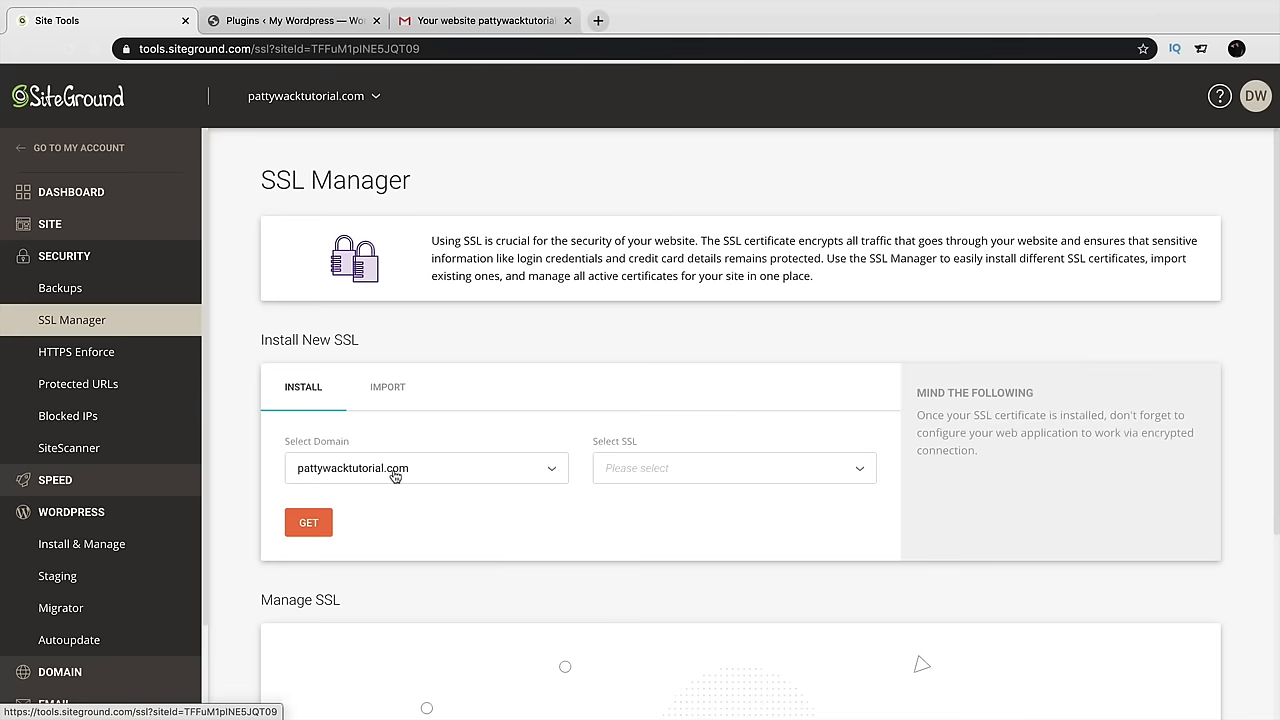
click(719, 471)
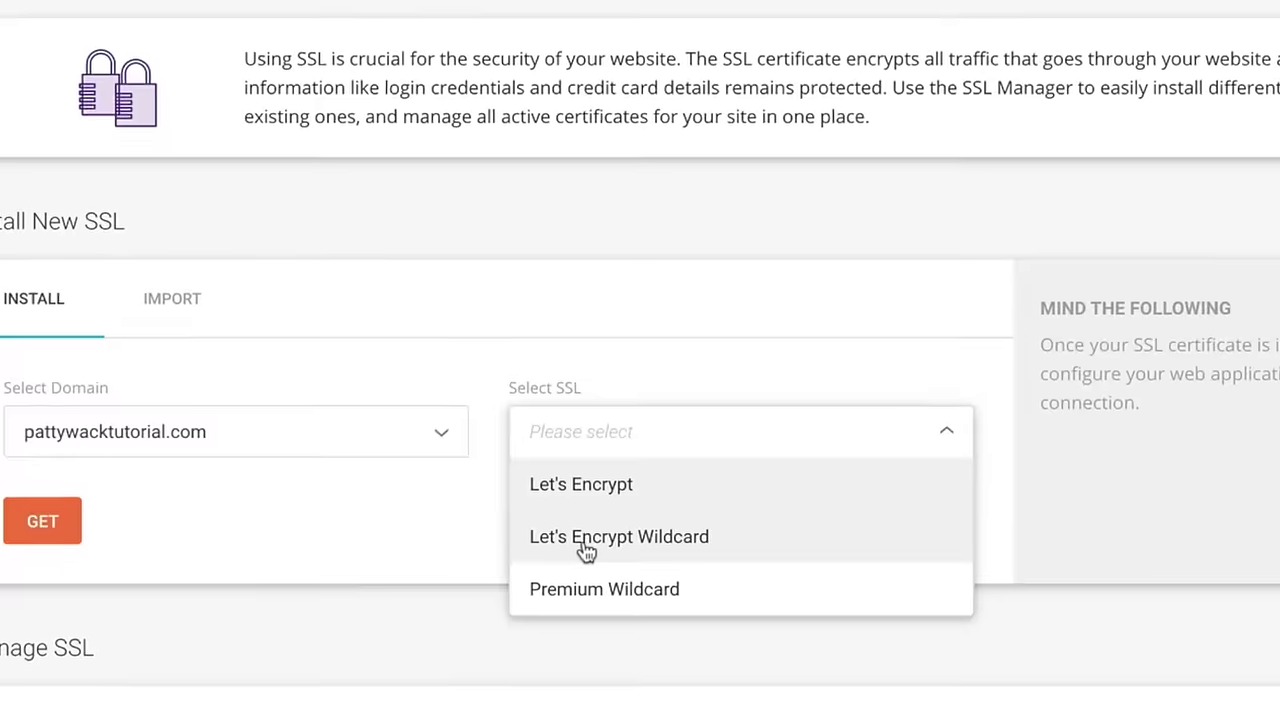
click(680, 549)
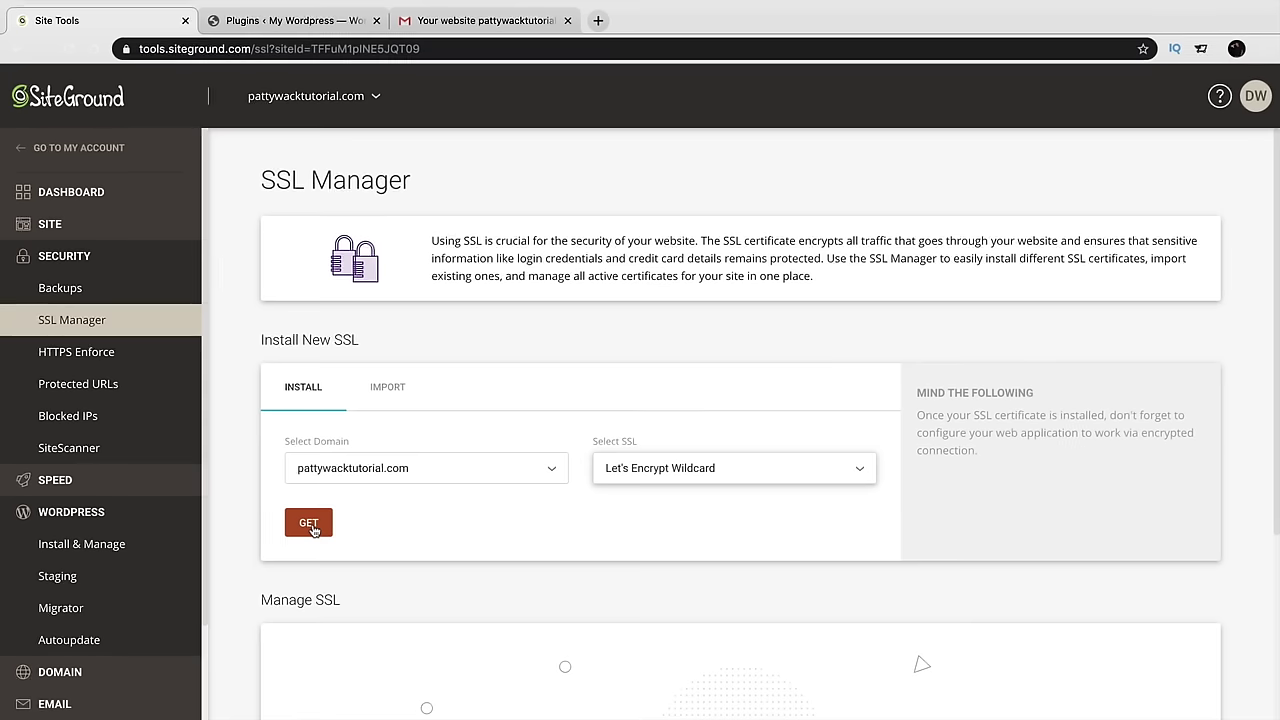
click(309, 523)
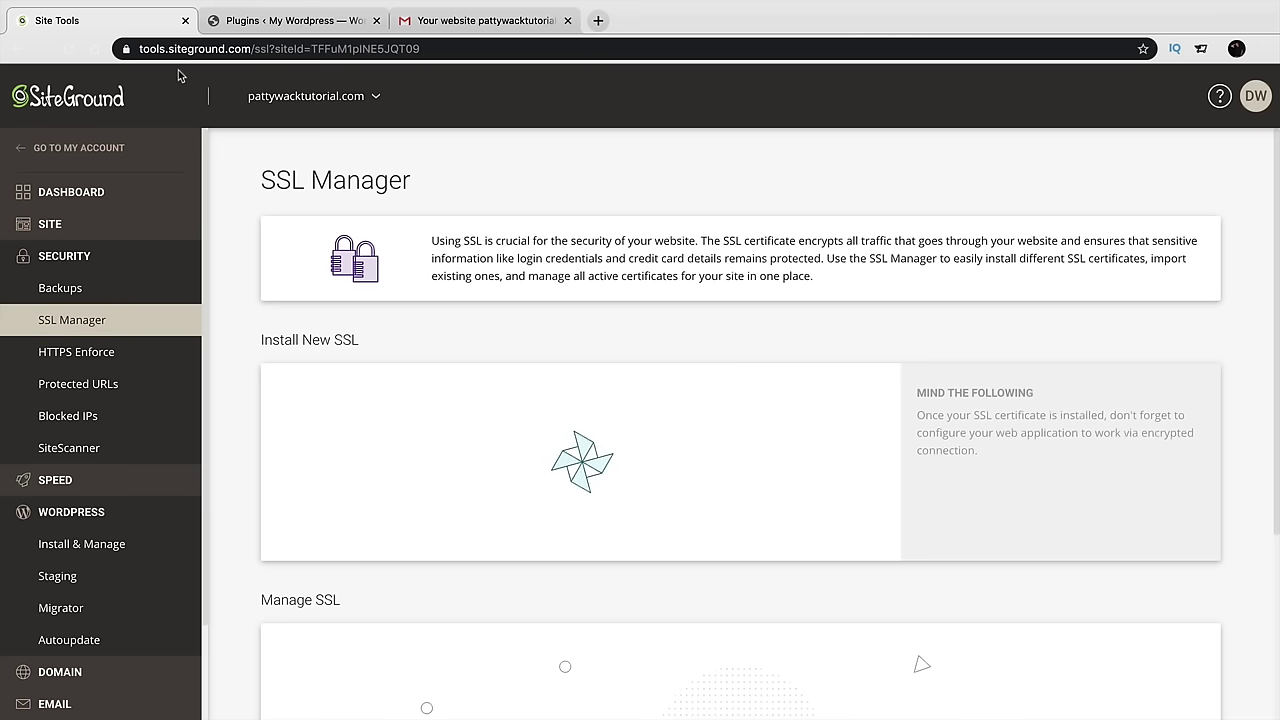
Check the hosting panel's connection security and return to the Site Tools dashboard
click(126, 49)
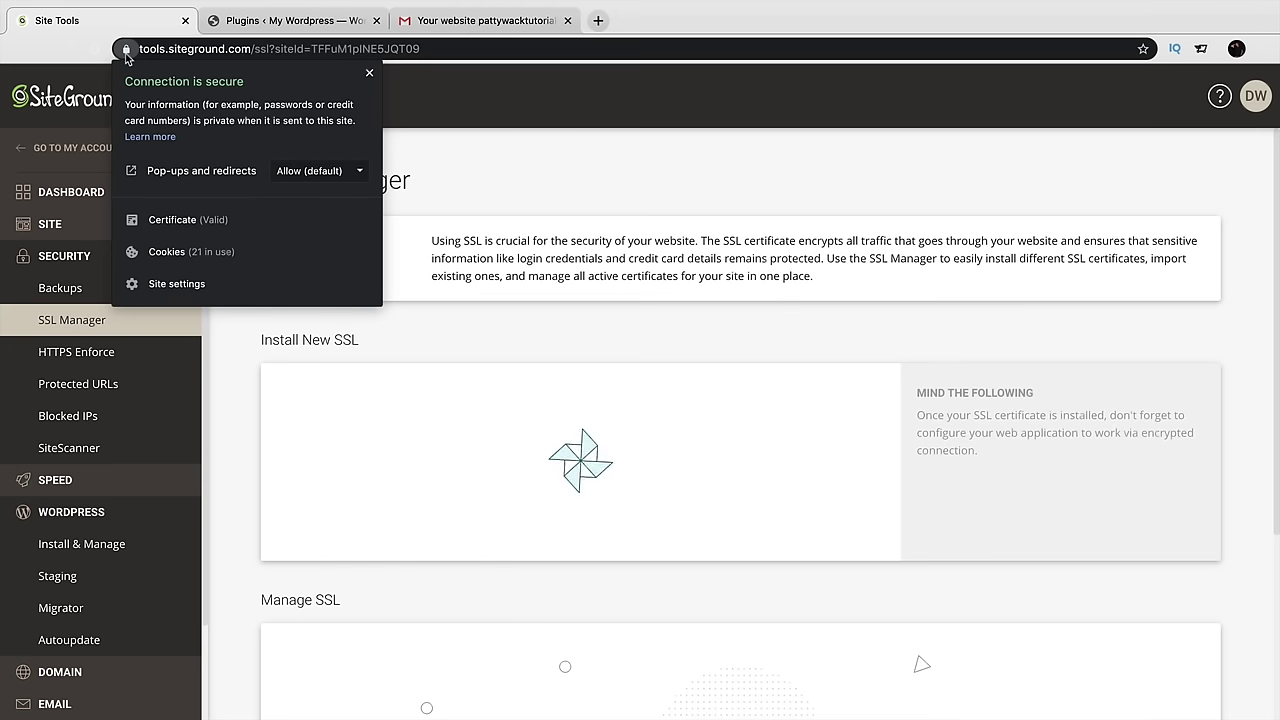
click(126, 49)
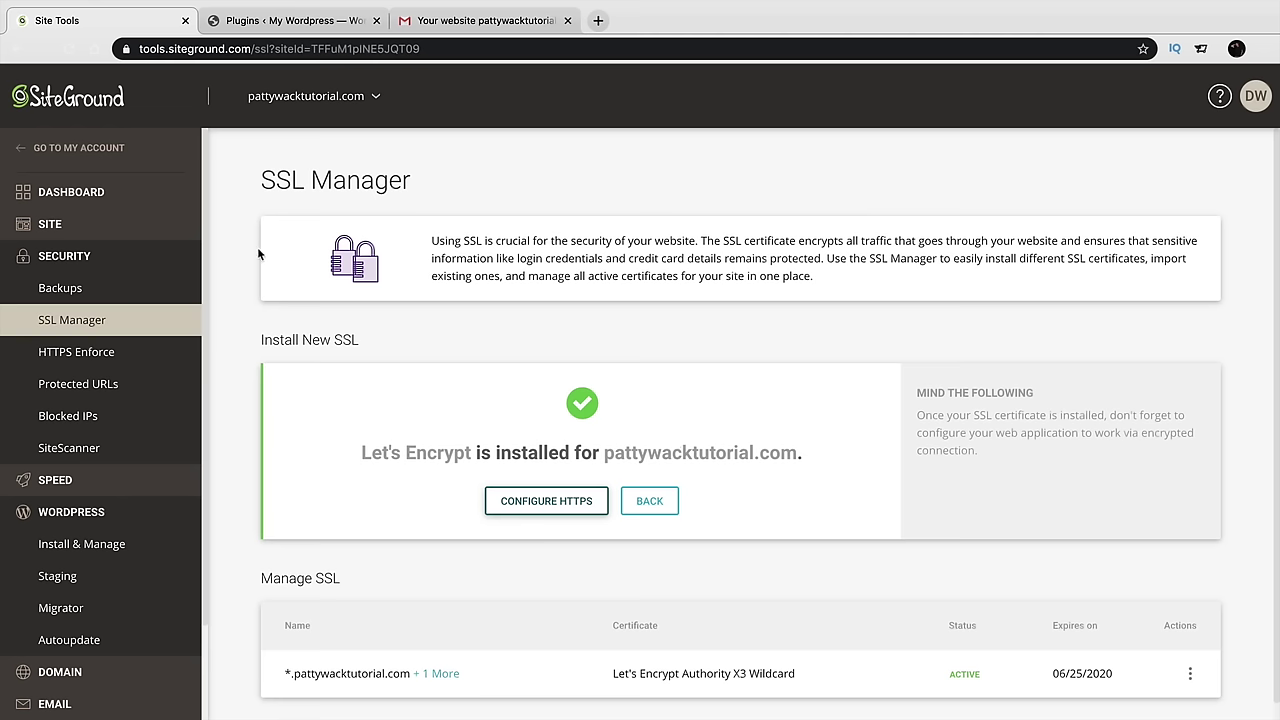
click(109, 193)
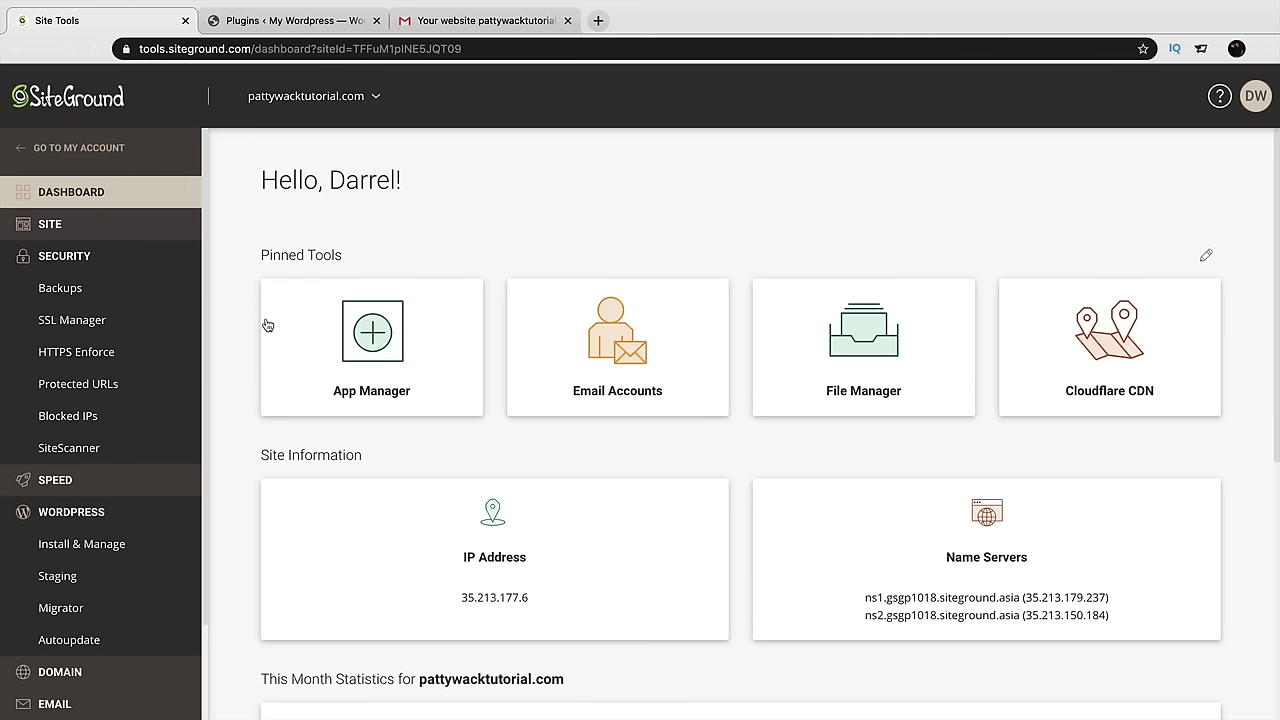
Reload the Plugins page and confirm 'Go ahead, activate SSL!' in the Really Simple SSL notice
click(240, 24)
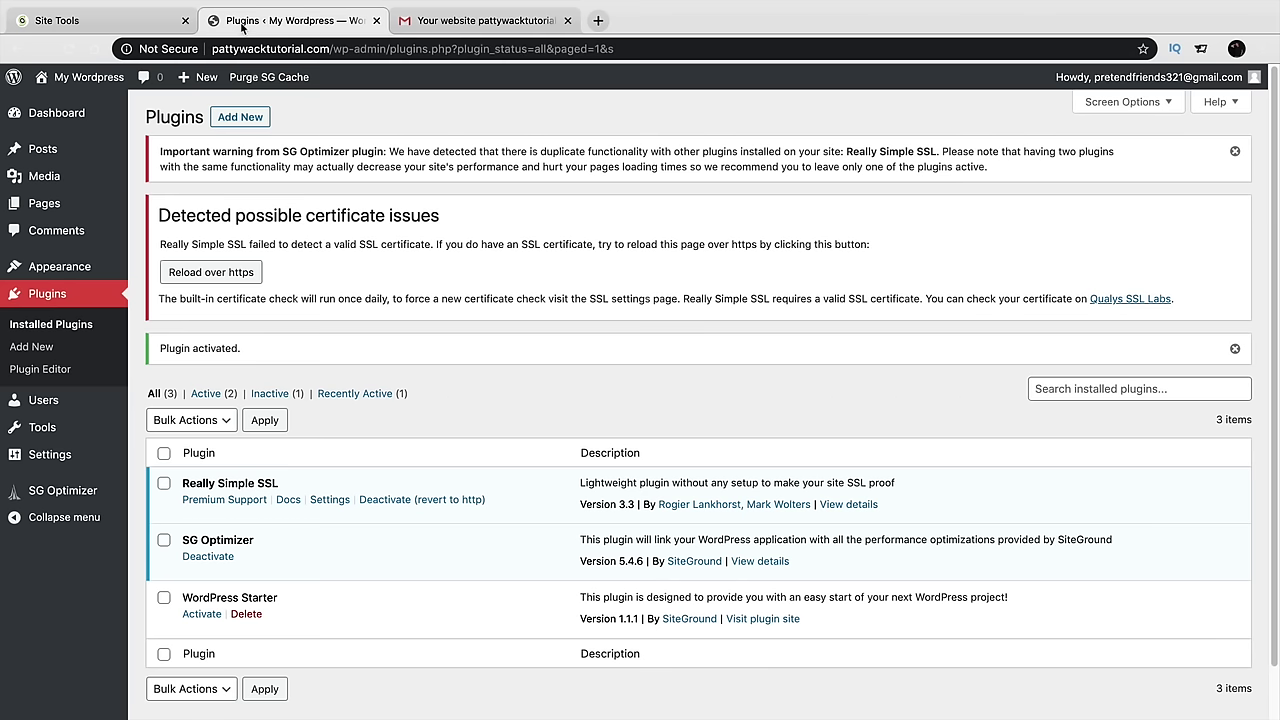
click(68, 50)
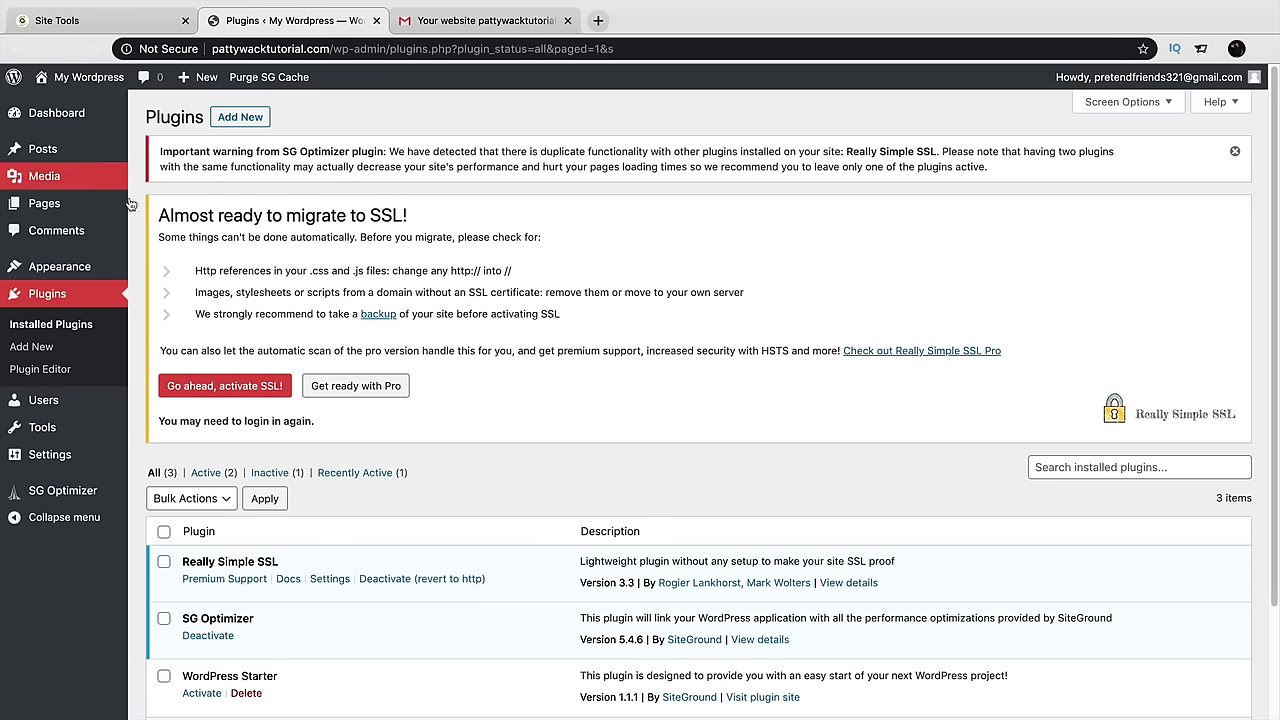
drag(159, 215, 471, 273)
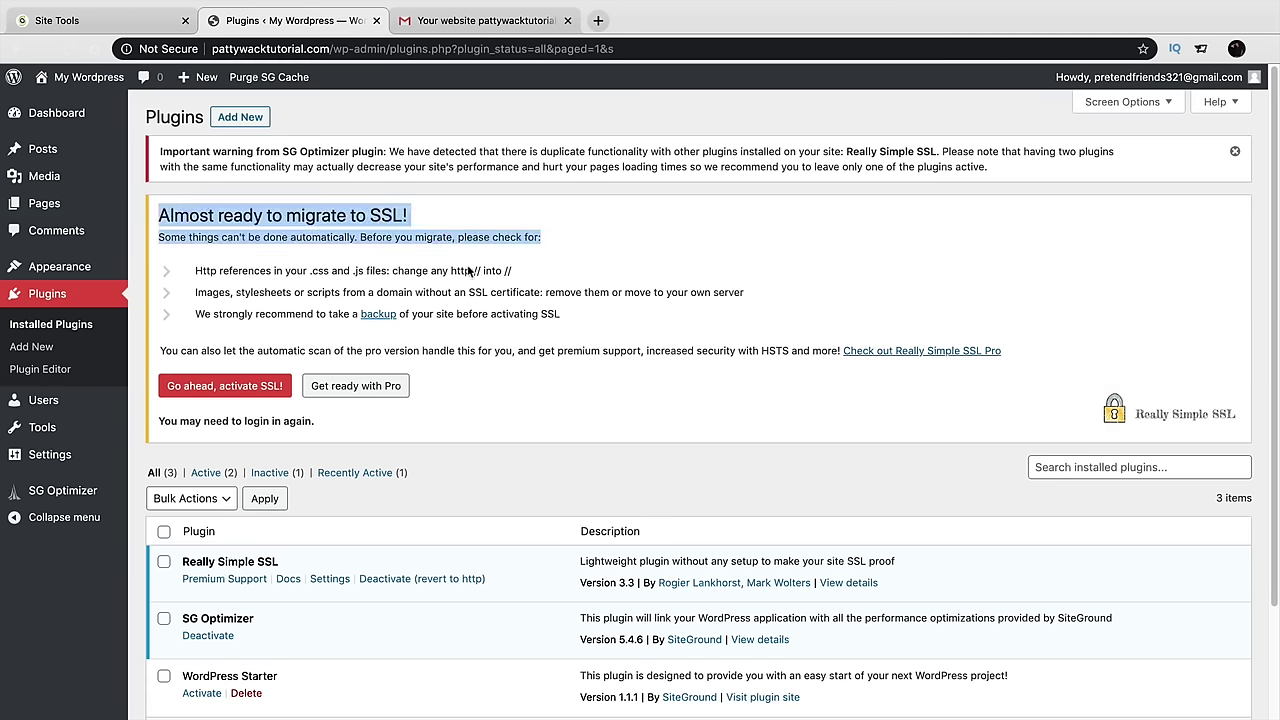
triple_click(490, 291)
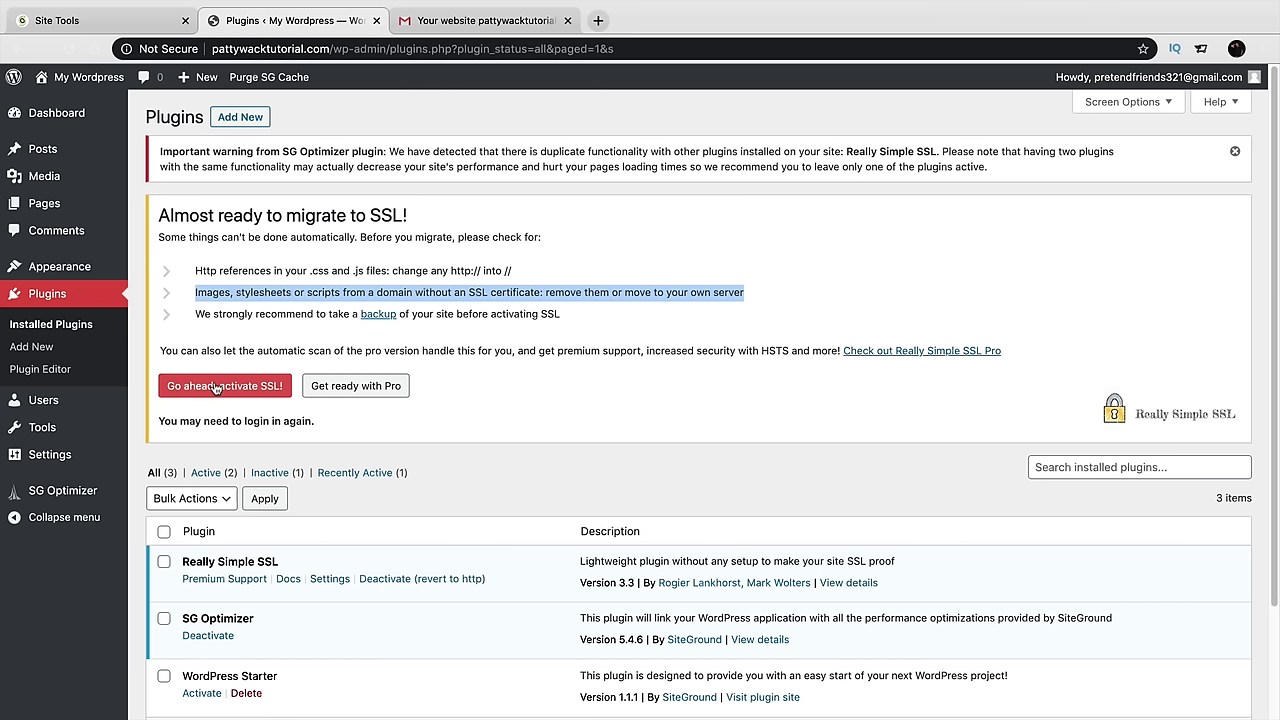
click(221, 392)
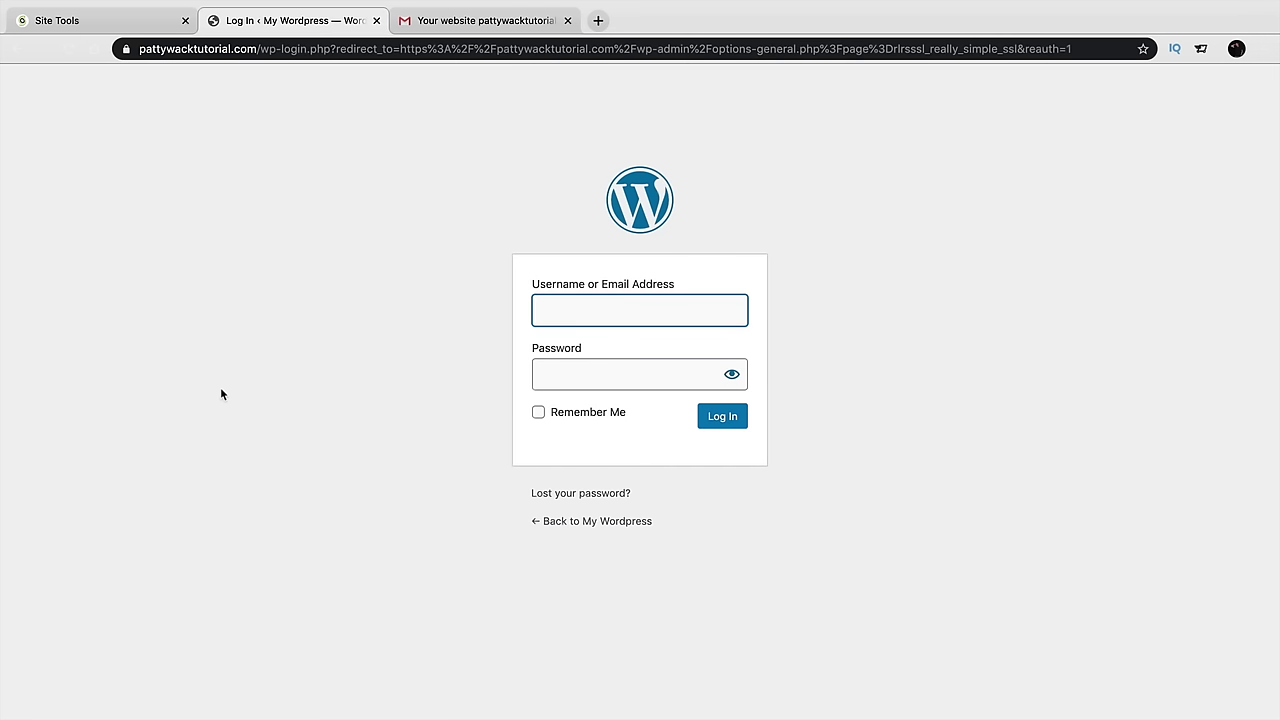
Log back in on the https login page and save the password in the browser
click(125, 48)
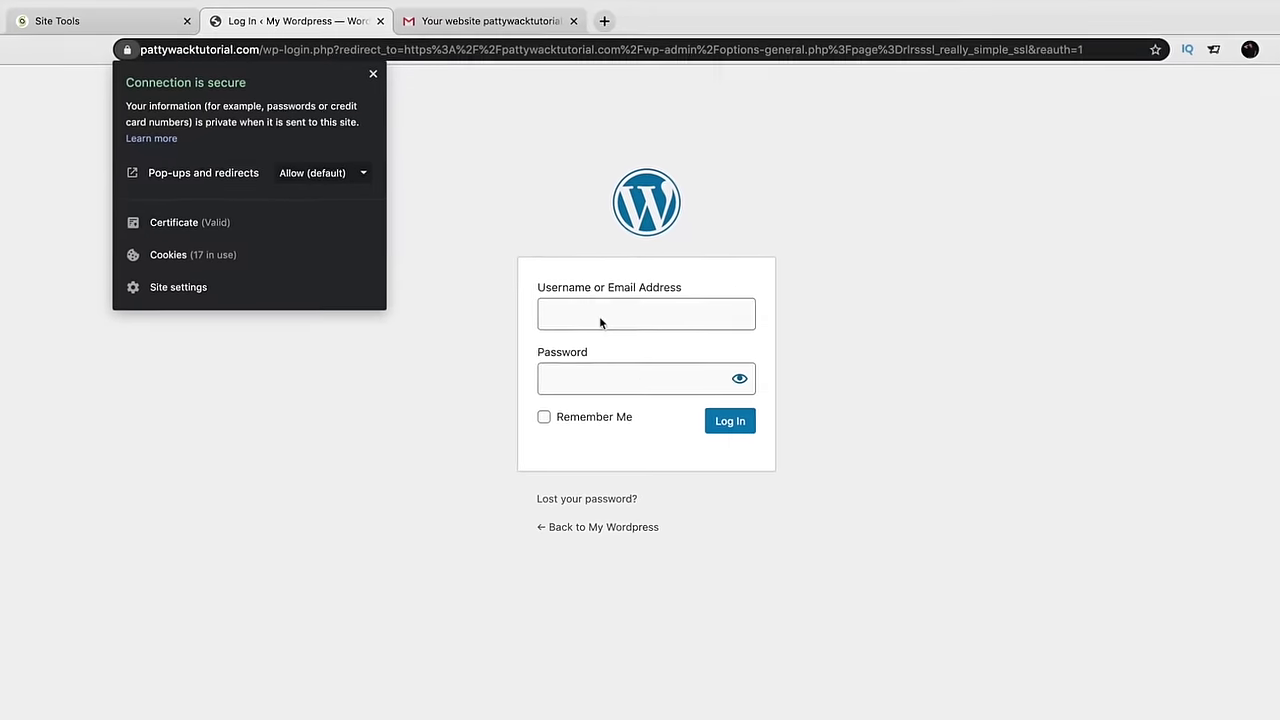
click(1020, 558)
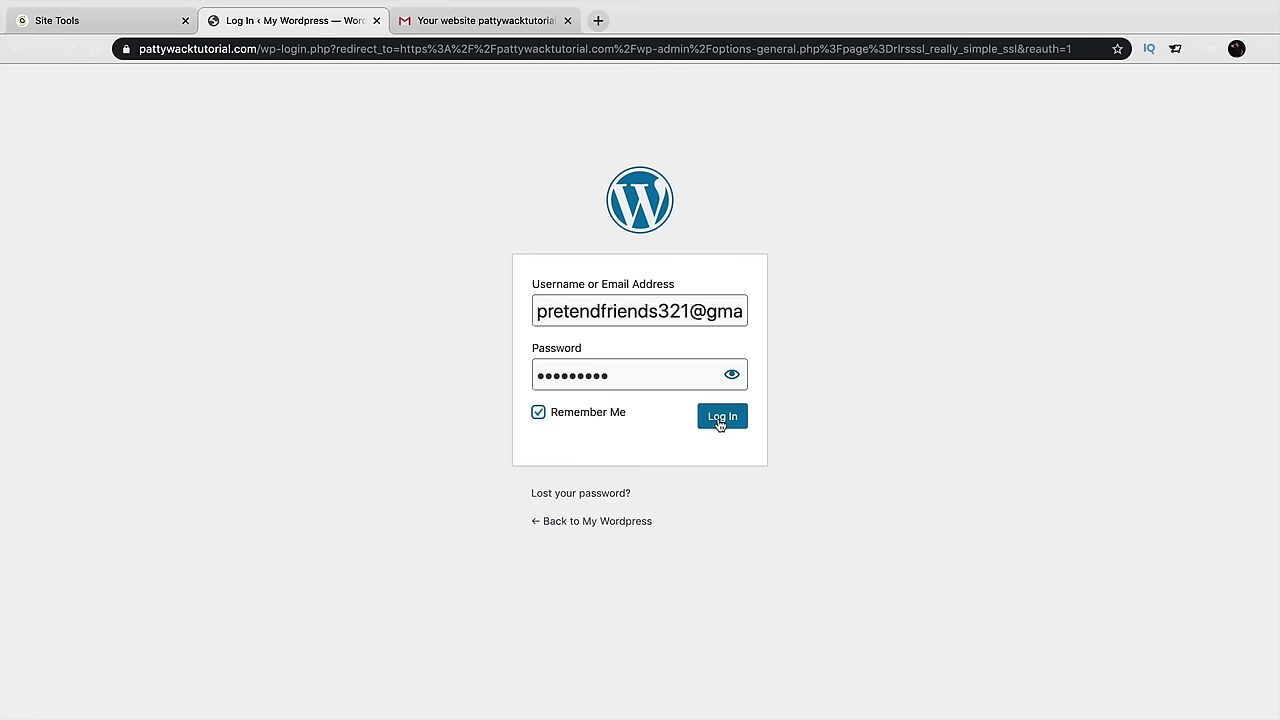
click(720, 420)
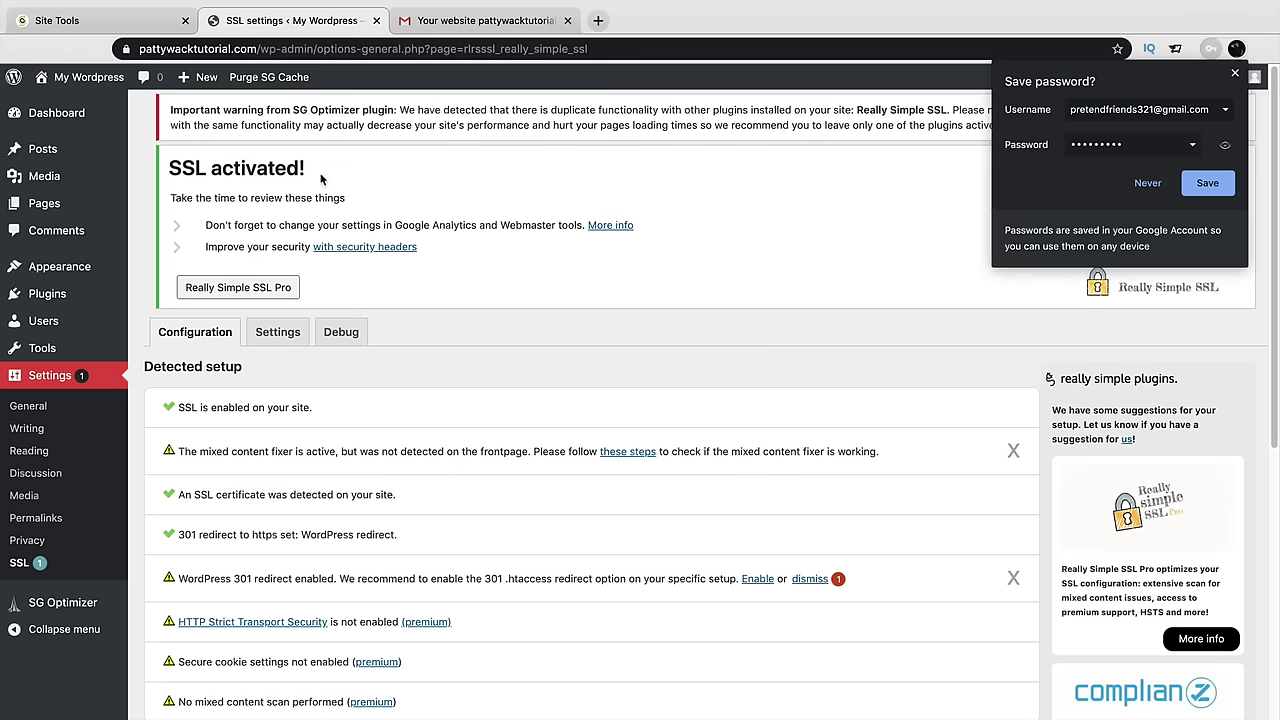
click(1190, 184)
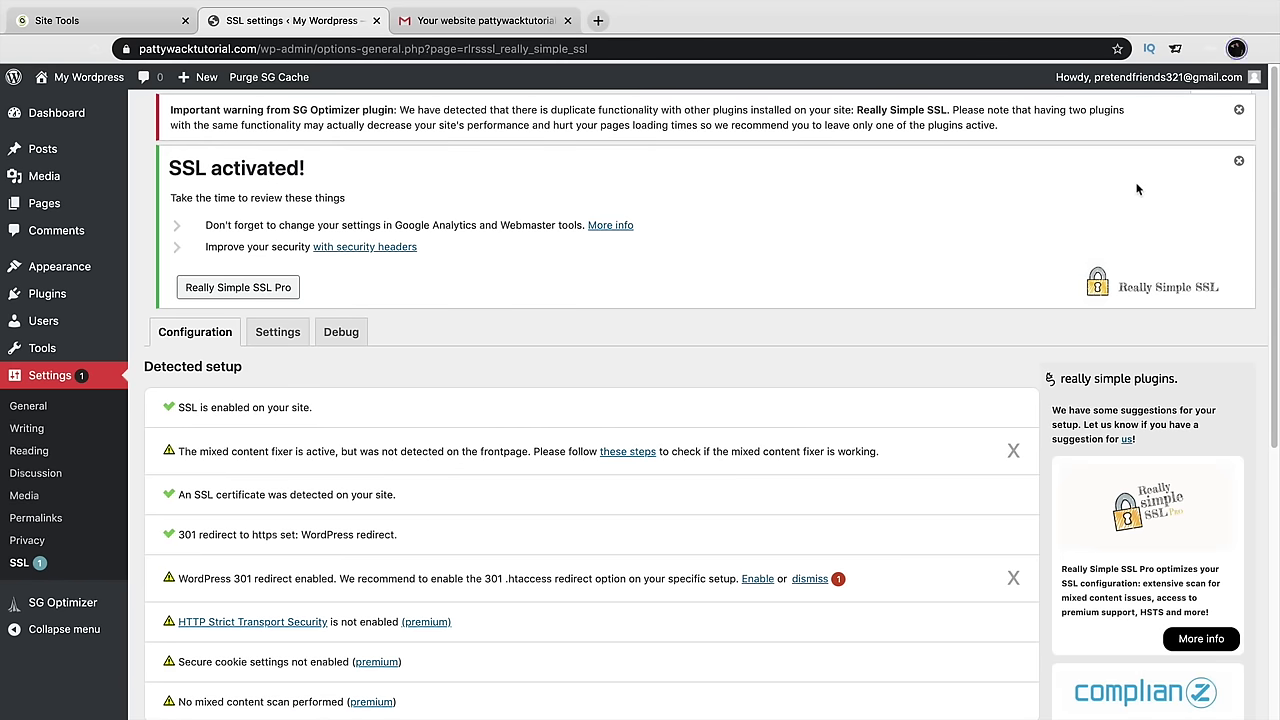
Dismiss the SSL activated and SG Optimizer notices, then visit the live site
click(1240, 162)
click(1239, 109)
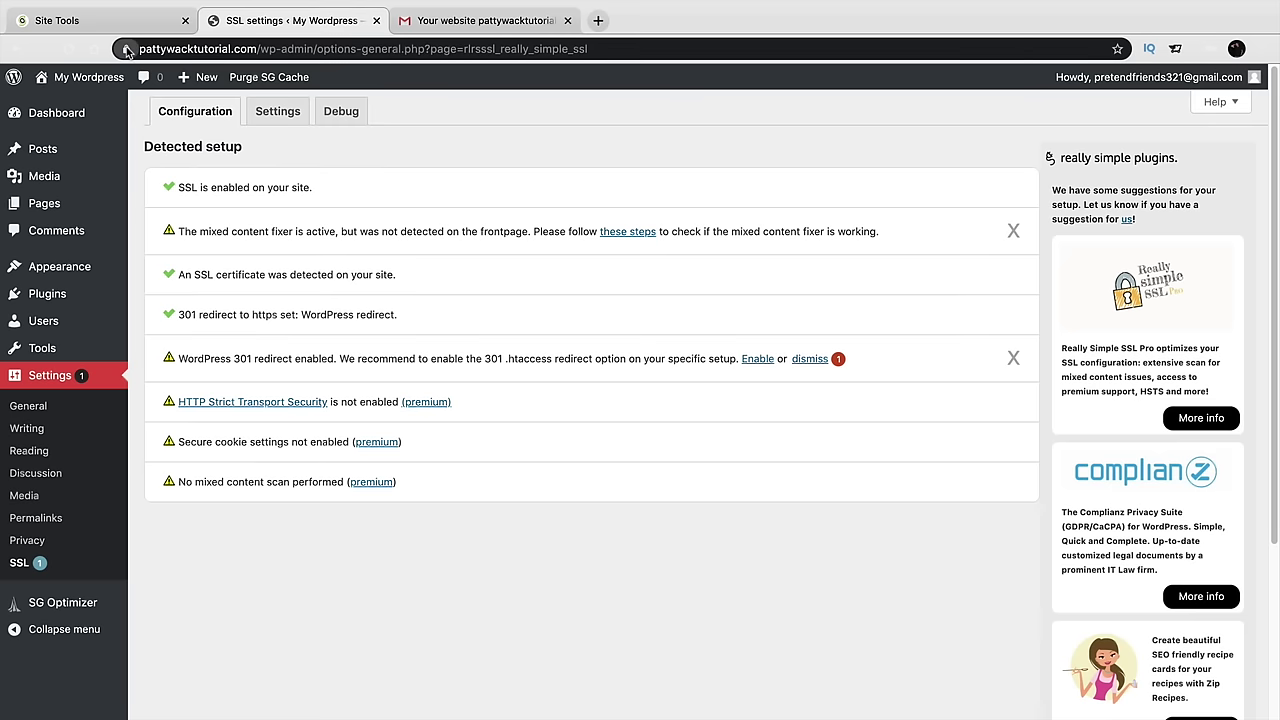
click(126, 49)
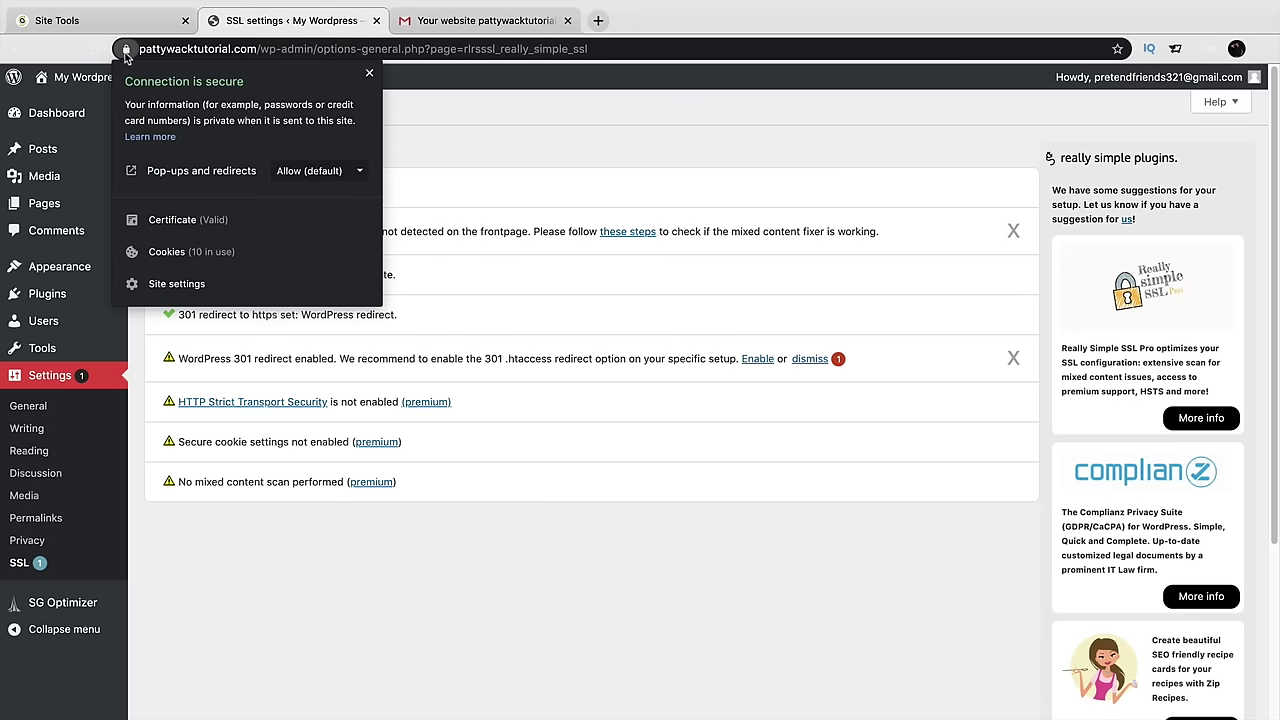
click(126, 52)
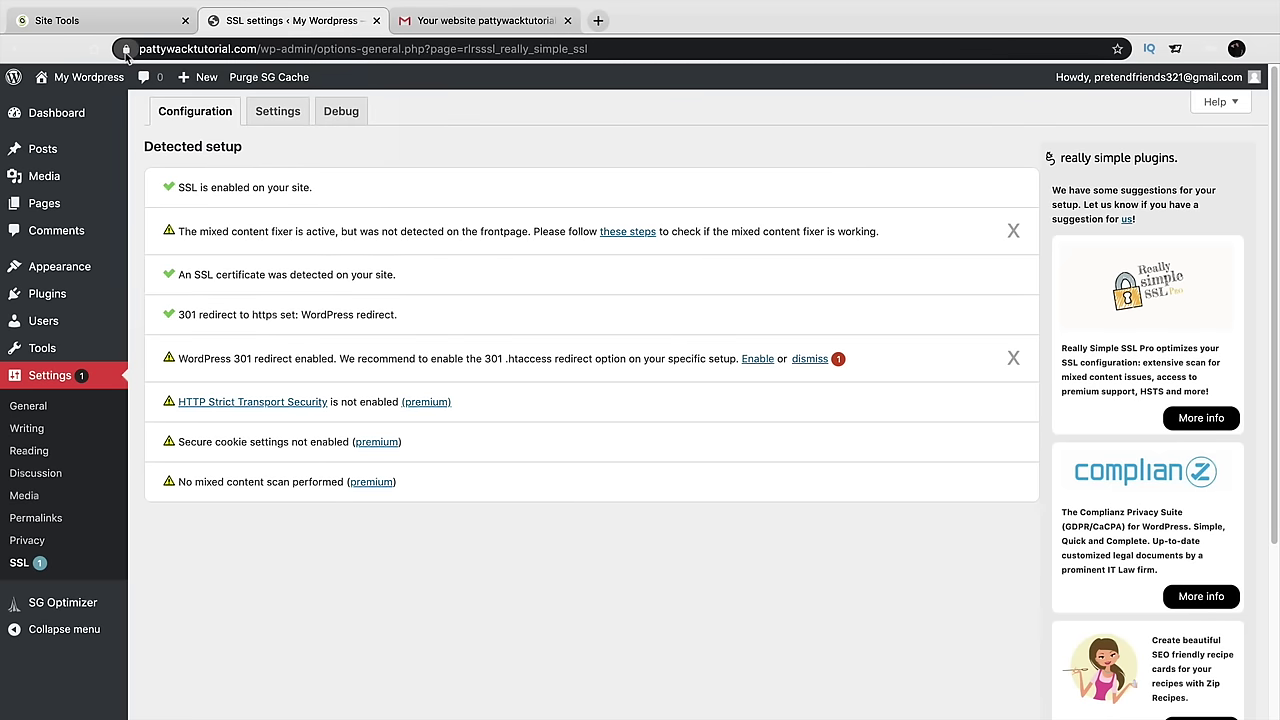
click(100, 104)
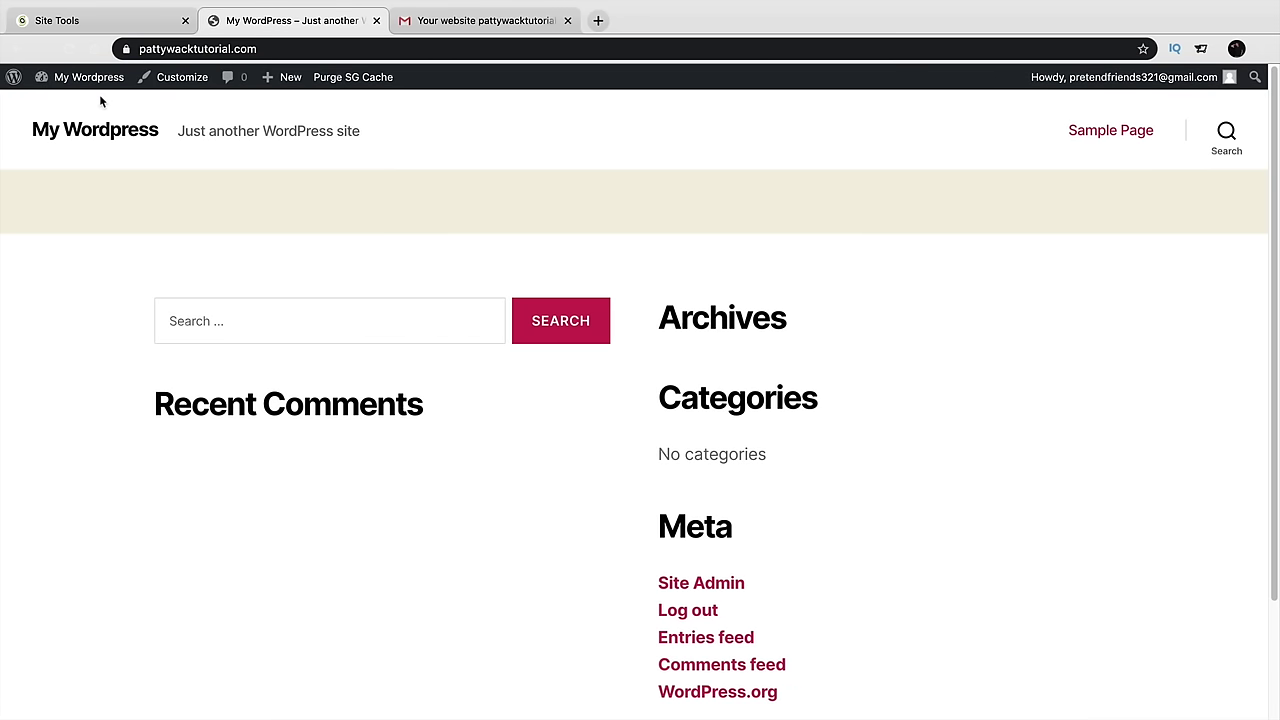
Log out of WordPress and load the site's homepage
mouse_move(1120, 78)
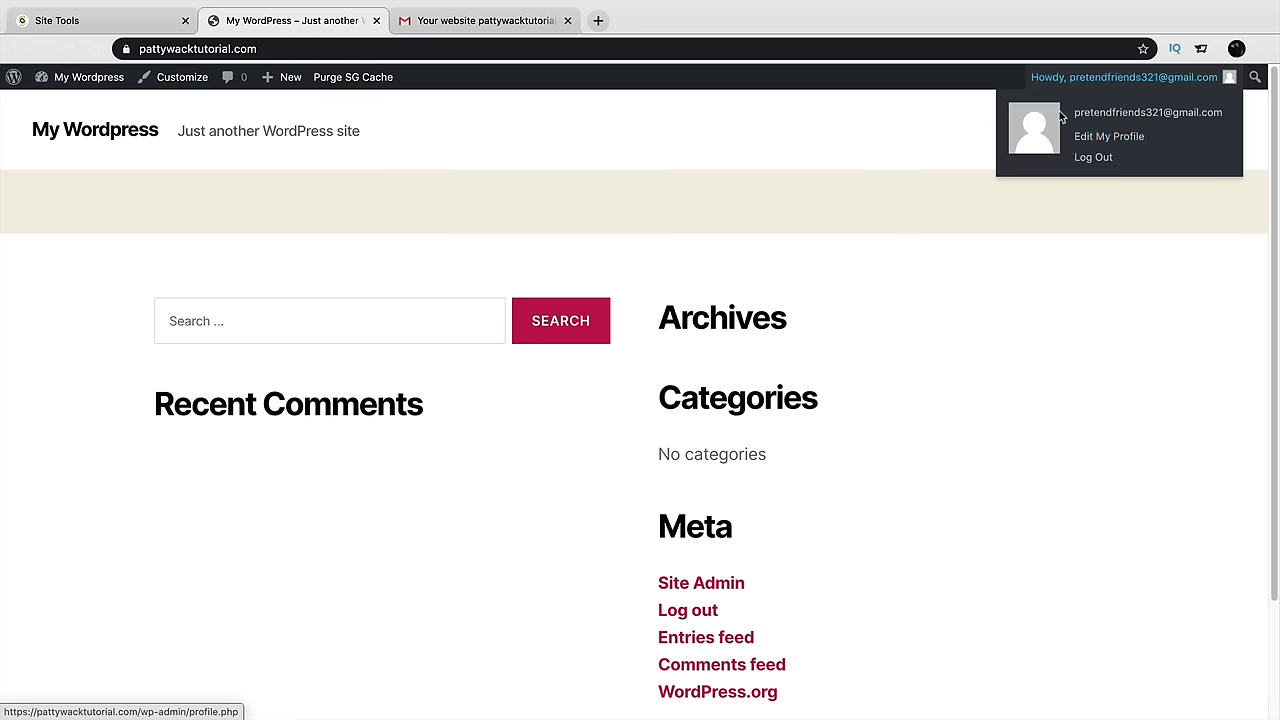
click(1094, 158)
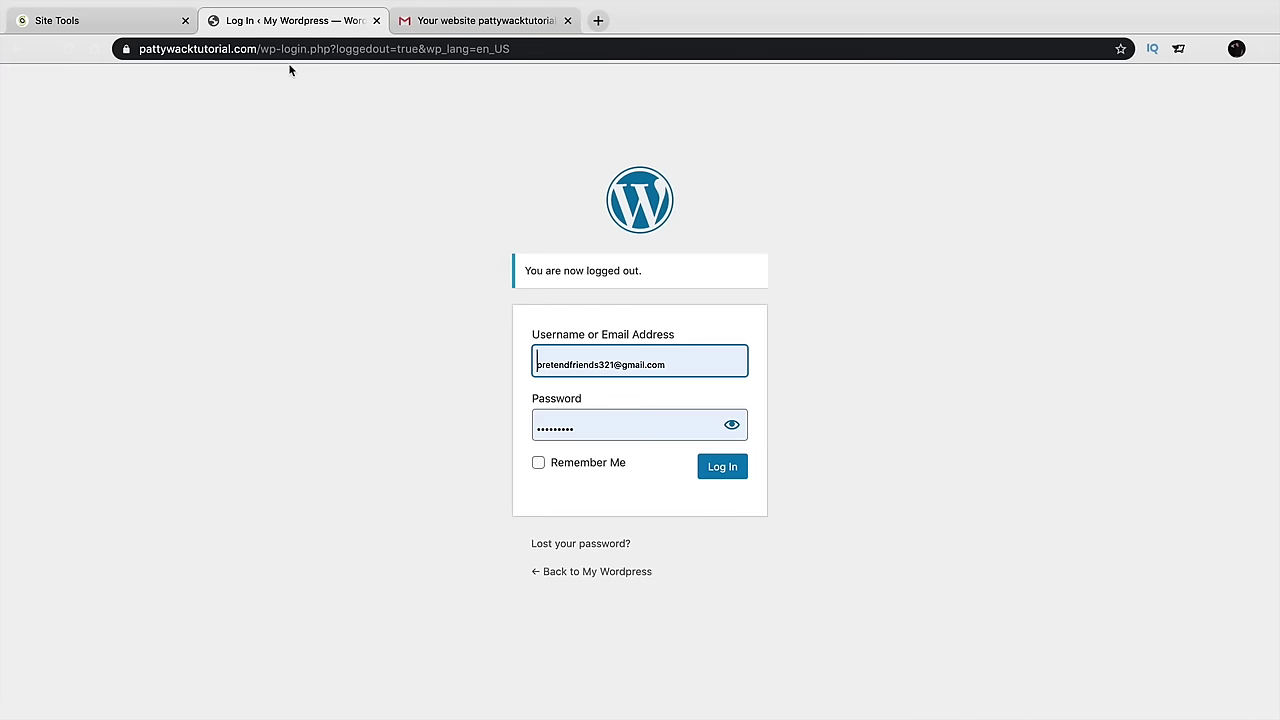
drag(258, 48, 765, 73)
key(BackSpace)
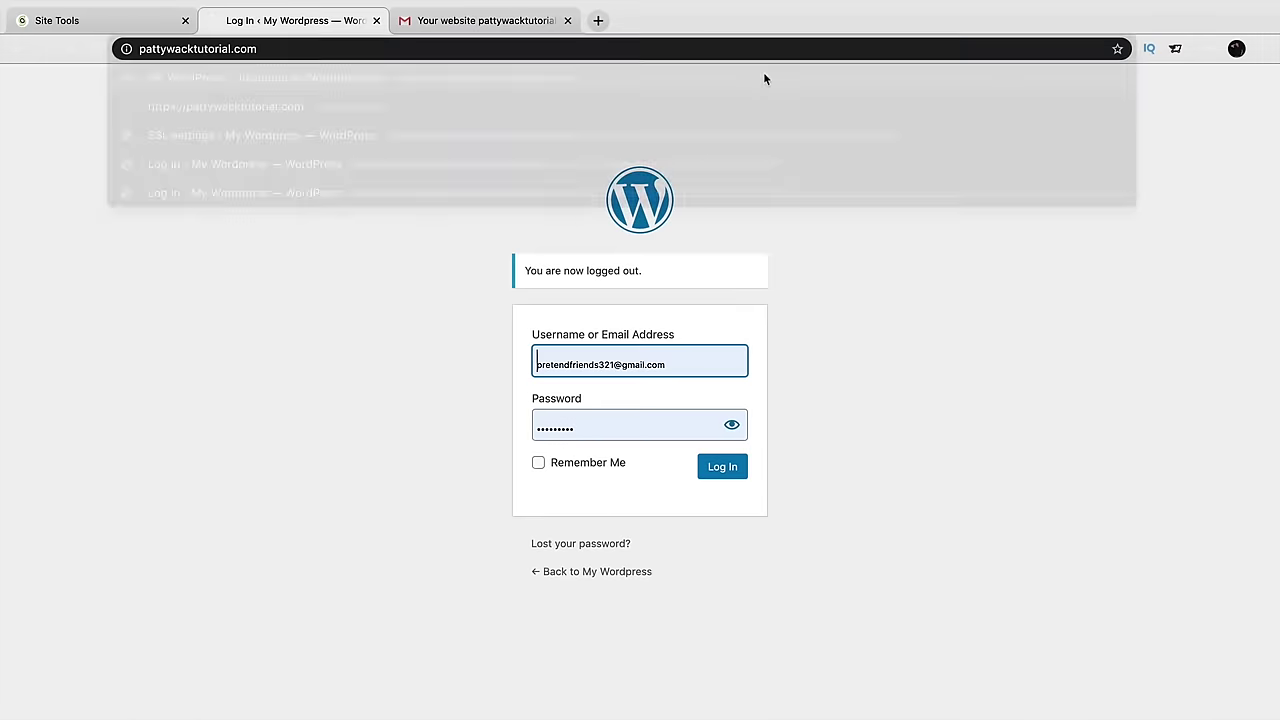
key(Return)
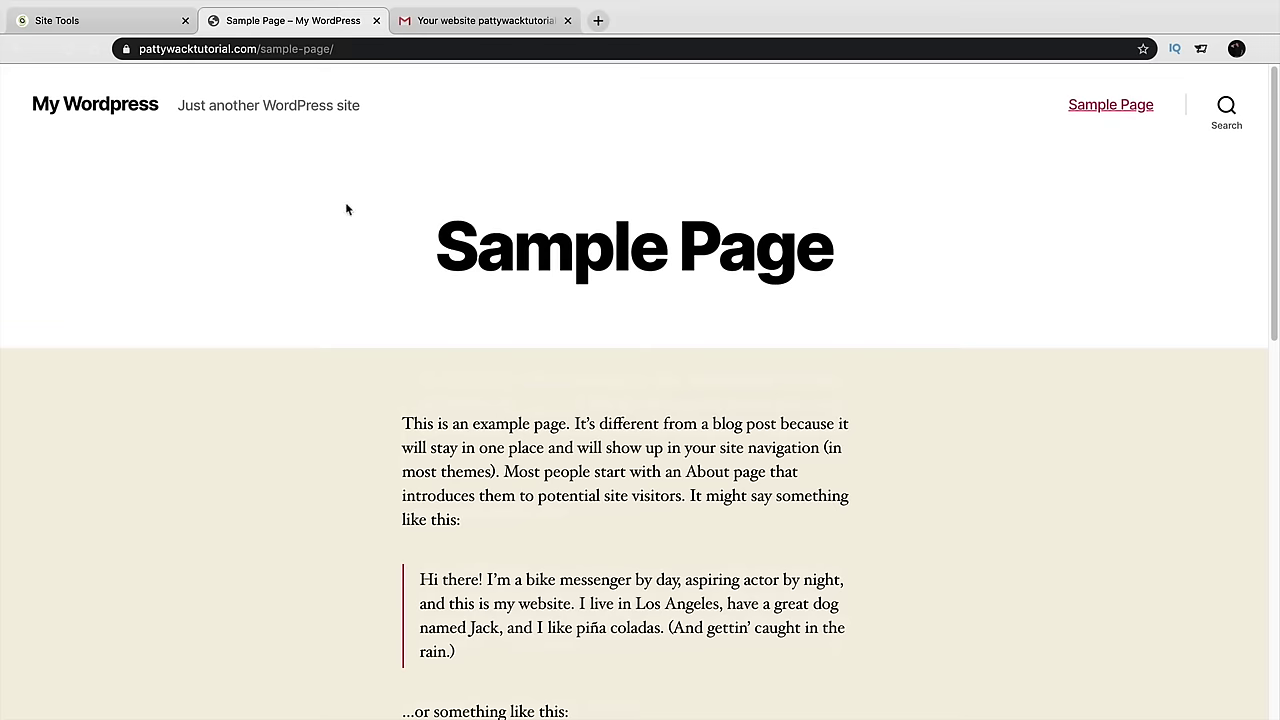
Go to /wp-admin and log in with Remember Me checked
drag(258, 48, 451, 63)
key(BackSpace)
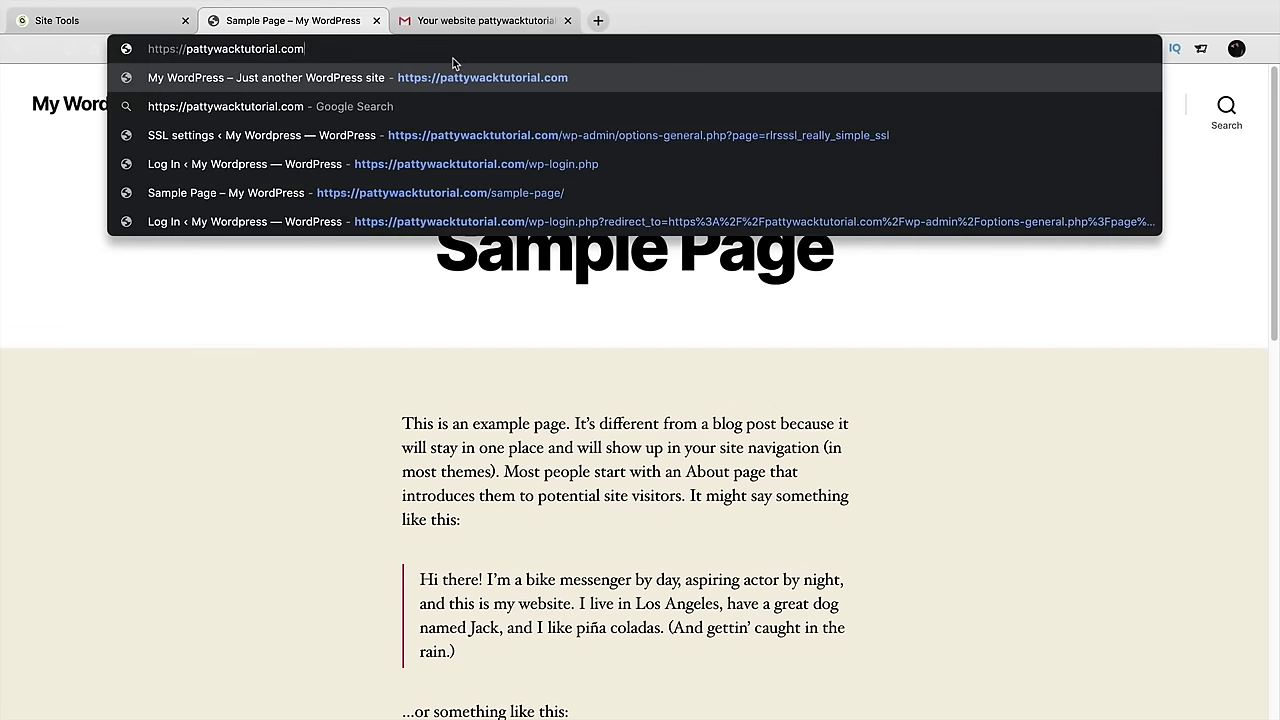
text(/wp)
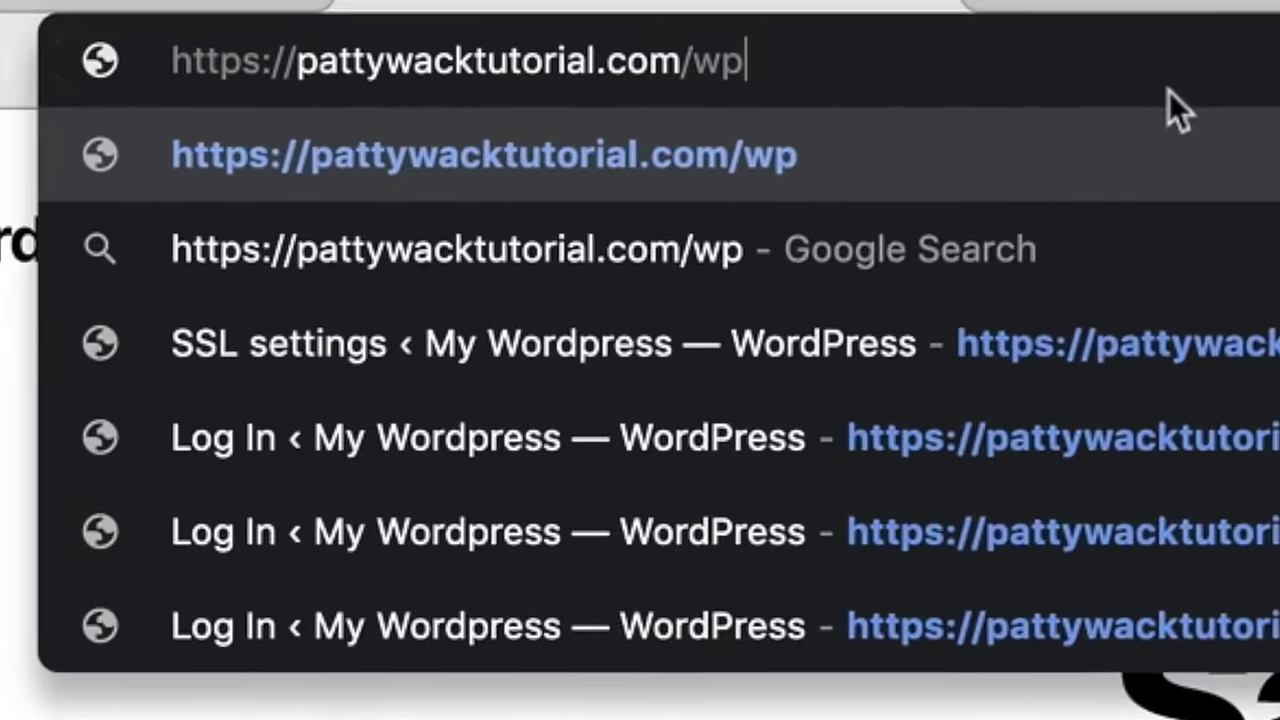
text(-admin)
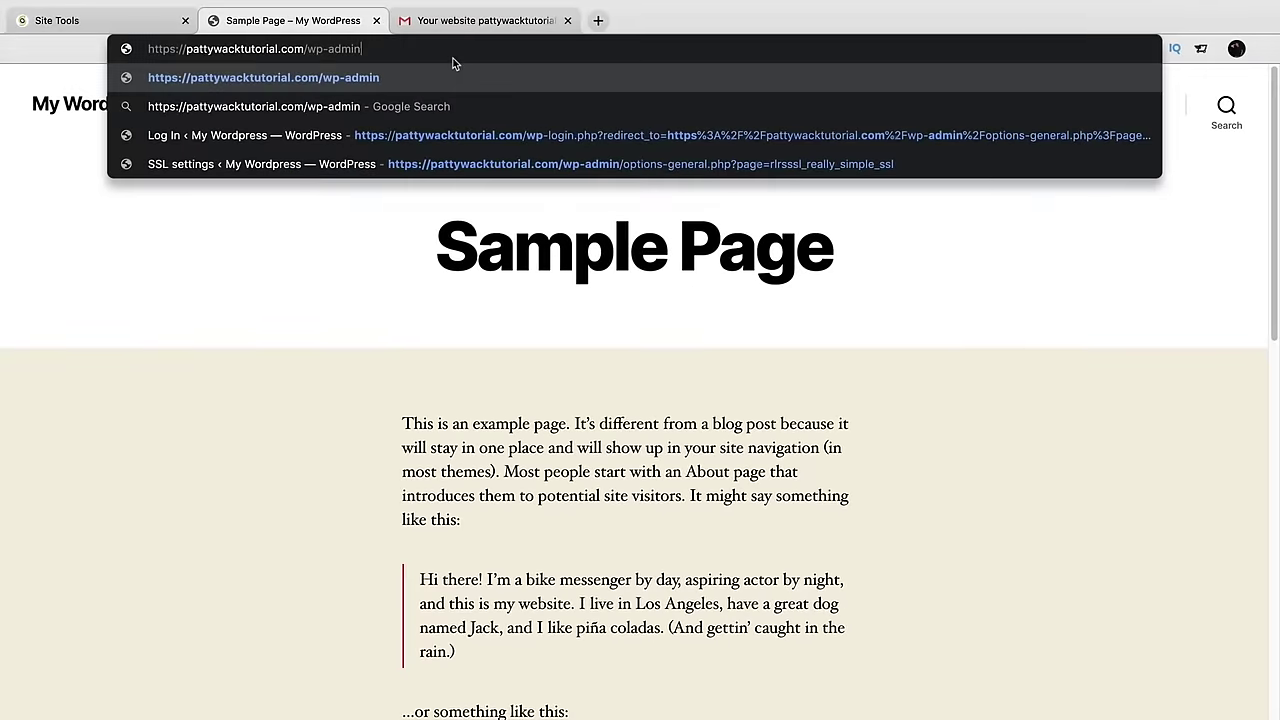
key(Return)
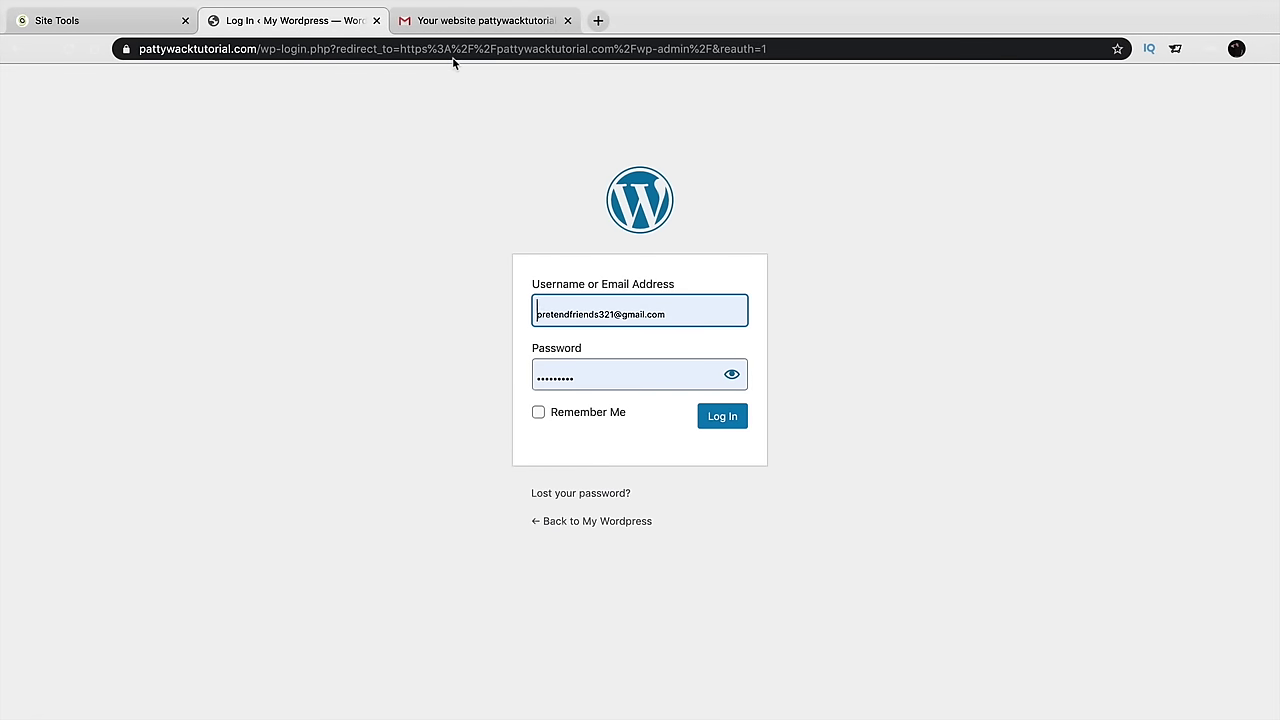
click(558, 418)
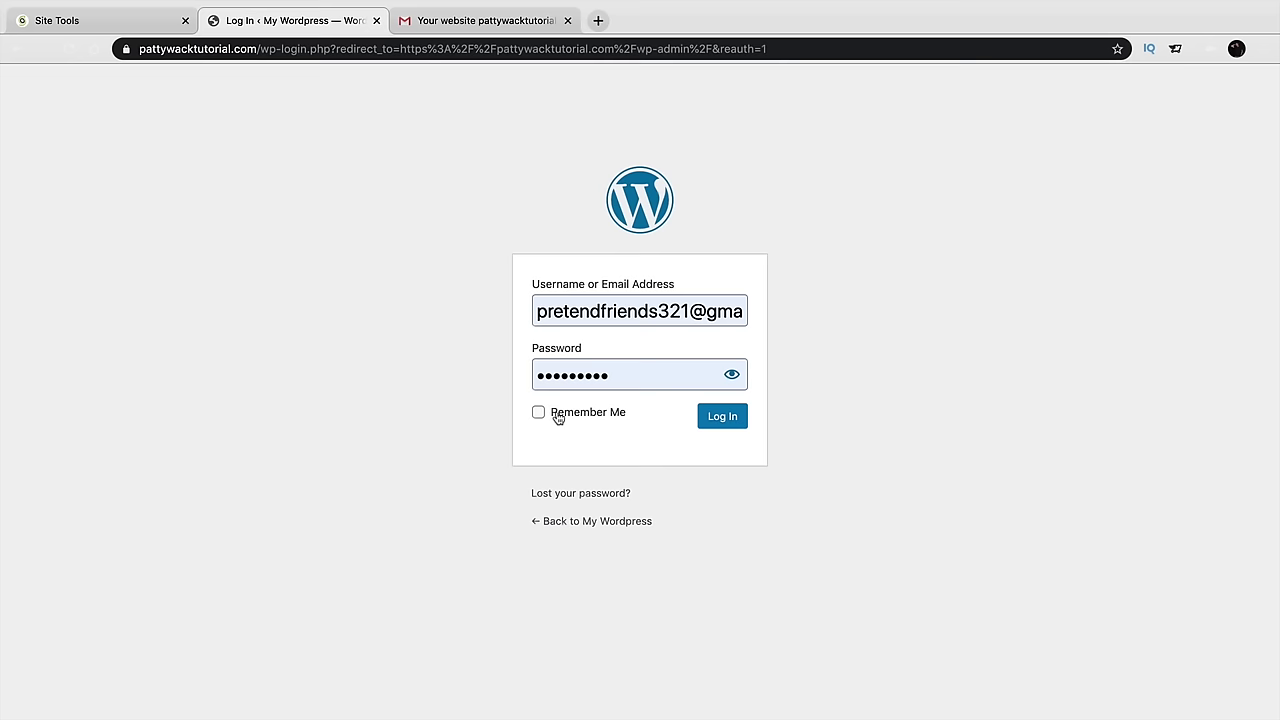
click(558, 418)
click(708, 418)
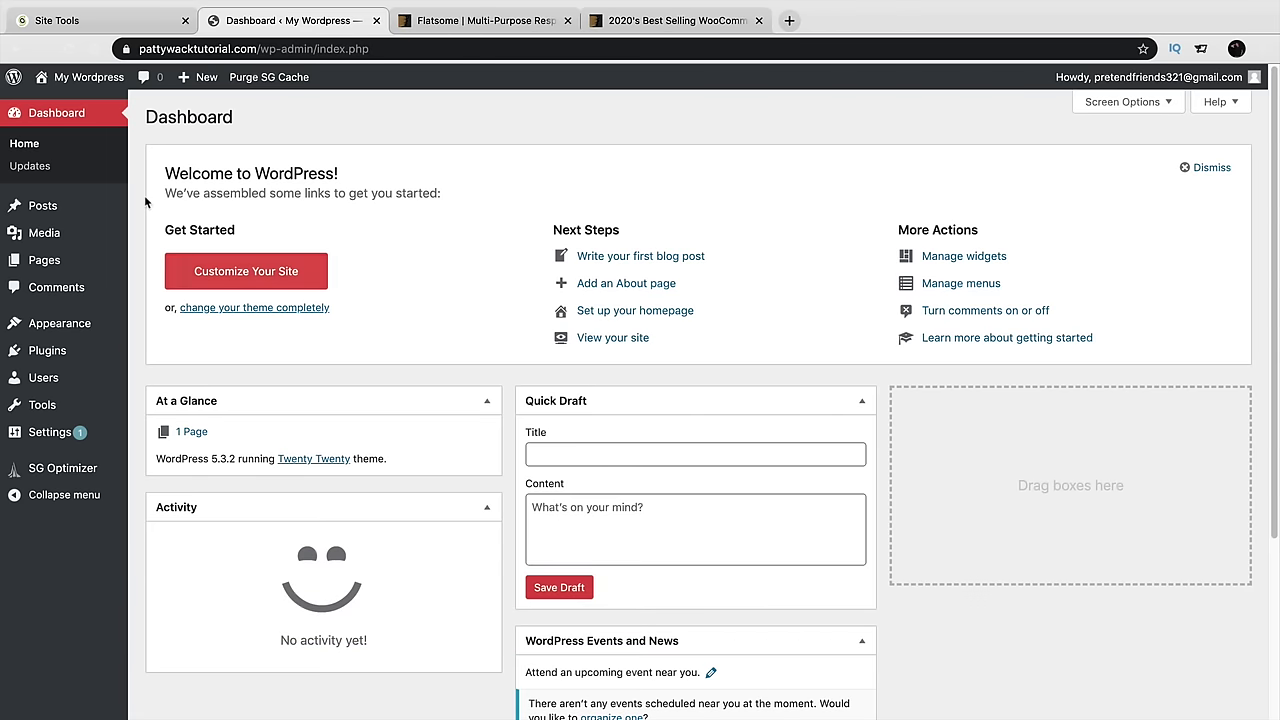
click(100, 102)
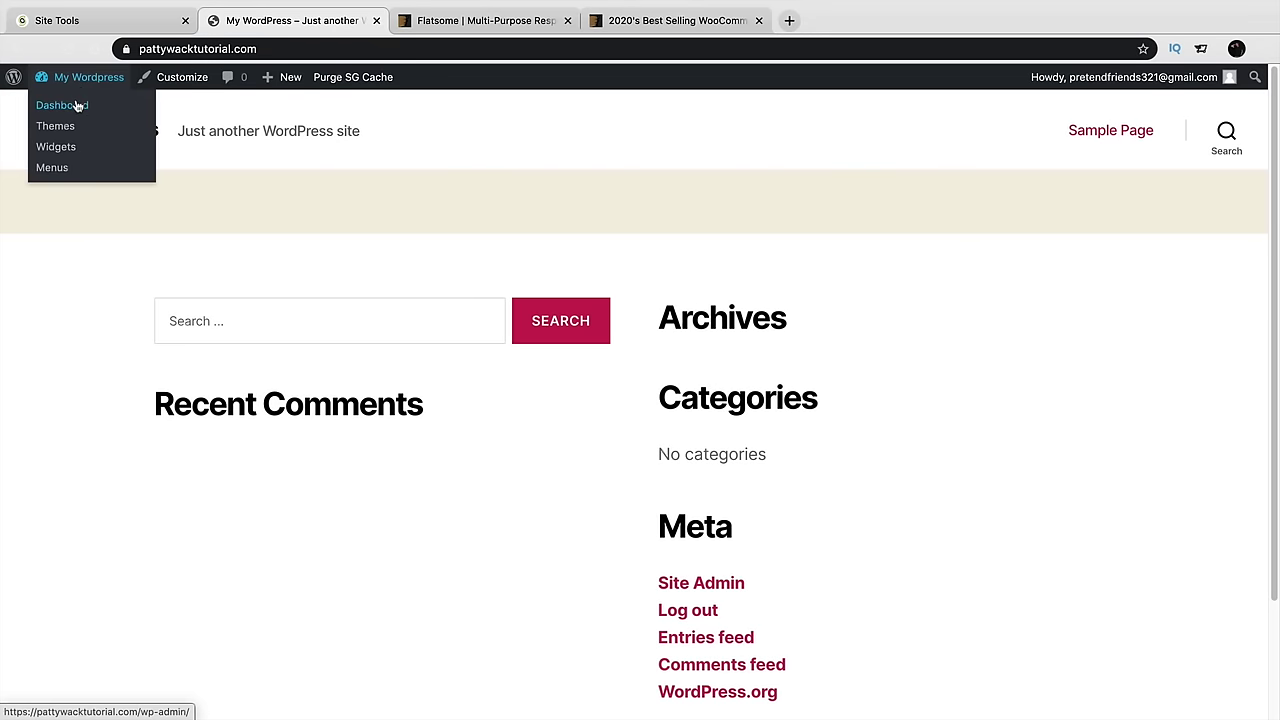
click(78, 103)
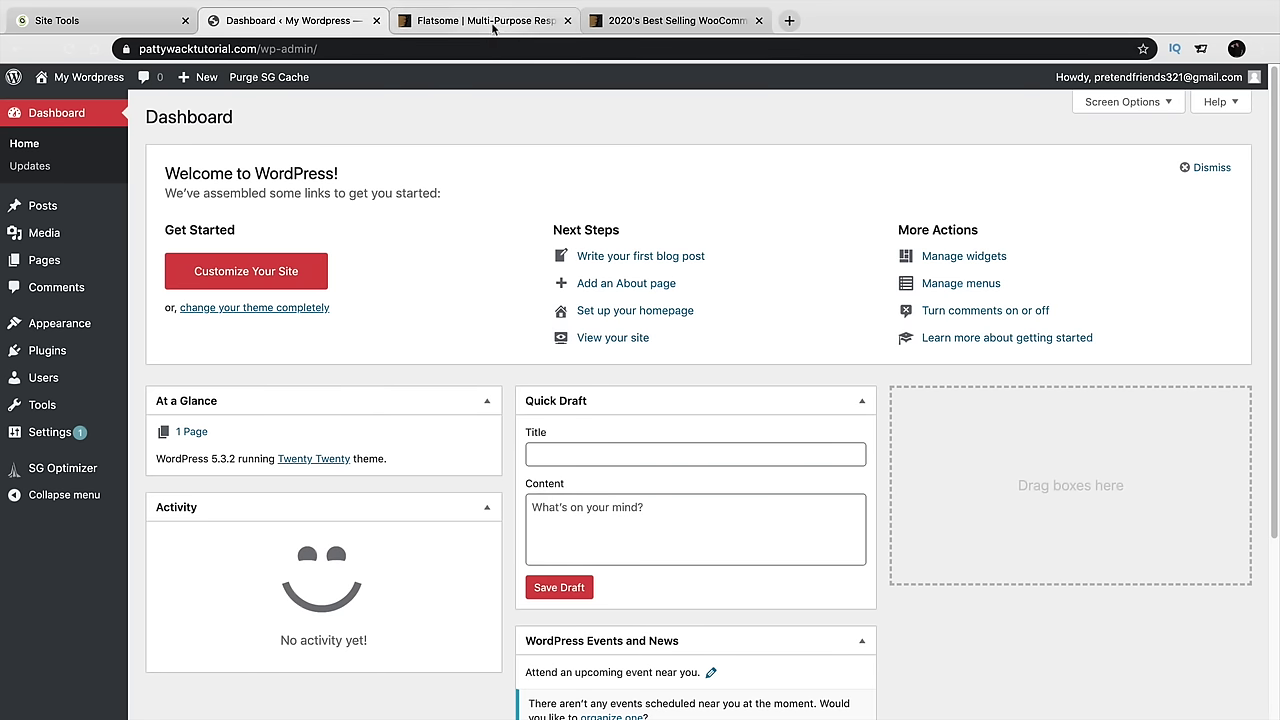
Browse the Flatsome theme item page, including its average rating
click(493, 28)
scroll(1094, 309, down, 1)
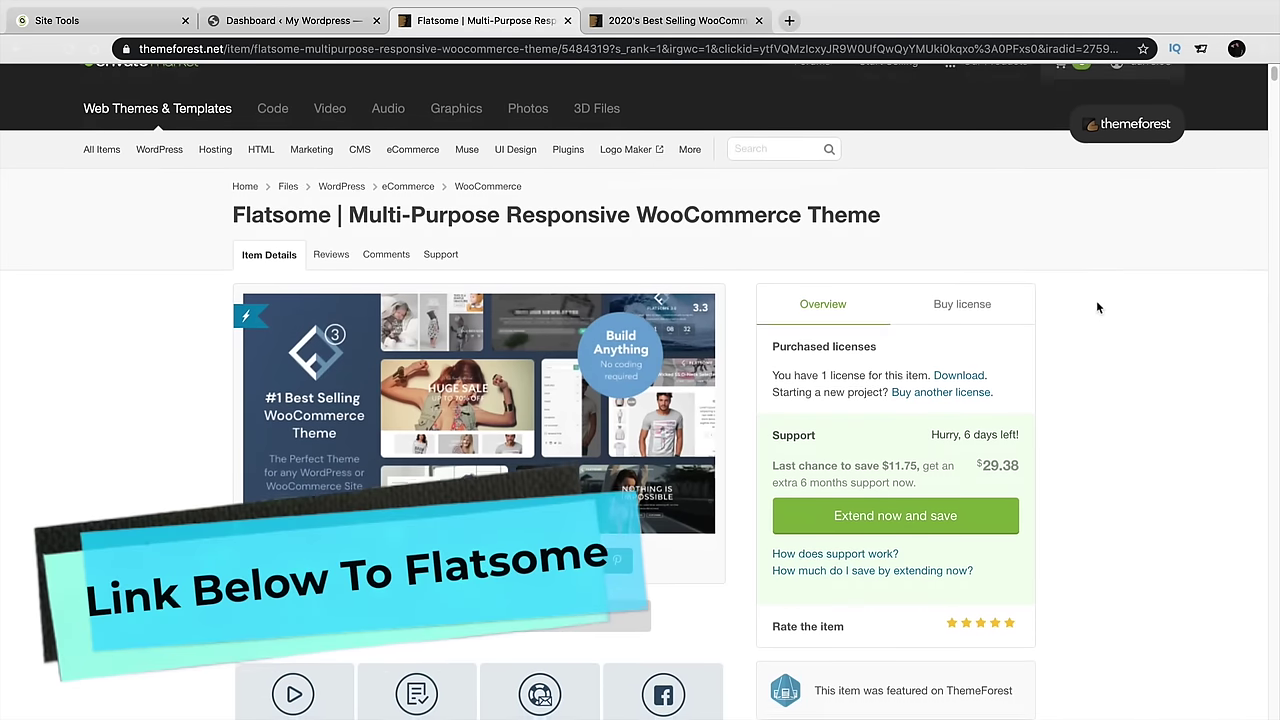
scroll(1098, 305, down, 1)
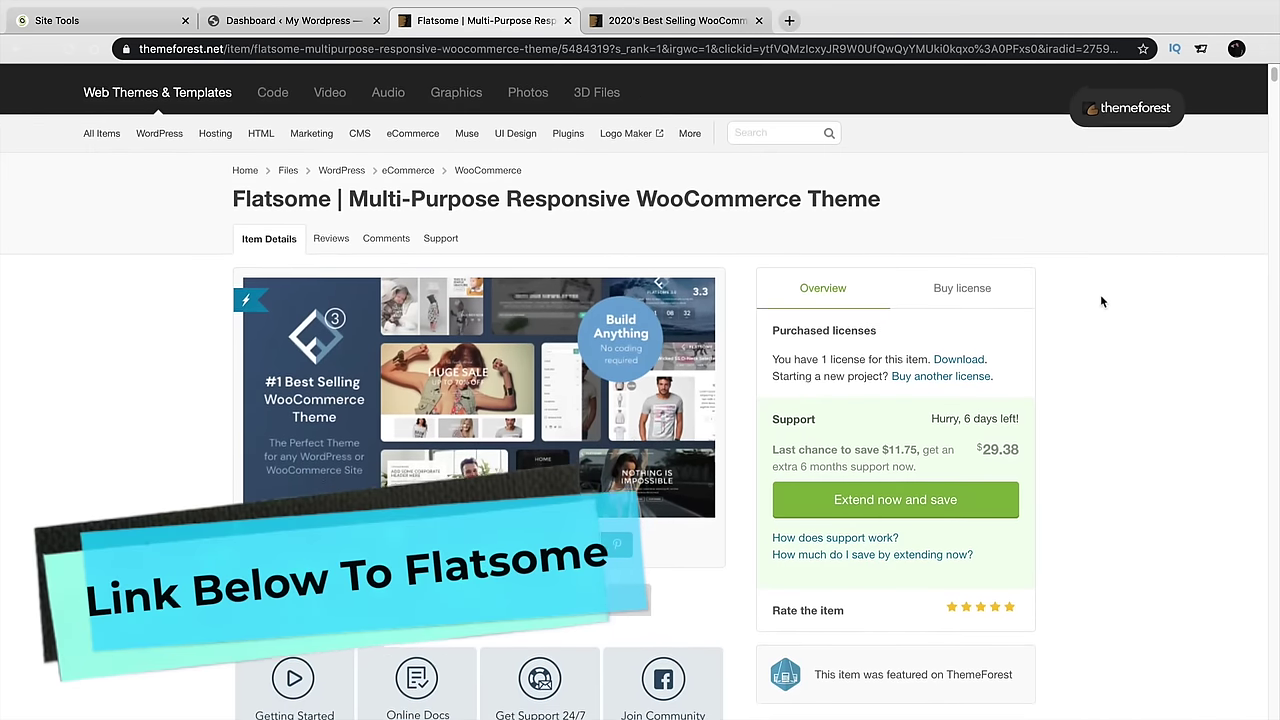
mouse_move(378, 428)
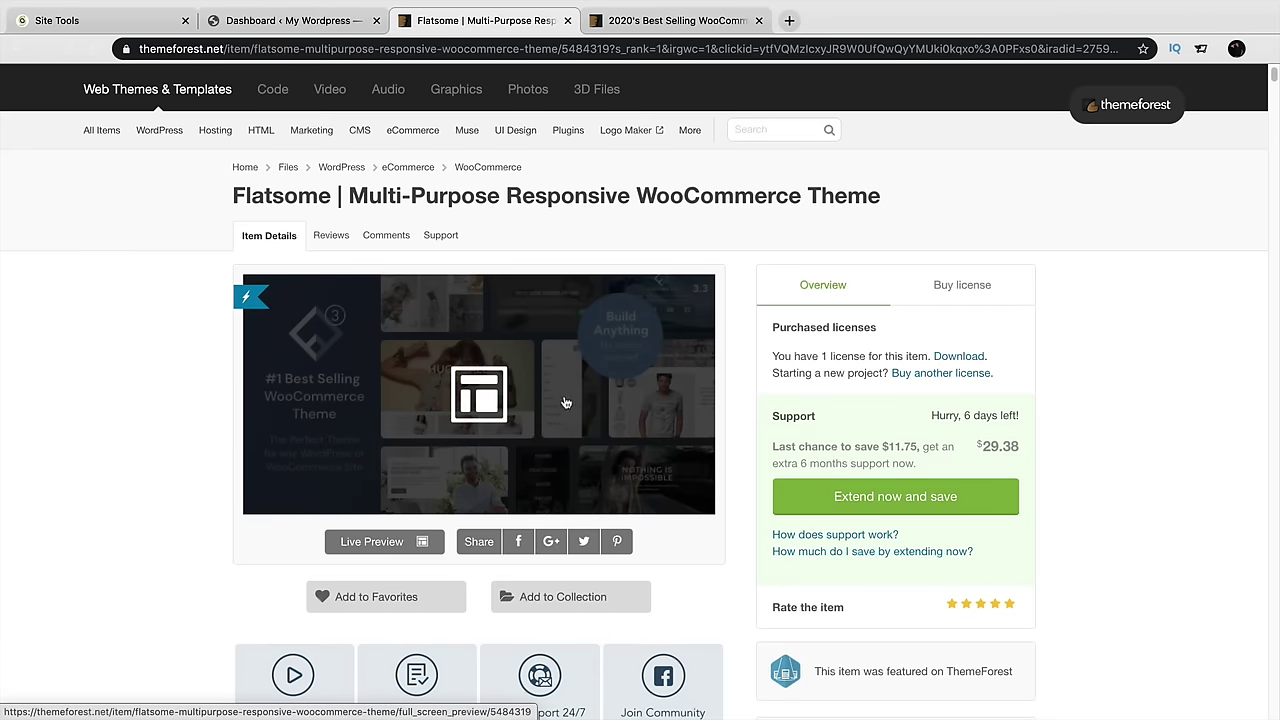
scroll(1144, 368, down, 5)
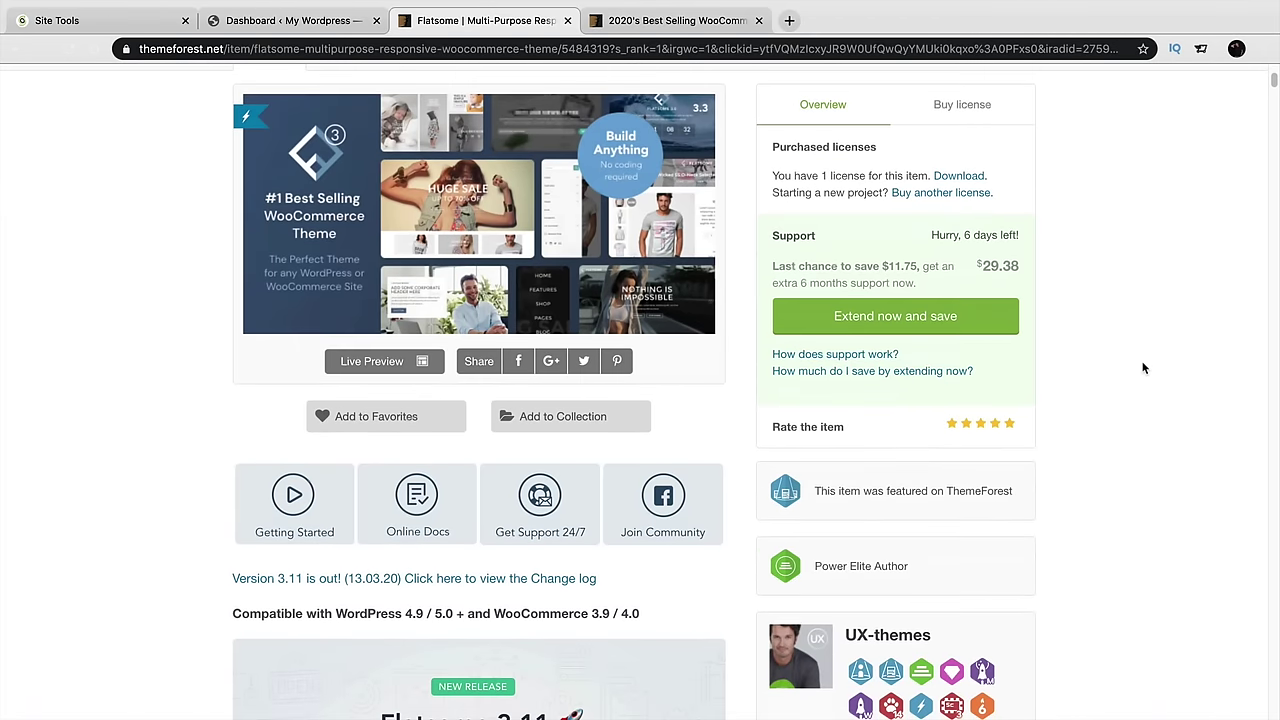
scroll(1144, 368, down, 3)
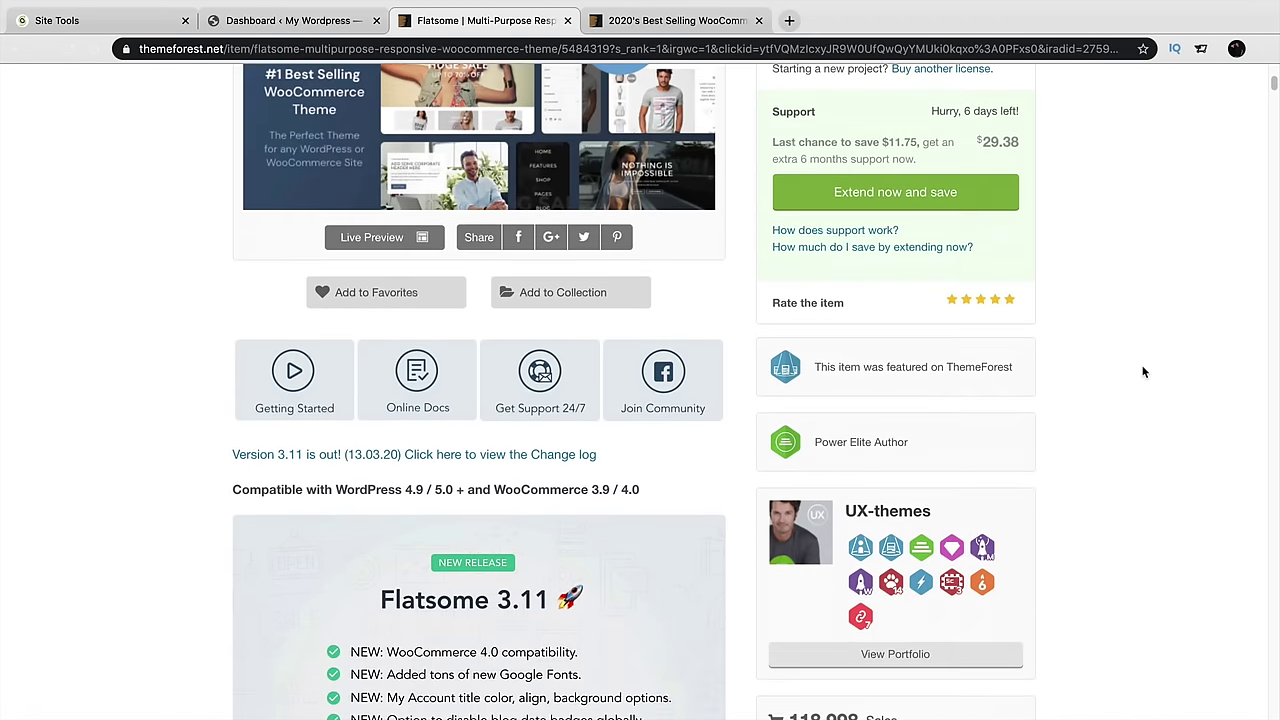
scroll(1144, 370, down, 3)
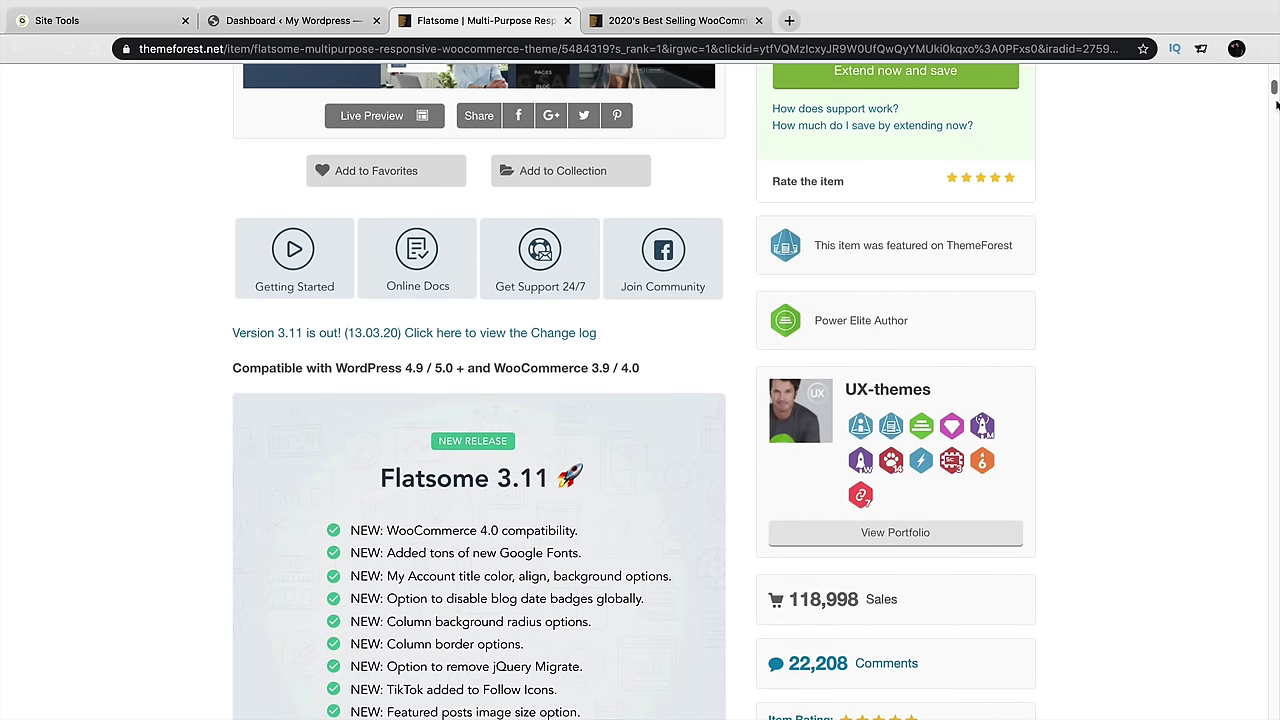
scroll(1200, 250, down, 3)
drag(960, 470, 786, 462)
drag(891, 602, 768, 604)
click(1135, 581)
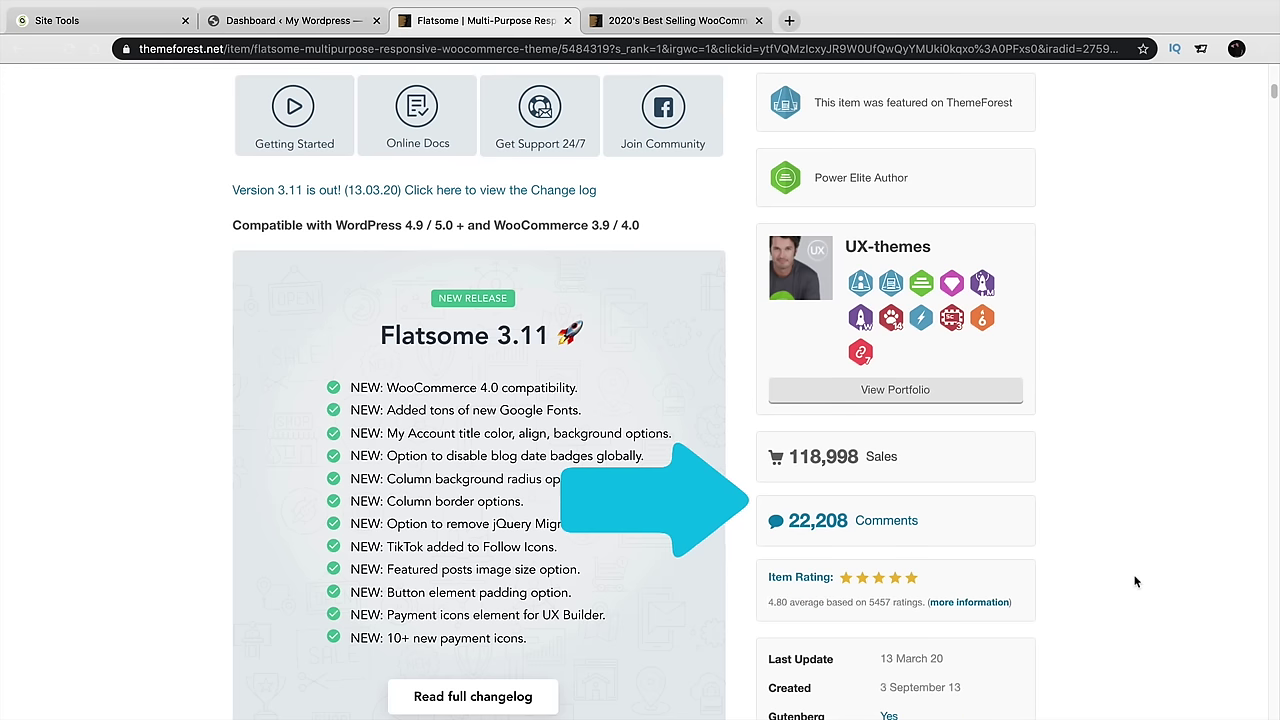
scroll(1132, 580, down, 1)
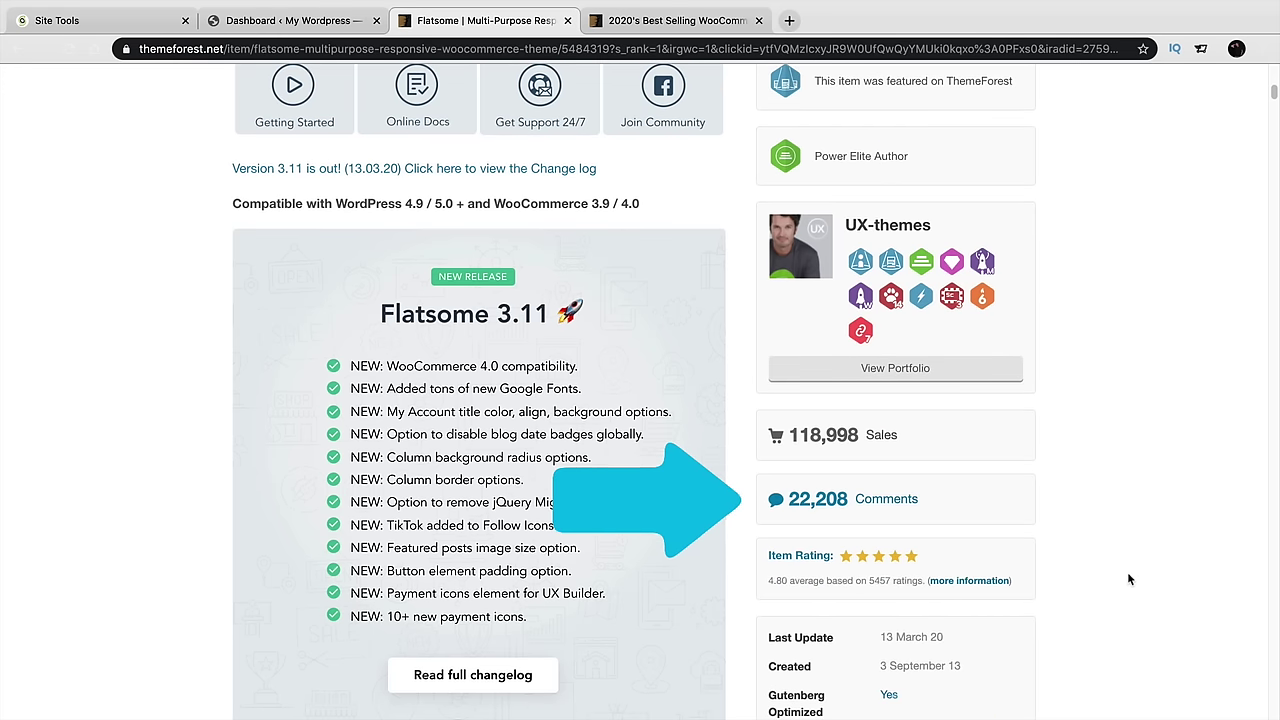
scroll(1130, 577, up, 5)
scroll(1133, 575, up, 8)
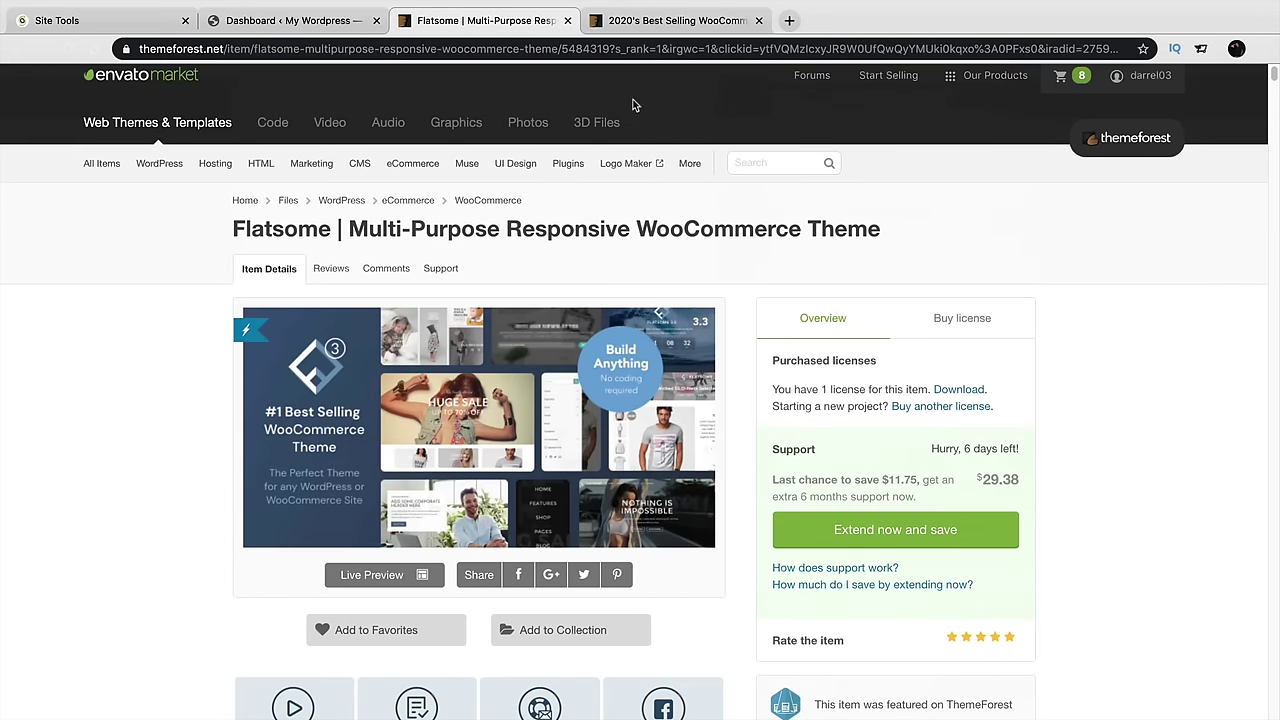
Browse the best-selling WooCommerce themes, then view Flatsome's $59 Regular License price
click(643, 30)
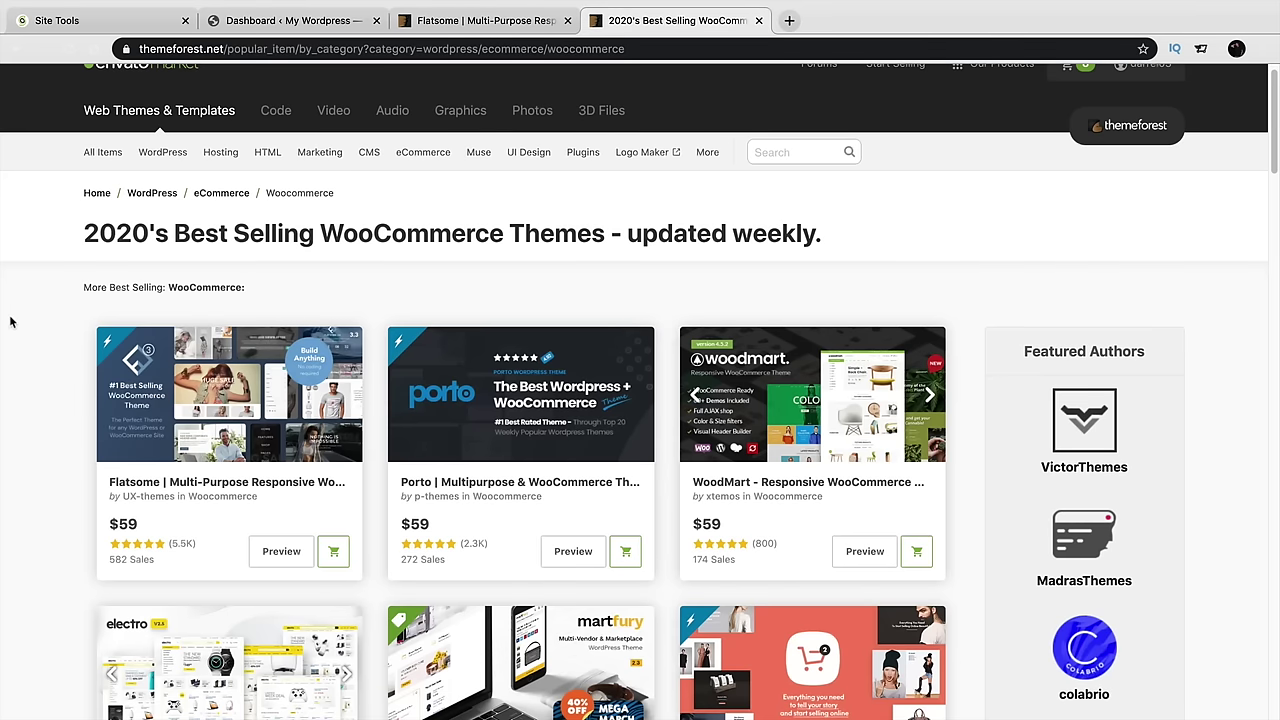
scroll(5, 323, down, 1)
scroll(5, 325, down, 3)
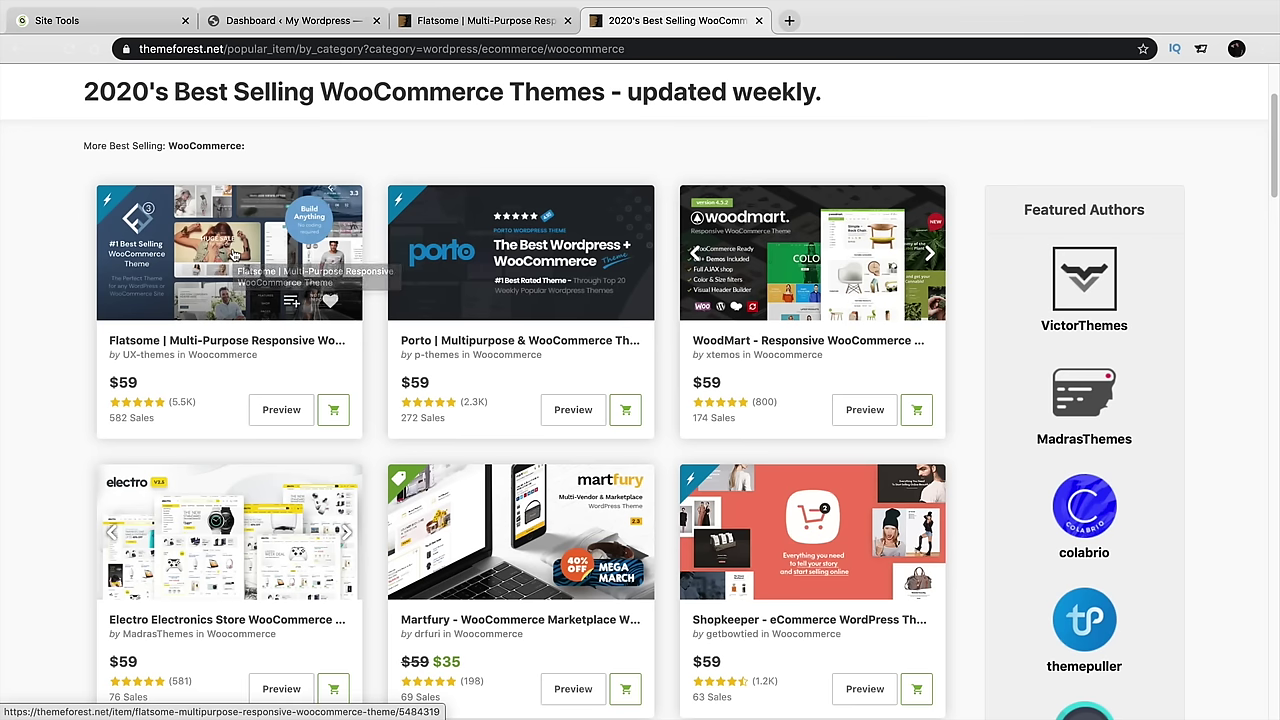
scroll(435, 441, down, 3)
scroll(435, 441, down, 3)
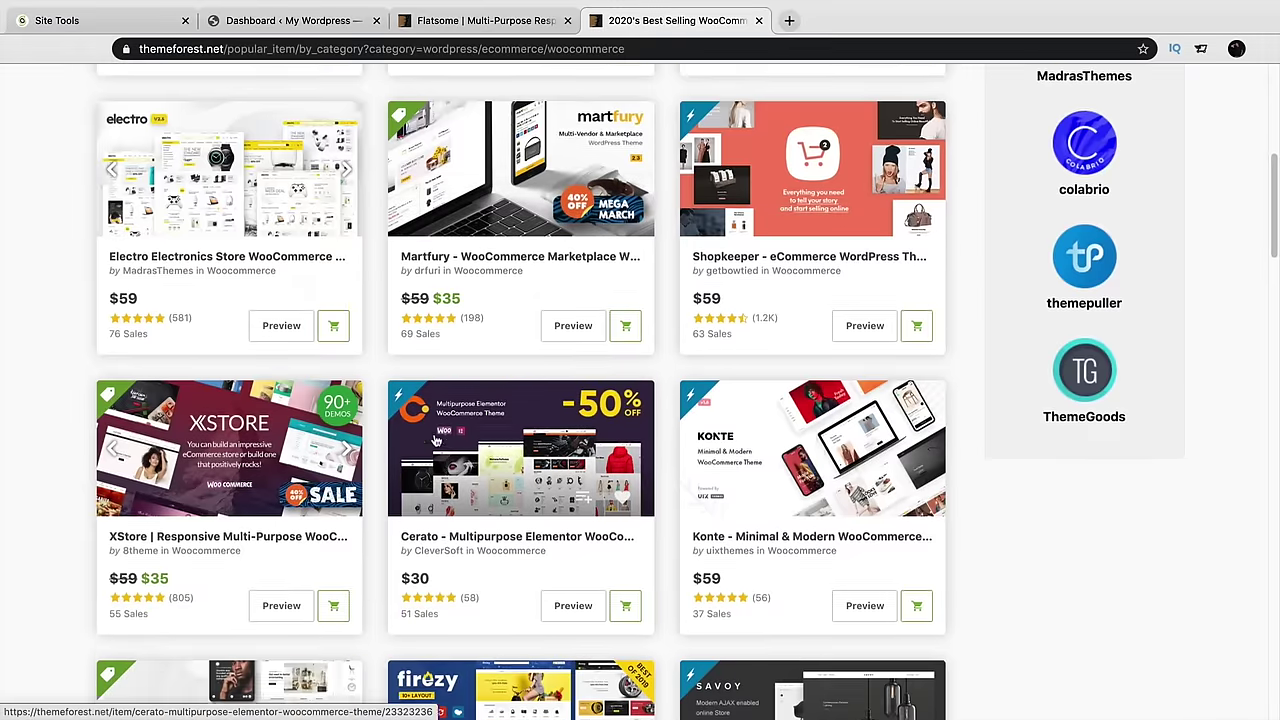
scroll(432, 438, up, 5)
scroll(432, 438, up, 1)
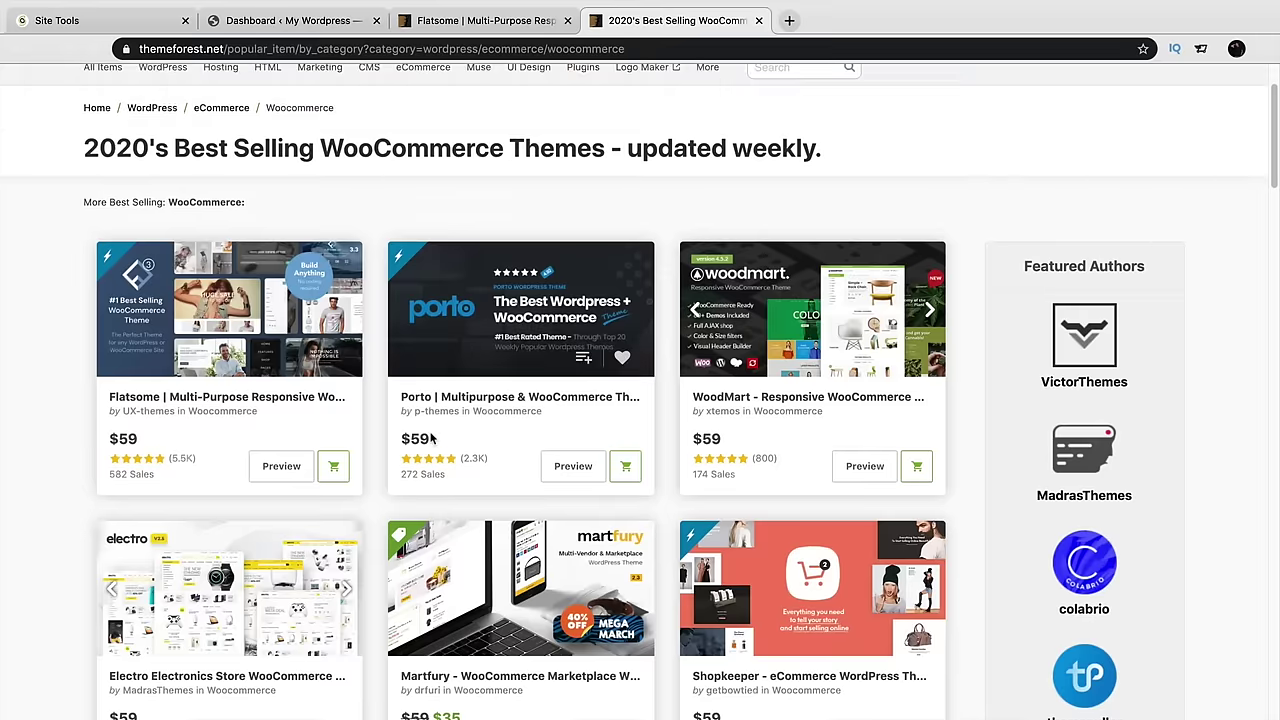
click(495, 20)
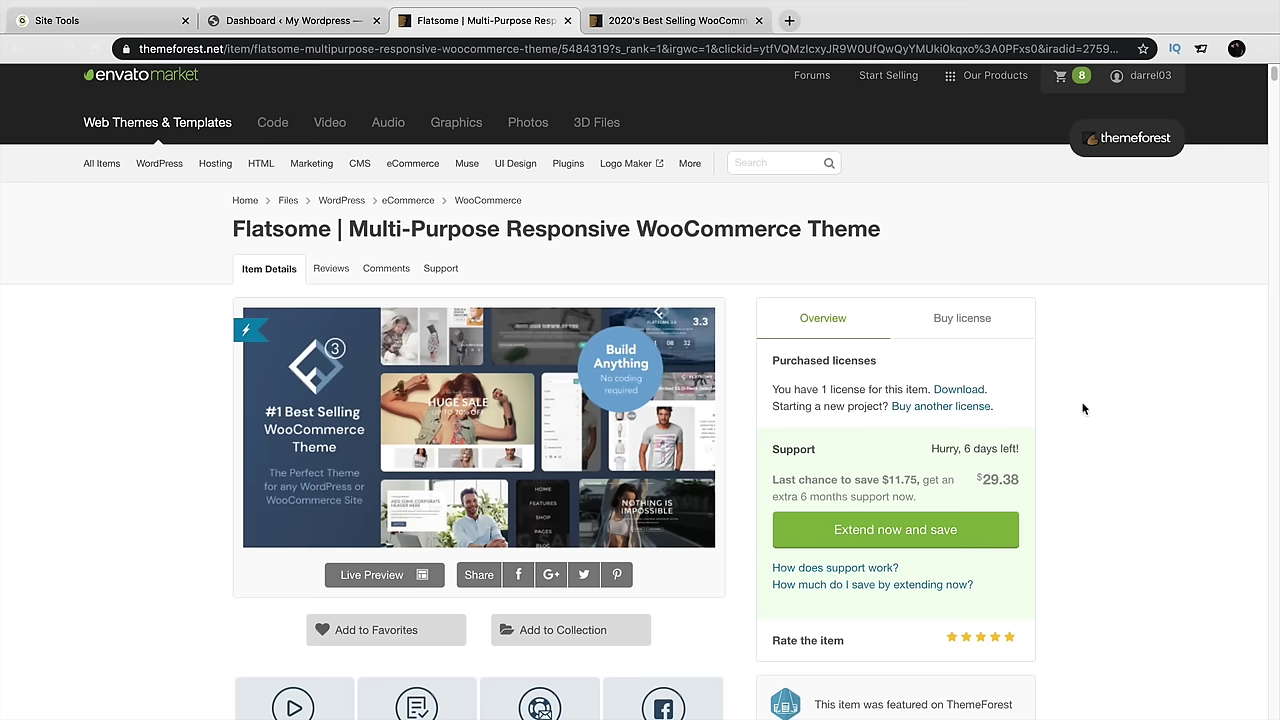
click(975, 328)
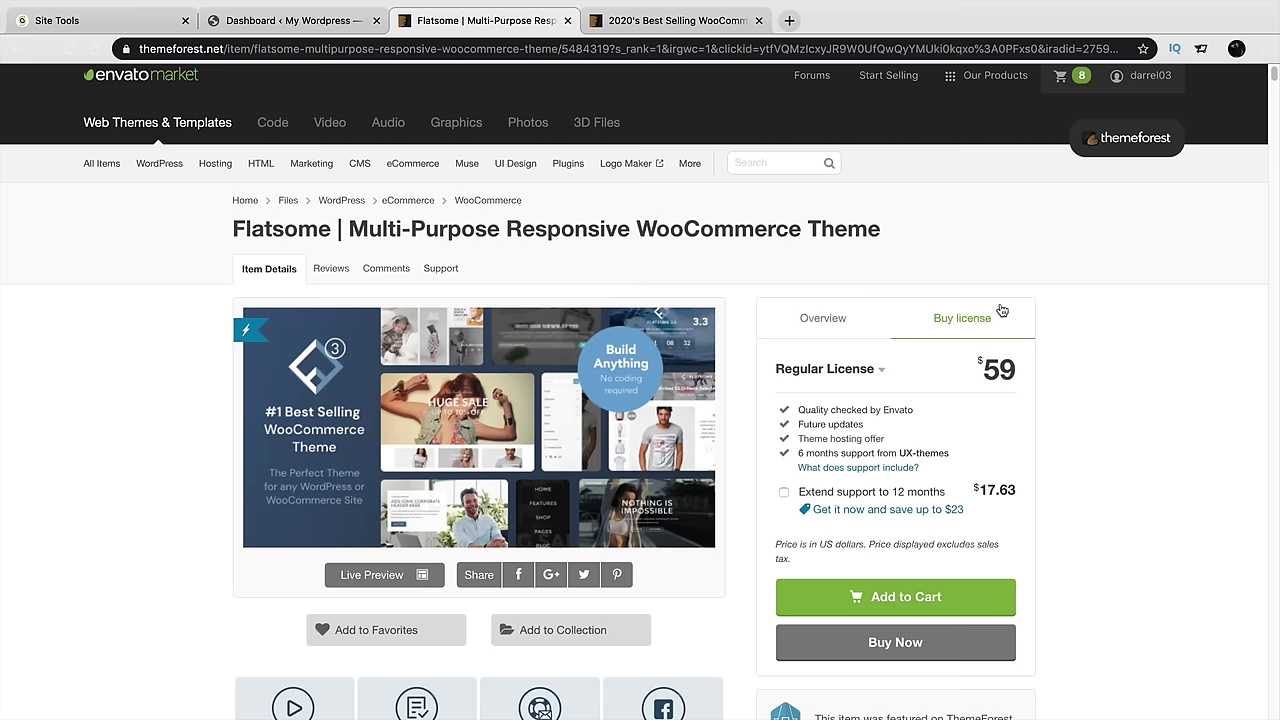
Download Flatsome's installable WordPress file only from ThemeForest Downloads, then return to the WordPress dashboard
mouse_move(1118, 80)
click(1075, 189)
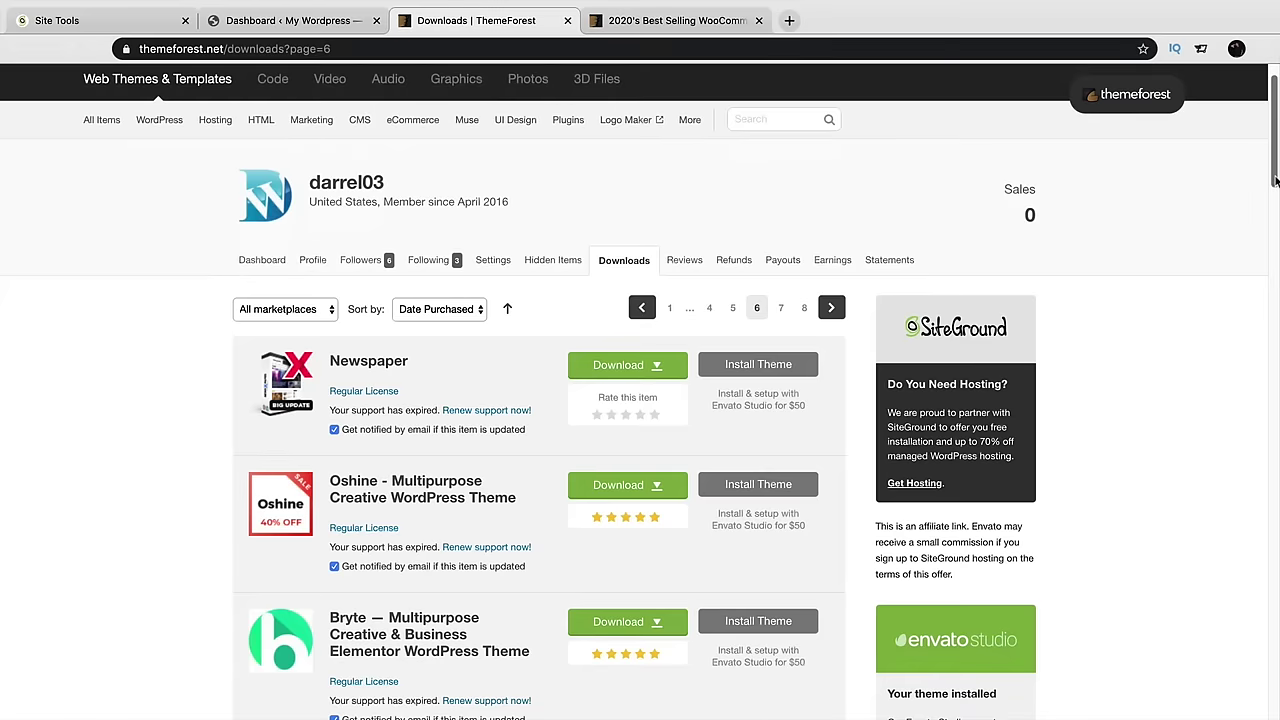
drag(1275, 180, 1277, 275)
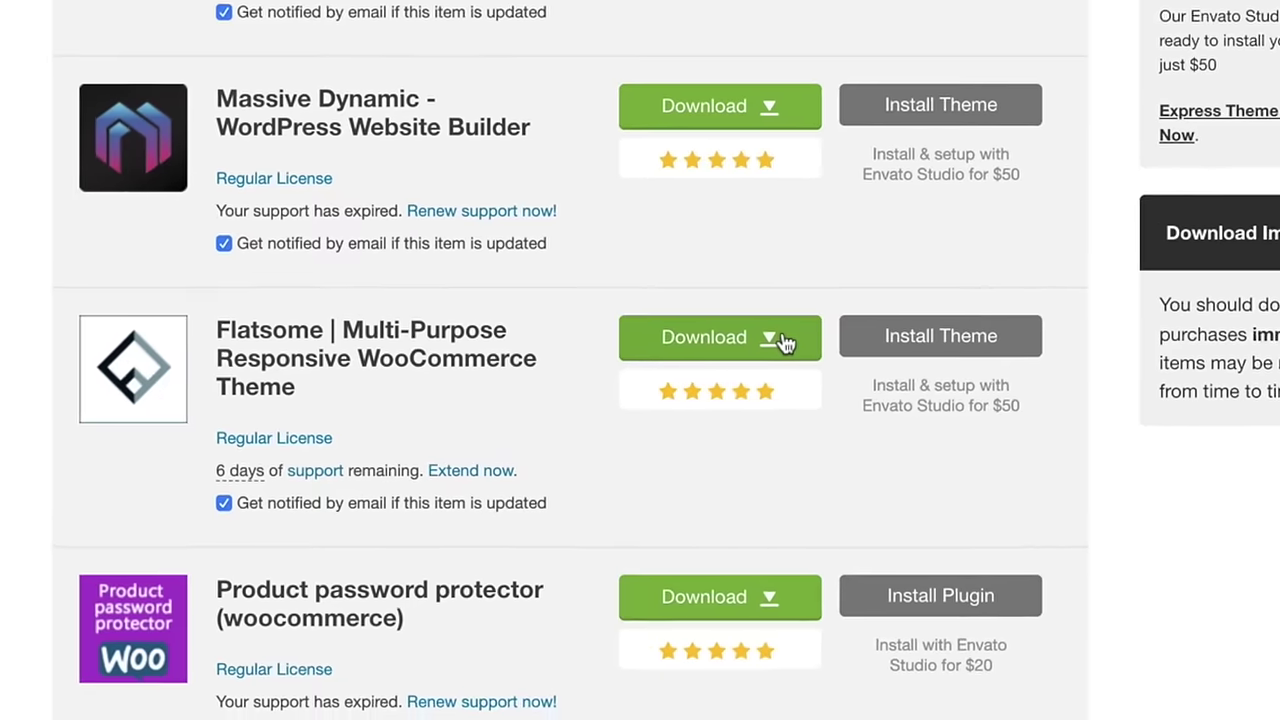
click(784, 340)
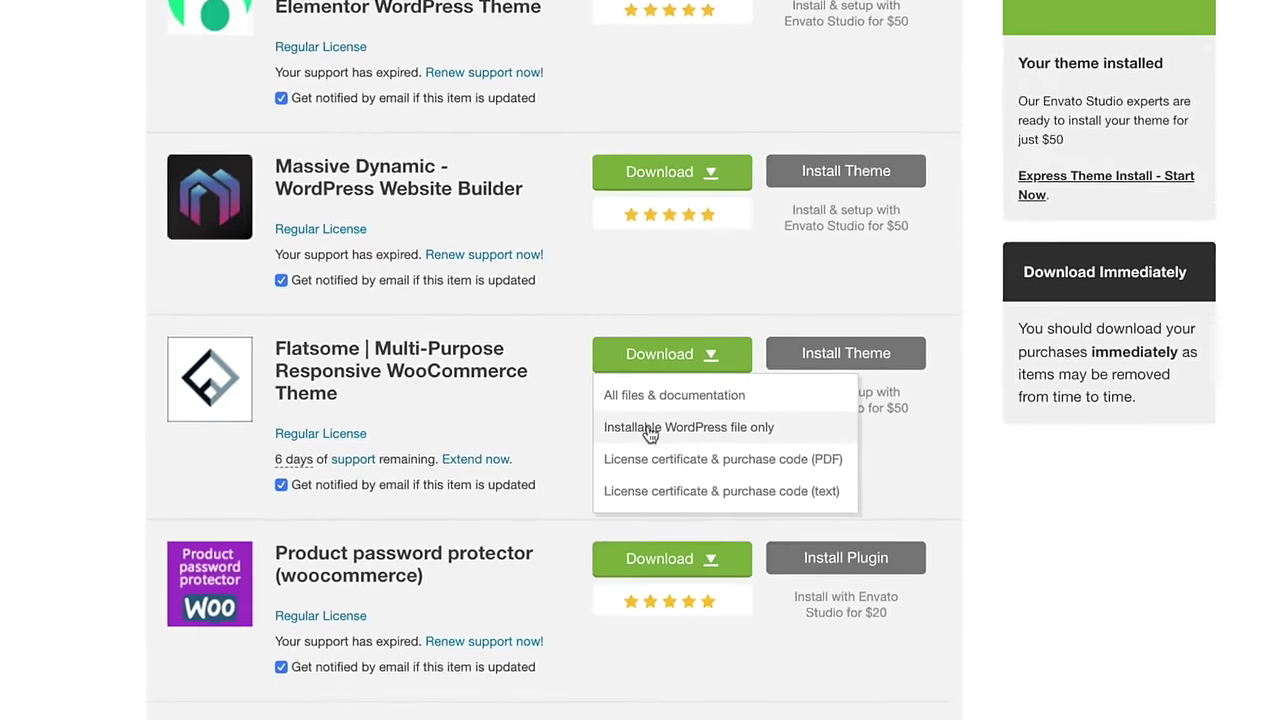
click(699, 438)
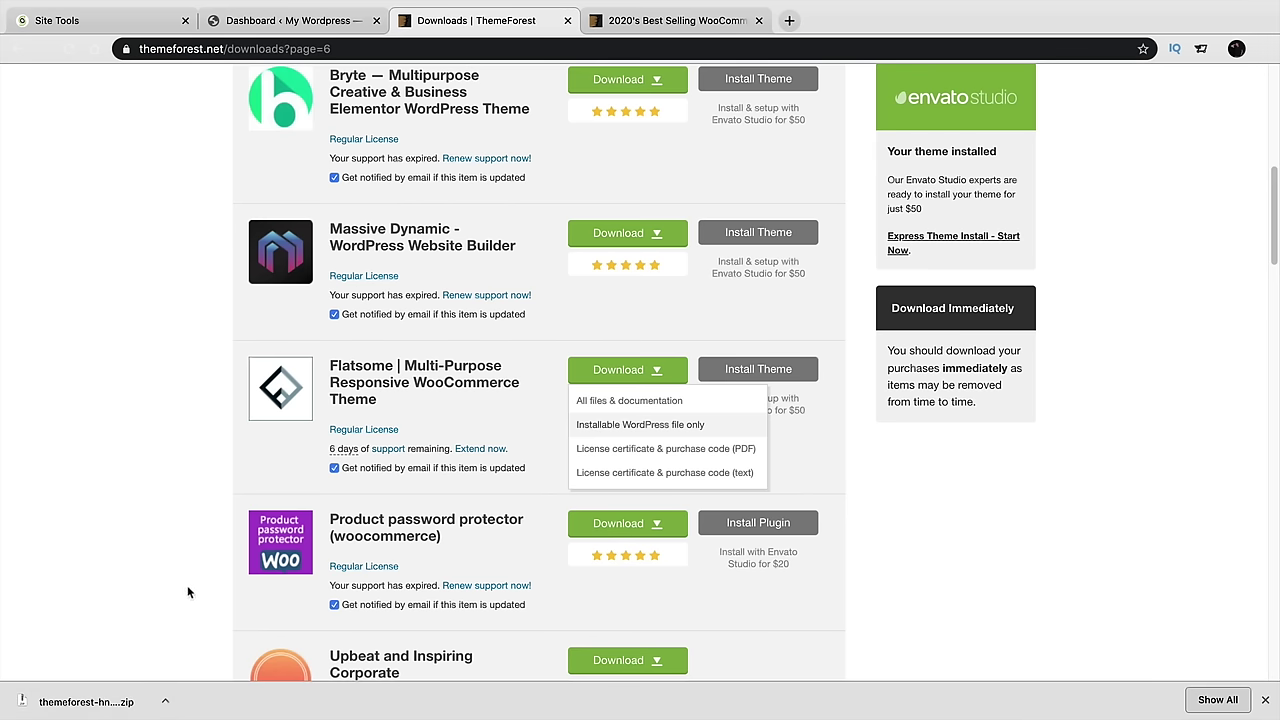
click(322, 25)
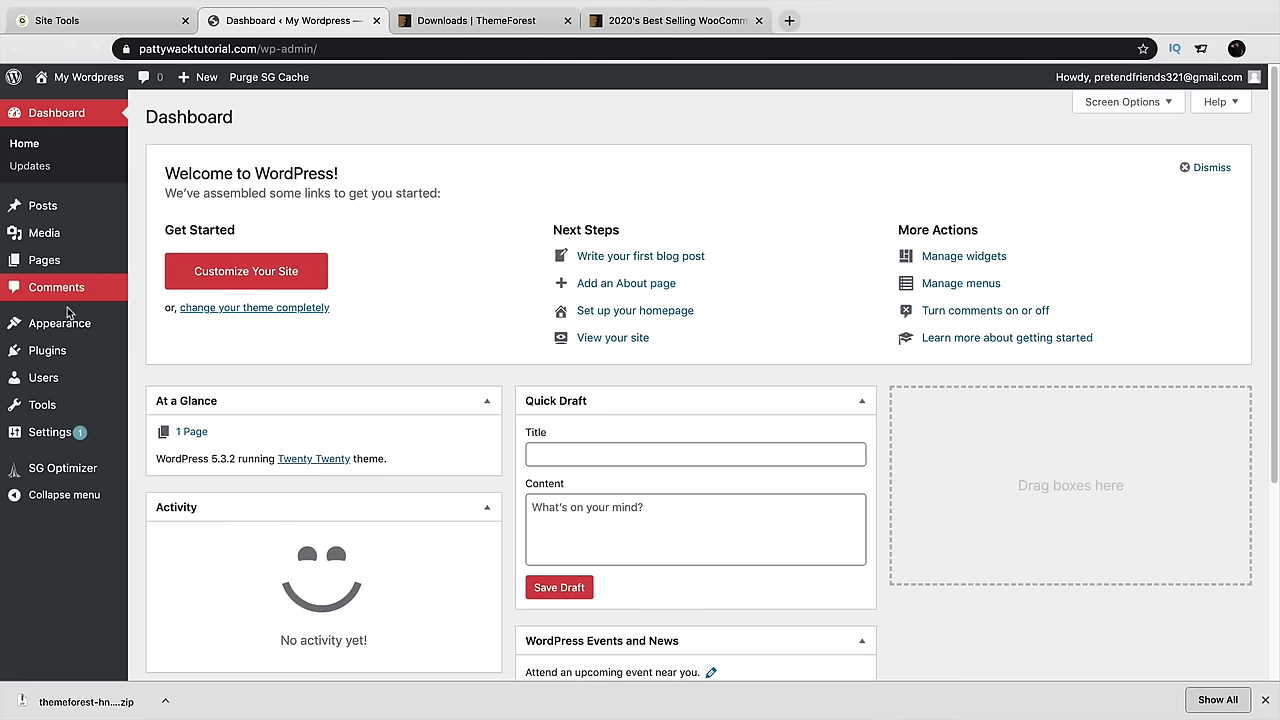
Upload the downloaded Flatsome zip through Themes > Add New > Upload Theme and install it
mouse_move(66, 325)
click(154, 327)
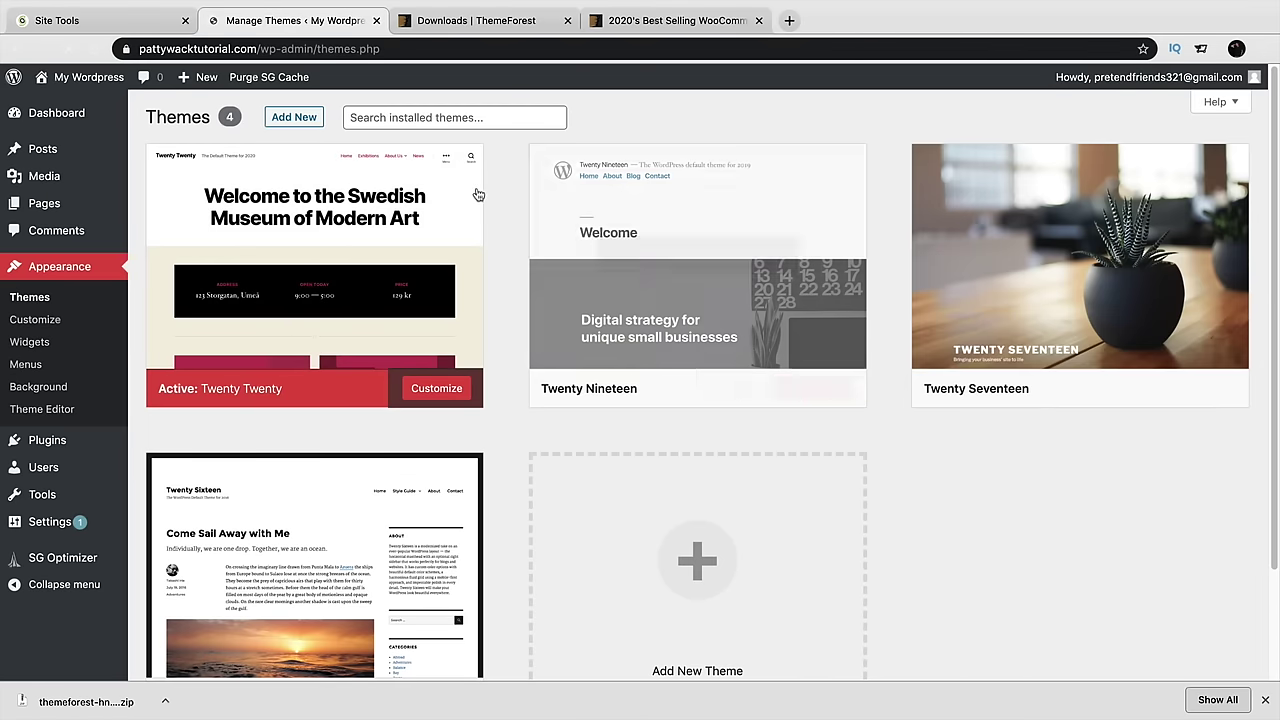
click(1265, 700)
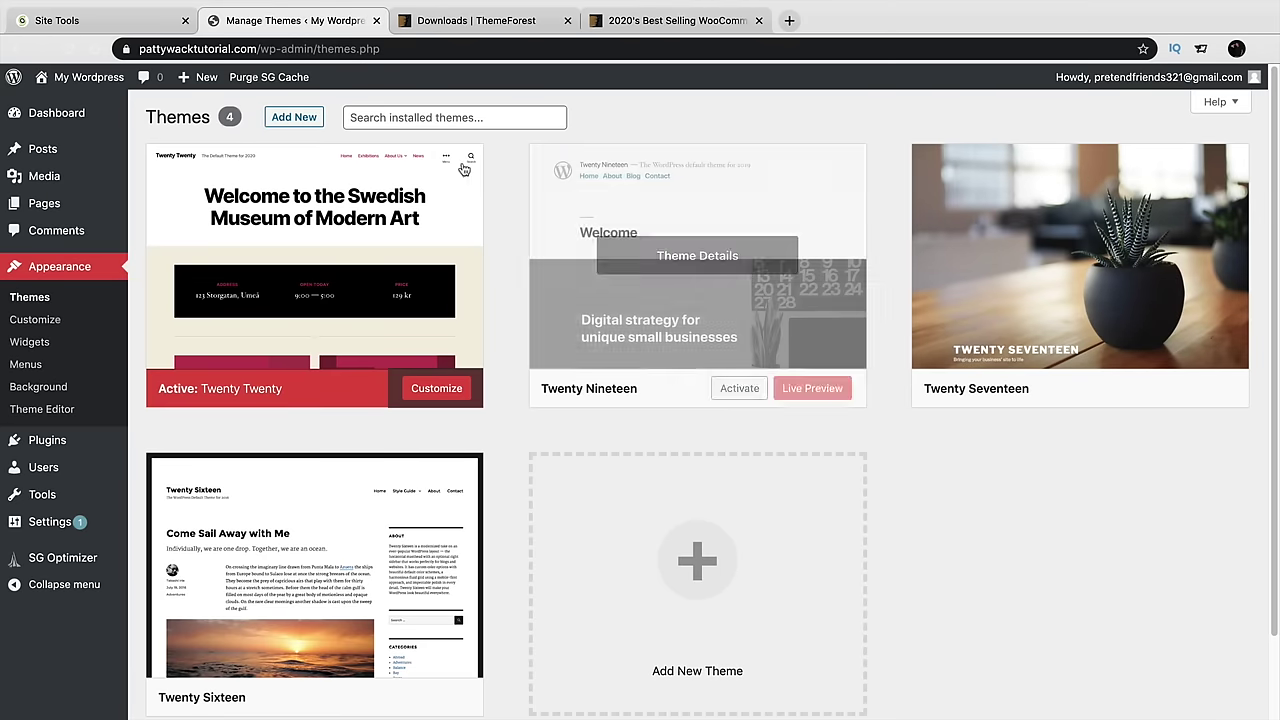
click(298, 120)
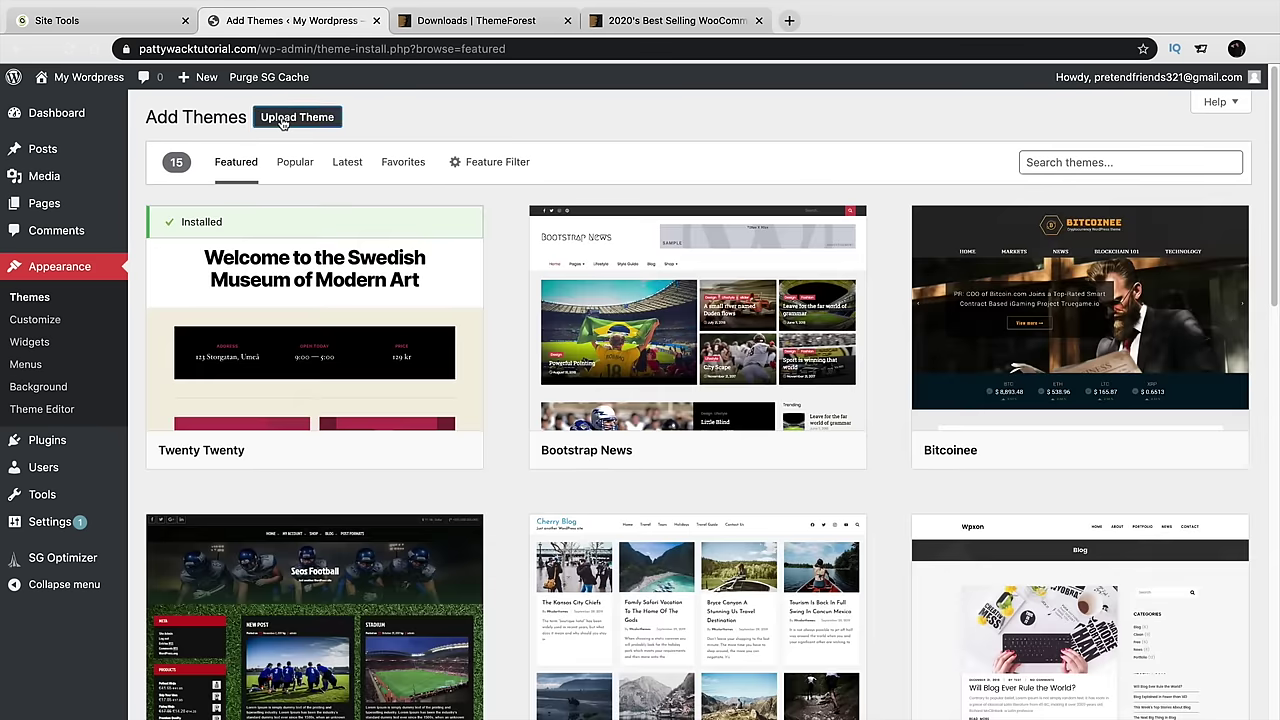
click(283, 120)
click(570, 262)
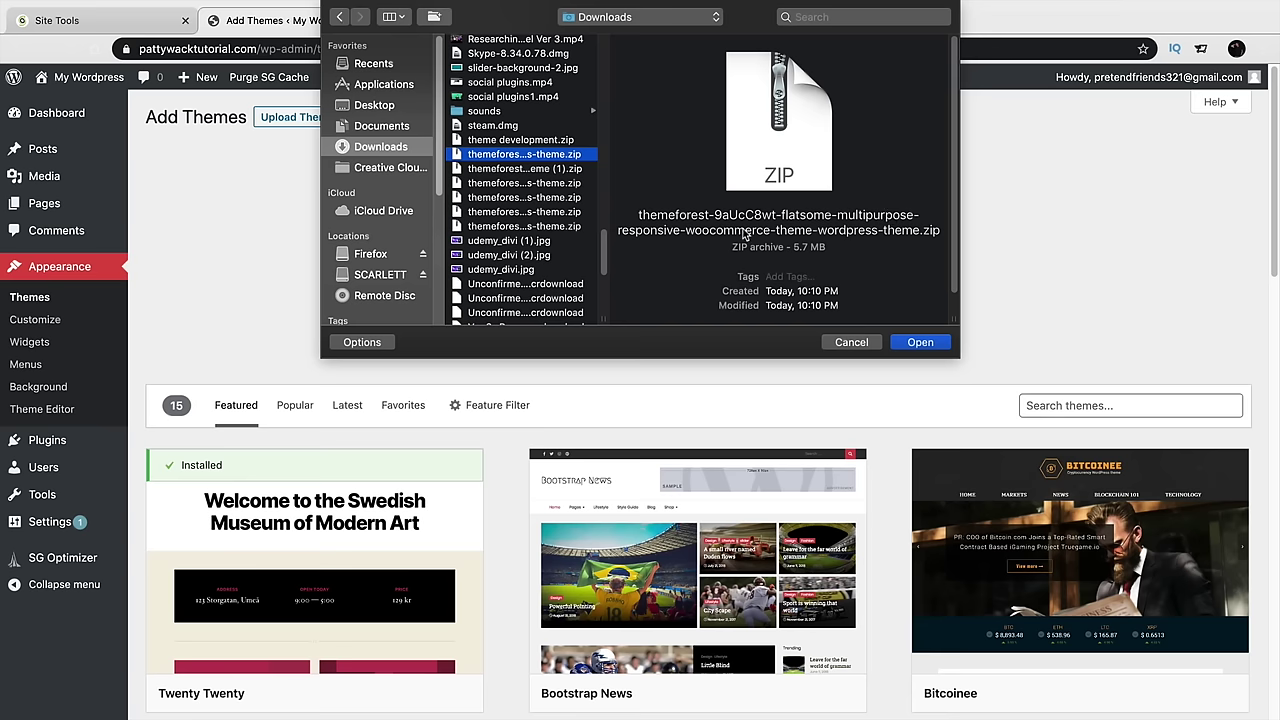
click(920, 343)
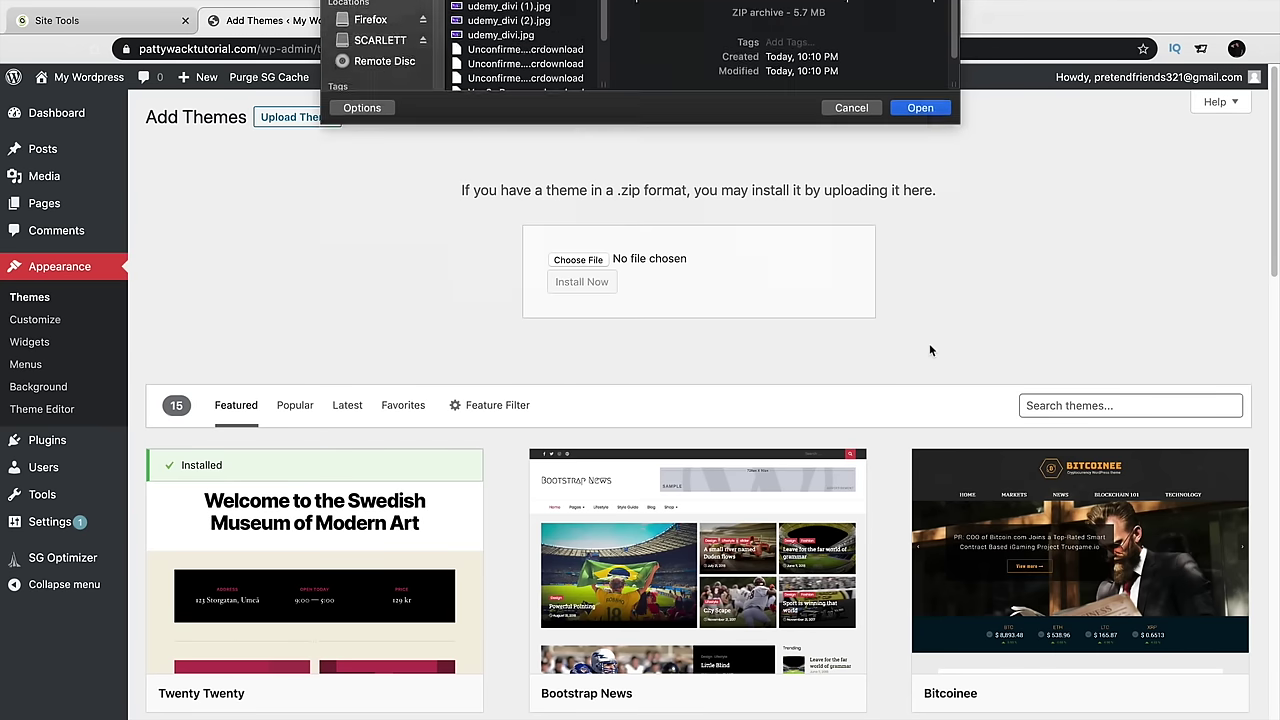
click(582, 282)
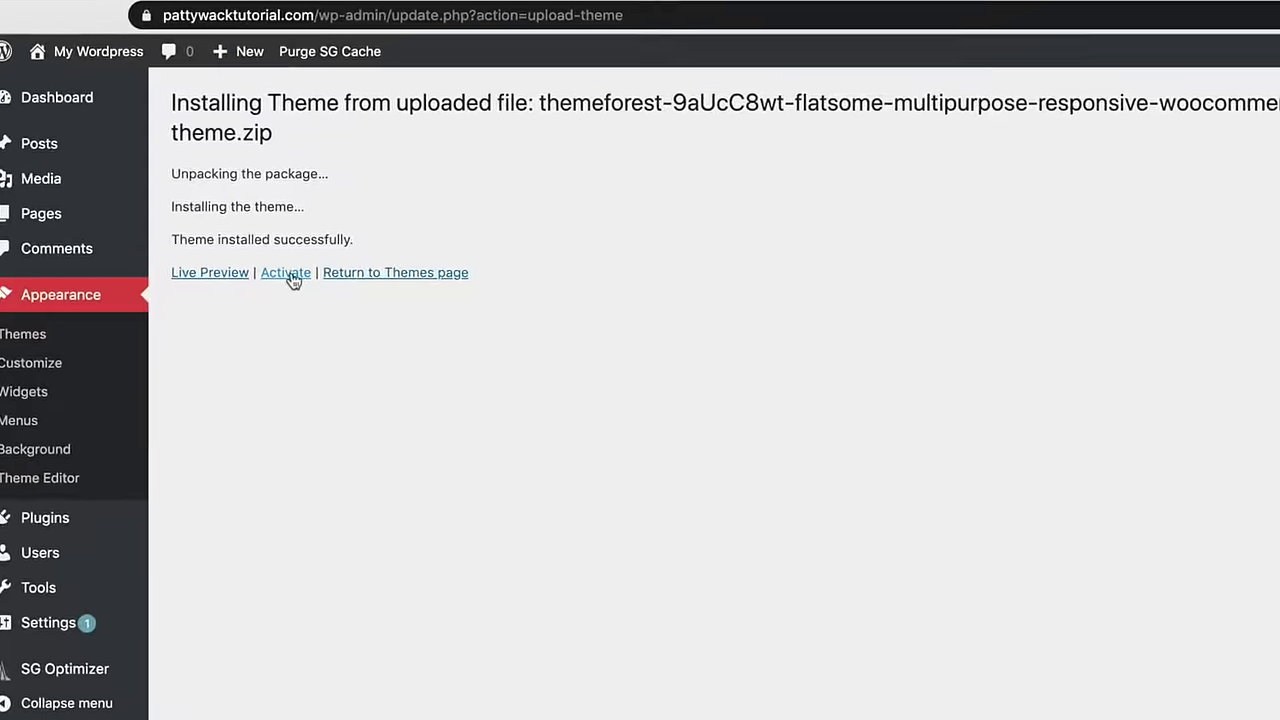
Activate the Flatsome theme and choose 'Not right now' to skip its setup wizard
click(286, 273)
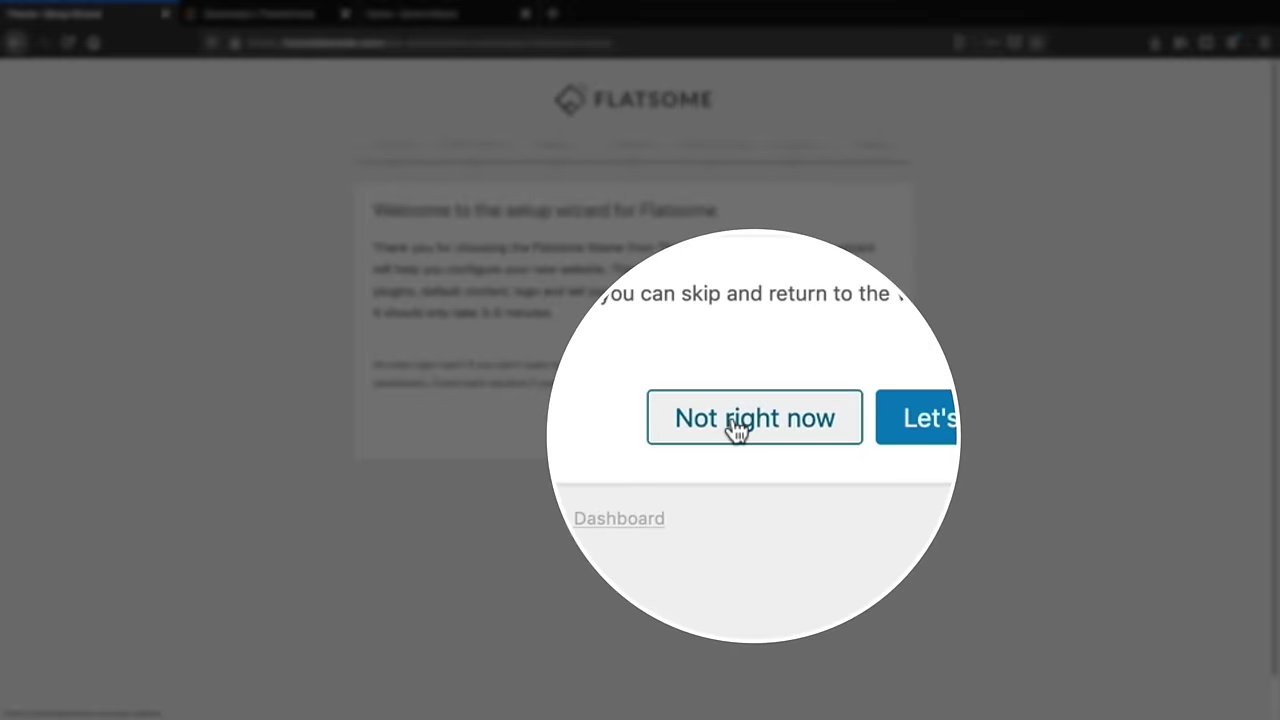
click(736, 420)
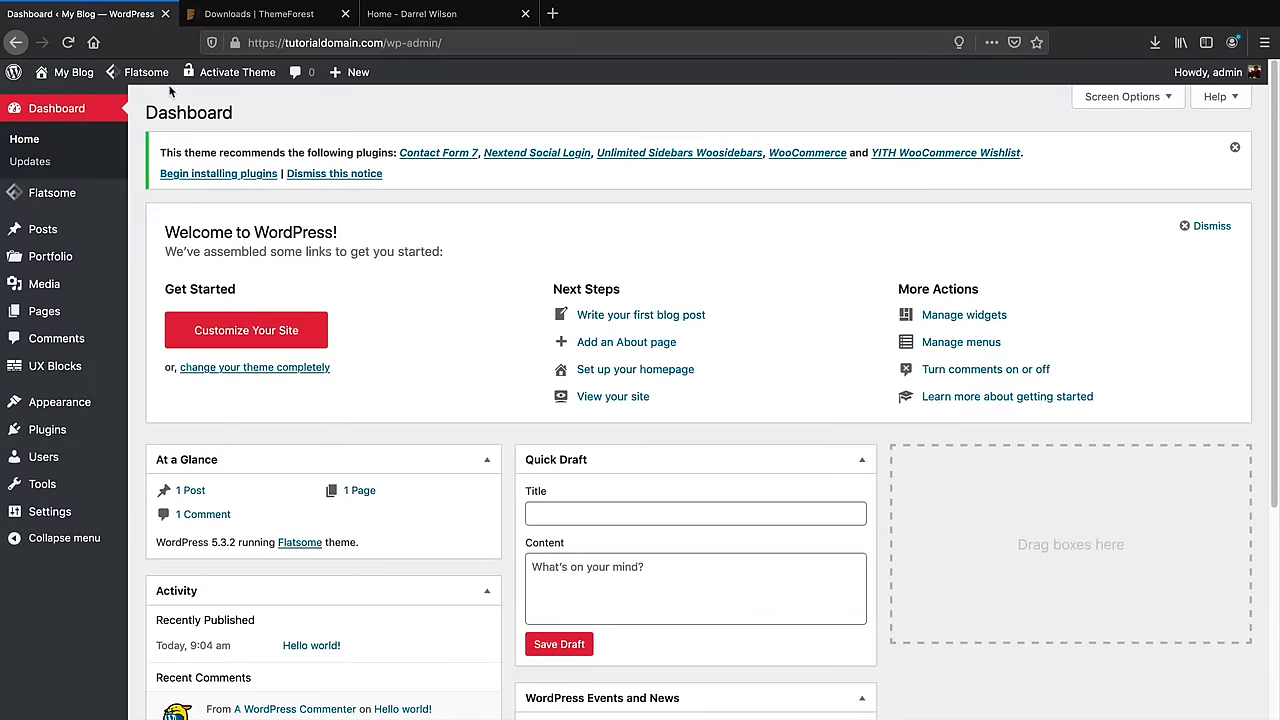
View the live site's new Flatsome front end
mouse_move(163, 80)
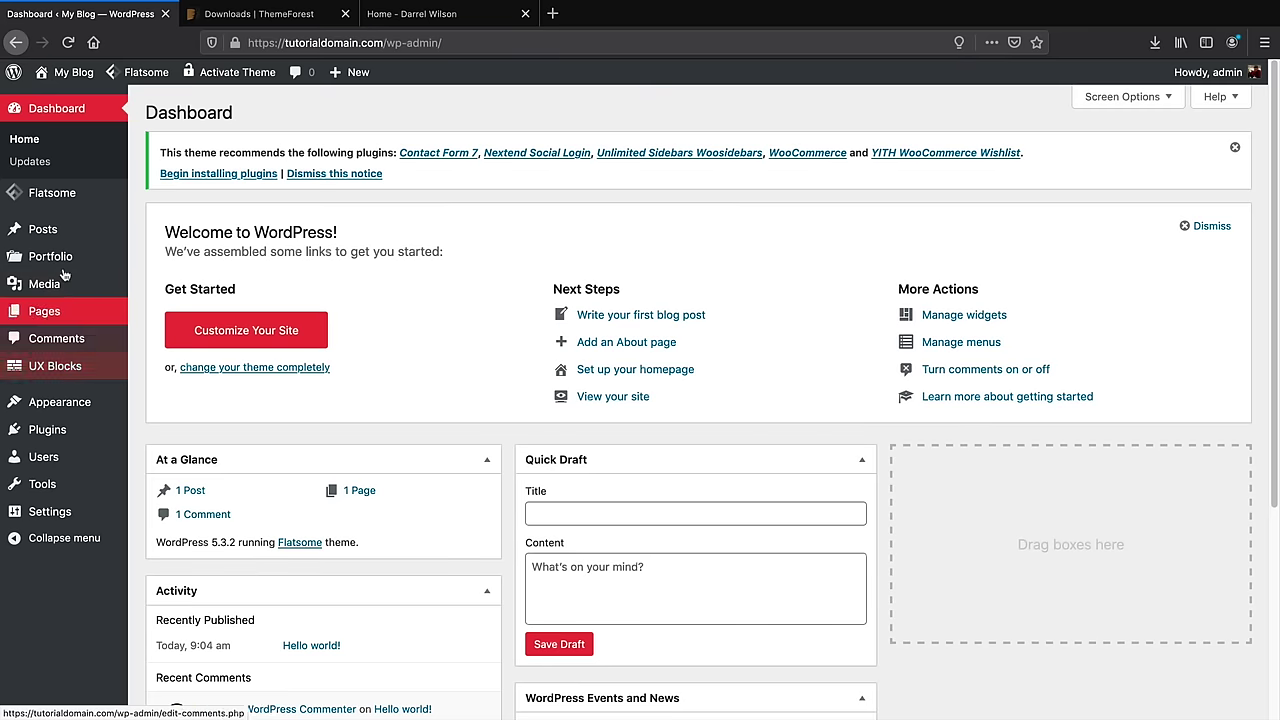
mouse_move(69, 77)
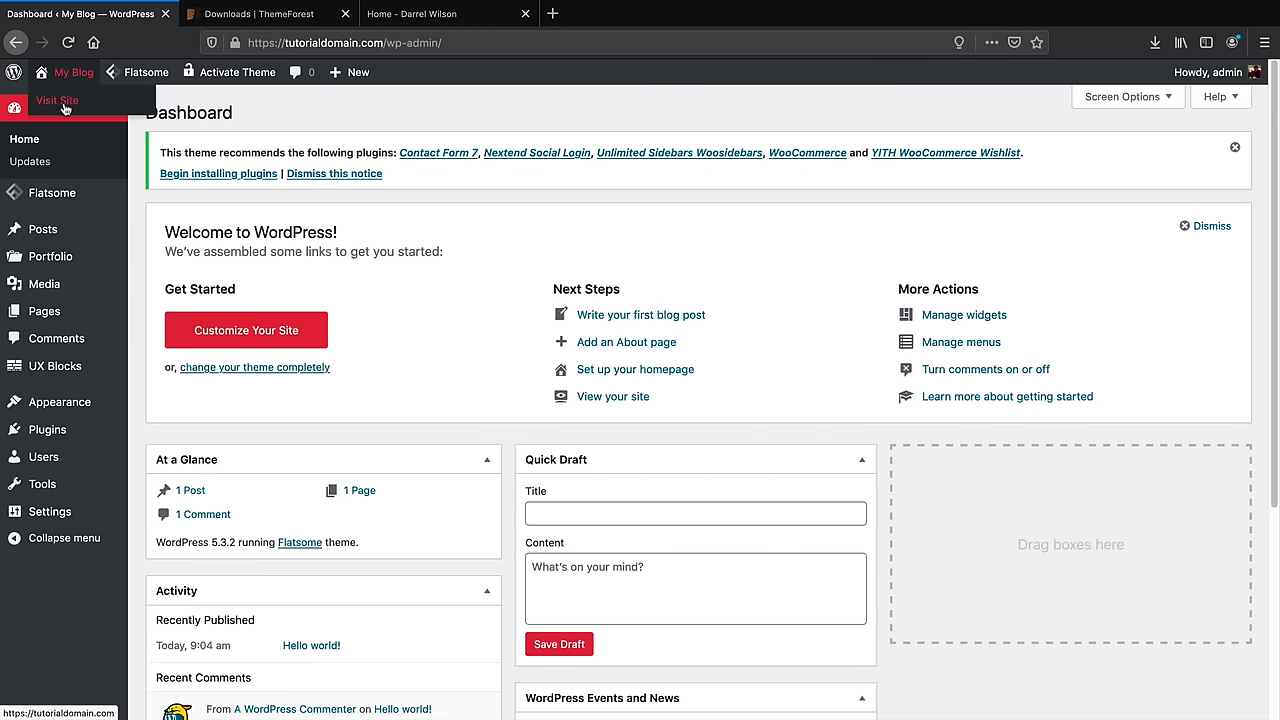
click(63, 104)
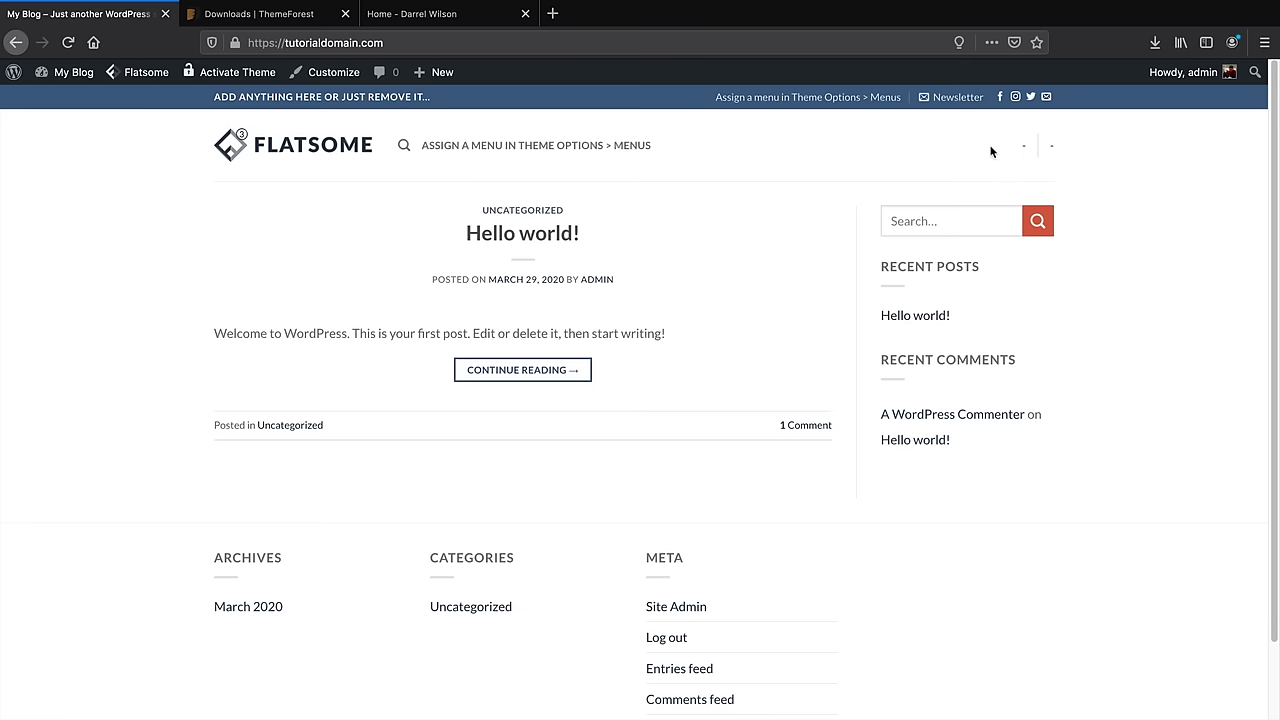
Return to the admin dashboard and open the All Pages list
mouse_move(70, 72)
click(70, 101)
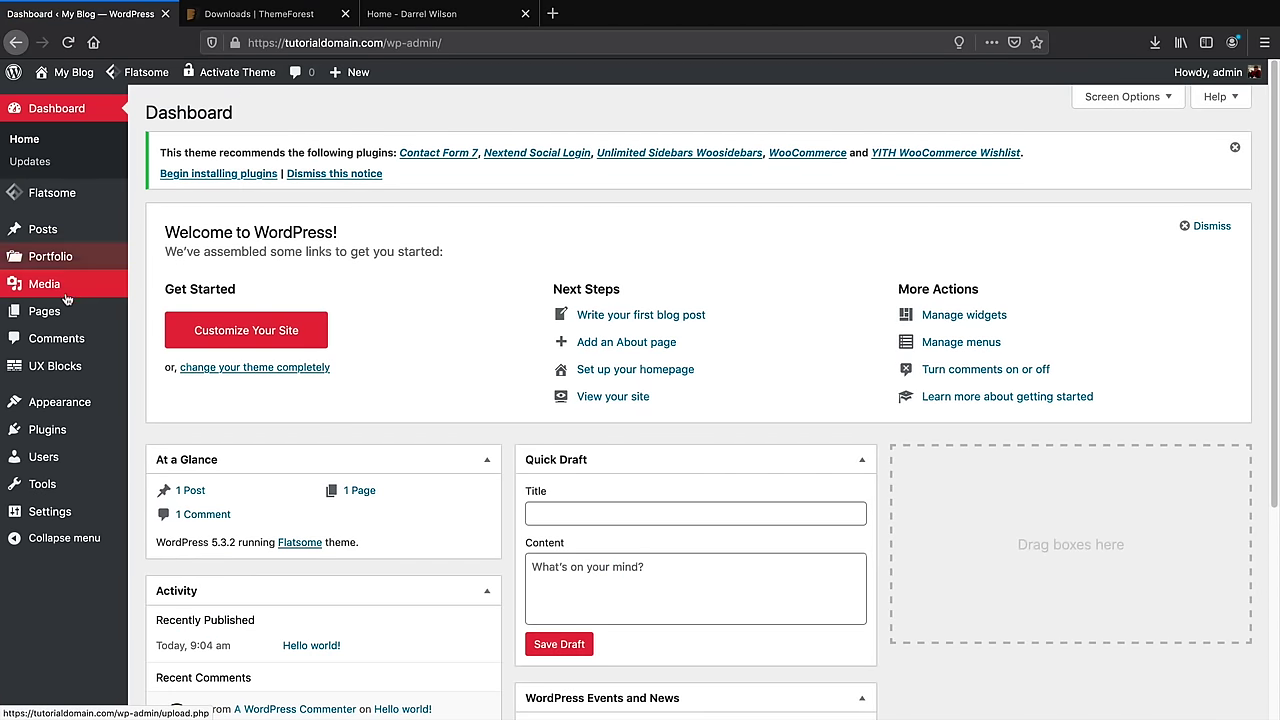
mouse_move(72, 313)
click(161, 314)
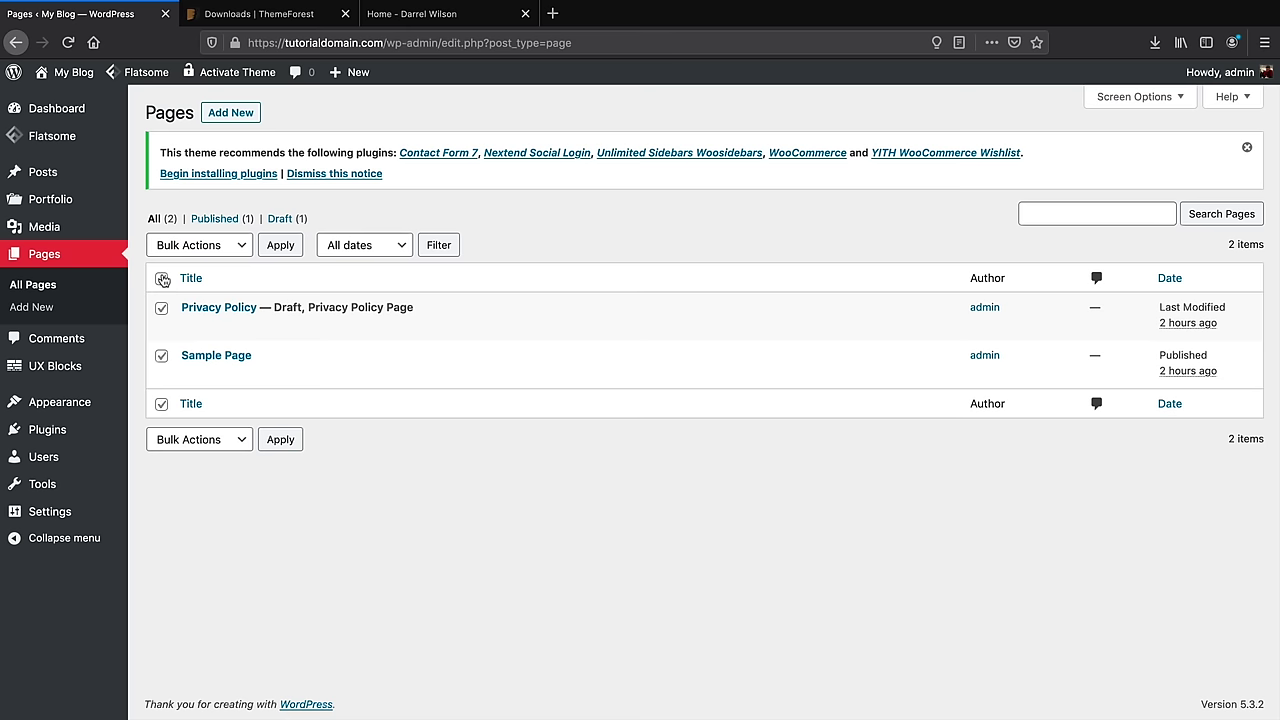
Move both existing pages to the trash with a bulk action
click(199, 245)
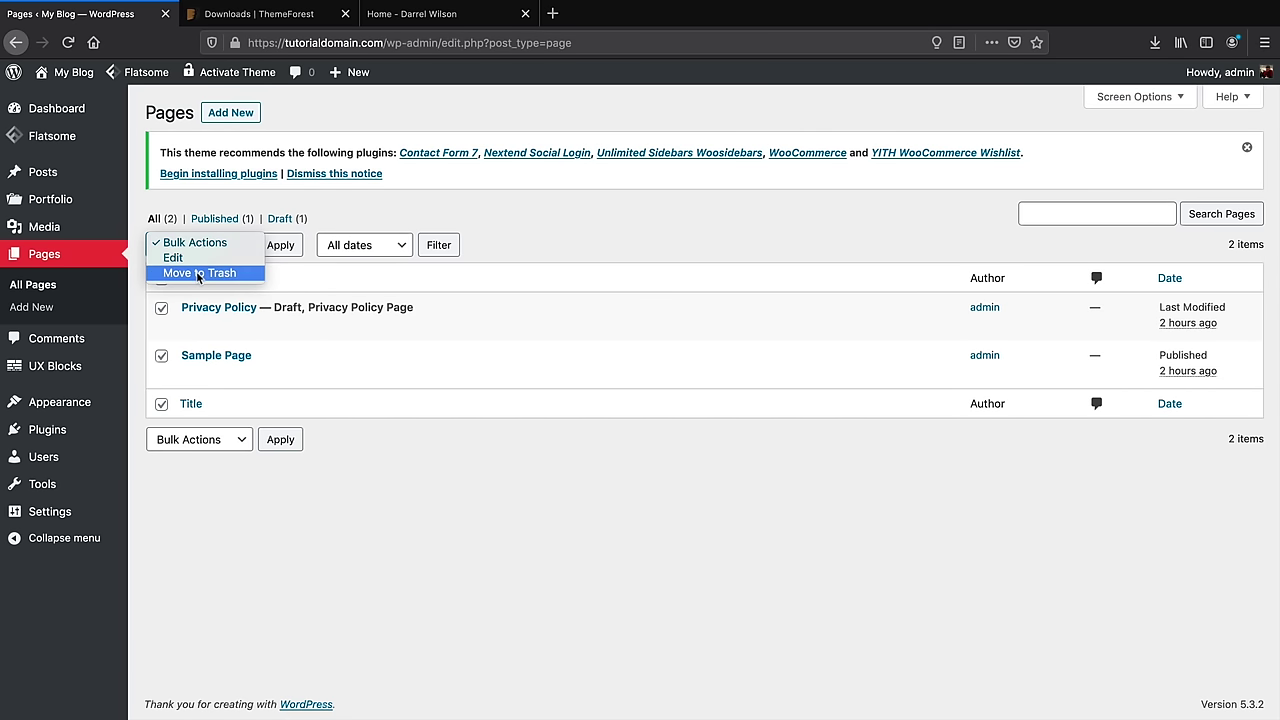
click(200, 273)
click(270, 248)
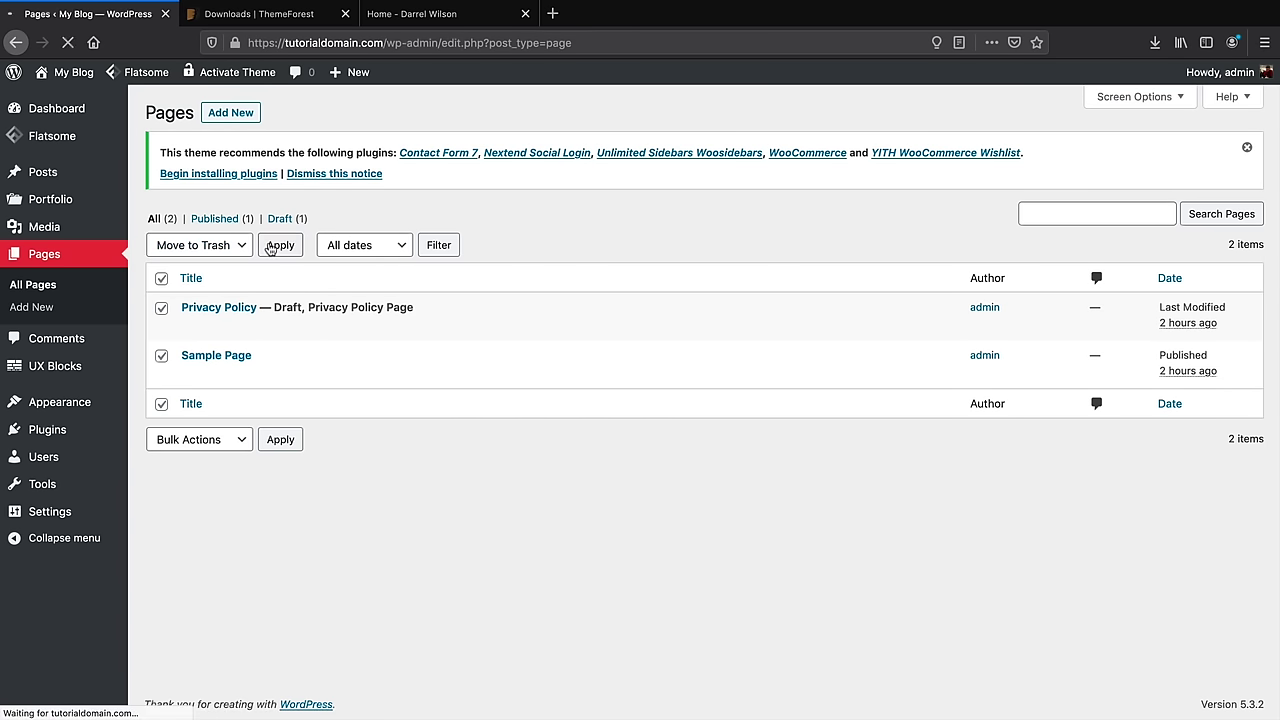
Create and publish a new empty page titled 'Home'
click(237, 117)
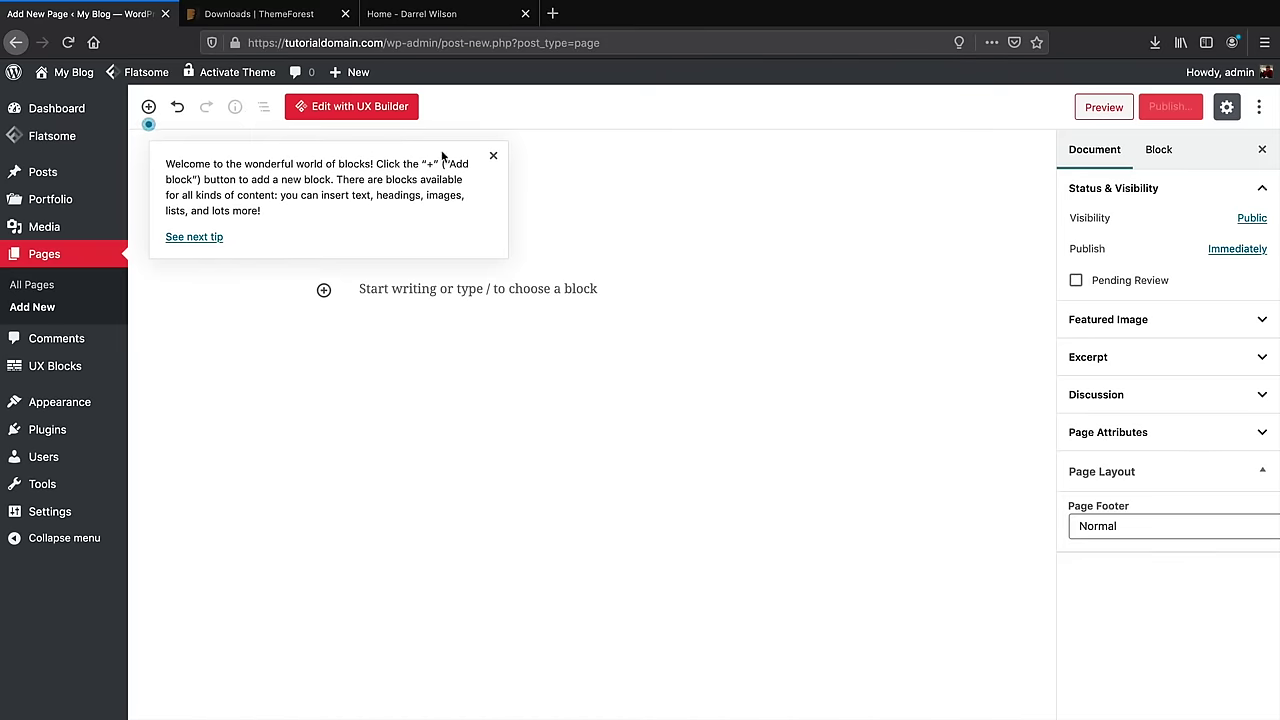
click(494, 156)
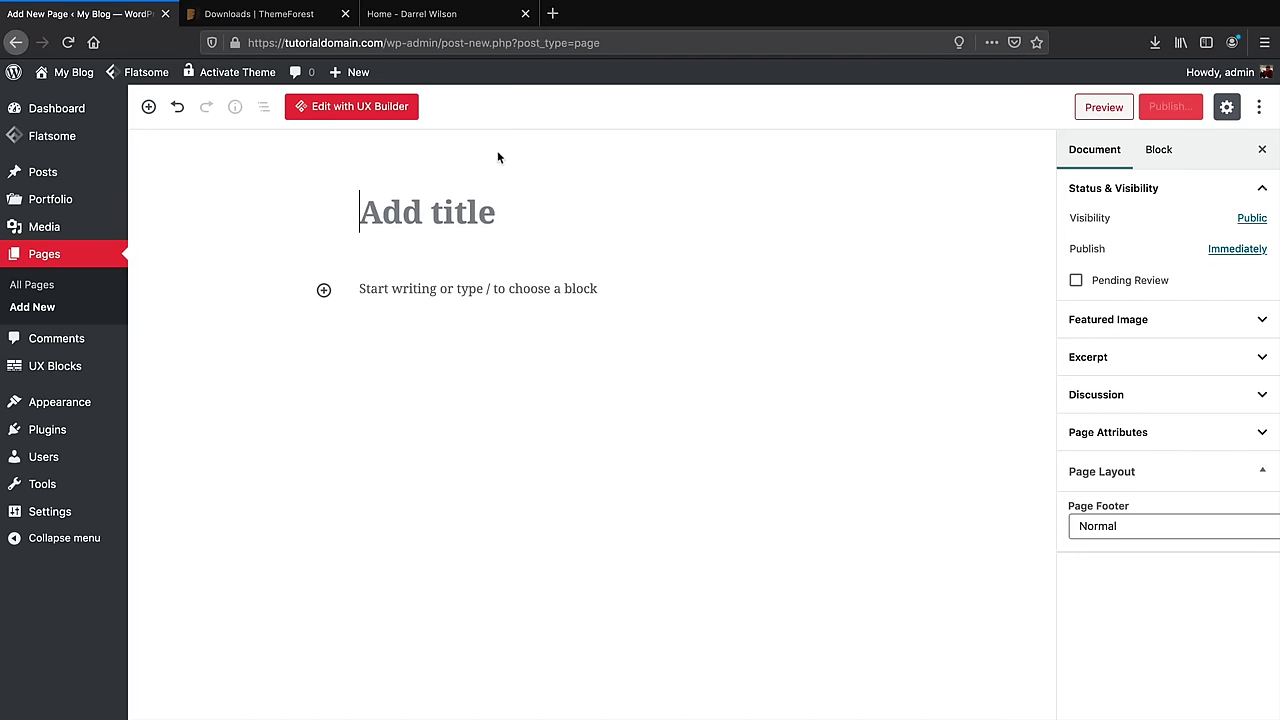
click(489, 204)
text(Home)
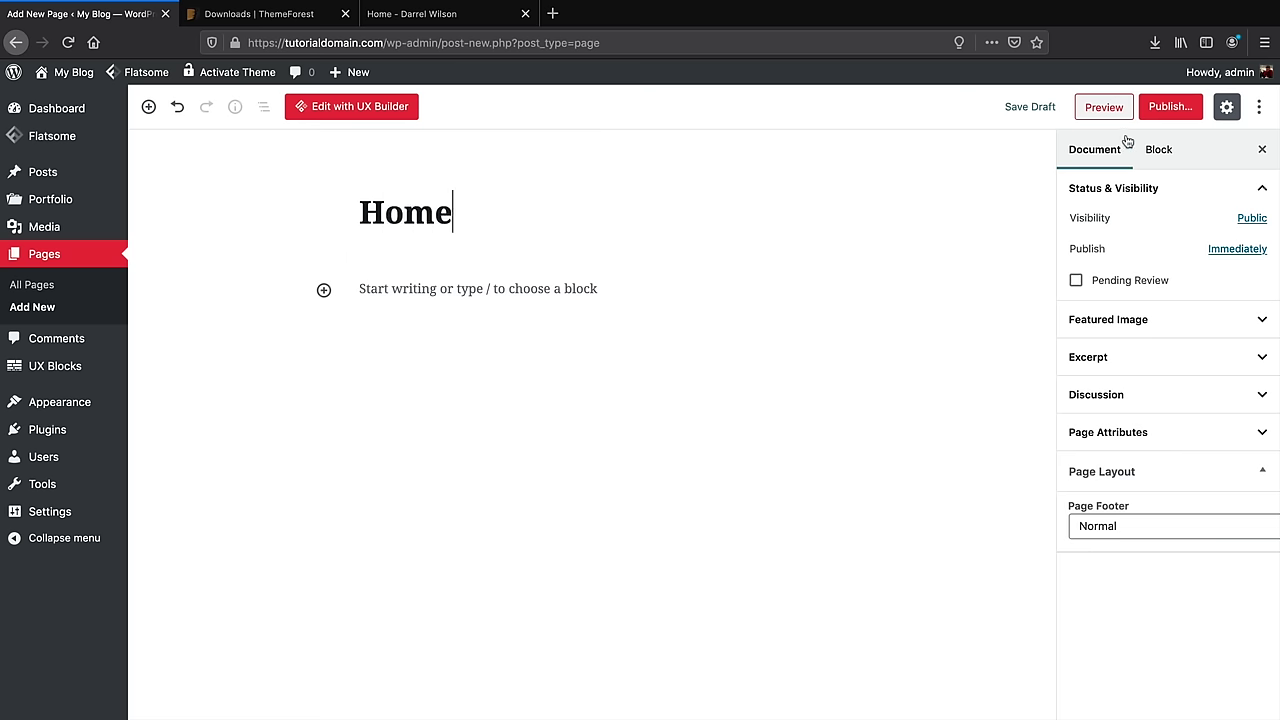
click(1168, 107)
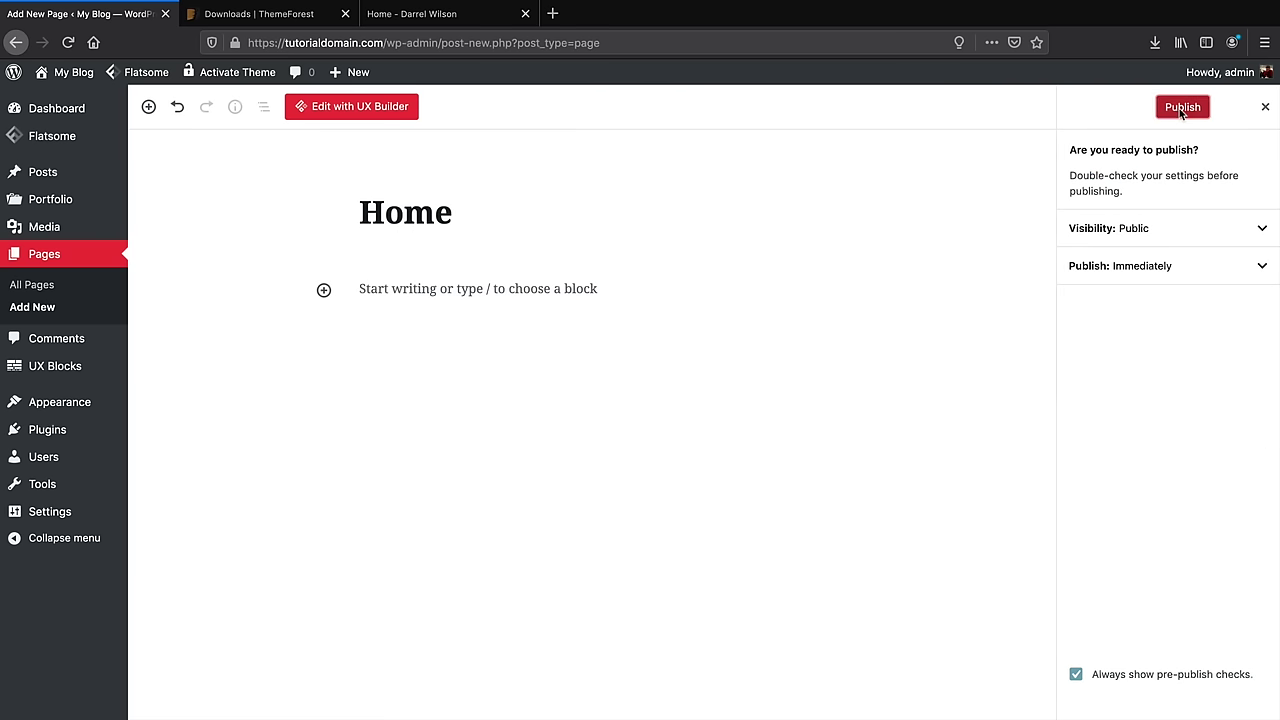
click(1181, 107)
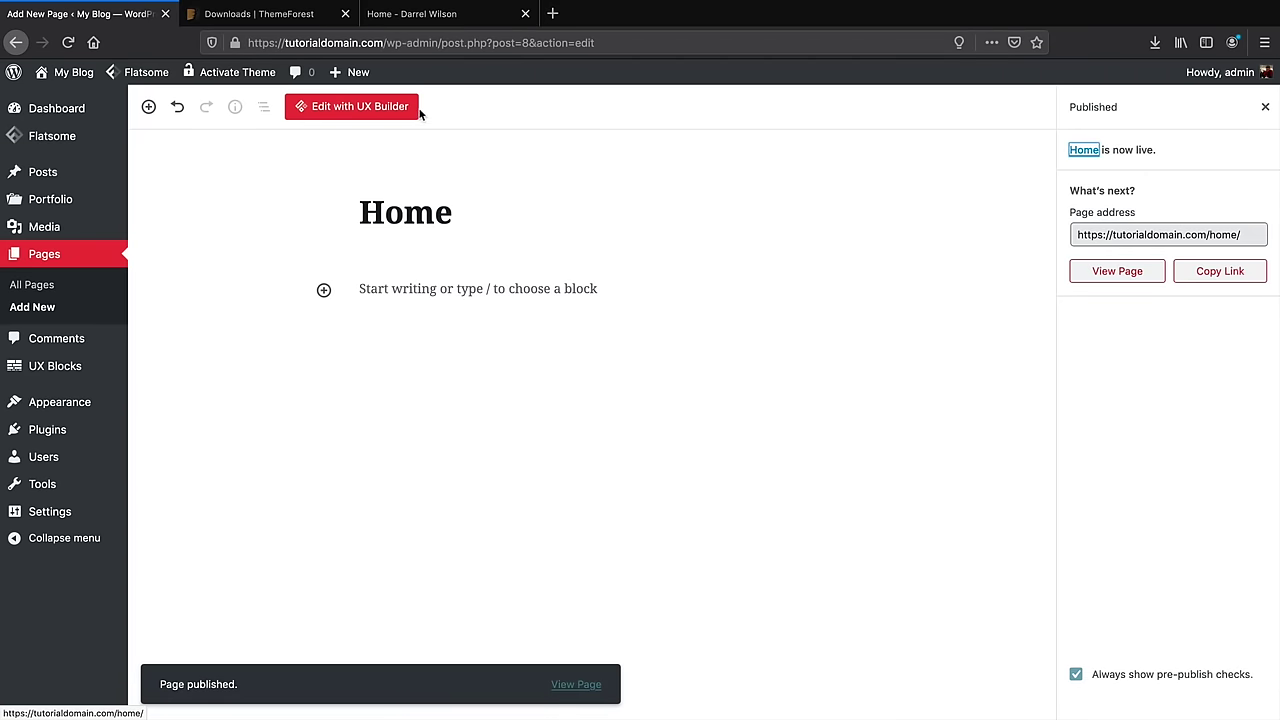
Create and publish a new empty page titled 'About Us'
mouse_move(360, 80)
click(355, 144)
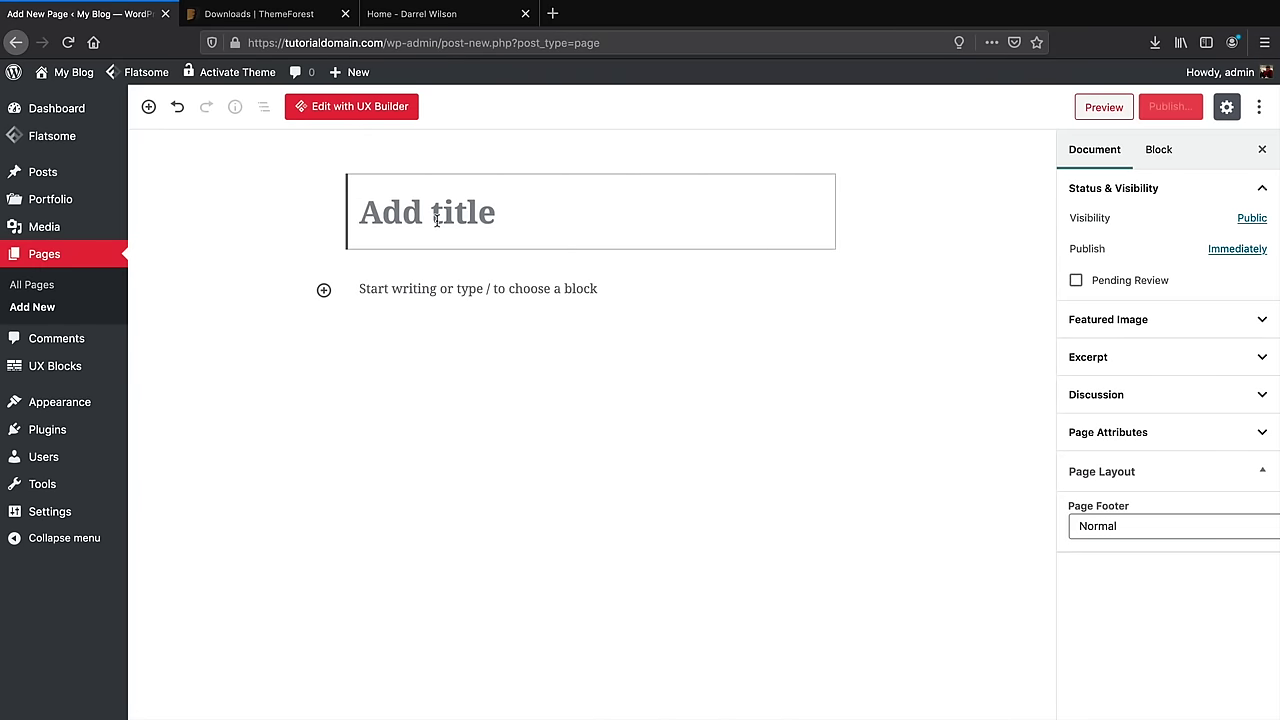
text(About Us)
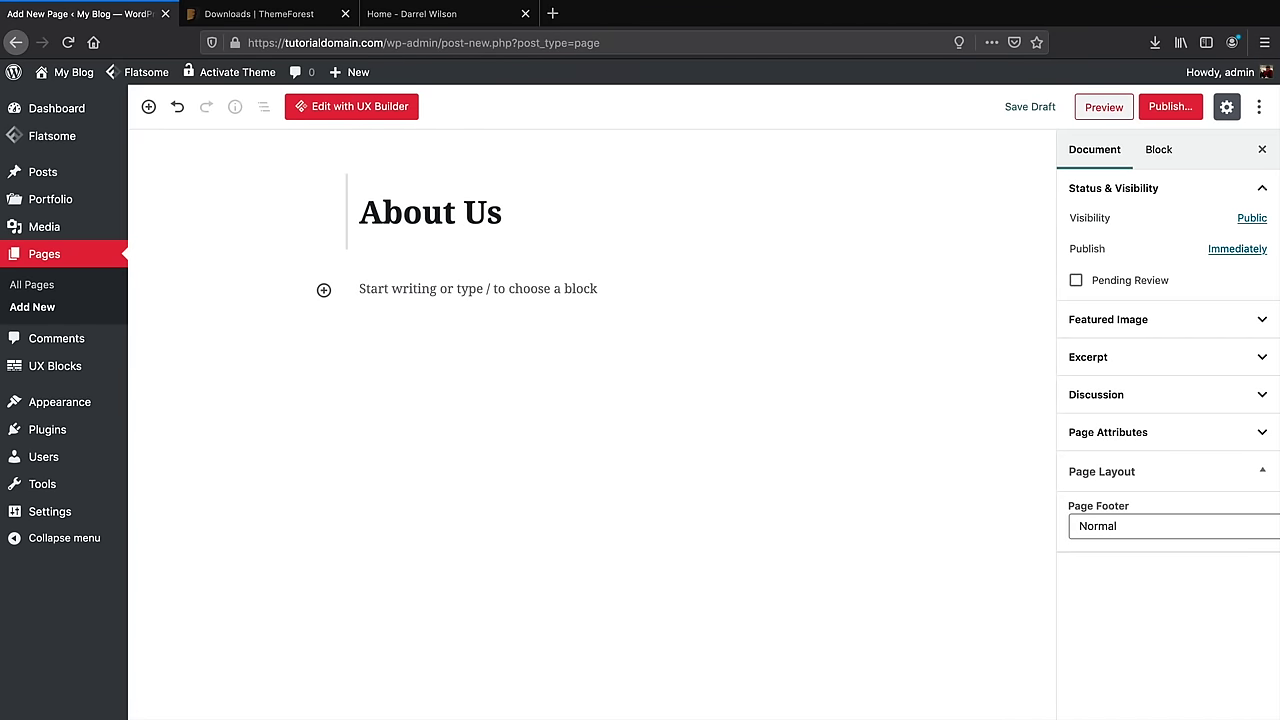
click(1170, 110)
click(1182, 110)
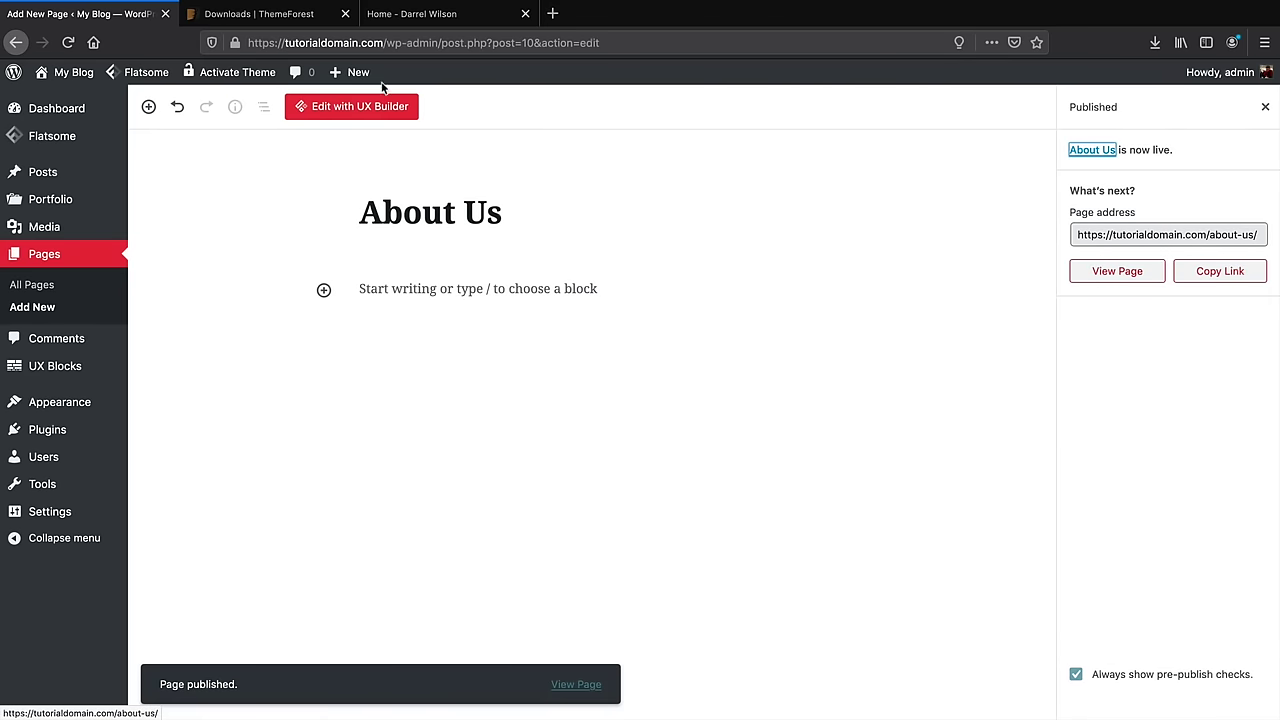
Create and publish a new empty page titled 'Contact'
mouse_move(360, 75)
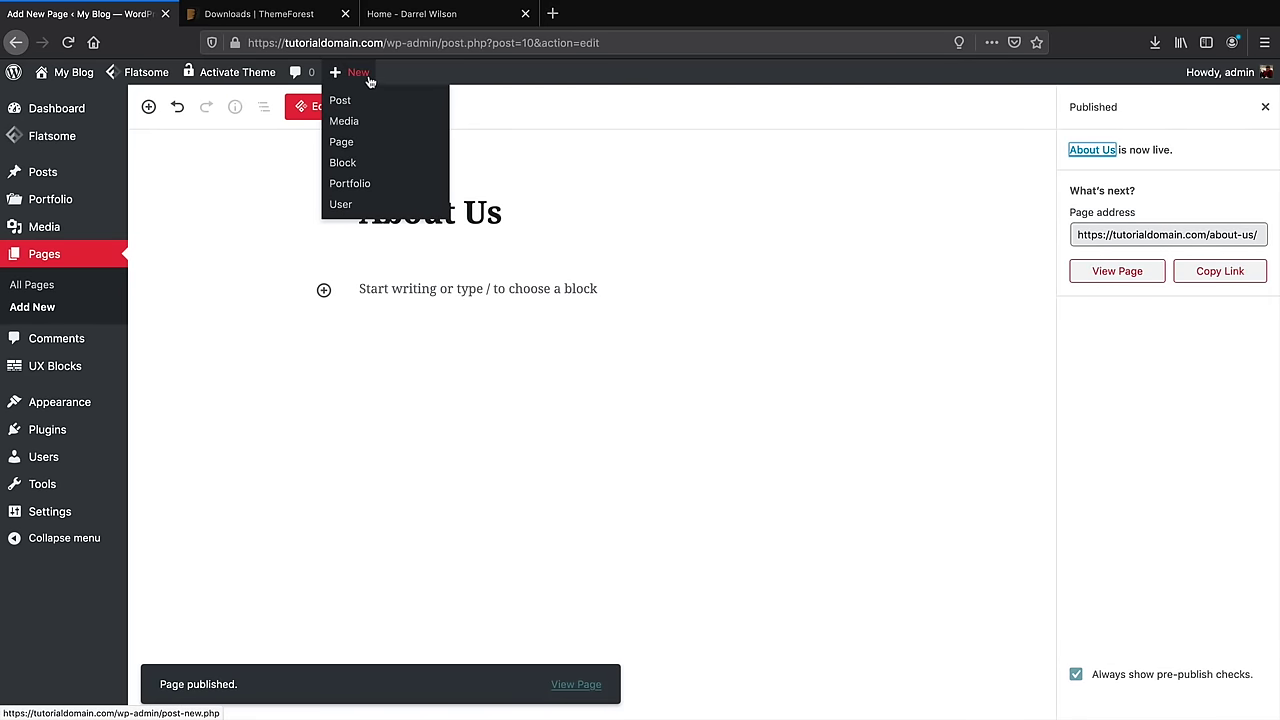
click(363, 148)
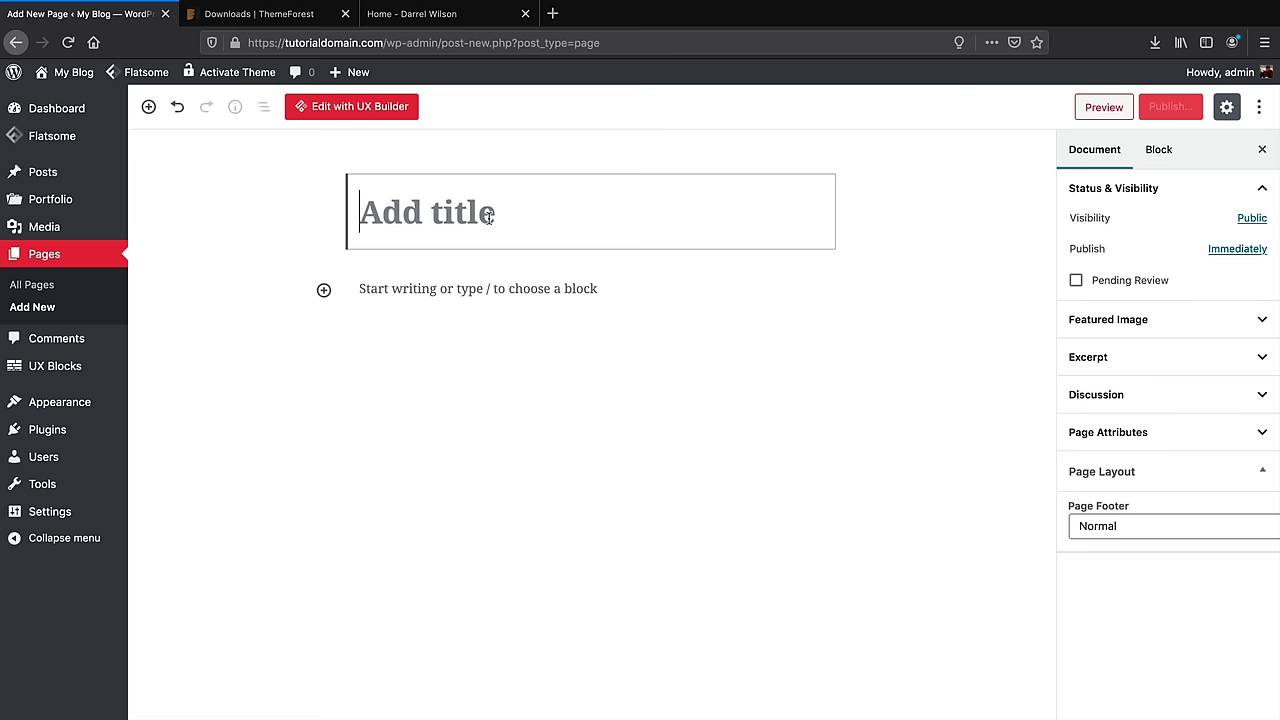
text(Contact)
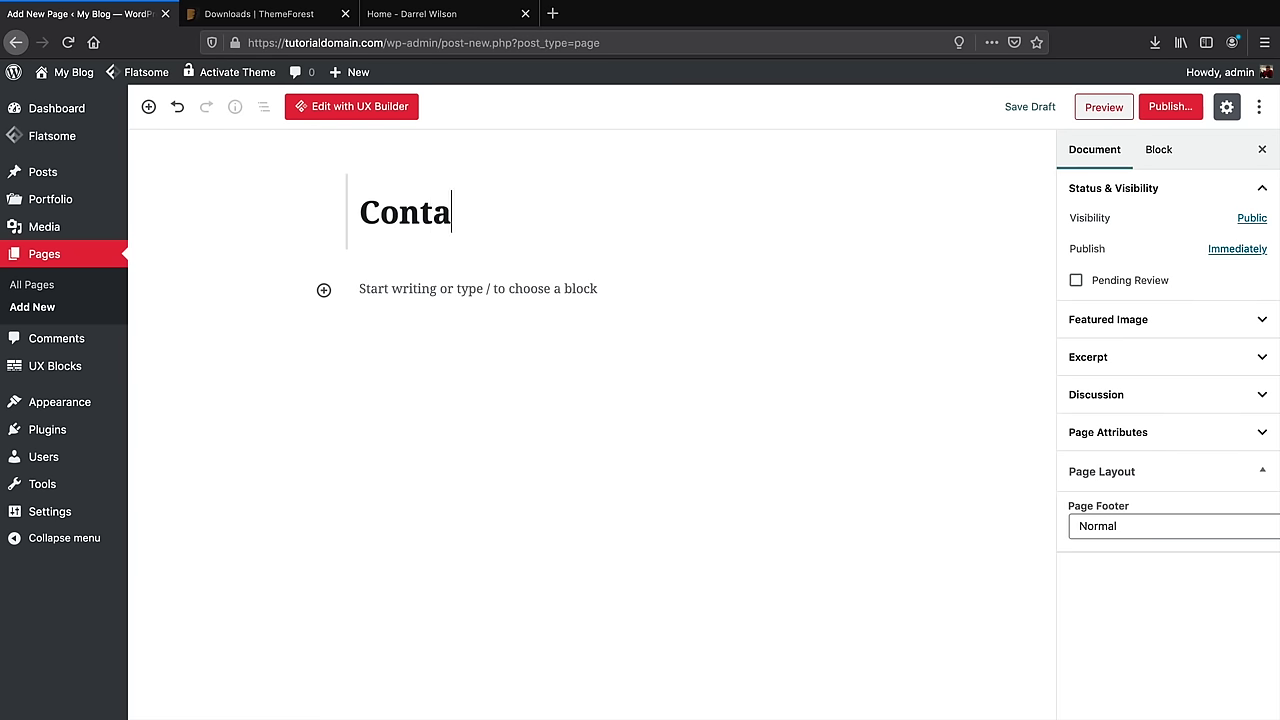
click(1168, 112)
click(1172, 112)
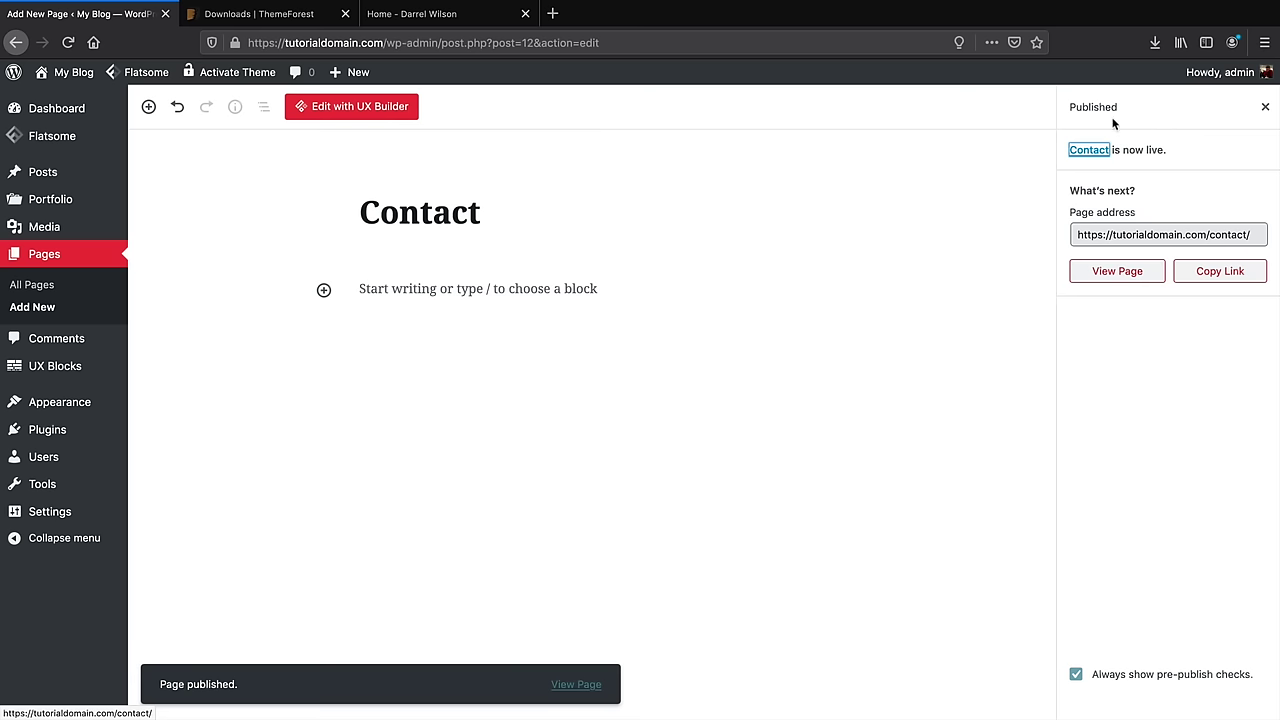
Create a menu named 'Main Menu' and add all pages to it
mouse_move(77, 404)
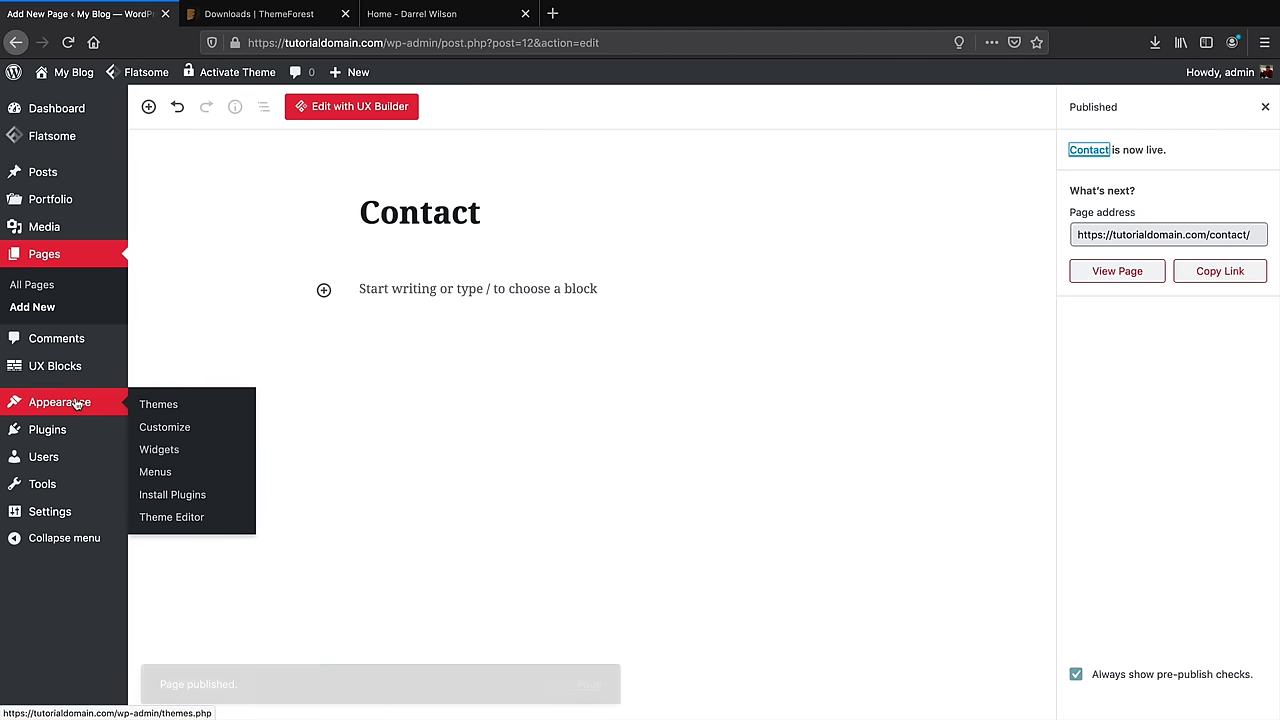
click(157, 478)
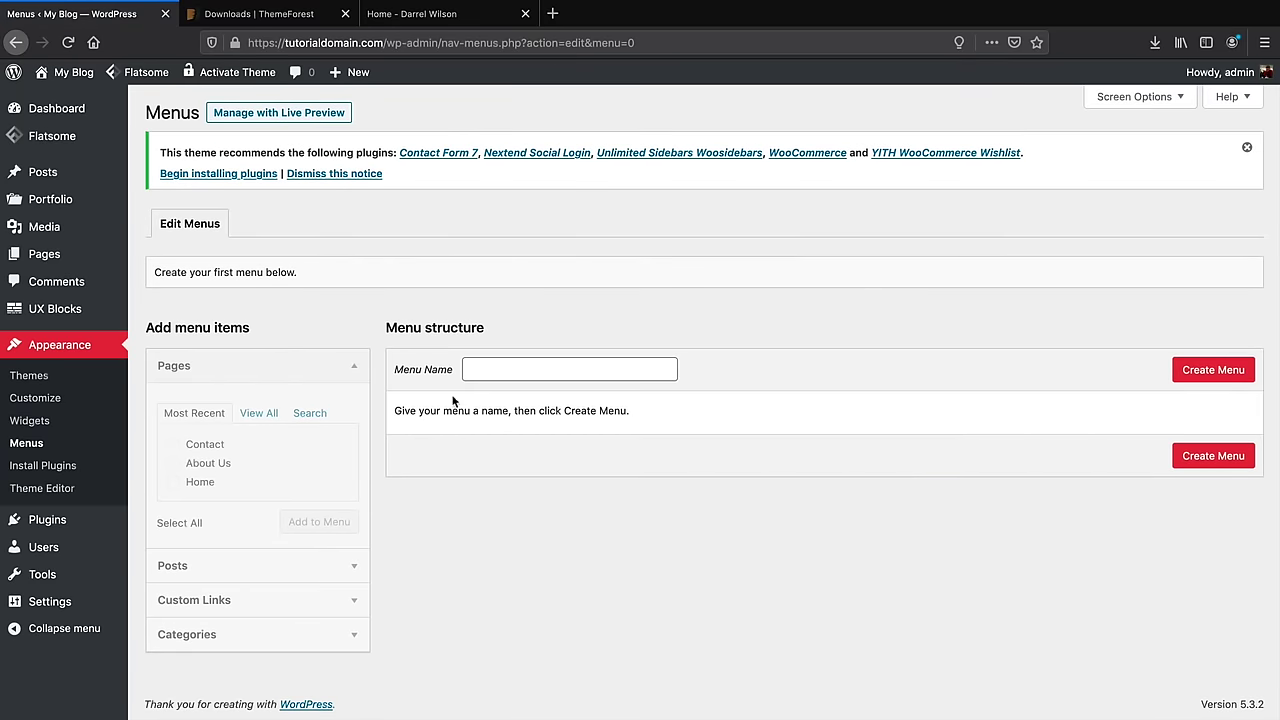
click(530, 369)
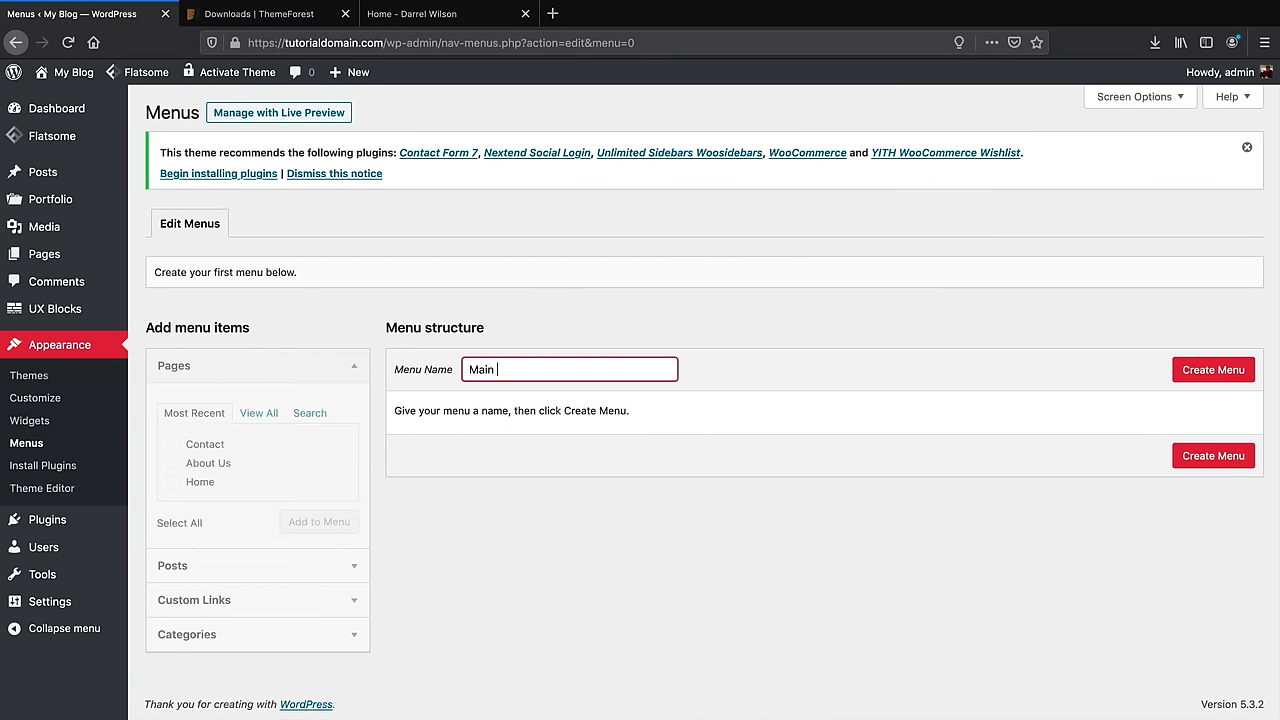
click(1193, 373)
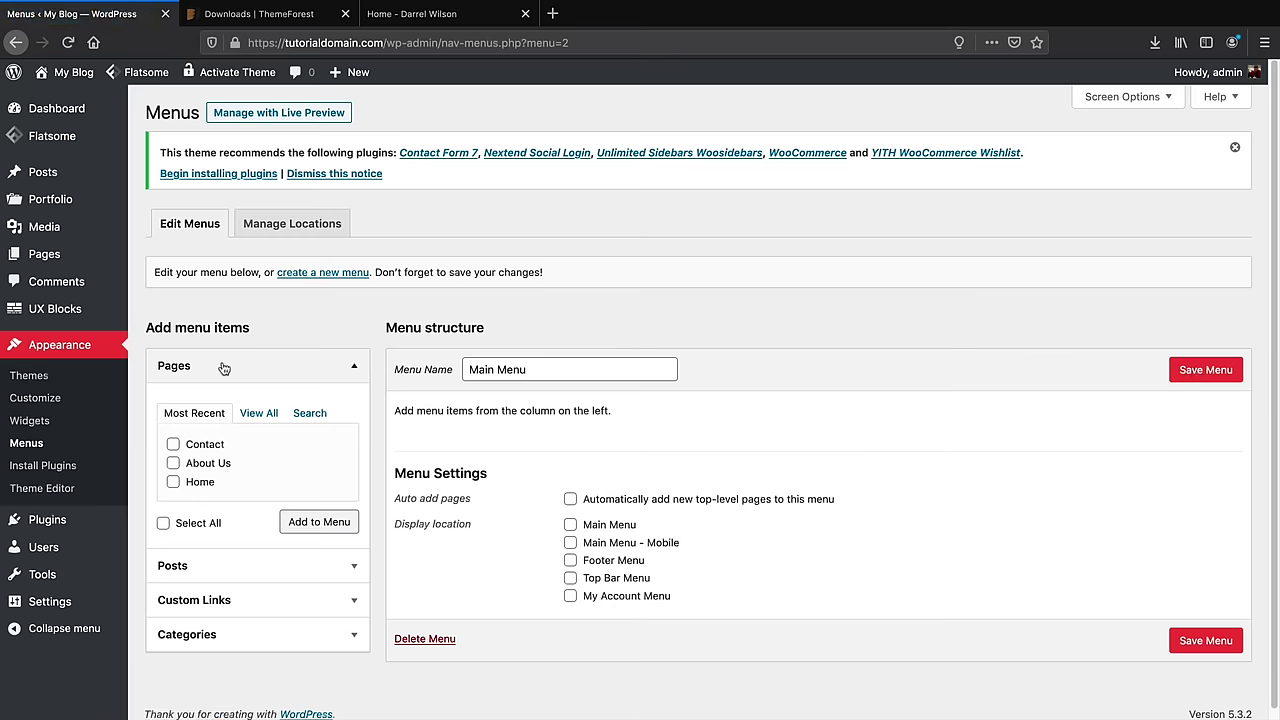
click(268, 415)
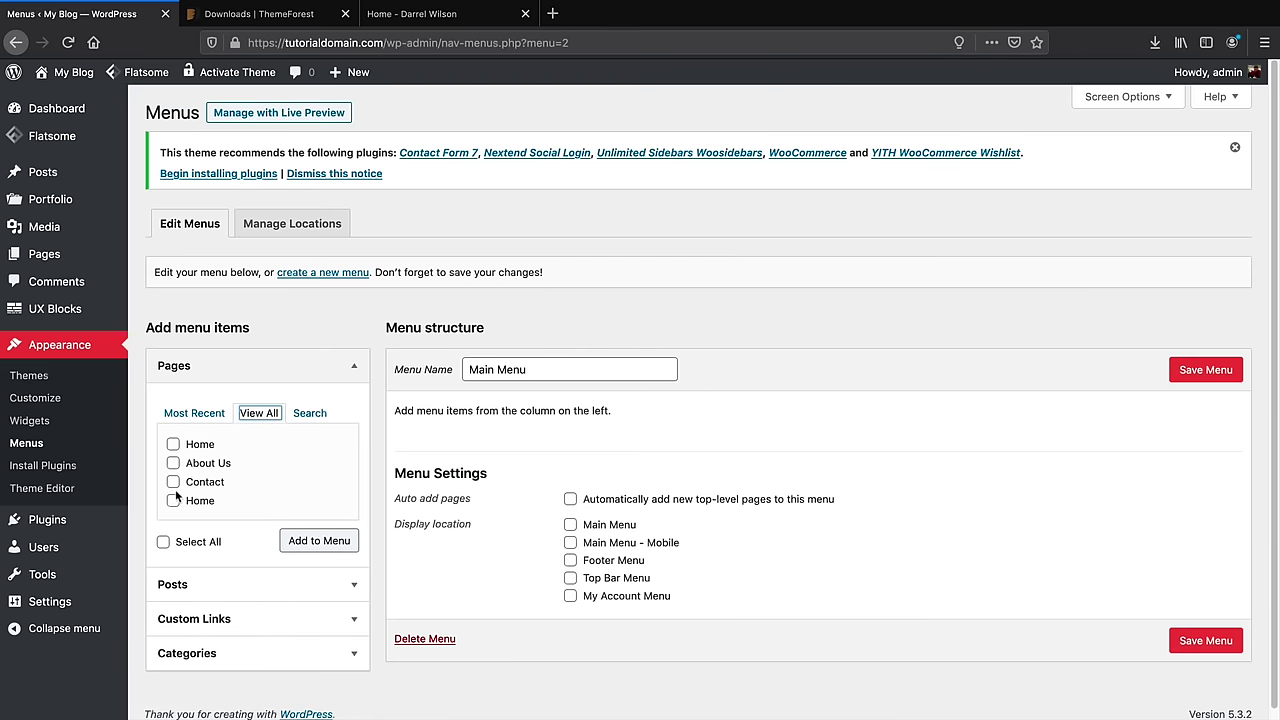
click(163, 543)
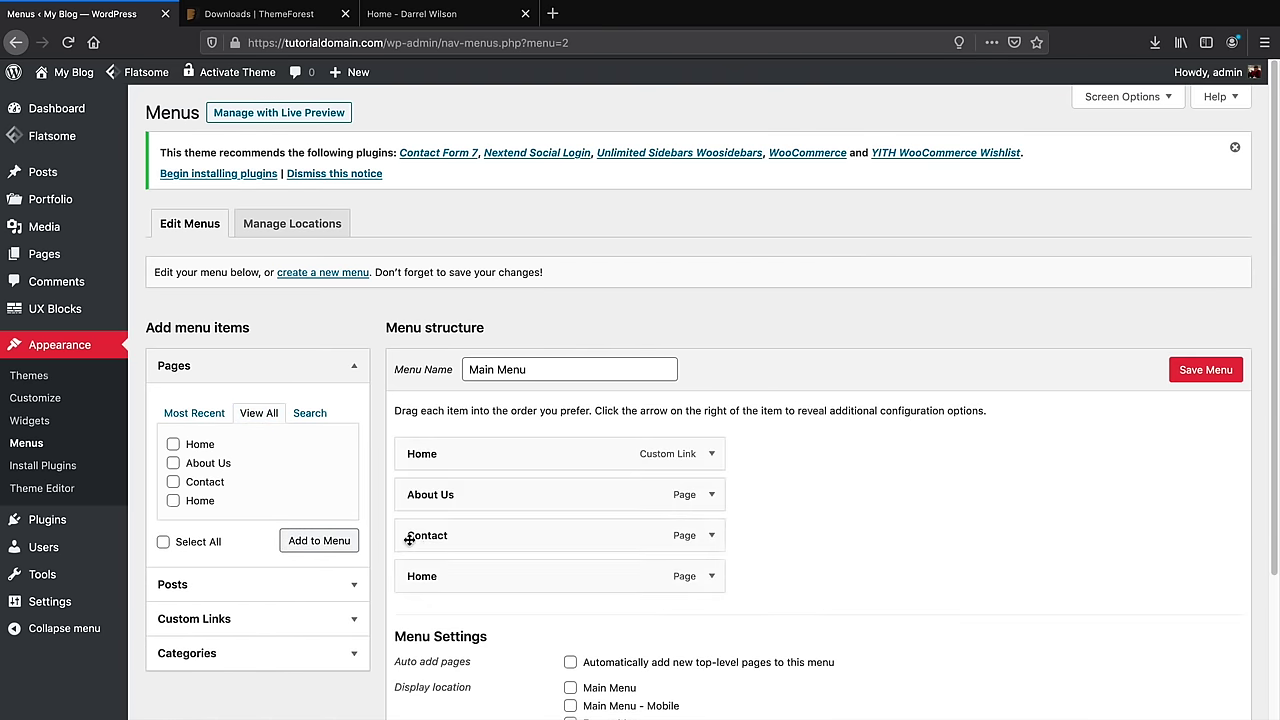
Move Home to the top, remove the duplicate custom Home link, save, and view the site
drag(459, 575, 642, 462)
scroll(625, 458, down, 2)
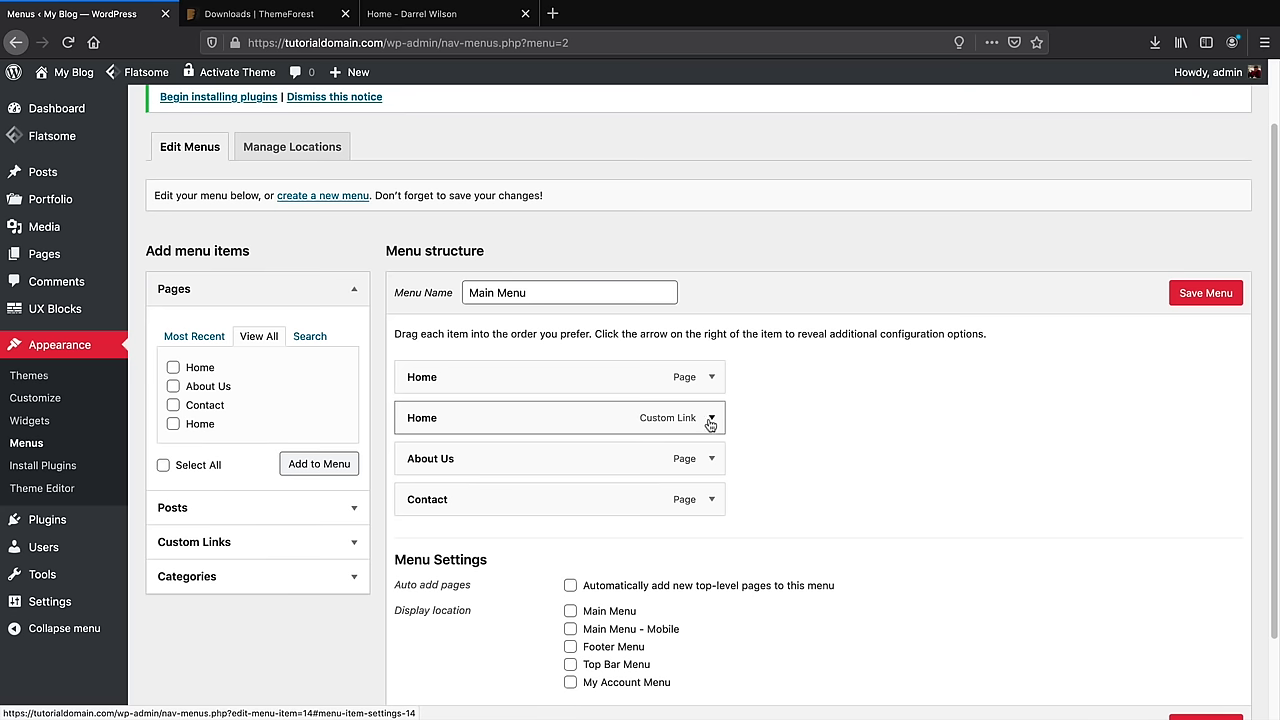
click(711, 419)
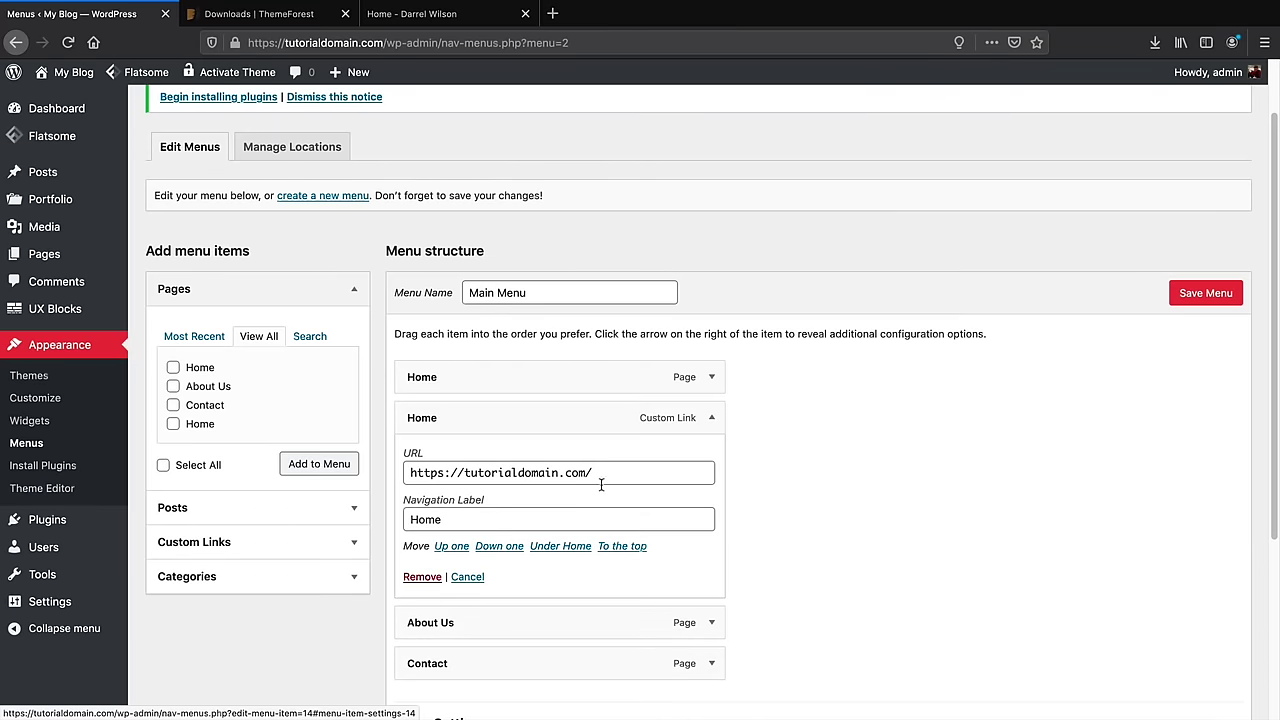
click(423, 578)
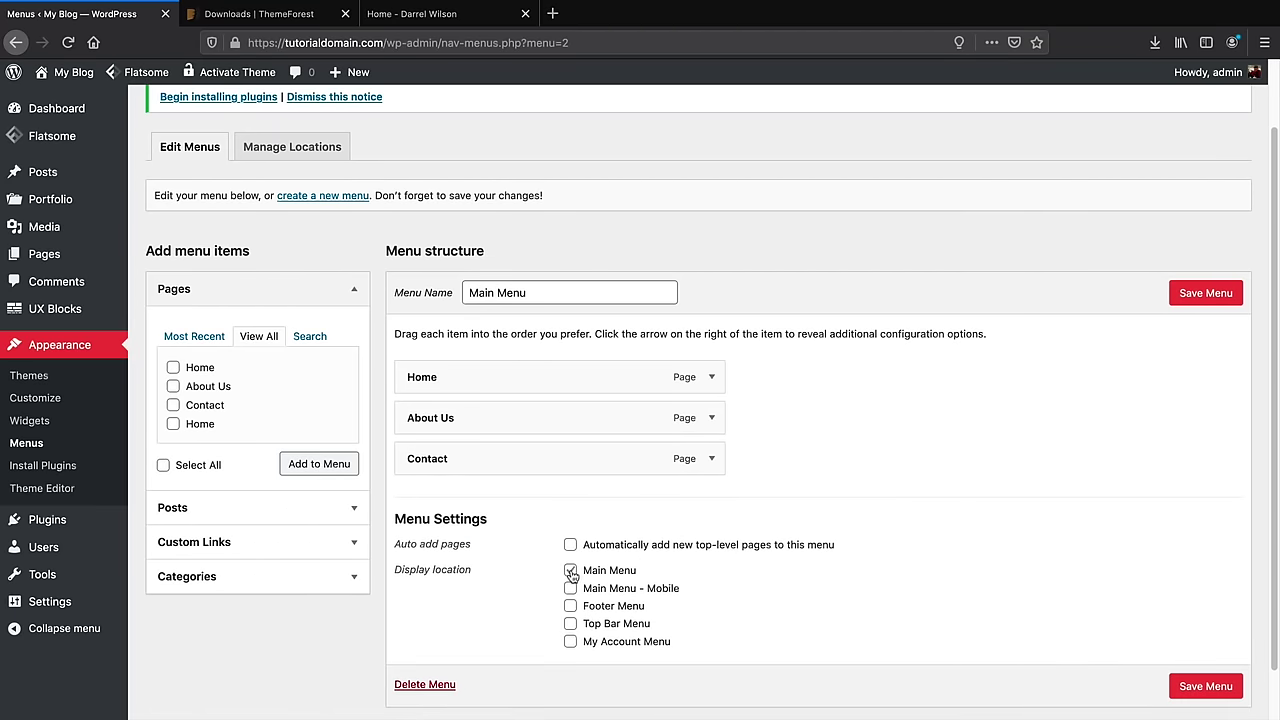
click(1195, 296)
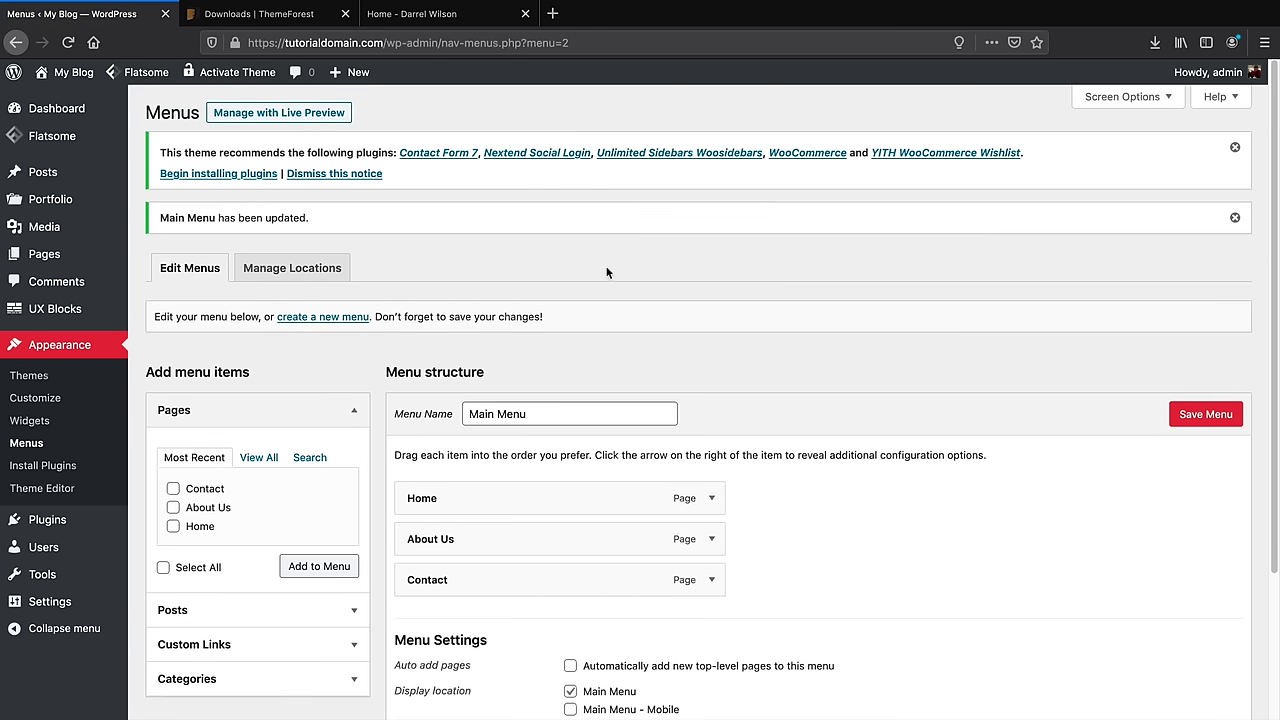
mouse_move(70, 75)
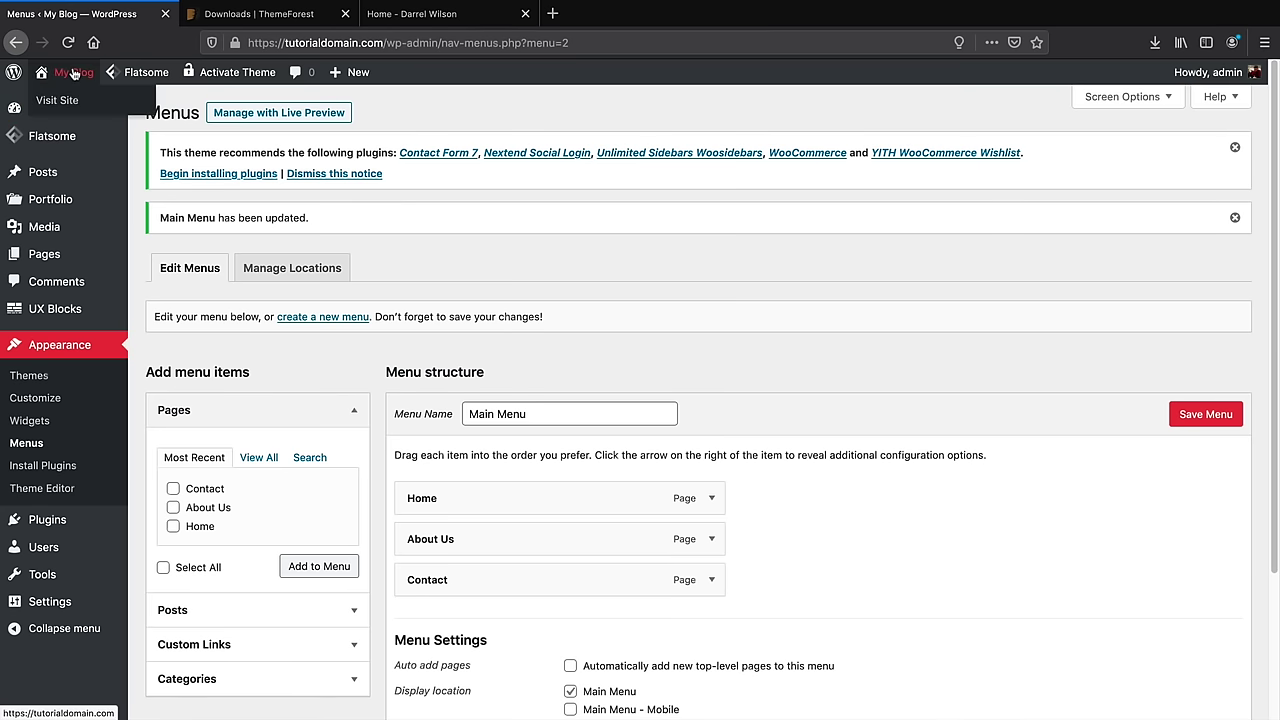
click(62, 102)
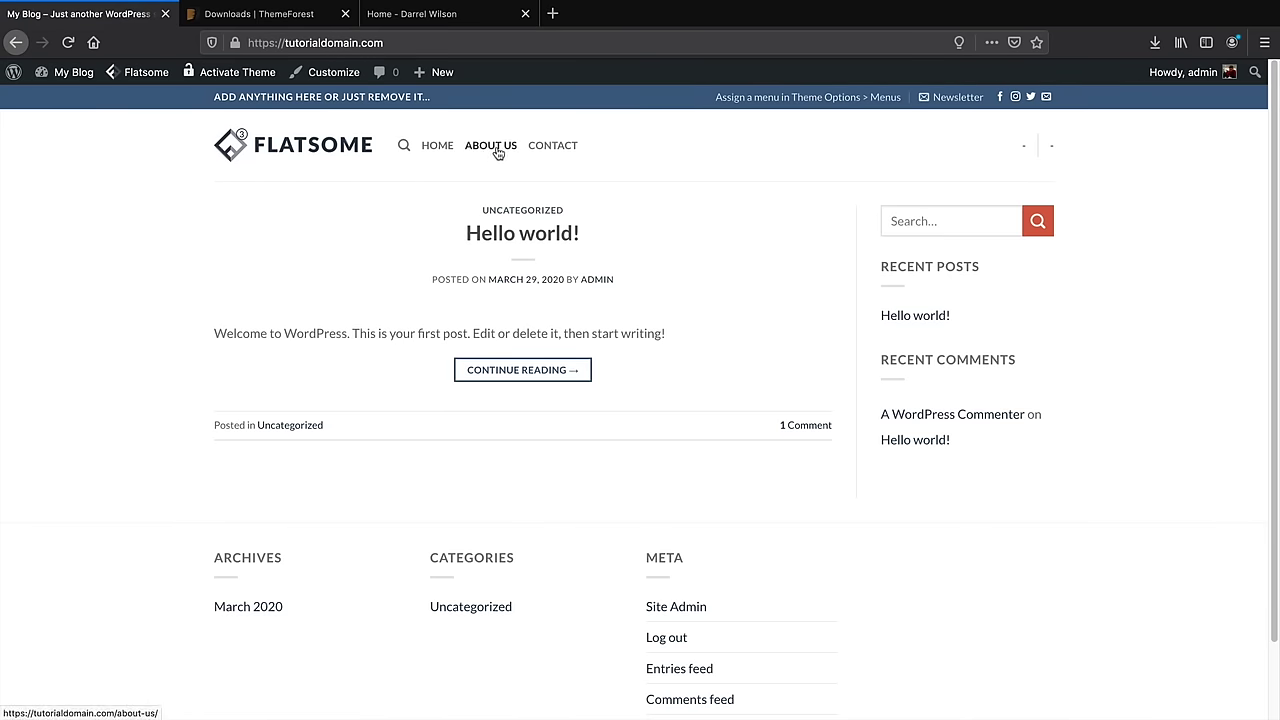
Test the Contact, About Us and Home header links, then return to the front page via the logo
click(560, 147)
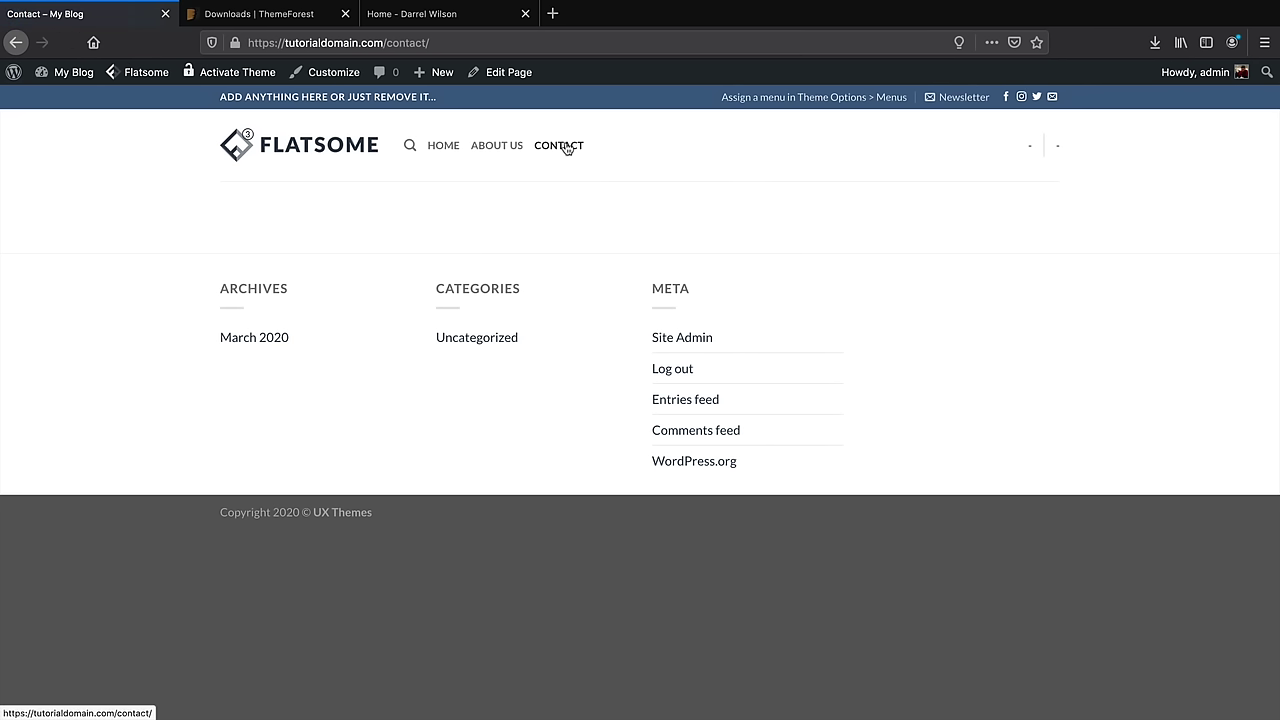
click(505, 148)
click(446, 148)
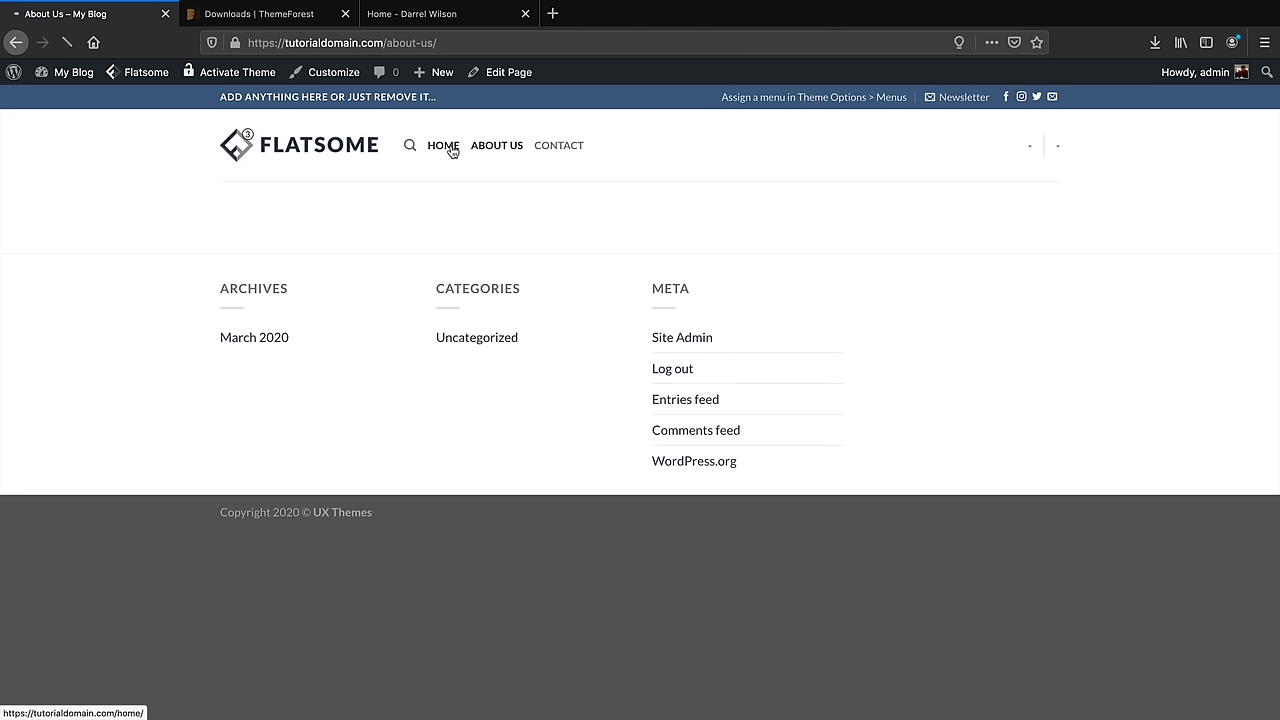
click(350, 150)
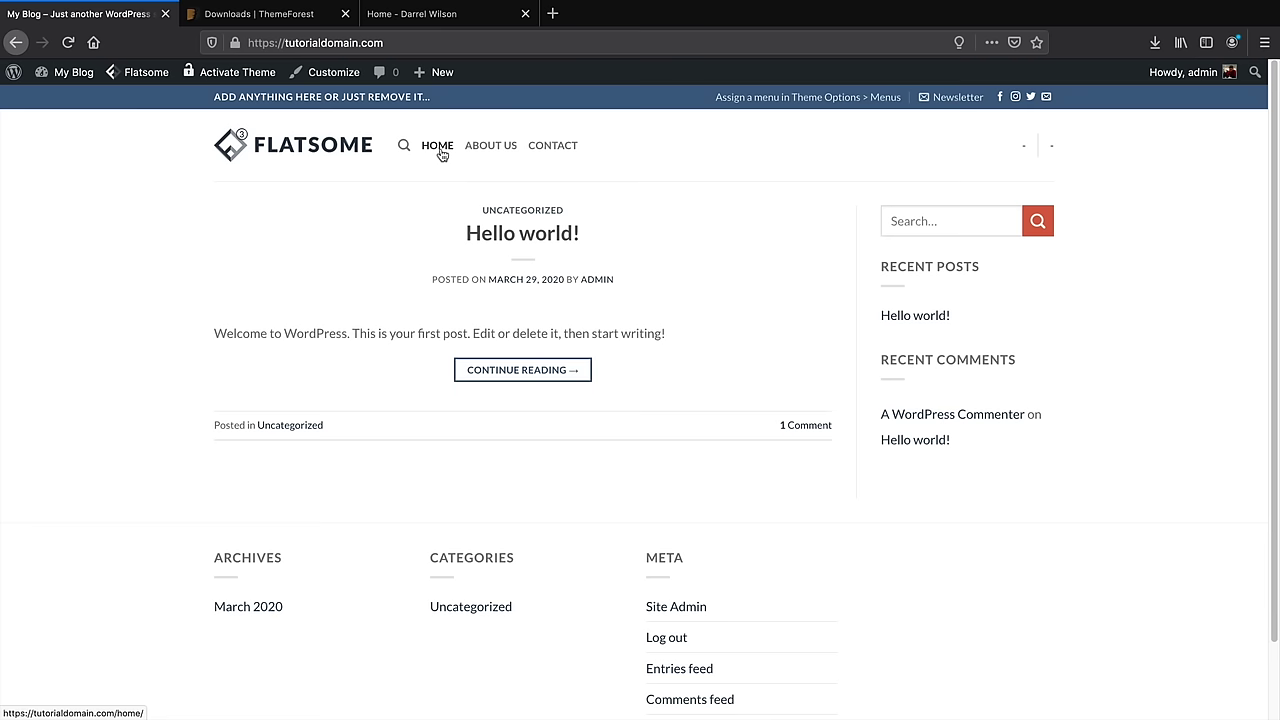
In the Customizer's header presets, apply the right-aligned menu preset with Sign Up and Join buttons
click(336, 77)
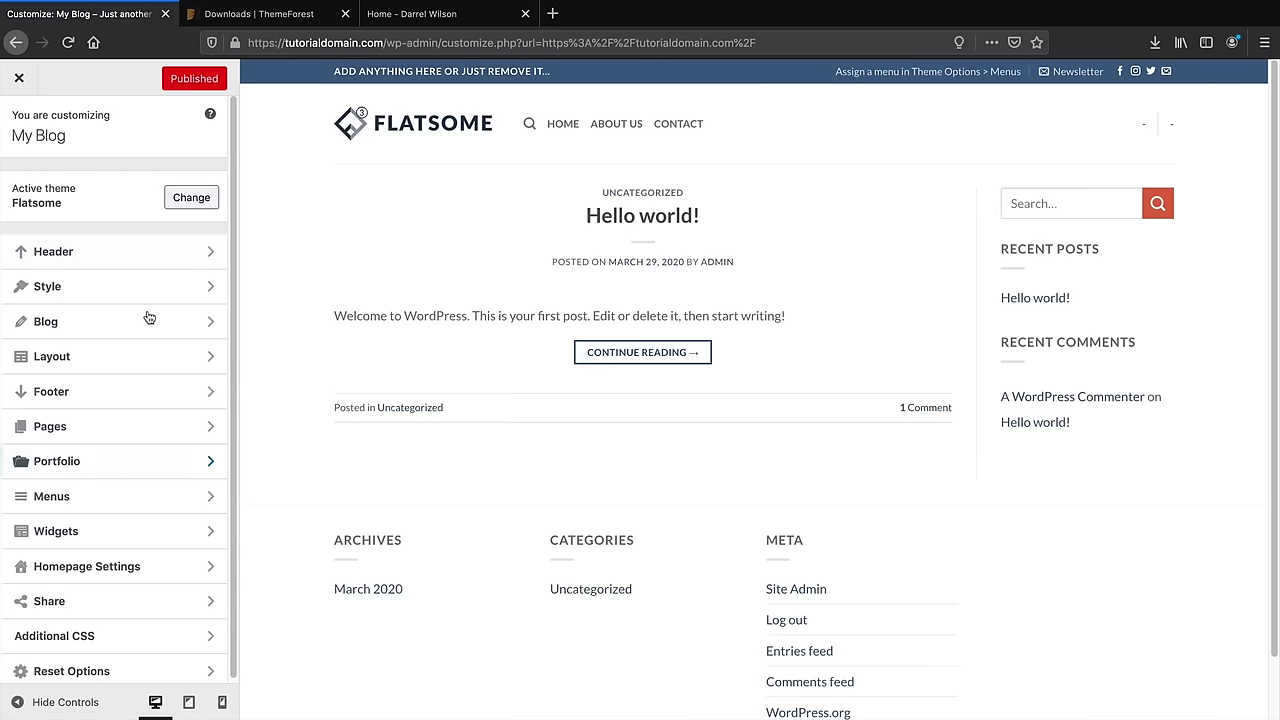
click(166, 259)
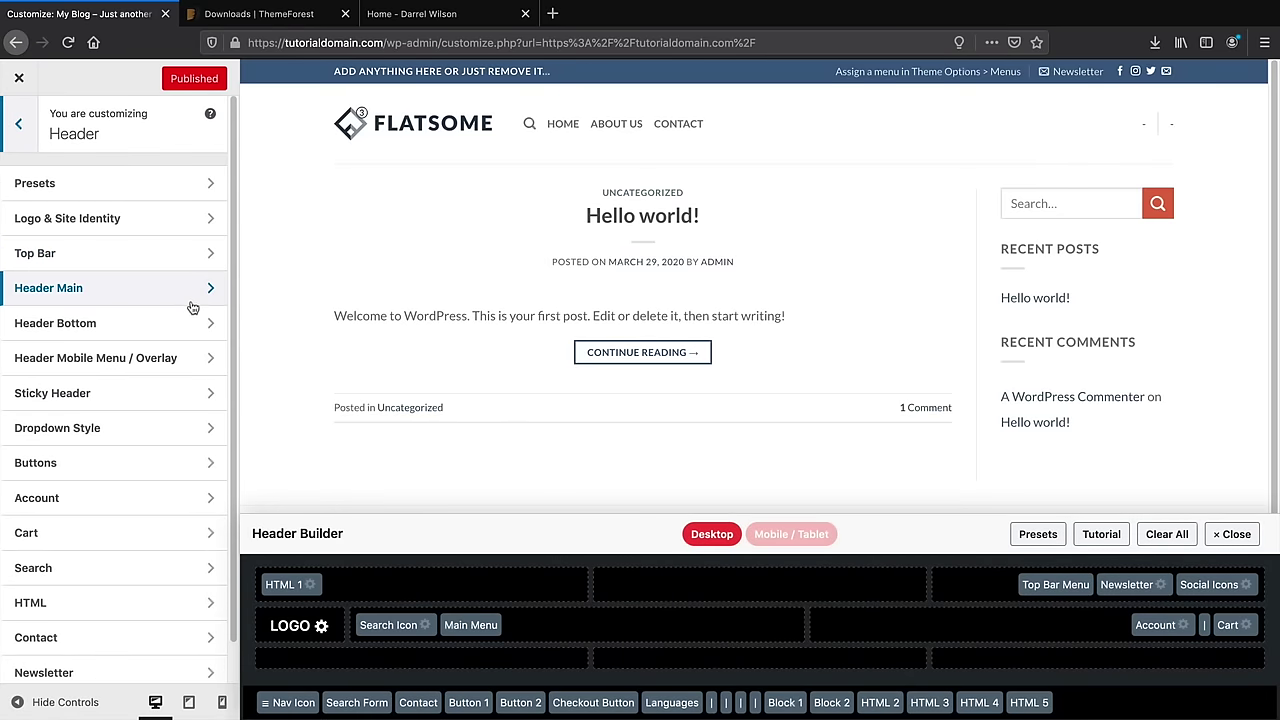
click(141, 188)
click(137, 345)
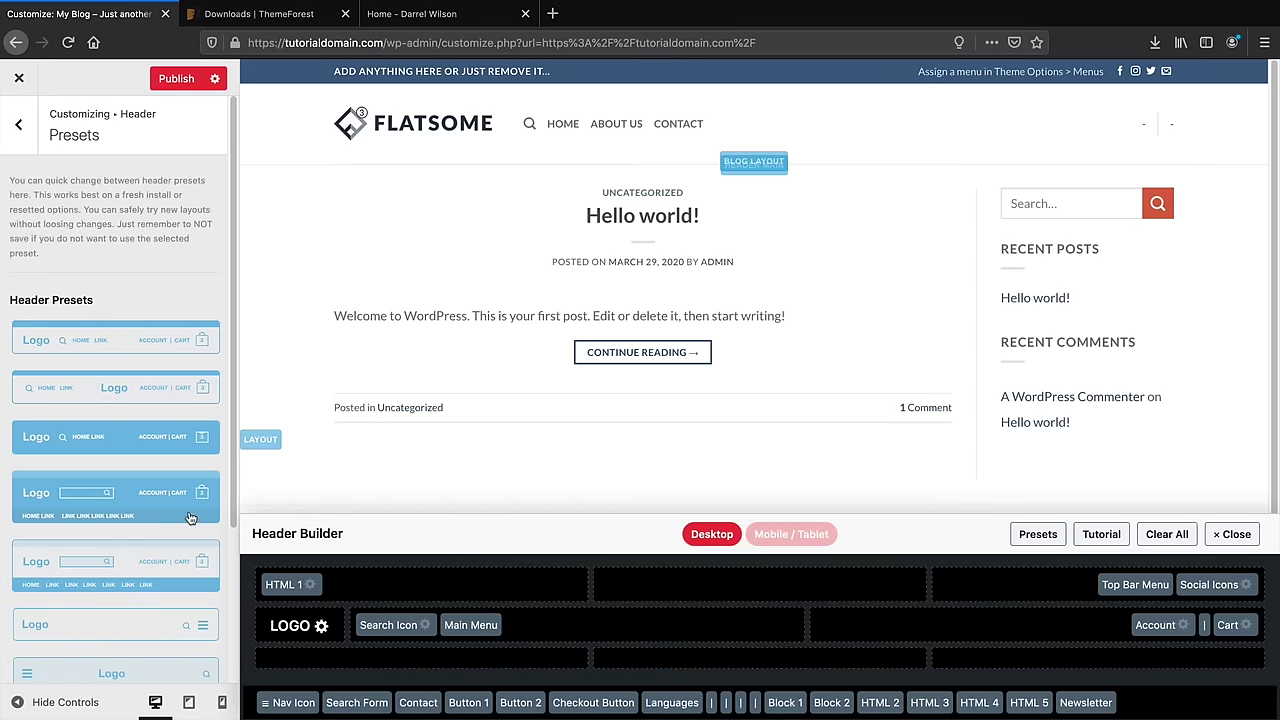
scroll(190, 517, down, 4)
click(166, 549)
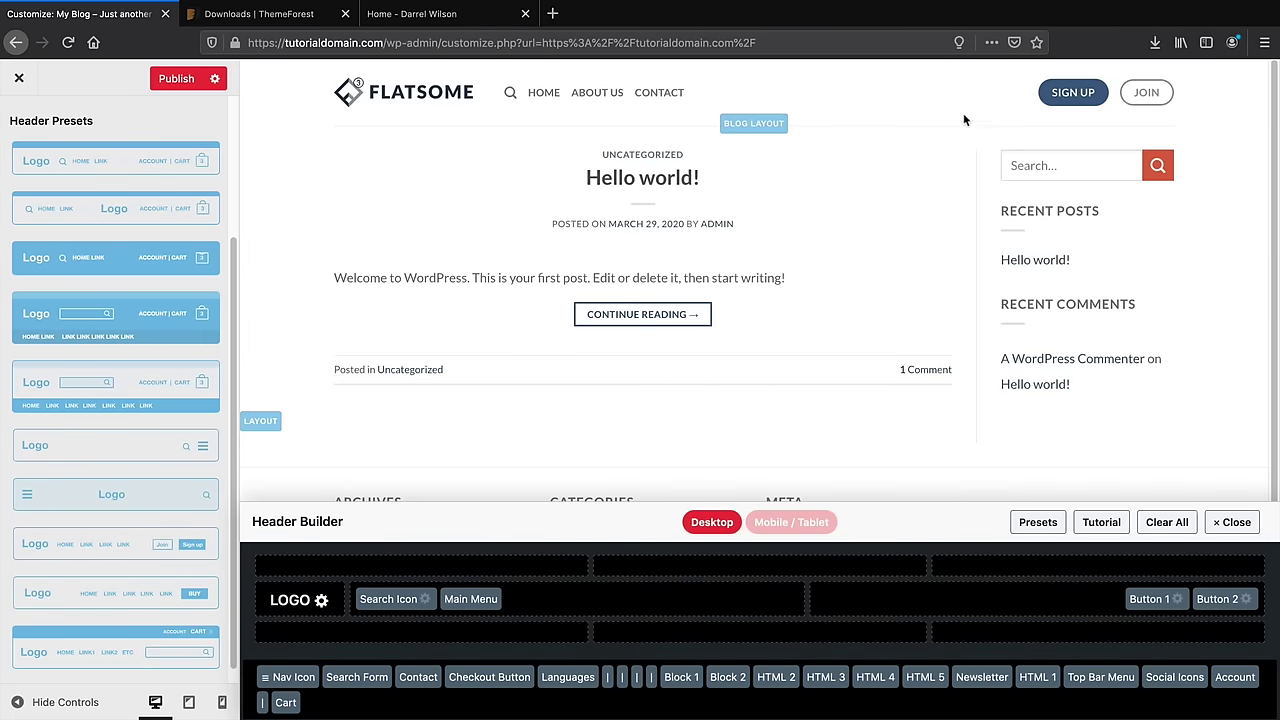
click(180, 593)
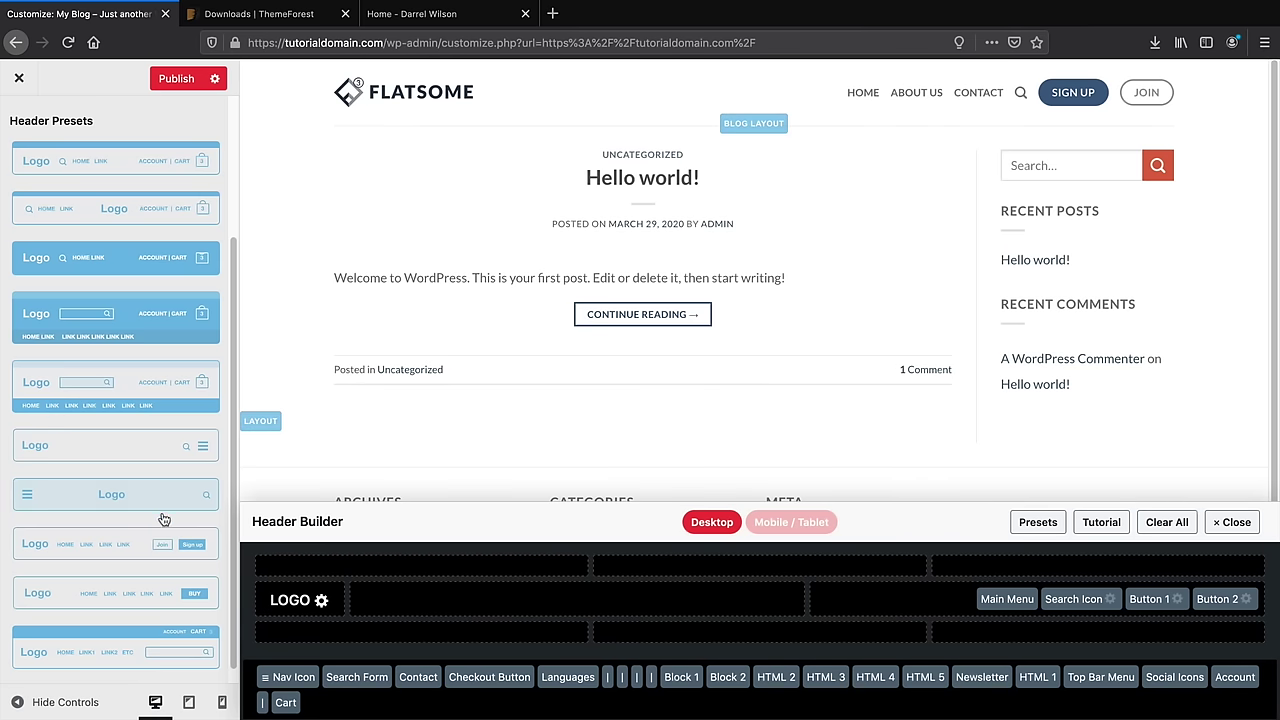
scroll(158, 525, up, 3)
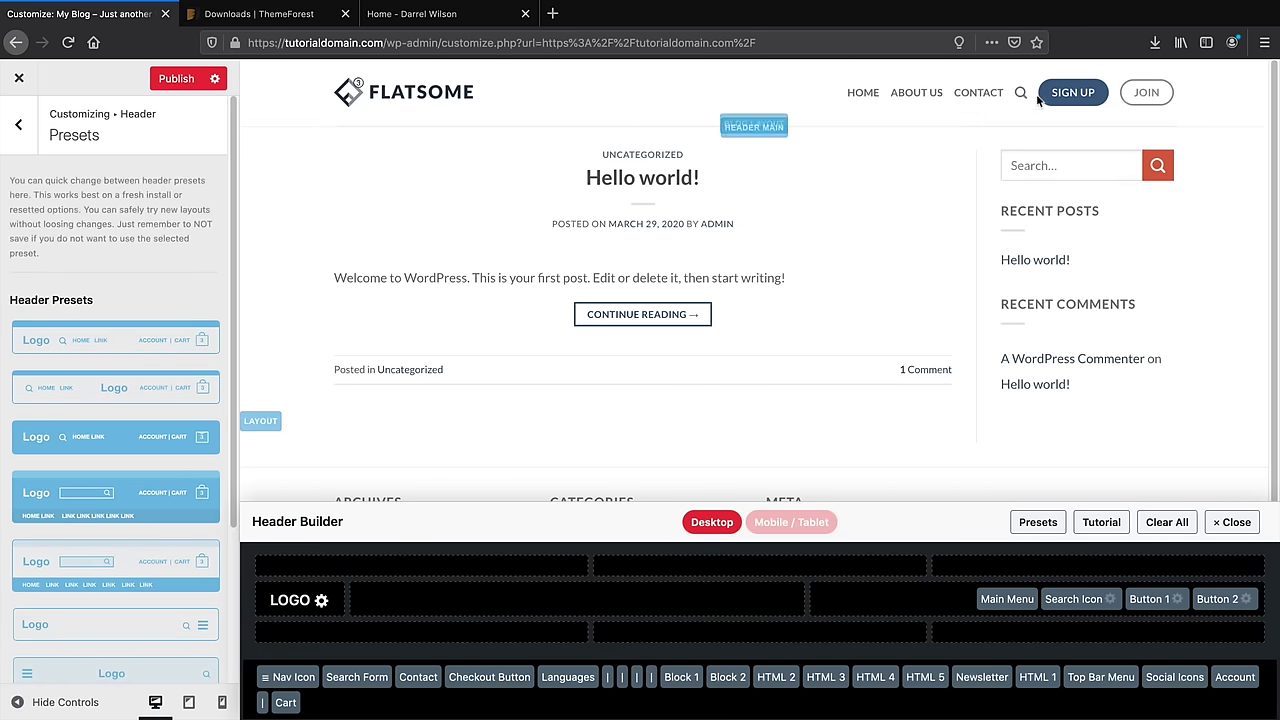
Publish the new header layout and return to the main Customizer sections
click(195, 84)
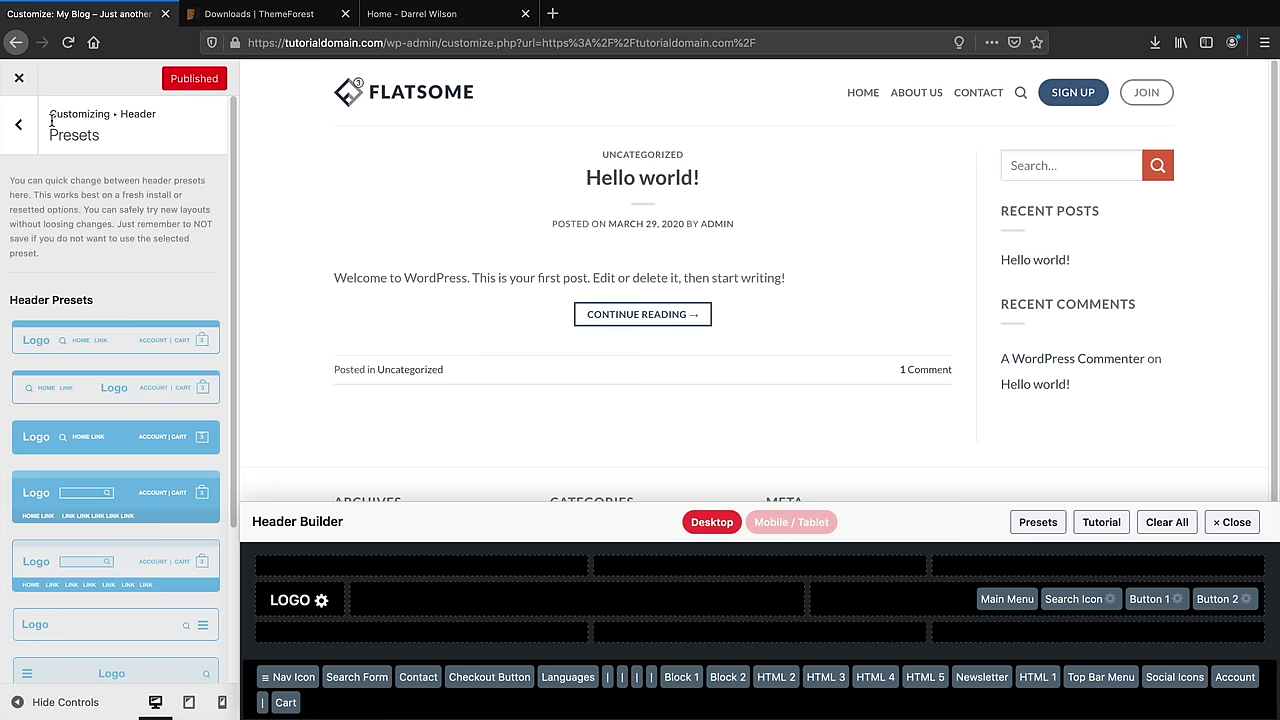
click(20, 124)
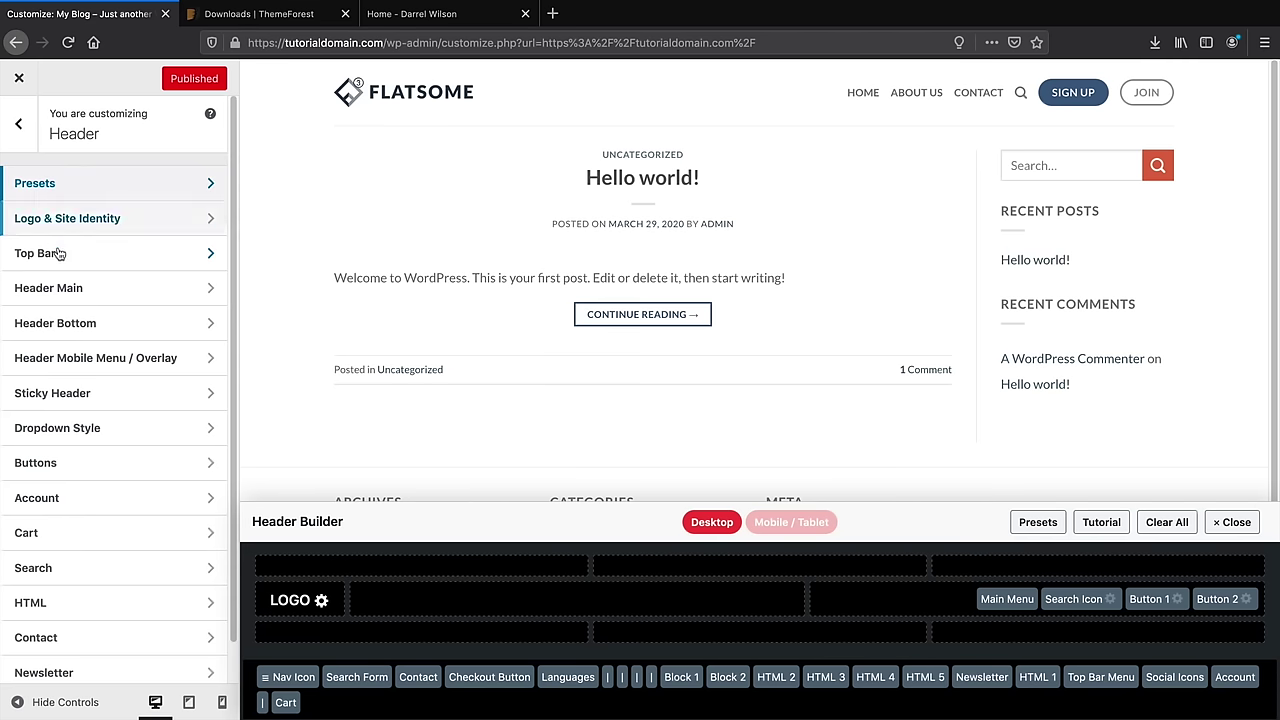
scroll(86, 335, down, 1)
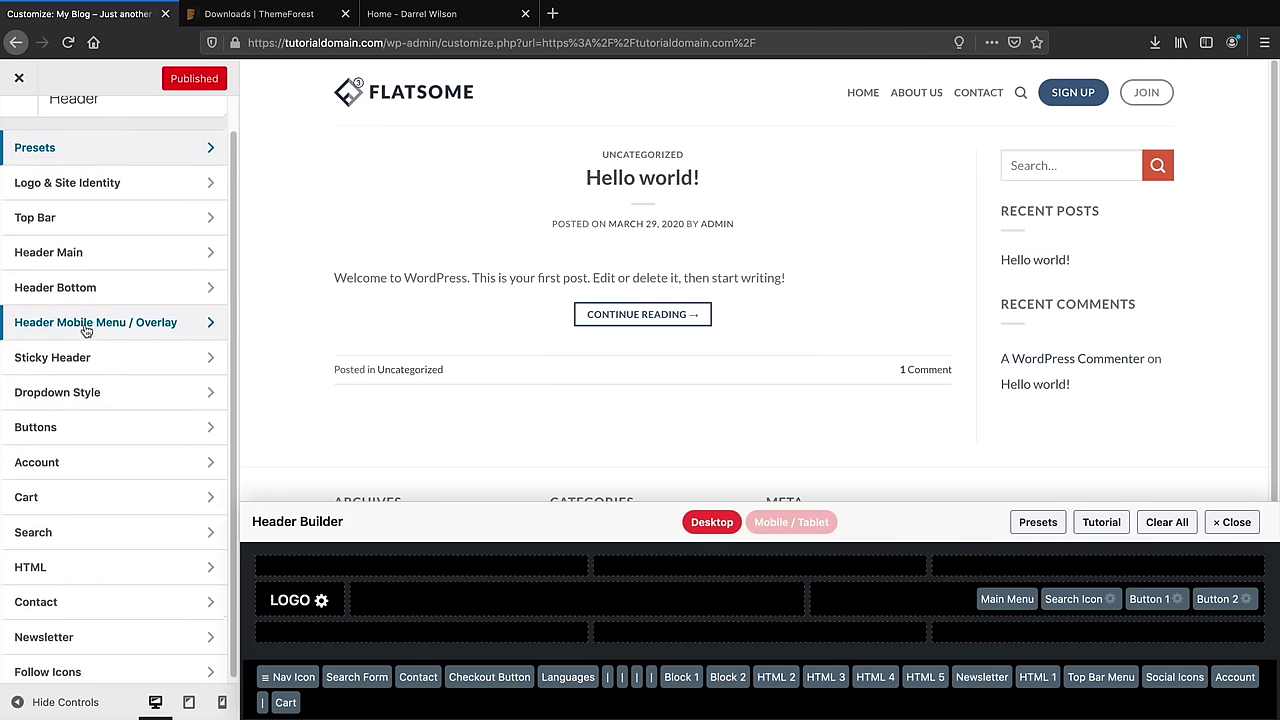
scroll(86, 333, up, 1)
click(20, 124)
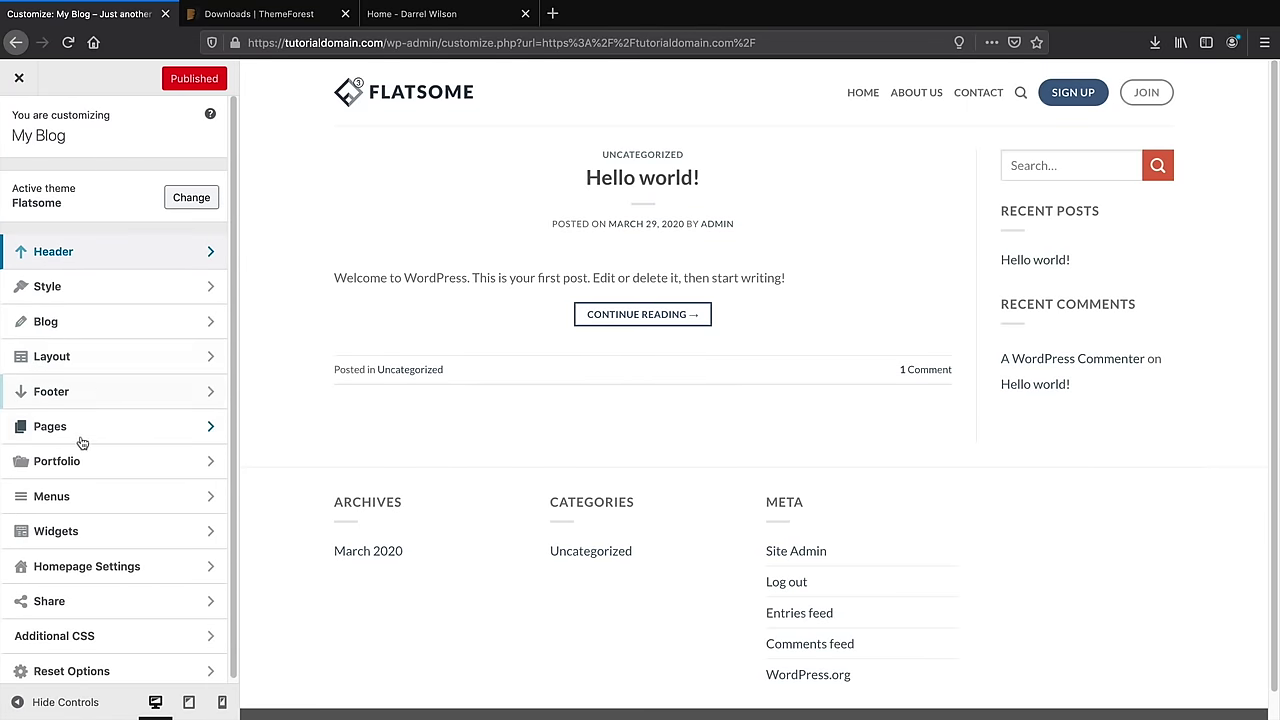
Set the homepage to a static page showing Home and publish
click(96, 570)
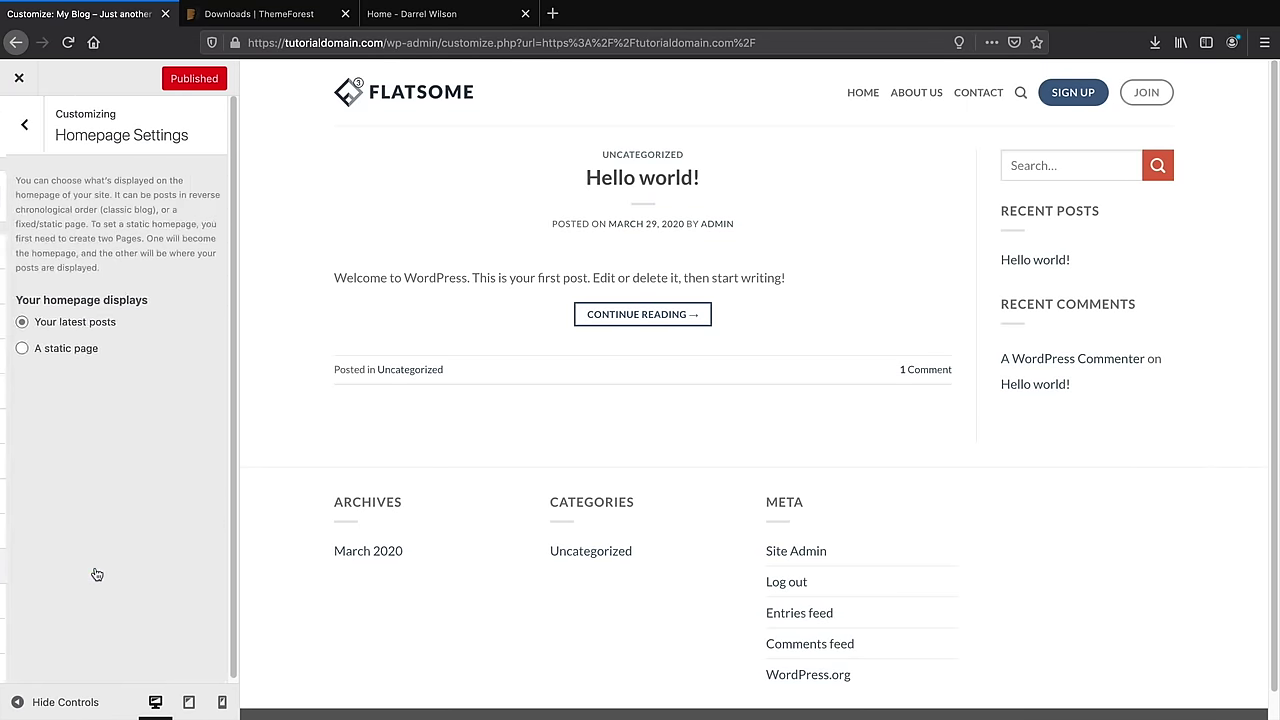
click(55, 338)
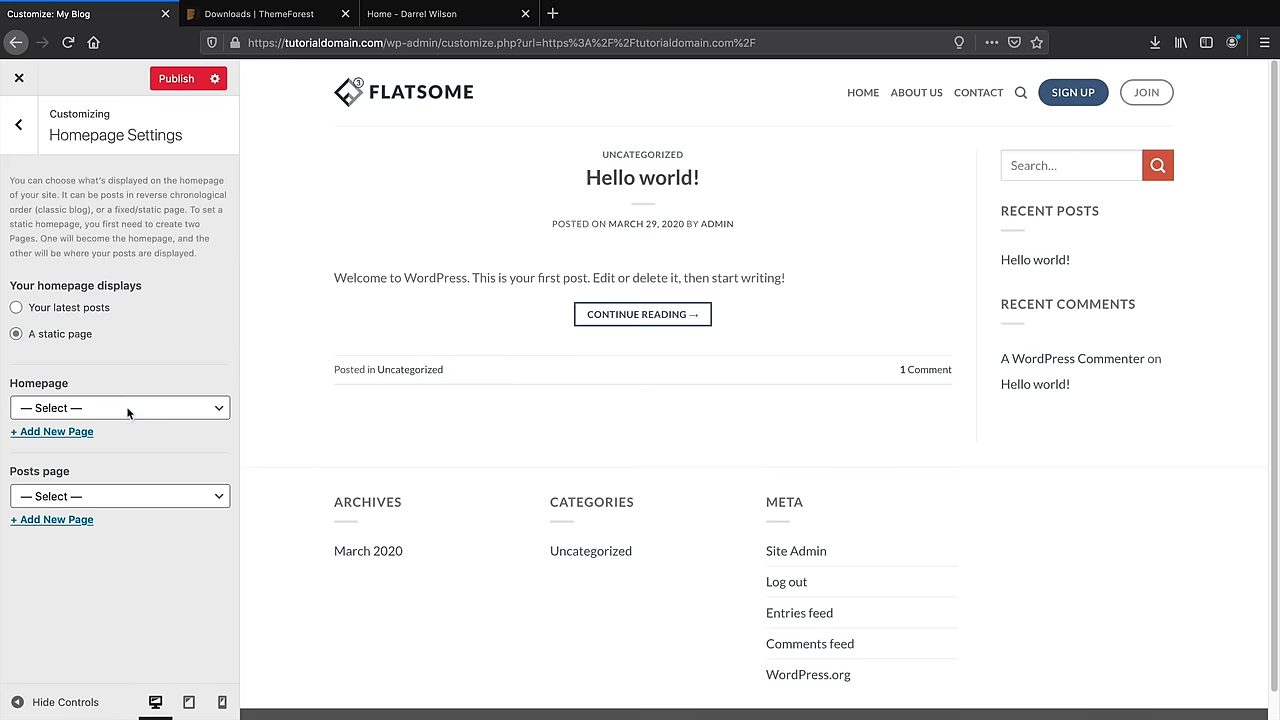
click(127, 407)
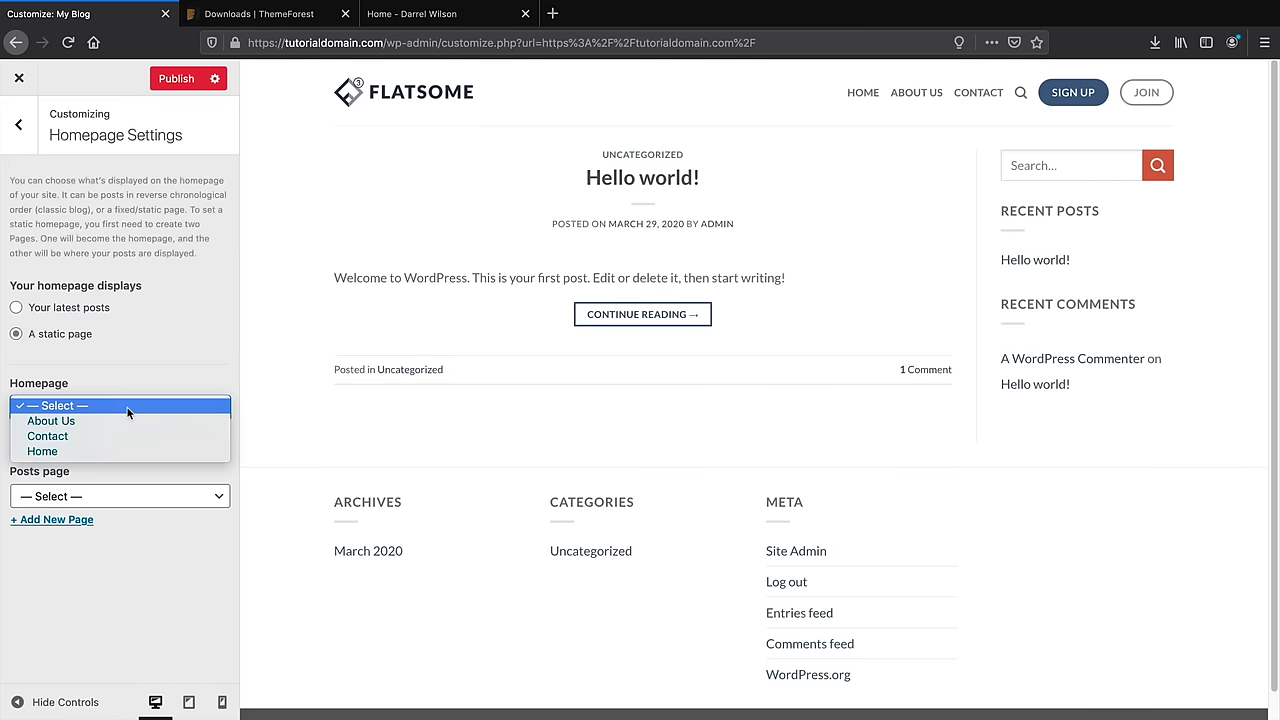
click(127, 449)
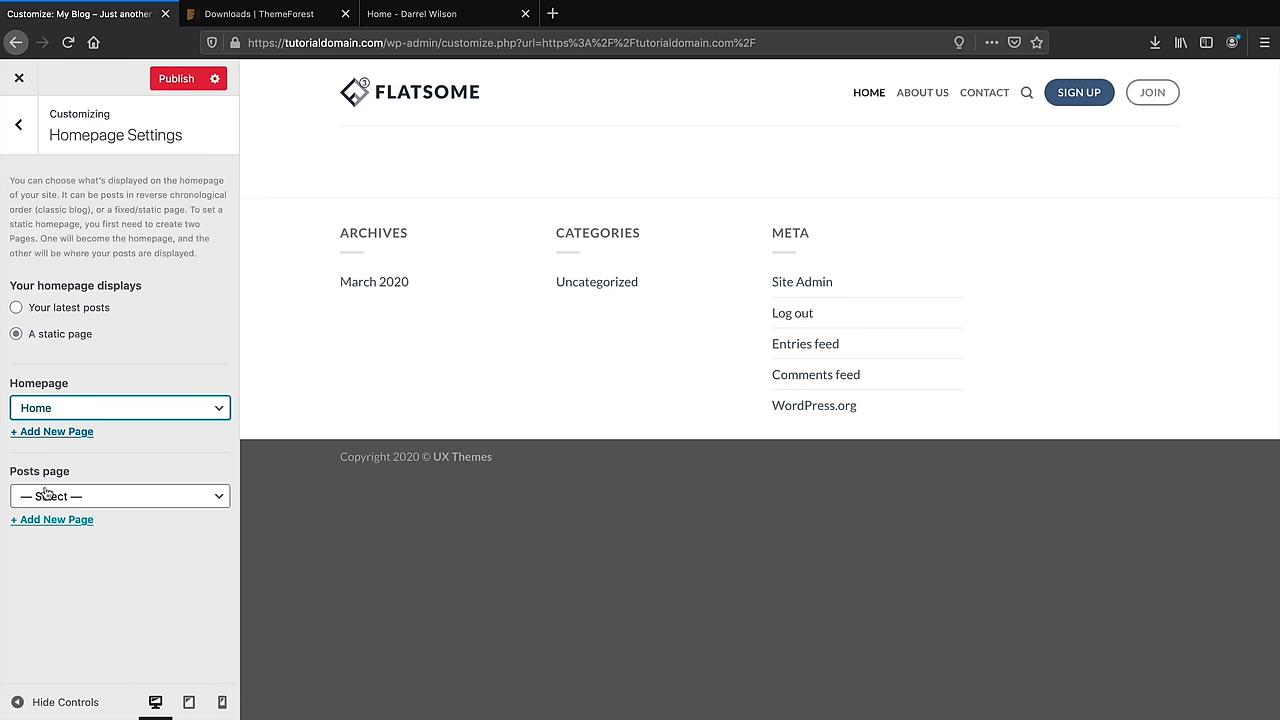
click(177, 80)
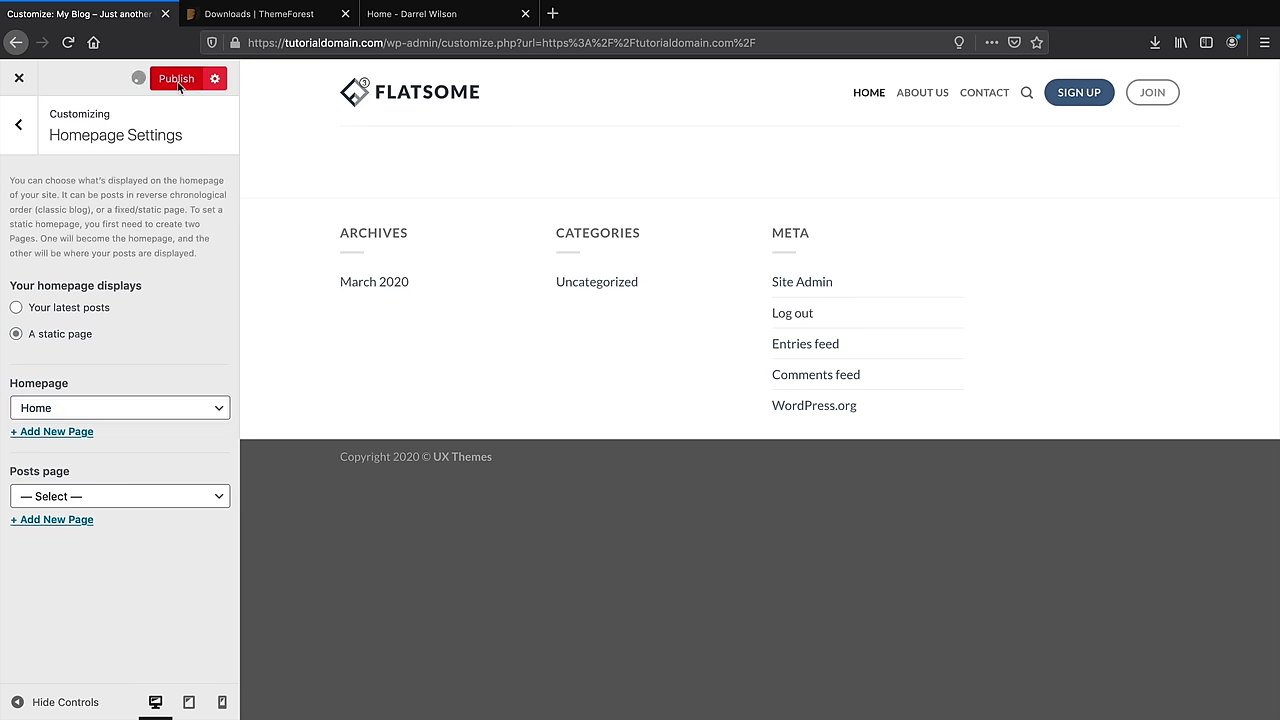
Add a new page 'Blog' as the posts page and publish
click(73, 520)
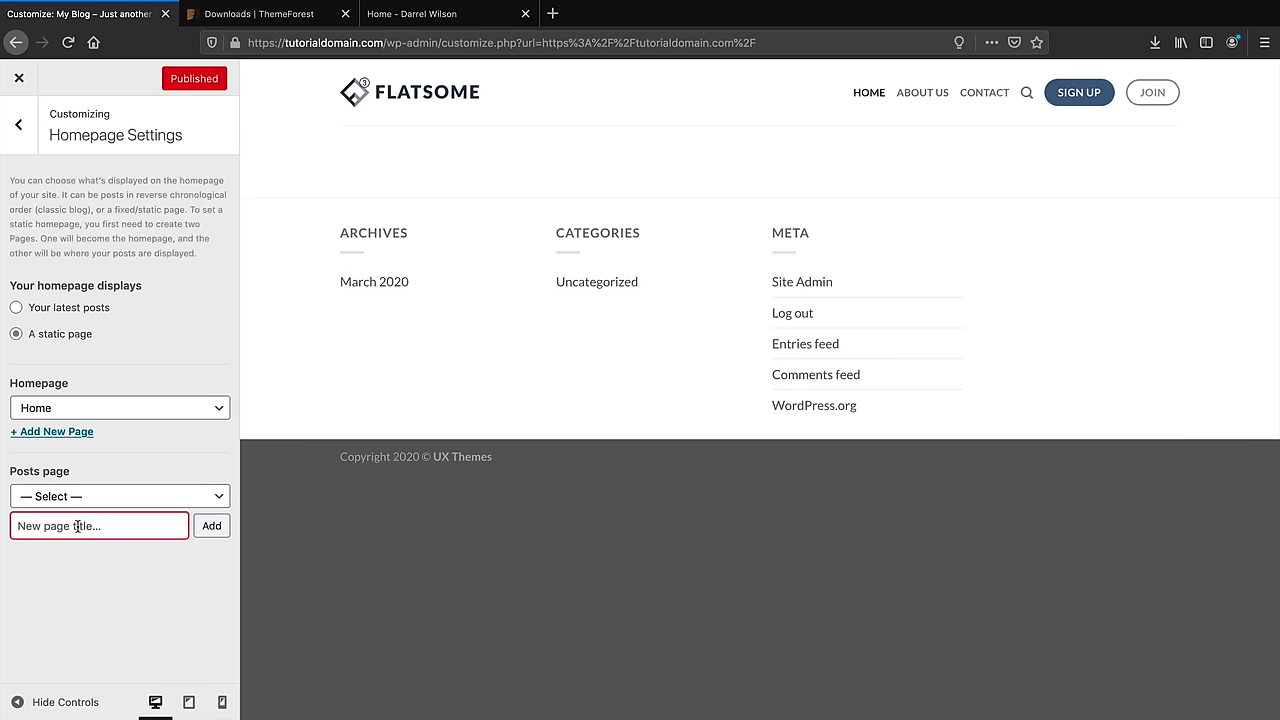
text(BLog)
click(211, 525)
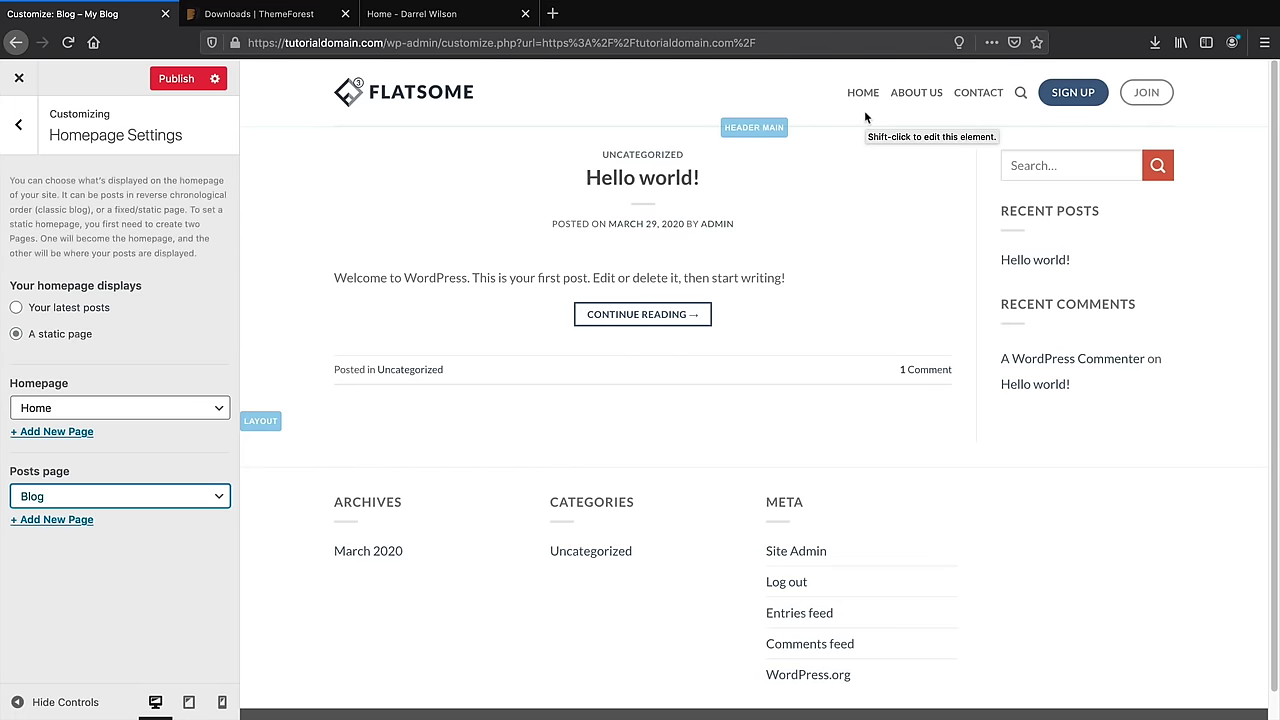
click(176, 80)
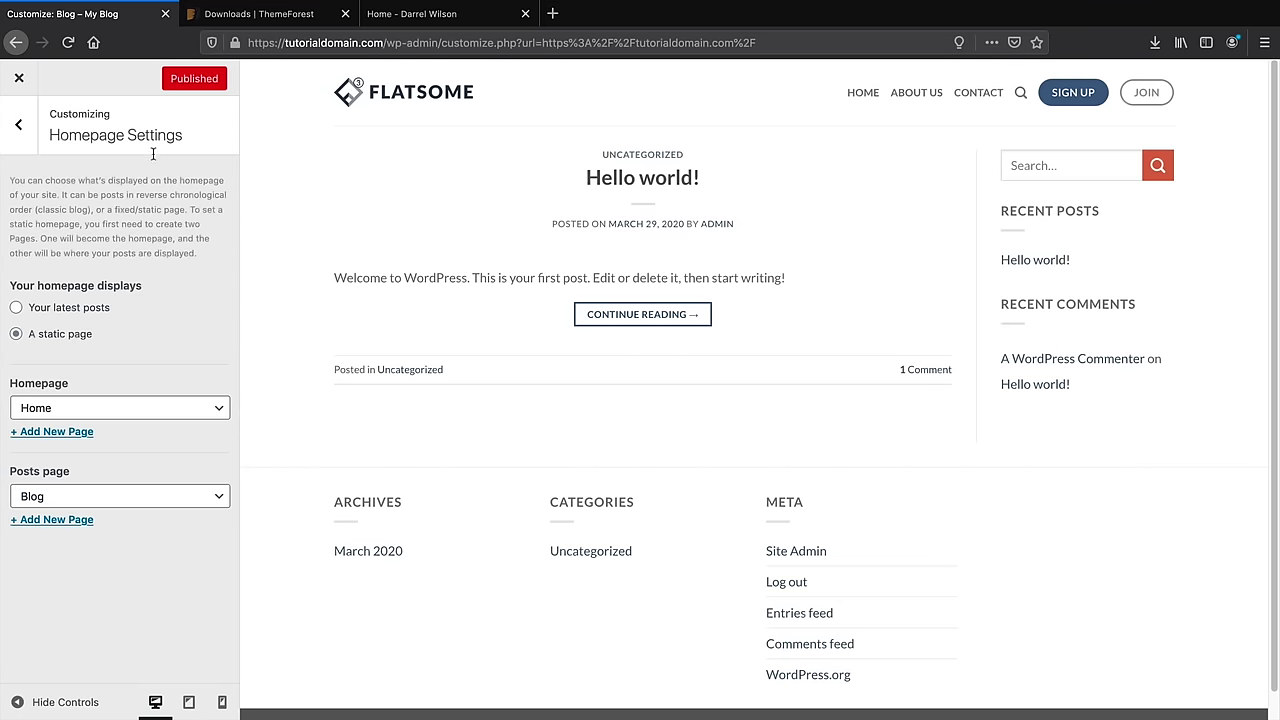
Open Main Menu under Customizer Menus, test-drag Home, leaving it first, then close the Customizer
click(19, 128)
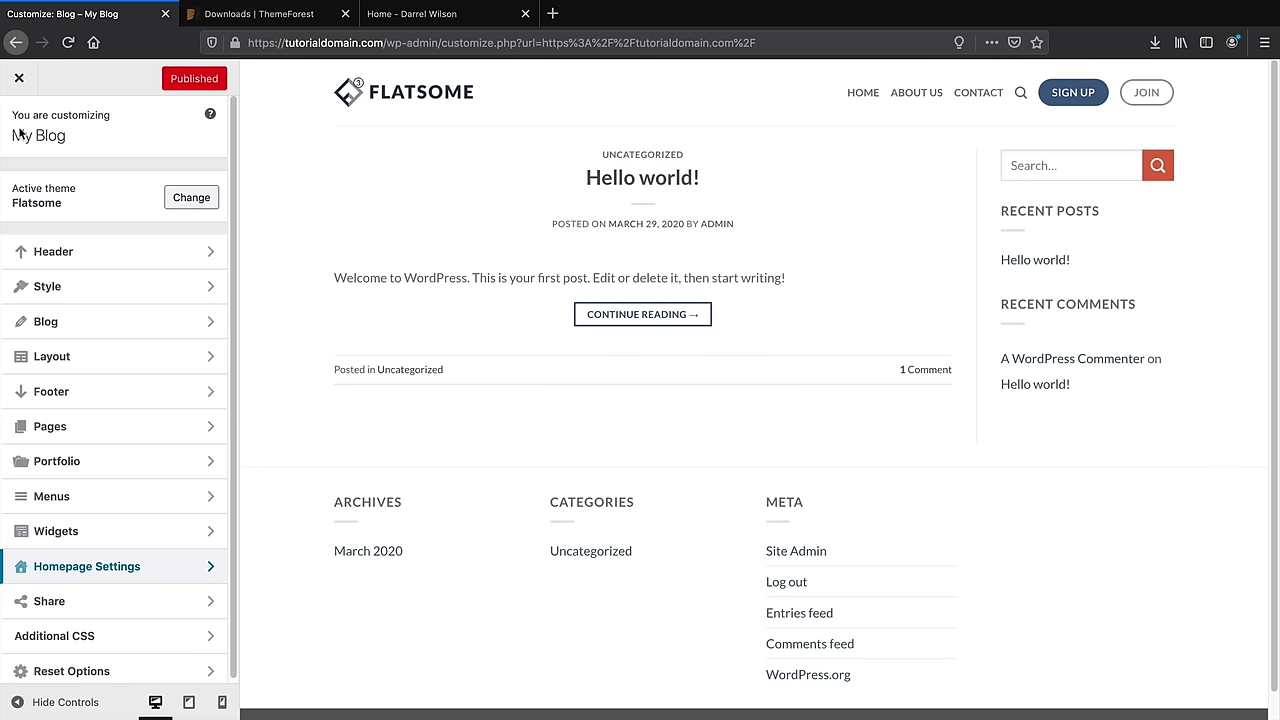
click(97, 496)
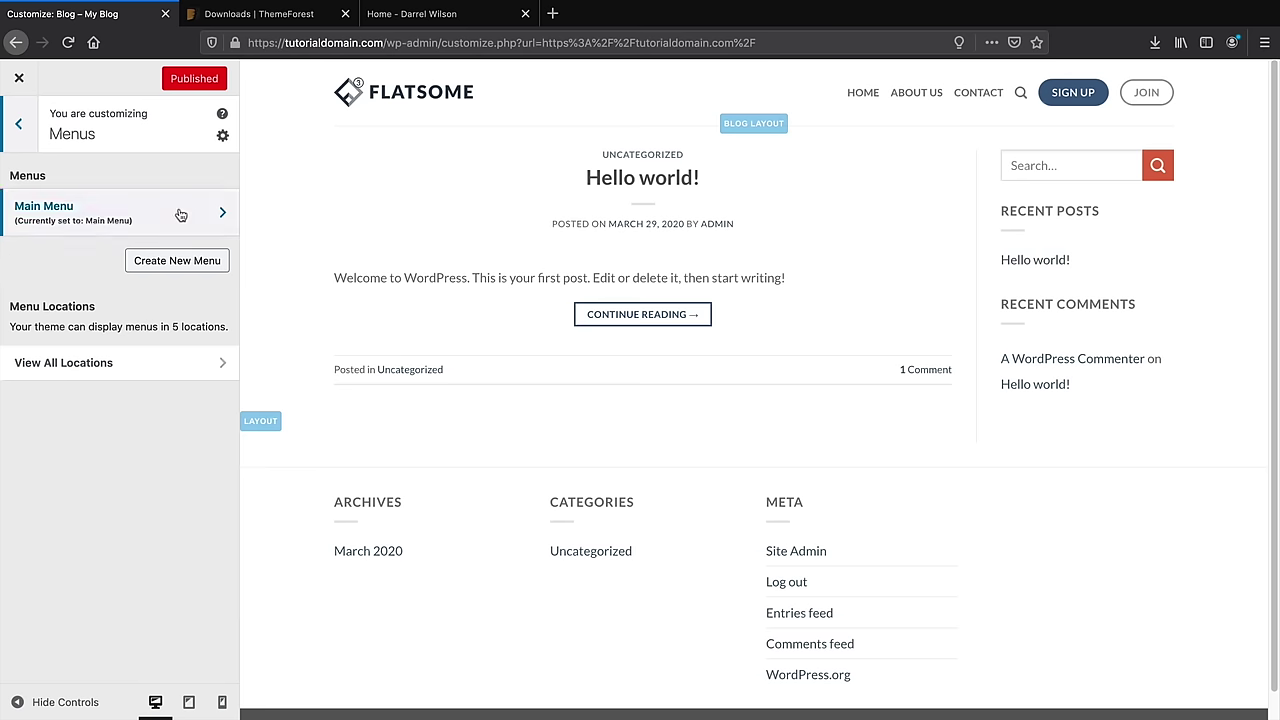
click(150, 219)
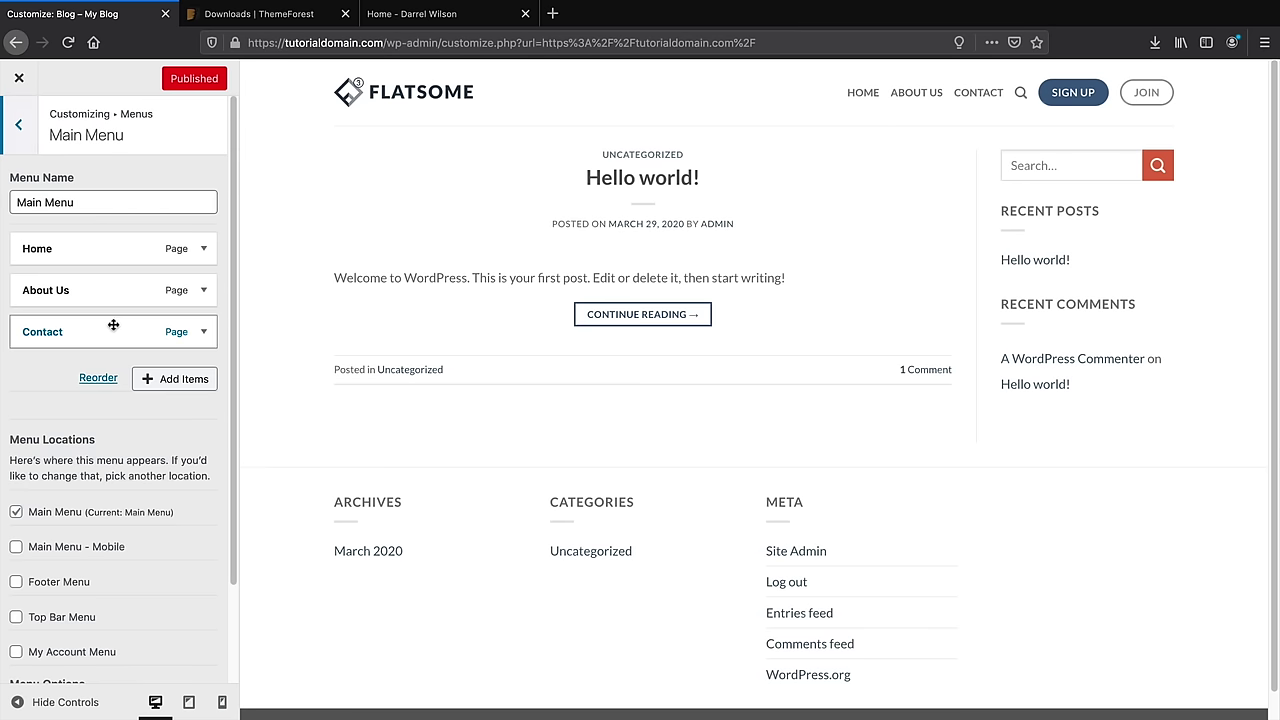
scroll(113, 284, down, 1)
scroll(106, 312, up, 1)
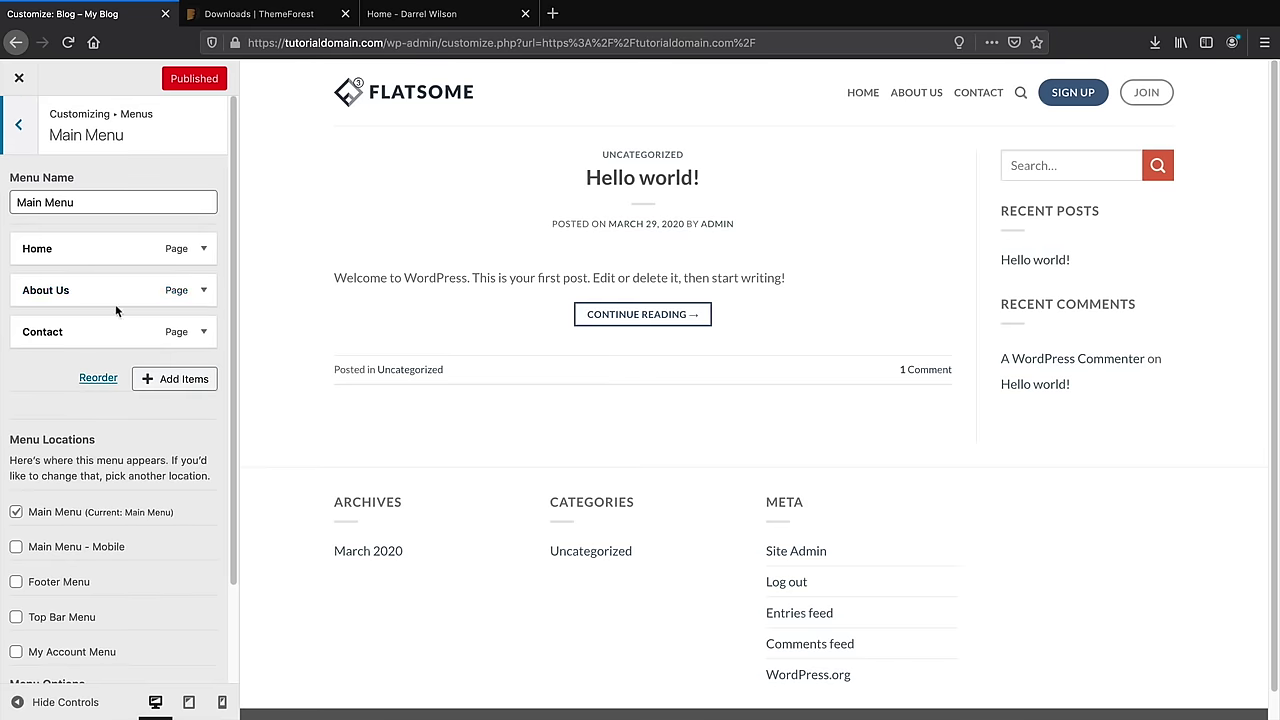
mouse_move(116, 249)
mouse_down()
mouse_move(117, 320)
mouse_move(112, 238)
mouse_move(130, 264)
mouse_up()
scroll(160, 320, down, 2)
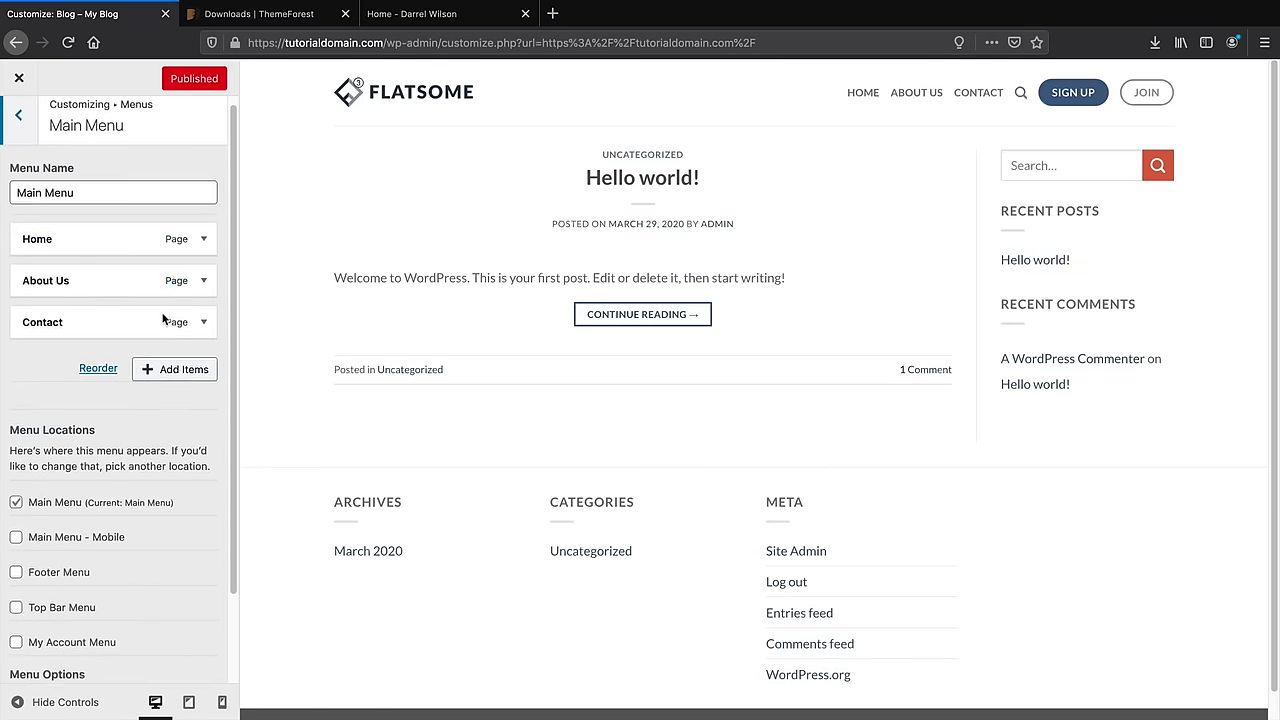
scroll(165, 316, up, 1)
scroll(166, 315, down, 2)
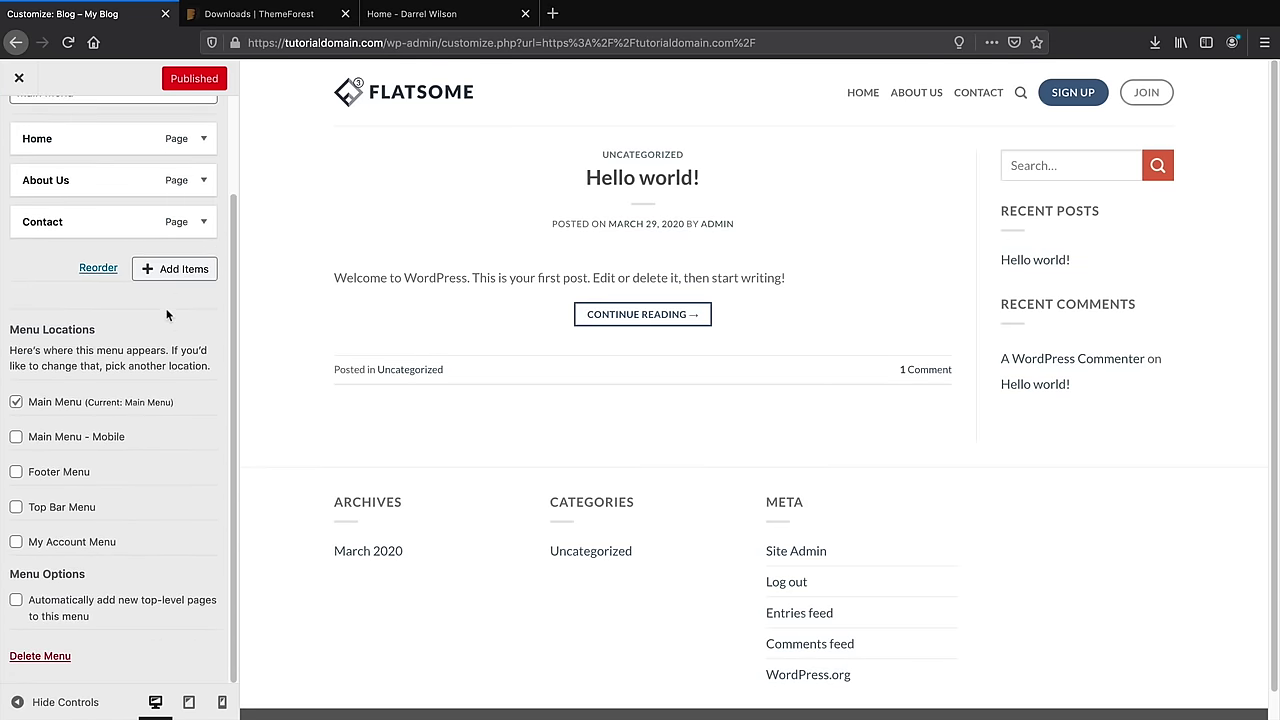
scroll(103, 345, up, 2)
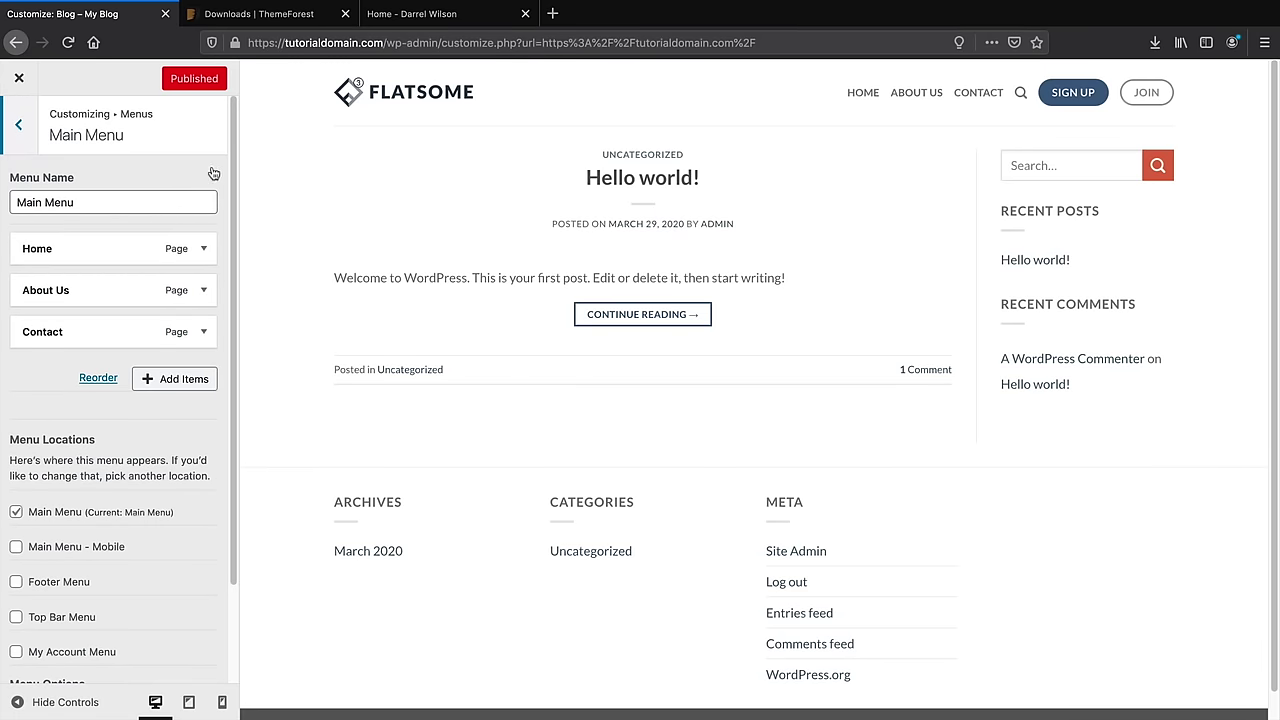
click(18, 78)
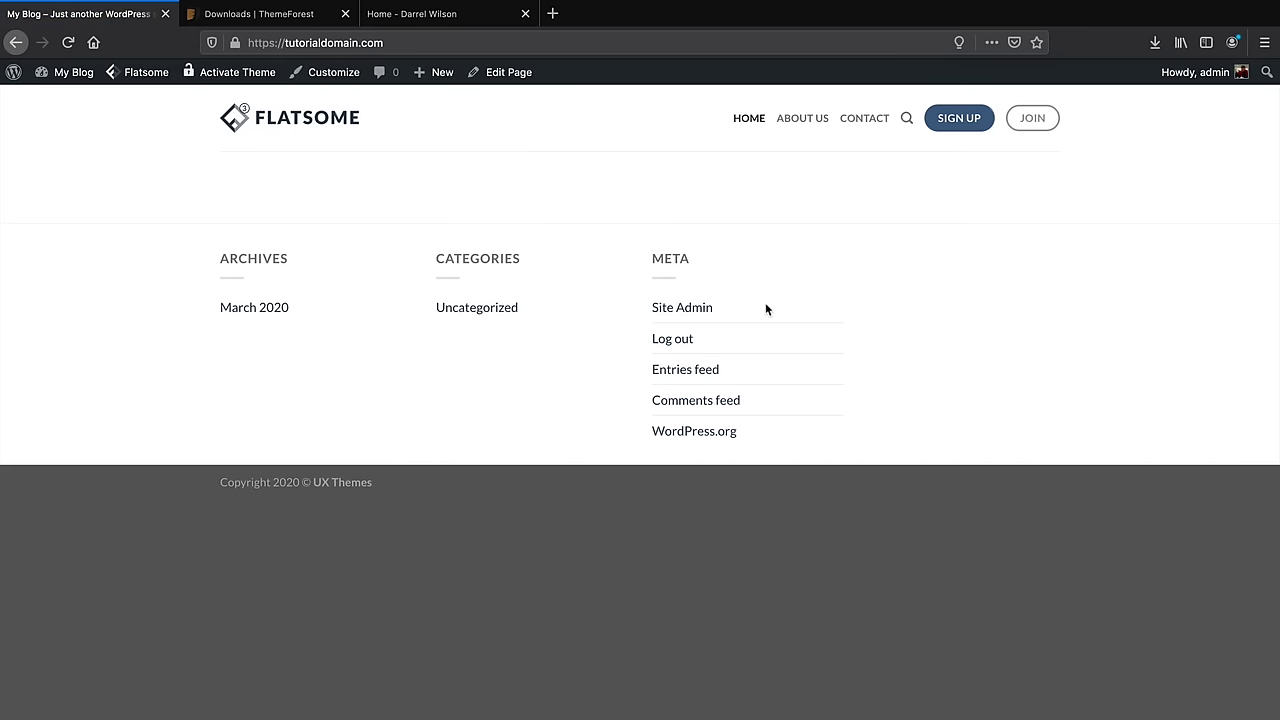
Check the live About Us and Contact pages, then return to the Home page
click(802, 118)
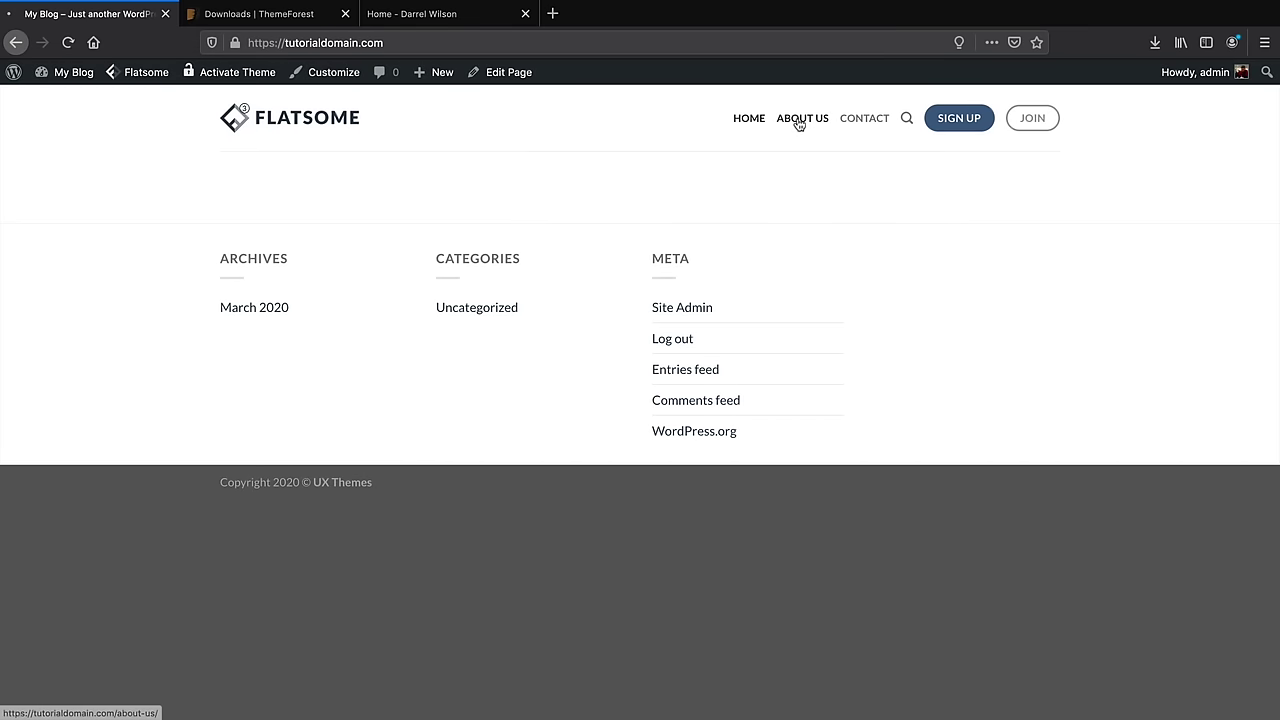
click(863, 121)
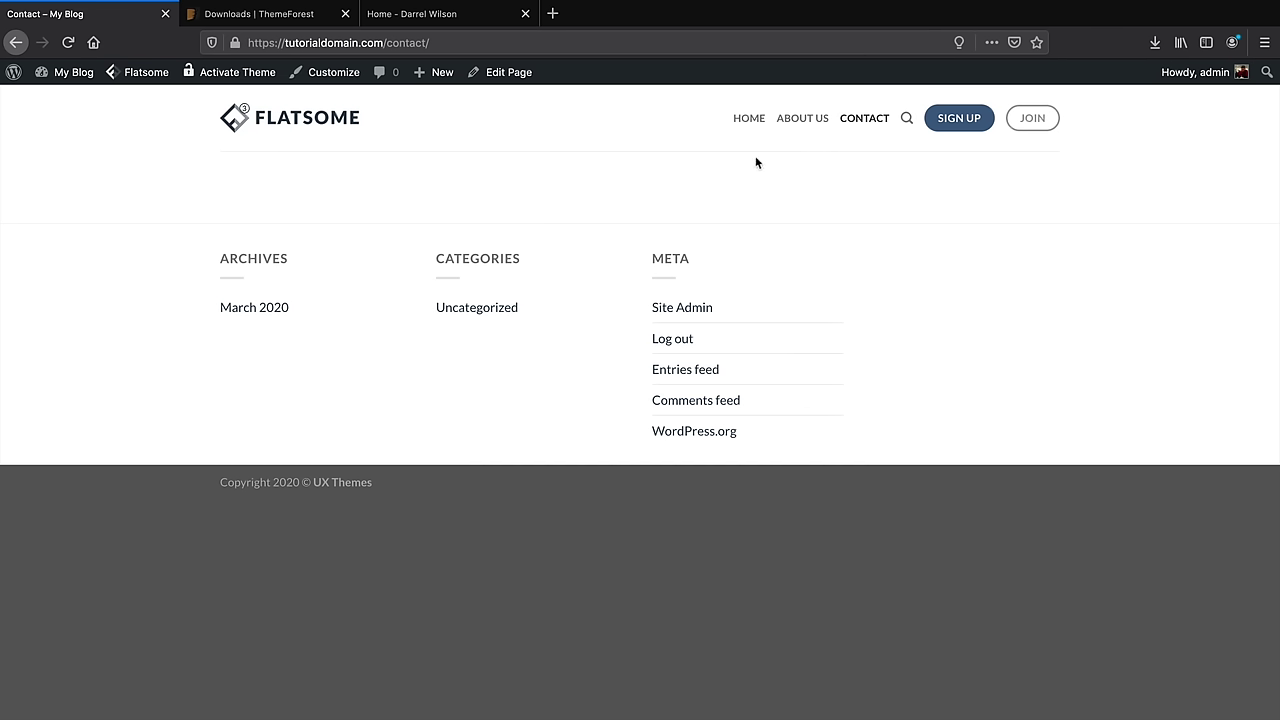
click(749, 118)
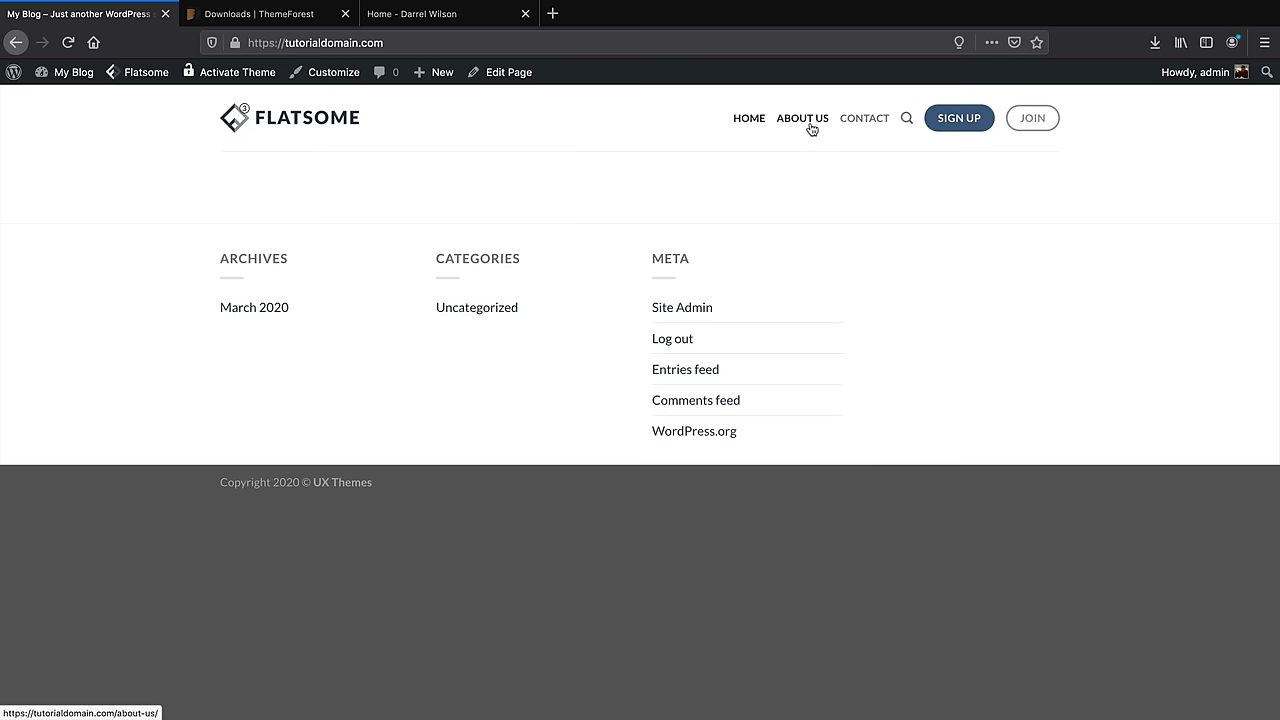
Go from the admin dashboard to Appearance > Menus
mouse_move(74, 74)
click(80, 102)
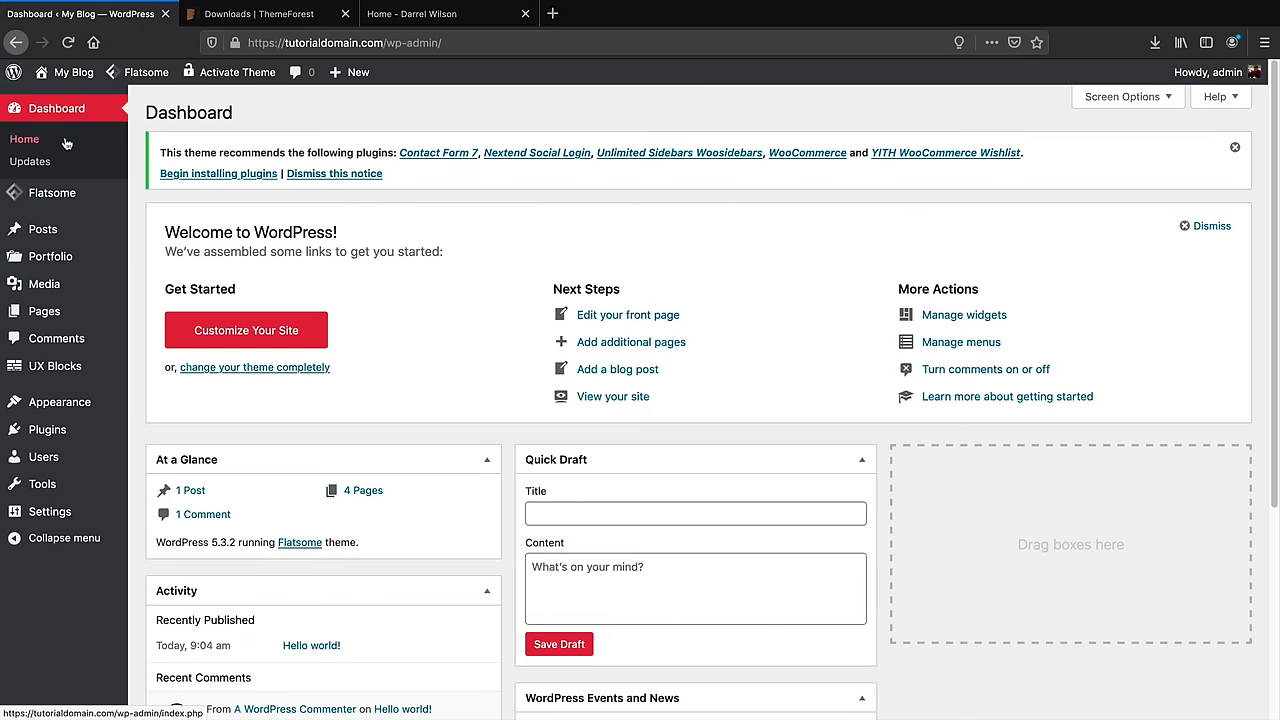
mouse_move(60, 402)
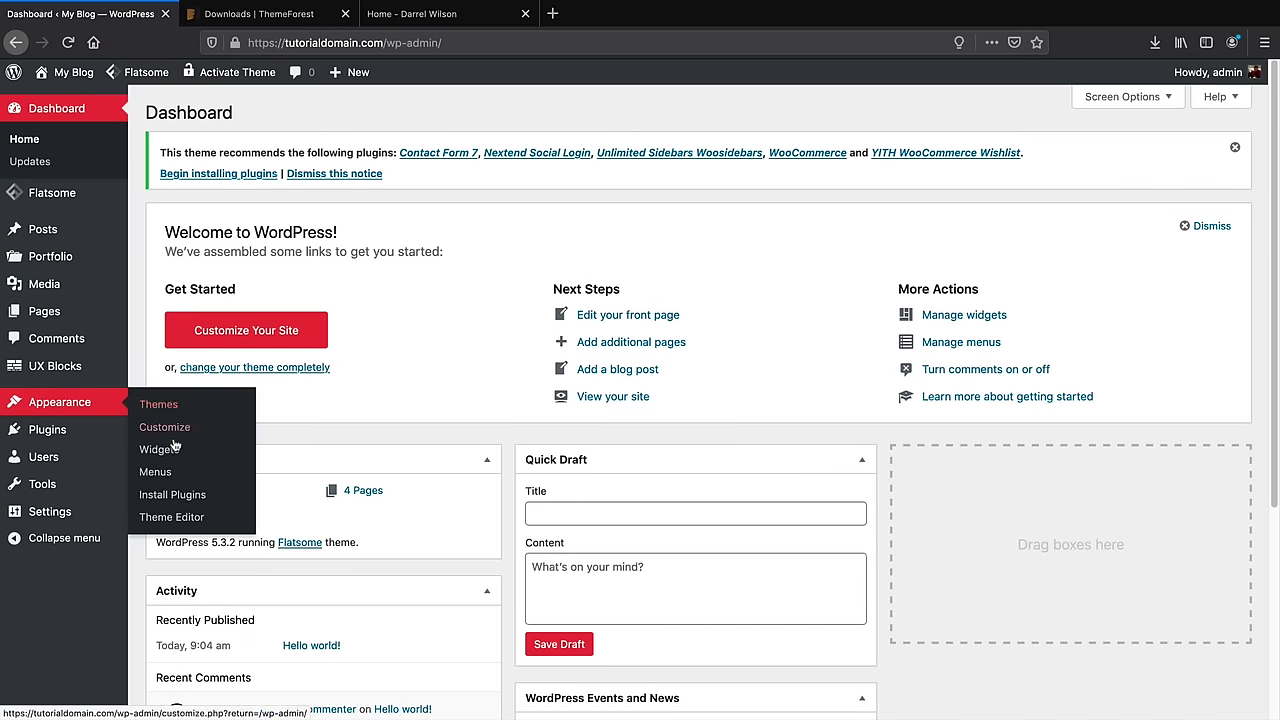
click(172, 473)
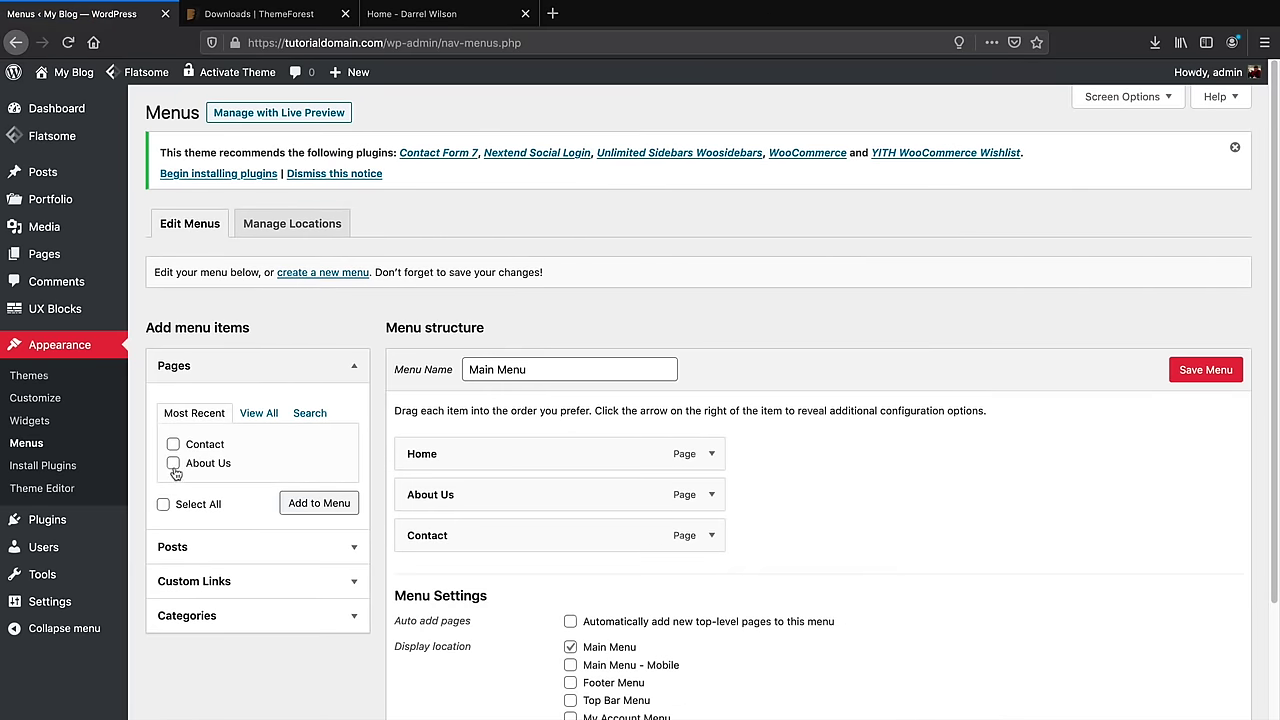
Add the Blog page to the Main Menu as a sub item under Home and save the menu
scroll(175, 473, down, 1)
click(260, 388)
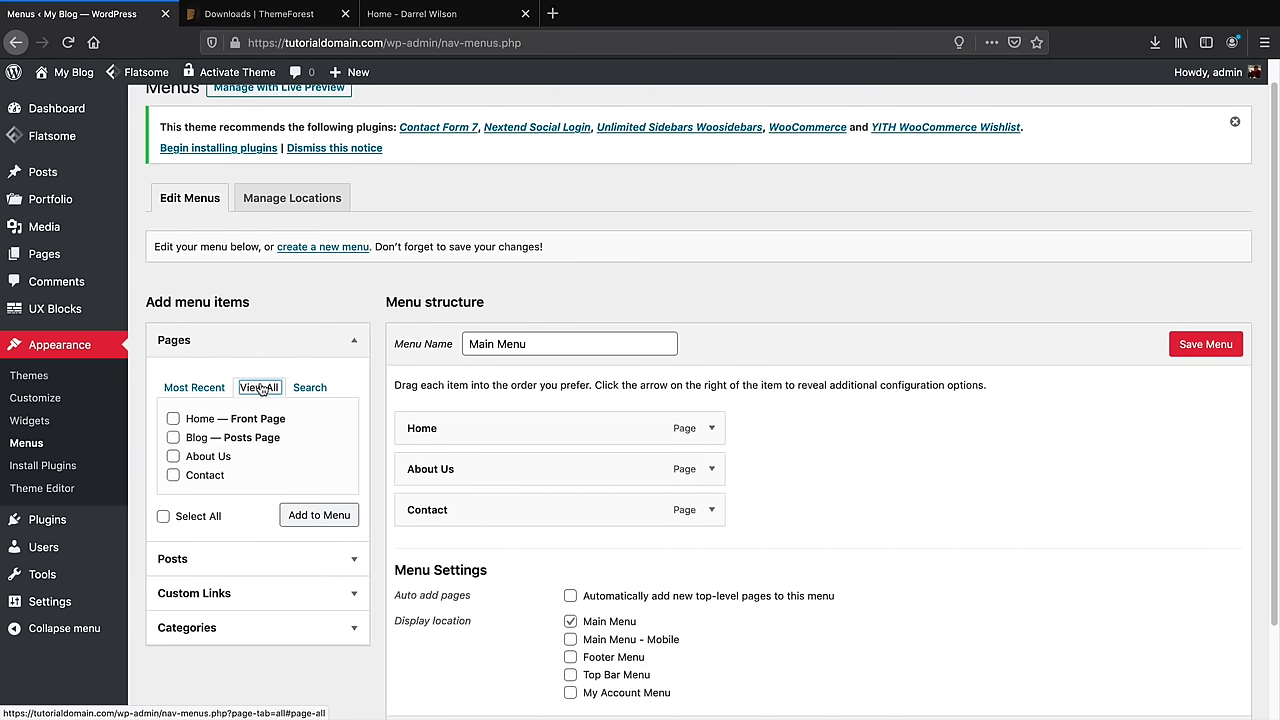
click(173, 439)
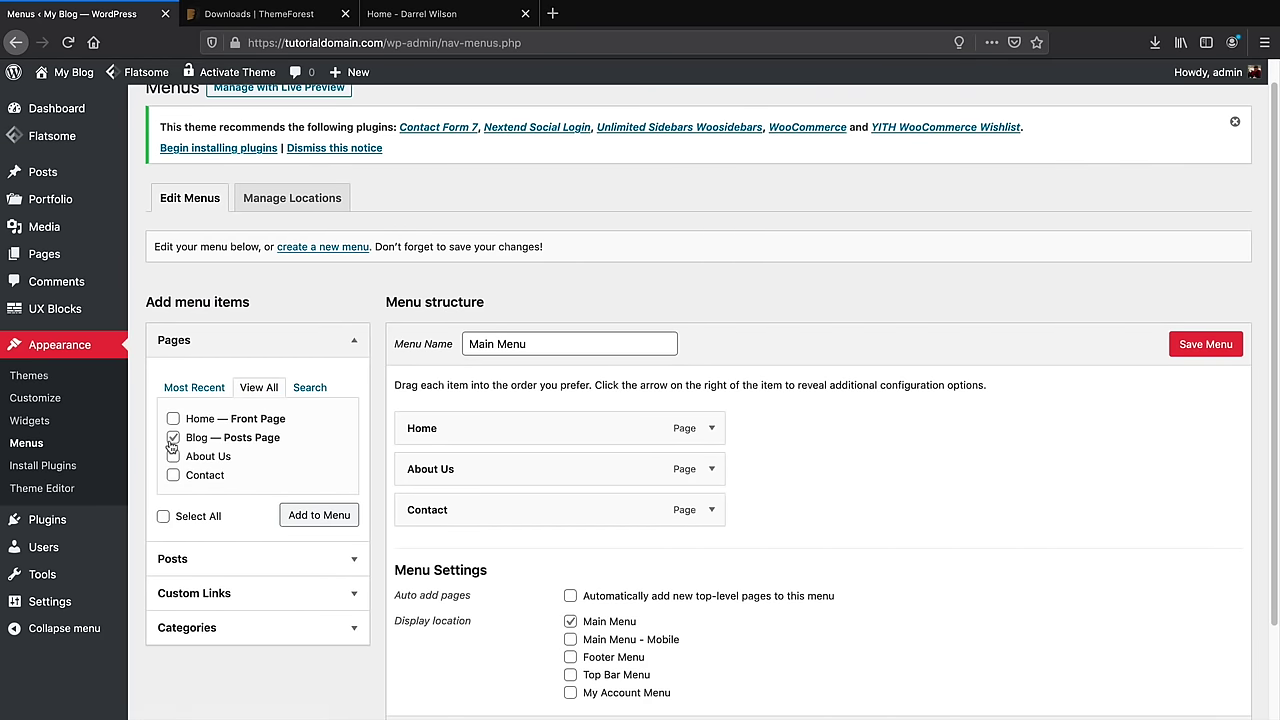
click(318, 515)
drag(430, 550, 488, 472)
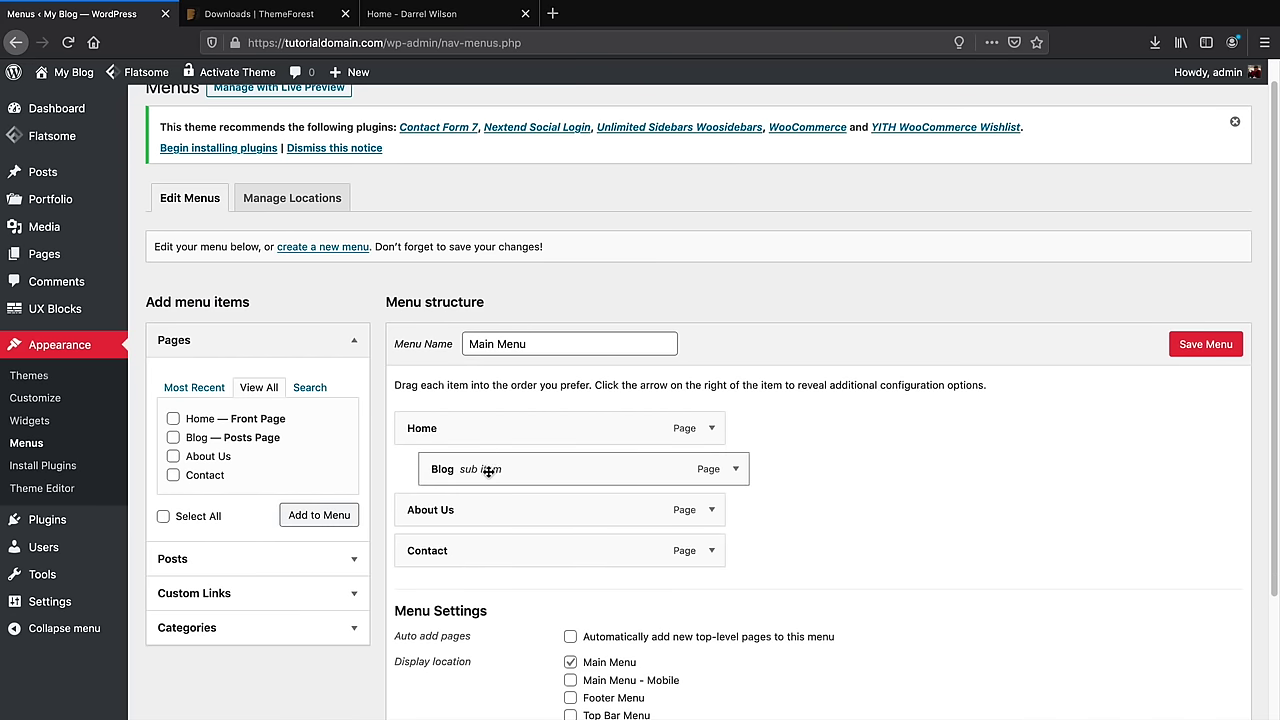
click(1207, 346)
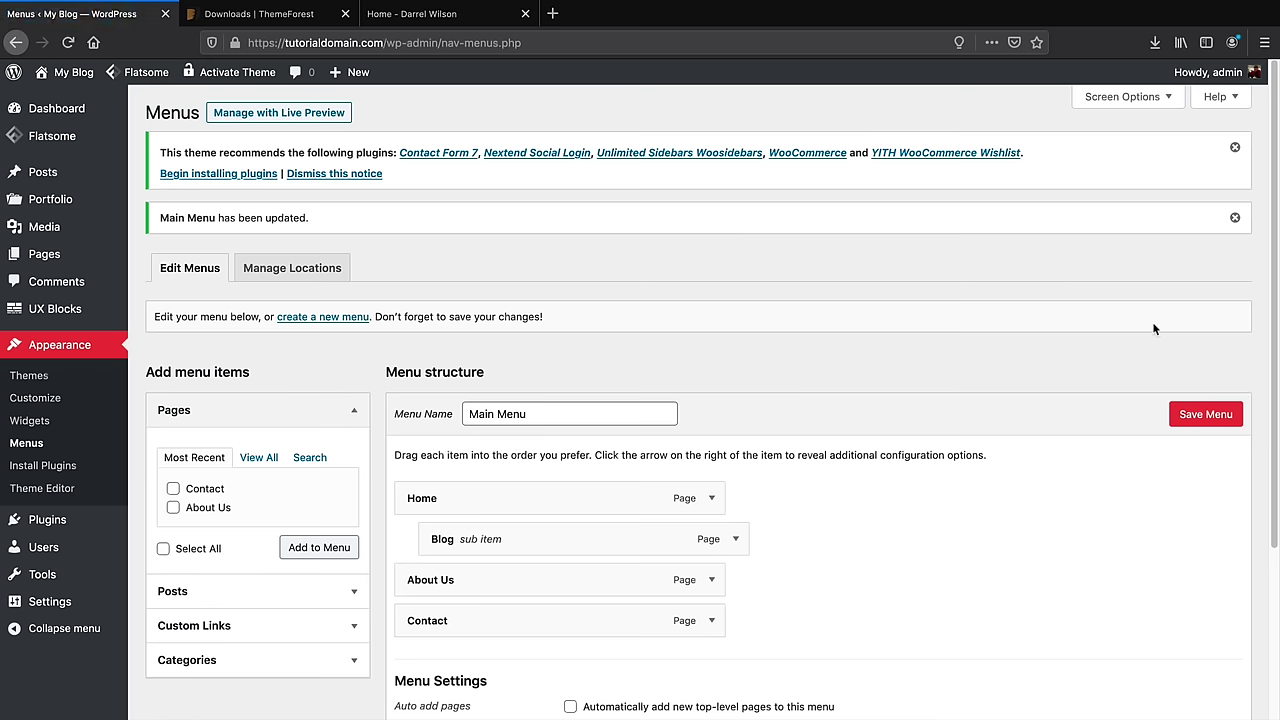
Visit the live front page, where Home now has a Blog dropdown
click(61, 99)
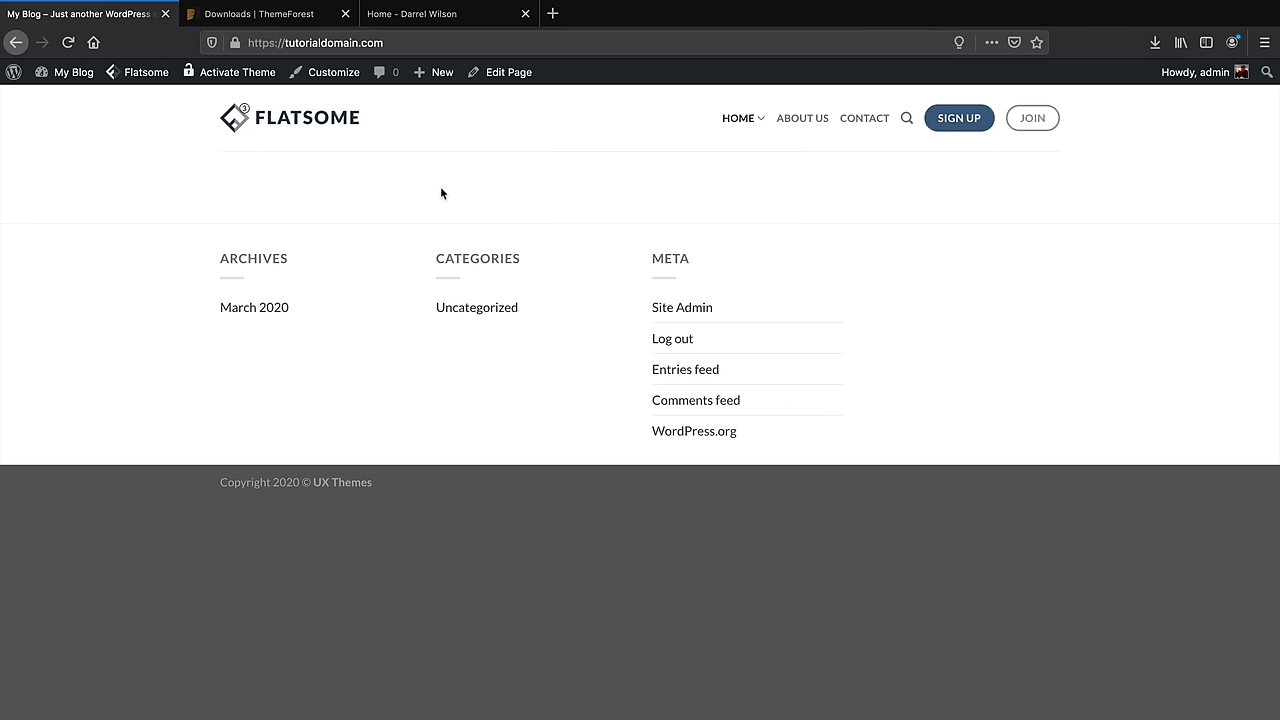
mouse_move(507, 84)
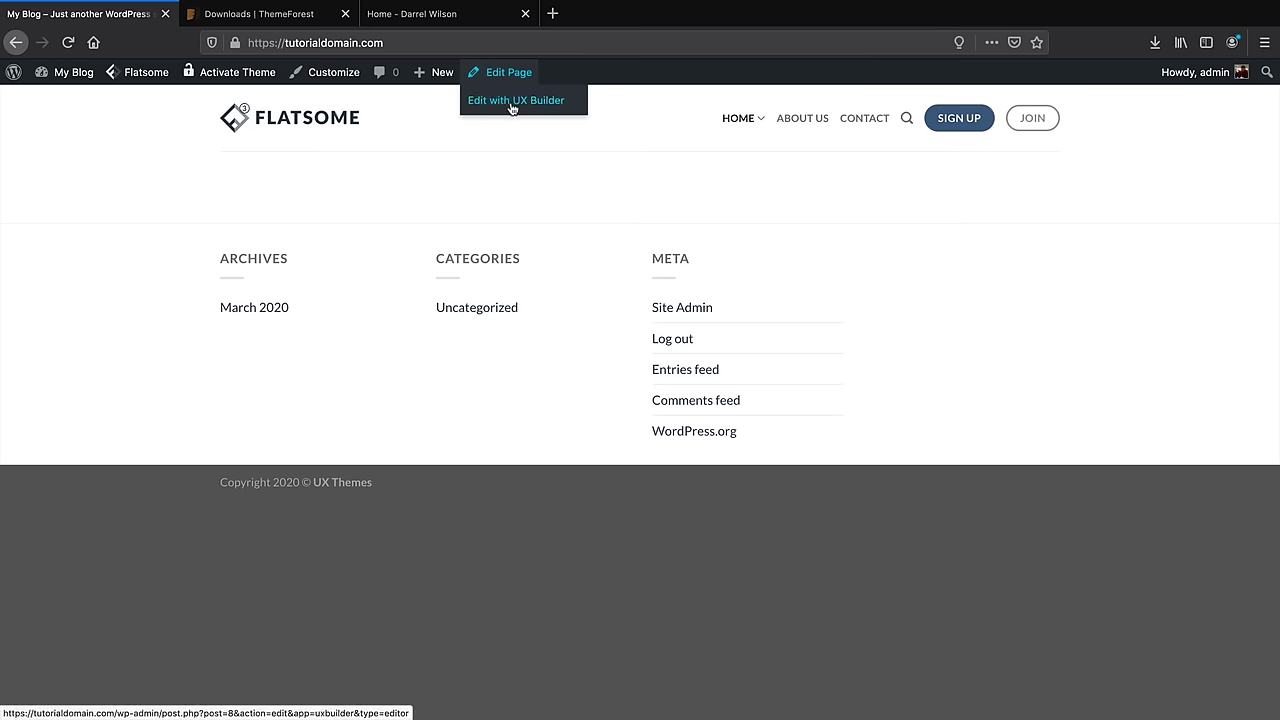
Edit the Home page and launch it in UX Builder
click(512, 77)
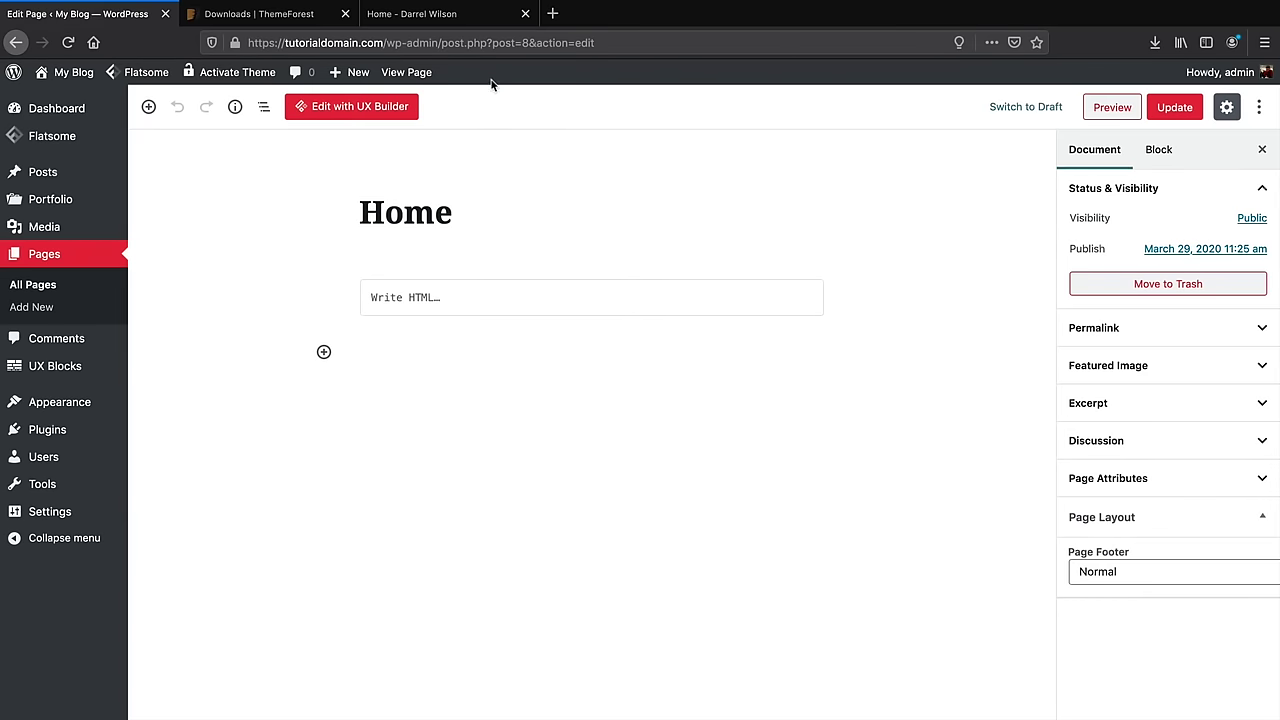
click(362, 108)
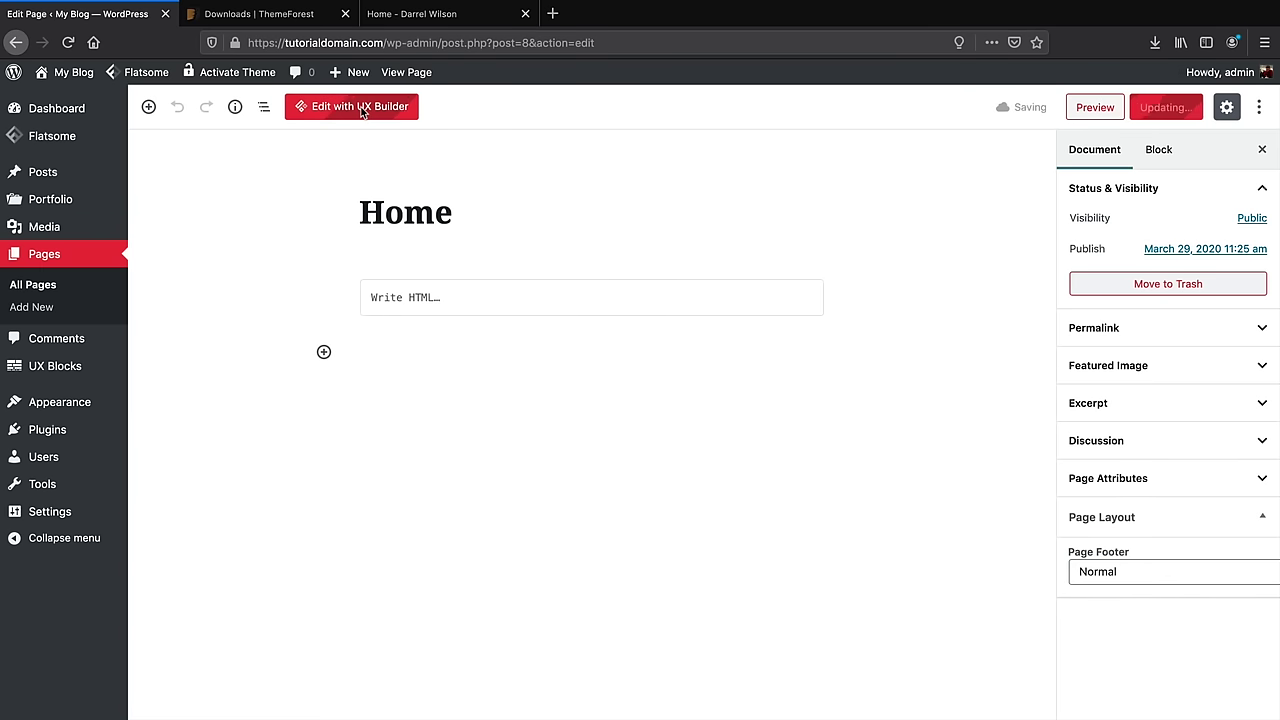
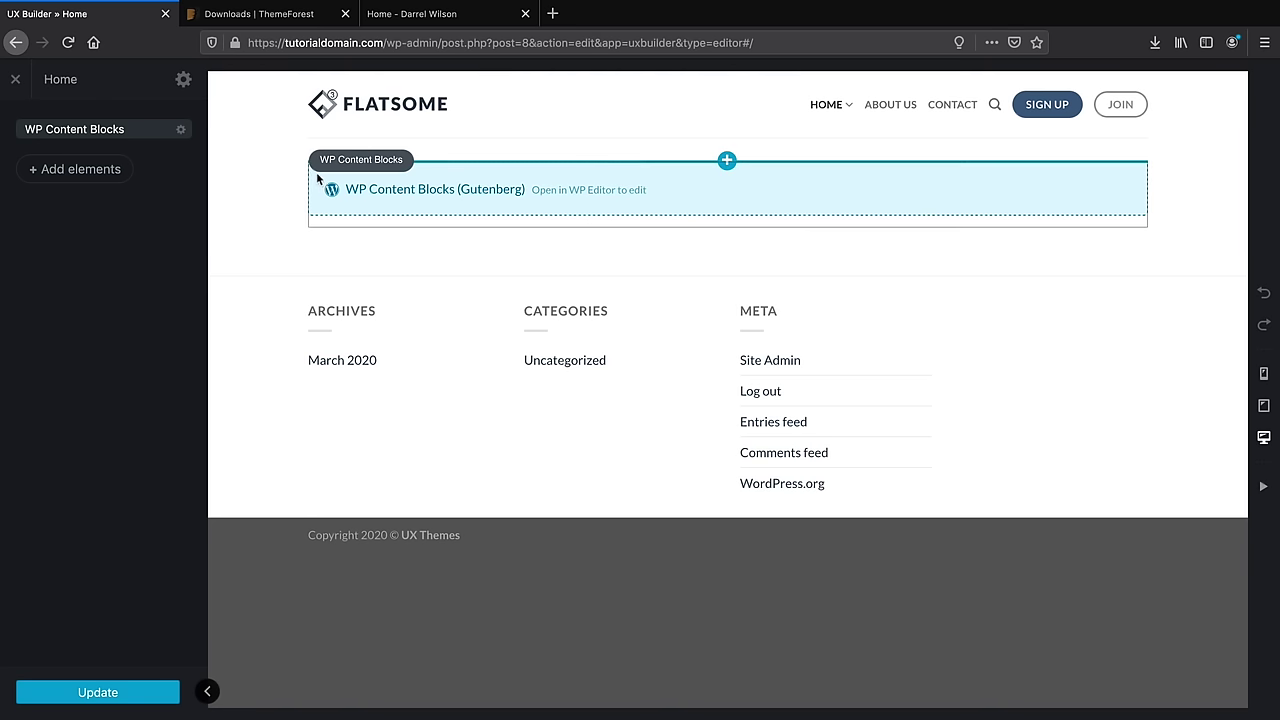
Delete the WP Content Blocks element, then browse the template gallery from Big Sale to Freelancer
click(181, 131)
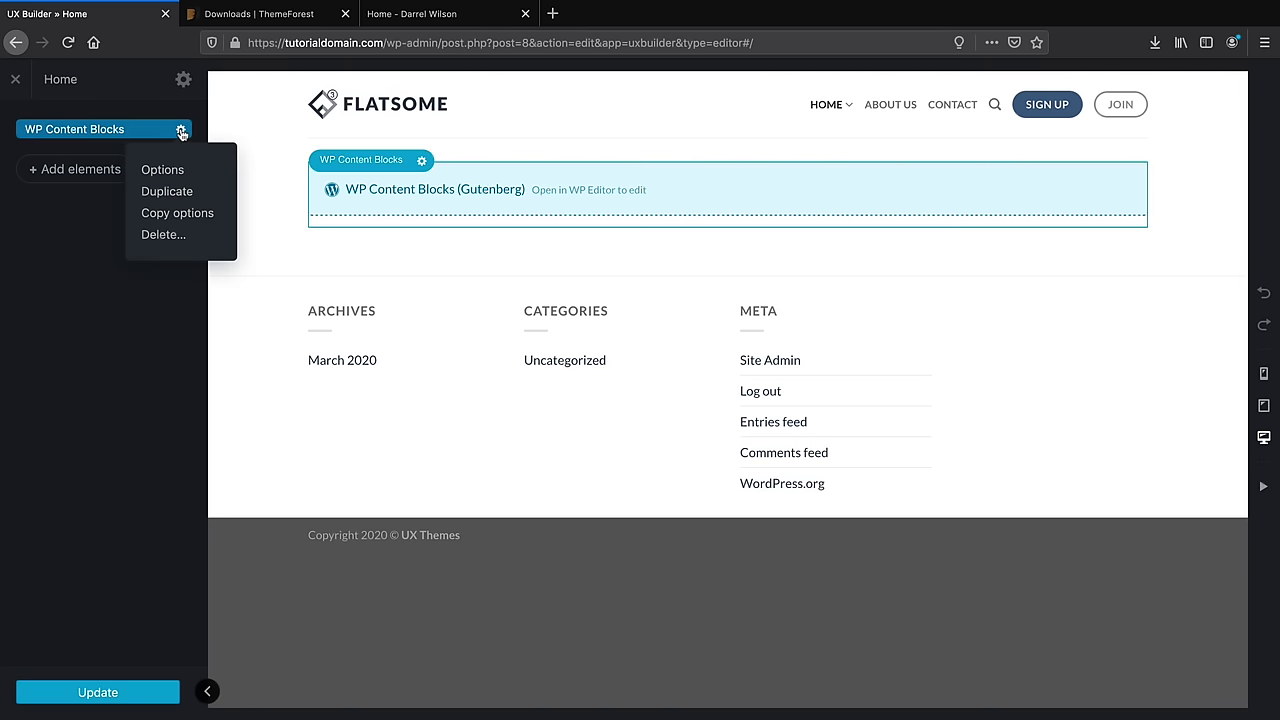
click(171, 236)
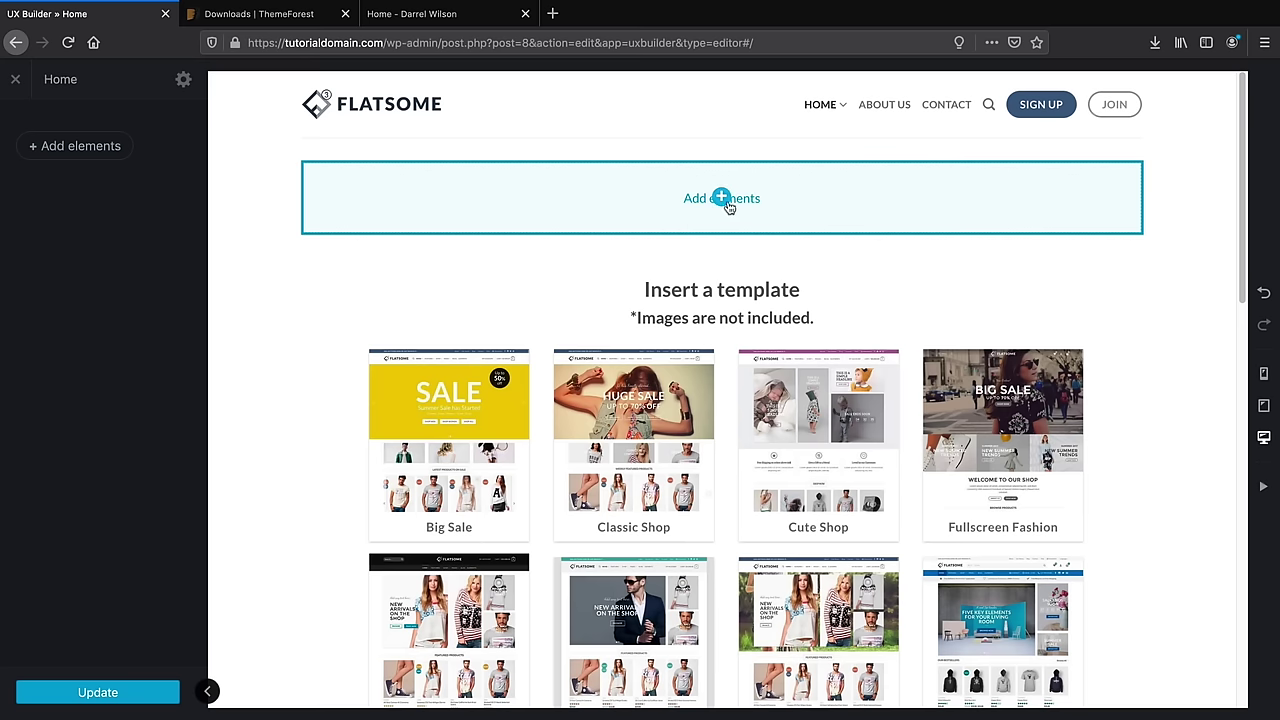
scroll(656, 358, down, 2)
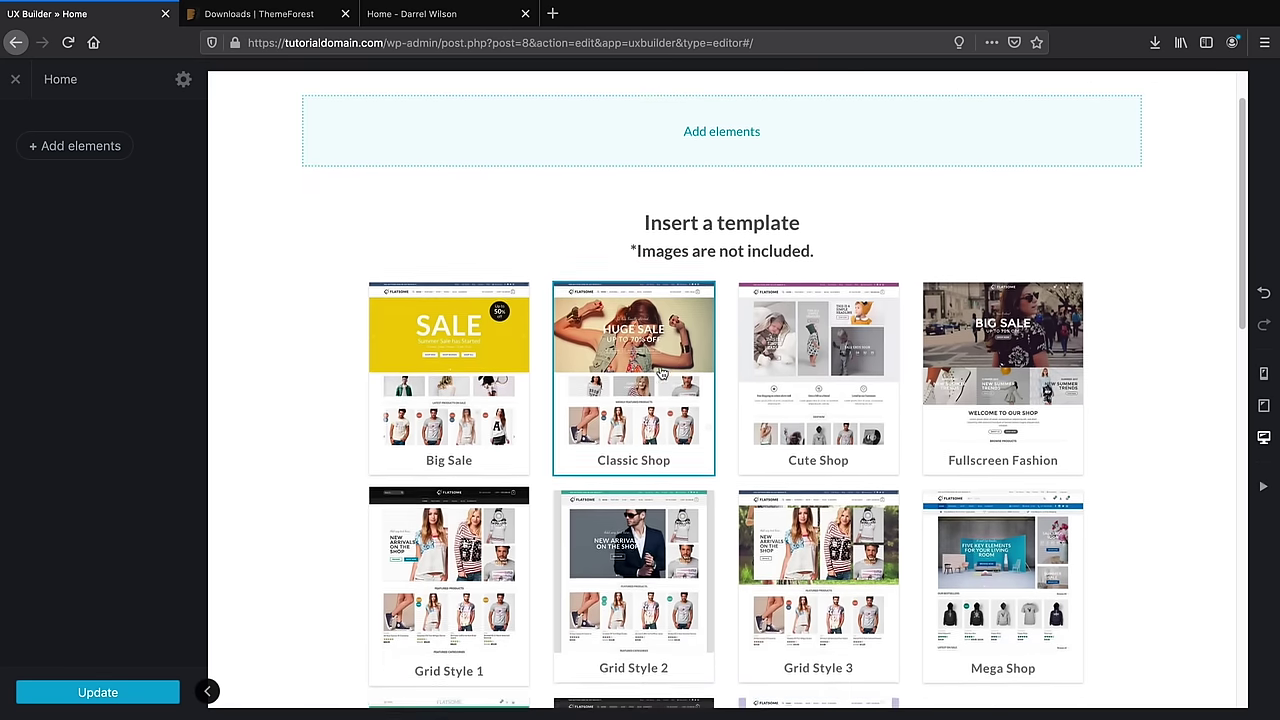
scroll(656, 358, down, 5)
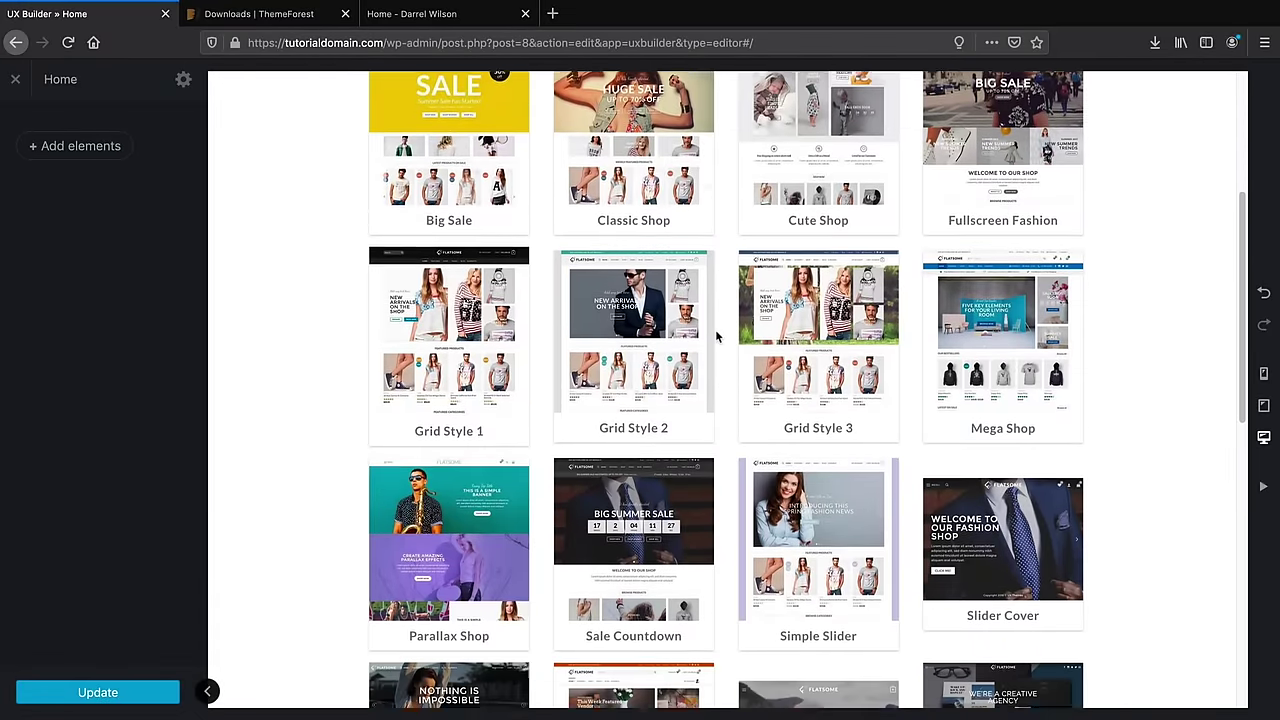
scroll(716, 337, down, 4)
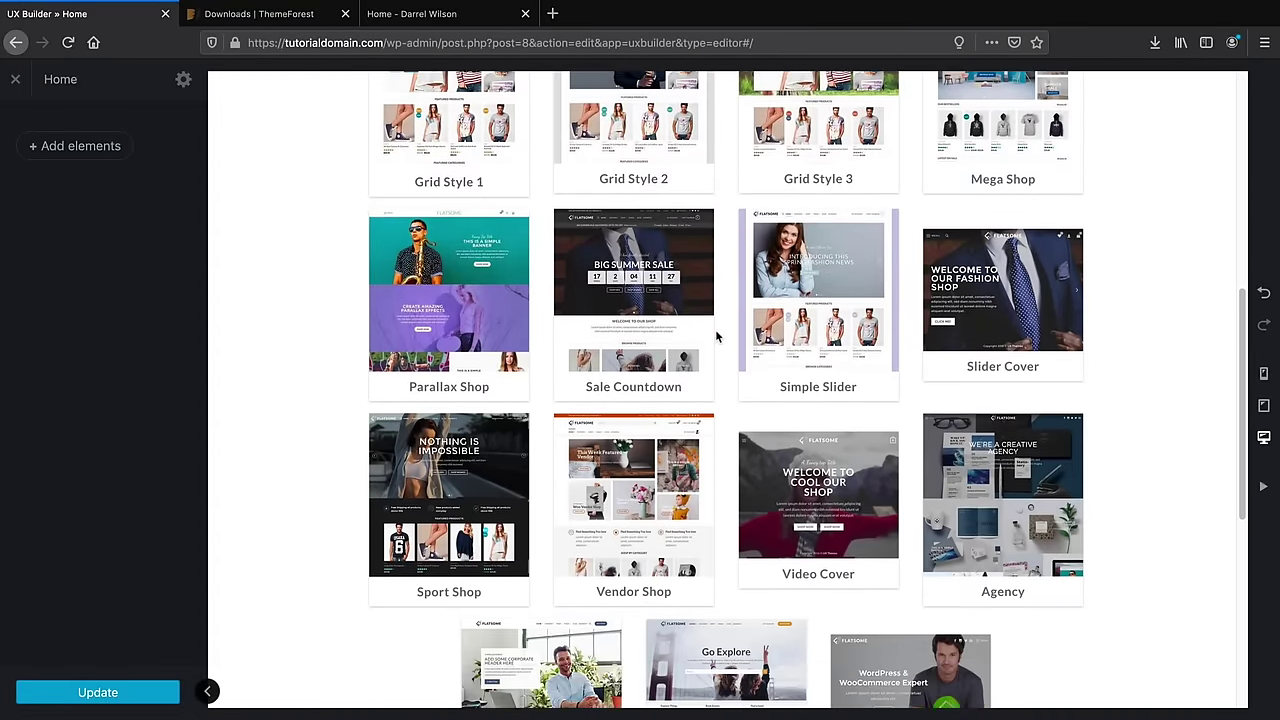
scroll(716, 337, down, 4)
scroll(590, 470, up, 5)
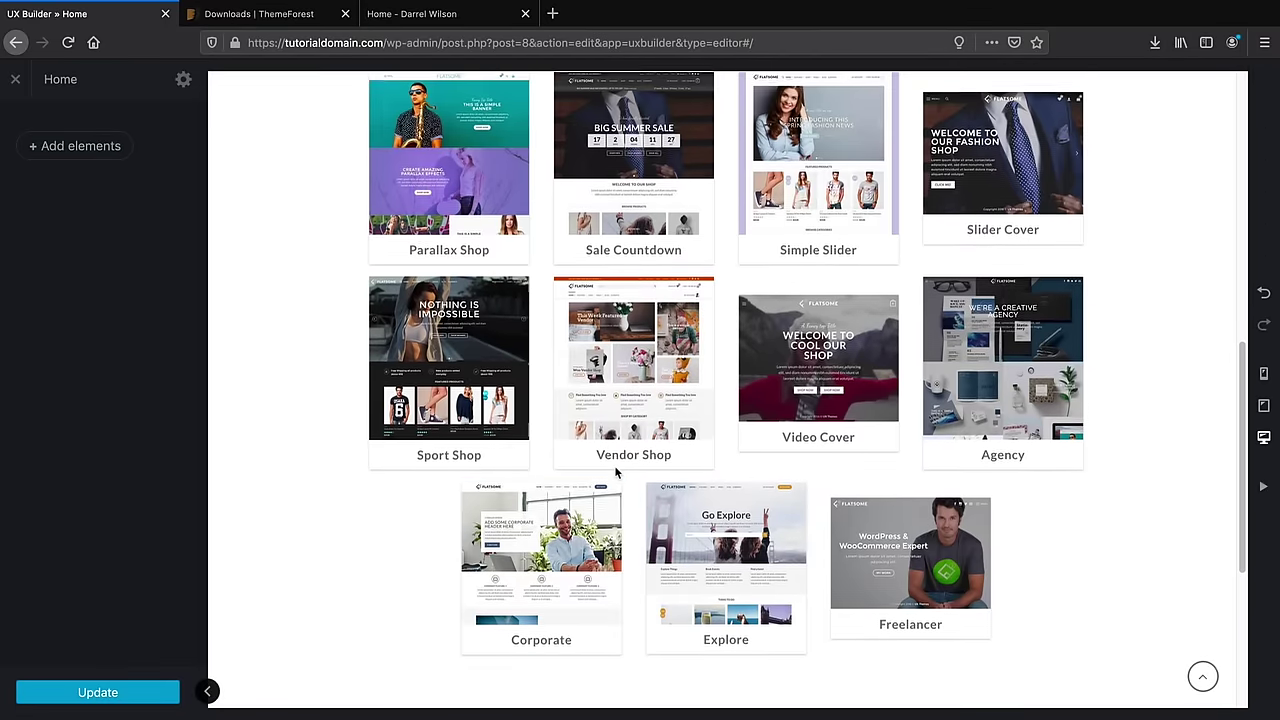
scroll(617, 468, up, 5)
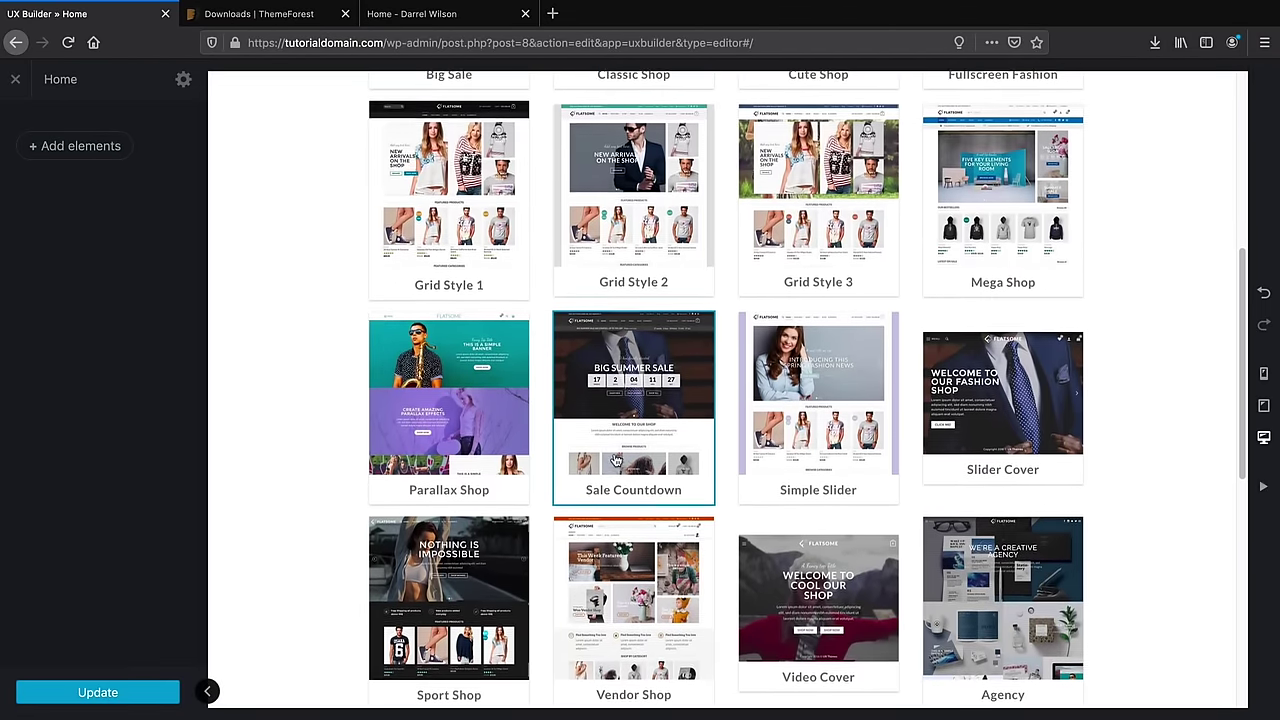
scroll(617, 457, up, 6)
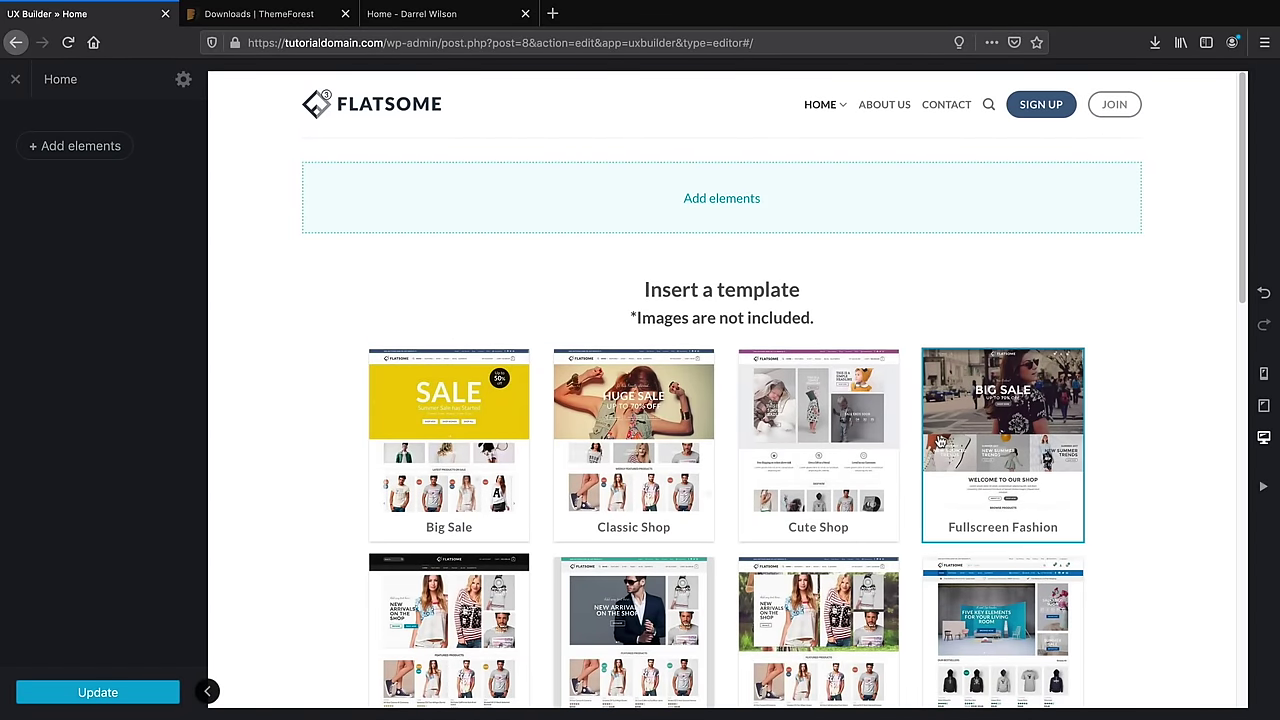
Add a Text element using the Paragraph with Sub Headline preset
click(79, 150)
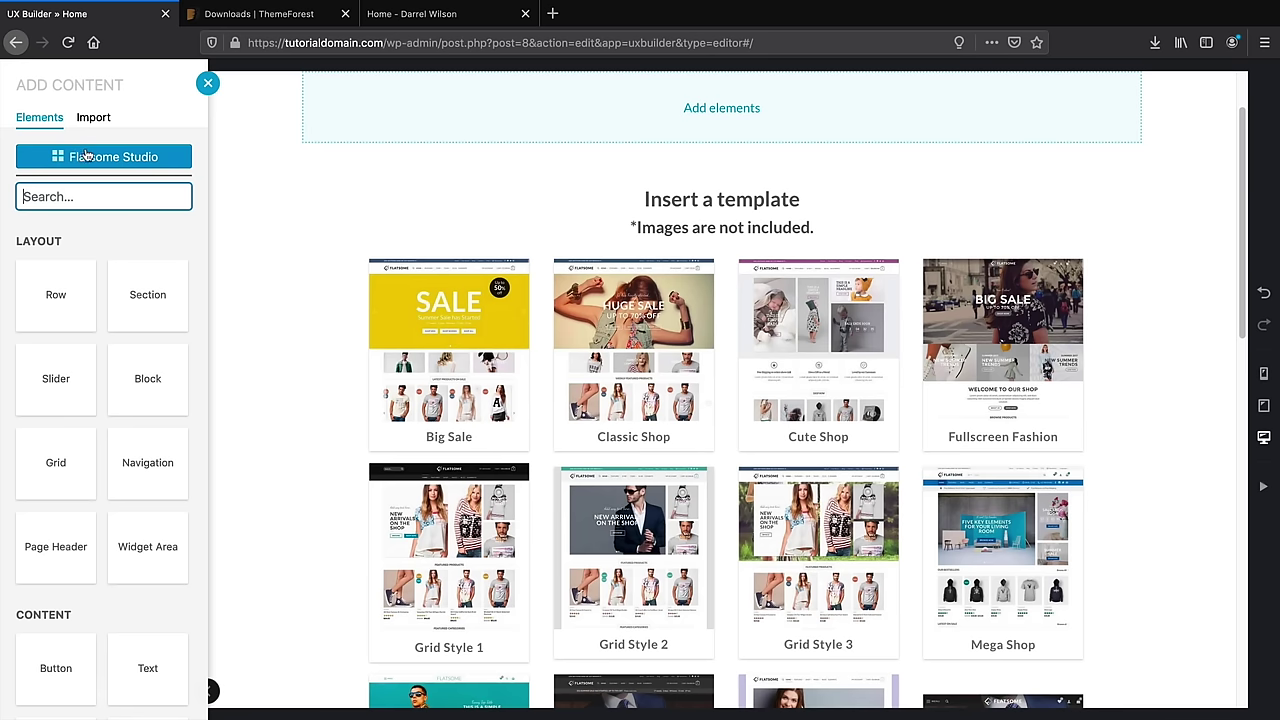
scroll(122, 208, down, 5)
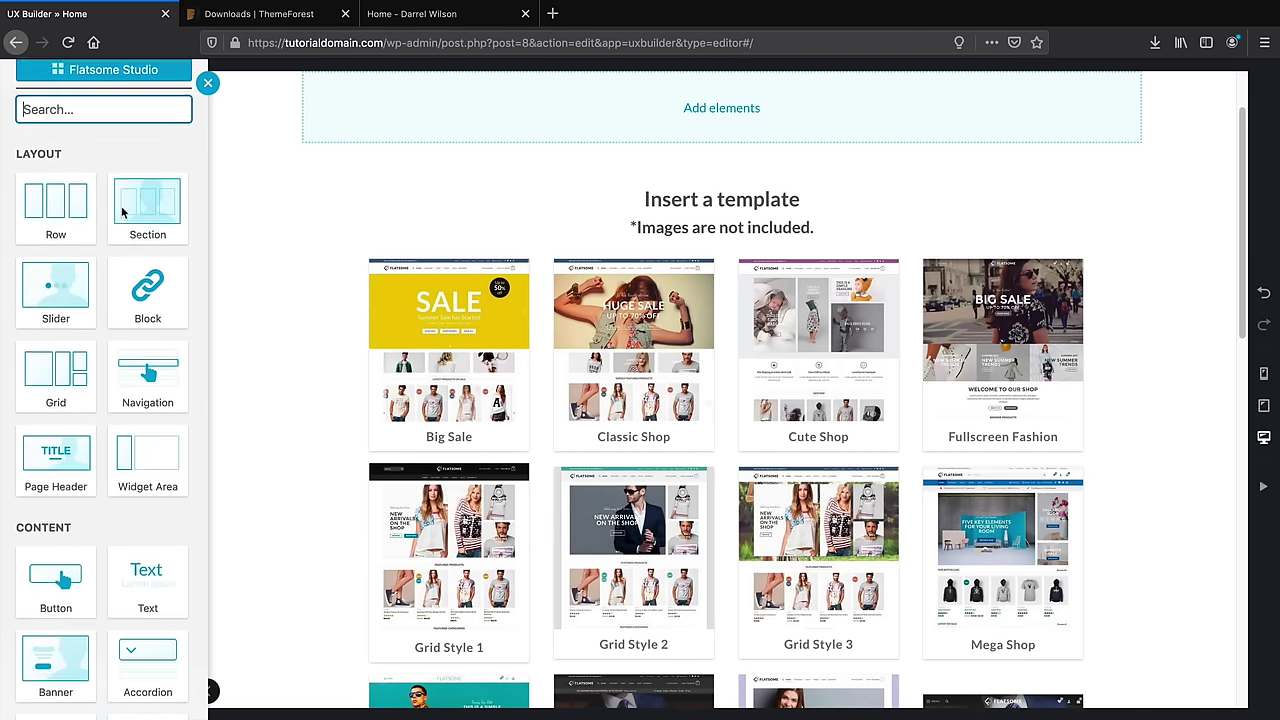
scroll(123, 213, down, 2)
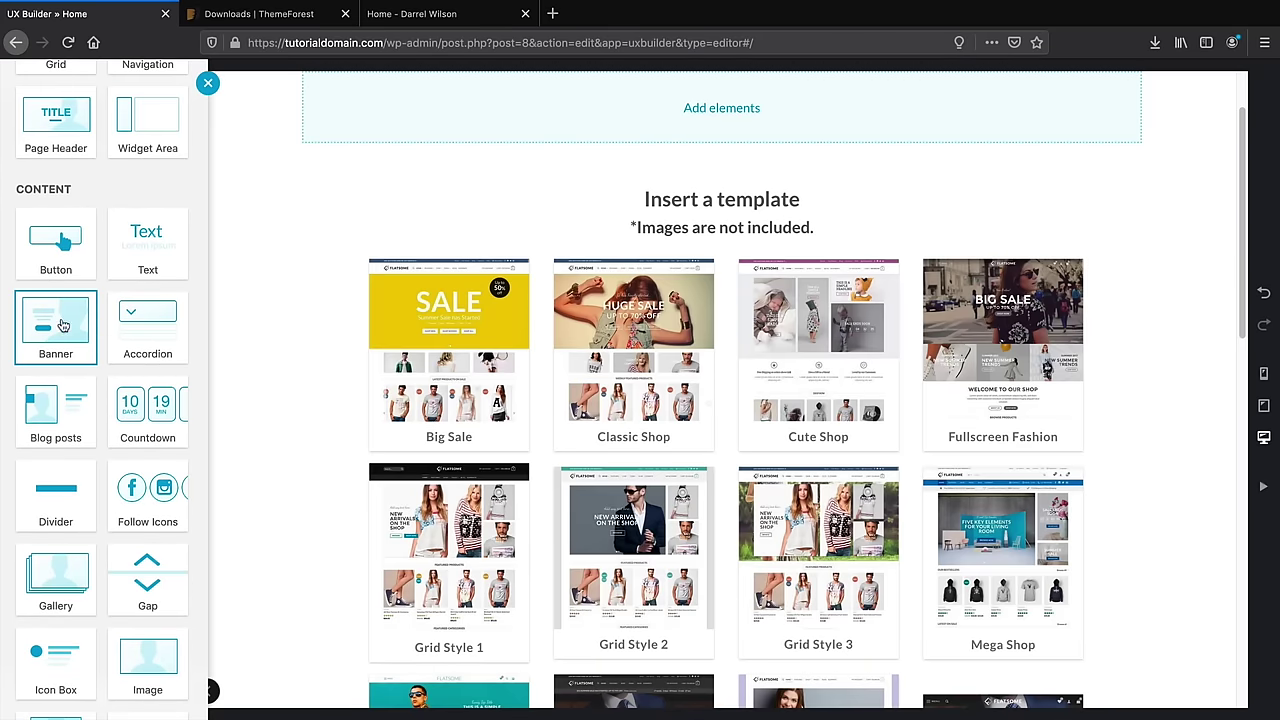
scroll(133, 255, up, 3)
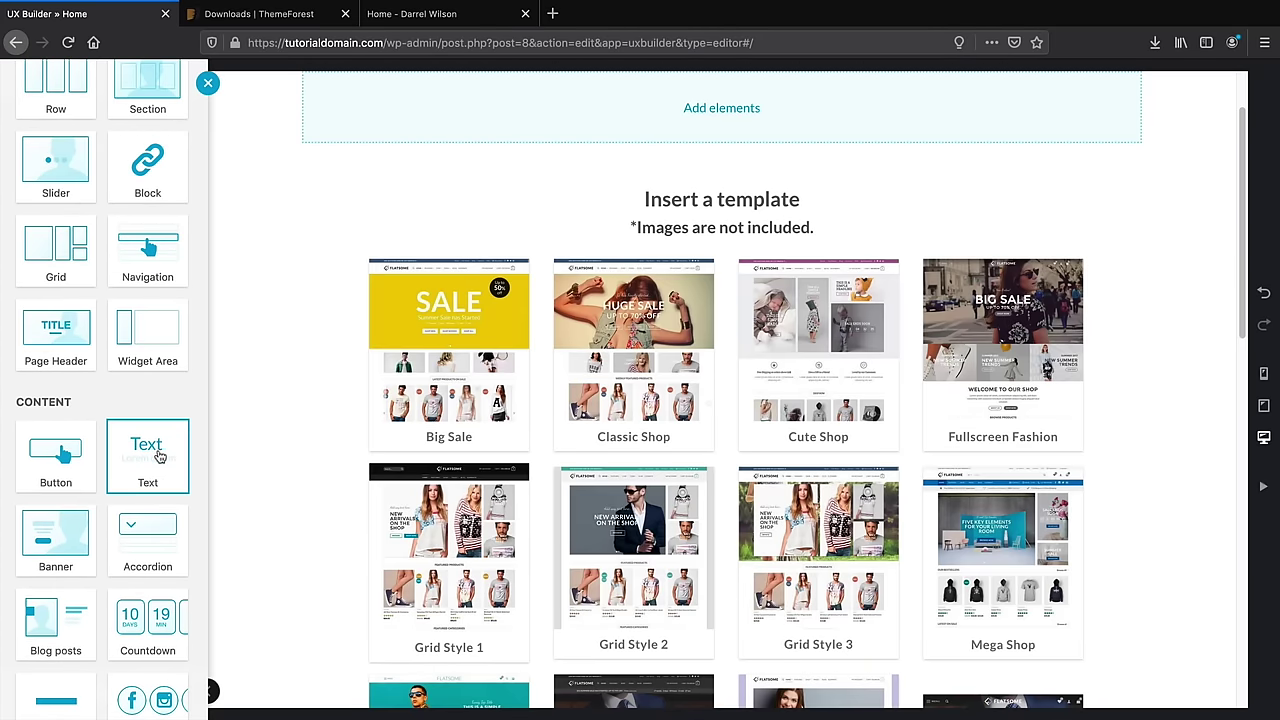
click(157, 457)
click(162, 228)
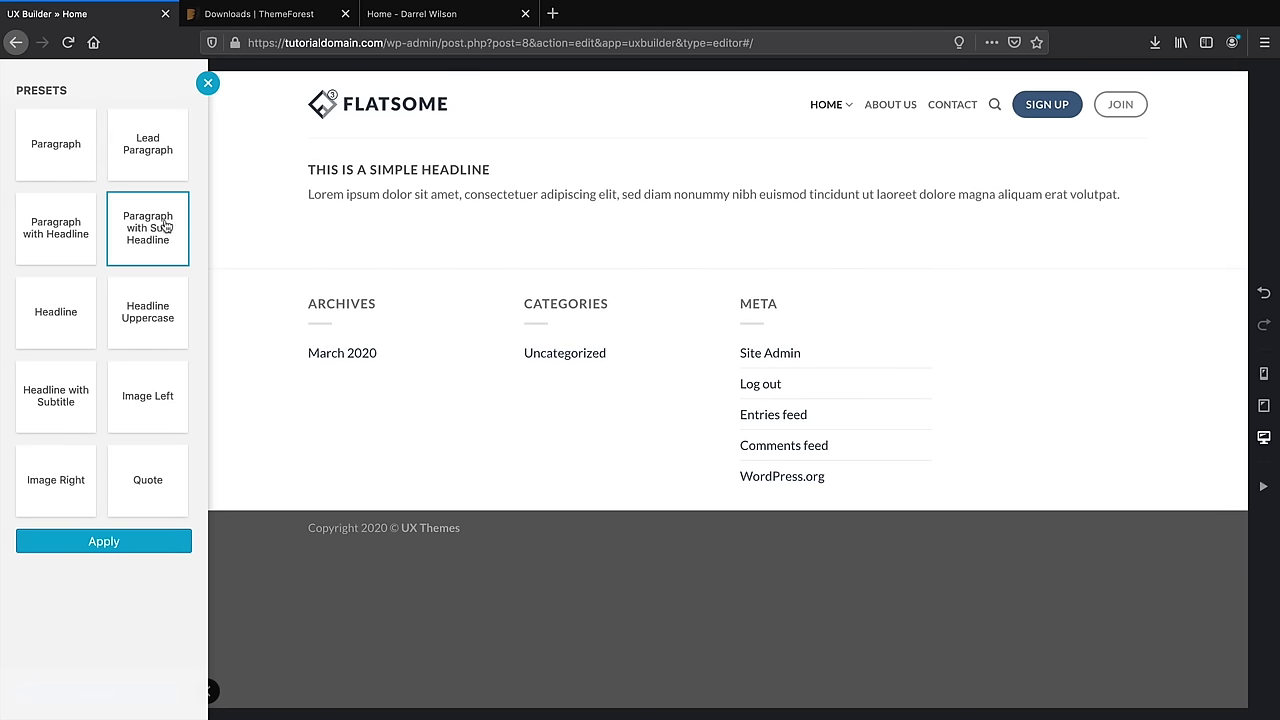
click(25, 326)
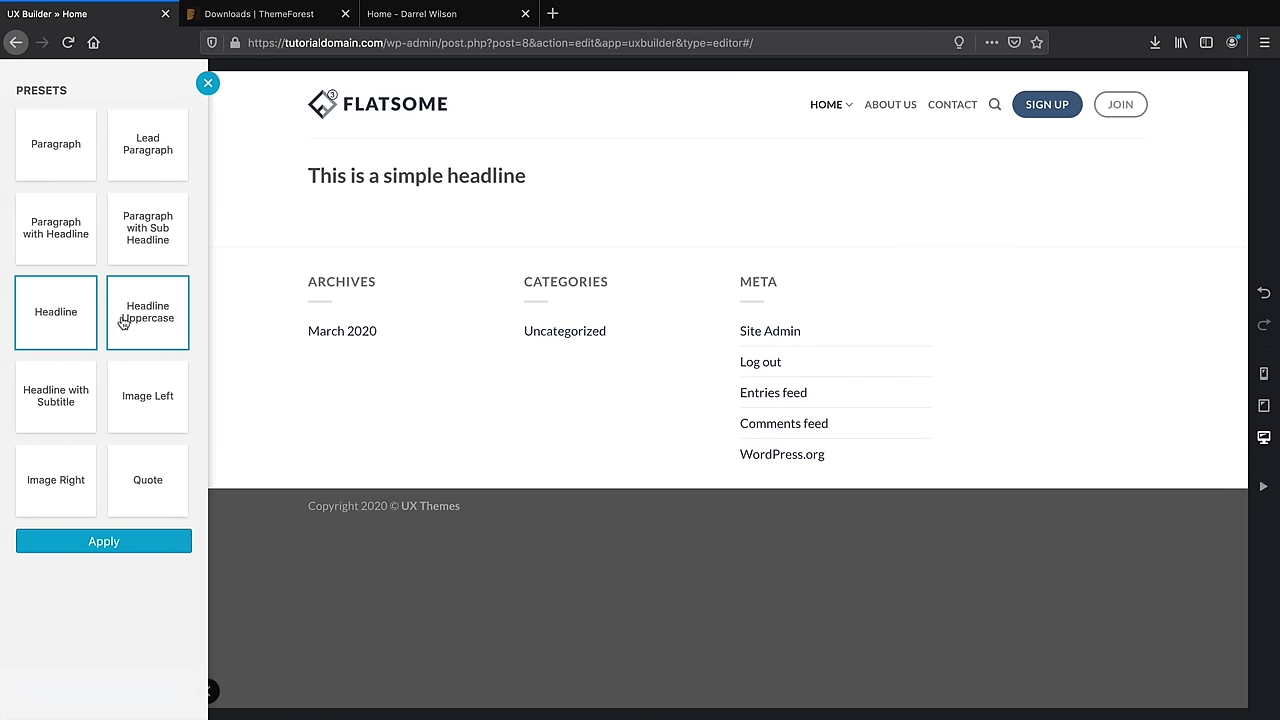
click(160, 320)
click(63, 378)
click(146, 240)
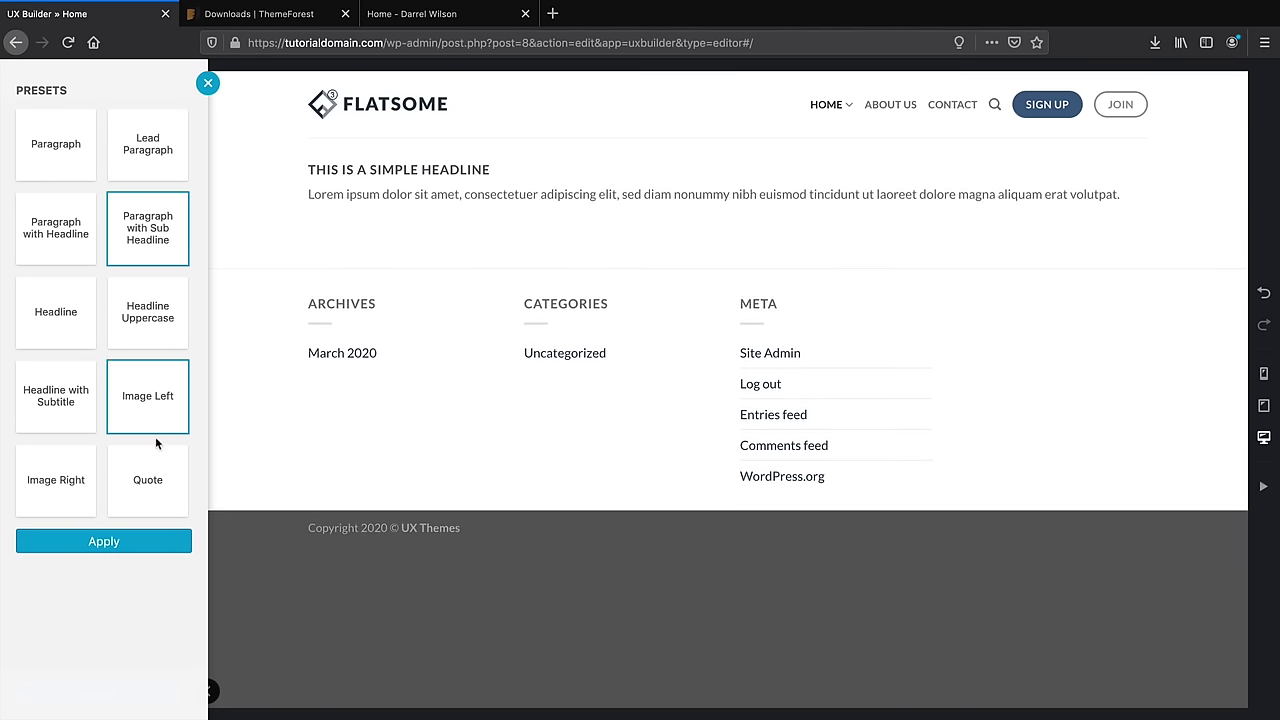
click(136, 543)
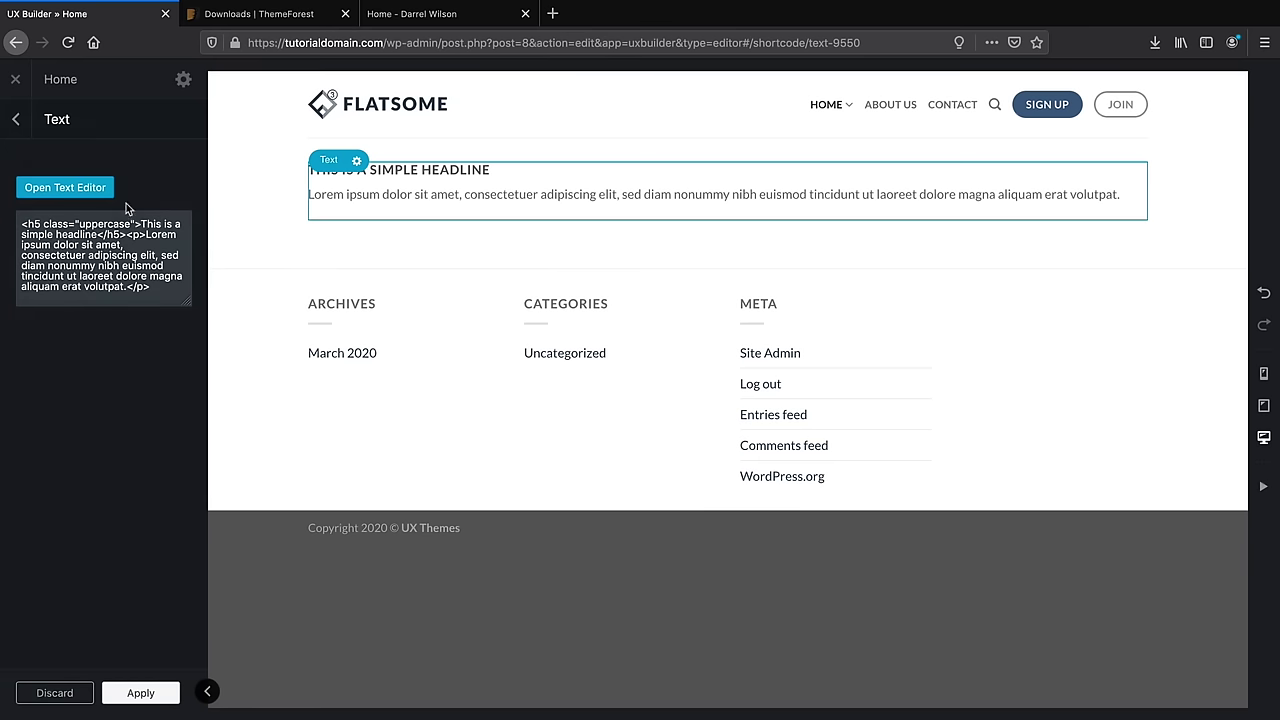
Change the headline to 'THIS IS A SIMPLE THIS TO ANYTHING' in the text editor
click(72, 190)
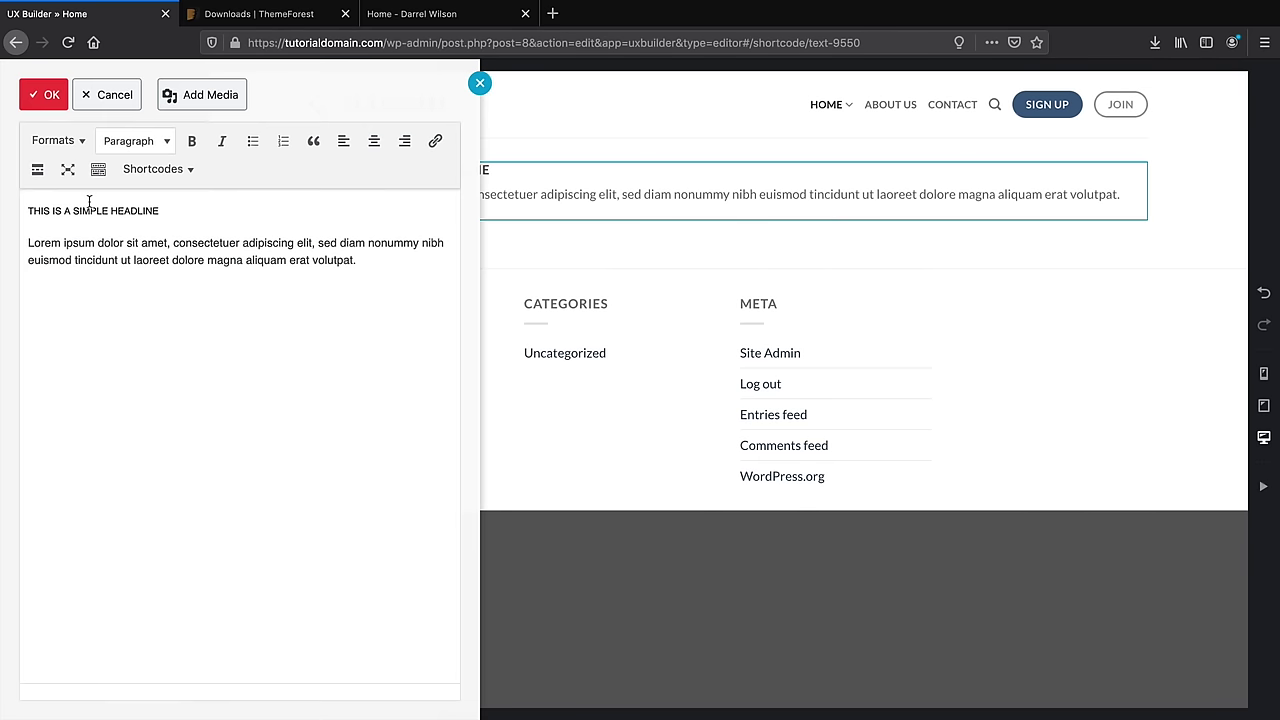
double_click(140, 211)
text(THIS IS A SIMPLE THIS TO ANYTRHING)
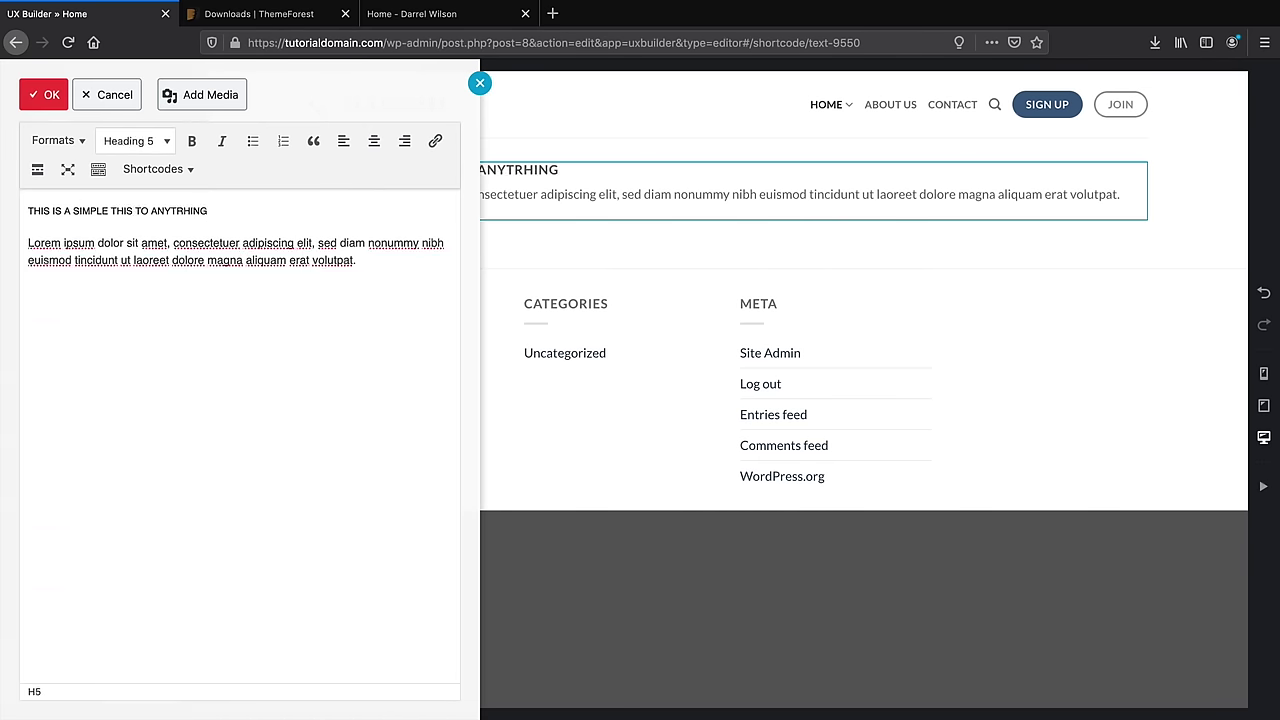
key(BackSpace)
key(BackSpace)
key(BackSpace)
key(BackSpace)
text(HING)
click(44, 95)
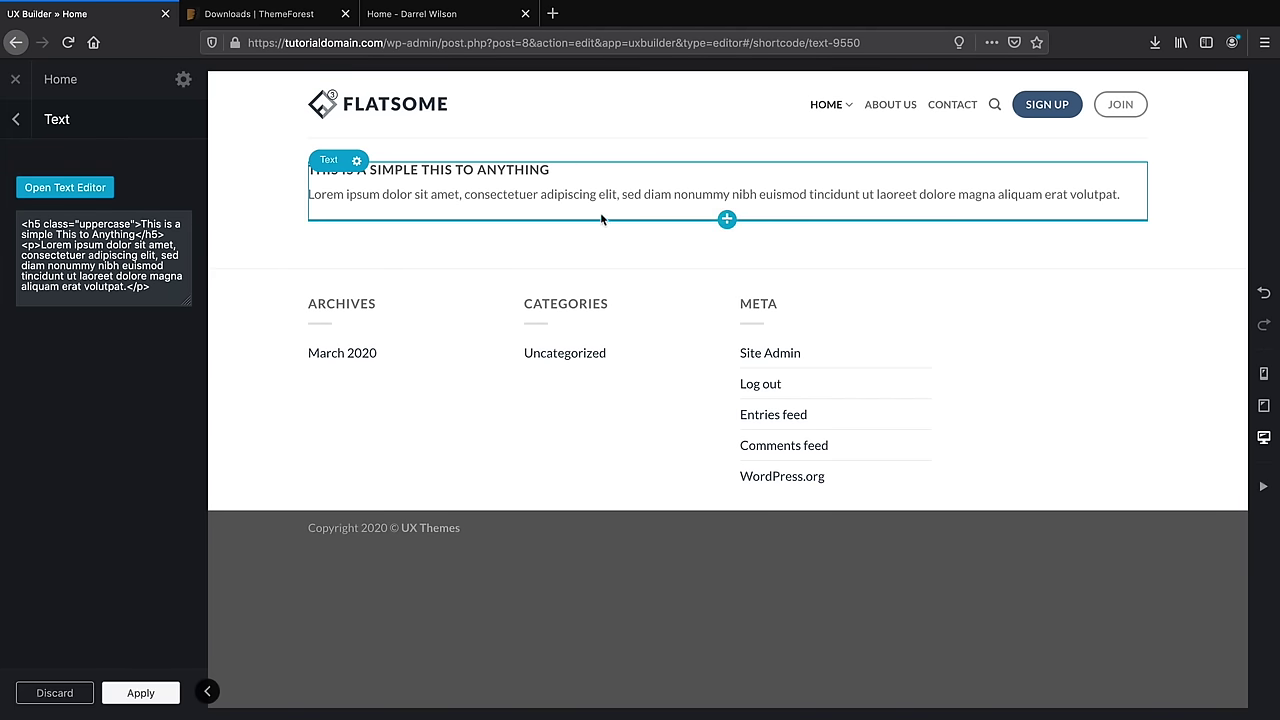
Add a CLICK ME! button below the text in the rounded outline style
click(727, 220)
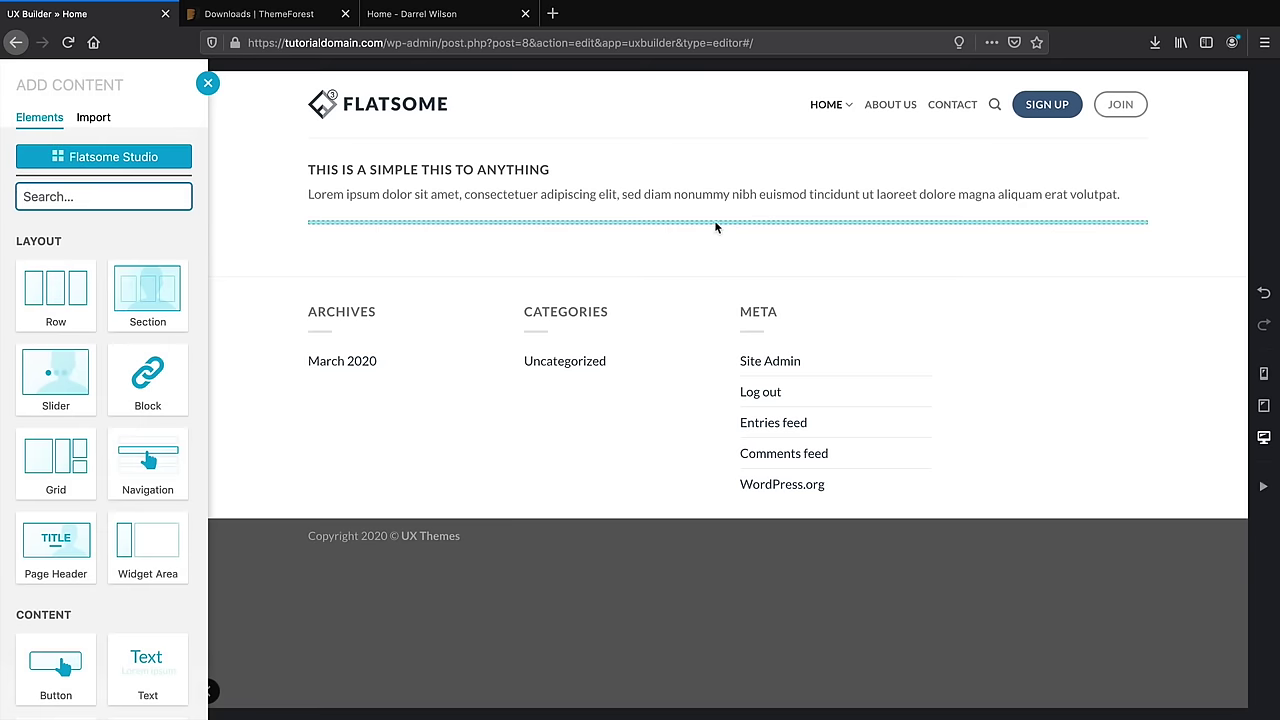
click(58, 664)
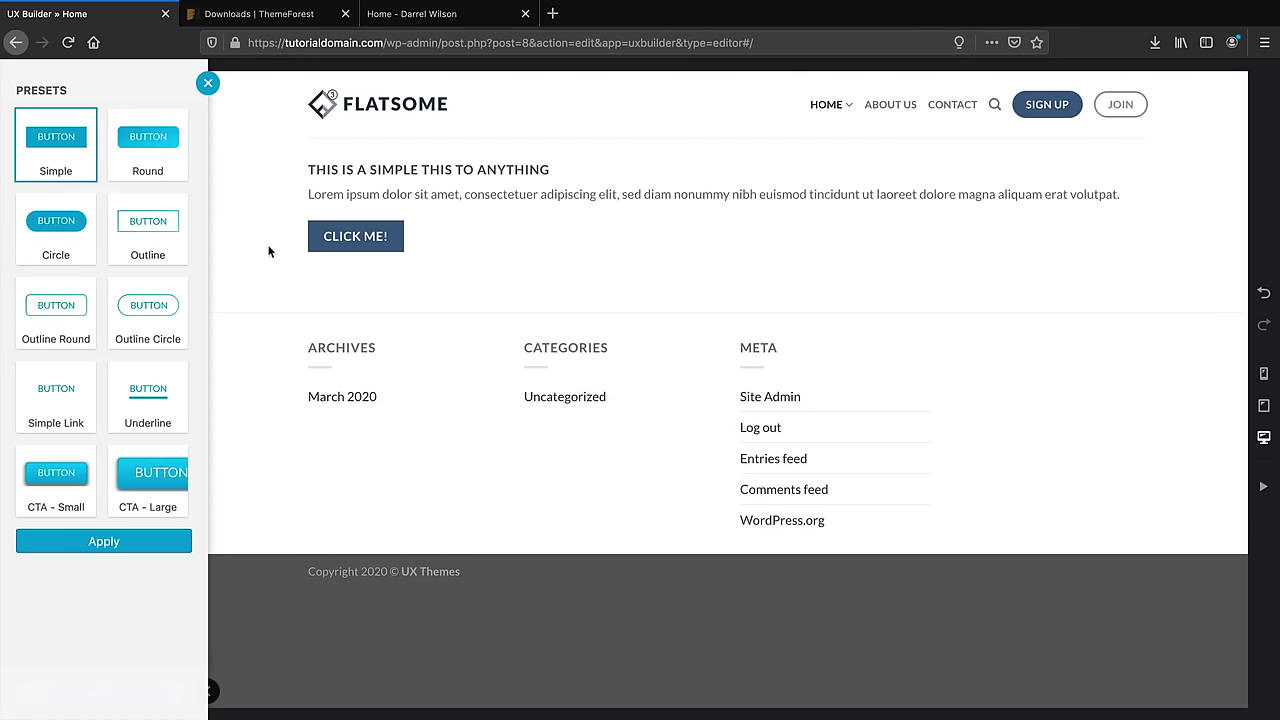
click(168, 392)
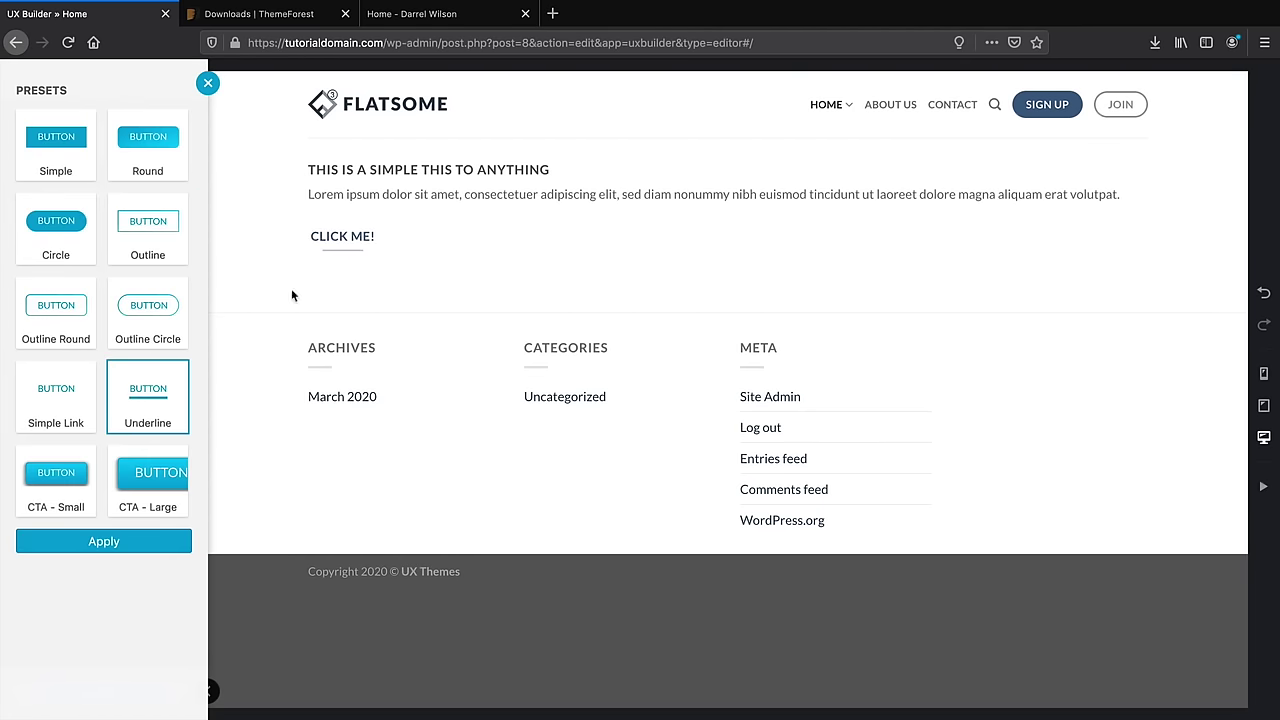
click(56, 475)
click(140, 475)
click(43, 385)
click(138, 307)
click(134, 541)
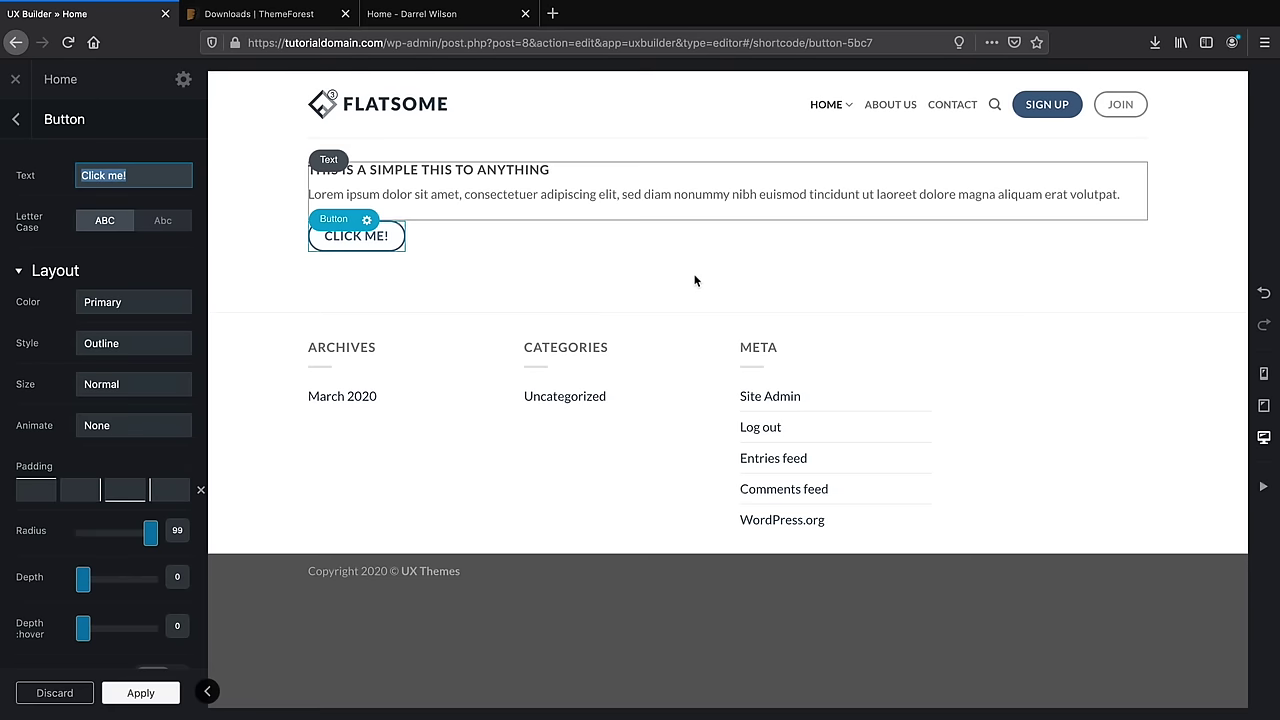
Keep the label uppercase and colour Primary, and set style Shade with corner radius 0
click(162, 220)
click(106, 220)
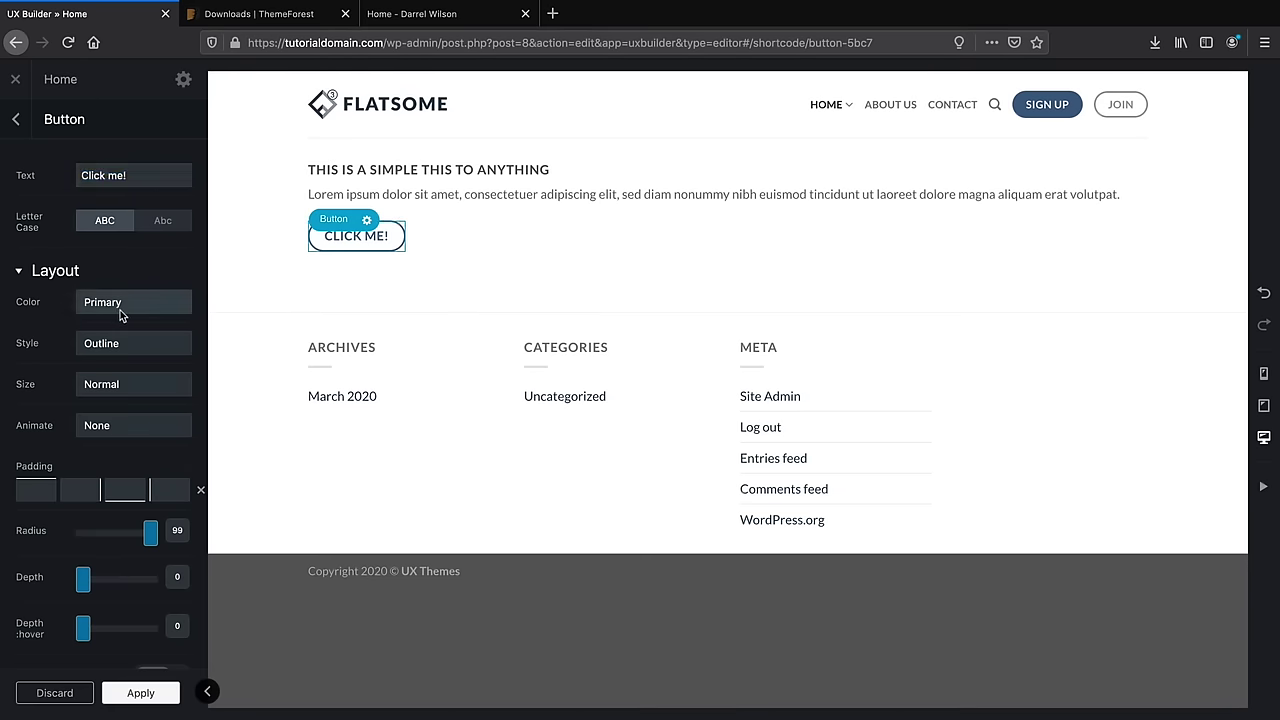
click(120, 310)
click(130, 309)
click(130, 305)
click(130, 283)
click(127, 343)
click(125, 350)
click(125, 347)
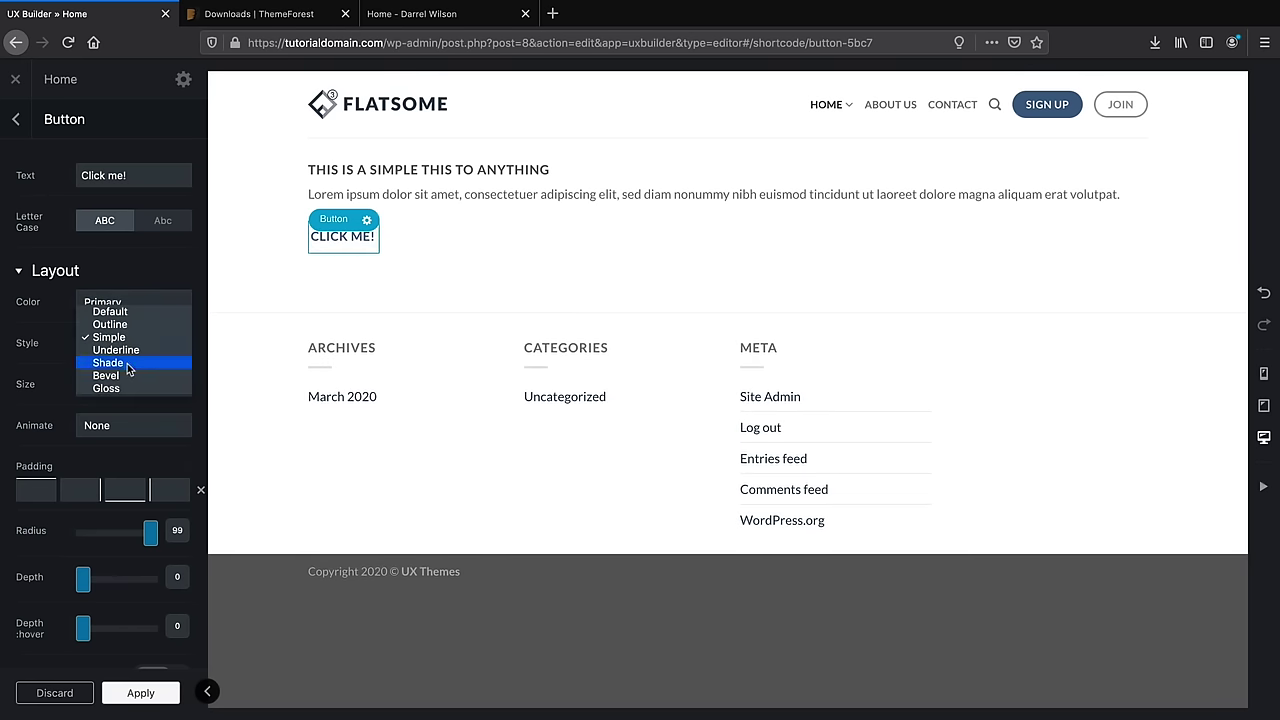
click(127, 364)
scroll(137, 366, down, 2)
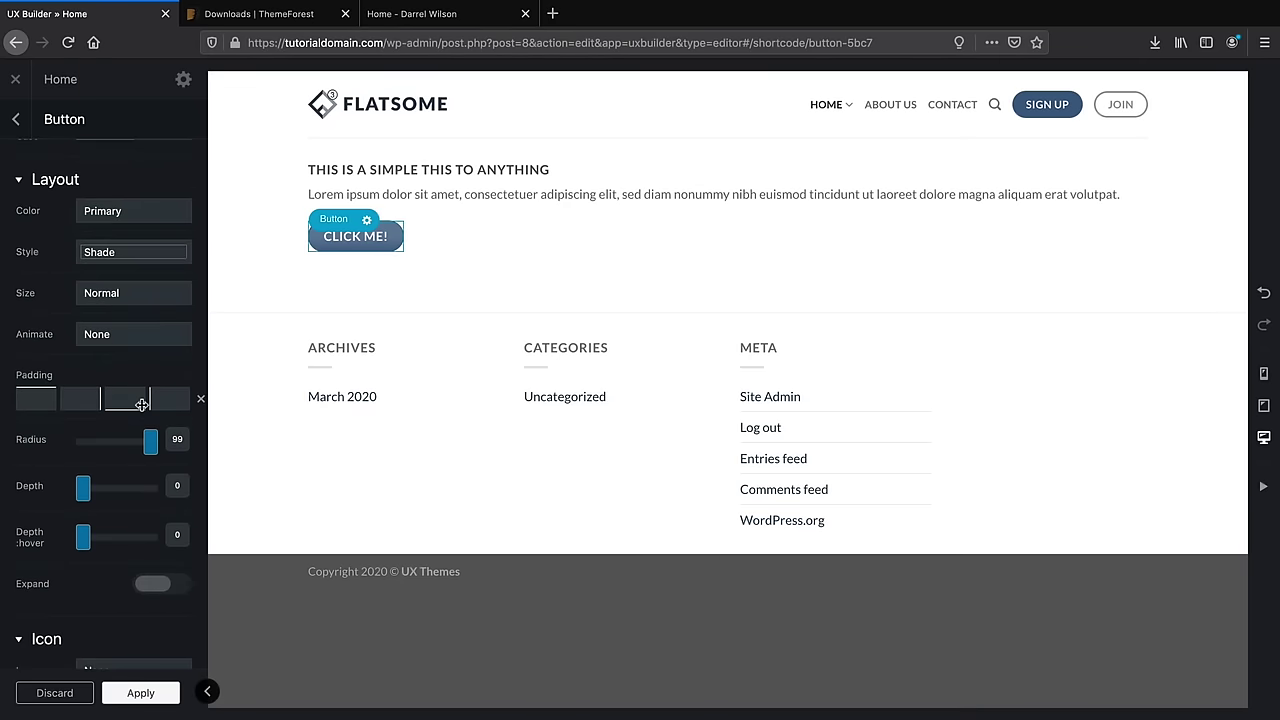
mouse_move(150, 440)
mouse_down()
mouse_move(62, 443)
mouse_move(160, 443)
mouse_up()
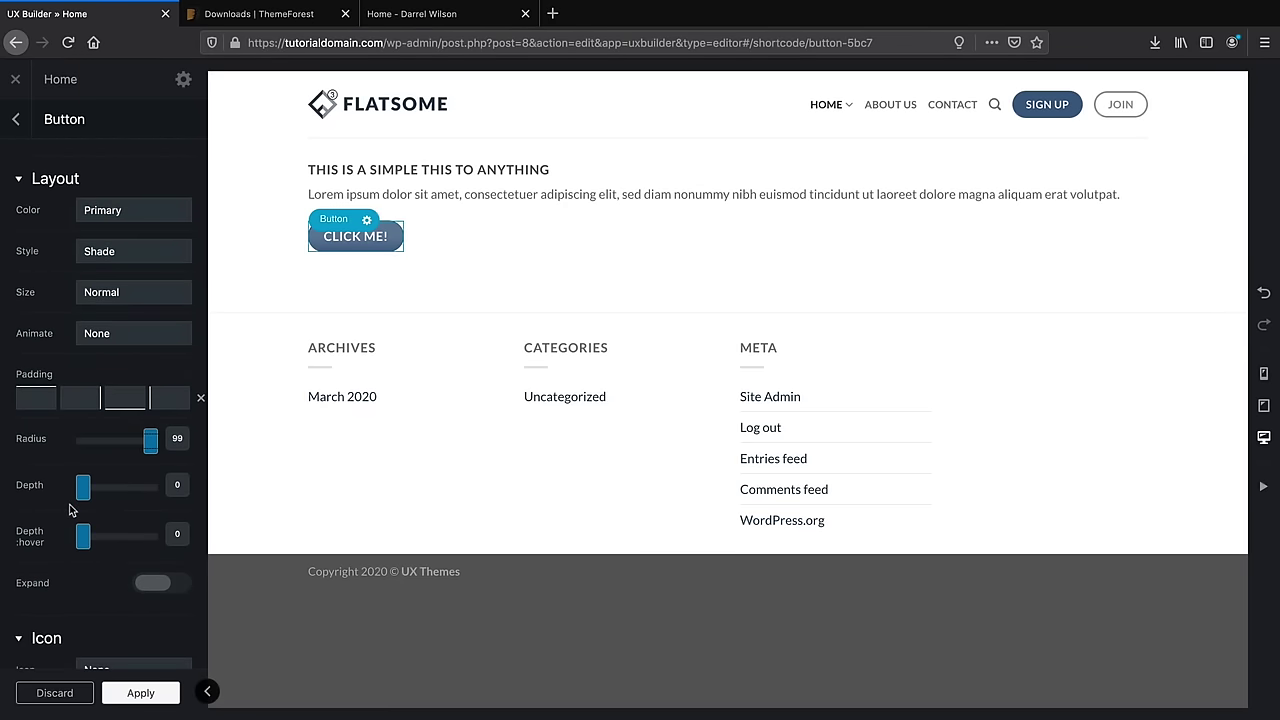
Set the button icon to Map Pin after trying envelope and gift icons
scroll(70, 510, down, 5)
click(117, 427)
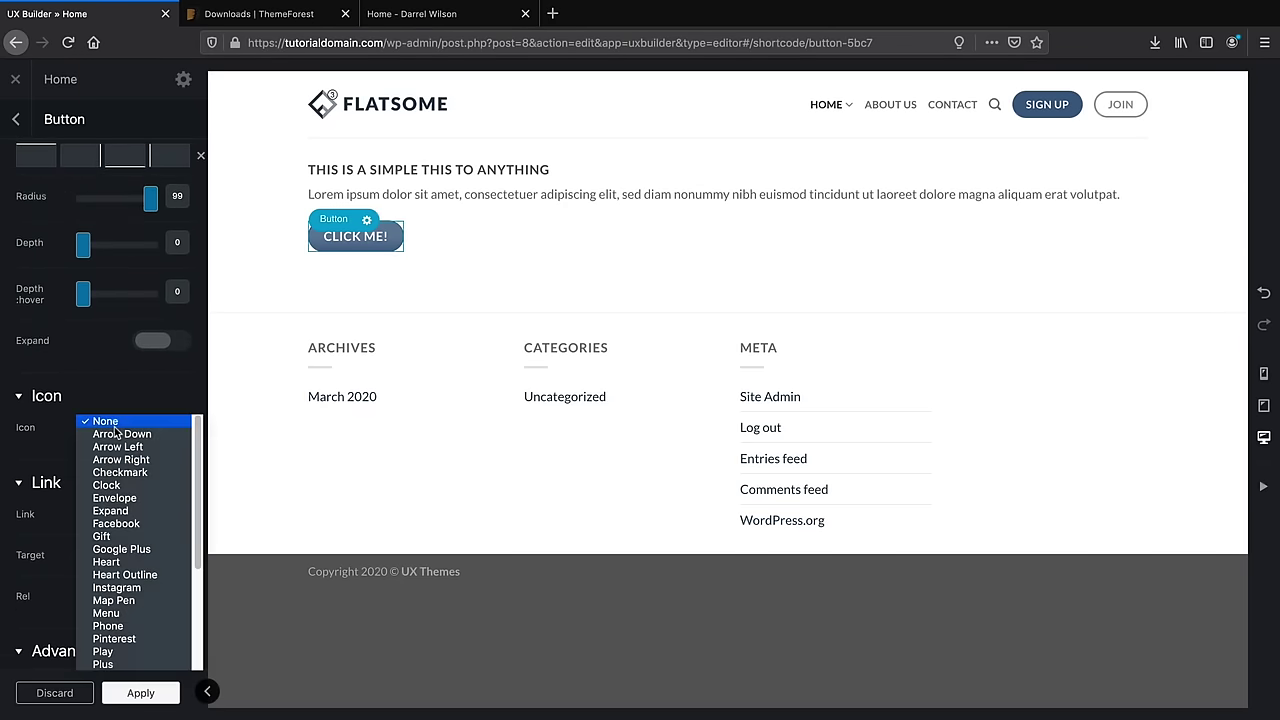
click(114, 498)
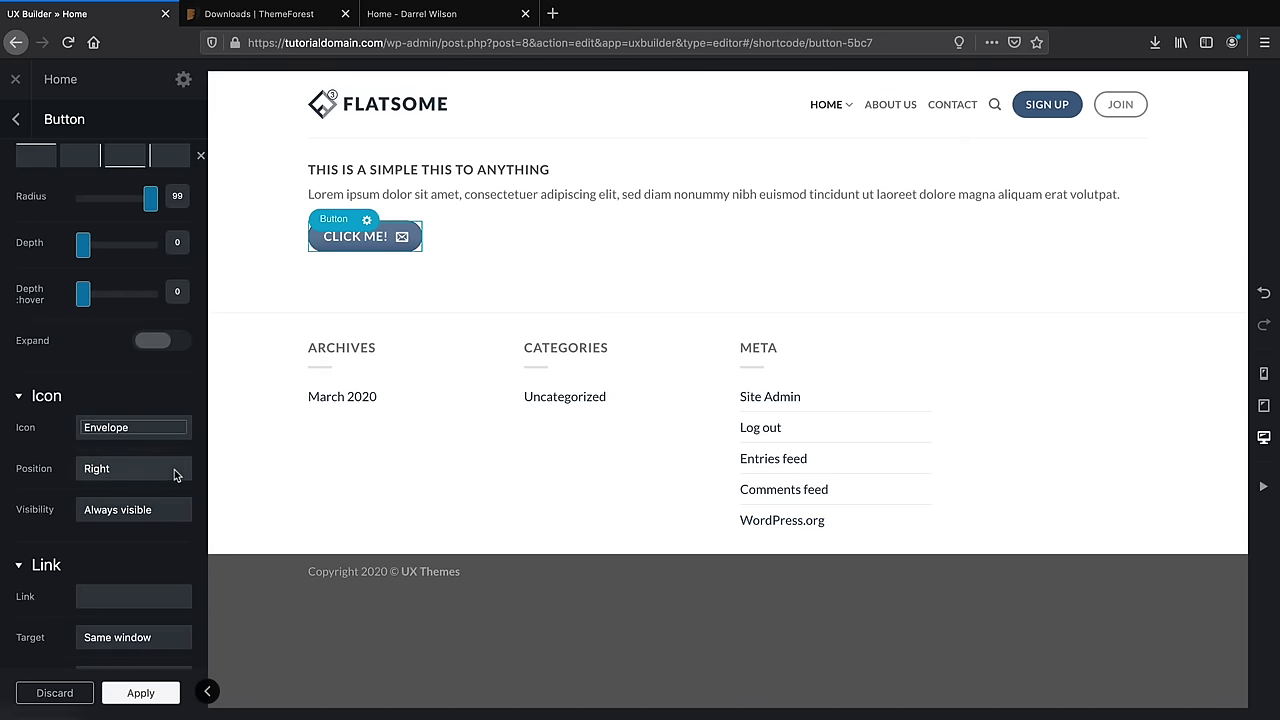
click(140, 427)
click(120, 459)
click(143, 428)
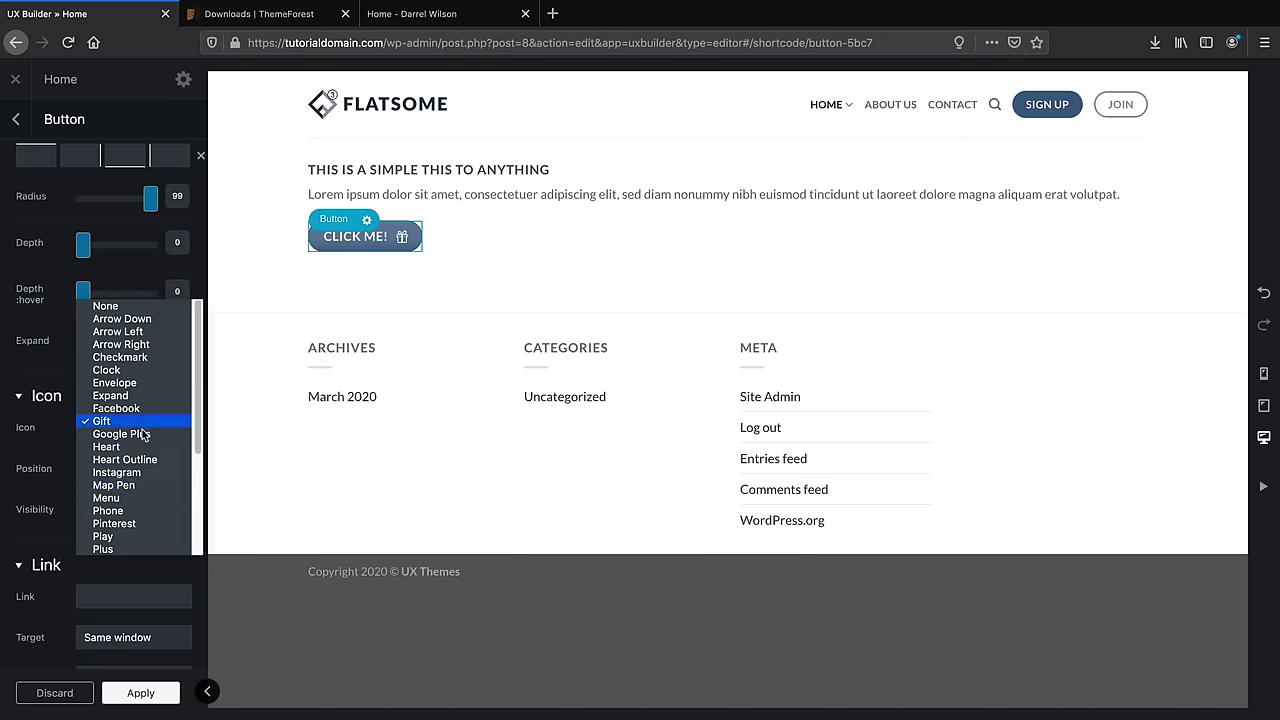
click(138, 485)
scroll(140, 470, down, 4)
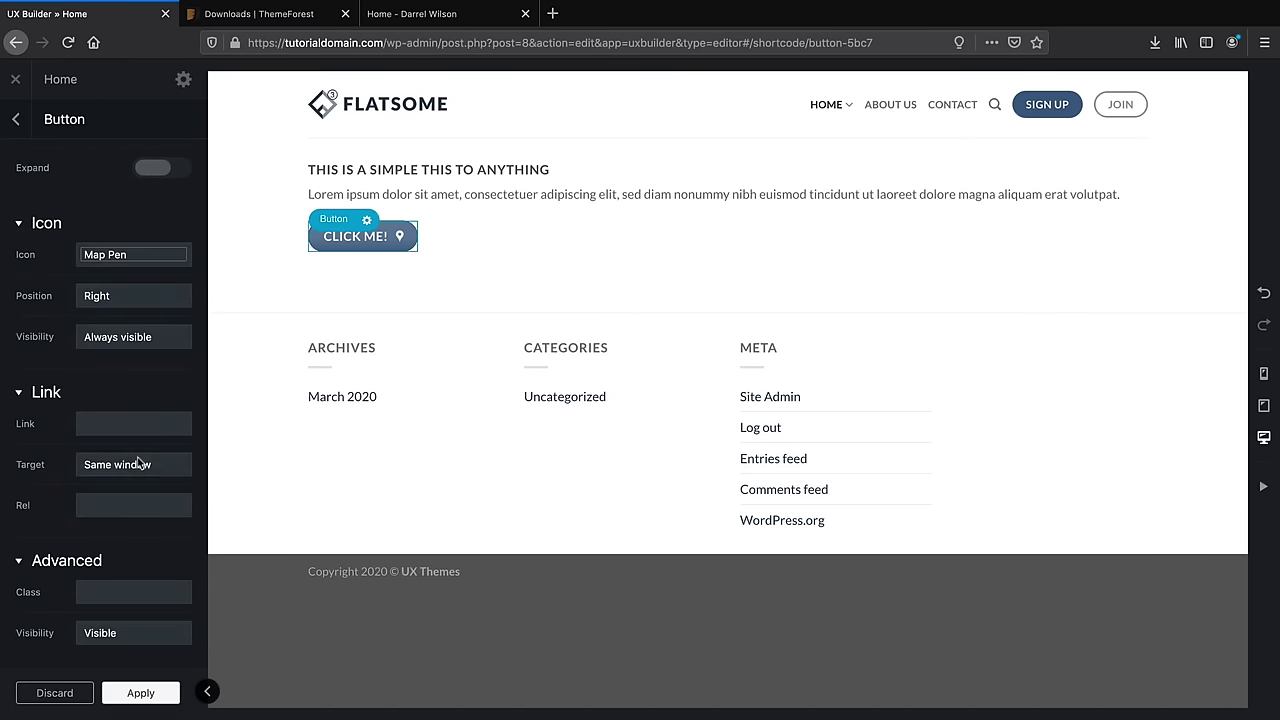
scroll(140, 466, up, 2)
scroll(138, 469, up, 3)
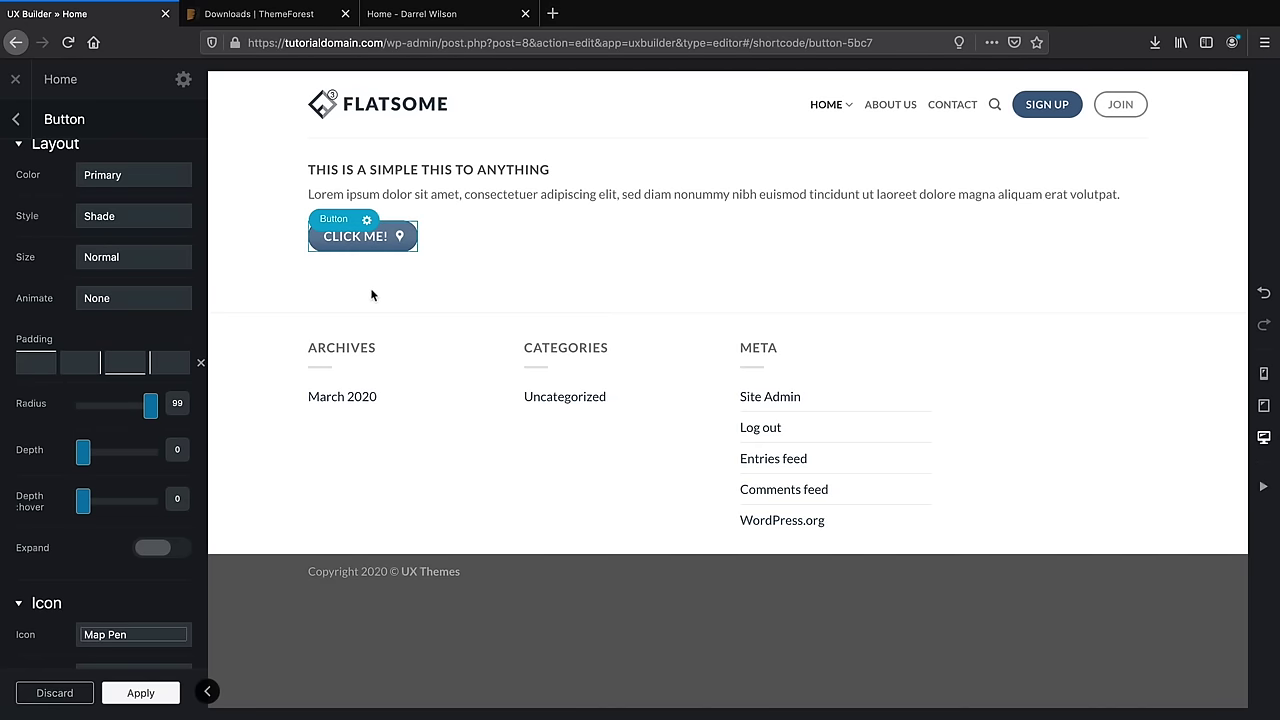
scroll(138, 278, up, 2)
Delete the CLICK ME! button and the text block, leaving the page empty
click(17, 119)
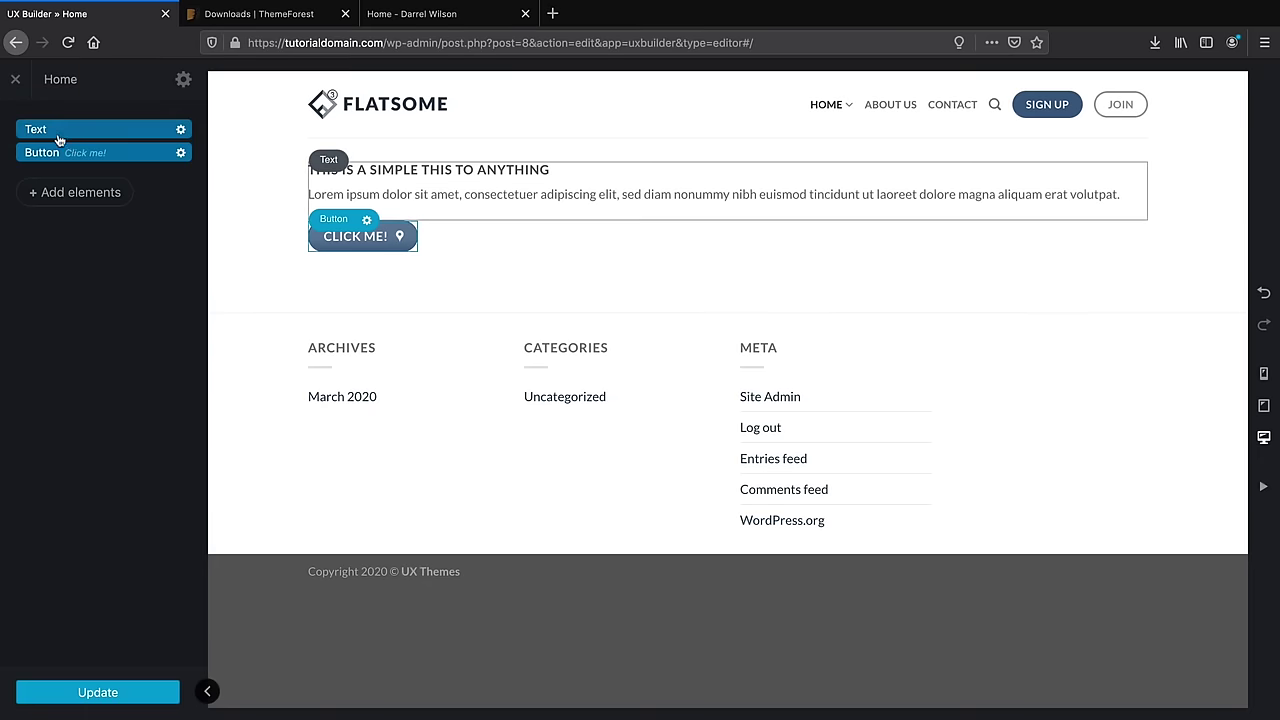
click(182, 156)
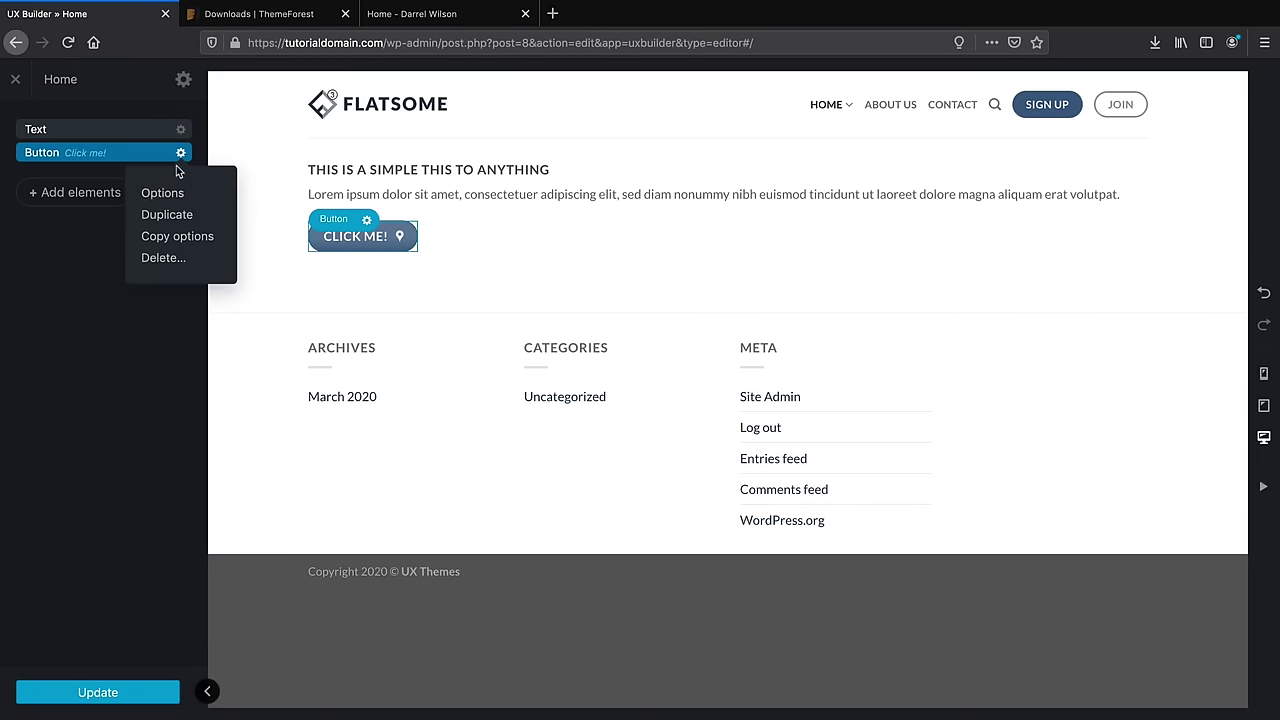
click(165, 257)
click(182, 133)
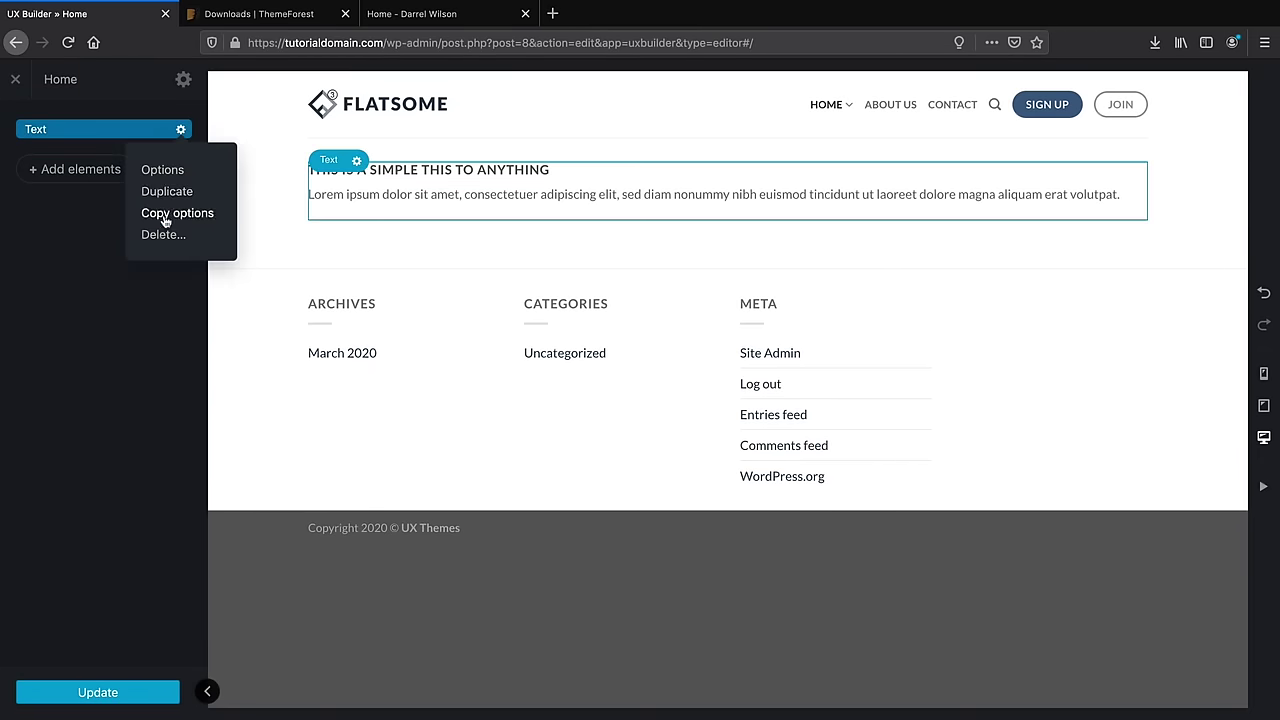
click(166, 232)
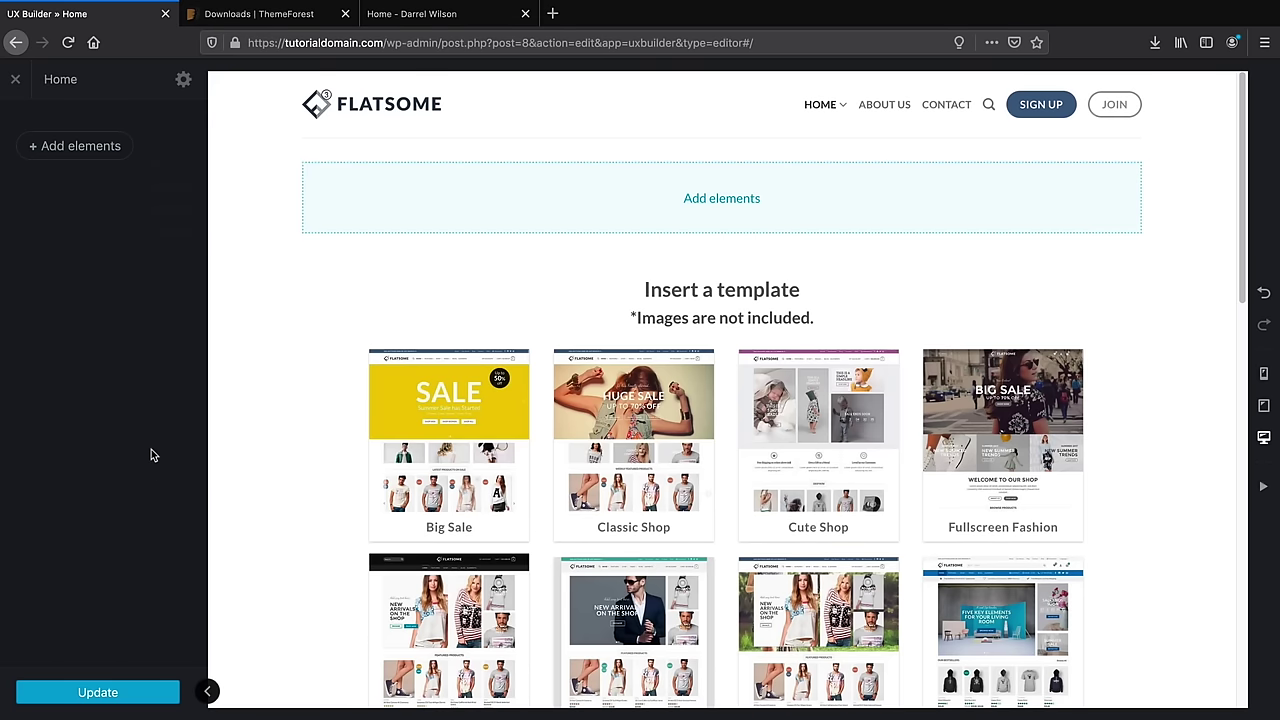
Browse the Flatsome Studio library's Campaigns, Call to action and Banner layouts
click(93, 156)
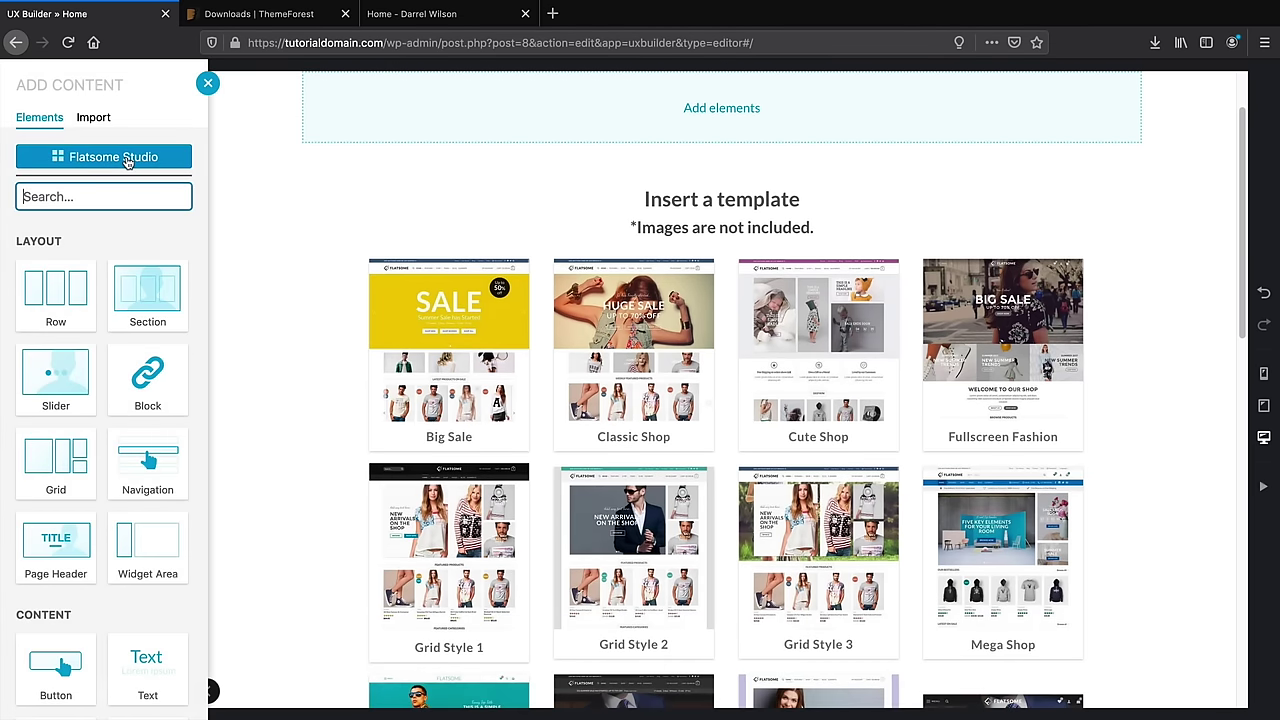
click(127, 160)
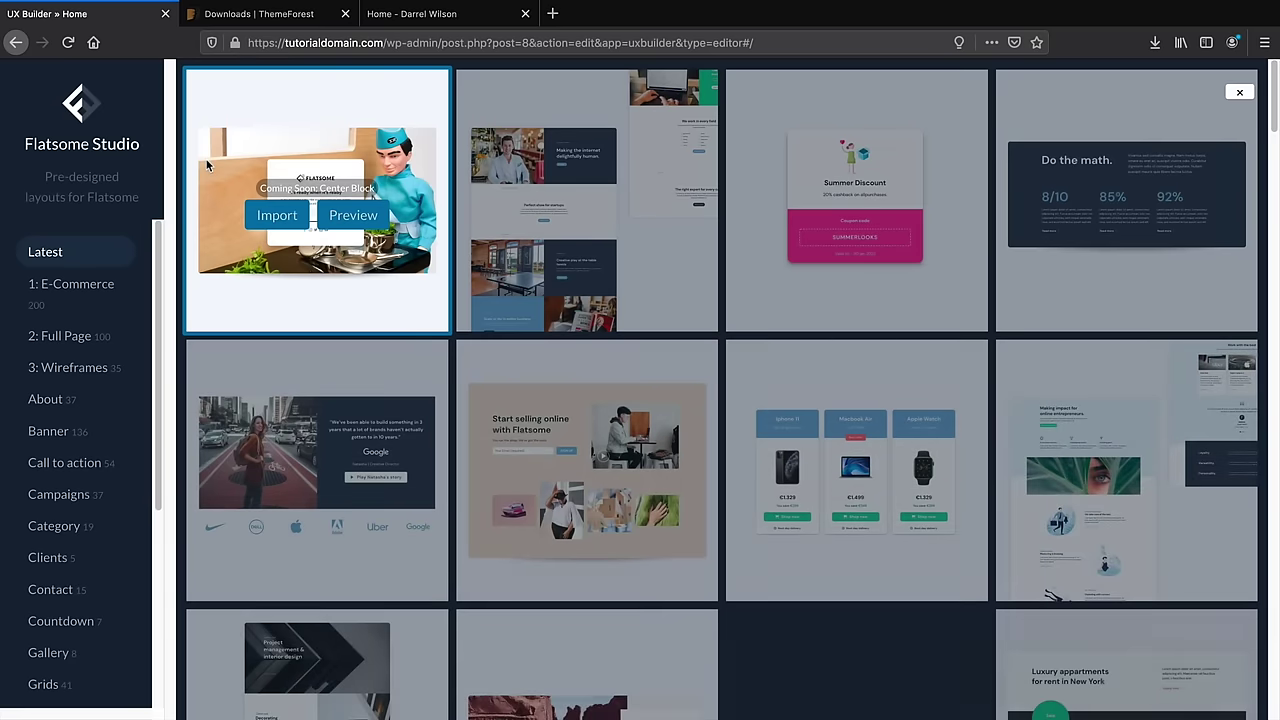
scroll(211, 248, down, 3)
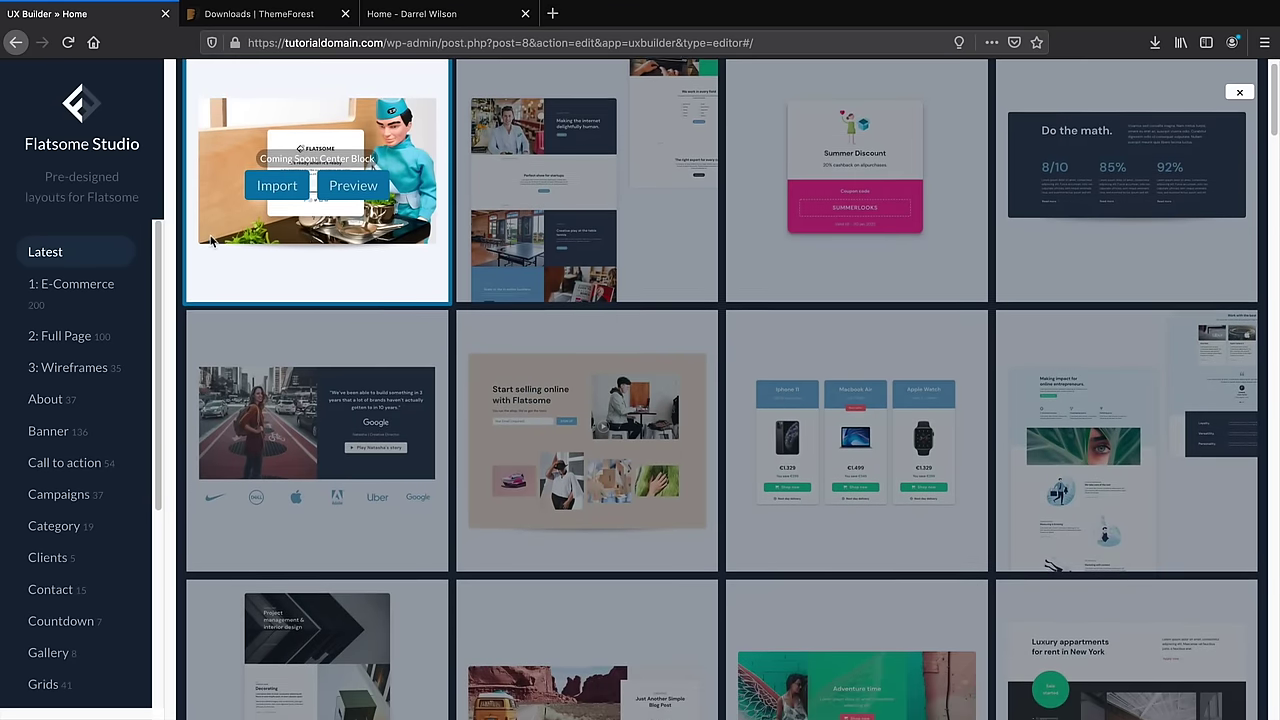
scroll(211, 243, down, 4)
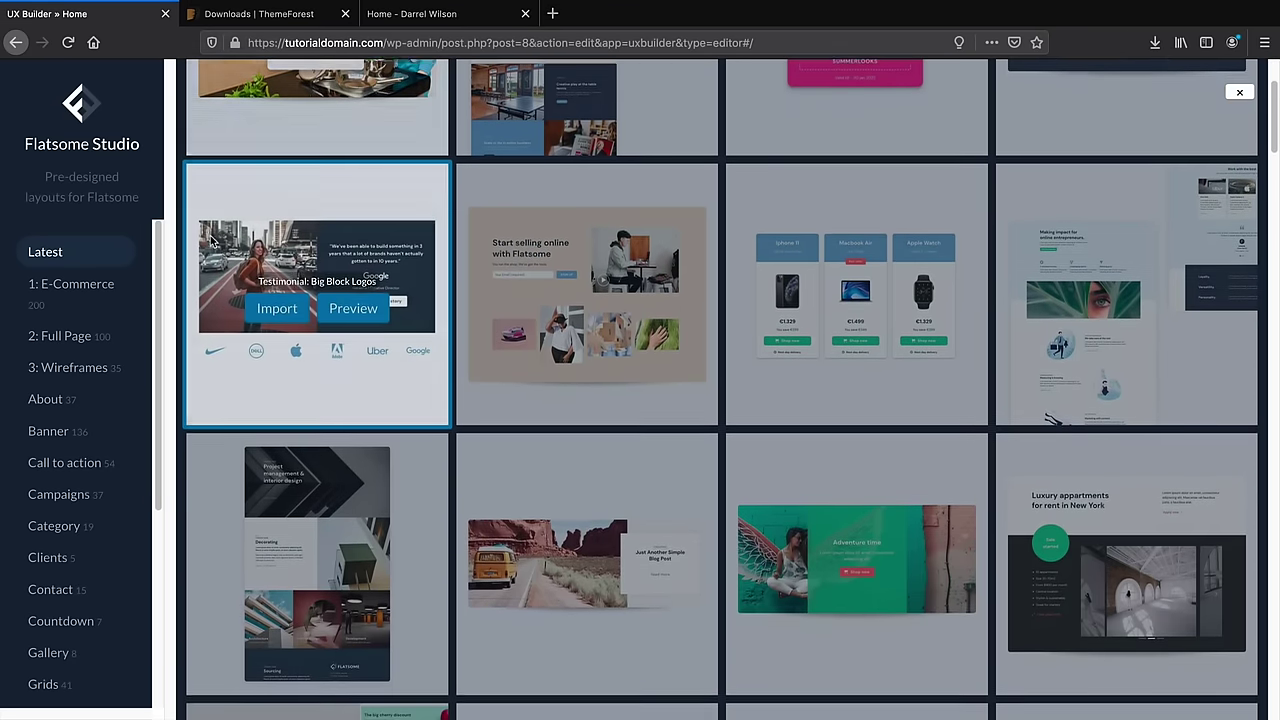
scroll(210, 245, down, 6)
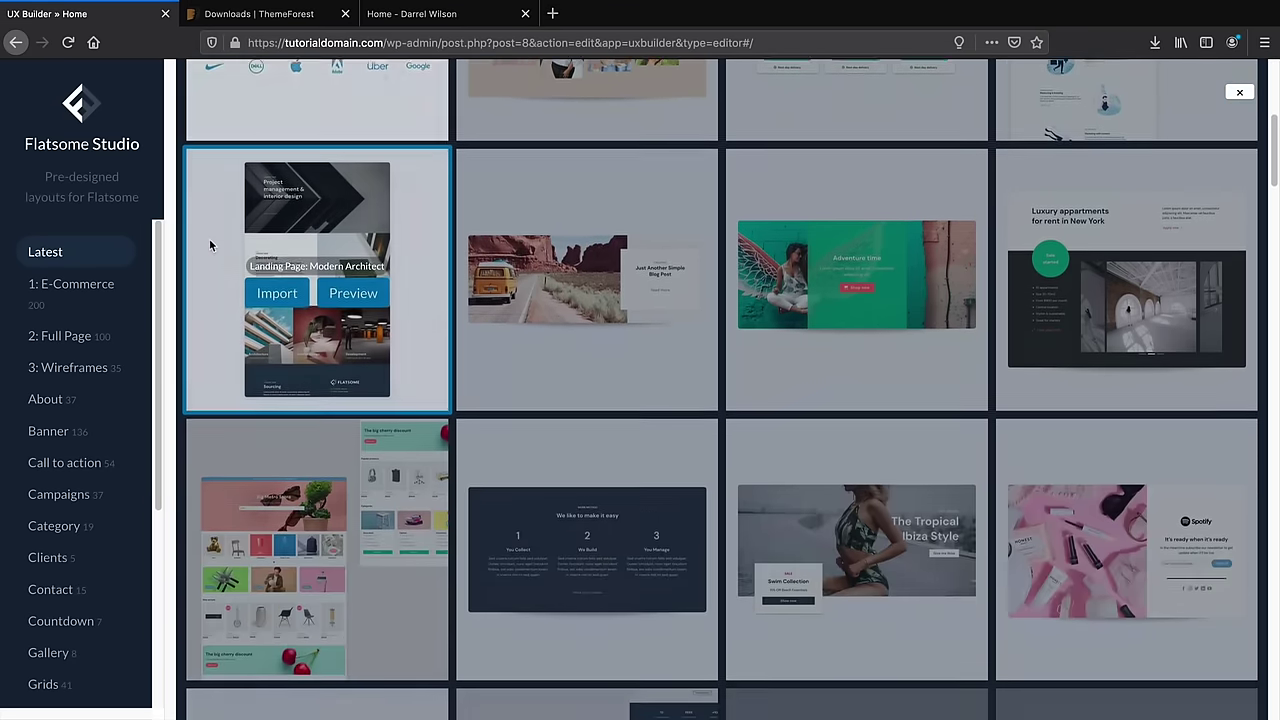
scroll(209, 239, down, 5)
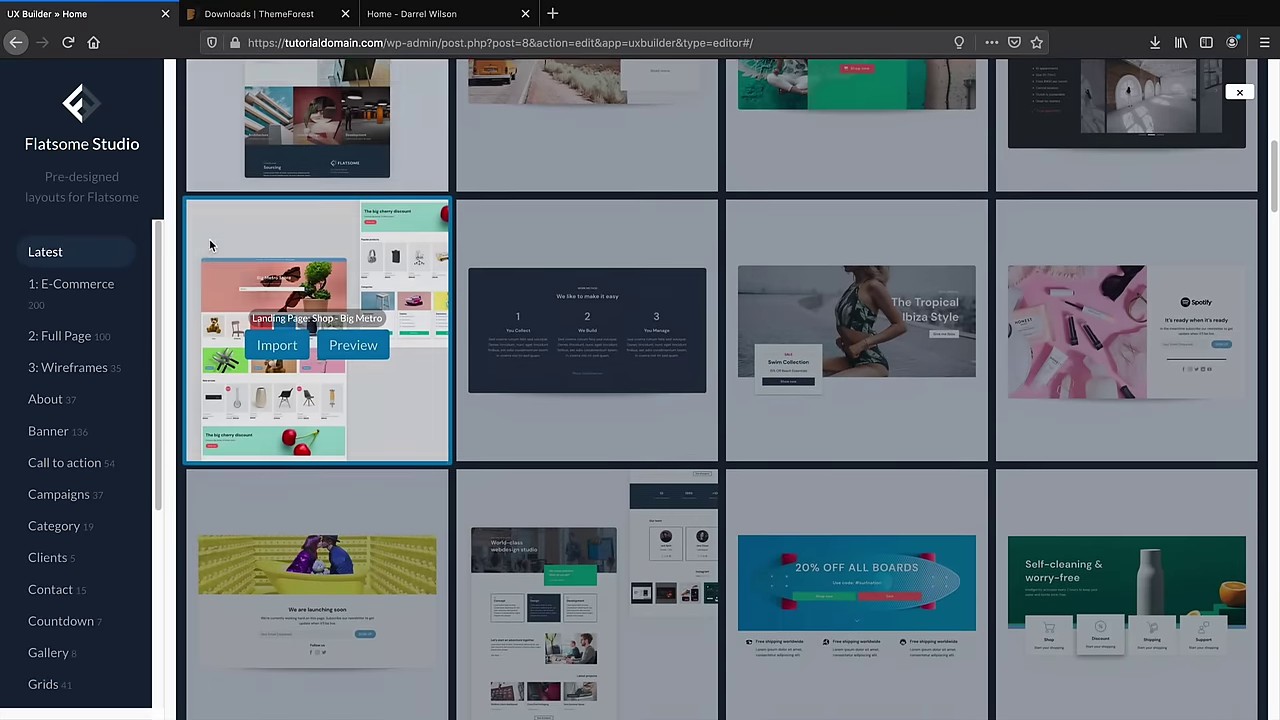
scroll(210, 243, down, 2)
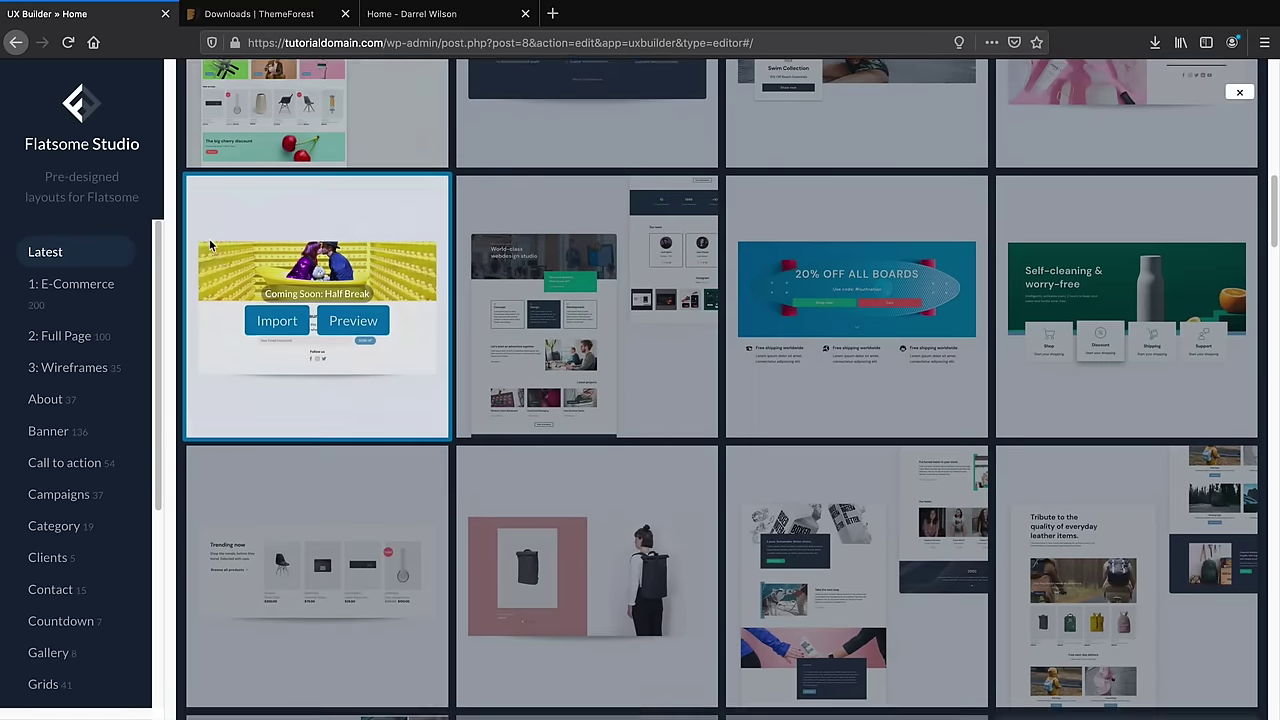
scroll(88, 340, down, 1)
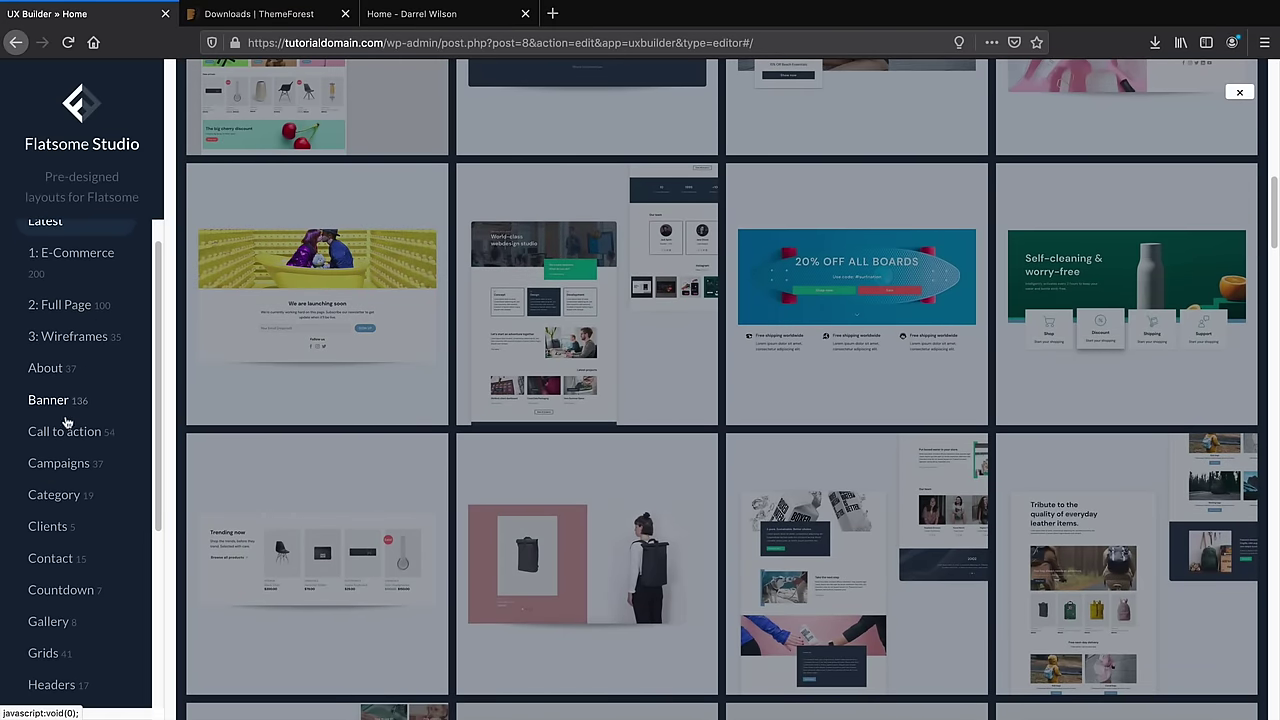
click(76, 470)
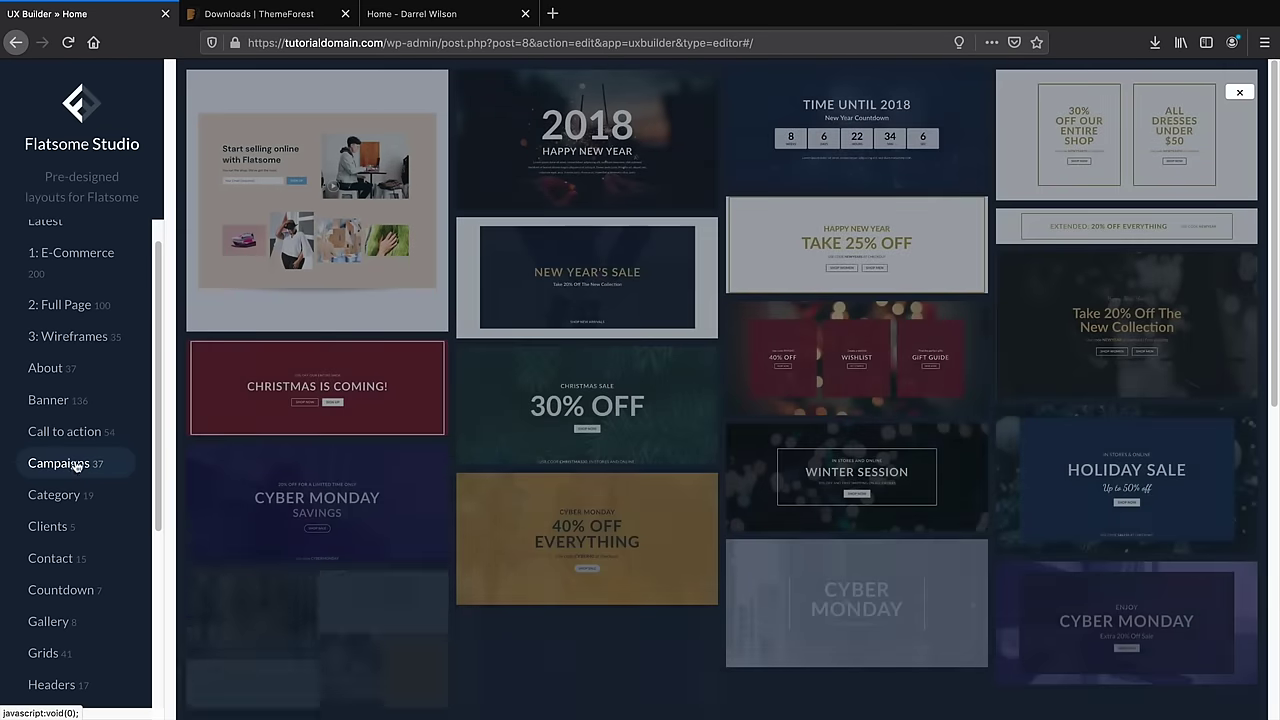
click(74, 432)
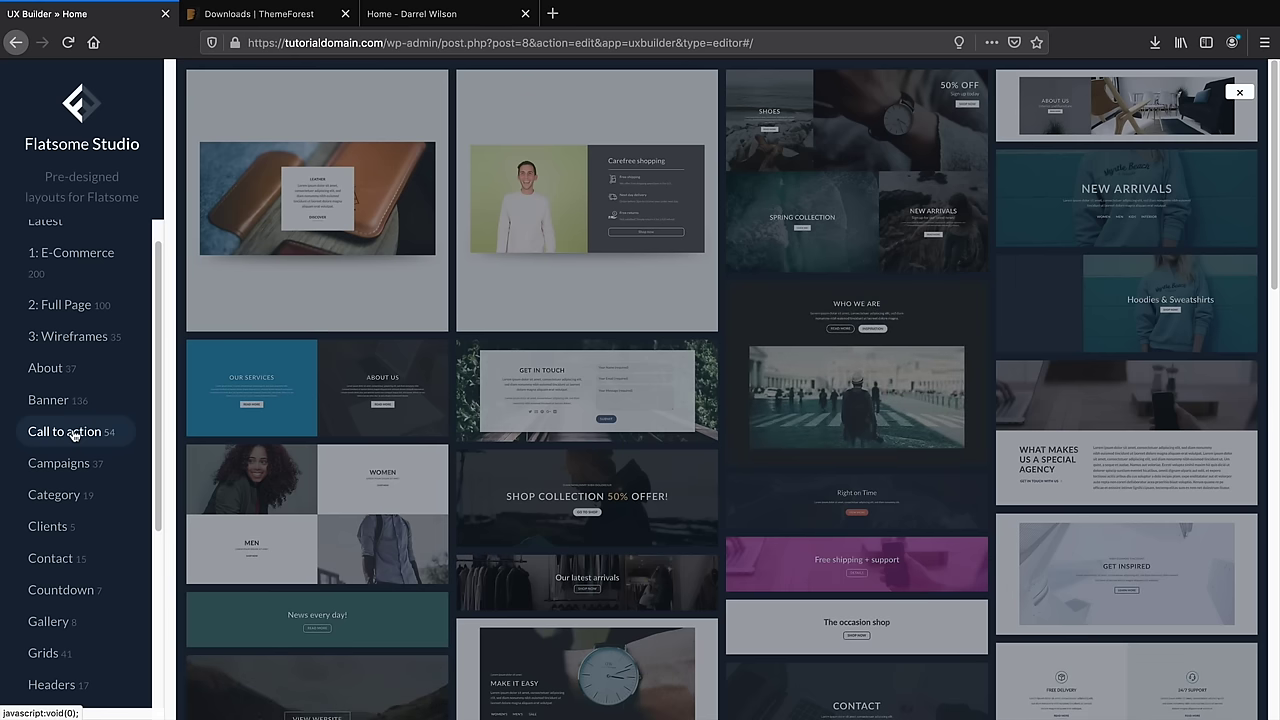
click(73, 404)
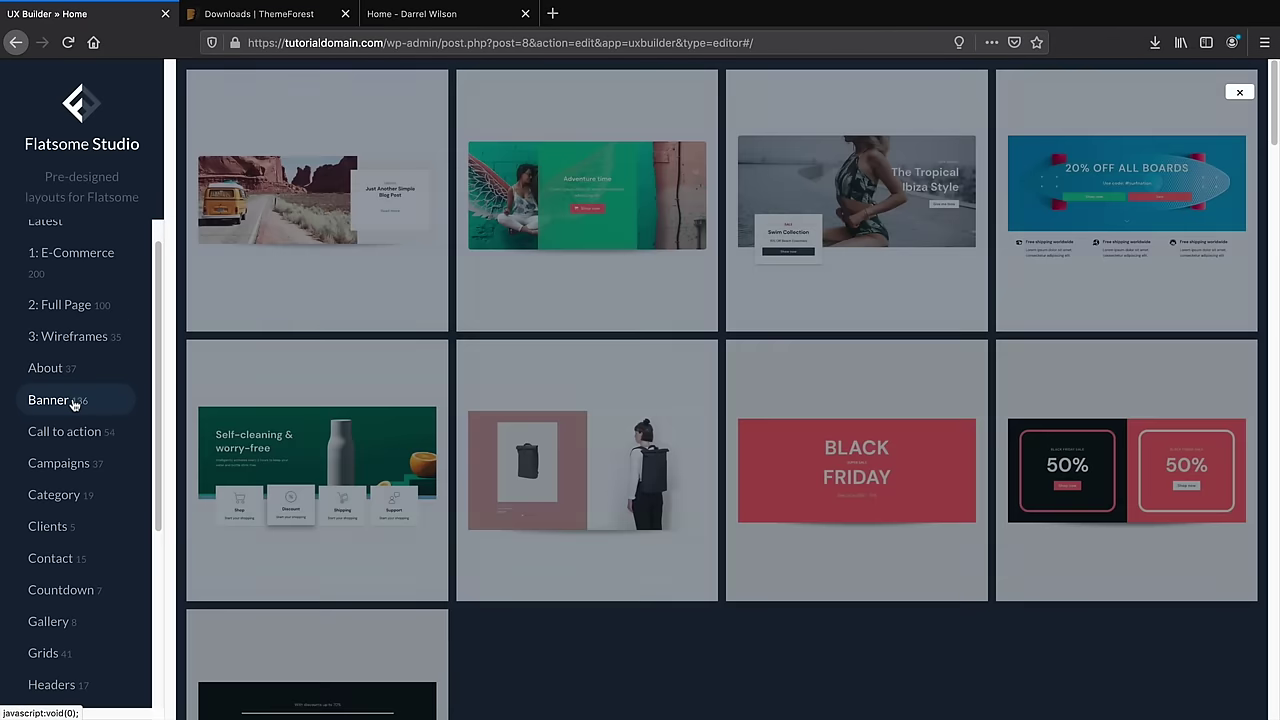
Check the live homepage, then preview the E-Commerce layout Single Product: Focus
mouse_move(366, 80)
click(411, 14)
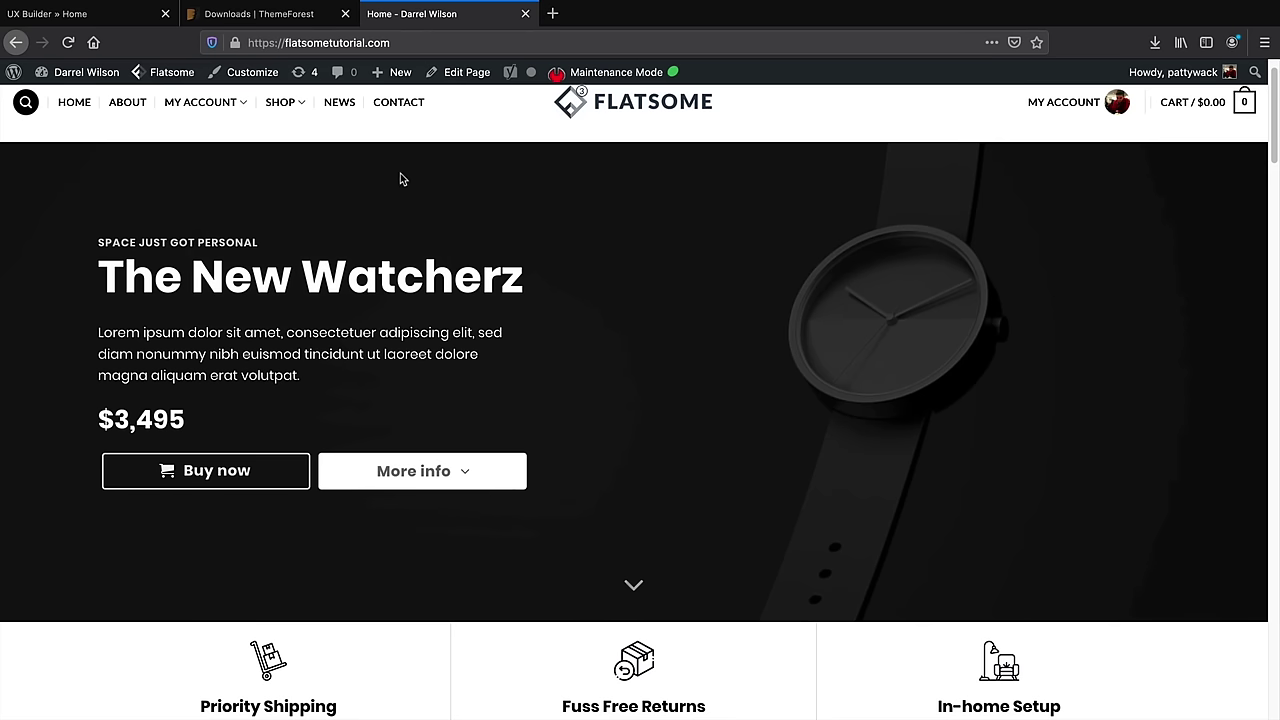
click(126, 18)
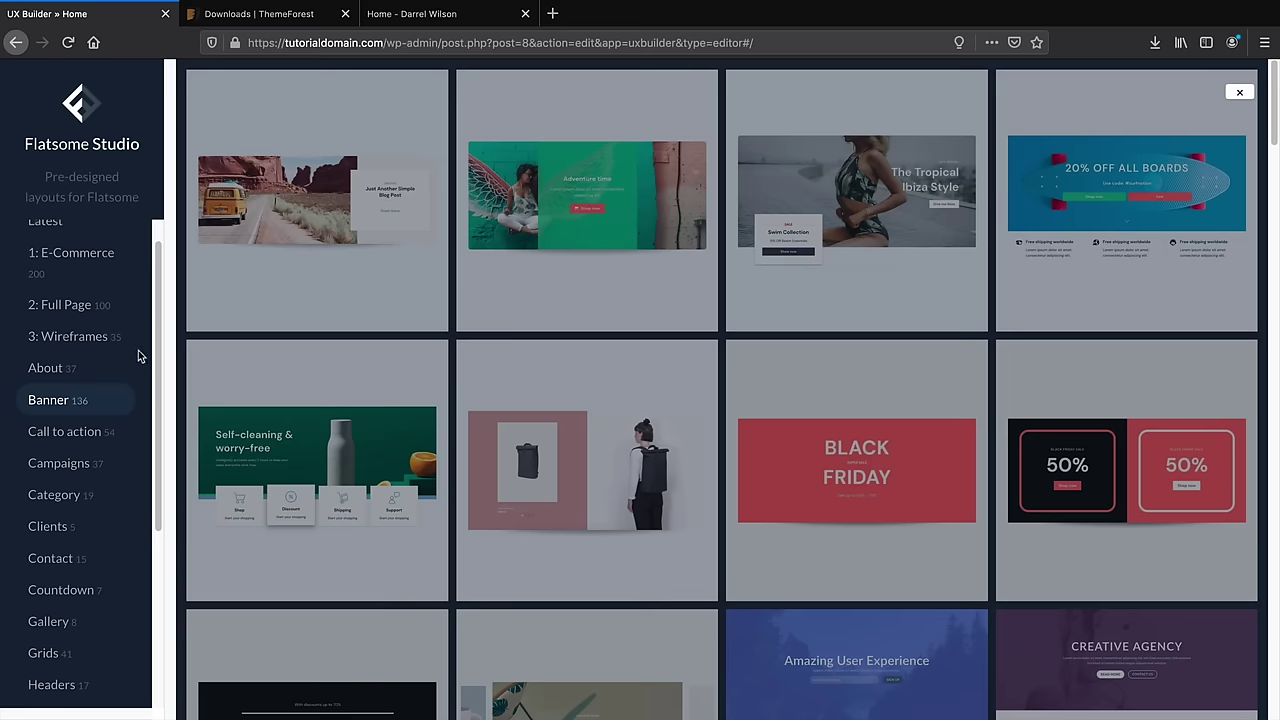
scroll(90, 380, up, 1)
click(70, 287)
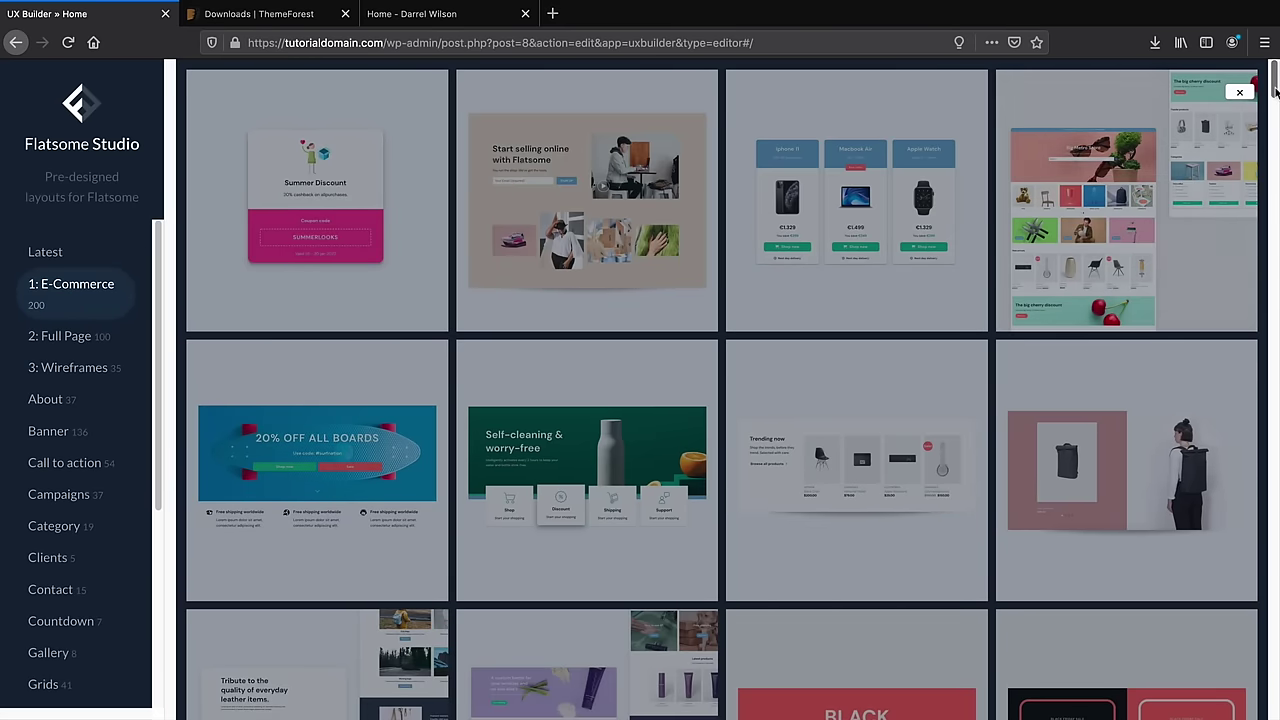
scroll(1120, 200, down, 2)
scroll(720, 390, down, 10)
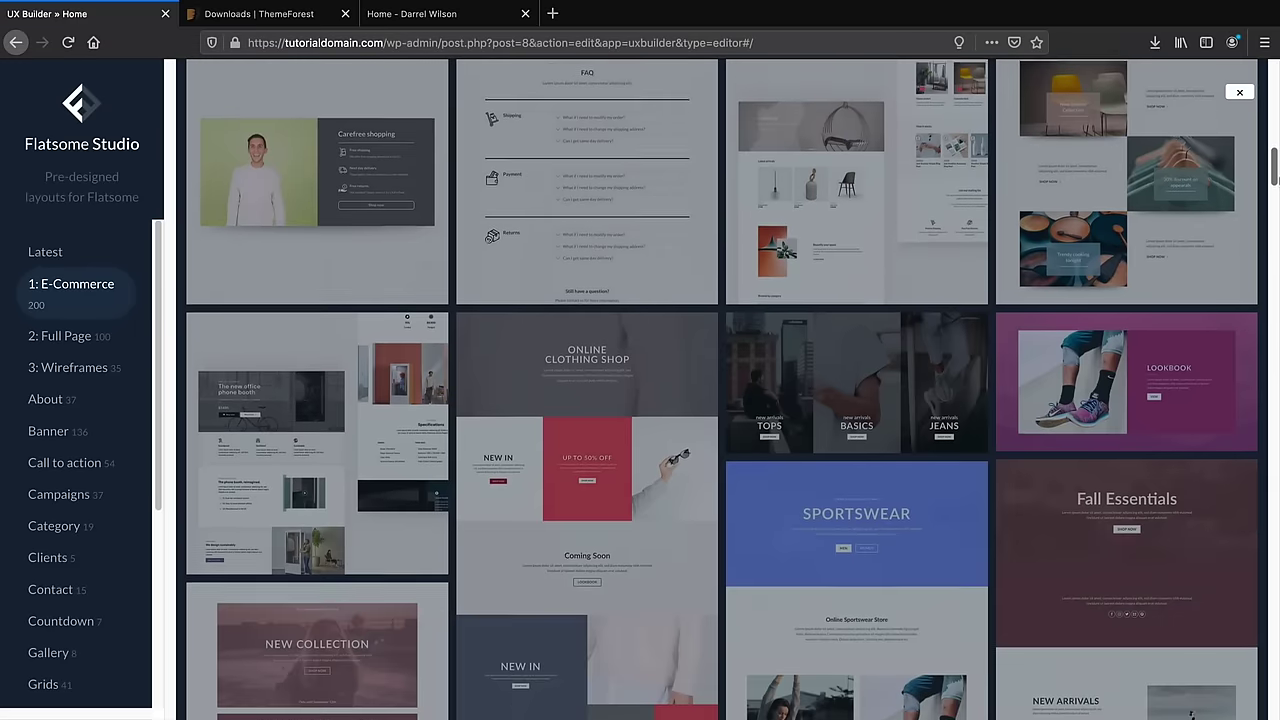
scroll(590, 500, down, 1)
mouse_move(320, 347)
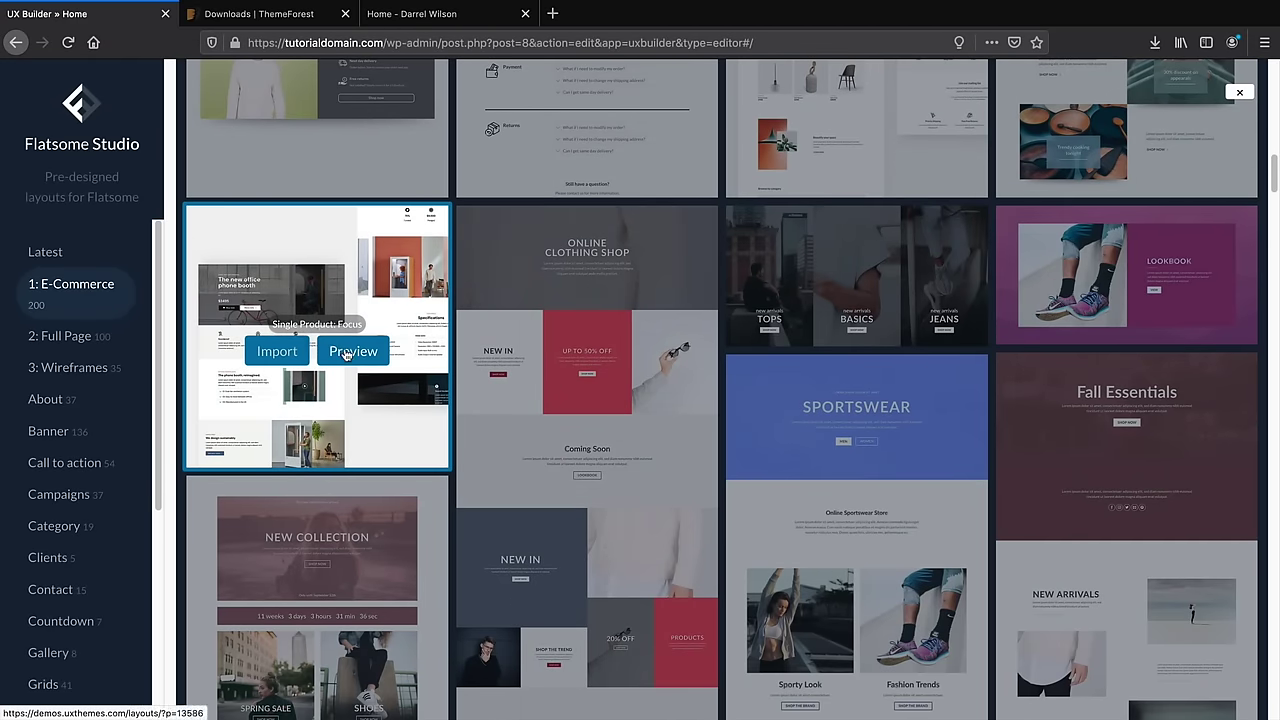
click(347, 355)
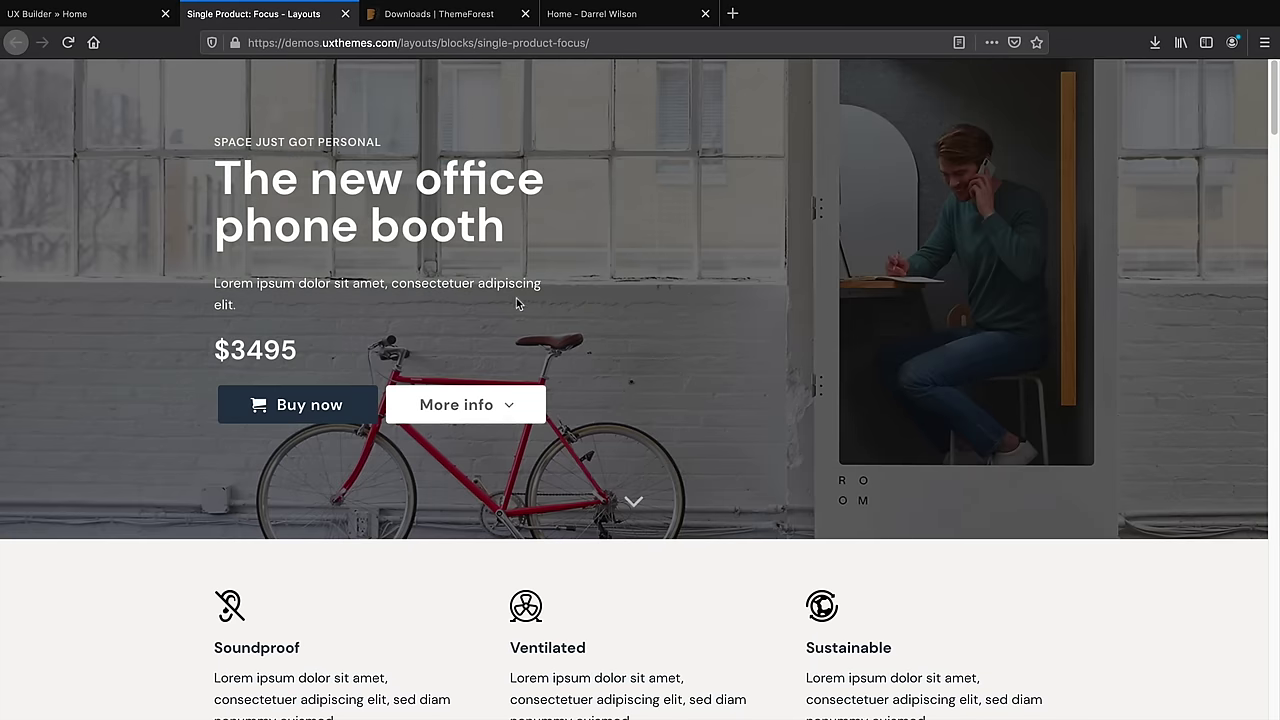
Scroll through the Single Product: Focus demo page, then return to the UX Builder tab
scroll(716, 540, down, 4)
scroll(716, 540, down, 3)
scroll(585, 491, down, 1)
scroll(585, 491, down, 5)
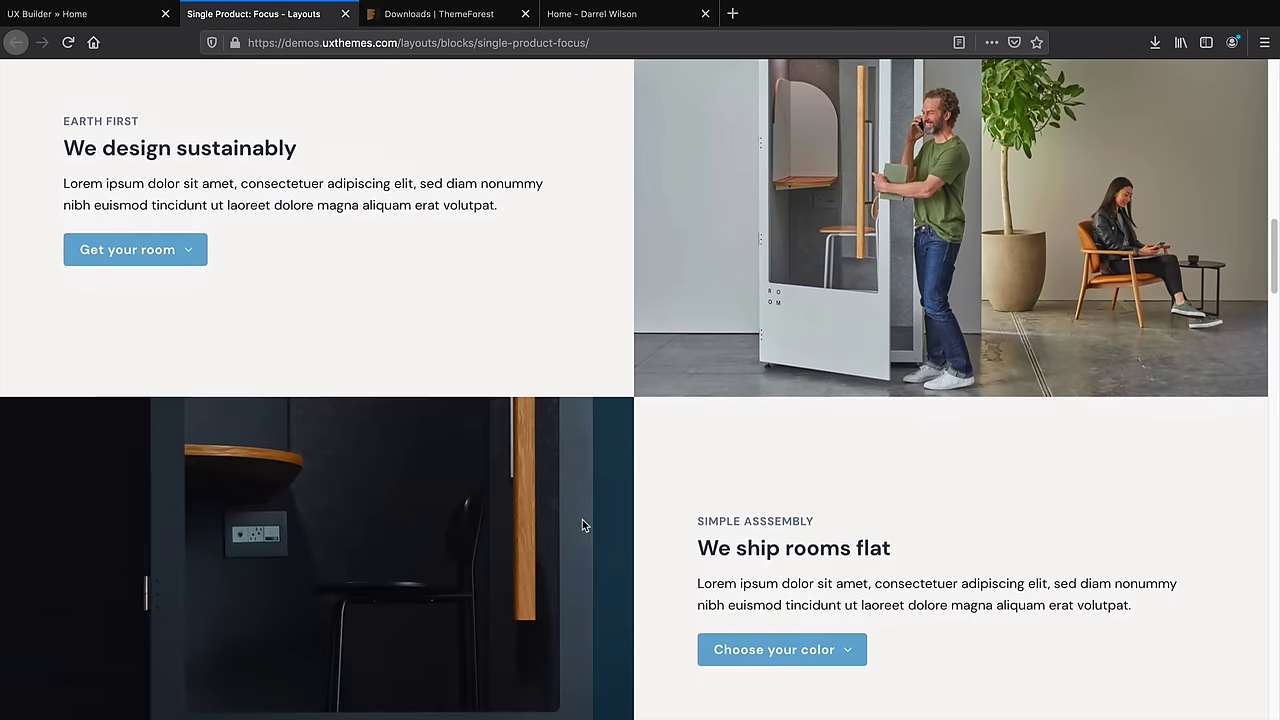
scroll(582, 525, up, 12)
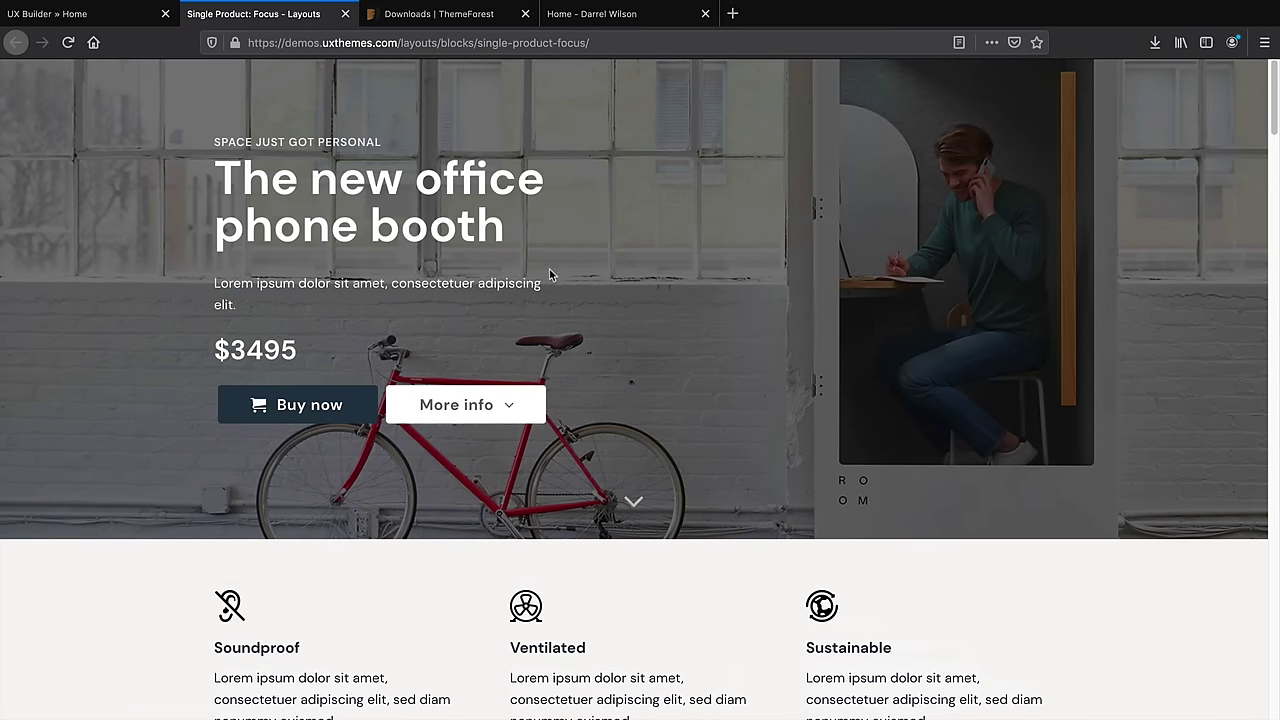
click(107, 14)
Import the Single Product: Focus layout into the Home page
mouse_move(230, 260)
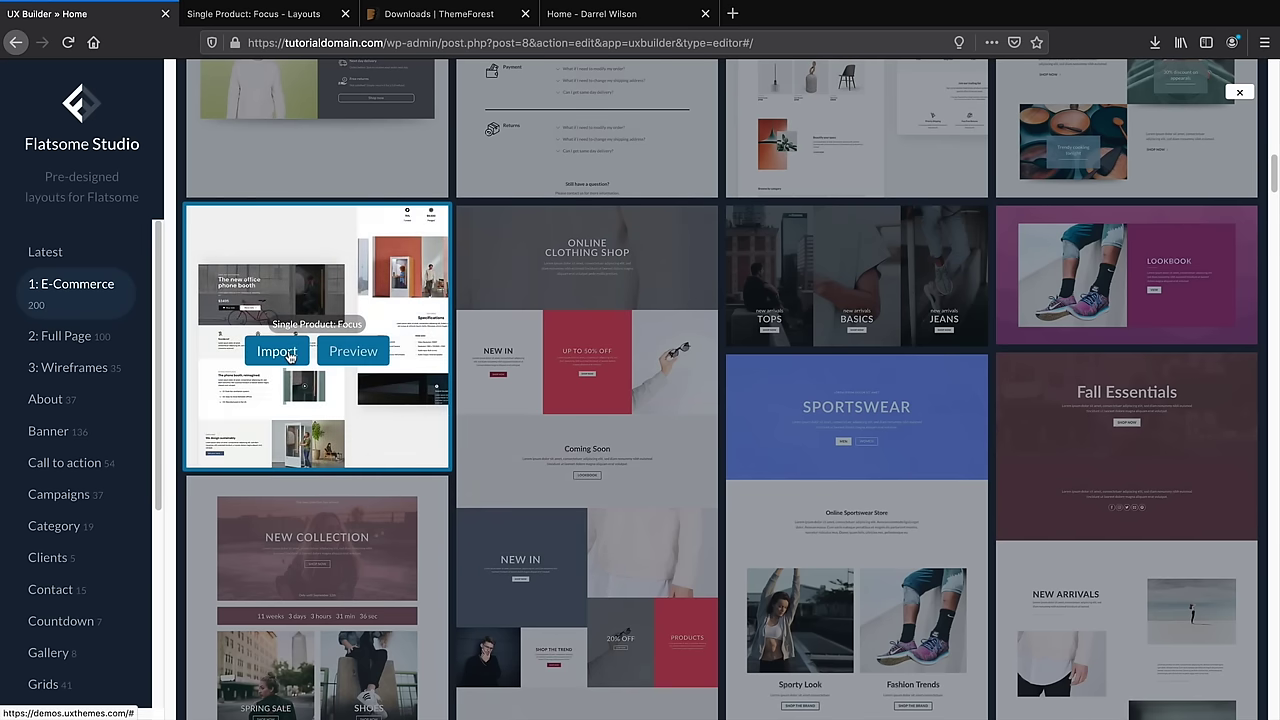
click(276, 351)
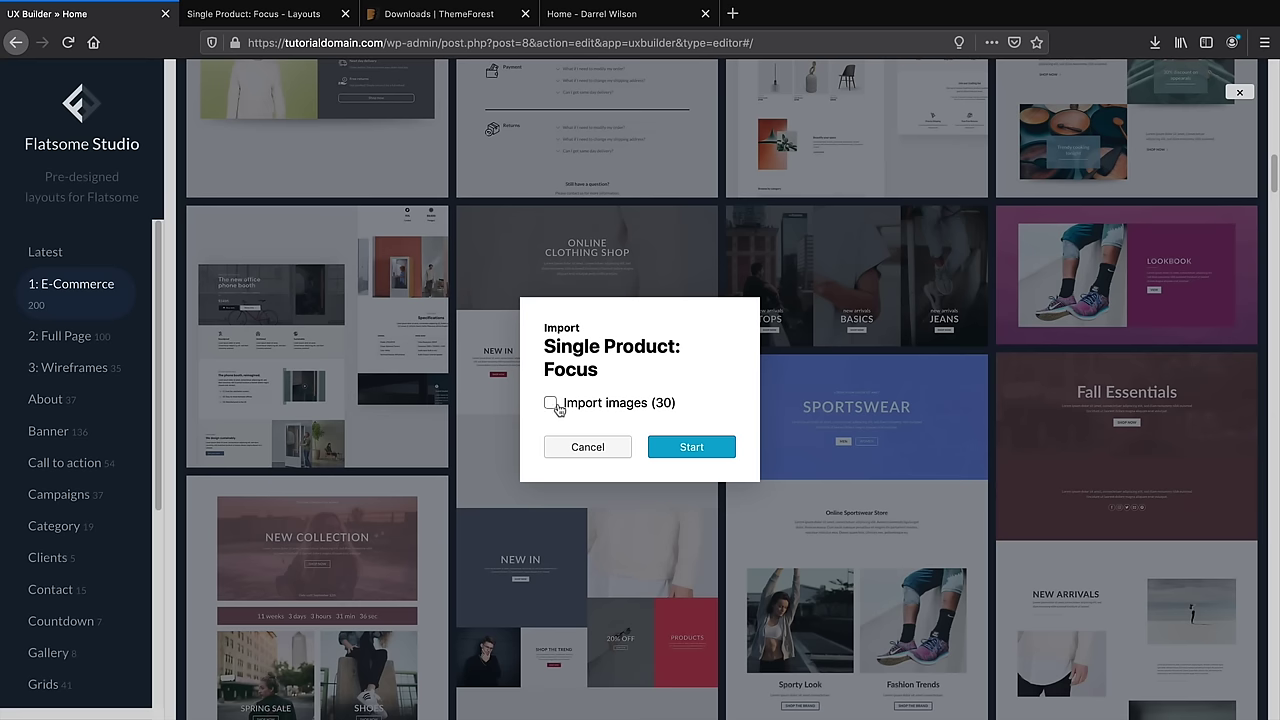
click(692, 447)
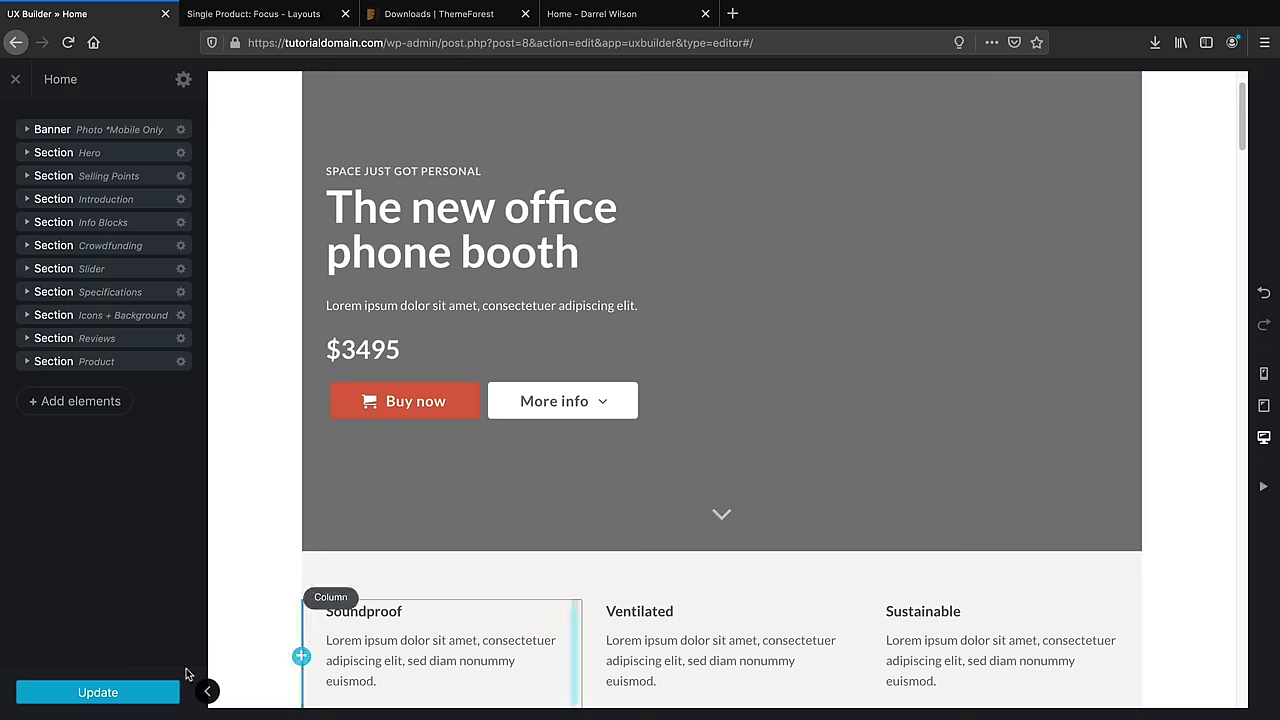
click(134, 691)
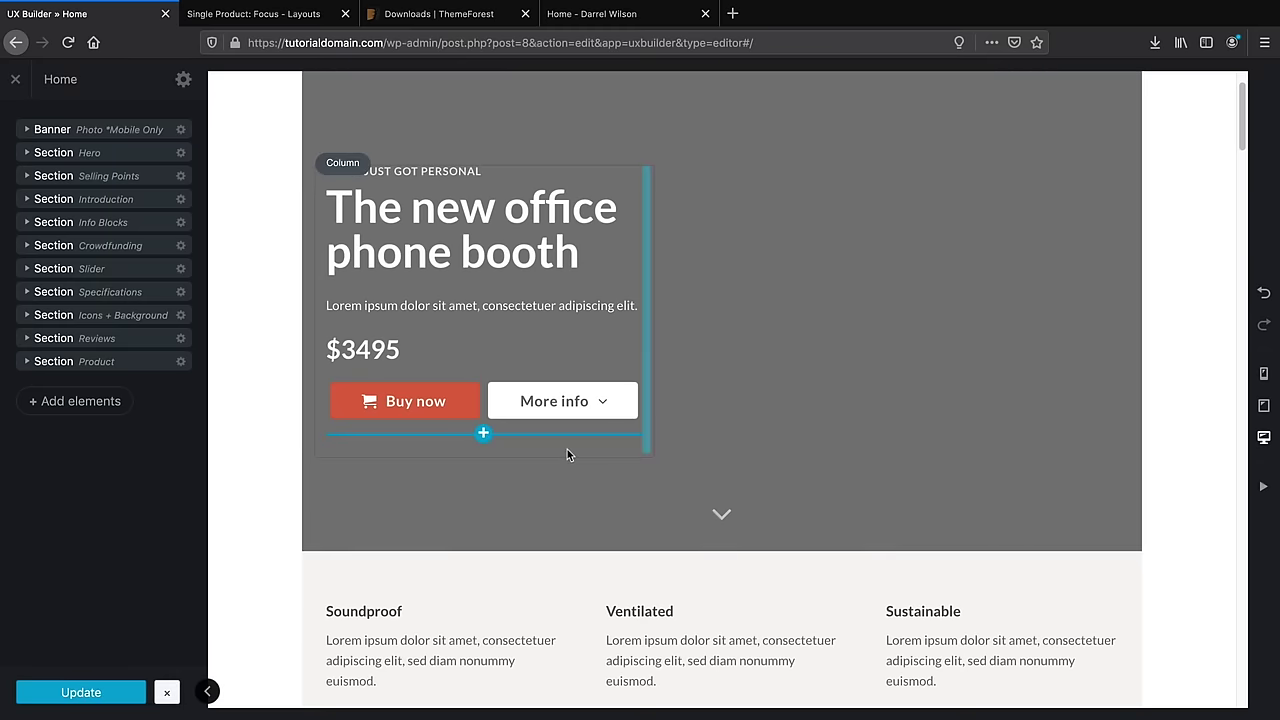
scroll(569, 451, down, 4)
scroll(570, 452, down, 9)
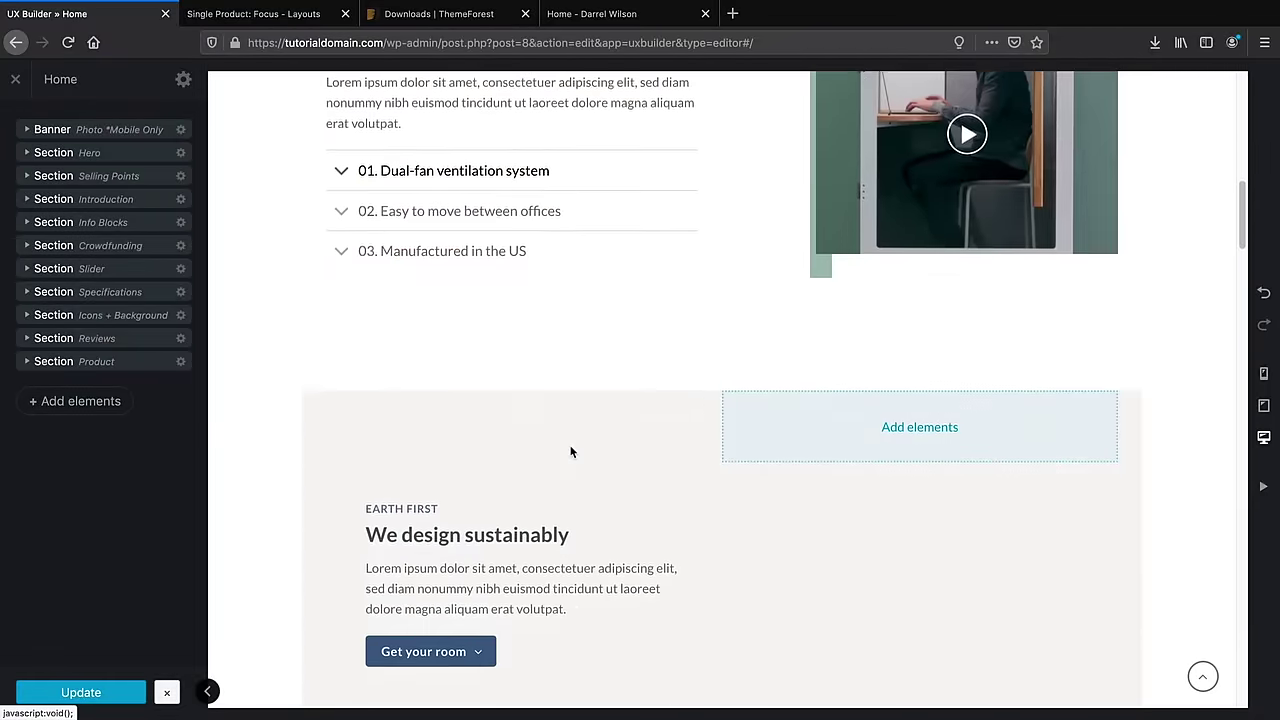
scroll(575, 445, down, 20)
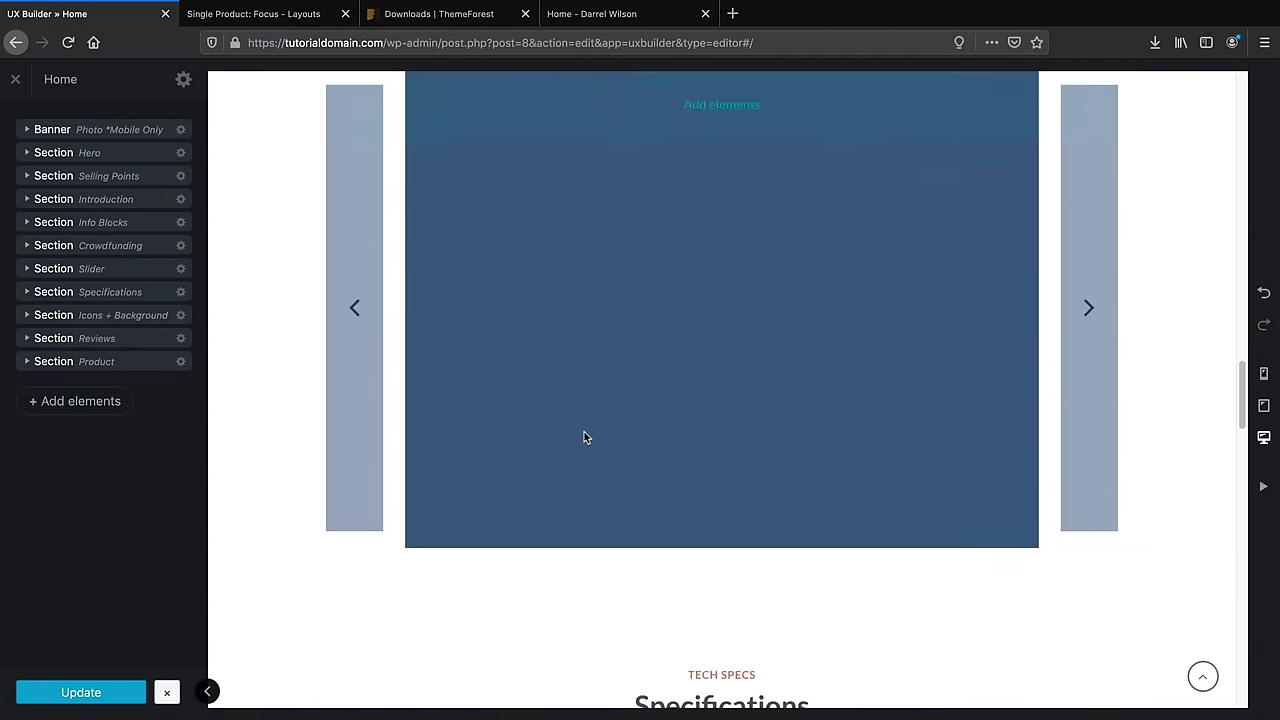
scroll(584, 437, down, 15)
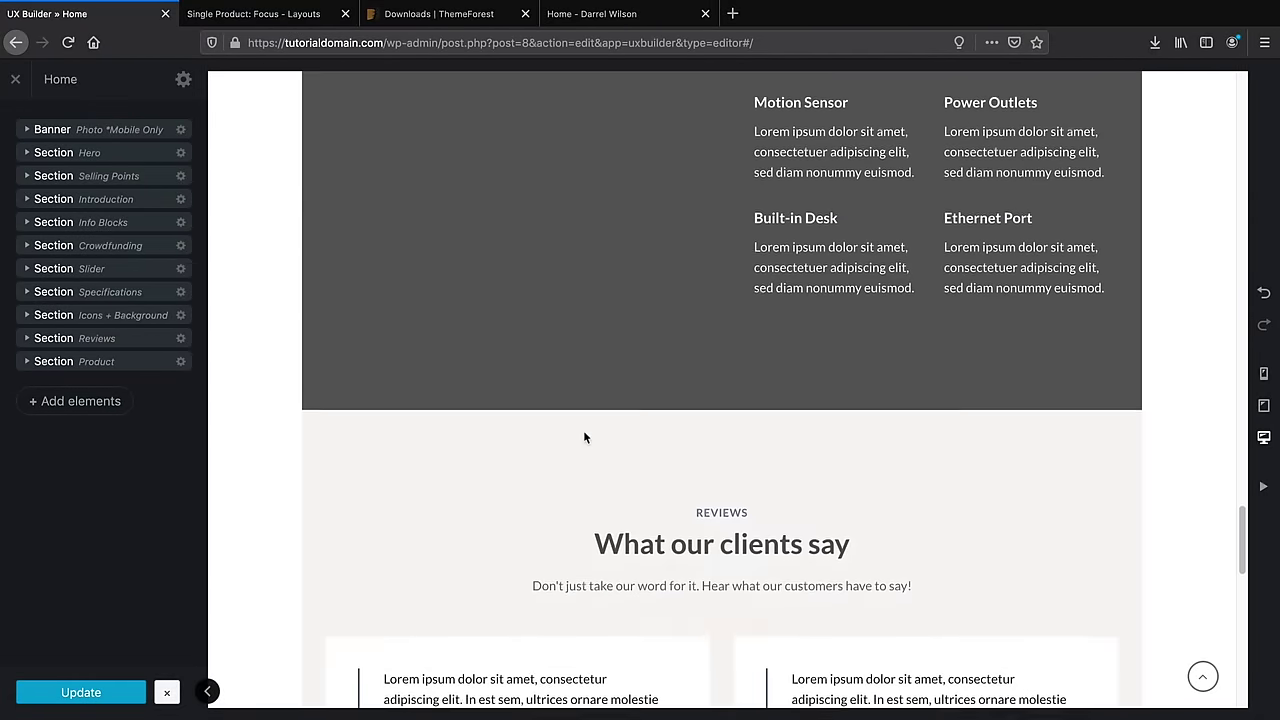
scroll(580, 445, down, 3)
scroll(566, 474, up, 9)
scroll(531, 470, up, 20)
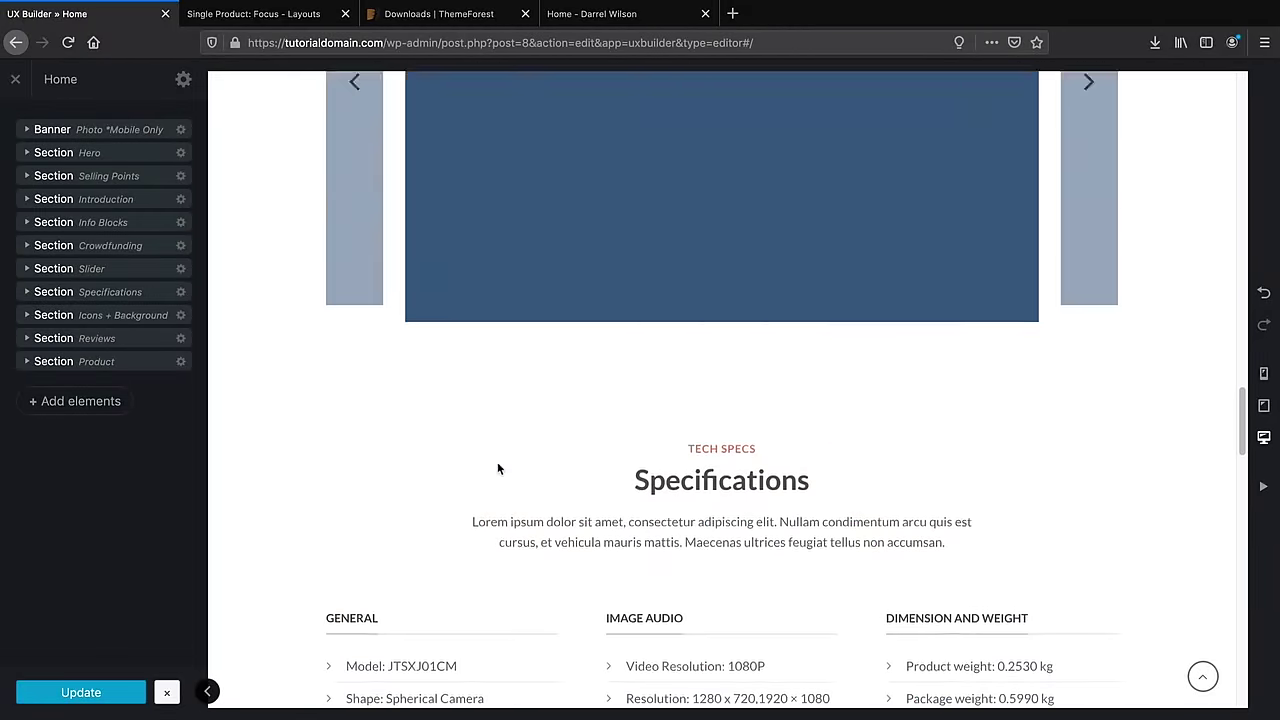
scroll(487, 465, up, 15)
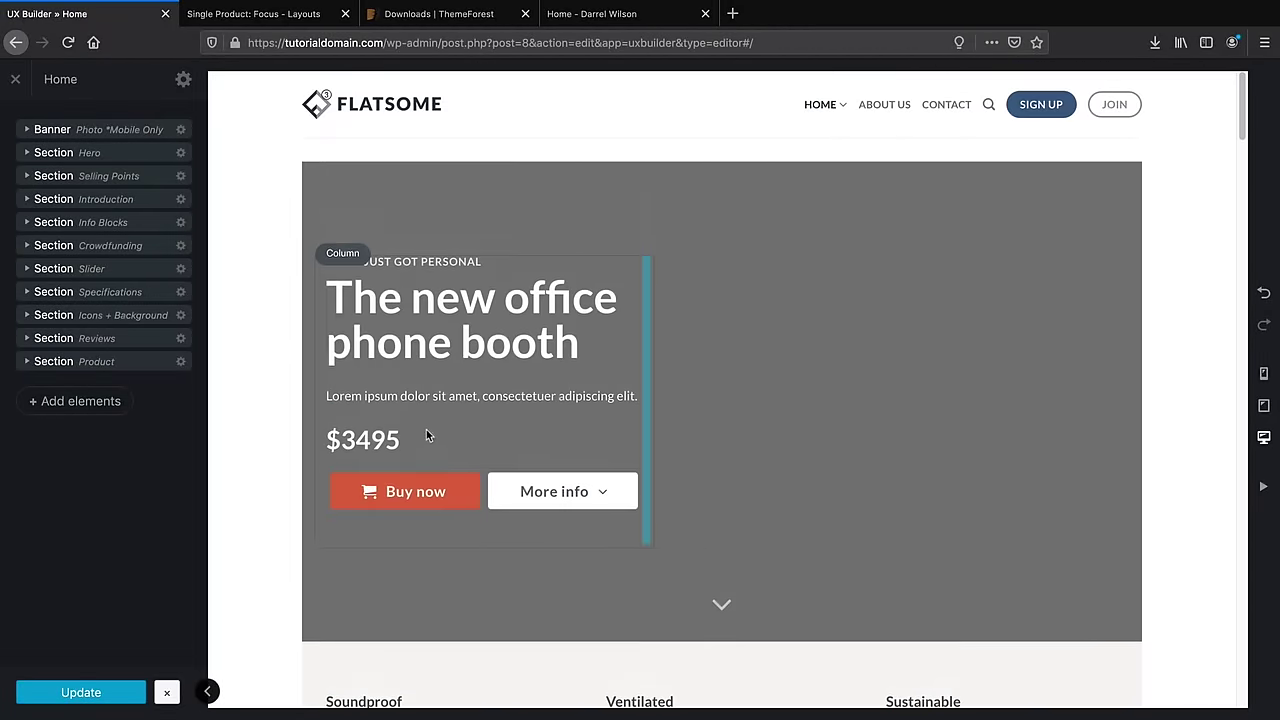
scroll(228, 216, down, 1)
scroll(220, 213, down, 1)
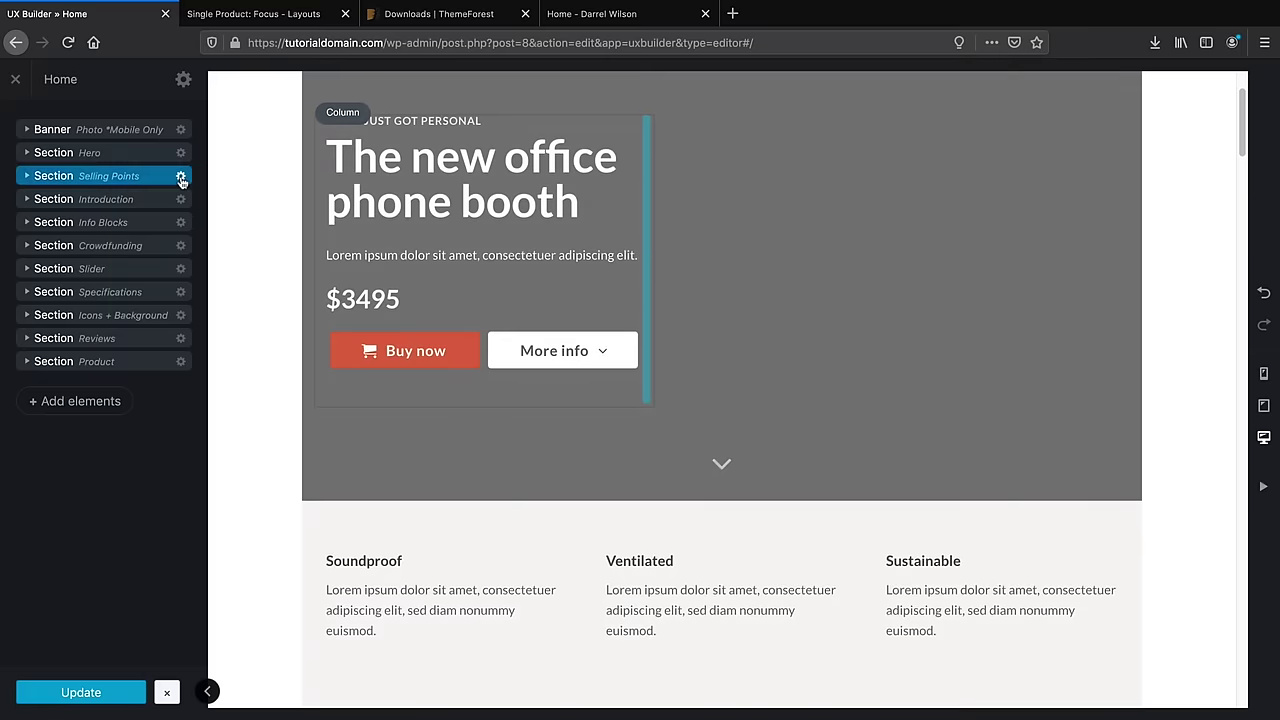
Delete the Selling Points, Introduction, Info Blocks and Crowdfunding sections
click(181, 178)
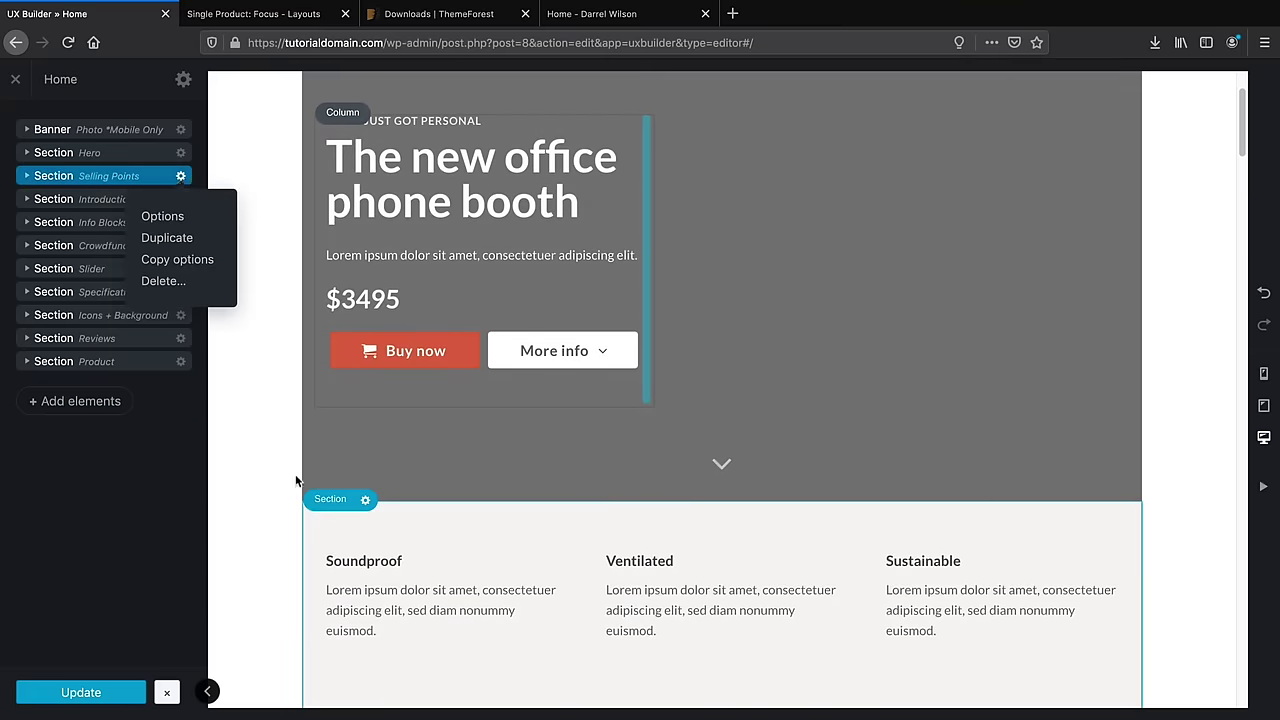
click(186, 281)
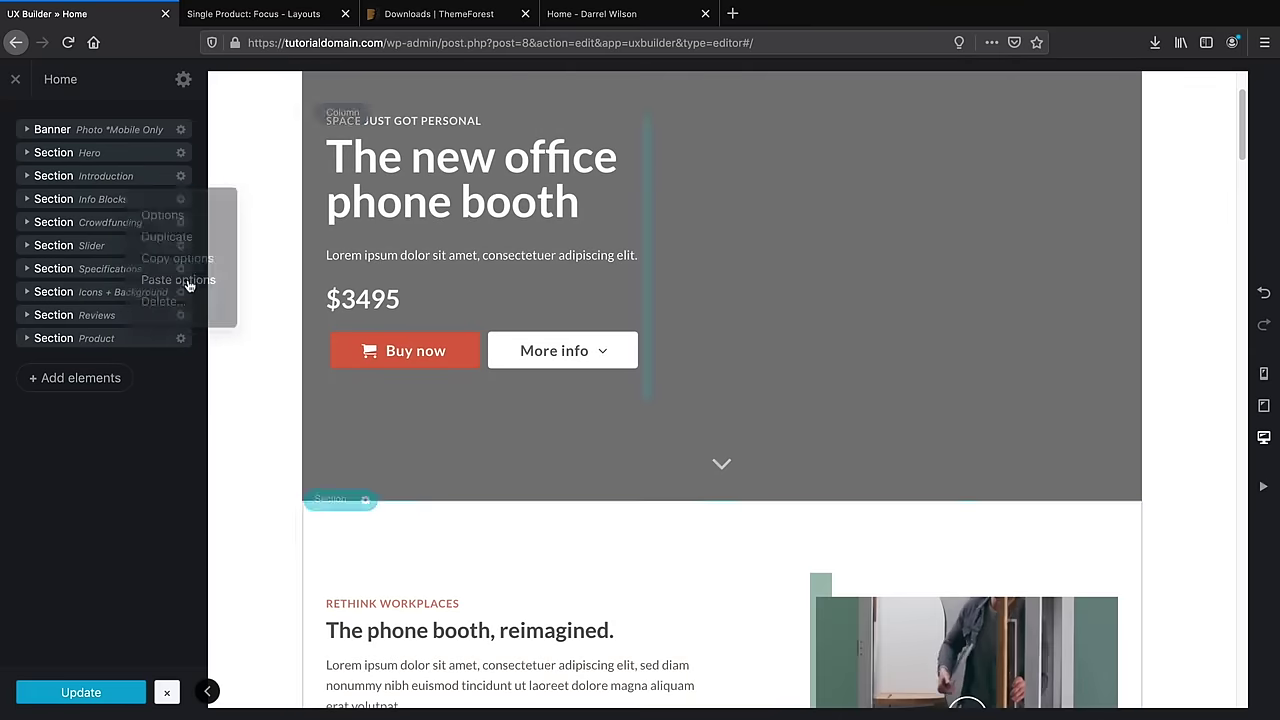
click(181, 176)
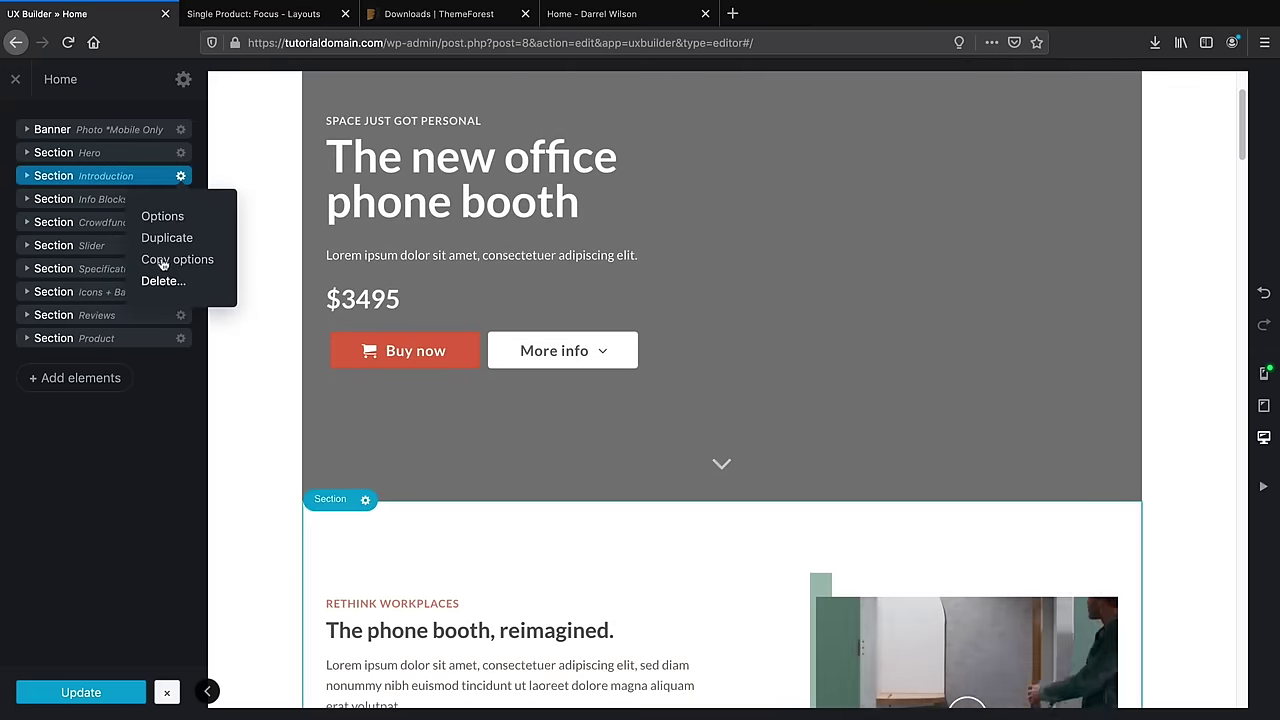
click(163, 281)
click(181, 178)
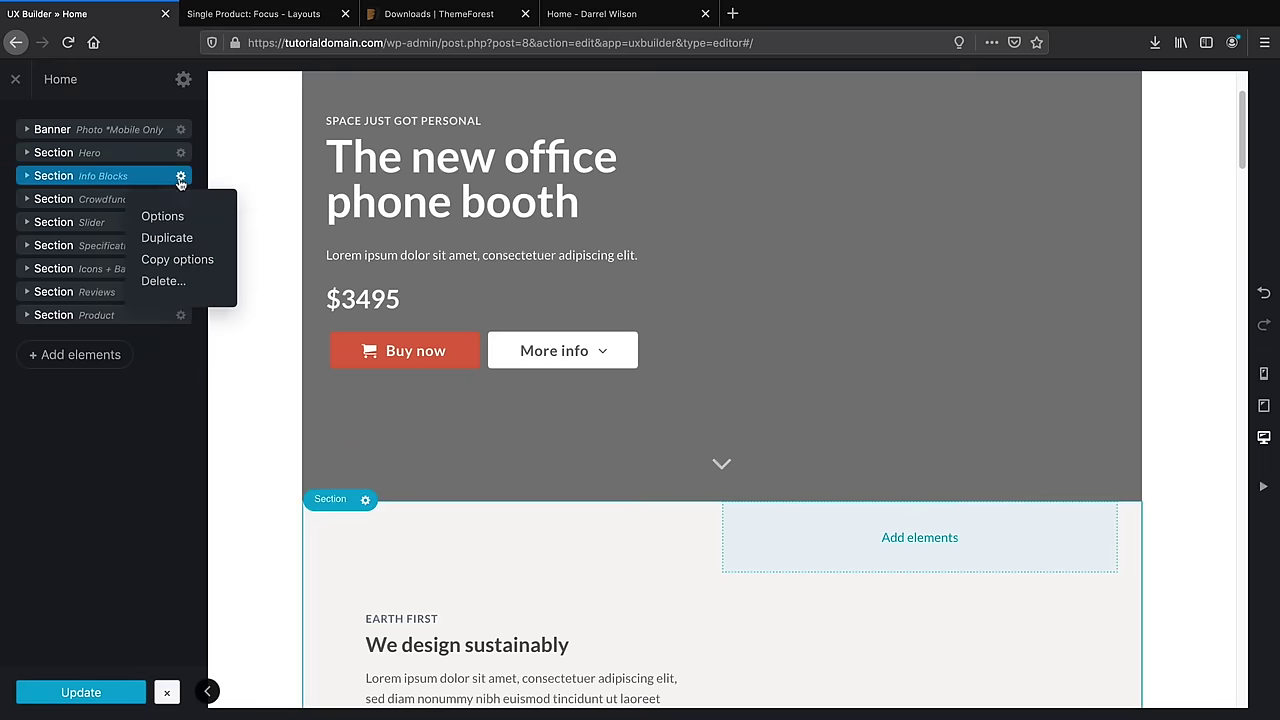
click(162, 281)
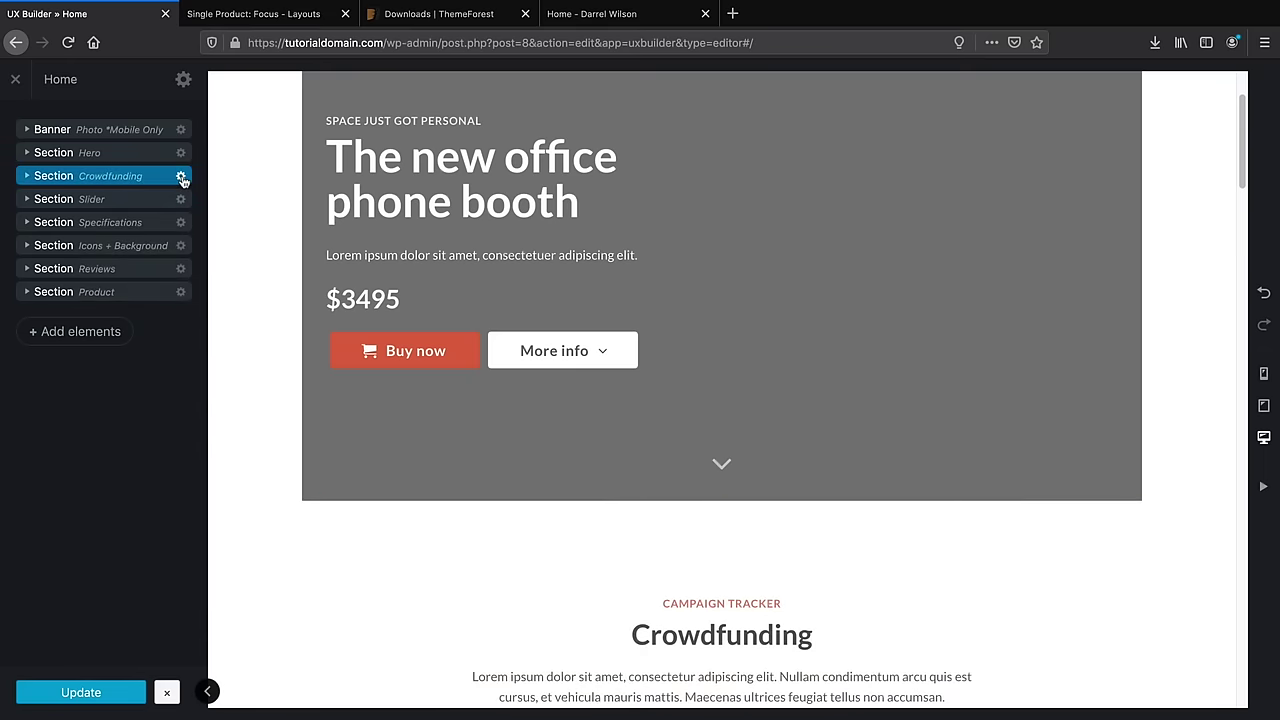
click(181, 176)
click(162, 281)
Delete the Slider, Specifications, Icons + Background, Reviews and Product sections
click(181, 176)
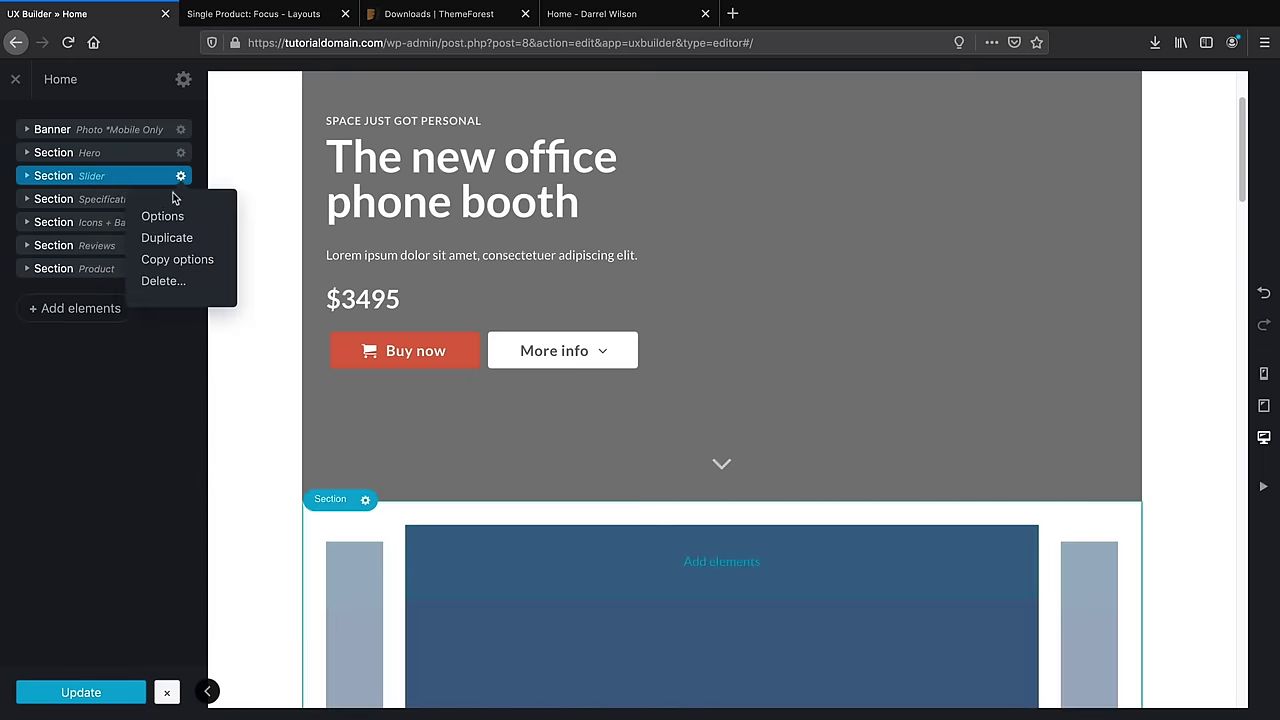
click(162, 281)
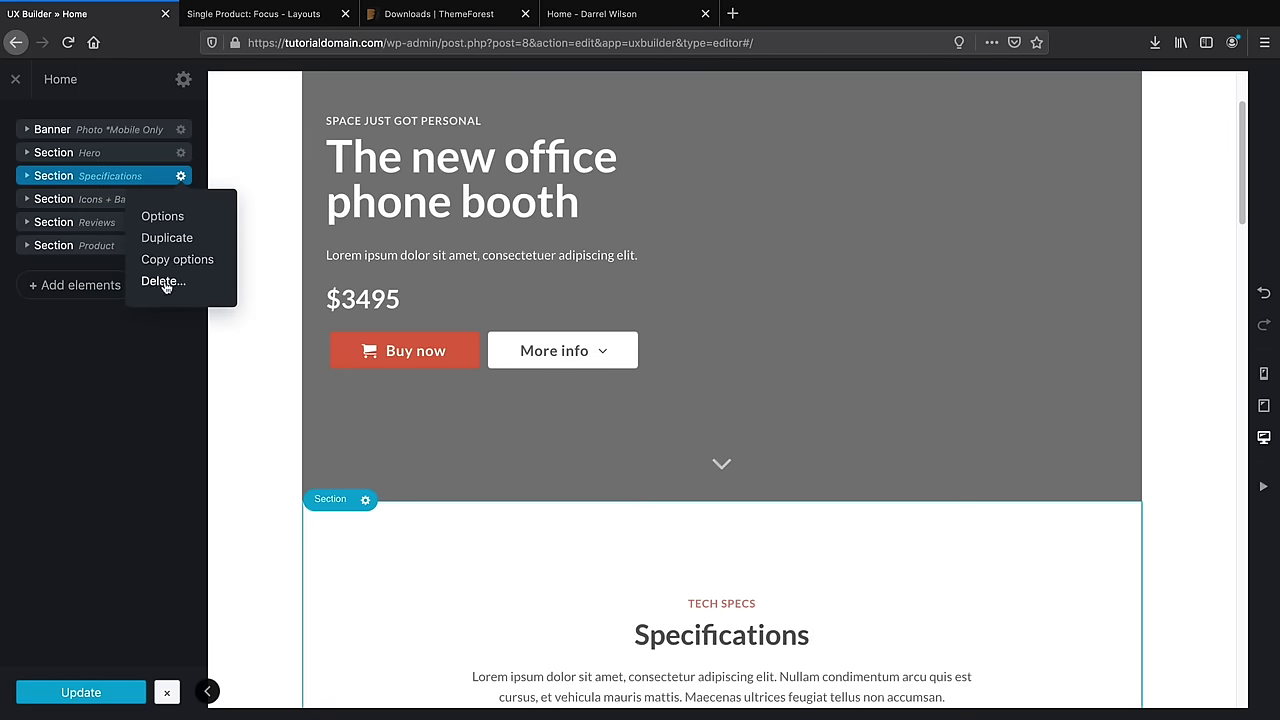
click(163, 282)
click(181, 176)
click(162, 281)
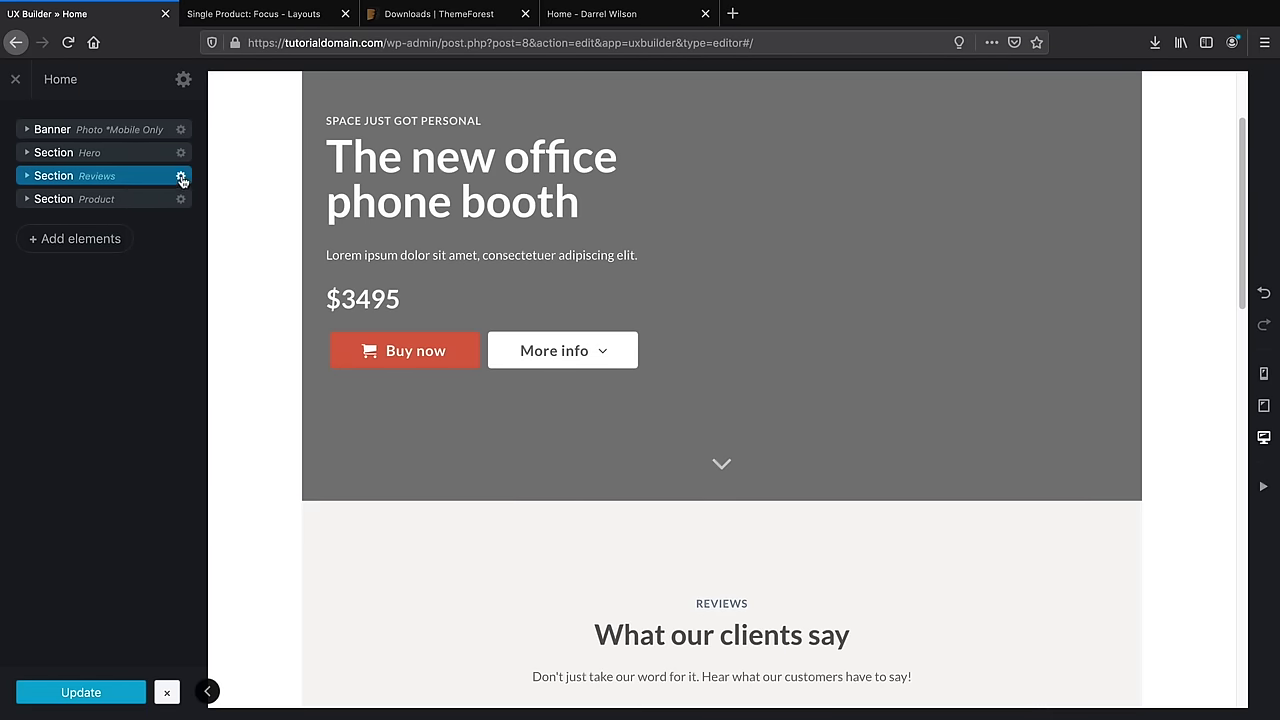
click(181, 176)
click(162, 281)
click(181, 177)
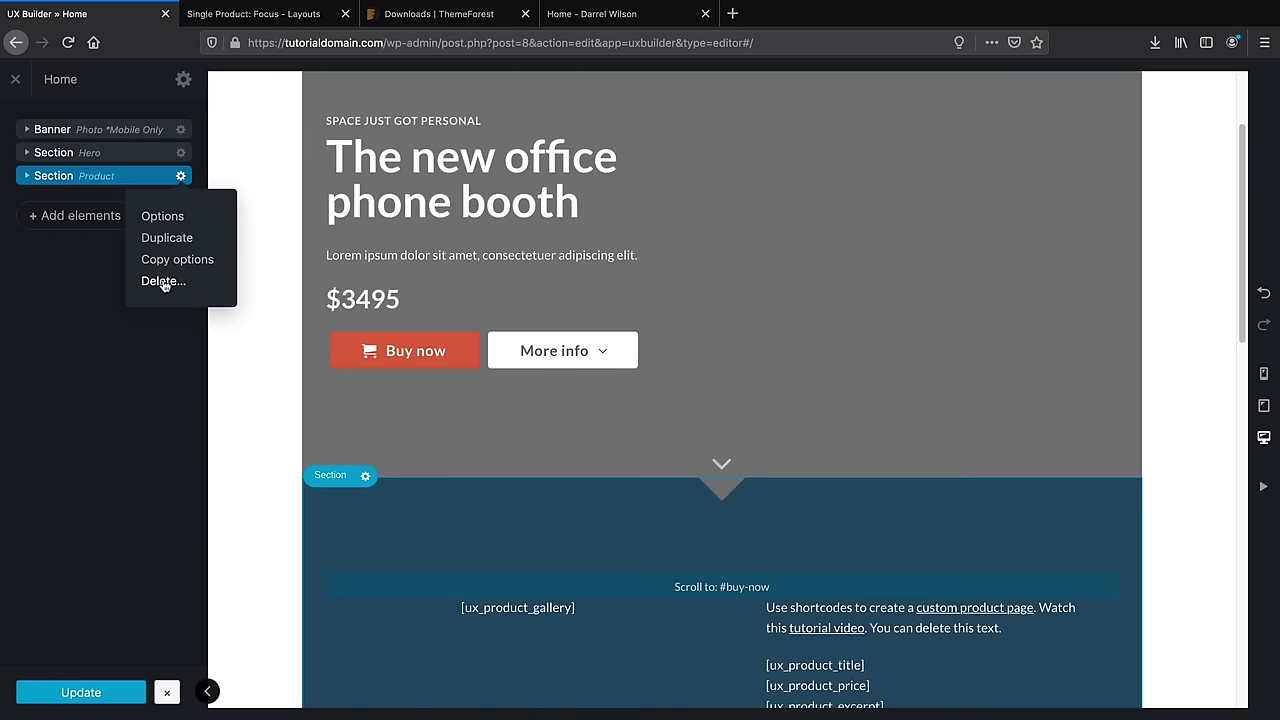
click(163, 281)
scroll(263, 329, up, 3)
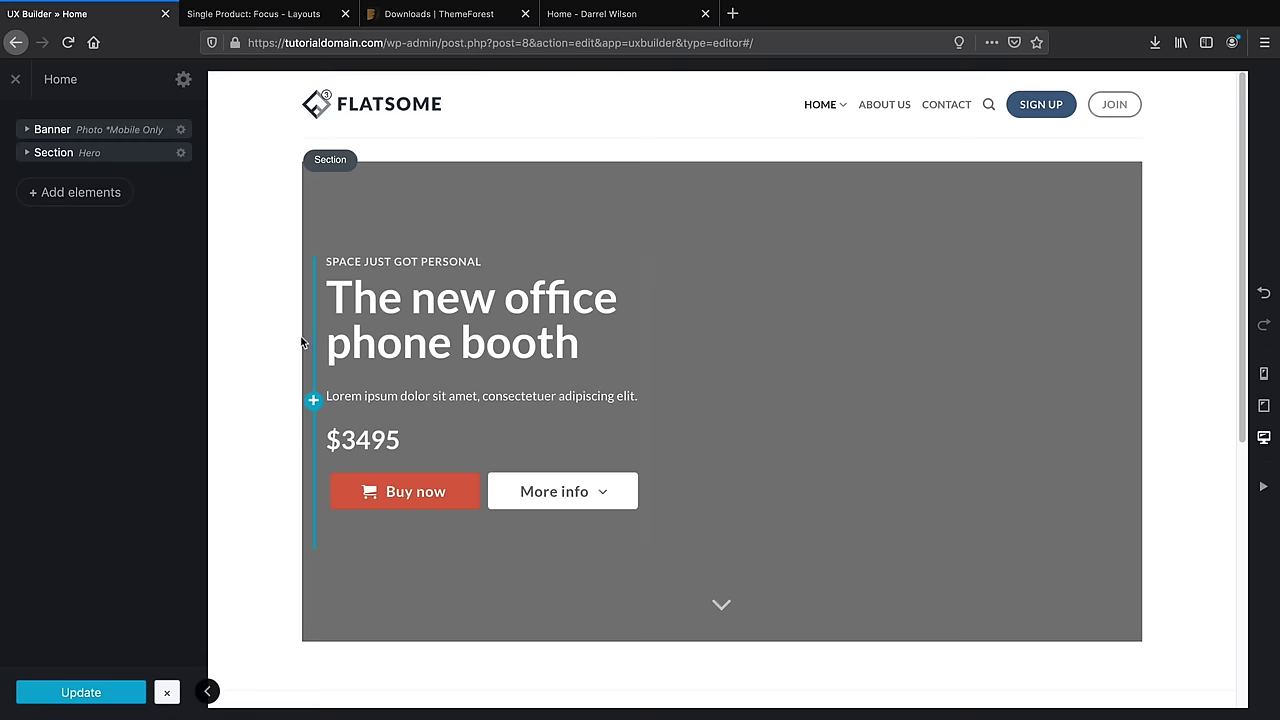
scroll(320, 330, down, 1)
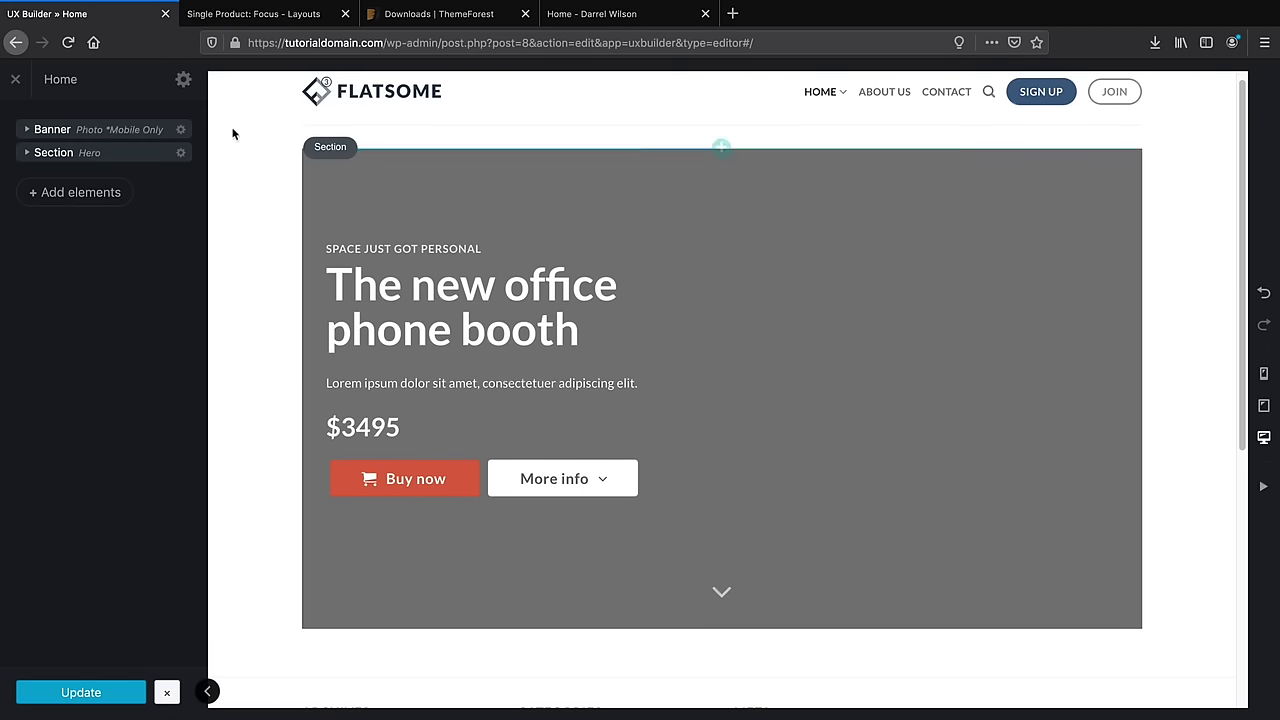
Set the Home page template to Page - Full Width in the page settings
click(183, 80)
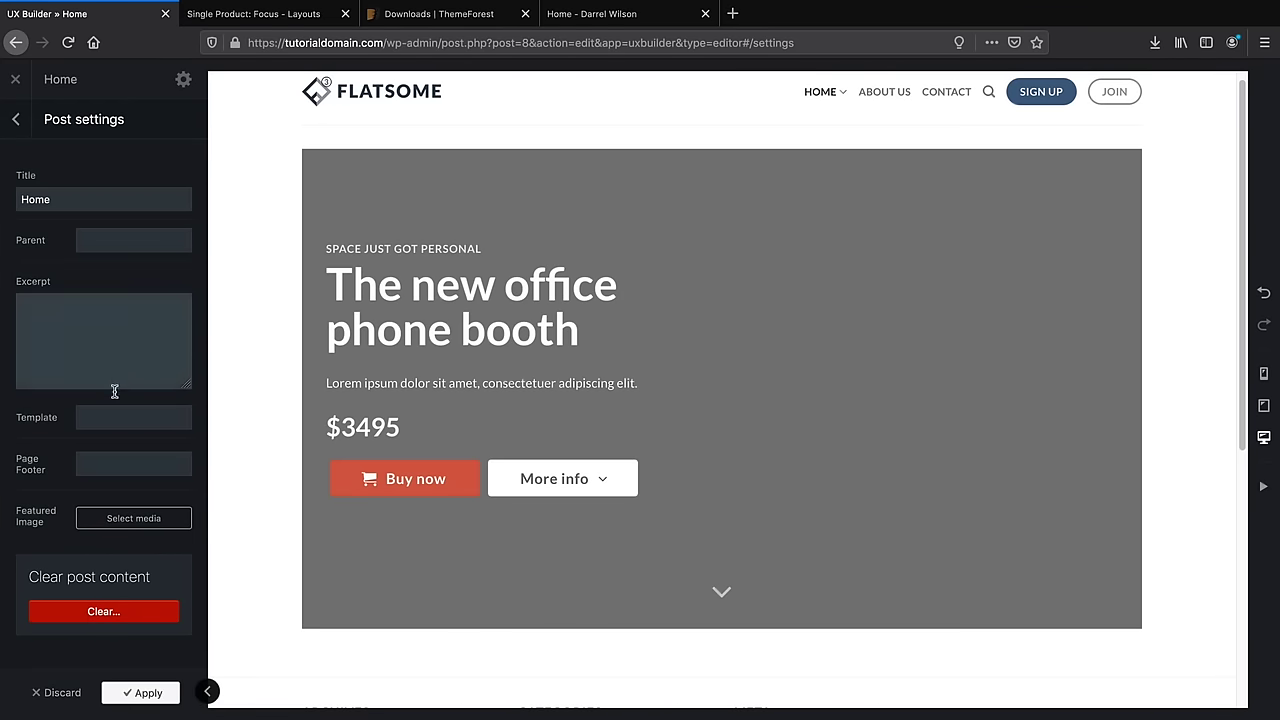
click(113, 424)
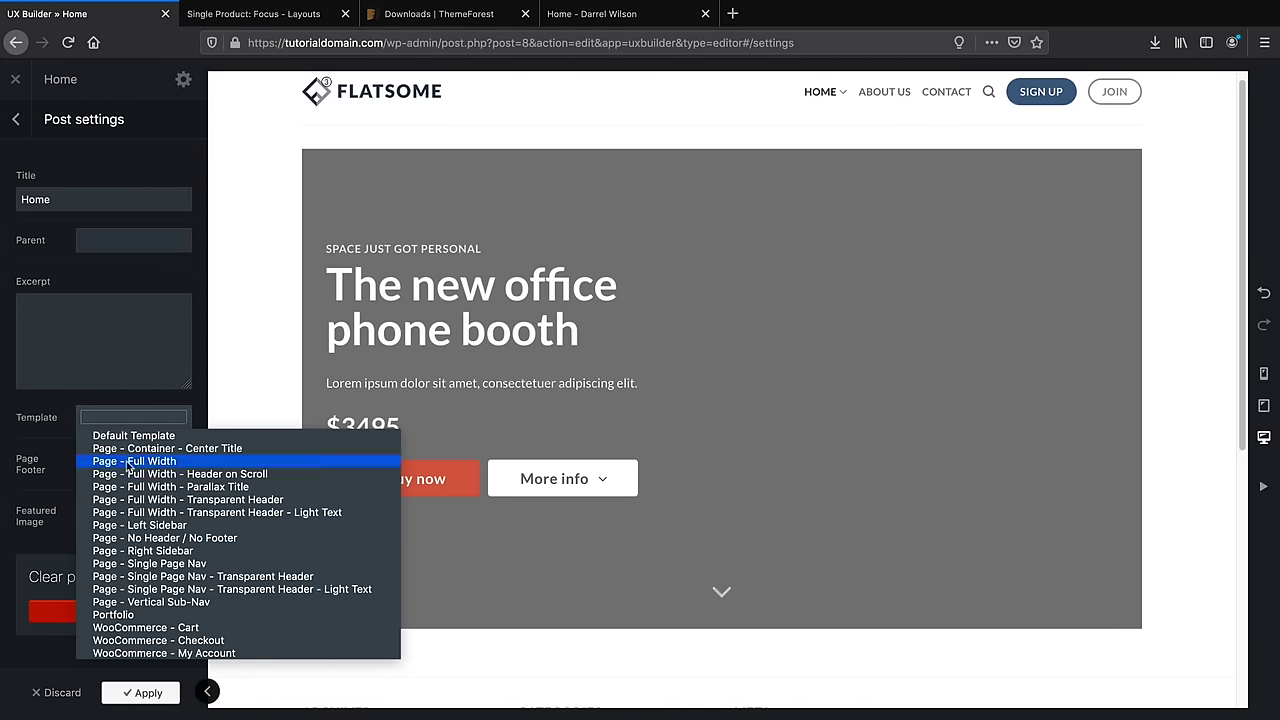
click(126, 461)
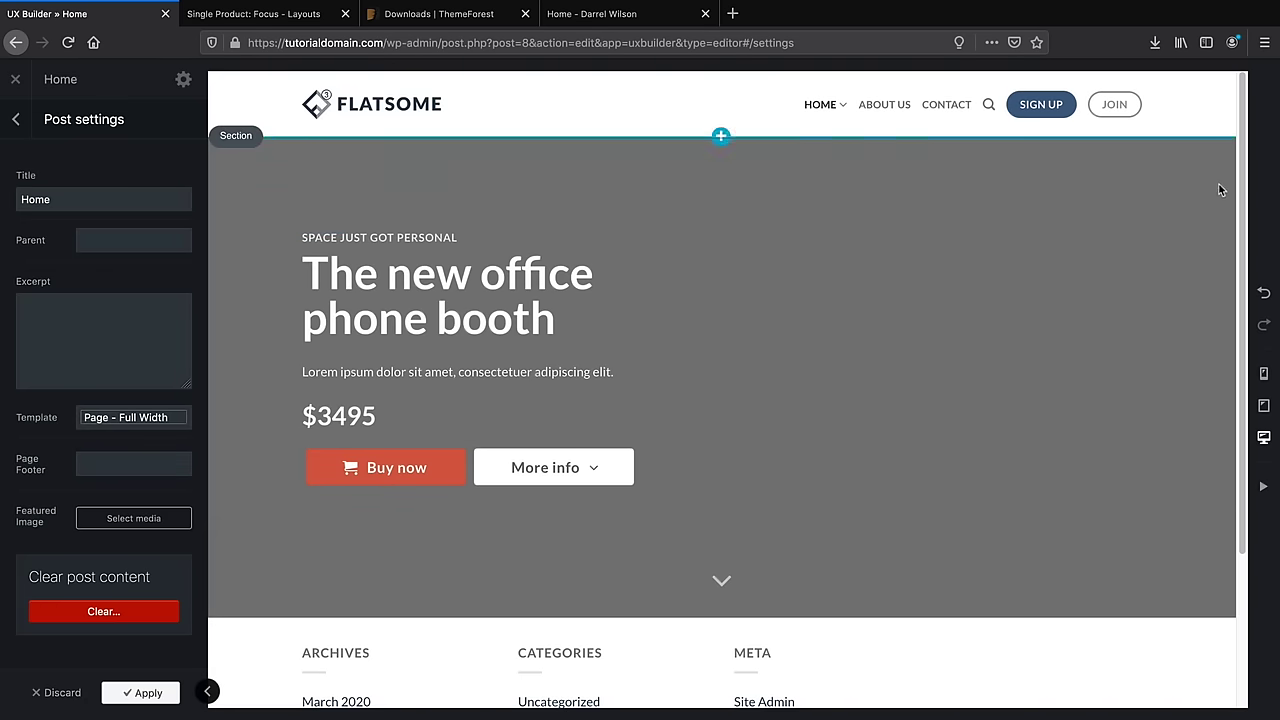
click(150, 694)
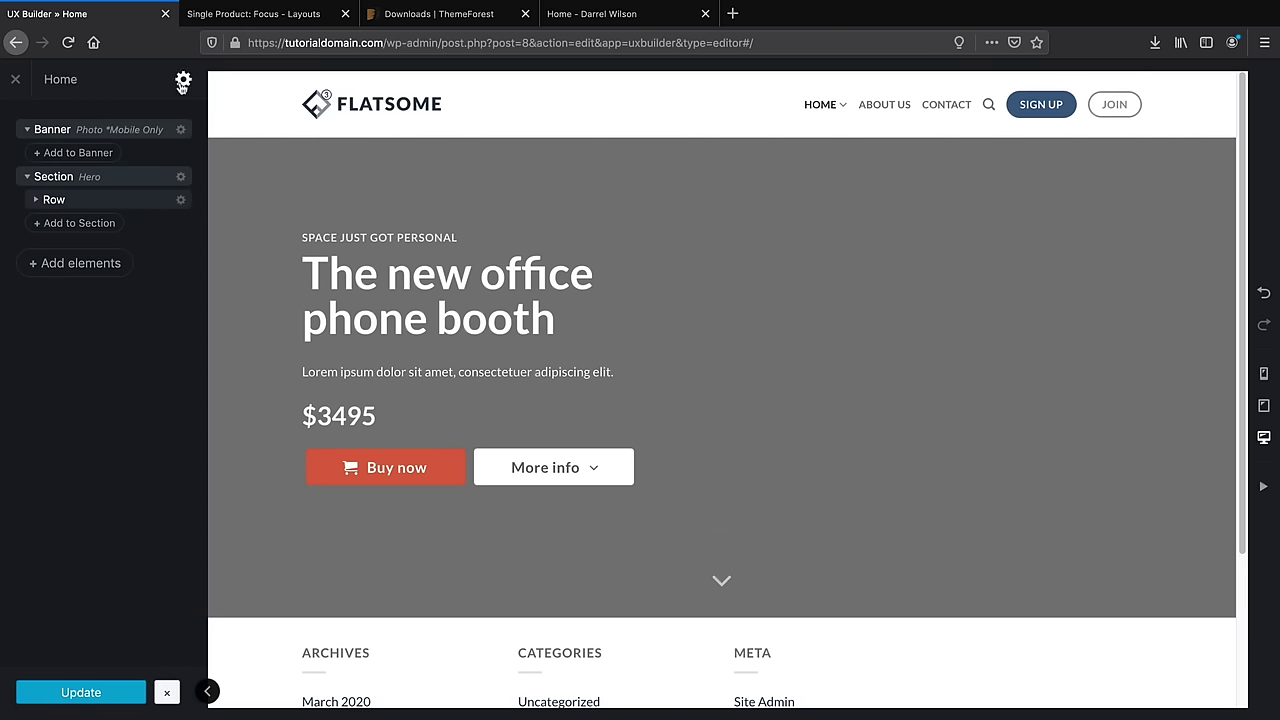
click(183, 81)
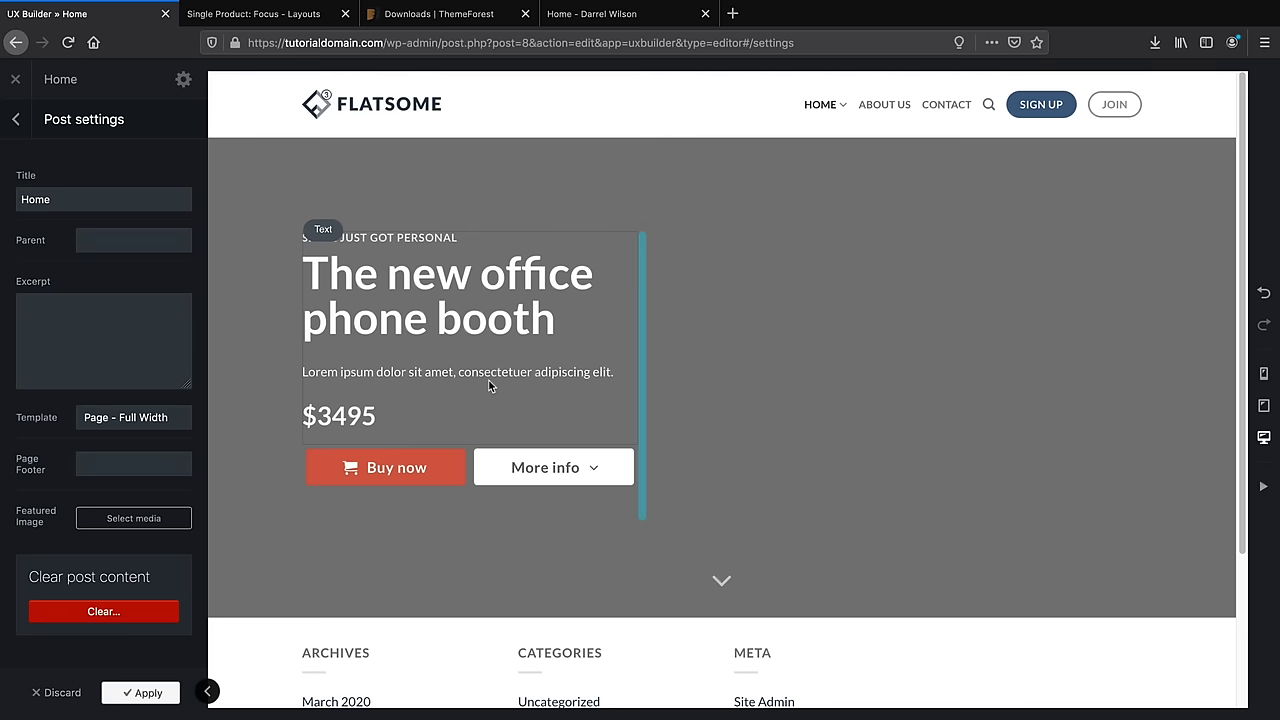
click(17, 119)
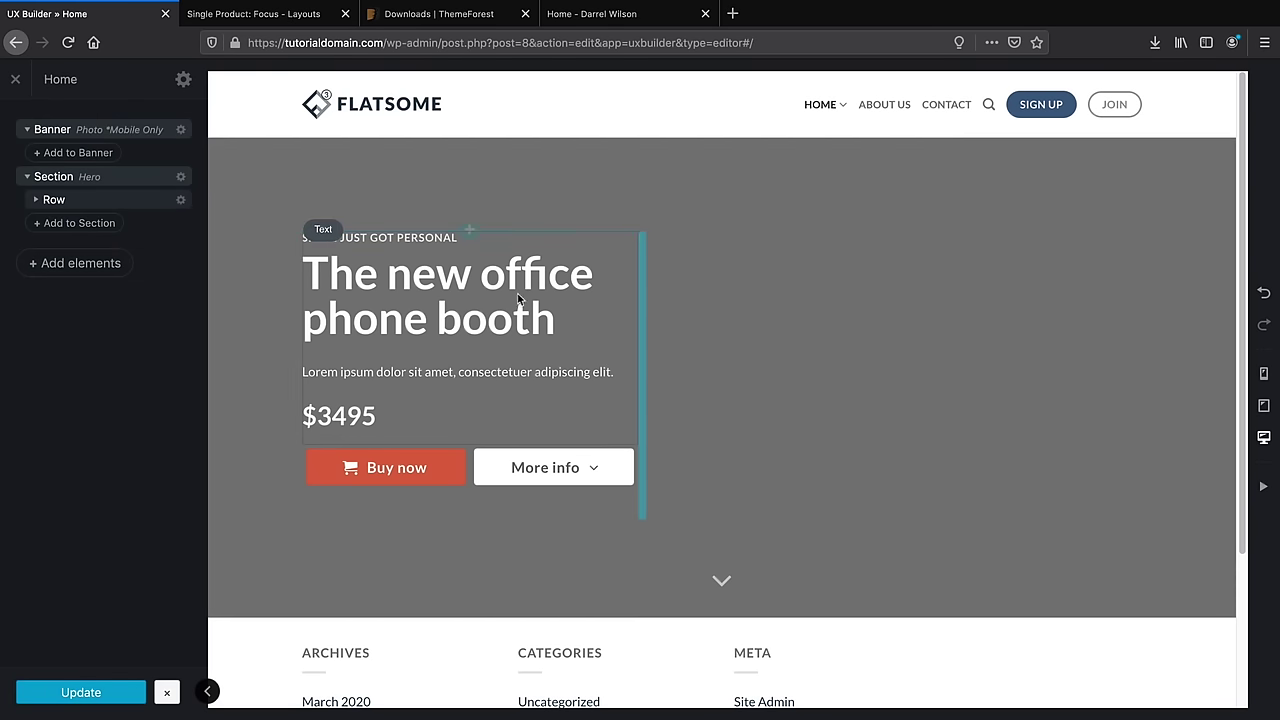
In the Hero section's options, try a blue overlay and a dark brown background, discarding the colour
click(182, 177)
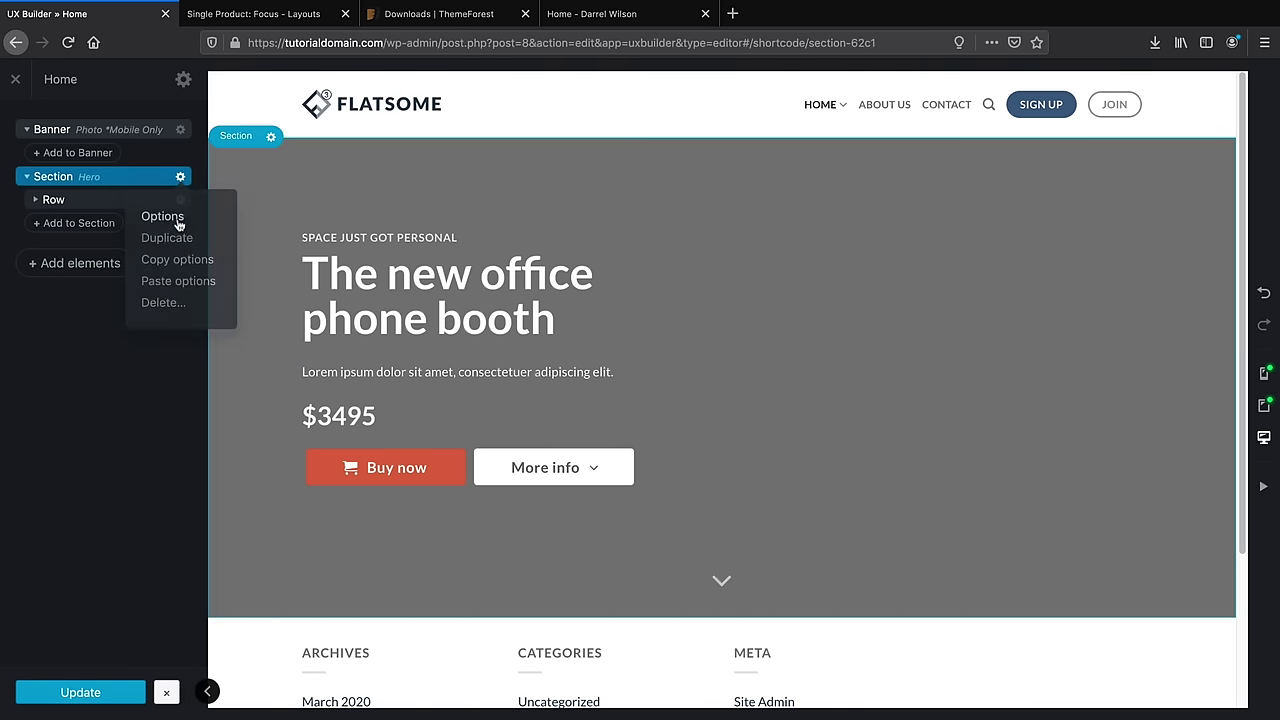
click(163, 217)
mouse_move(128, 321)
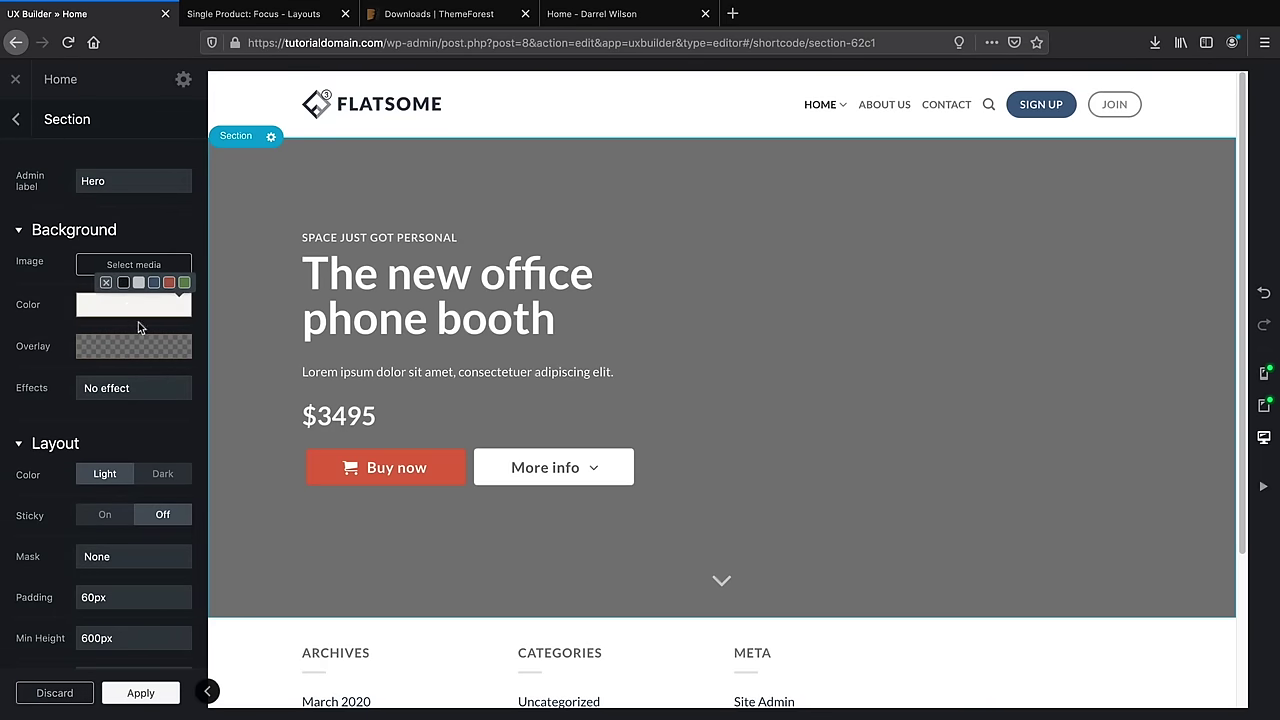
mouse_move(138, 346)
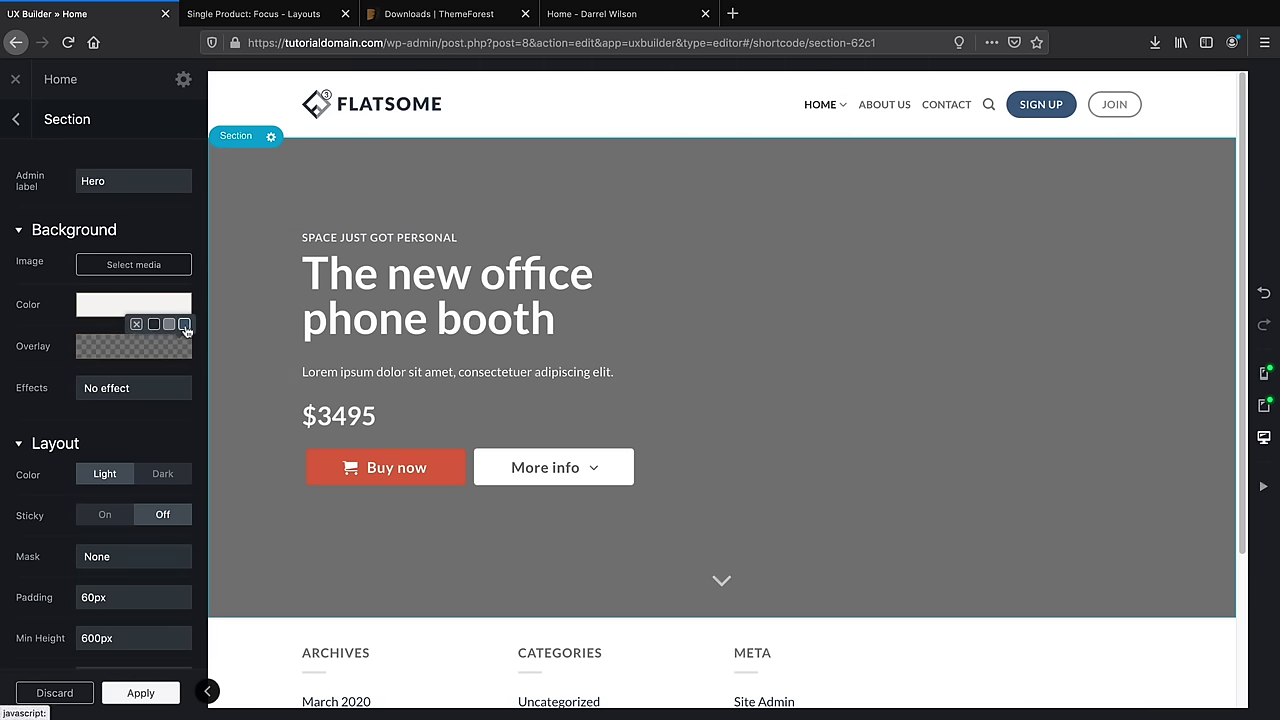
click(184, 324)
click(110, 312)
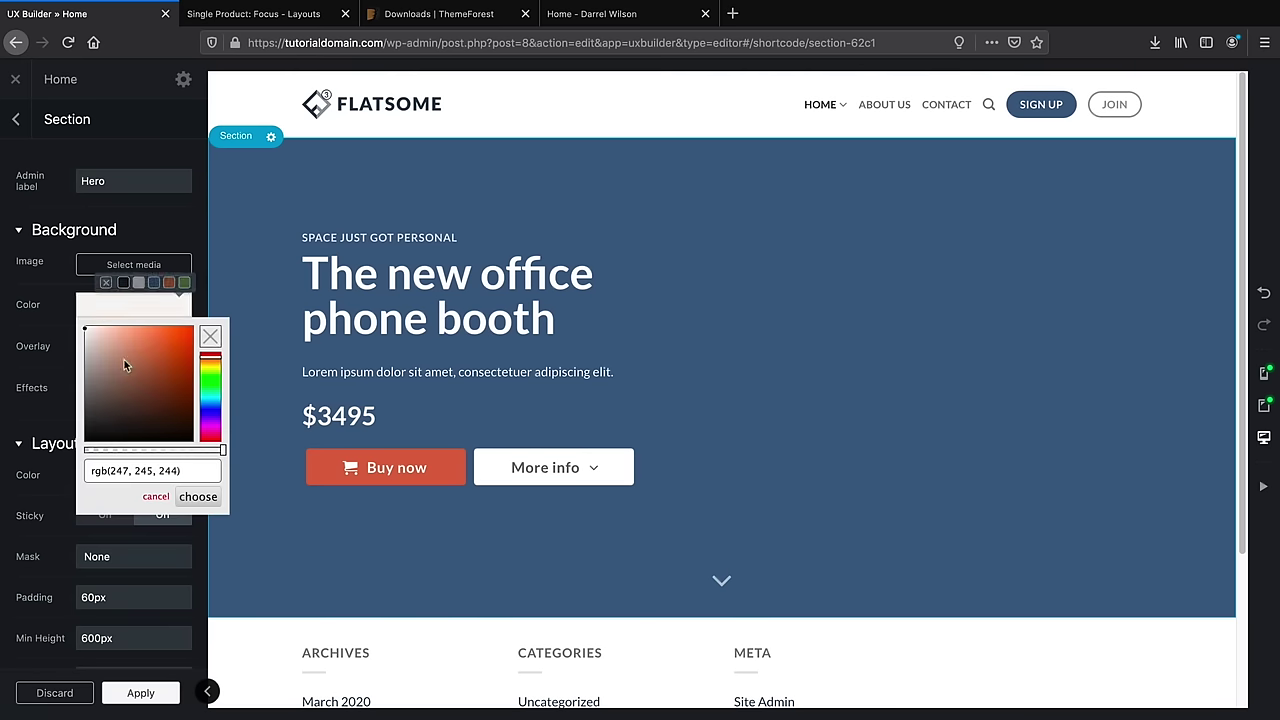
drag(124, 359, 173, 400)
click(156, 497)
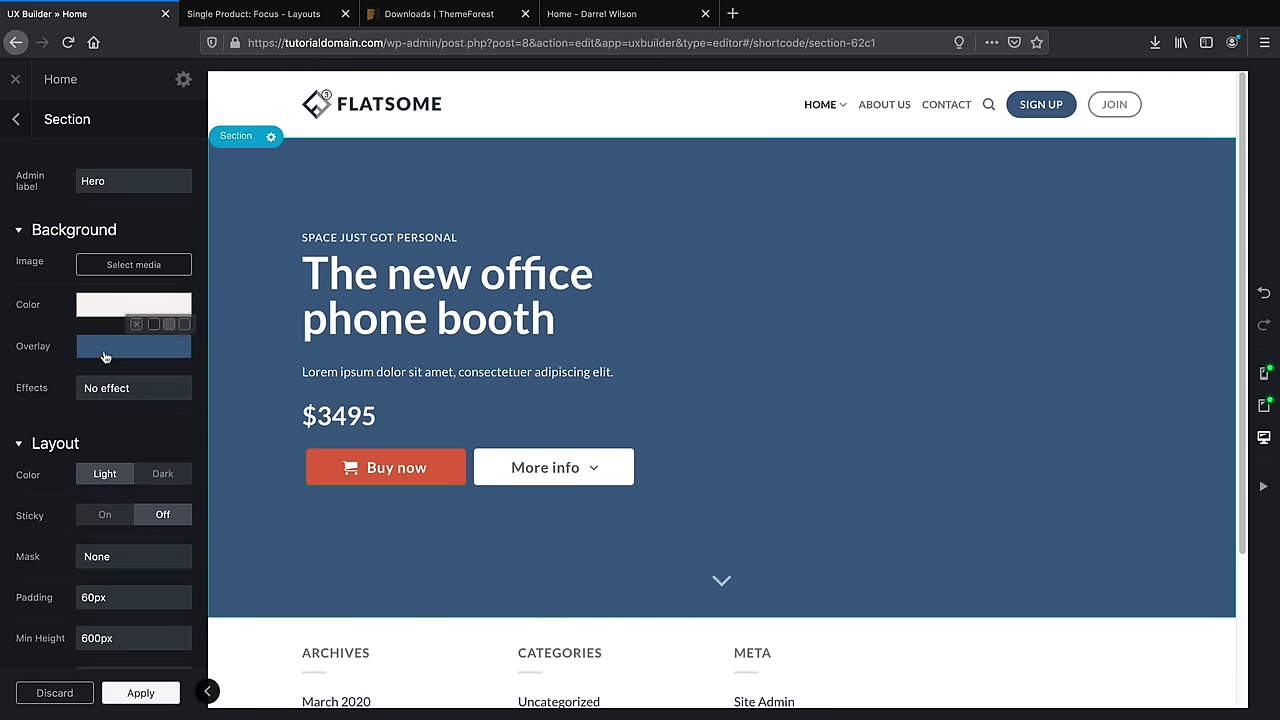
Remove the overlay, set a near-black hero background, and open the background image picker
mouse_move(108, 352)
click(136, 324)
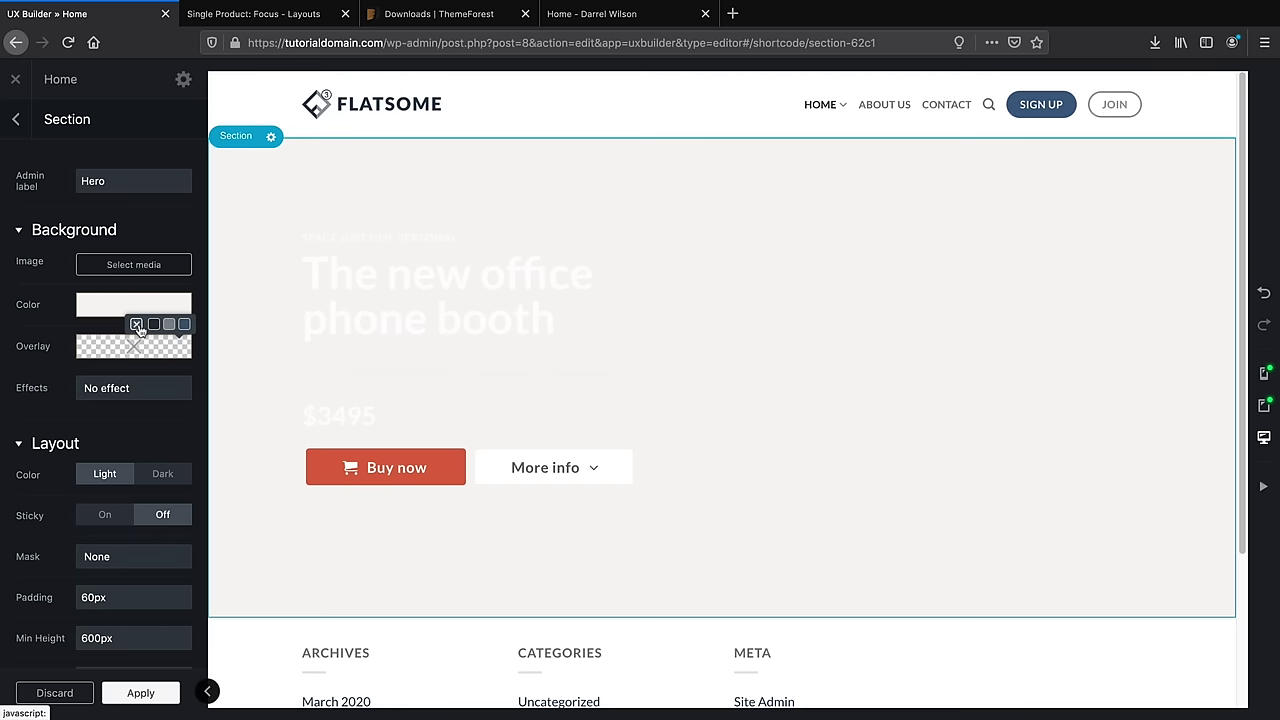
click(108, 306)
mouse_move(152, 412)
mouse_down()
mouse_move(166, 434)
mouse_move(160, 398)
mouse_move(142, 418)
mouse_move(185, 441)
mouse_up()
click(197, 496)
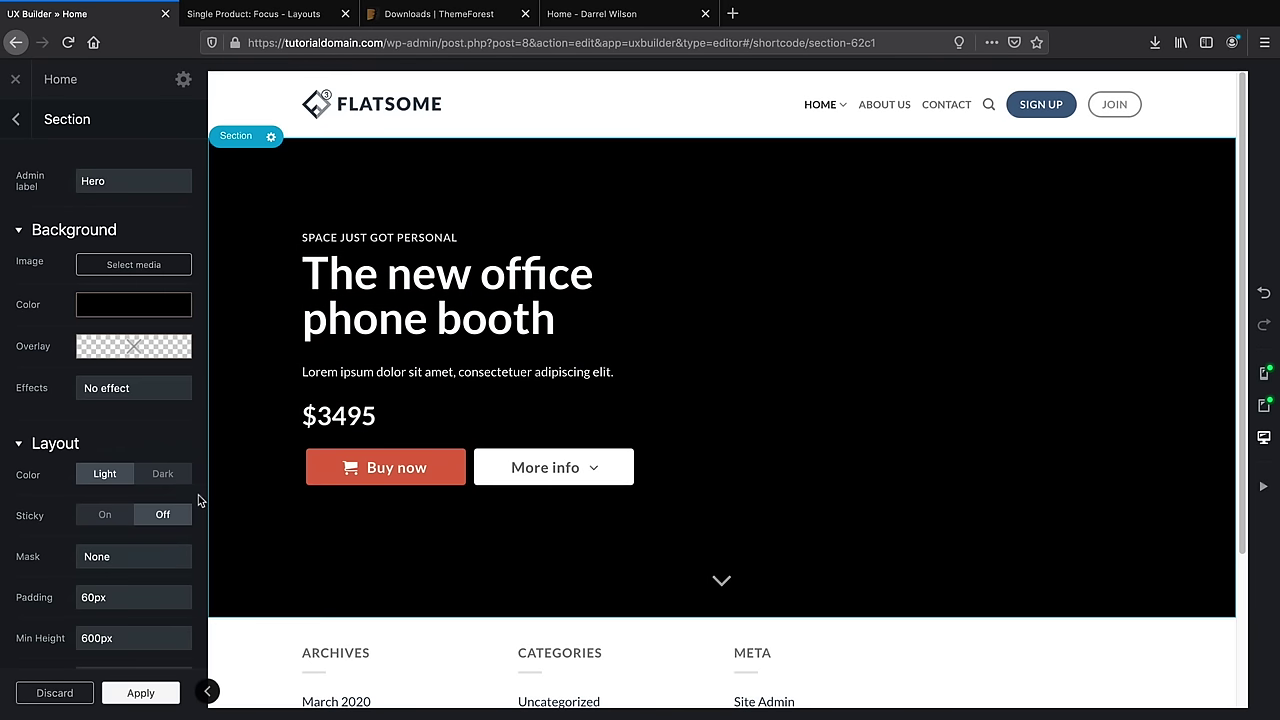
click(129, 266)
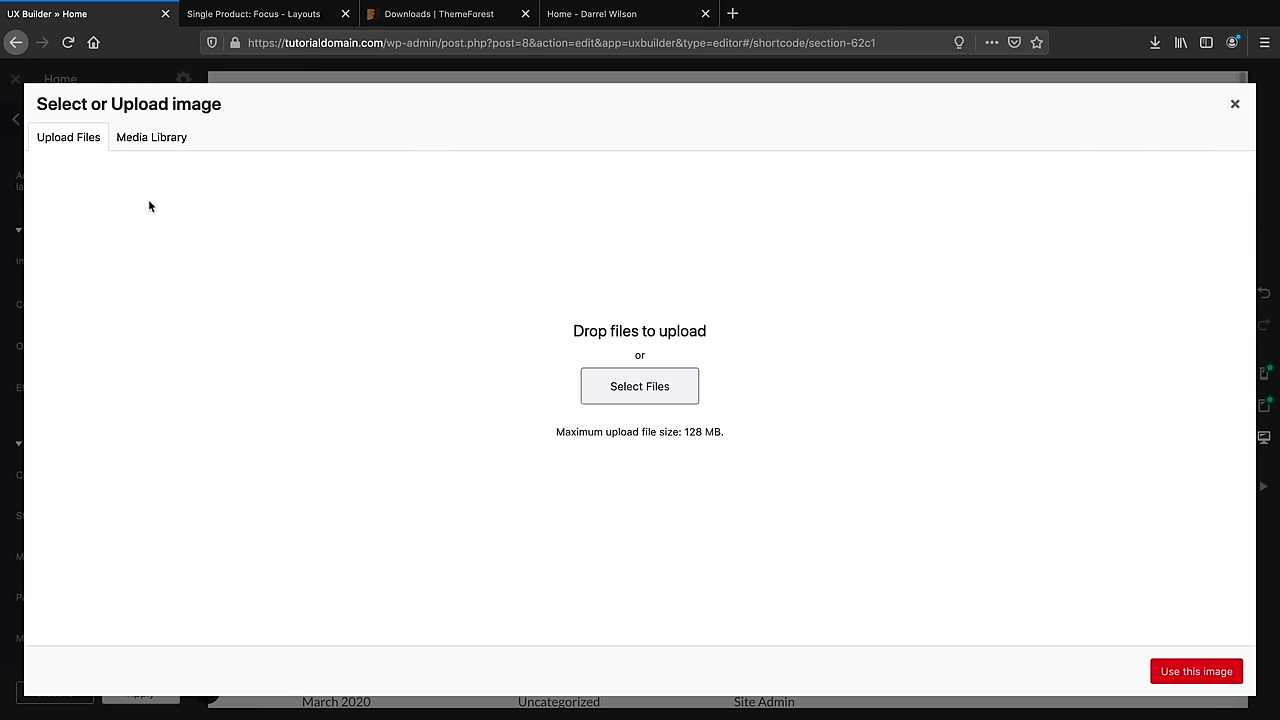
Upload all images from the Flatsome Images folder and set slider8-3-1.jpg as the hero background
click(159, 141)
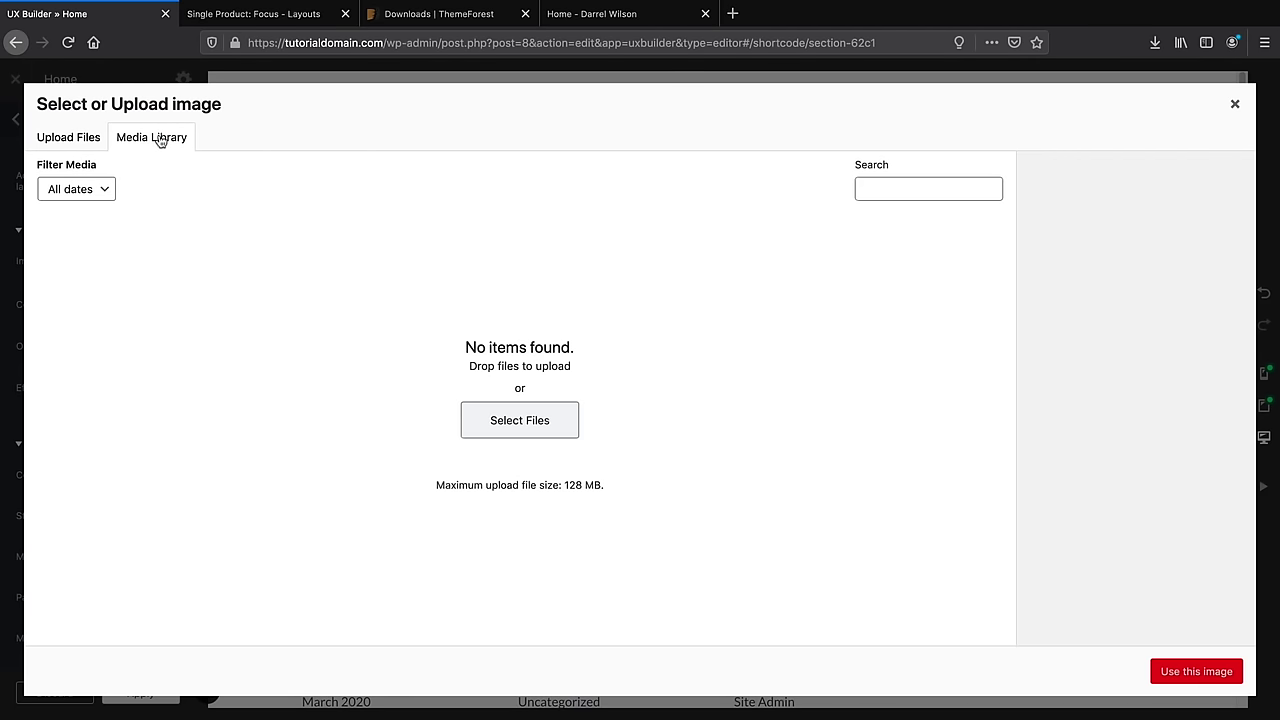
click(520, 422)
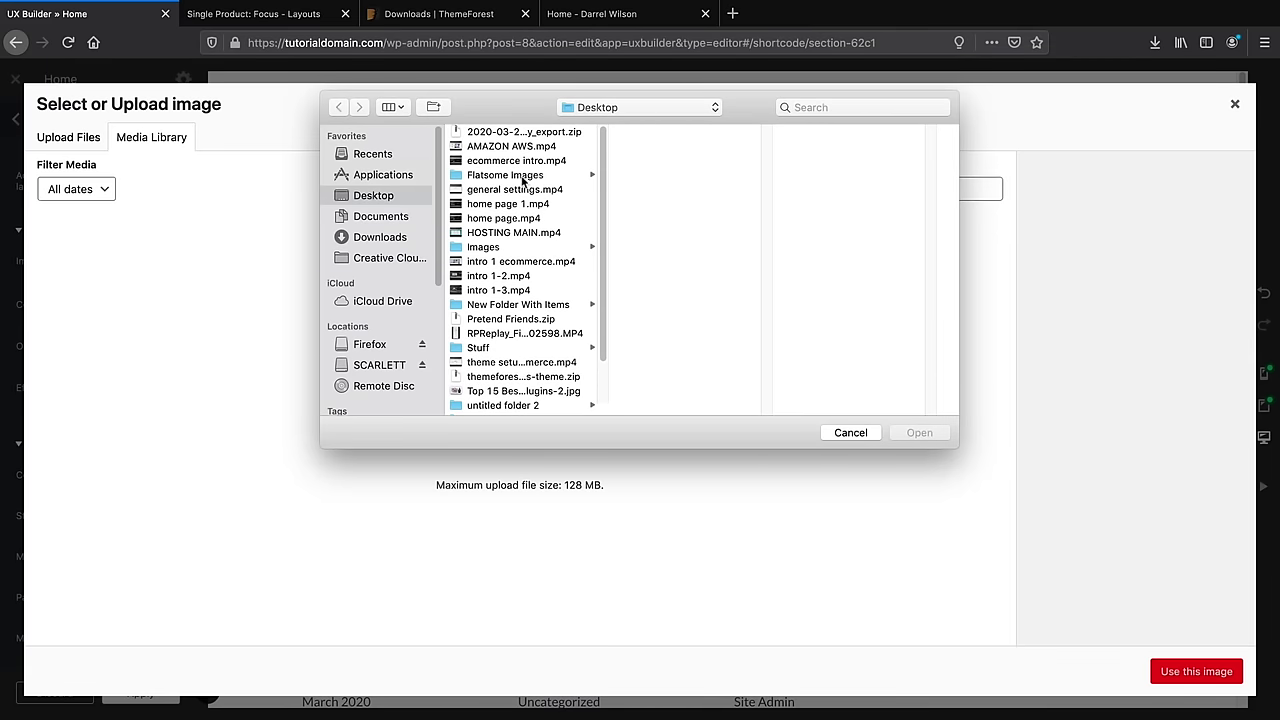
click(524, 176)
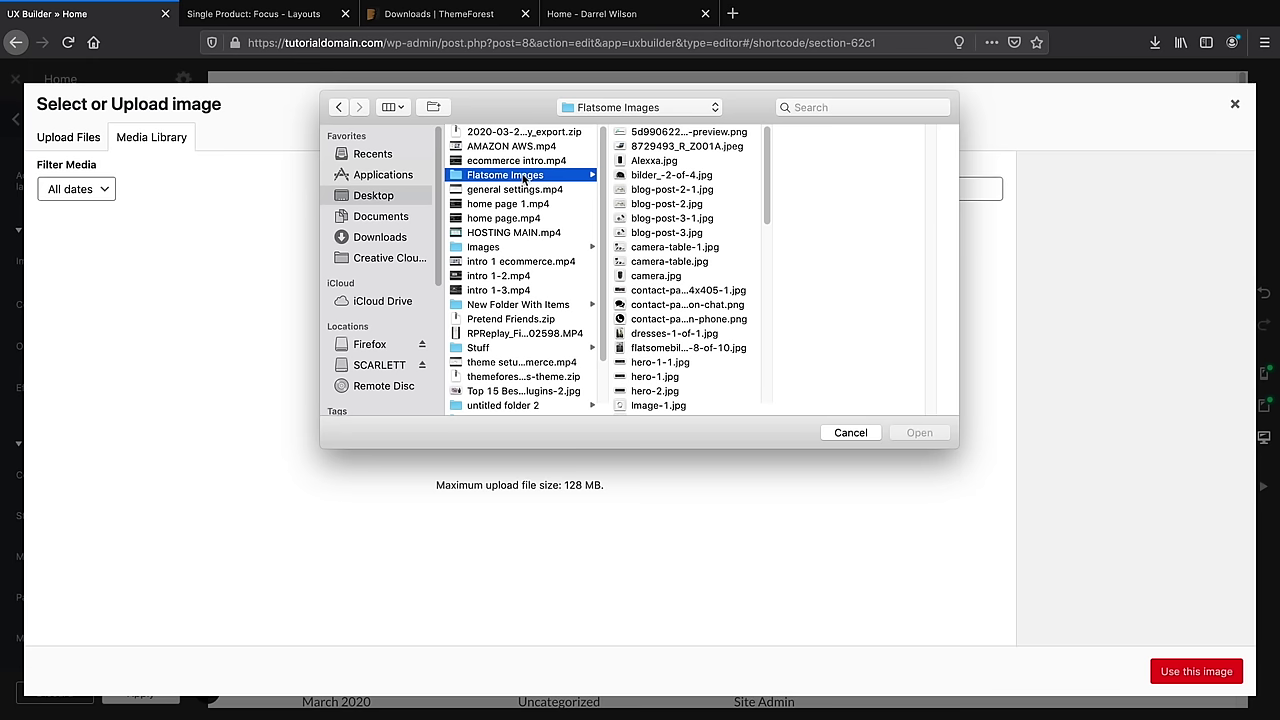
click(690, 133)
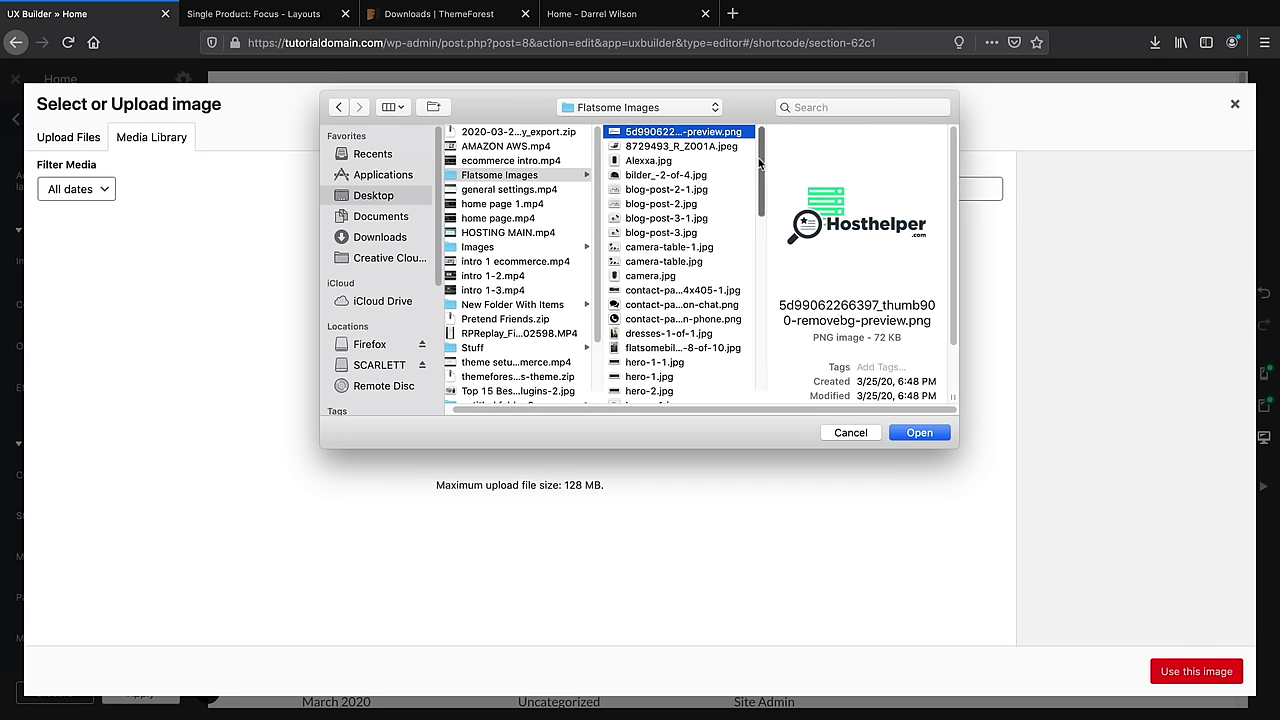
key(shift+Down)
key(shift+Down)
key(shift+Down)
key(shift+Down)
key(shift+Down)
key(shift+Down)
key(shift+Down)
key(shift+Down)
key(shift+Down)
key(shift+Down)
key(shift+Down)
key(shift+Down)
key(shift+Down)
key(shift+Down)
key(shift+Down)
key(shift+Down)
key(shift+Down)
key(shift+Down)
key(shift+Down)
key(shift+Down)
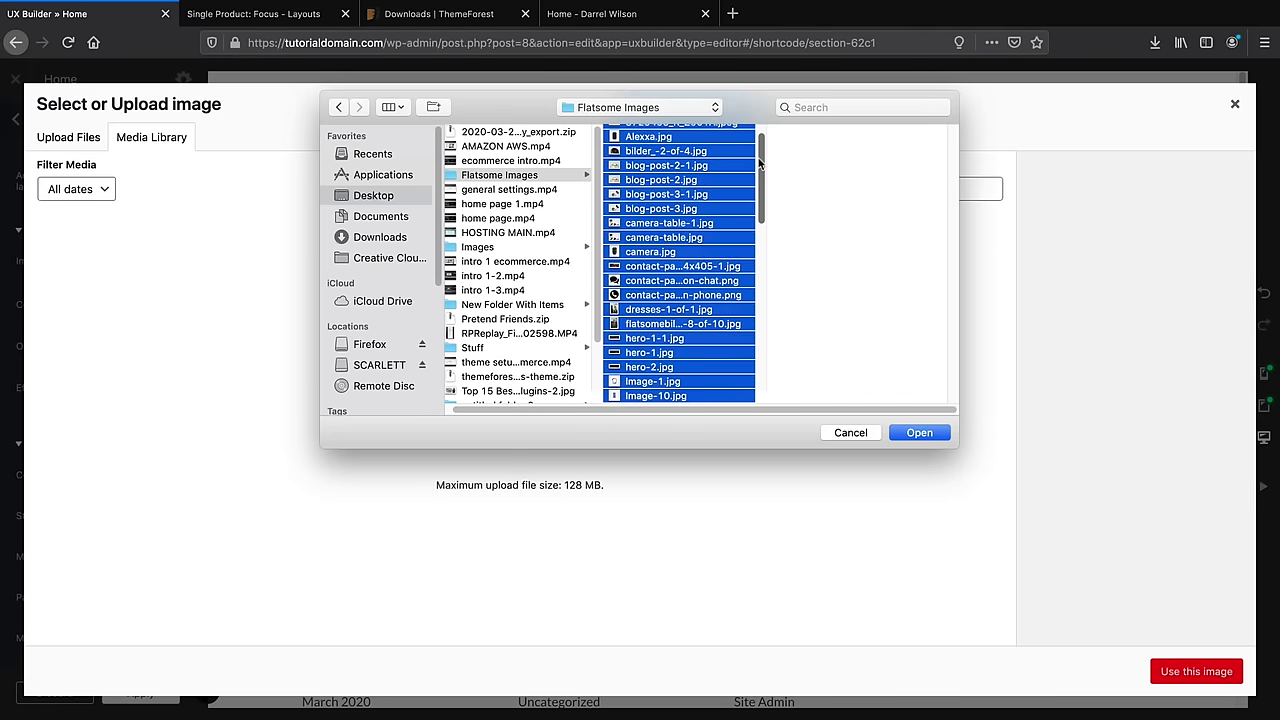
key(shift+Down)
key(shift+Down)
key(shift+Down)
key(shift+Down)
key(shift+Down)
key(shift+Down)
key(shift+Down)
key(shift+Down)
key(shift+Down)
key(shift+Down)
key(shift+Down)
key(shift+Down)
key(shift+Down)
key(shift+Down)
key(shift+Down)
key(shift+Down)
key(shift+Down)
key(shift+Down)
key(shift+Down)
key(shift+Down)
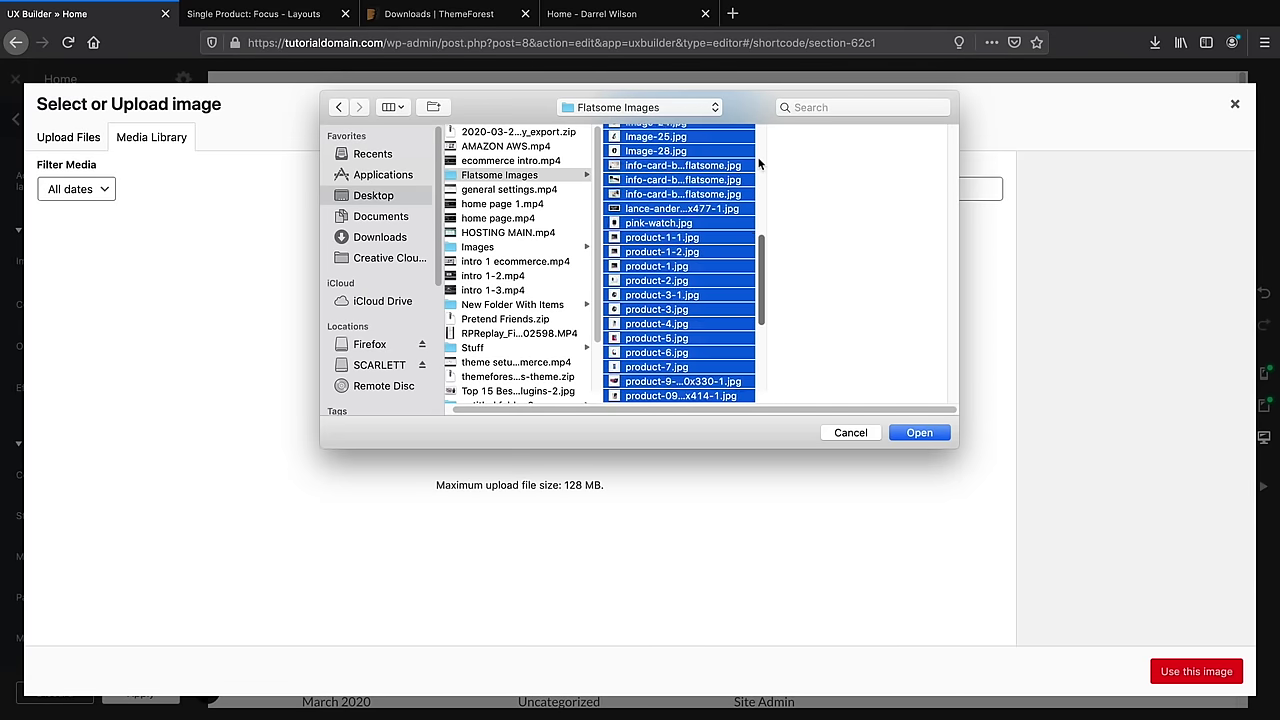
key(shift+Down)
key(shift+Down)
key(shift+Down)
key(shift+Down)
key(shift+Down)
key(shift+Down)
key(shift+Down)
key(shift+Down)
key(shift+Down)
key(shift+Down)
key(shift+Down)
key(shift+Down)
key(shift+Down)
key(shift+Down)
key(shift+Down)
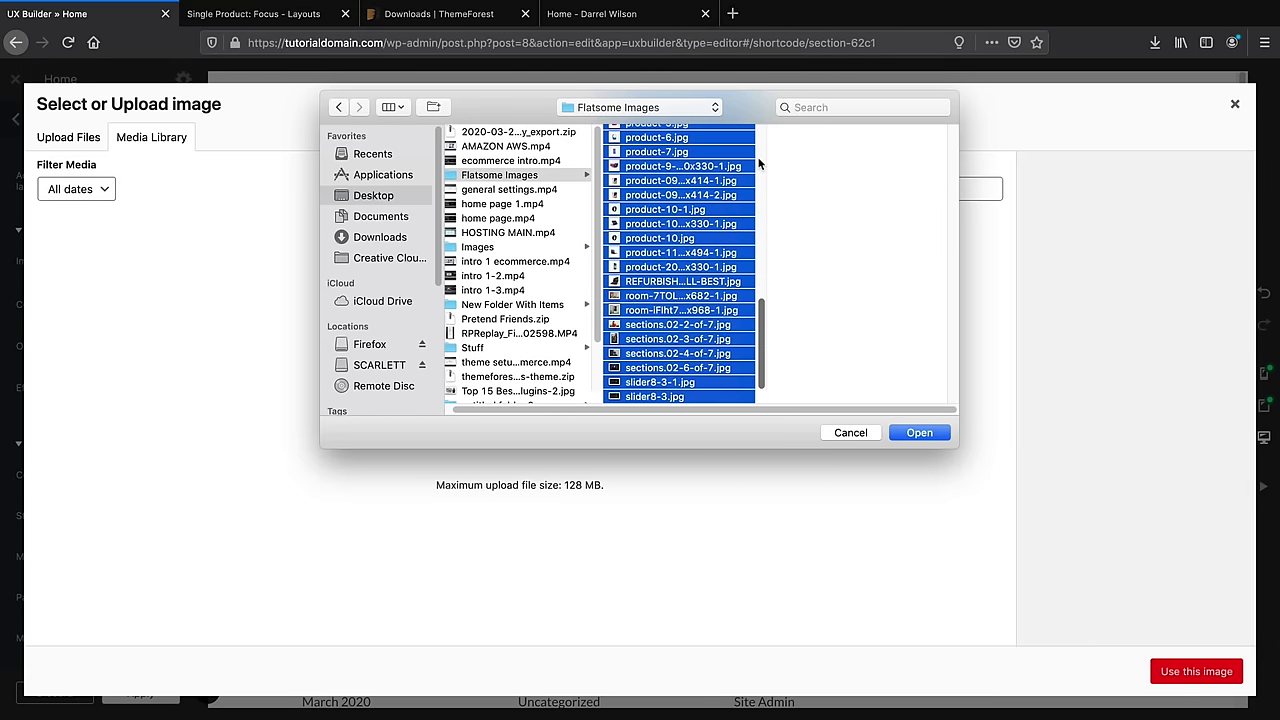
click(919, 433)
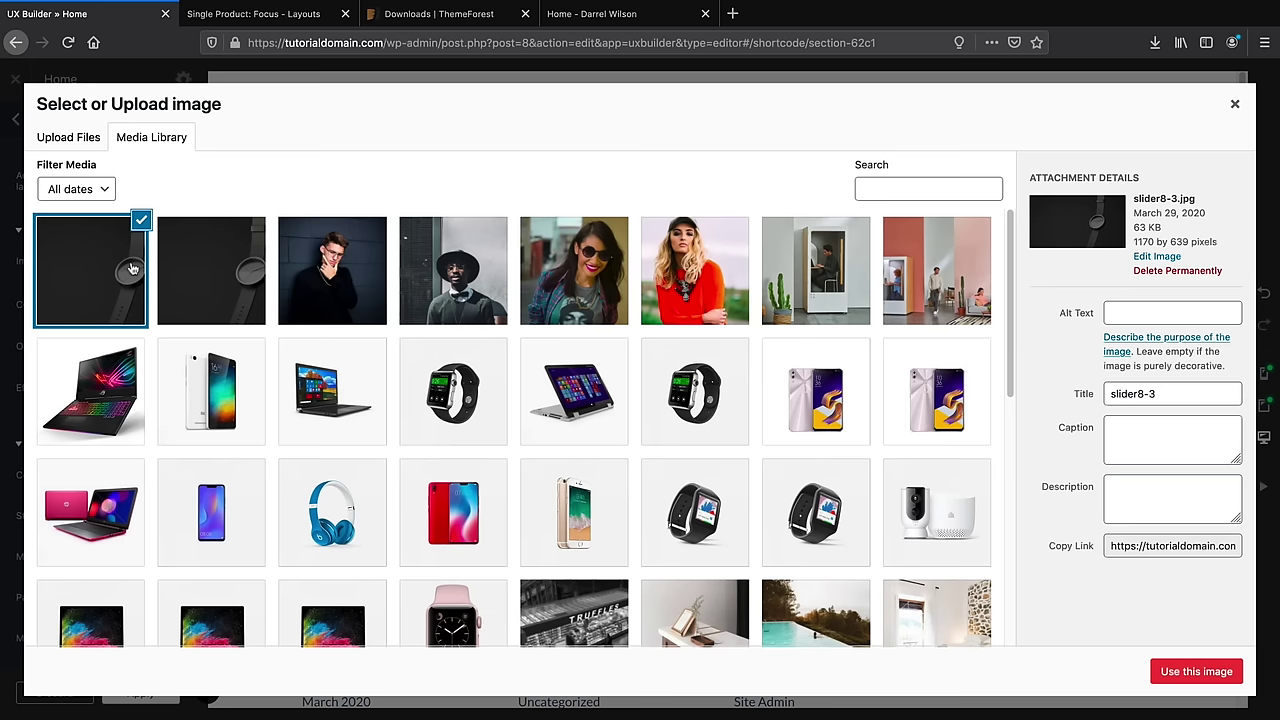
click(216, 272)
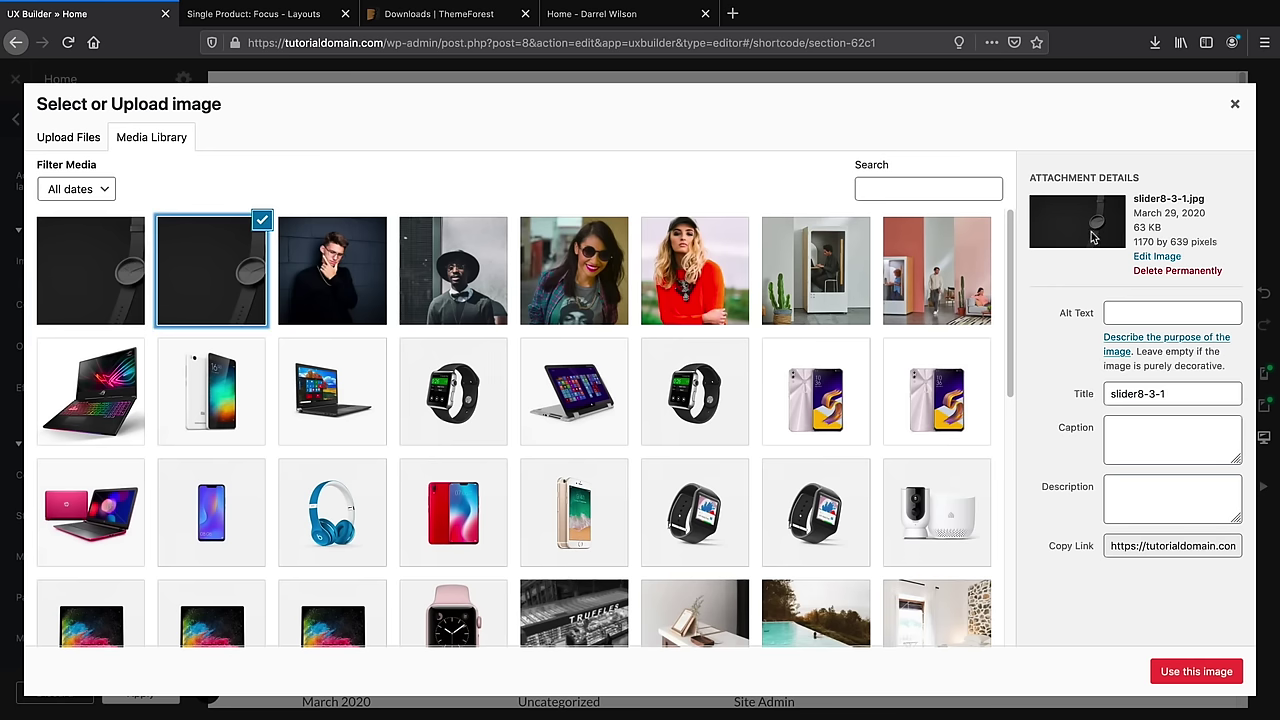
click(1194, 673)
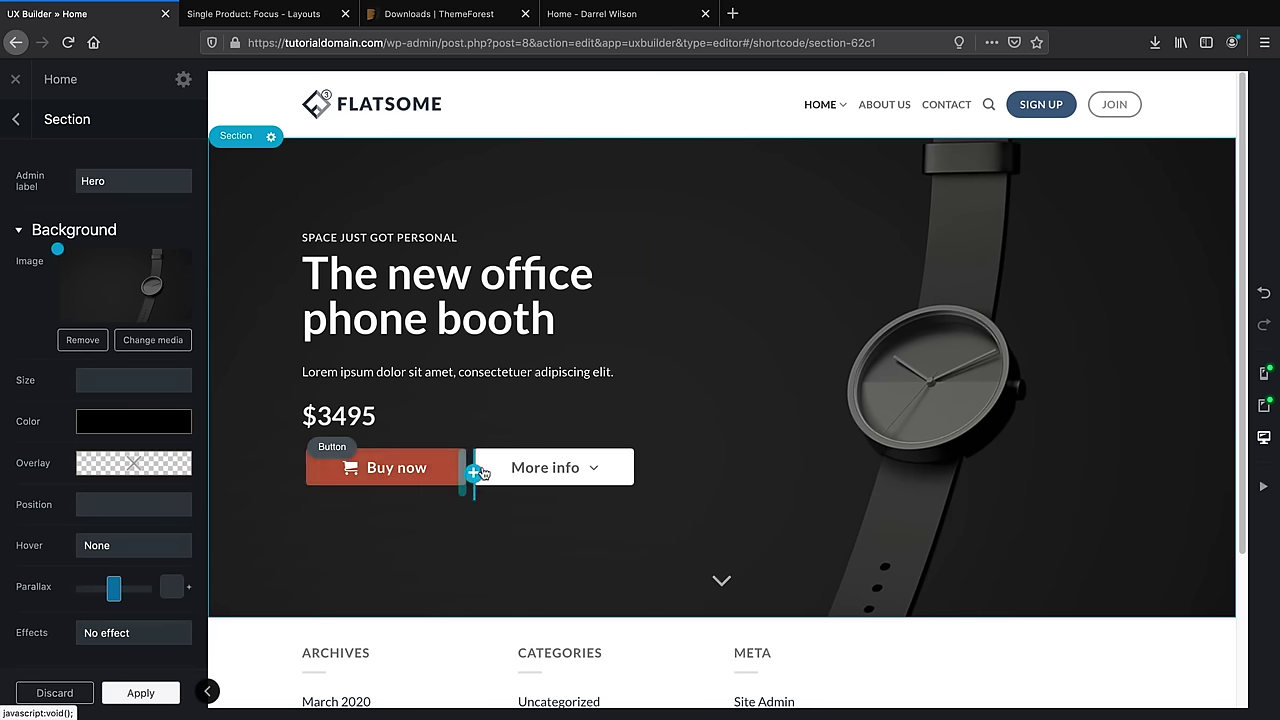
Try letter-case and colour options on the Buy now button, keeping normal case and Secondary colour
click(408, 472)
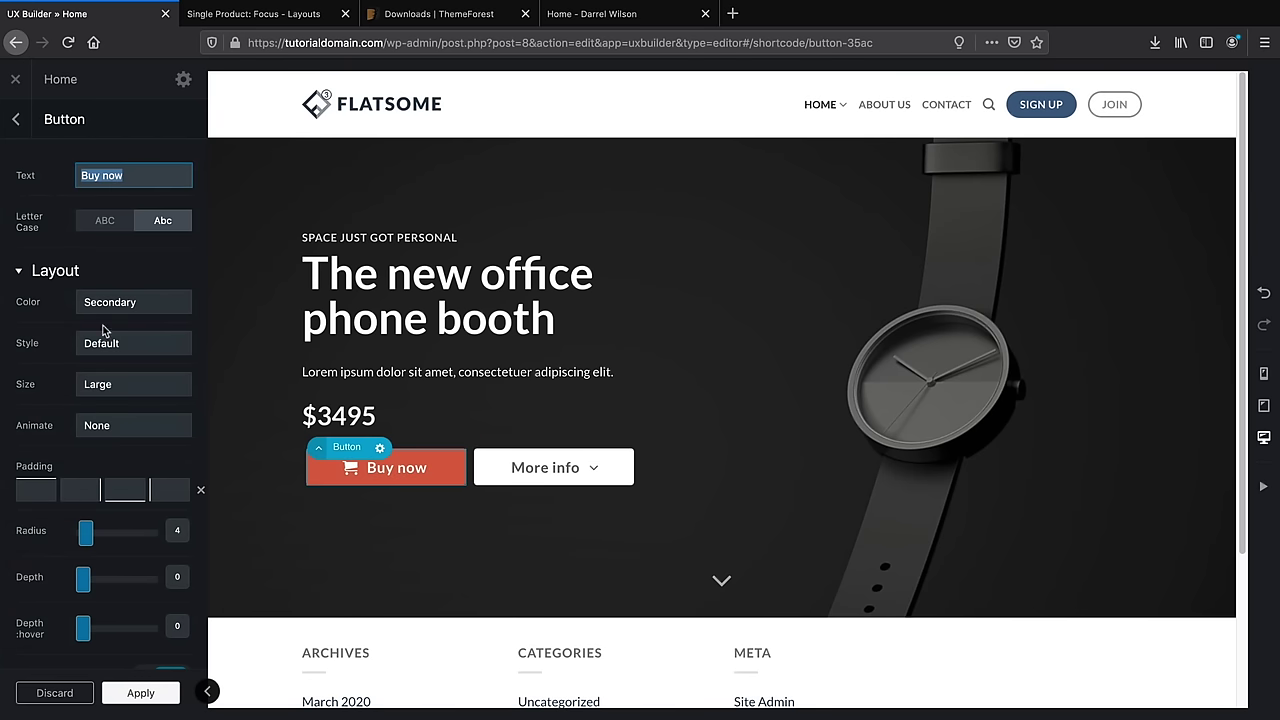
click(106, 222)
click(161, 221)
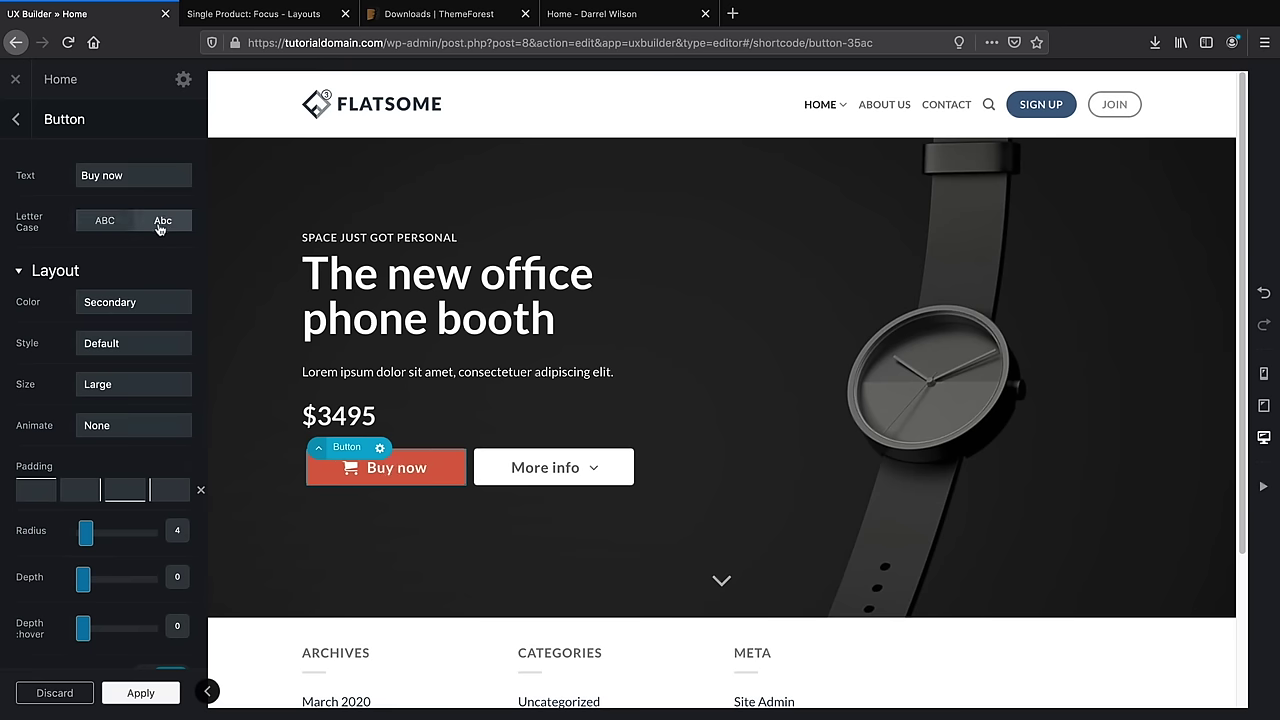
click(145, 308)
click(145, 284)
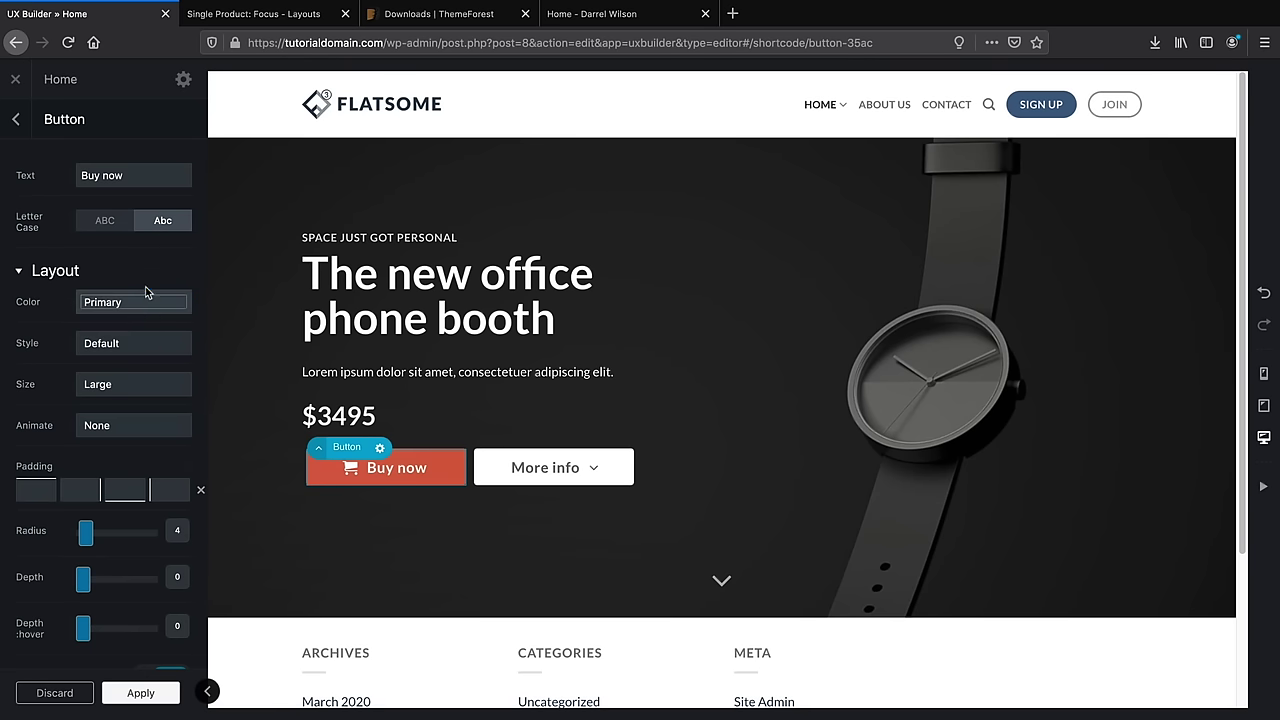
click(144, 309)
click(142, 307)
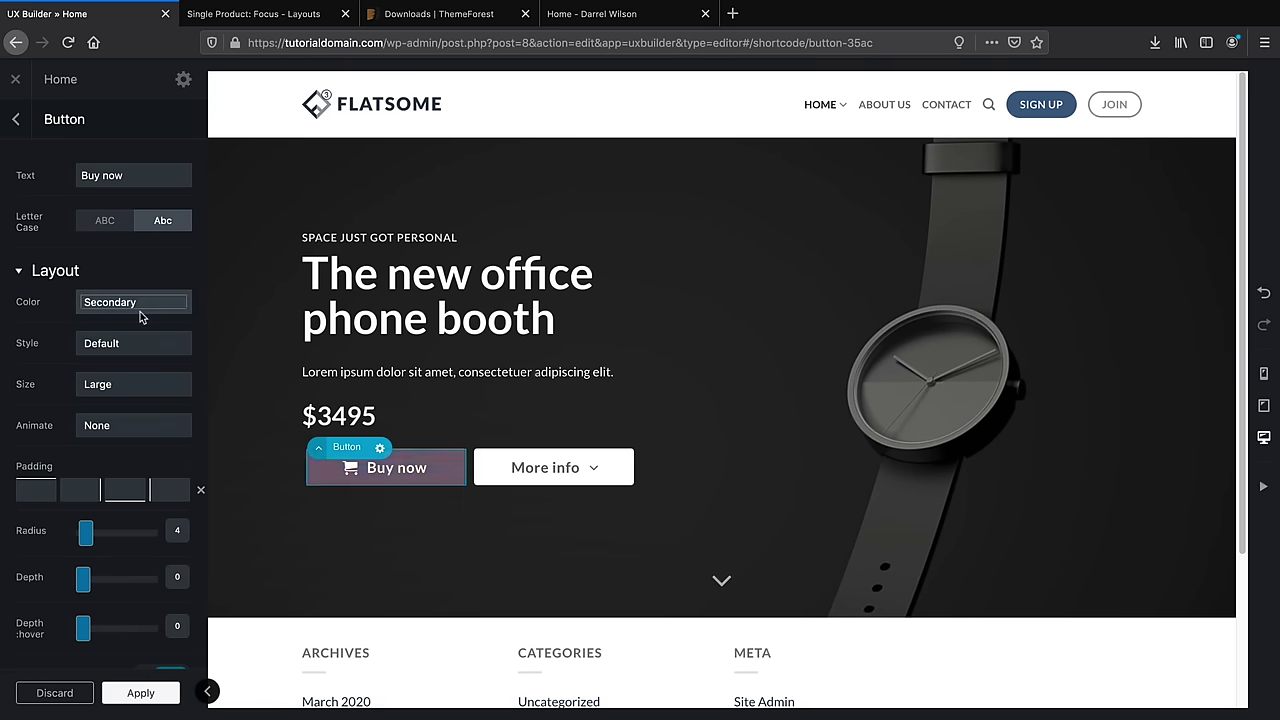
click(143, 310)
click(141, 317)
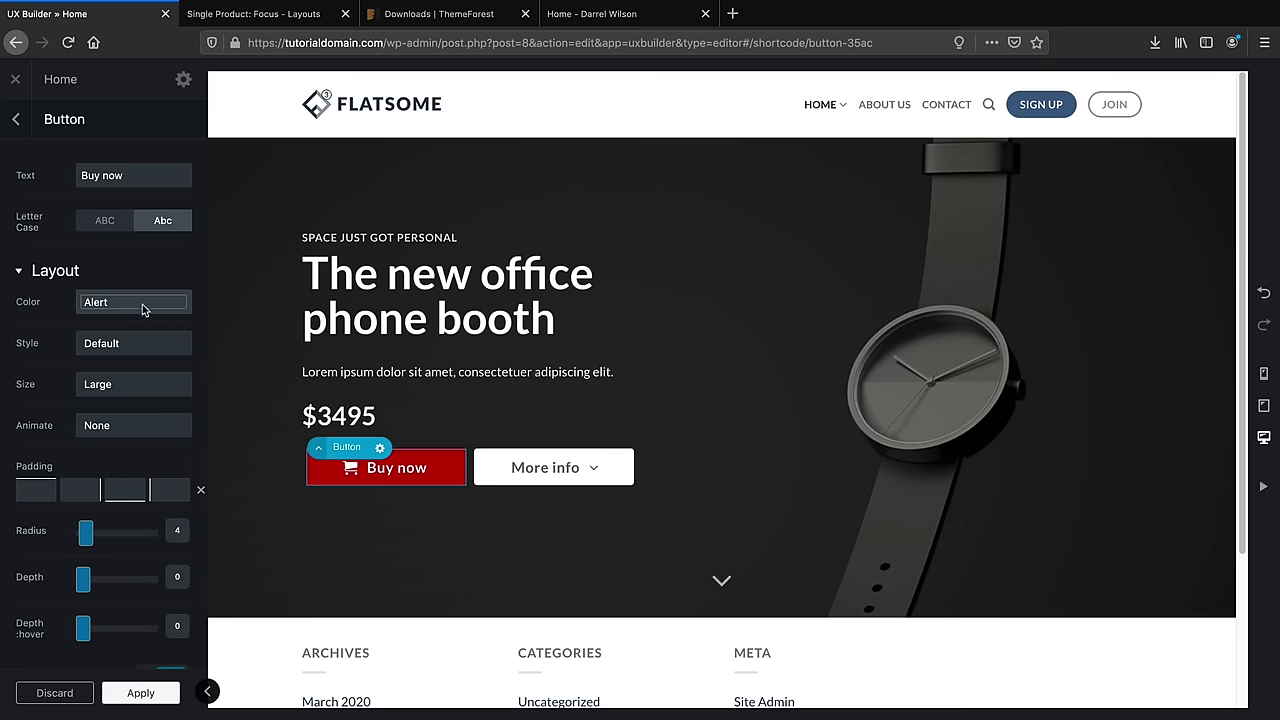
click(143, 309)
click(144, 310)
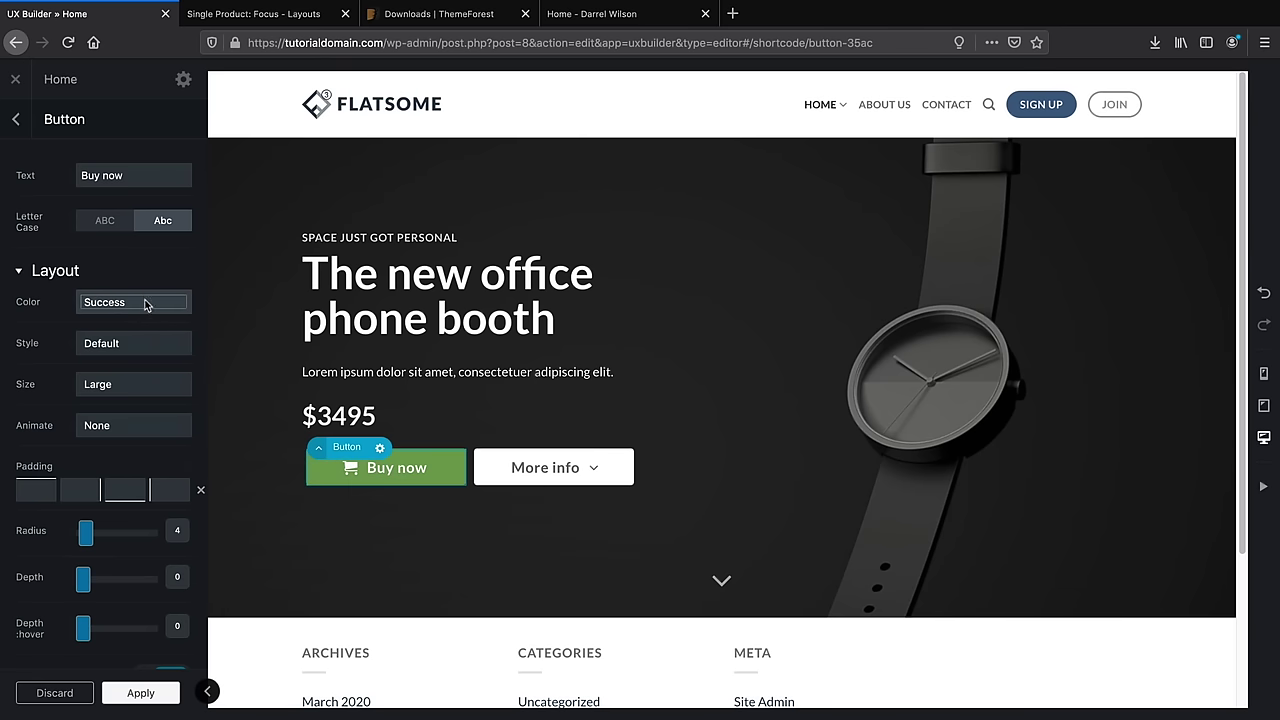
click(145, 305)
click(145, 305)
click(145, 305)
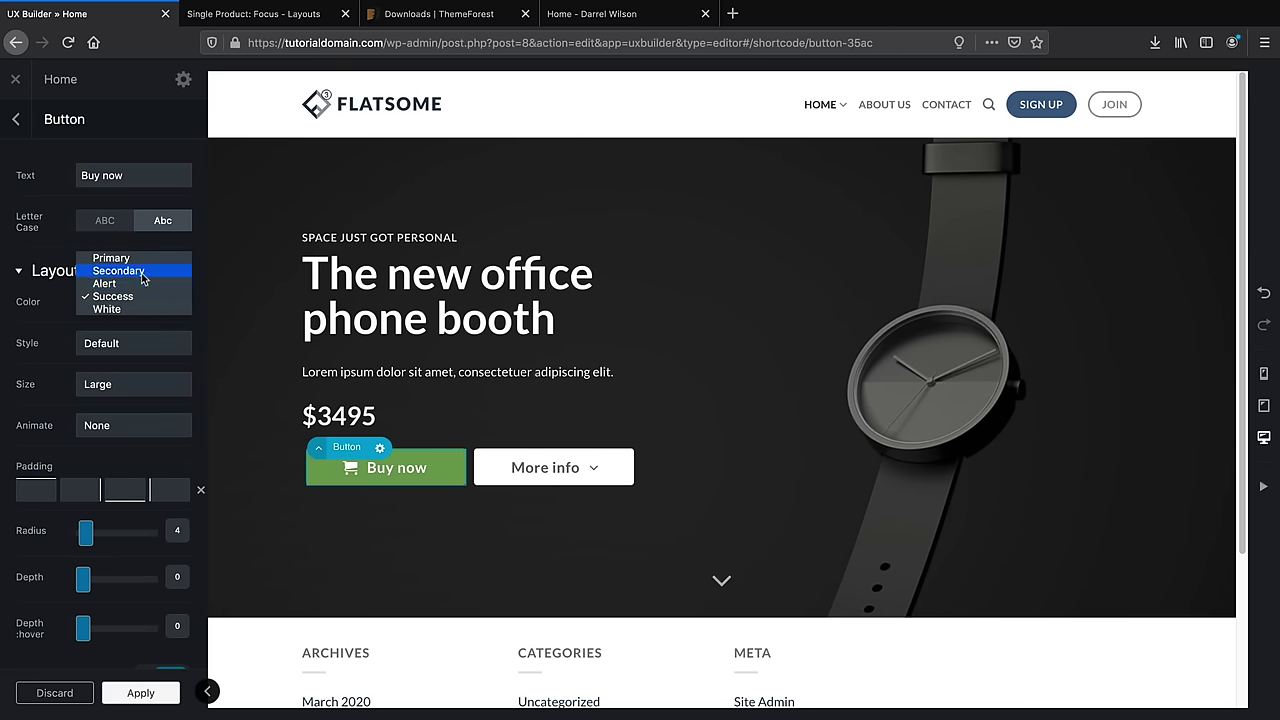
click(143, 271)
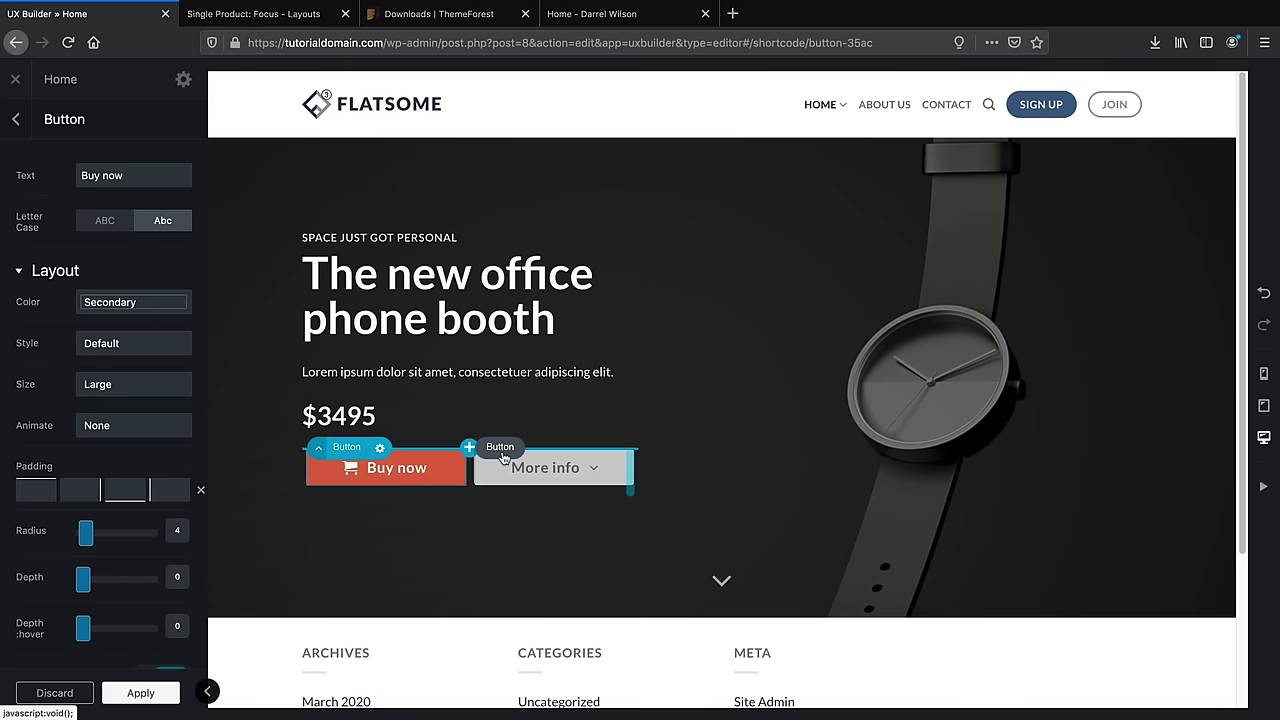
Set the button's entrance animation to Bounce In Up and apply it
click(125, 429)
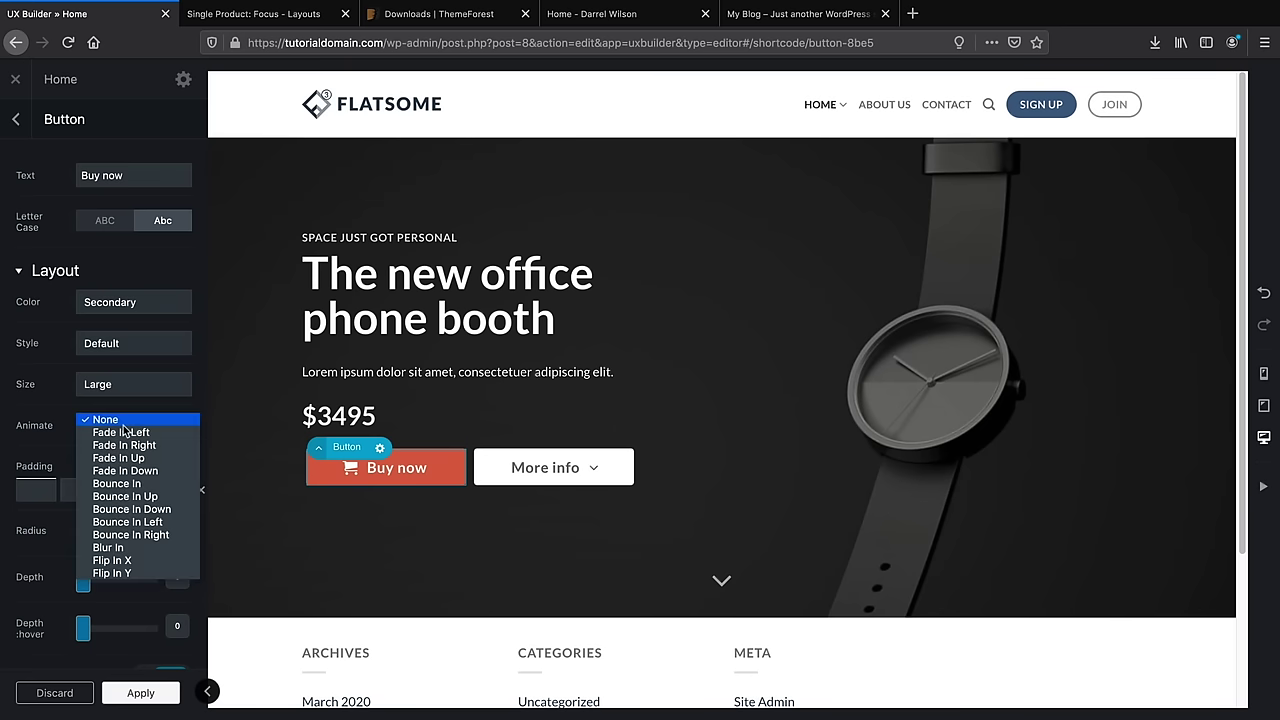
click(140, 550)
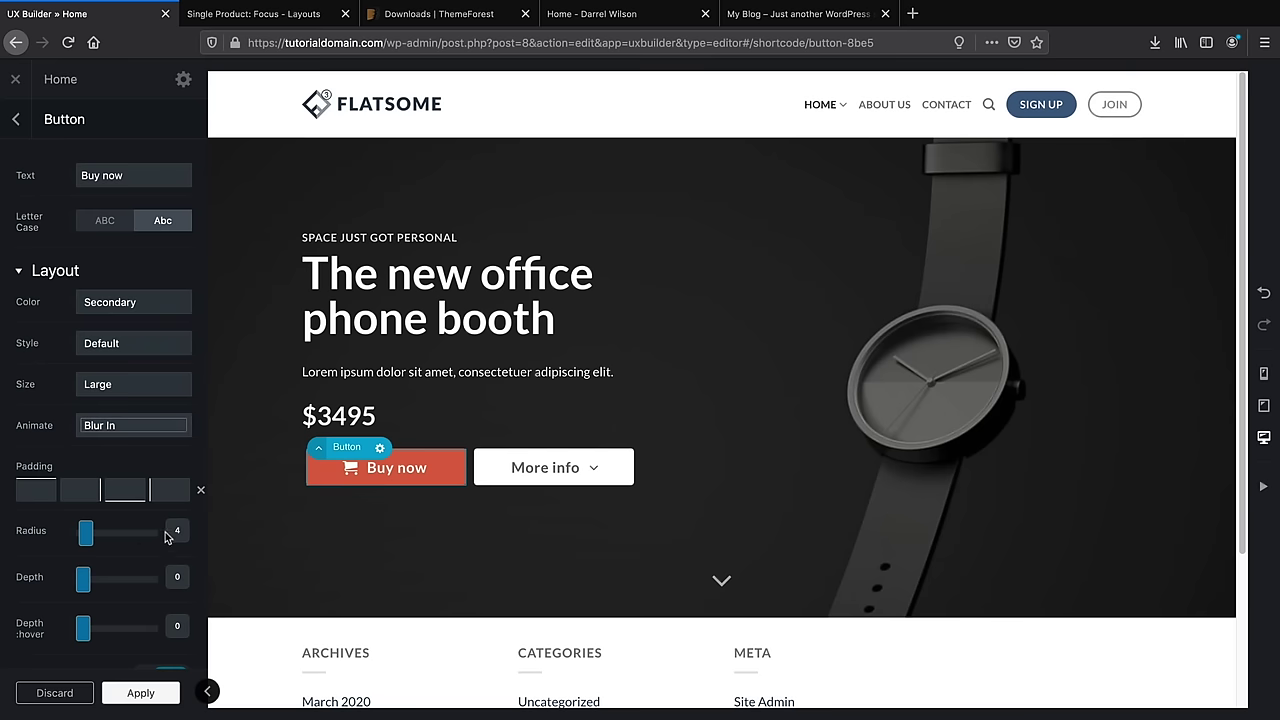
click(157, 429)
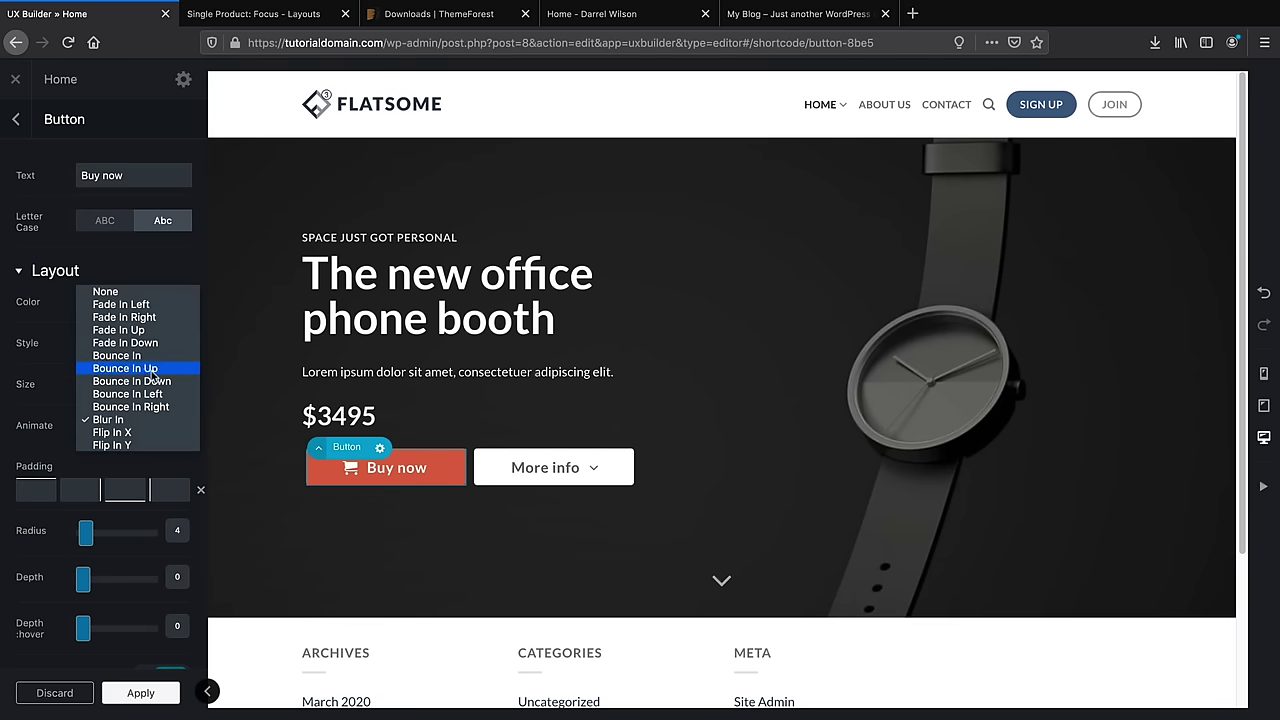
click(153, 369)
click(157, 695)
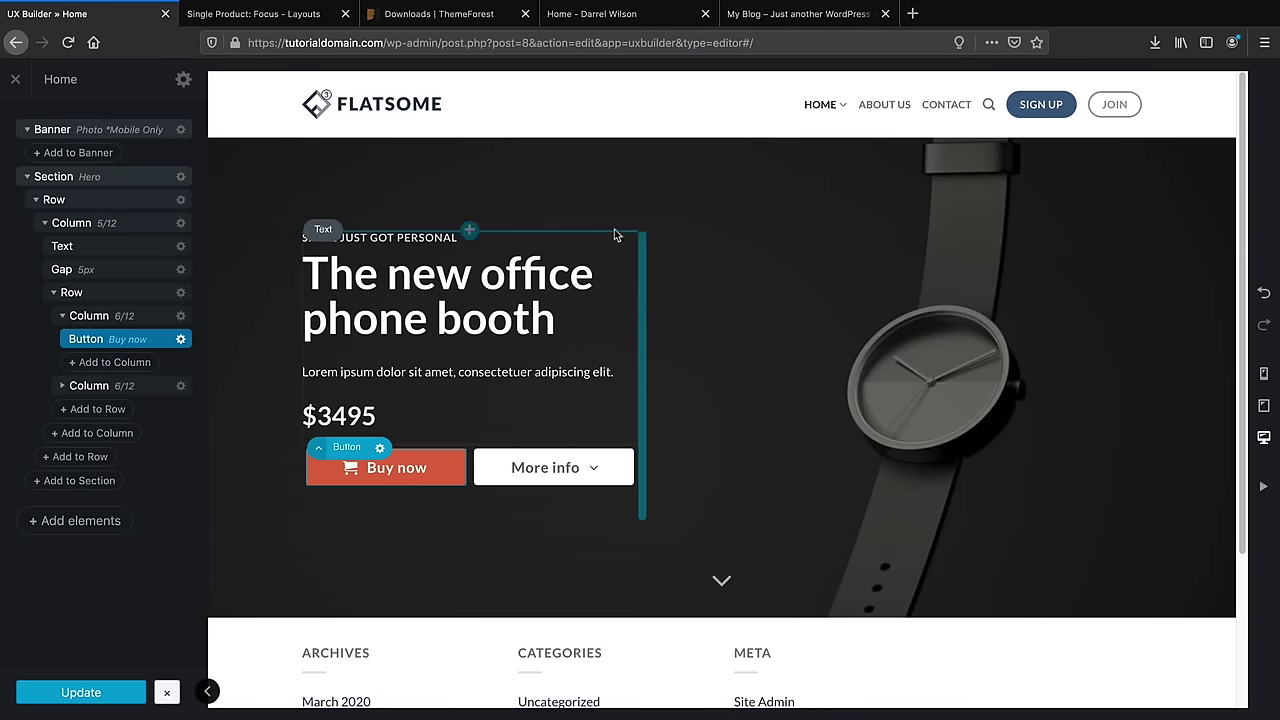
Preview the current hero on the live homepage, reloading it twice, then return to the builder
click(793, 14)
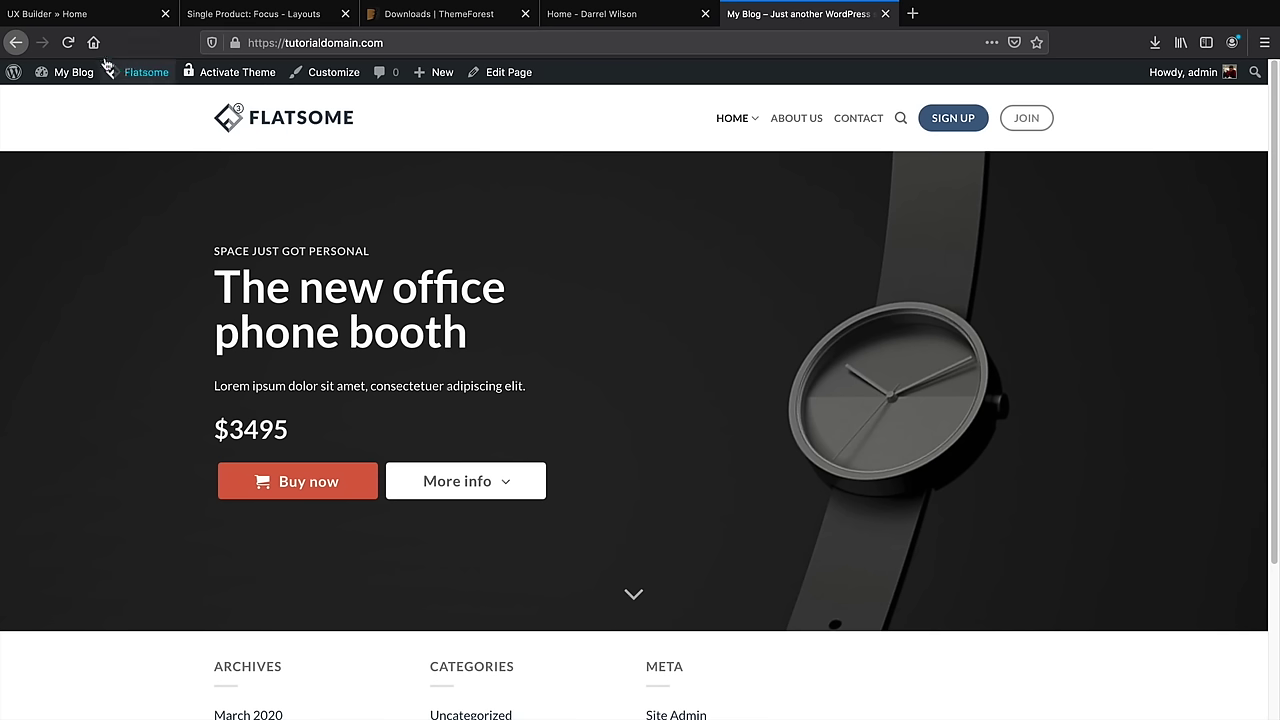
click(68, 42)
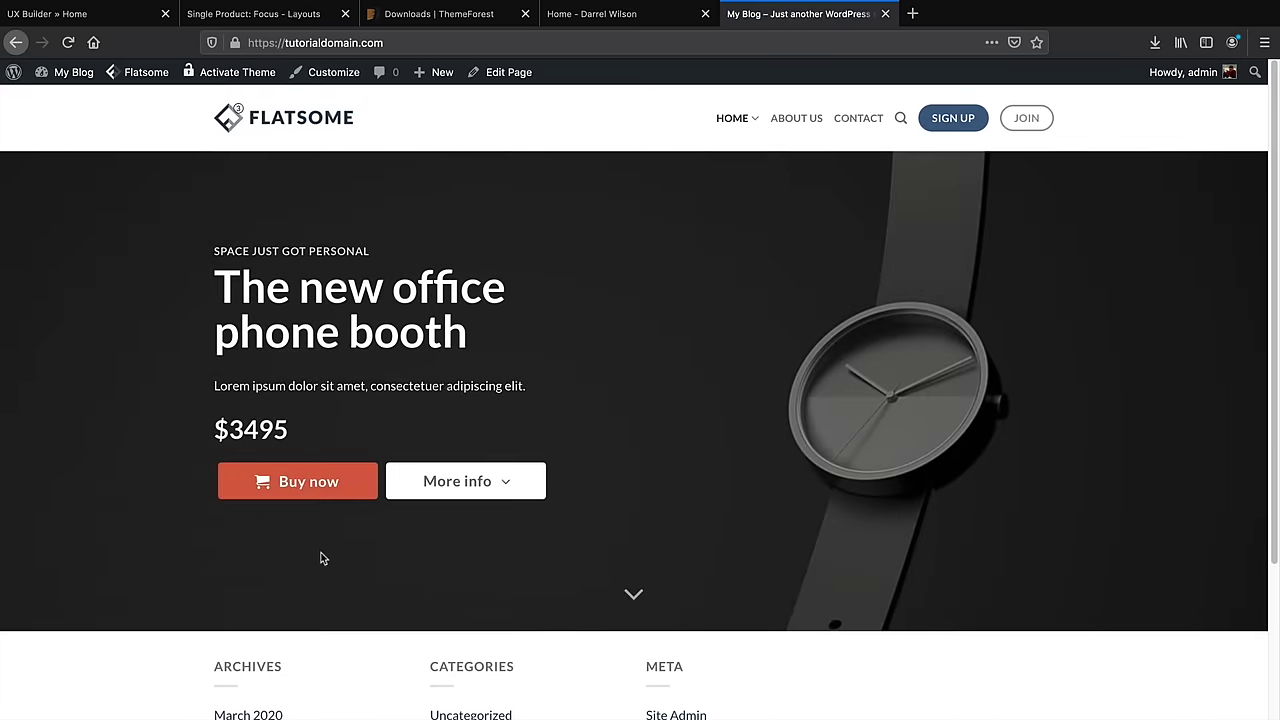
click(68, 42)
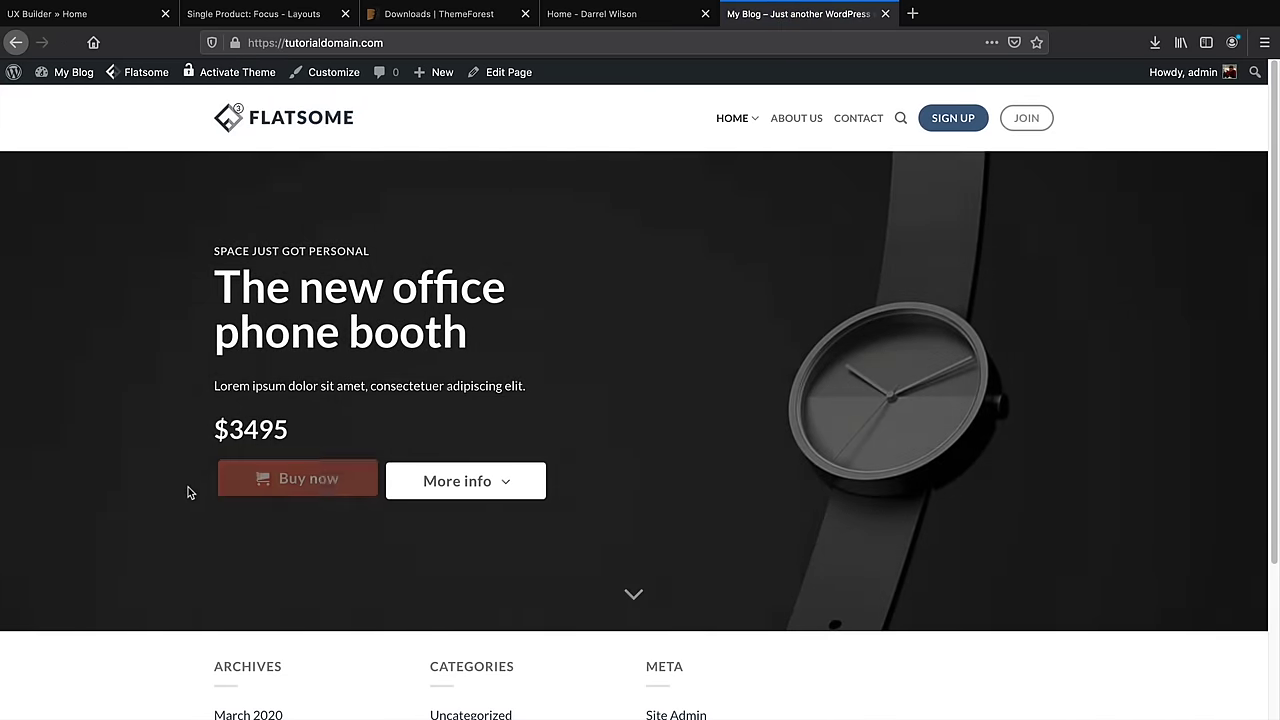
click(88, 14)
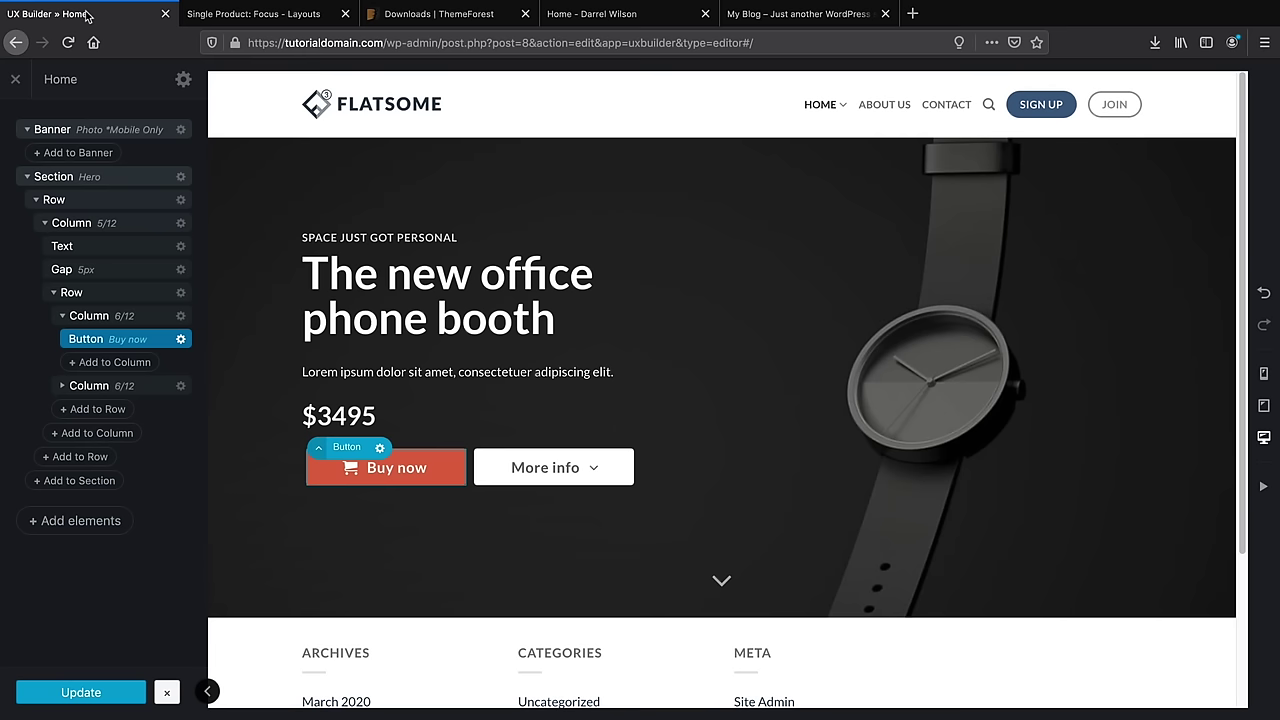
Change the Buy now button animation to Blur In, apply, and update the page
click(345, 467)
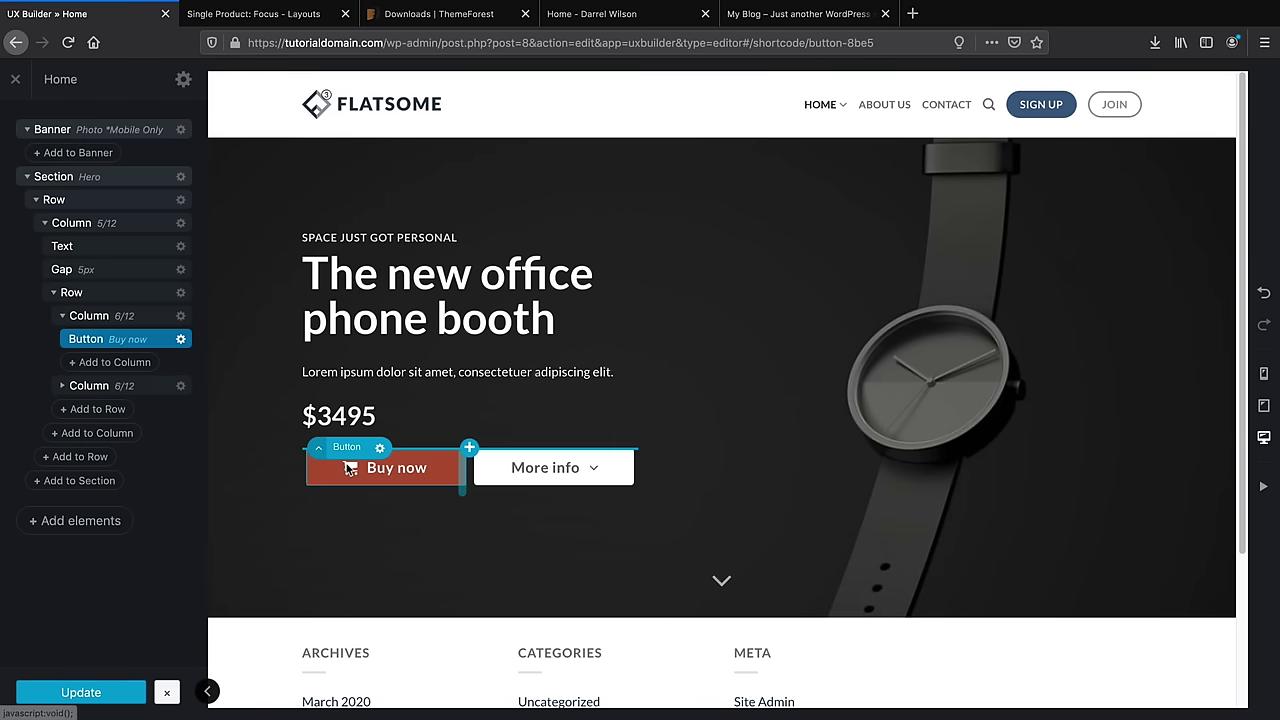
click(150, 425)
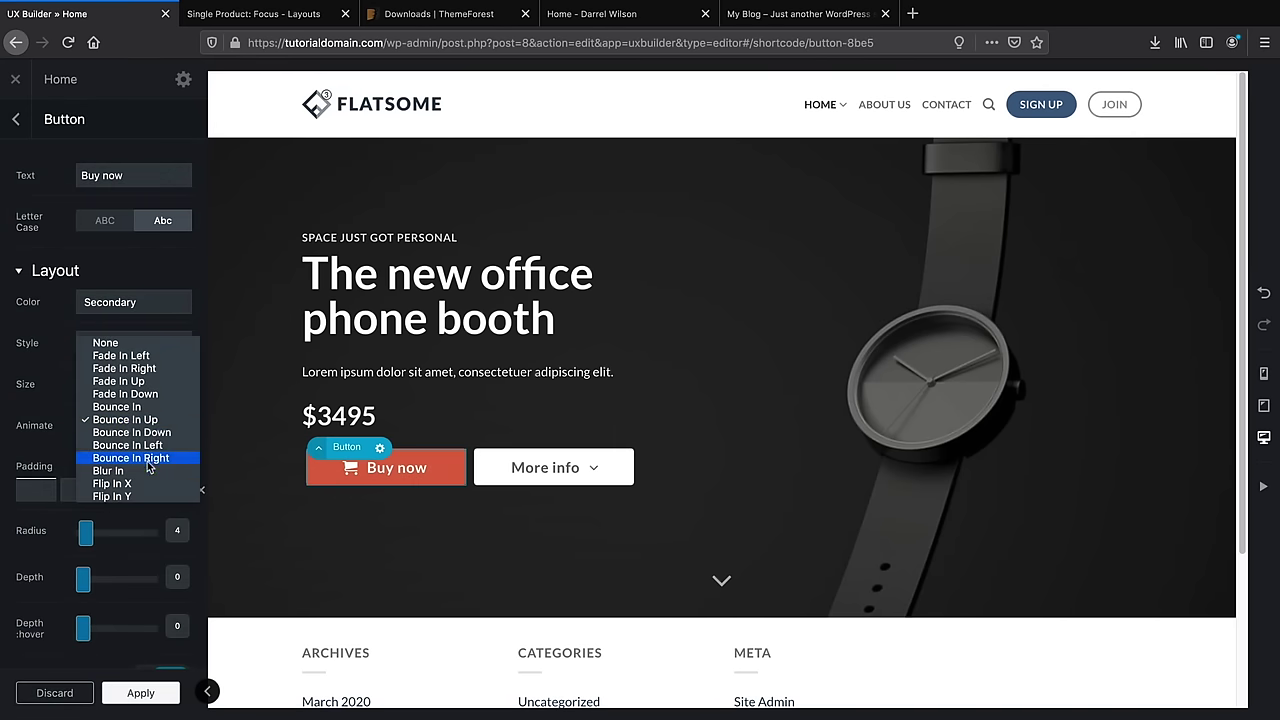
click(150, 471)
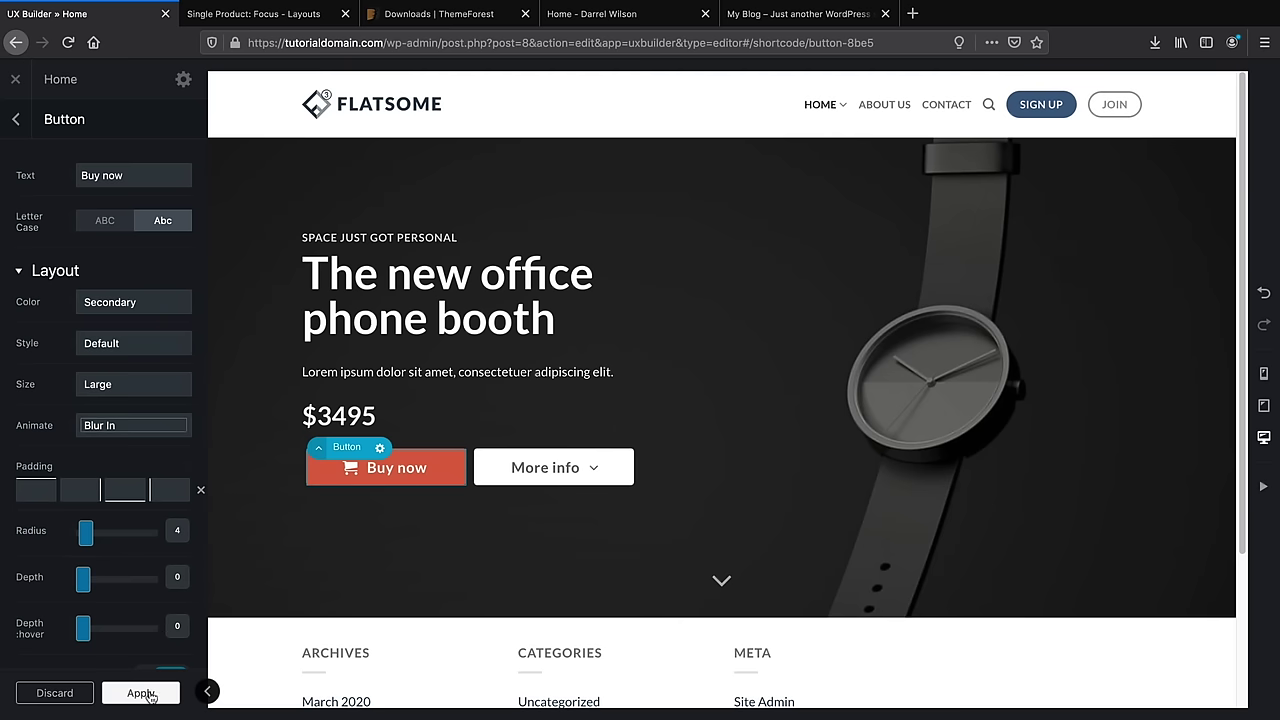
click(147, 693)
click(150, 693)
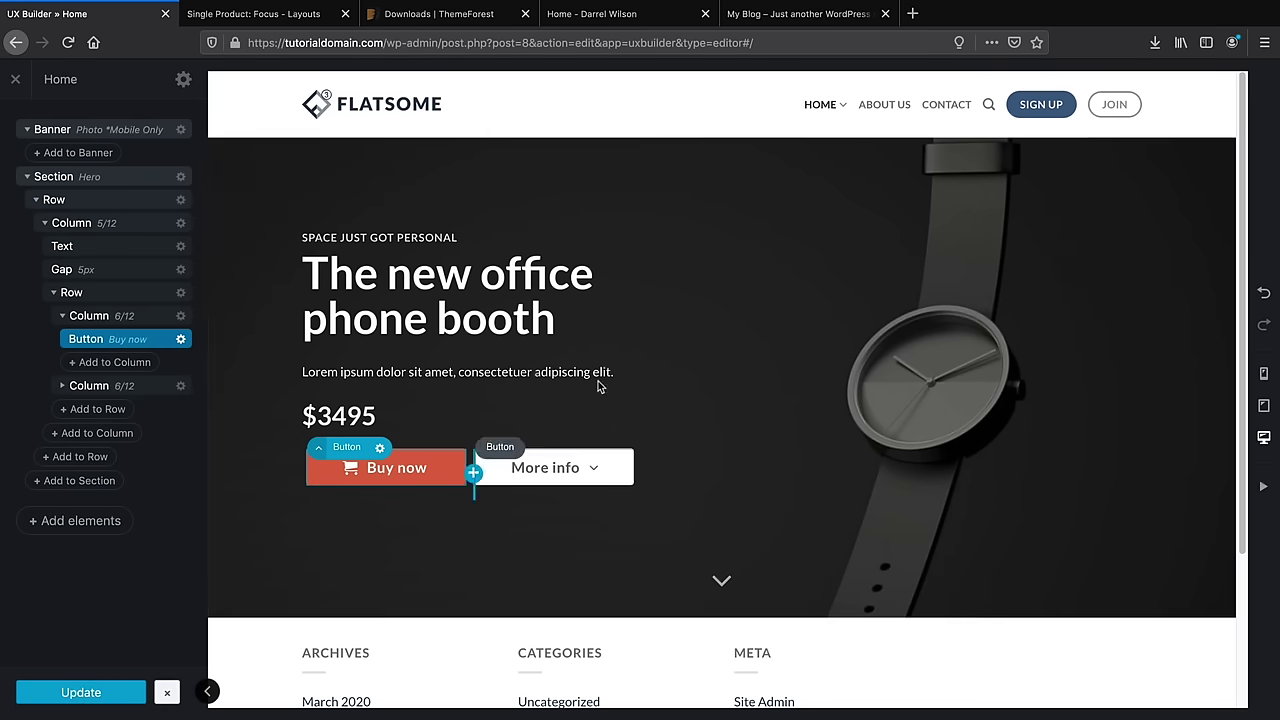
Reload the live homepage to check the new animation, then return to the builder
click(795, 24)
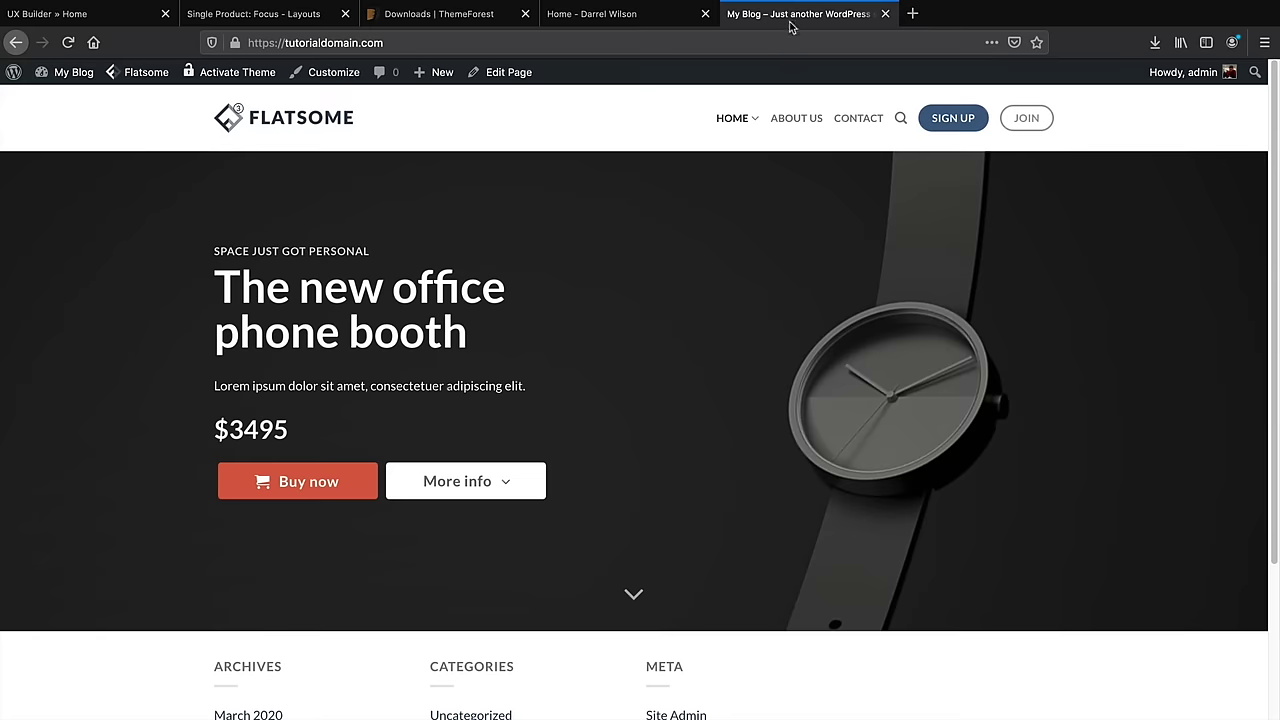
click(68, 43)
click(99, 28)
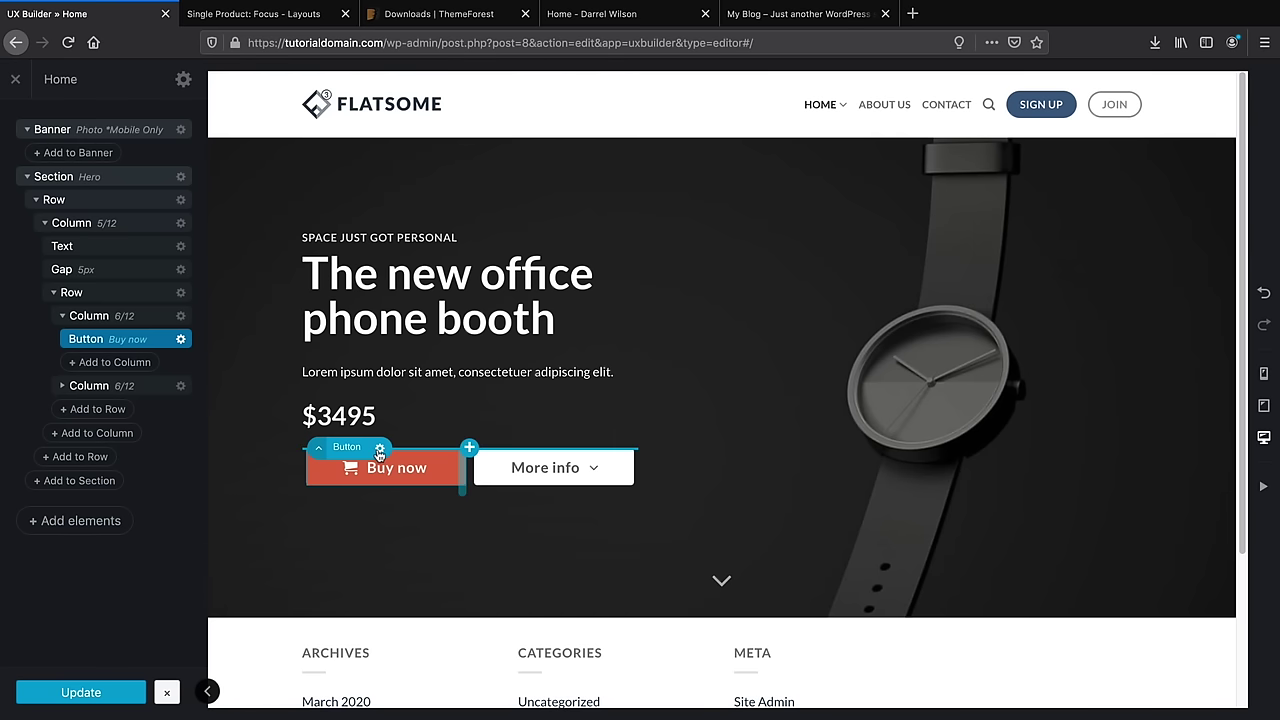
In the visual text editor, rewrite the H1 as 'The New iPhonez Watch' and apply
click(381, 320)
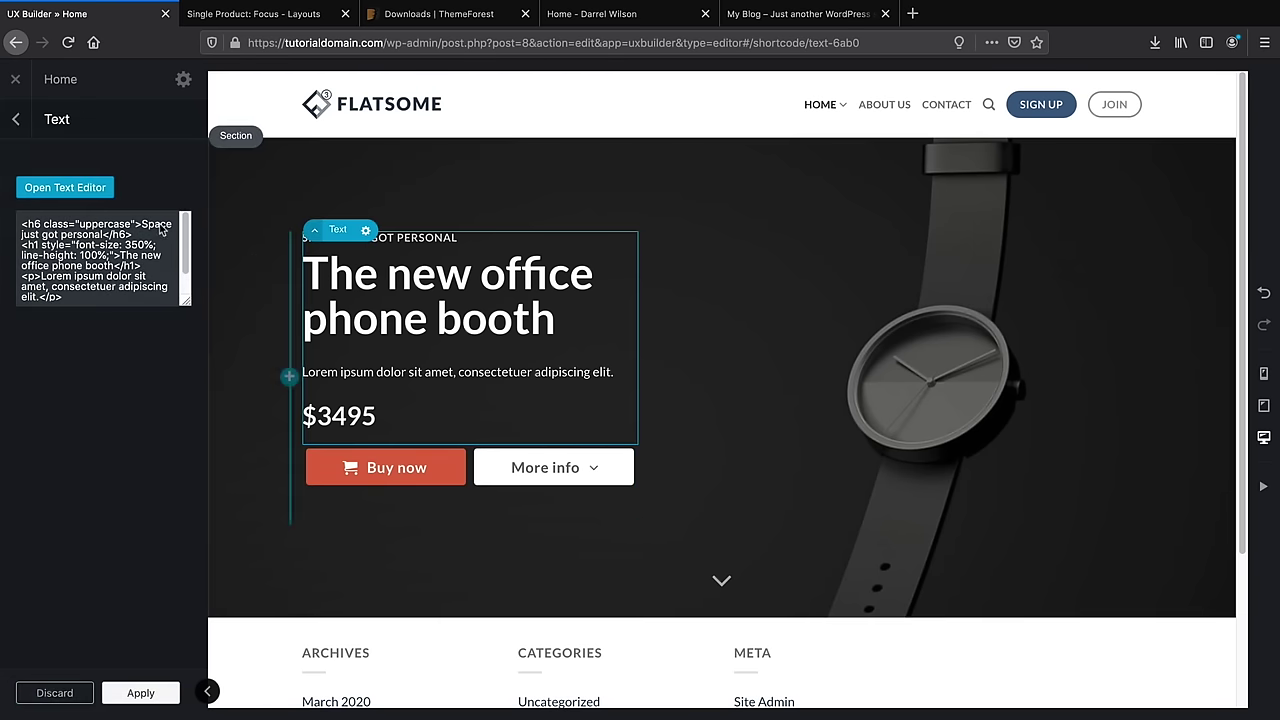
click(66, 188)
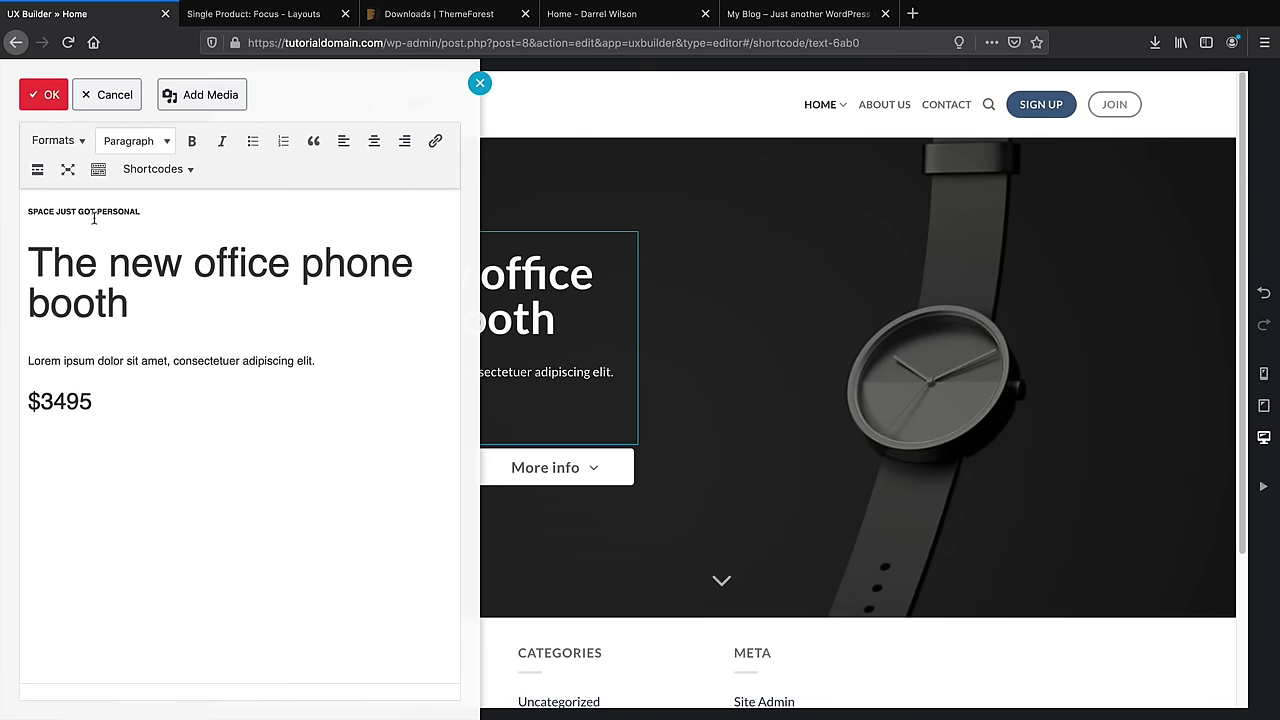
click(150, 289)
drag(150, 289, 55, 263)
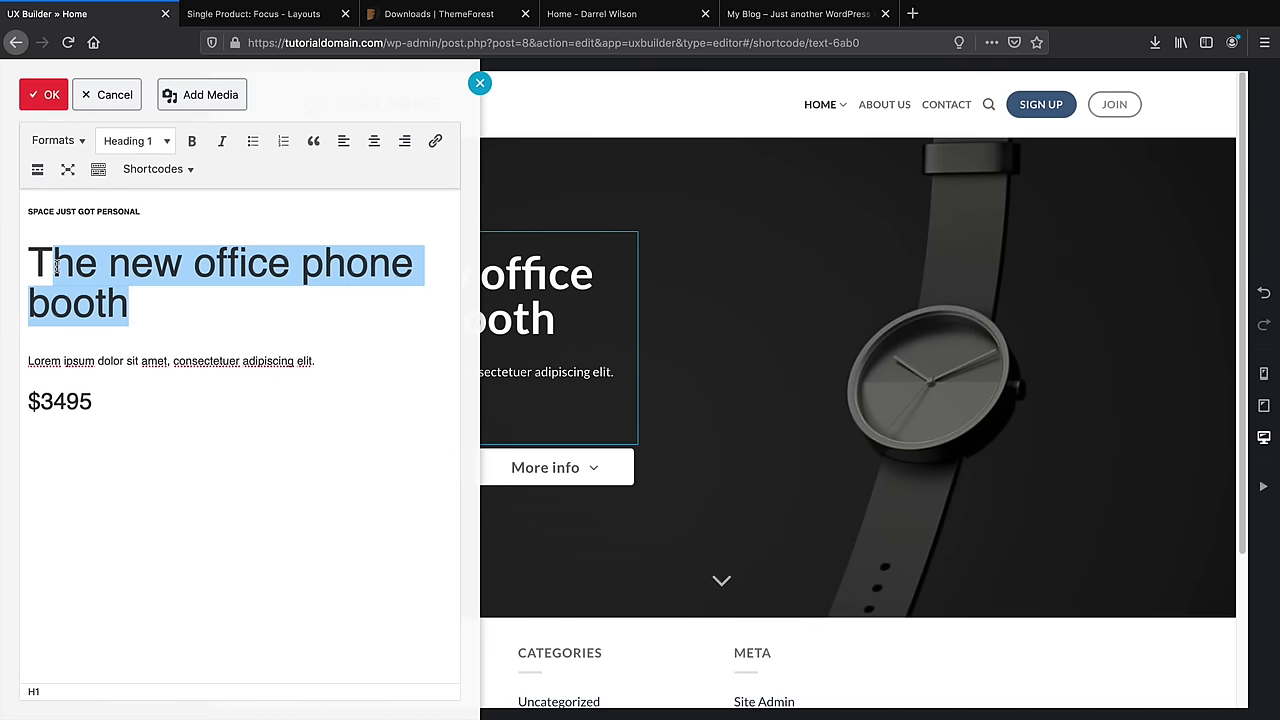
text(he New)
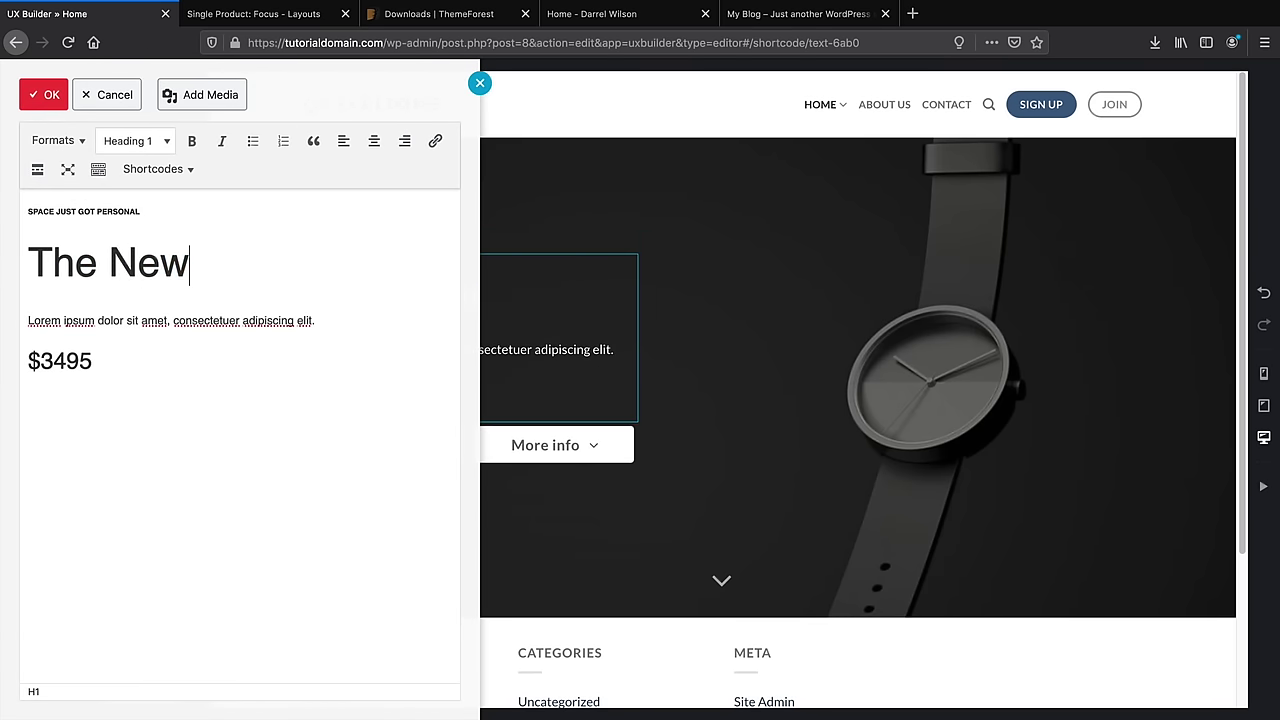
text( ip)
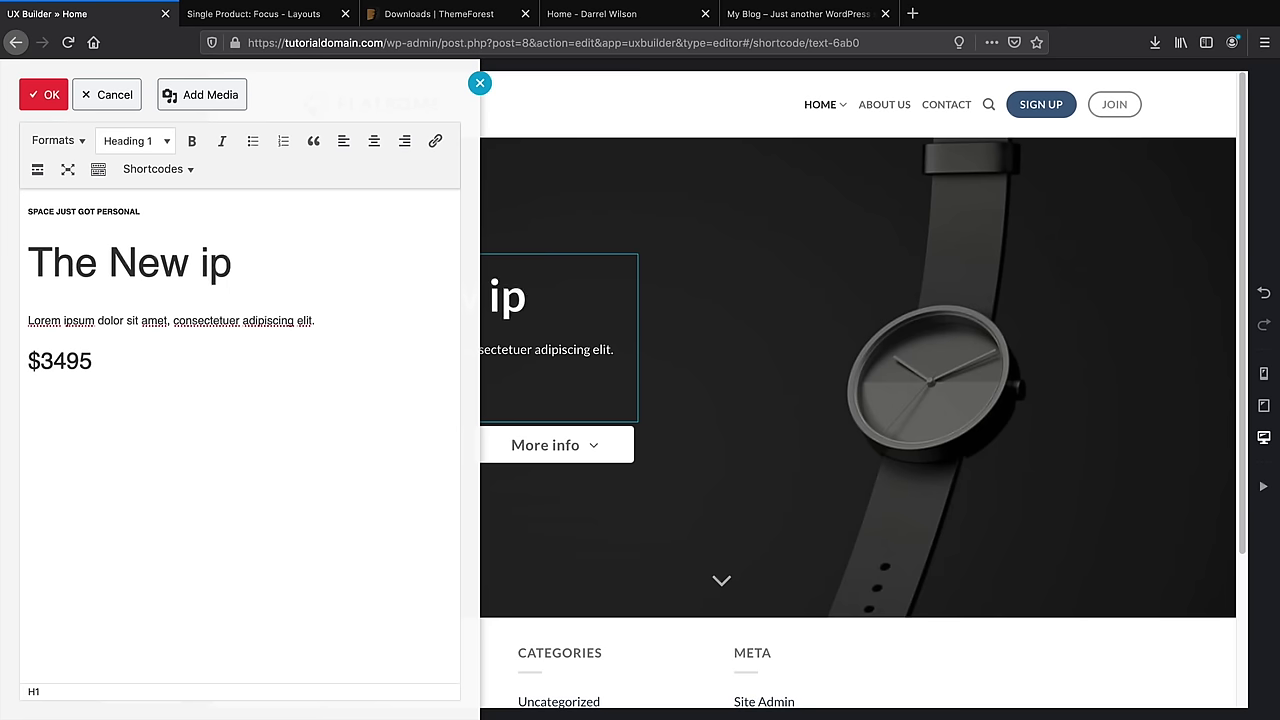
key(BackSpace)
text(H)
key(BackSpace)
text(Phonez Watch)
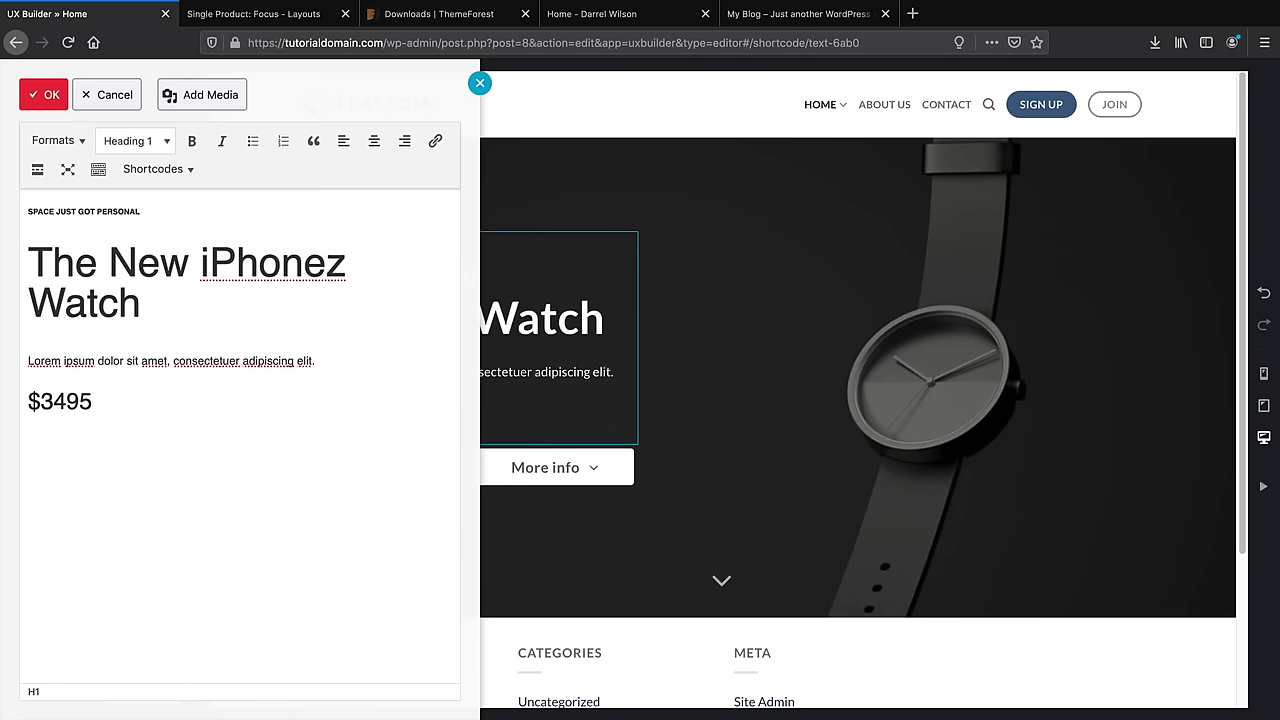
click(40, 97)
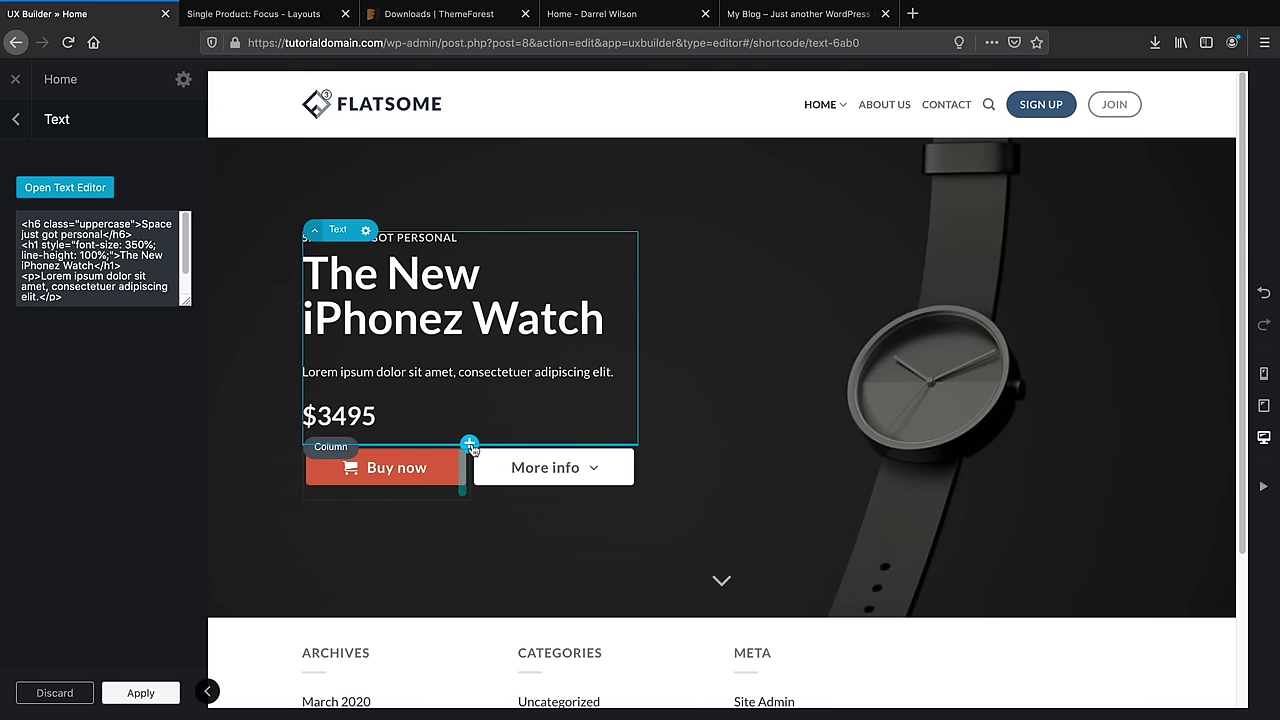
click(148, 692)
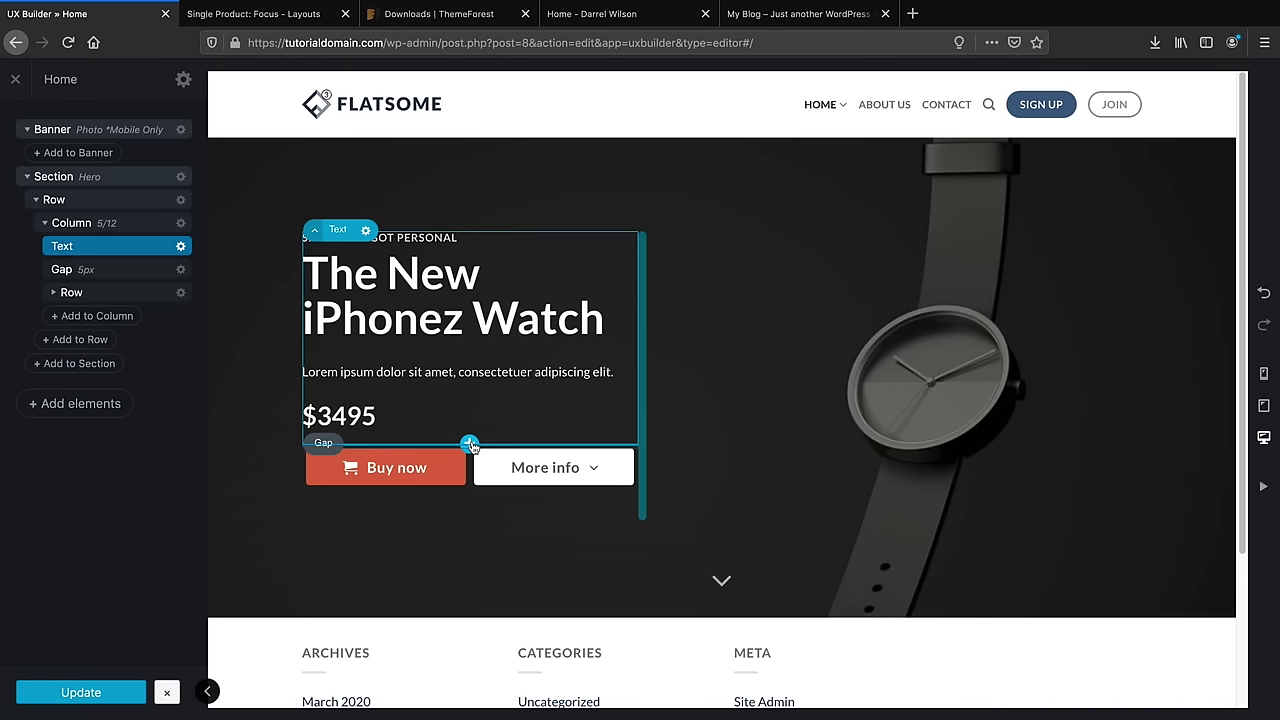
Add a one-column row beneath the hero text
click(469, 443)
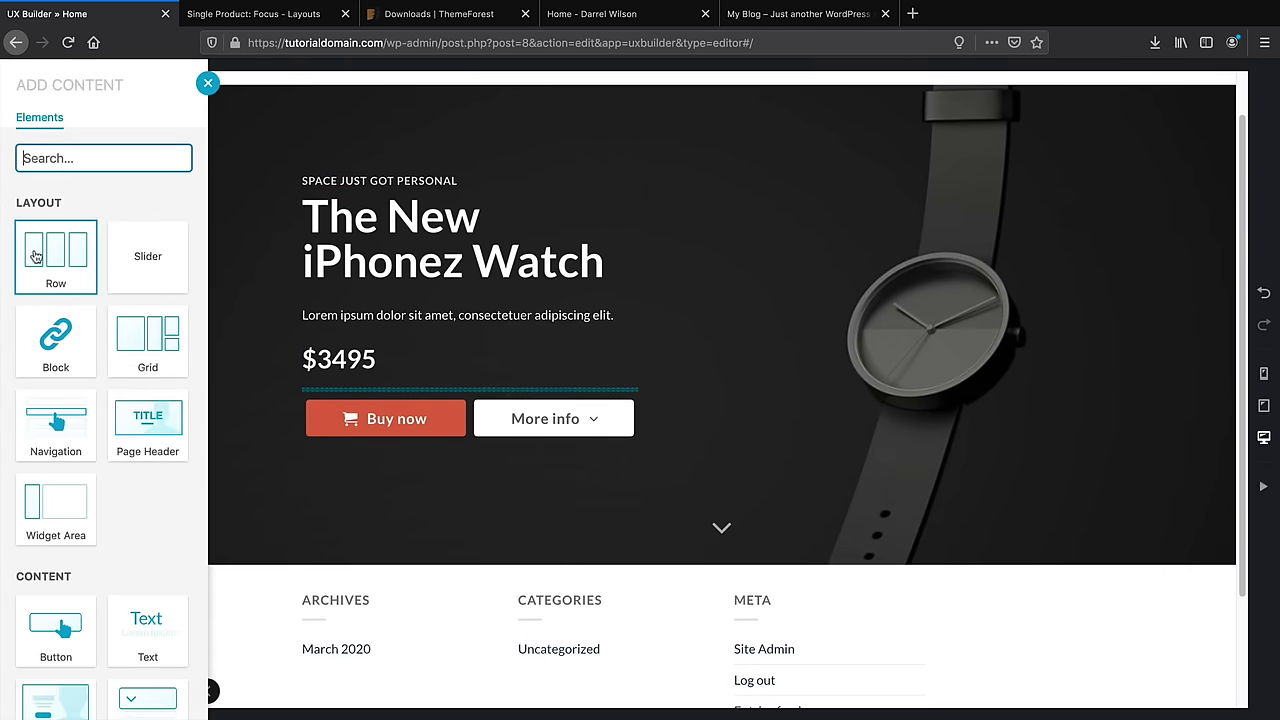
click(35, 257)
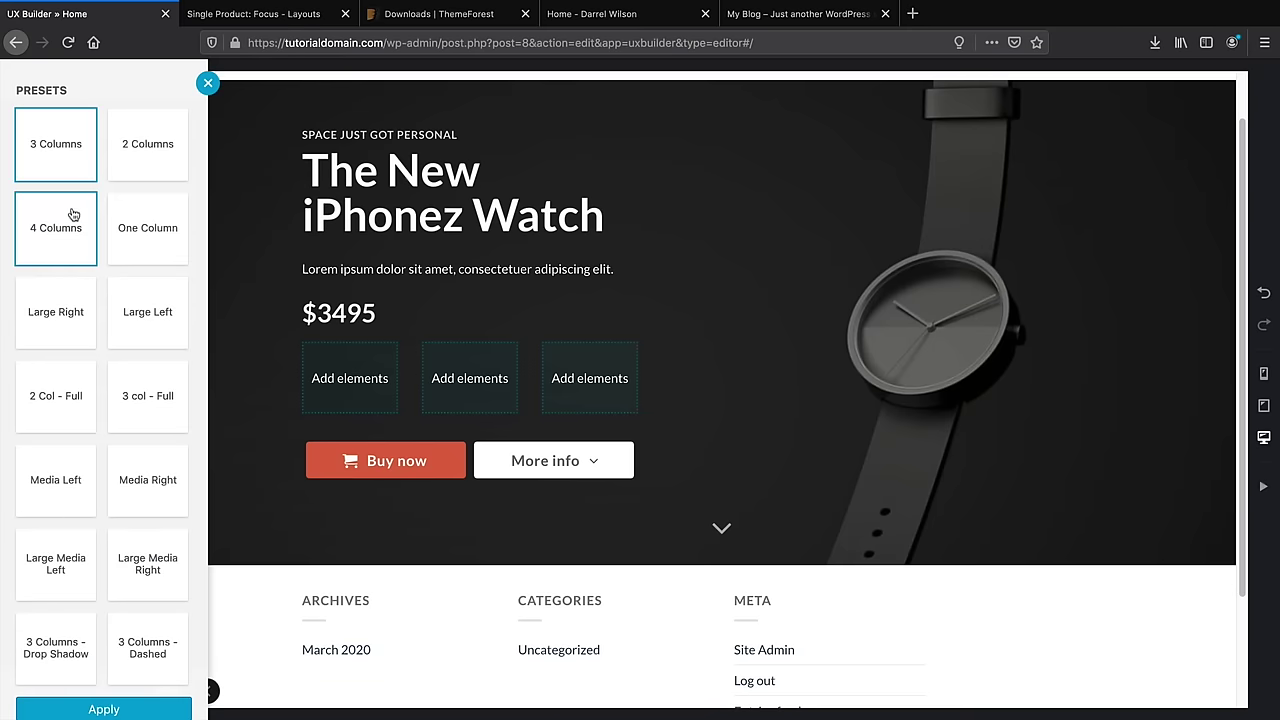
click(142, 229)
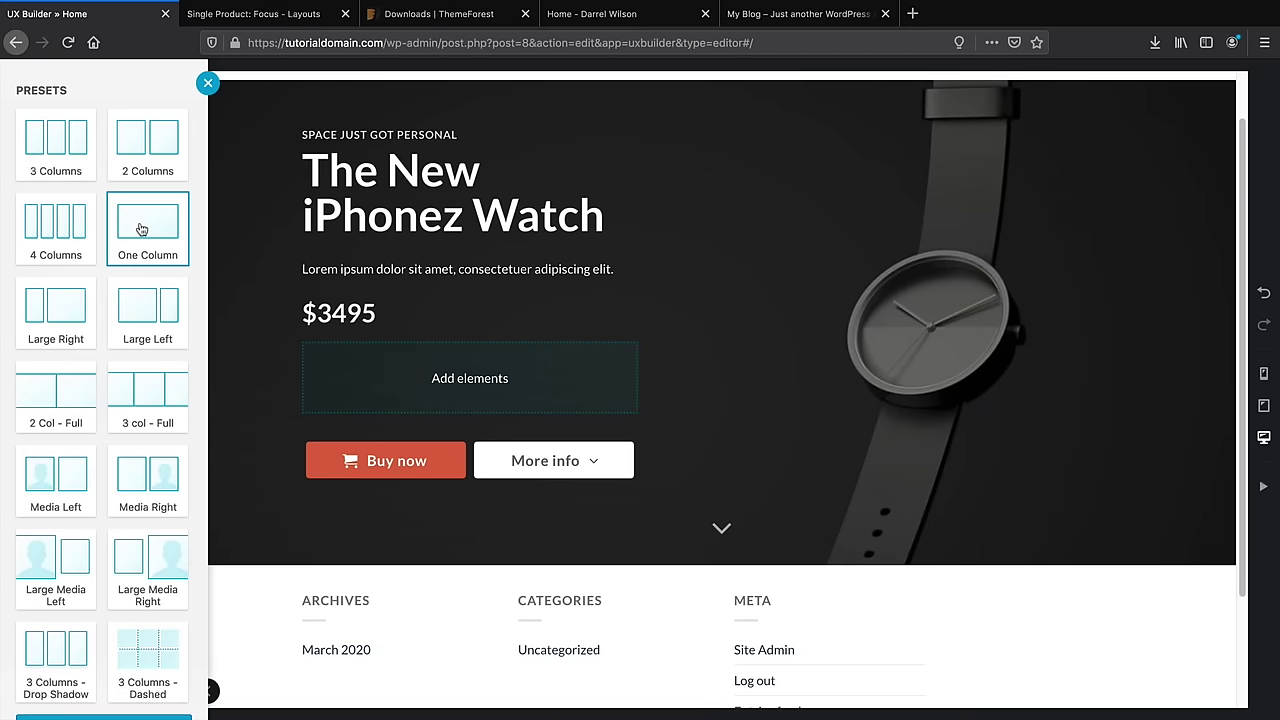
scroll(150, 670, down, 1)
click(133, 692)
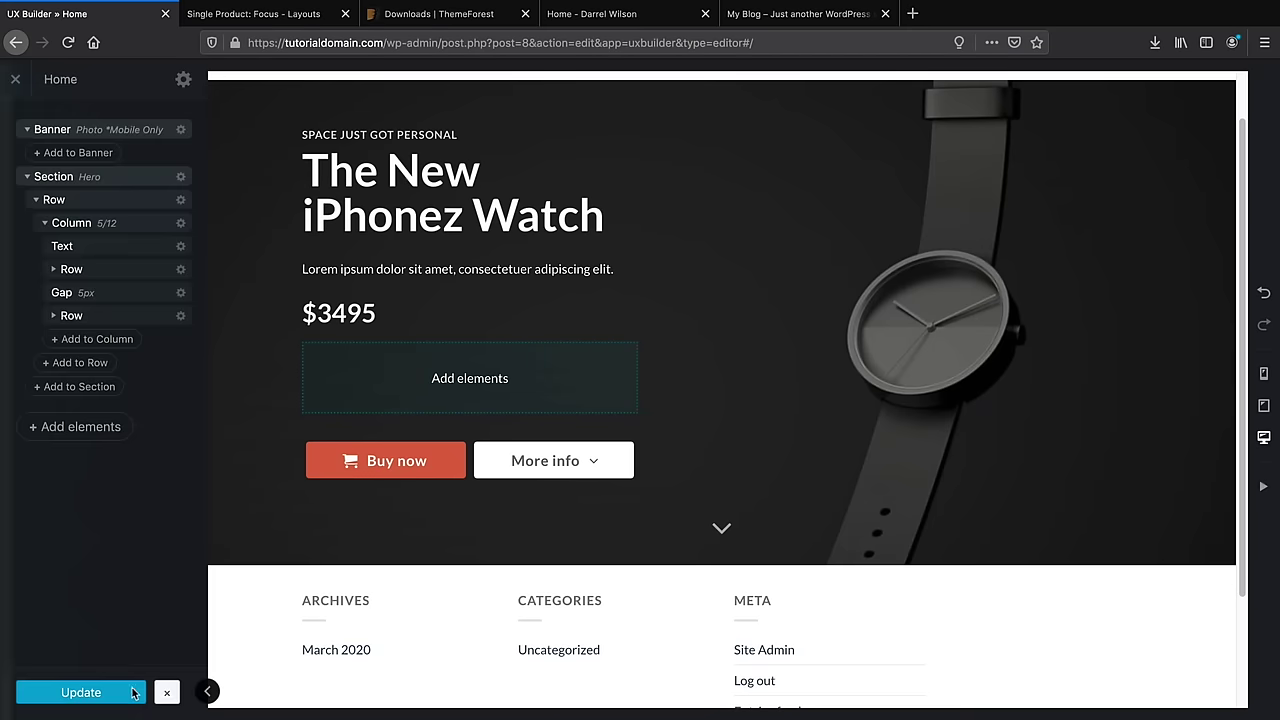
Insert Follow Icons in the row with '#' links for Facebook, Instagram, Twitter, LinkedIn and Email
click(469, 377)
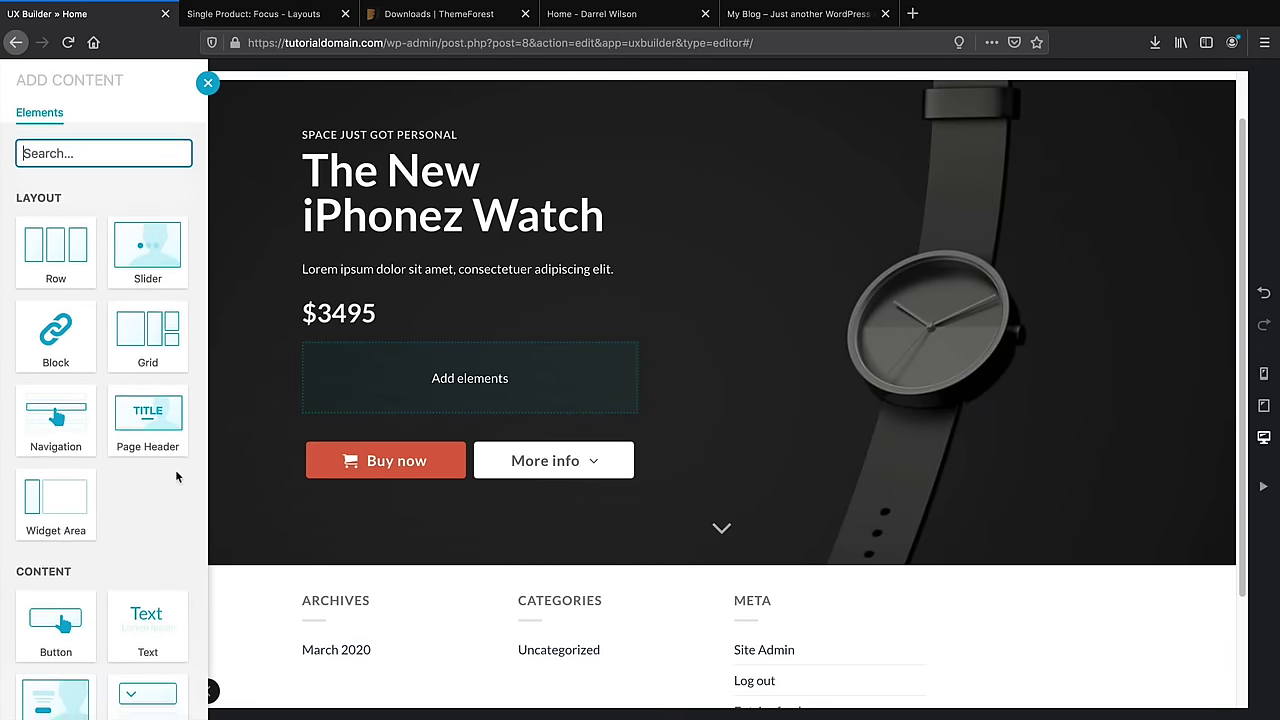
scroll(160, 470, down, 5)
scroll(148, 475, down, 3)
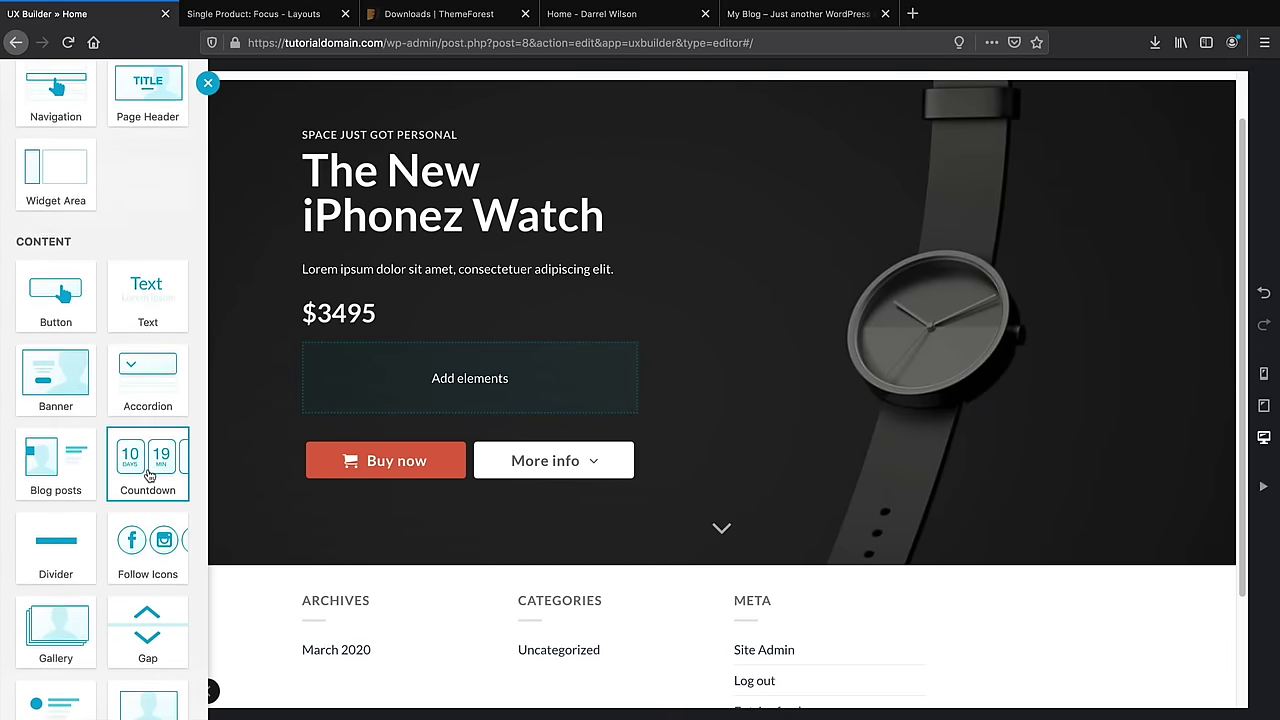
click(150, 480)
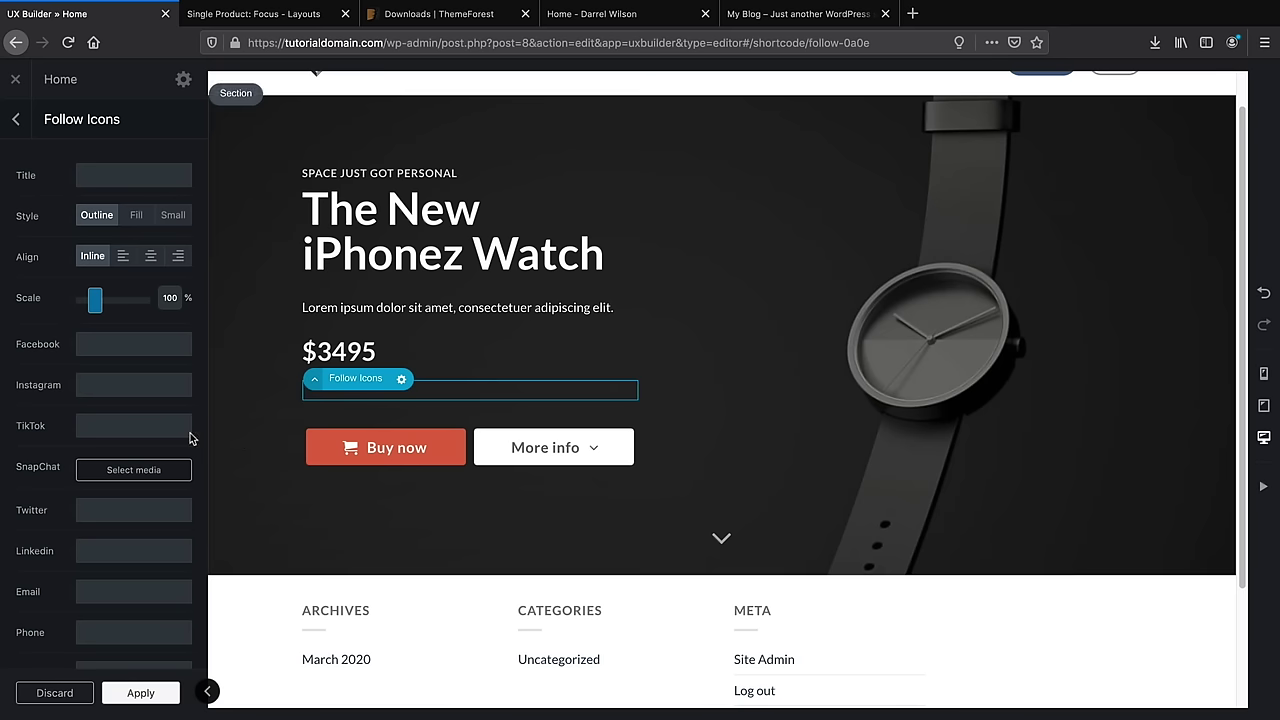
click(123, 349)
text(#)
key(Tab)
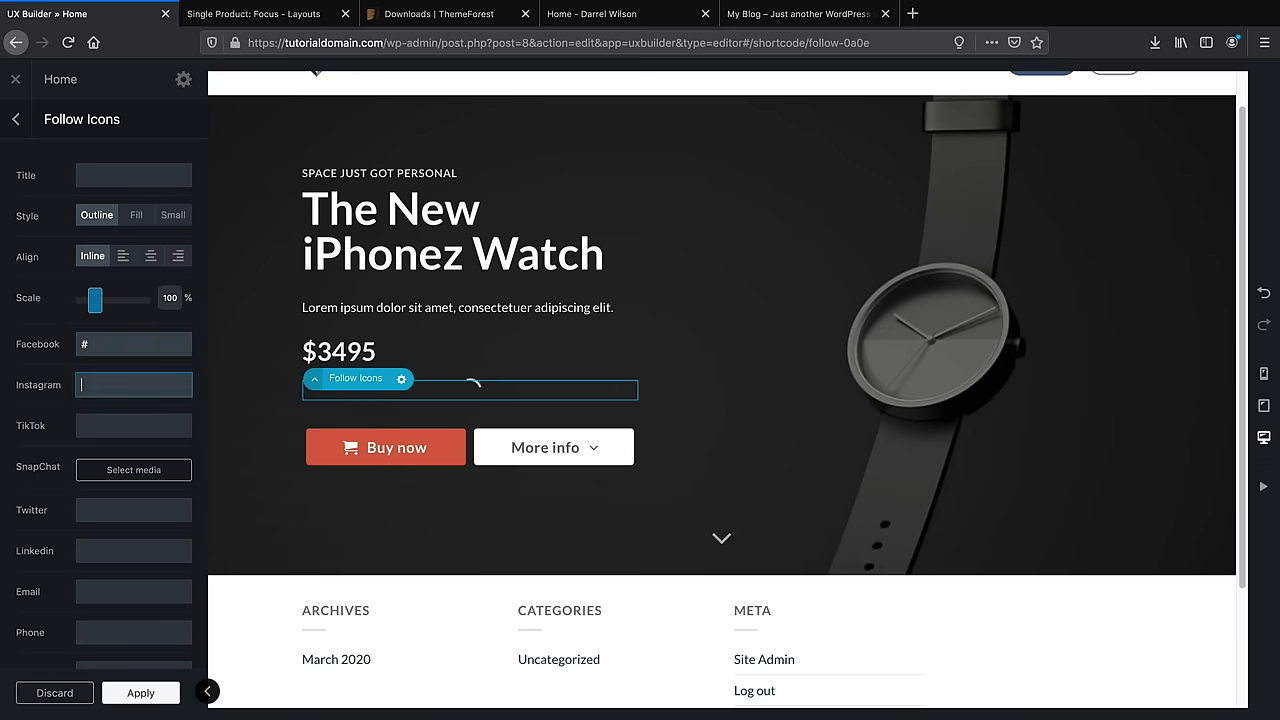
text(#)
key(Tab)
text(#)
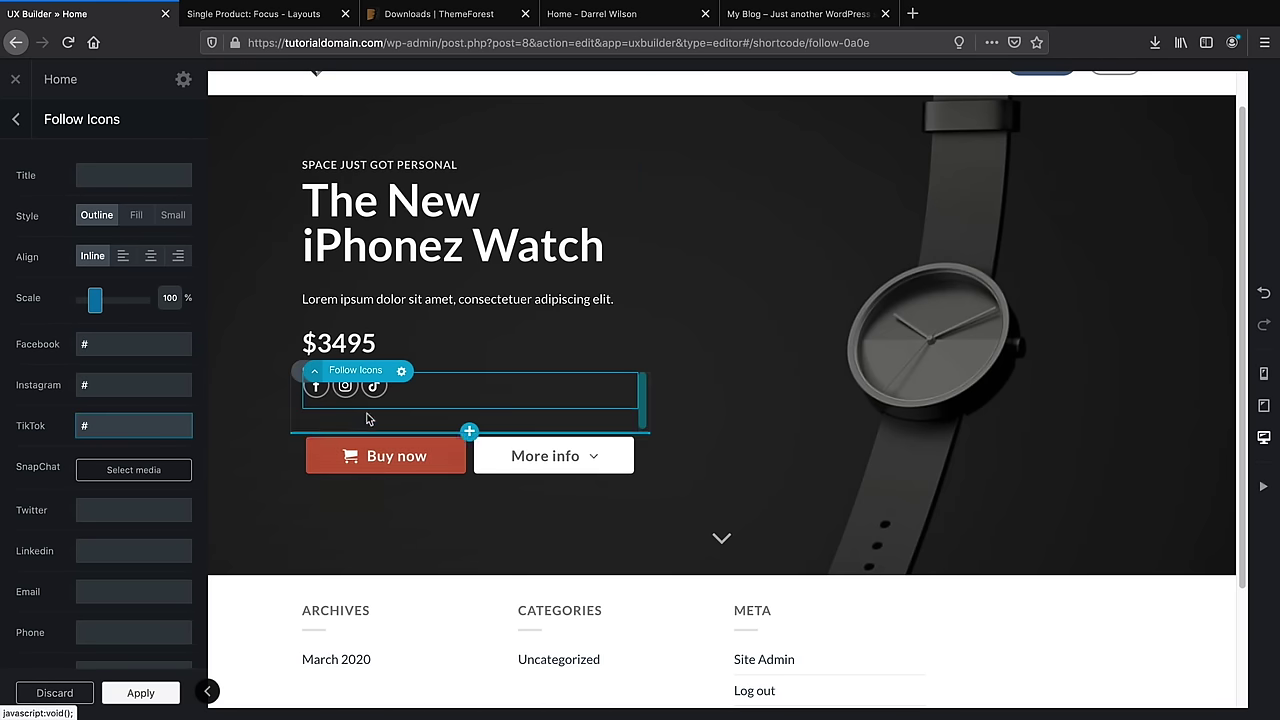
click(134, 503)
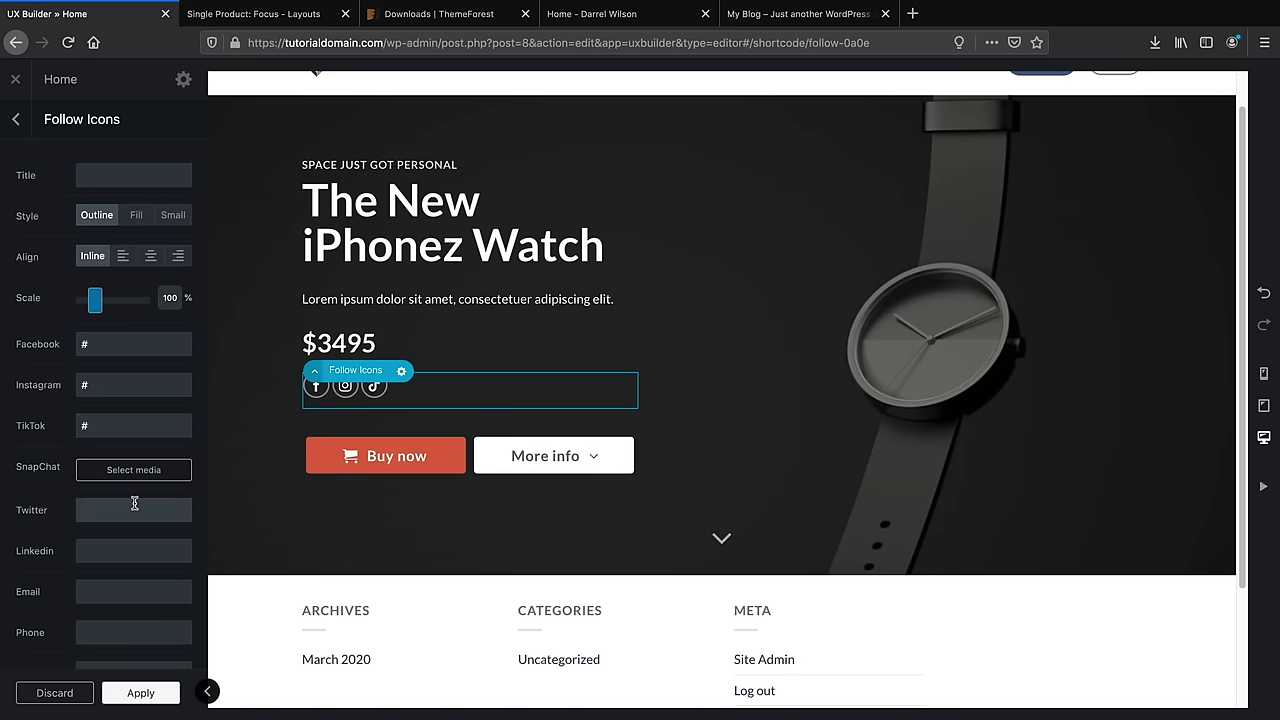
text(#)
key(Tab)
text(#)
key(Tab)
text(#)
key(Tab)
text(#)
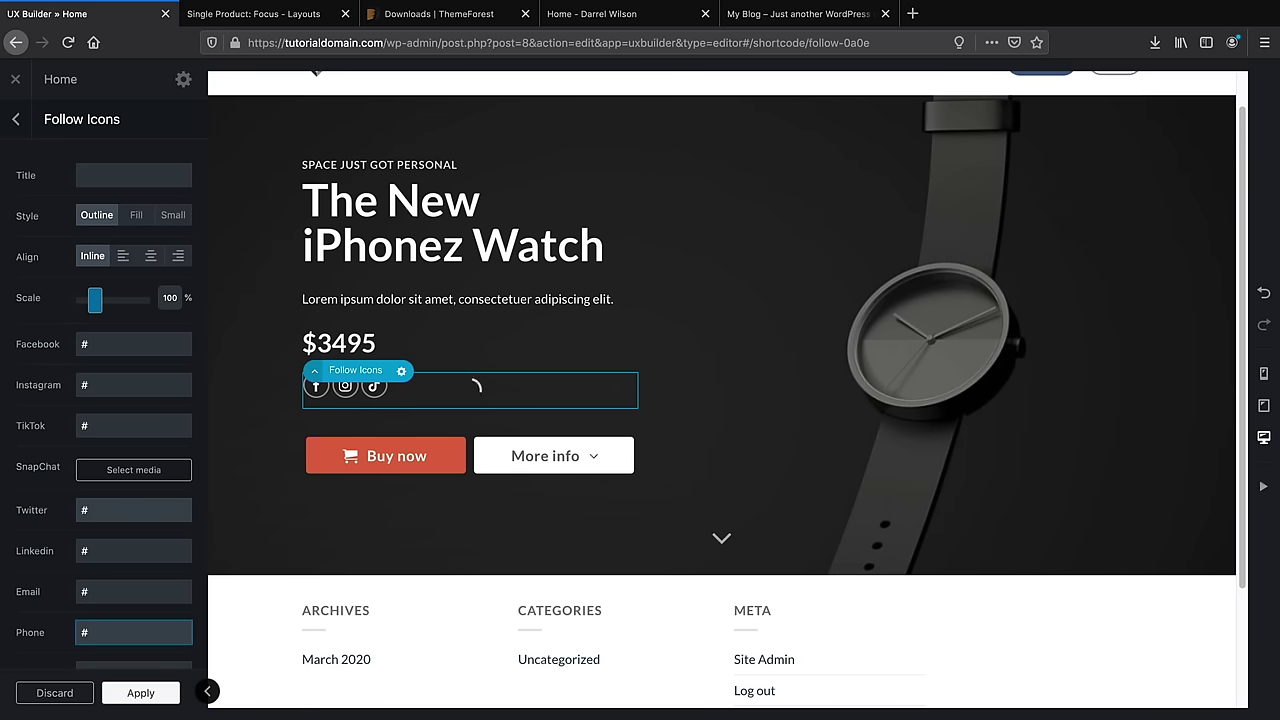
click(410, 303)
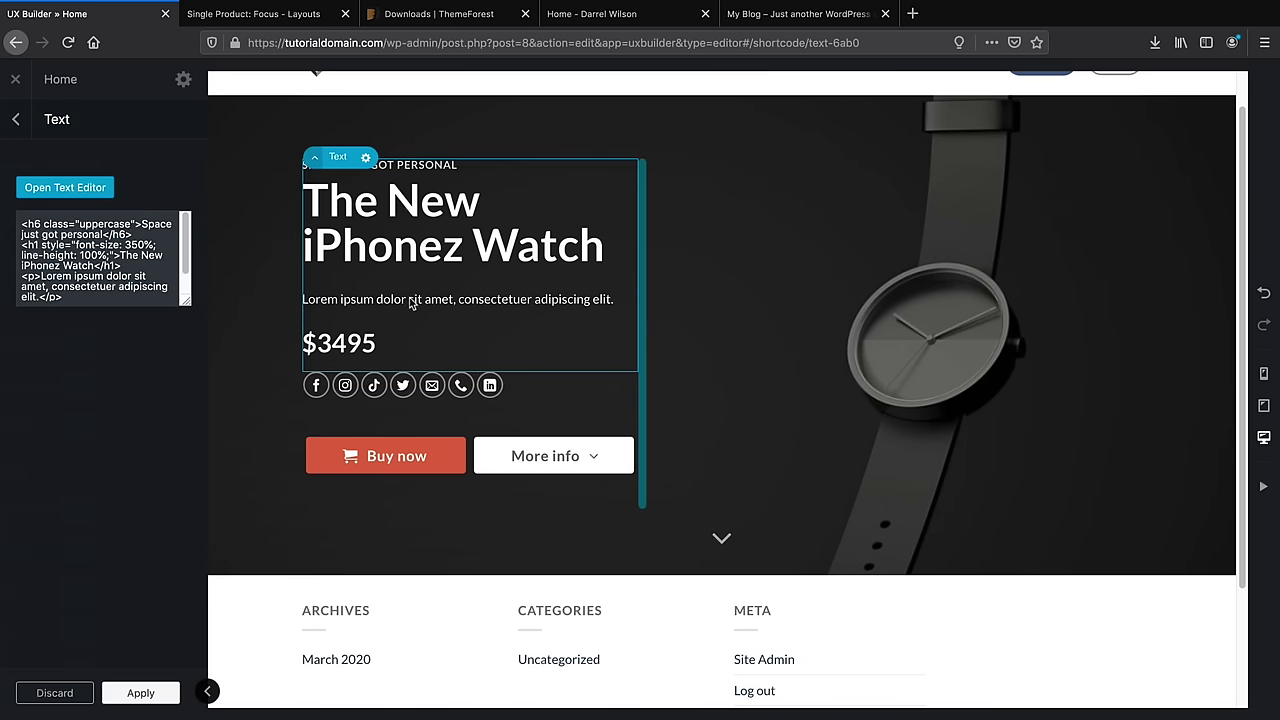
In the element tree, move the social icons row below the buttons and back again
scroll(489, 401, up, 1)
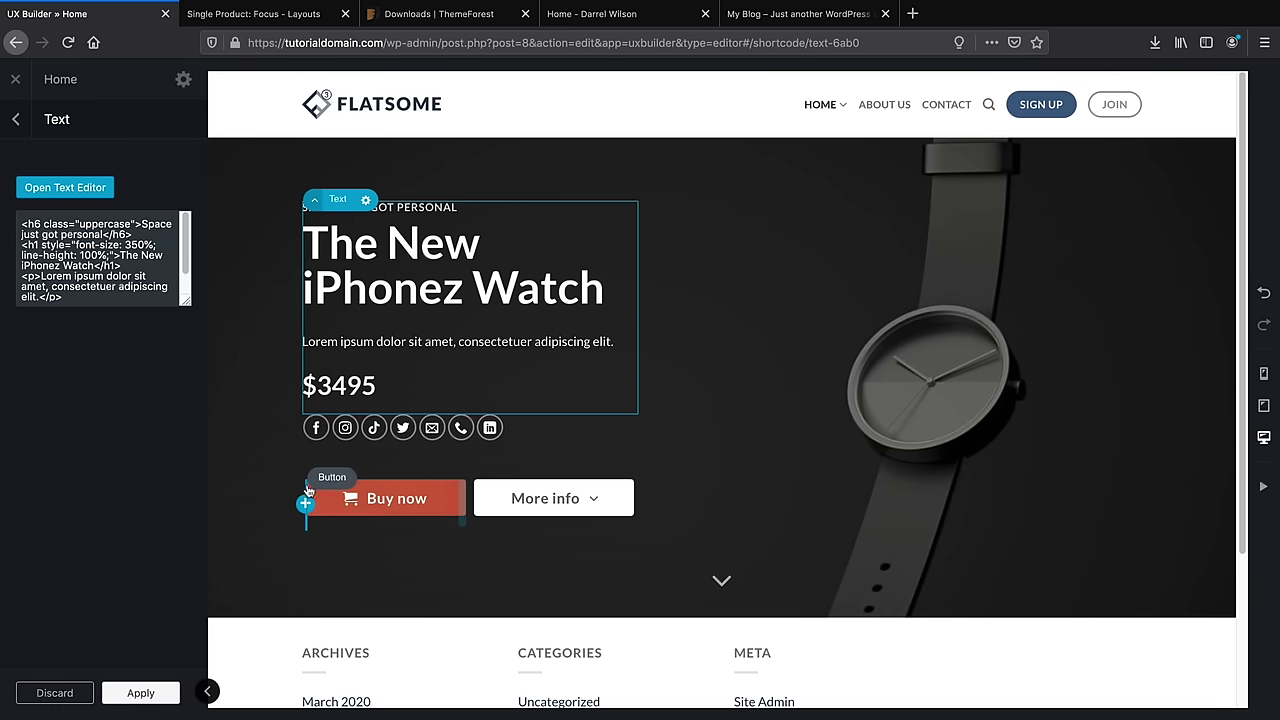
click(16, 119)
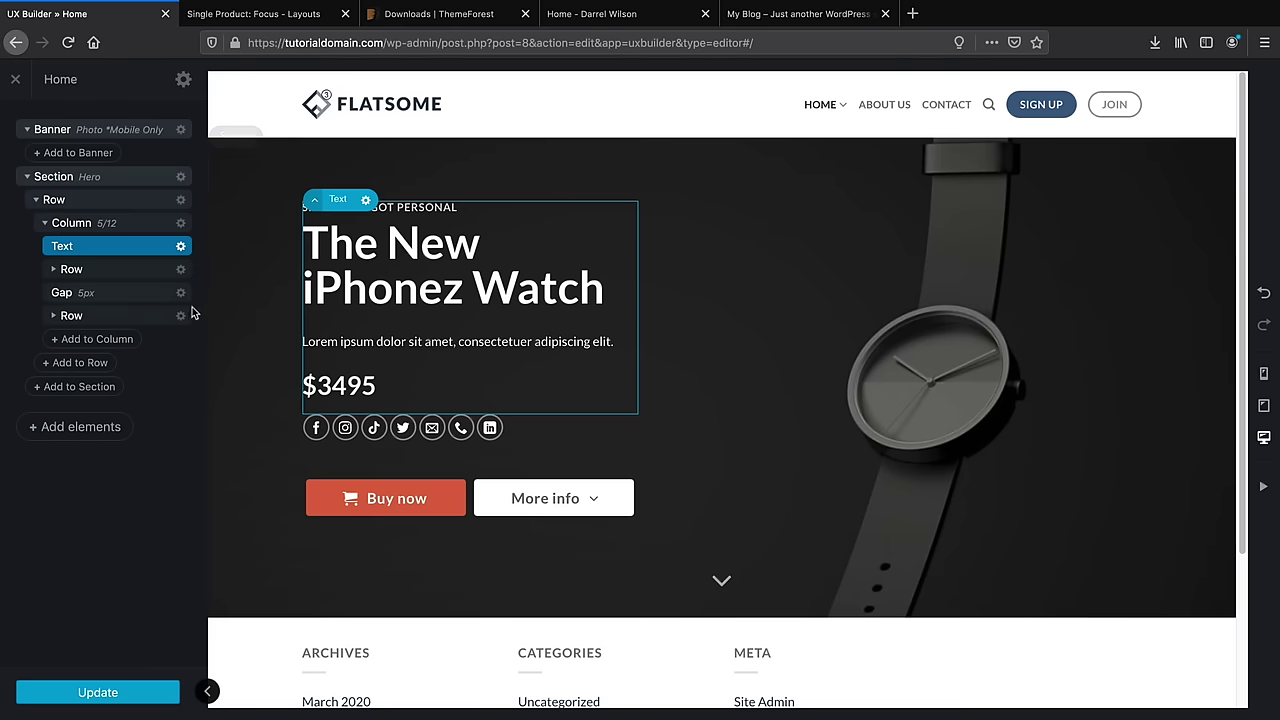
click(108, 270)
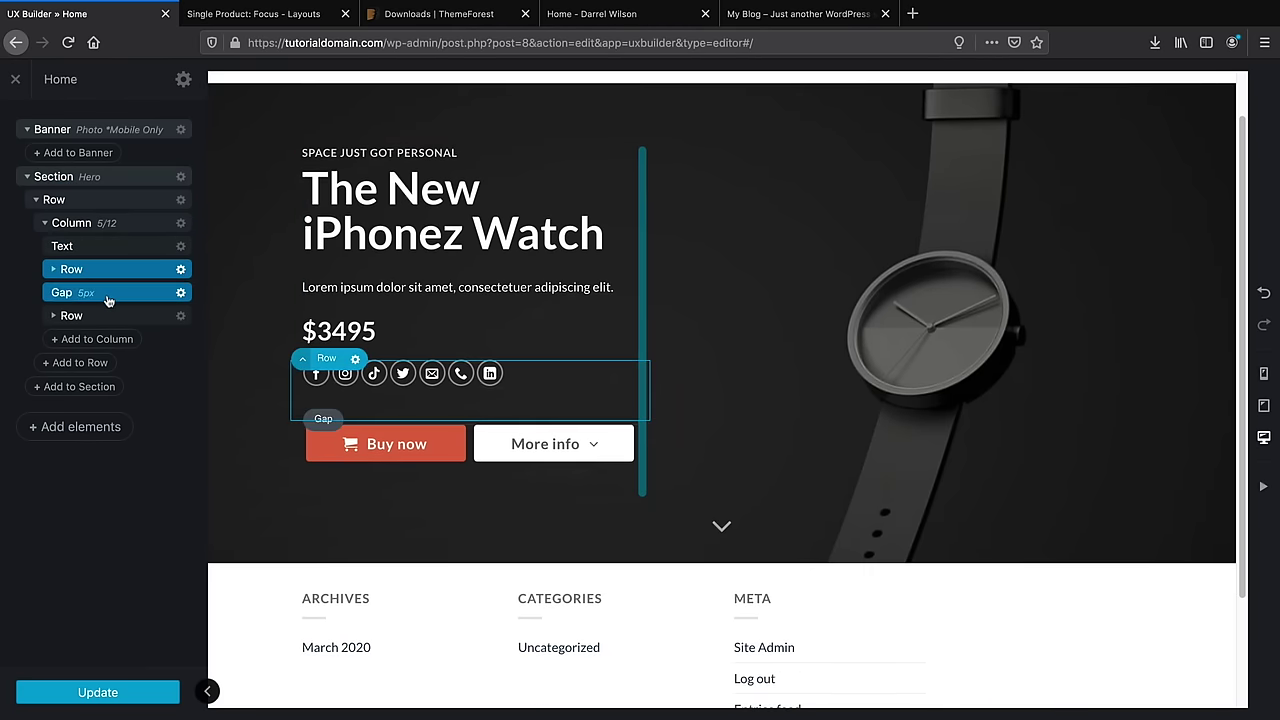
click(106, 292)
click(109, 316)
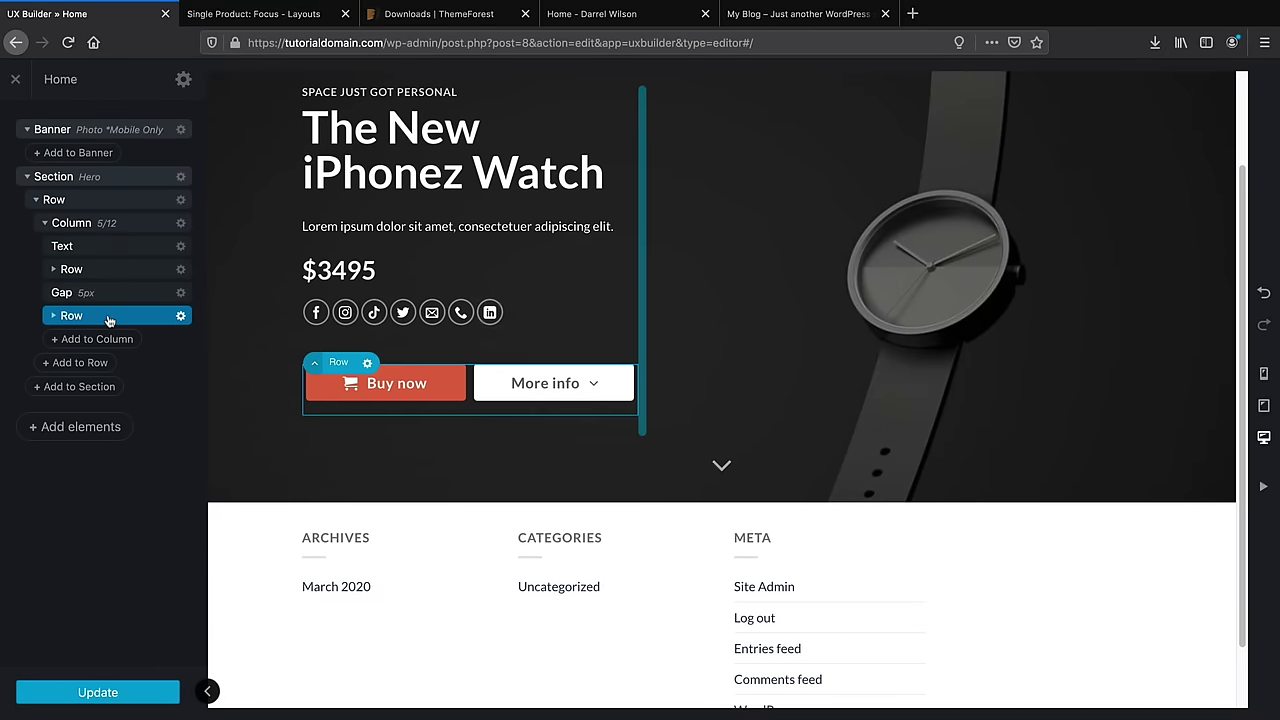
click(110, 271)
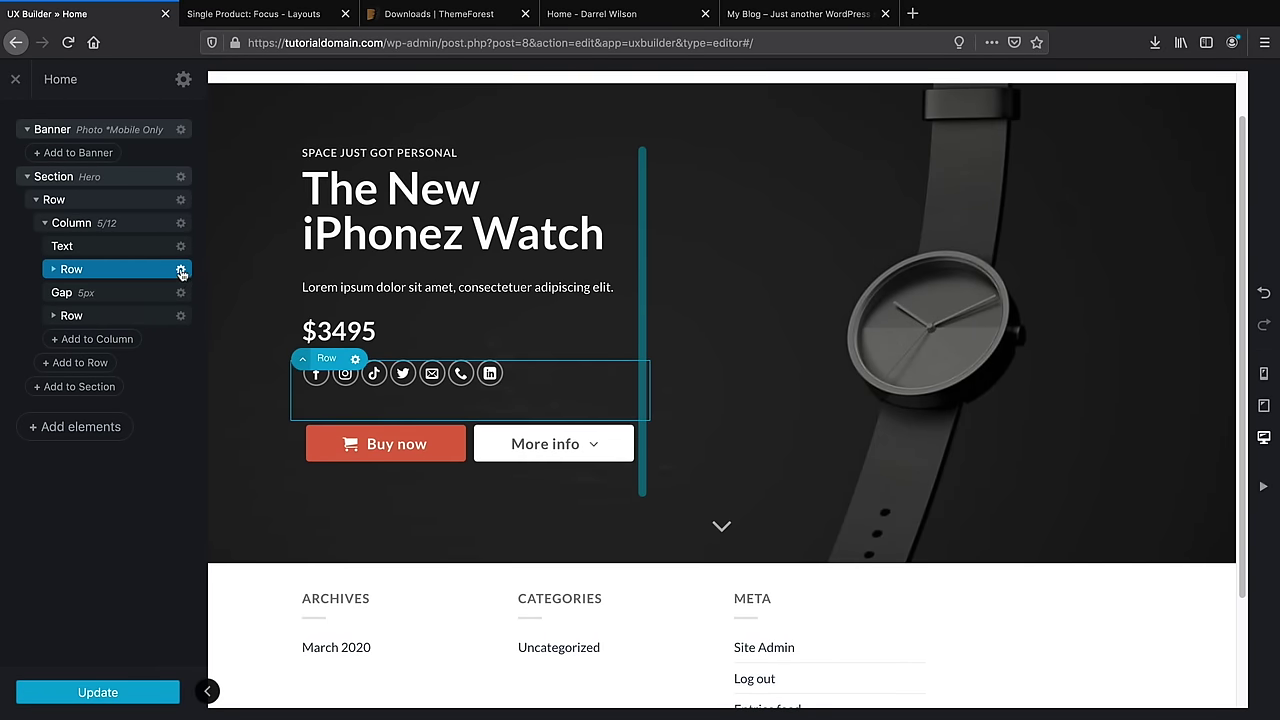
drag(181, 273, 169, 322)
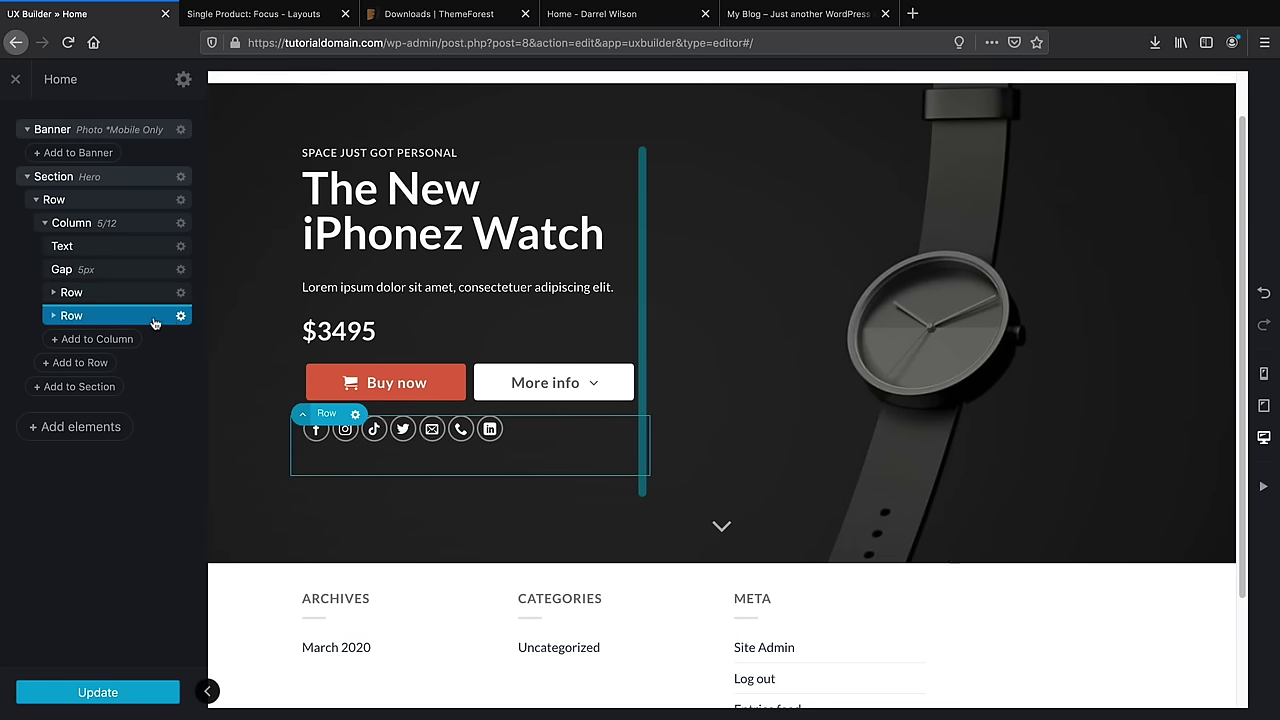
drag(155, 323, 152, 256)
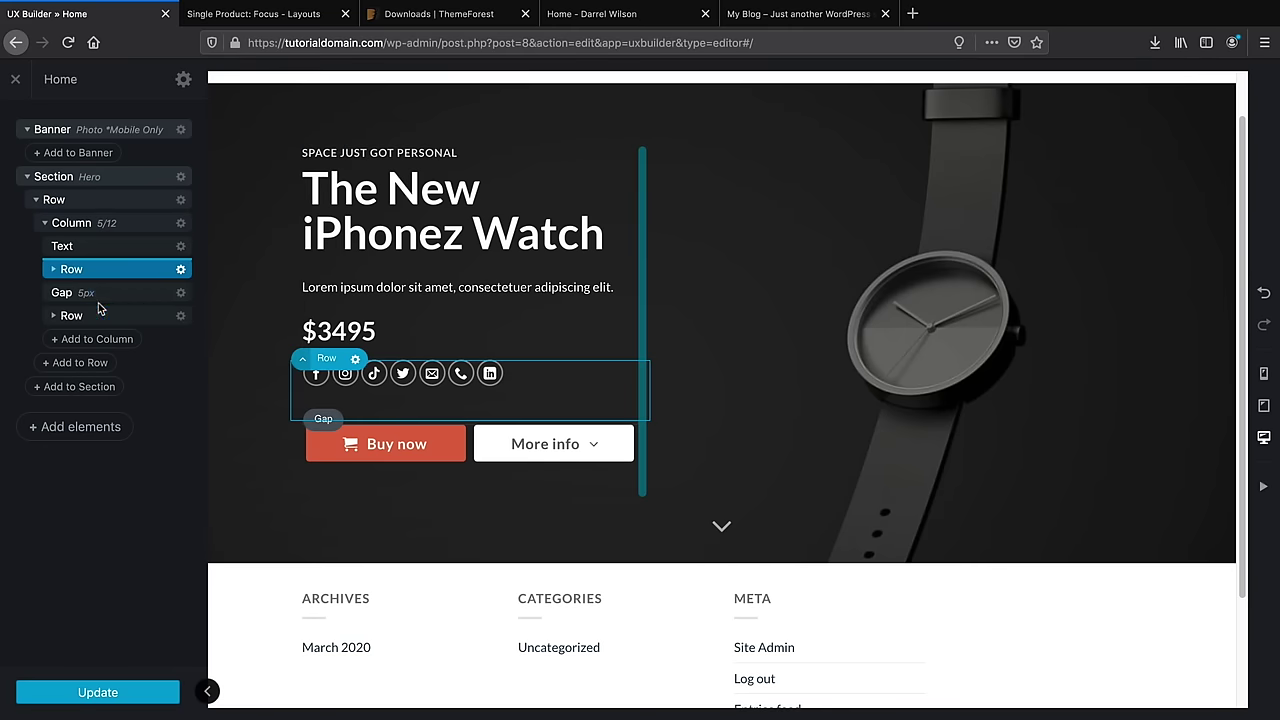
Delete the social icons row and bring up the reference storefront tab
click(181, 270)
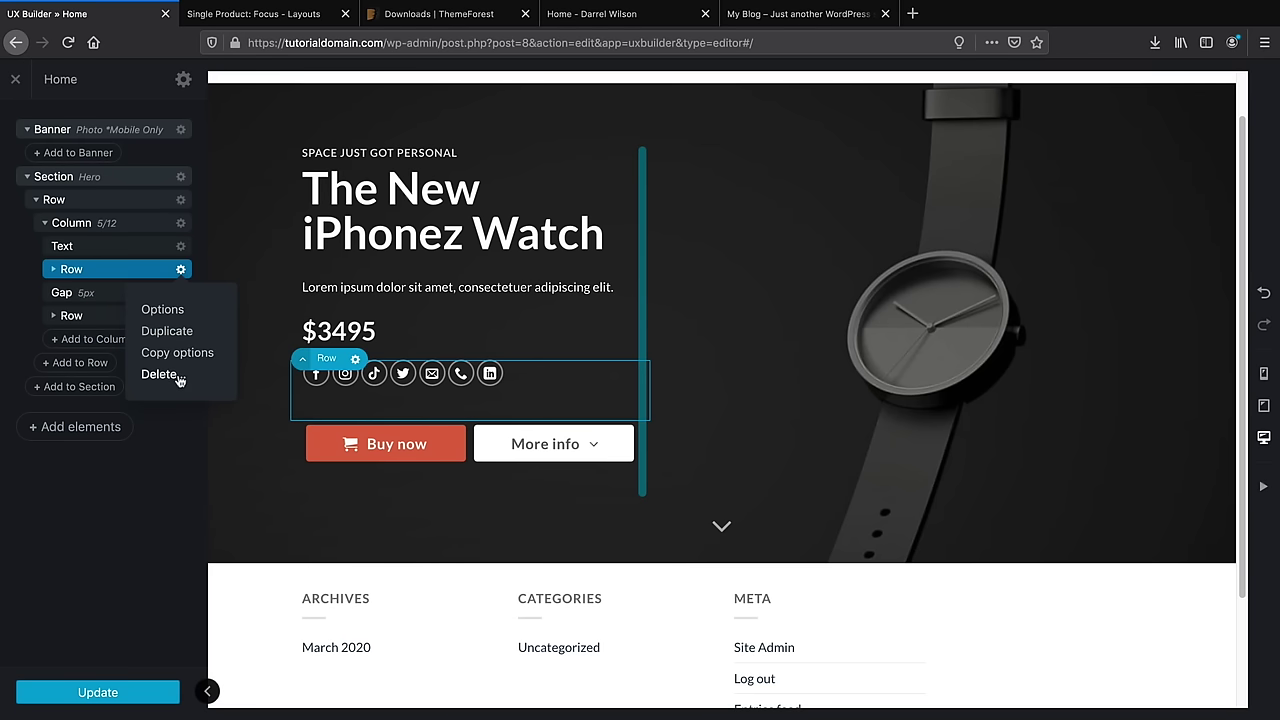
click(356, 361)
click(353, 472)
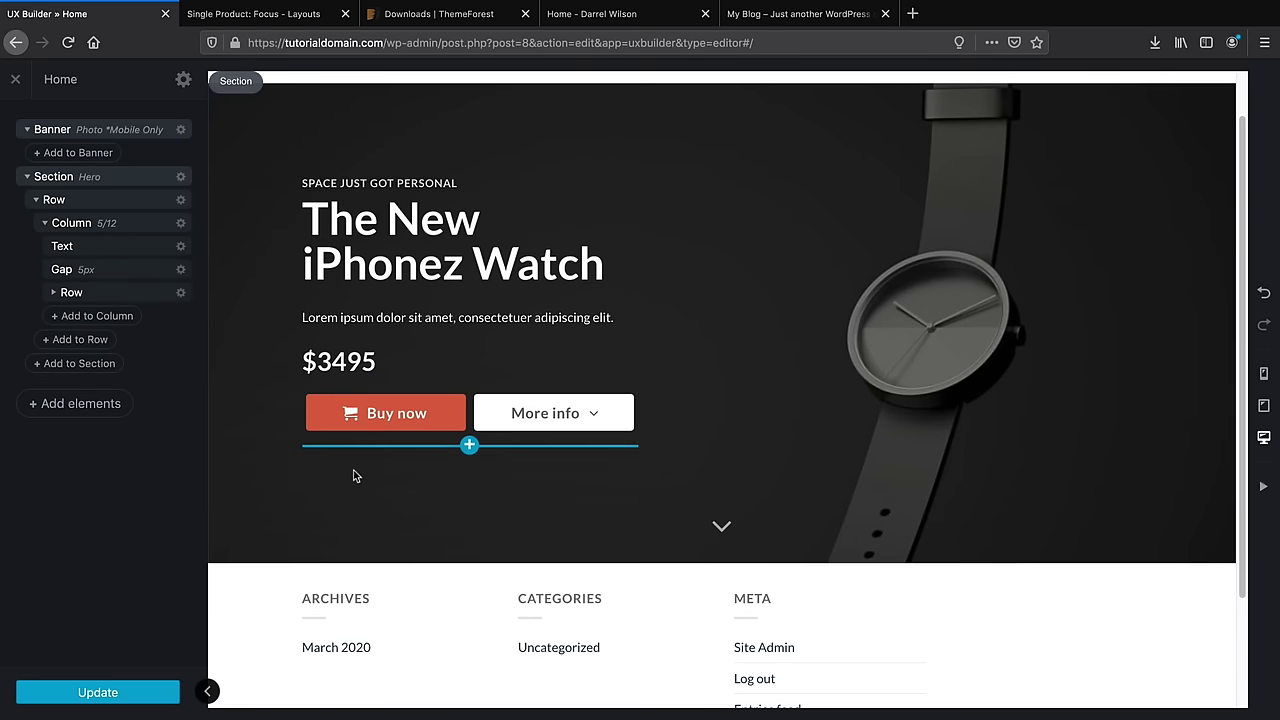
drag(592, 14, 290, 17)
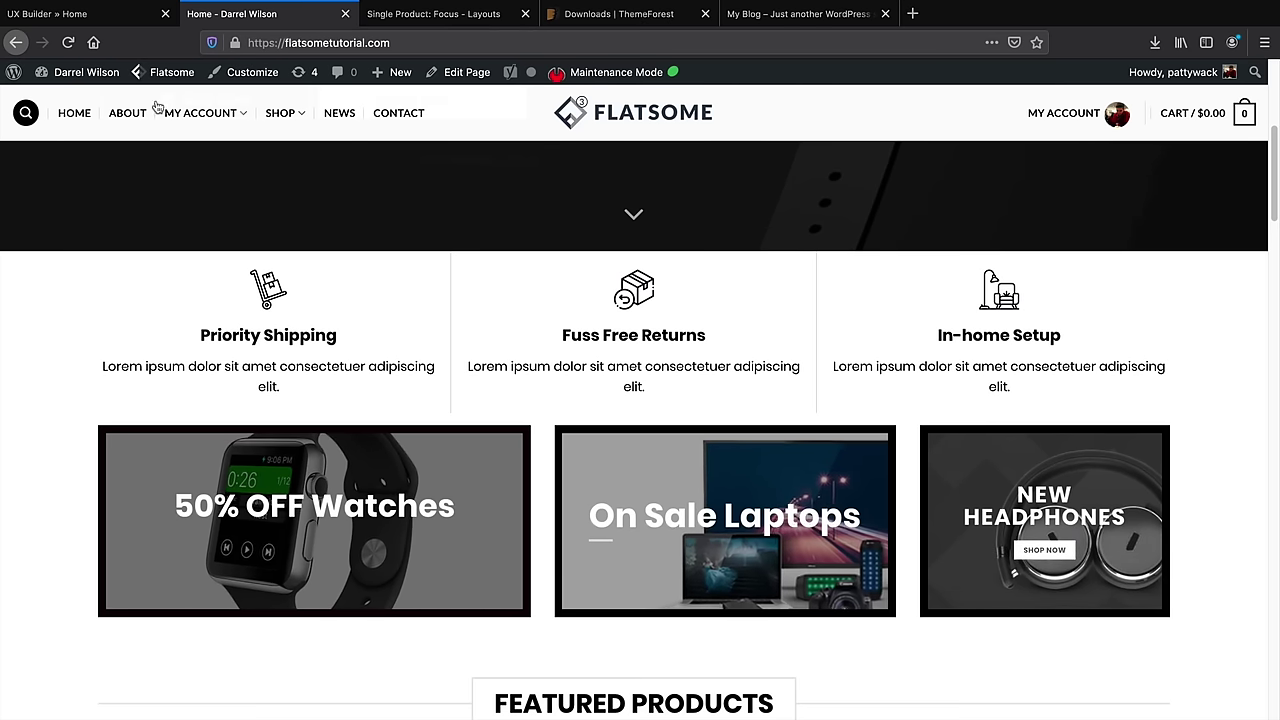
Back in the builder, open the Add Content panel at the bottom edge of the hero
click(116, 16)
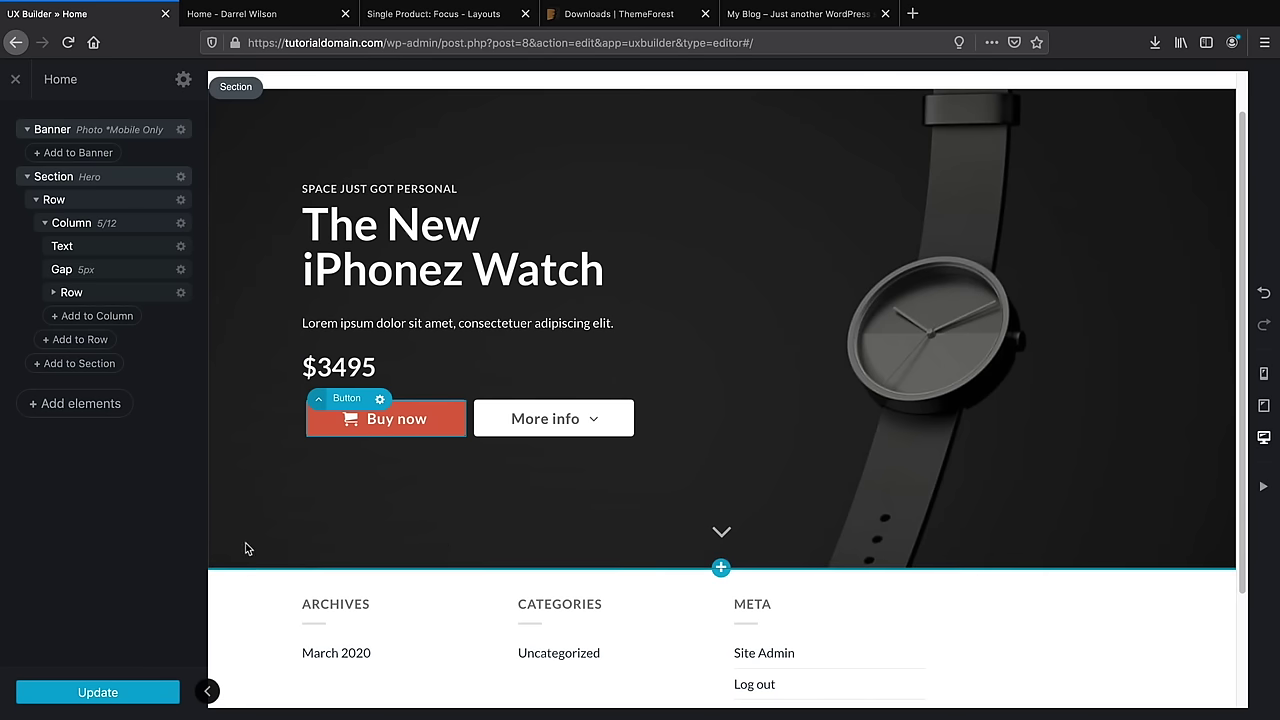
scroll(566, 554, down, 1)
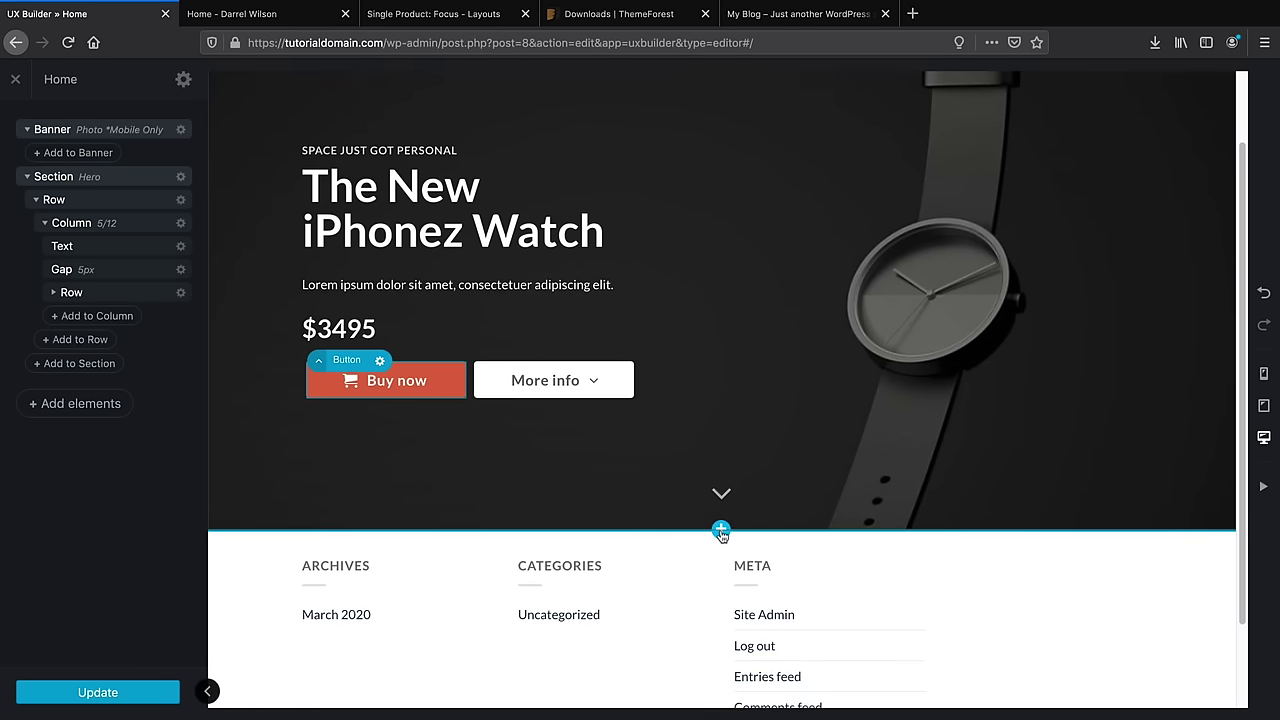
click(721, 531)
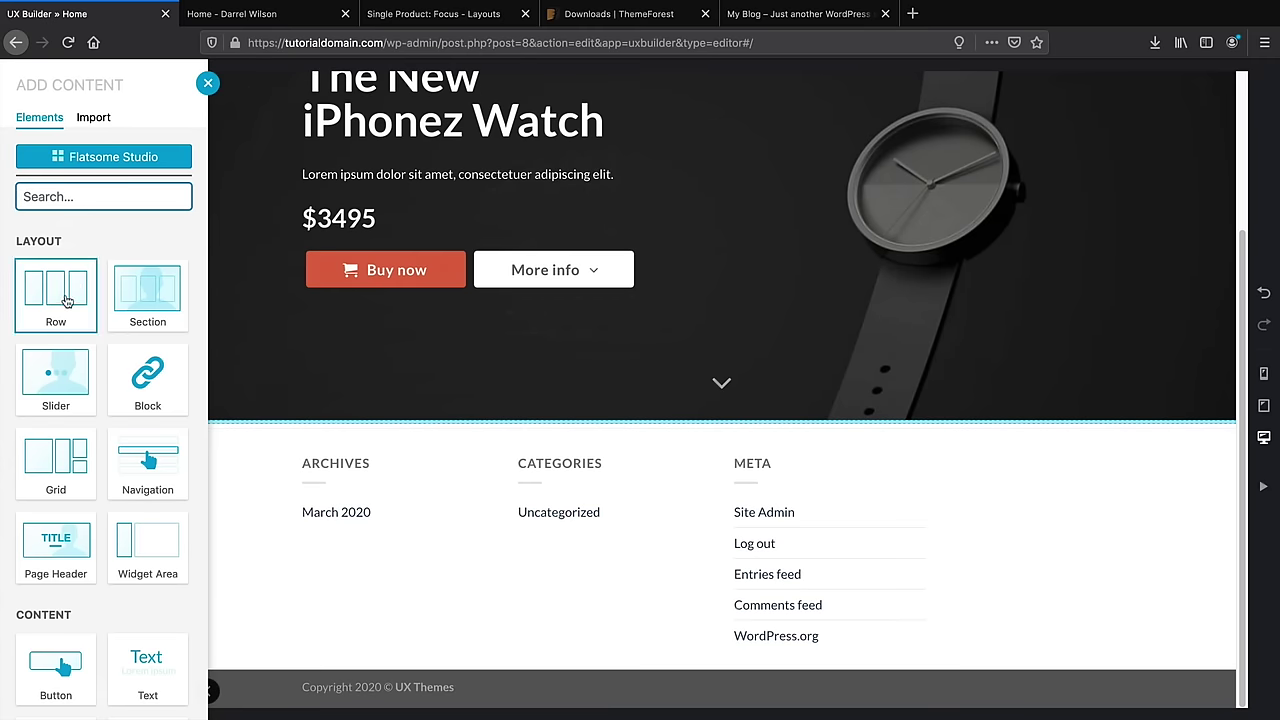
Add a row below the hero using the 3 Columns preset
click(70, 305)
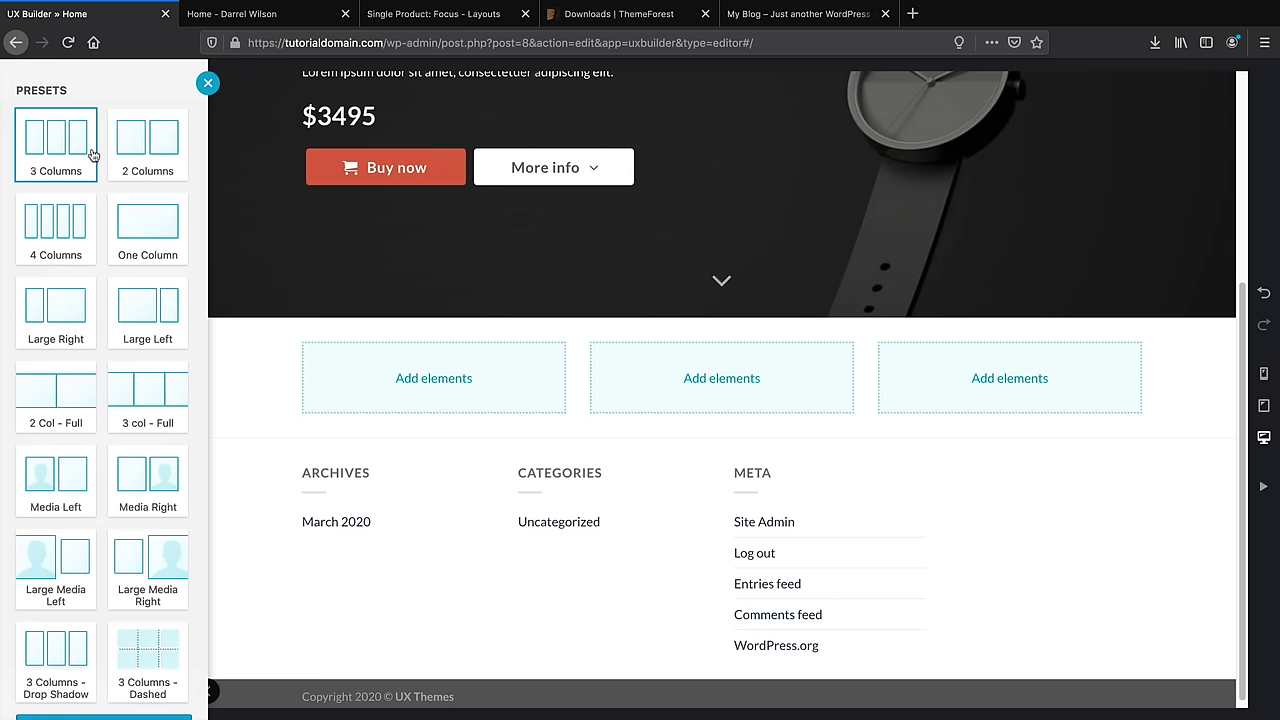
click(139, 207)
click(61, 157)
scroll(120, 586, down, 1)
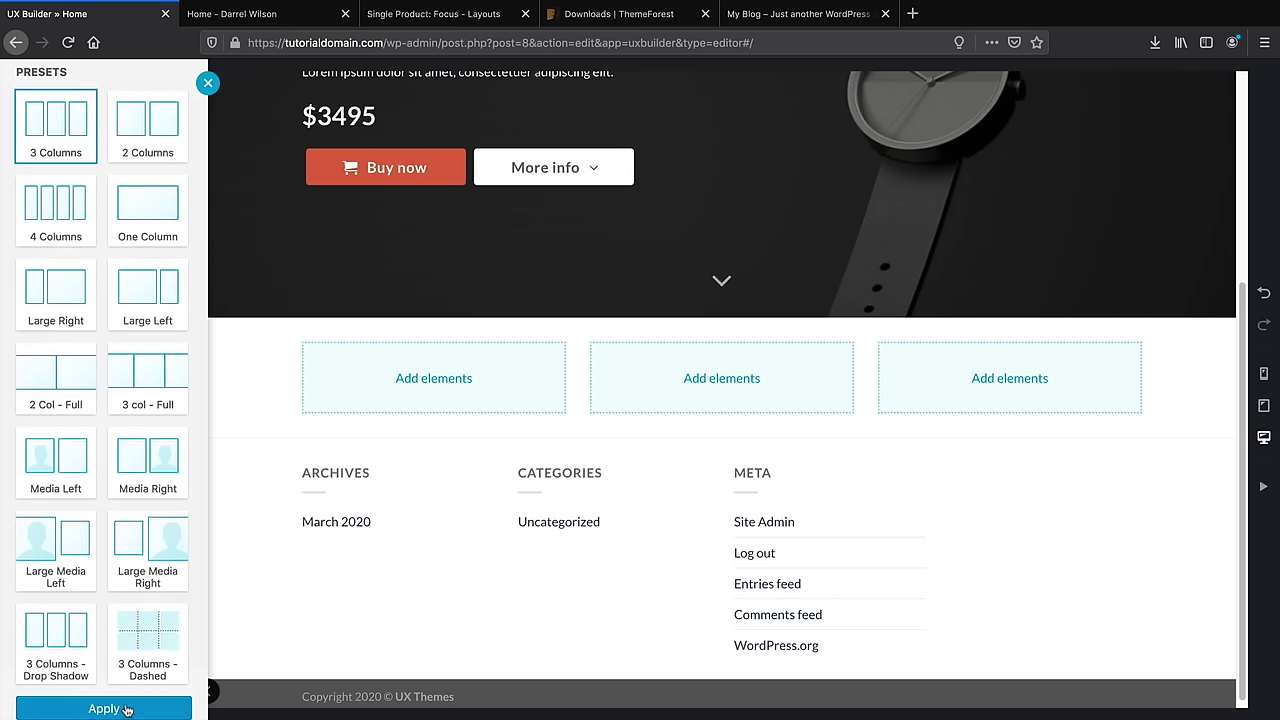
click(124, 710)
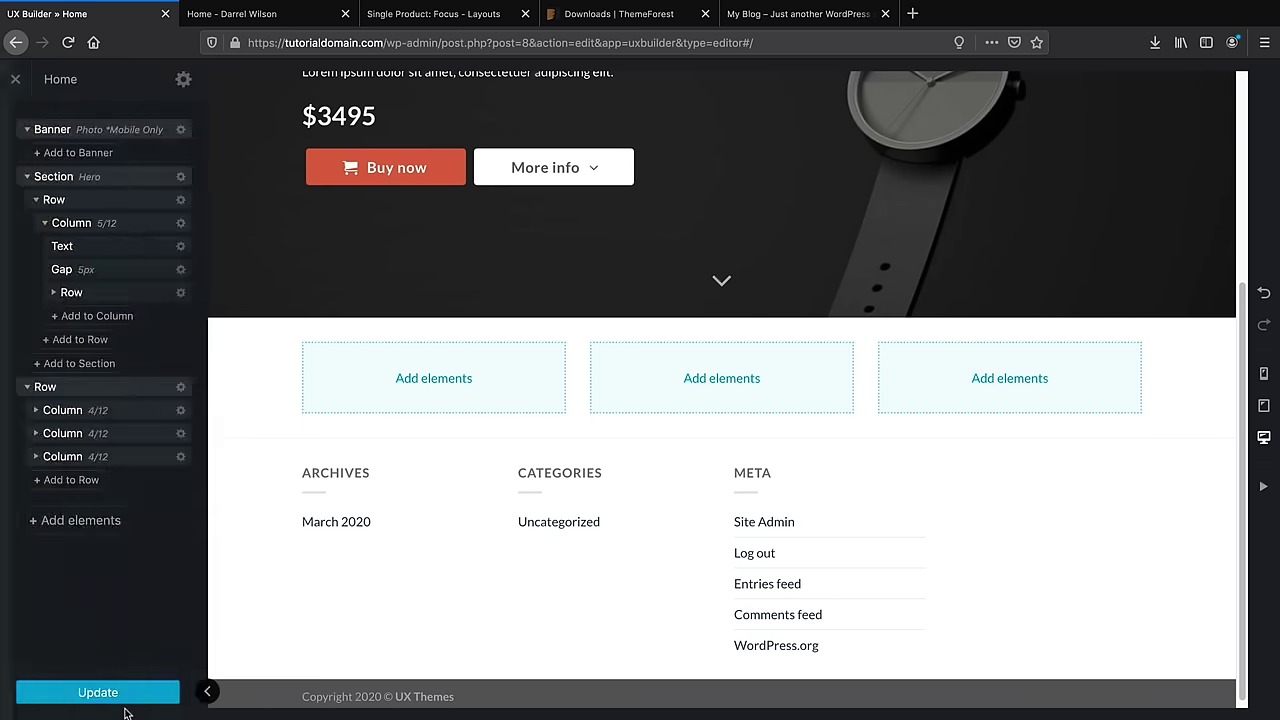
Place an Icon Box in the first column, browse its media without choosing, then delete it
click(433, 378)
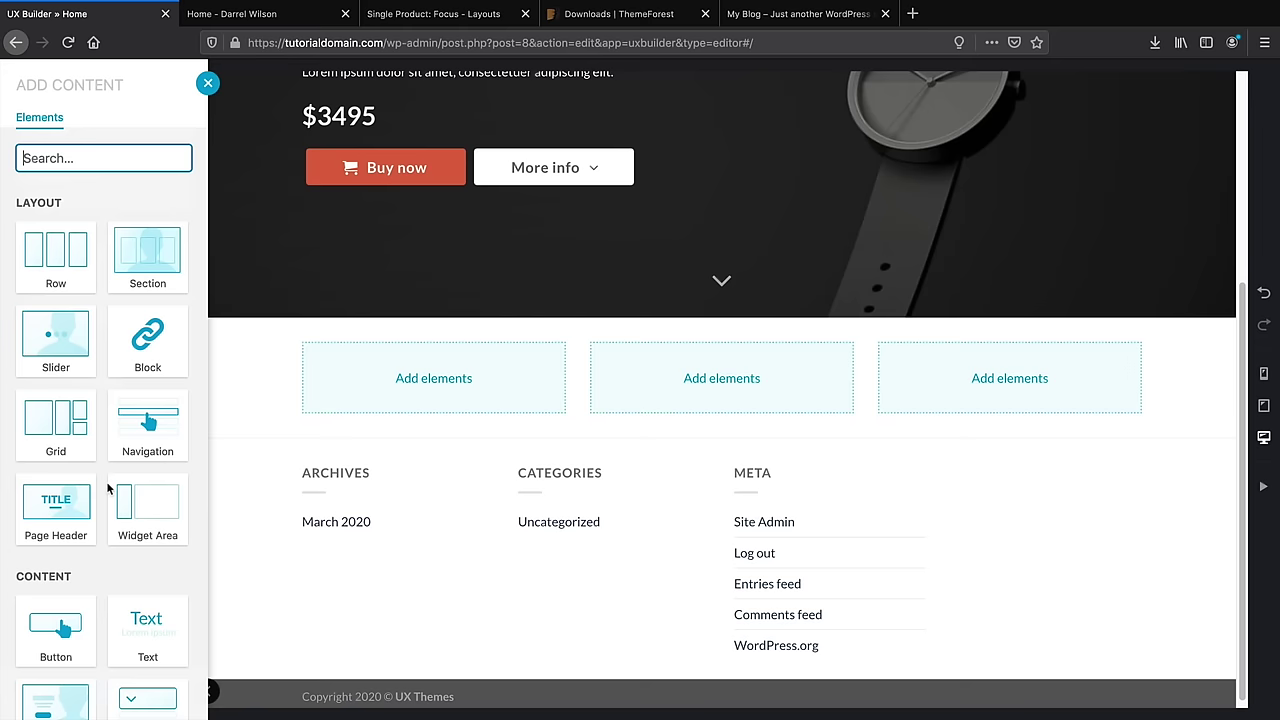
scroll(108, 488, down, 3)
scroll(109, 486, up, 3)
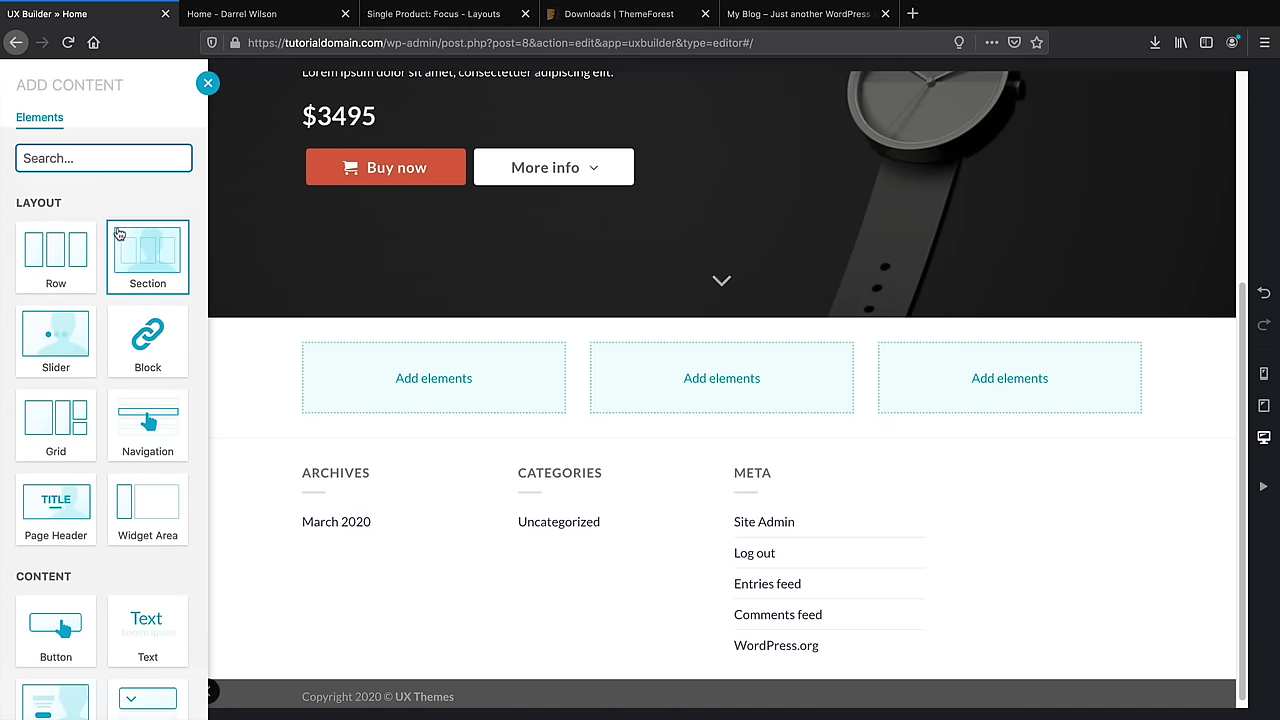
text(i)
key(BackSpace)
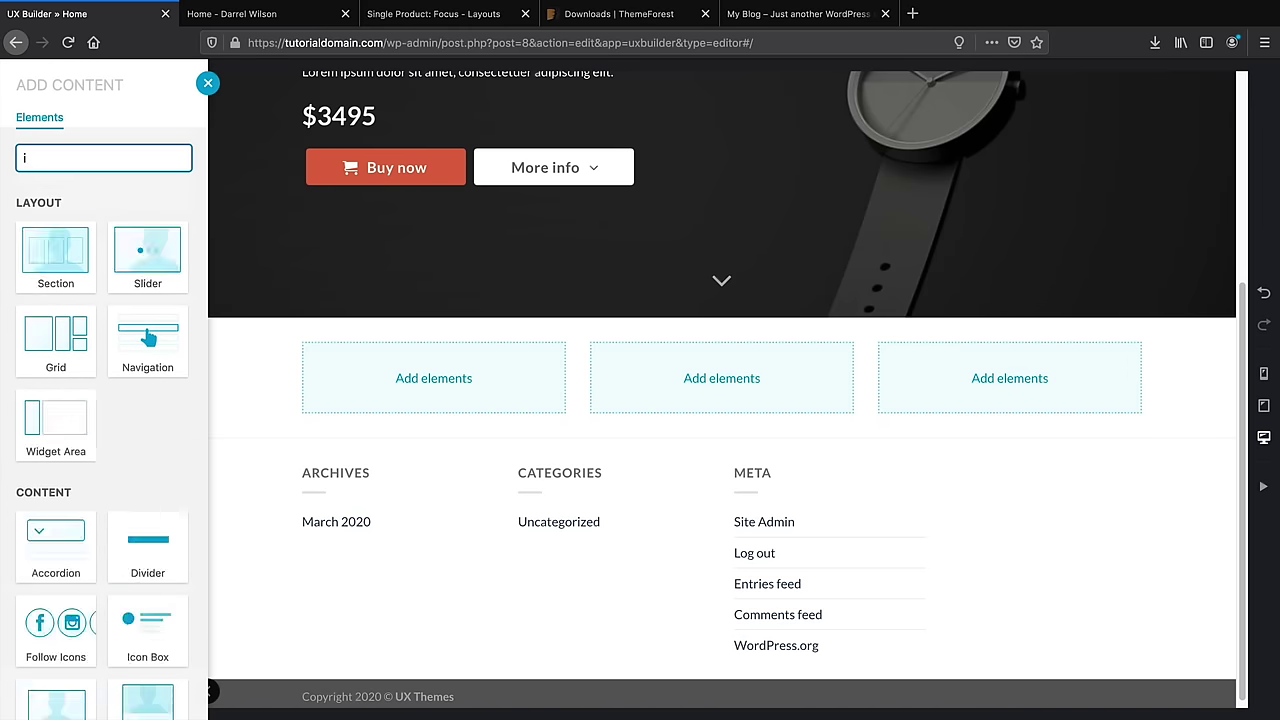
text(icon)
click(147, 255)
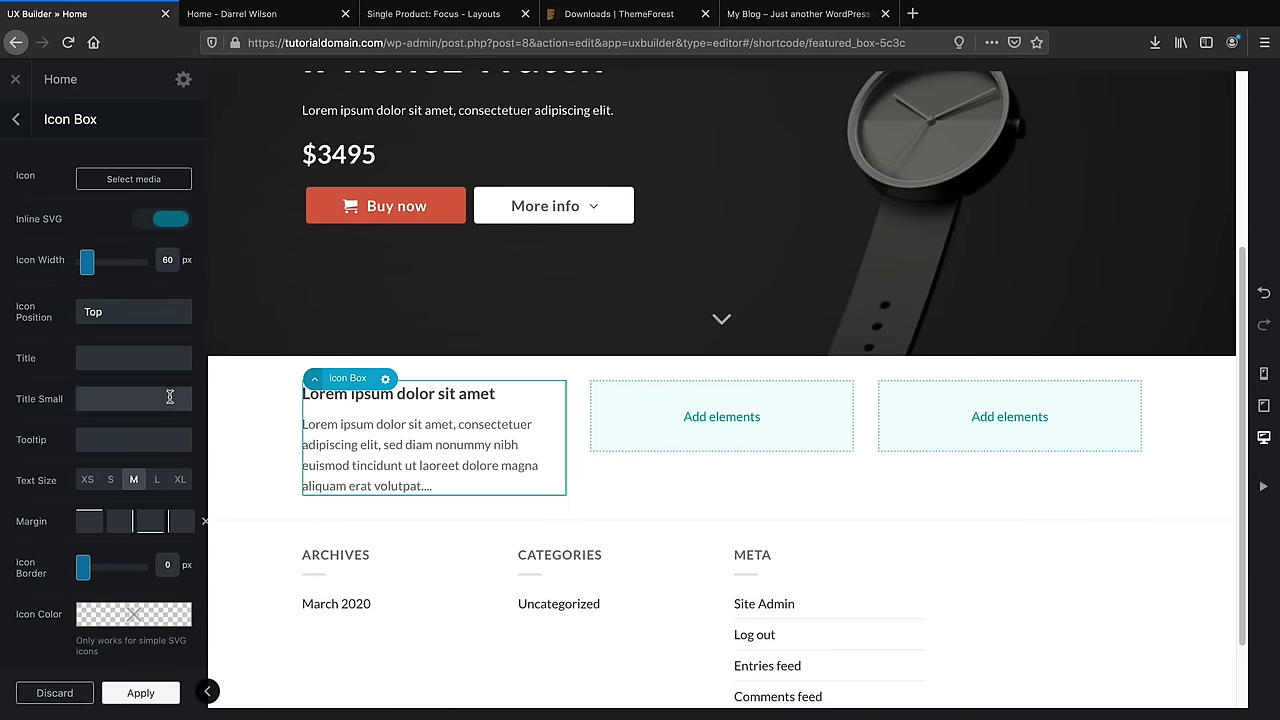
scroll(162, 389, down, 4)
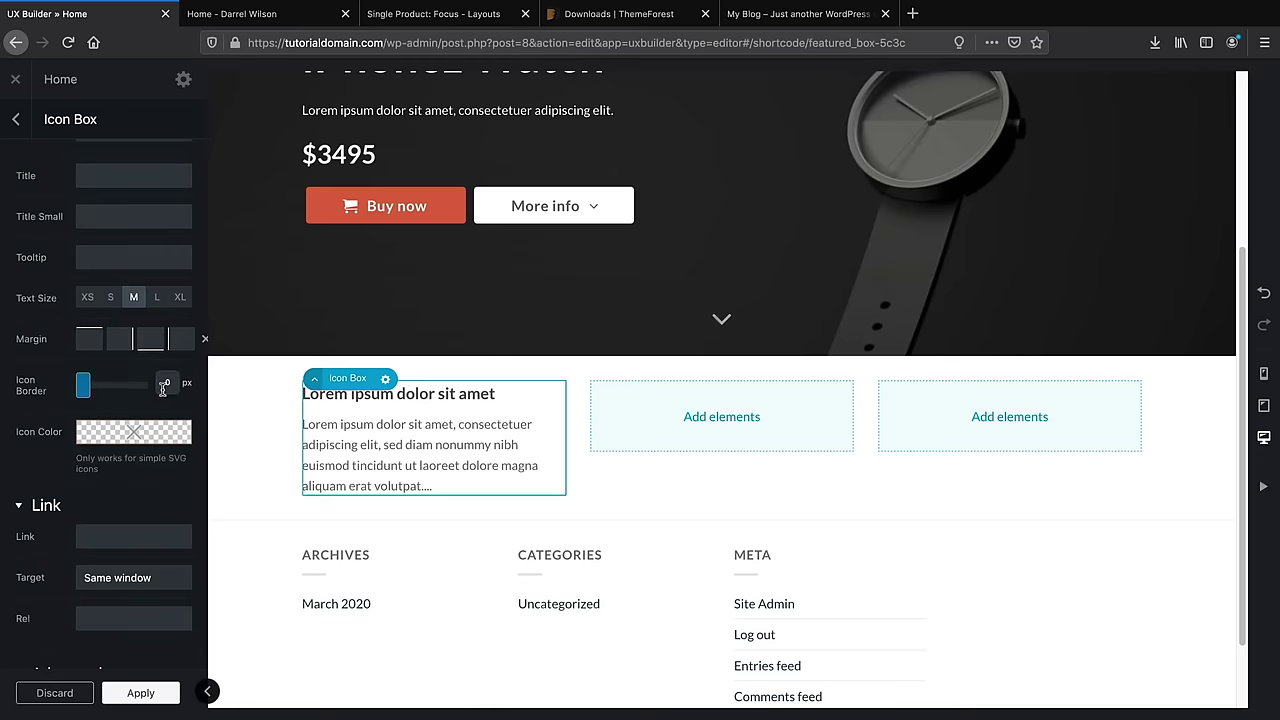
scroll(162, 389, up, 4)
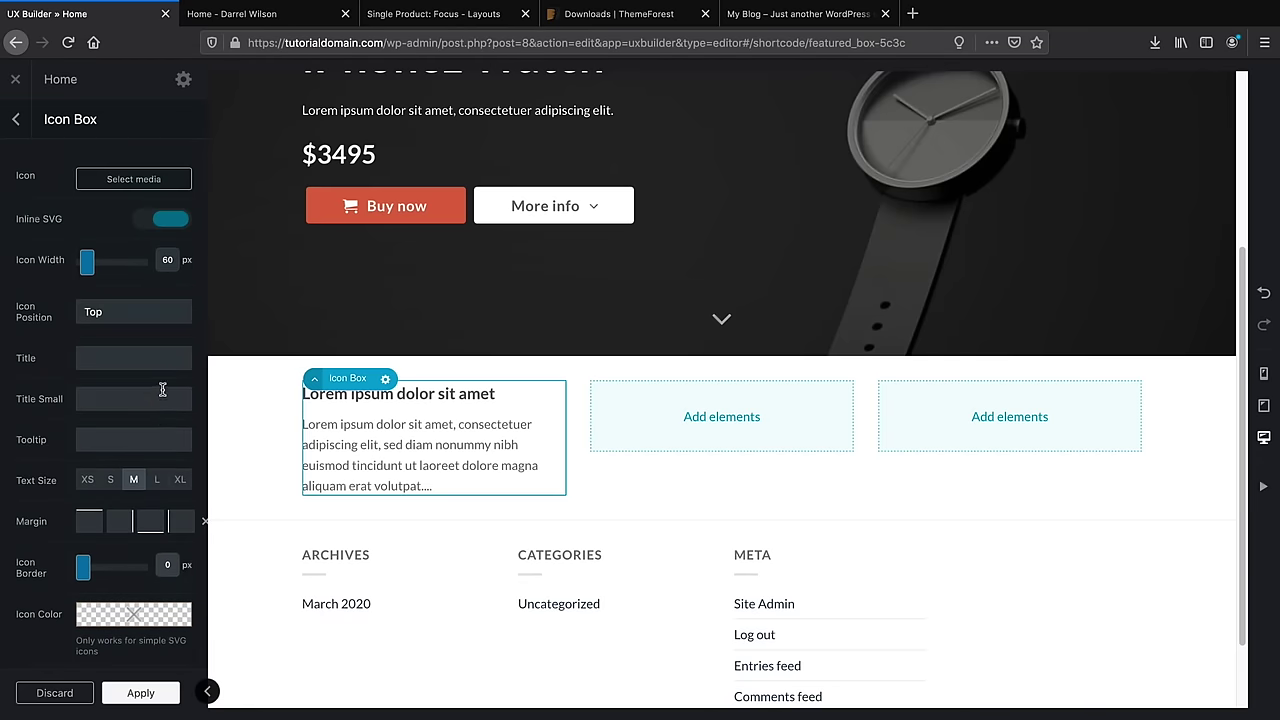
click(134, 180)
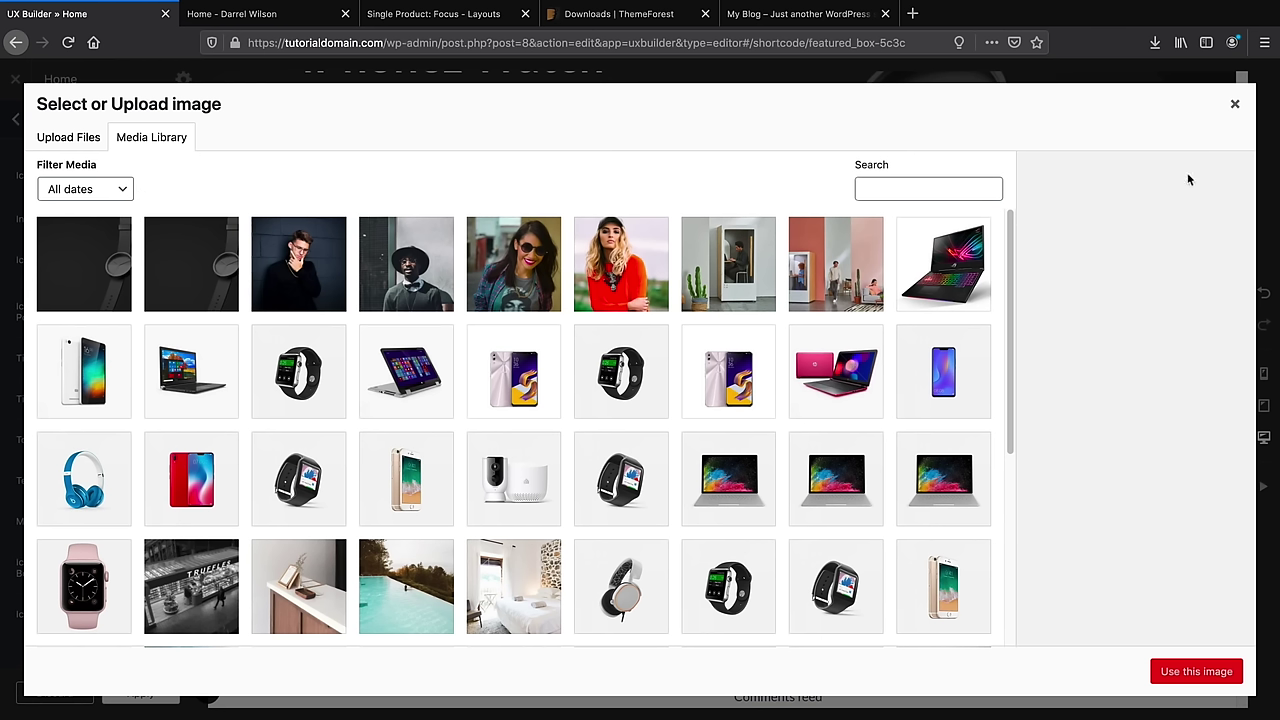
click(1236, 108)
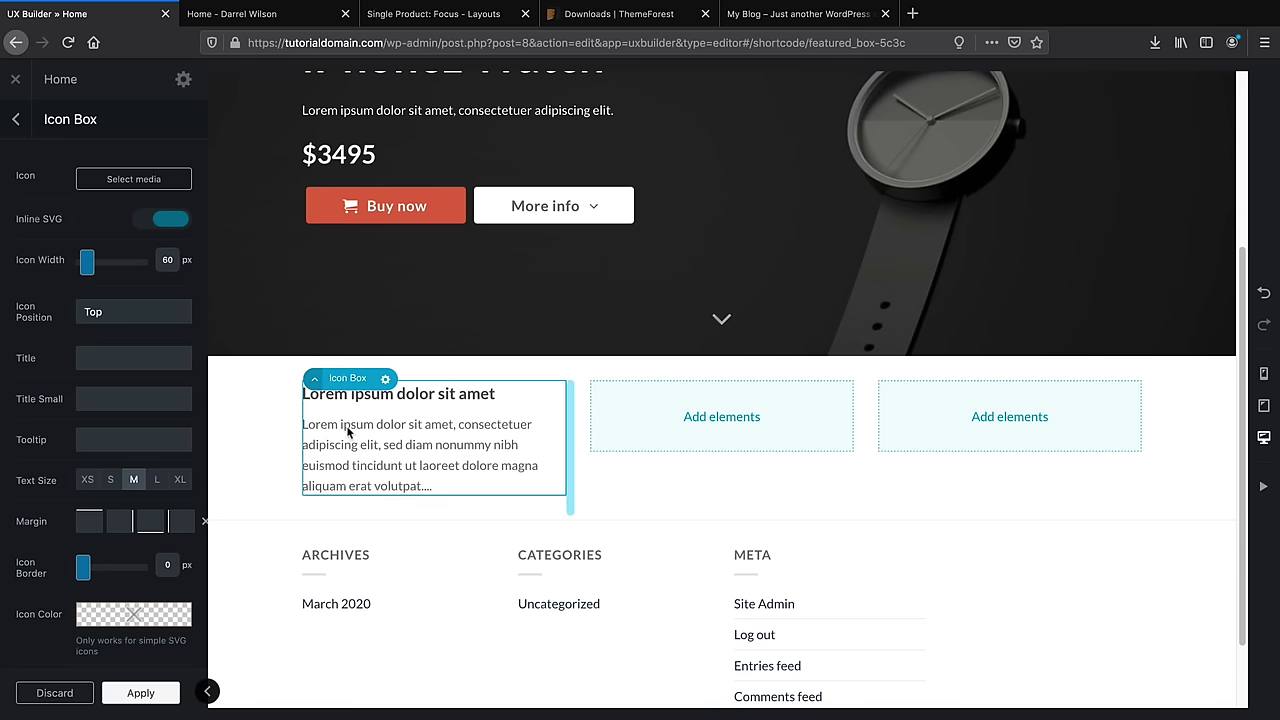
click(387, 383)
click(375, 485)
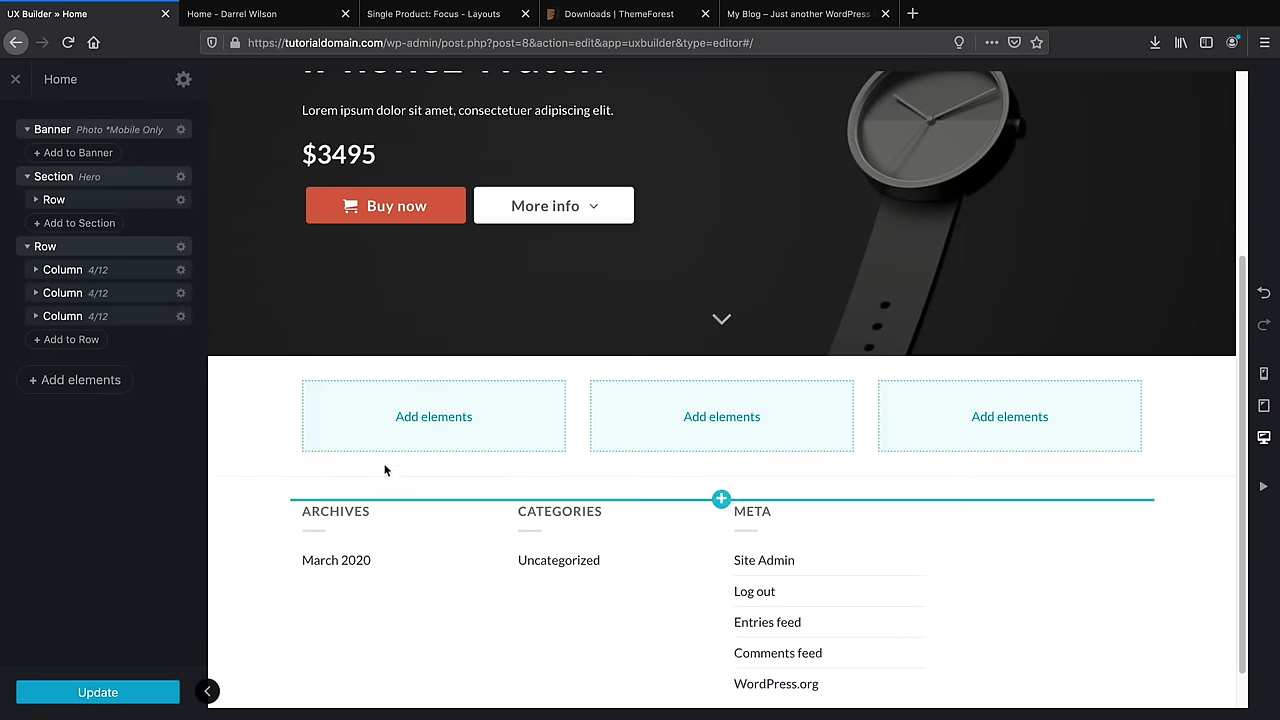
Add a Testimonial to the first column, preview its layout presets, and apply Default
click(430, 414)
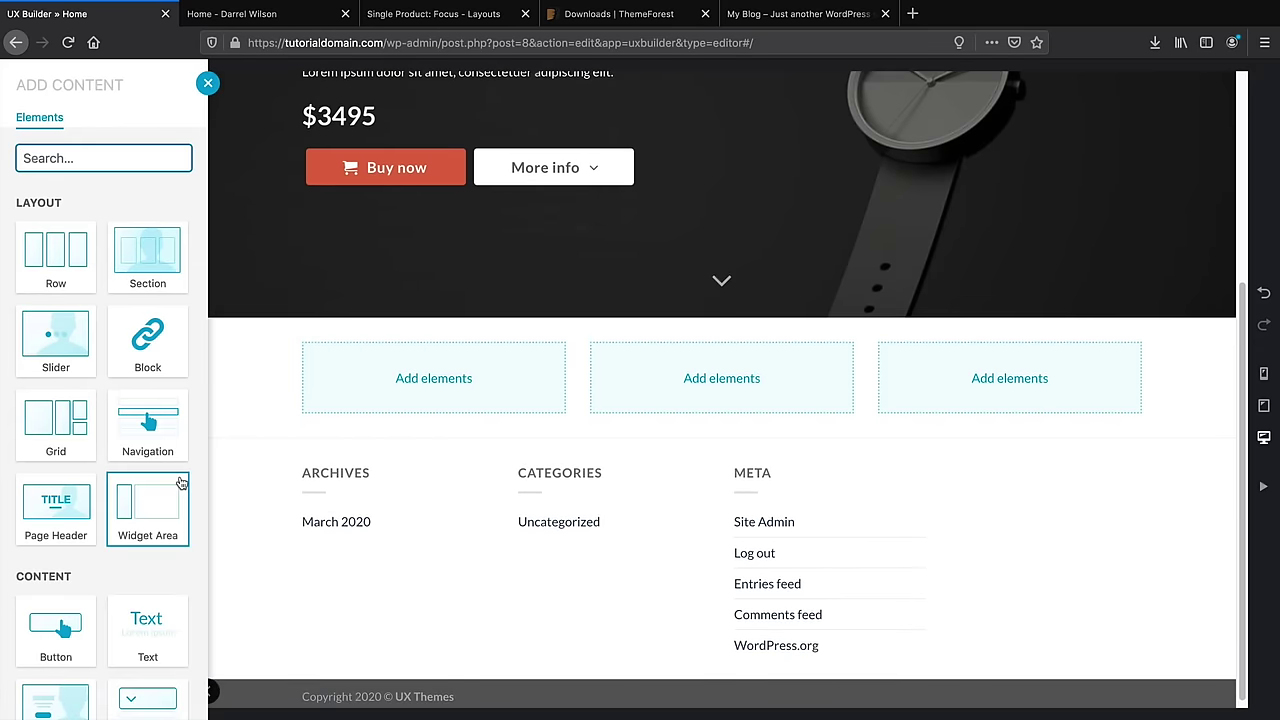
scroll(180, 483, down, 15)
scroll(180, 481, down, 3)
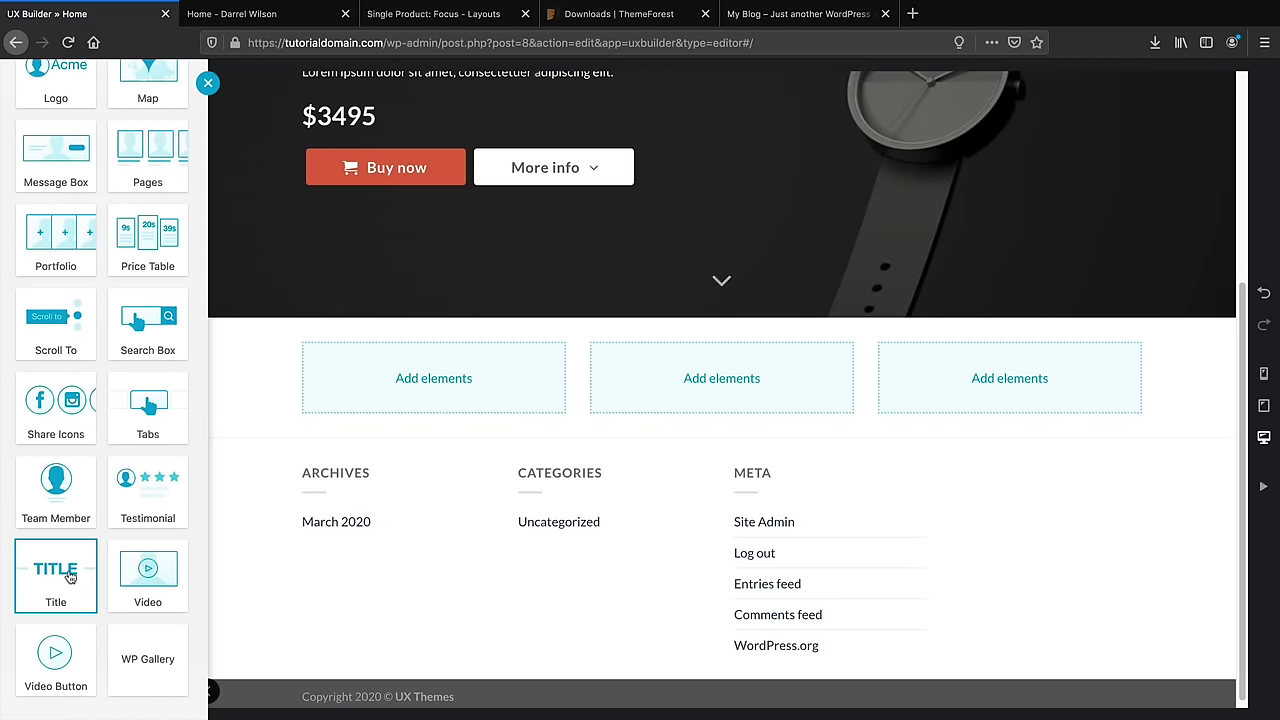
click(157, 494)
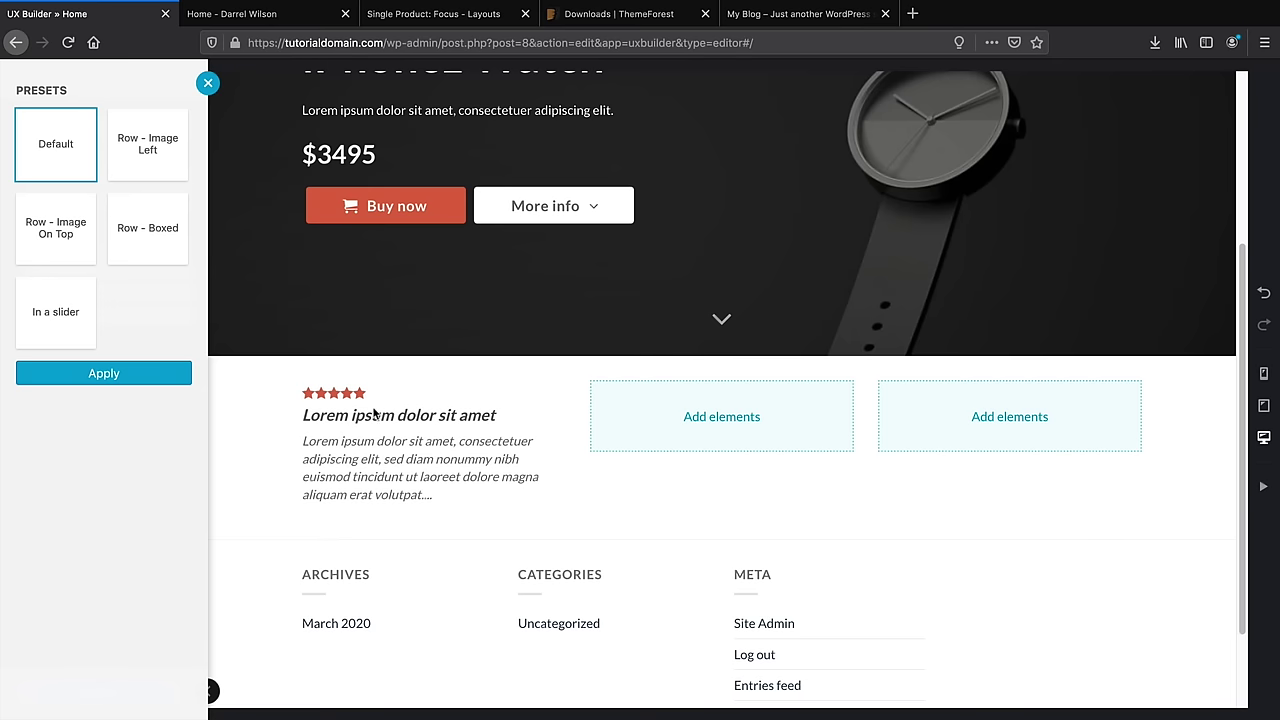
click(80, 222)
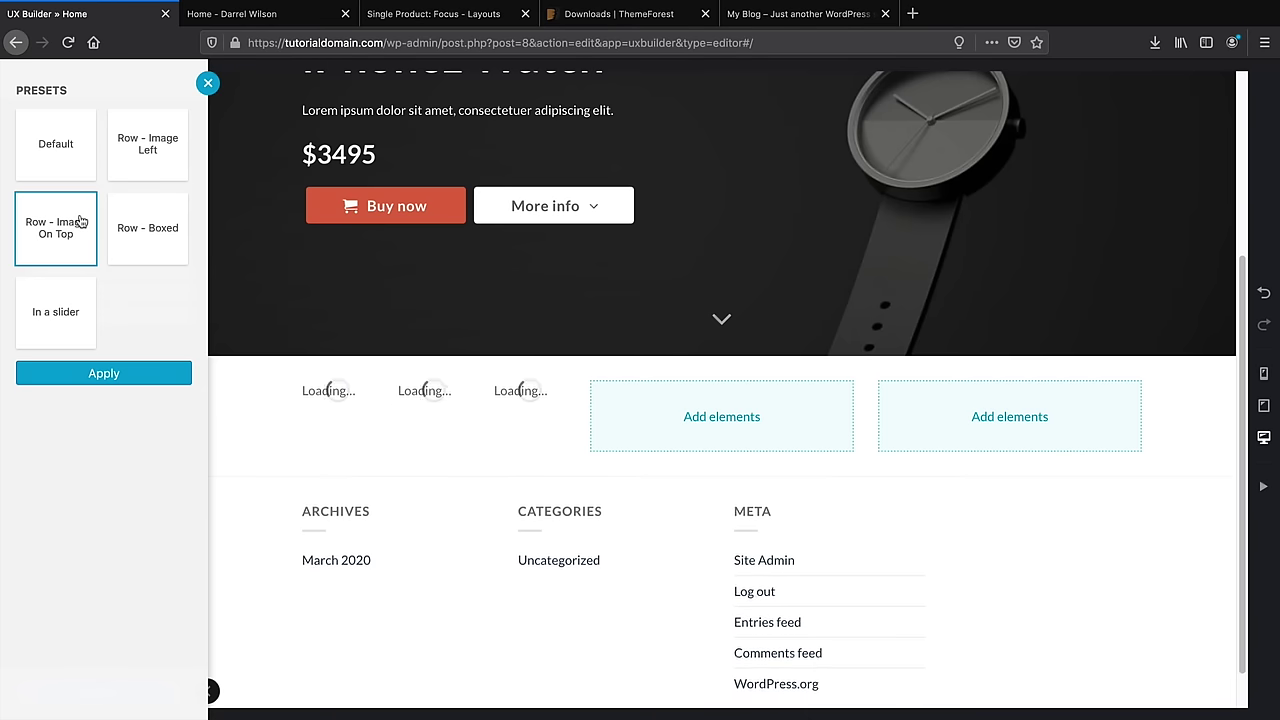
click(120, 158)
click(131, 223)
click(76, 140)
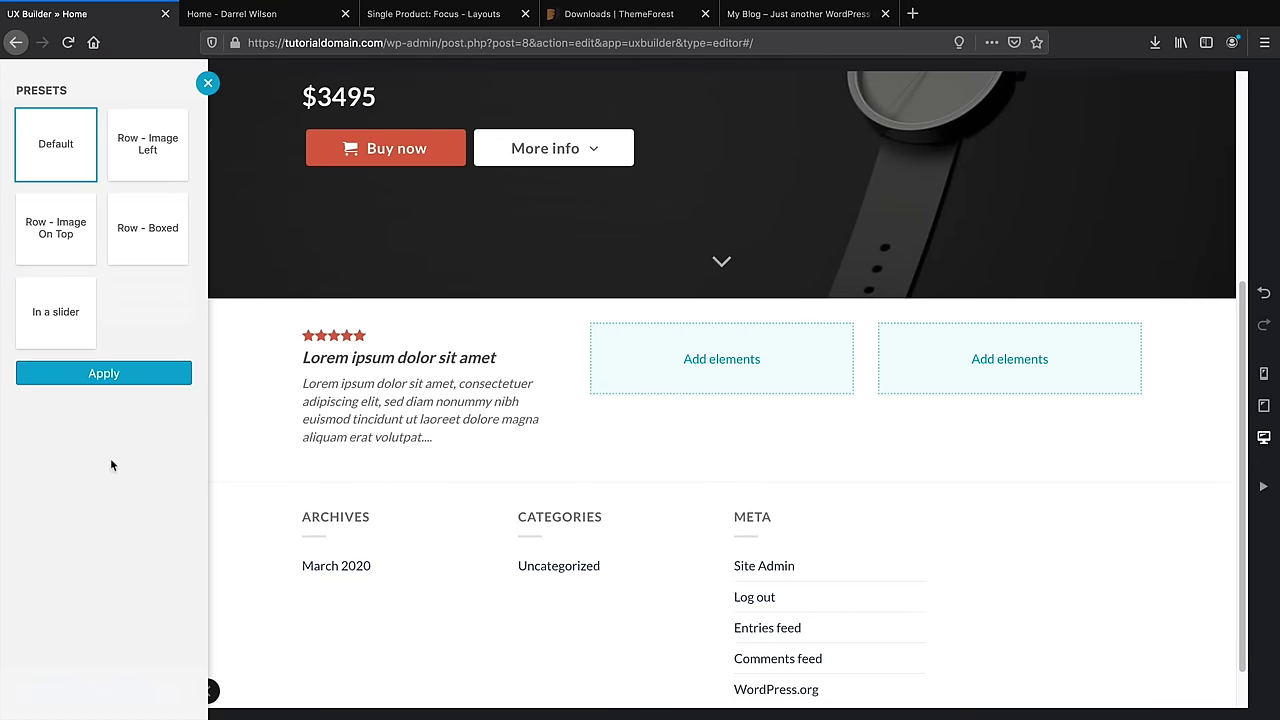
click(63, 376)
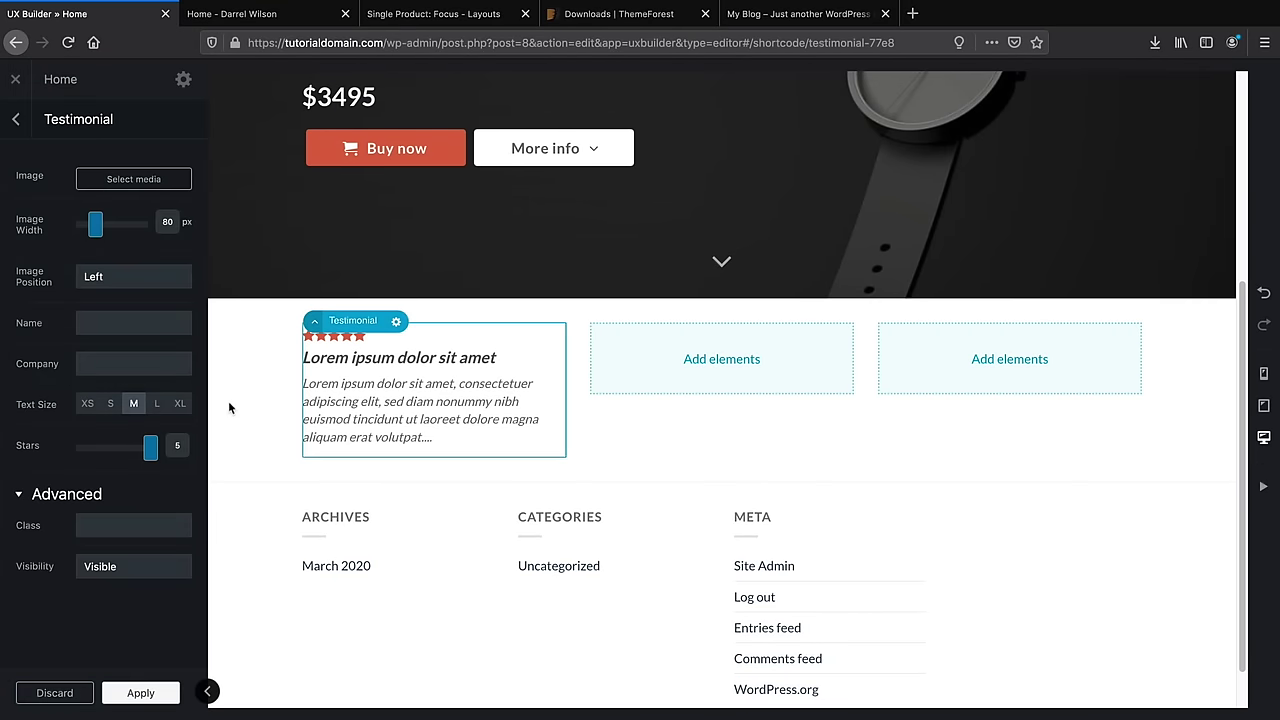
Delete the three-column row from the layer tree via its gear menu
click(16, 119)
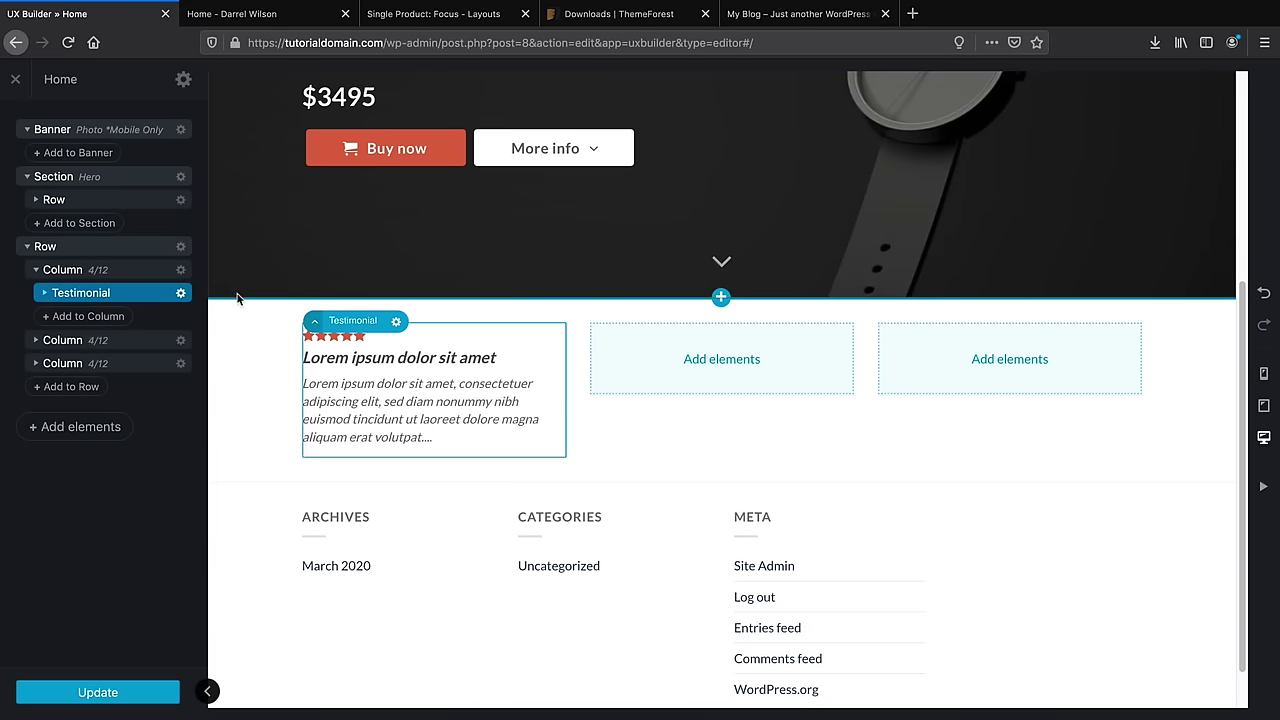
click(122, 254)
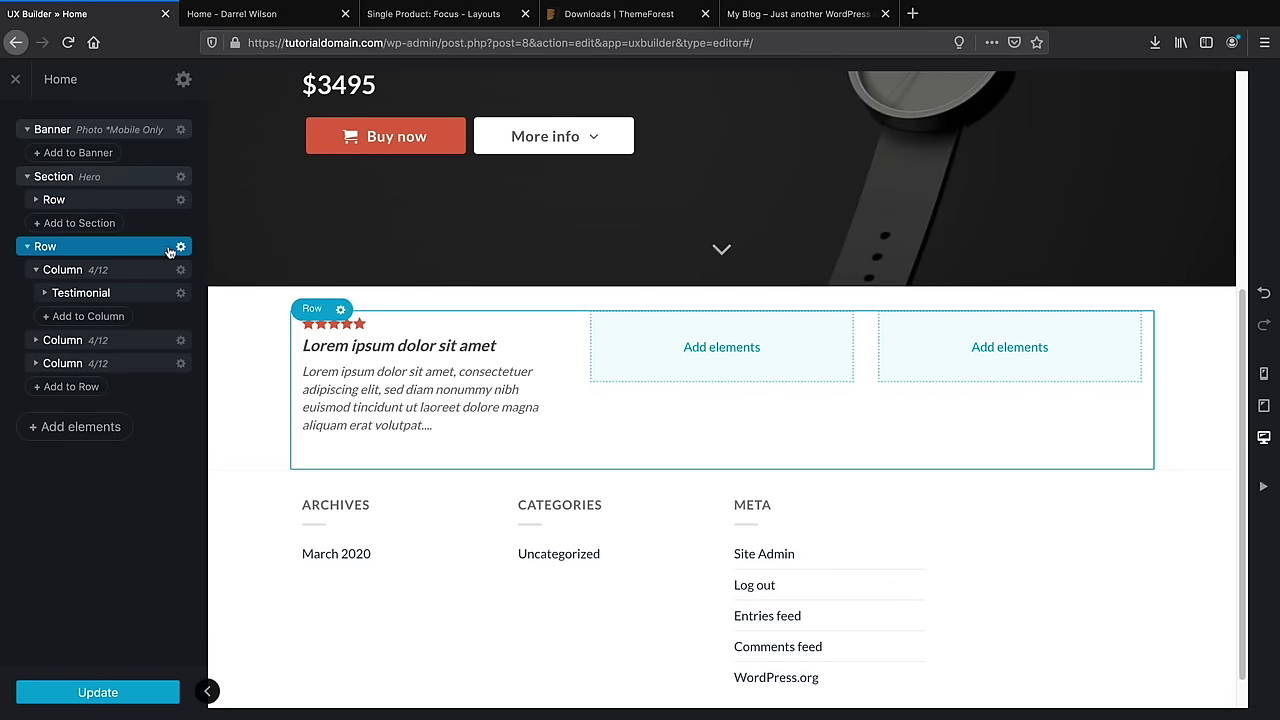
click(181, 249)
click(162, 350)
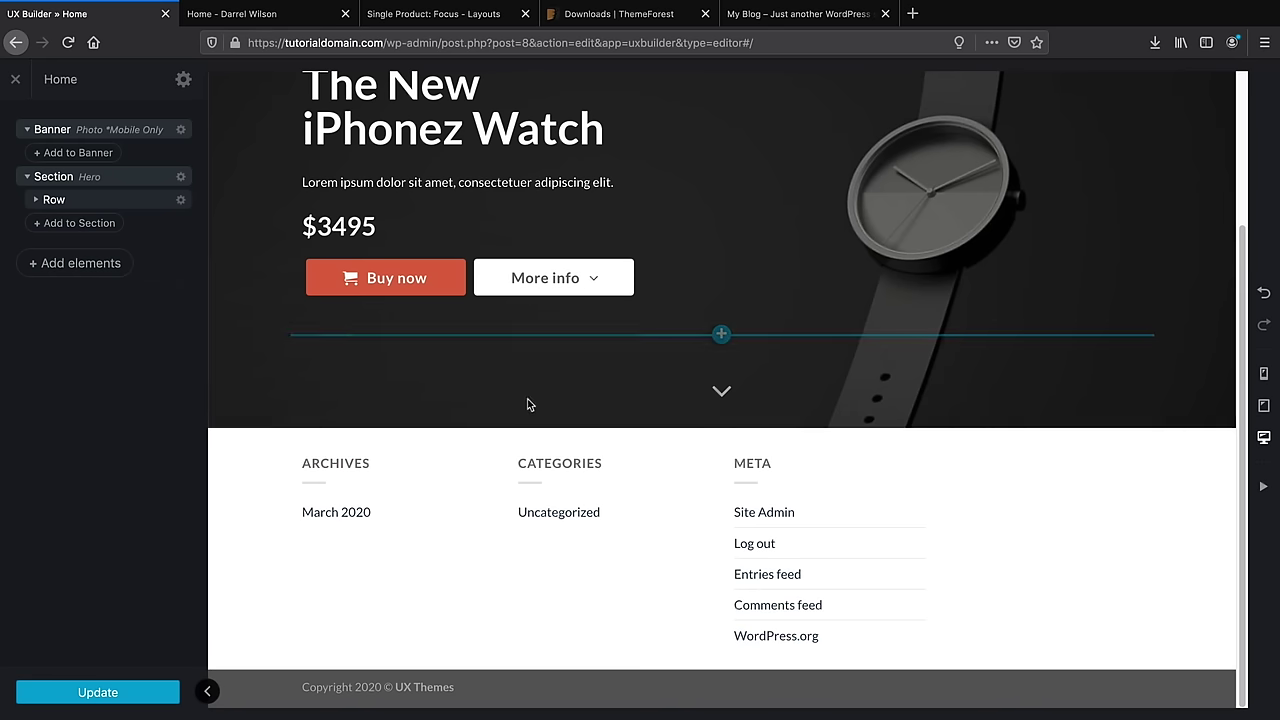
Import Flatsome Studio's 'Icon Boxes: Shop - Benefits' layout beneath the hero
click(721, 428)
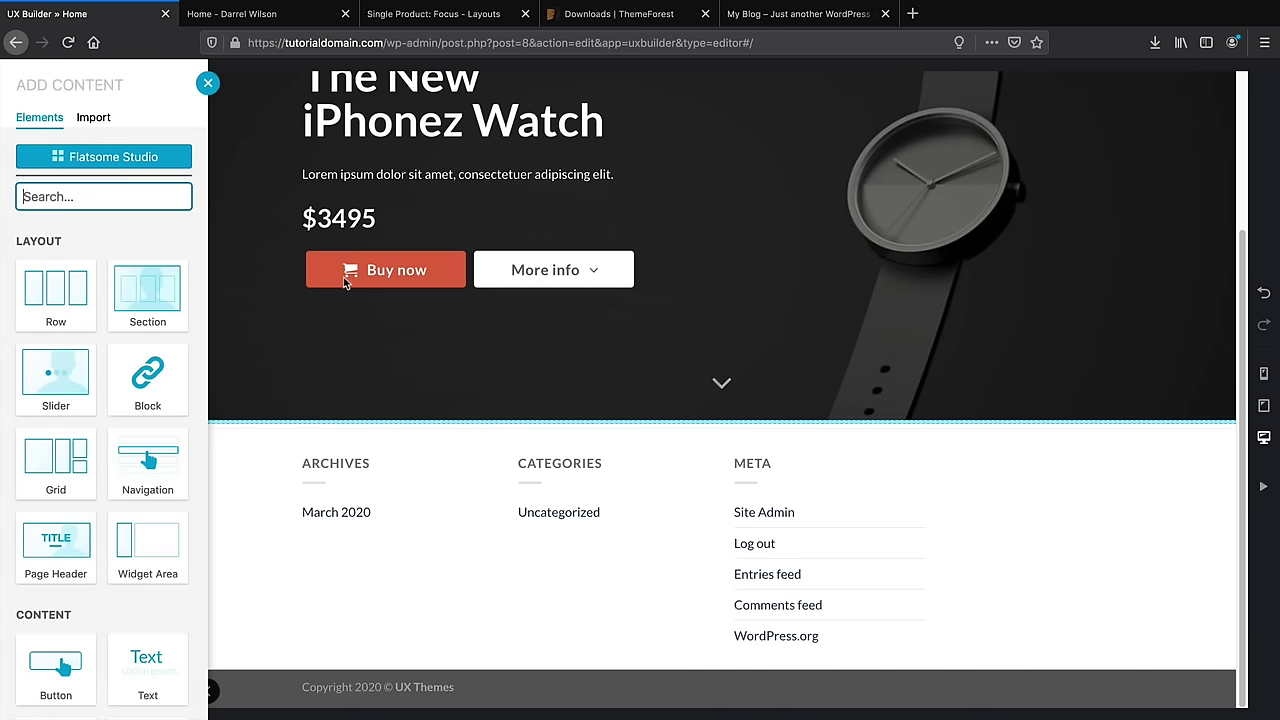
click(112, 157)
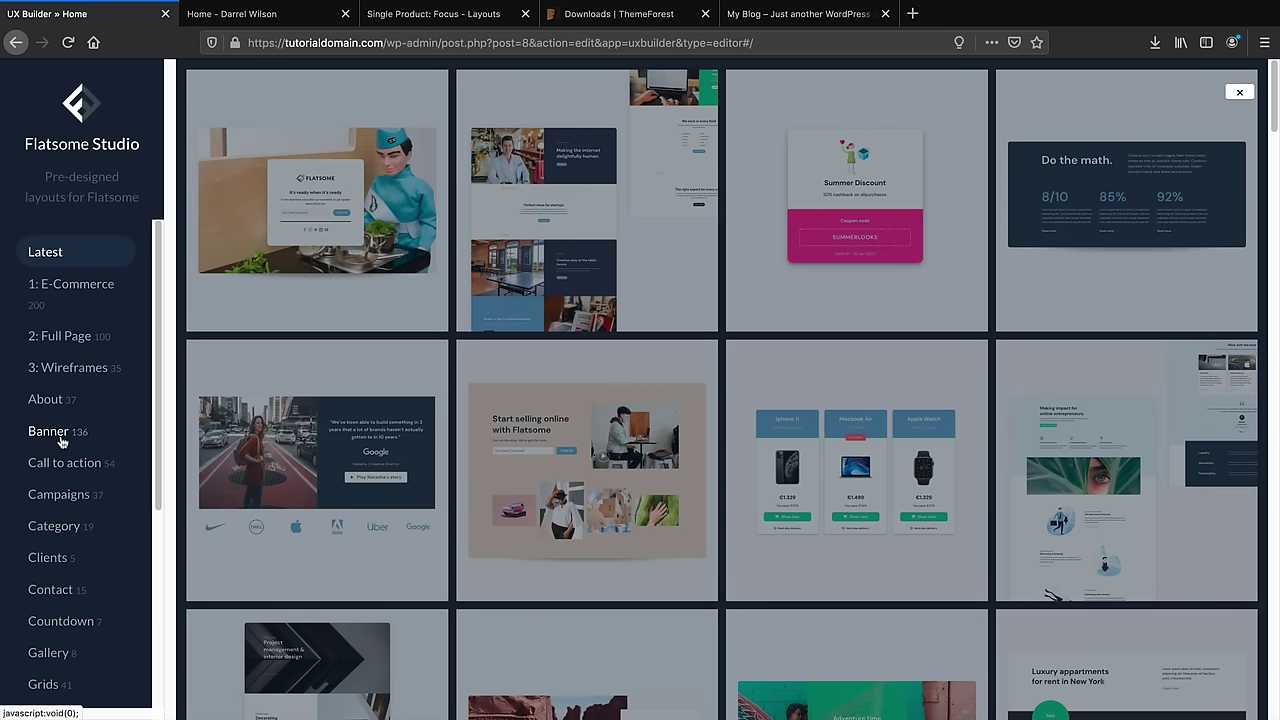
click(60, 433)
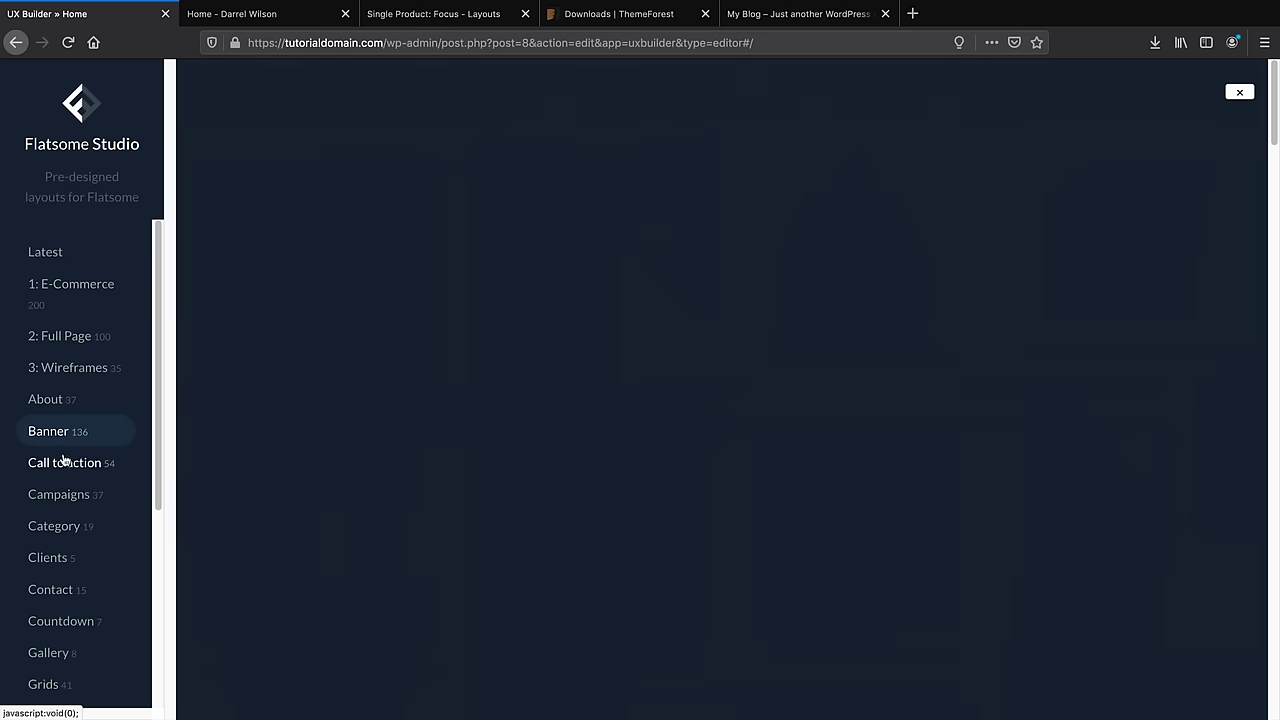
scroll(65, 463, down, 2)
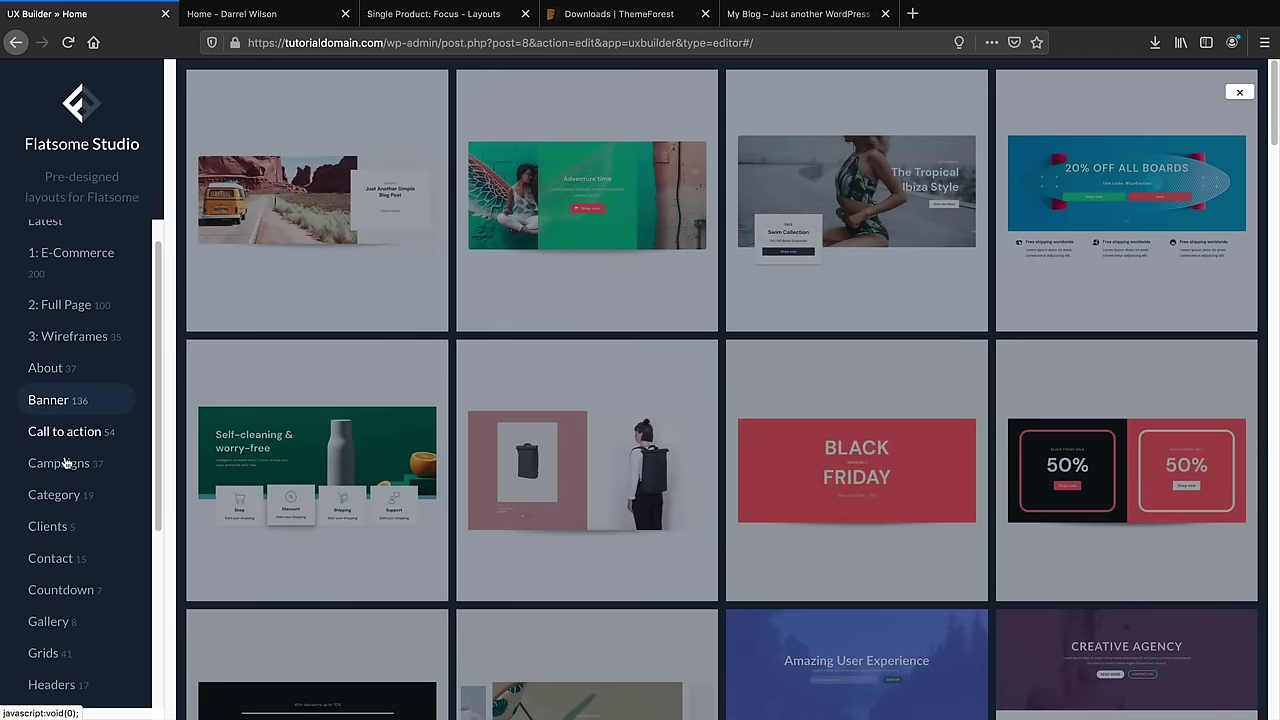
click(60, 417)
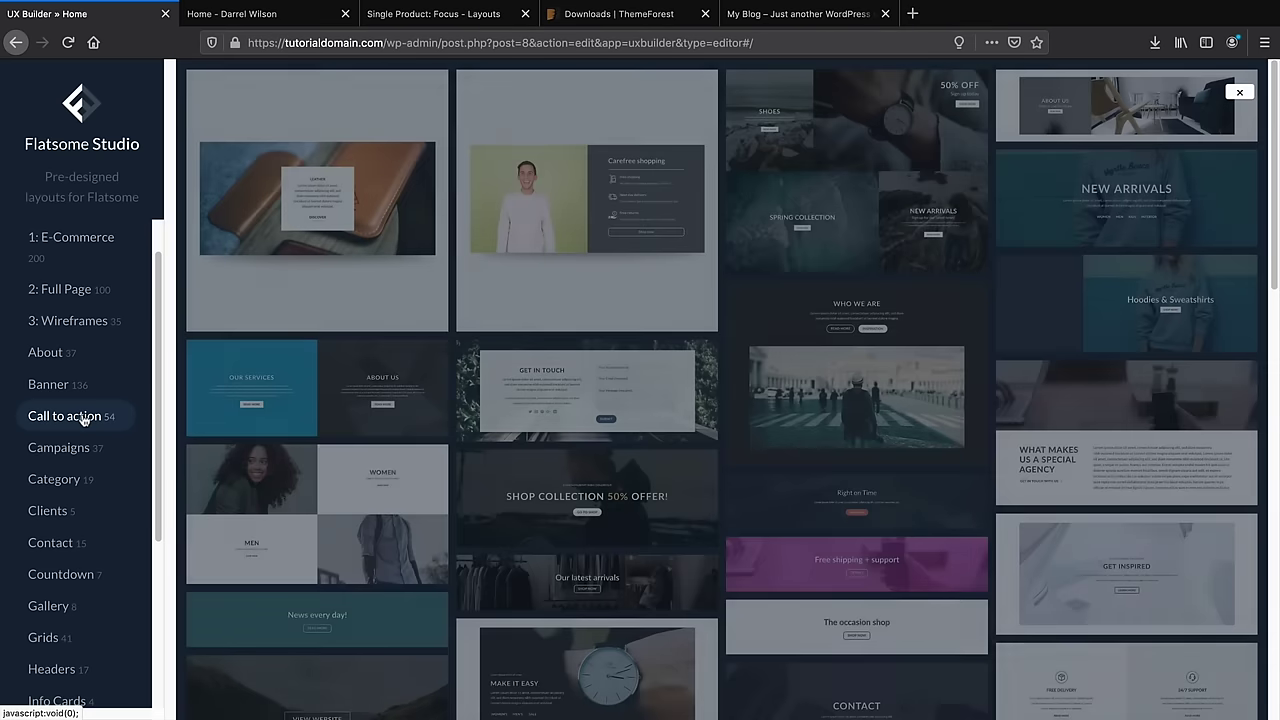
scroll(260, 432, down, 5)
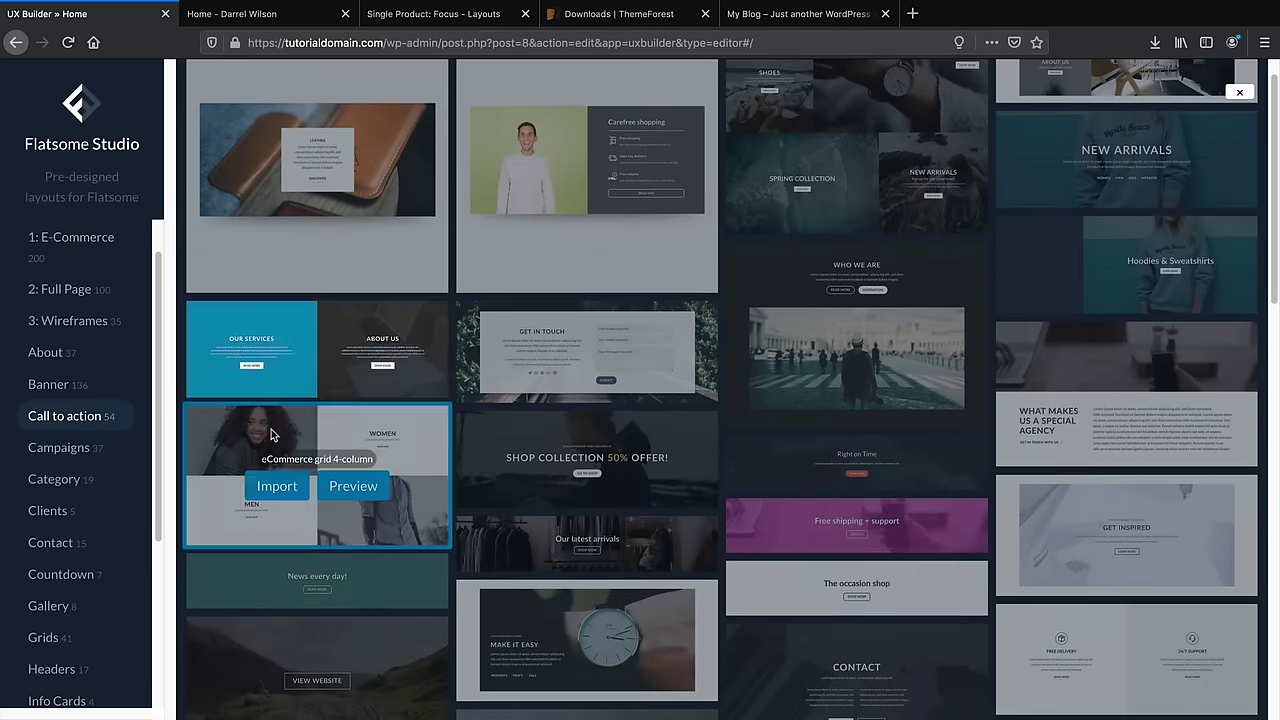
scroll(235, 440, up, 1)
scroll(82, 465, down, 5)
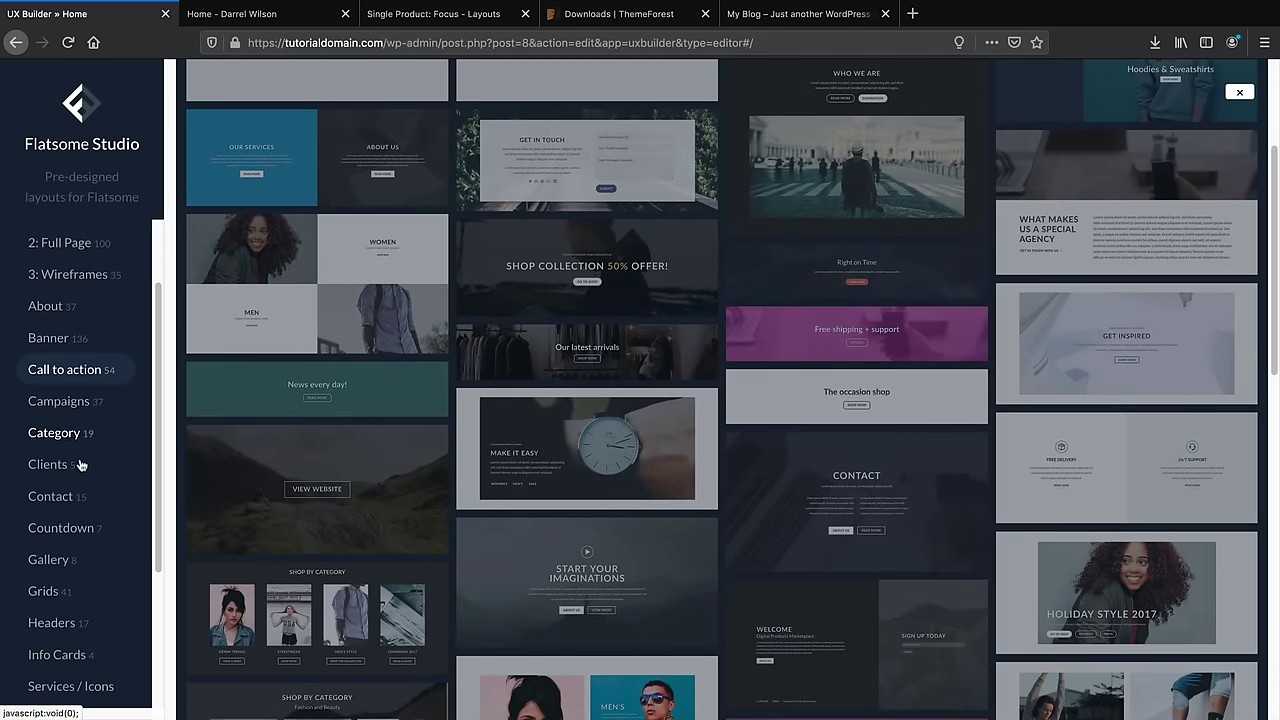
click(90, 561)
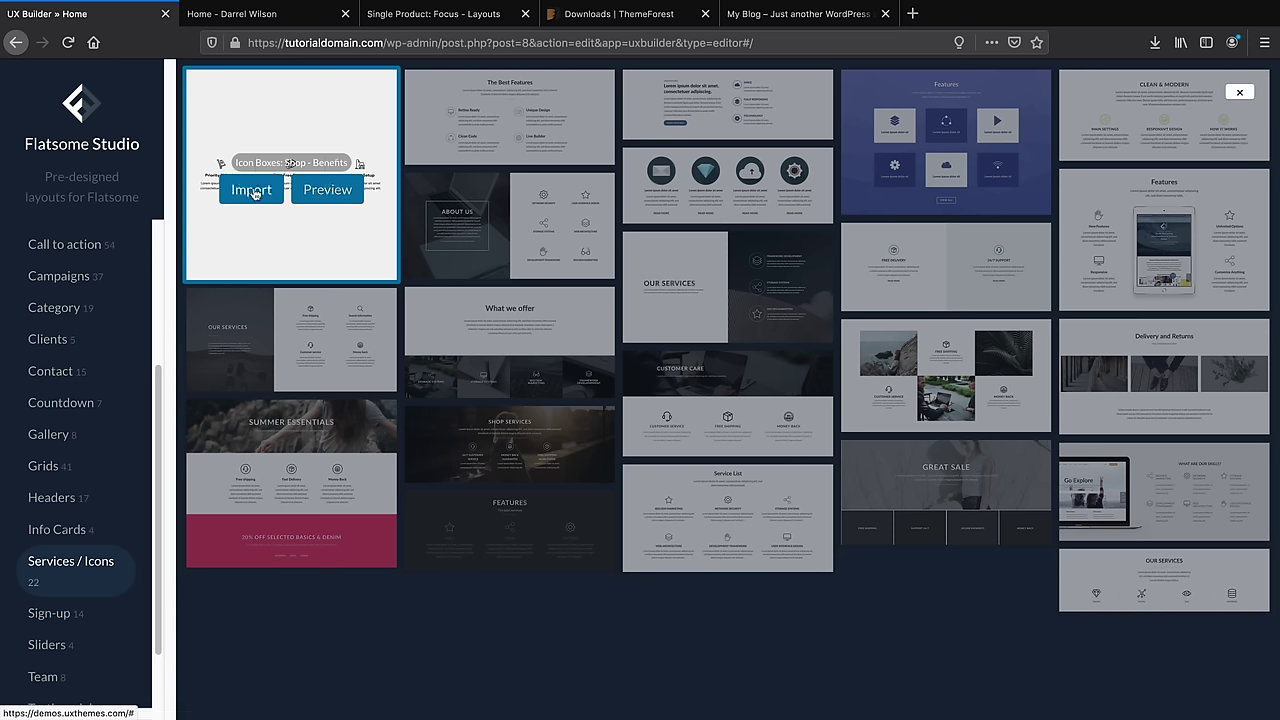
click(252, 191)
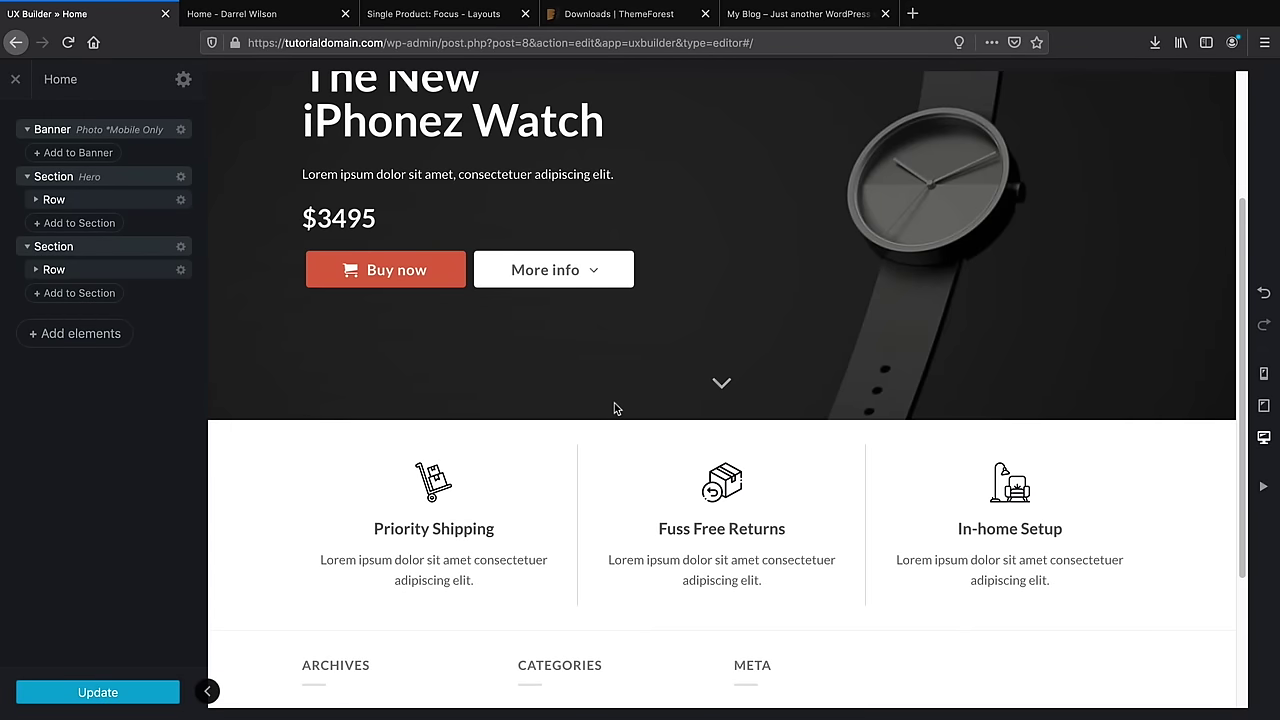
scroll(588, 431, down, 2)
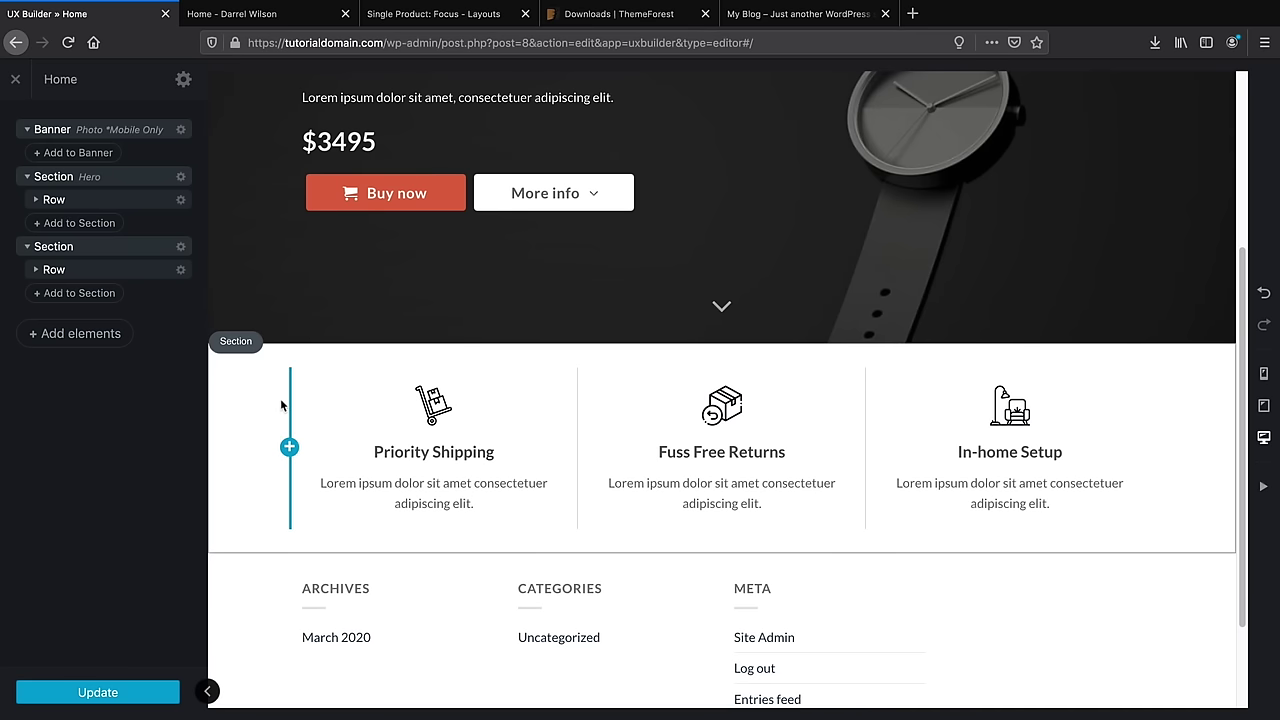
Reduce the icon-box section's padding from 30px to 0px and try the Light colour scheme
click(236, 341)
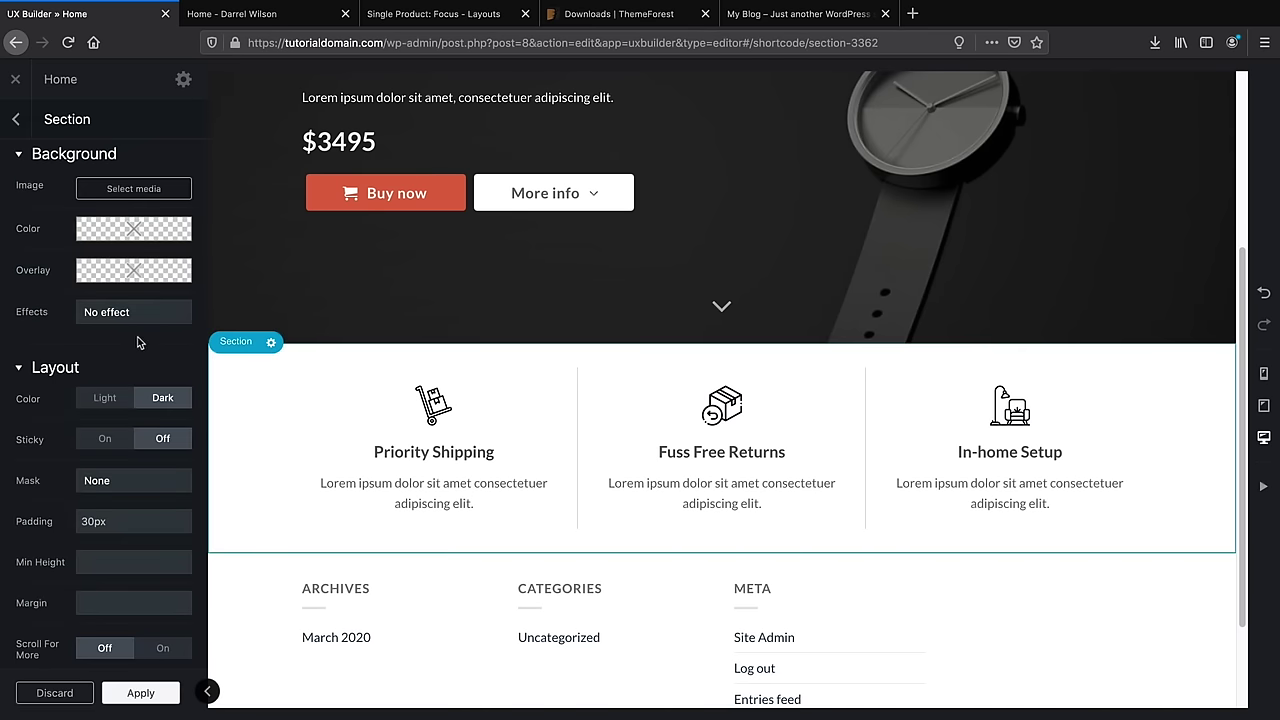
mouse_move(140, 333)
scroll(86, 339, down, 2)
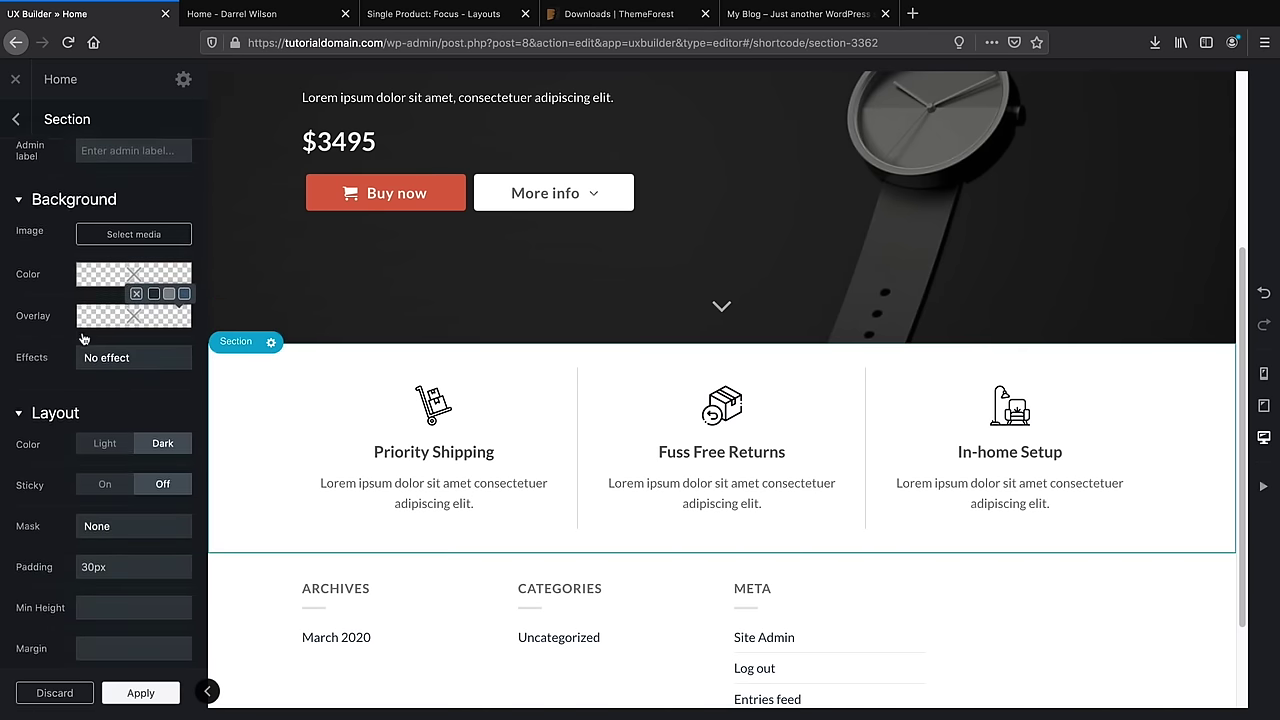
scroll(84, 339, down, 1)
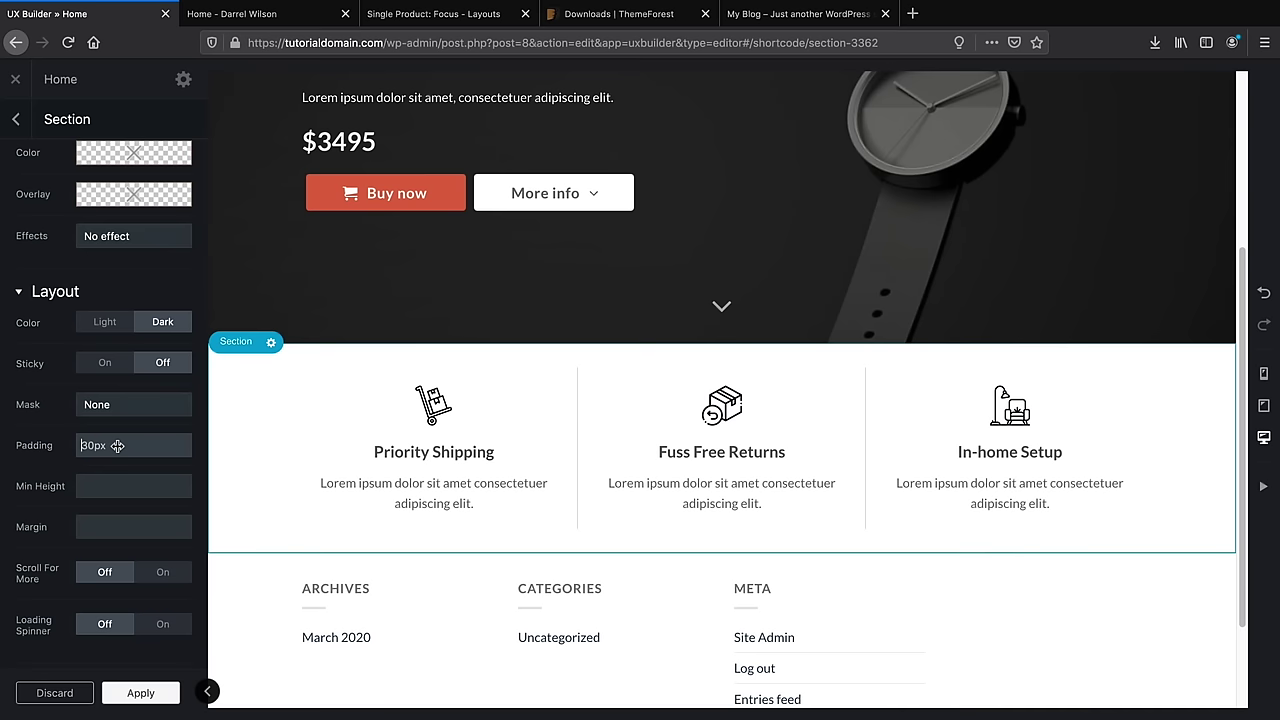
drag(117, 445, 73, 453)
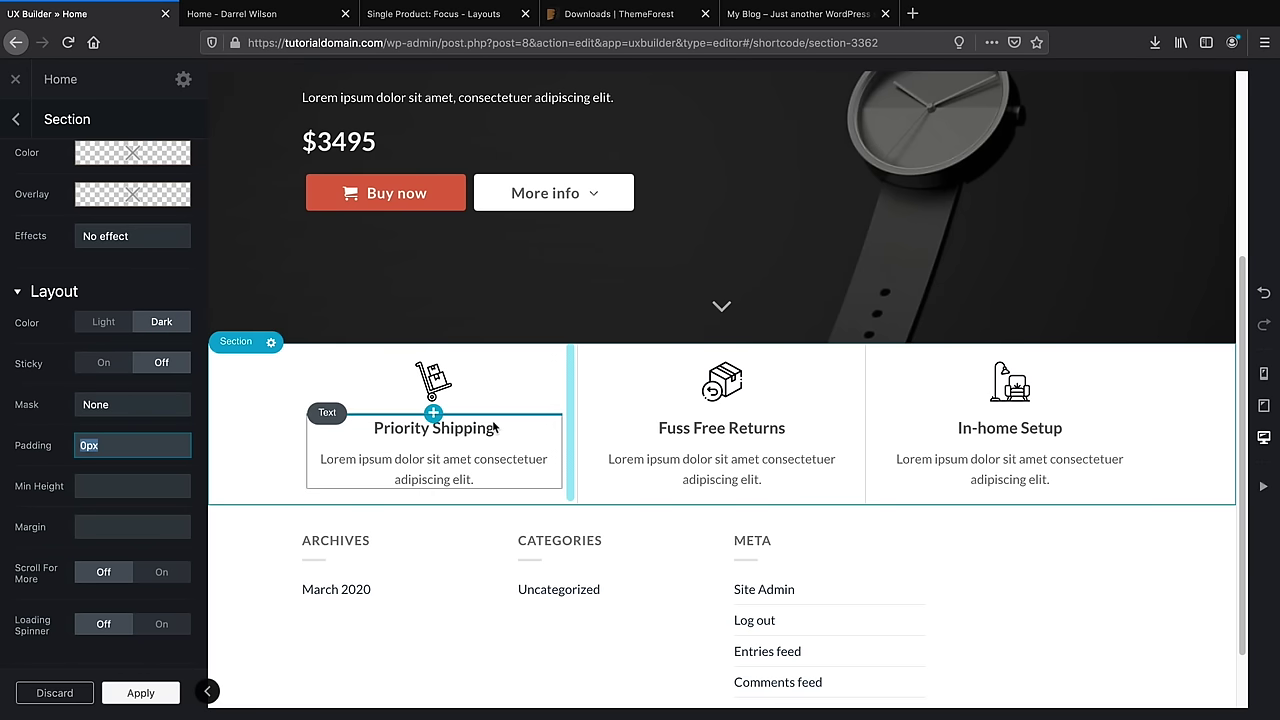
click(103, 327)
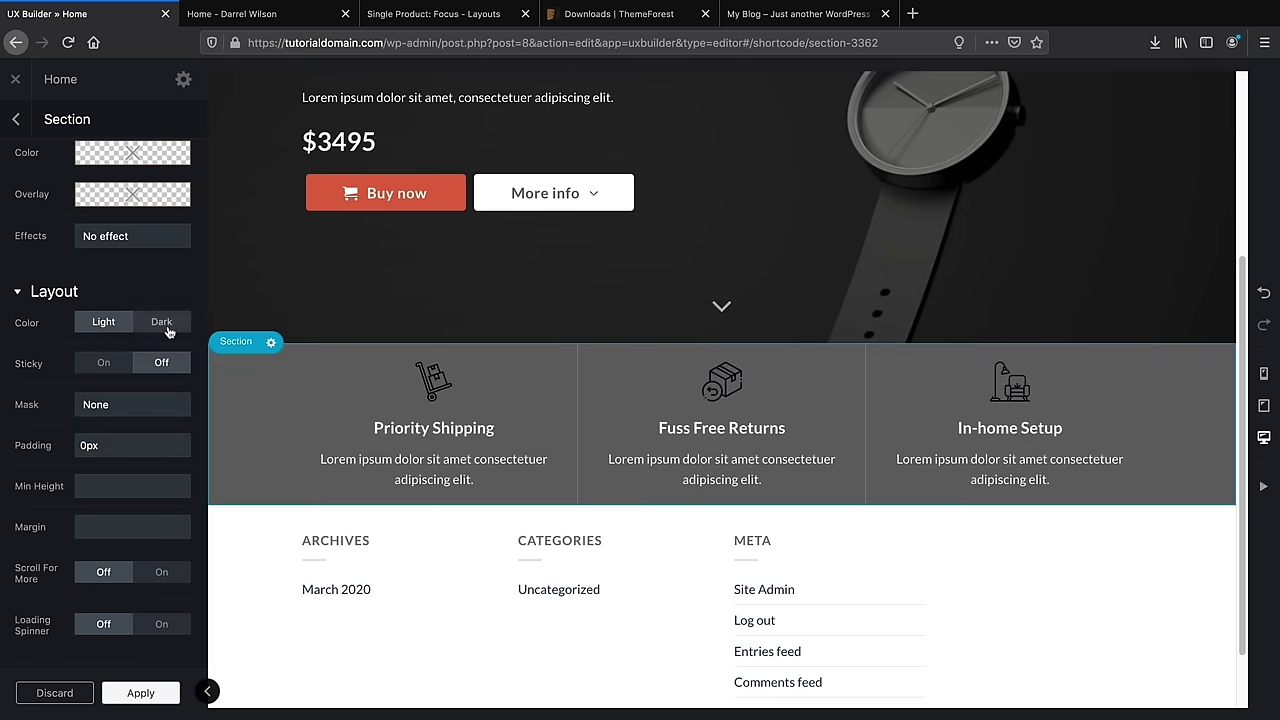
Set the section's colour scheme back to Dark and leave Scroll For More off
click(166, 328)
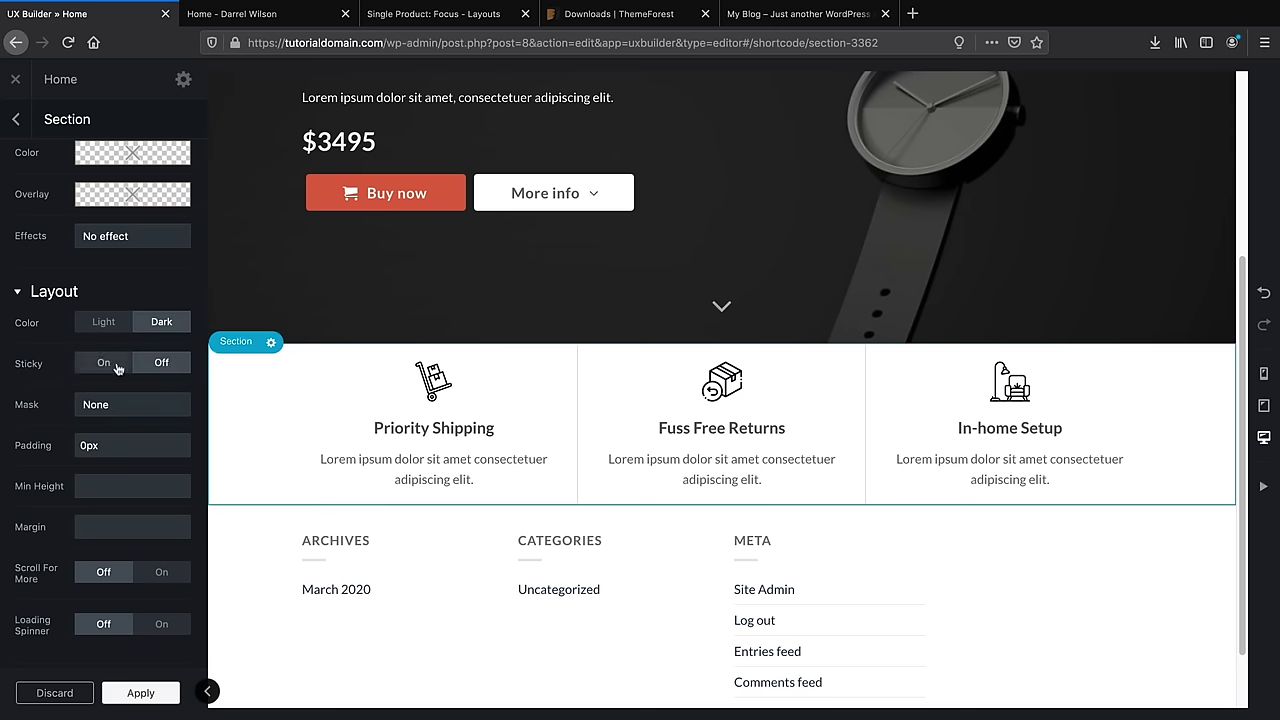
click(161, 572)
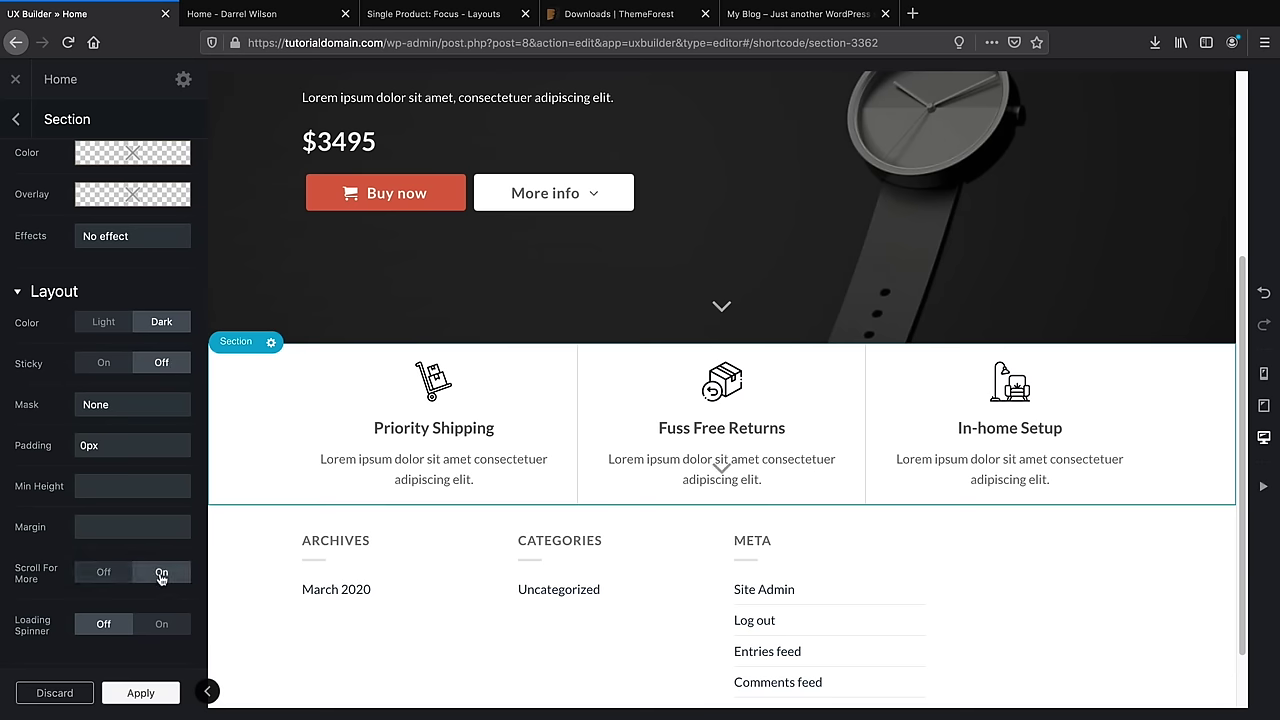
click(104, 573)
Scroll through the builder page, then switch to the live homepage tab to compare
scroll(110, 572, down, 3)
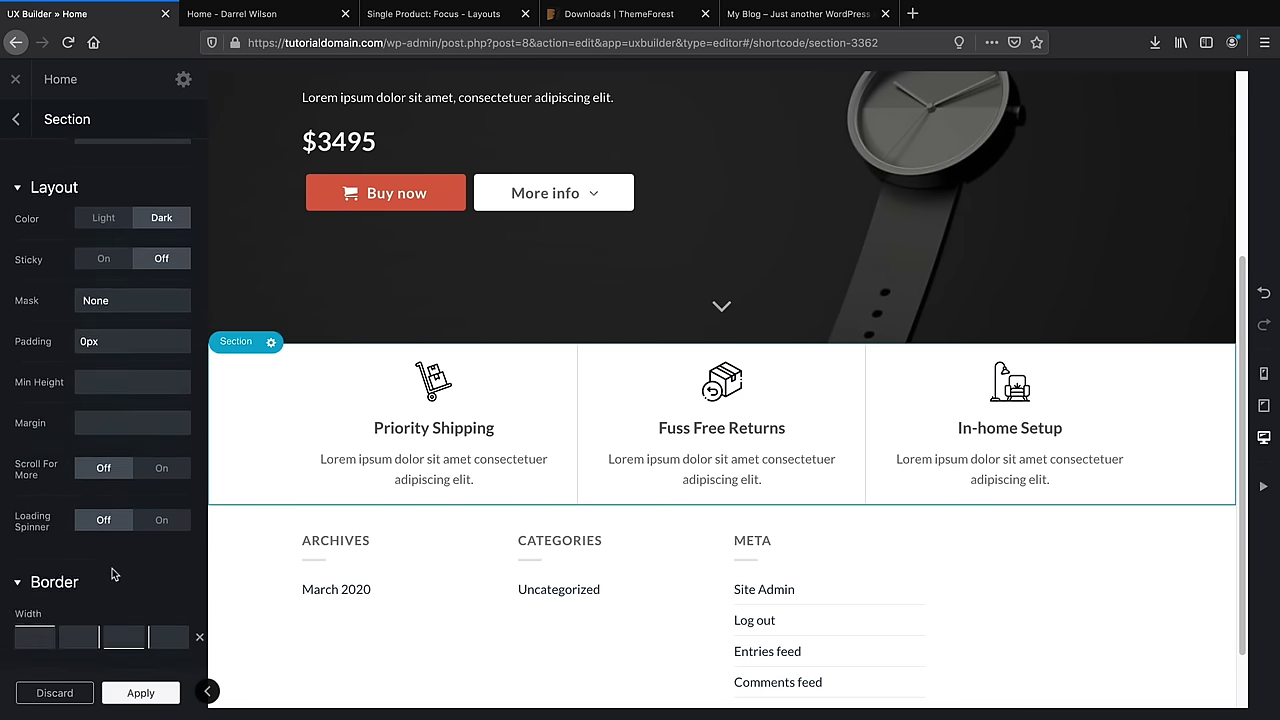
scroll(112, 568, down, 2)
scroll(110, 562, up, 8)
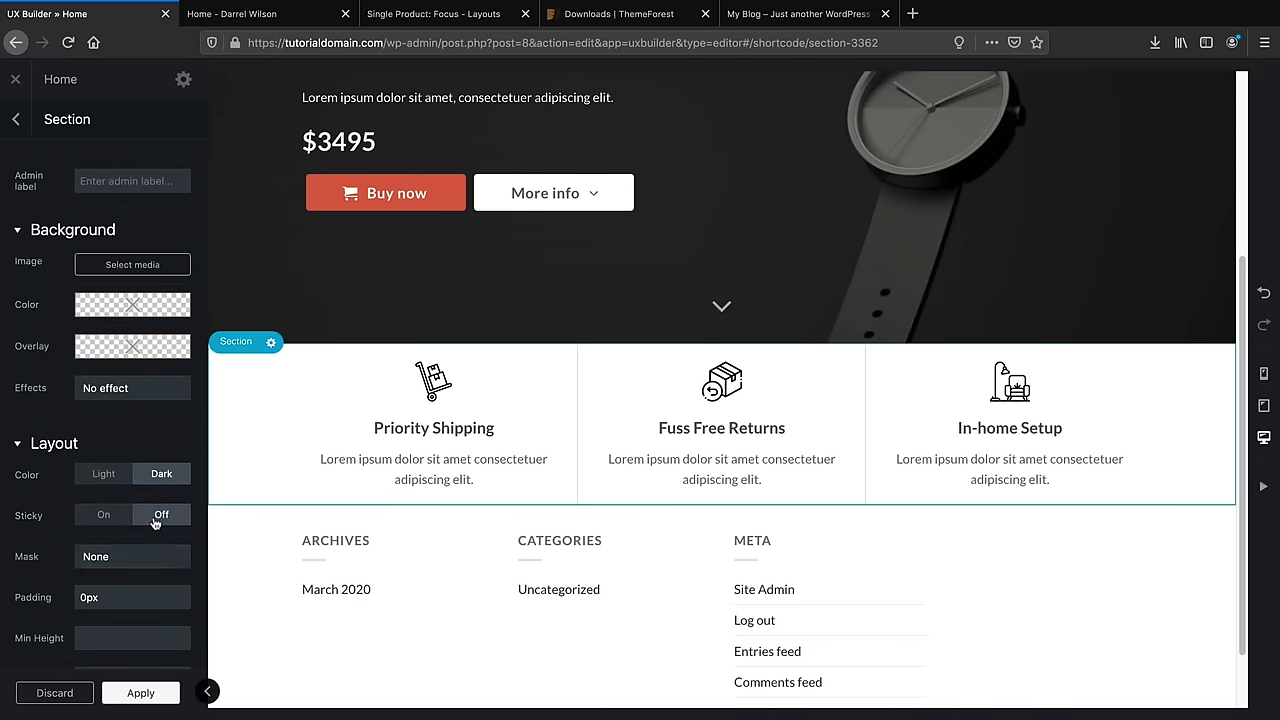
scroll(735, 432, down, 1)
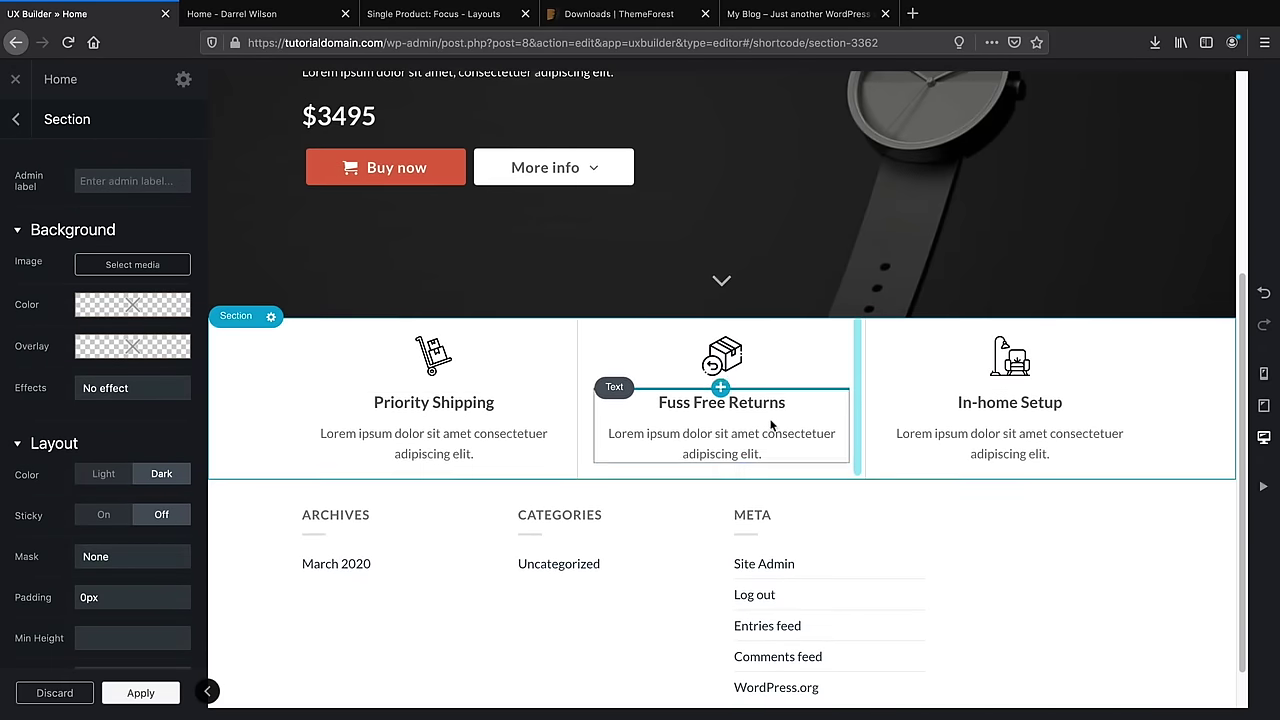
scroll(770, 425, down, 1)
scroll(157, 473, down, 1)
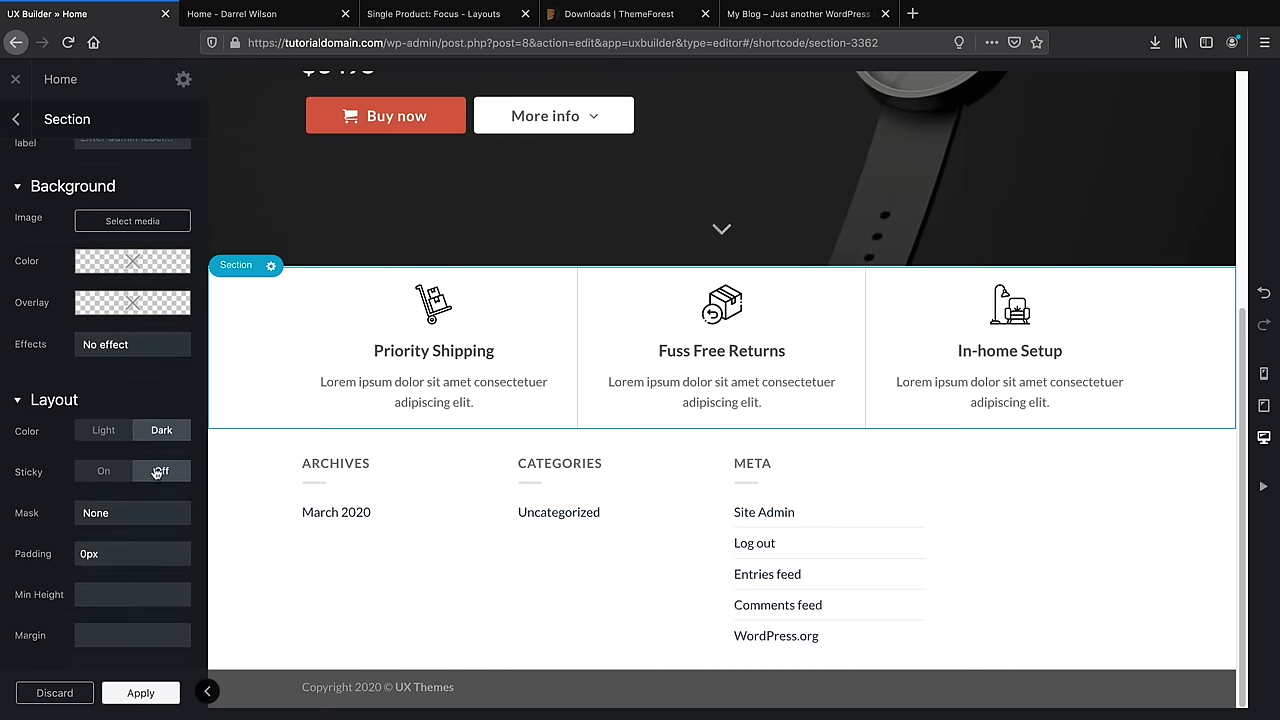
scroll(157, 473, down, 5)
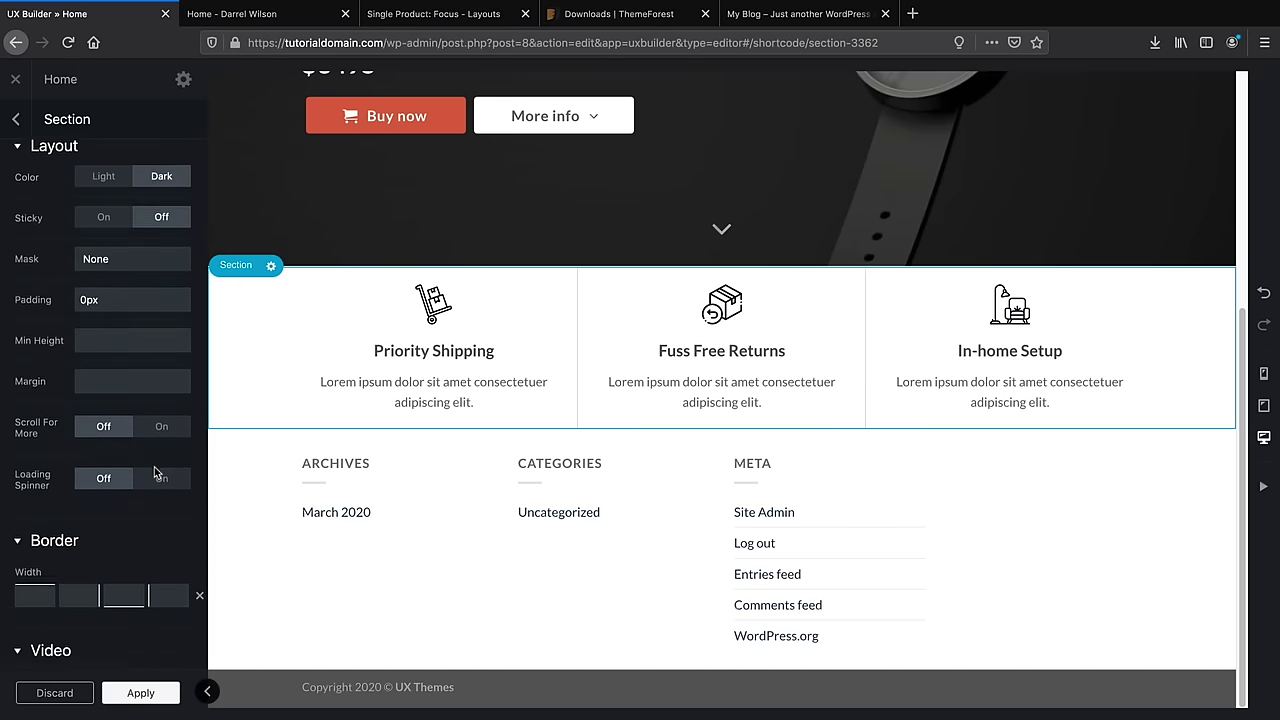
scroll(154, 466, down, 6)
scroll(80, 500, down, 3)
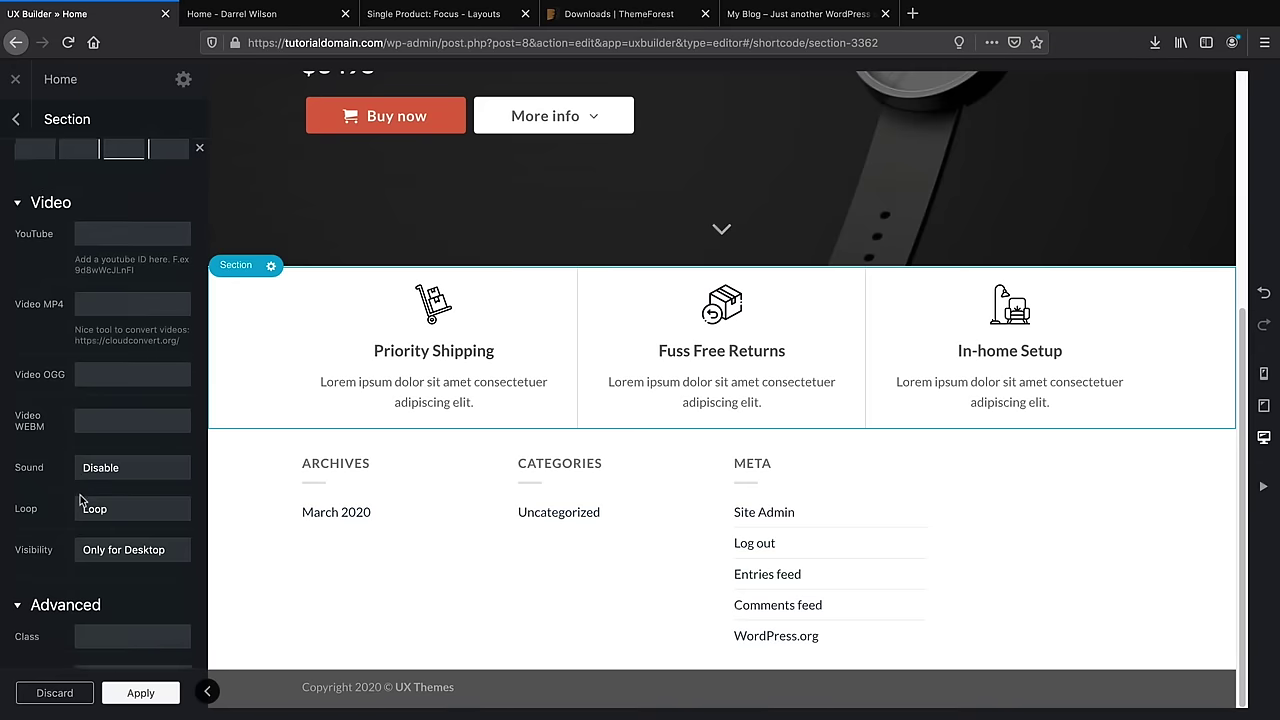
scroll(84, 521, up, 3)
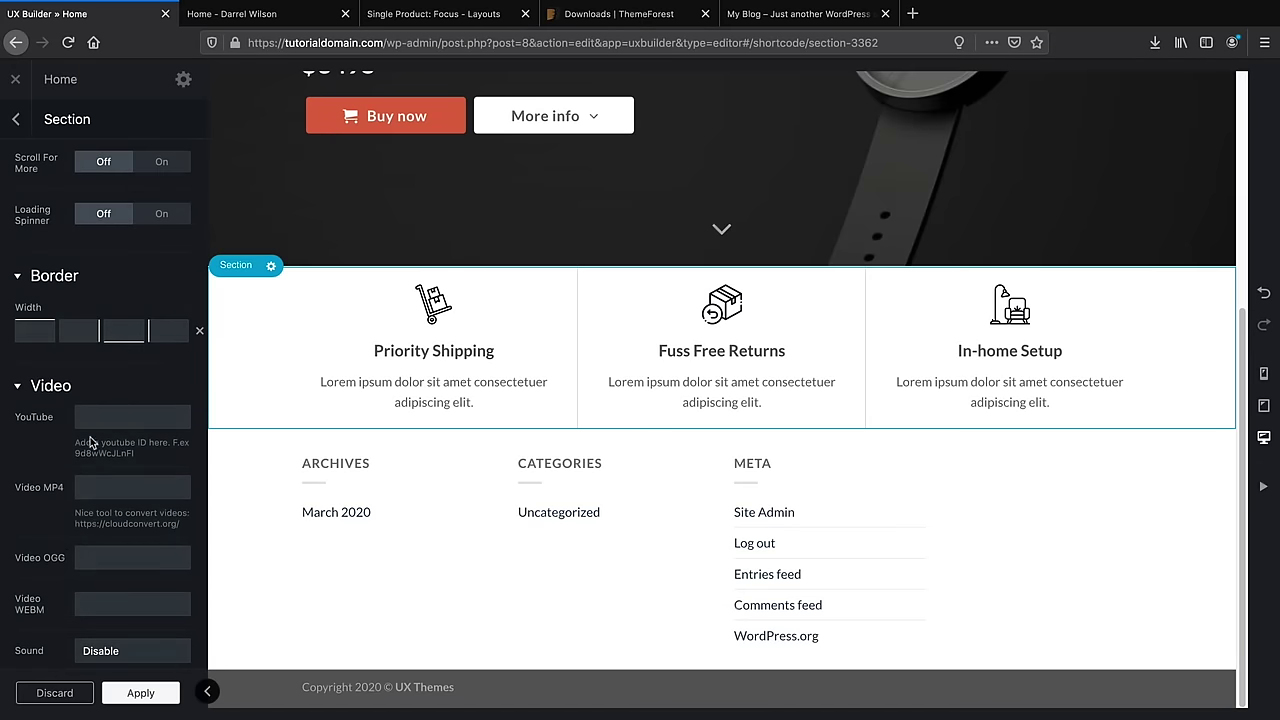
scroll(110, 538, up, 3)
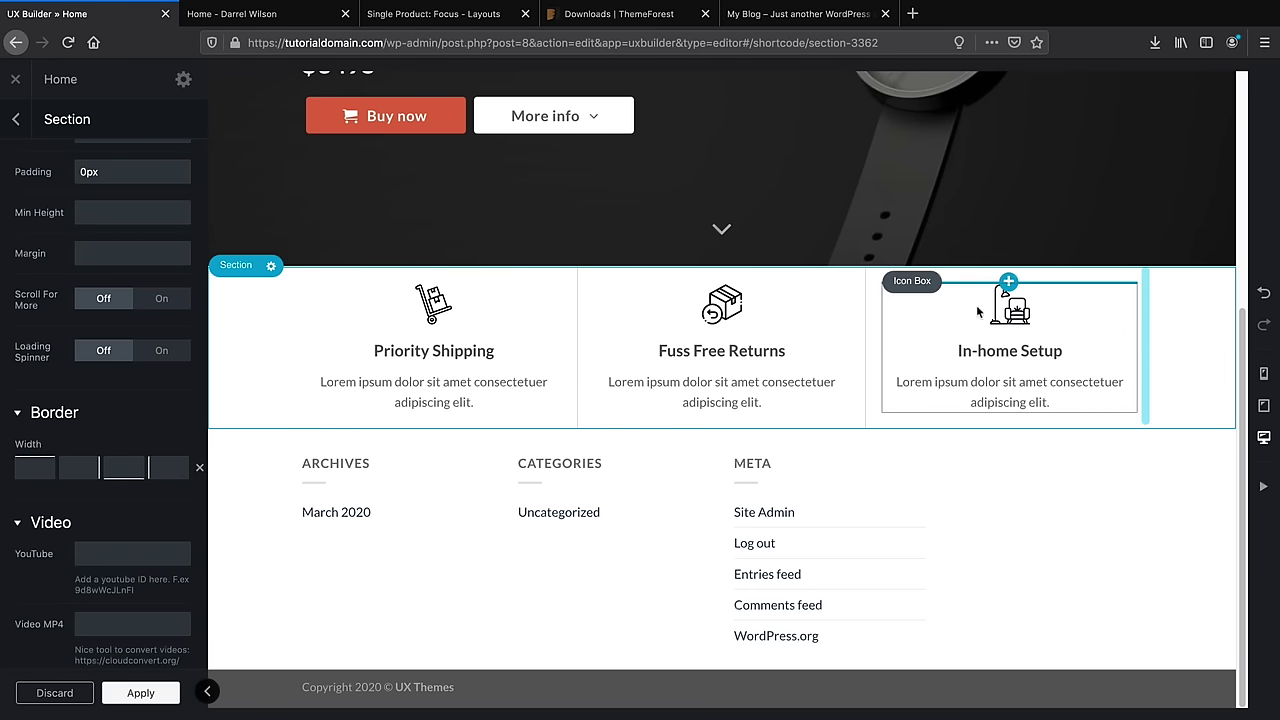
scroll(163, 463, up, 9)
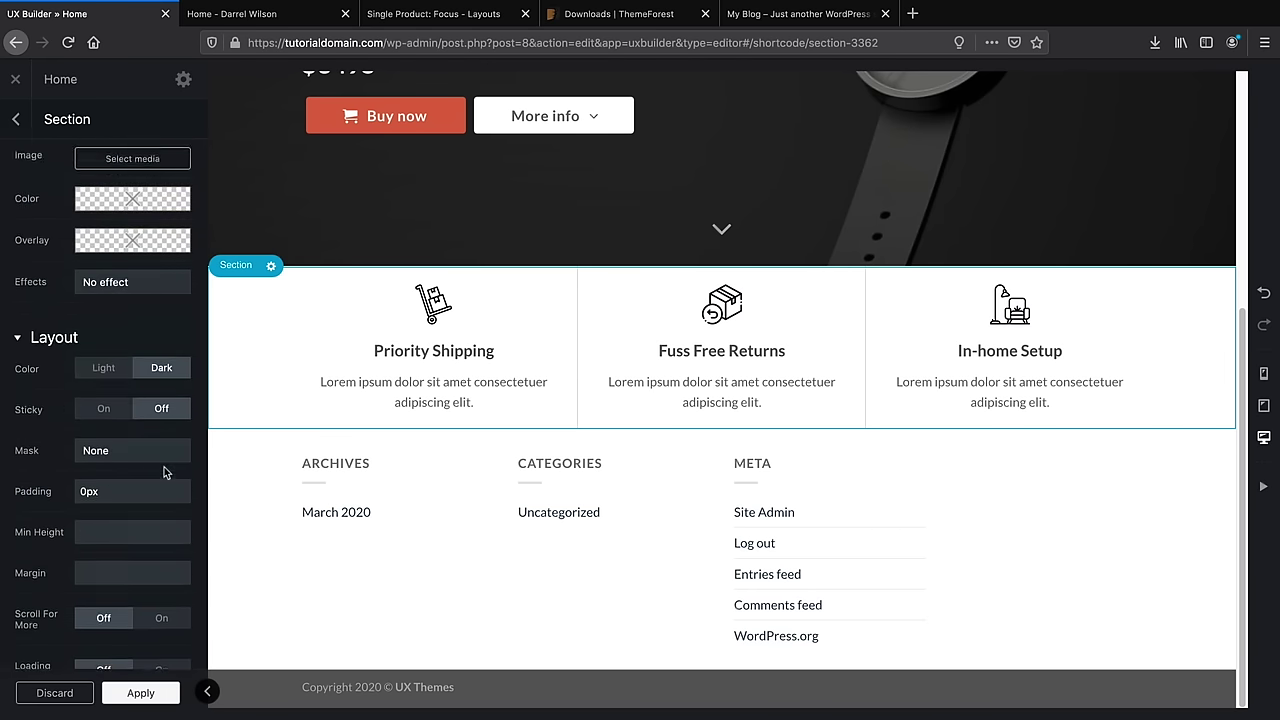
click(232, 16)
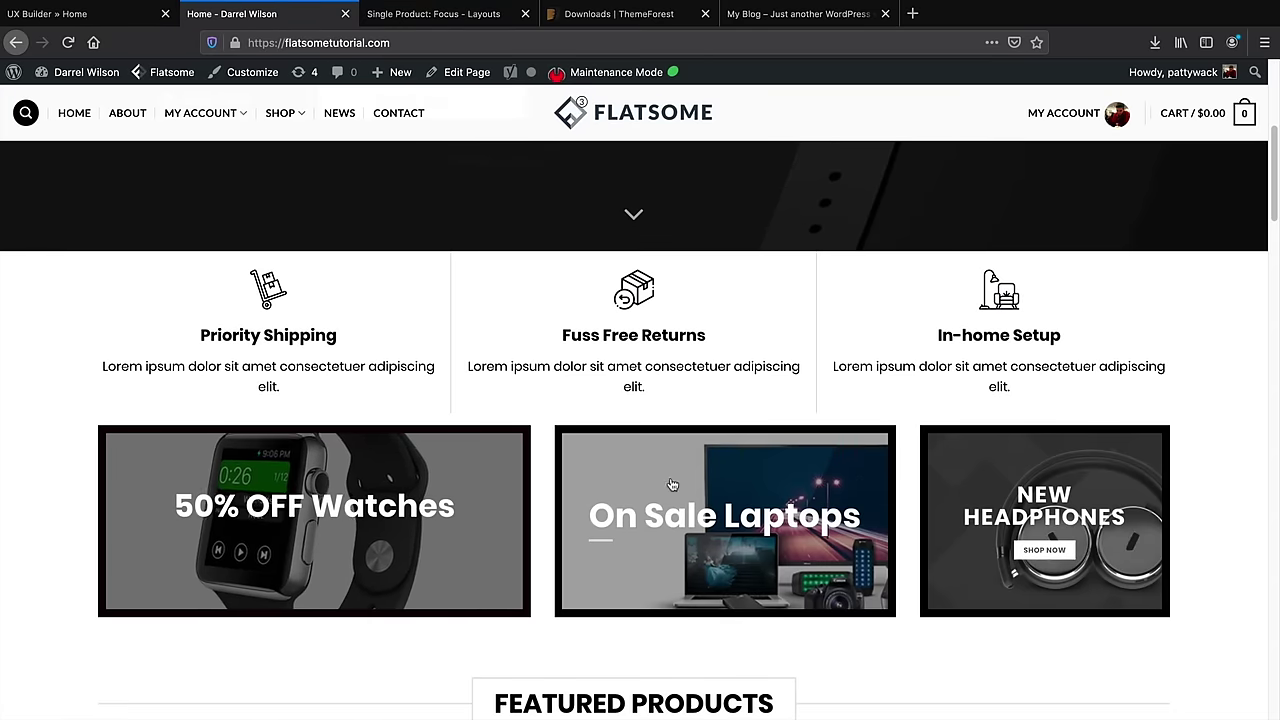
Back in the builder, set the Priority Shipping heading's text colour to black and apply it
click(108, 16)
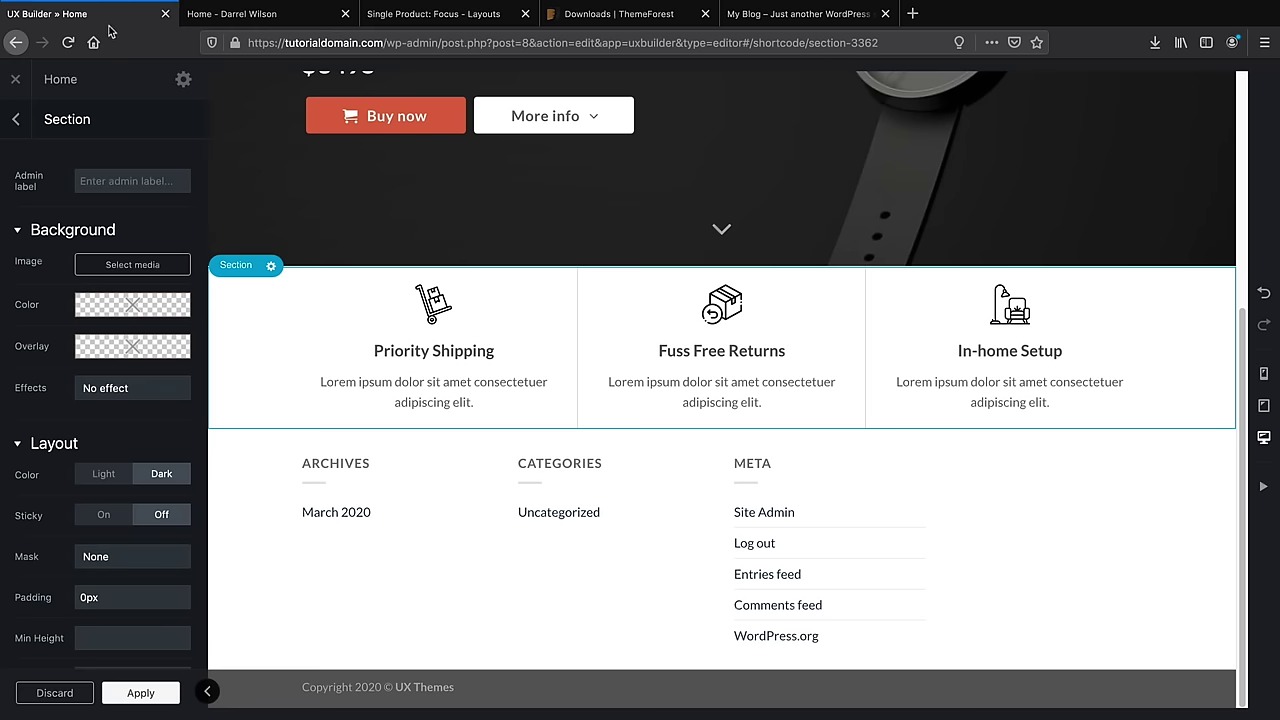
mouse_move(182, 348)
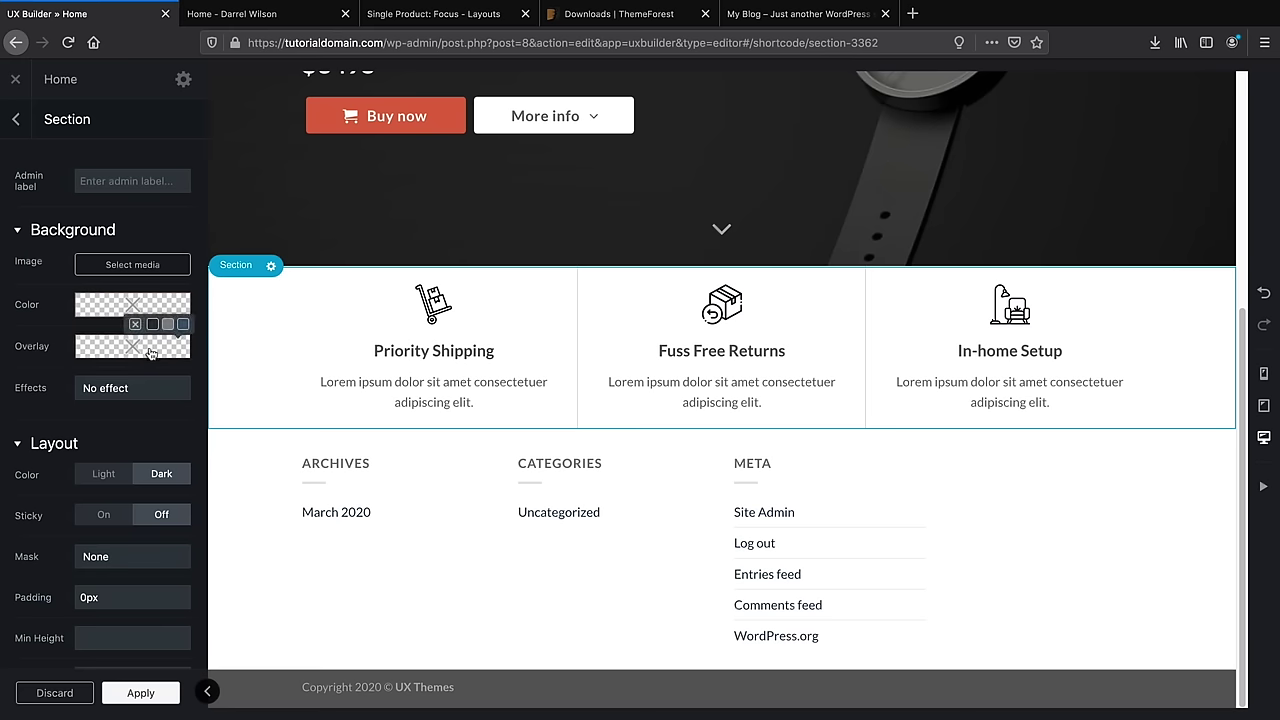
click(408, 362)
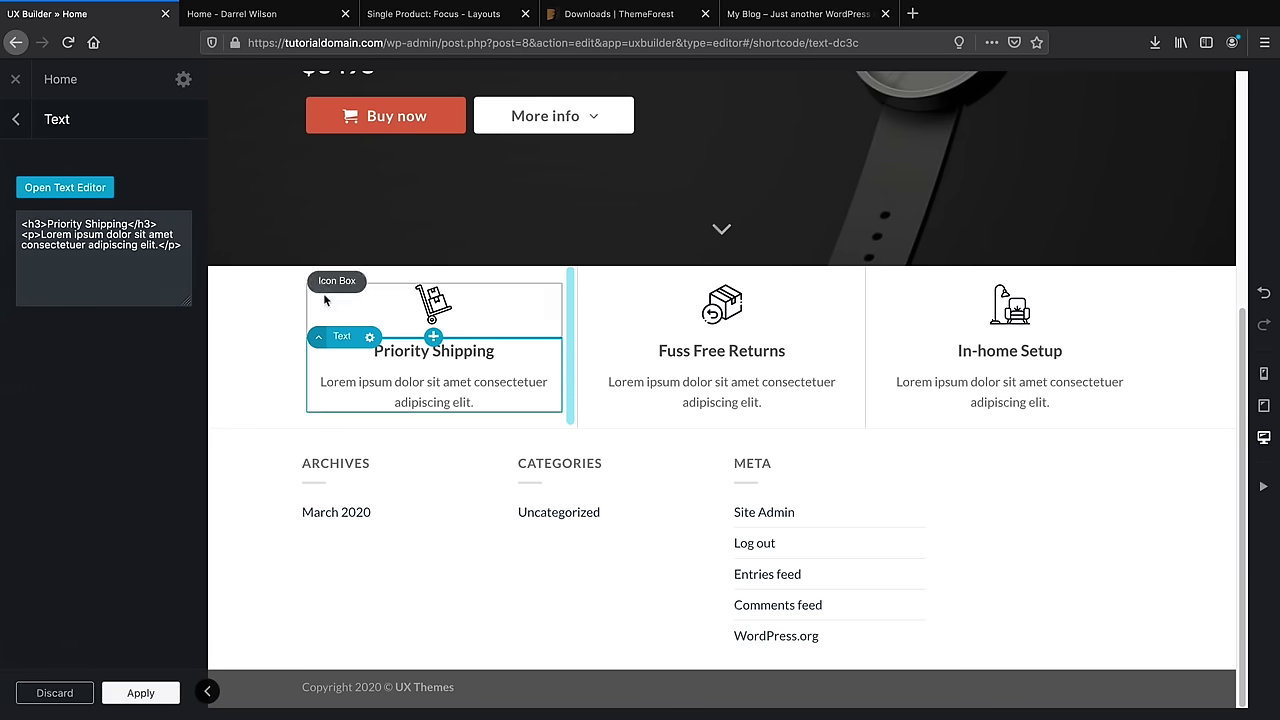
click(89, 197)
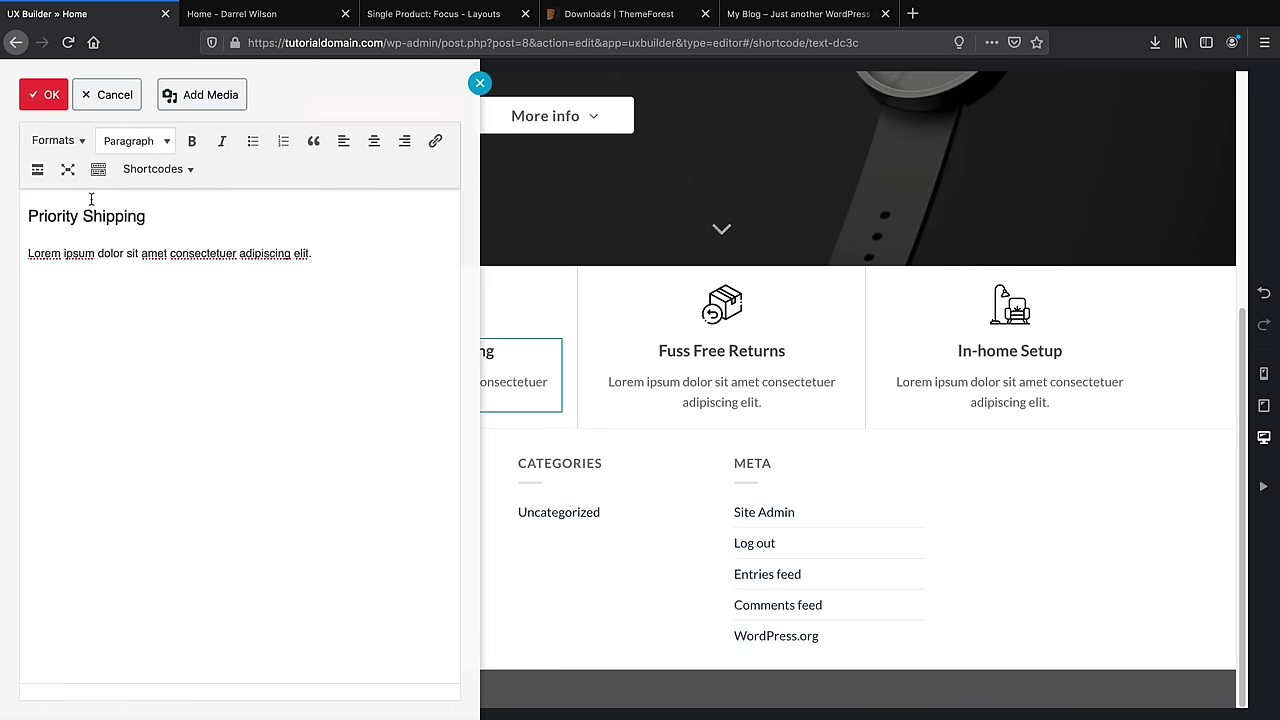
click(99, 170)
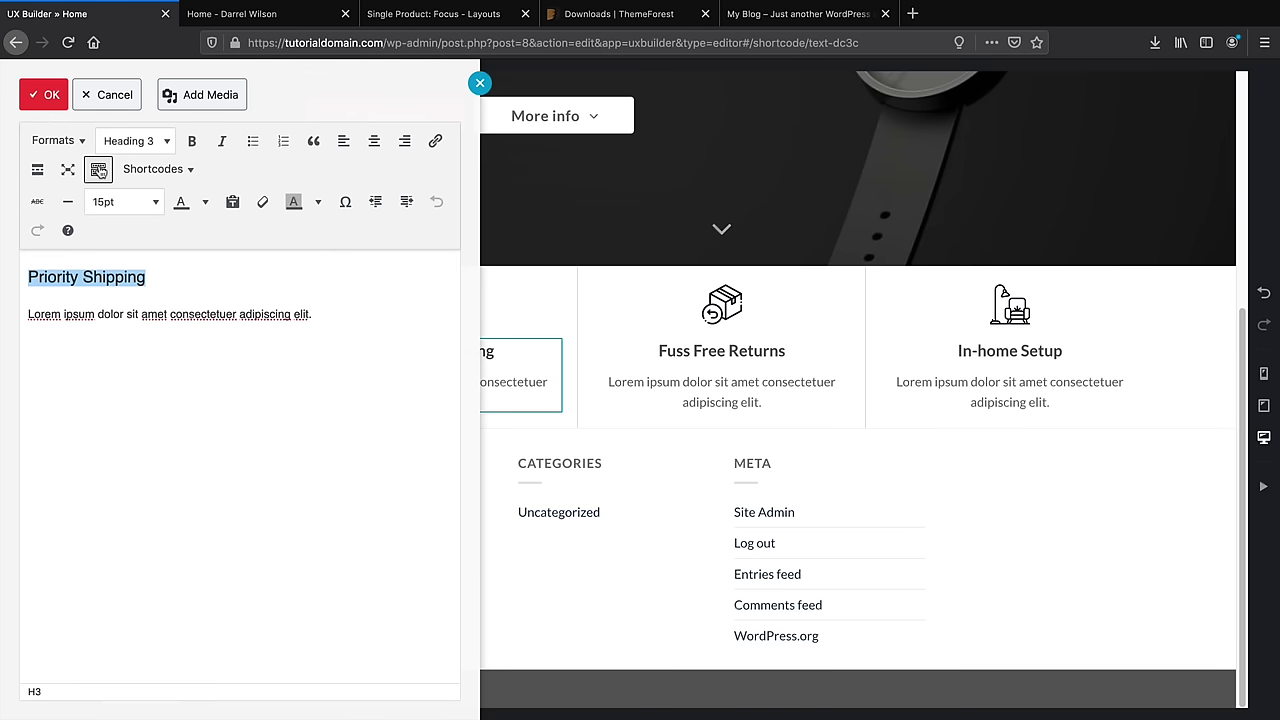
click(204, 203)
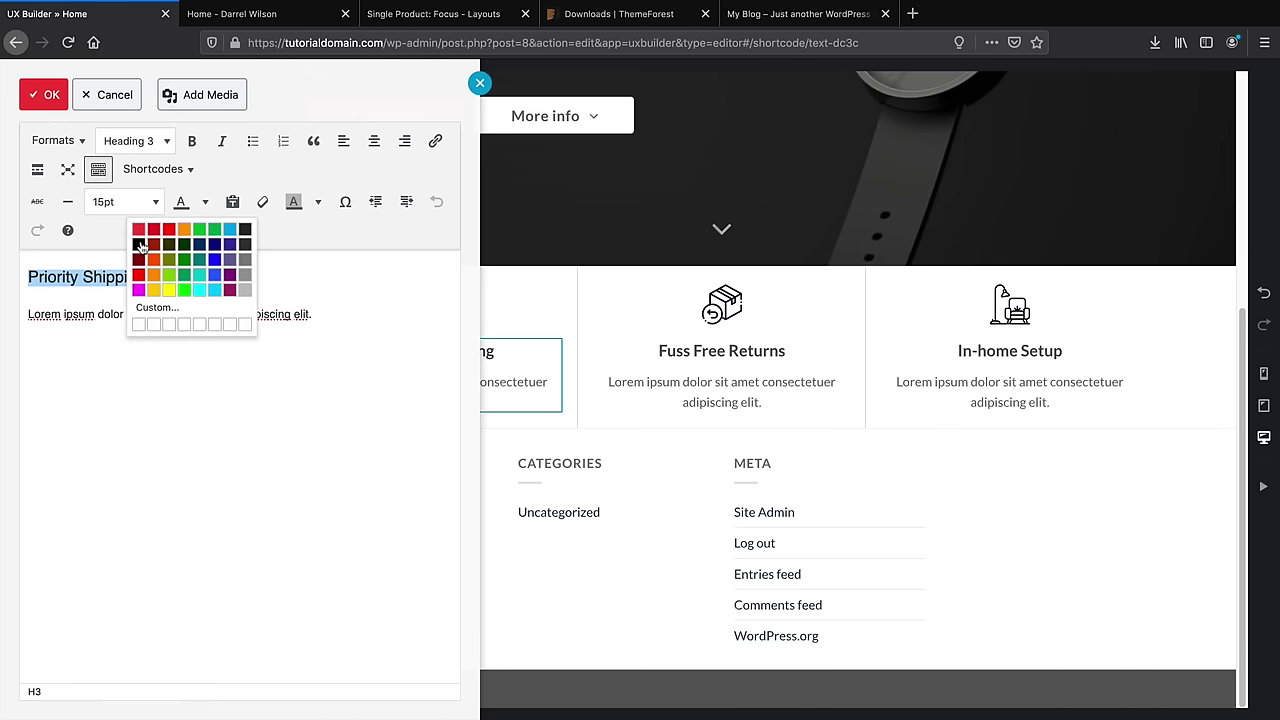
click(140, 245)
click(45, 95)
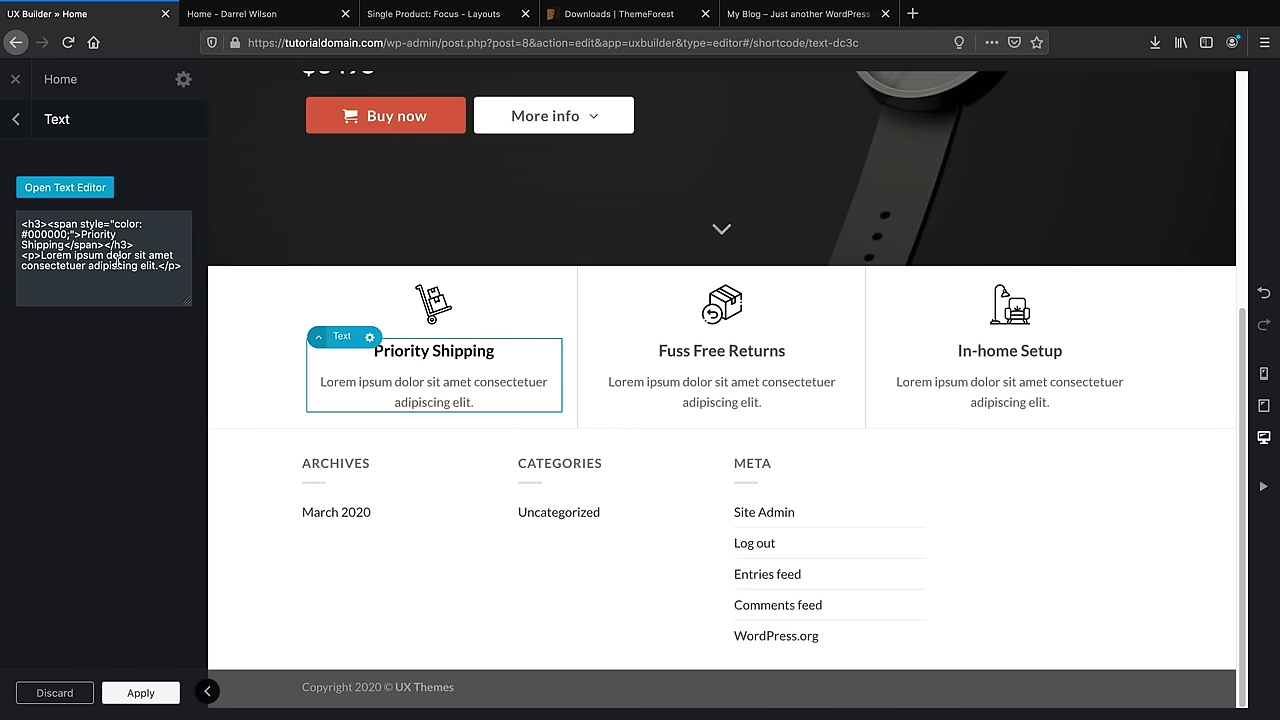
click(174, 692)
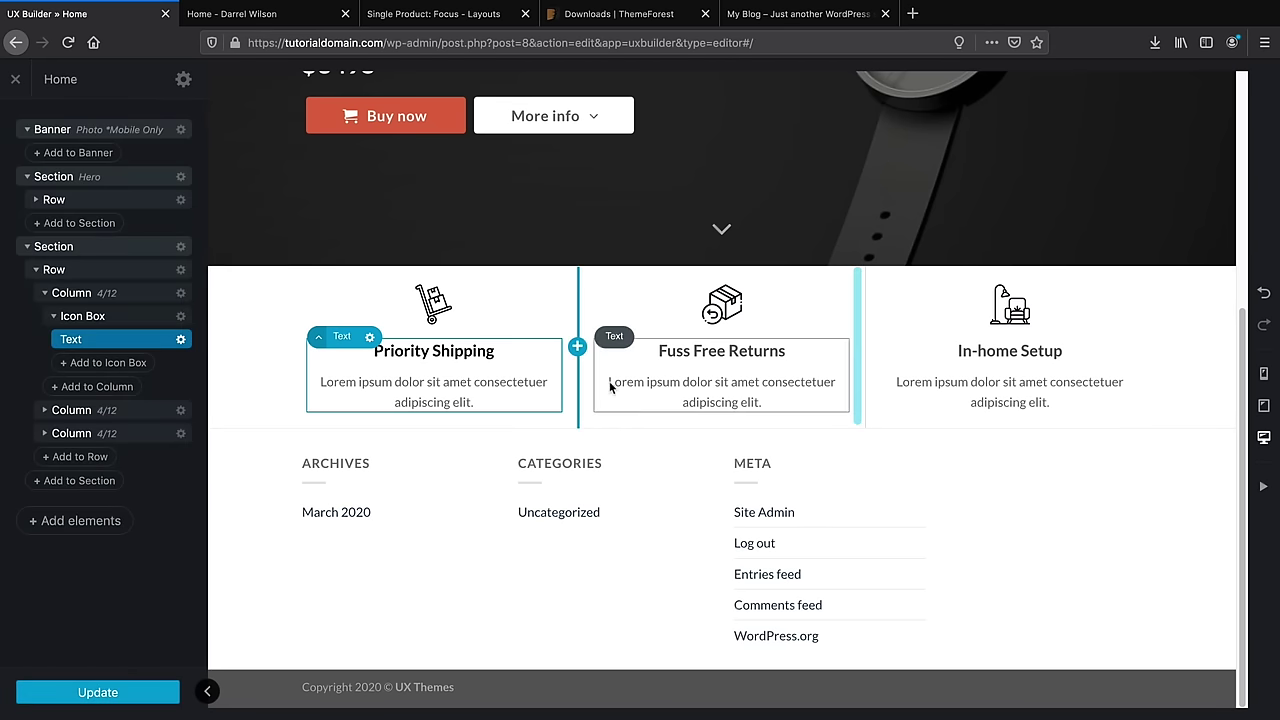
Glance at the live homepage, return to the builder and open the Add elements panel
click(232, 13)
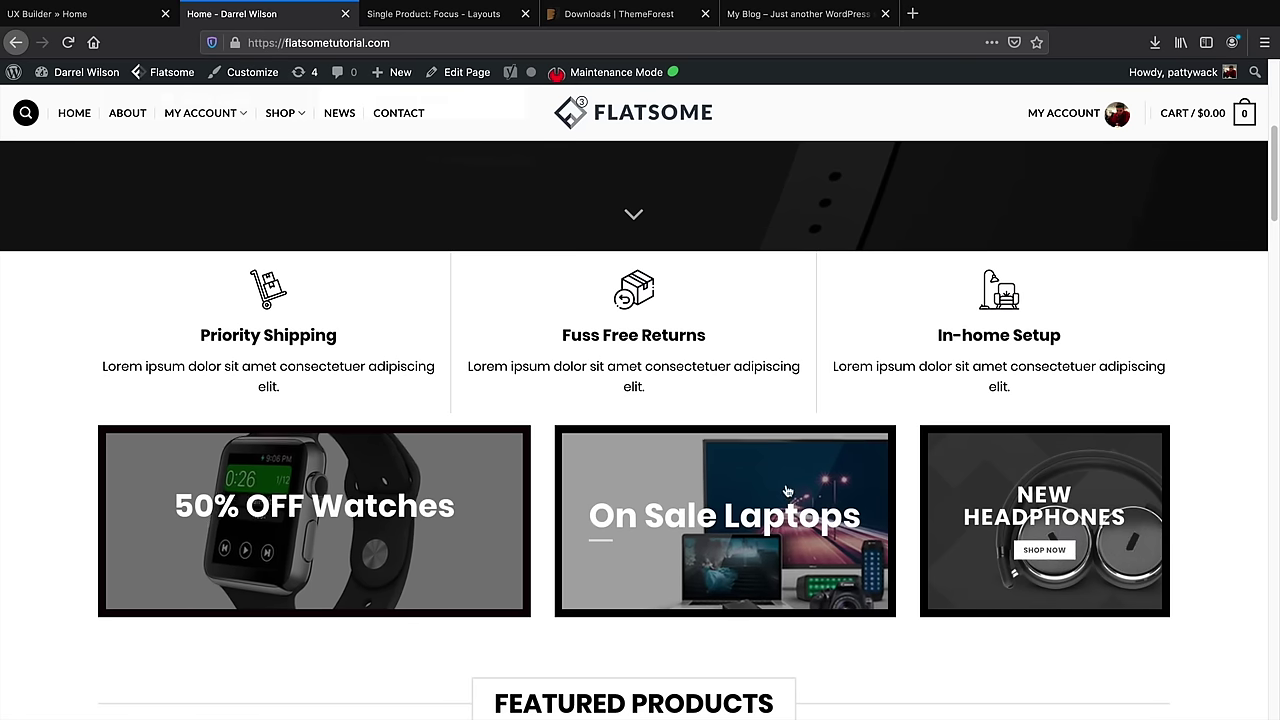
key(ctrl+shift+Tab)
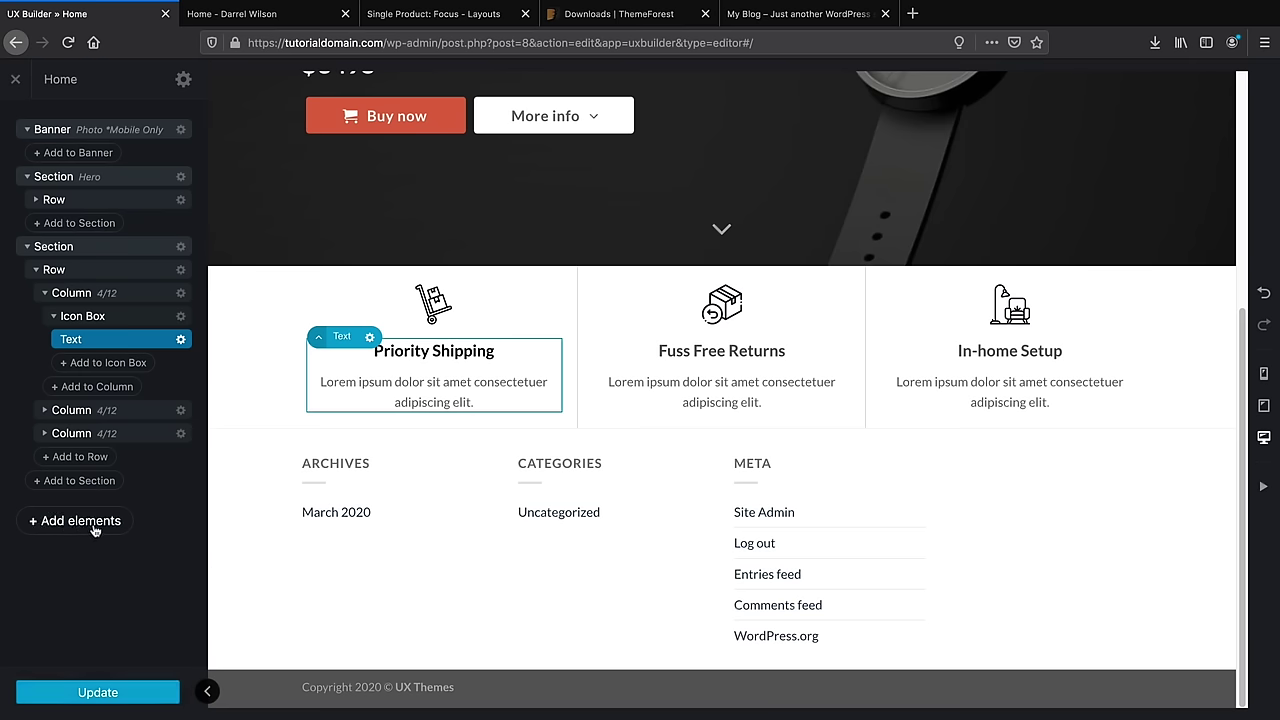
click(94, 527)
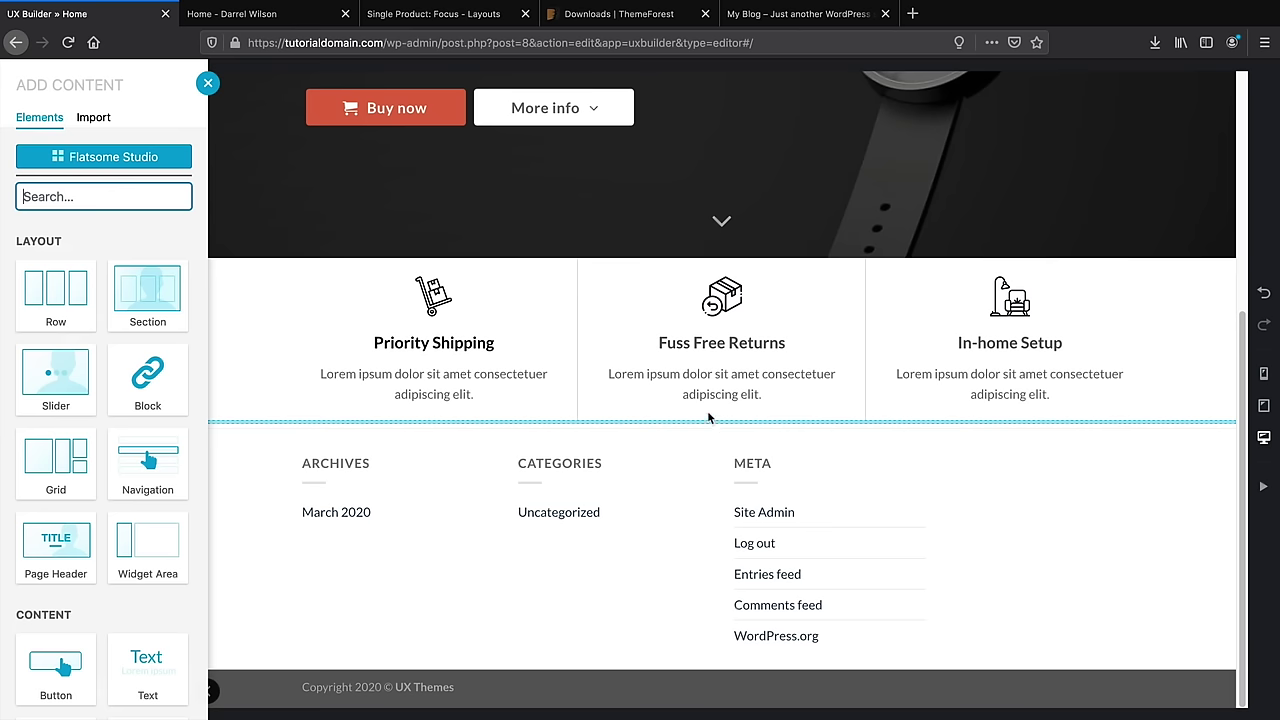
Preview and import the Flatsome Studio eCommerce info-box 3-column layout without its images
click(118, 159)
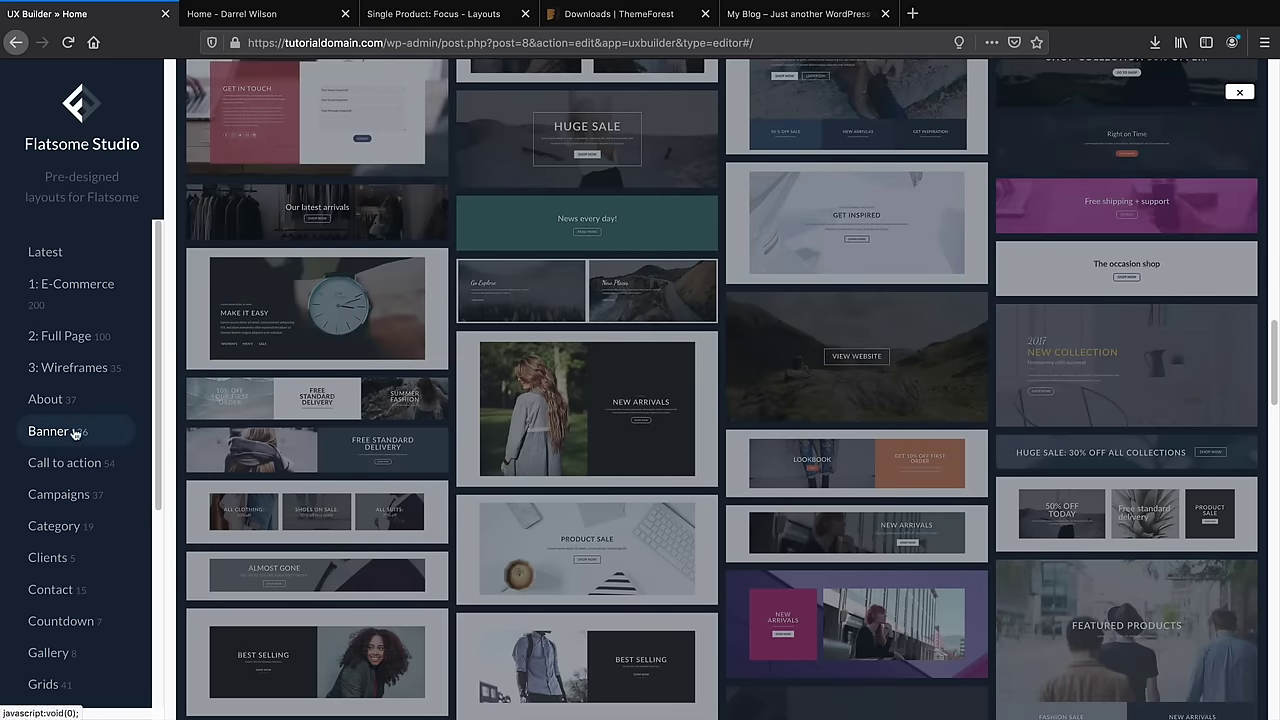
mouse_move(1060, 503)
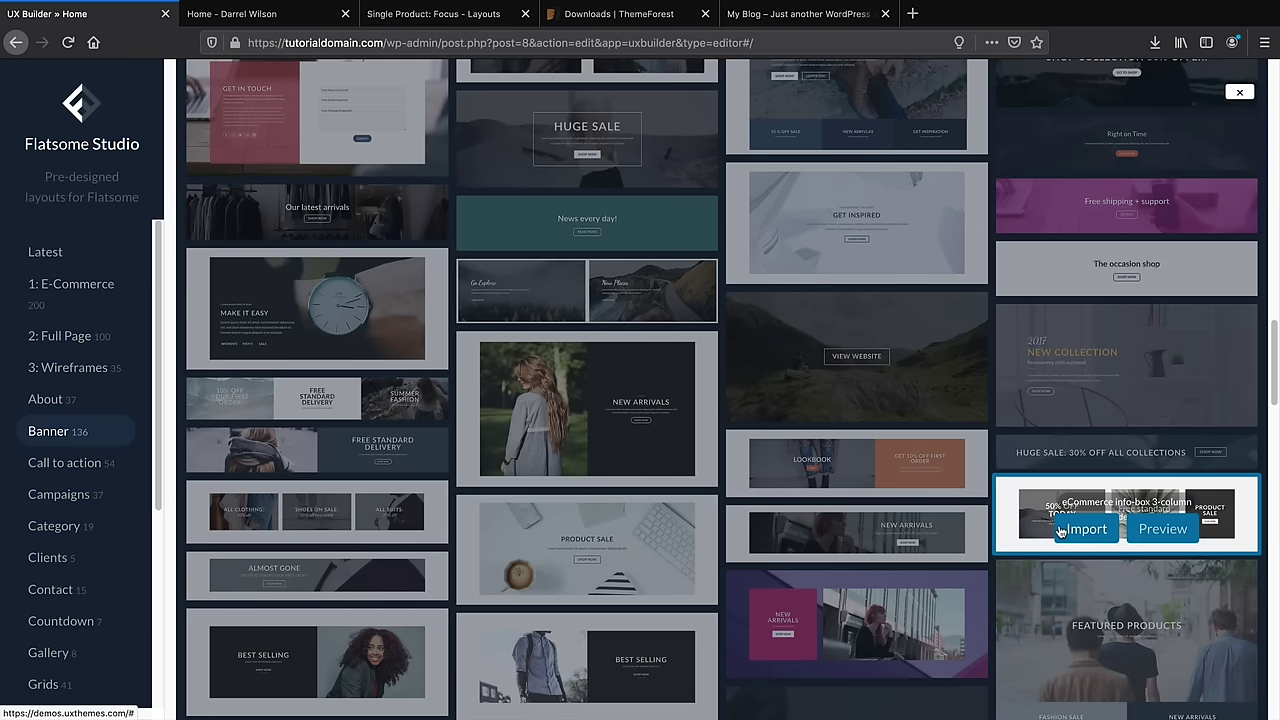
click(1162, 529)
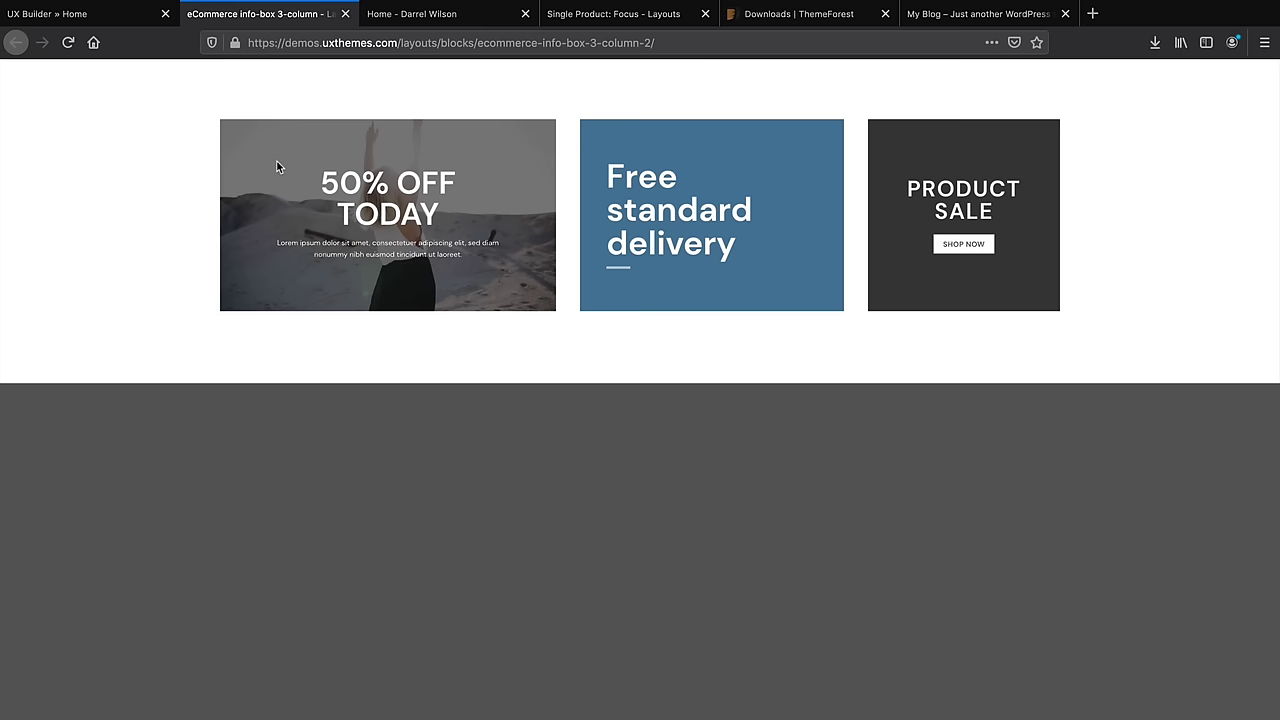
click(96, 17)
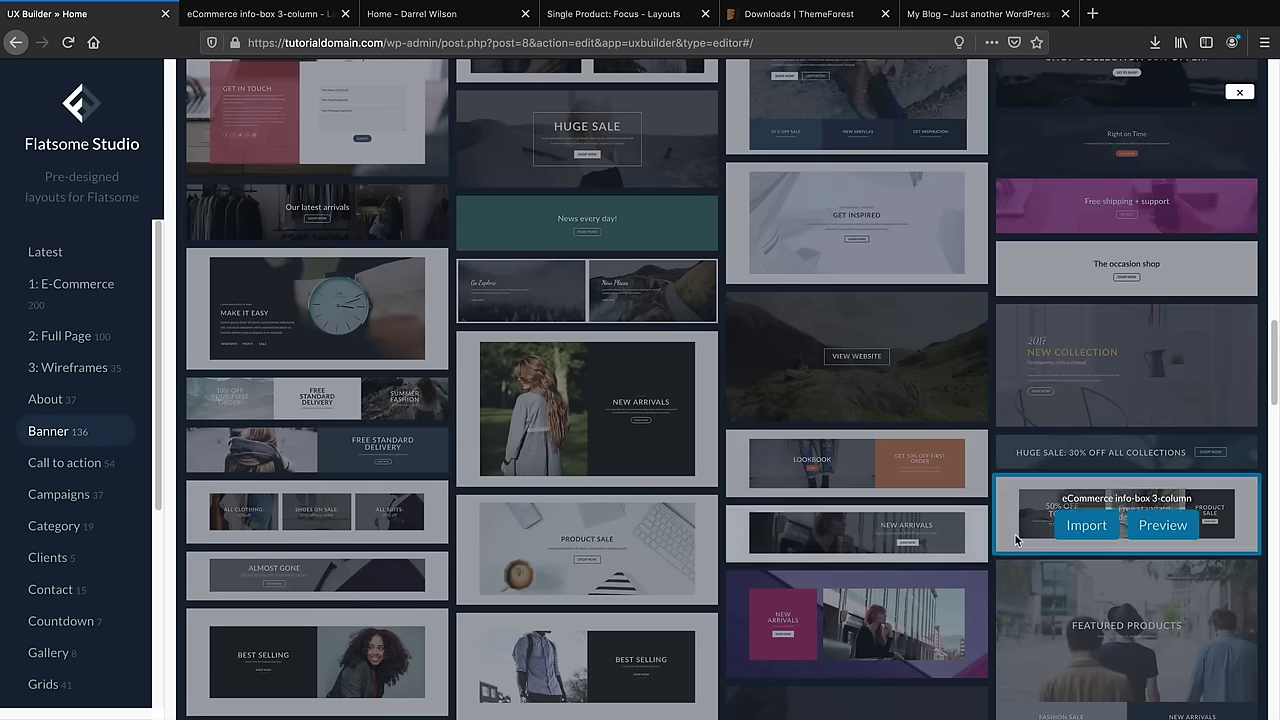
click(1087, 530)
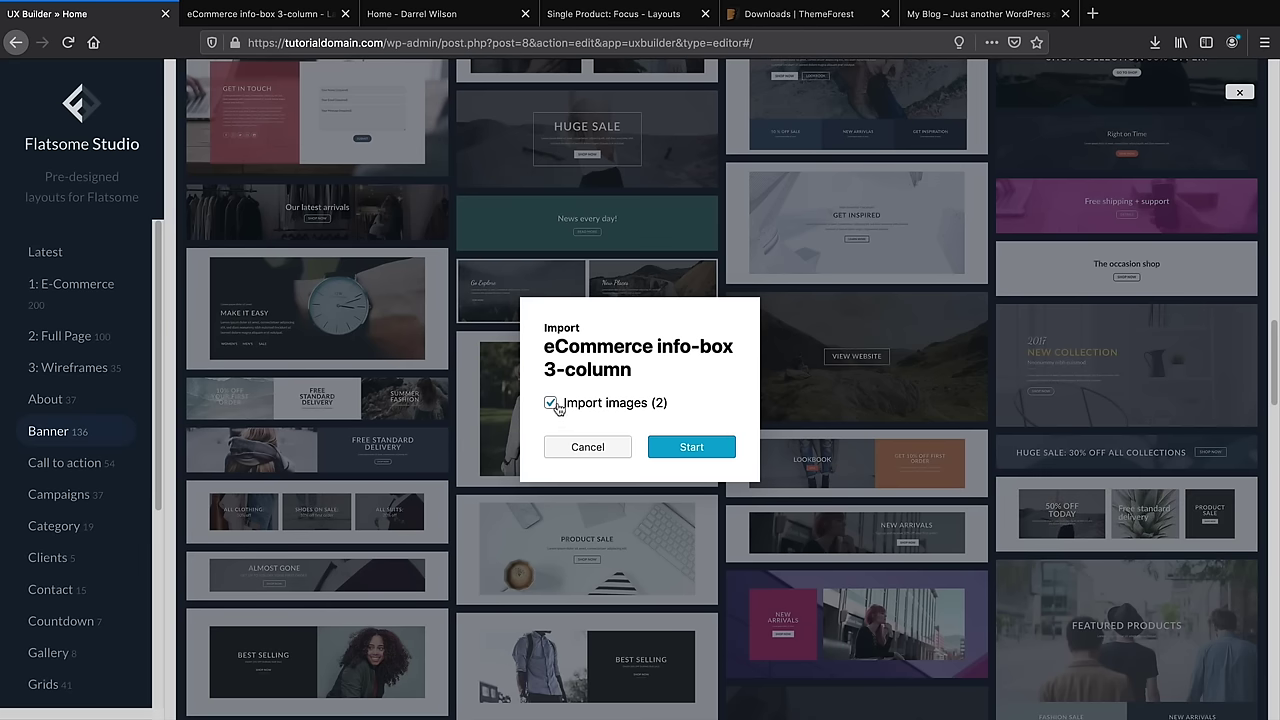
click(692, 448)
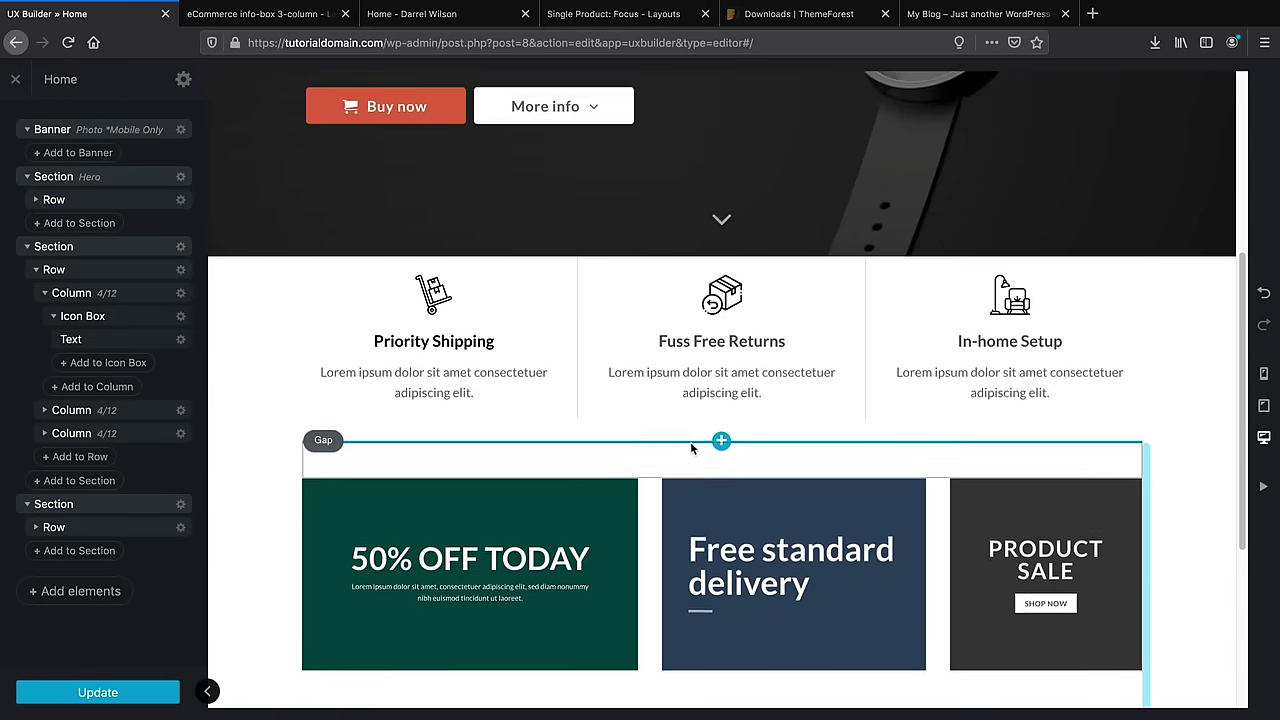
Set the Product Sale banner's background image to hero-1-1 headphones photo
scroll(694, 446, down, 3)
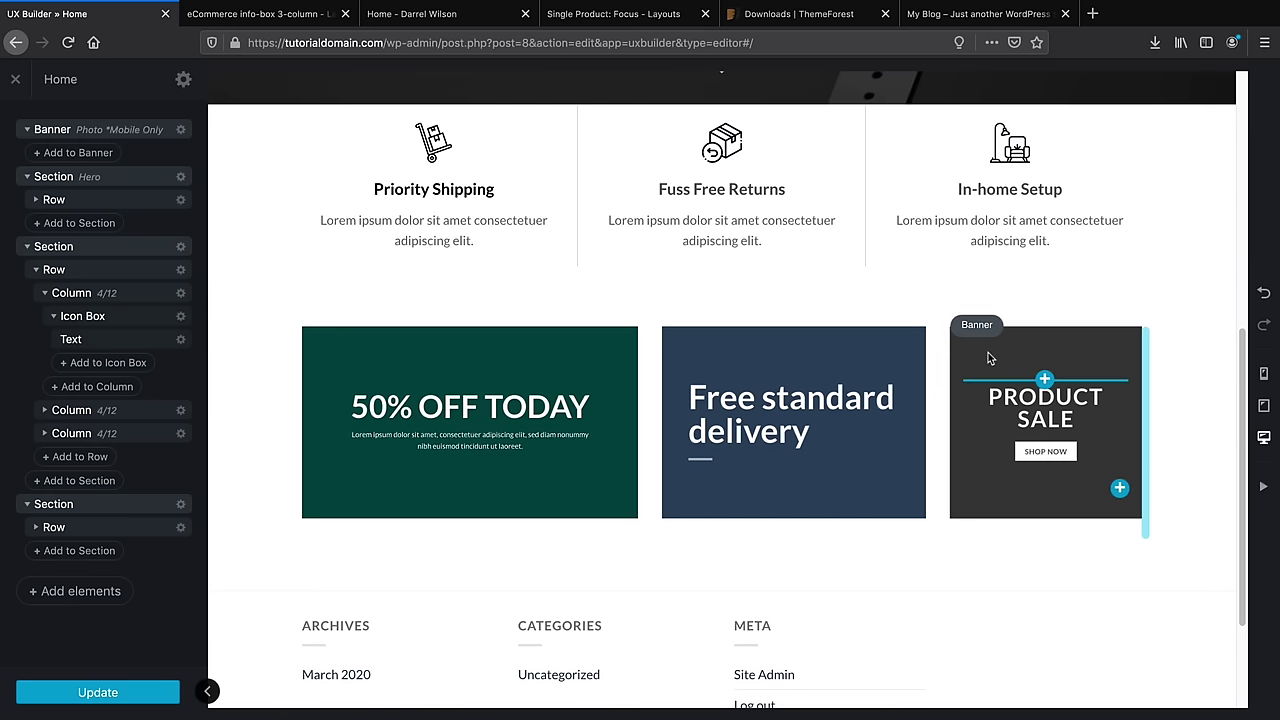
click(988, 358)
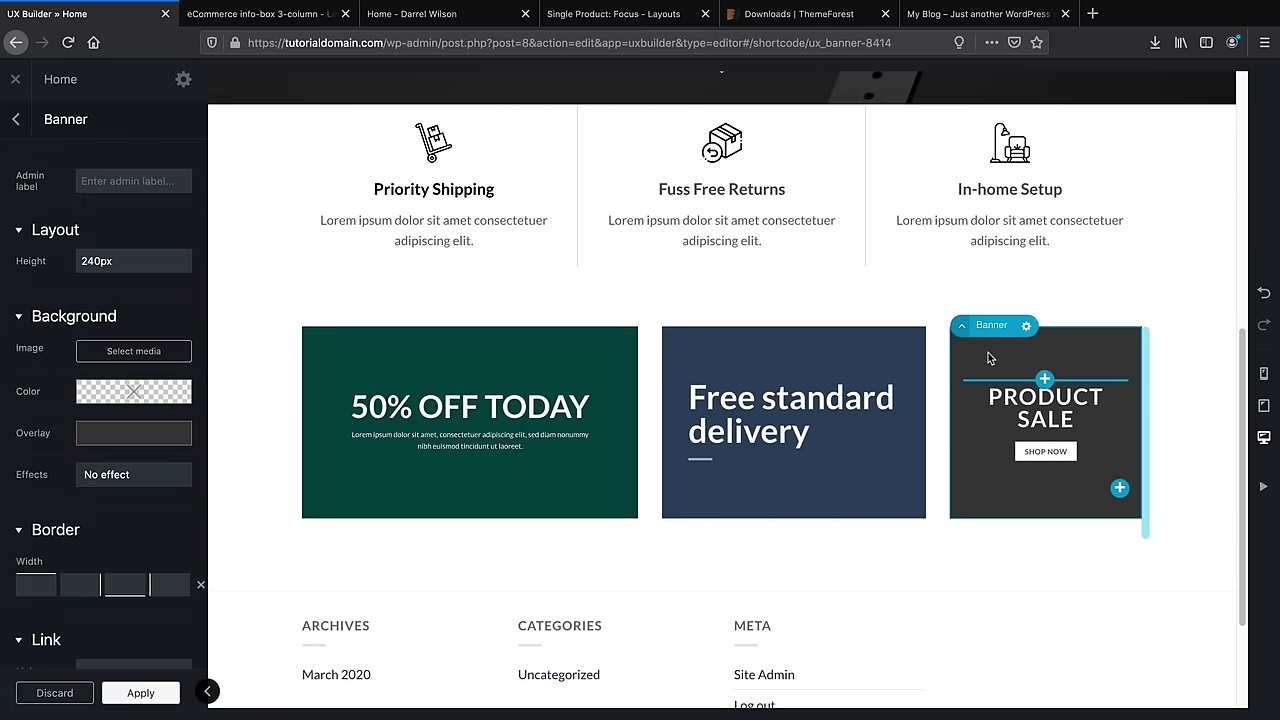
click(134, 351)
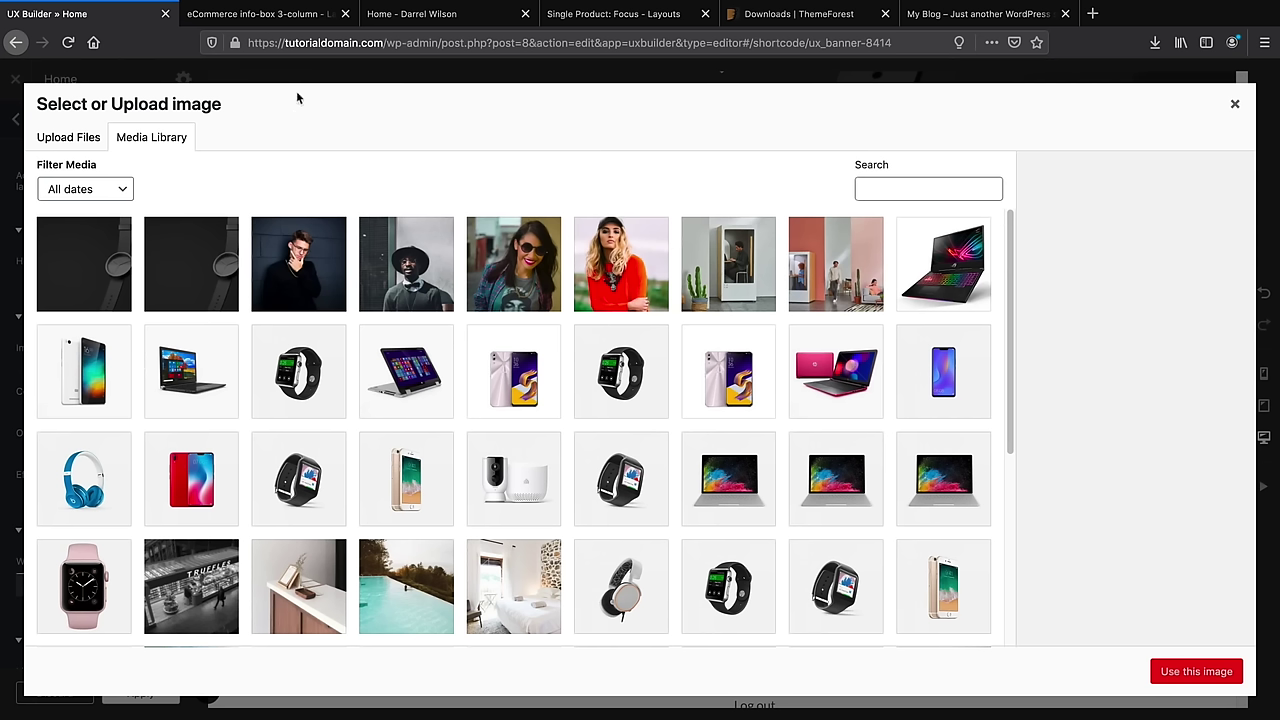
click(294, 22)
click(430, 20)
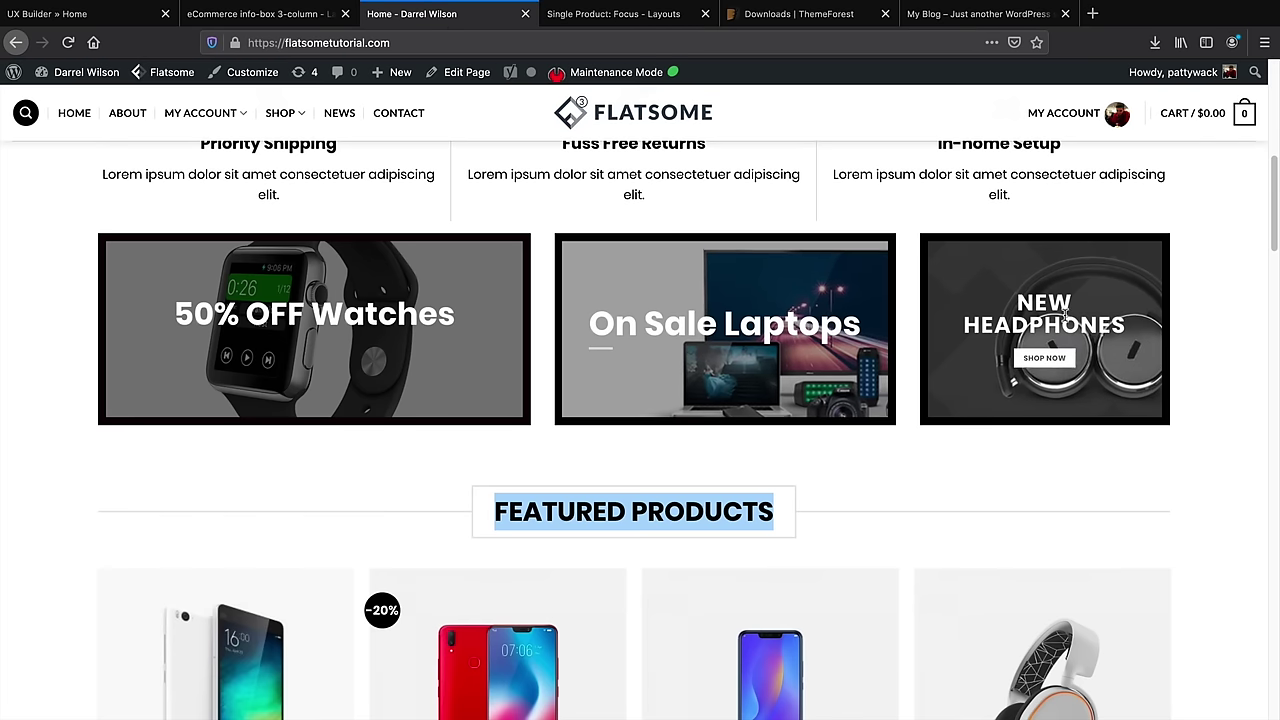
click(37, 13)
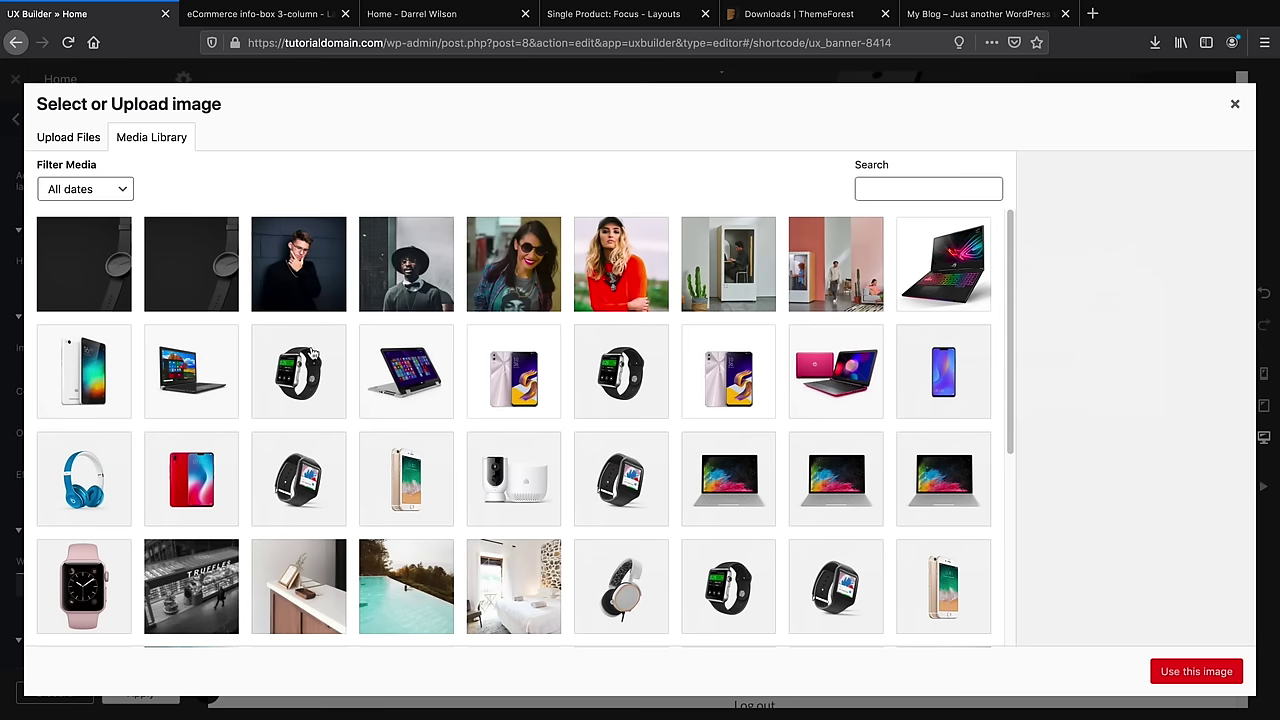
scroll(447, 372, down, 3)
click(809, 474)
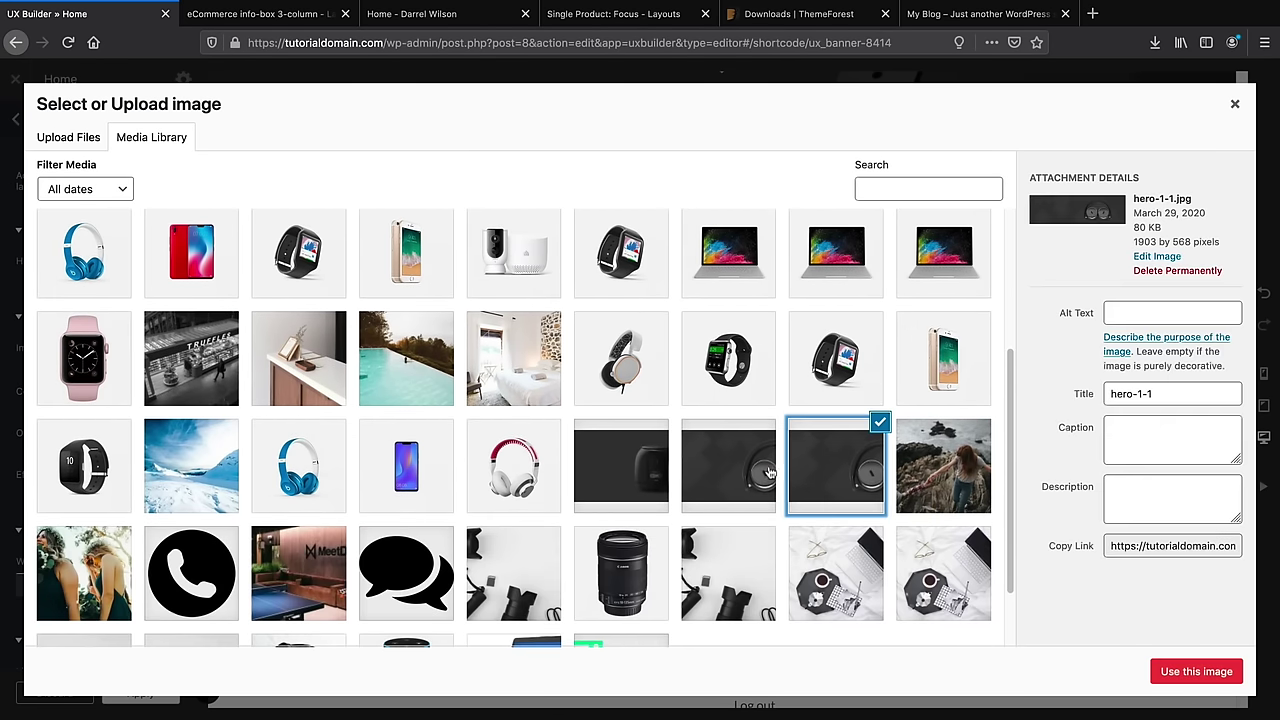
click(1160, 678)
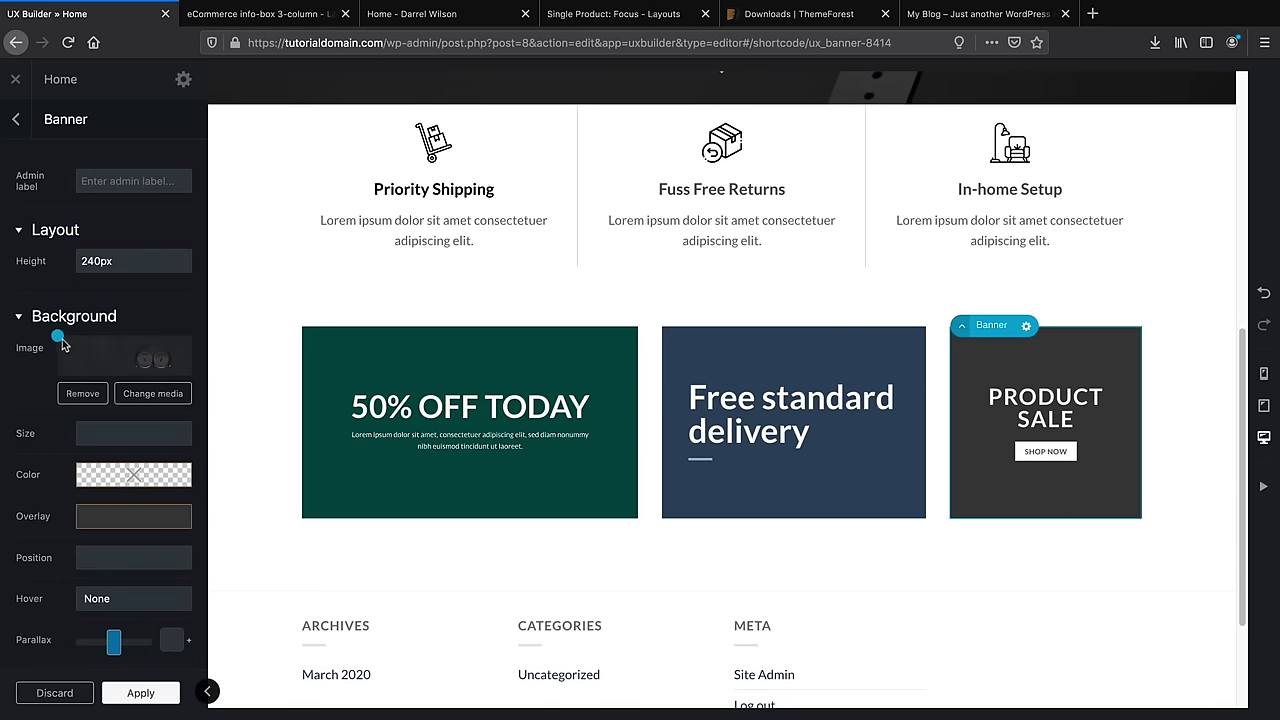
Clear the banner's dark overlay and move the photo's focal point to 61% 93%
drag(57, 336, 134, 358)
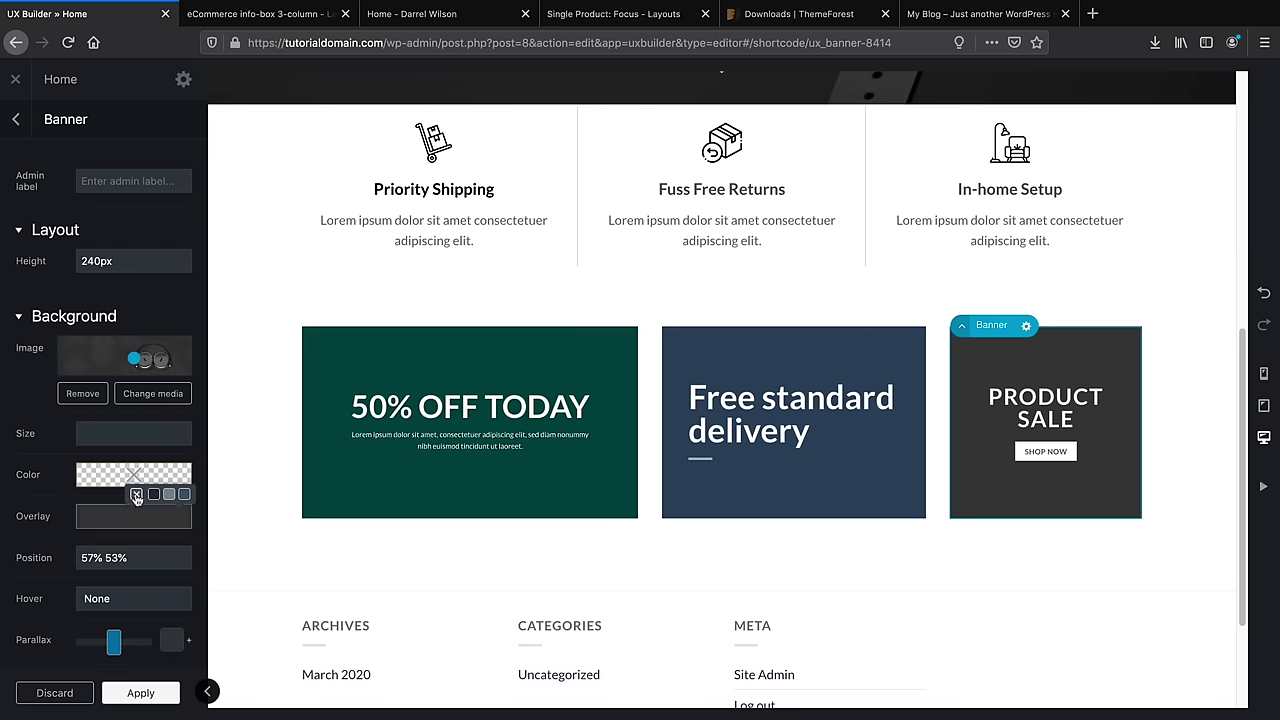
click(136, 495)
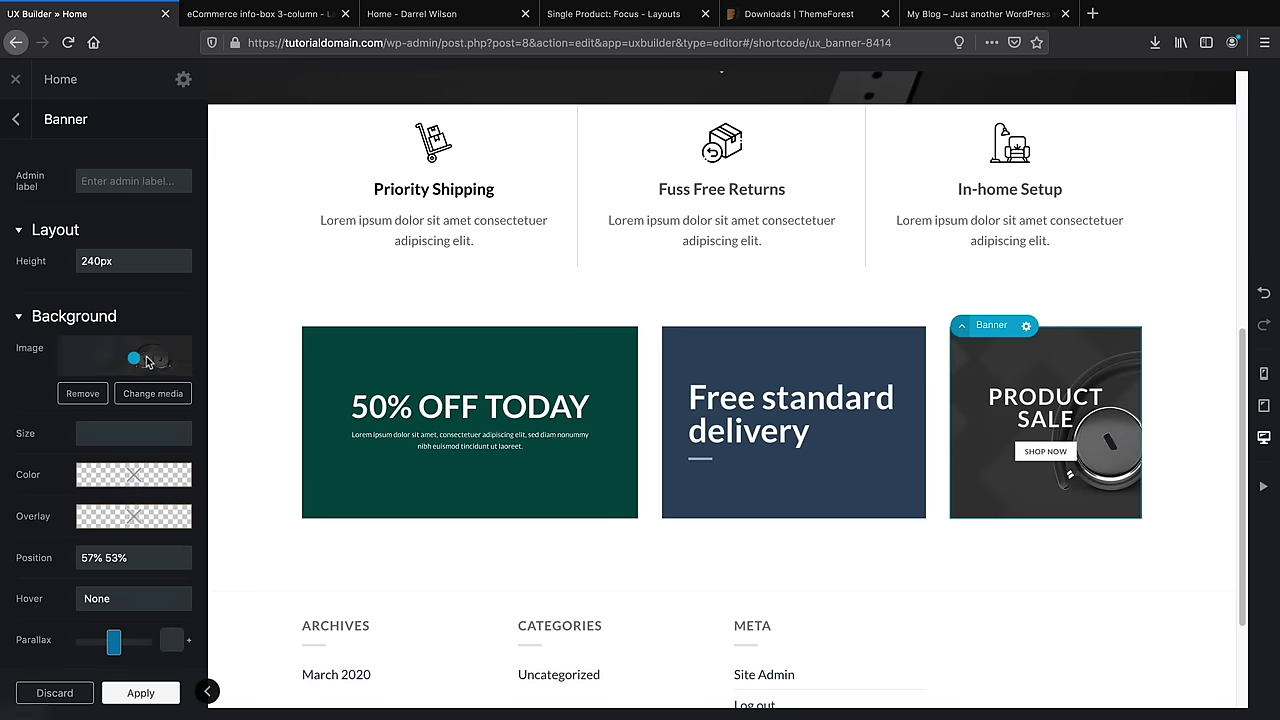
mouse_move(134, 357)
mouse_down()
mouse_move(166, 360)
mouse_move(139, 372)
mouse_up()
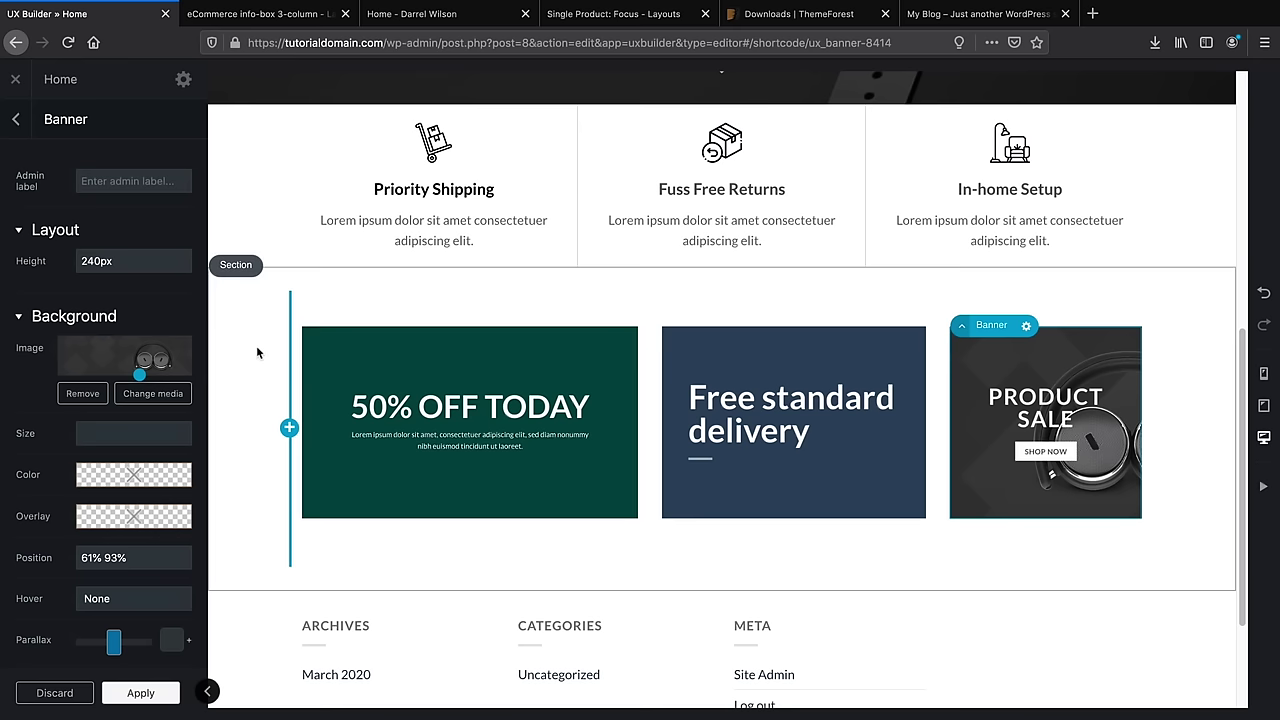
Replace the PRODUCT SALE heading text with HEADPHONES in the text editor
click(1045, 407)
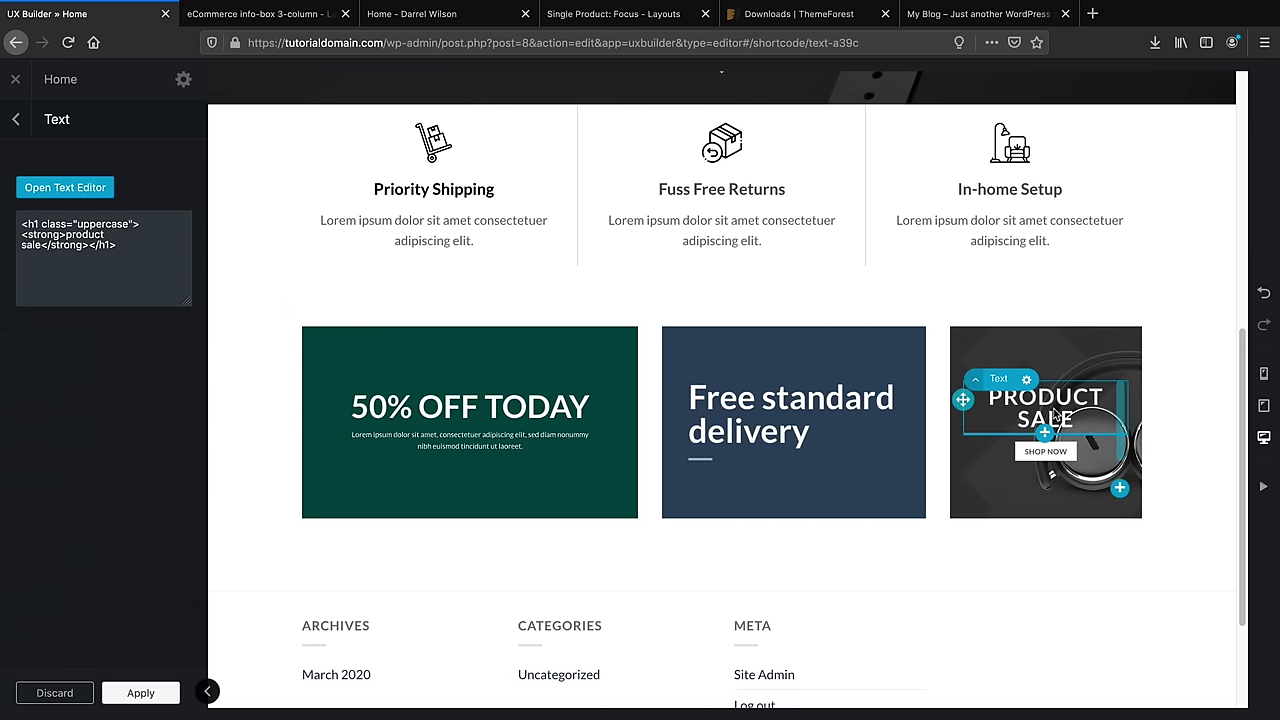
click(98, 190)
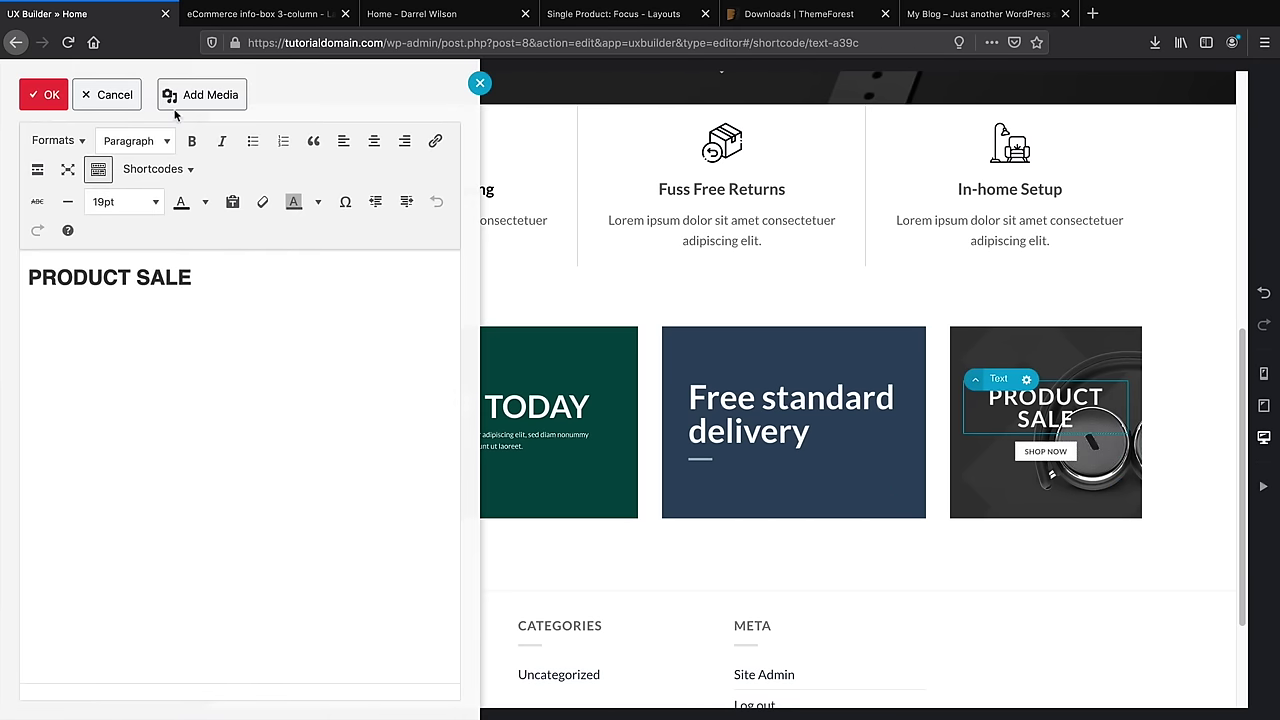
drag(200, 280, 26, 279)
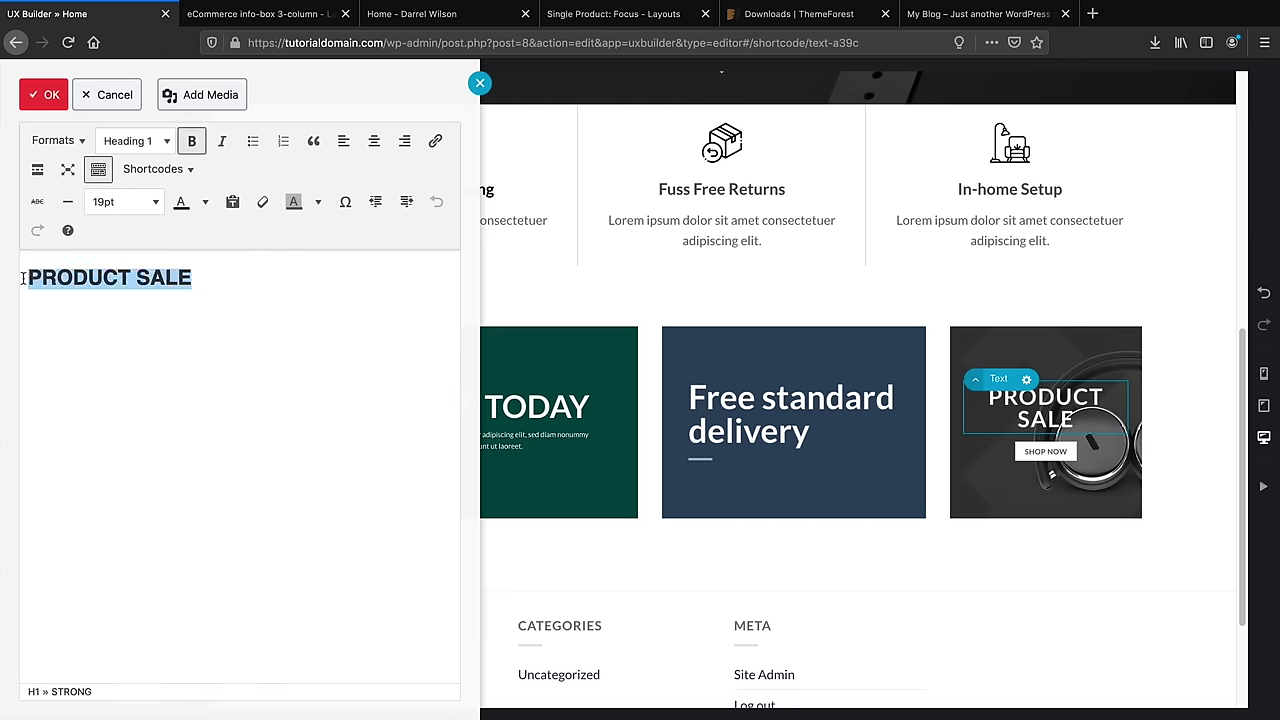
text(HEADPHONES)
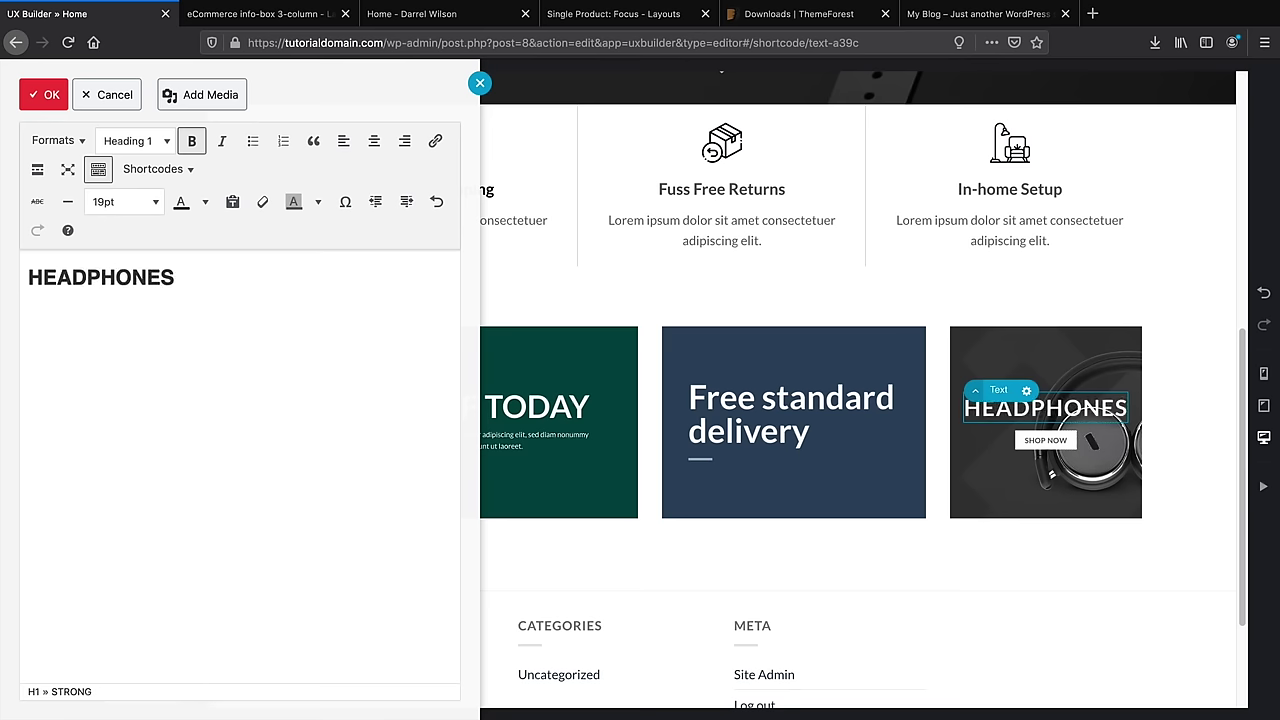
click(44, 95)
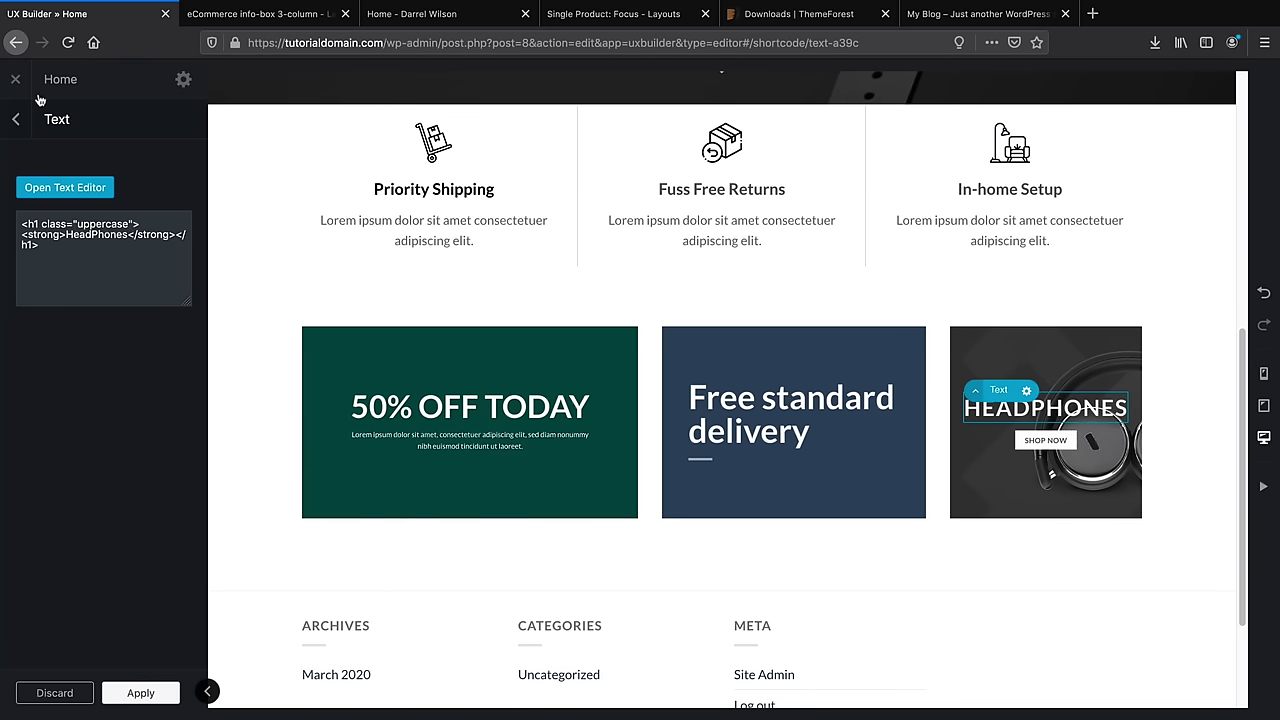
Reopen the HEADPHONES banner's settings and begin adding a link to it
click(15, 120)
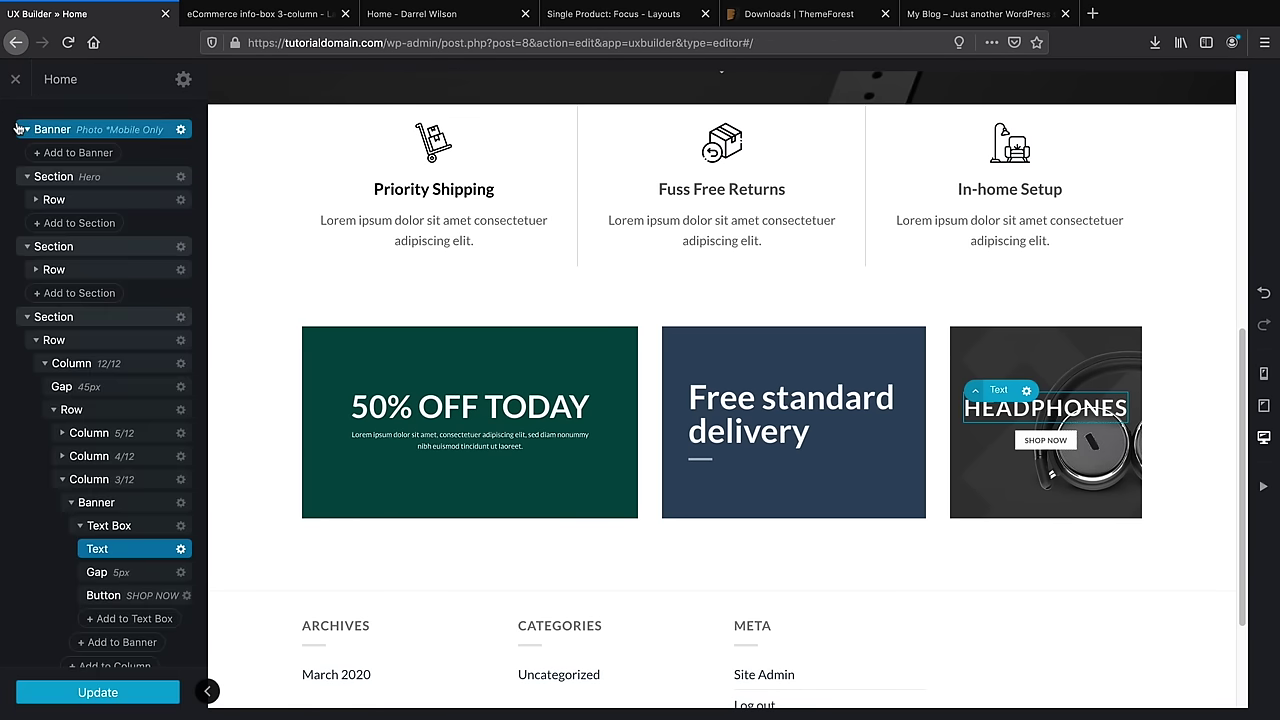
click(1006, 355)
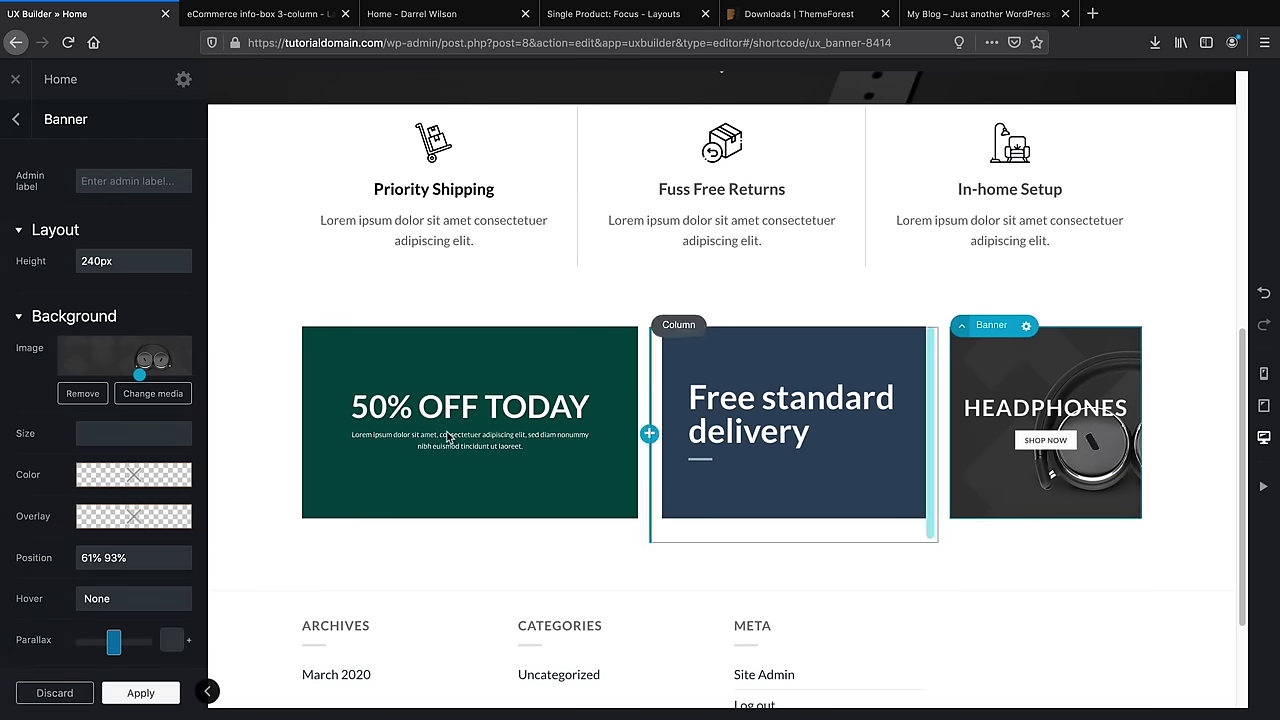
scroll(110, 525, down, 1)
scroll(104, 519, down, 6)
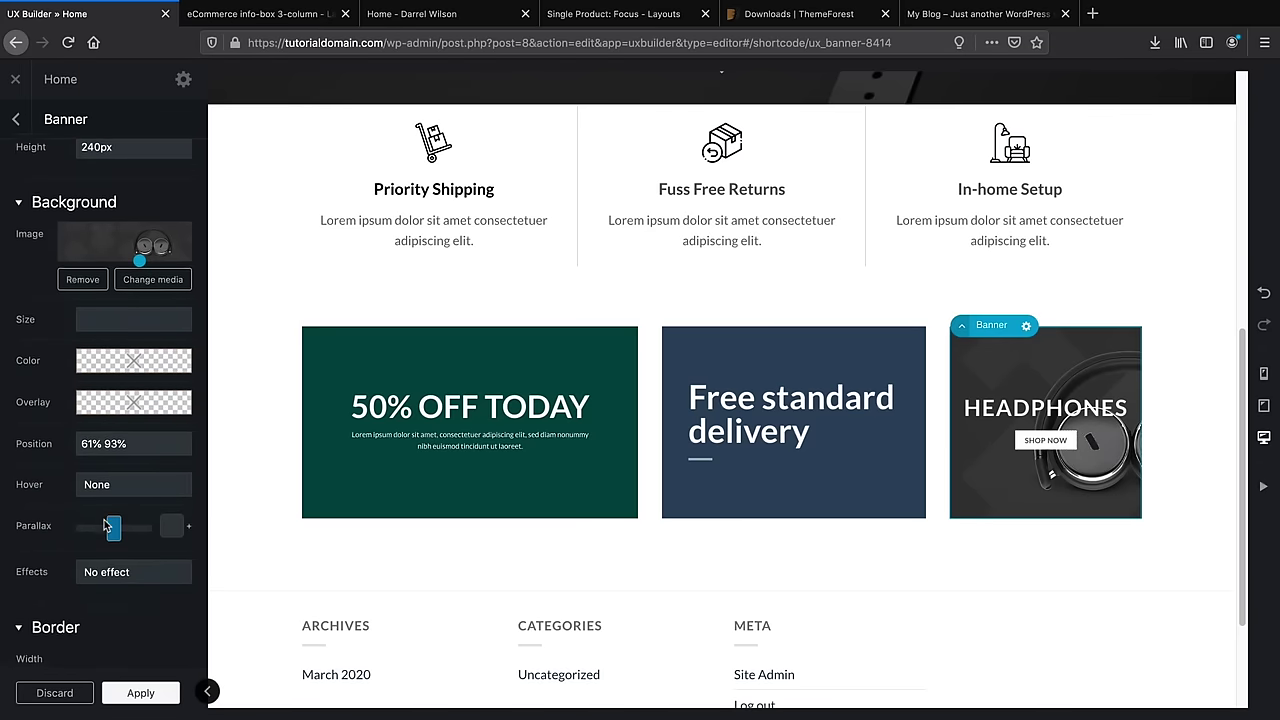
click(104, 512)
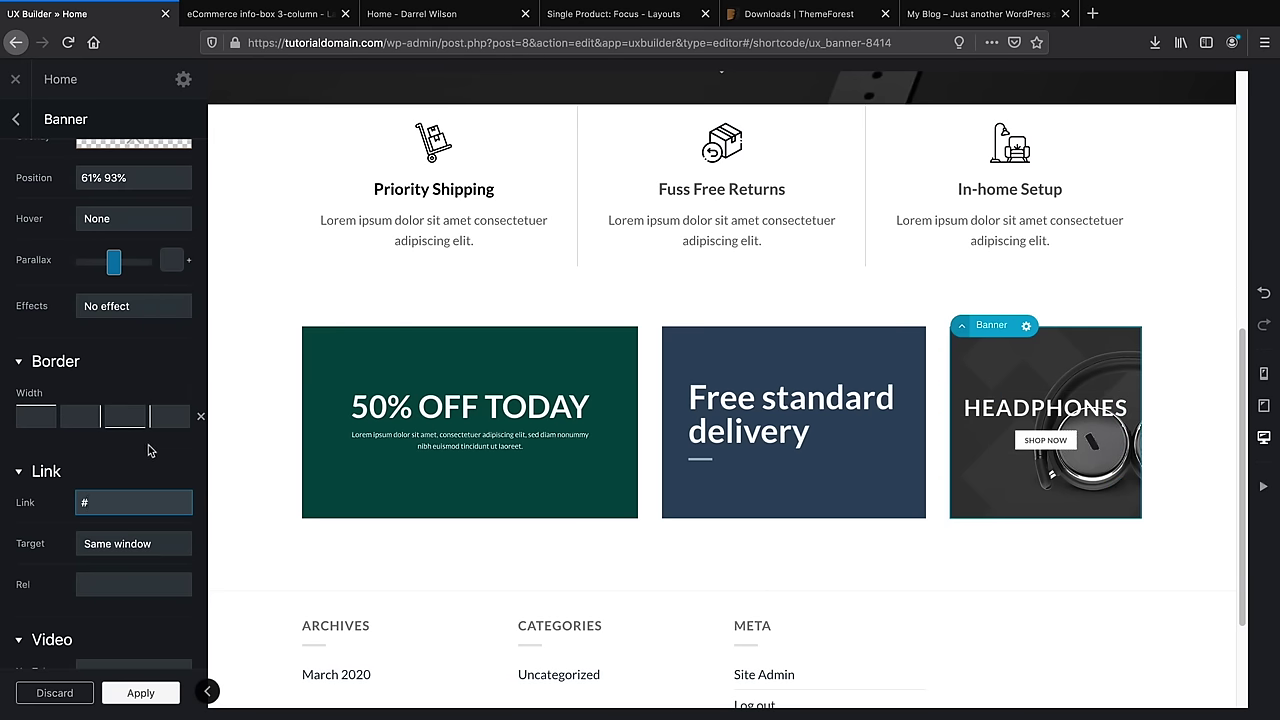
After comparing with the live homepage, set the Headphones banner's border width to 10px on all sides
click(405, 16)
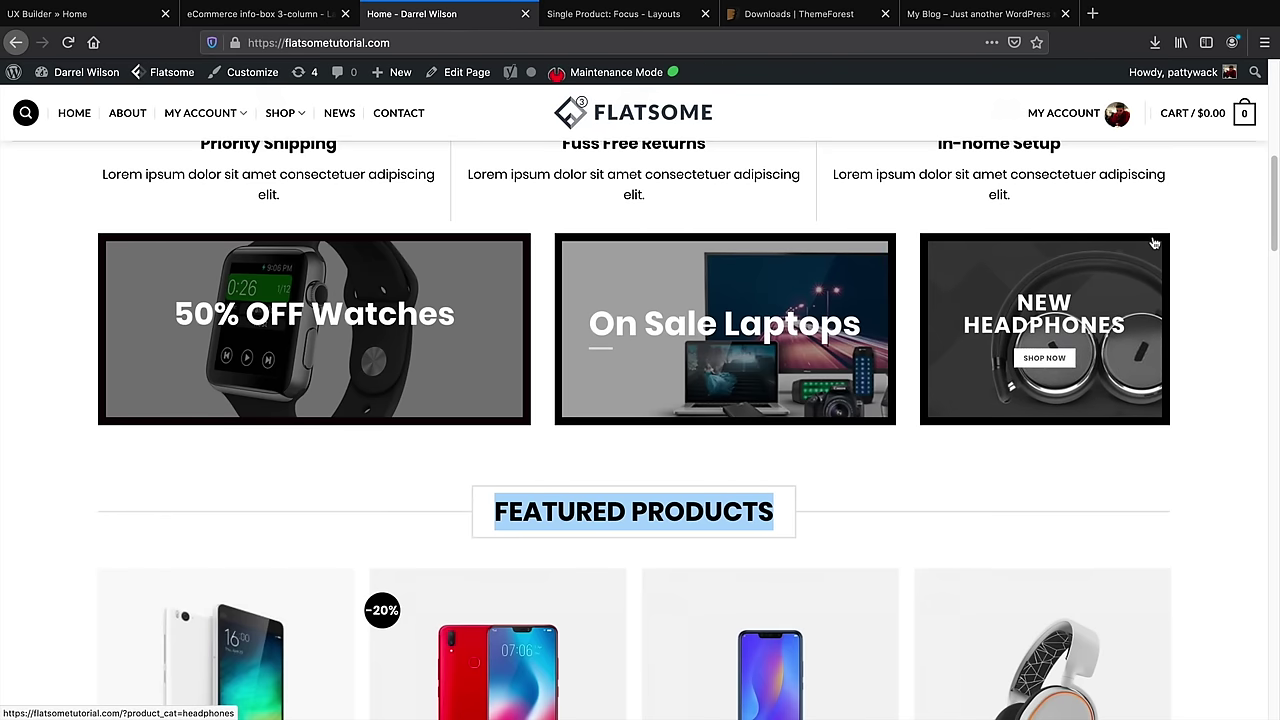
click(130, 16)
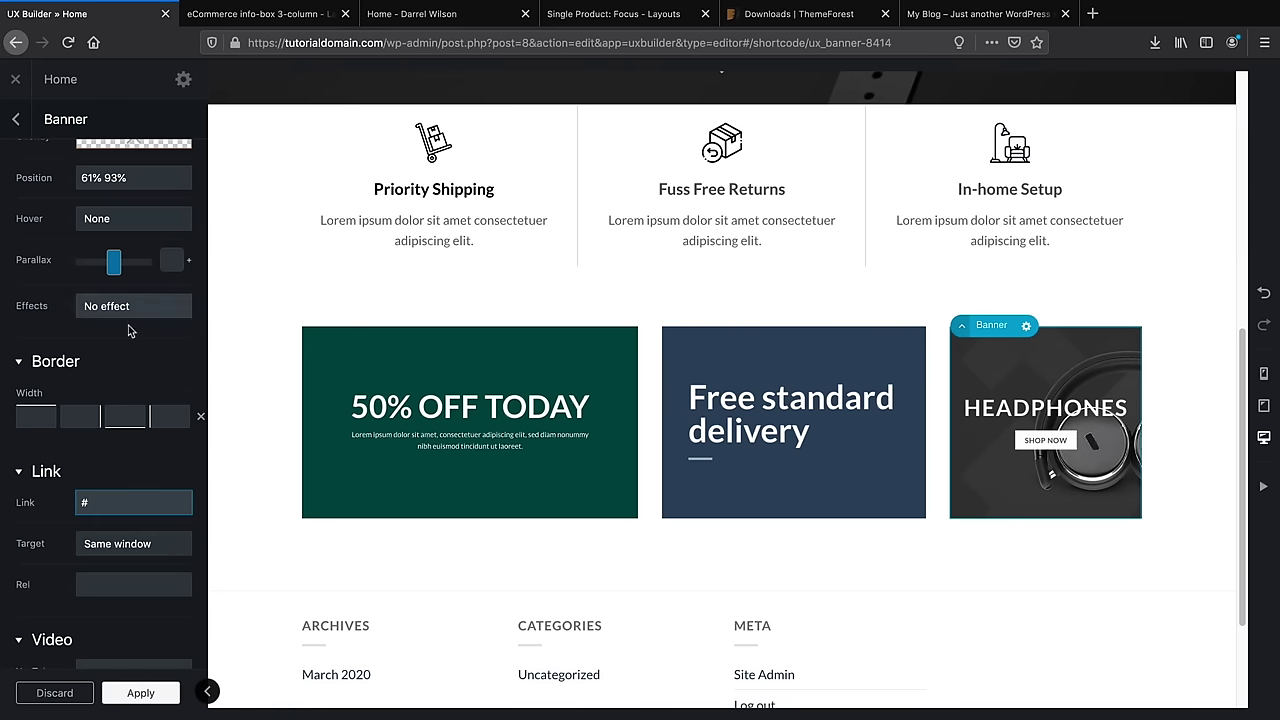
scroll(120, 340, down, 1)
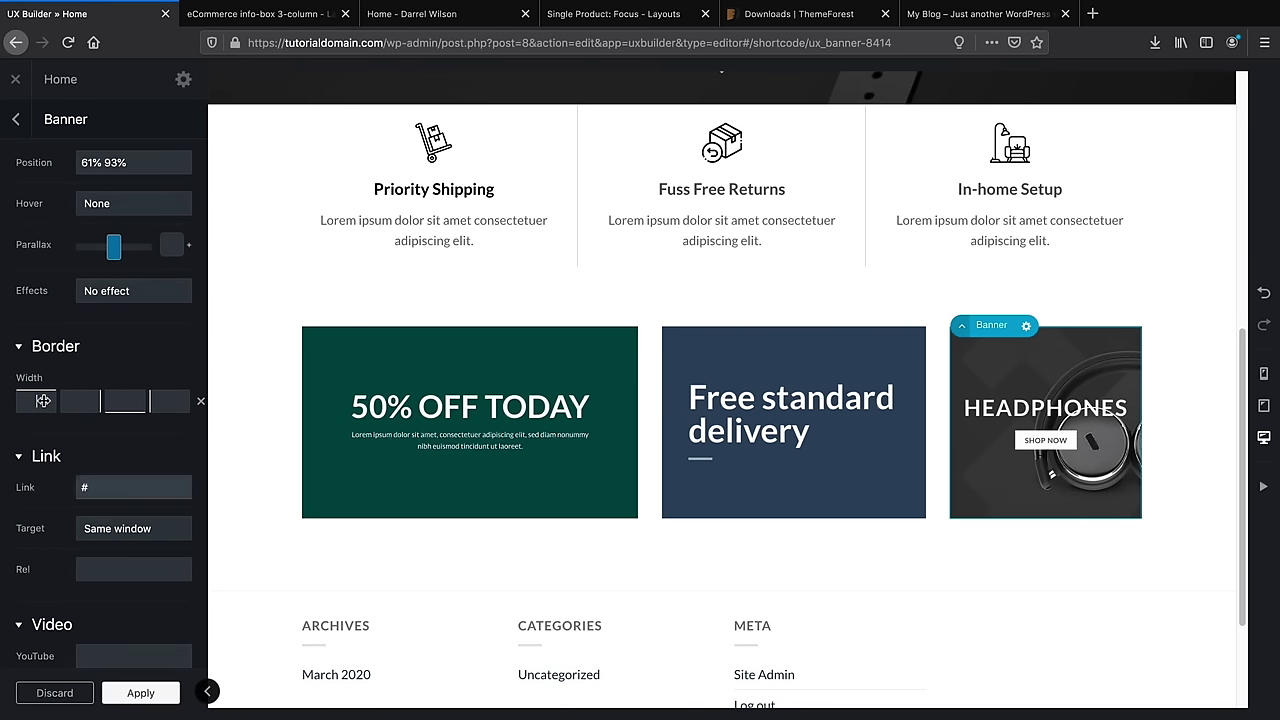
drag(43, 400, 105, 410)
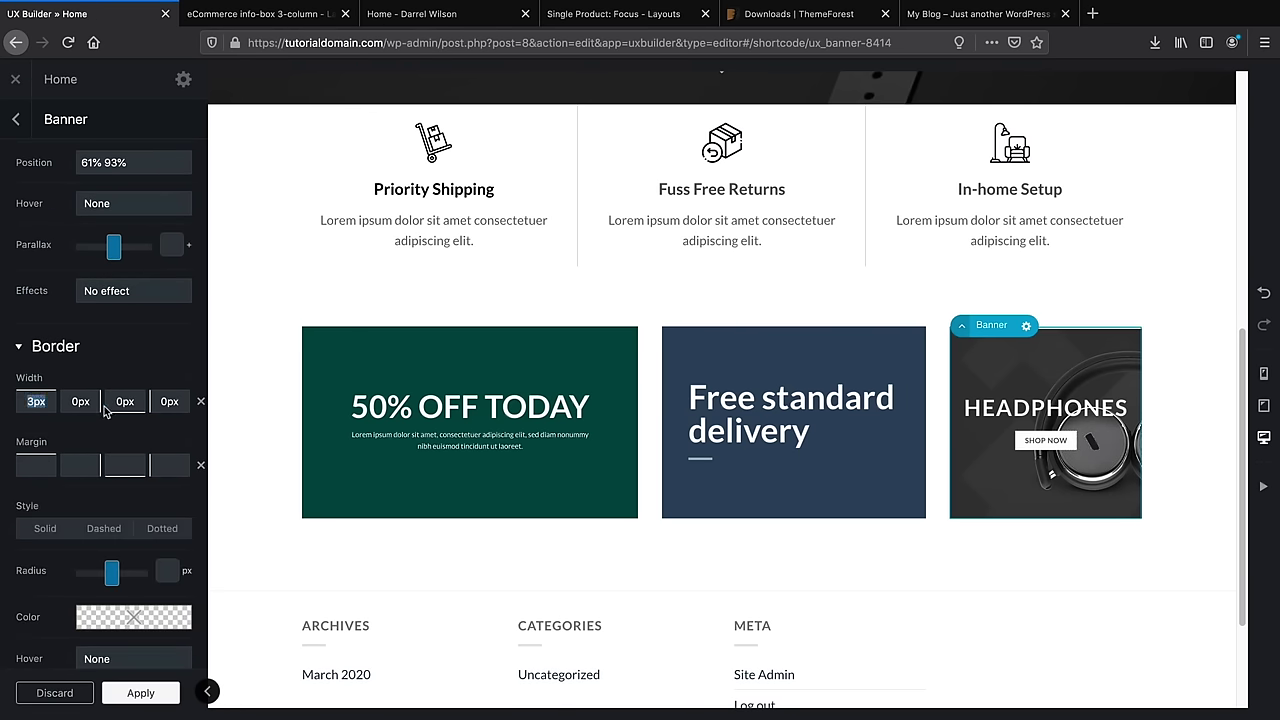
text(1)
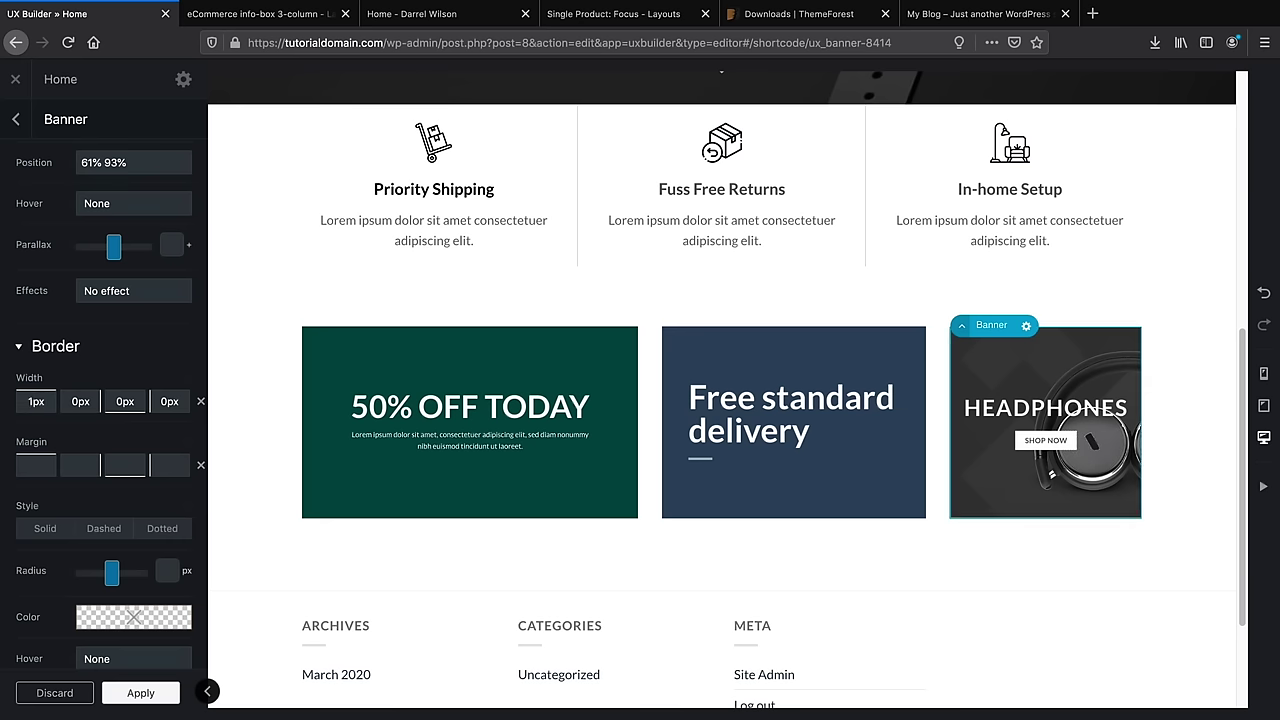
text(0)
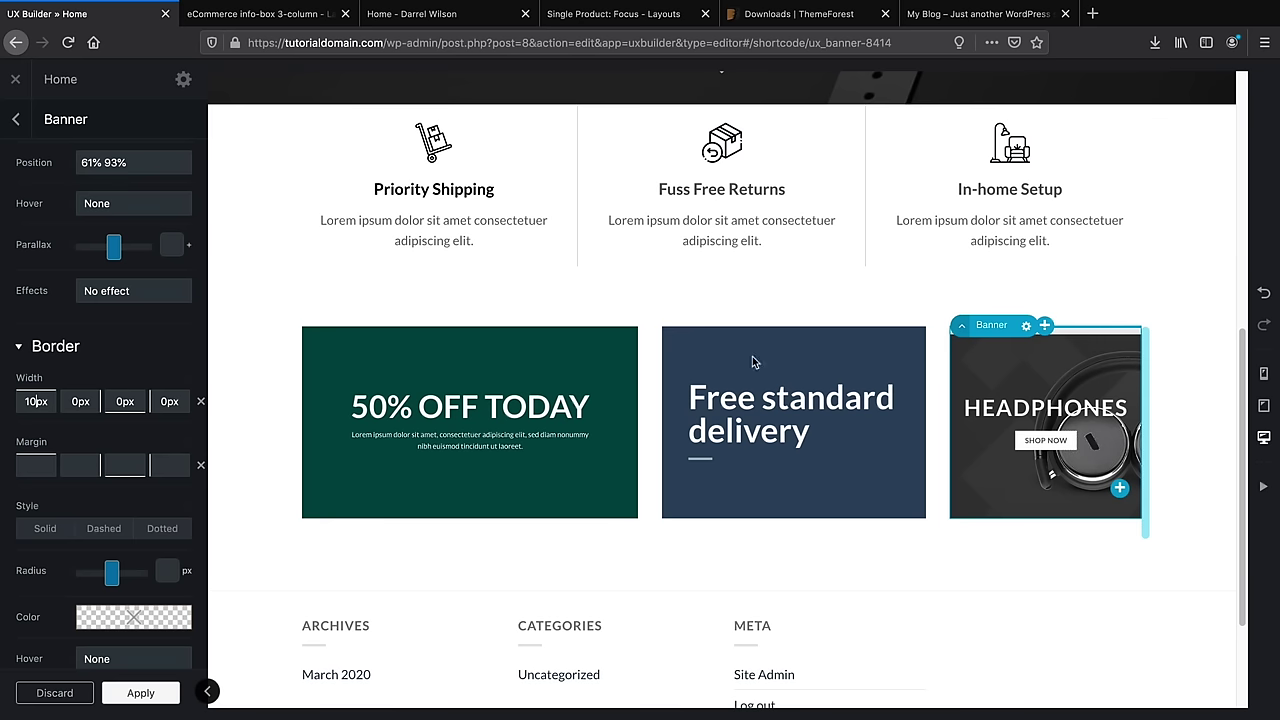
key(Tab)
text(10)
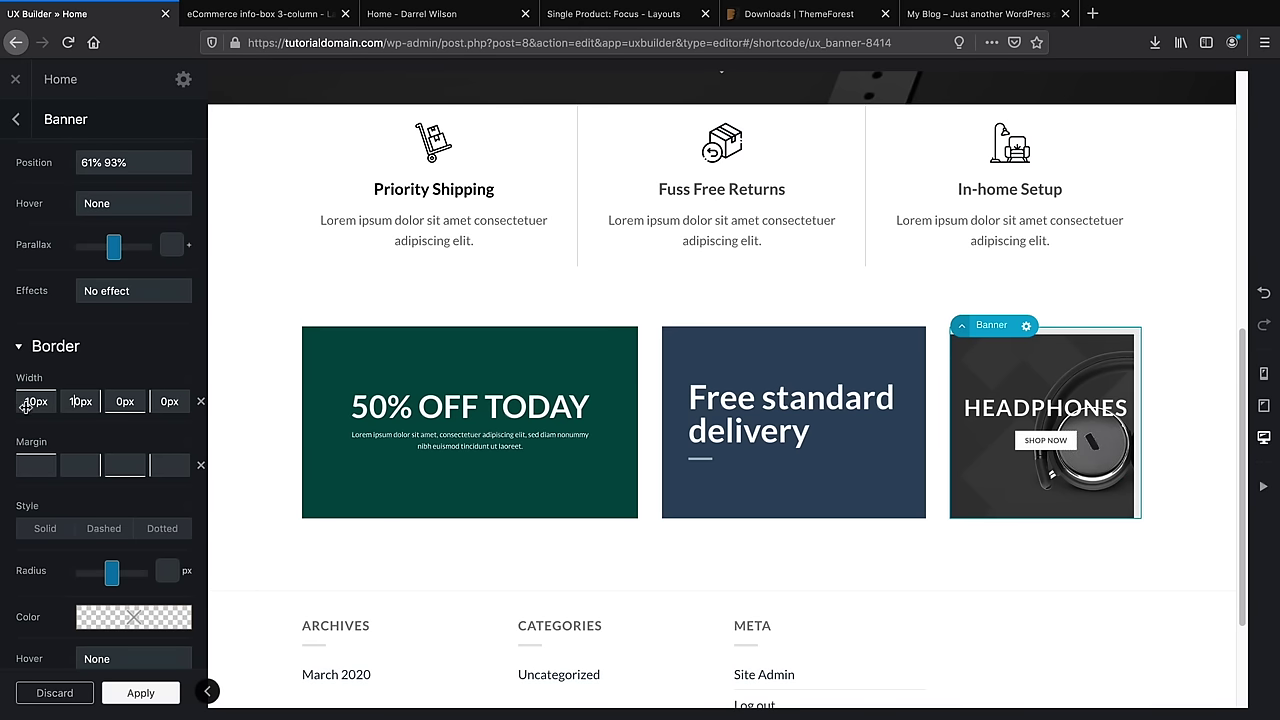
drag(33, 400, 165, 405)
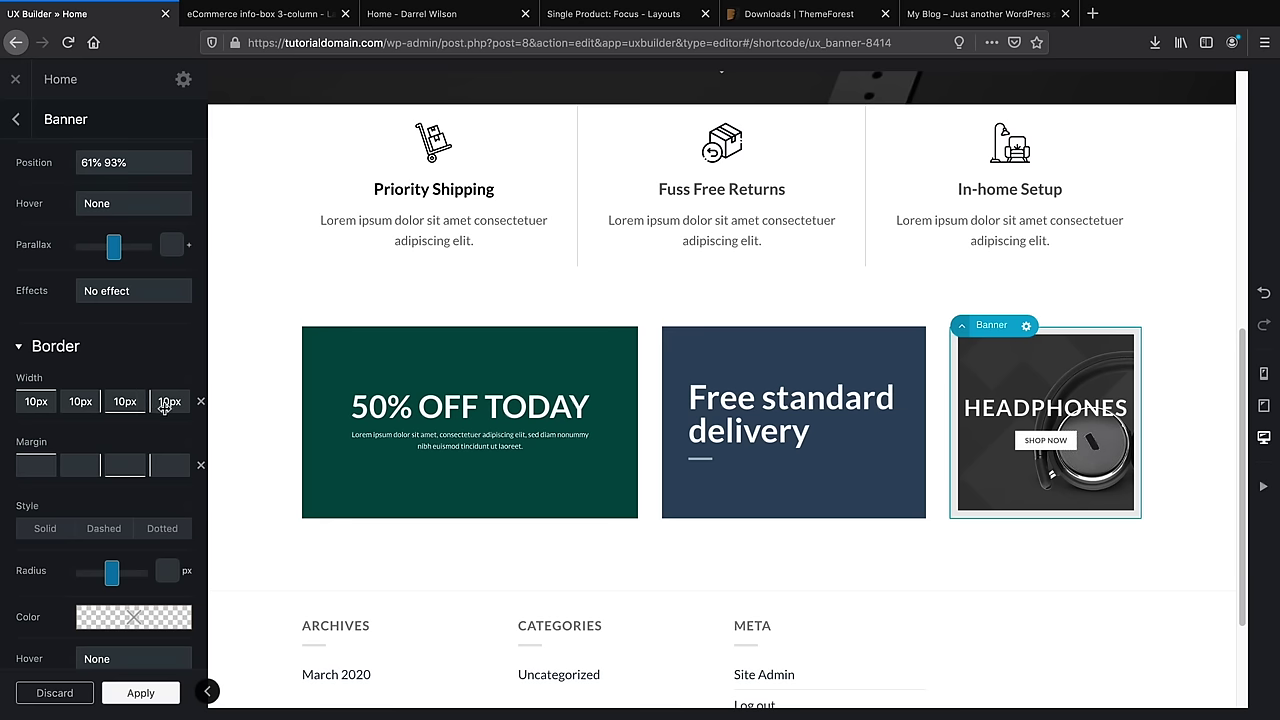
Make the border style Solid and its colour black, keeping a 0 px radius
click(42, 530)
click(42, 530)
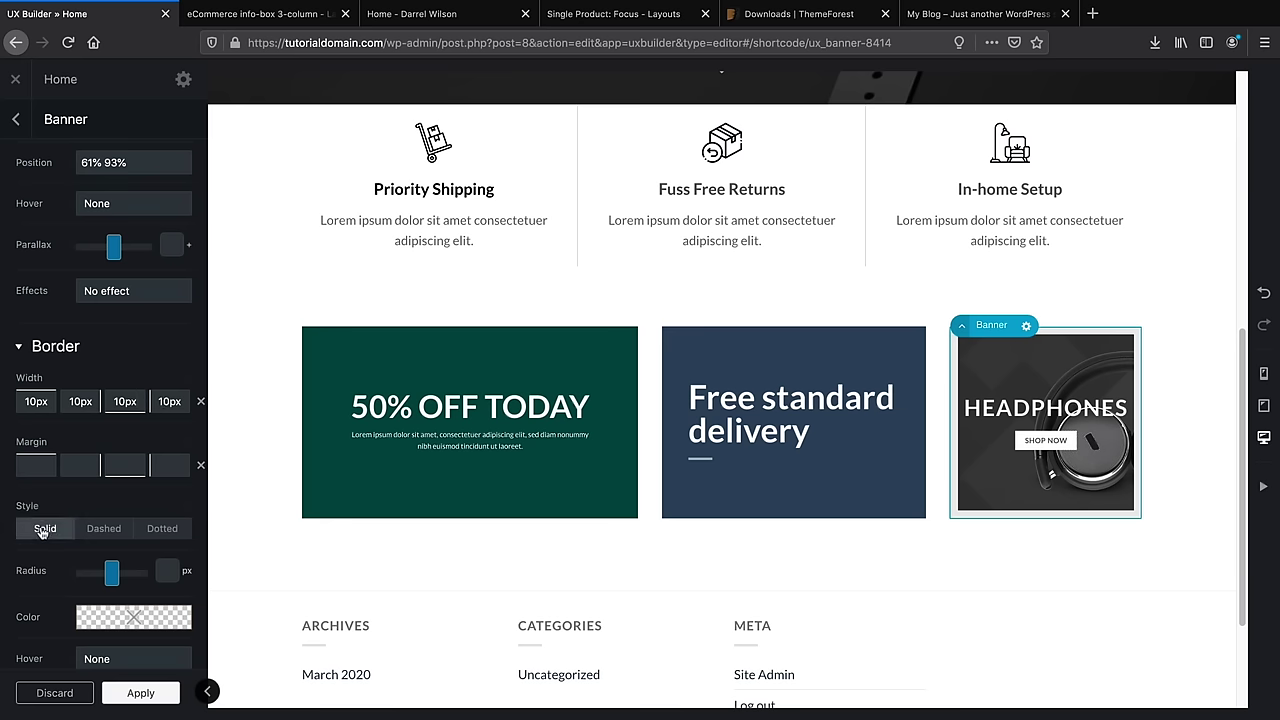
scroll(50, 525, down, 4)
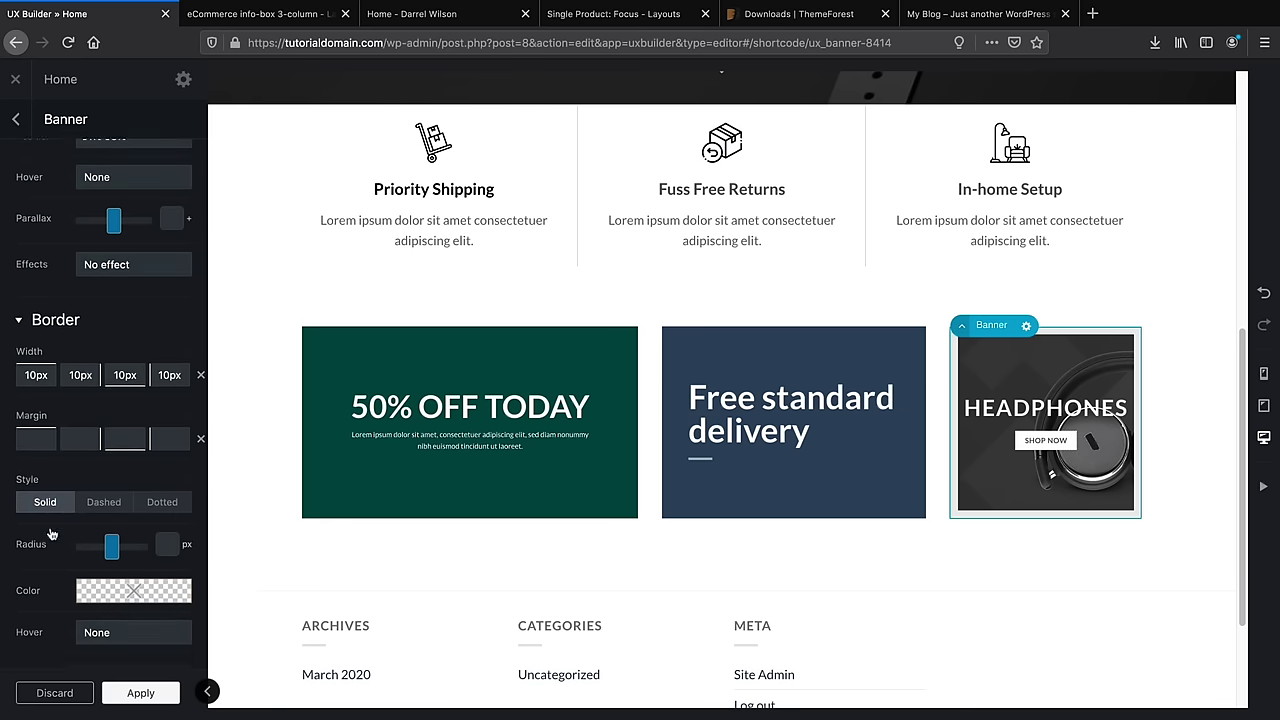
click(131, 437)
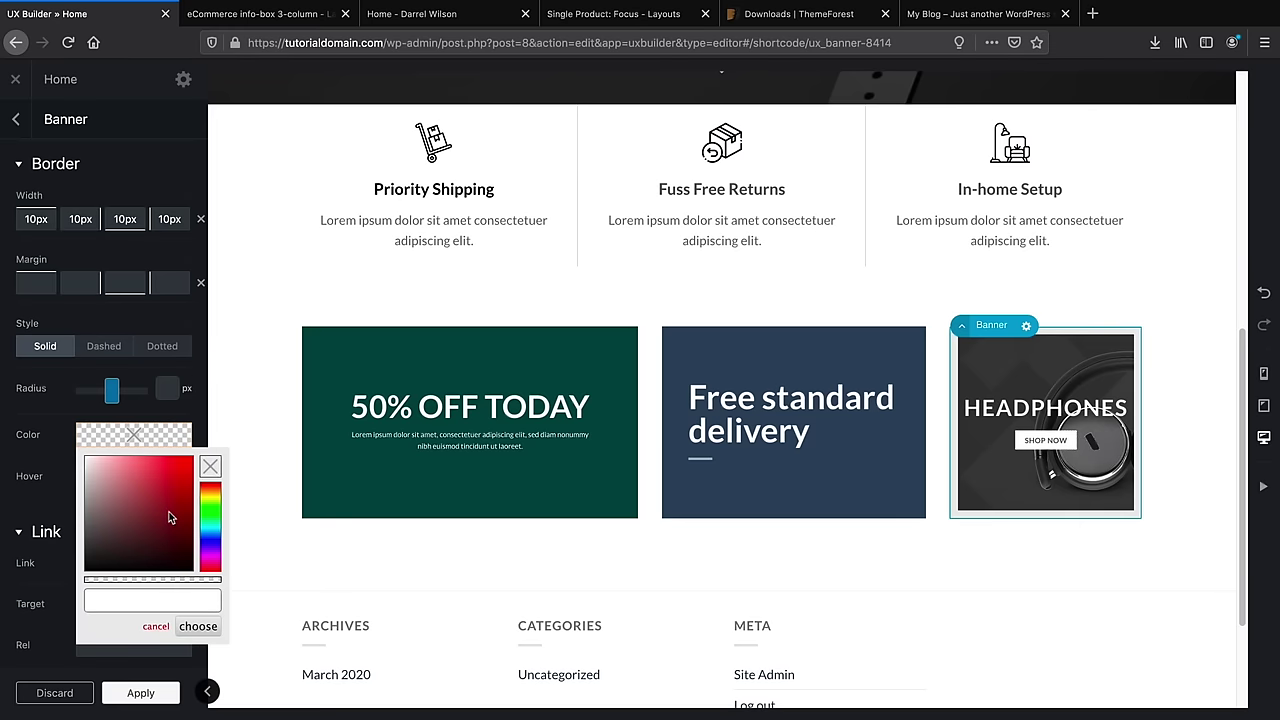
drag(169, 517, 197, 587)
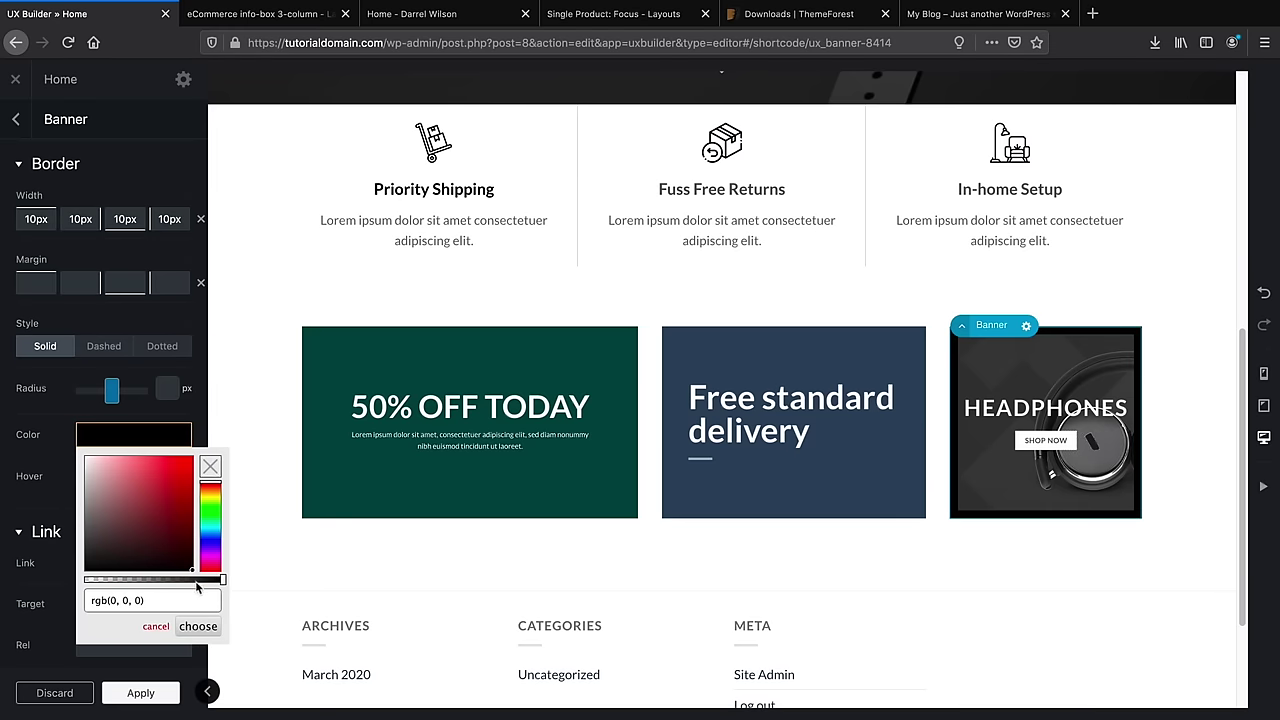
click(3, 487)
drag(112, 395, 81, 400)
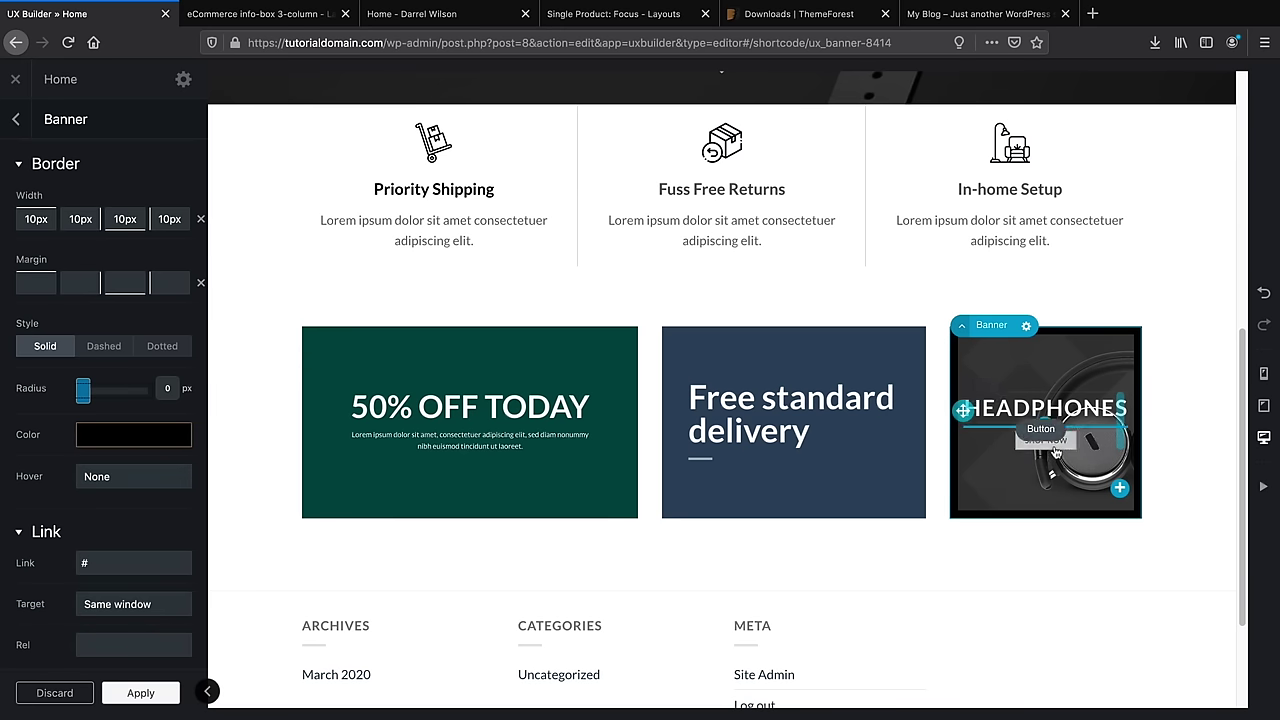
Set blog-post-3 as the Free standard delivery banner's background image
click(772, 364)
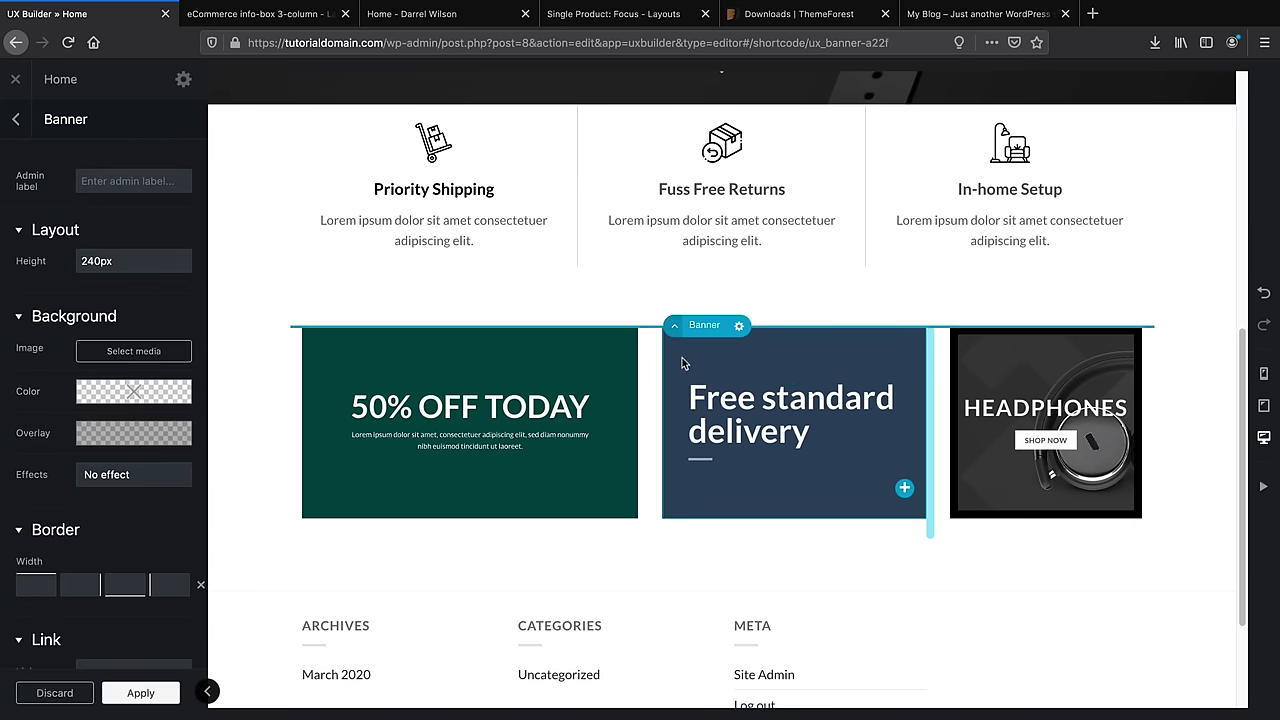
click(170, 351)
scroll(163, 353, down, 5)
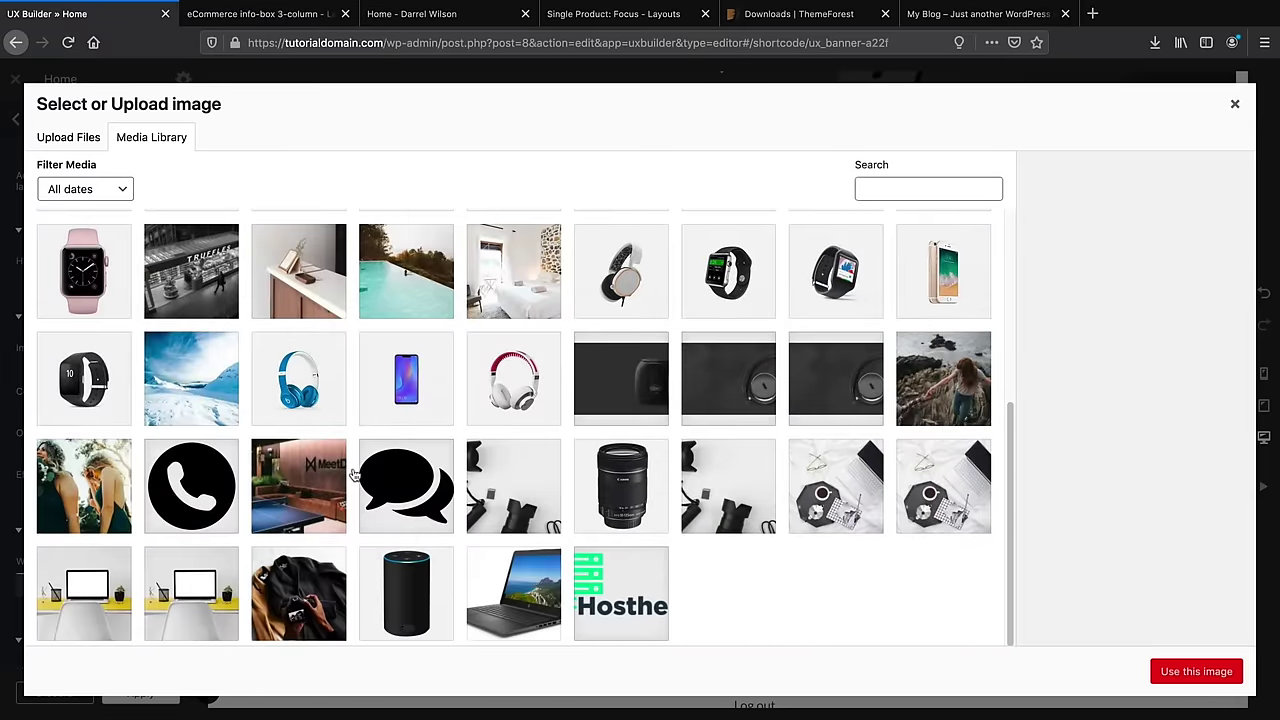
click(853, 488)
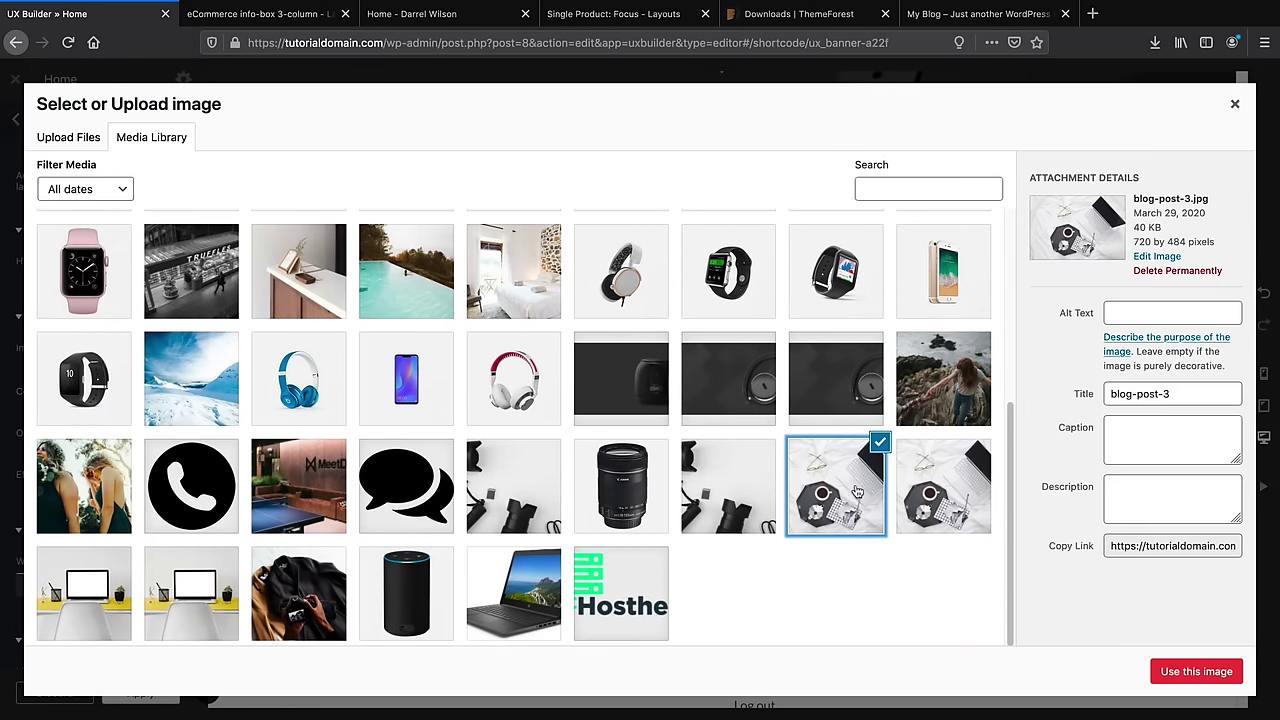
click(1184, 672)
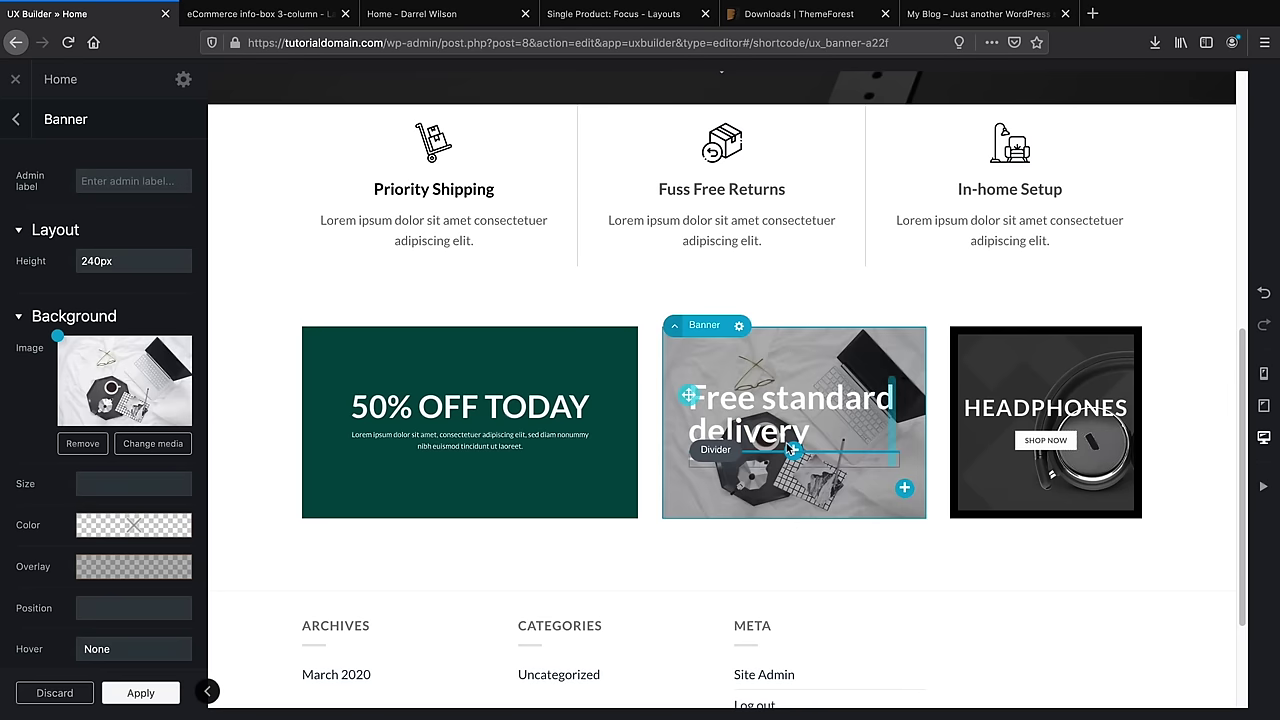
Replace the banner heading with 'Discounted Laptops'
click(802, 415)
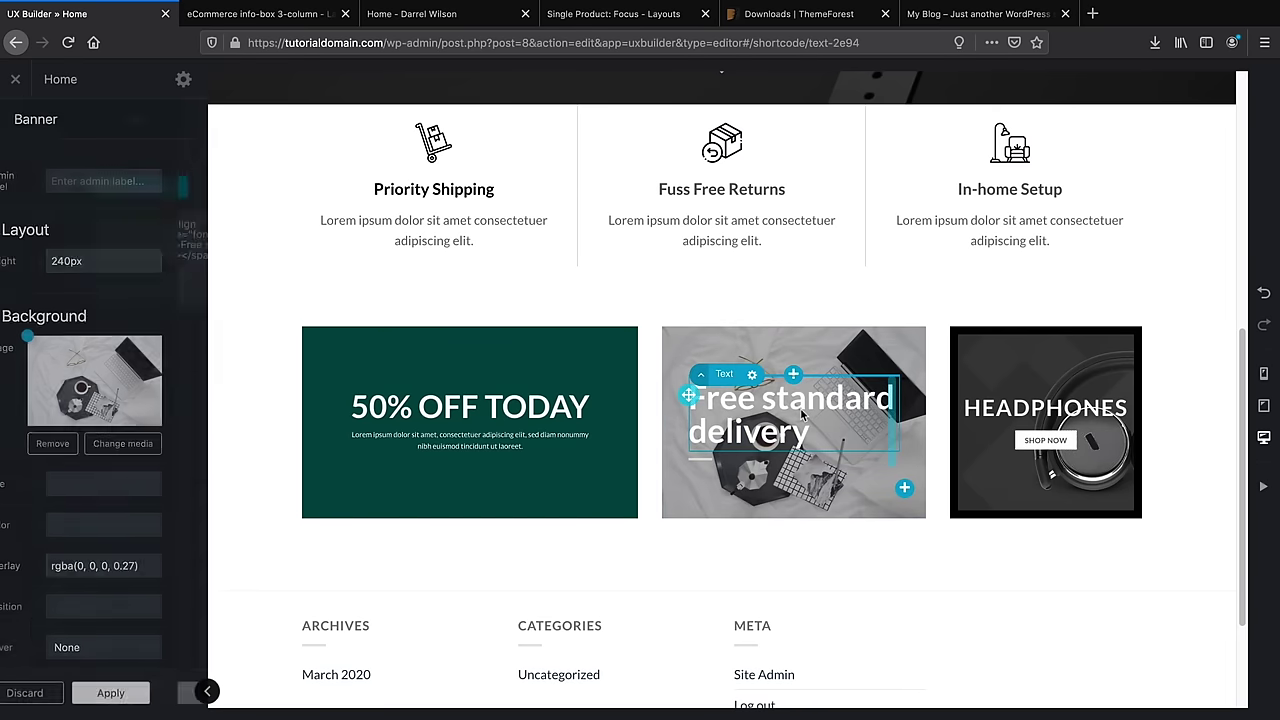
click(66, 266)
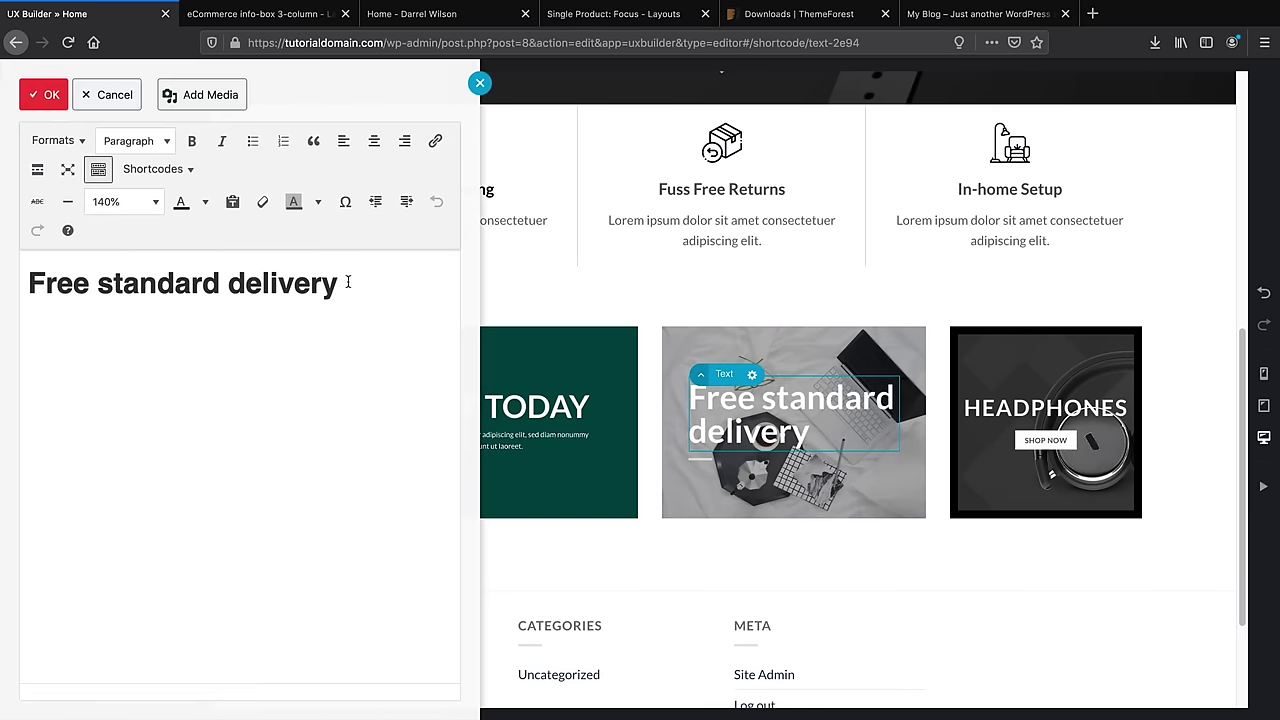
drag(348, 283, 5, 278)
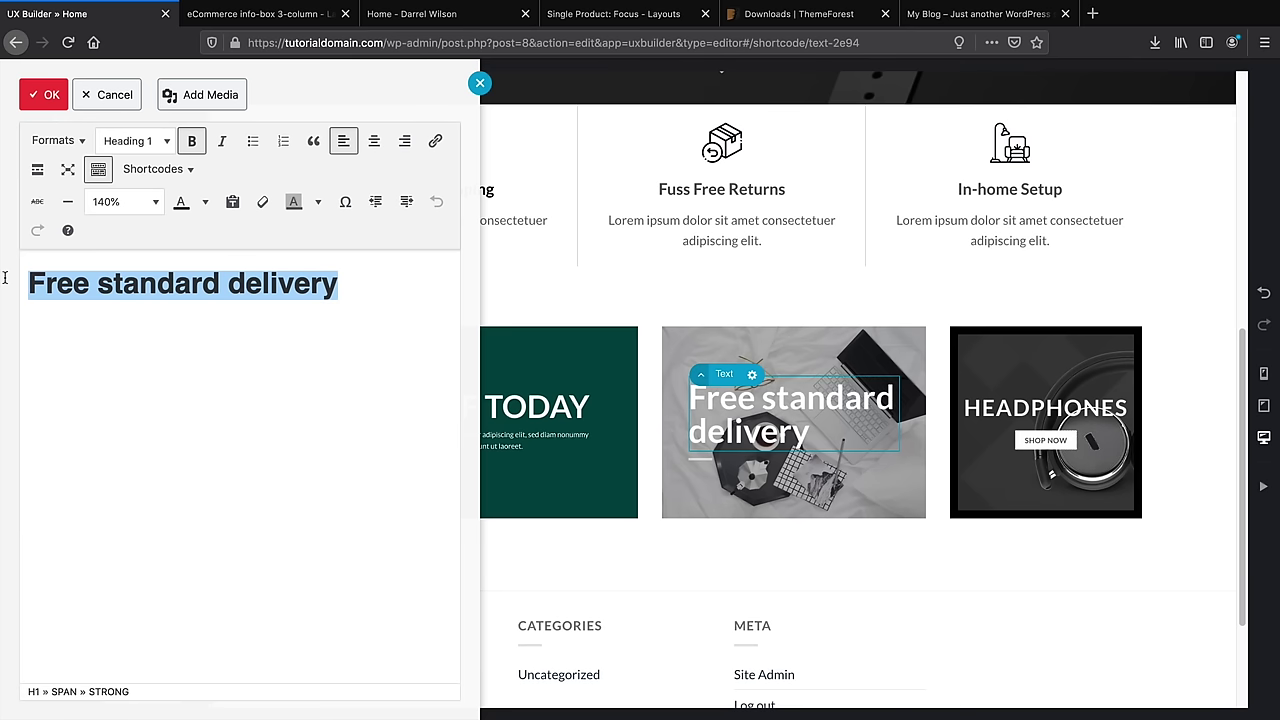
text(Discounted )
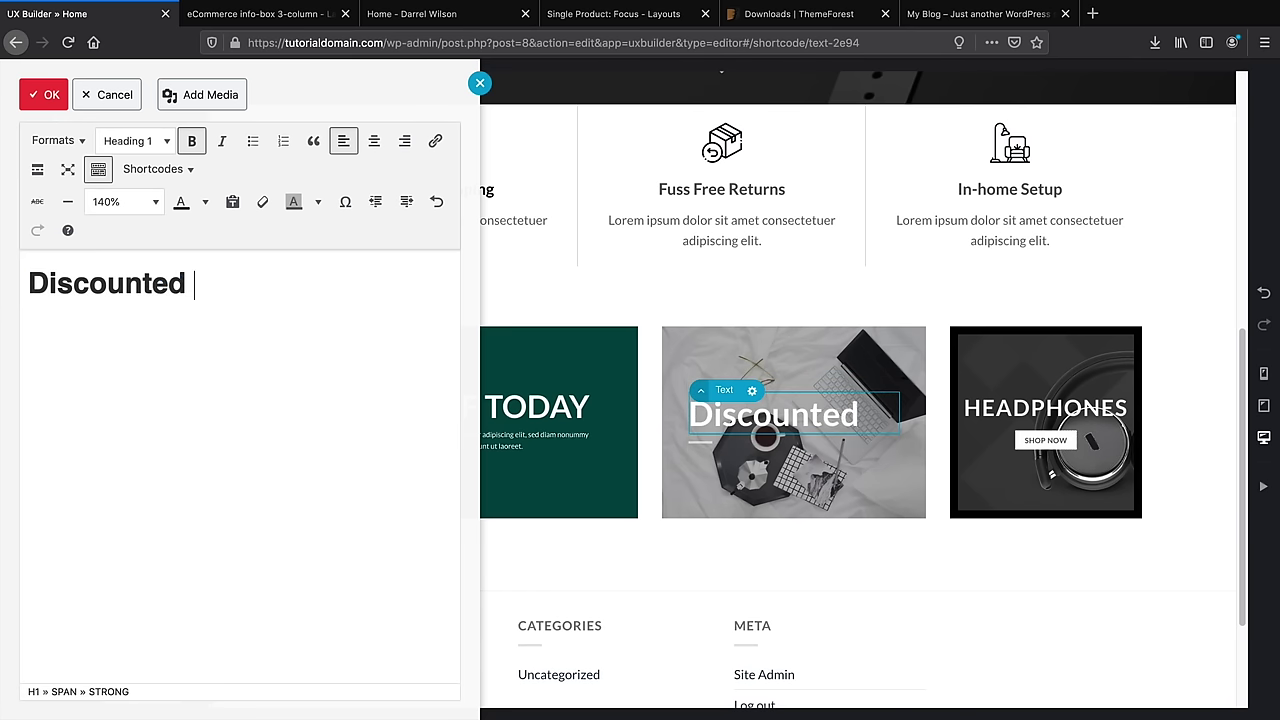
text(L:aptops)
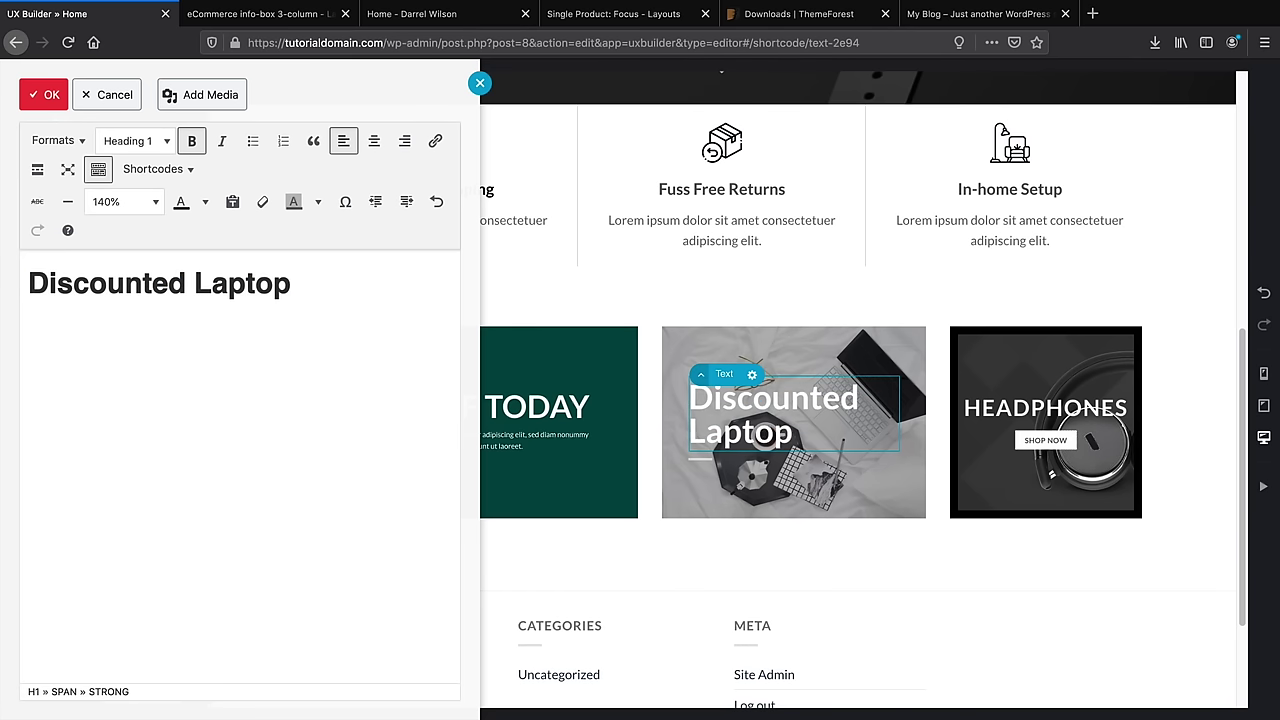
click(38, 95)
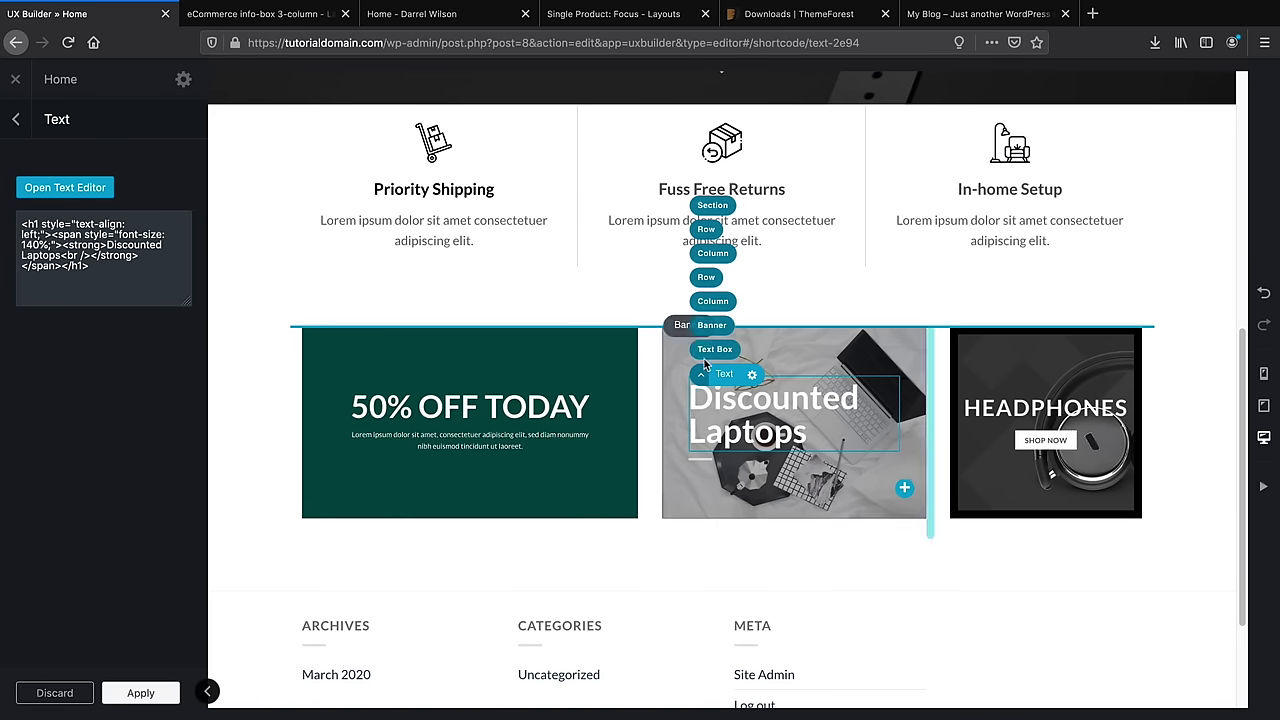
Clear the middle banner's overlay colour and apply a dark overlay over its image
click(773, 355)
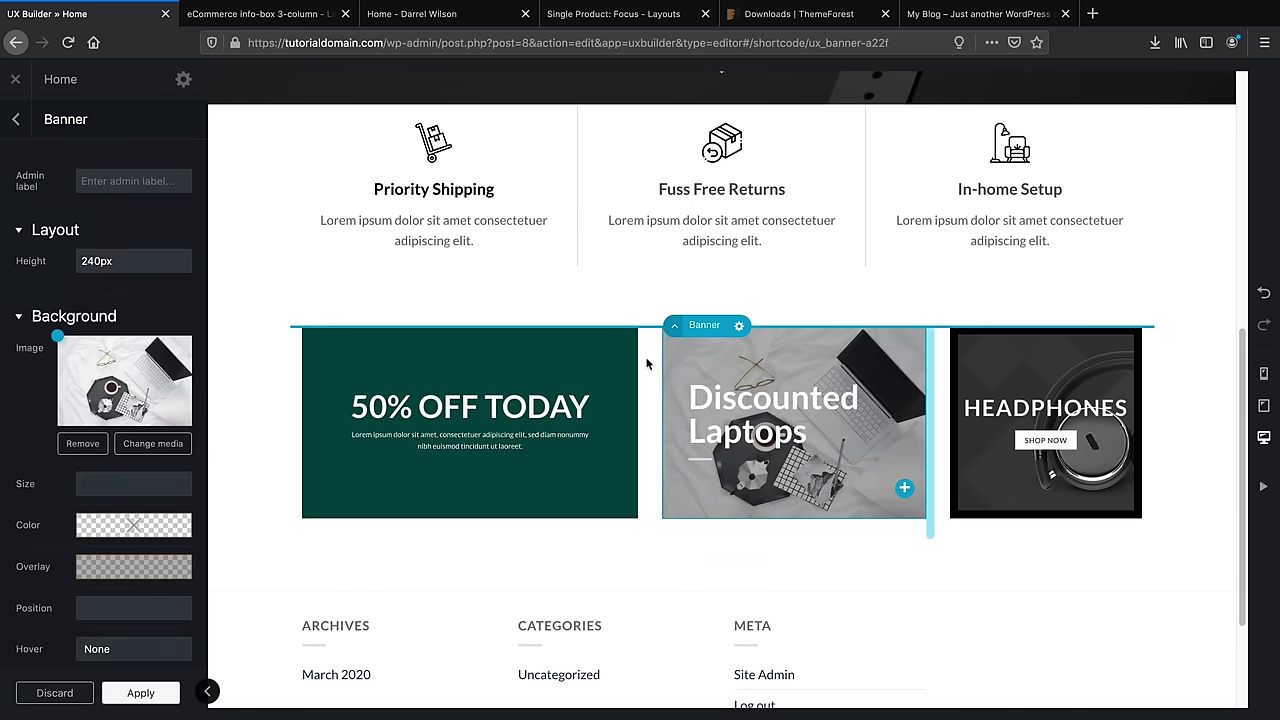
scroll(168, 549, down, 2)
scroll(140, 470, down, 1)
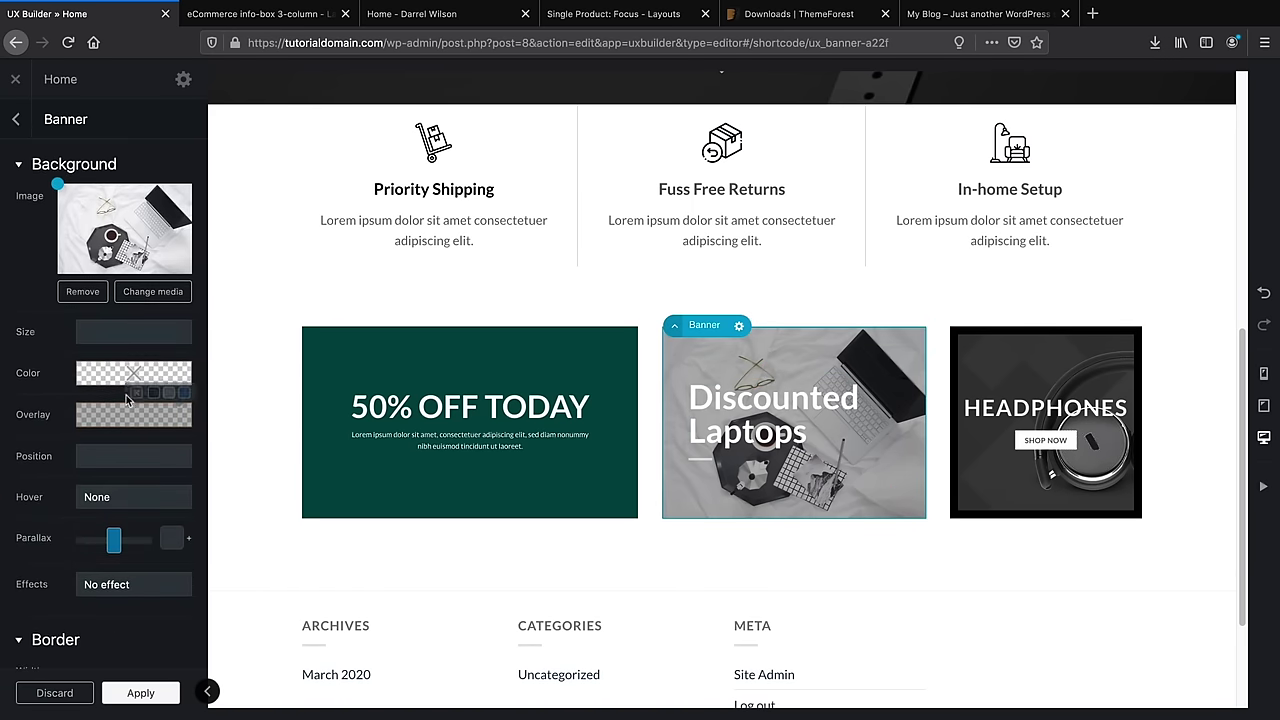
click(136, 393)
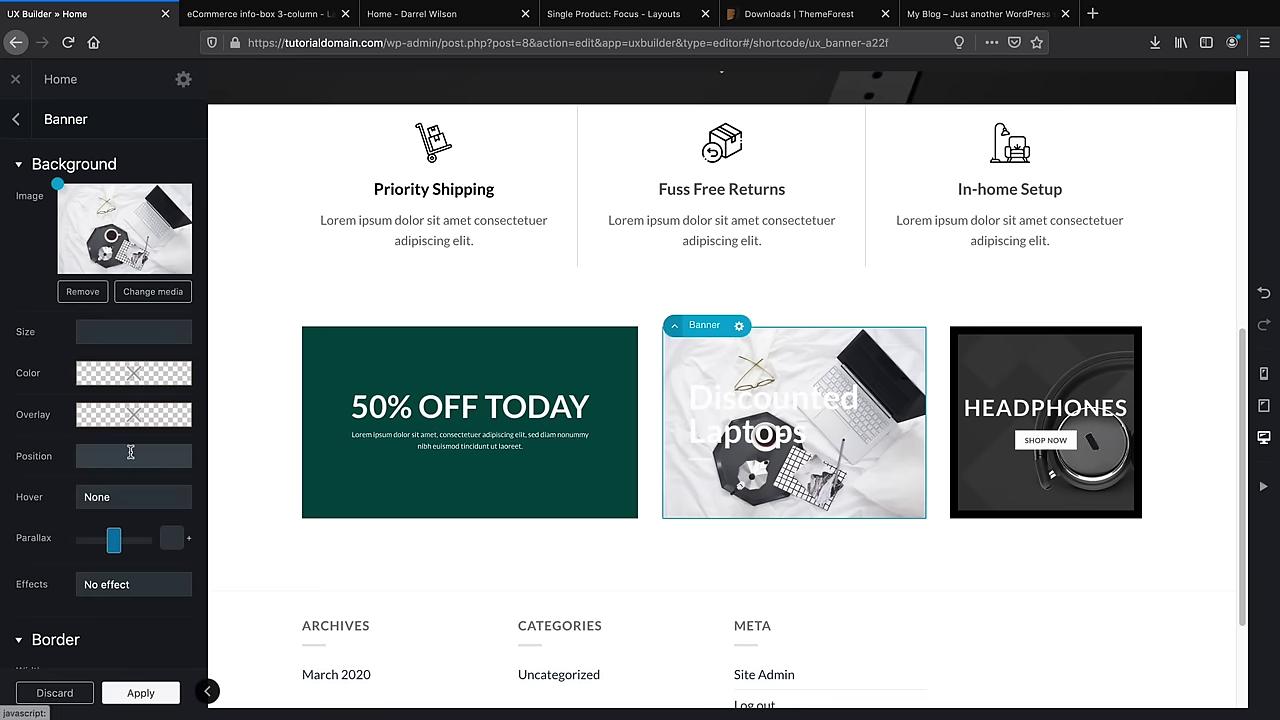
scroll(140, 400, down, 1)
click(152, 378)
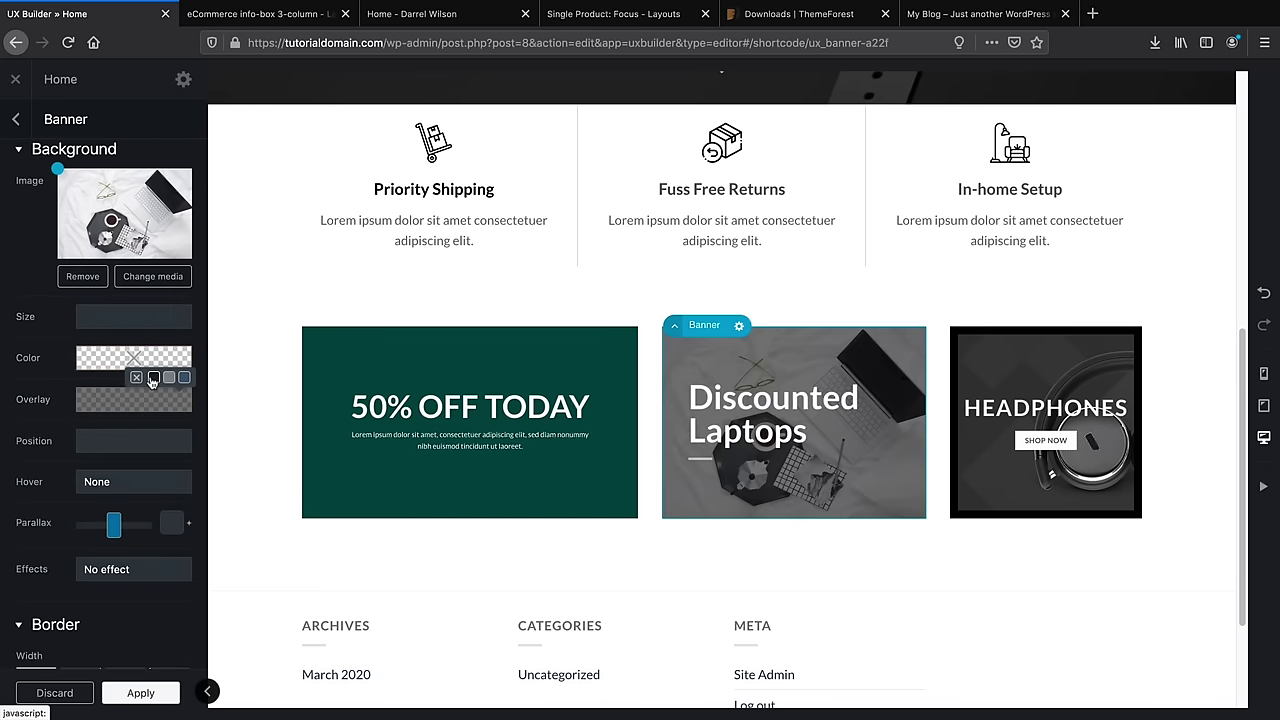
scroll(108, 447, down, 1)
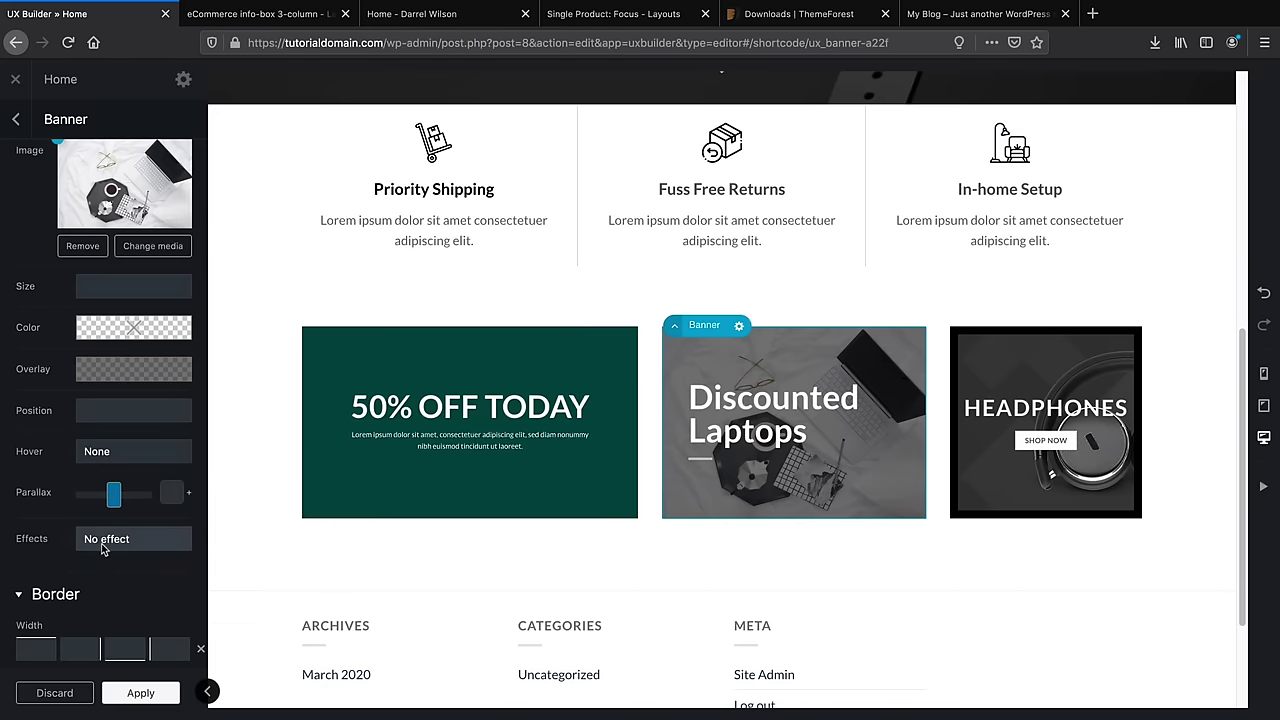
scroll(103, 549, down, 2)
scroll(60, 540, down, 3)
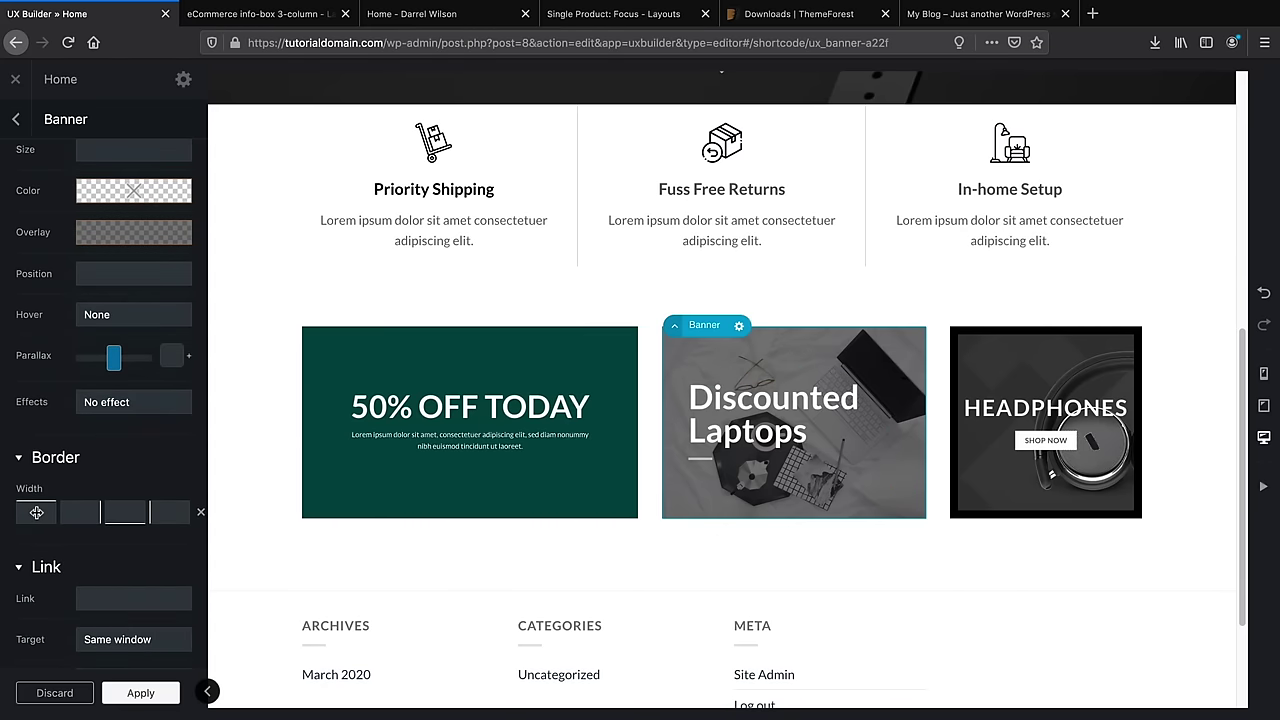
Give the Discounted Laptops banner a 10px border width, Solid style and black colour
click(36, 512)
text(1px)
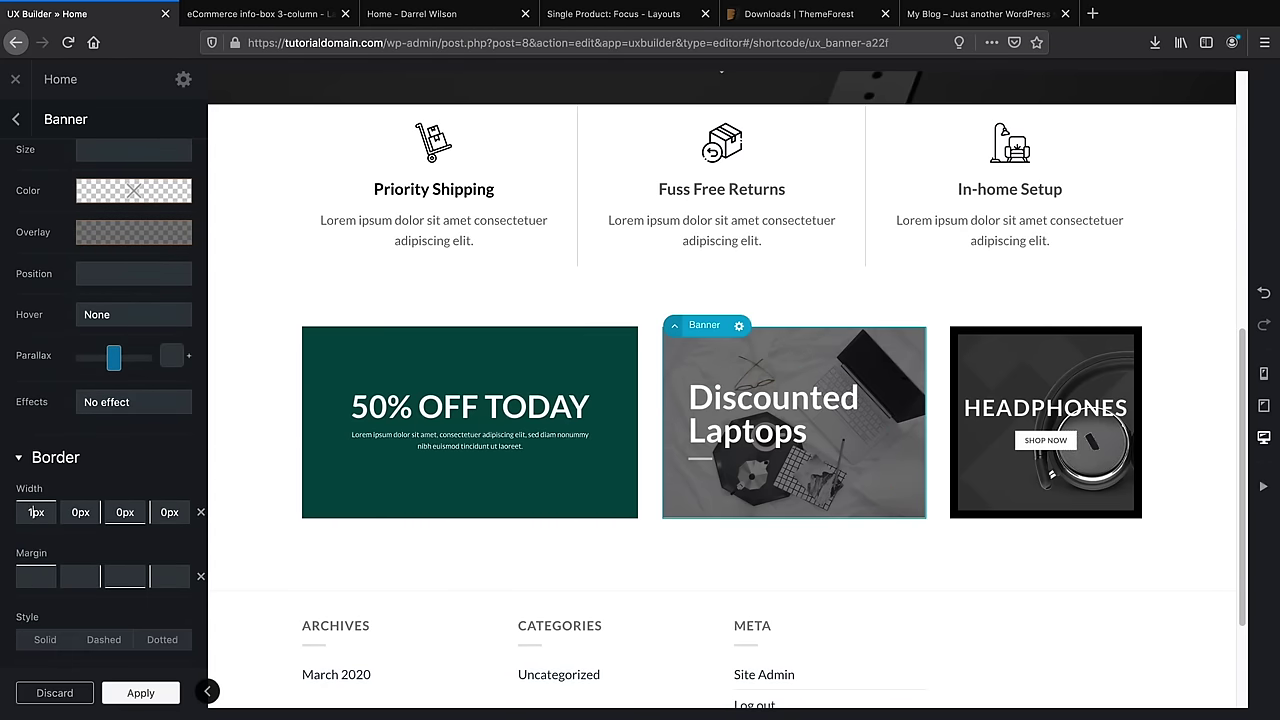
text(0)
text(10px)
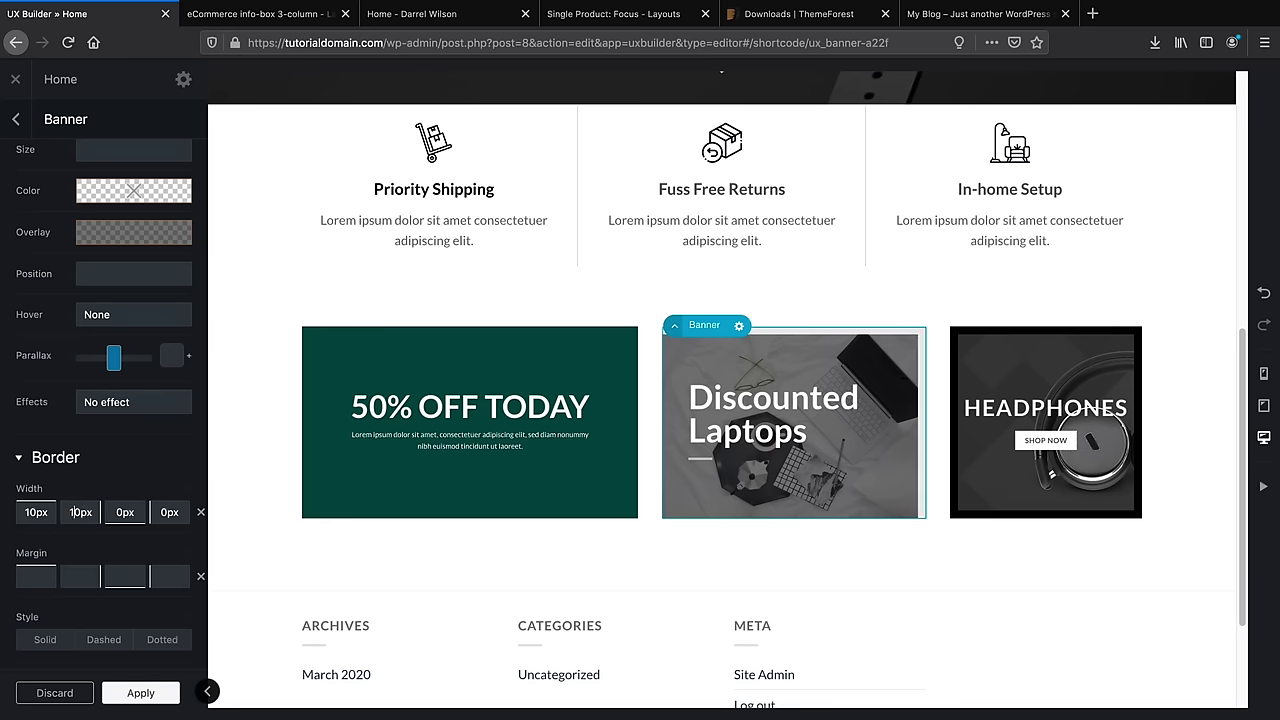
text(1)
key(Tab)
text(10px)
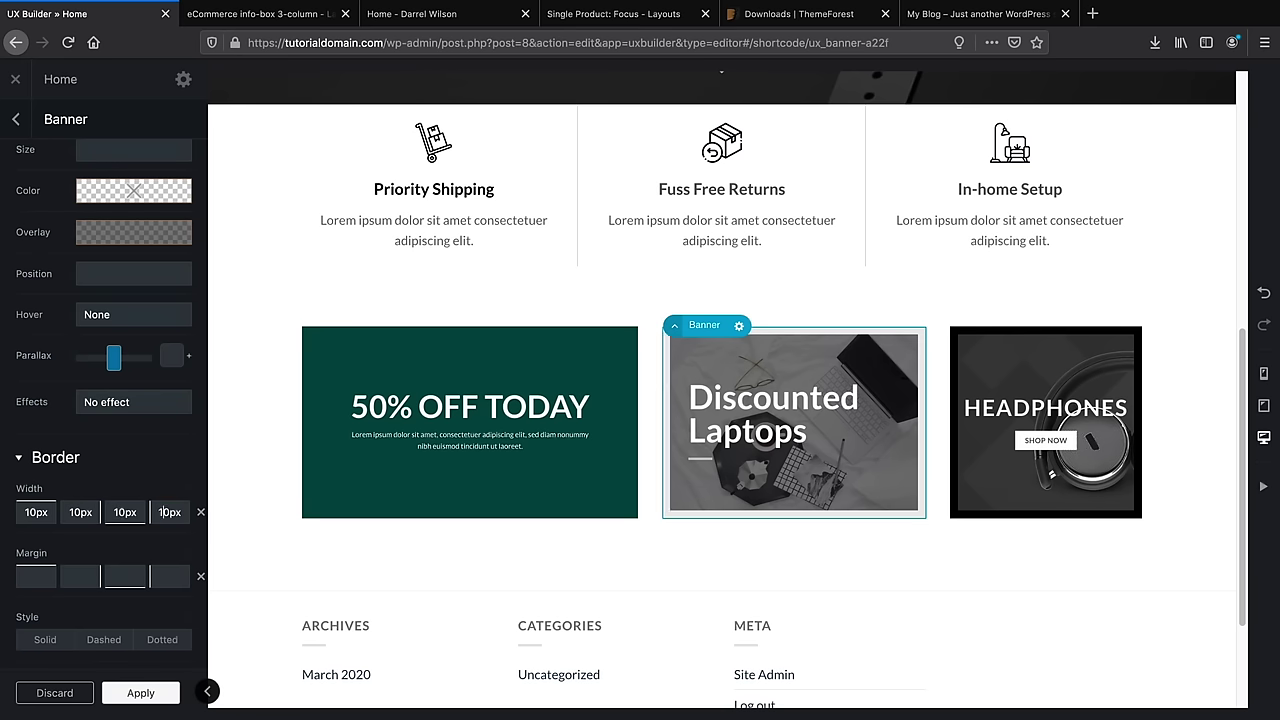
scroll(36, 512, down, 2)
click(45, 441)
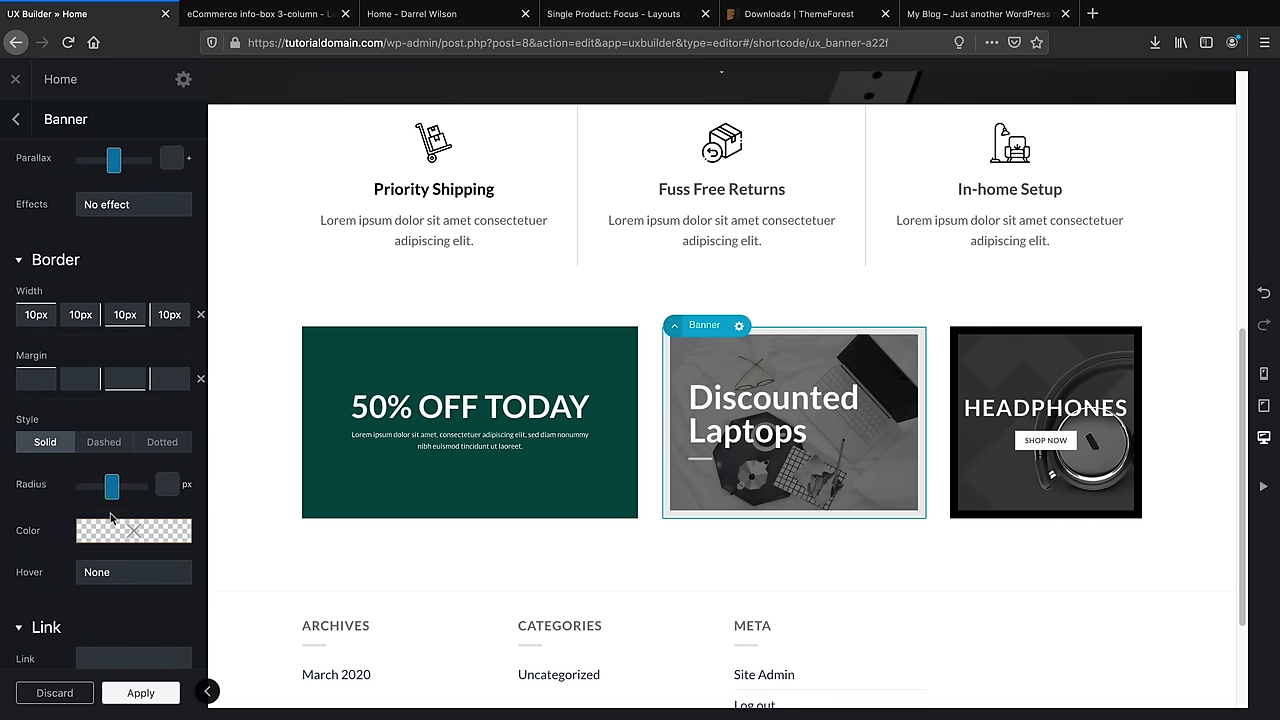
click(115, 537)
drag(164, 450, 203, 455)
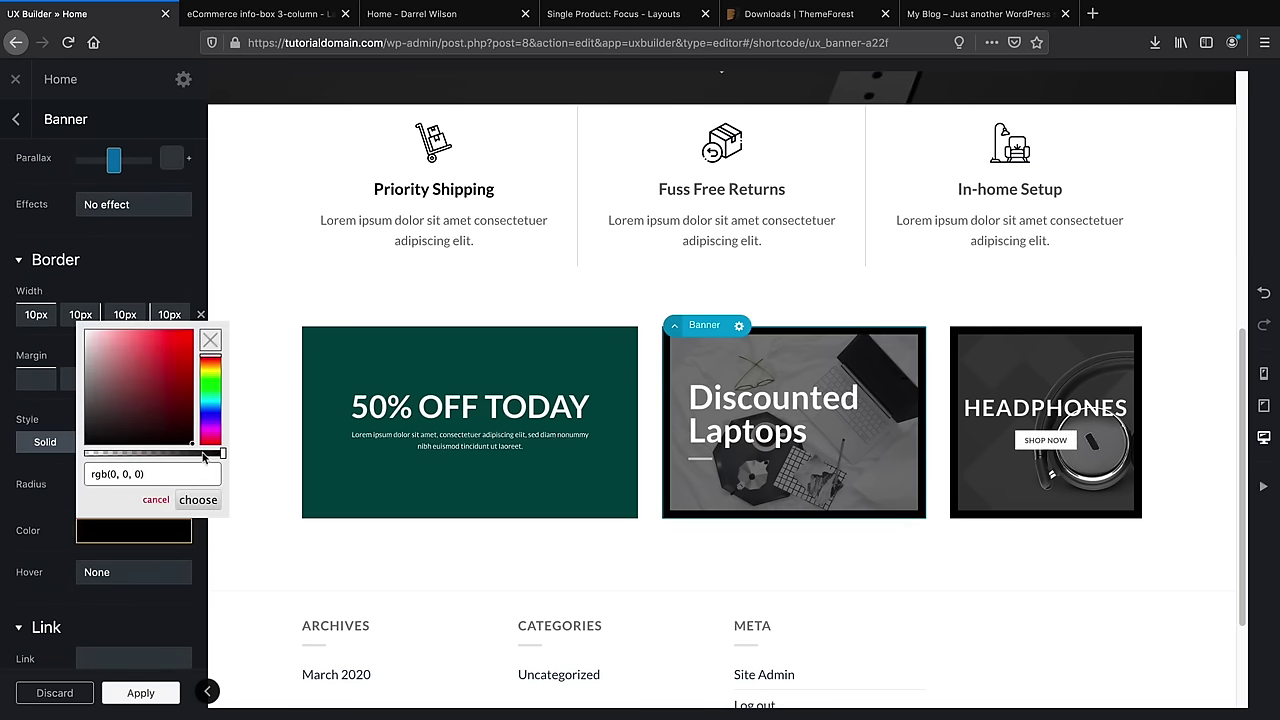
click(198, 500)
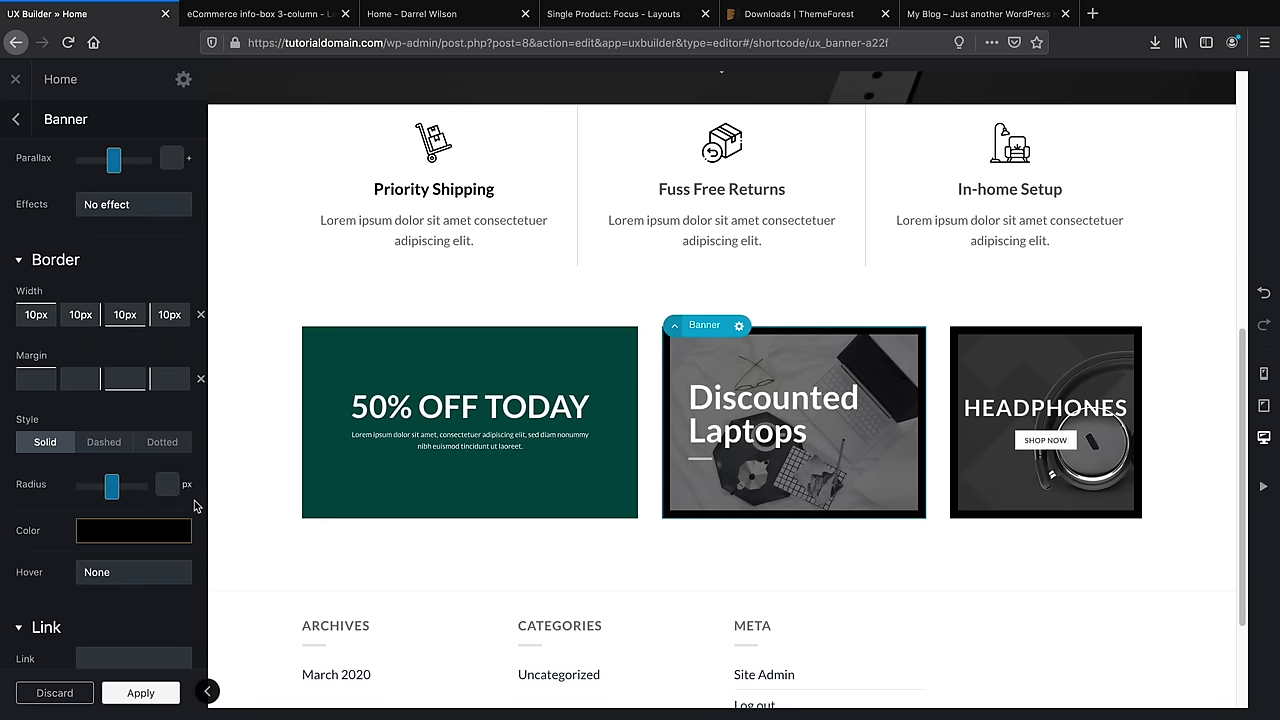
Set the smartwatch photo as the 50% OFF TODAY banner's background, checking the live site for reference
click(526, 366)
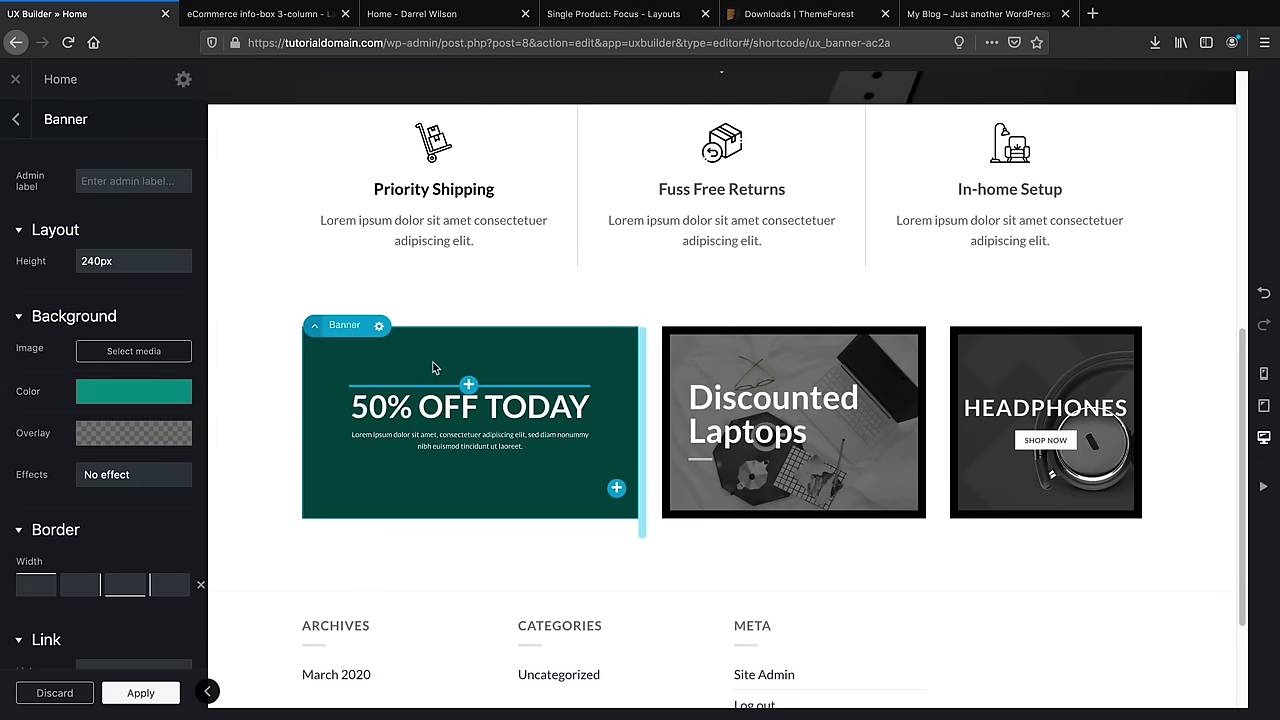
click(412, 14)
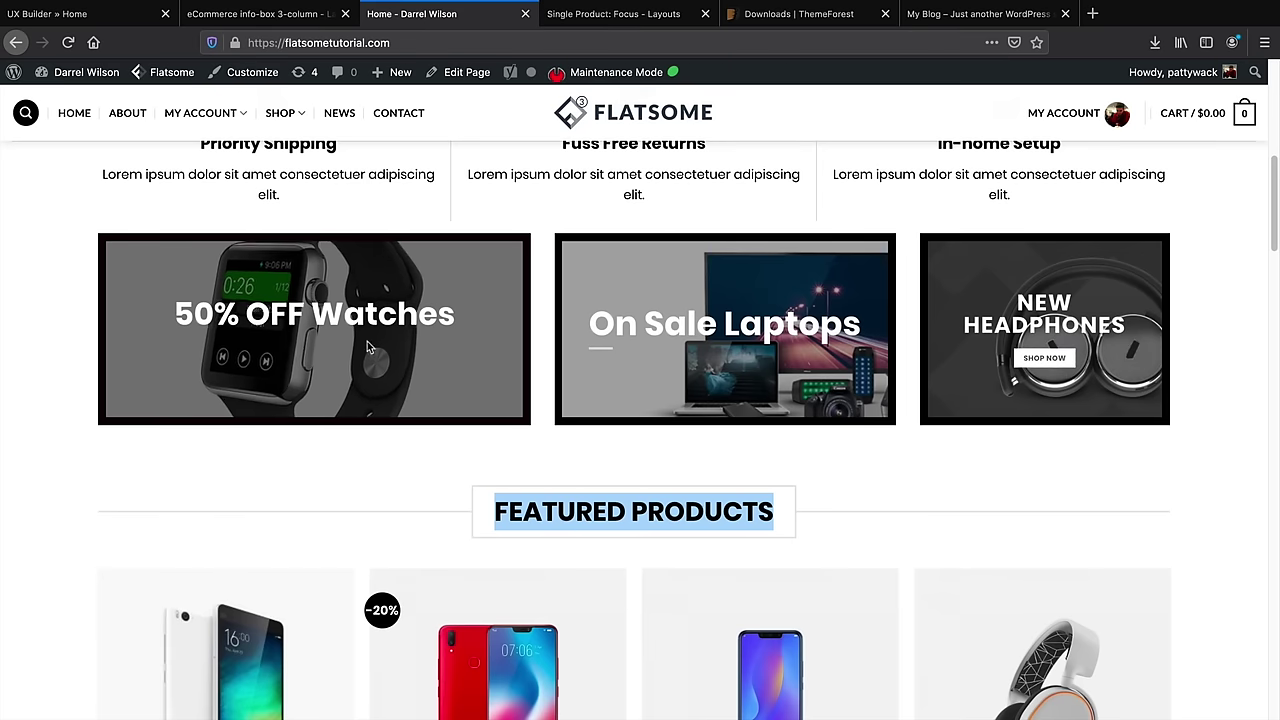
click(105, 16)
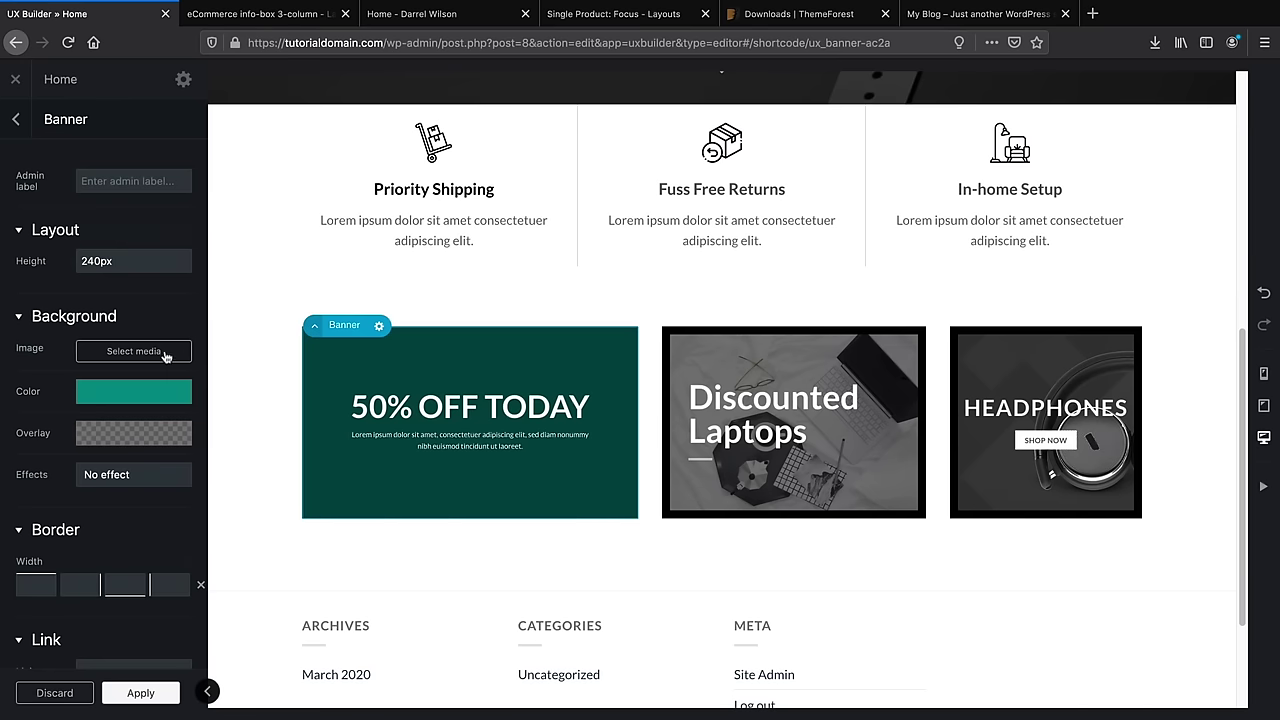
click(134, 351)
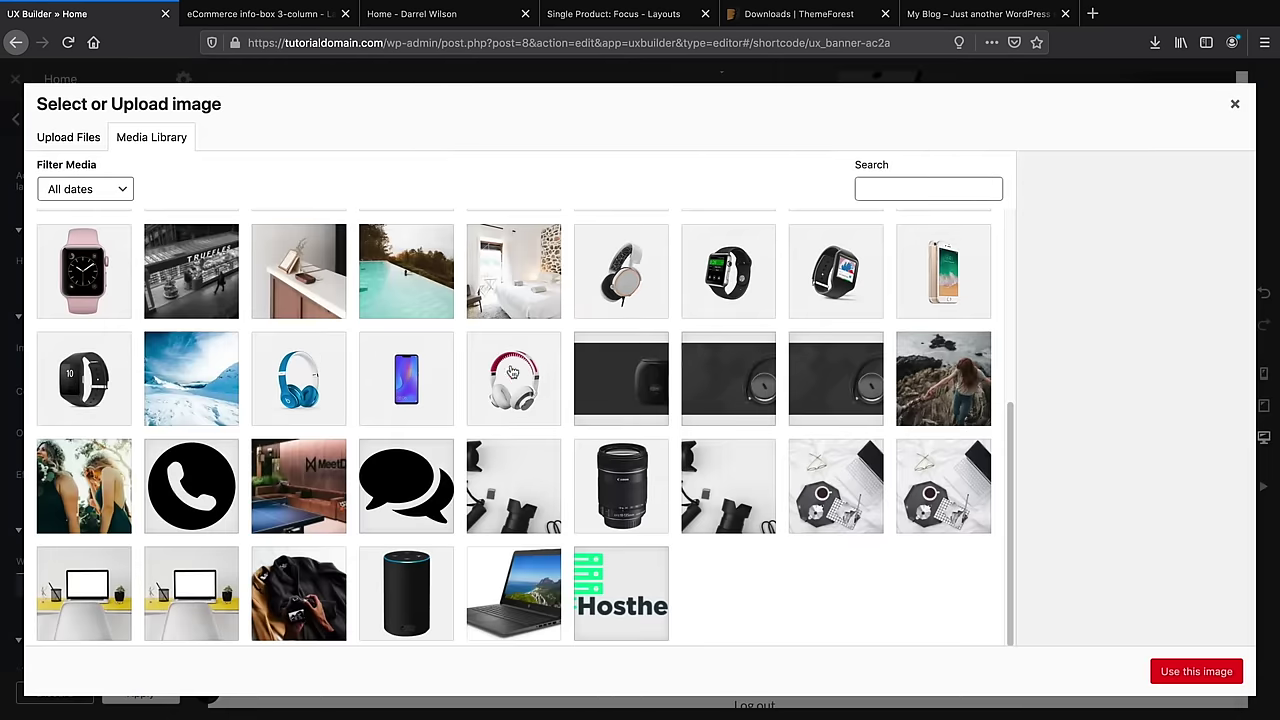
click(728, 271)
click(412, 14)
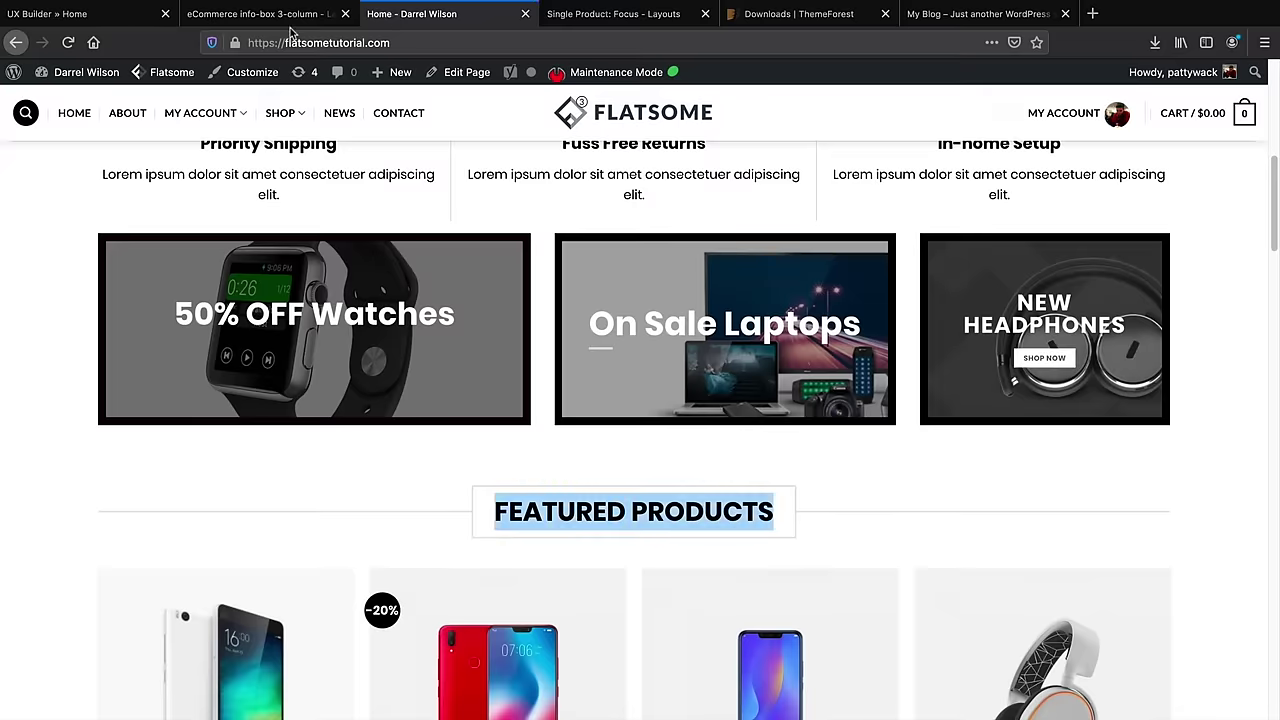
click(89, 20)
click(1162, 673)
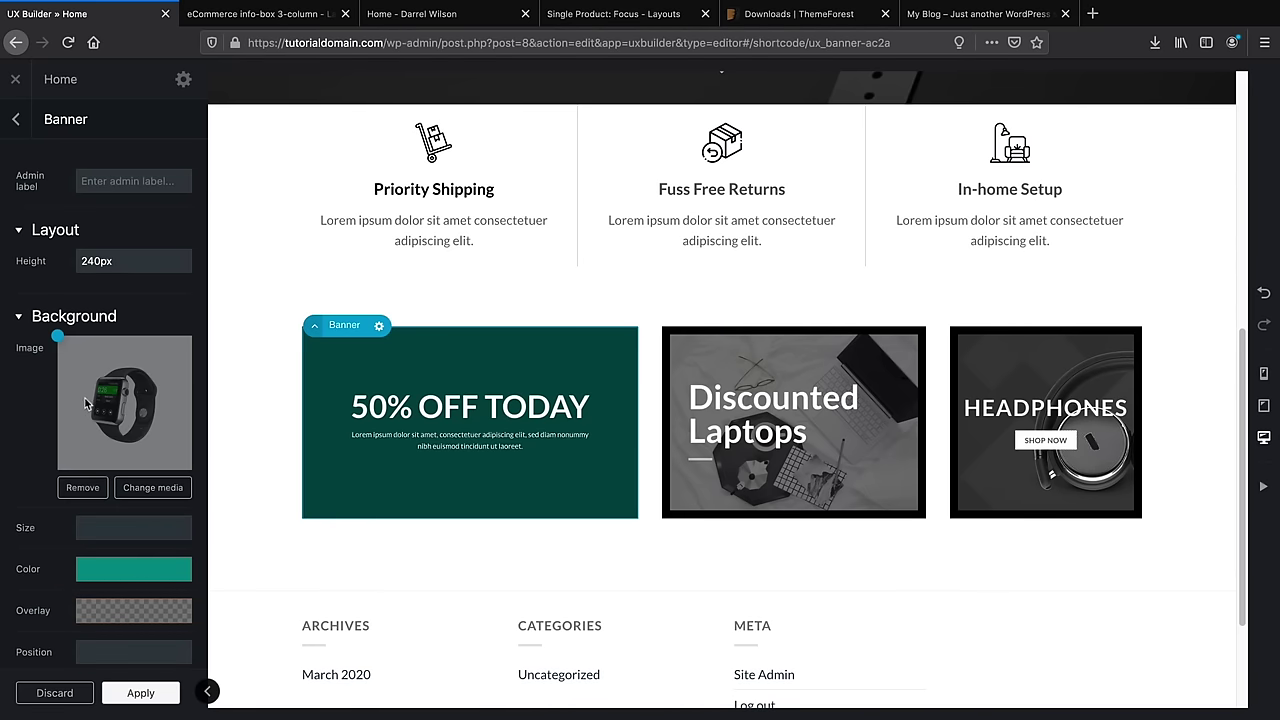
Recentre the watch at about 49% 56% and remove the teal background colour
drag(57, 335, 124, 411)
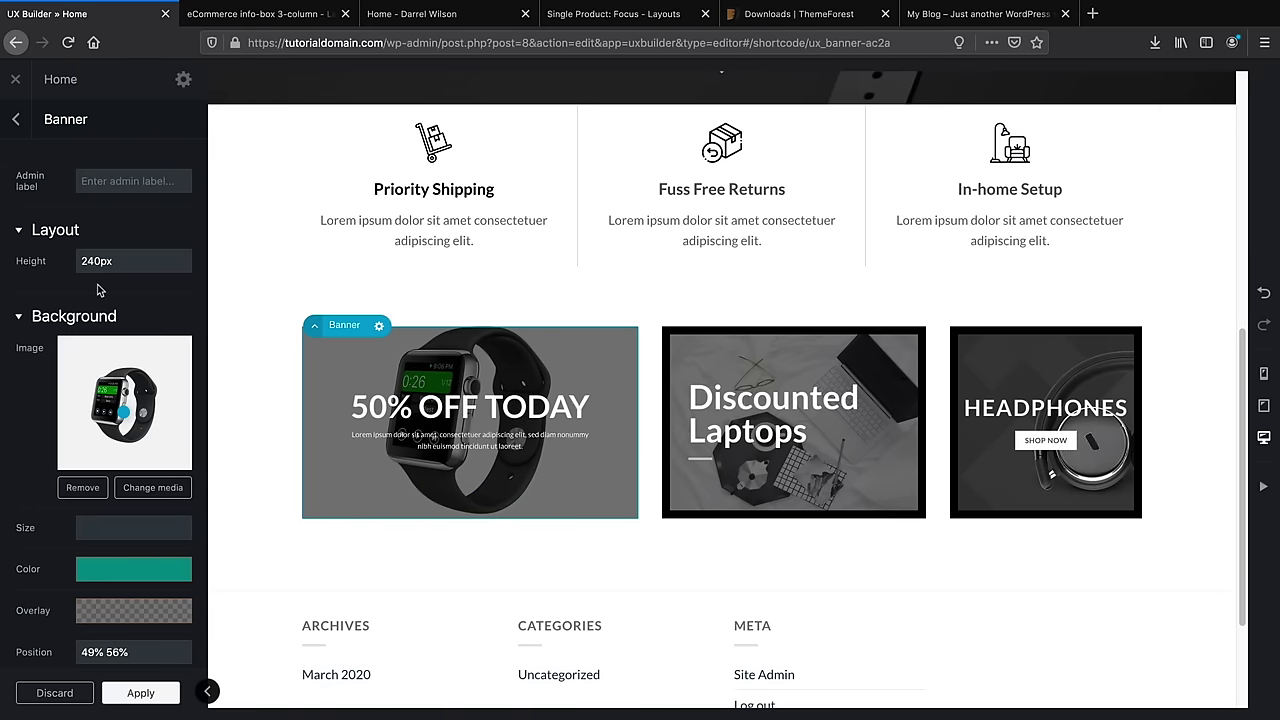
scroll(100, 350, down, 3)
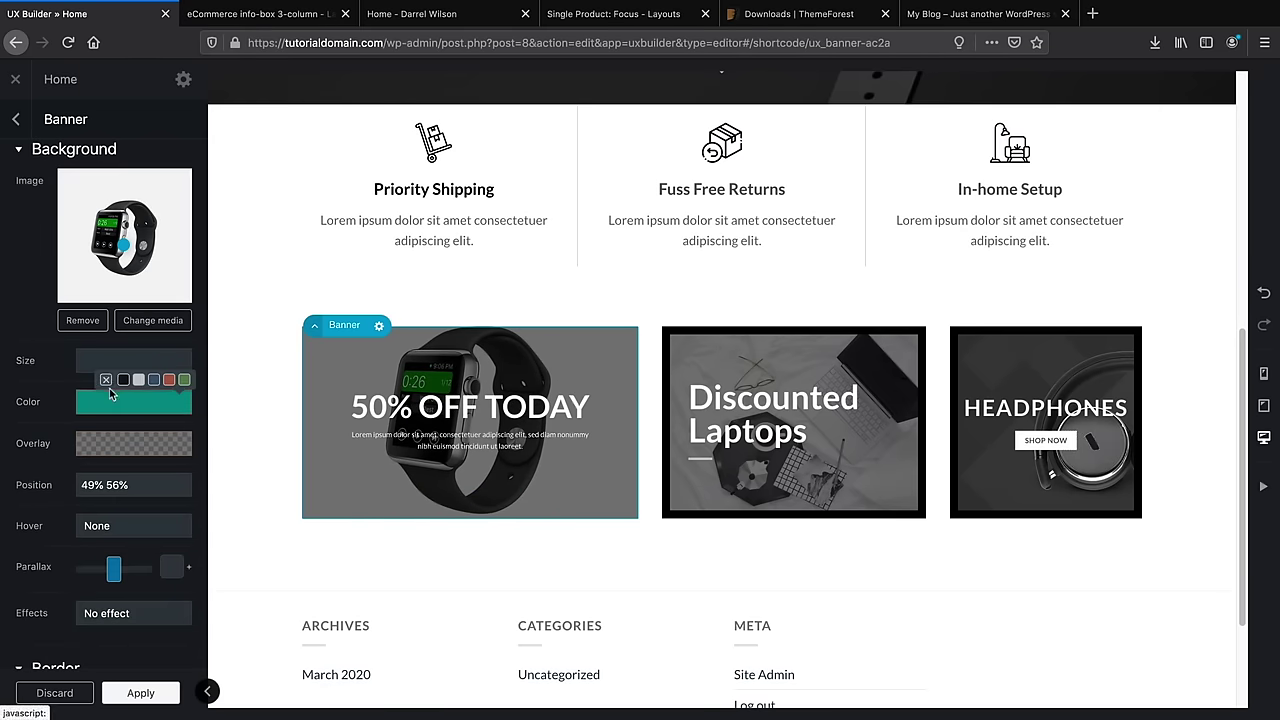
click(106, 380)
Try the Blur, Fade Out and Zoom Long hover effects, then set the banner's hover to Zoom
mouse_move(118, 455)
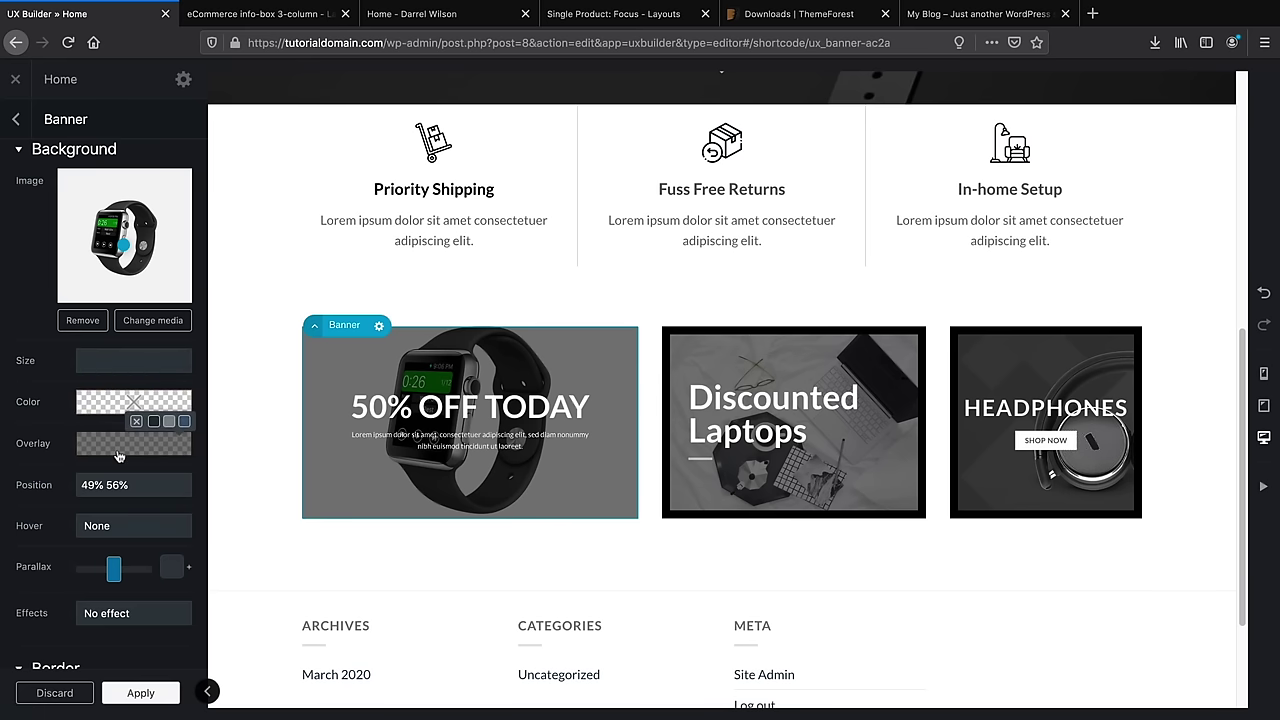
scroll(125, 460, down, 1)
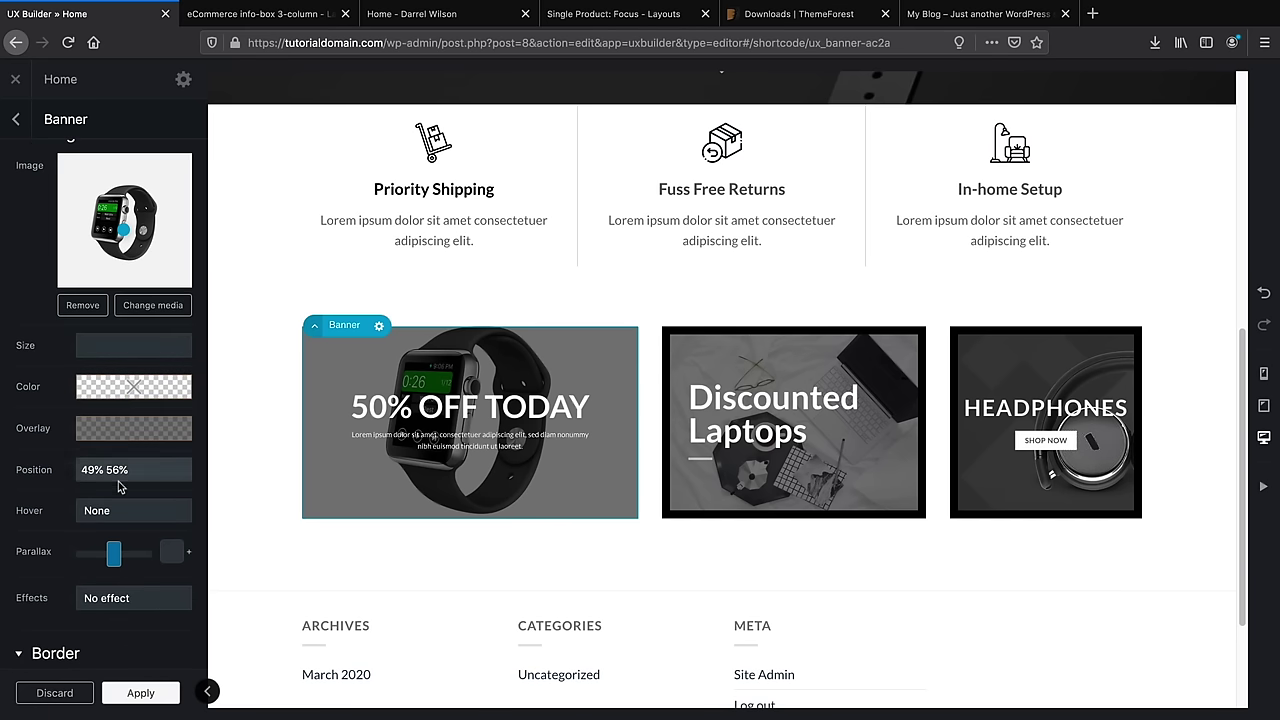
click(131, 468)
click(131, 471)
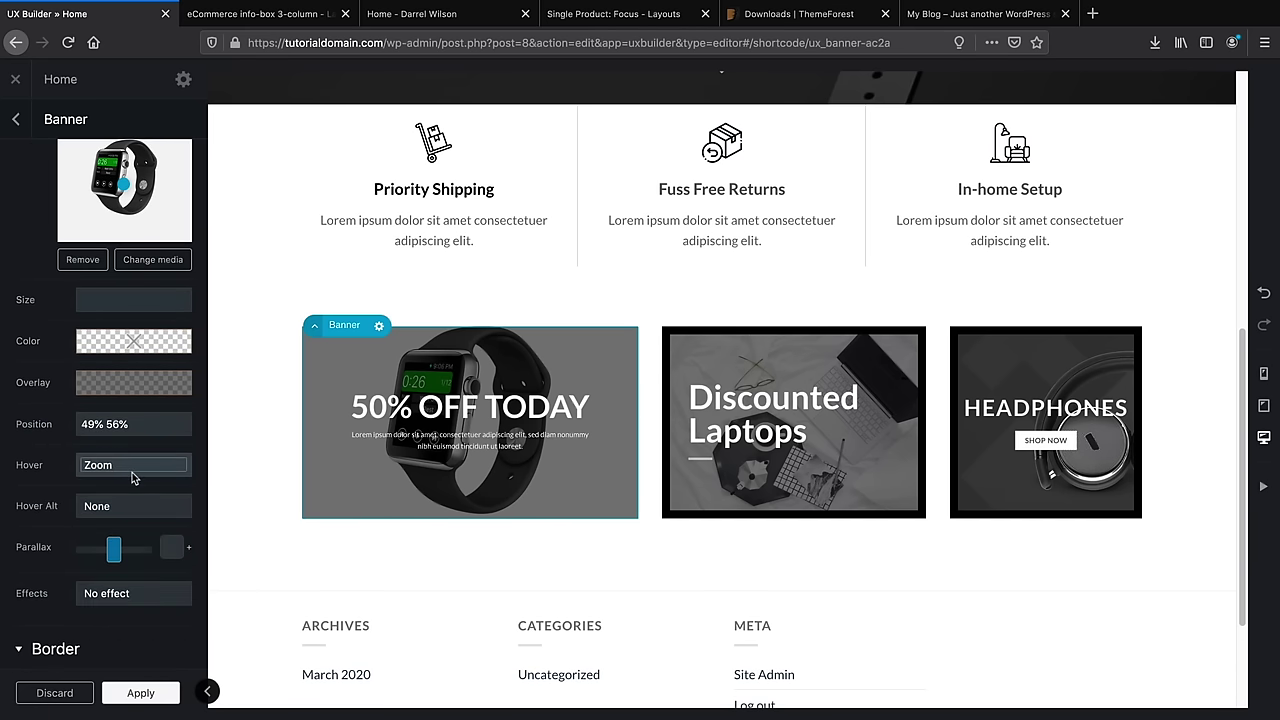
click(133, 476)
click(138, 491)
click(139, 470)
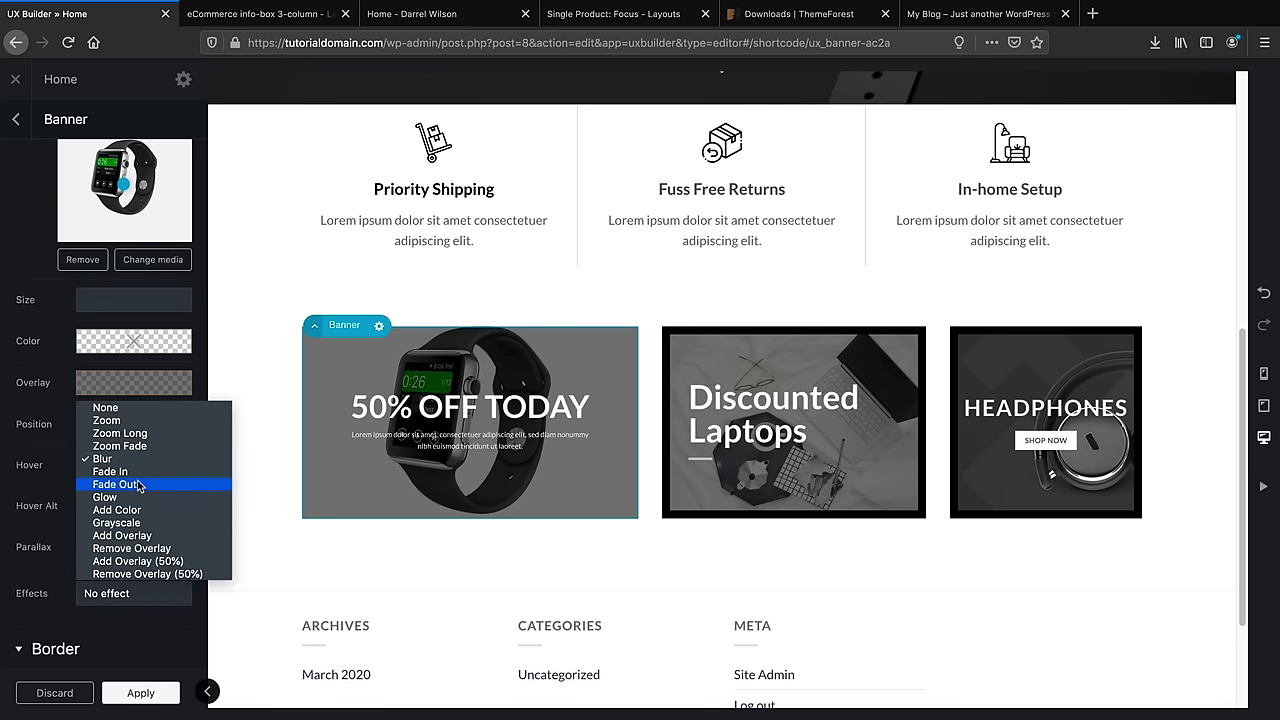
click(143, 487)
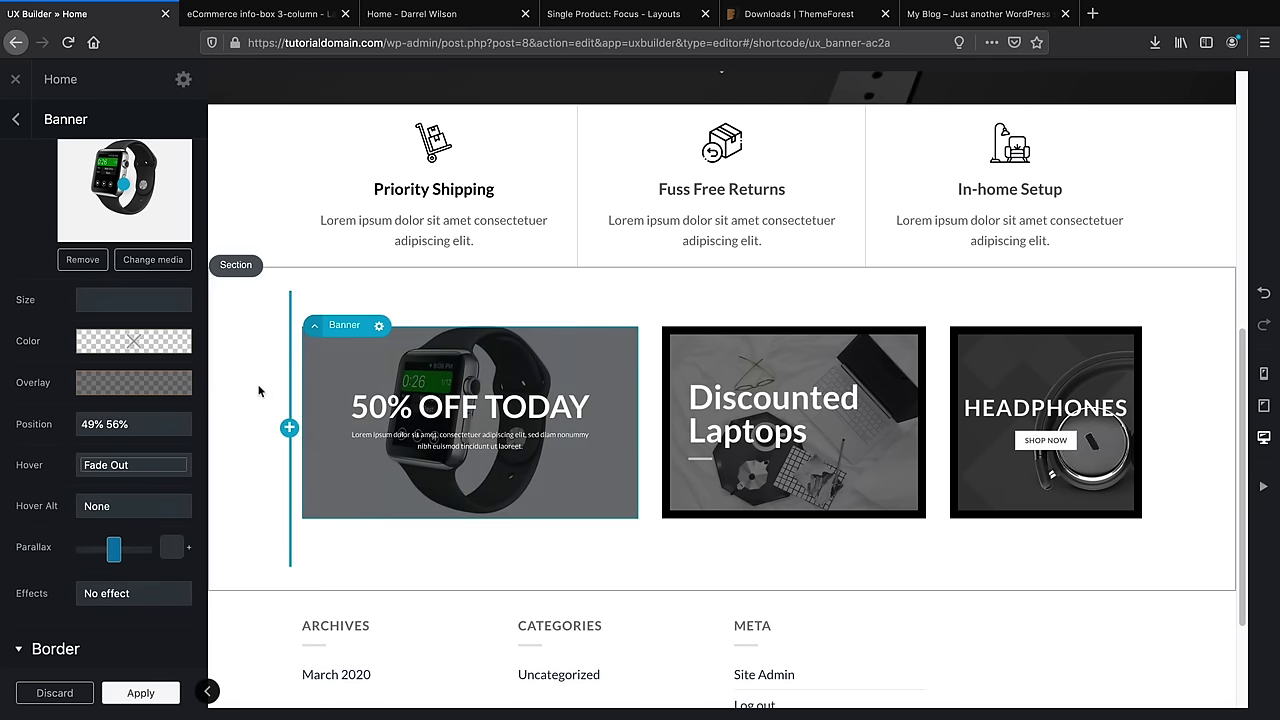
click(150, 466)
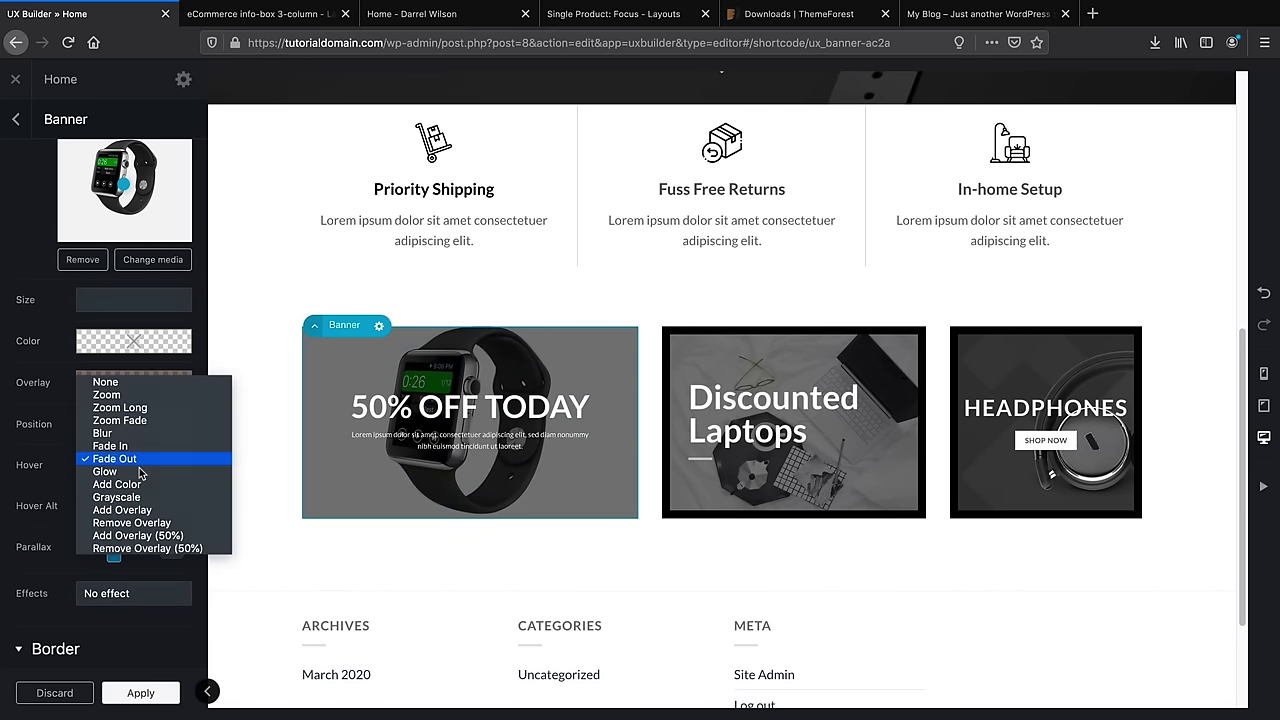
click(153, 410)
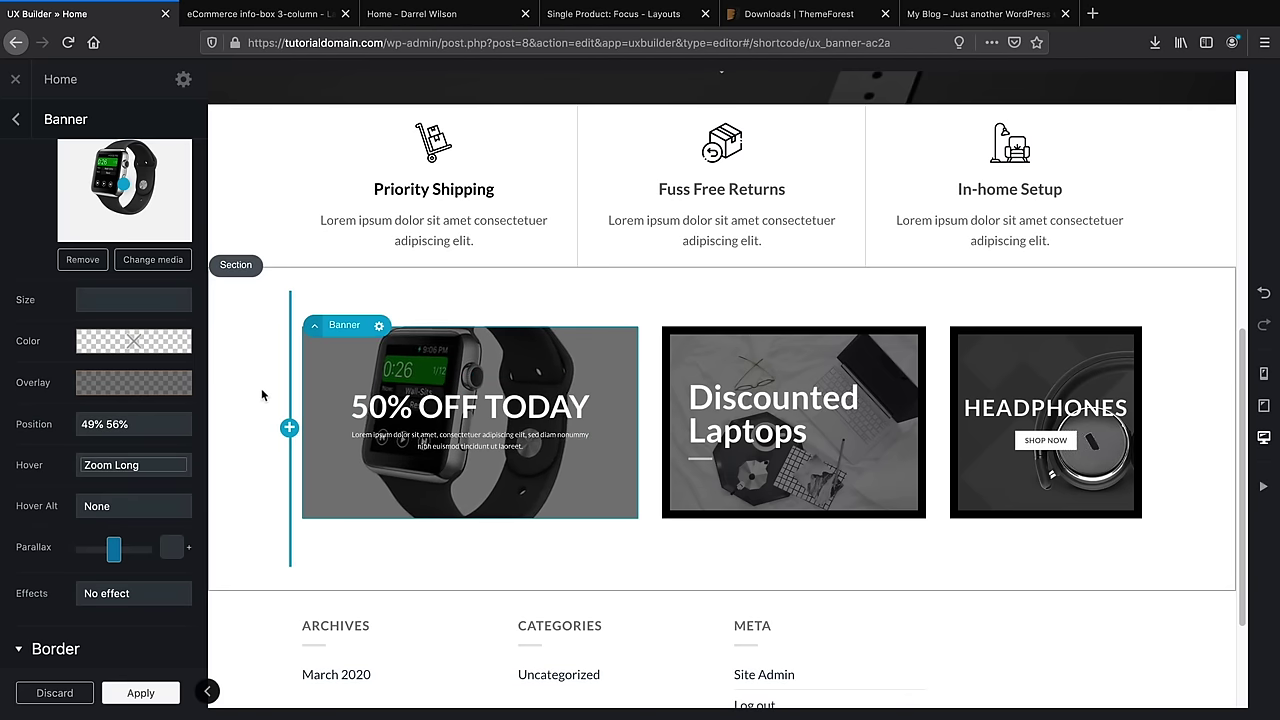
click(148, 462)
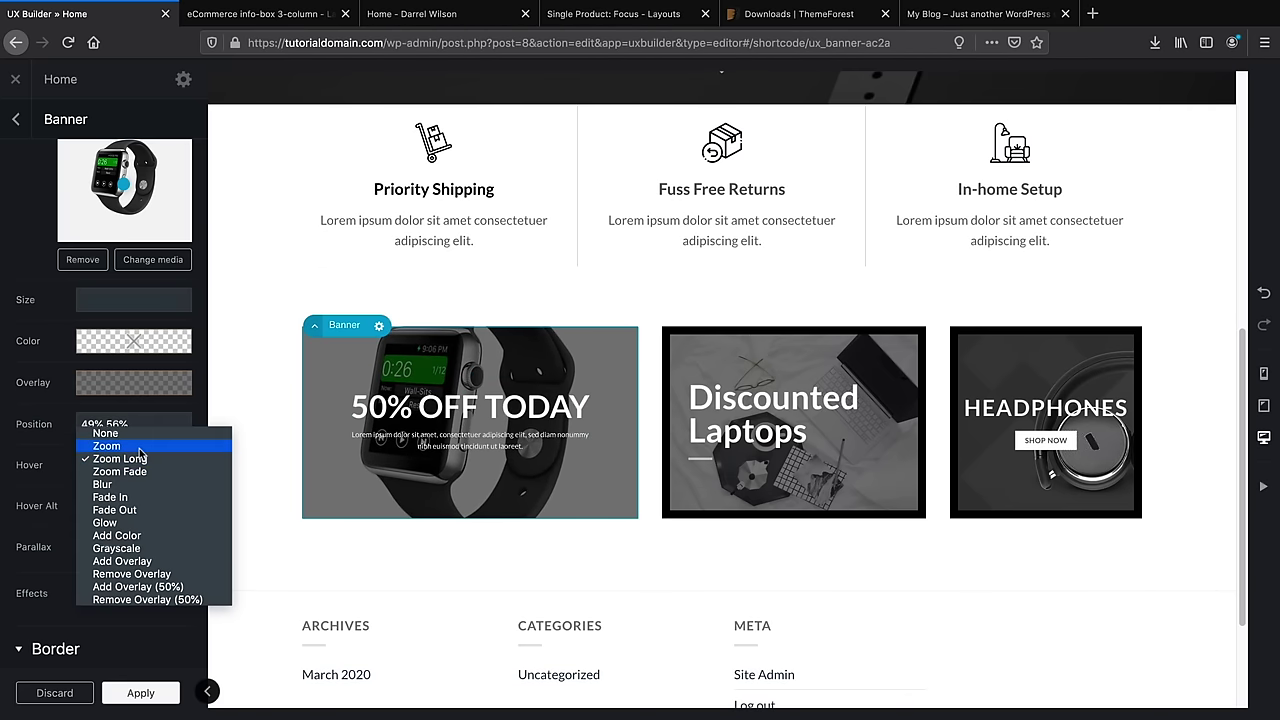
click(139, 449)
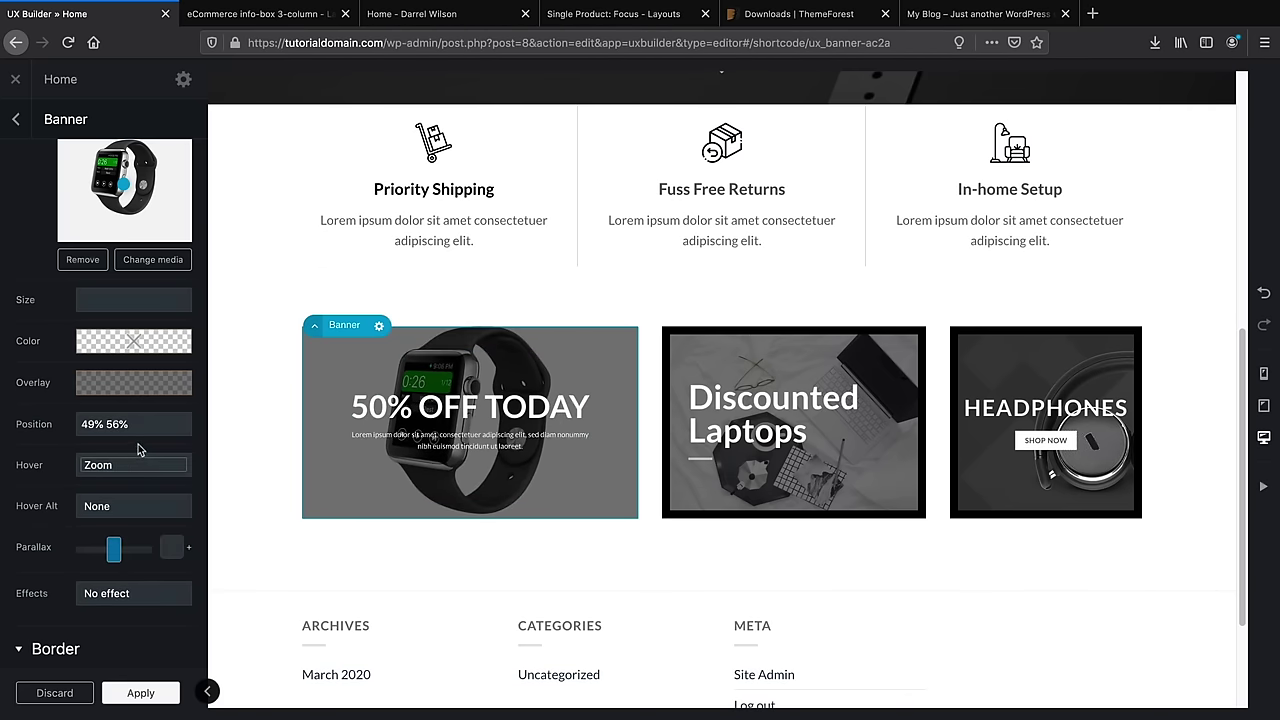
scroll(87, 549, down, 1)
Enter 10 in the 50% OFF TODAY banner's border width fields
click(38, 627)
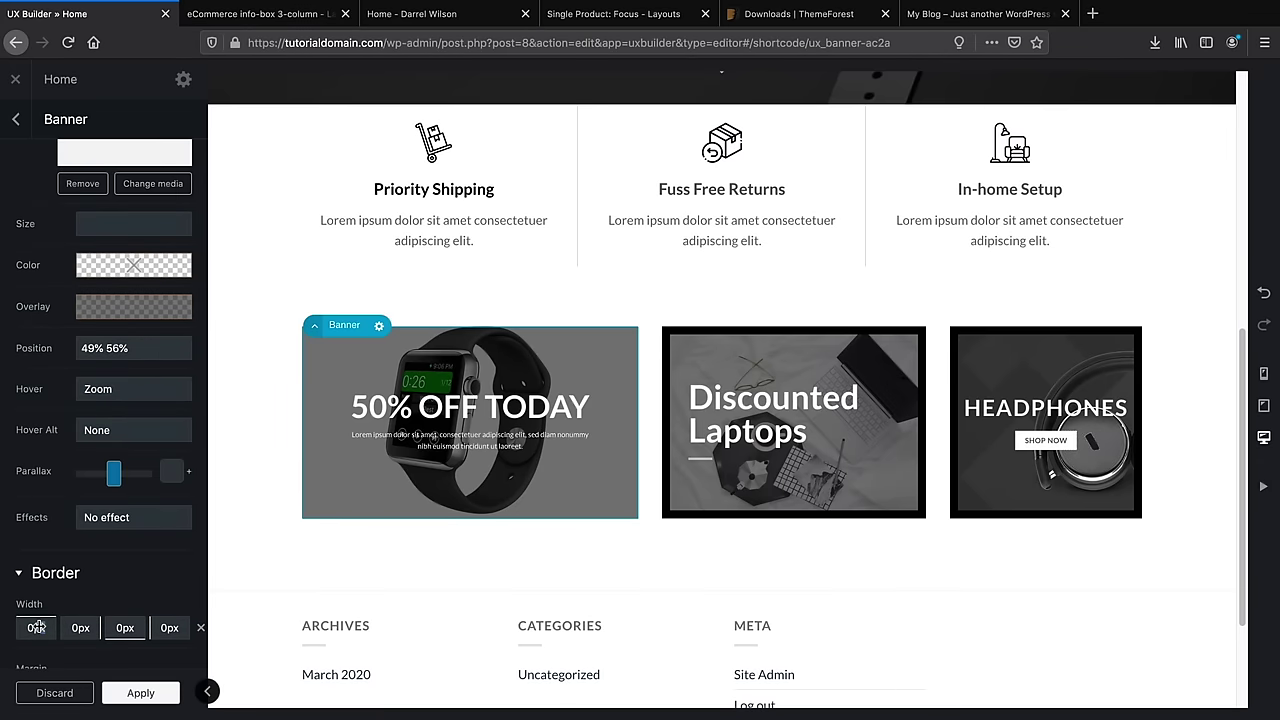
text(10)
click(72, 627)
text(1)
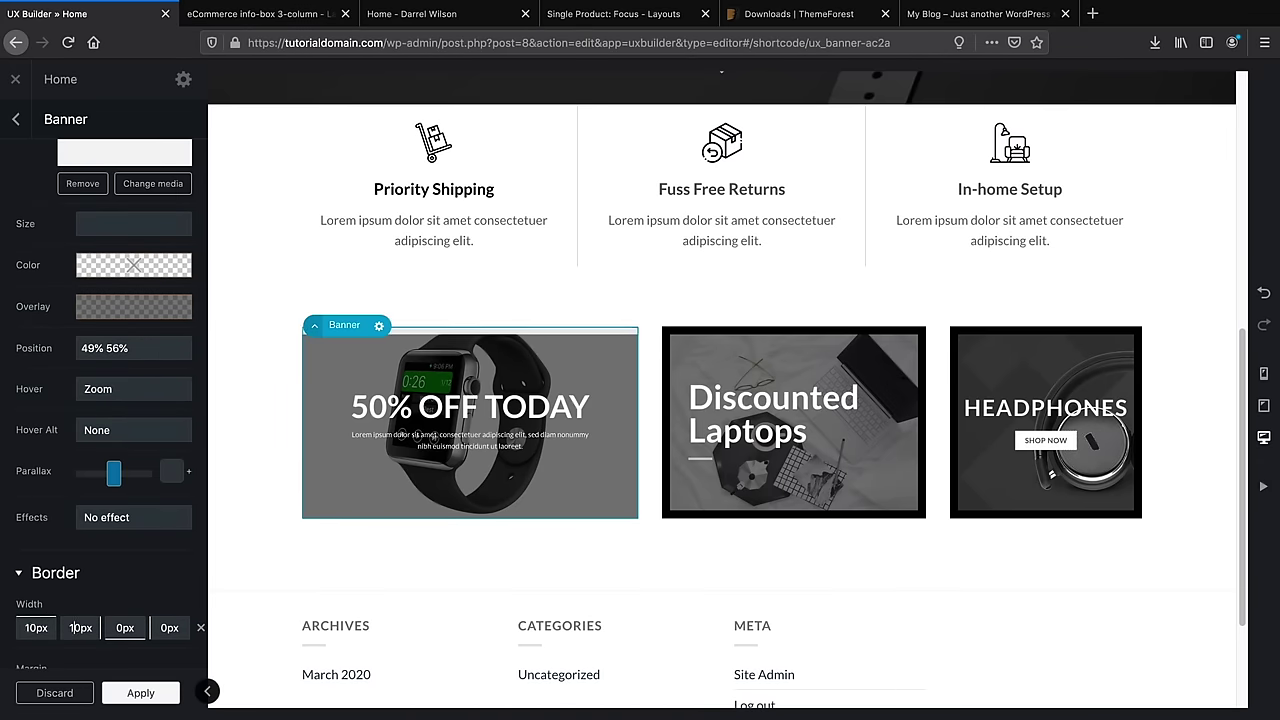
text(0)
key(Tab)
text(10)
click(161, 627)
text(10)
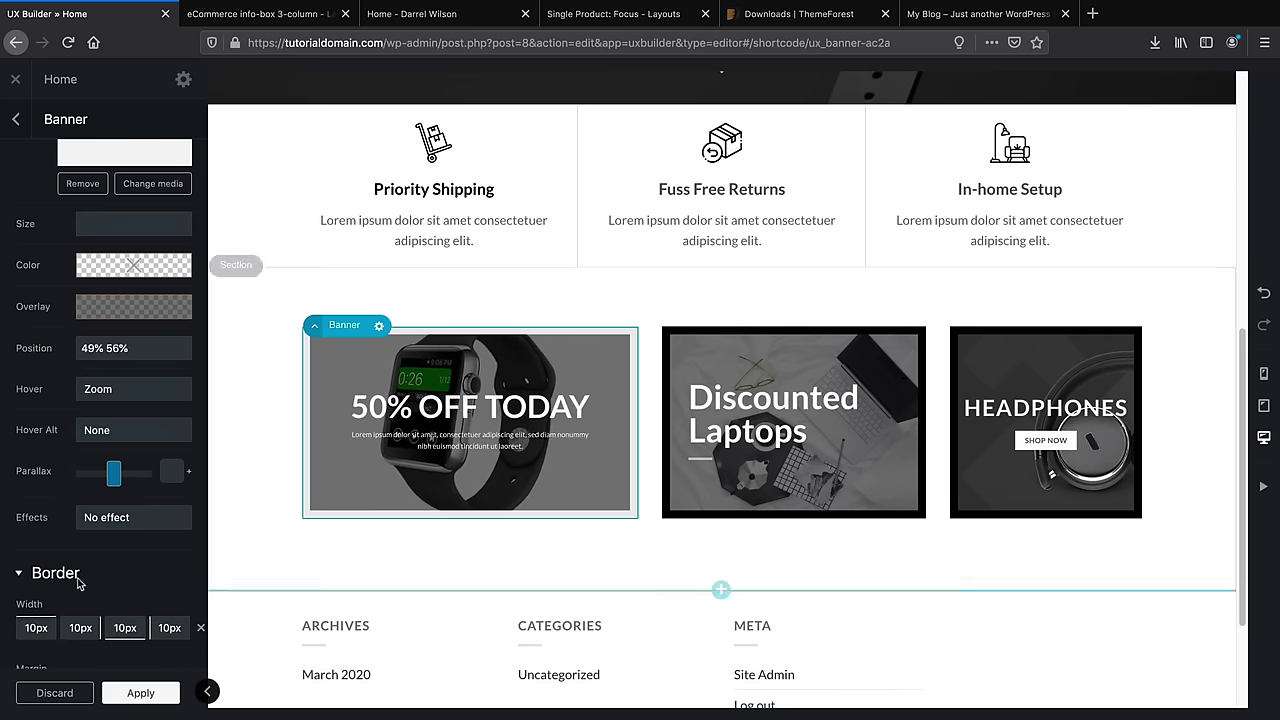
scroll(82, 567, down, 3)
scroll(82, 567, down, 2)
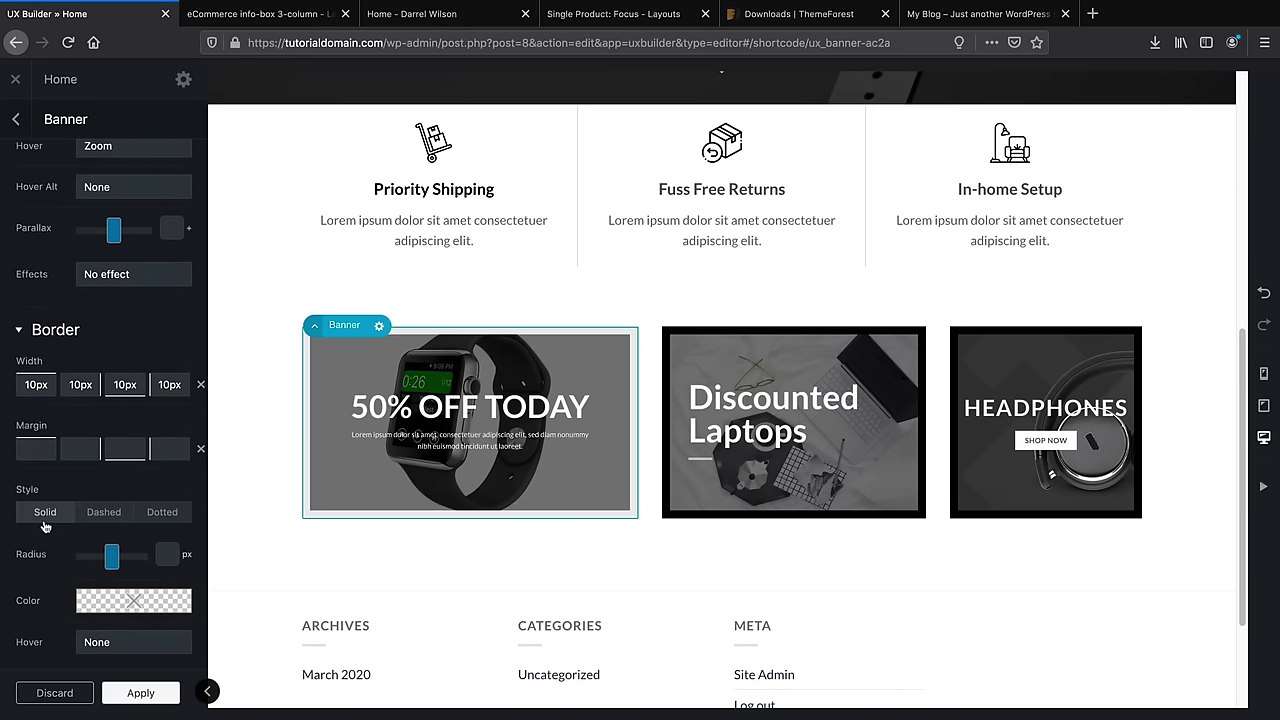
Make the banner's border style Solid with a black colour
click(43, 520)
click(120, 600)
drag(122, 525, 197, 527)
click(198, 569)
scroll(161, 437, down, 3)
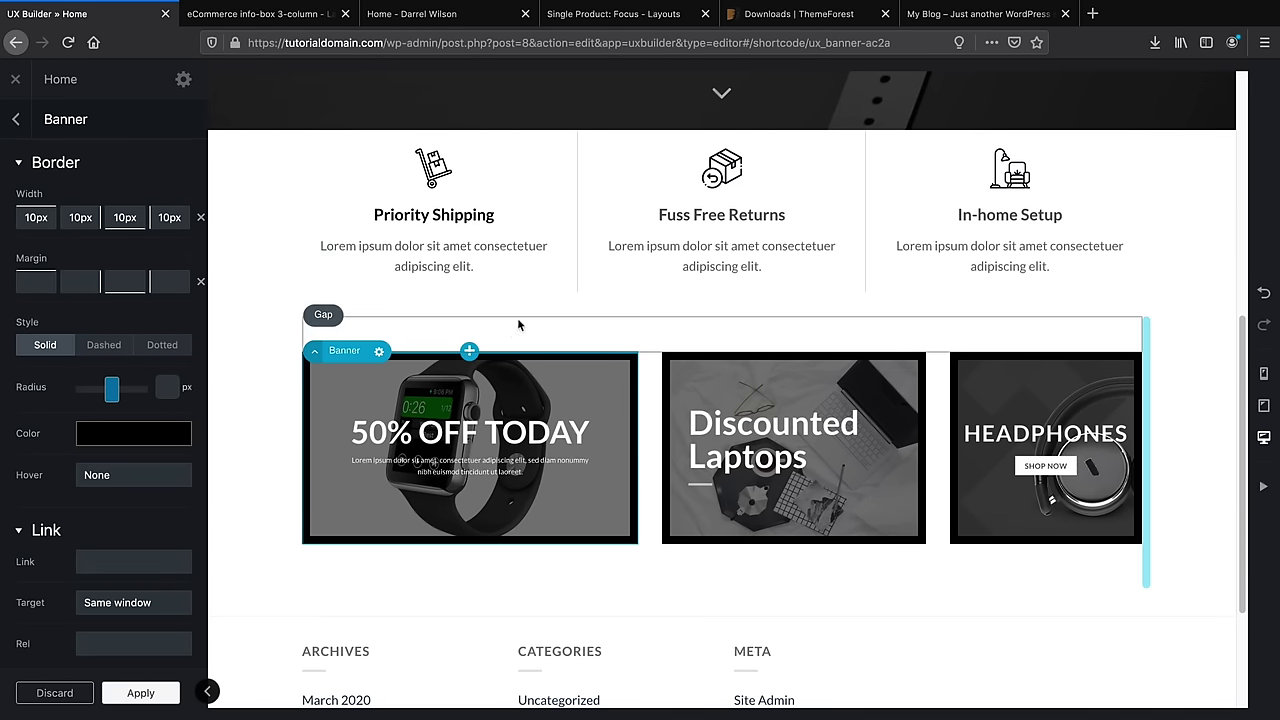
click(460, 330)
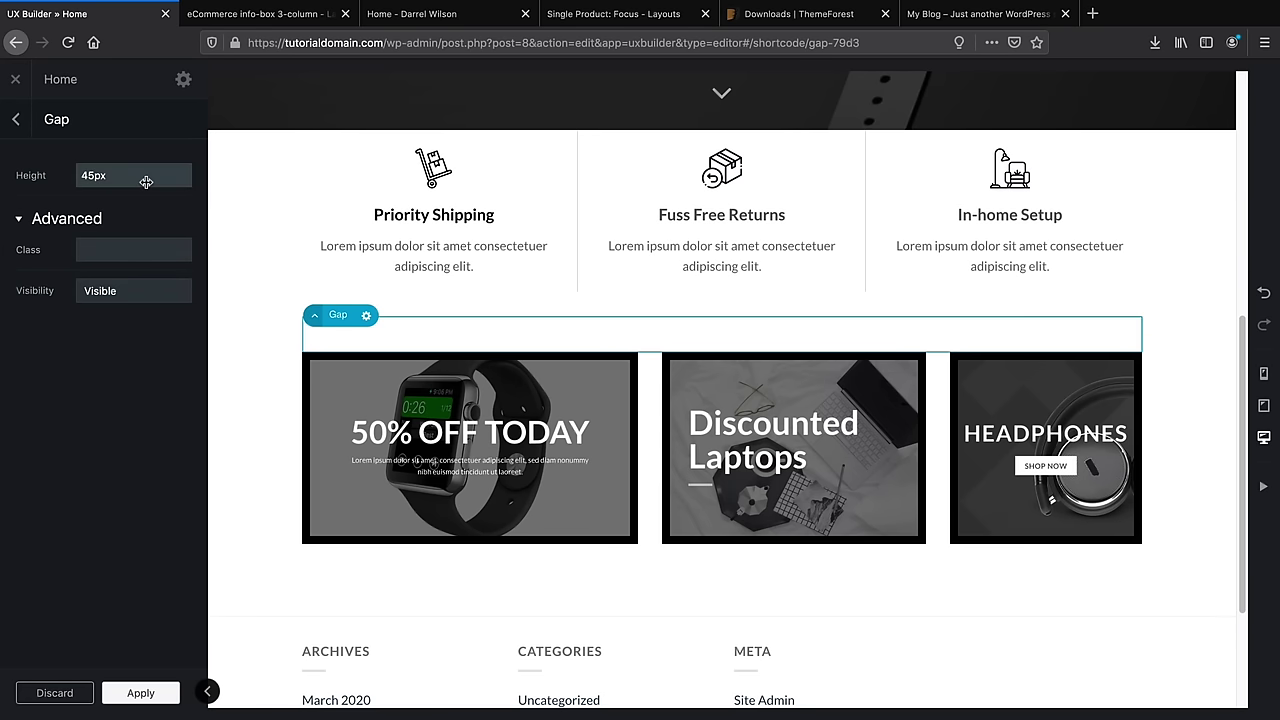
Keep the gap above the promo banners at 45px, apply it, and update the home page
mouse_move(141, 176)
mouse_down()
mouse_move(160, 172)
mouse_move(65, 178)
mouse_move(180, 174)
mouse_move(142, 176)
mouse_up()
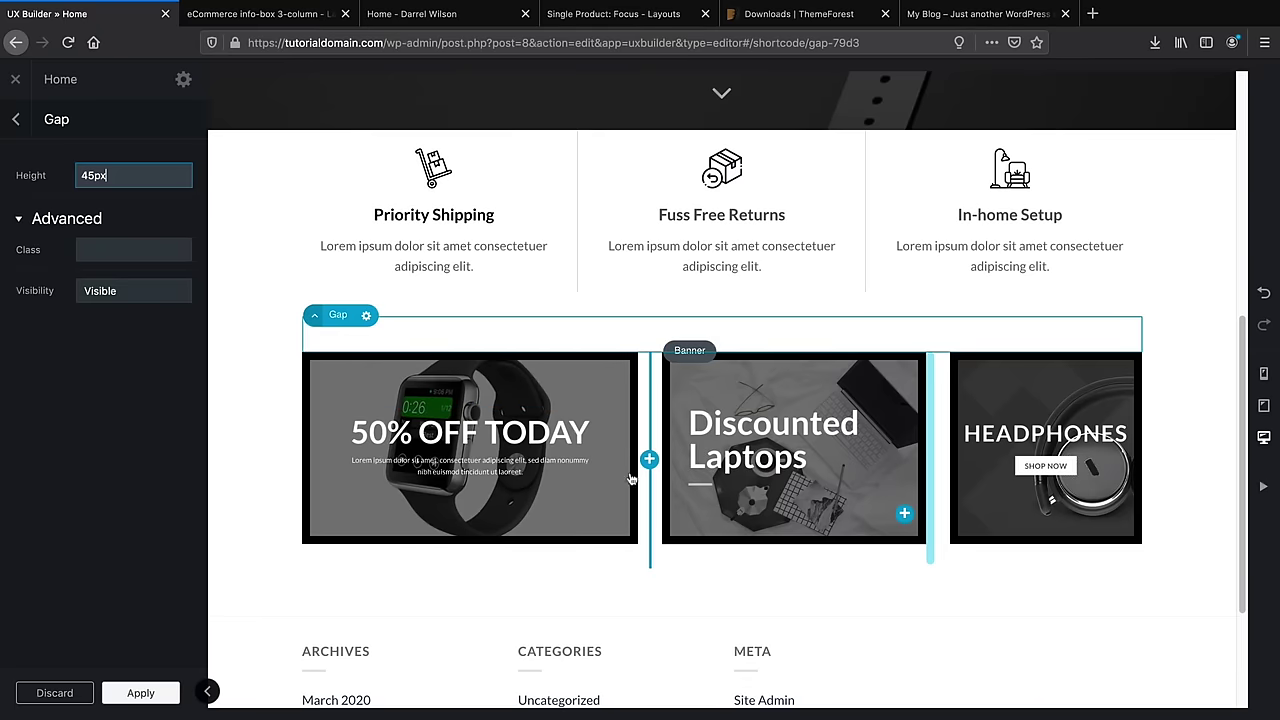
click(207, 691)
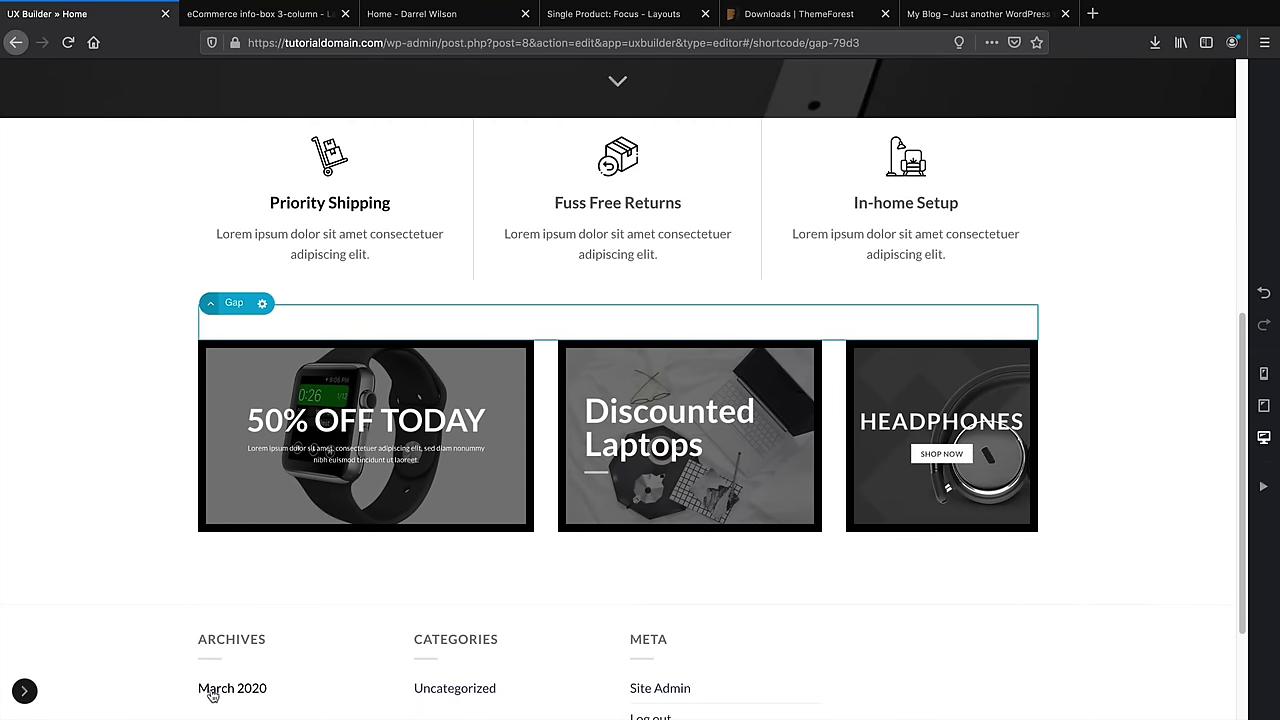
scroll(746, 577, up, 5)
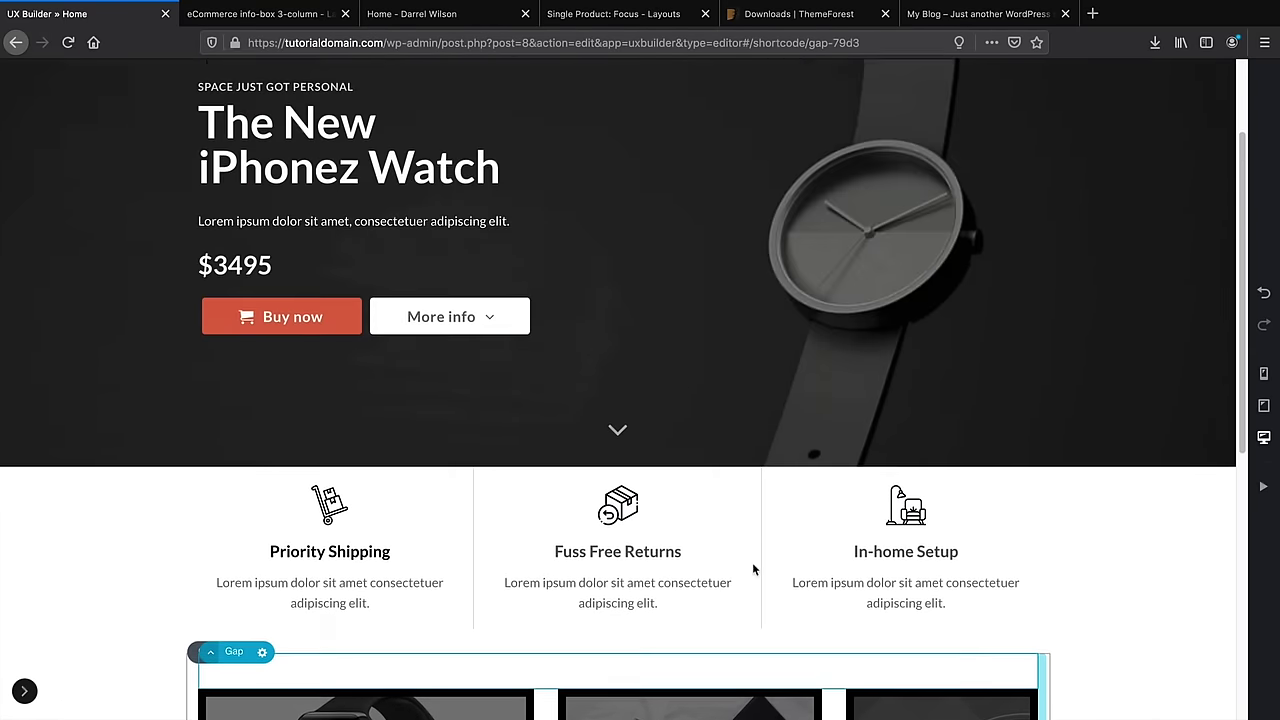
scroll(770, 530, down, 3)
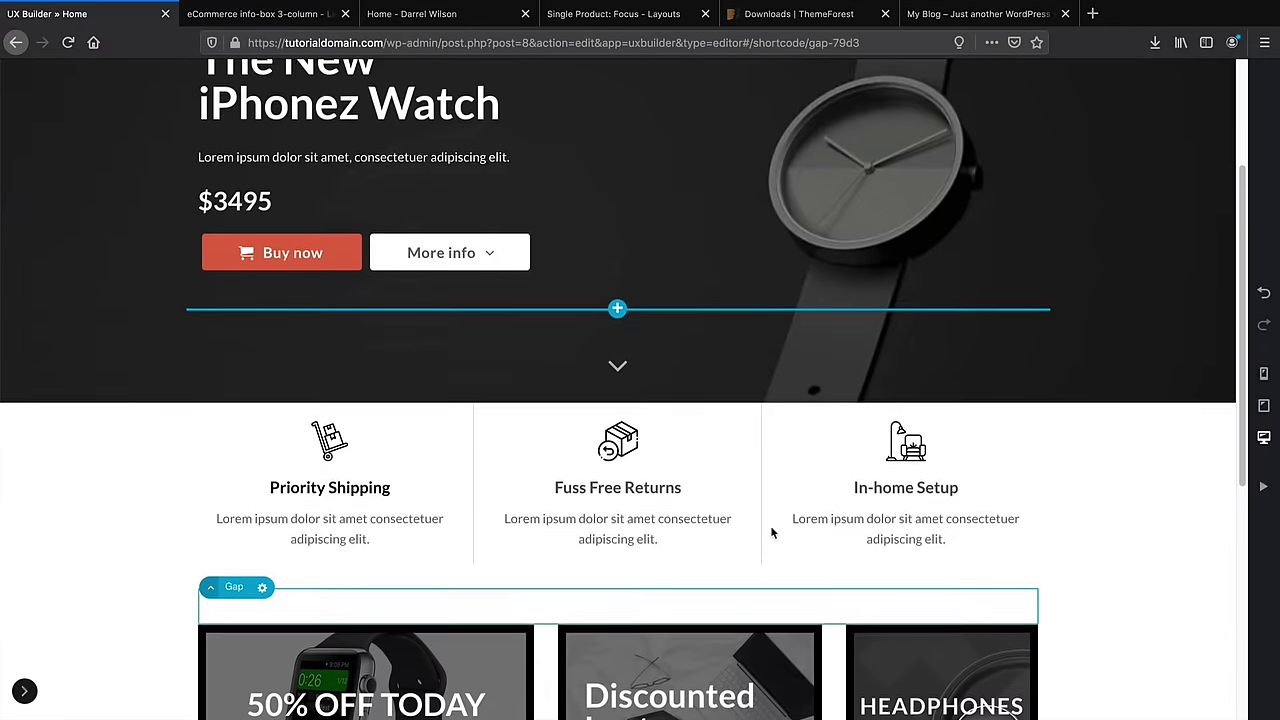
click(770, 528)
click(24, 691)
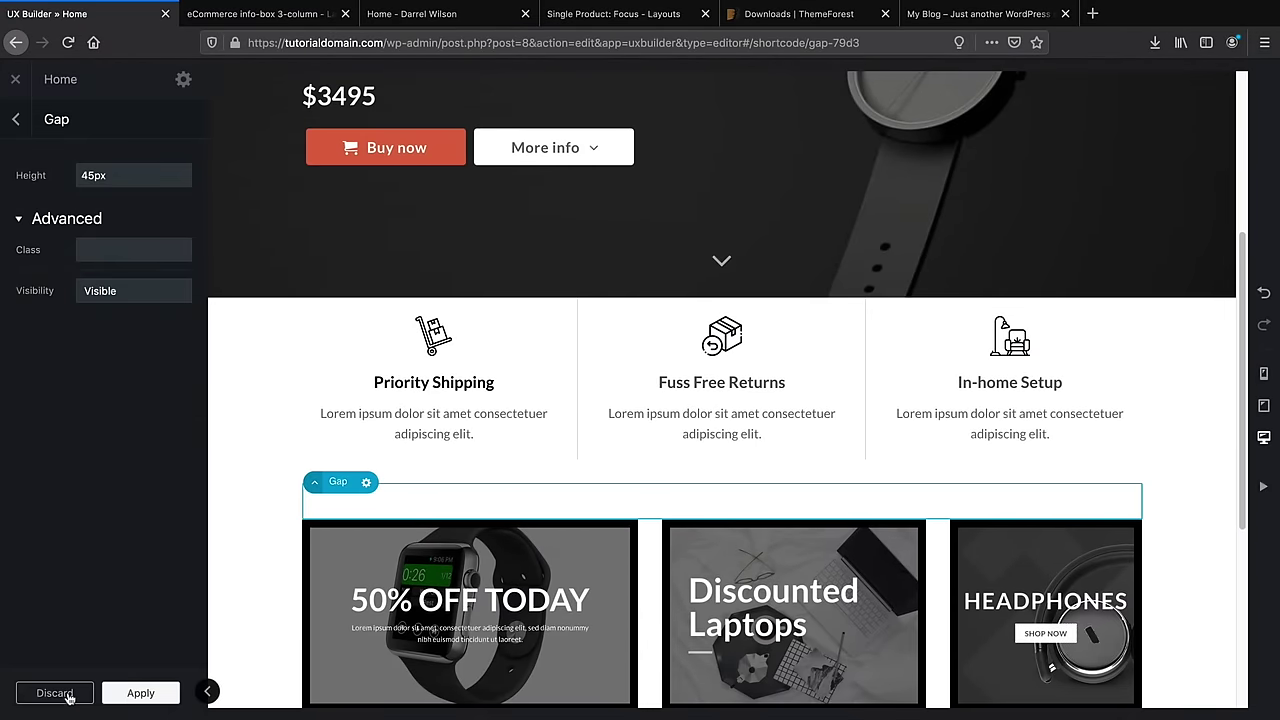
click(117, 697)
click(110, 694)
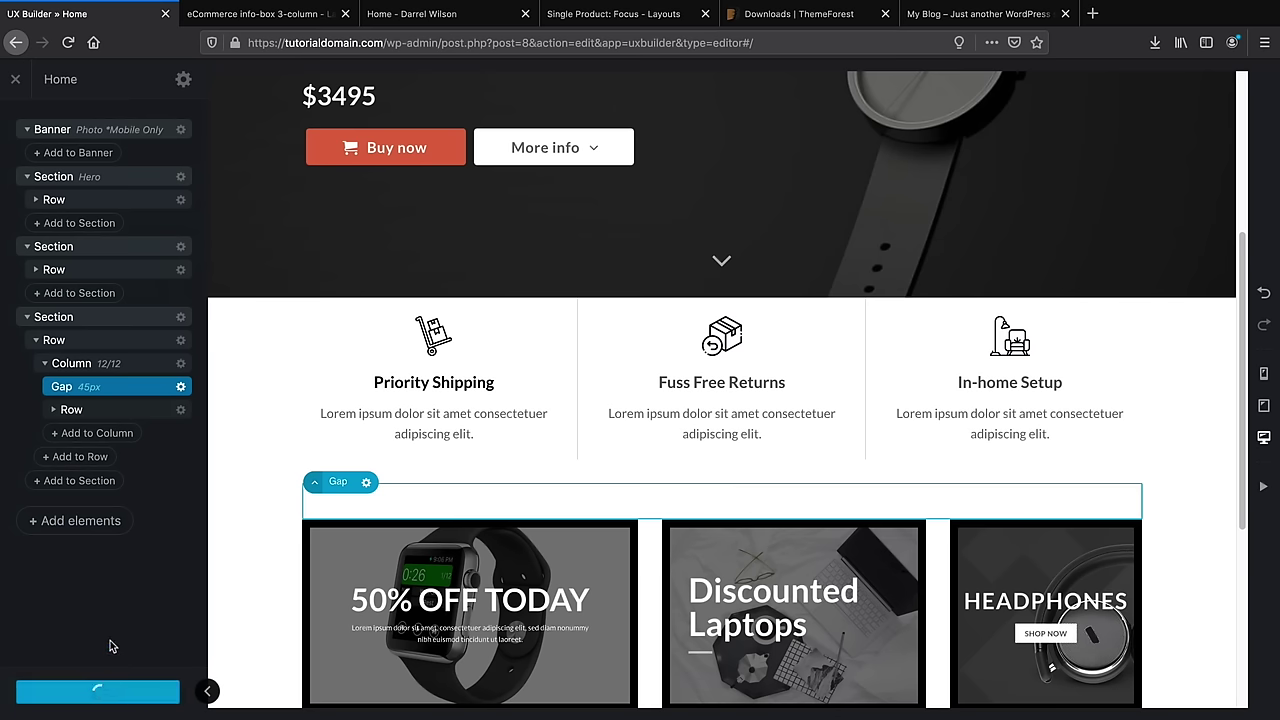
Review the live homepage's three black-bordered banners, then reopen Home in UX Builder
click(16, 80)
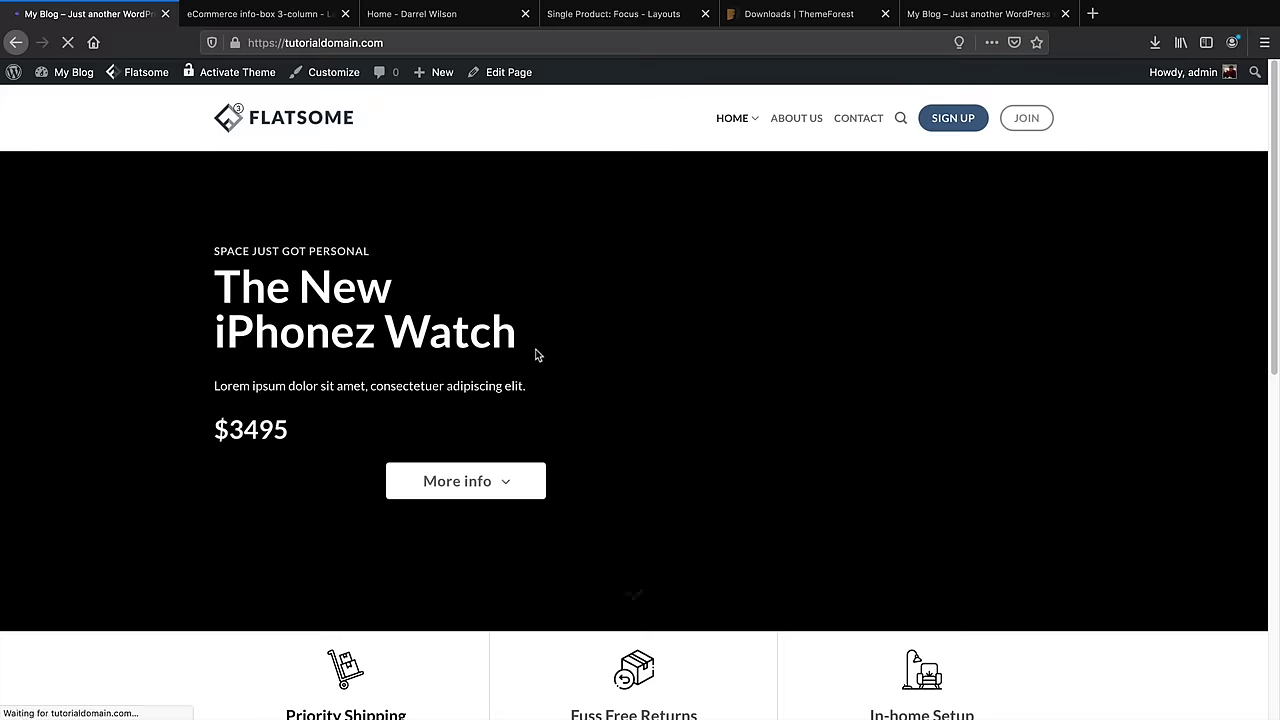
scroll(632, 398, down, 3)
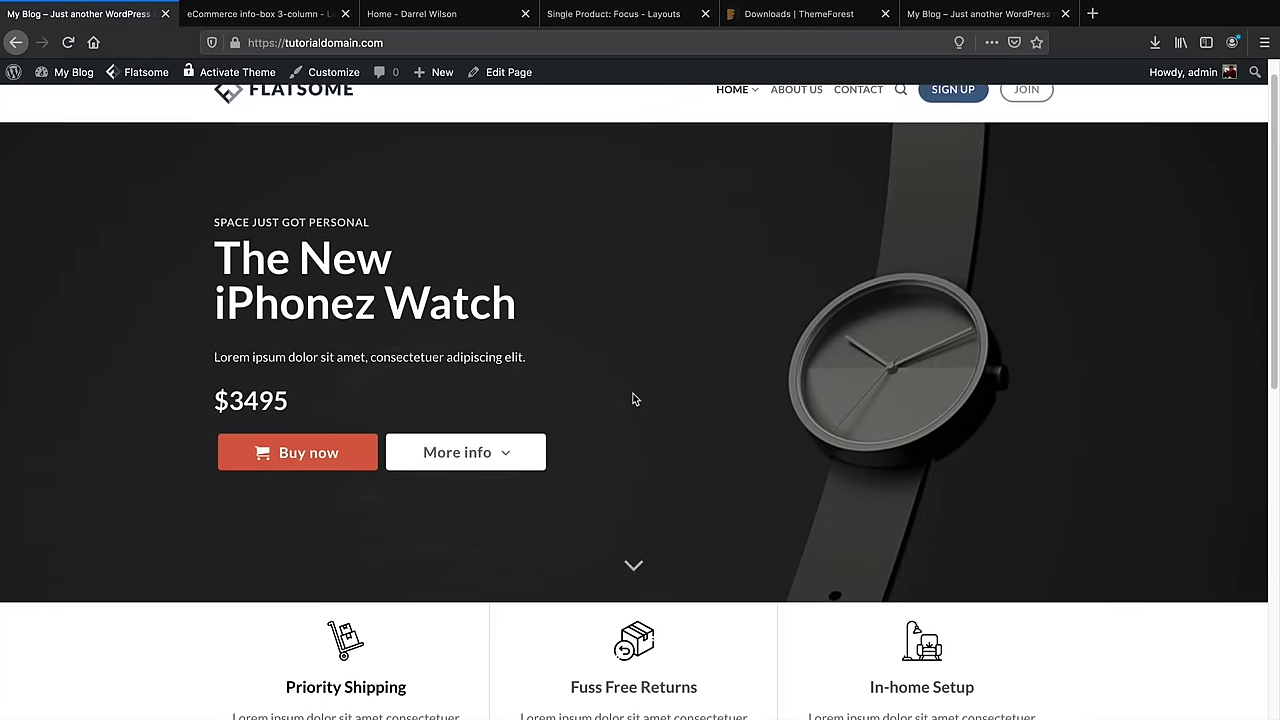
scroll(632, 398, down, 5)
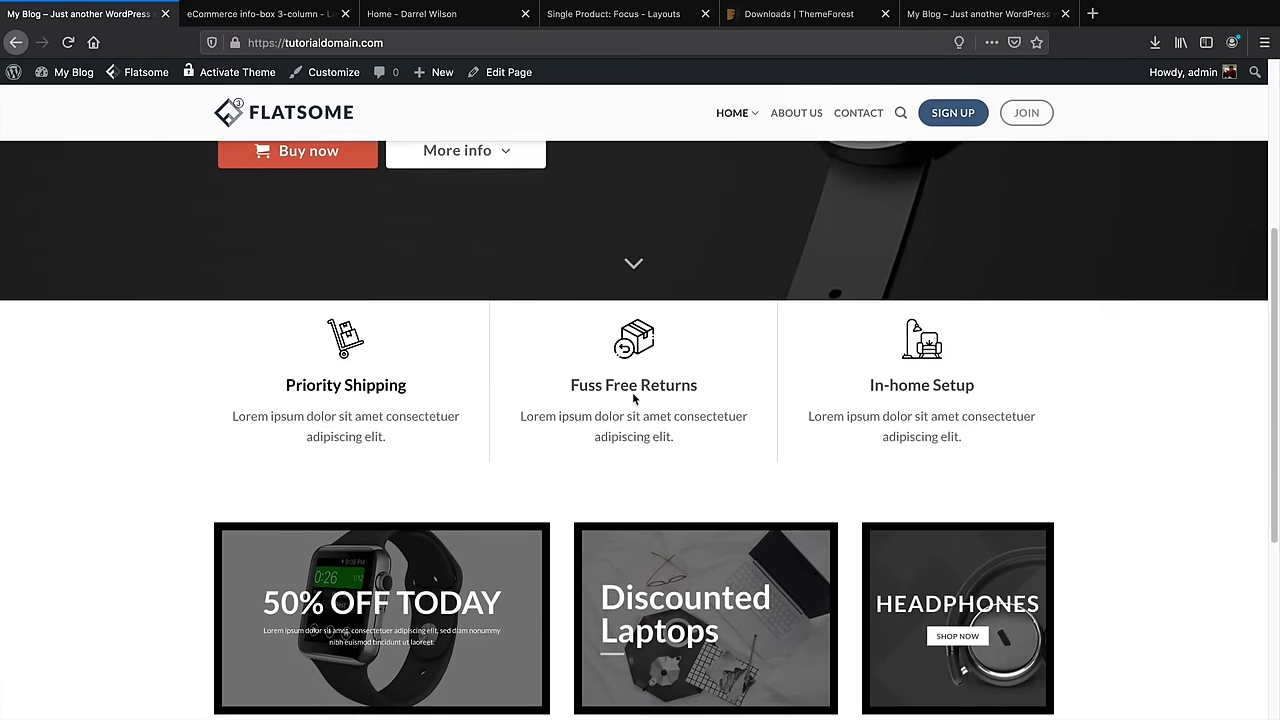
scroll(632, 398, down, 5)
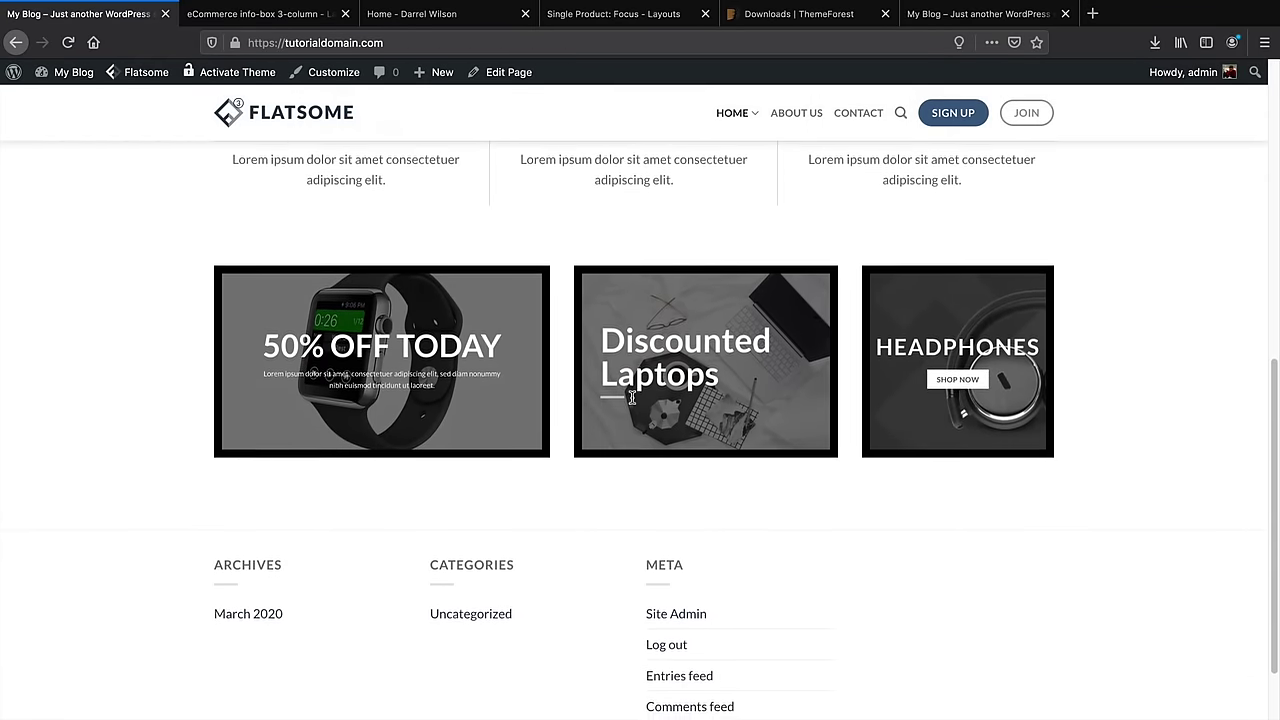
scroll(631, 400, down, 1)
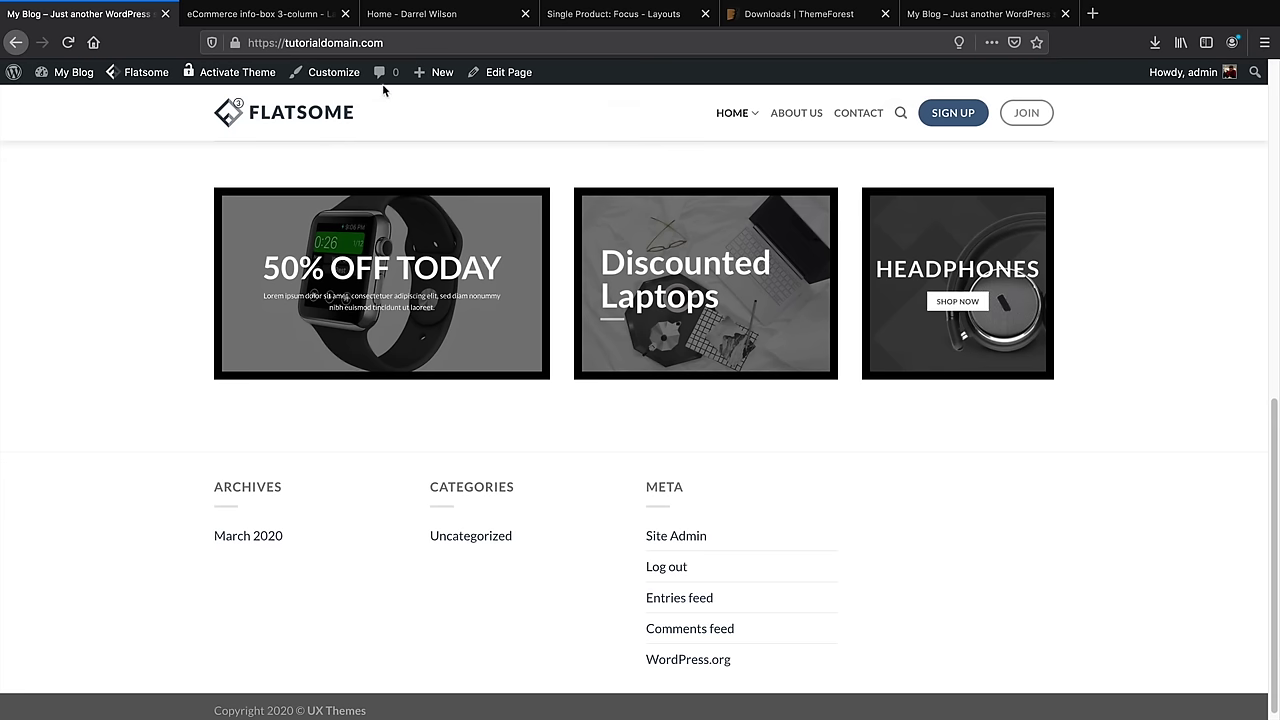
mouse_move(492, 73)
click(499, 102)
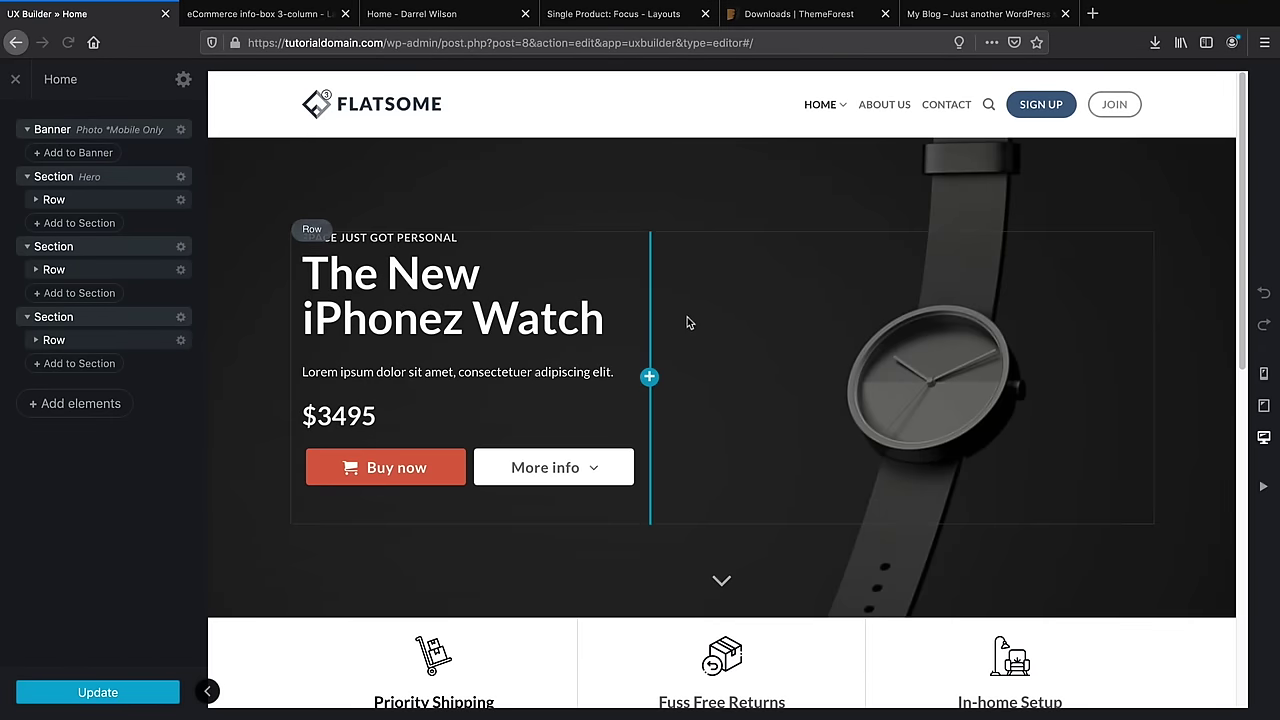
Add a Title element below the promo banners by searching 'title' in Add Content
scroll(706, 390, down, 2)
scroll(707, 403, down, 5)
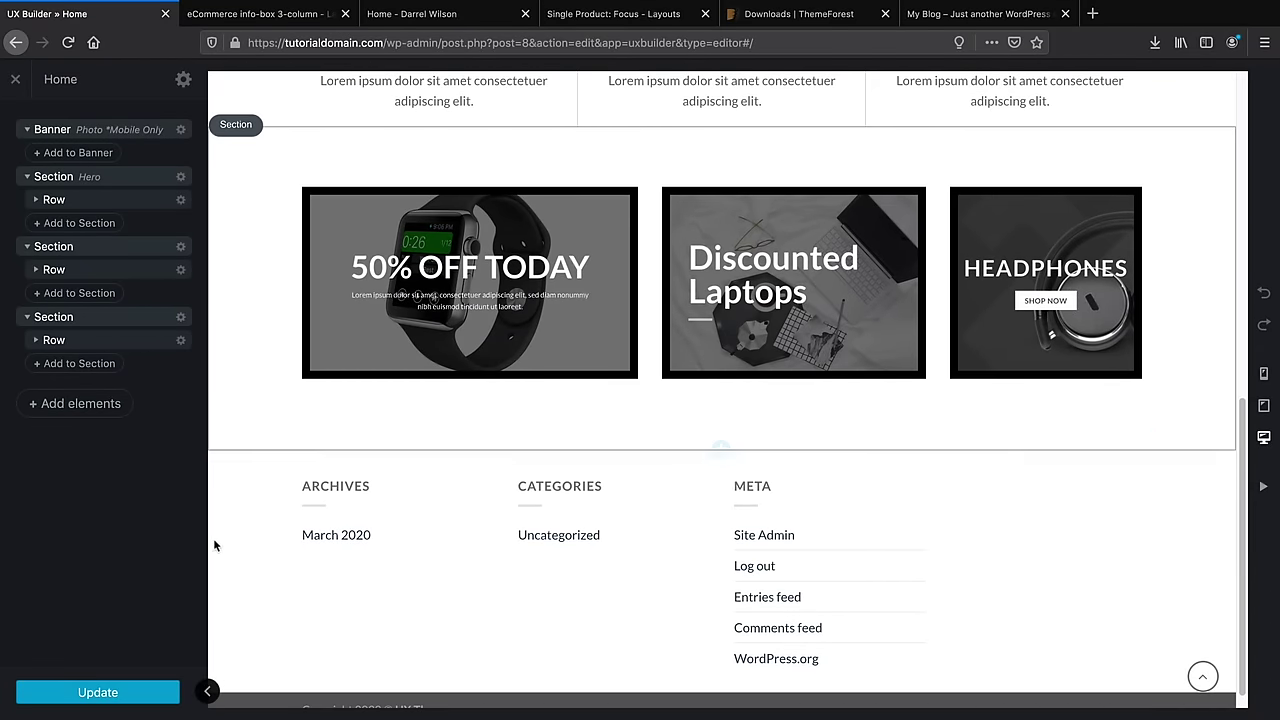
click(95, 404)
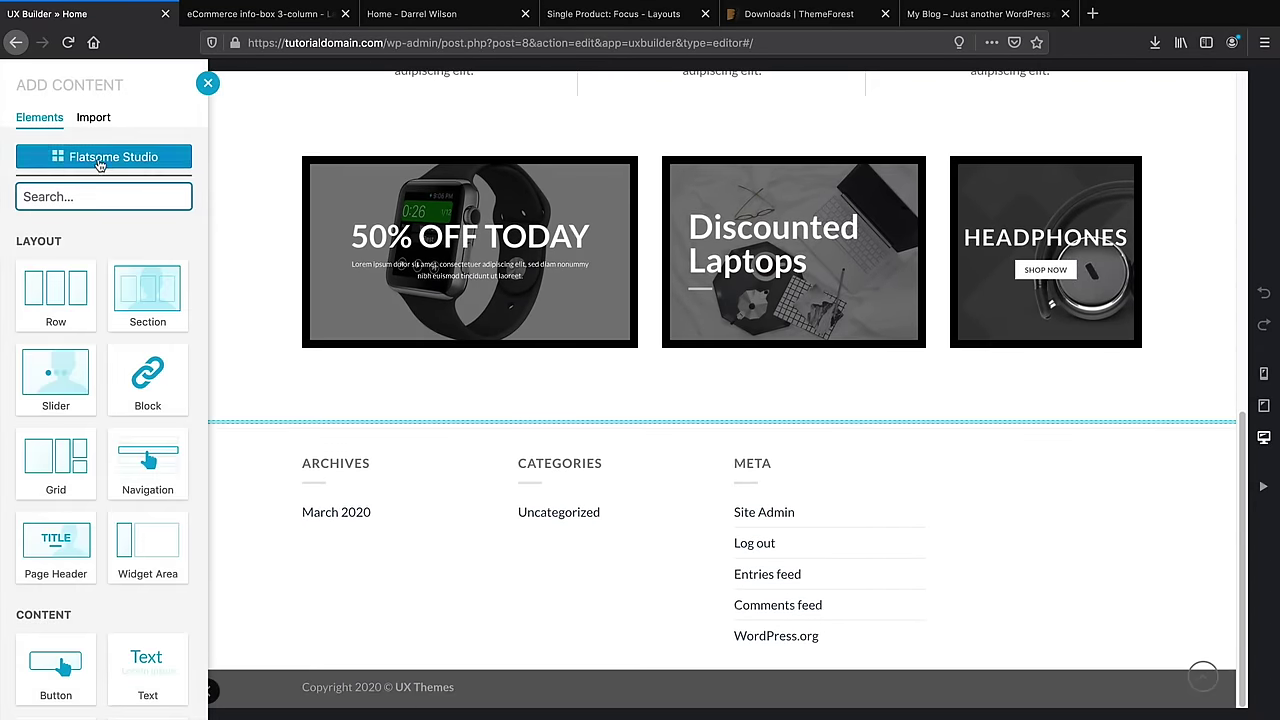
click(98, 157)
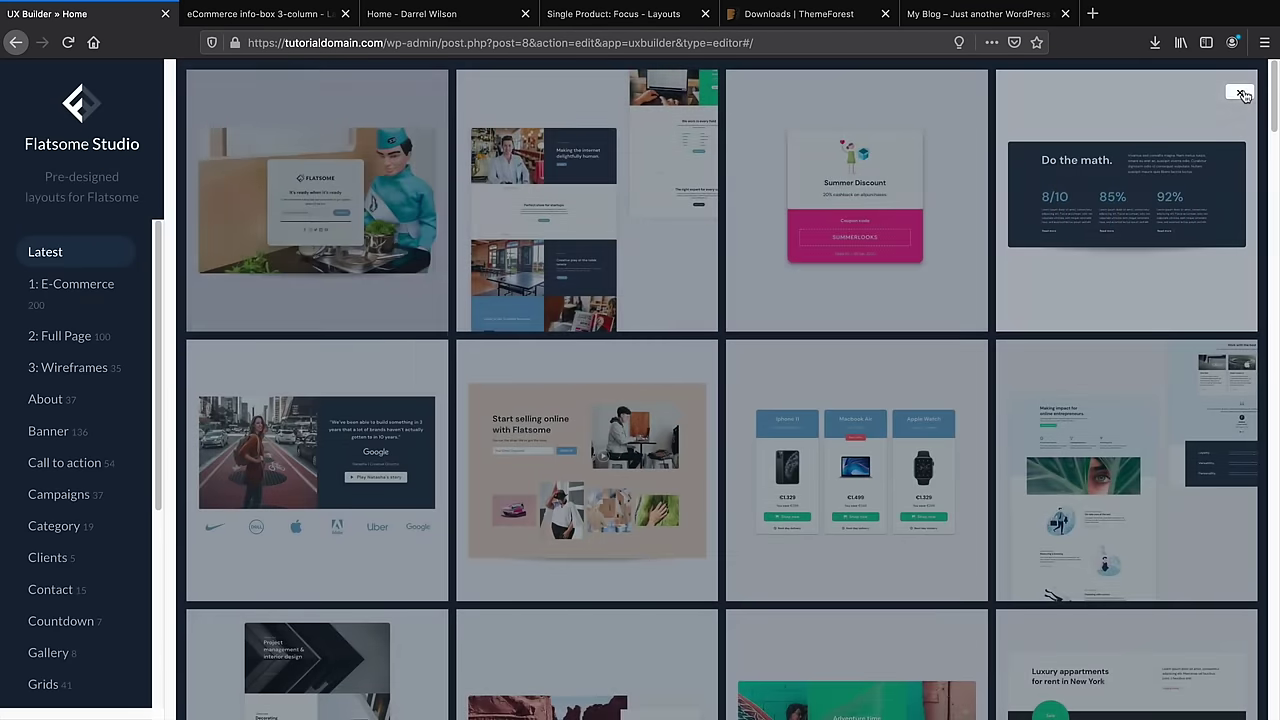
click(1241, 93)
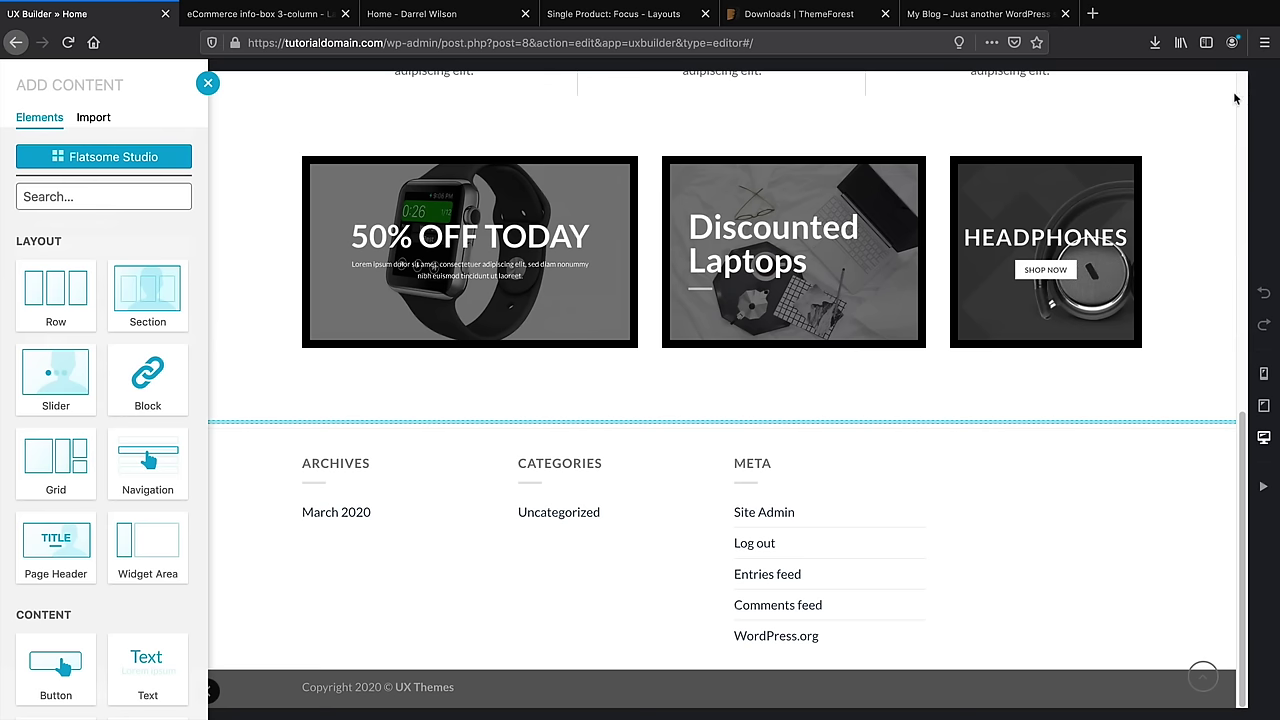
click(90, 196)
text(title)
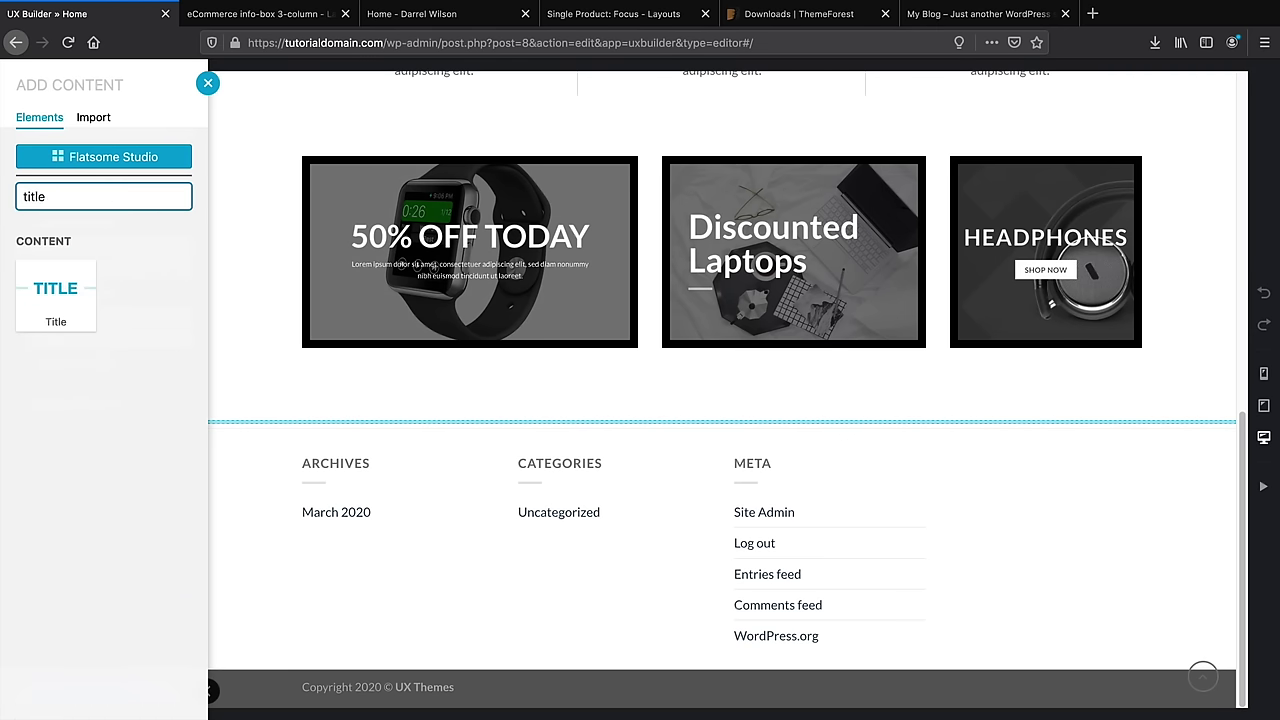
click(55, 298)
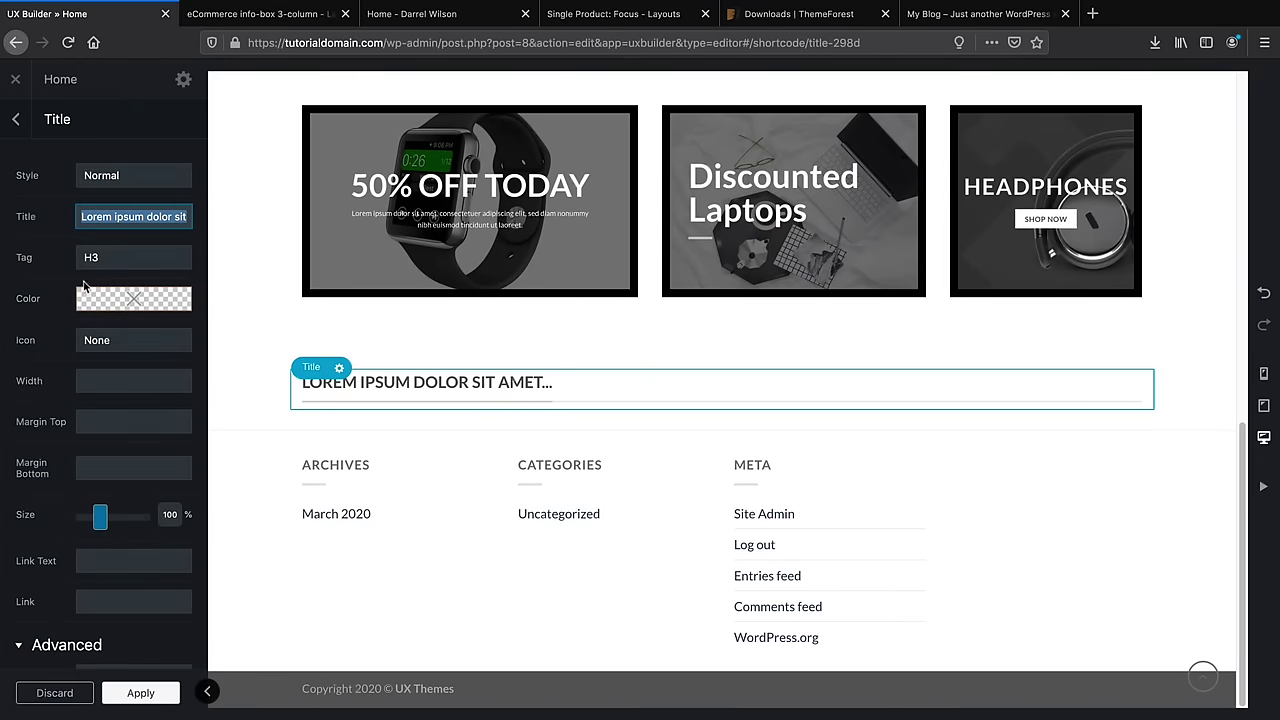
Centre the title and change its text to 'Featured Products'
click(136, 180)
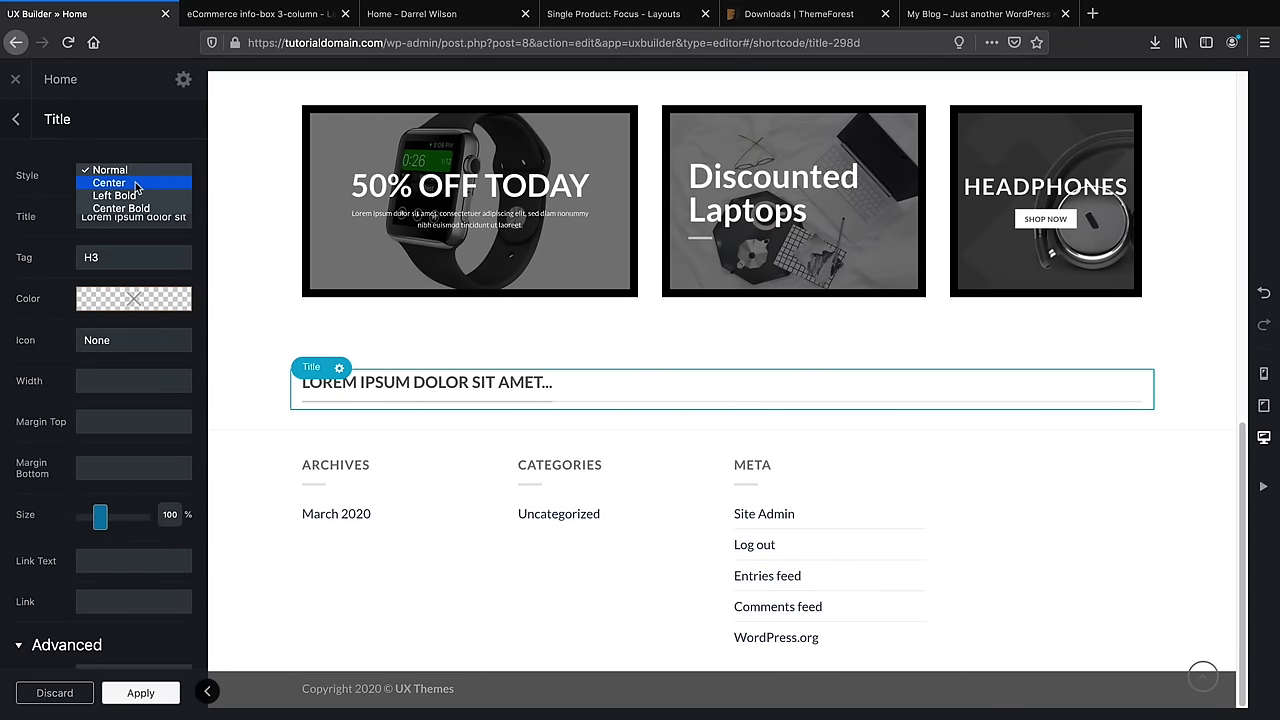
click(136, 183)
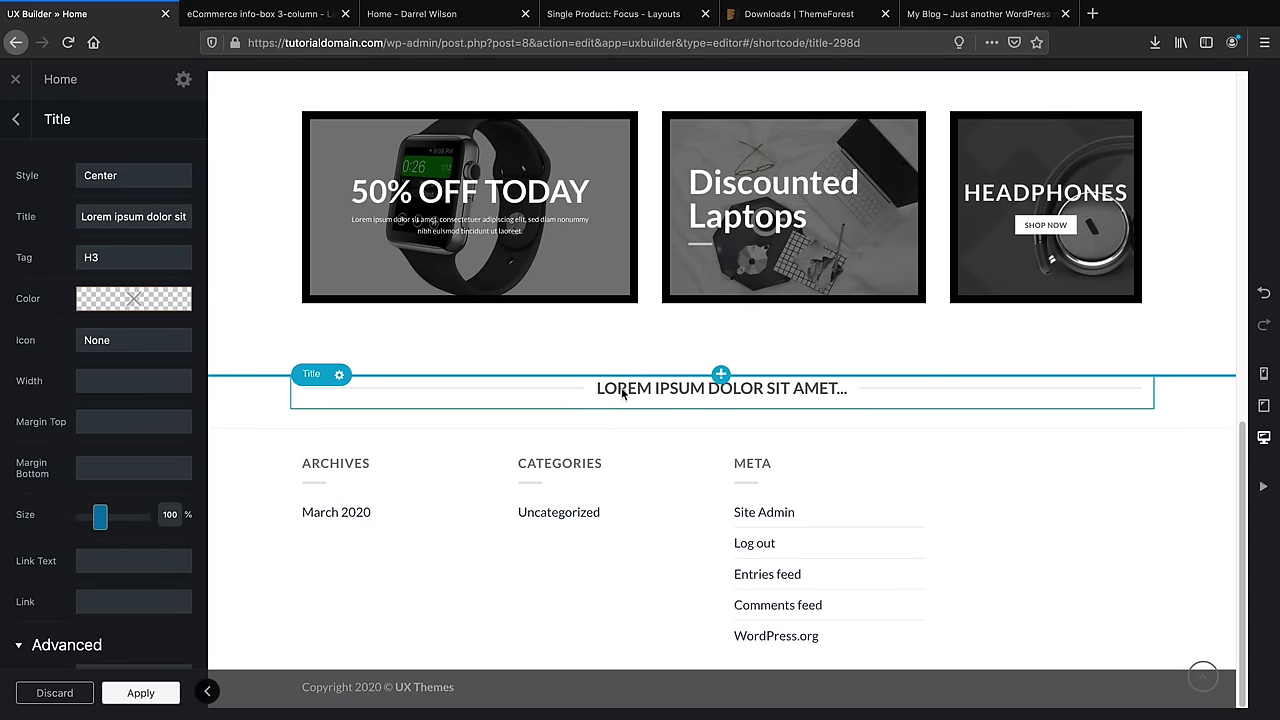
triple_click(104, 217)
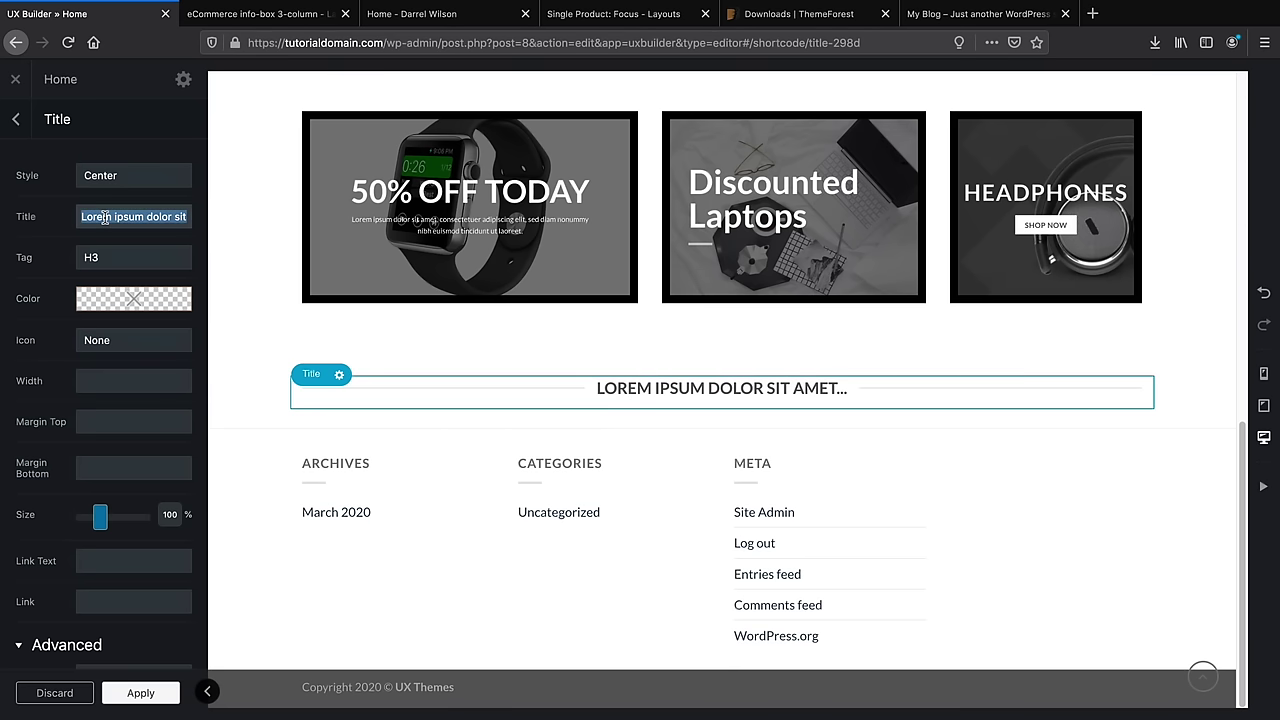
text(Featue)
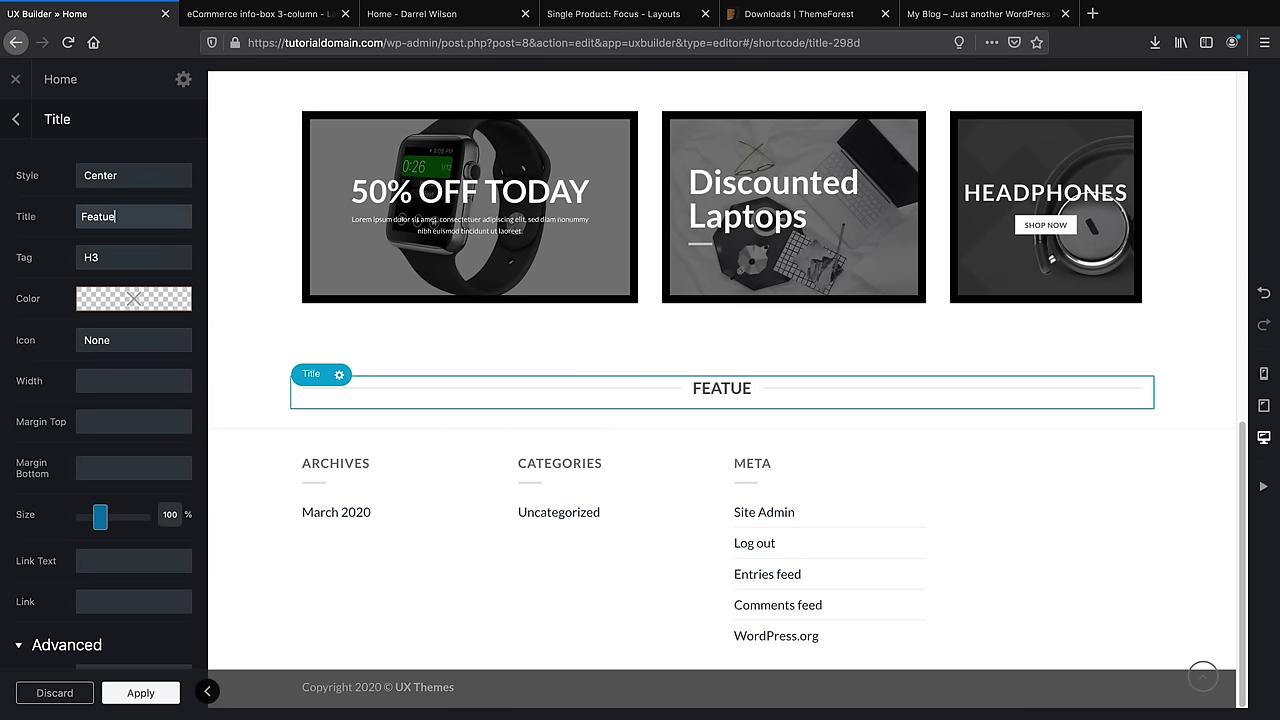
text(dd Products)
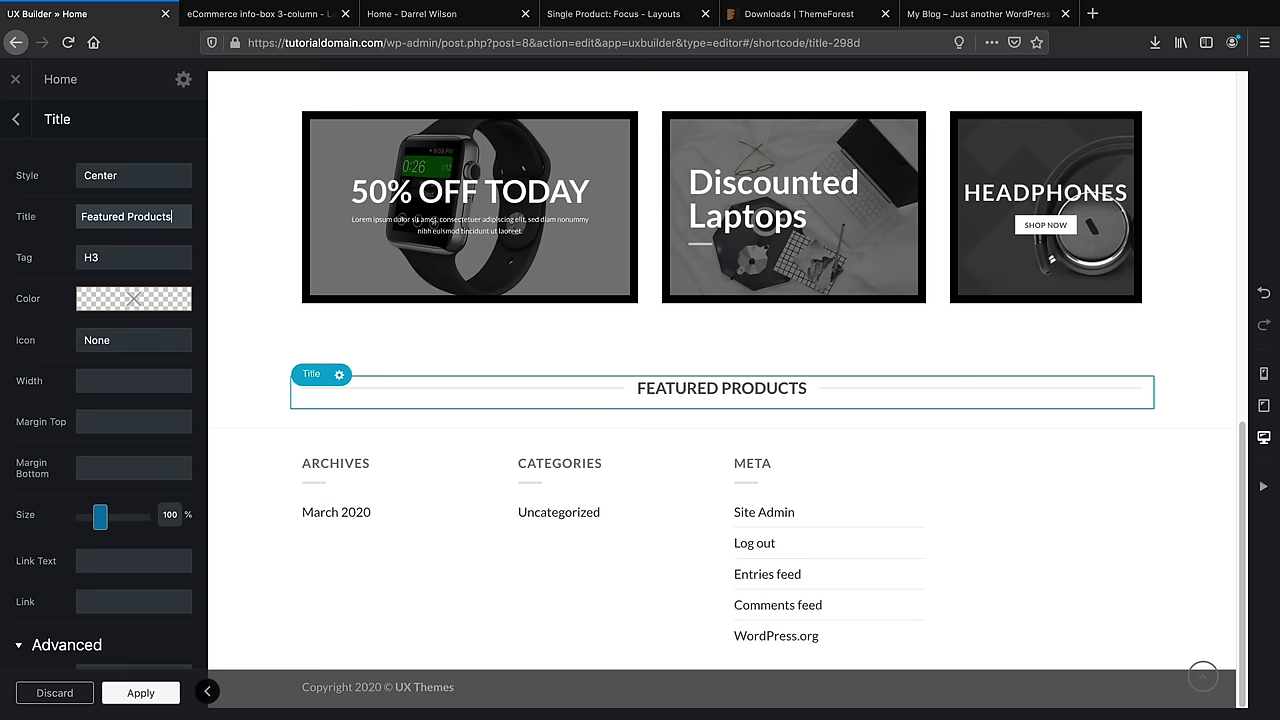
Enlarge the title to about 160% size, apply, update the page and close the editor
drag(100, 527, 113, 527)
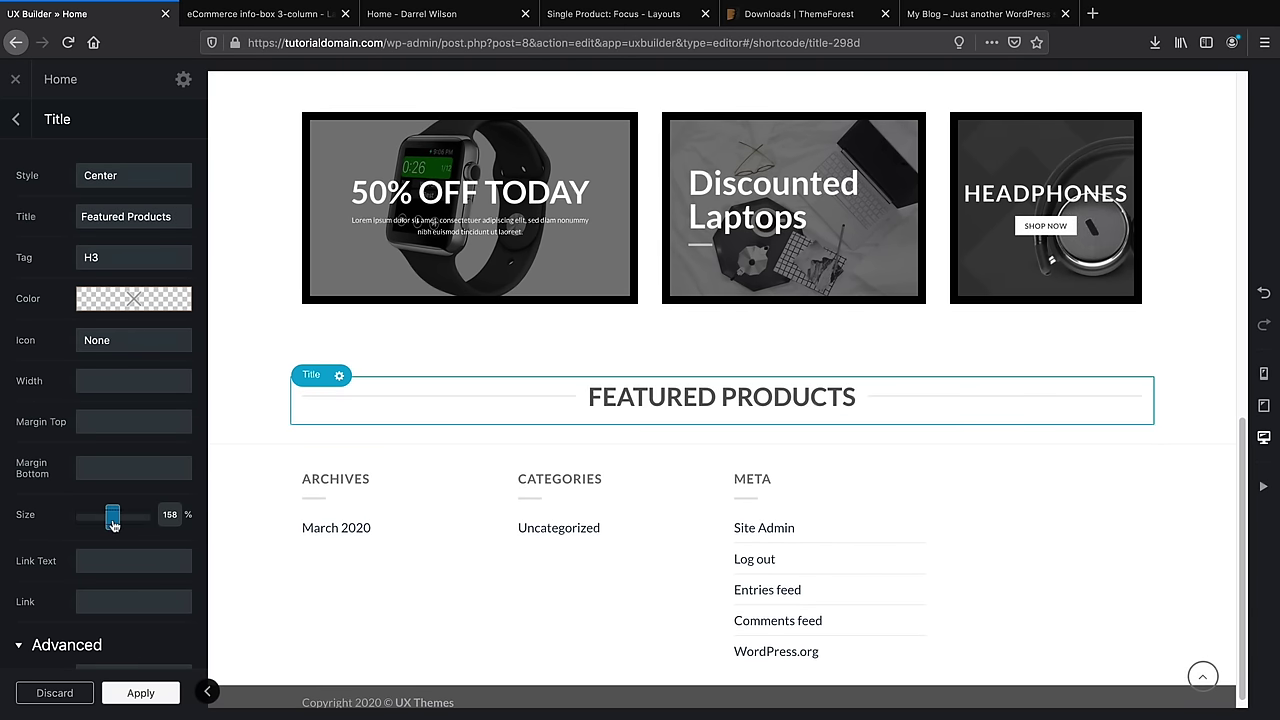
drag(113, 527, 113, 527)
click(148, 692)
click(152, 692)
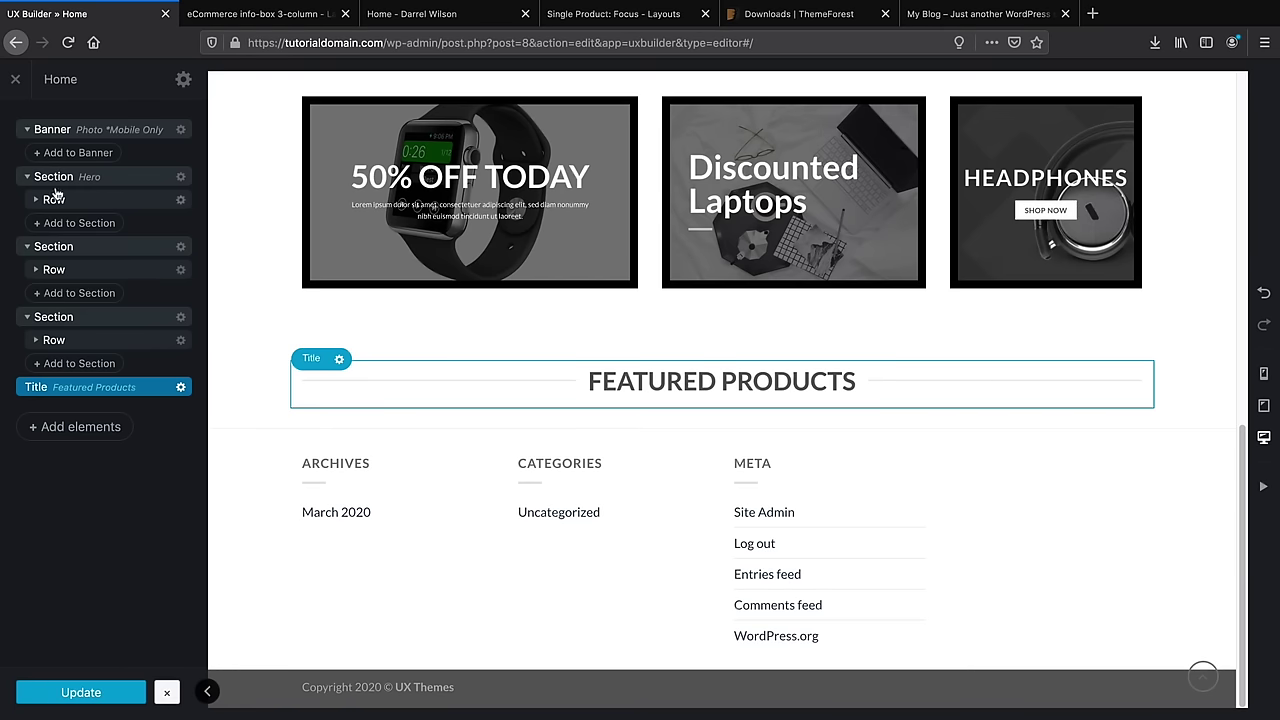
click(17, 80)
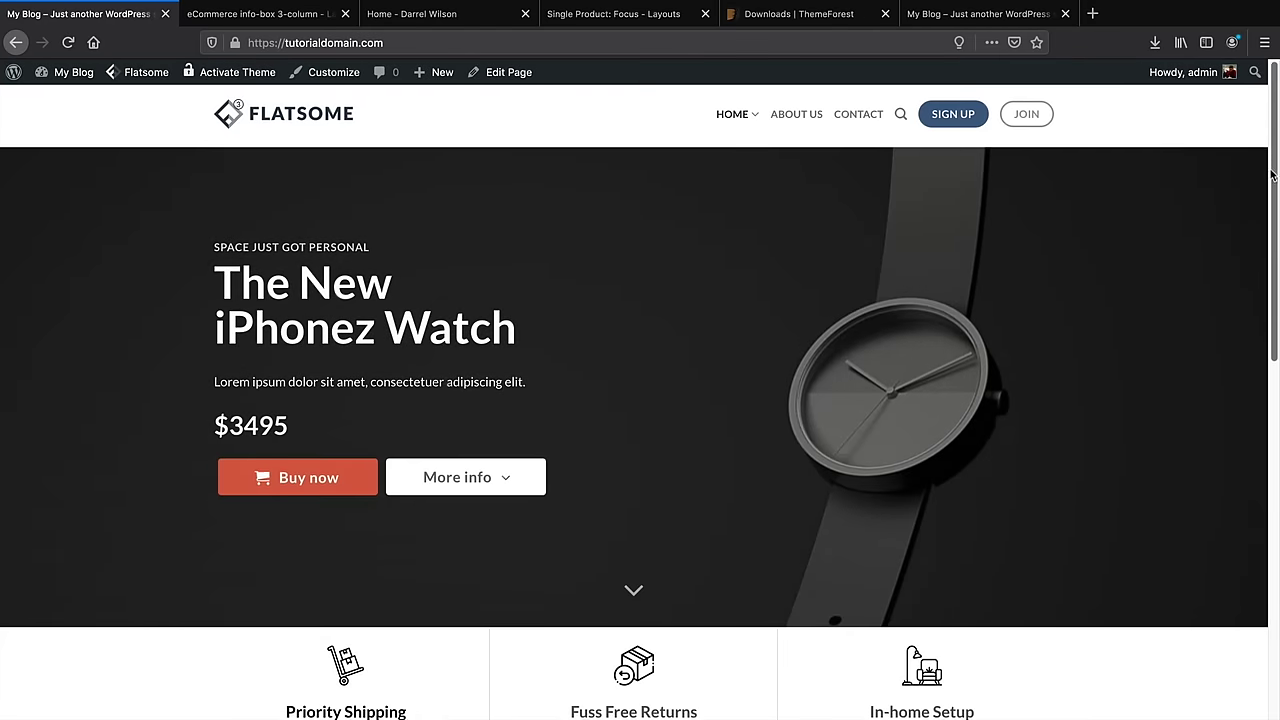
Open Plugins > Add New on the Popular tab and dismiss the recommended-plugins notice
mouse_move(1272, 175)
mouse_down()
mouse_move(1276, 495)
mouse_move(1276, 153)
mouse_up()
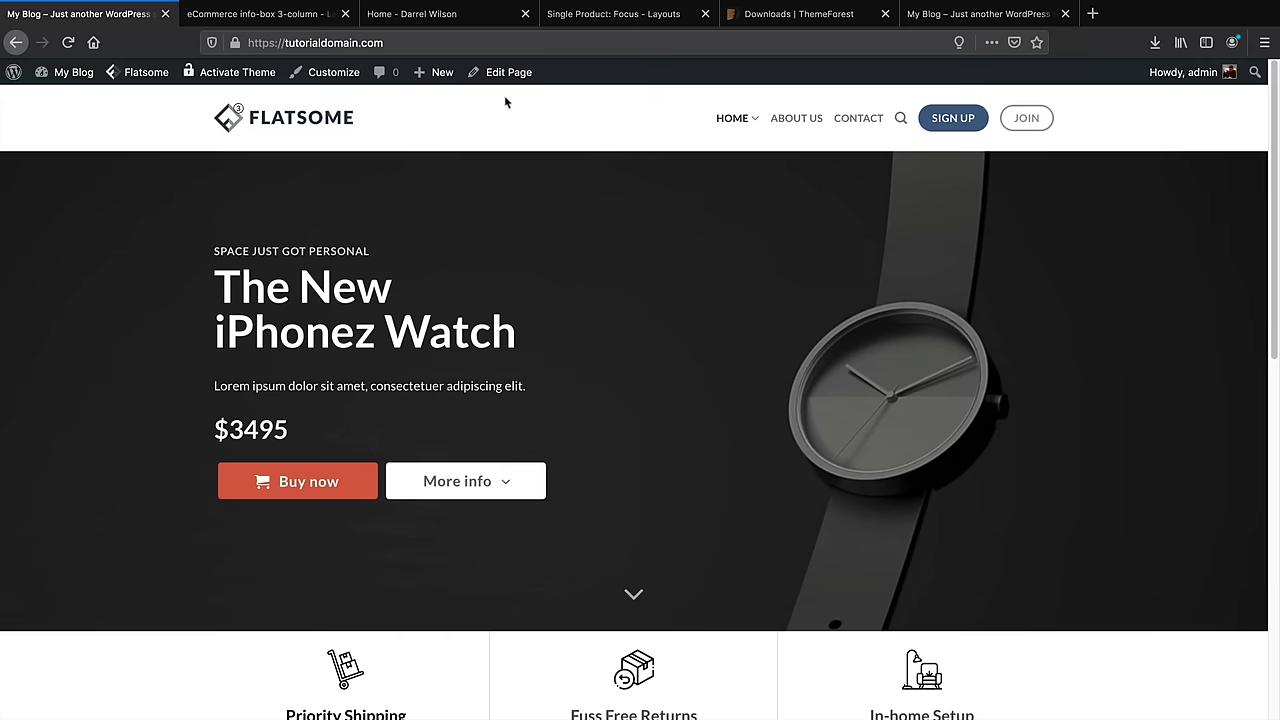
click(73, 101)
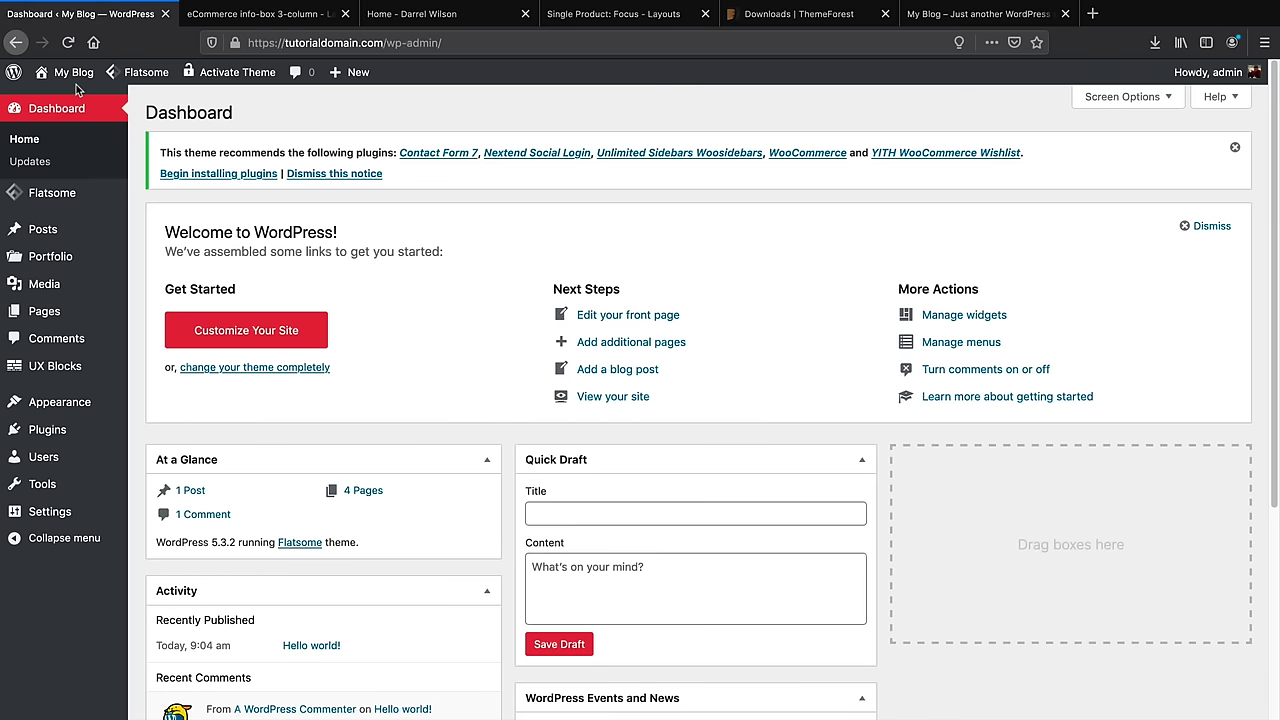
mouse_move(55, 432)
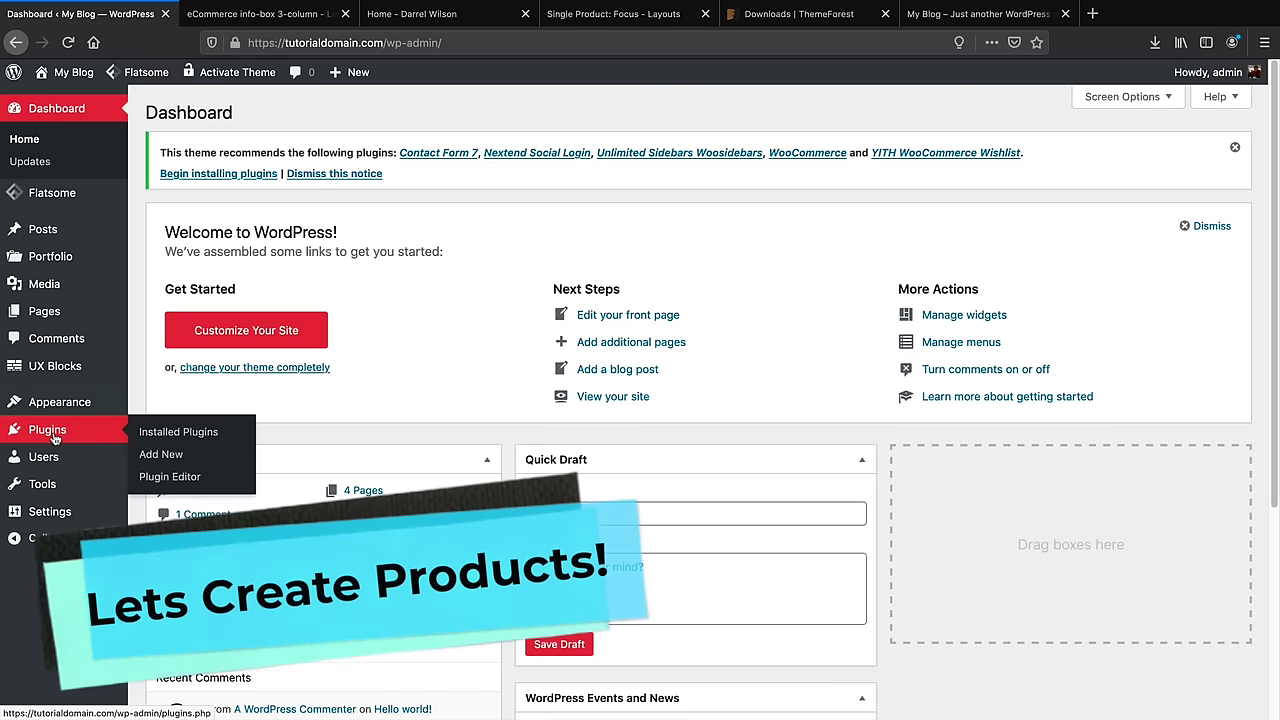
click(163, 452)
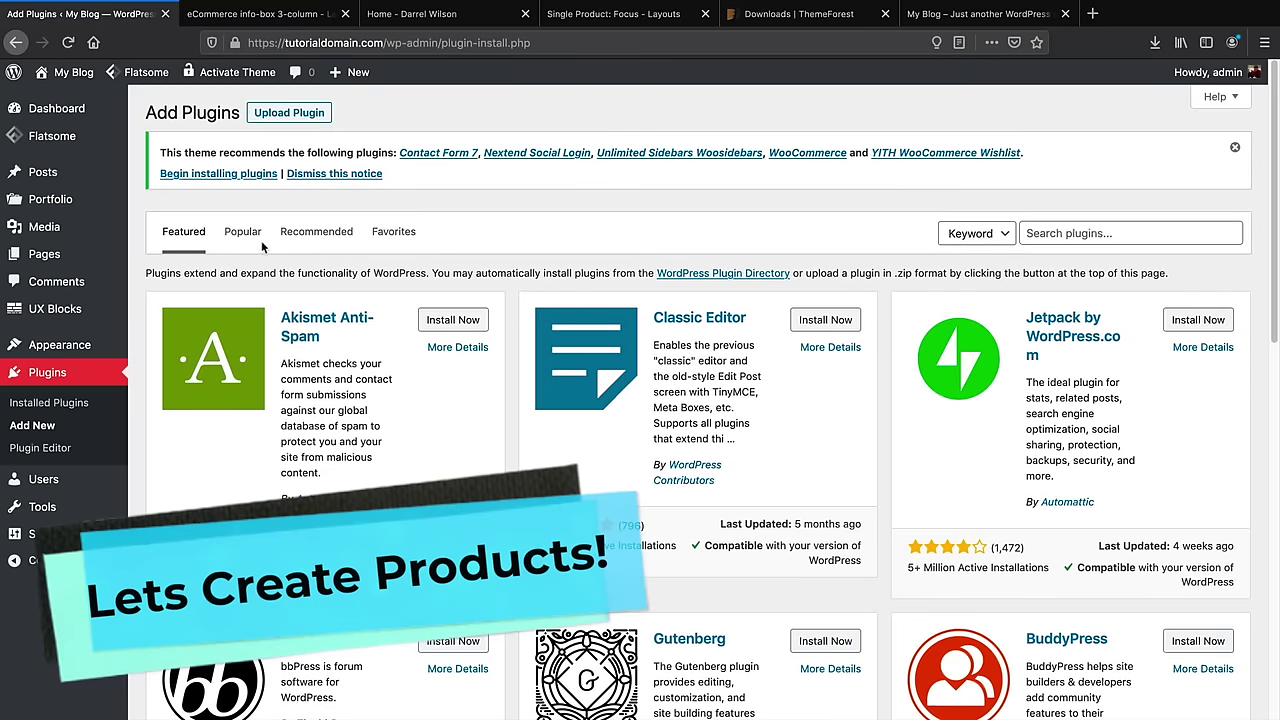
click(236, 232)
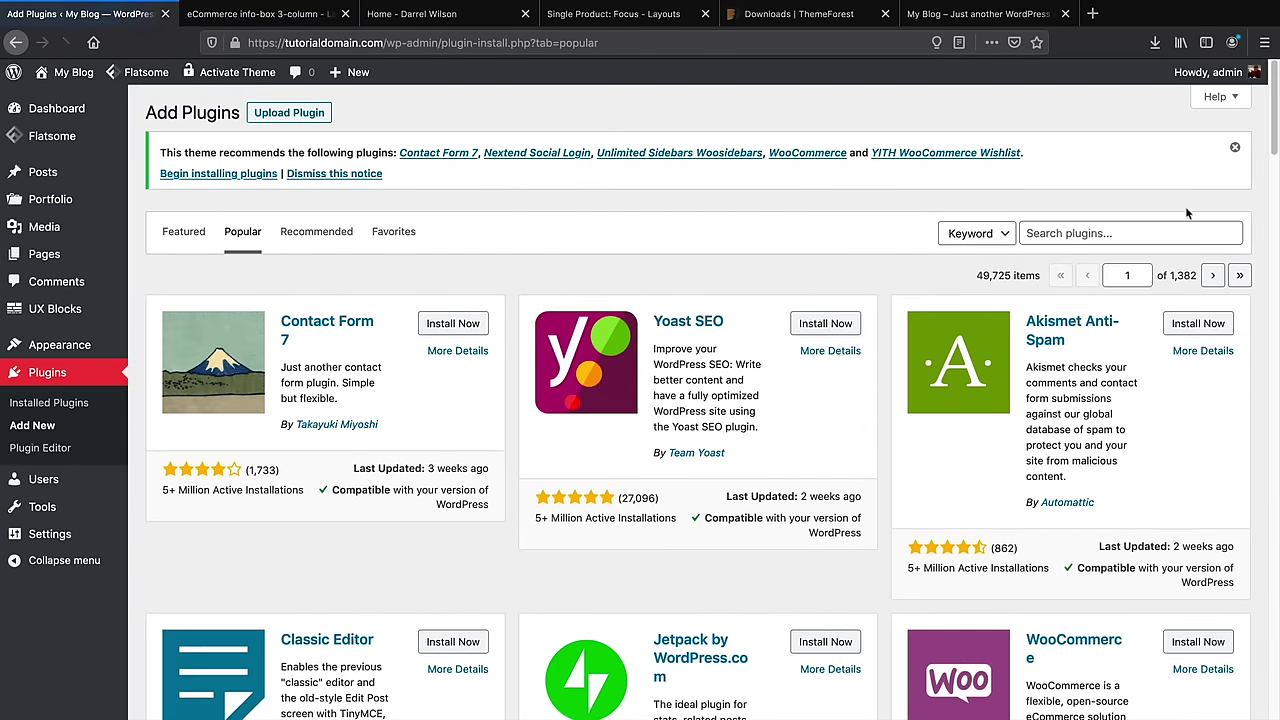
click(1235, 149)
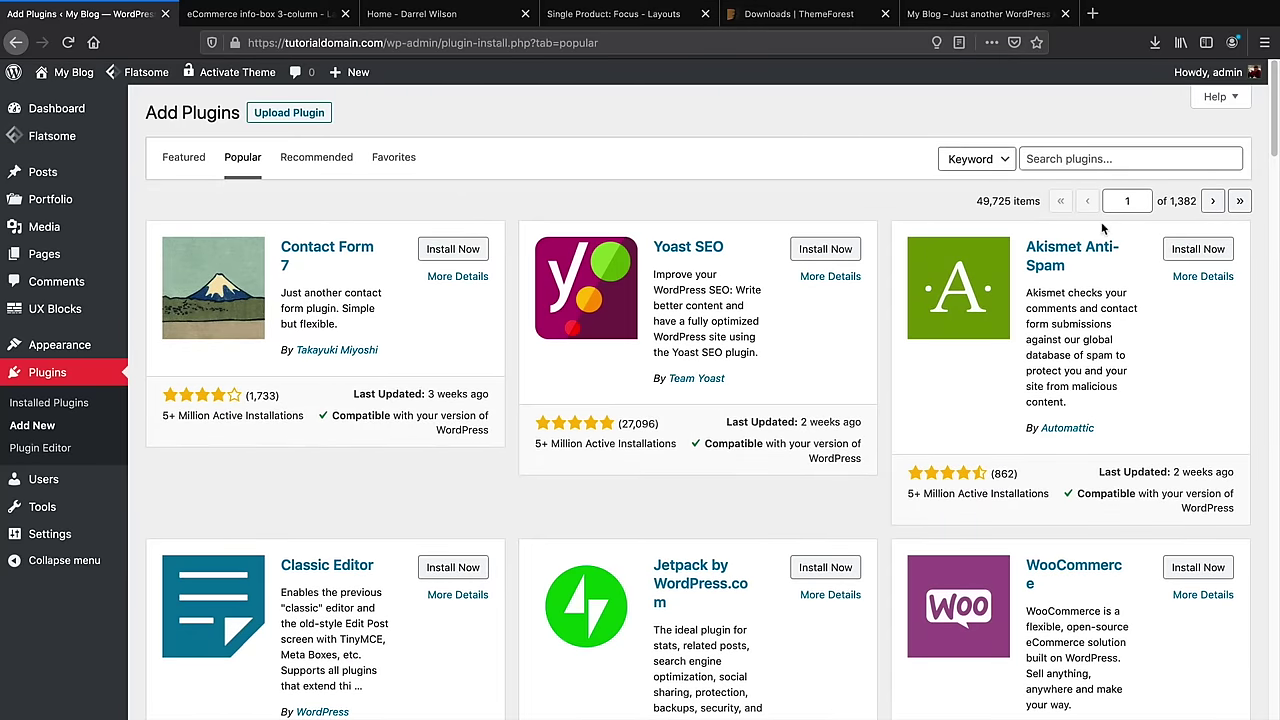
Scroll down through the popular plugin cards and back up to the top
scroll(1005, 399, down, 5)
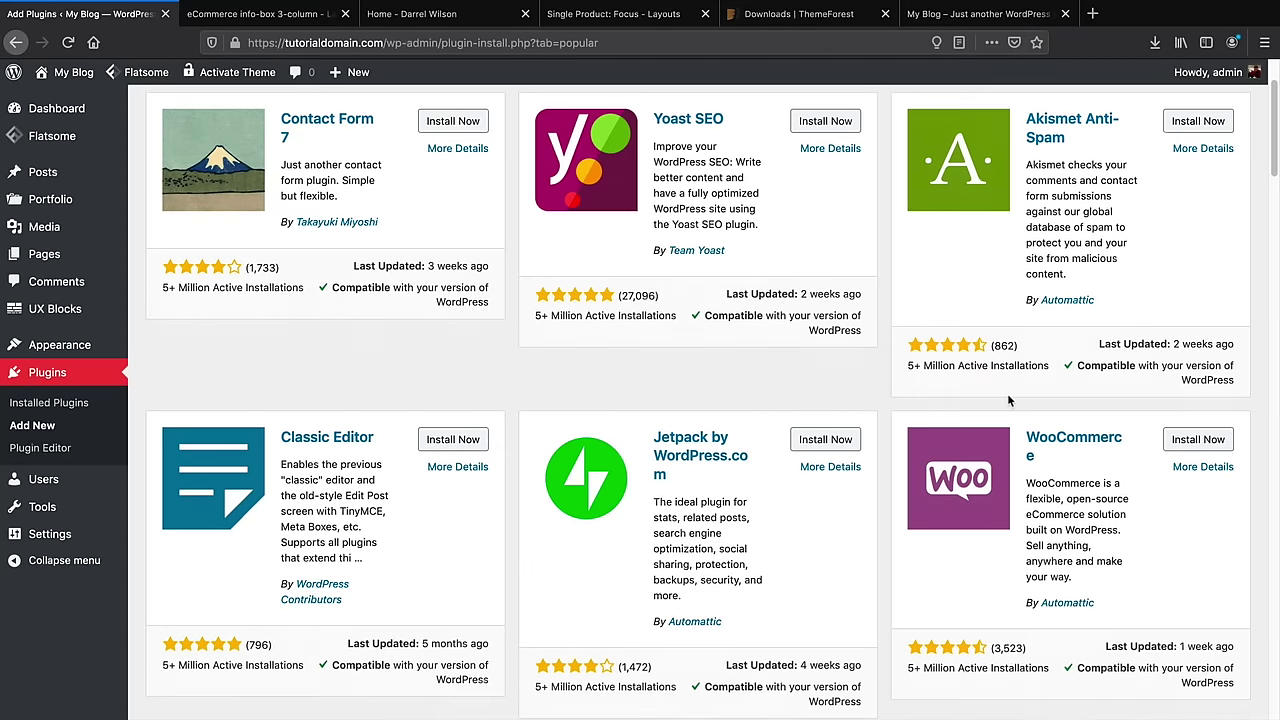
scroll(1070, 362, down, 4)
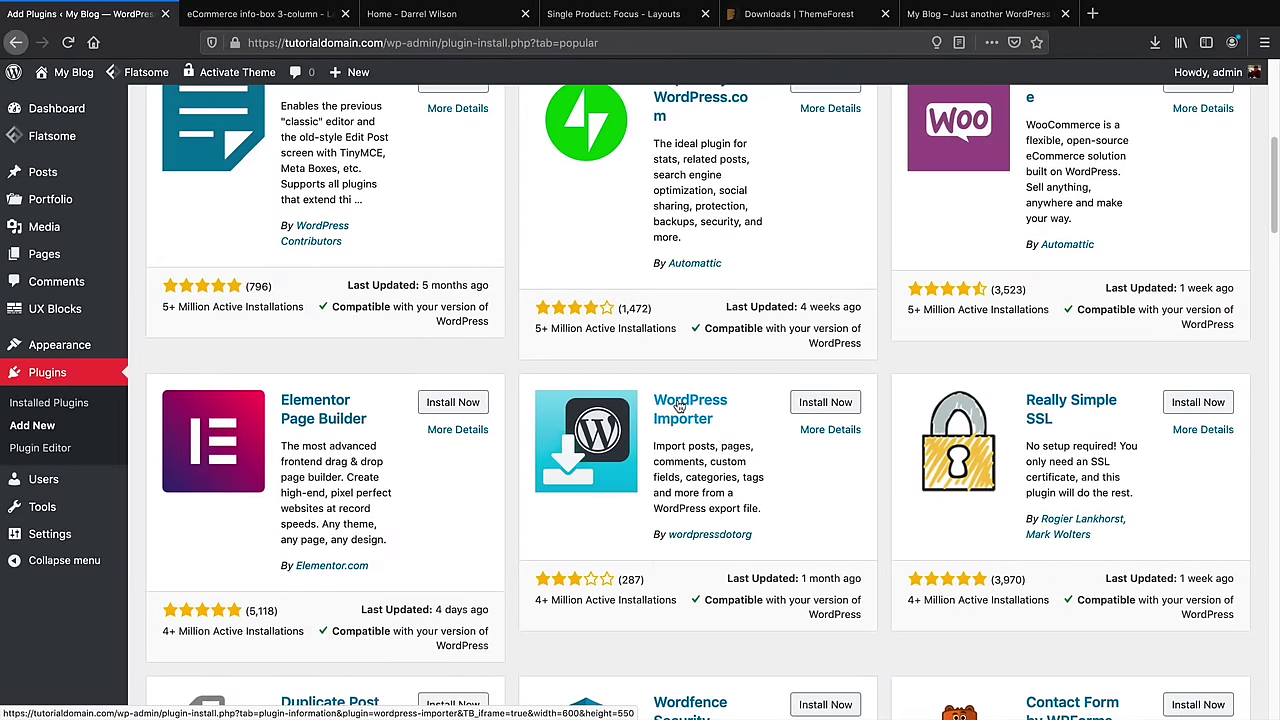
scroll(677, 405, down, 5)
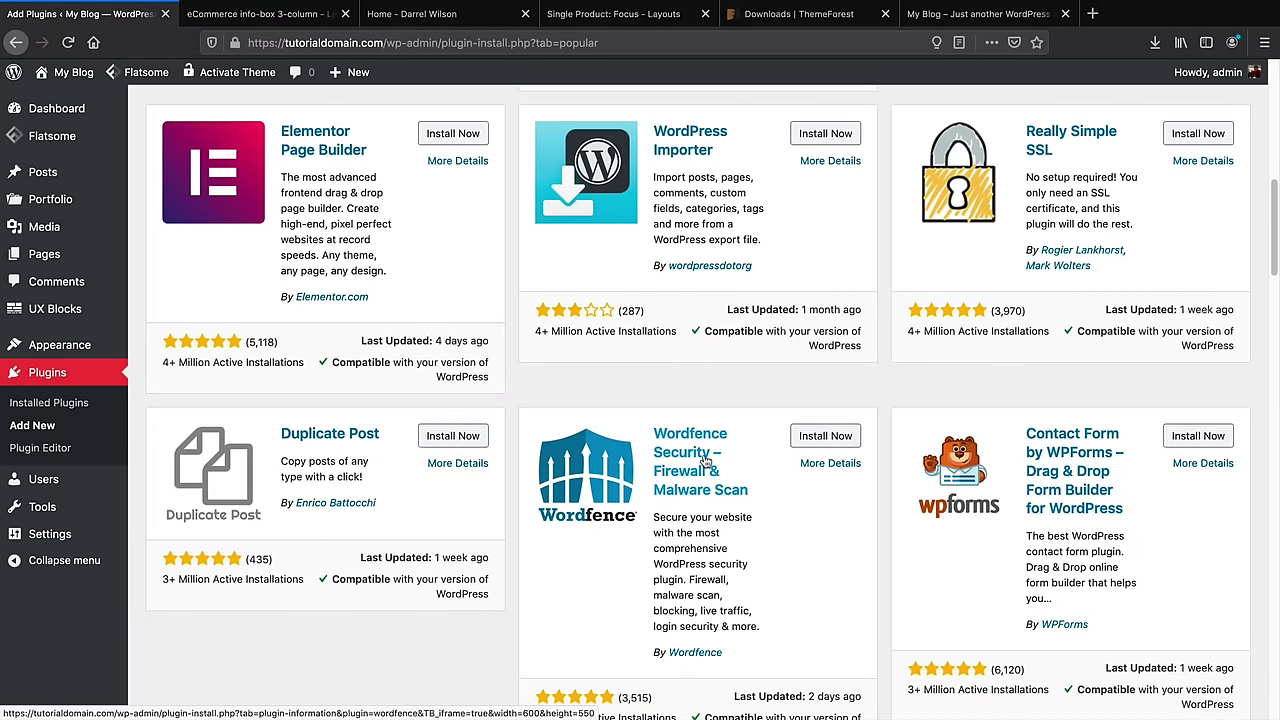
scroll(706, 458, down, 5)
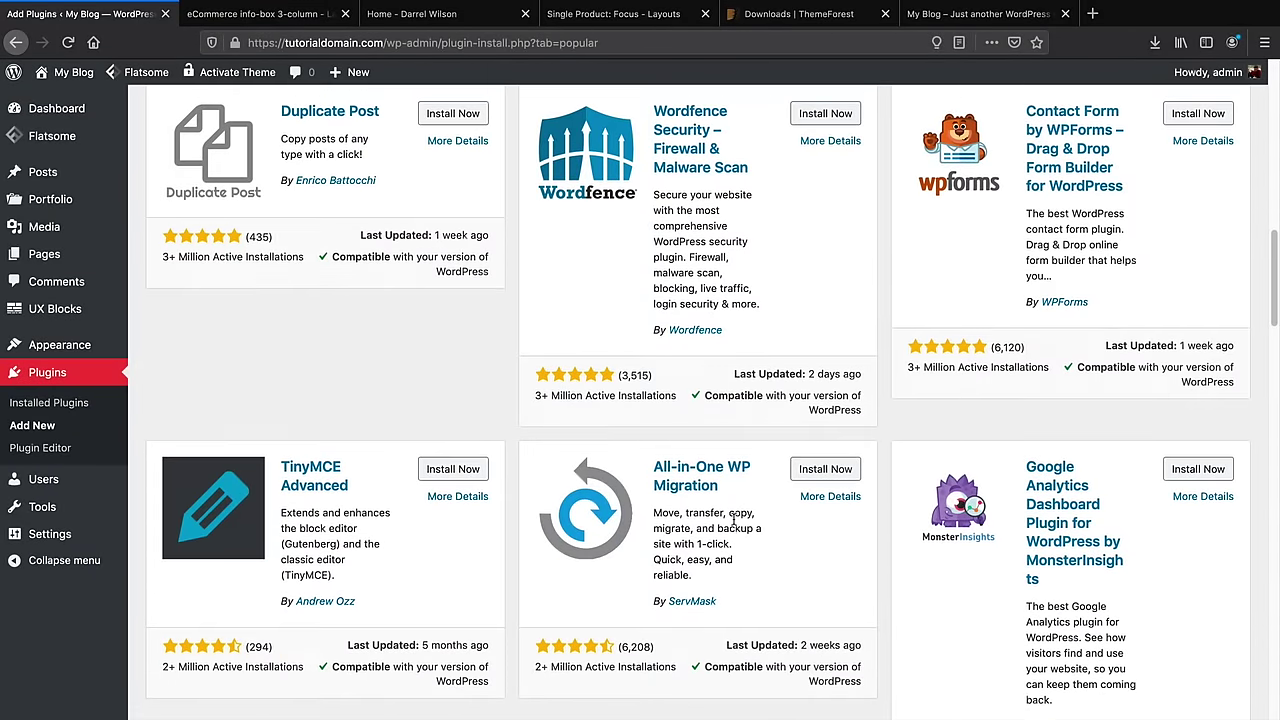
scroll(734, 524, down, 4)
scroll(734, 524, down, 3)
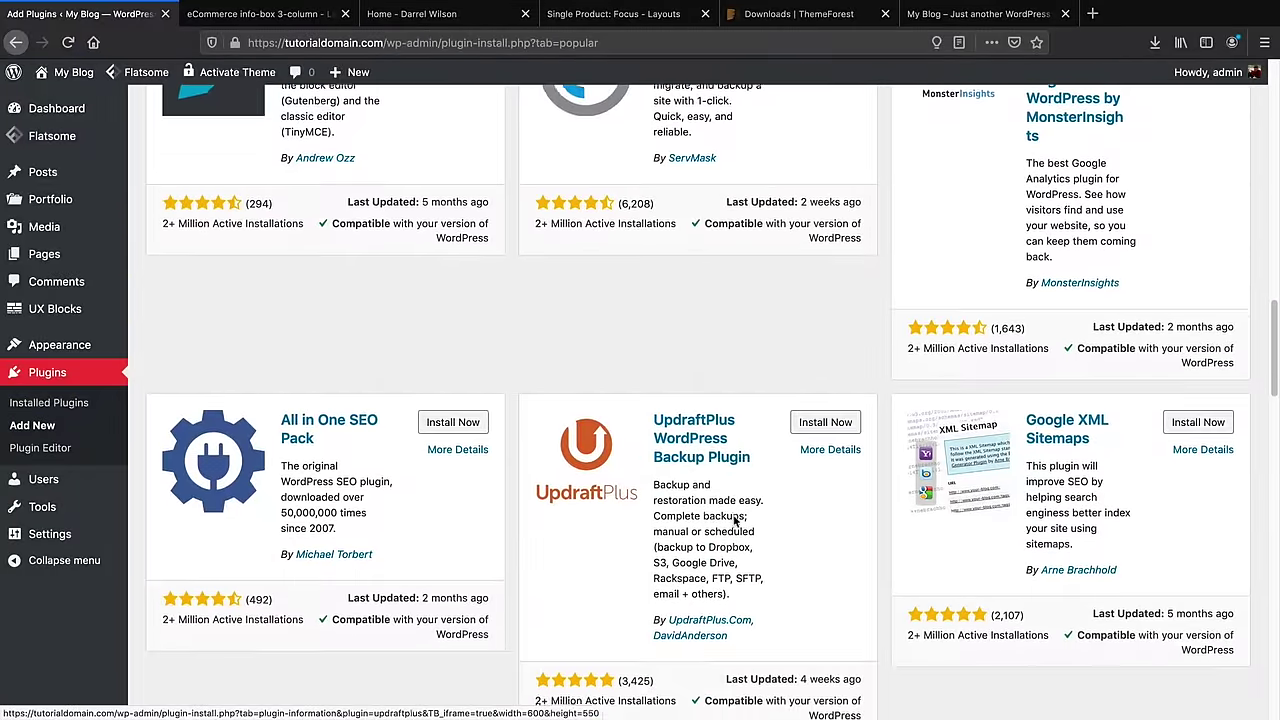
scroll(756, 543, up, 9)
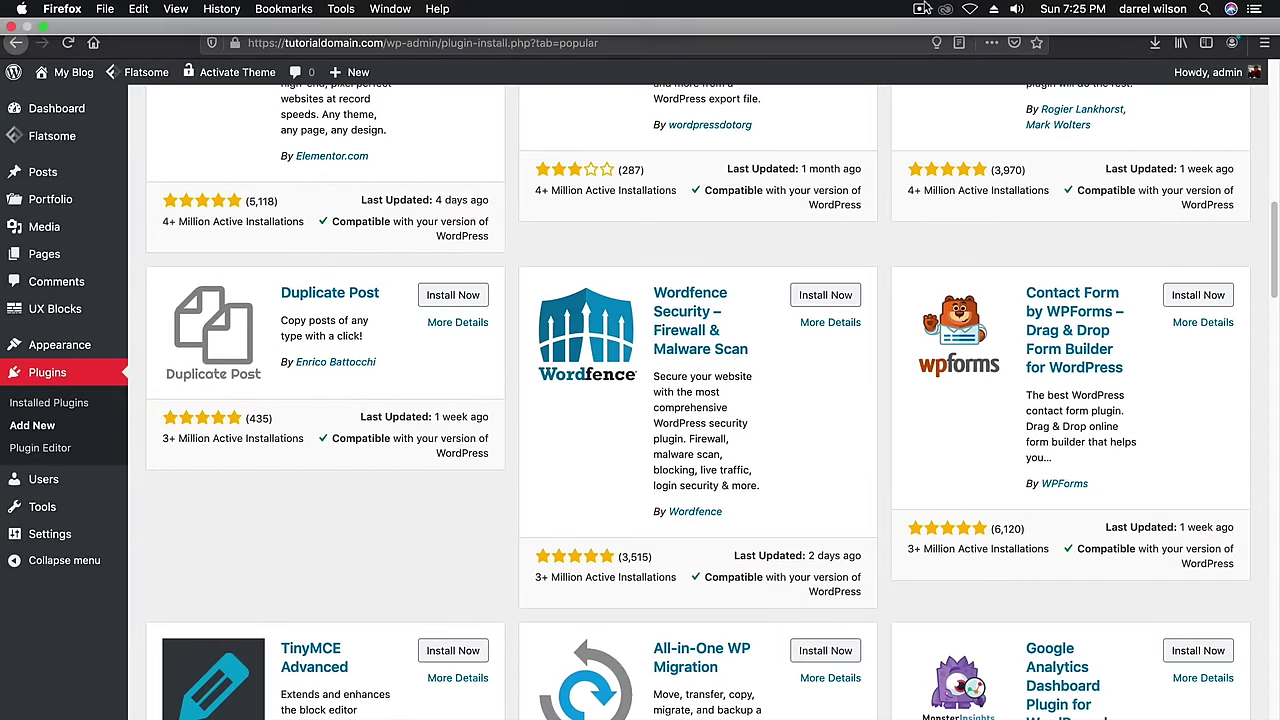
scroll(1127, 393, up, 6)
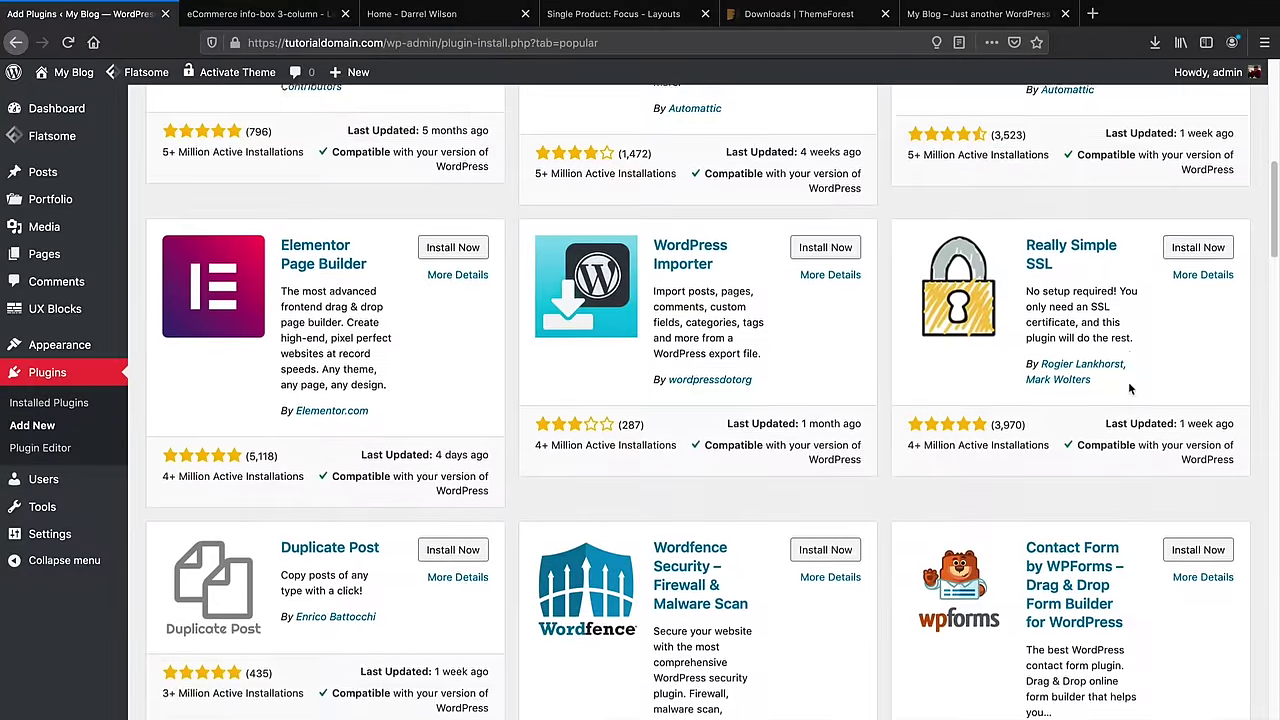
scroll(1130, 390, up, 4)
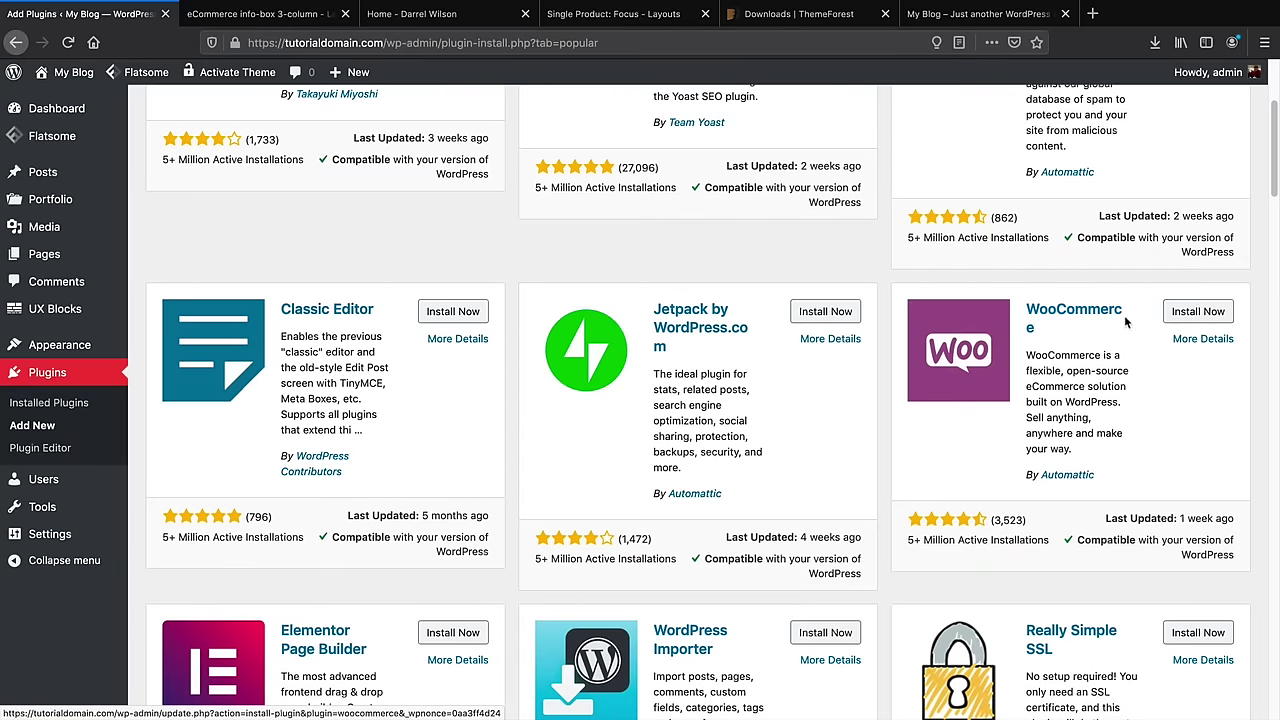
scroll(1205, 316, up, 5)
Search plugins for 'woocommerce', then install and activate the WooCommerce plugin
click(1109, 180)
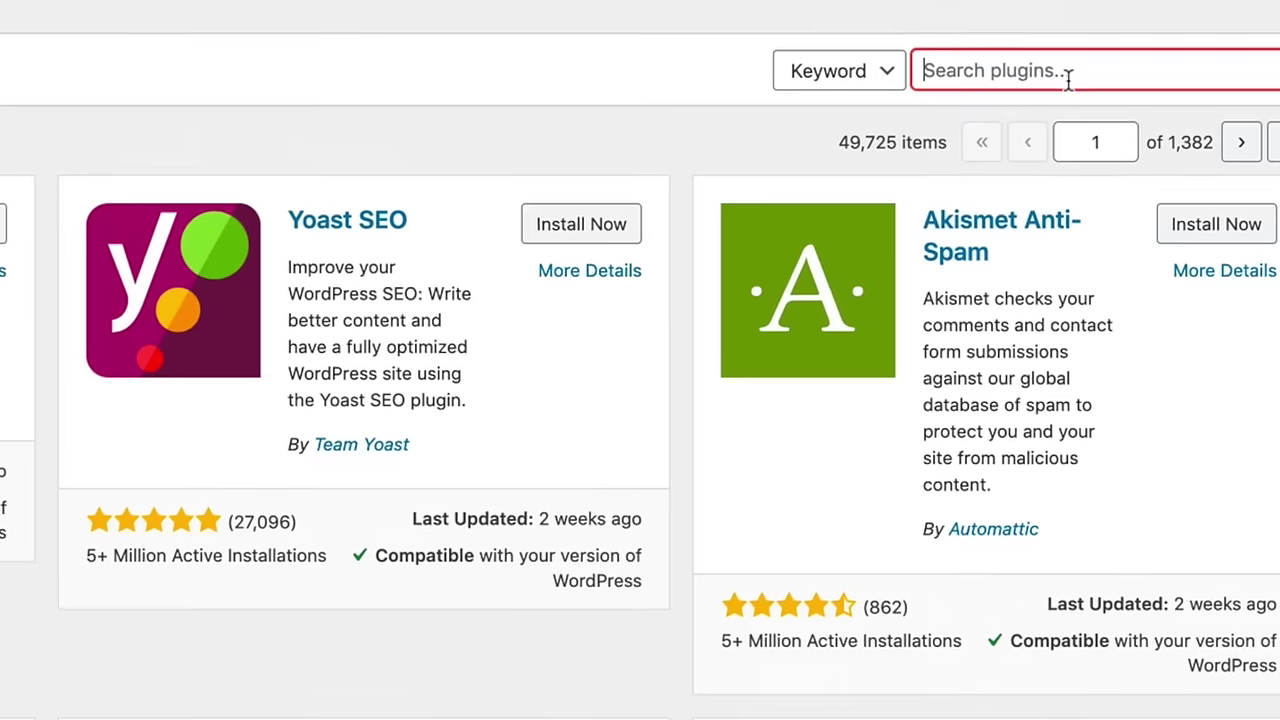
text(woocommerce)
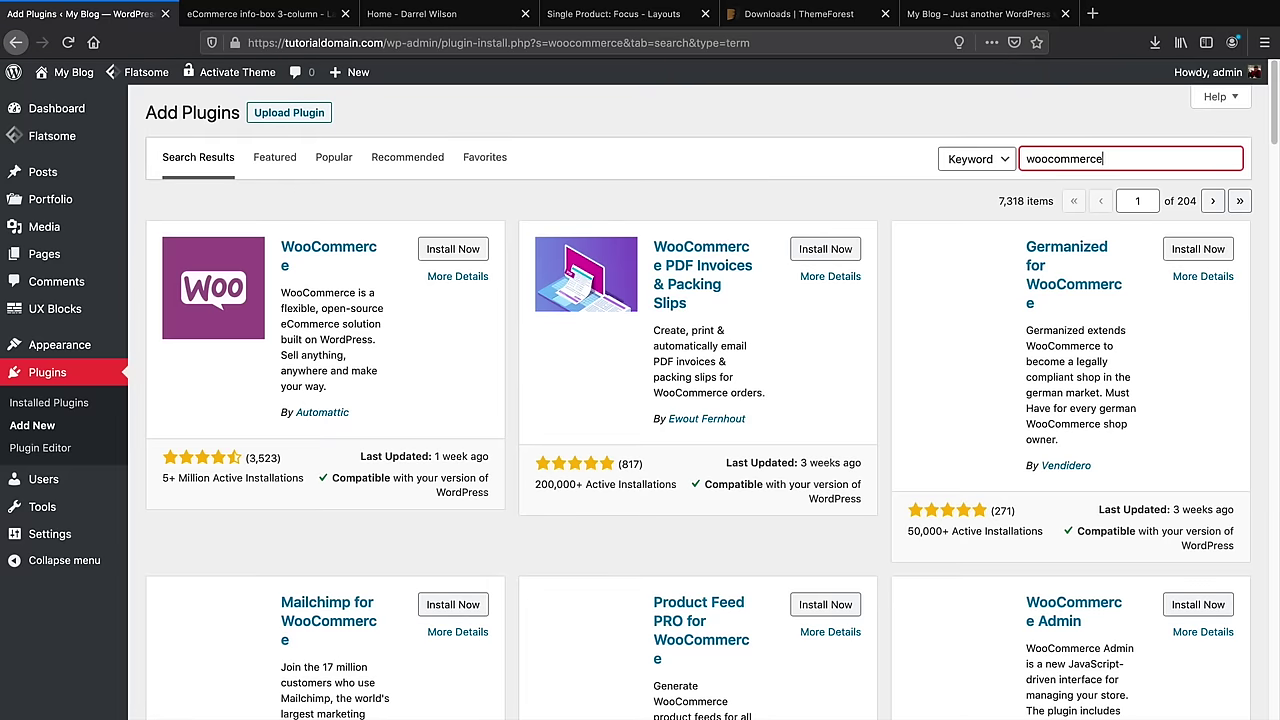
click(449, 257)
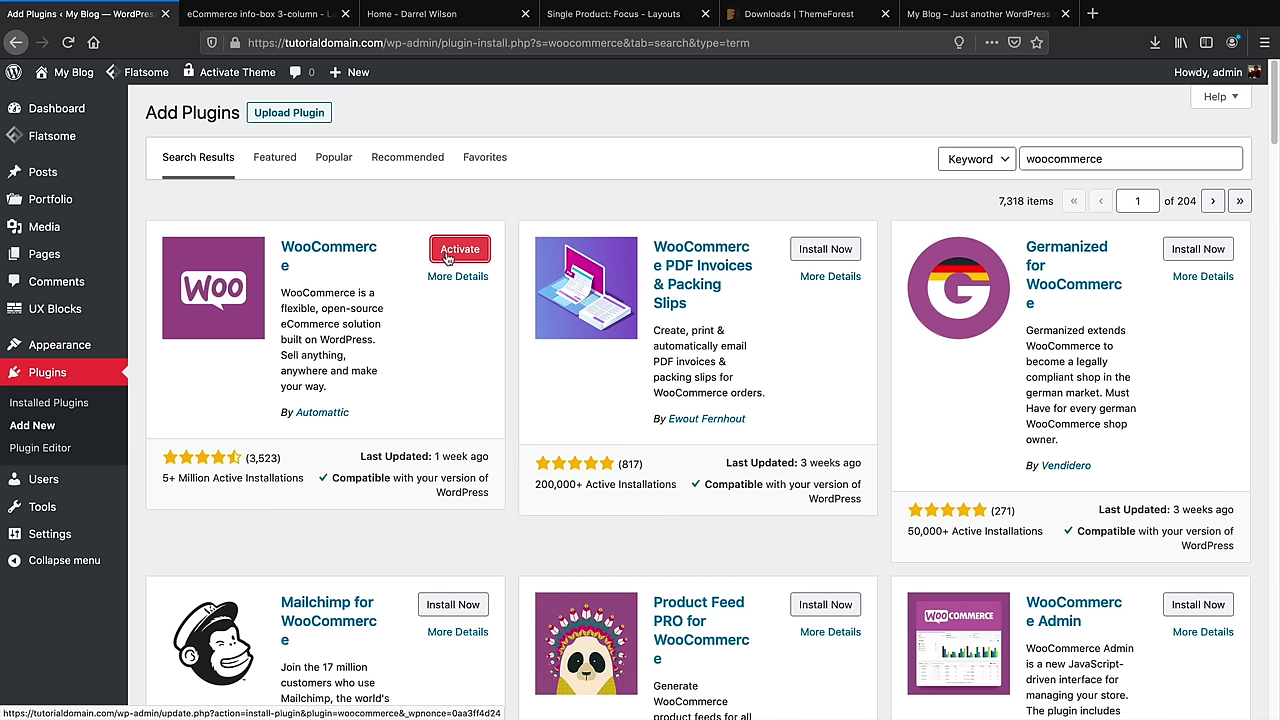
click(447, 259)
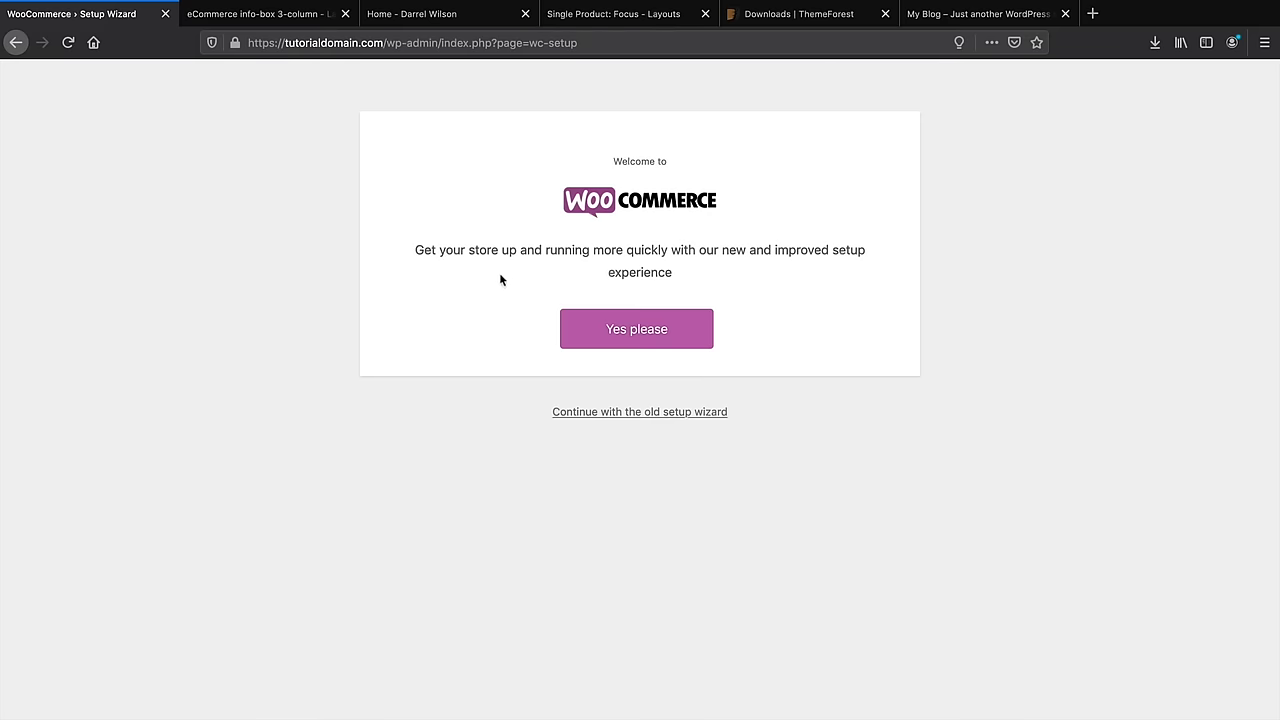
Accept the new store setup, proceed without Jetpack & WooCommerce Services, and continue without usage tracking
click(647, 331)
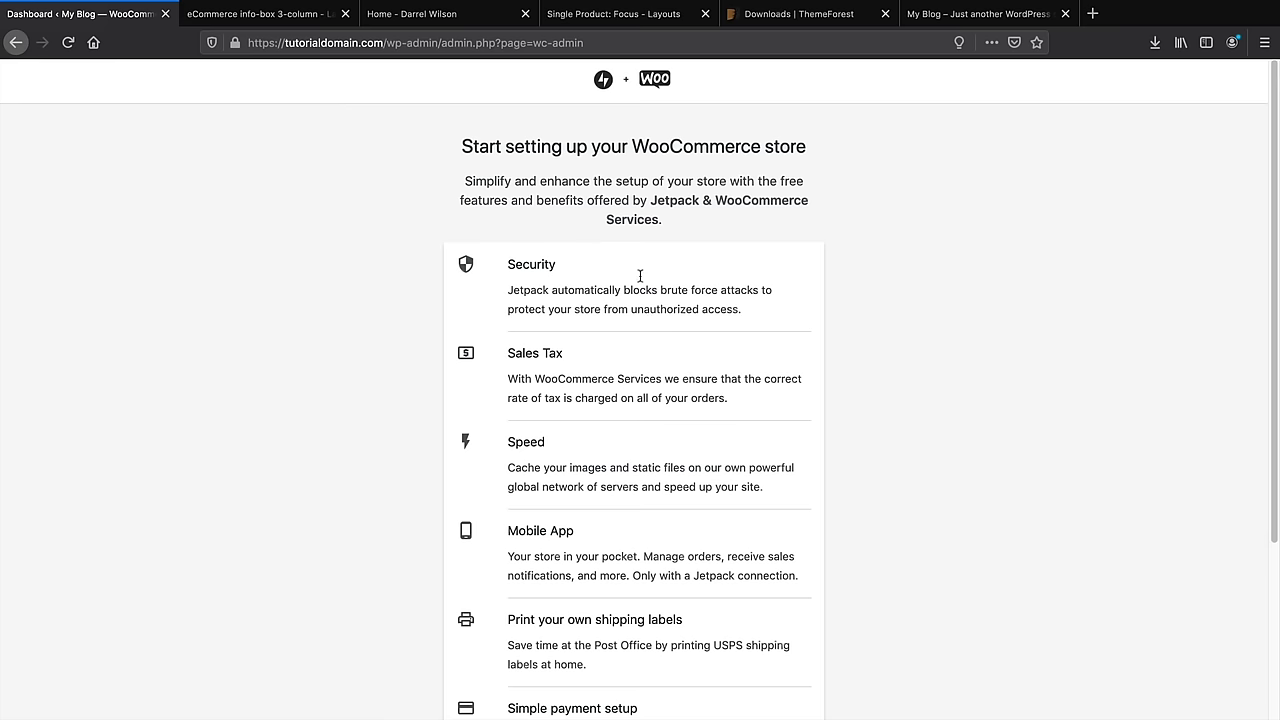
drag(474, 148, 771, 155)
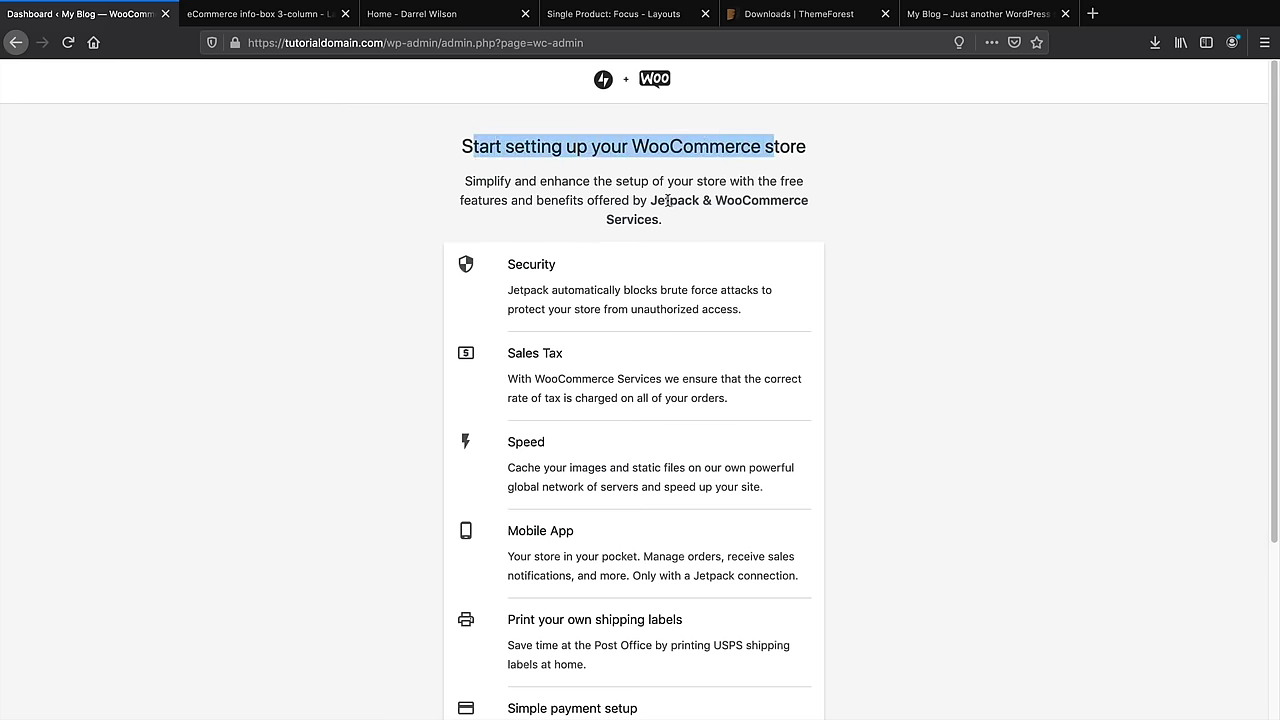
scroll(583, 274, down, 2)
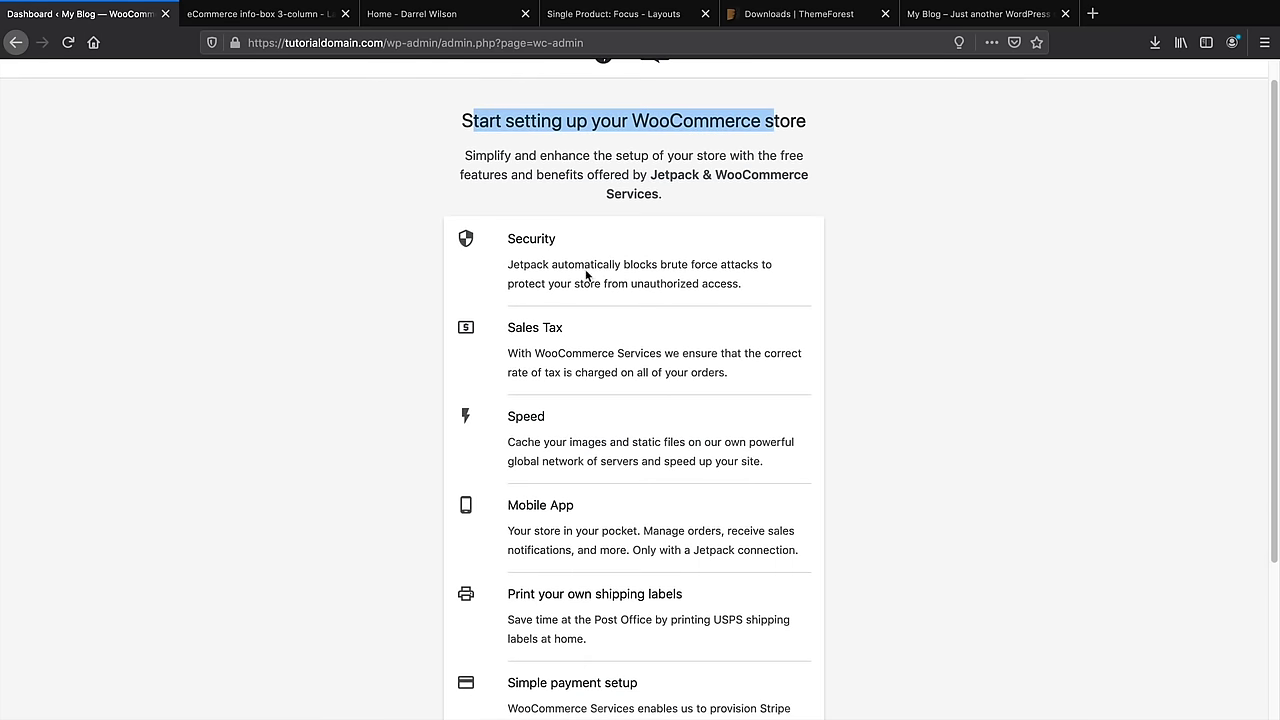
scroll(588, 280, down, 2)
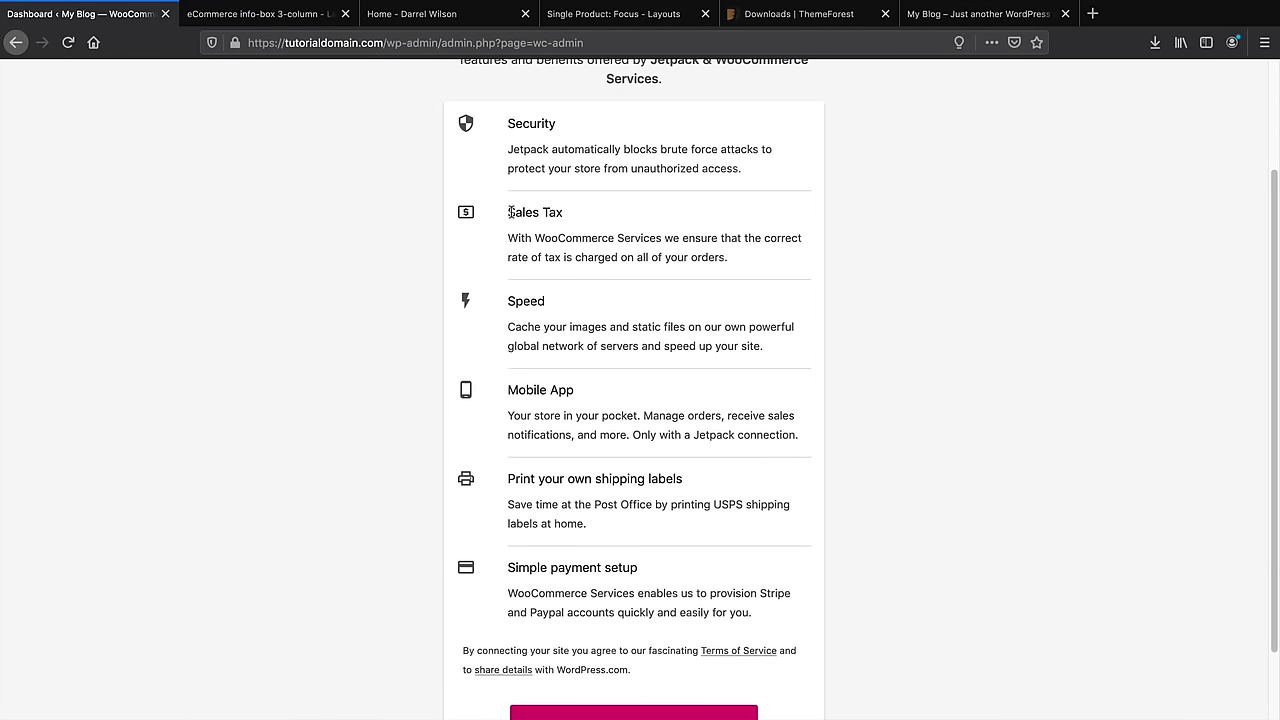
scroll(510, 213, down, 2)
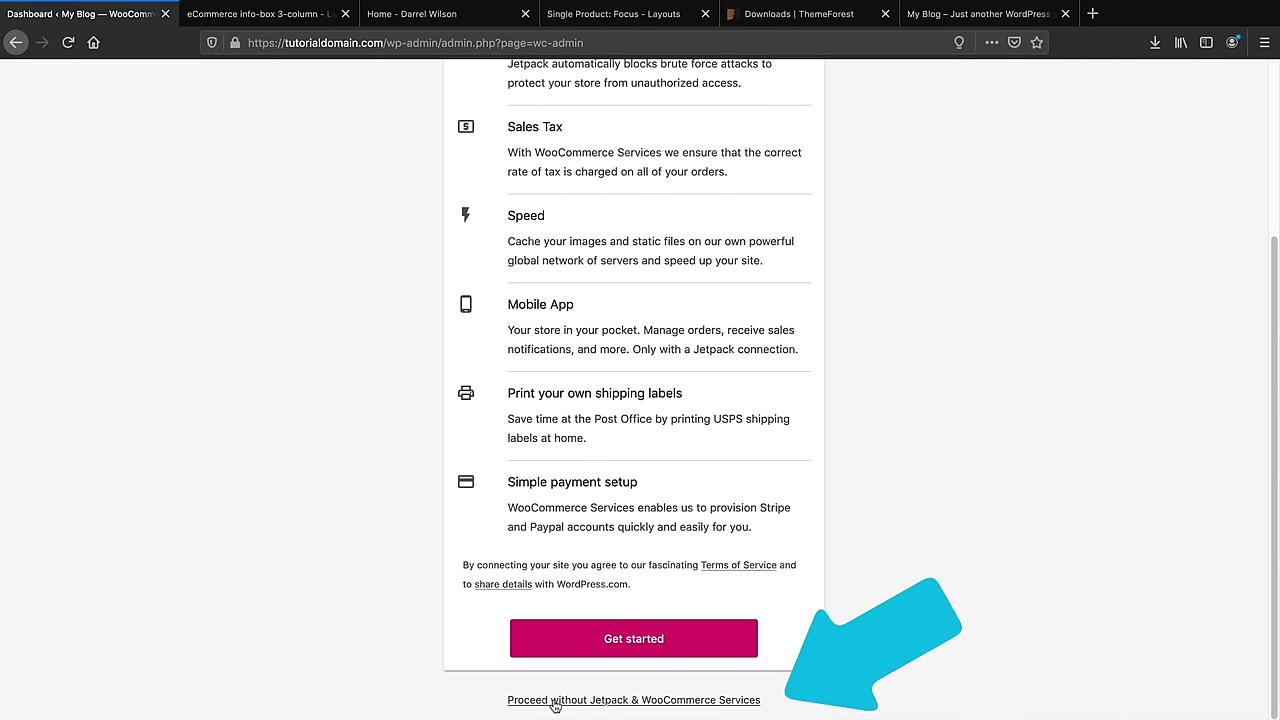
click(555, 702)
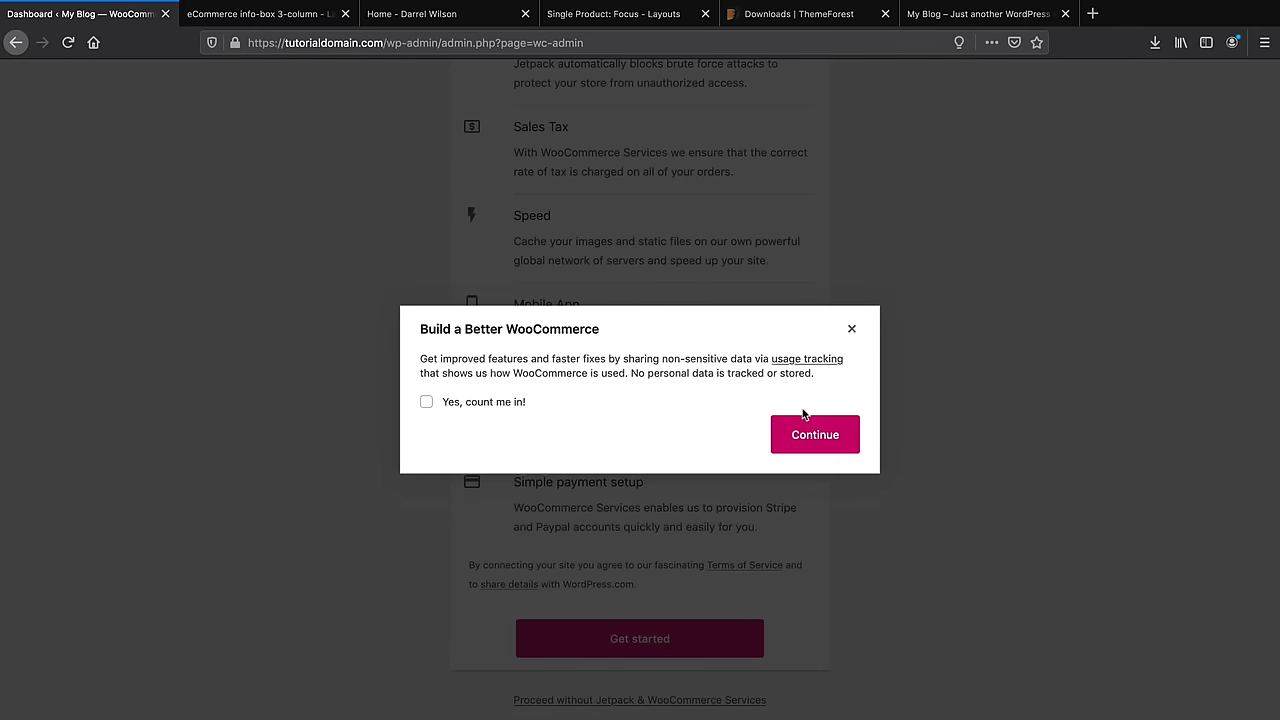
click(817, 440)
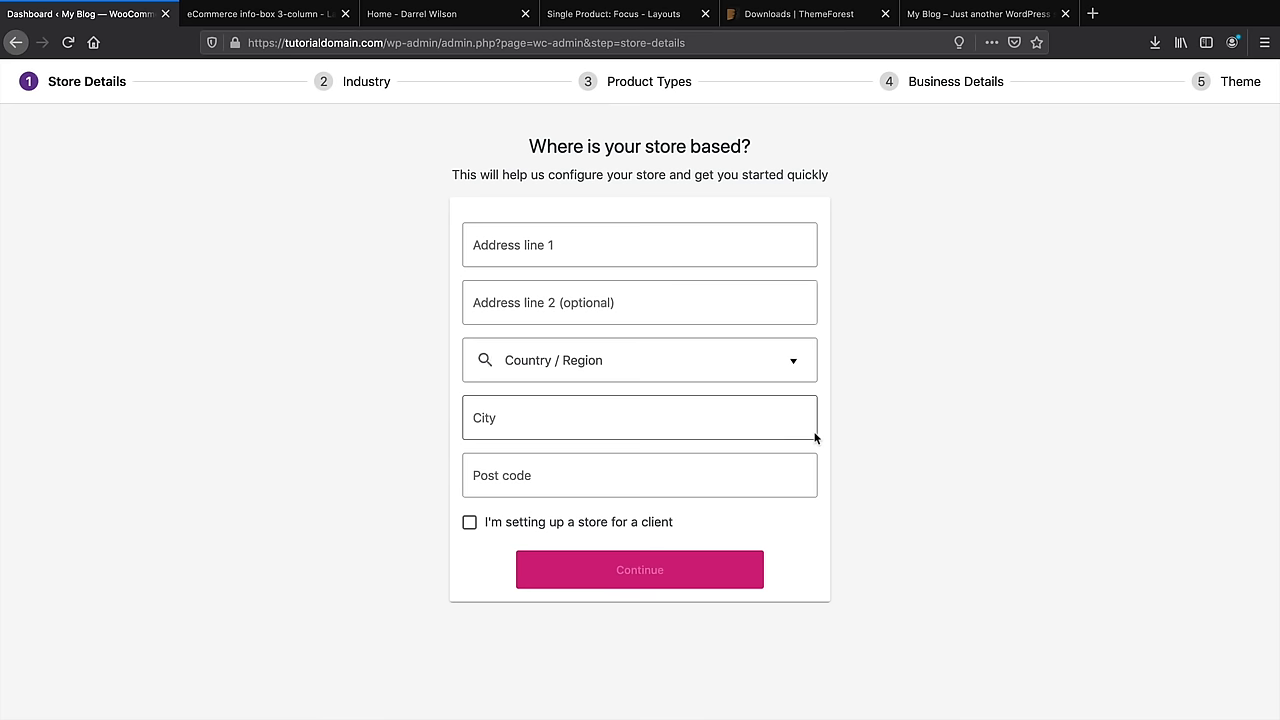
click(724, 246)
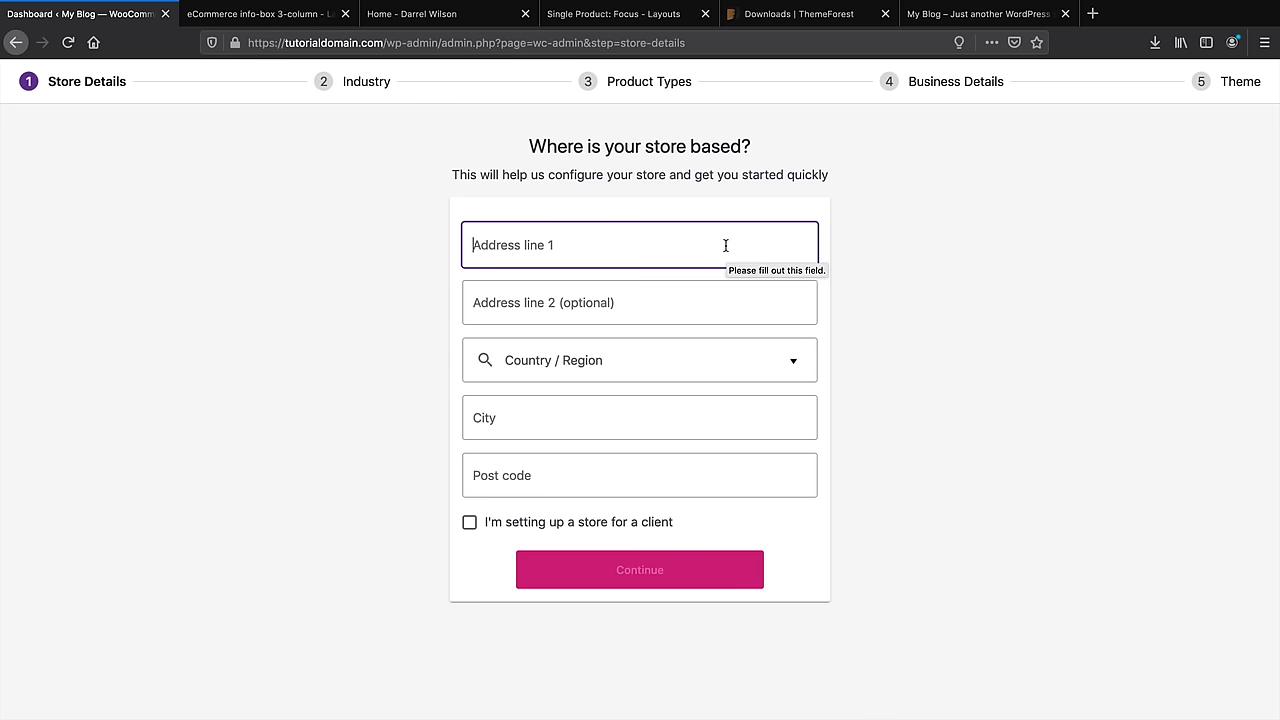
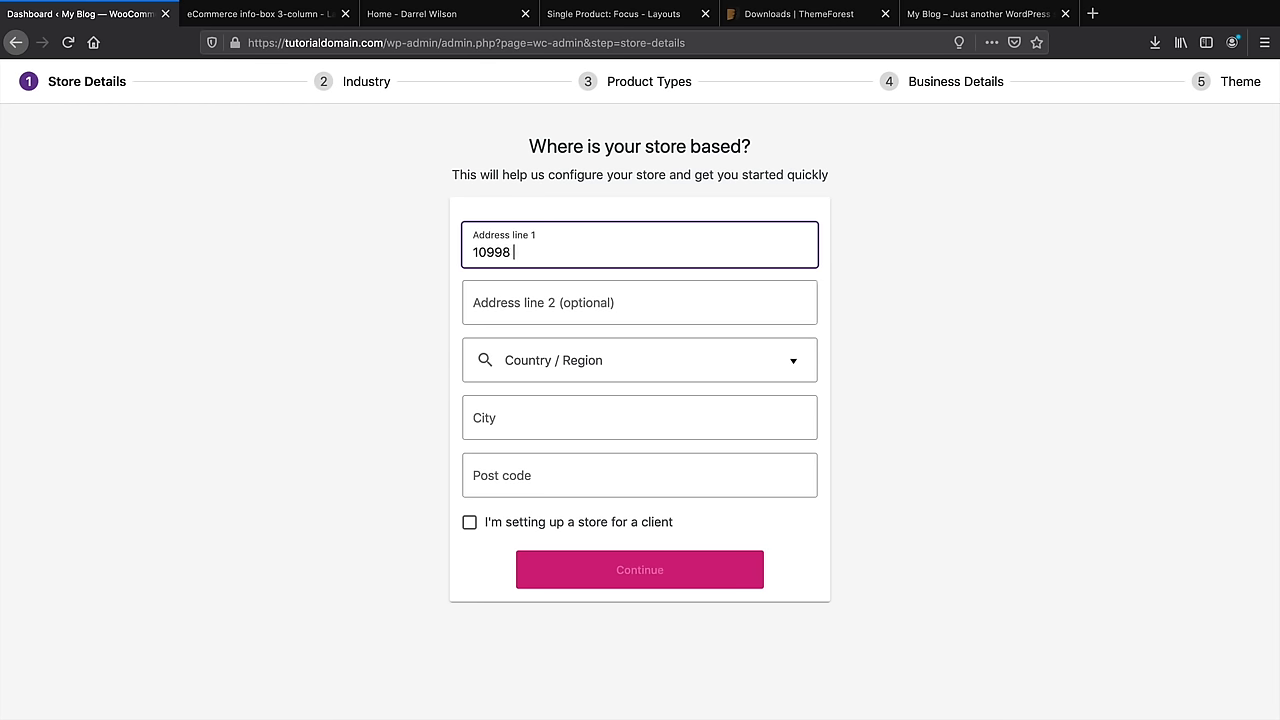
key(Tab)
click(505, 364)
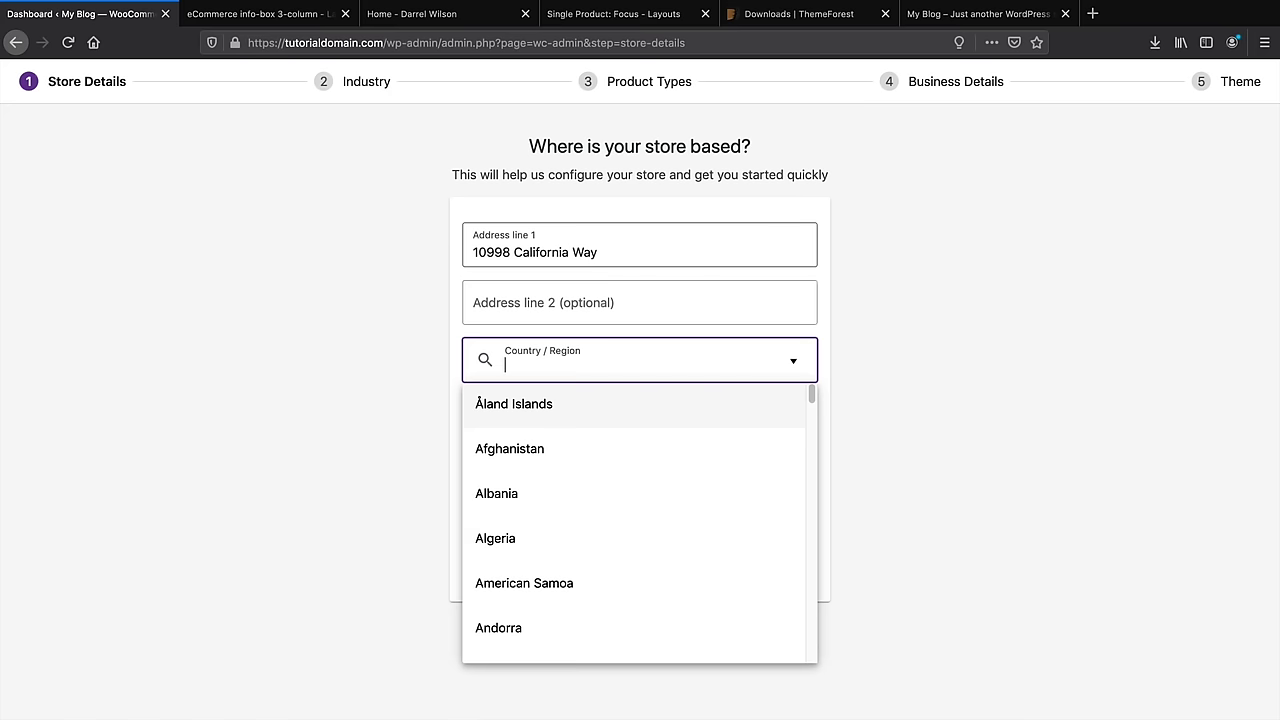
text(united)
scroll(708, 605, down, 1)
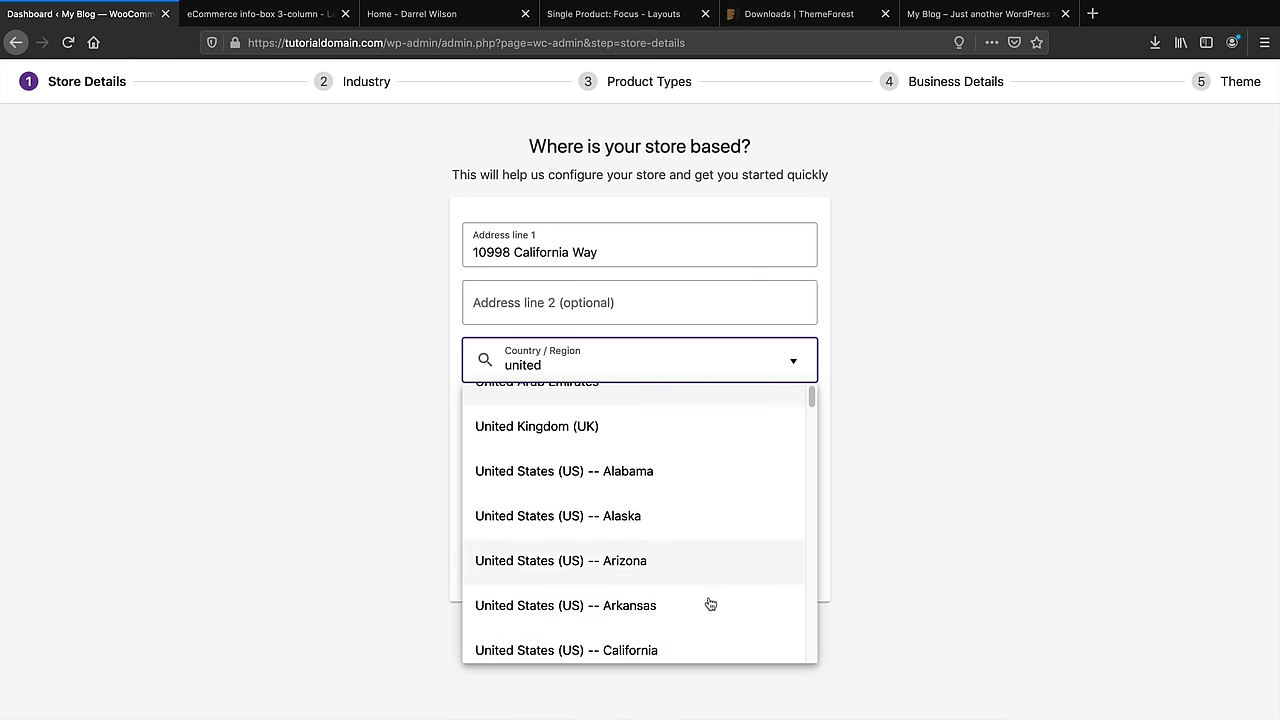
click(717, 636)
Set city Santa Clarita and post code 91355, leave the client box unchecked, and continue
click(611, 412)
text(Santa Clarita)
key(Tab)
text(91355)
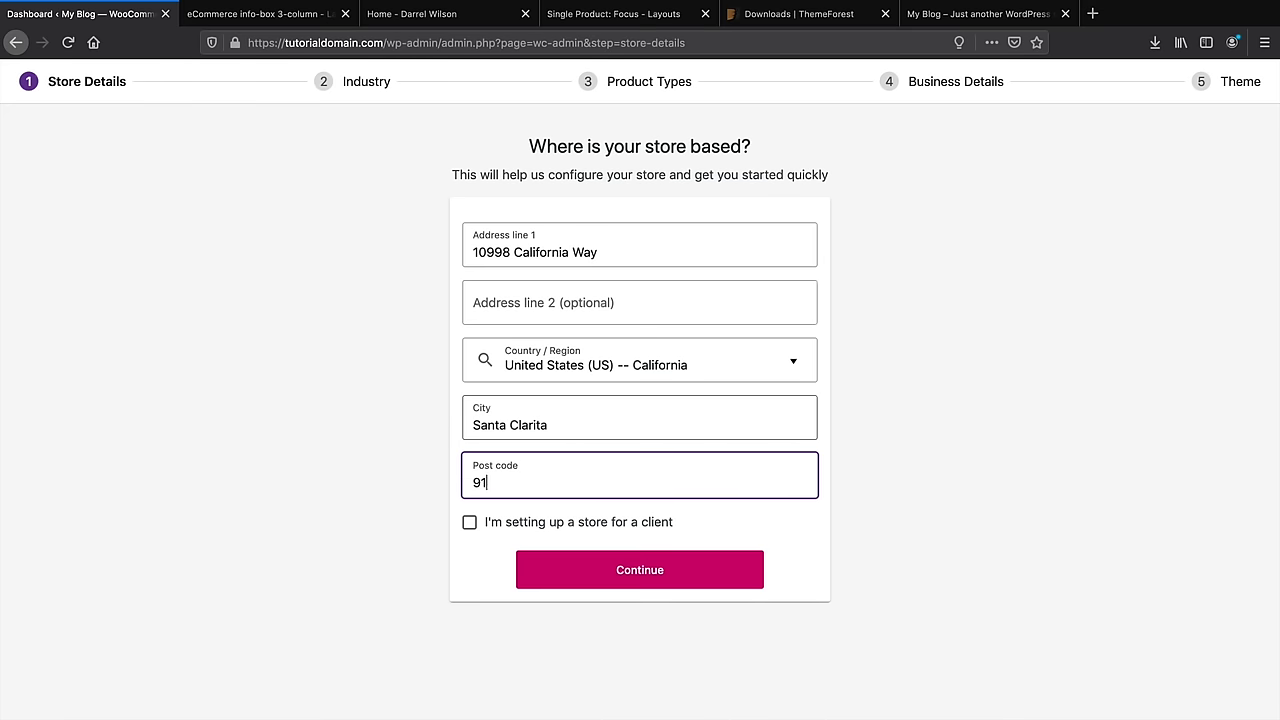
click(607, 528)
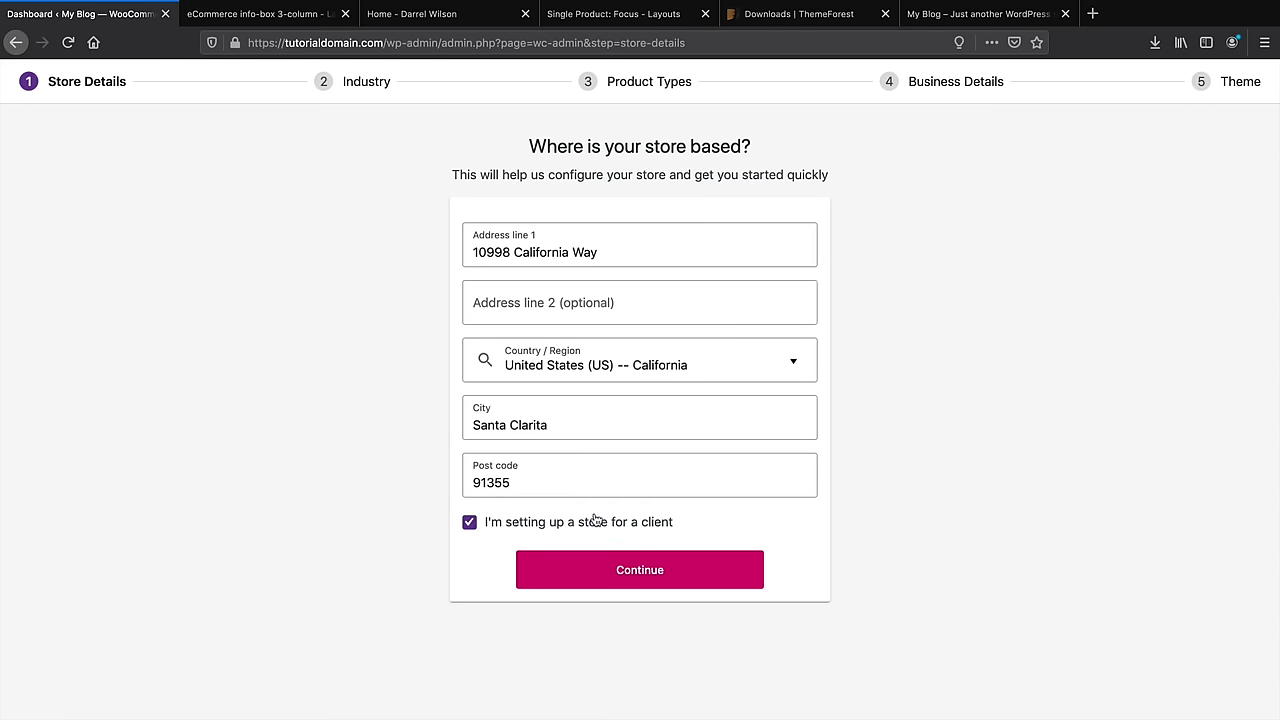
click(595, 525)
click(596, 527)
click(596, 527)
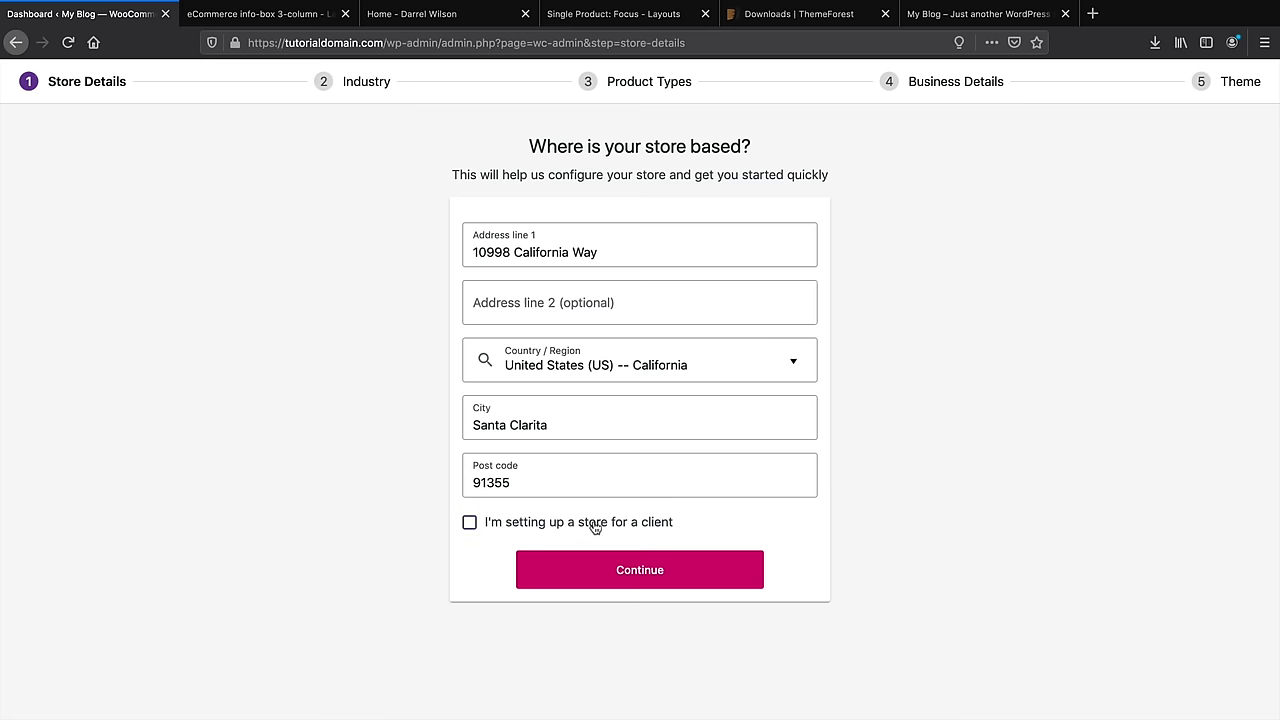
click(634, 568)
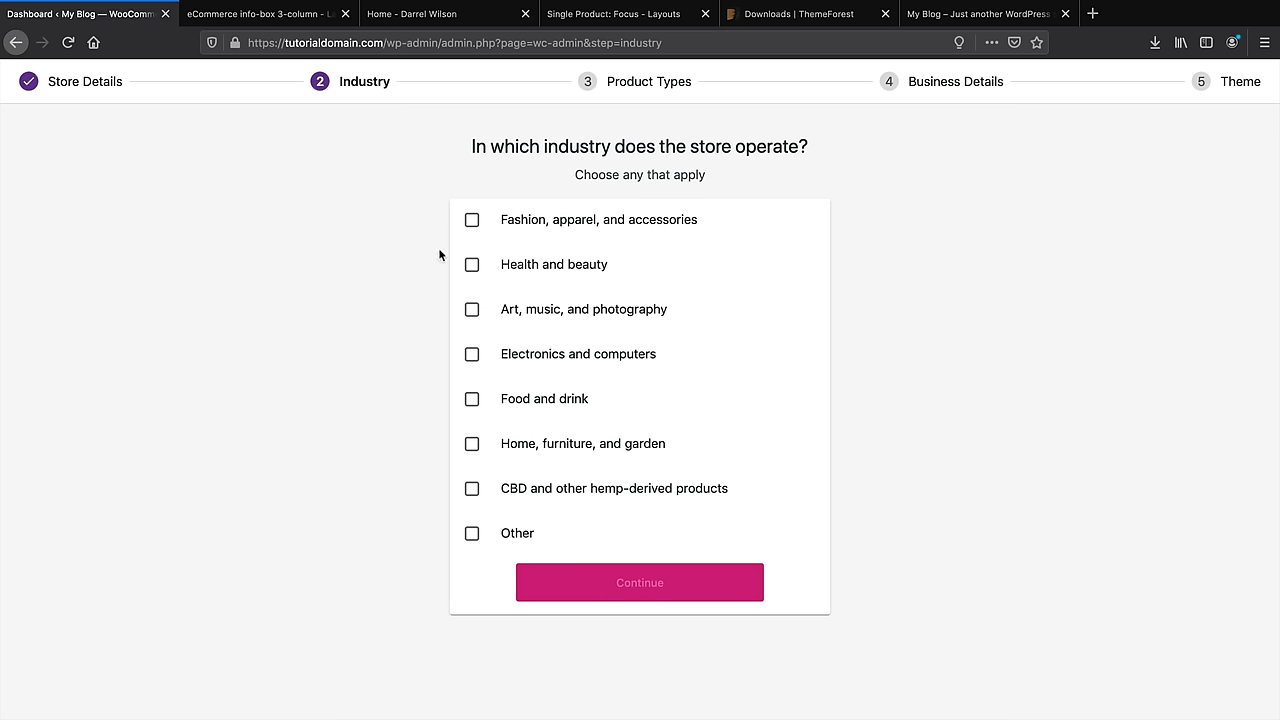
Choose Electronics and computers as the store's industry and continue
drag(559, 501, 715, 505)
click(423, 443)
click(559, 356)
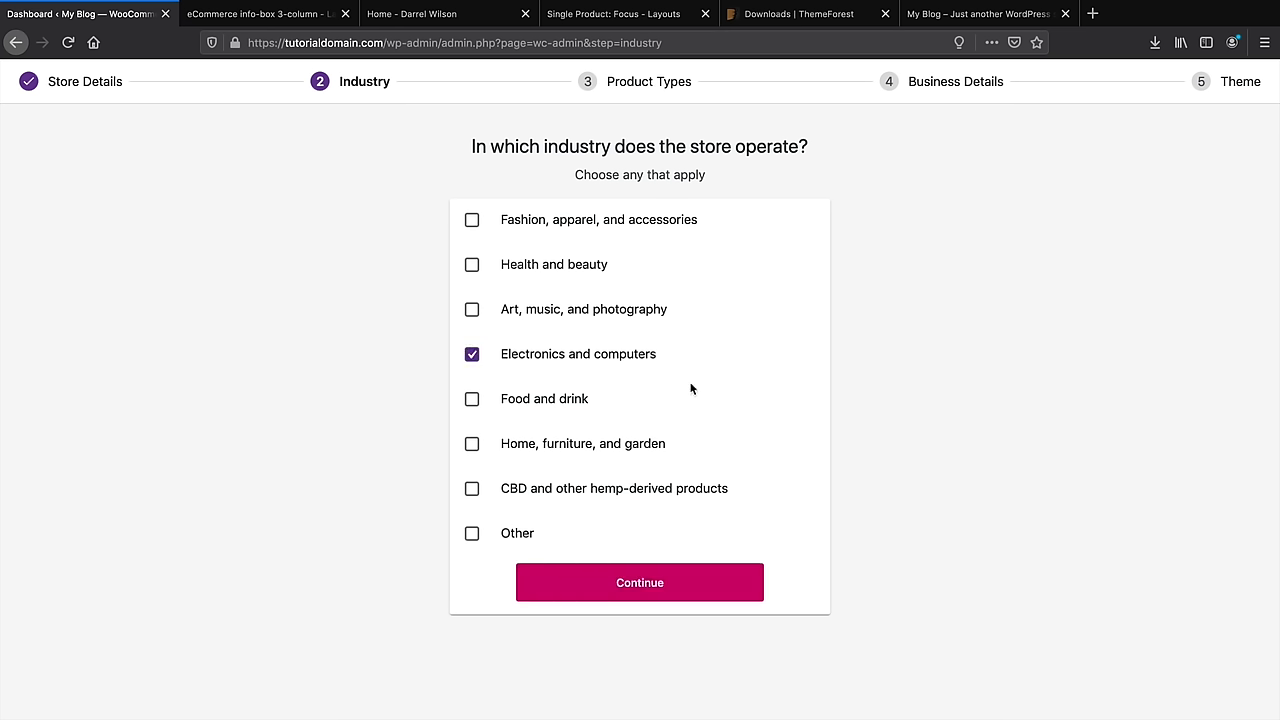
click(684, 585)
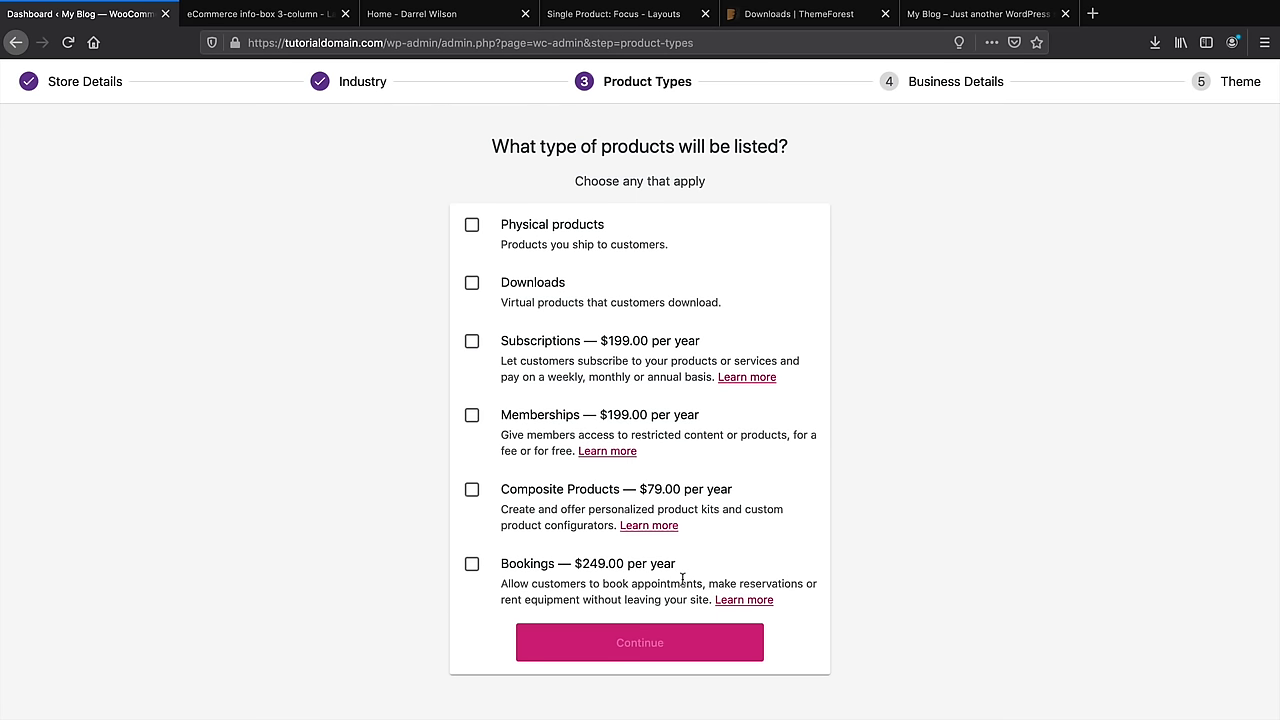
Select Physical products and Downloads as the product types and continue
click(472, 225)
click(473, 288)
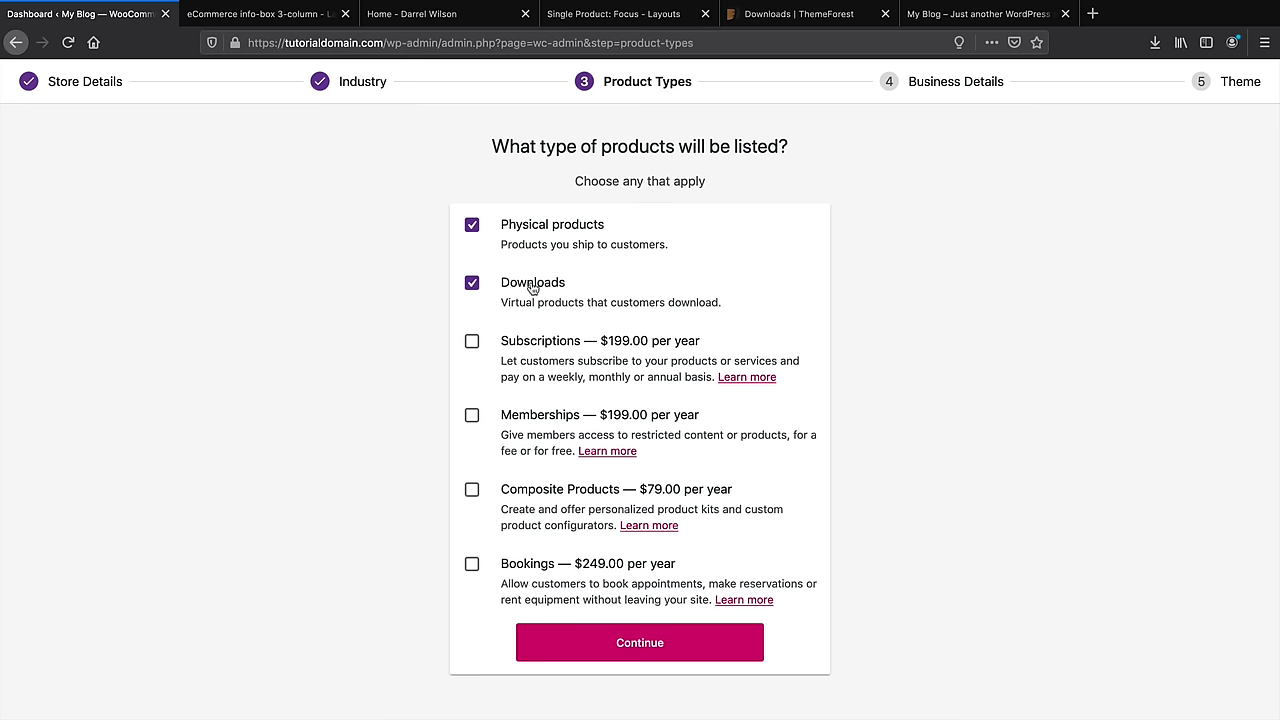
click(645, 646)
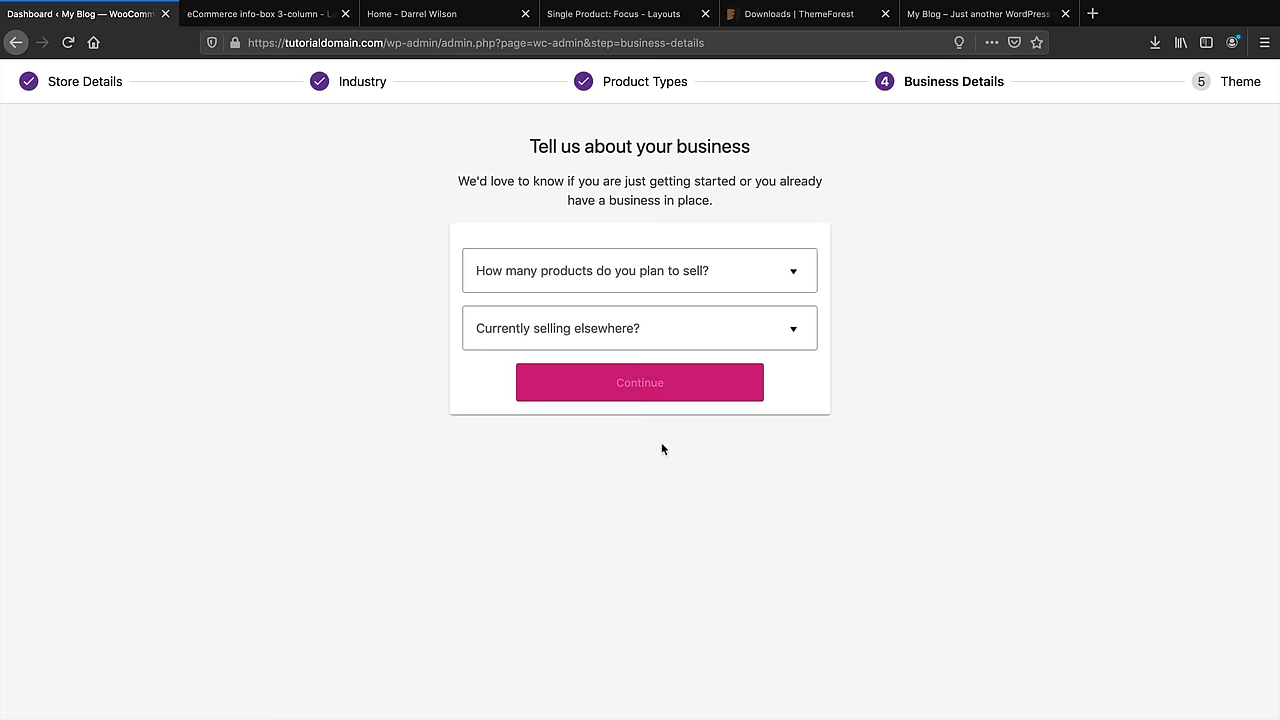
Answer Business Details with no products yet and not selling anywhere else
click(667, 280)
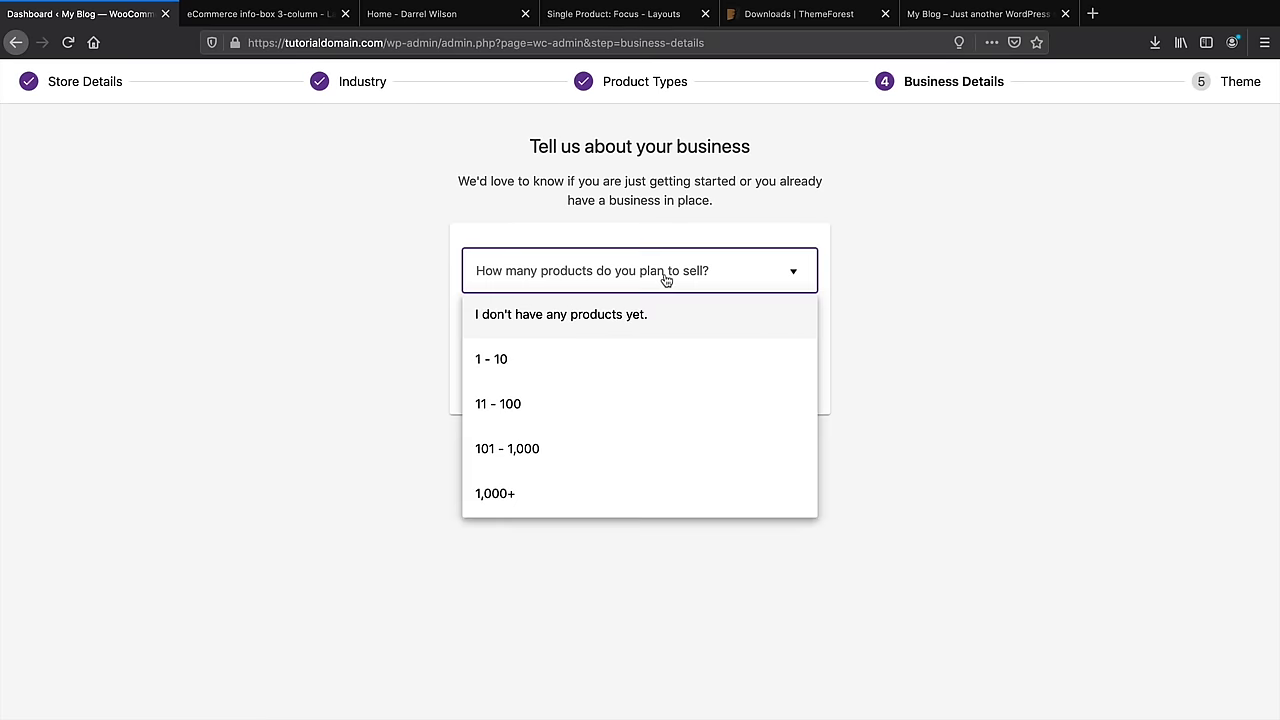
click(634, 316)
click(737, 329)
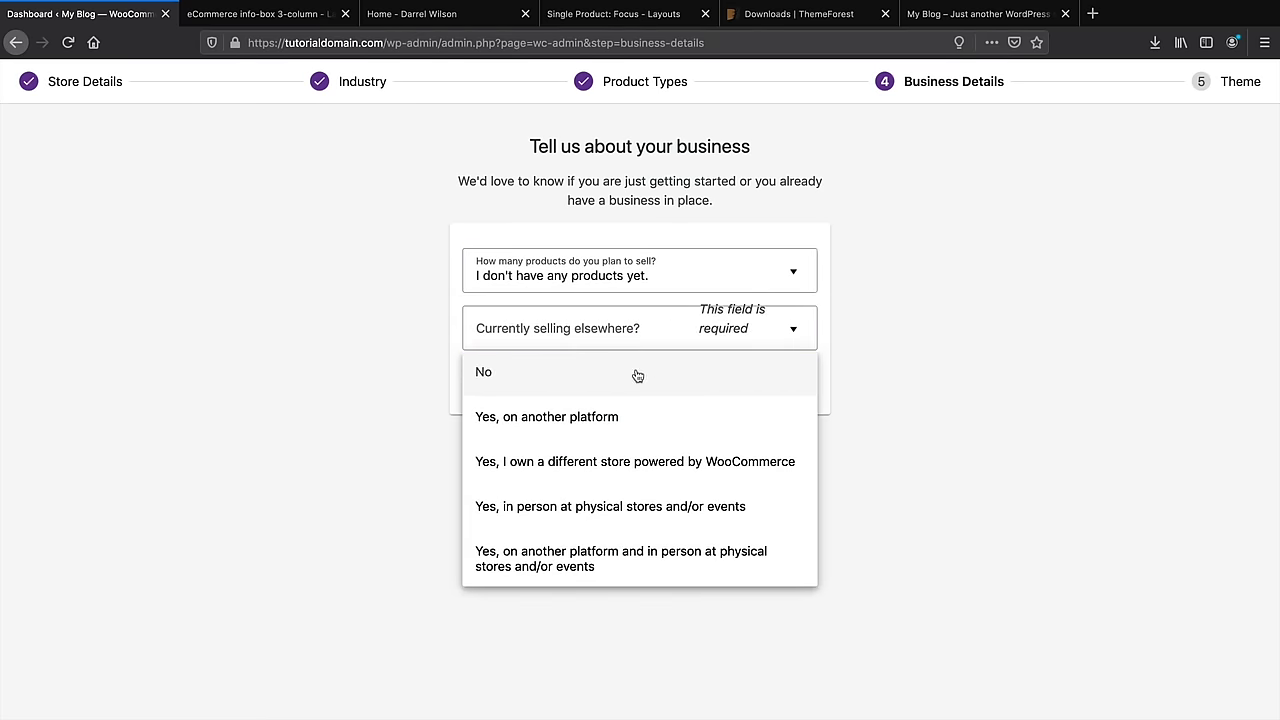
click(637, 375)
Switch off the Facebook, Mailchimp and Google Shopping add-ons and continue
scroll(1068, 392, down, 2)
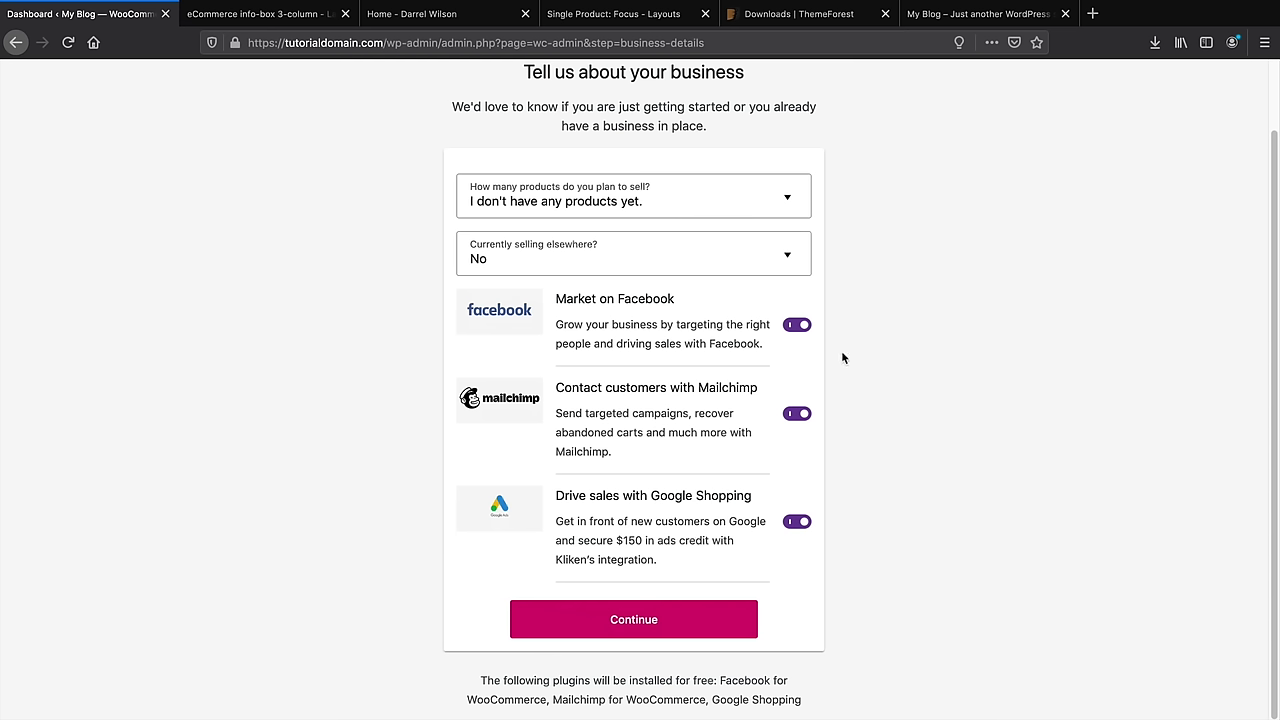
drag(622, 497, 731, 496)
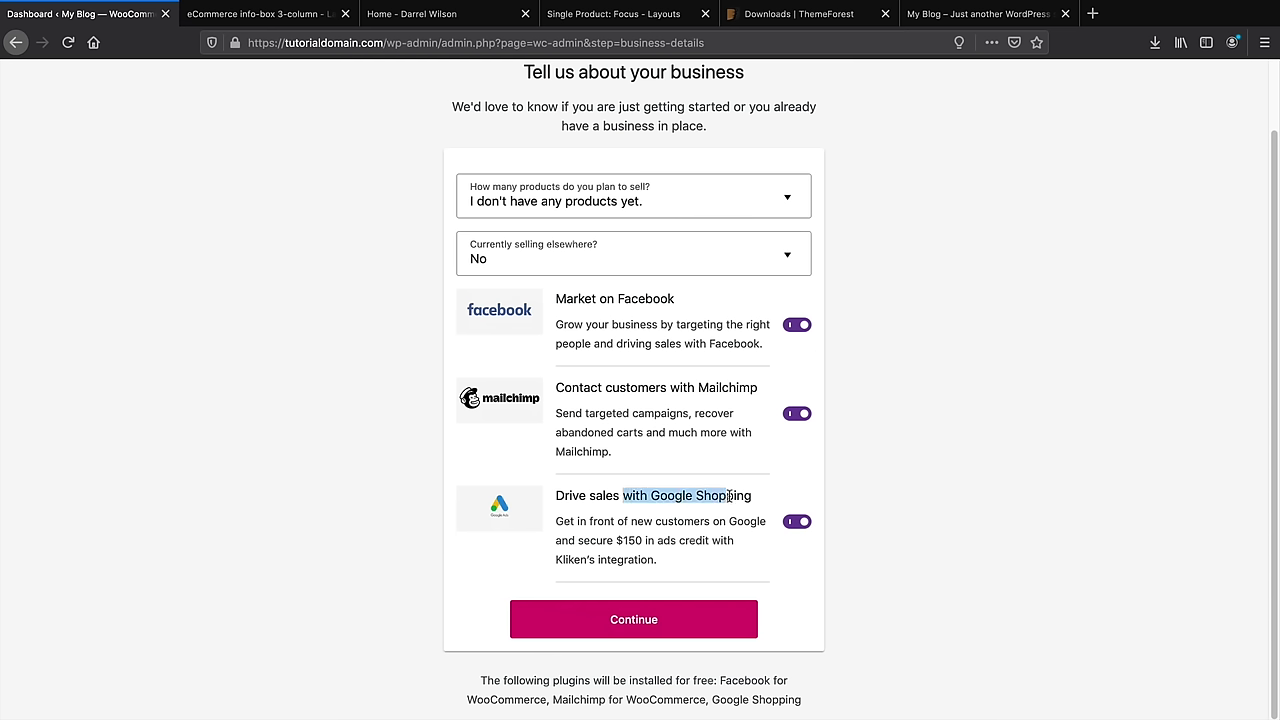
click(797, 325)
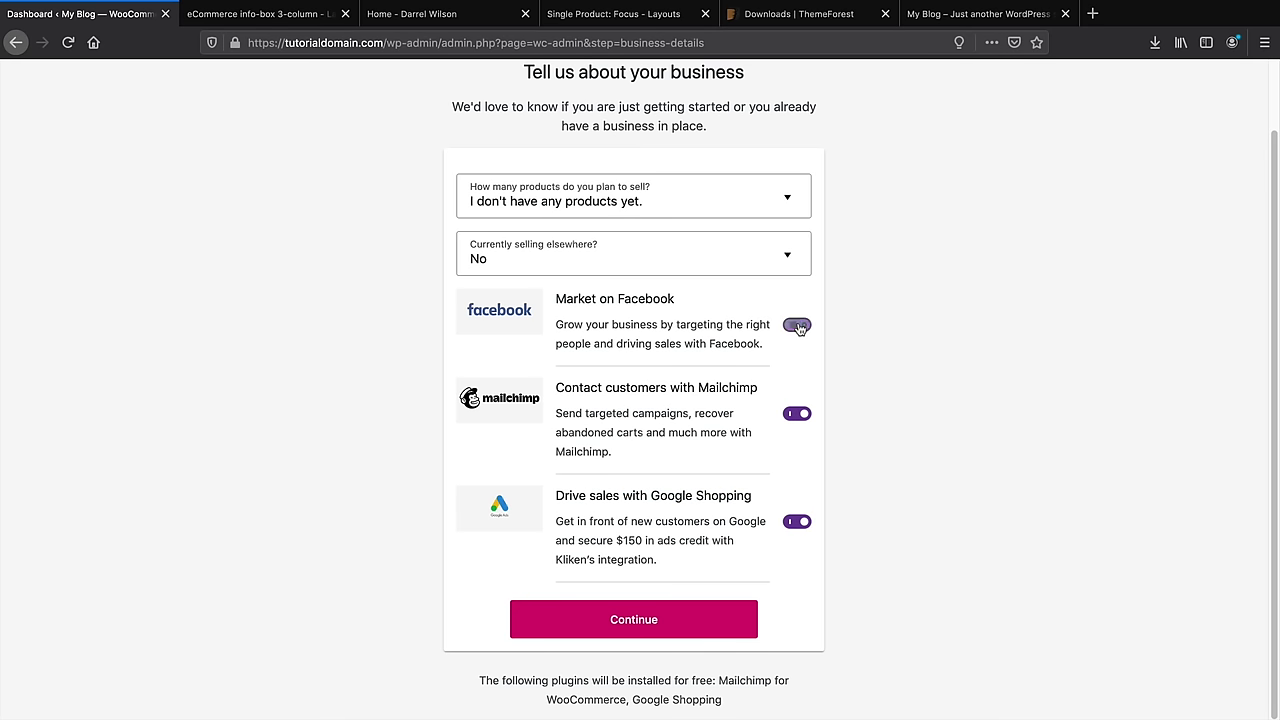
click(798, 413)
click(800, 541)
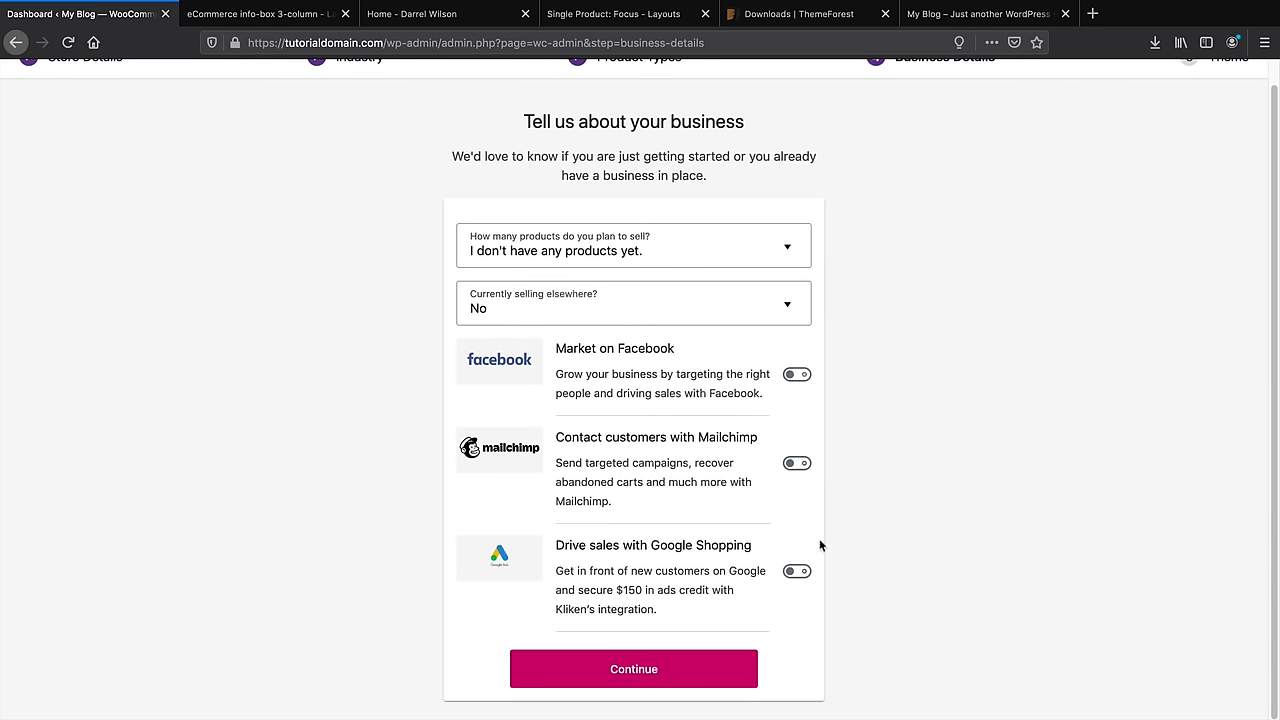
click(628, 670)
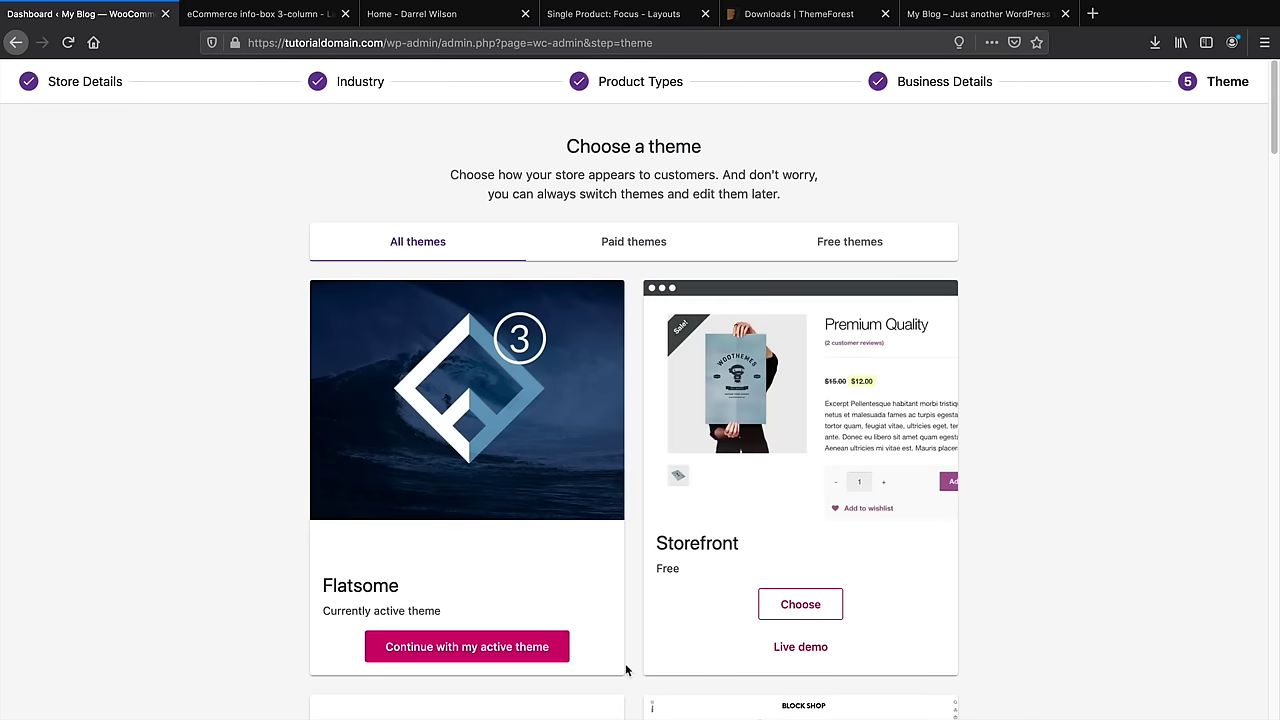
Continue with the active Flatsome theme to finish the setup wizard
scroll(590, 567, down, 1)
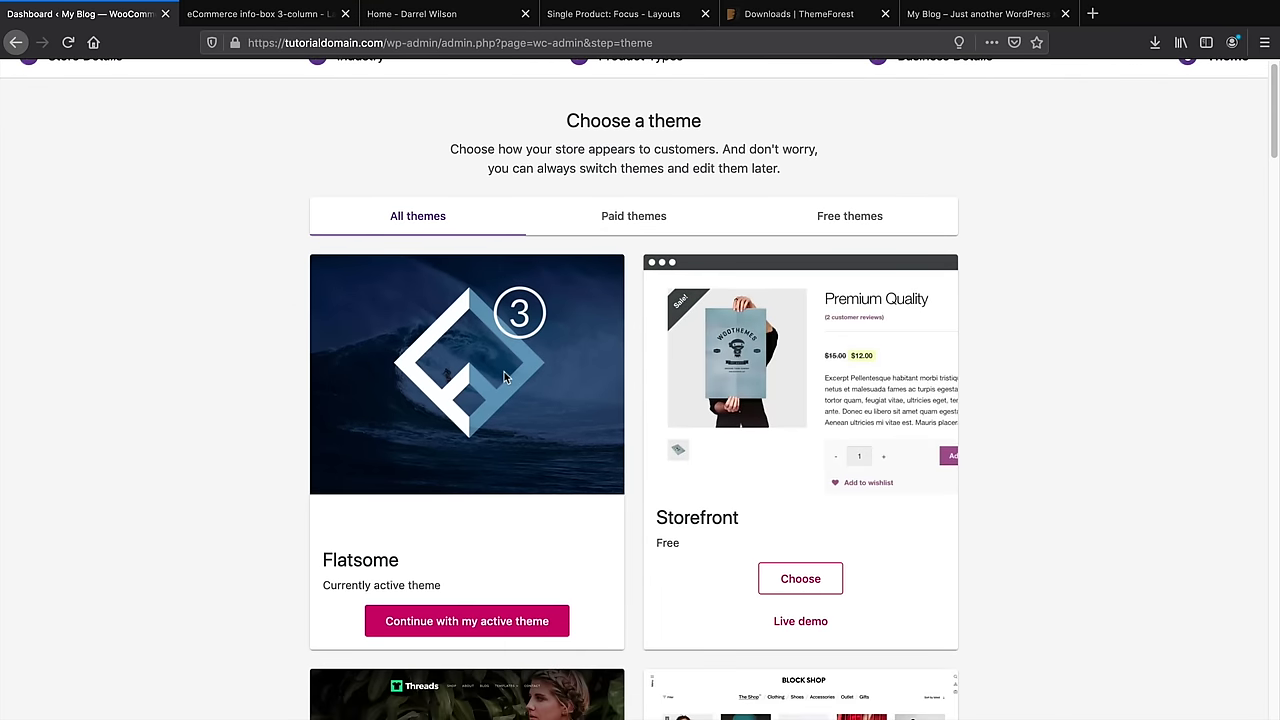
scroll(504, 371, down, 3)
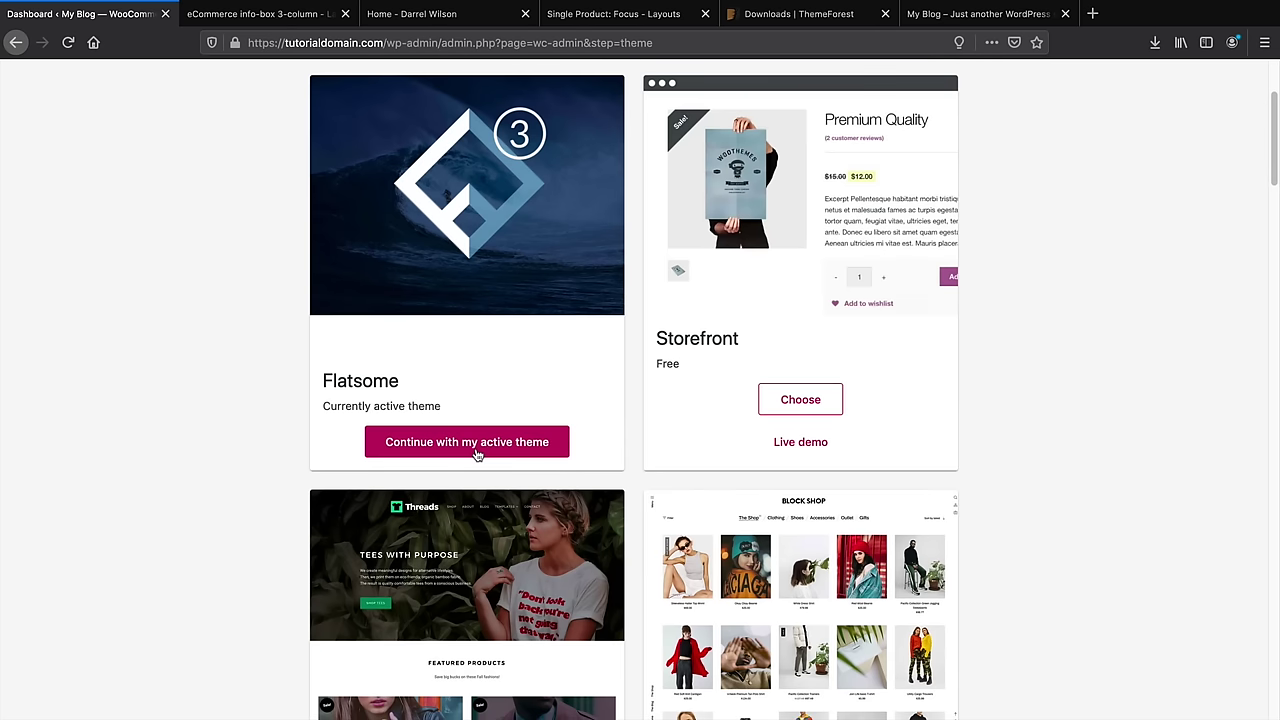
click(438, 450)
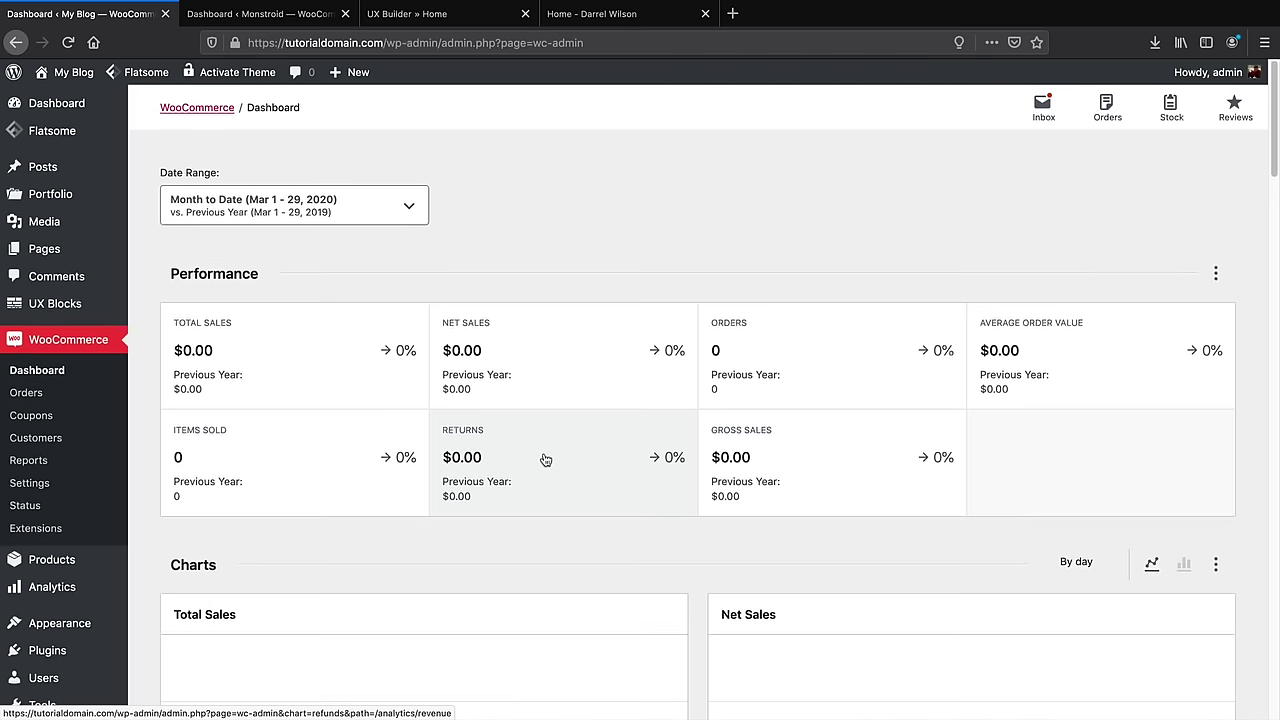
scroll(543, 457, down, 1)
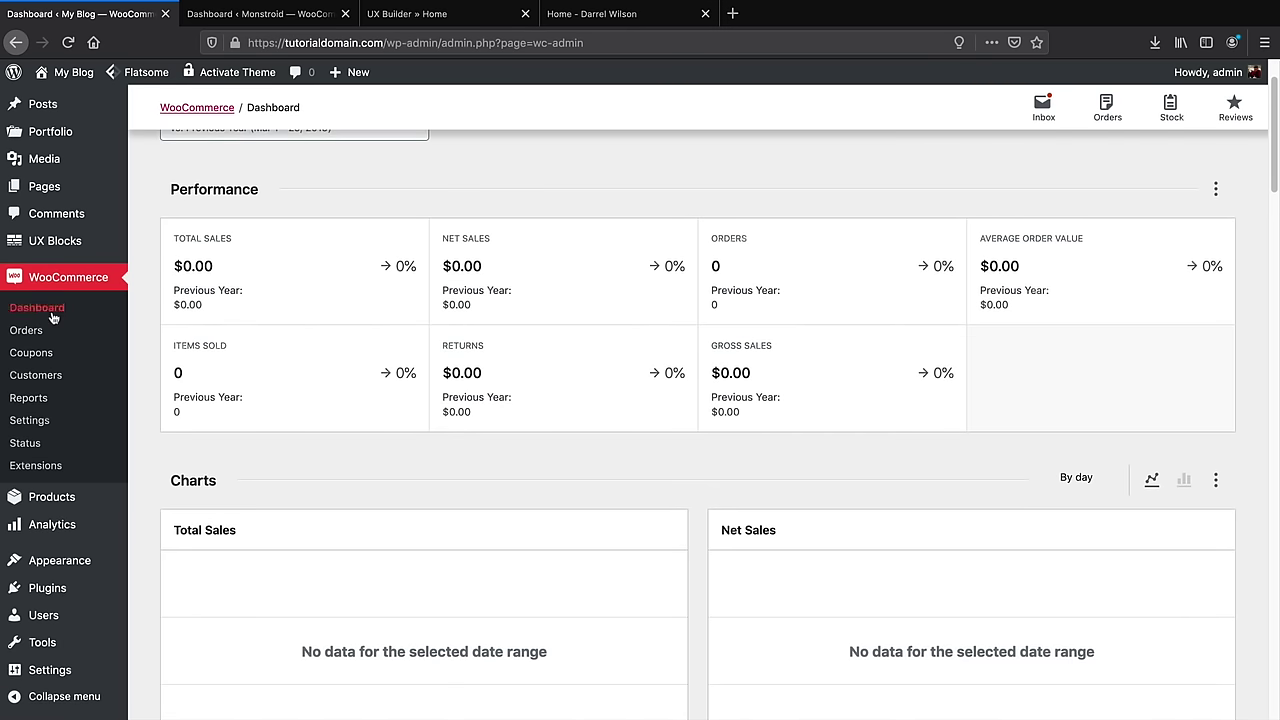
scroll(476, 482, down, 1)
scroll(477, 487, down, 5)
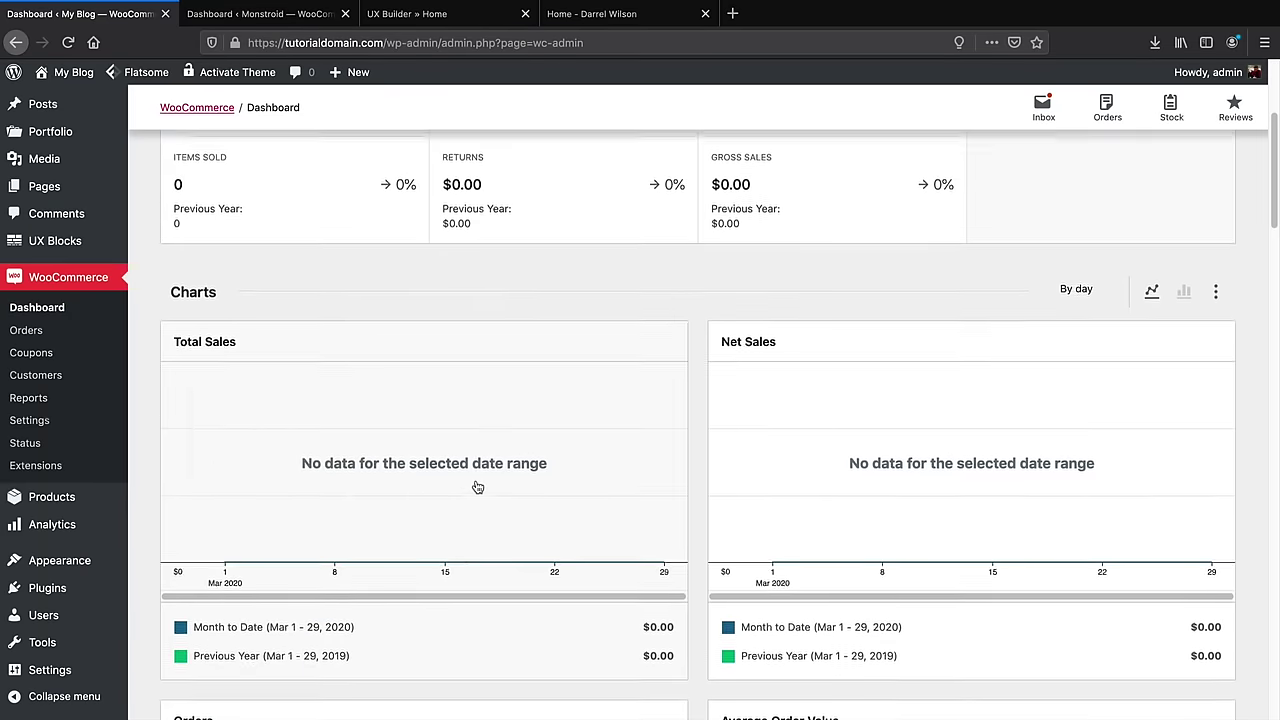
scroll(480, 498, down, 2)
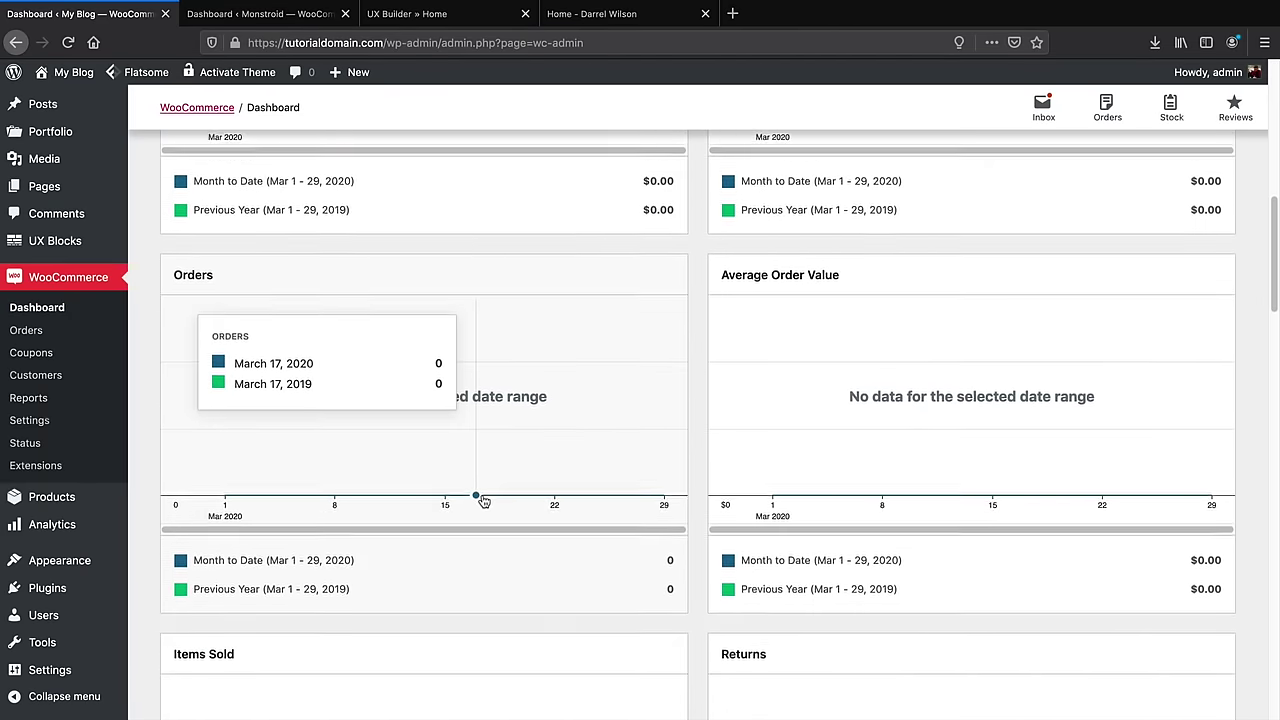
scroll(491, 517, up, 12)
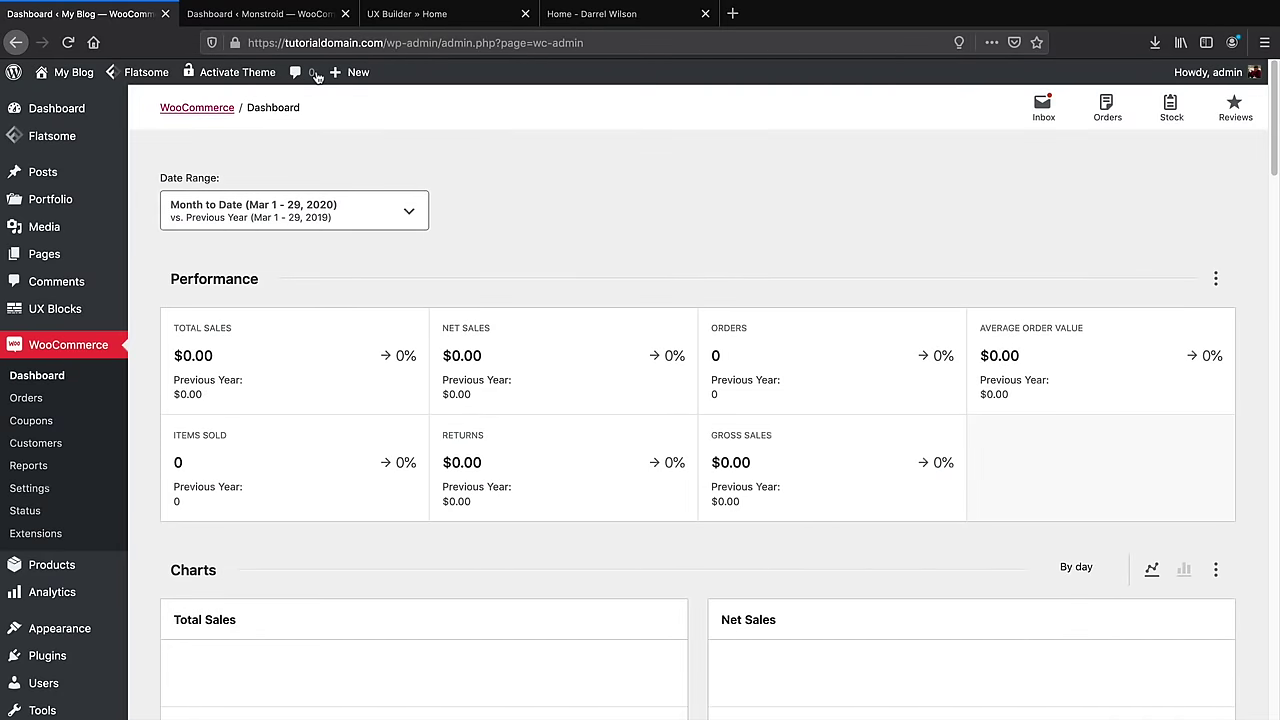
click(288, 16)
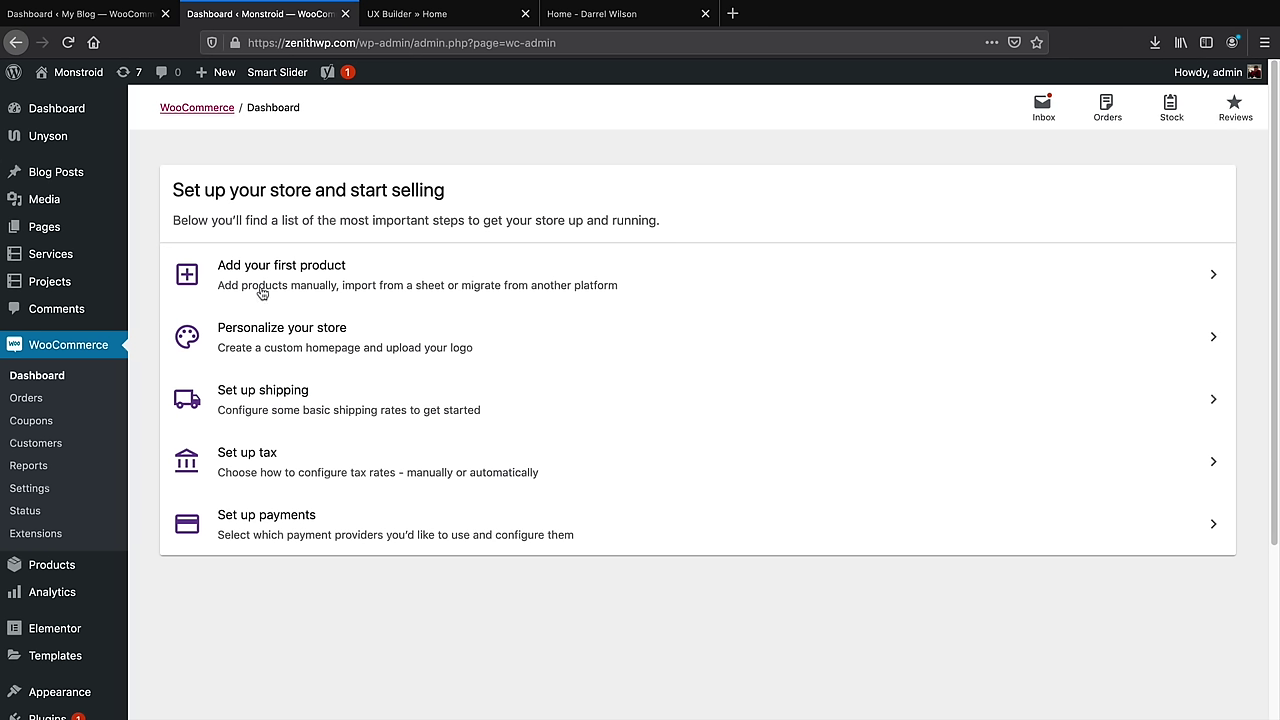
click(119, 24)
scroll(57, 540, down, 1)
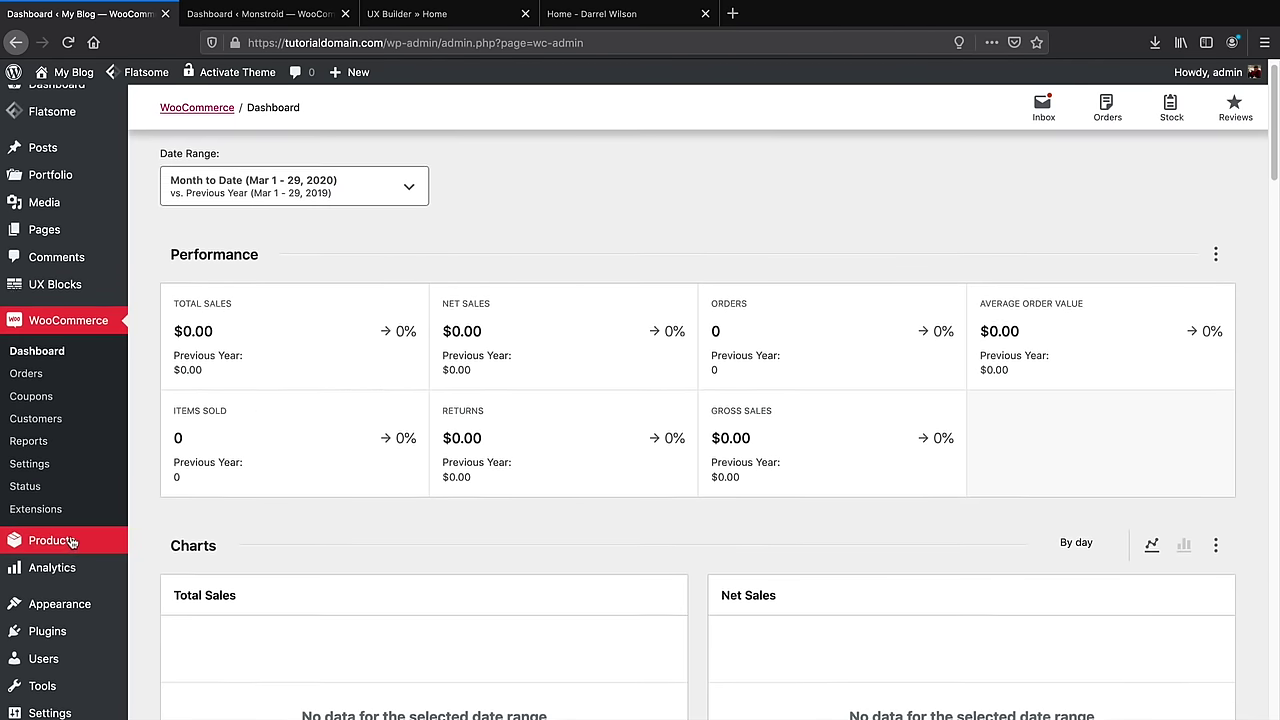
mouse_move(57, 543)
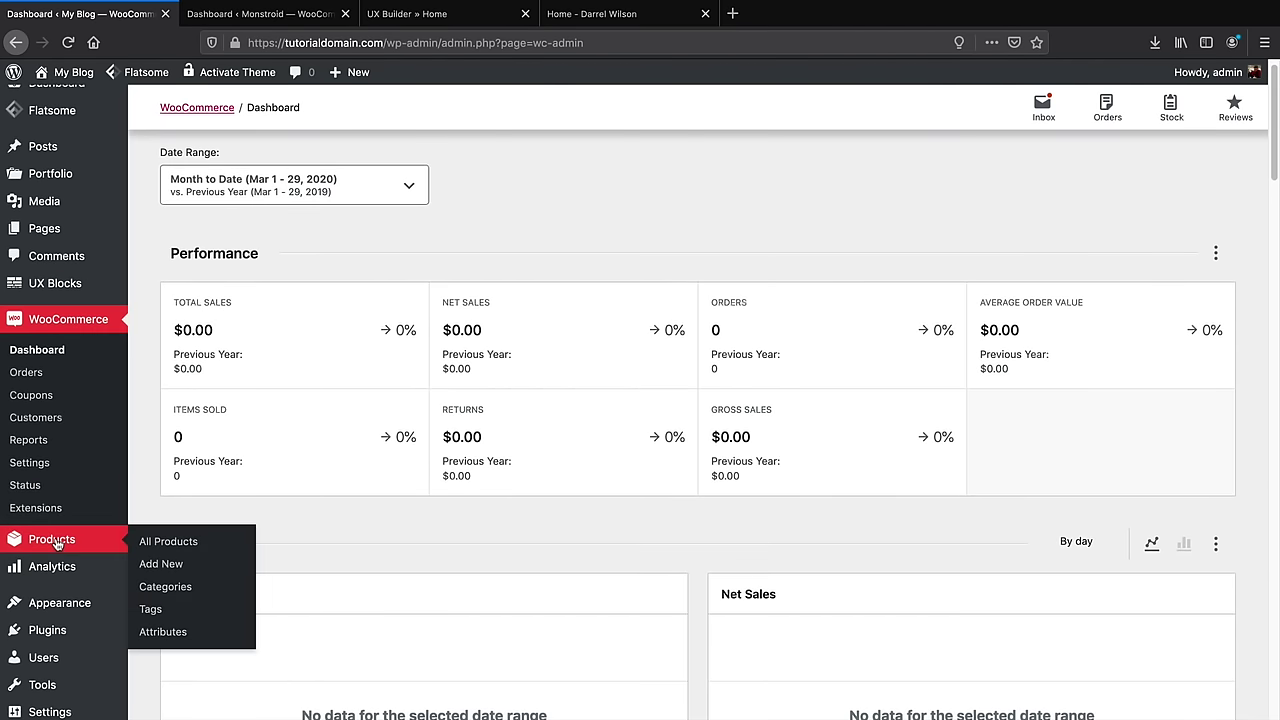
From All Products, create a new product, dismiss the name tour tip, and switch to the Flatsome demo
click(154, 545)
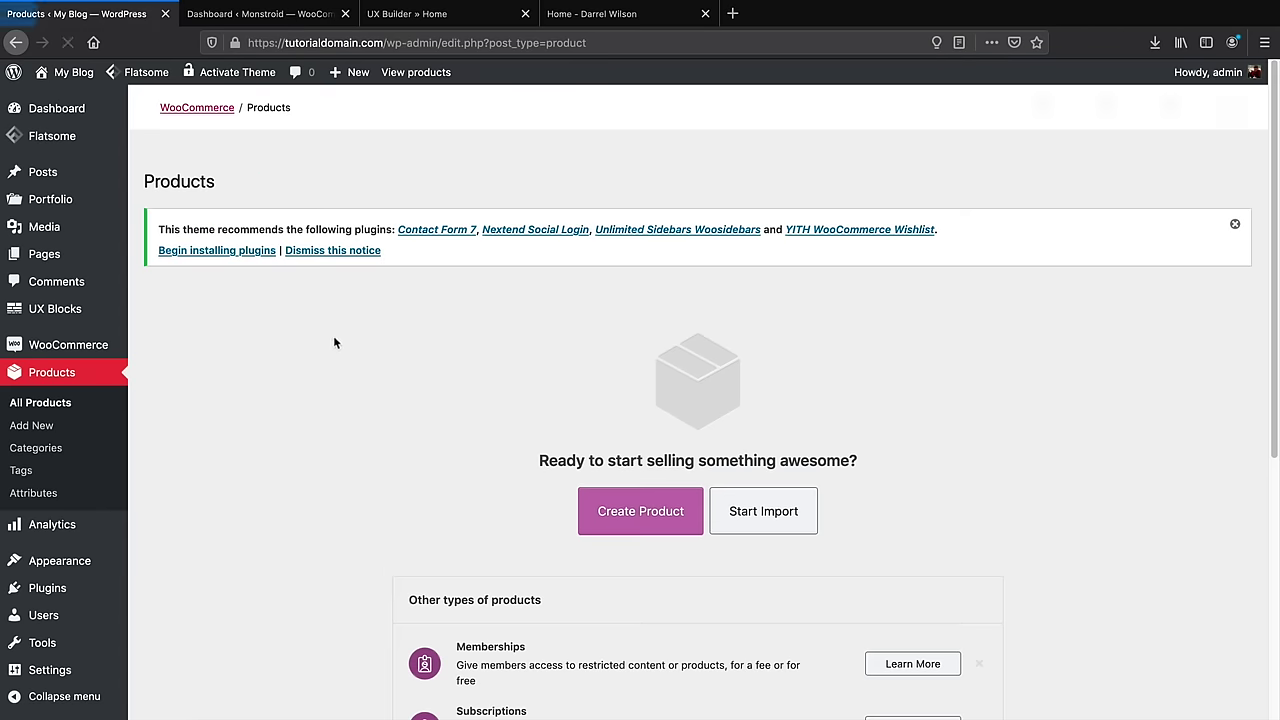
click(1235, 224)
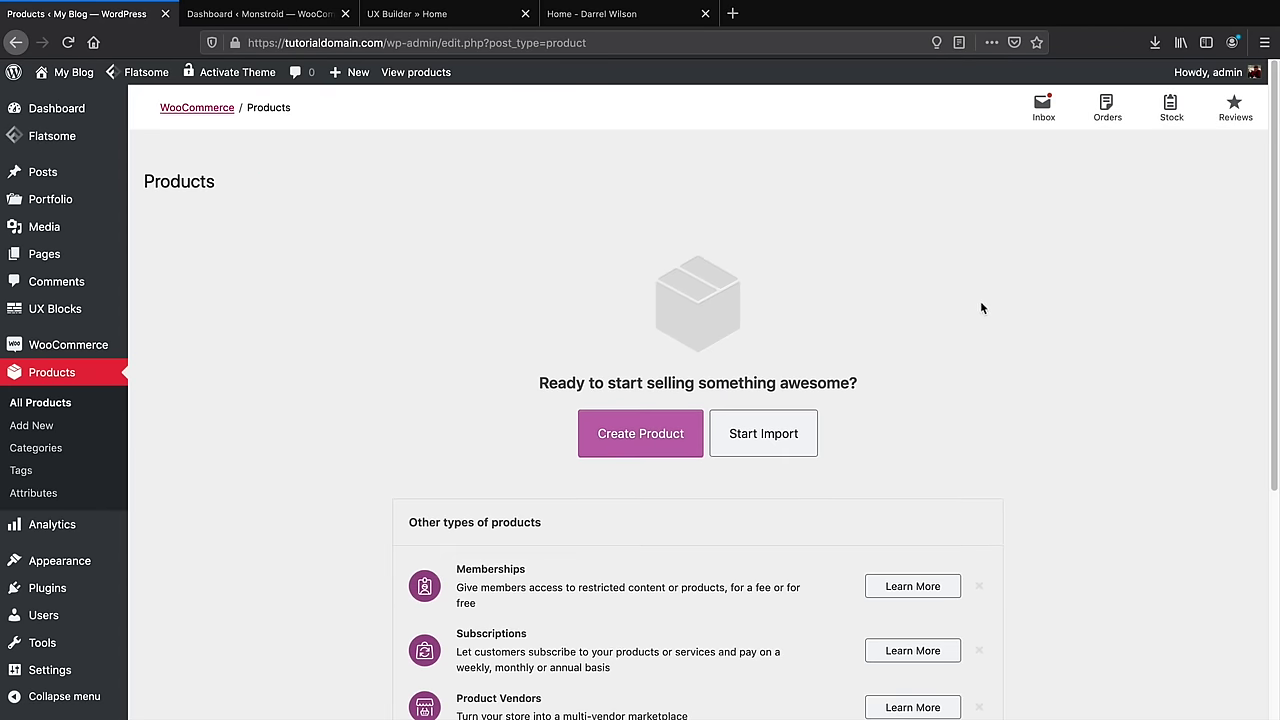
scroll(981, 310, down, 1)
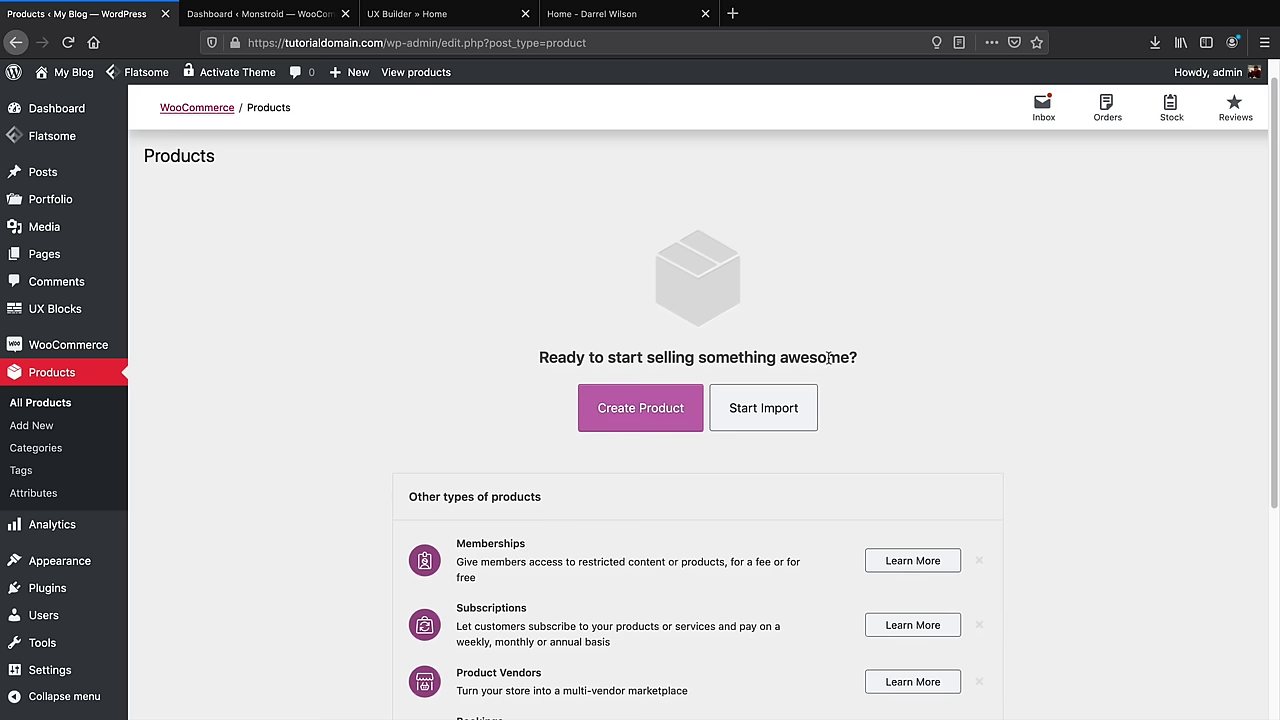
click(650, 415)
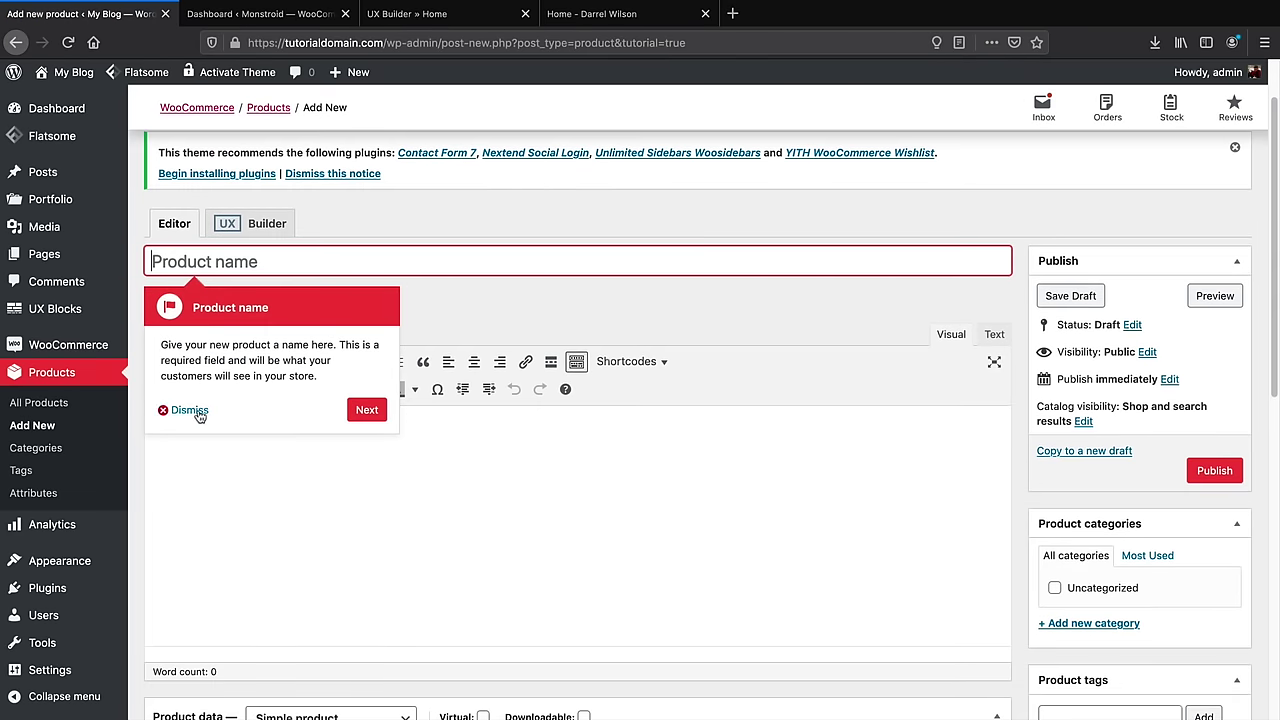
click(189, 411)
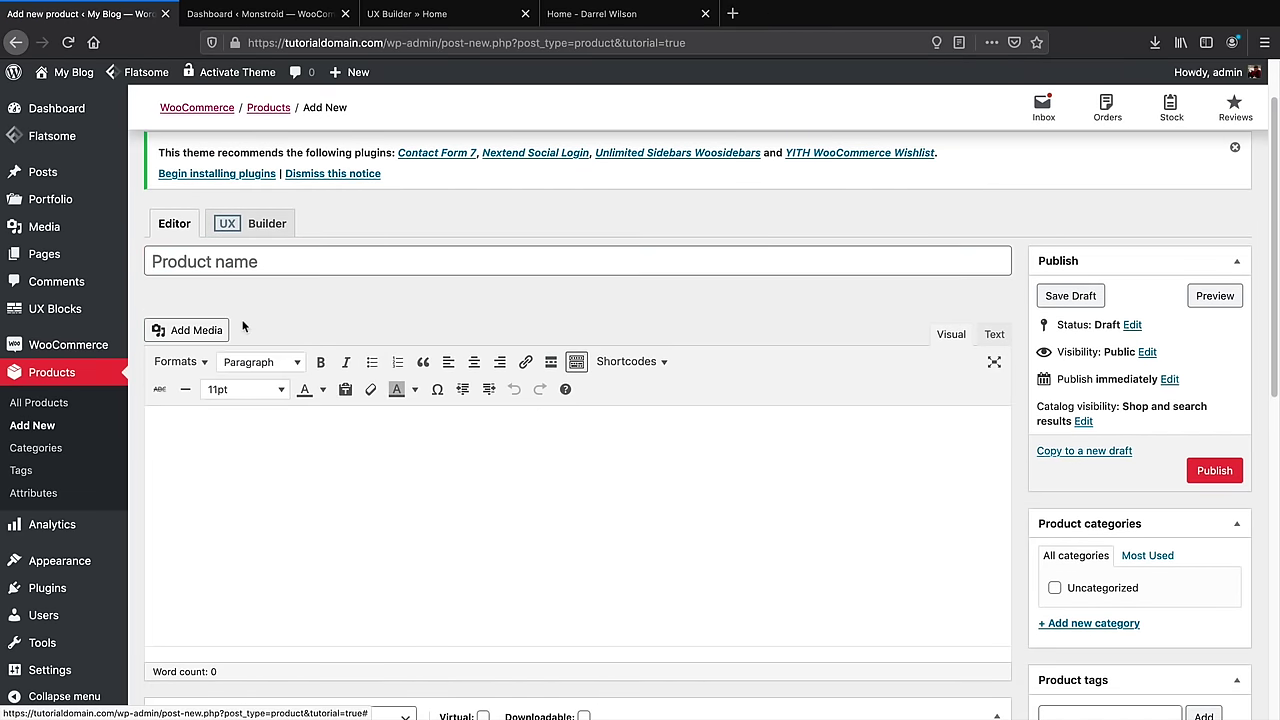
click(592, 14)
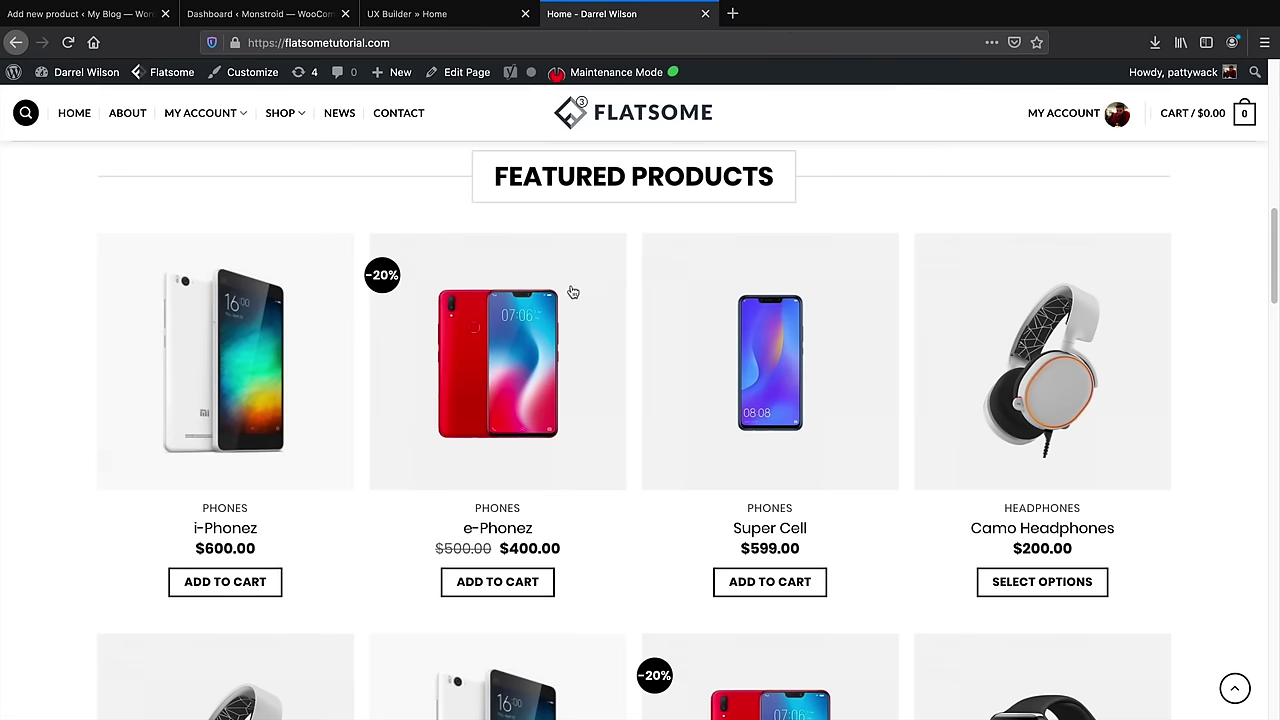
Reload the demo home page, review the e-Phonez product page ($400, 20% off), then return to the editor
key(super+r)
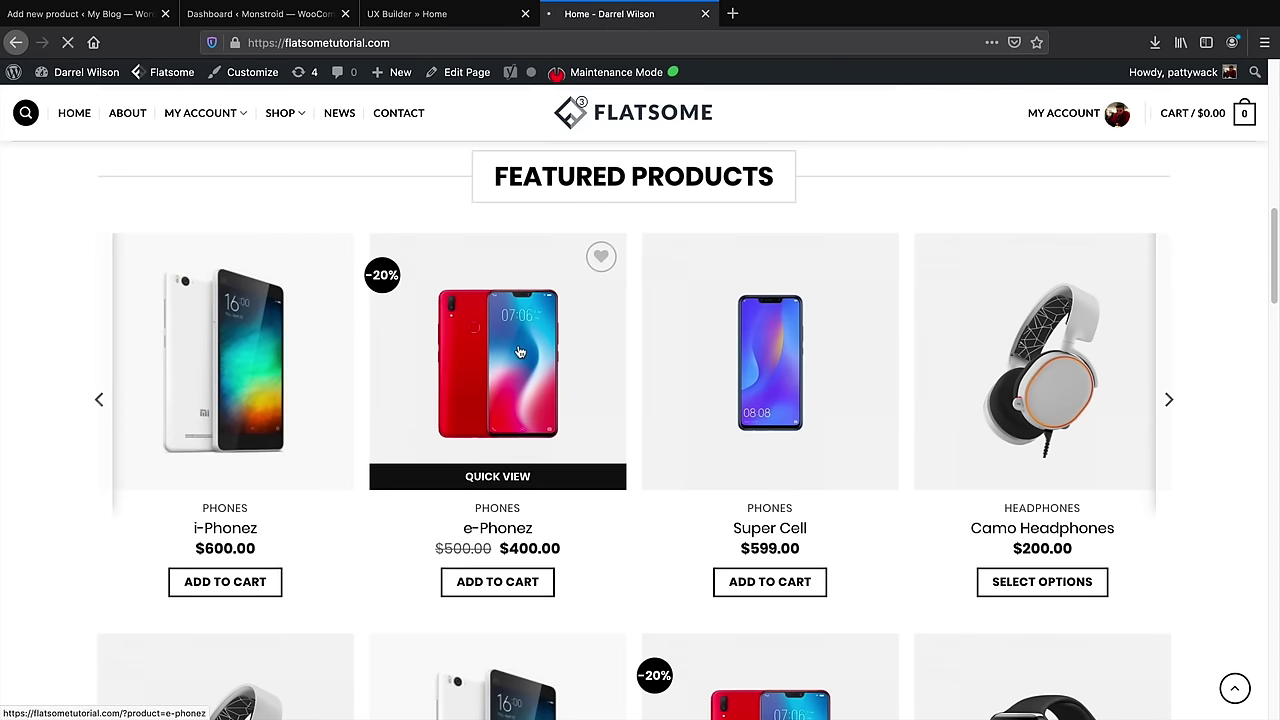
click(520, 352)
scroll(667, 398, down, 1)
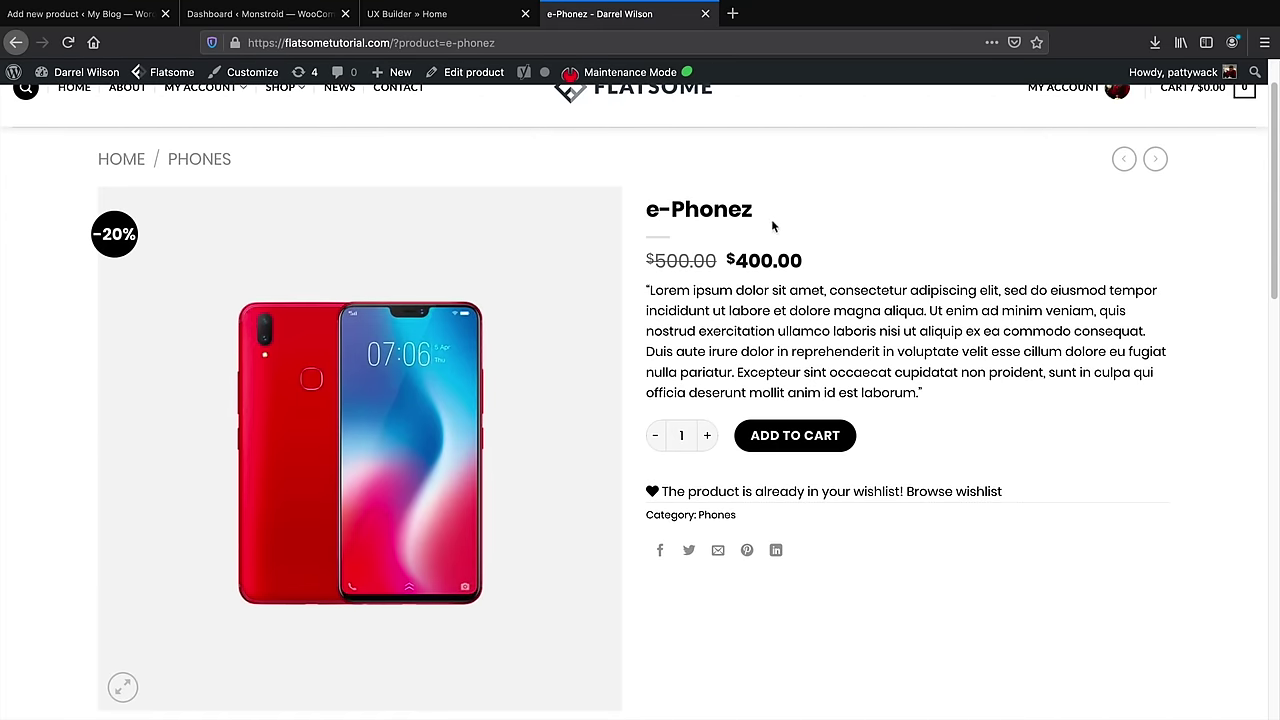
drag(756, 210, 679, 212)
drag(711, 290, 789, 372)
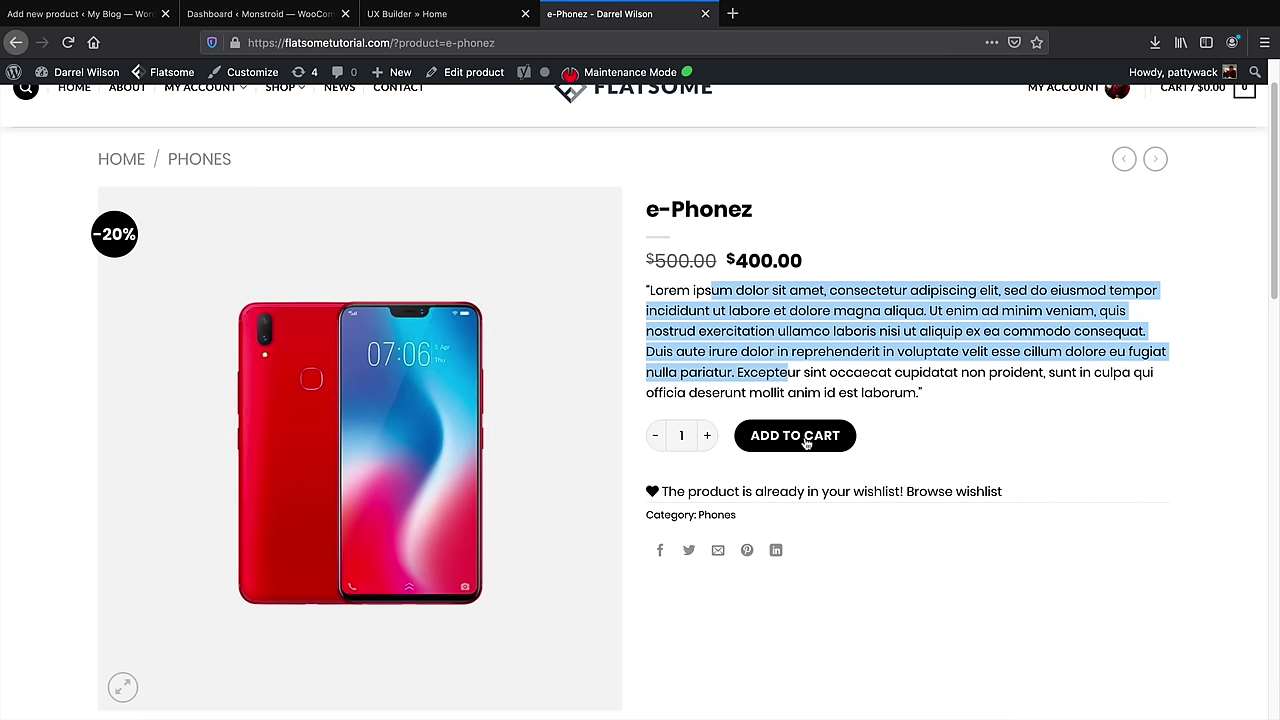
click(100, 14)
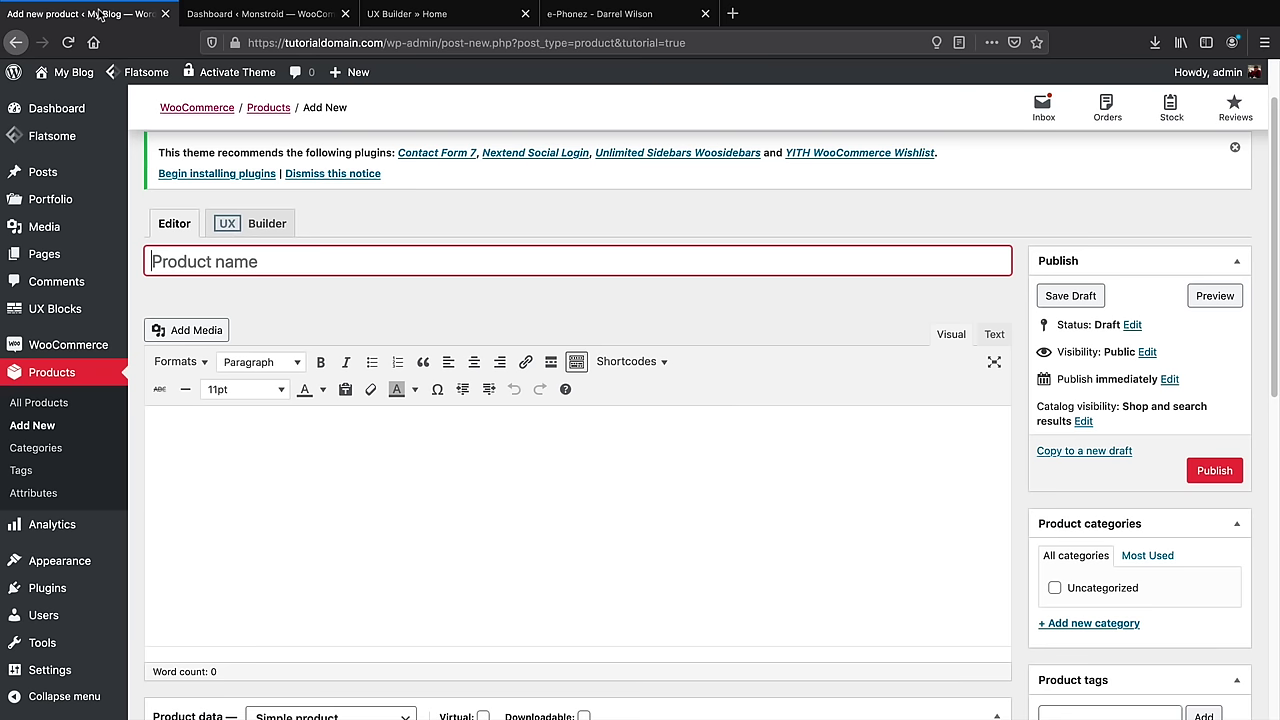
Name the new product 'E-Phonez' and check the demo product's description for reference
click(262, 266)
text(E)
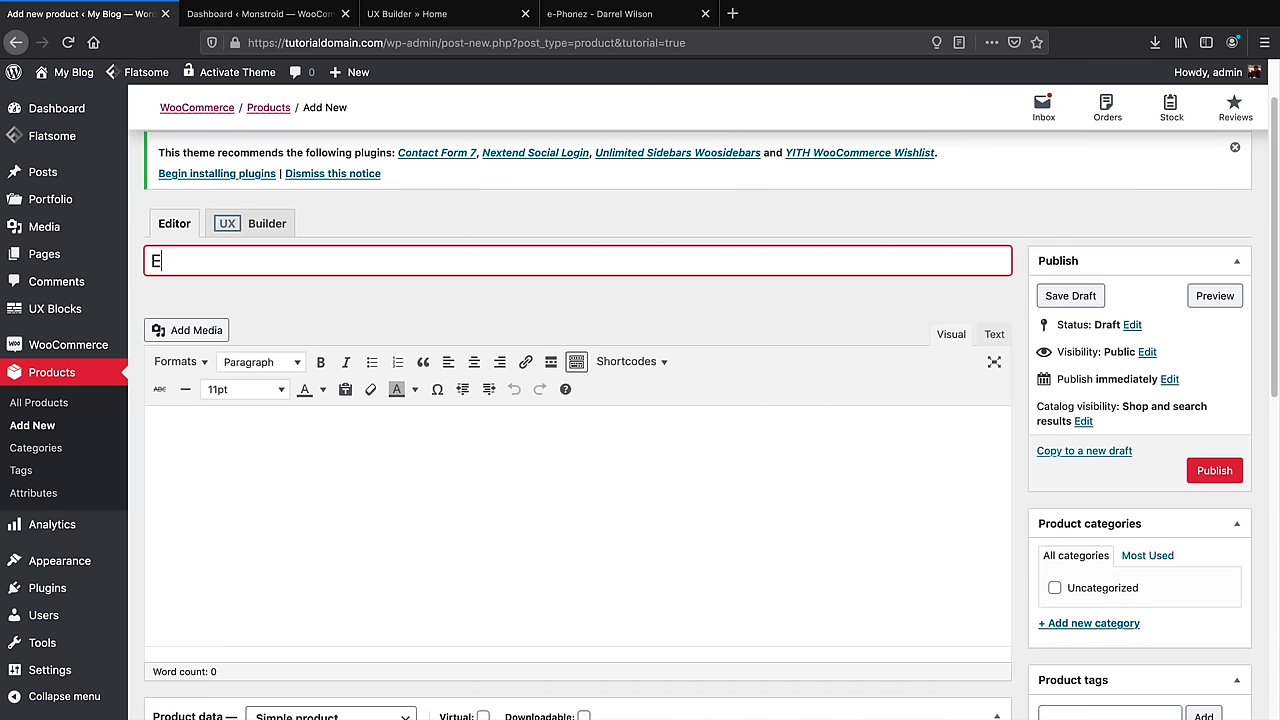
text(-Phonez)
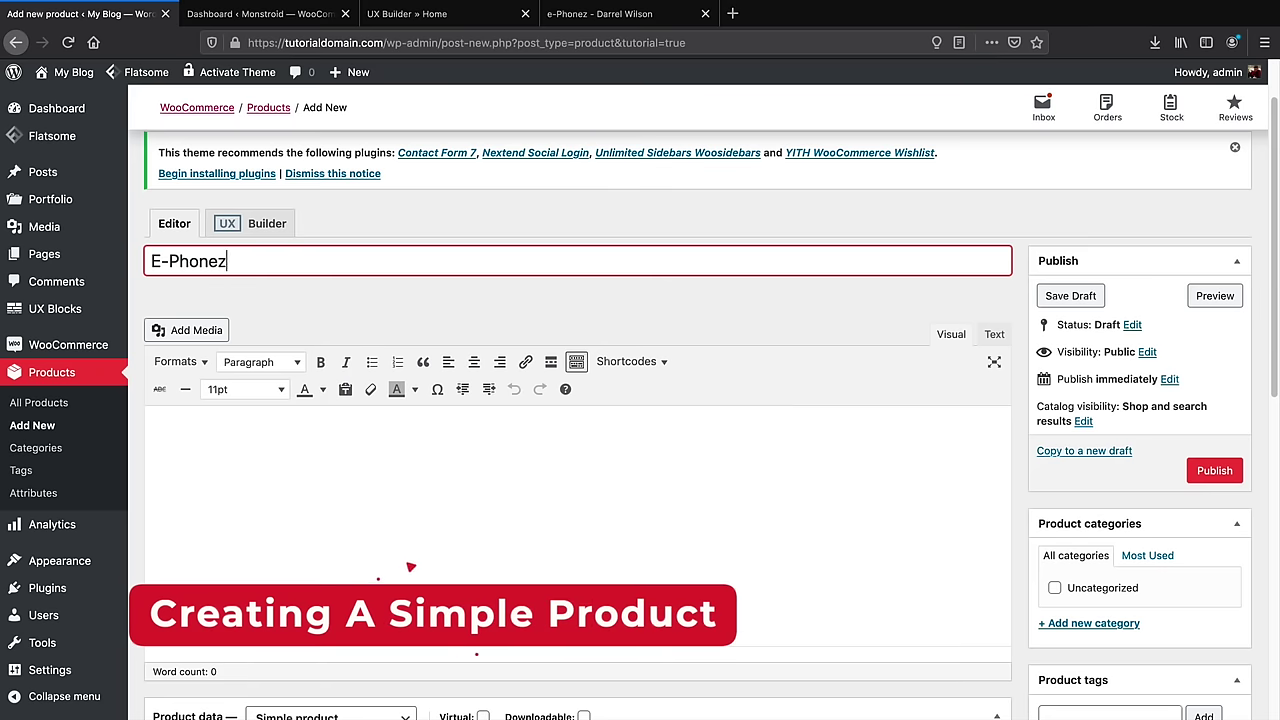
key(Tab)
scroll(263, 417, down, 2)
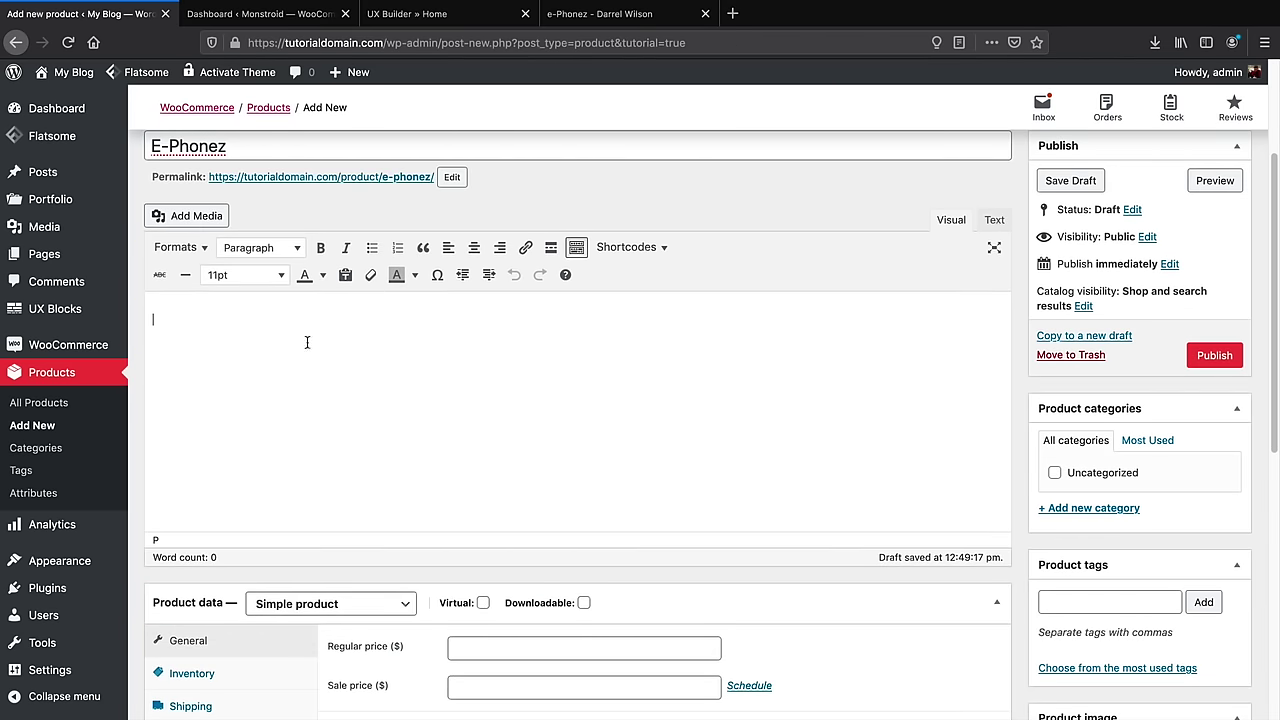
click(600, 14)
scroll(581, 390, down, 5)
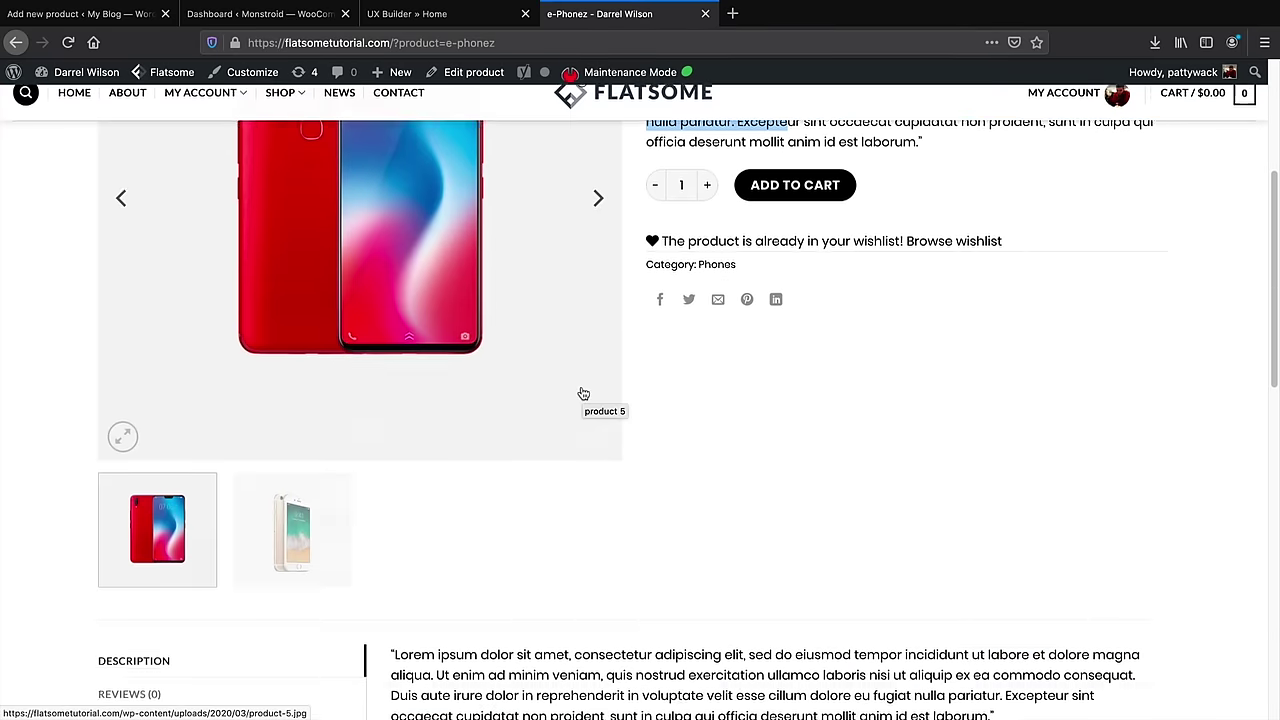
drag(400, 418, 903, 512)
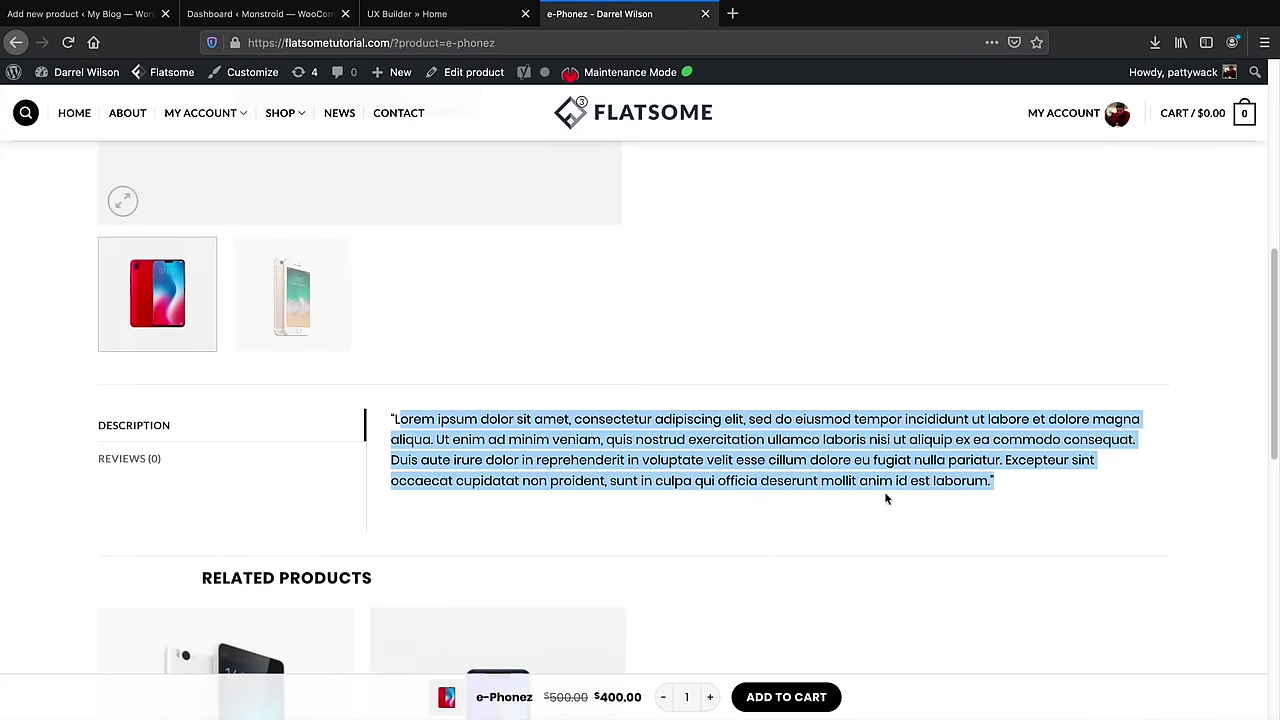
click(112, 16)
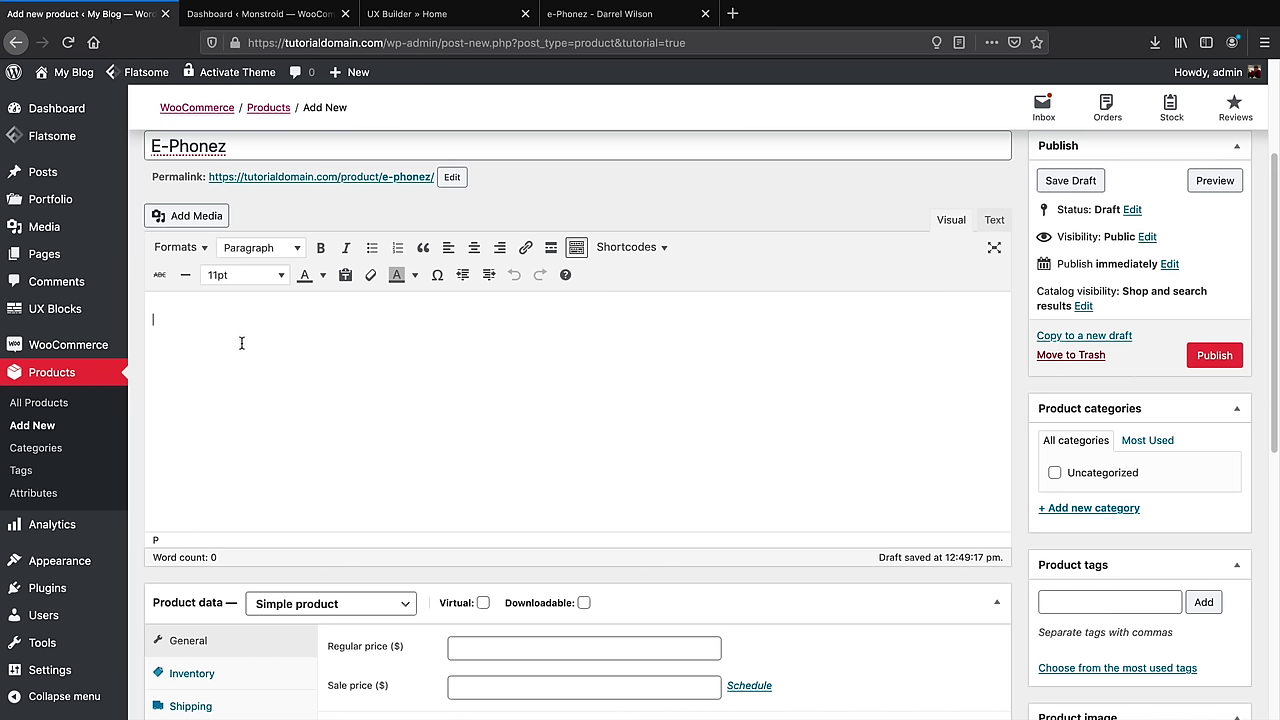
Type the description '100% Fiber Made In USA' and '30 Day Money Back' on a new line
text(100)
key(BackSpace)
key(BackSpace)
key(BackSpace)
text(100%)
text( Fiber )
text(Made In USA)
key(Return)
text(30 Day Money Back)
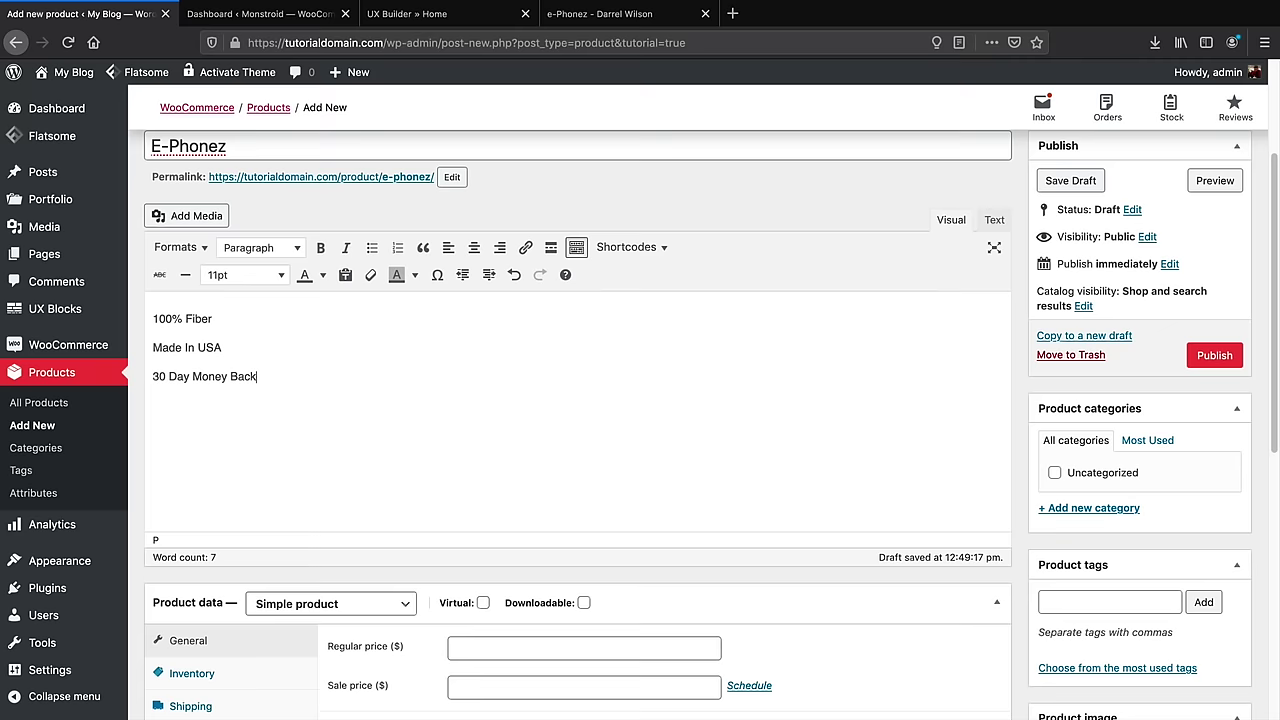
scroll(345, 427, down, 1)
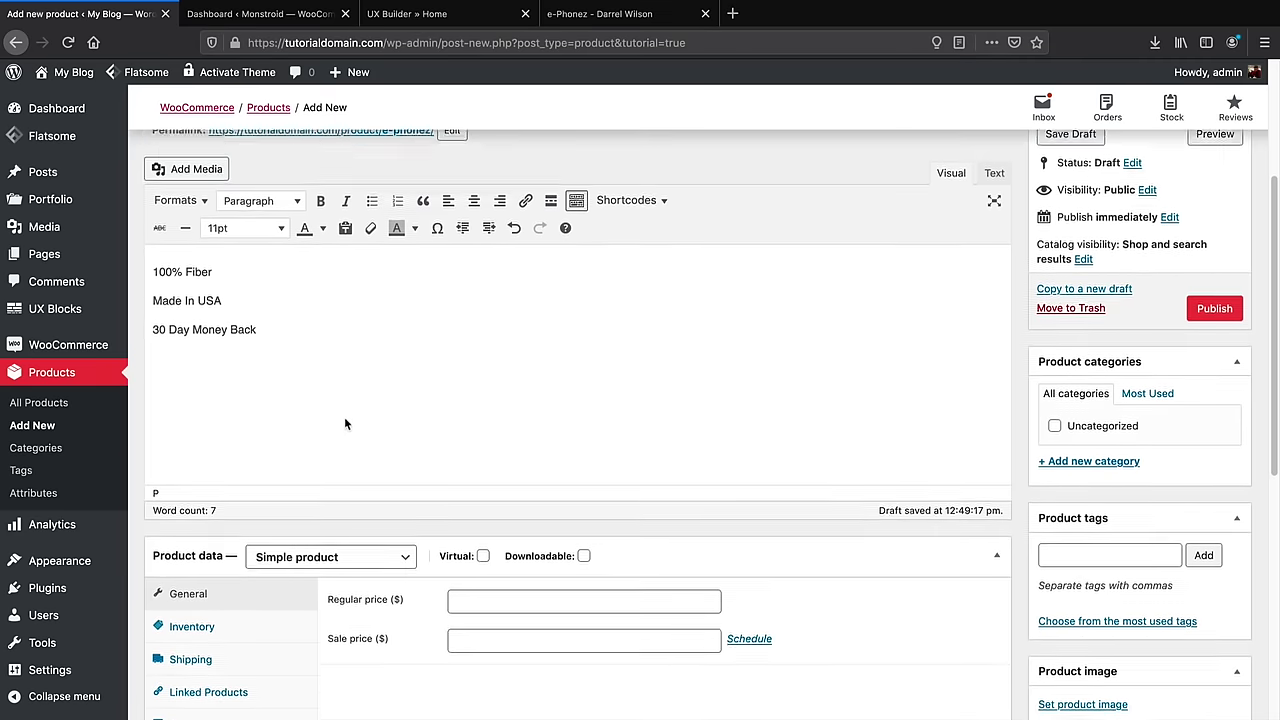
scroll(345, 427, down, 5)
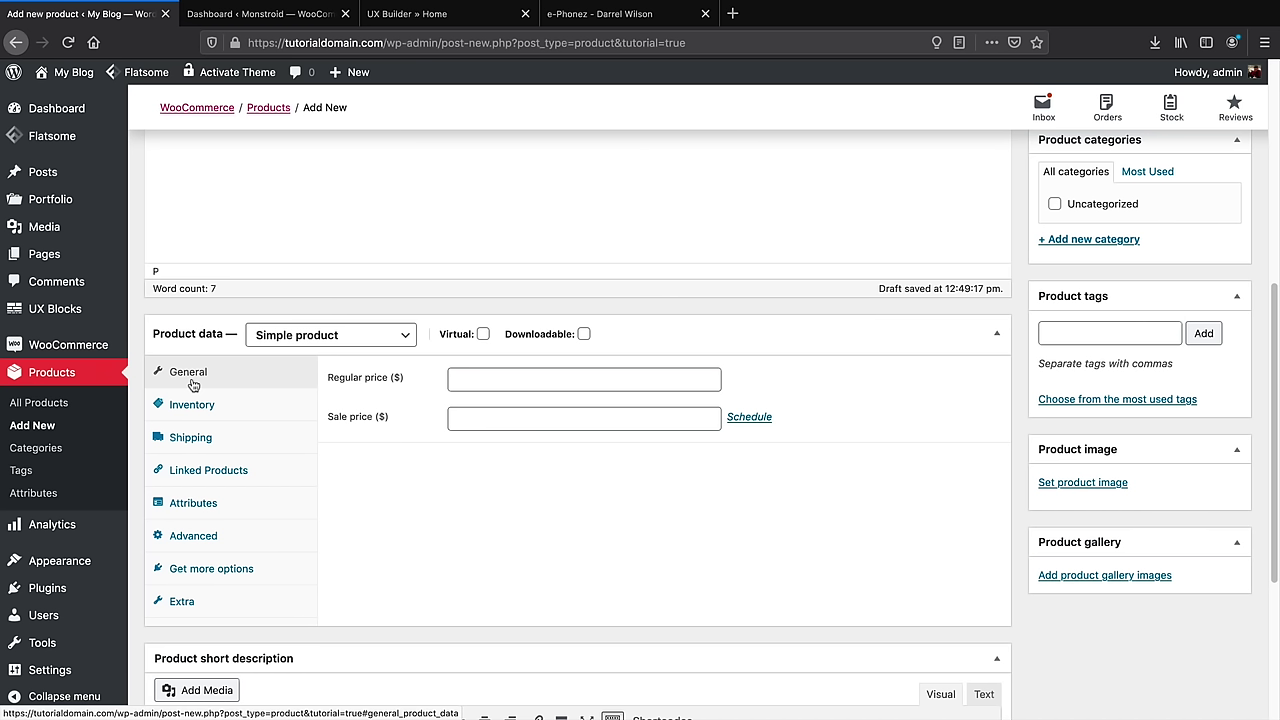
Enter a regular price of 600 and a sale price of 500
click(546, 378)
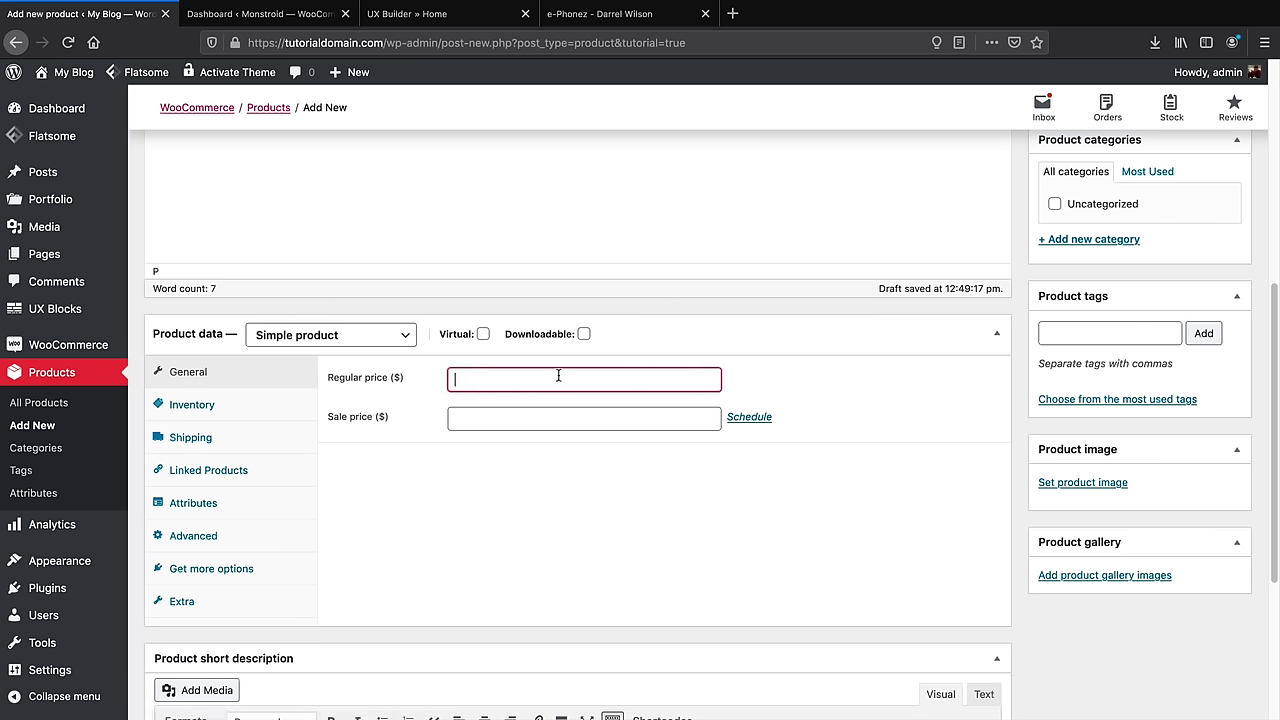
text(600)
key(Tab)
text(500)
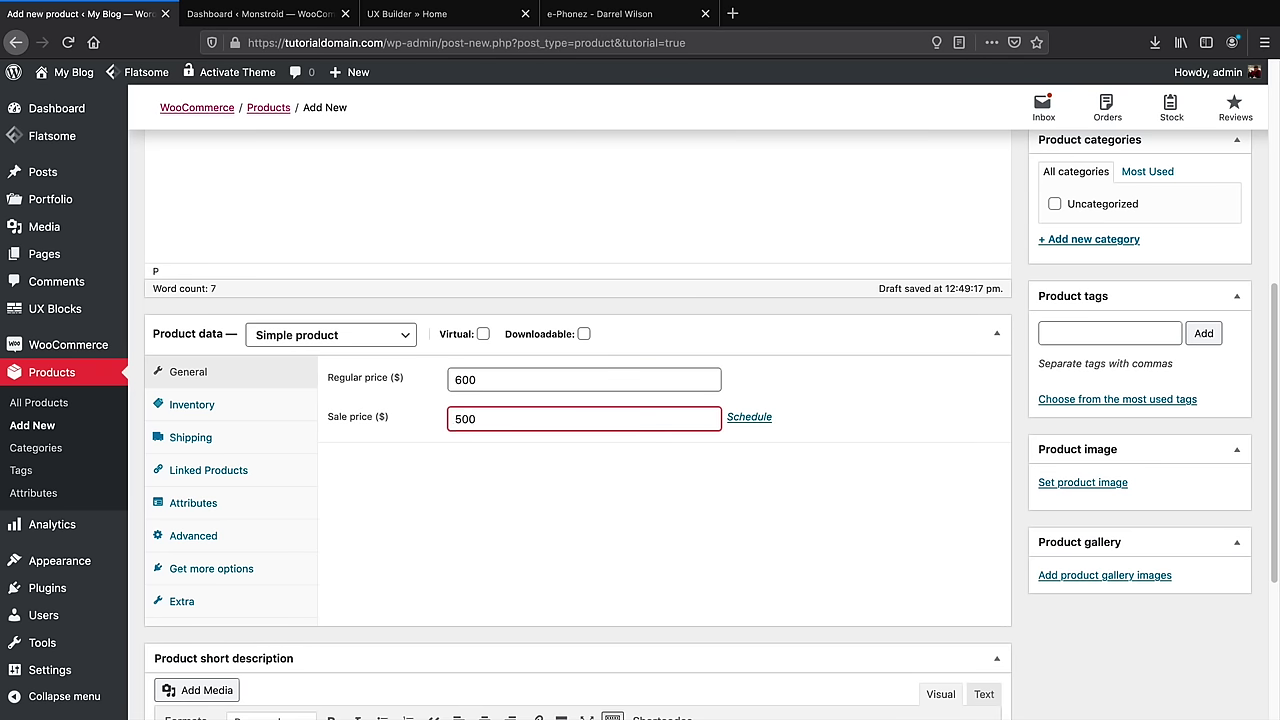
Schedule the sale from 2020-03-28 to 2020-04-30 and bring up the Inventory options
click(749, 417)
click(645, 457)
scroll(622, 578, down, 2)
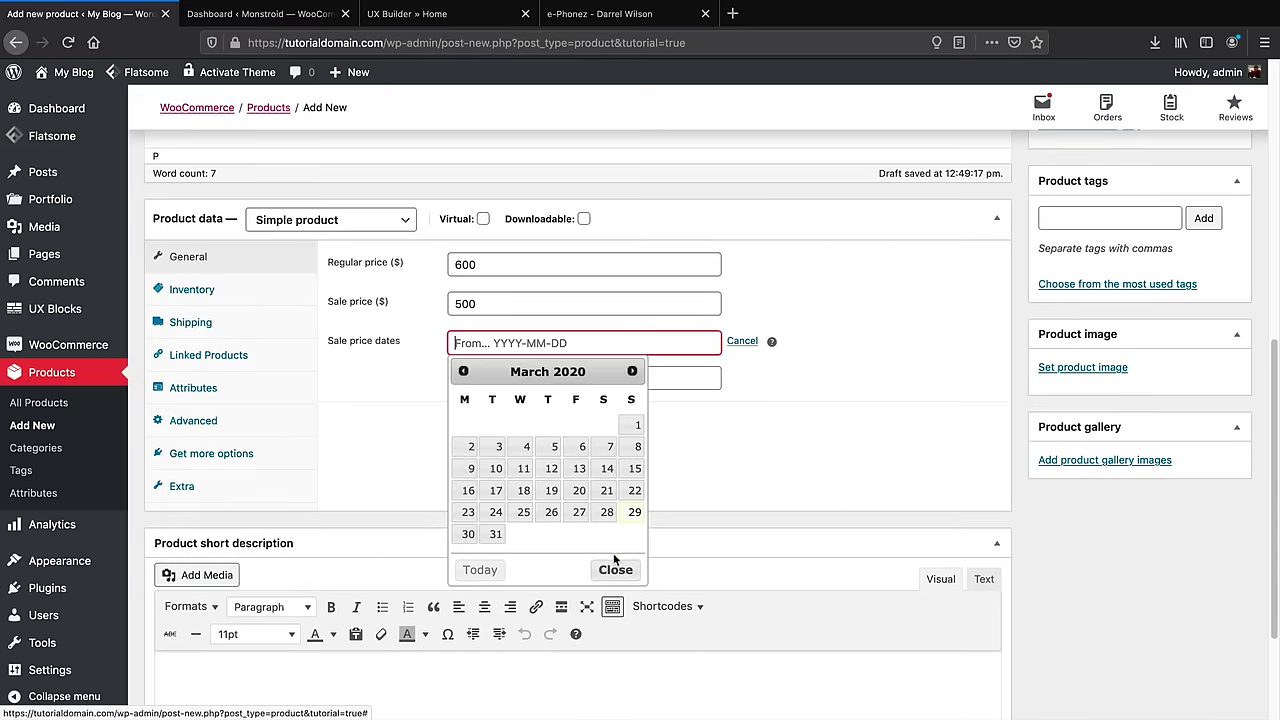
click(632, 371)
click(524, 425)
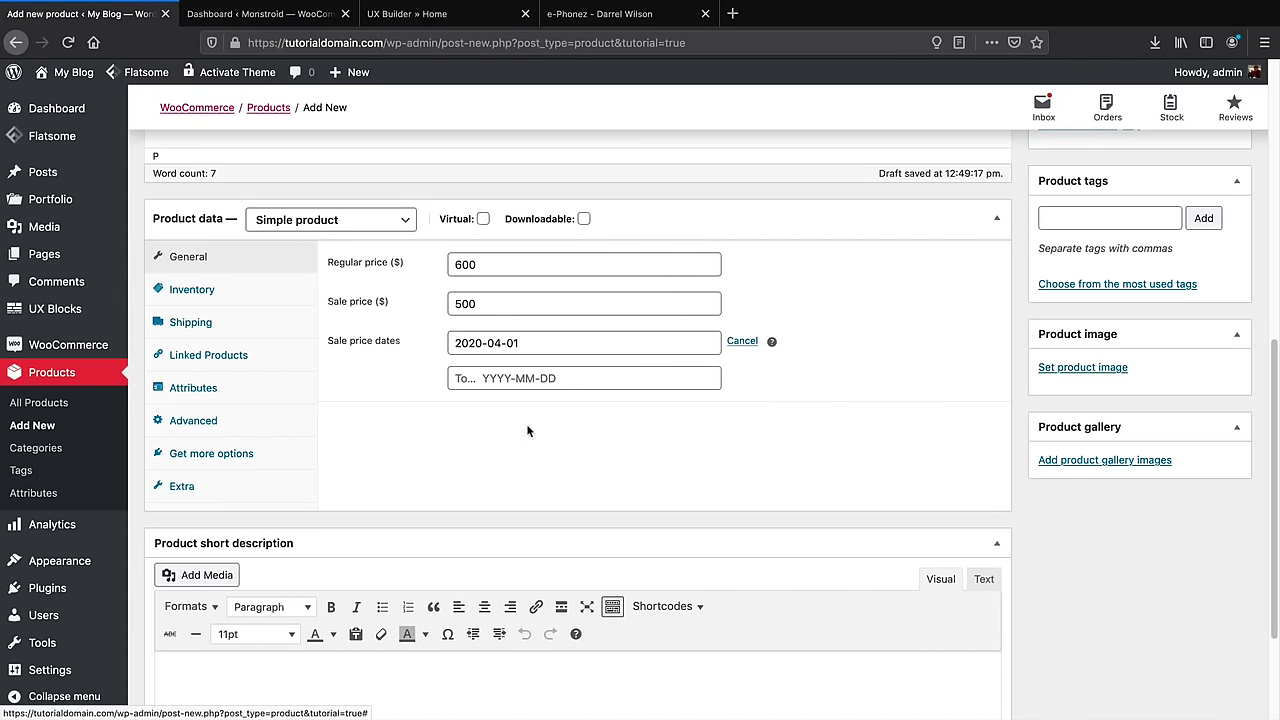
click(569, 378)
click(549, 546)
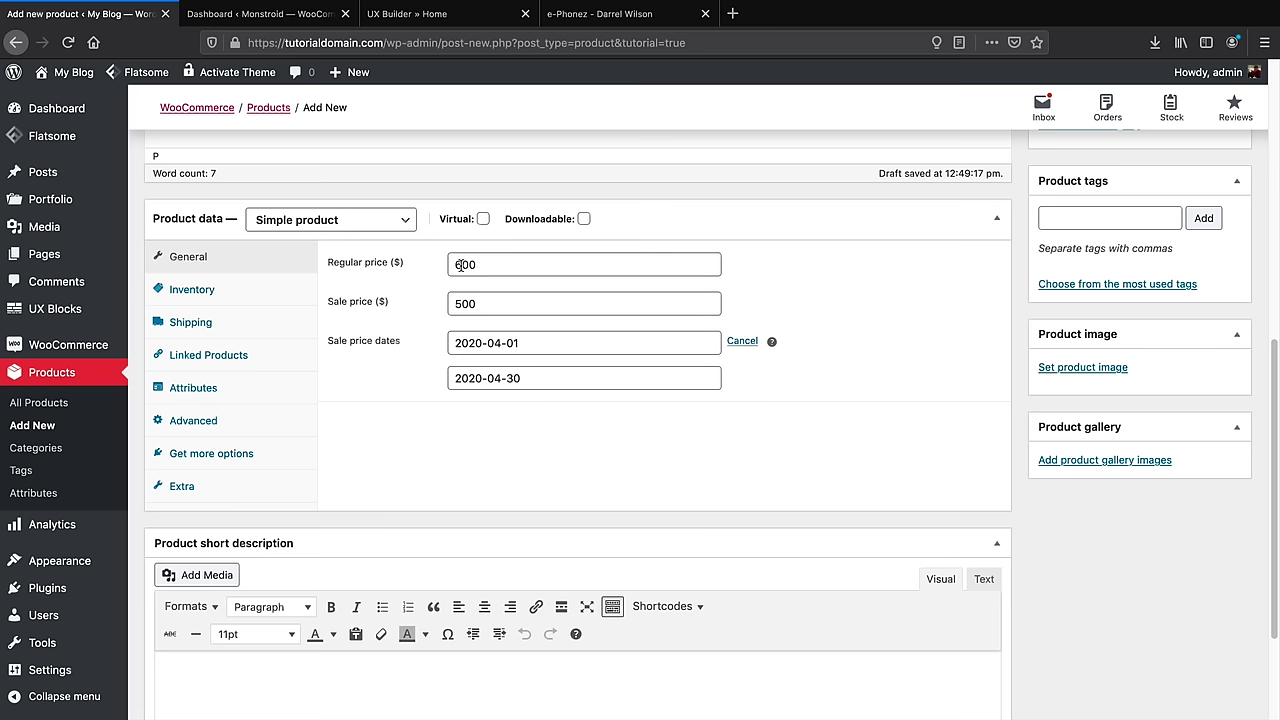
click(505, 343)
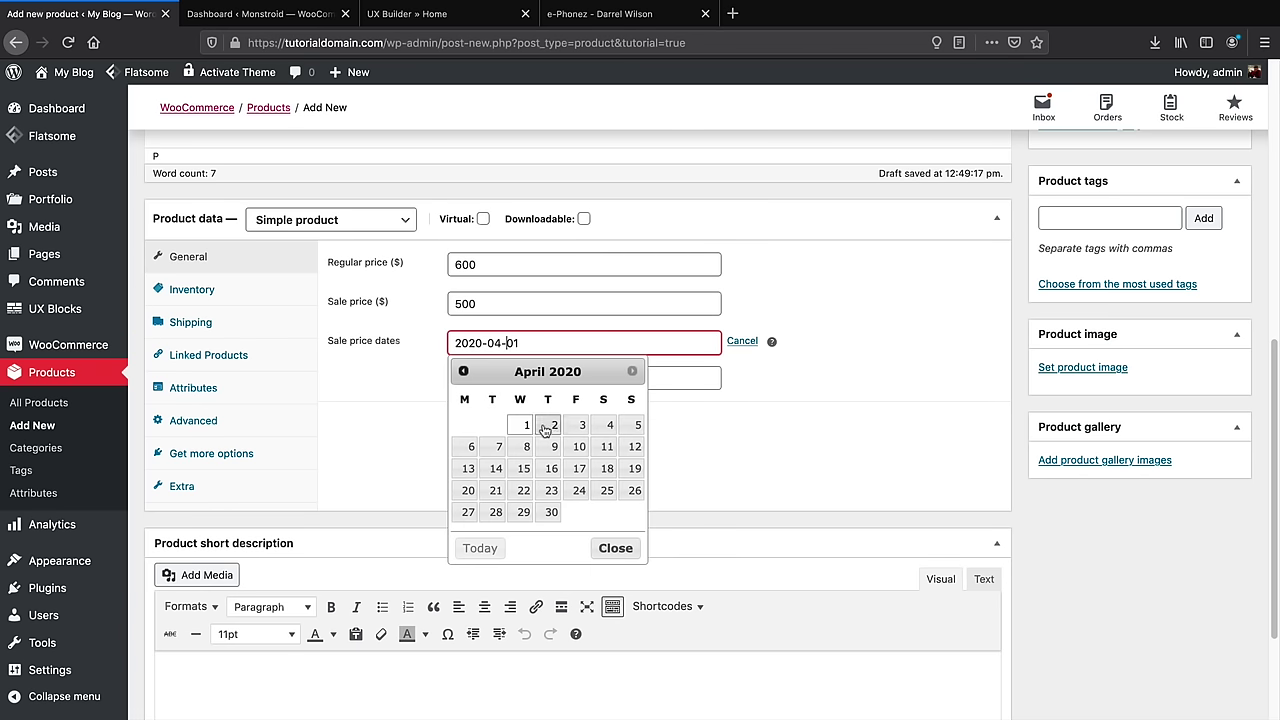
click(463, 371)
click(610, 512)
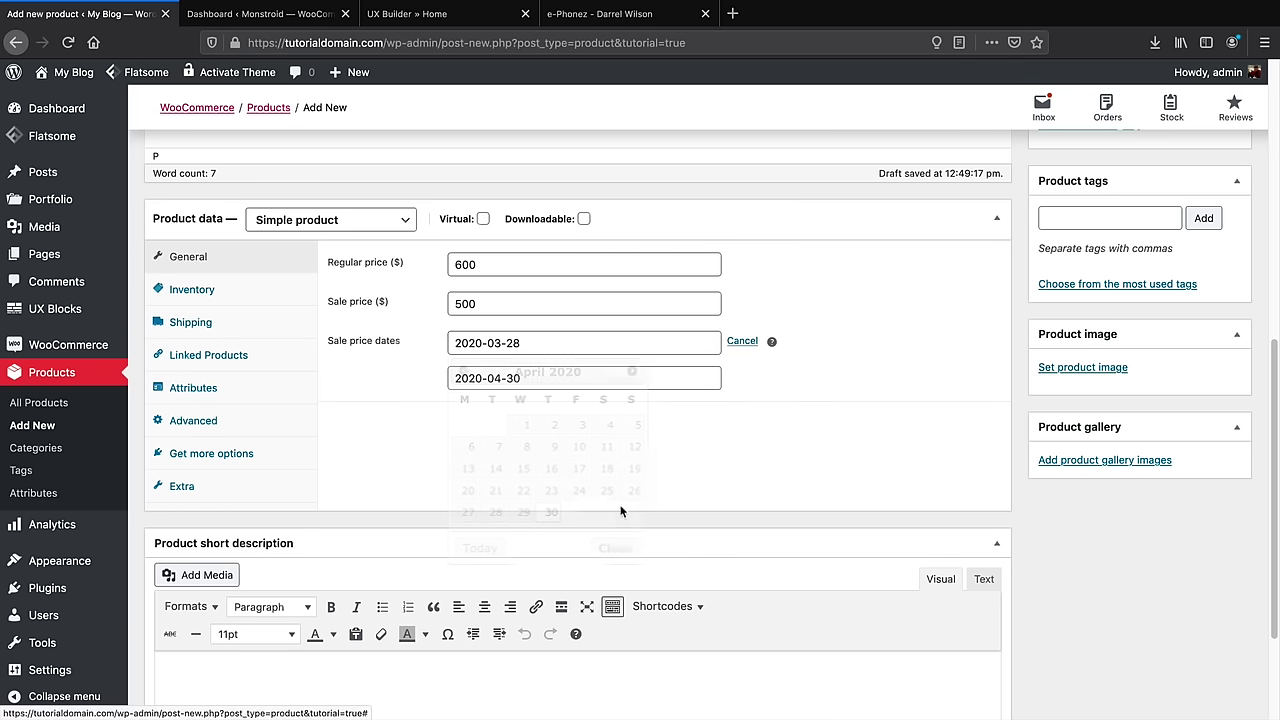
click(231, 297)
click(527, 268)
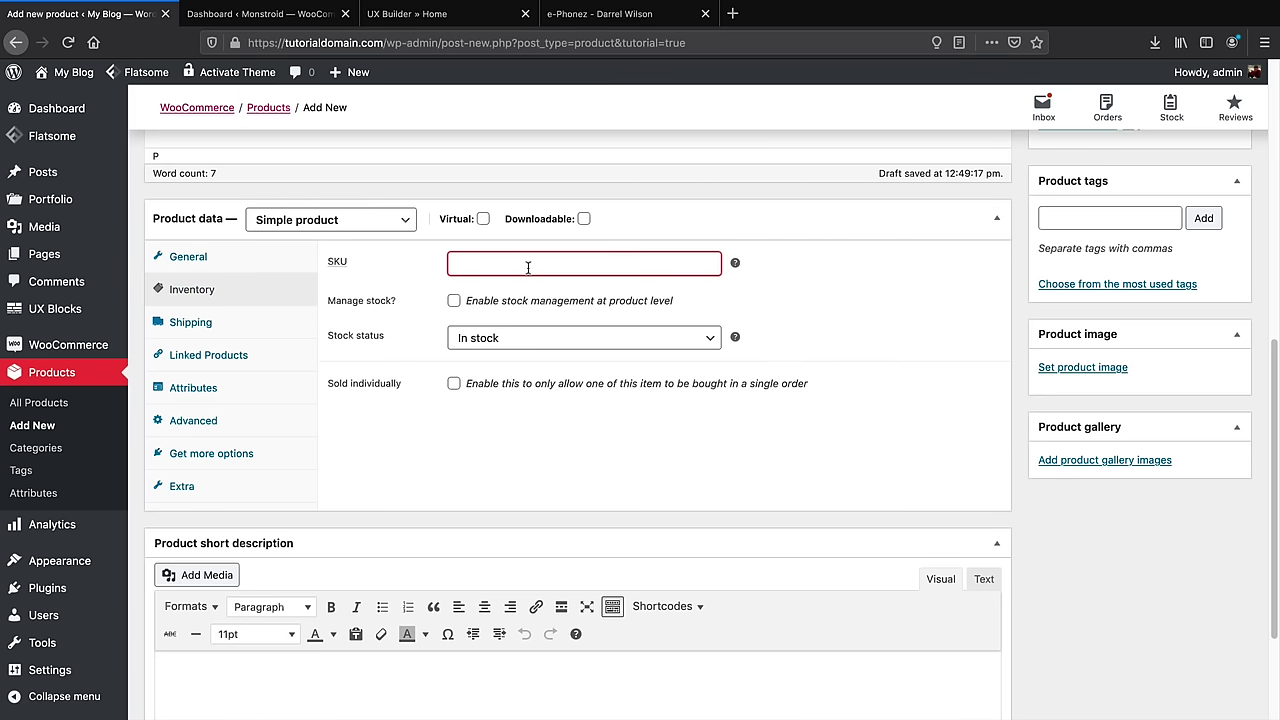
Enable stock management with quantity 10, backorders allowed and a low-stock threshold of 5
click(465, 302)
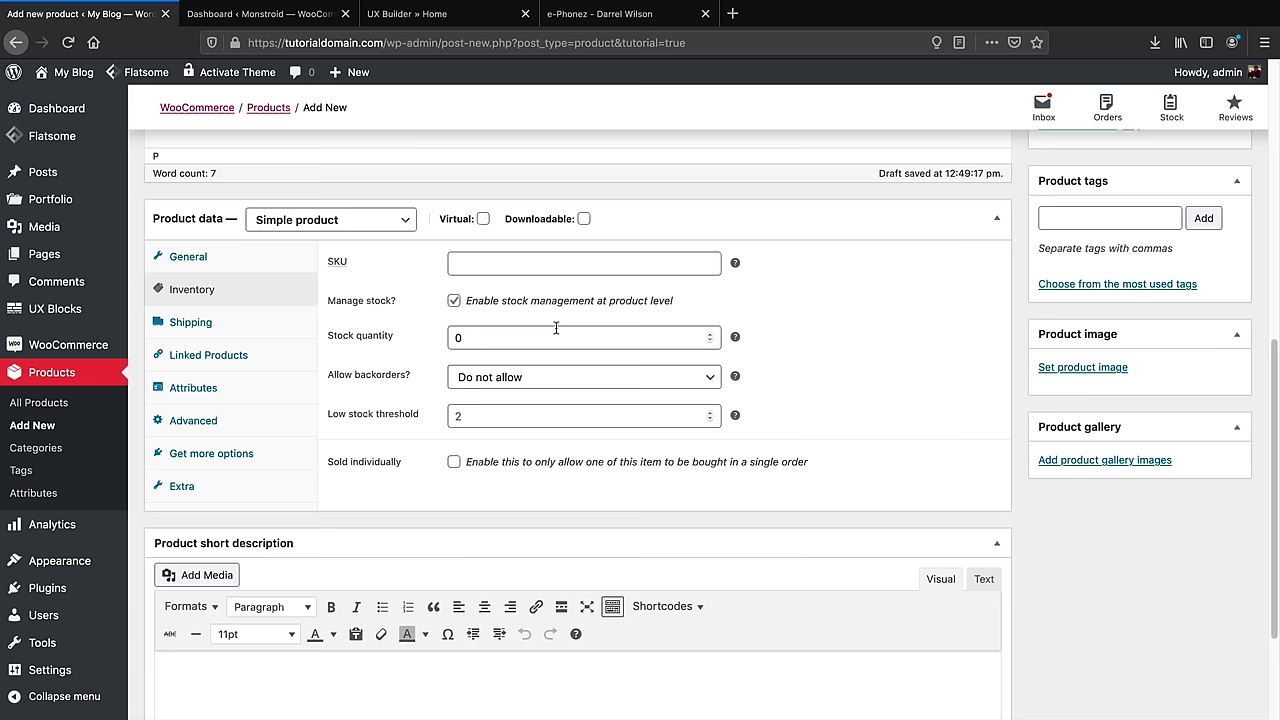
click(710, 334)
click(711, 334)
click(566, 384)
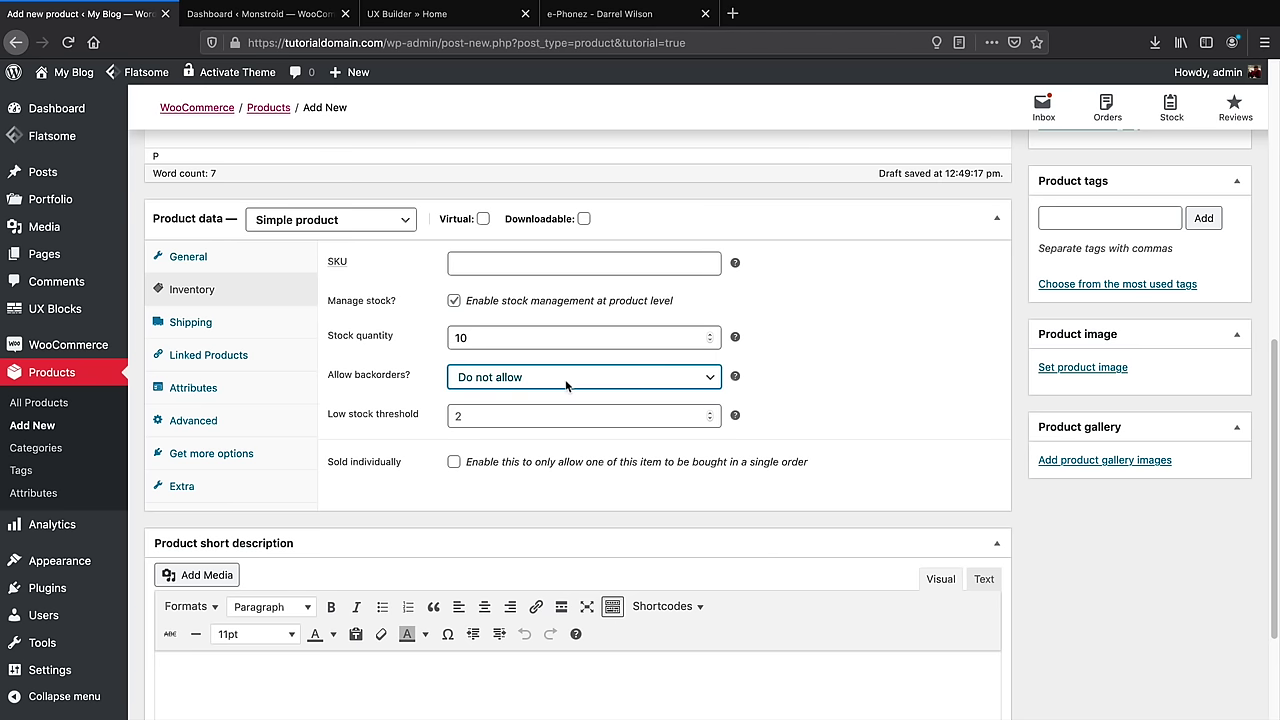
click(569, 400)
click(572, 414)
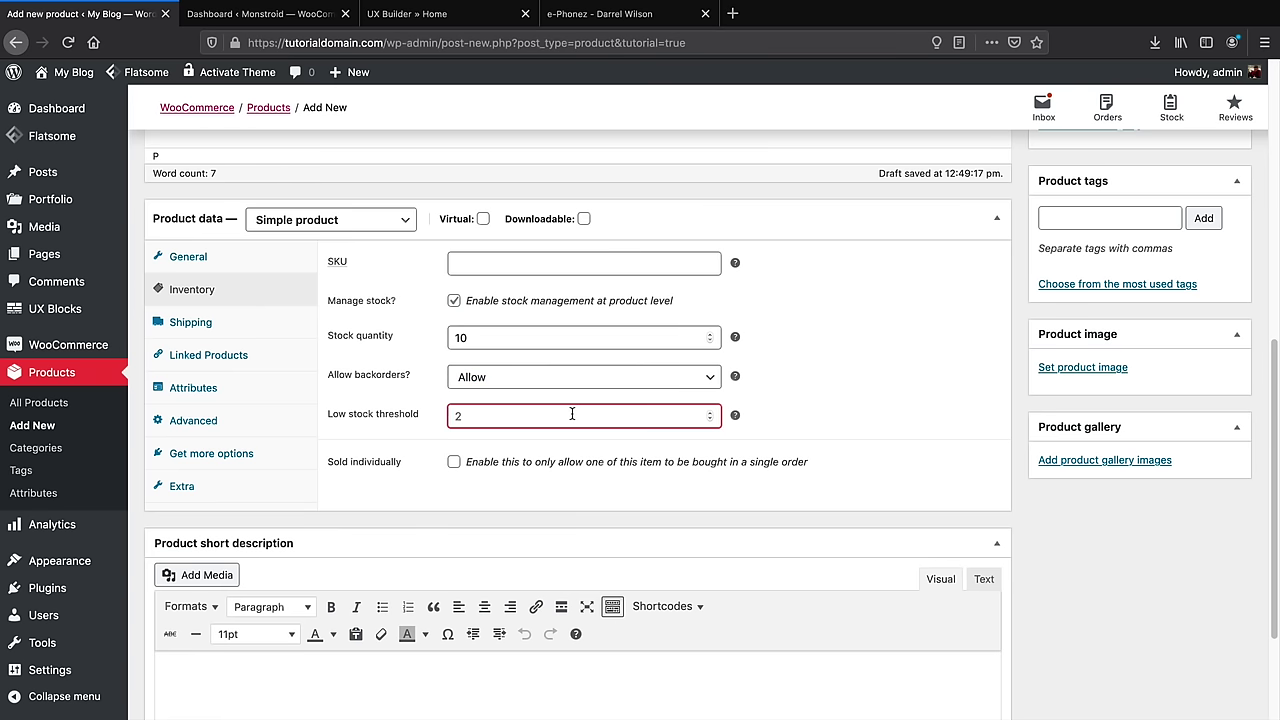
text(5)
click(192, 323)
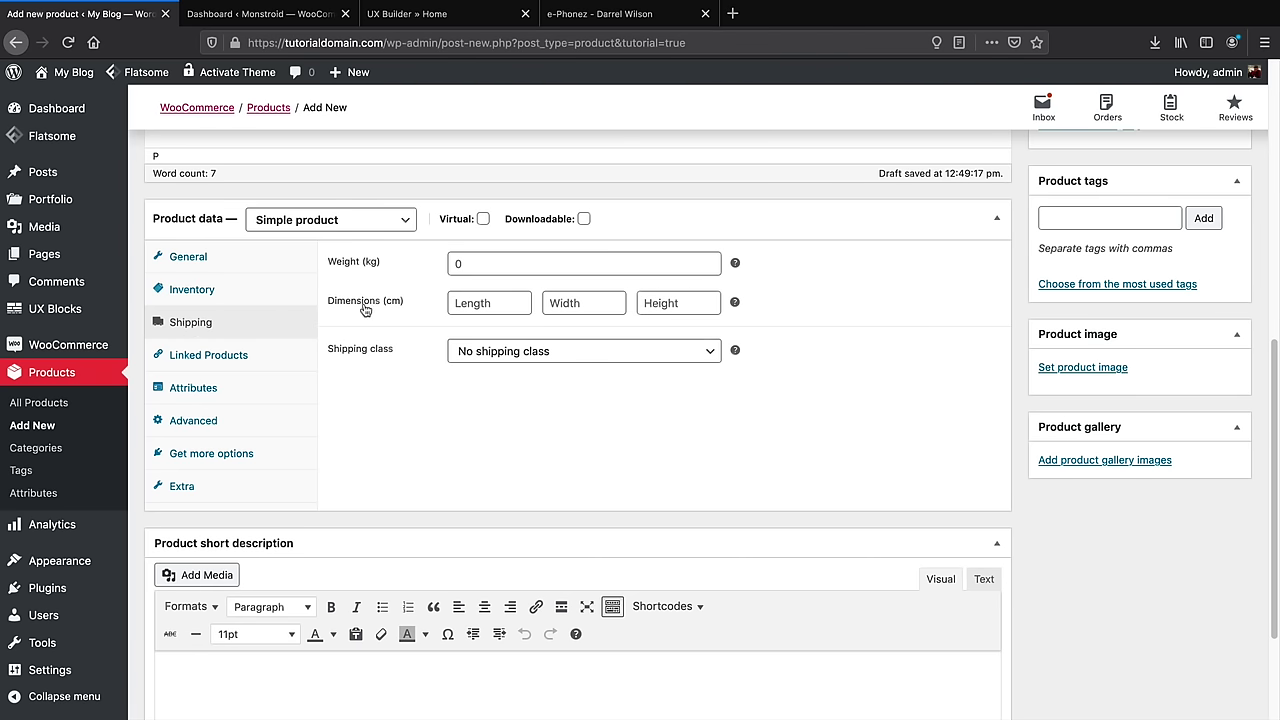
Show the Linked Products options and begin an Upsells product search
click(233, 358)
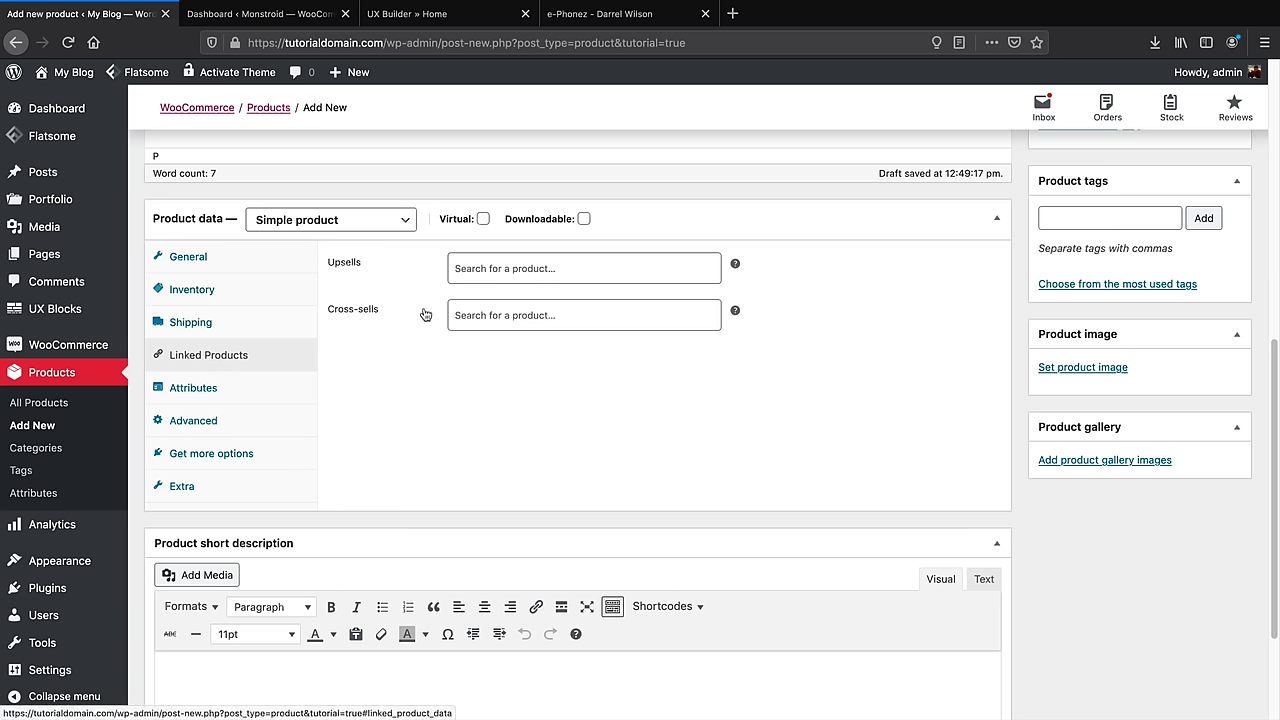
click(494, 266)
mouse_move(735, 265)
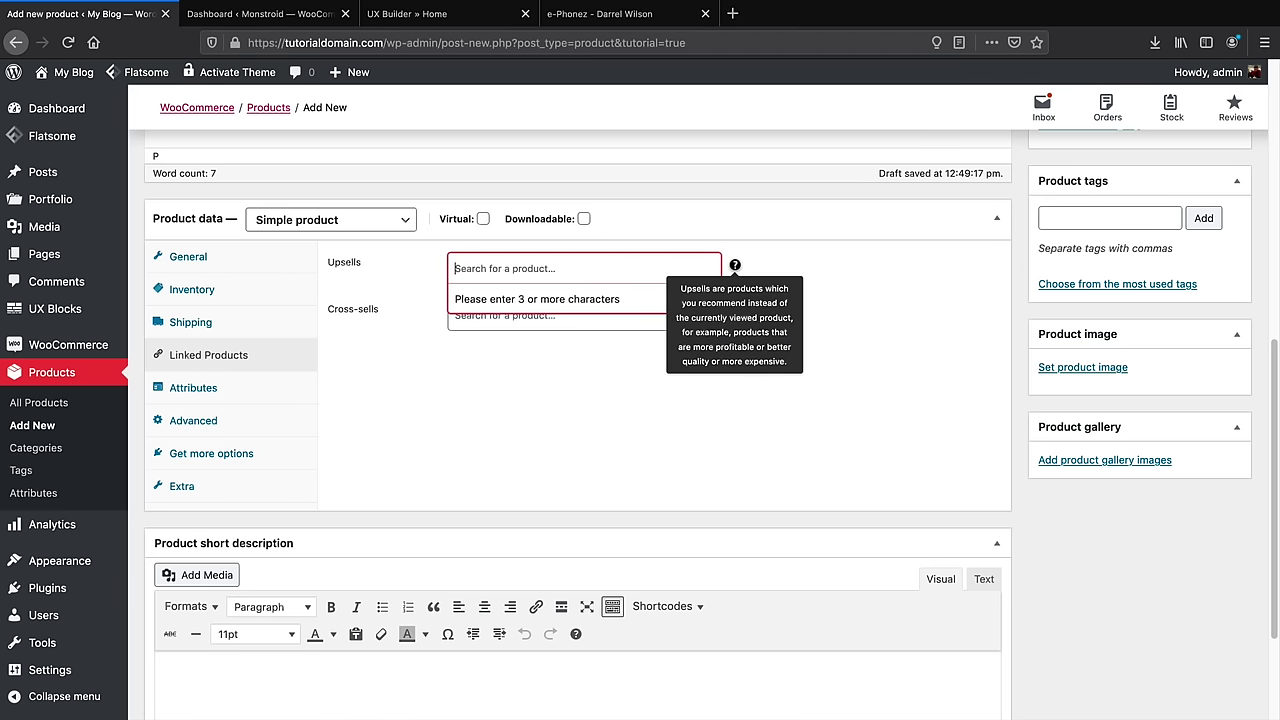
Add the demo e-Phonez to the cart on the demo store, then return to the editor
click(640, 16)
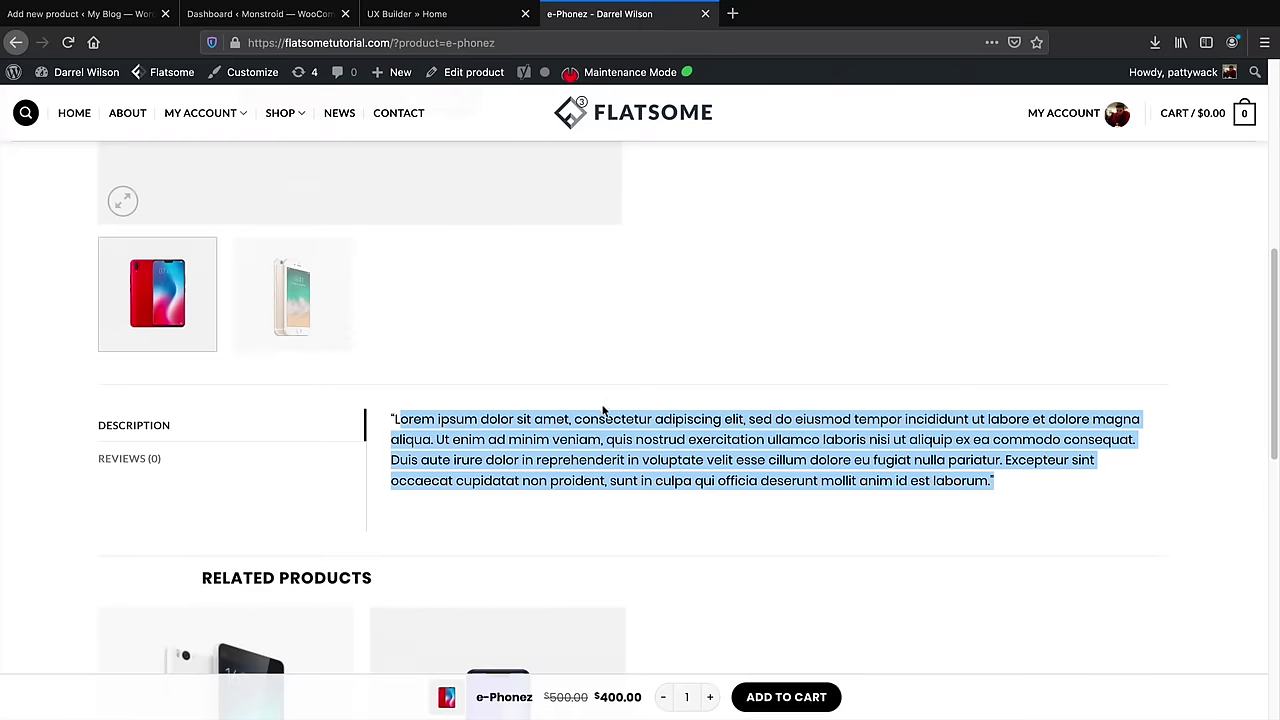
scroll(603, 410, down, 3)
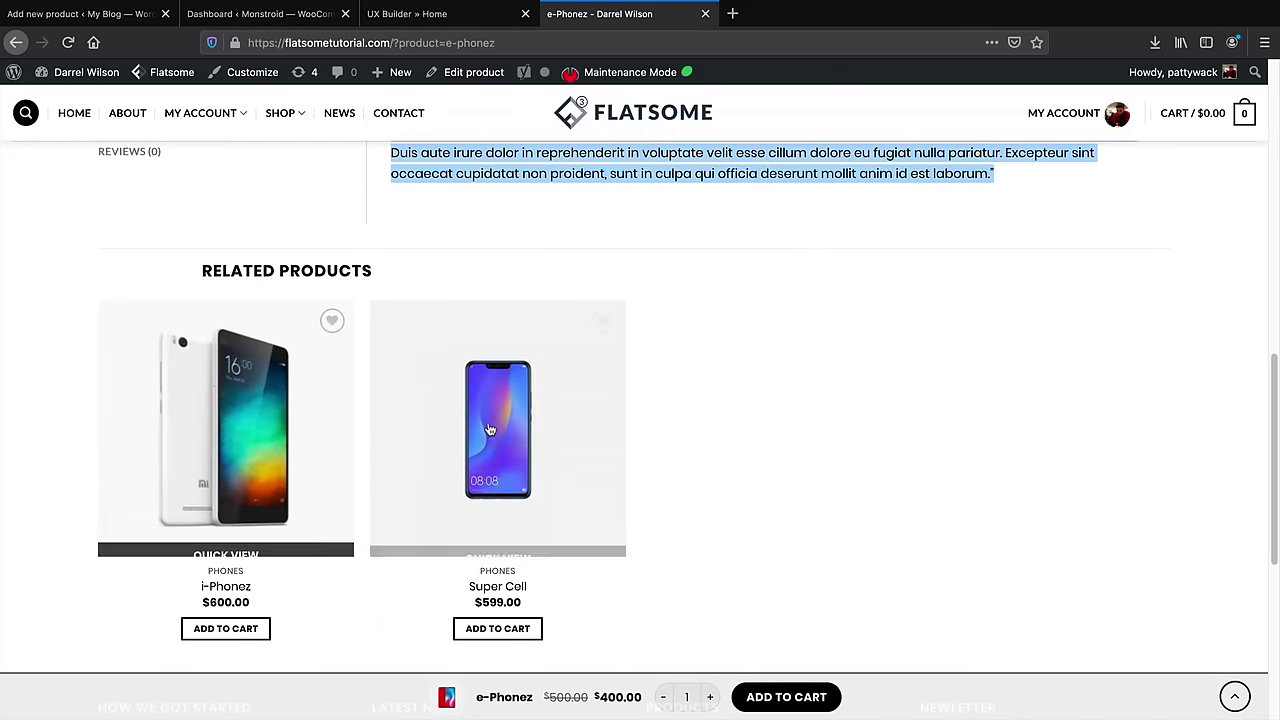
scroll(643, 492, up, 5)
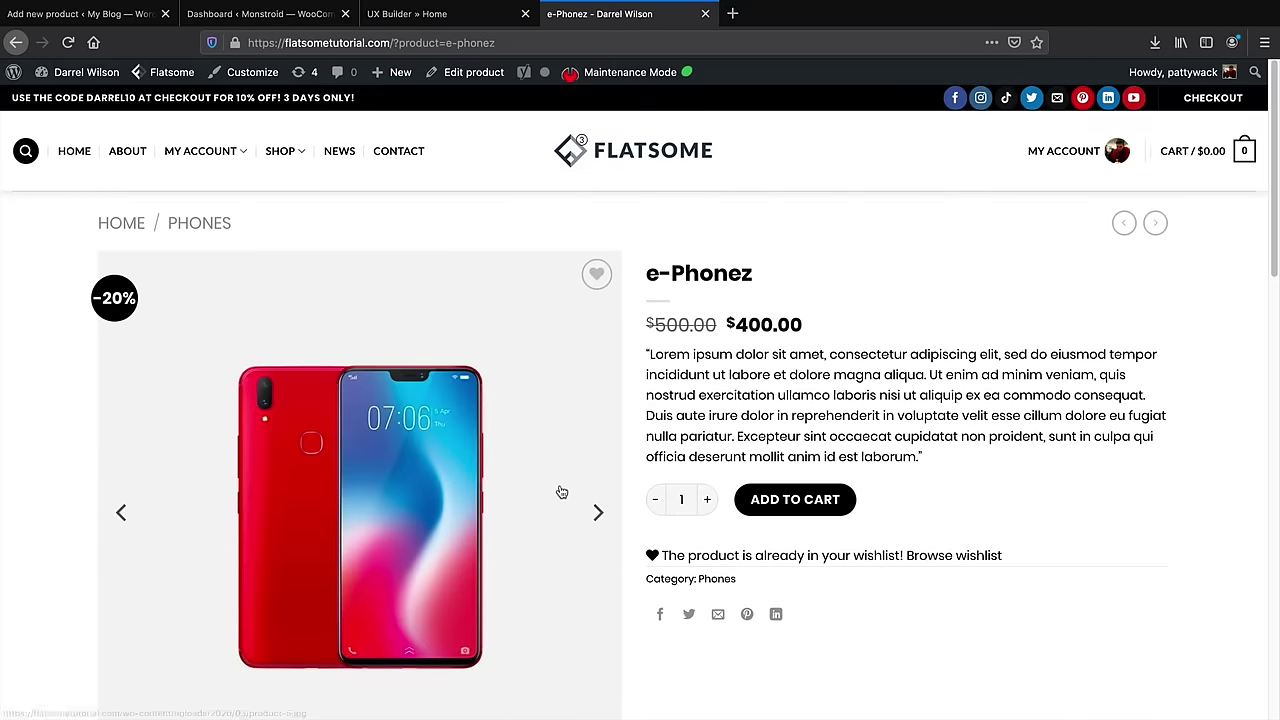
scroll(562, 492, down, 6)
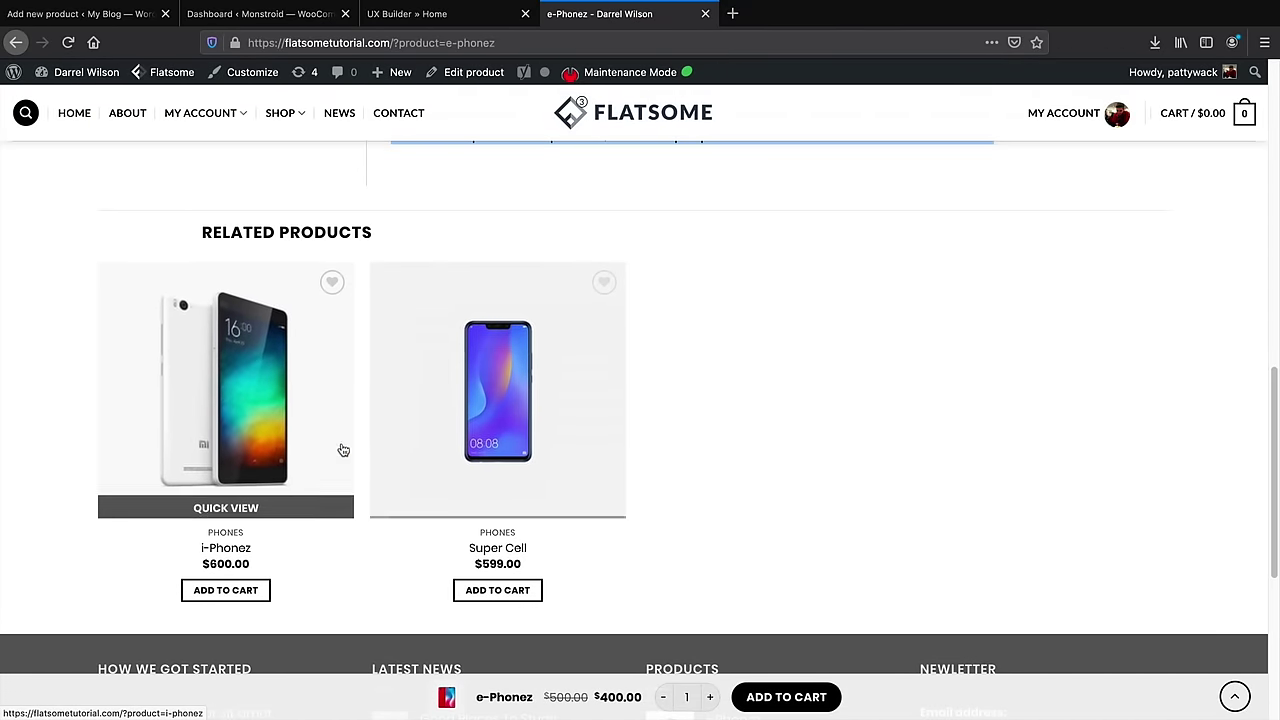
scroll(560, 480, up, 6)
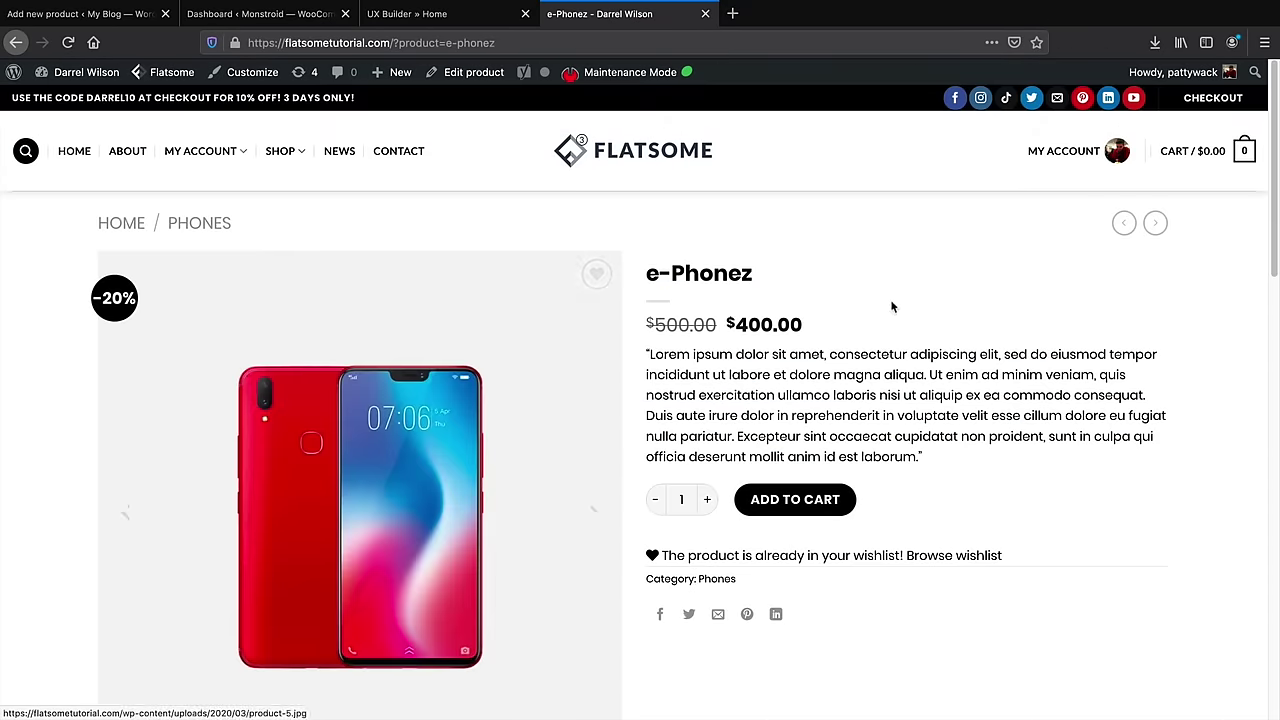
click(777, 501)
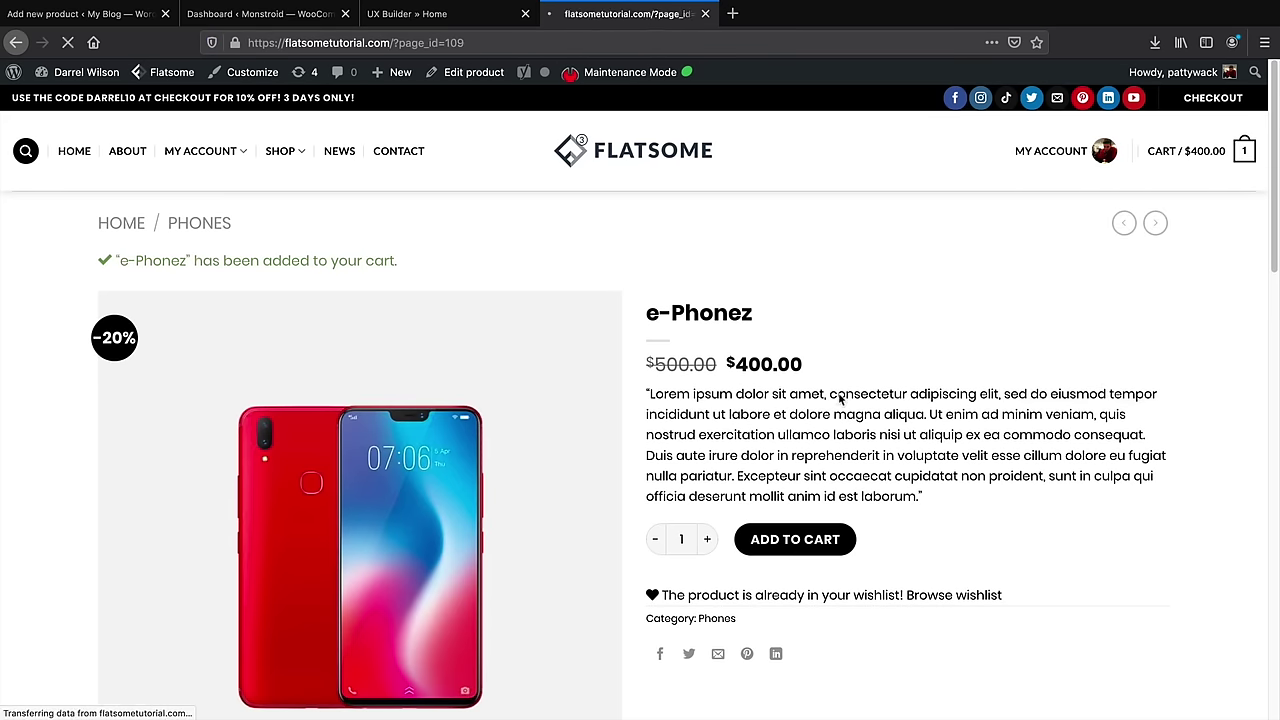
scroll(577, 480, down, 2)
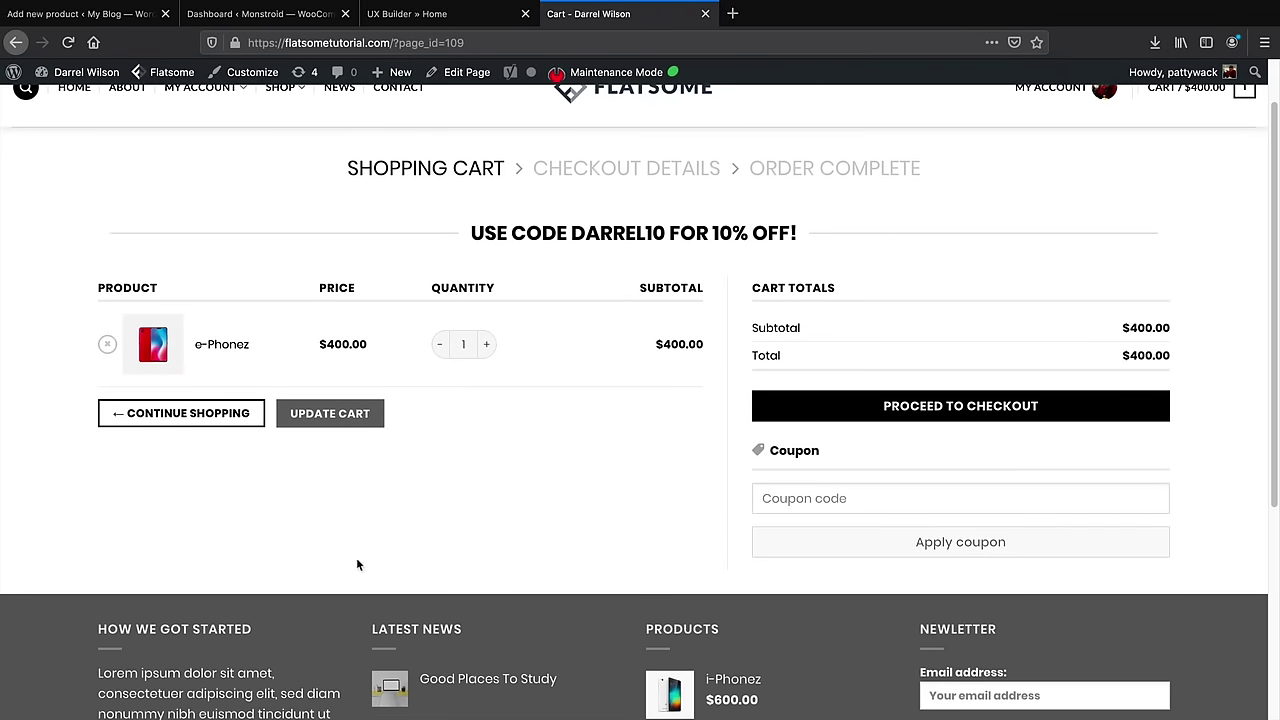
key(ctrl+Tab)
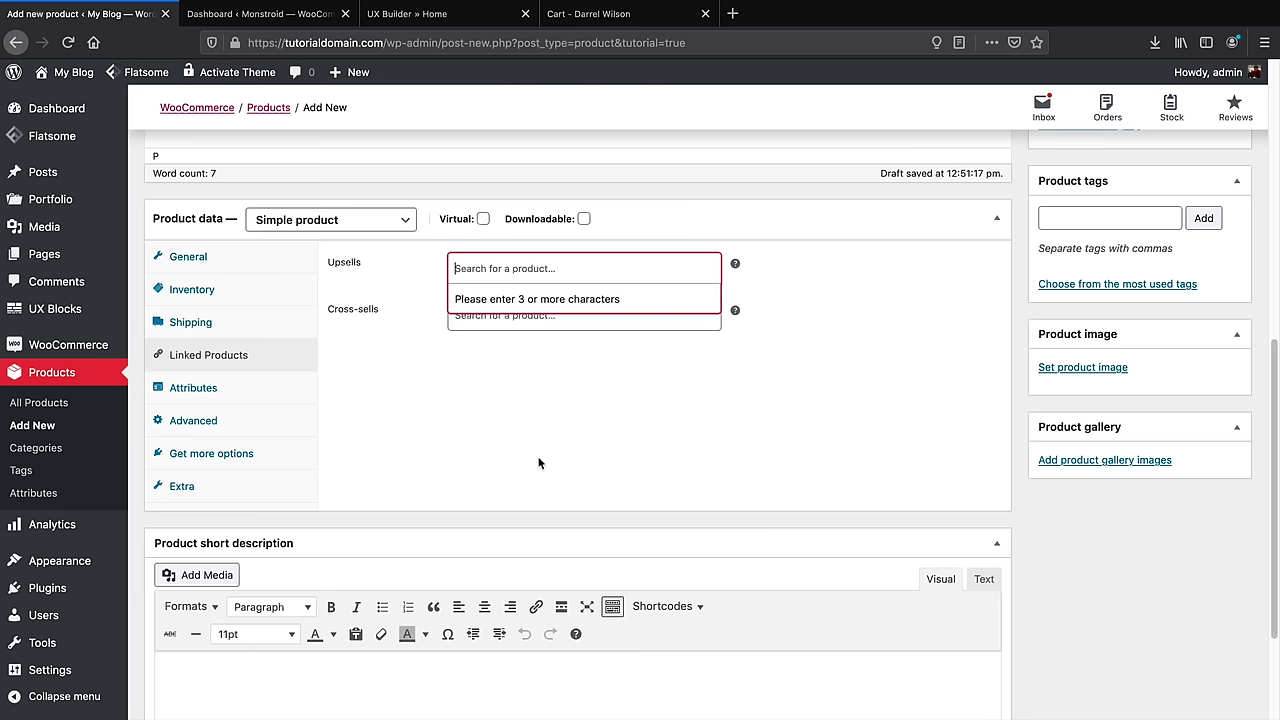
Check the demo cart, start a Cross-sells search, then move to the short description
click(412, 318)
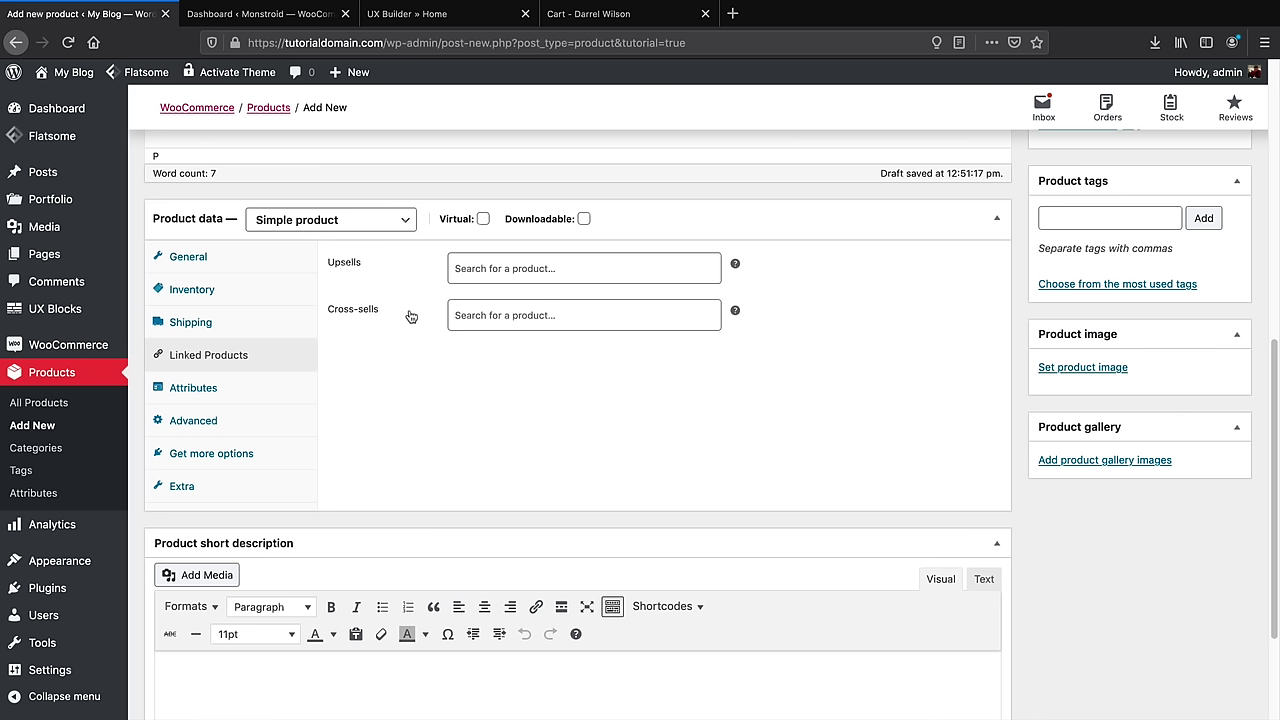
click(570, 18)
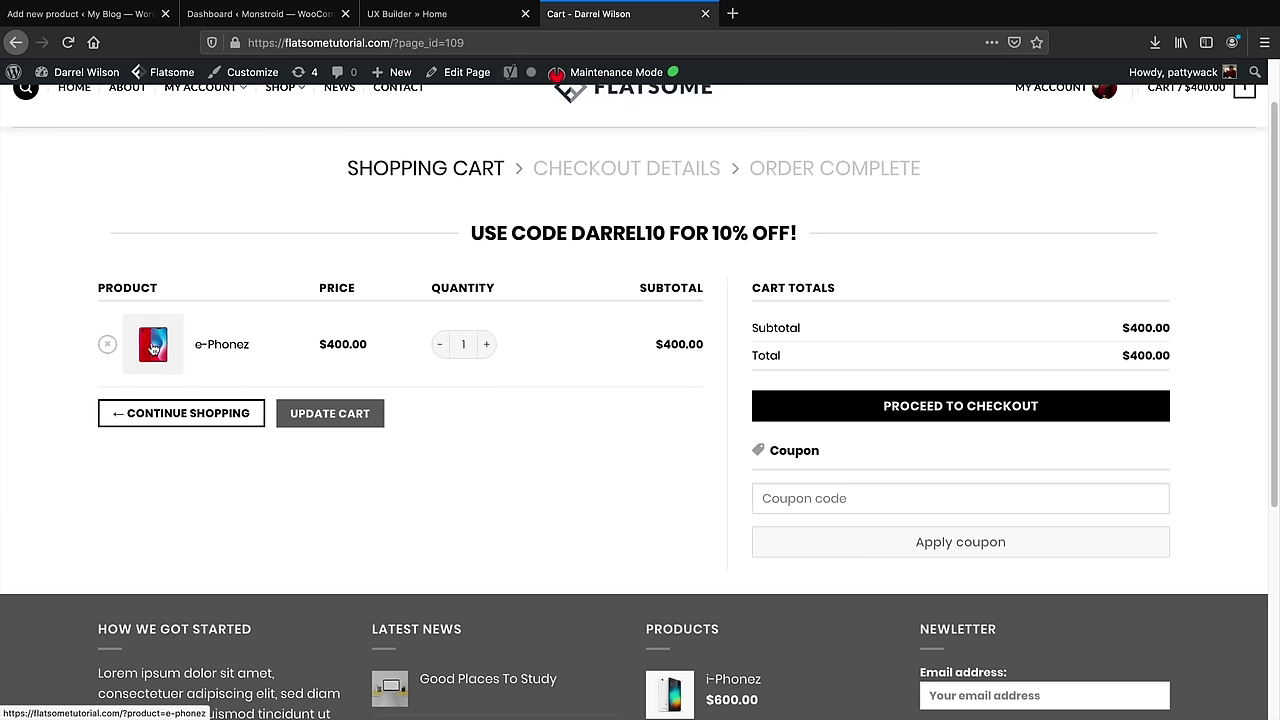
click(80, 14)
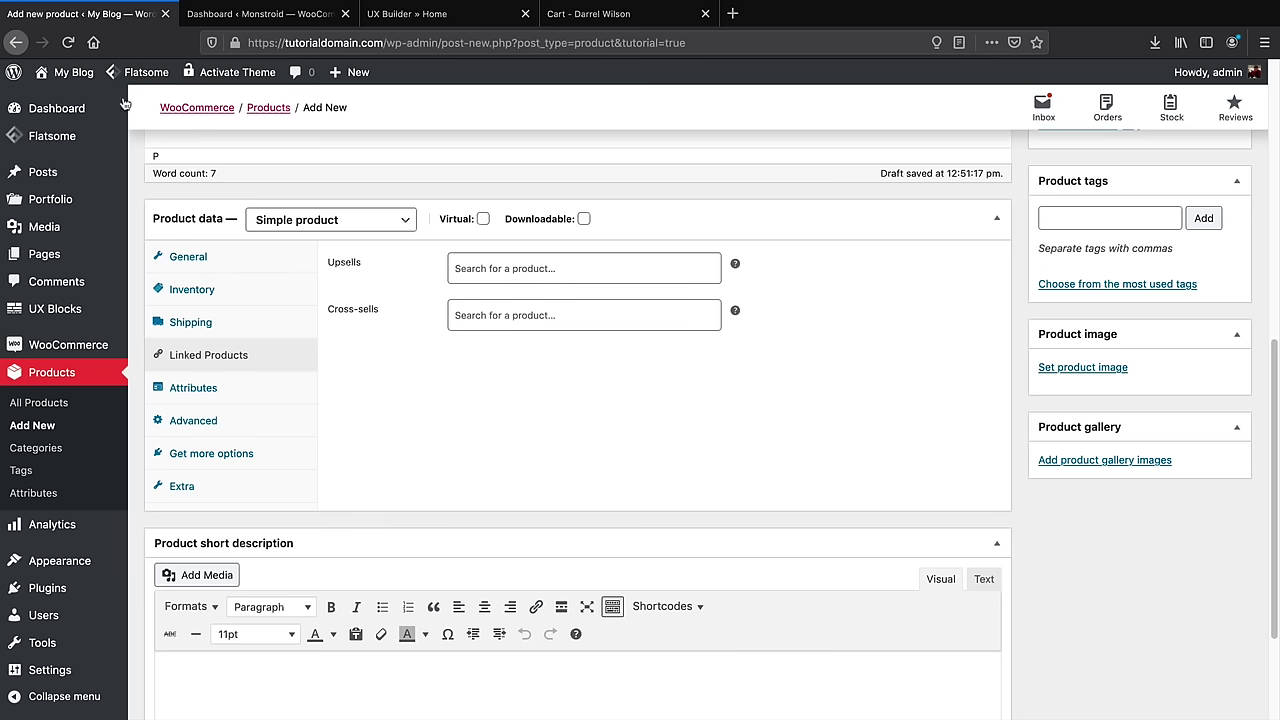
click(490, 320)
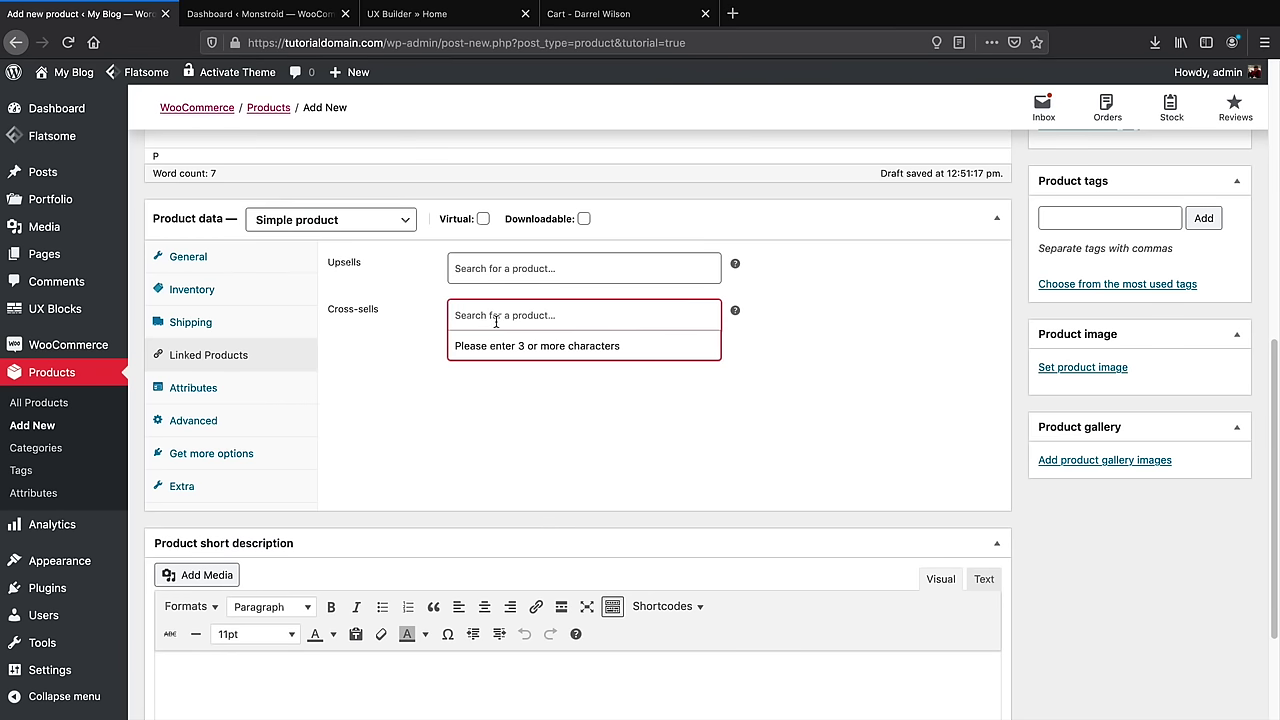
scroll(512, 463, down, 3)
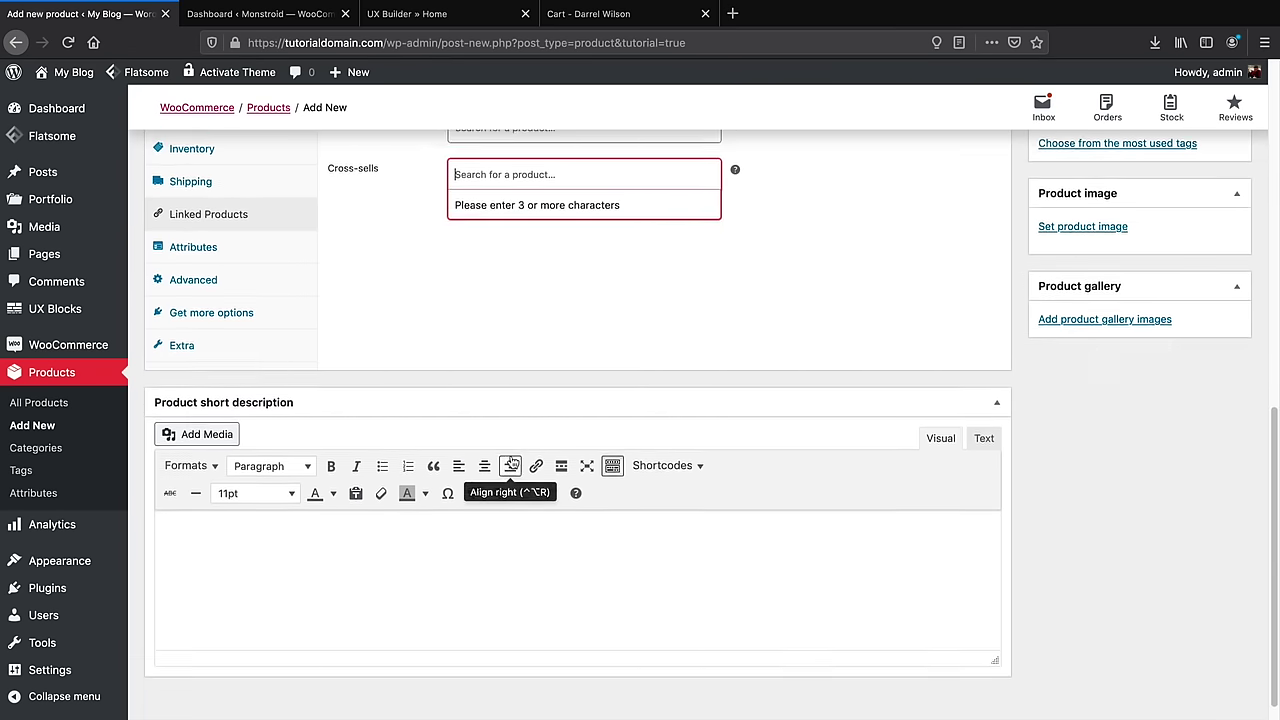
click(256, 528)
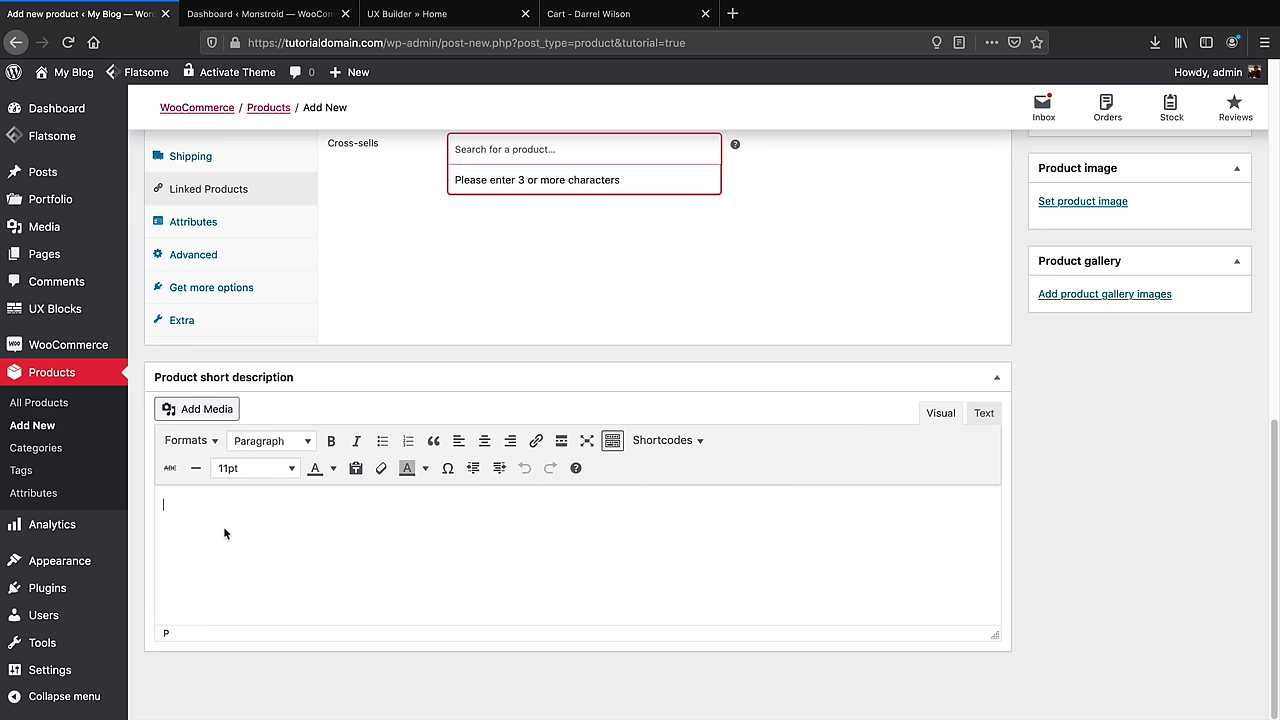
Copy the Lorem ipsum description text from the demo e-Phonez product page
click(586, 20)
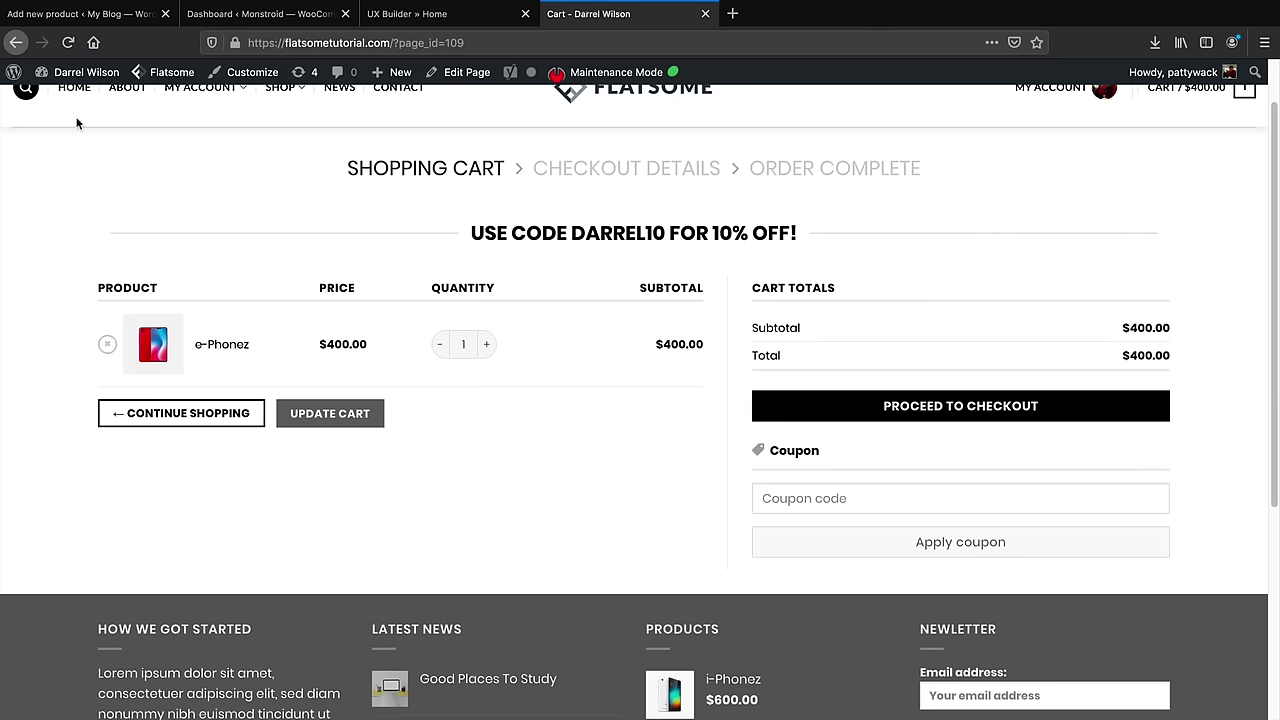
click(228, 348)
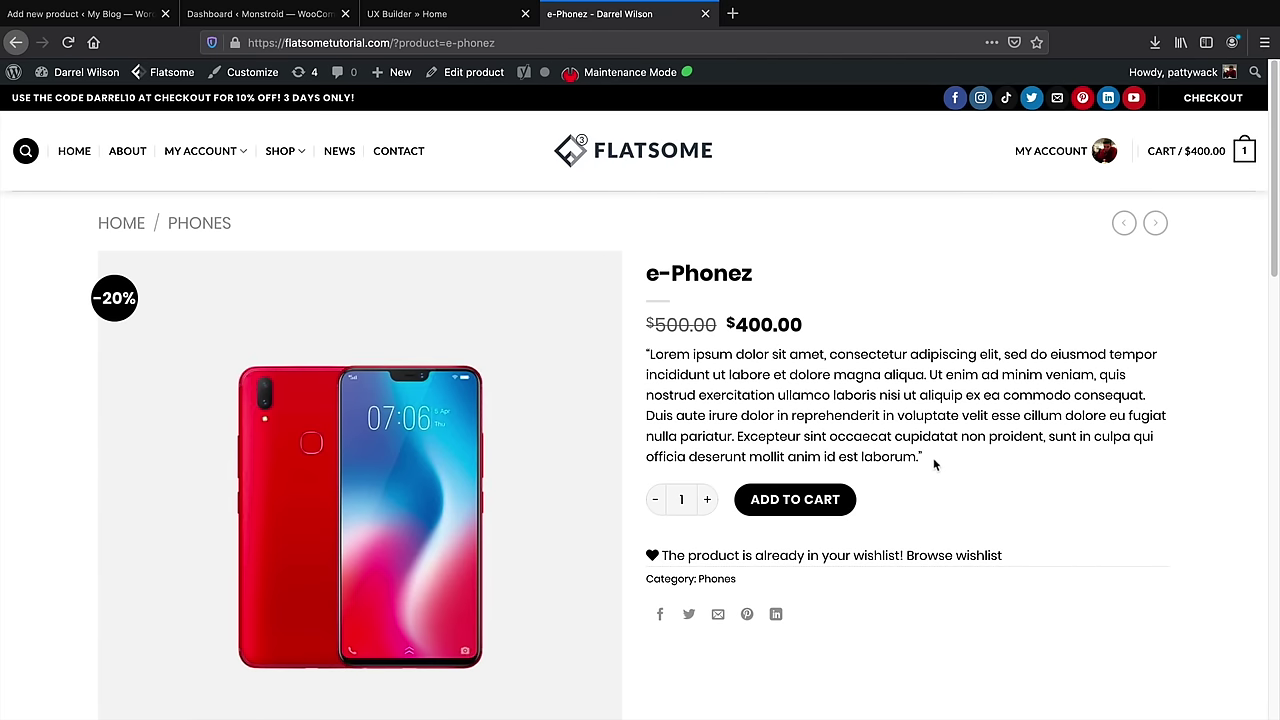
drag(924, 457, 648, 354)
right_click(656, 349)
click(687, 359)
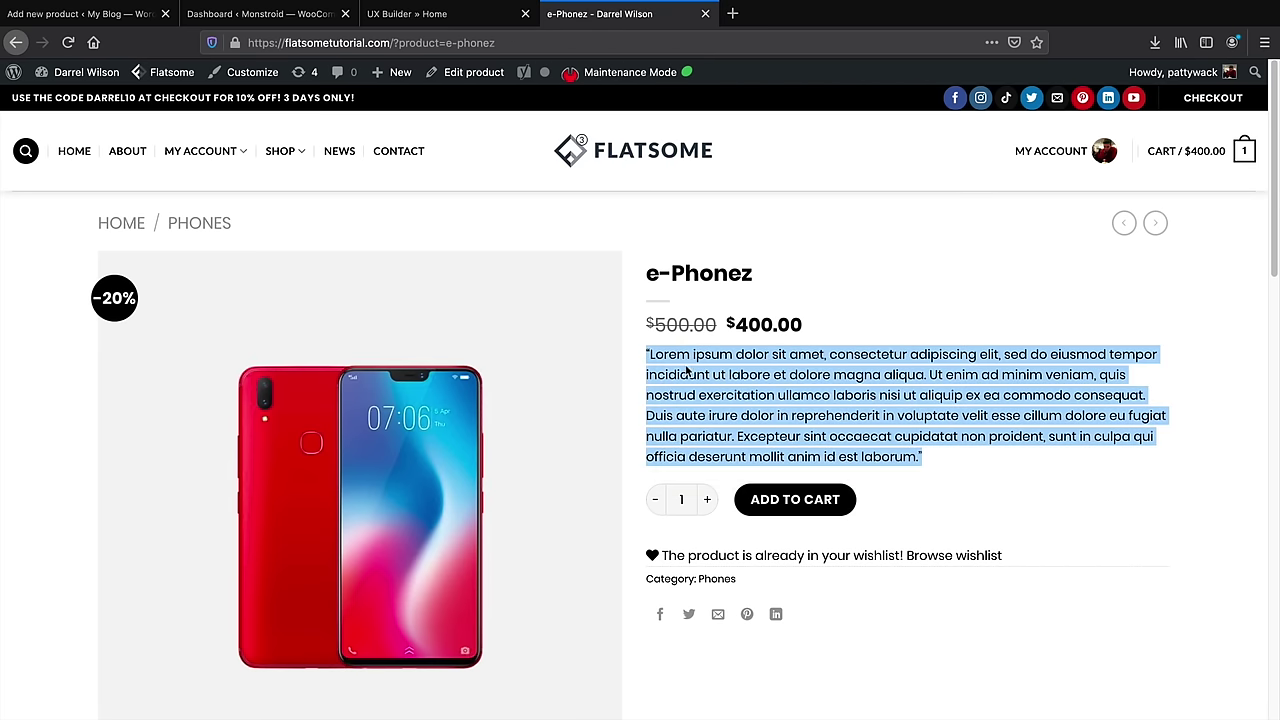
Paste the copied Lorem ipsum paragraph into the product's short description
click(60, 14)
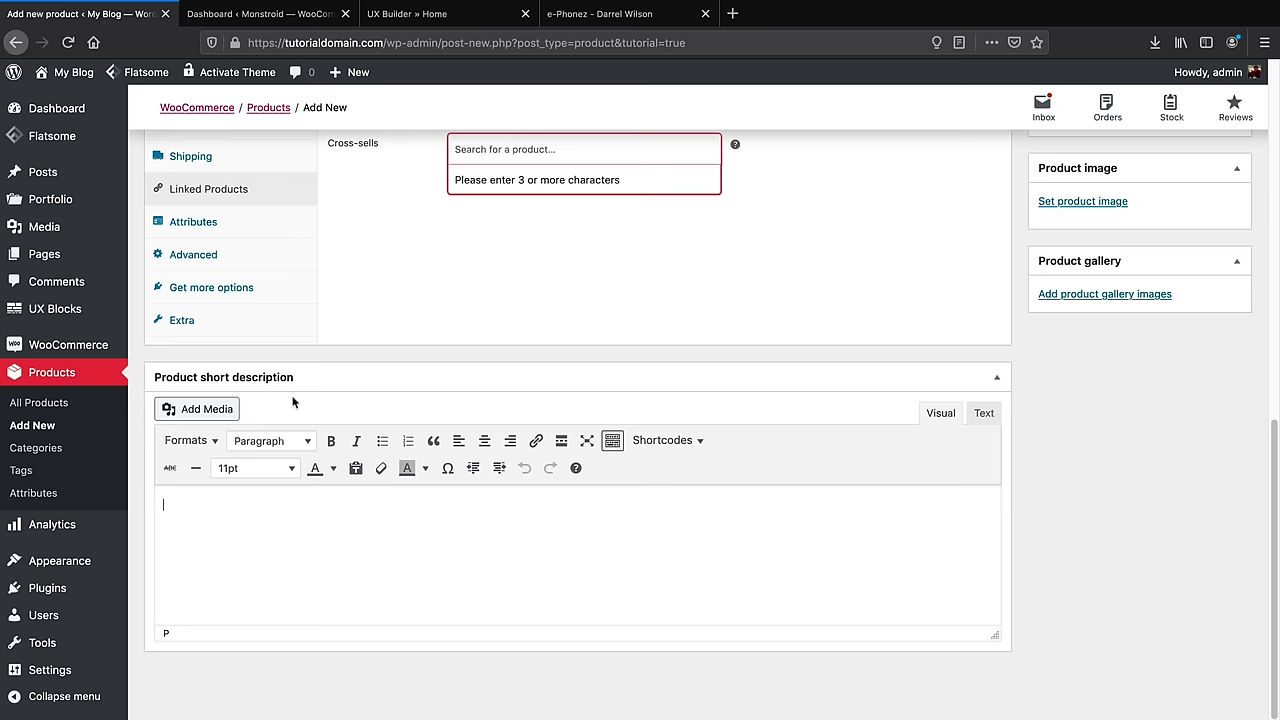
right_click(214, 518)
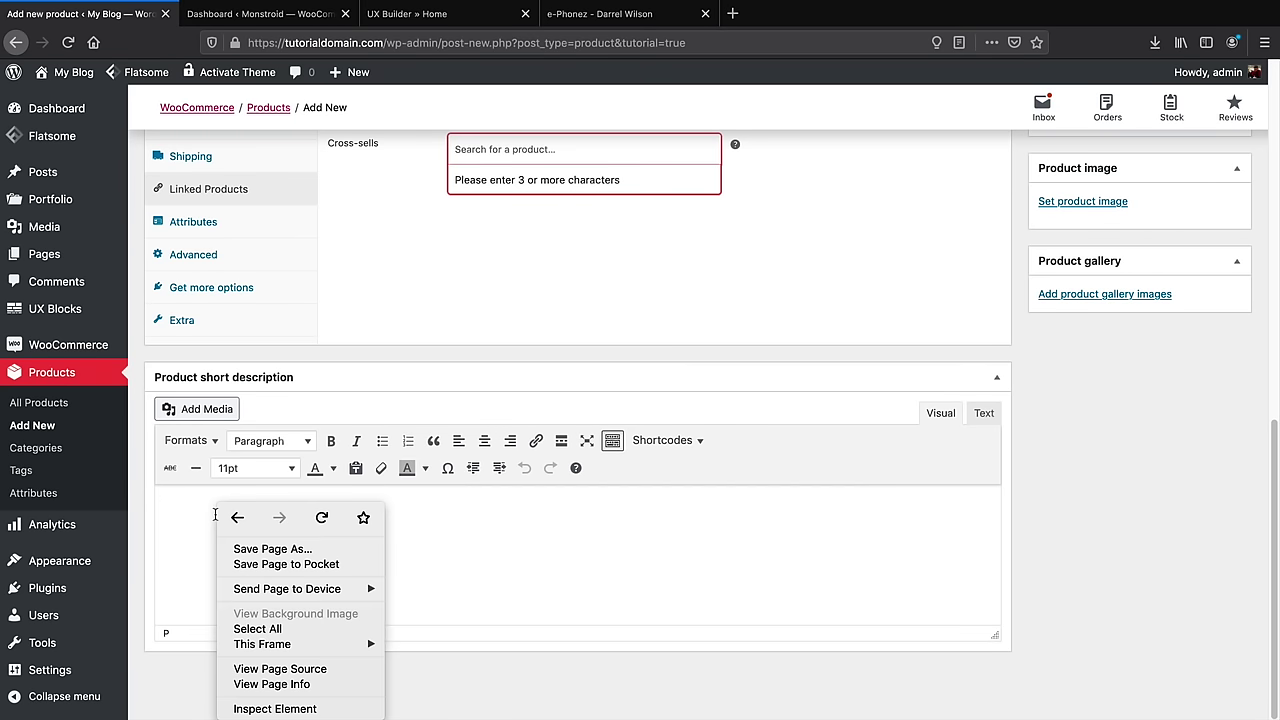
click(172, 503)
right_click(172, 503)
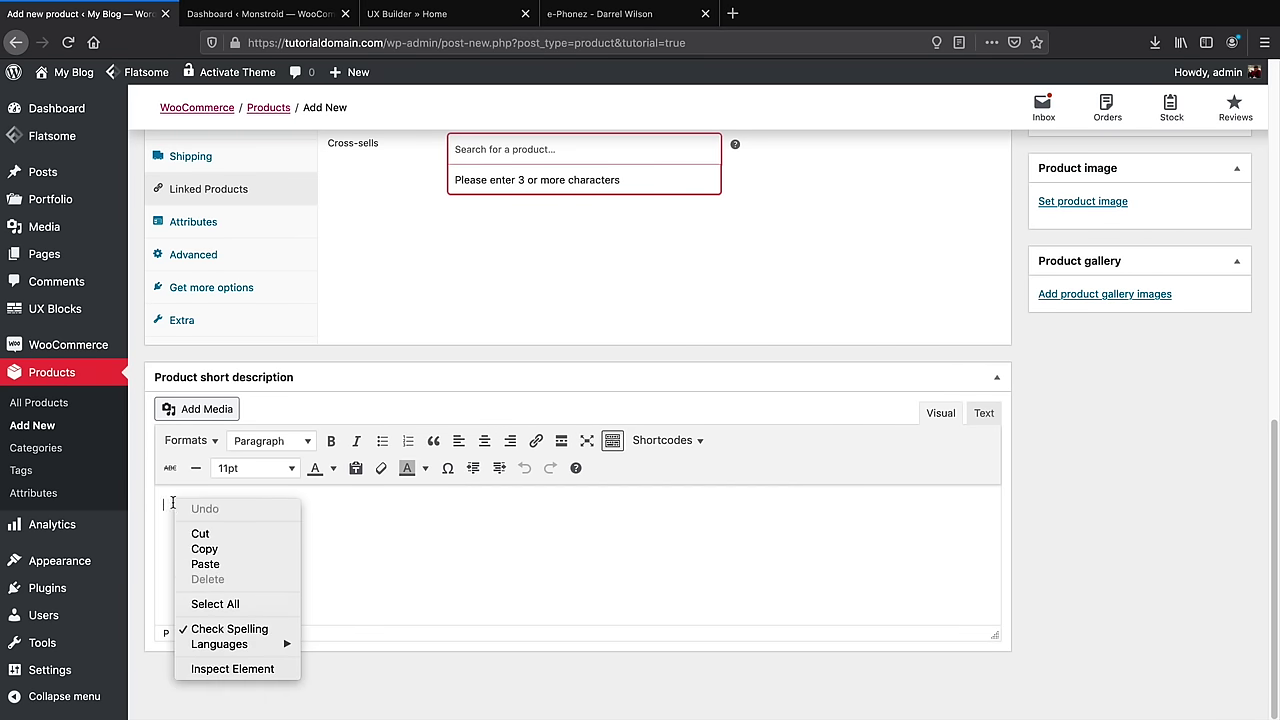
click(205, 564)
scroll(882, 557, up, 1)
scroll(882, 557, up, 1)
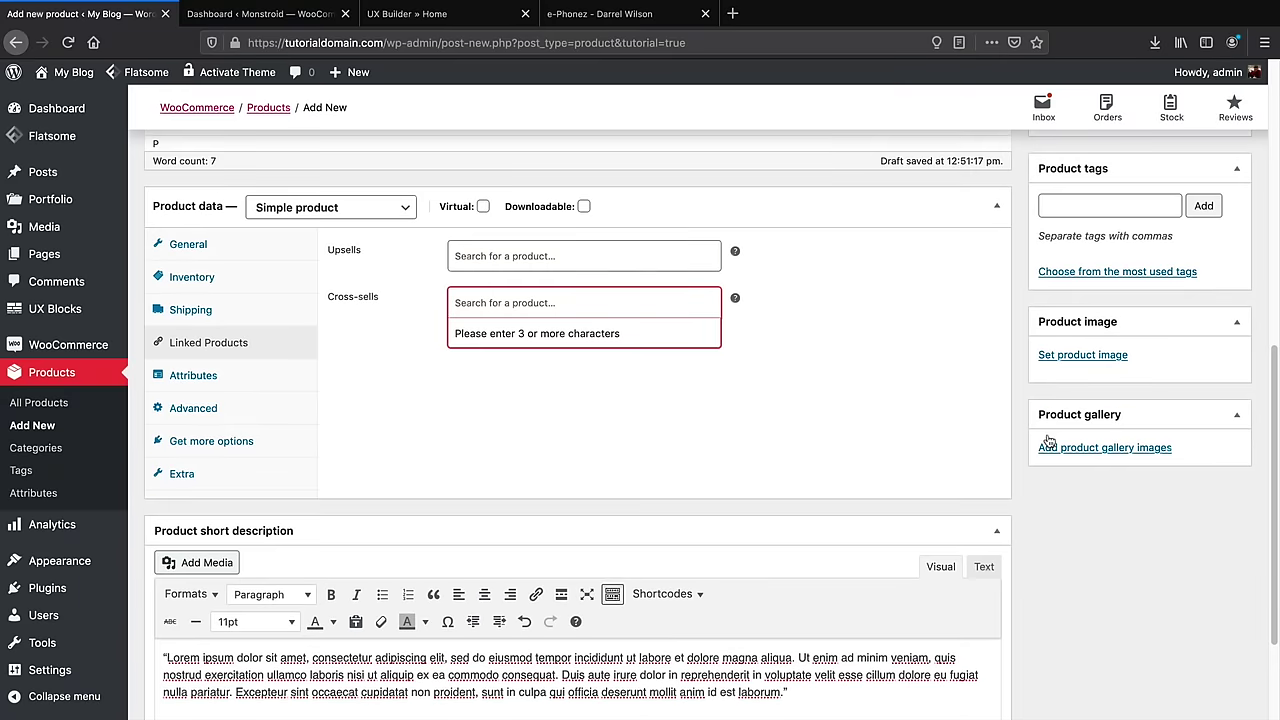
Set the purple phone photo from the Media Library as the product image
click(1072, 355)
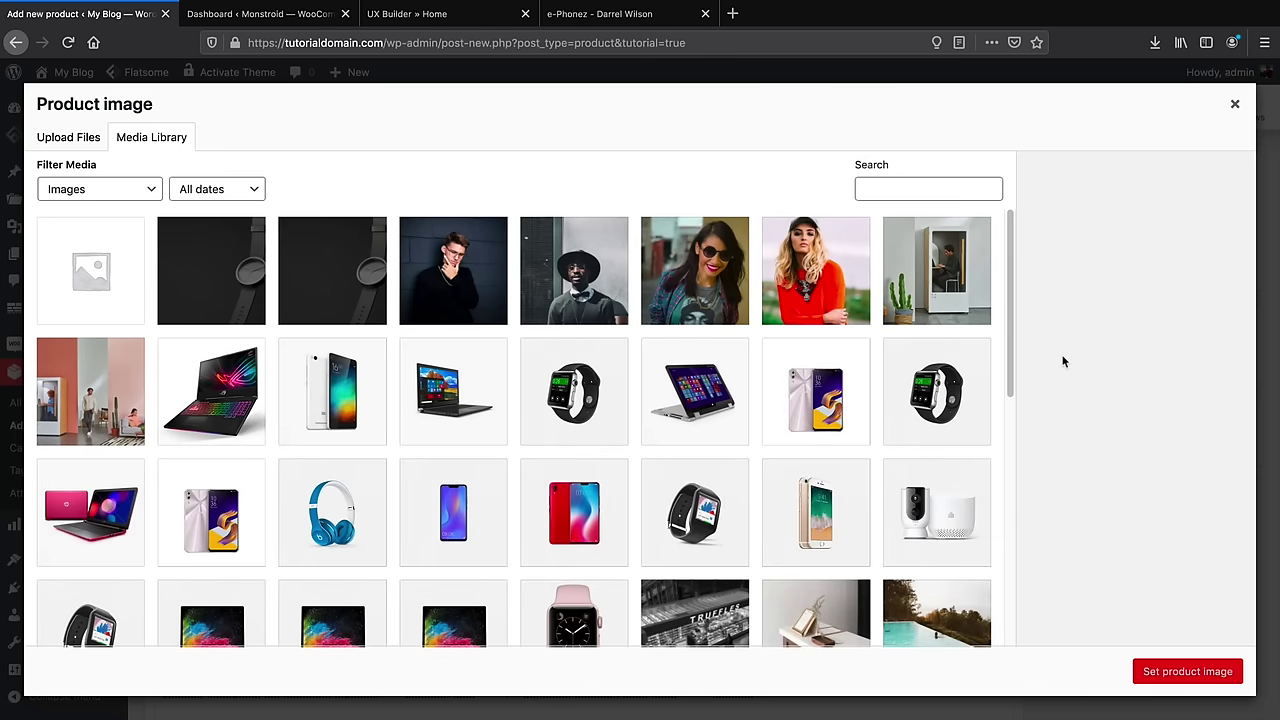
scroll(576, 497, down, 1)
scroll(576, 497, down, 2)
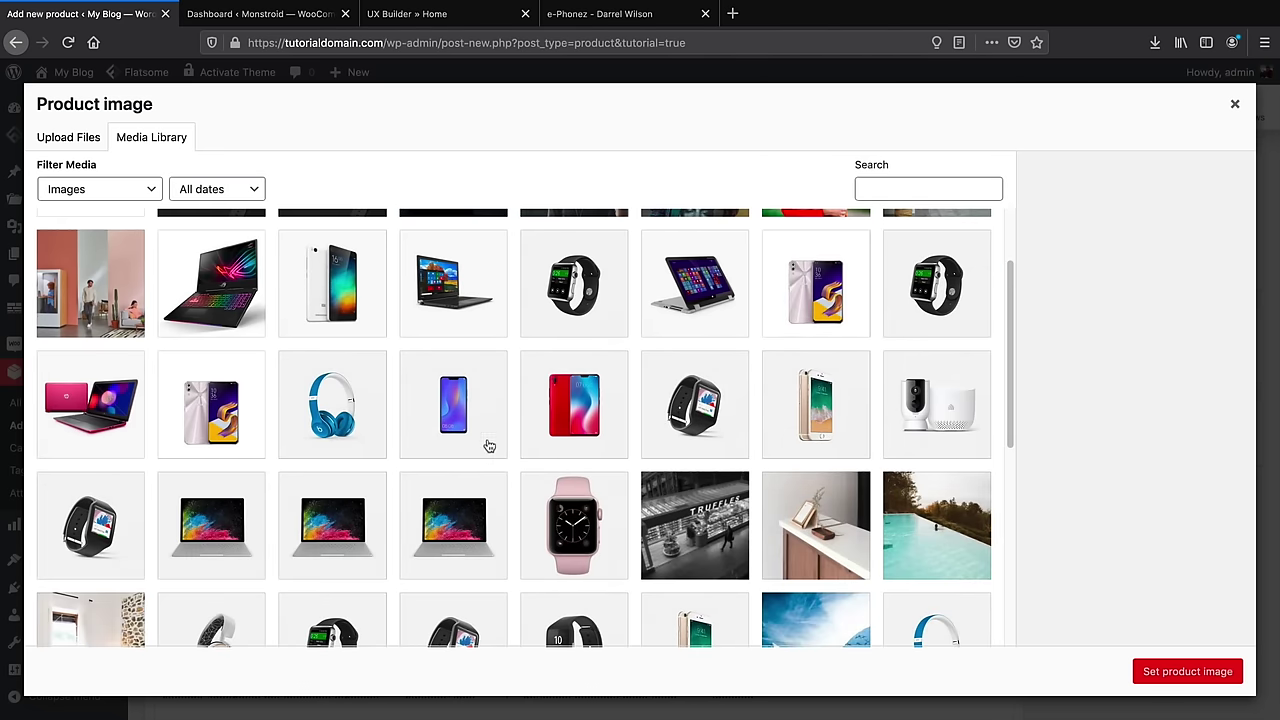
click(455, 392)
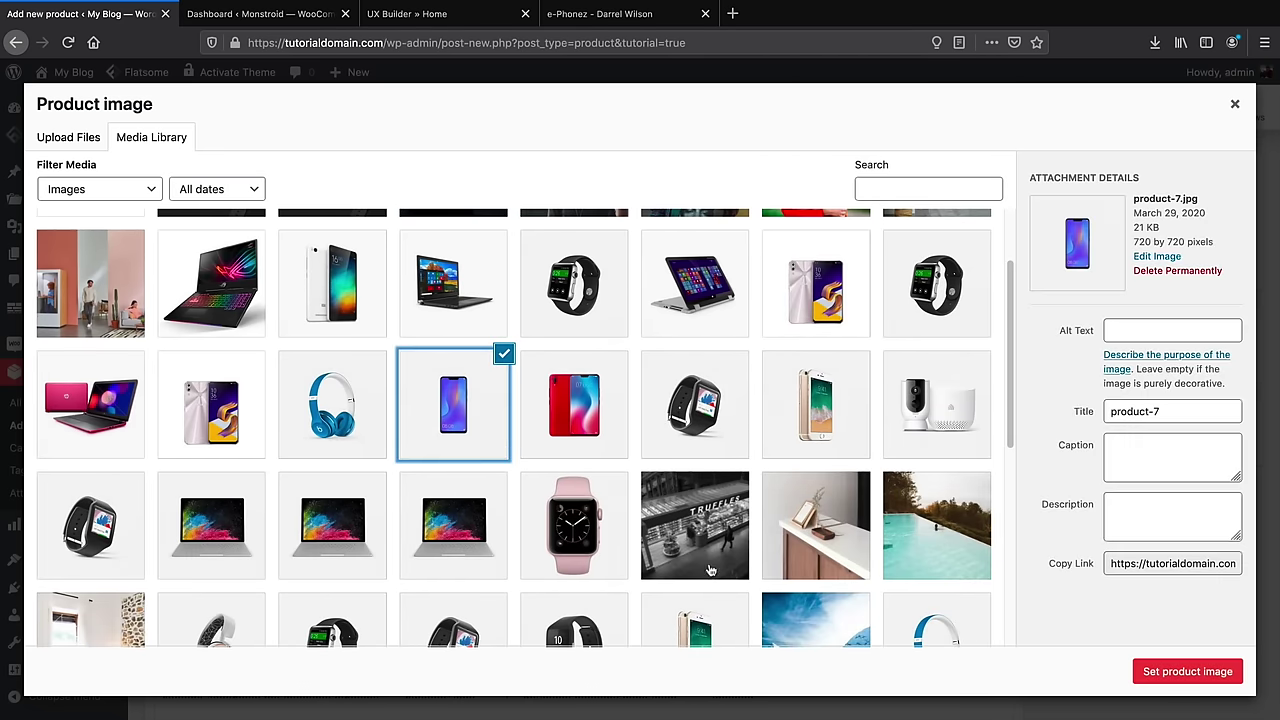
click(1178, 672)
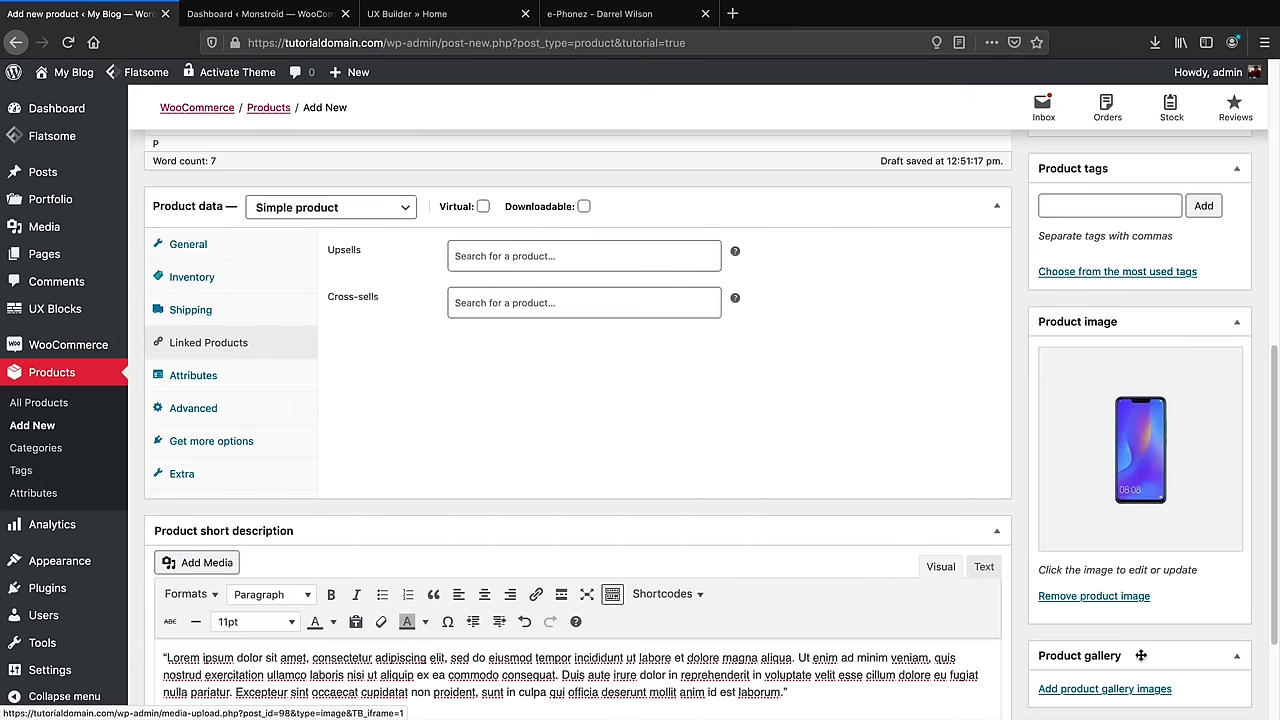
scroll(1132, 642, down, 3)
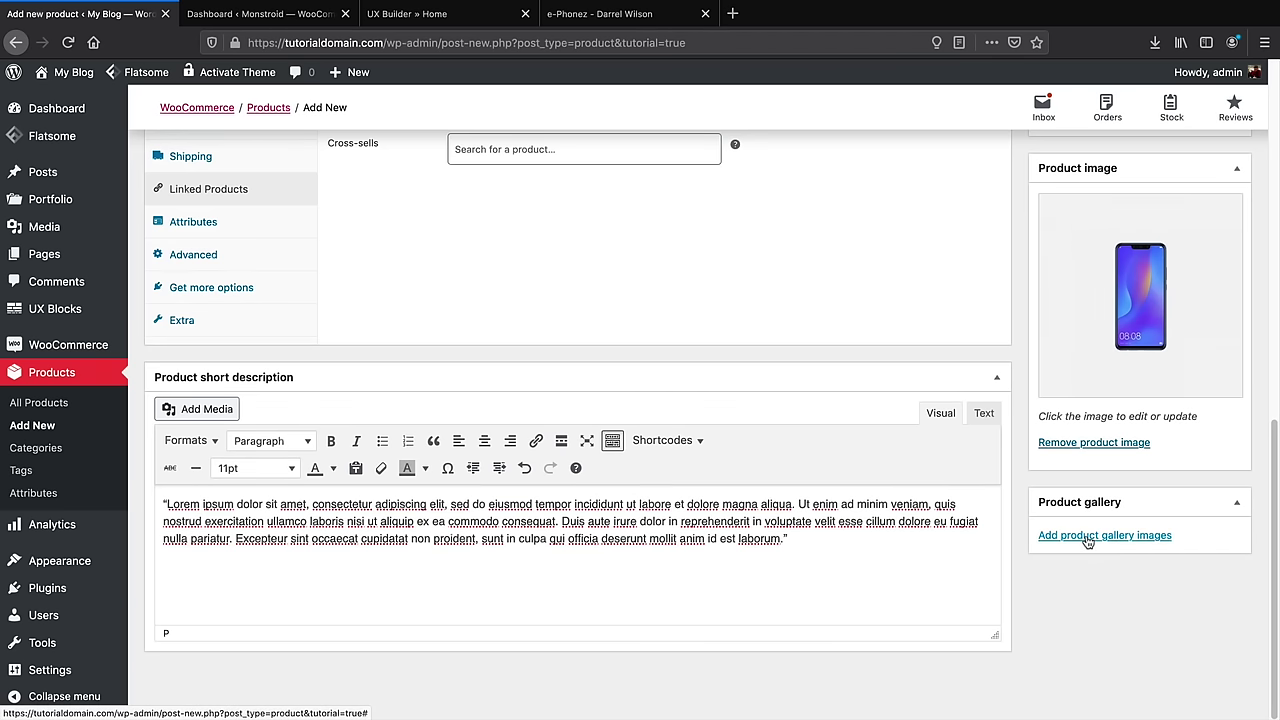
Add the phone photo product-09-414x414-2.jpg to the product gallery
click(1087, 538)
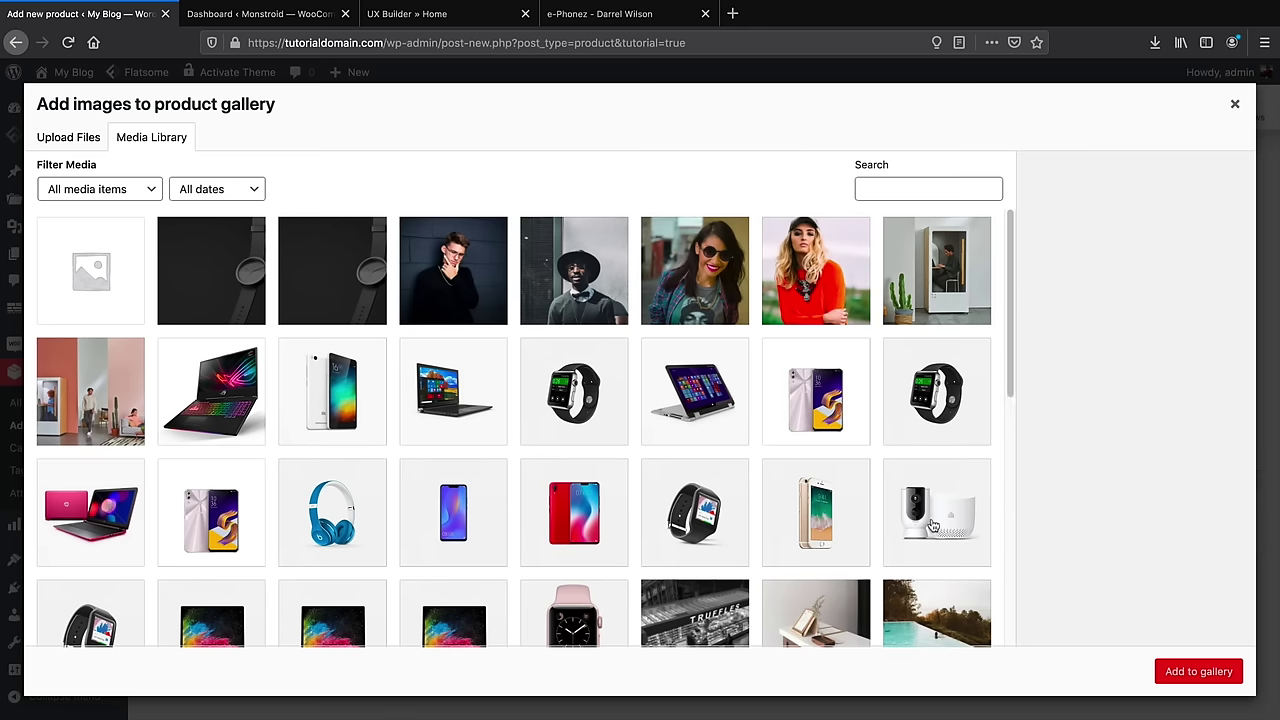
scroll(932, 525, down, 1)
click(830, 420)
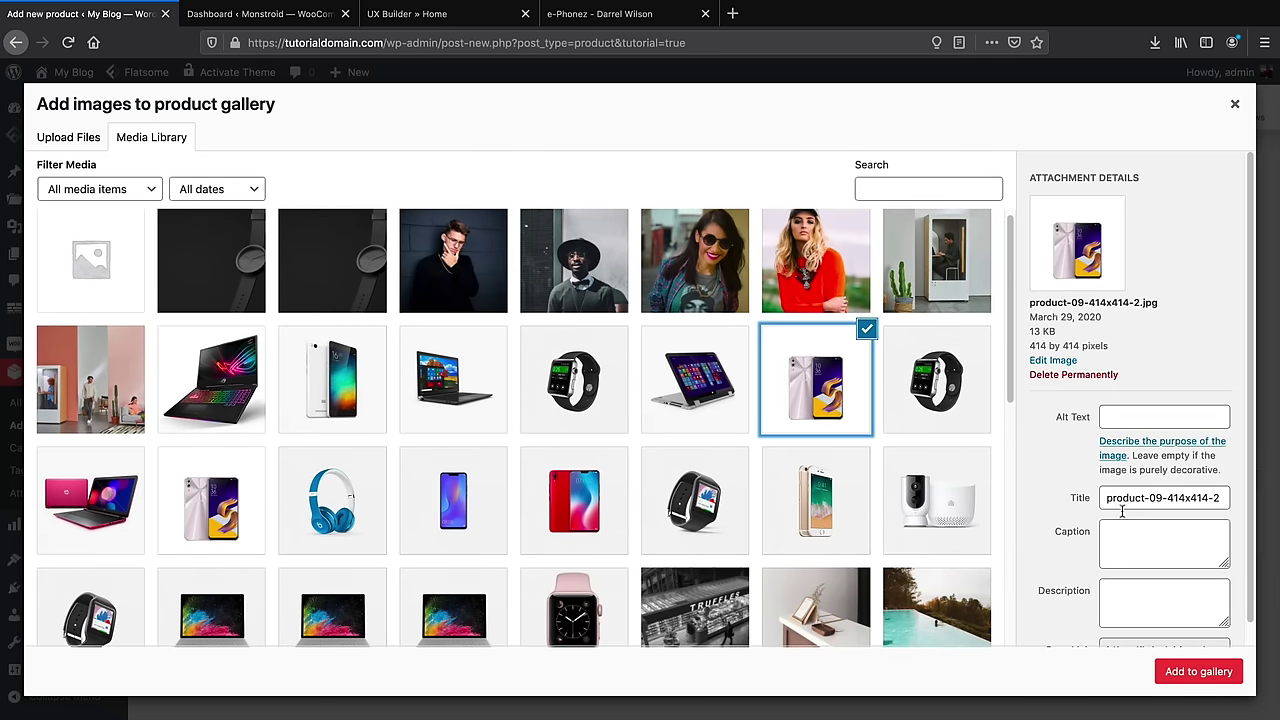
click(1198, 671)
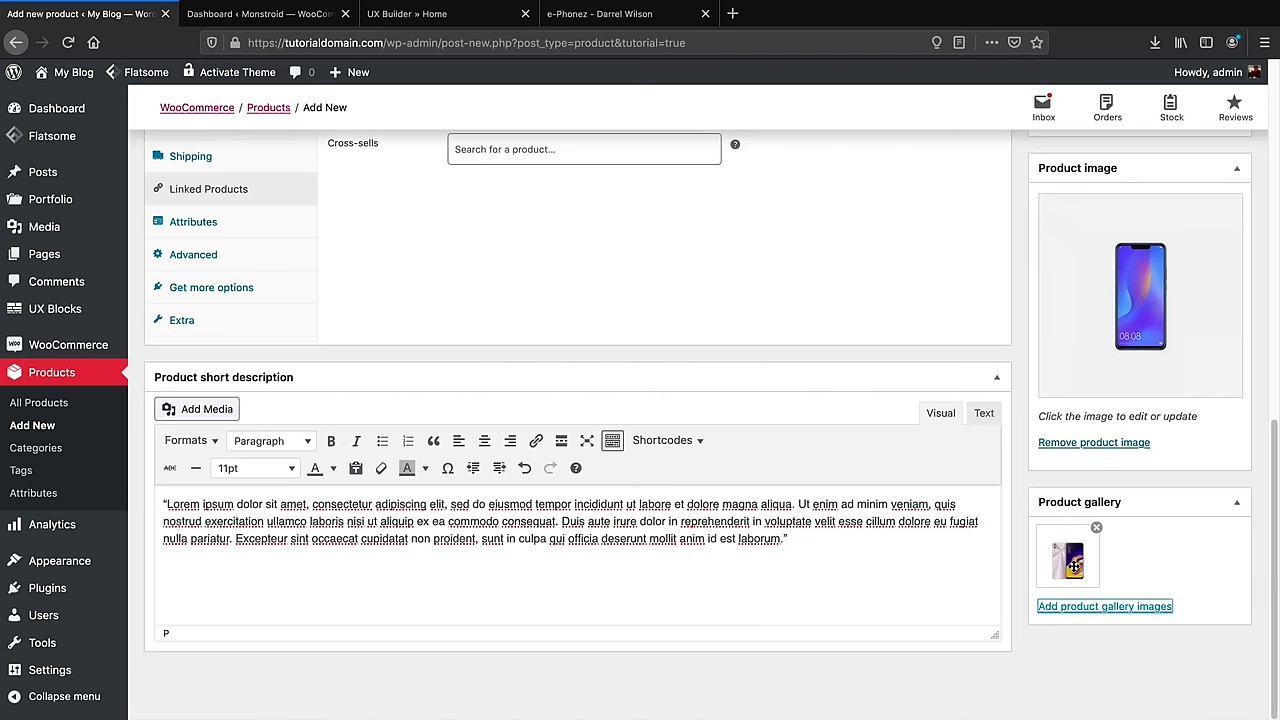
scroll(1067, 573, up, 5)
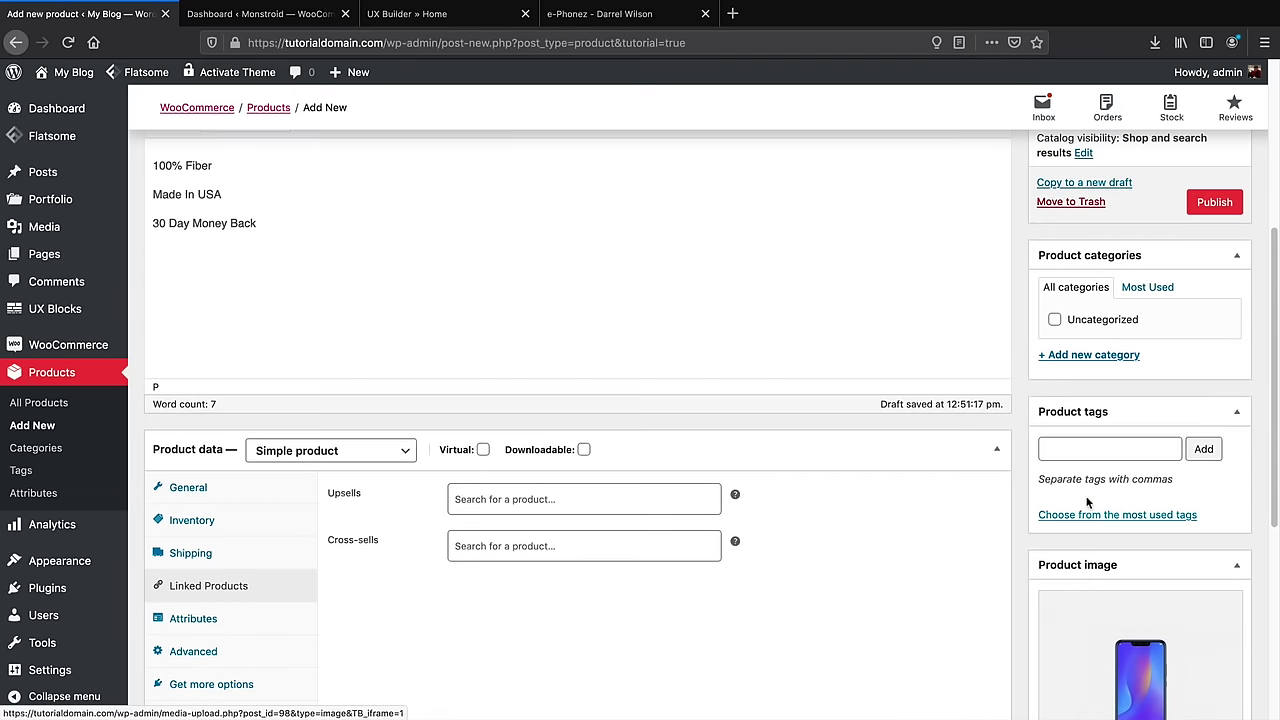
Add the product tag 'phones'
click(1092, 451)
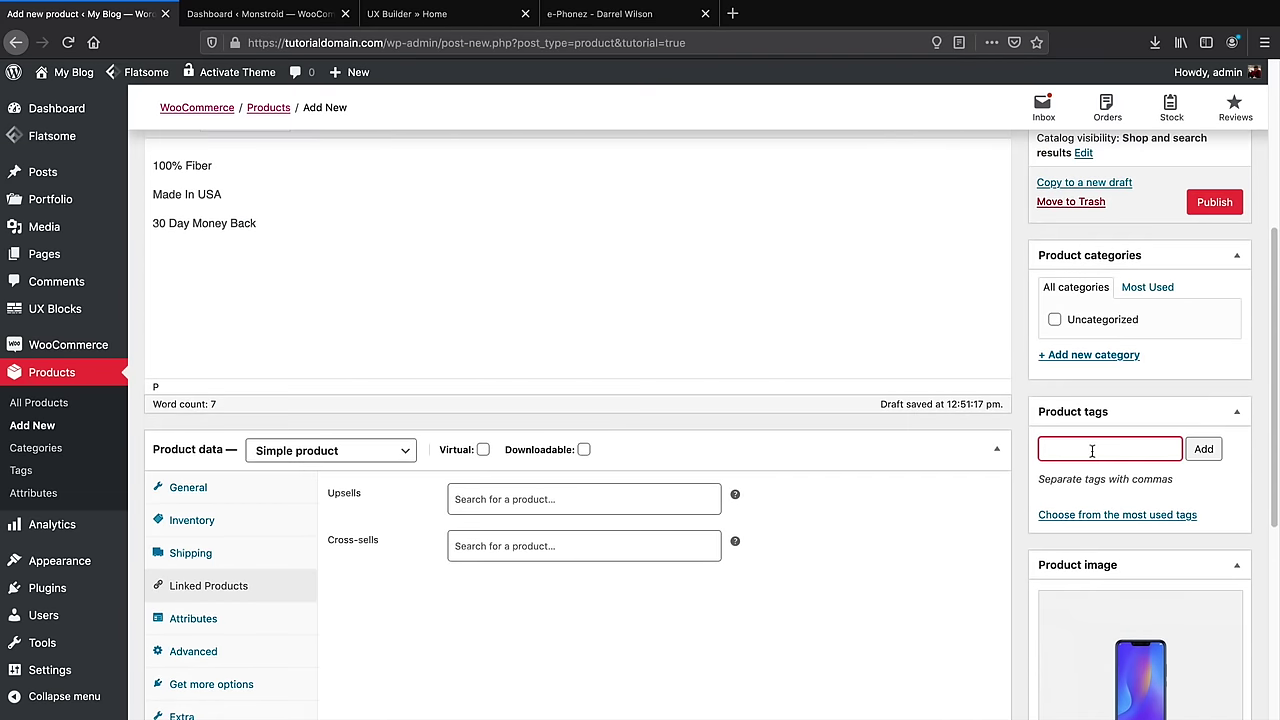
text(phones)
click(1203, 450)
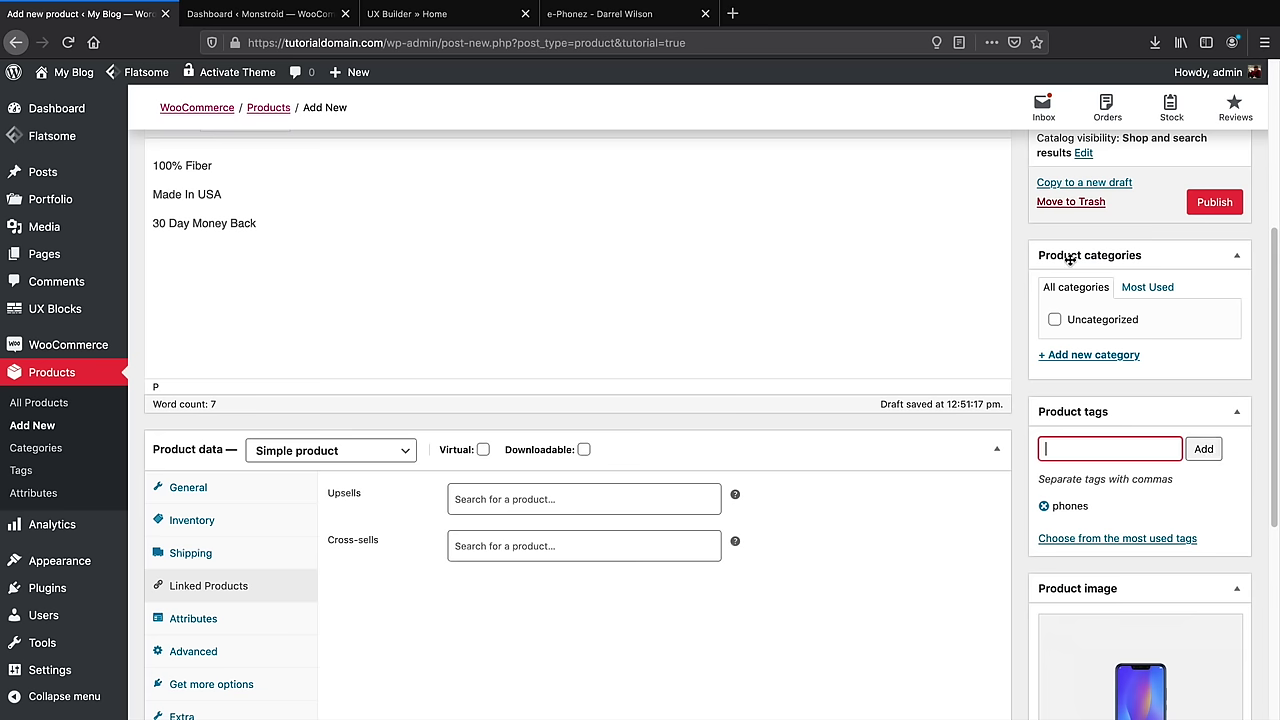
Create a new Phones product category and assign it to the product
click(1094, 355)
text(P)
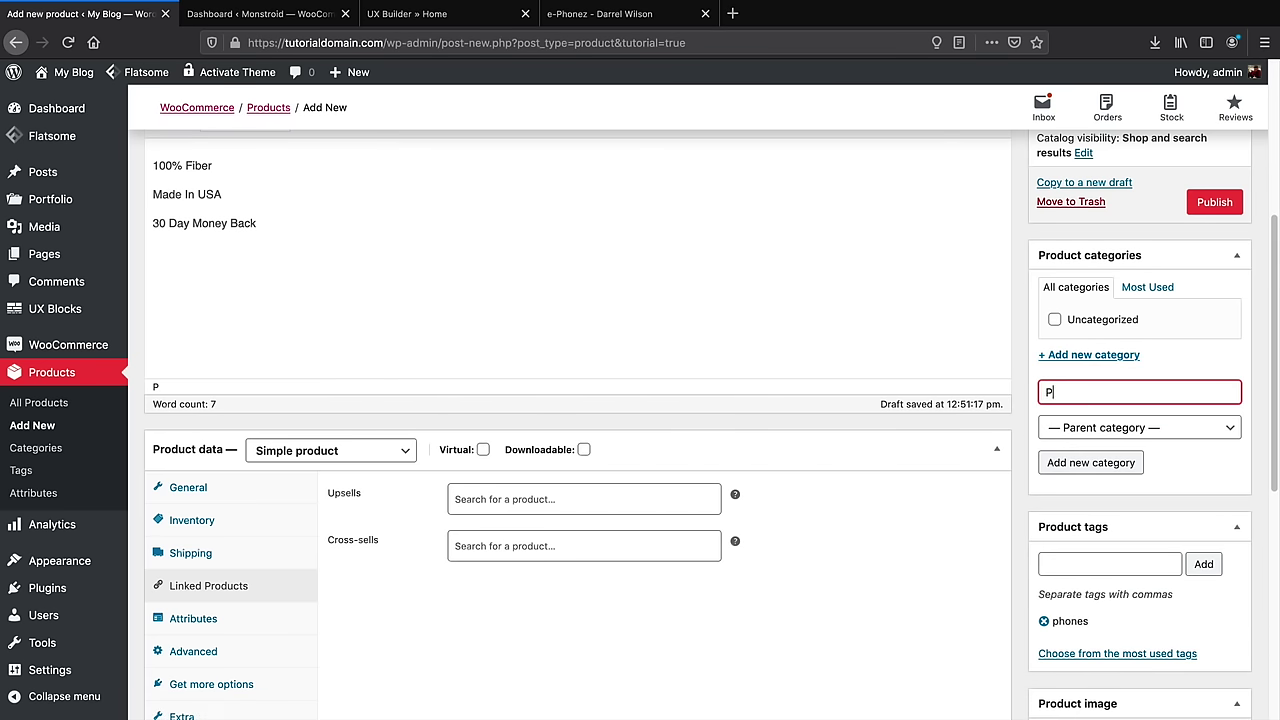
text(hones)
click(1118, 465)
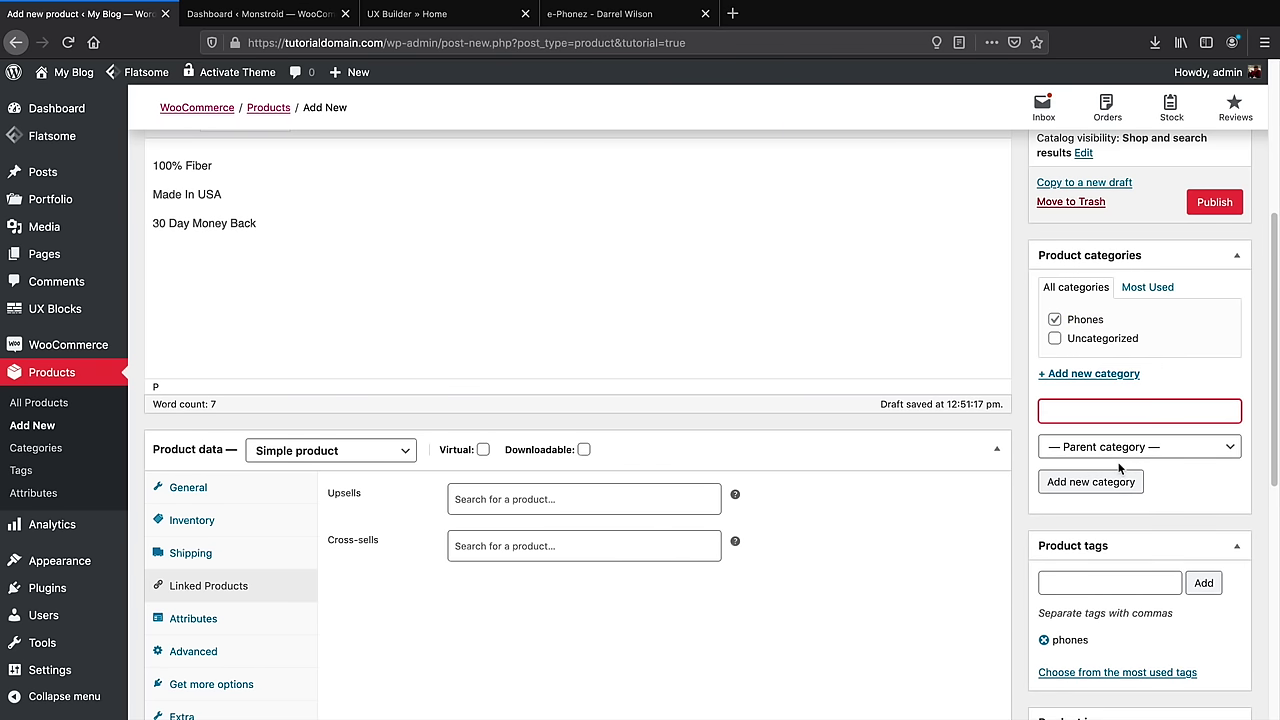
Compare with the demo e-Phonez page, then show the General price settings
click(578, 20)
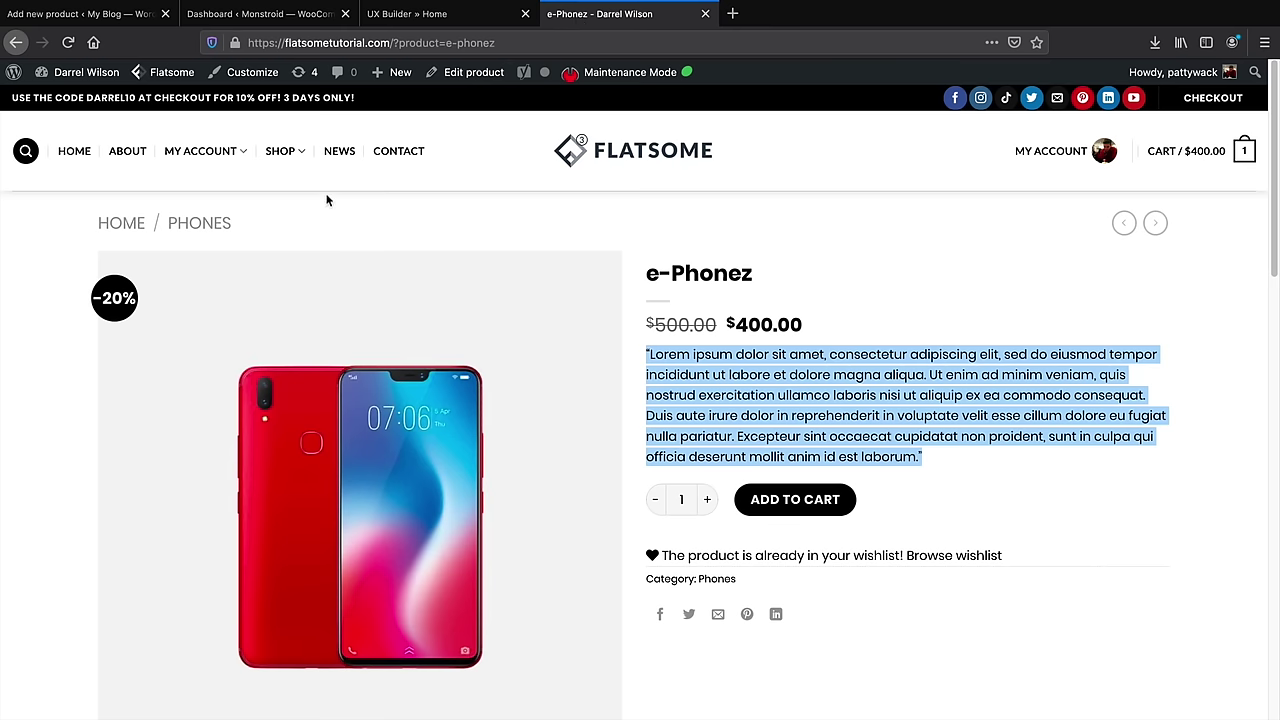
mouse_move(289, 220)
click(110, 14)
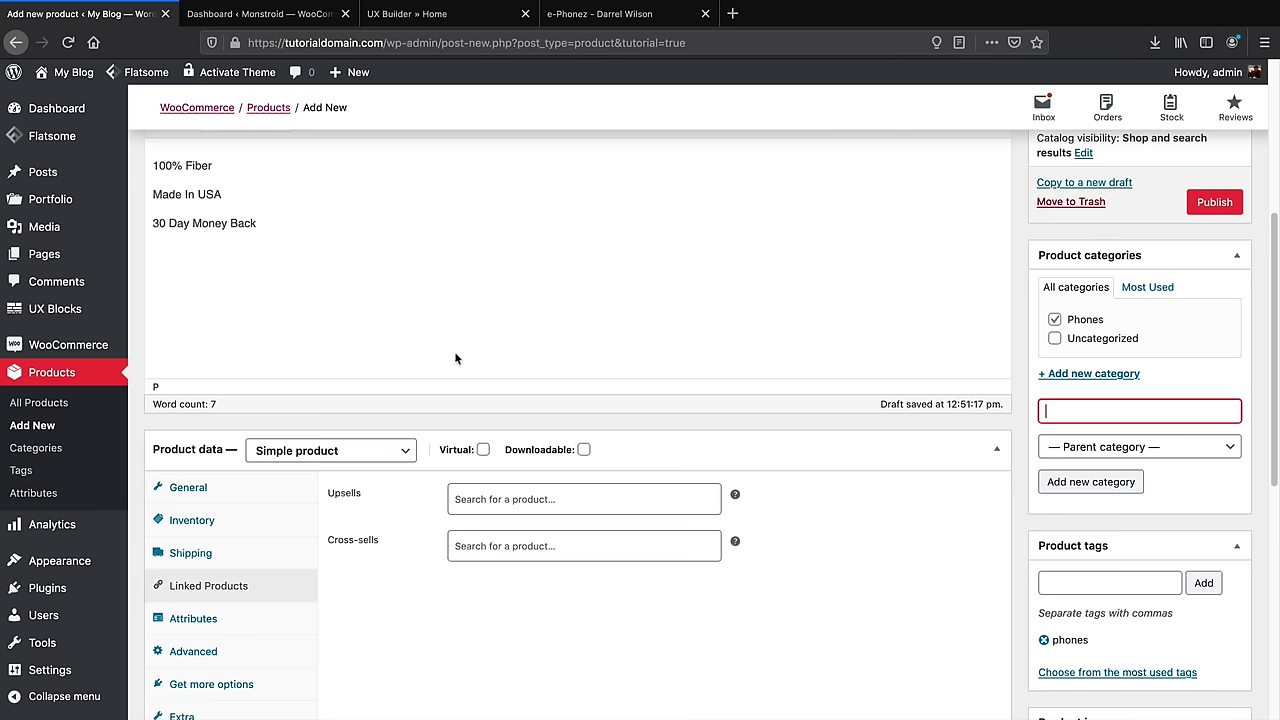
click(225, 492)
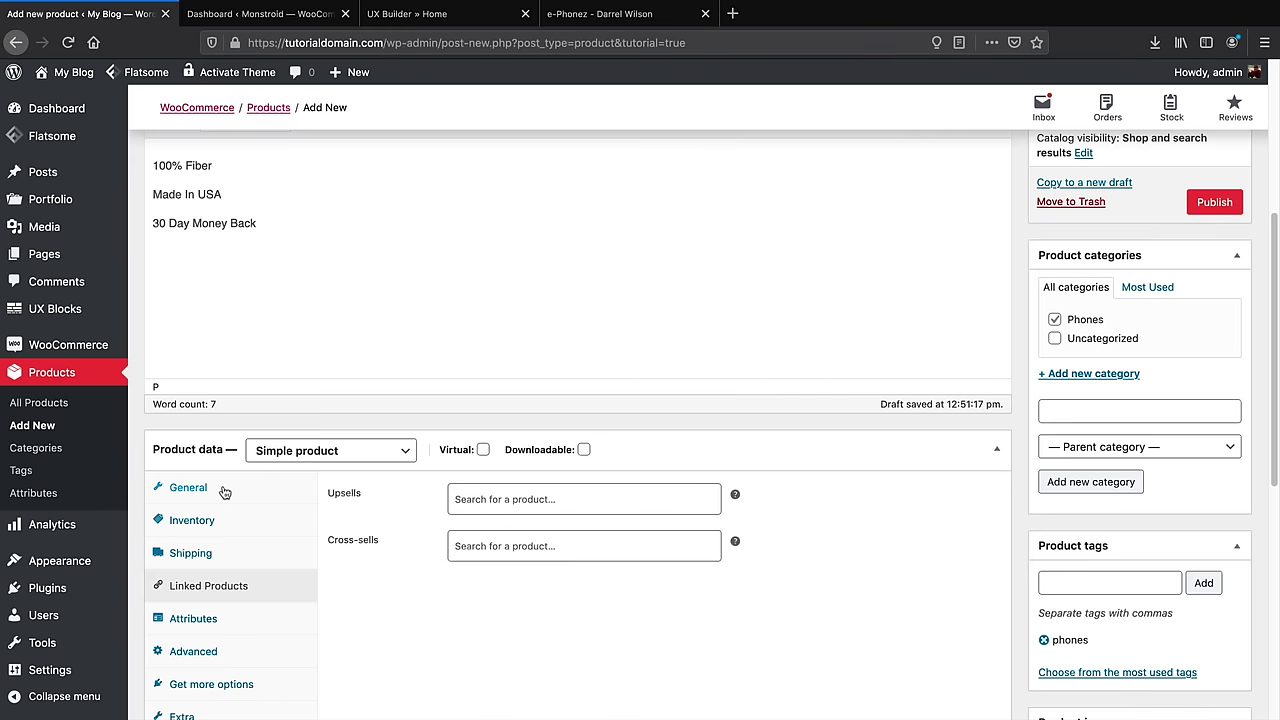
click(188, 487)
scroll(517, 578, down, 1)
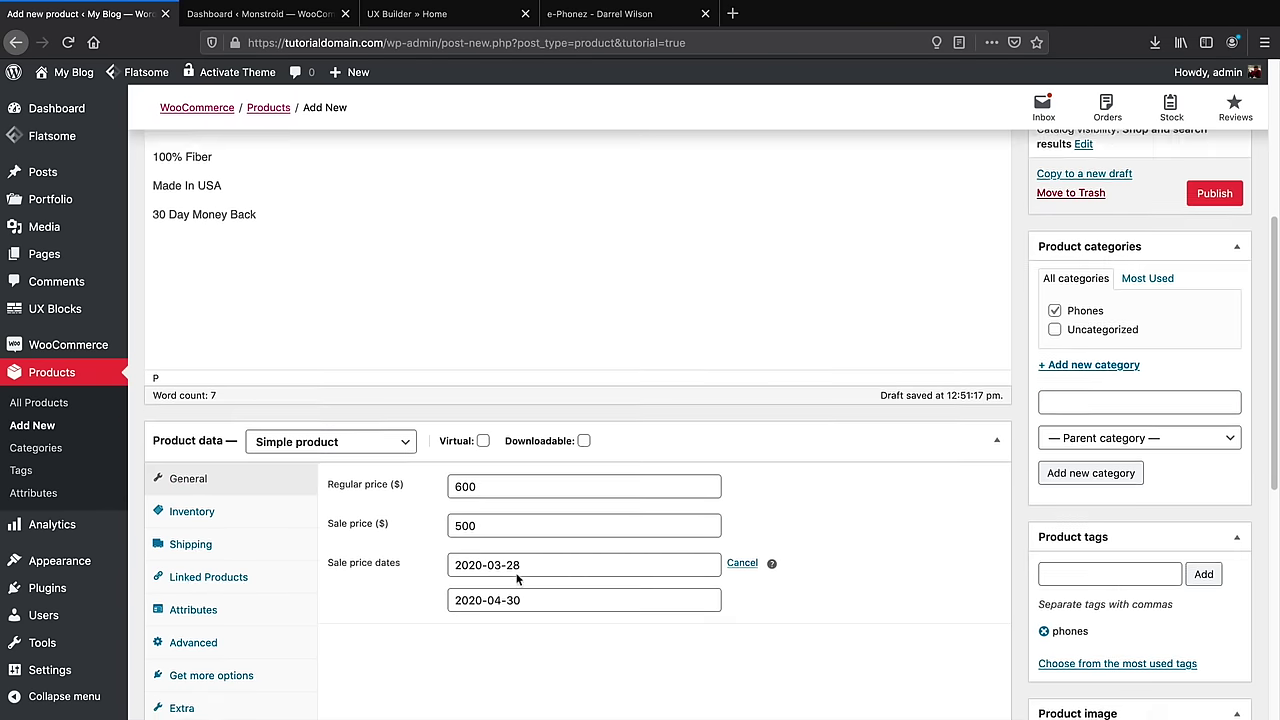
Review the Advanced purchase note and menu order fields, then show the Flatsome Extra options
click(243, 608)
scroll(255, 609, down, 2)
click(705, 352)
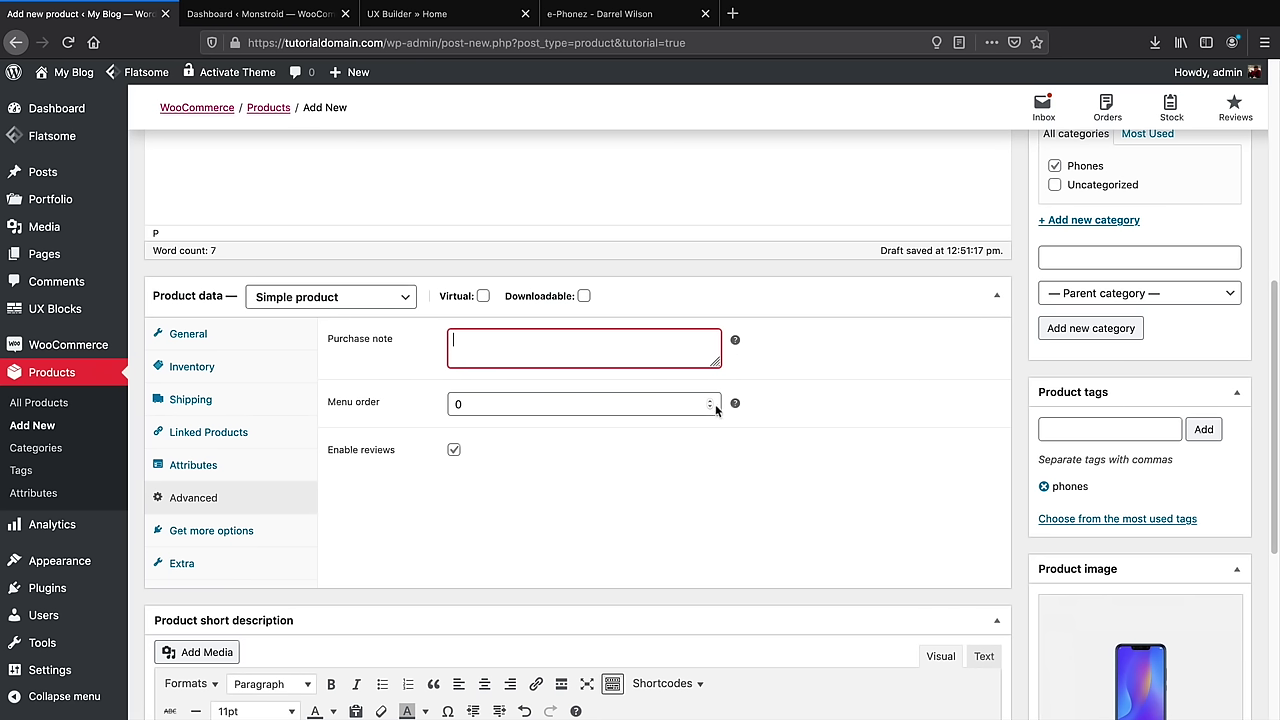
mouse_move(737, 403)
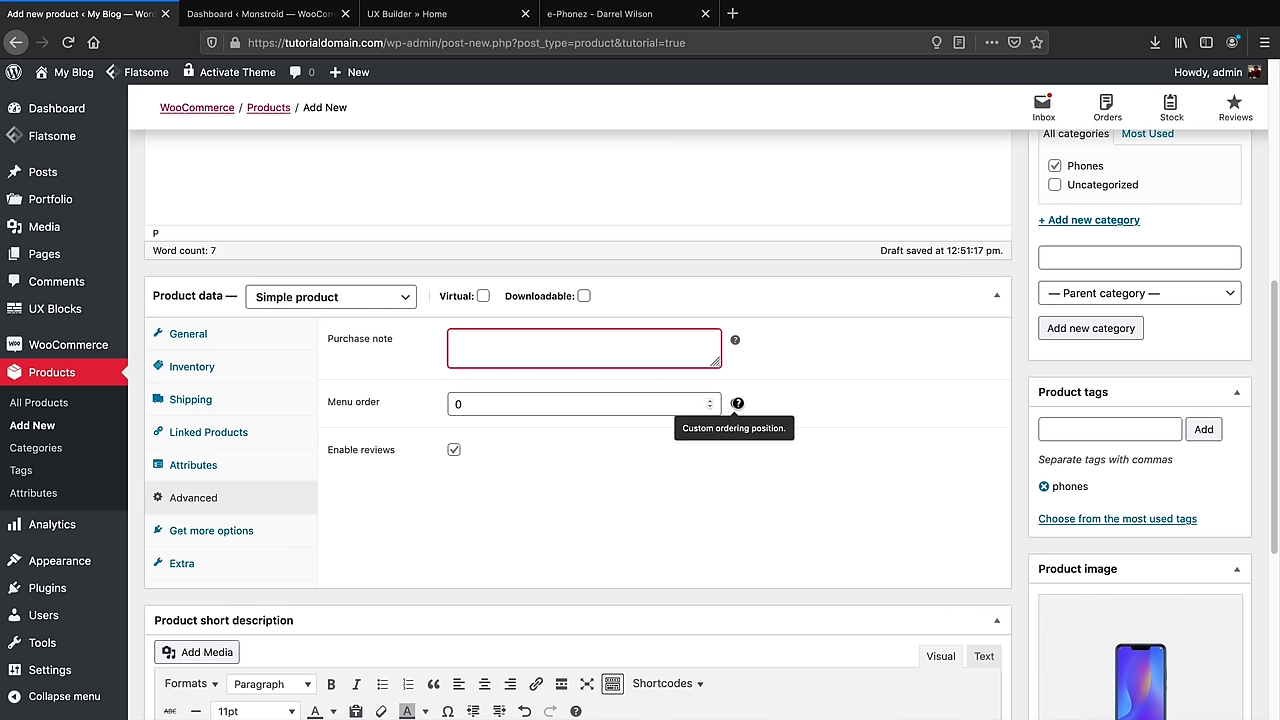
click(598, 411)
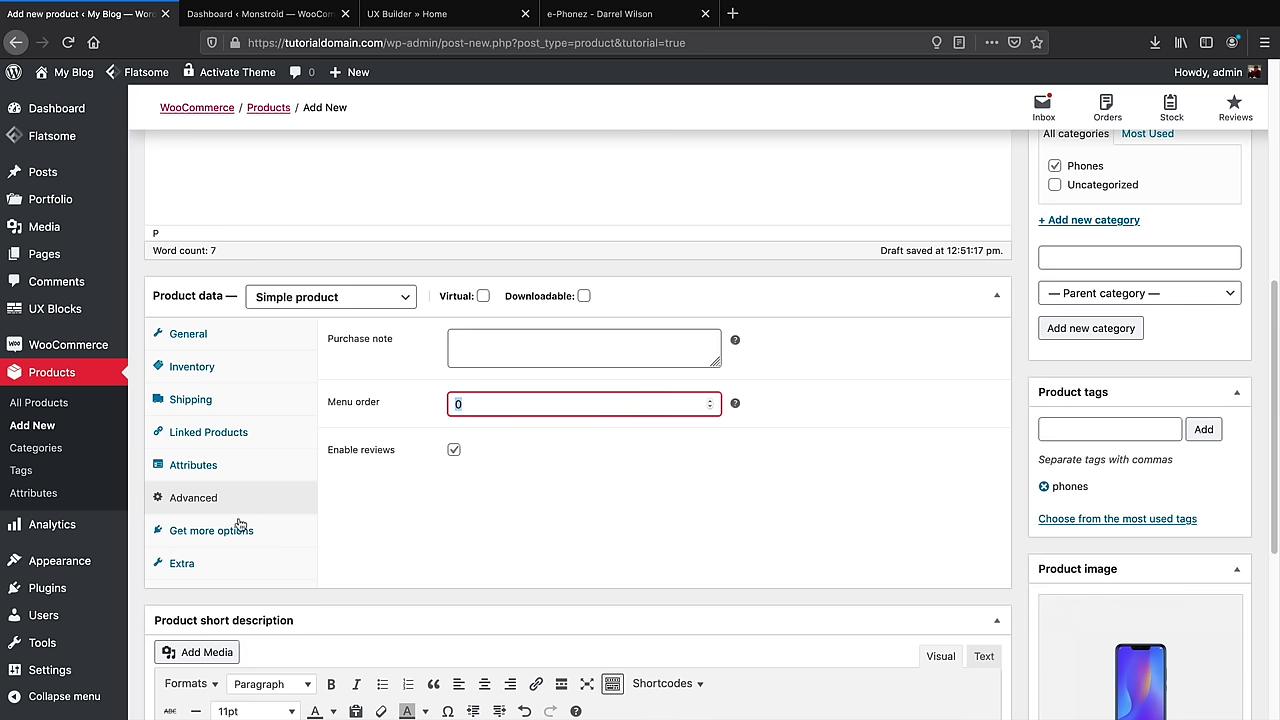
click(203, 563)
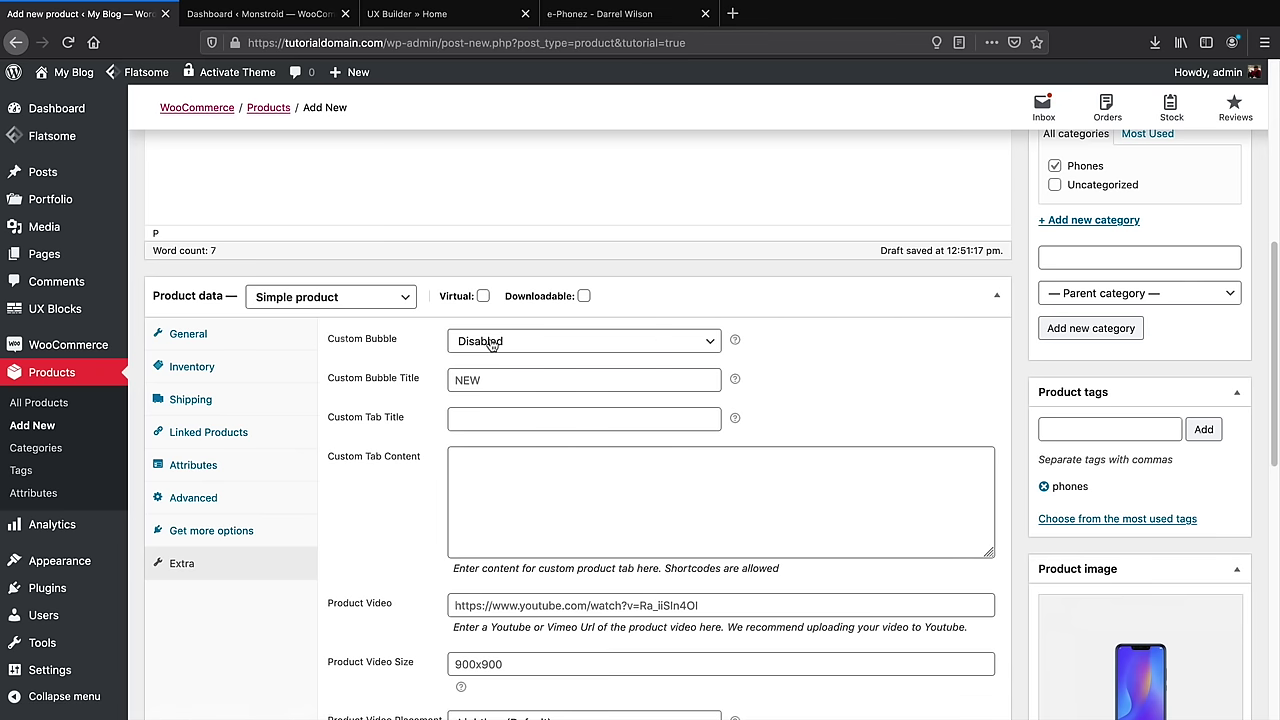
Fill in the YouTube product video link and keep Lightbox (Default) placement
scroll(490, 345, down, 1)
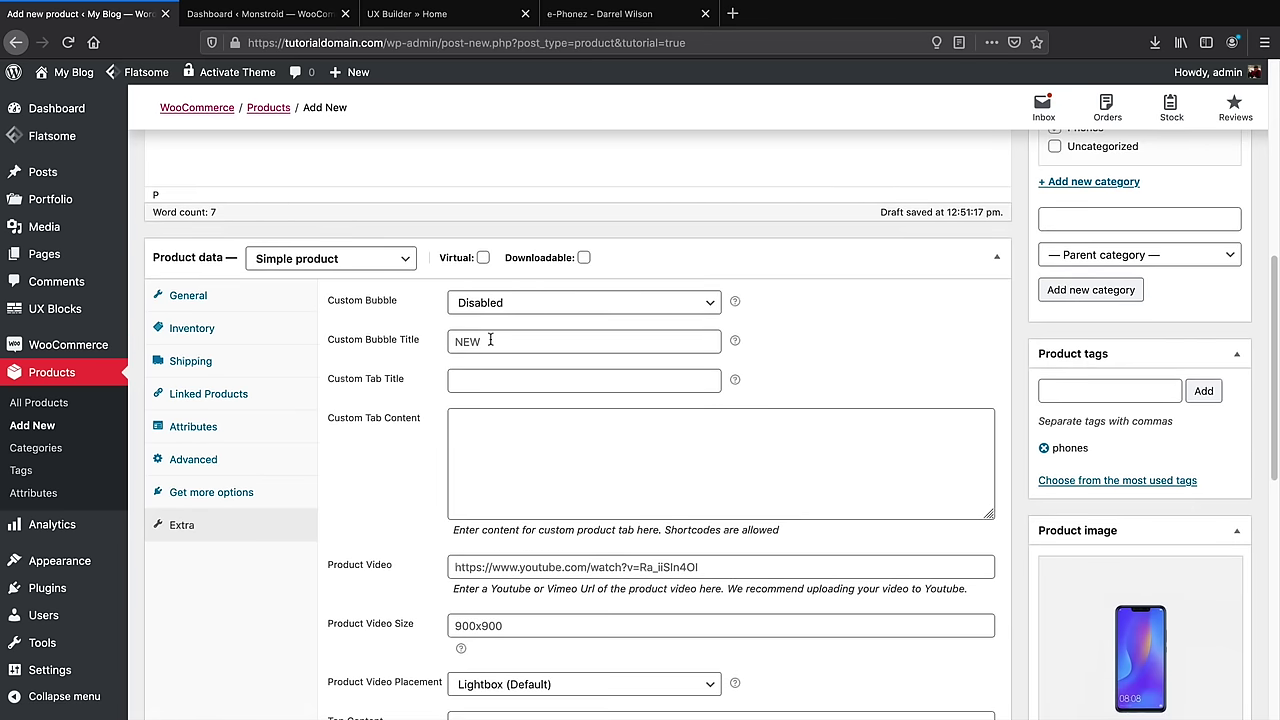
scroll(490, 341, down, 1)
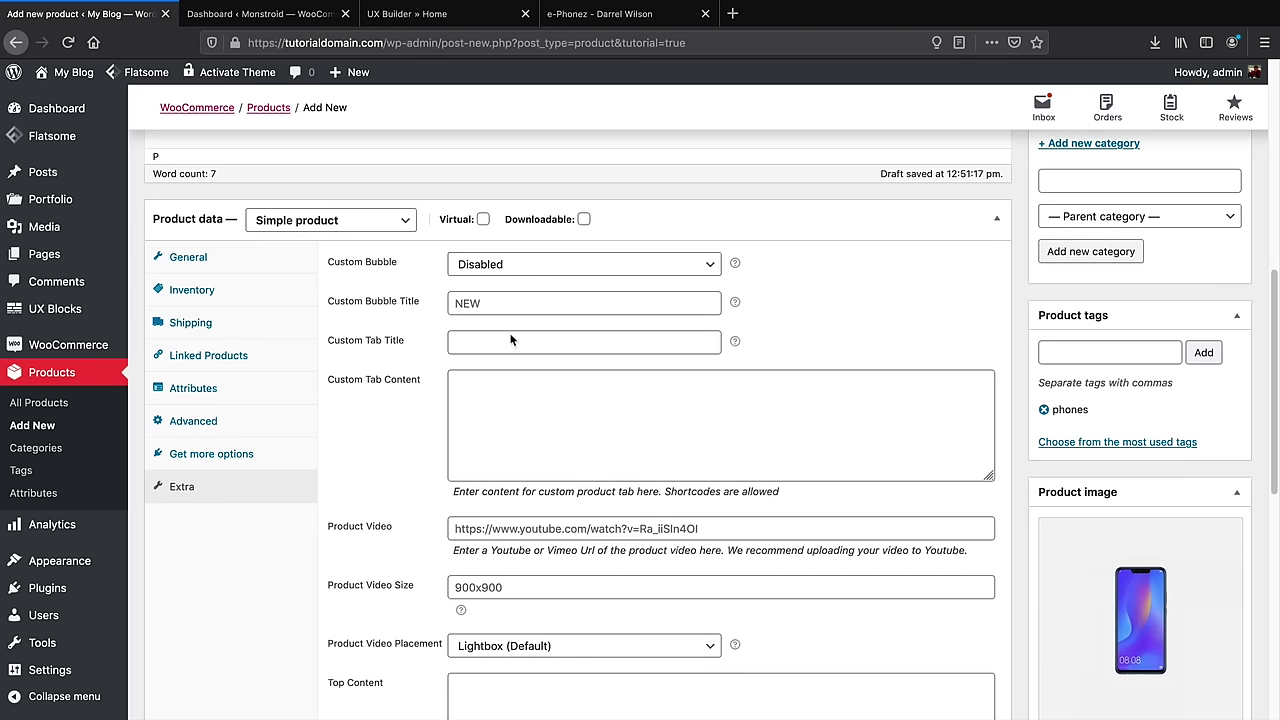
click(476, 526)
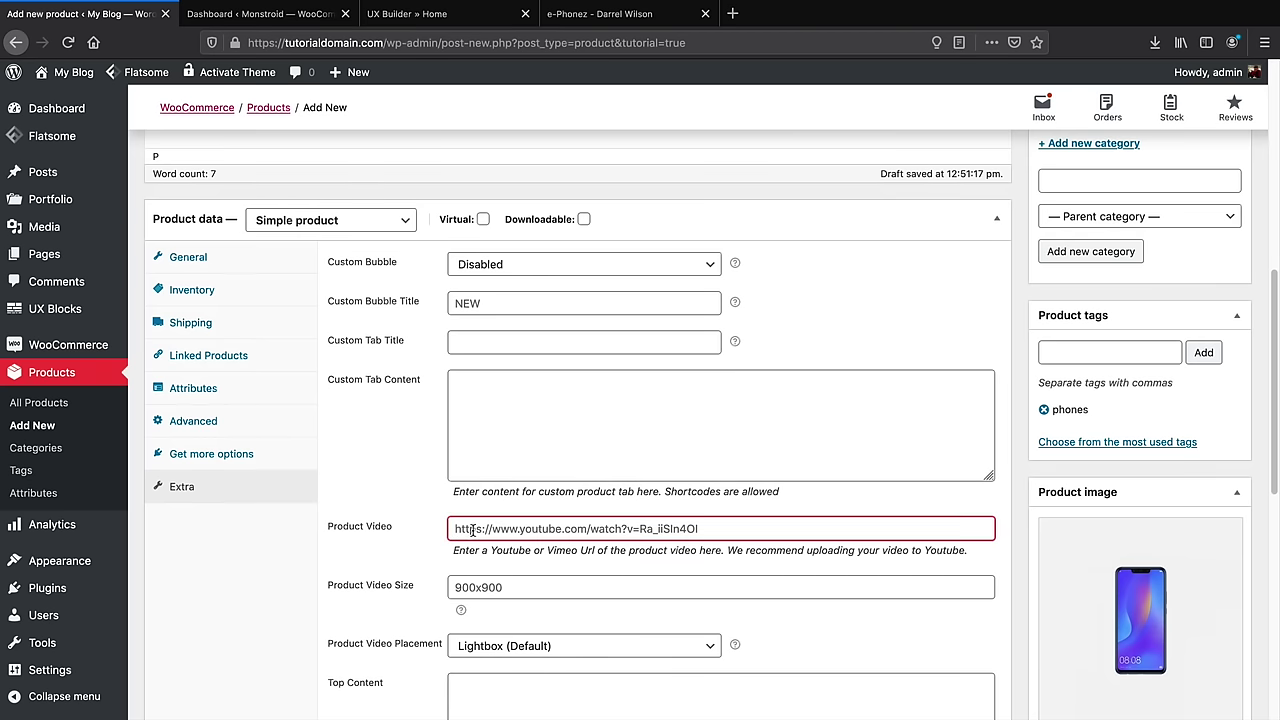
scroll(472, 530, down, 4)
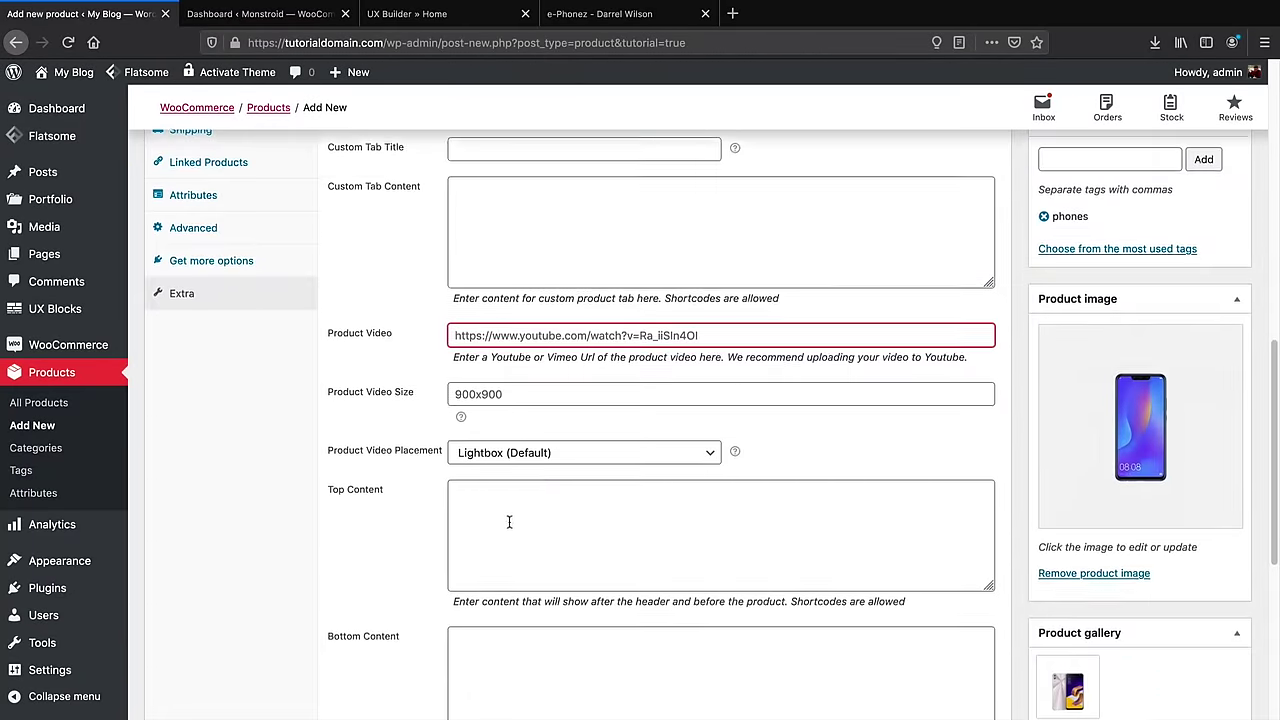
scroll(509, 522, down, 7)
scroll(480, 443, up, 6)
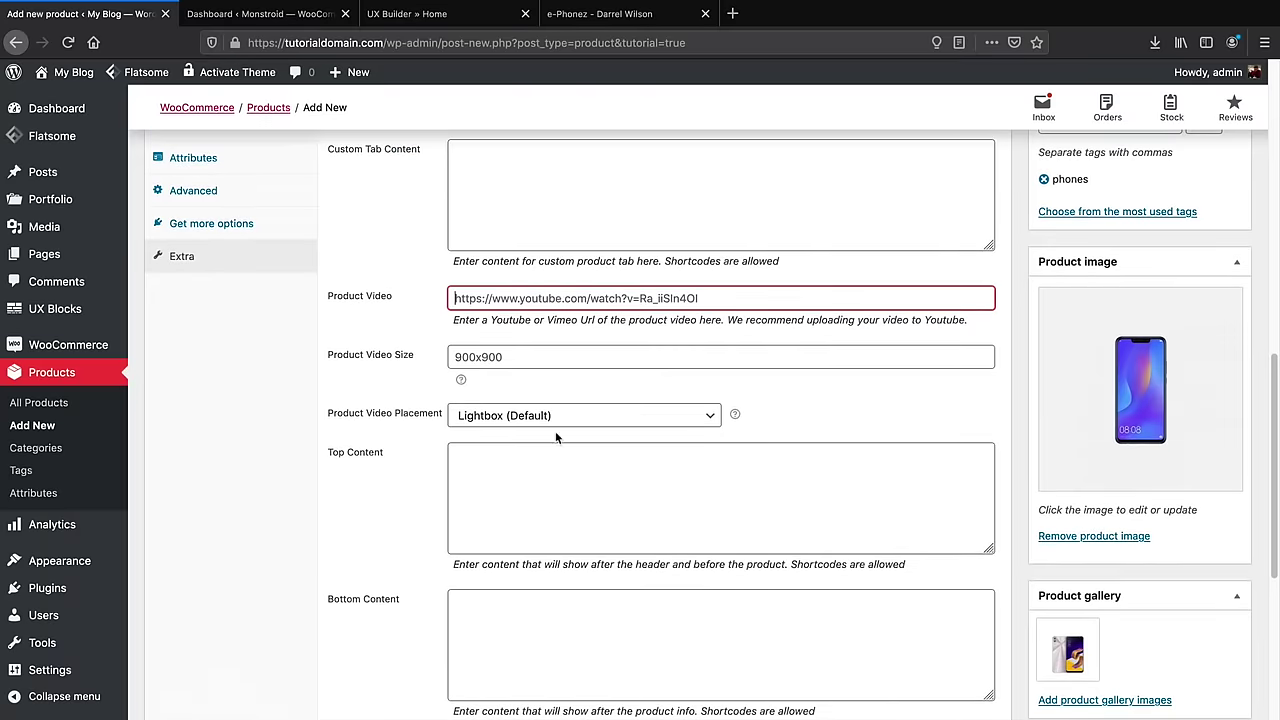
scroll(562, 470, up, 2)
click(553, 505)
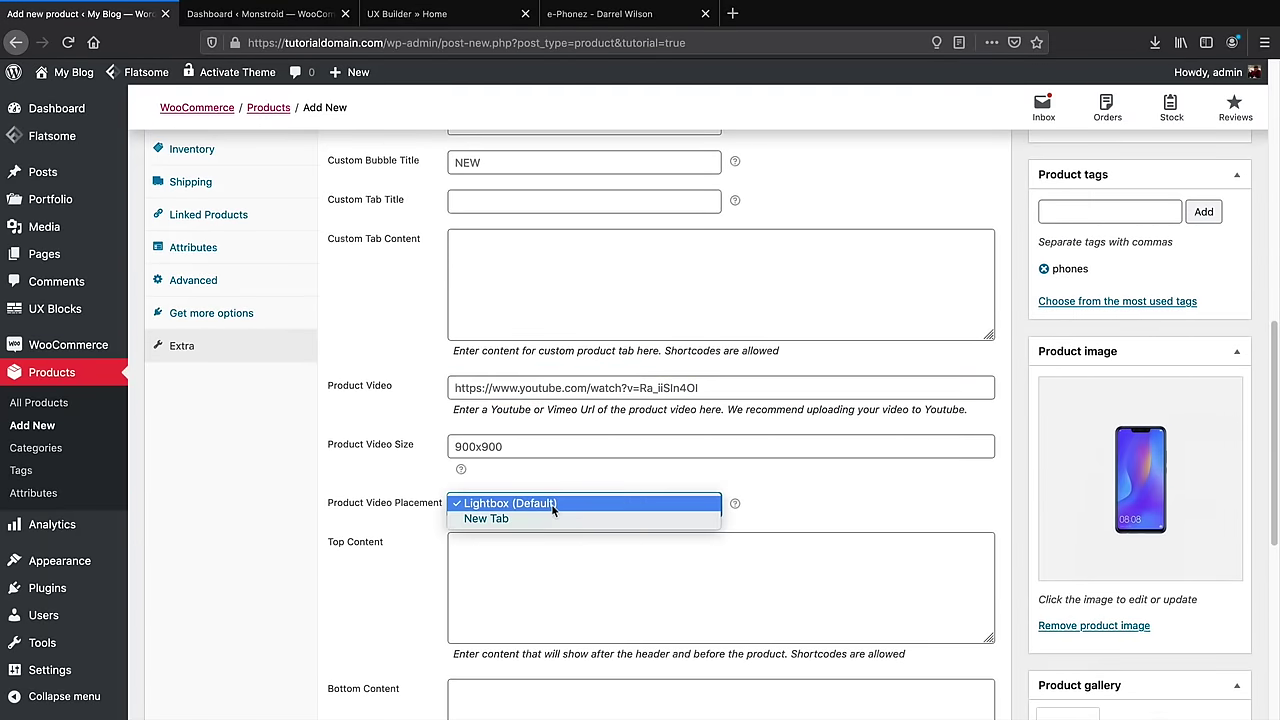
click(553, 505)
Check the Custom Bubble Title, then return to the General price settings
scroll(549, 512, up, 4)
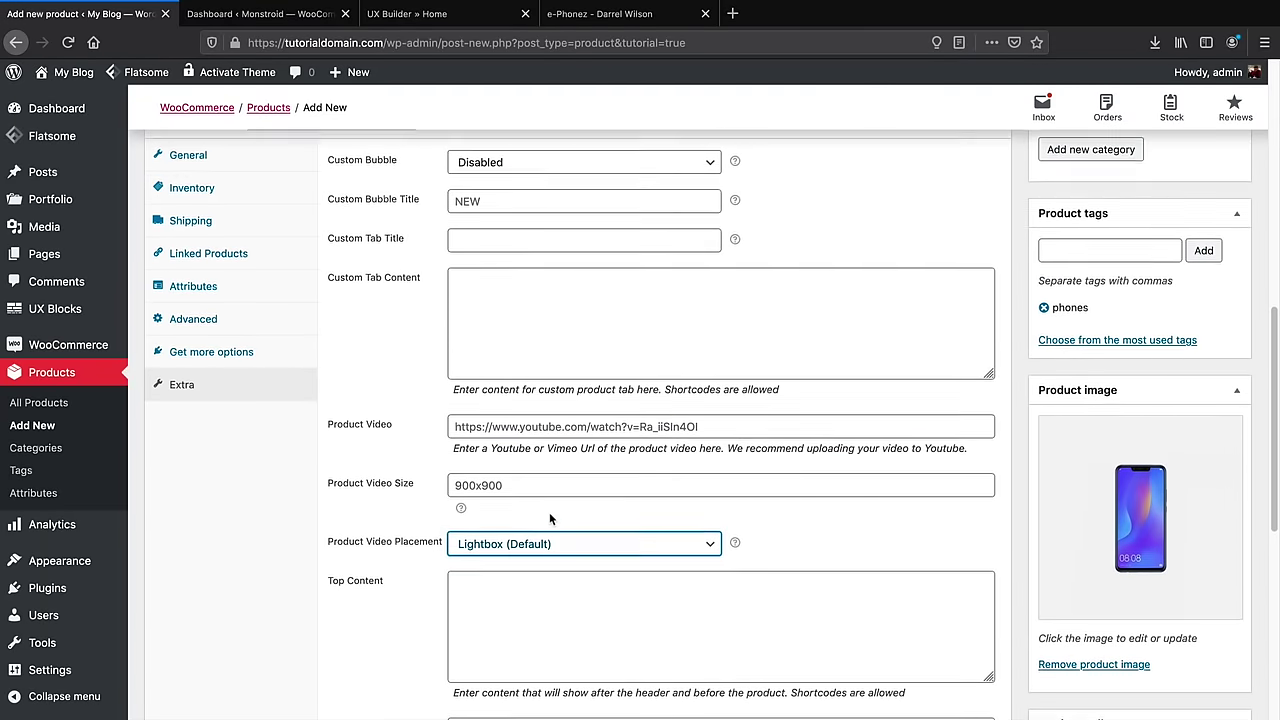
scroll(553, 524, up, 3)
scroll(520, 489, down, 5)
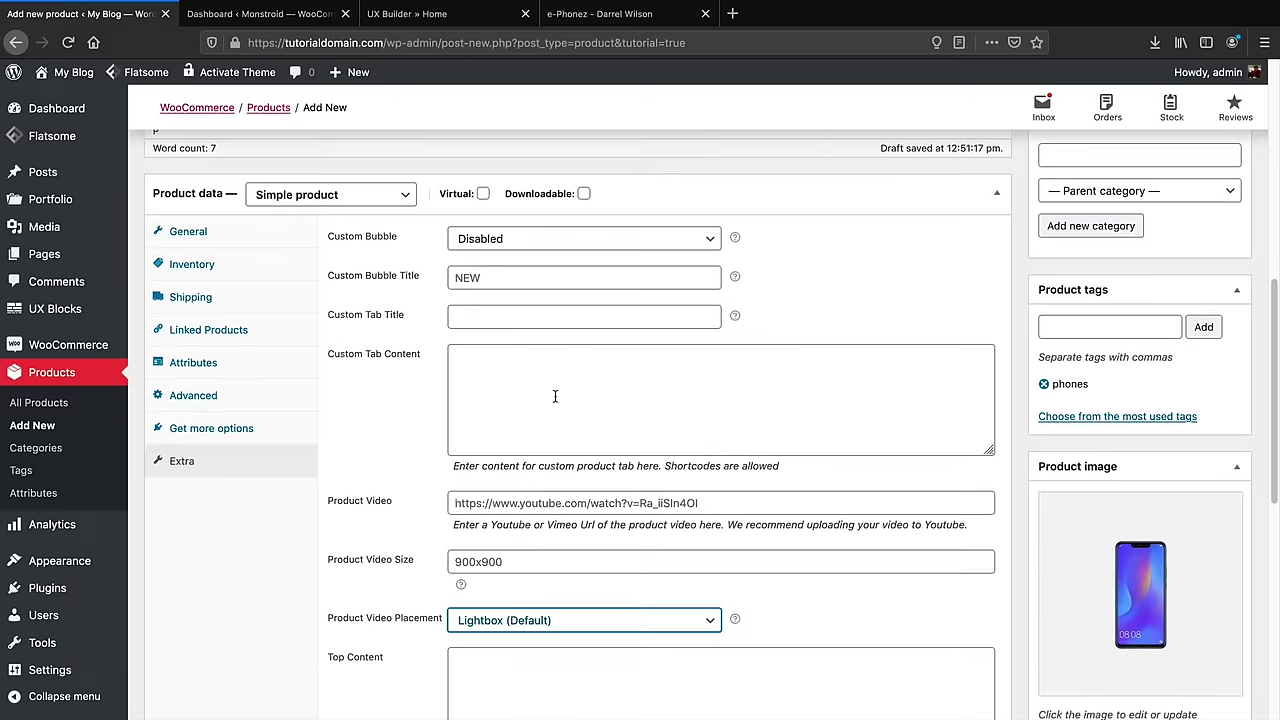
click(550, 282)
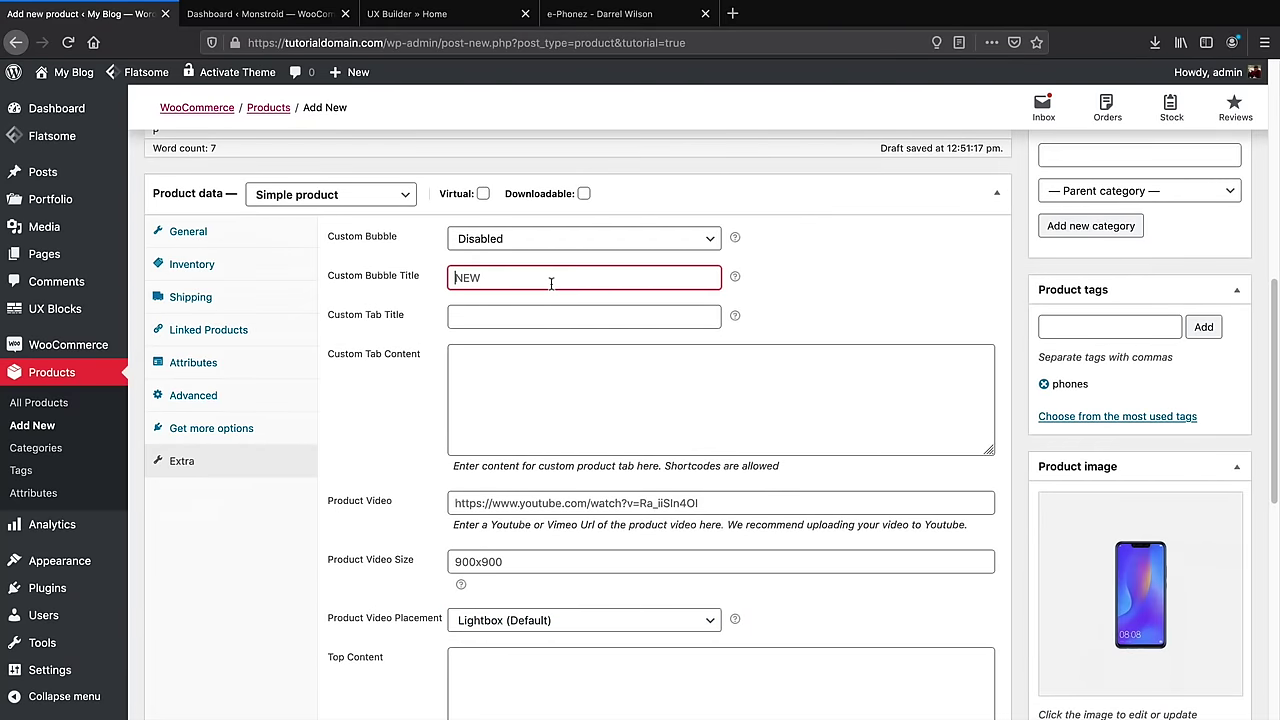
click(243, 240)
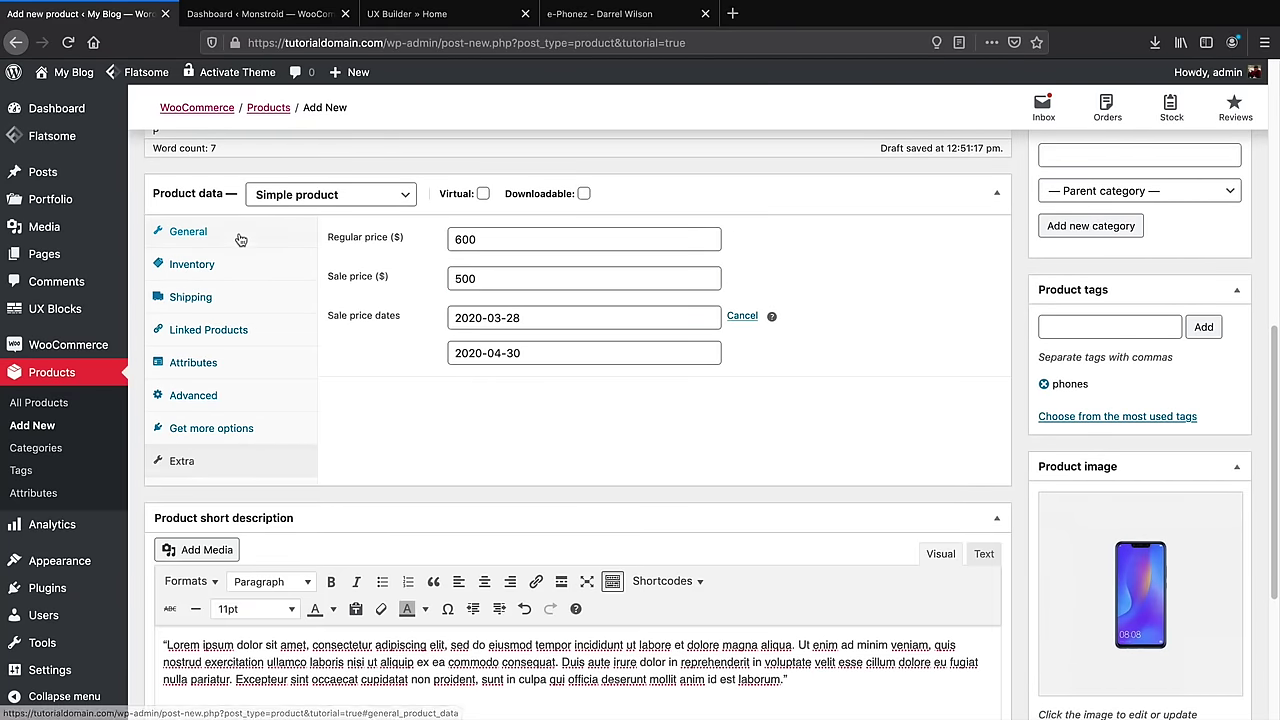
scroll(920, 551, up, 5)
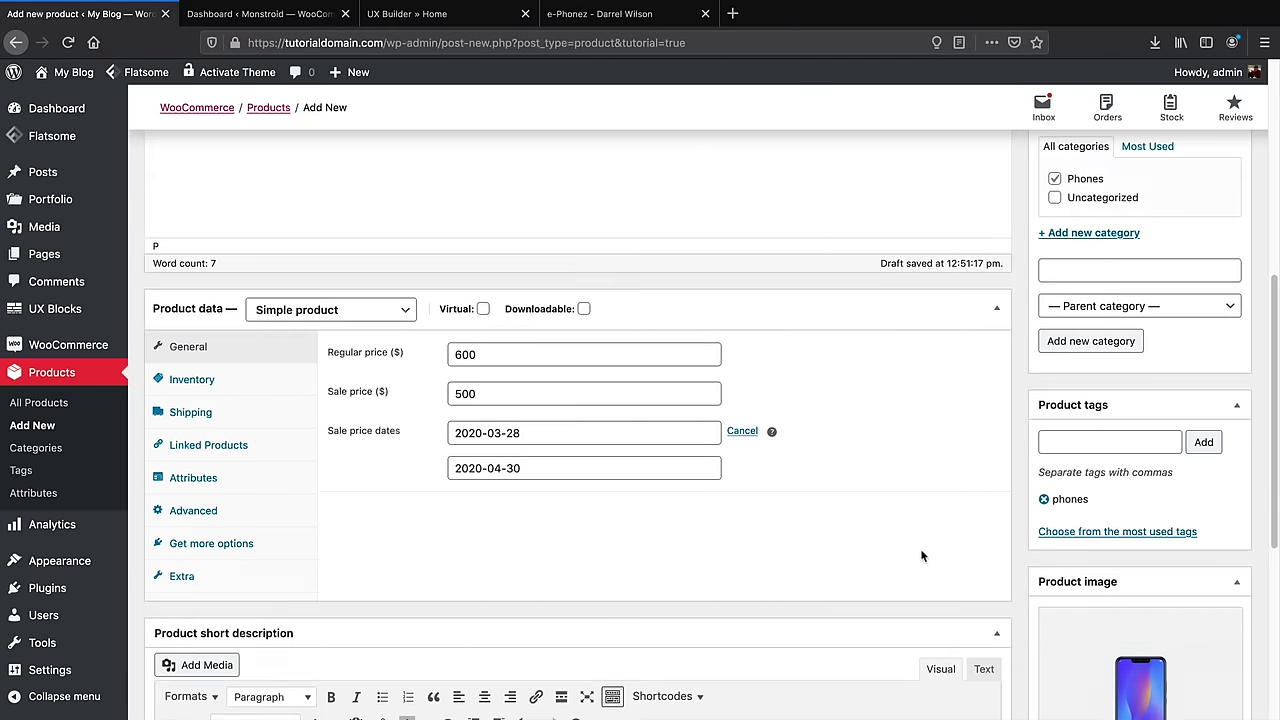
scroll(993, 566, up, 1)
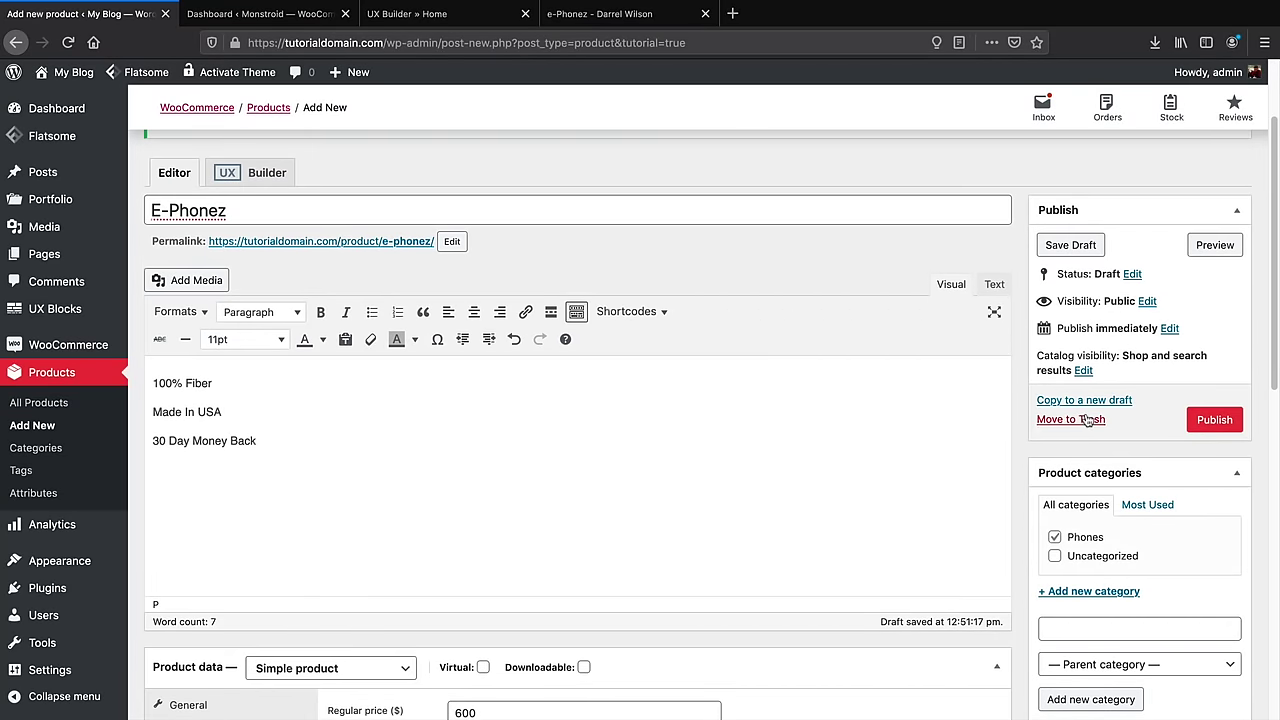
Publish E-Phonez and check the struck-out regular price on the live page
click(1213, 420)
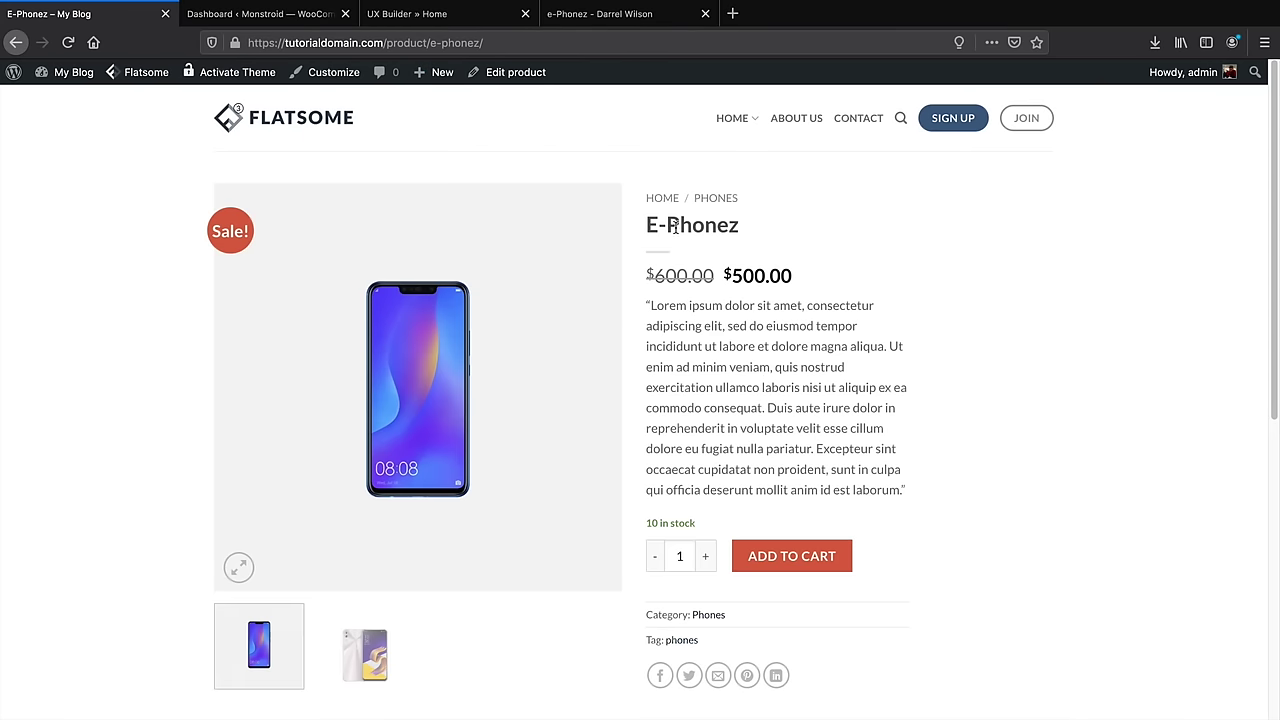
drag(716, 277, 674, 273)
scroll(701, 500, down, 5)
scroll(703, 494, up, 3)
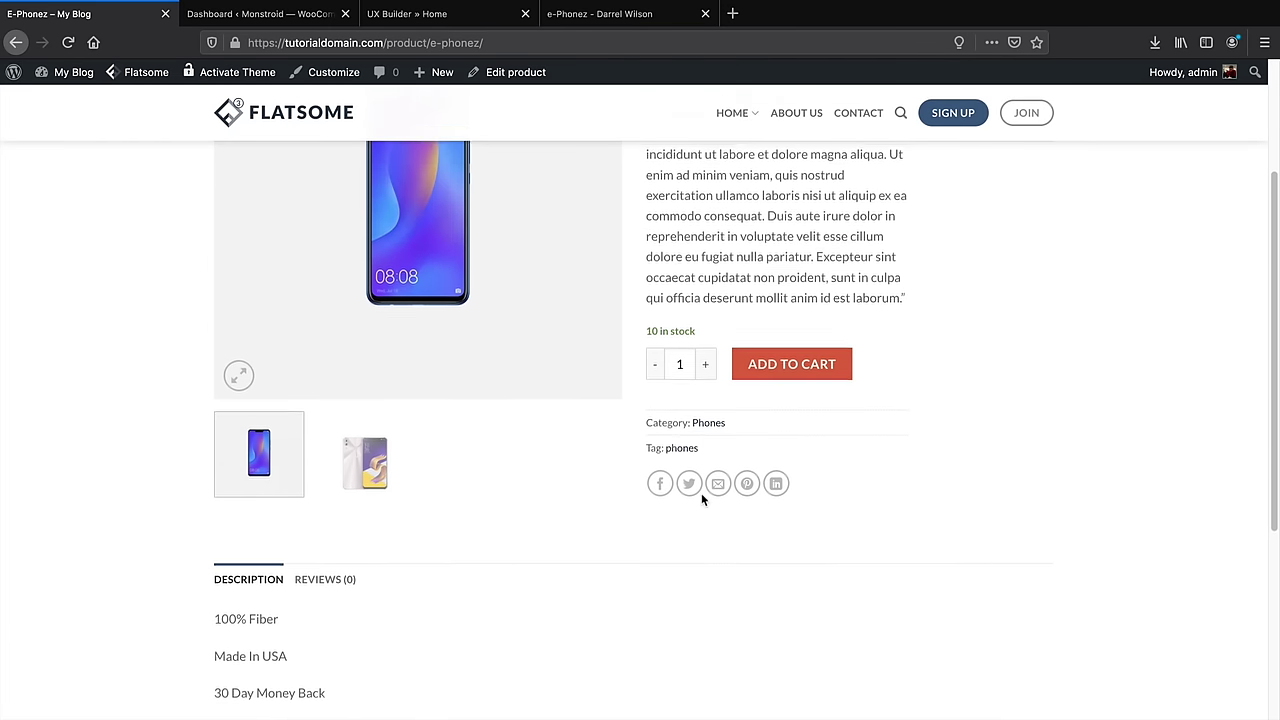
Browse the gallery images via thumbnails and the full-screen lightbox arrows
click(398, 517)
scroll(449, 543, up, 3)
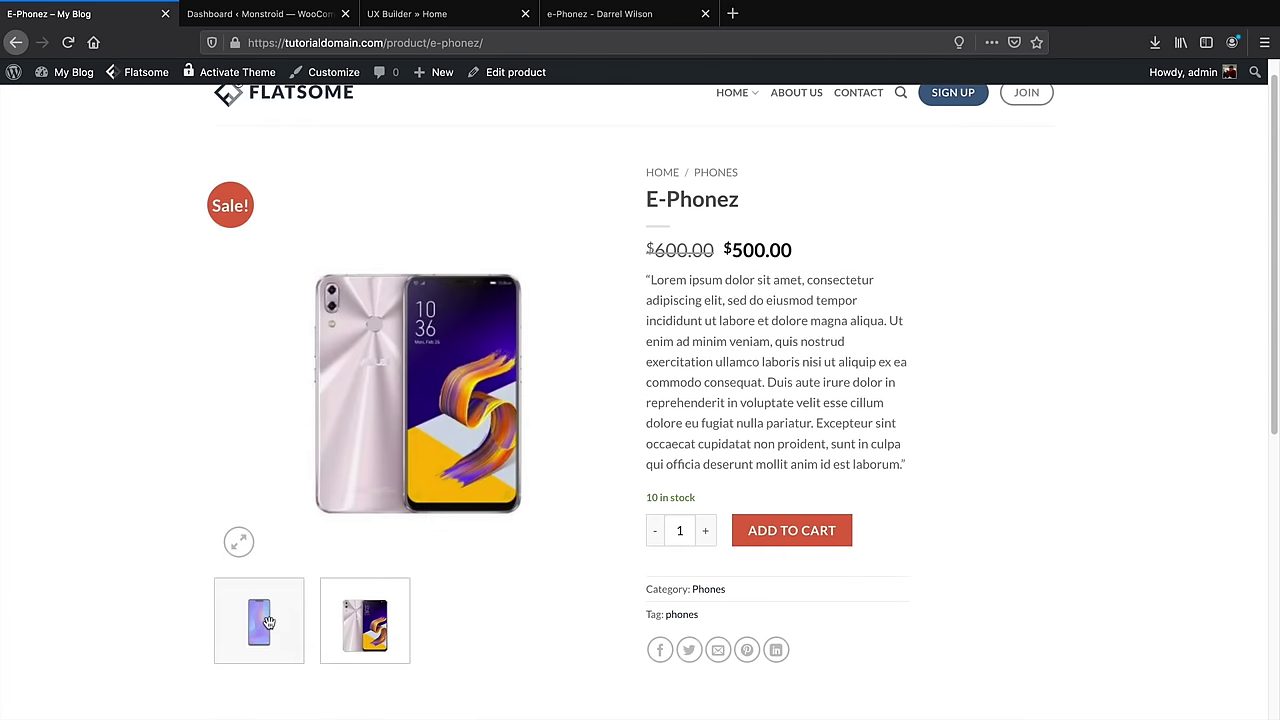
click(326, 622)
click(240, 542)
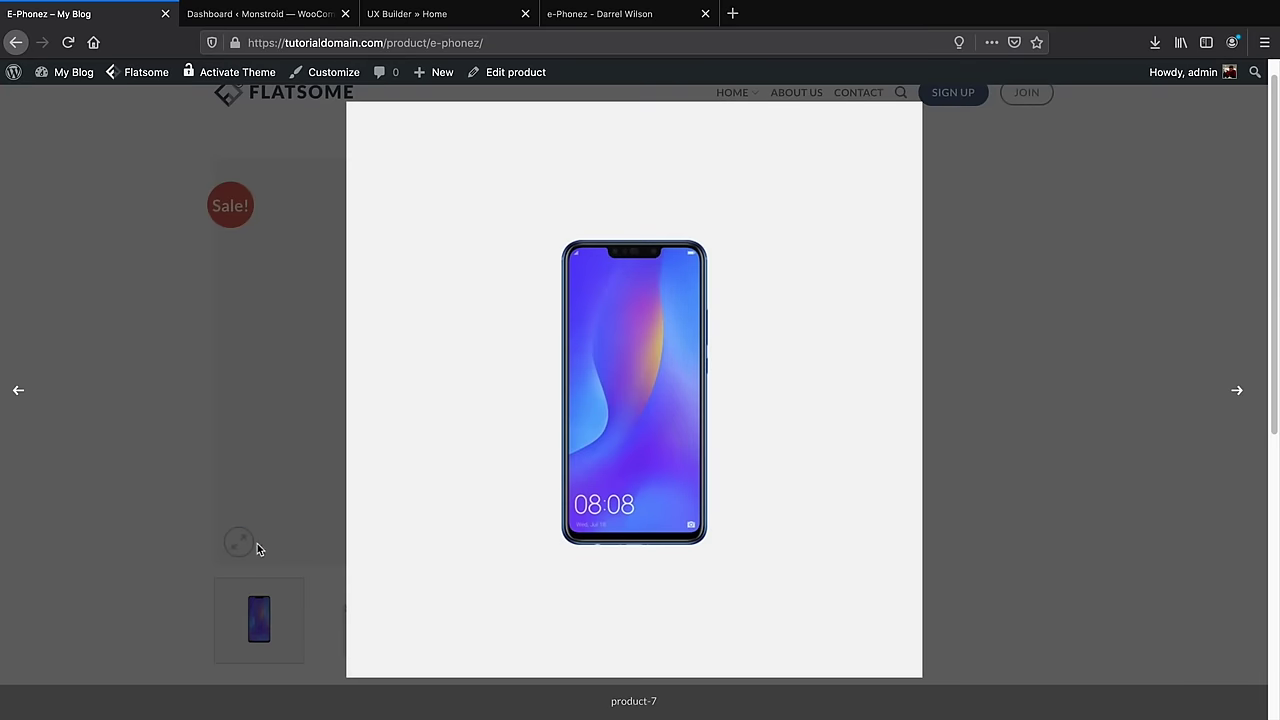
click(1237, 392)
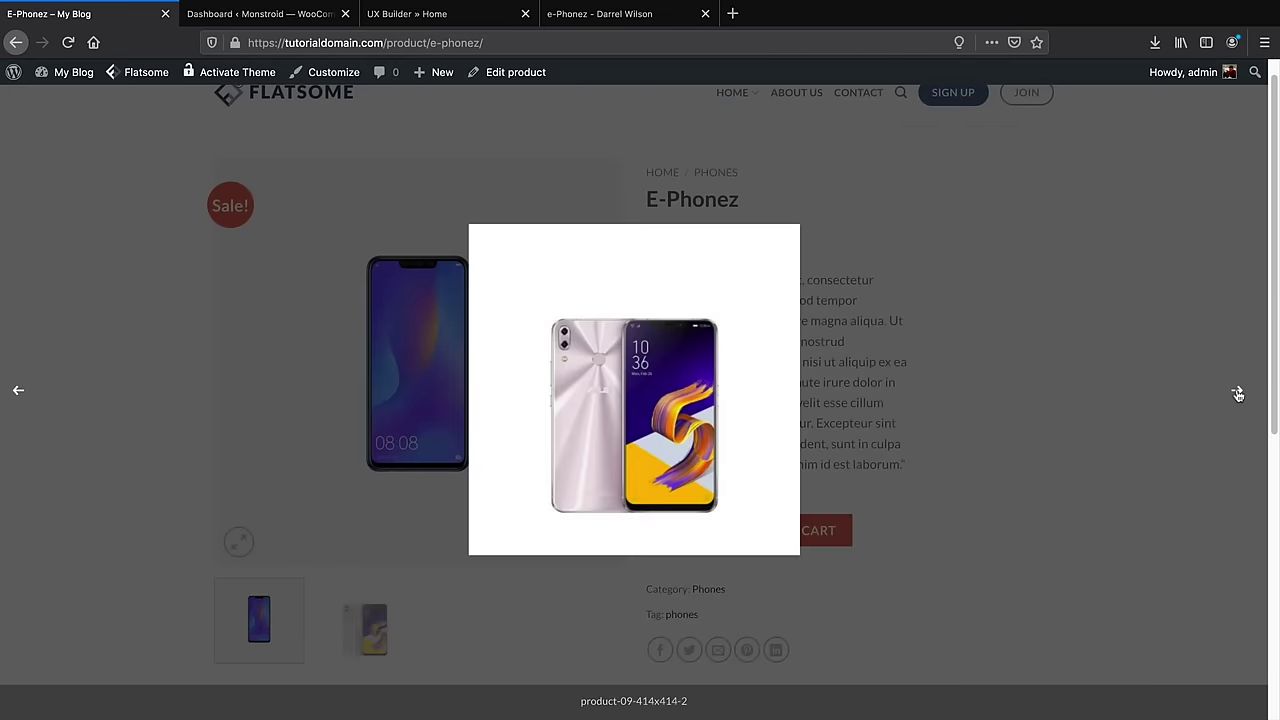
click(1237, 392)
click(1237, 392)
click(1137, 320)
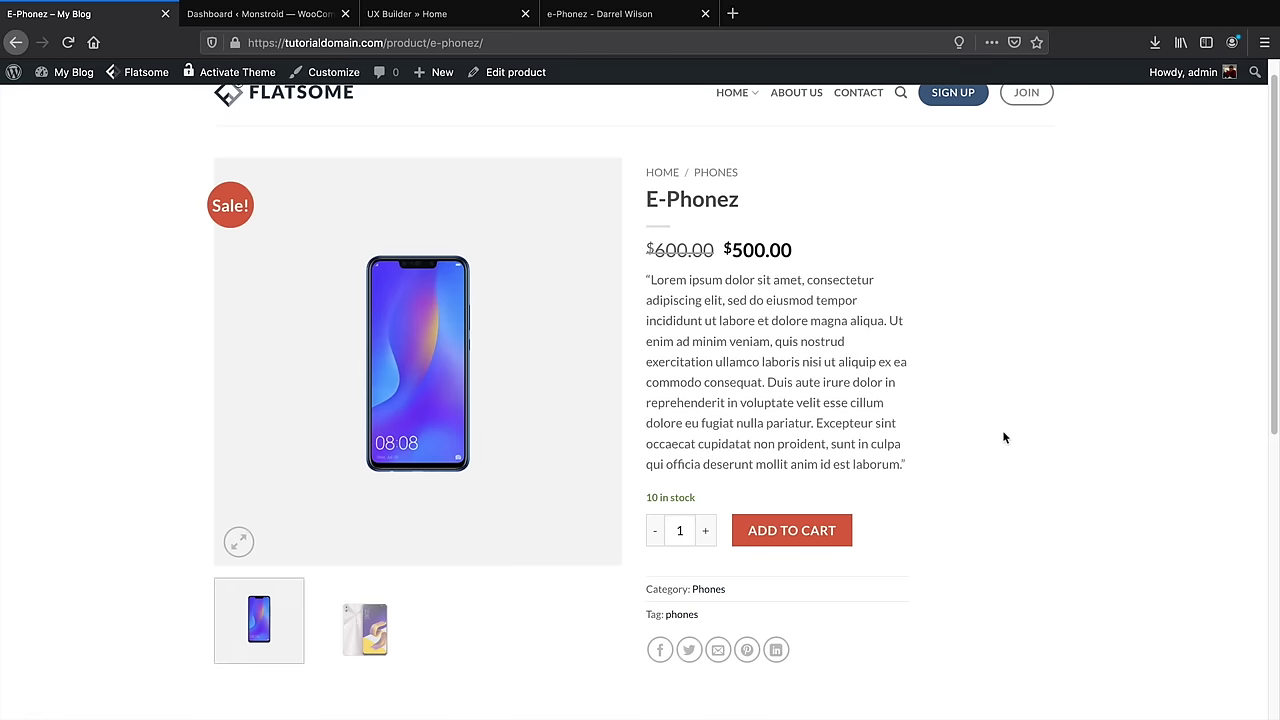
Inspect the description lines '100% Fiber' and 'Made In USA' on the live page
scroll(1004, 437, down, 5)
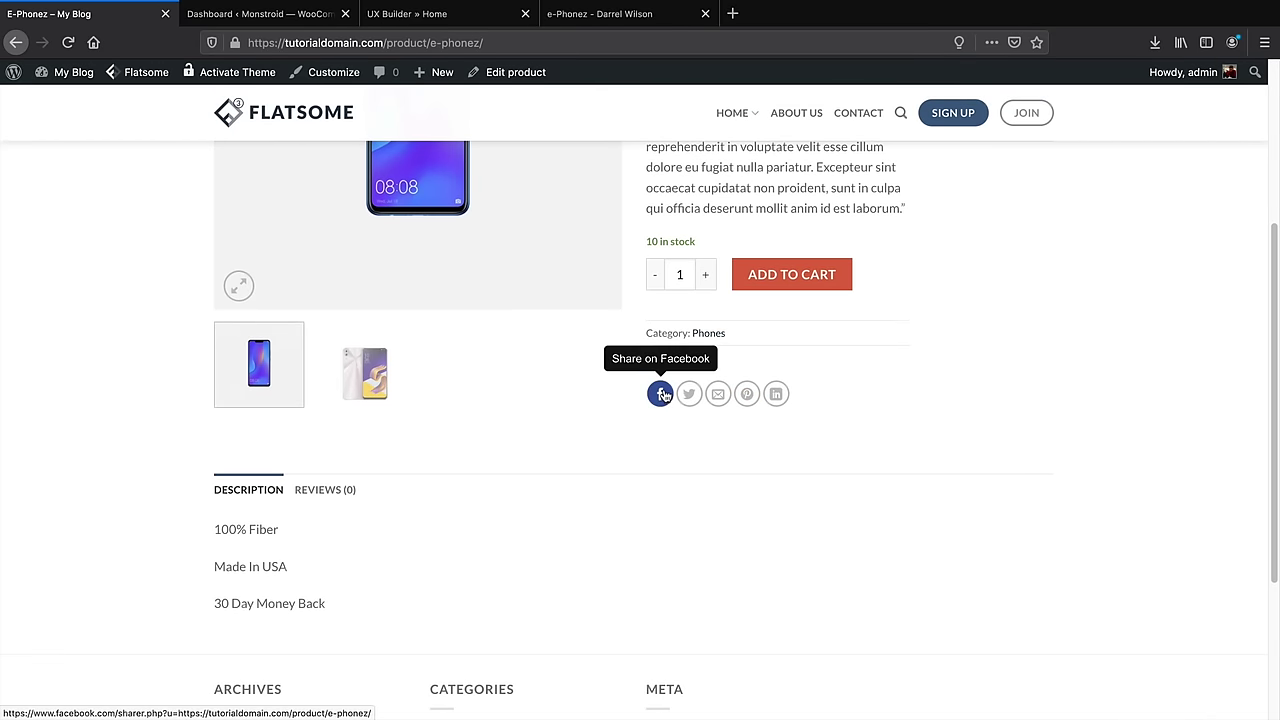
drag(279, 530, 213, 536)
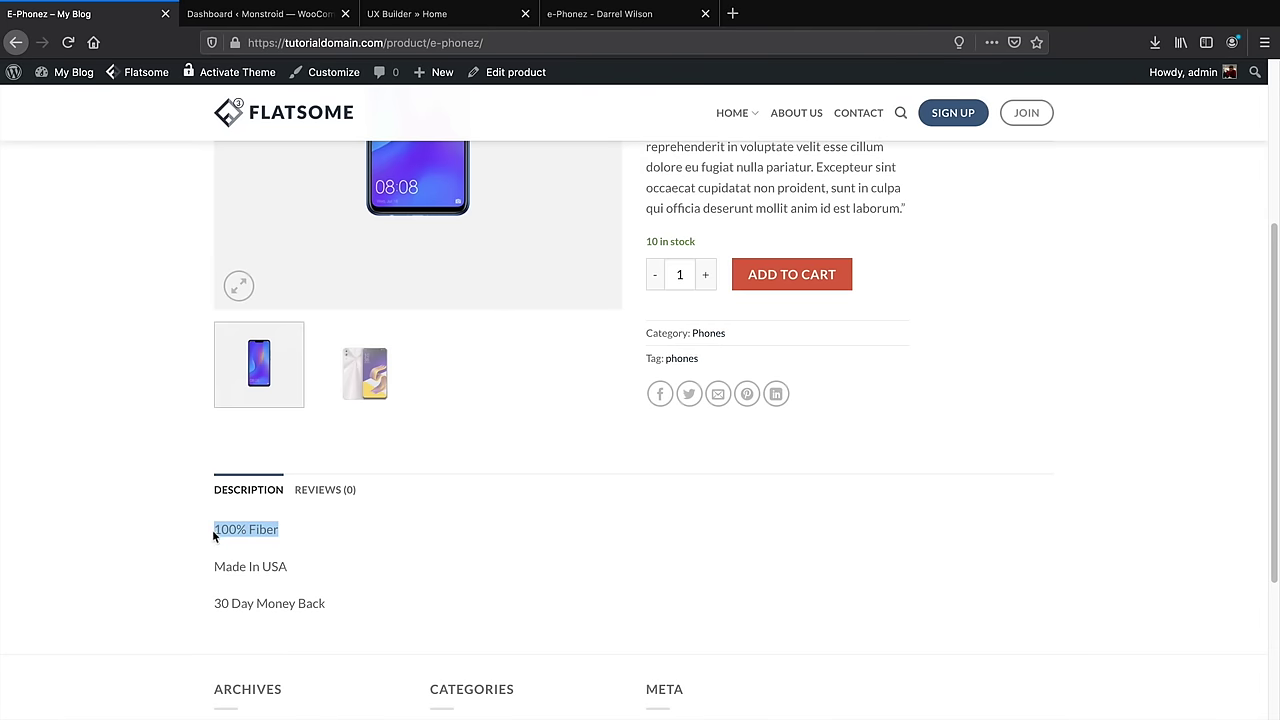
scroll(214, 534, down, 1)
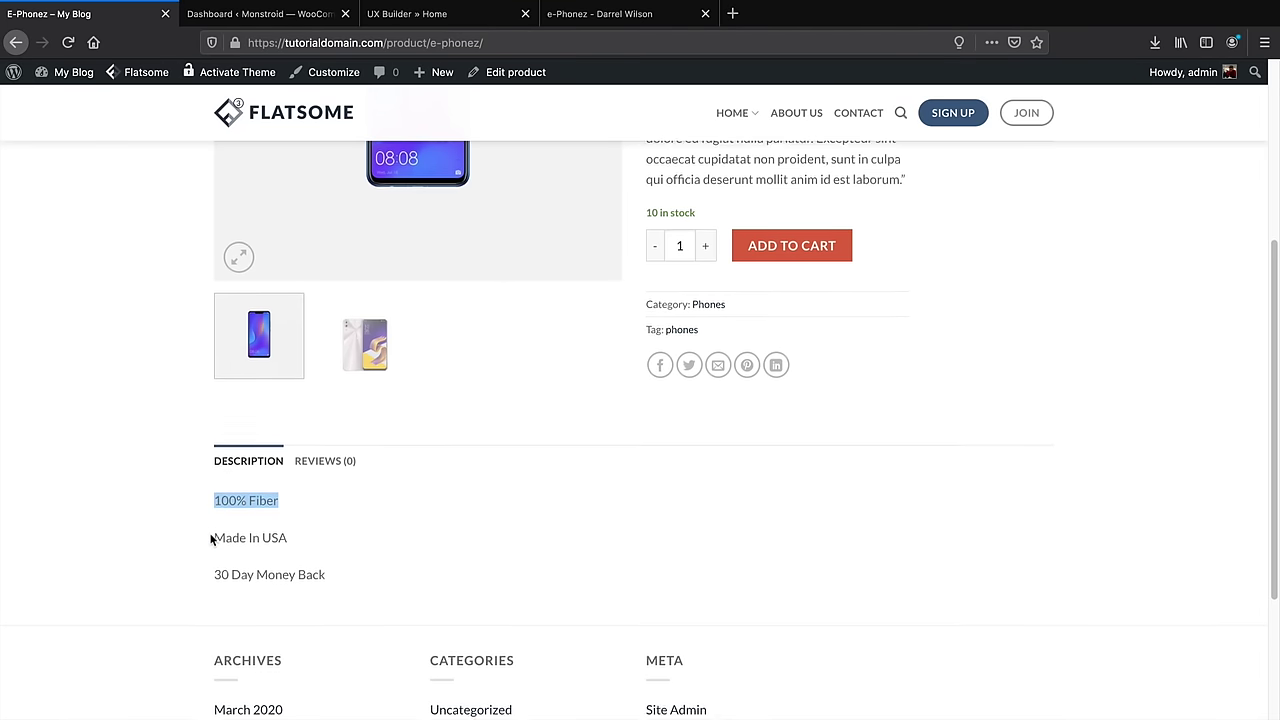
triple_click(264, 527)
click(273, 552)
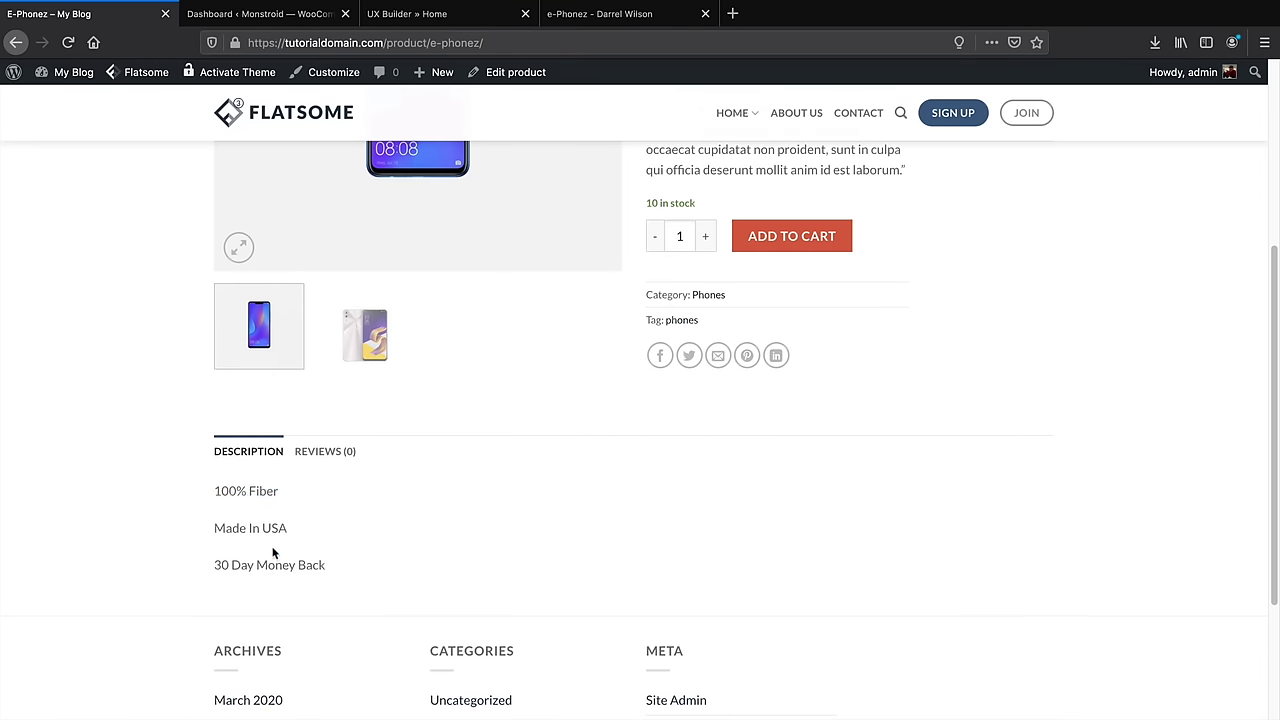
triple_click(265, 494)
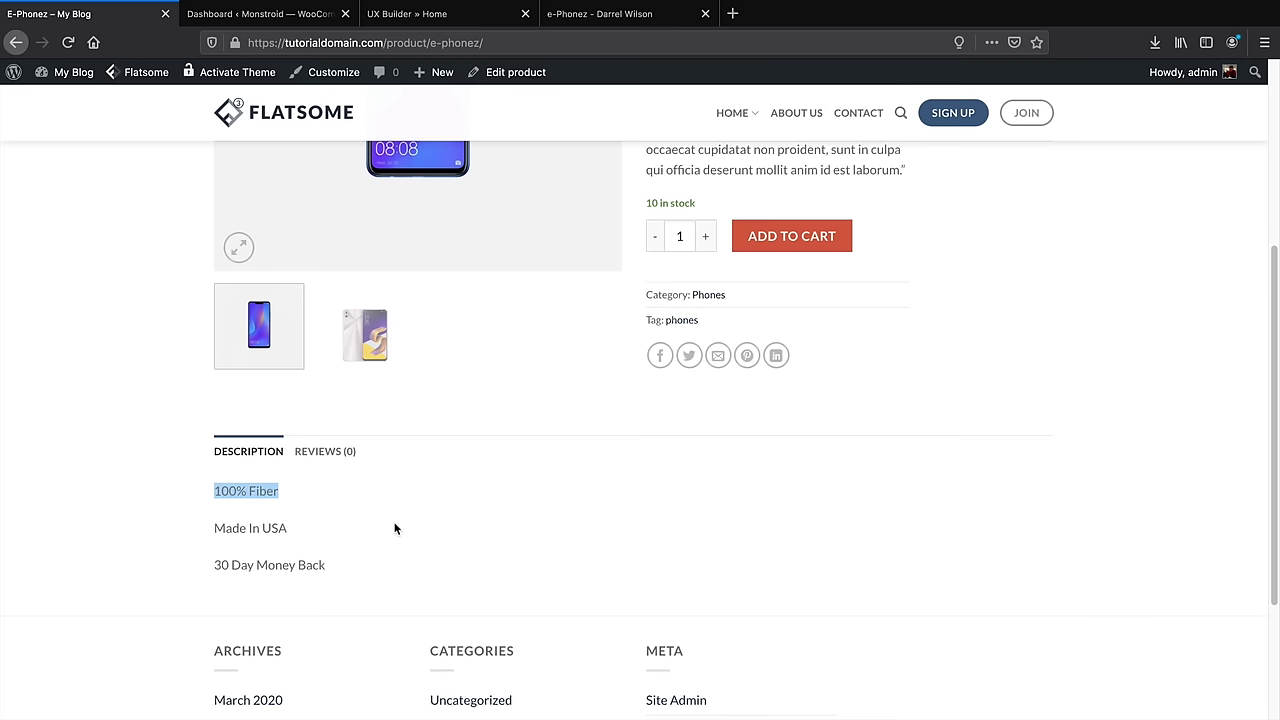
Submit a five-star review reading 'Awesome!' for E-Phonez
click(343, 456)
scroll(426, 436, down, 3)
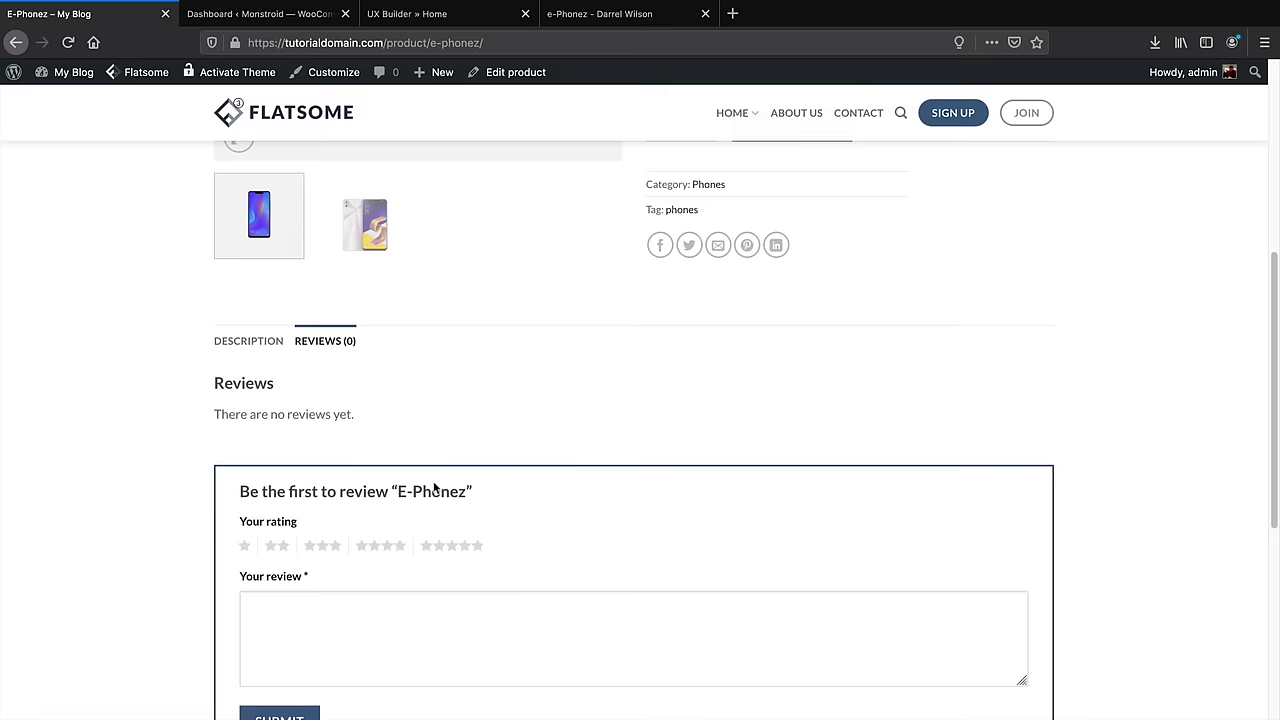
click(481, 518)
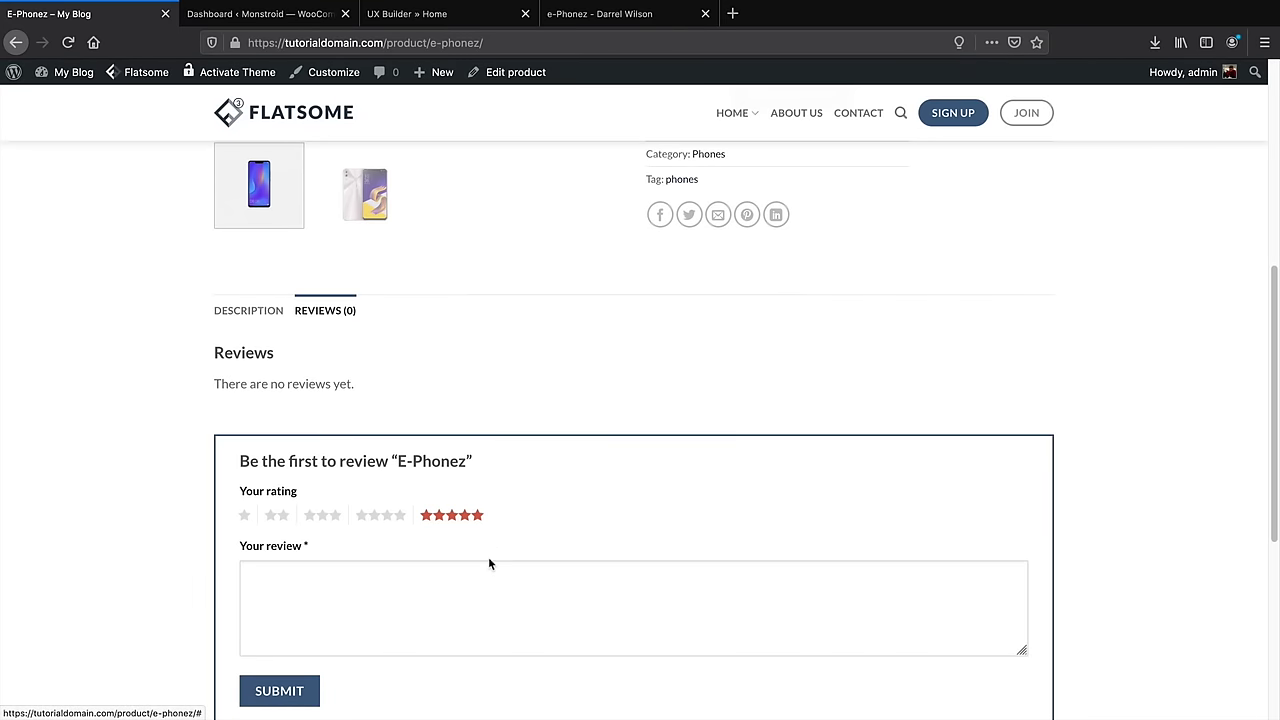
scroll(488, 557, down, 1)
scroll(491, 553, down, 4)
click(514, 441)
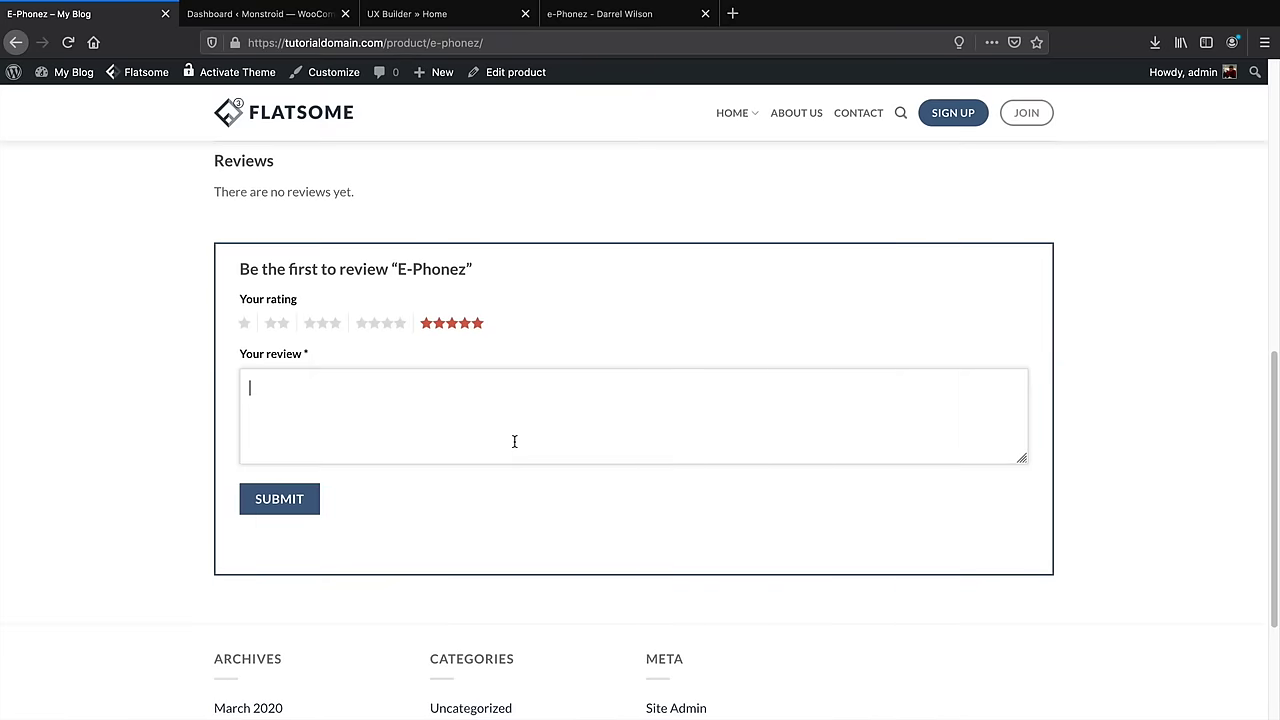
text(Awesome!)
click(314, 507)
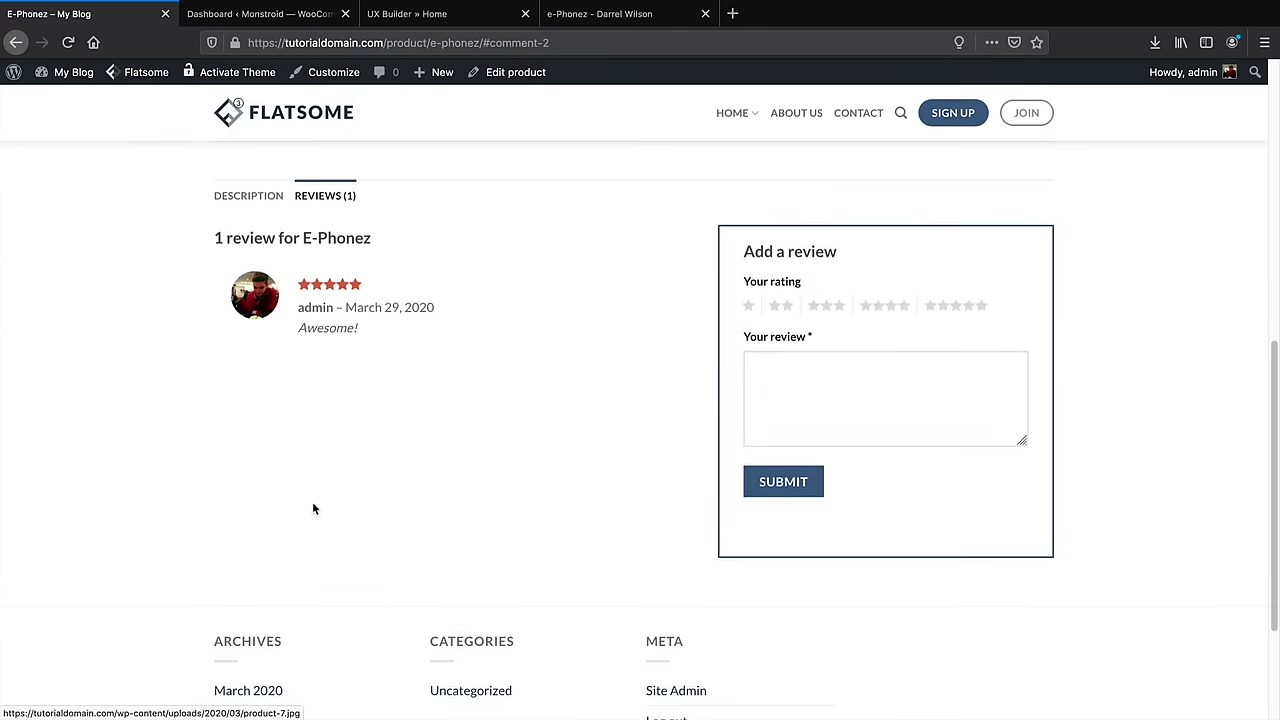
Open Customize > Product Page from the admin bar
scroll(312, 509, up, 3)
scroll(320, 520, up, 3)
scroll(329, 537, up, 3)
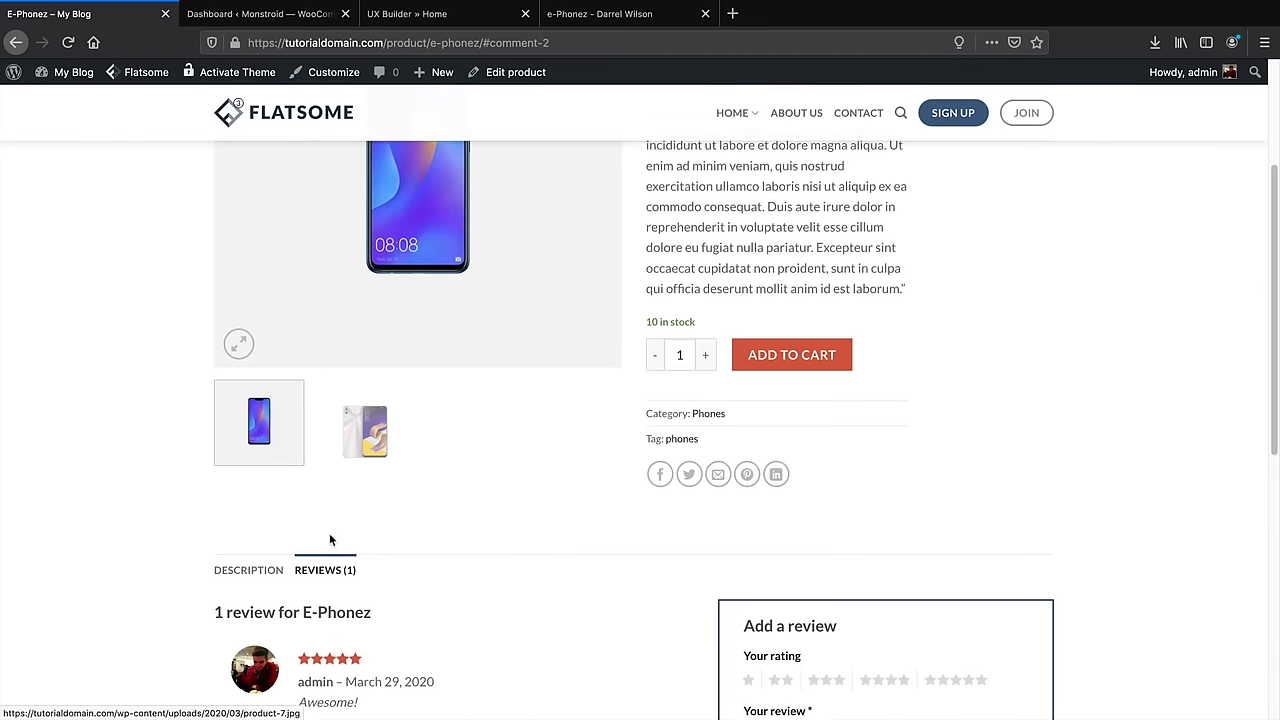
scroll(344, 563, up, 3)
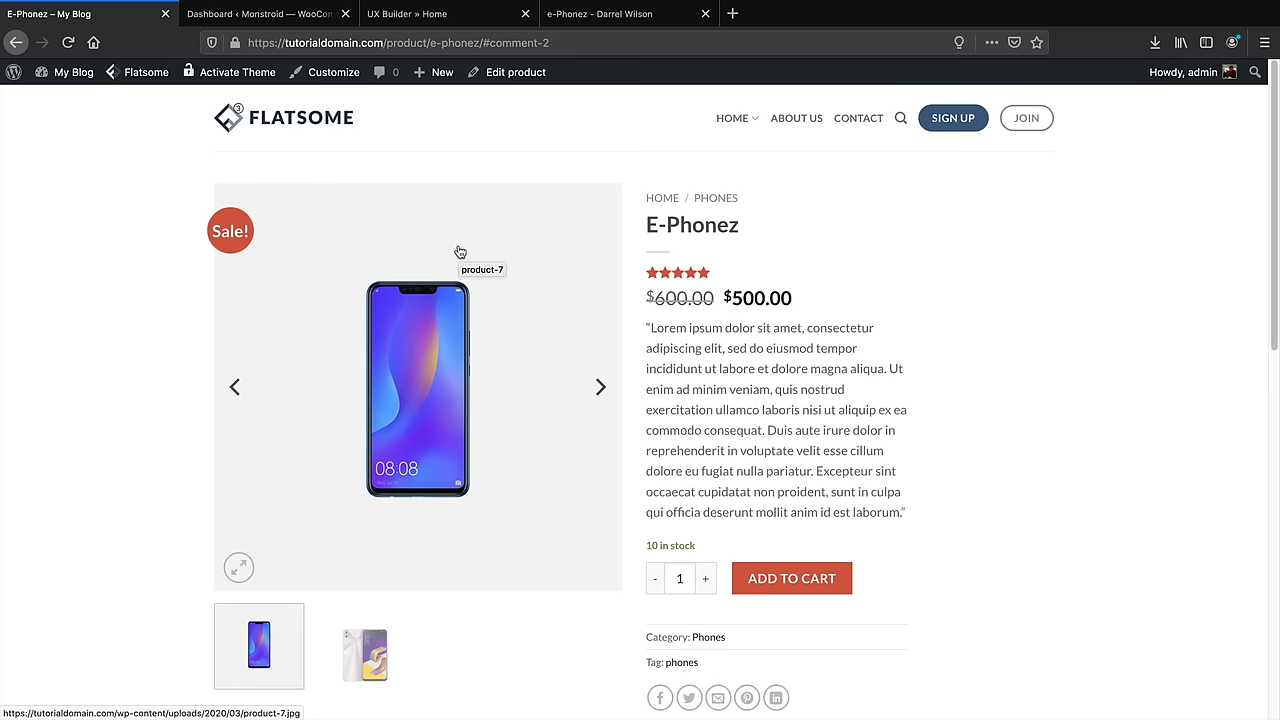
mouse_move(338, 76)
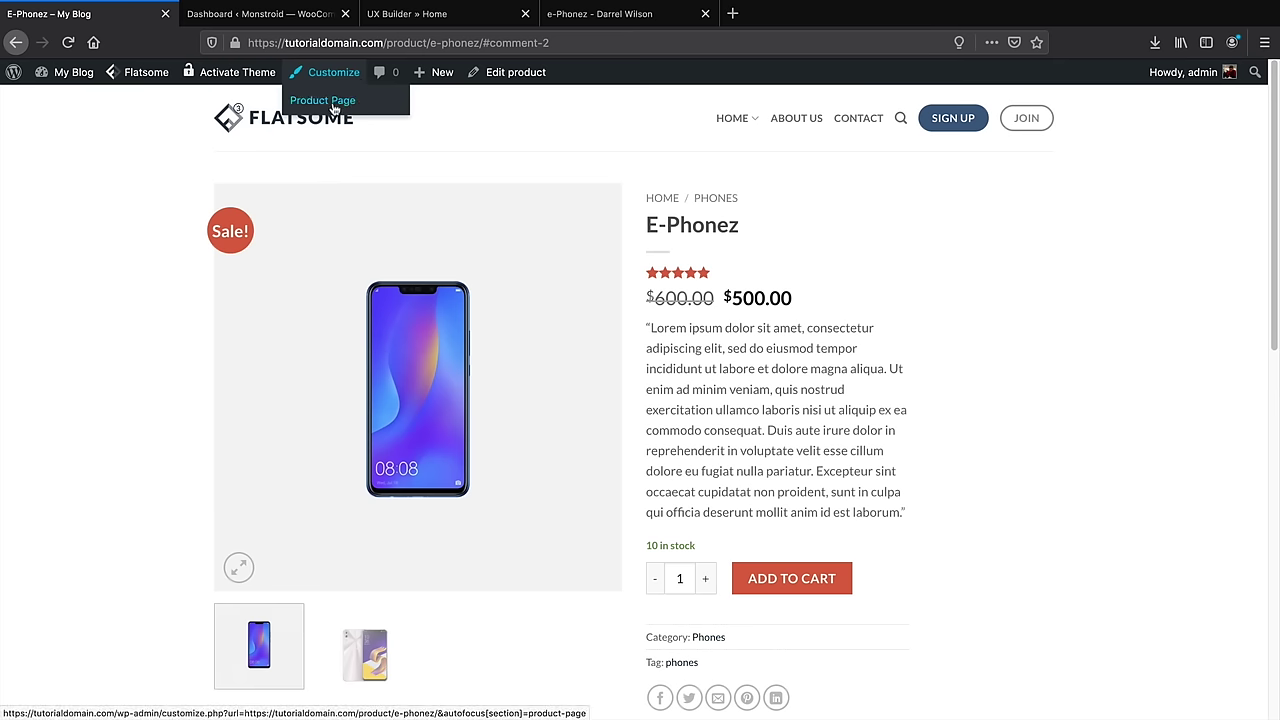
click(334, 104)
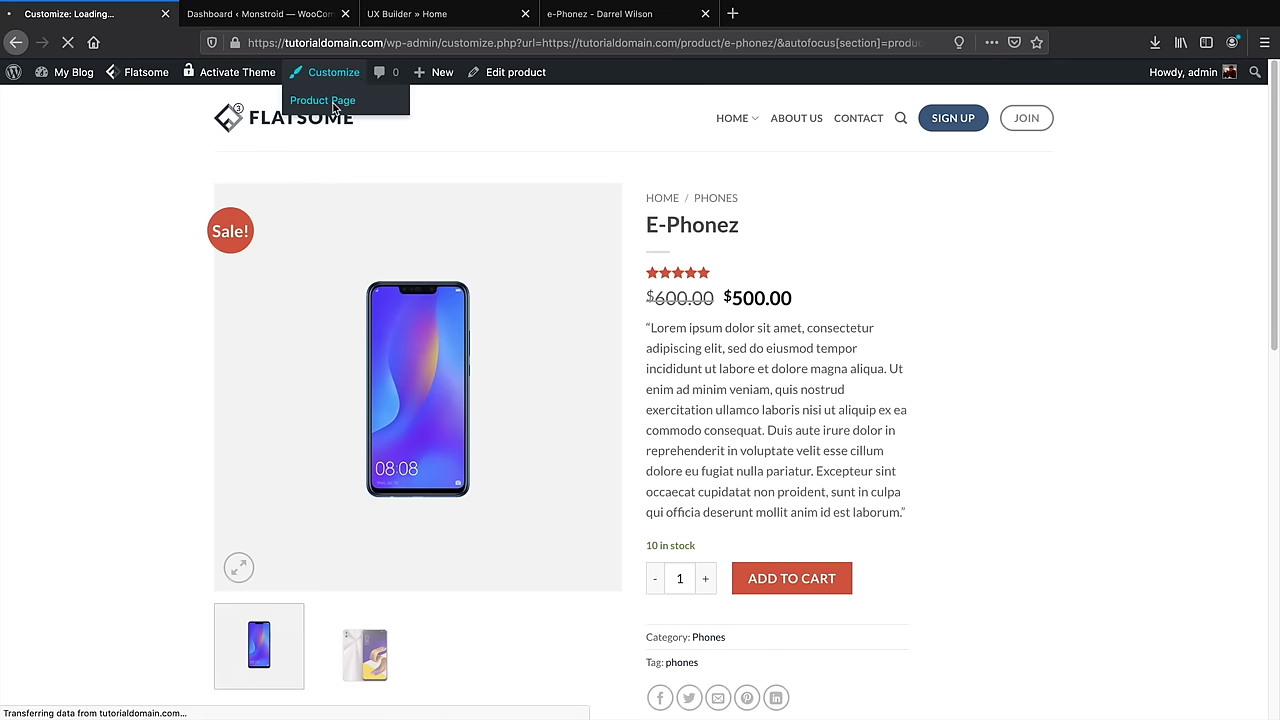
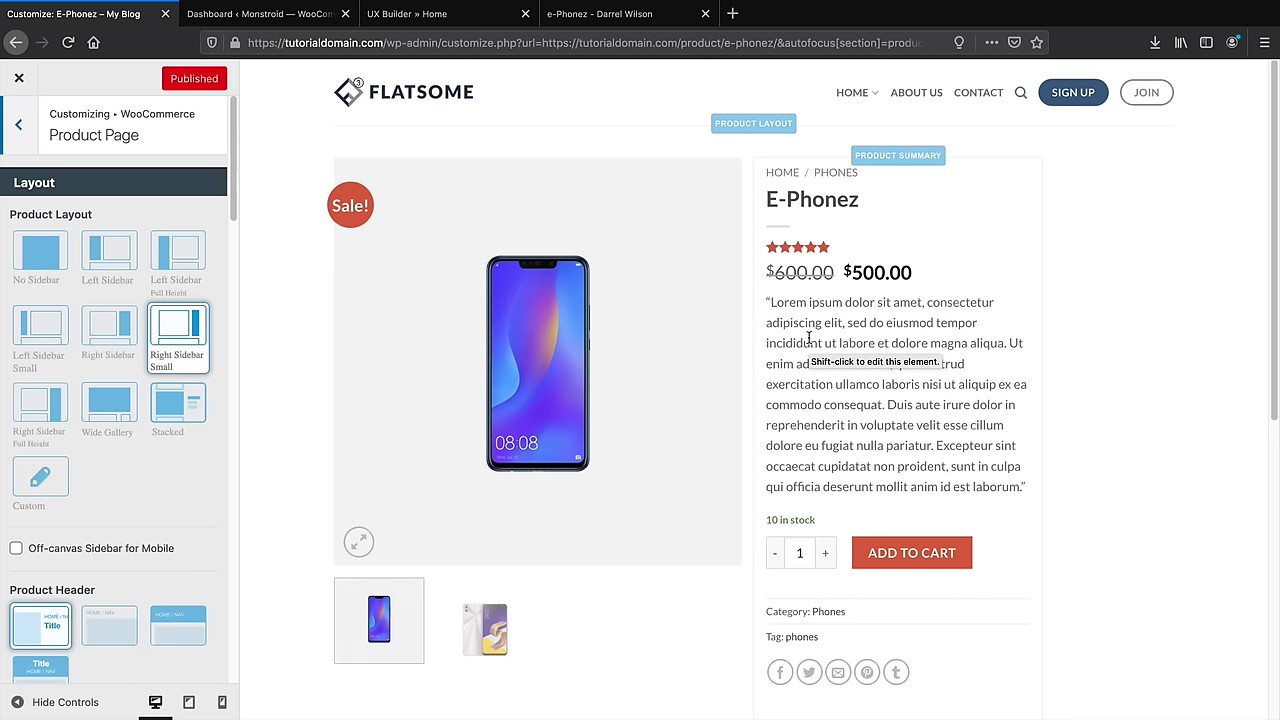
Try the product header styles, then settle on the plain breadcrumb header
scroll(199, 514, down, 2)
click(185, 515)
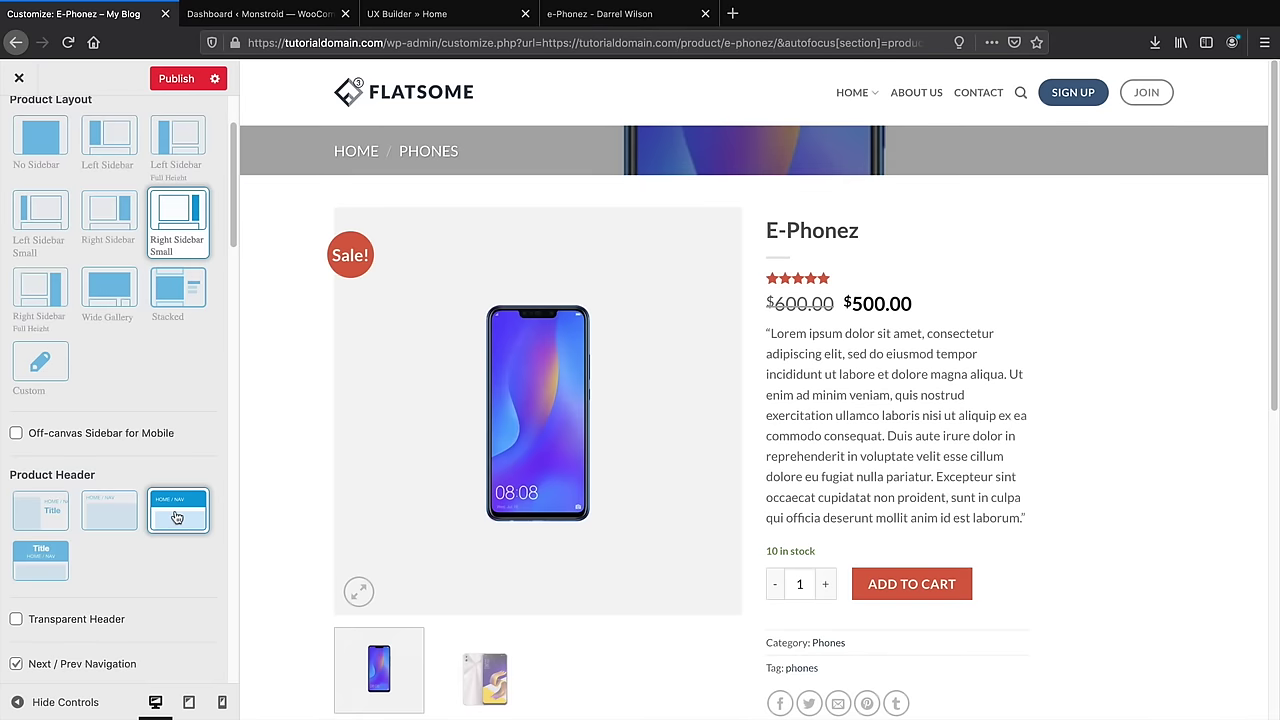
click(45, 563)
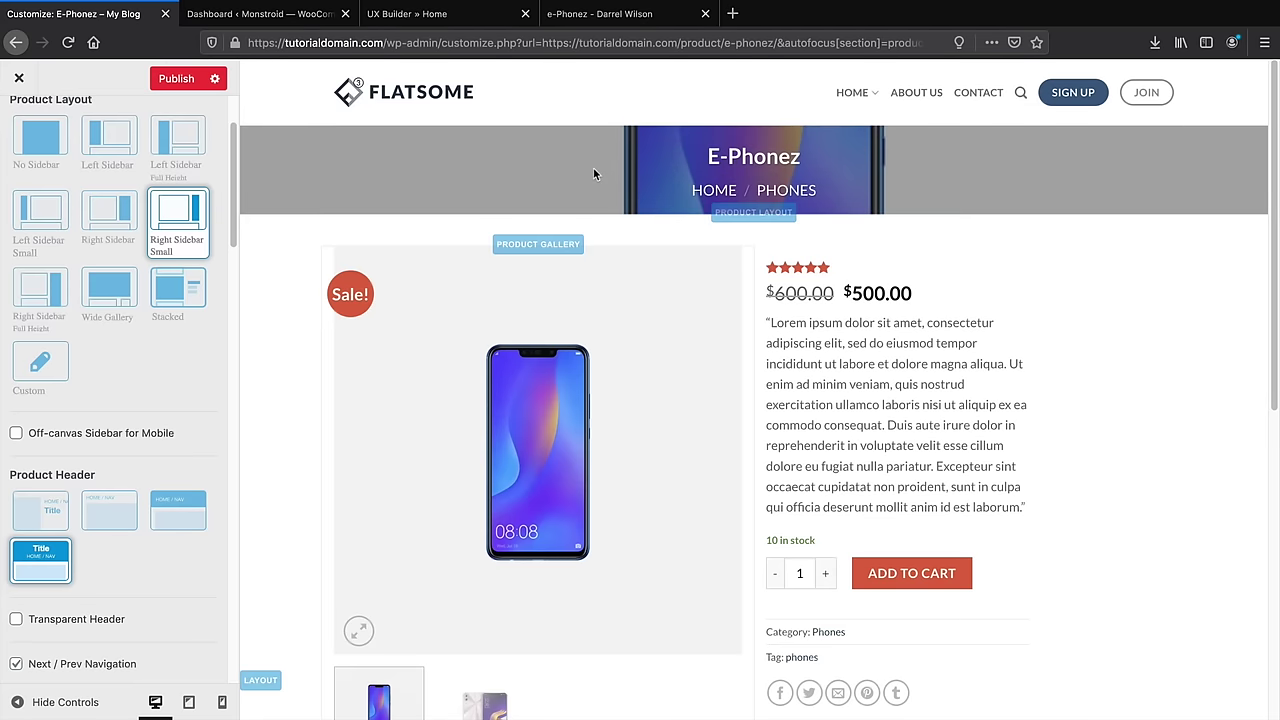
click(120, 530)
Switch the product layout to Right Sidebar
scroll(137, 557, down, 2)
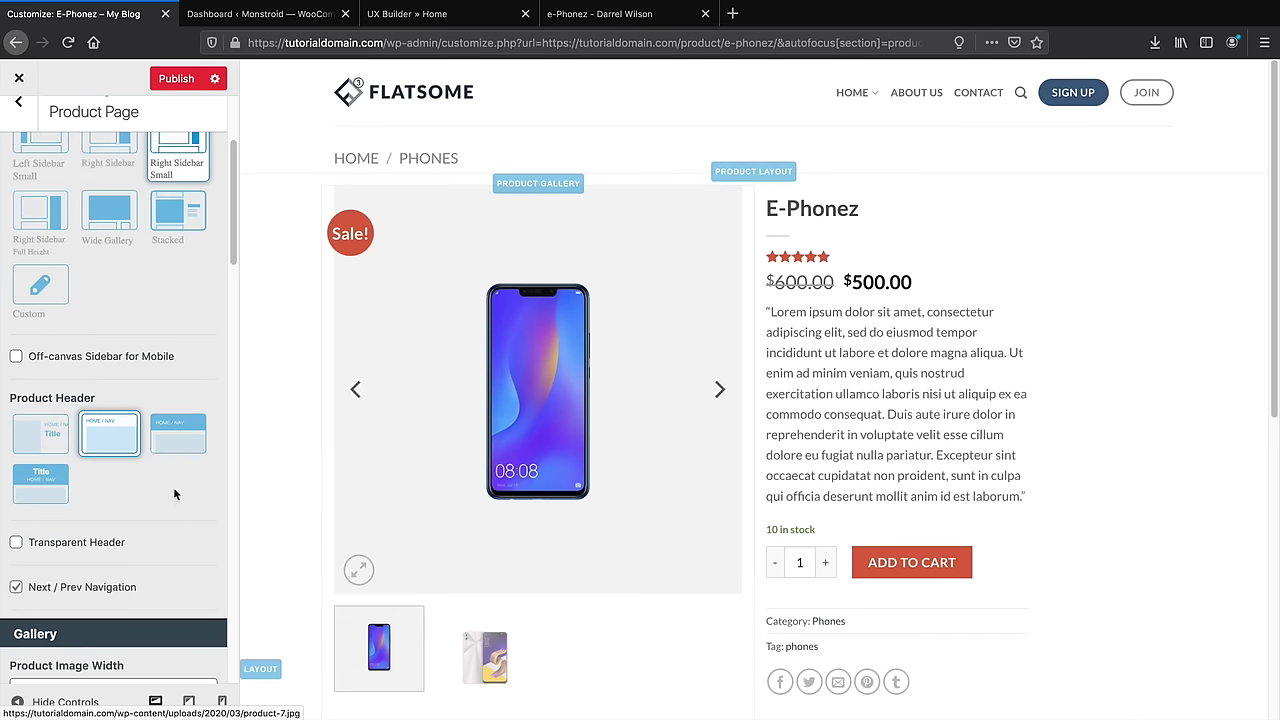
scroll(165, 470, up, 4)
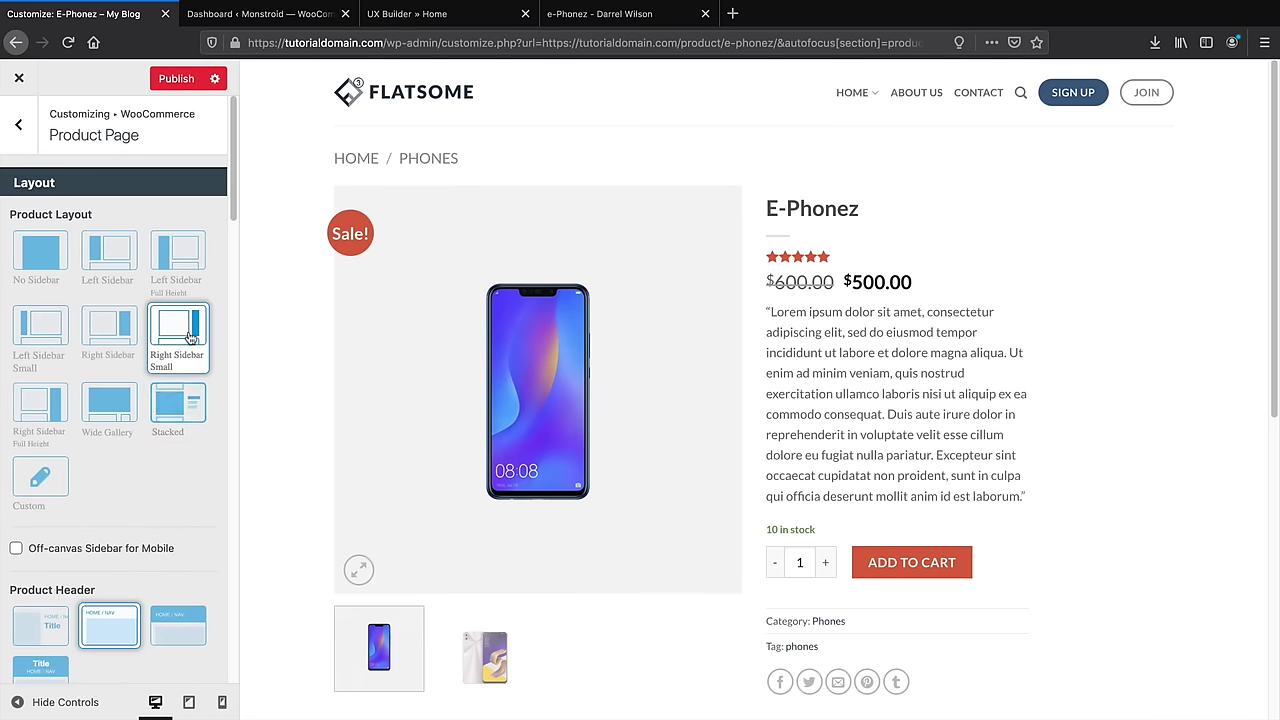
click(111, 335)
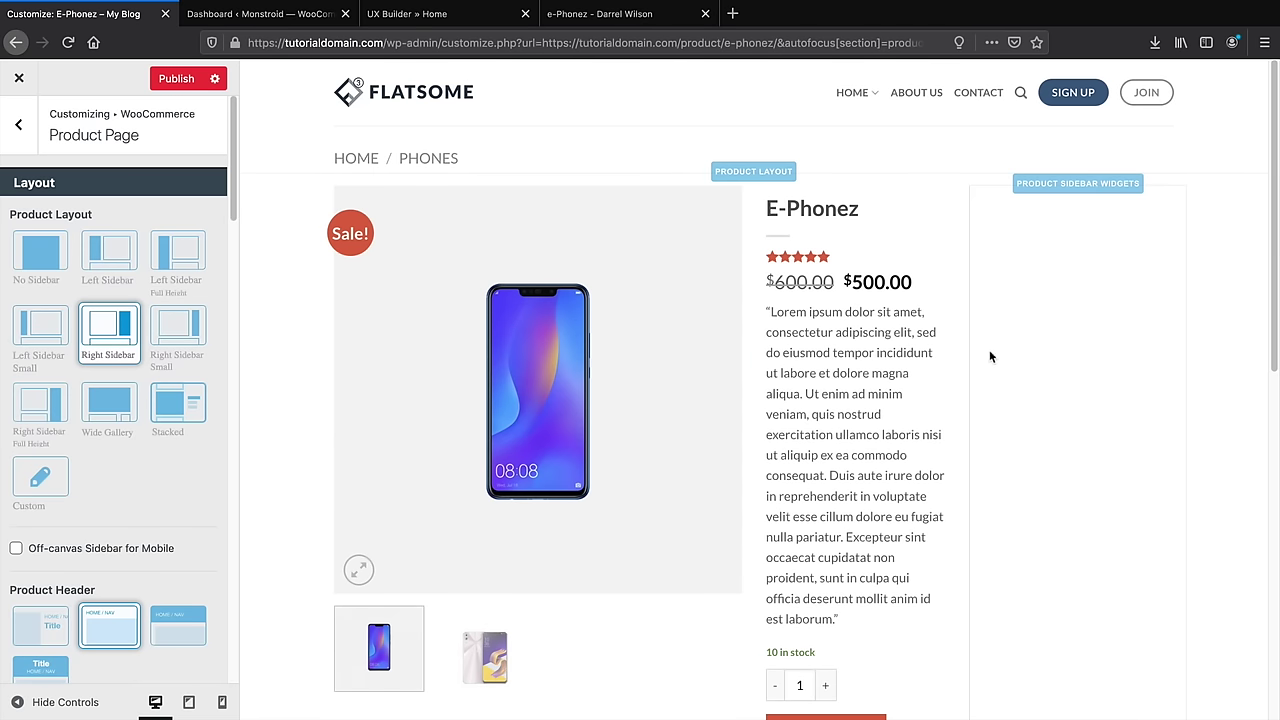
Preview the Stacked, Wide Gallery and Right Sidebar Full Height layouts, then choose No Sidebar
click(173, 405)
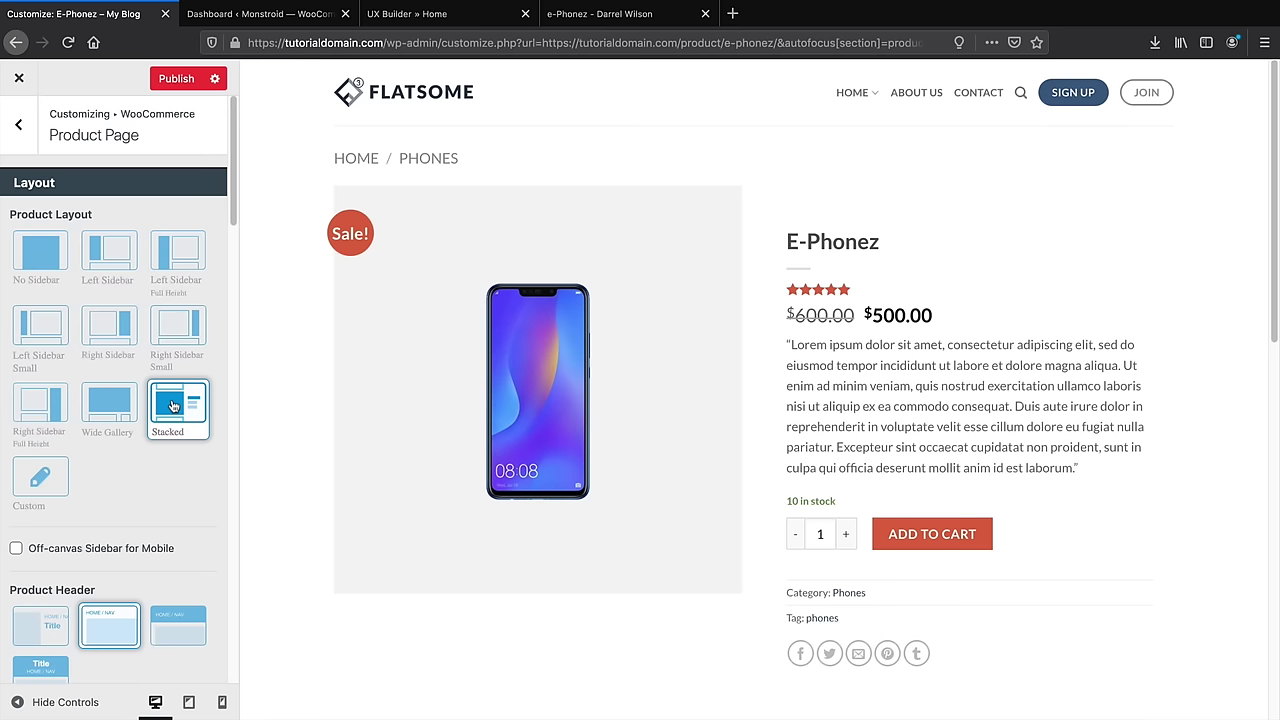
click(107, 405)
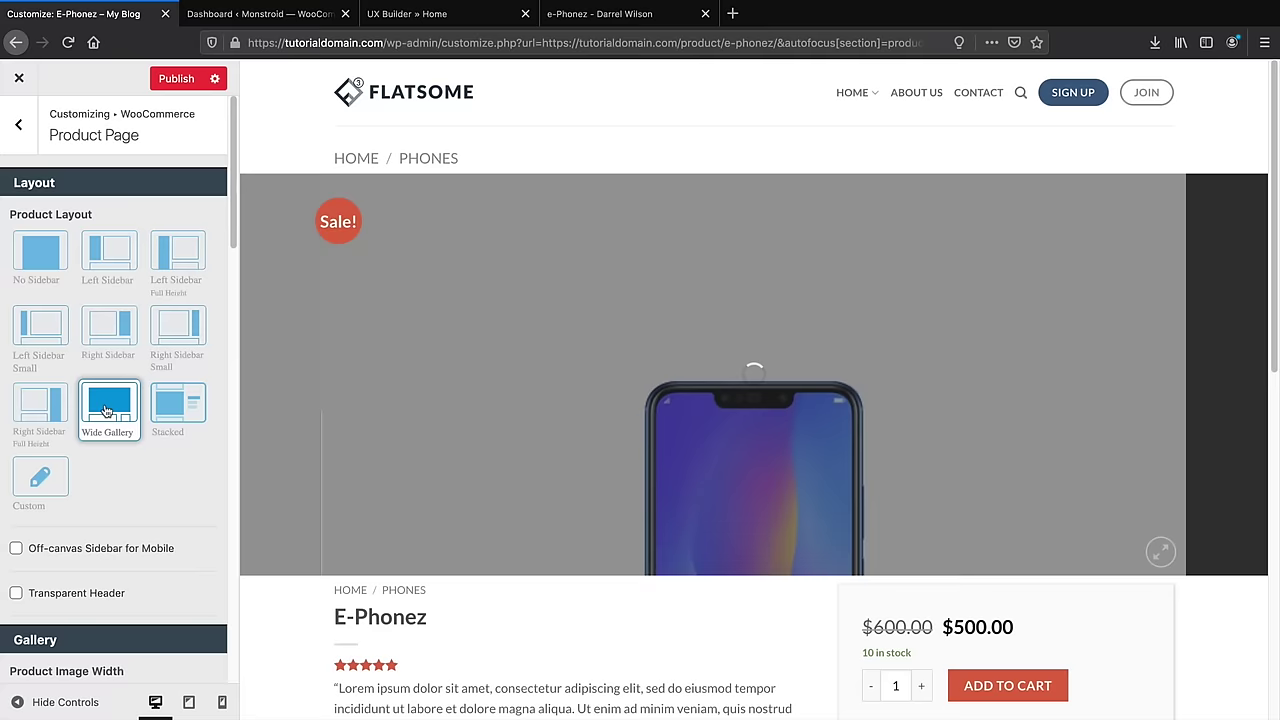
scroll(398, 441, down, 3)
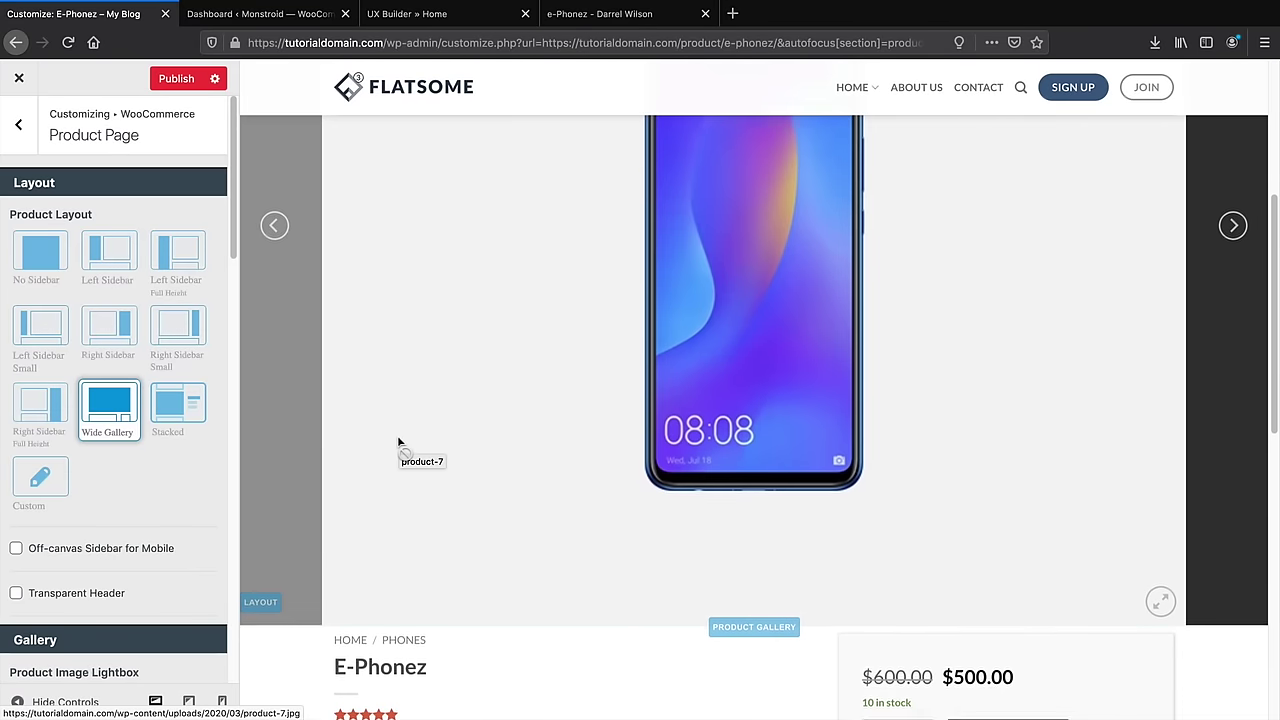
click(42, 420)
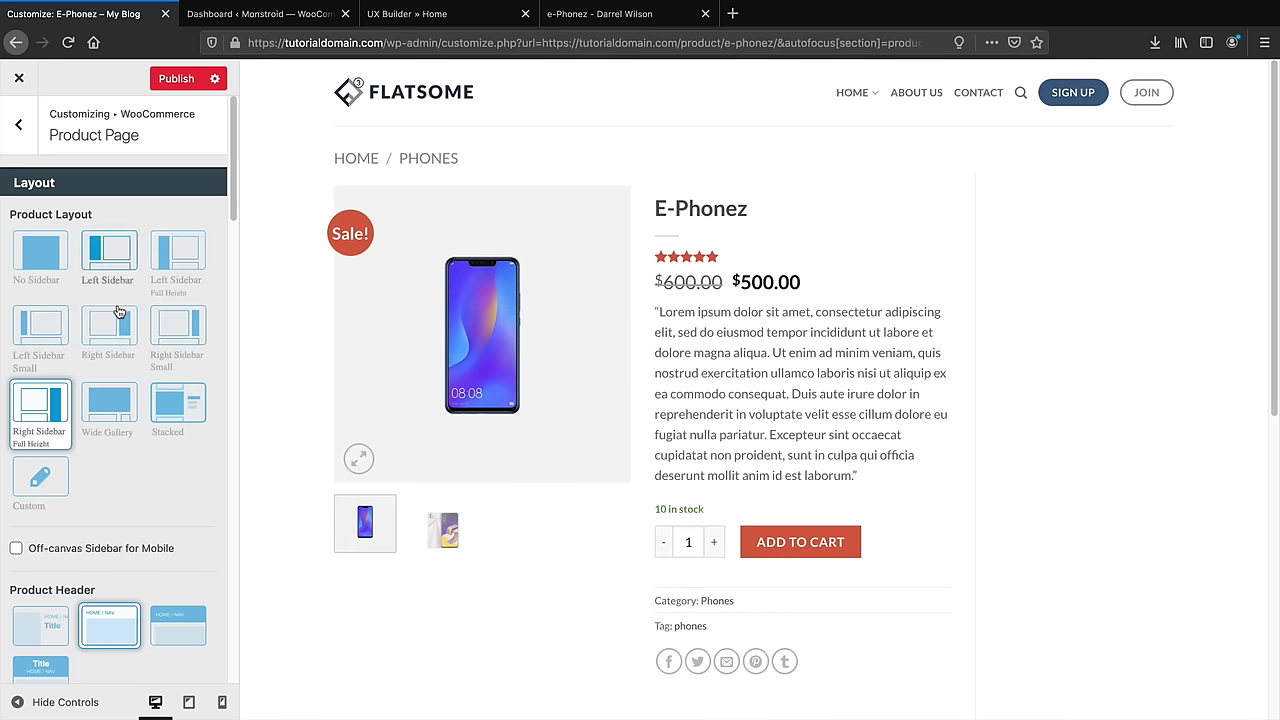
click(52, 265)
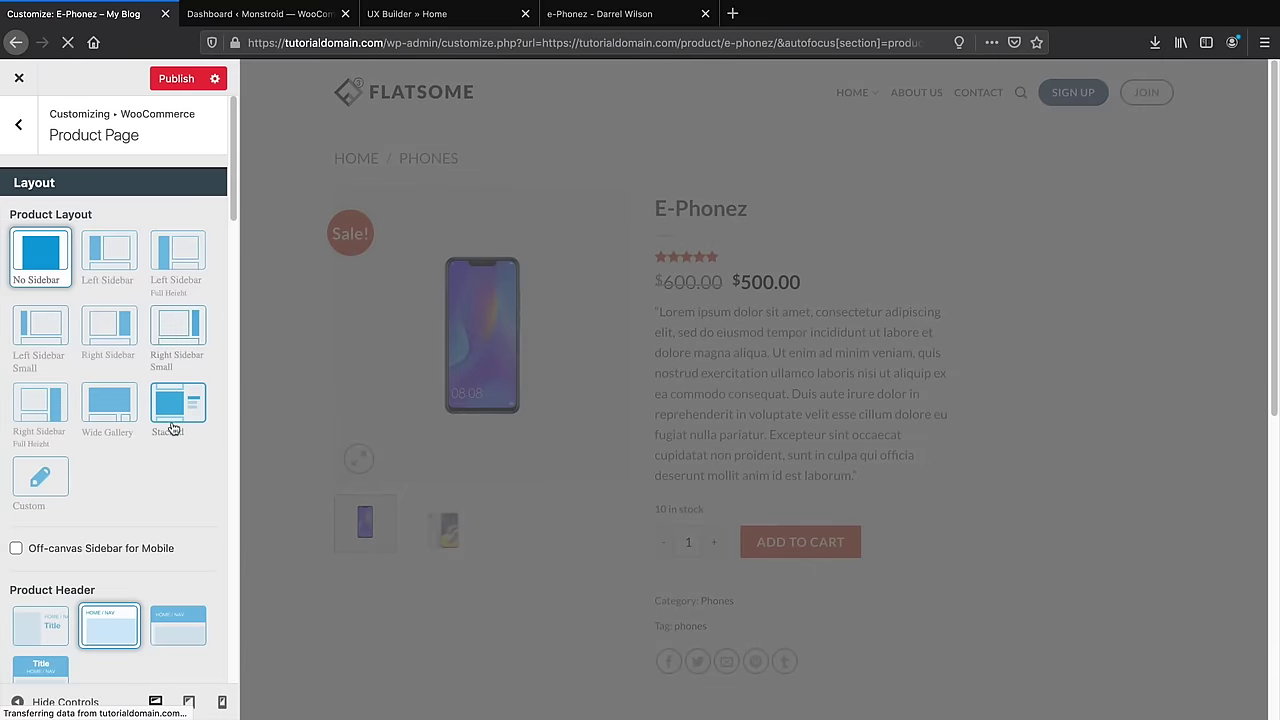
scroll(172, 425, down, 8)
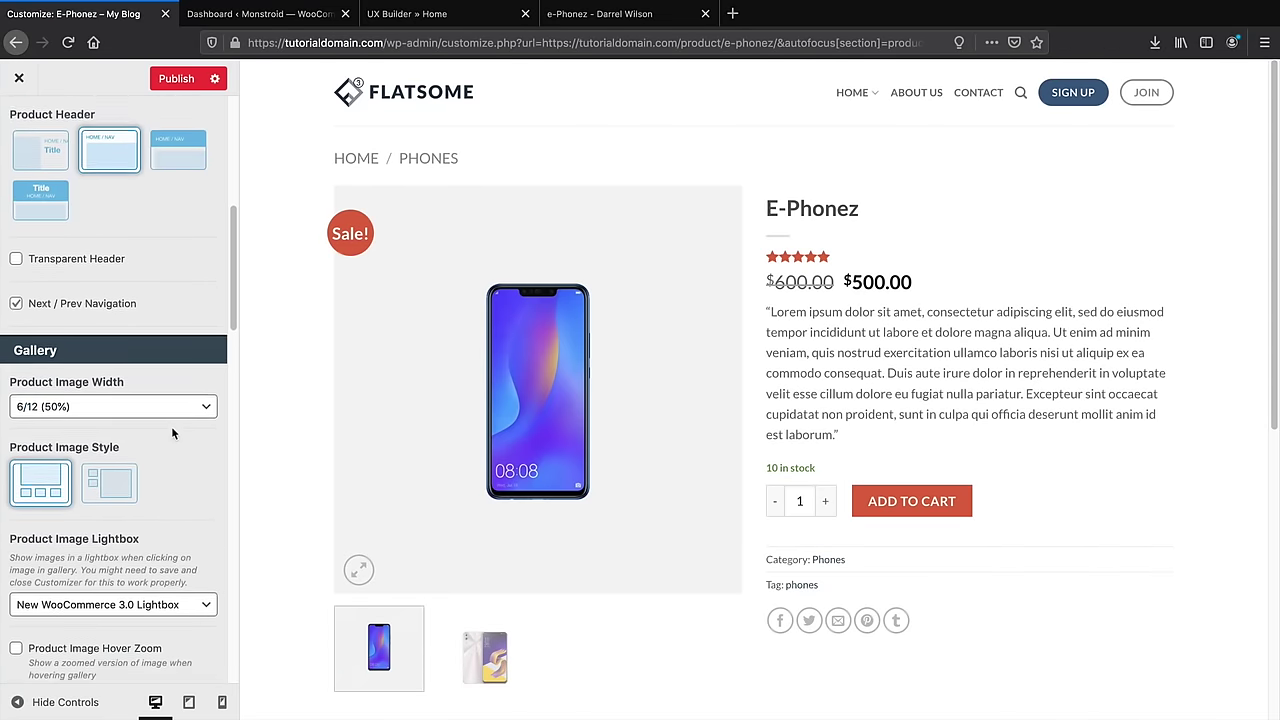
Keep gallery thumbnails below the main image and center-align the product summary text
scroll(172, 427, down, 2)
click(115, 428)
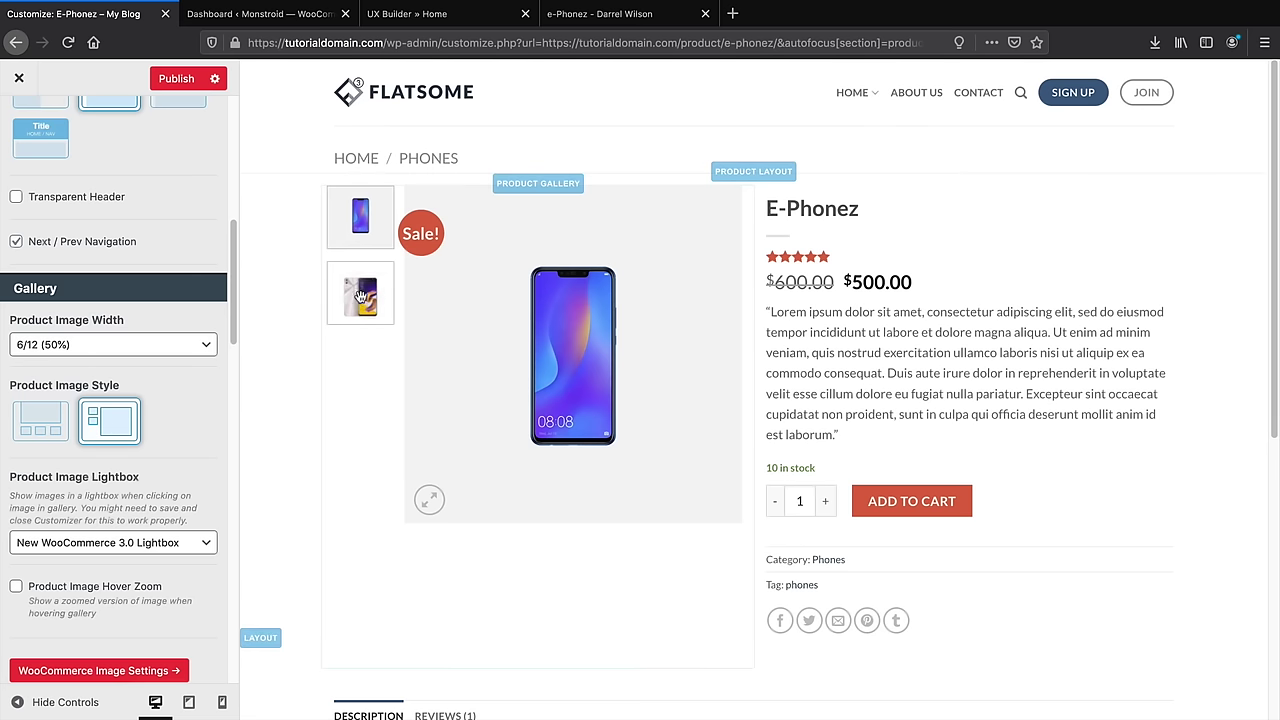
click(58, 418)
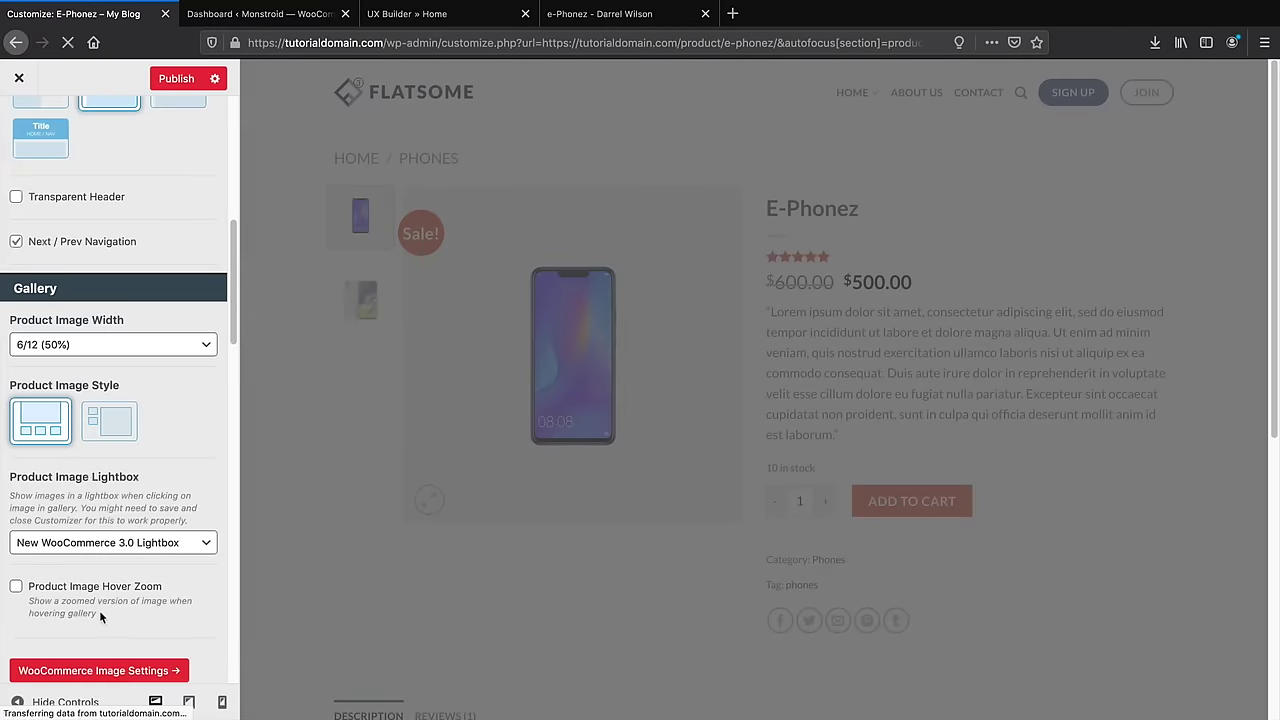
scroll(100, 608, down, 5)
scroll(110, 593, down, 2)
click(108, 388)
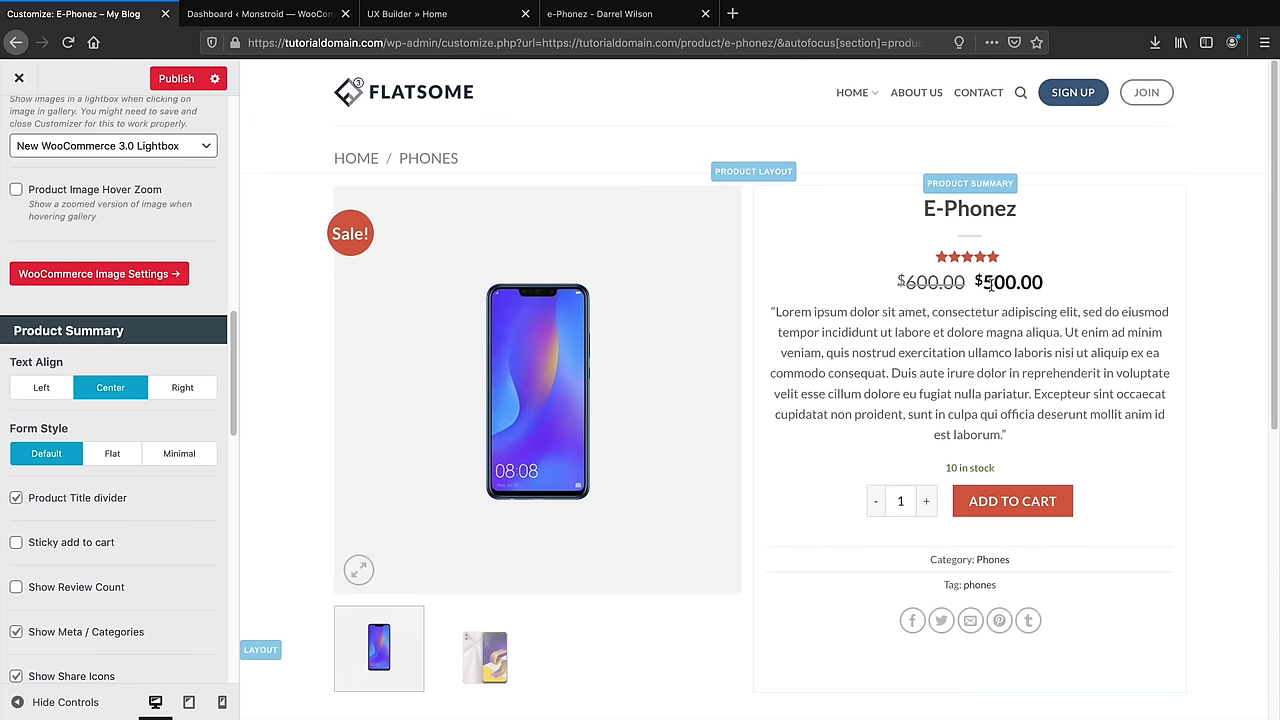
Preview the Flat and Minimal form styles, then restore the Default form style
click(122, 455)
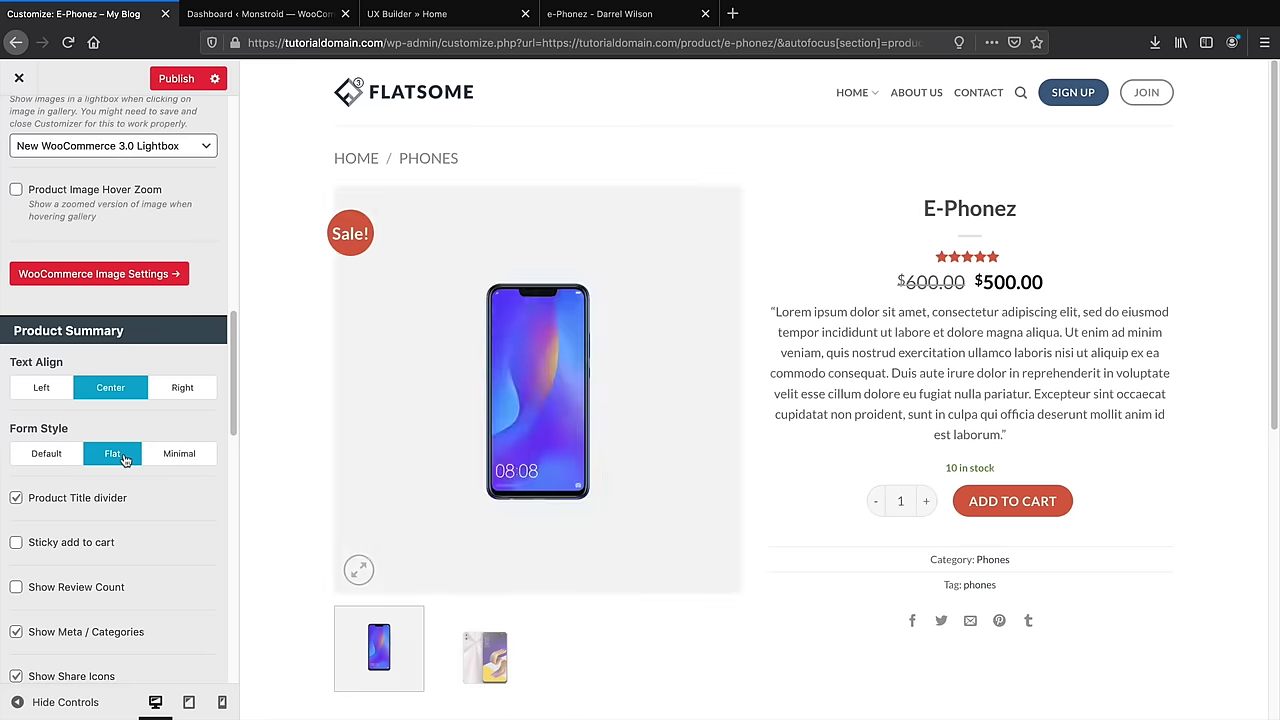
click(166, 456)
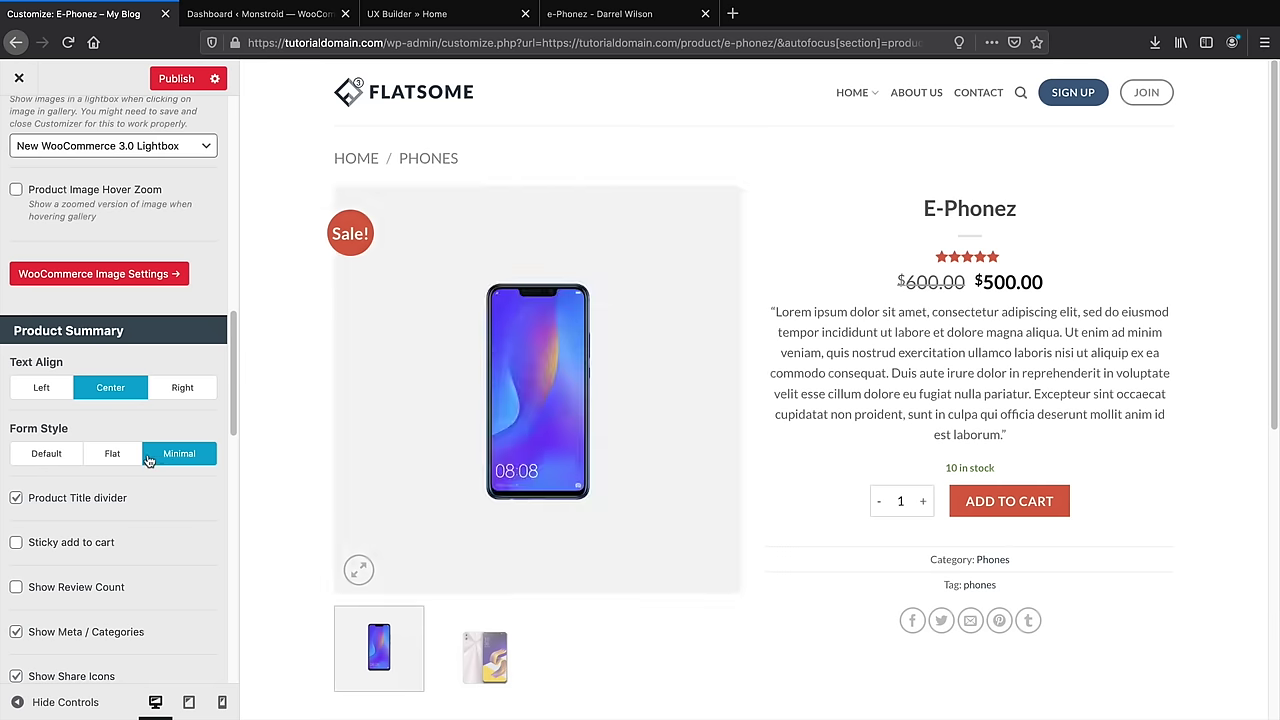
click(100, 457)
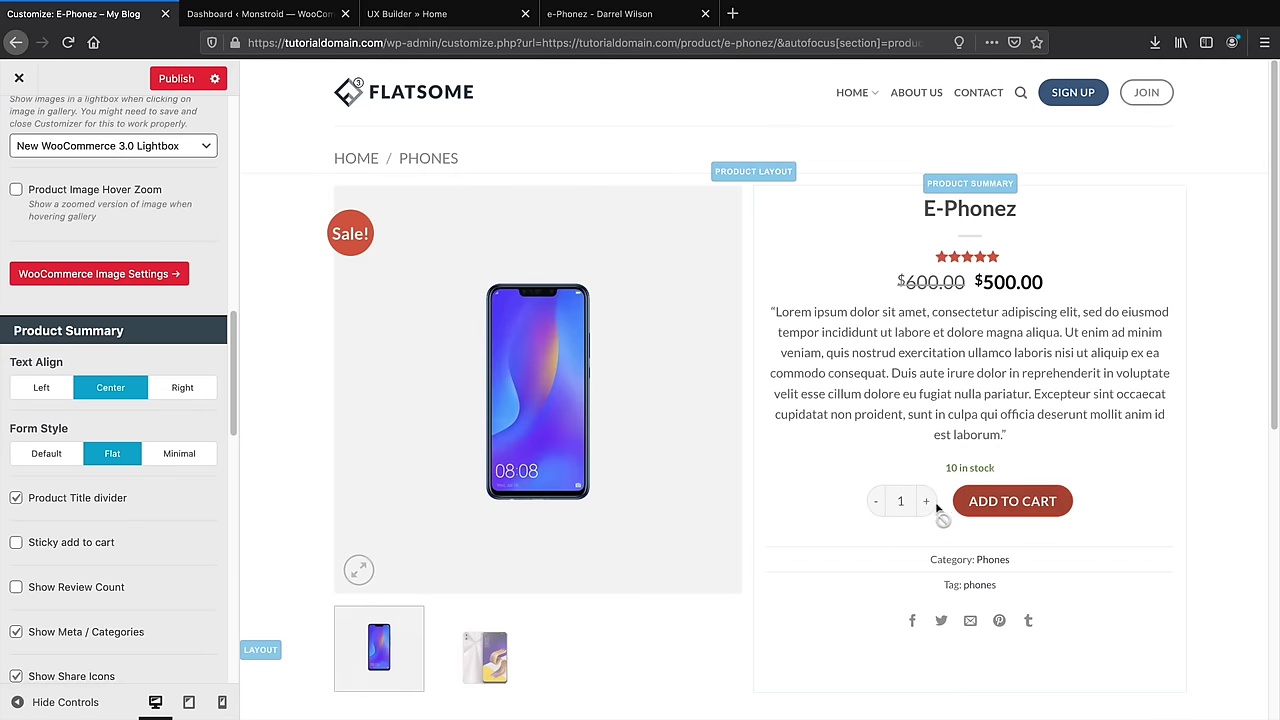
click(46, 453)
scroll(115, 539, down, 2)
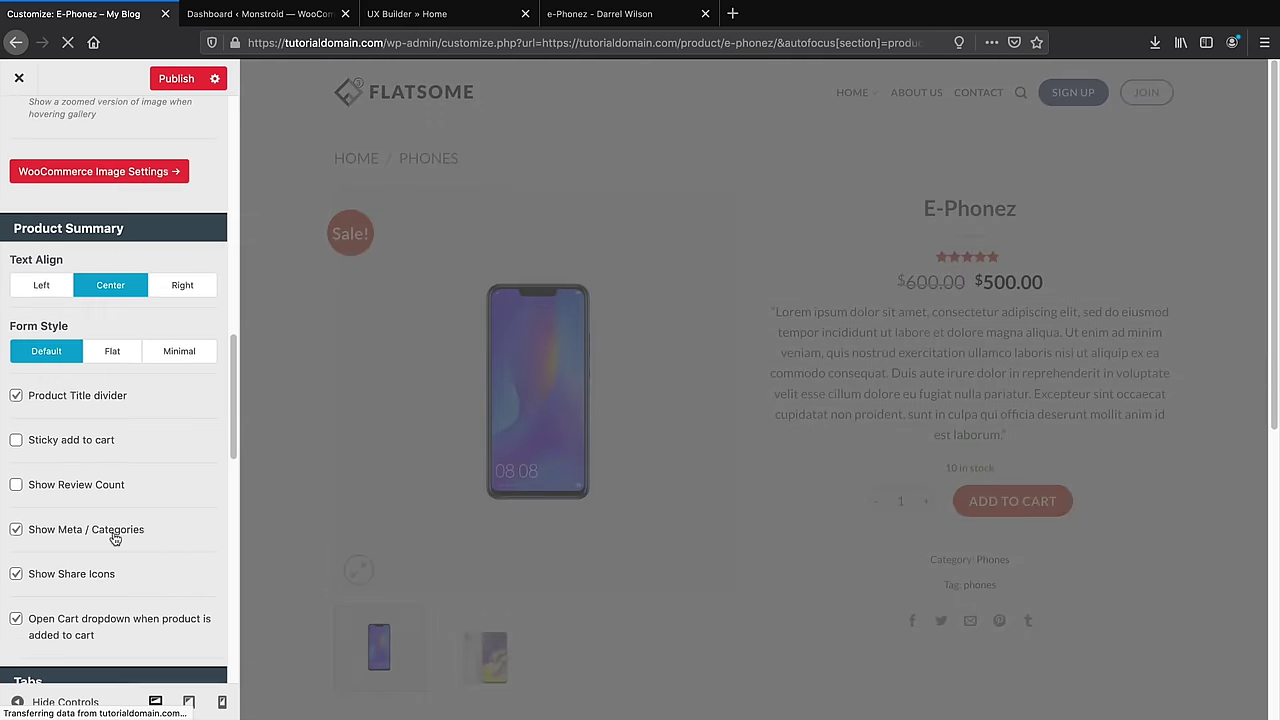
Try centered product tabs, then align the product tabs to the left
scroll(115, 539, down, 5)
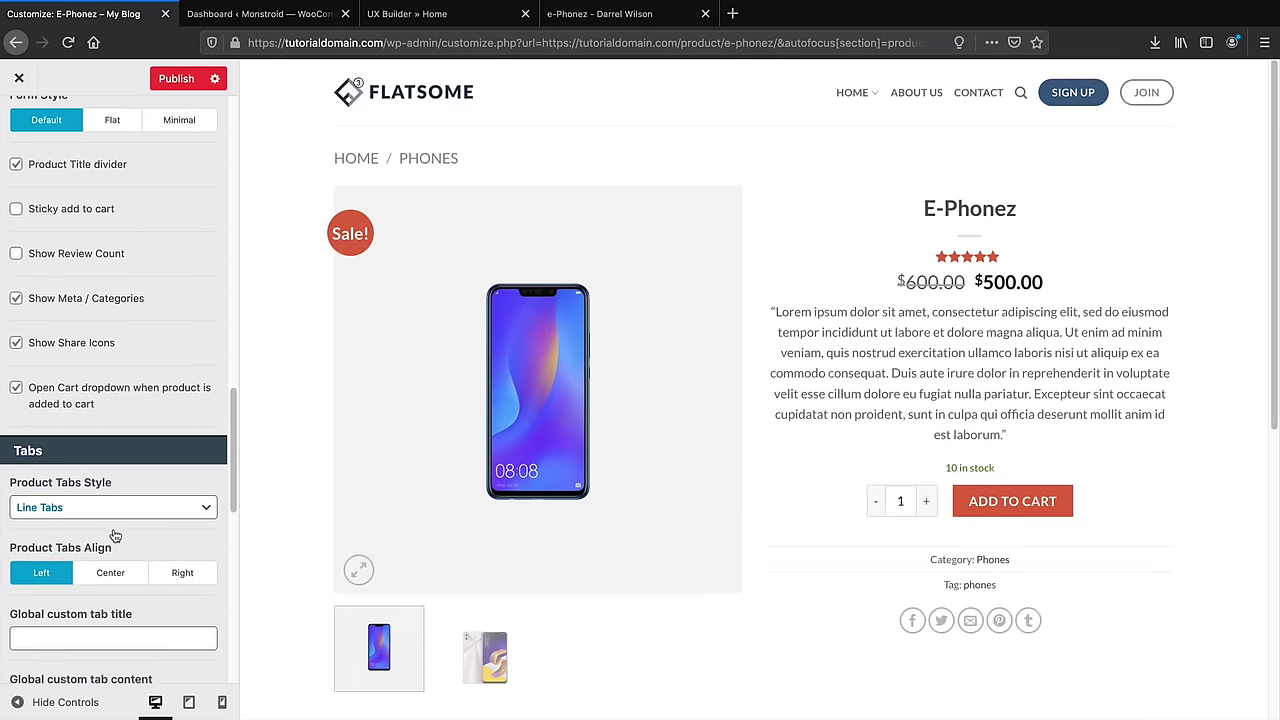
click(115, 538)
scroll(160, 540, down, 3)
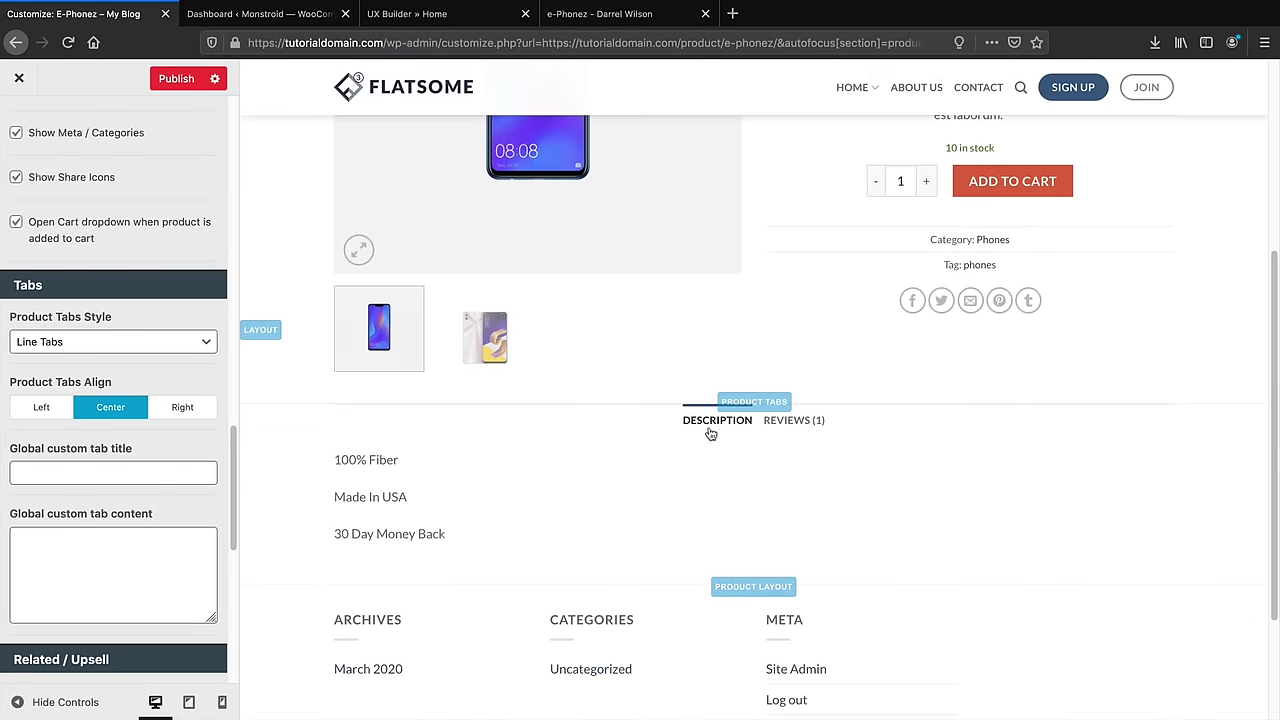
scroll(129, 483, up, 3)
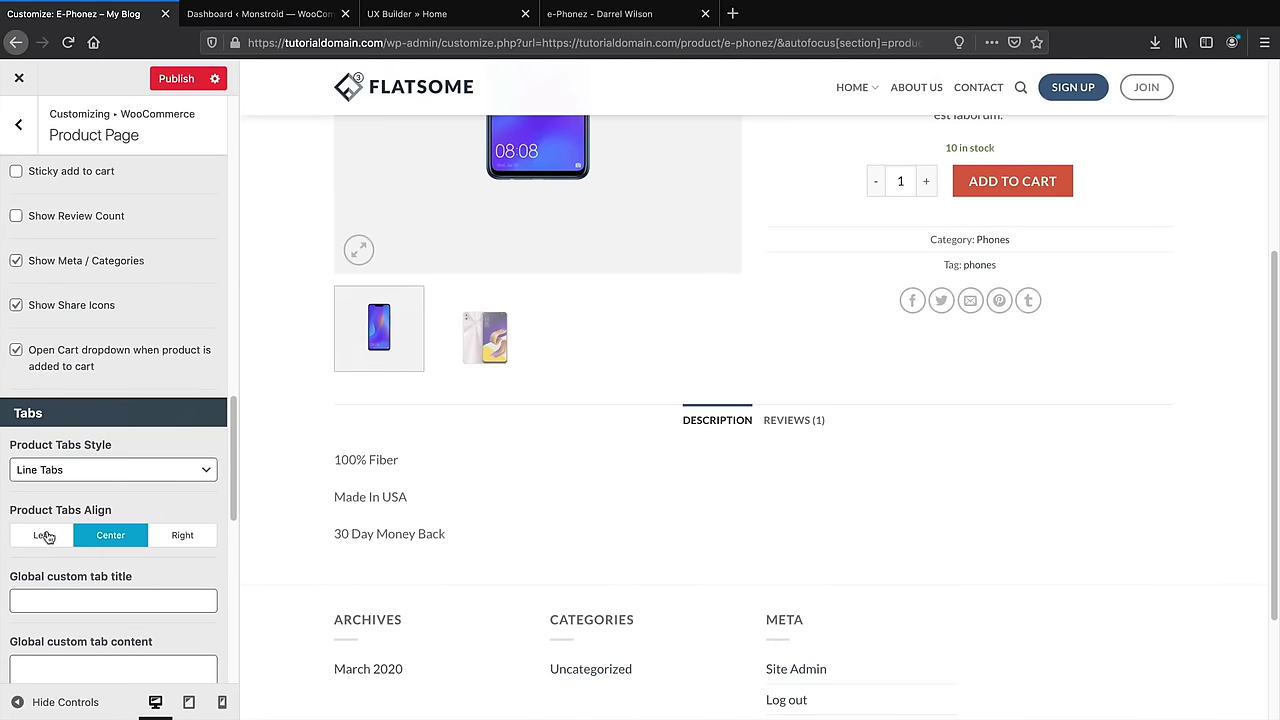
click(45, 535)
Set the product tabs style to Tabs Normal and view the demo e-Phonez page
click(154, 470)
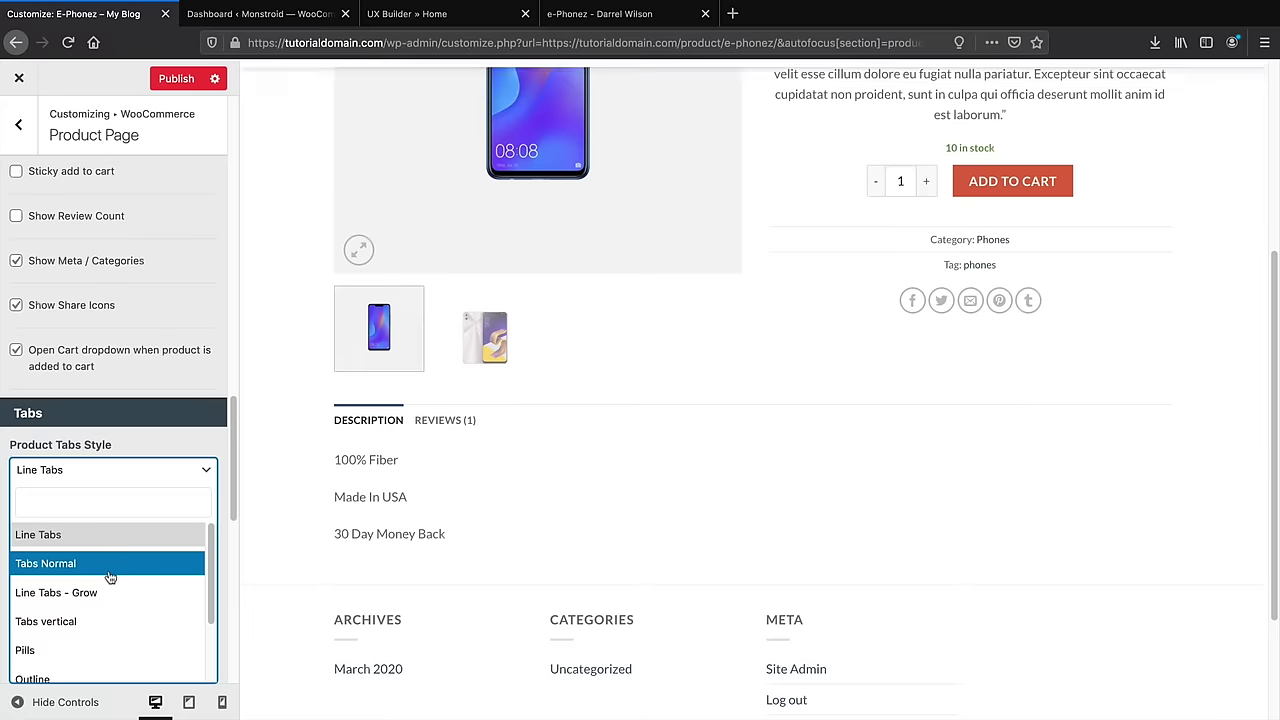
click(112, 565)
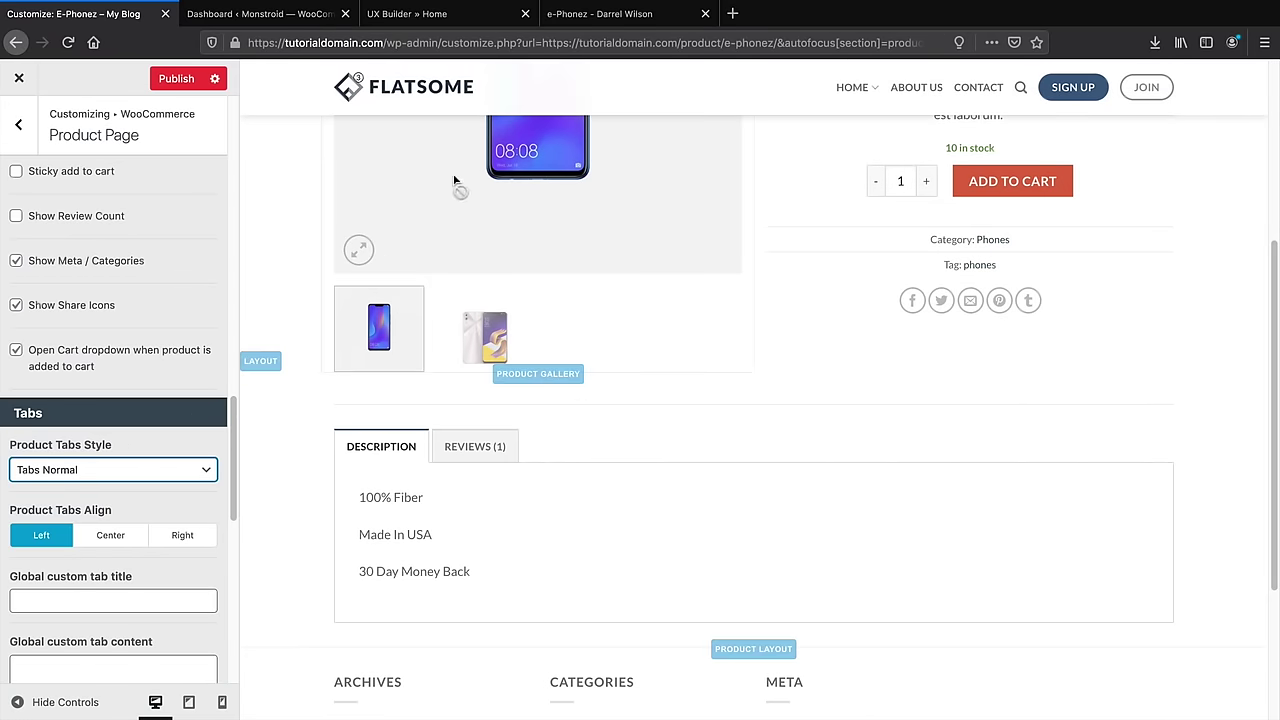
click(600, 14)
scroll(711, 540, down, 5)
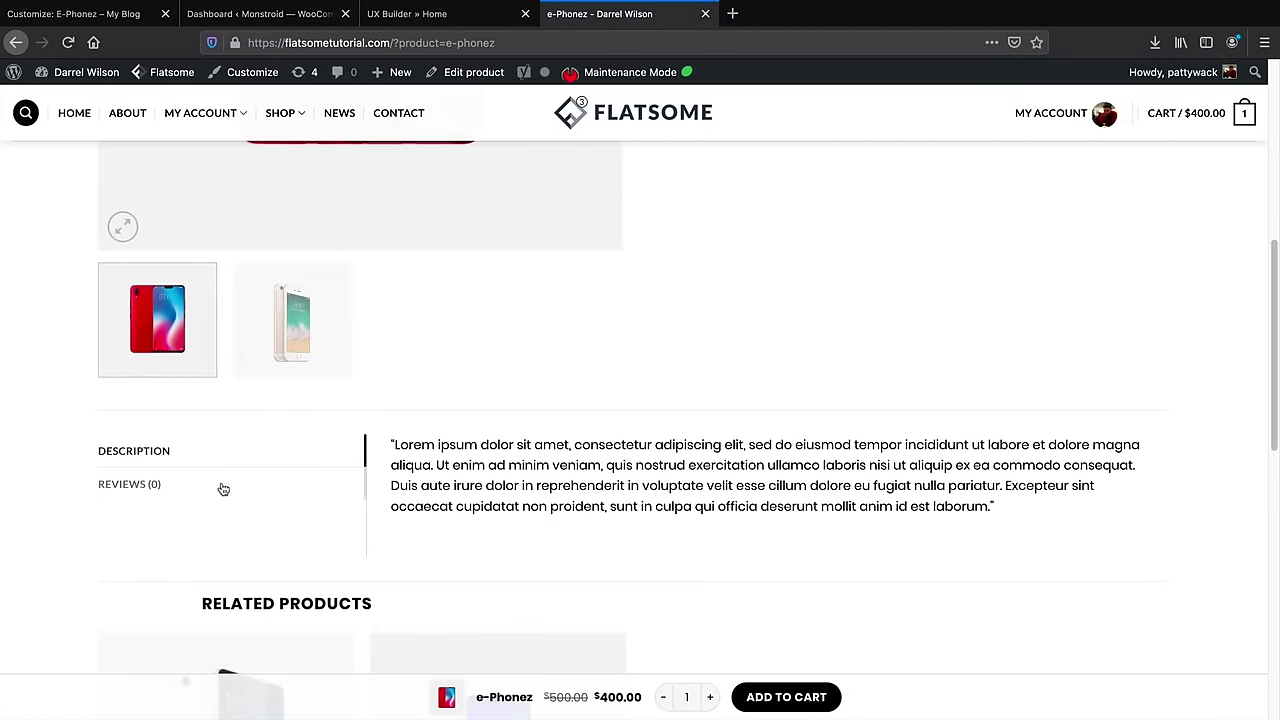
Review the demo e-Phonez page and its next product, then return to the Customizer
scroll(457, 500, up, 5)
scroll(777, 535, up, 2)
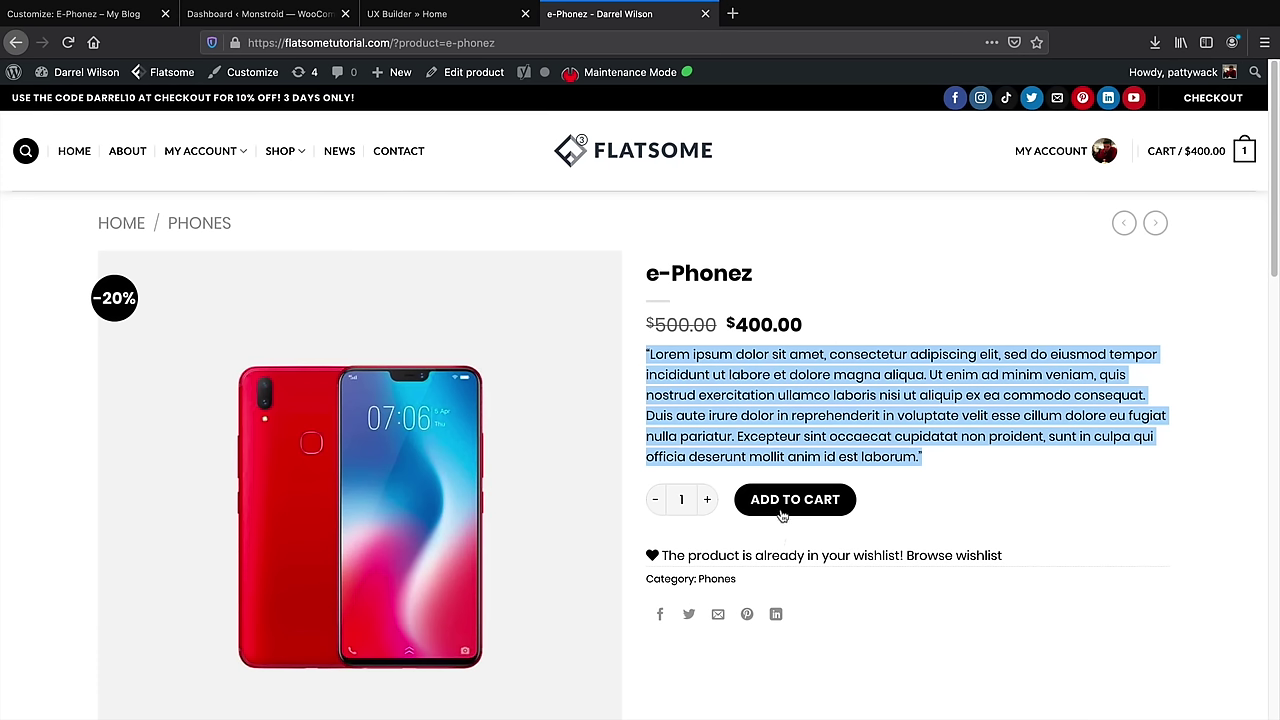
click(1157, 223)
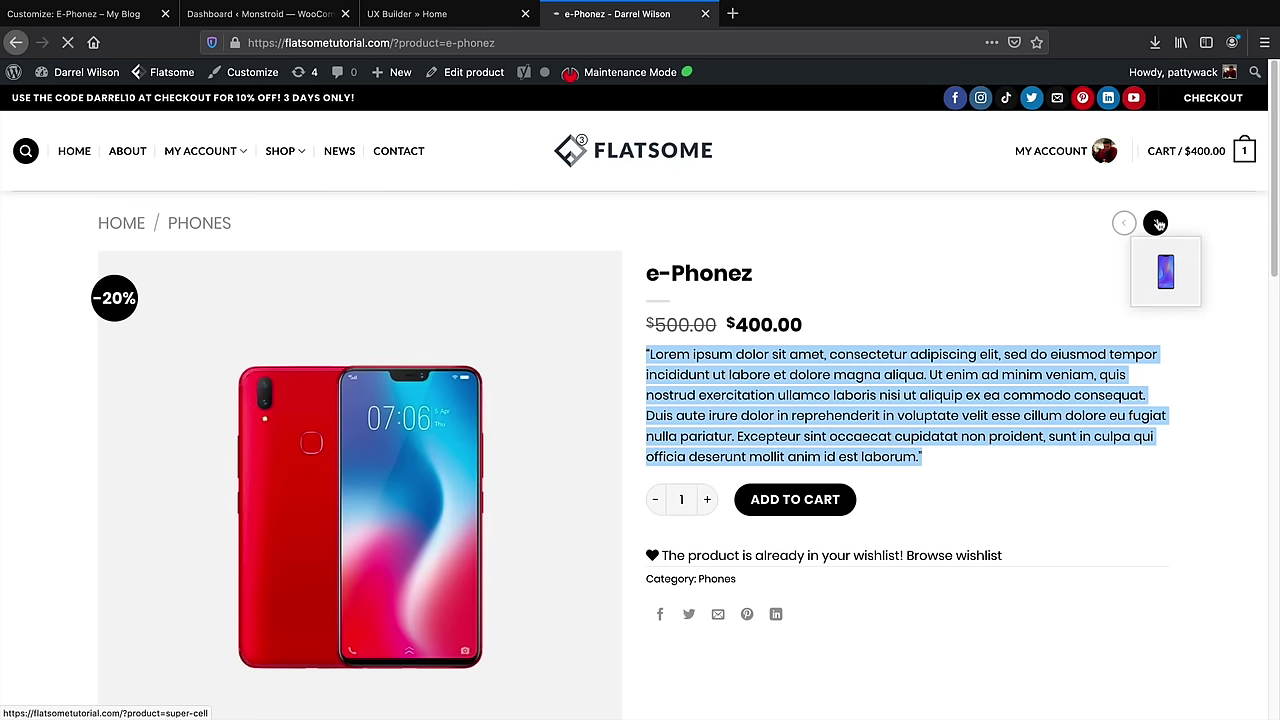
key(alt+Left)
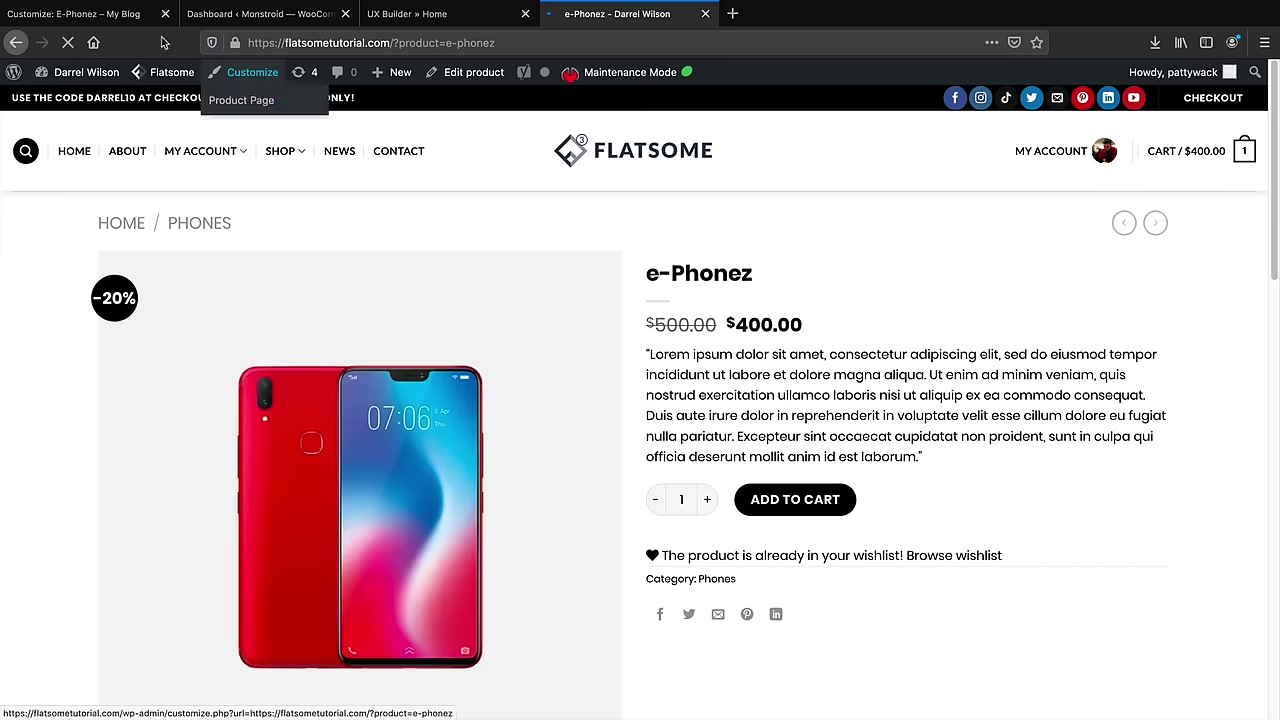
click(120, 14)
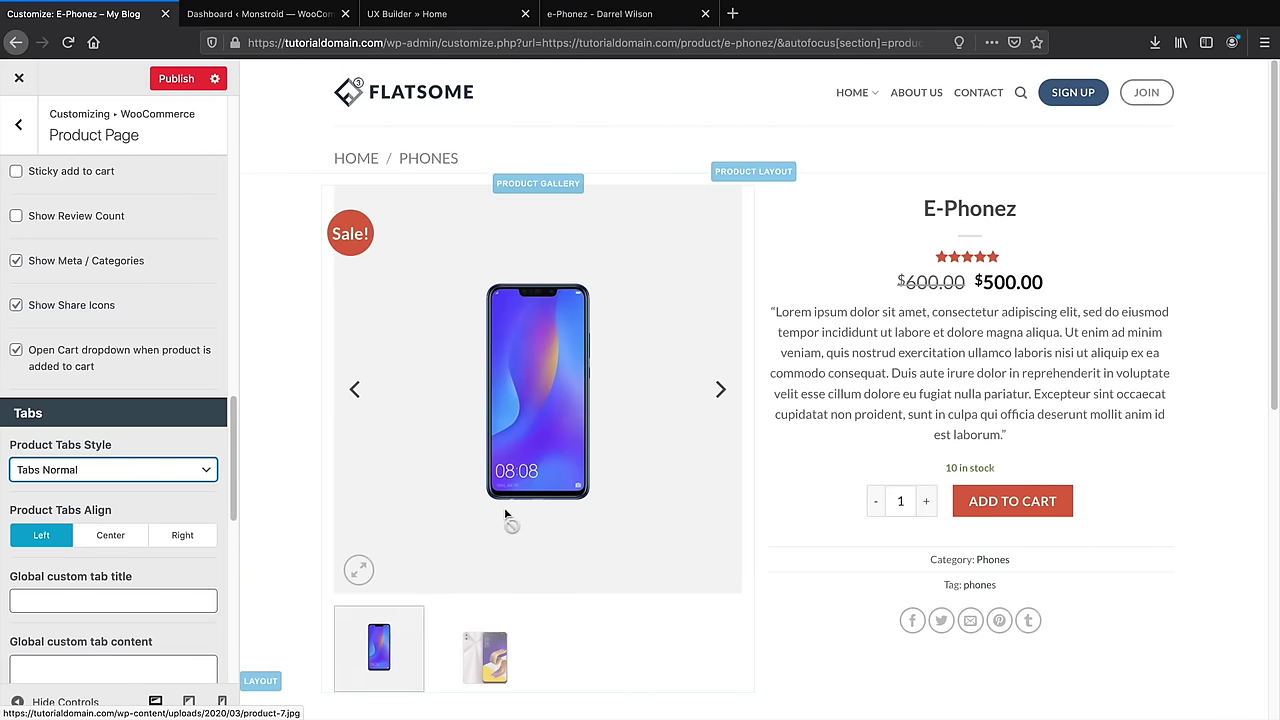
Turn off the transparent product header and try the title-banner header style
scroll(150, 554, up, 5)
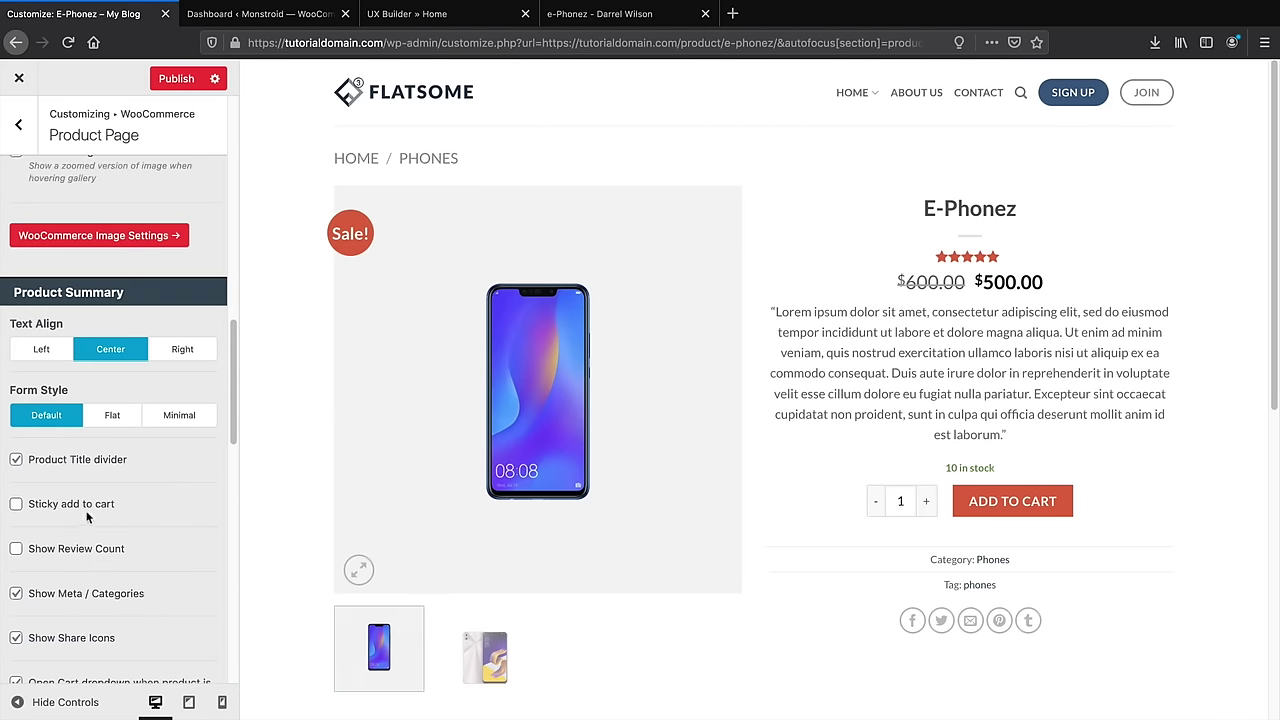
scroll(85, 514, up, 1)
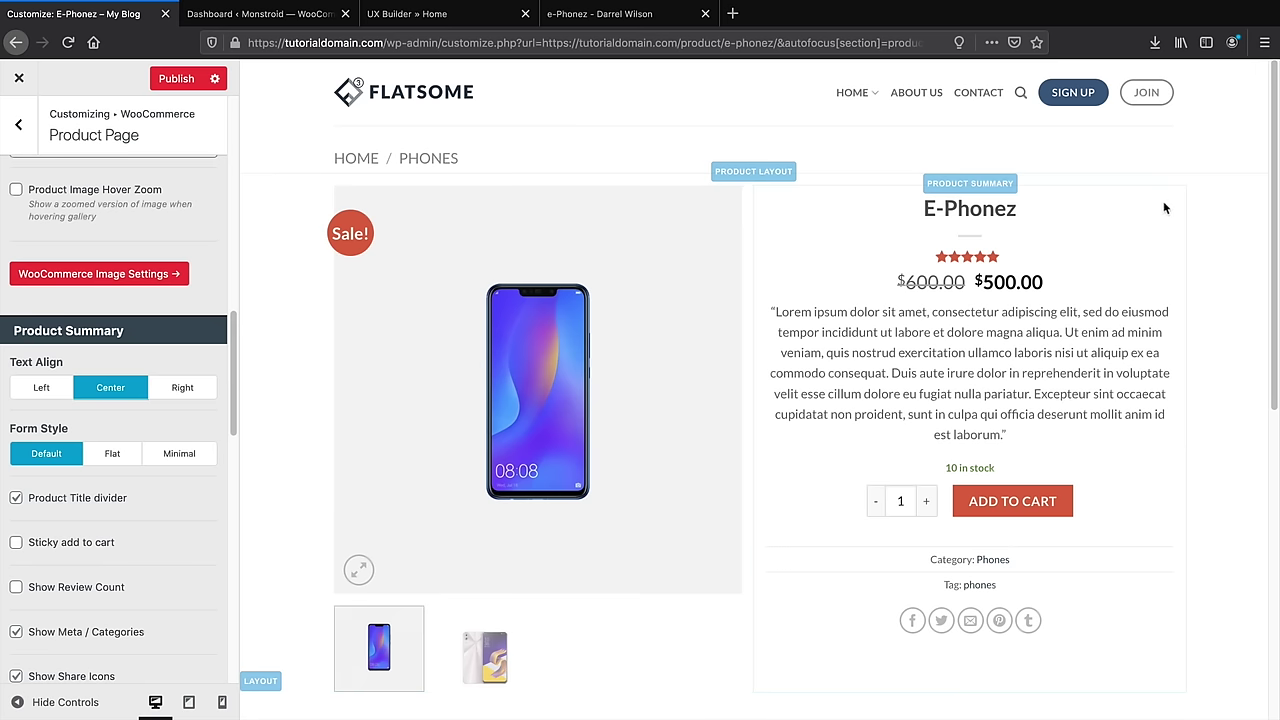
scroll(121, 505, up, 5)
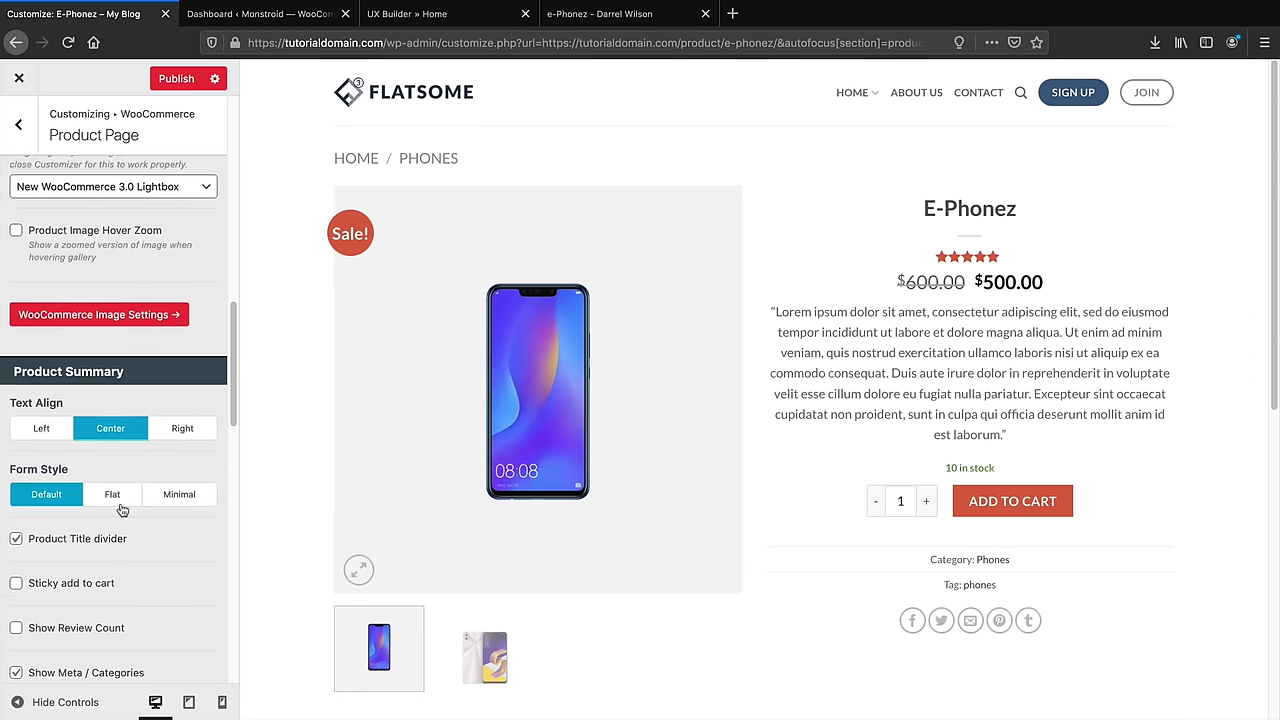
scroll(121, 510, up, 5)
scroll(90, 485, down, 2)
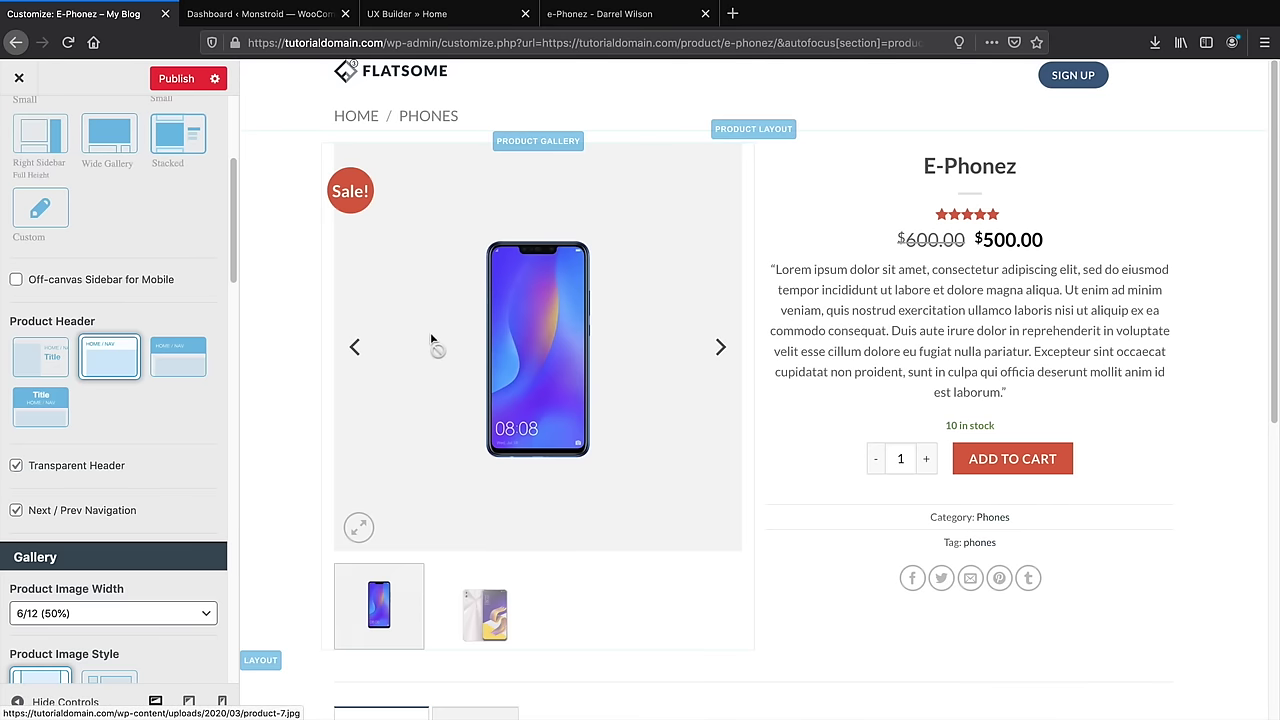
click(16, 465)
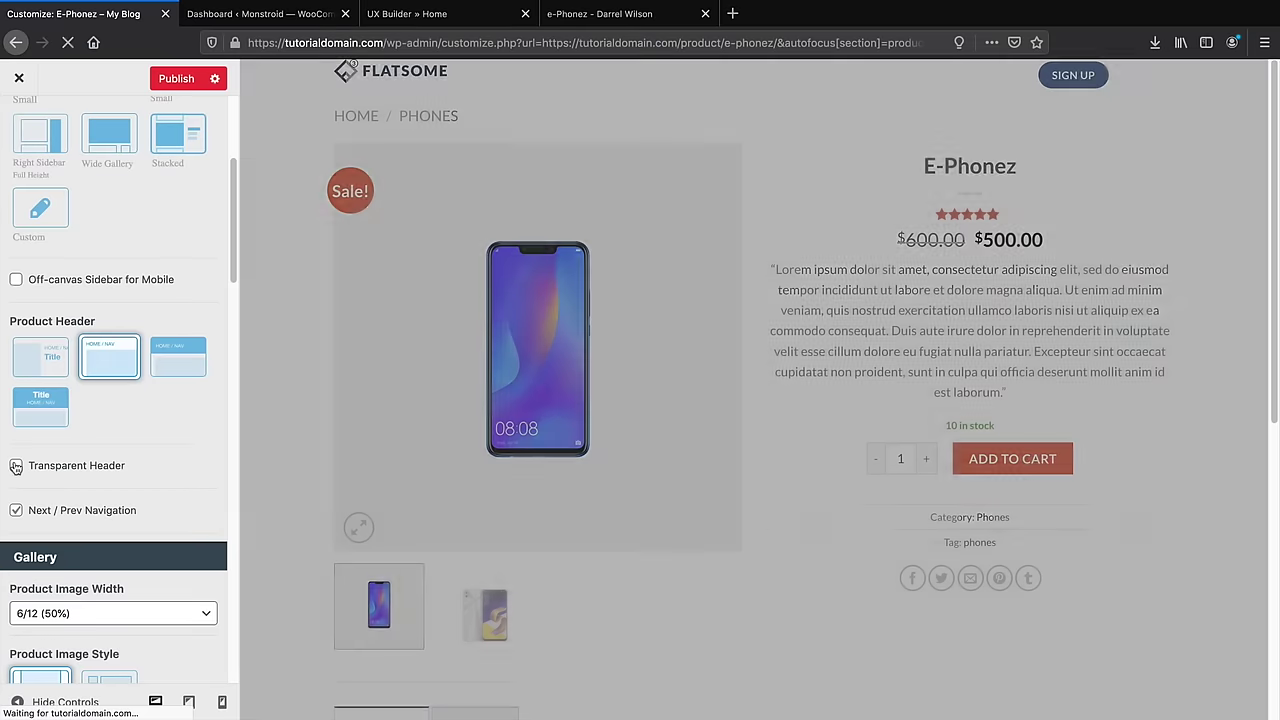
click(40, 406)
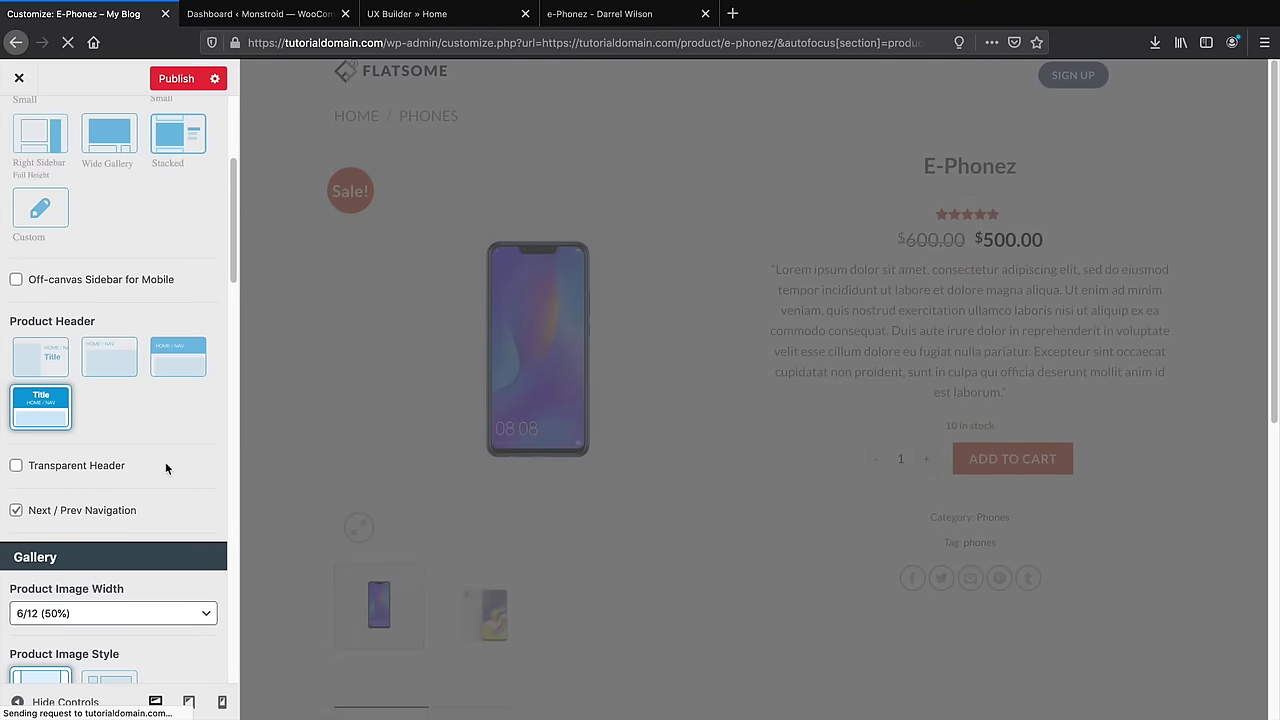
Reselect the breadcrumb-only product header and publish the product page changes
scroll(166, 468, up, 5)
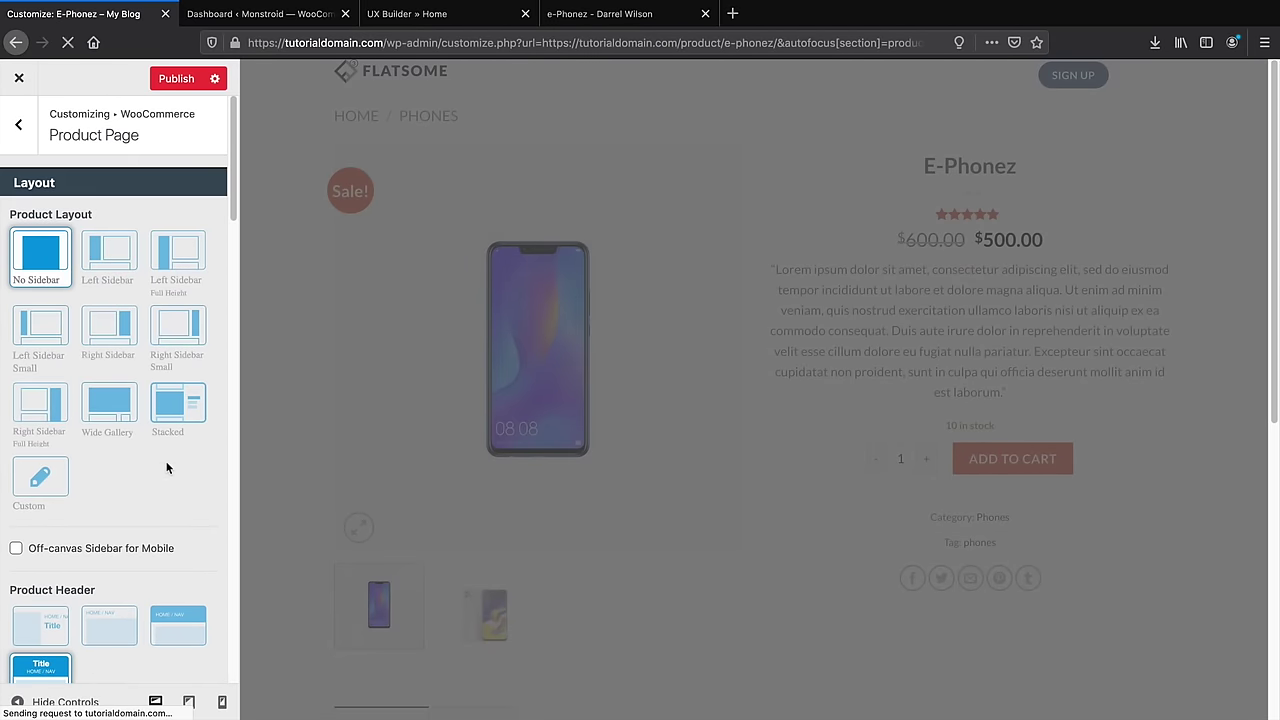
scroll(113, 516, down, 5)
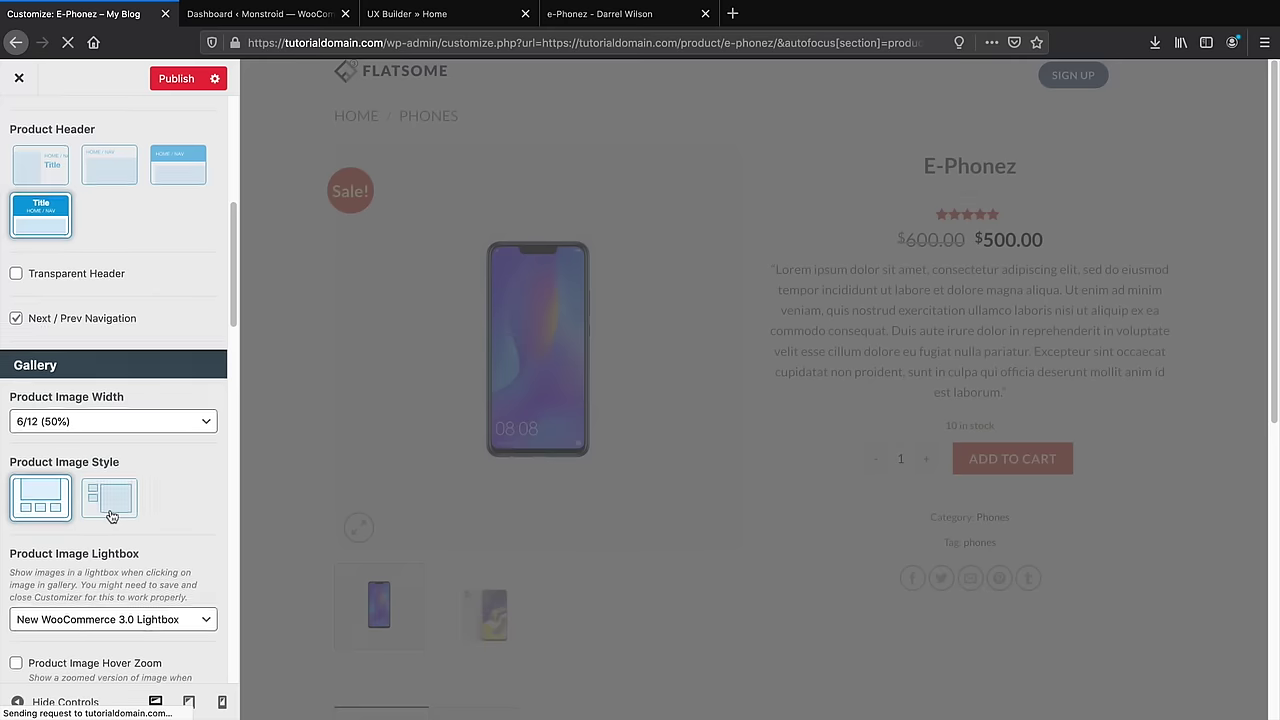
scroll(150, 460, down, 8)
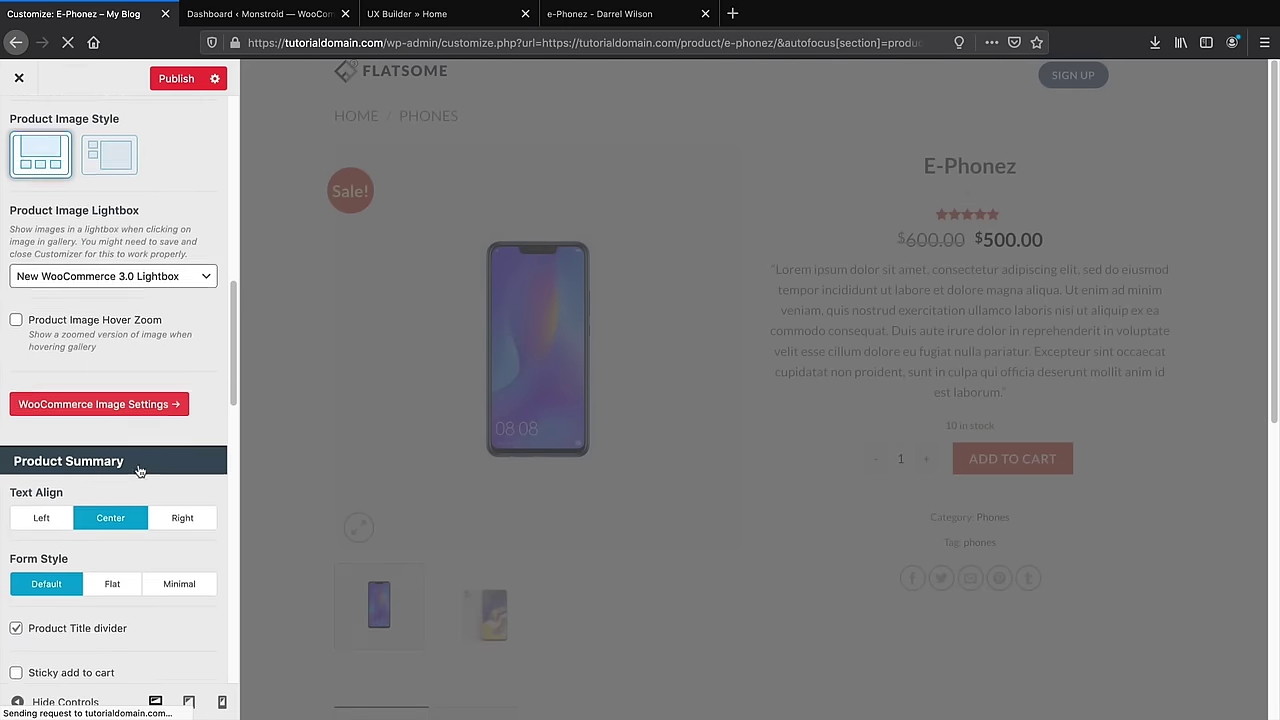
scroll(139, 468, down, 10)
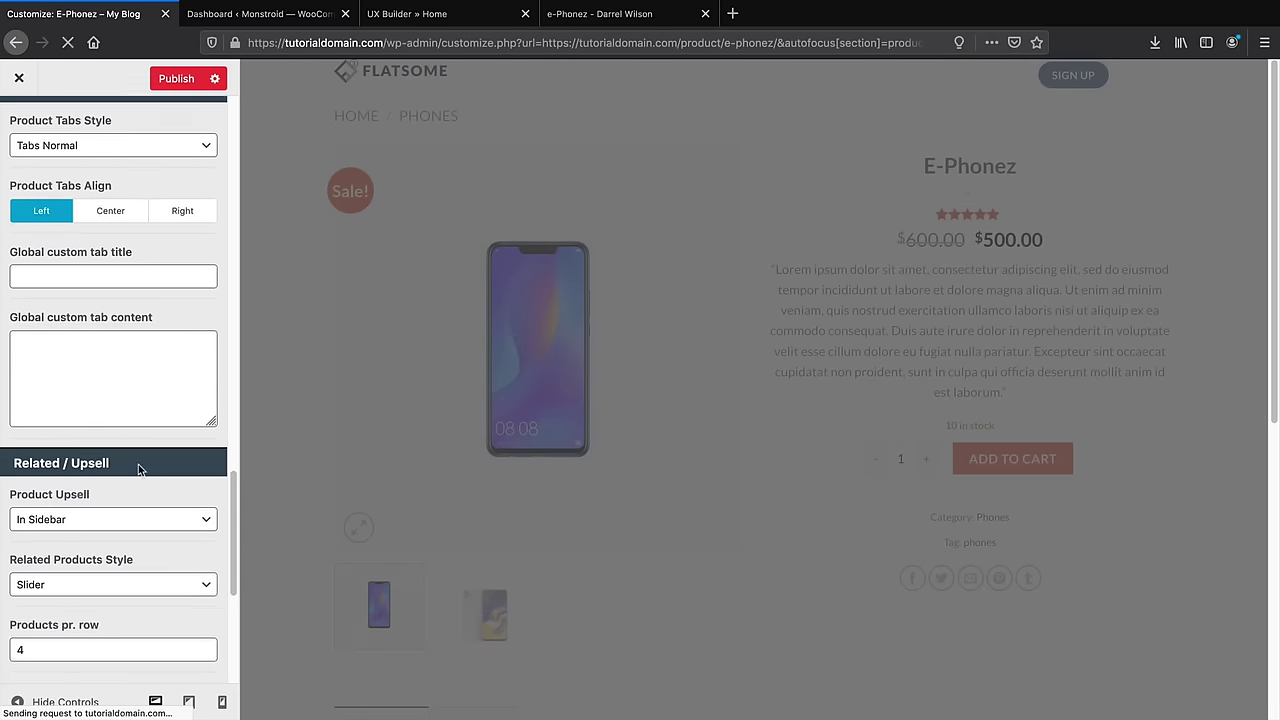
scroll(138, 464, up, 20)
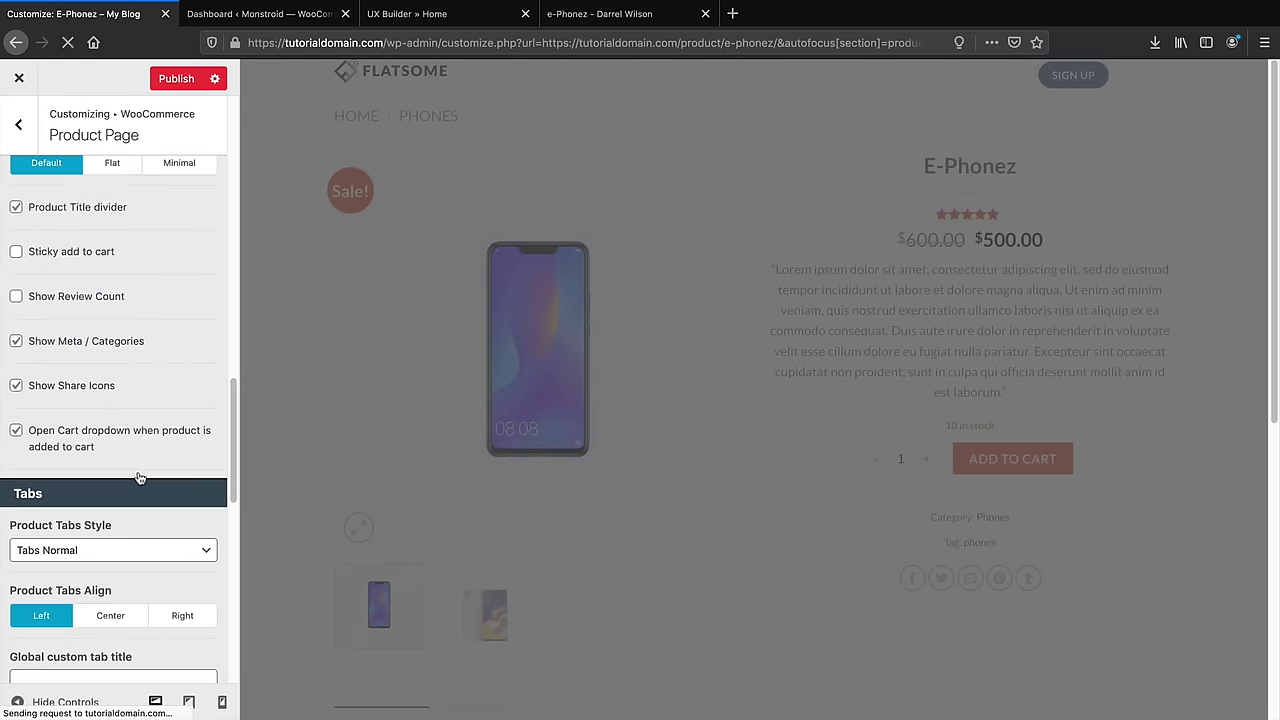
scroll(145, 465, down, 2)
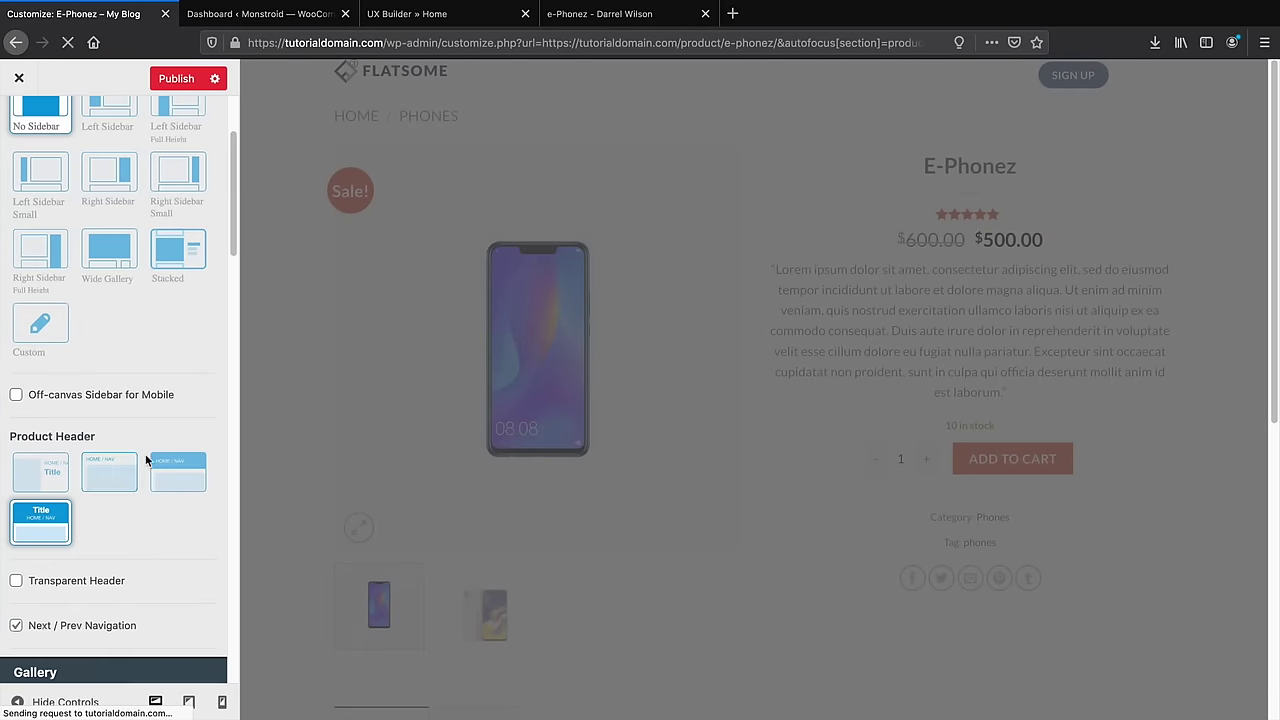
click(104, 485)
scroll(106, 495, up, 1)
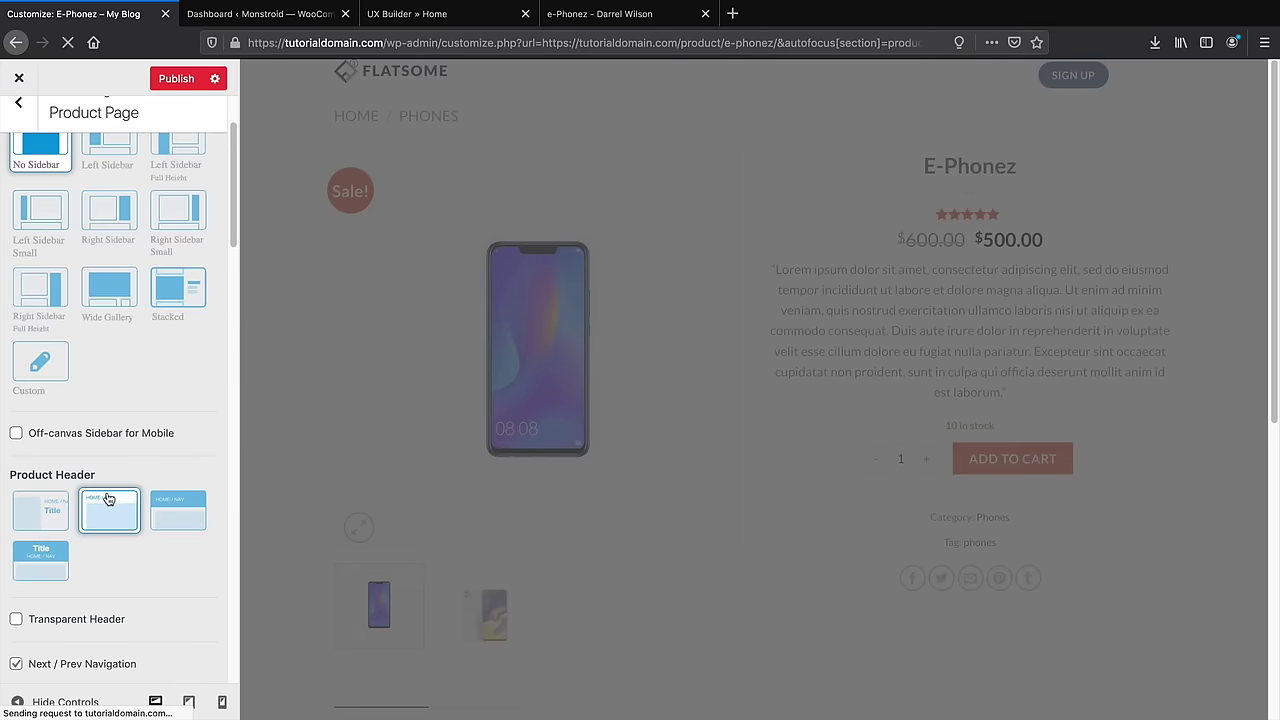
click(185, 79)
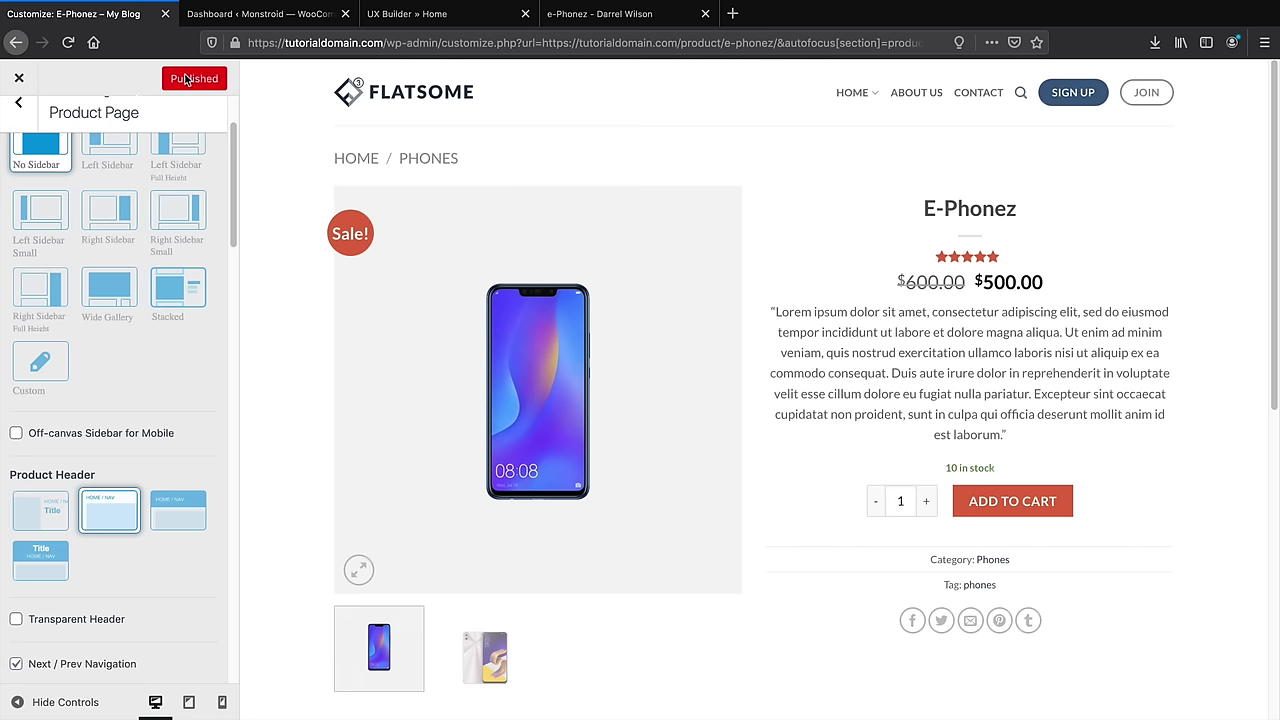
Add E-Phonez to the cart on the live site, then compare with the demo e-Phonez page
click(19, 78)
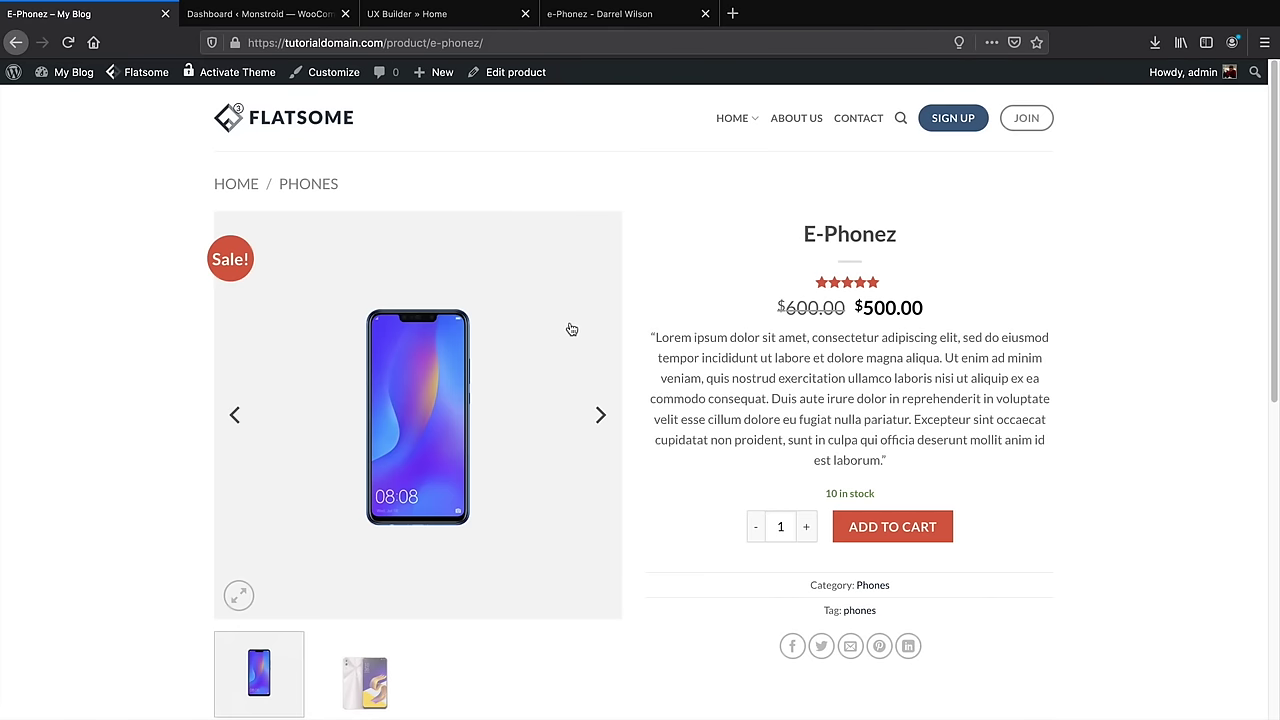
scroll(722, 374, down, 1)
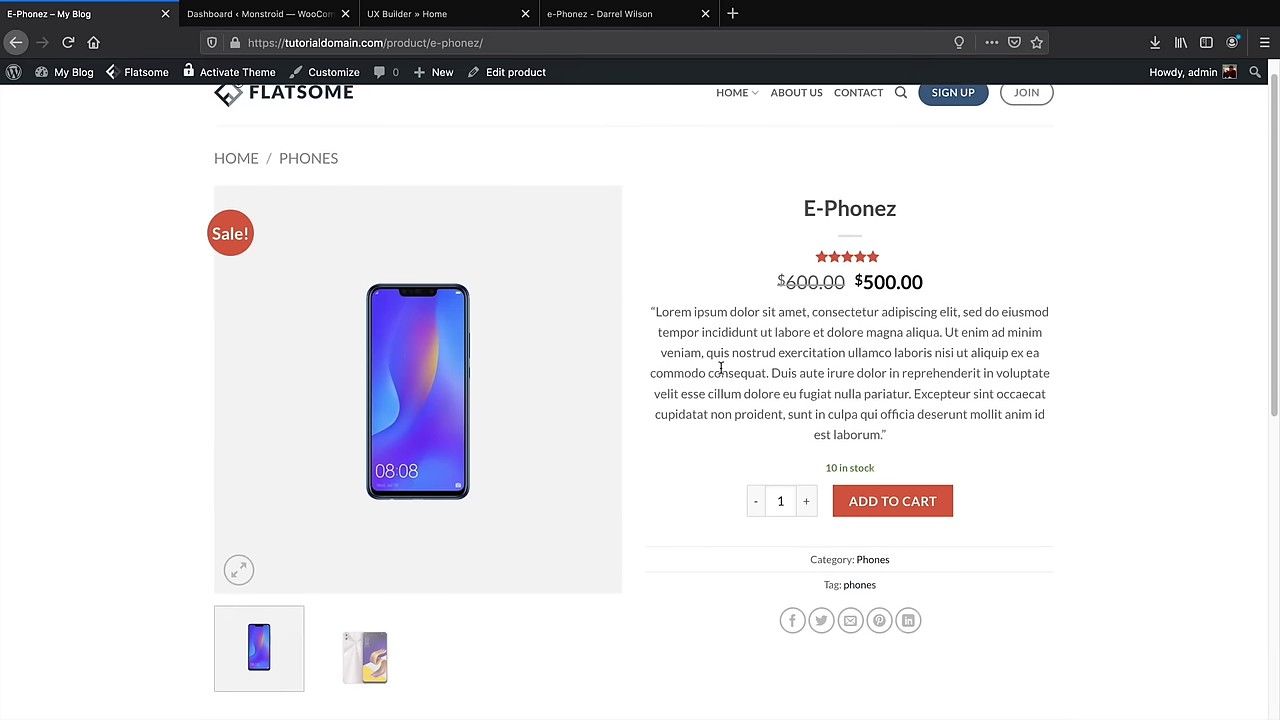
click(894, 500)
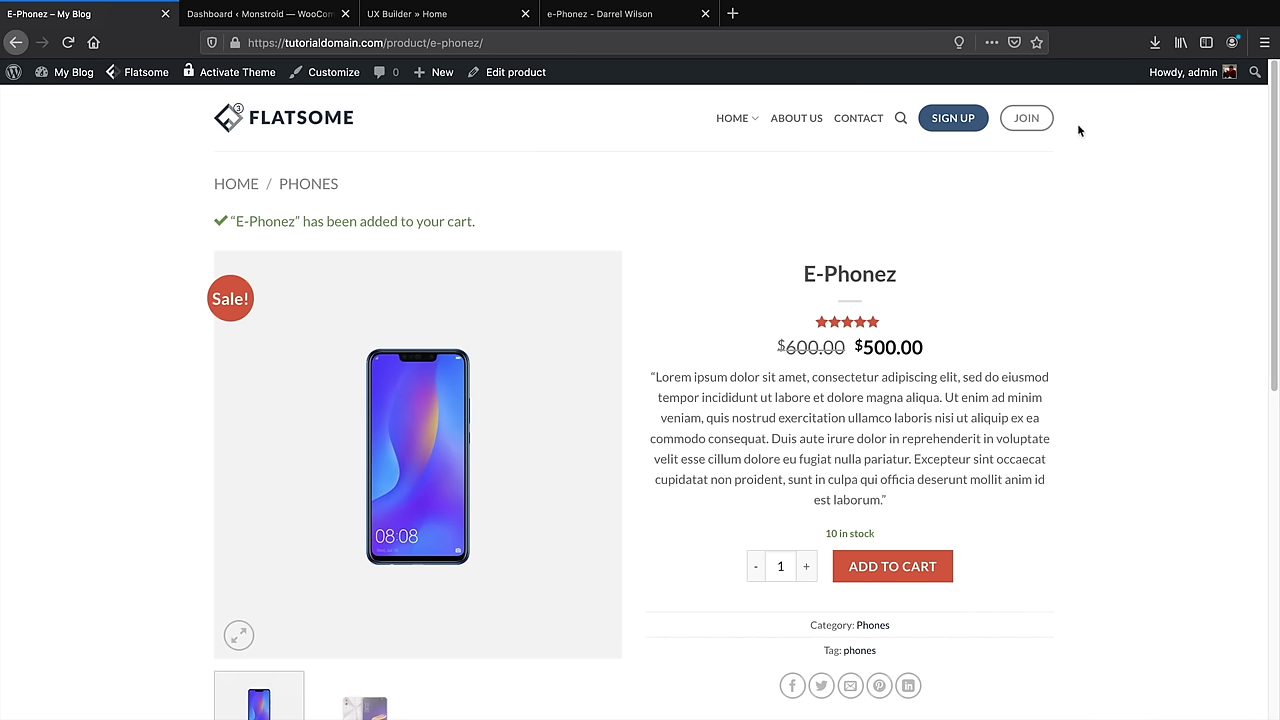
click(607, 16)
mouse_move(1243, 152)
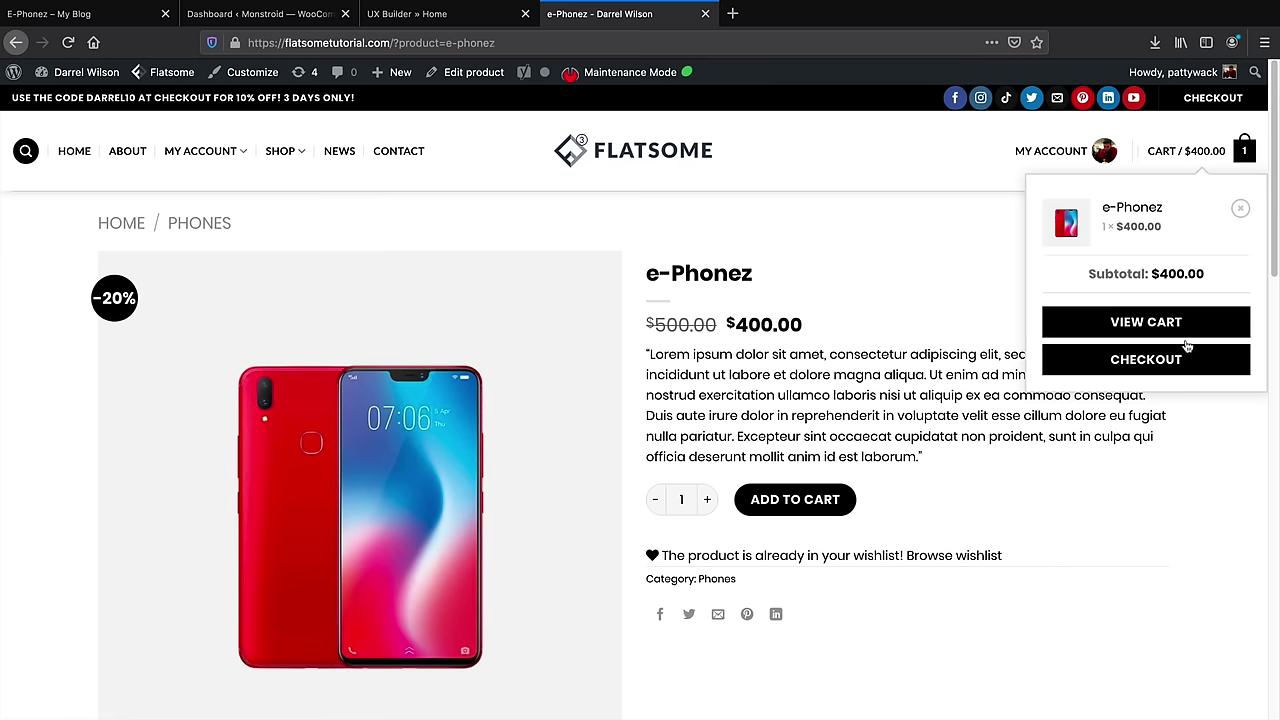
Browse the demo site's shop and open the Camo Headphones product
click(94, 18)
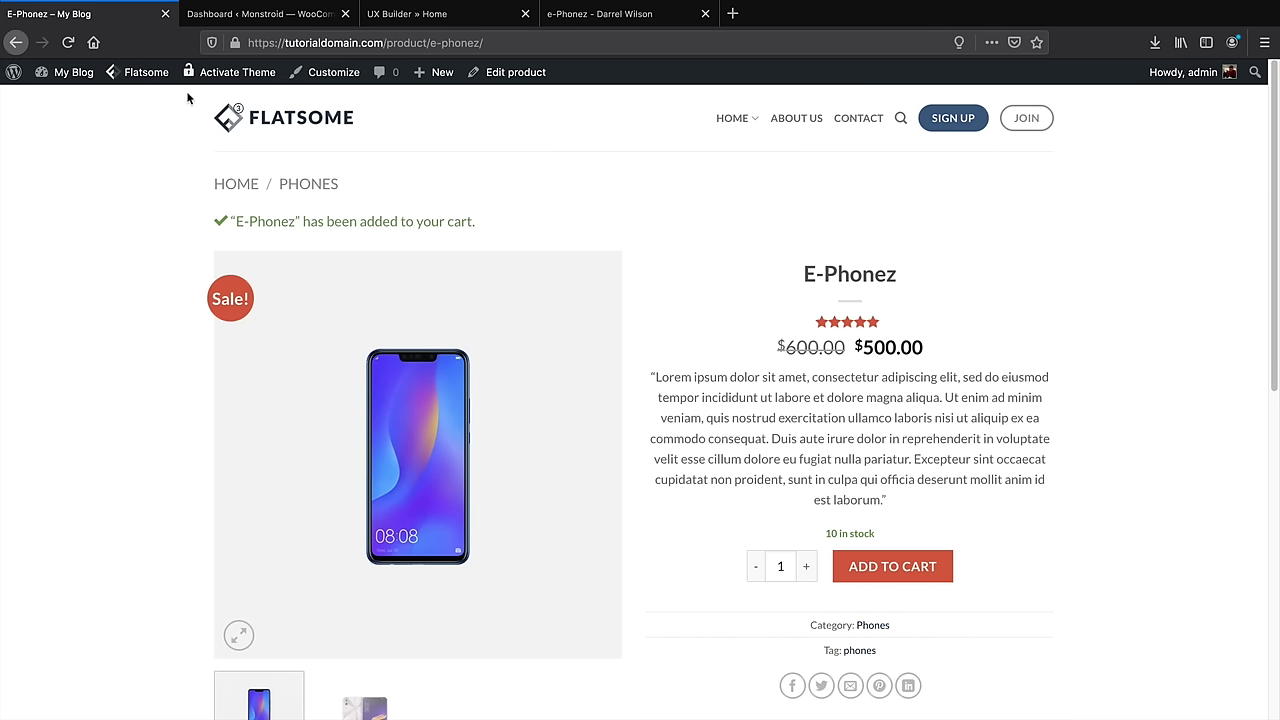
click(597, 14)
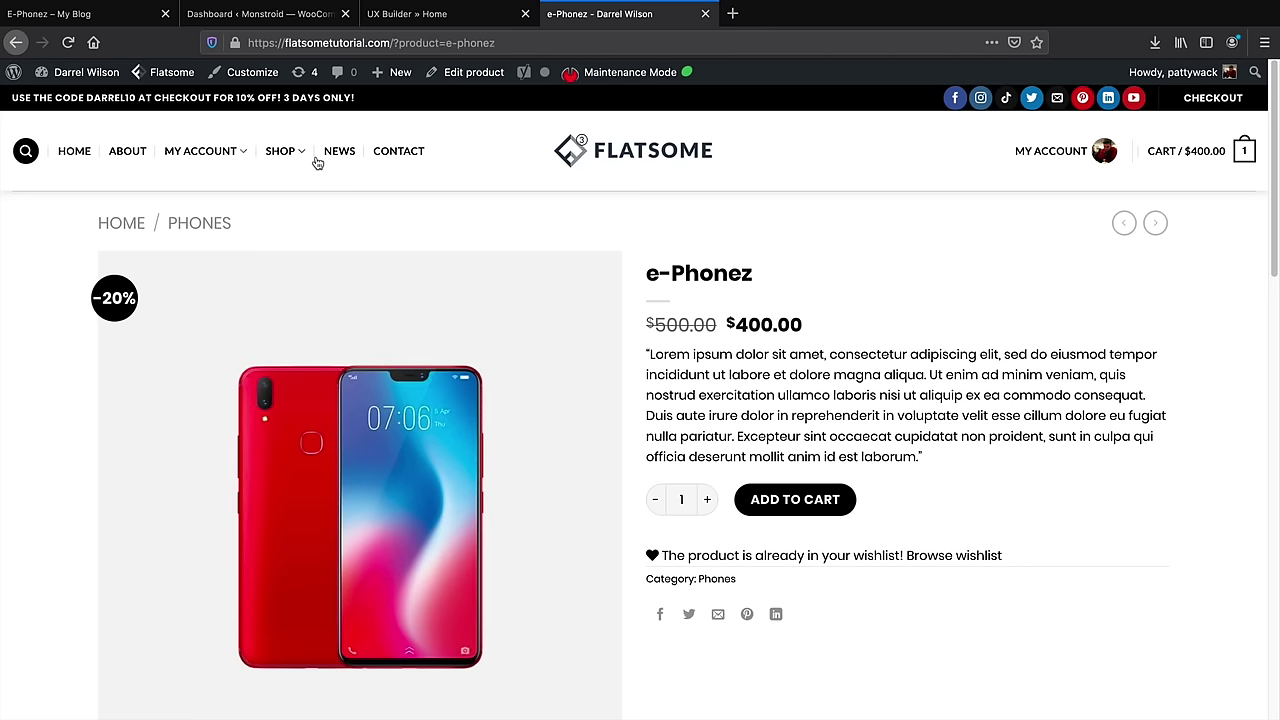
click(283, 160)
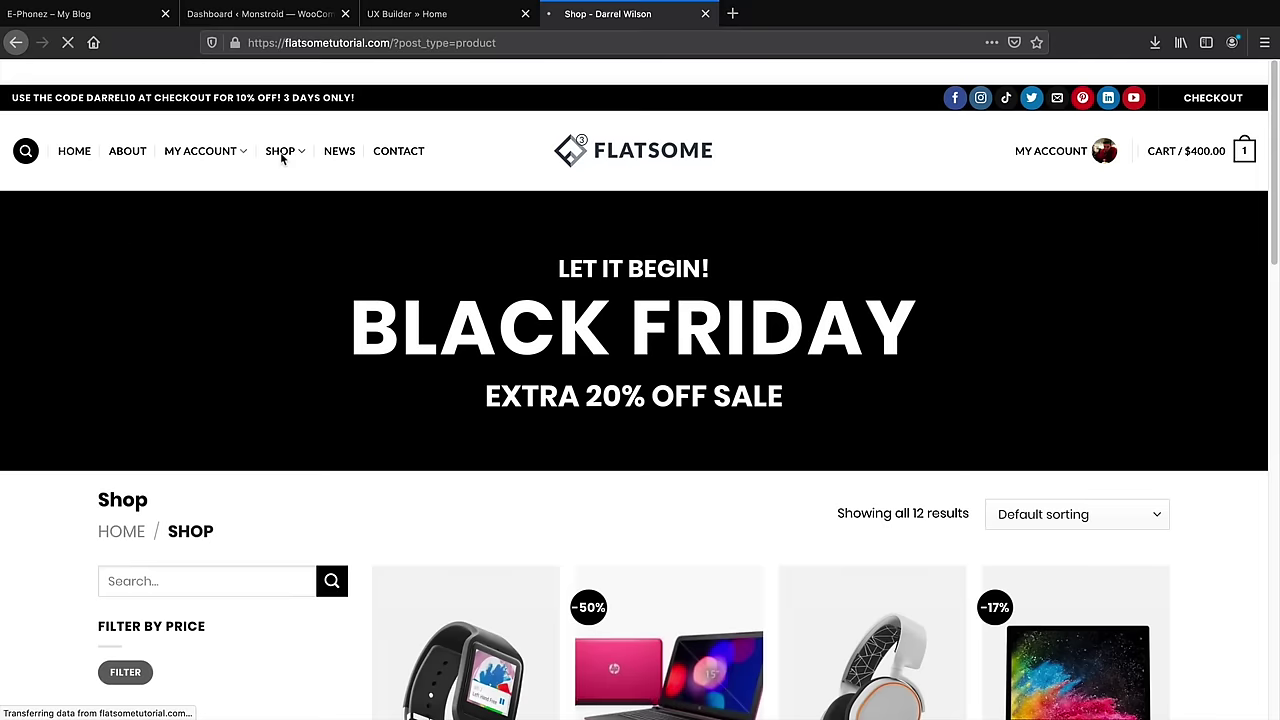
scroll(494, 334, down, 3)
scroll(494, 336, down, 2)
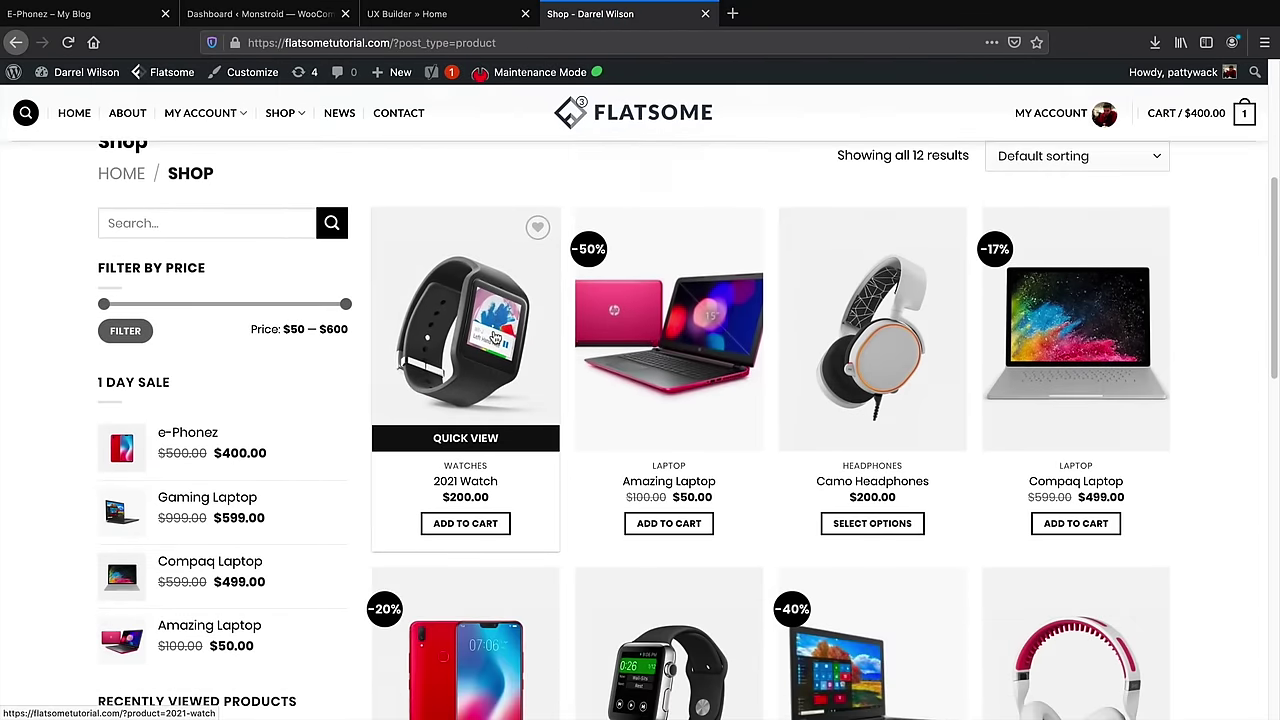
click(855, 312)
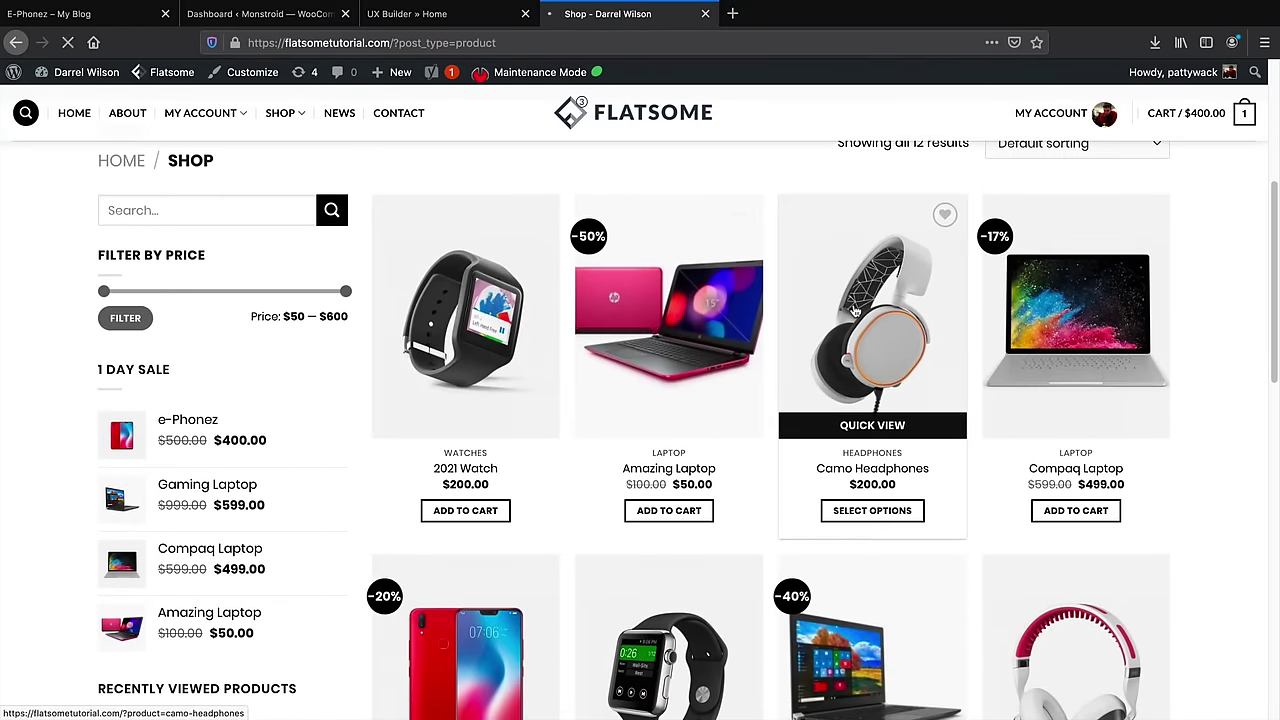
Select size Small and colour Blue for the Camo Headphones, then return to your own site
scroll(853, 303, down, 2)
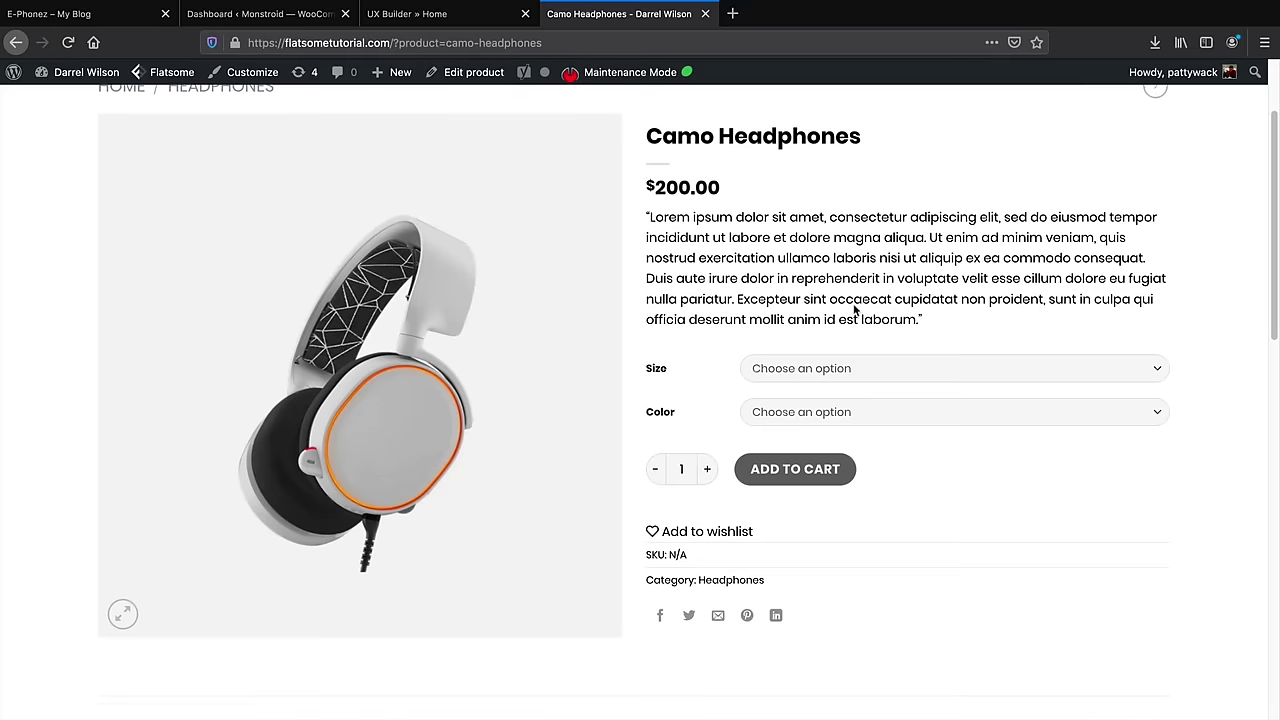
click(813, 364)
click(814, 366)
click(814, 408)
click(815, 406)
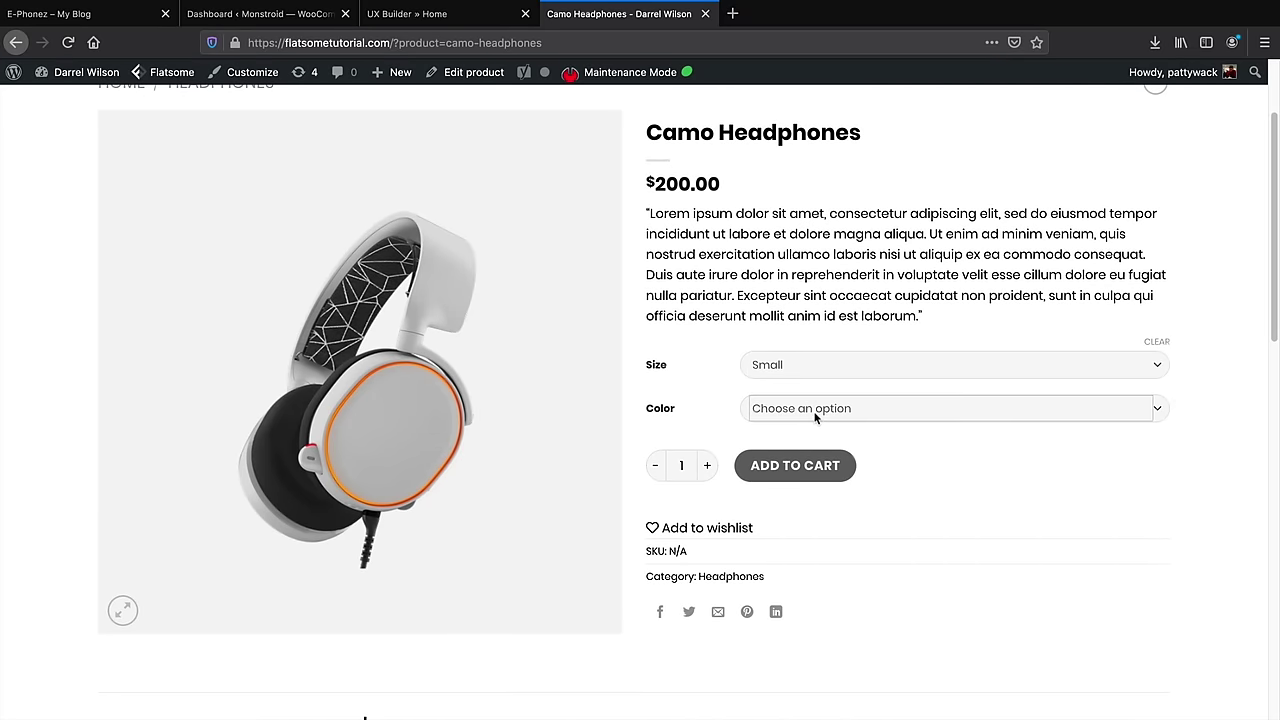
click(815, 418)
click(811, 424)
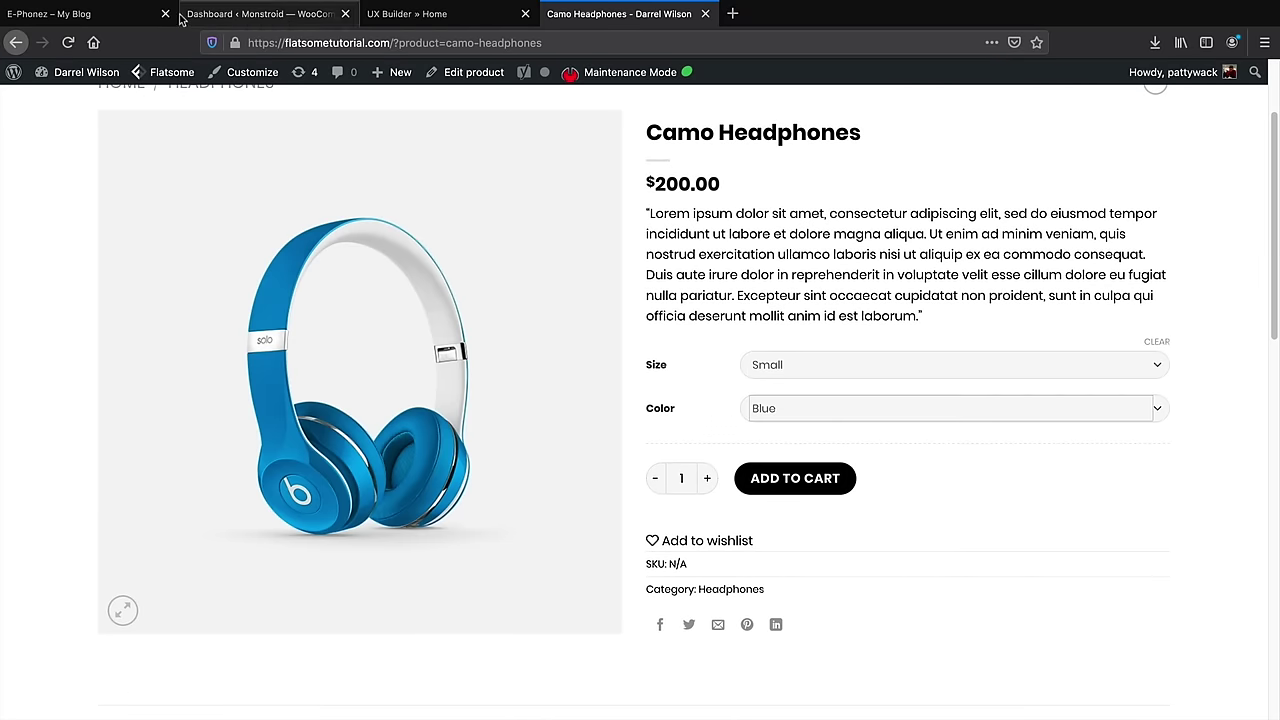
click(120, 14)
Create a new product named 'Camo HeadPhones'
mouse_move(432, 73)
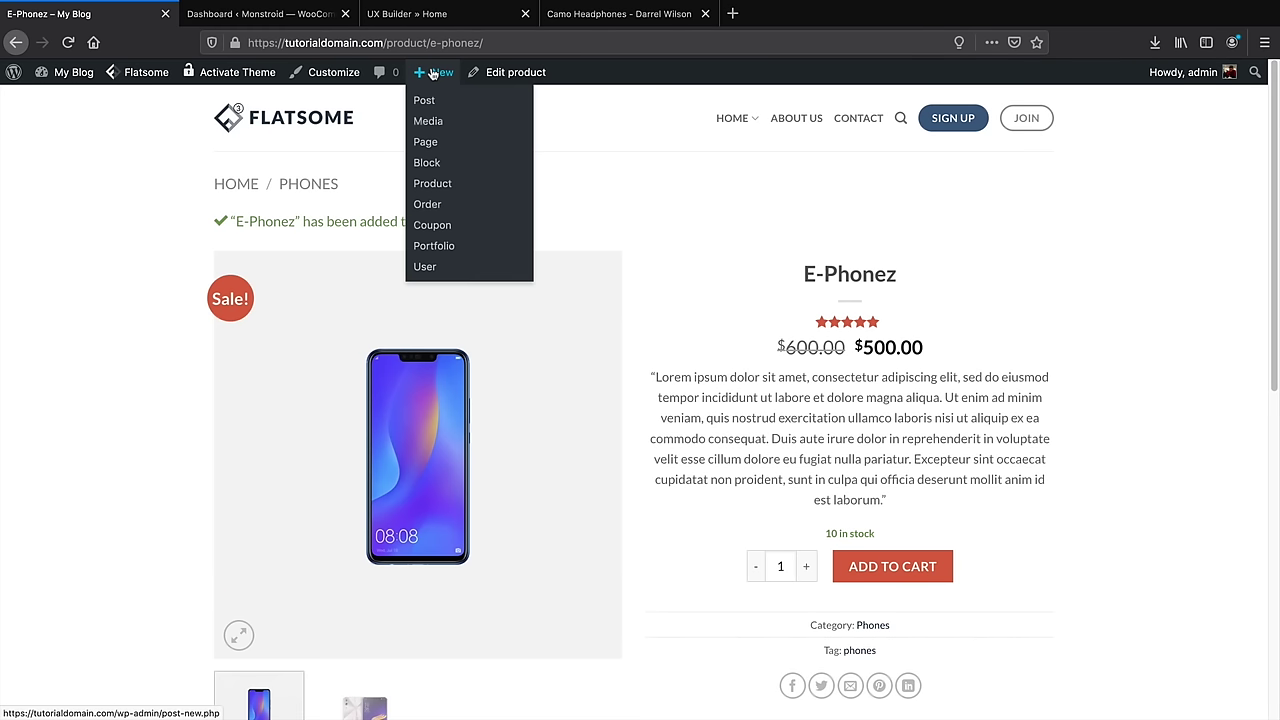
click(436, 188)
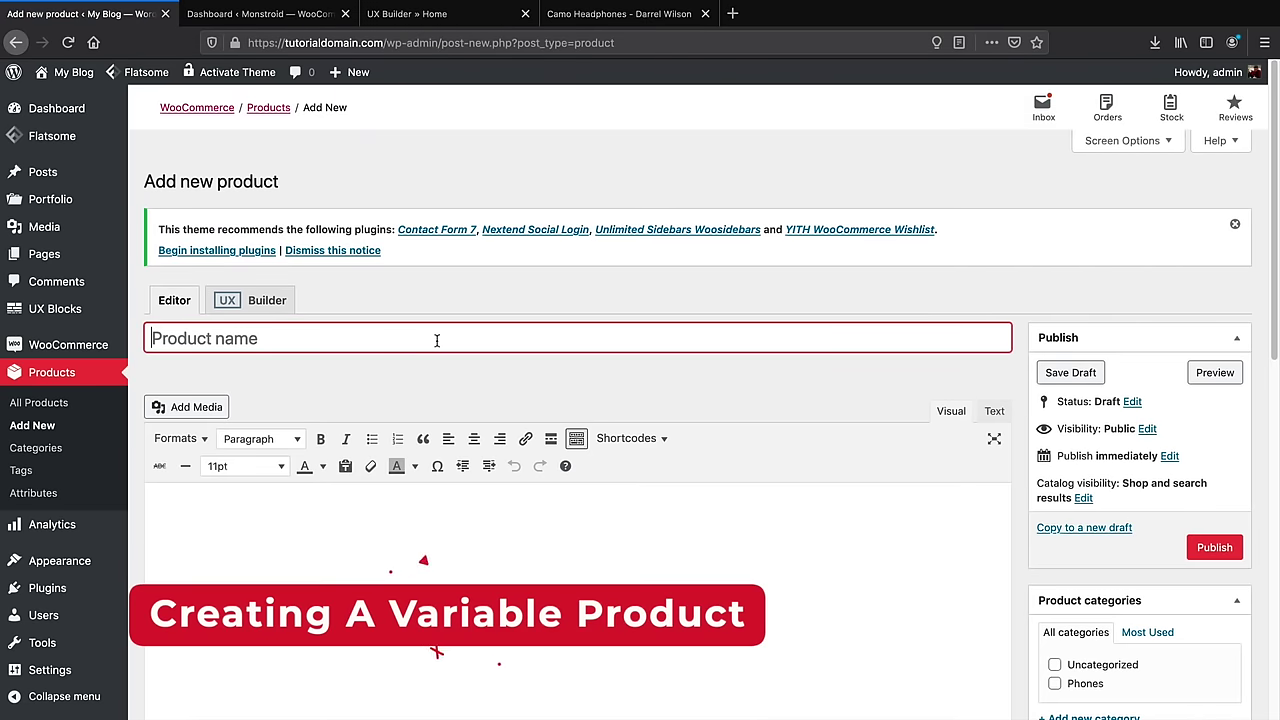
text(Camo He)
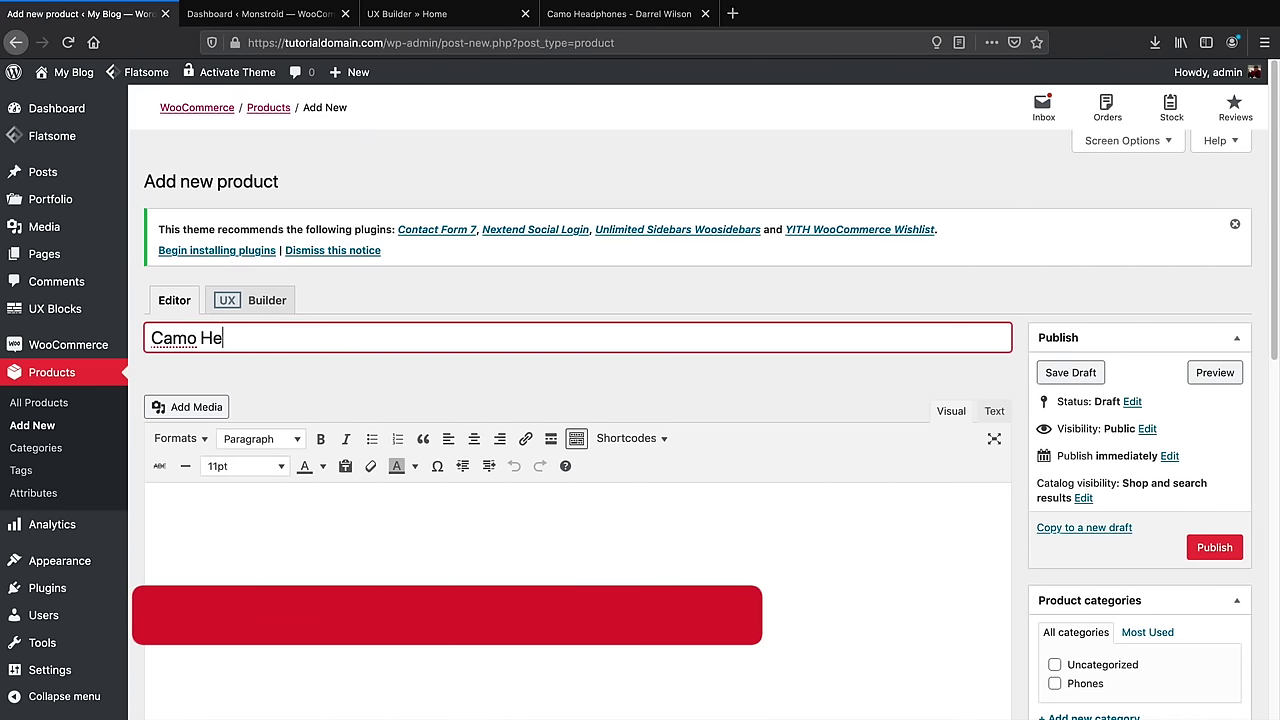
text(adPHones)
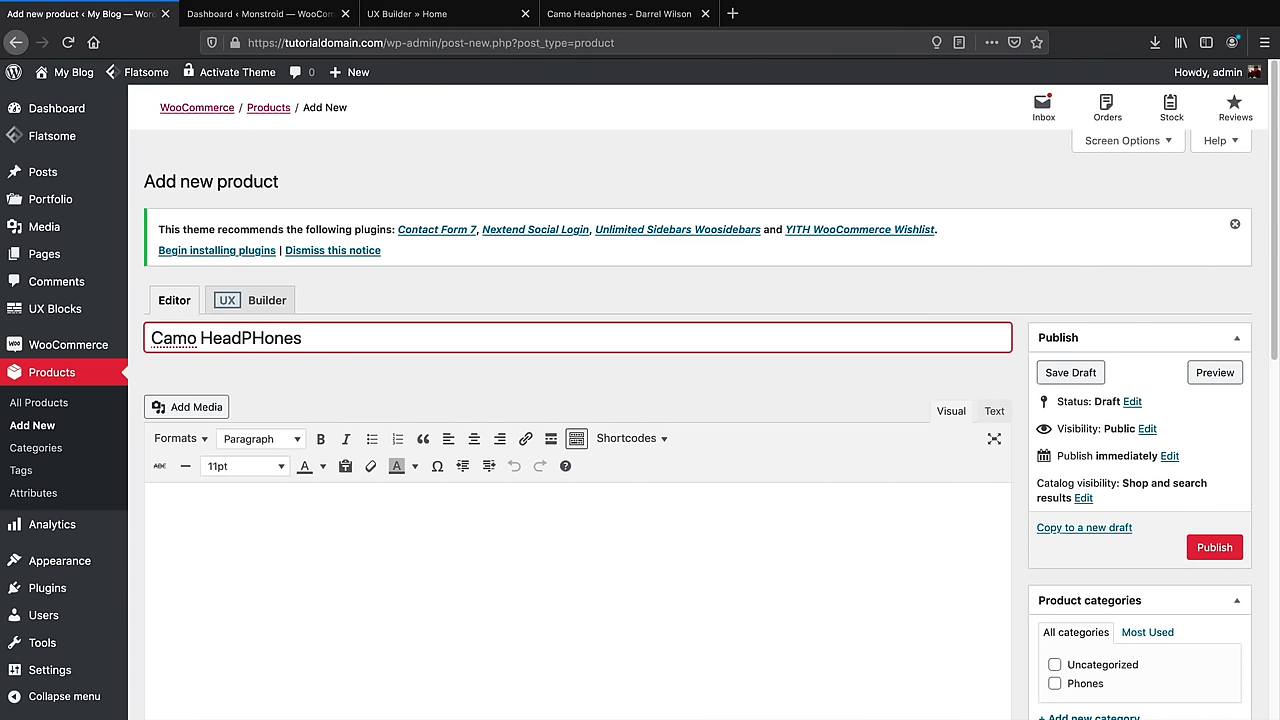
key(BackSpace)
key(BackSpace)
key(BackSpace)
key(BackSpace)
key(BackSpace)
text(hones)
Enter 'Description' as the product's body text
scroll(437, 345, down, 1)
click(357, 449)
scroll(358, 455, down, 2)
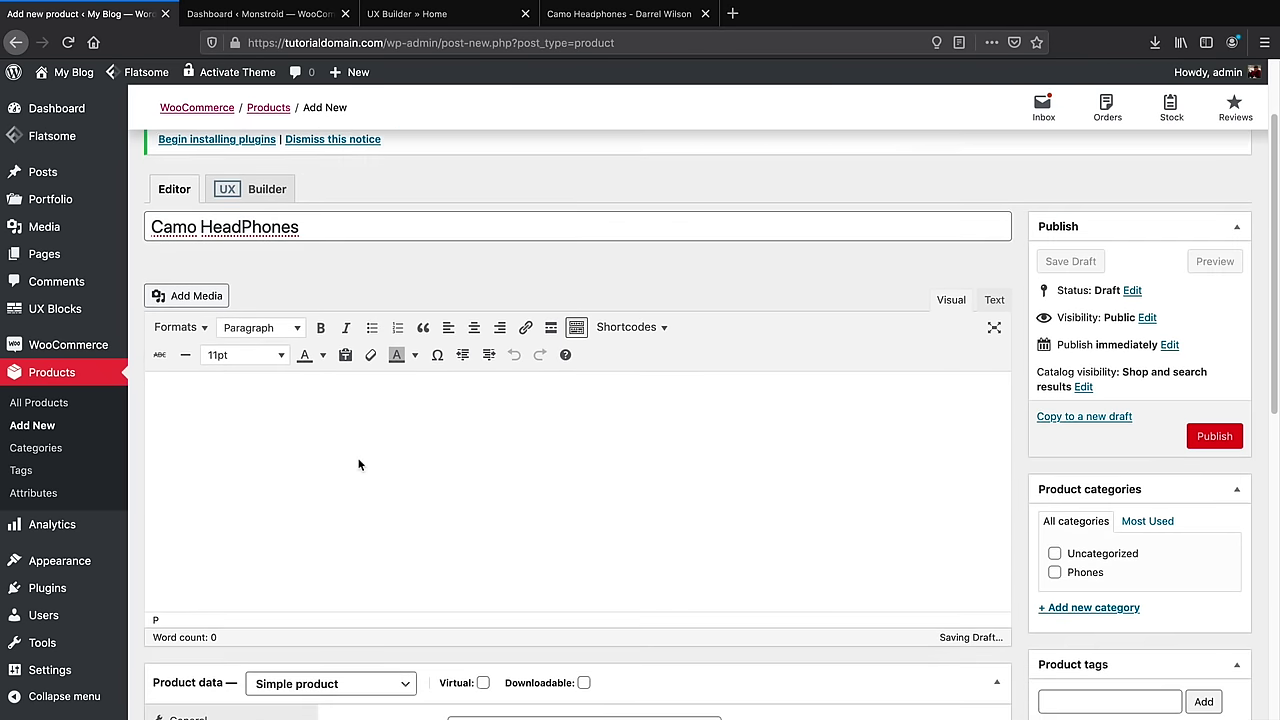
scroll(359, 464, down, 1)
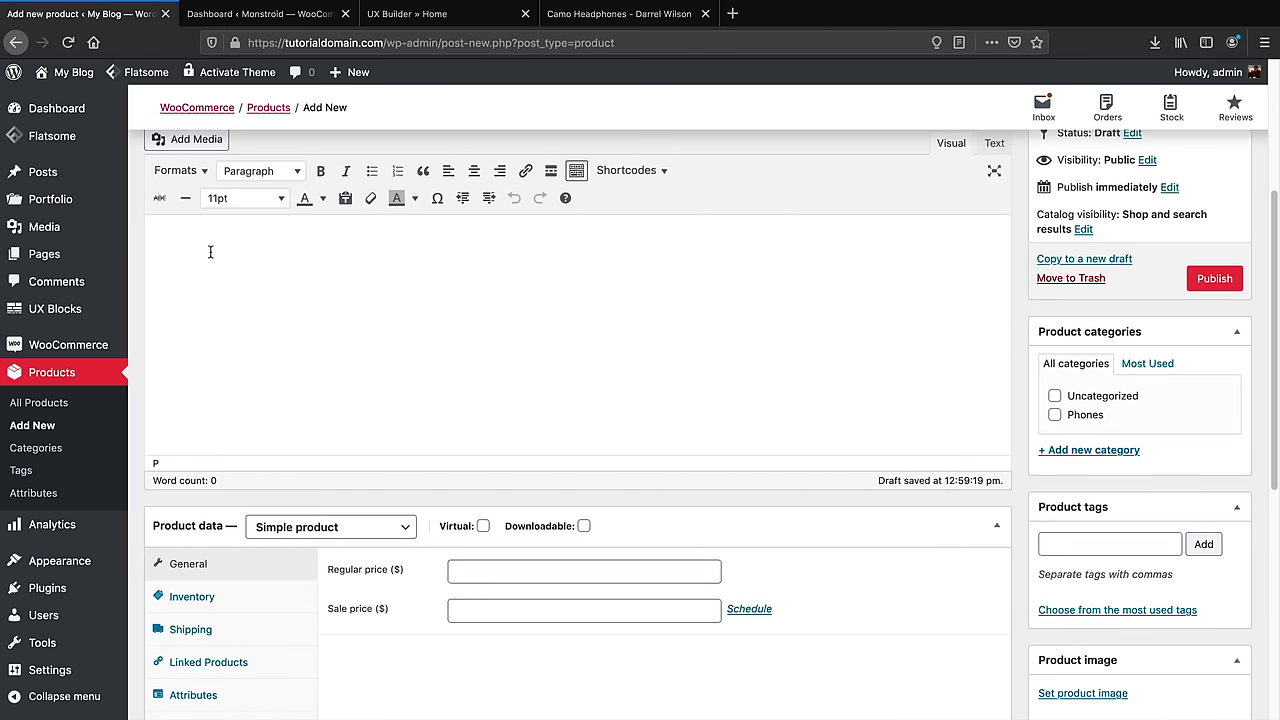
text(Description)
scroll(217, 329, down, 2)
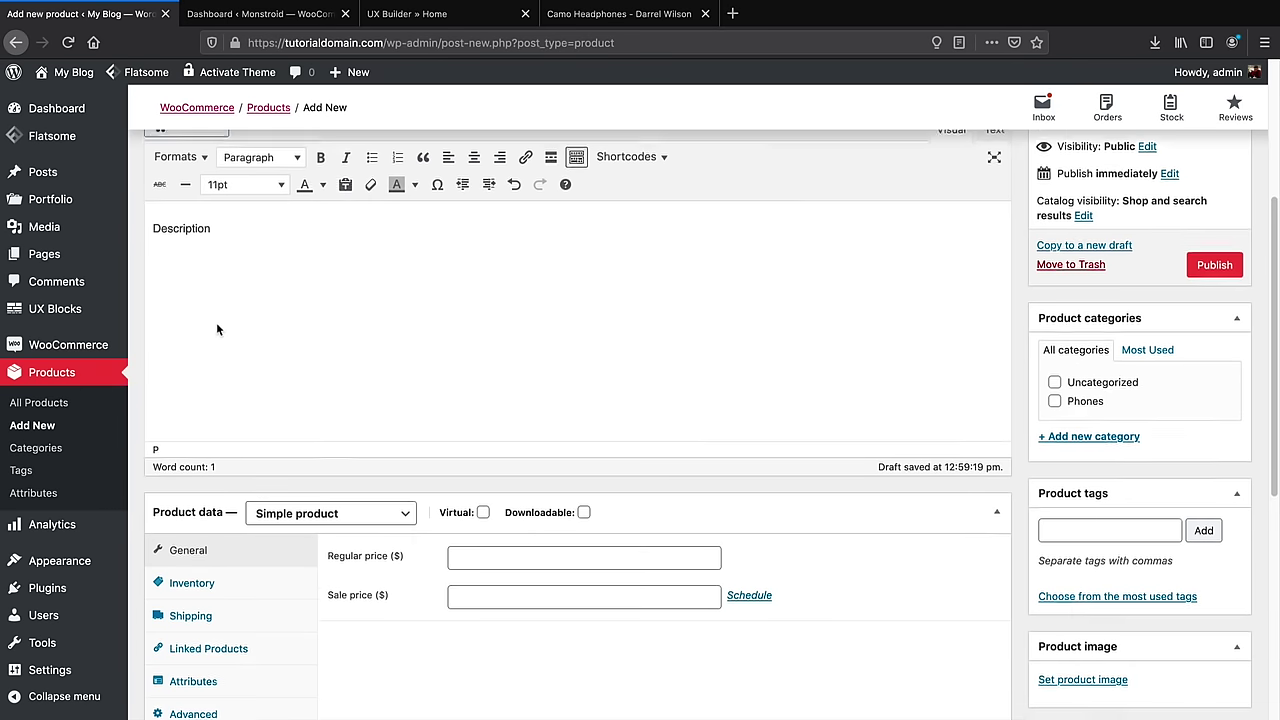
click(291, 338)
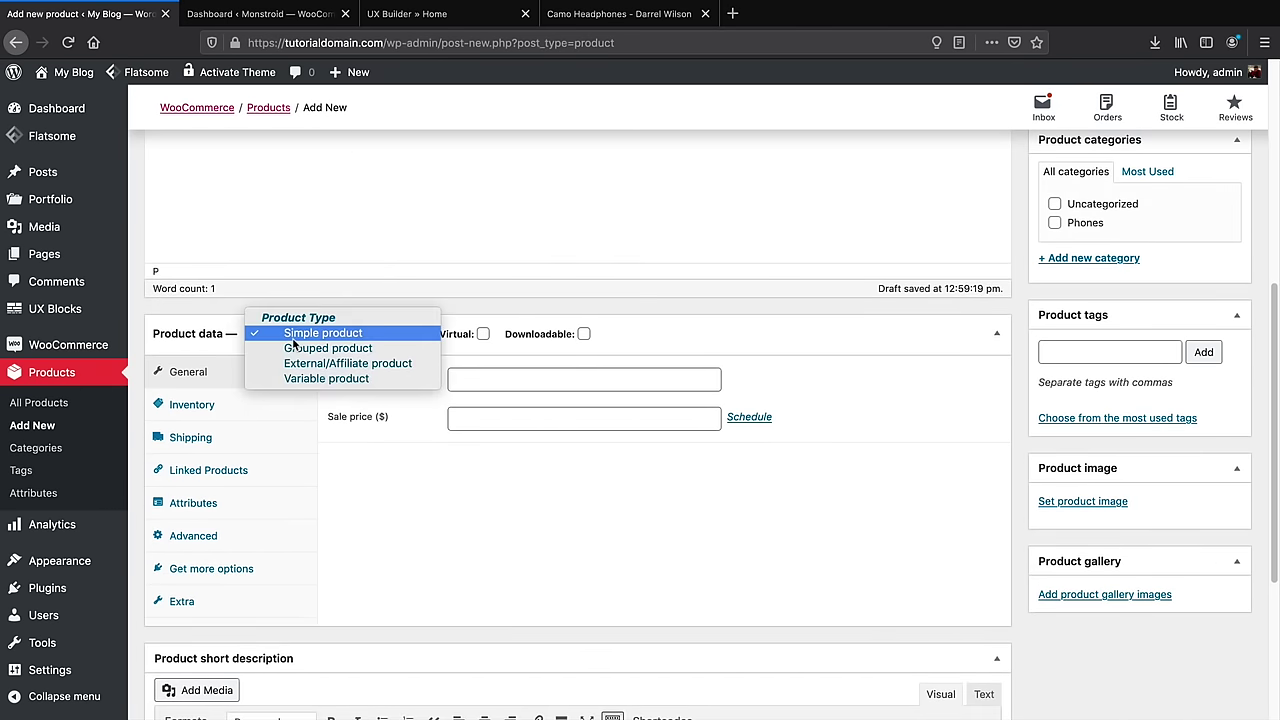
Make Camo HeadPhones a Variable product and show its Attributes settings
click(315, 381)
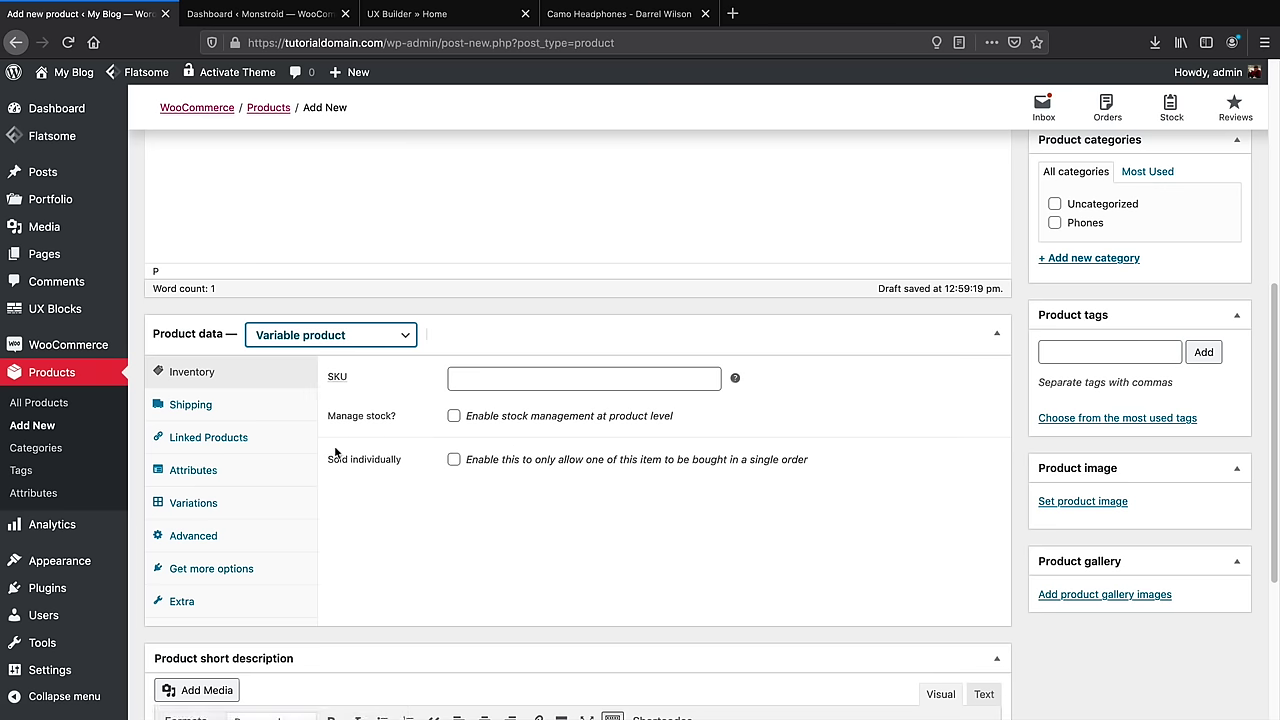
click(194, 478)
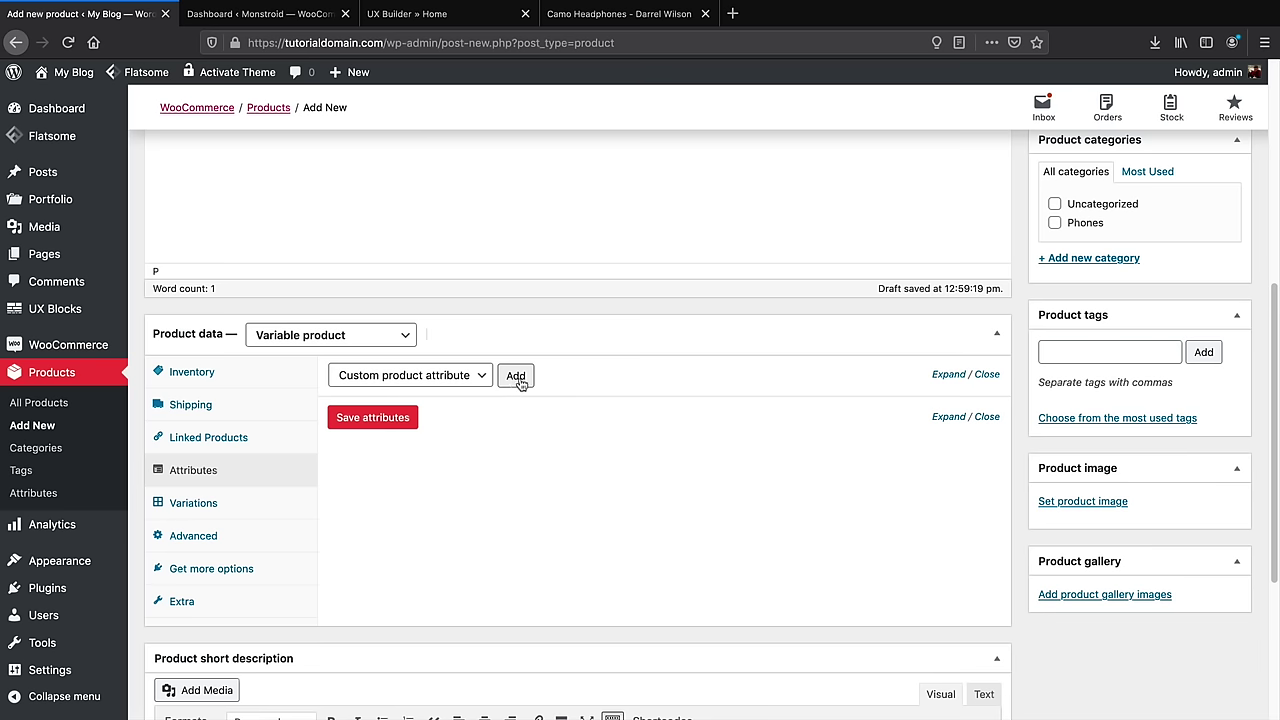
Add a custom Size attribute with values Small and Large, used for variations, and save it
click(516, 384)
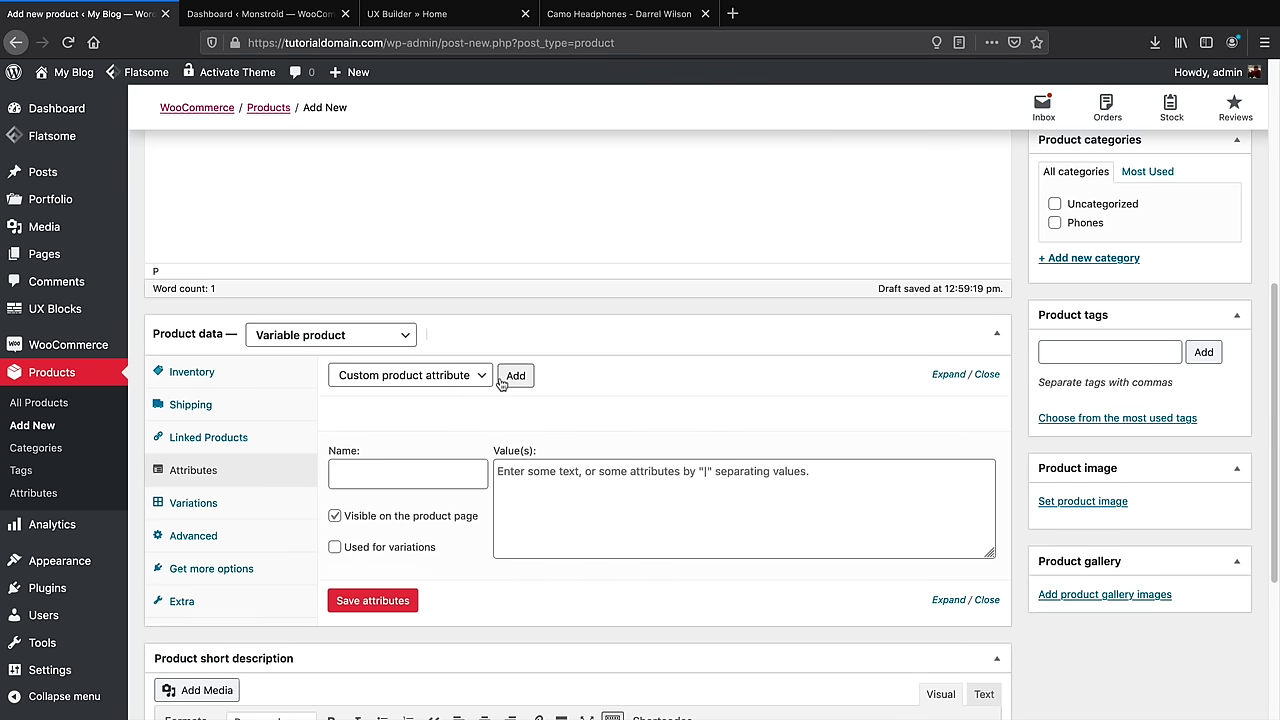
click(423, 470)
text(Size)
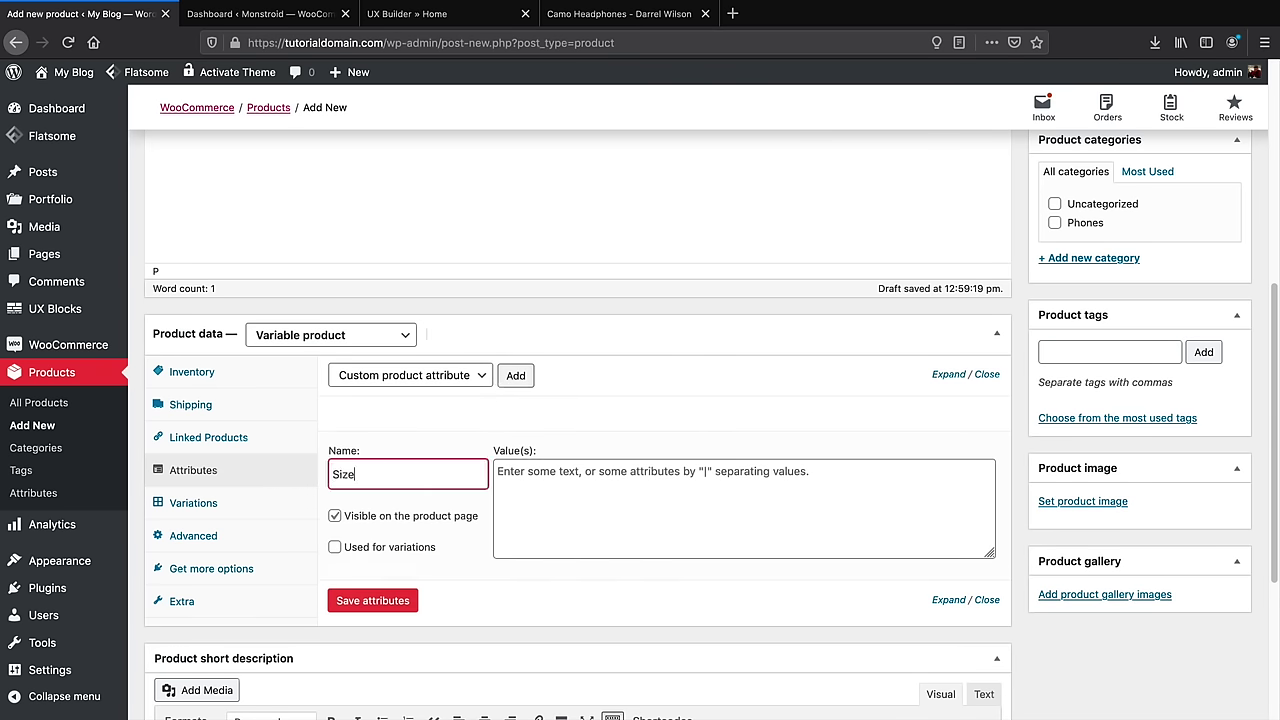
key(Tab)
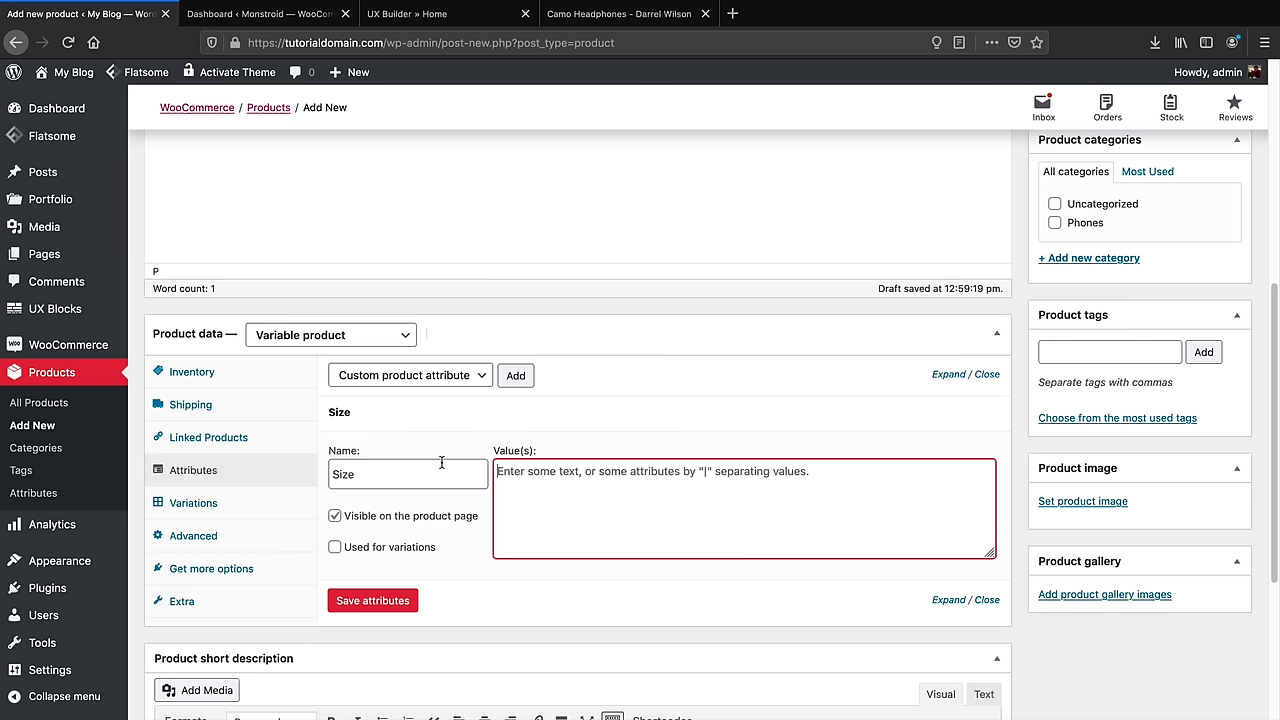
text(Small|)
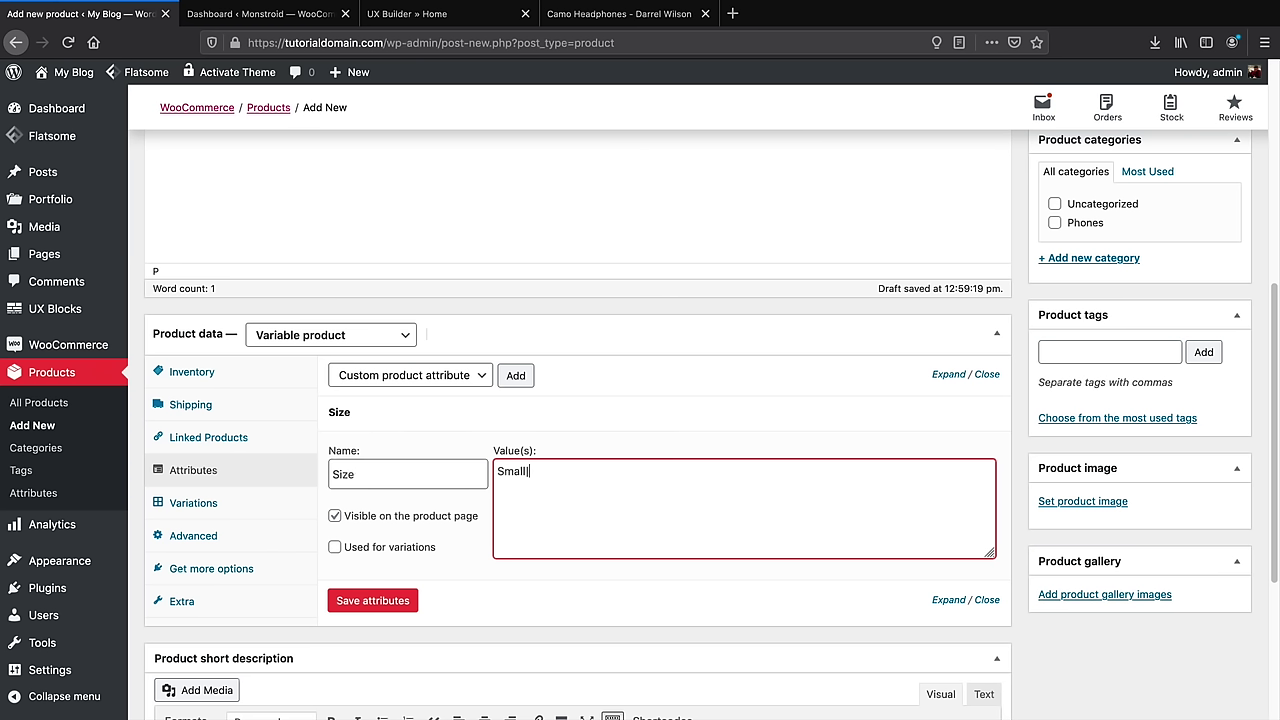
text(Large)
click(335, 547)
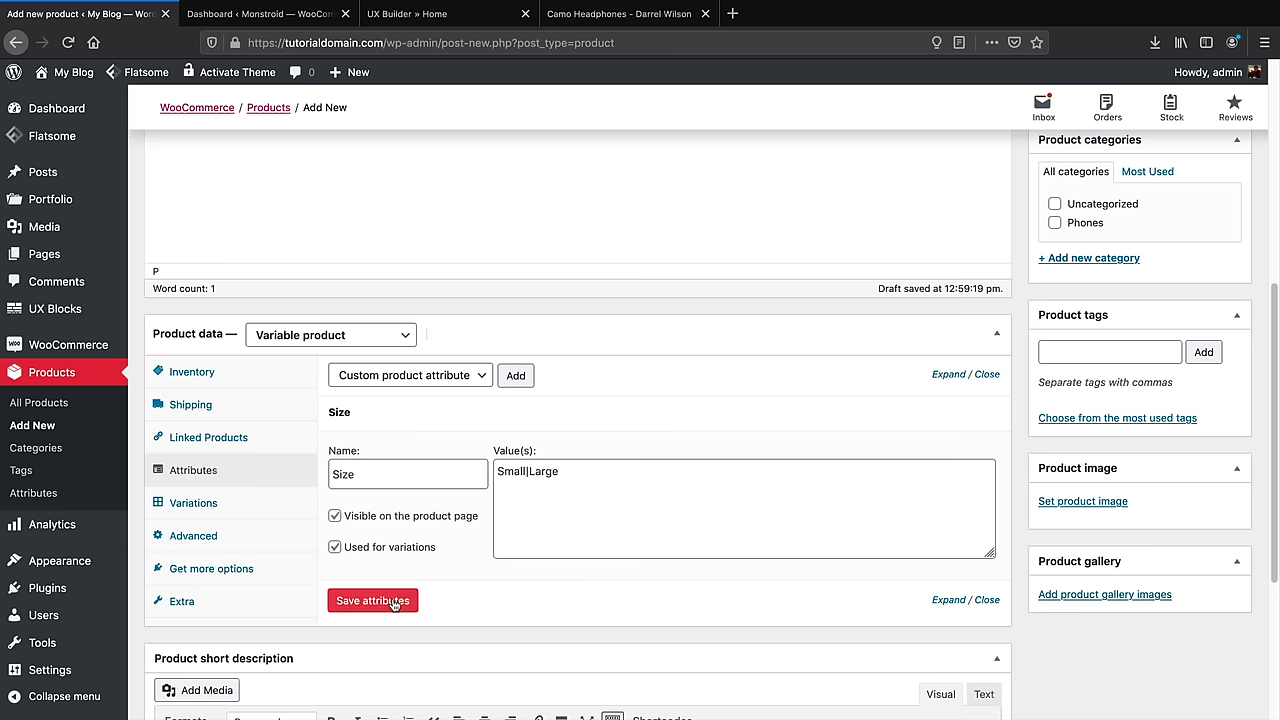
click(372, 600)
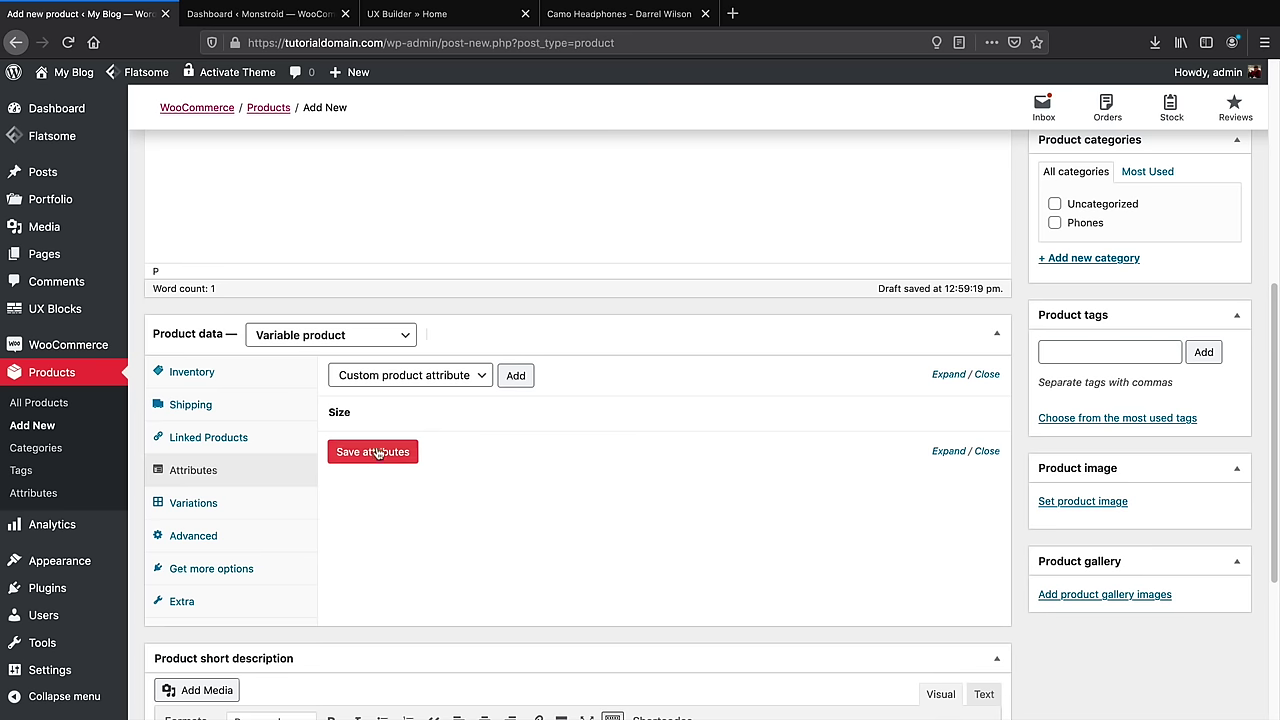
Add a custom Color attribute with values White and Blue, used for variations, and save it
click(516, 376)
click(423, 510)
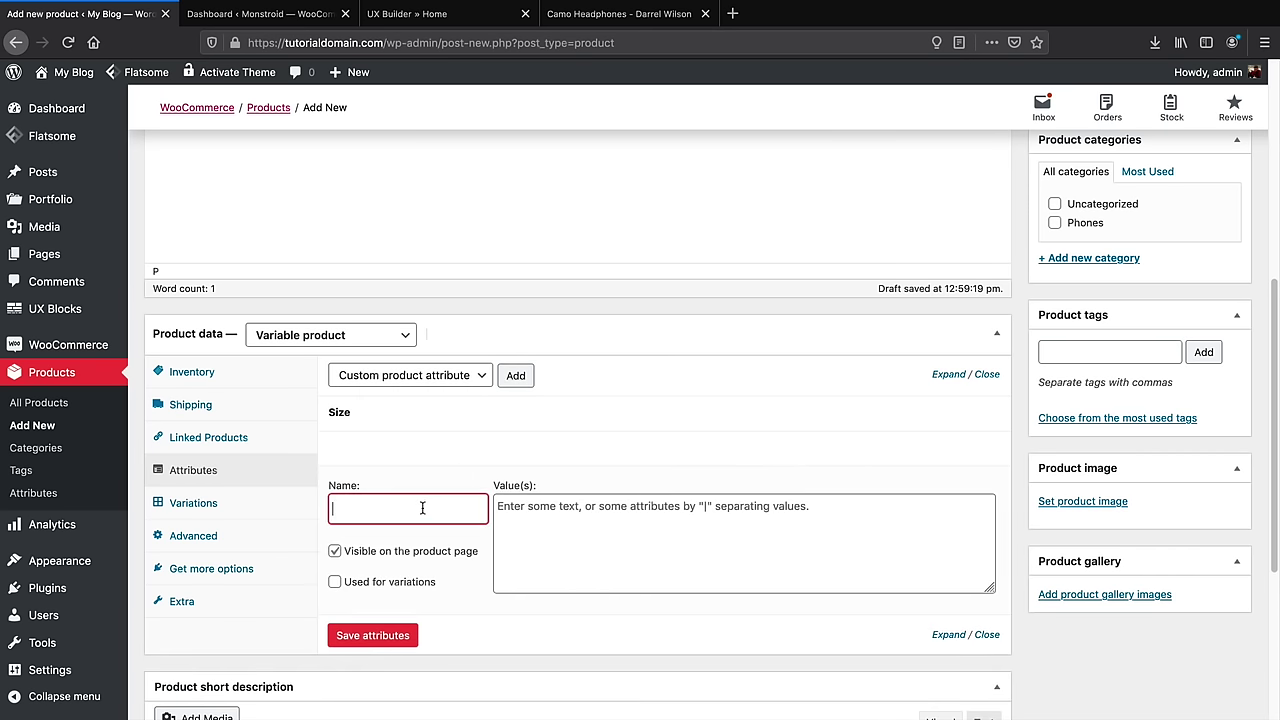
text(Color)
key(Tab)
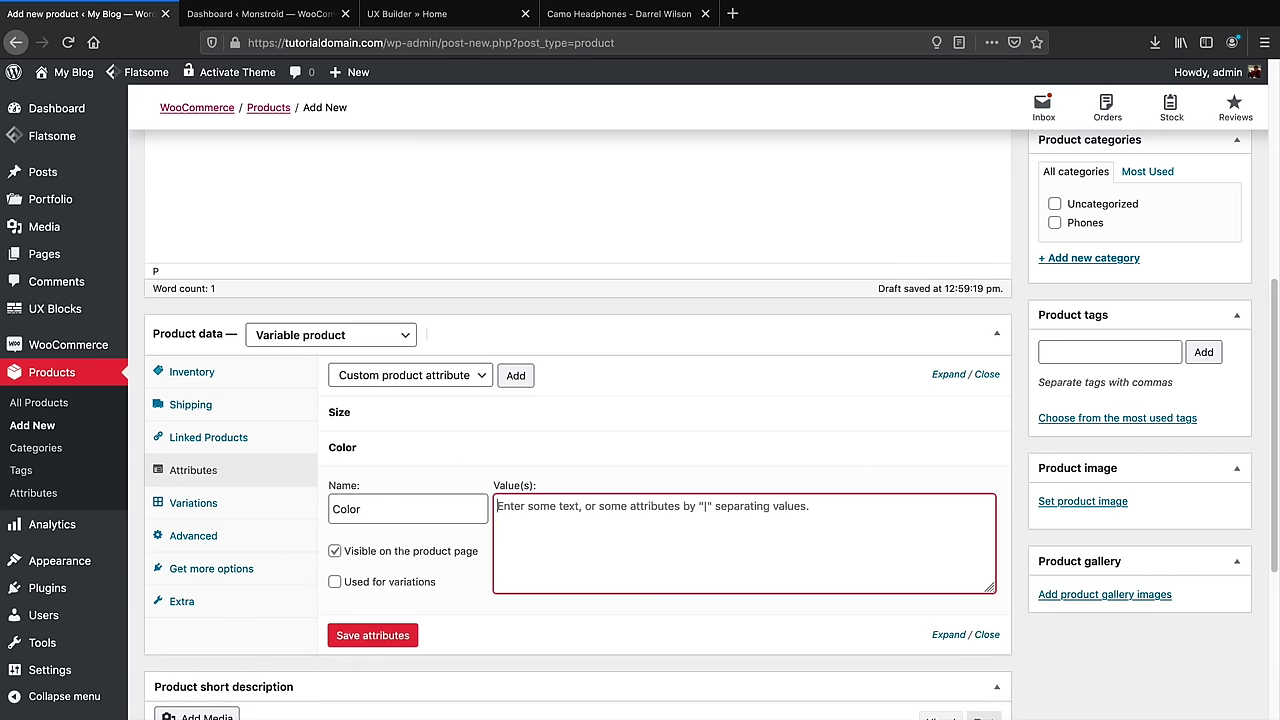
text(White|Blue)
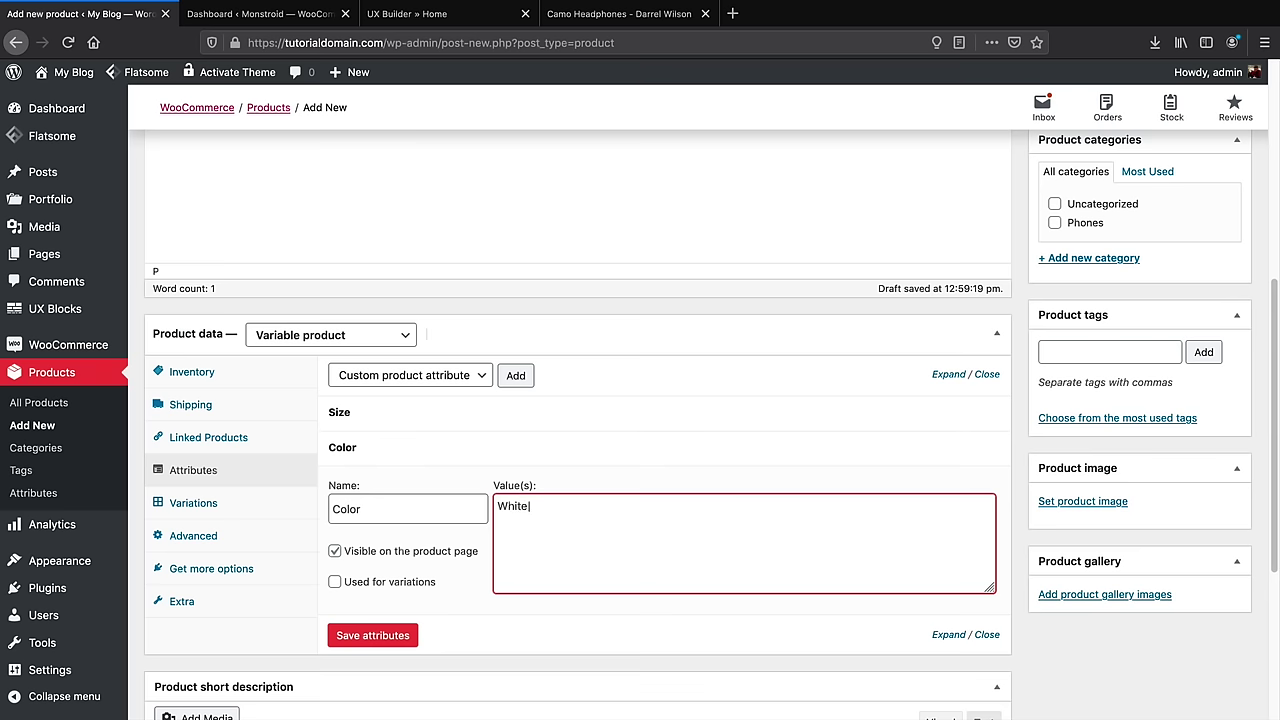
click(335, 582)
click(373, 636)
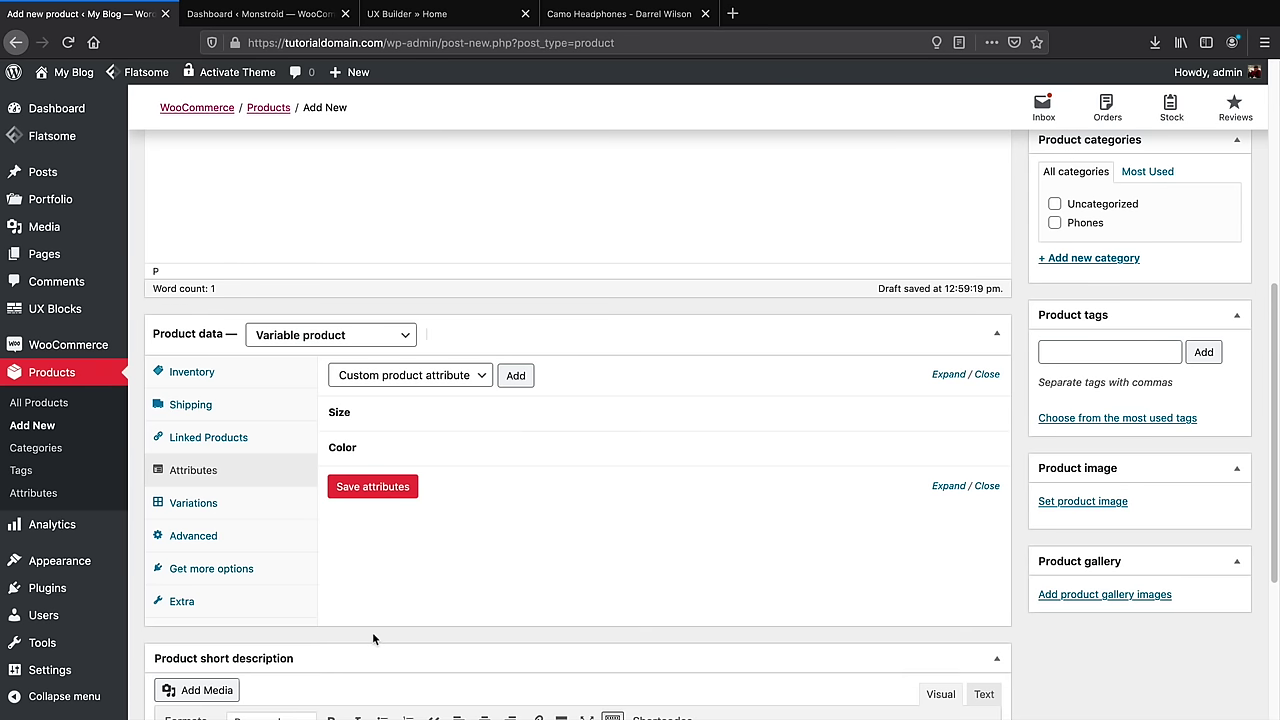
click(186, 506)
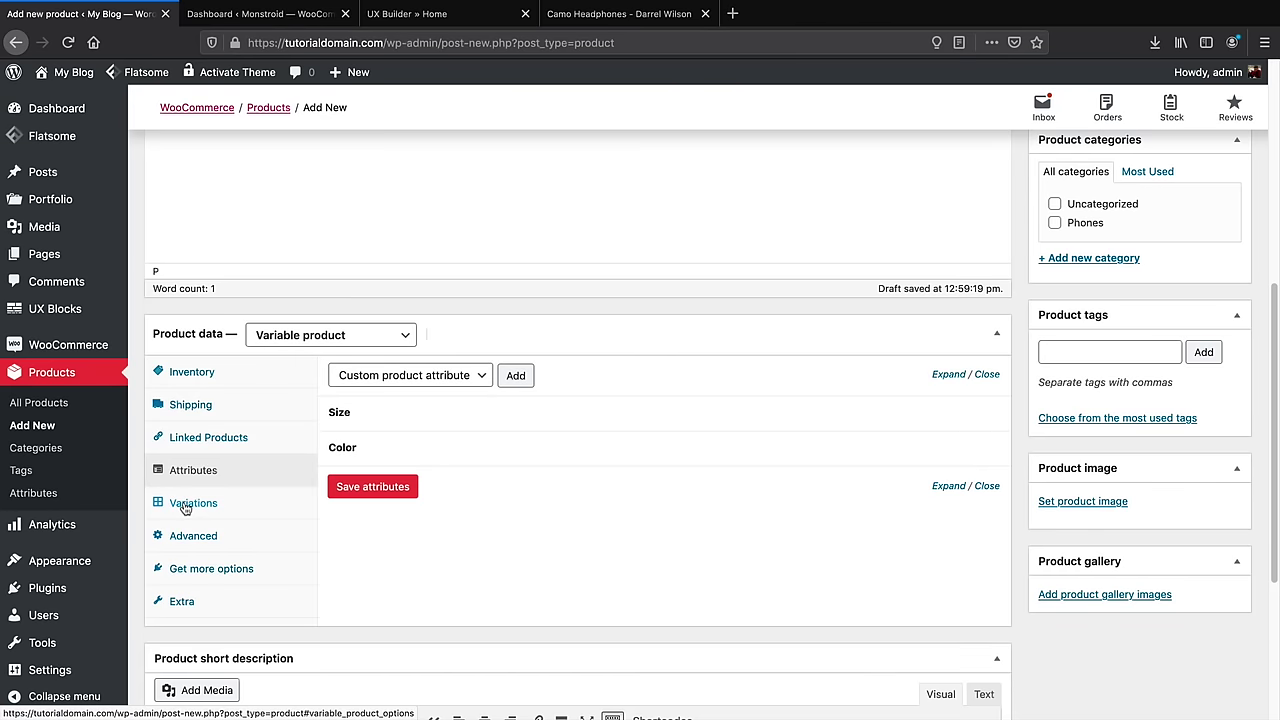
Create variations from all attributes and confirm the four variations added
click(185, 505)
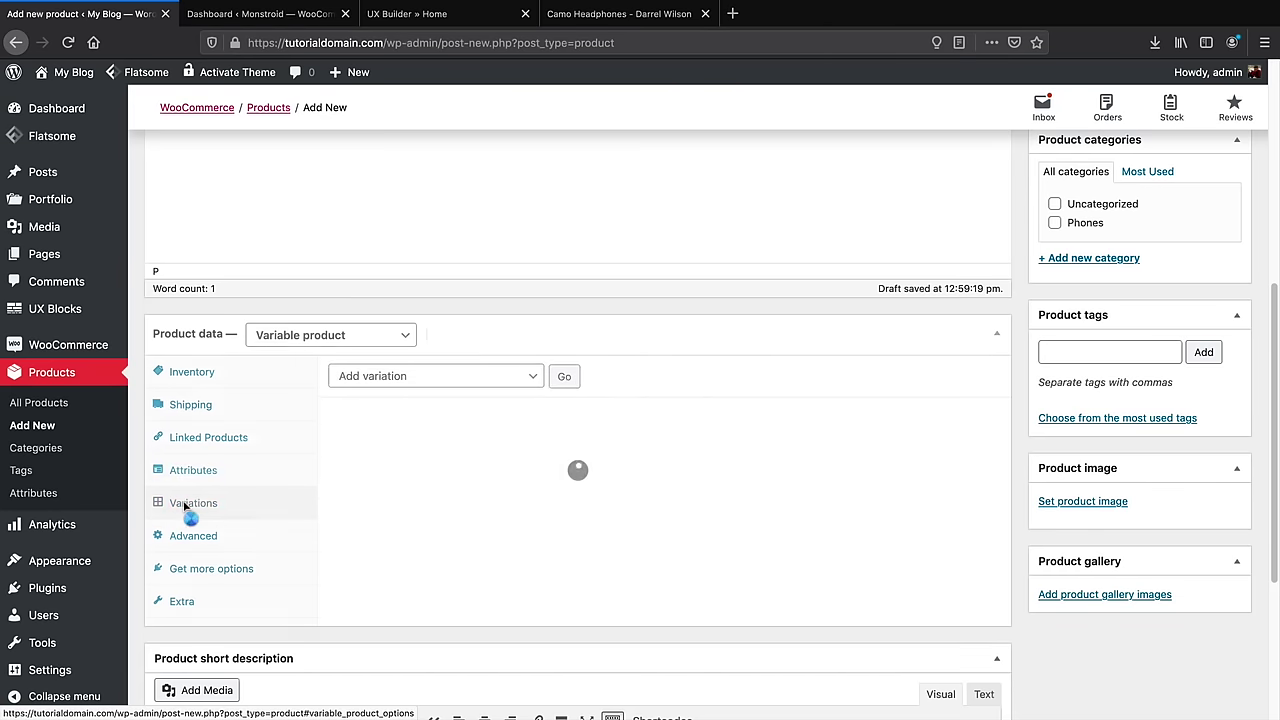
click(380, 386)
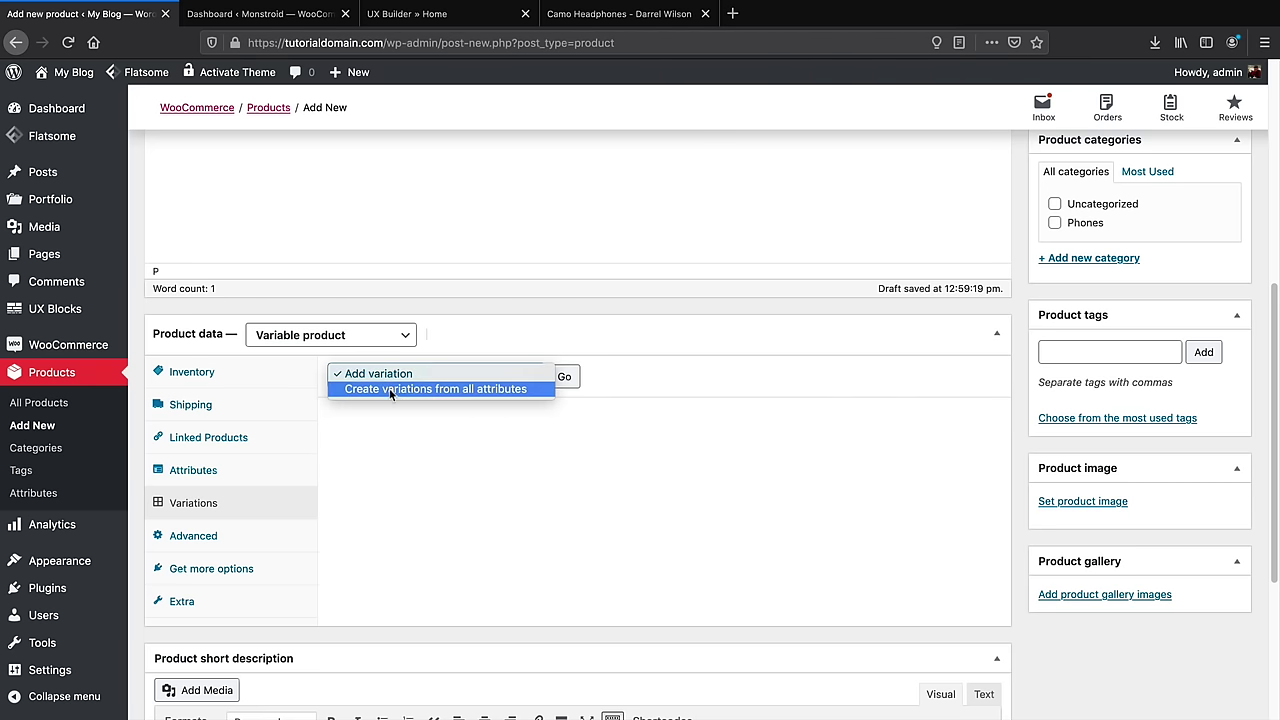
click(401, 390)
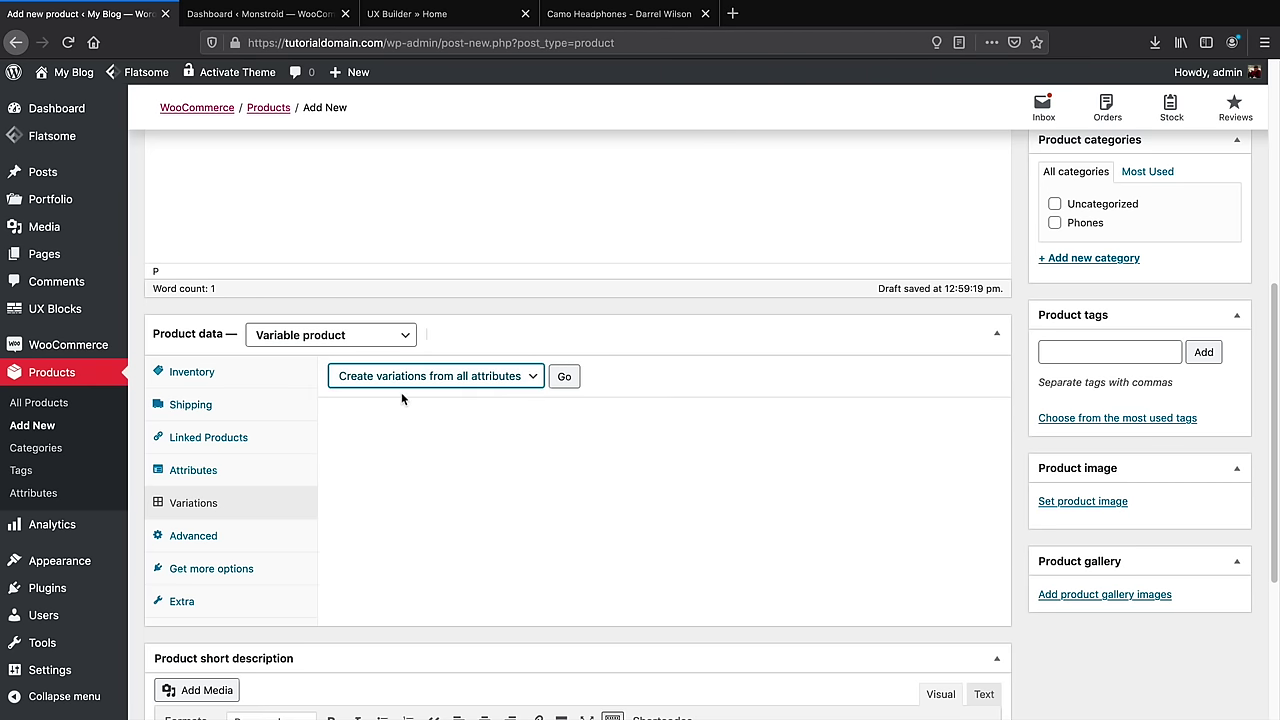
click(564, 378)
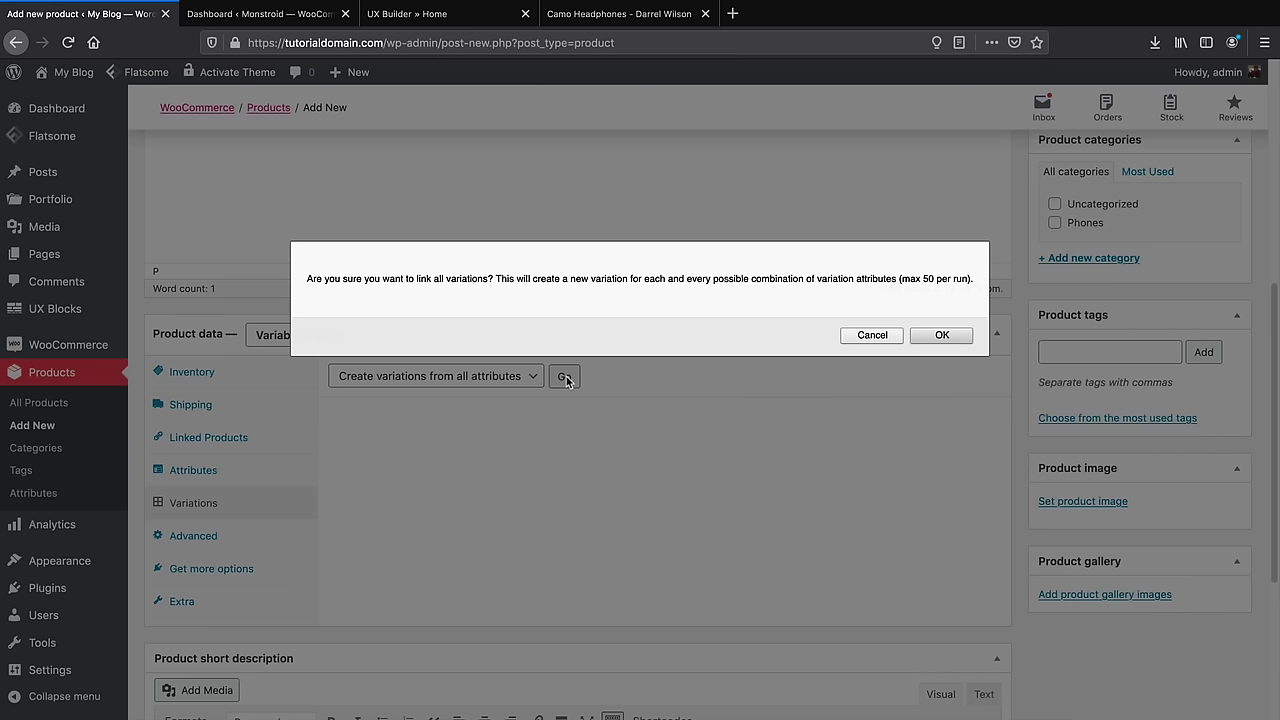
click(942, 336)
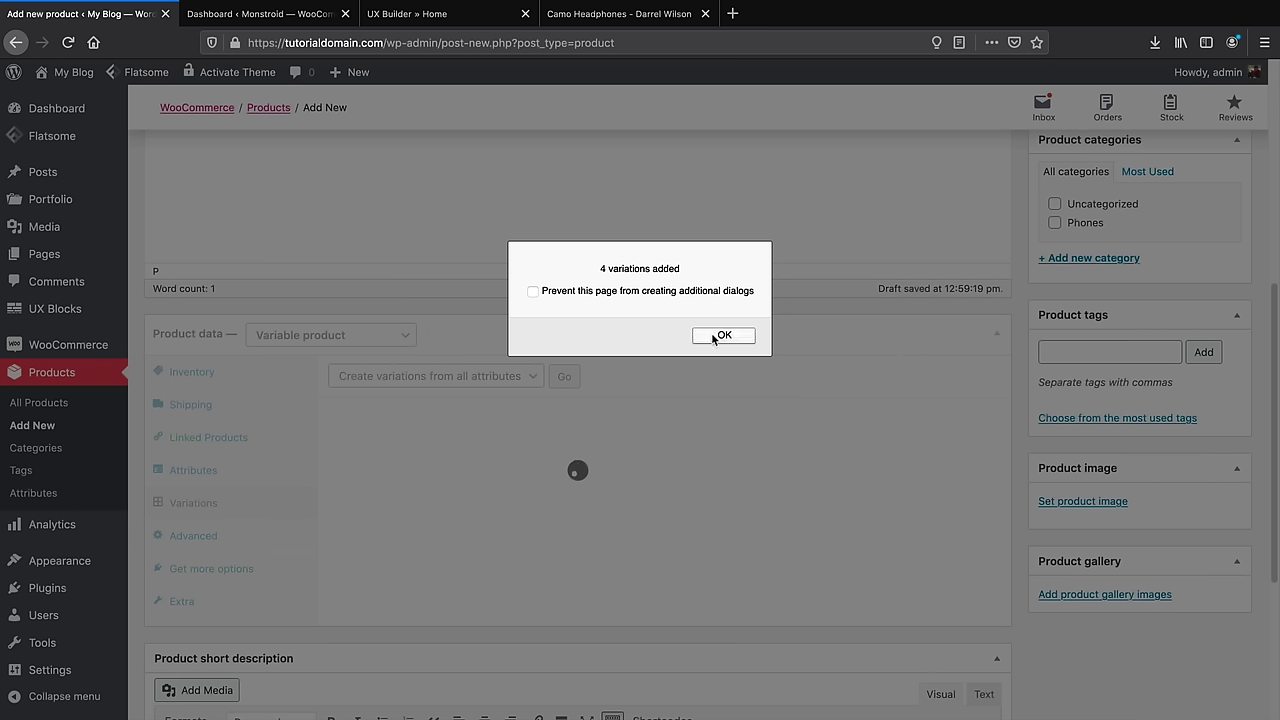
click(712, 336)
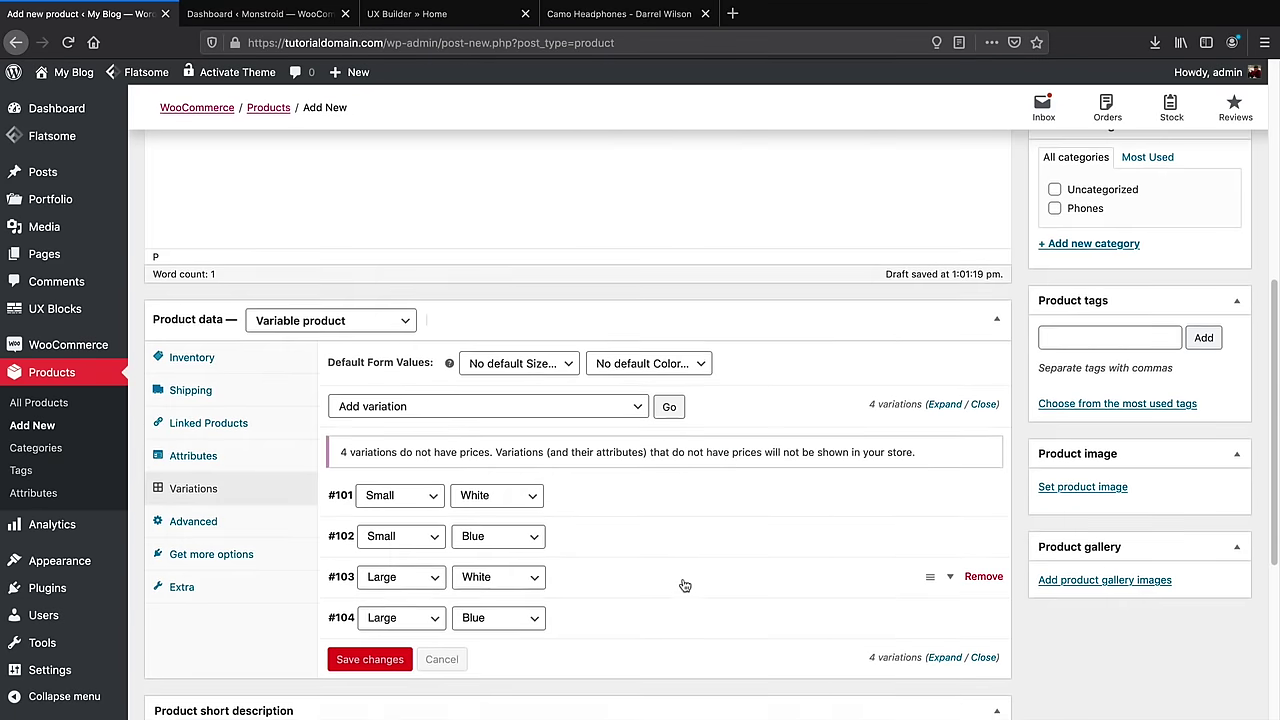
Give variation #101 the red-and-white headphones image and a 300 regular price
scroll(682, 577, down, 2)
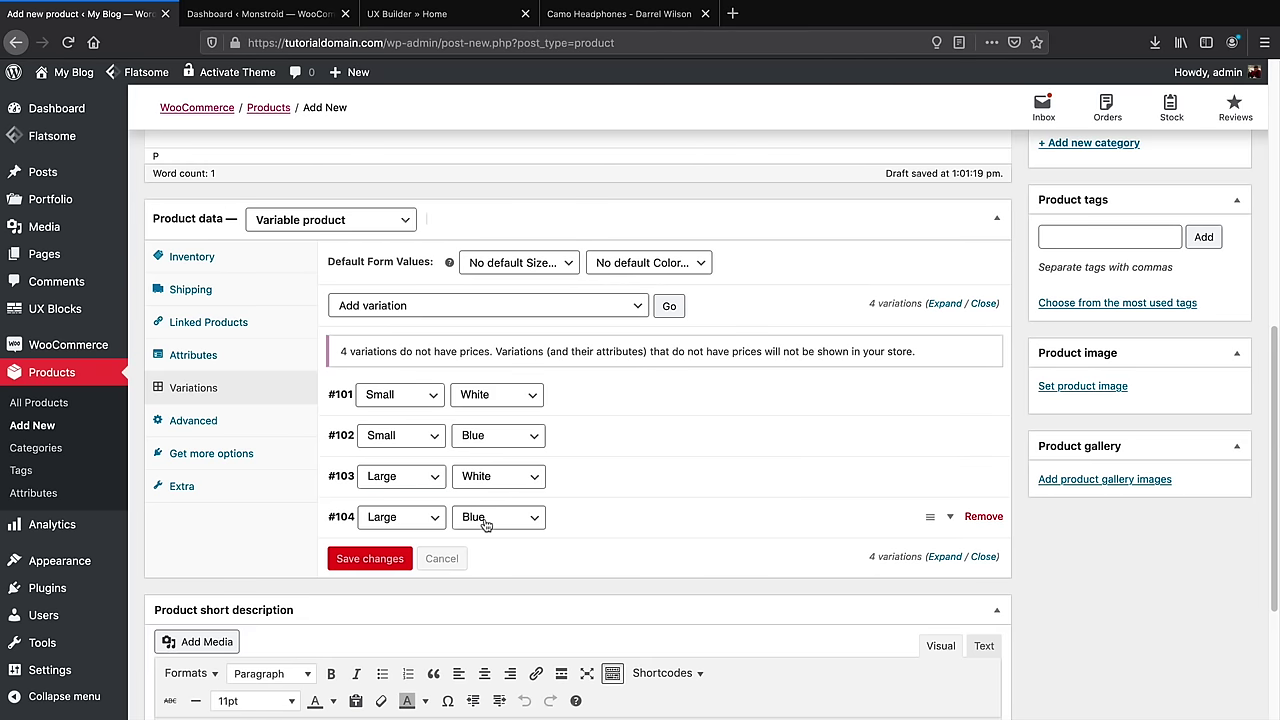
click(952, 398)
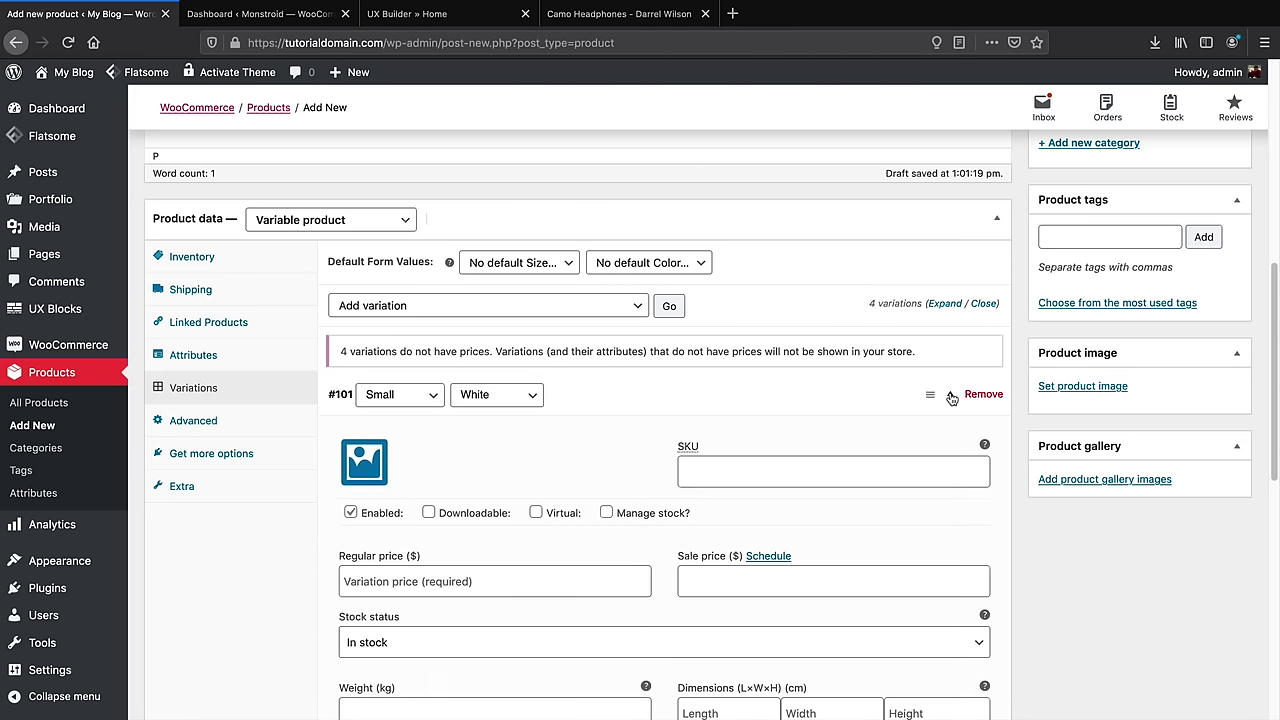
scroll(943, 394, down, 1)
scroll(697, 472, down, 2)
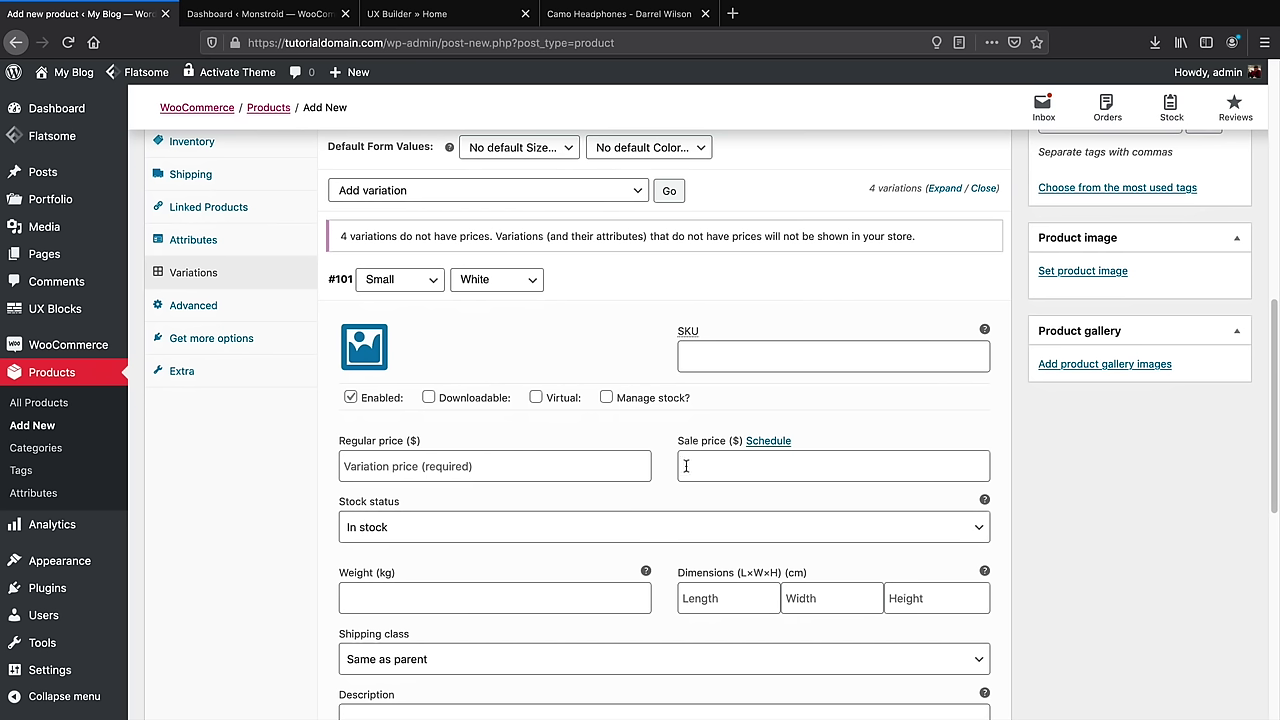
click(364, 349)
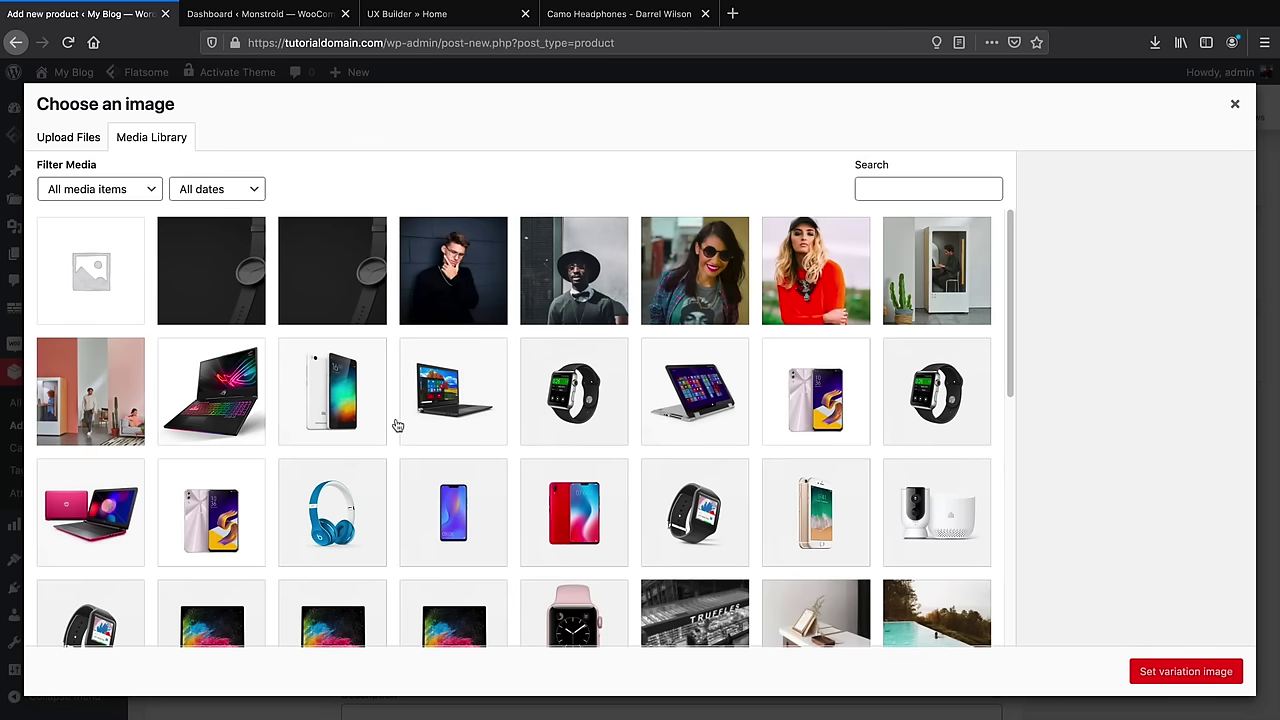
scroll(397, 425, down, 4)
scroll(397, 425, down, 7)
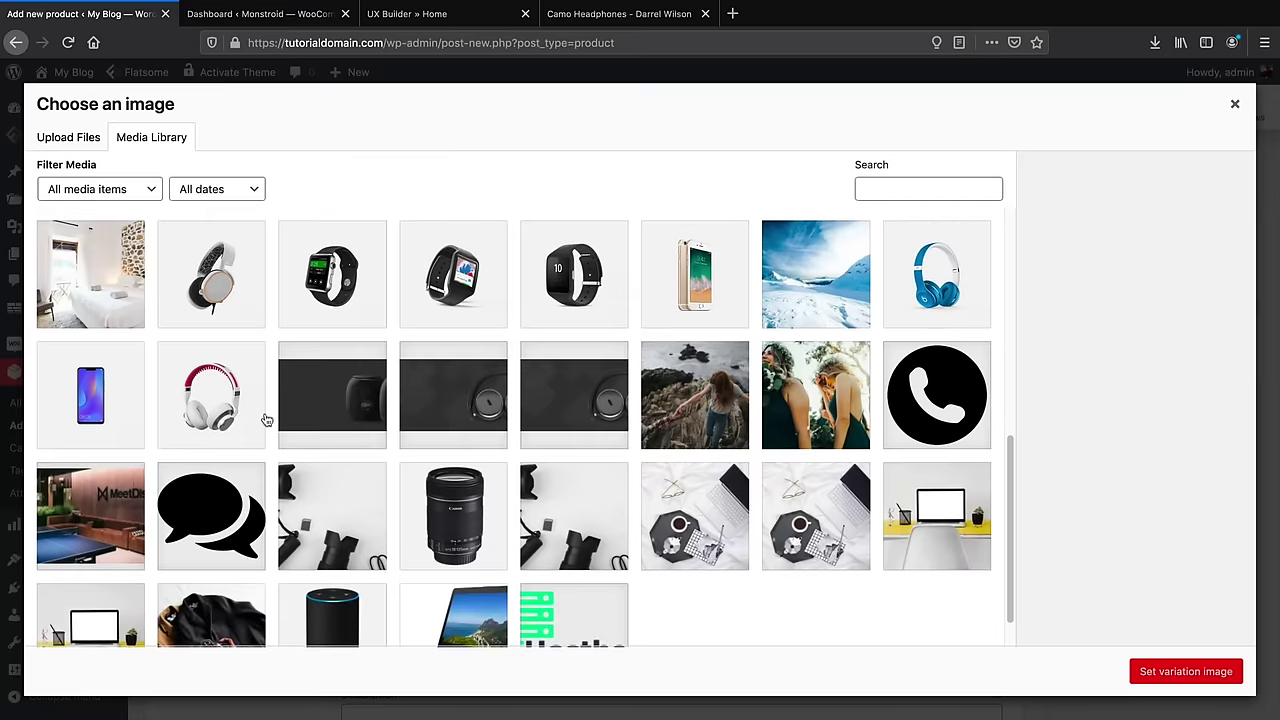
click(212, 418)
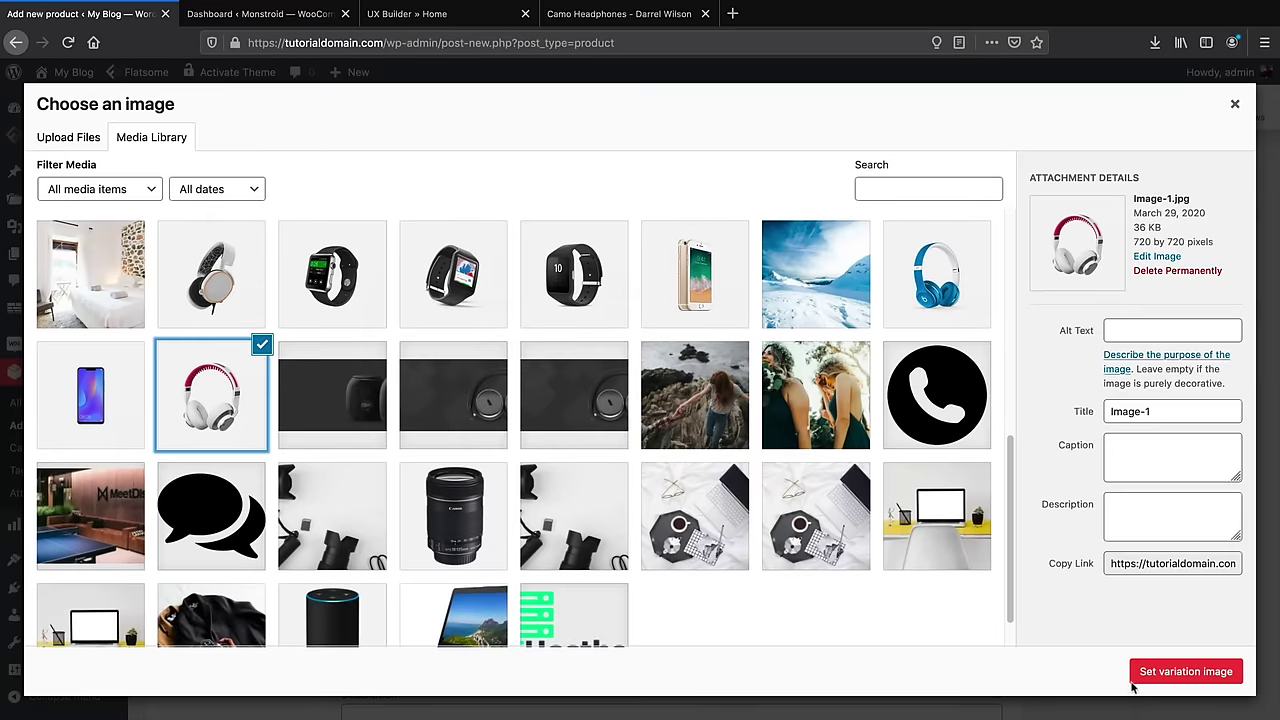
click(1206, 680)
click(514, 463)
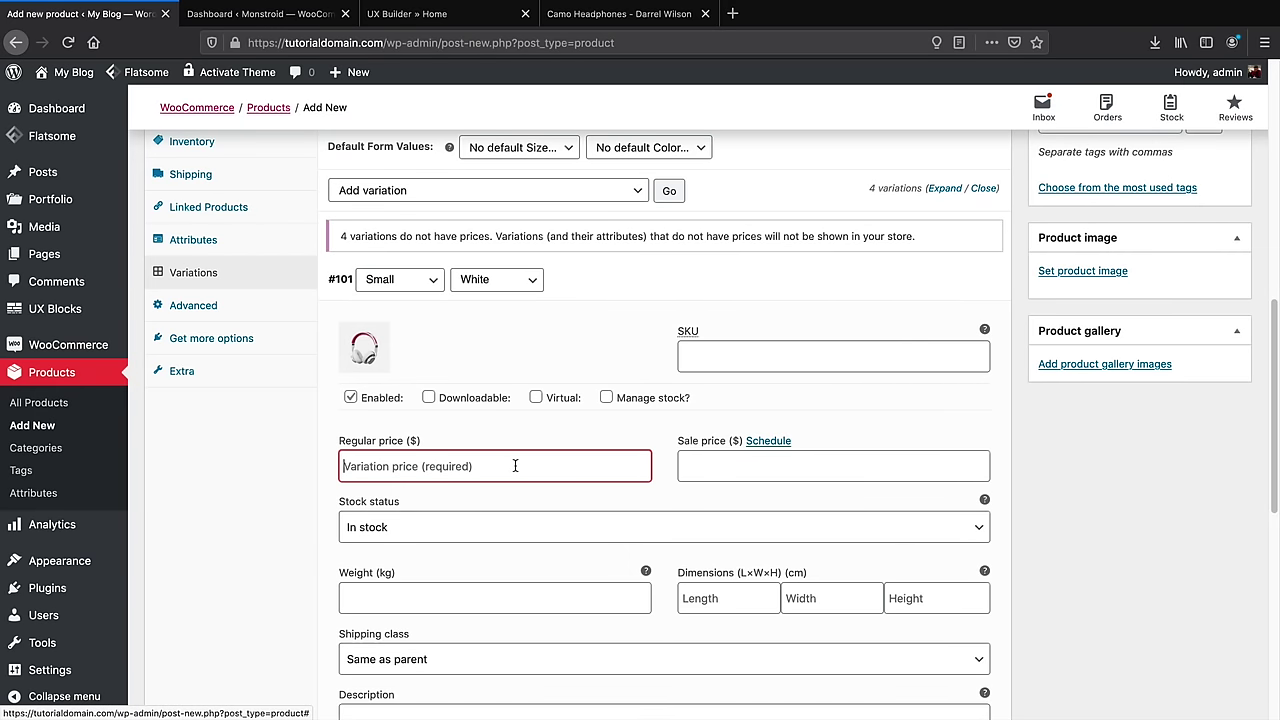
text(300)
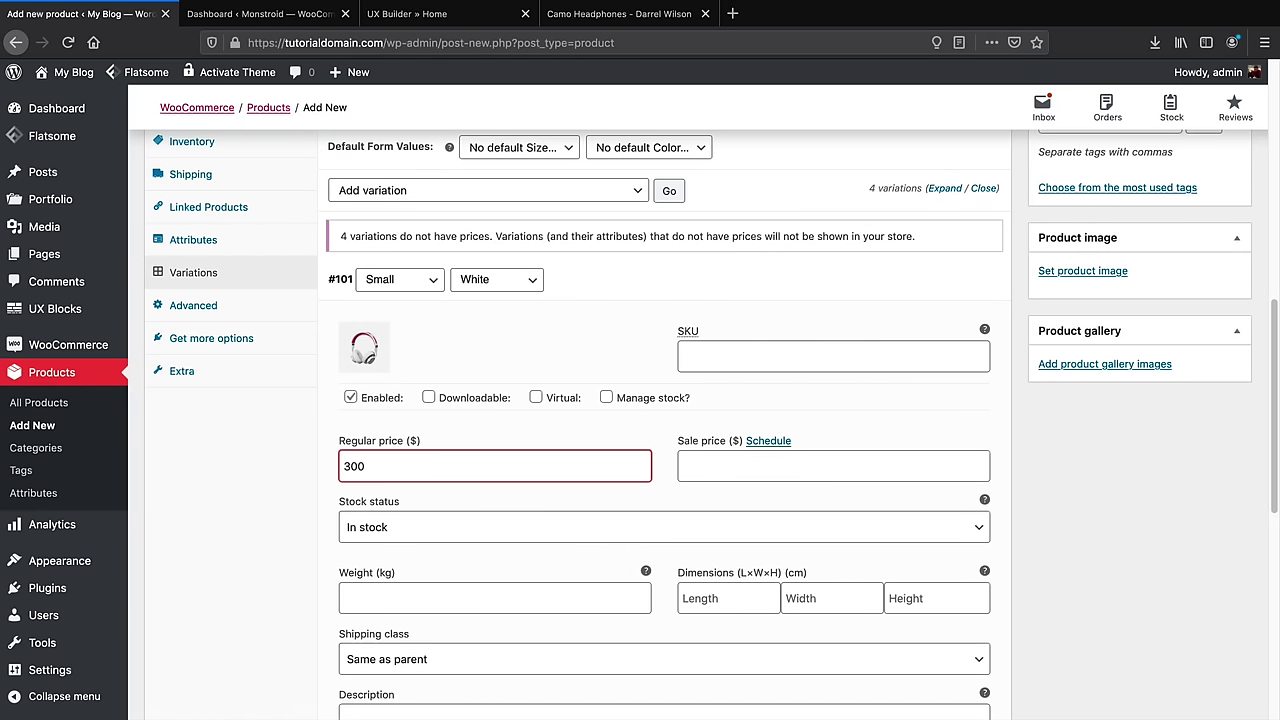
scroll(614, 433, down, 1)
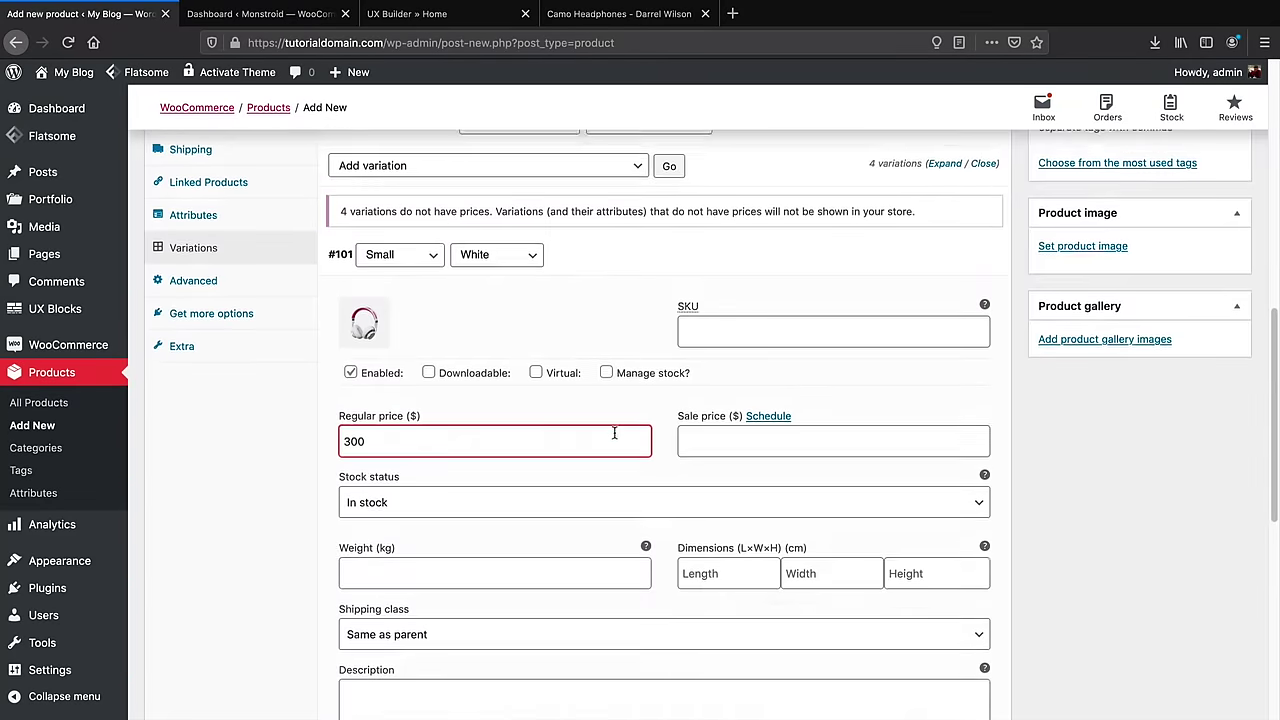
scroll(614, 433, up, 3)
click(953, 387)
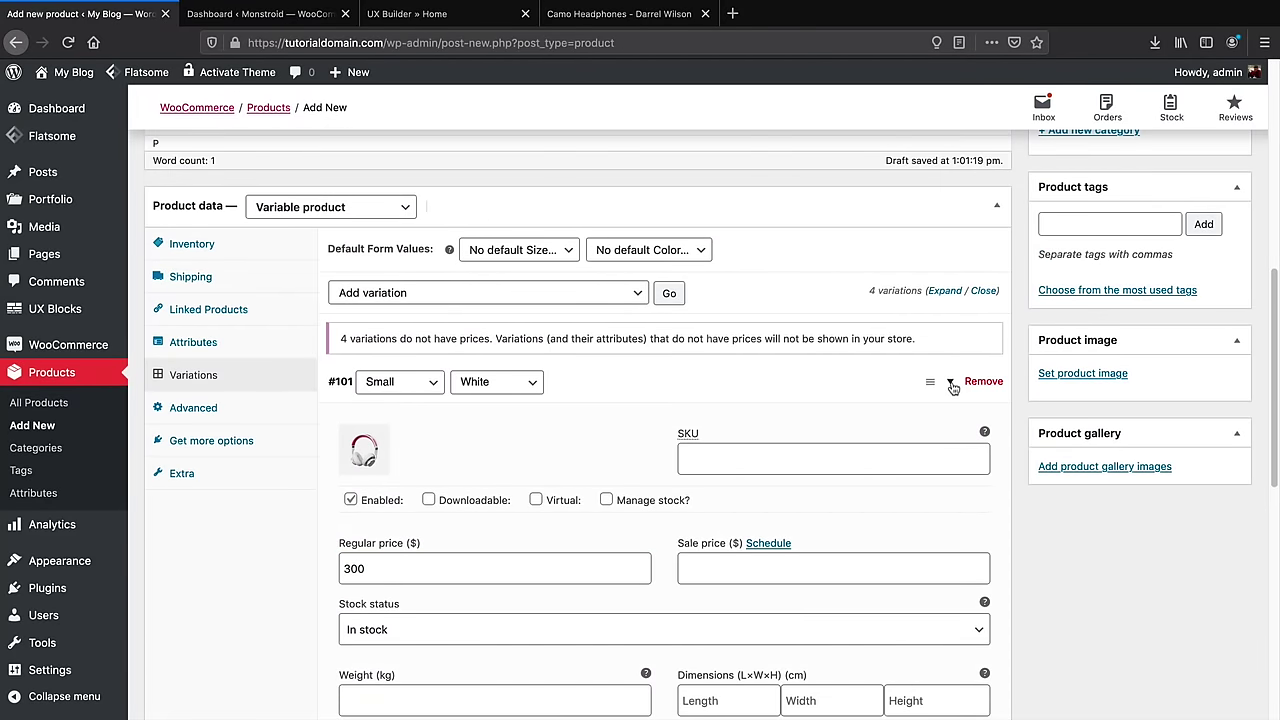
click(953, 387)
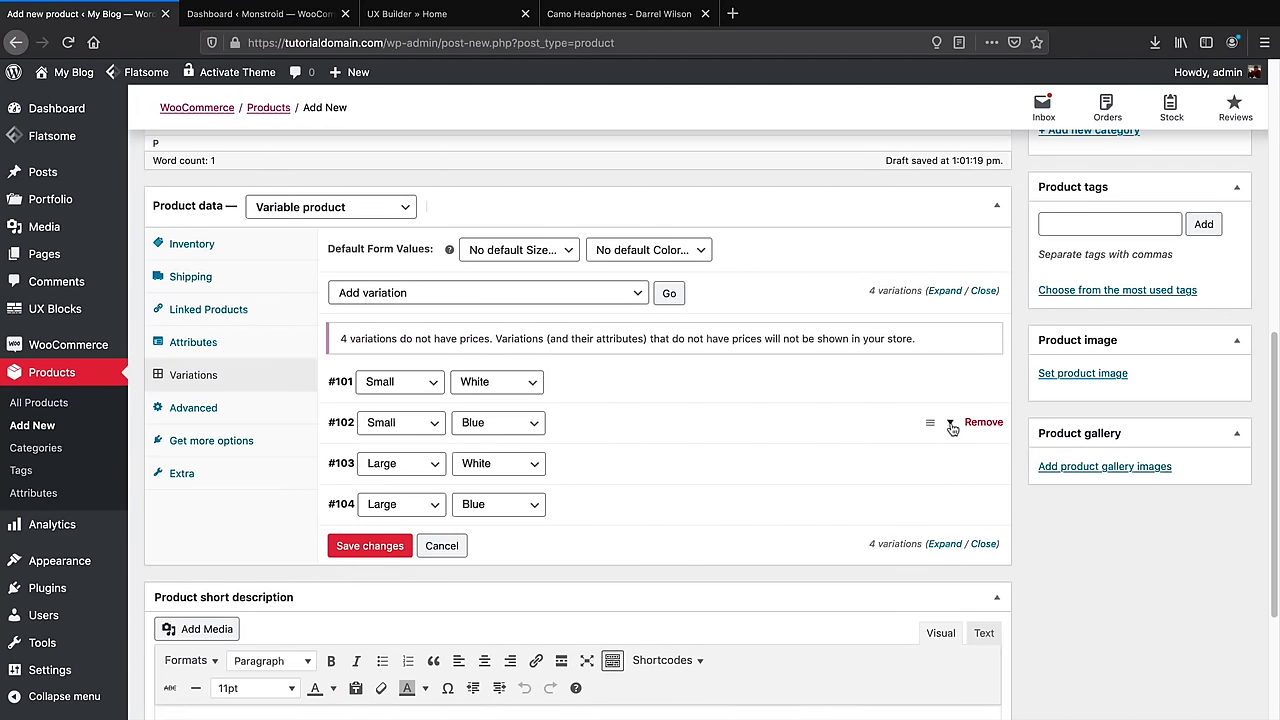
Give the Small/Blue variation #102 the blue headphones image and a 300 regular price, then collapse it
click(953, 428)
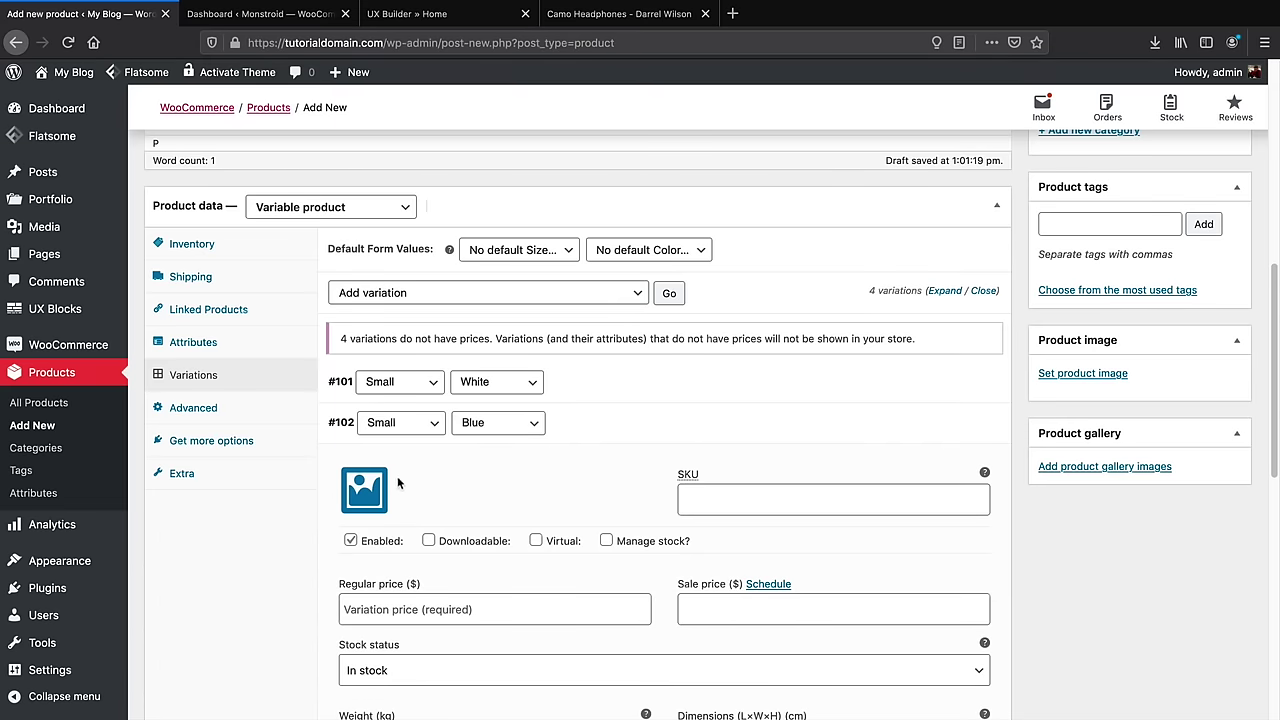
click(364, 490)
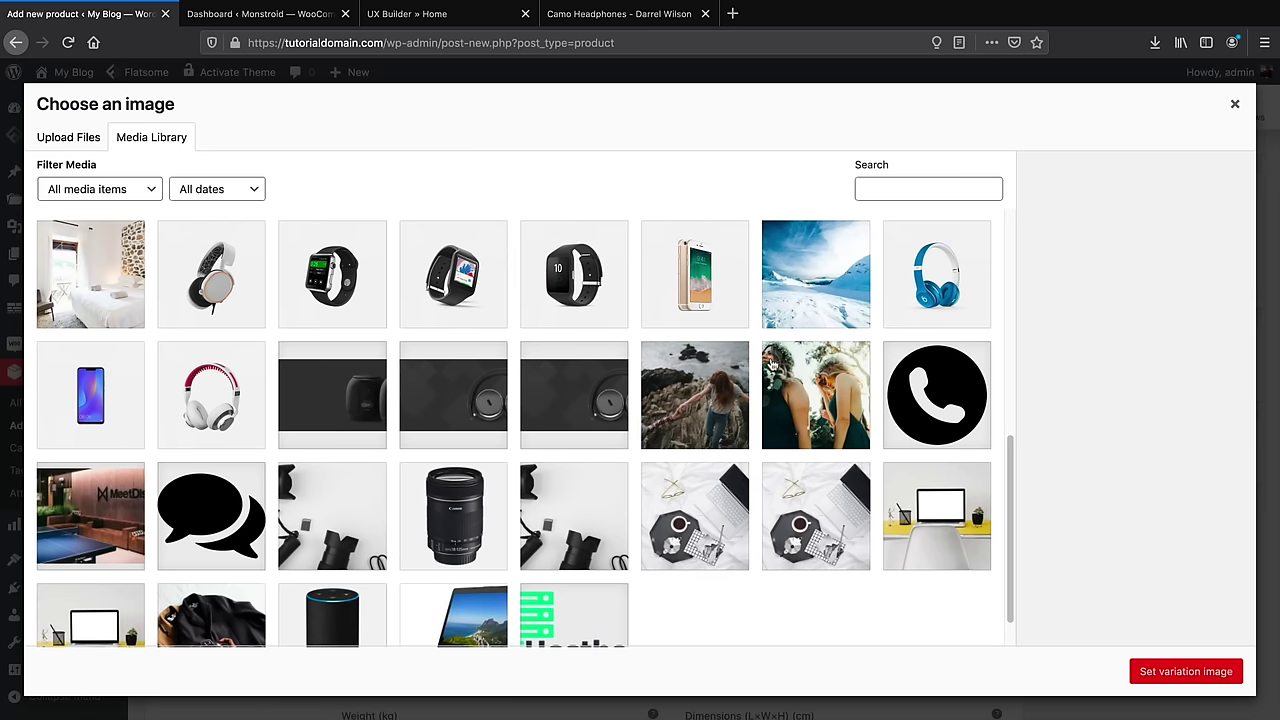
click(937, 291)
click(1175, 671)
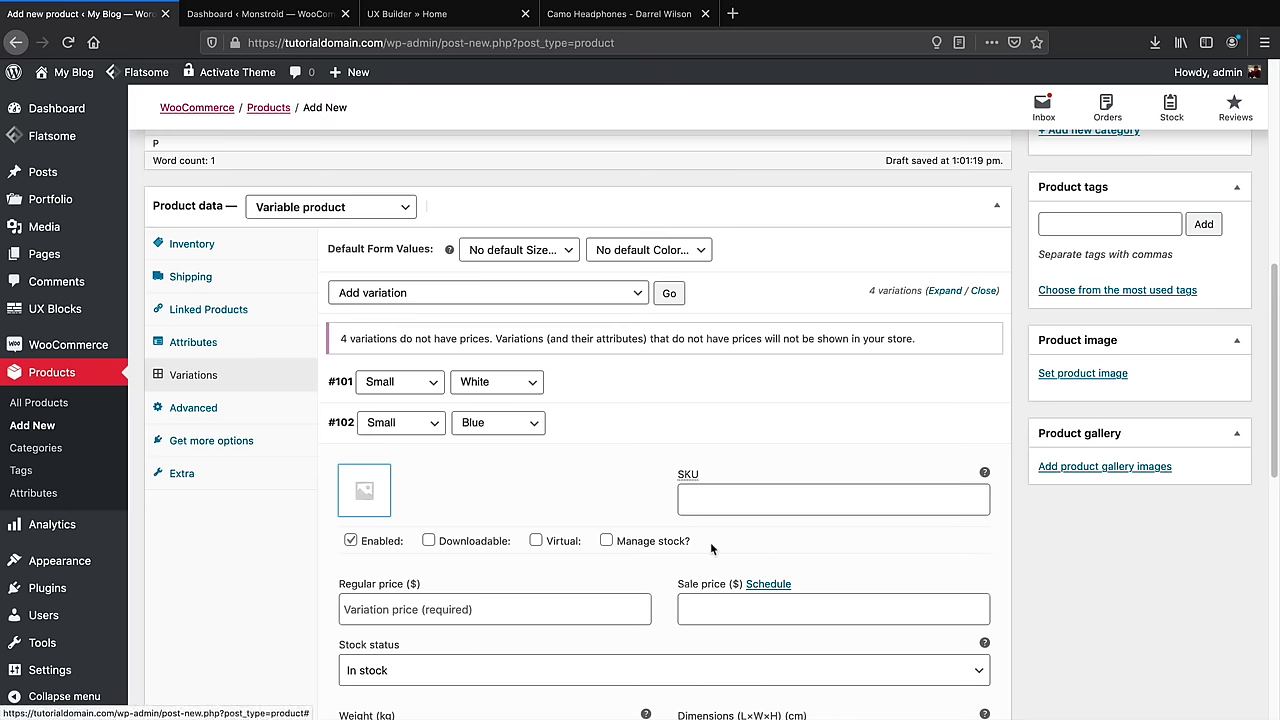
click(545, 610)
text(300)
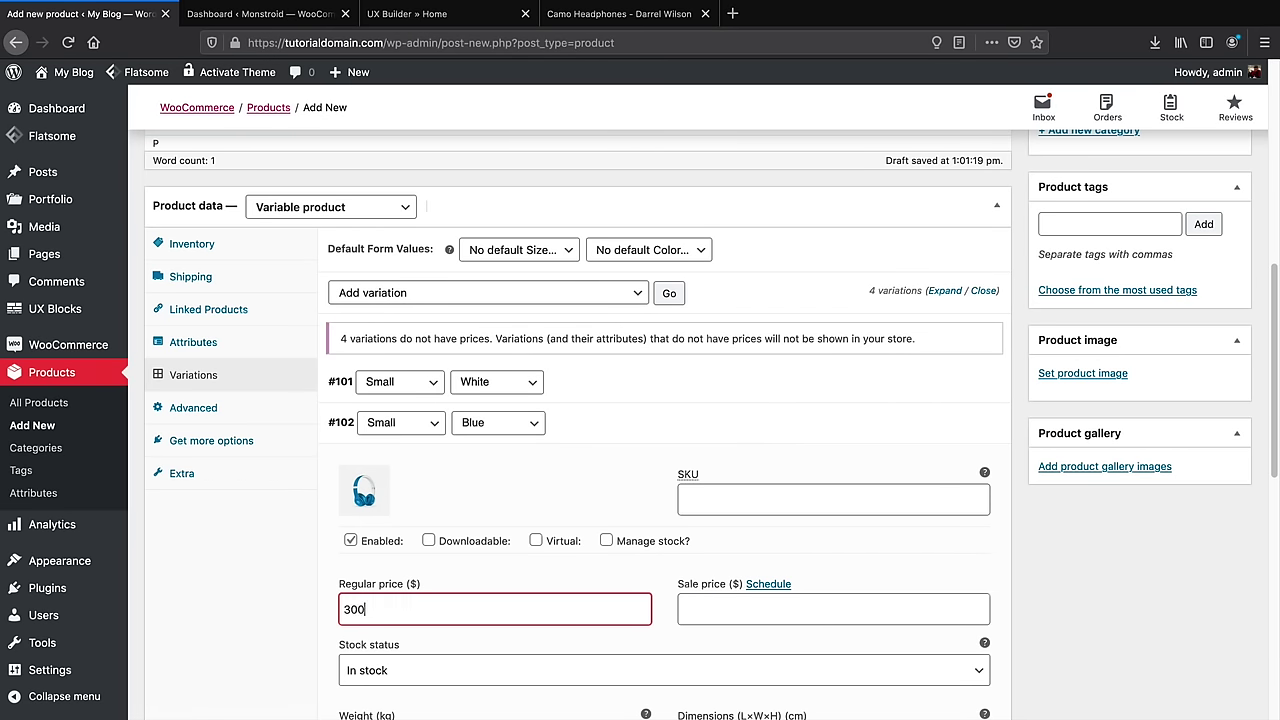
click(952, 382)
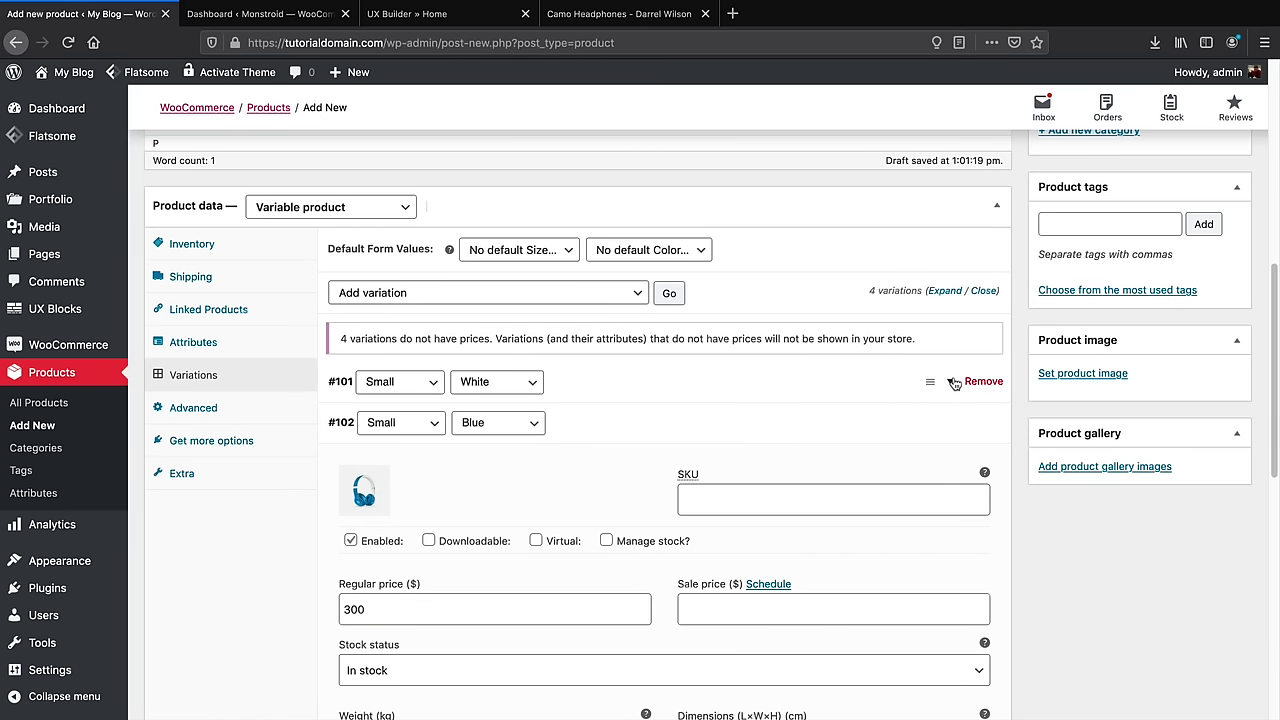
click(954, 384)
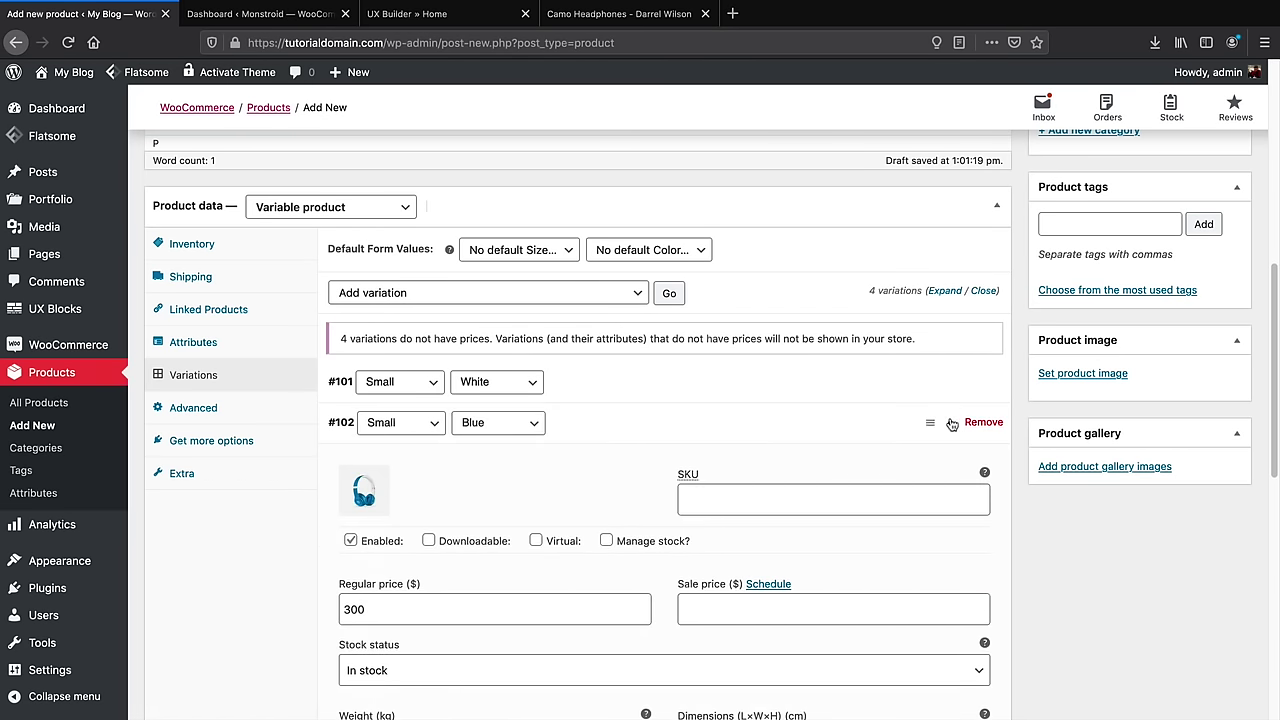
click(952, 423)
scroll(952, 424, down, 2)
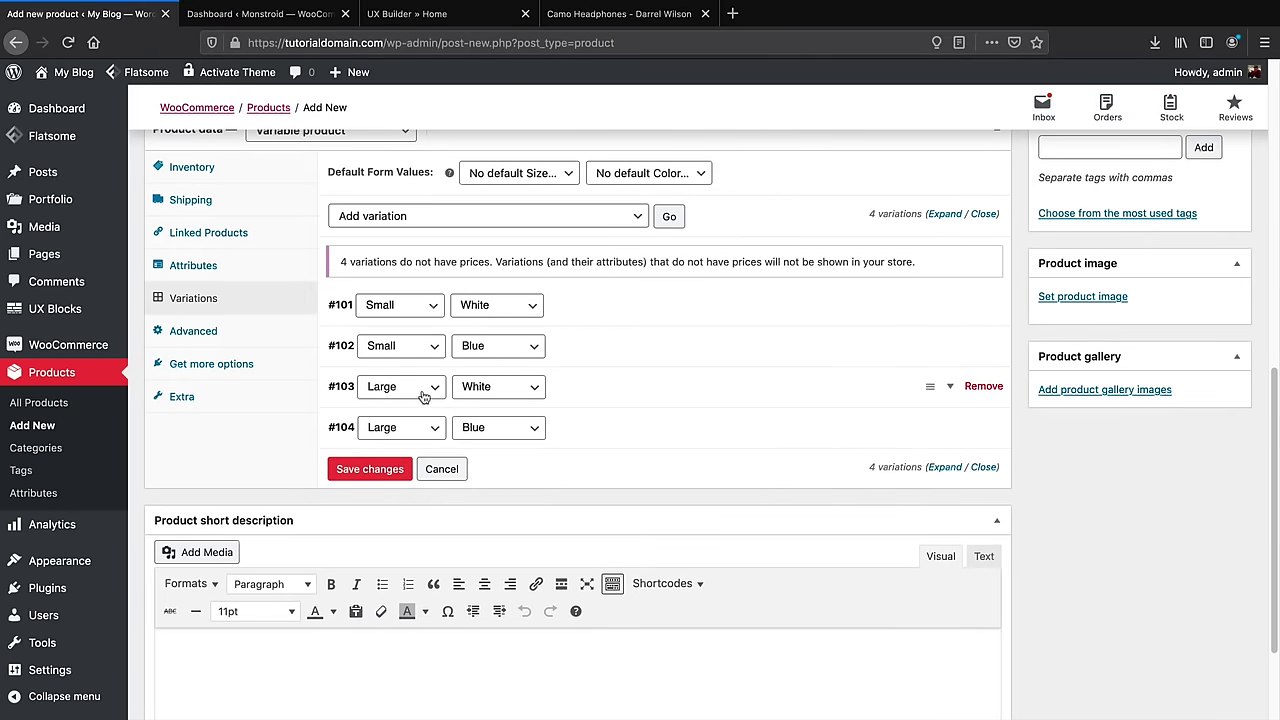
Give the Large White variation #103 the white-and-red headphones image and a 300 regular price
click(951, 388)
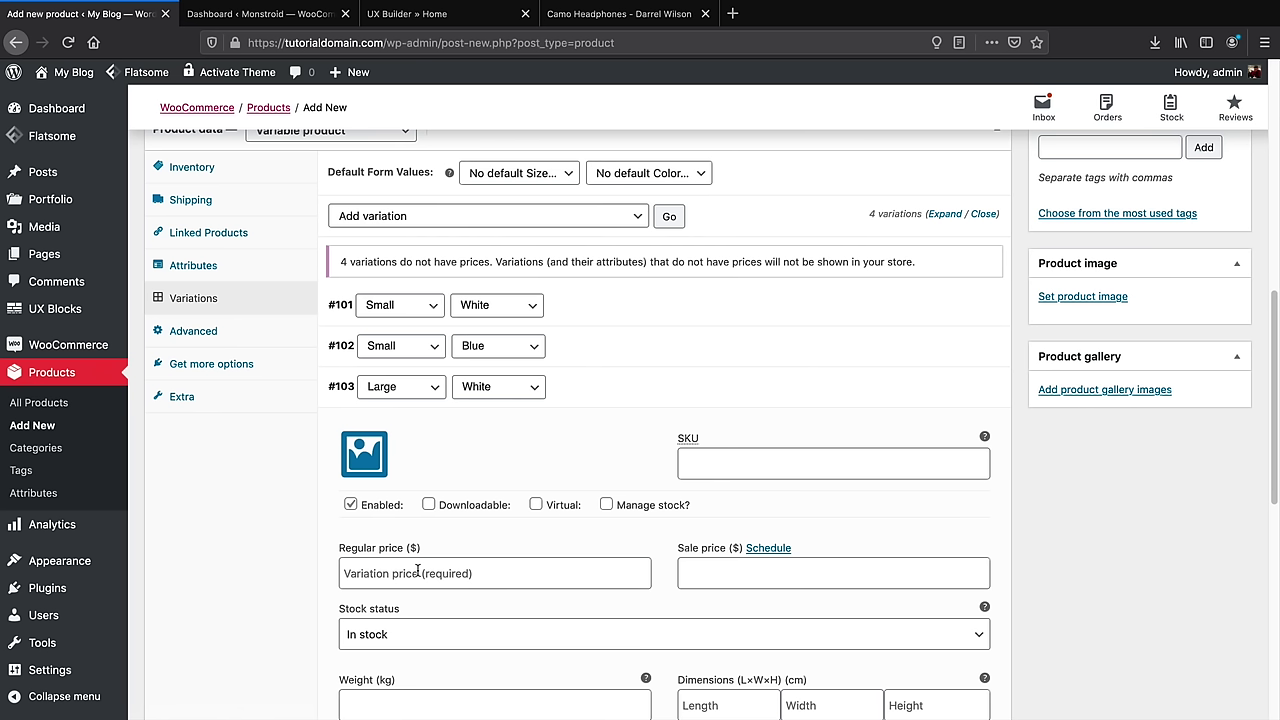
click(453, 577)
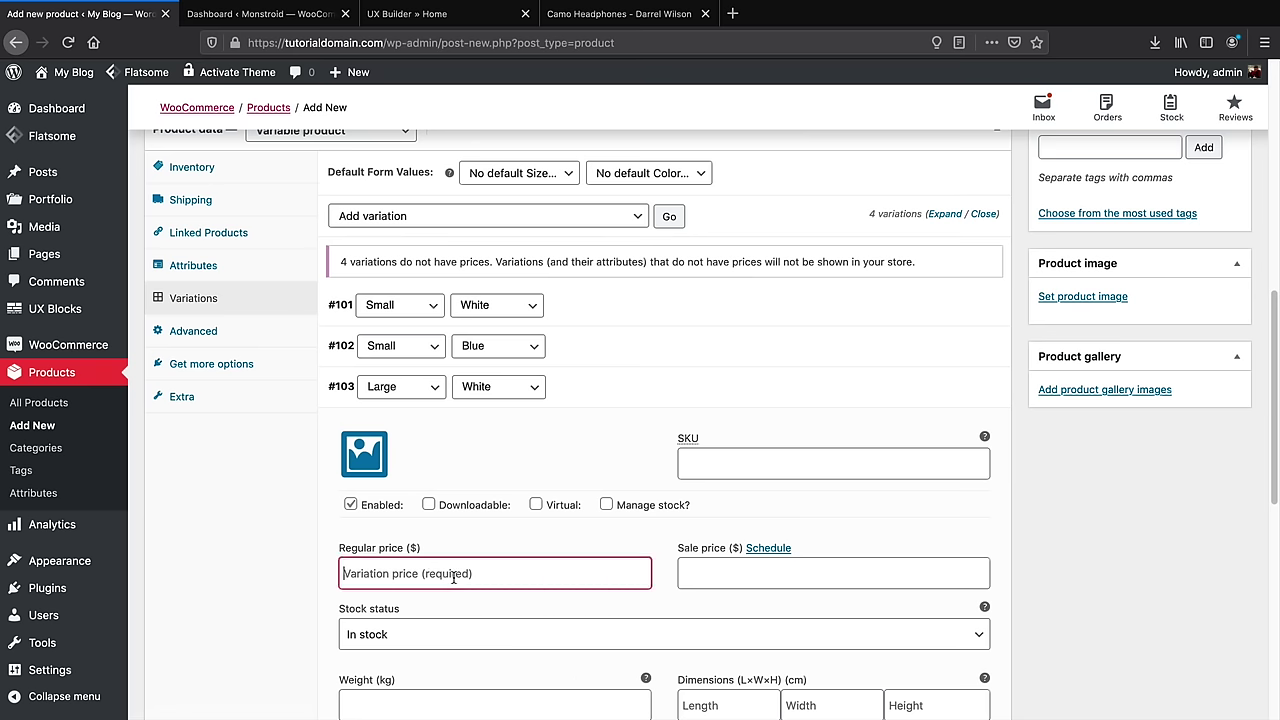
click(364, 458)
click(258, 402)
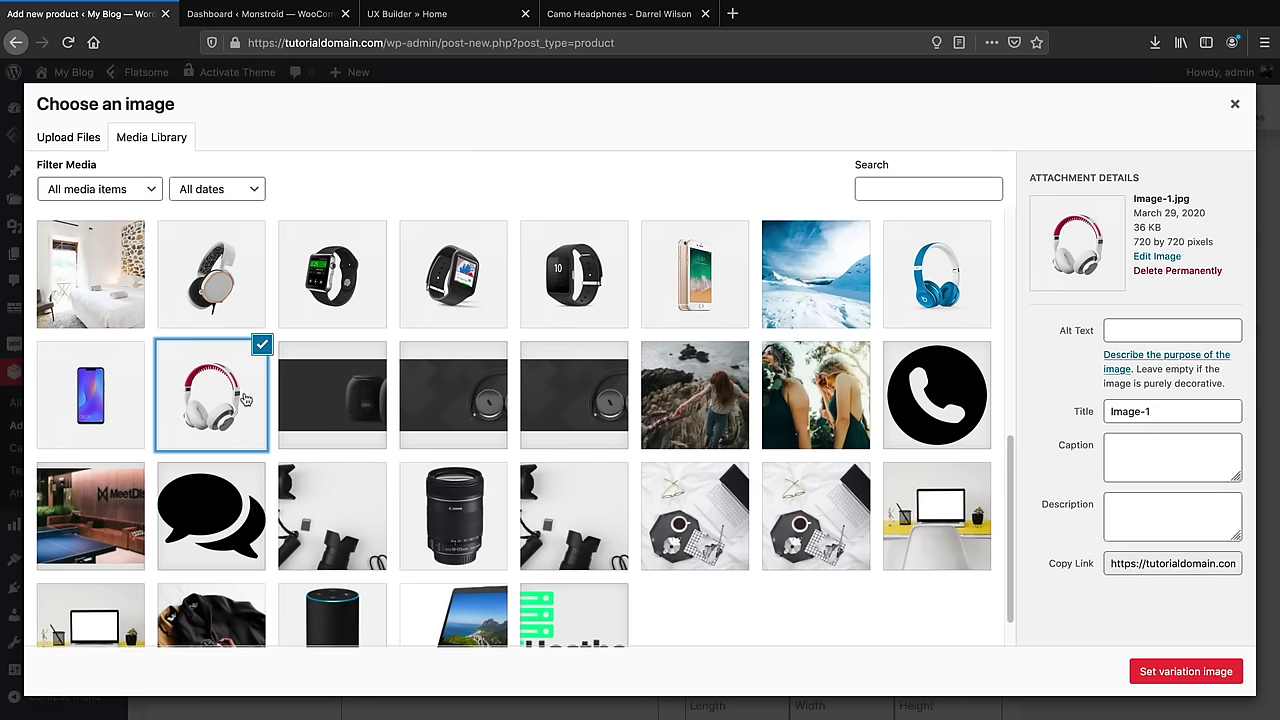
click(1135, 677)
click(452, 573)
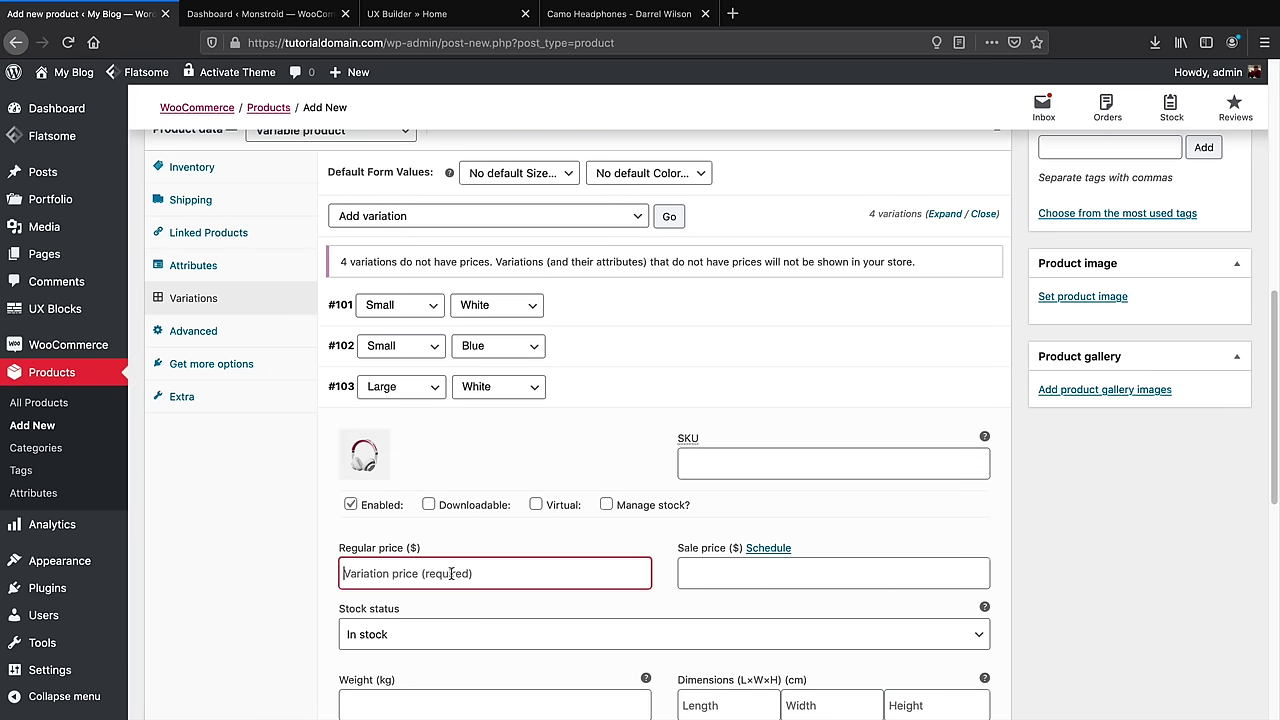
text(300)
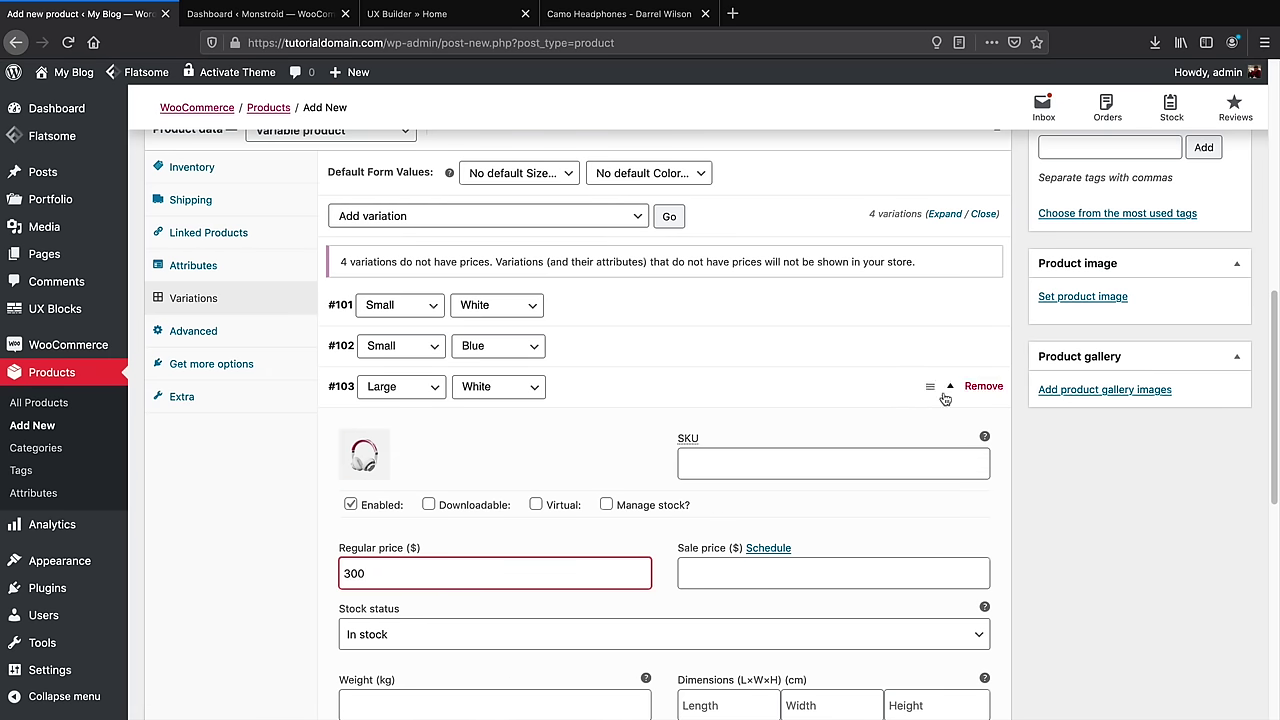
click(951, 389)
Give the Large Blue variation #104 the blue headphones image and a 300 regular price
click(953, 430)
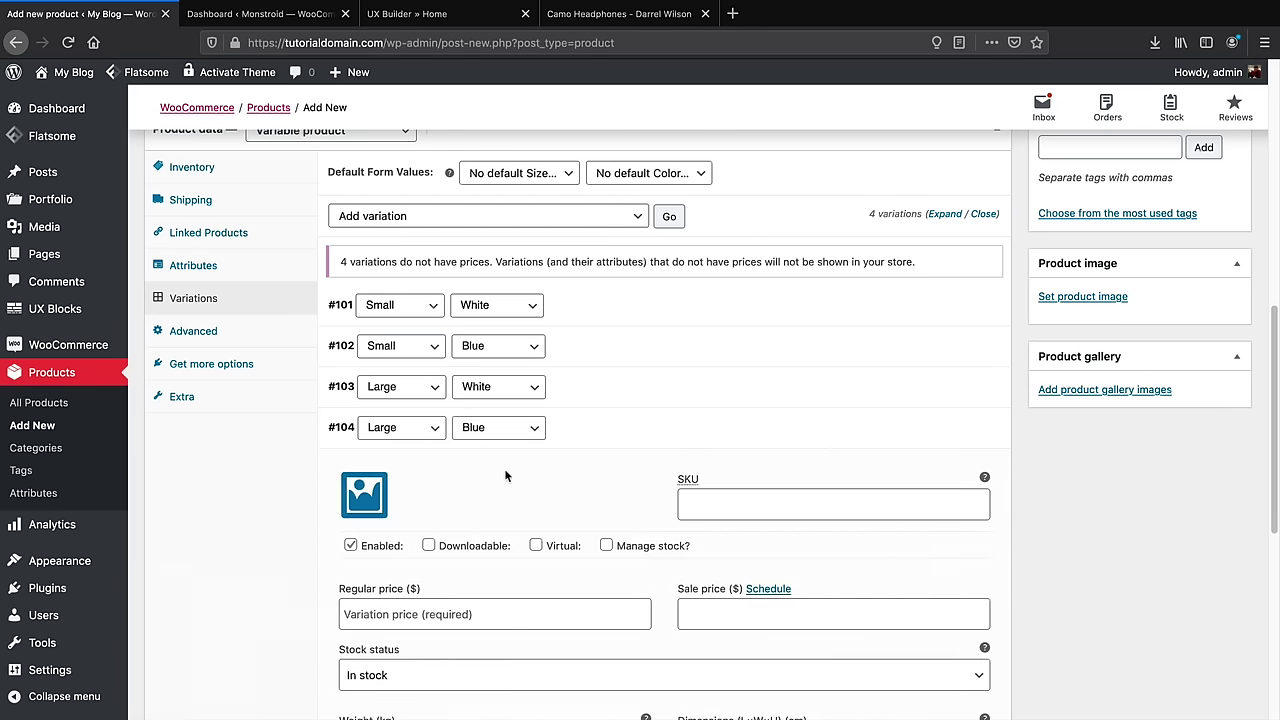
click(364, 495)
click(903, 292)
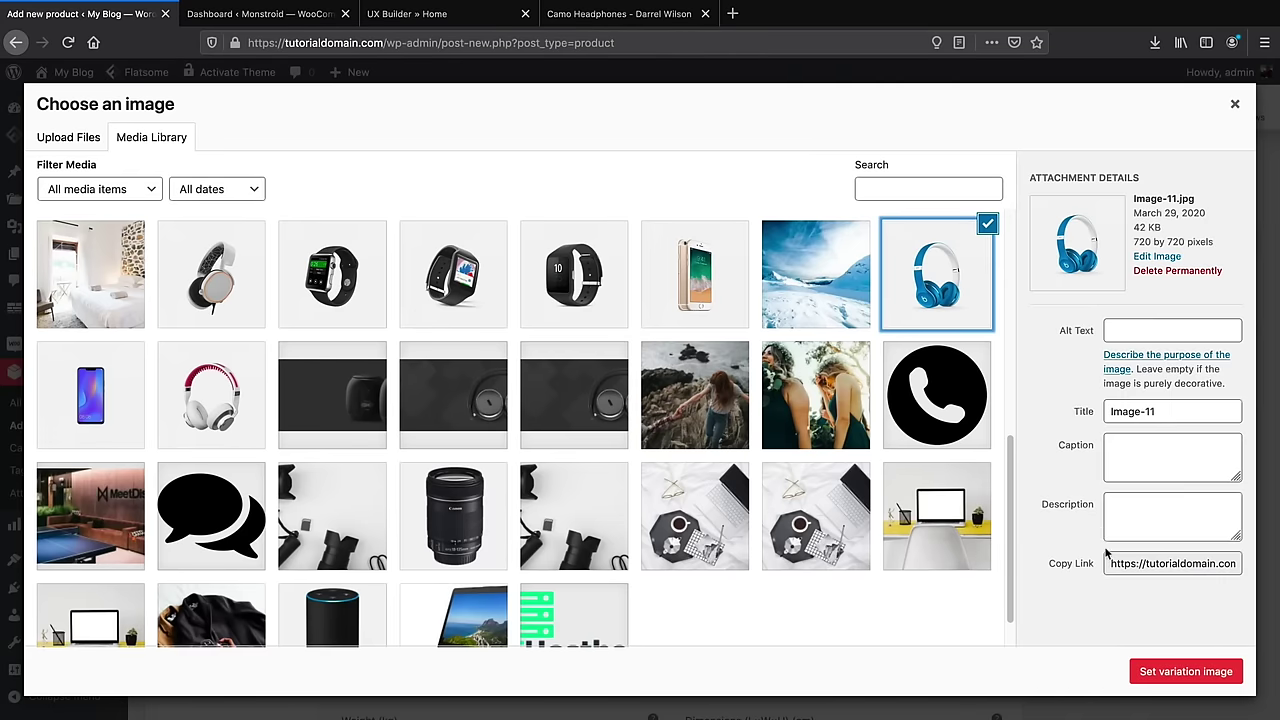
click(1160, 660)
click(472, 613)
text(300)
scroll(494, 603, down, 3)
scroll(894, 403, up, 1)
click(958, 330)
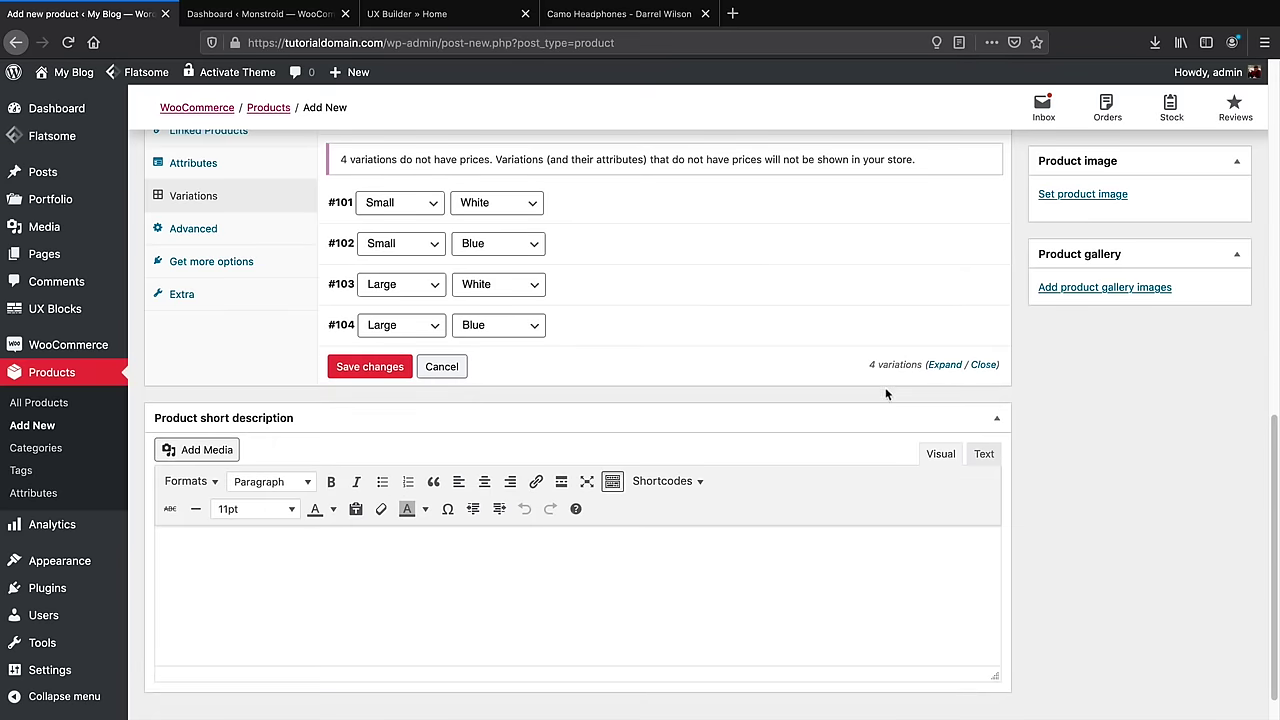
Paste the Lorem ipsum paragraph into the product short description
right_click(191, 578)
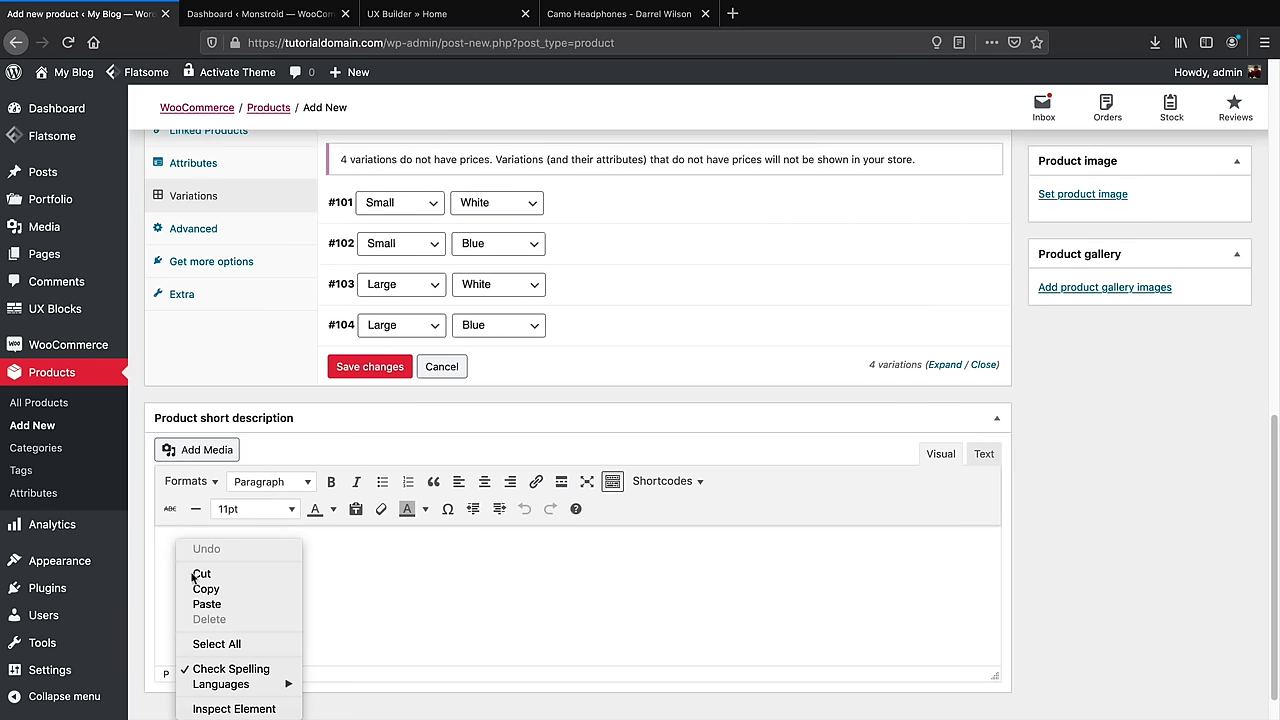
click(205, 605)
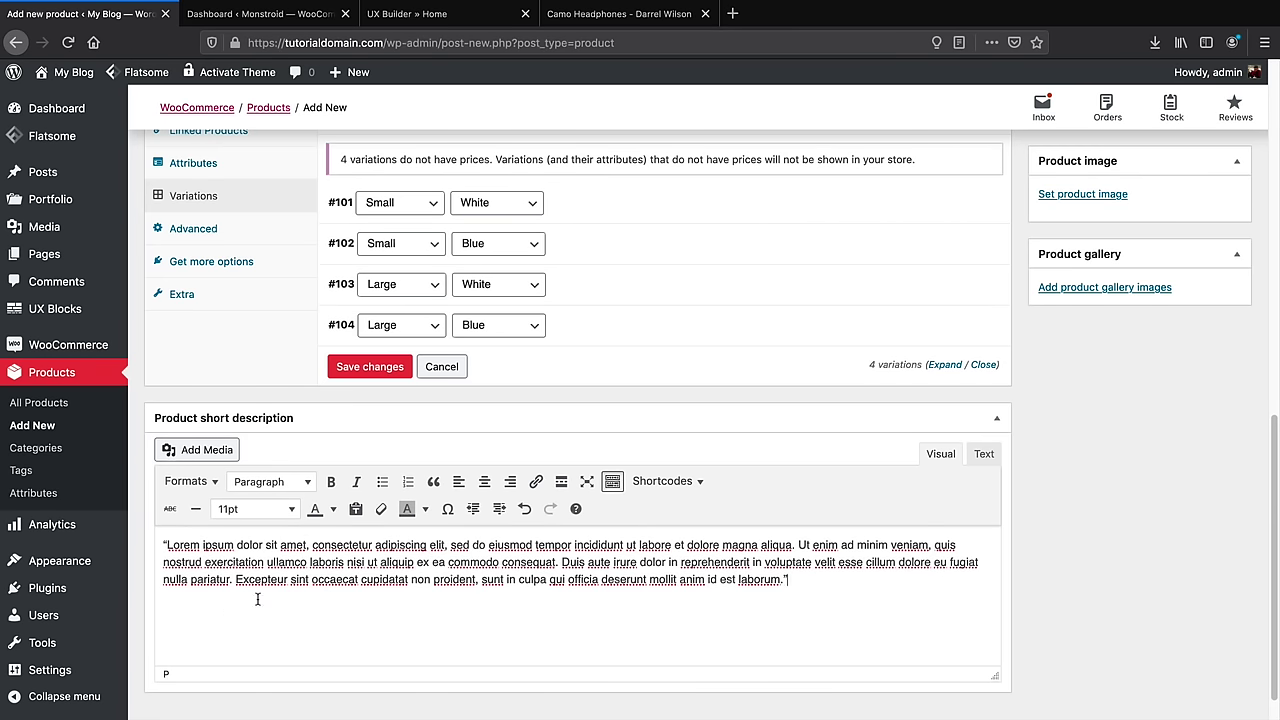
scroll(614, 417, up, 2)
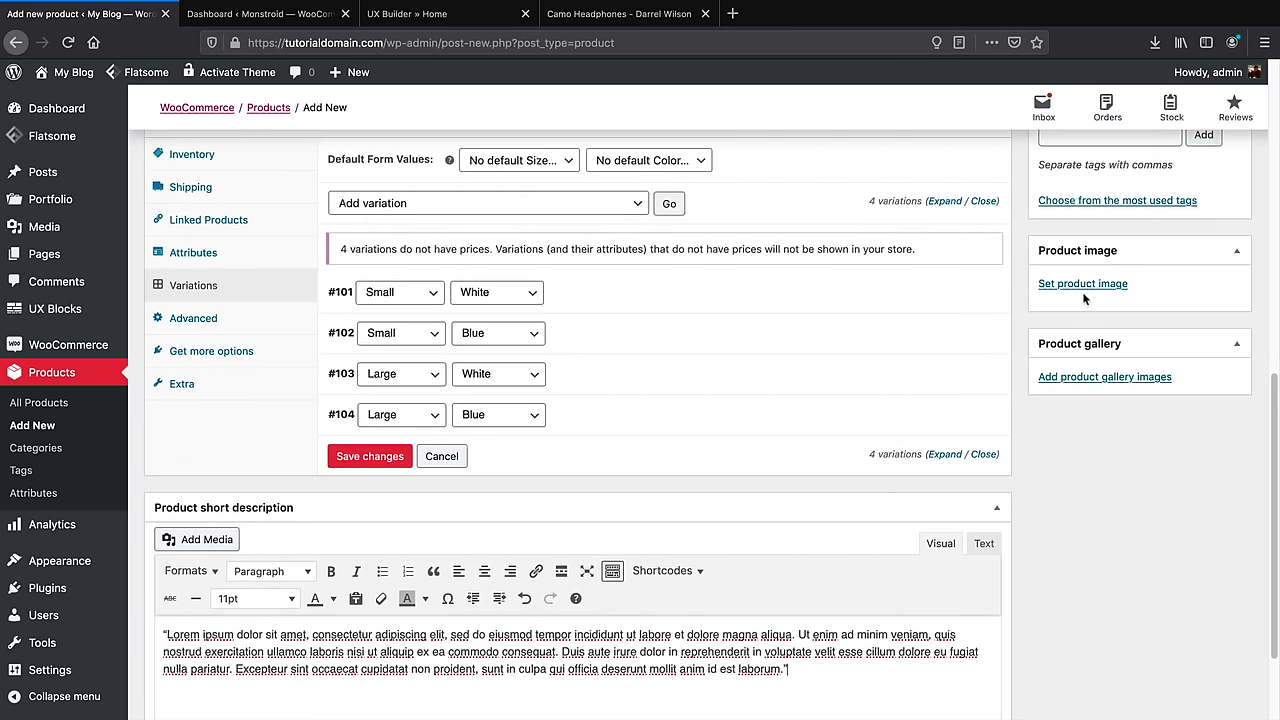
scroll(1051, 240, up, 3)
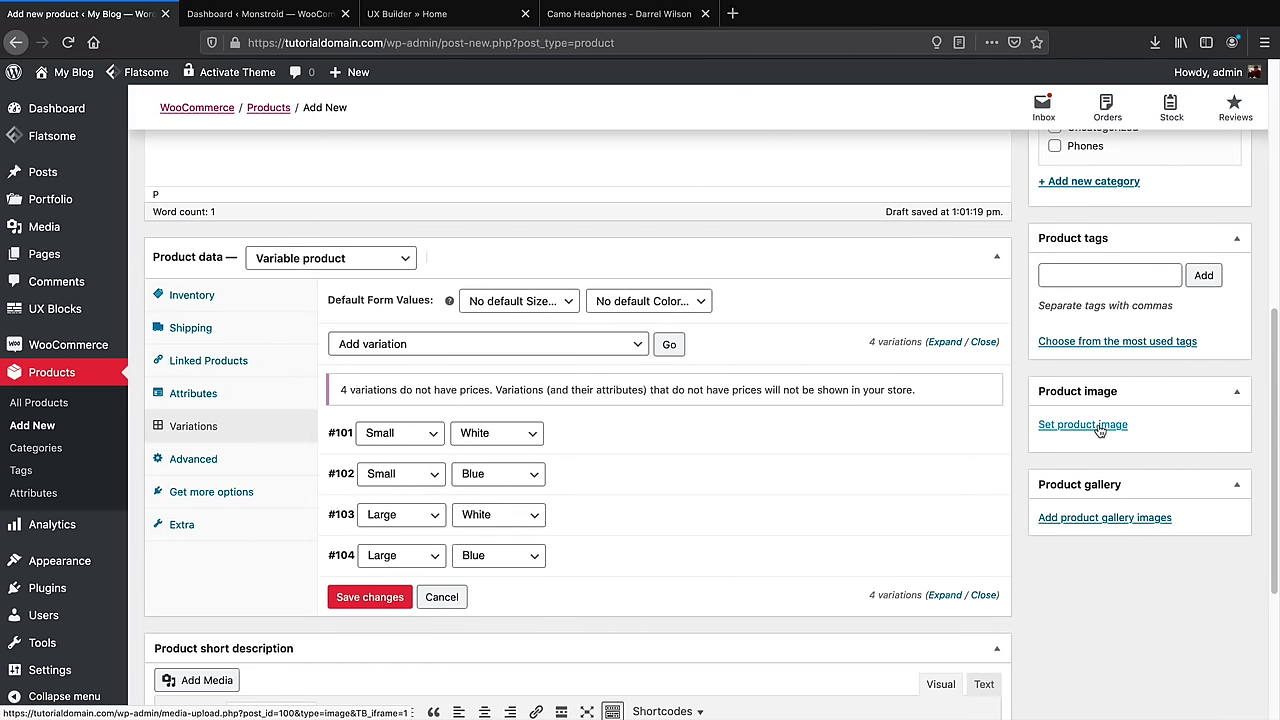
Set the white-and-red headphones image as the main product image
click(1100, 428)
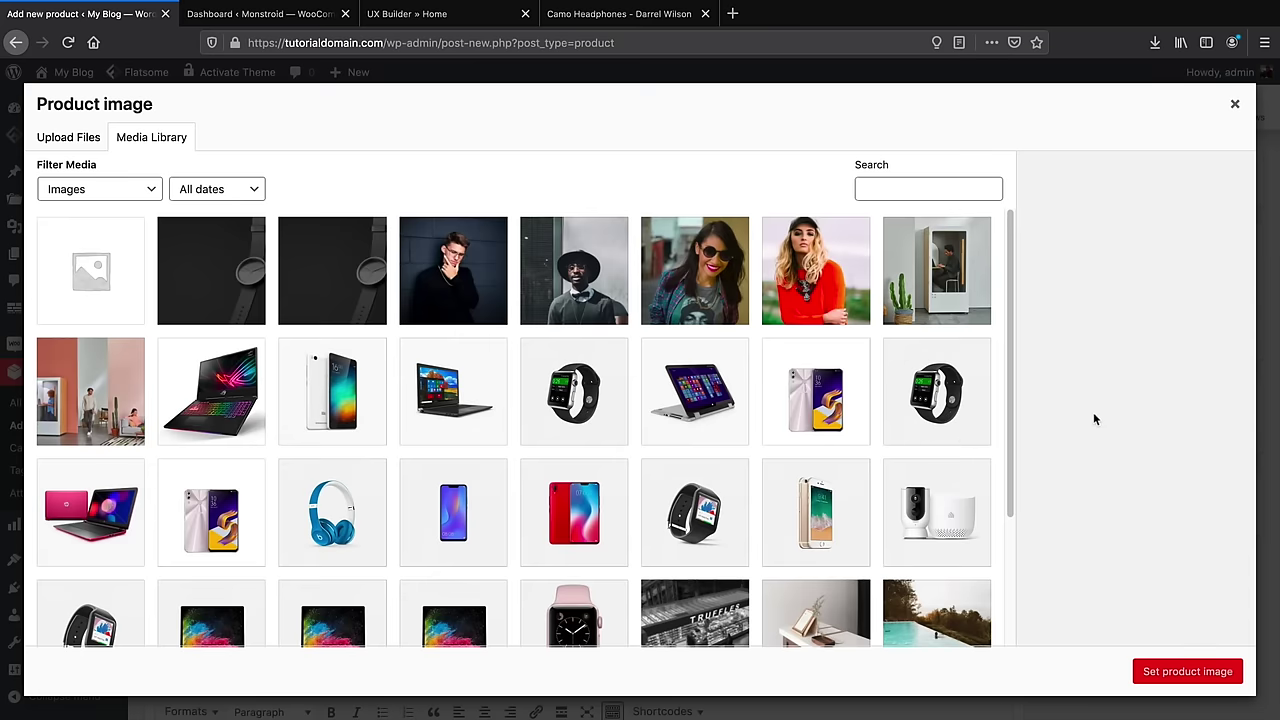
scroll(920, 514, down, 10)
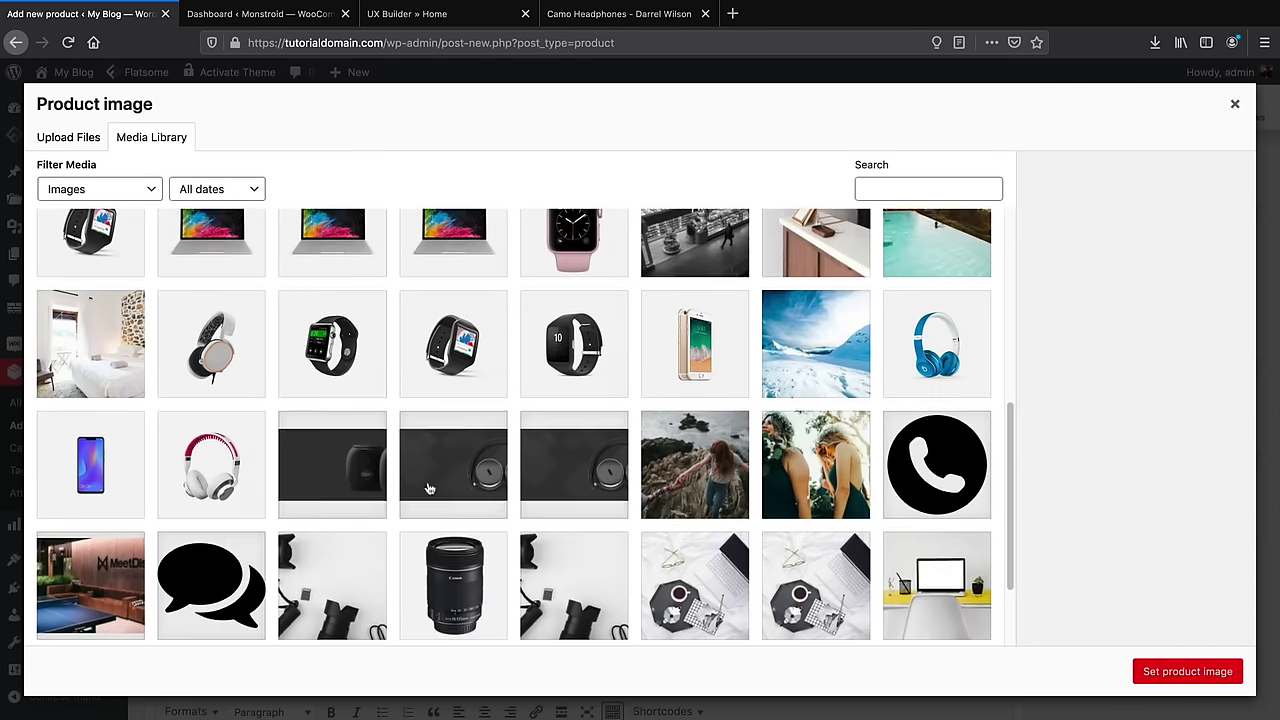
click(191, 440)
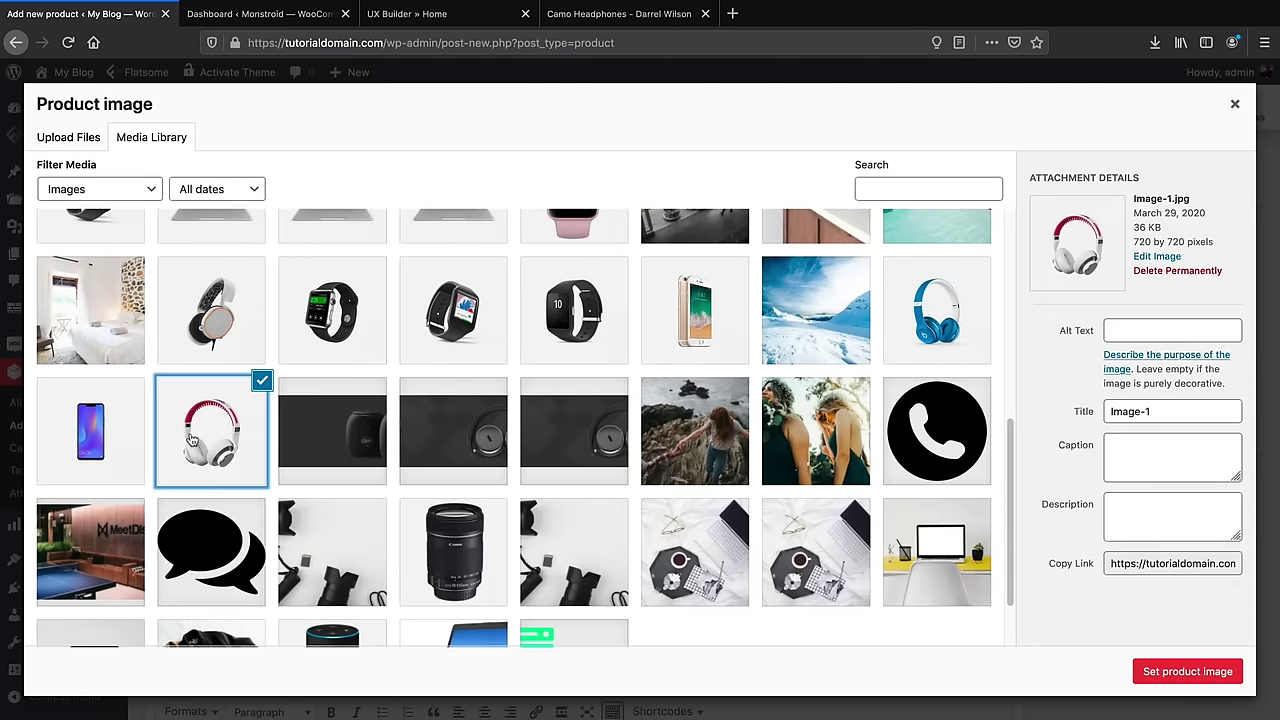
click(1158, 669)
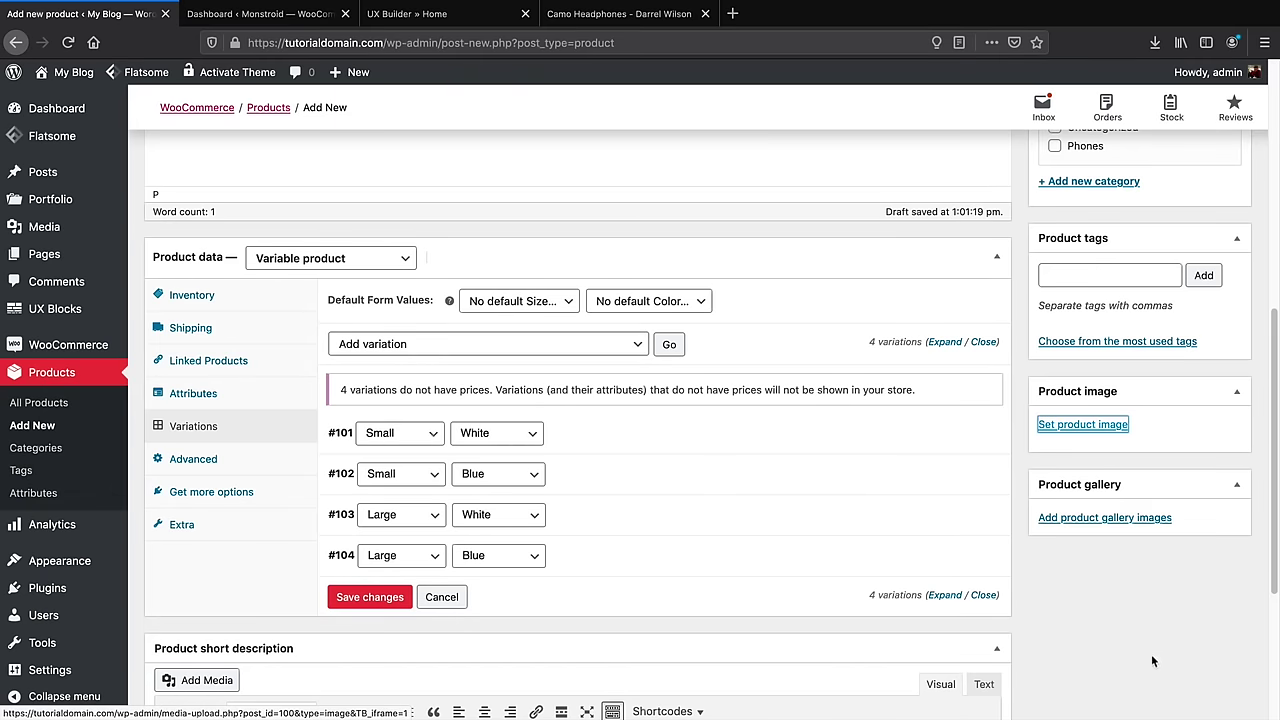
Set the default form values to Size Large and Color White
click(505, 308)
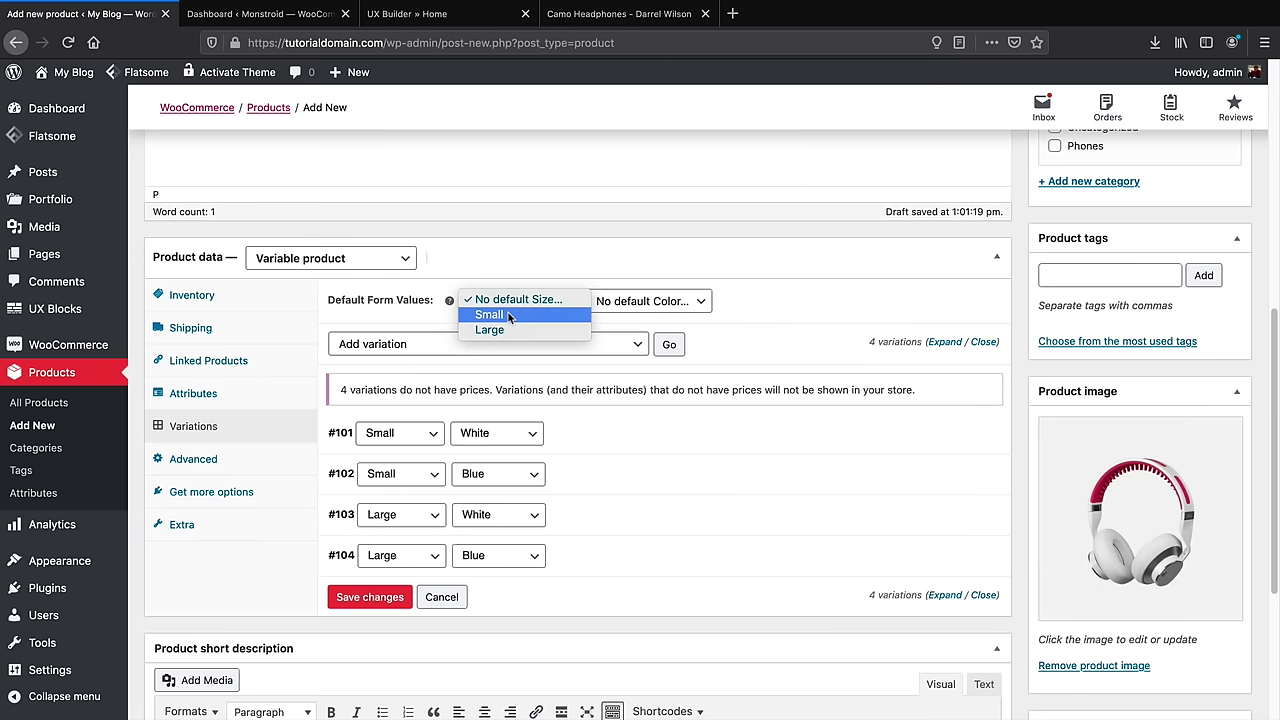
click(508, 316)
click(610, 301)
click(605, 315)
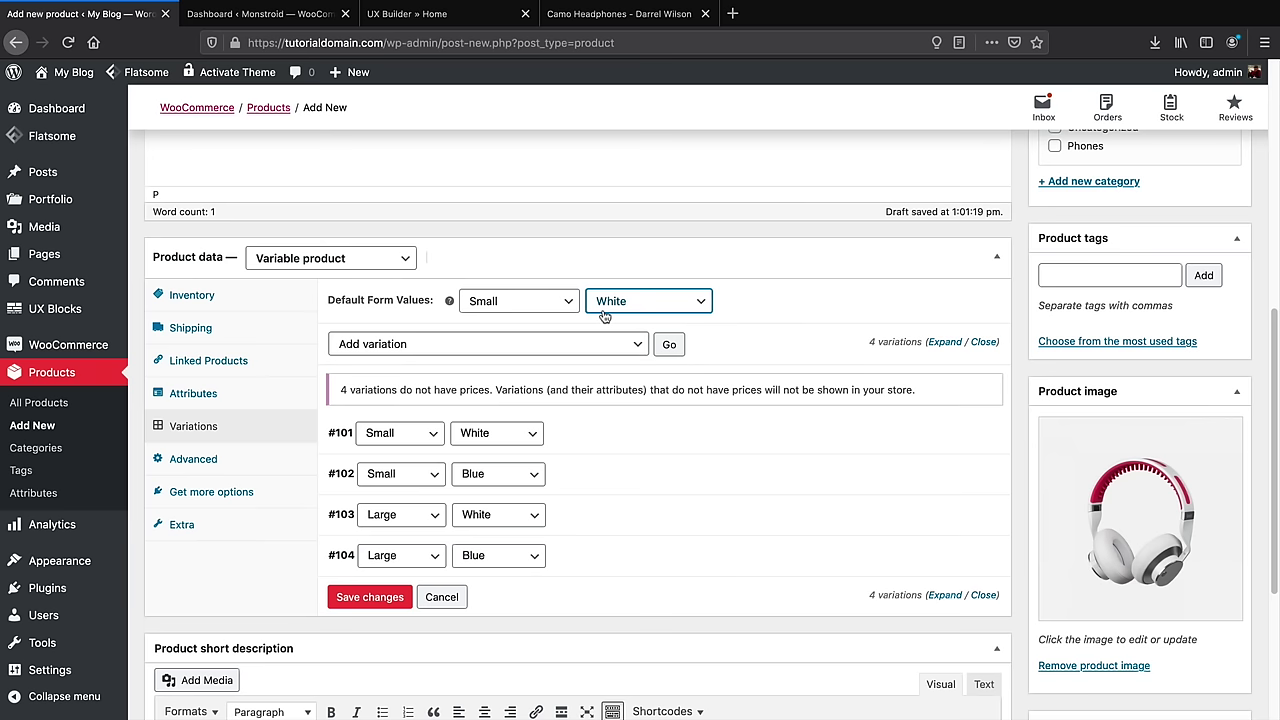
click(546, 301)
click(545, 316)
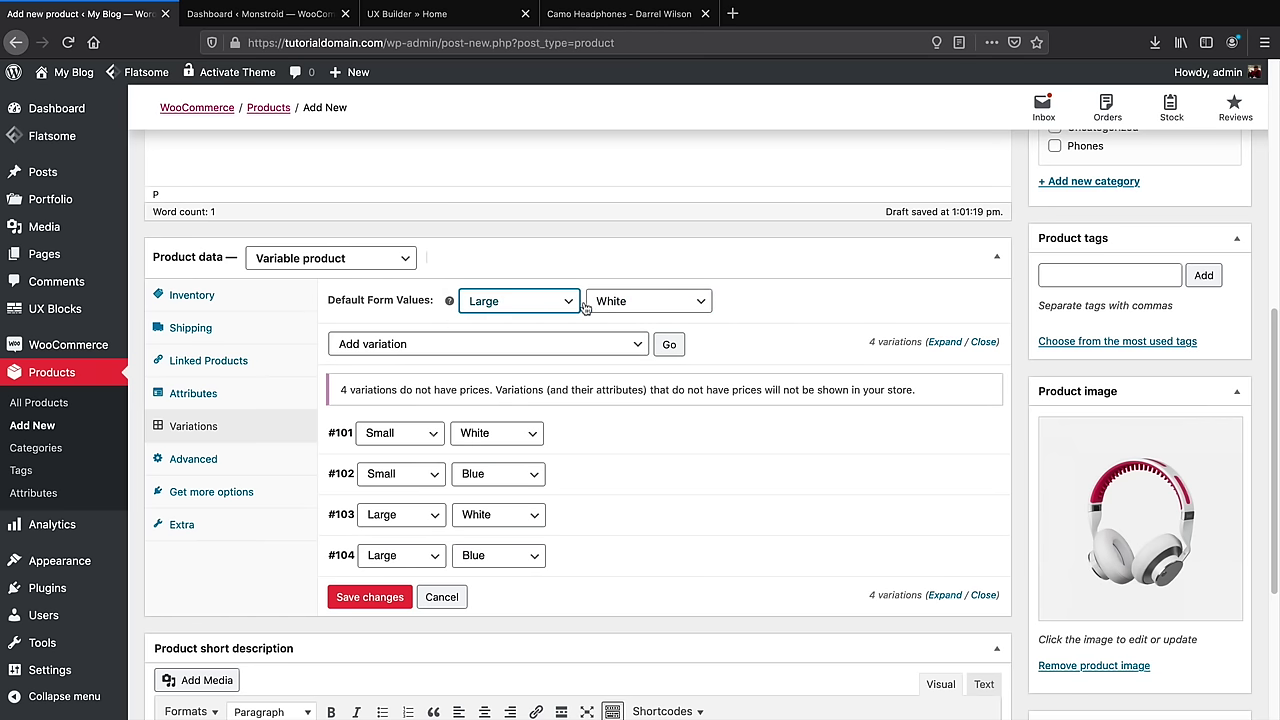
click(615, 301)
click(627, 316)
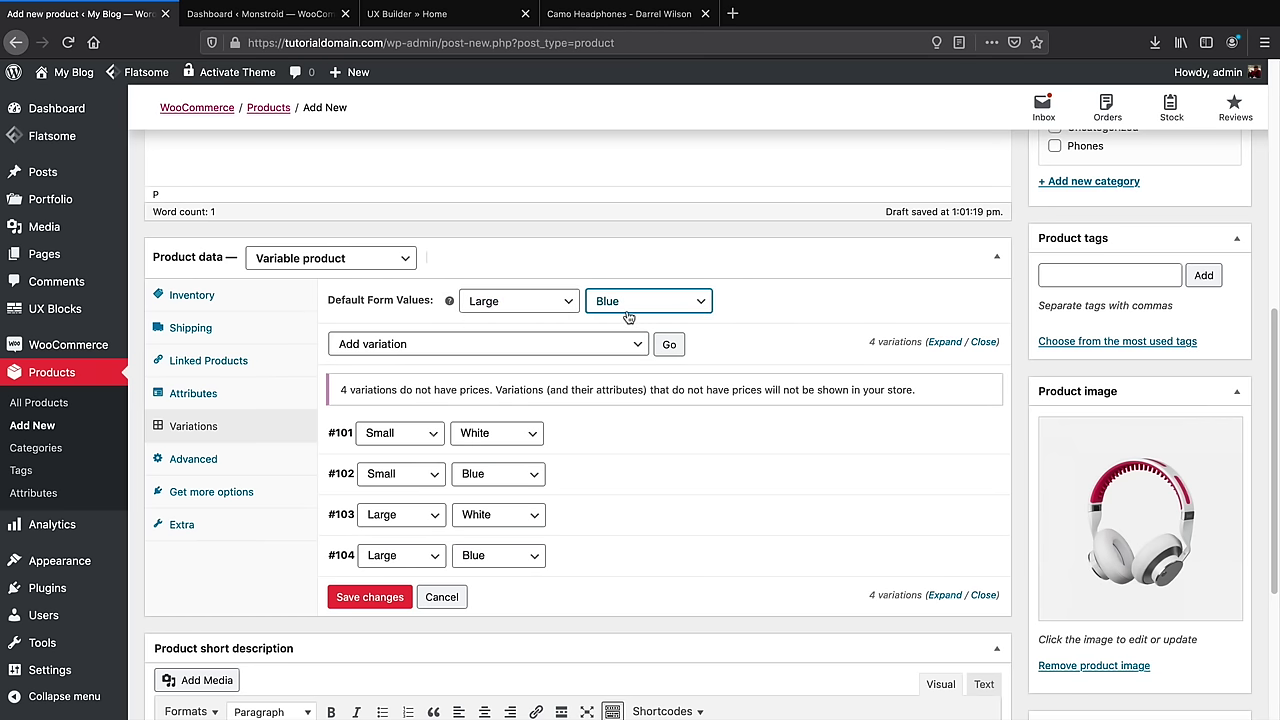
click(531, 300)
click(520, 269)
click(645, 300)
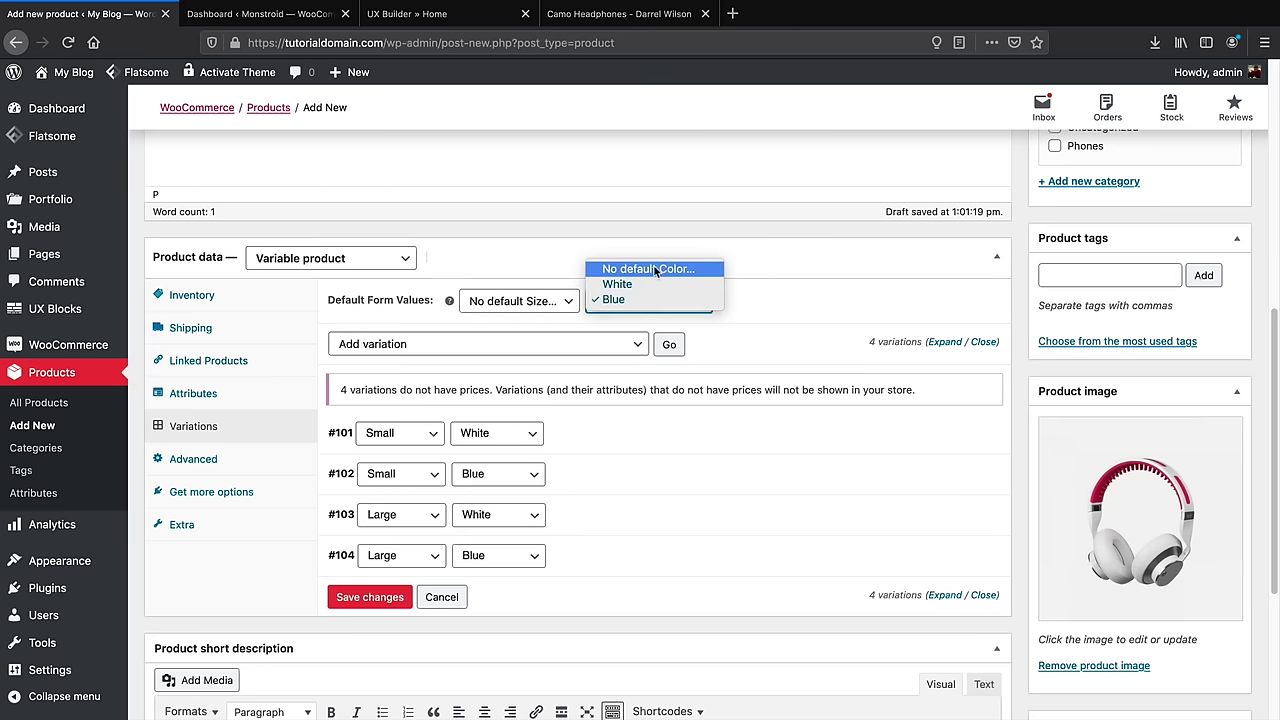
click(646, 268)
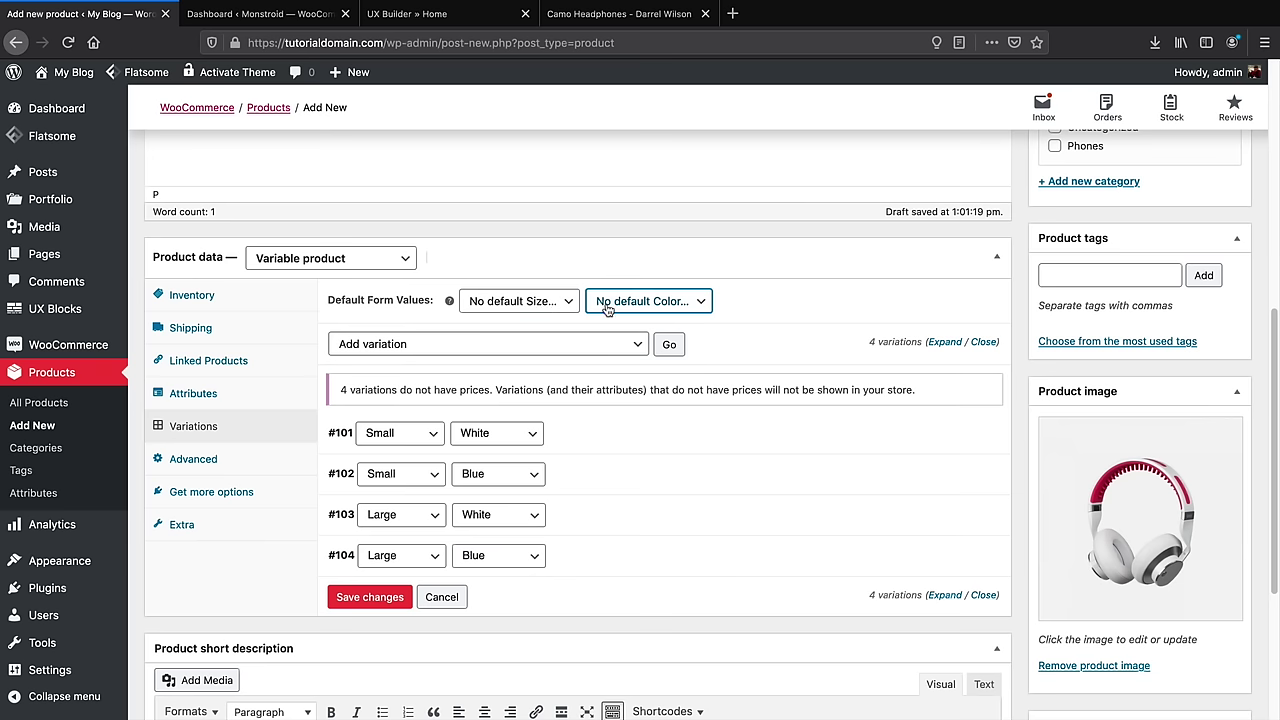
click(563, 305)
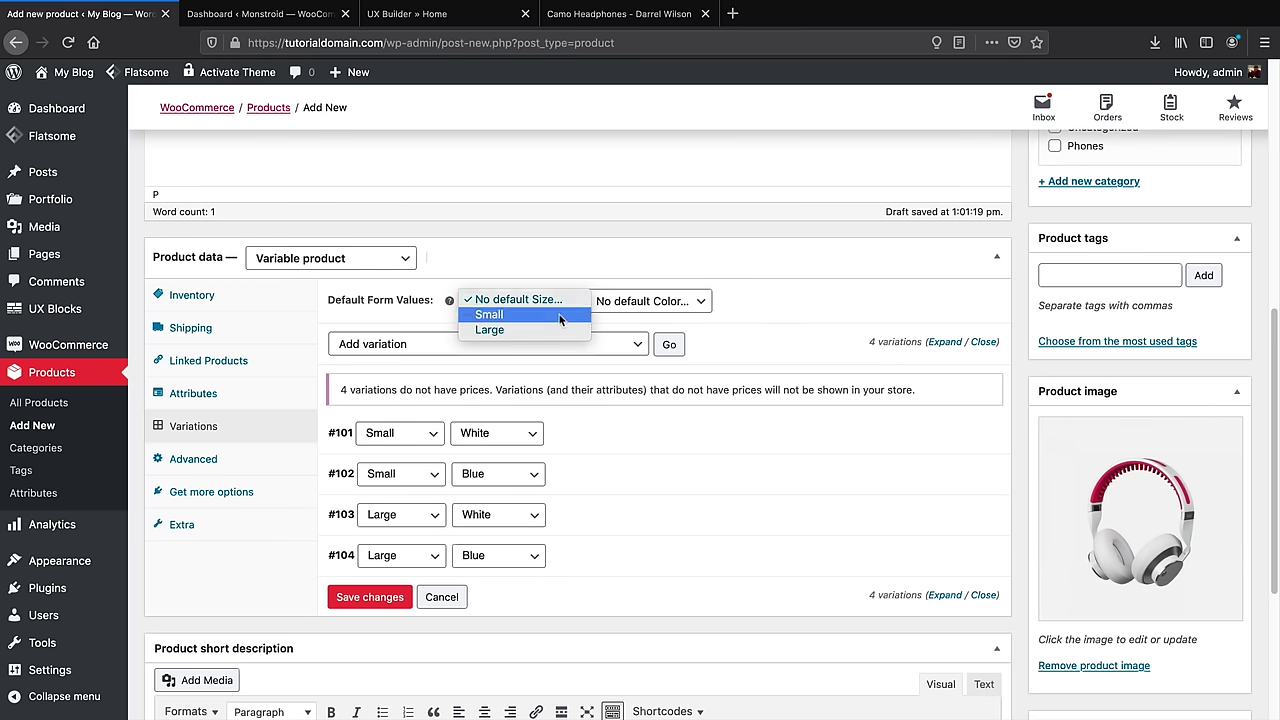
click(555, 329)
click(618, 310)
click(615, 316)
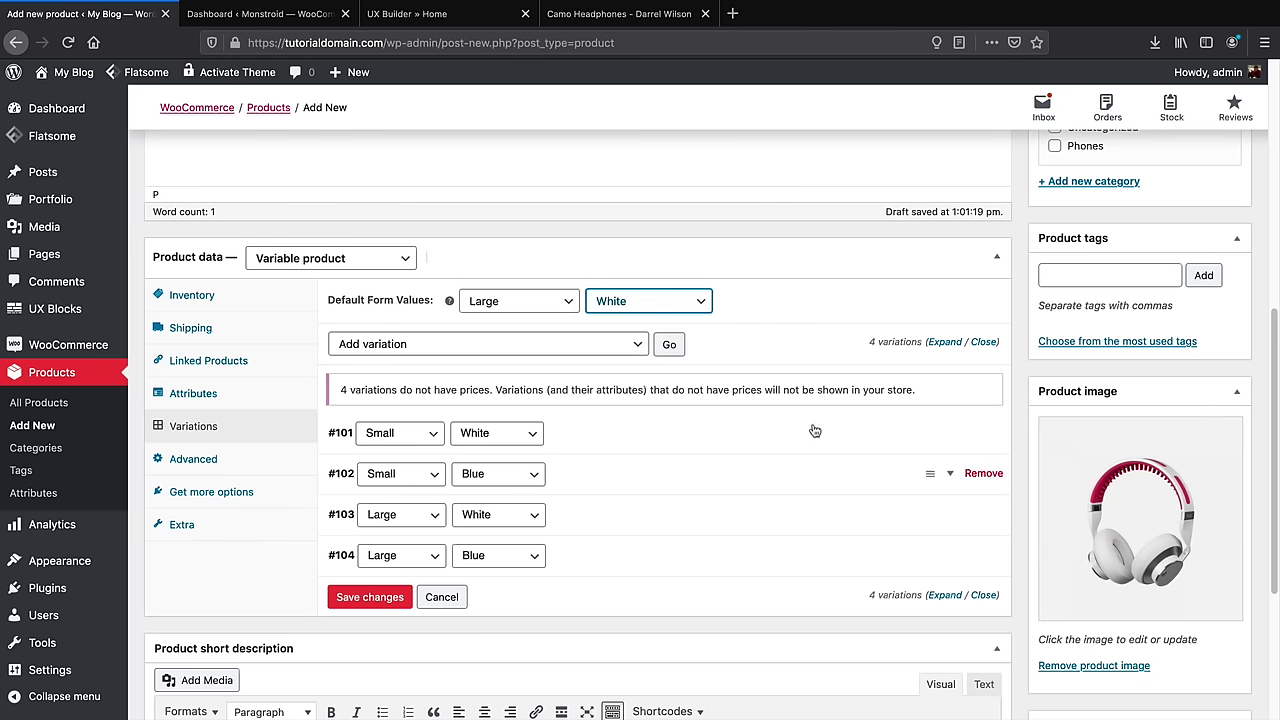
scroll(875, 448, up, 3)
Create a new Headphones product category and assign it to the product
click(1086, 324)
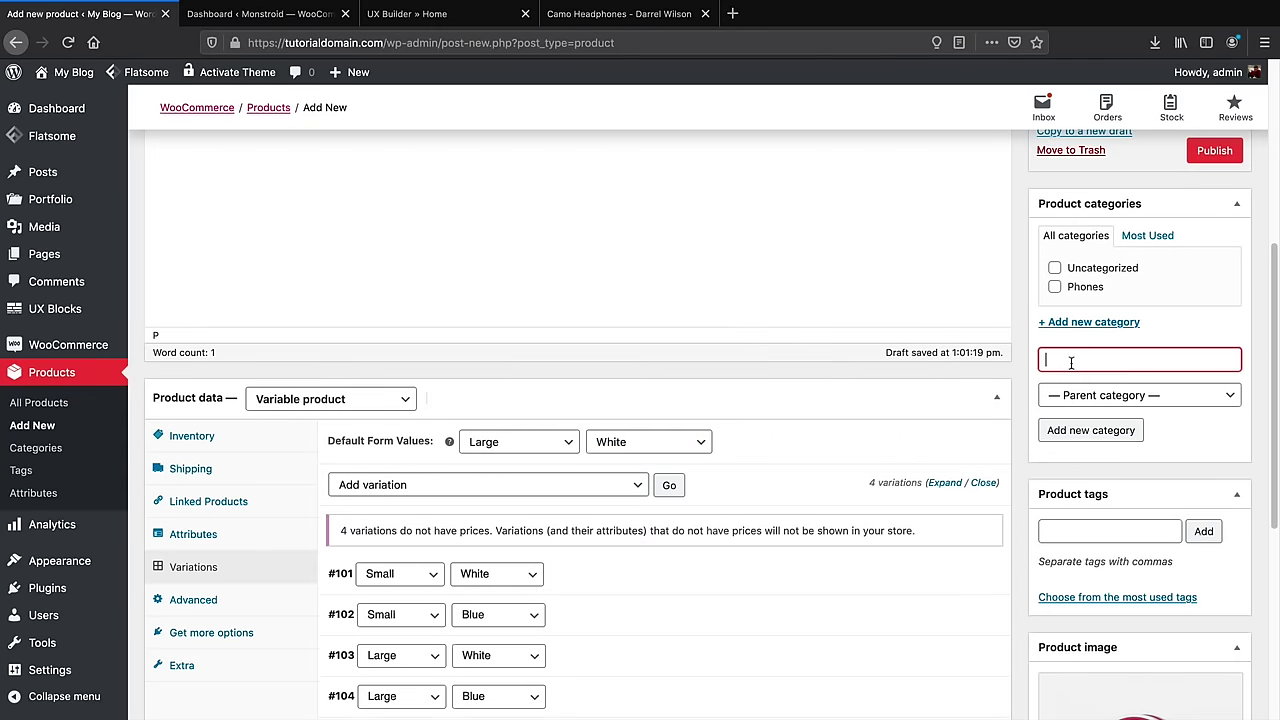
text(Headphones)
click(1095, 430)
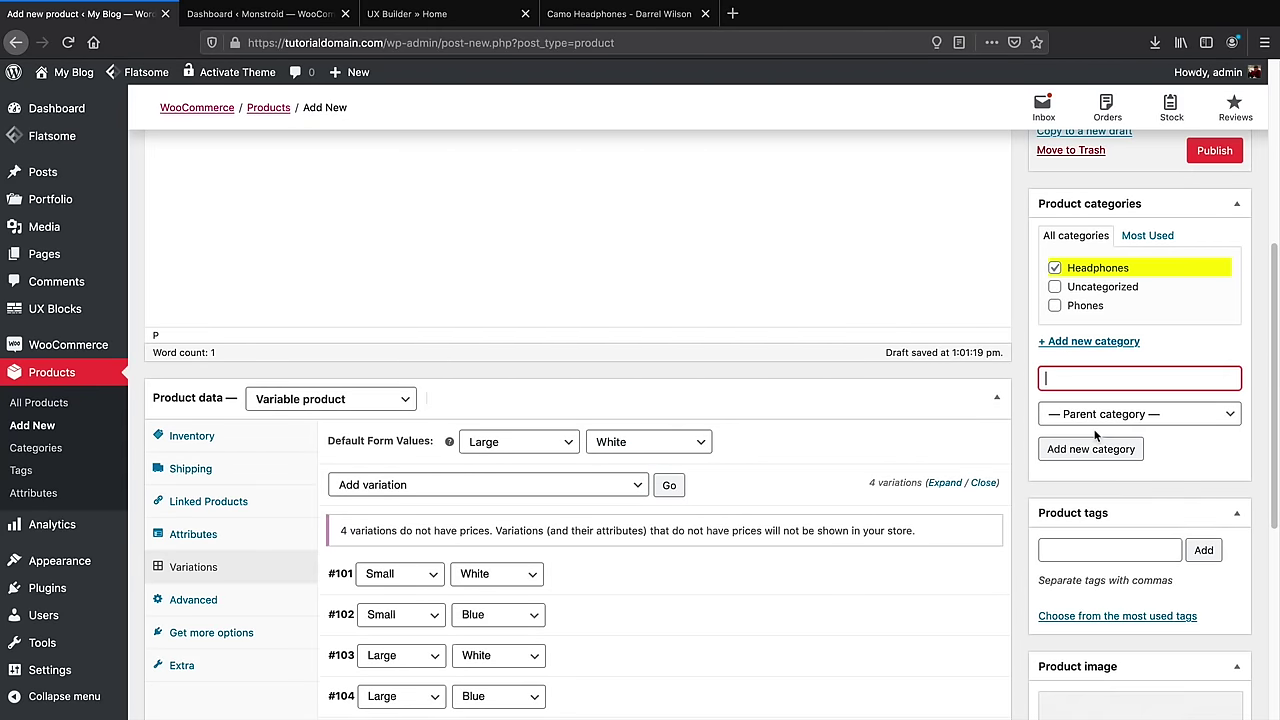
Publish Camo HeadPhones and view the live product page
scroll(1090, 430, up, 2)
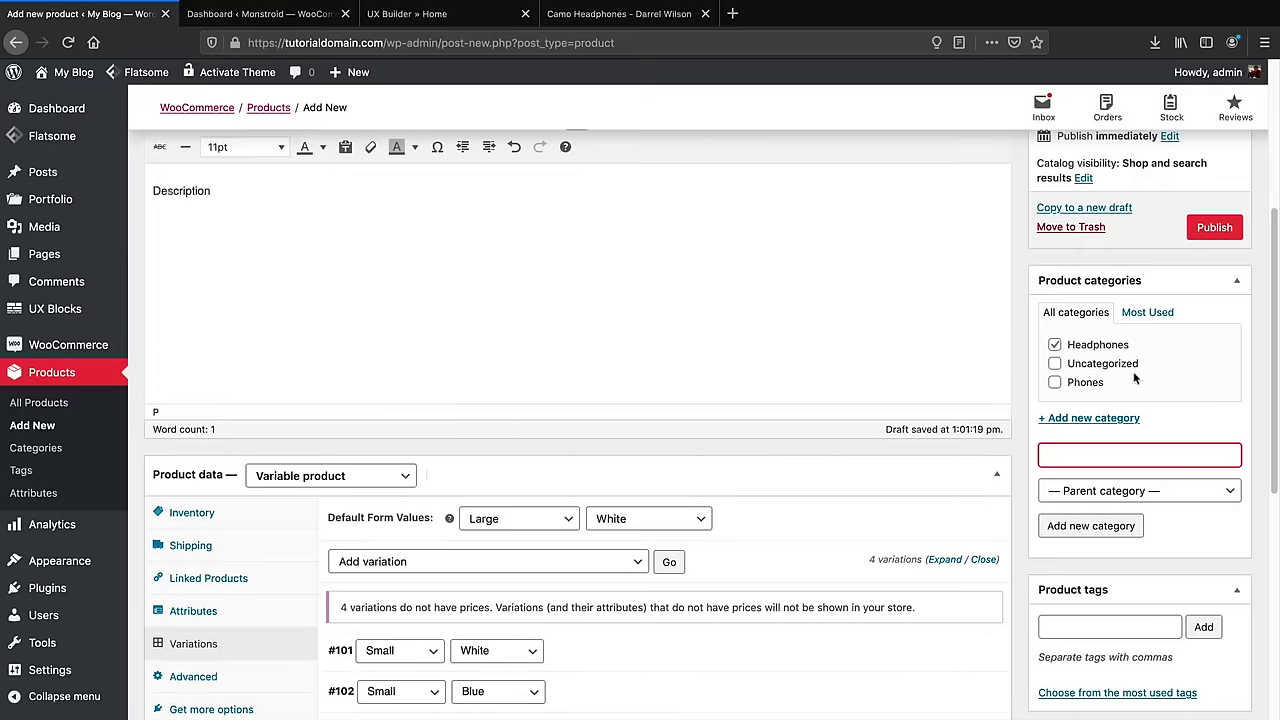
scroll(1180, 285, up, 3)
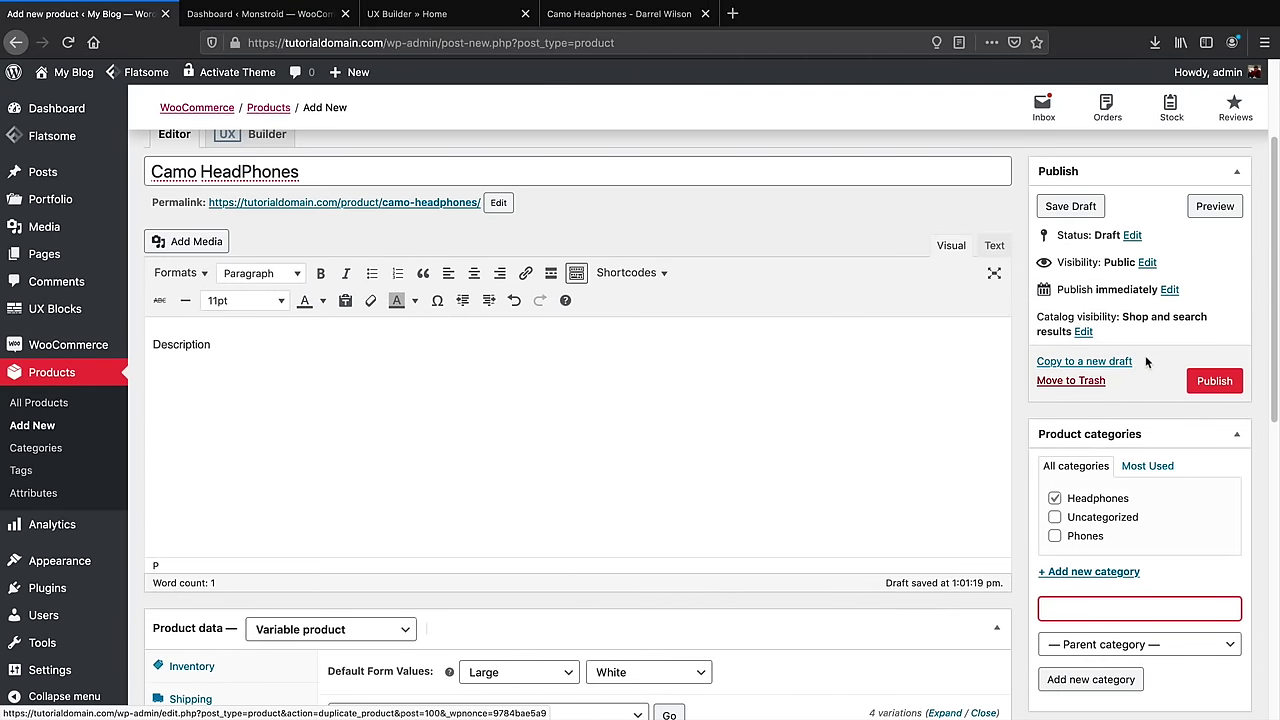
click(1213, 382)
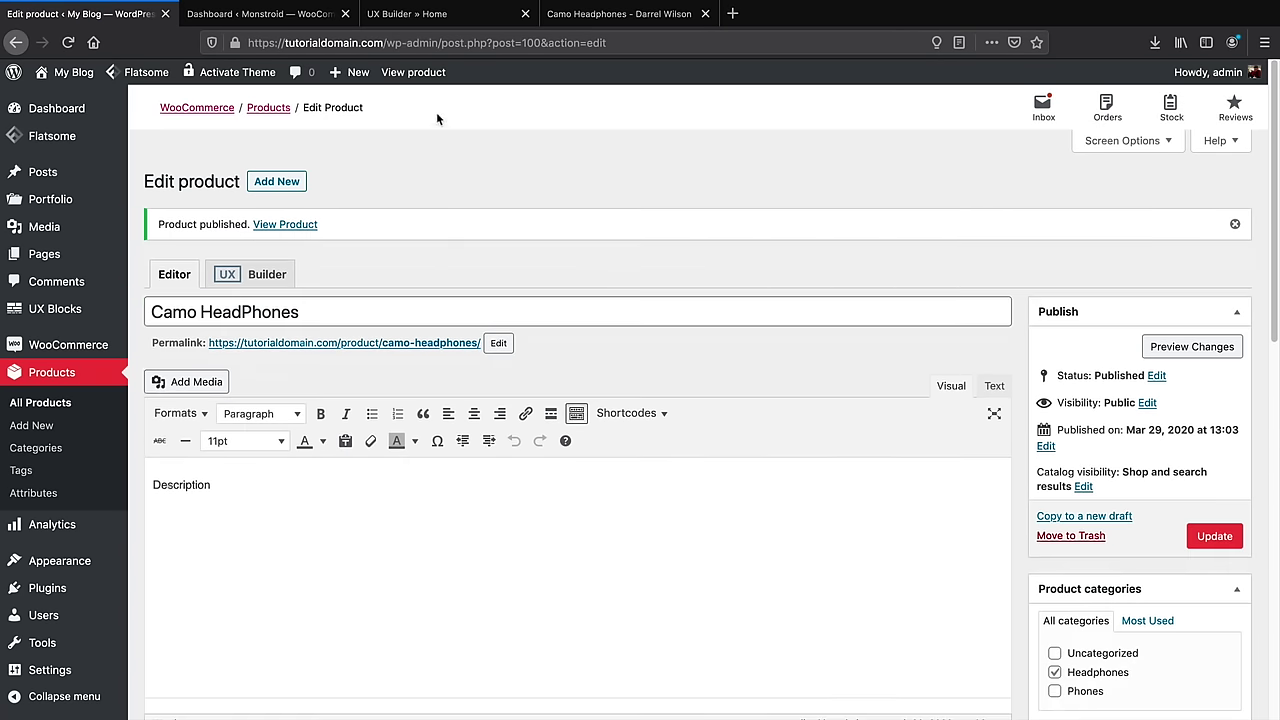
click(413, 72)
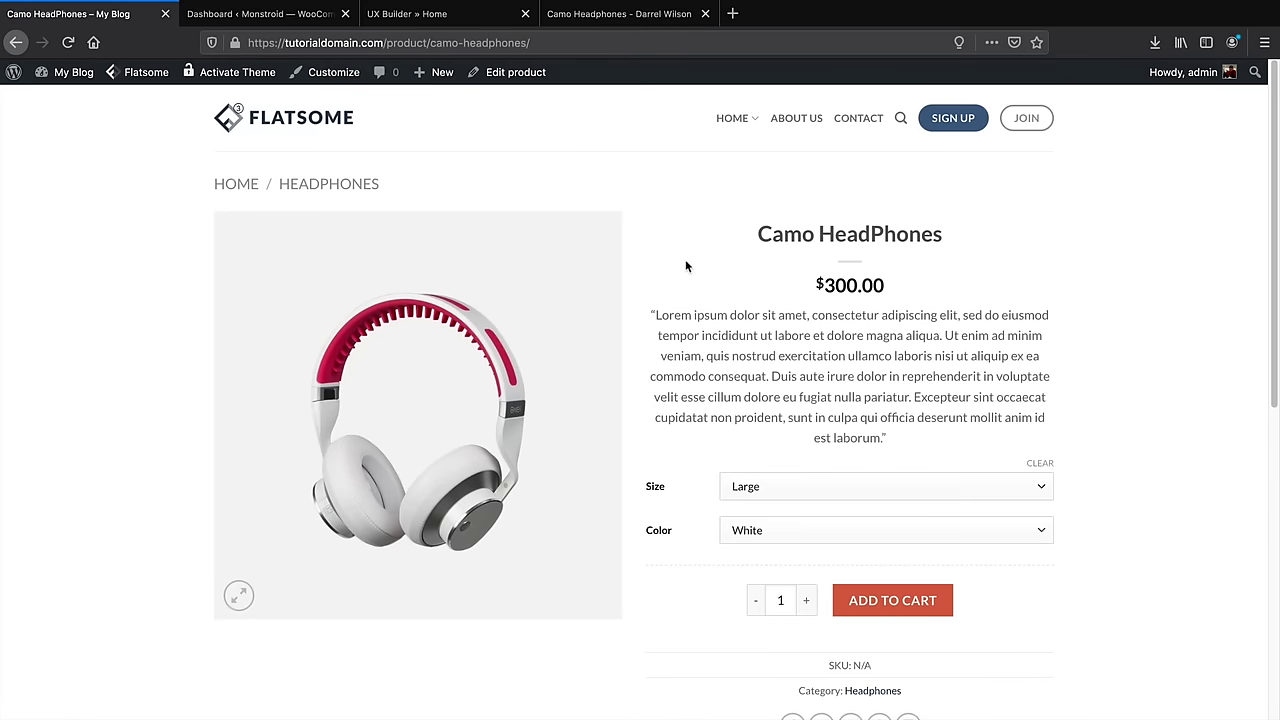
Choose Size Large and Color Blue on the Camo HeadPhones page and add it to the cart
click(757, 487)
click(757, 463)
click(766, 530)
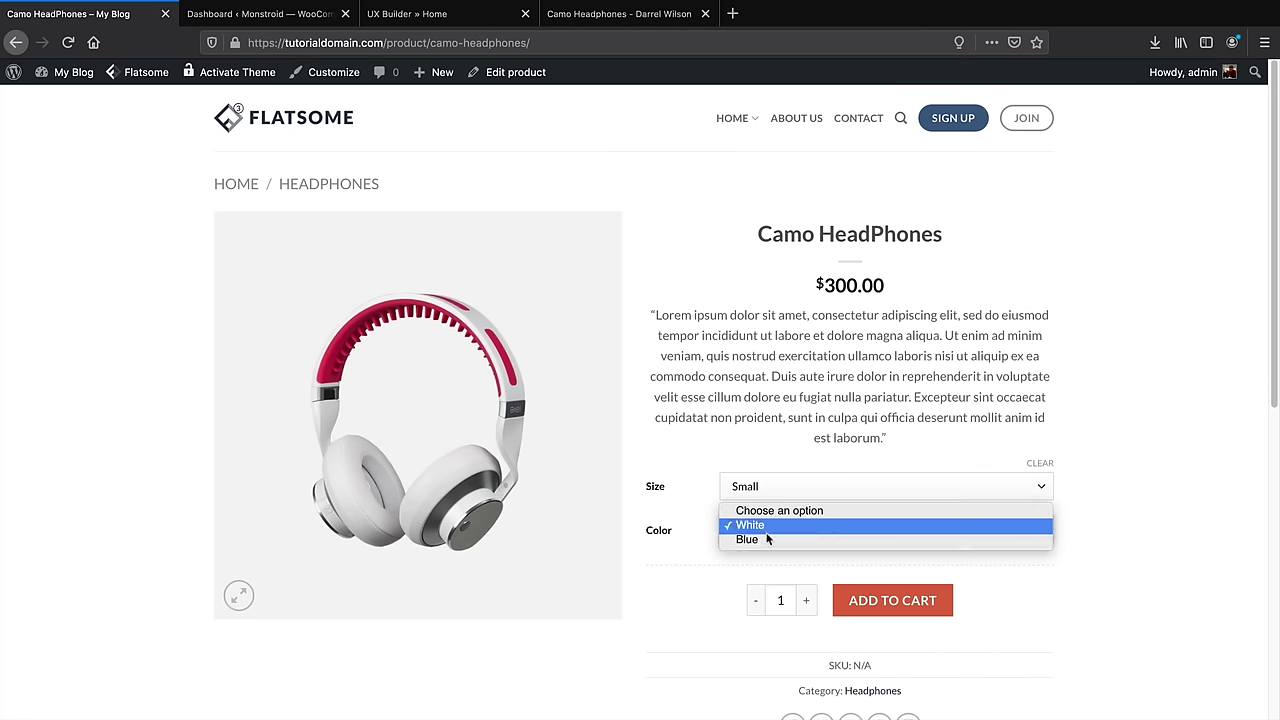
click(766, 539)
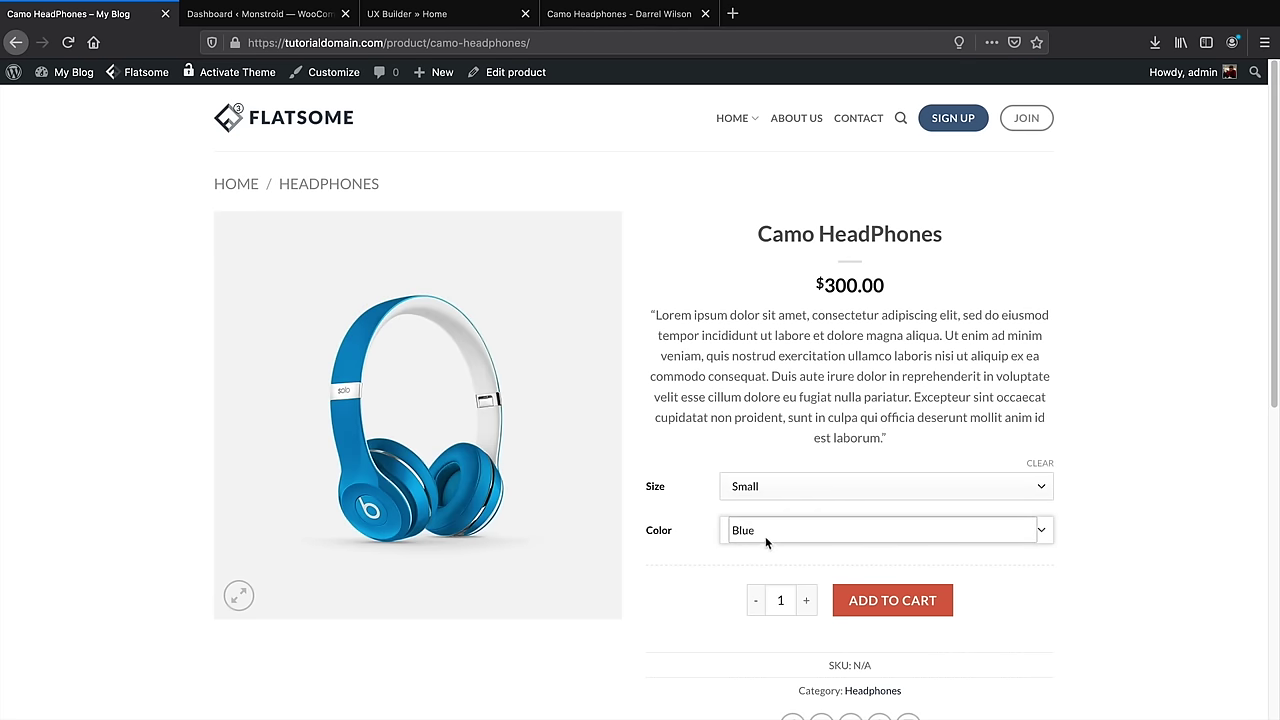
click(765, 536)
click(766, 510)
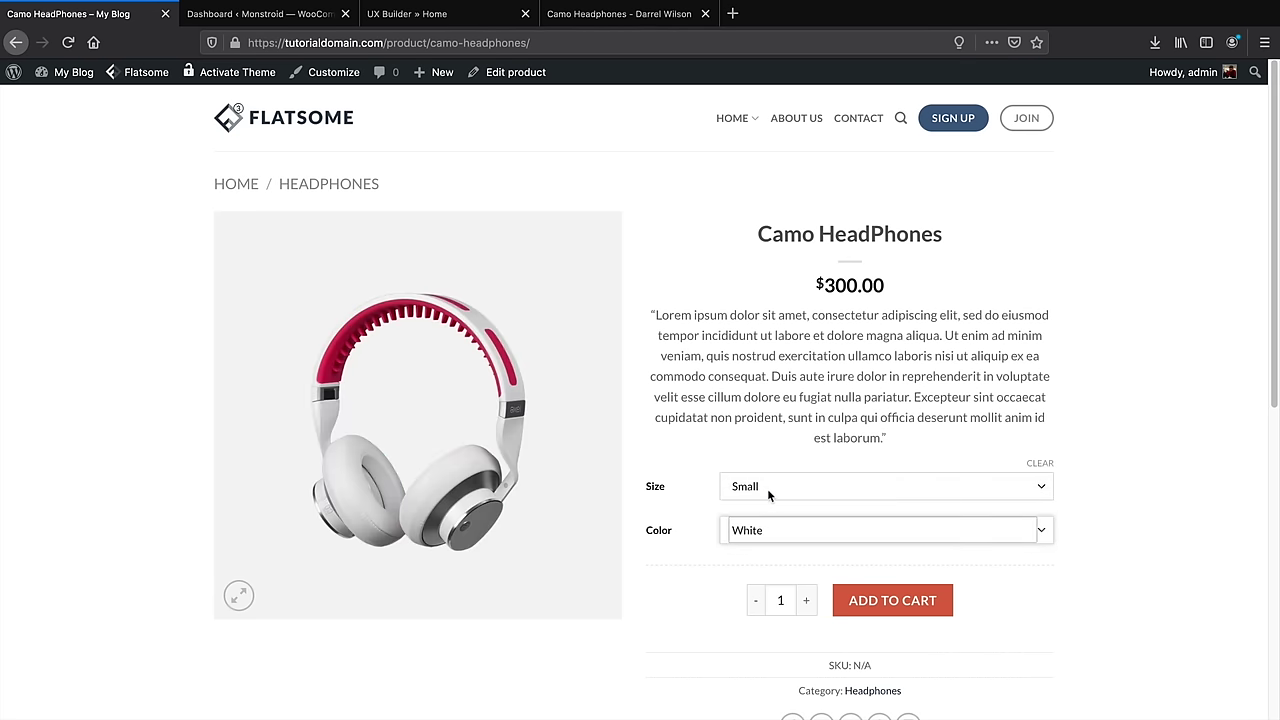
click(767, 488)
click(770, 500)
click(771, 528)
click(771, 540)
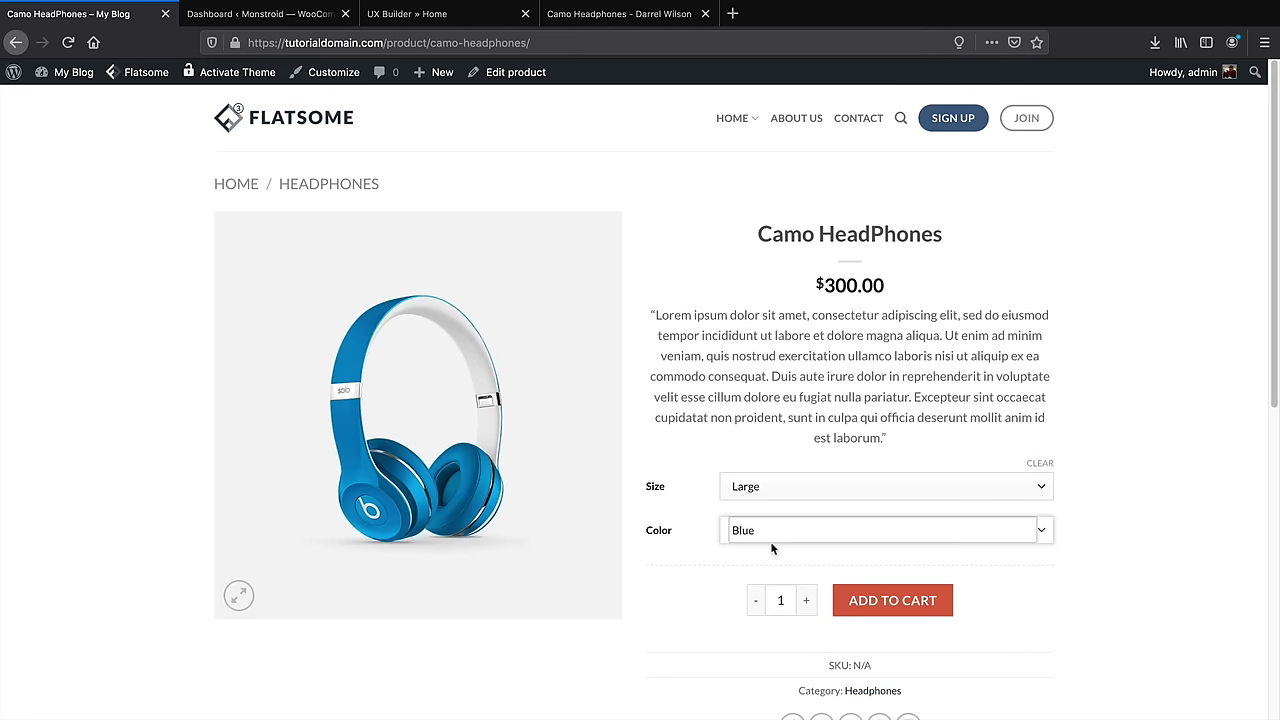
click(926, 602)
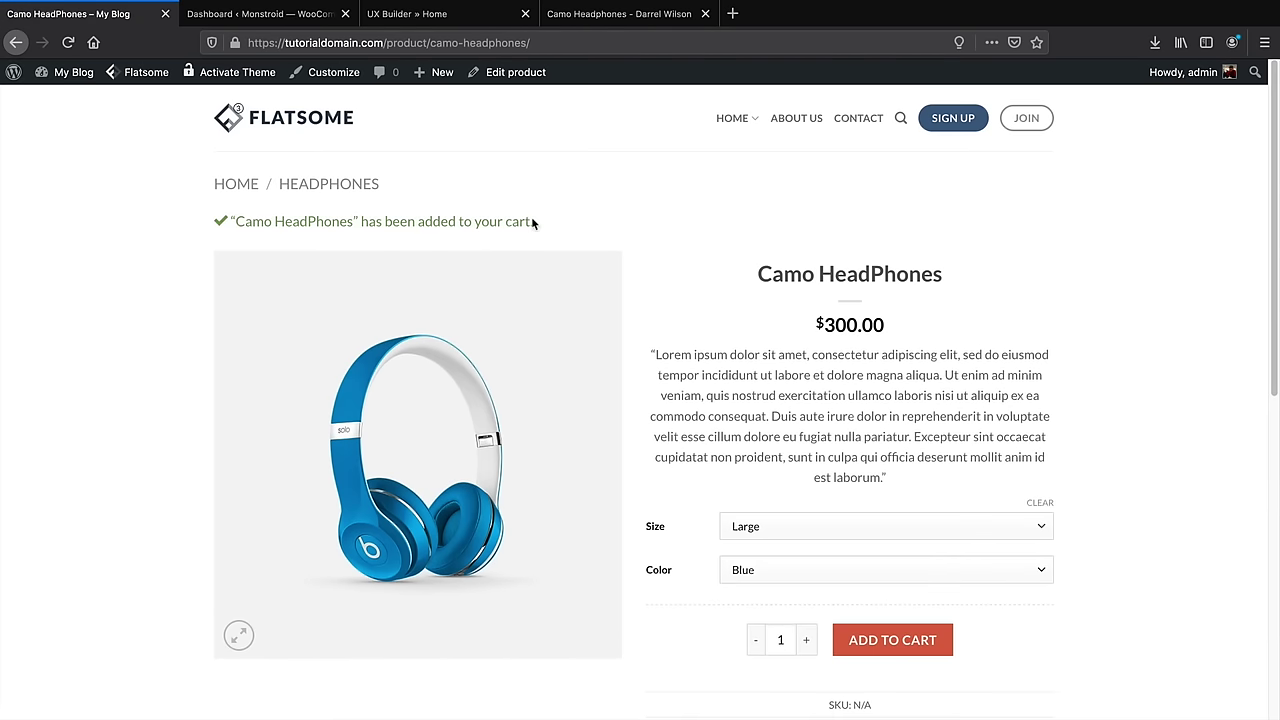
drag(533, 221, 207, 221)
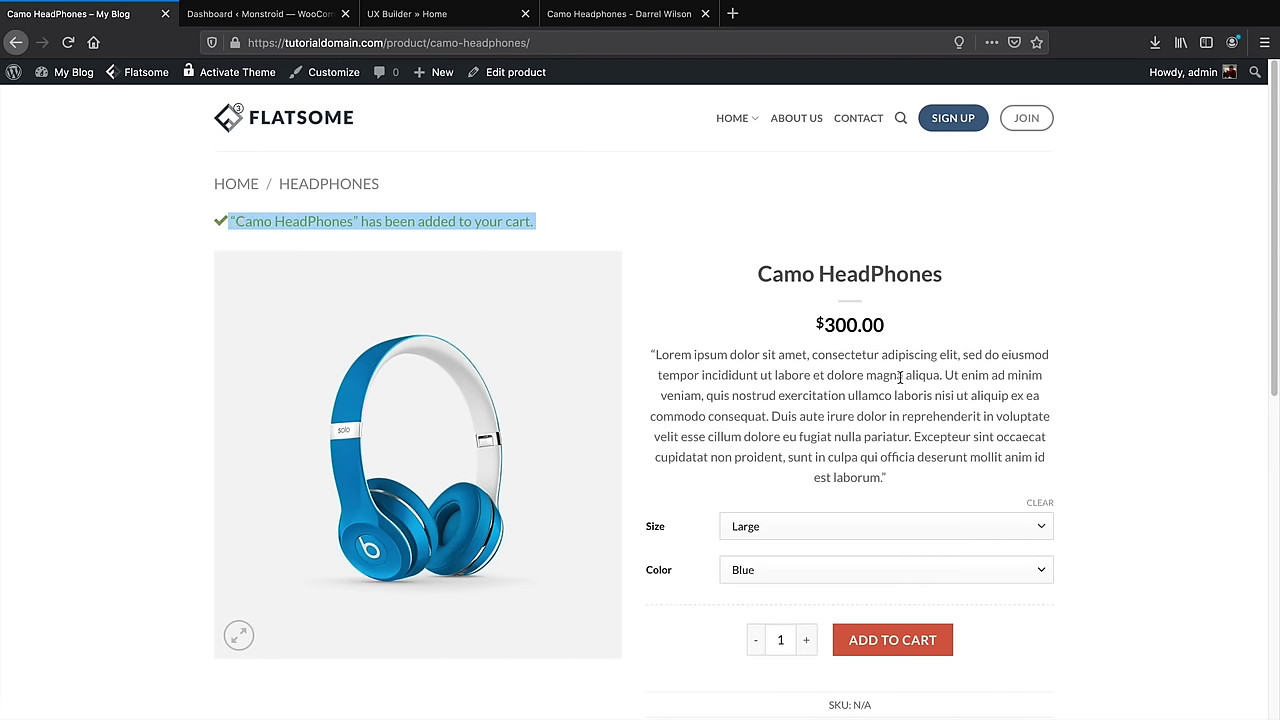
scroll(837, 452, down, 1)
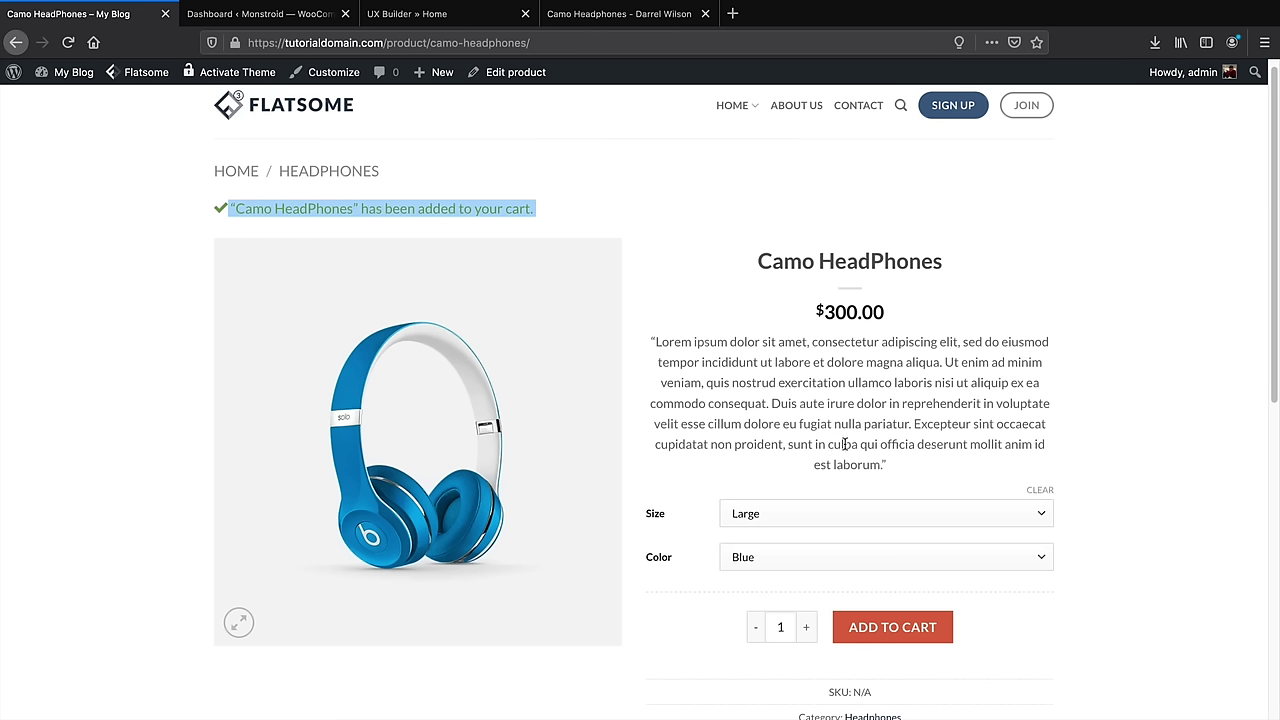
mouse_move(738, 116)
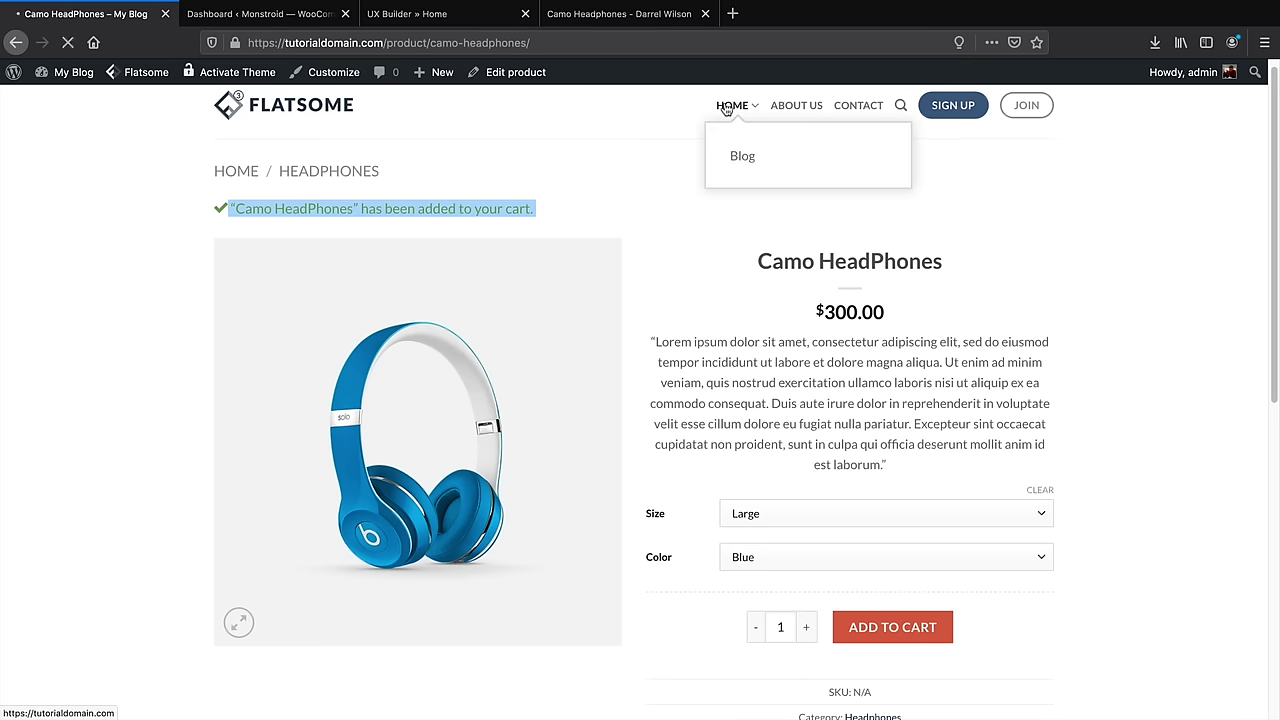
Open the Home page in UX Builder from the admin bar's Edit Page menu
scroll(699, 330, down, 2)
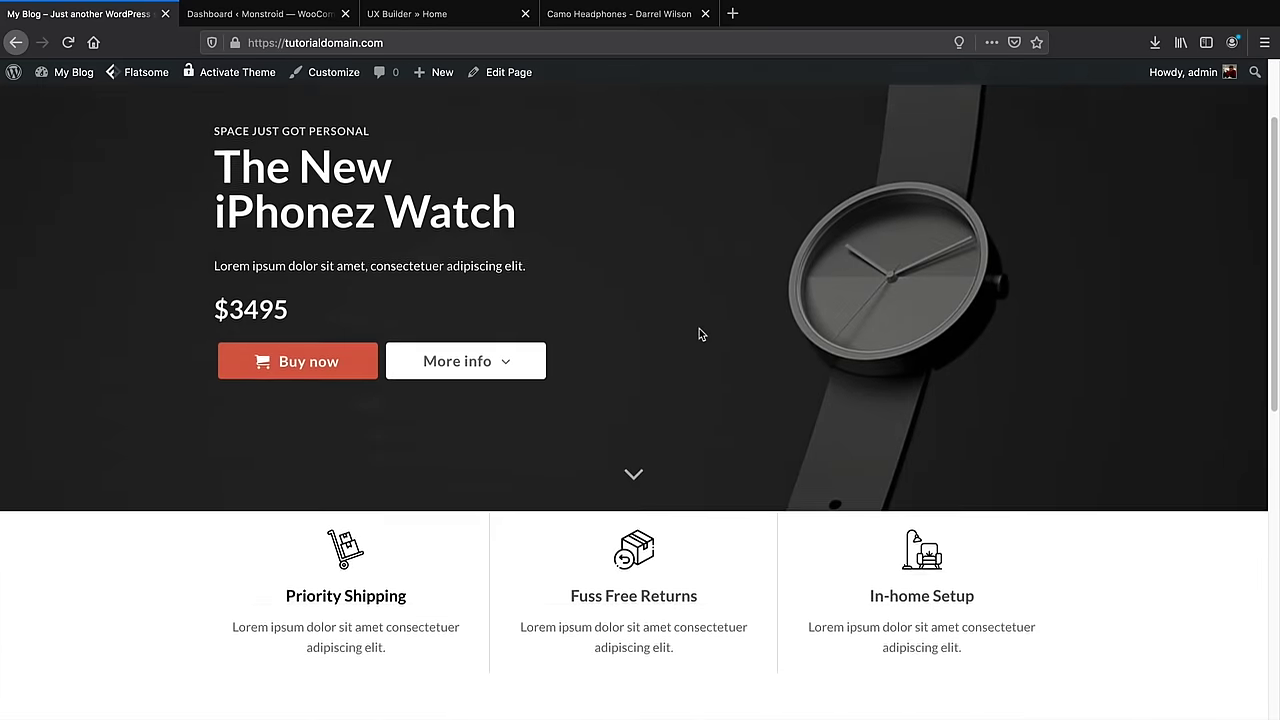
scroll(699, 334, down, 7)
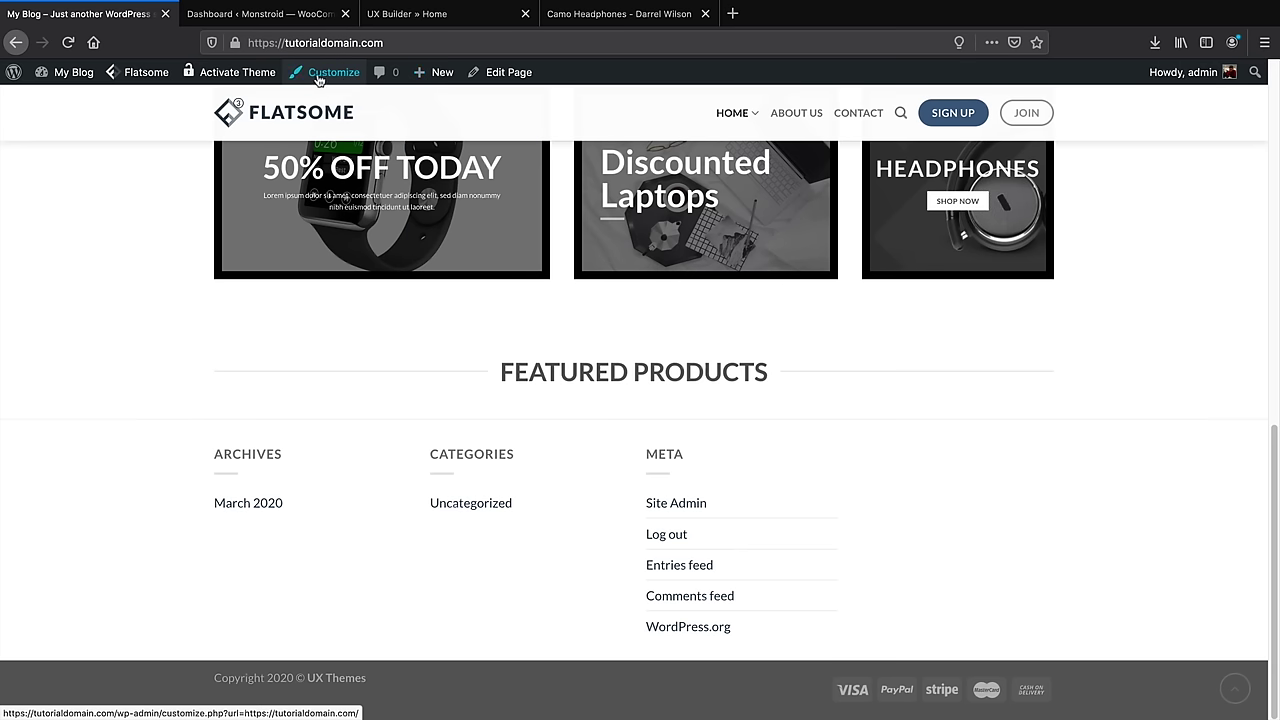
mouse_move(508, 73)
click(510, 102)
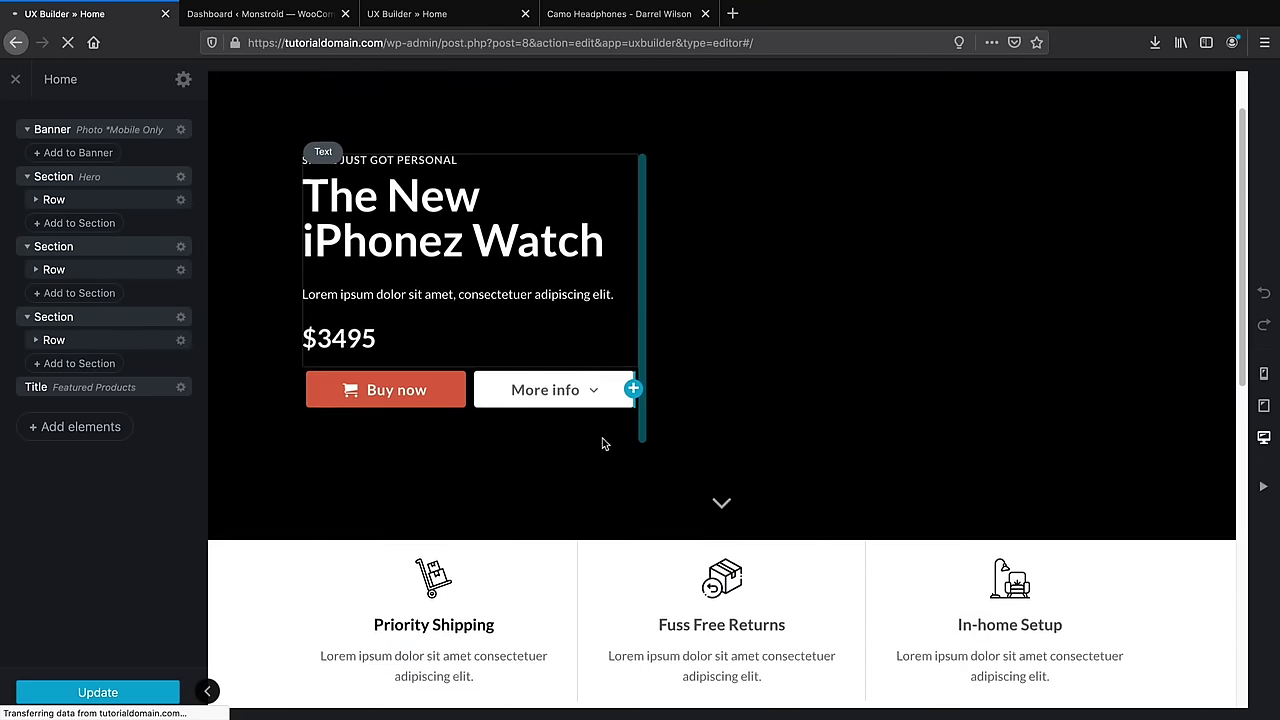
Insert a Products element below Featured Products by searching 'prod' among the elements
scroll(602, 443, down, 7)
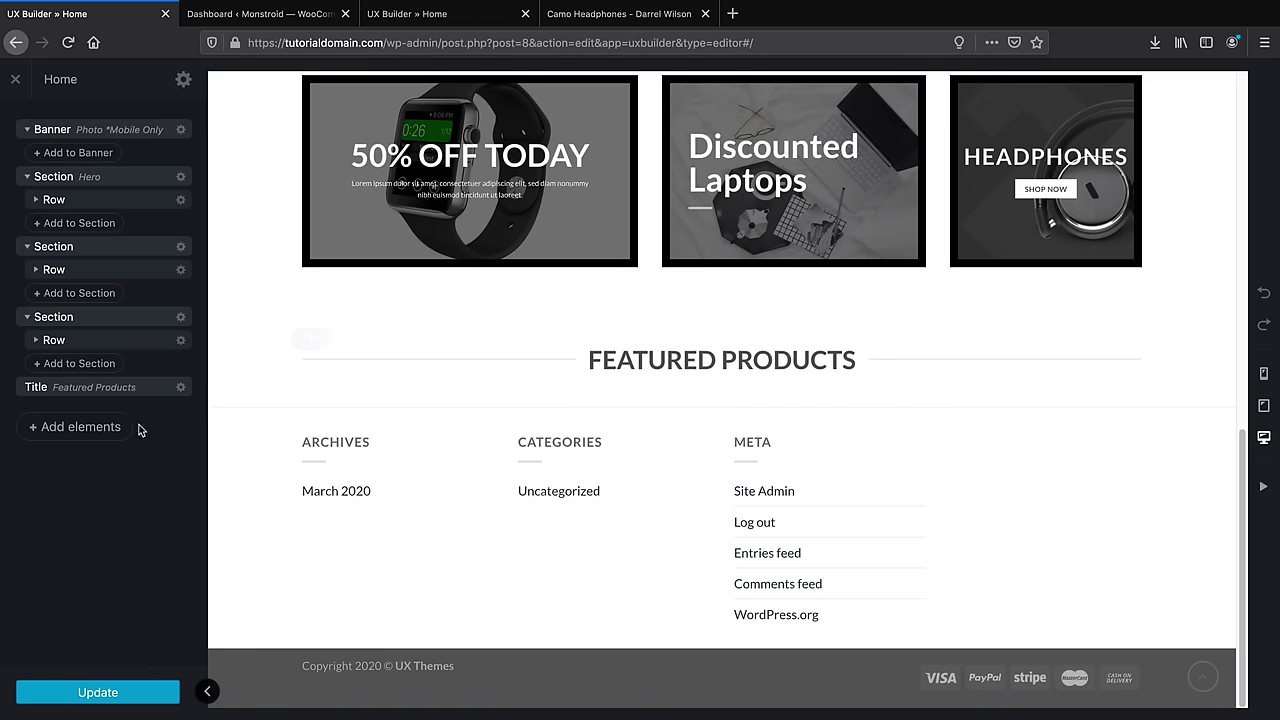
click(92, 434)
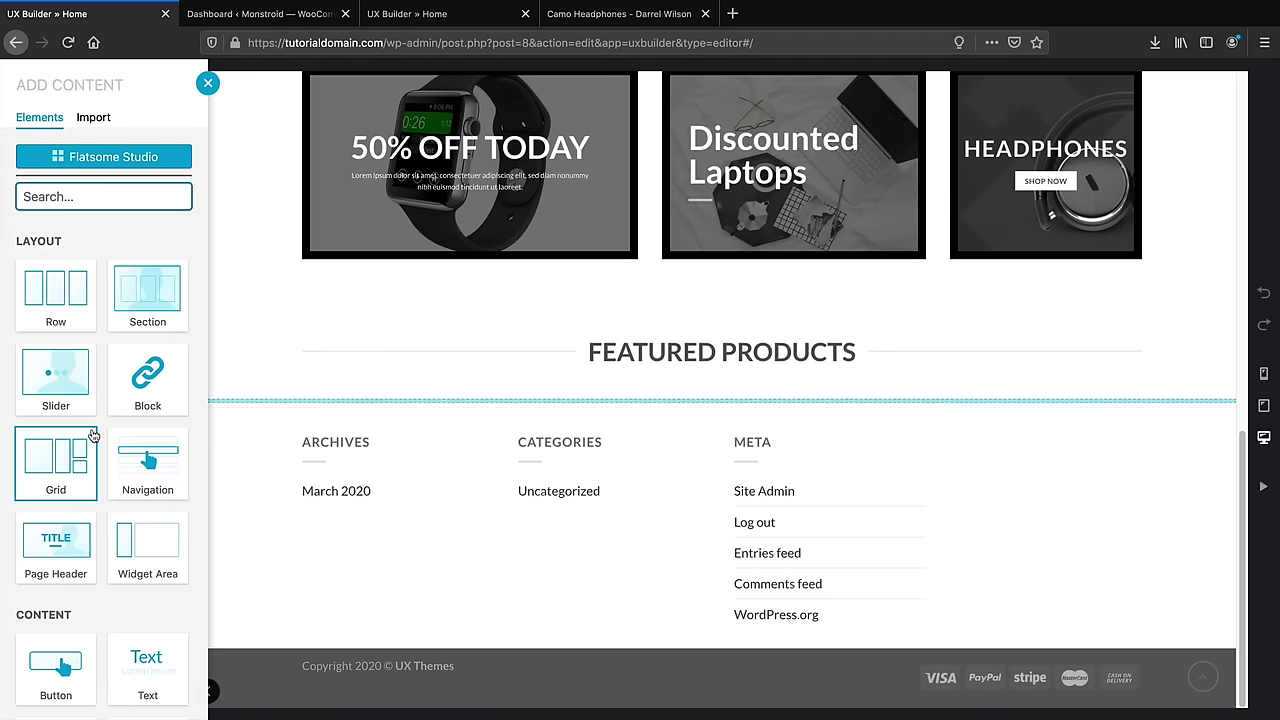
scroll(92, 434, down, 3)
scroll(92, 434, up, 3)
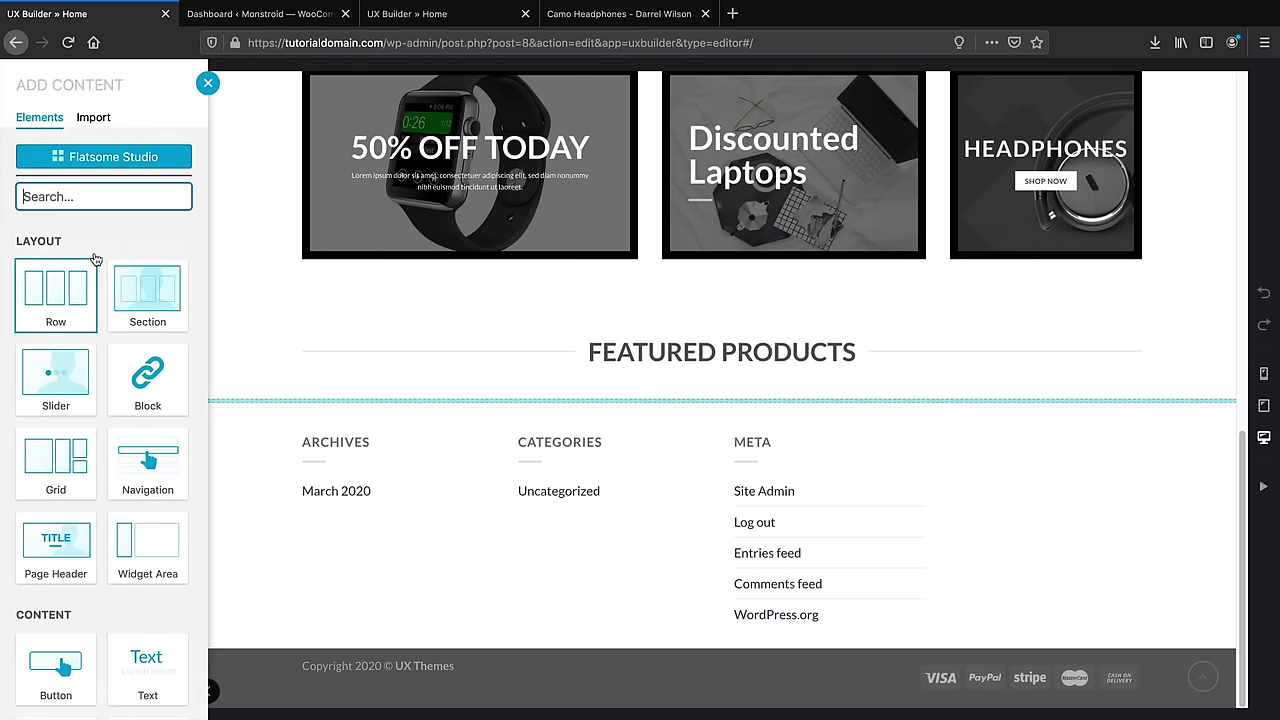
text(prod)
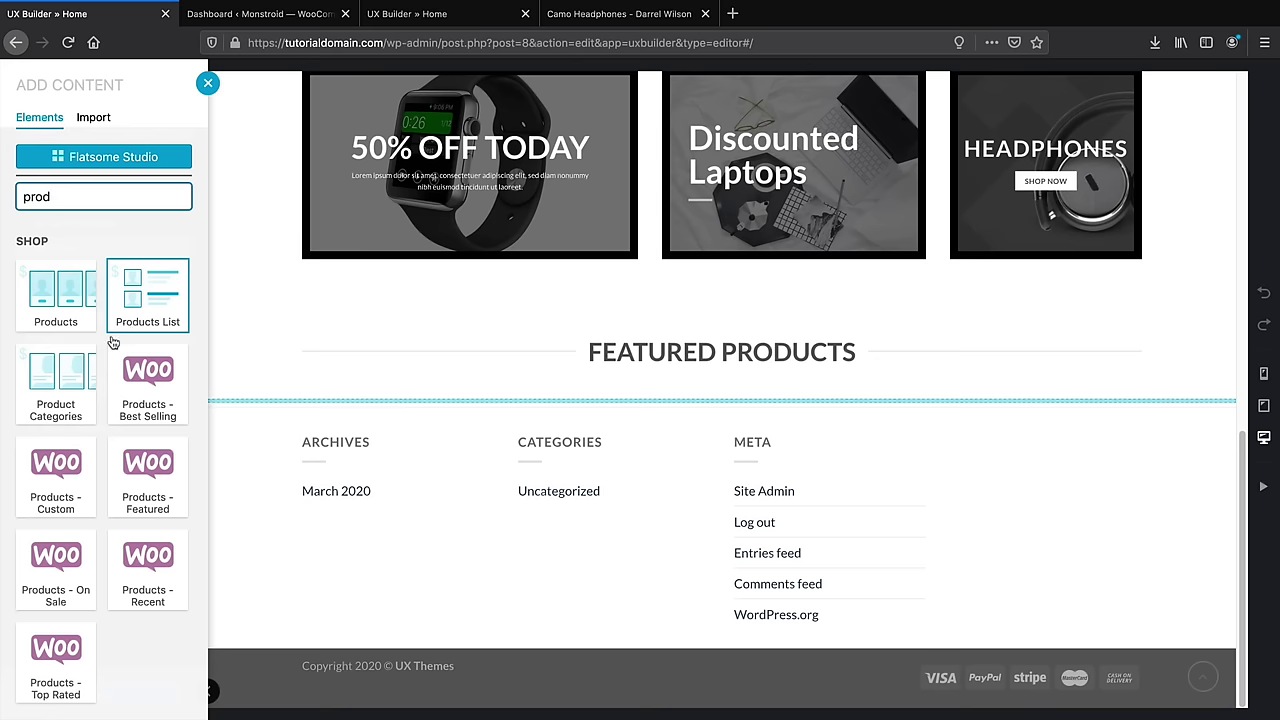
click(47, 295)
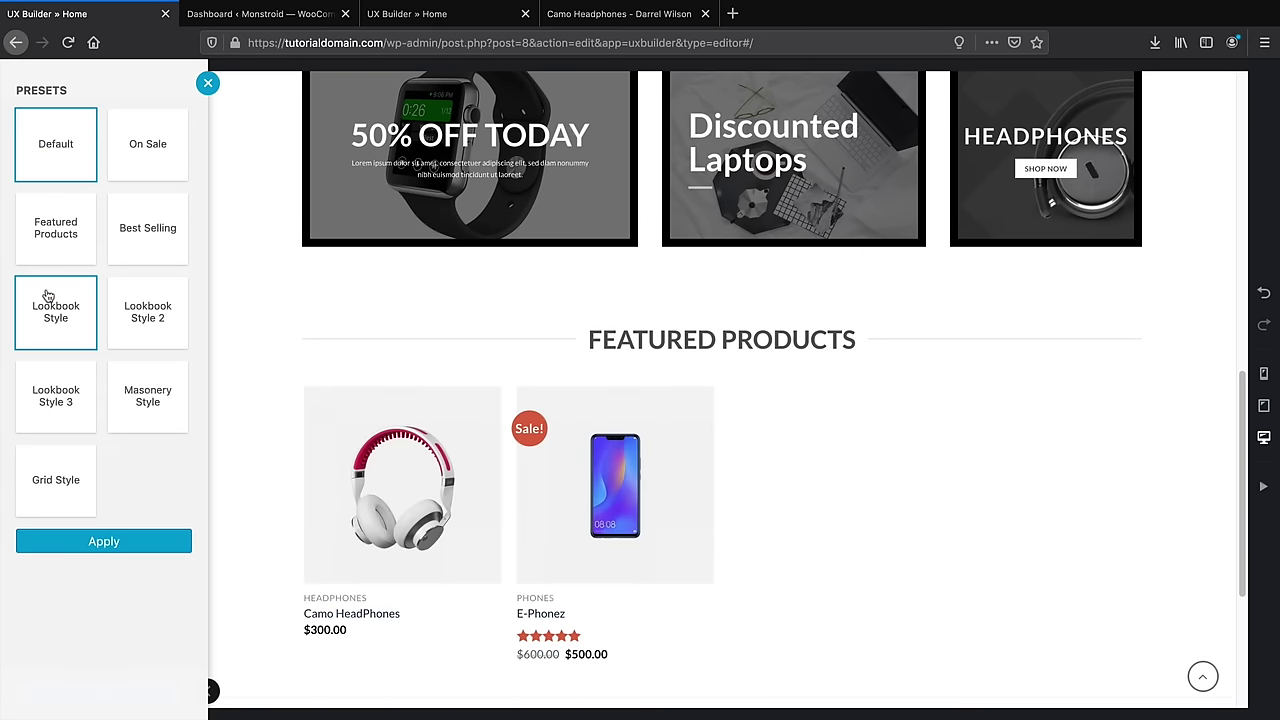
Preview the product presets and apply Lookbook Style 2 to the products row
click(143, 238)
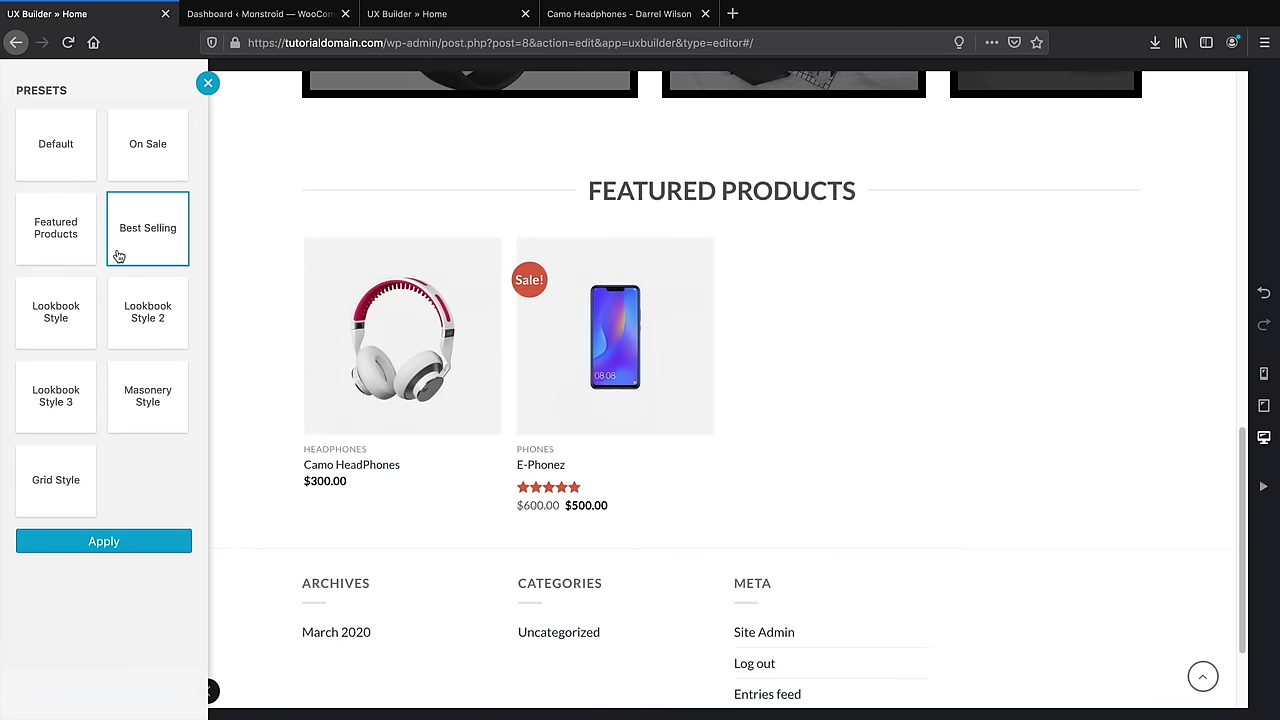
click(56, 229)
click(54, 303)
click(147, 316)
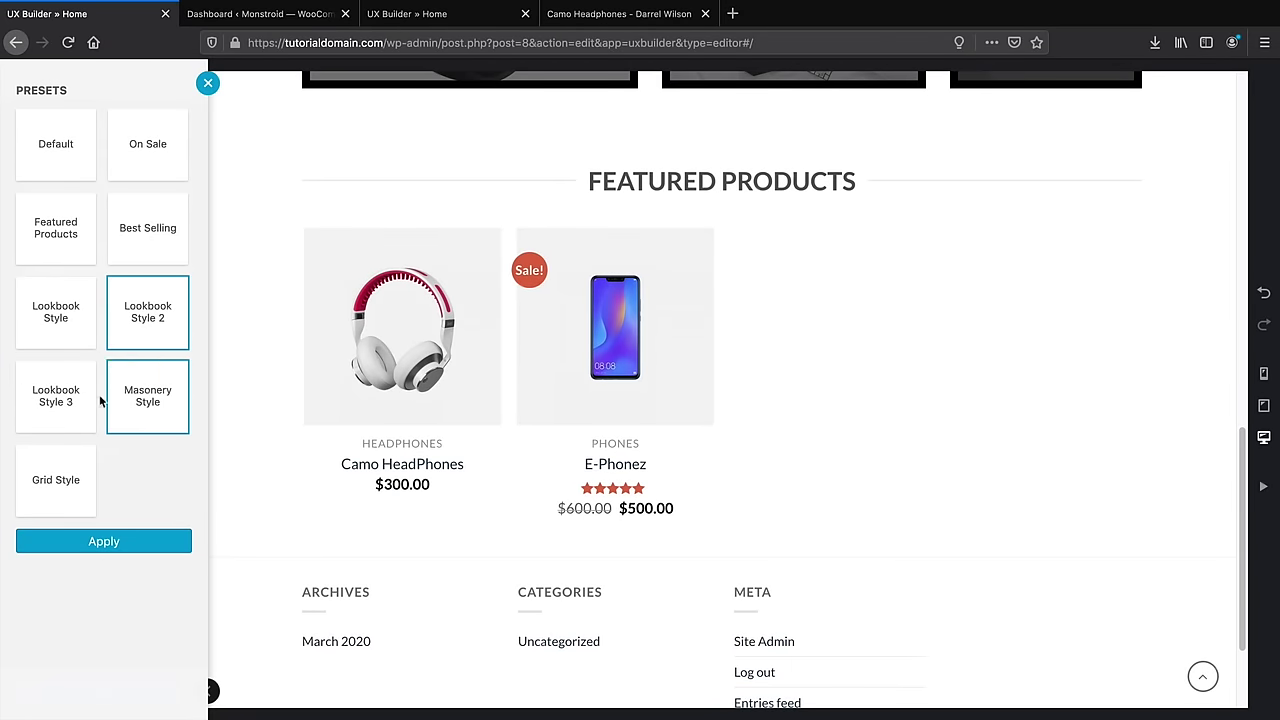
click(143, 400)
click(68, 398)
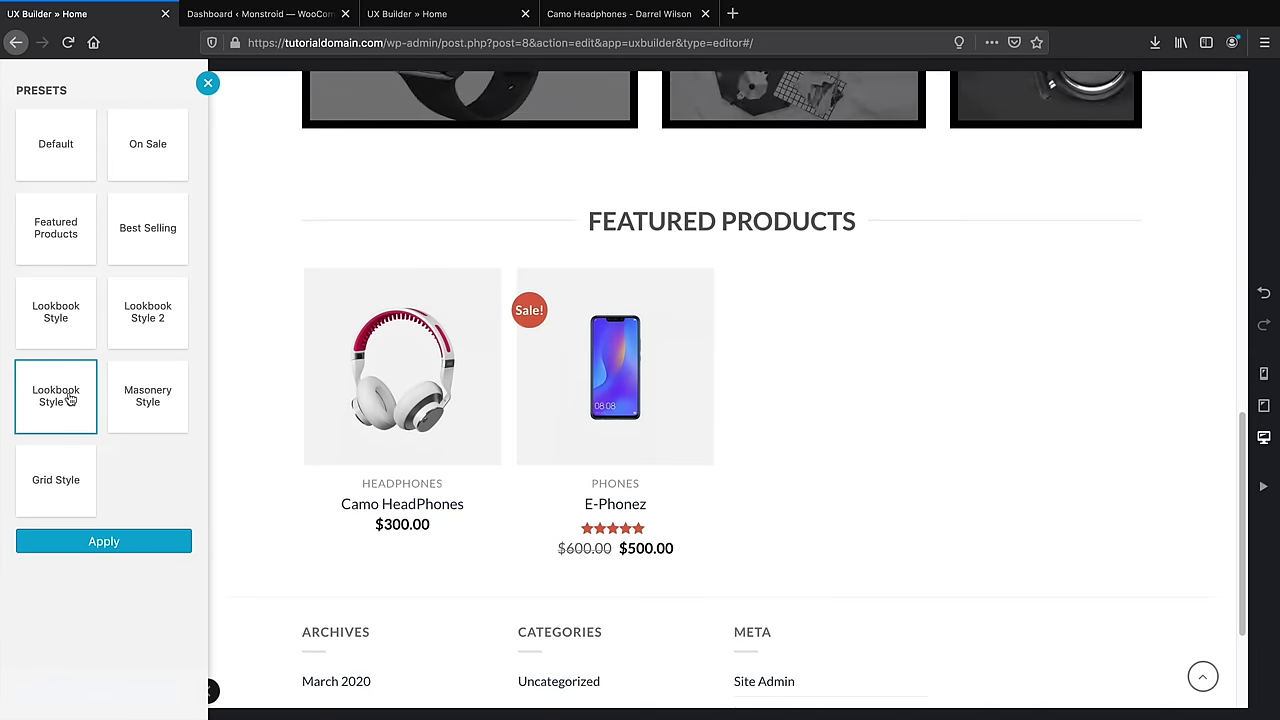
click(55, 499)
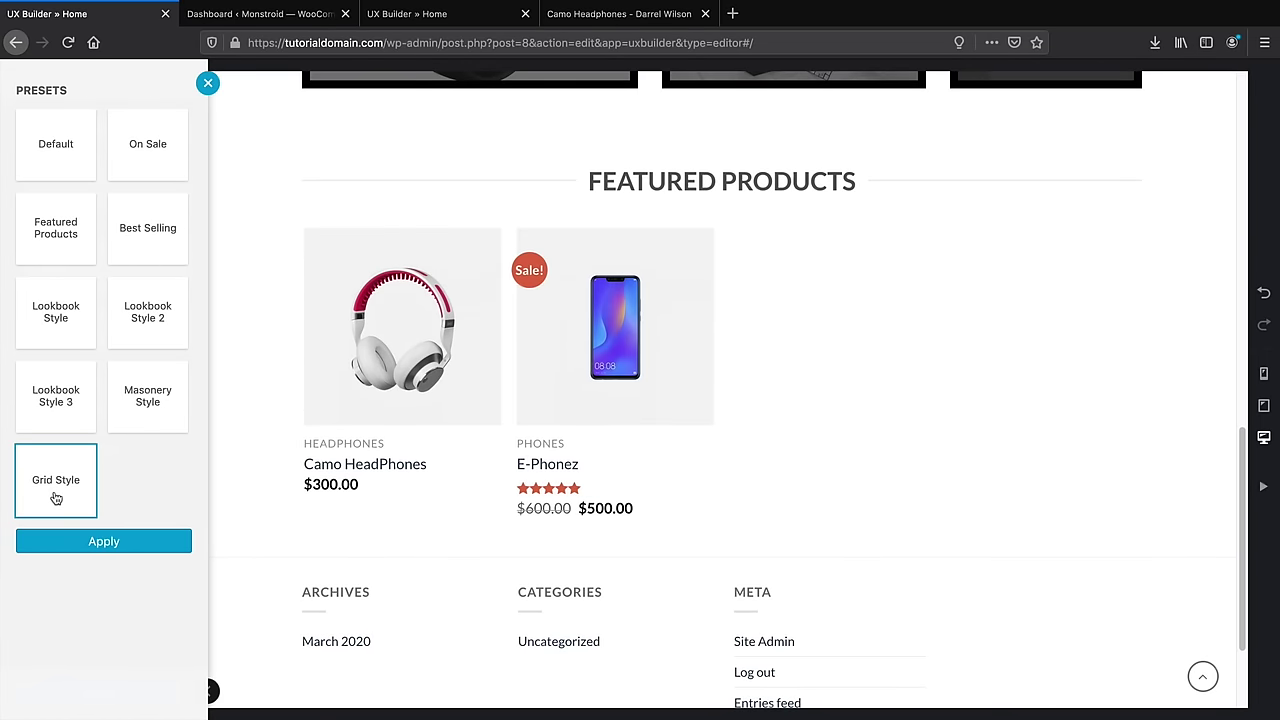
click(149, 312)
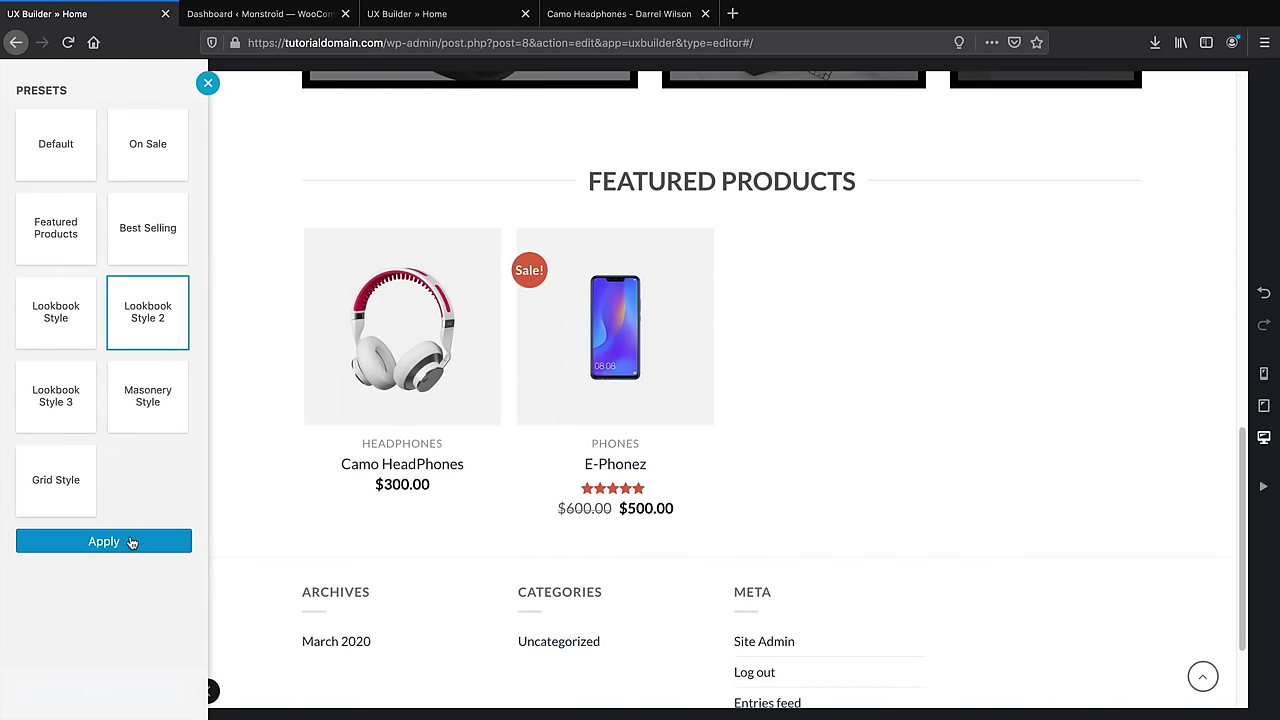
click(129, 540)
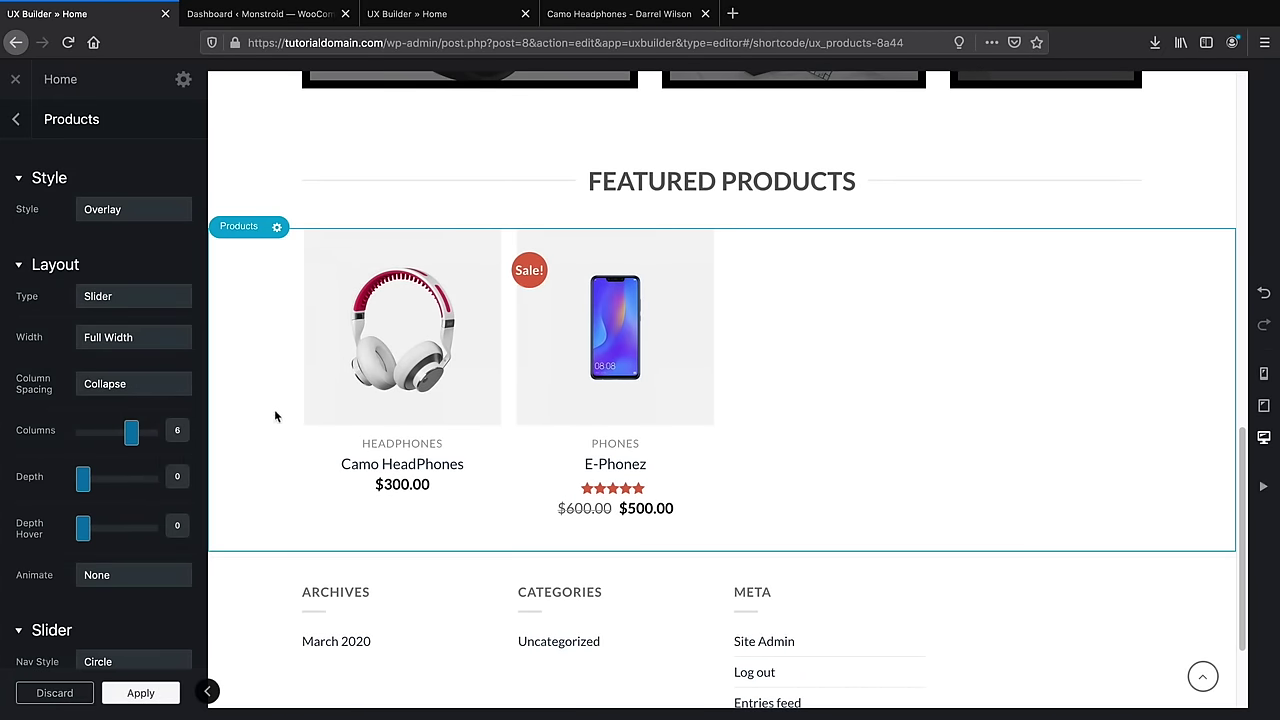
Set the product item style to Default, then show the demo's Camo Headphones page
click(156, 212)
click(156, 217)
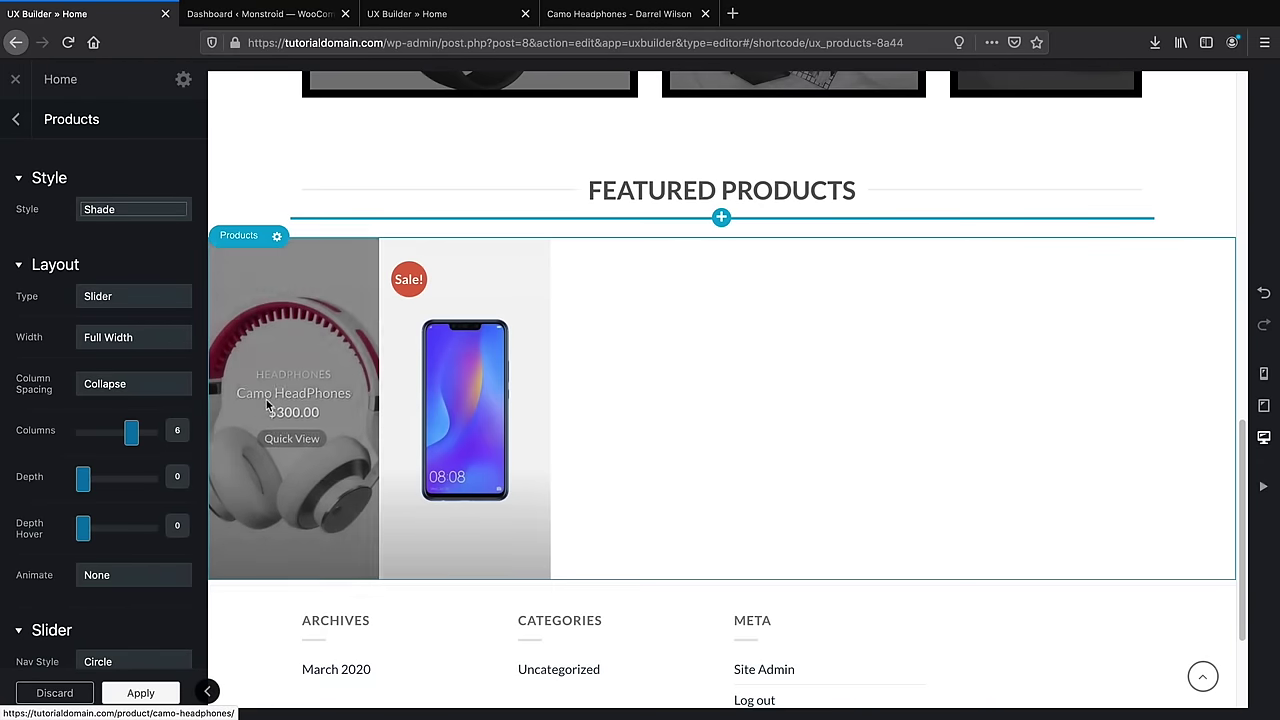
click(157, 214)
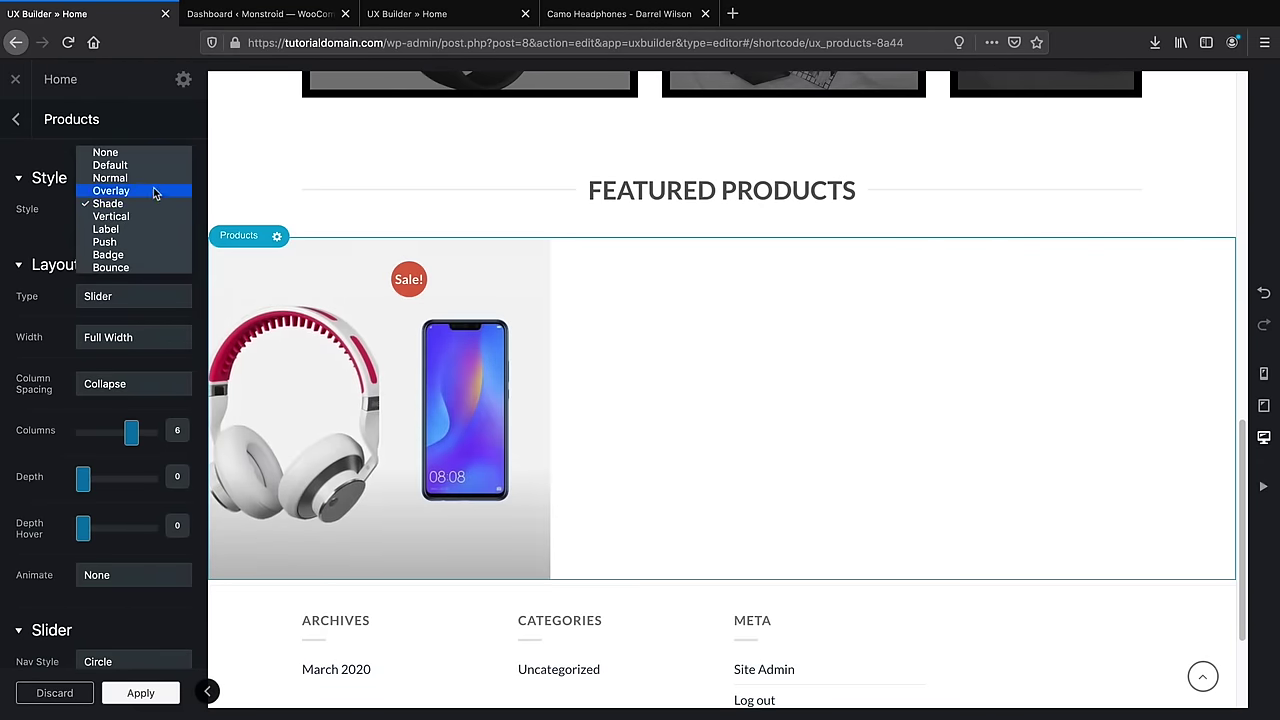
click(155, 167)
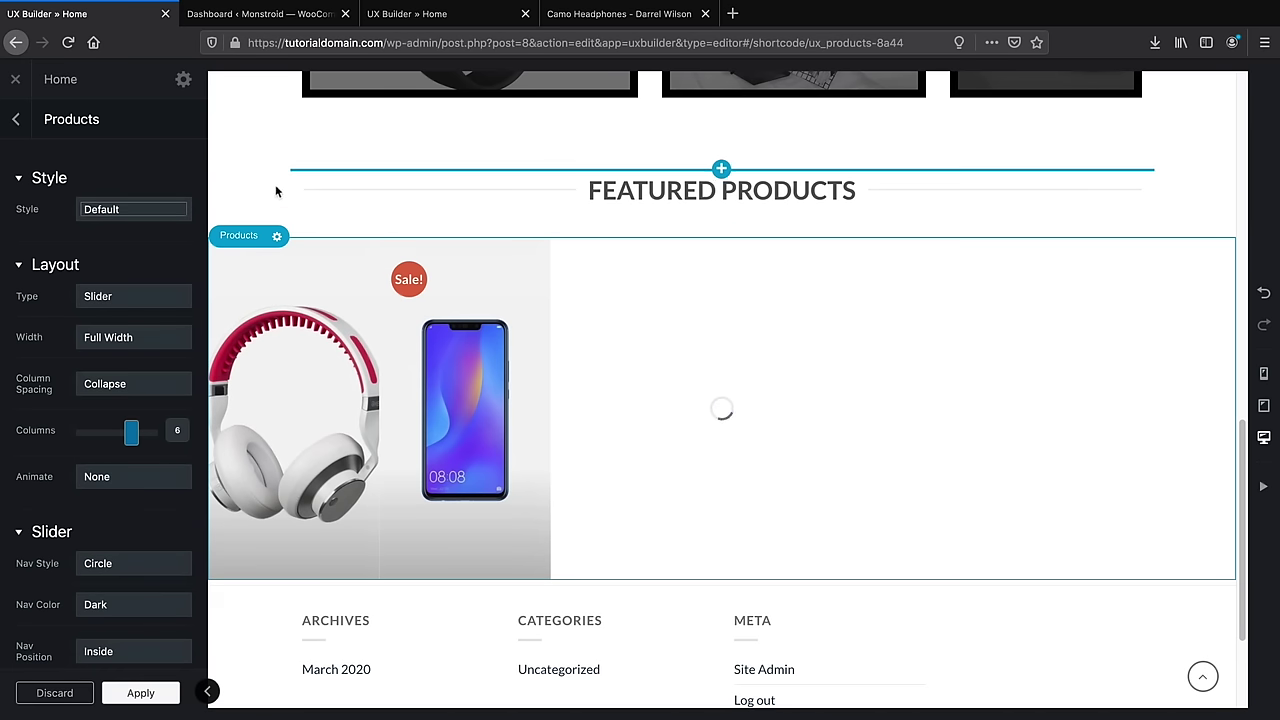
click(575, 17)
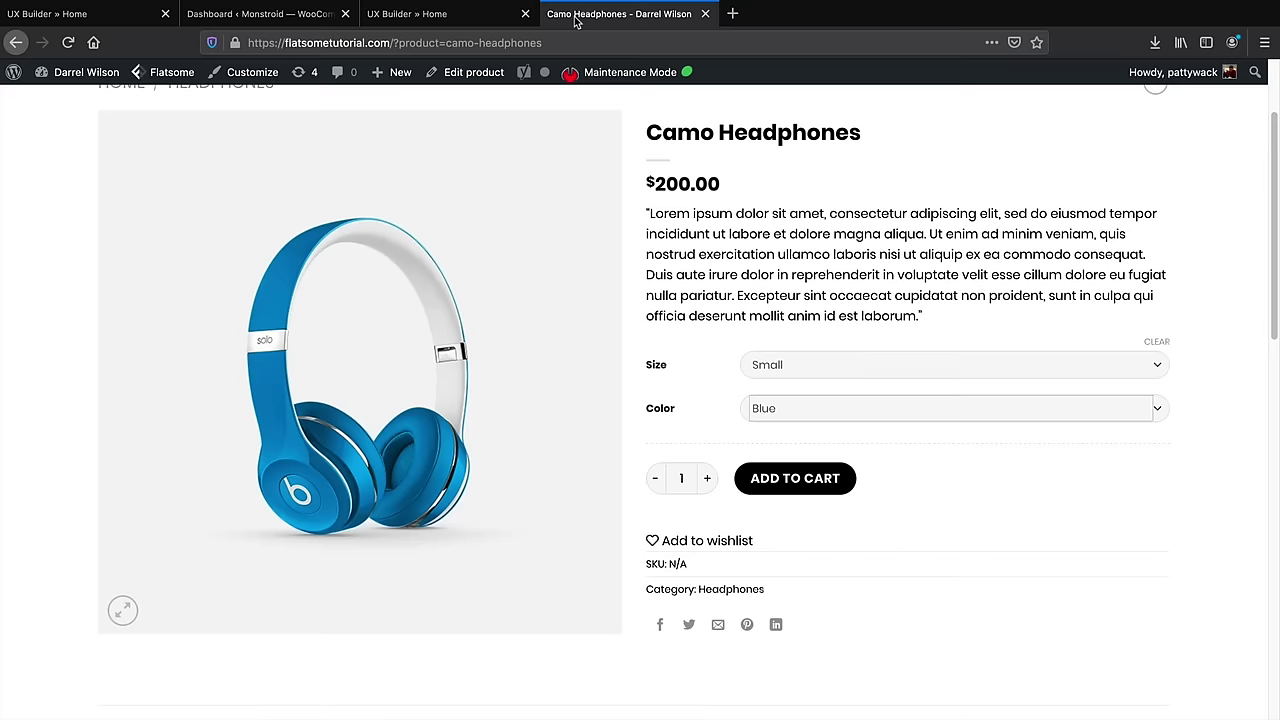
Return to the demo's UX Builder home page and open the Products row's gear actions under 'Title Featured Products'
scroll(560, 150, up, 2)
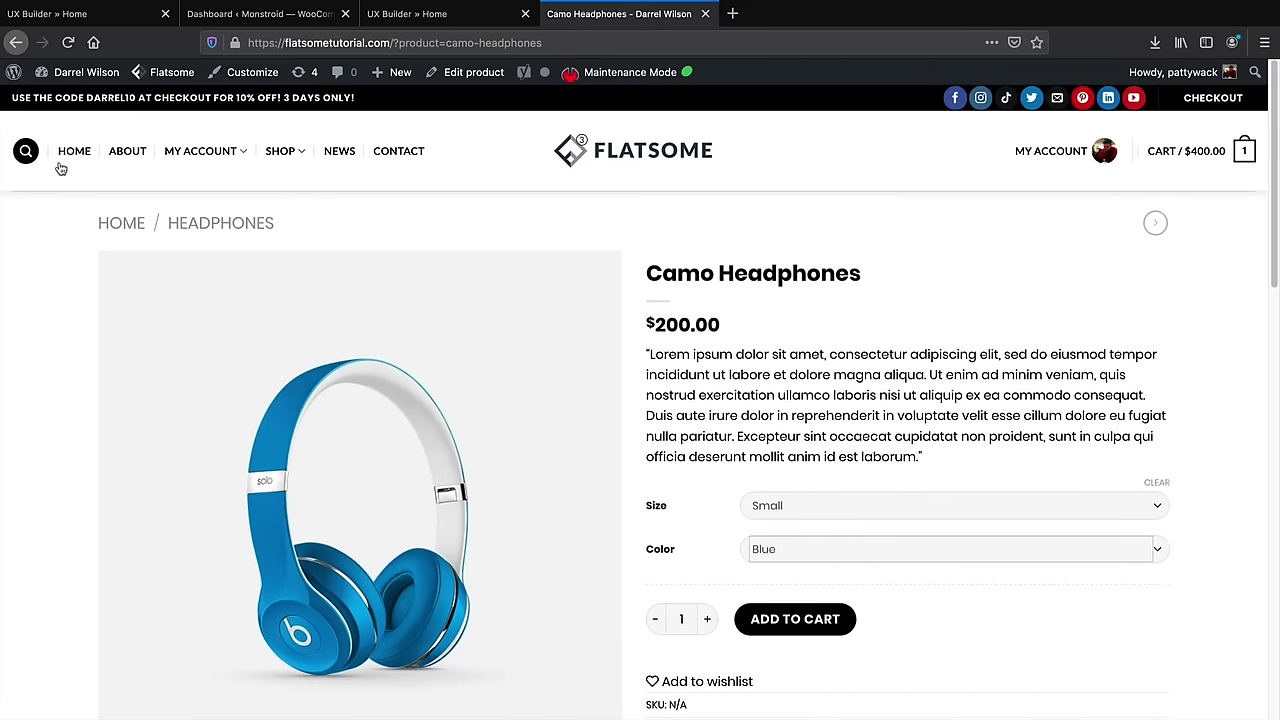
click(72, 158)
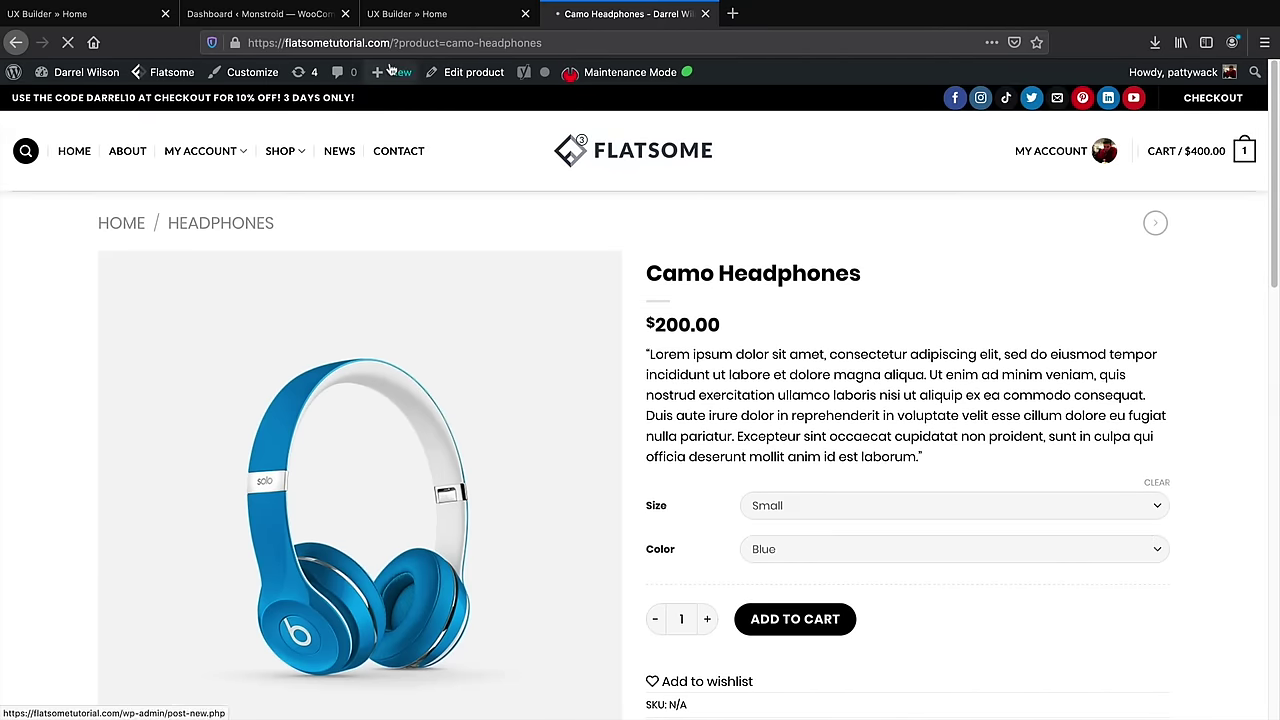
click(420, 14)
scroll(378, 320, down, 1)
scroll(377, 320, down, 1)
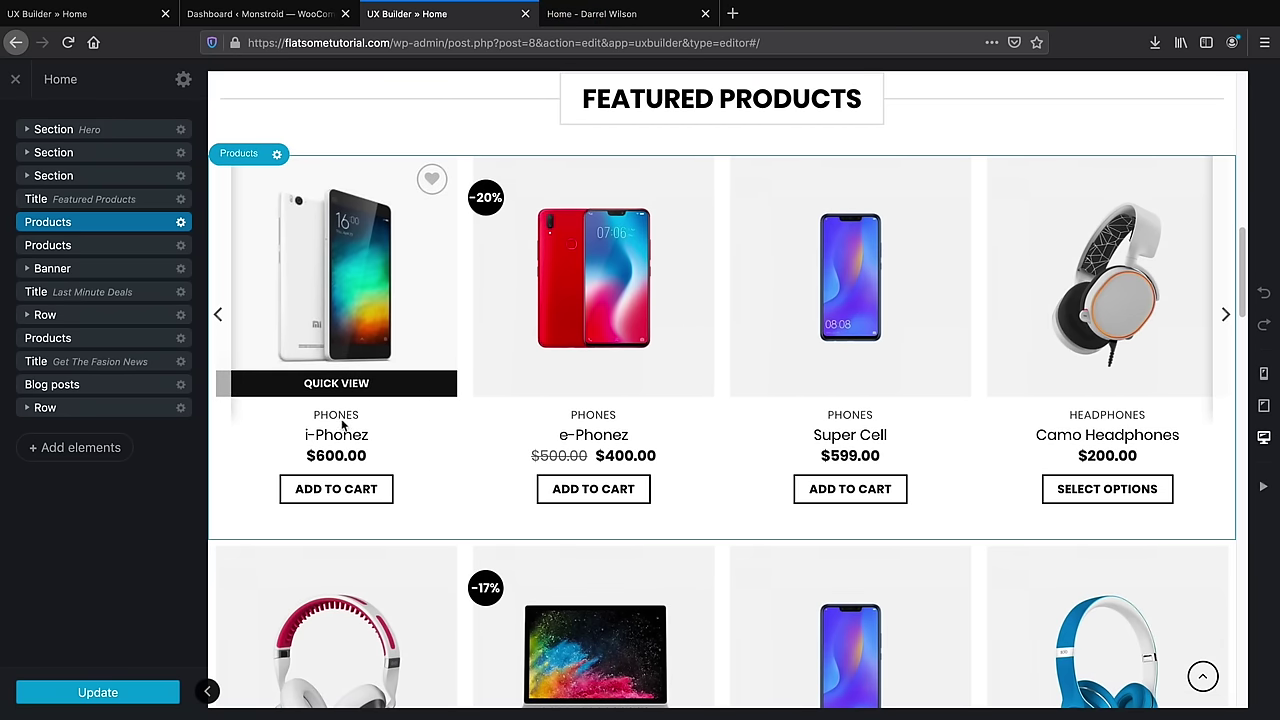
scroll(1094, 428, down, 2)
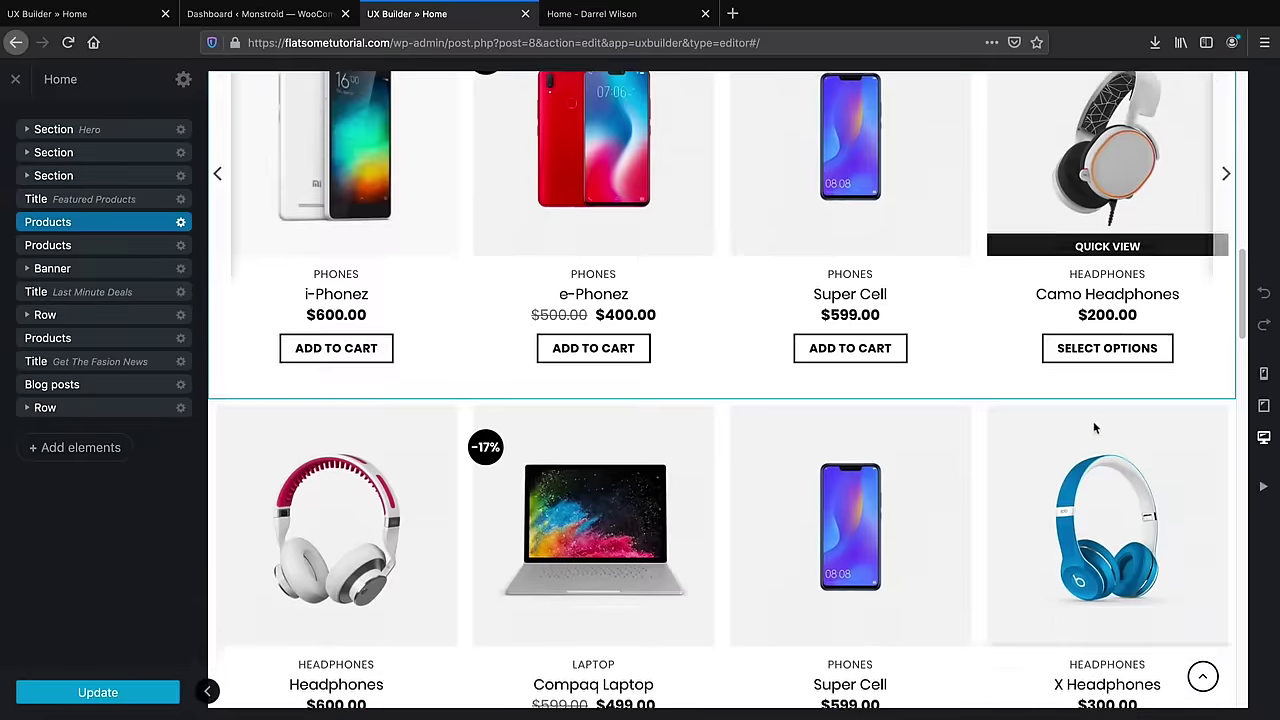
scroll(1094, 428, down, 3)
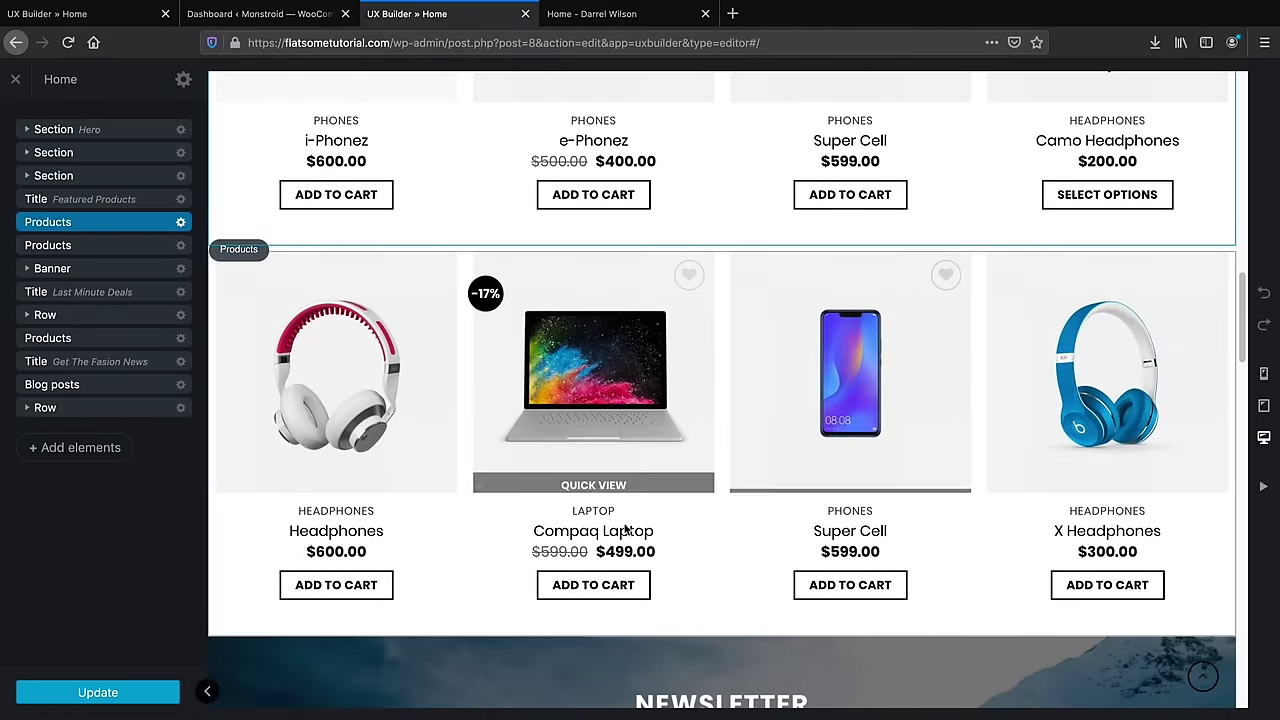
scroll(560, 430, up, 2)
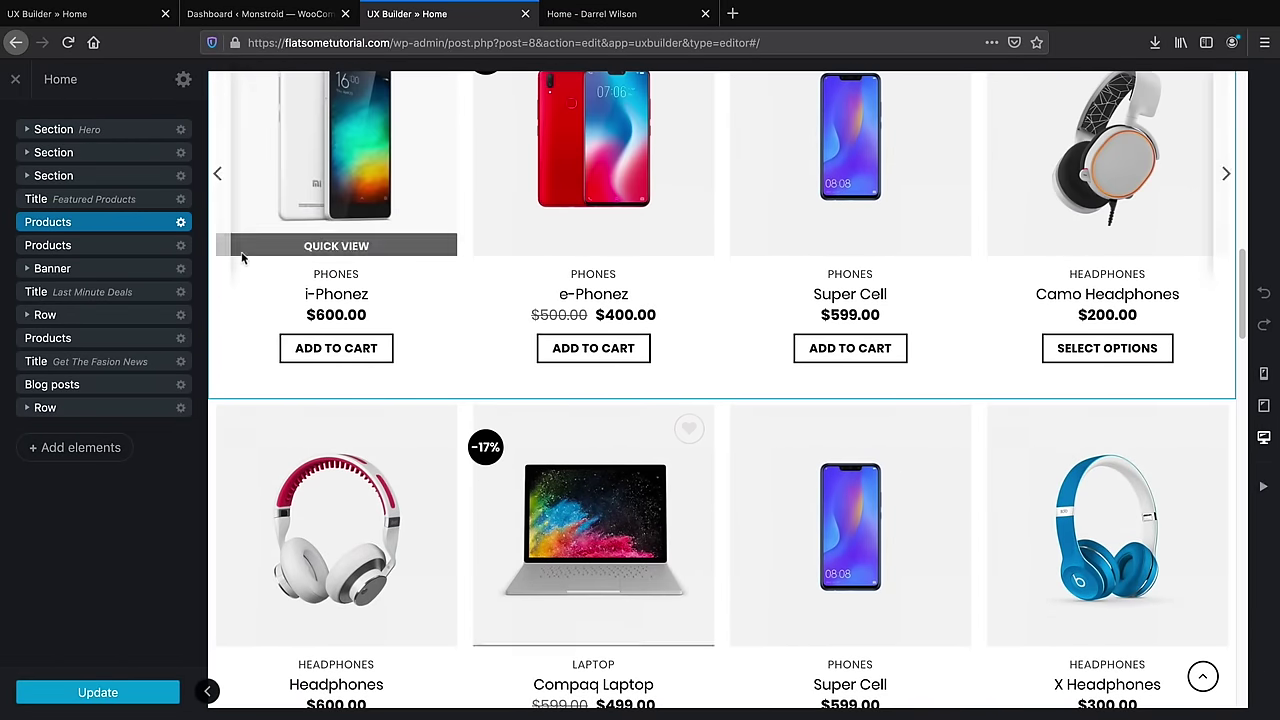
click(181, 223)
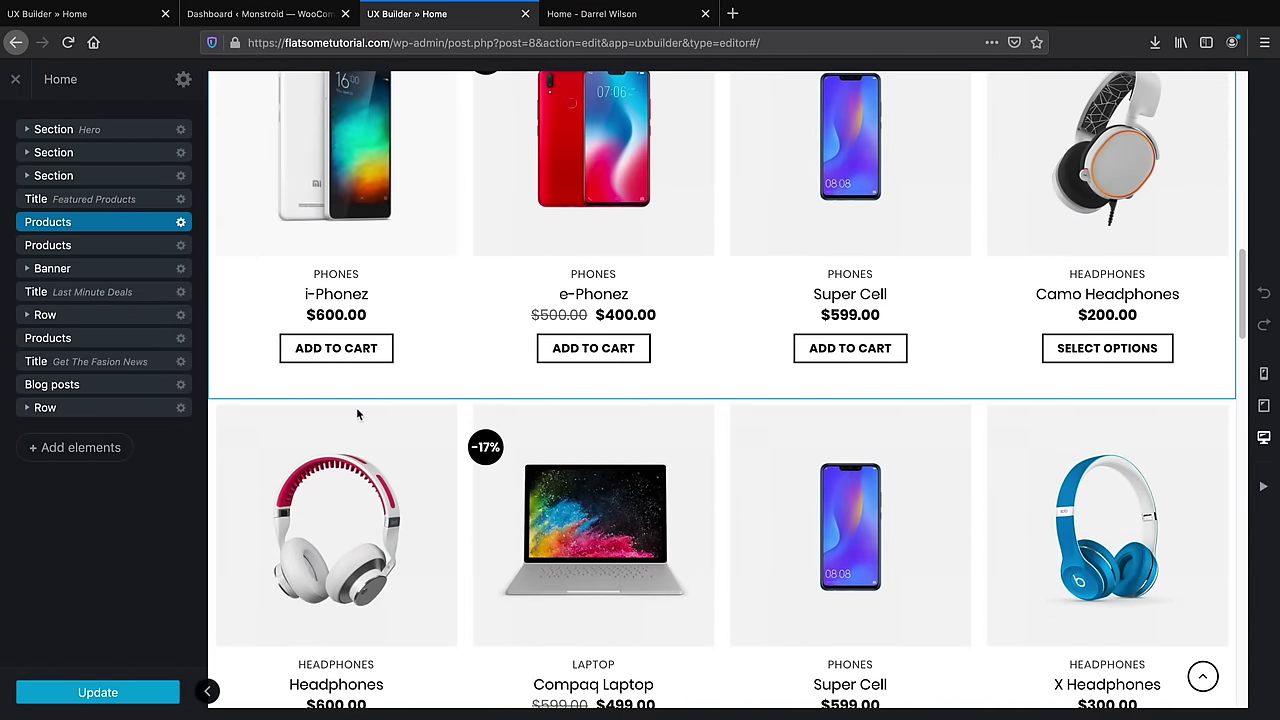
scroll(614, 391, up, 5)
click(181, 224)
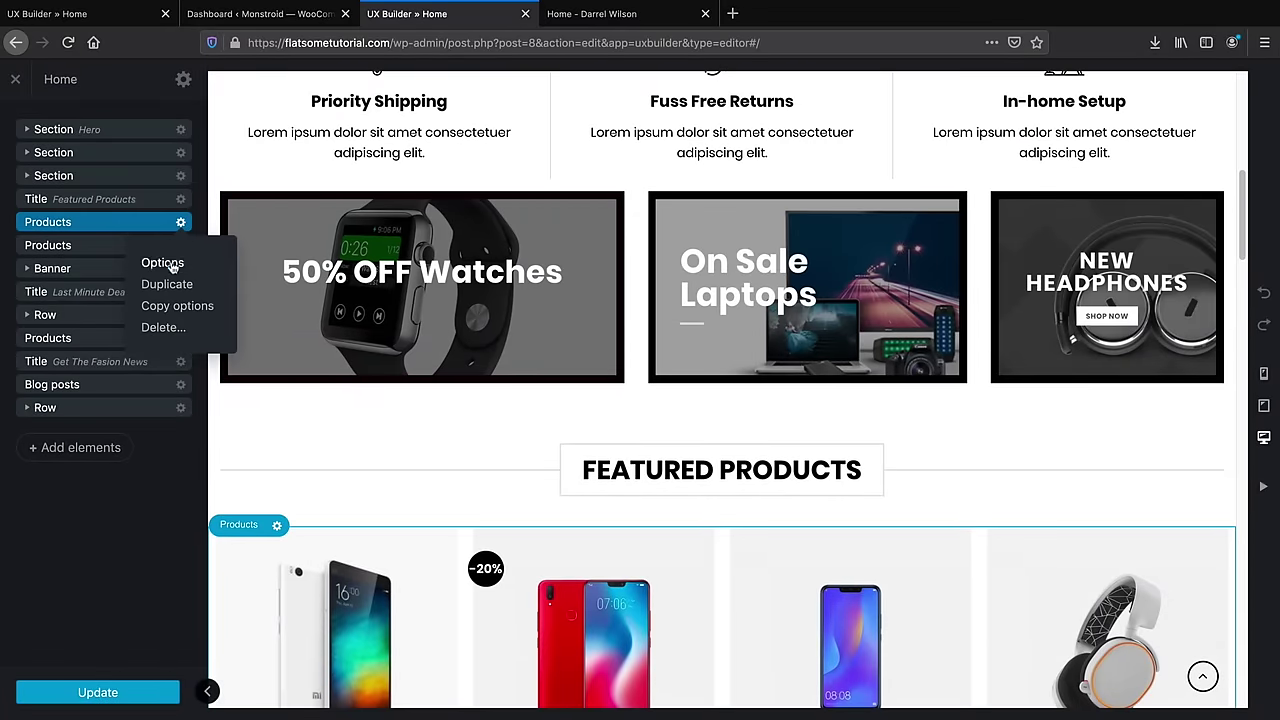
Open the Products options and try the Overlay, Shade and Vertical card styles
click(162, 262)
scroll(432, 430, down, 3)
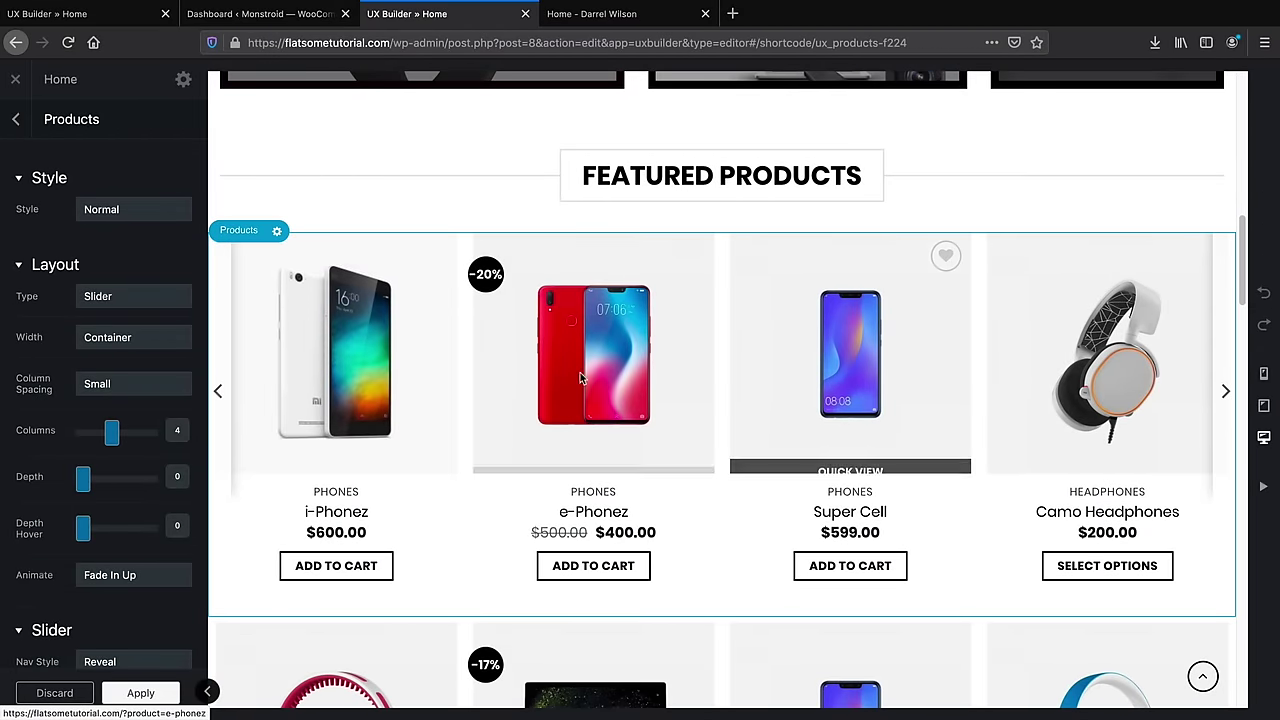
click(135, 209)
click(138, 216)
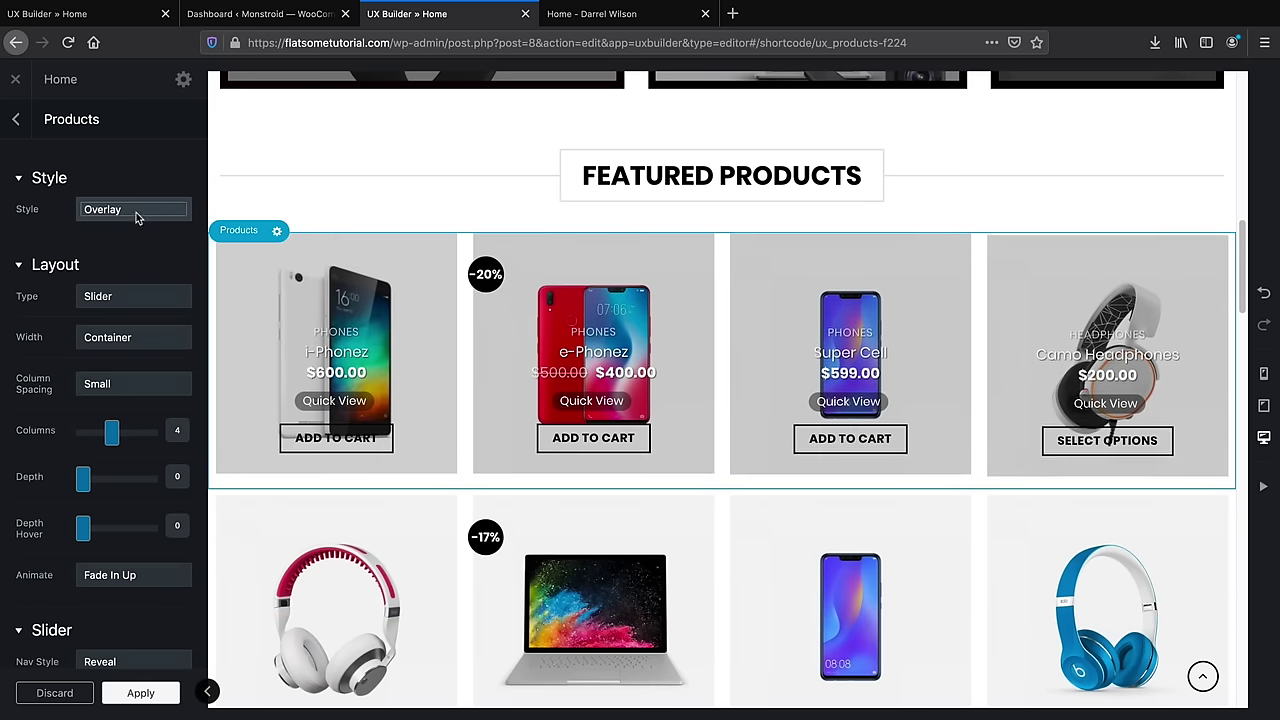
click(137, 212)
click(138, 216)
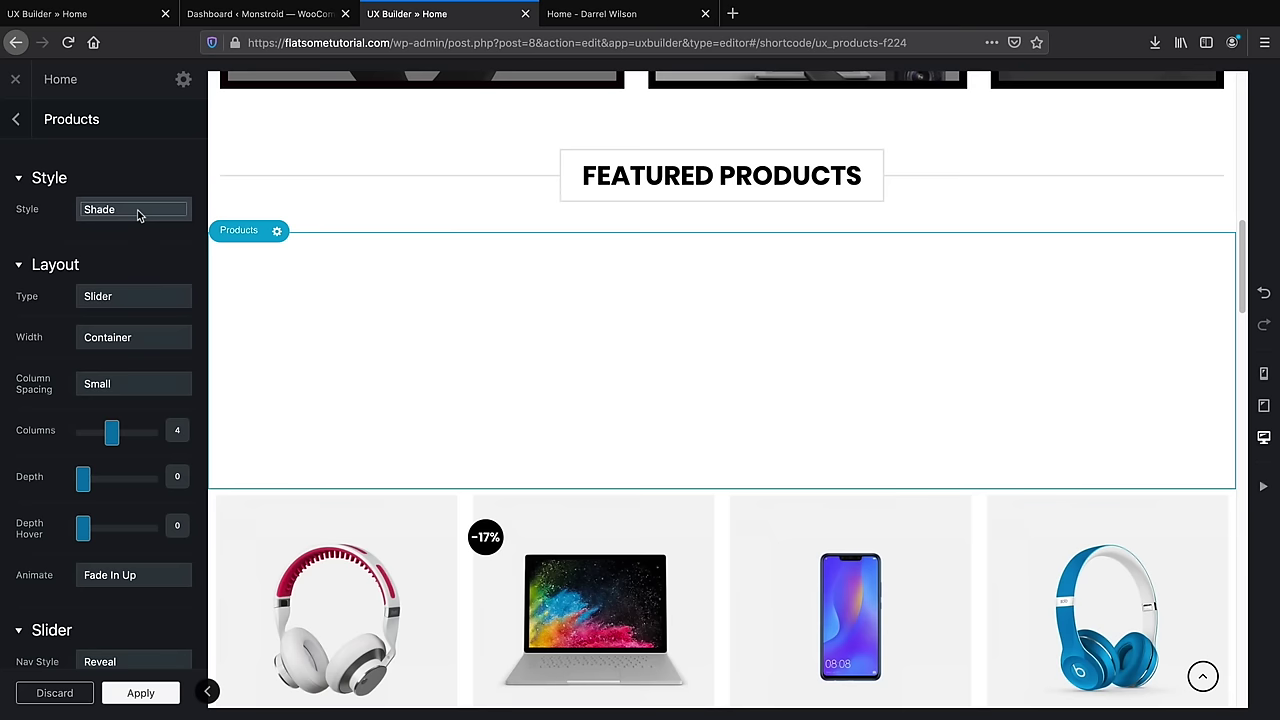
click(139, 216)
click(139, 216)
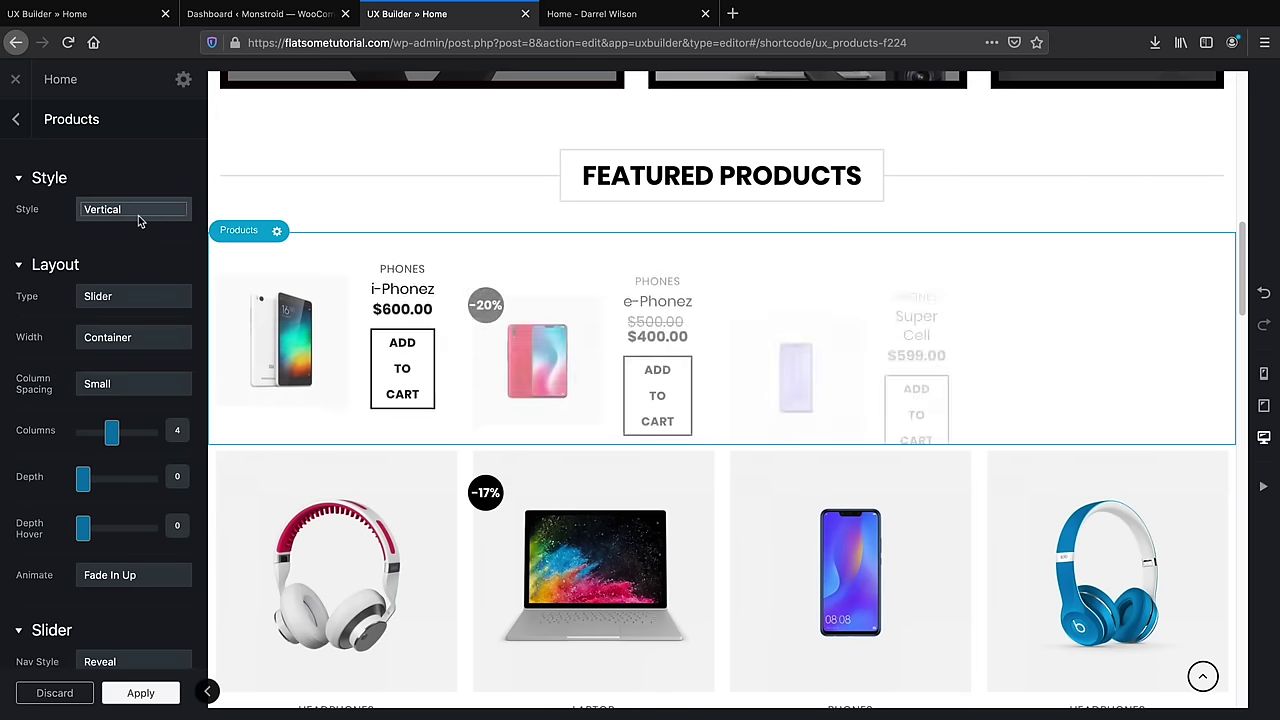
Try the Push and Badge card styles, then settle on Bounce
click(139, 214)
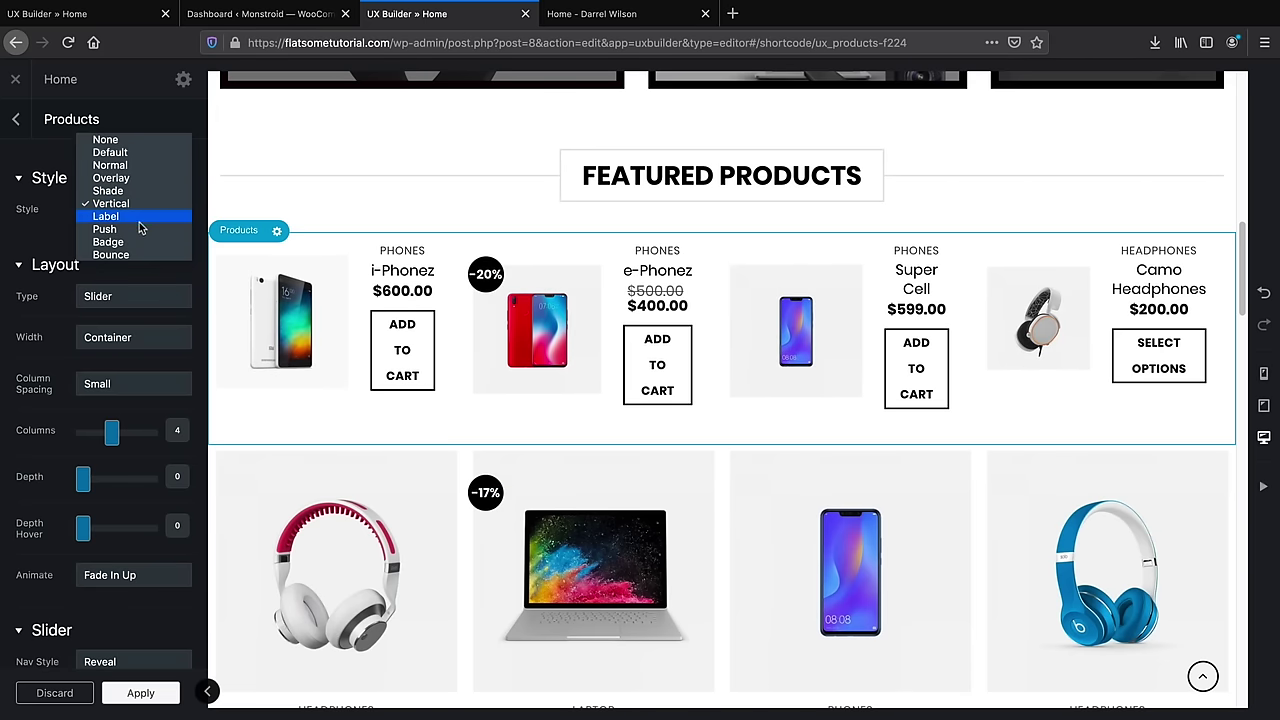
click(140, 229)
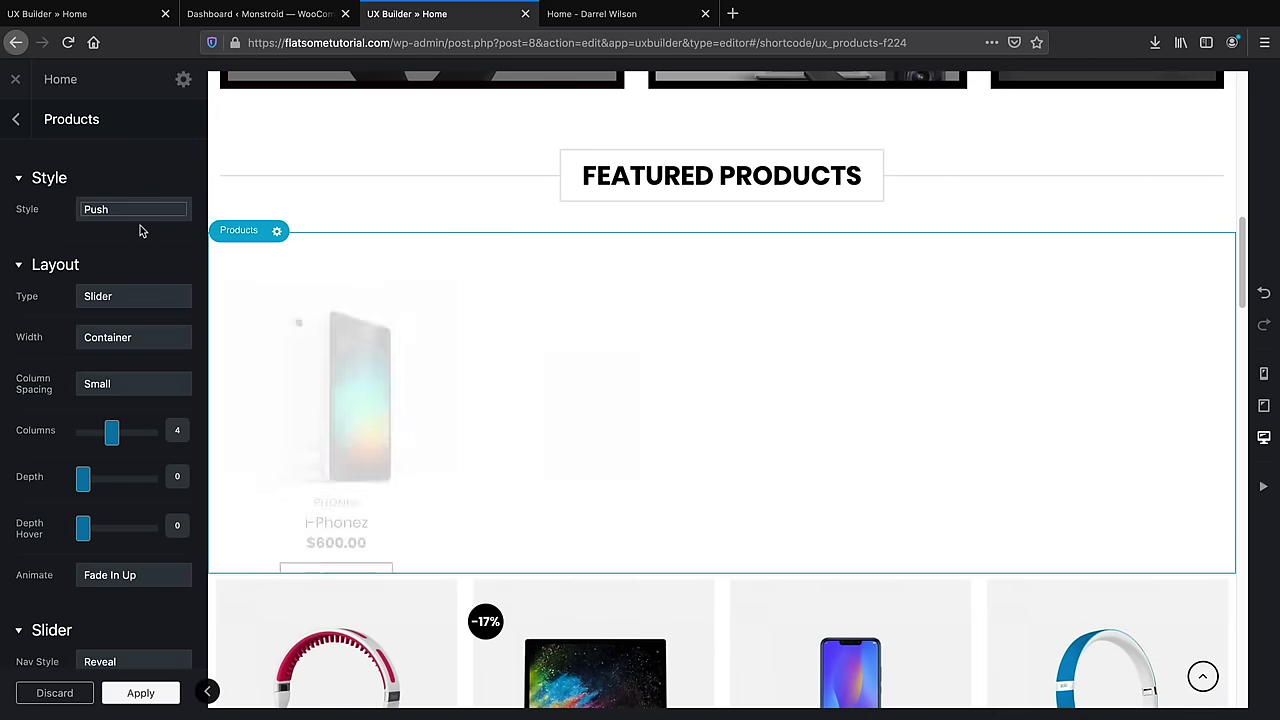
click(138, 212)
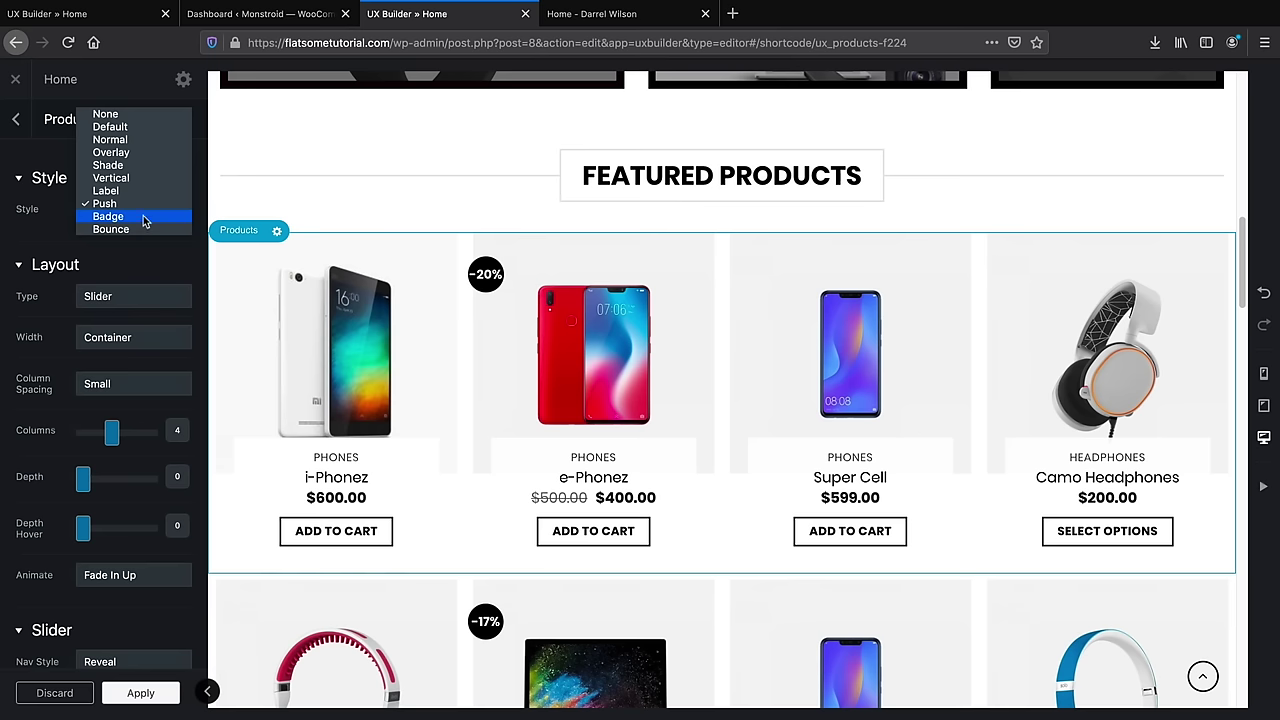
click(140, 203)
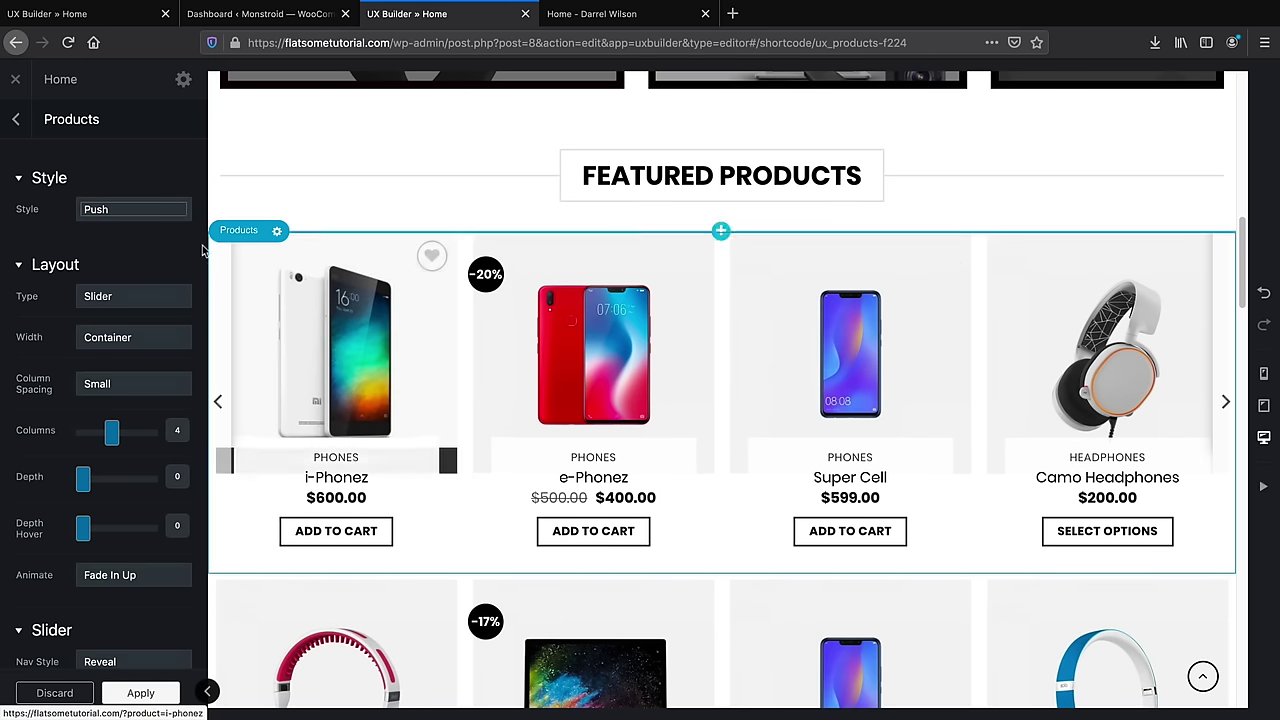
click(126, 210)
click(110, 216)
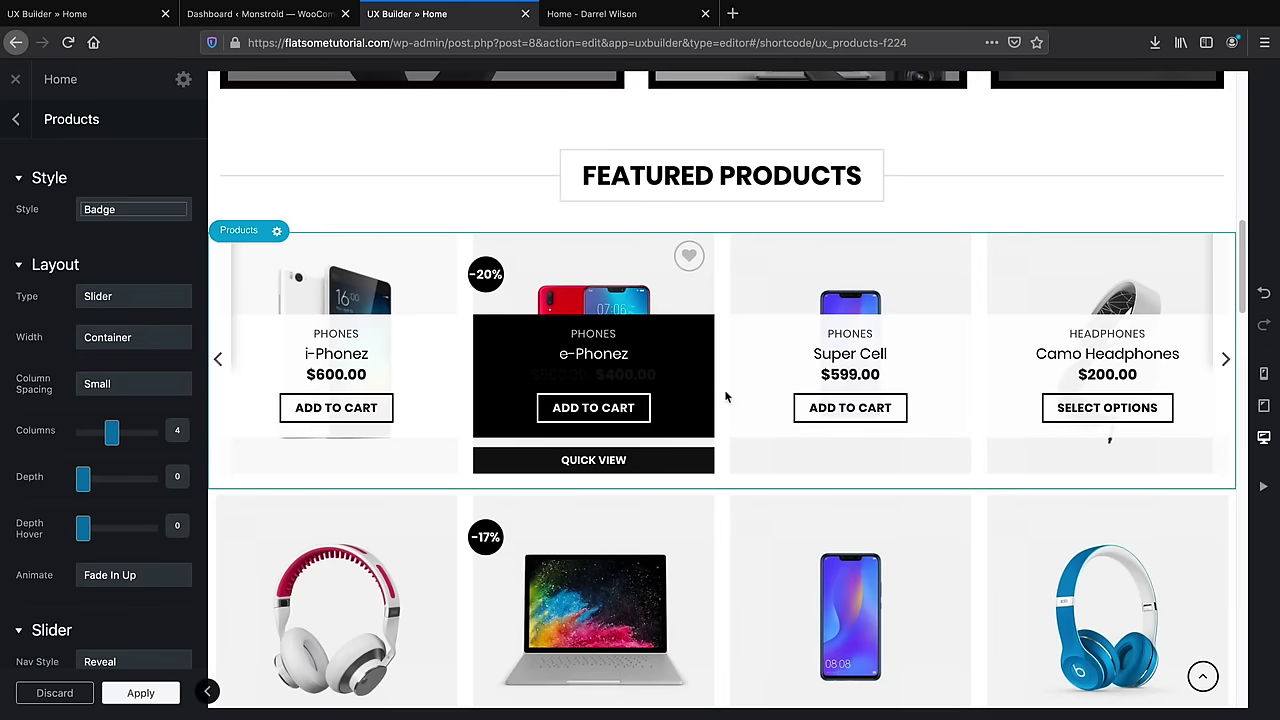
click(165, 210)
click(160, 214)
Show the products as a Slider with Dark navigation colour
click(140, 266)
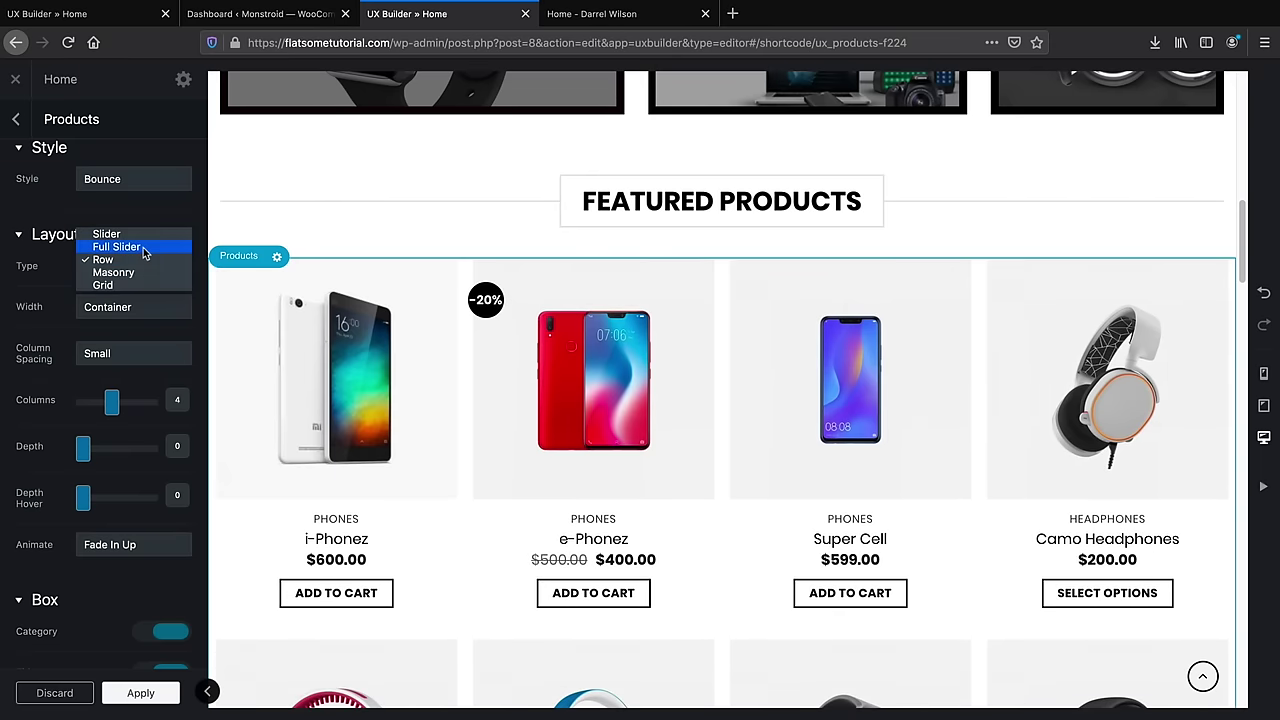
click(142, 234)
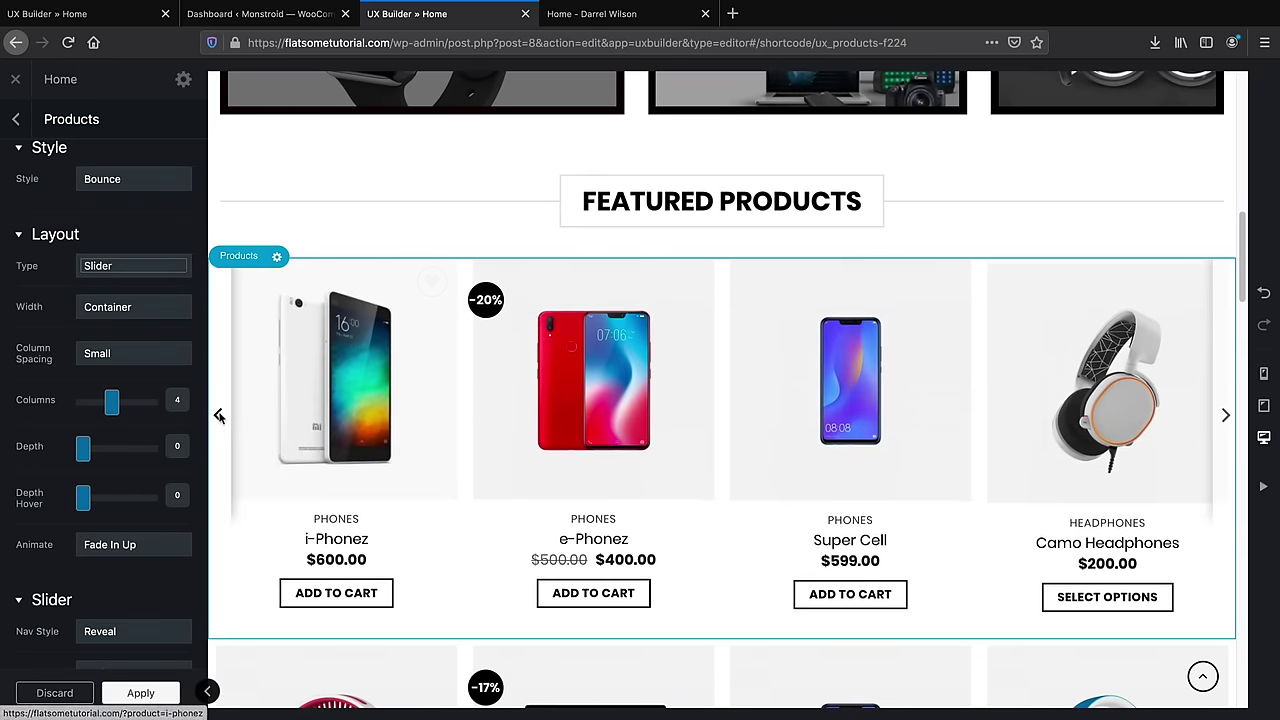
click(1224, 416)
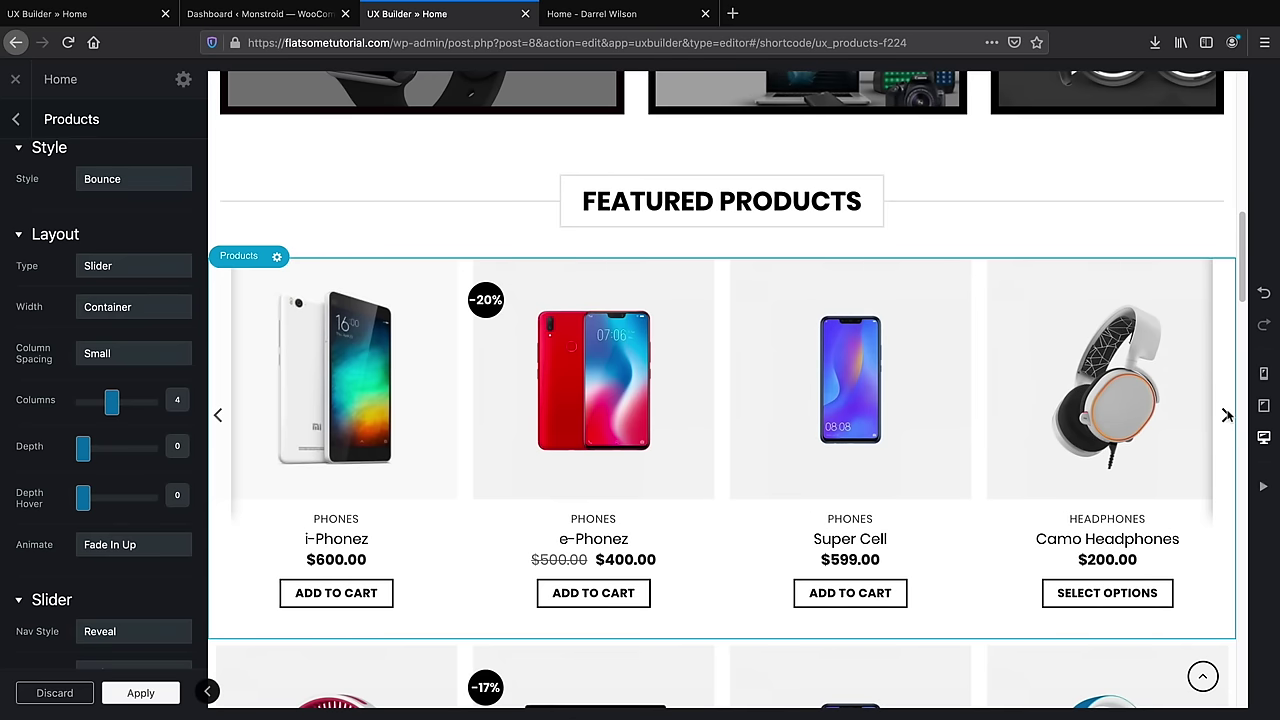
scroll(159, 410, down, 2)
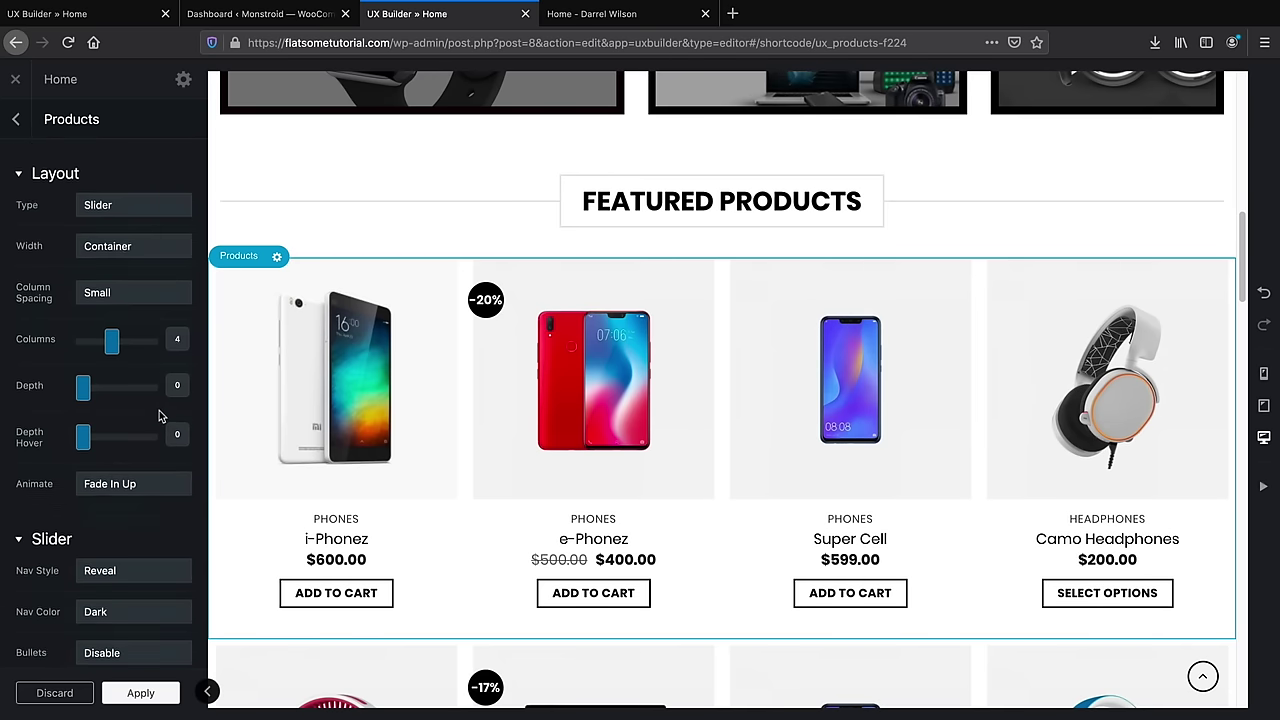
scroll(158, 408, down, 3)
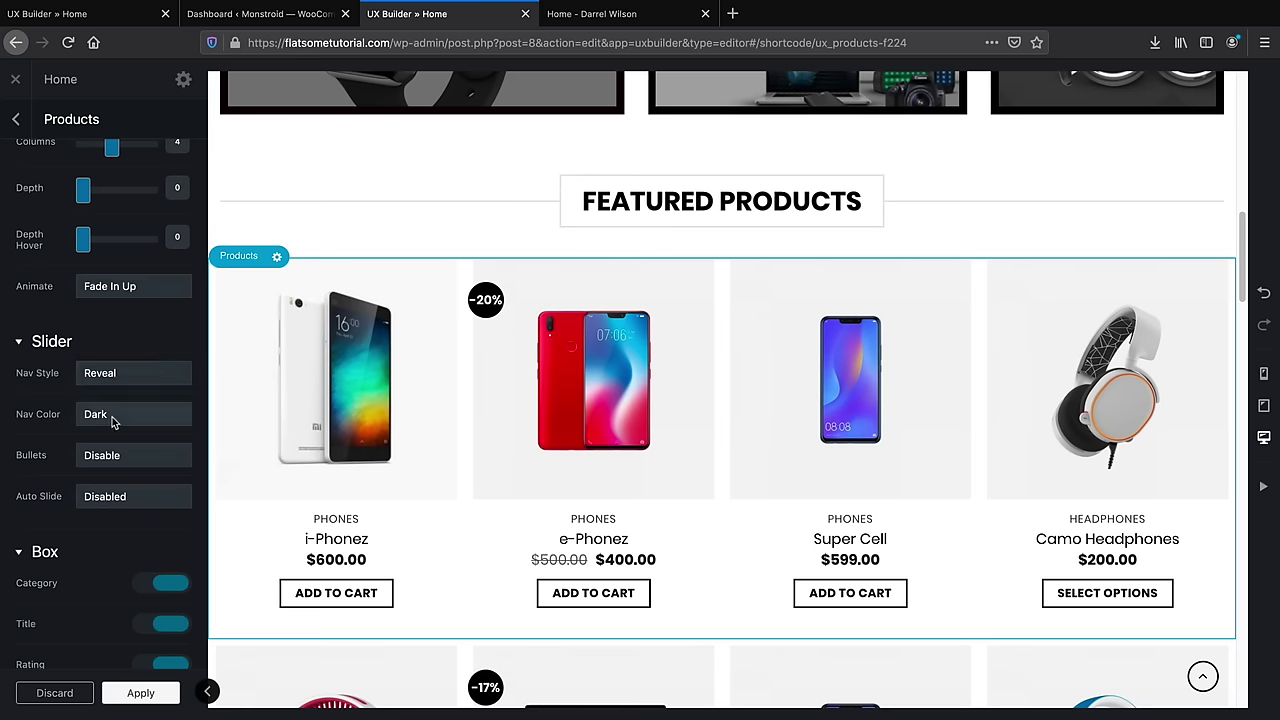
click(109, 416)
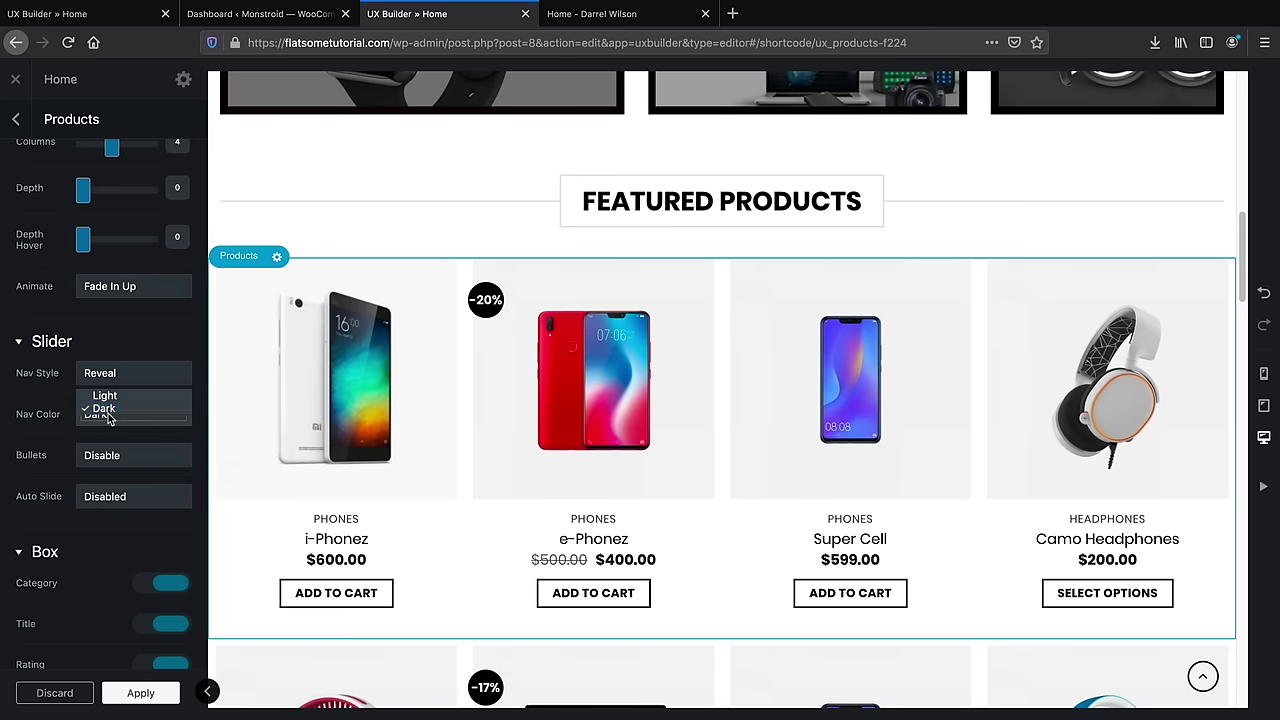
click(108, 410)
scroll(127, 467, up, 1)
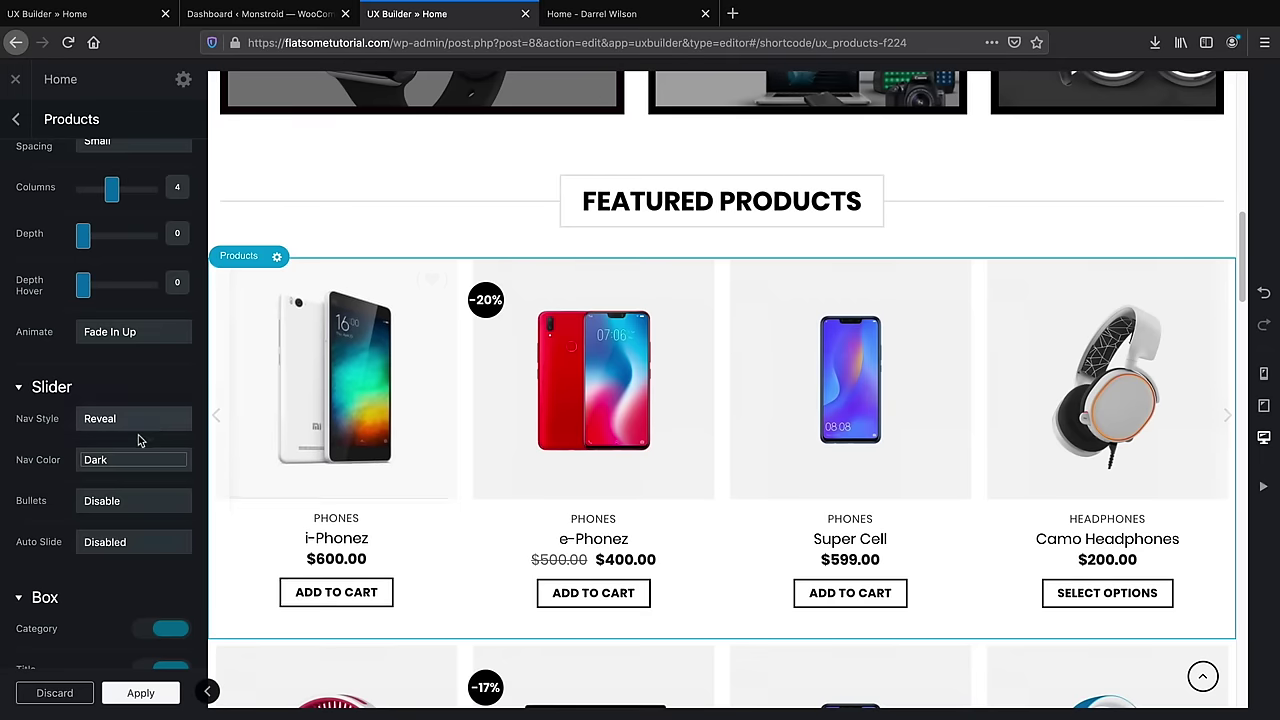
scroll(140, 440, up, 5)
Change the products layout type from Slider to Masonry
click(128, 300)
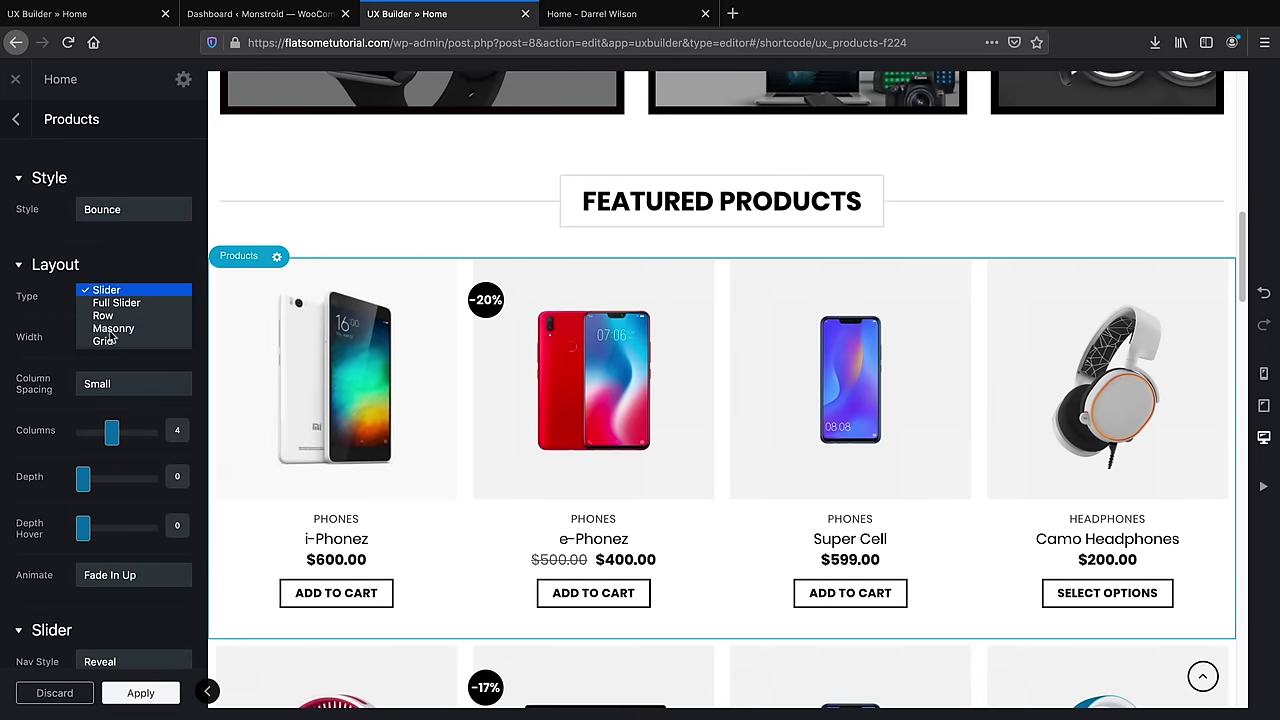
click(16, 365)
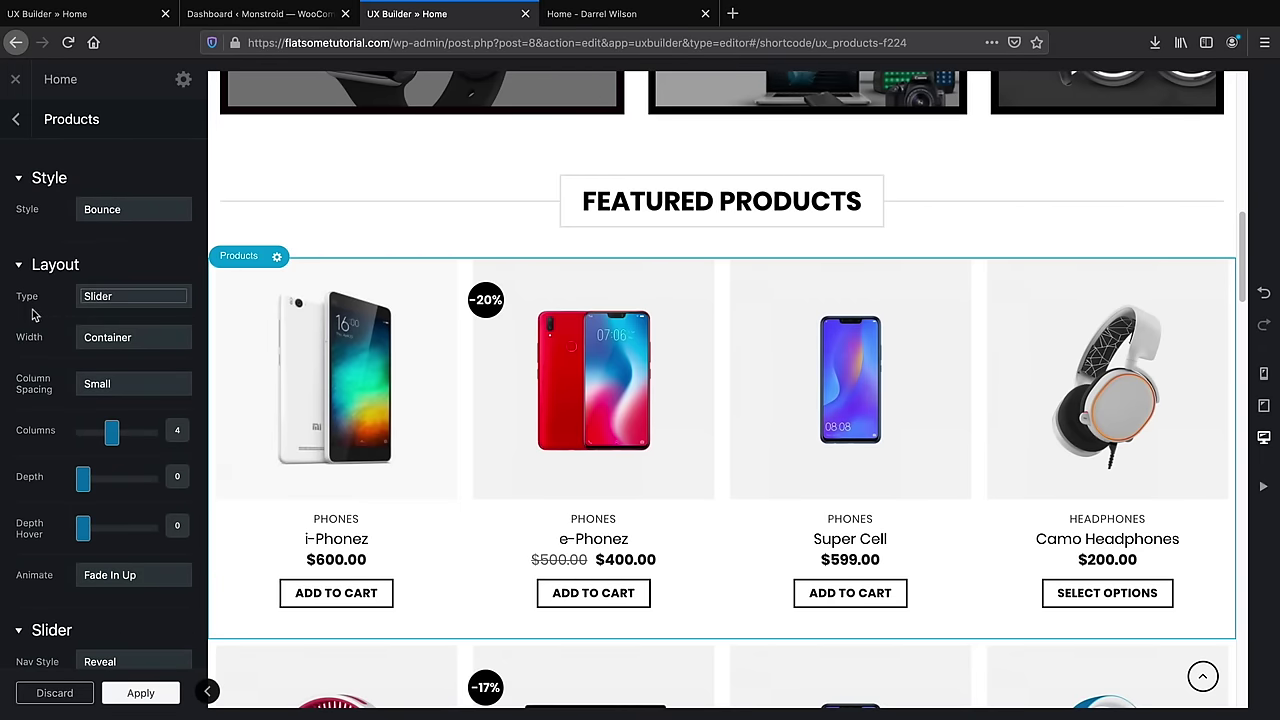
key(Down)
click(140, 302)
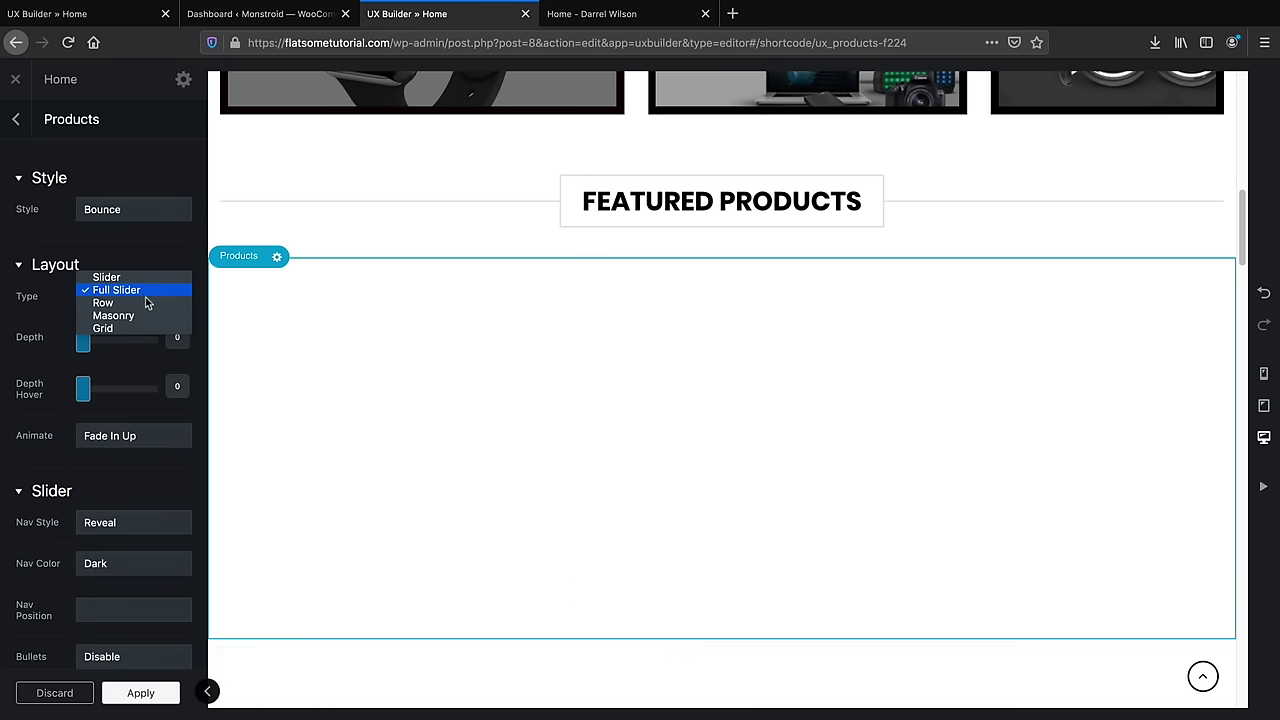
click(145, 314)
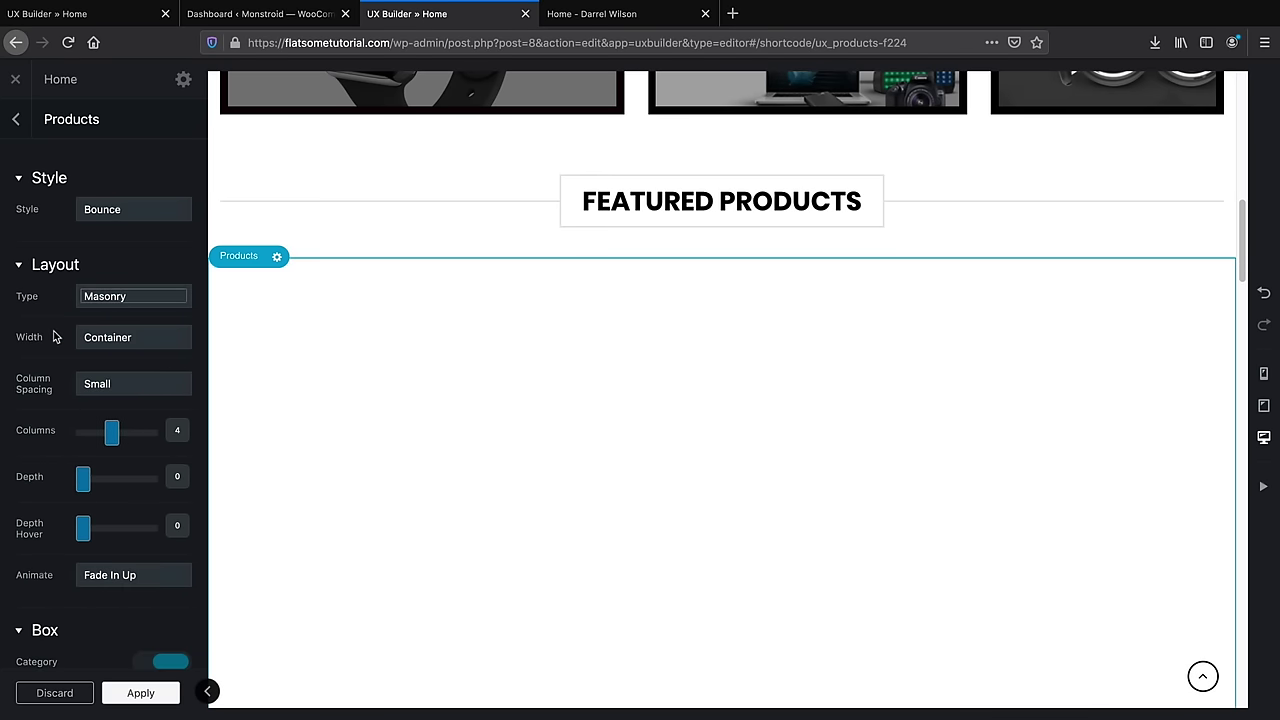
scroll(40, 350, down, 3)
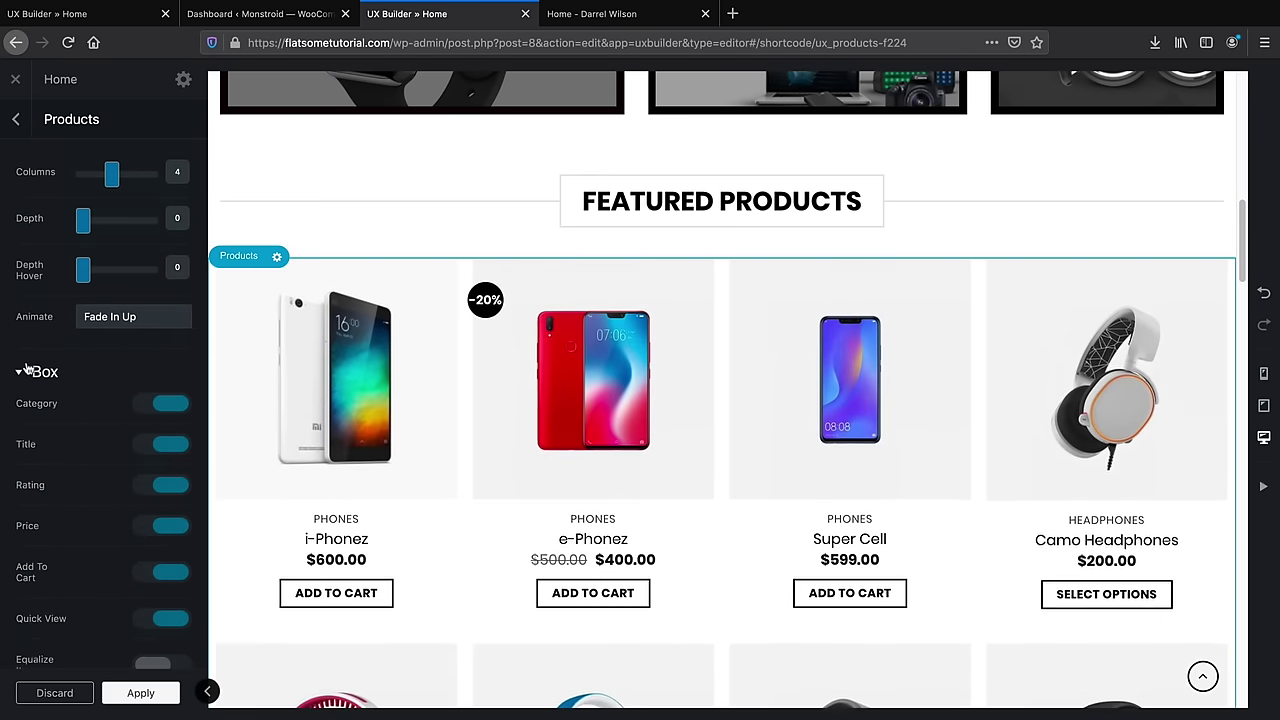
scroll(34, 365, down, 1)
scroll(106, 509, down, 4)
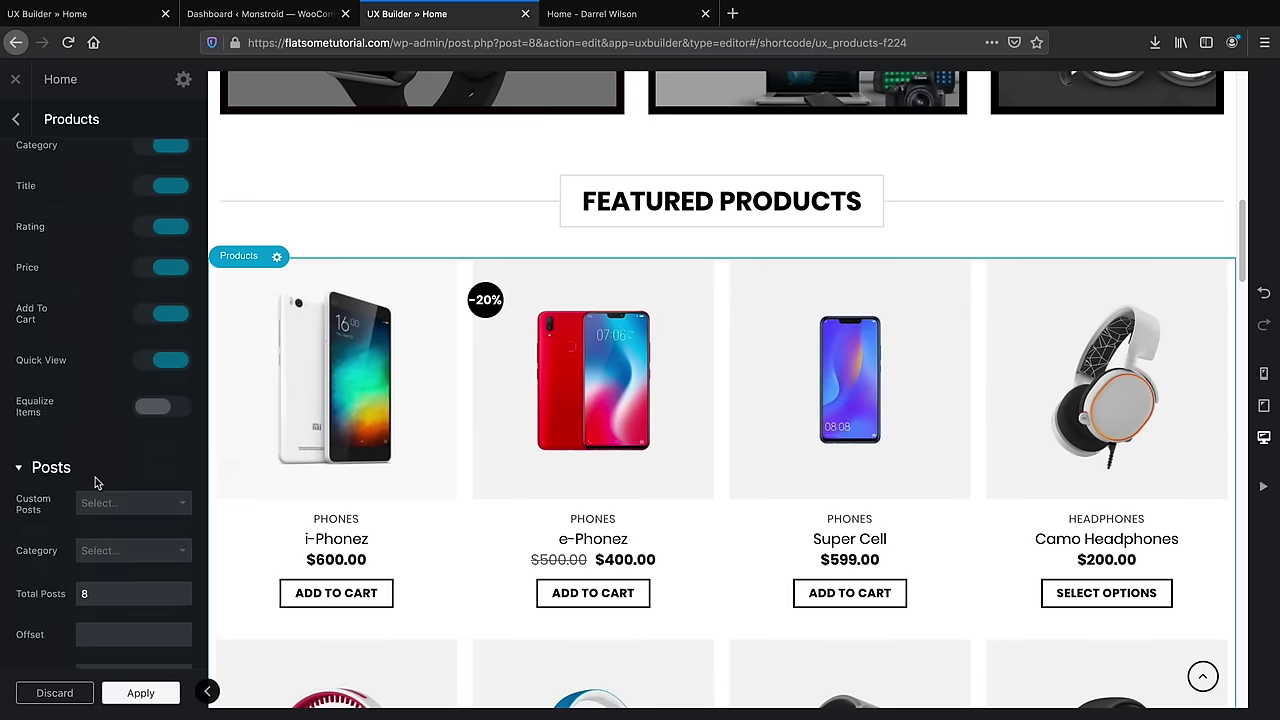
scroll(105, 487, down, 1)
scroll(113, 494, down, 3)
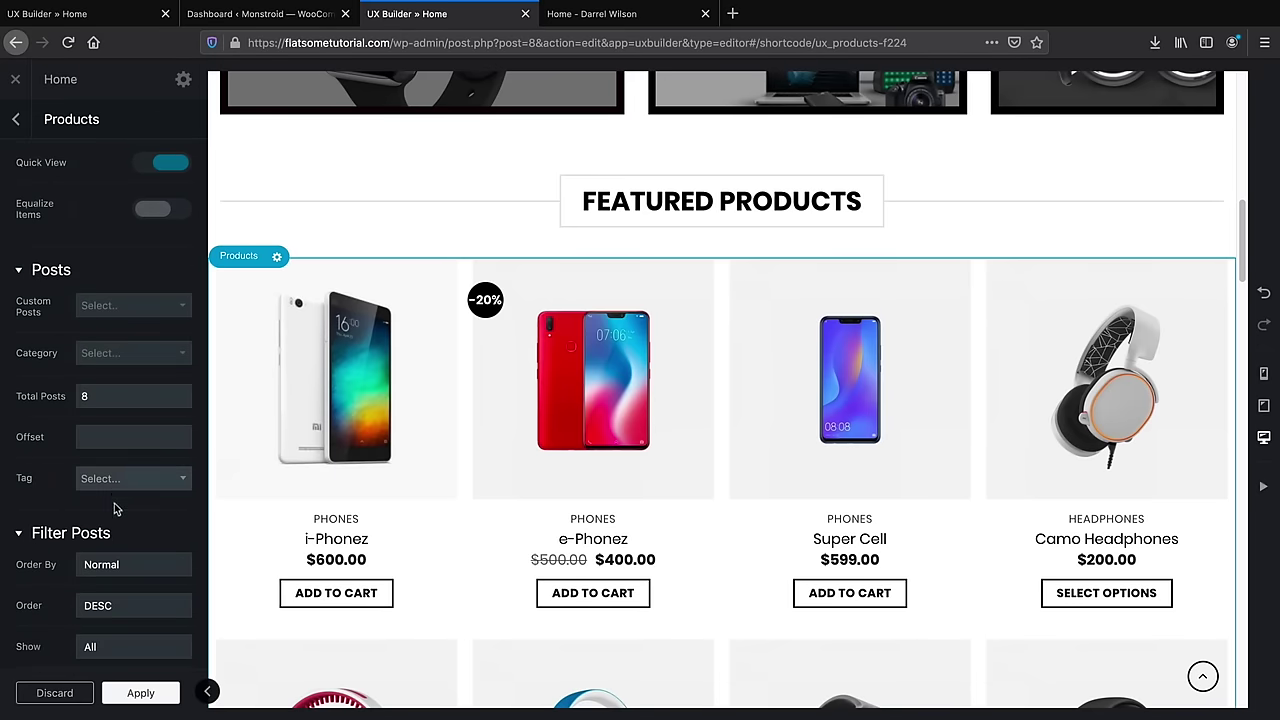
scroll(114, 509, up, 14)
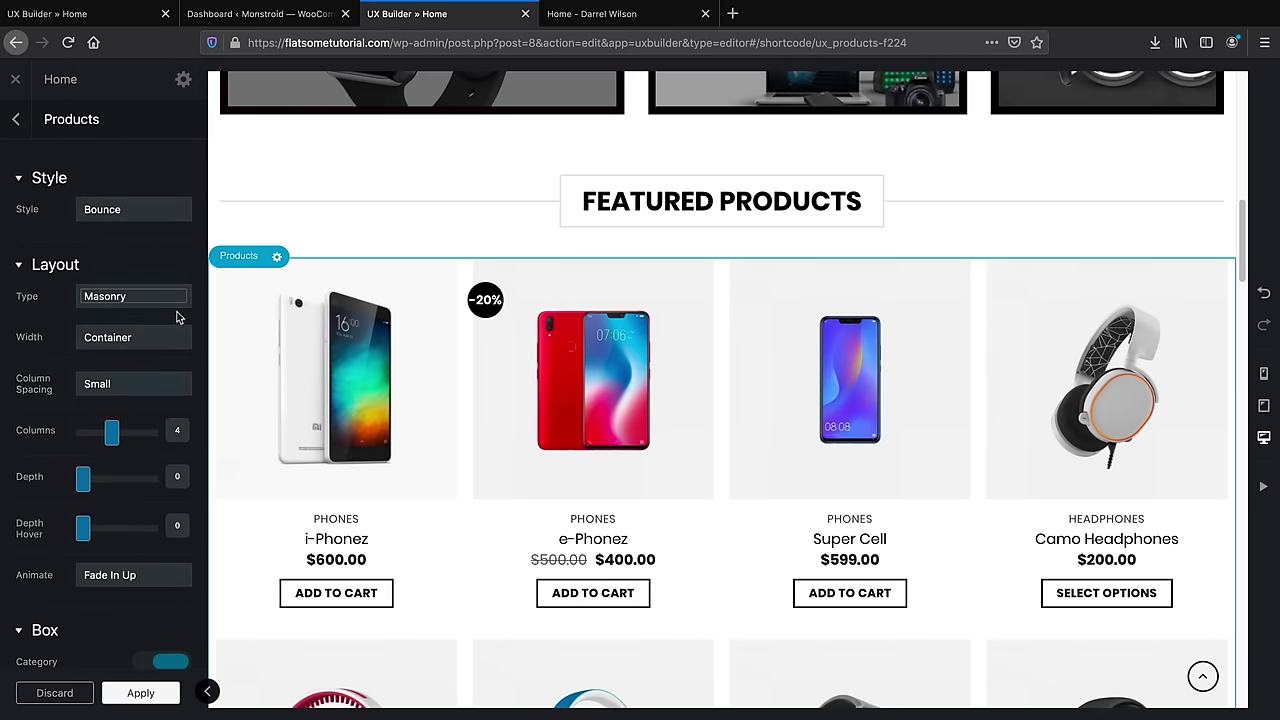
click(166, 296)
Set the layout to Row with 4 columns and try the Depth and Depth Hover sliders
click(163, 276)
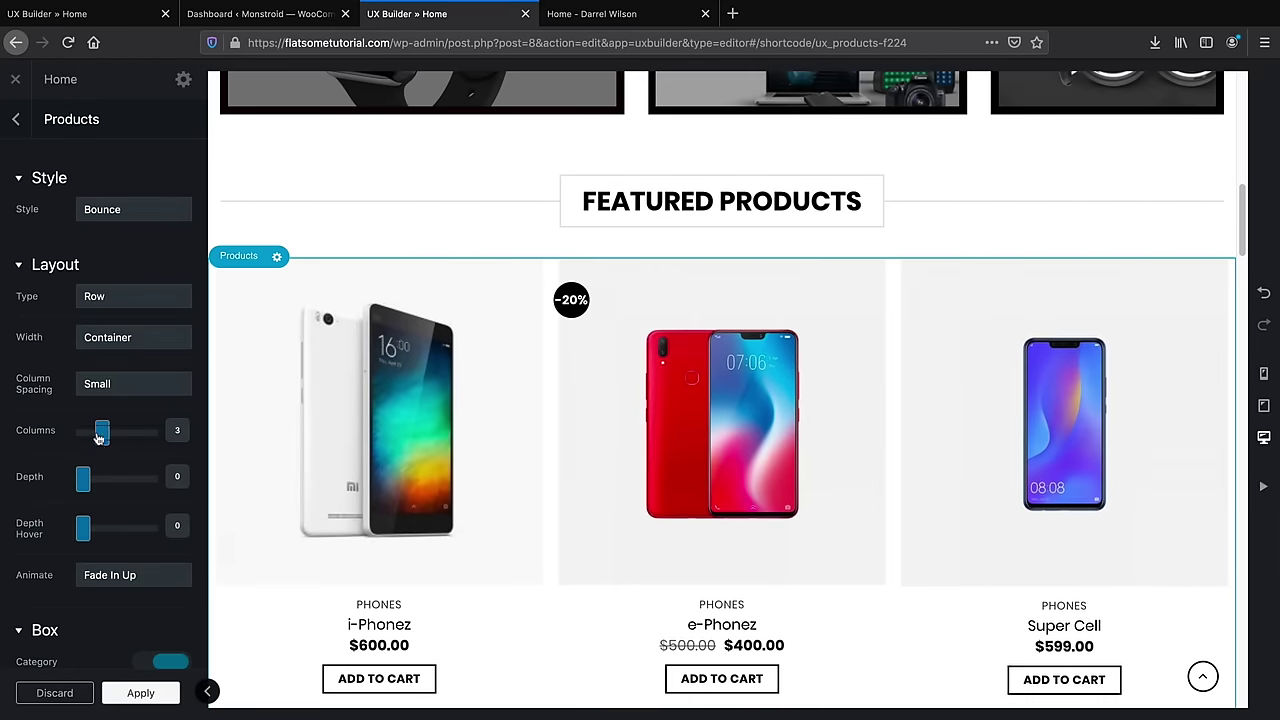
drag(99, 438, 92, 436)
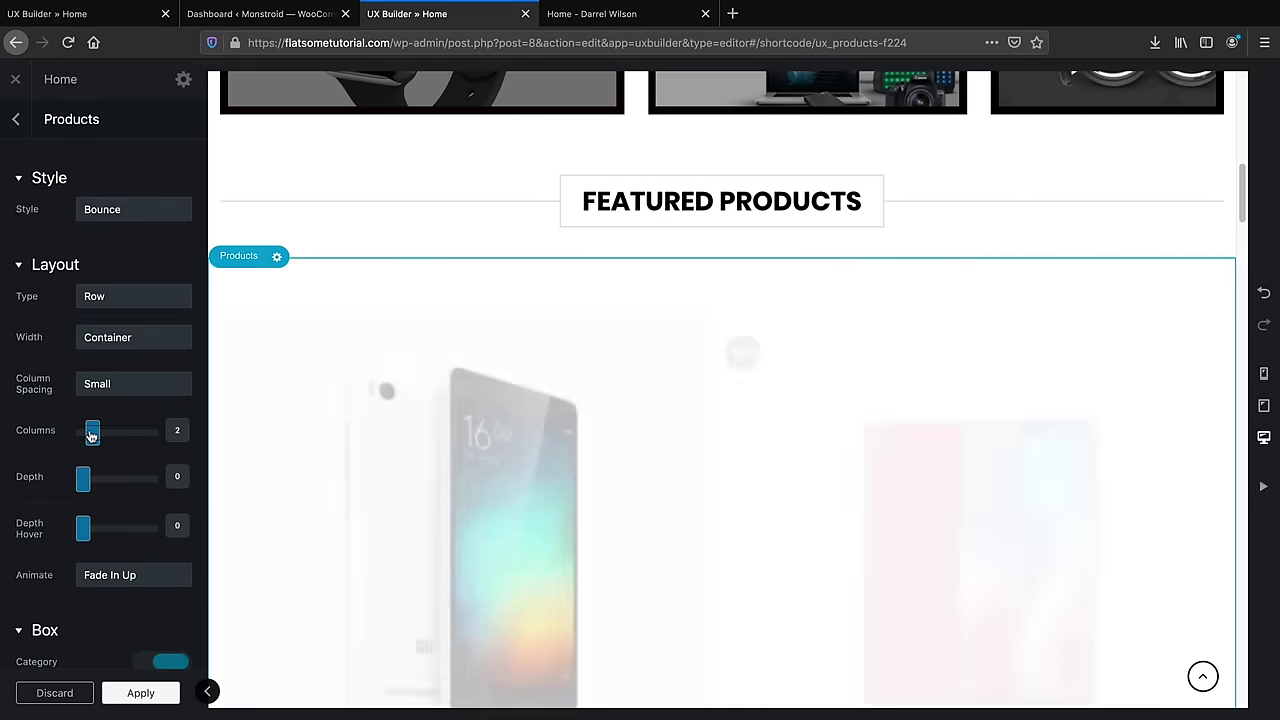
drag(92, 436, 114, 435)
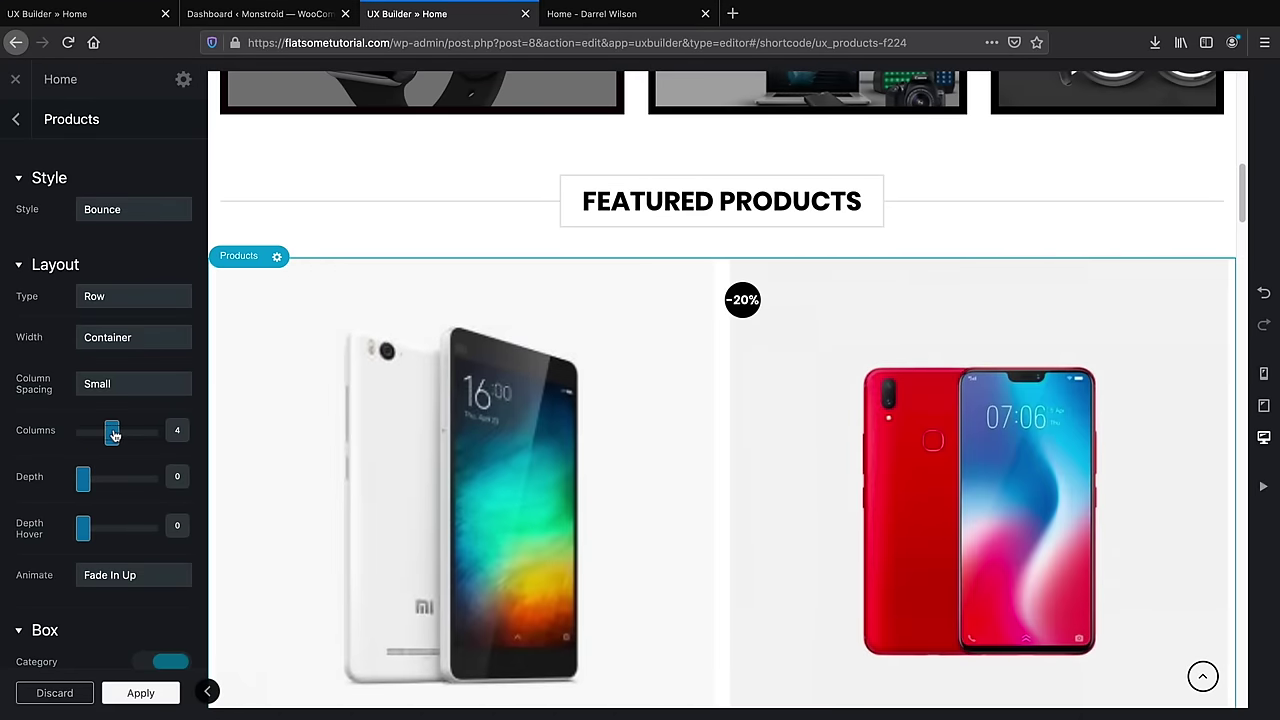
scroll(88, 436, down, 1)
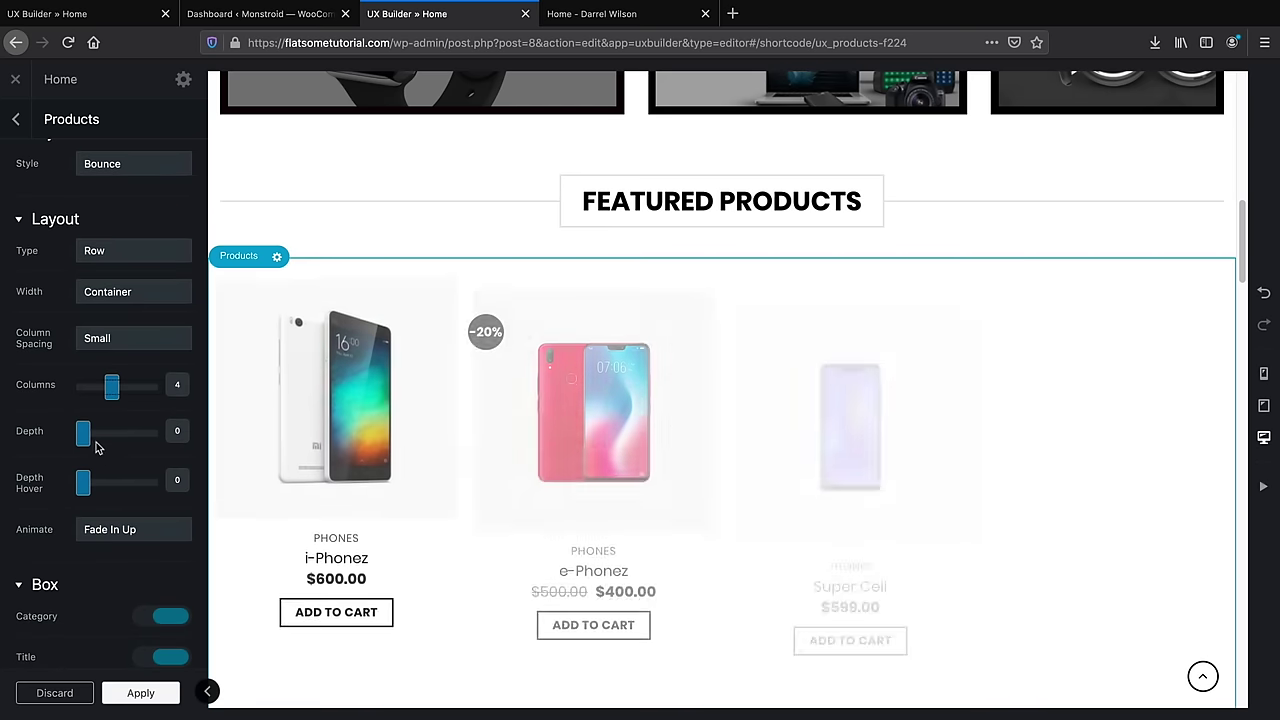
drag(82, 437, 154, 437)
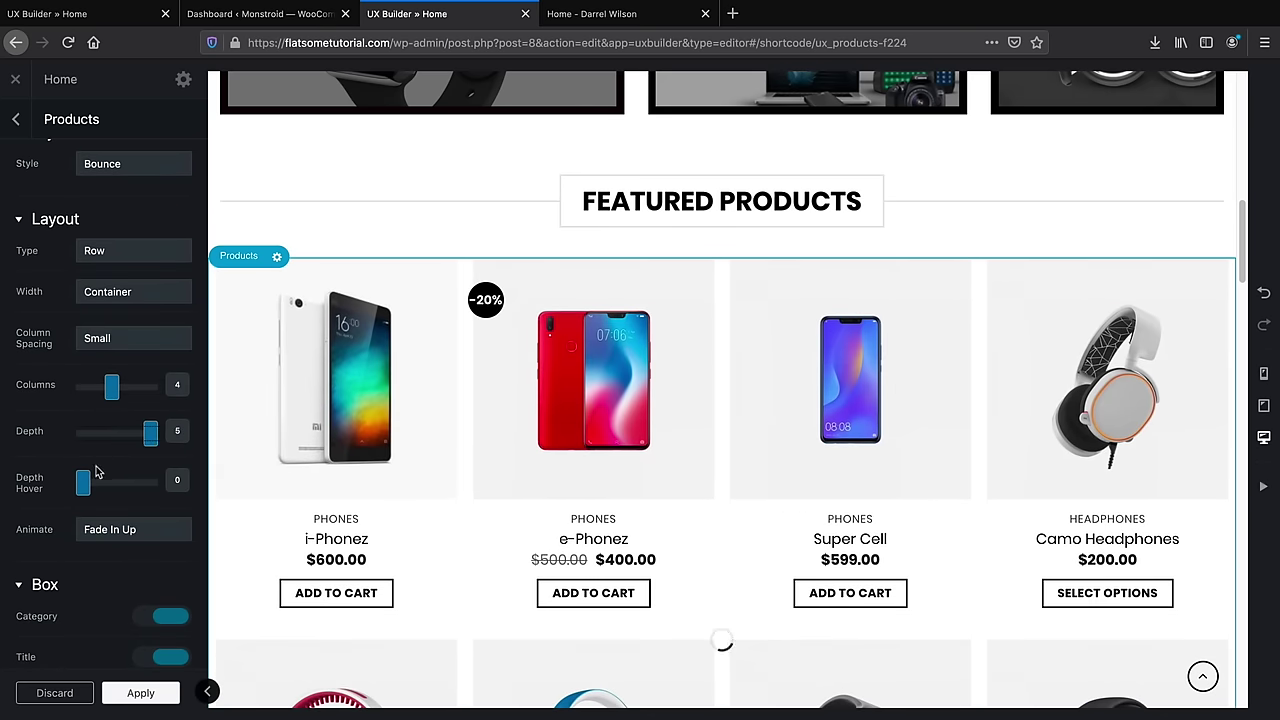
drag(83, 483, 138, 486)
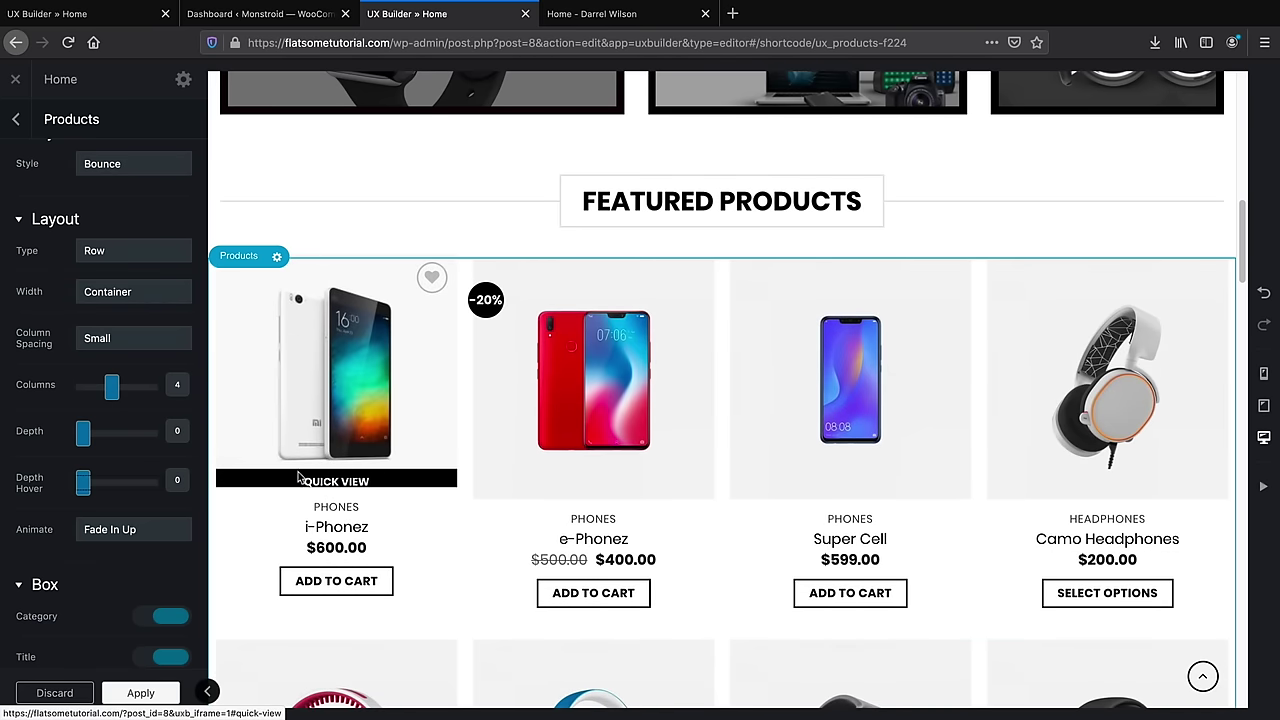
Filter the products by the Phones category after briefly trying Headphones
scroll(169, 475, down, 6)
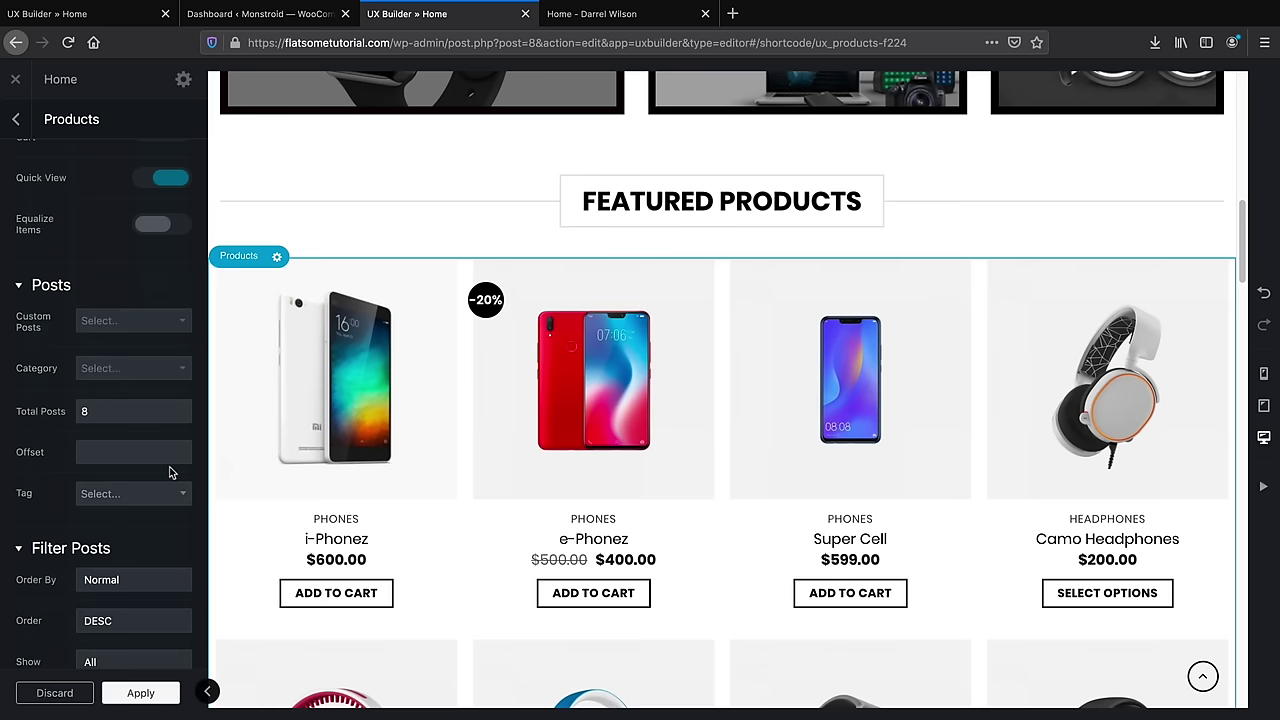
scroll(170, 471, up, 1)
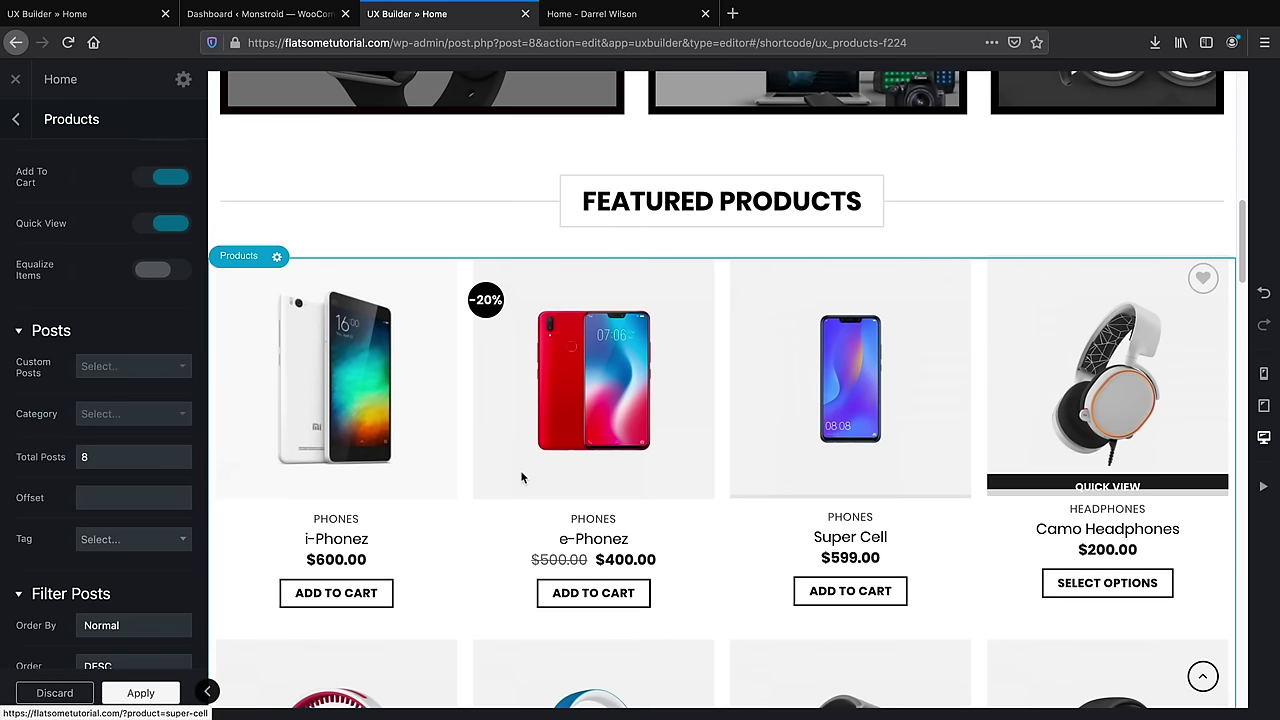
click(174, 417)
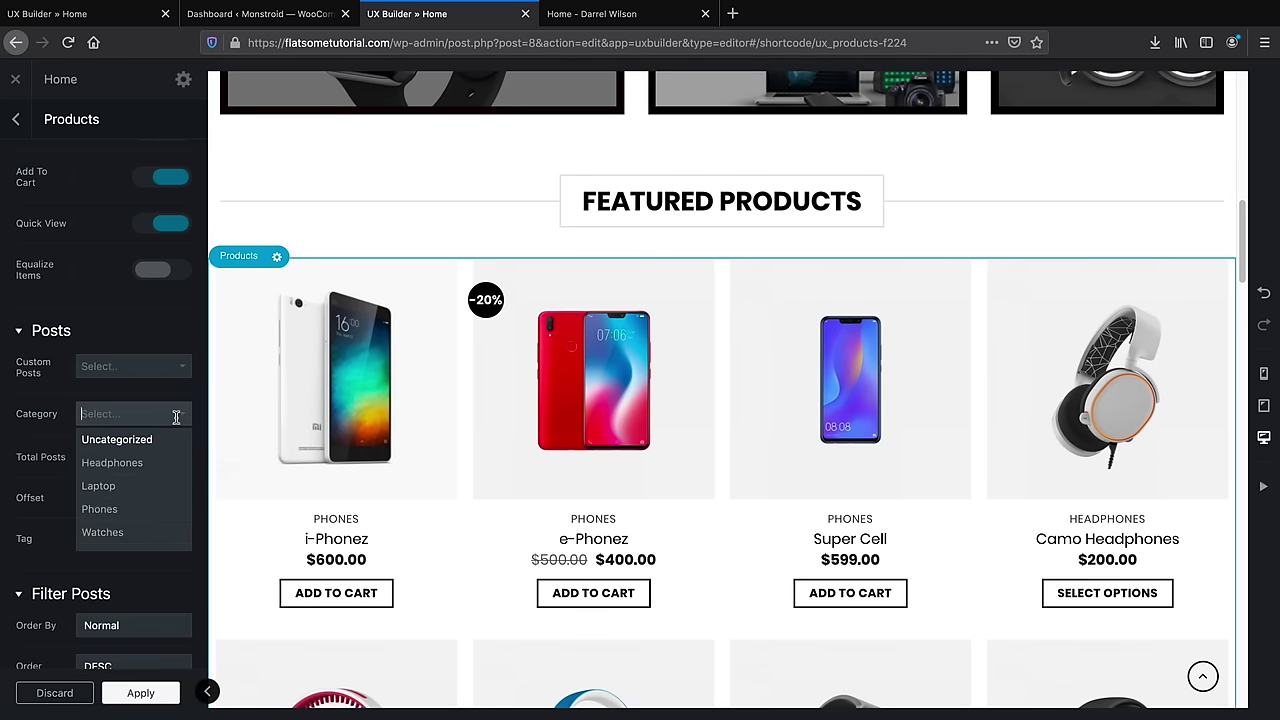
click(112, 463)
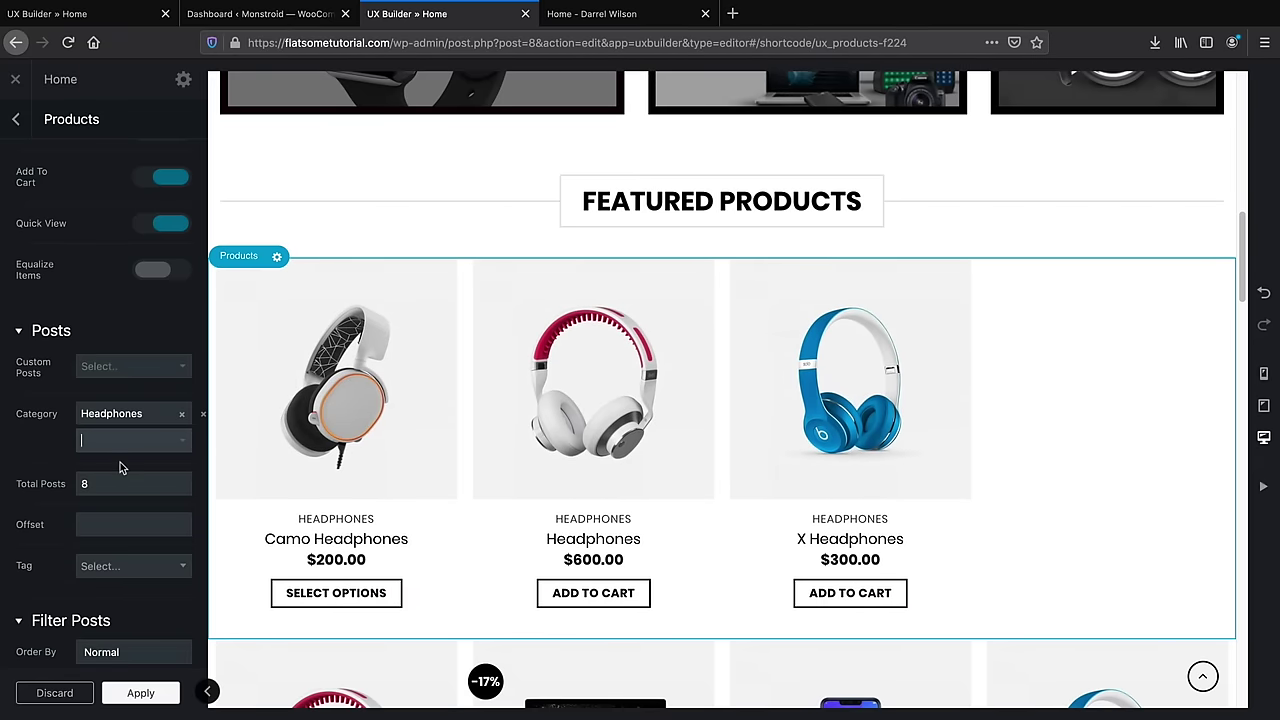
click(181, 414)
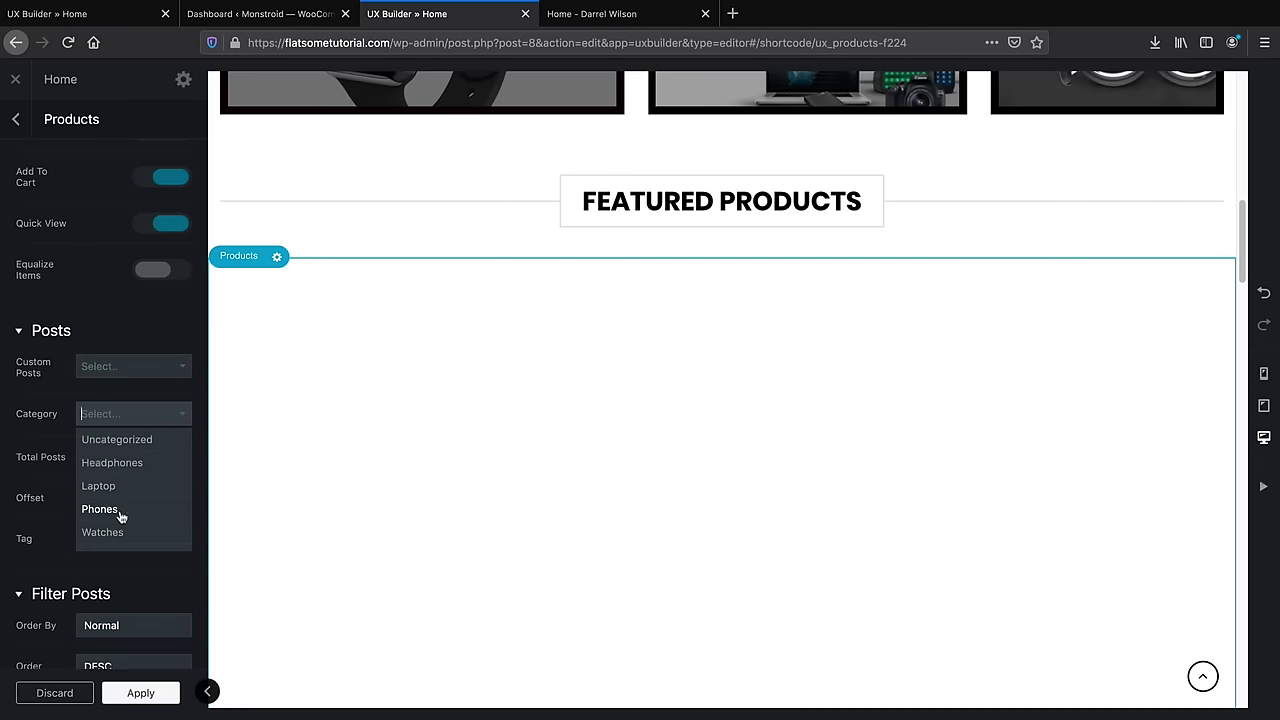
click(99, 506)
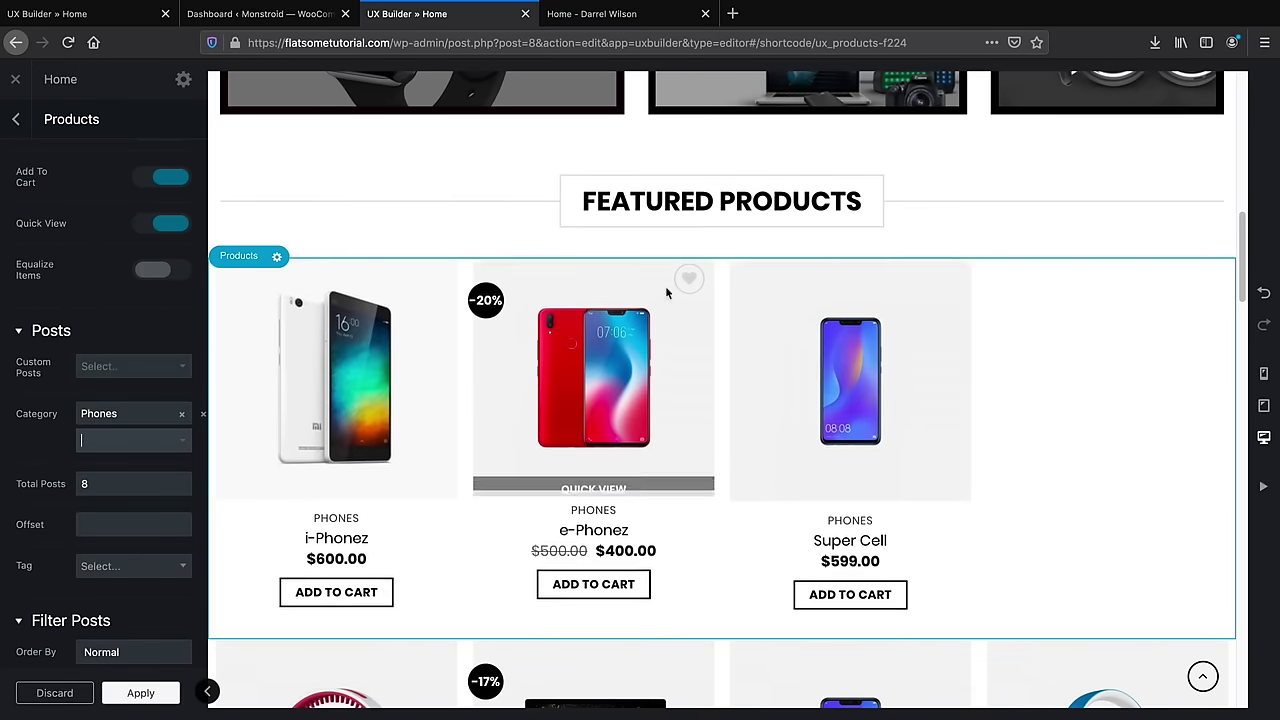
click(667, 207)
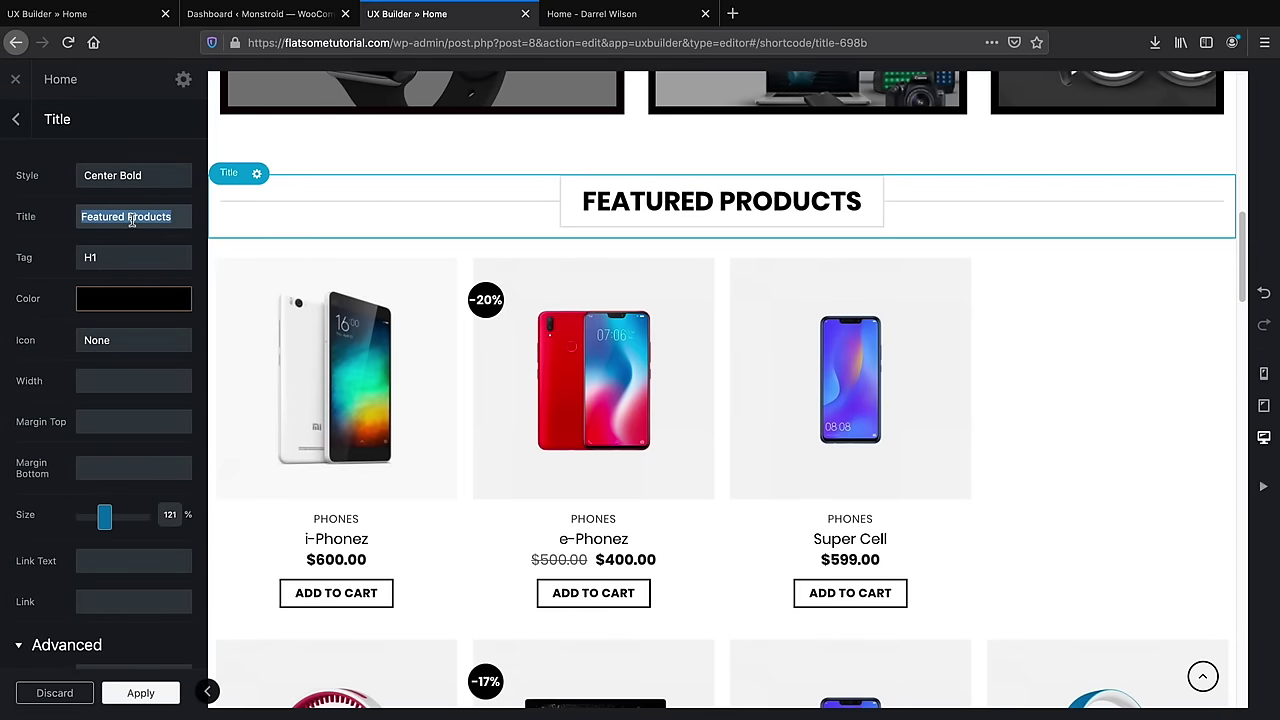
Change the heading text from Featured Products to 'Best Phones'
text(Best Phones)
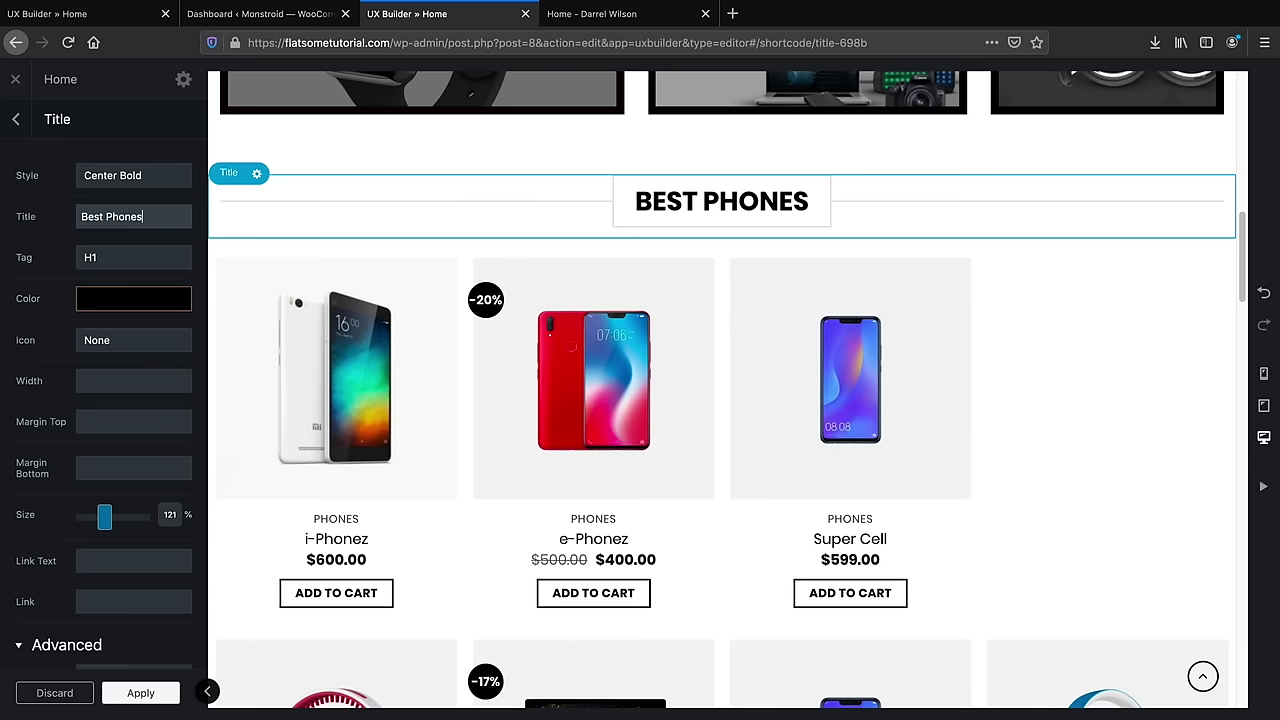
click(132, 220)
scroll(372, 347, down, 5)
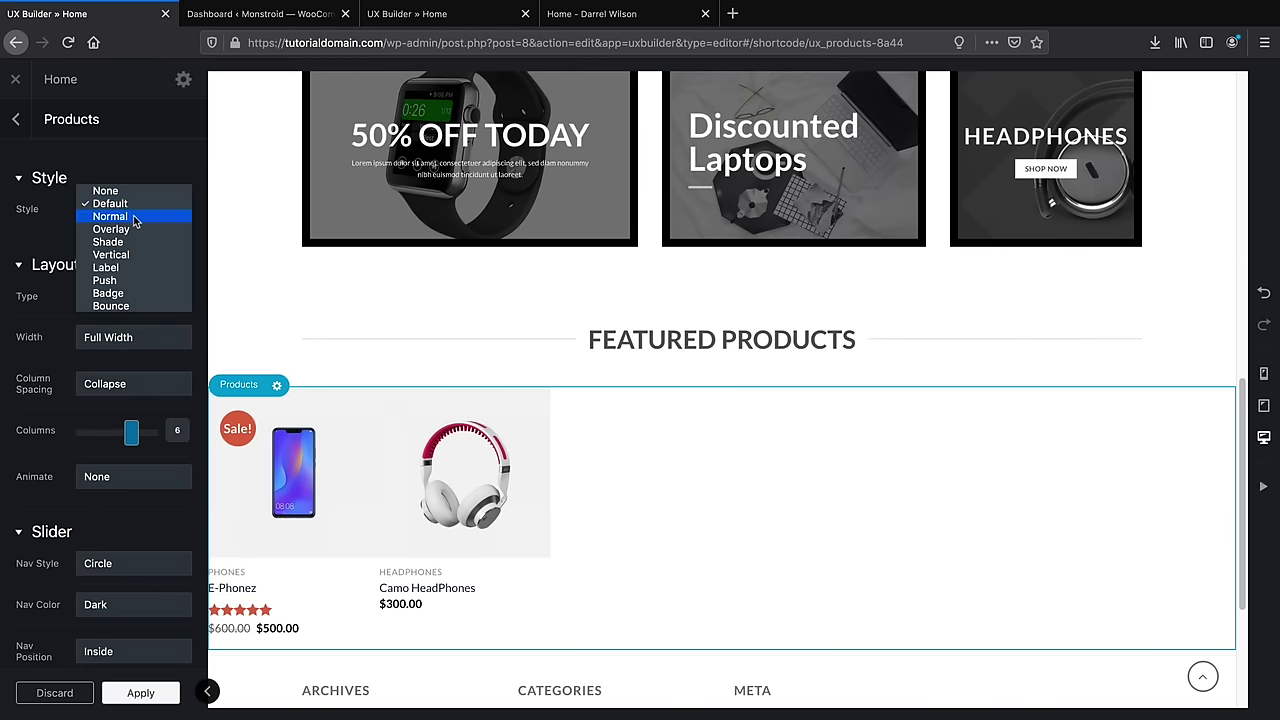
Give the product cards Normal style in a Row layout of 3 columns
click(110, 216)
click(120, 296)
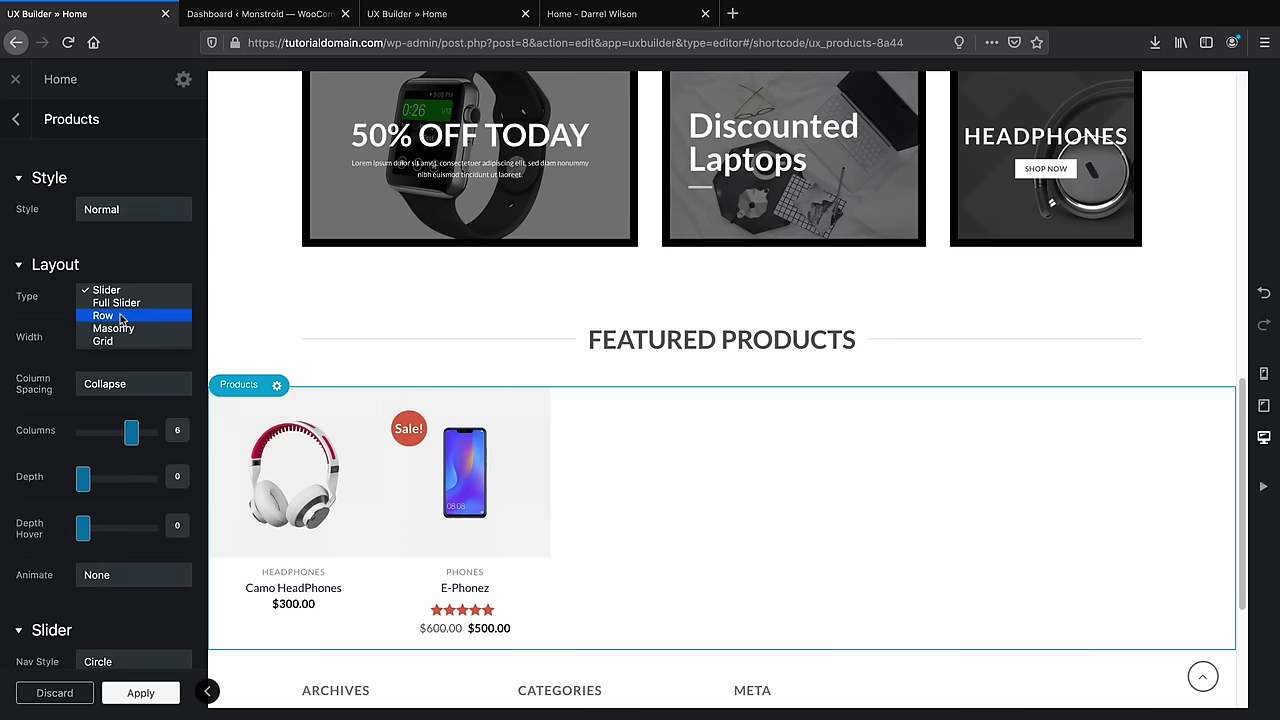
click(115, 311)
drag(129, 434, 101, 440)
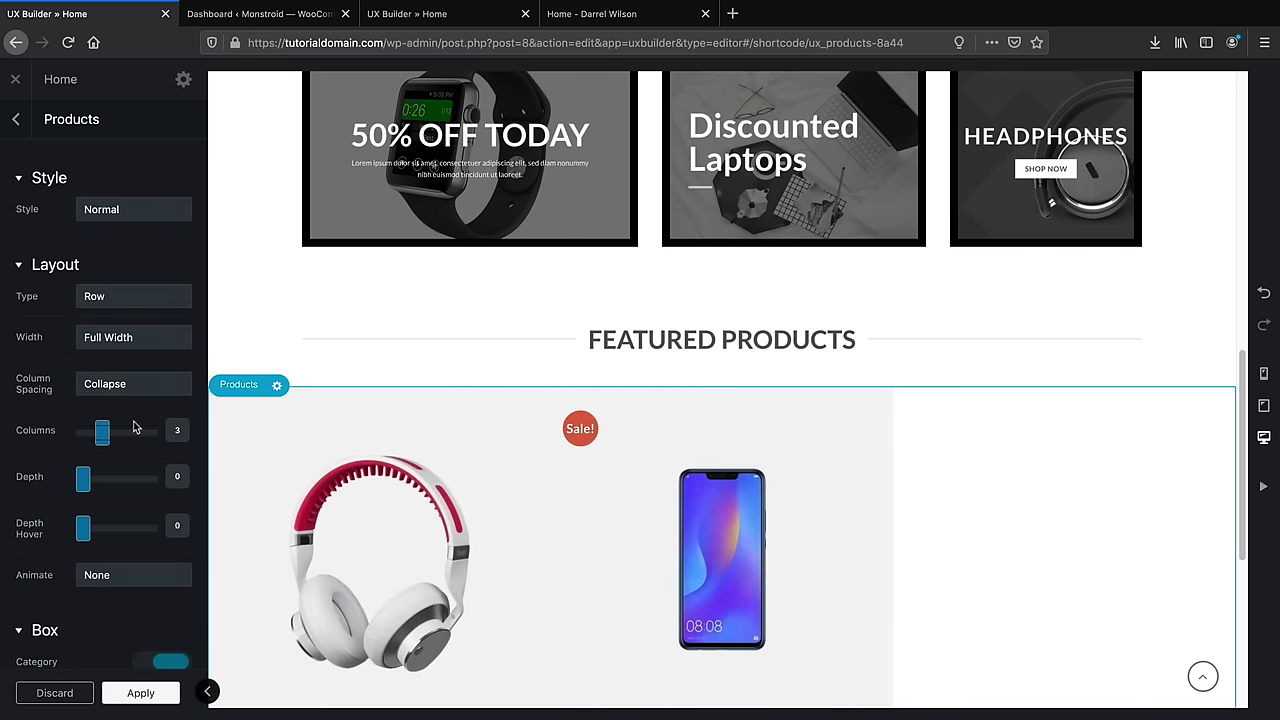
scroll(102, 430, down, 1)
scroll(348, 485, down, 3)
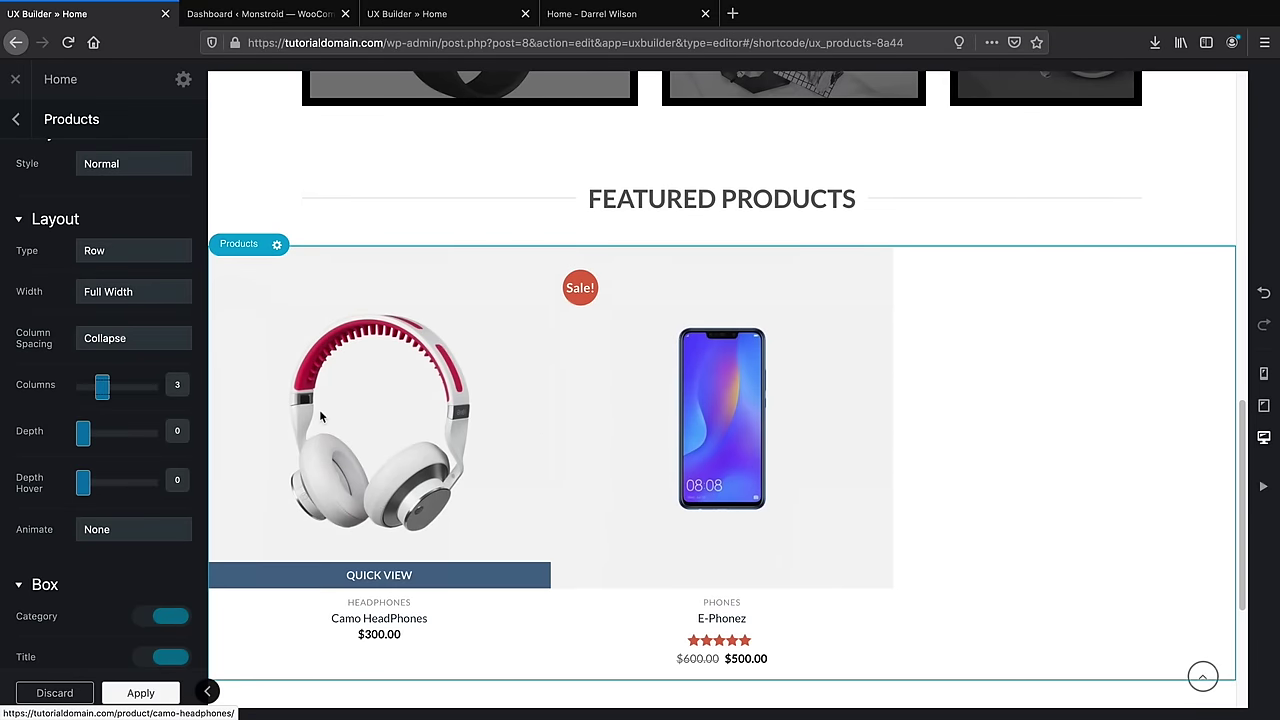
scroll(117, 443, down, 5)
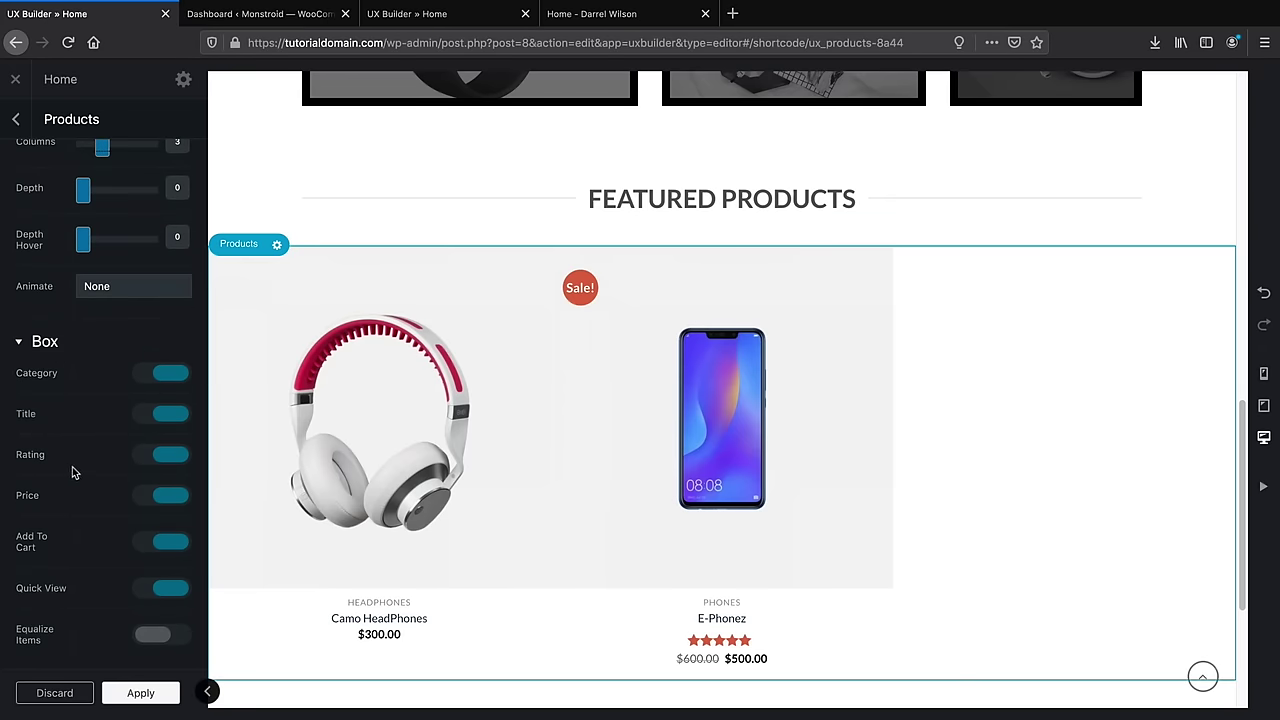
Toggle prices and star ratings off and back on for the product cards
click(166, 496)
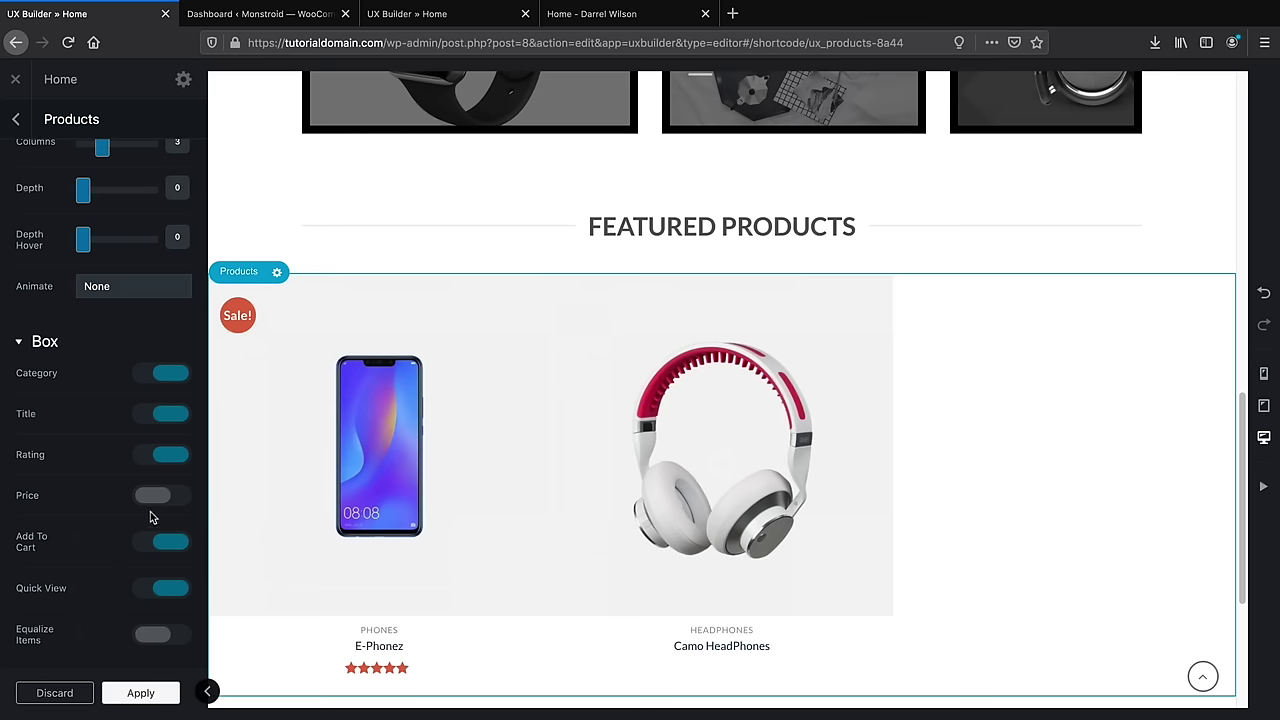
scroll(156, 504, down, 1)
scroll(283, 480, down, 2)
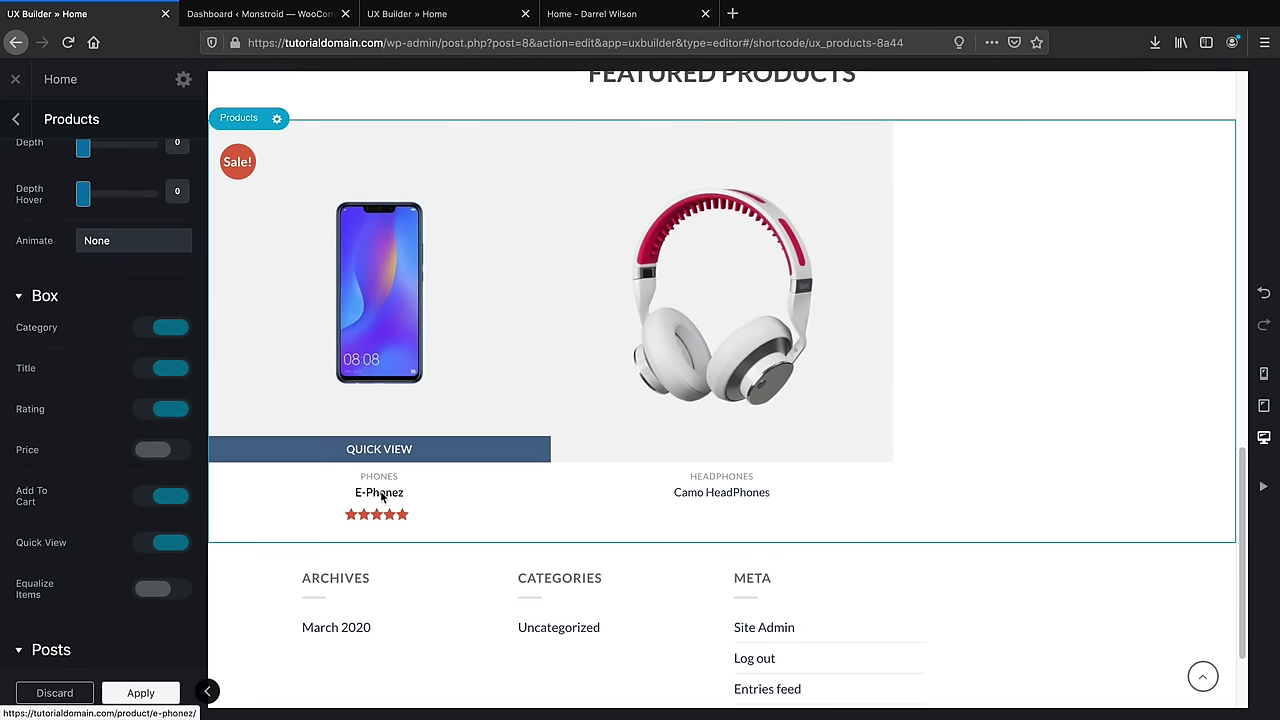
click(170, 450)
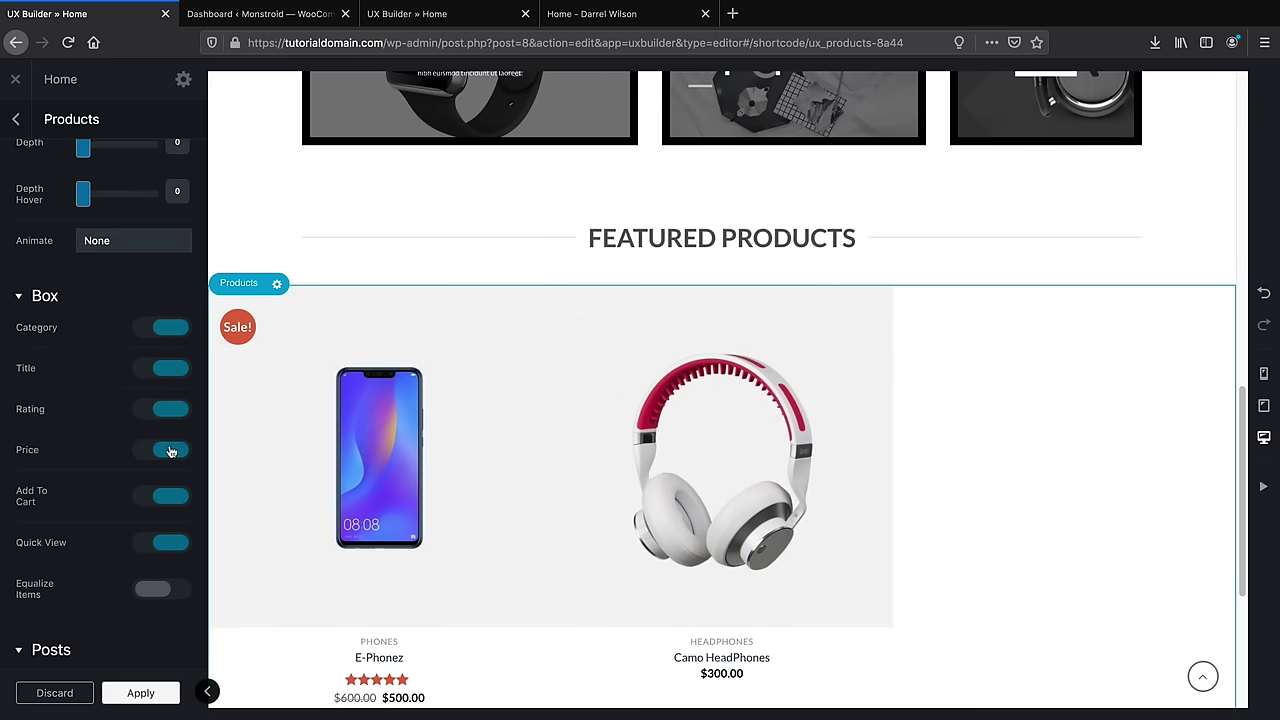
click(170, 410)
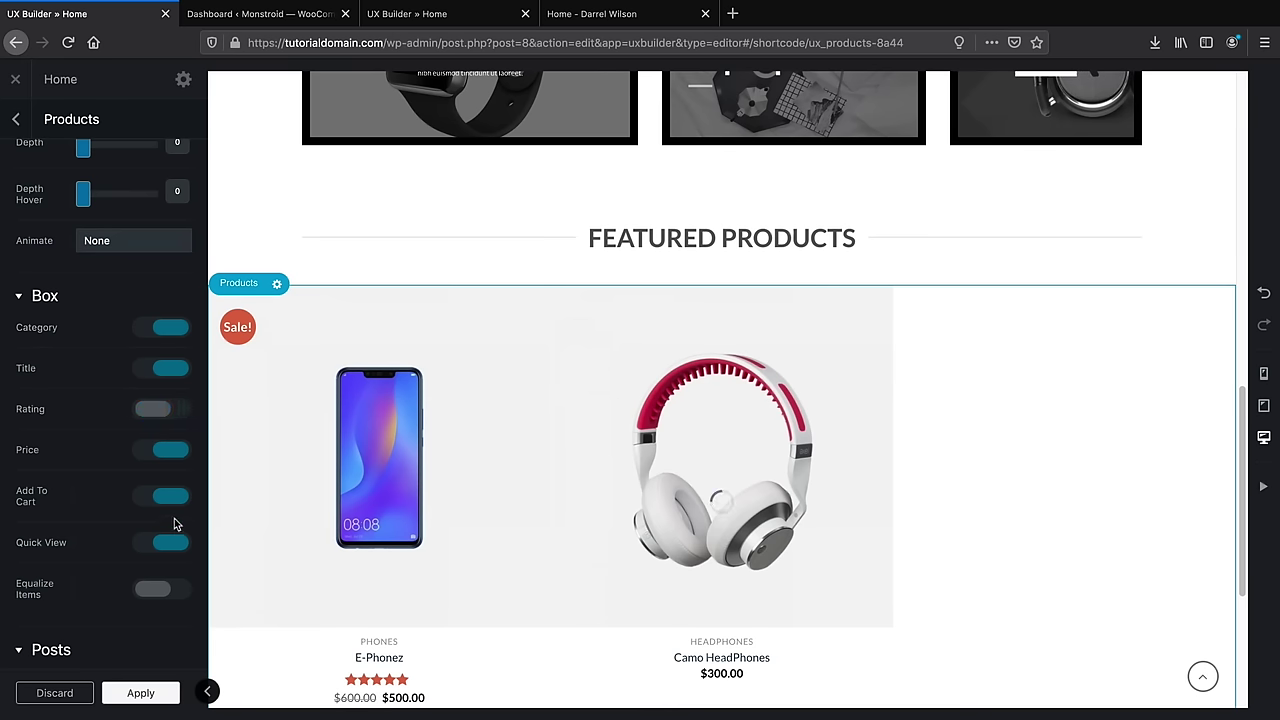
click(158, 418)
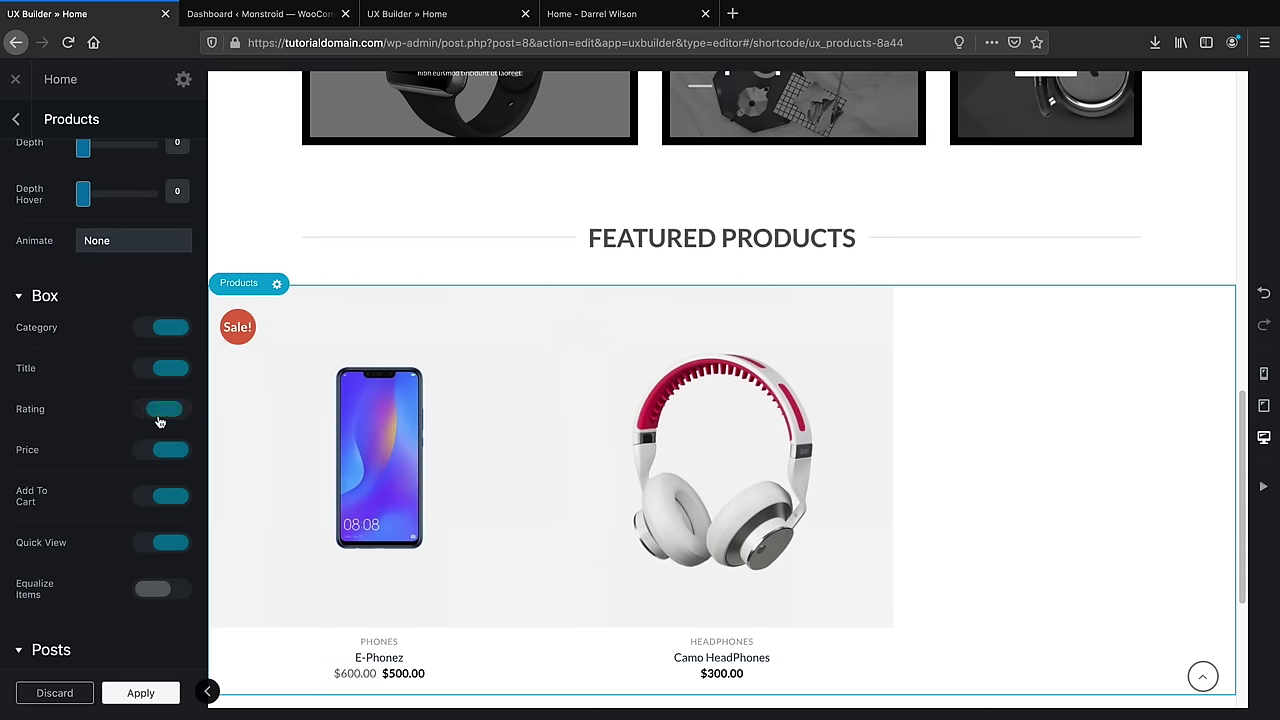
scroll(488, 498, down, 2)
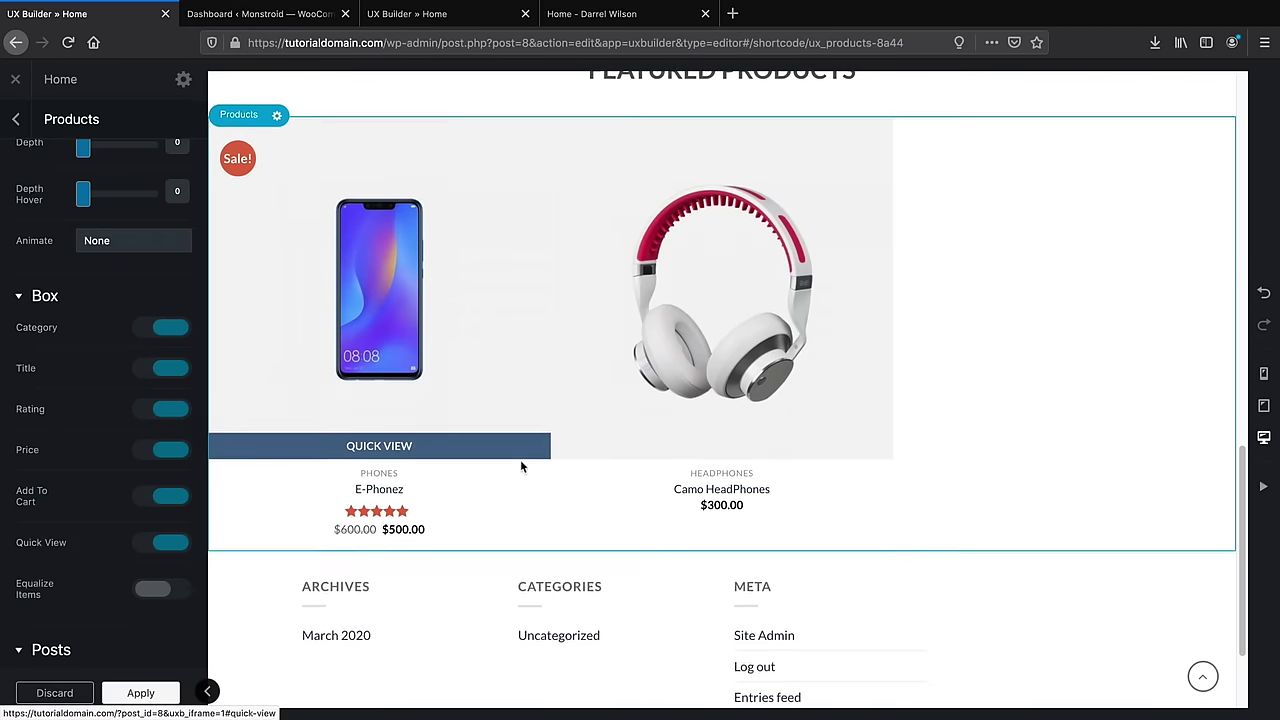
scroll(624, 472, up, 1)
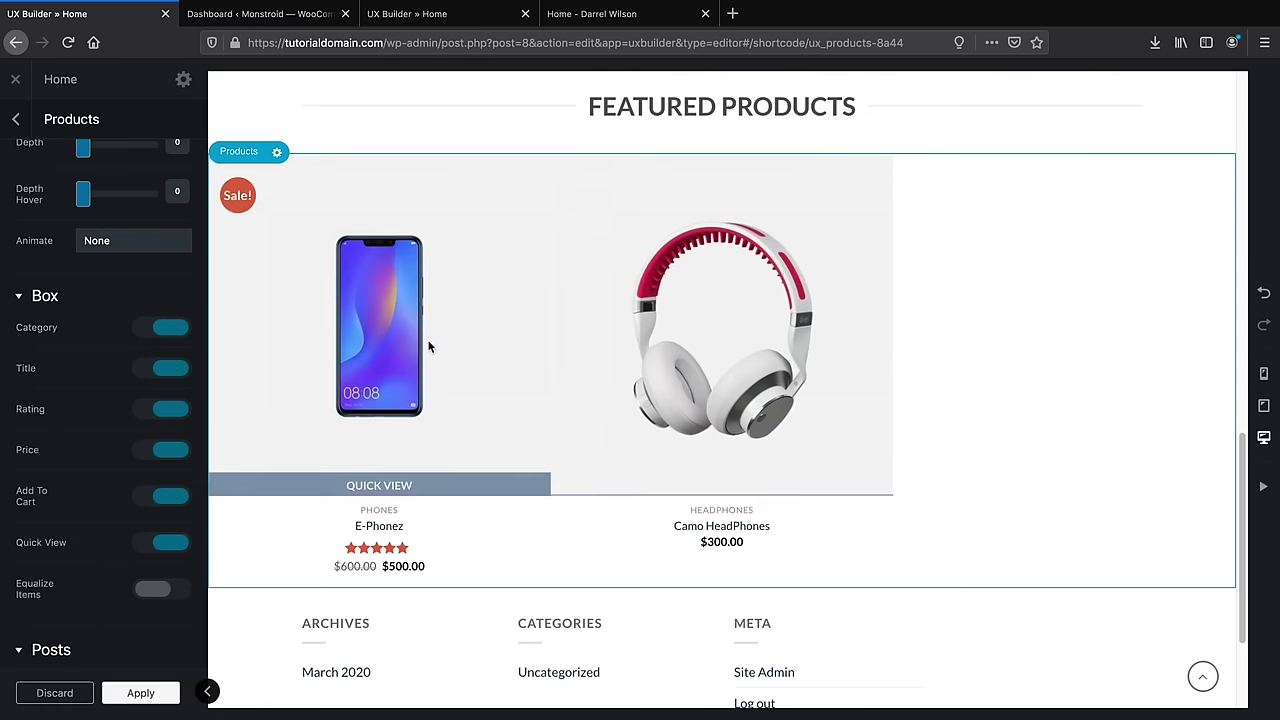
Compare with the live homepage, then open the headphones and laptop product row's settings
click(597, 14)
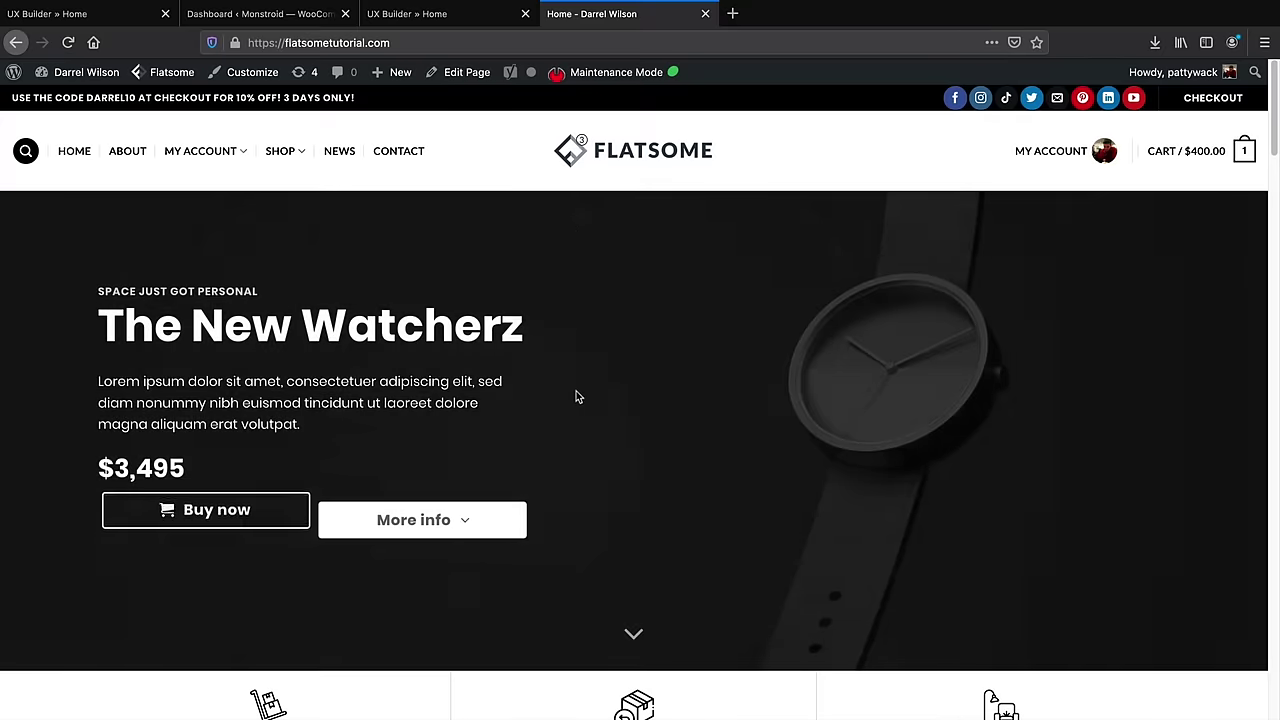
key(ctrl+Page_Up)
scroll(560, 320, down, 2)
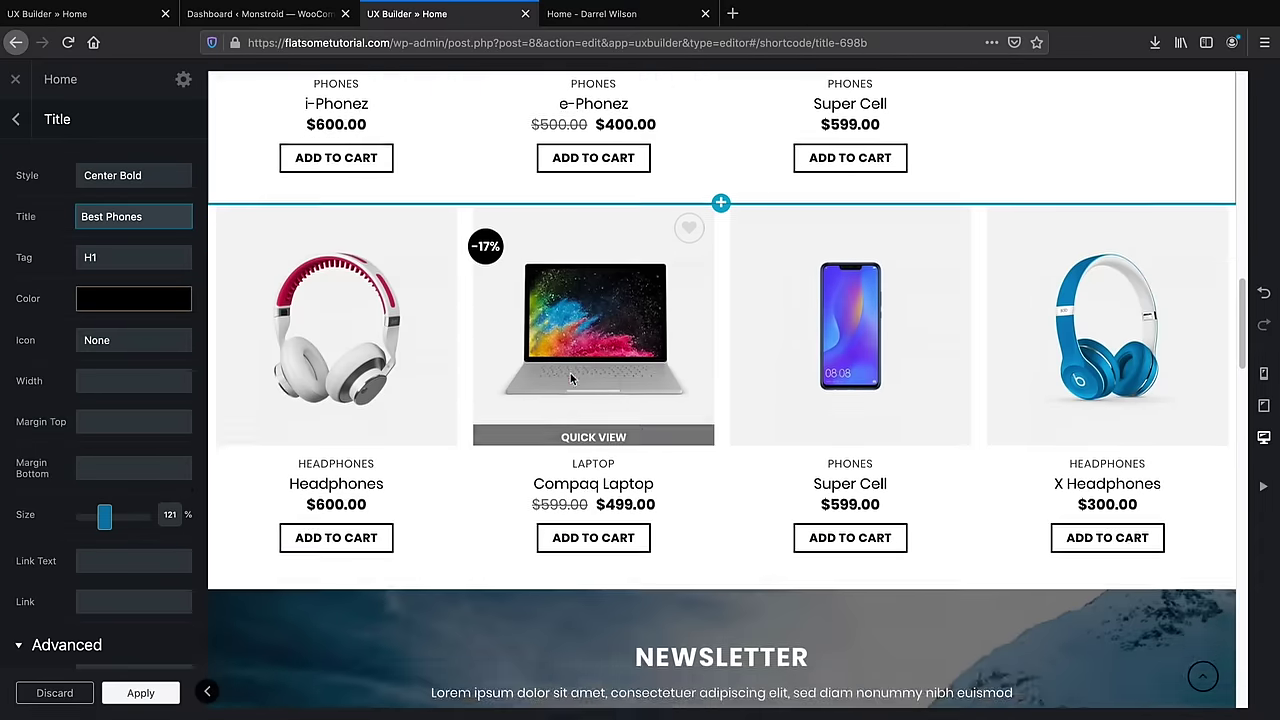
scroll(580, 320, up, 4)
scroll(560, 232, down, 2)
scroll(553, 318, down, 1)
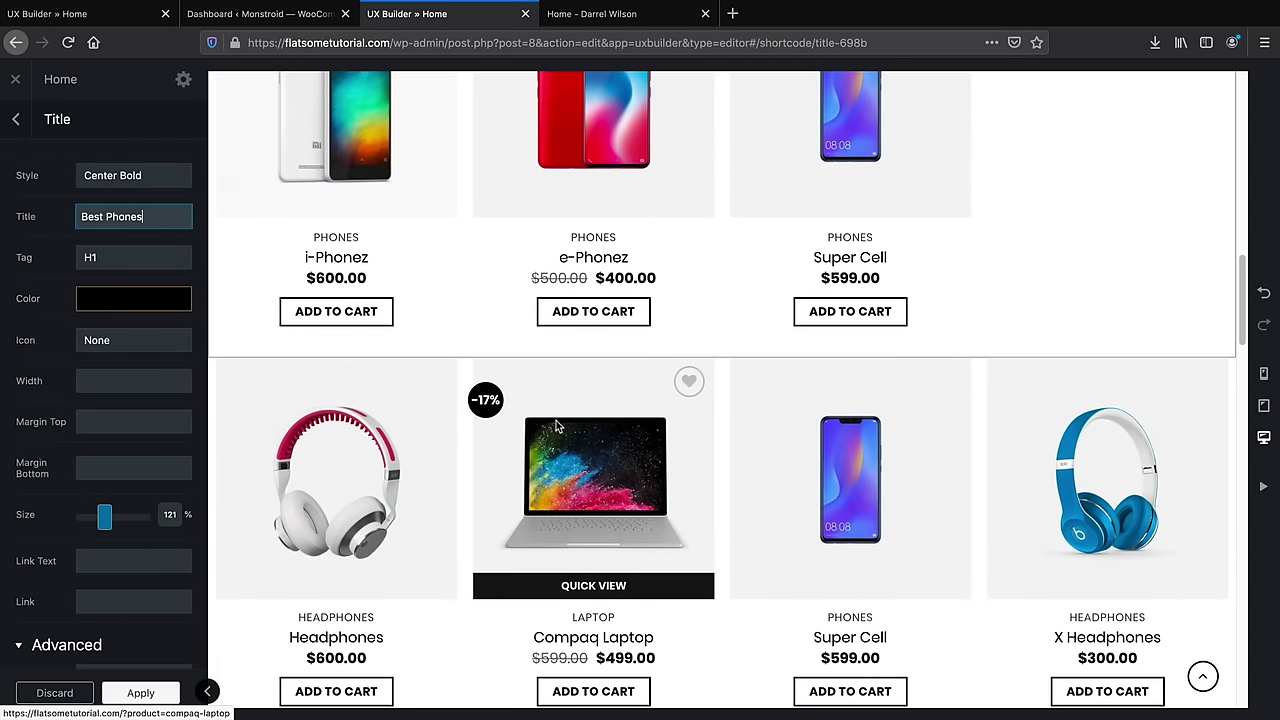
click(550, 426)
Limit this product row to the Laptop category and change its product count from 4 to 3
scroll(110, 450, down, 8)
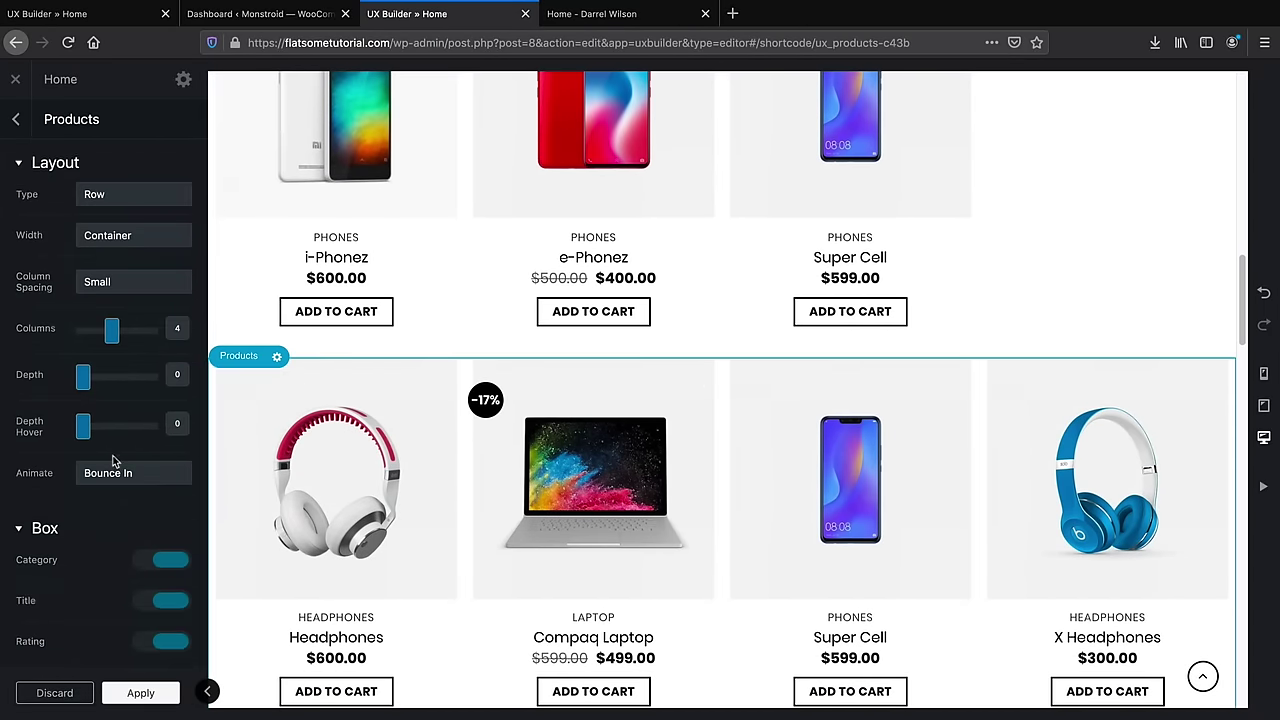
click(128, 432)
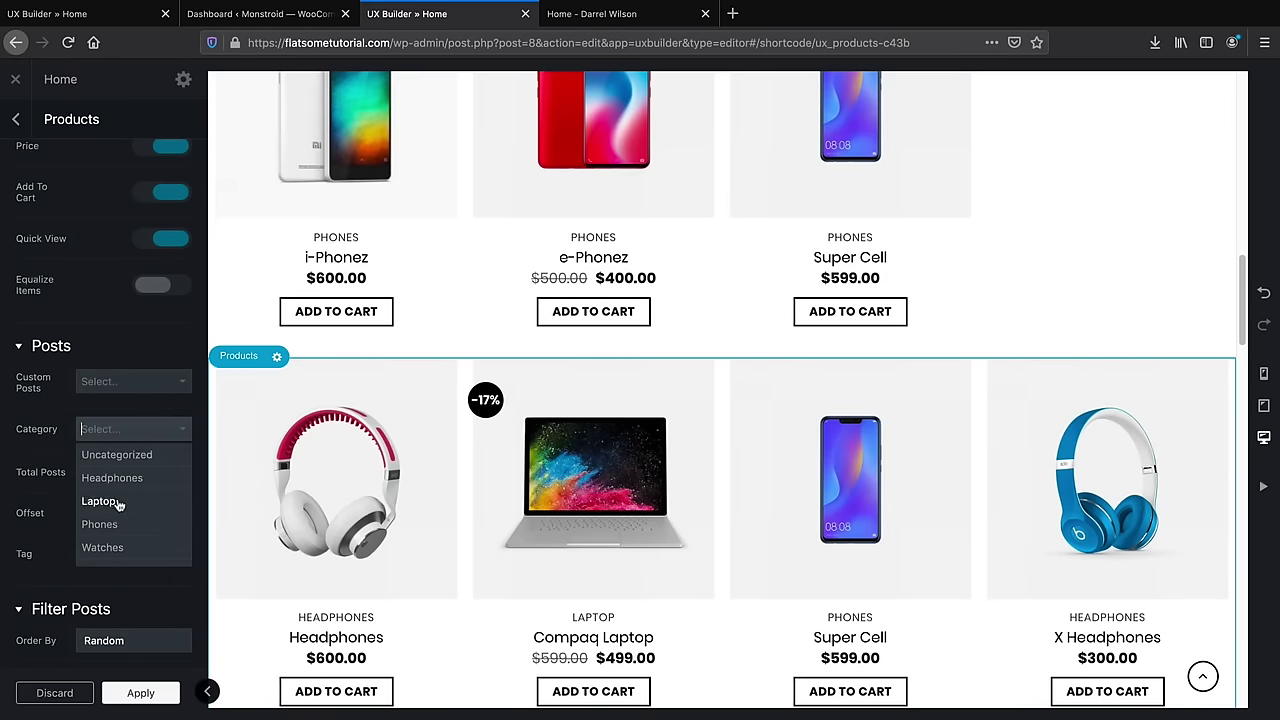
click(98, 501)
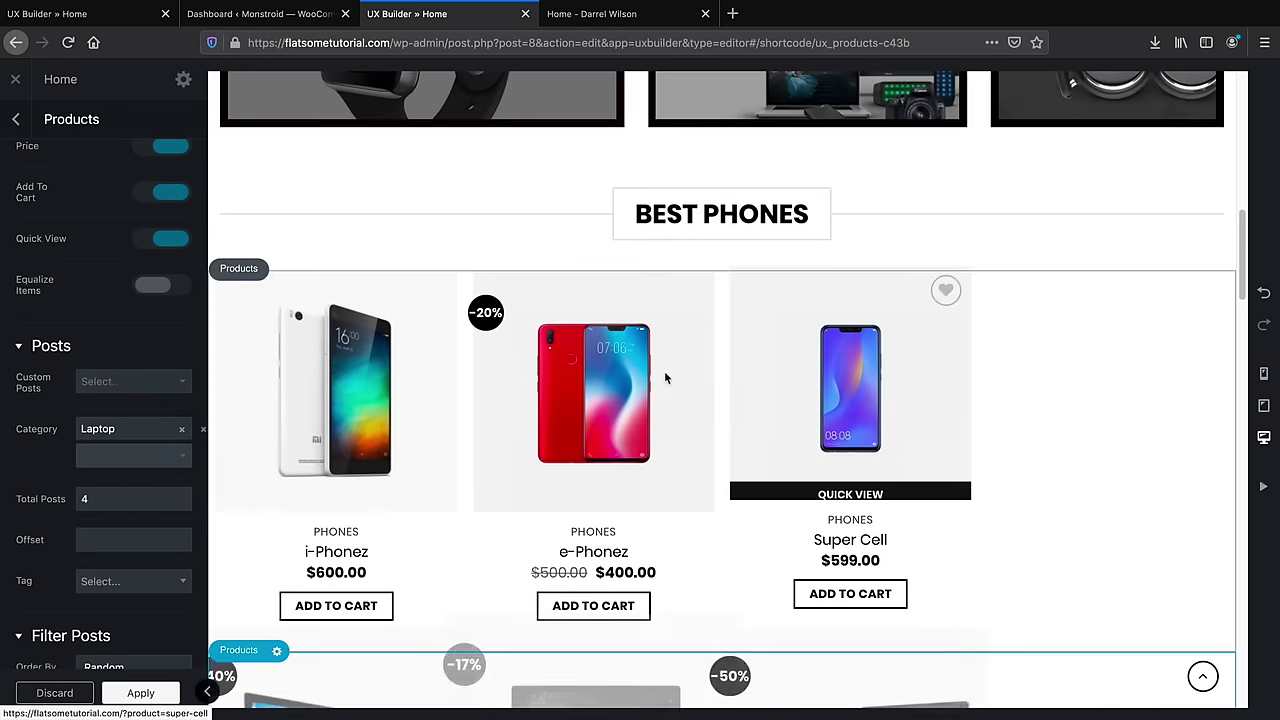
scroll(688, 438, down, 5)
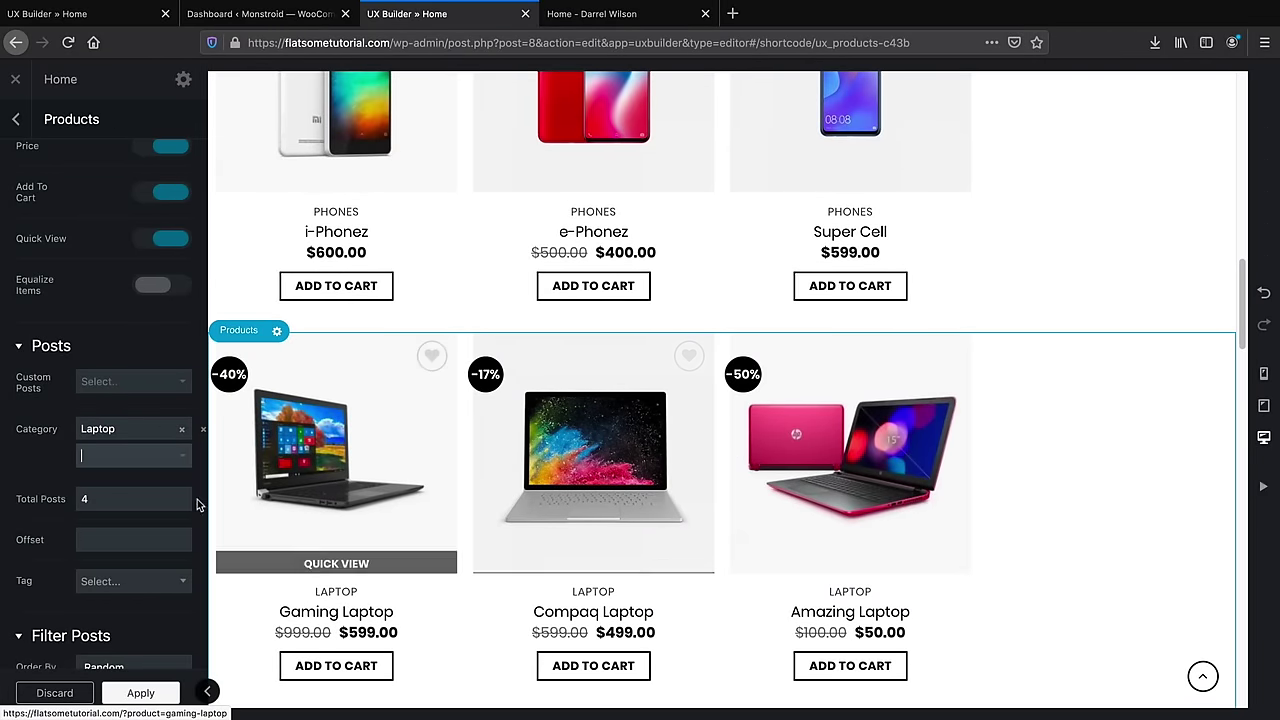
click(131, 497)
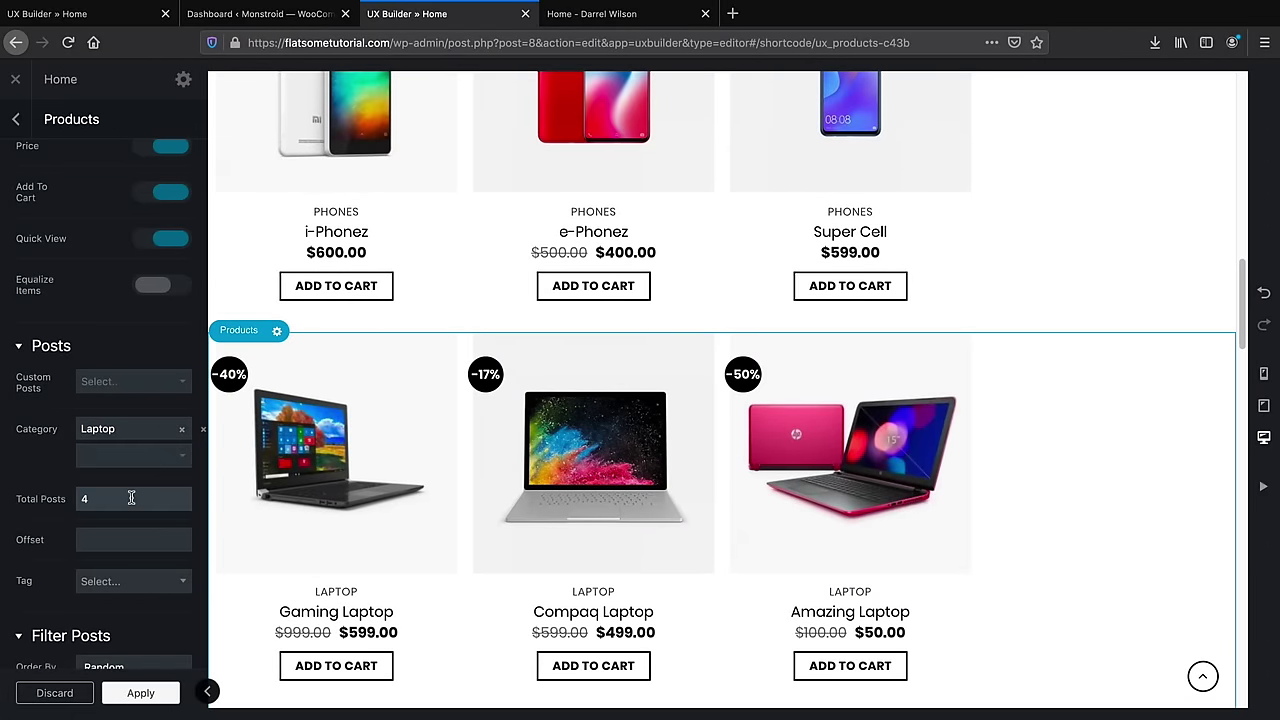
key(BackSpace)
text(3)
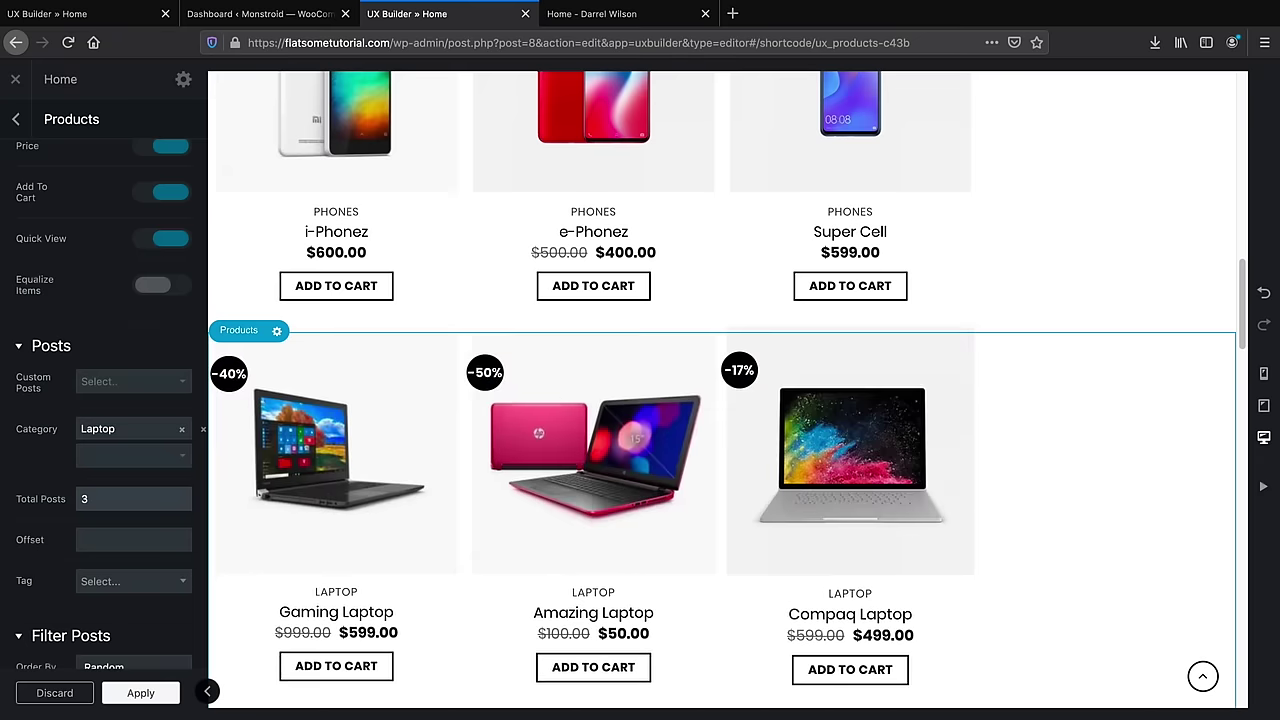
Reduce the laptop row's Columns slider from 4 to 3
scroll(1000, 430, down, 1)
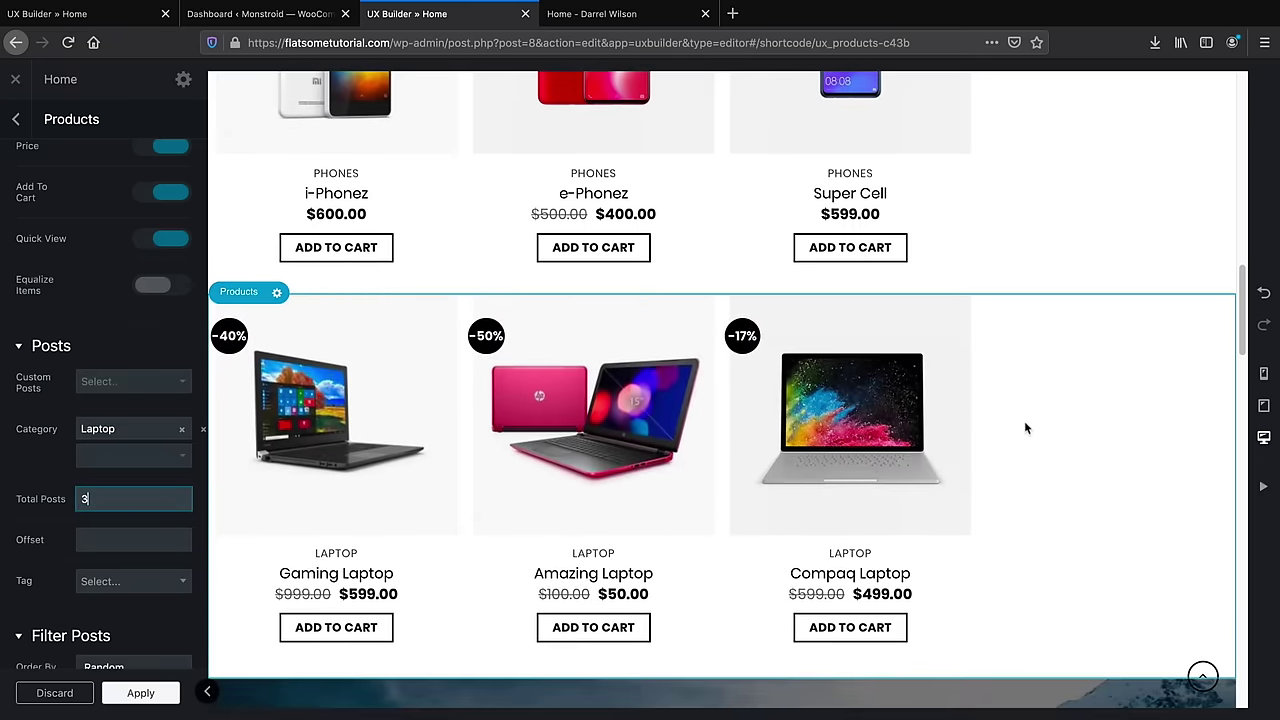
scroll(118, 540, up, 3)
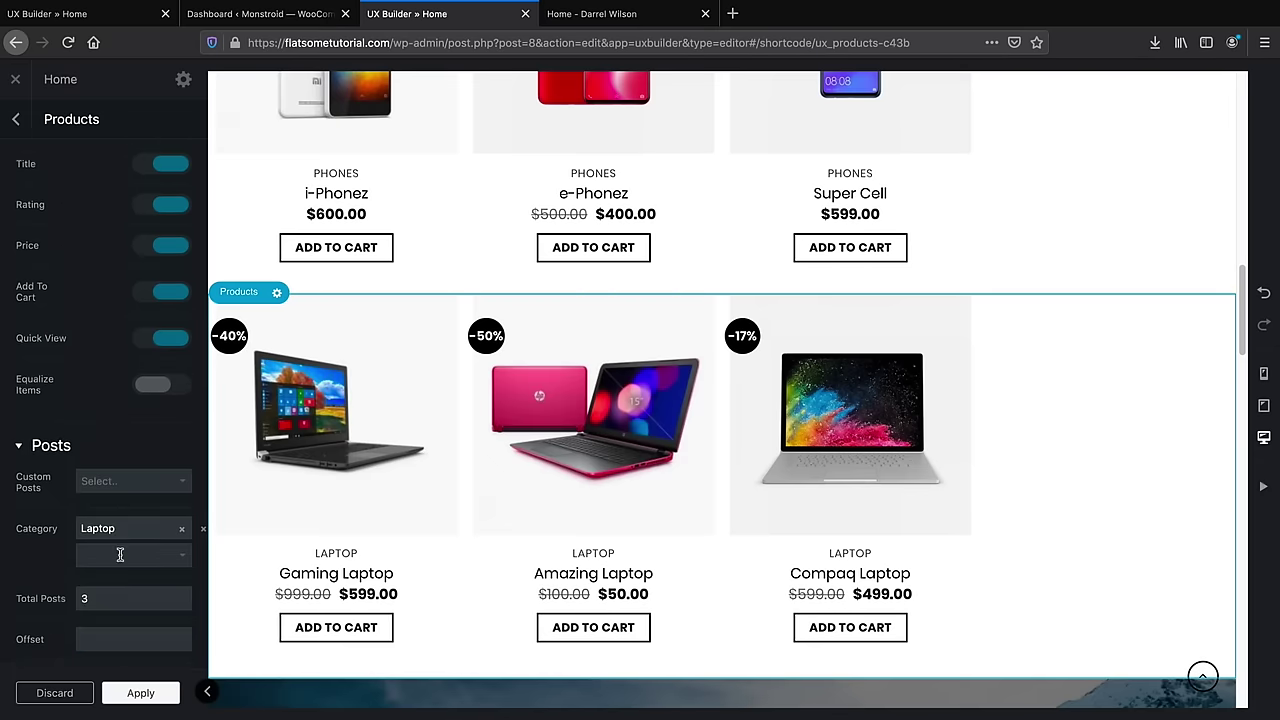
scroll(120, 555, down, 1)
double_click(126, 587)
scroll(120, 560, up, 5)
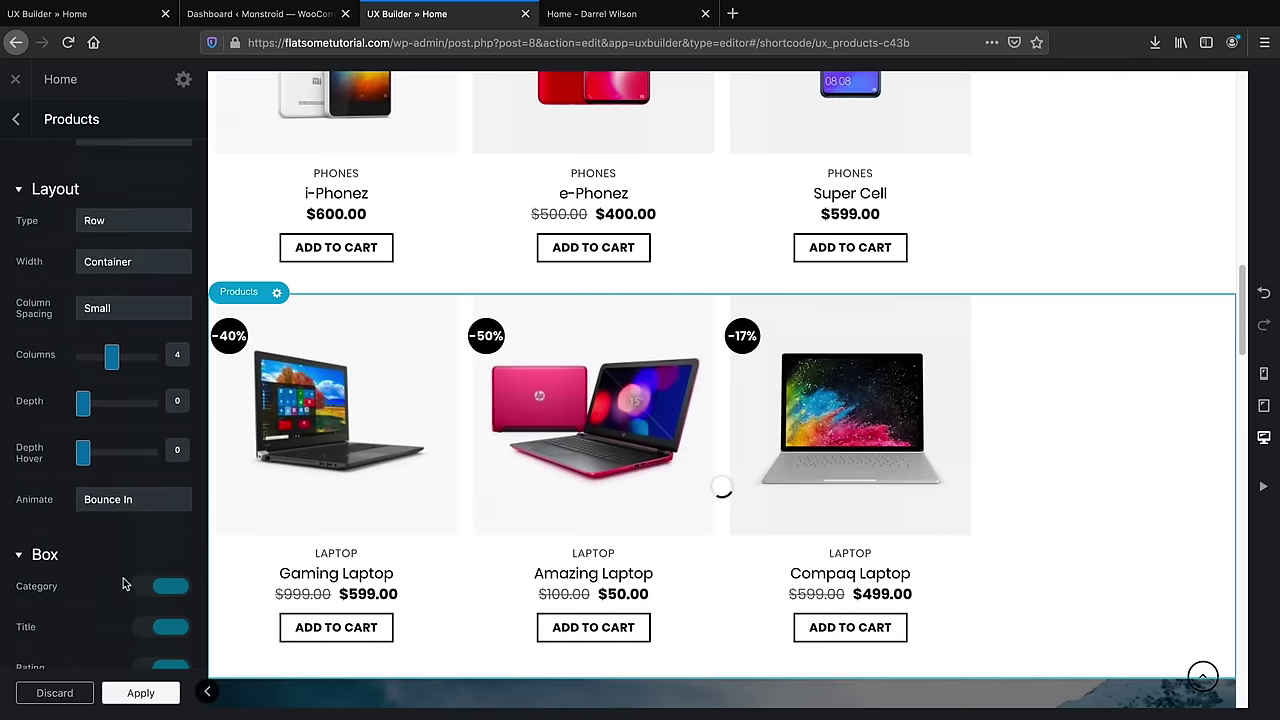
click(114, 432)
drag(117, 443, 103, 443)
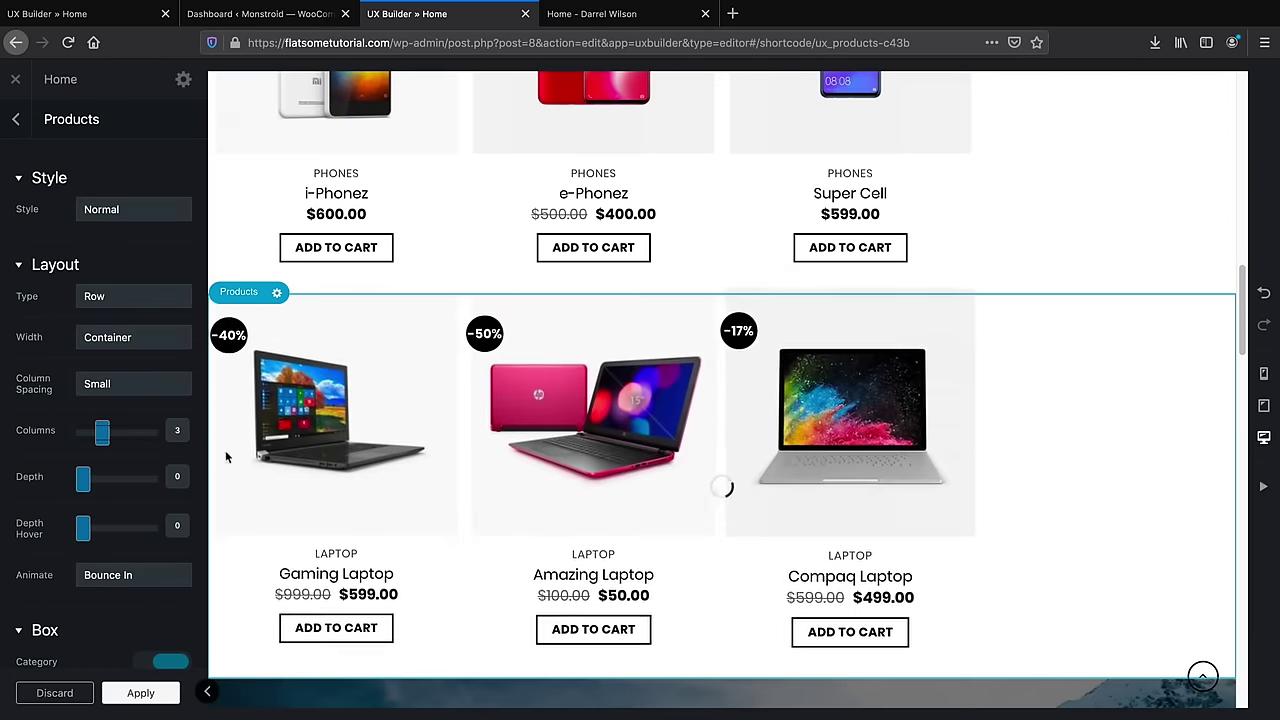
scroll(1079, 383, down, 1)
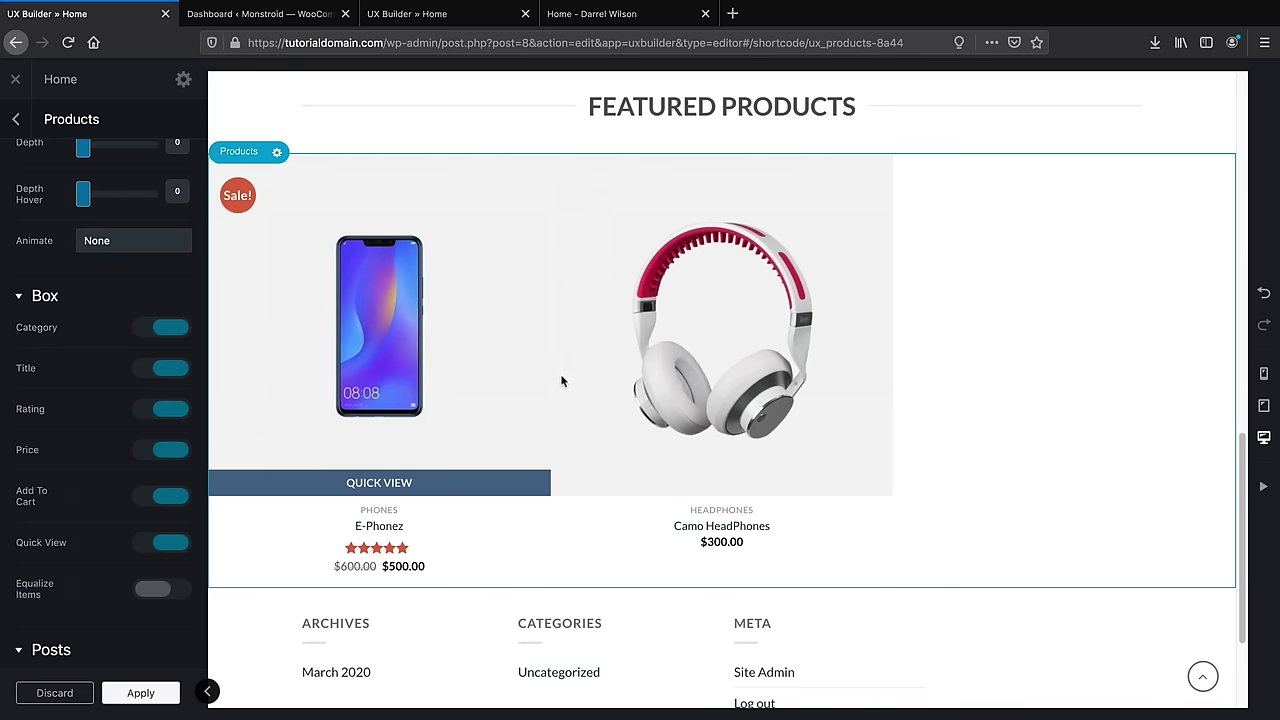
scroll(575, 400, down, 1)
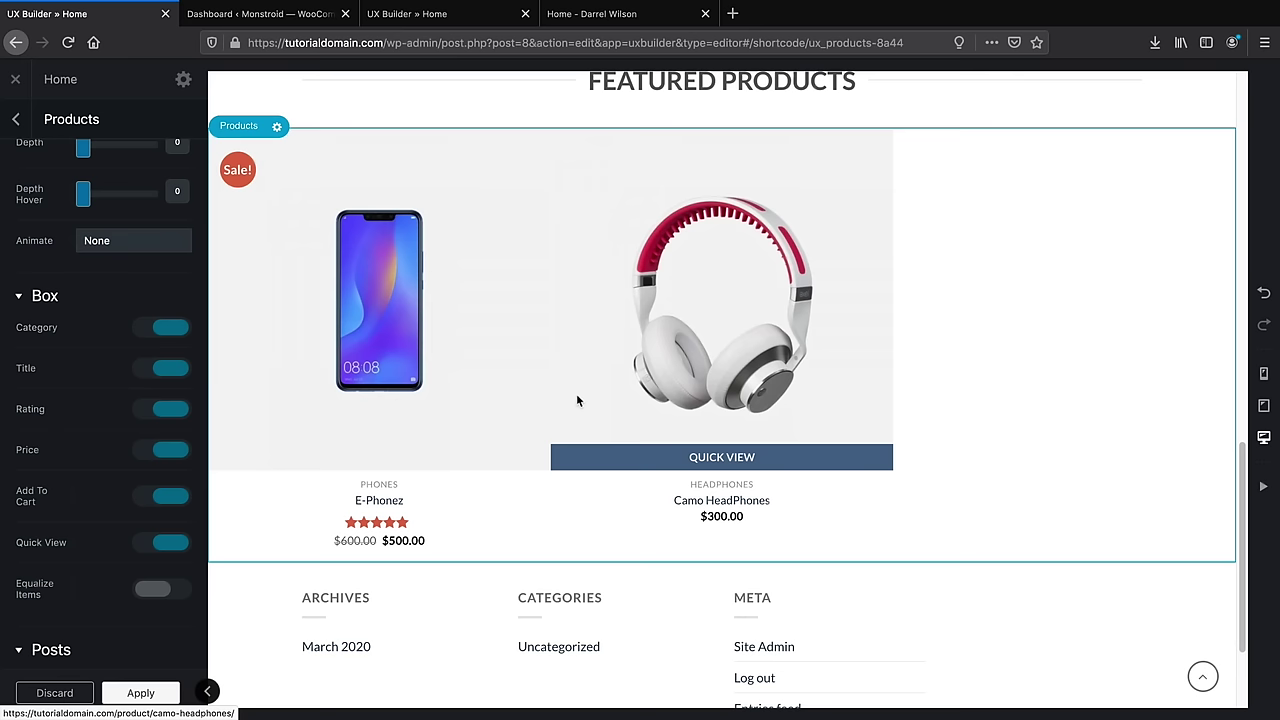
click(623, 14)
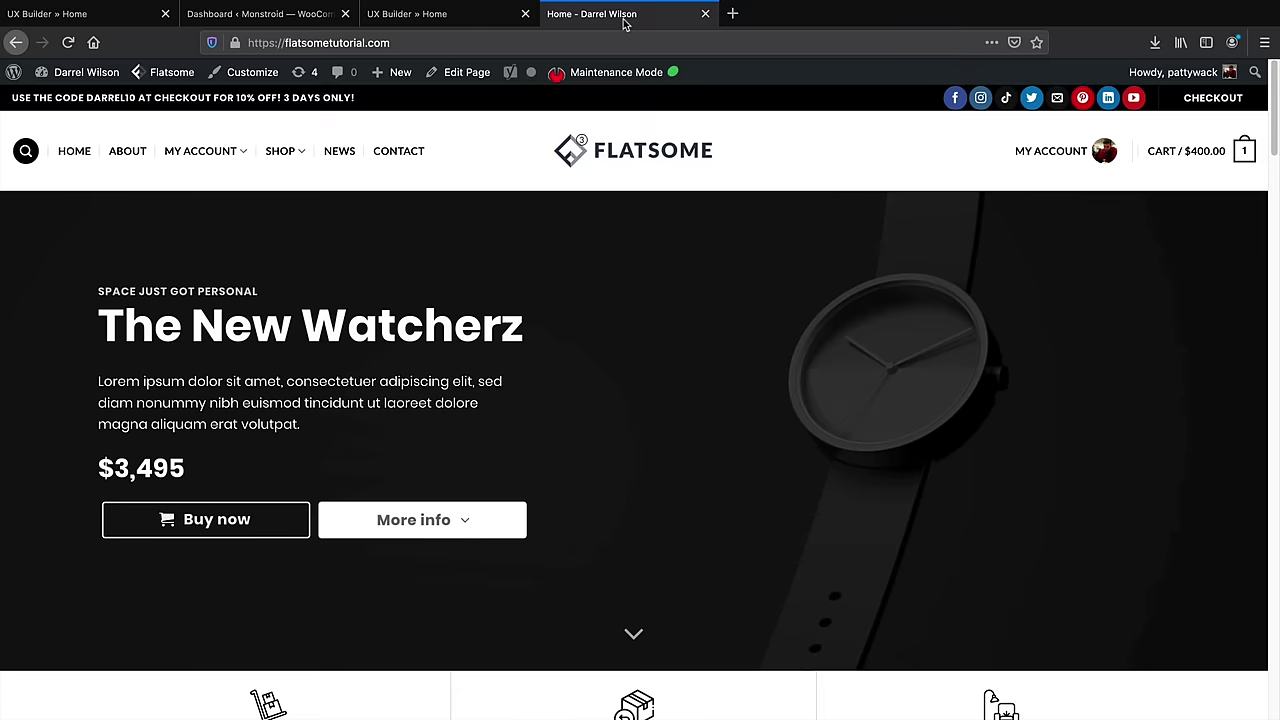
scroll(662, 403, down, 10)
scroll(670, 404, down, 6)
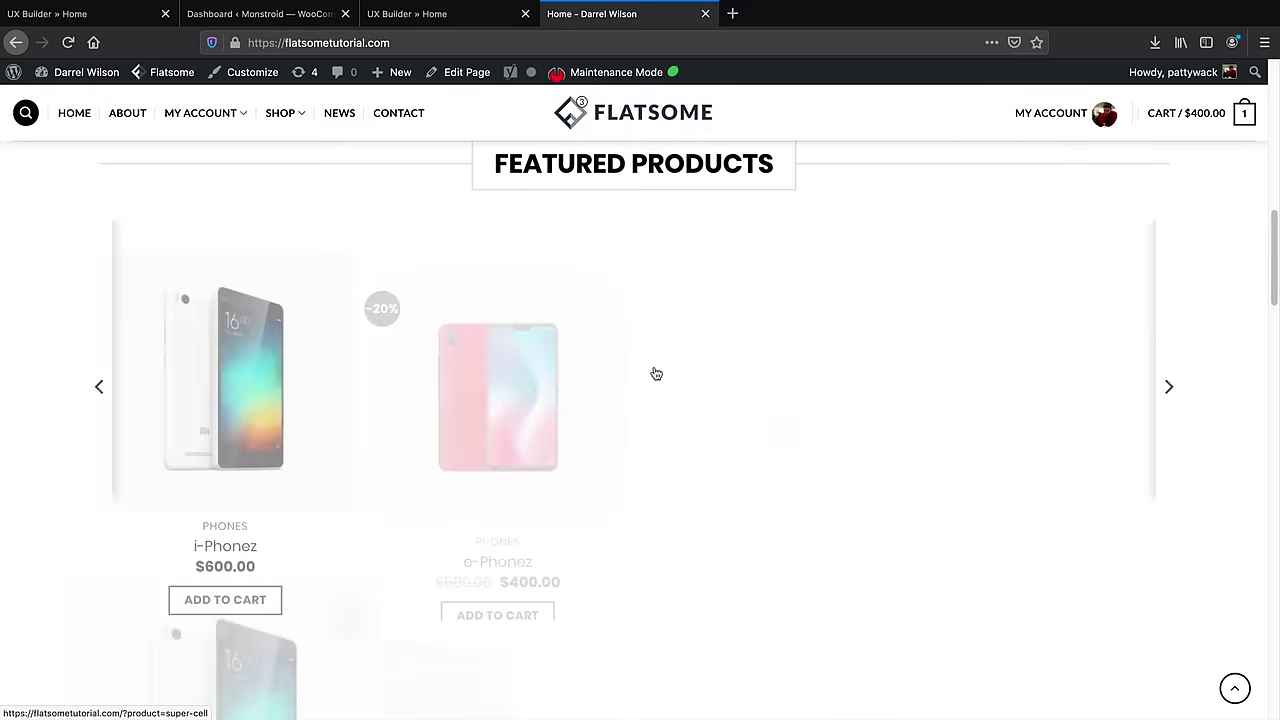
scroll(598, 314, up, 1)
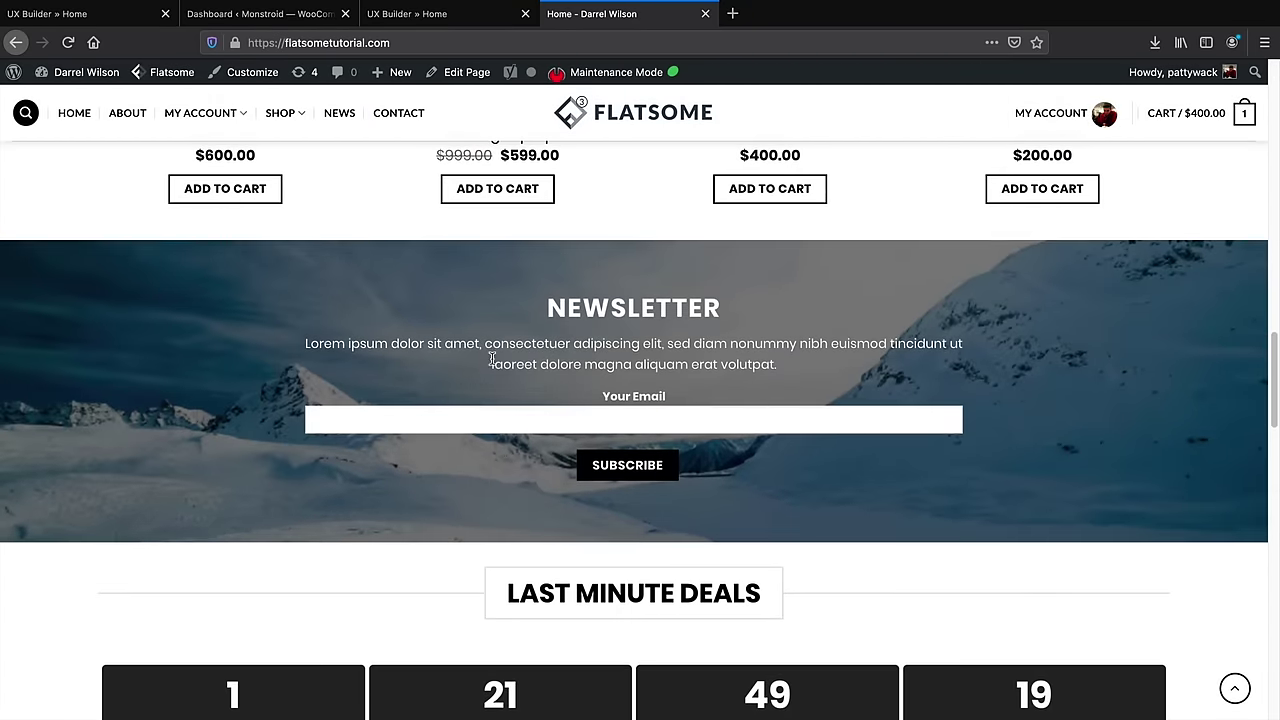
click(110, 13)
scroll(700, 540, down, 1)
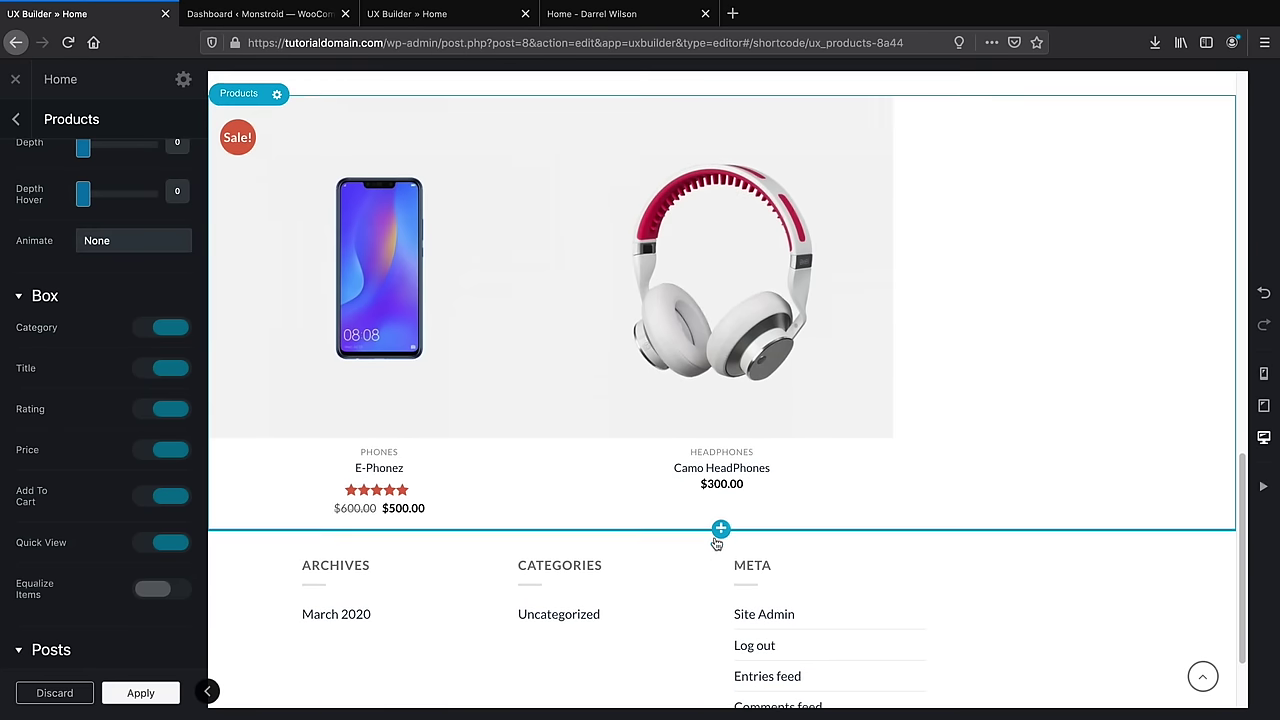
Import the 'Call to action Plane 2' Sign-up layout from Flatsome Studio below the products
click(722, 524)
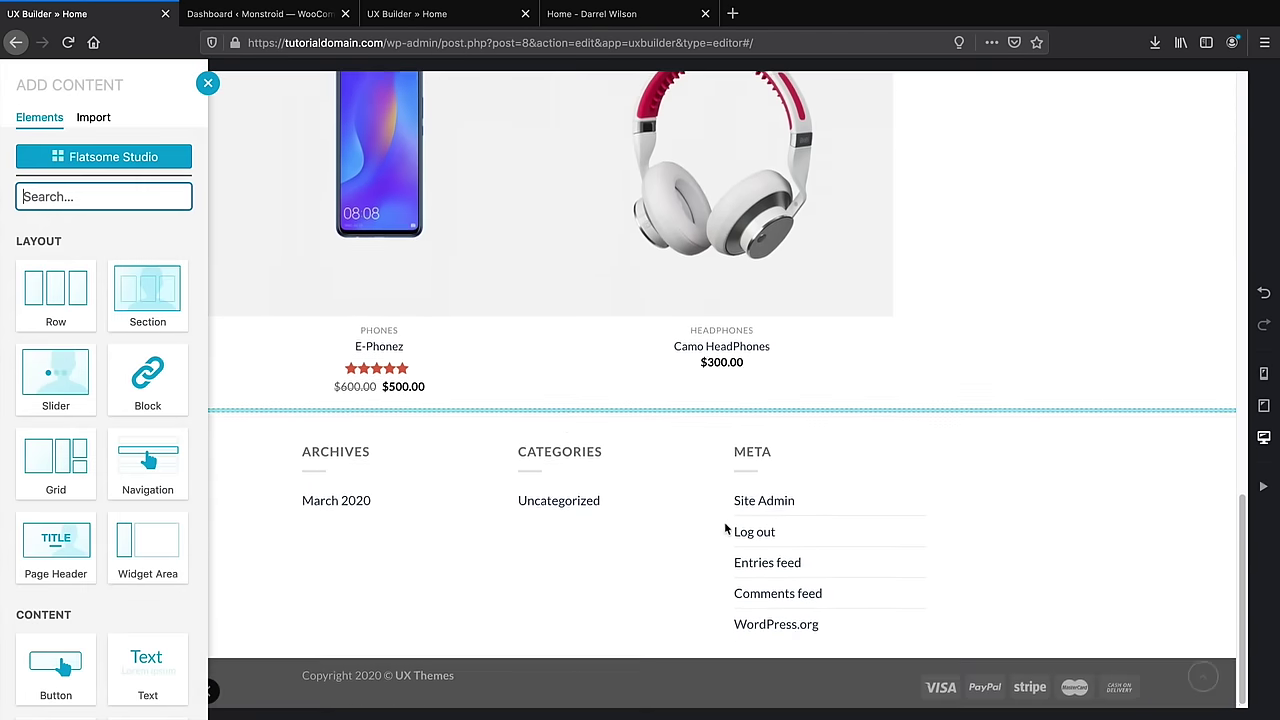
click(90, 160)
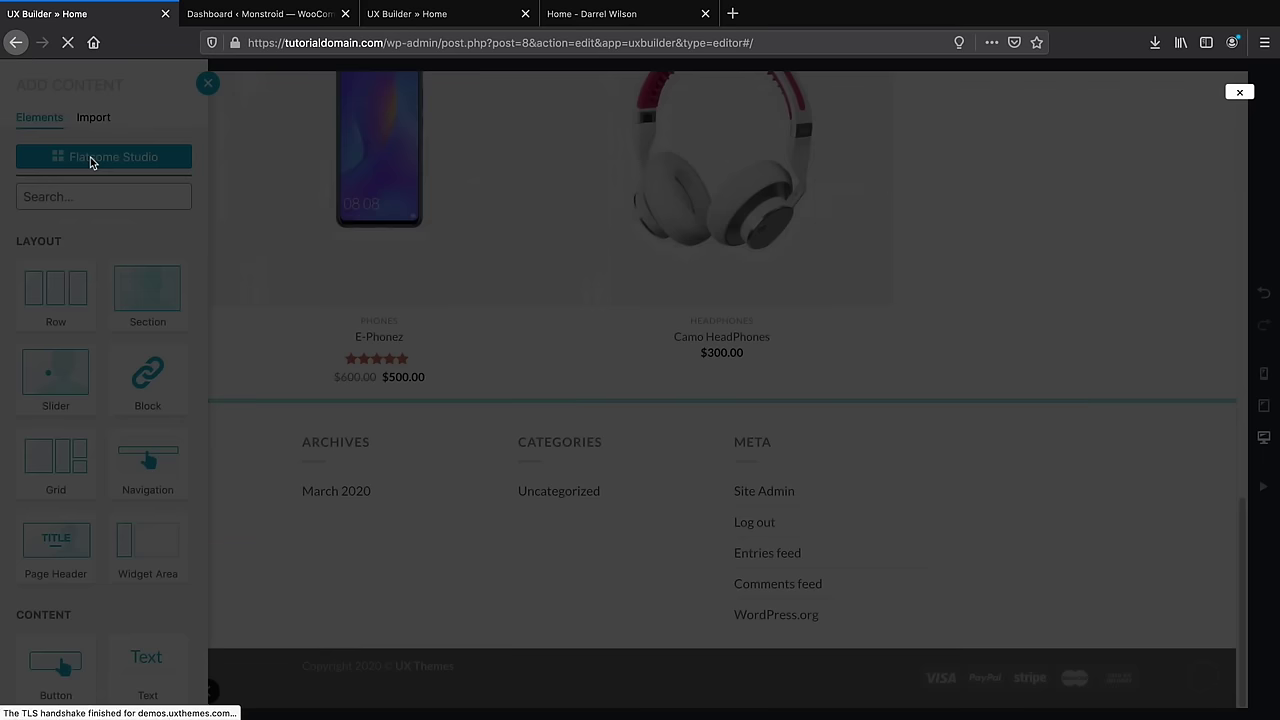
scroll(100, 429, down, 5)
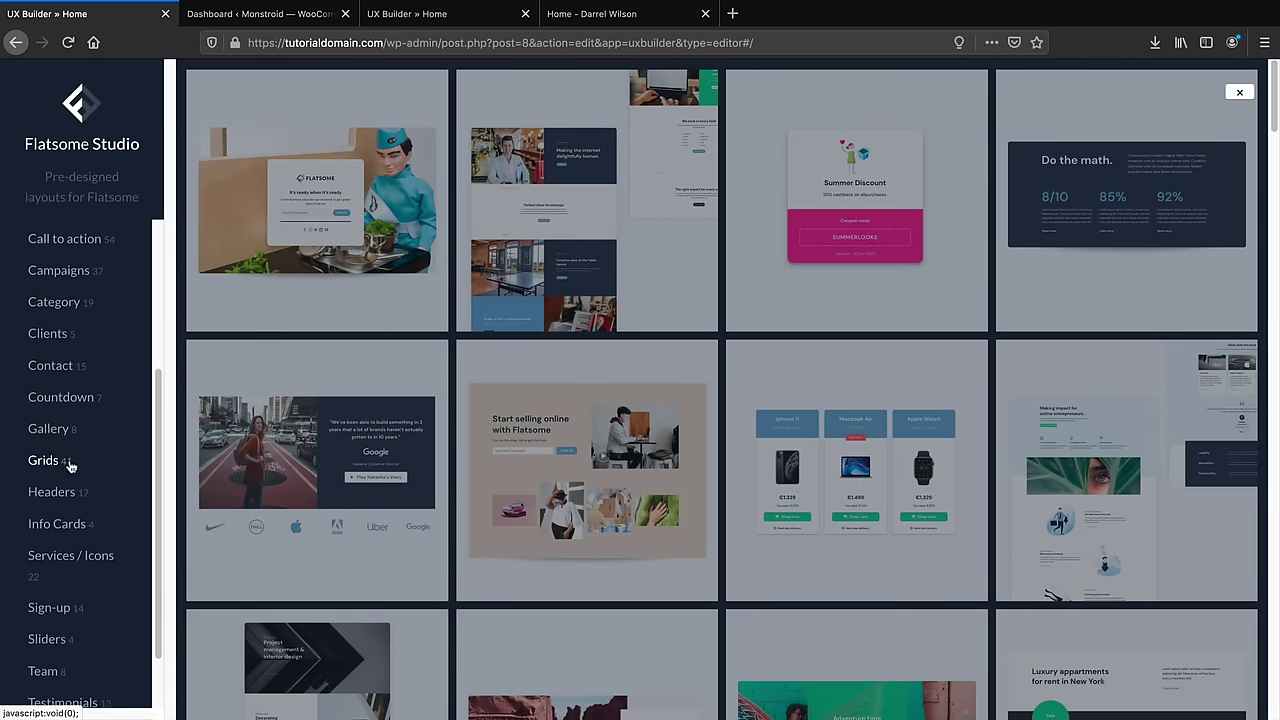
scroll(58, 545, down, 1)
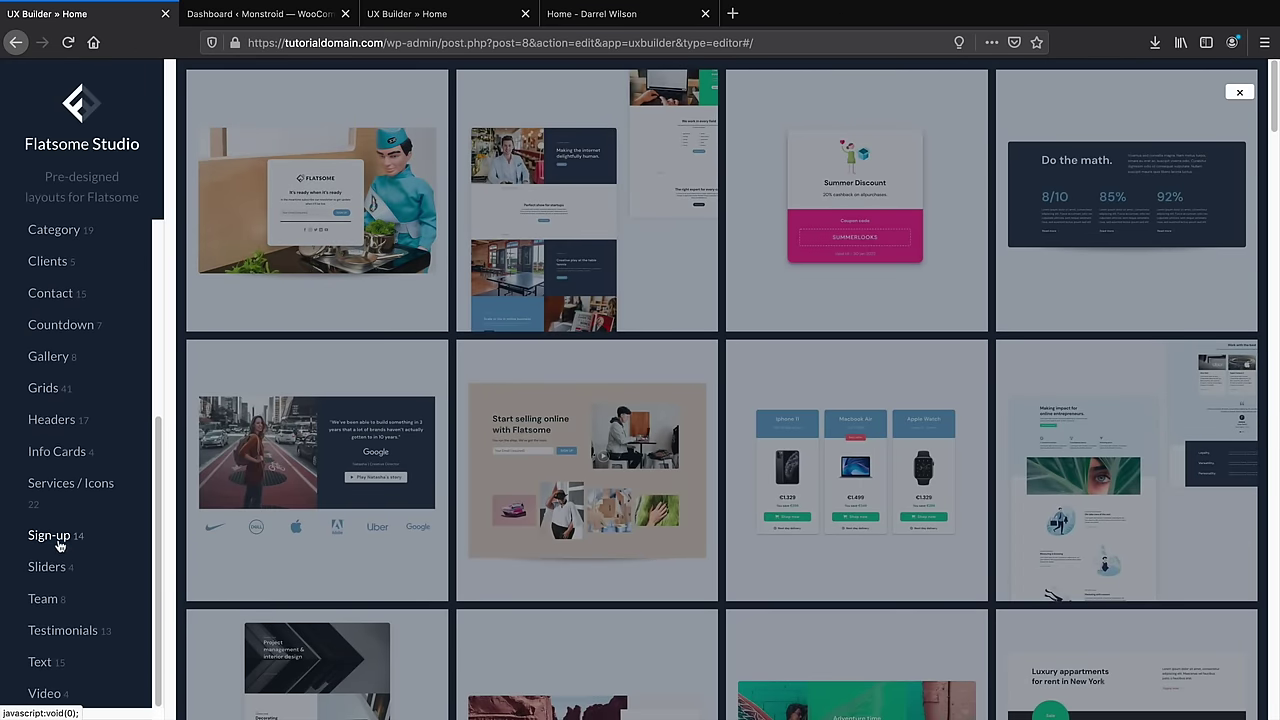
click(57, 536)
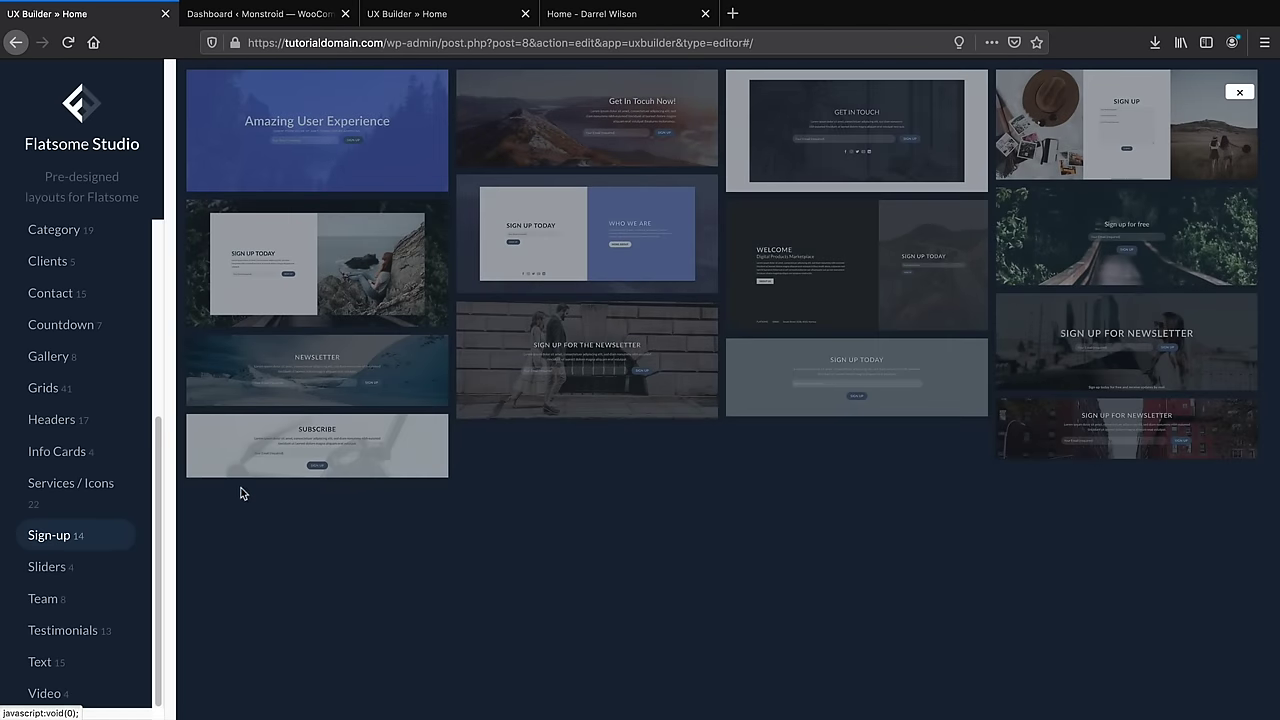
mouse_move(286, 385)
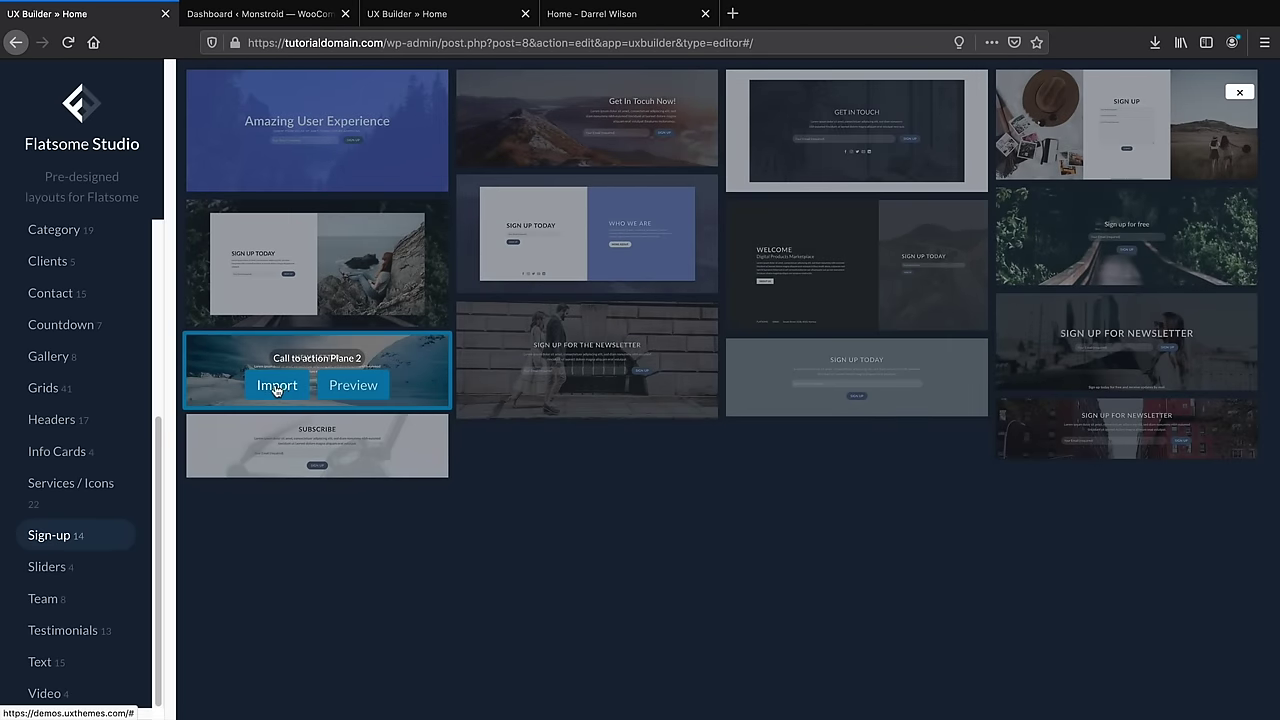
click(277, 388)
click(703, 437)
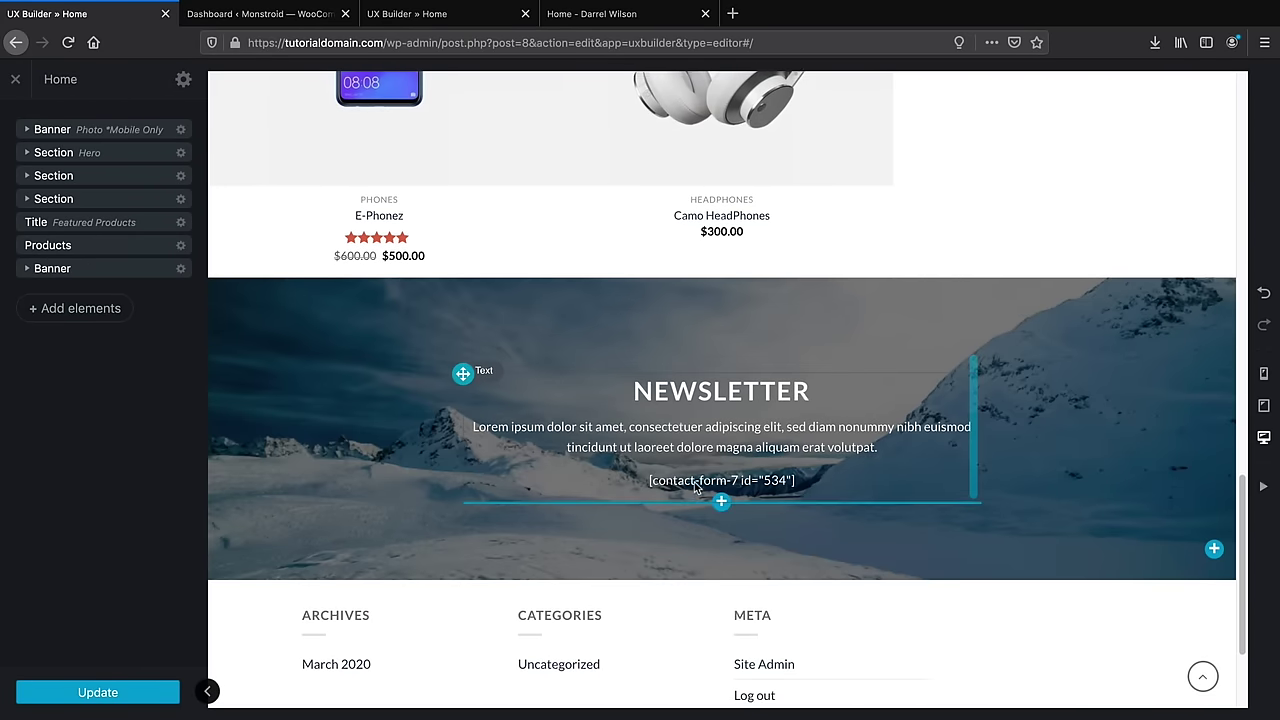
Update the homepage and view the live site
scroll(690, 470, down, 1)
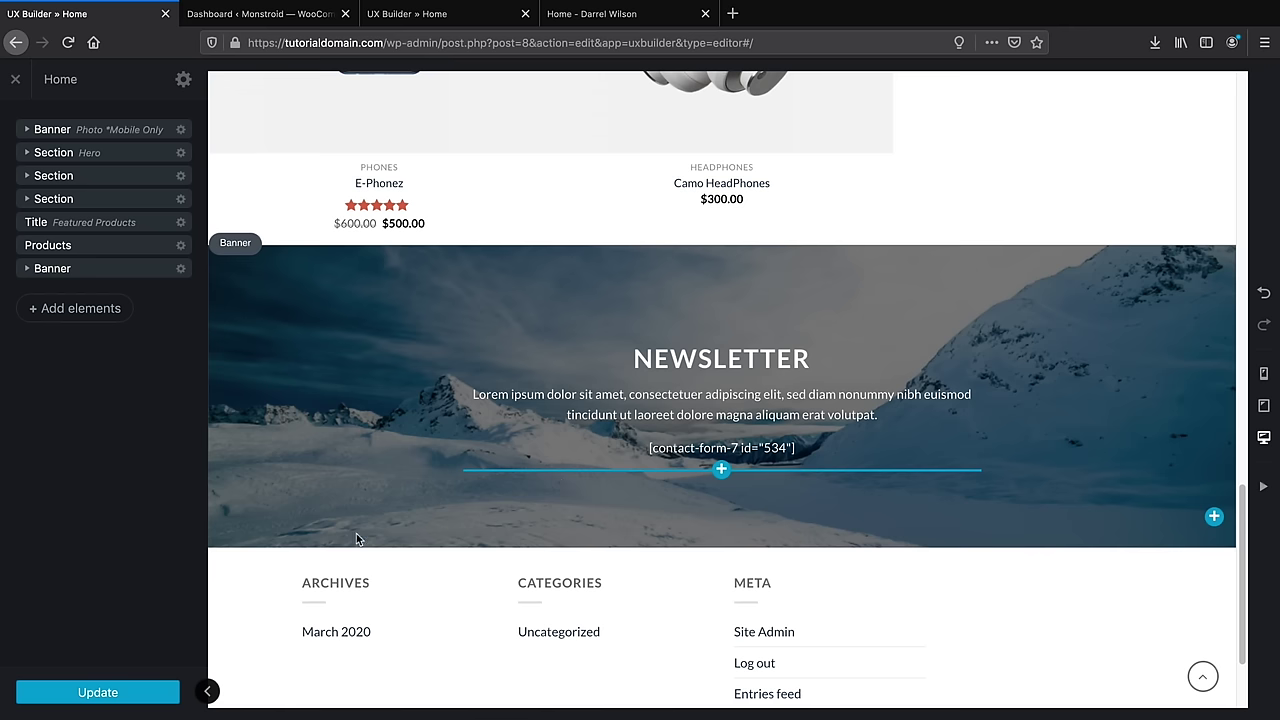
click(120, 693)
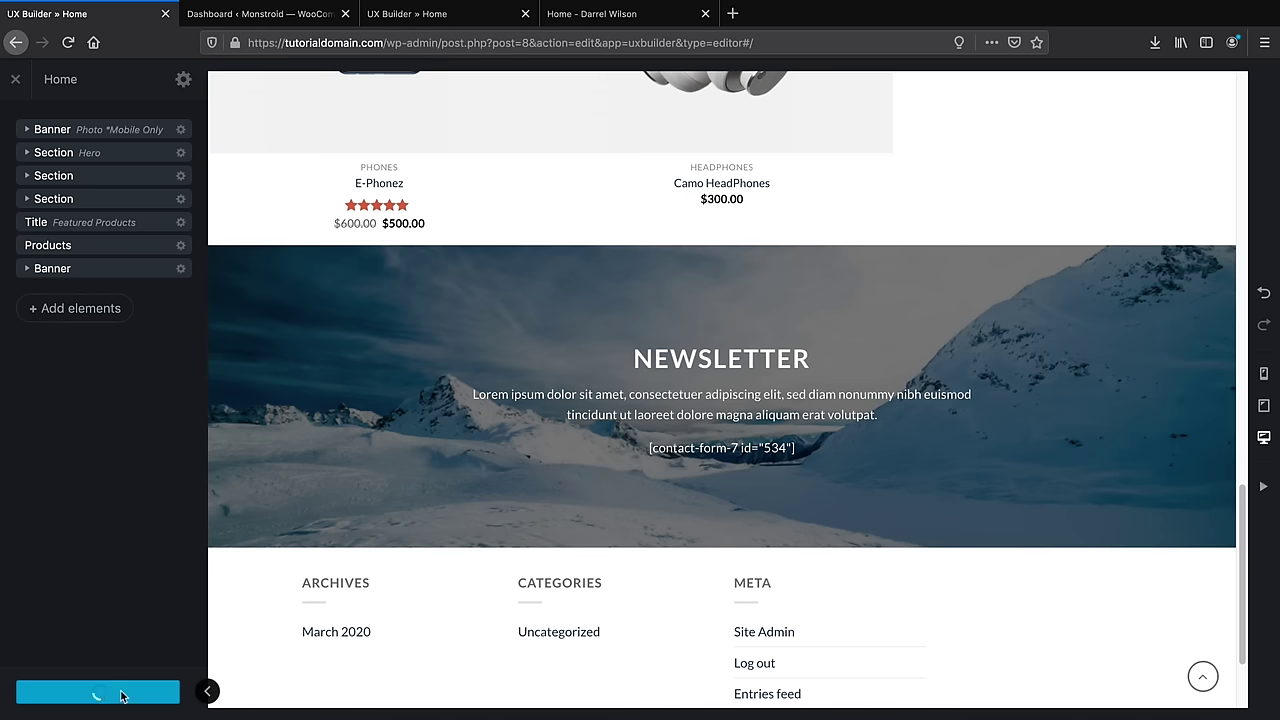
click(15, 82)
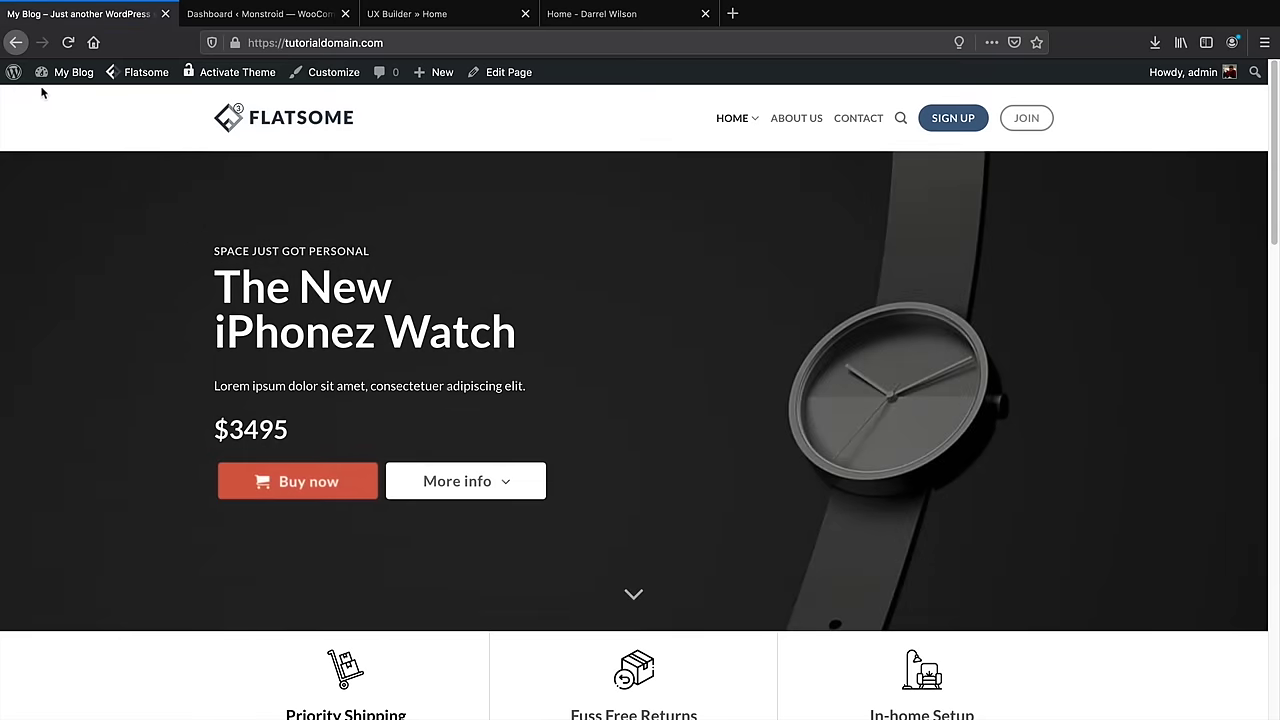
Search for Contact Form 7 under Plugins > Add New and install it
mouse_move(60, 74)
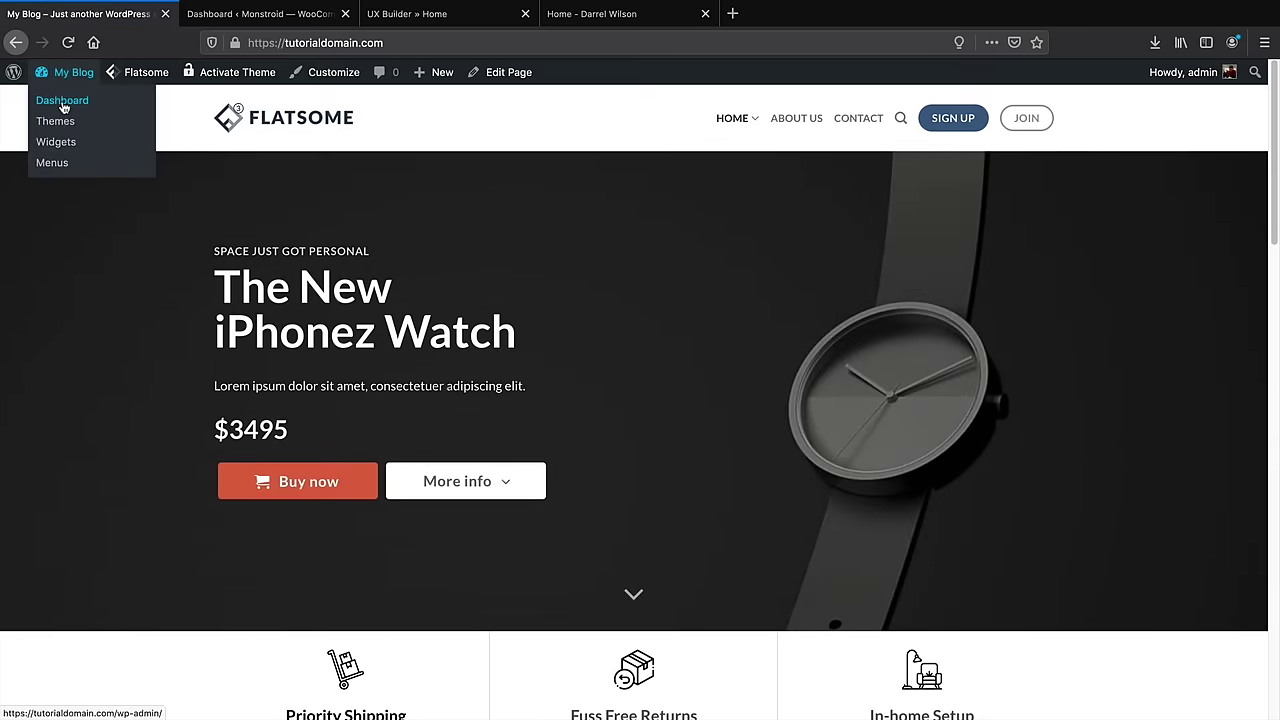
click(62, 102)
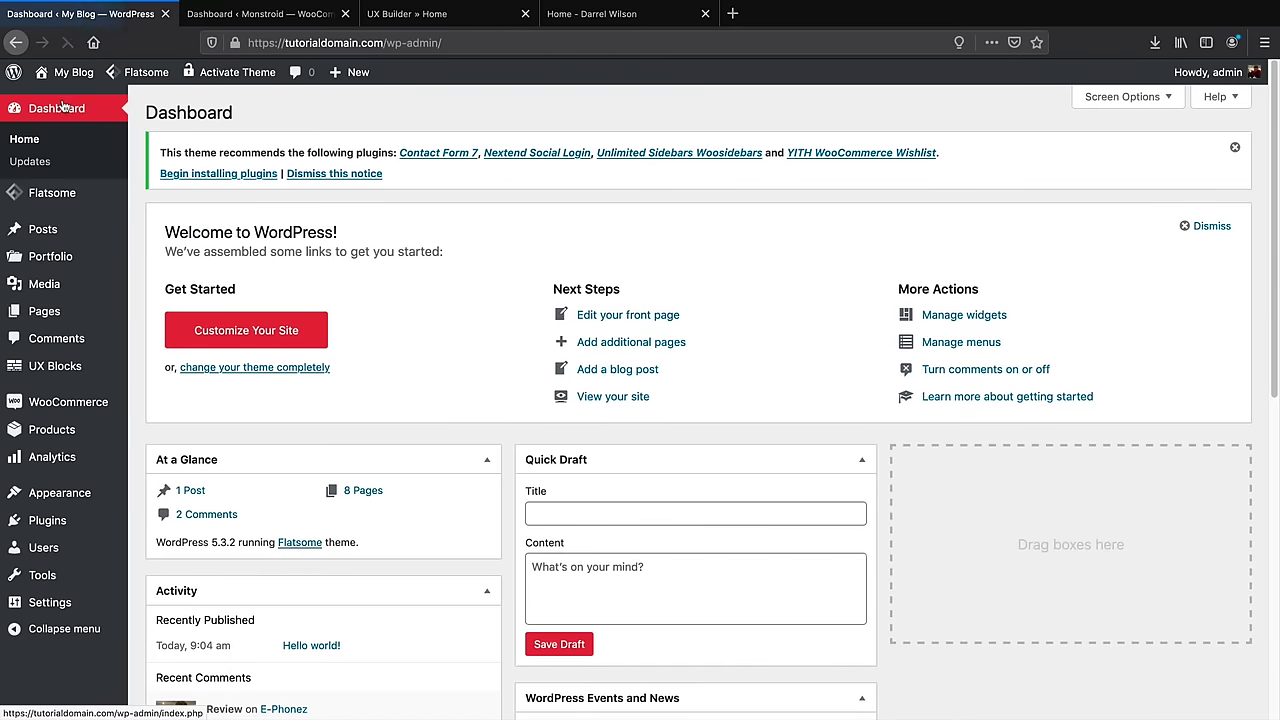
mouse_move(100, 520)
click(165, 546)
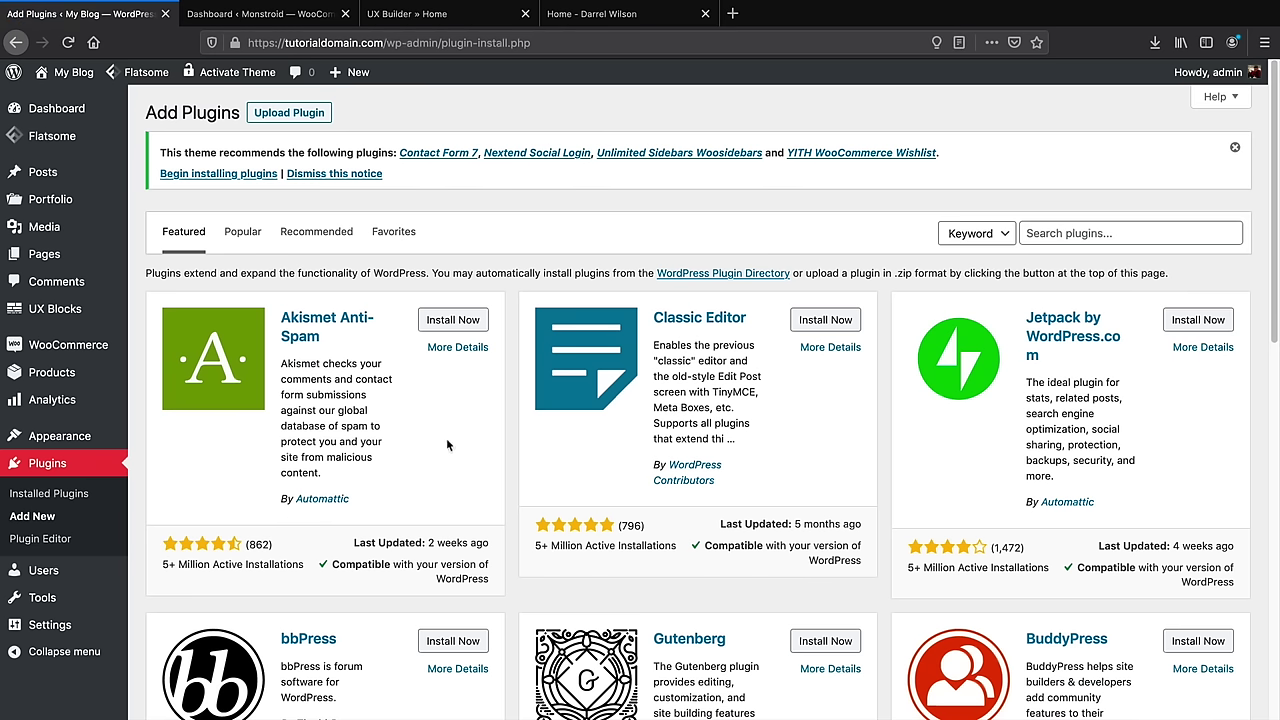
click(1066, 238)
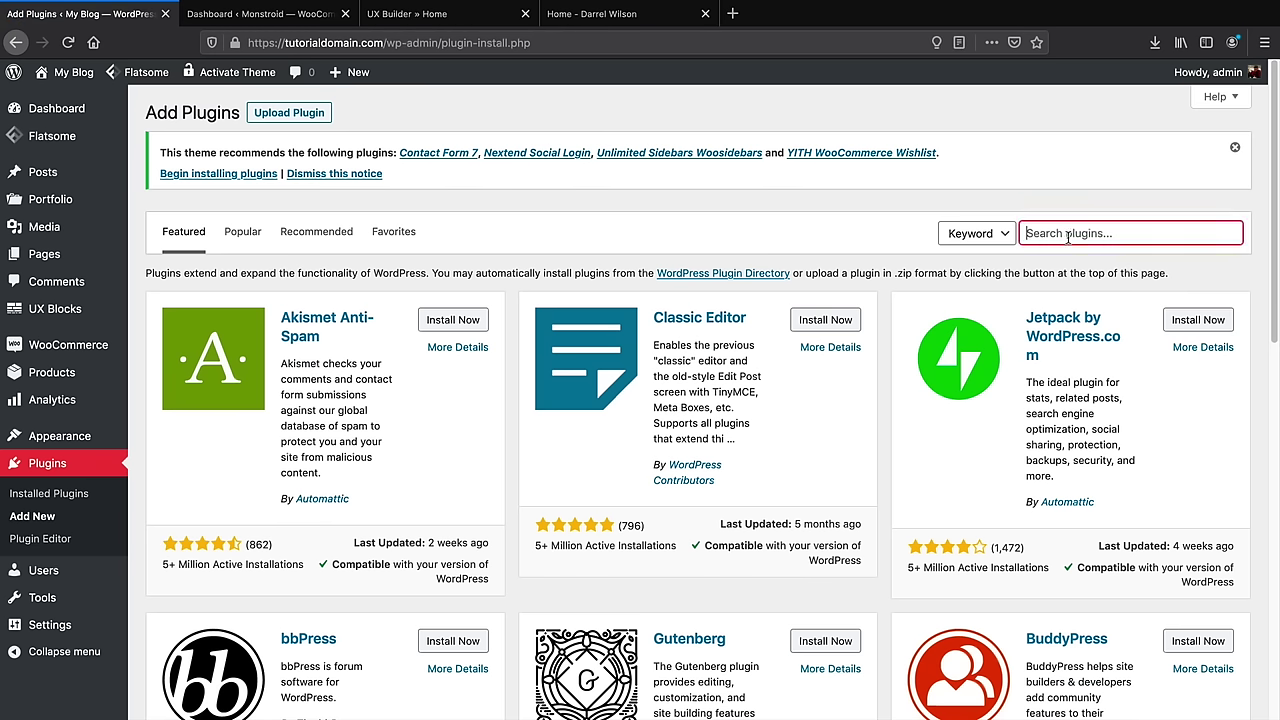
text(contact form 7)
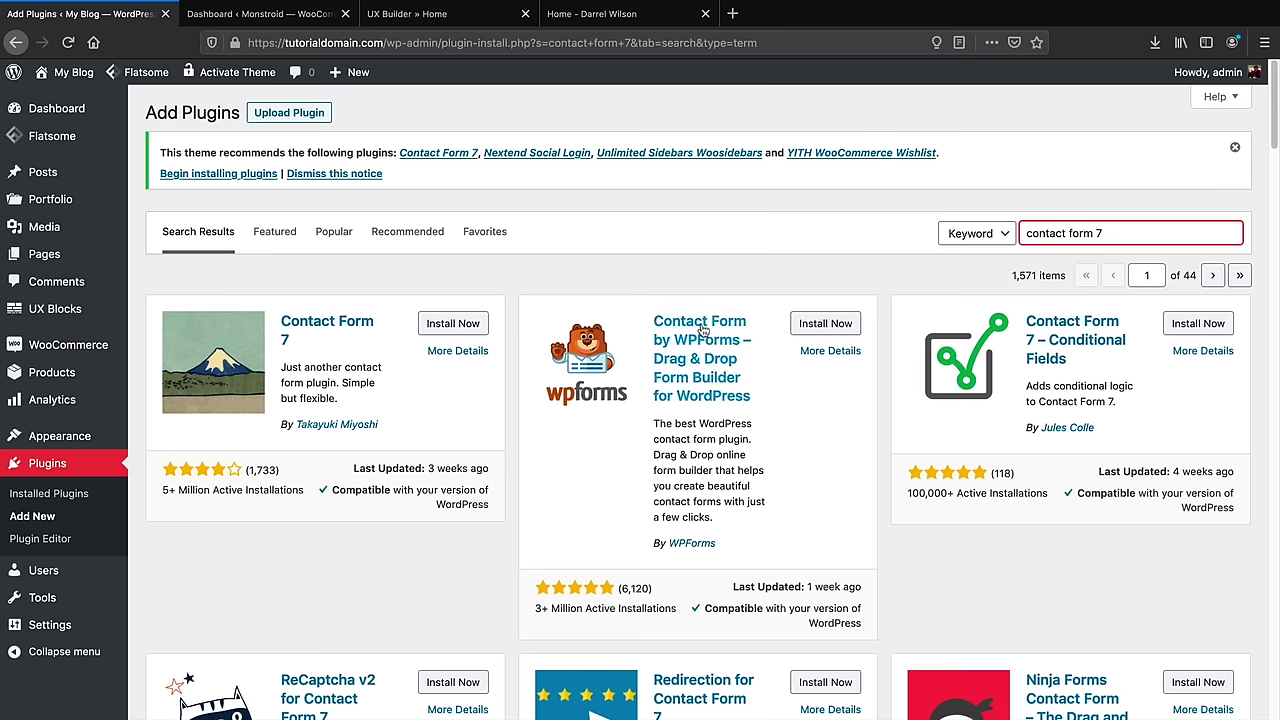
click(448, 330)
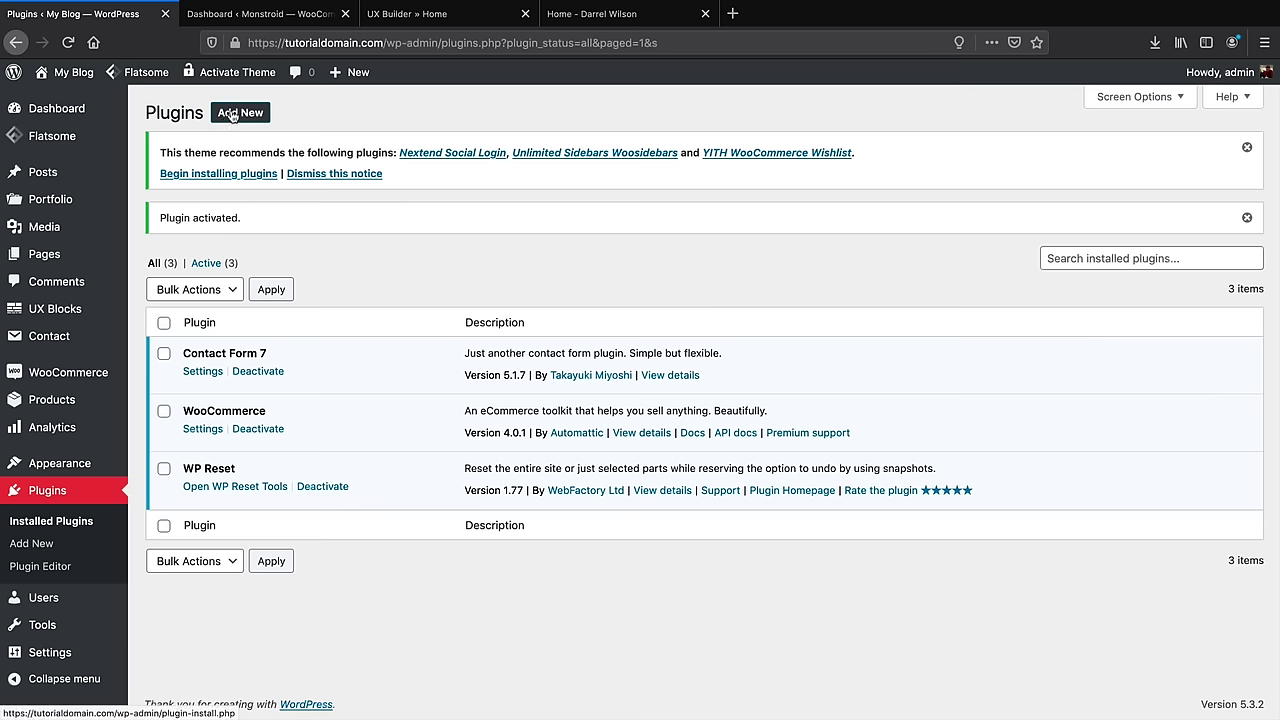
Search plugins for 'mailchimp', then install and activate Contact Form 7 Extension For Mailchimp
click(237, 114)
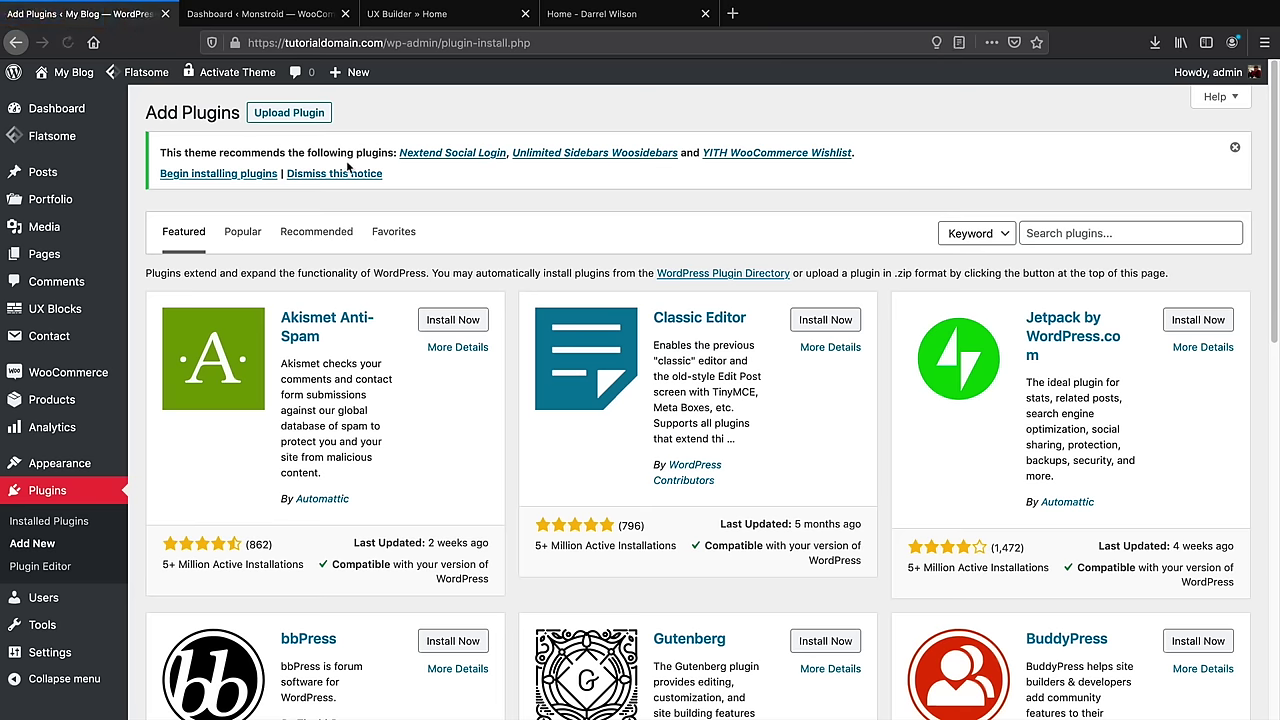
click(1083, 232)
text(mailchimp)
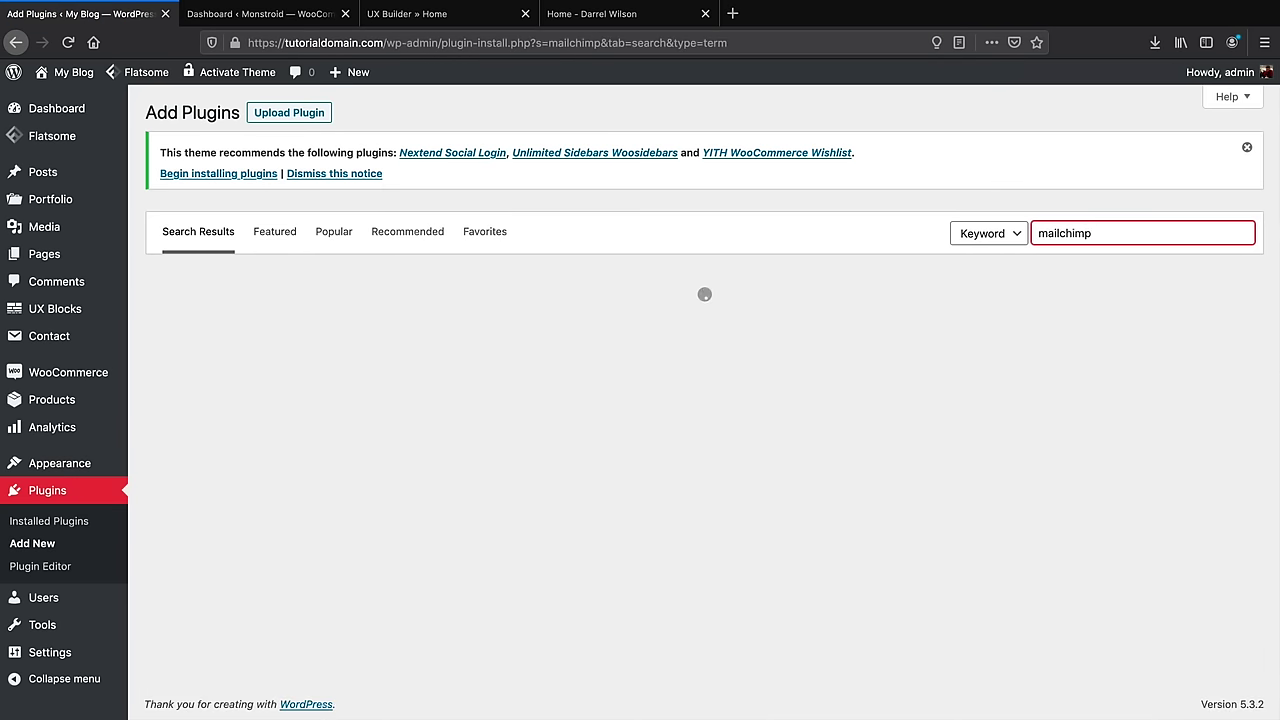
scroll(826, 455, down, 6)
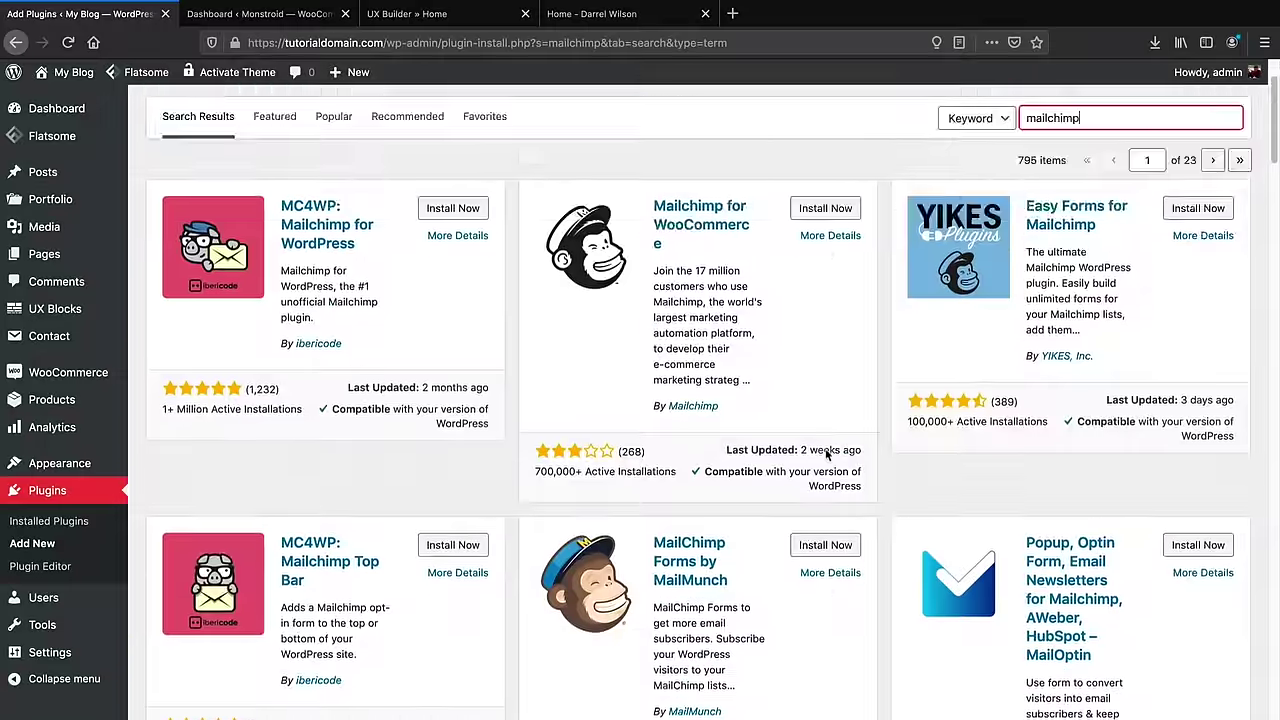
scroll(826, 457, down, 1)
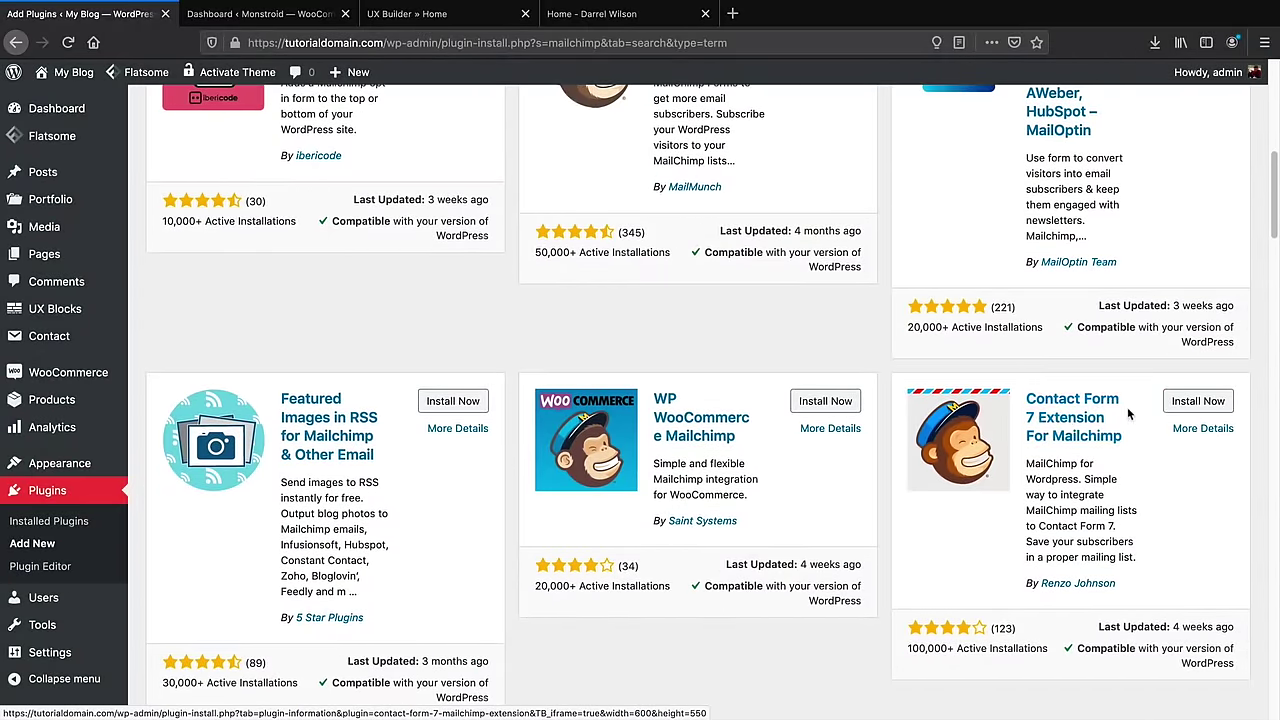
click(1203, 402)
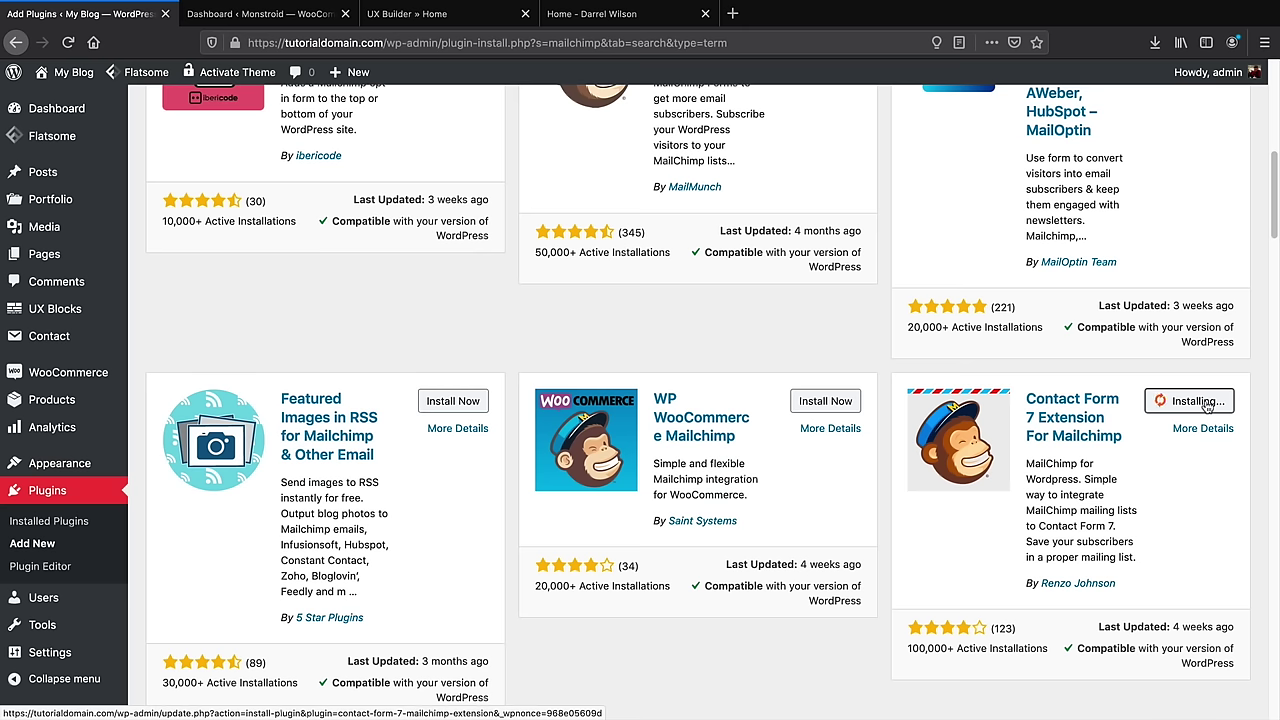
click(1199, 407)
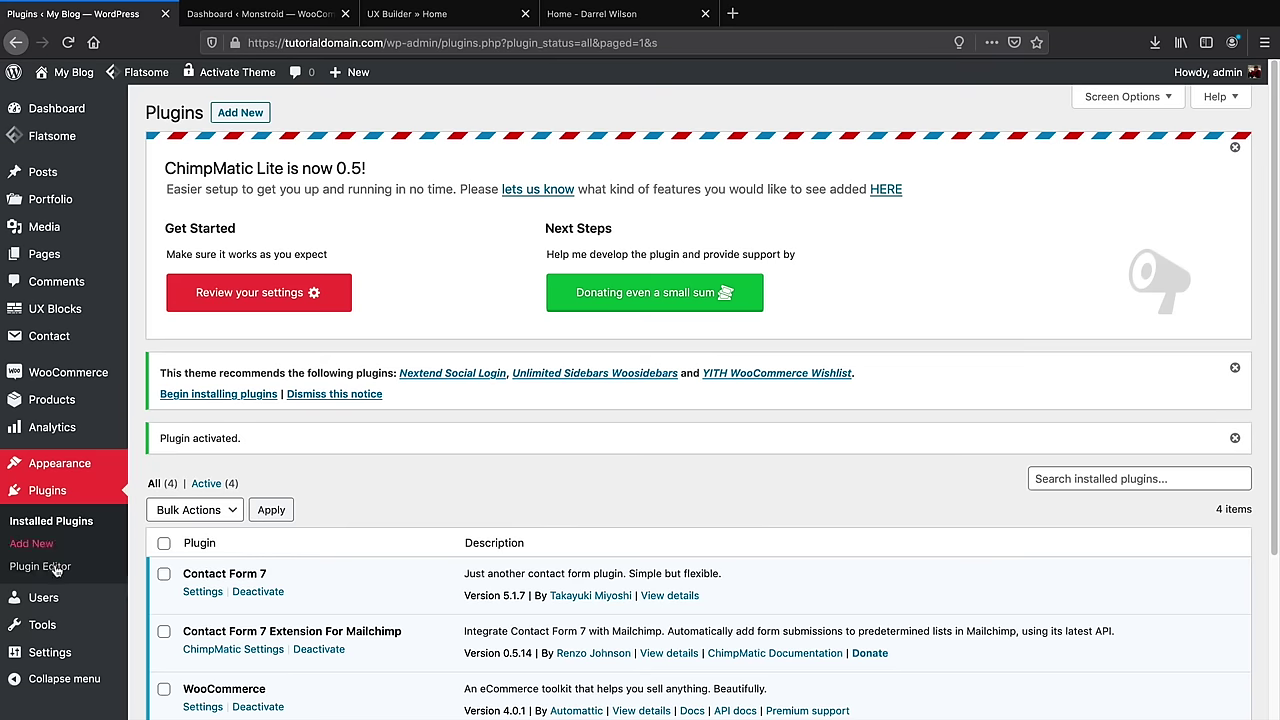
mouse_move(78, 625)
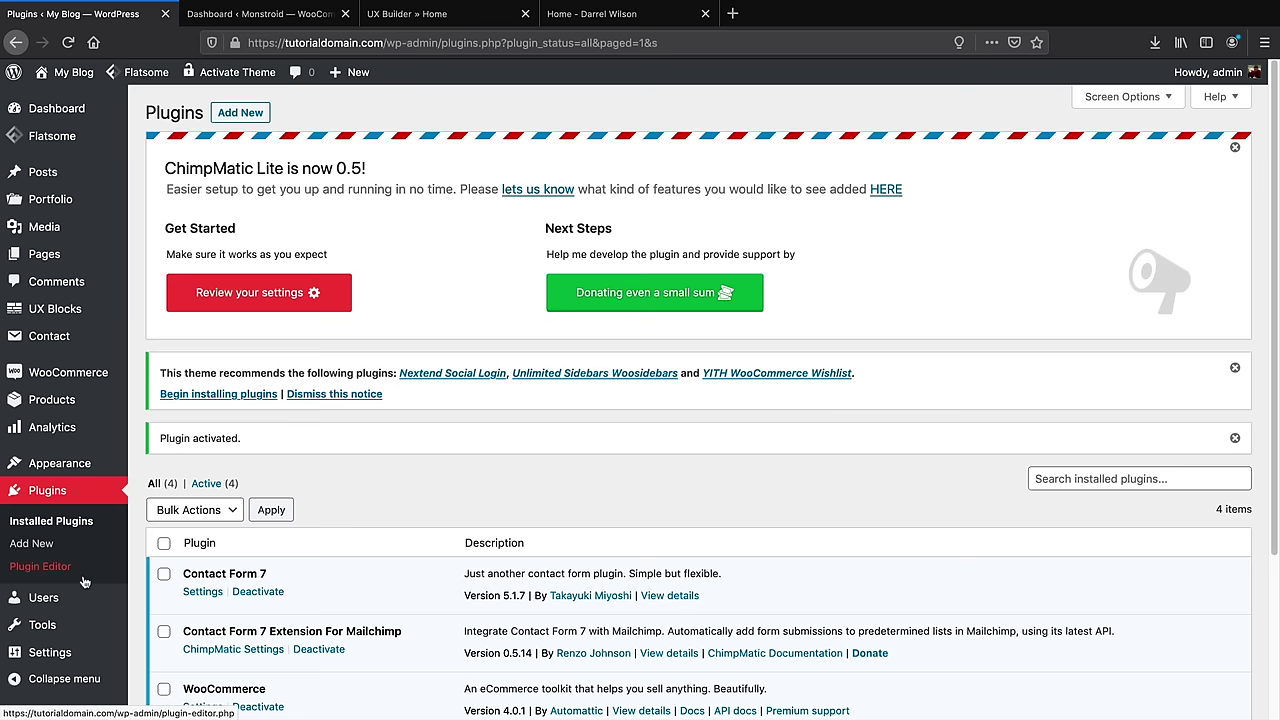
scroll(84, 581, down, 2)
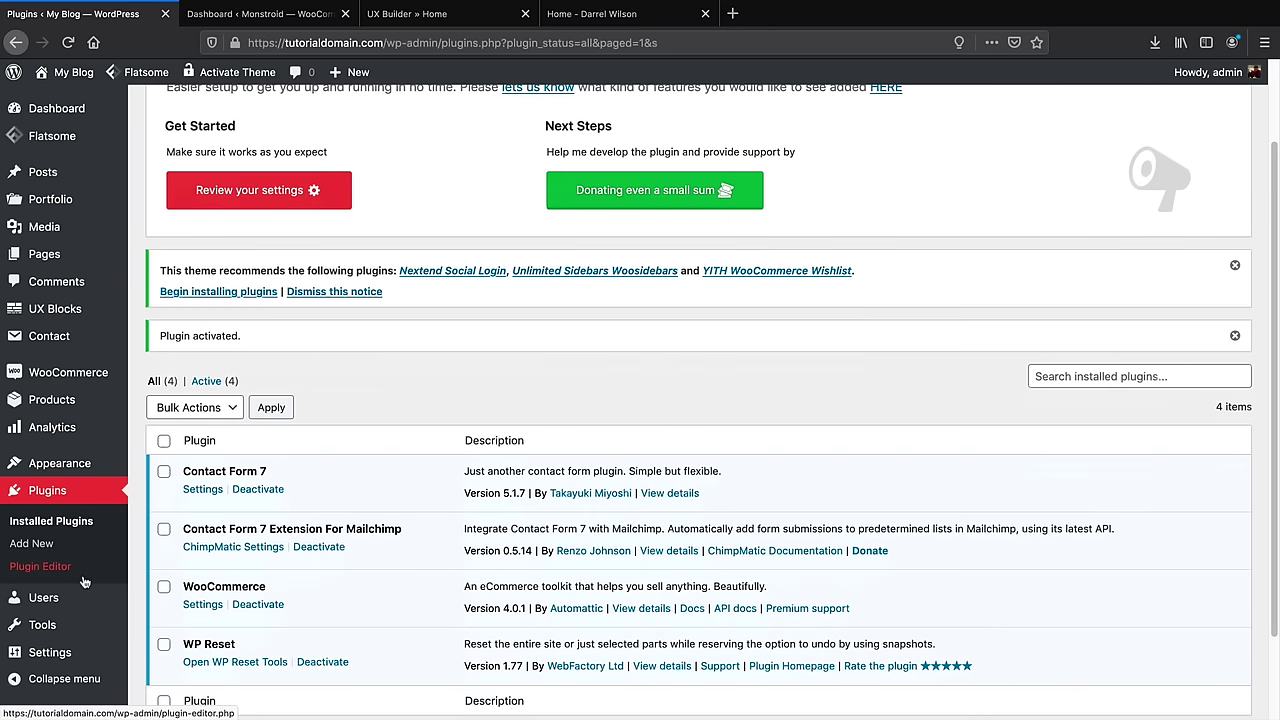
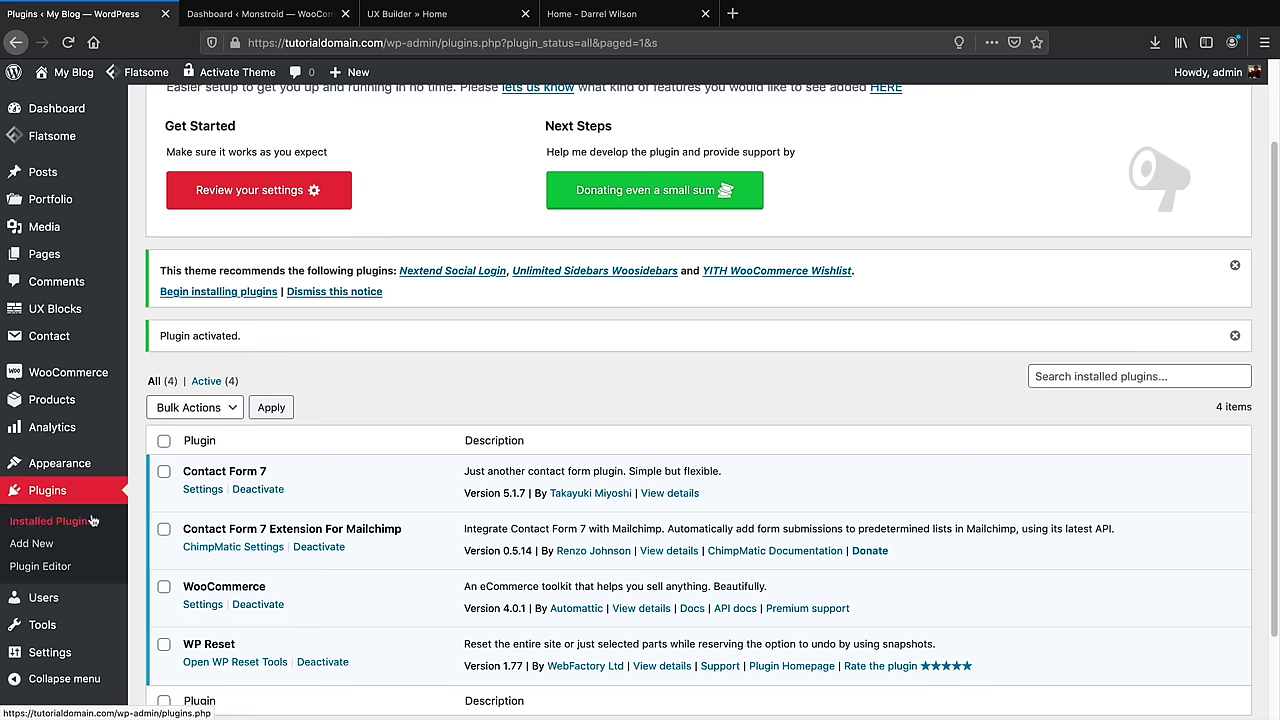
Open Contact form 1 for editing from the Contact Forms list
mouse_move(60, 341)
click(169, 340)
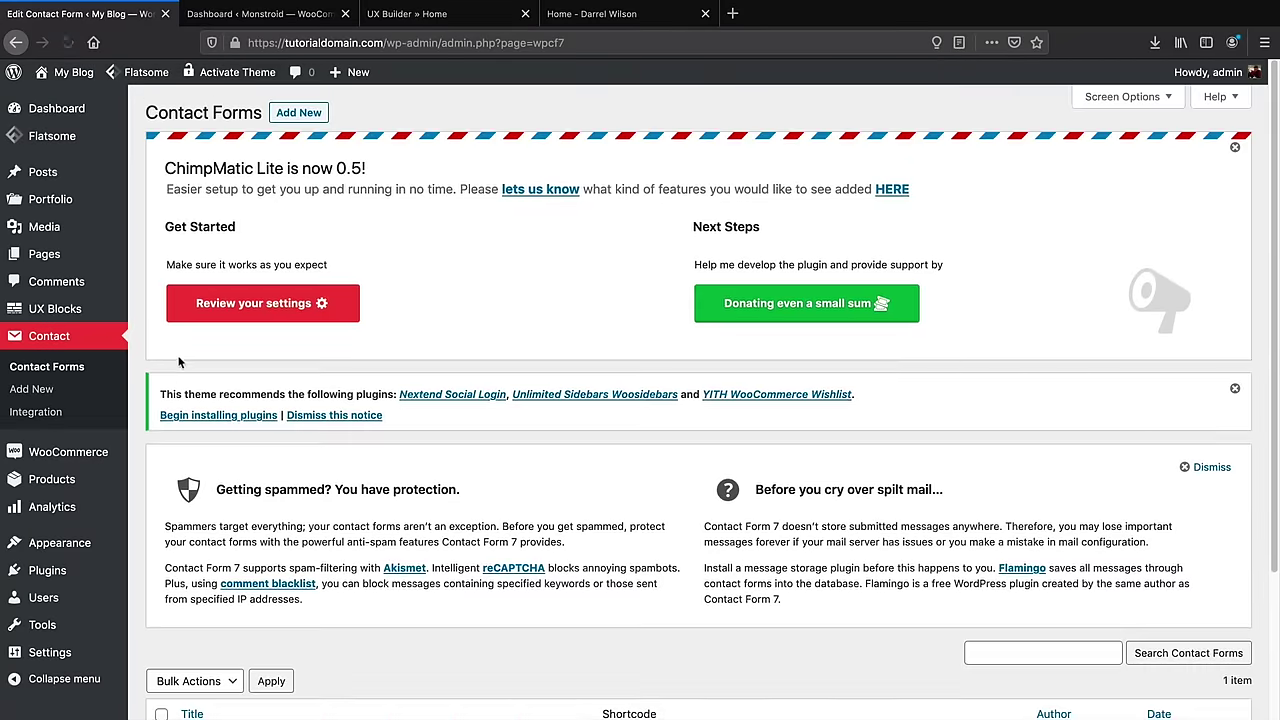
scroll(268, 451, down, 3)
scroll(268, 451, down, 3)
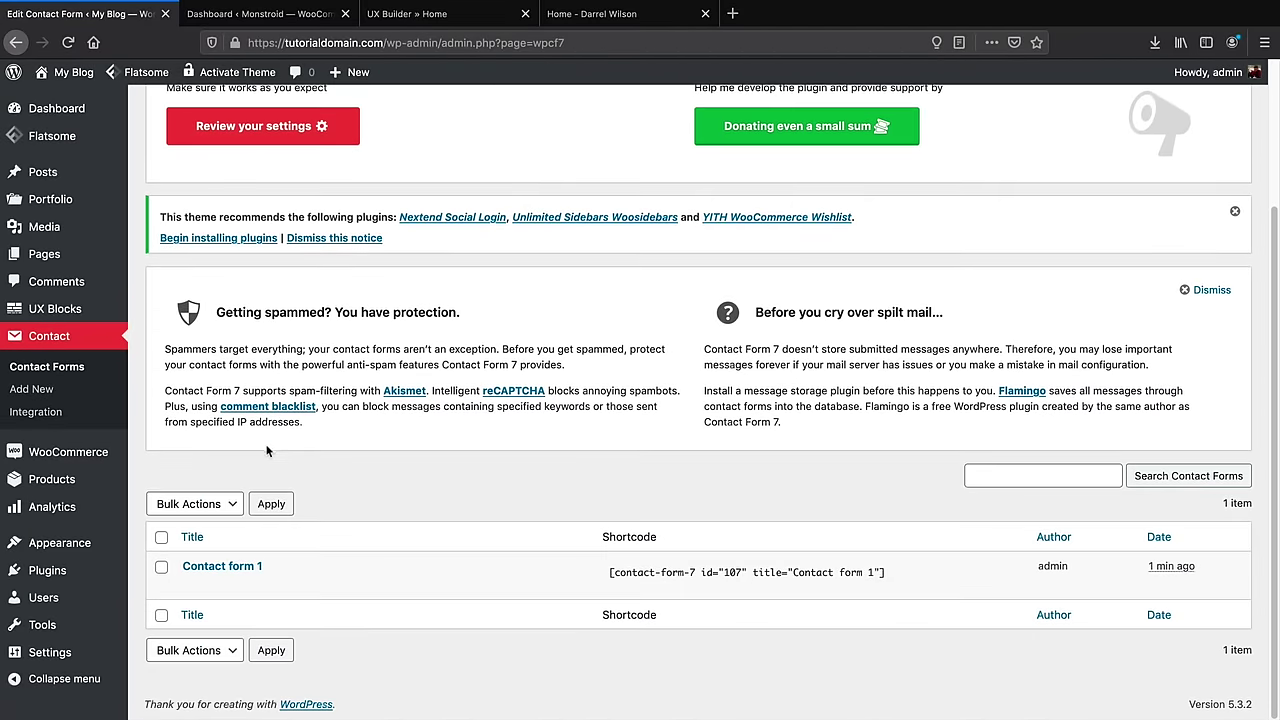
mouse_move(240, 584)
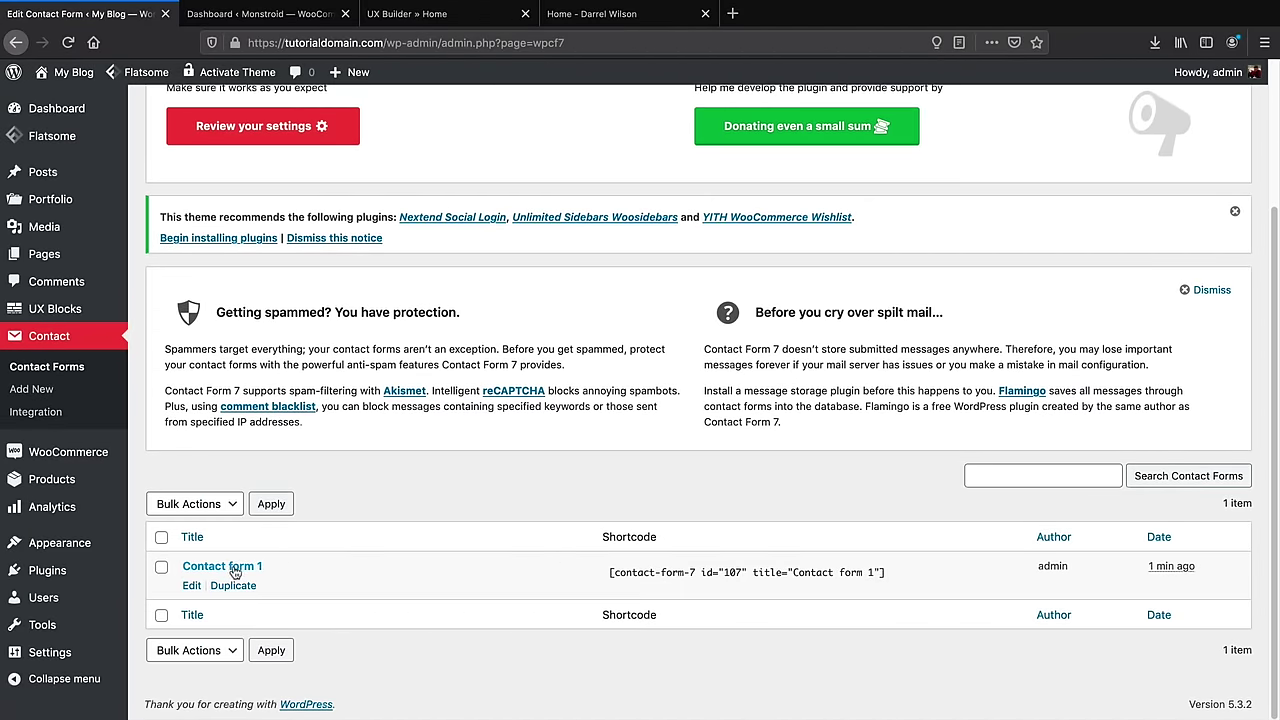
click(192, 586)
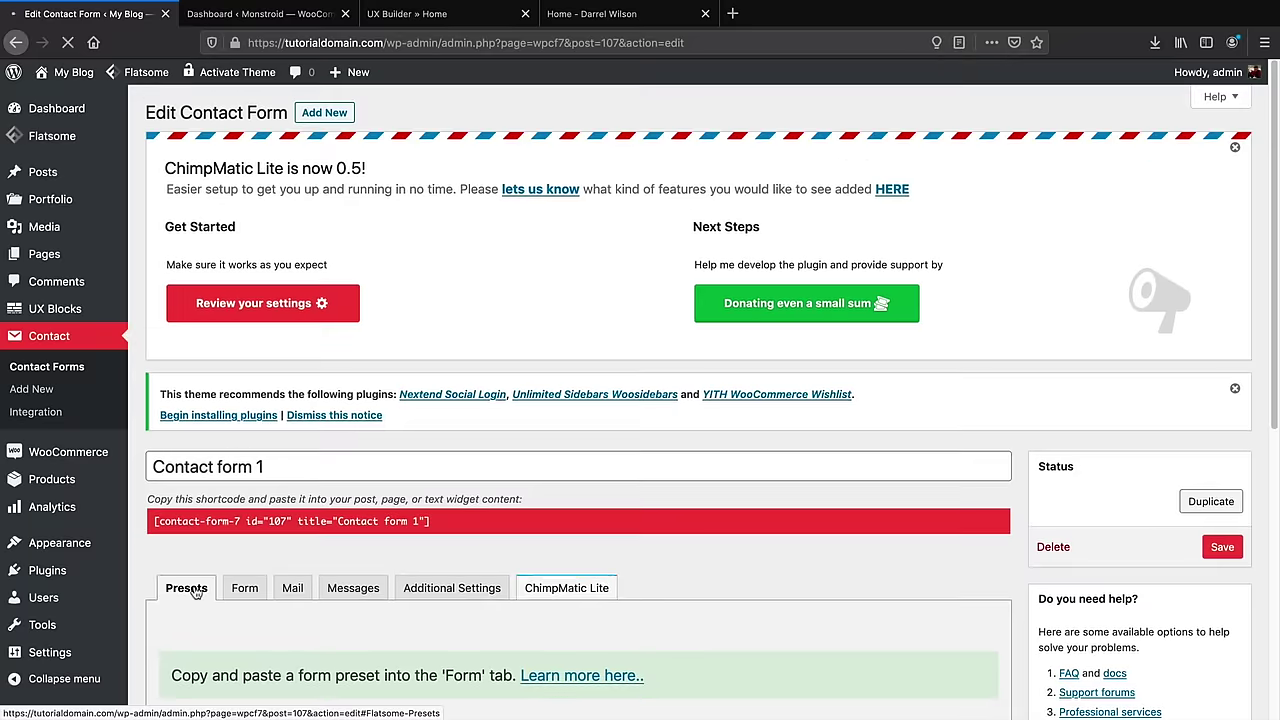
Delete the Your Name, Subject and Your Message fields from the form template and save
scroll(196, 592, down, 3)
scroll(196, 592, down, 3)
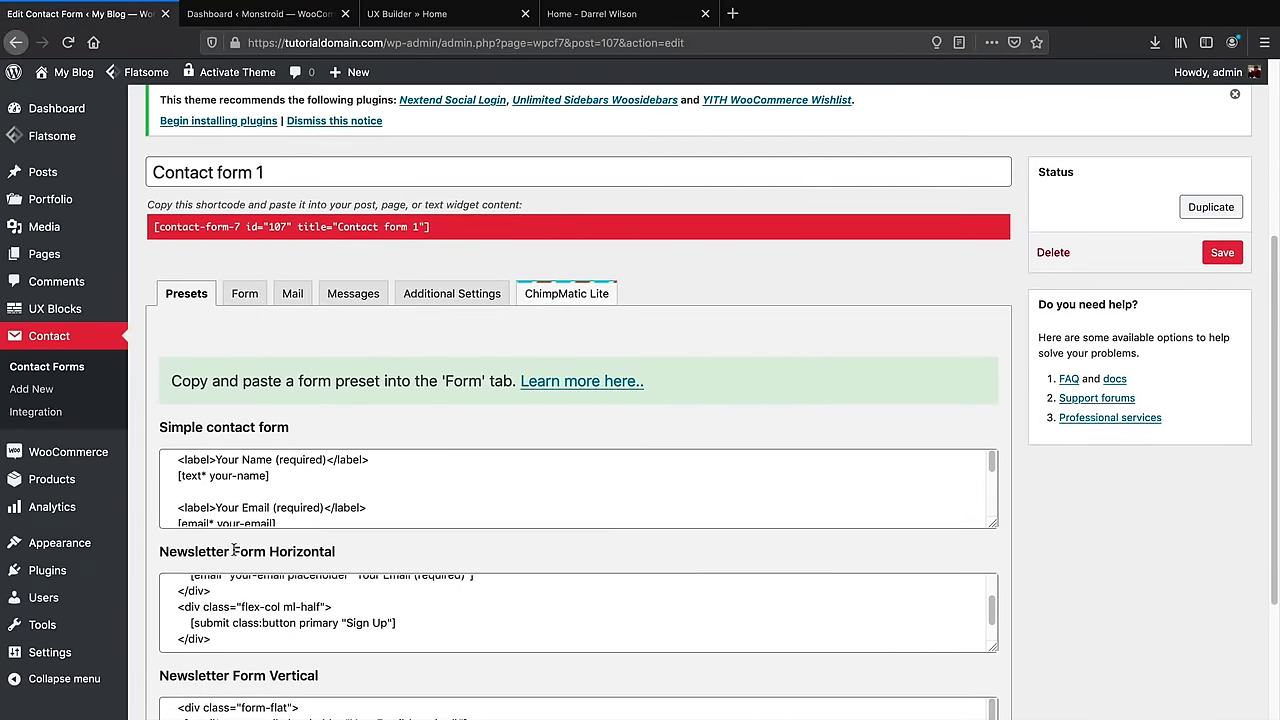
scroll(270, 505, down, 2)
click(245, 294)
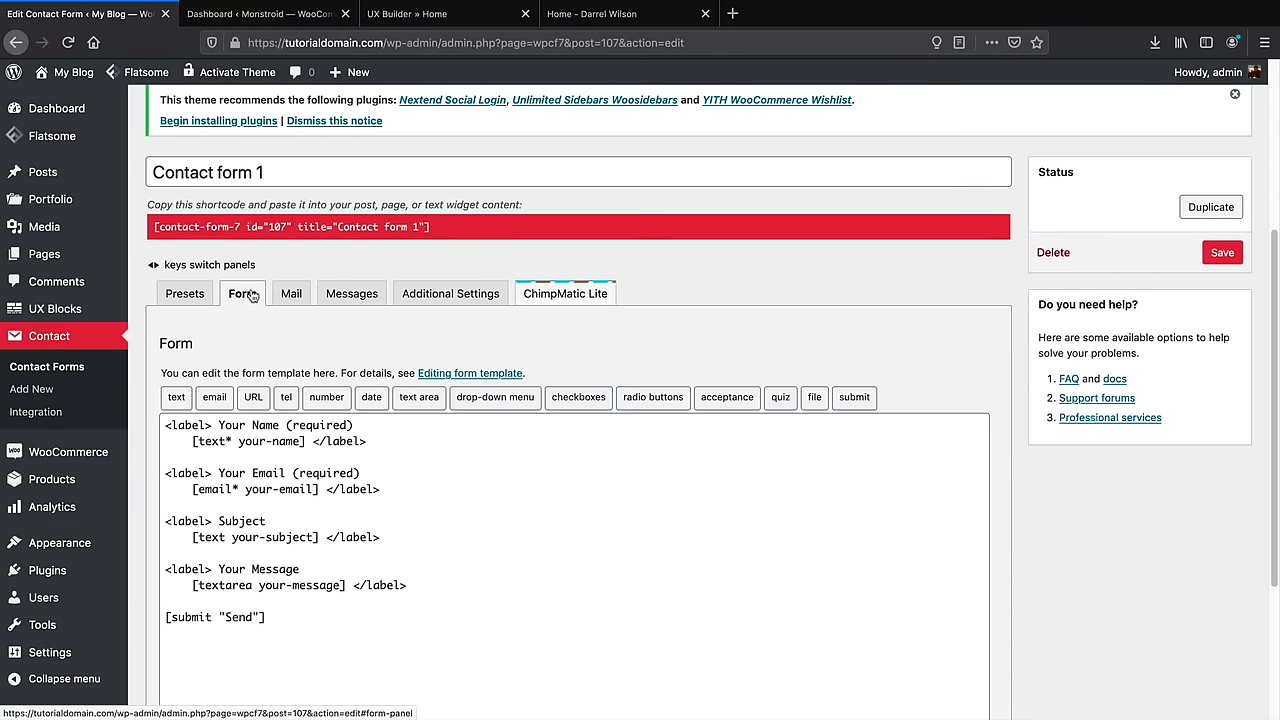
drag(367, 443, 134, 418)
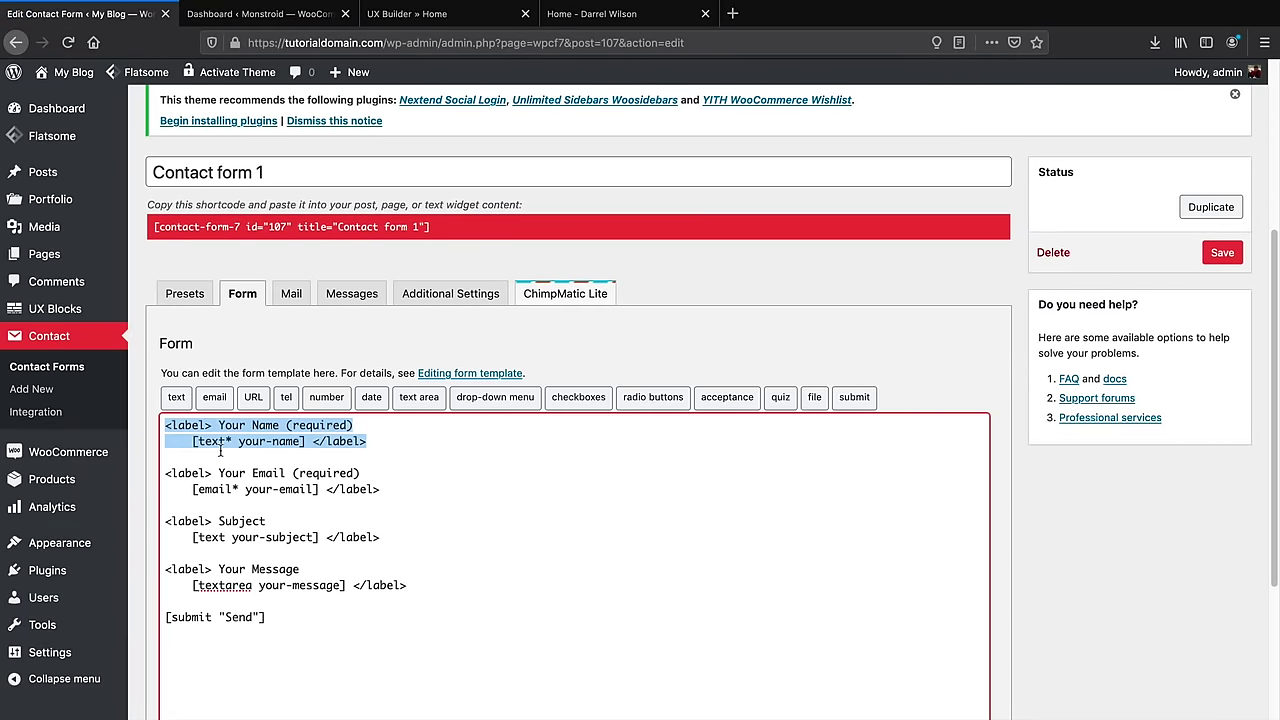
key(BackSpace)
key(BackSpace)
drag(420, 540, 152, 468)
key(BackSpace)
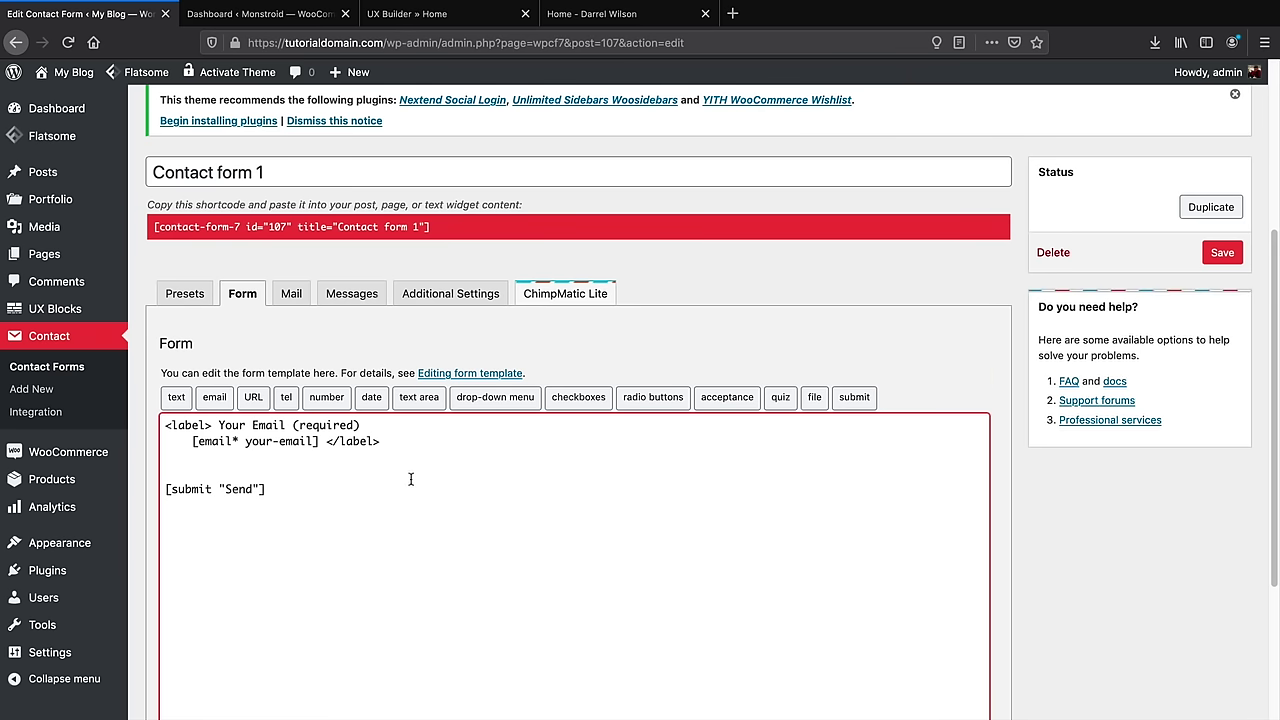
key(BackSpace)
click(1222, 253)
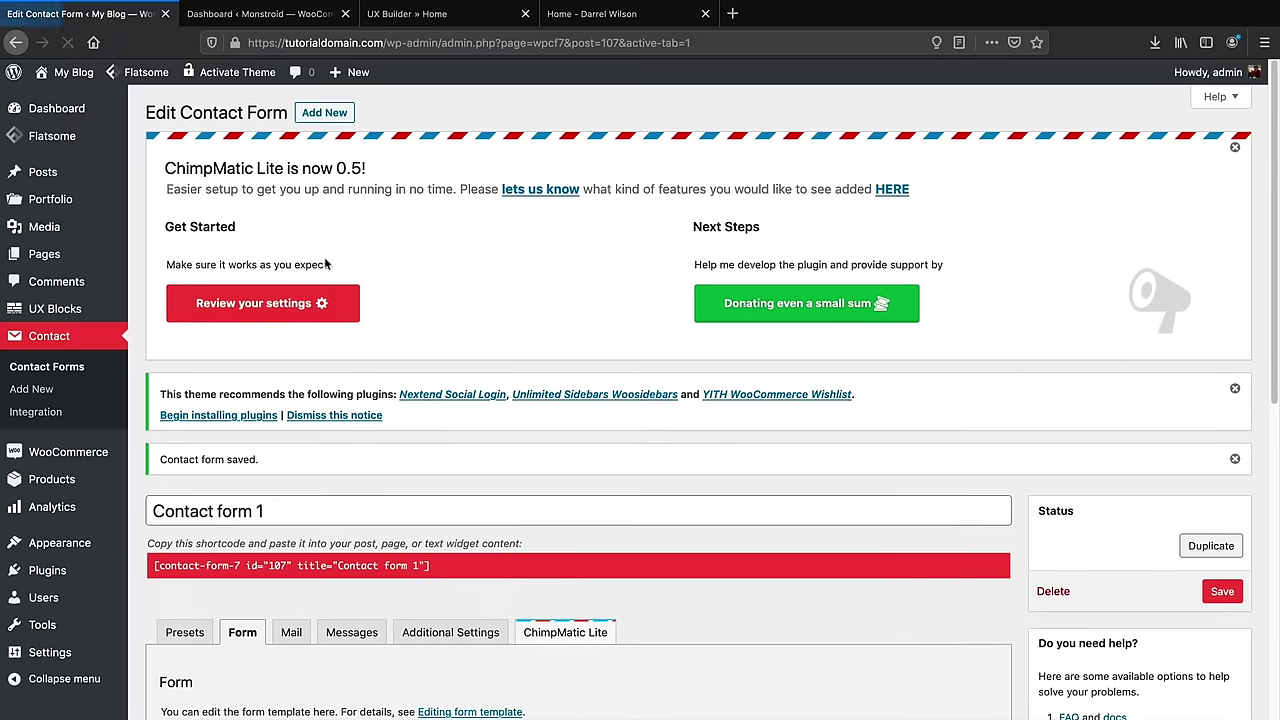
Retitle the form 'Subscribe' and save it
scroll(340, 440, down, 3)
triple_click(337, 384)
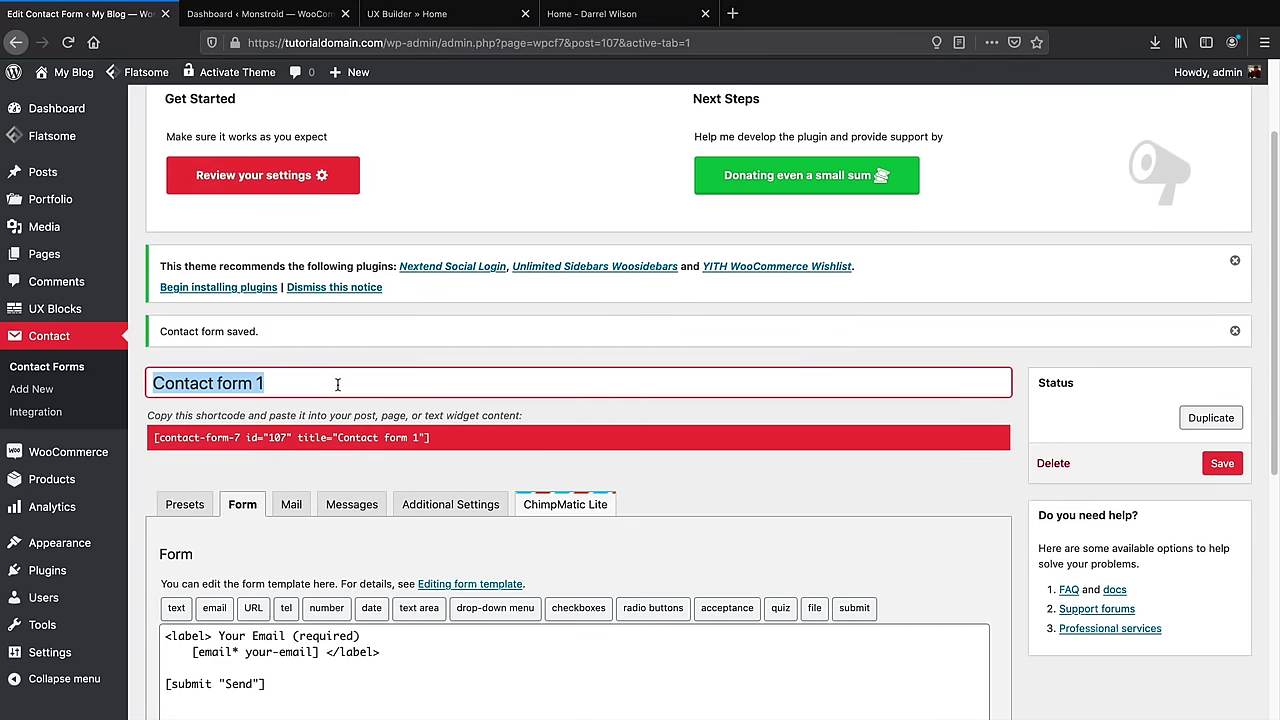
text(Subscribe)
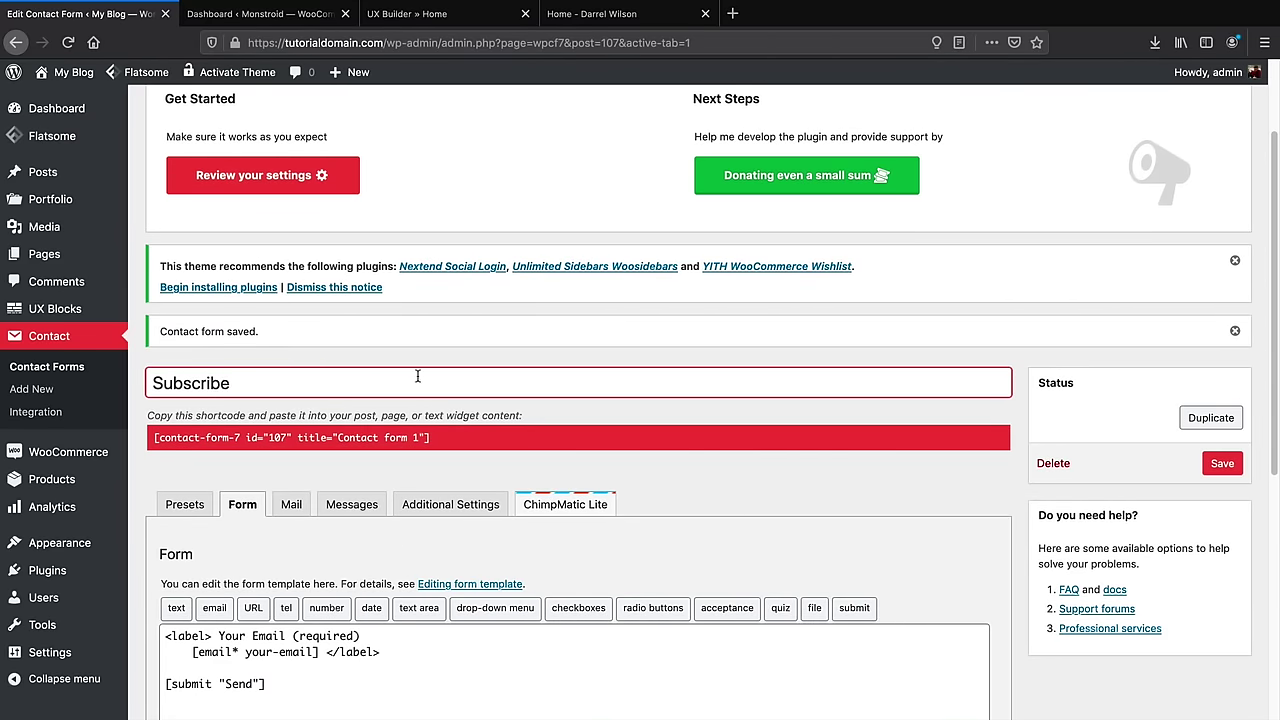
click(1222, 463)
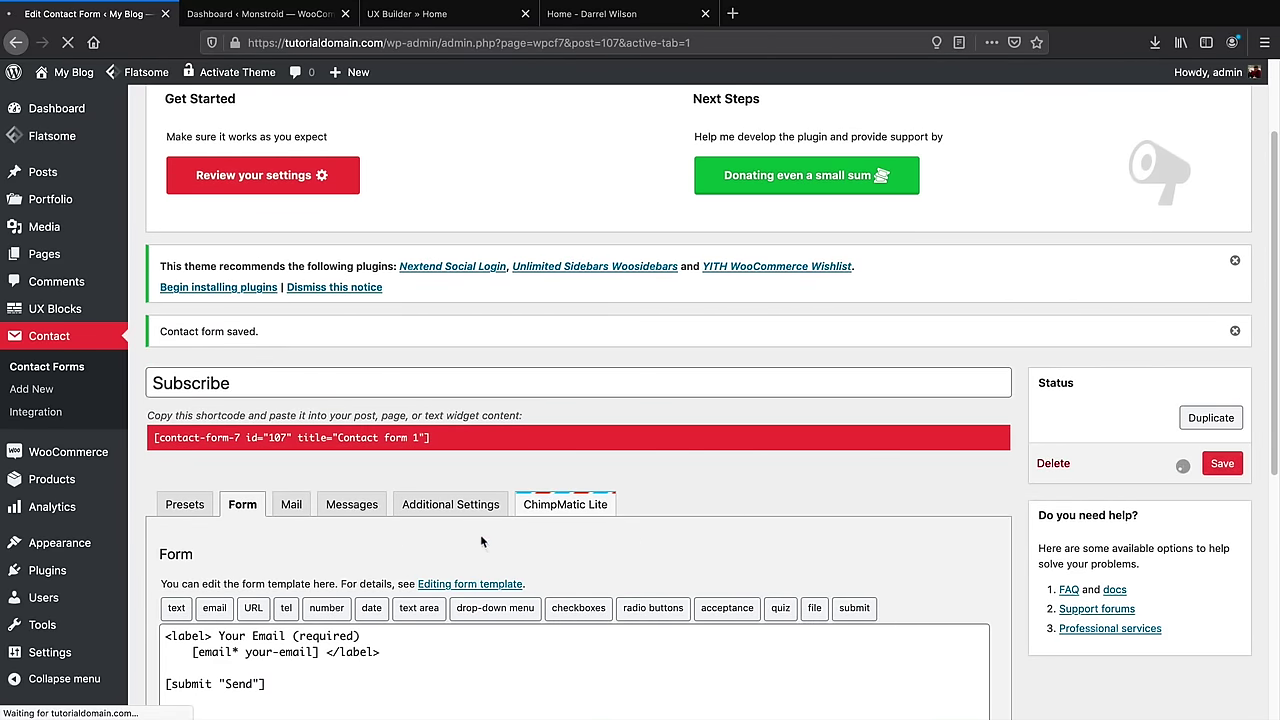
Start a new contact form with Contact > Add New
scroll(478, 534, down, 3)
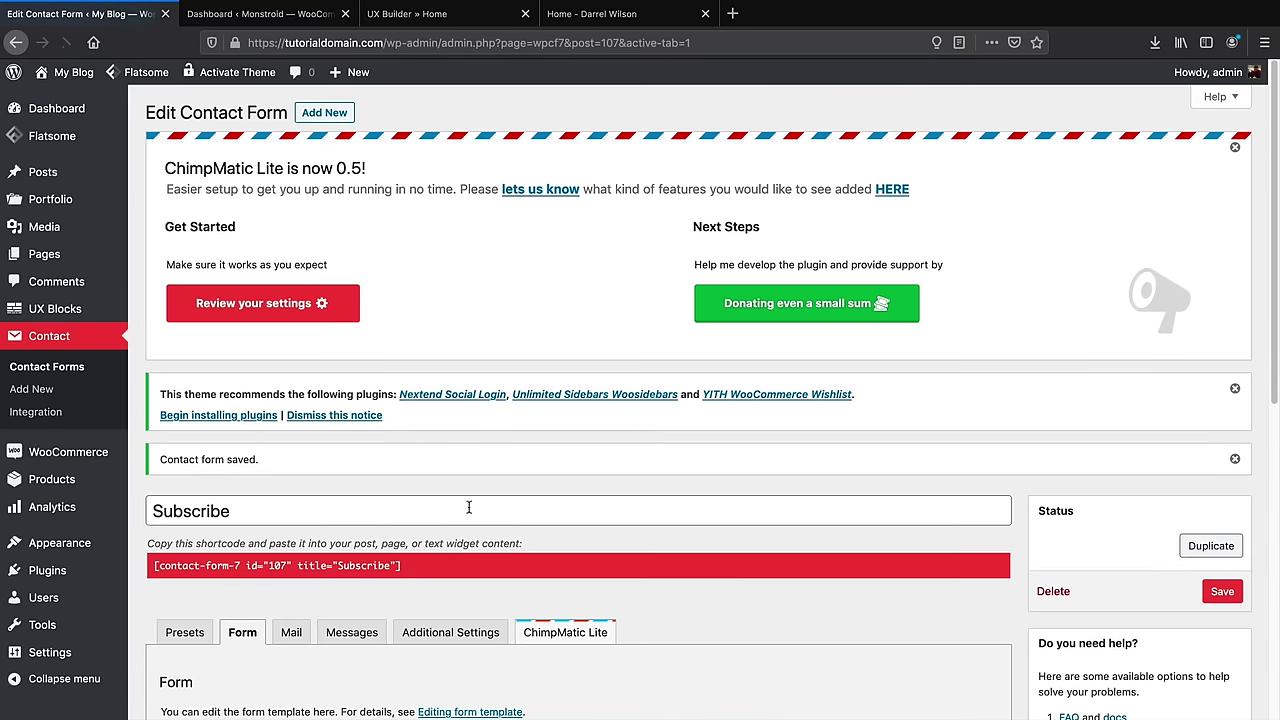
scroll(466, 514, down, 3)
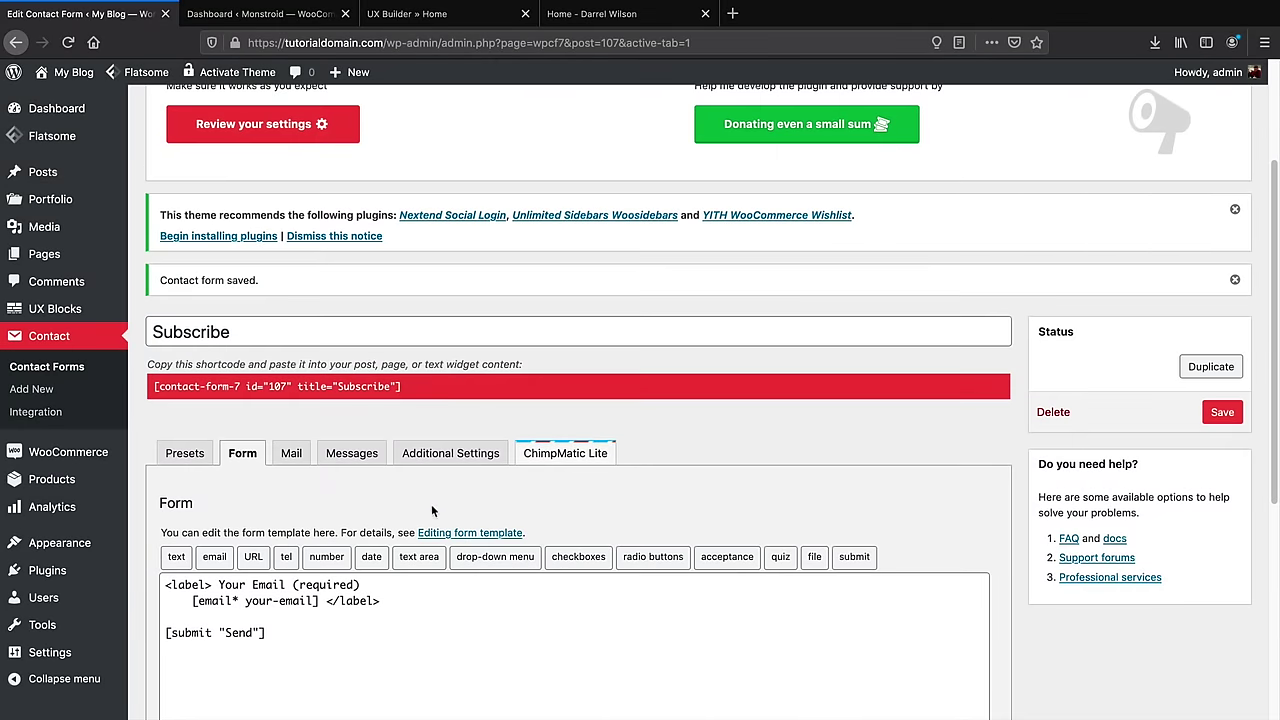
click(35, 395)
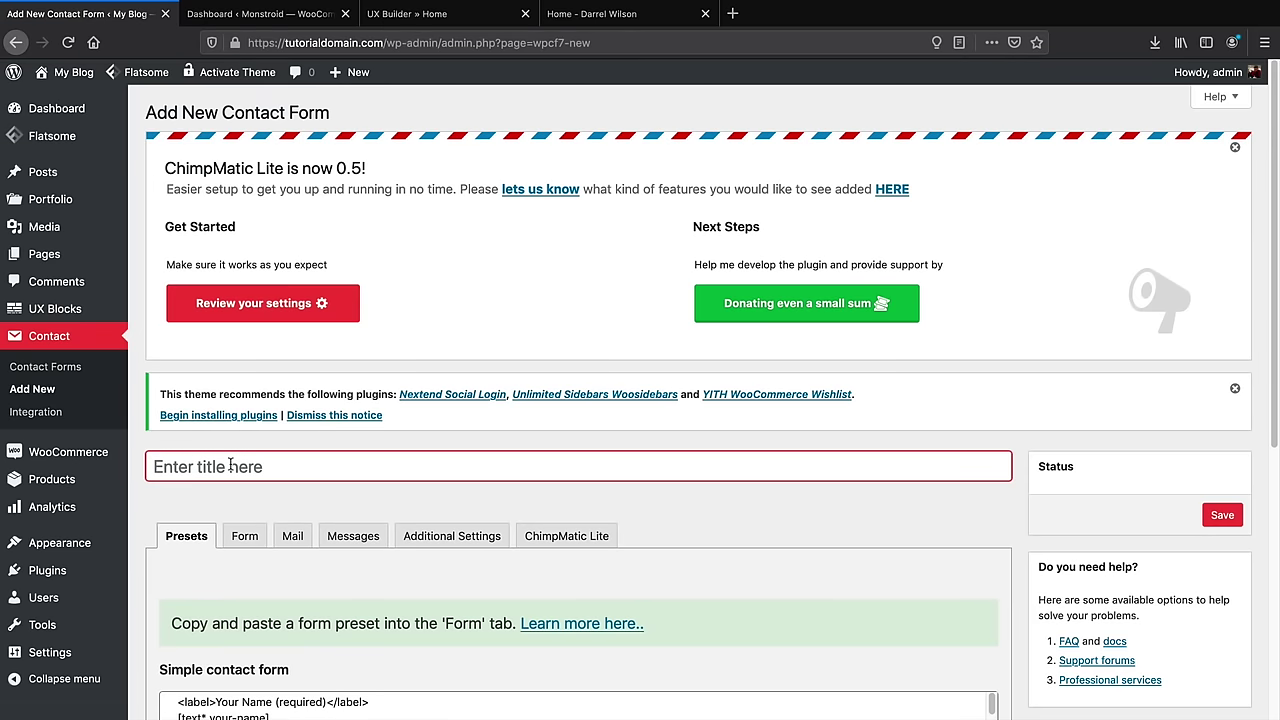
Title the new form 'Contact Form' and show its Form template
click(231, 465)
text(Contact Form)
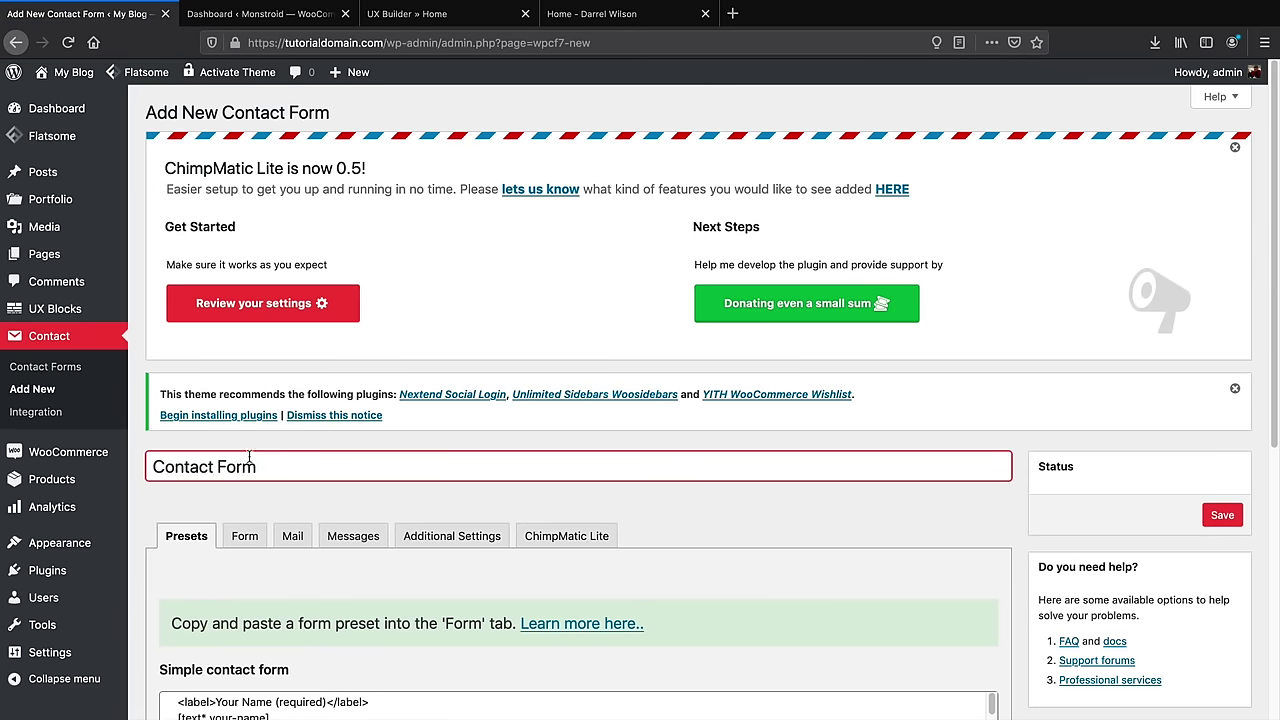
scroll(270, 453, down, 5)
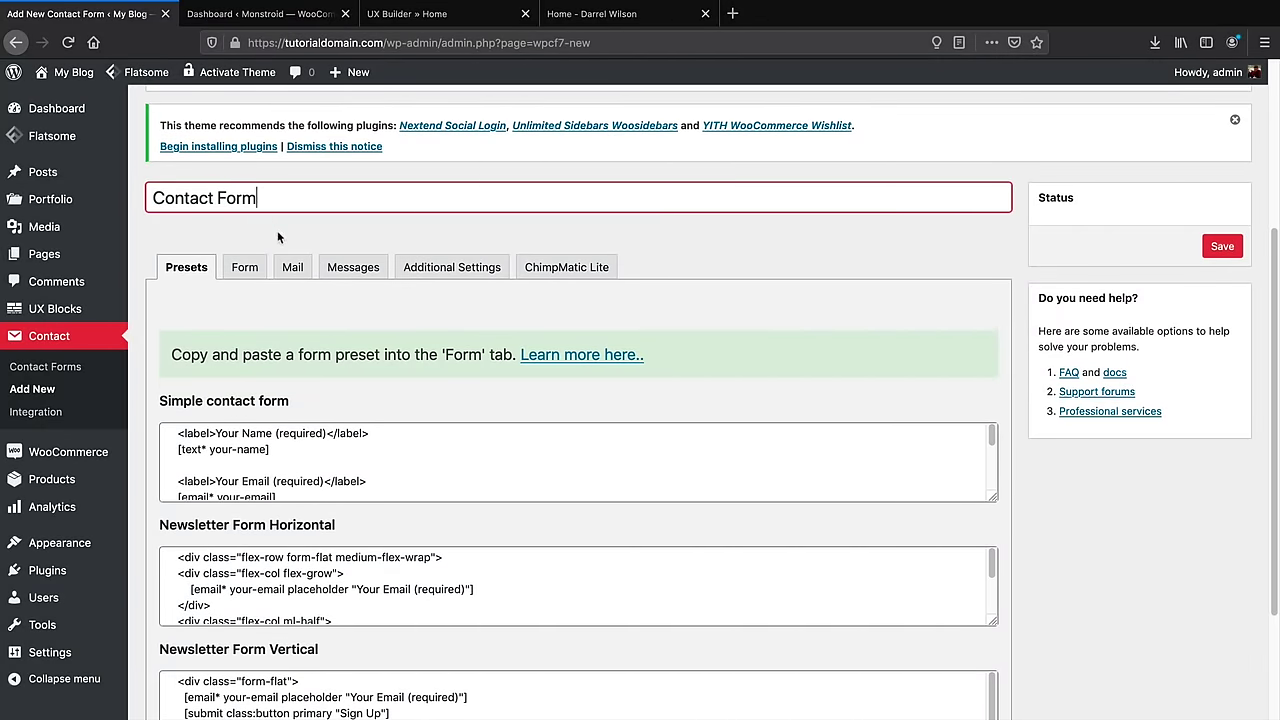
click(246, 270)
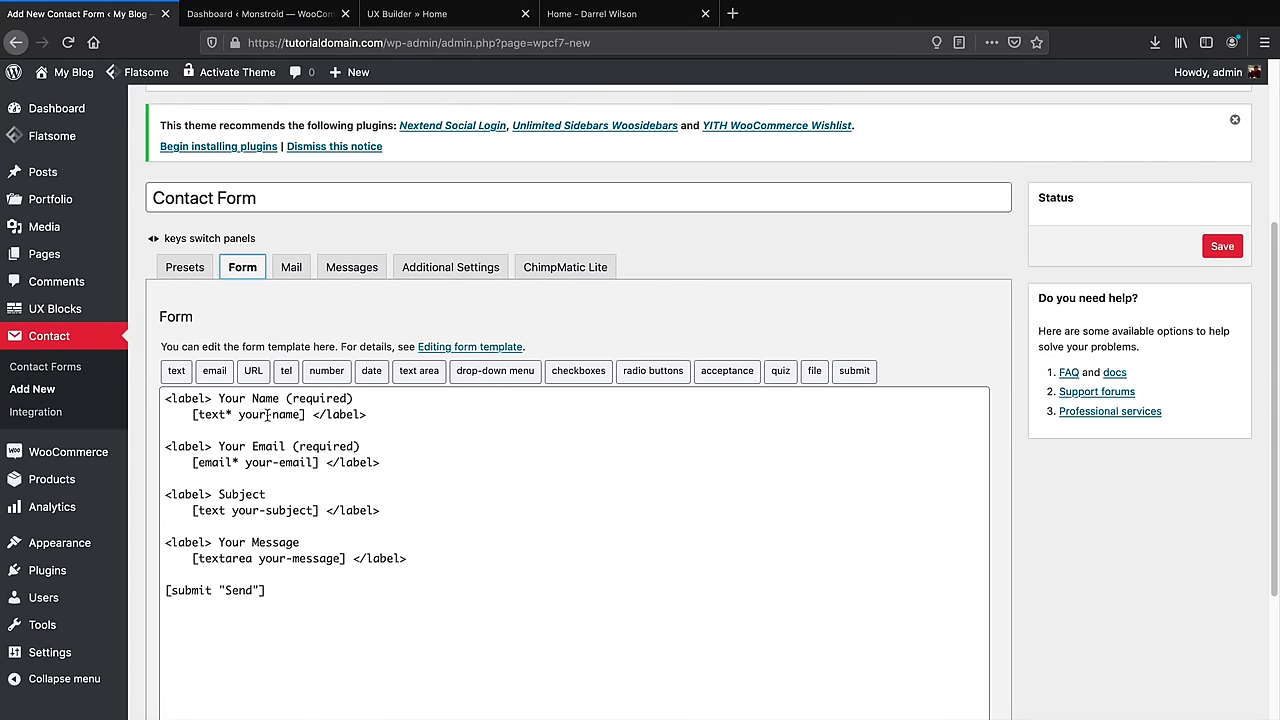
Review the default Name, Email, Subject, Message and Send fields, then save the form
drag(376, 413, 198, 413)
drag(348, 446, 185, 446)
drag(265, 494, 206, 494)
drag(300, 542, 211, 549)
drag(266, 590, 188, 590)
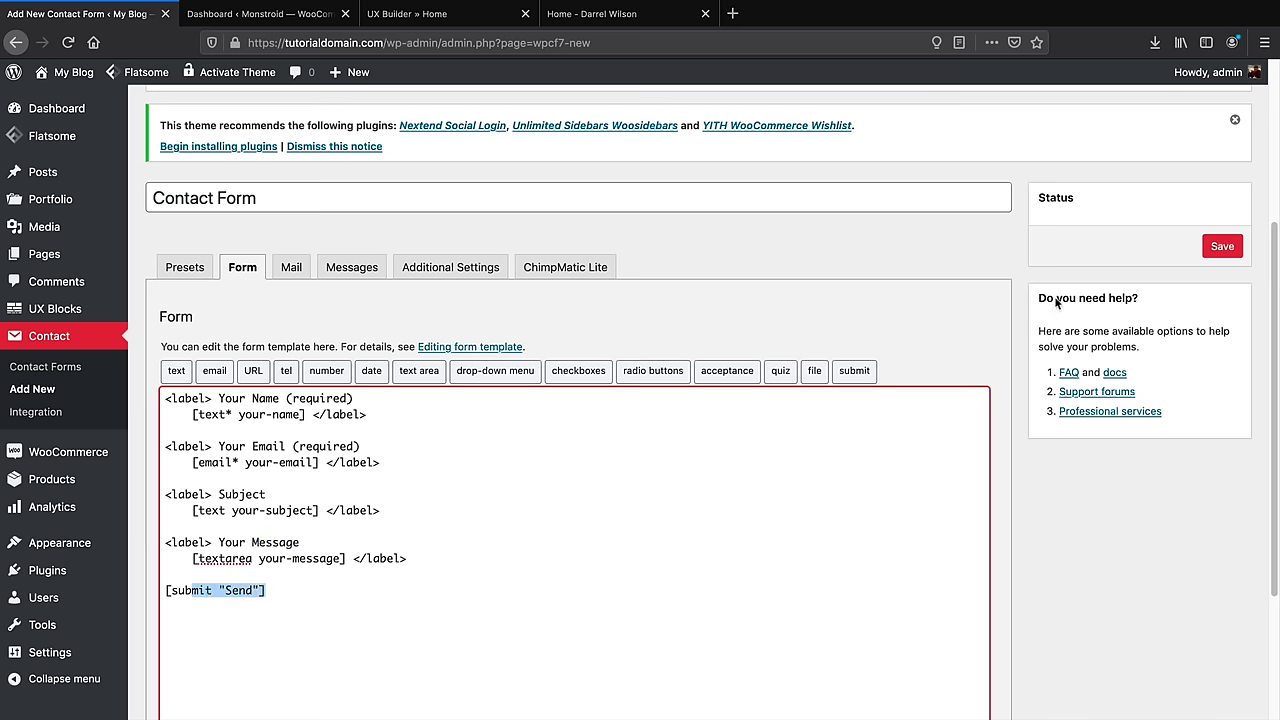
click(1220, 250)
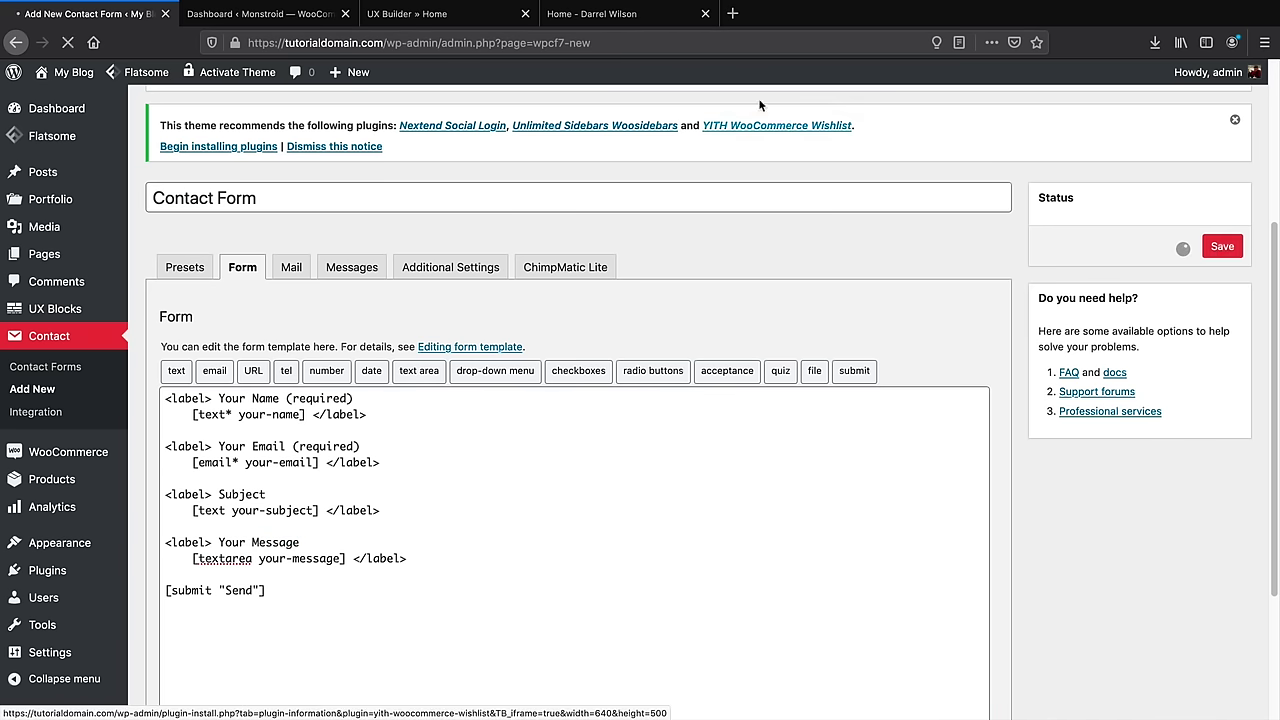
Compare with the live Contact page's Name, Email, Subject and Message fields
click(622, 14)
click(413, 116)
scroll(563, 420, down, 10)
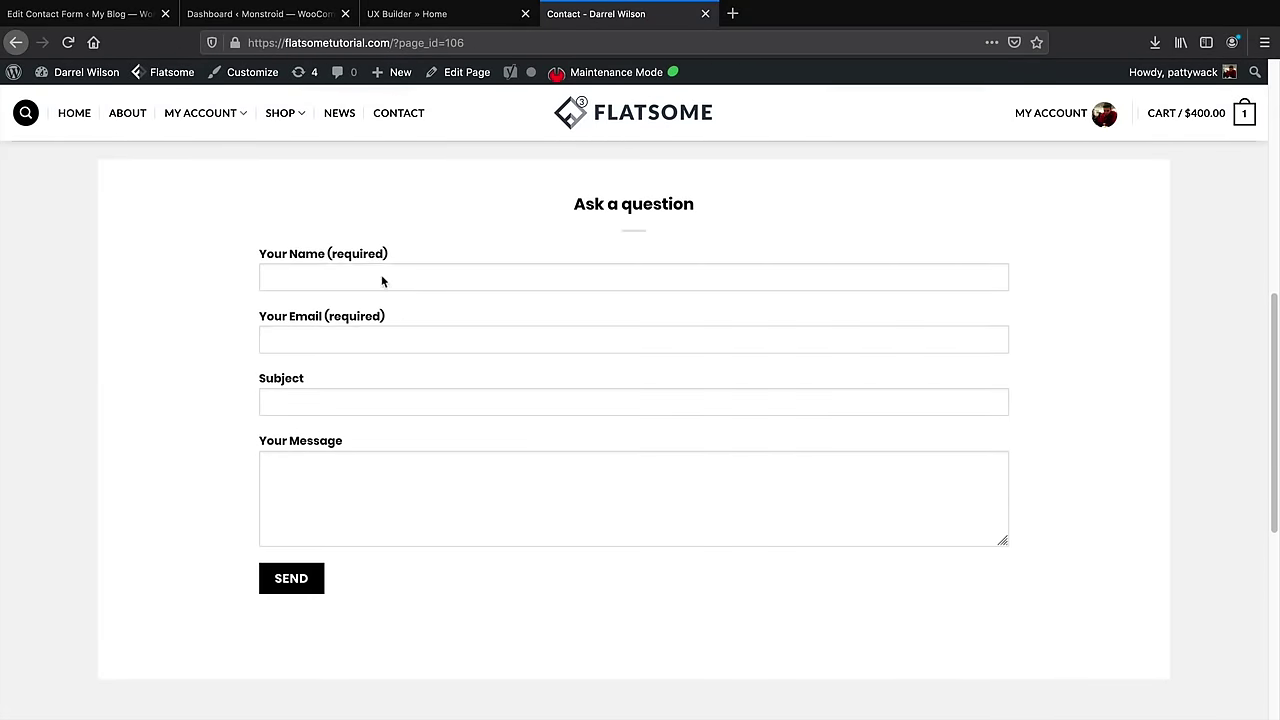
drag(322, 254, 262, 254)
drag(324, 316, 262, 316)
click(293, 380)
double_click(293, 380)
drag(338, 441, 268, 454)
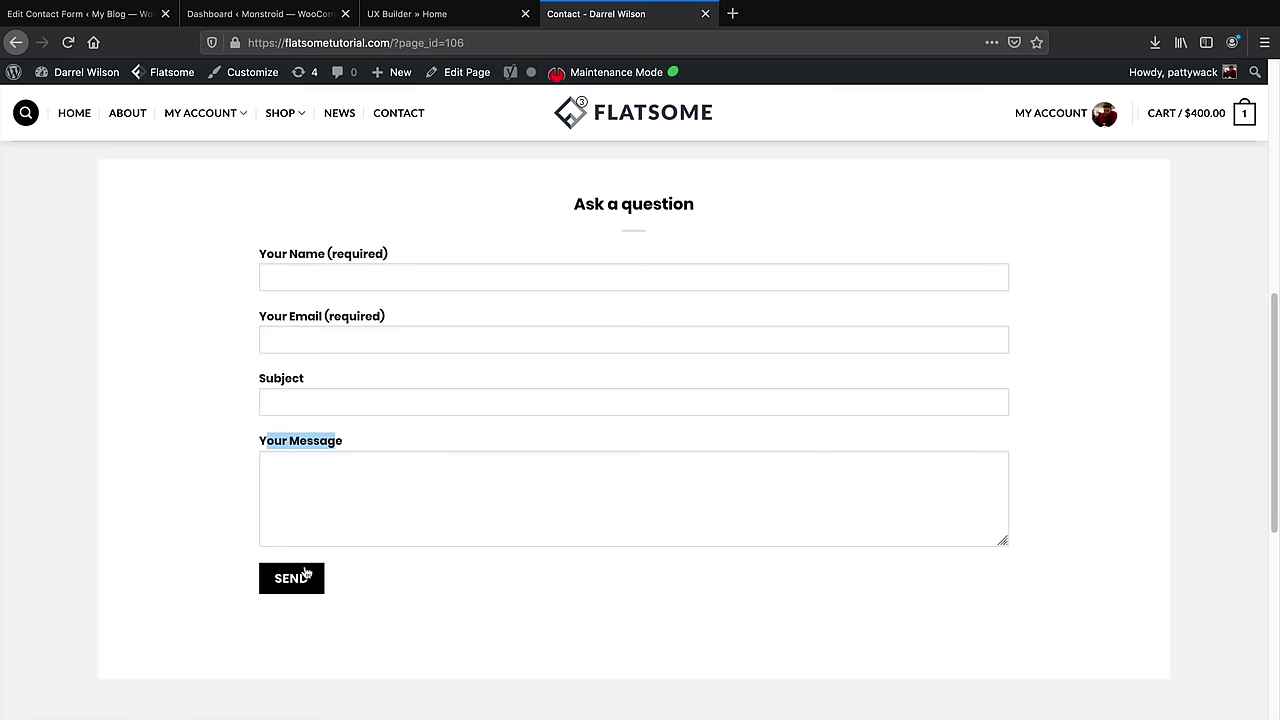
Visit the site's homepage from the My Blog menu
click(100, 14)
mouse_move(146, 72)
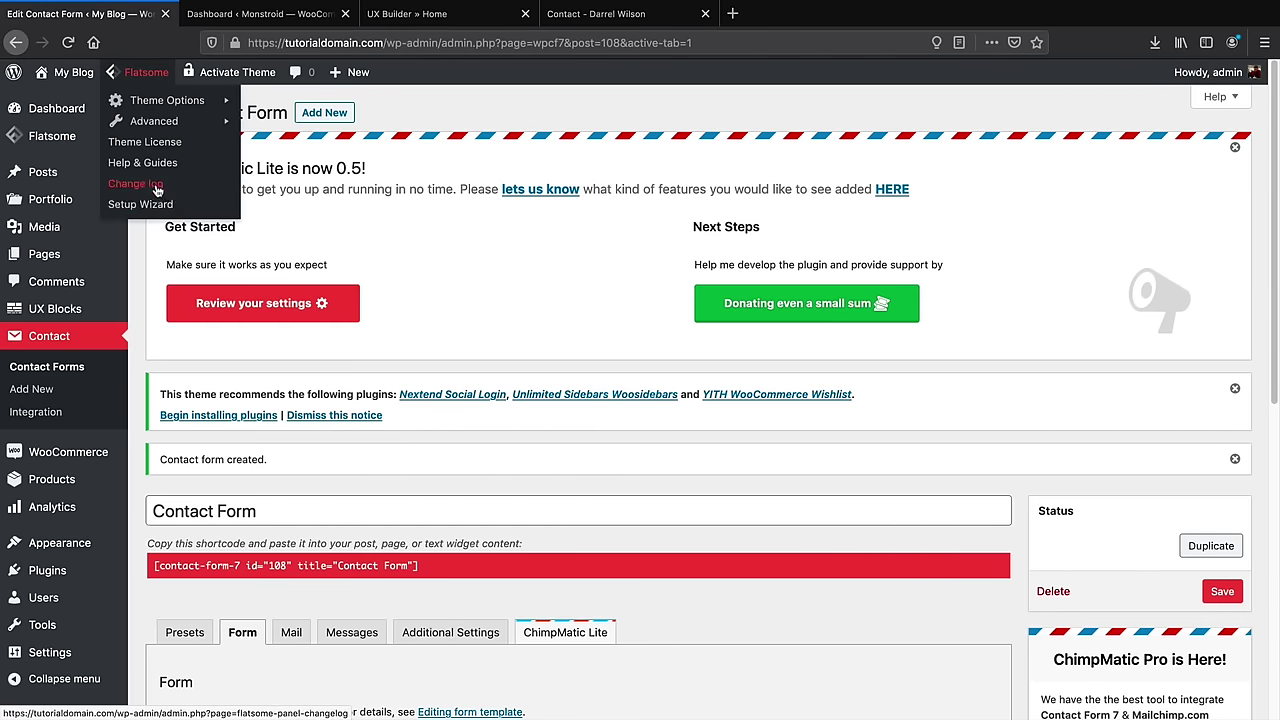
click(88, 101)
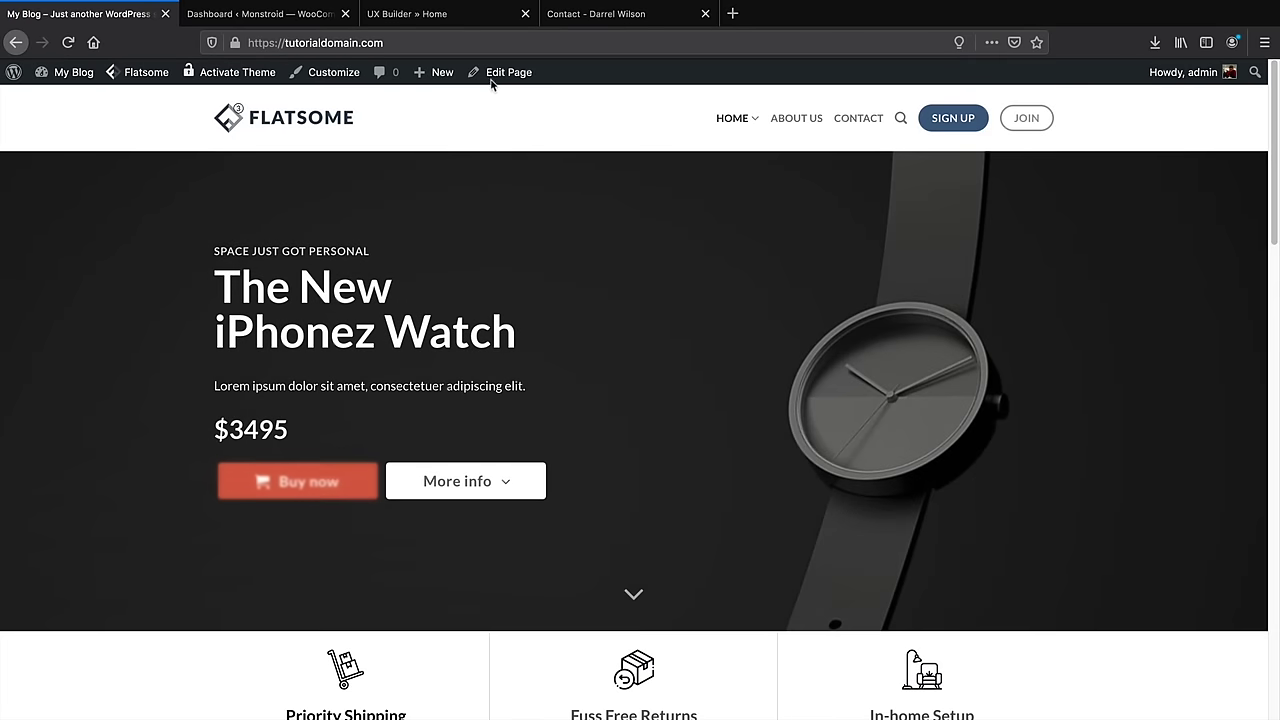
Open the homepage in Flatsome UX Builder and scroll to the newsletter banner
mouse_move(495, 80)
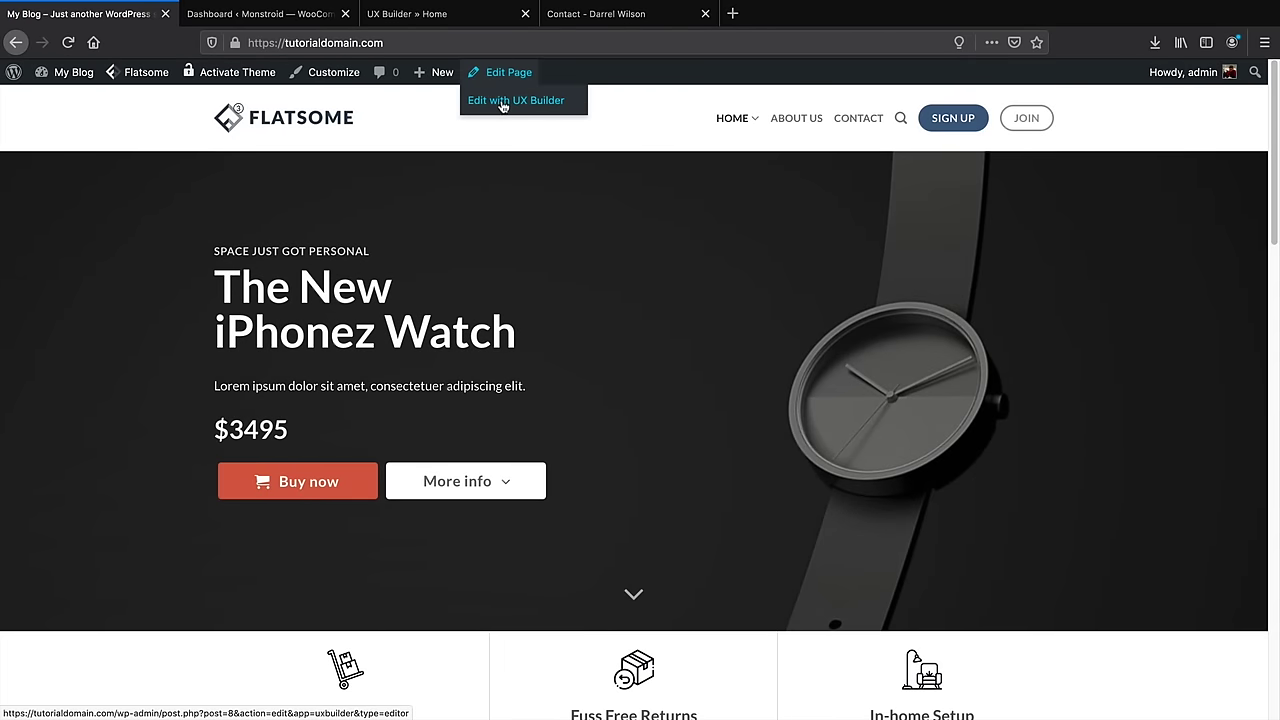
click(503, 103)
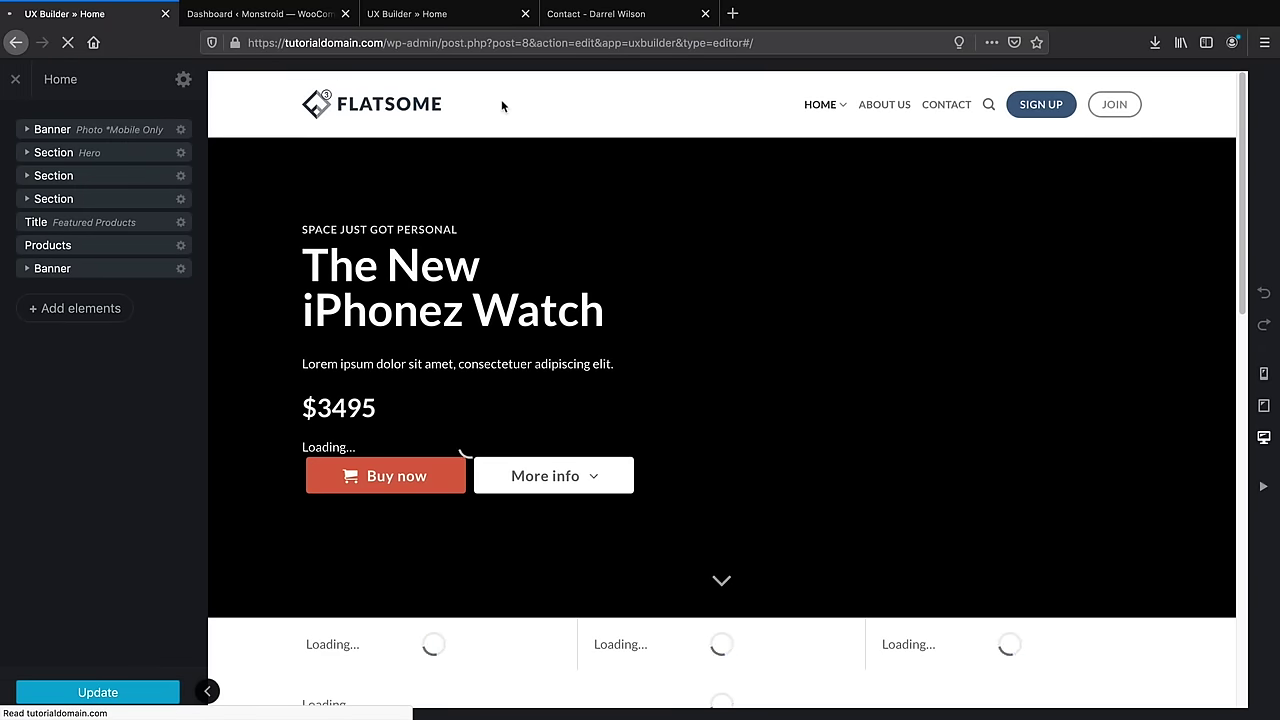
scroll(622, 305, down, 5)
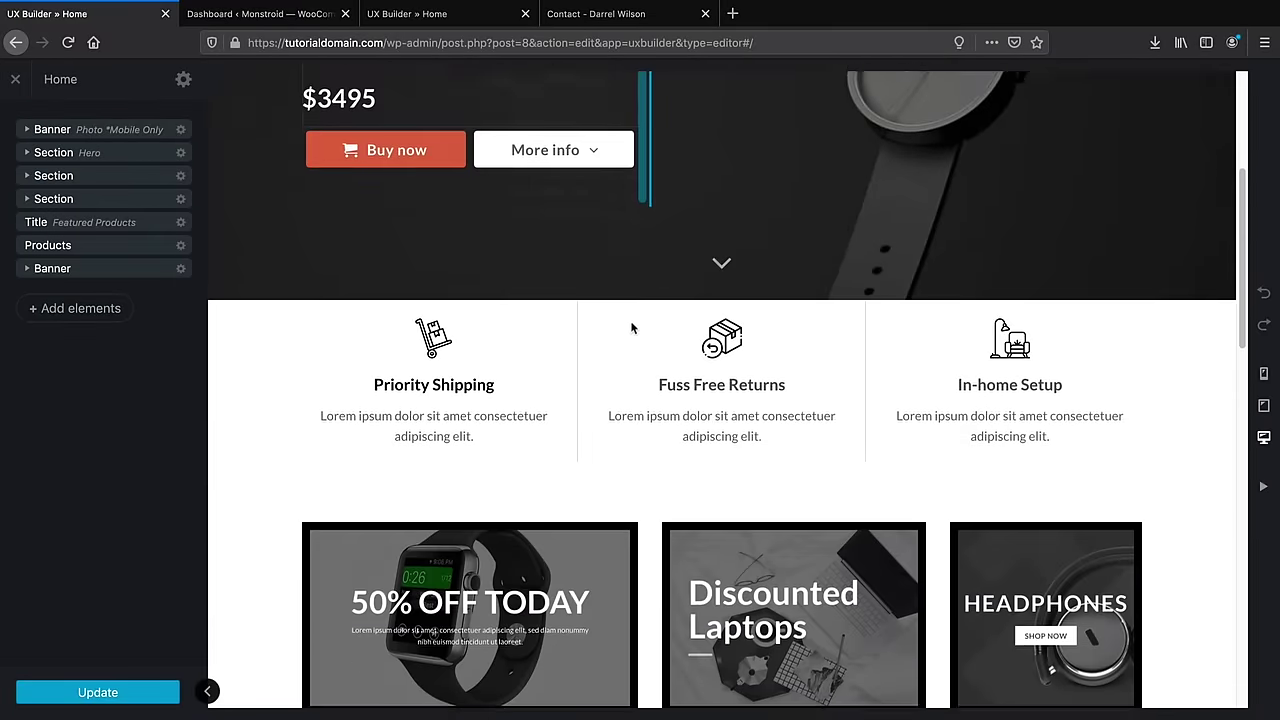
scroll(630, 328, down, 6)
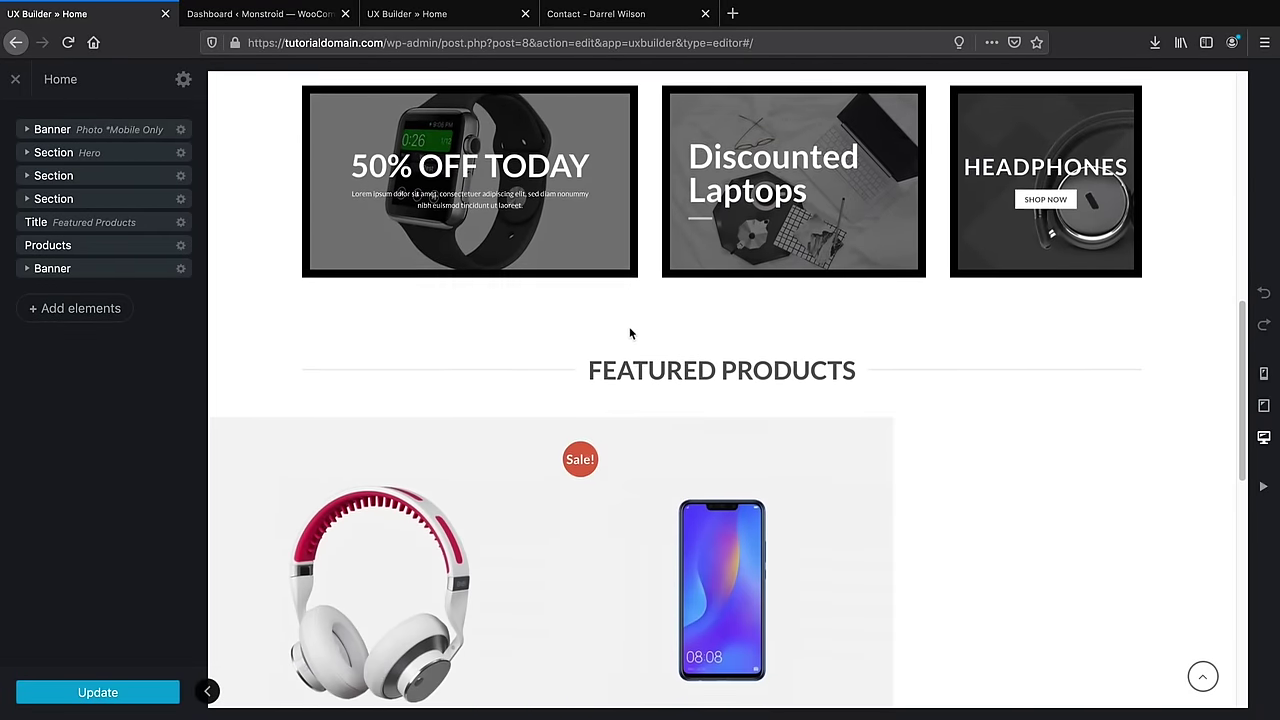
scroll(629, 333, down, 4)
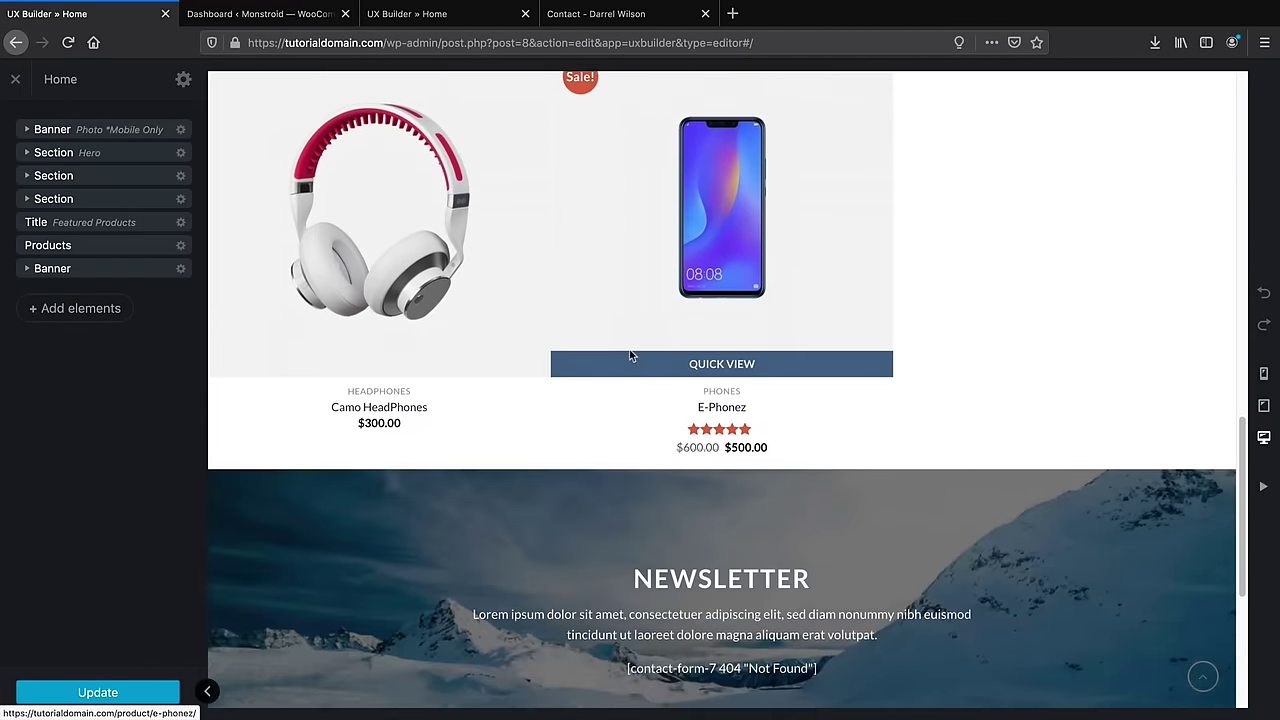
scroll(633, 360, down, 3)
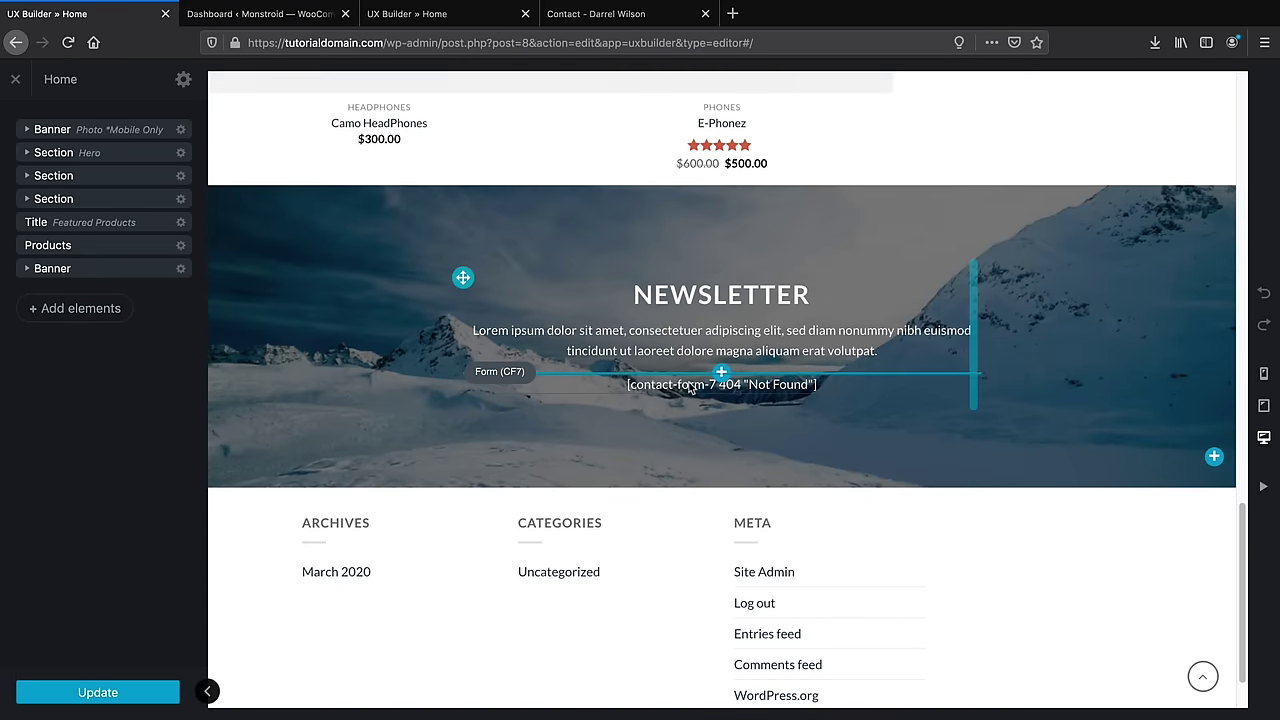
Set the banner's Form (CF7) element to the Subscribe form and apply
click(690, 389)
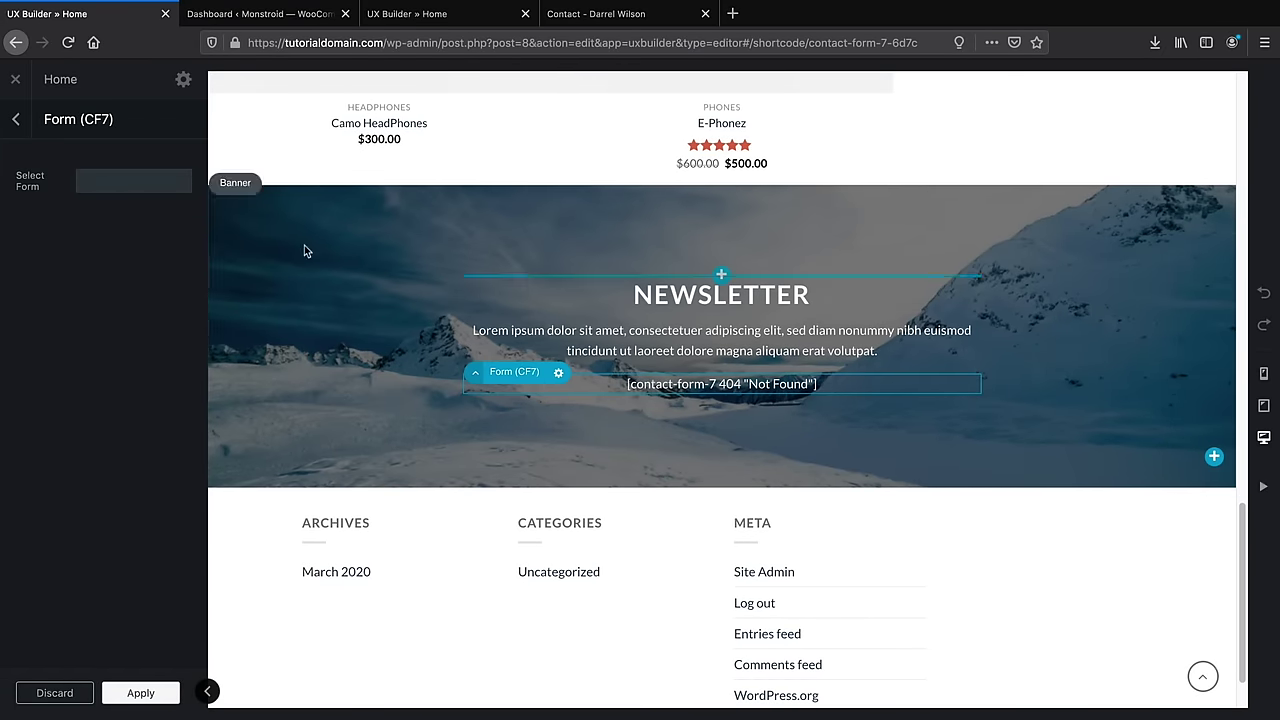
click(122, 183)
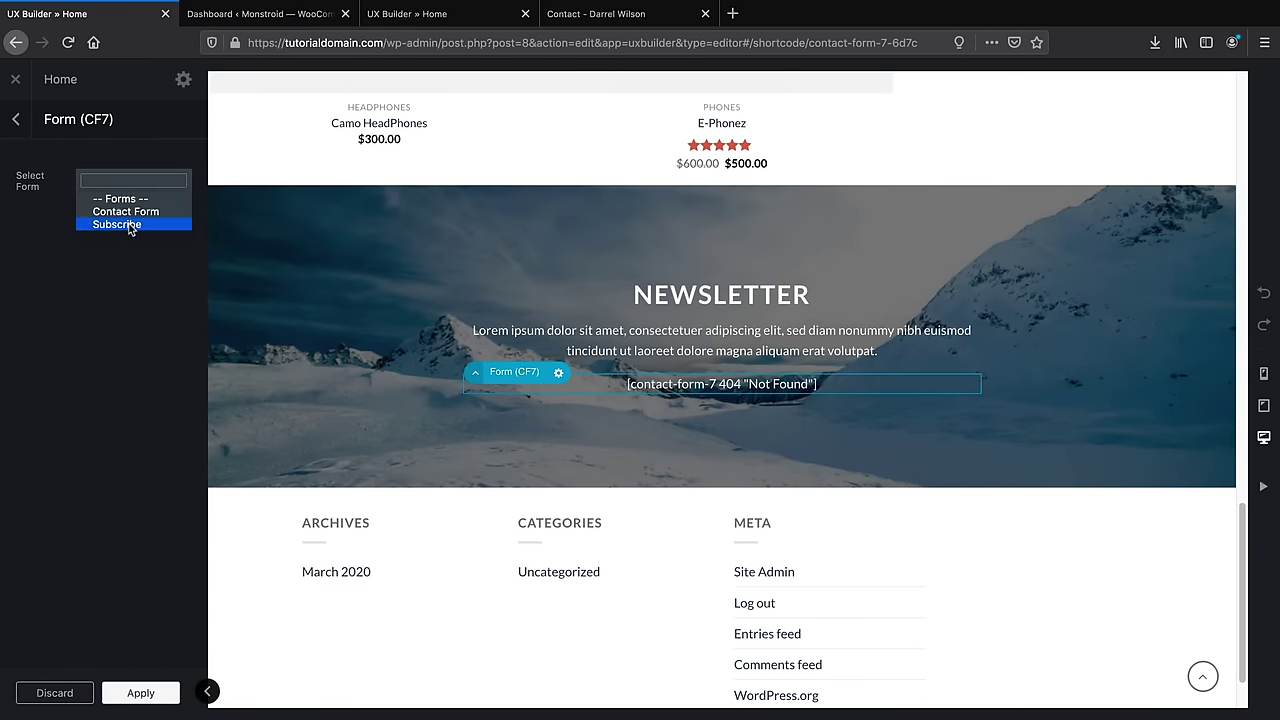
click(131, 224)
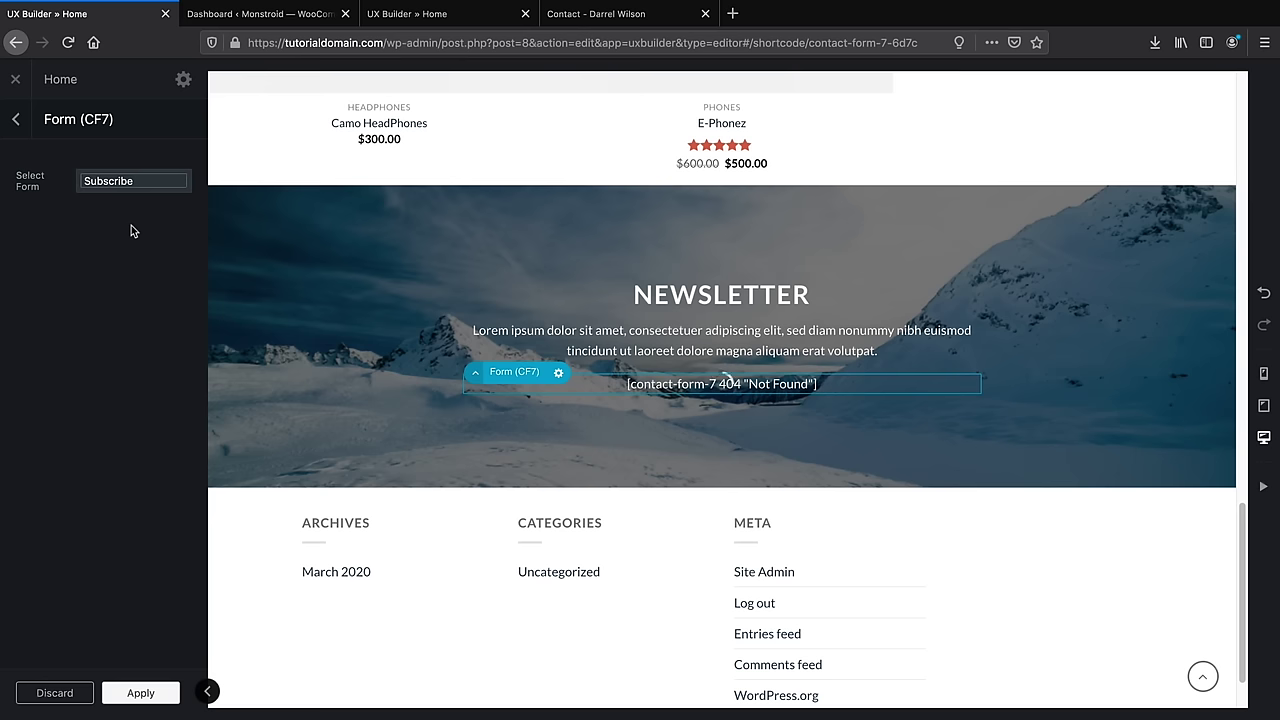
click(140, 692)
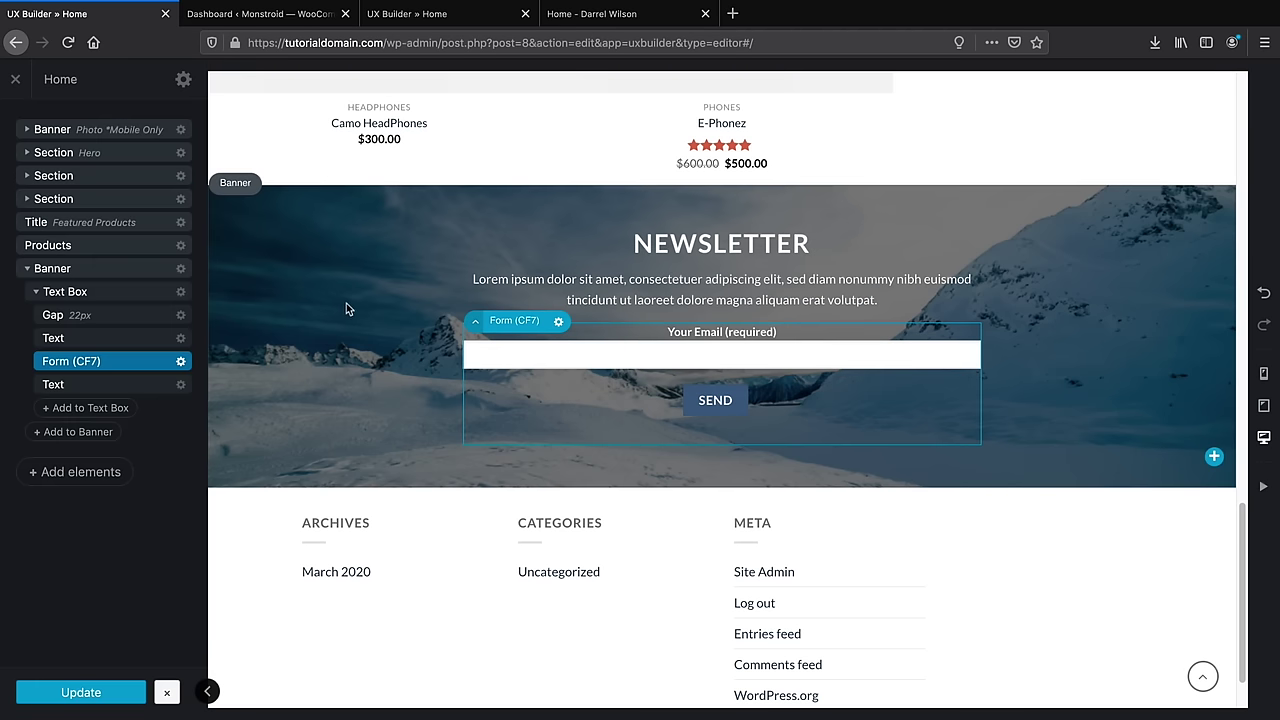
Check the live home page's newsletter area, then return to UX Builder
click(562, 14)
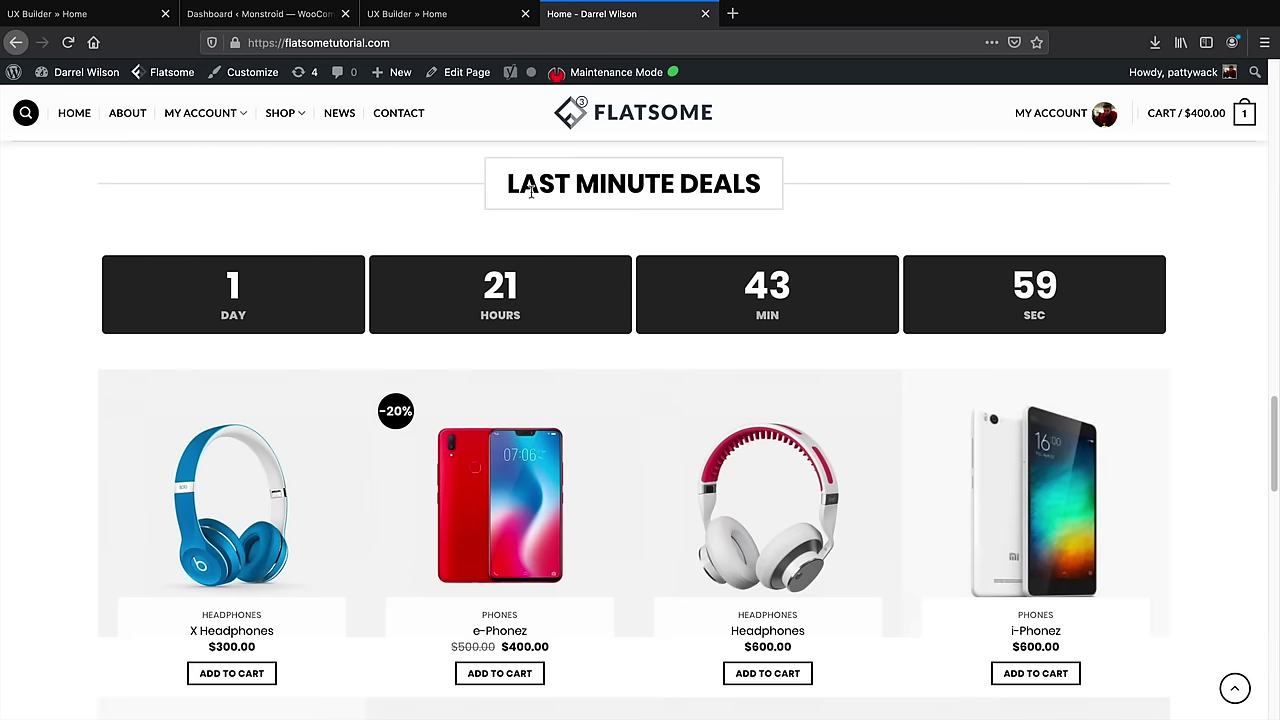
drag(497, 192, 767, 189)
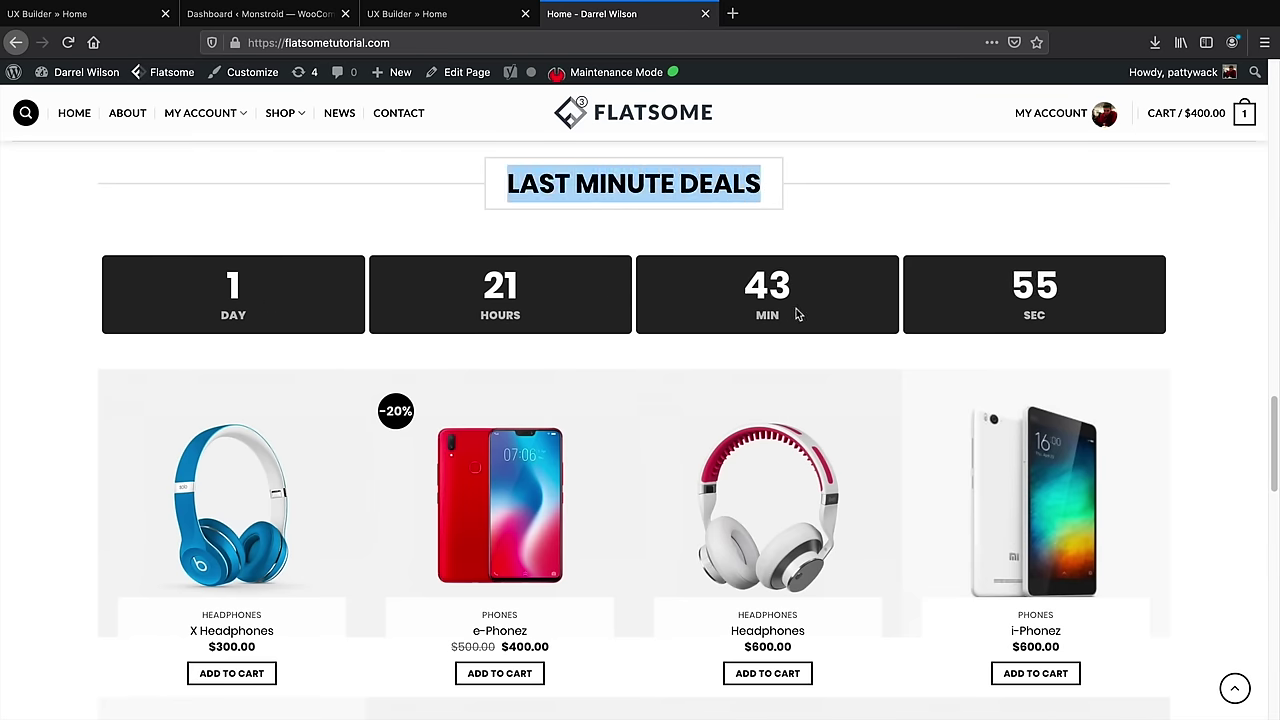
scroll(797, 314, down, 5)
scroll(594, 343, down, 3)
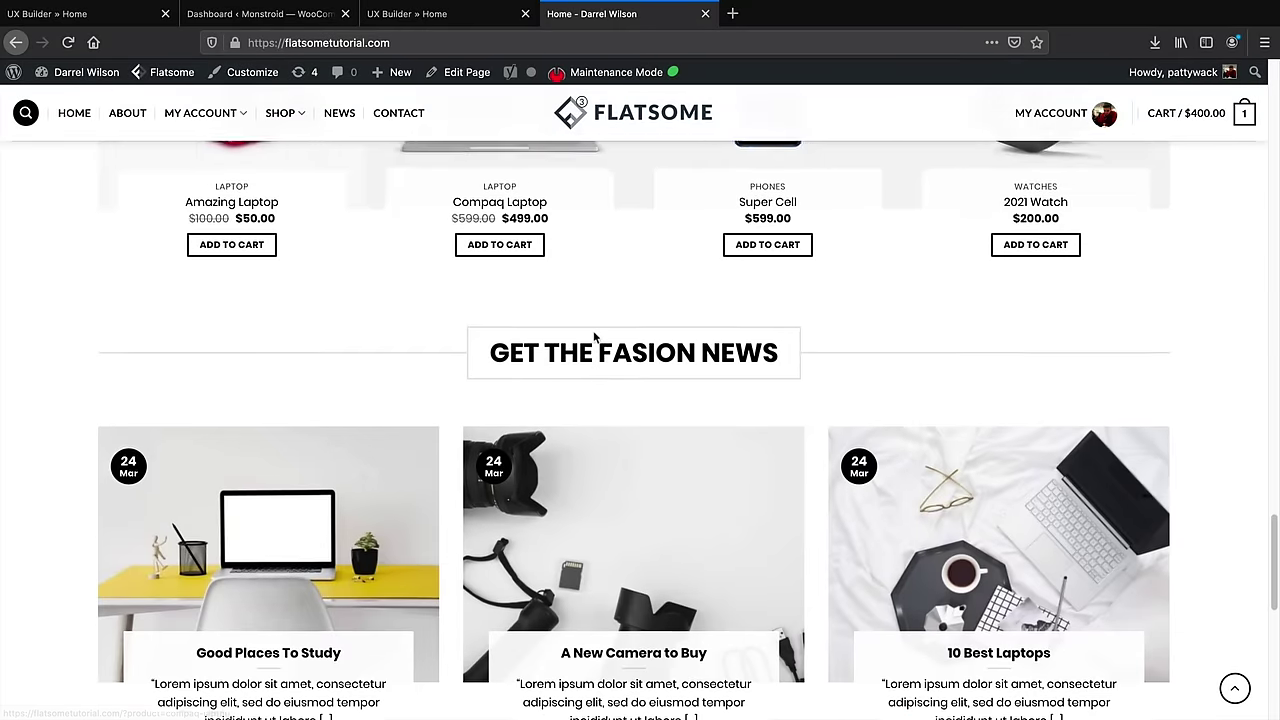
drag(524, 316, 716, 313)
scroll(716, 313, down, 1)
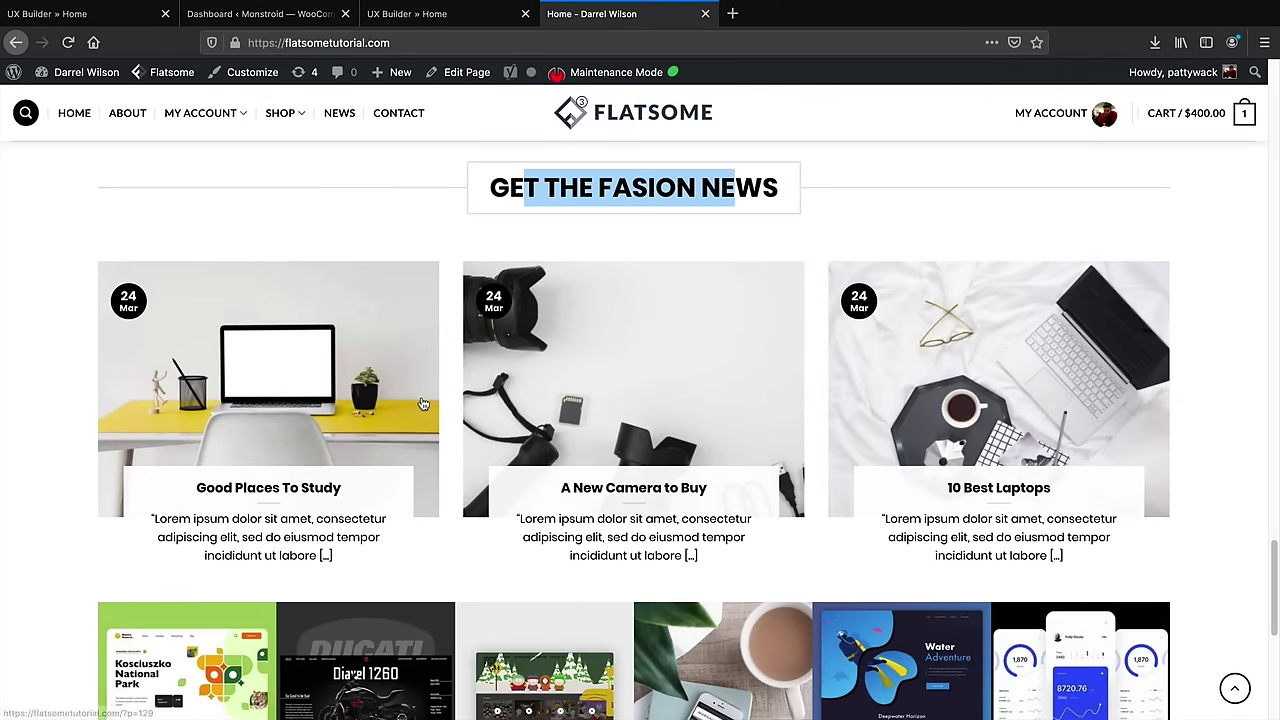
click(112, 18)
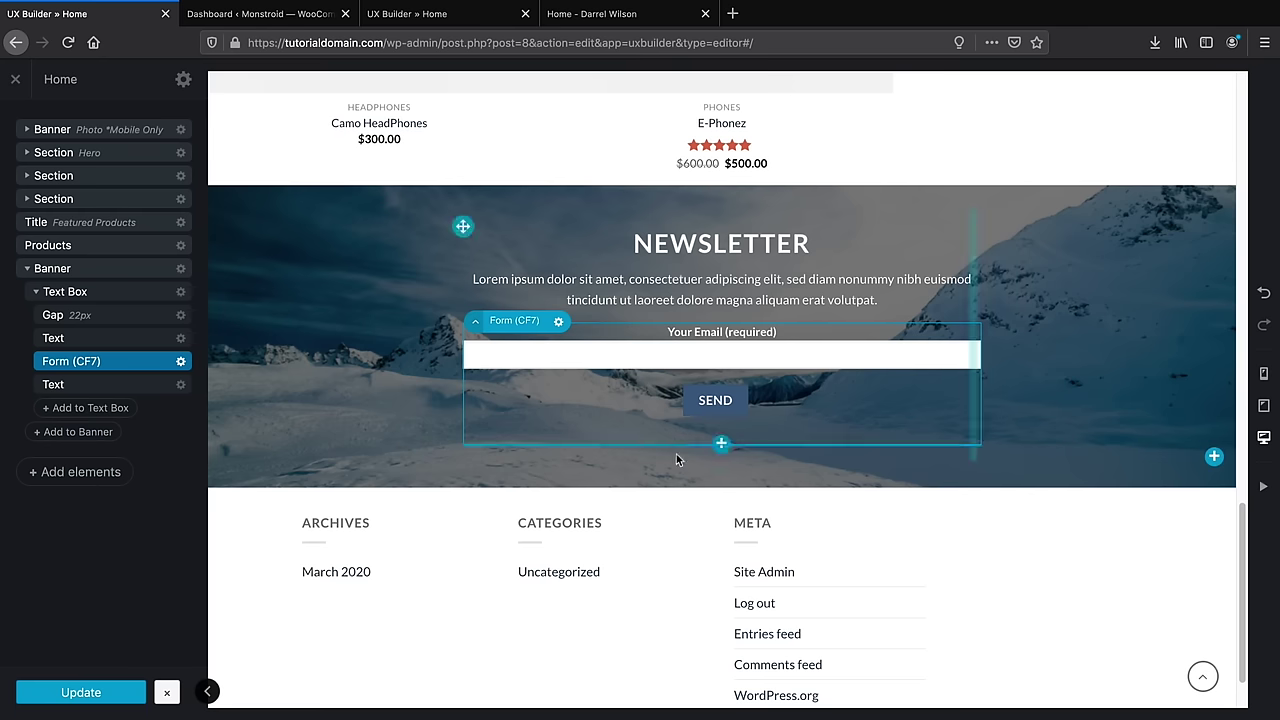
Add a centred Title element reading 'On Sale Products' below the newsletter
click(79, 473)
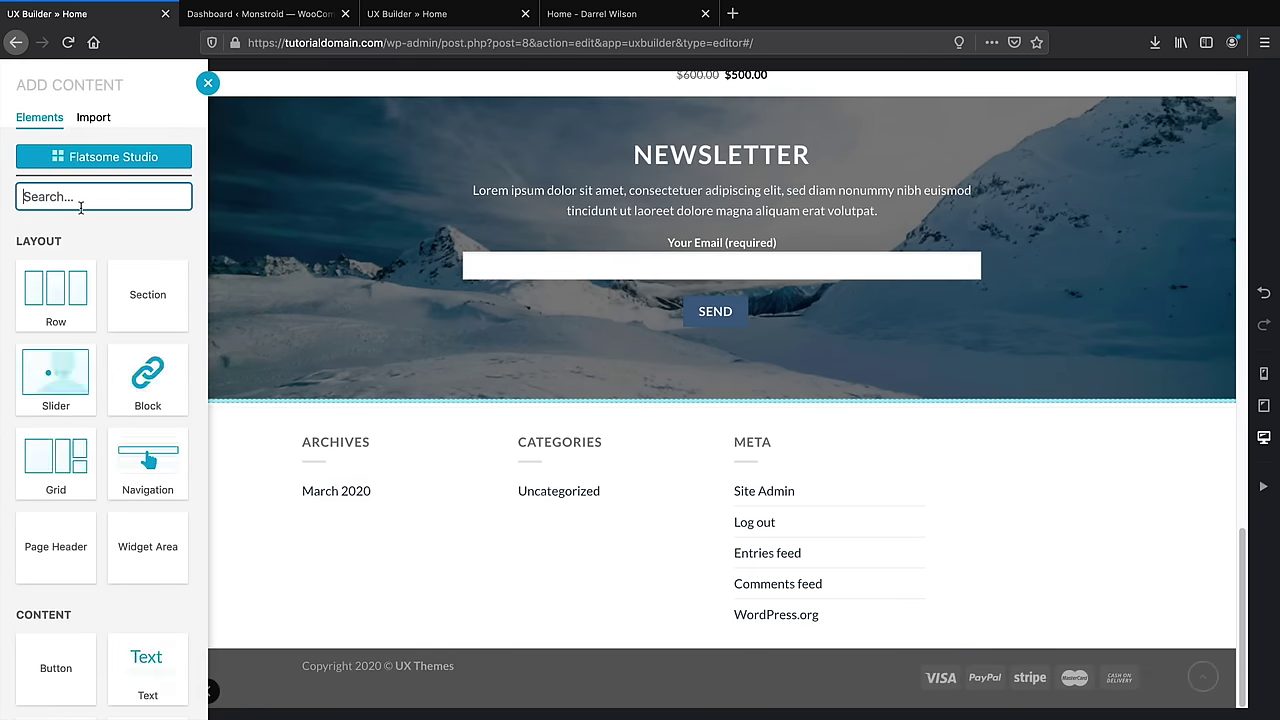
text(ti)
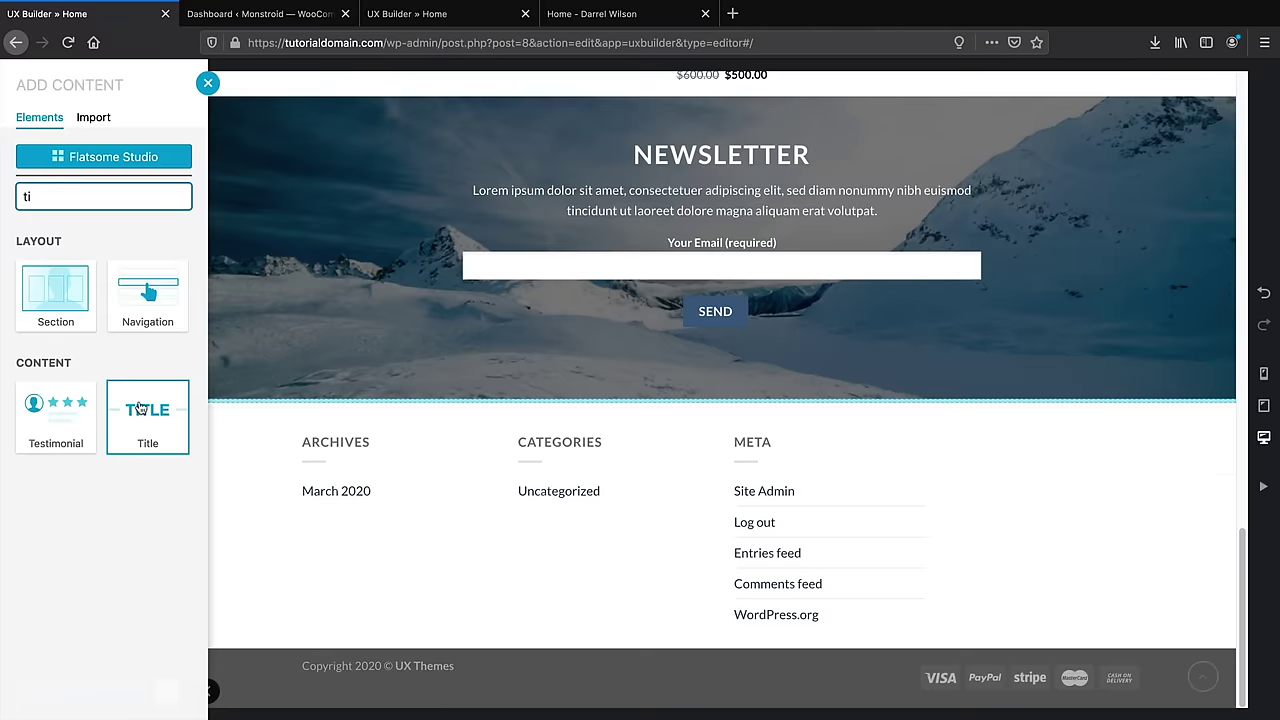
click(140, 410)
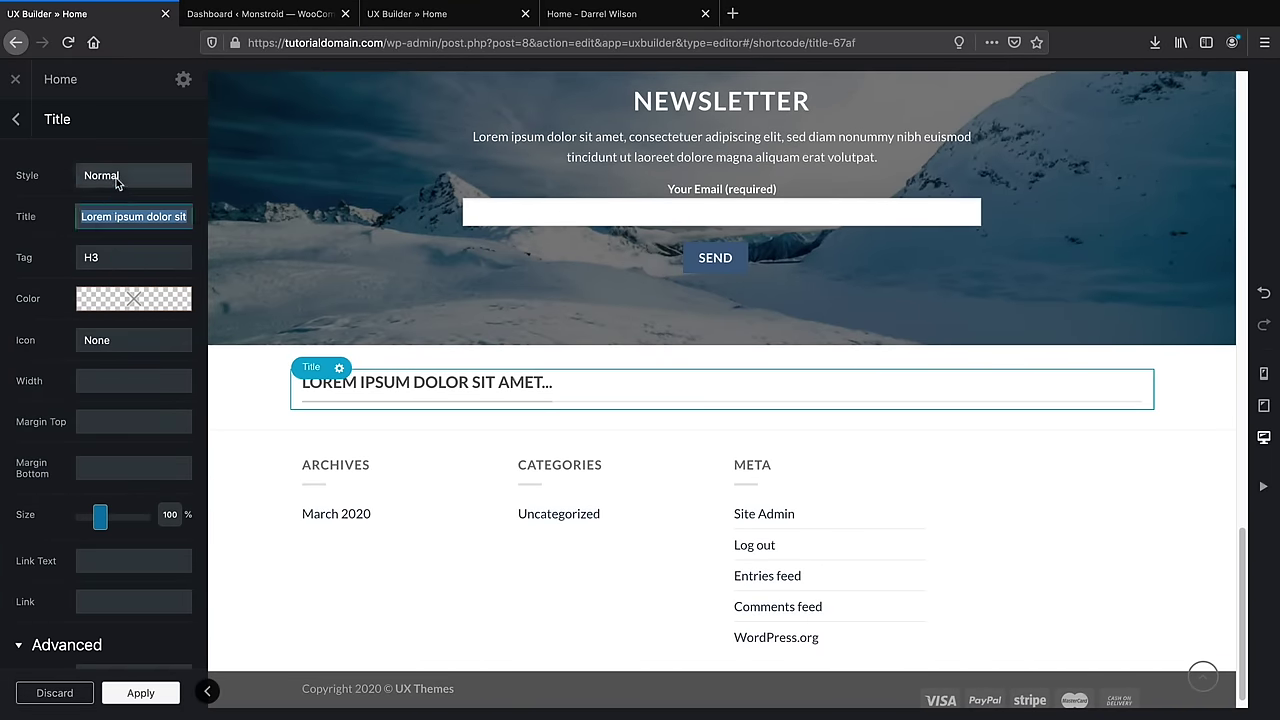
click(130, 175)
click(105, 181)
triple_click(142, 216)
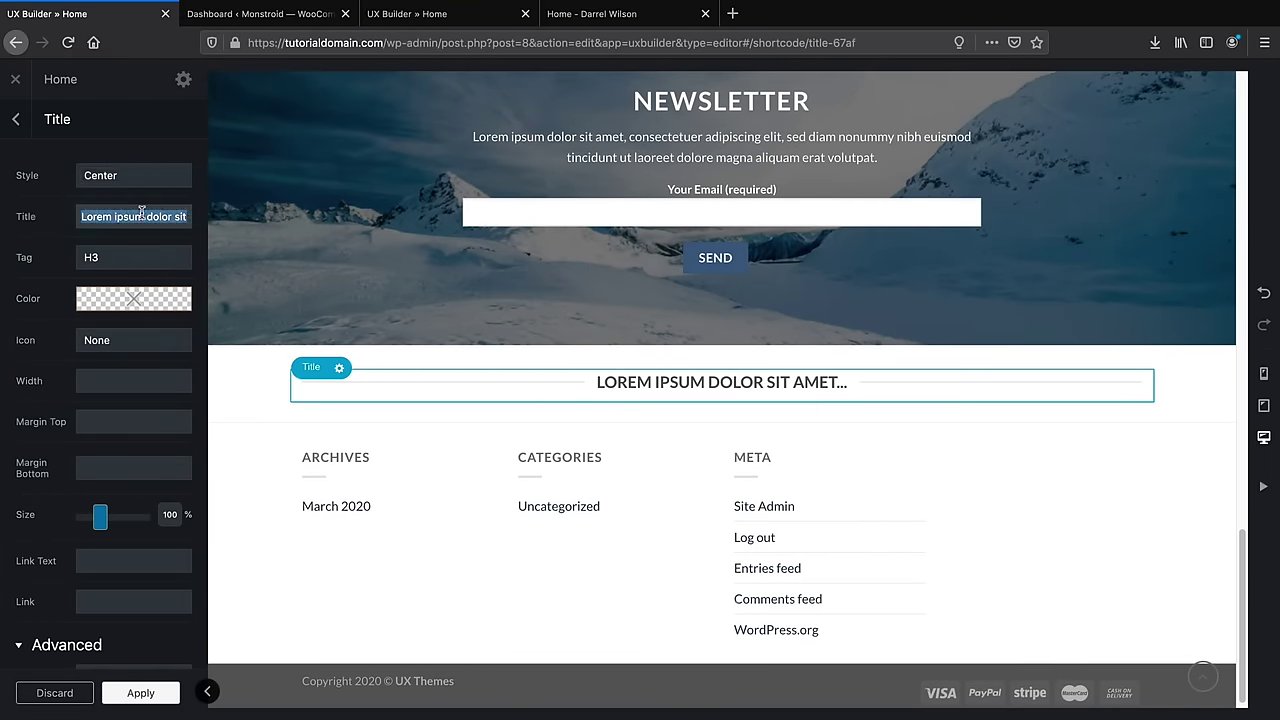
text(On)
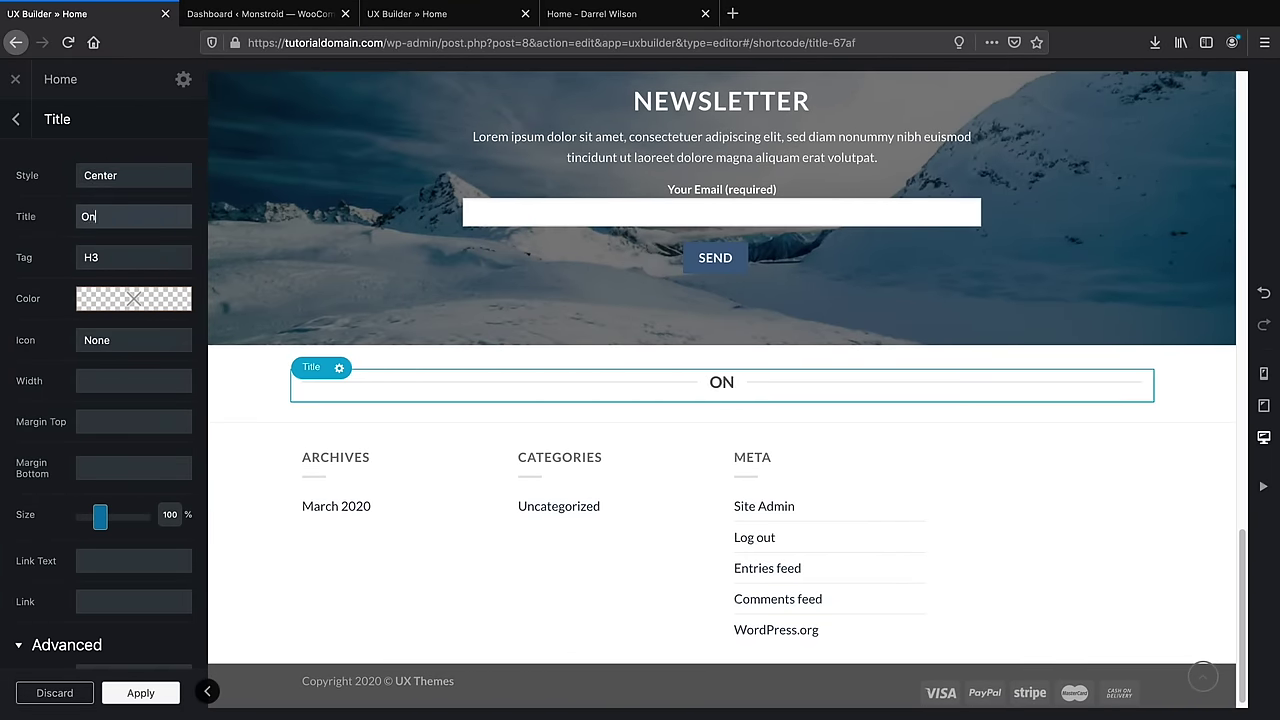
text( Sale Products)
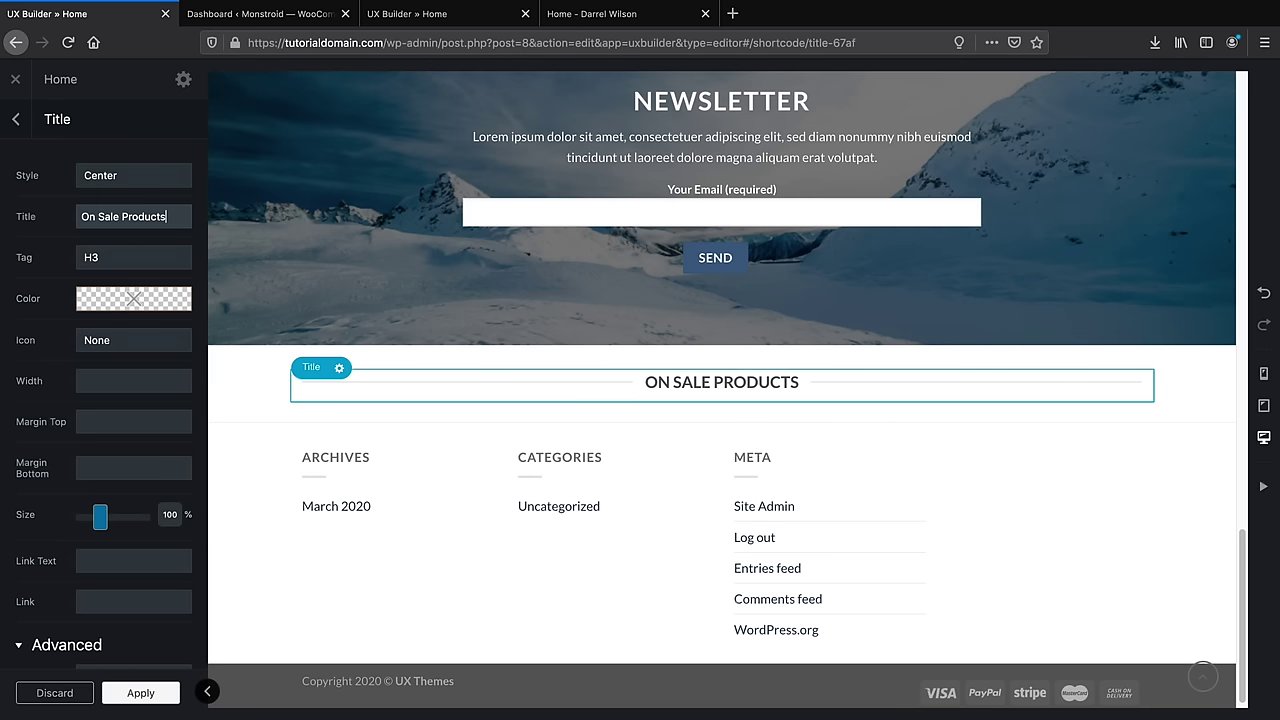
click(160, 693)
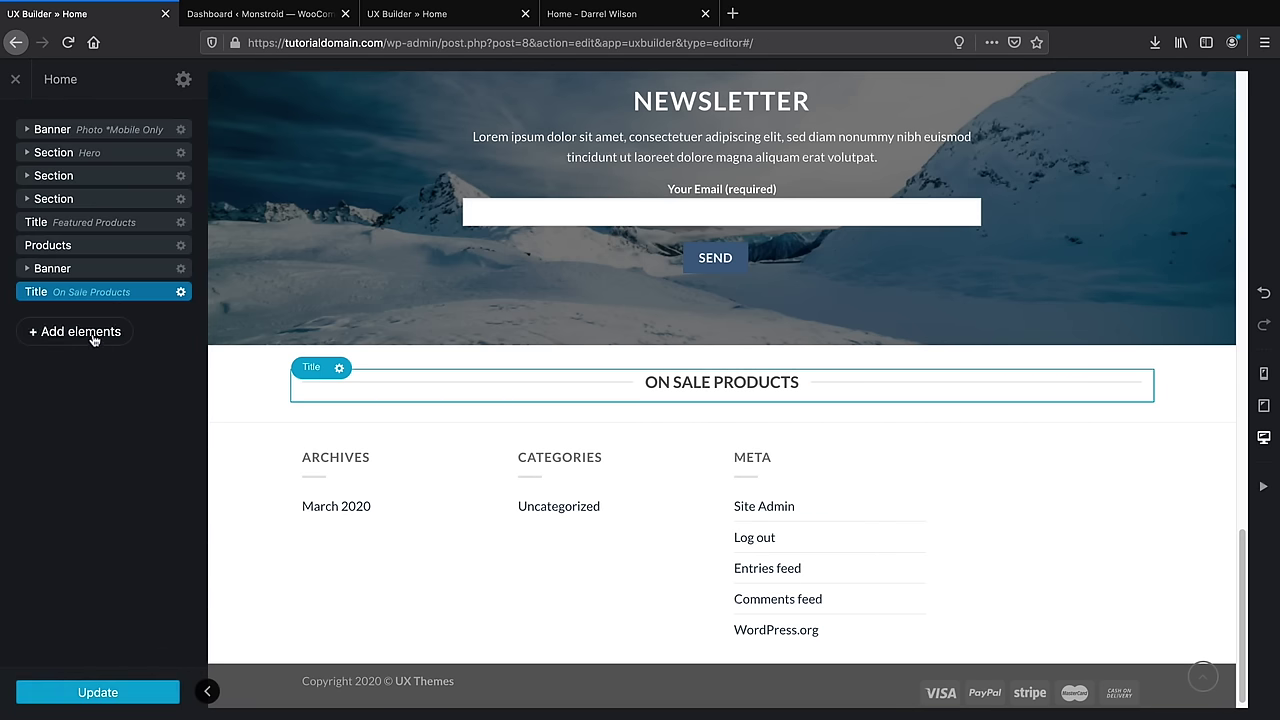
Enlarge the On Sale Products title to 160% size
click(180, 292)
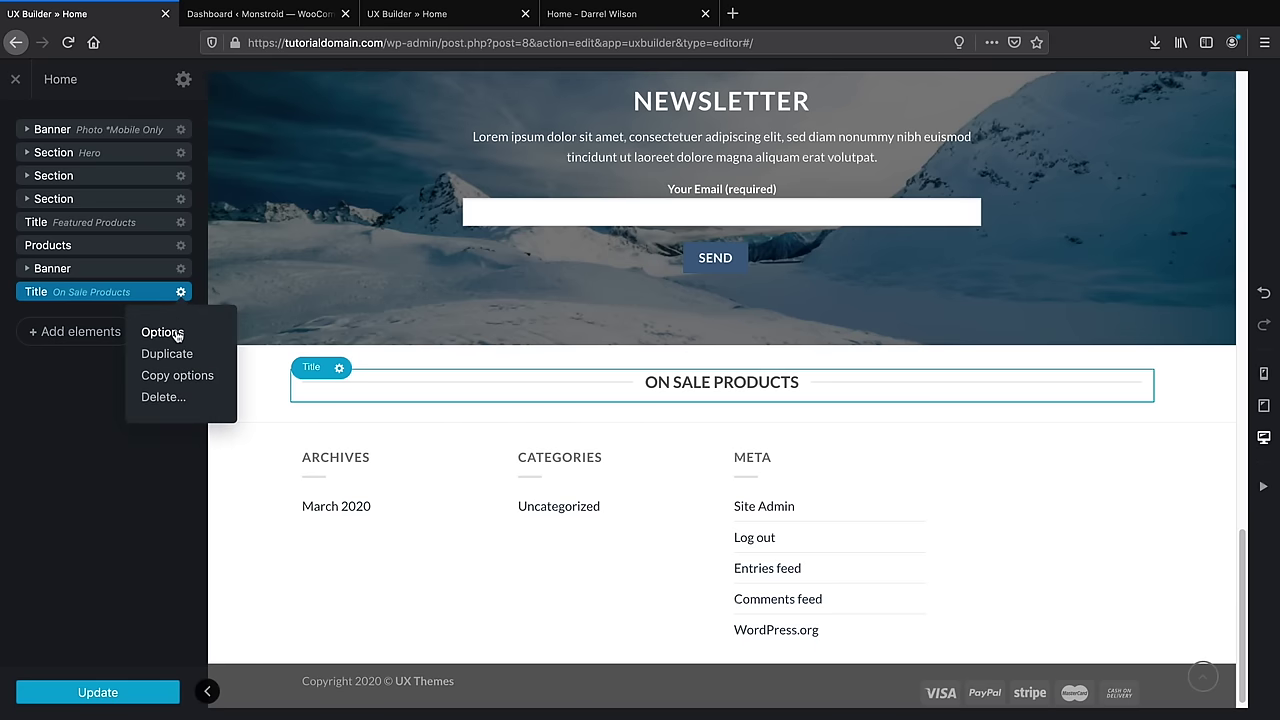
click(157, 332)
drag(103, 527, 113, 520)
click(148, 697)
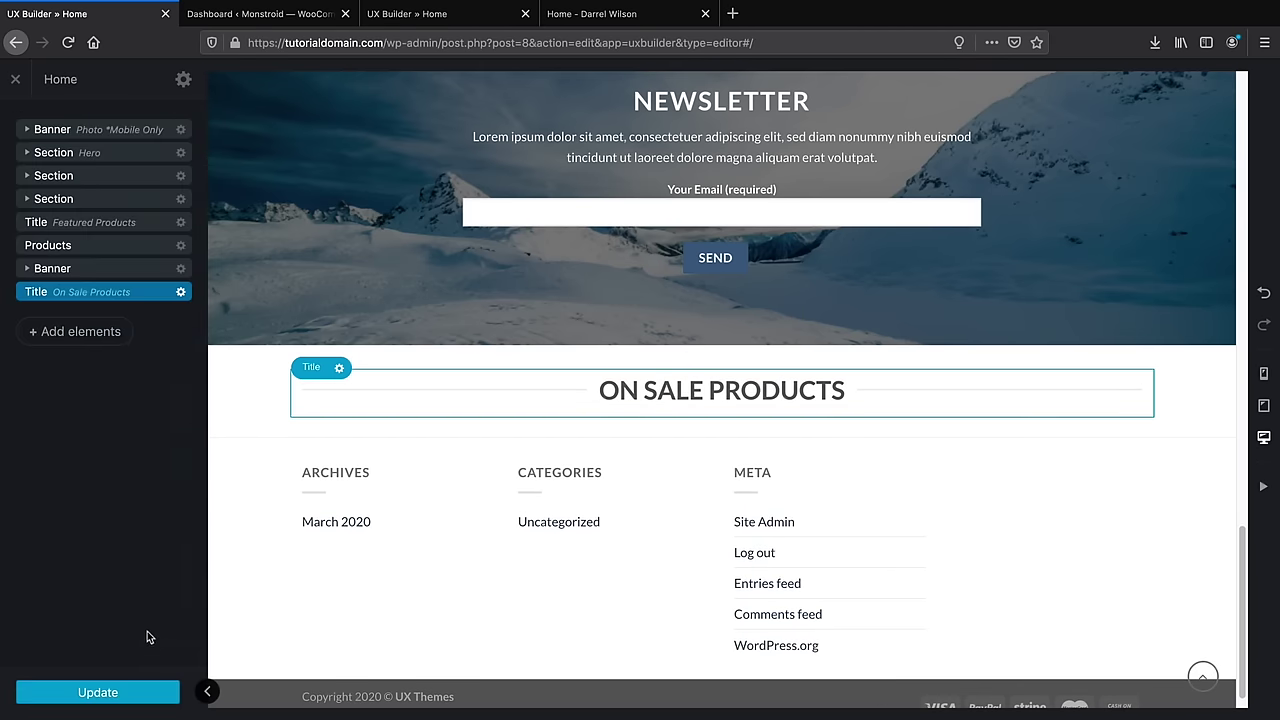
click(88, 334)
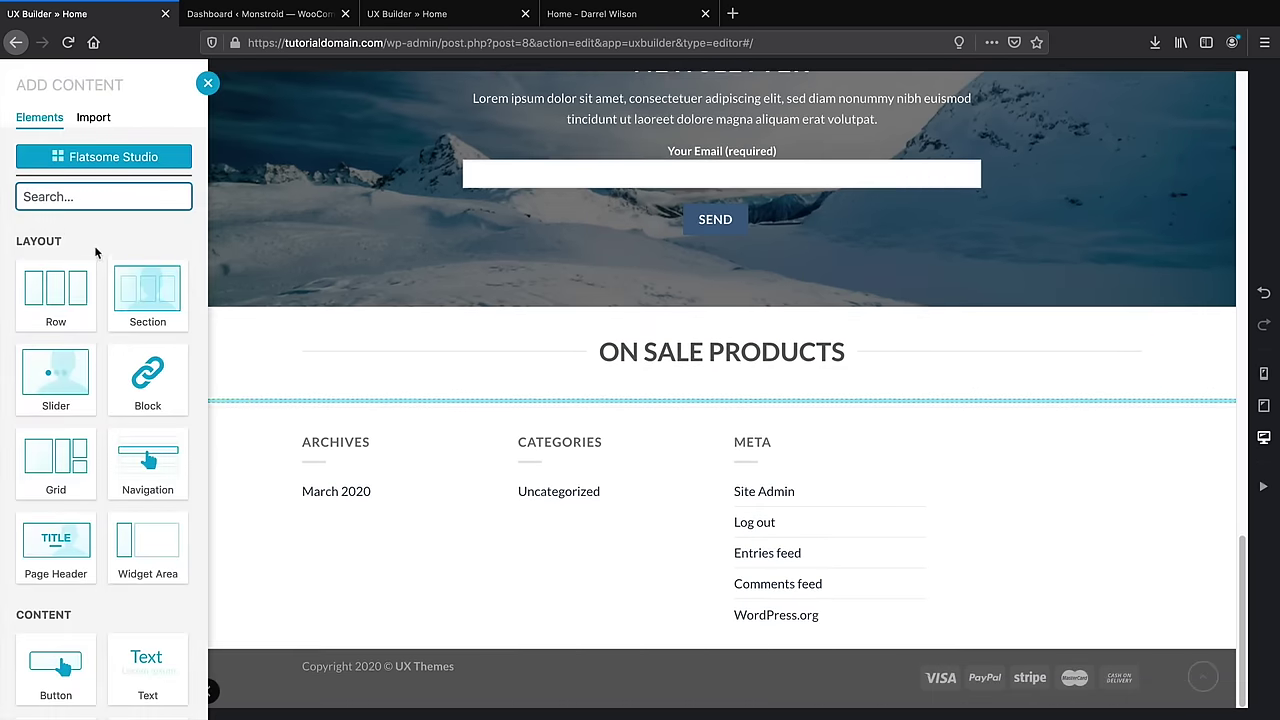
Add a Countdown element under the heading and set its year to 2020
text(cou)
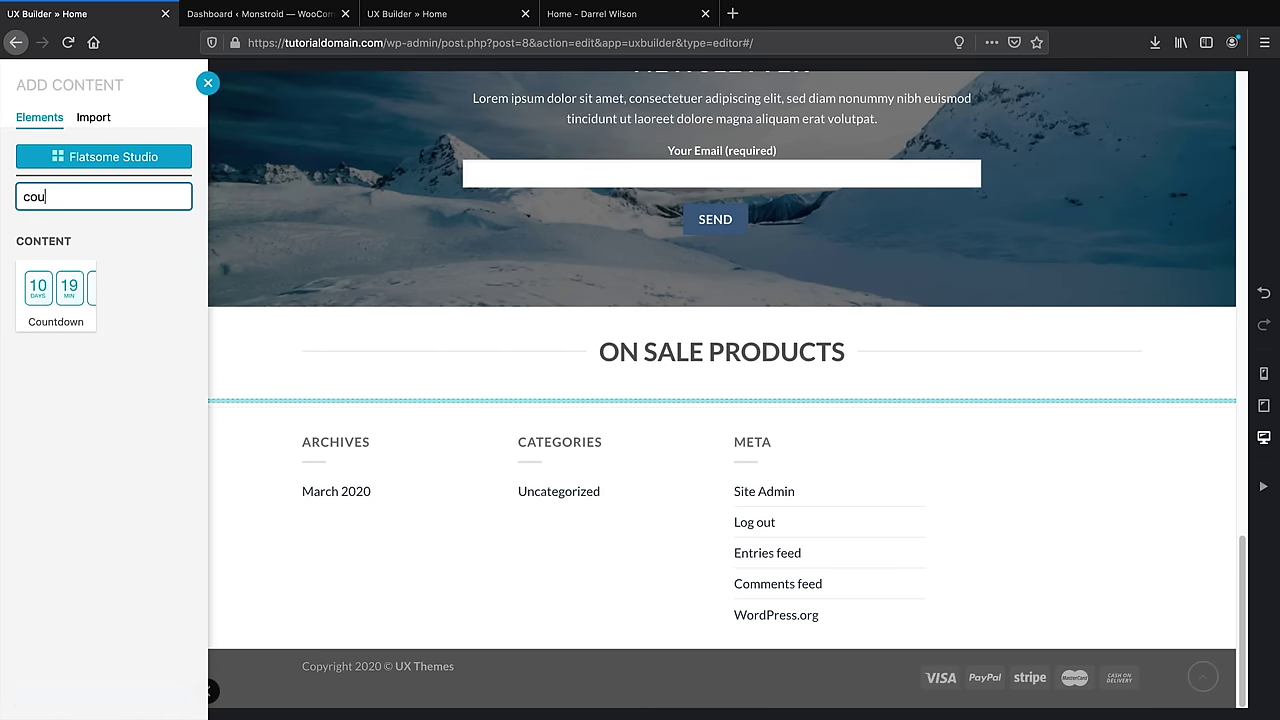
click(72, 274)
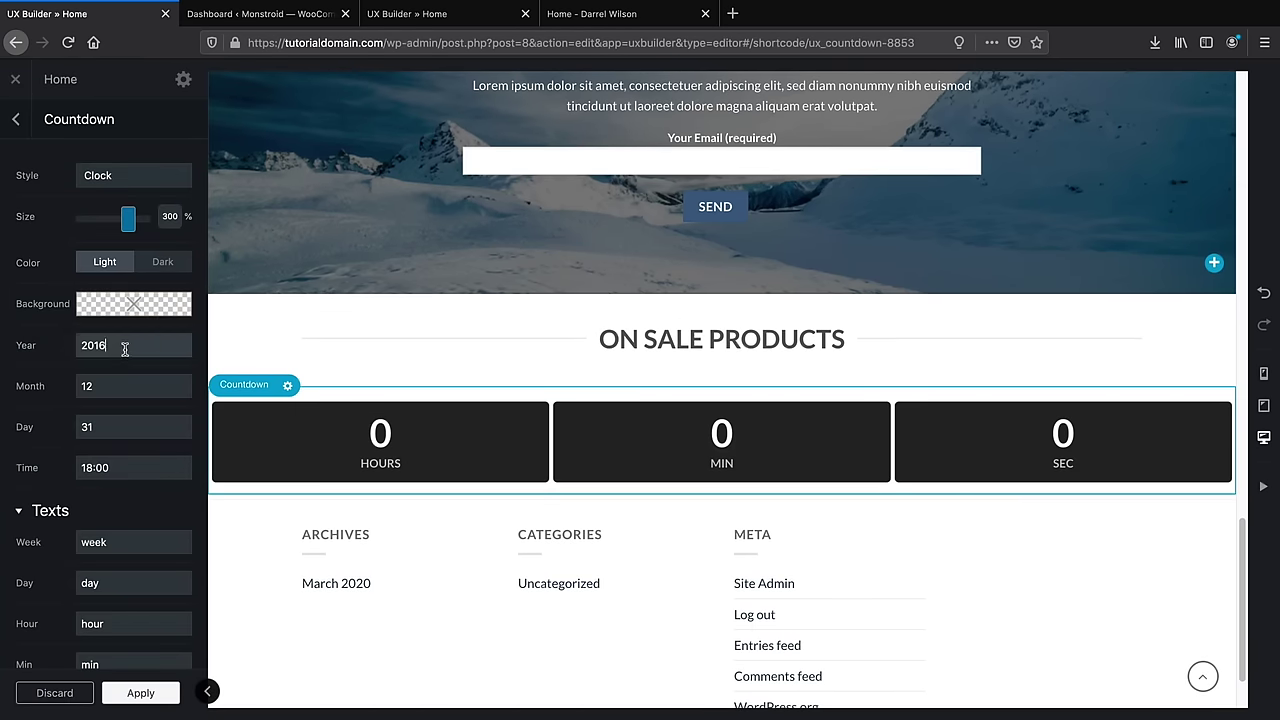
text(2020)
key(Tab)
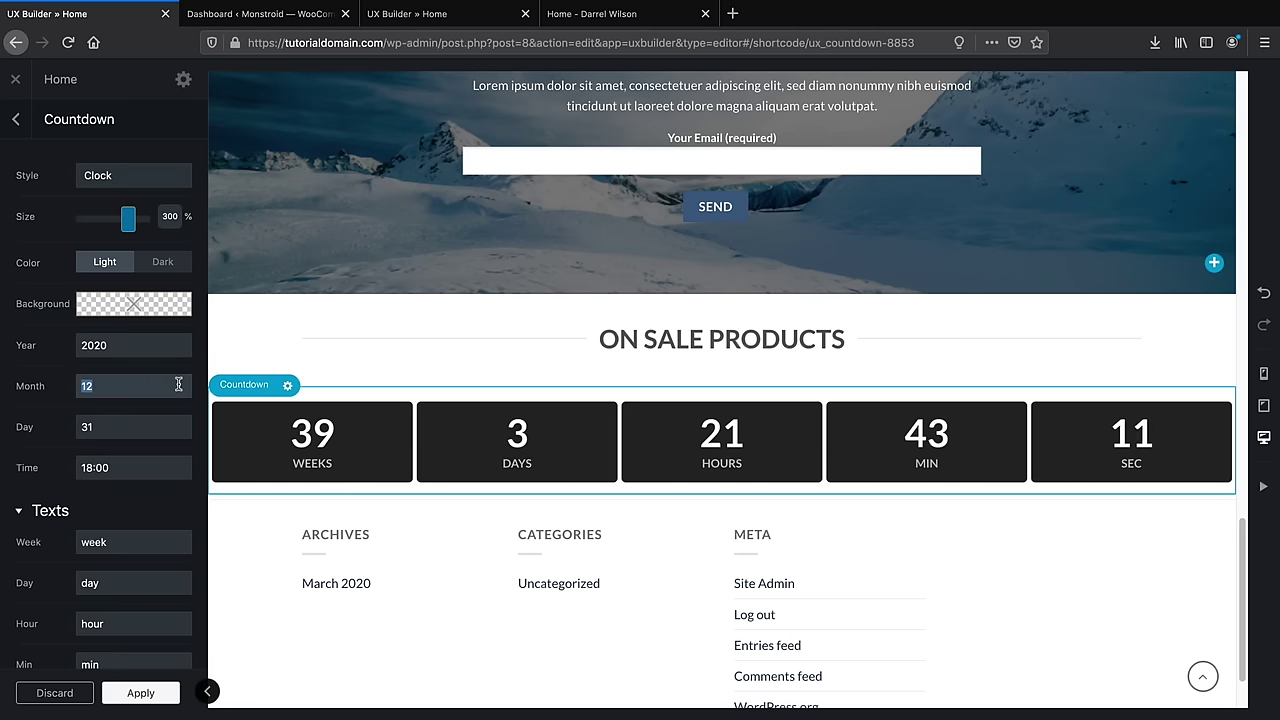
Set the countdown month to 3, keep day 31 and 18:00, and apply
text(4)
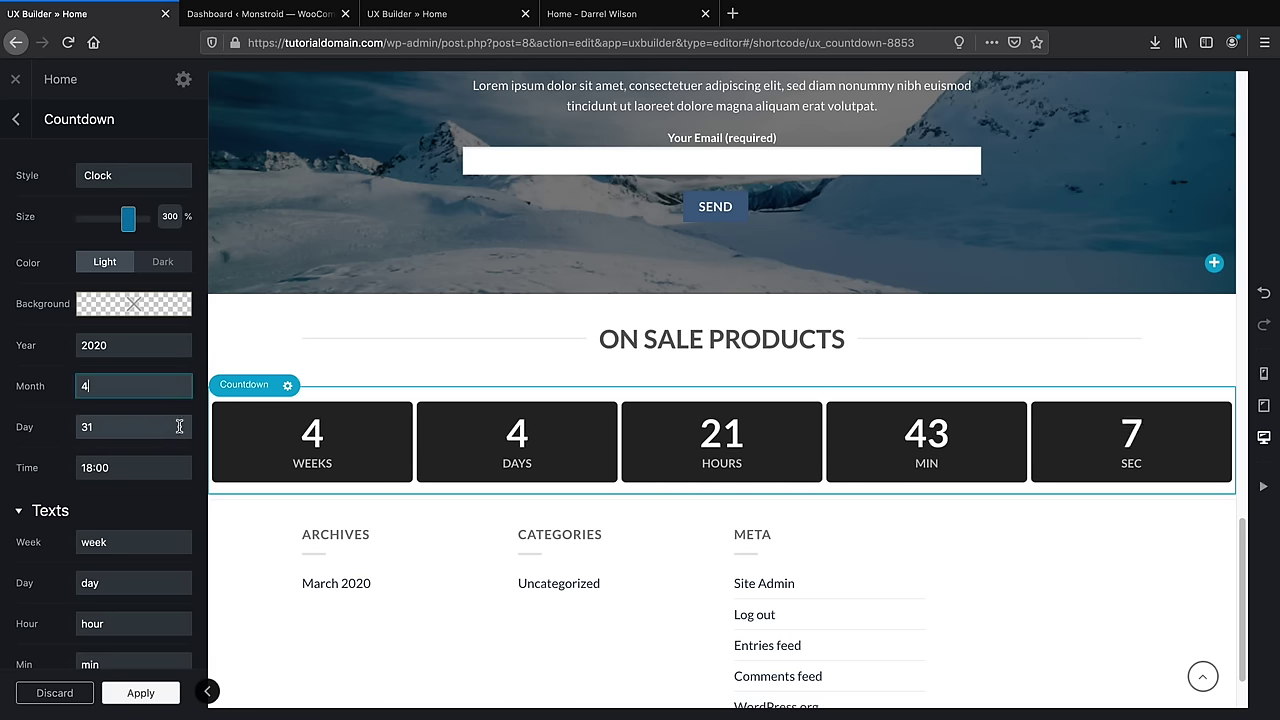
double_click(111, 388)
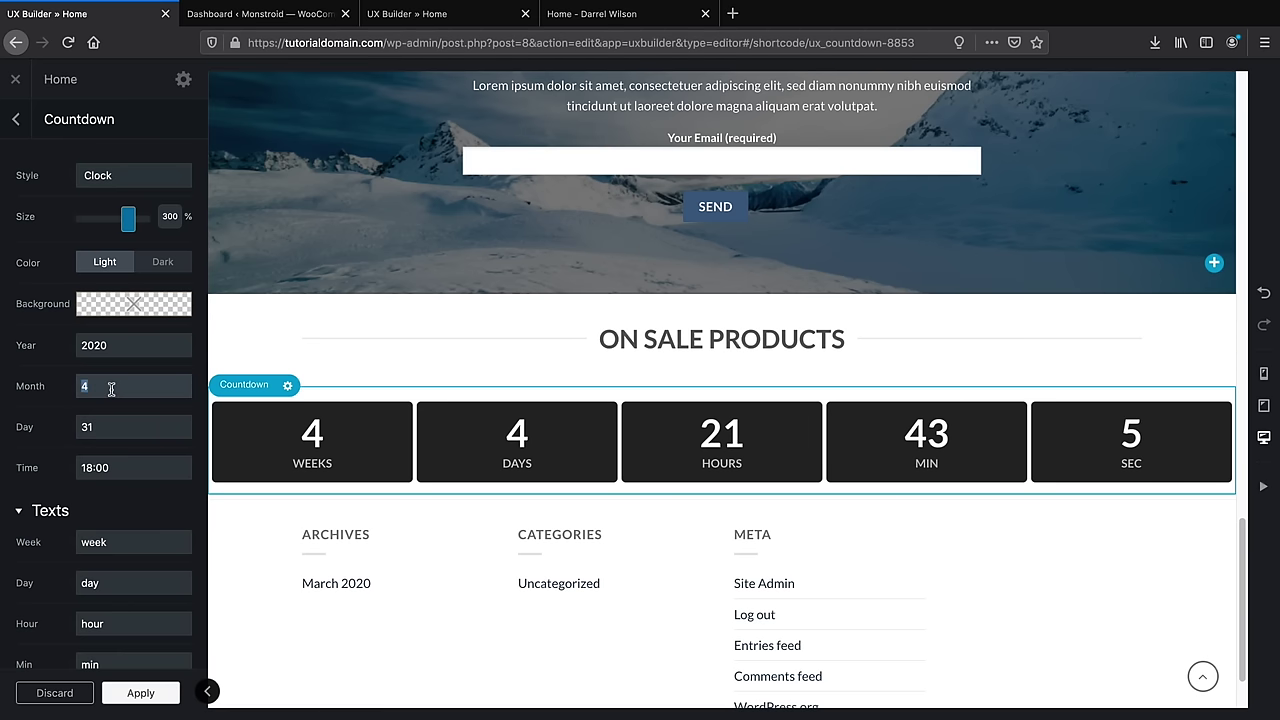
text(2)
double_click(111, 389)
text(3)
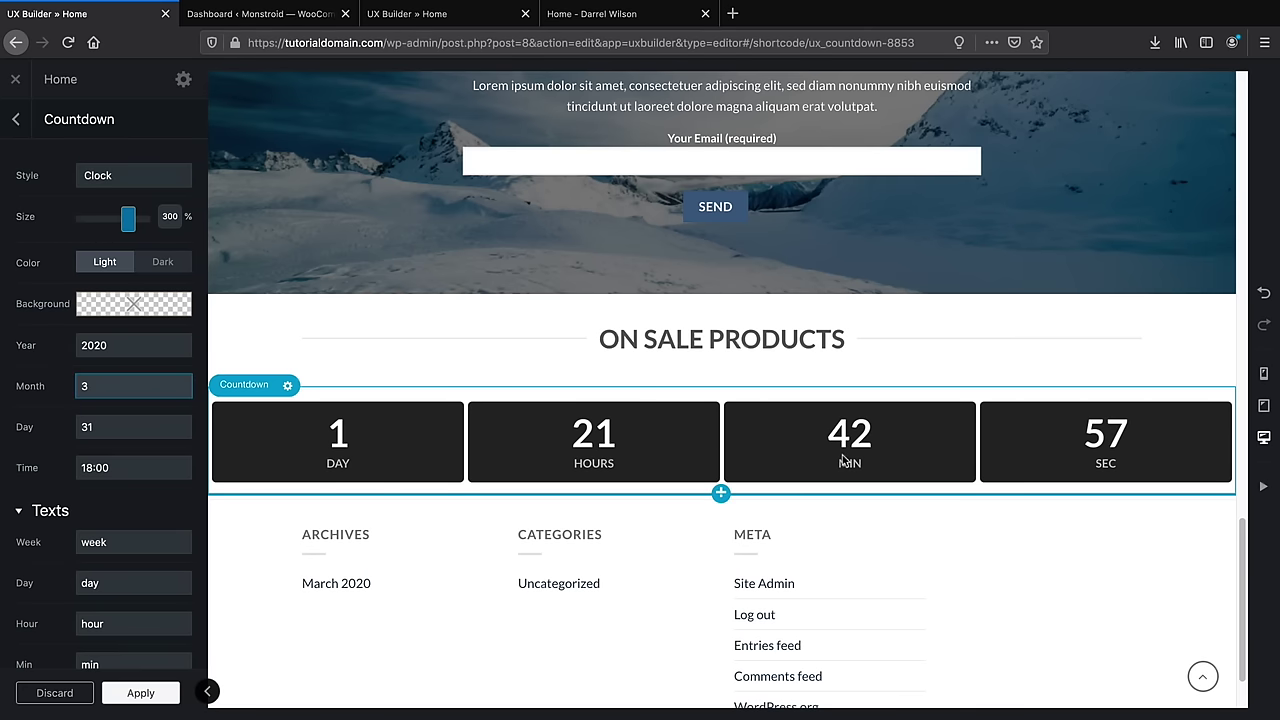
scroll(150, 519, down, 1)
scroll(150, 519, down, 3)
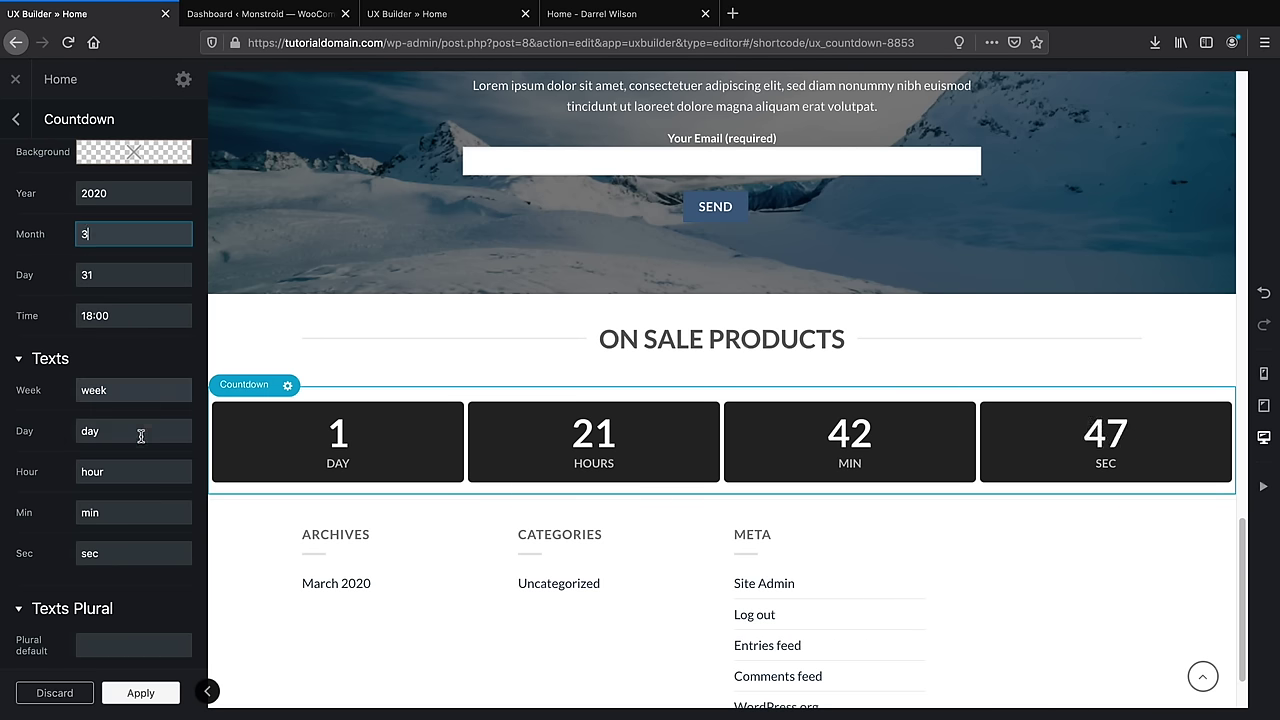
scroll(106, 491, down, 1)
scroll(385, 465, down, 2)
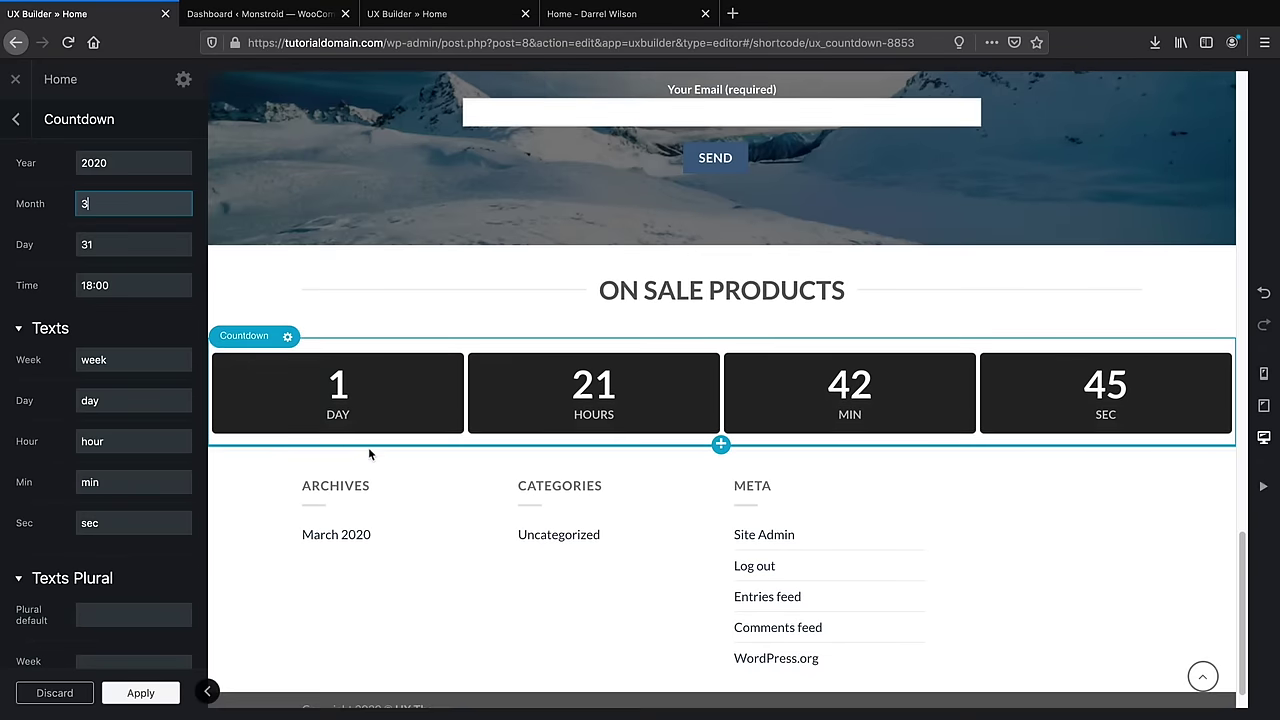
click(157, 693)
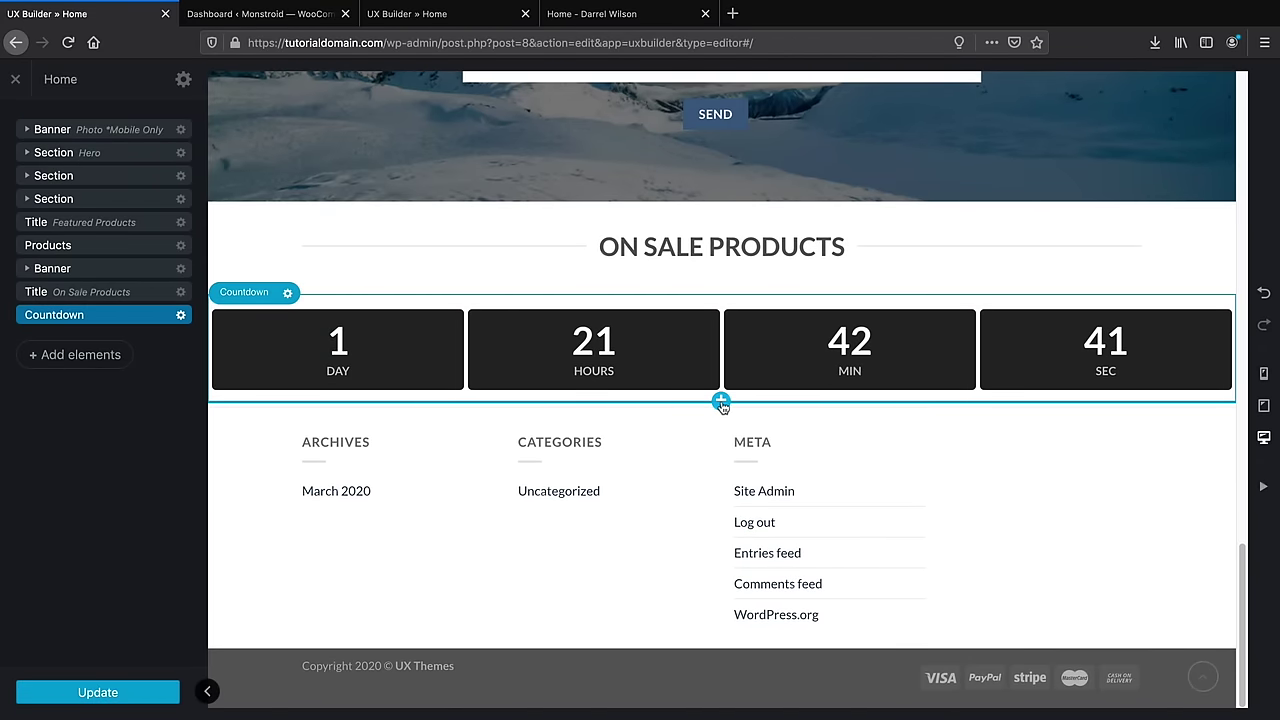
Add a Products element under the countdown using the On Sale preset
click(88, 356)
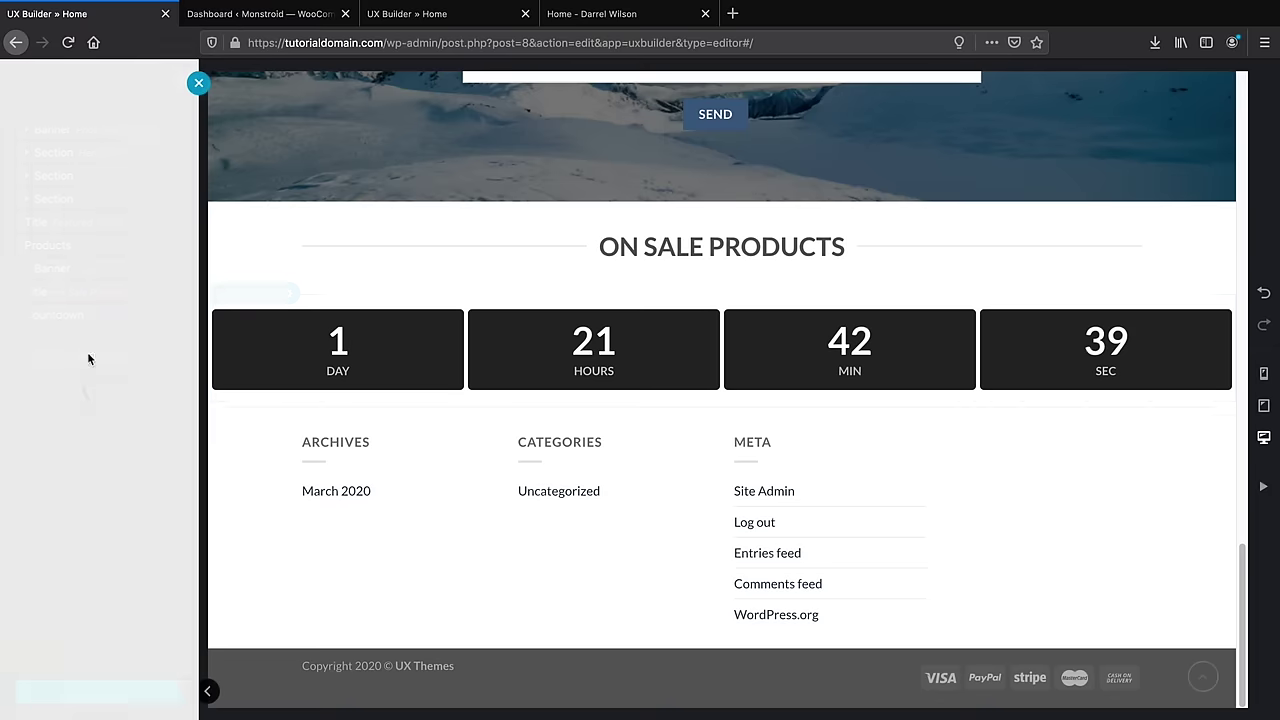
text(pro)
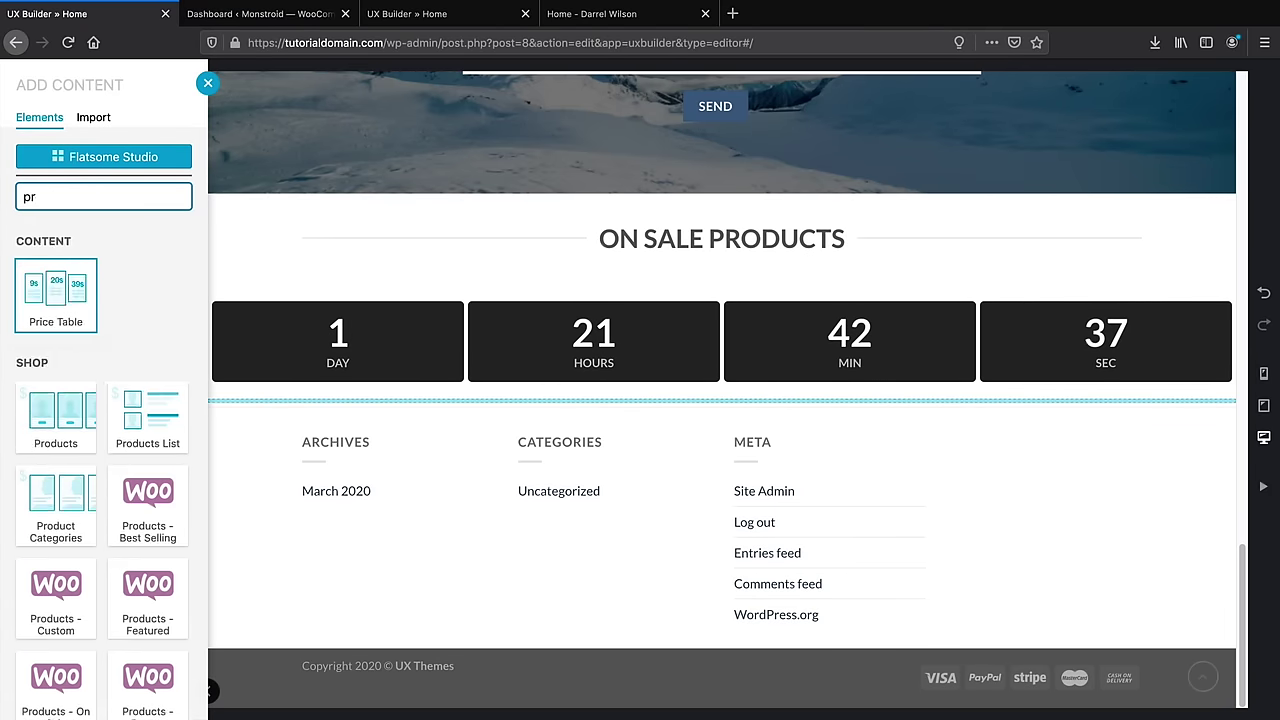
click(72, 289)
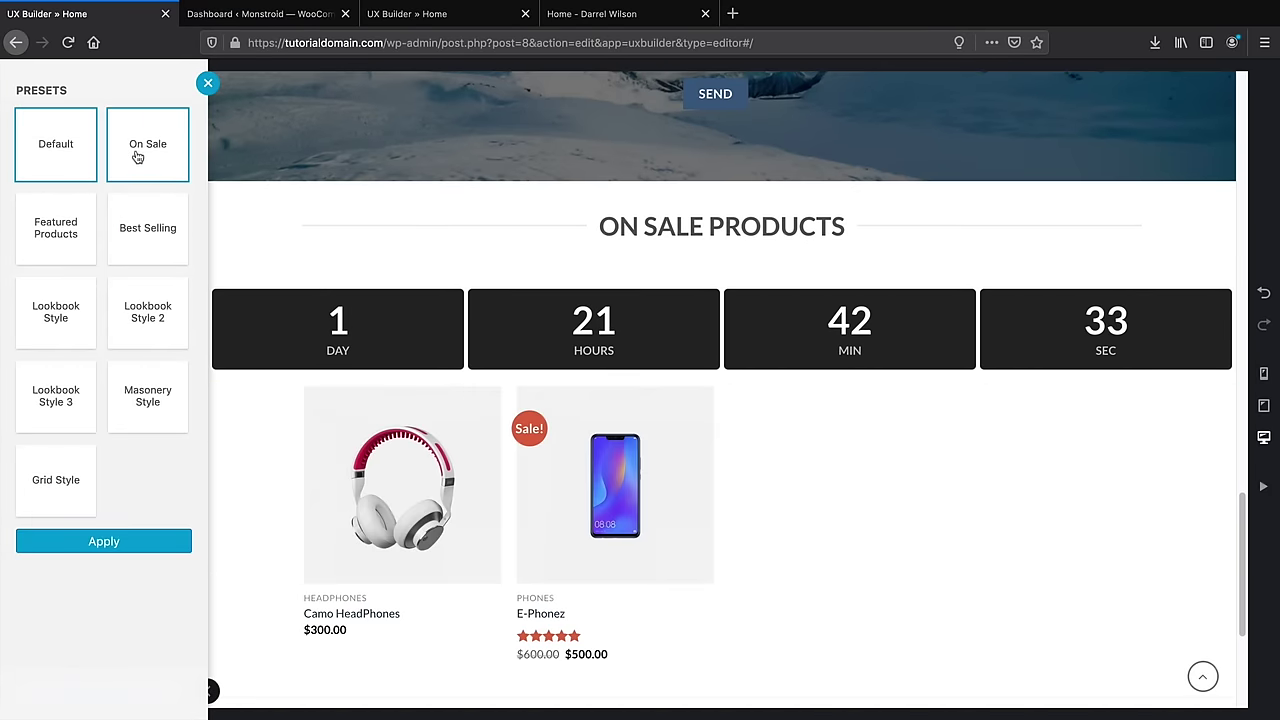
click(141, 150)
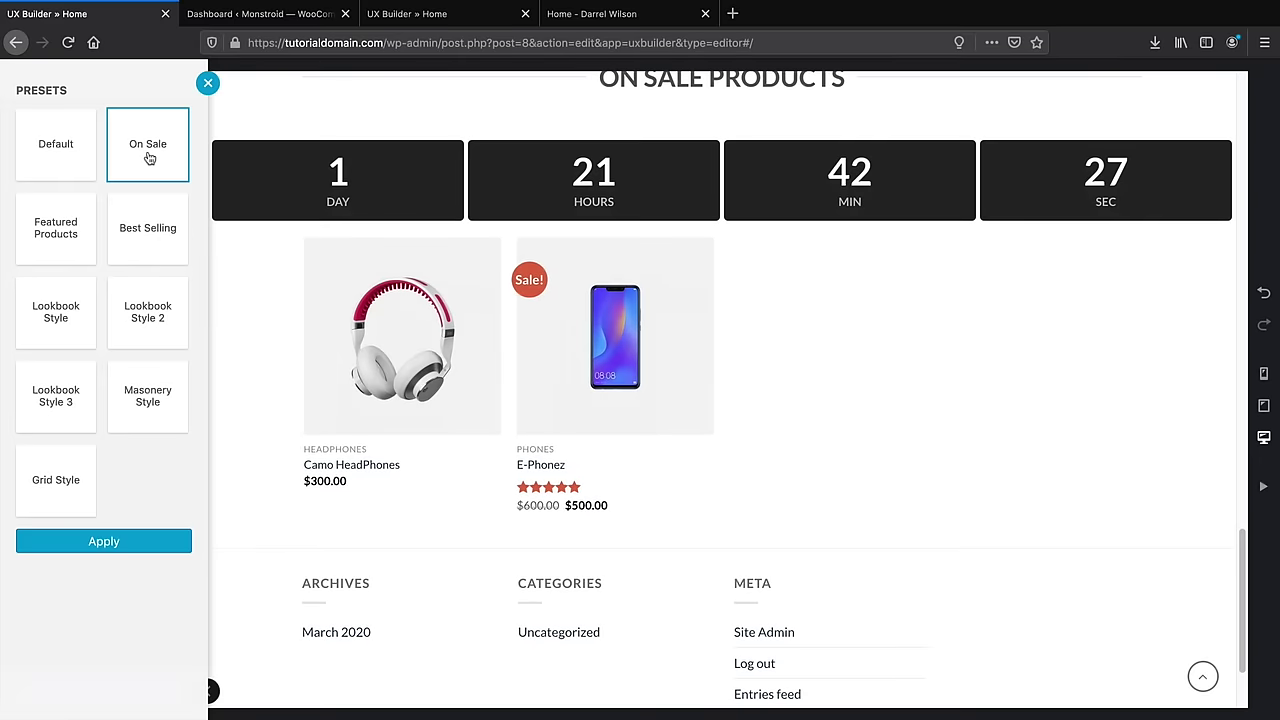
click(120, 545)
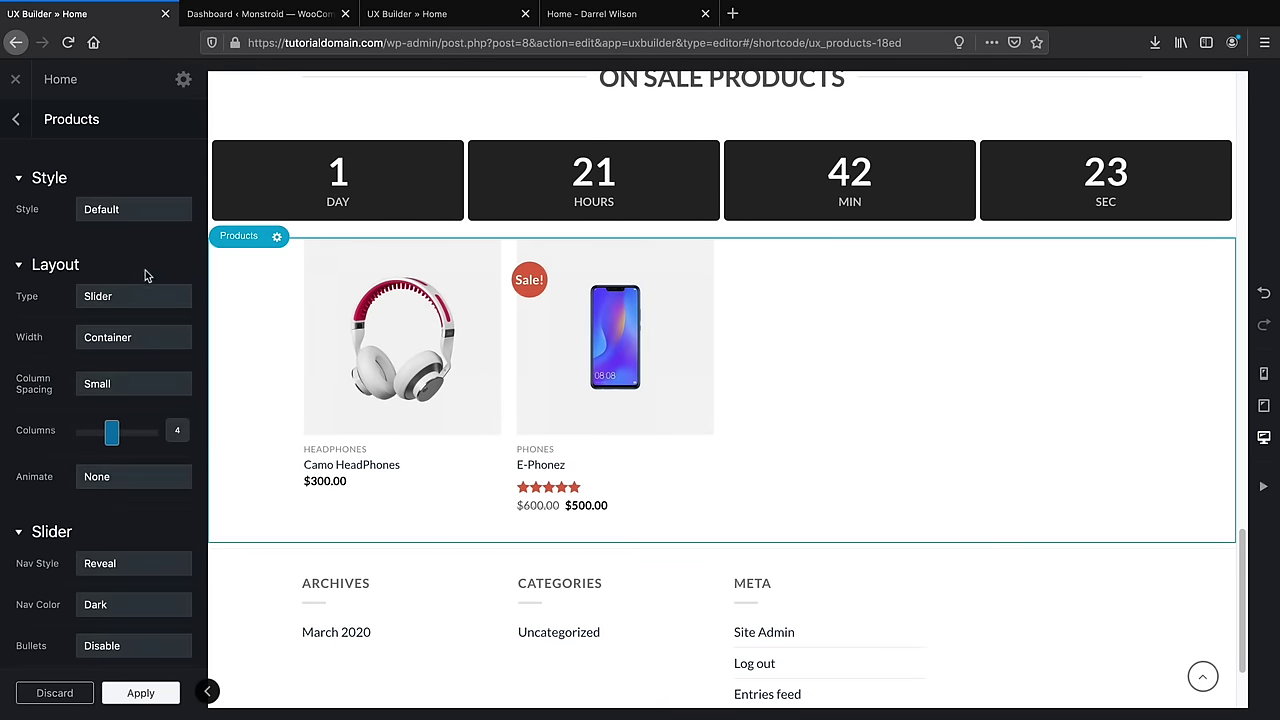
Try the Shade and Label card styles, then settle on Push
click(135, 209)
click(139, 242)
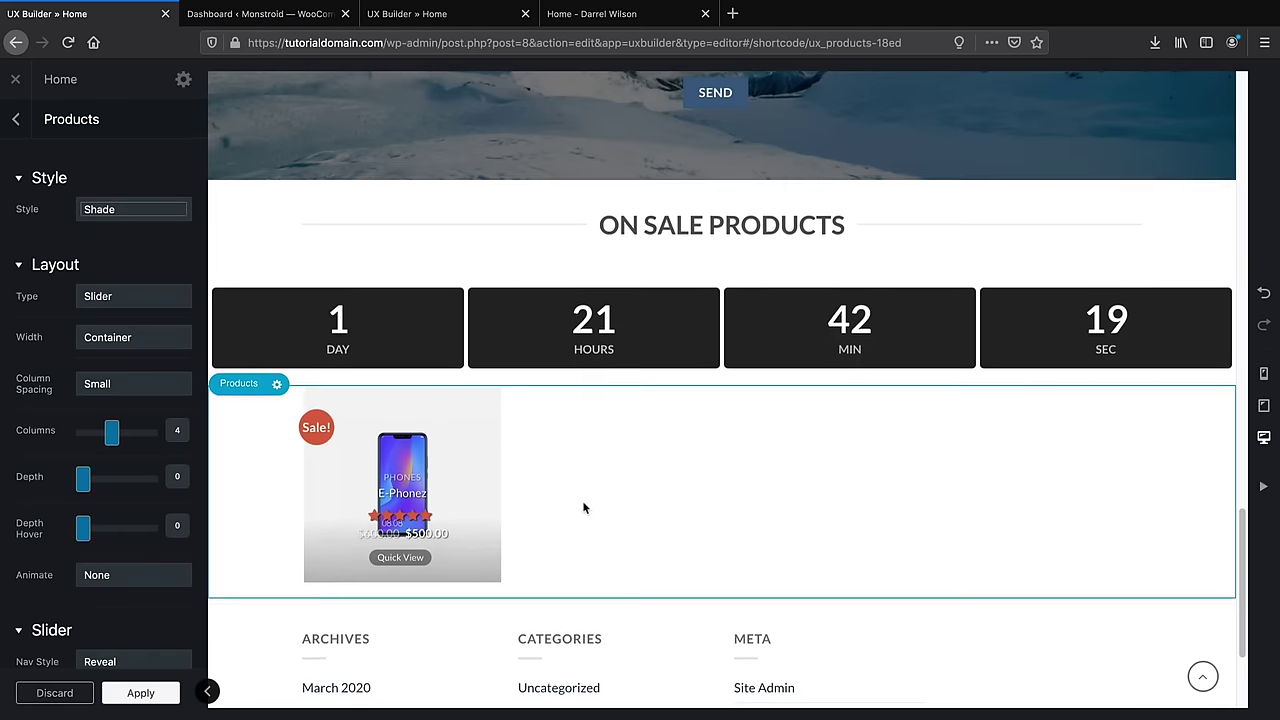
click(145, 212)
click(145, 229)
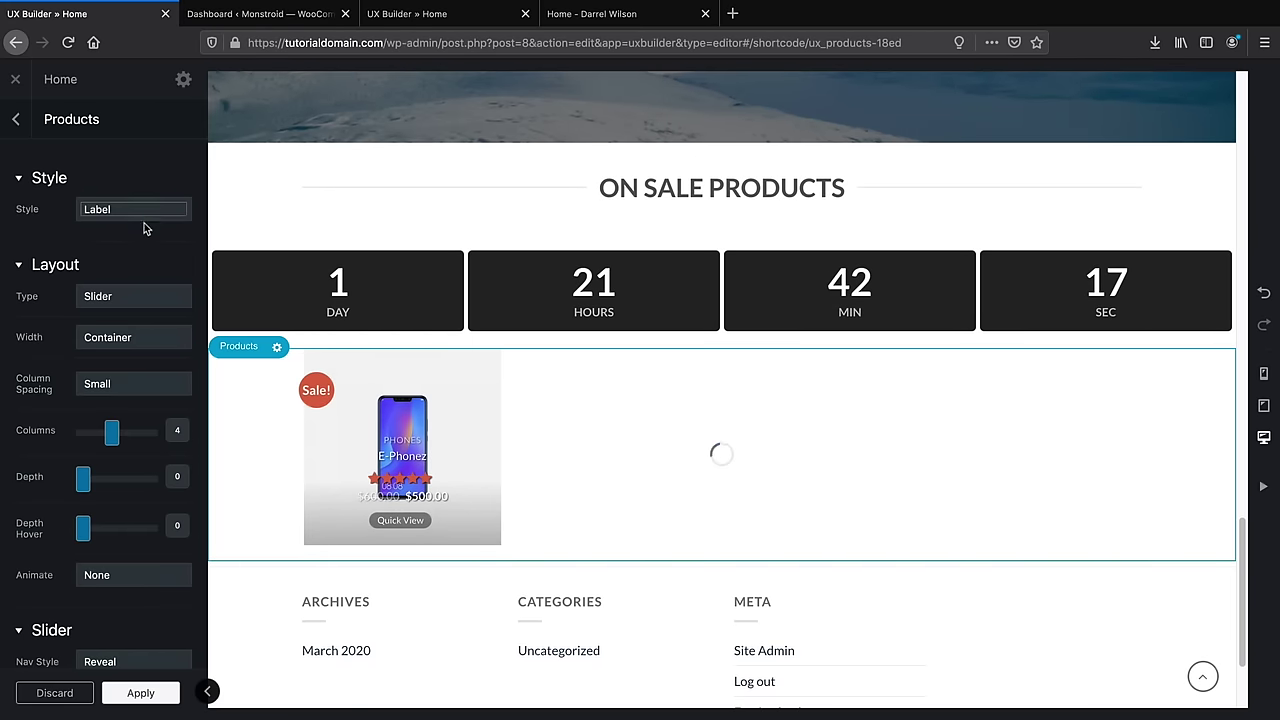
click(147, 214)
click(149, 222)
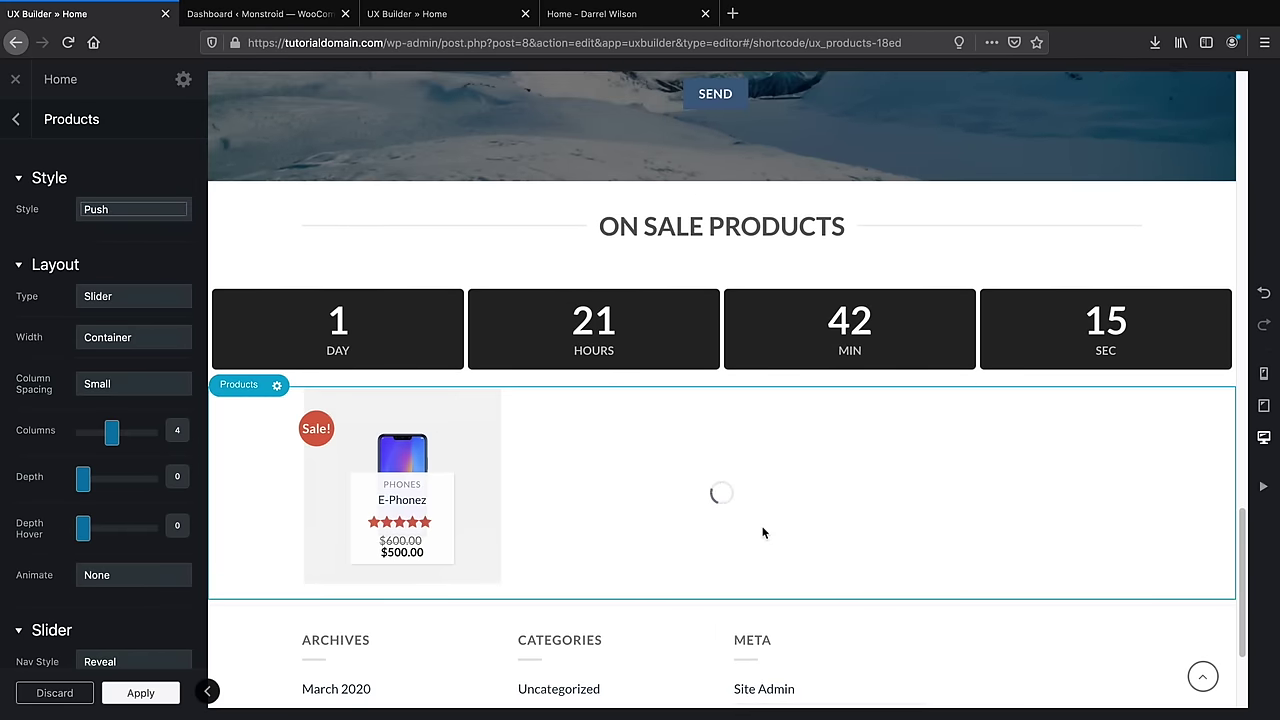
scroll(764, 521, down, 2)
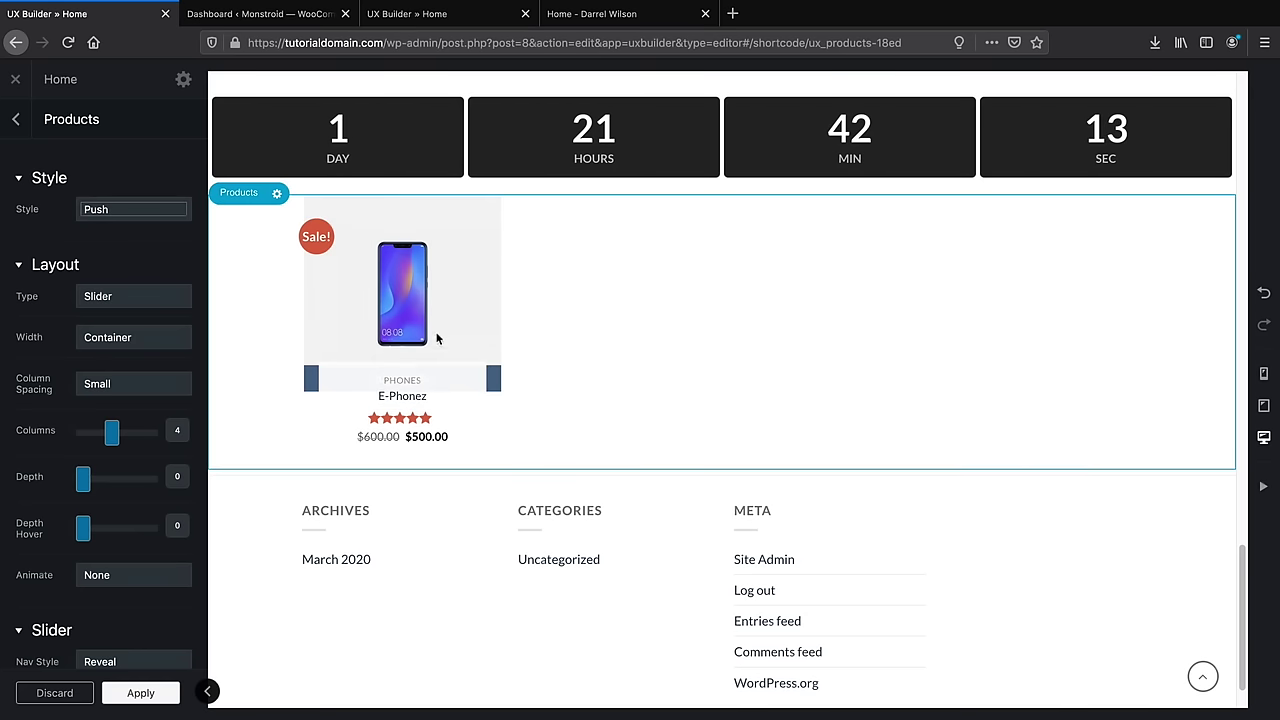
scroll(680, 457, up, 1)
scroll(593, 469, up, 1)
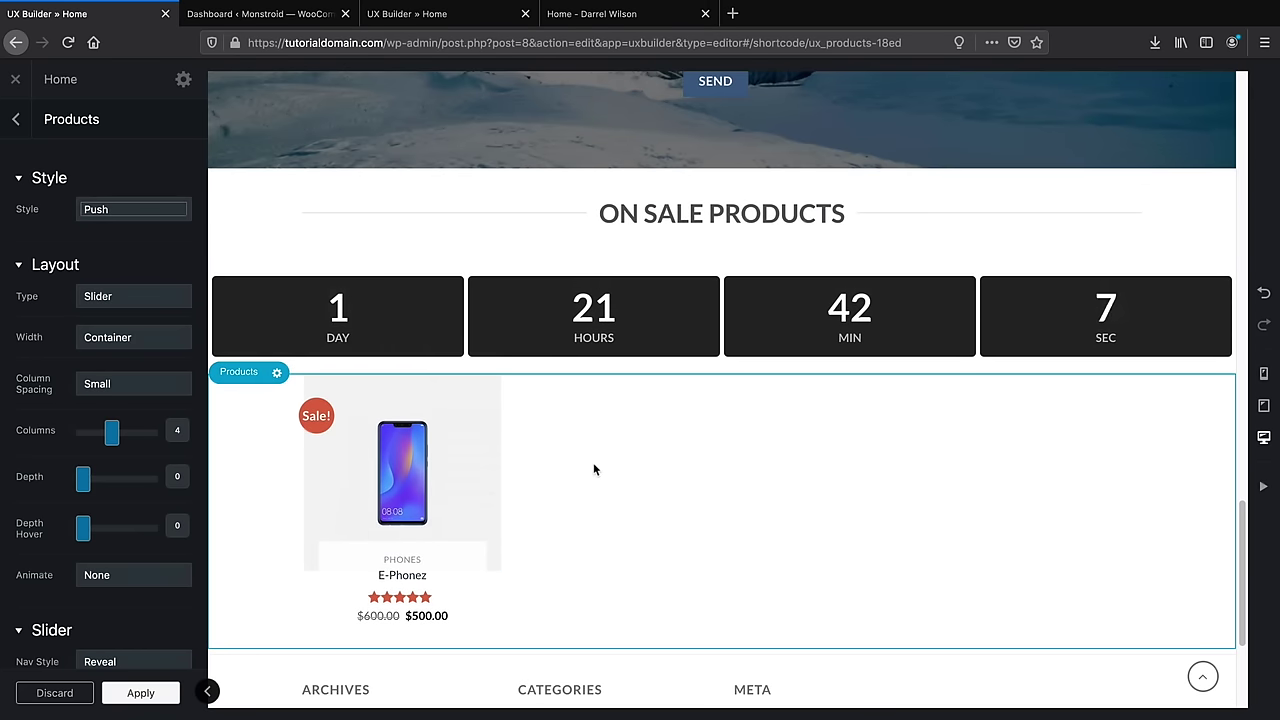
scroll(593, 469, down, 1)
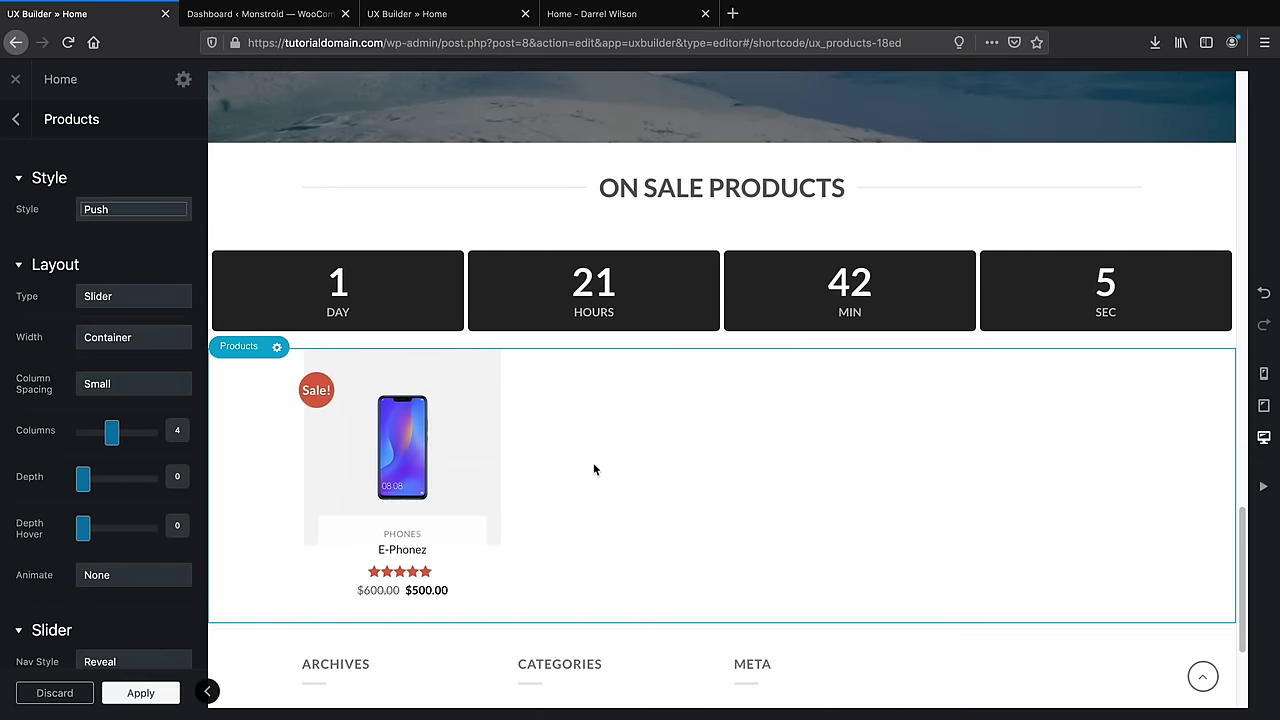
Compare with the other site's product section, then apply the Push product settings
click(458, 20)
scroll(525, 320, down, 5)
scroll(525, 321, down, 5)
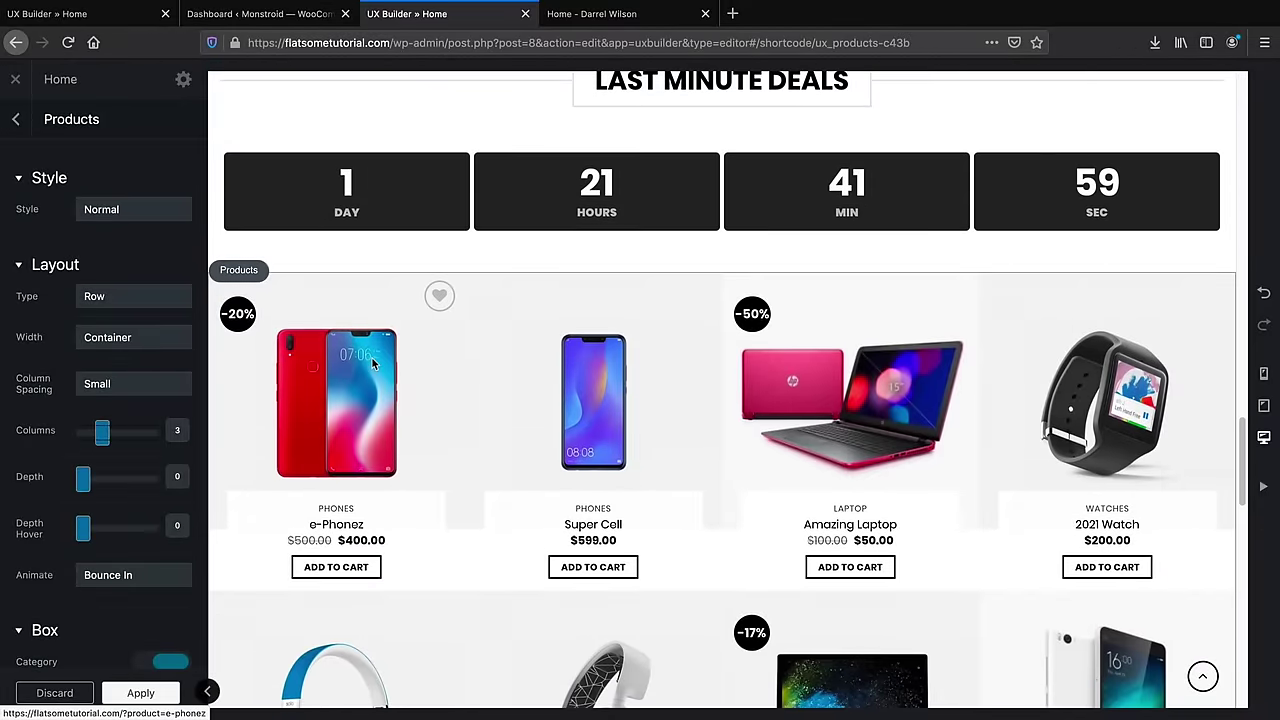
scroll(372, 358, down, 1)
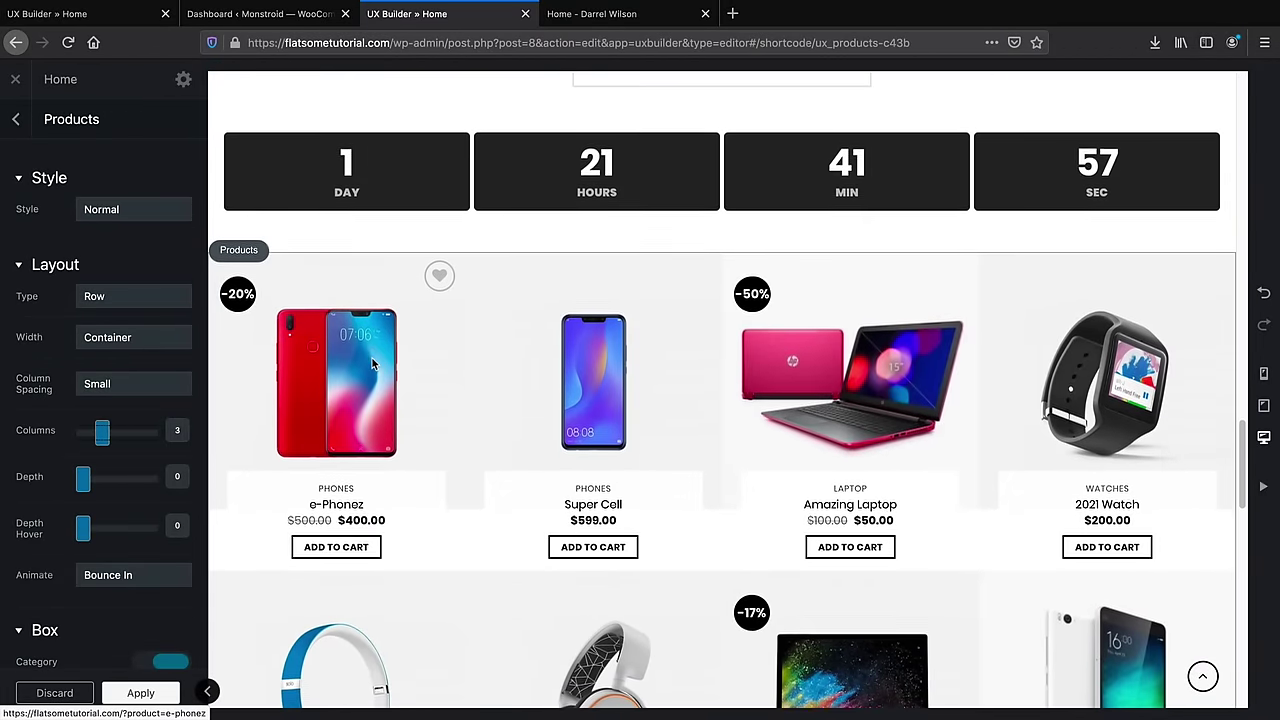
scroll(371, 356, down, 2)
key(ctrl+1)
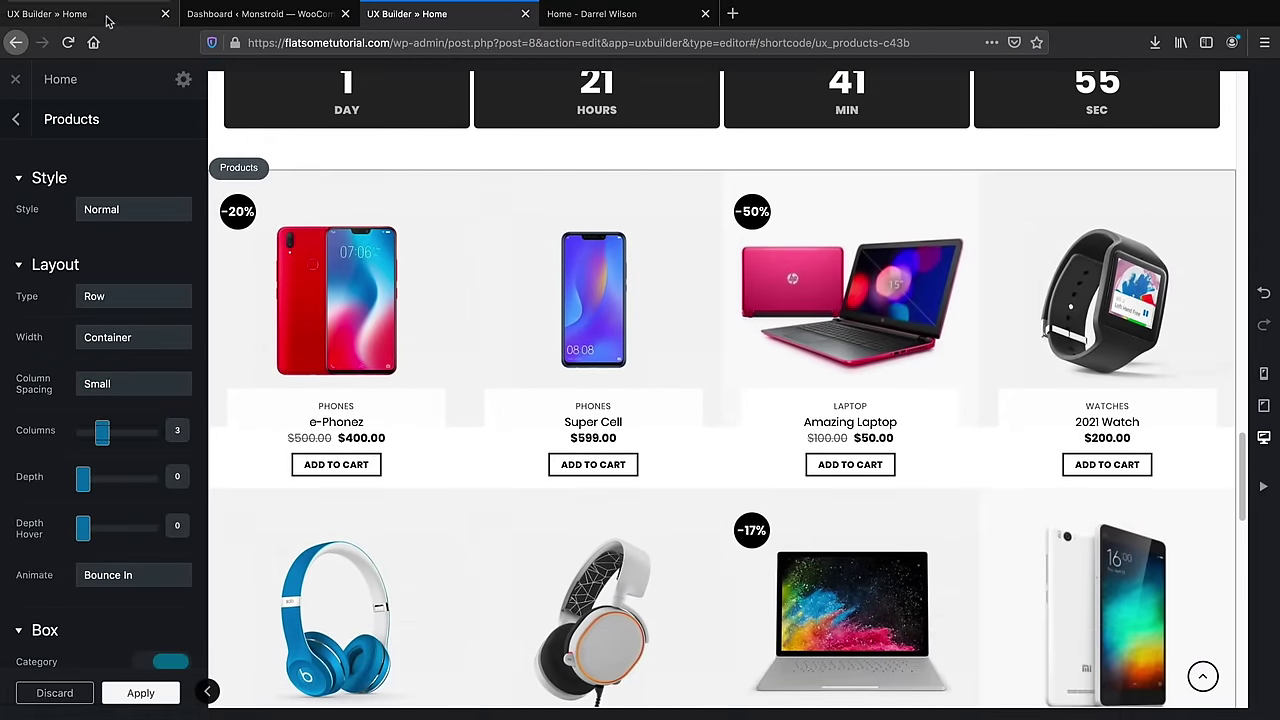
scroll(503, 480, down, 3)
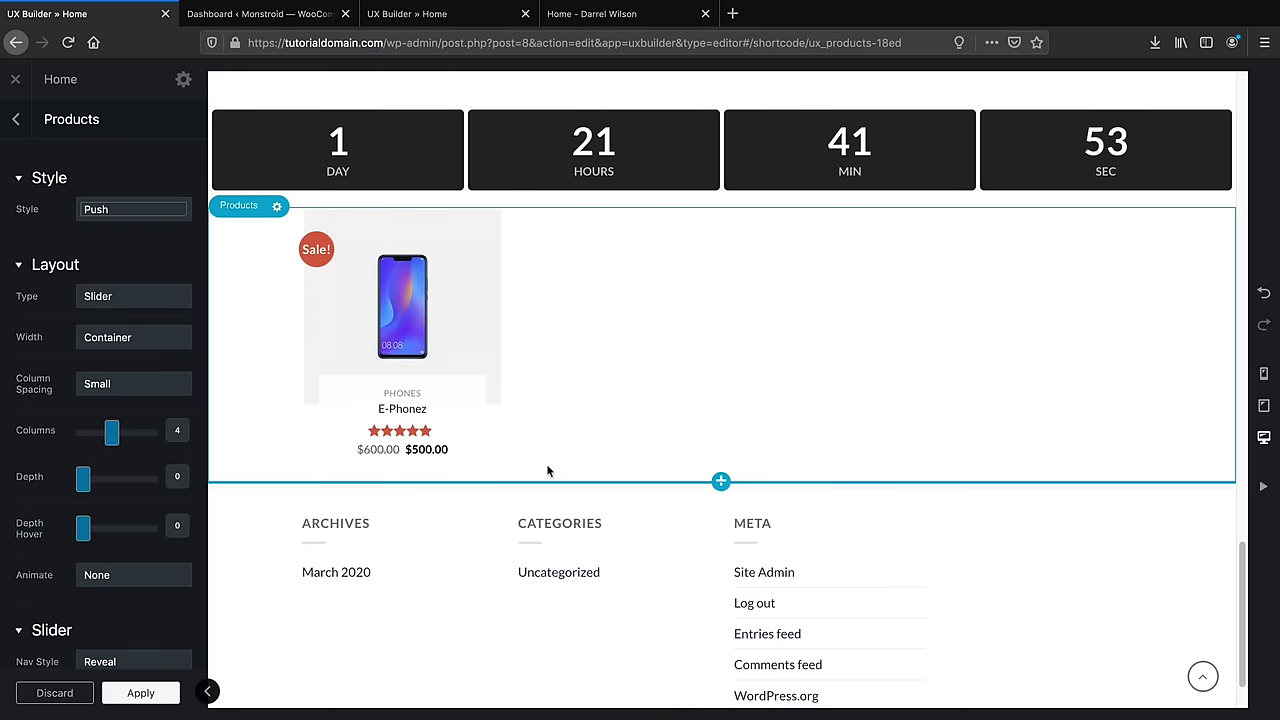
click(139, 692)
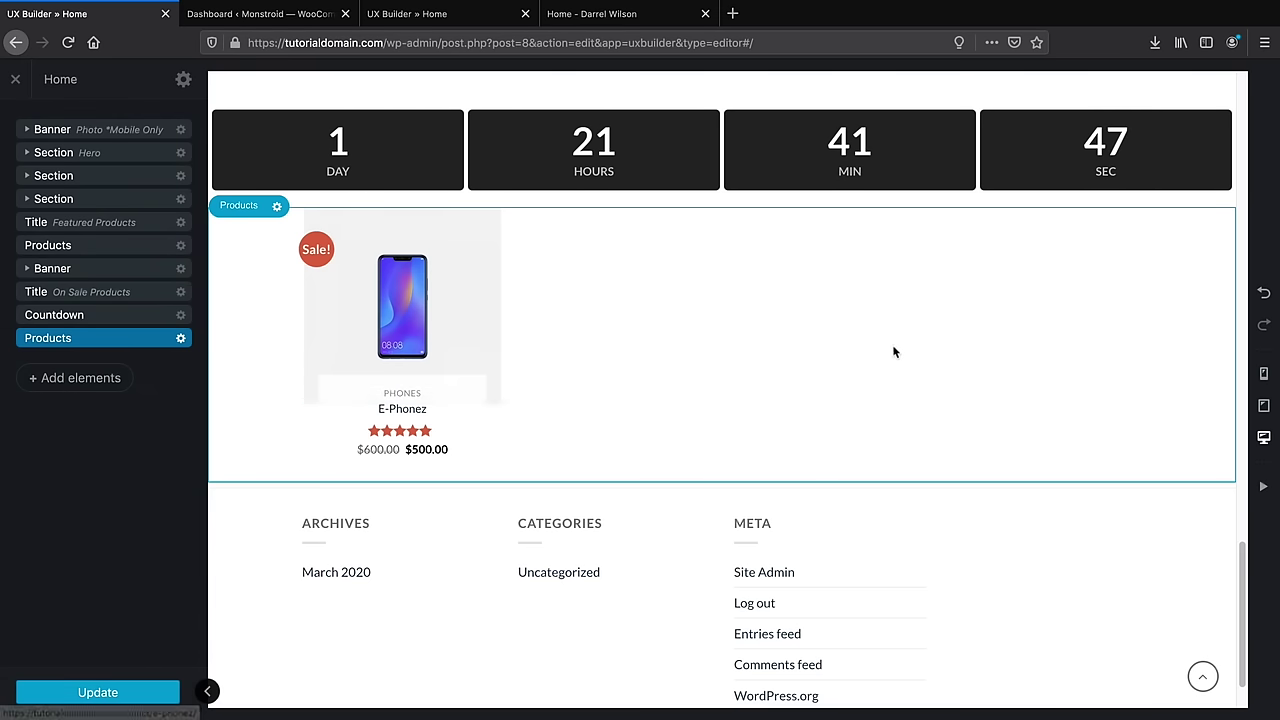
Insert a Blog posts element with the Normal preset and style below the products
click(78, 381)
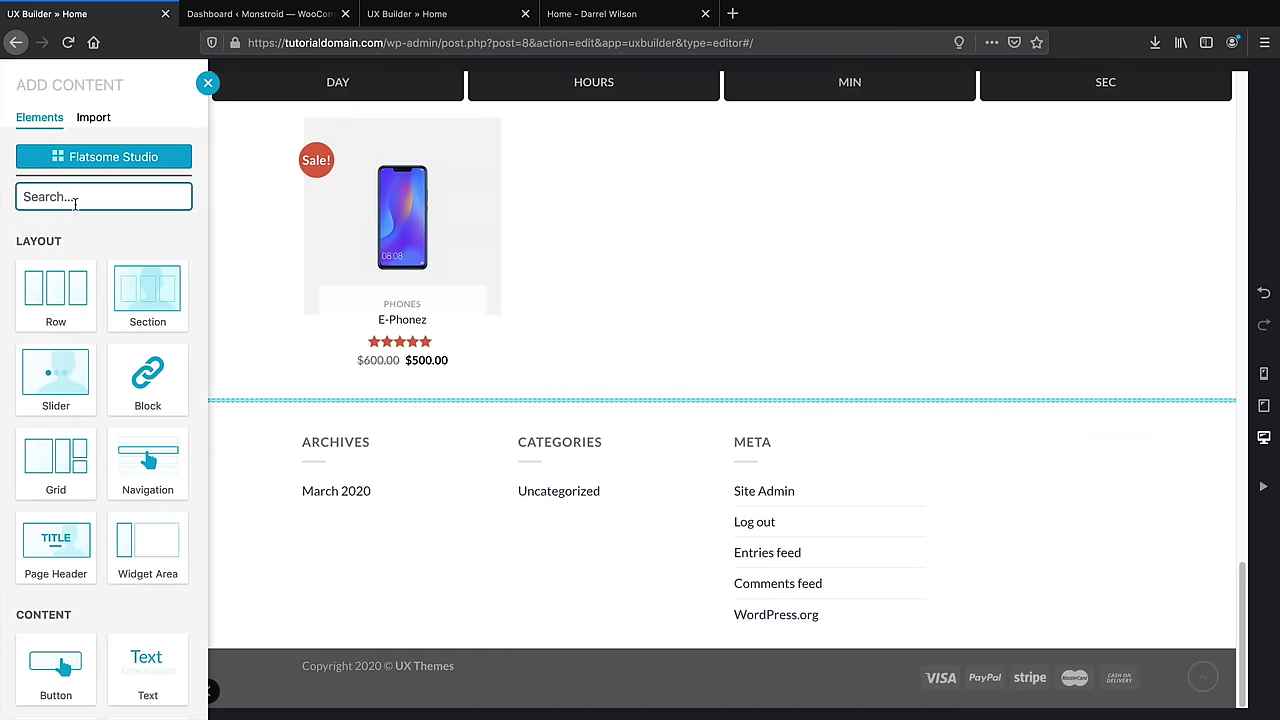
text(bl)
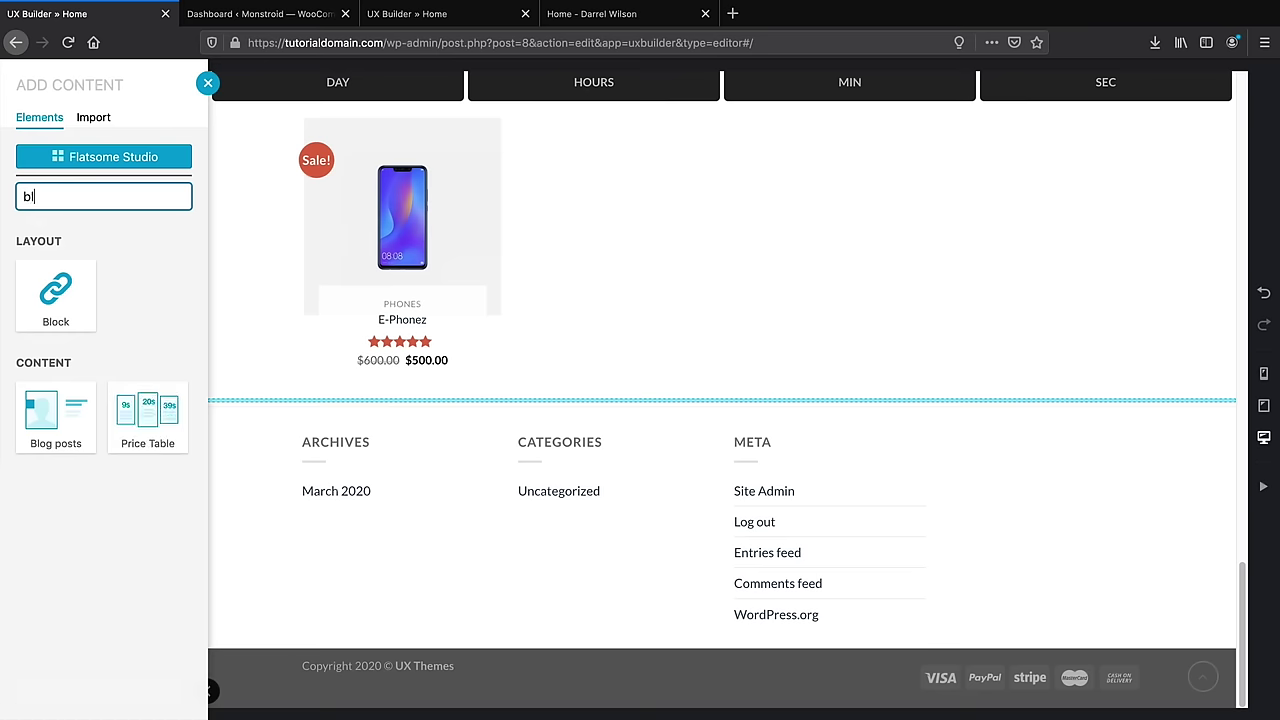
click(62, 410)
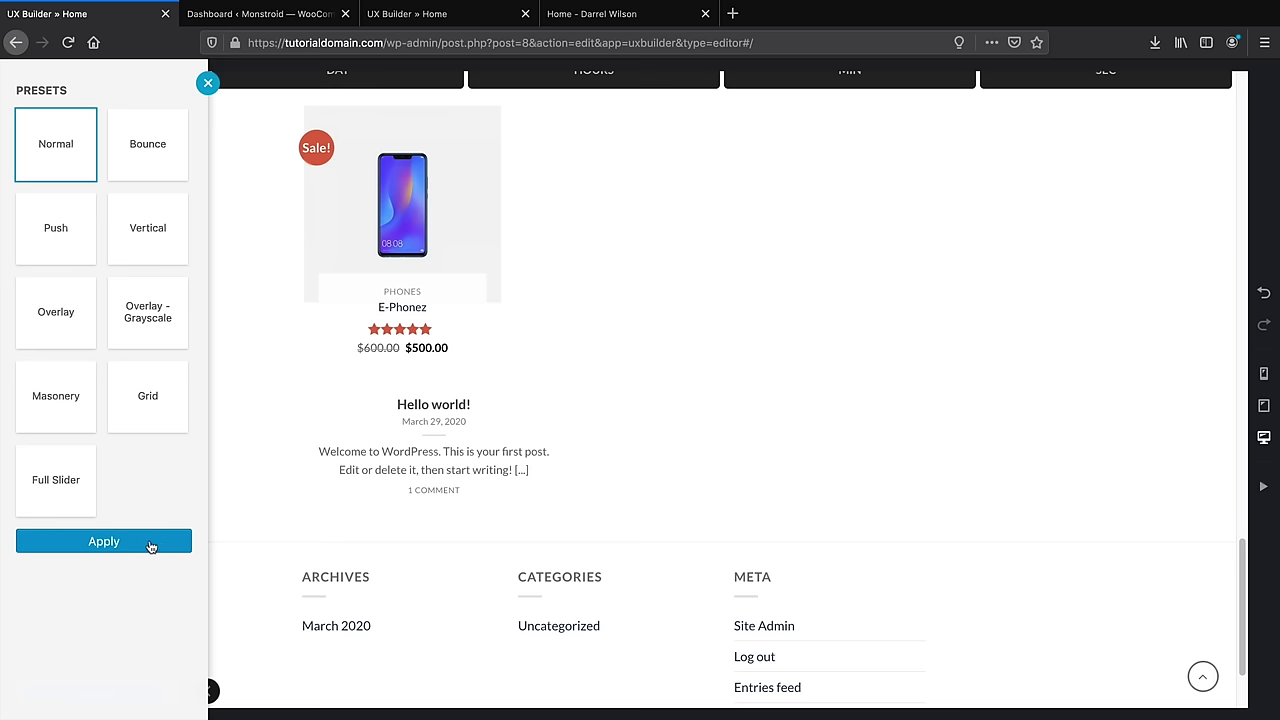
click(150, 542)
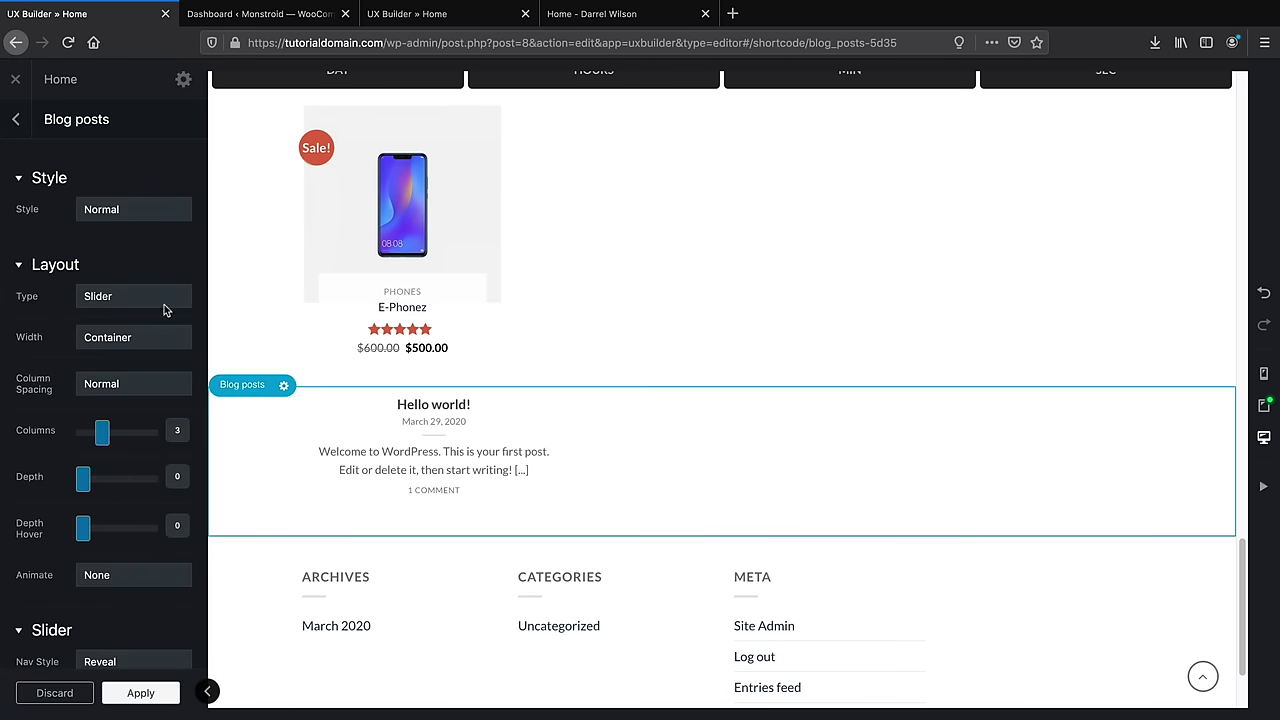
click(138, 210)
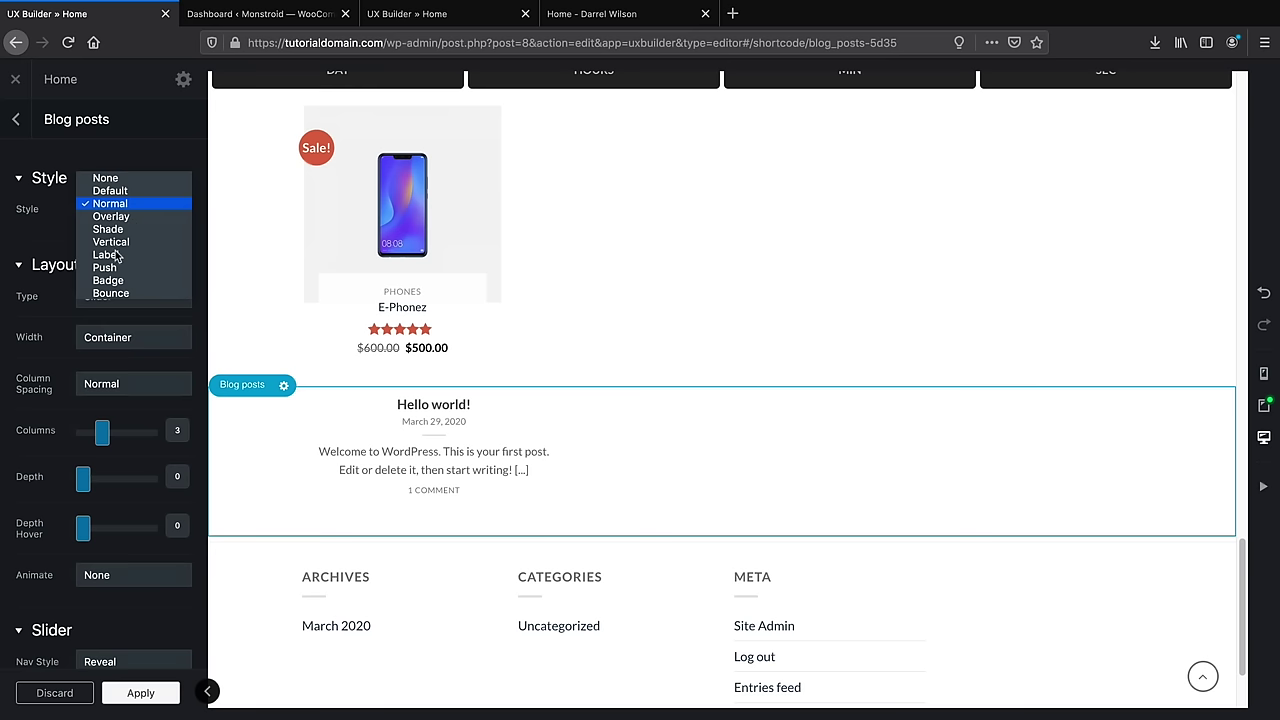
click(3, 205)
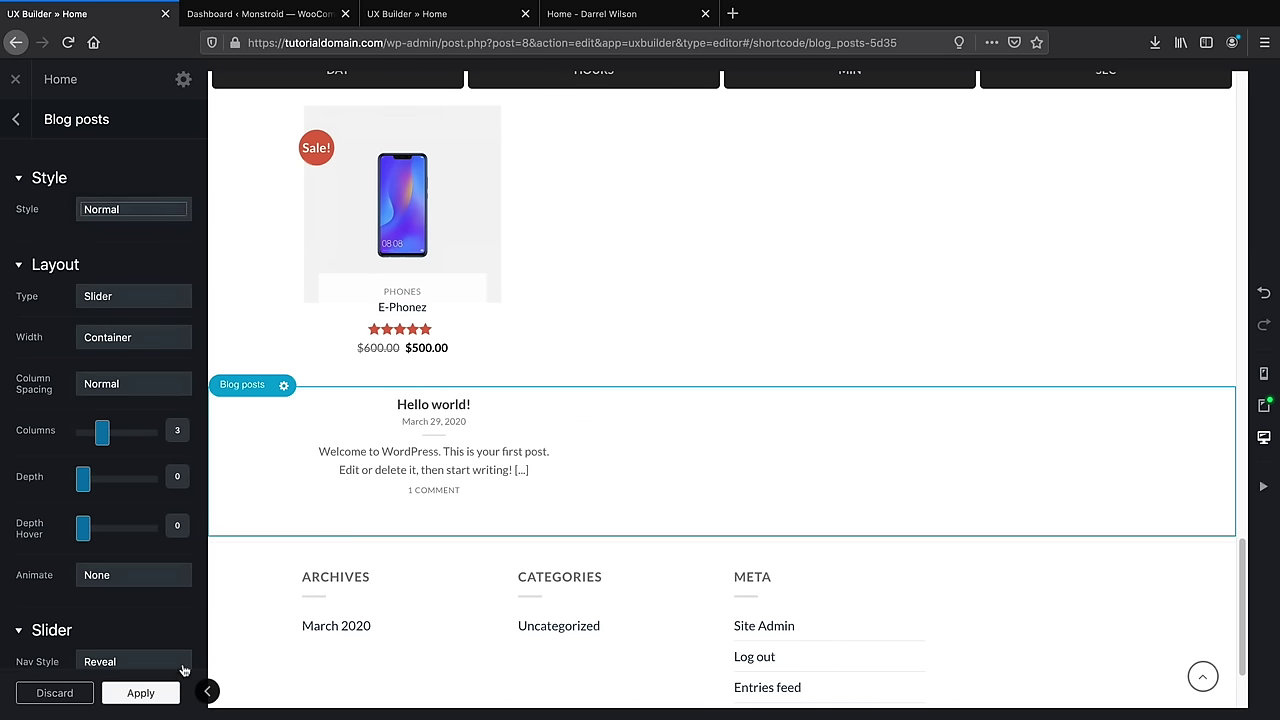
scroll(315, 550, down, 2)
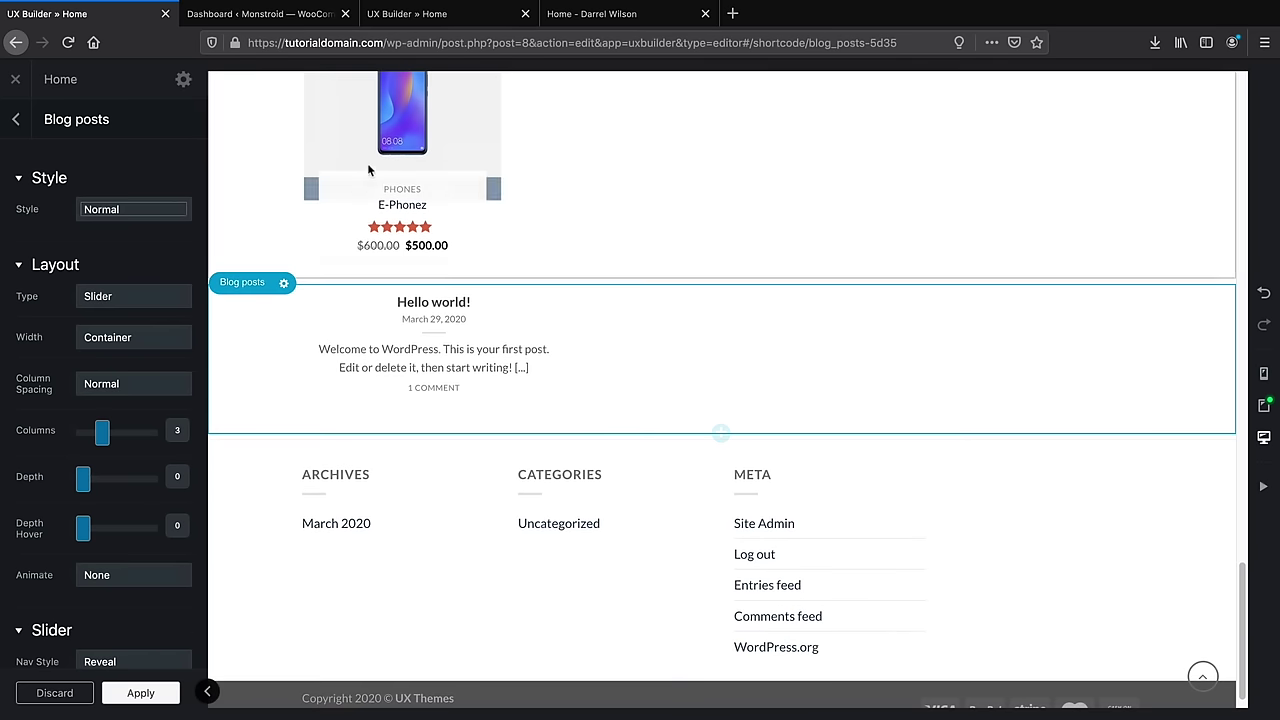
click(721, 434)
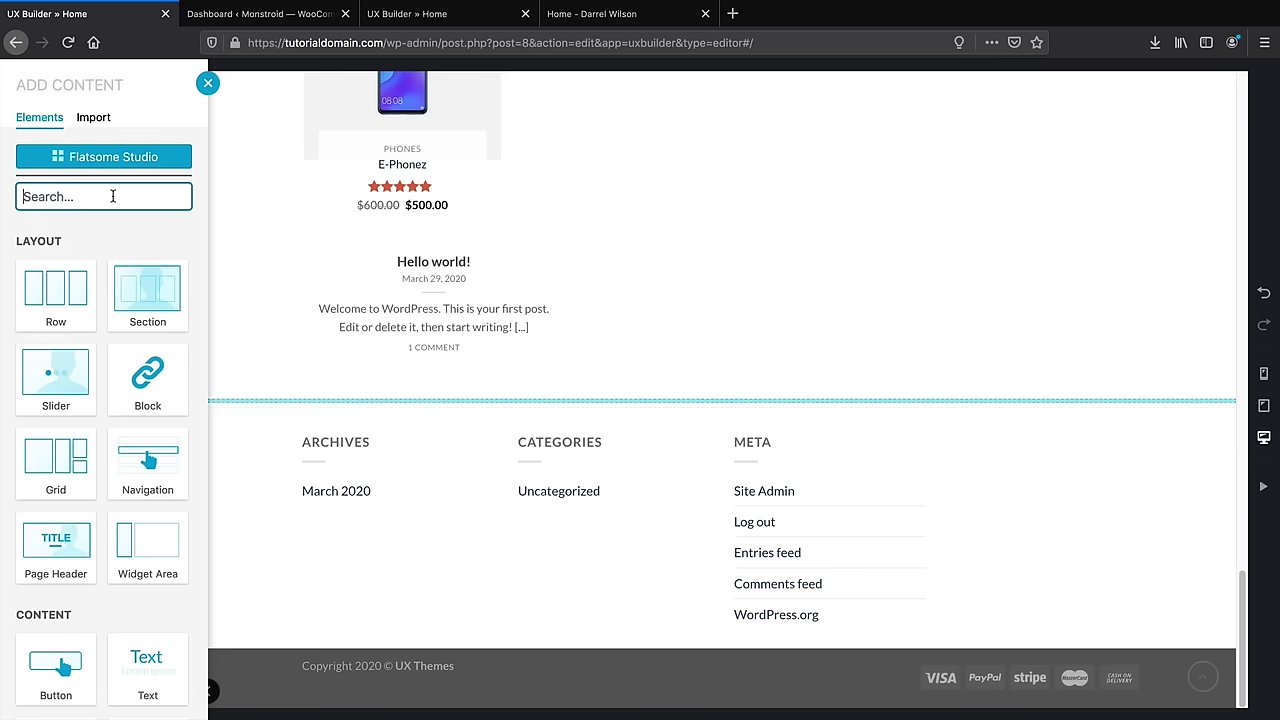
Add a Simple Grid Instagram Feed, paste a hashtag, and limit it to 6 images
text(ins)
click(72, 293)
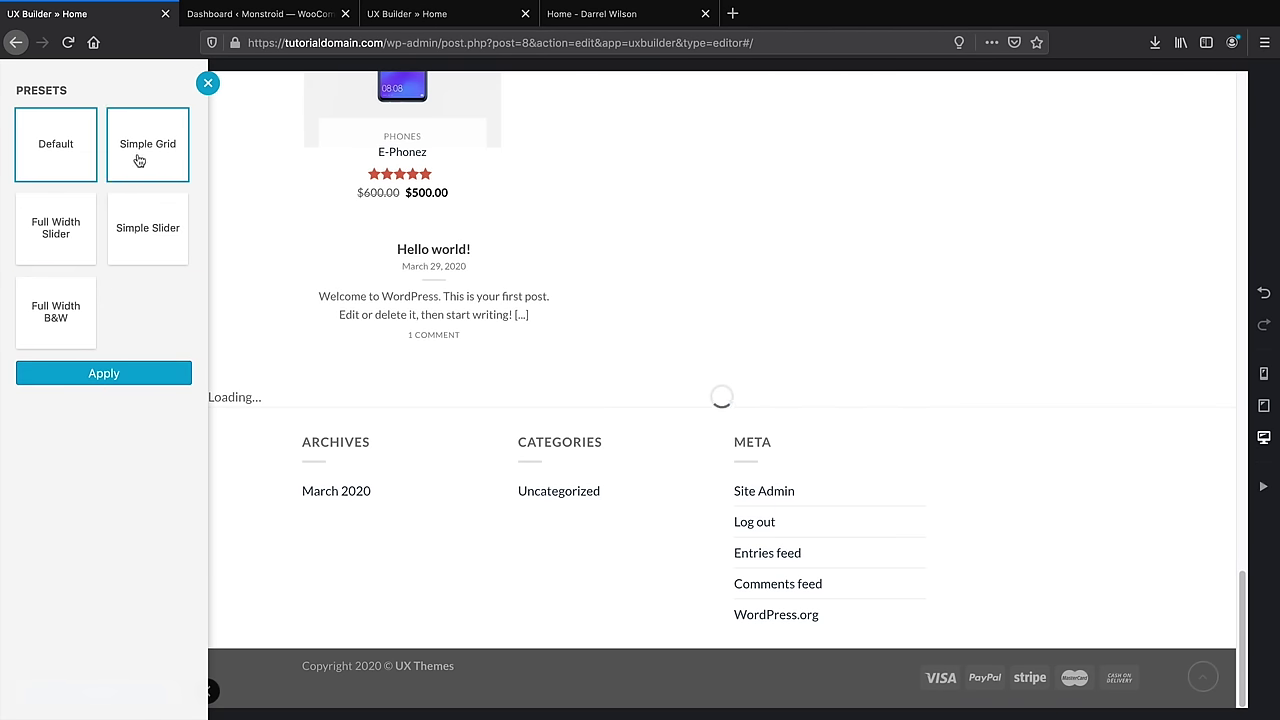
click(149, 145)
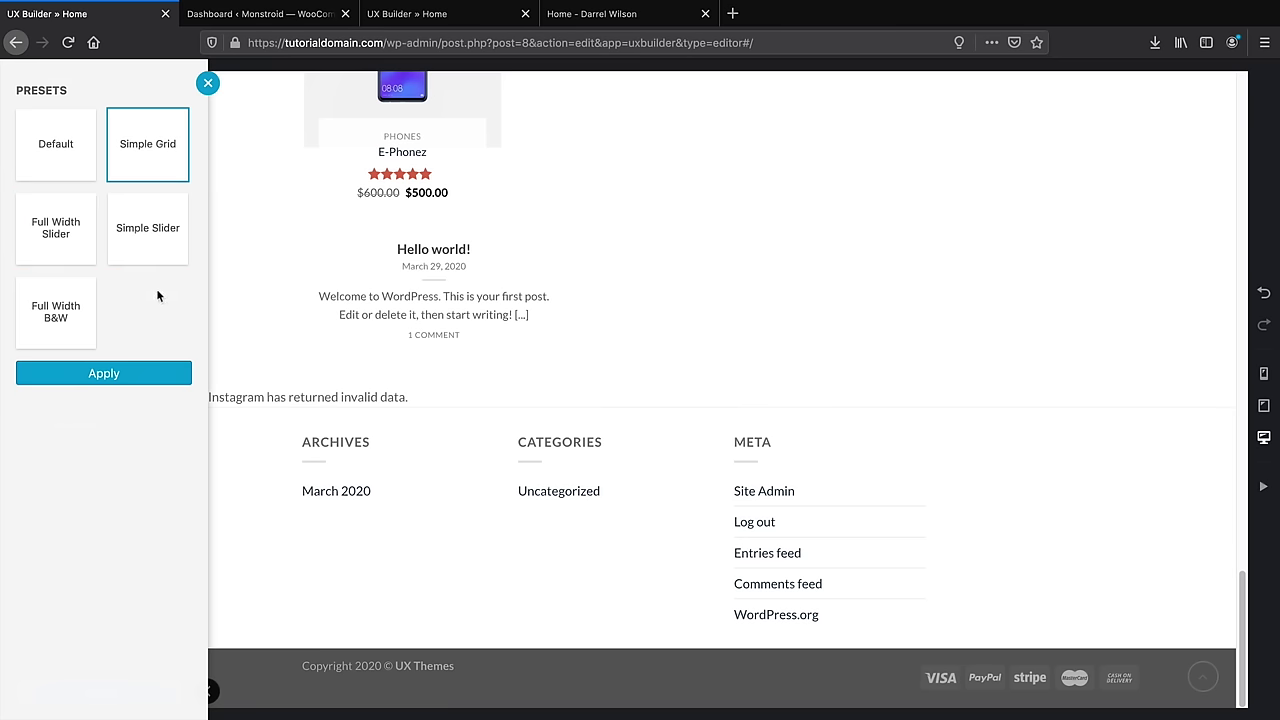
click(152, 372)
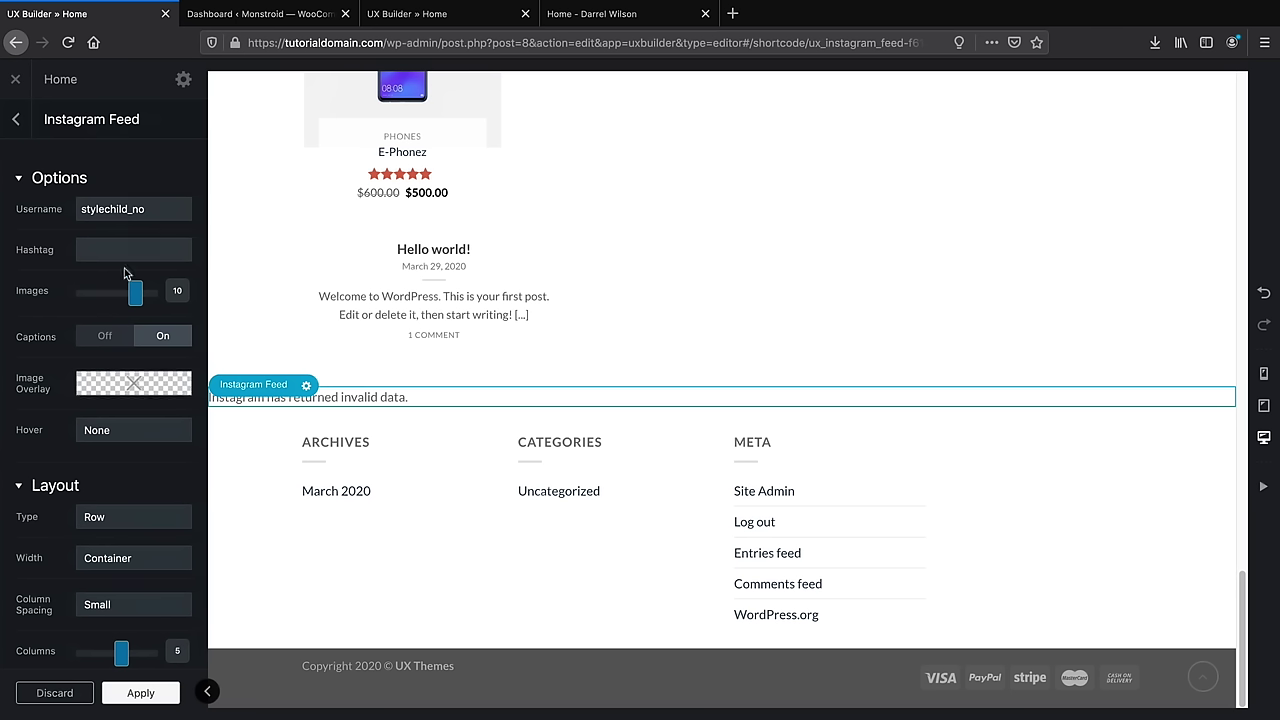
click(133, 249)
text(stylechild_no)
scroll(191, 289, down, 1)
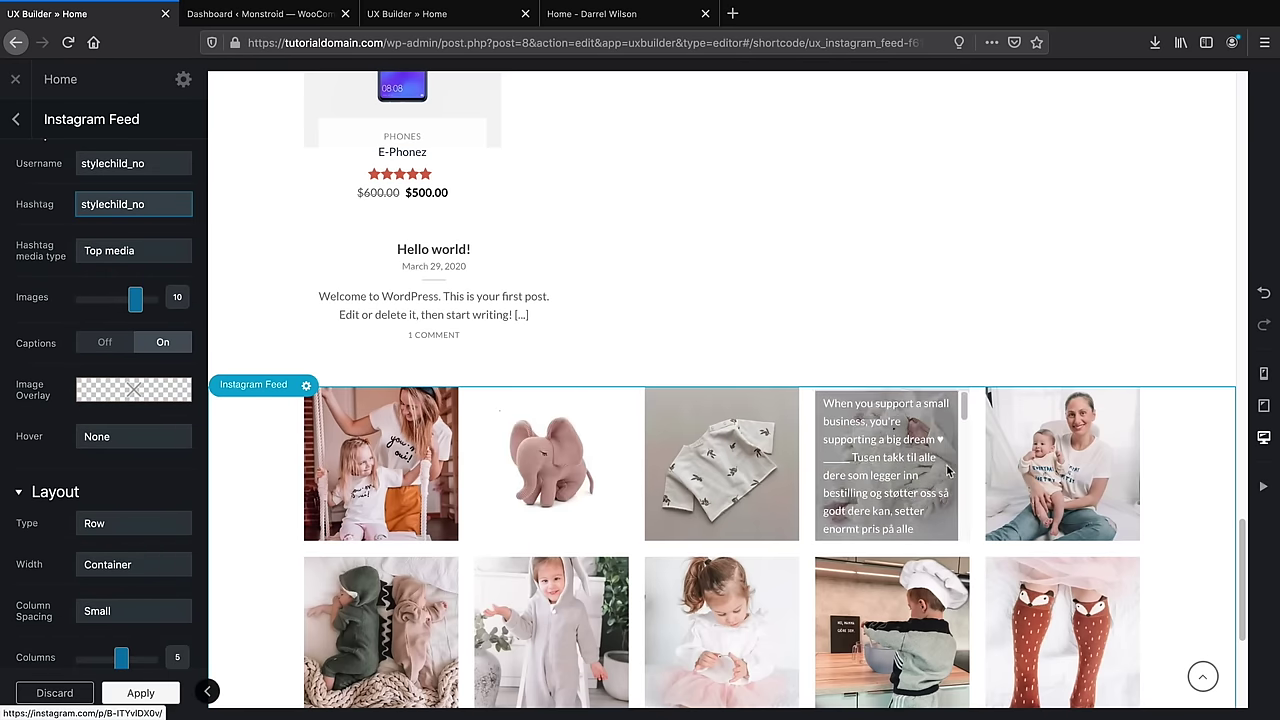
scroll(1035, 474, down, 1)
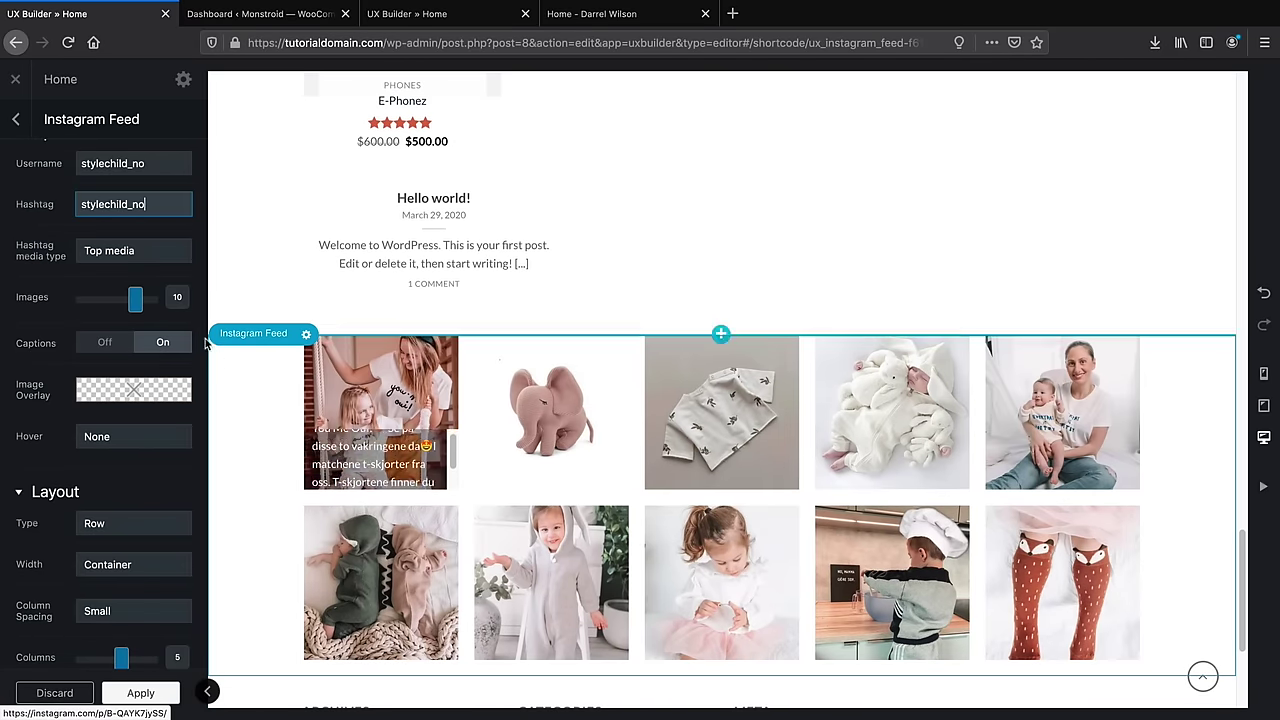
drag(135, 300, 98, 308)
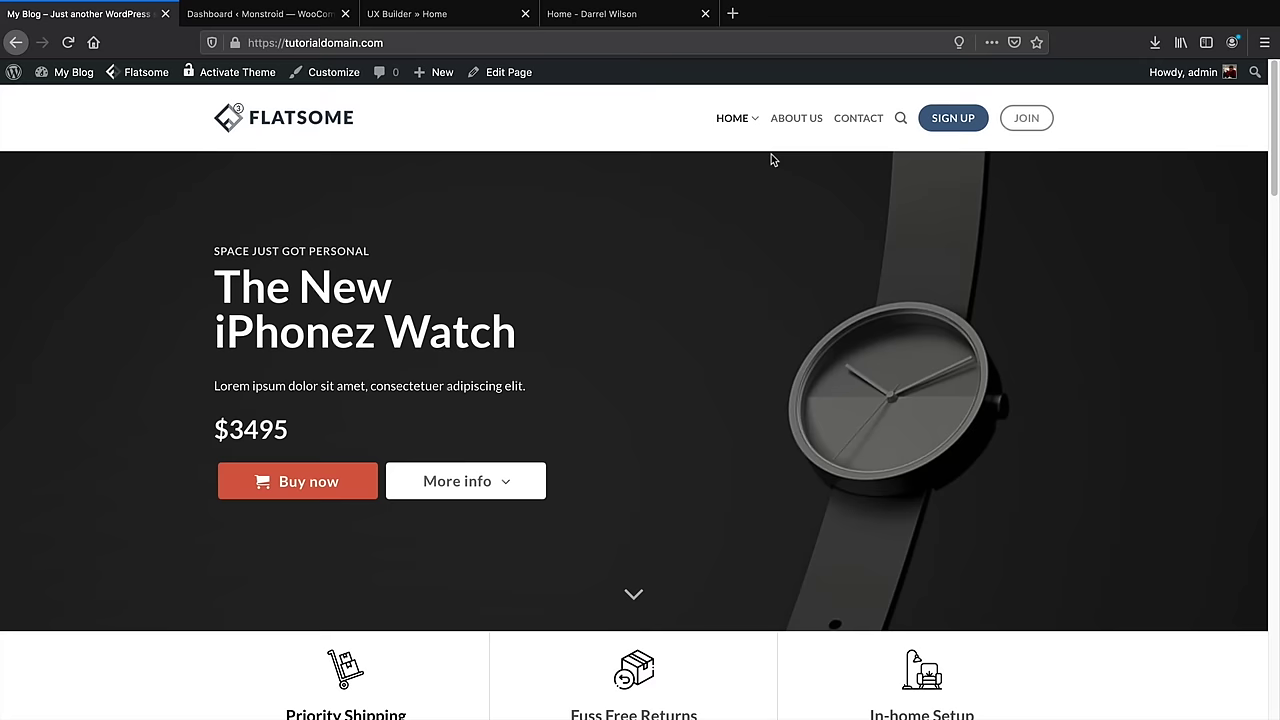
Go to the Dashboard and dismiss the ChimpMatic Lite and recommended-plugins notices
mouse_move(80, 82)
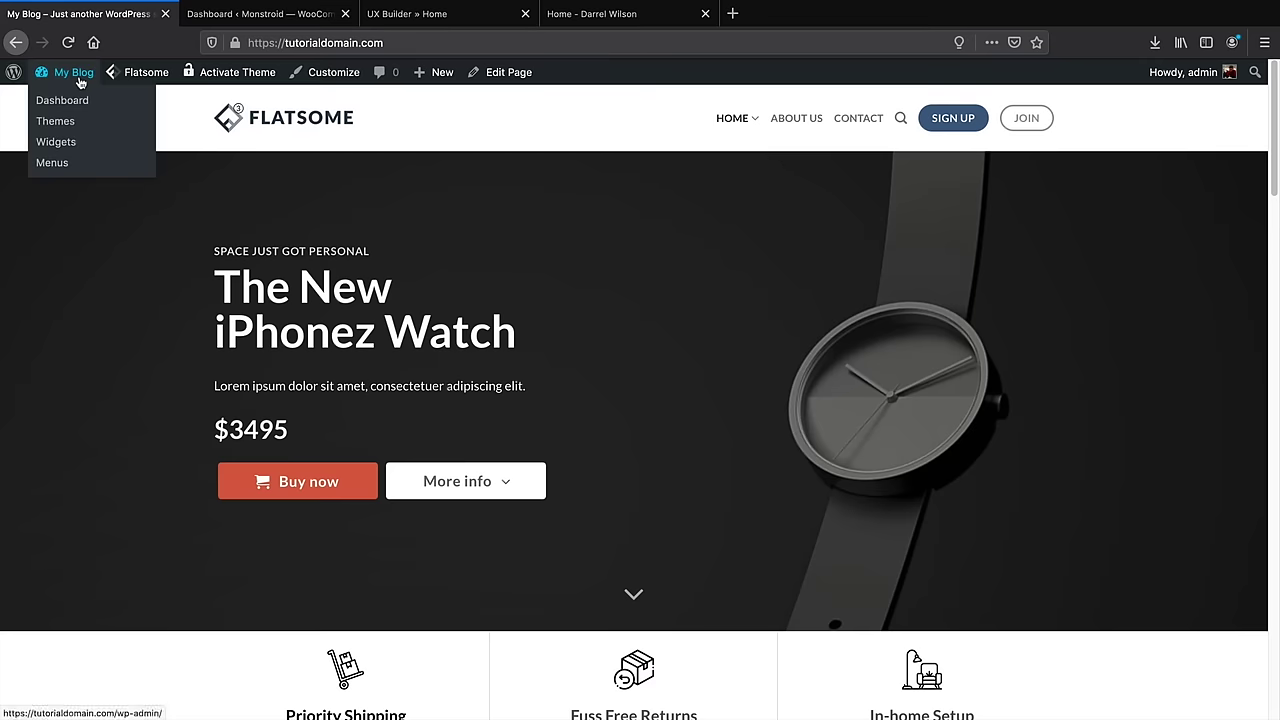
click(80, 104)
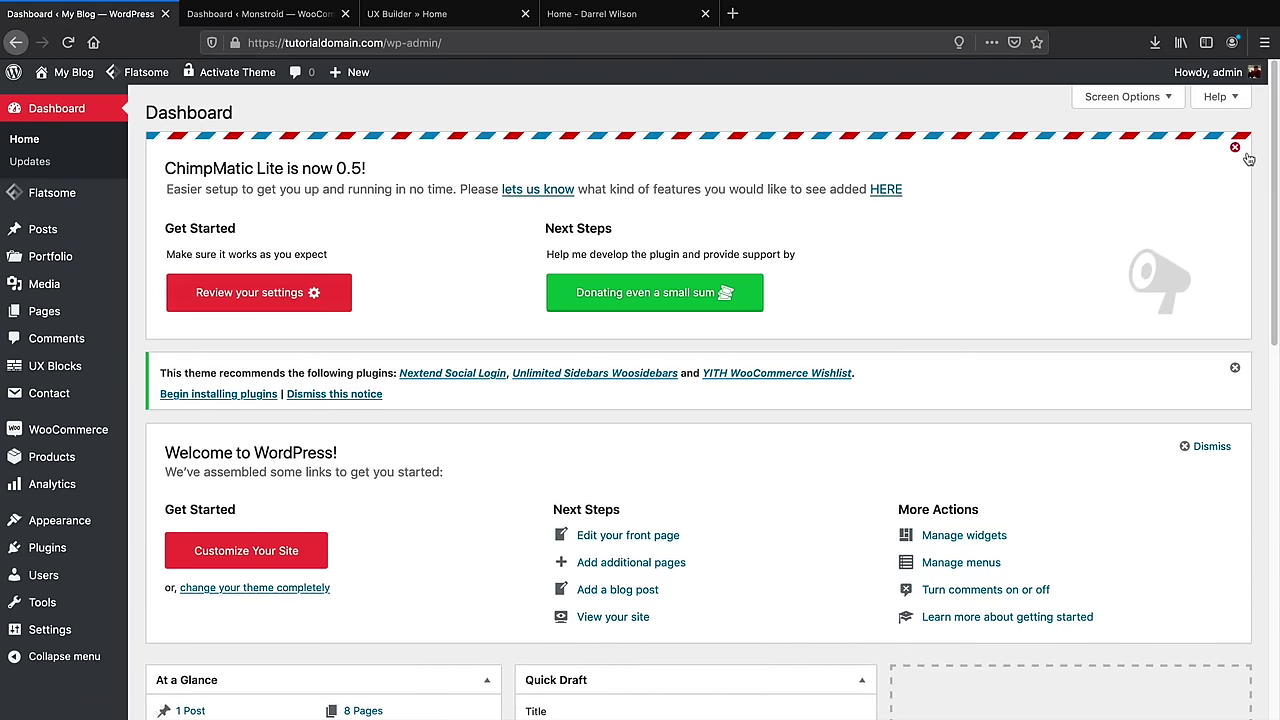
click(1234, 147)
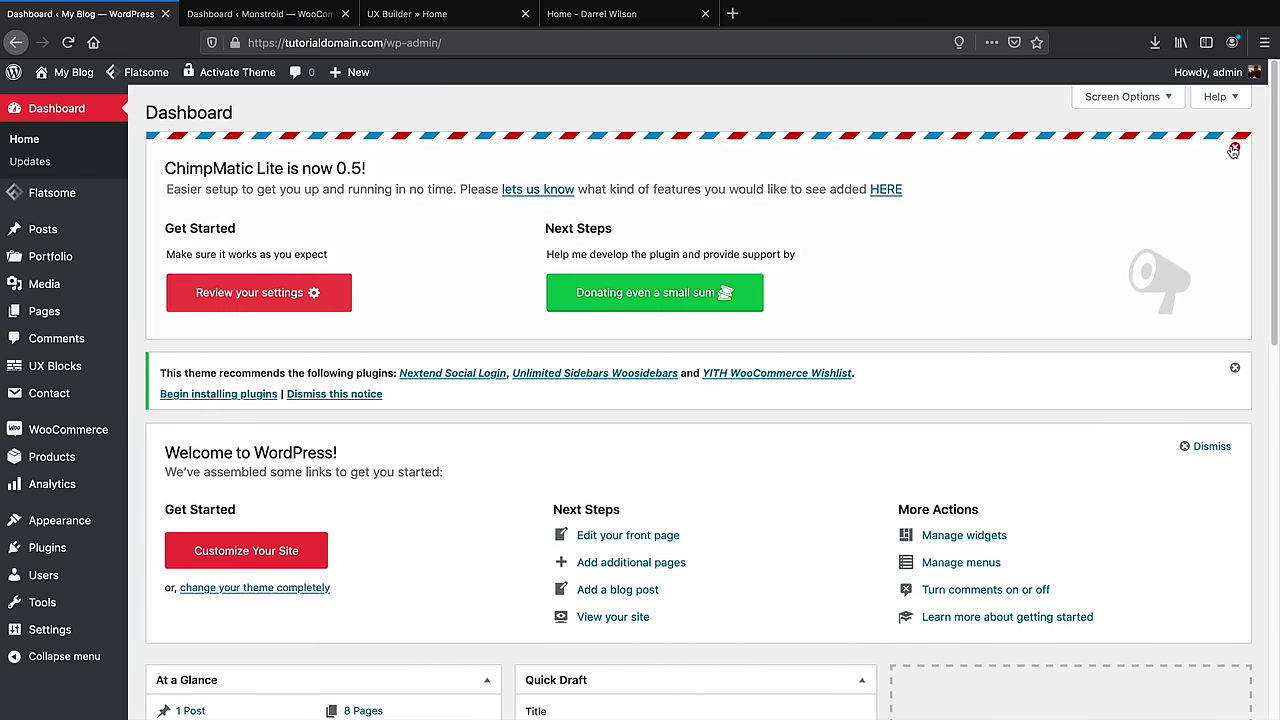
click(1235, 149)
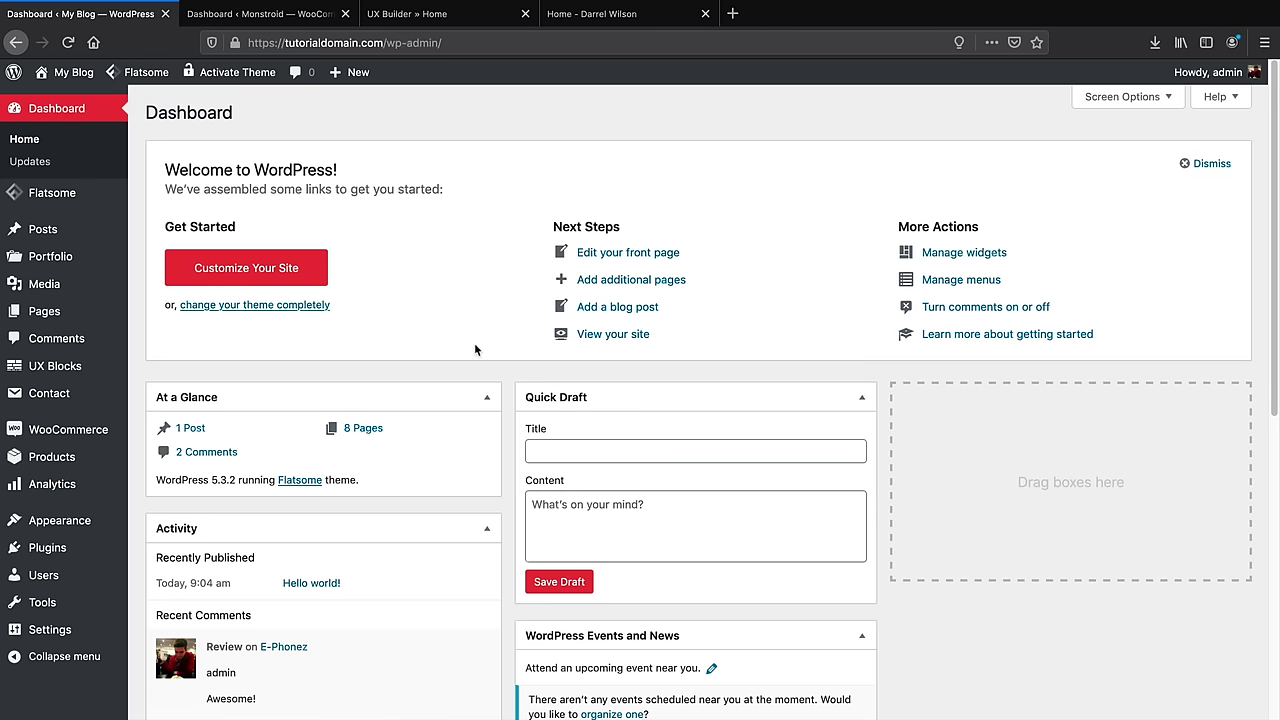
Search the plugin directory for 'go', then install and activate Google Fonts Typography
mouse_move(90, 552)
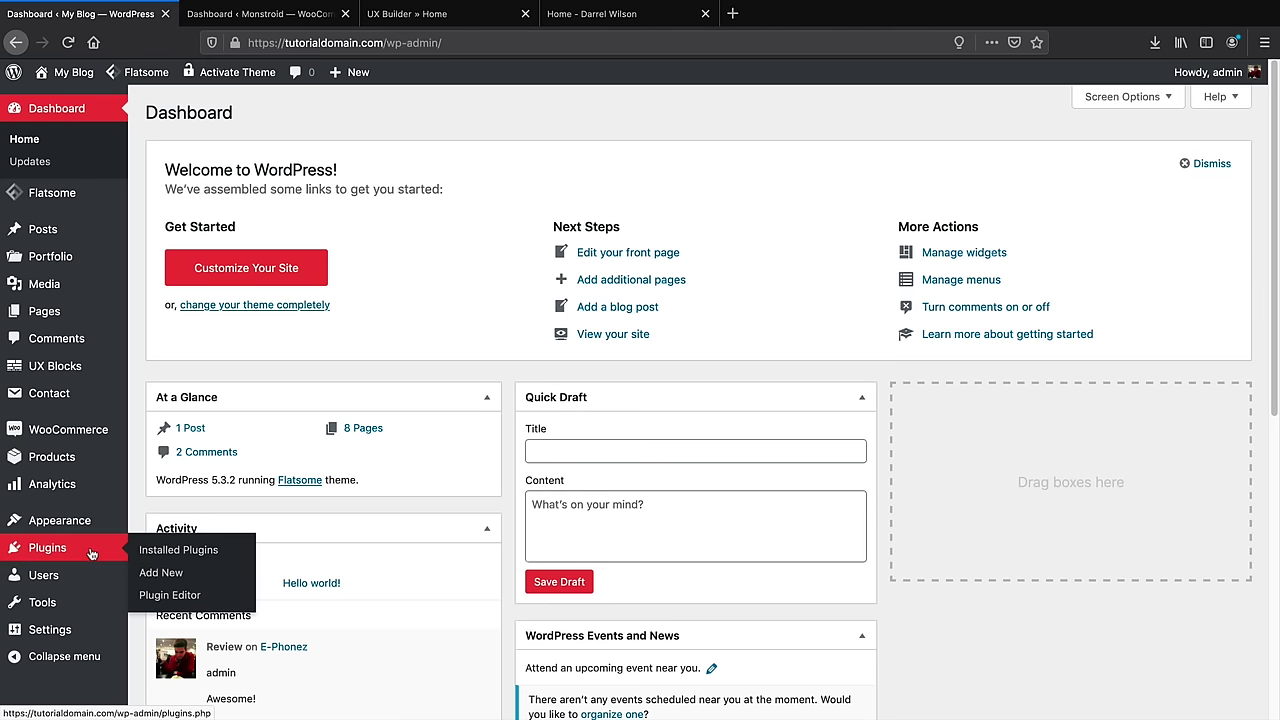
click(162, 576)
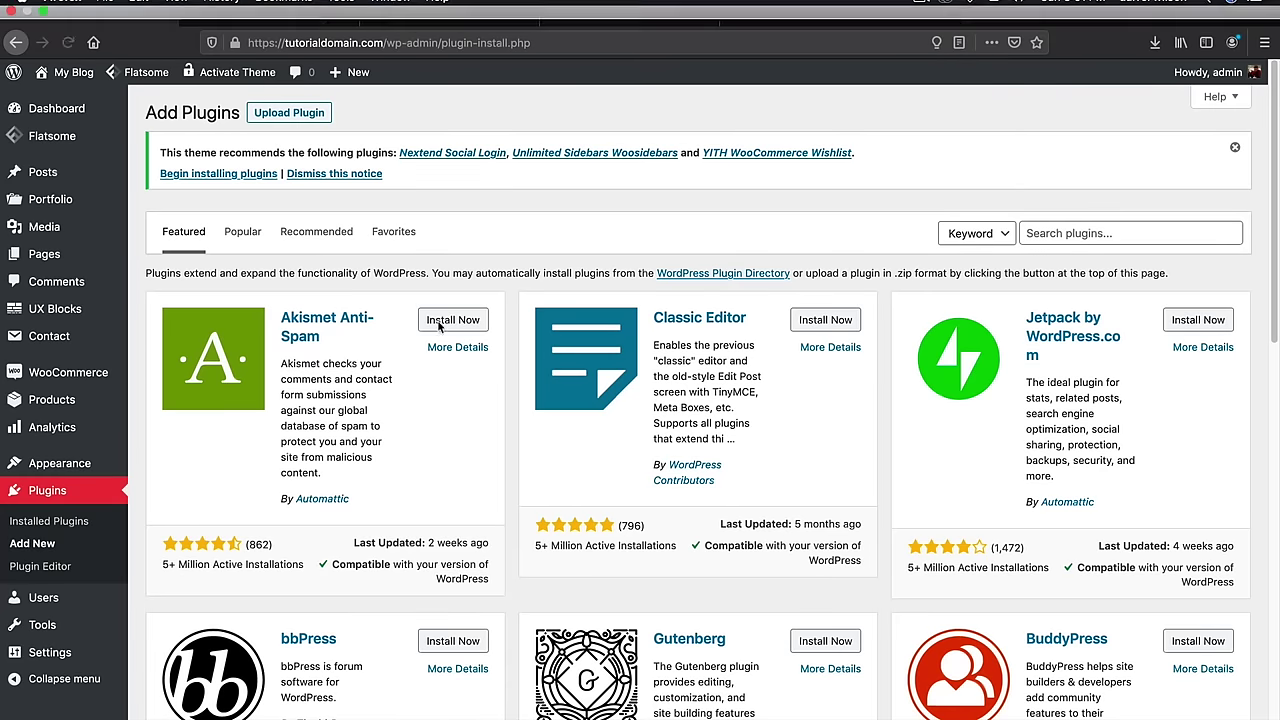
click(1113, 235)
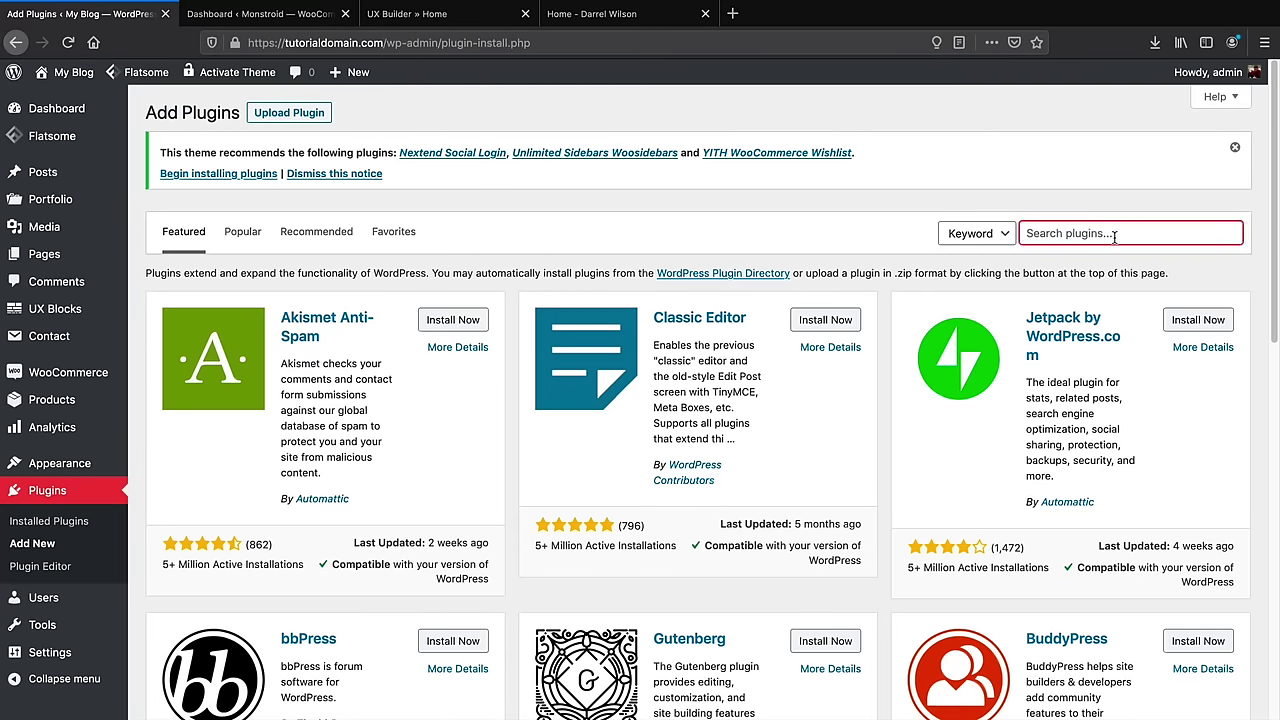
text(google fonts)
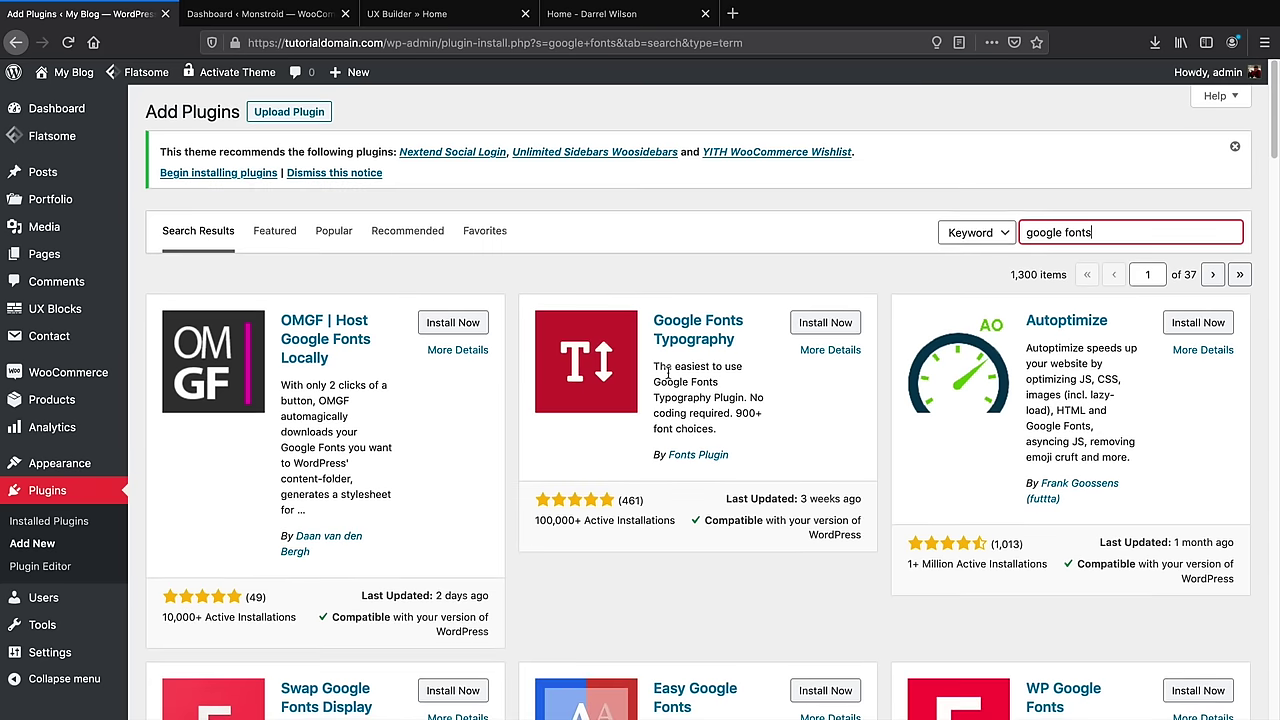
scroll(668, 372, down, 4)
scroll(668, 372, down, 2)
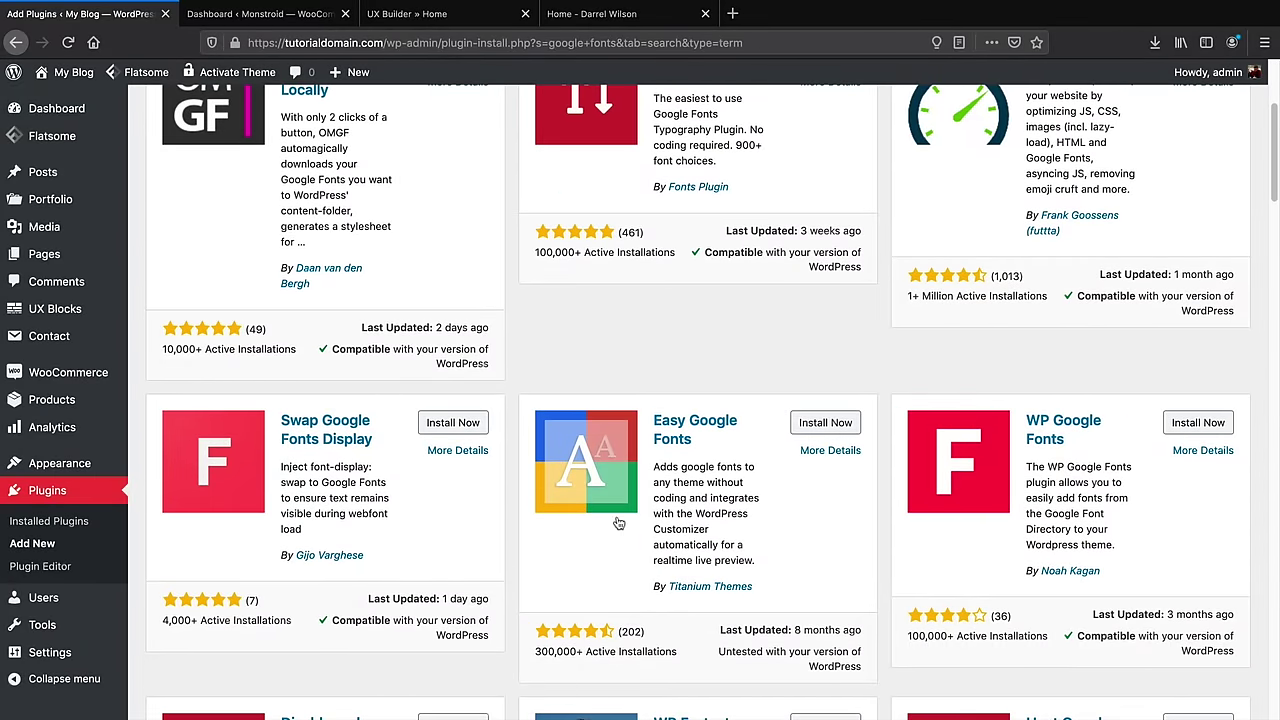
scroll(883, 551, up, 3)
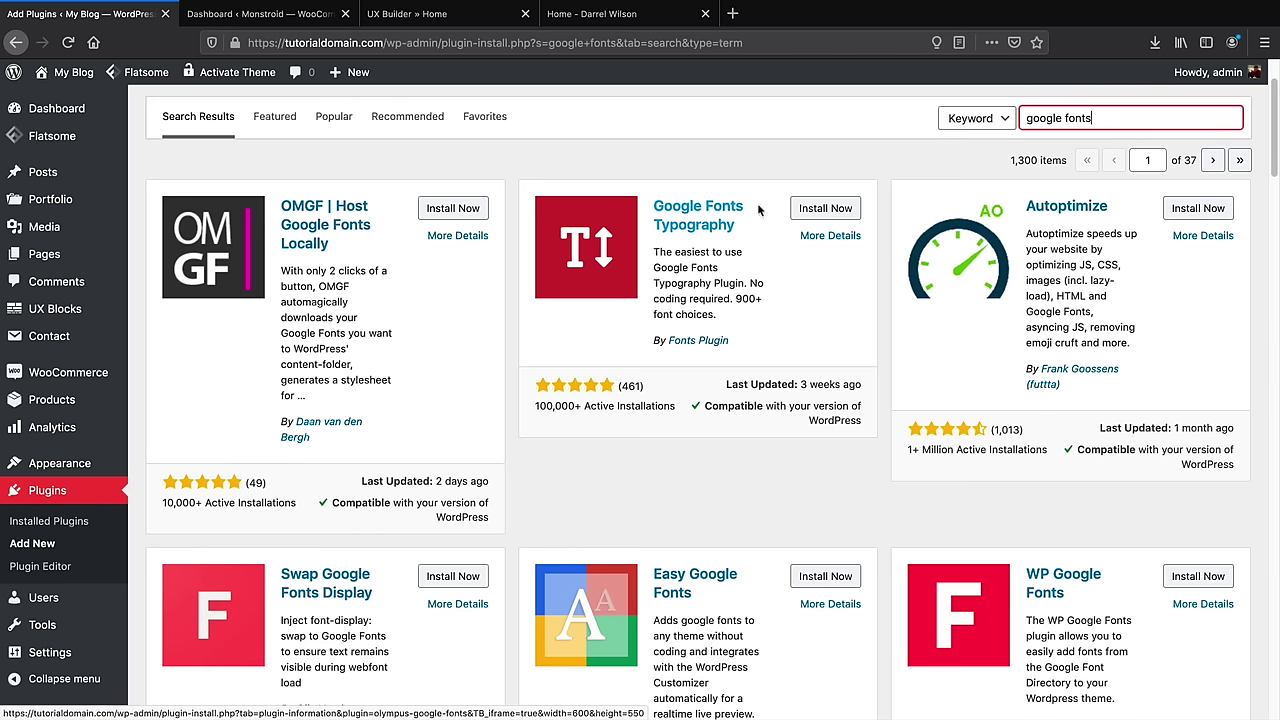
click(812, 208)
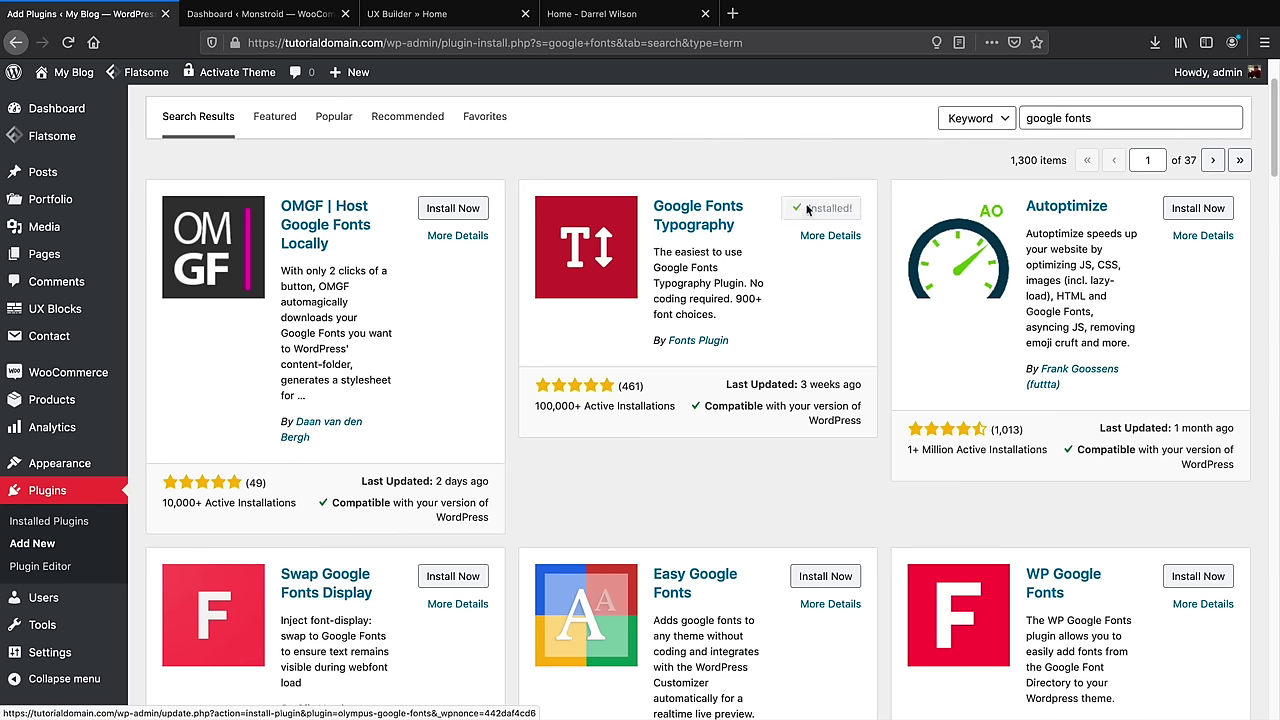
click(822, 212)
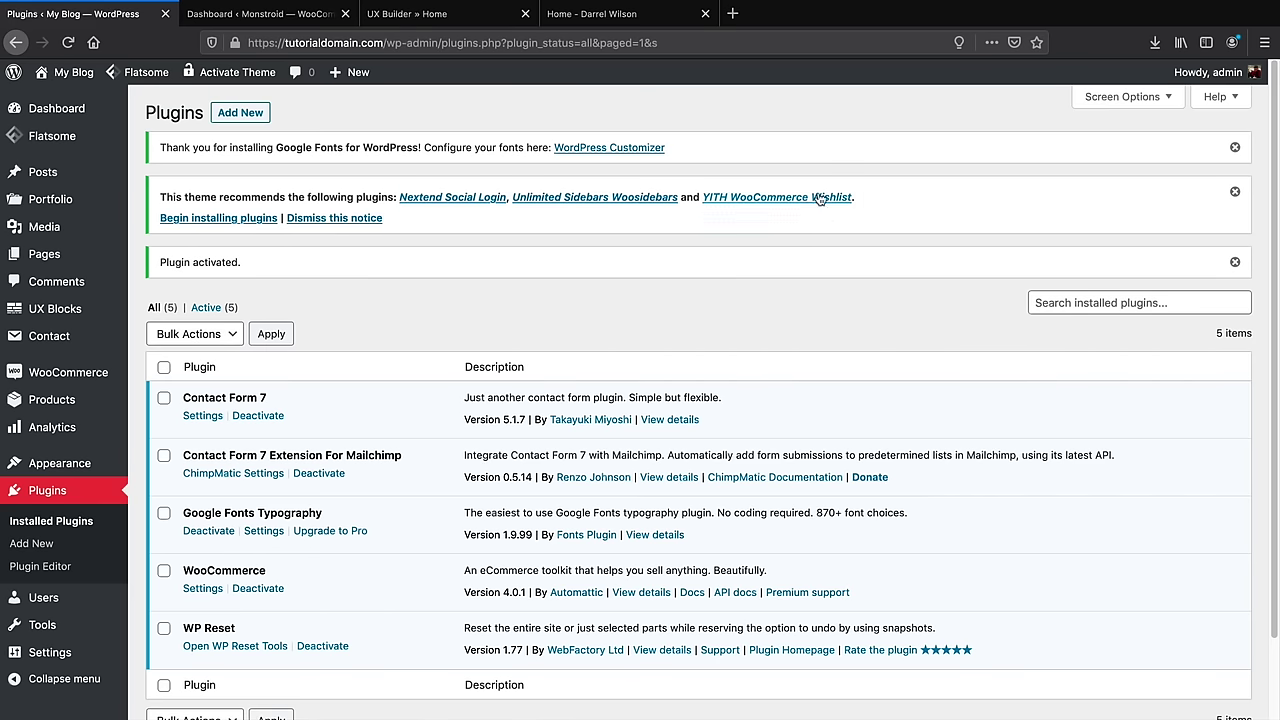
Search for 'woosi' and install and activate the WooSidebars plugin
click(246, 113)
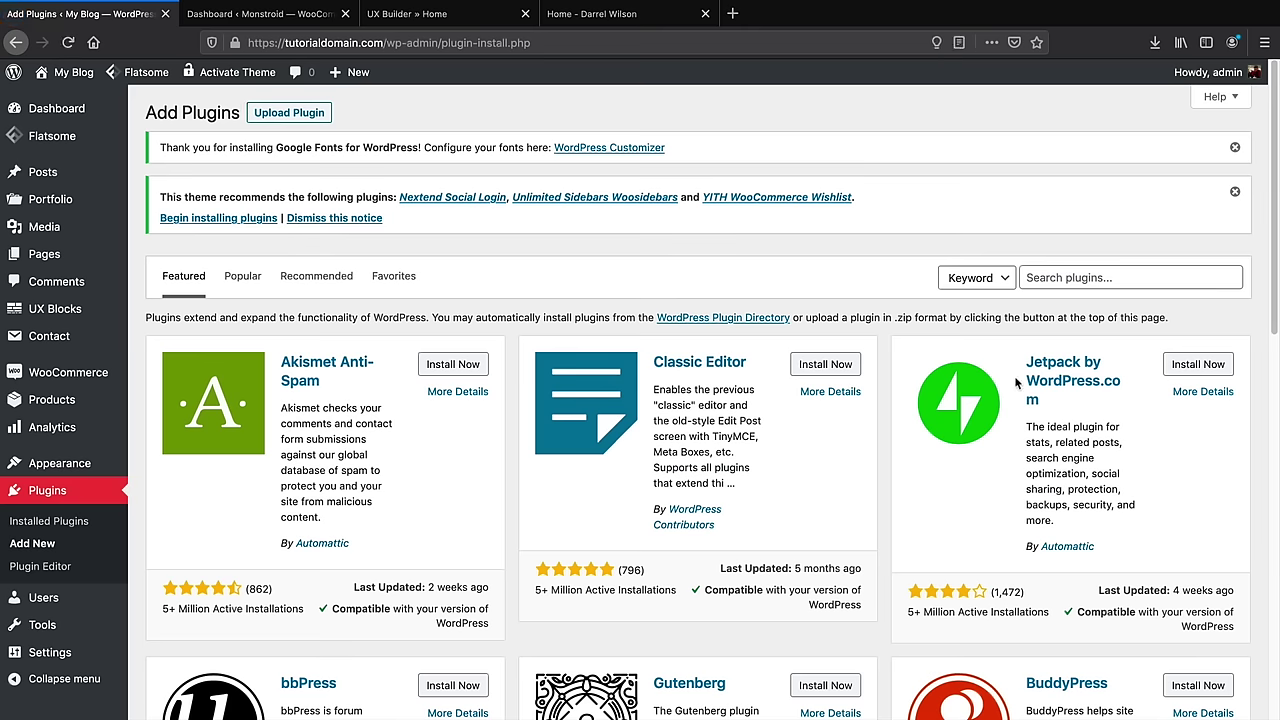
click(1050, 278)
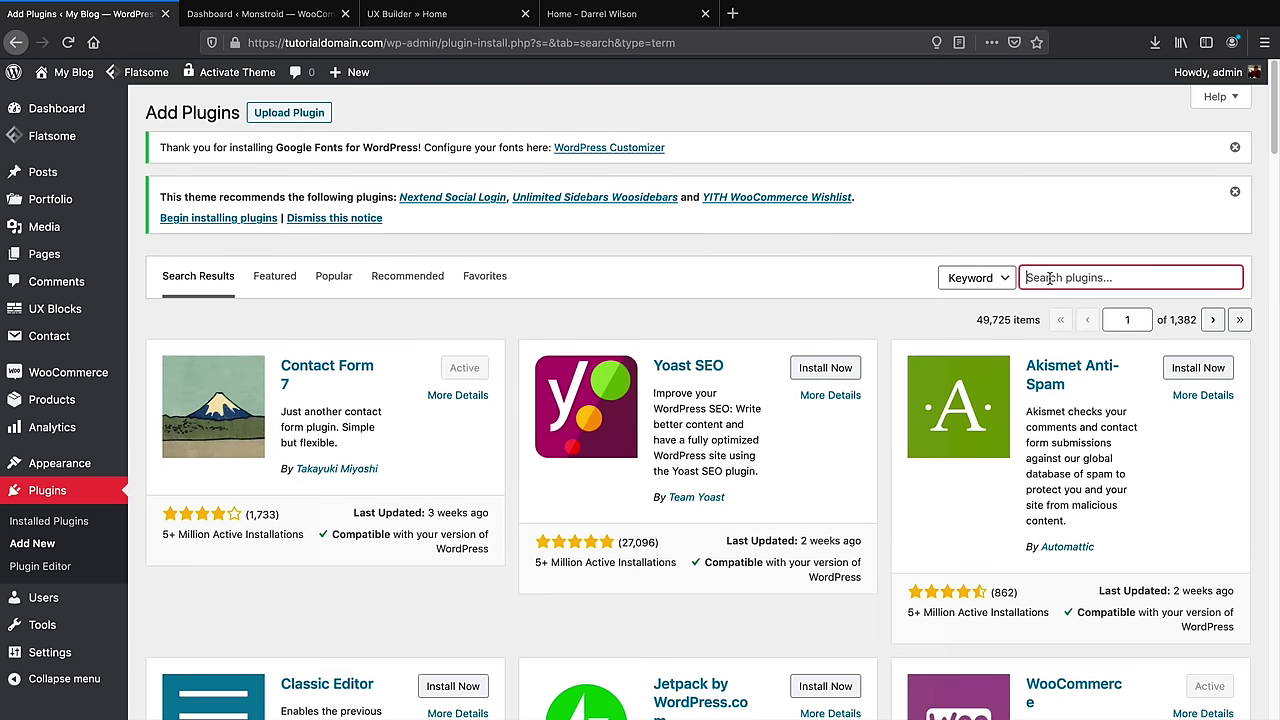
text(woosidebars)
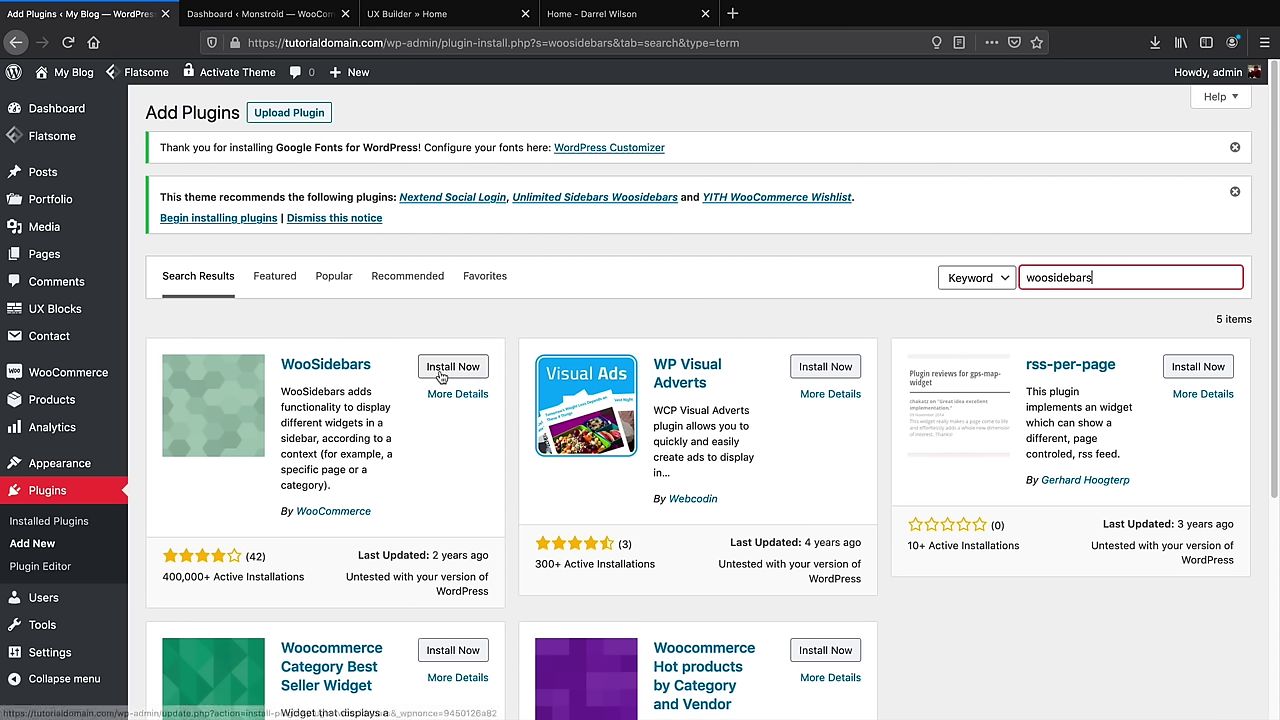
click(442, 368)
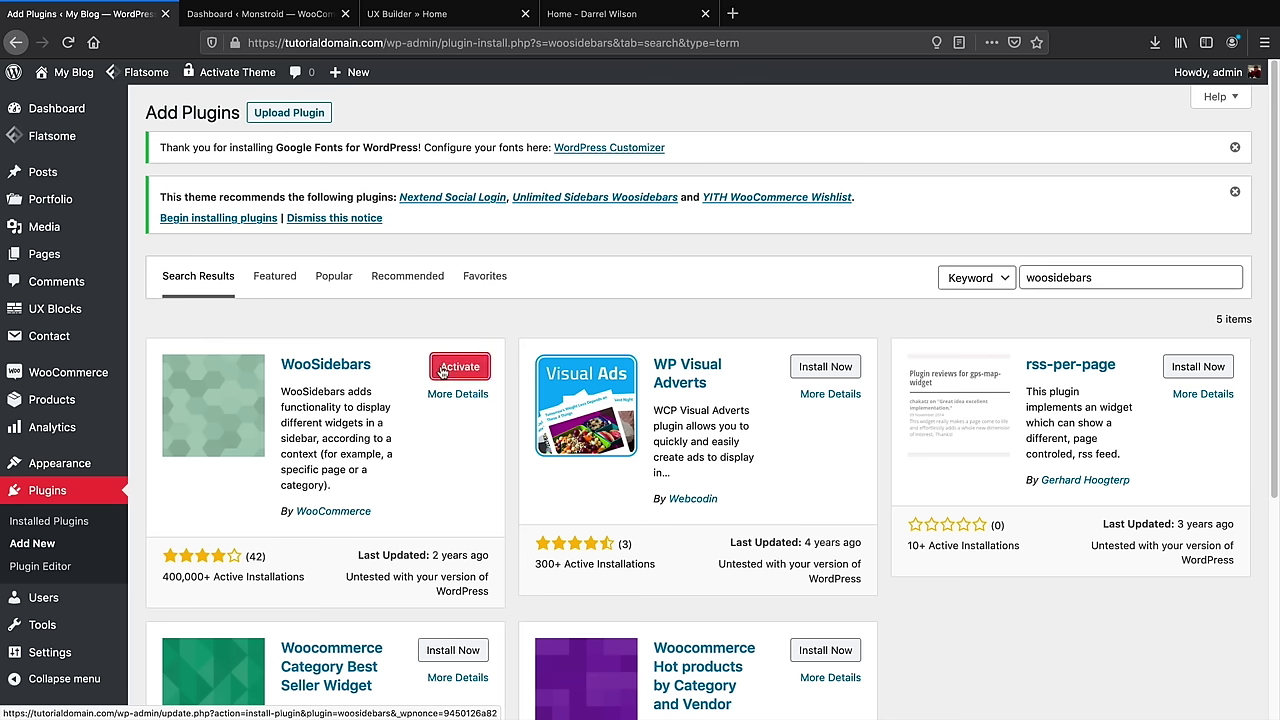
click(442, 371)
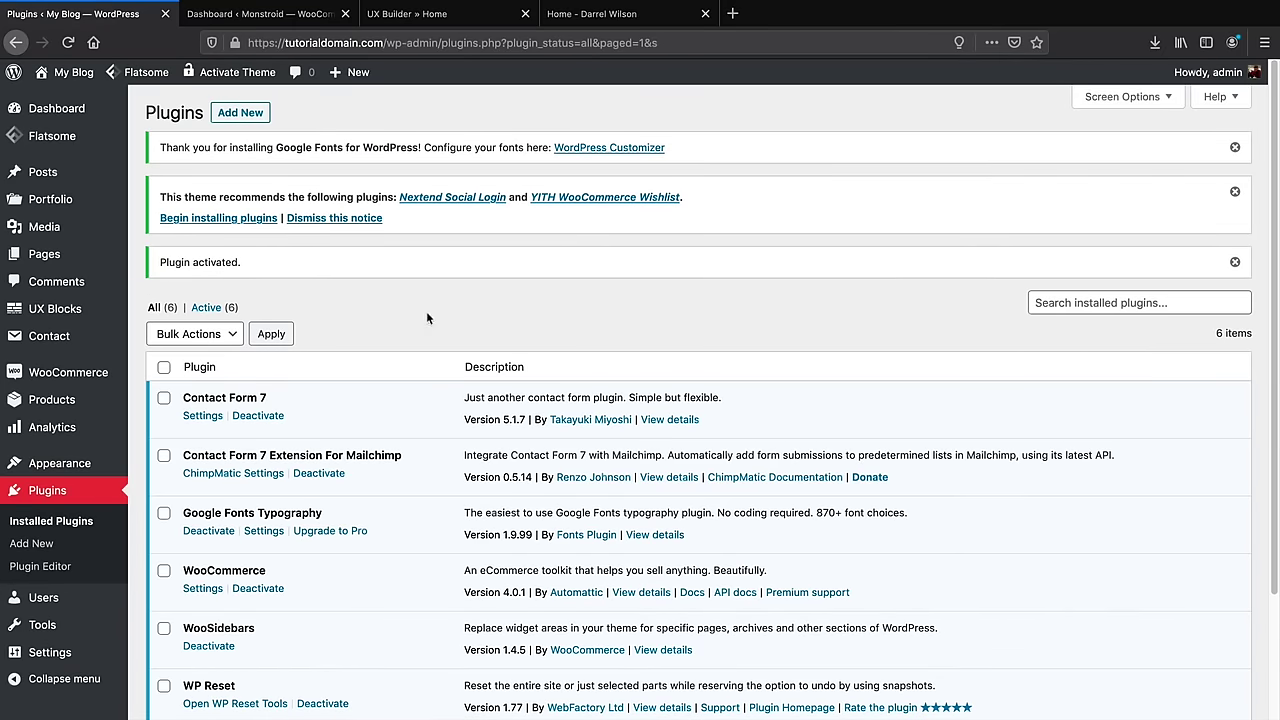
Search for 'wish' and install and activate YITH WooCommerce Wishlist
click(242, 115)
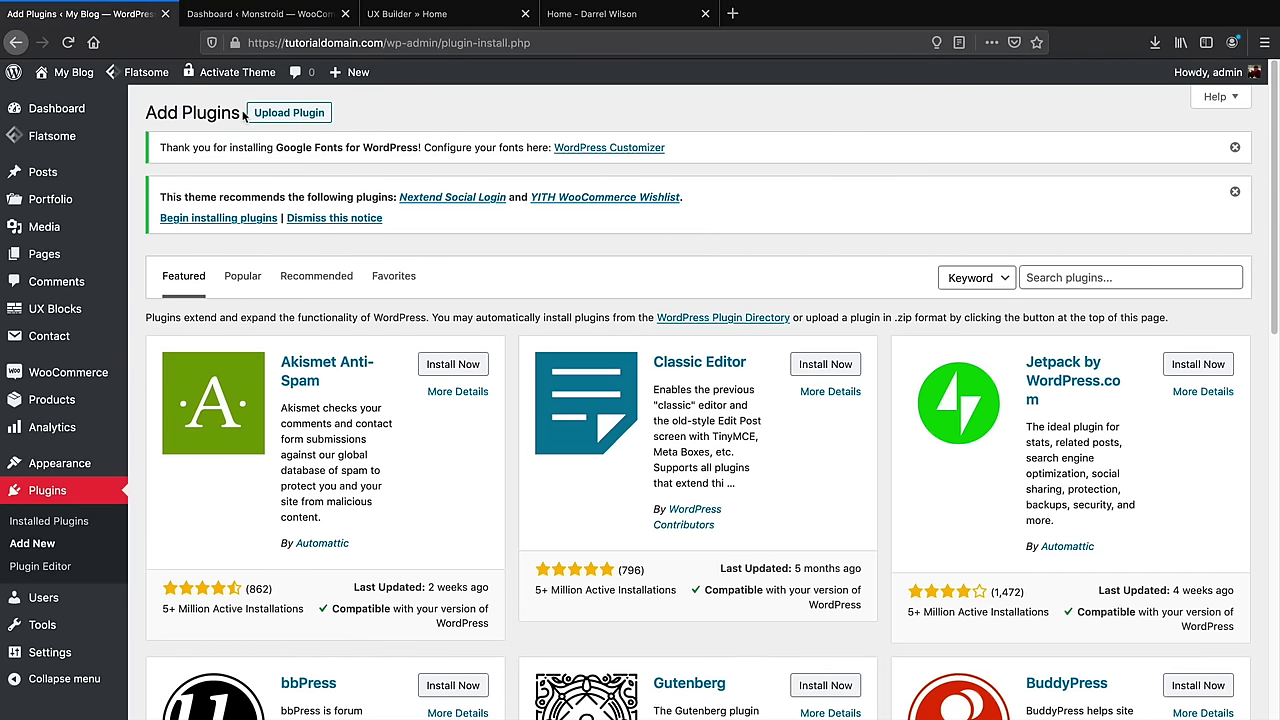
click(1125, 279)
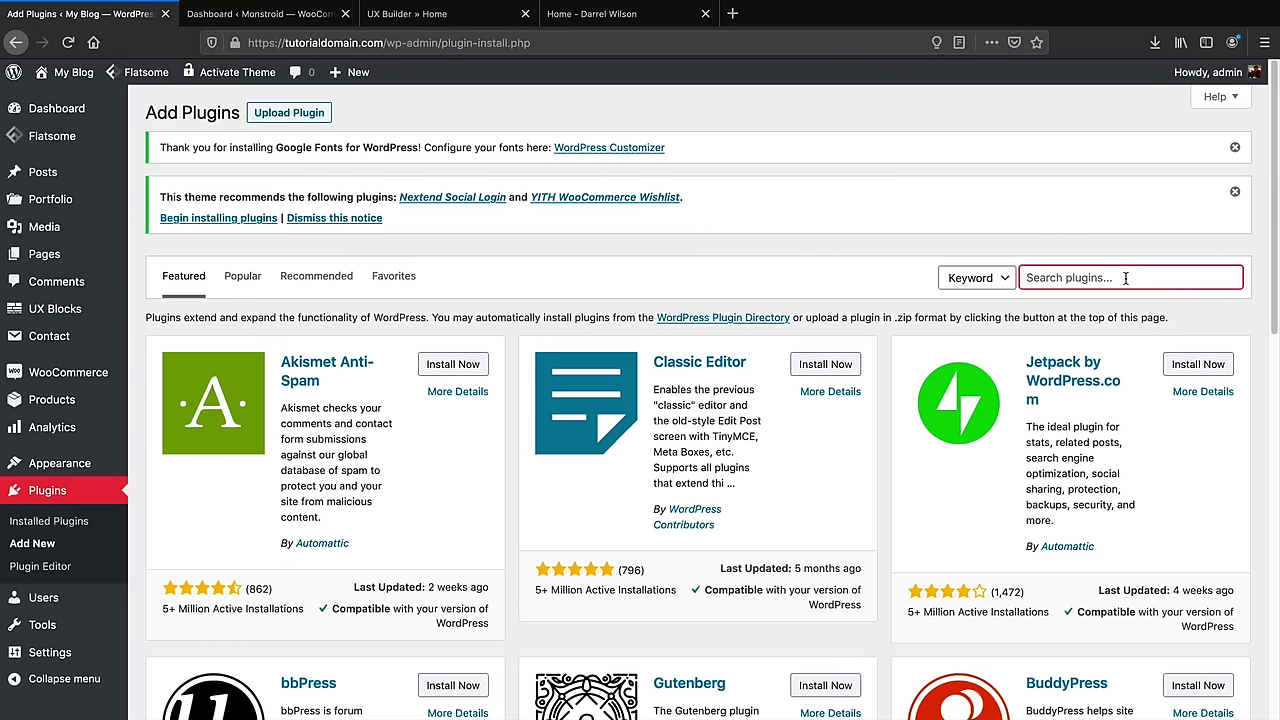
text(wishlist)
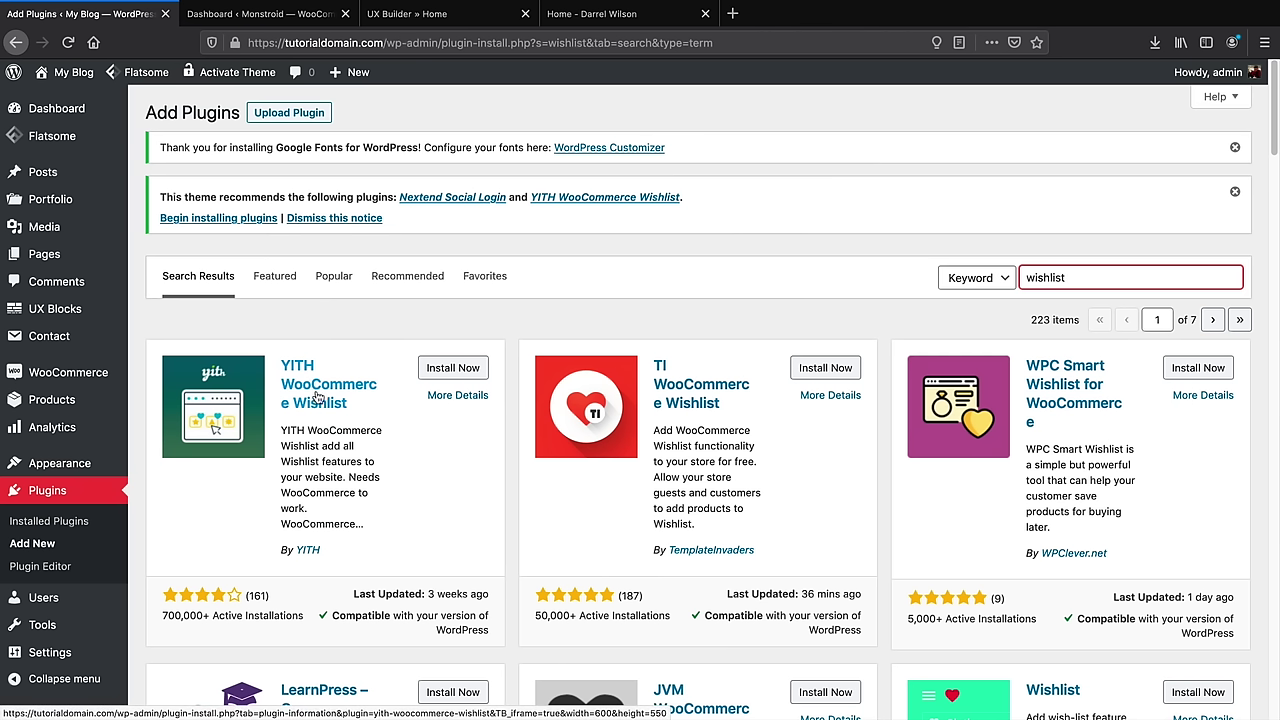
click(438, 370)
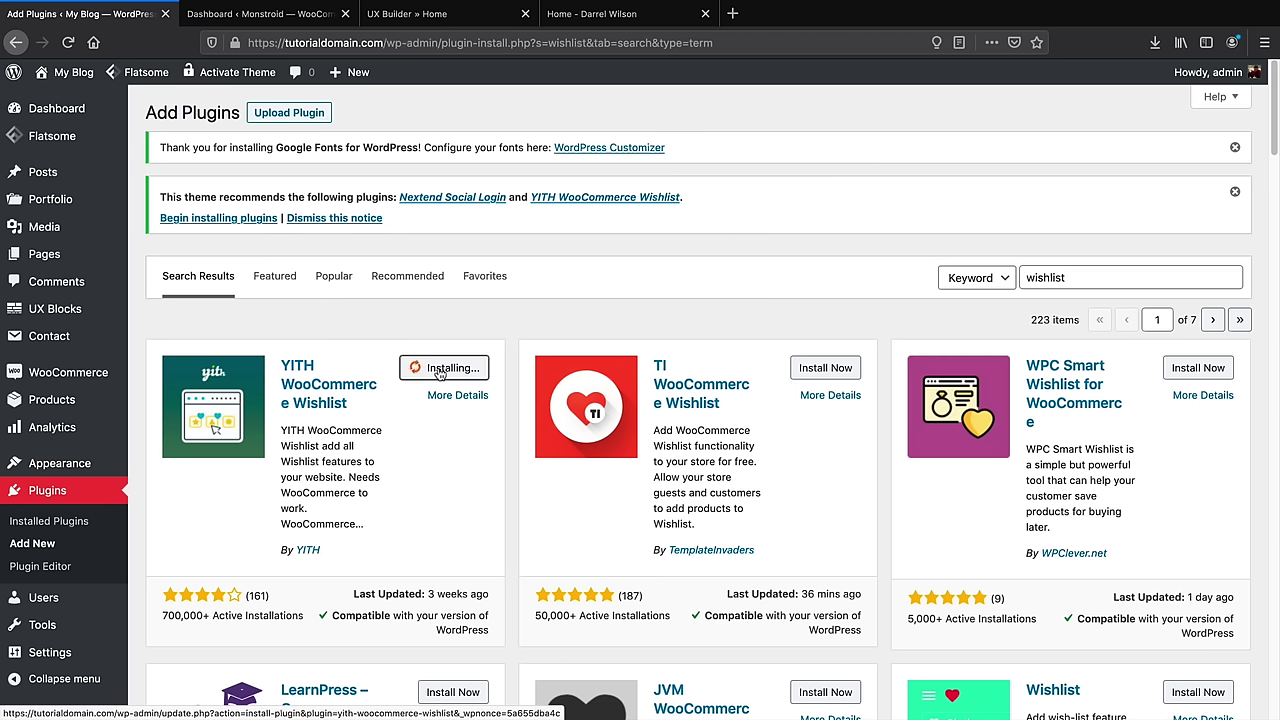
click(449, 371)
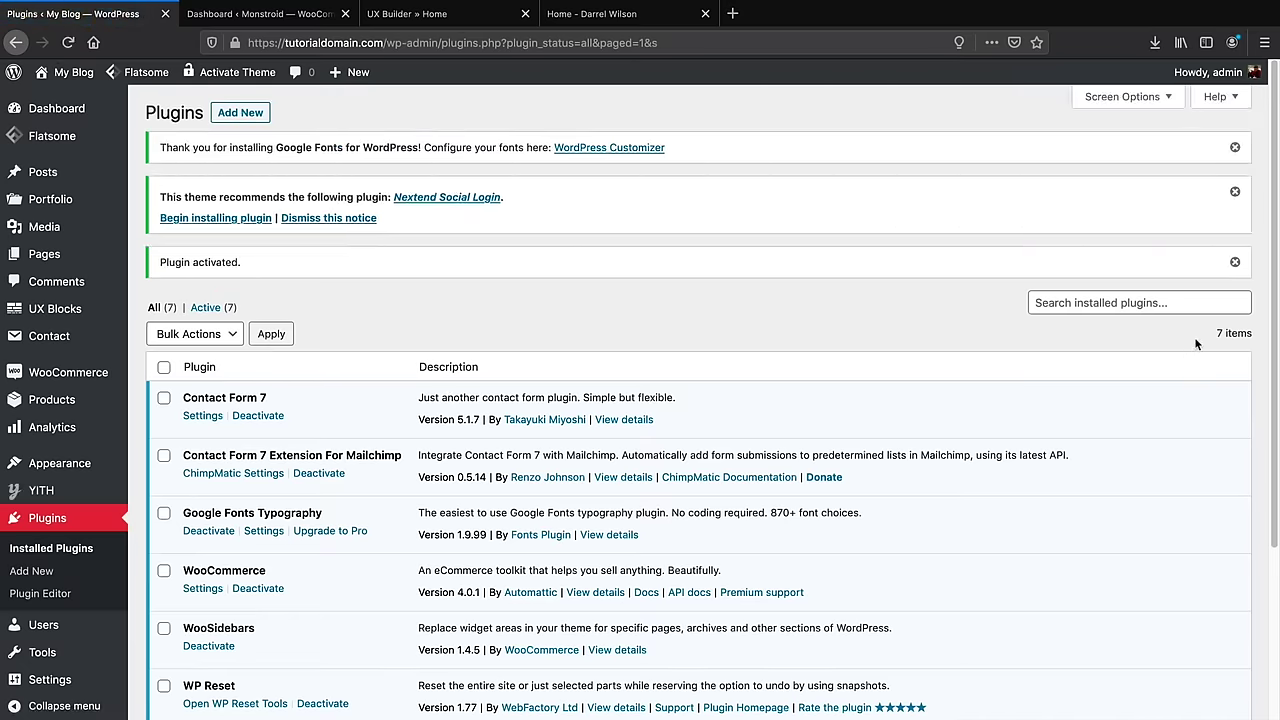
click(247, 114)
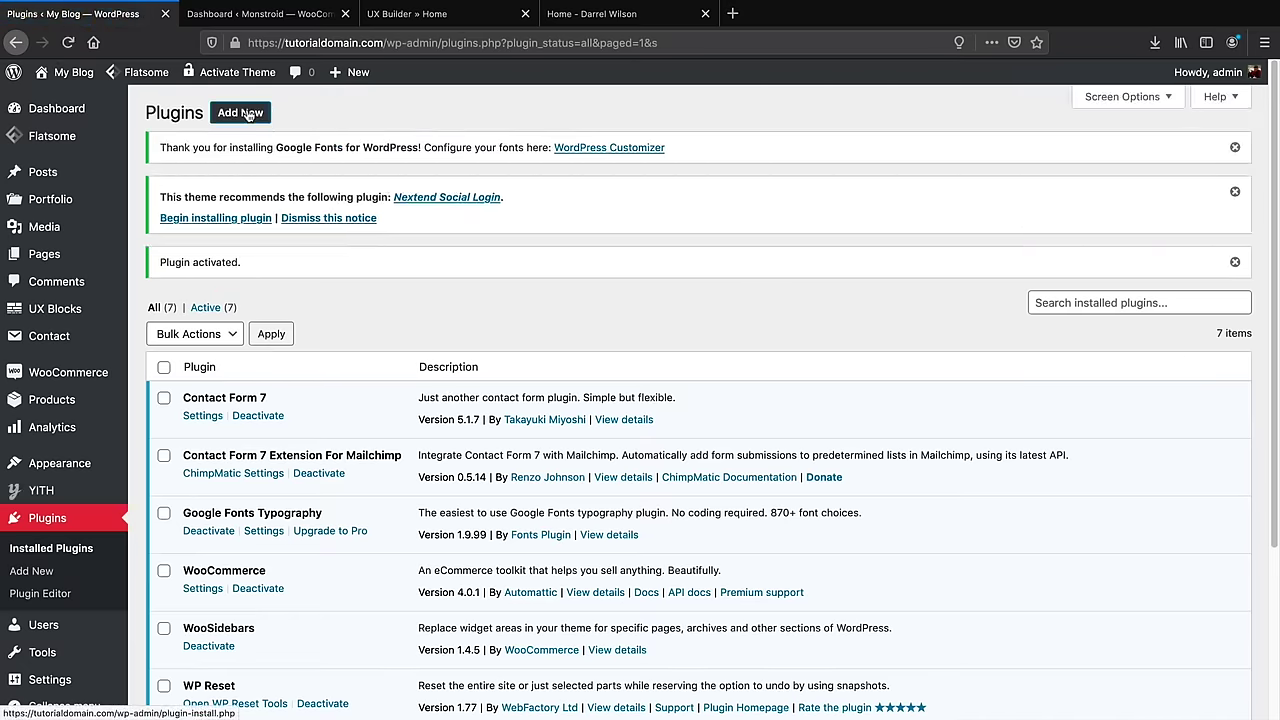
Search 'mailchimp woocommerc', install and activate Mailchimp for WooCommerce, then return to the Dashboard
click(1024, 278)
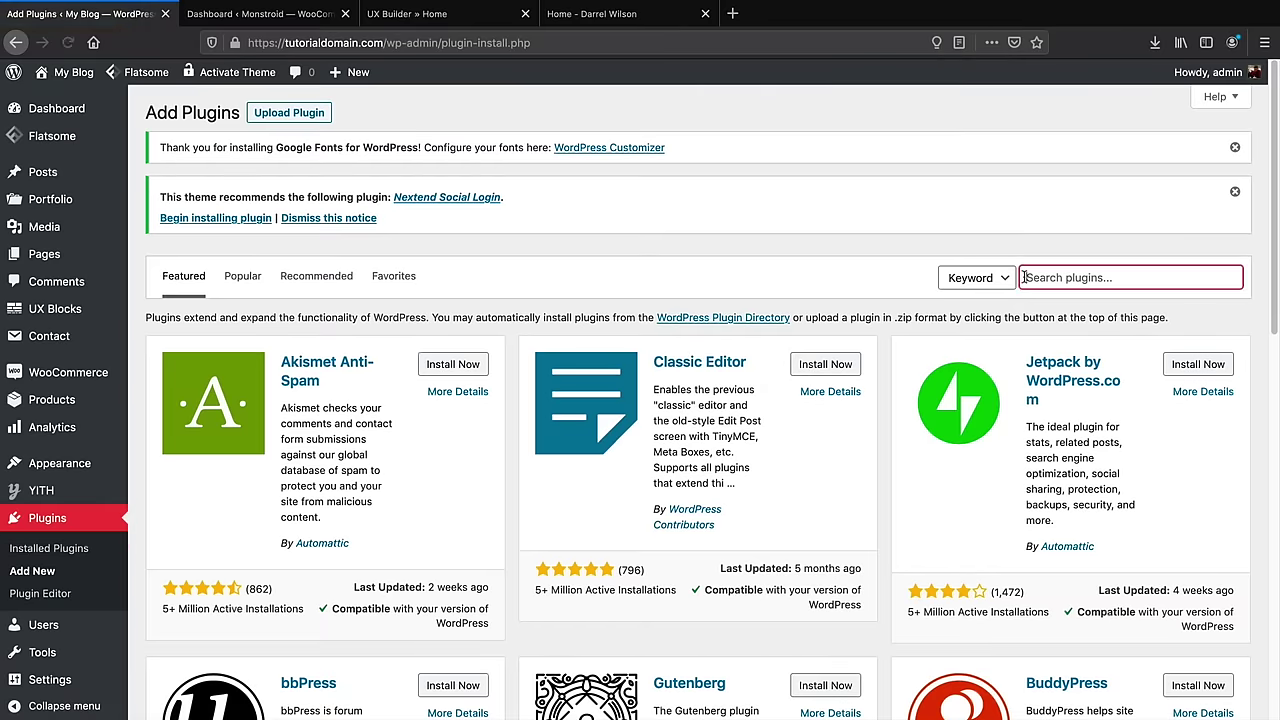
text(mailchimp woocommerce)
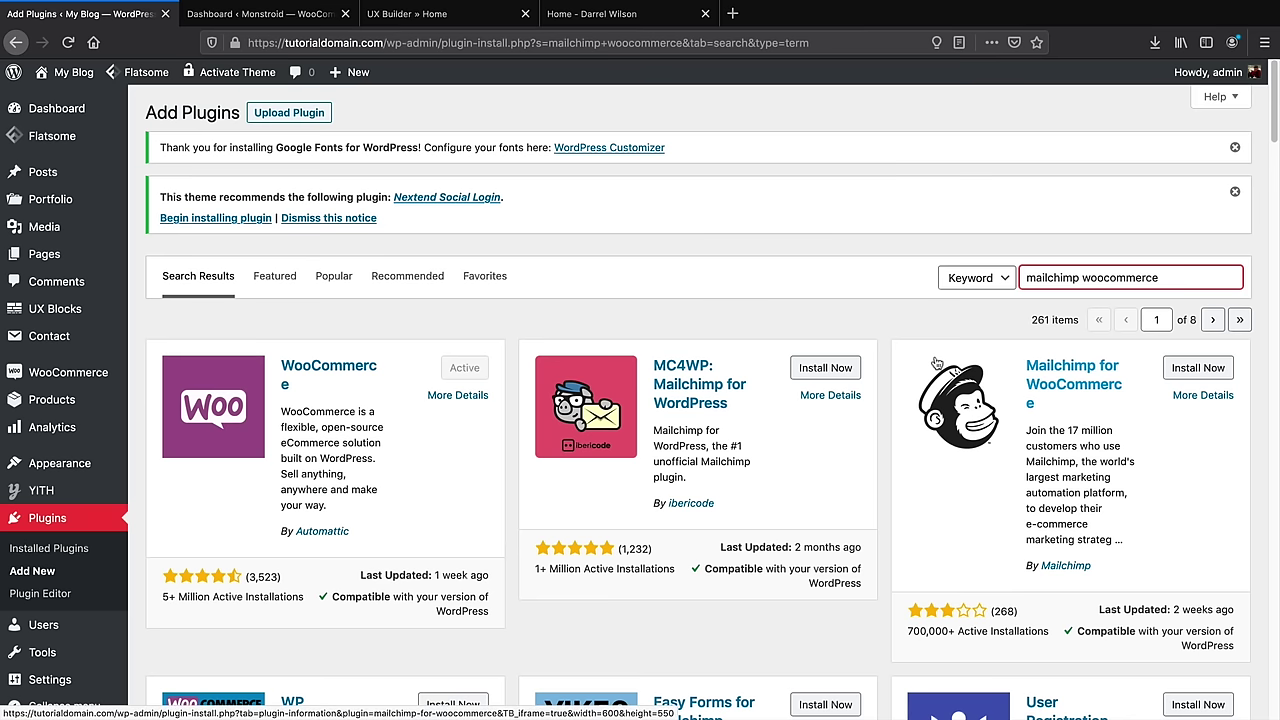
scroll(936, 363, down, 1)
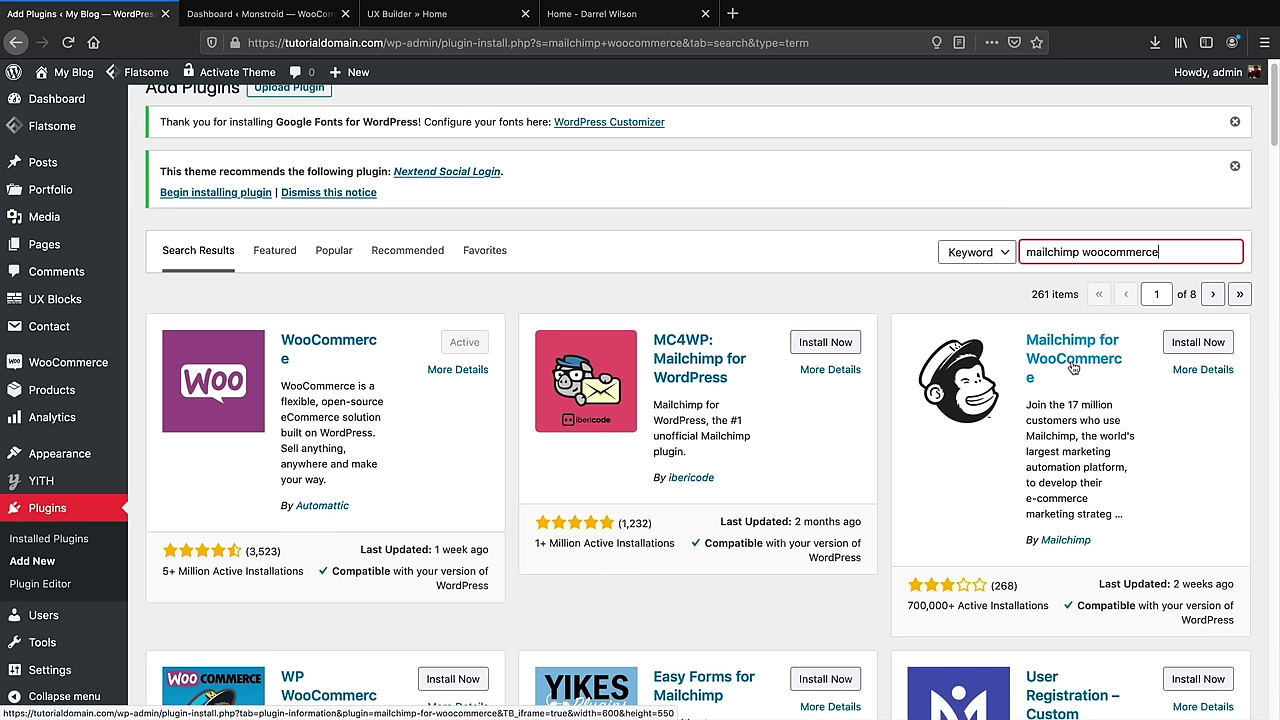
click(1190, 342)
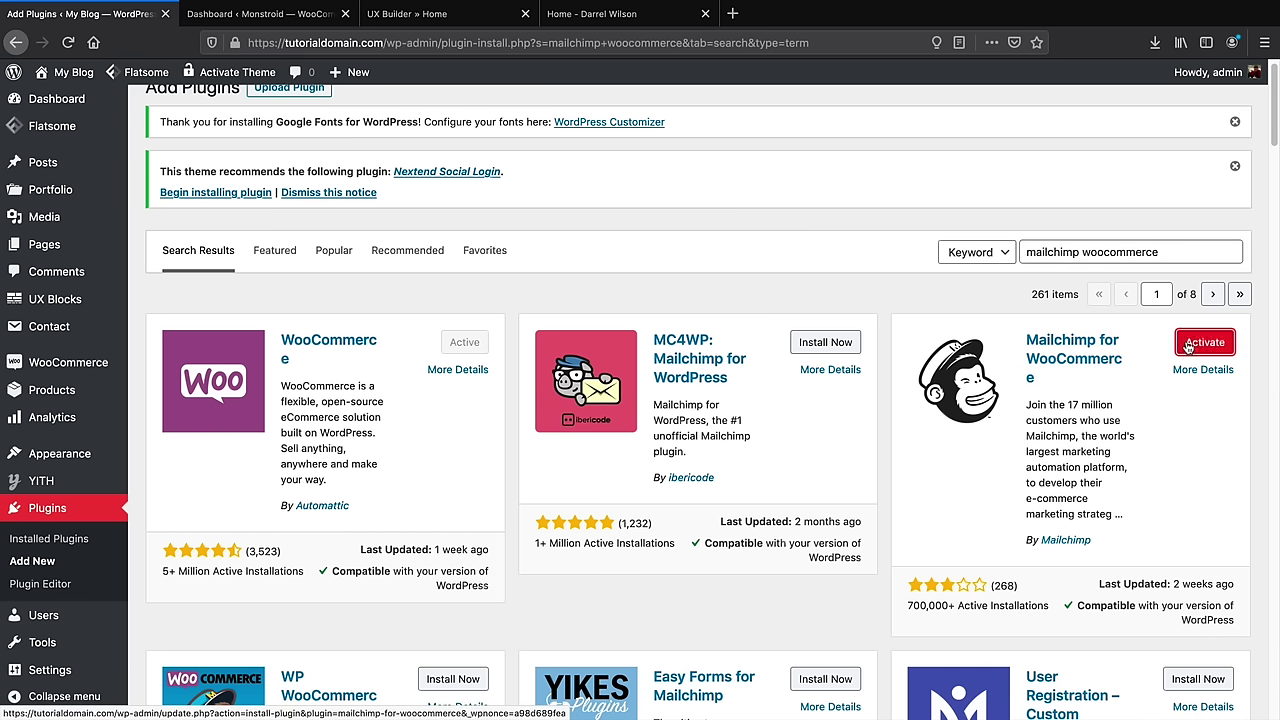
click(1188, 344)
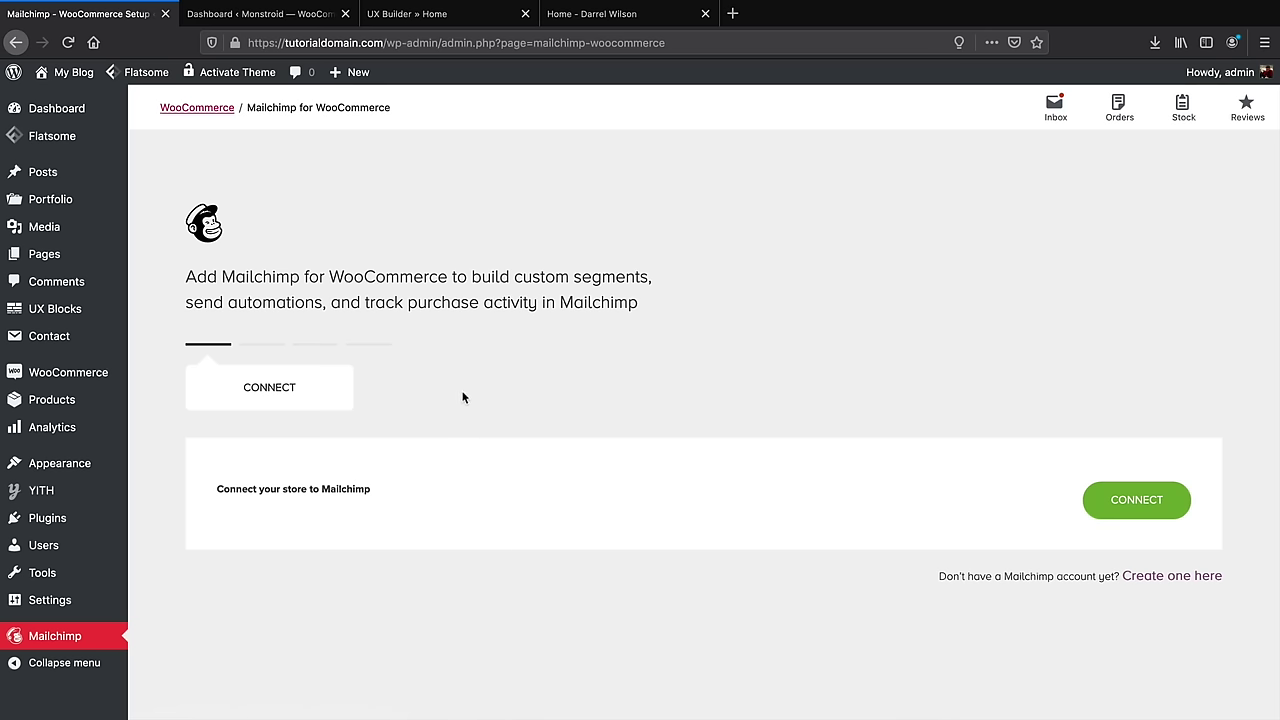
mouse_move(79, 518)
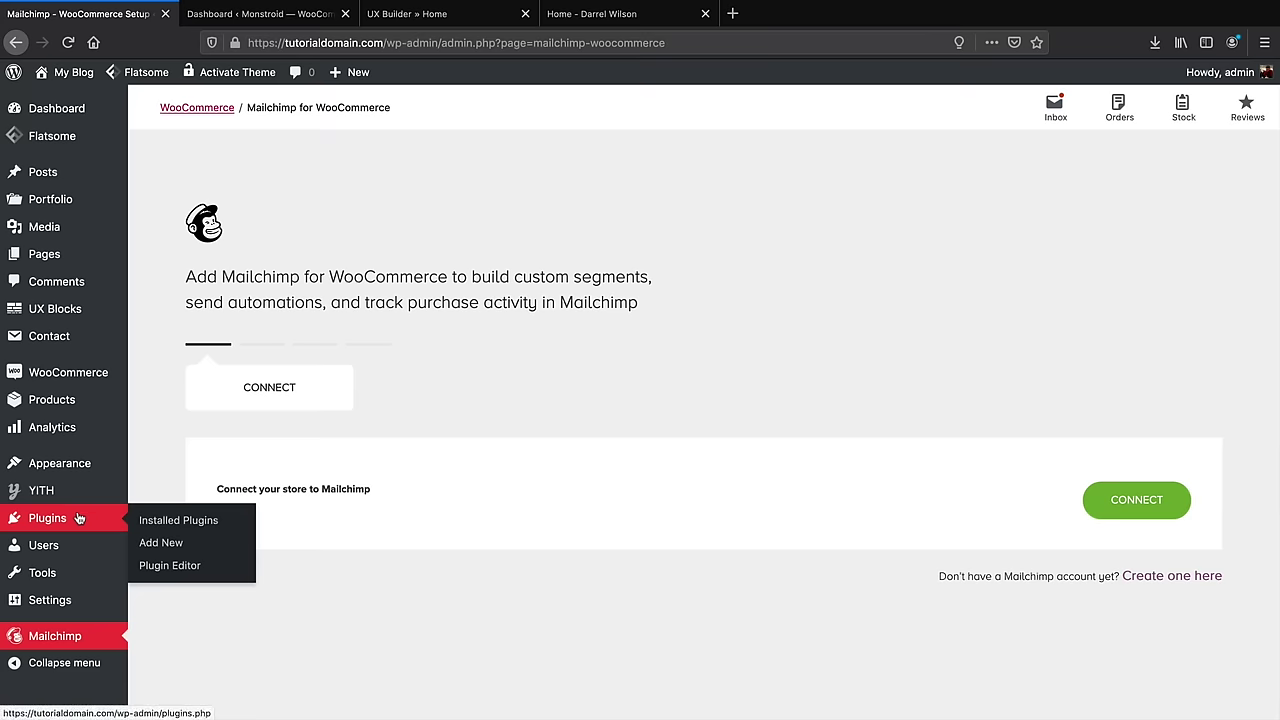
click(52, 108)
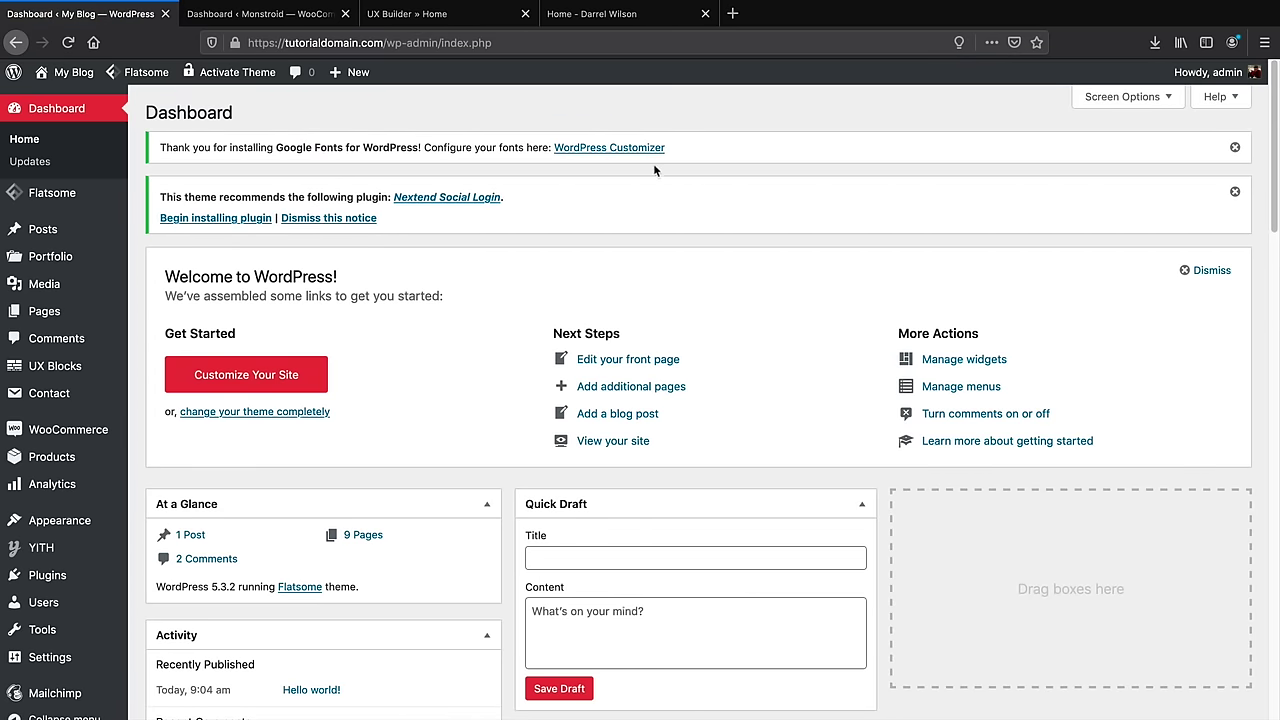
Dismiss the Google Fonts and Nextend Social Login notices, then launch the Customizer from the live site
click(1236, 147)
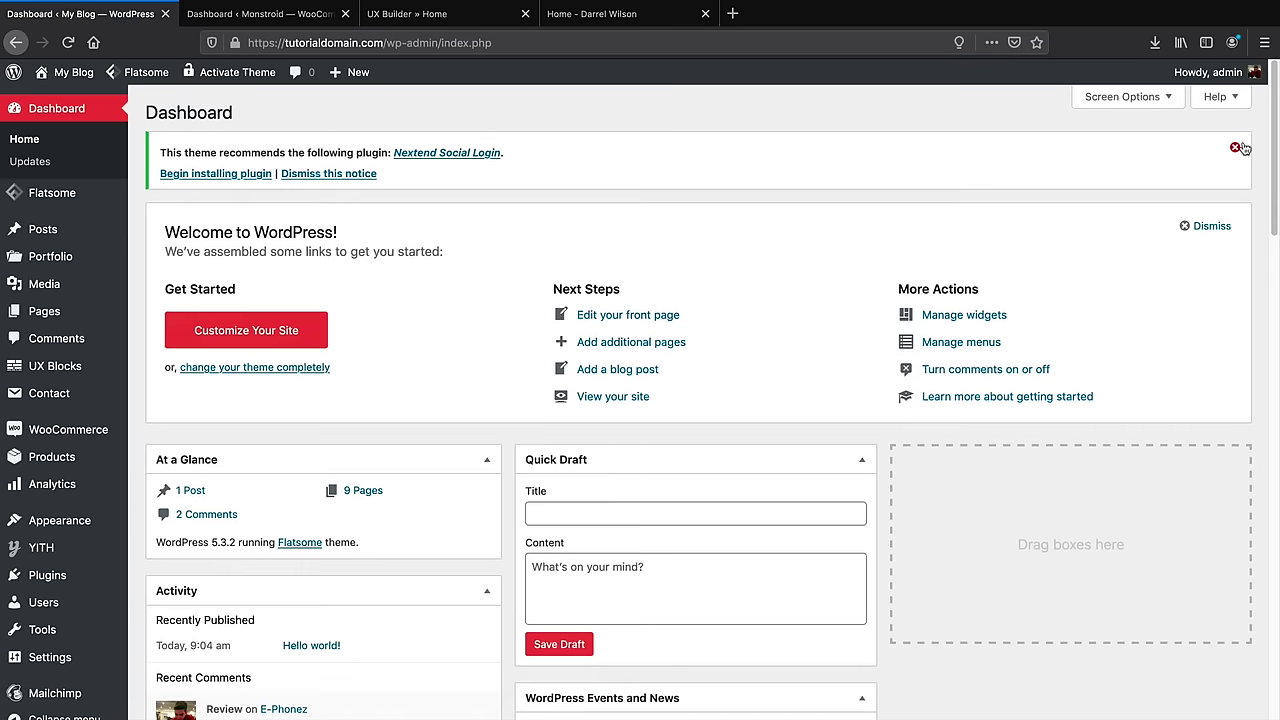
click(1236, 147)
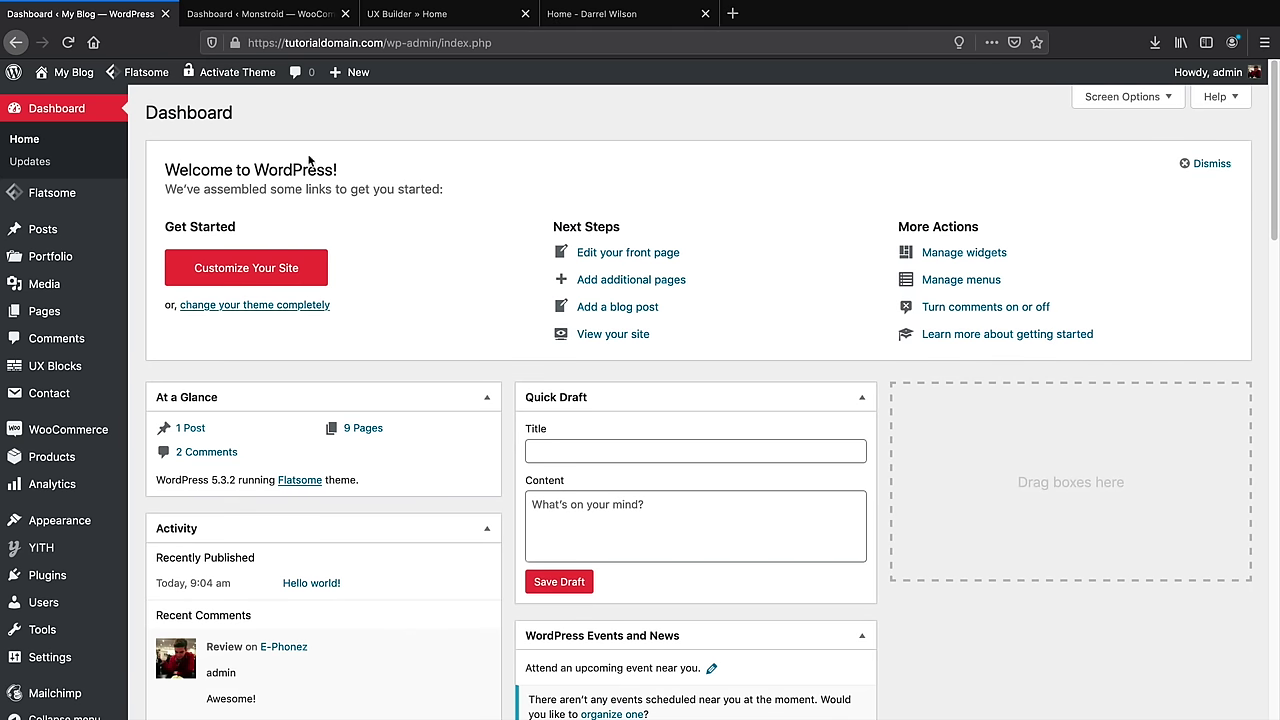
click(67, 101)
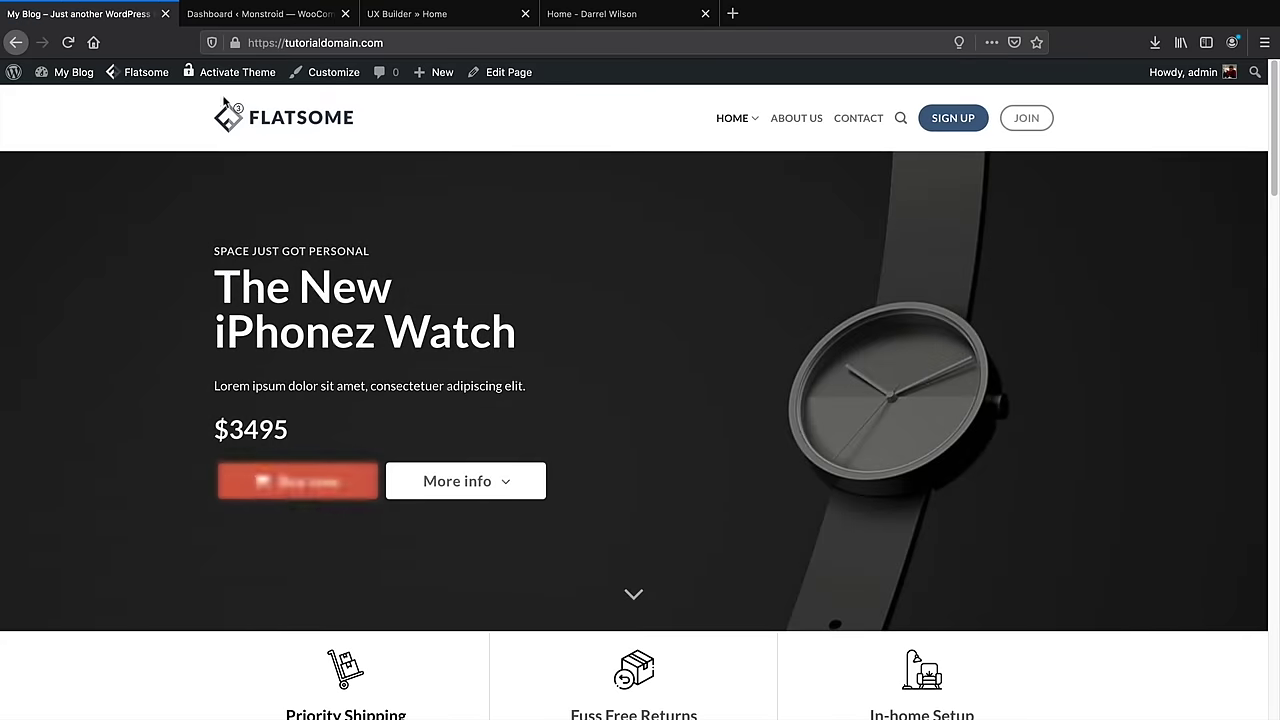
click(334, 73)
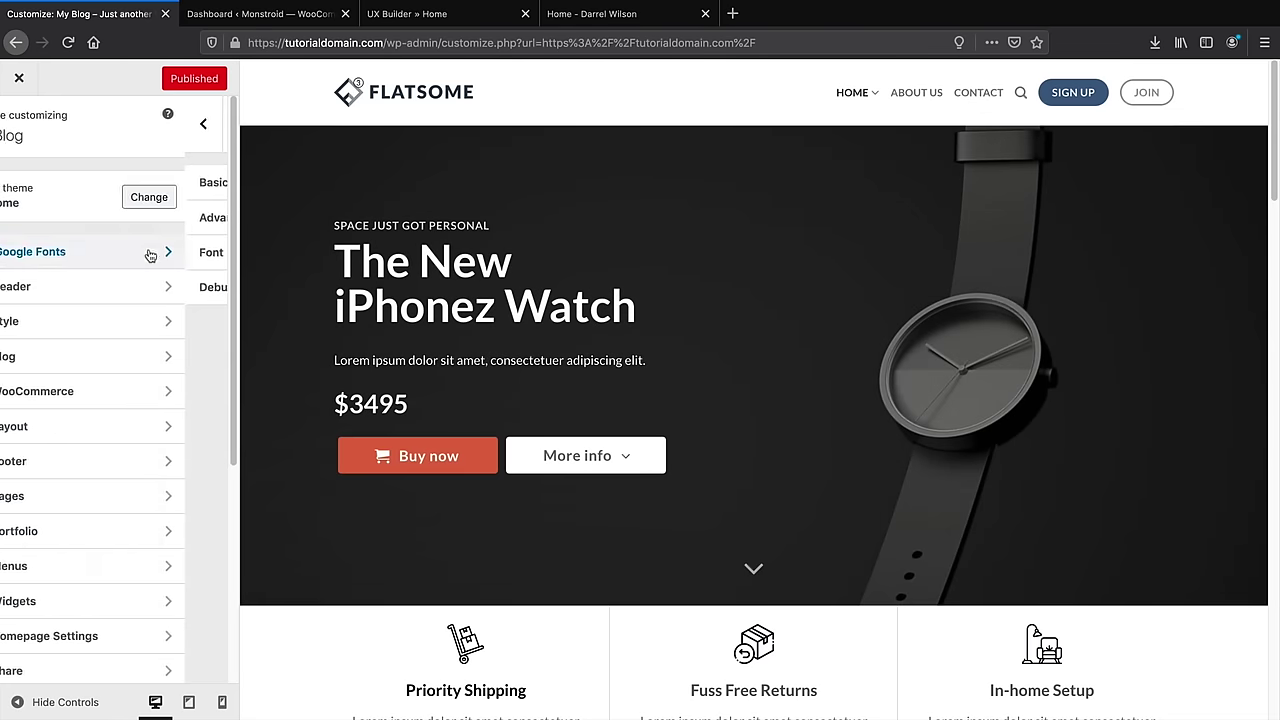
In Google Fonts Basic Settings, set the headings font to Poppins
click(149, 252)
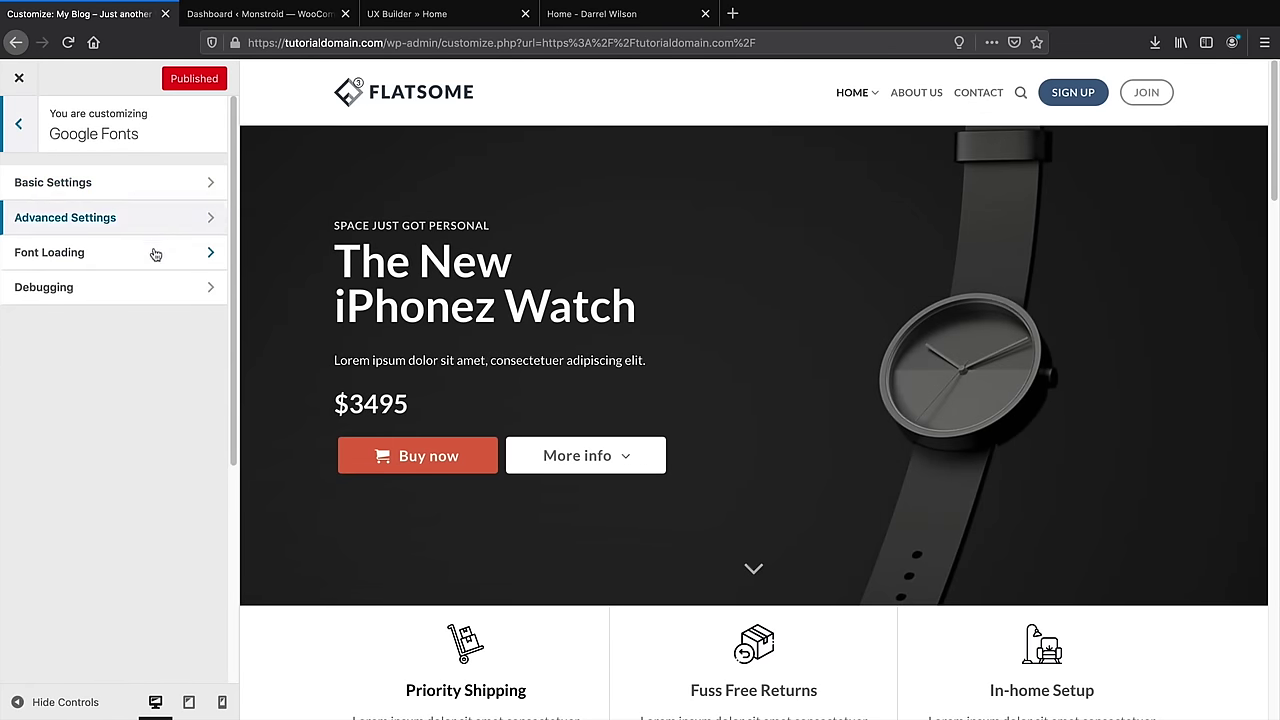
click(156, 183)
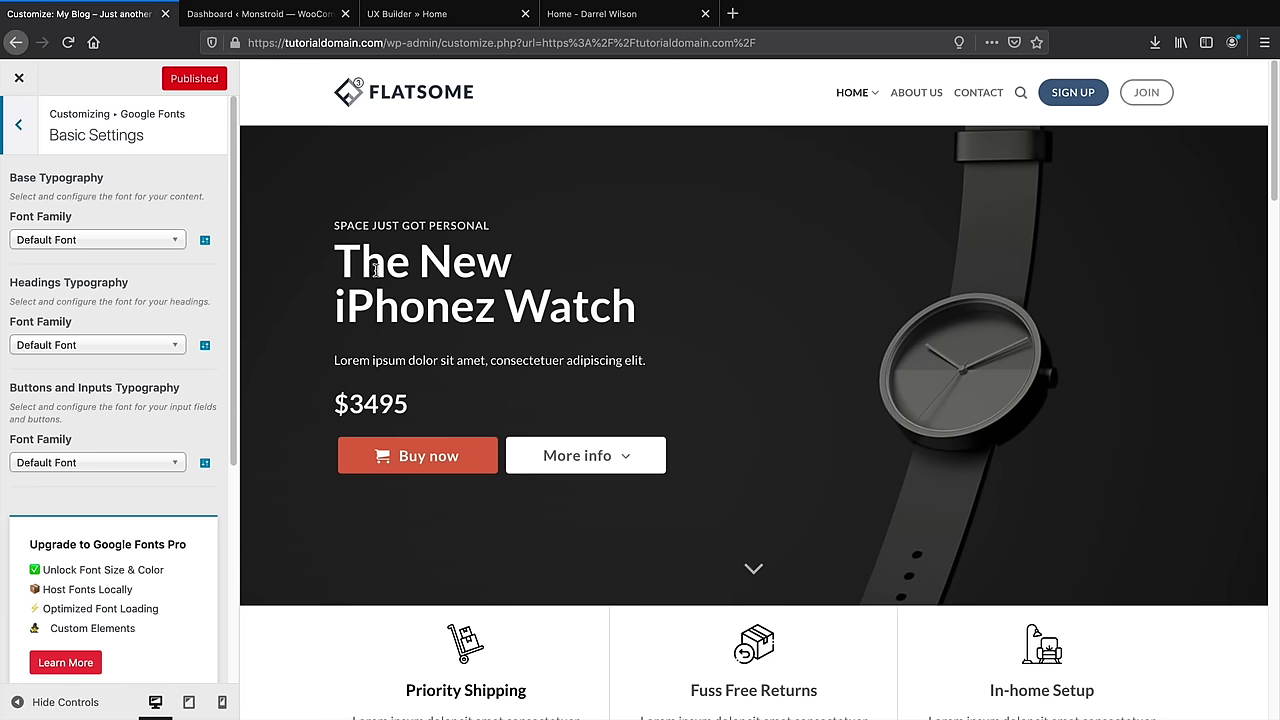
drag(642, 316, 334, 306)
click(130, 348)
text(poppins)
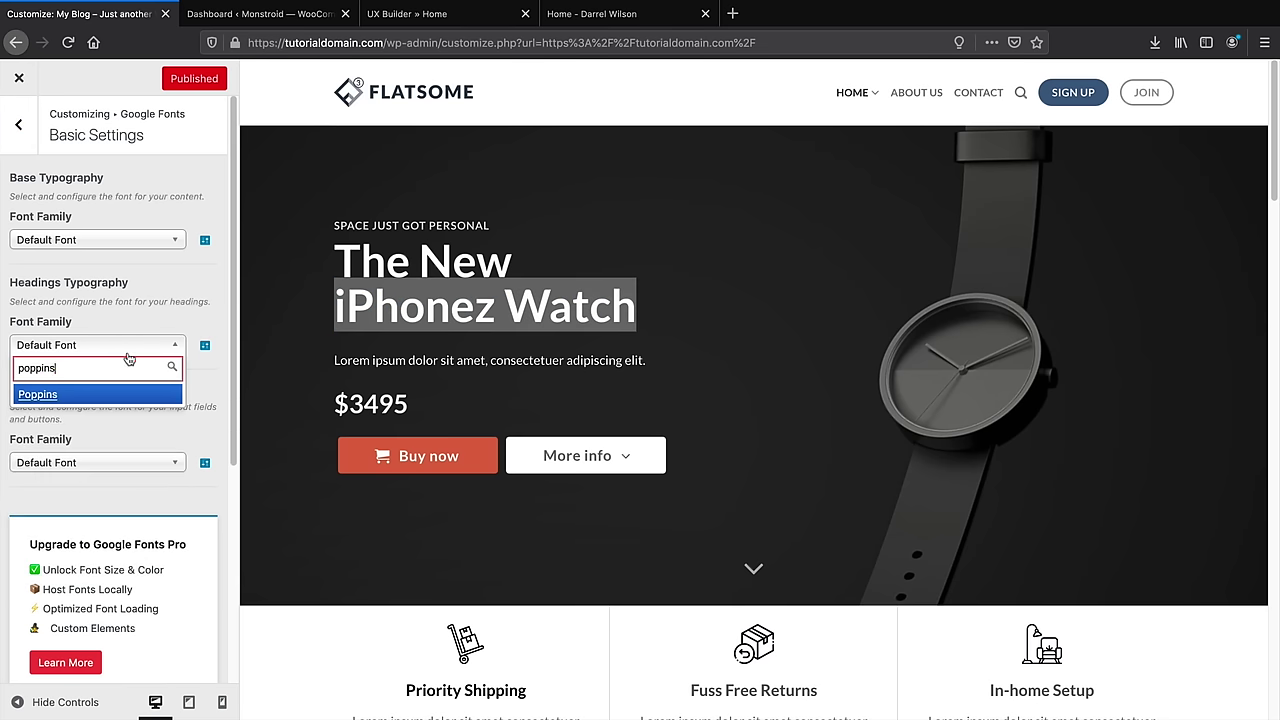
click(54, 394)
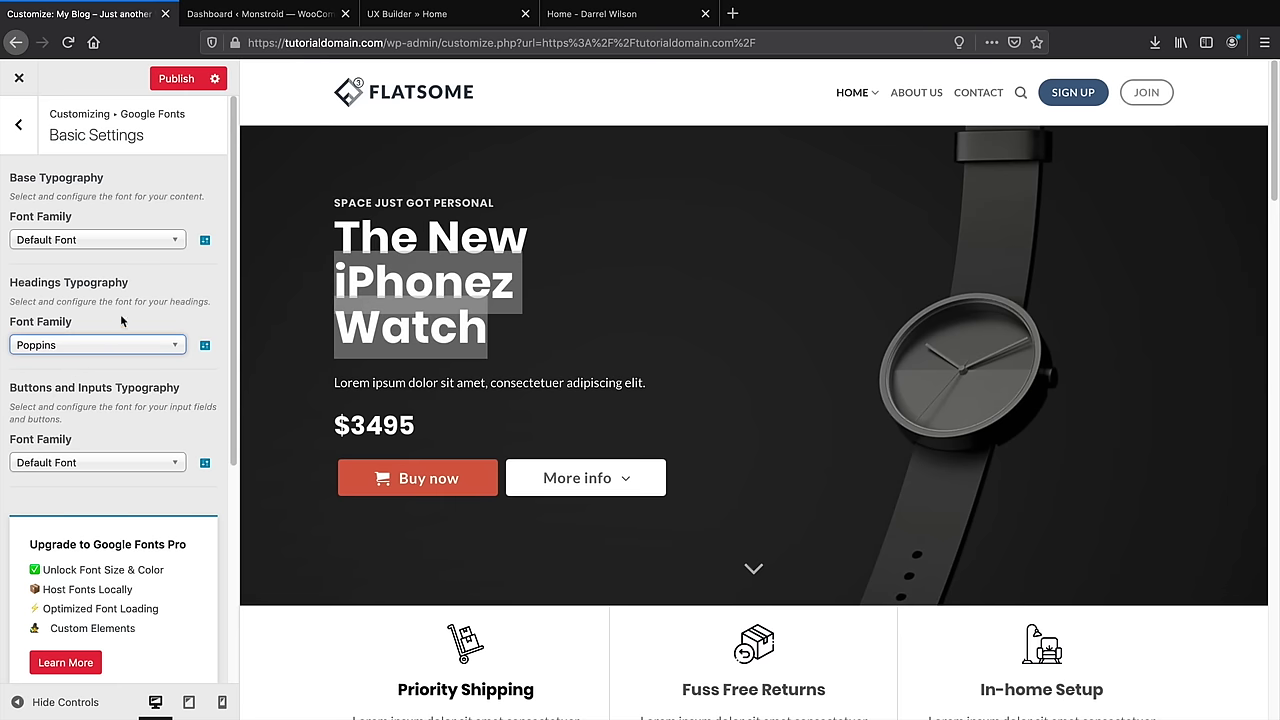
click(455, 290)
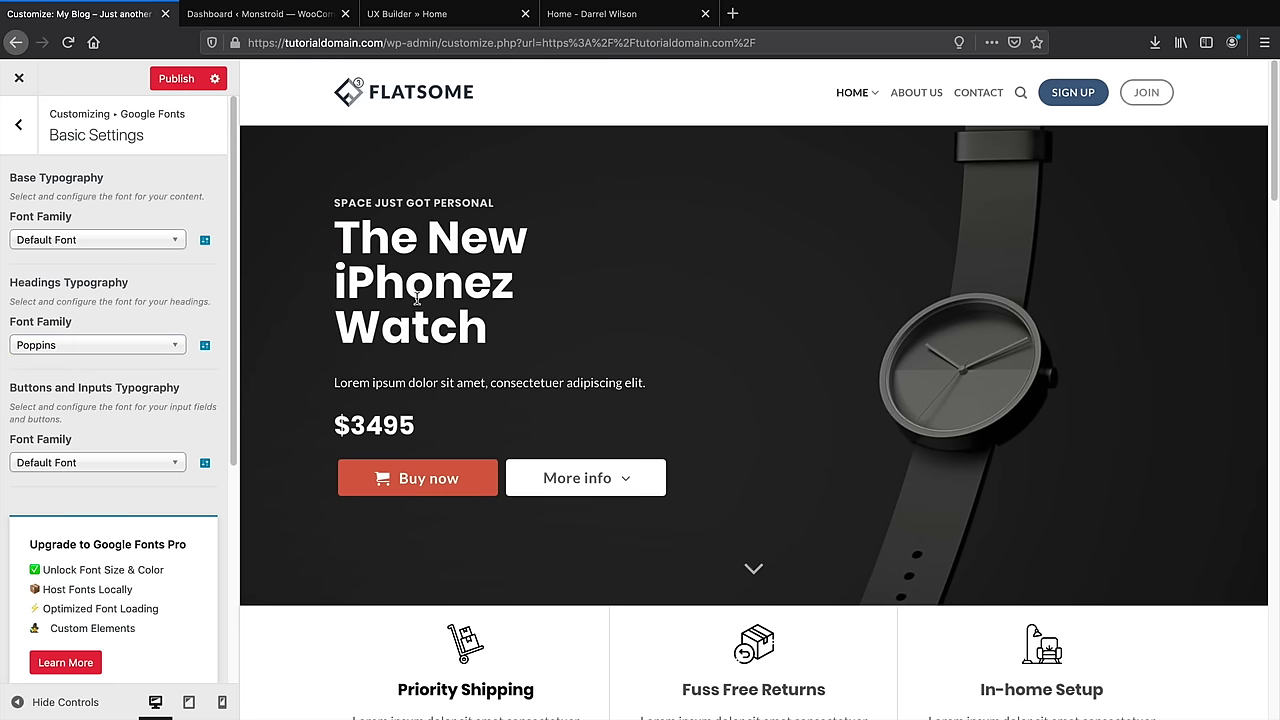
Set the body text font to Poppins instead of Georgia and publish the font changes
click(108, 241)
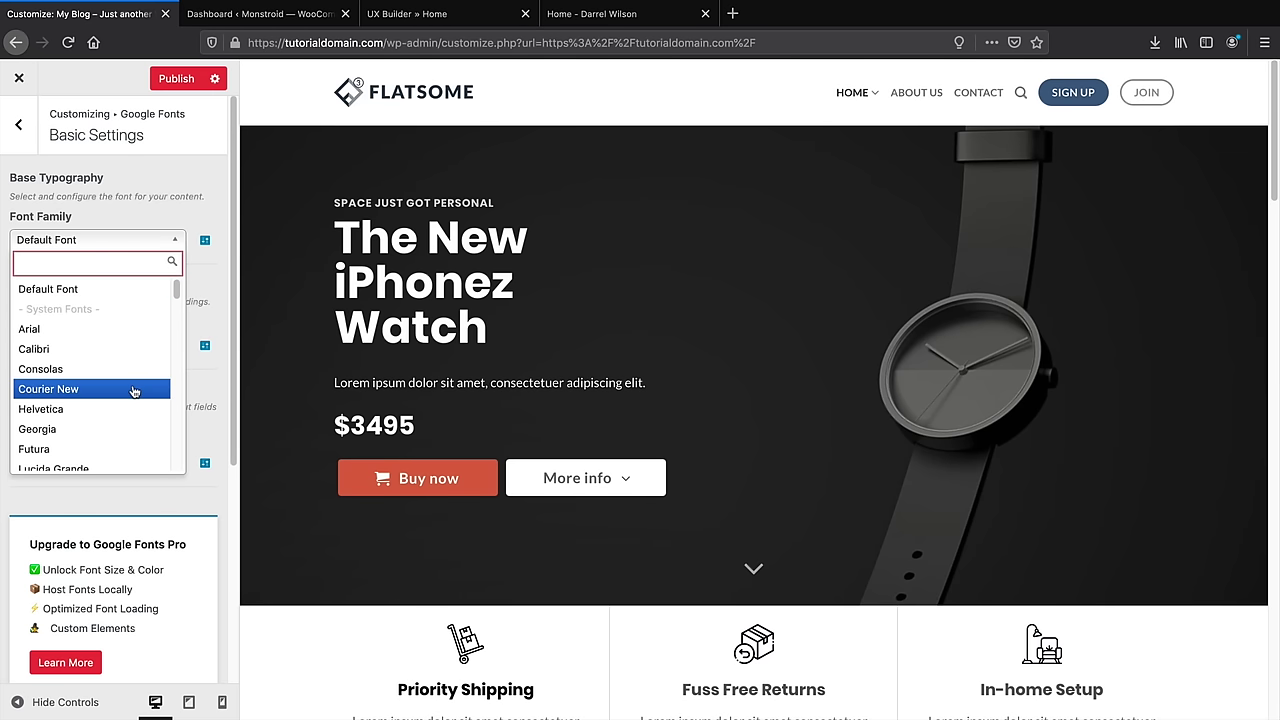
click(122, 430)
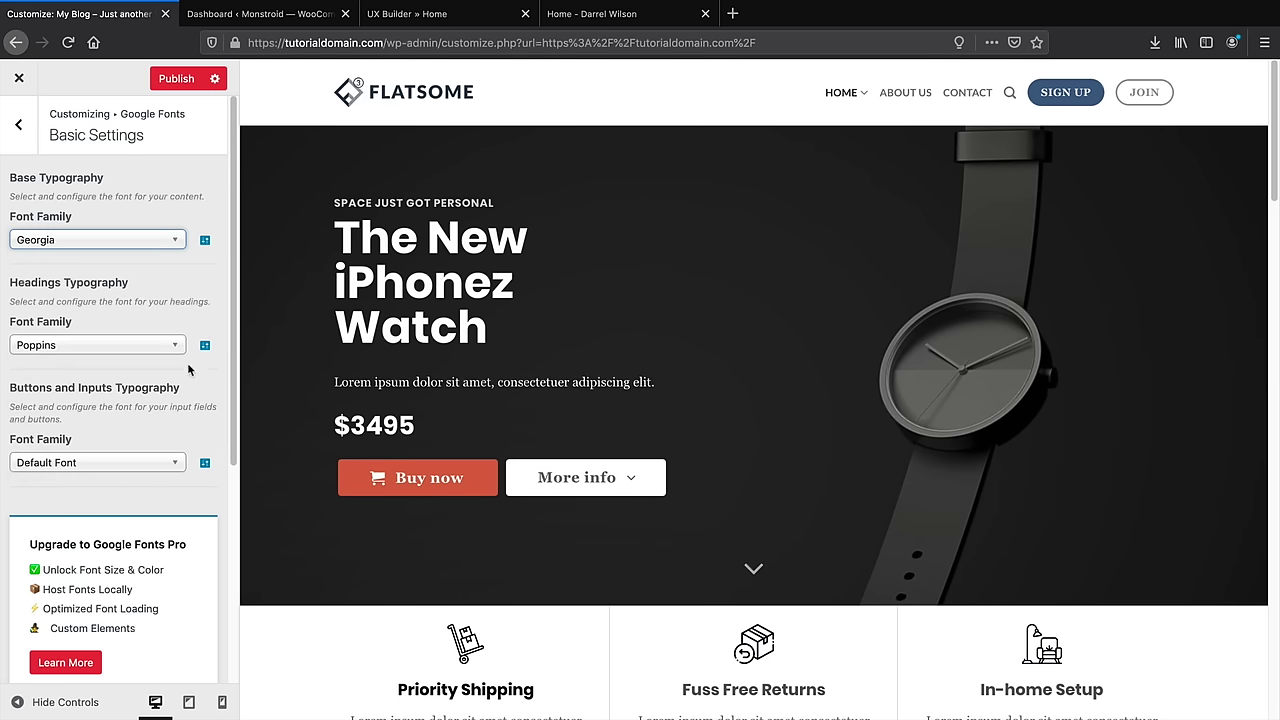
click(107, 242)
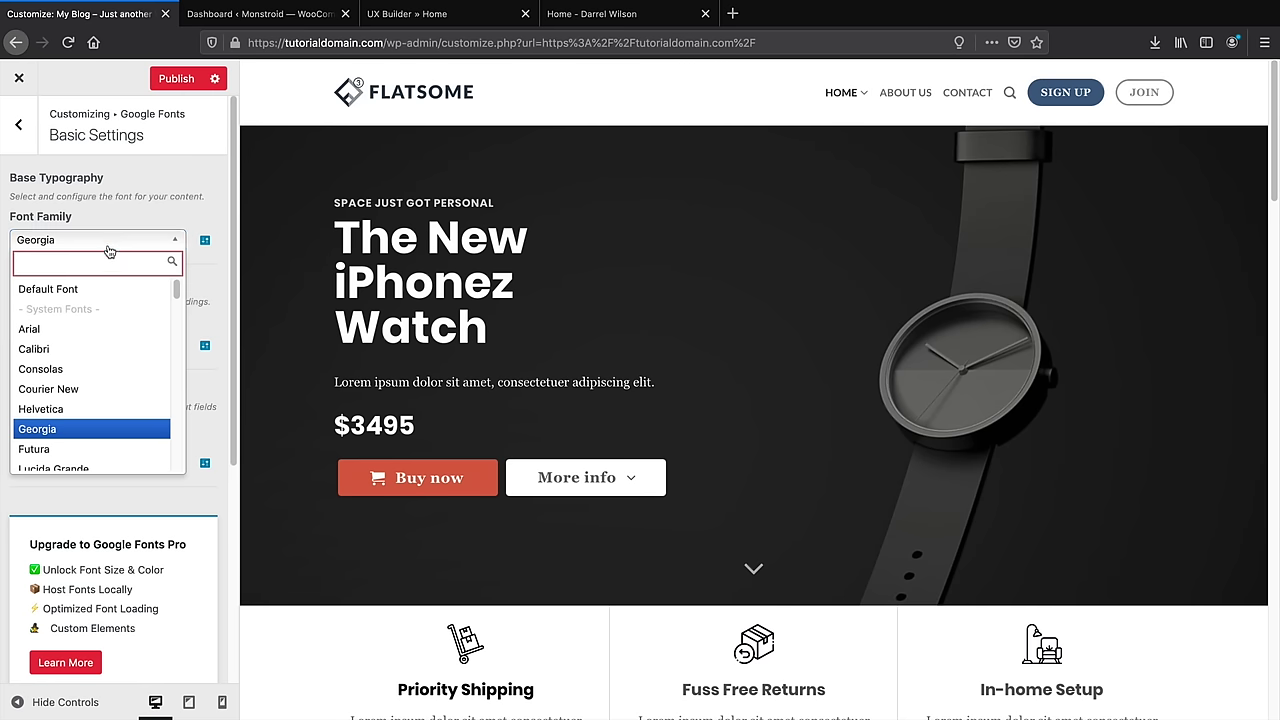
text(popp)
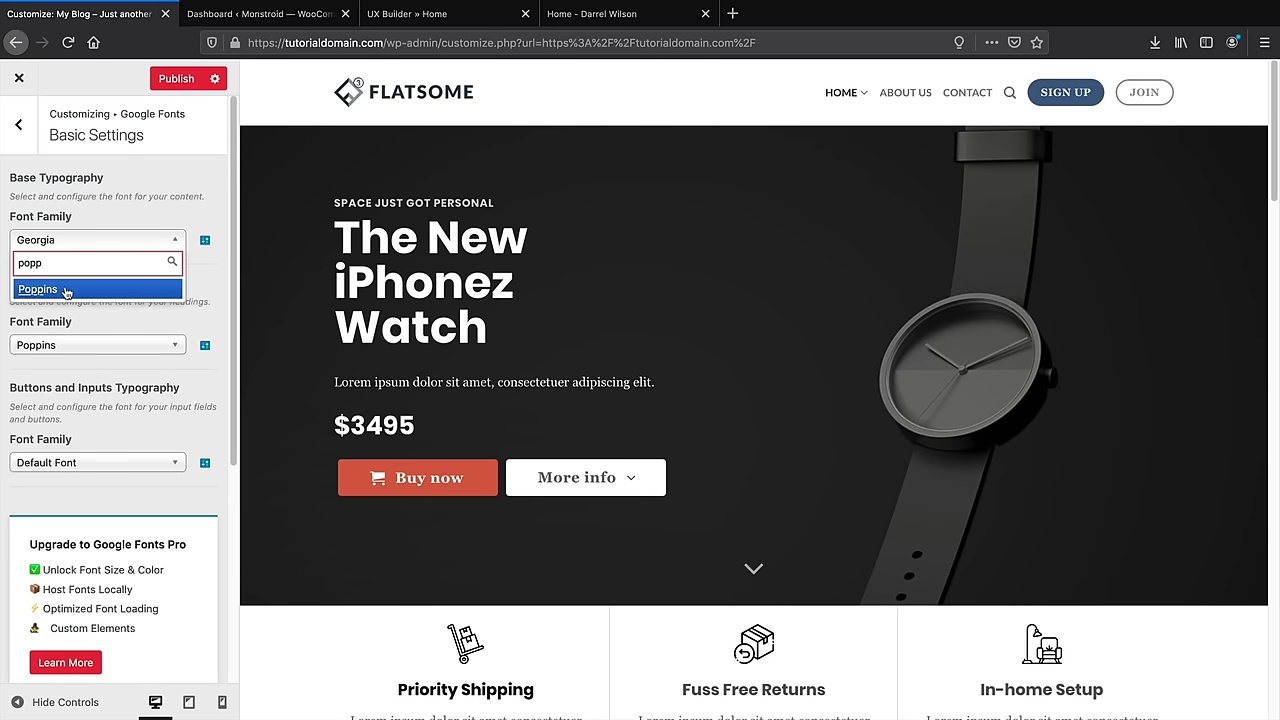
click(66, 288)
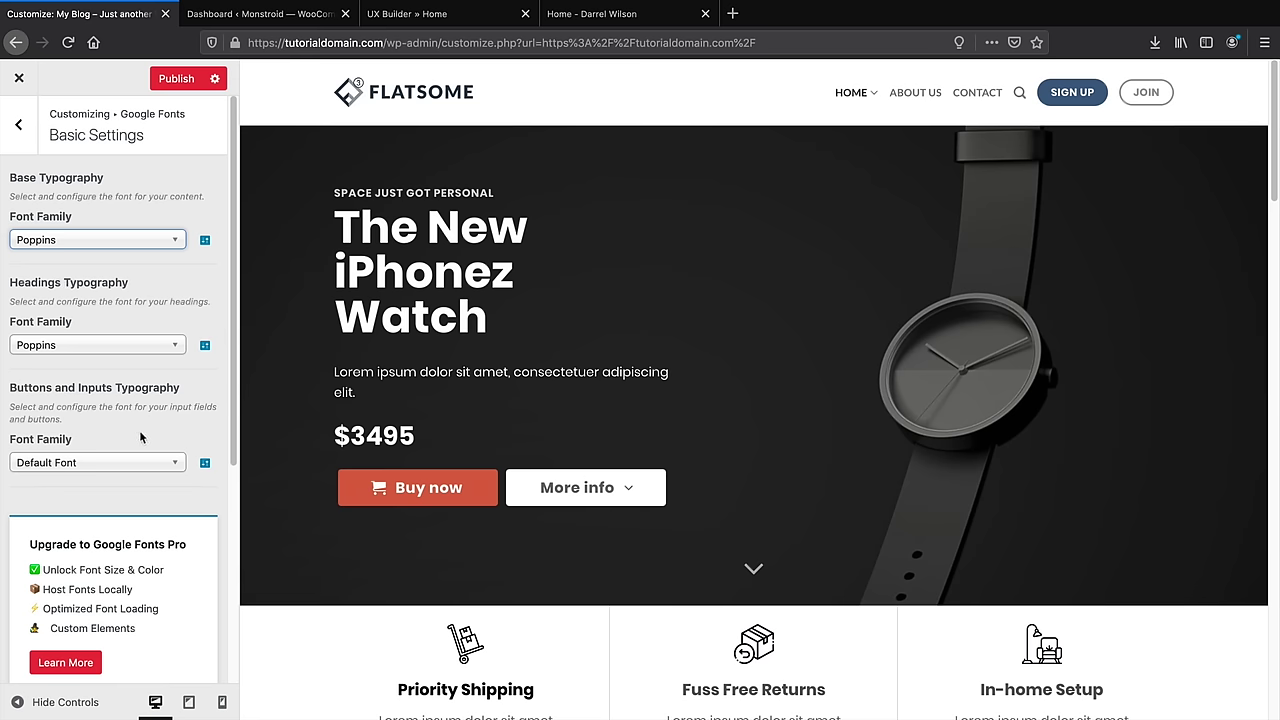
scroll(139, 430, down, 1)
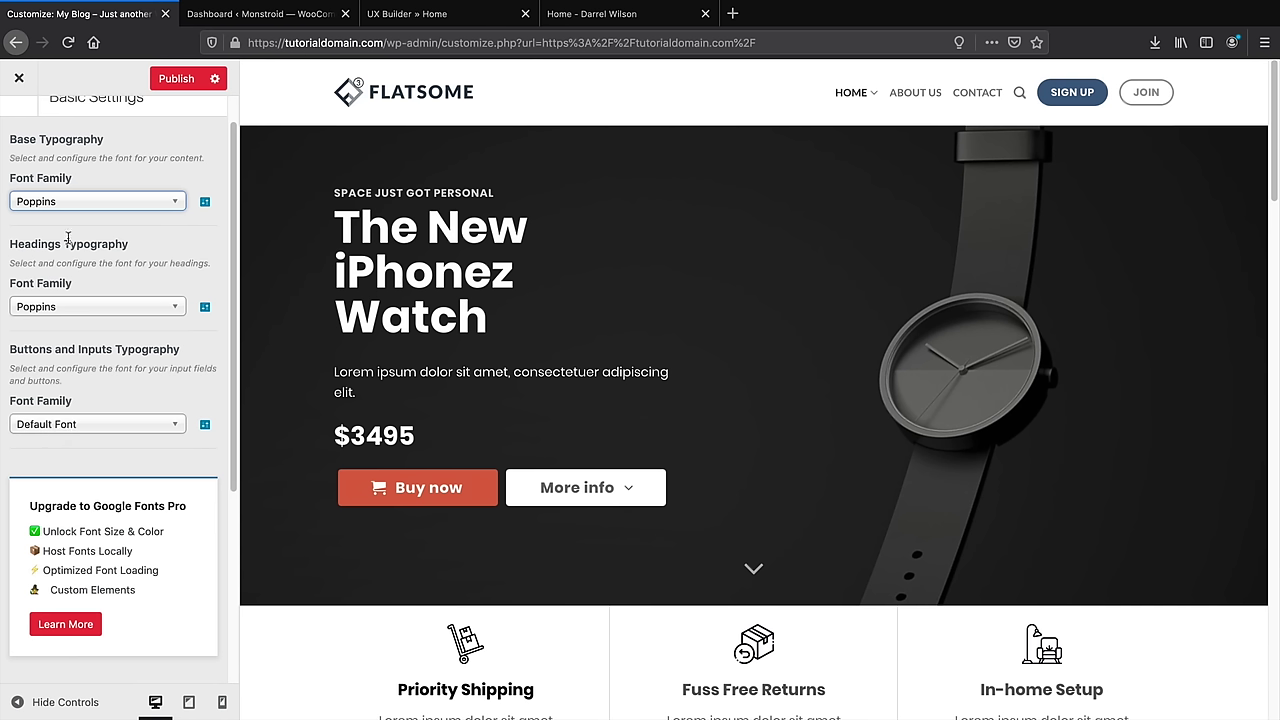
click(163, 86)
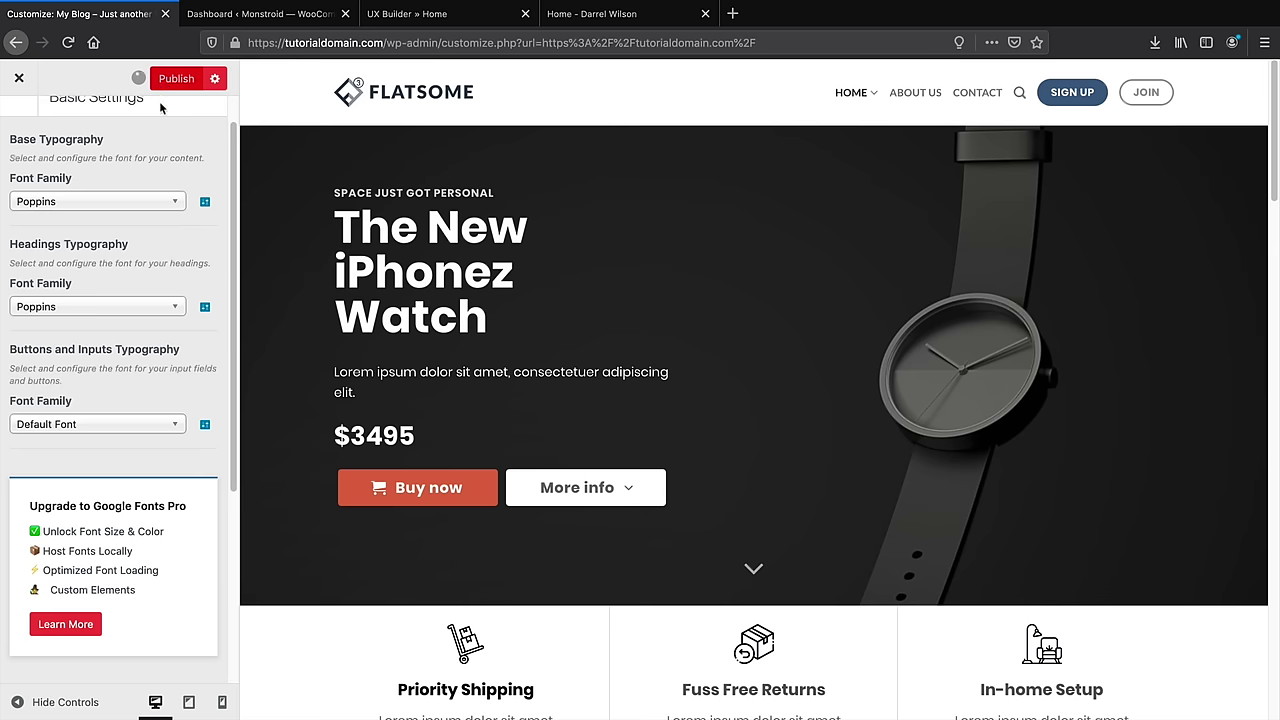
Navigate back to the main Customizer menu and into Style's Colors settings
click(22, 136)
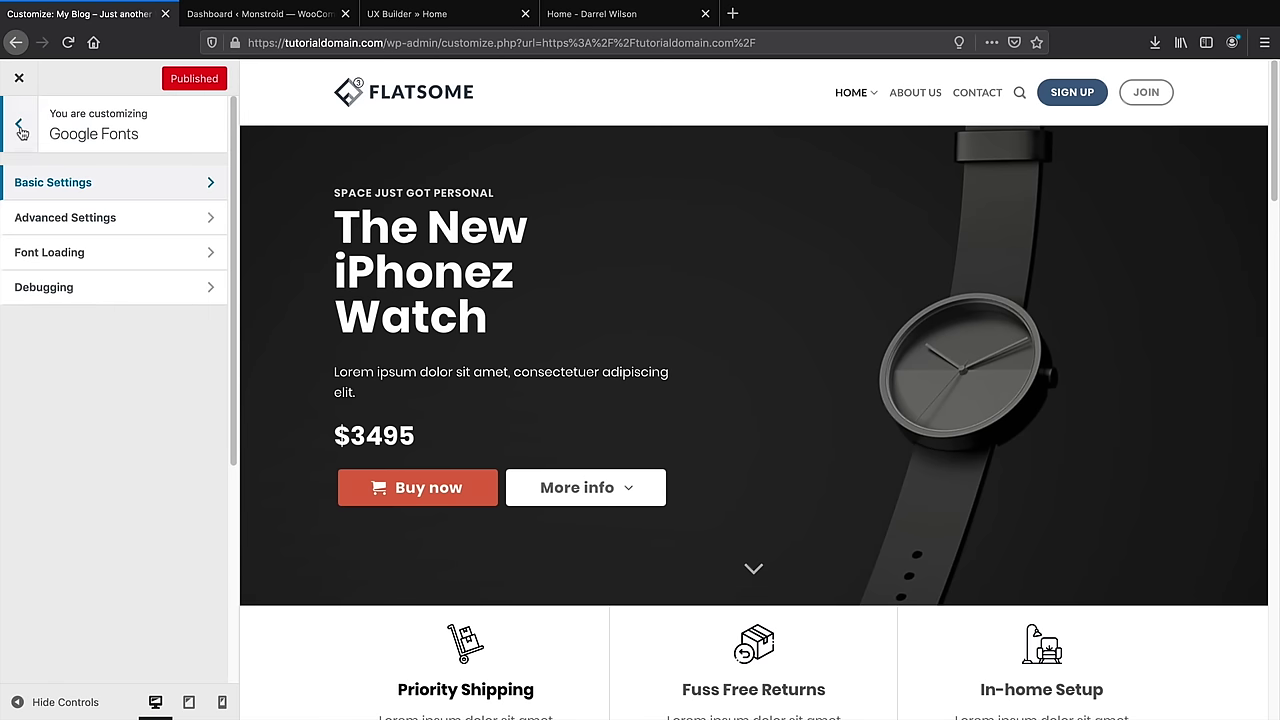
click(20, 128)
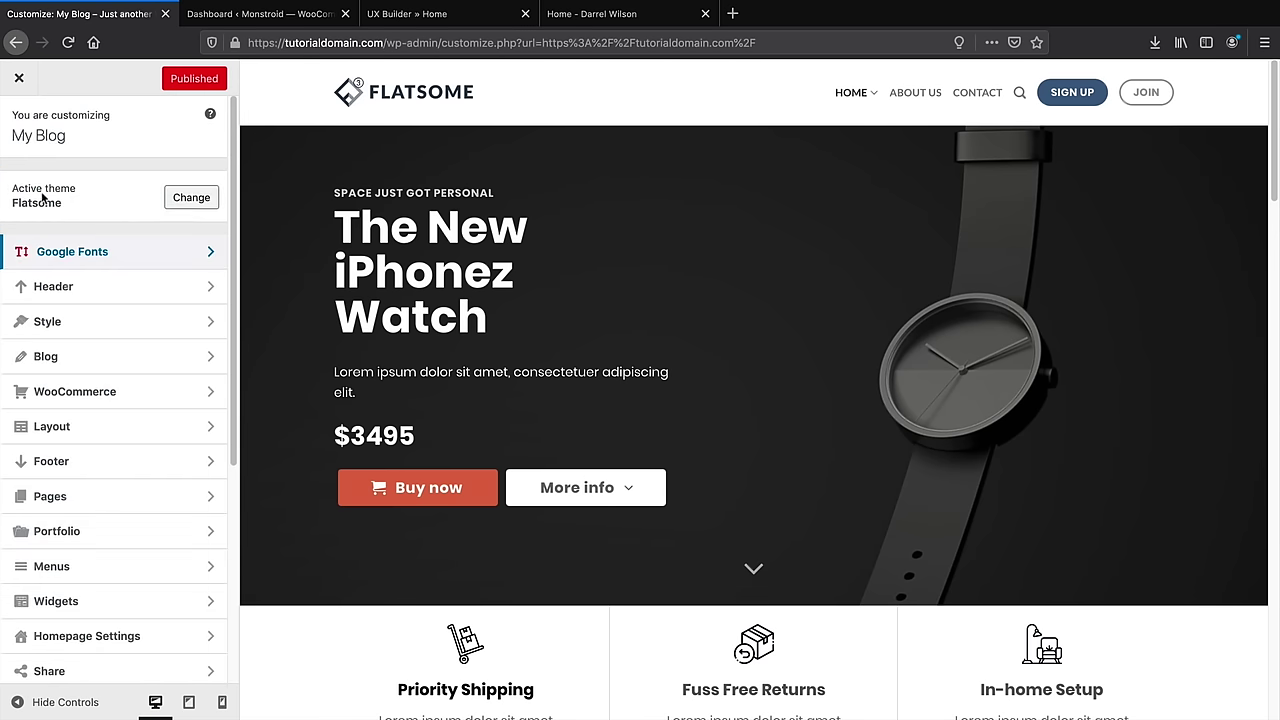
click(55, 321)
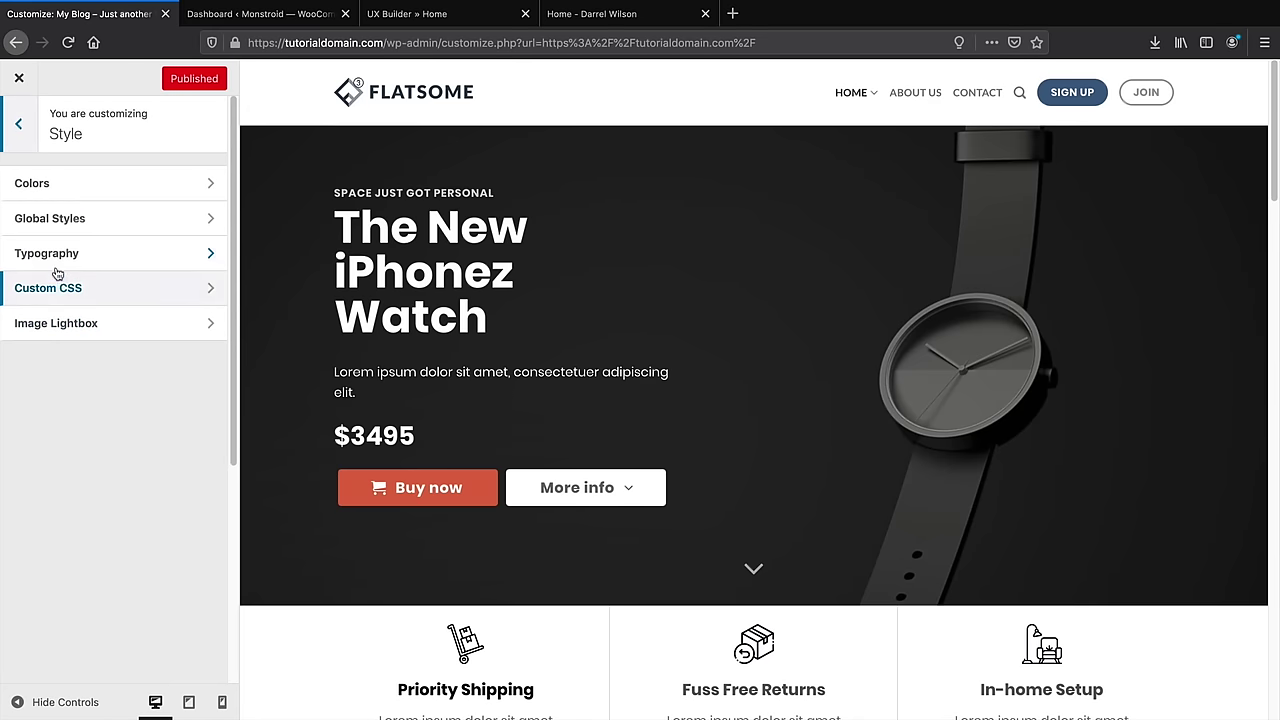
click(57, 187)
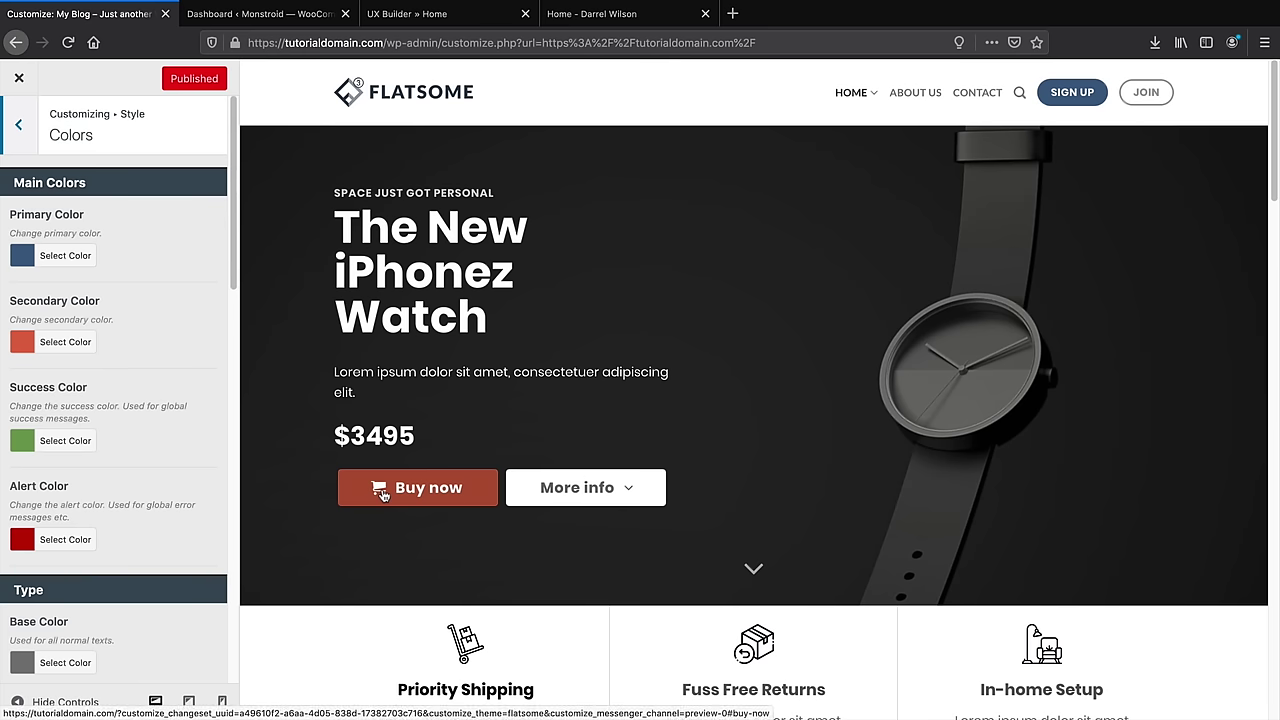
Set the Primary Color to black
click(65, 256)
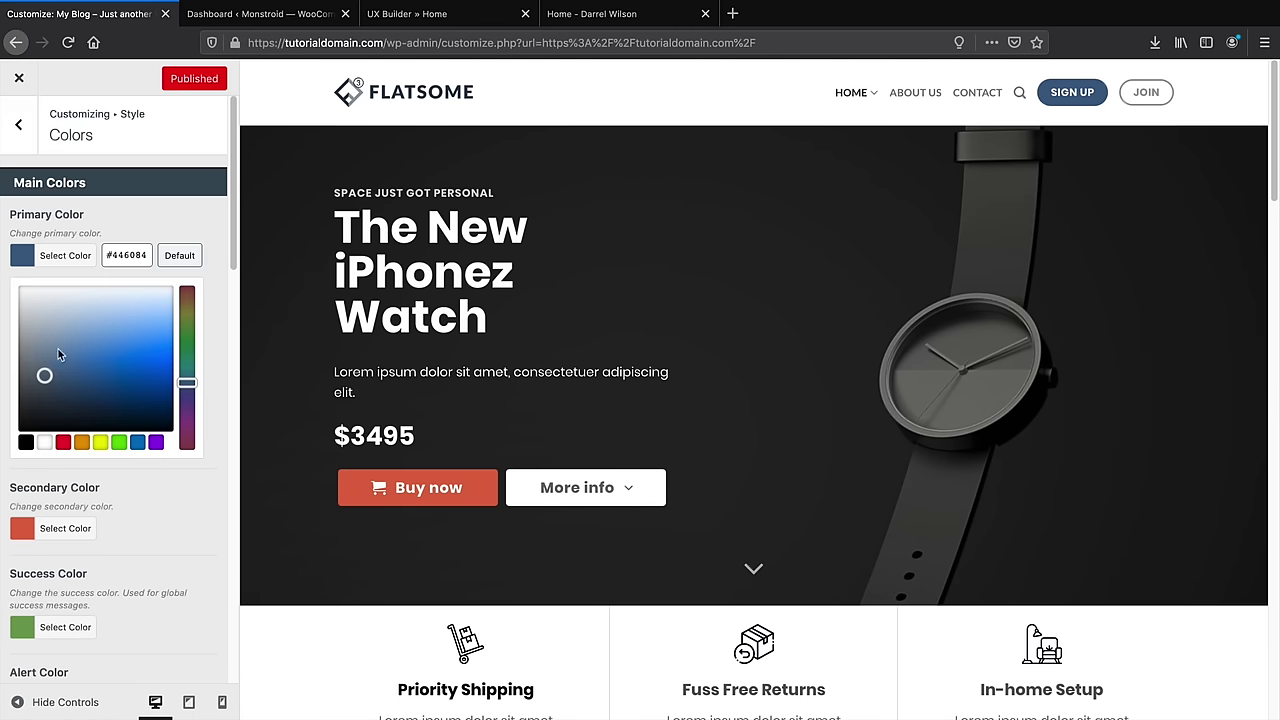
click(27, 442)
click(209, 325)
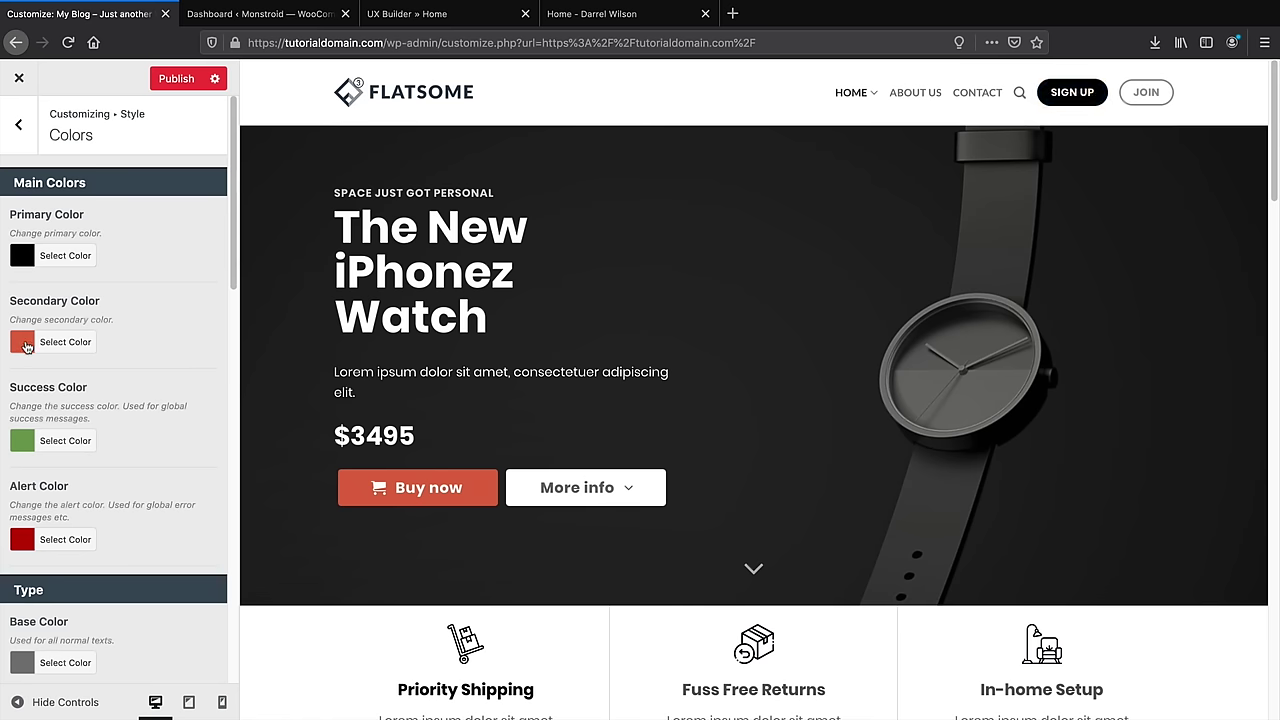
Try orange and purple #8224e3 for the Secondary Color, then settle on black #000000
click(22, 342)
click(81, 529)
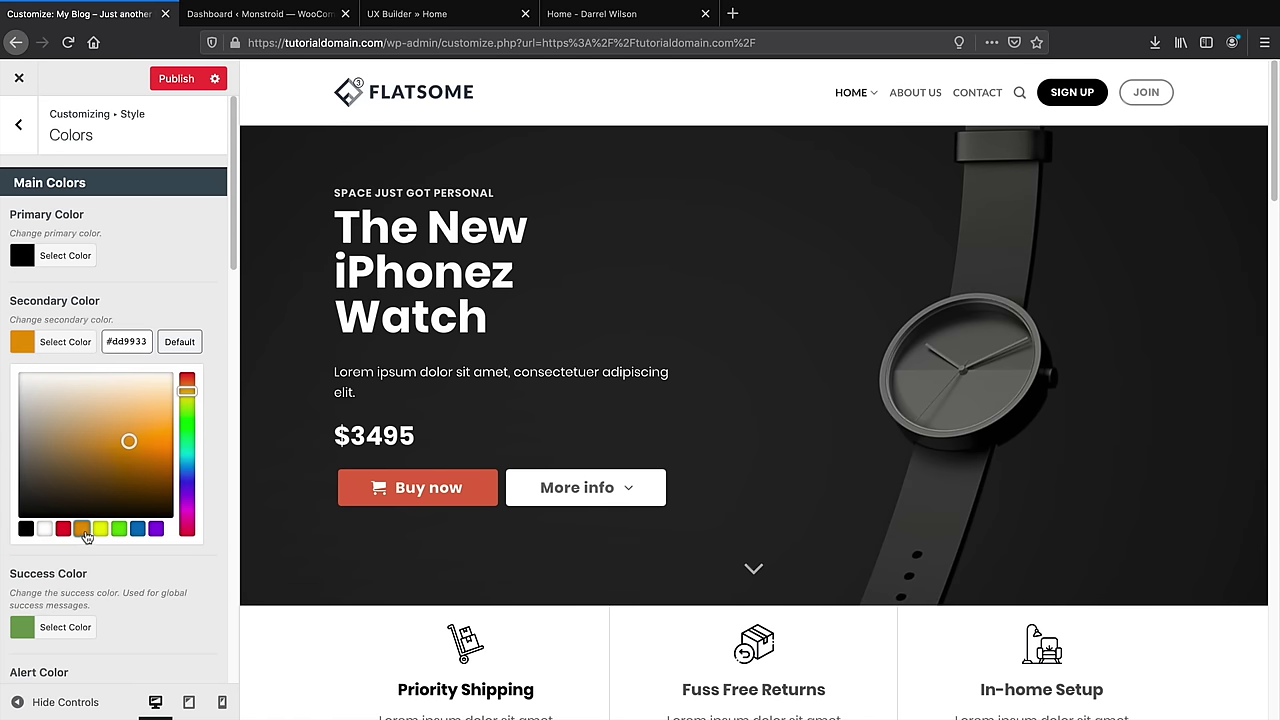
click(178, 267)
click(28, 344)
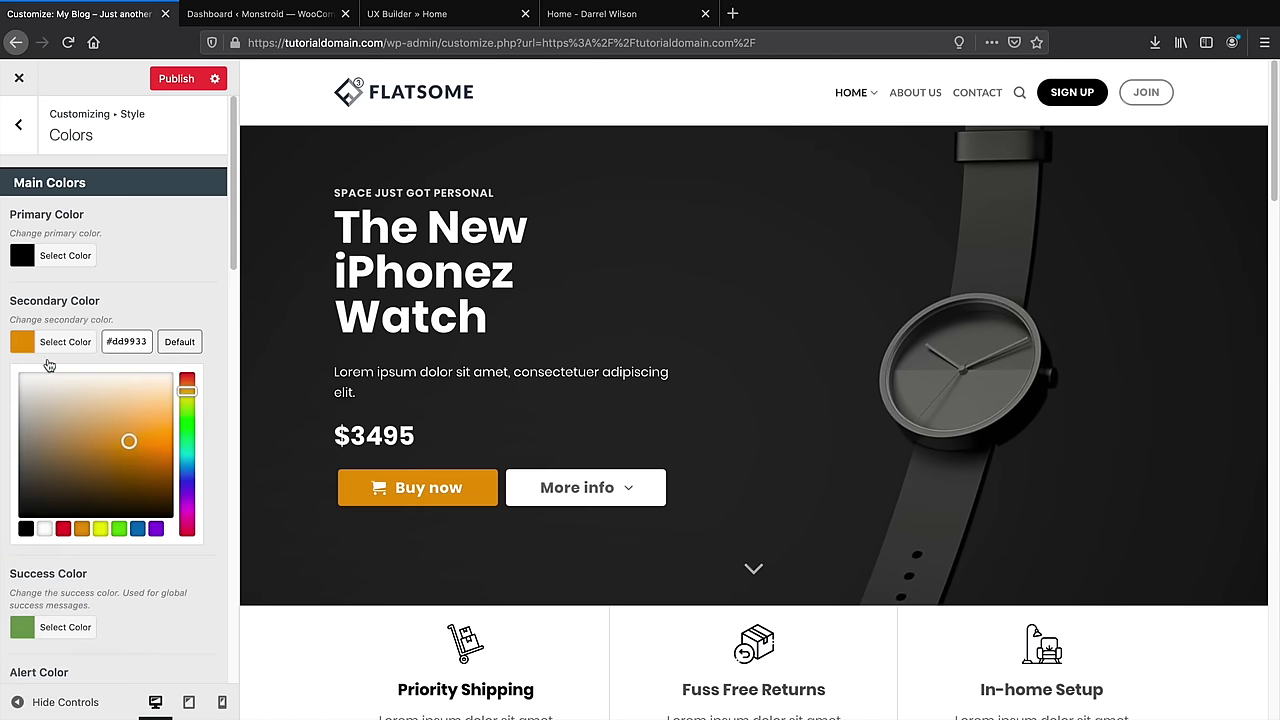
click(155, 528)
triple_click(185, 294)
scroll(444, 310, down, 3)
scroll(448, 316, up, 3)
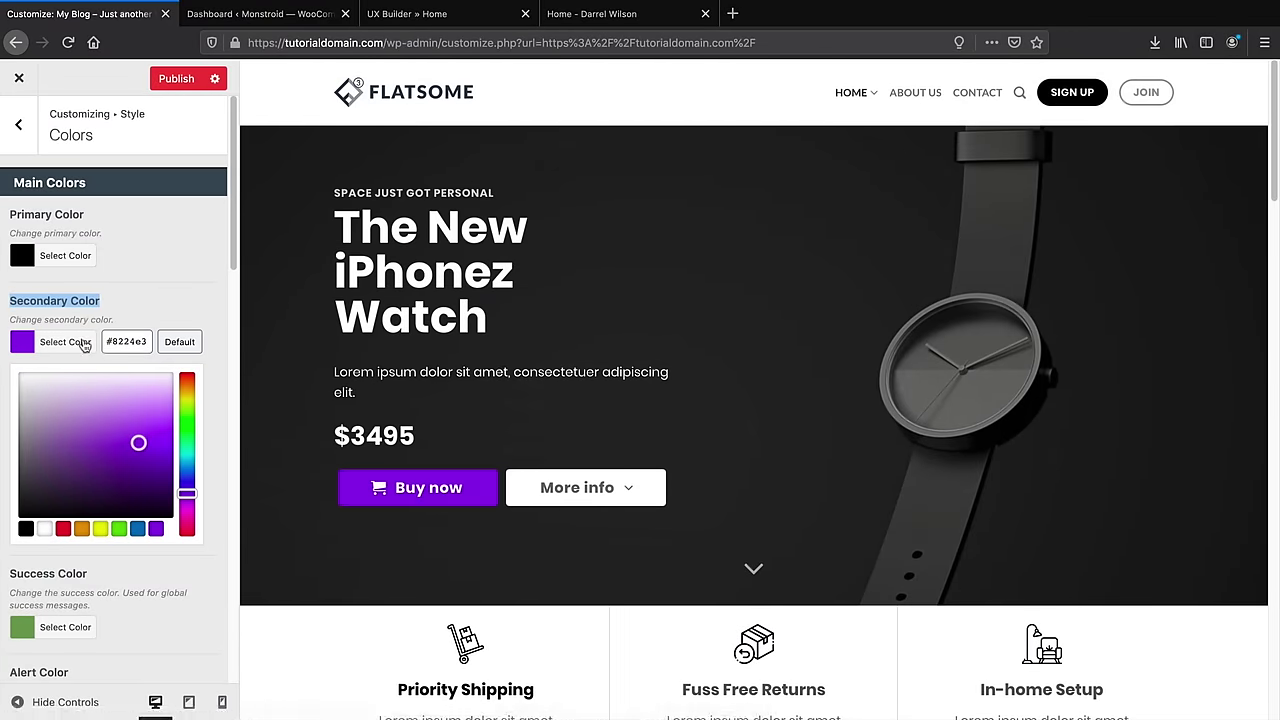
click(24, 343)
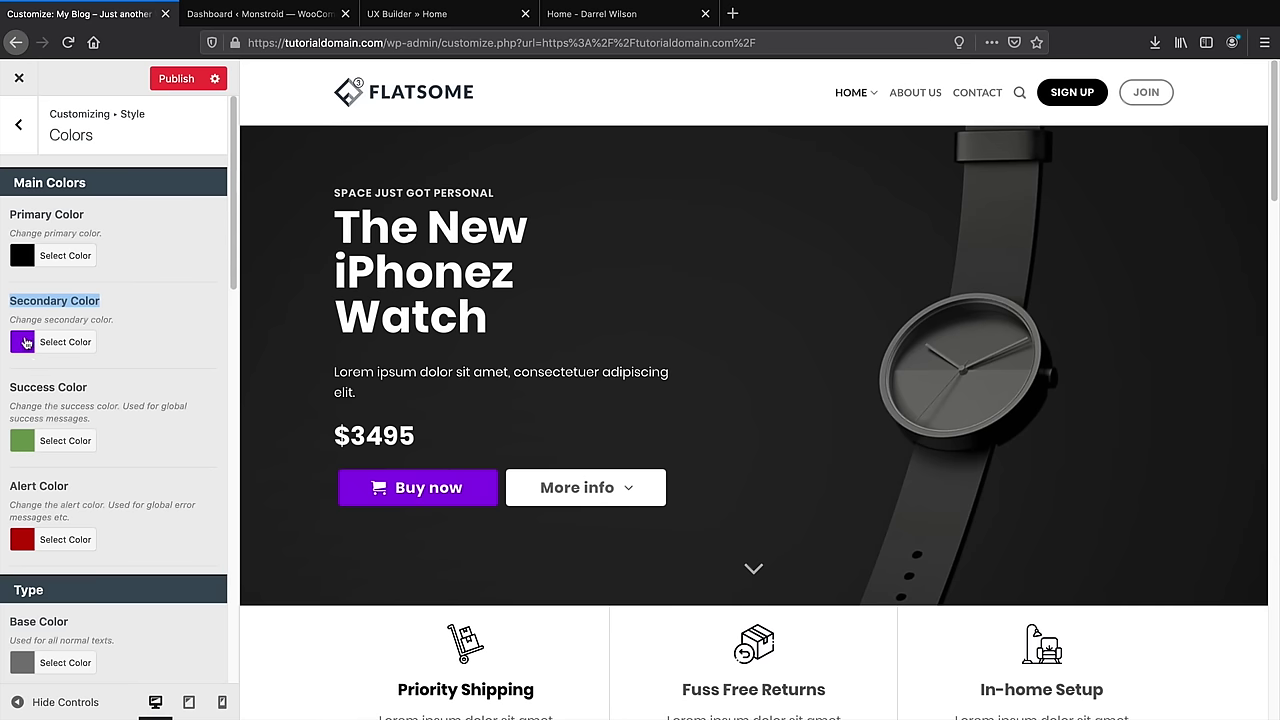
click(26, 344)
click(27, 529)
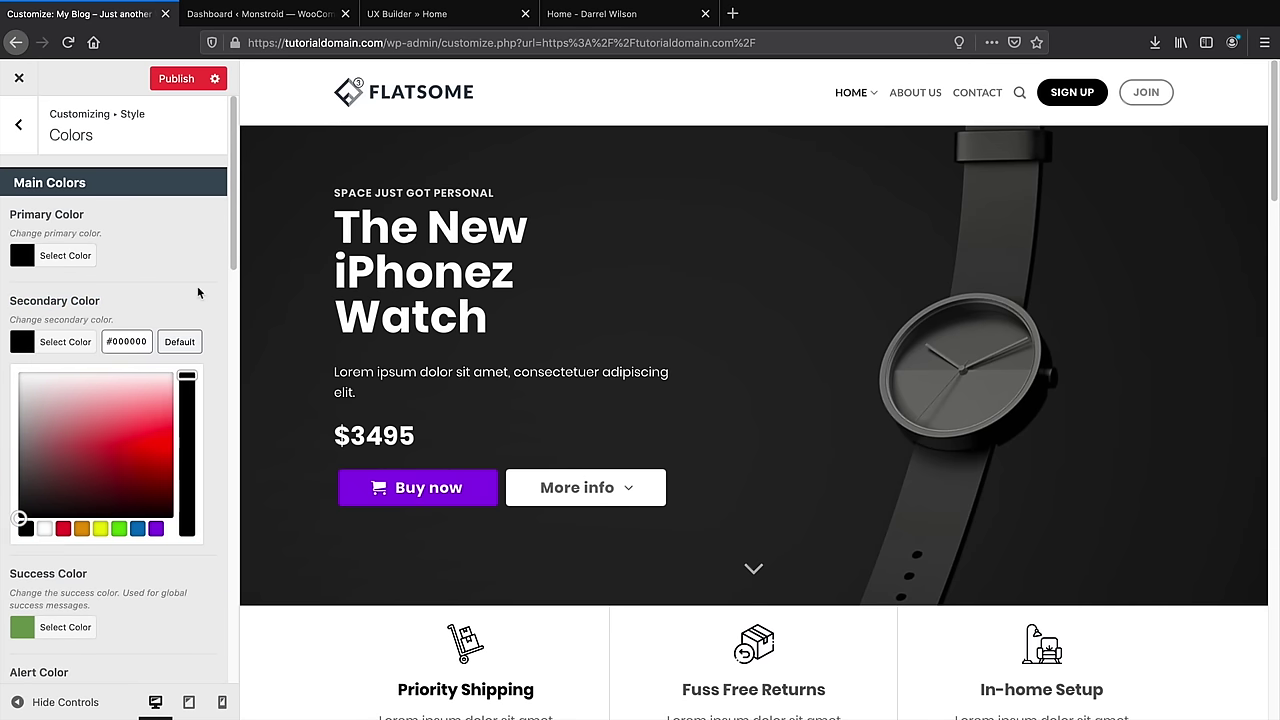
click(214, 468)
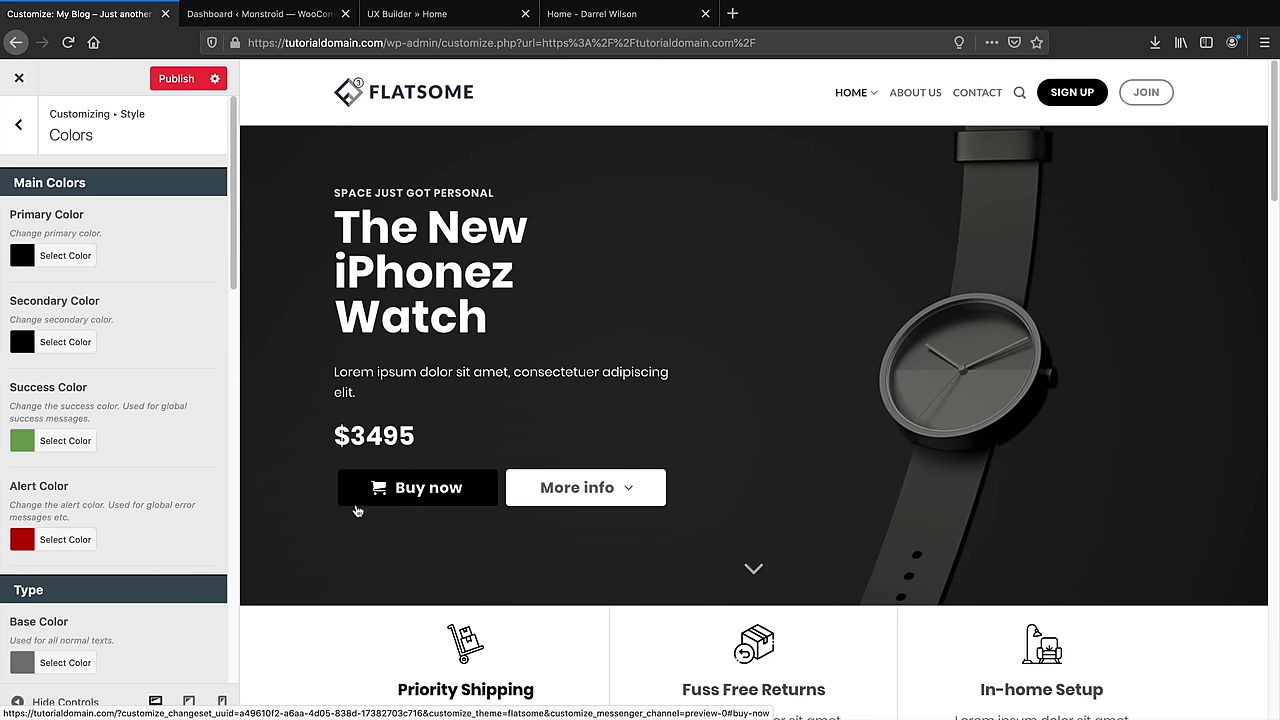
scroll(640, 297, down, 5)
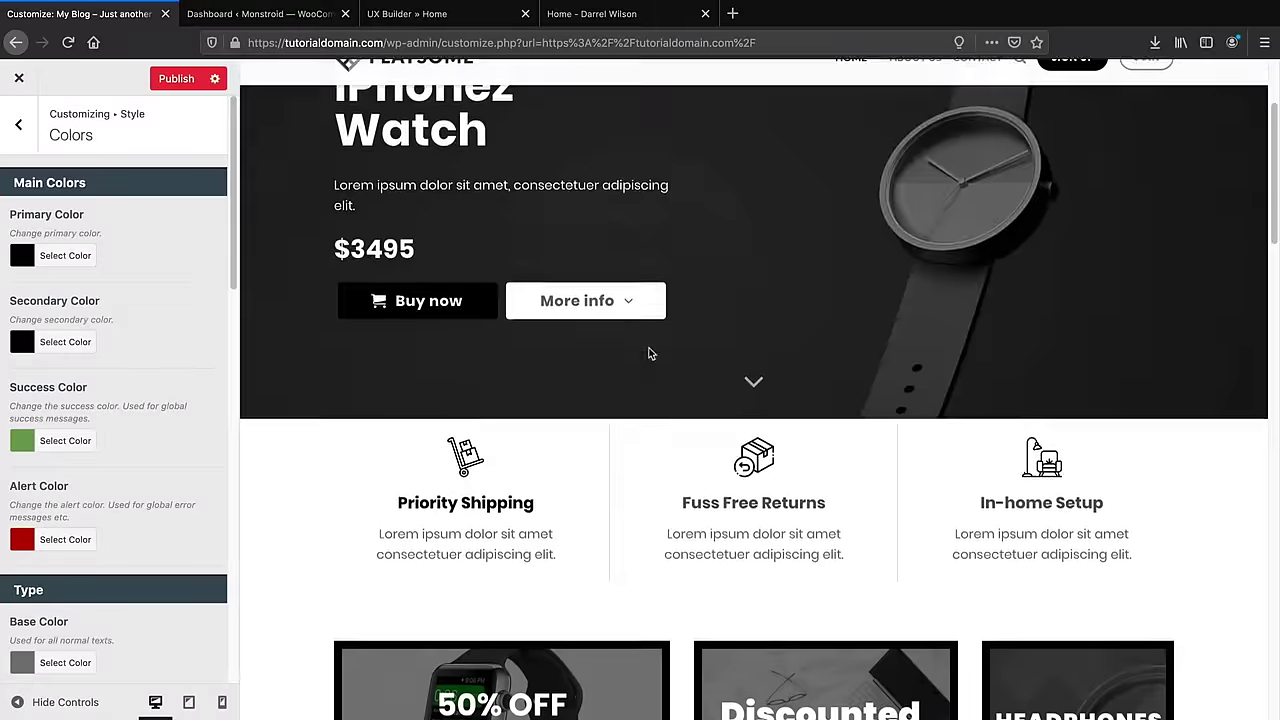
Publish the black colours, review the homepage preview, and back out of Colors to the main menu
scroll(555, 320, up, 5)
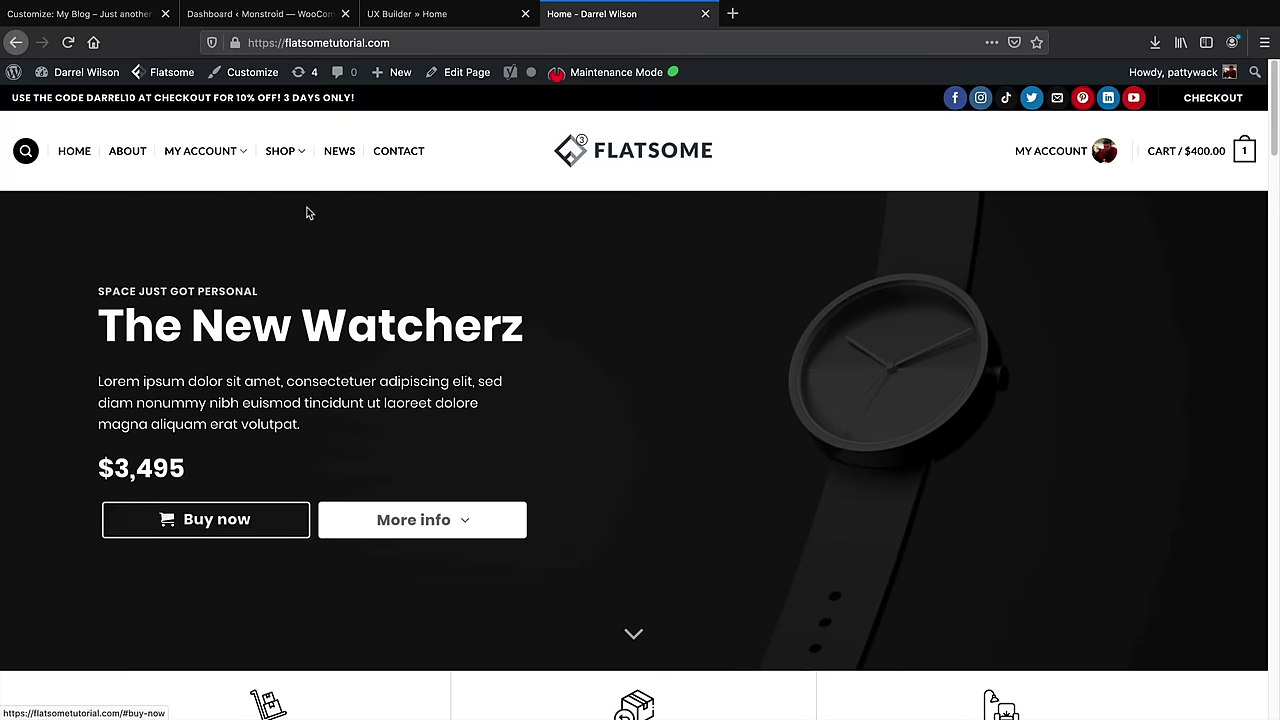
click(127, 18)
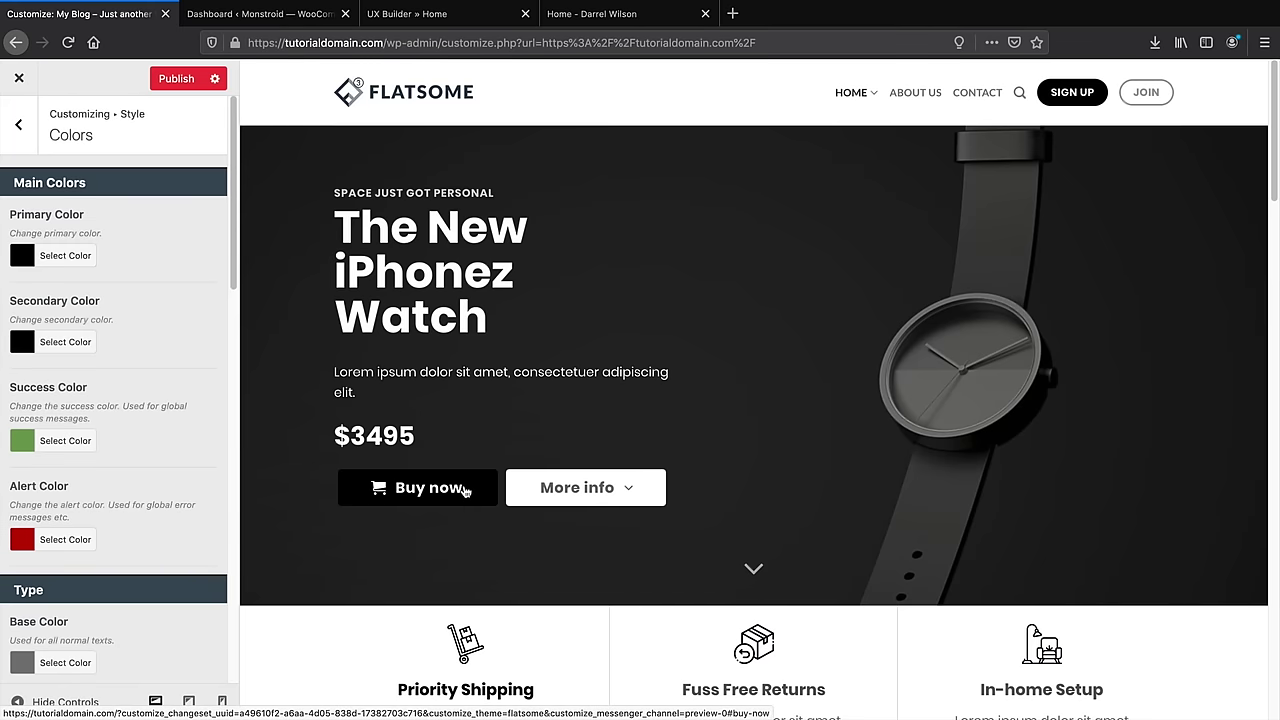
scroll(469, 486, down, 3)
scroll(177, 434, down, 2)
scroll(362, 455, down, 5)
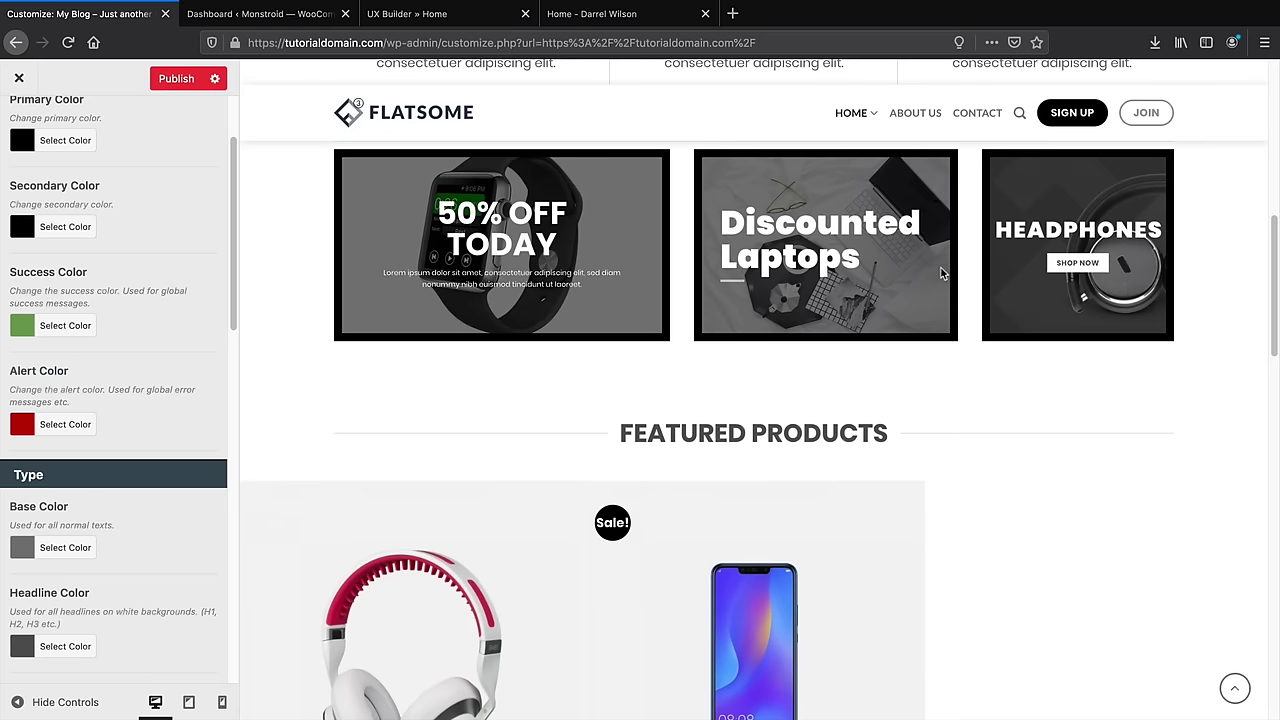
scroll(508, 417, up, 3)
scroll(508, 417, down, 3)
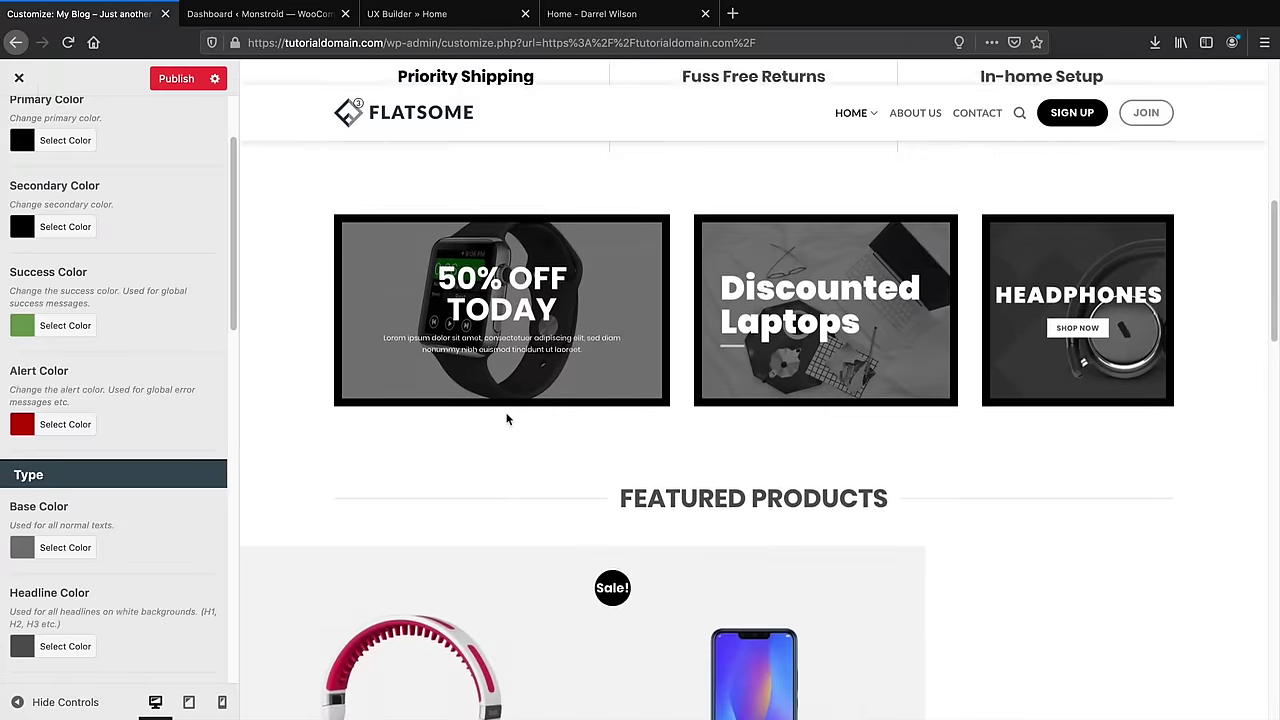
scroll(506, 418, down, 8)
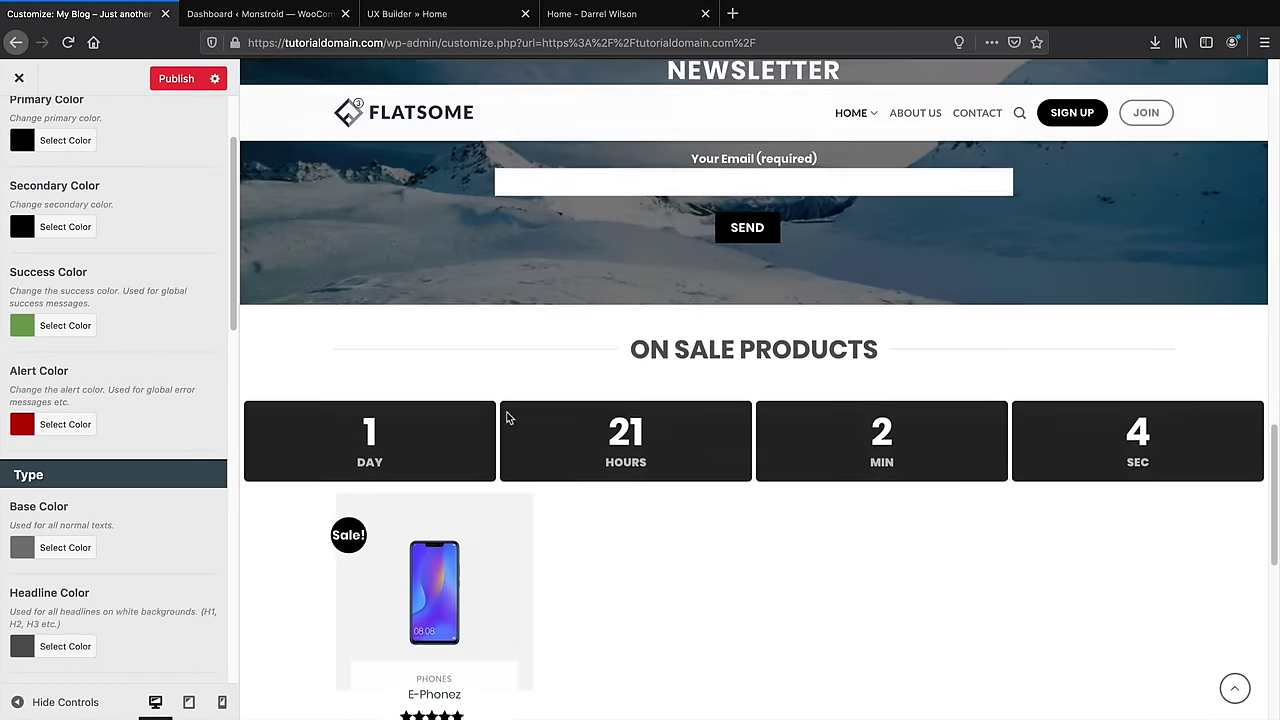
scroll(506, 418, down, 1)
drag(631, 300, 891, 305)
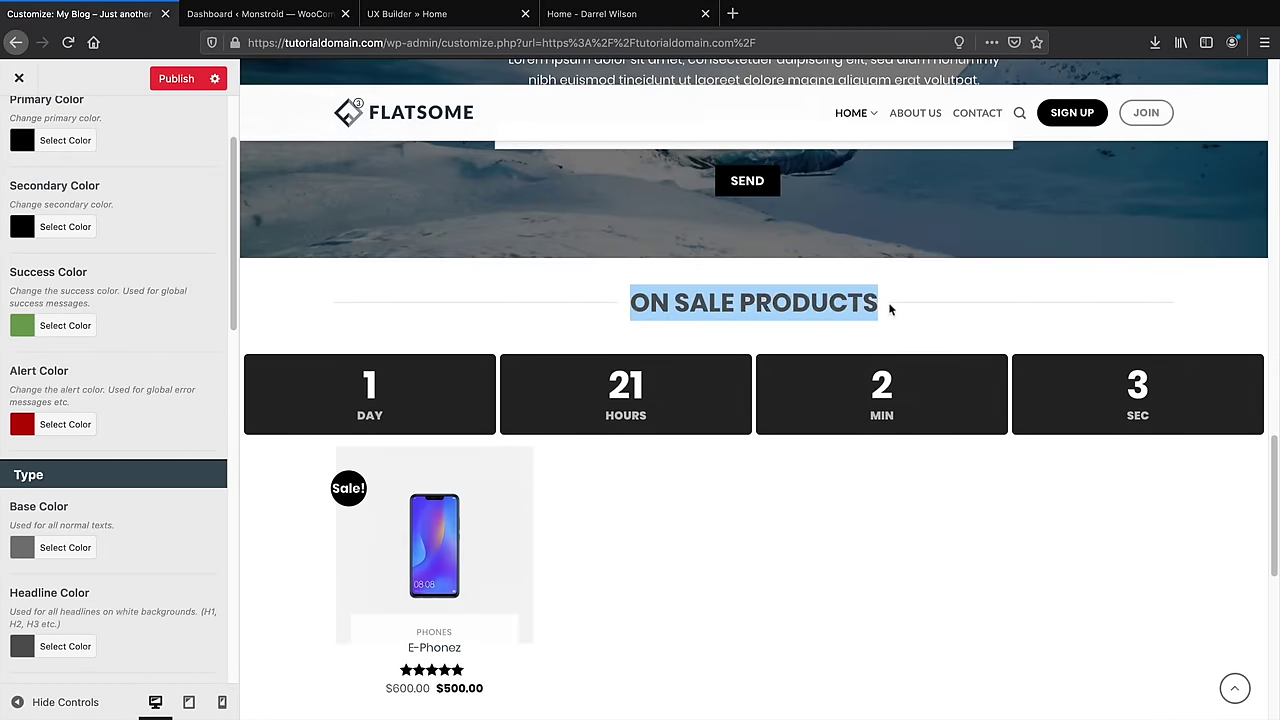
scroll(477, 501, down, 1)
scroll(477, 501, down, 5)
scroll(470, 504, up, 9)
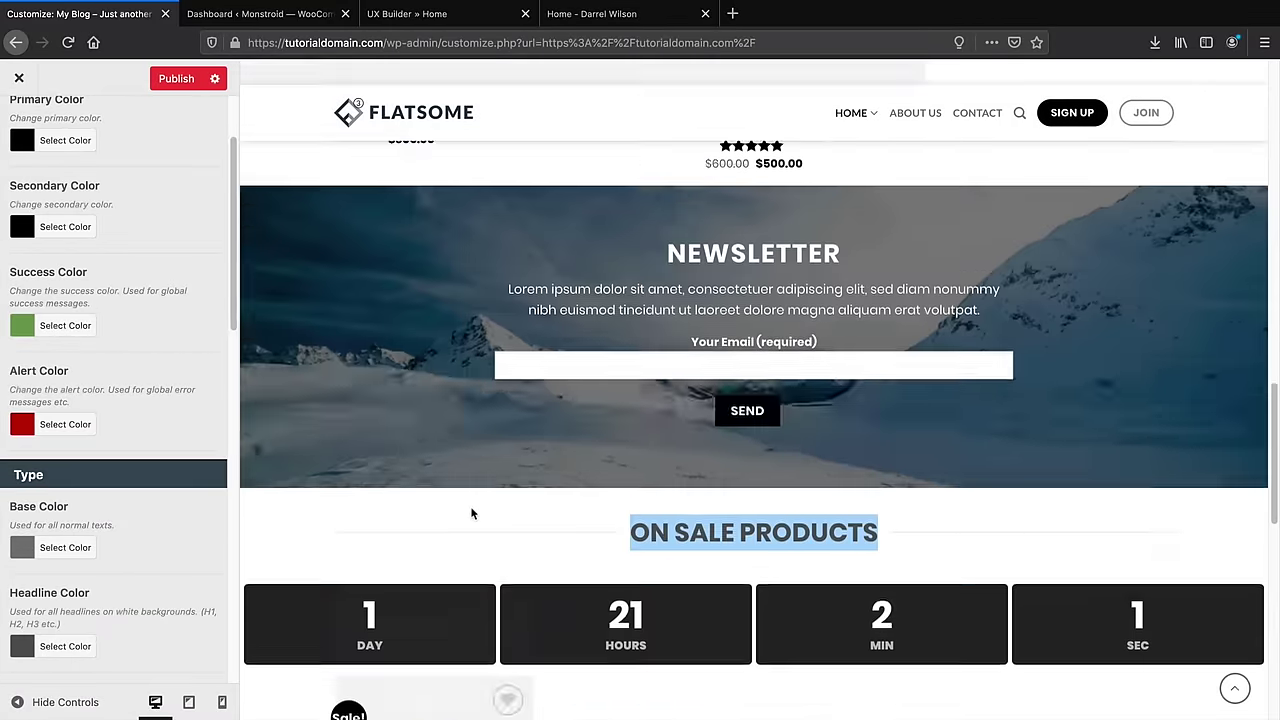
scroll(470, 510, up, 10)
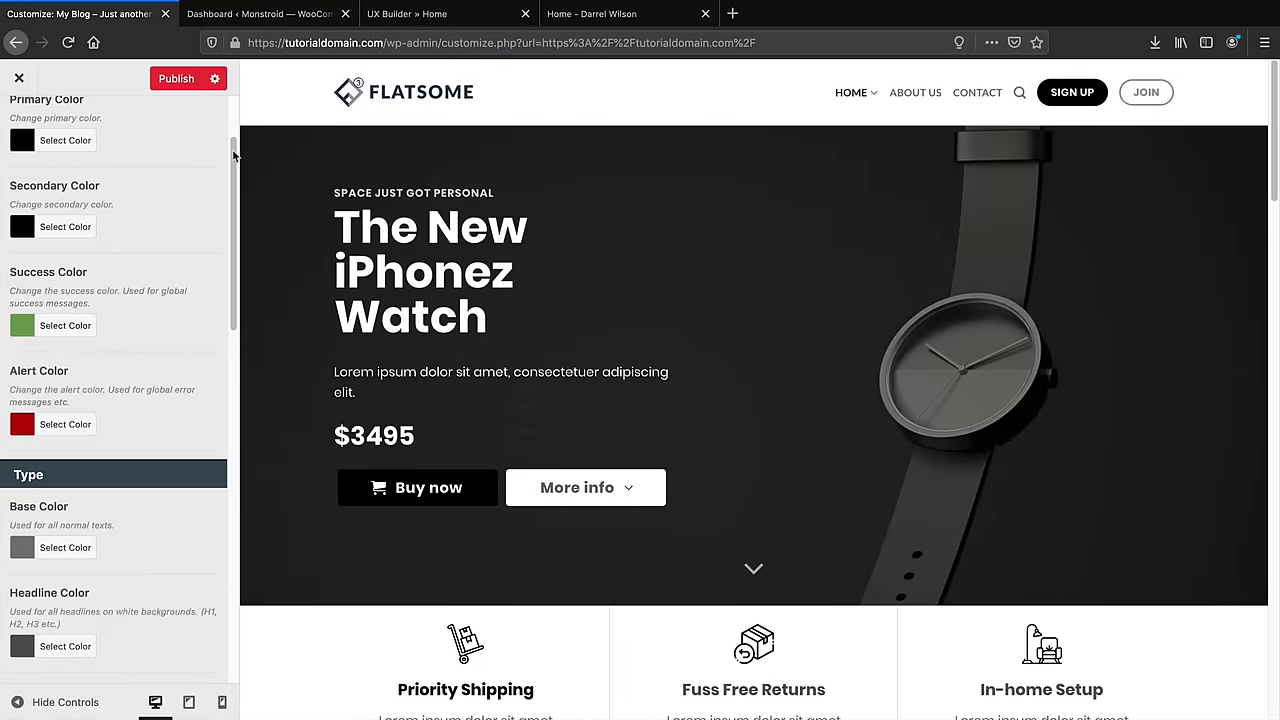
scroll(97, 320, up, 2)
click(18, 120)
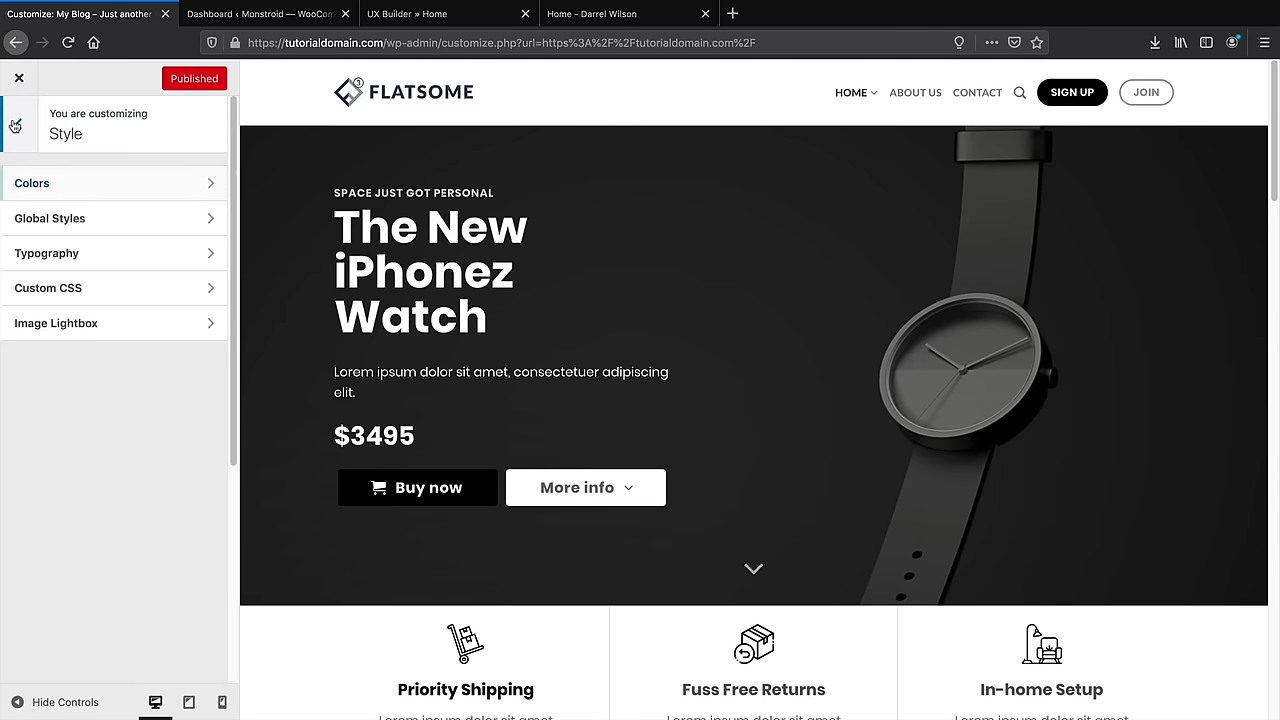
click(18, 125)
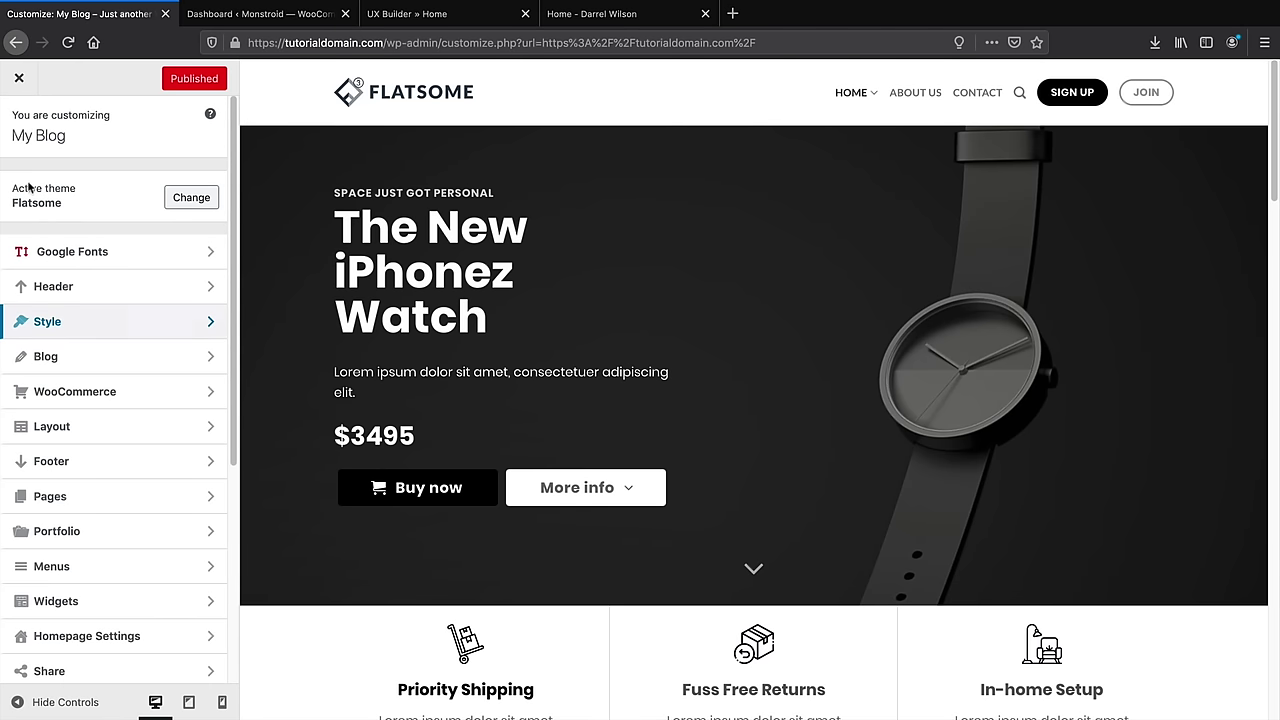
Close the Customizer, open the empty About Us page, and review the demo site's finished About page
click(18, 80)
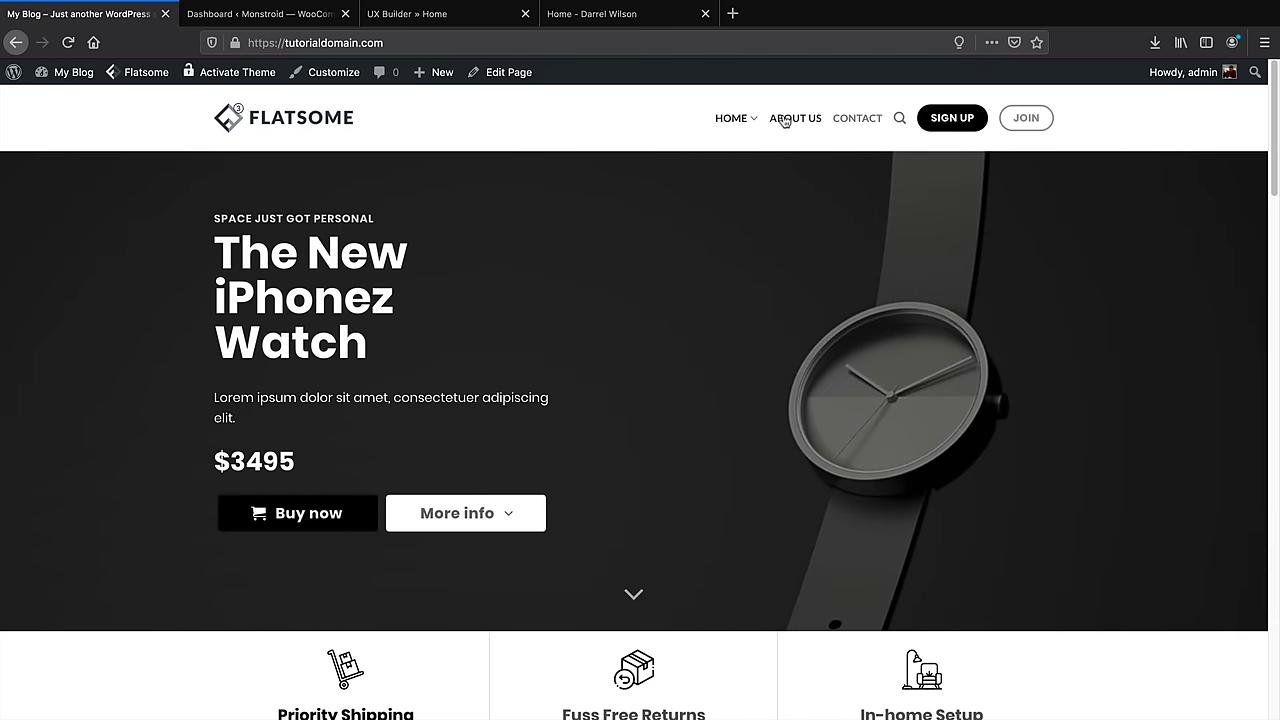
click(785, 119)
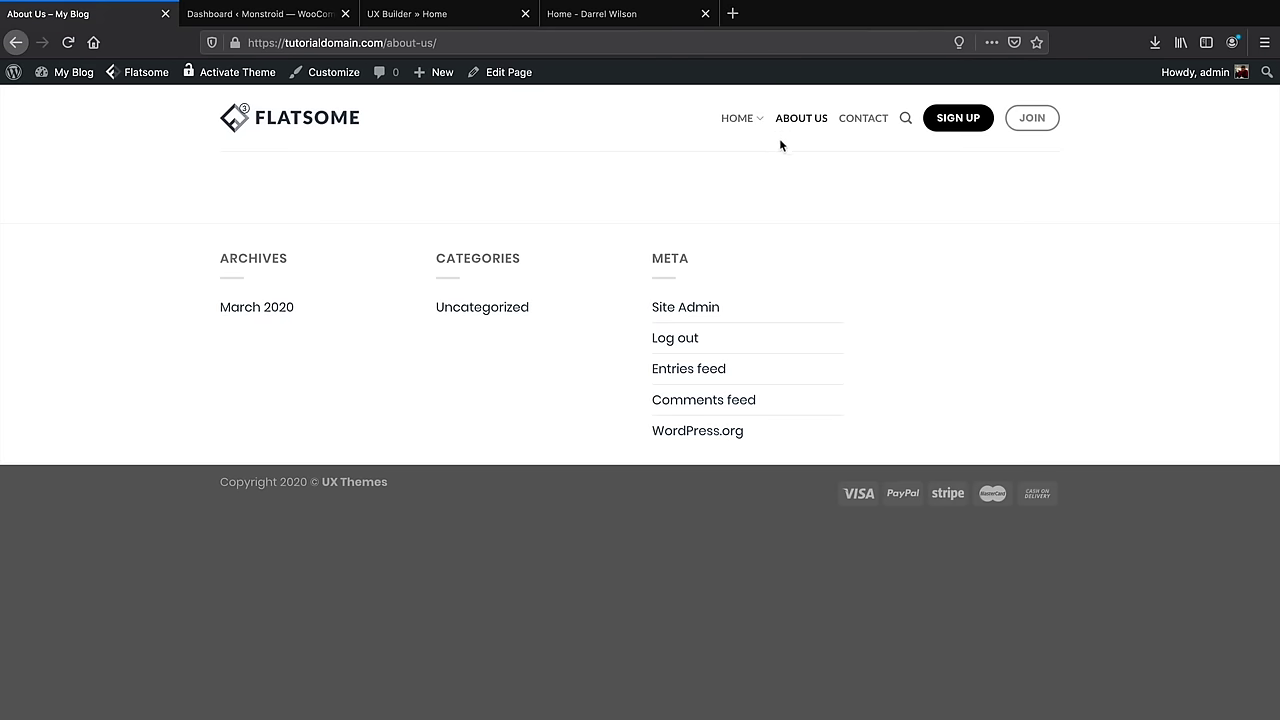
click(570, 16)
click(142, 153)
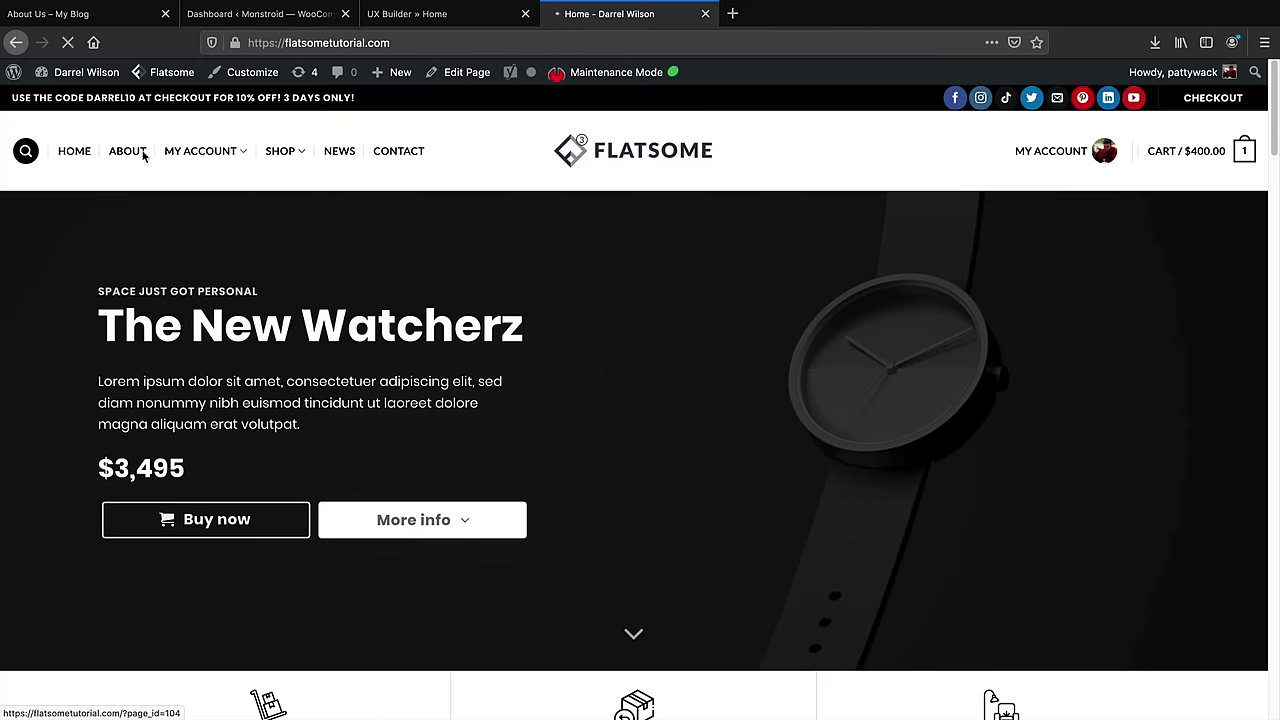
scroll(262, 370, down, 1)
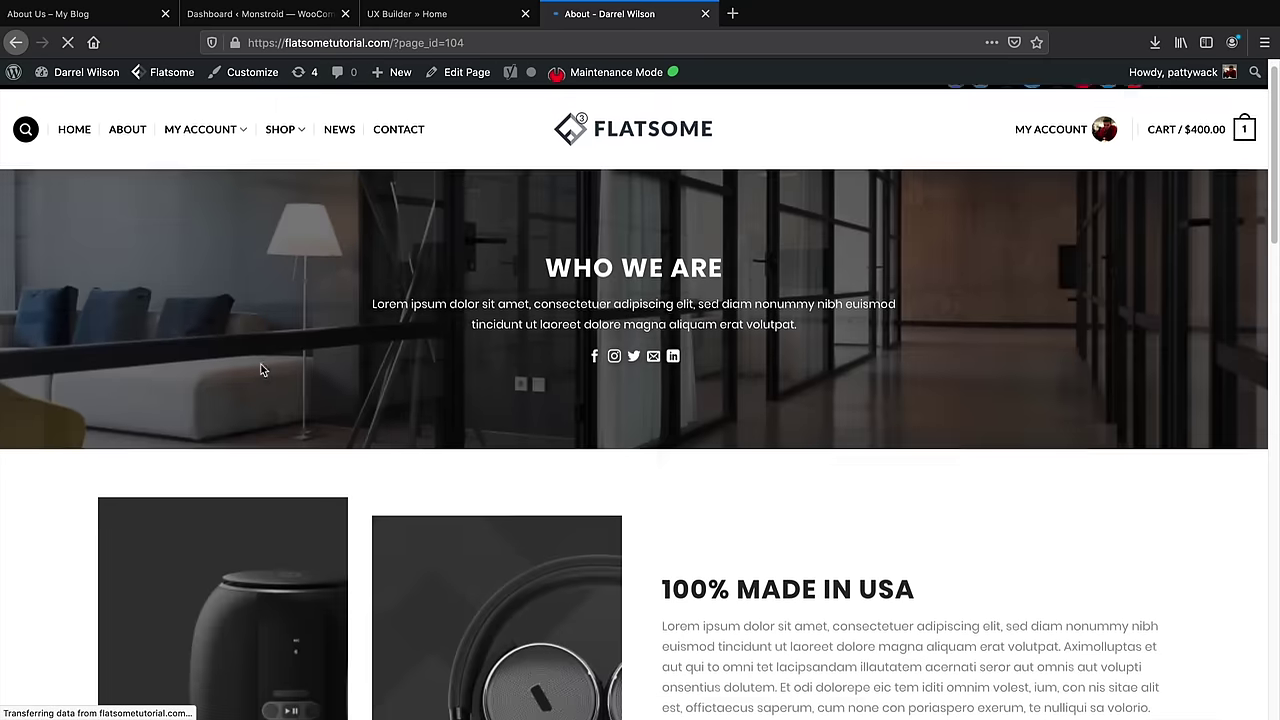
scroll(191, 372, down, 1)
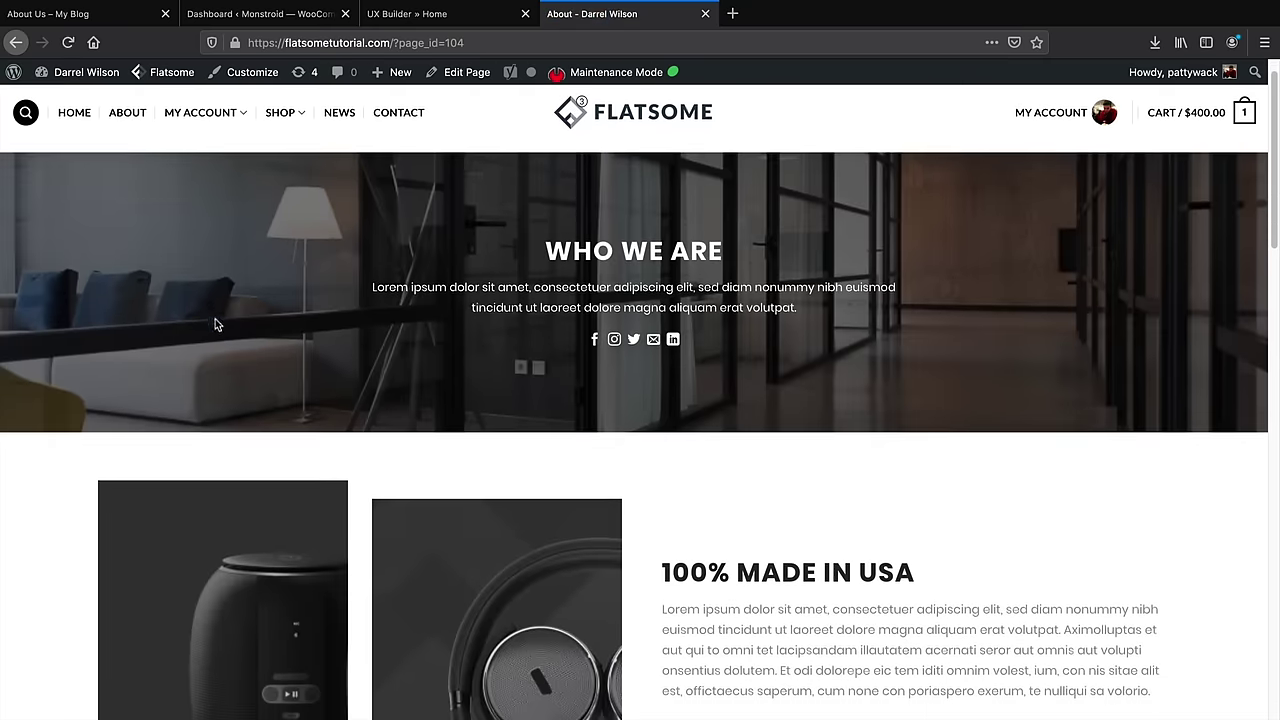
scroll(214, 320, down, 3)
scroll(215, 324, down, 6)
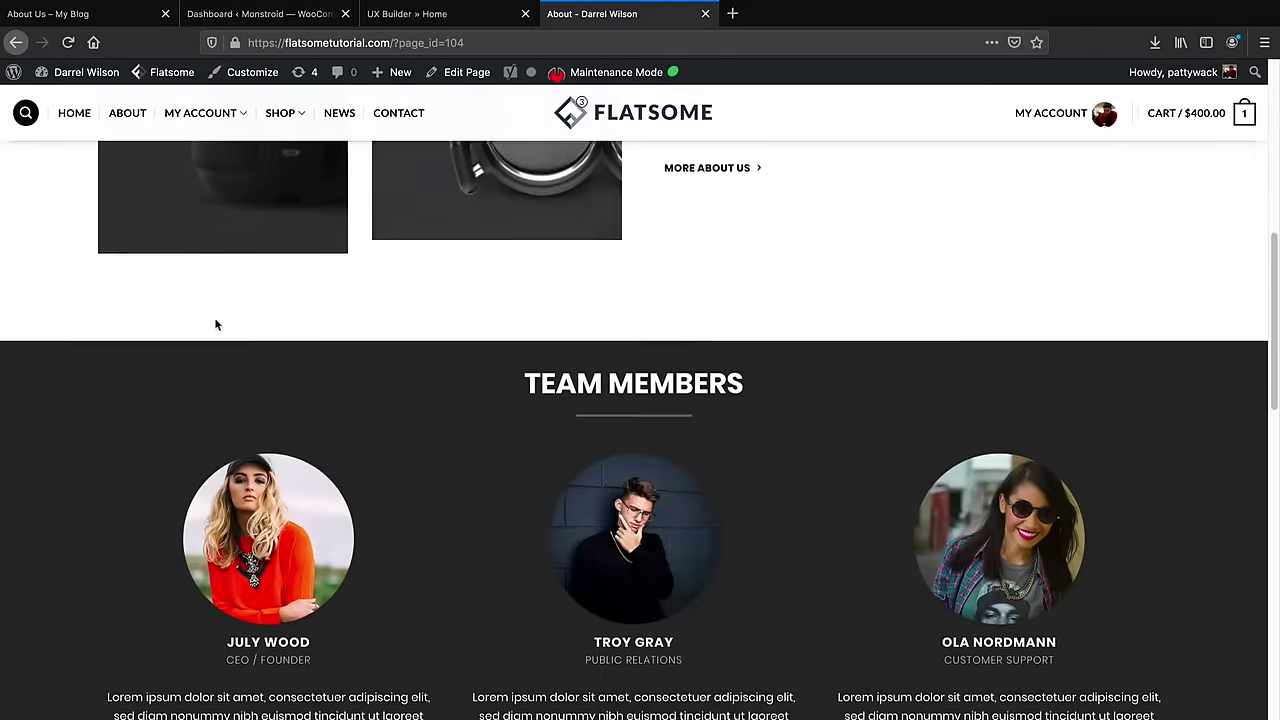
scroll(215, 325, down, 4)
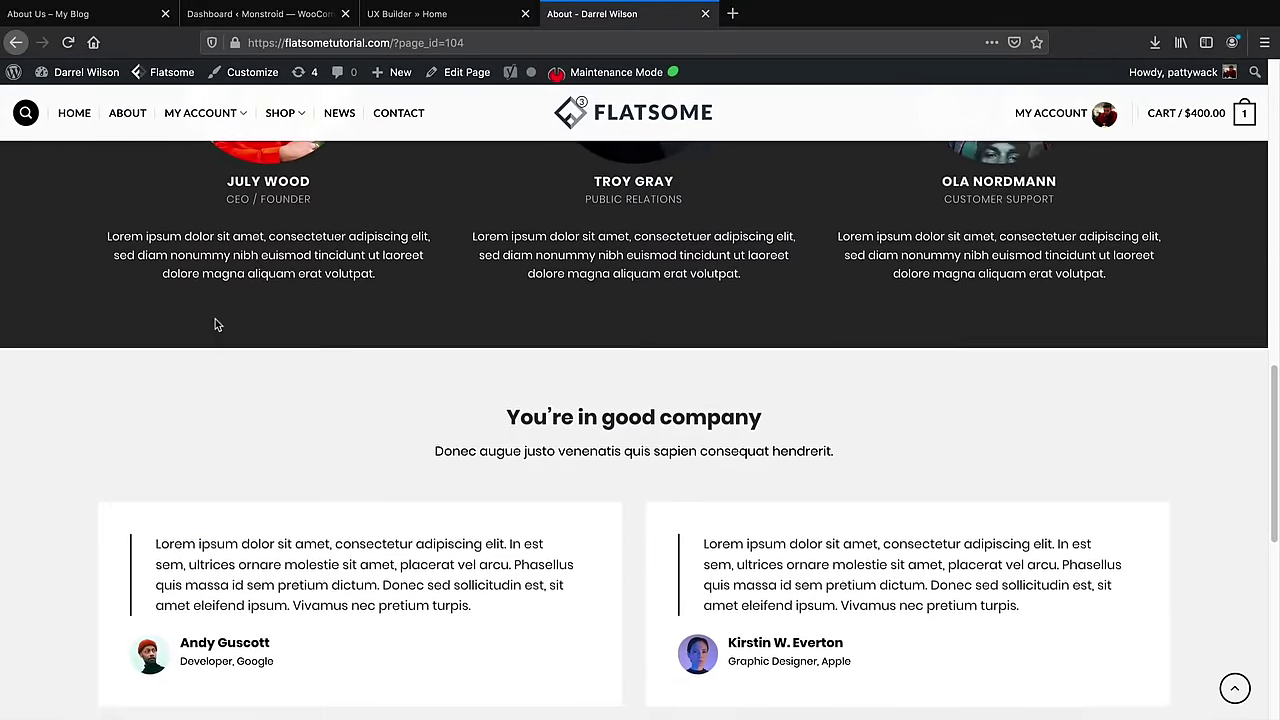
scroll(216, 326, down, 4)
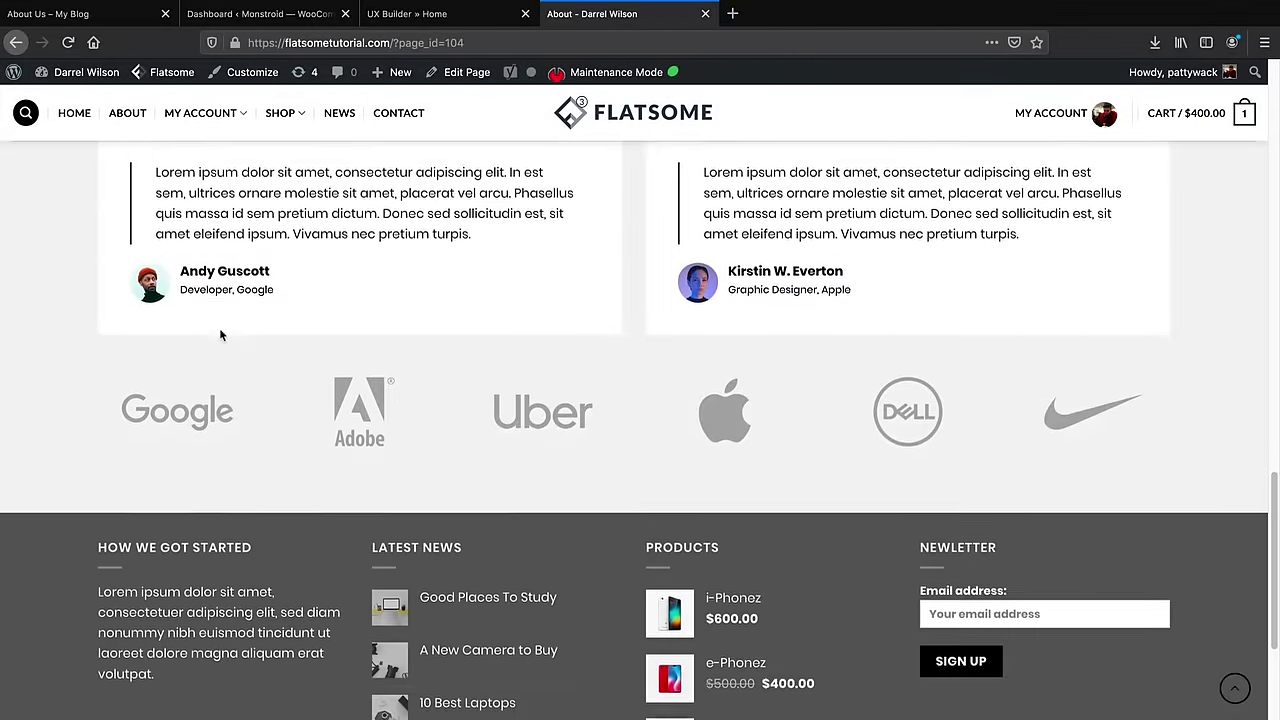
scroll(220, 331, up, 8)
scroll(226, 338, up, 10)
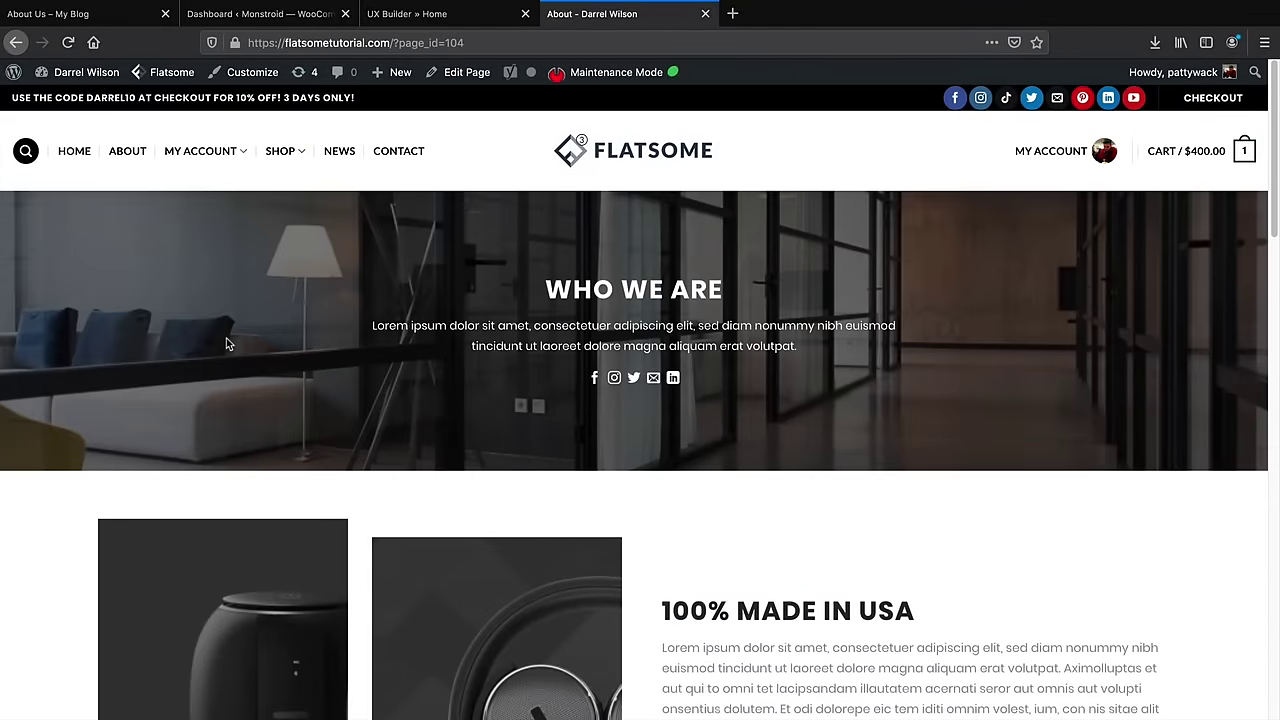
Return to the site's About Us page and open it in UX Builder
click(68, 10)
click(90, 14)
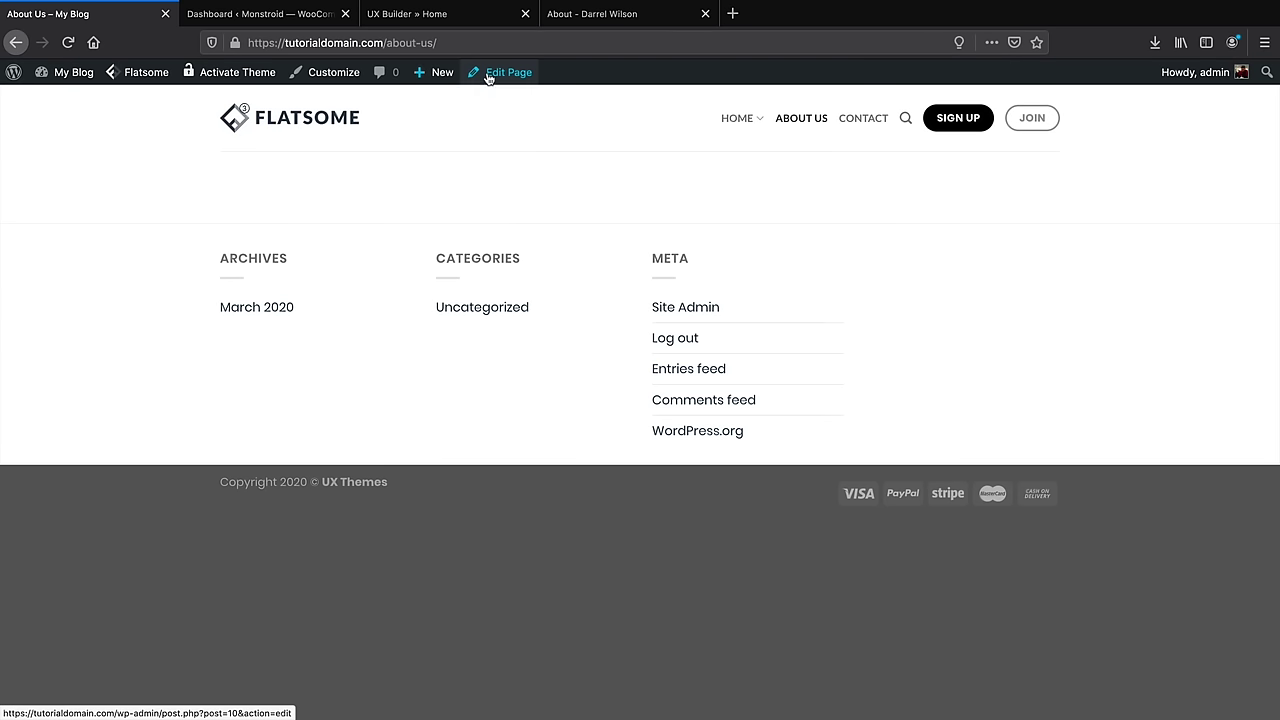
mouse_move(486, 72)
click(493, 104)
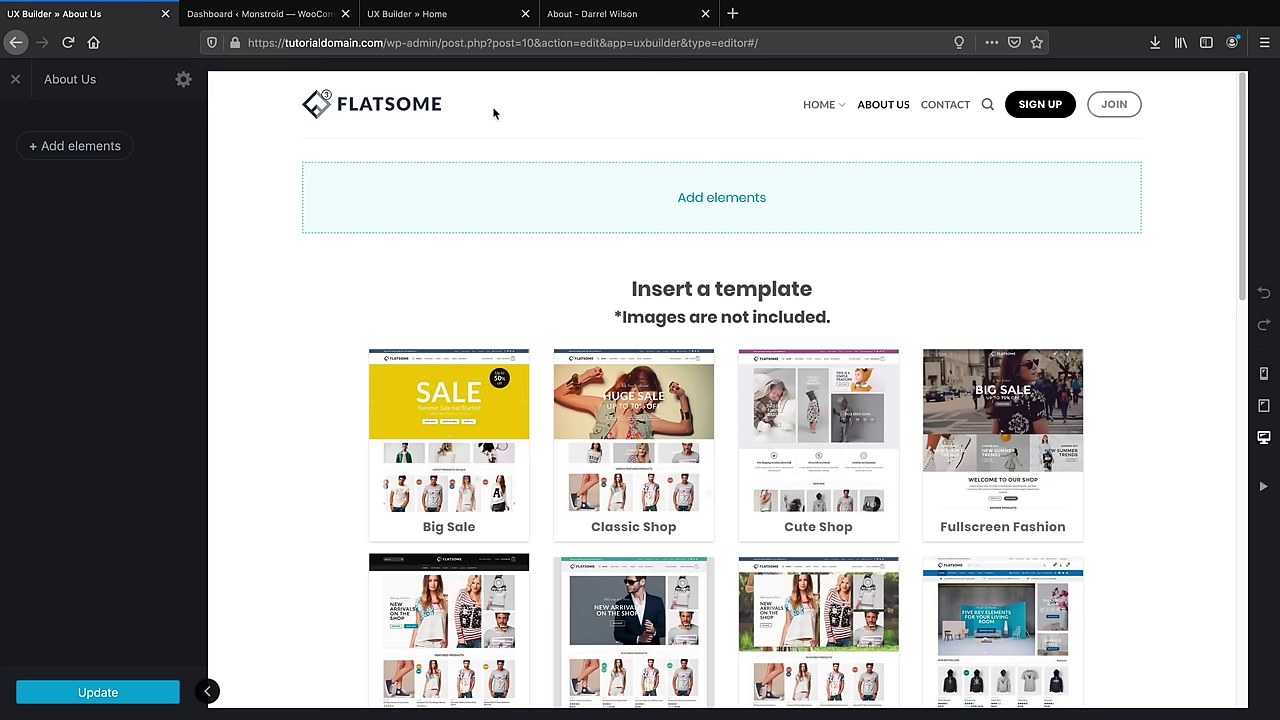
Import the 'About us text row with info banner' Studio layout, comparing it against the demo About page
click(91, 153)
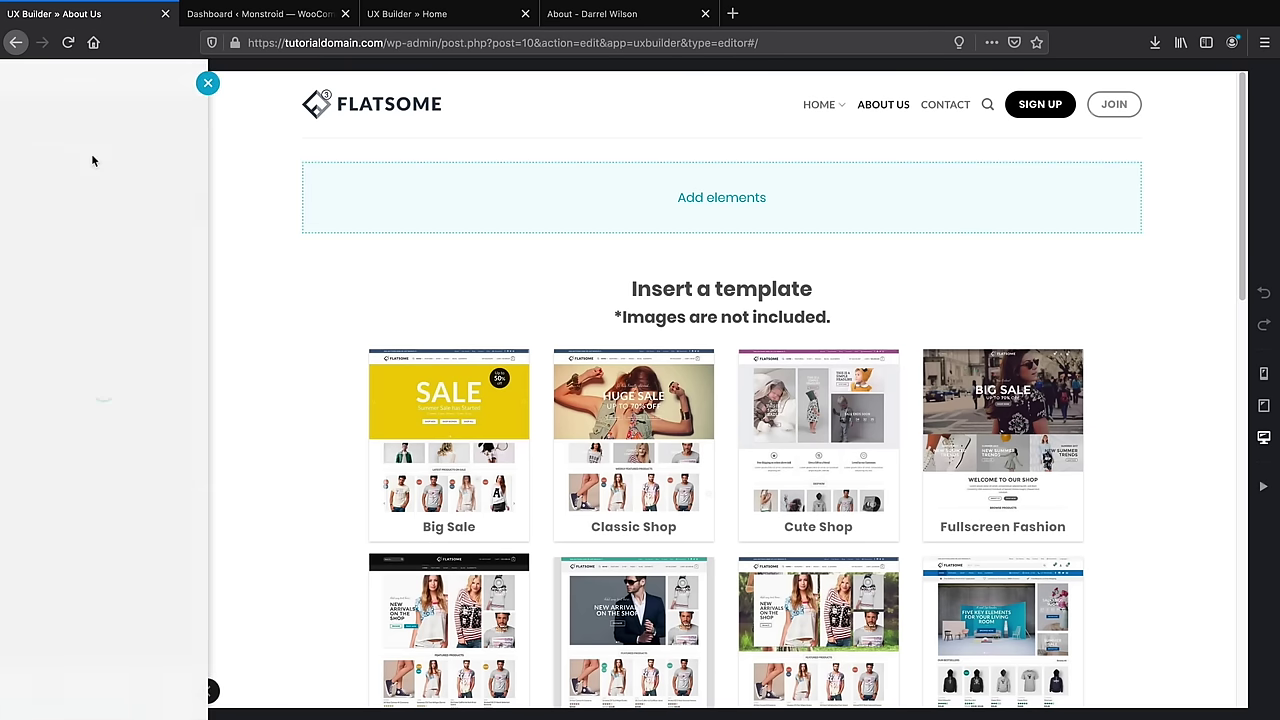
click(103, 158)
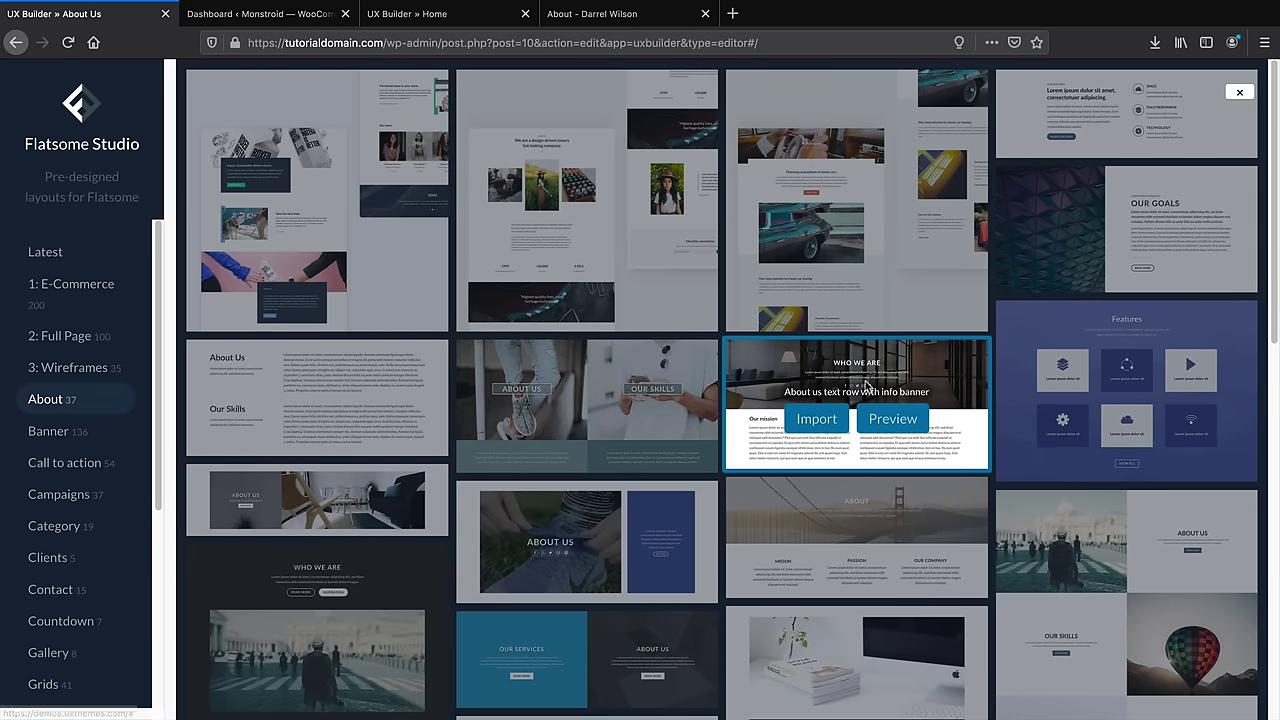
click(817, 420)
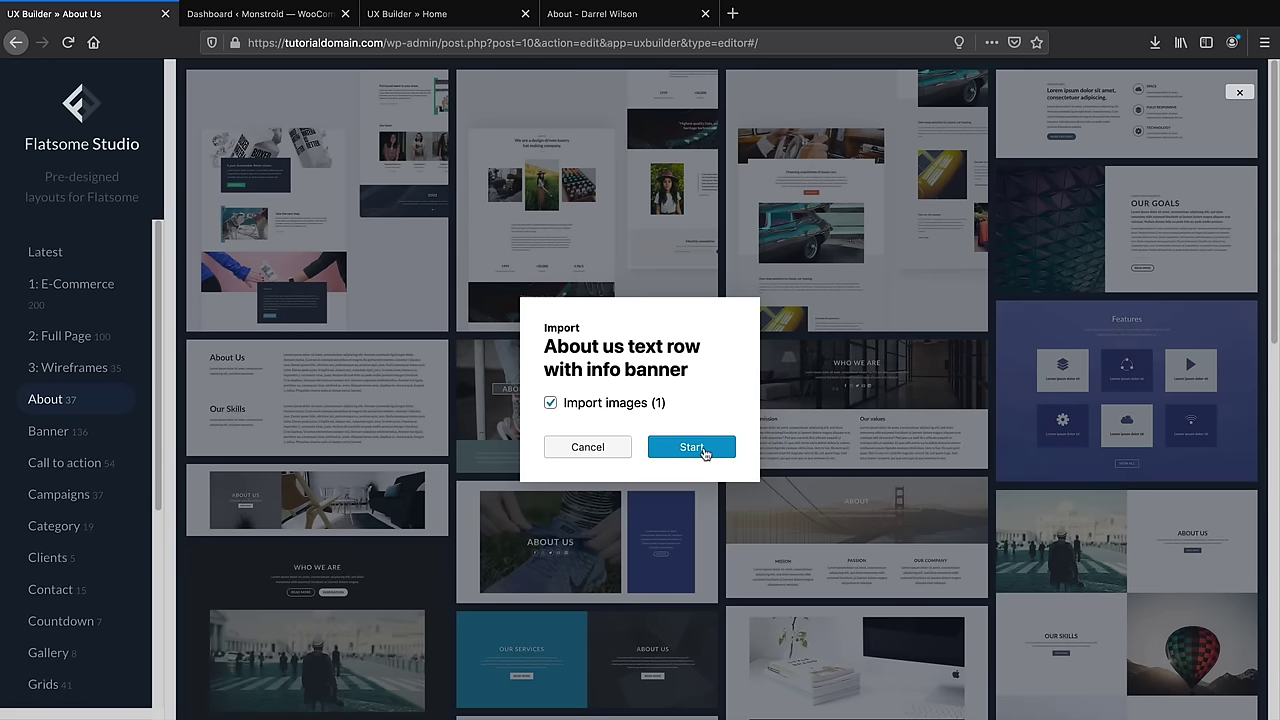
click(692, 447)
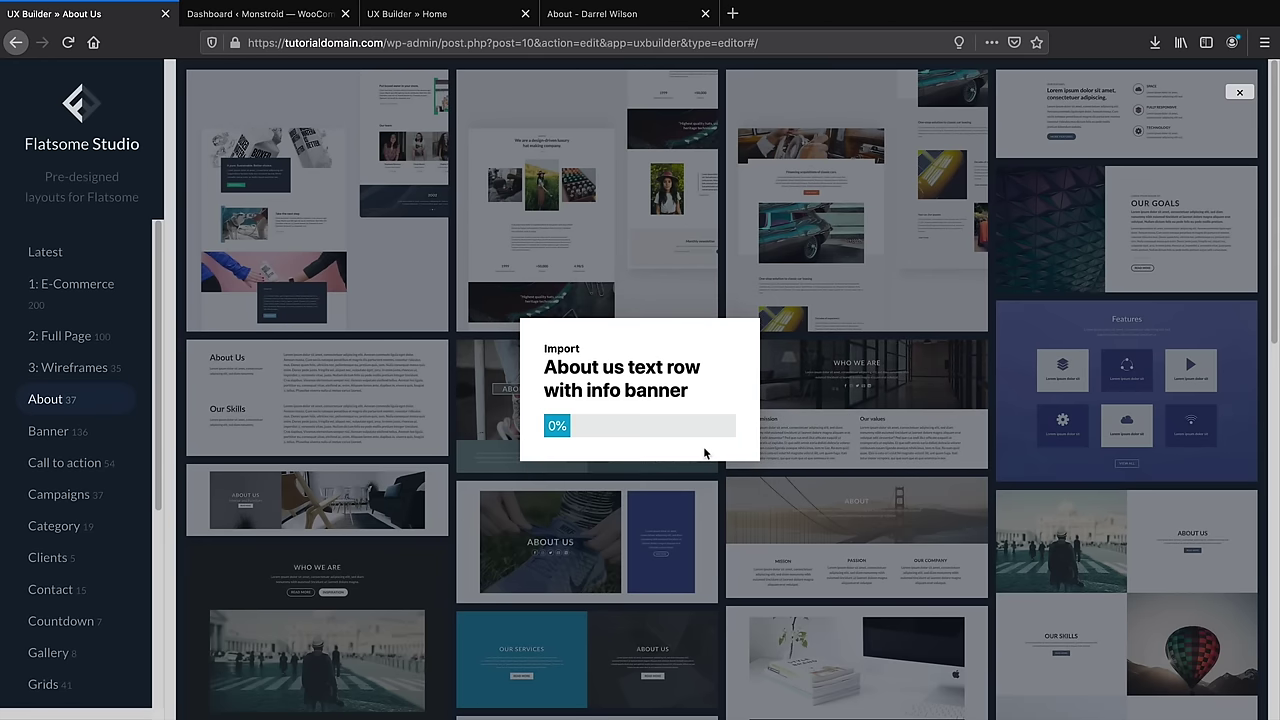
click(597, 22)
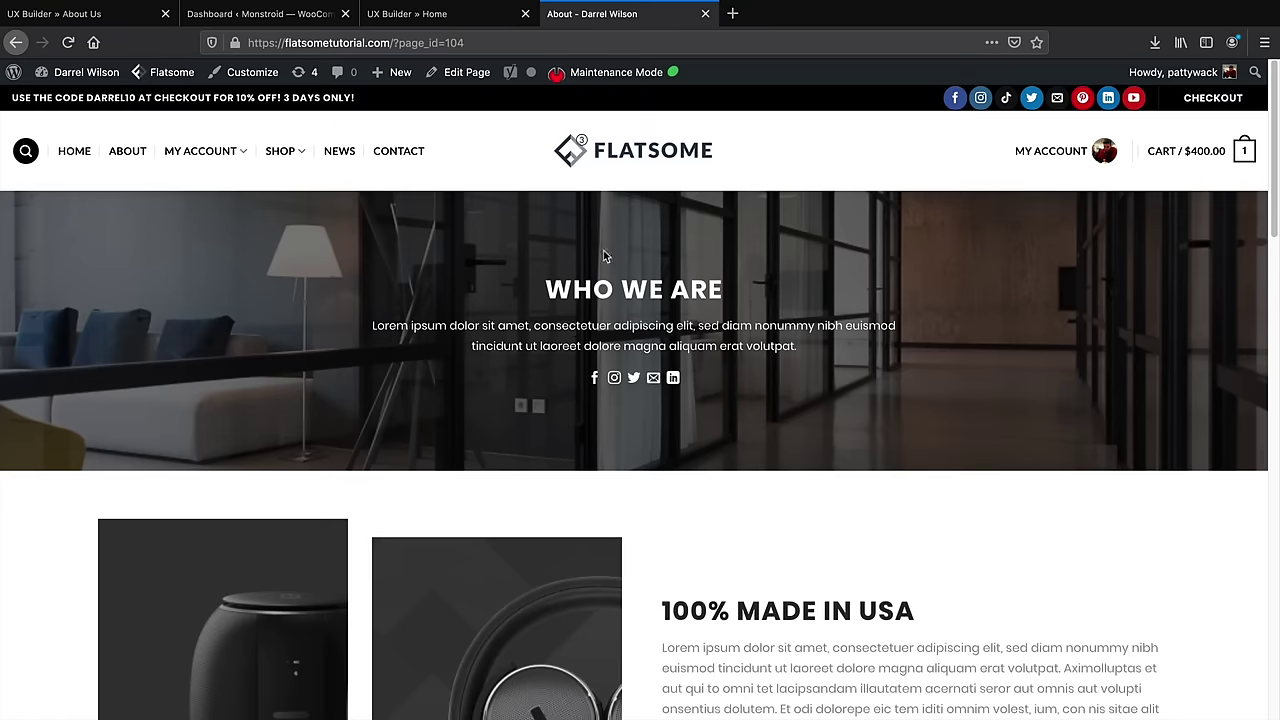
scroll(604, 256, down, 3)
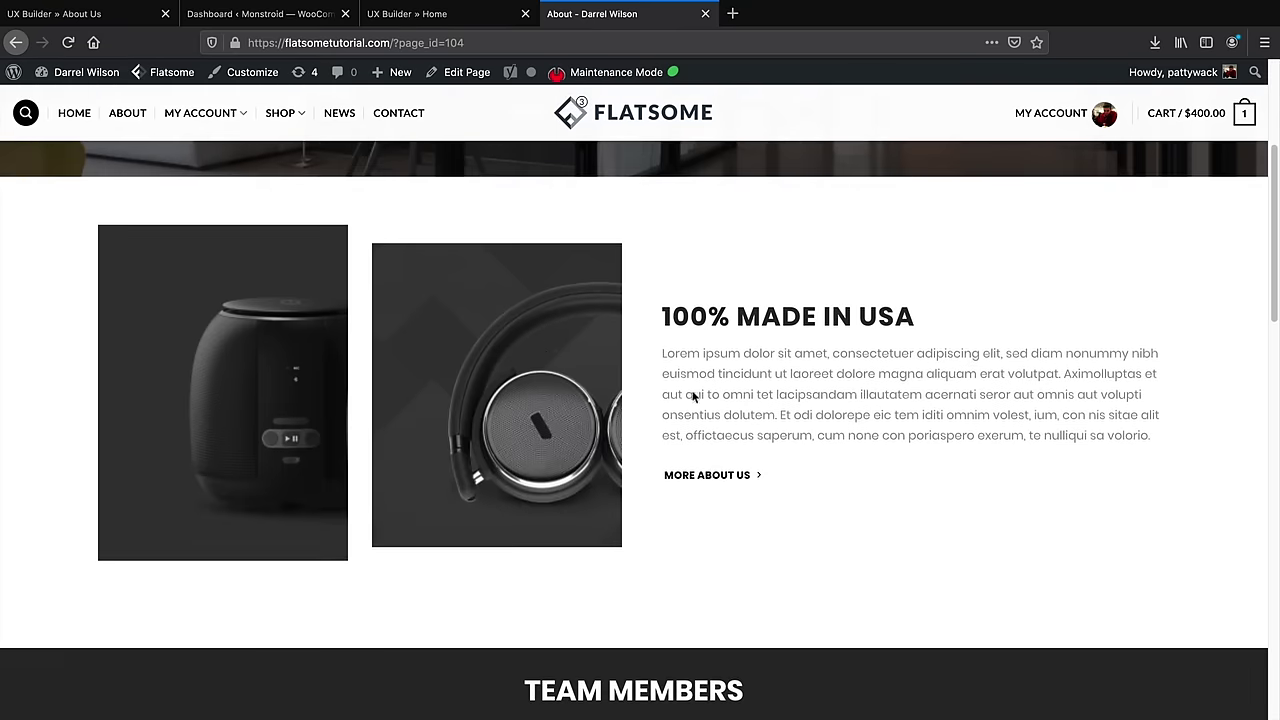
click(117, 20)
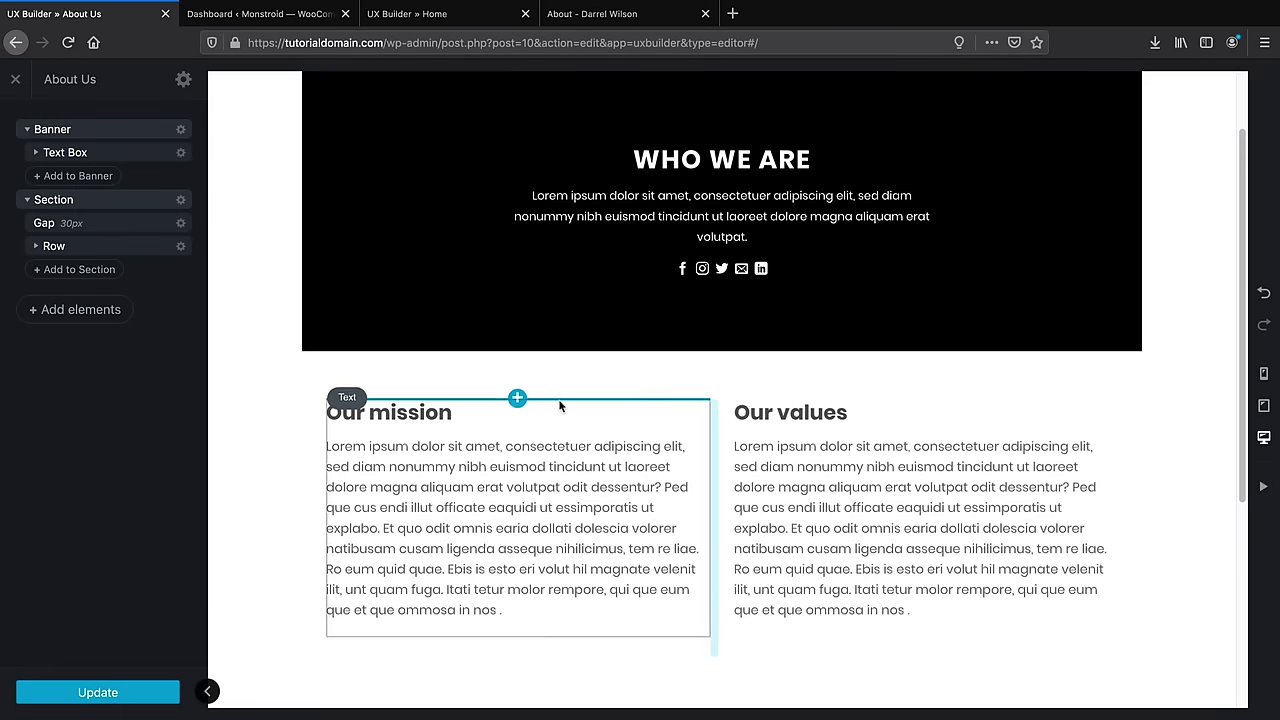
scroll(565, 406, up, 1)
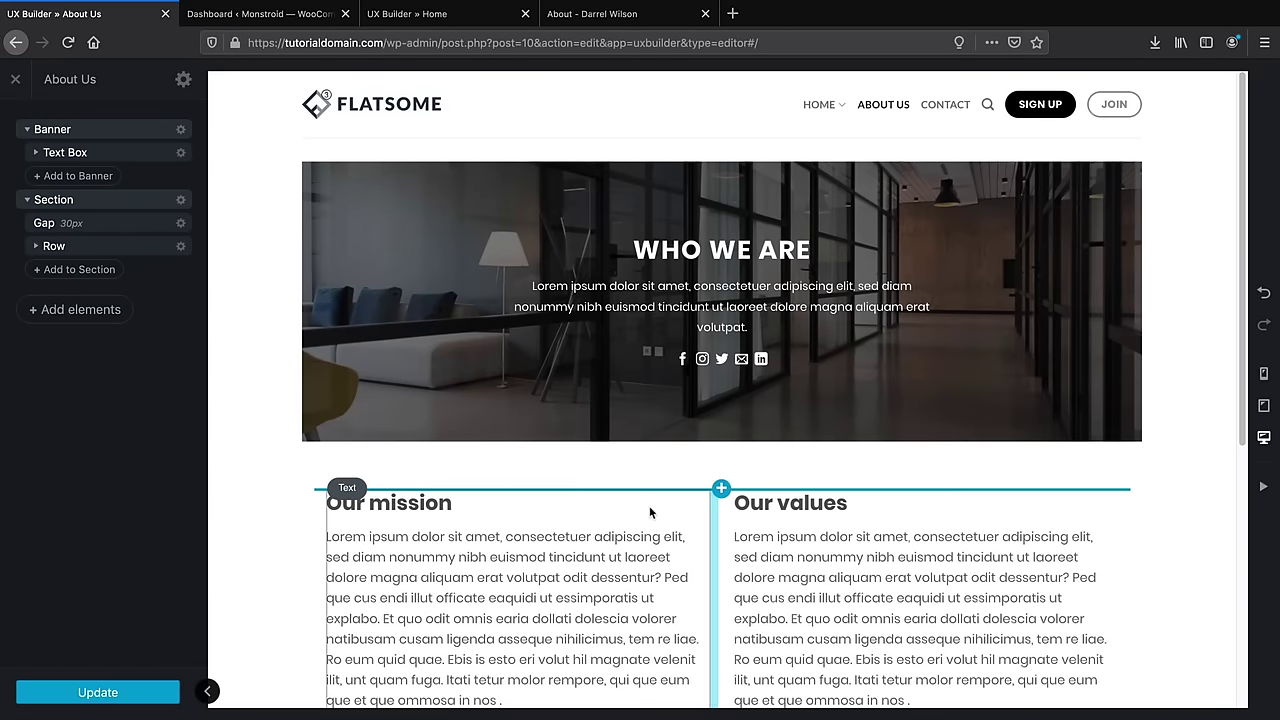
Delete the mission and values section and switch the page template to Page - Full Width
click(180, 201)
click(178, 303)
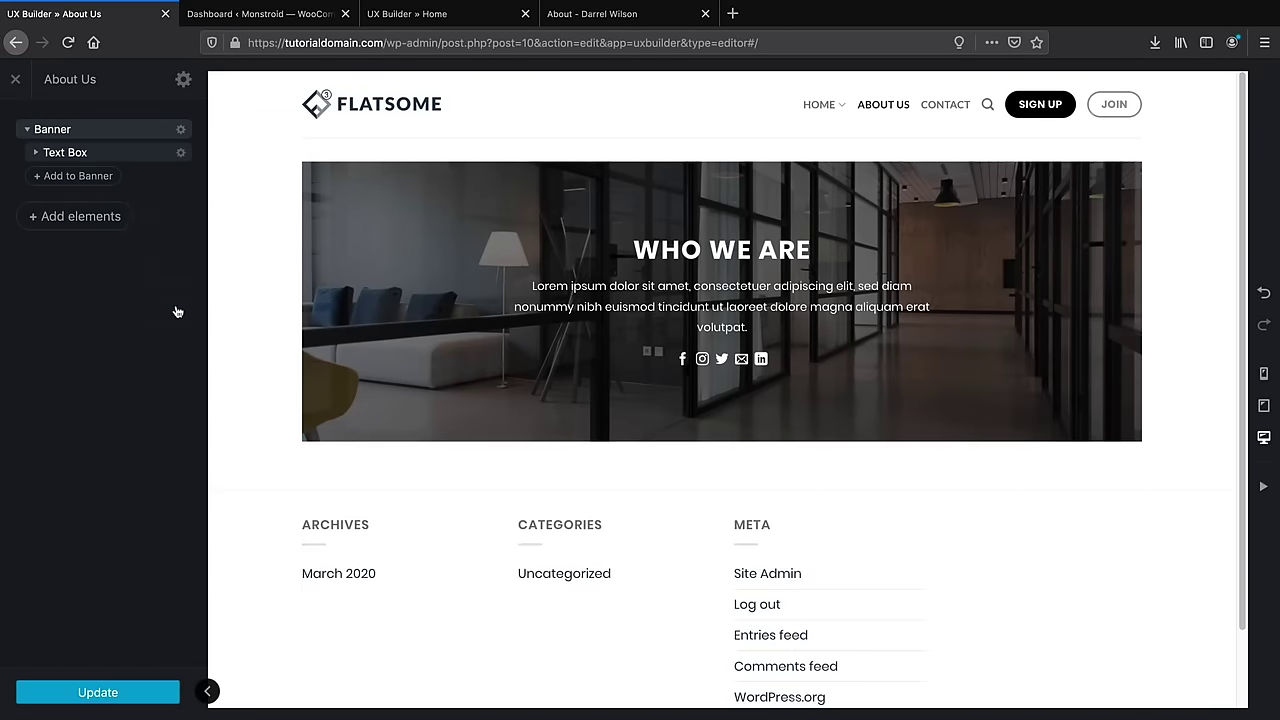
click(184, 81)
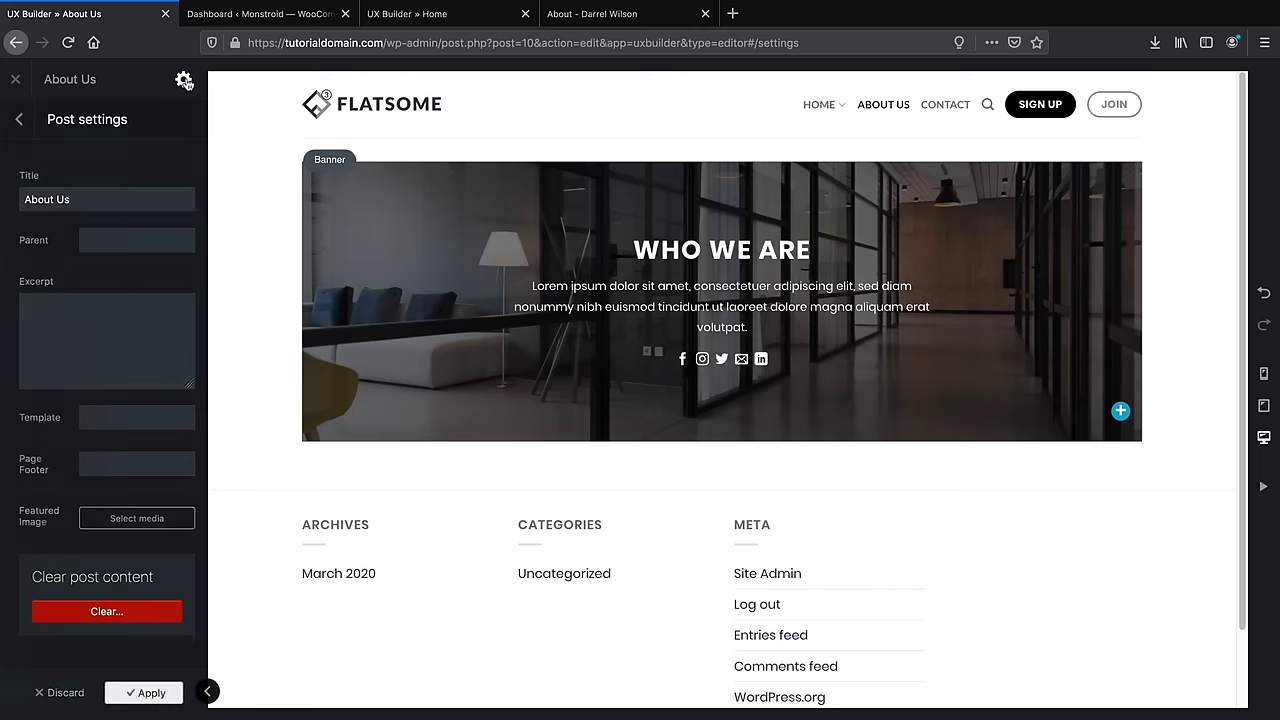
click(118, 418)
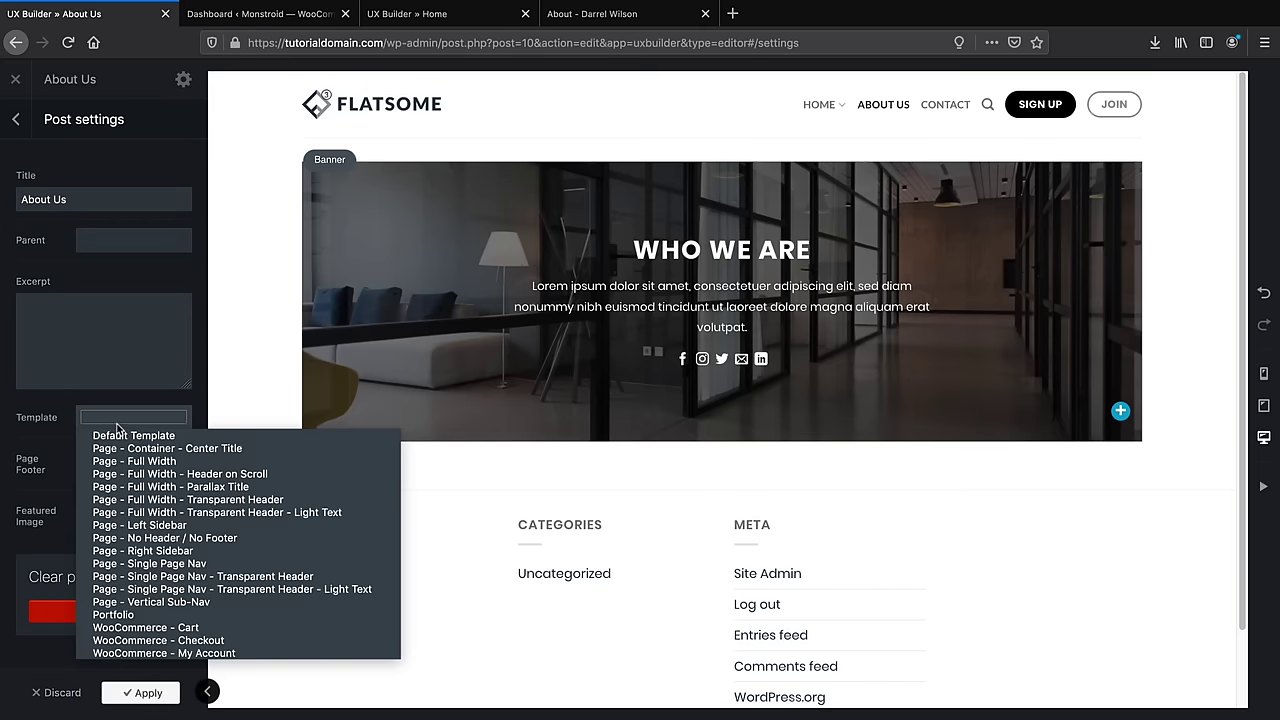
click(128, 462)
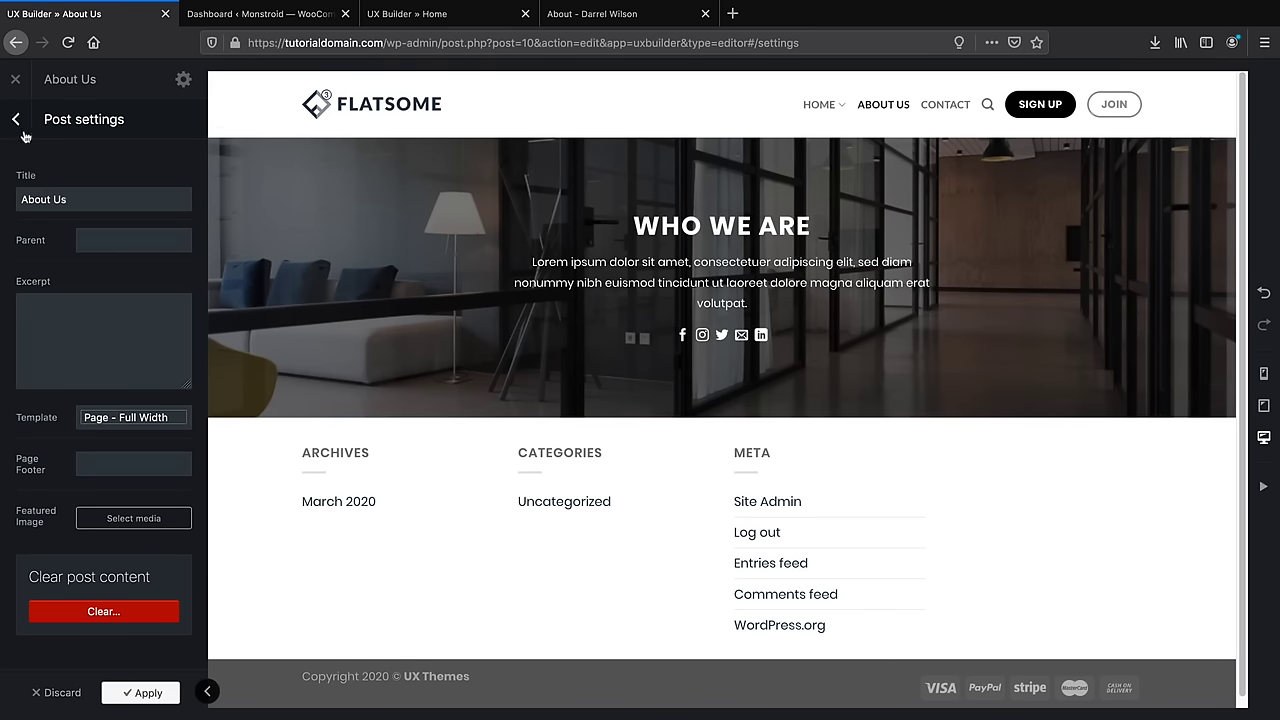
click(150, 693)
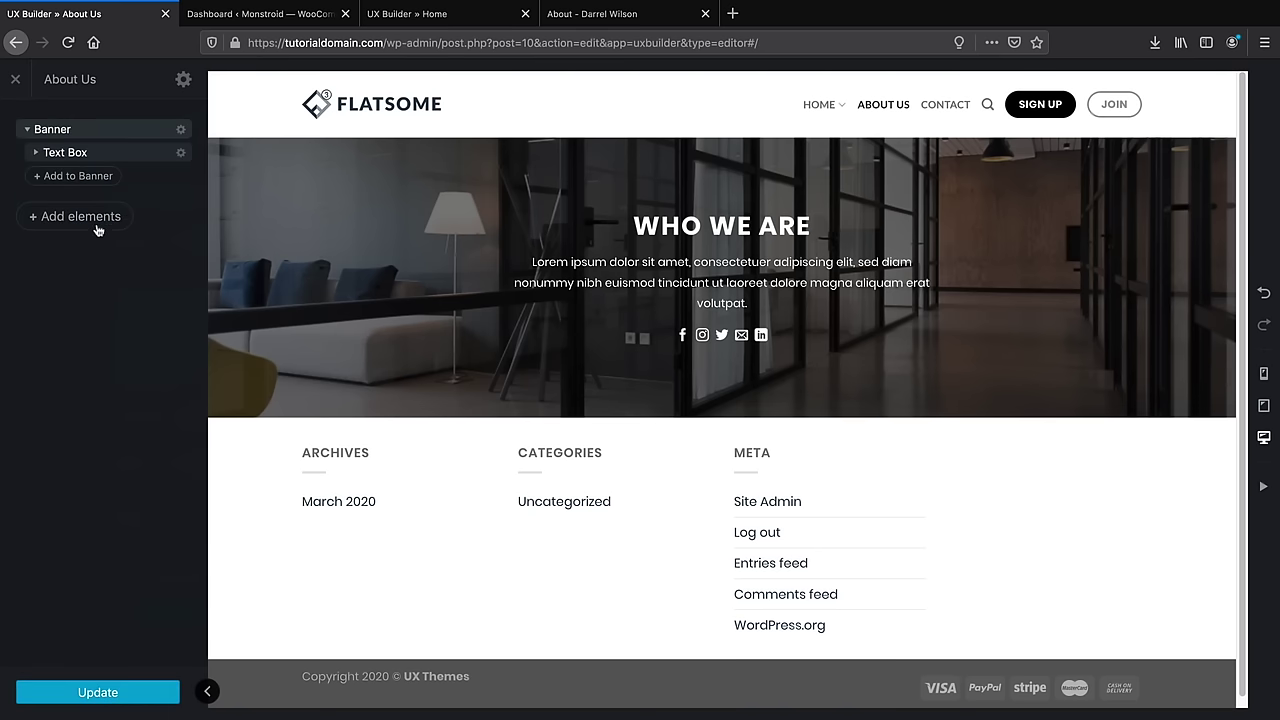
Import the 'about us section images and text row' Studio layout with its two images
click(96, 216)
click(127, 160)
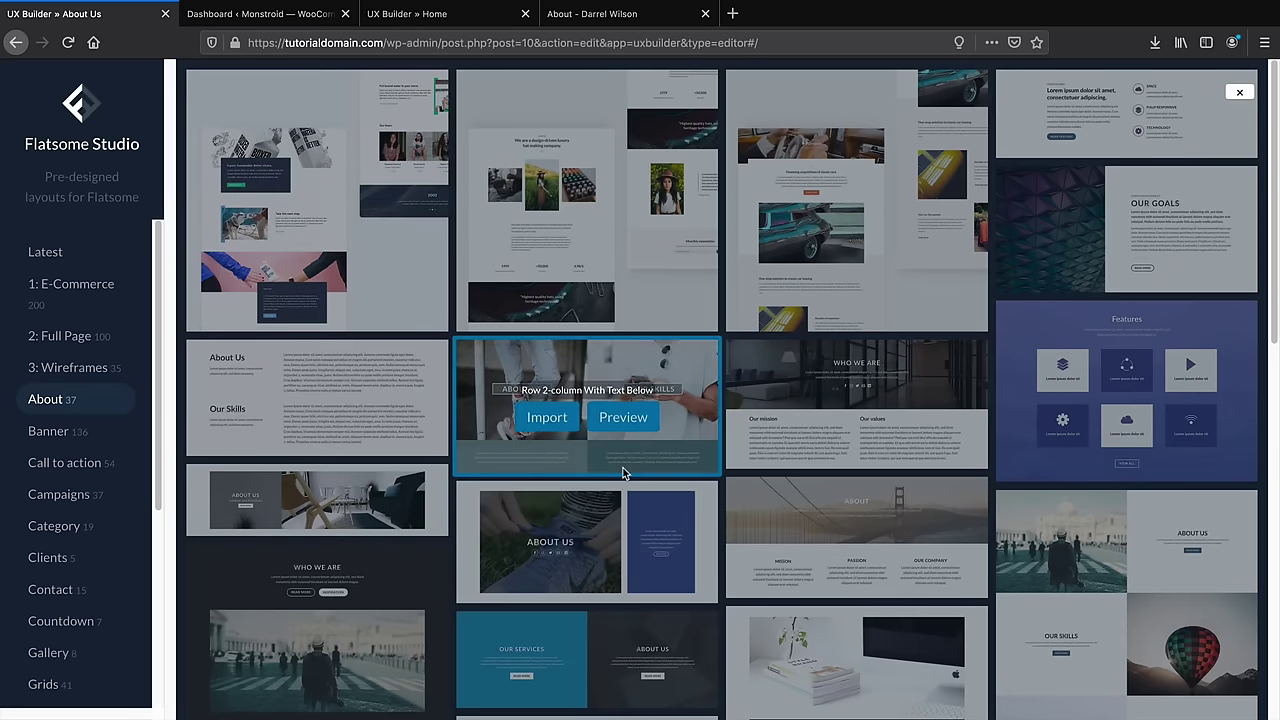
scroll(625, 474, down, 1)
scroll(625, 474, down, 3)
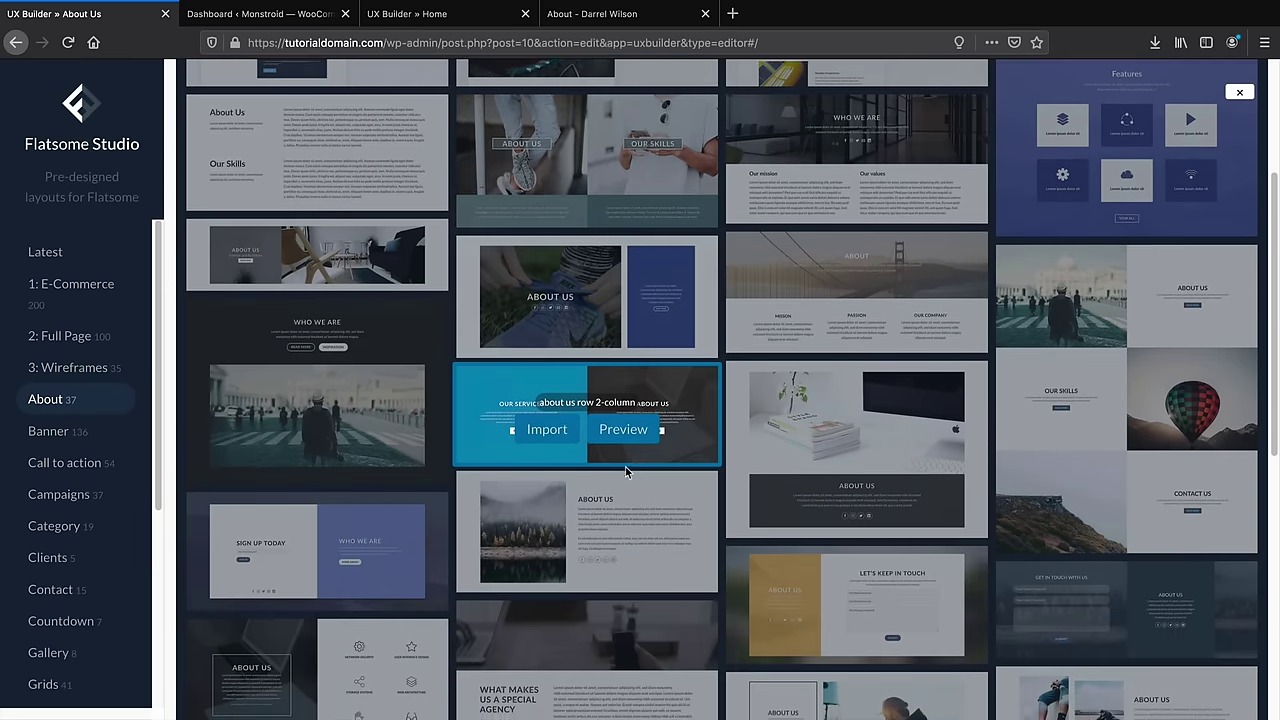
scroll(626, 474, down, 1)
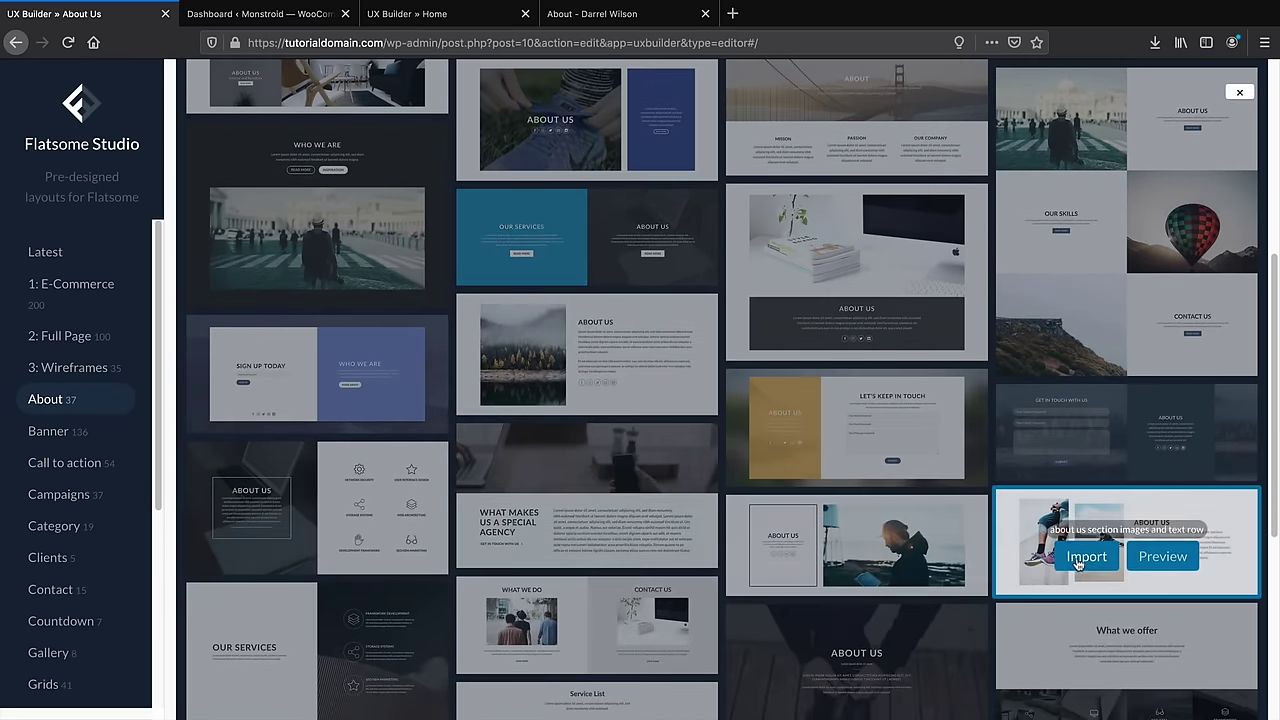
click(1088, 557)
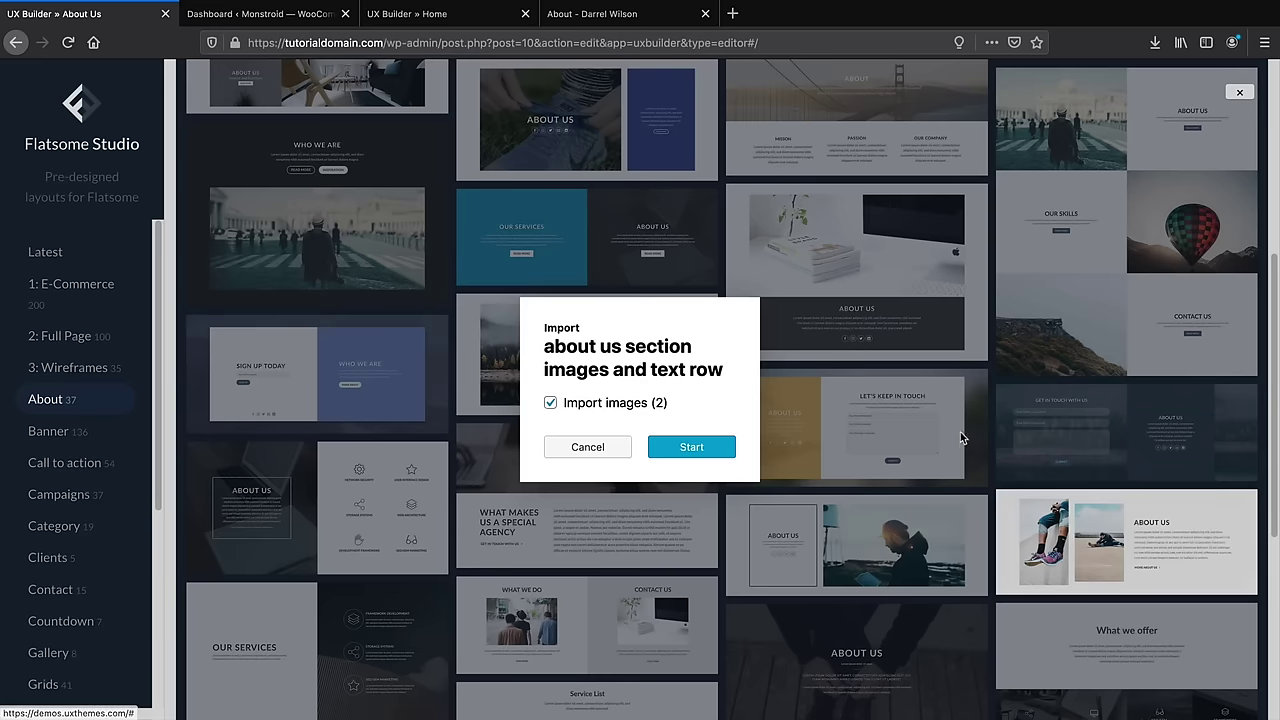
click(704, 453)
drag(565, 14, 265, 22)
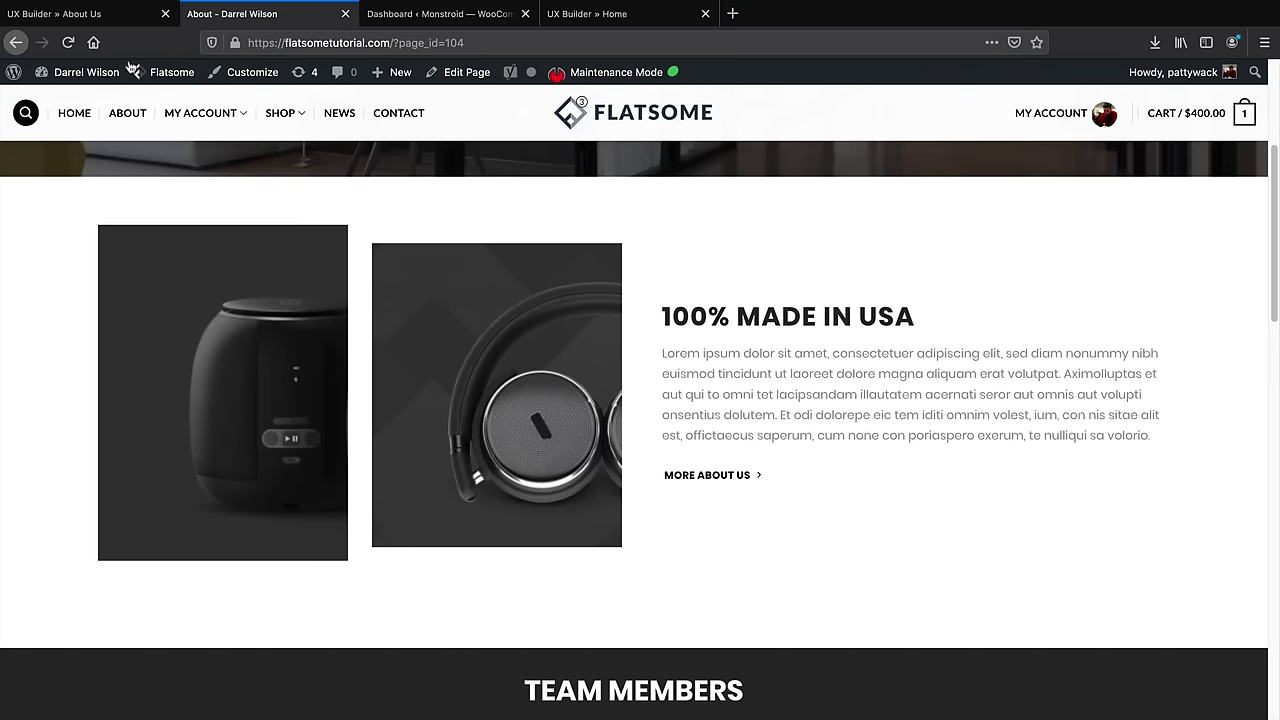
Compare the About Us builder layout with the live About page's 100% MADE IN USA heading
click(105, 14)
scroll(488, 430, down, 3)
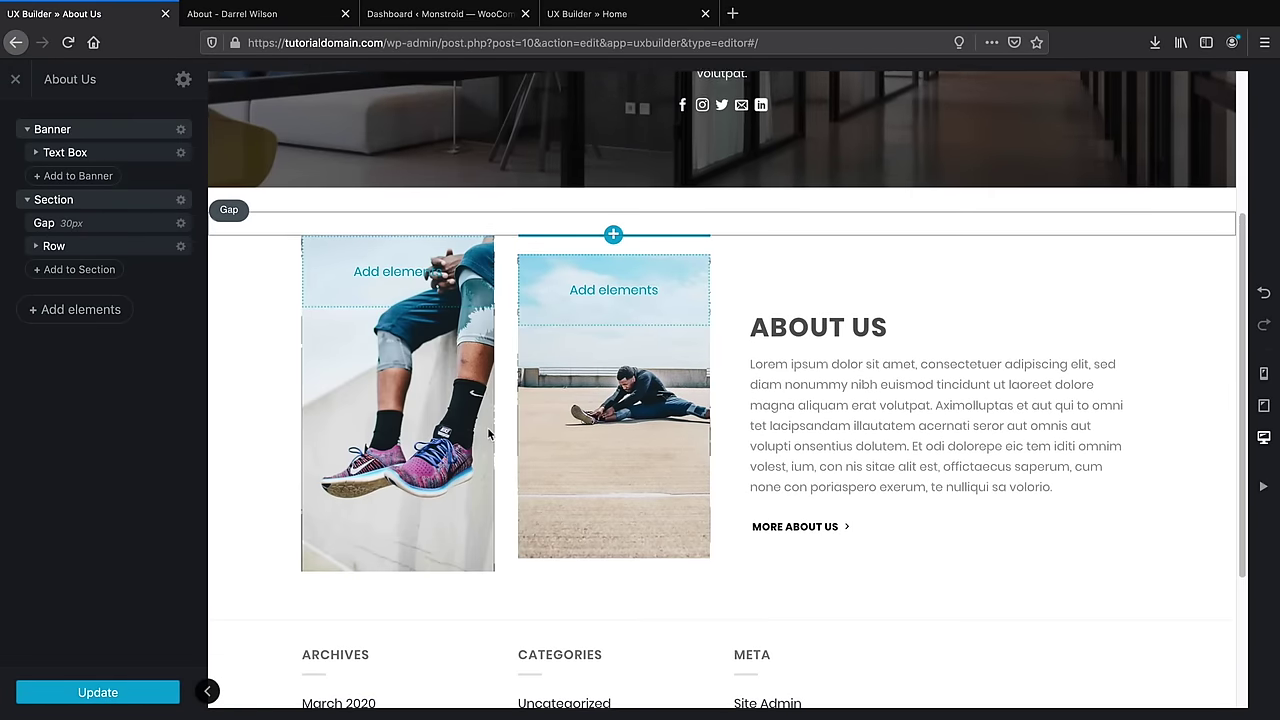
scroll(487, 428, down, 1)
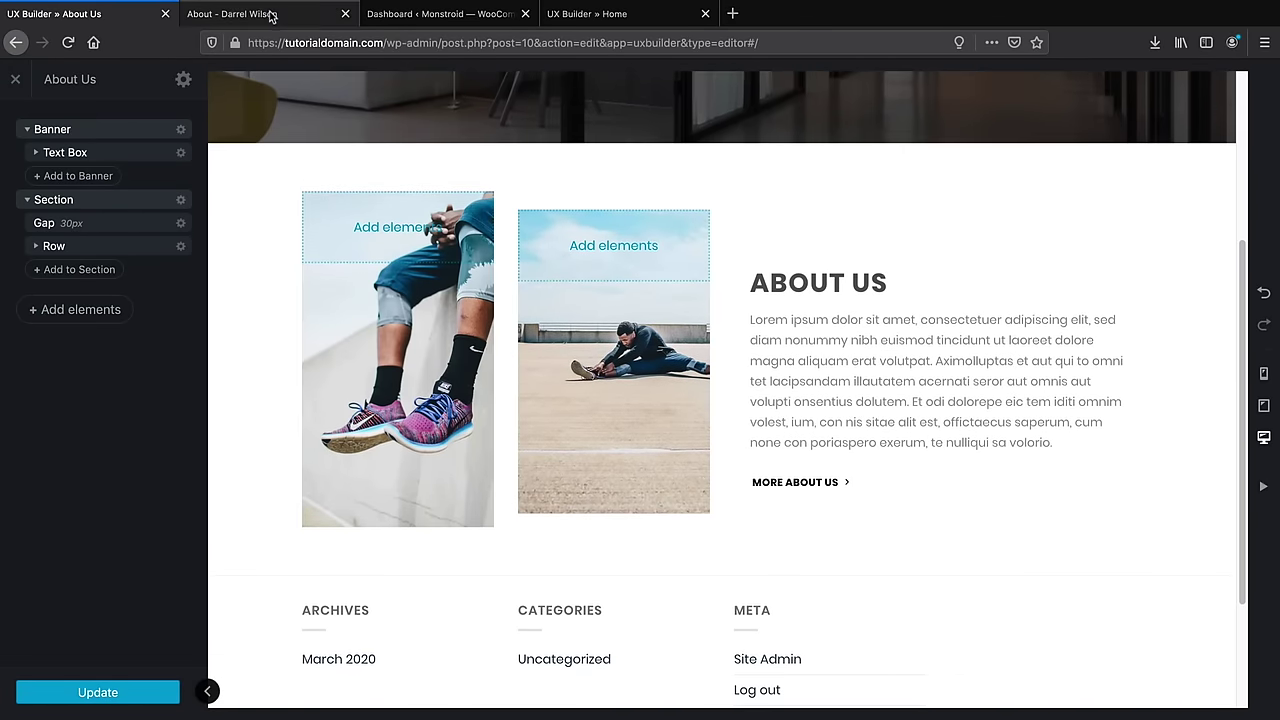
click(270, 16)
drag(664, 317, 917, 325)
key(ctrl+shift+Tab)
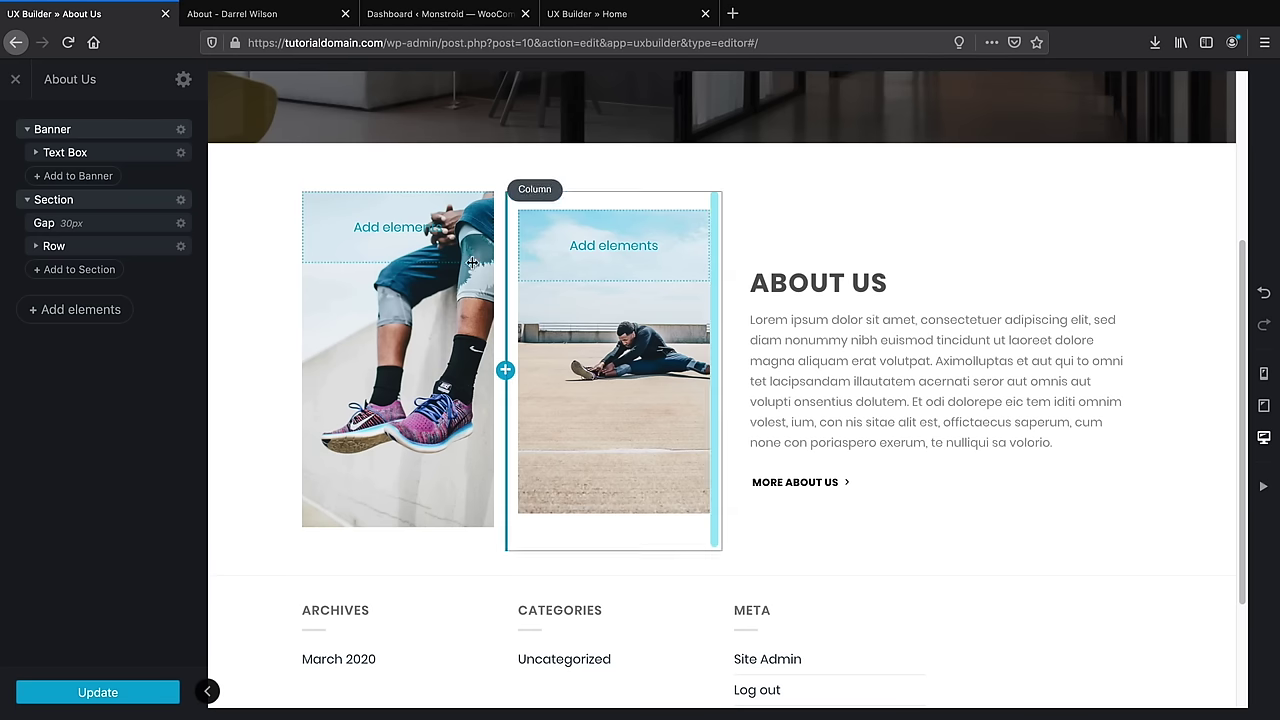
Recheck the live About page, including its team members, against the About Us editor
click(280, 16)
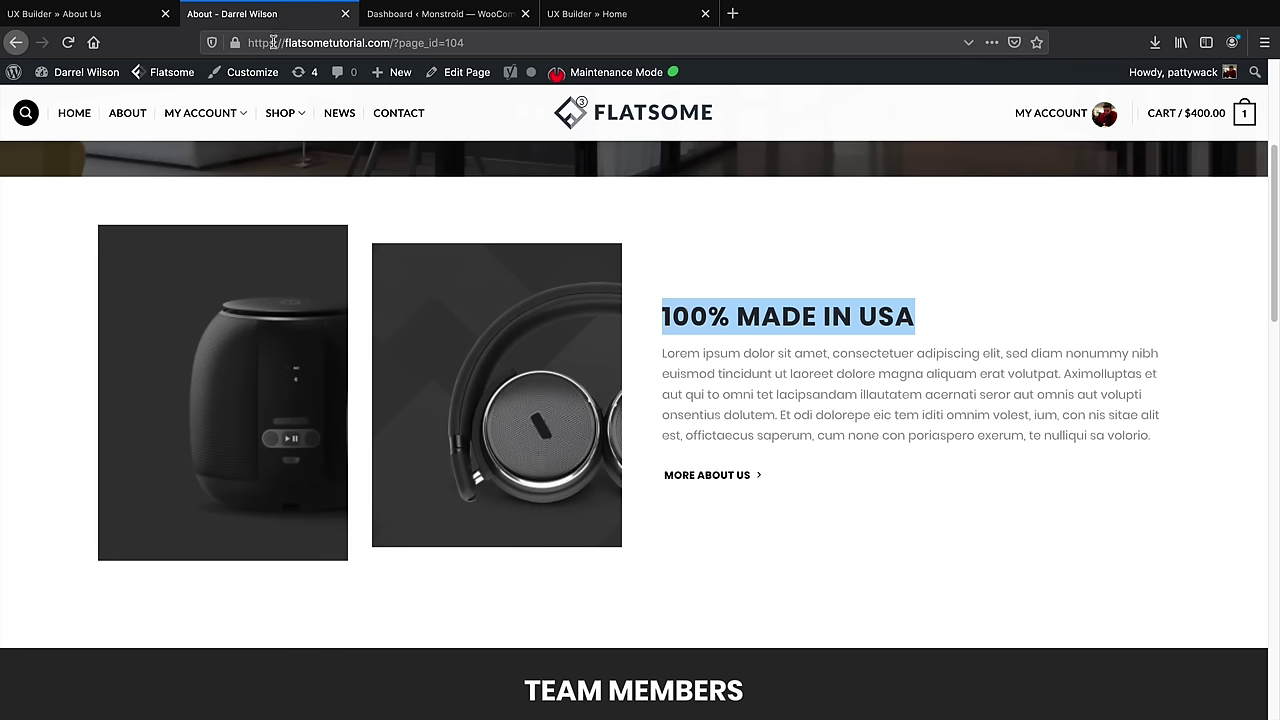
click(127, 21)
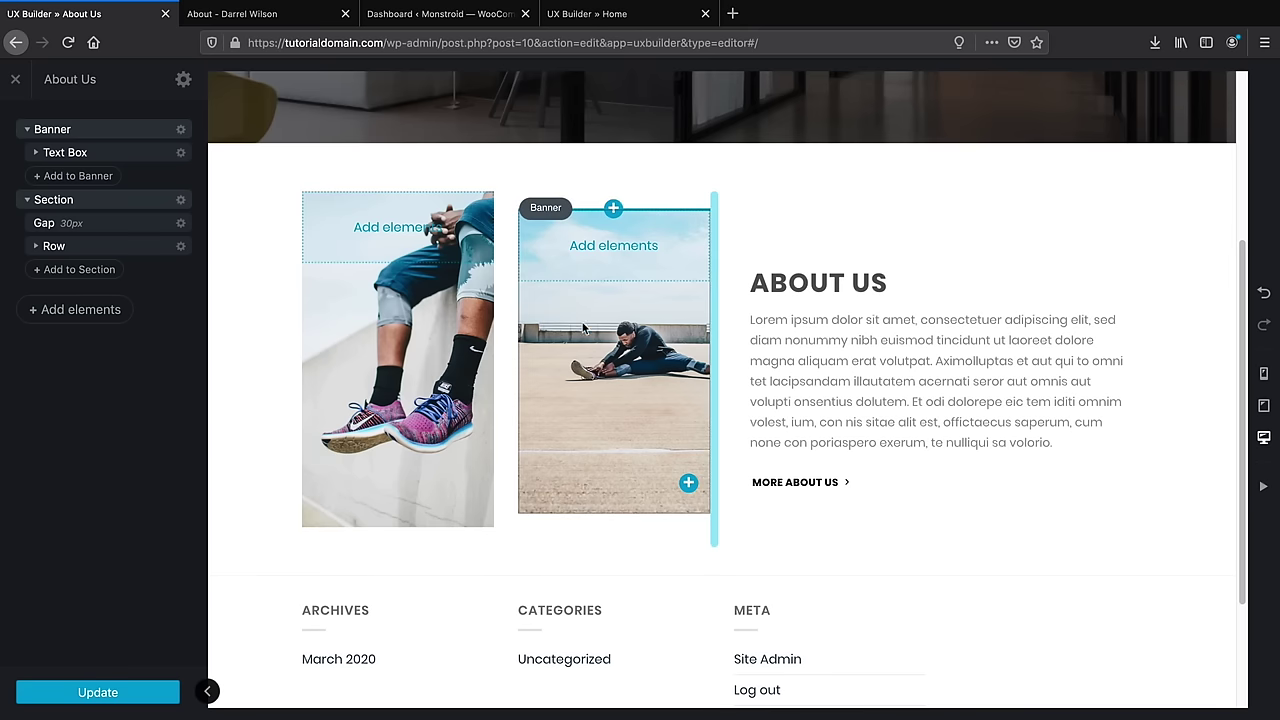
click(265, 15)
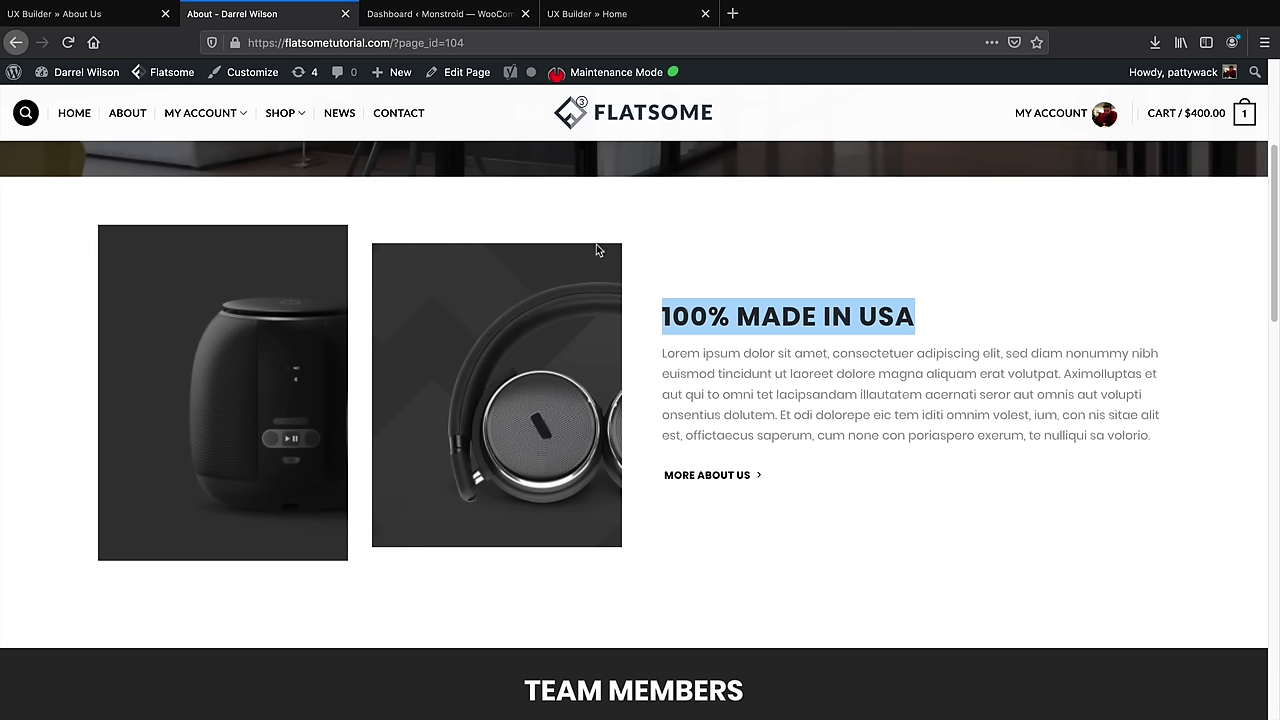
click(110, 17)
scroll(570, 460, down, 1)
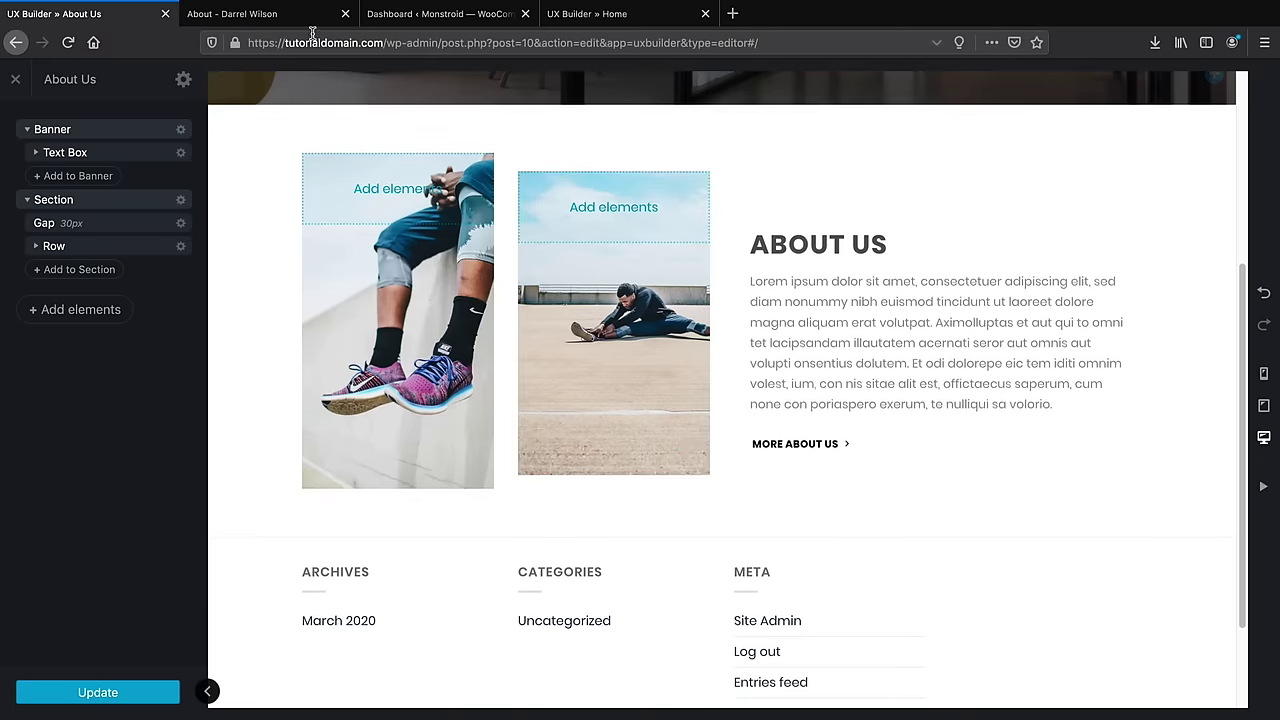
click(300, 18)
scroll(514, 415, down, 7)
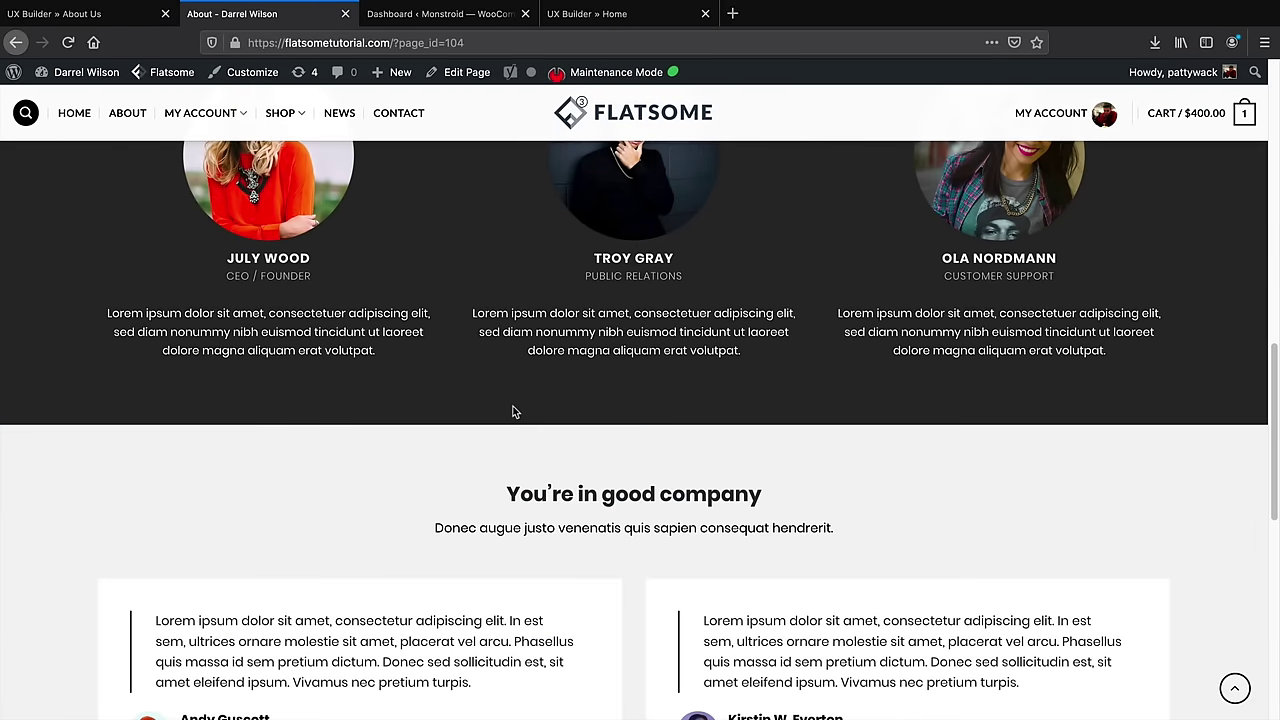
scroll(514, 412, up, 3)
click(110, 17)
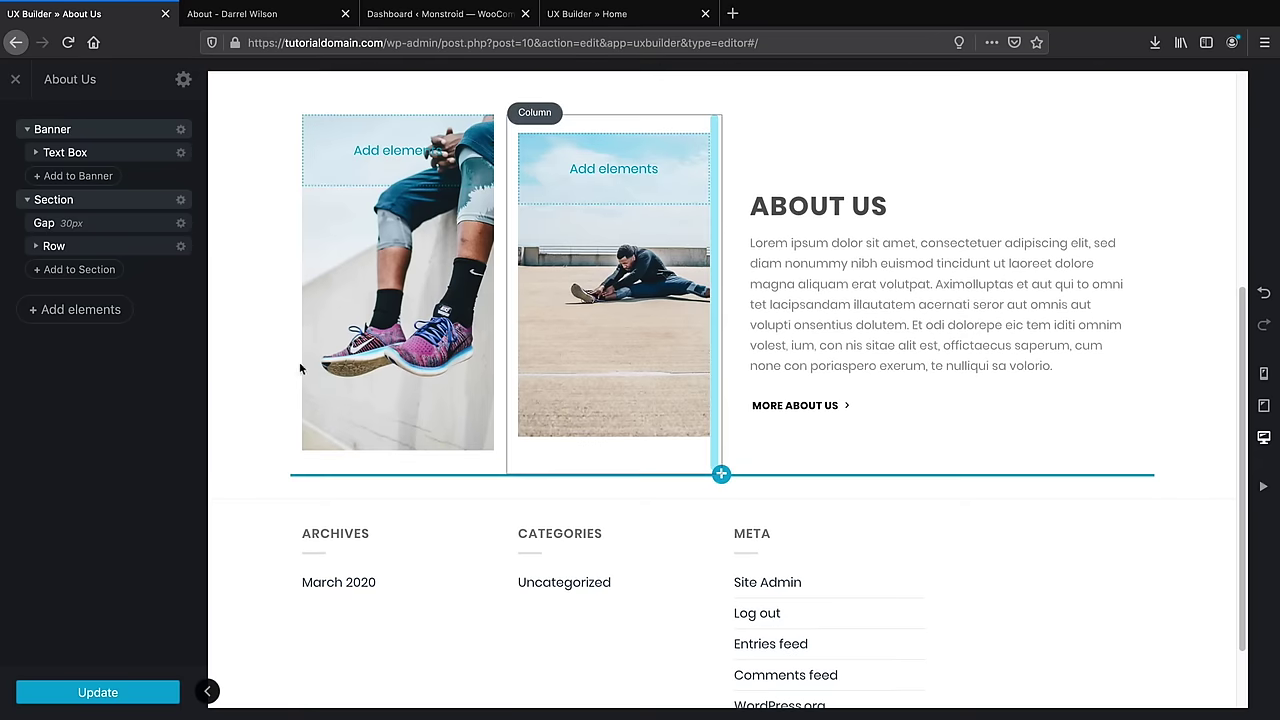
Import the dark Team members layout from Flatsome Studio's Team category below ABOUT US
click(112, 311)
click(114, 158)
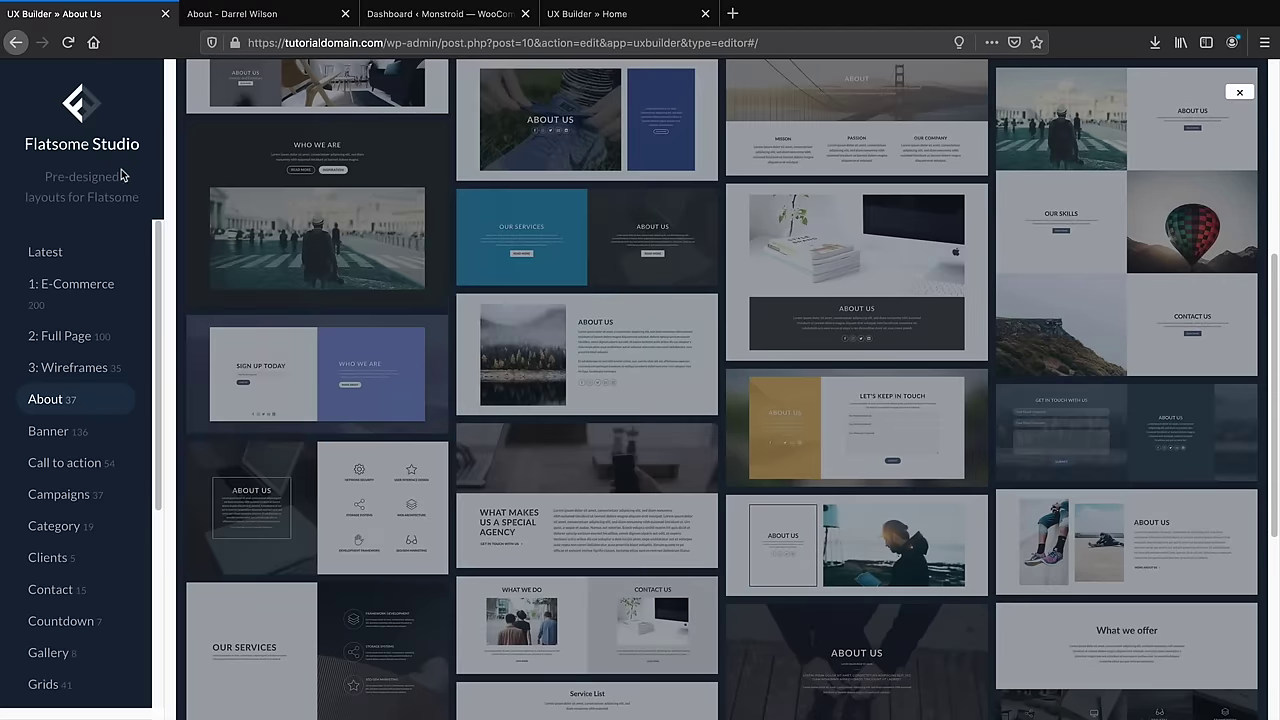
scroll(400, 495, down, 1)
scroll(83, 526, down, 1)
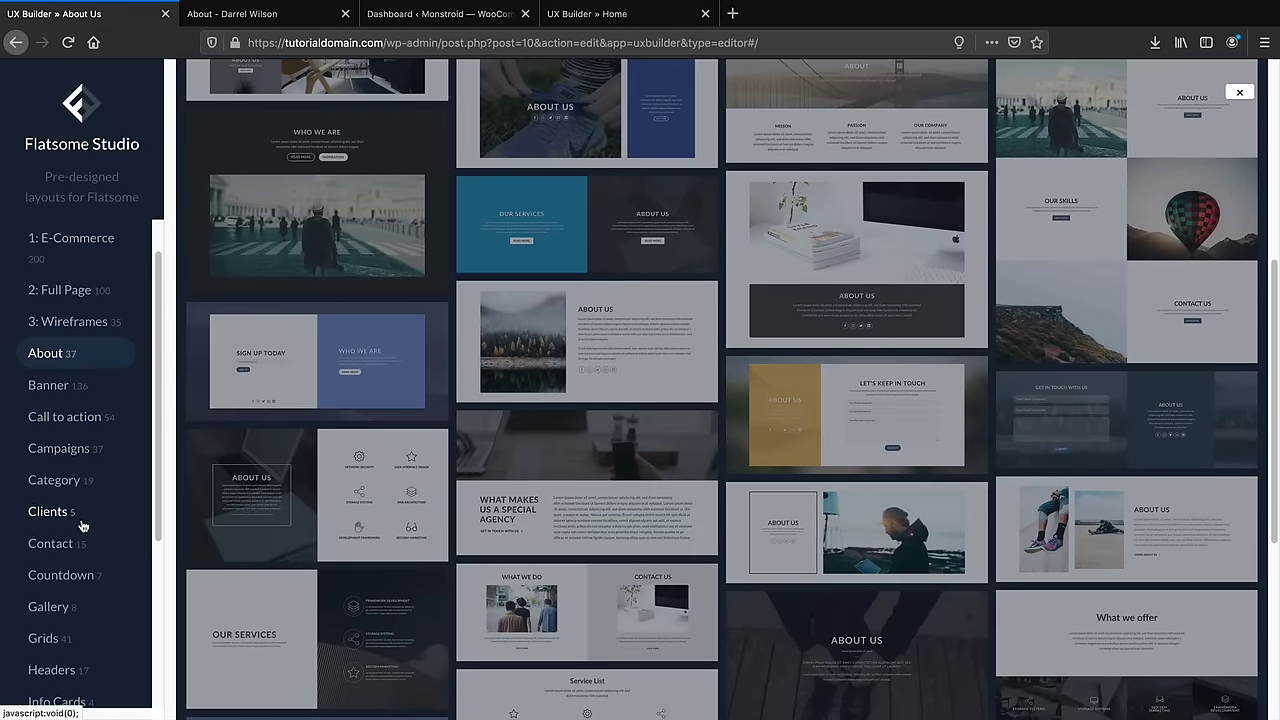
scroll(83, 526, down, 6)
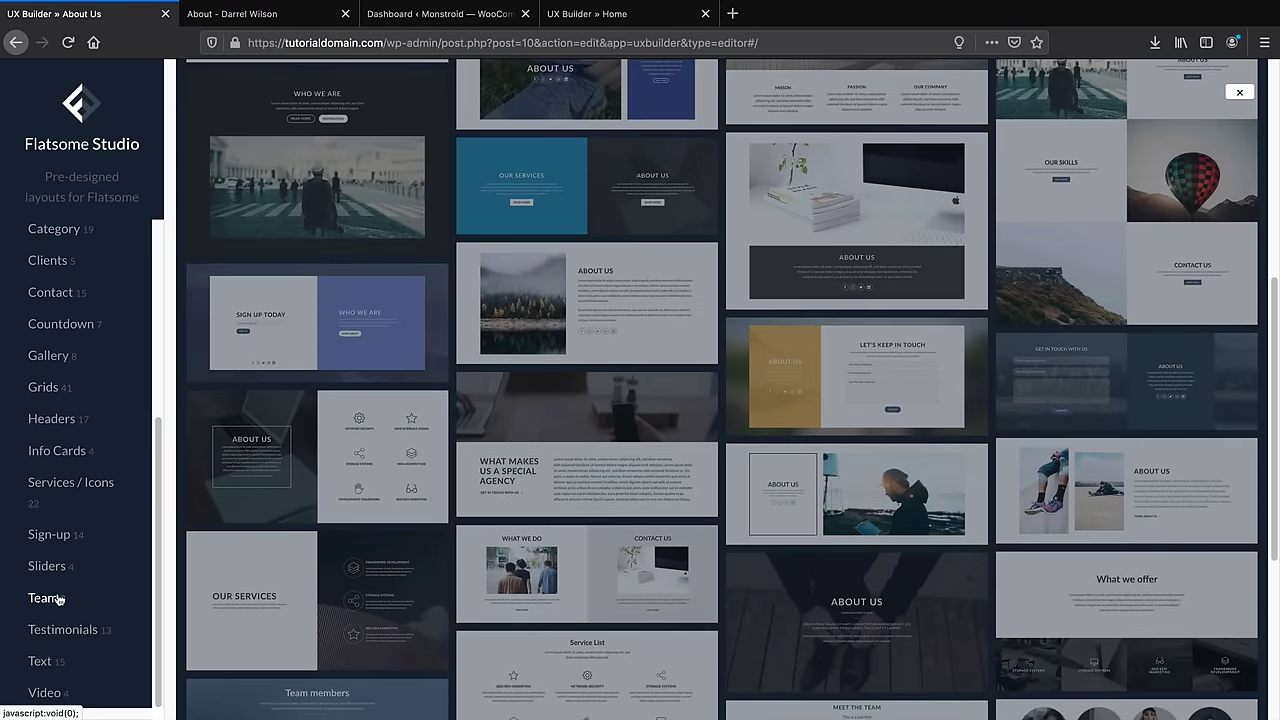
click(59, 598)
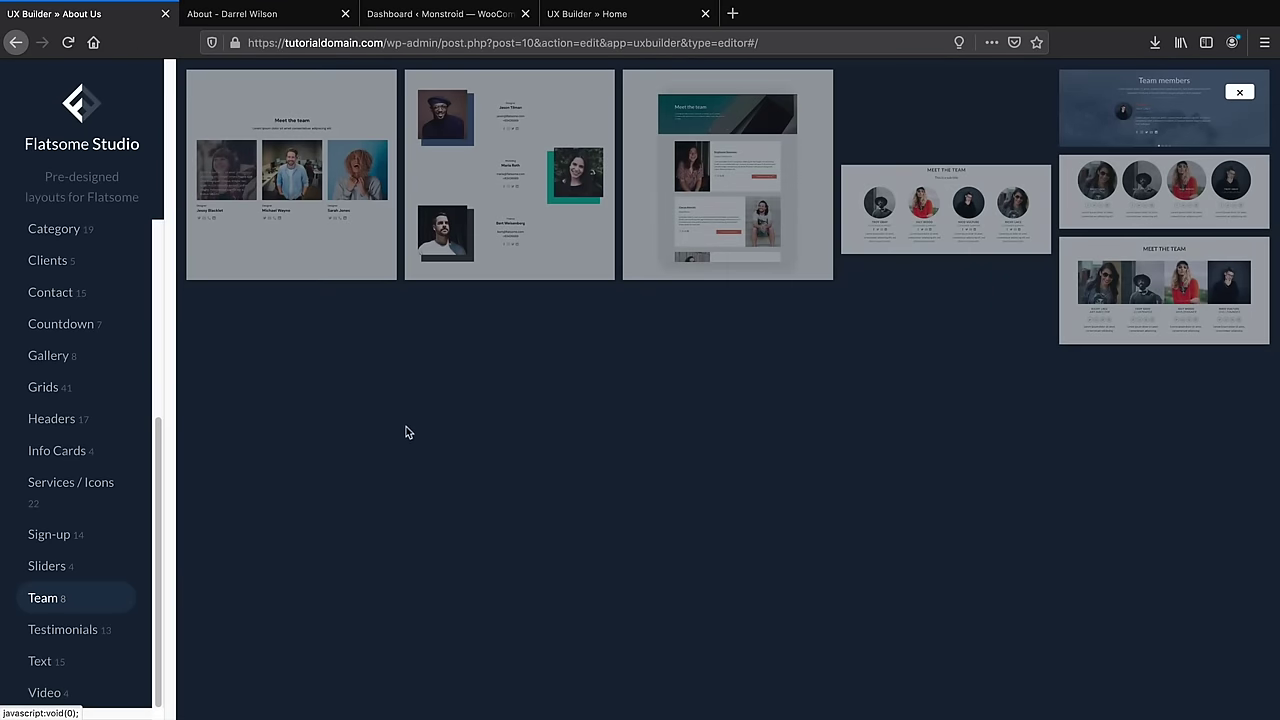
mouse_move(965, 244)
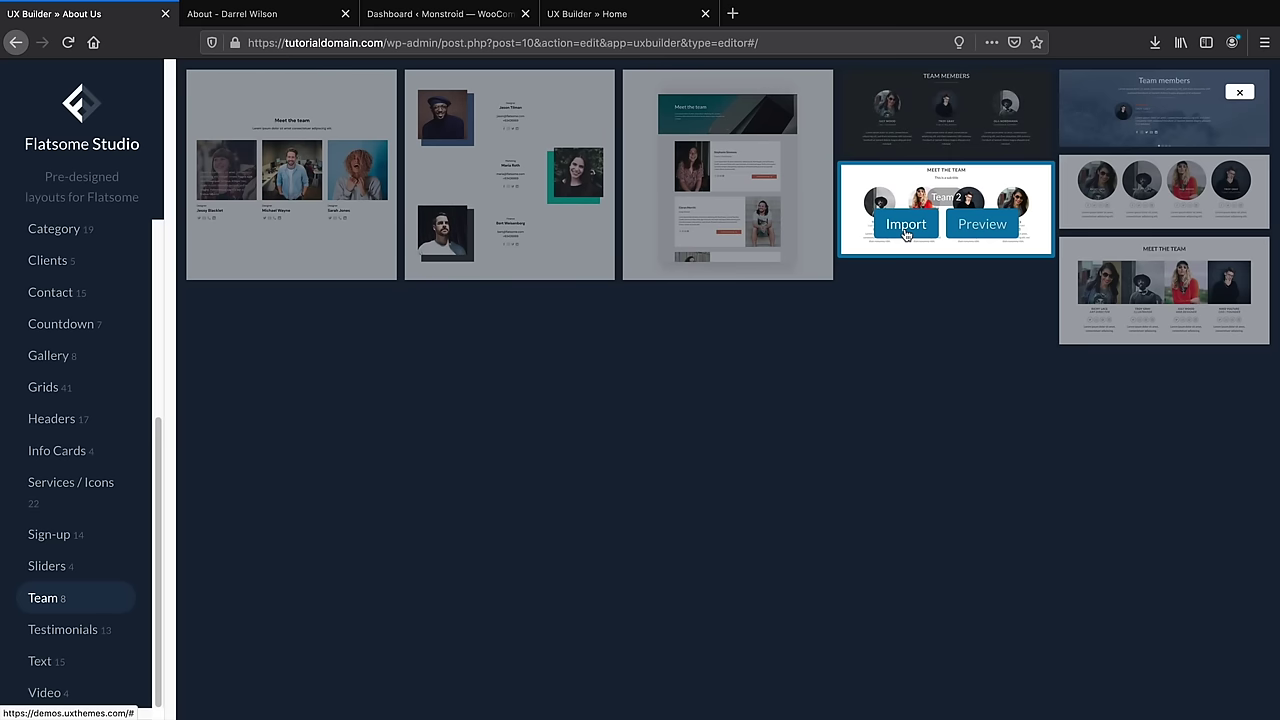
click(912, 132)
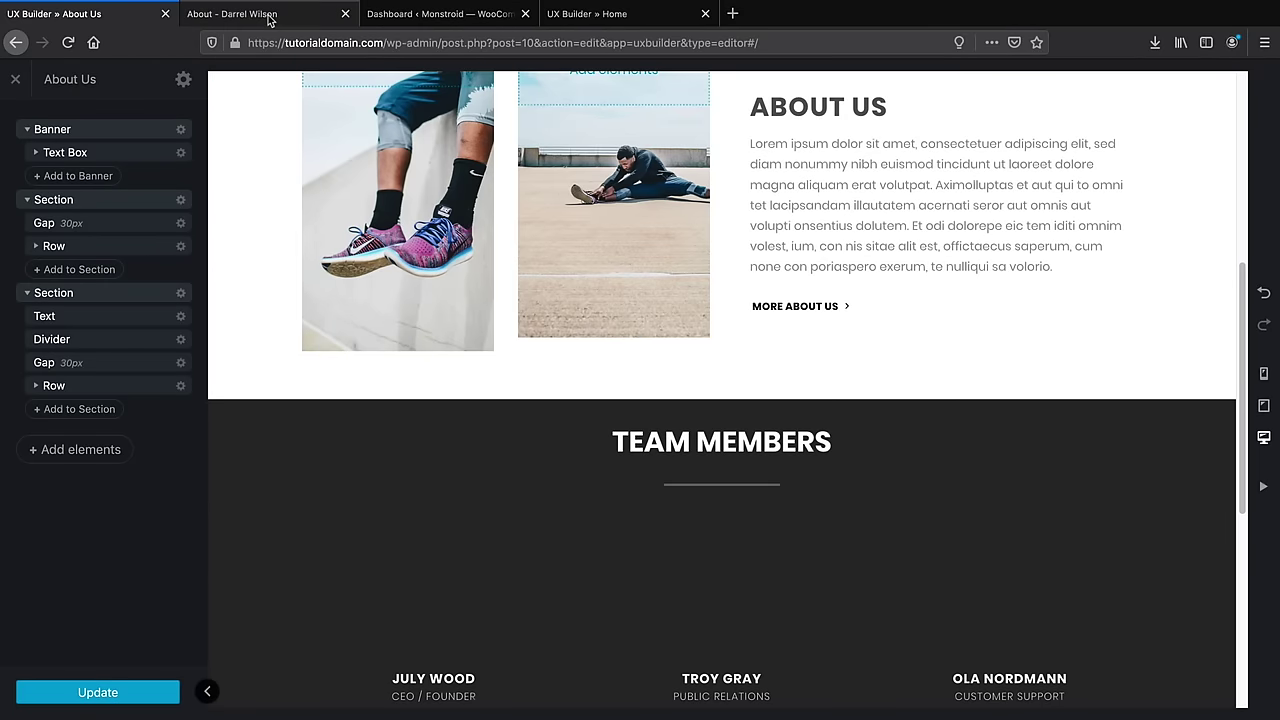
Go from the live About page to the site's home page via HOME
click(285, 18)
scroll(471, 382, up, 10)
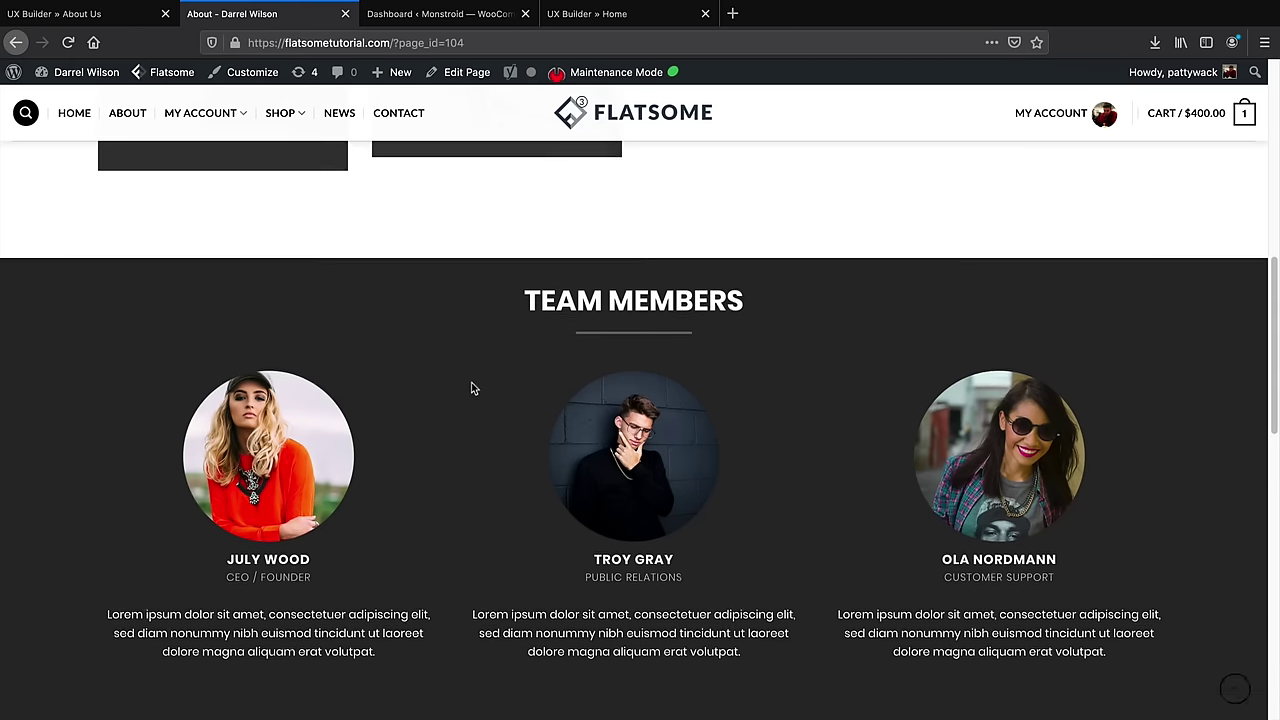
scroll(495, 389, down, 1)
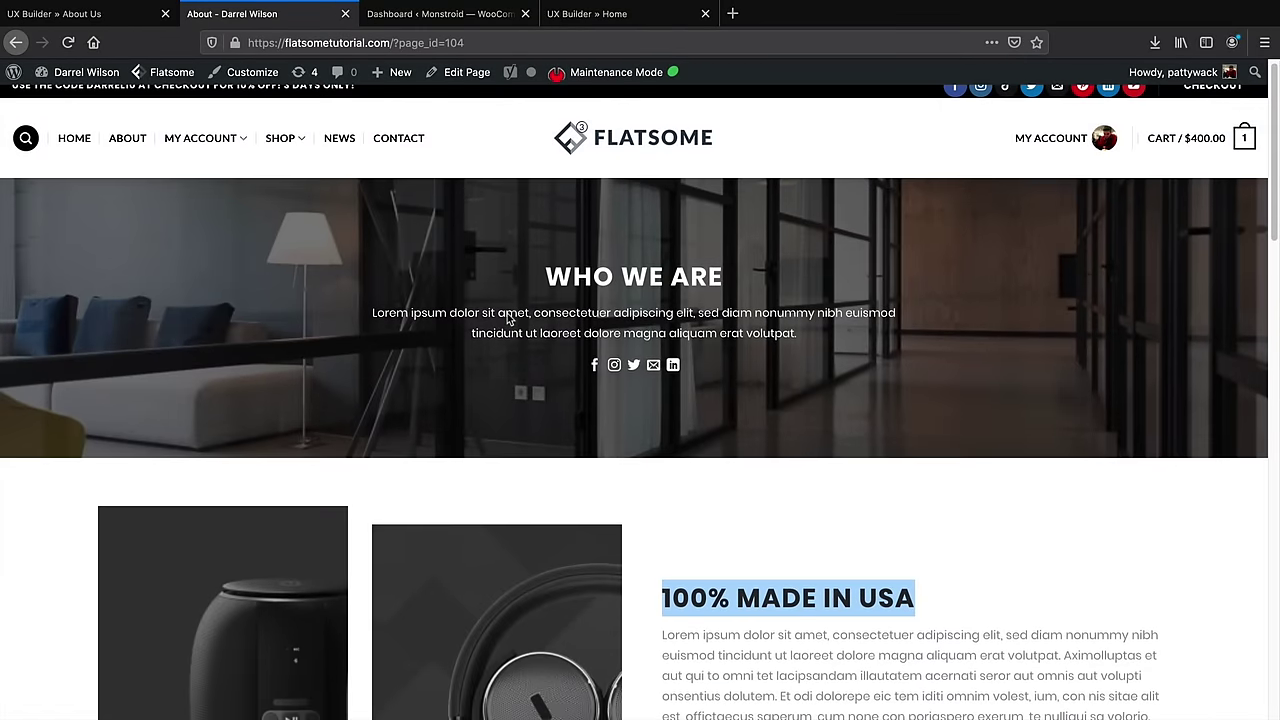
click(74, 140)
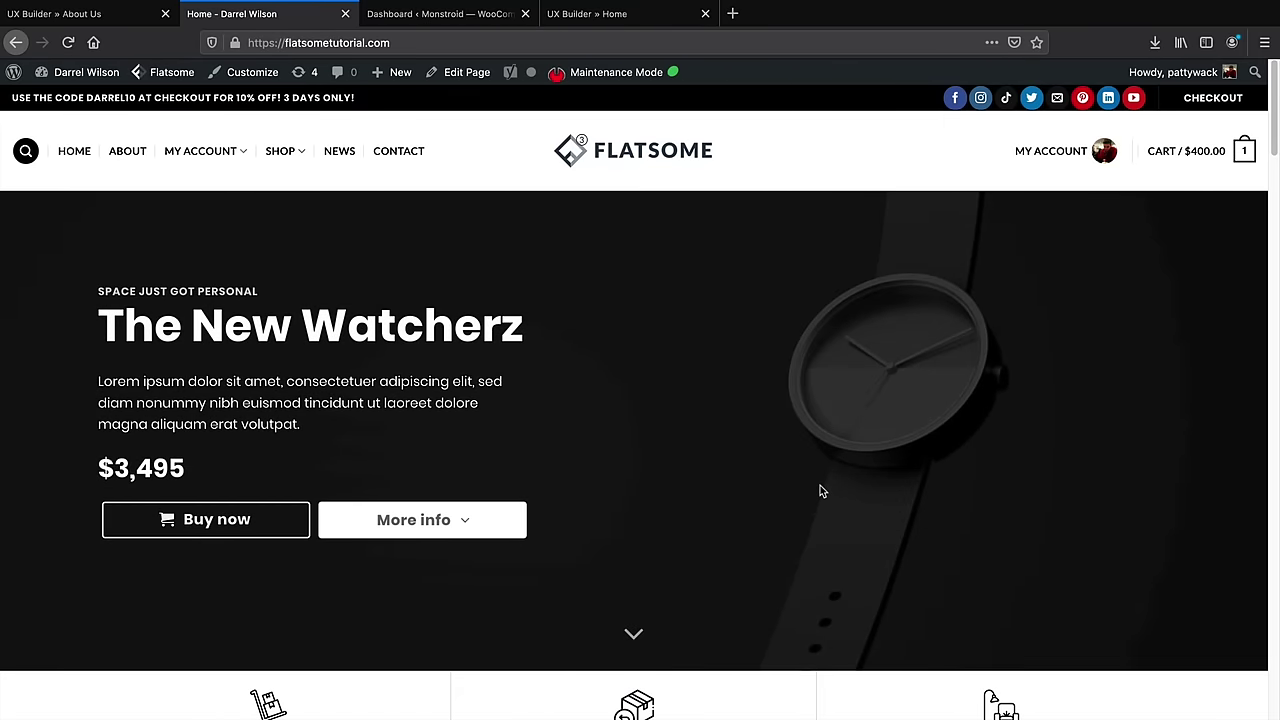
Scroll through the home page's product grids and news posts down to the Newsletter signup
scroll(820, 491, down, 5)
scroll(719, 411, down, 5)
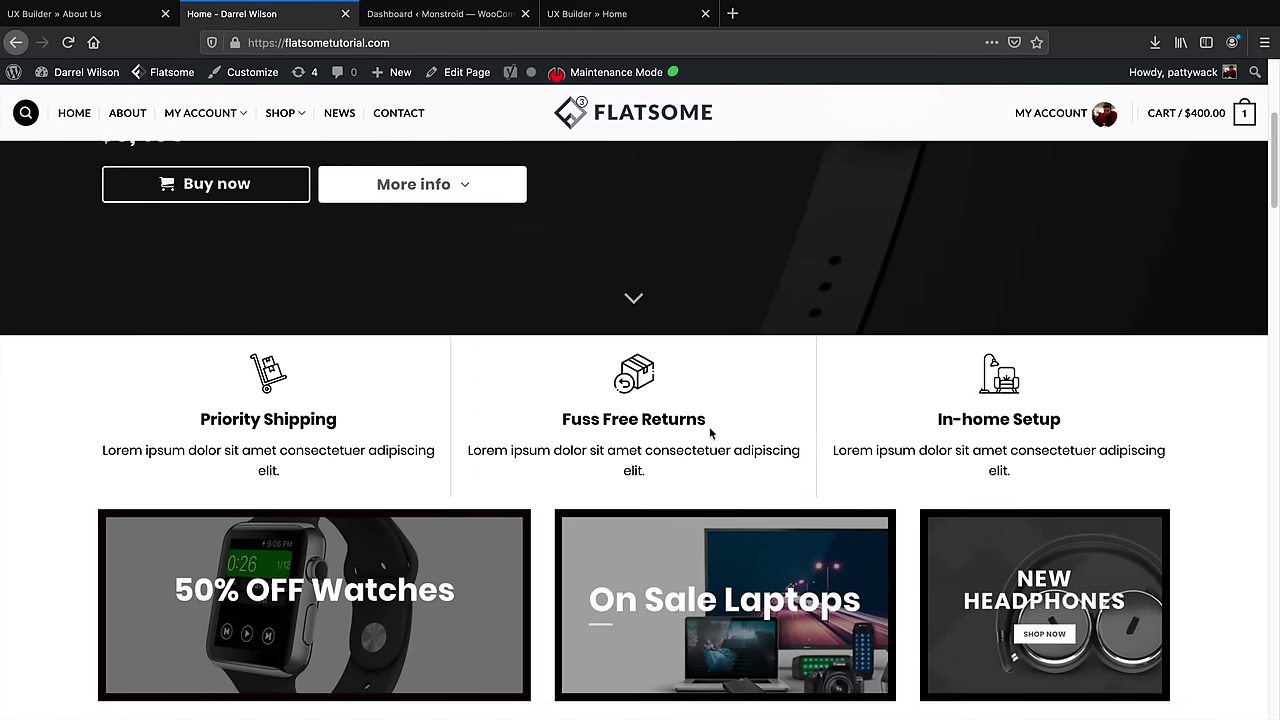
scroll(663, 420, down, 18)
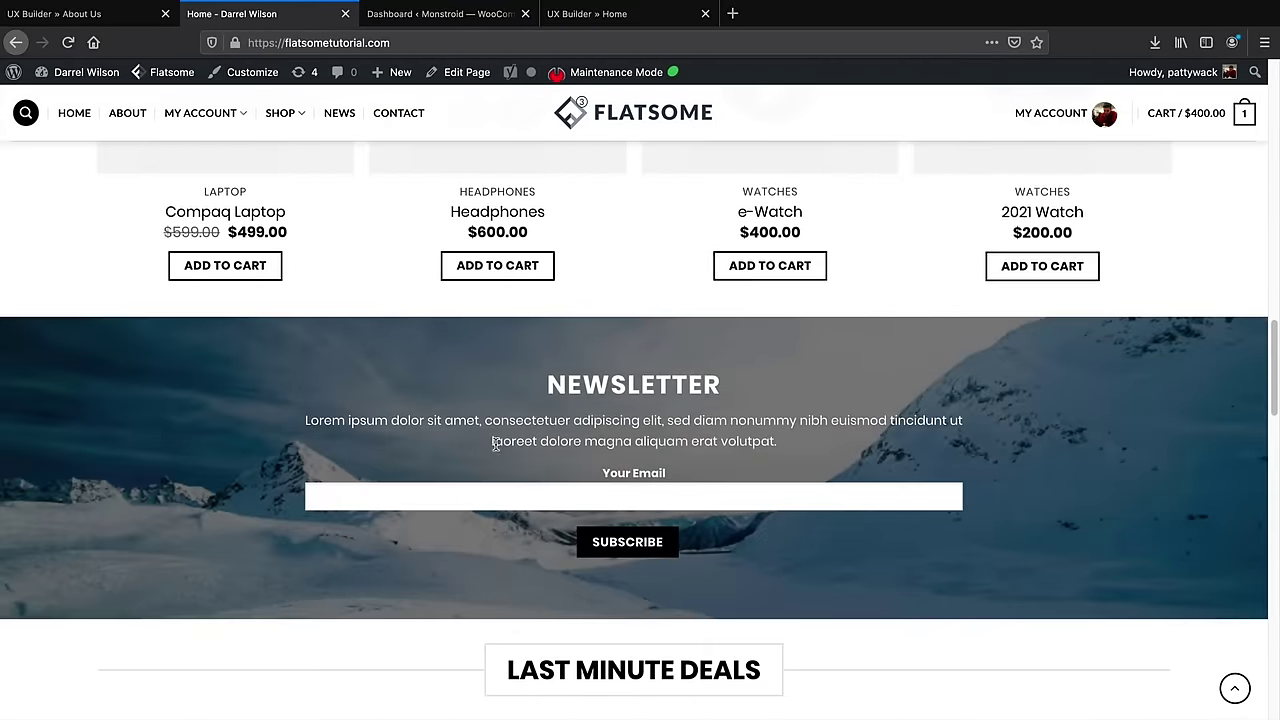
scroll(558, 446, down, 5)
scroll(549, 338, down, 15)
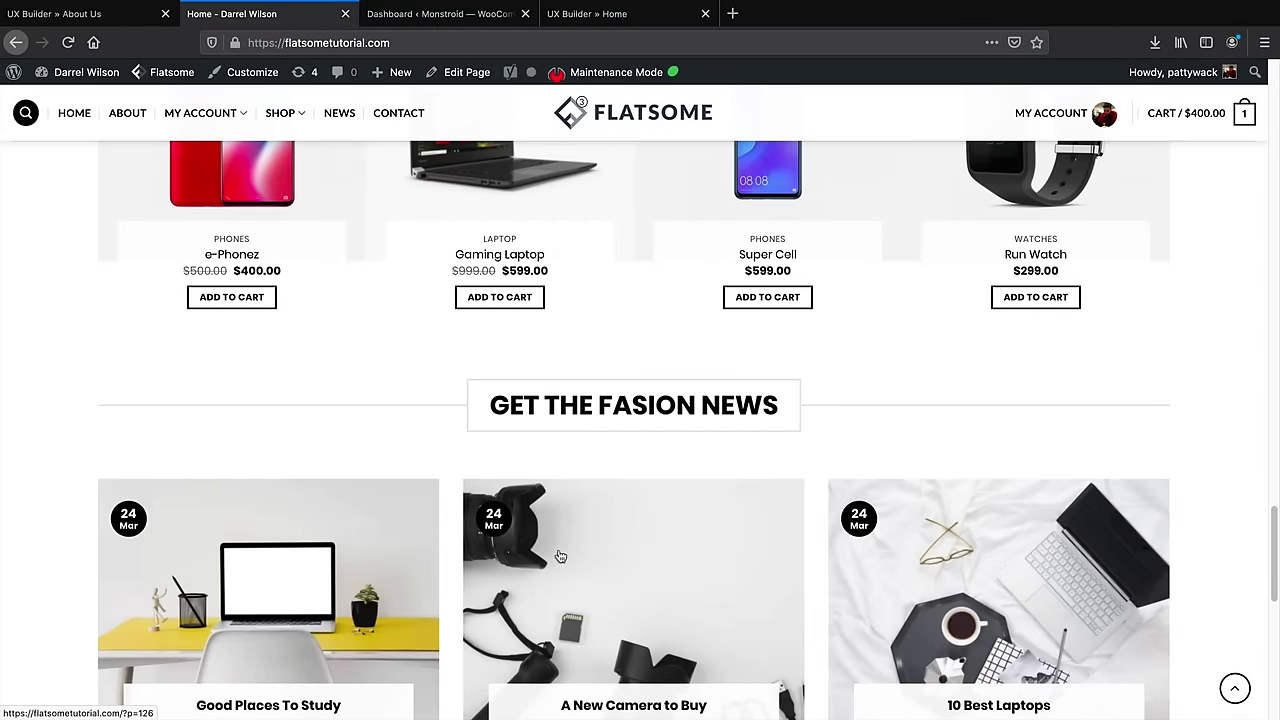
scroll(561, 557, down, 7)
scroll(579, 518, up, 9)
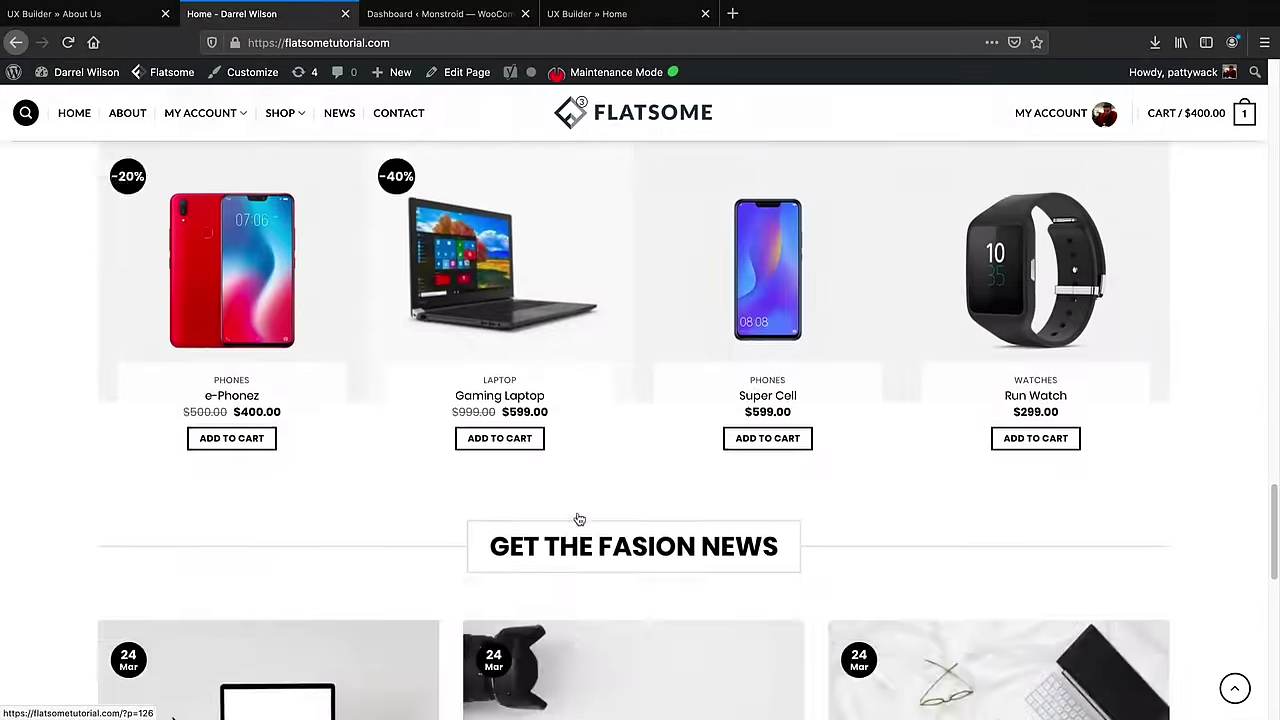
scroll(579, 518, up, 3)
drag(1268, 528, 1273, 118)
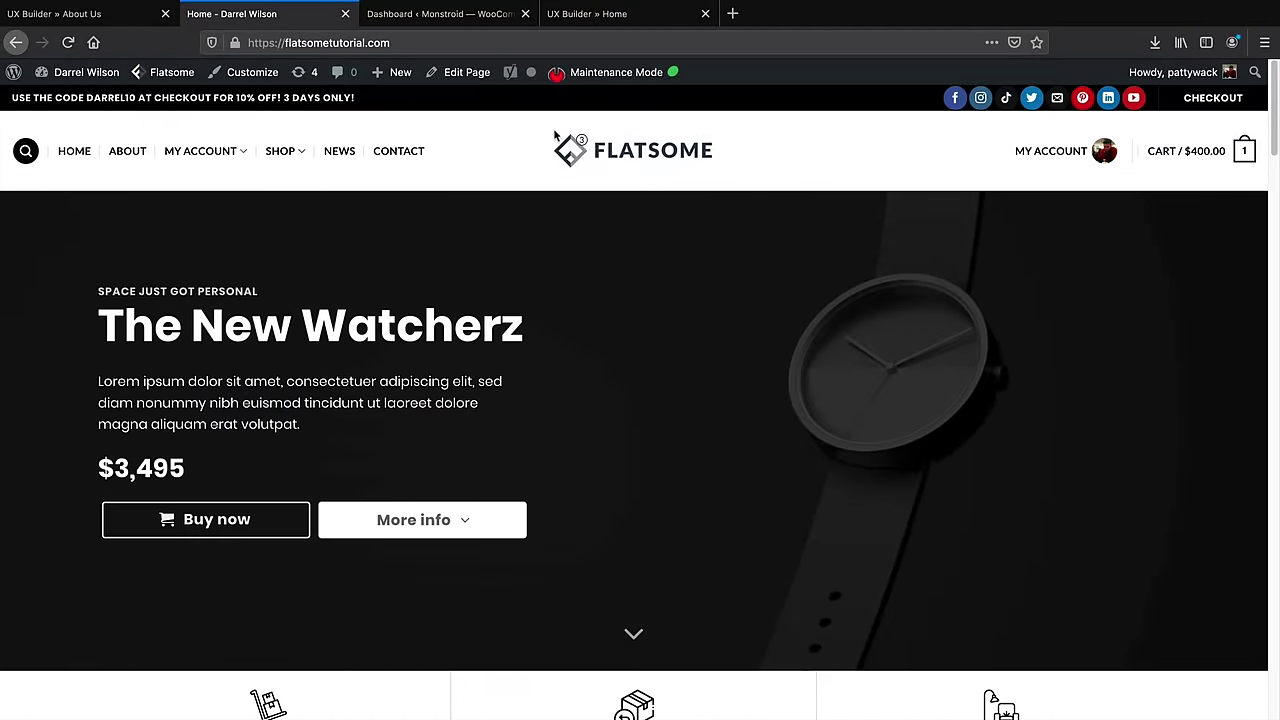
scroll(551, 374, down, 10)
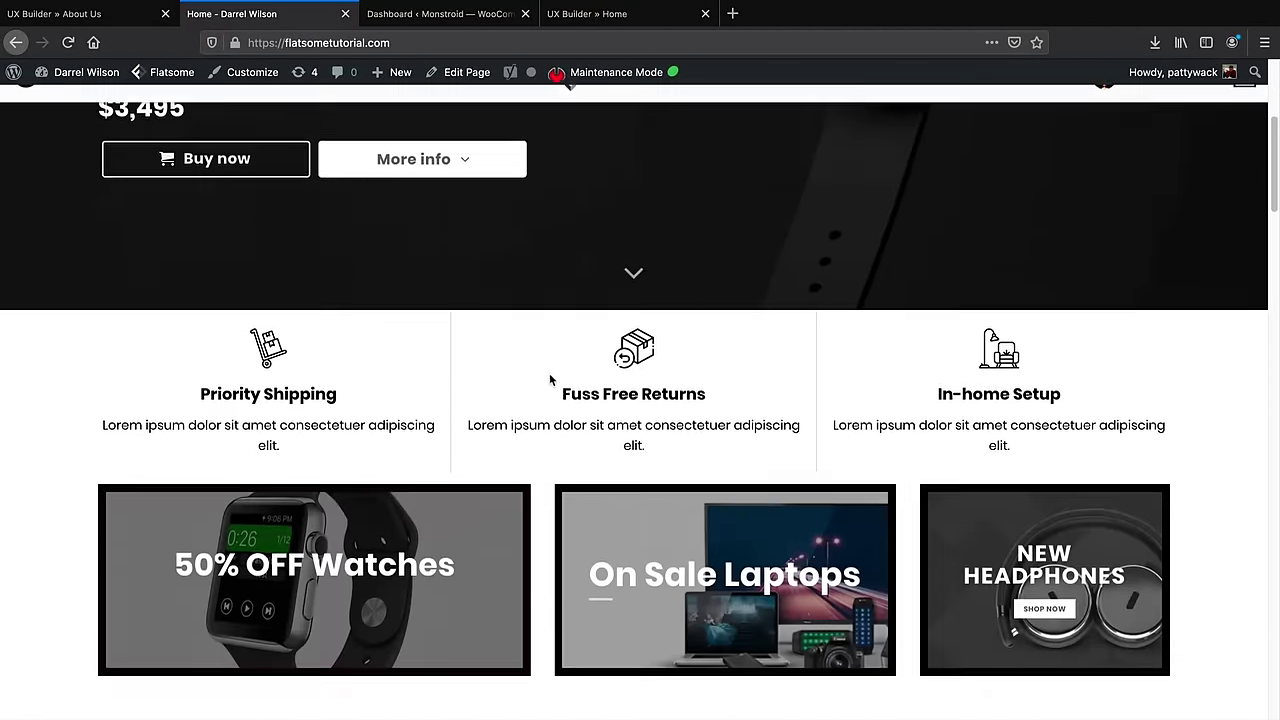
scroll(549, 383, down, 4)
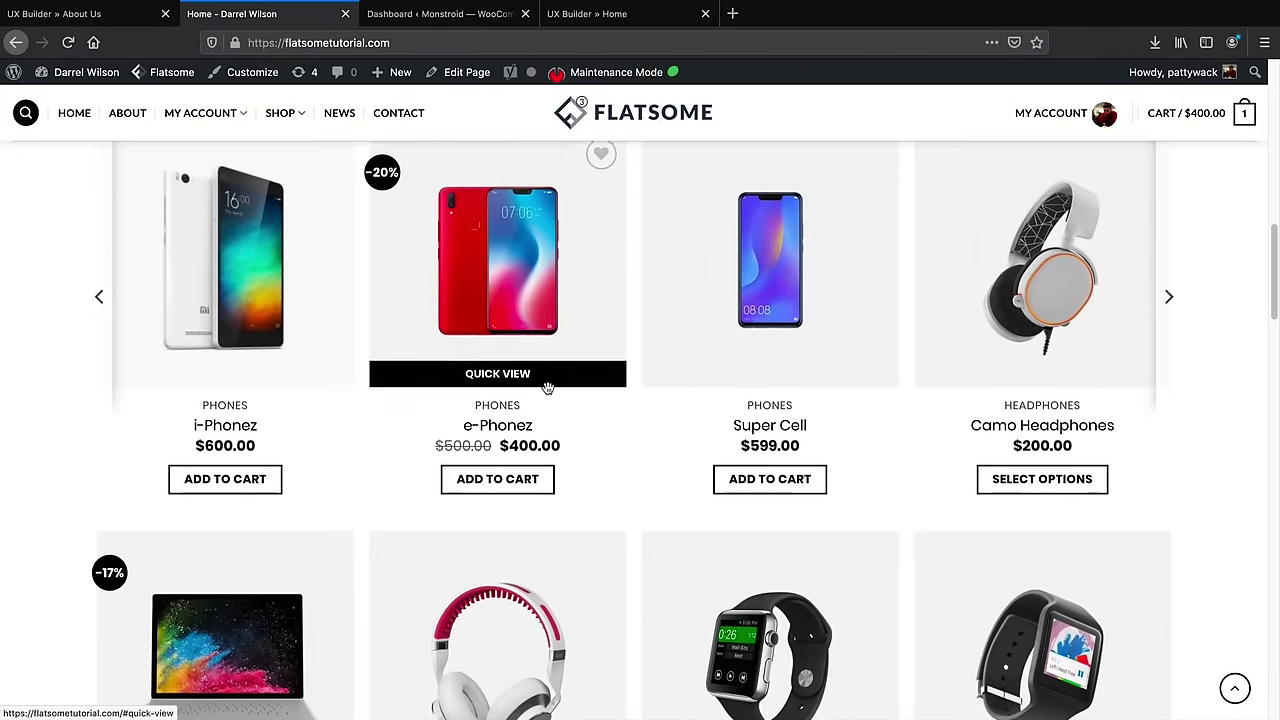
scroll(549, 396, down, 3)
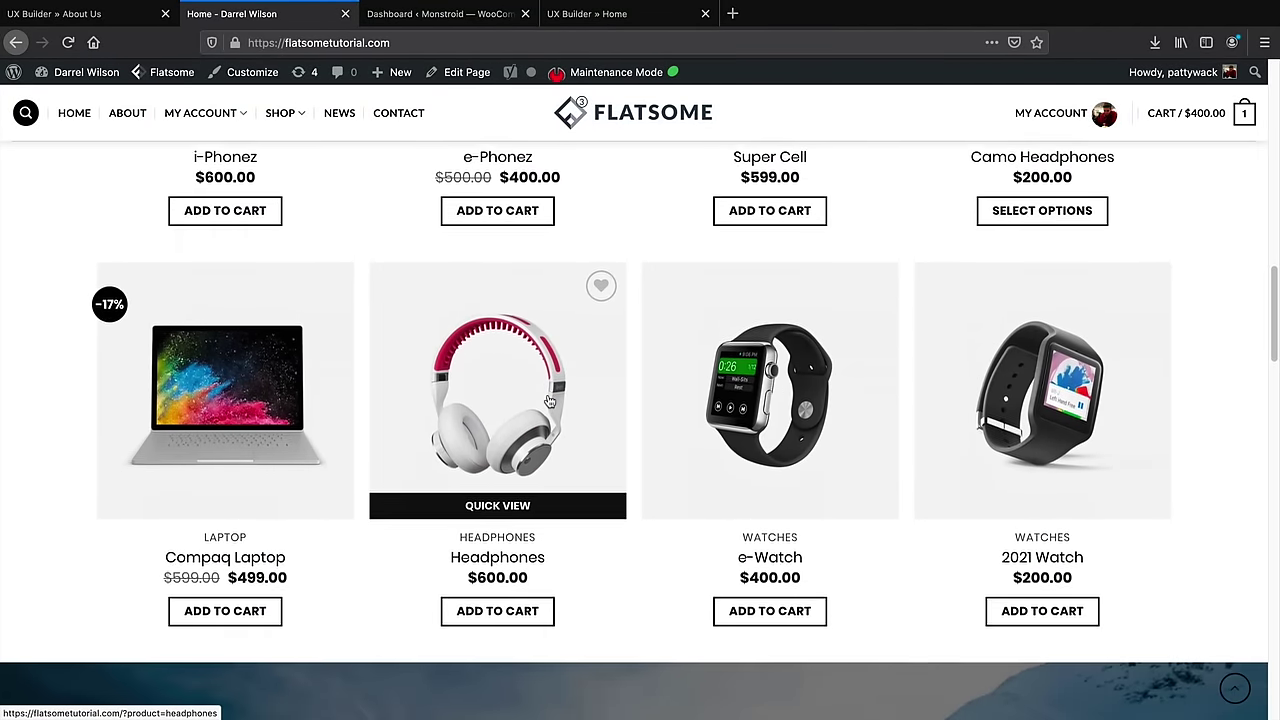
scroll(547, 400, down, 1)
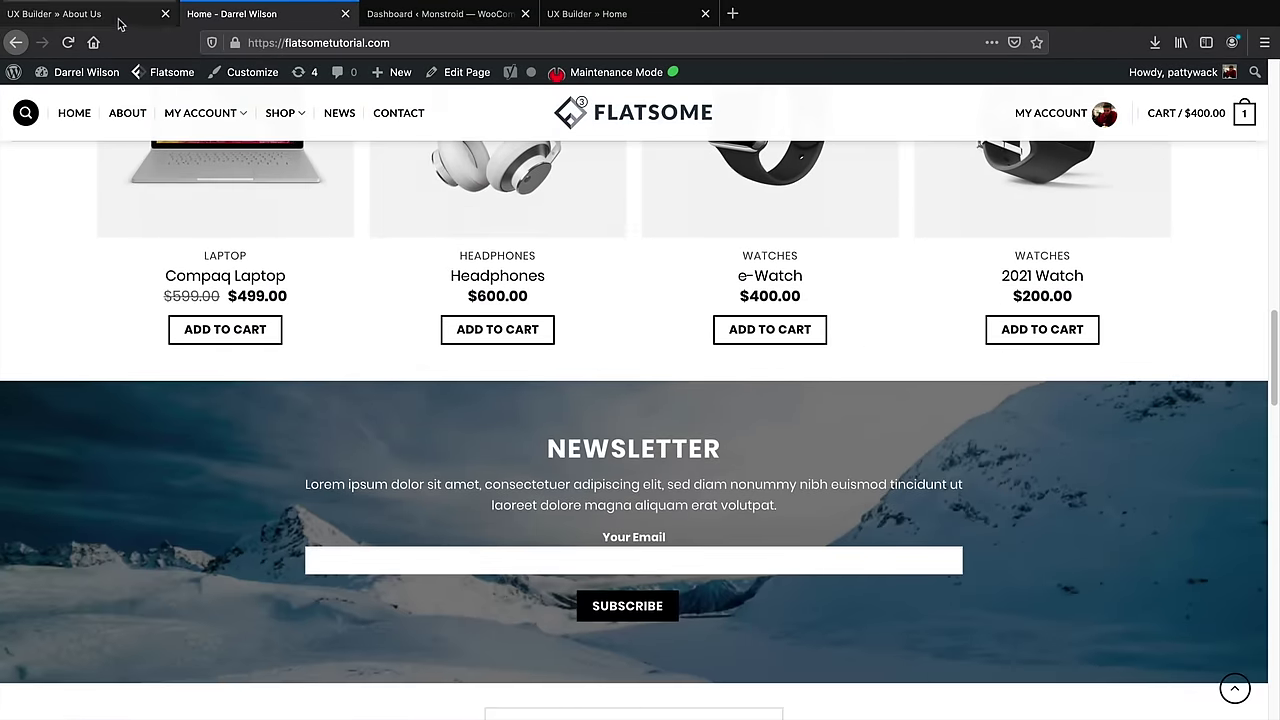
click(60, 13)
scroll(453, 347, up, 5)
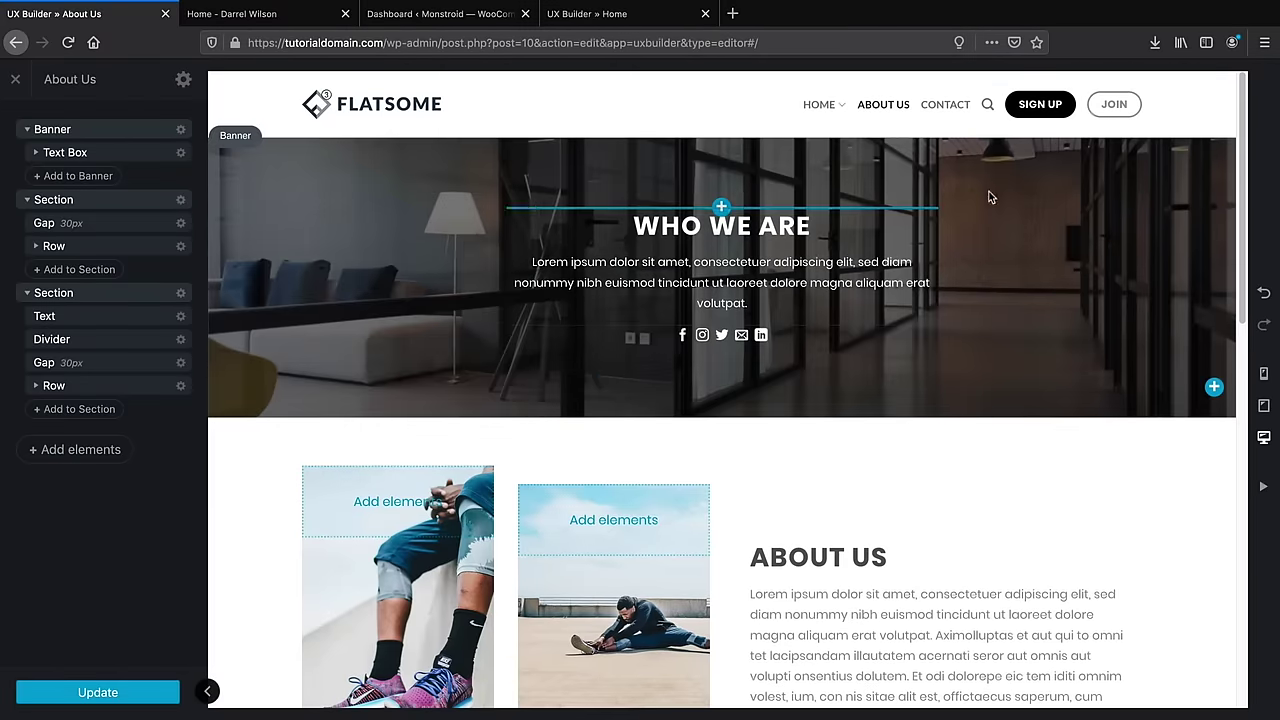
scroll(914, 383, down, 5)
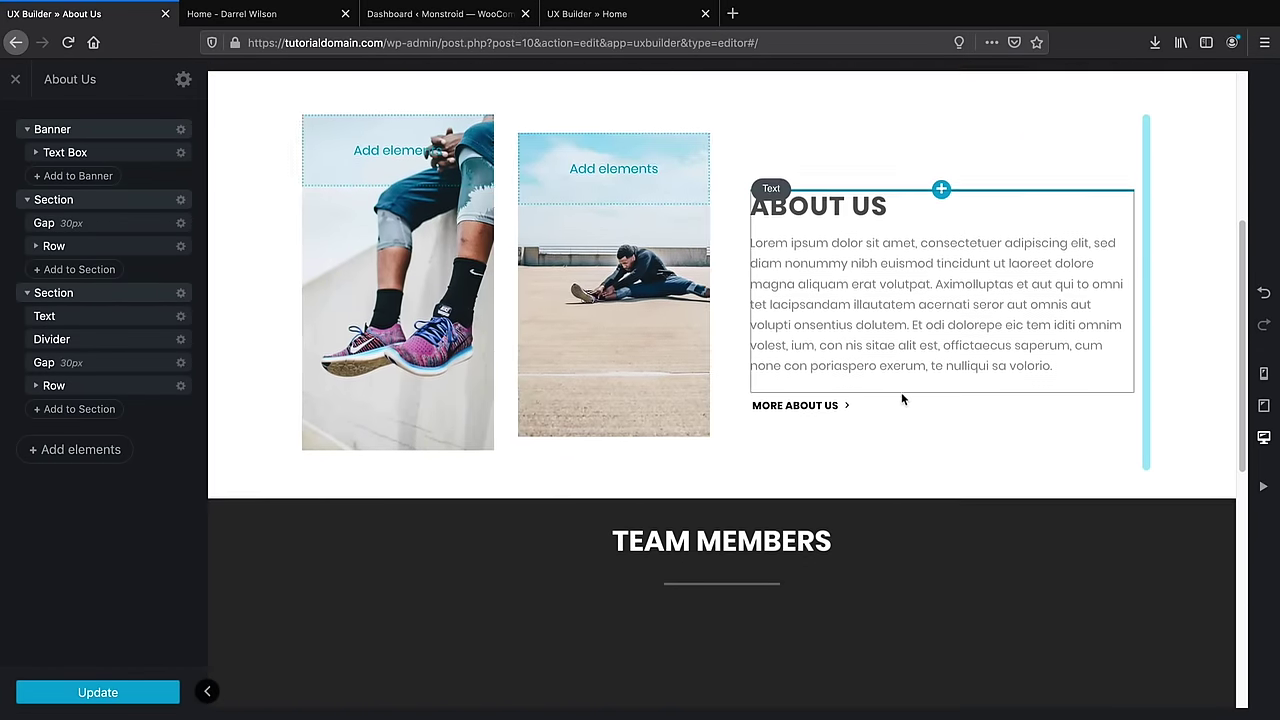
scroll(870, 500, down, 4)
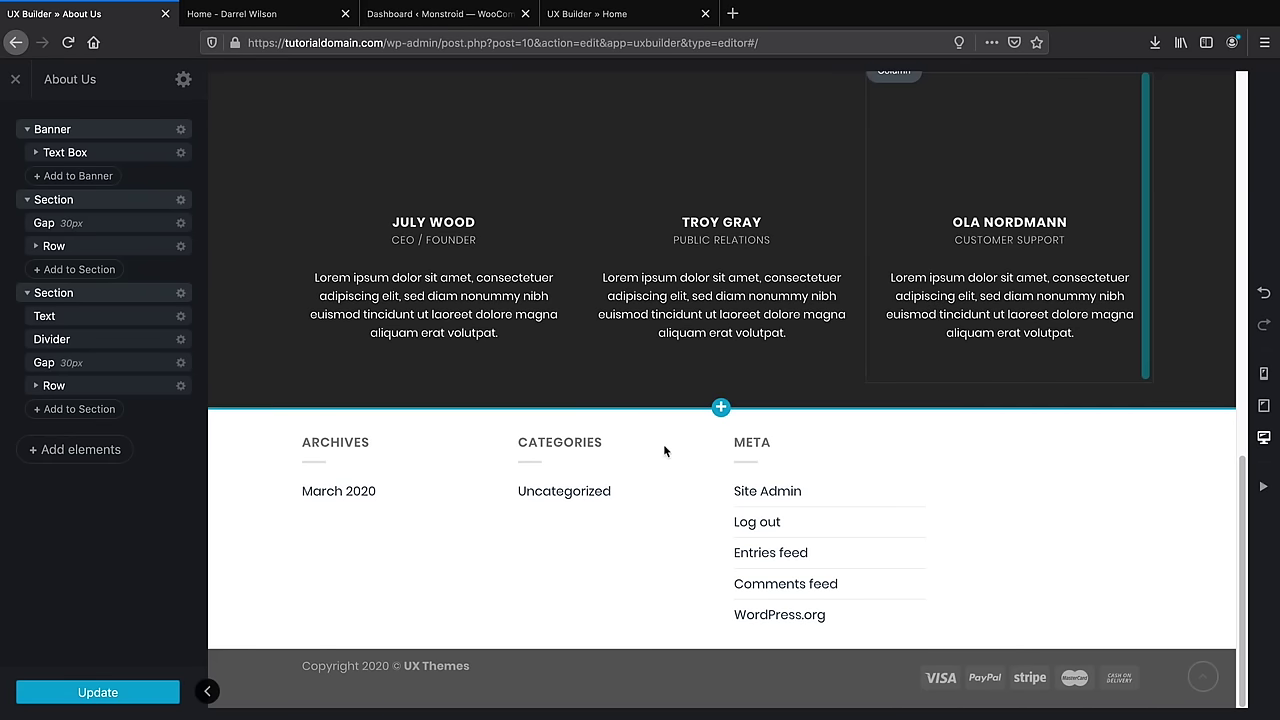
scroll(664, 451, up, 2)
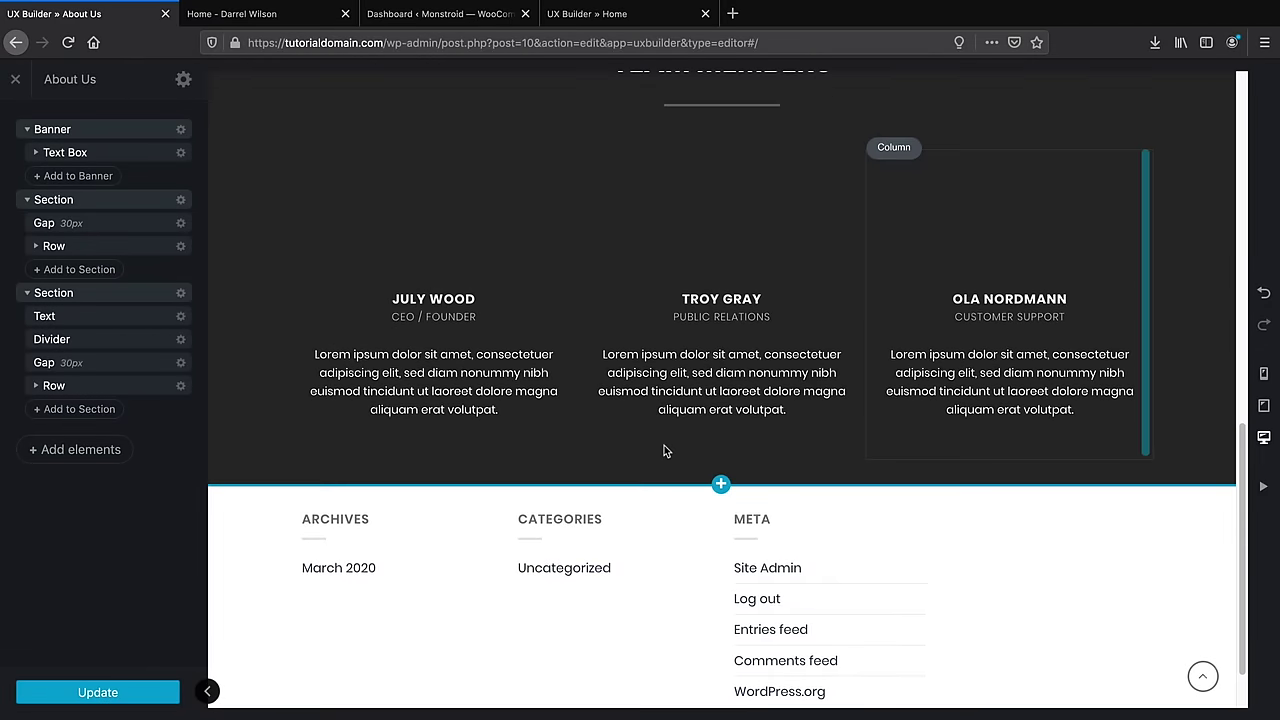
click(243, 22)
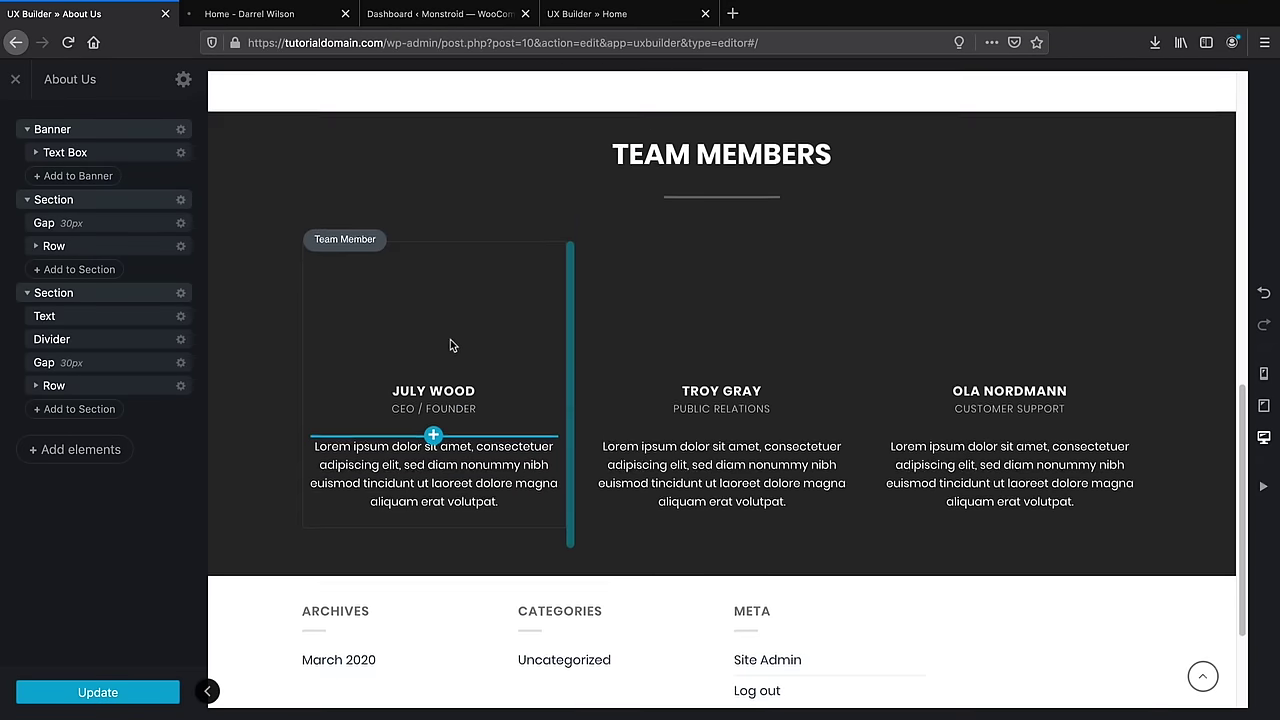
Give July Wood the portrait of the woman in red from the Media Library
scroll(450, 339, up, 2)
click(434, 428)
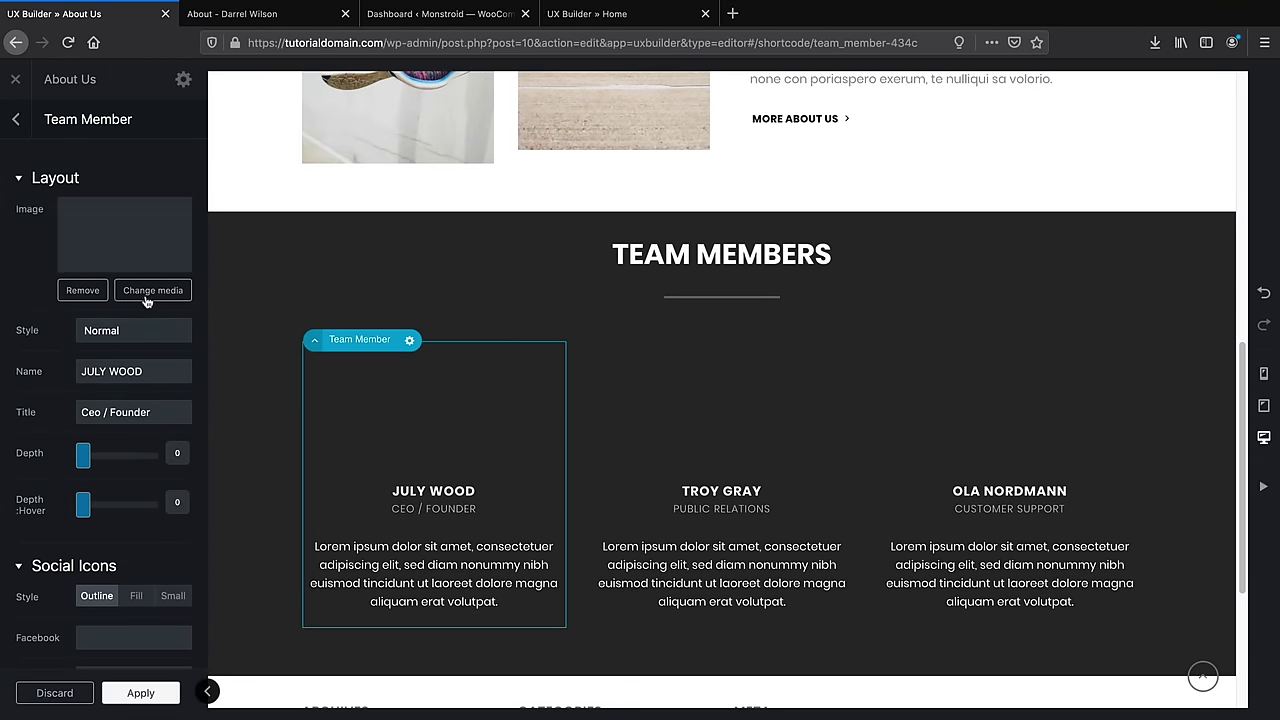
click(148, 292)
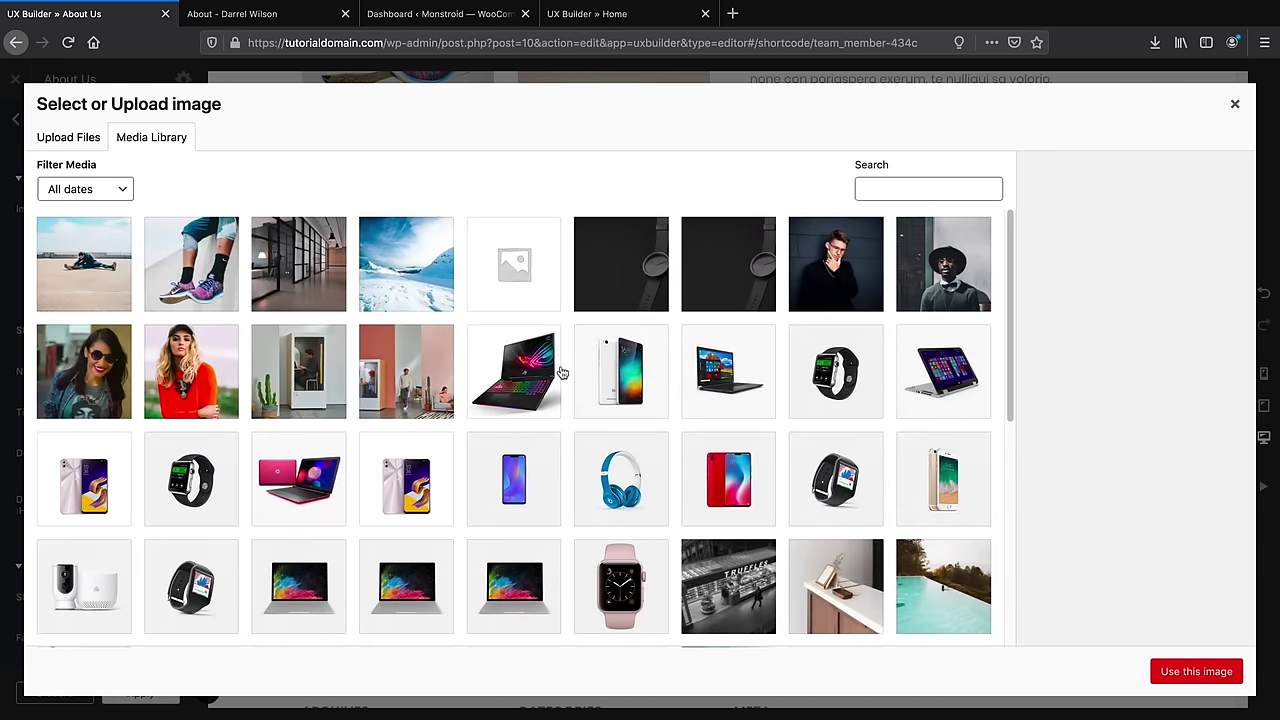
click(173, 369)
click(1195, 671)
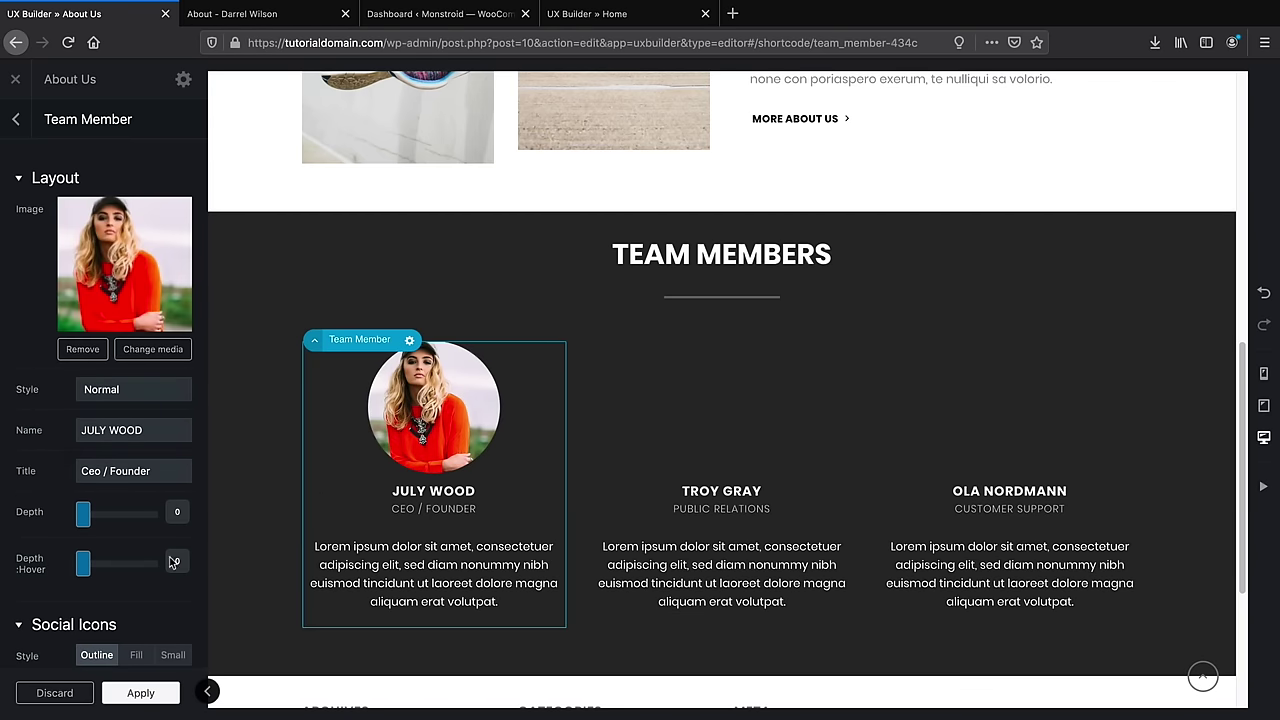
Compare the edited Team Members section with the live About page
scroll(116, 625, down, 5)
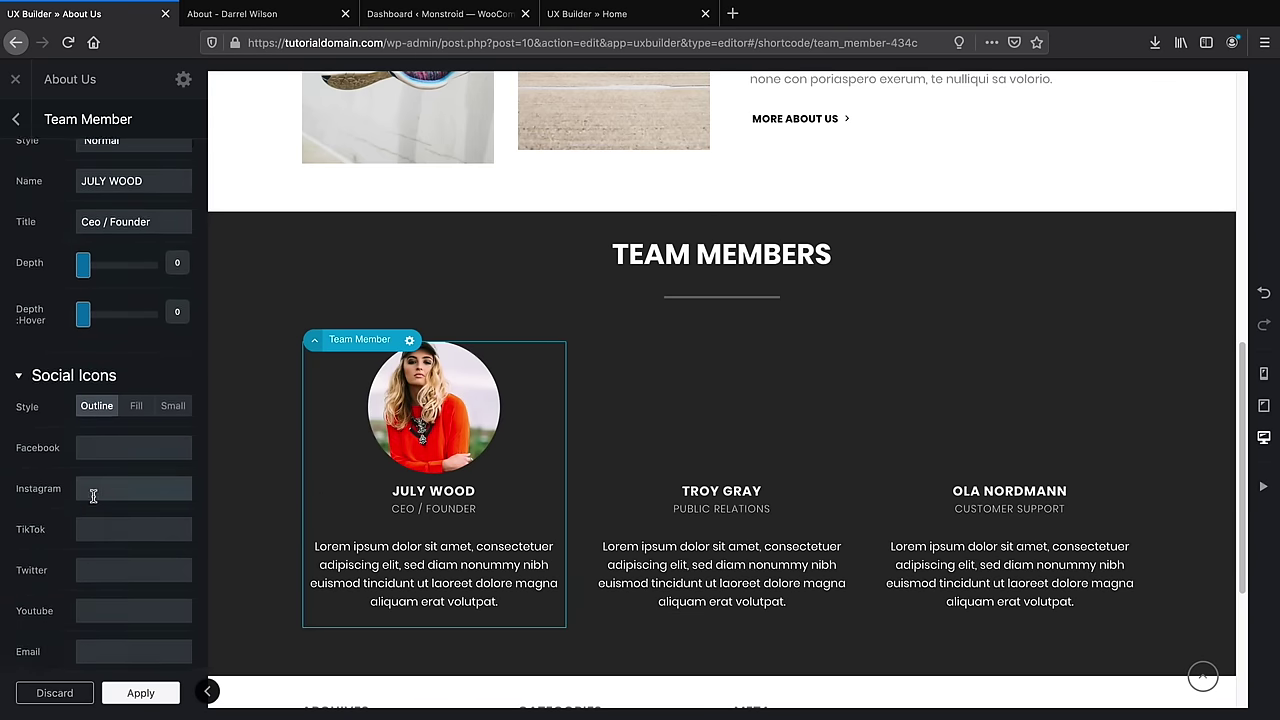
scroll(117, 308, down, 10)
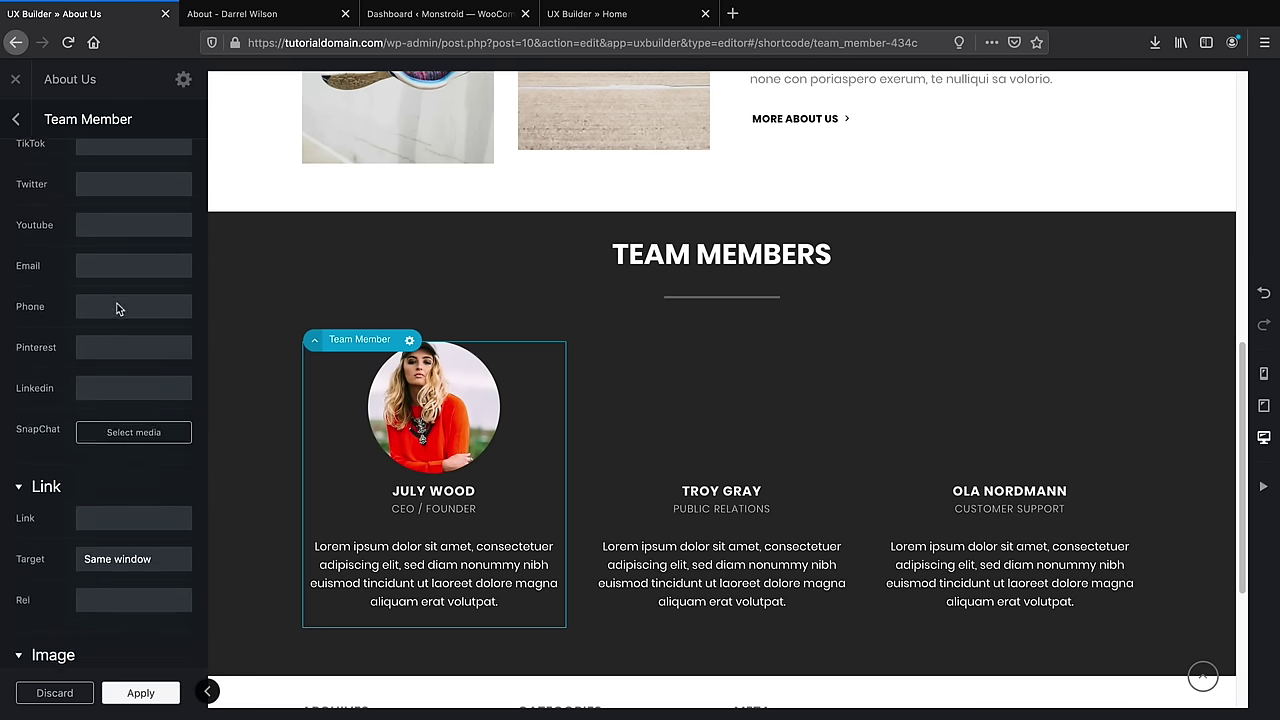
scroll(113, 333, up, 15)
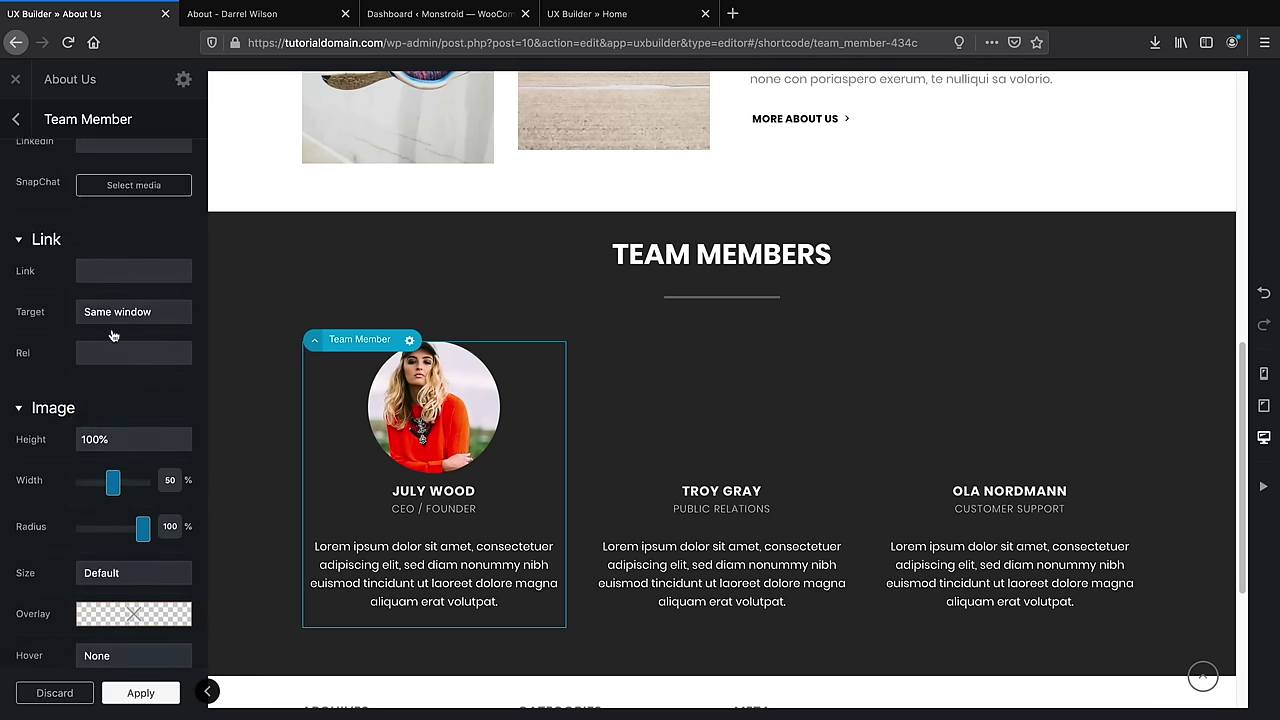
click(243, 18)
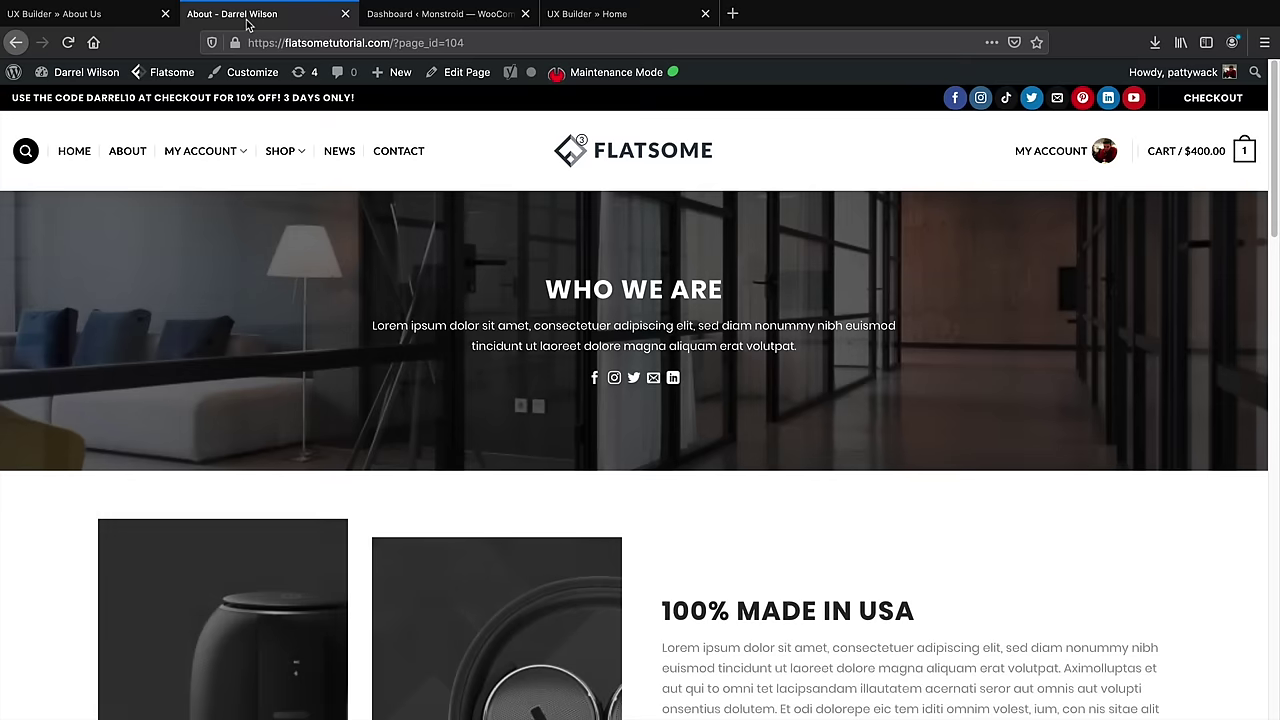
scroll(273, 345, down, 7)
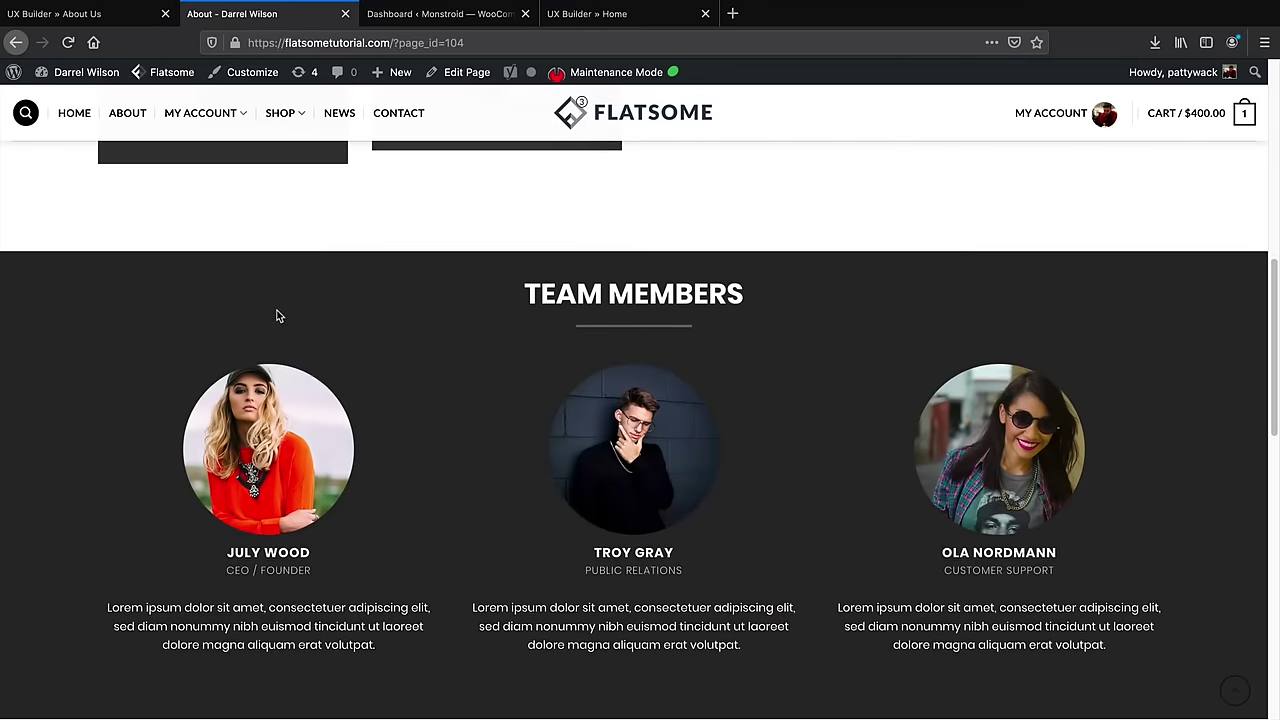
click(110, 16)
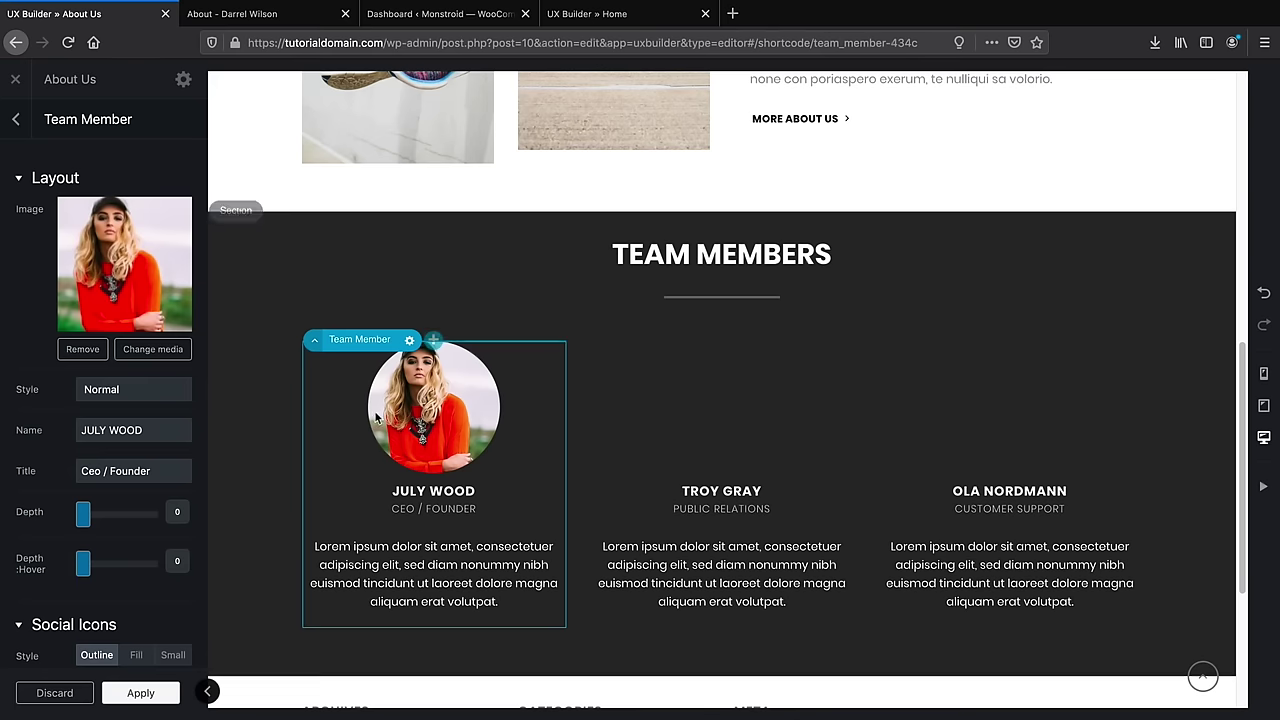
Give Troy Gray the sunglasses portrait and Ola Nordmann the man-in-a-hat portrait
click(700, 400)
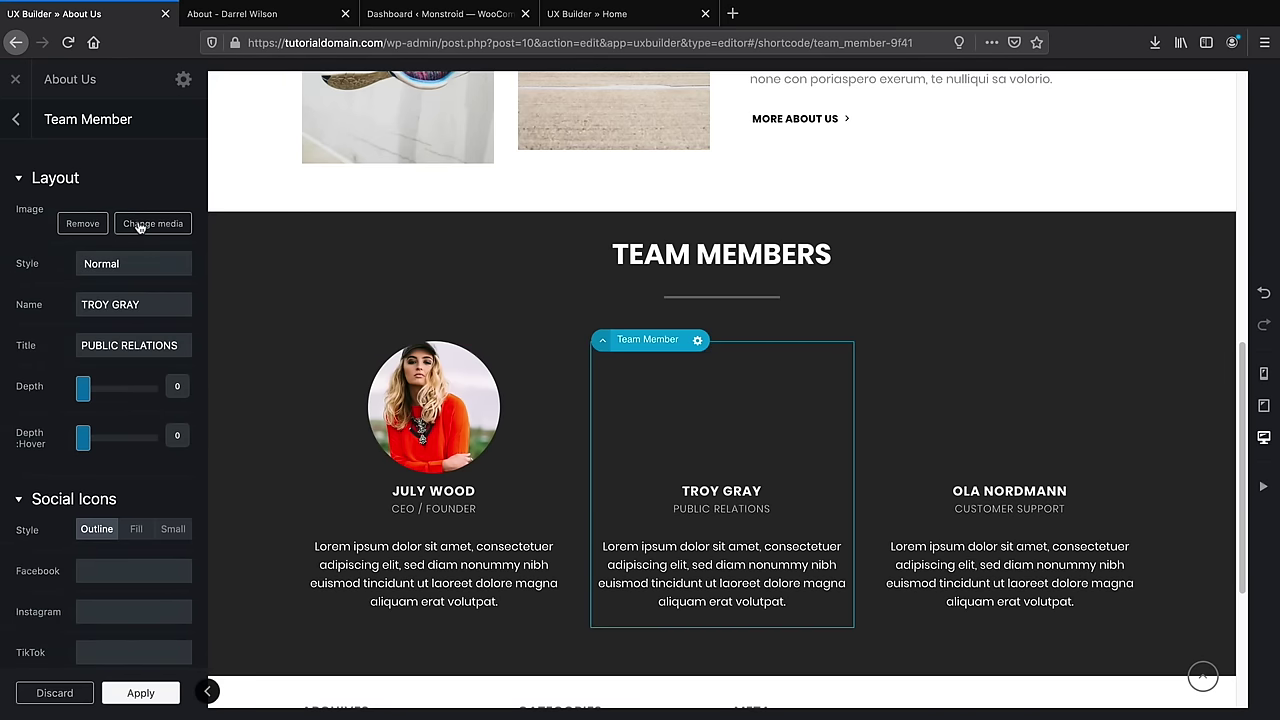
click(140, 224)
click(85, 358)
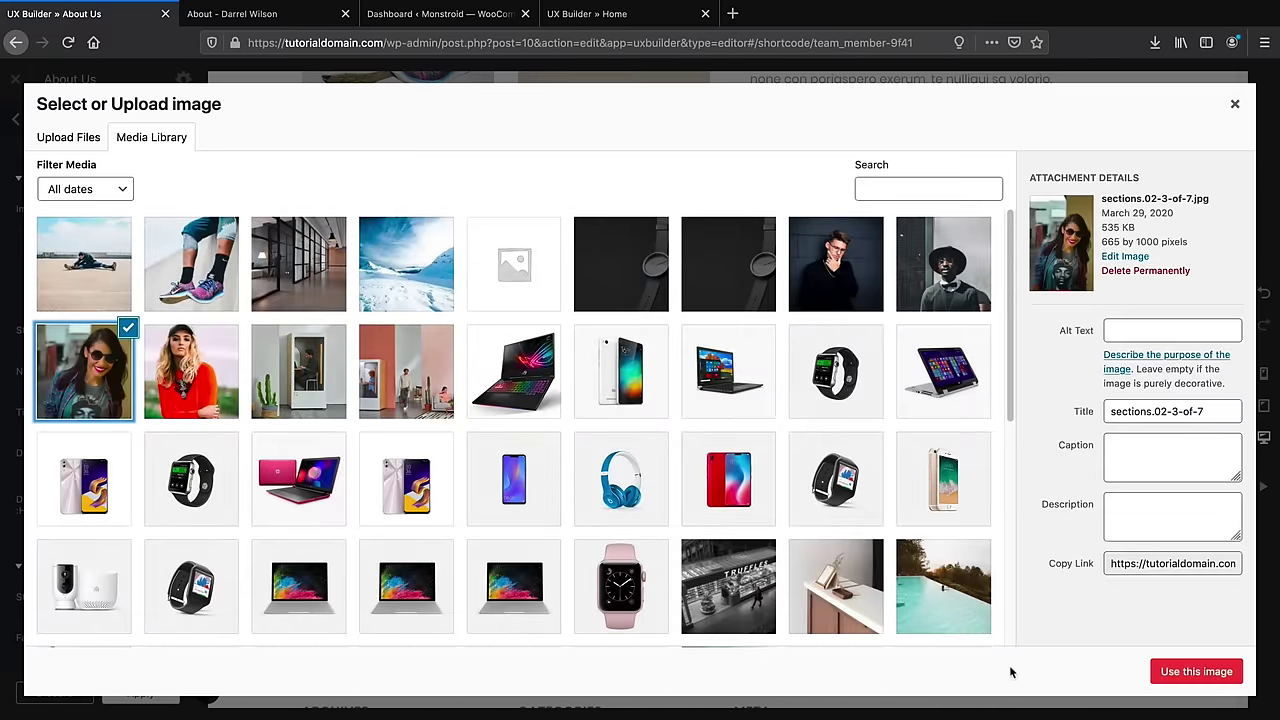
click(1165, 676)
click(1008, 423)
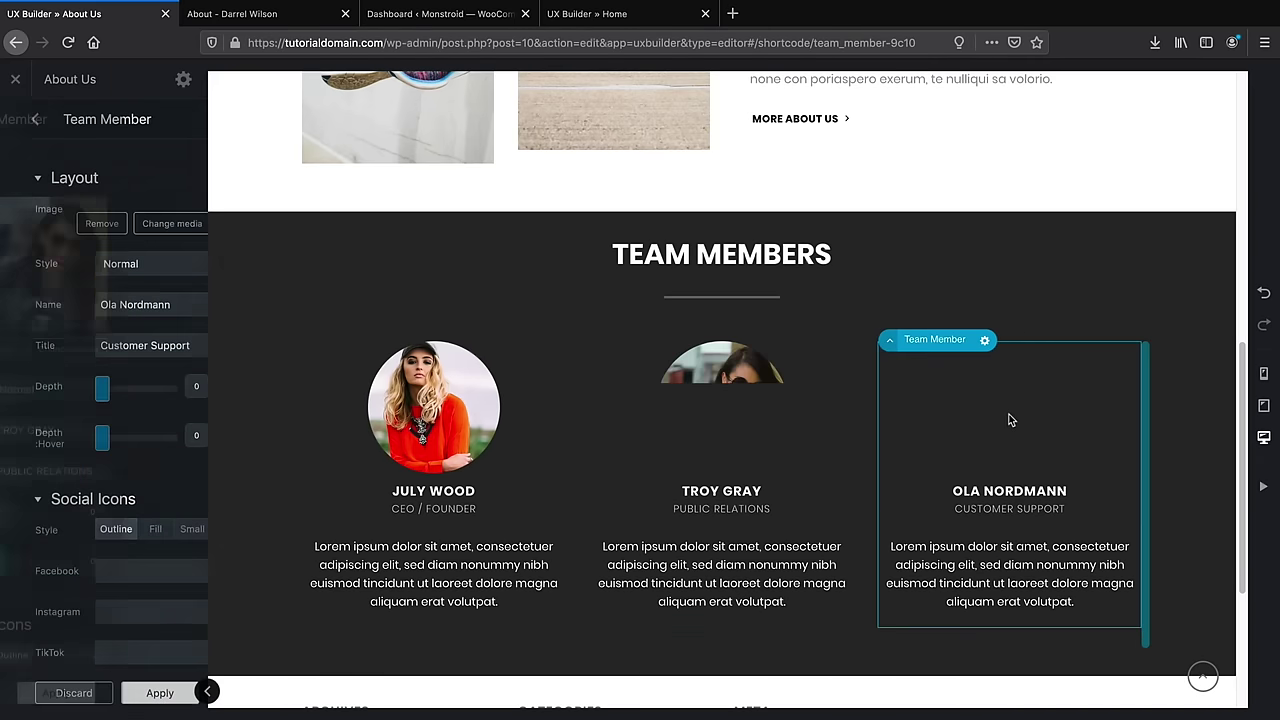
click(162, 291)
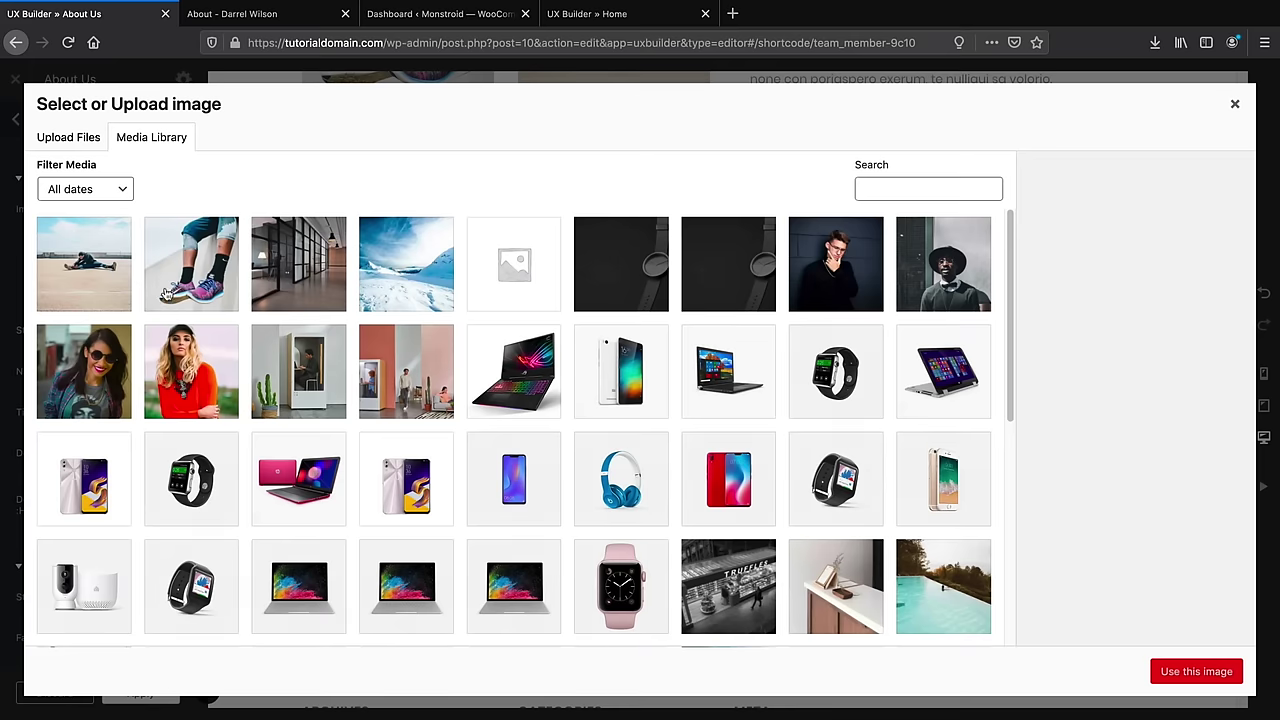
click(930, 270)
click(1196, 671)
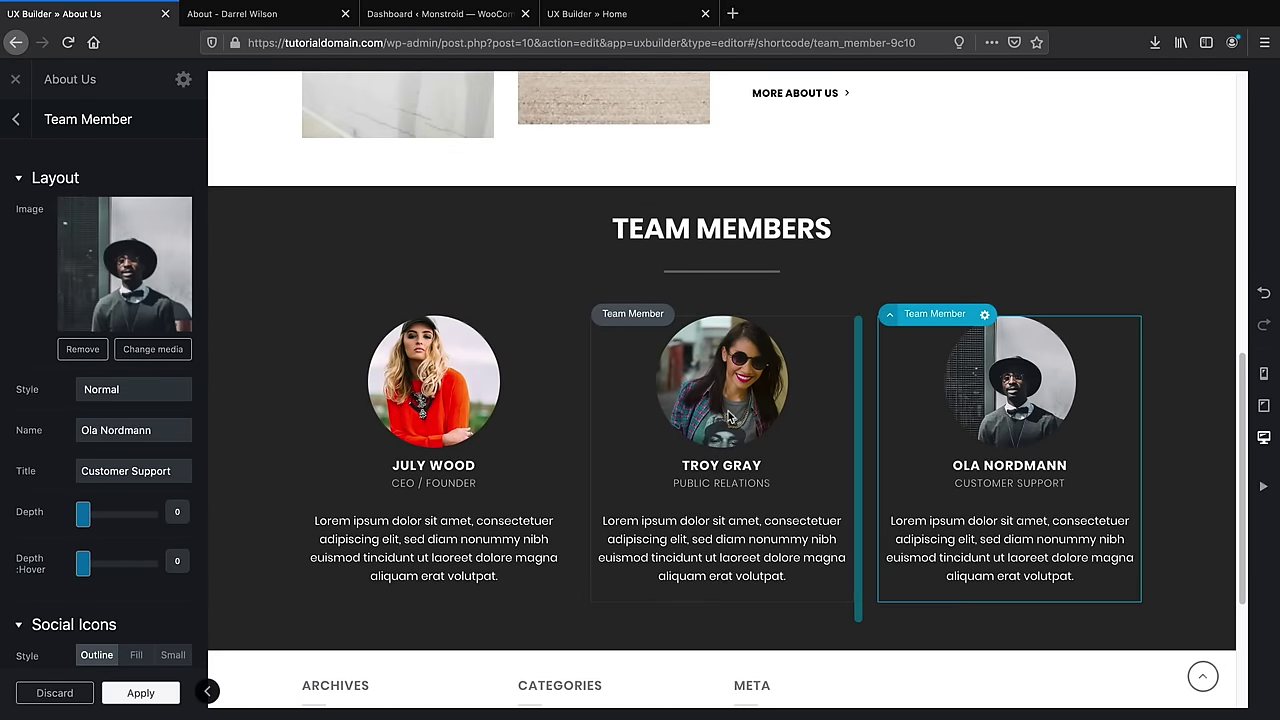
Review the live page's testimonials section, then apply the team member photo changes
scroll(728, 515, down, 3)
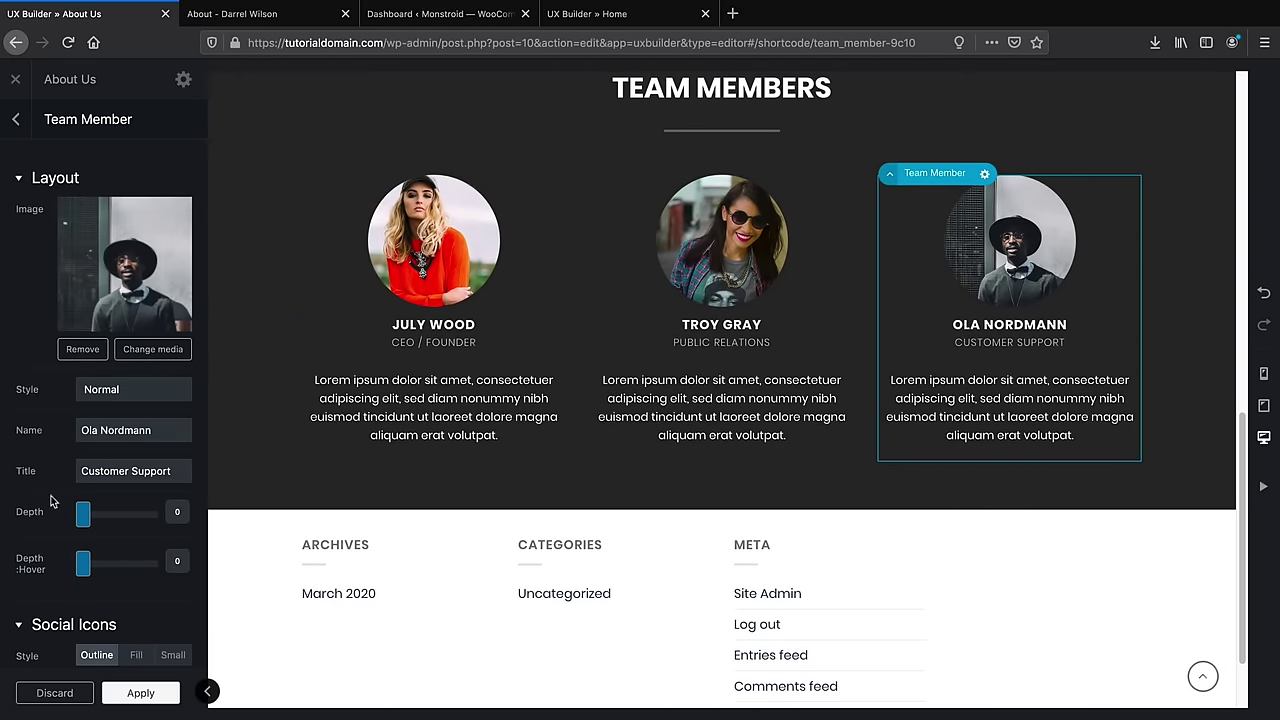
scroll(125, 573, down, 10)
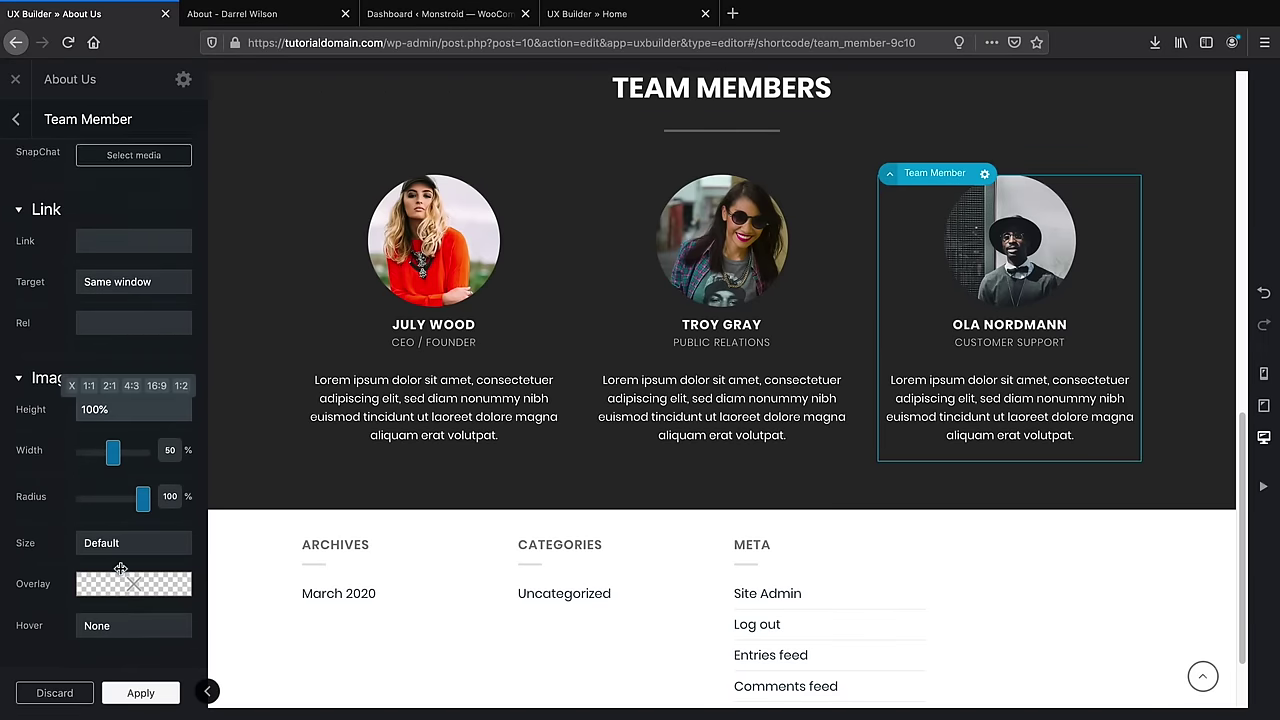
scroll(120, 572, down, 4)
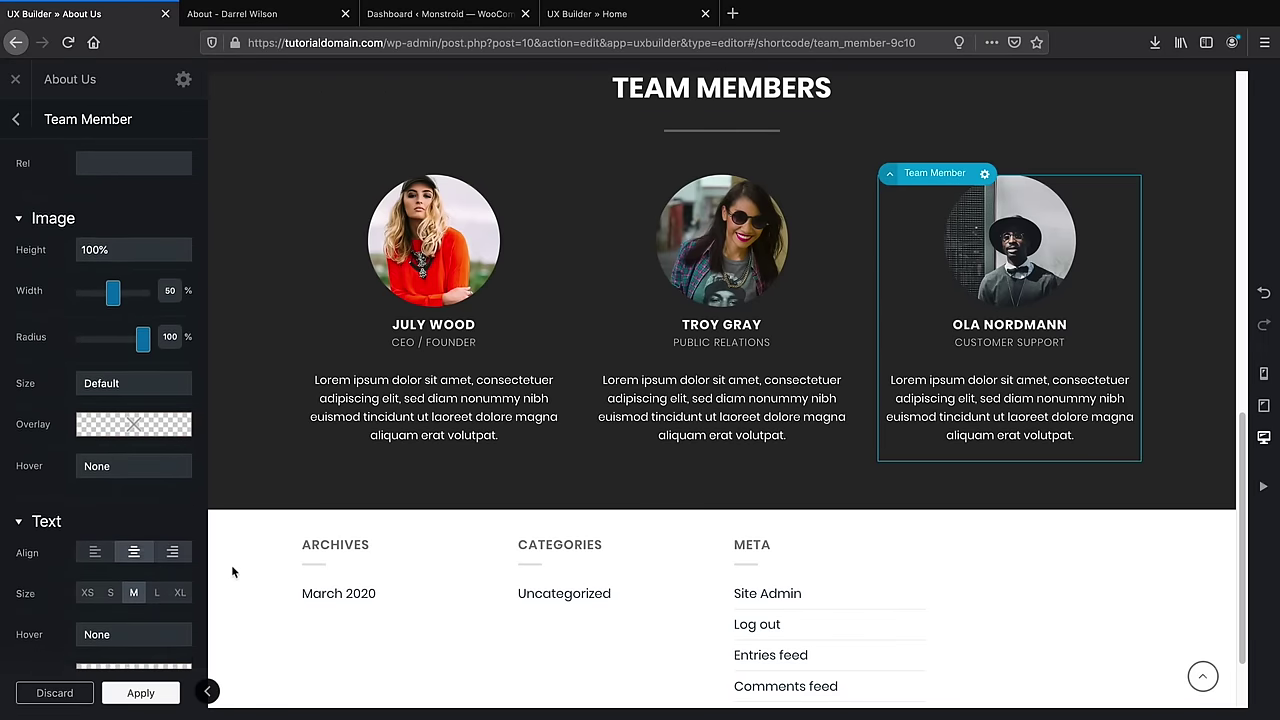
scroll(378, 532, down, 1)
key(ctrl+Tab)
scroll(425, 271, down, 6)
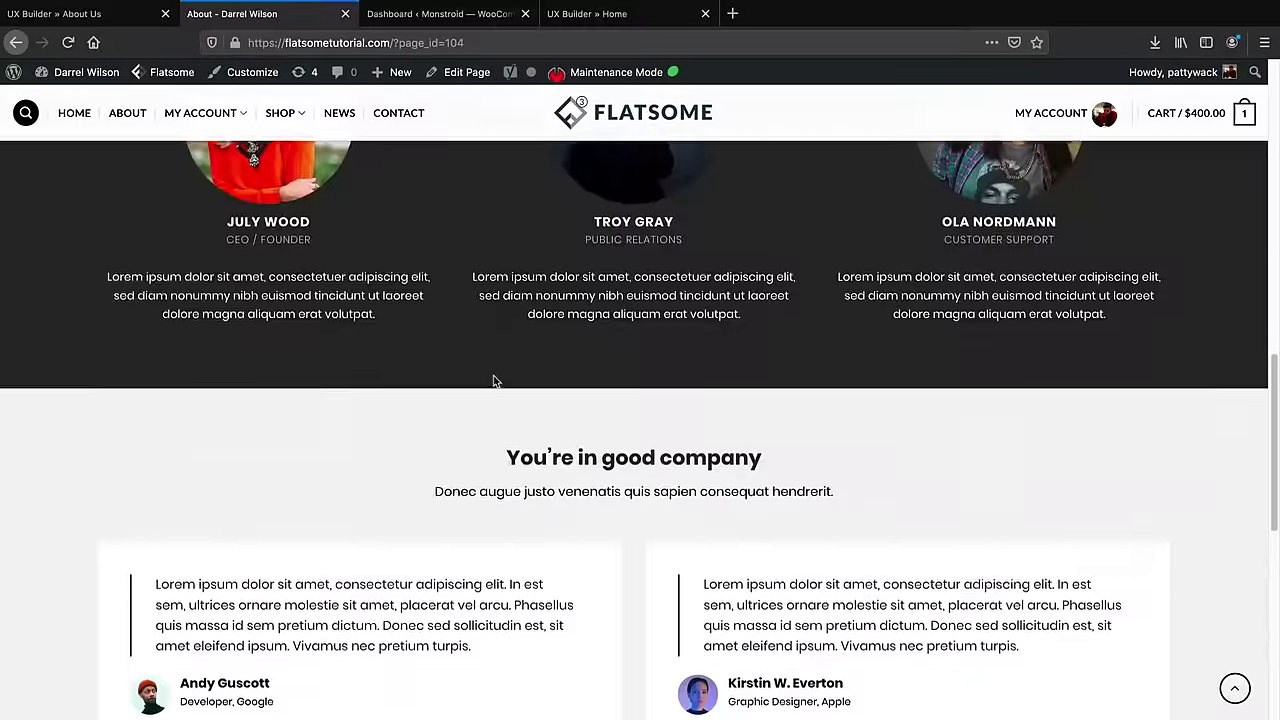
scroll(516, 328, up, 3)
scroll(563, 391, down, 1)
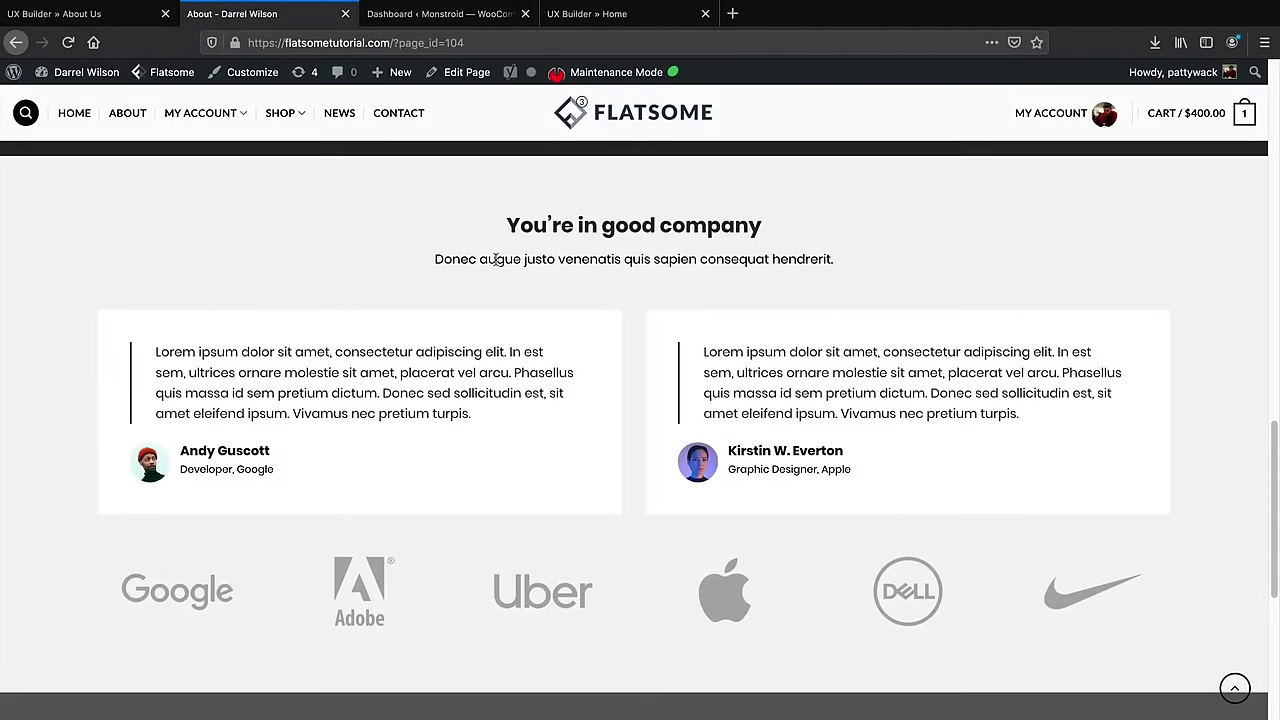
click(123, 14)
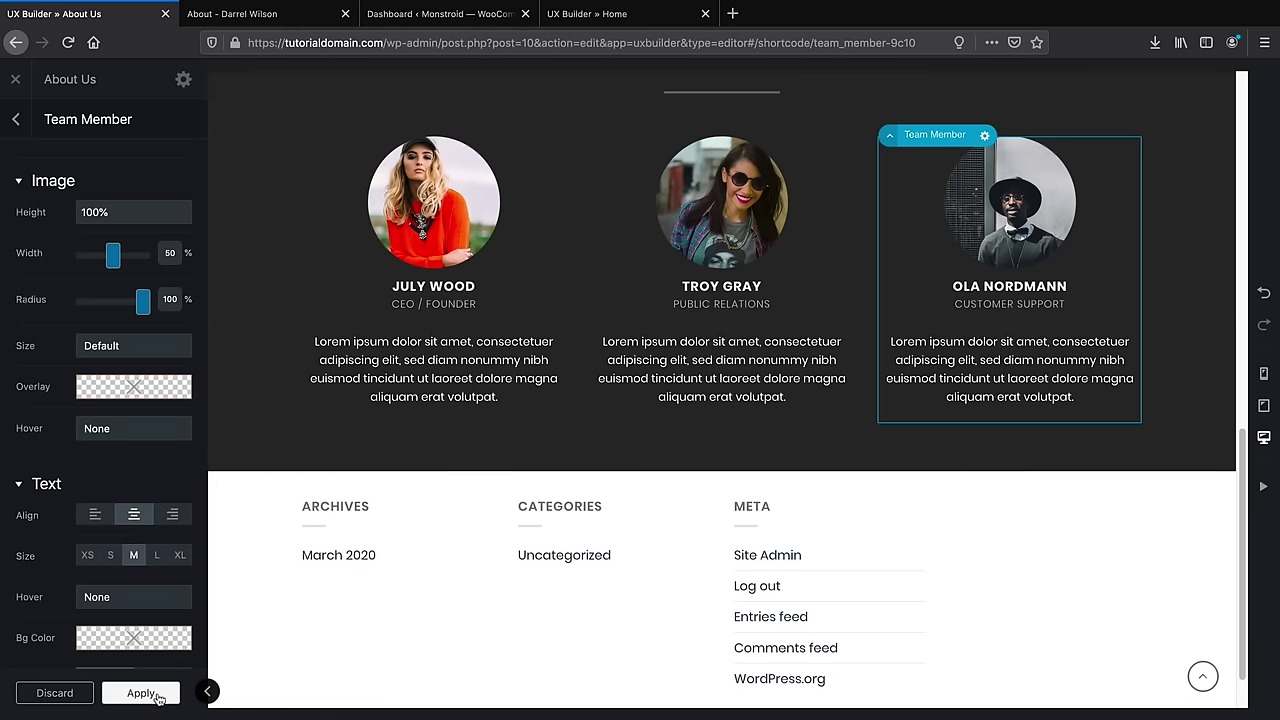
click(148, 689)
Import the Testimonial: Double With Logos layout from Flatsome Studio's Testimonials category, with images
click(88, 590)
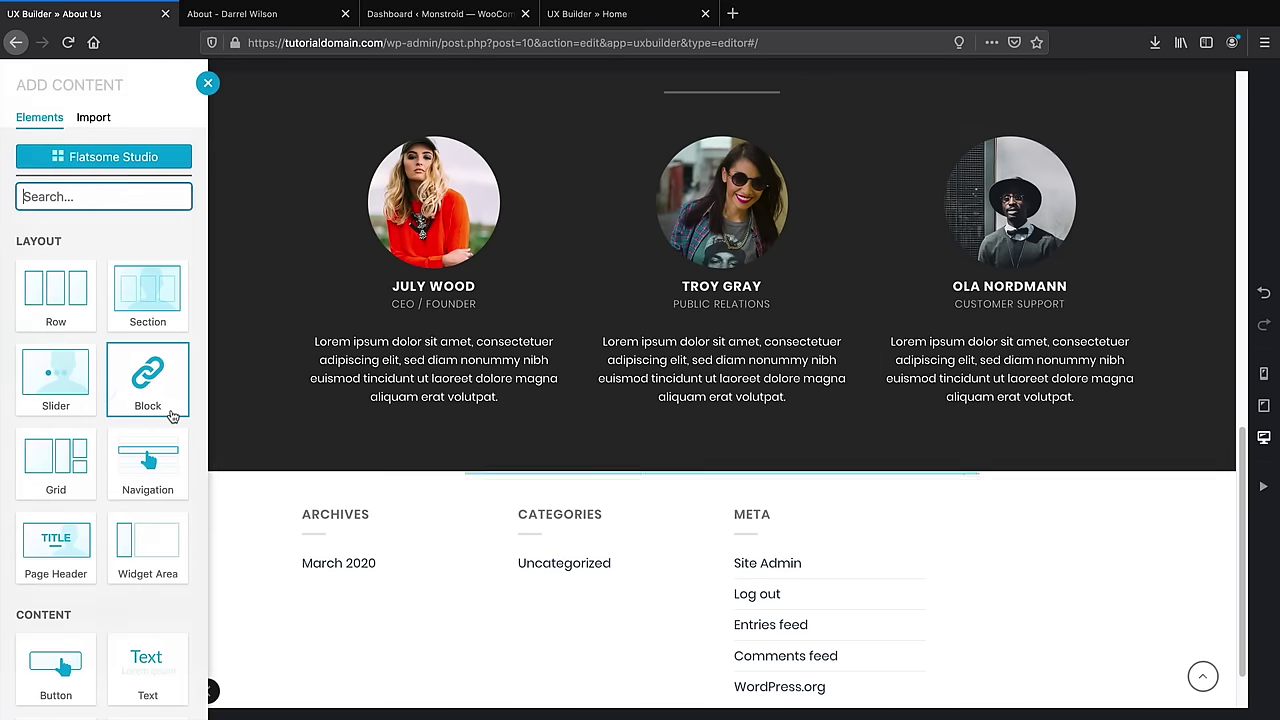
click(134, 170)
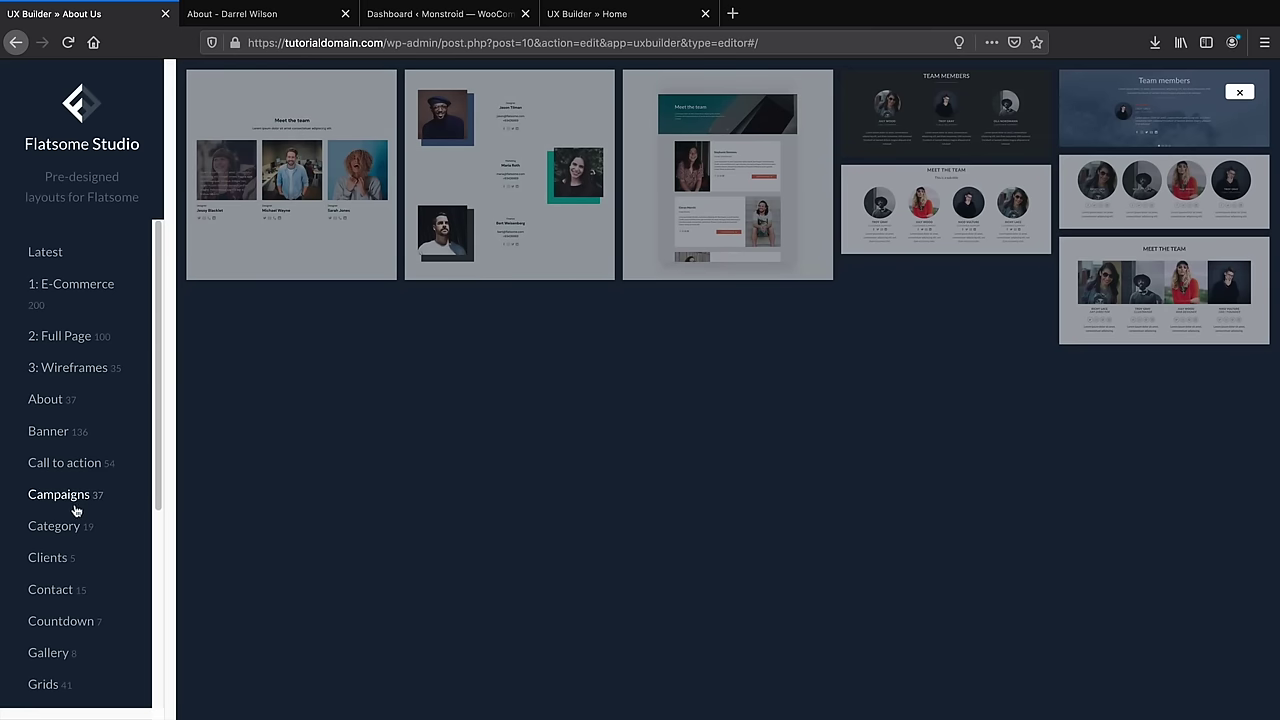
scroll(75, 510, down, 5)
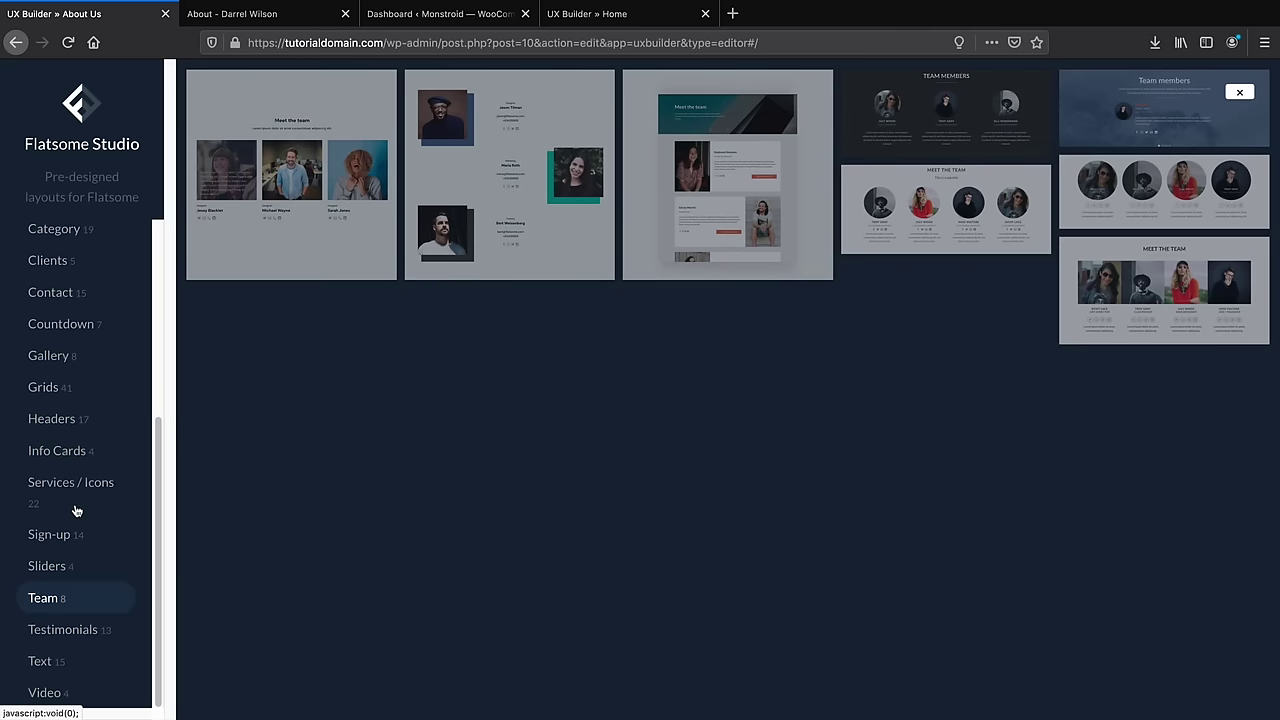
click(57, 638)
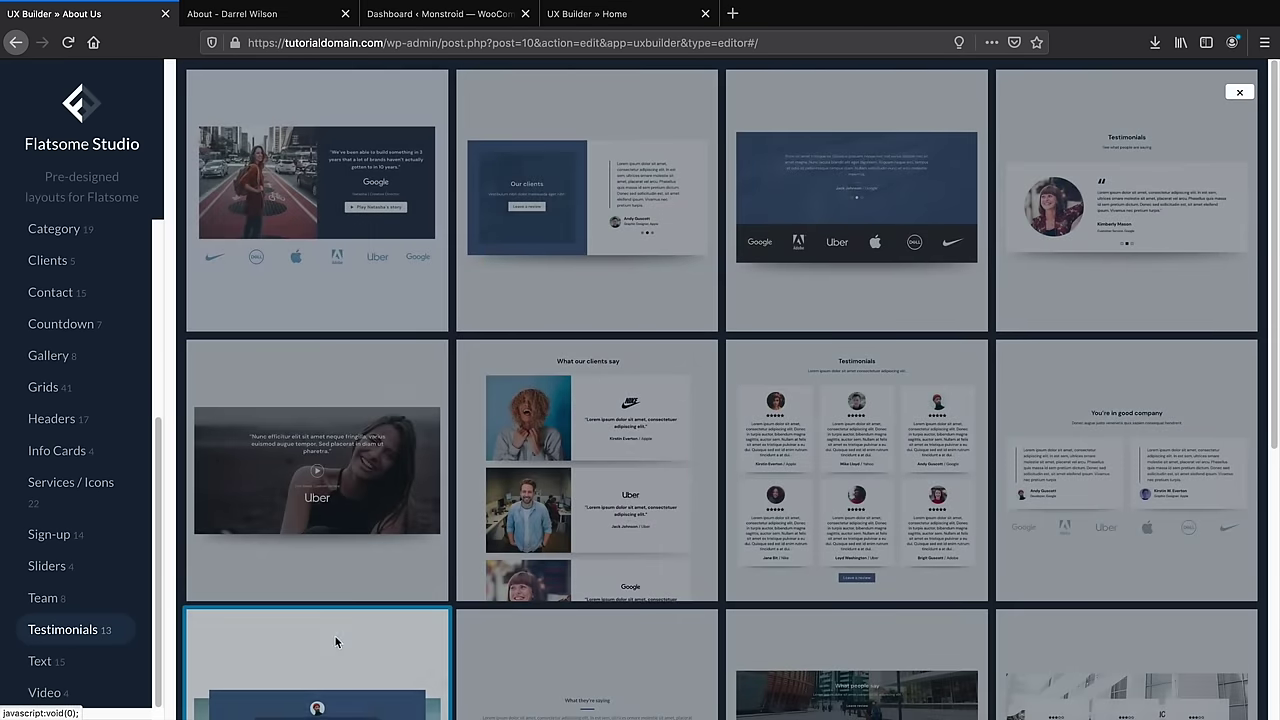
scroll(745, 405, down, 3)
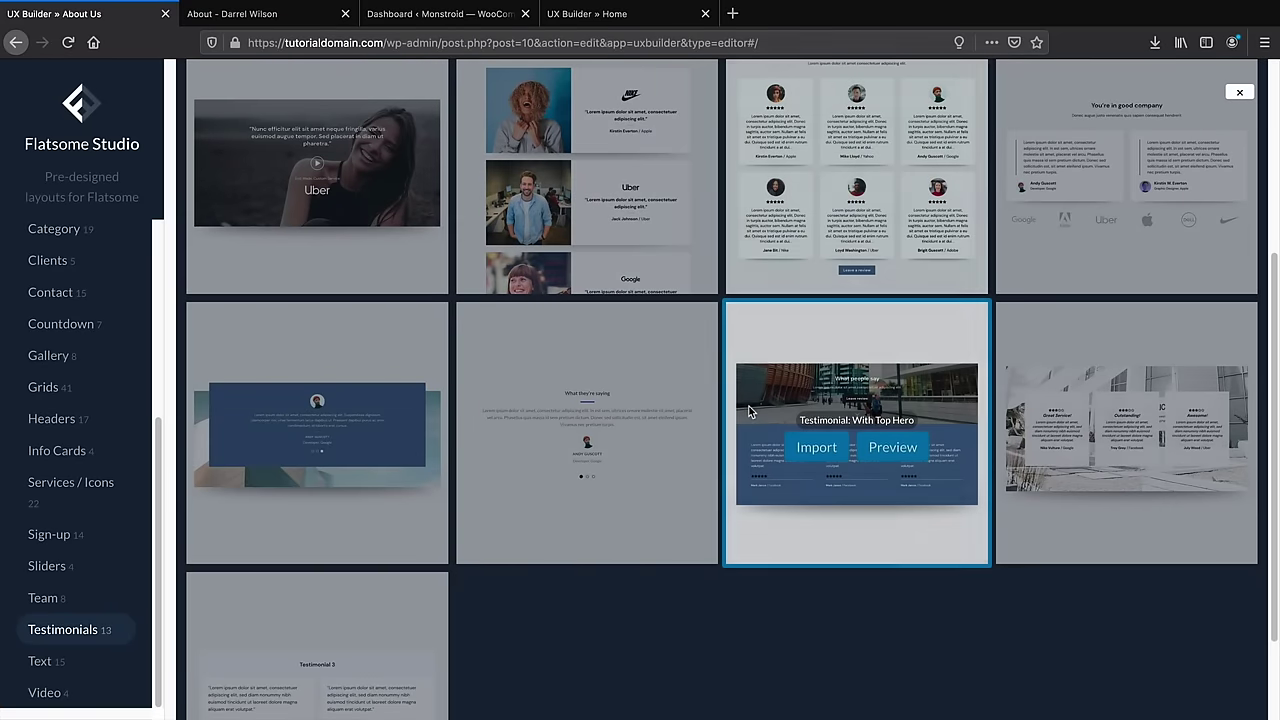
scroll(760, 400, up, 3)
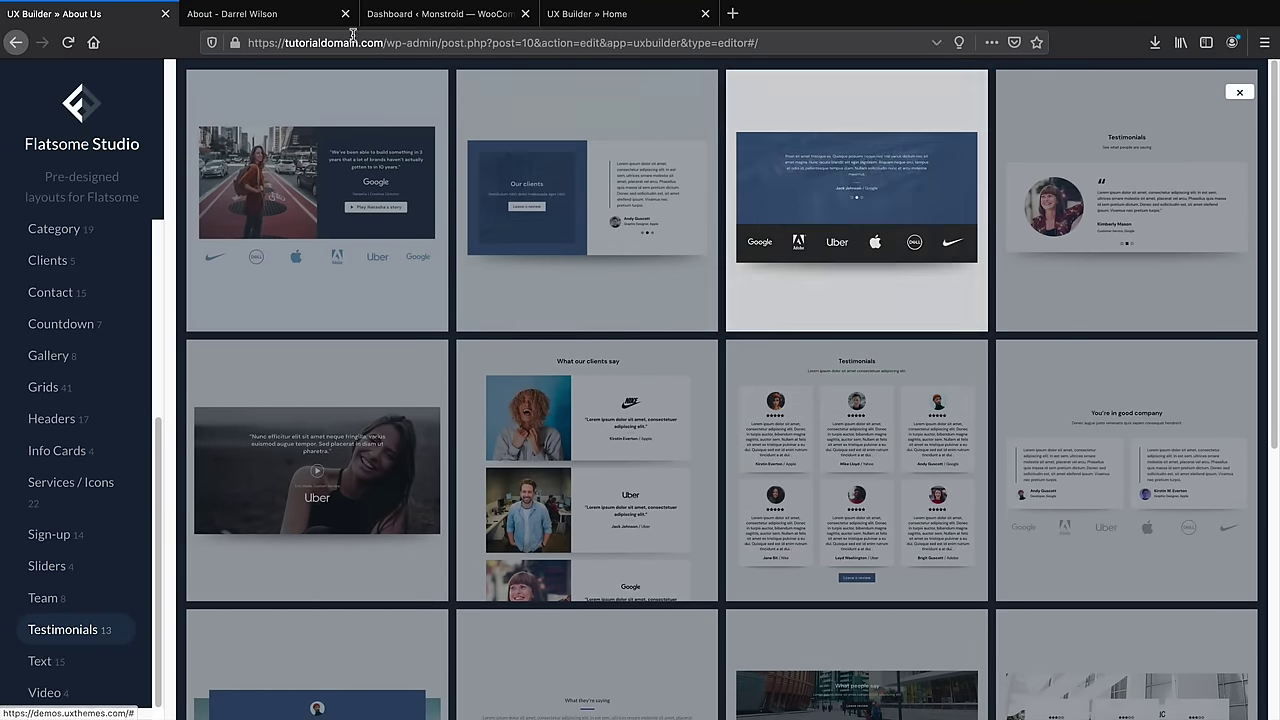
click(254, 16)
click(88, 16)
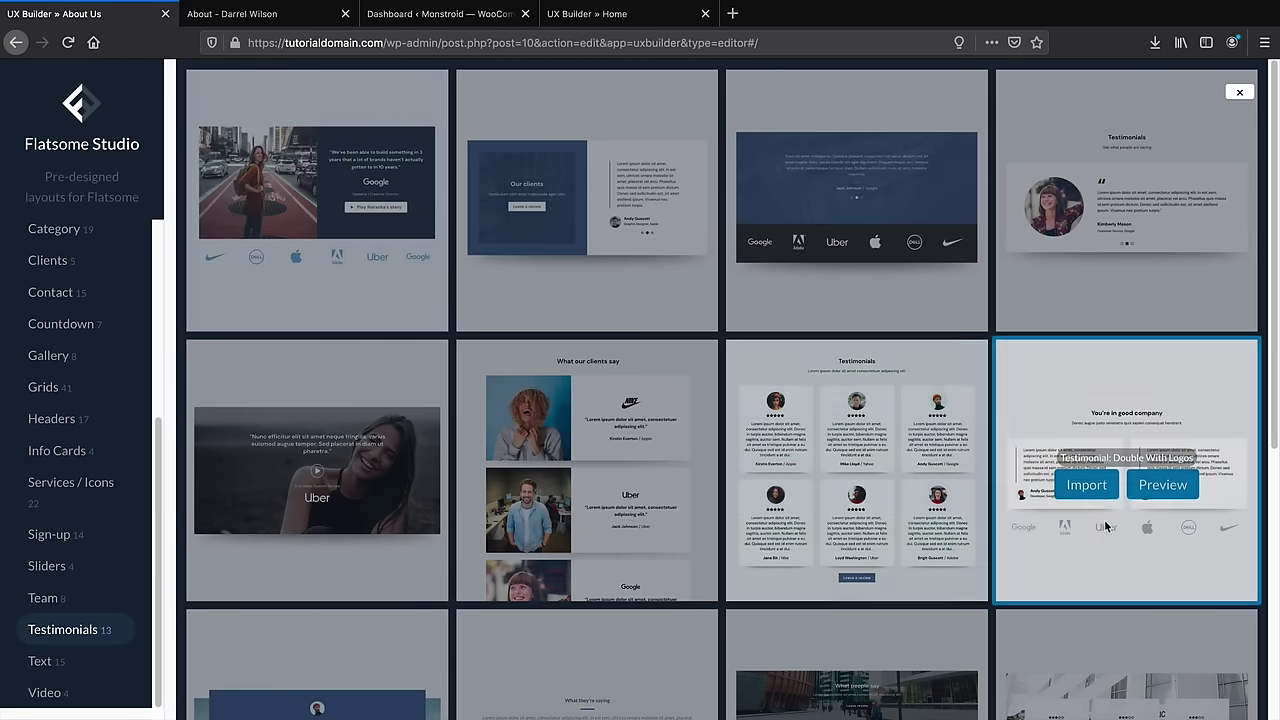
click(1087, 490)
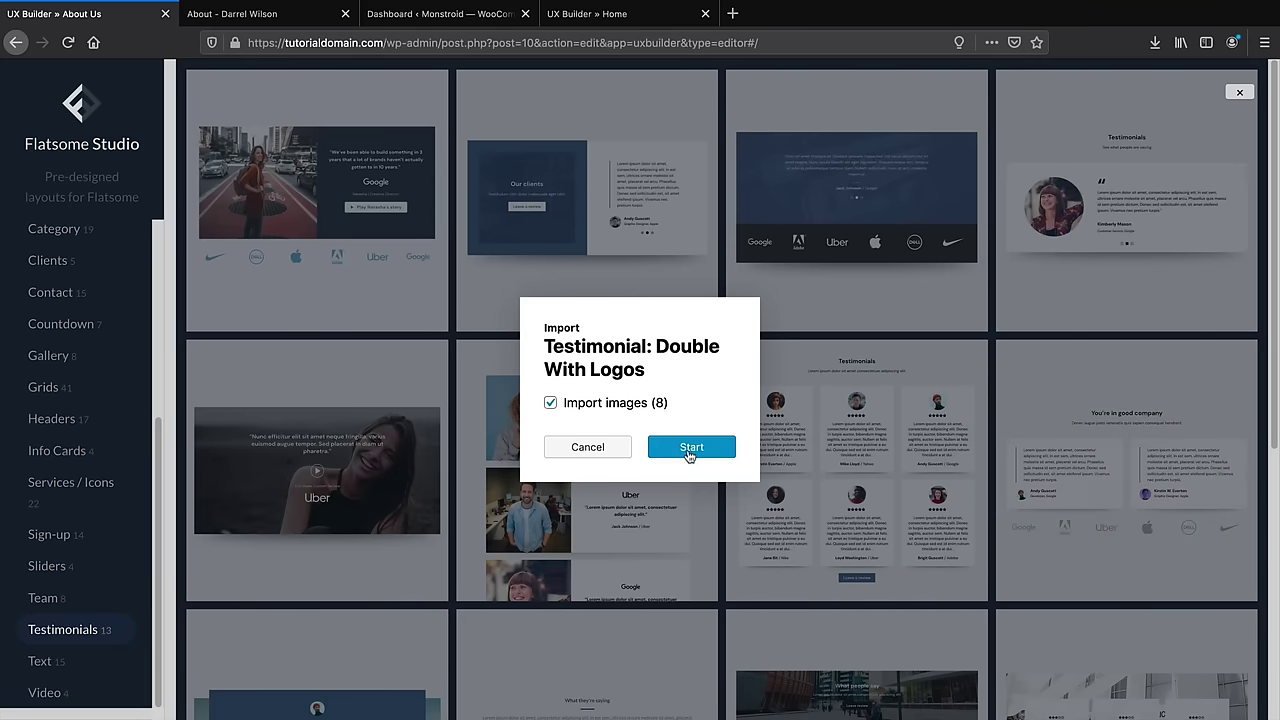
click(688, 446)
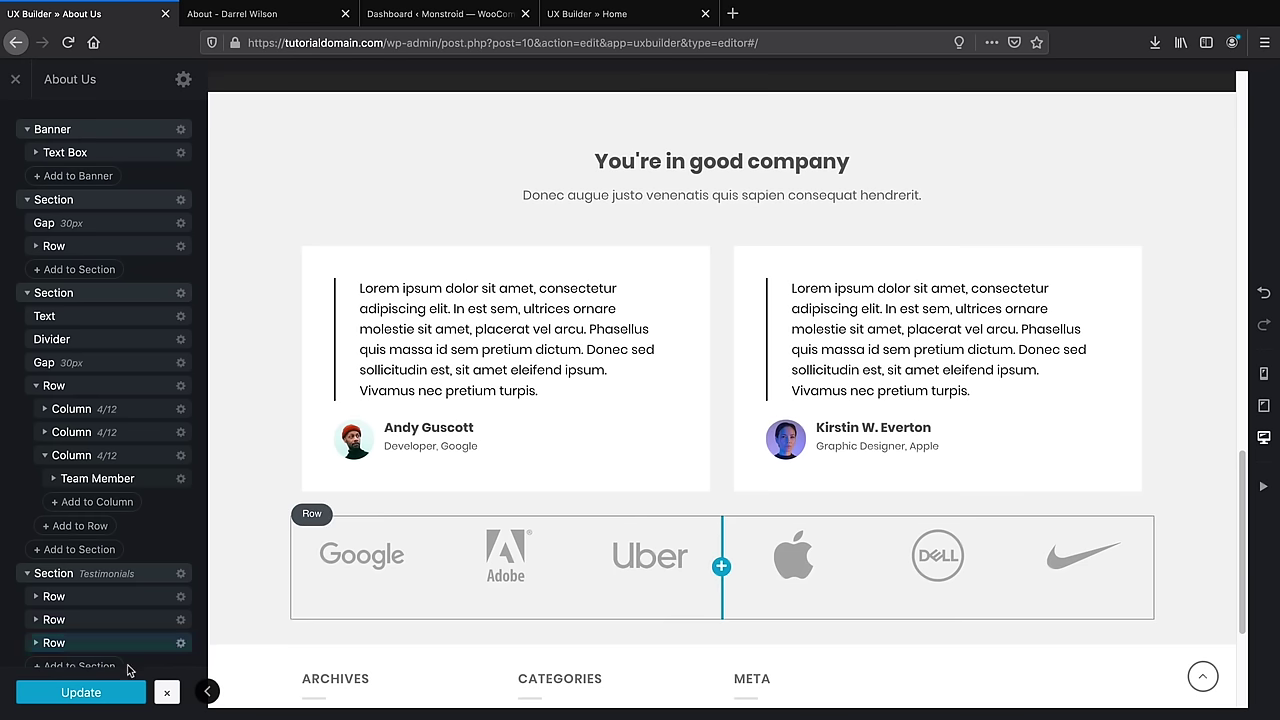
Save the About Us page, review it live, then go to the Contact page
click(113, 692)
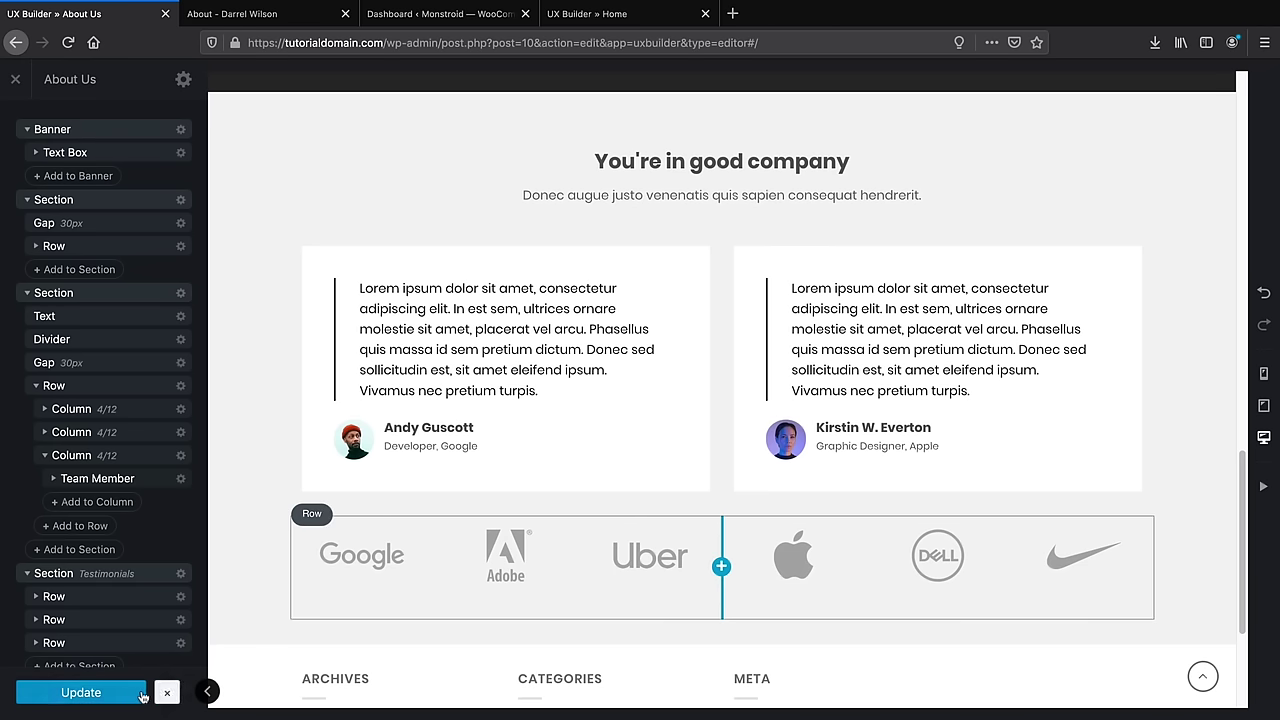
click(16, 80)
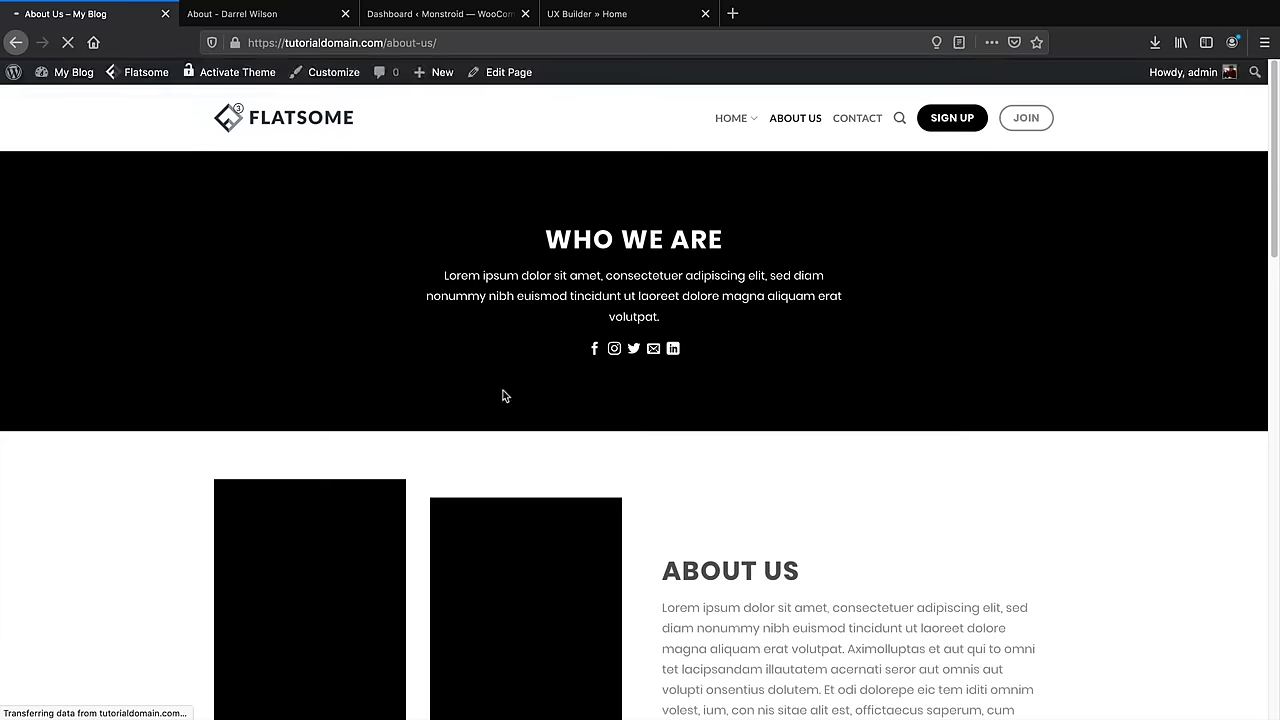
scroll(1276, 165, down, 1)
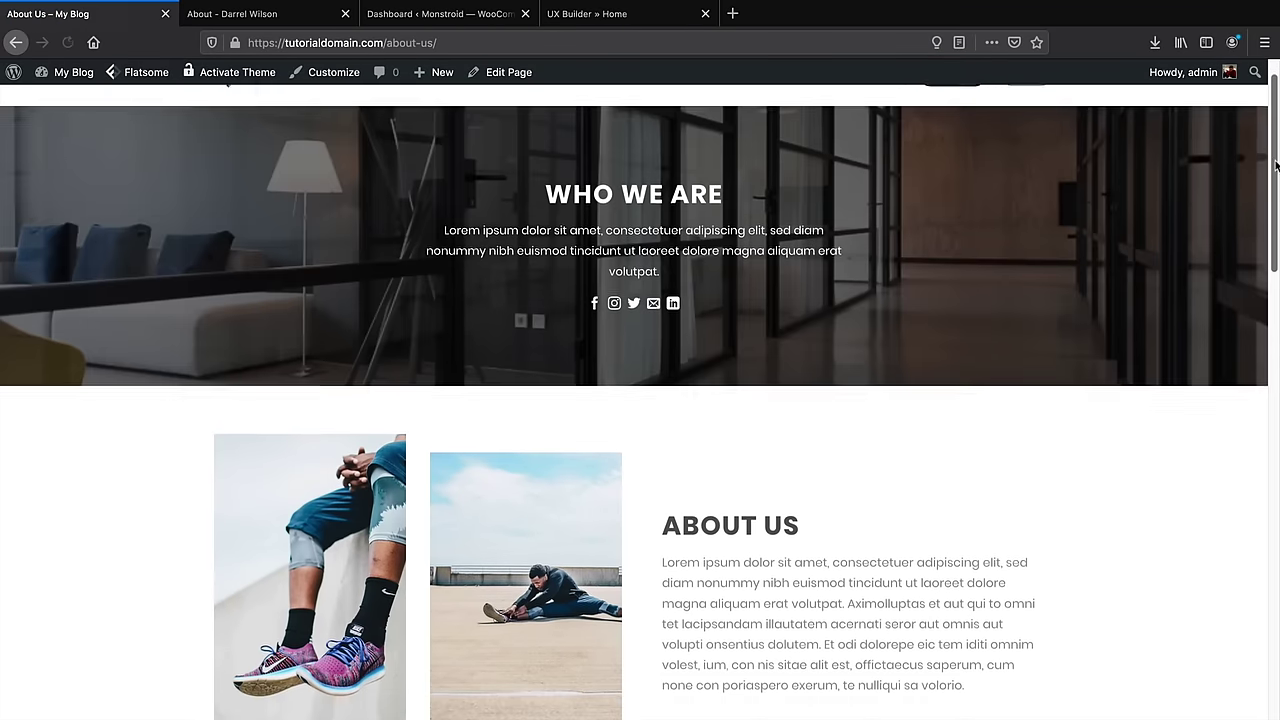
mouse_move(1276, 165)
mouse_down()
mouse_move(1276, 595)
mouse_move(1276, 143)
mouse_up()
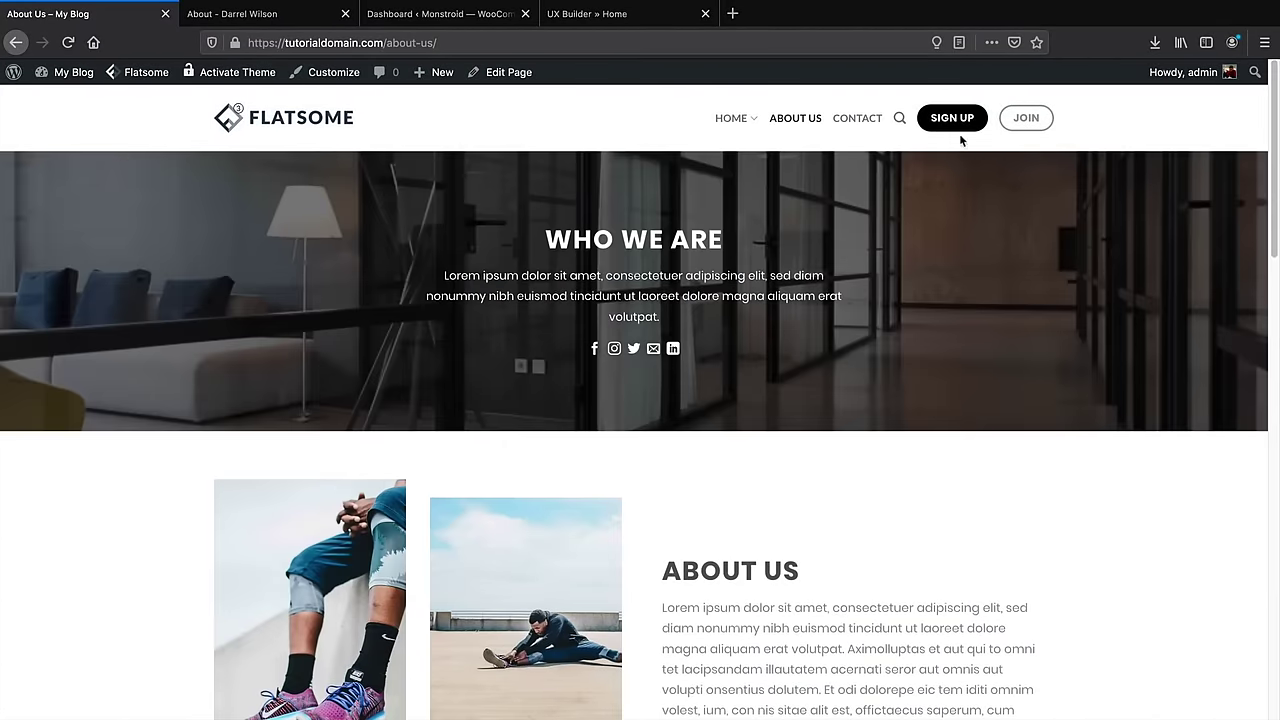
click(862, 120)
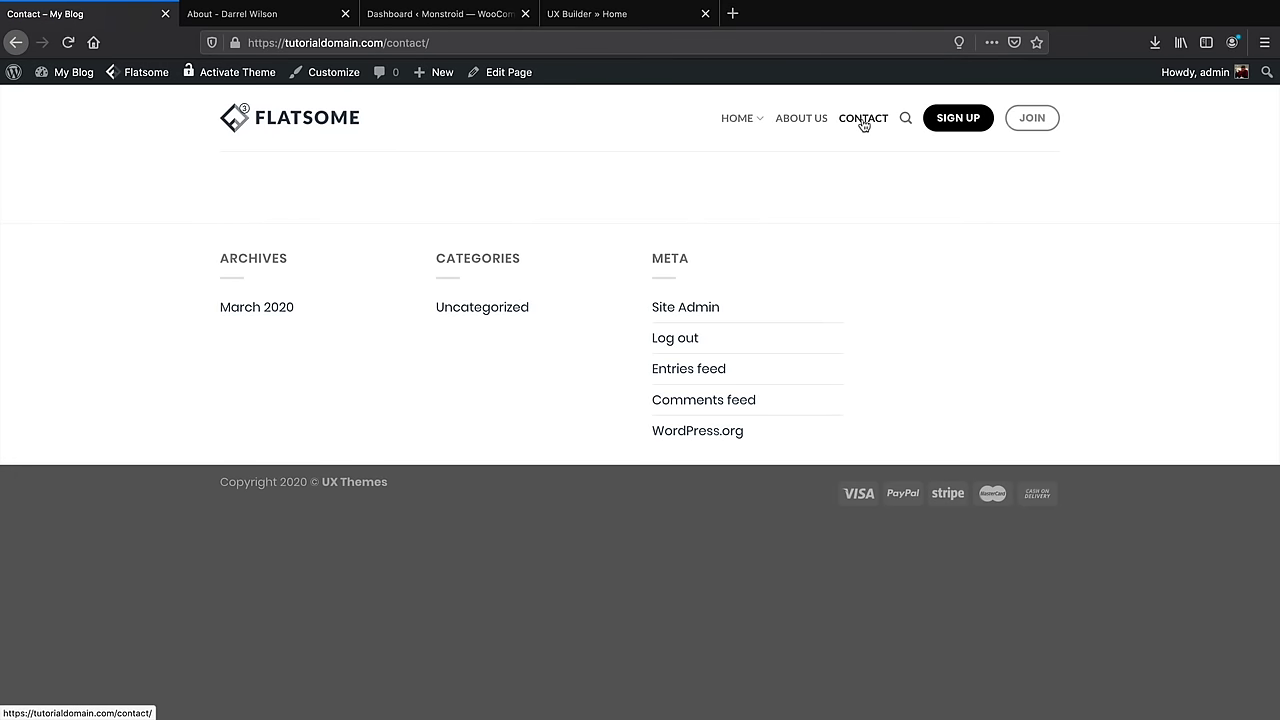
Open the Contact page in UX Builder and import Flatsome Studio's Contact Page: Pointed layout
mouse_move(515, 78)
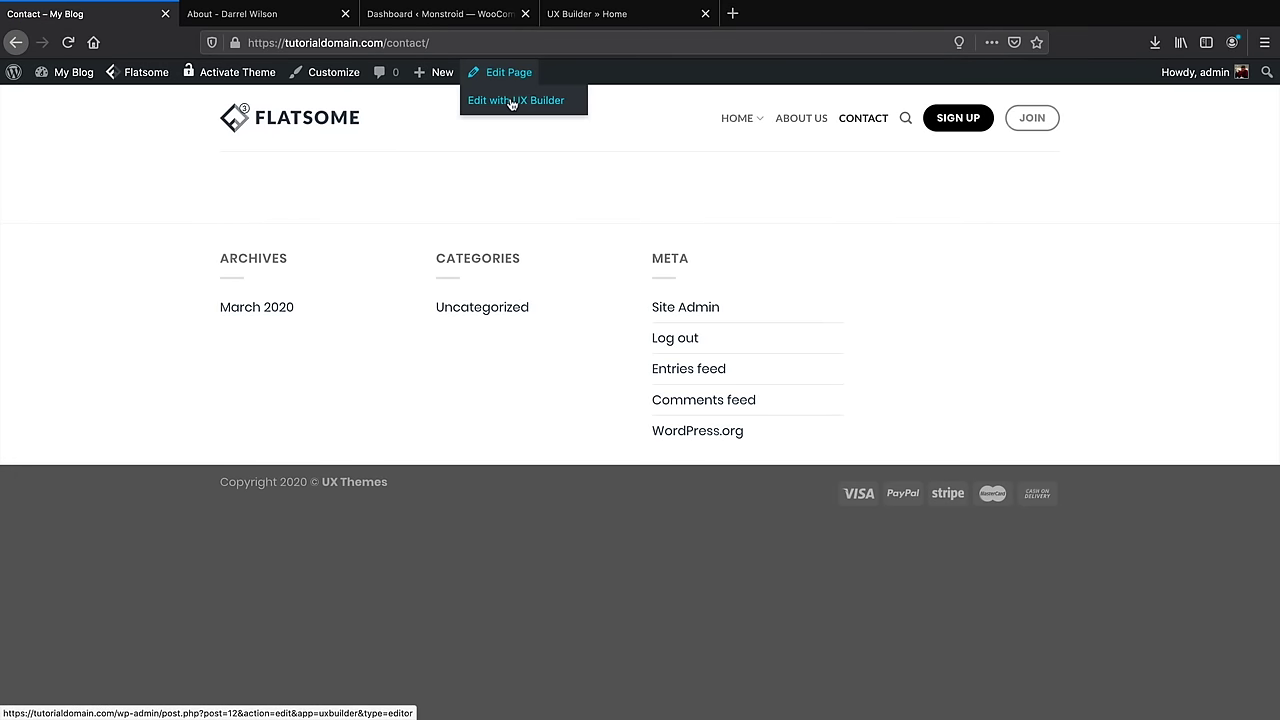
click(512, 101)
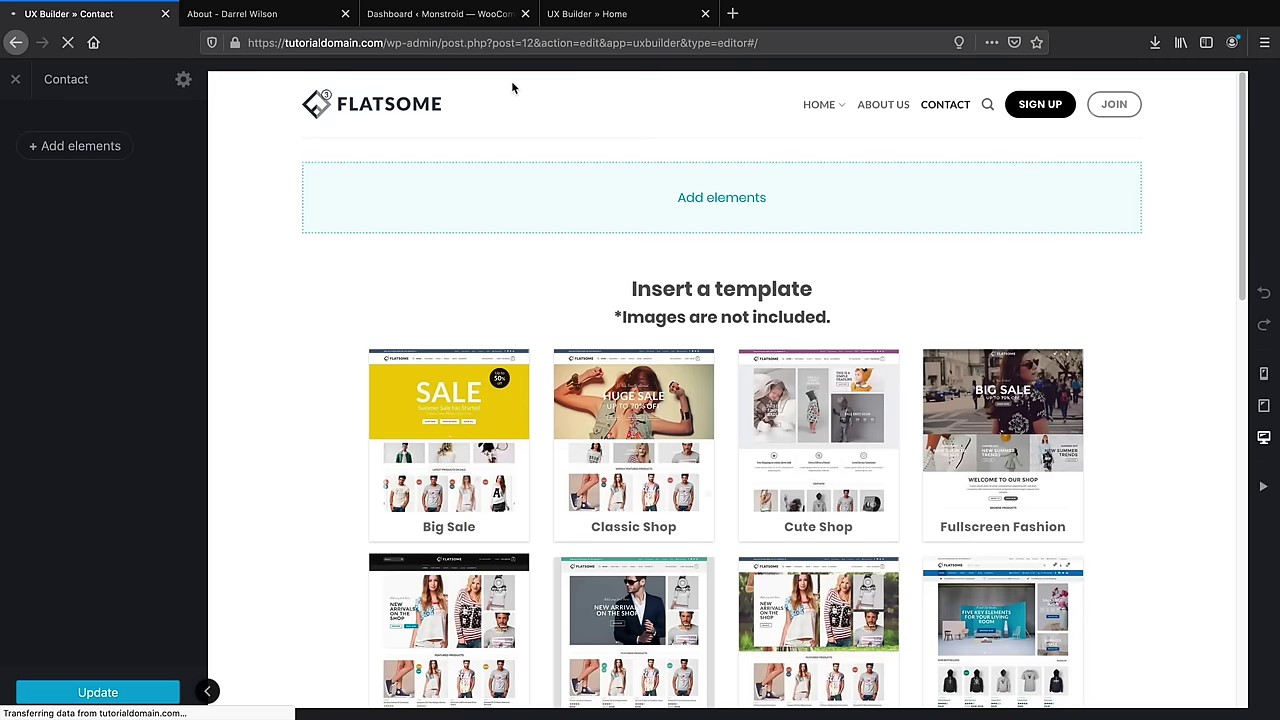
click(80, 146)
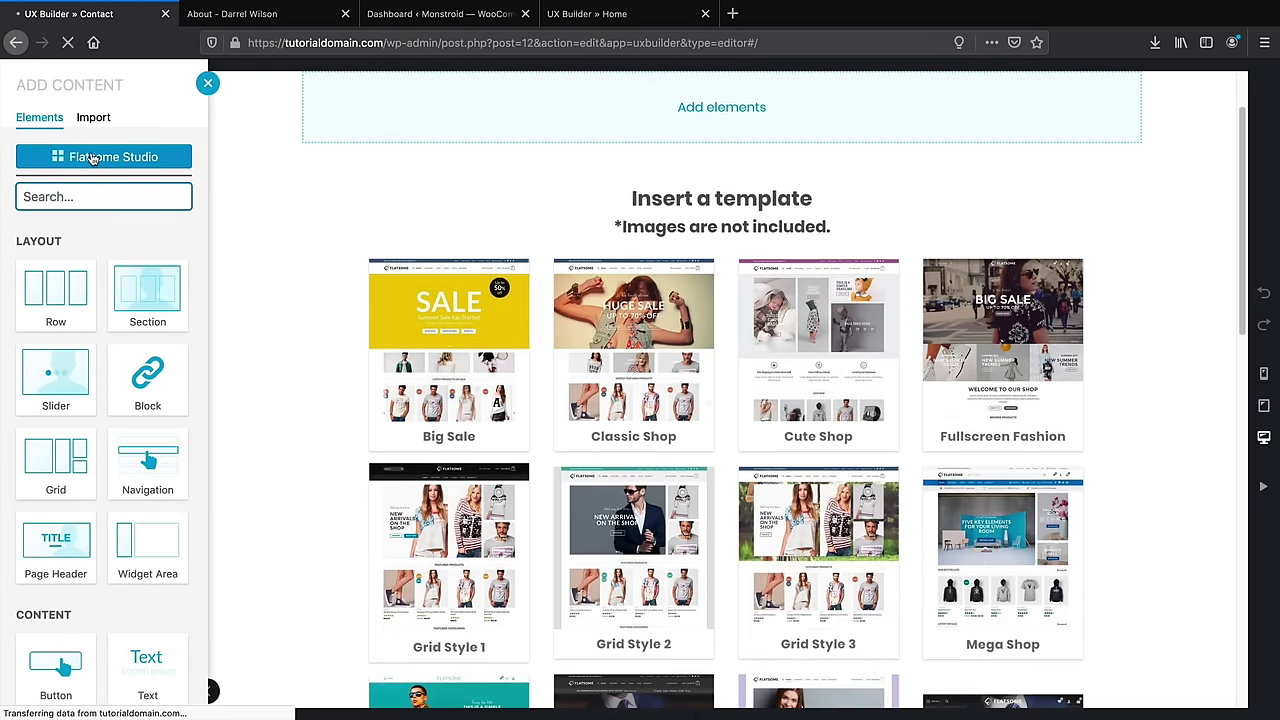
click(91, 157)
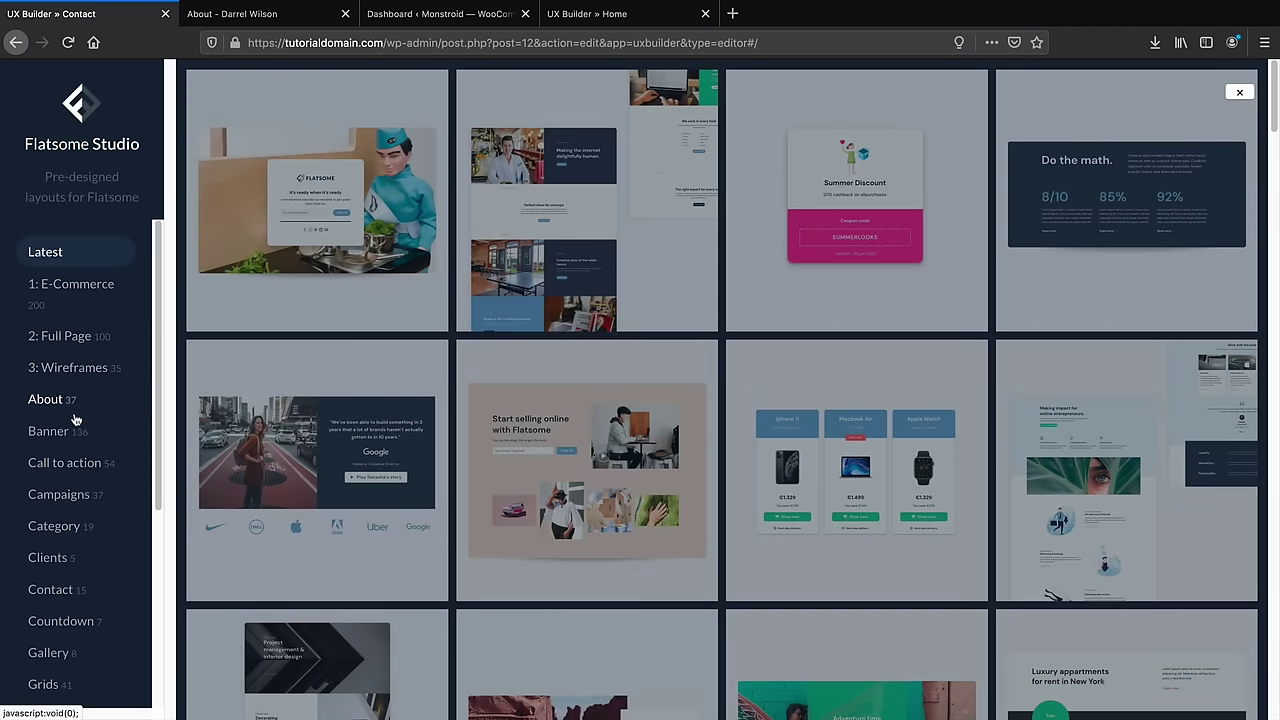
scroll(72, 553, down, 1)
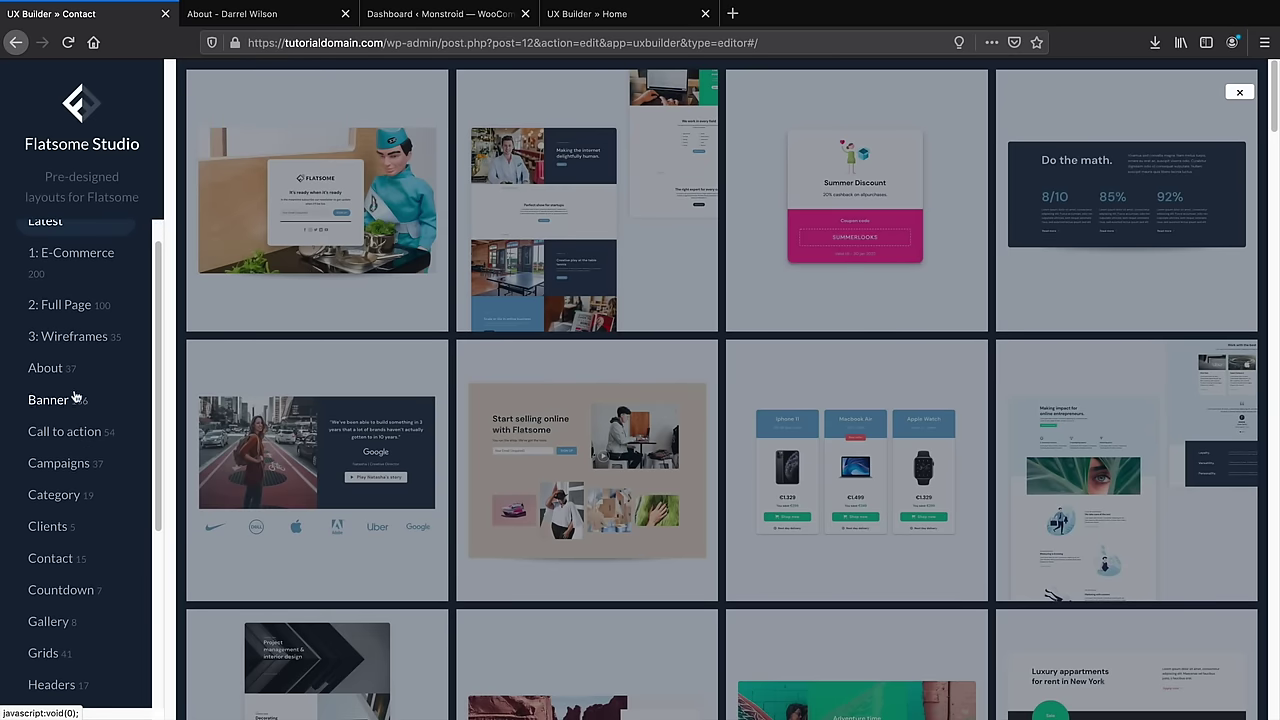
scroll(68, 562, down, 5)
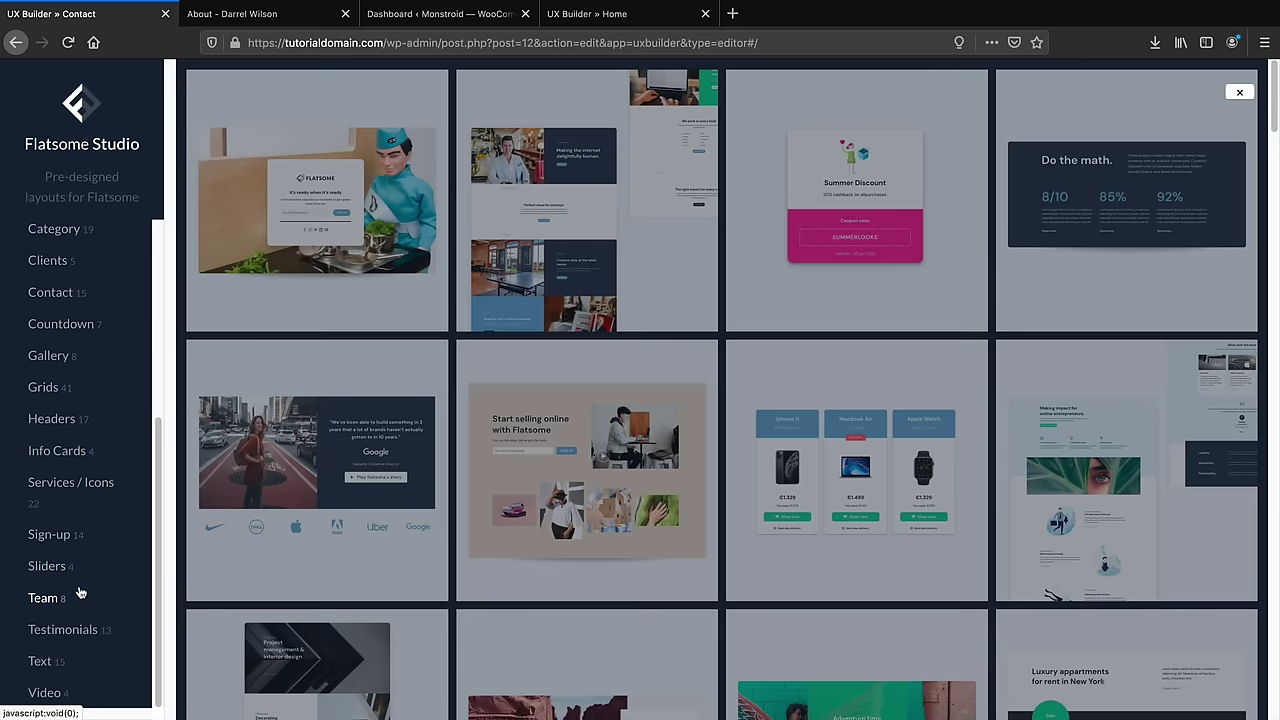
scroll(80, 594, down, 2)
scroll(80, 594, up, 6)
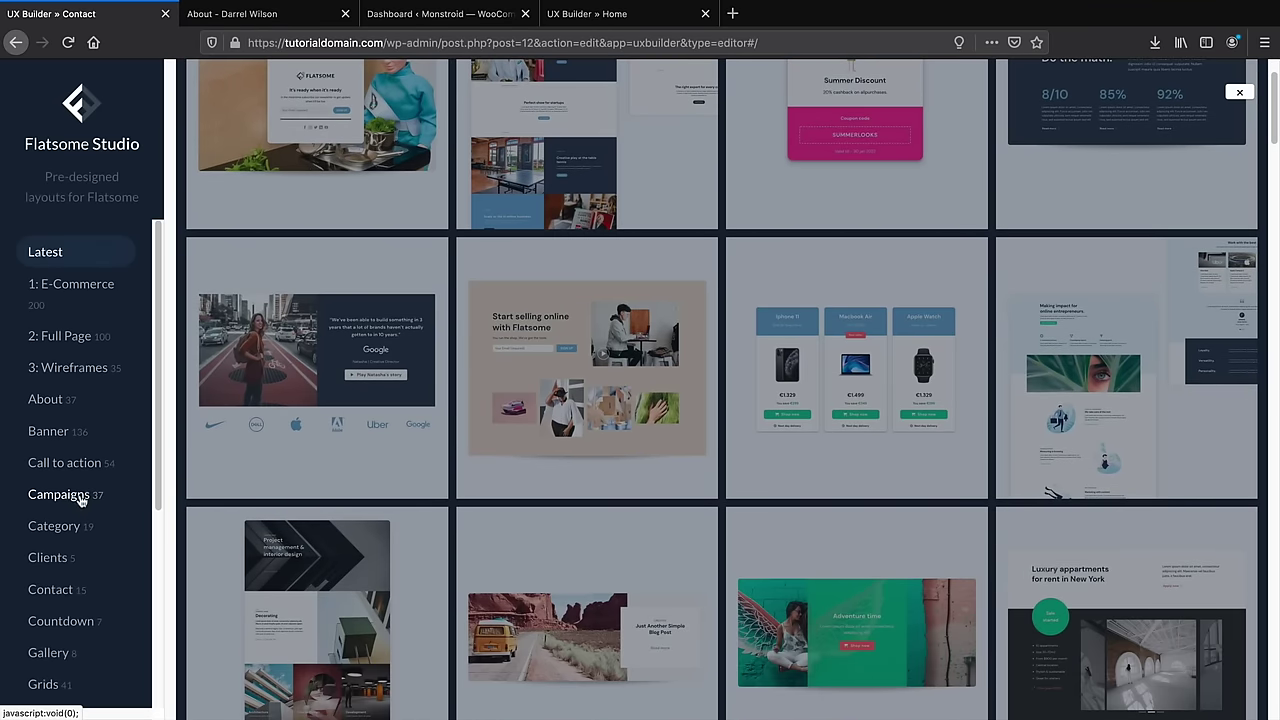
click(66, 590)
mouse_move(487, 330)
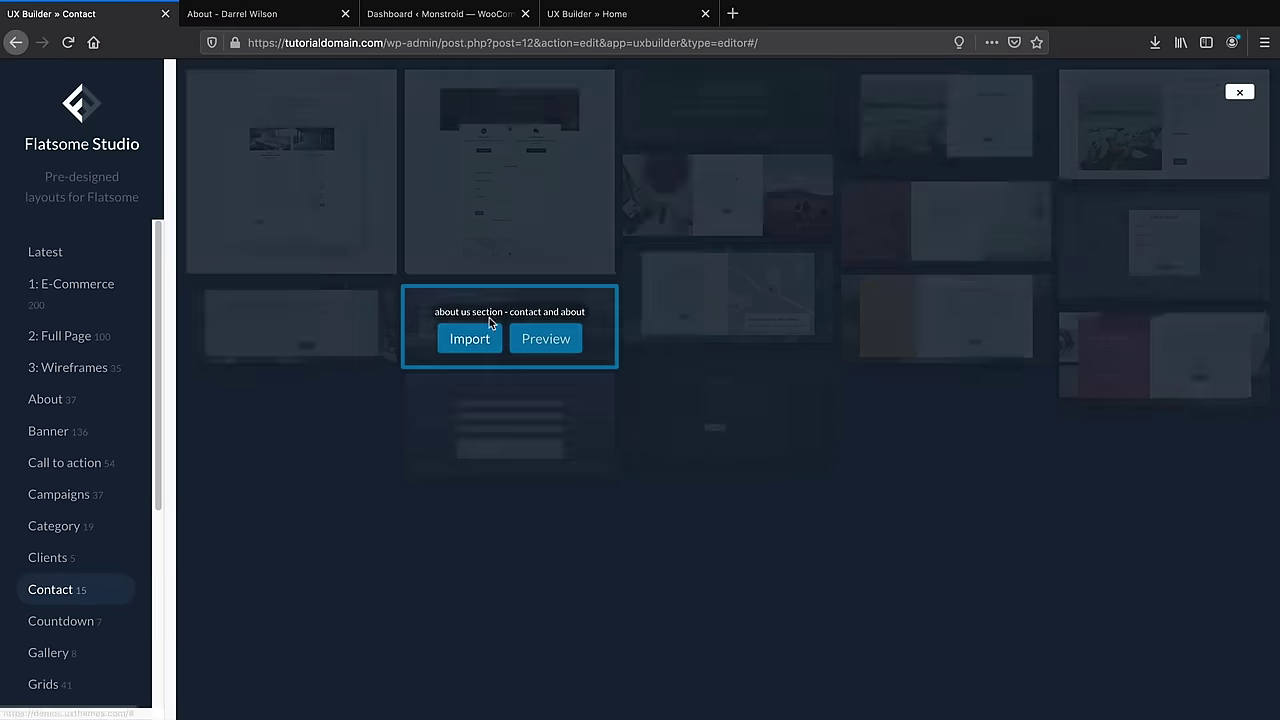
mouse_move(512, 200)
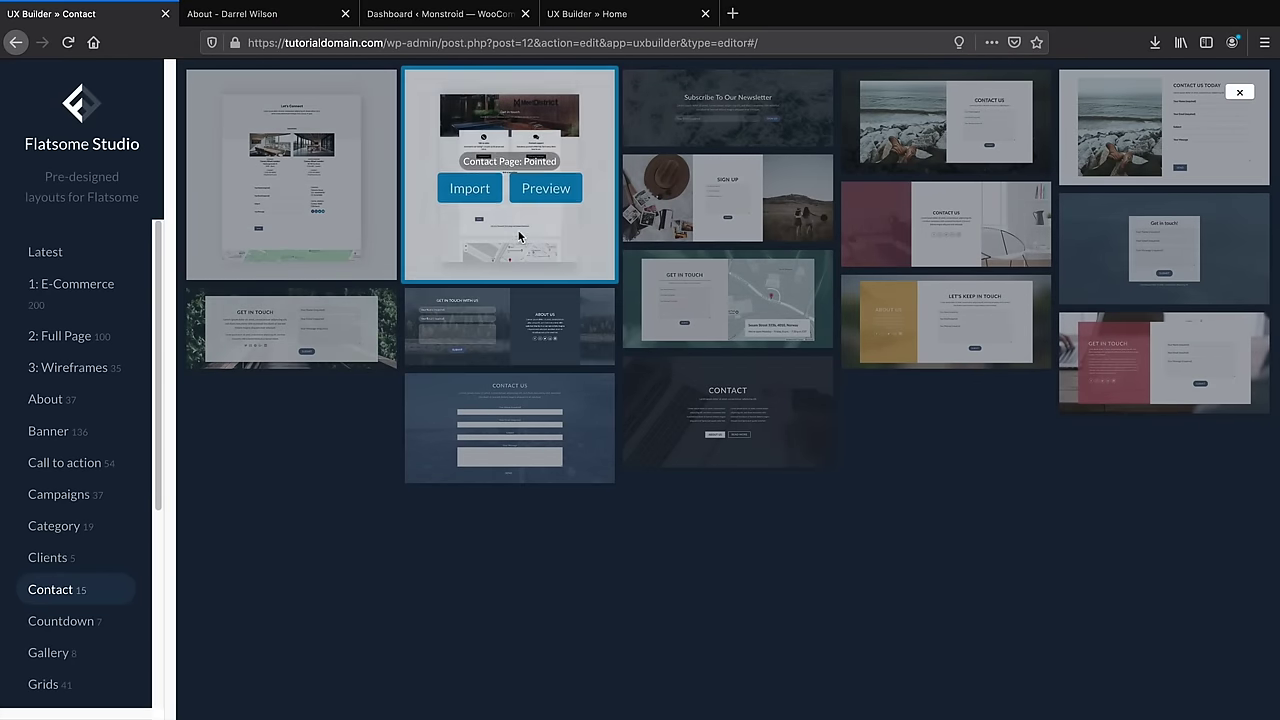
click(469, 191)
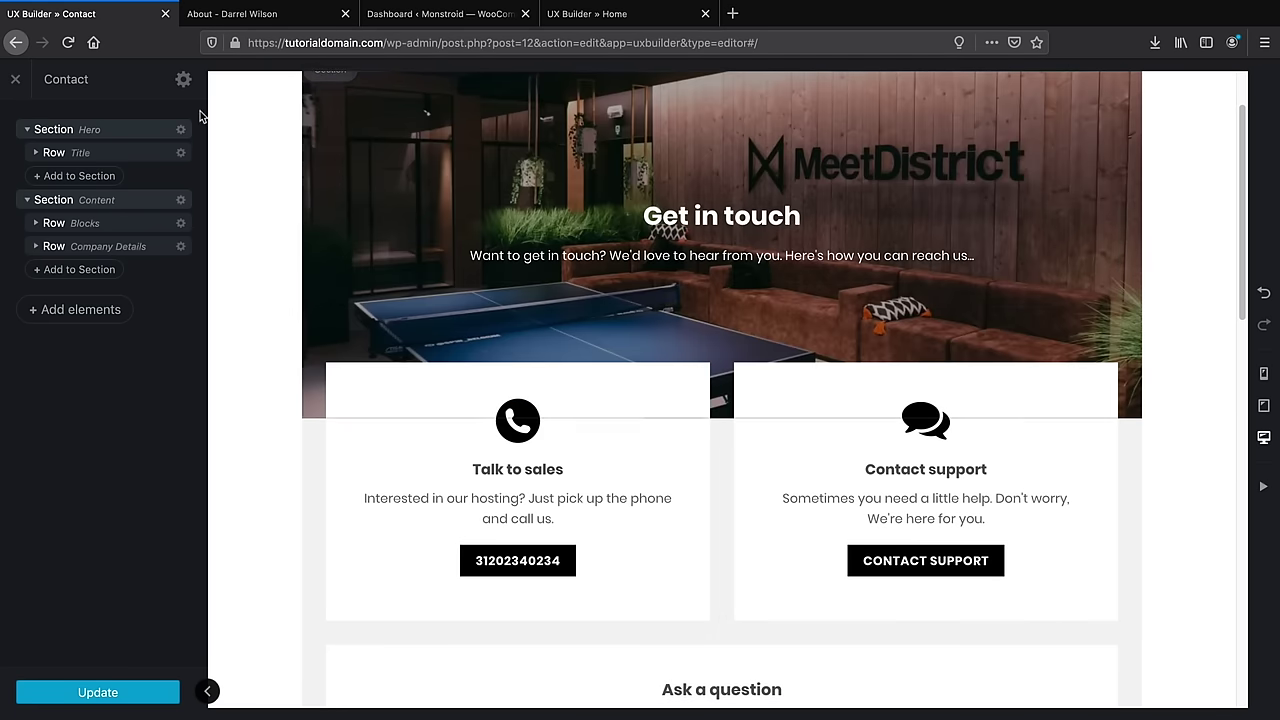
Set the Contact page template to Page - Full Width and update the page
click(184, 82)
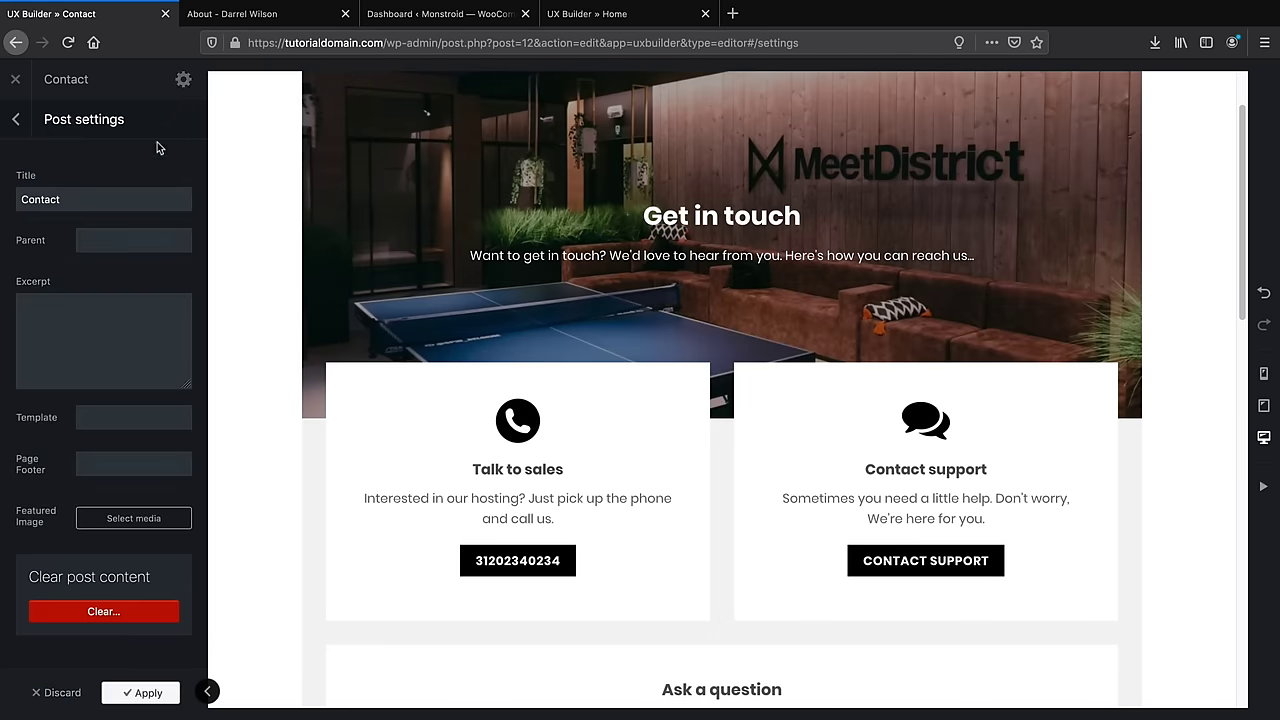
click(115, 418)
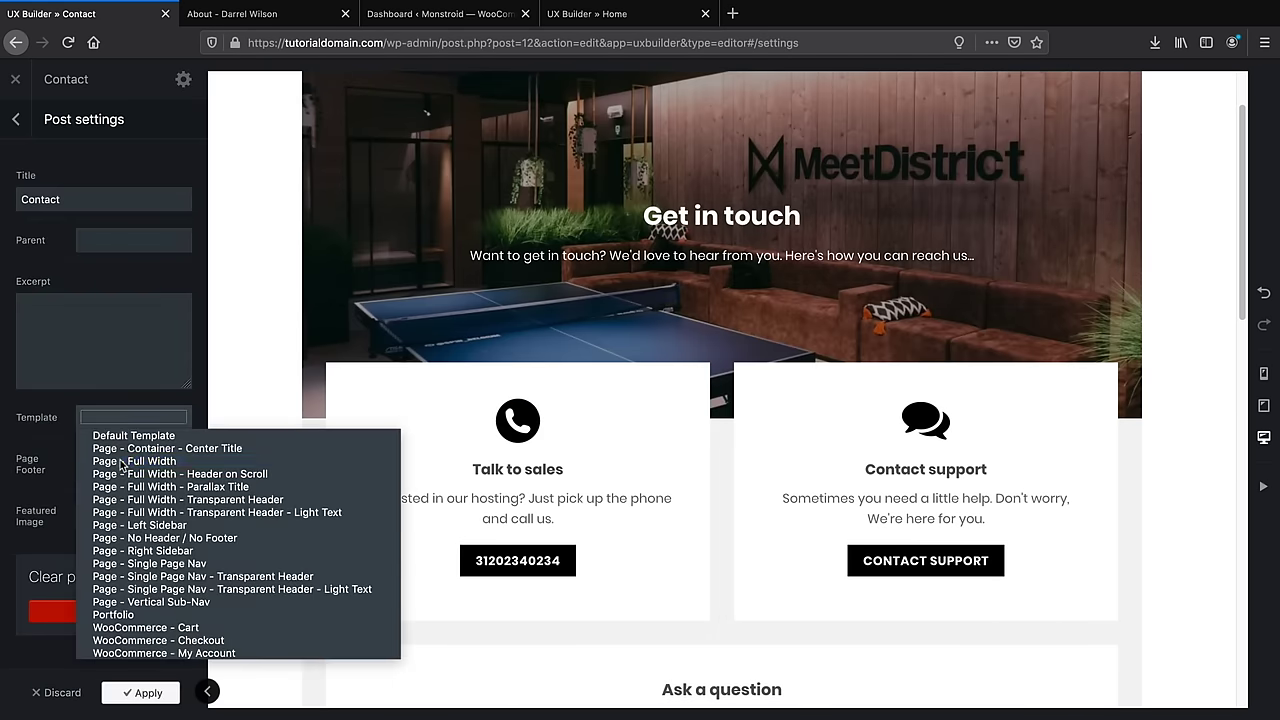
click(119, 461)
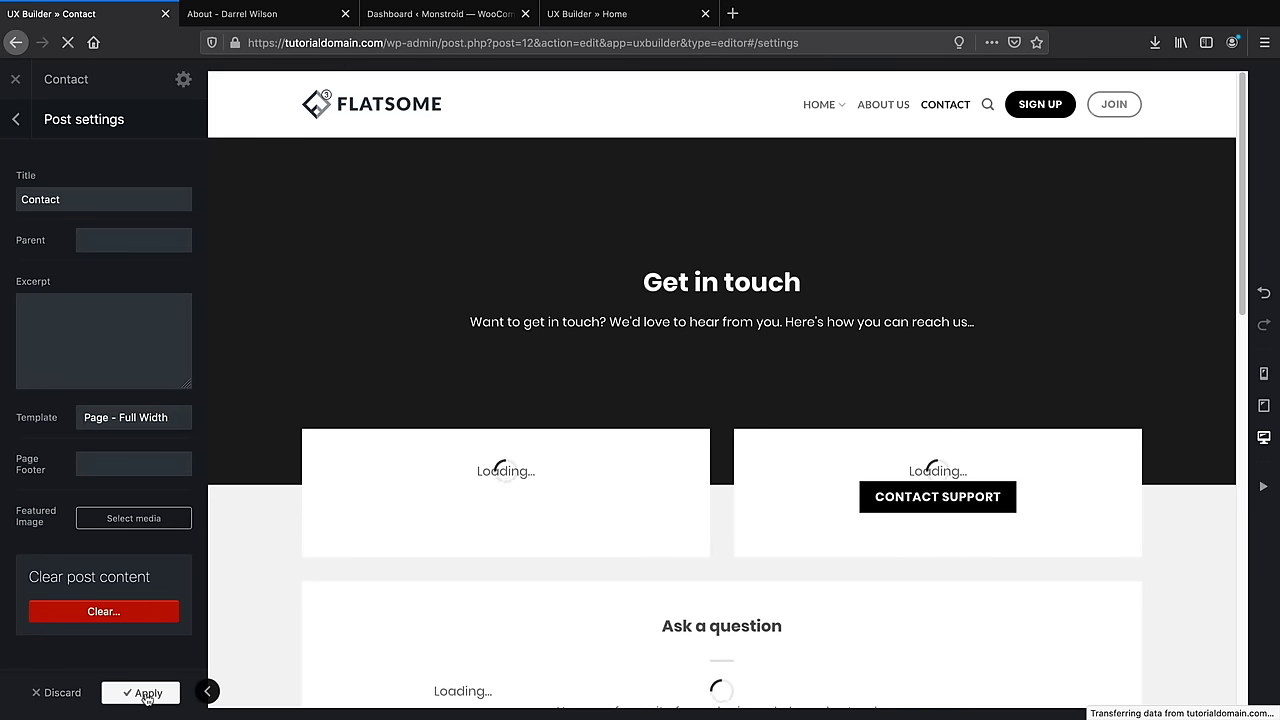
click(132, 692)
click(130, 700)
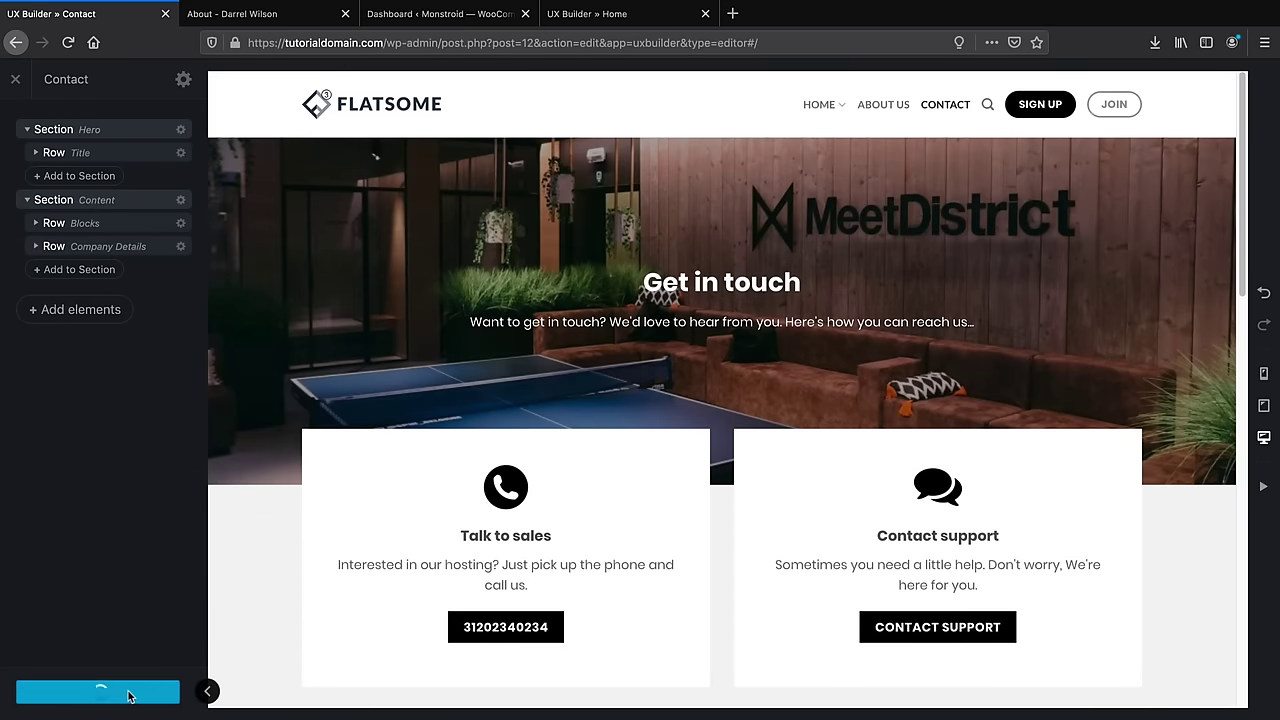
scroll(266, 640, down, 1)
scroll(266, 635, down, 3)
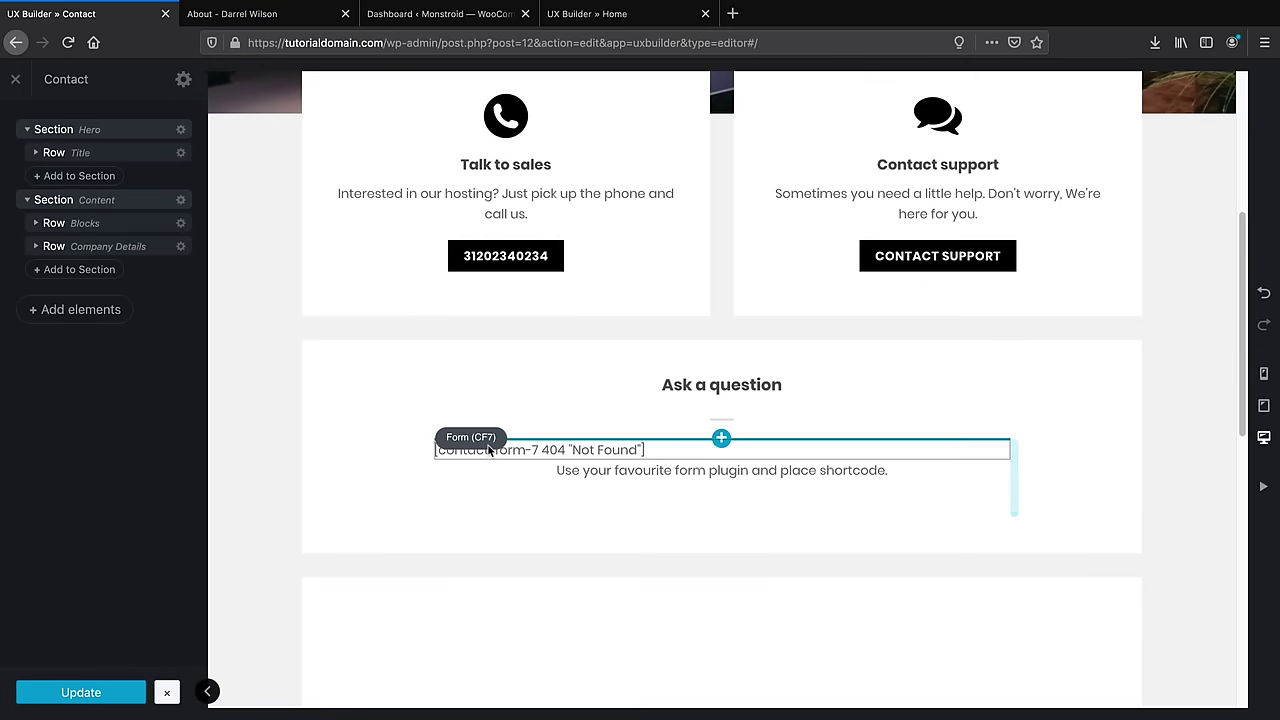
Set the Ask a question form element to show Contact Form
click(578, 452)
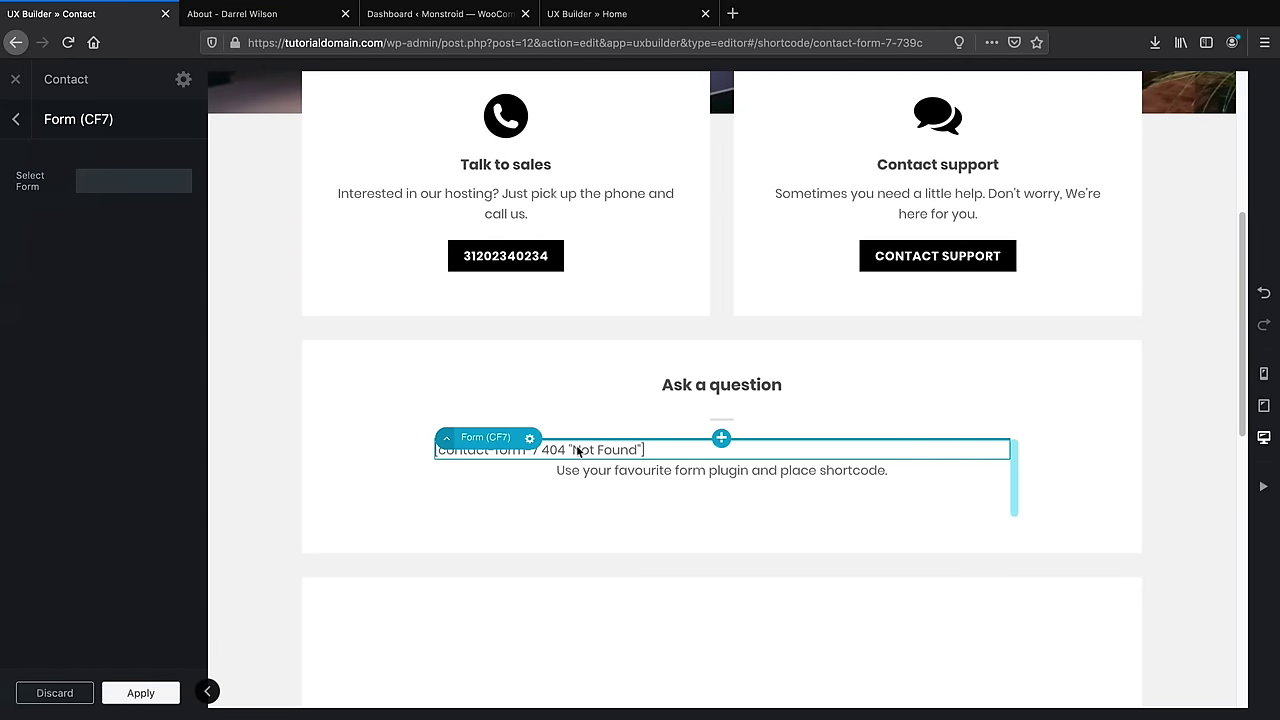
click(157, 186)
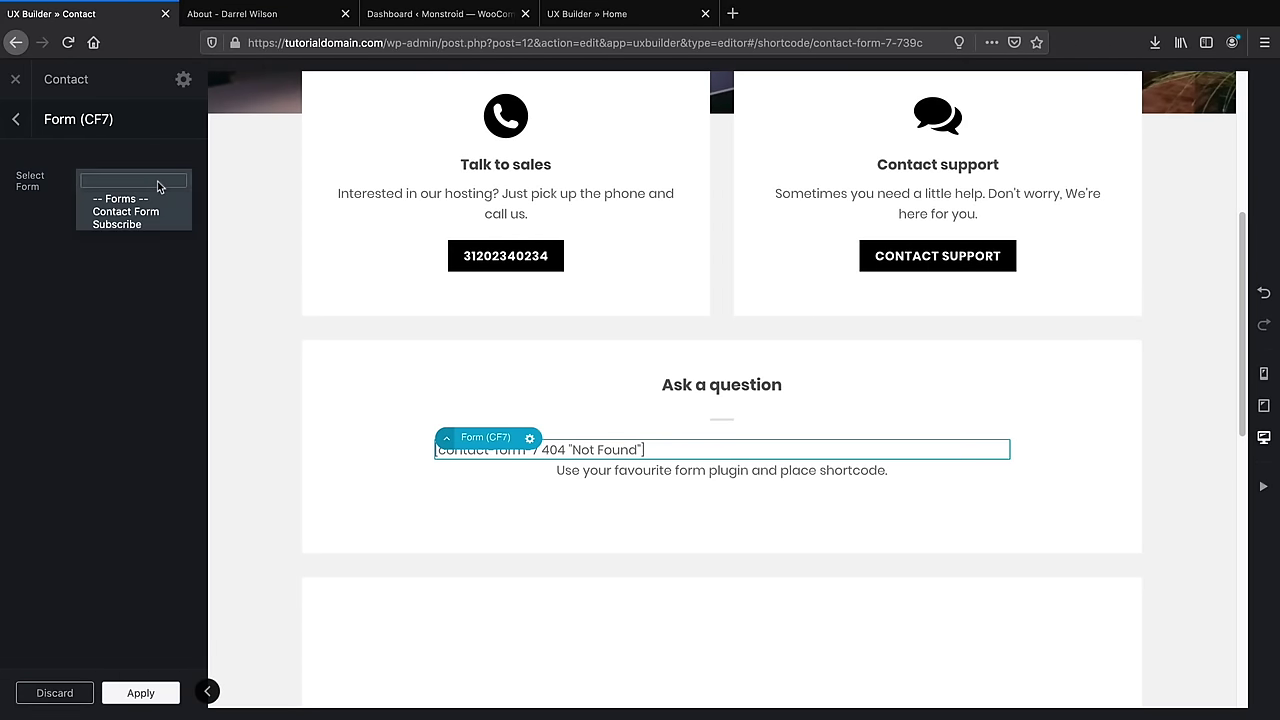
click(157, 212)
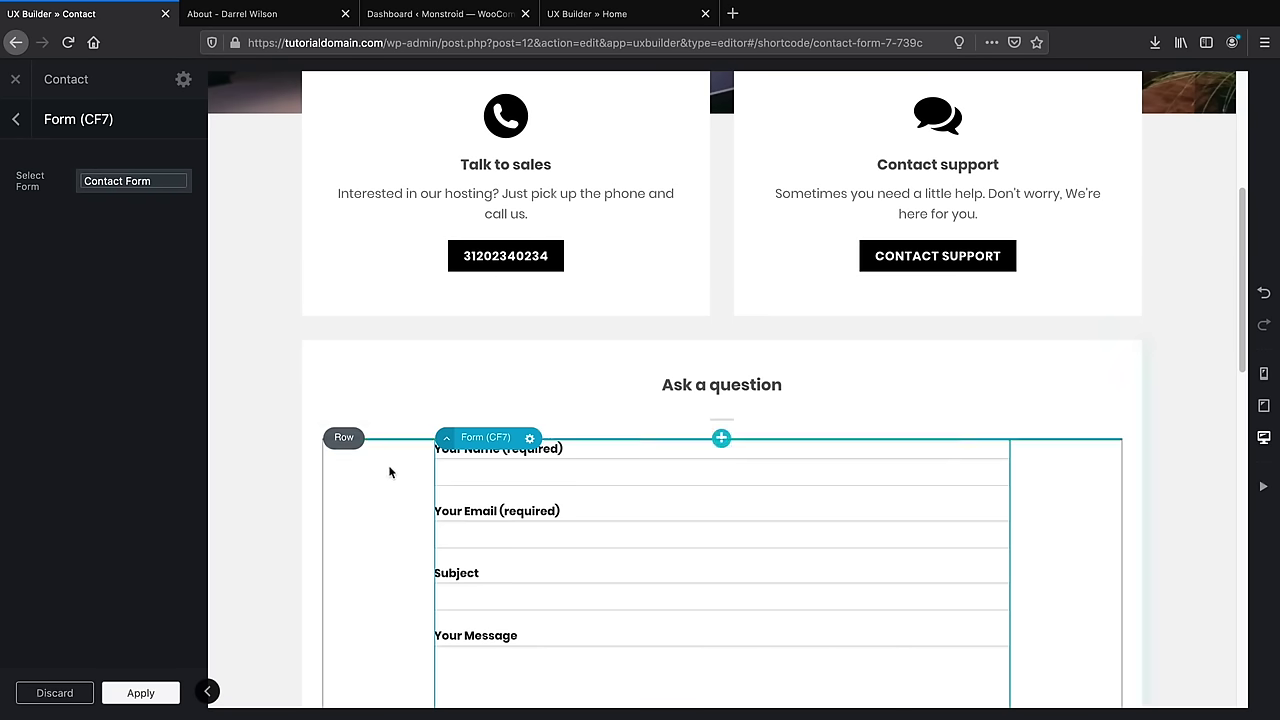
scroll(394, 491, down, 4)
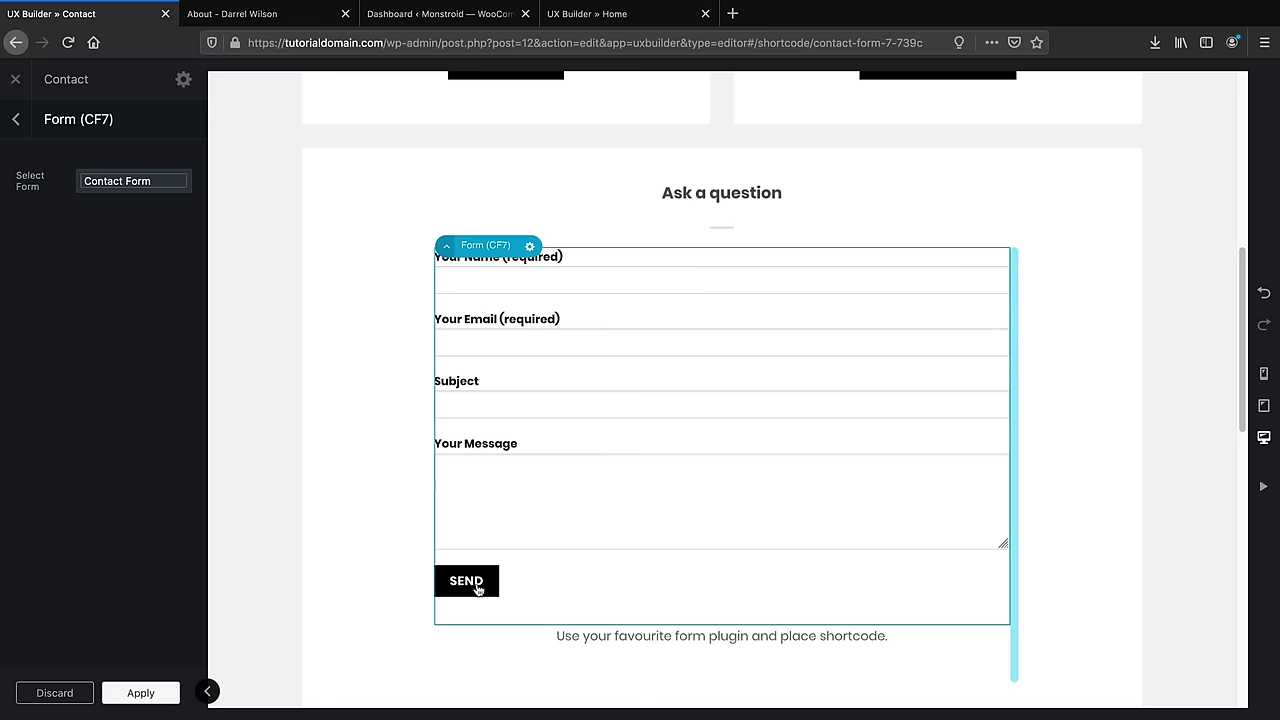
scroll(478, 590, down, 3)
Delete the placeholder shortcode note beneath the contact form
click(603, 495)
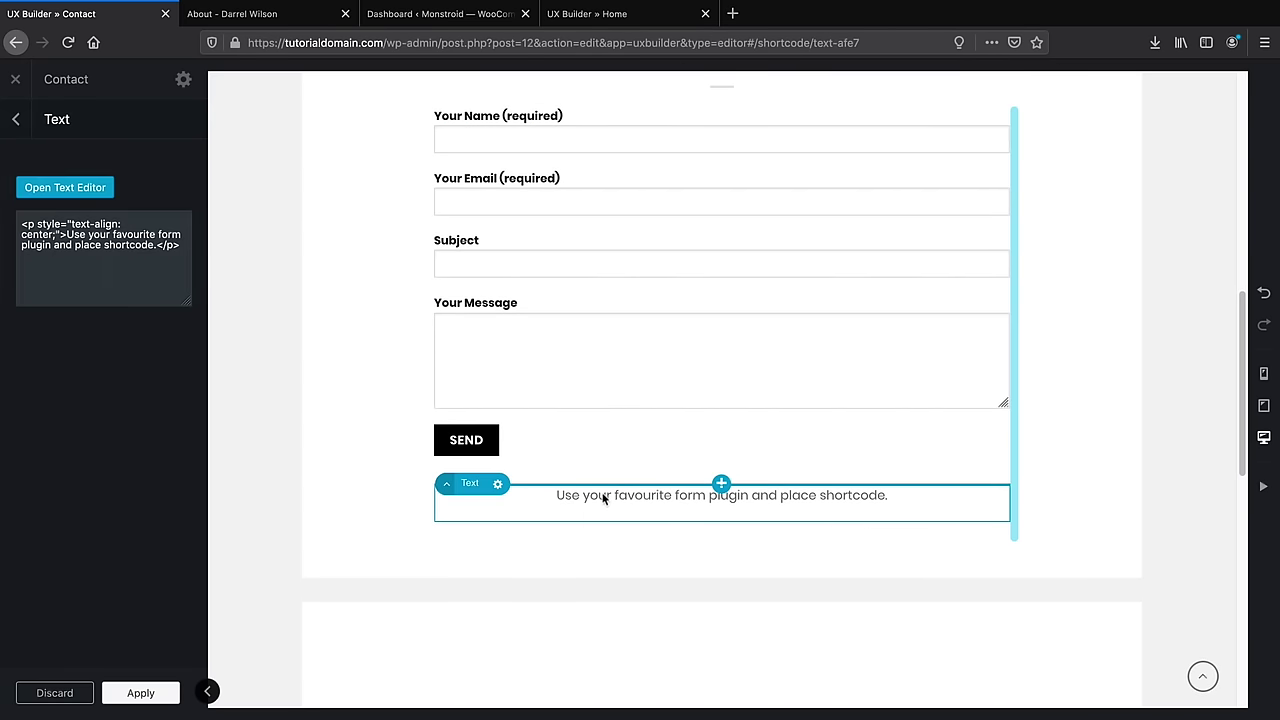
click(497, 484)
click(470, 592)
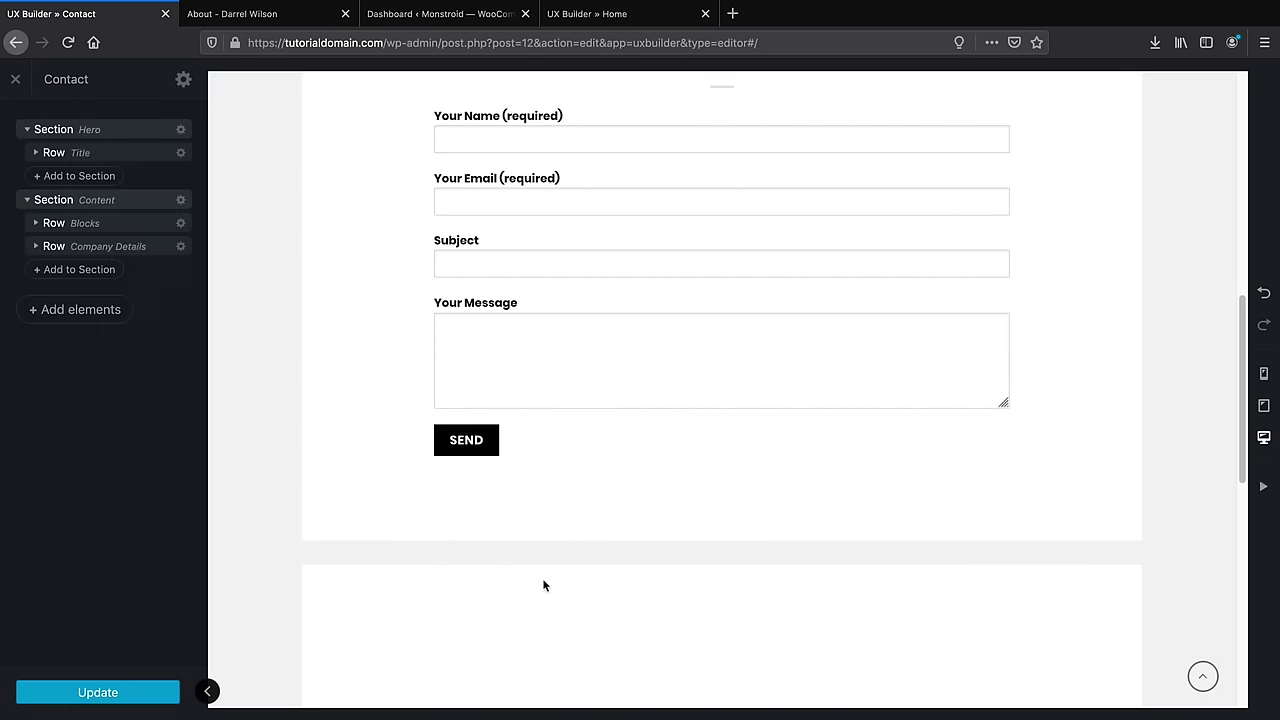
scroll(543, 585, down, 5)
click(615, 394)
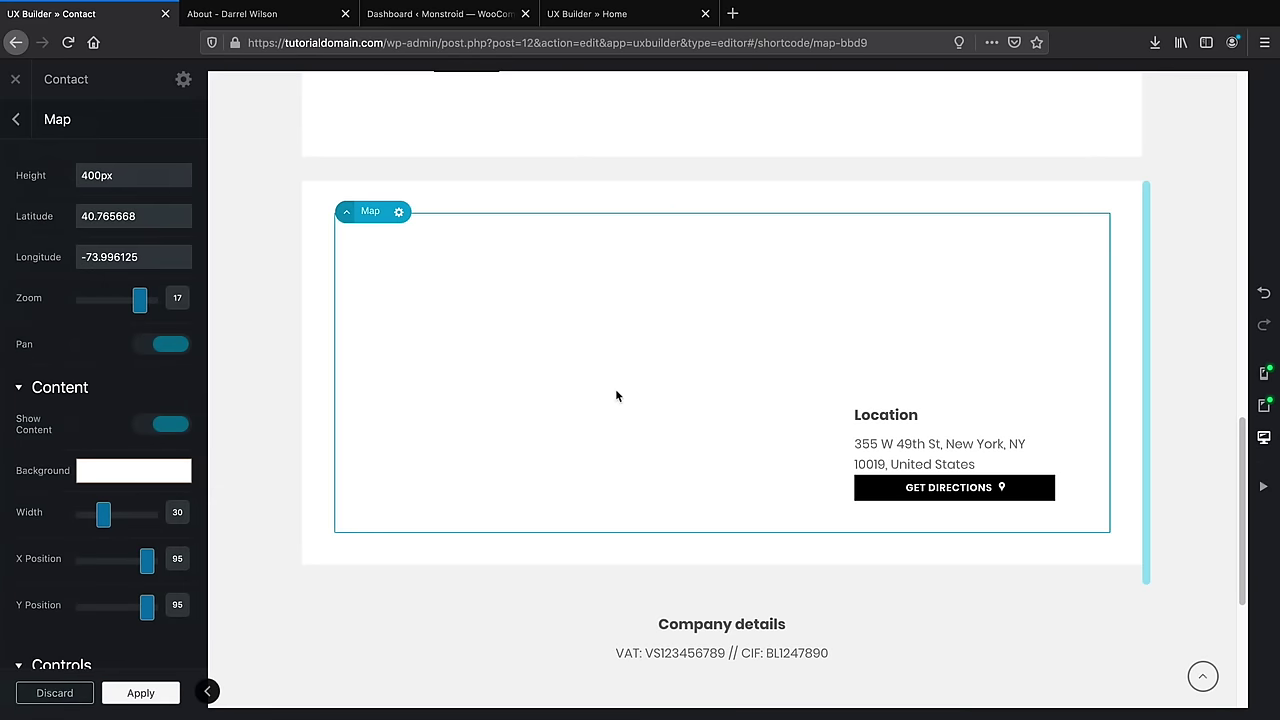
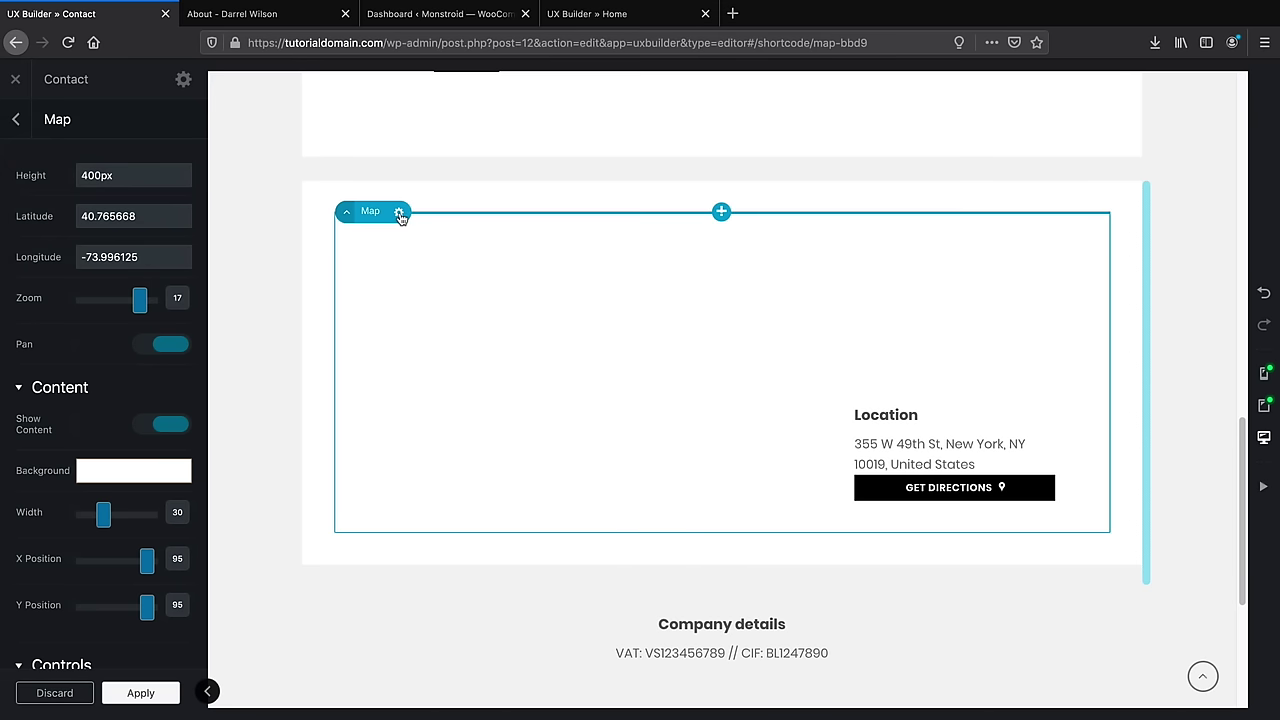
Delete the map element from the Contact page
mouse_move(399, 213)
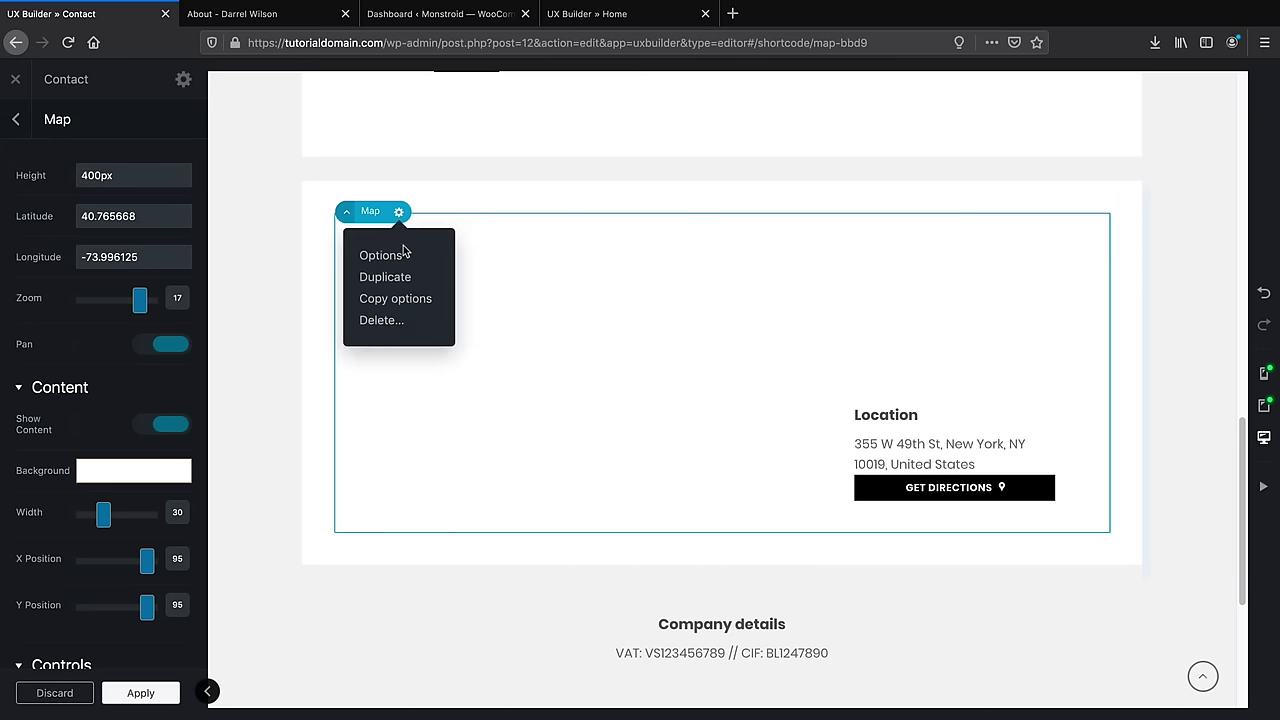
click(403, 323)
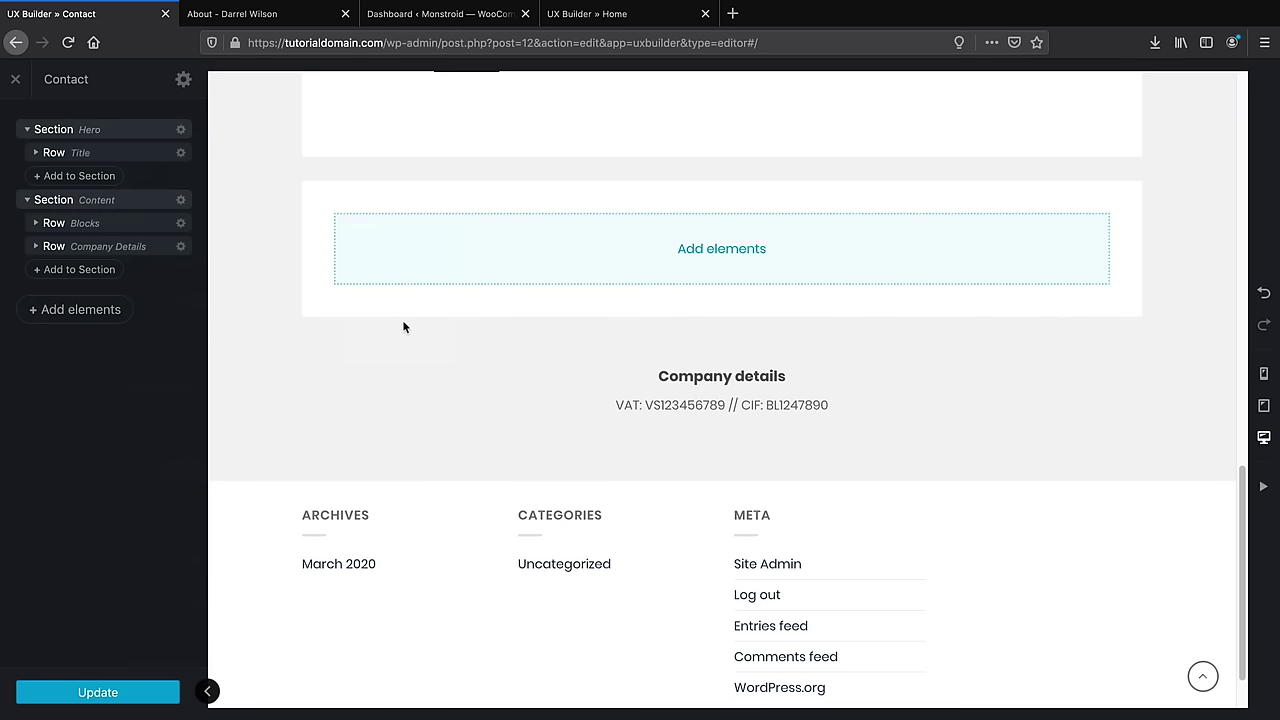
right_click(433, 249)
click(443, 334)
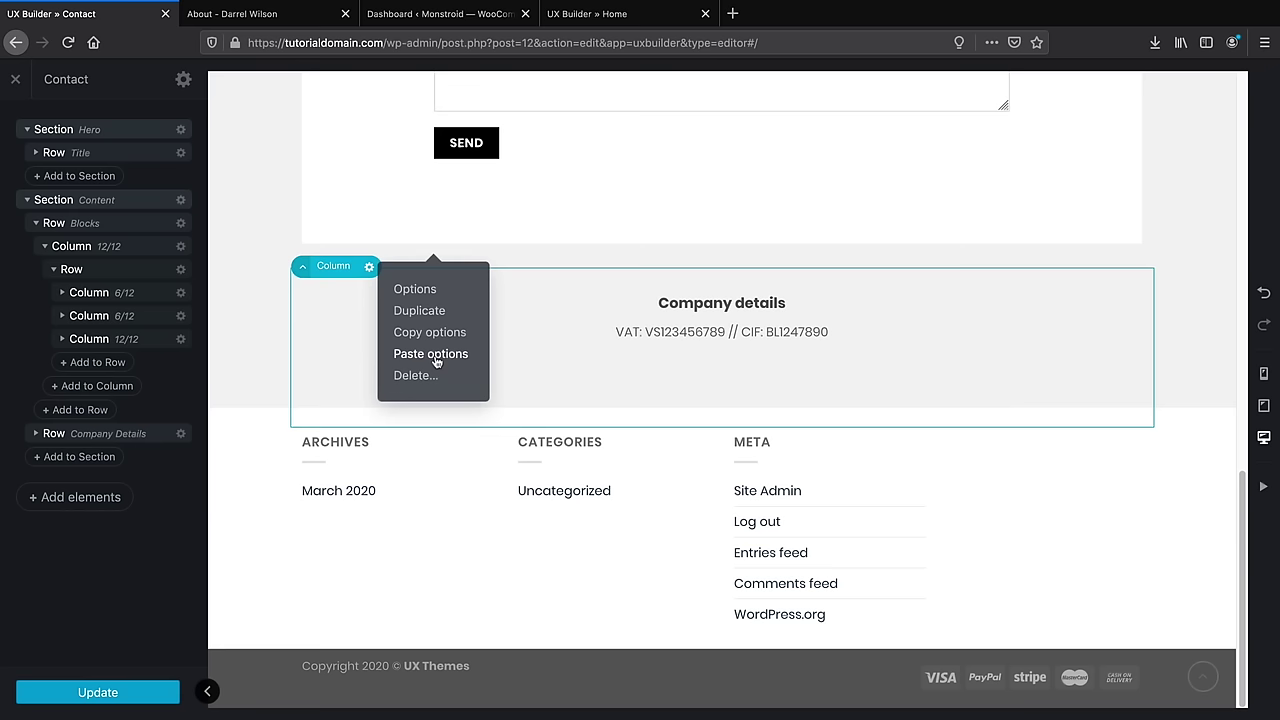
Replace the Company details VAT line with 'We are amazing!', update the page and close the builder
click(665, 334)
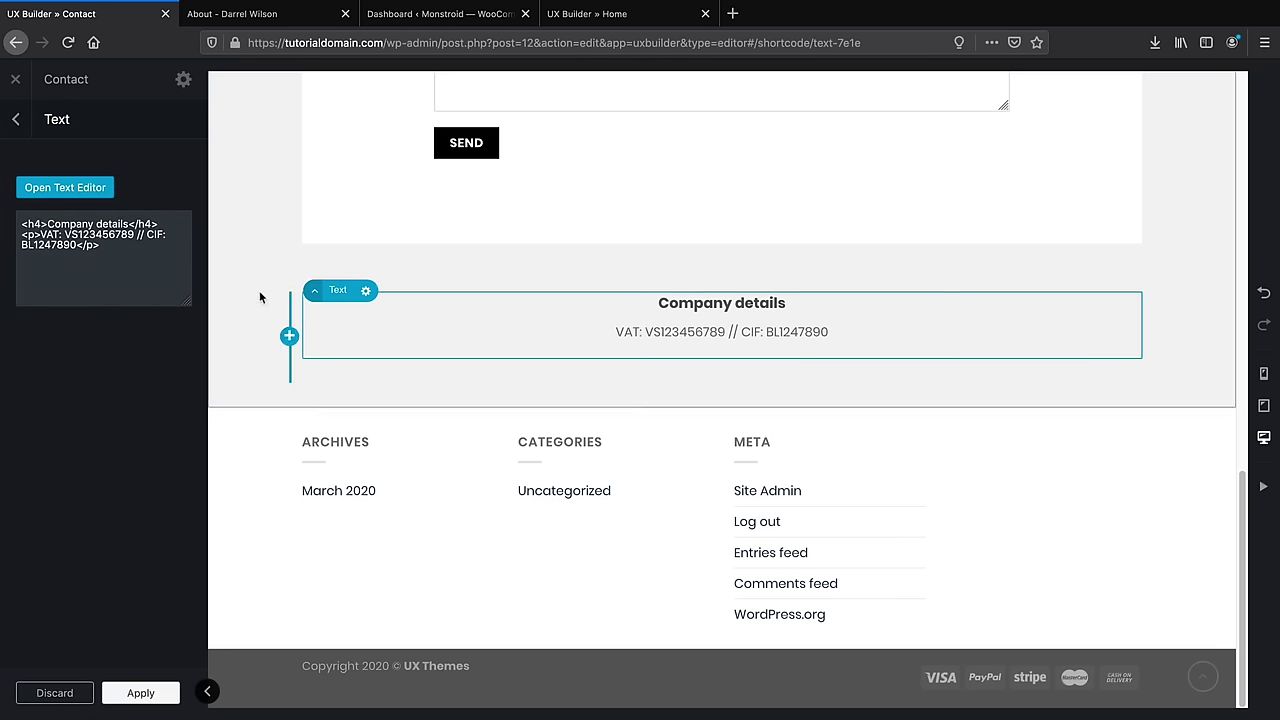
click(64, 187)
drag(231, 305, 2, 293)
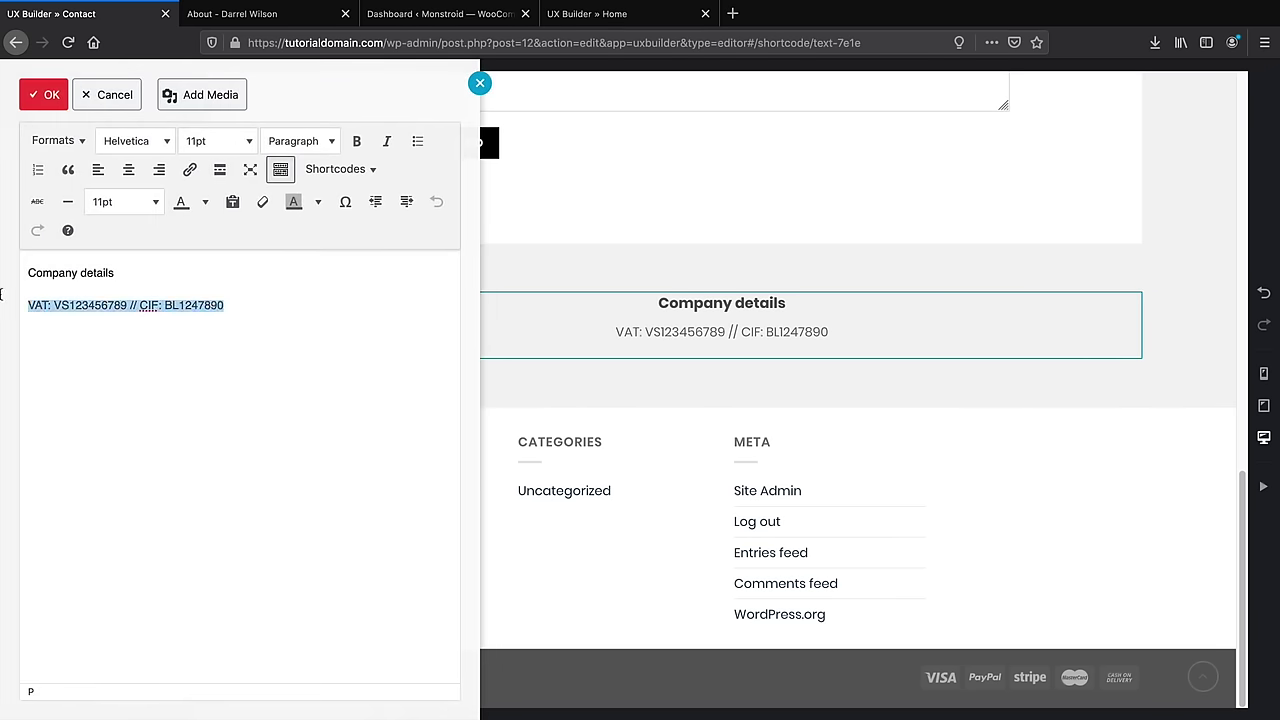
text(We arfo)
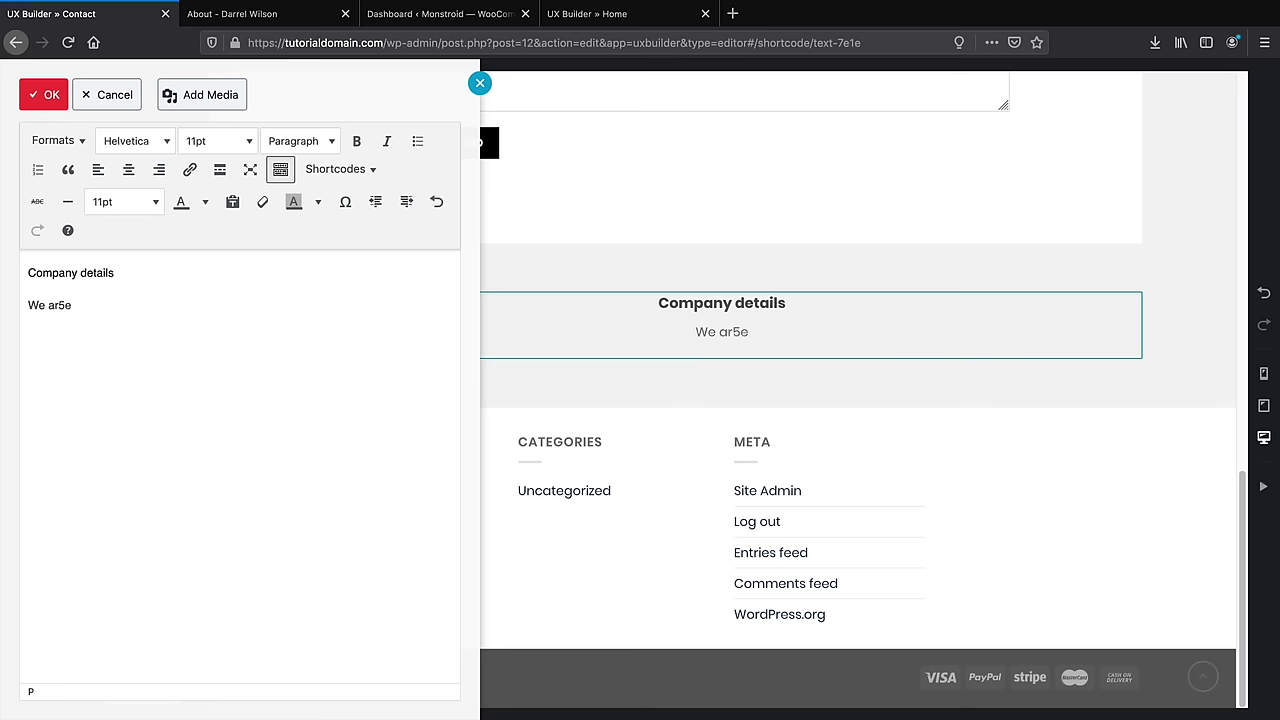
key(BackSpace)
key(BackSpace)
text(e amazing!)
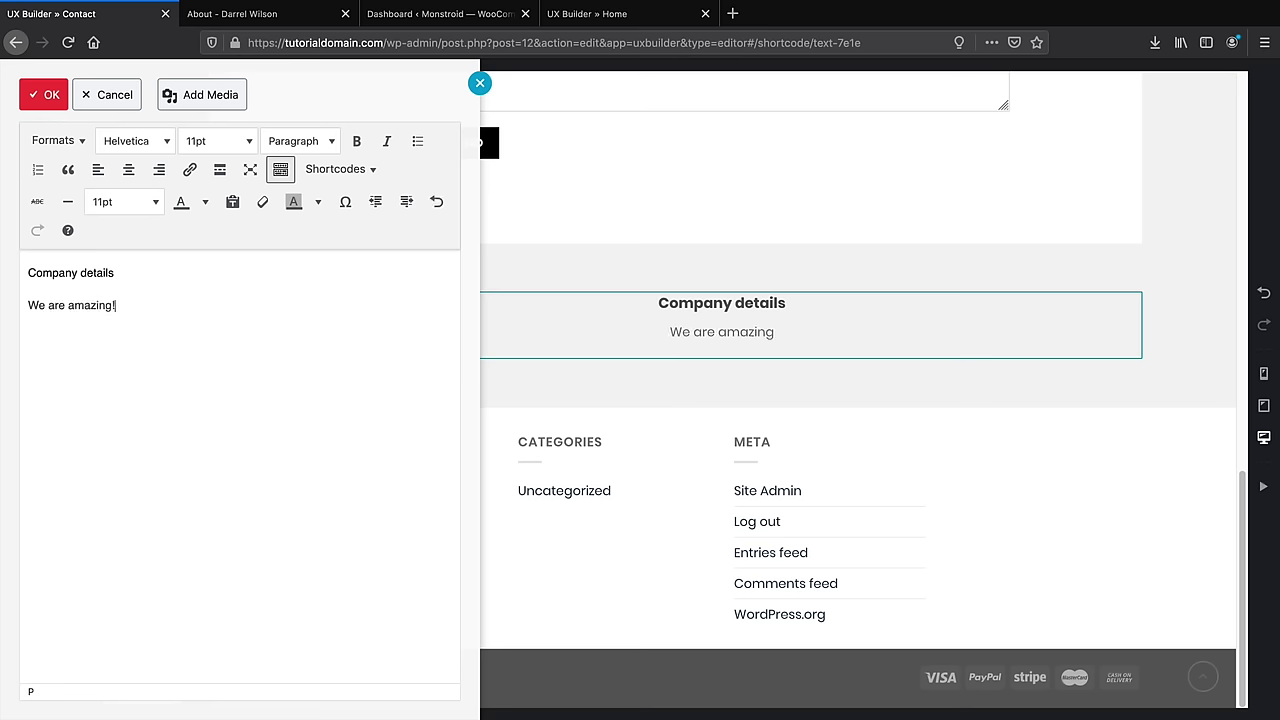
click(43, 94)
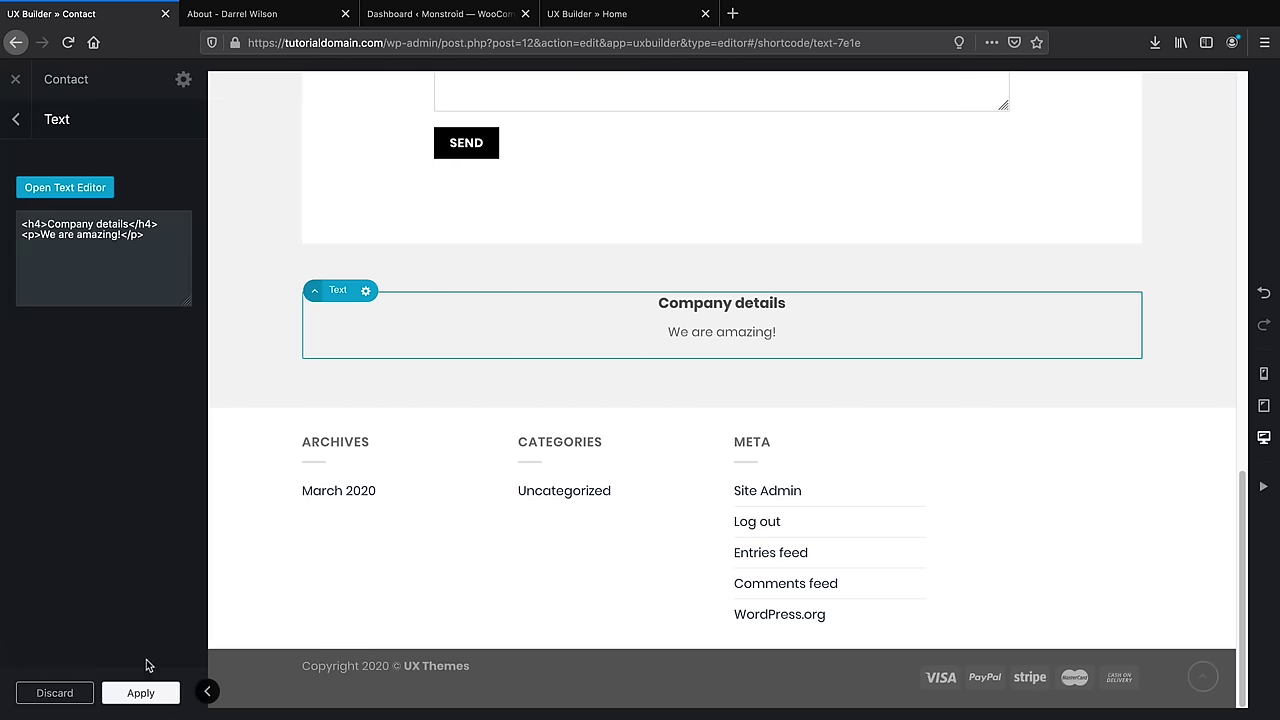
click(142, 693)
click(97, 692)
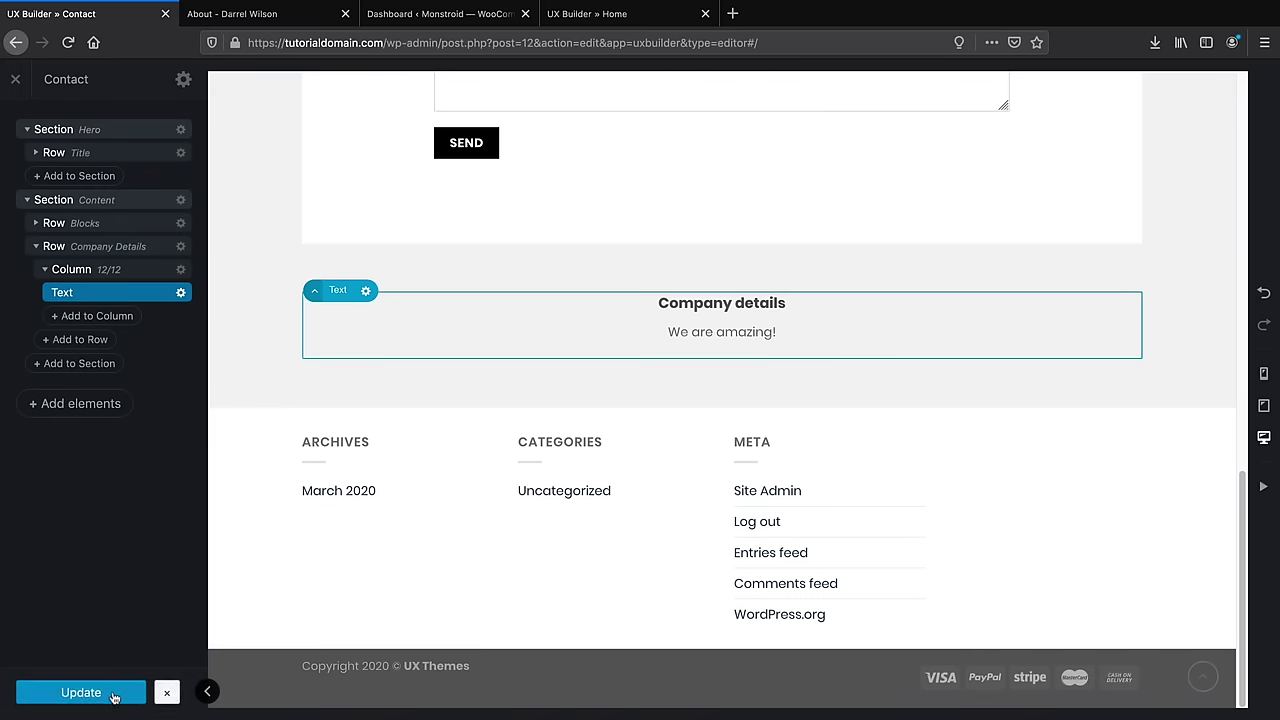
click(15, 79)
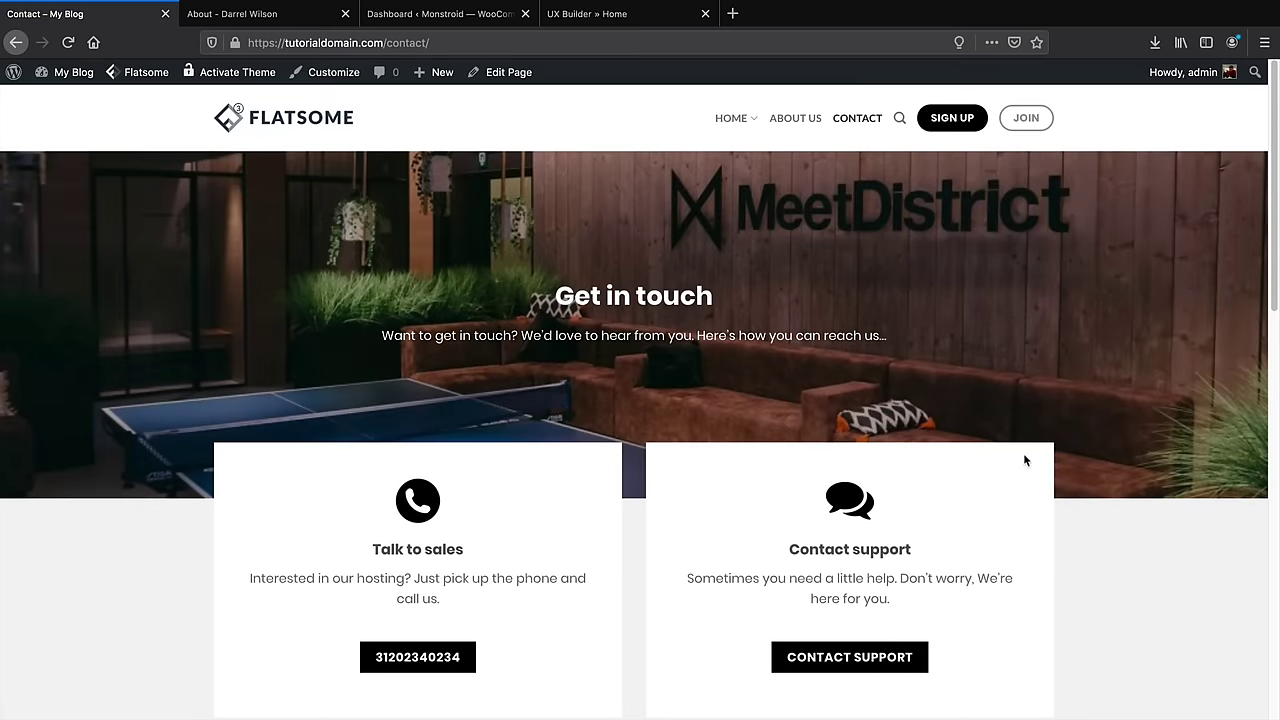
Scroll through the updated live Contact page
scroll(1088, 507, down, 1)
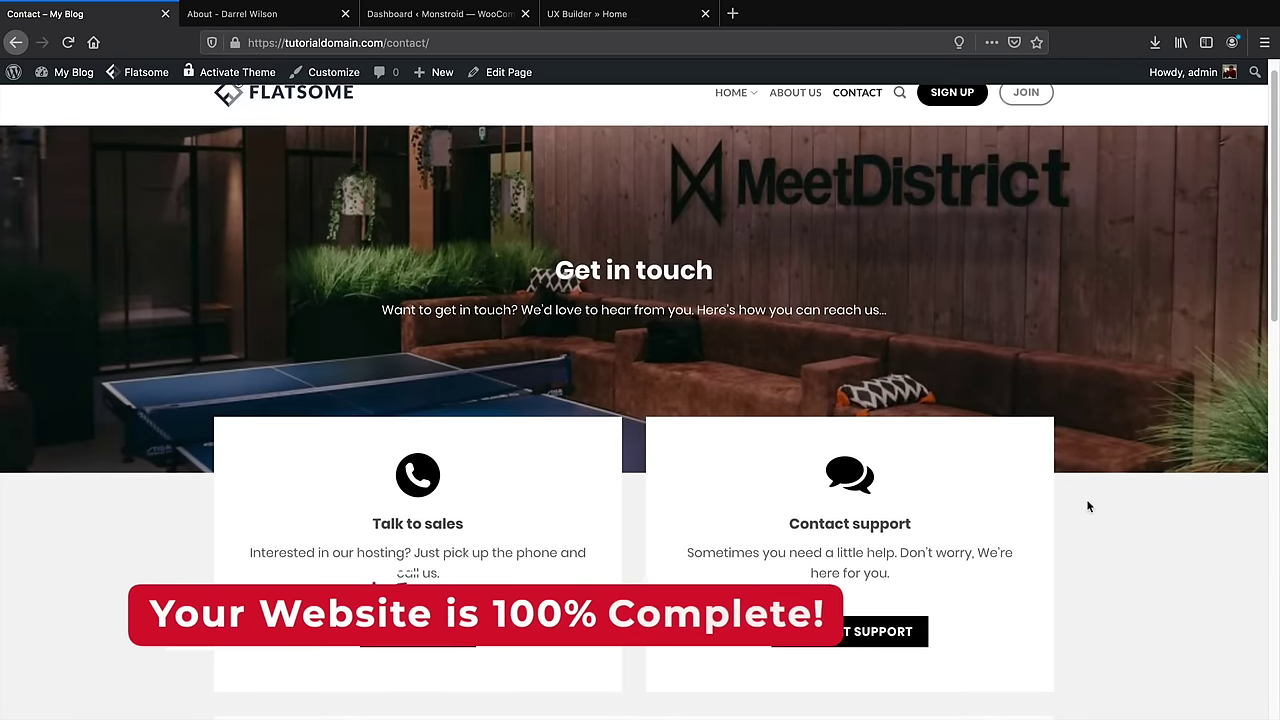
scroll(1088, 507, down, 5)
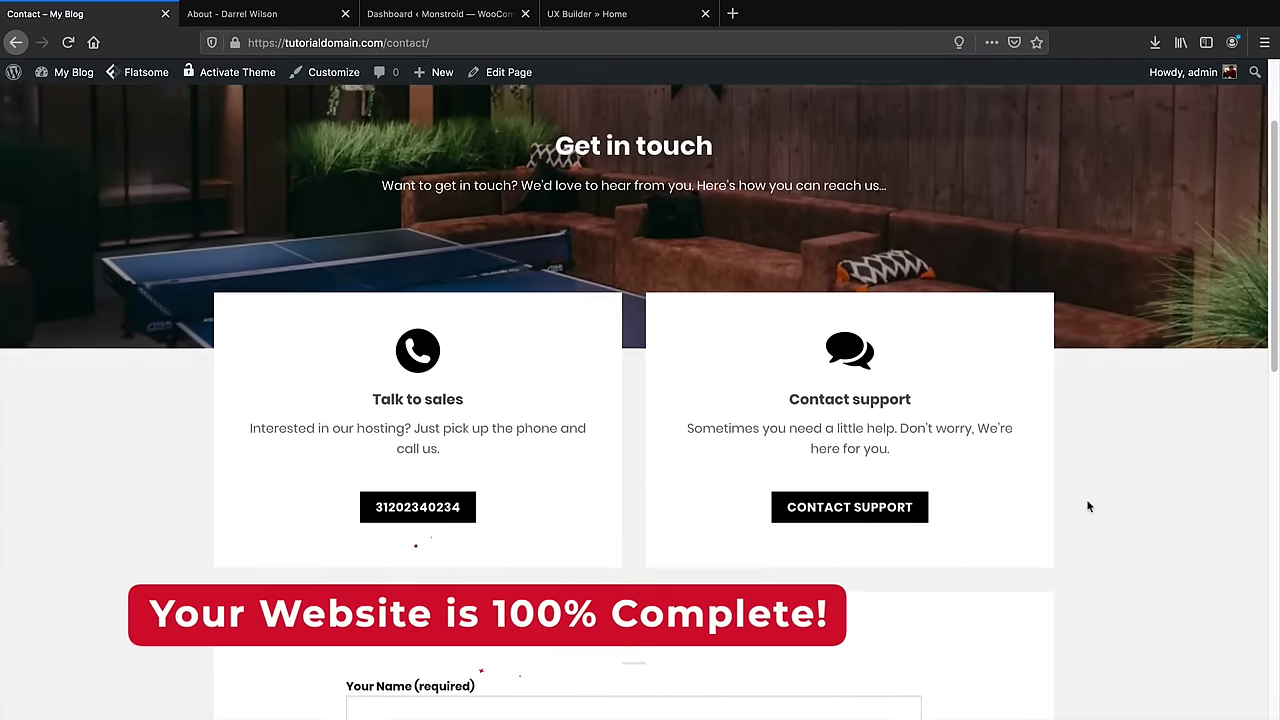
scroll(1088, 507, down, 5)
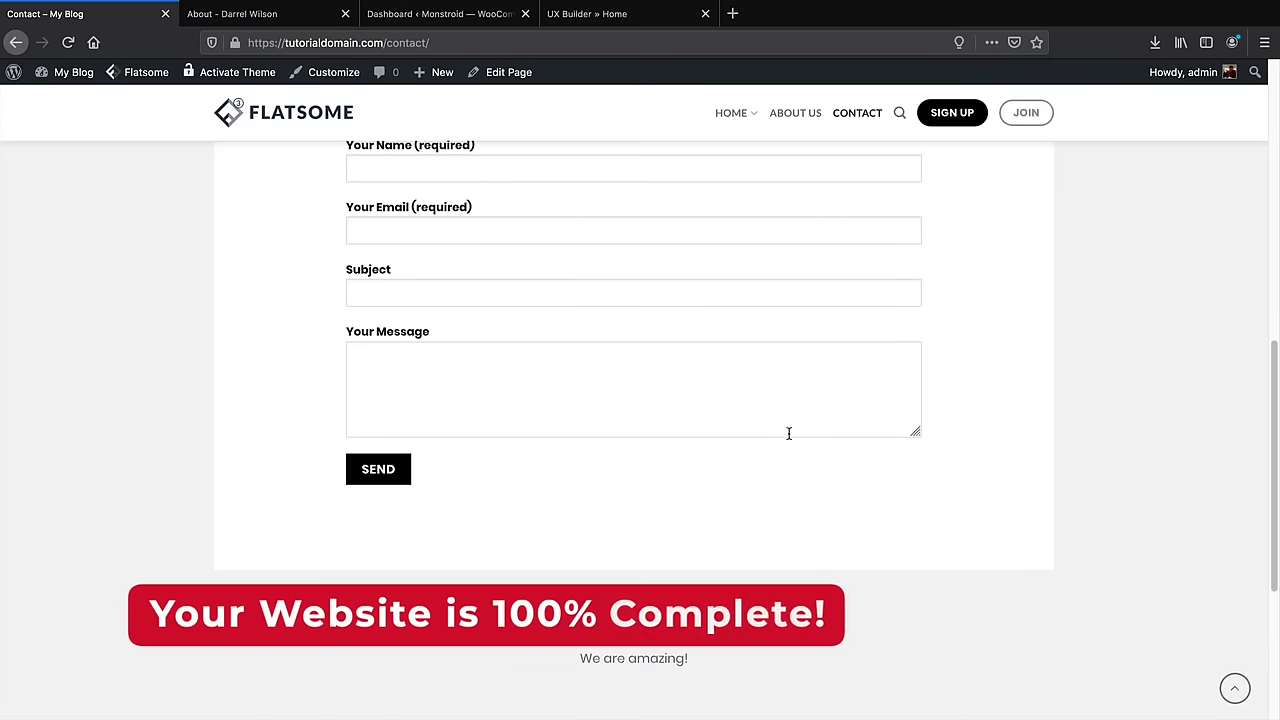
scroll(789, 436, up, 8)
scroll(789, 440, up, 3)
Go to the Home page and scroll down to the footer and back to the top
click(726, 118)
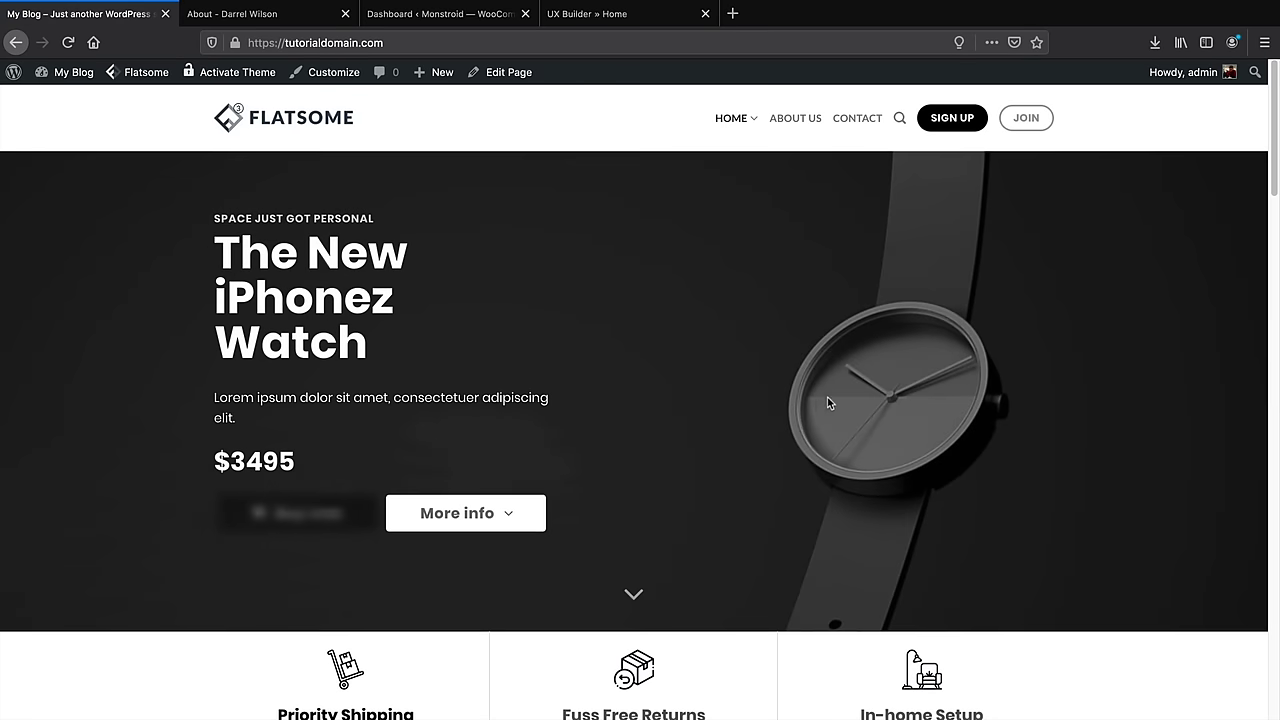
scroll(709, 474, down, 2)
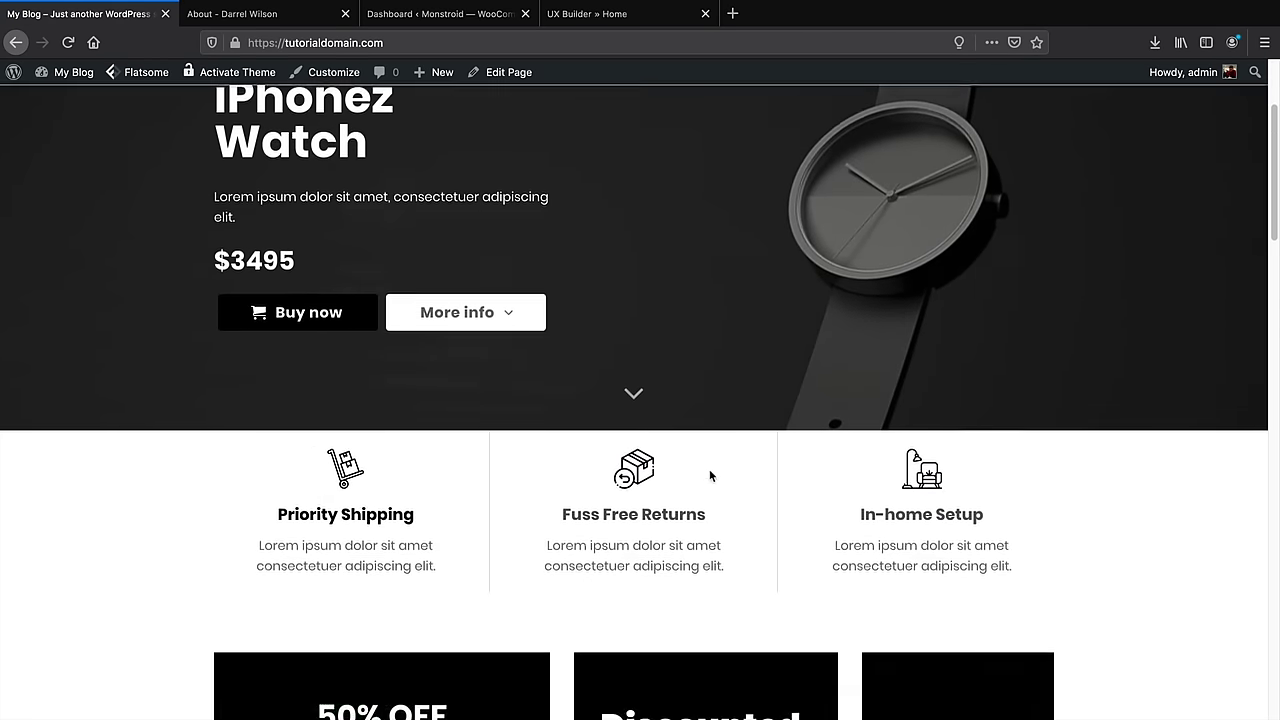
scroll(710, 475, down, 8)
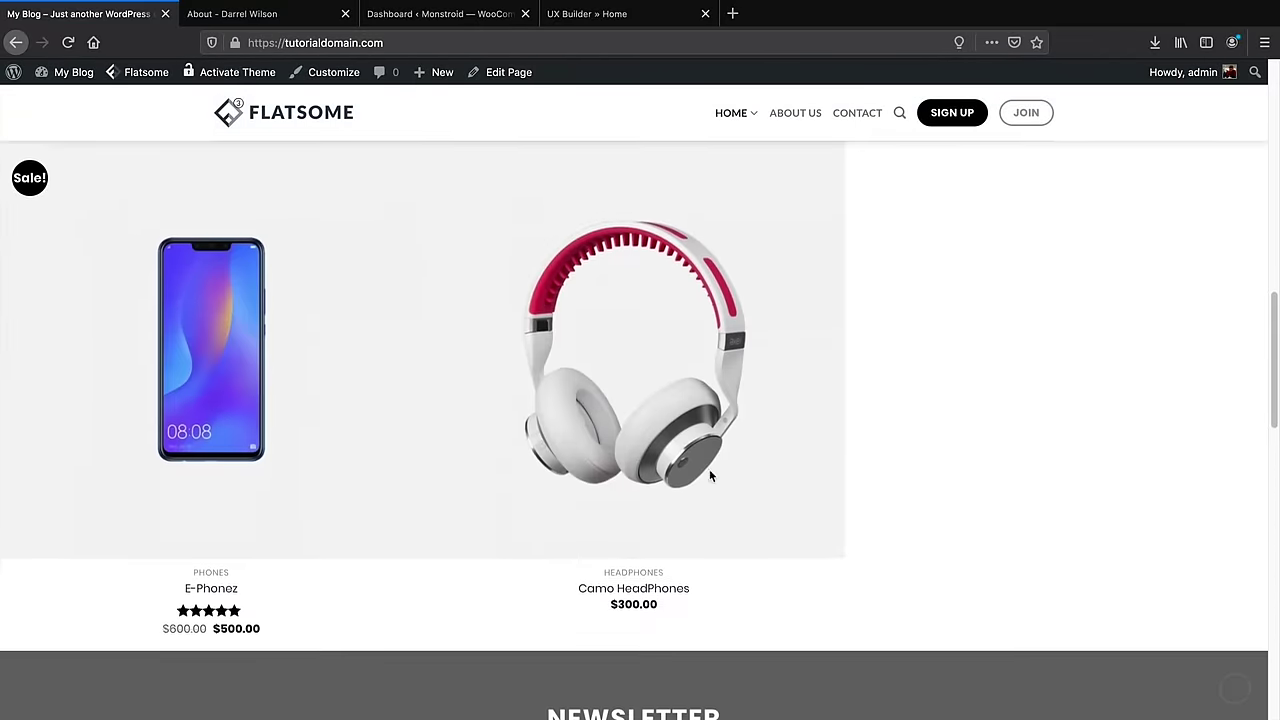
scroll(711, 473, down, 8)
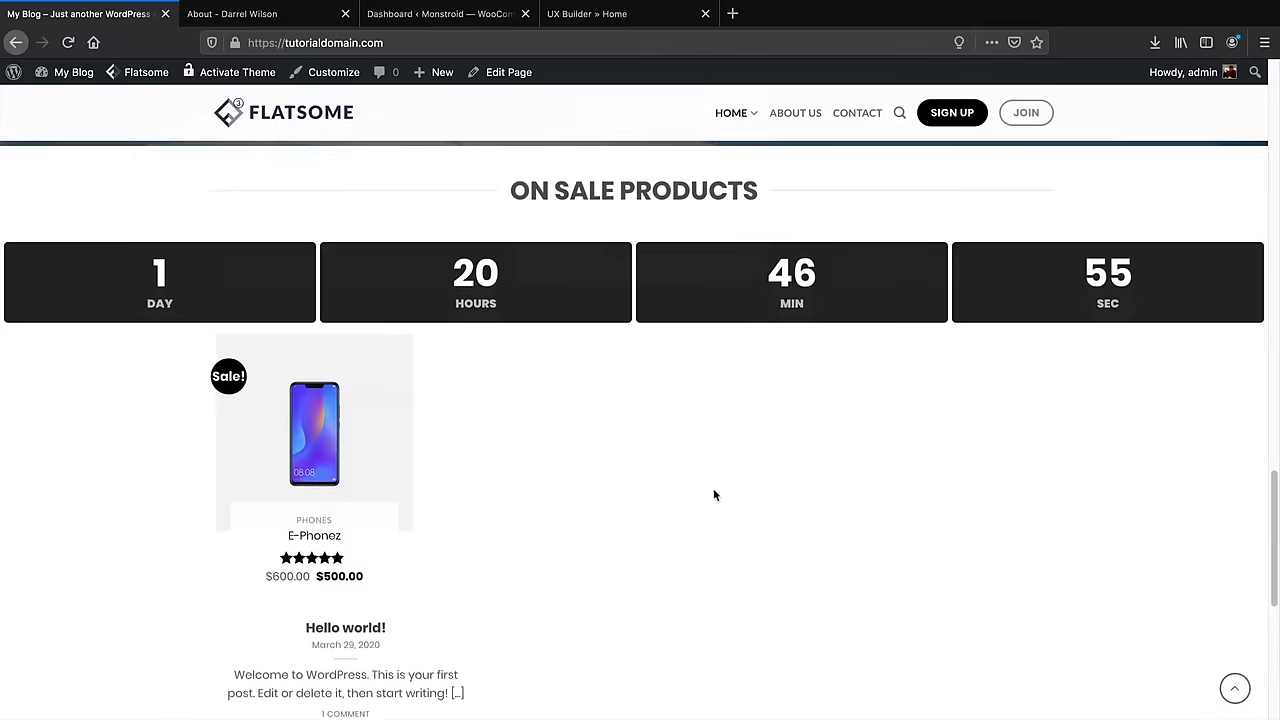
scroll(714, 493, down, 5)
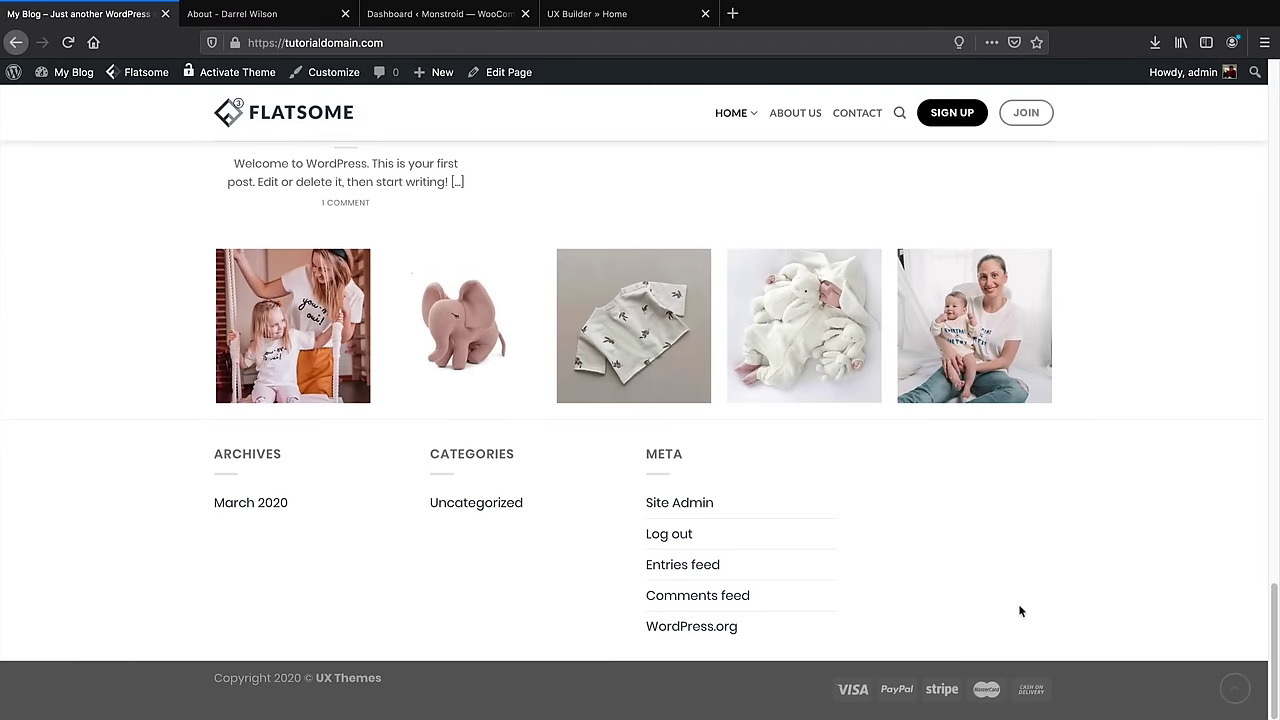
drag(1272, 612, 1227, 92)
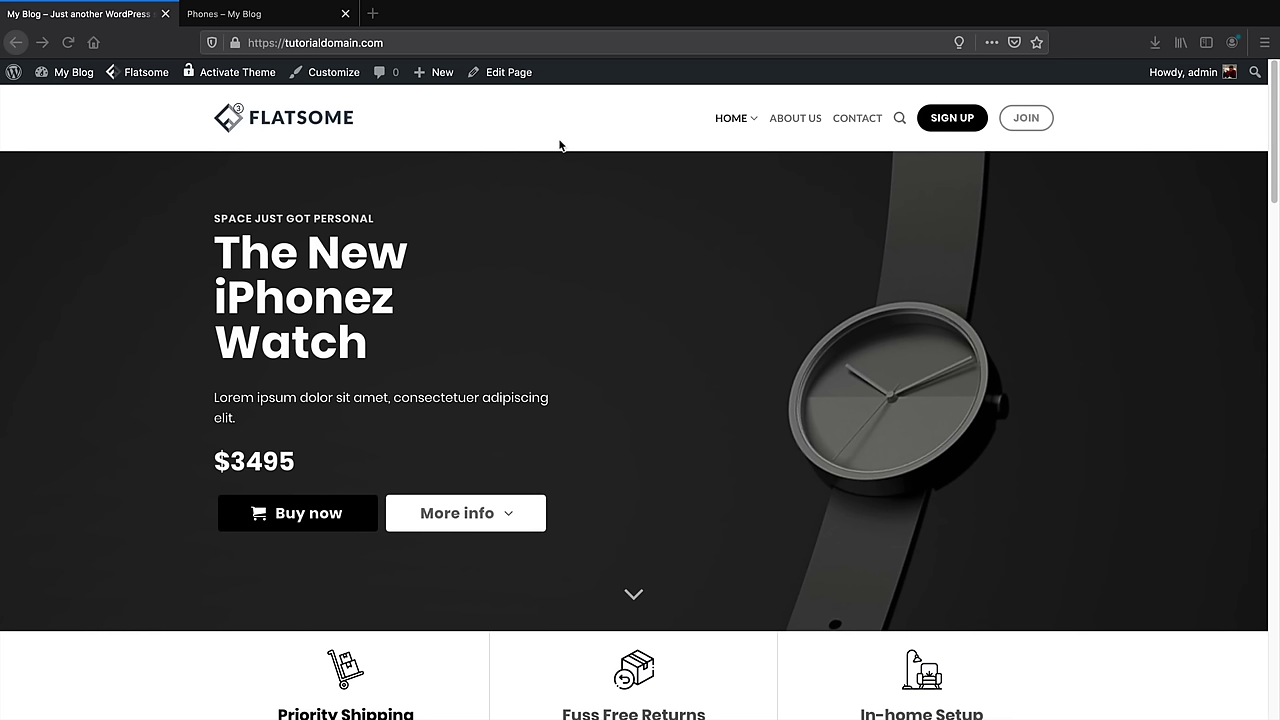
Start a new post titled 'Top 10 Best Electronics For Gaming'
mouse_move(442, 78)
click(443, 102)
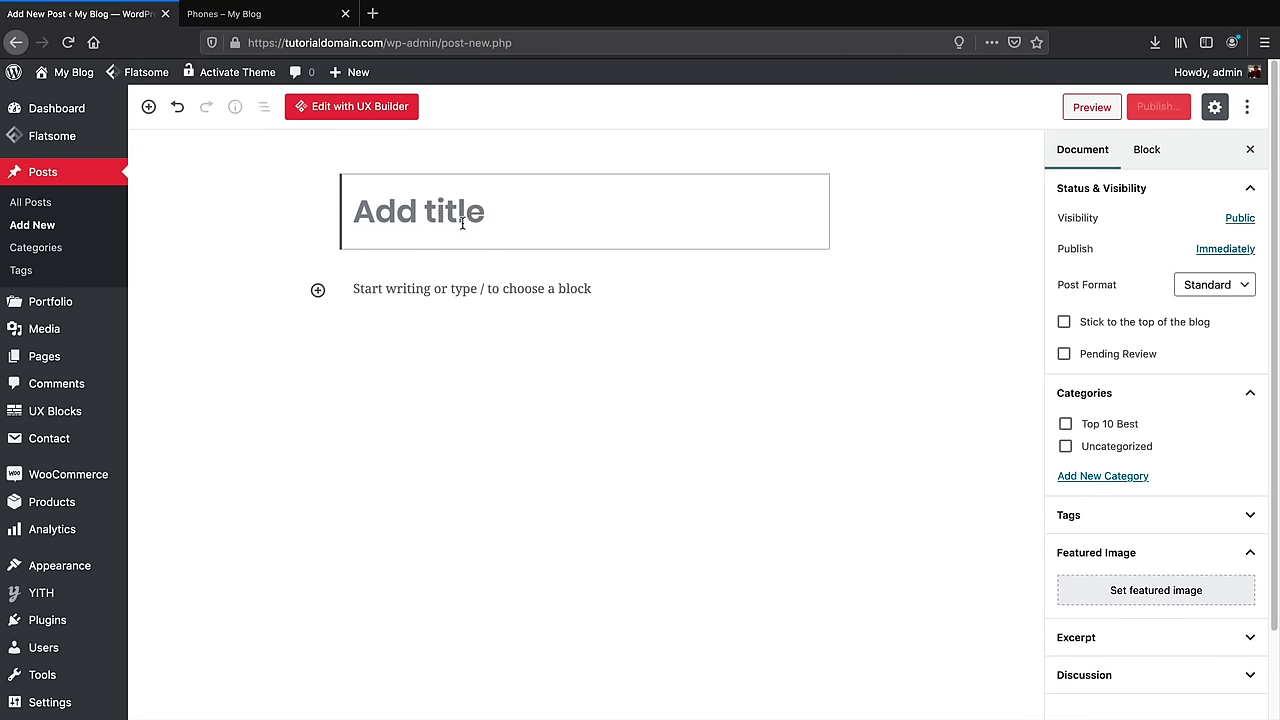
text(Top 10 Best)
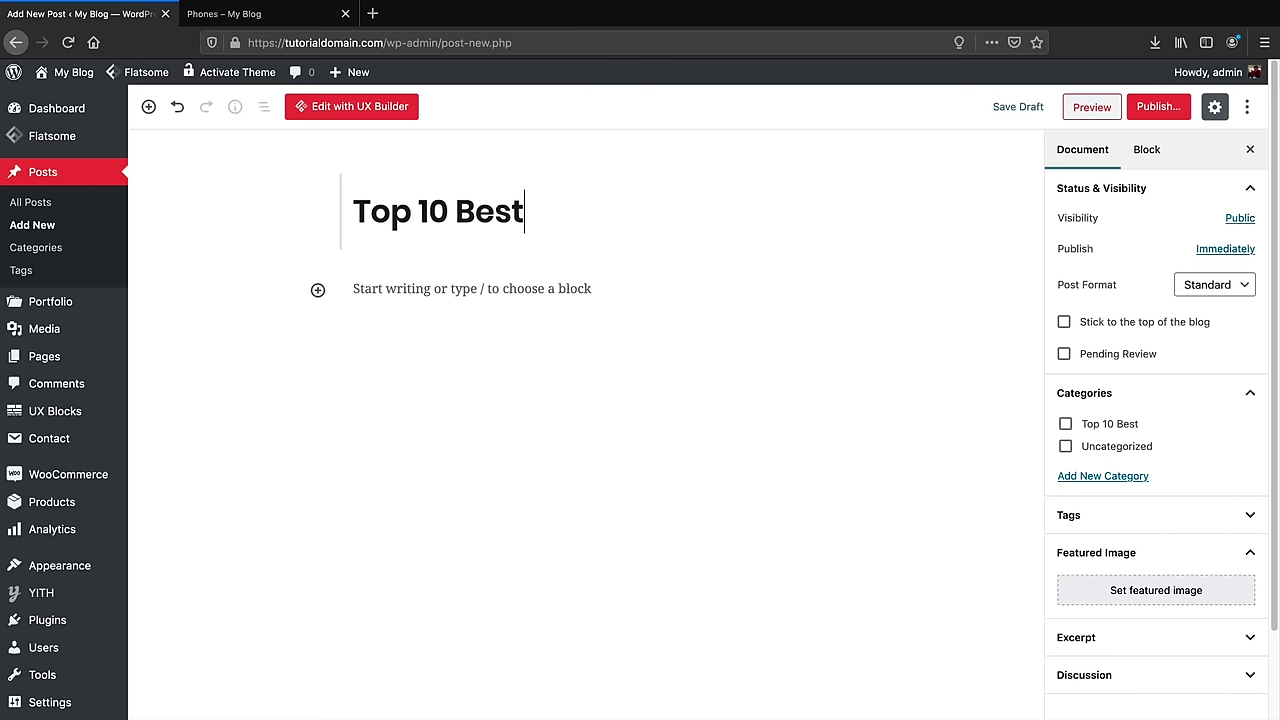
text( Elect)
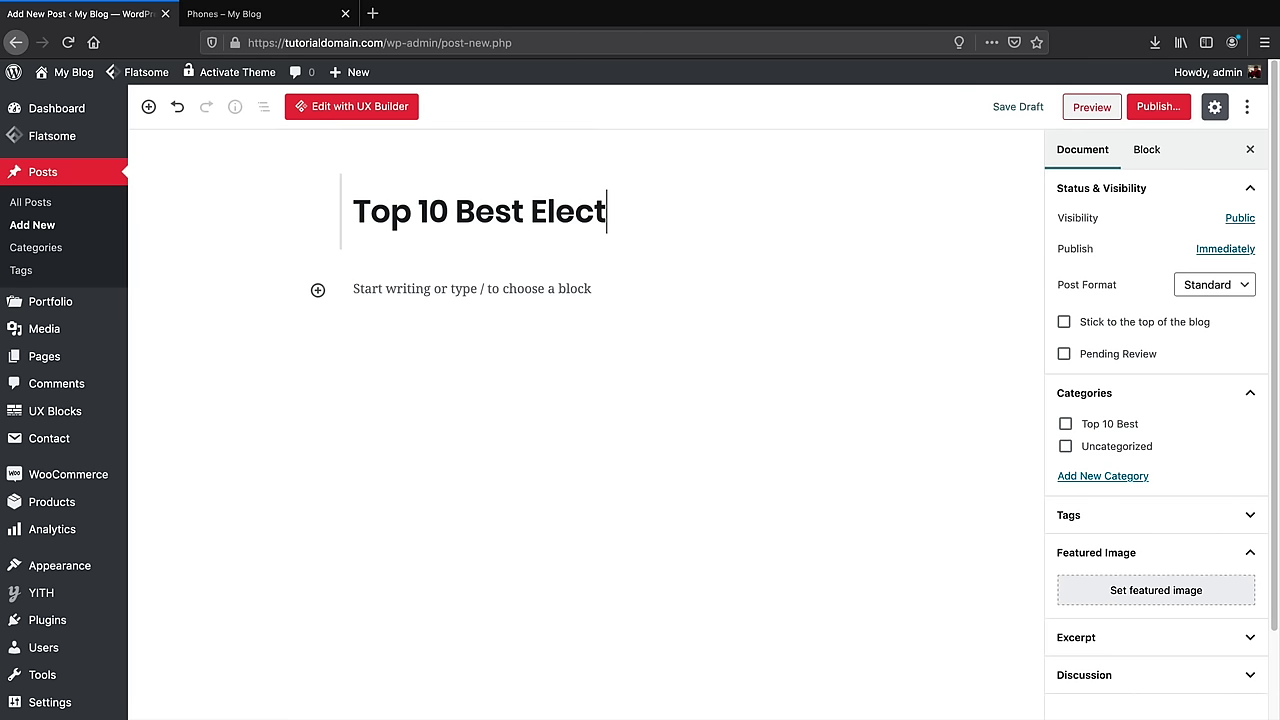
text(ronics For Gaming)
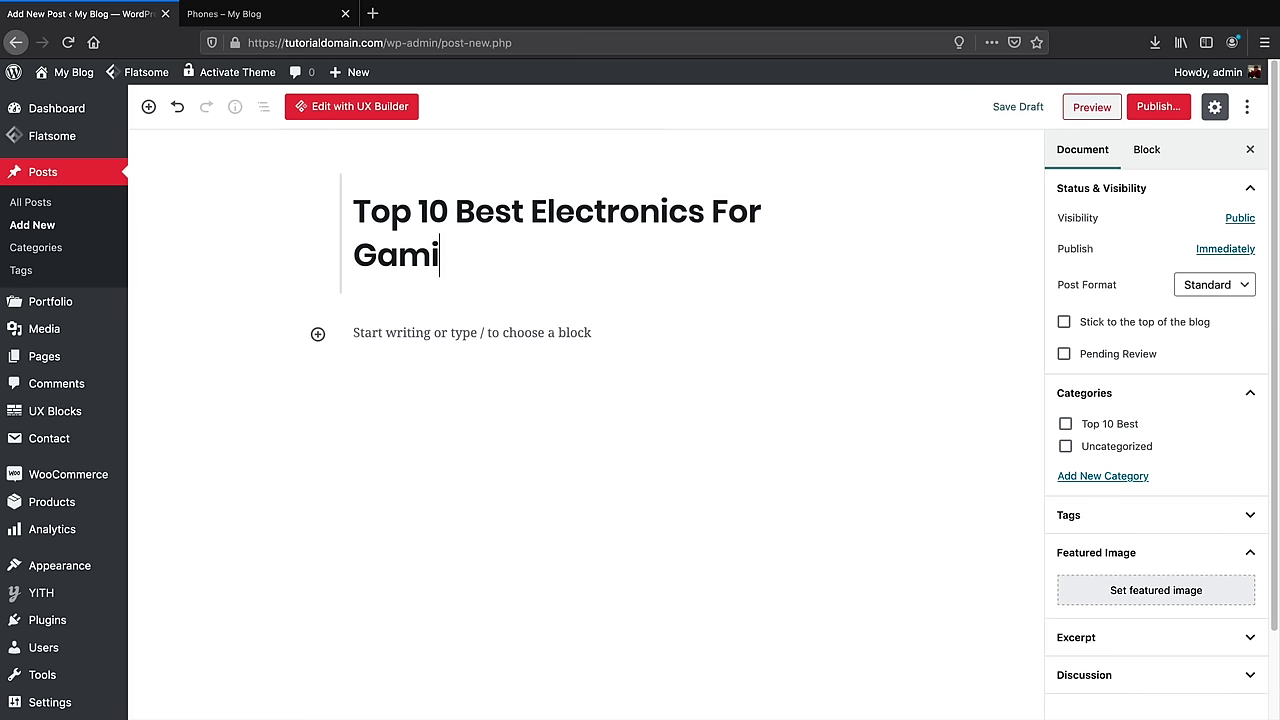
Paste the placeholder text into the body and add an empty block after the first paragraph
click(435, 335)
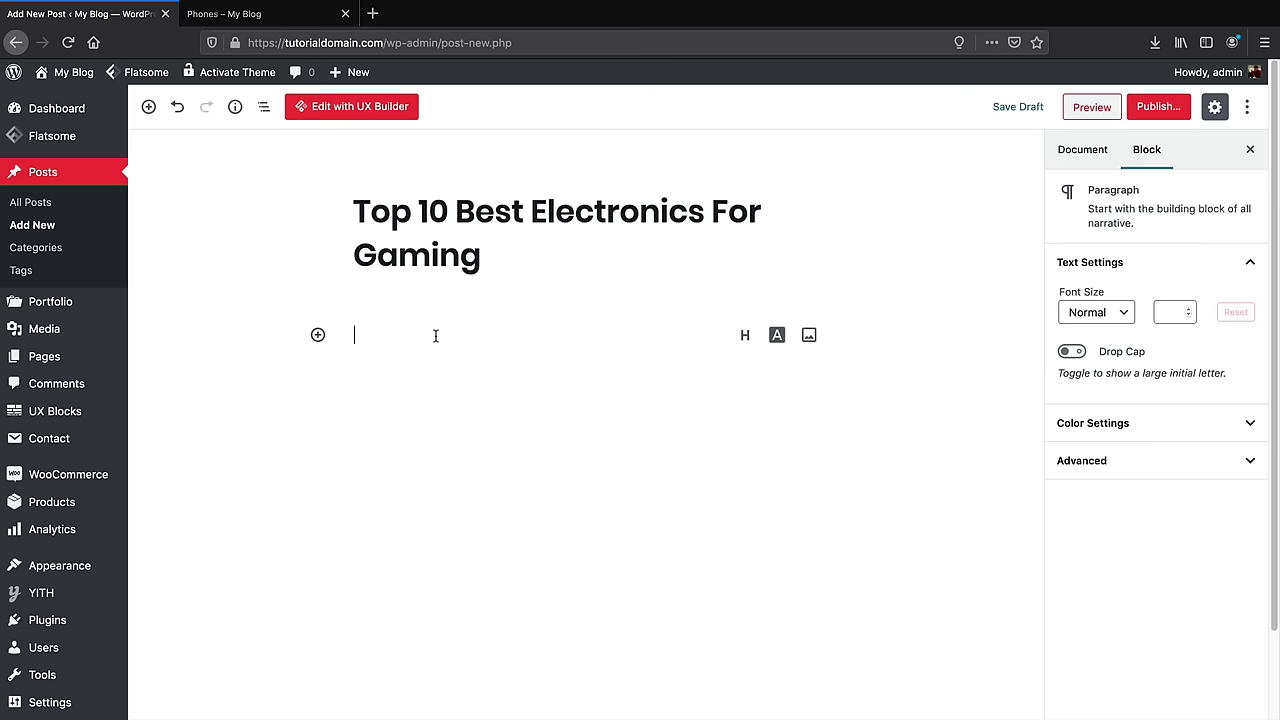
right_click(427, 336)
click(464, 396)
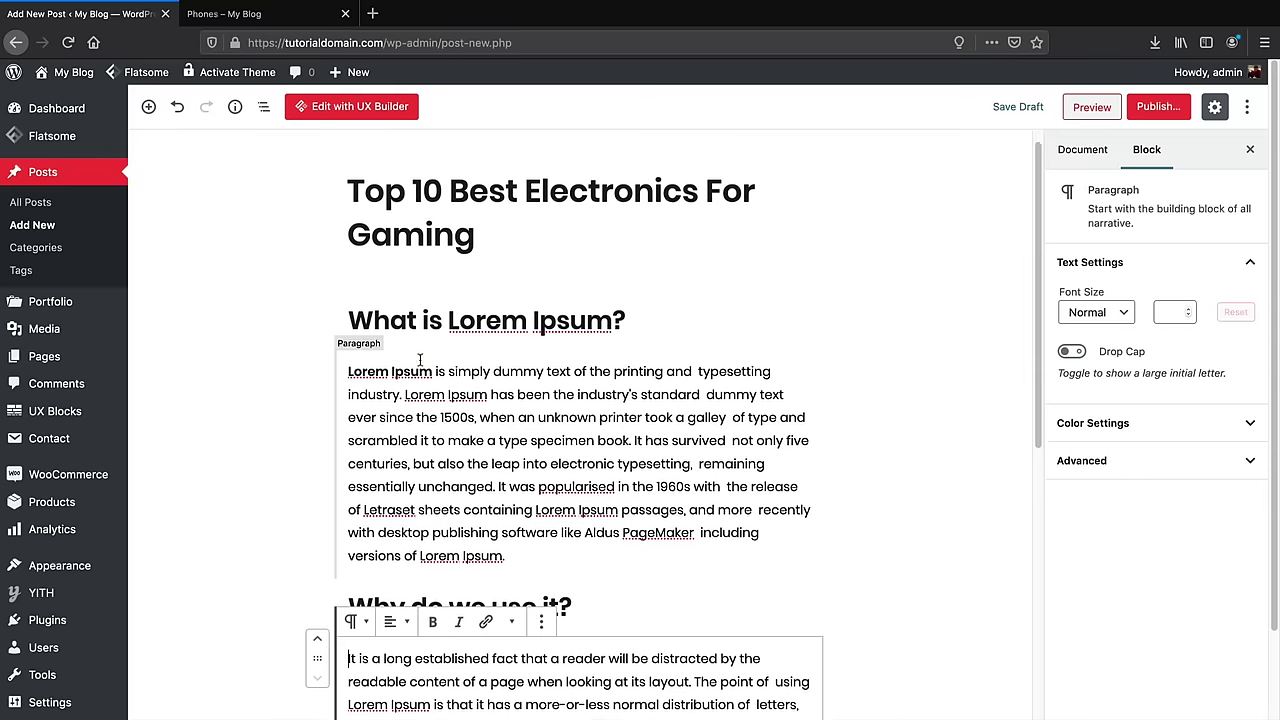
scroll(466, 404, down, 3)
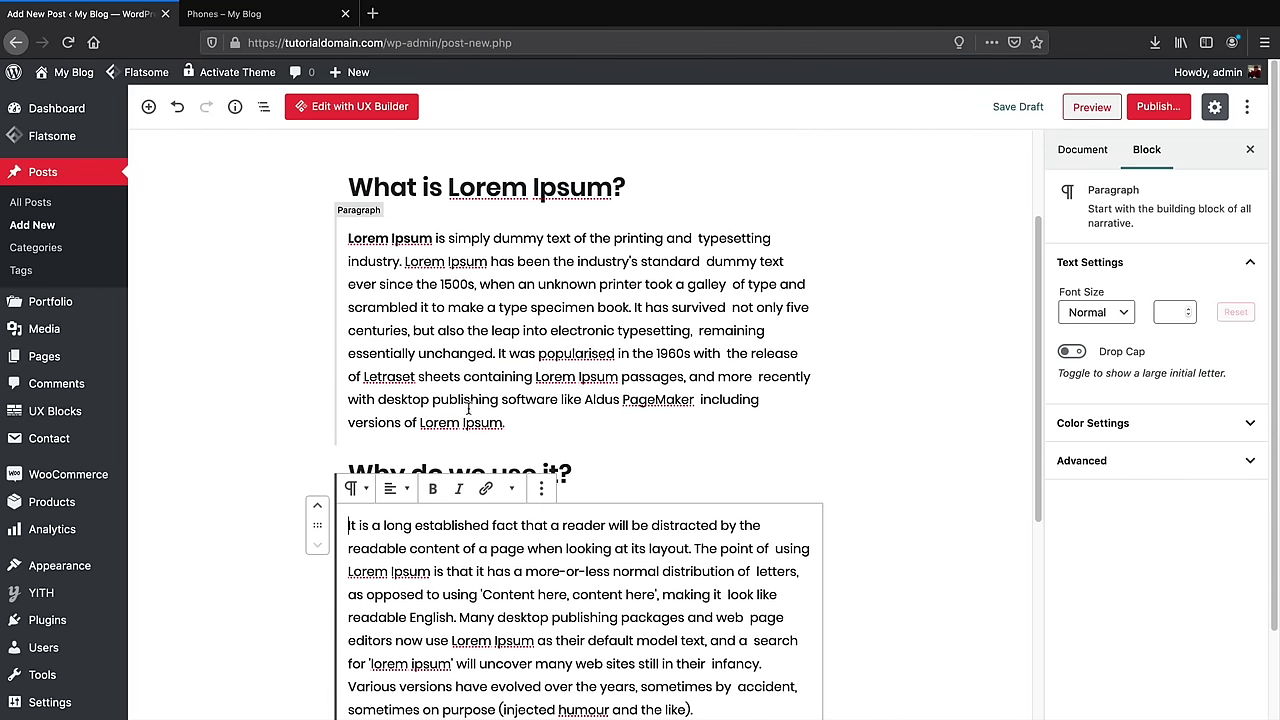
click(530, 422)
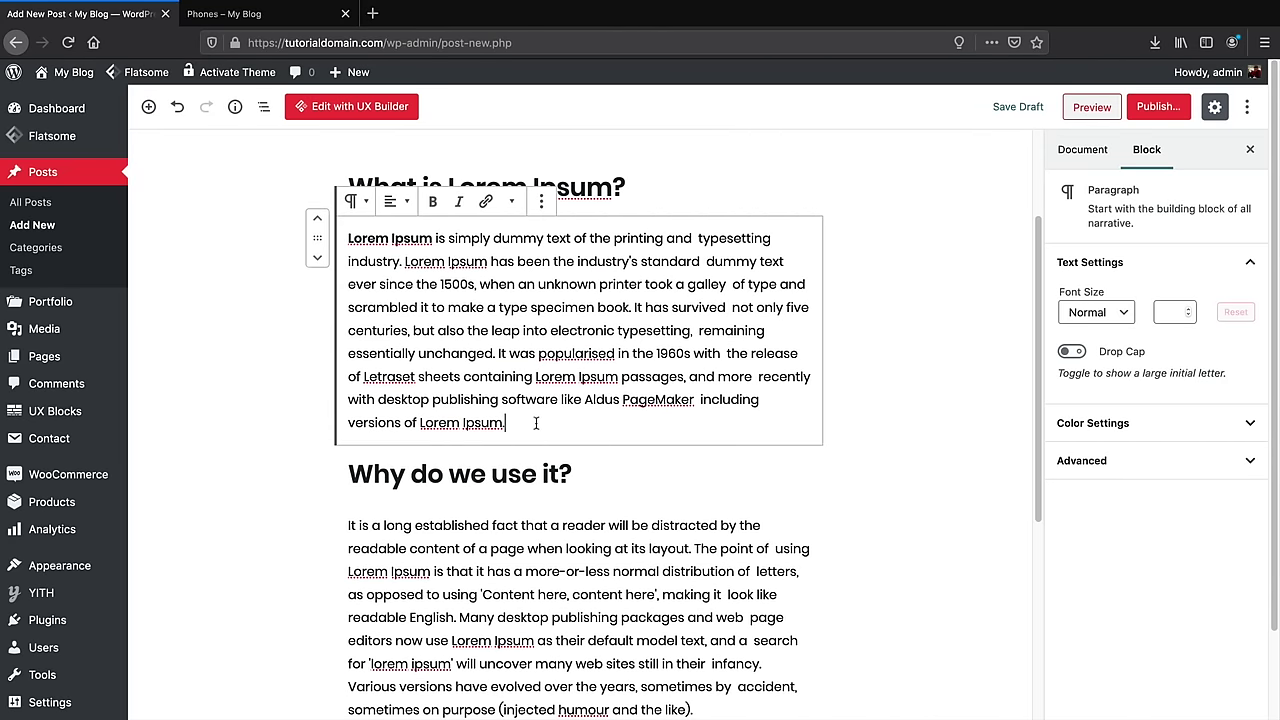
key(Return)
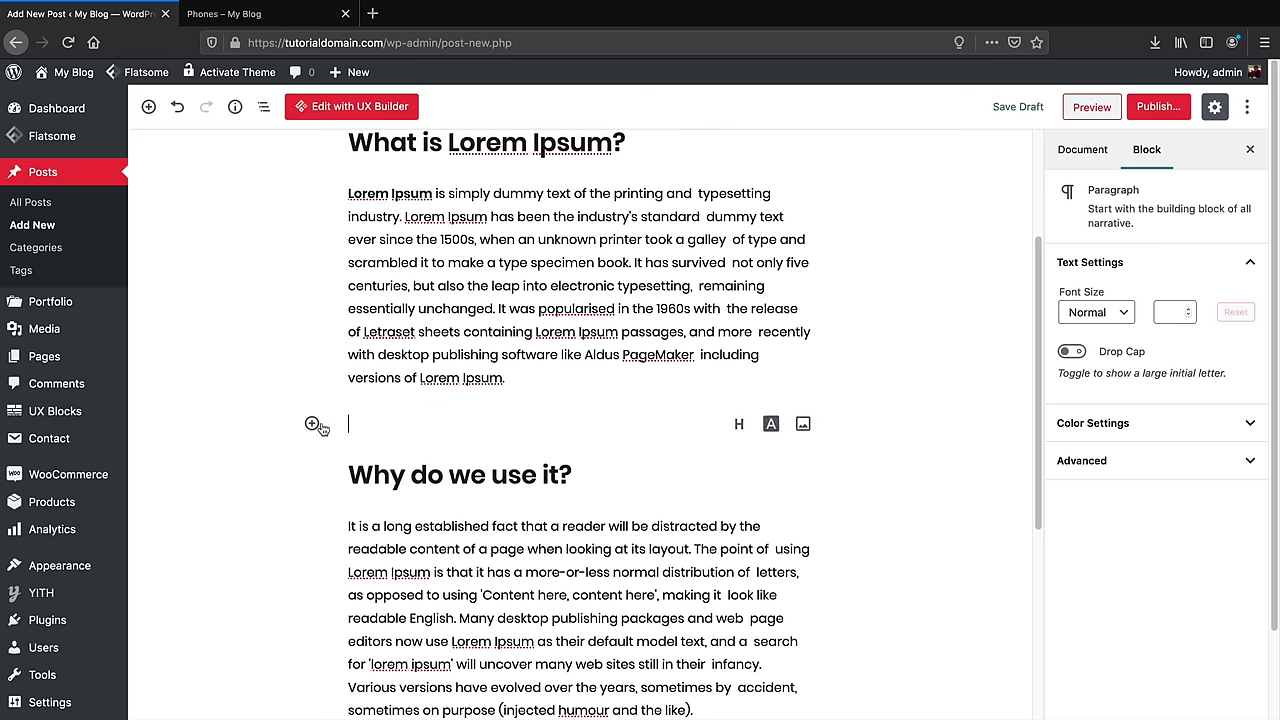
Insert the snowy mountain photo from the Media Library as an image block
click(804, 426)
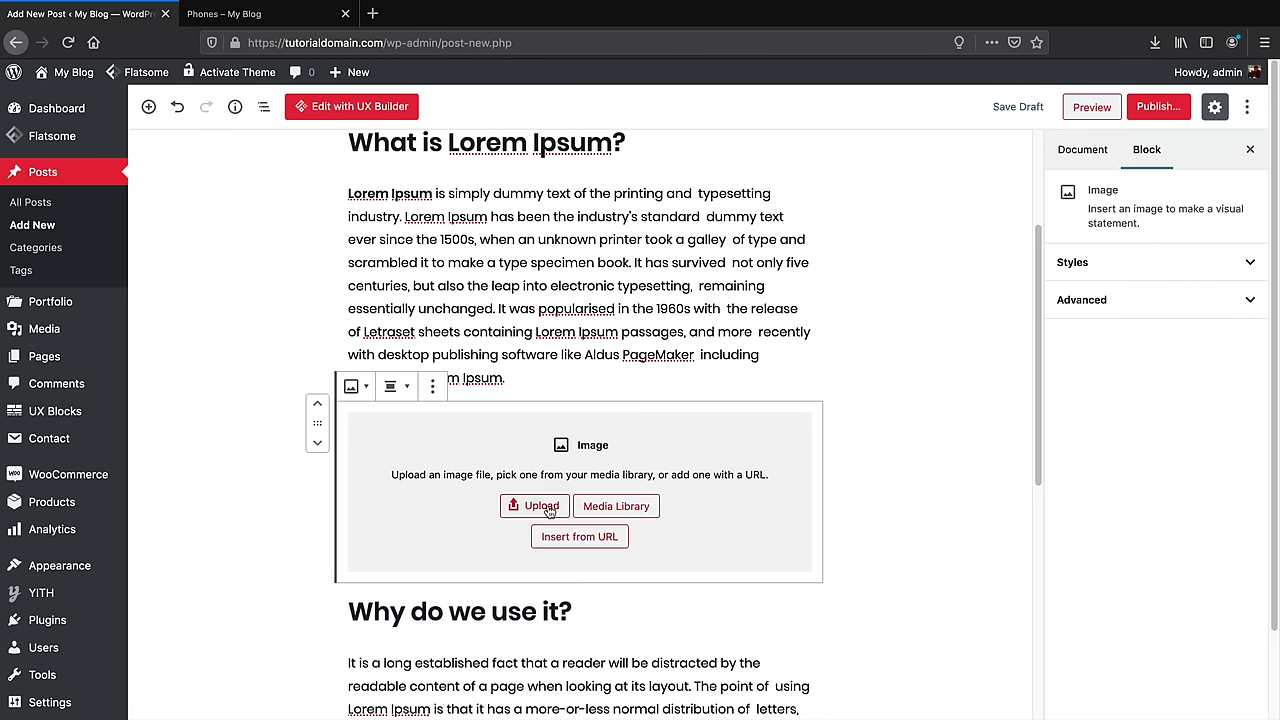
click(617, 507)
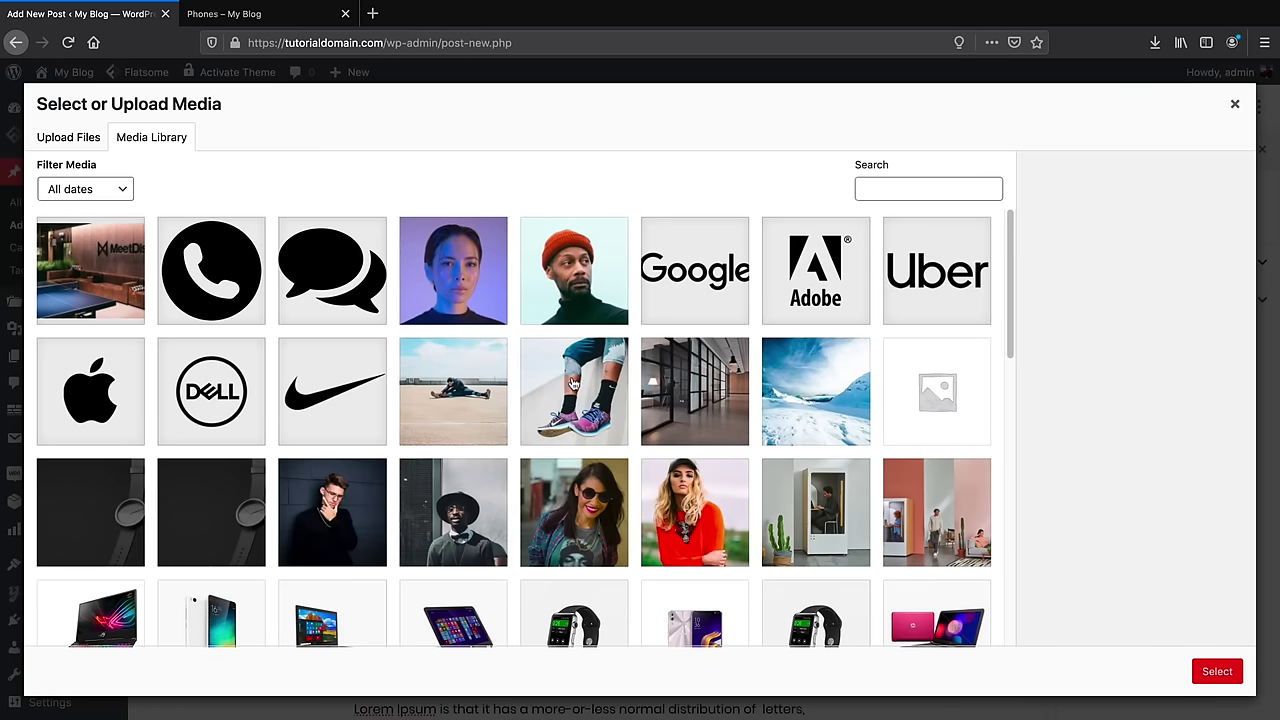
click(808, 432)
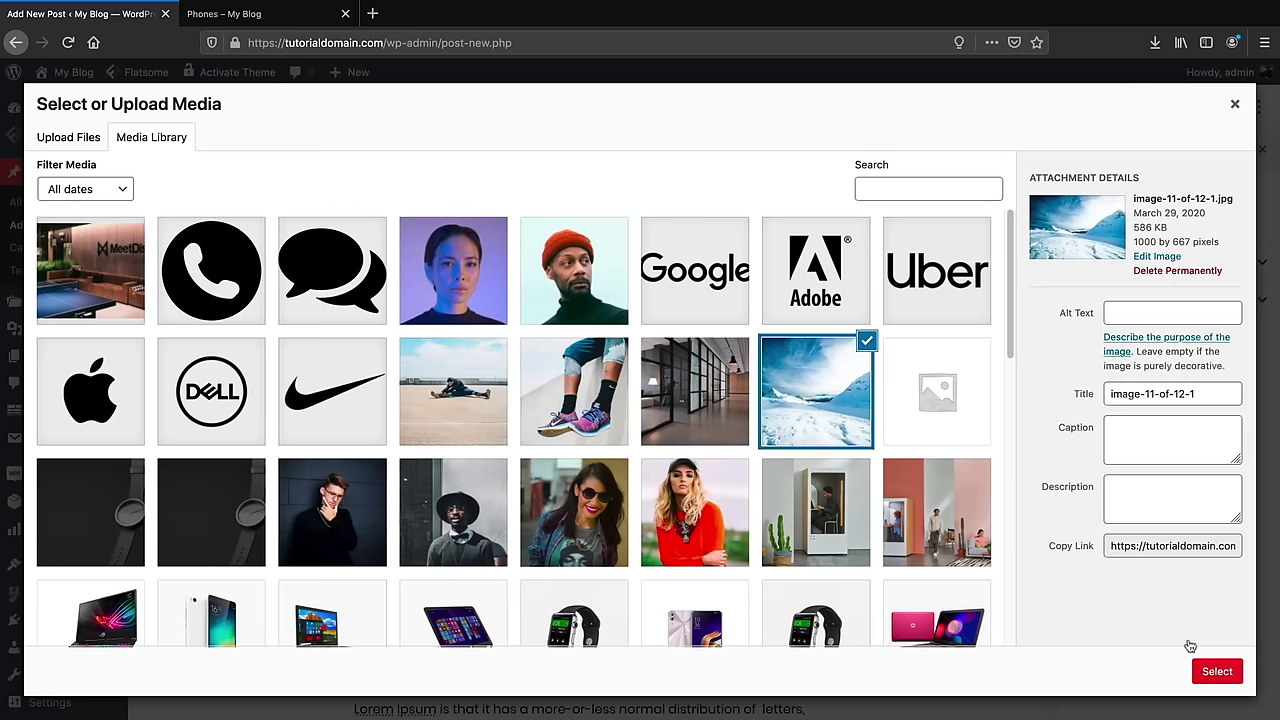
click(1217, 671)
scroll(829, 450, down, 5)
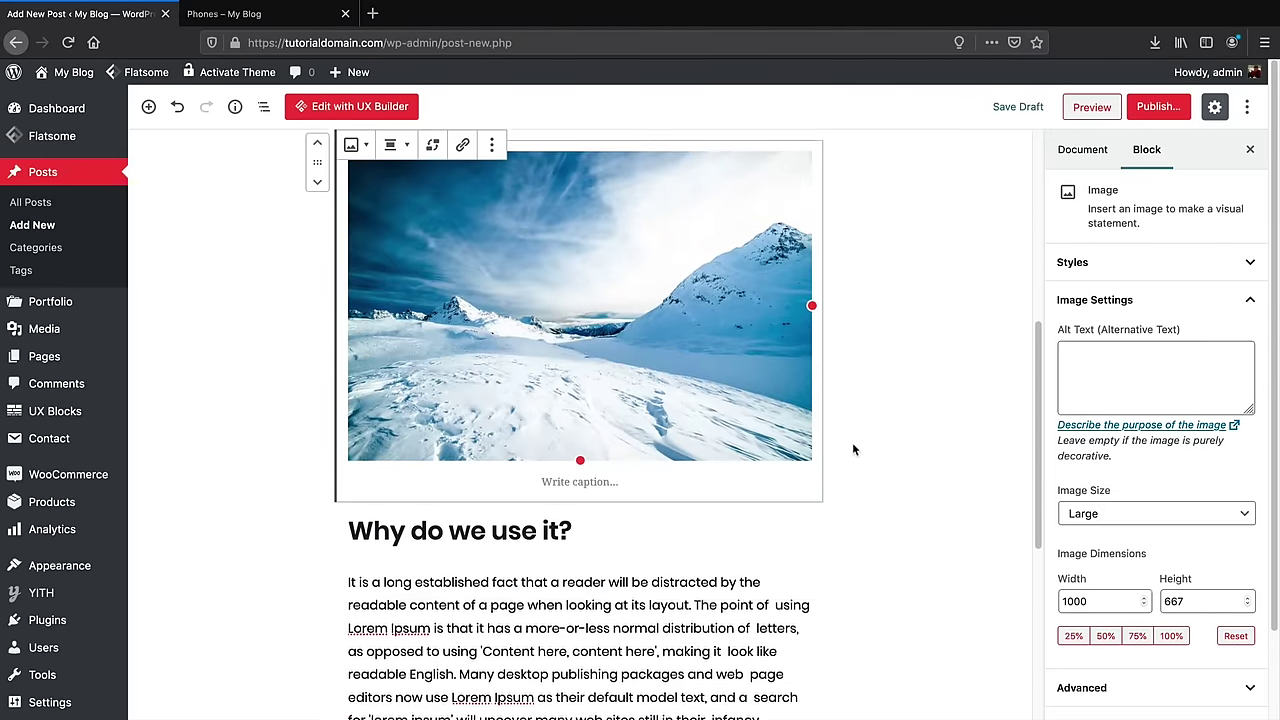
scroll(862, 460, up, 8)
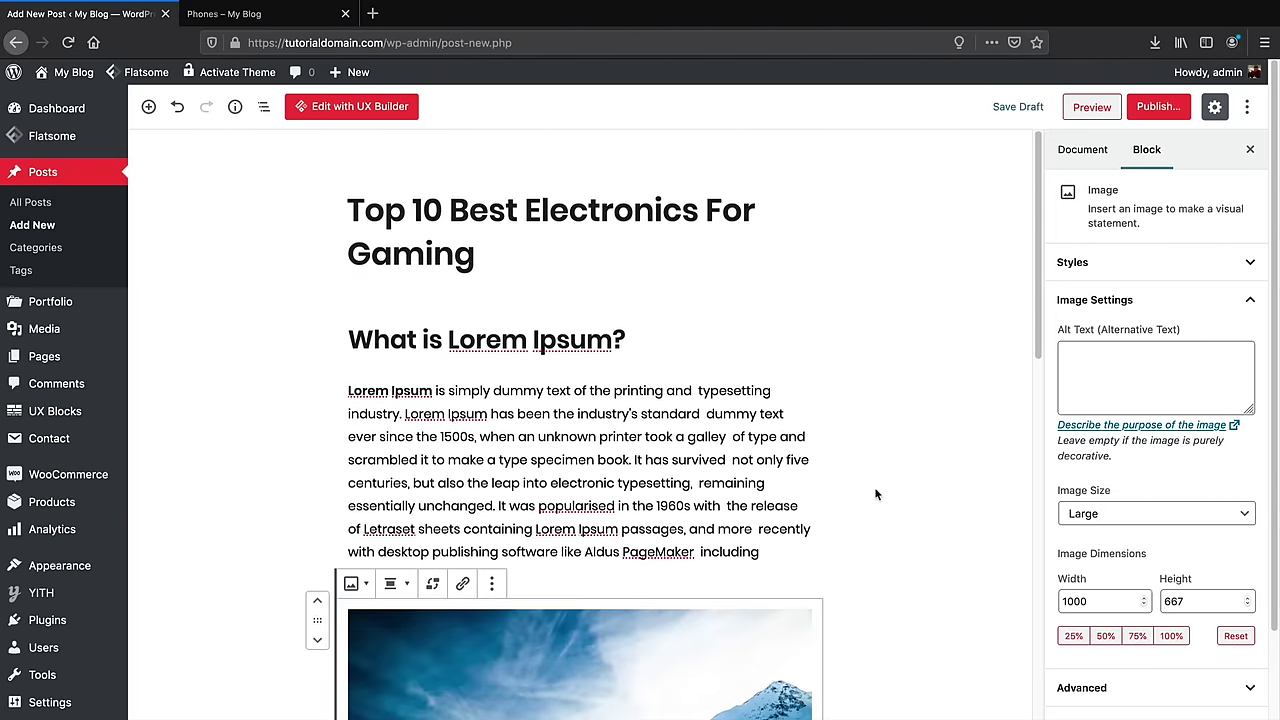
scroll(877, 491, down, 2)
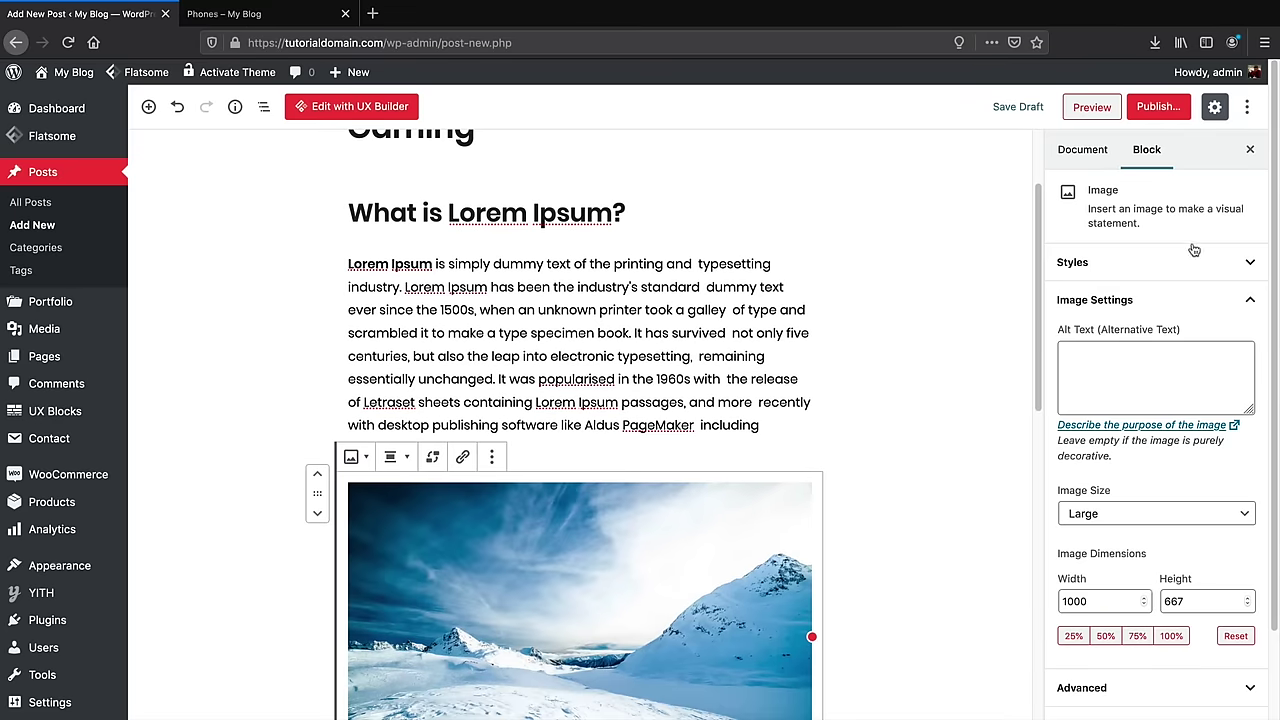
Set the laptop-and-coffee photo blog-post-3 as the post's featured image
click(1090, 155)
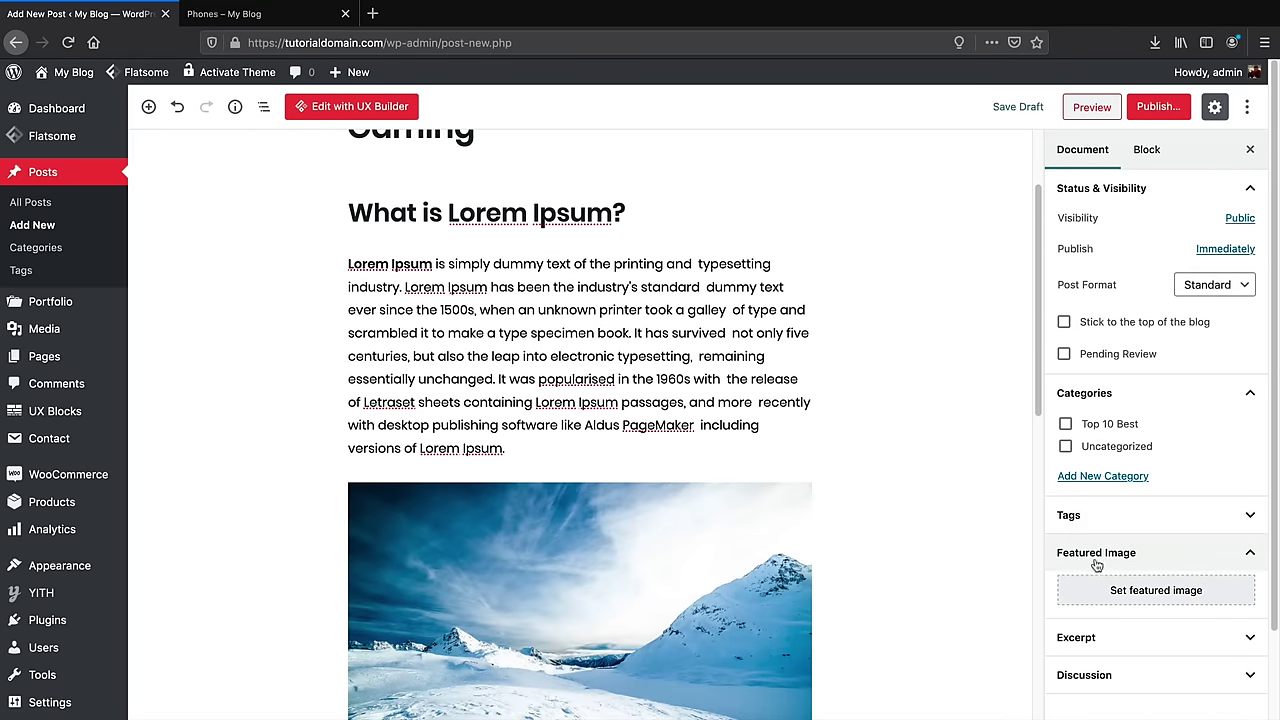
click(1131, 596)
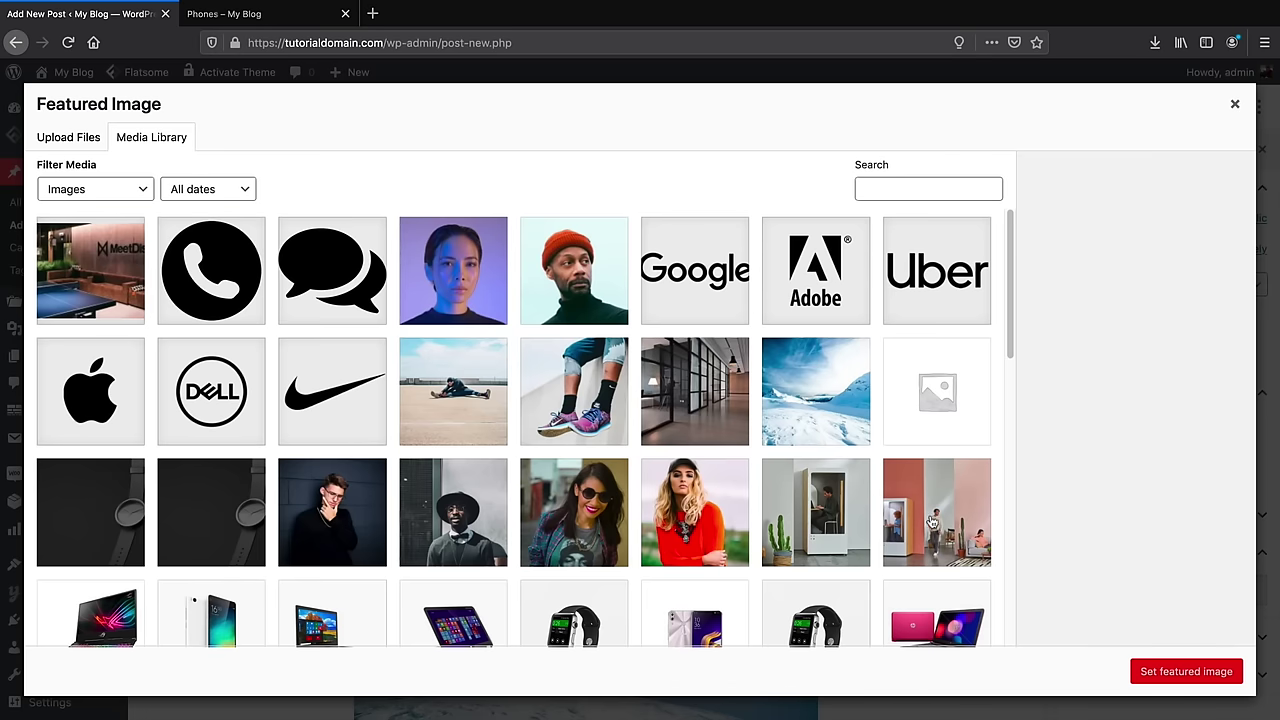
scroll(900, 510, down, 5)
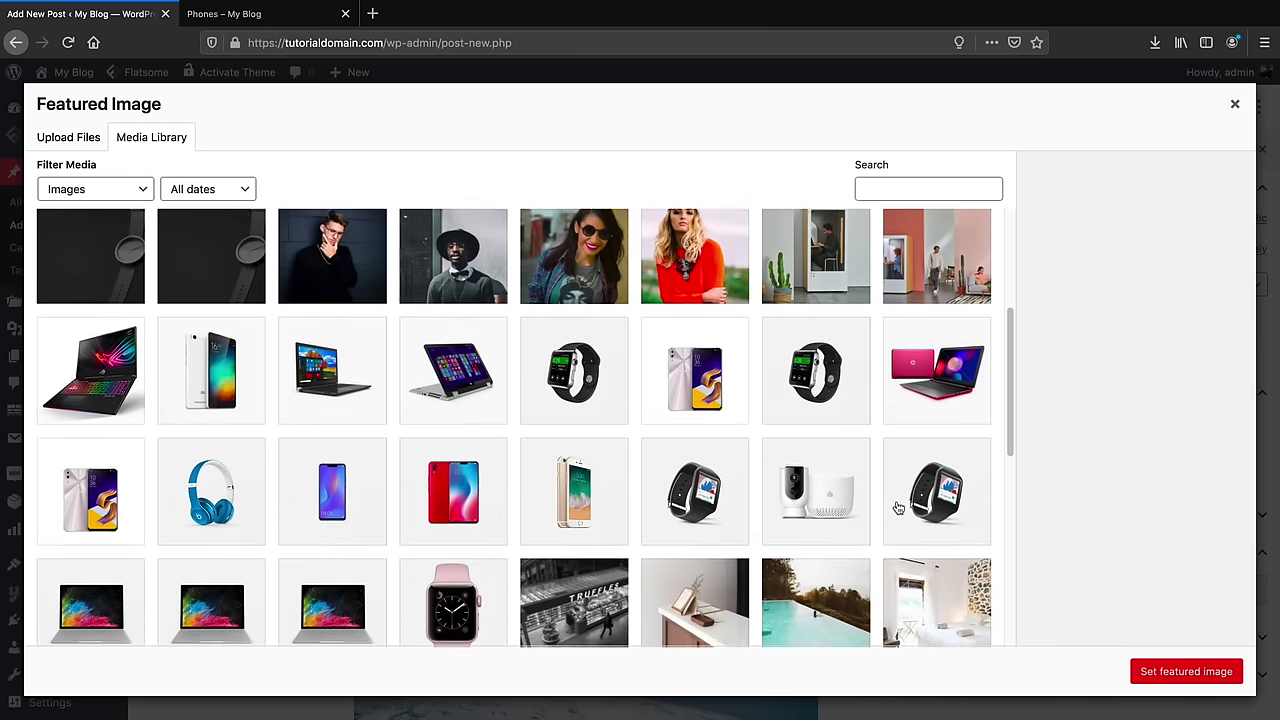
scroll(898, 508, down, 10)
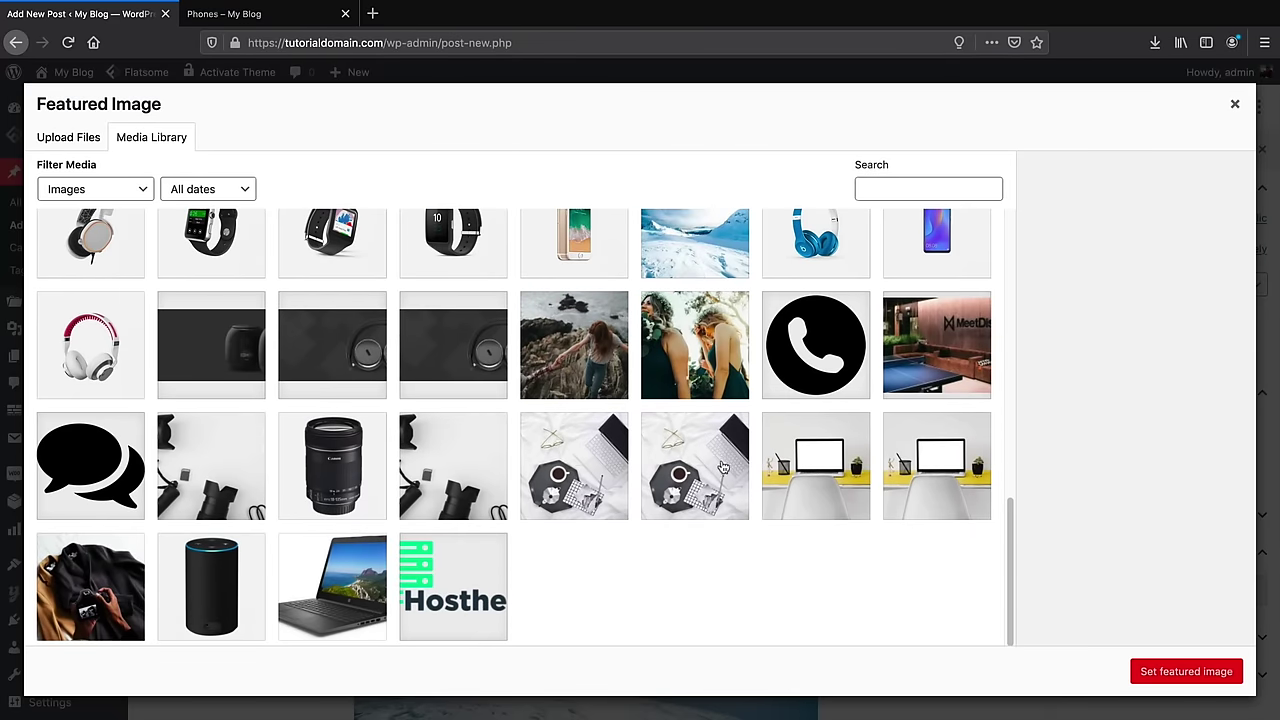
click(722, 467)
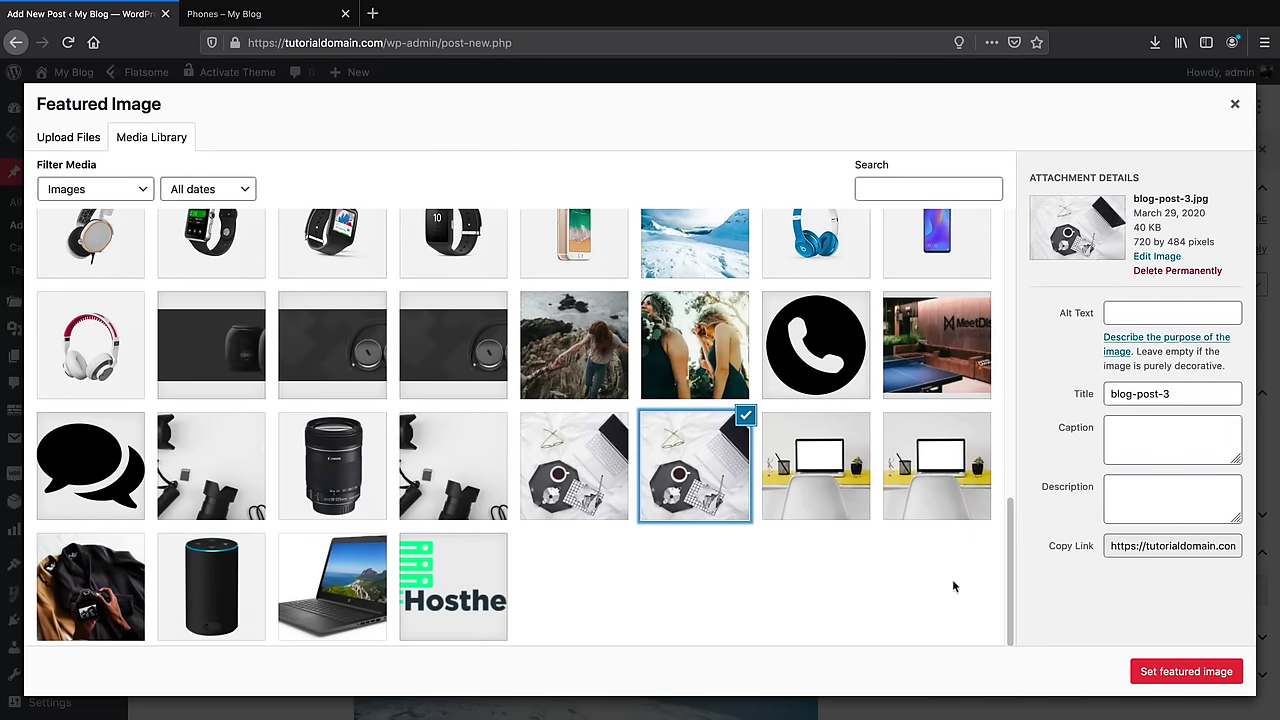
click(1150, 672)
Publish the post
scroll(971, 433, up, 3)
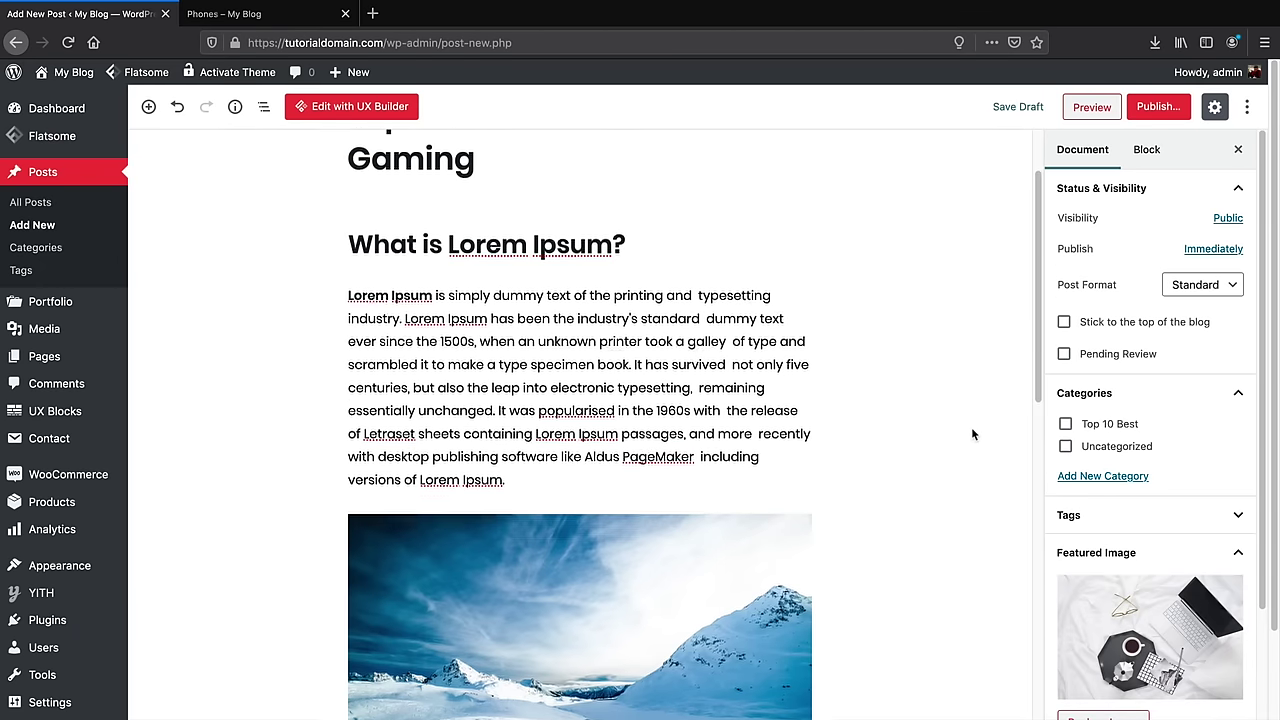
click(1155, 112)
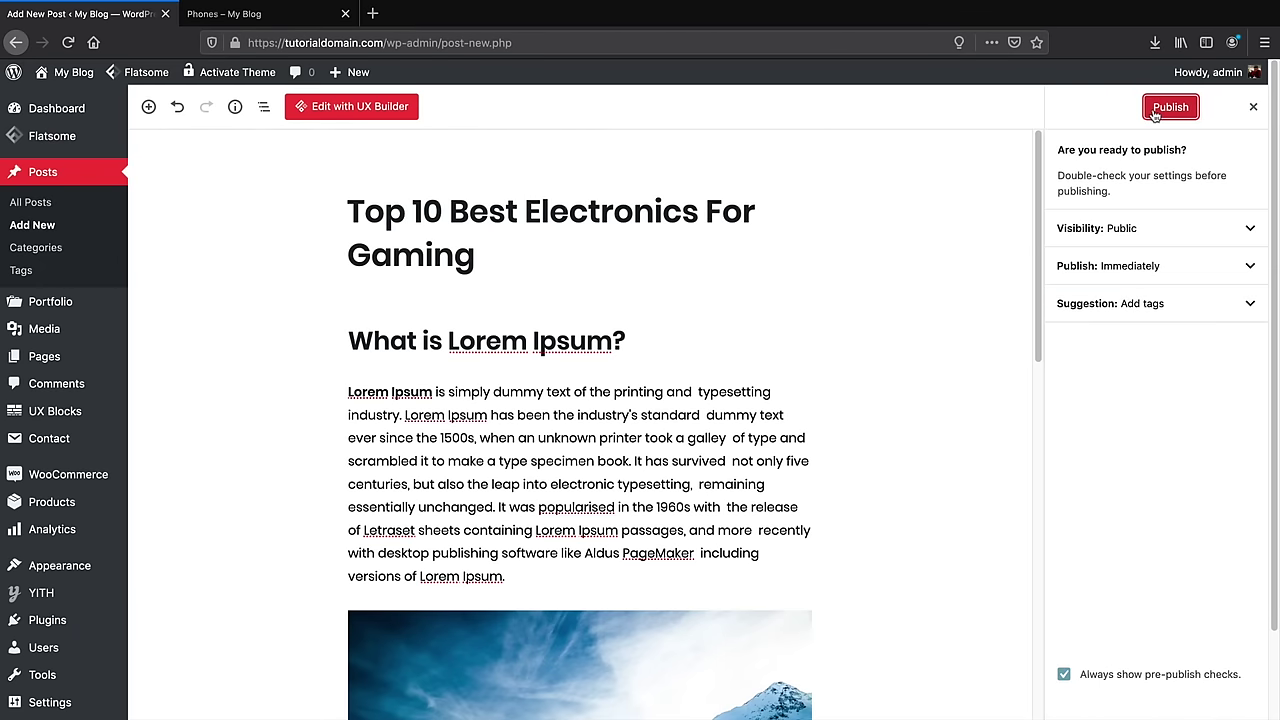
click(1165, 109)
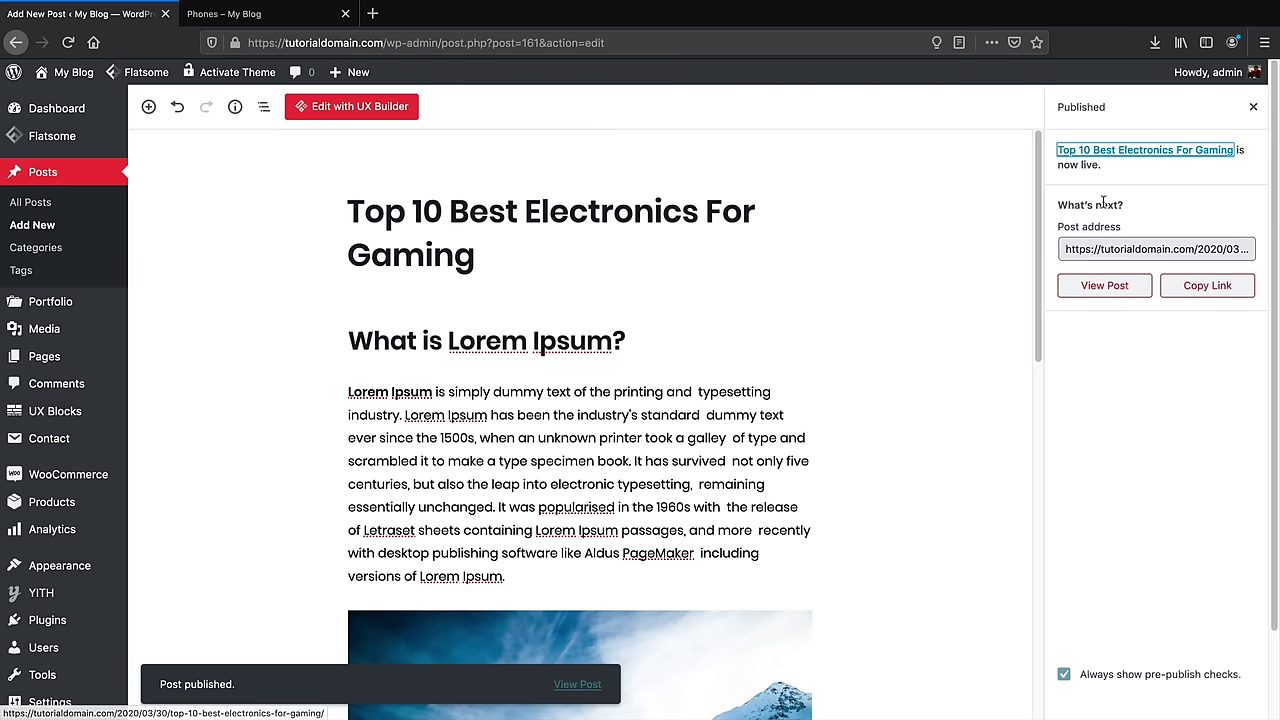
click(1104, 292)
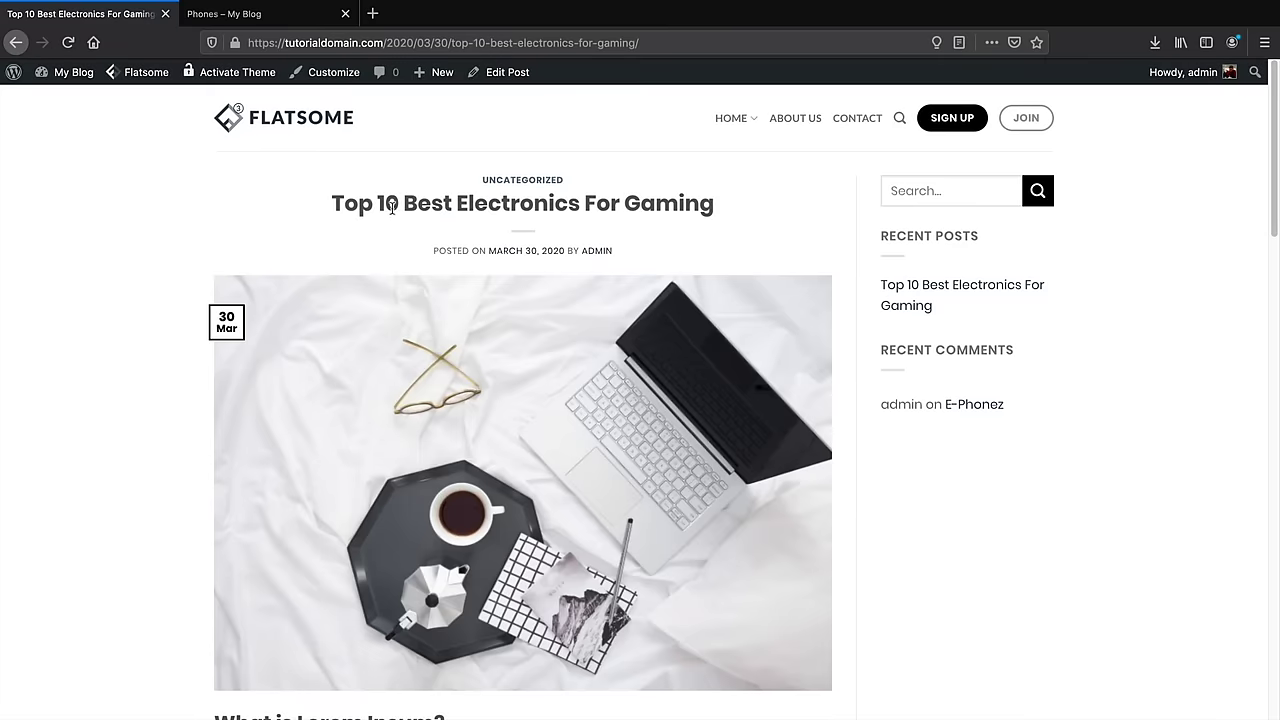
Scroll through the live post, checking the laptop-and-coffee featured image and the mountain photo
drag(361, 205, 674, 205)
scroll(679, 212, down, 3)
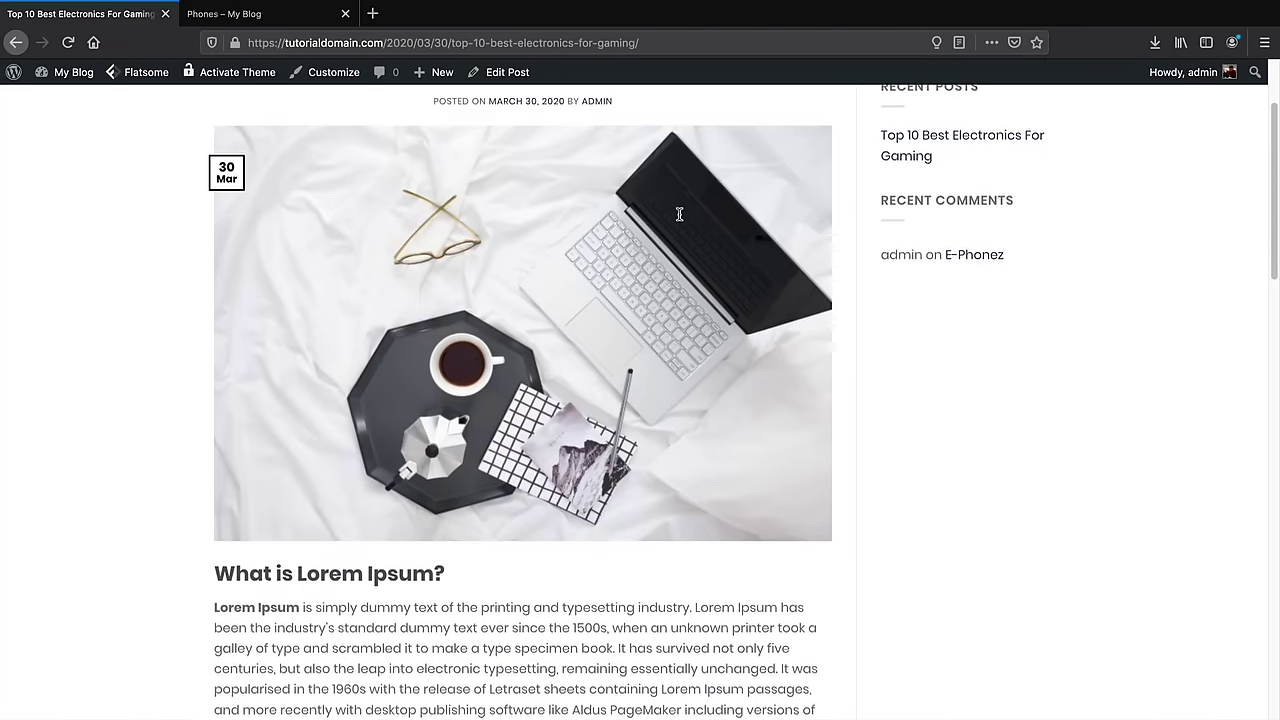
scroll(500, 450, down, 10)
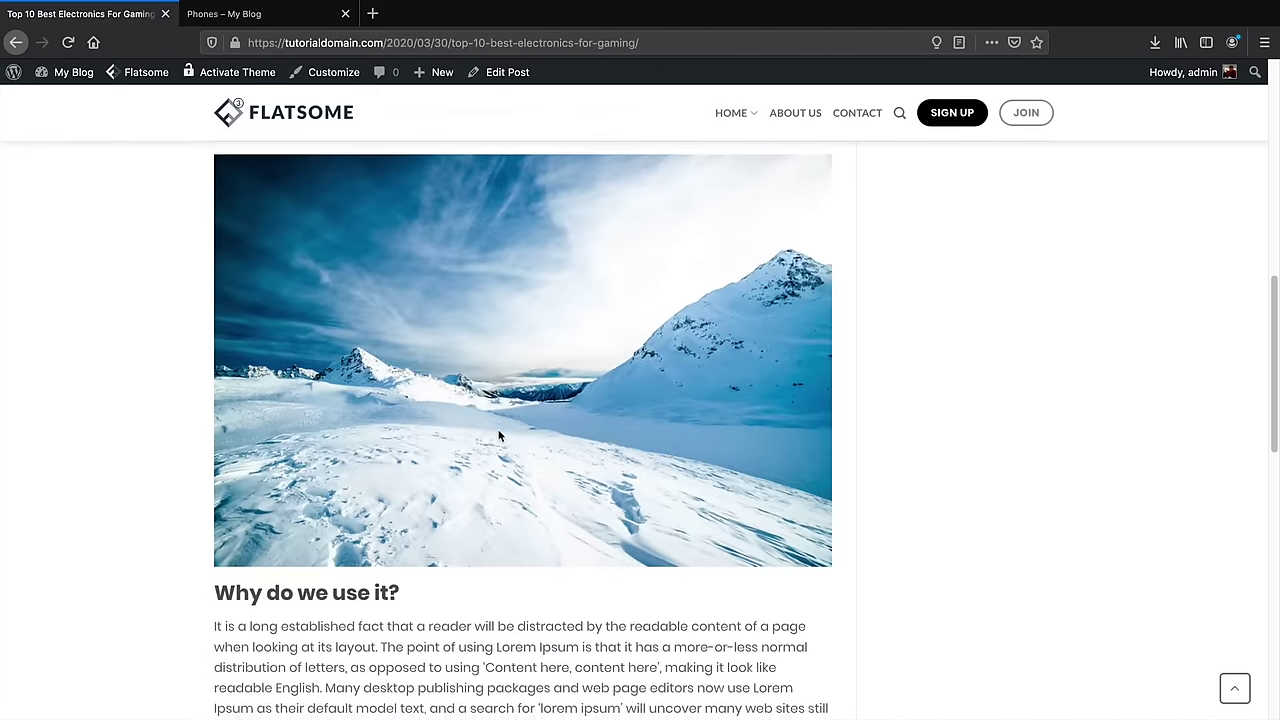
scroll(500, 436, down, 10)
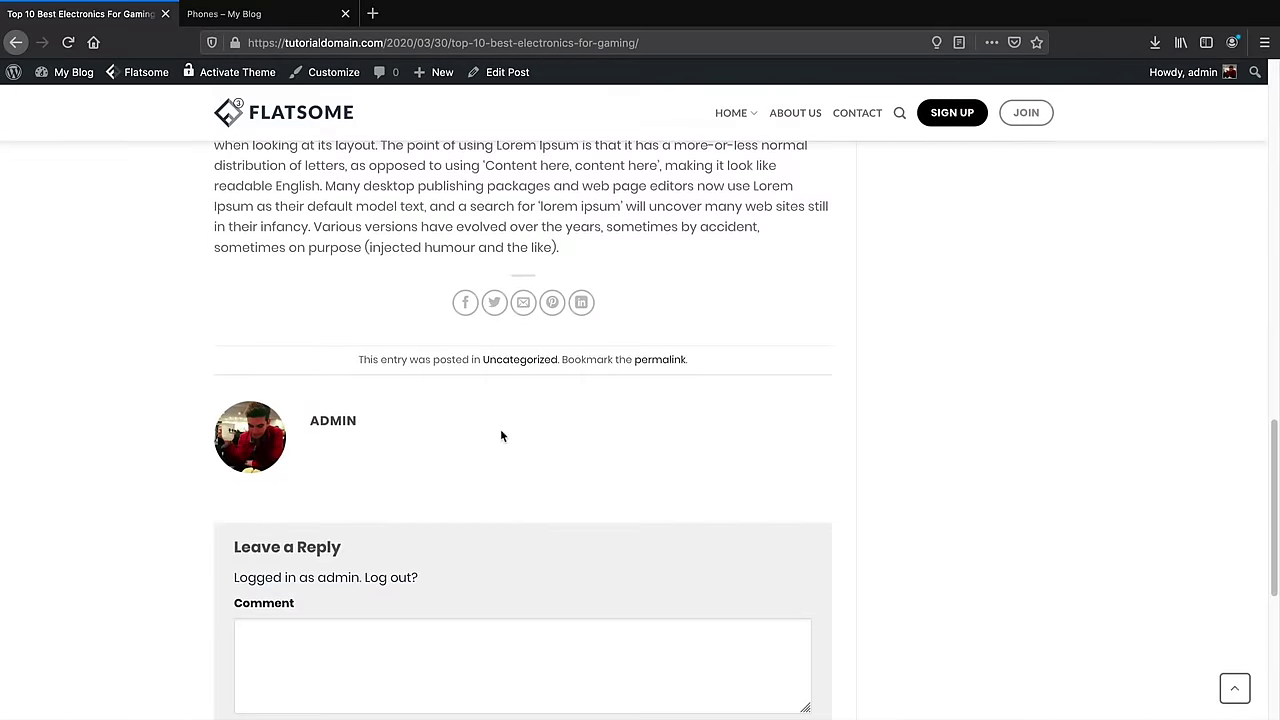
scroll(505, 440, up, 20)
scroll(519, 456, up, 5)
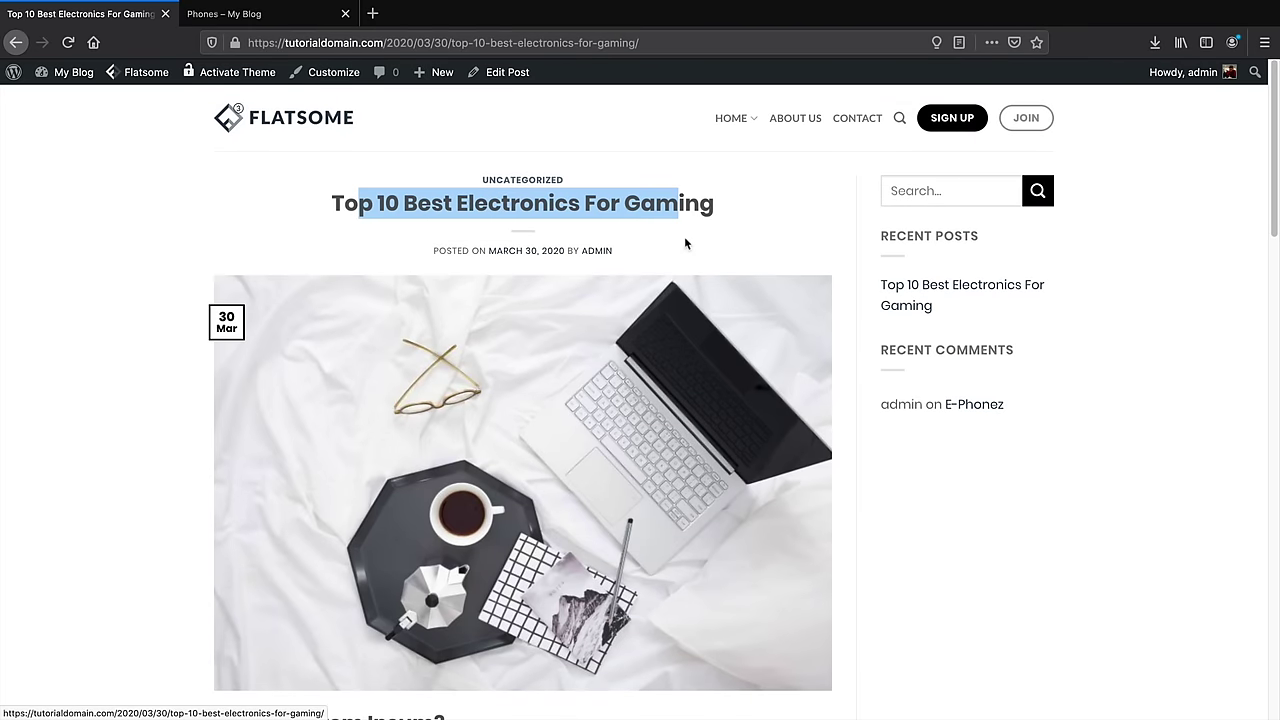
click(687, 222)
Move the post from Uncategorized to the Top 10 Best category and update it
click(518, 76)
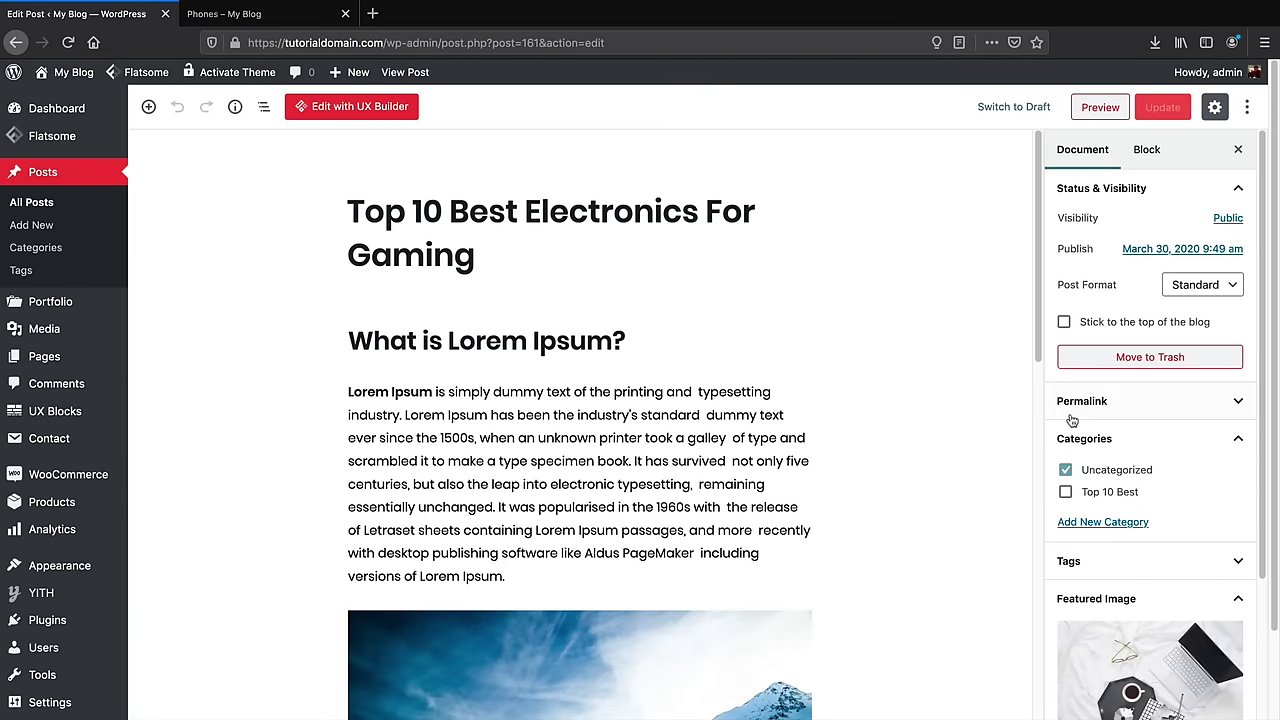
click(1065, 492)
click(1065, 470)
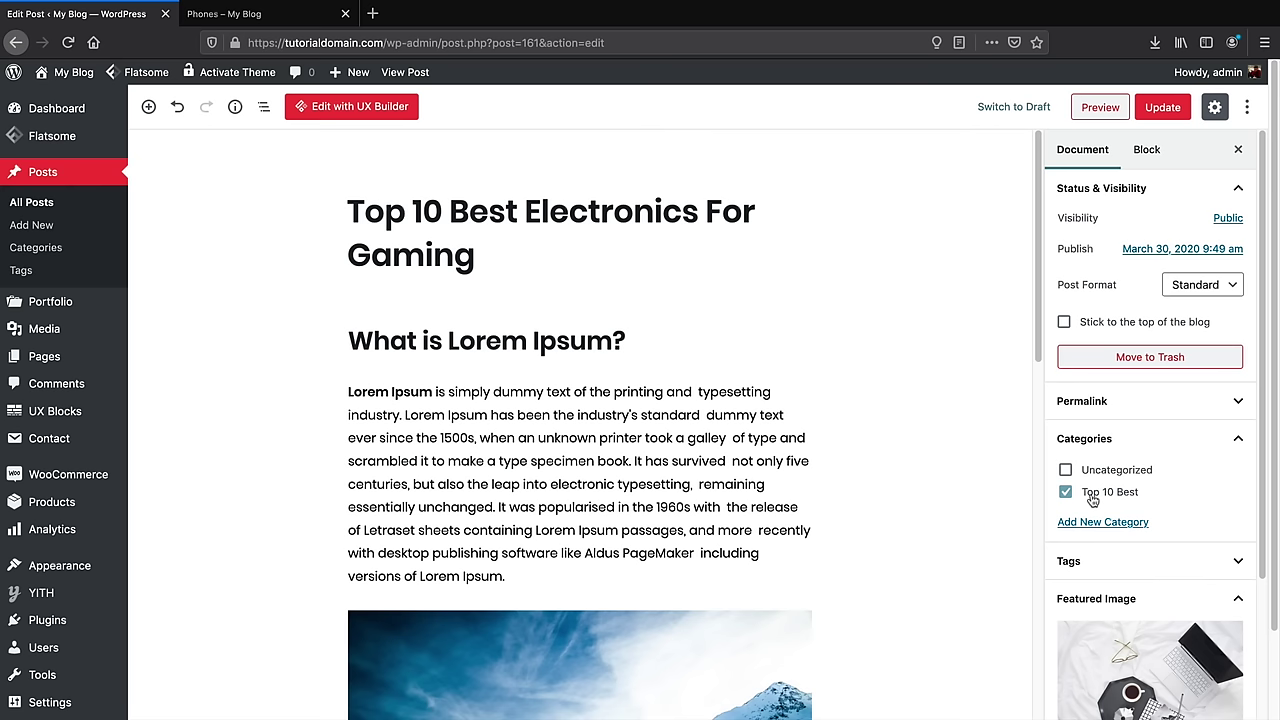
click(1151, 107)
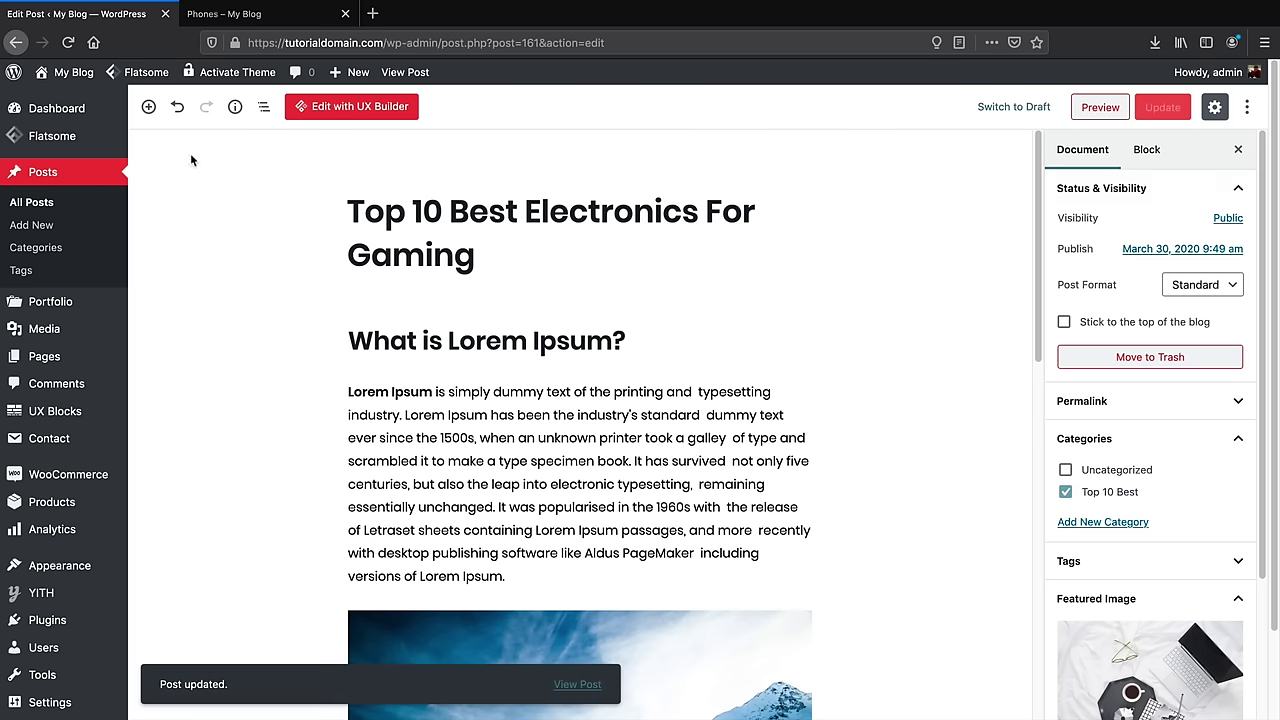
Visit the live site and open its Blog page
mouse_move(79, 78)
click(76, 101)
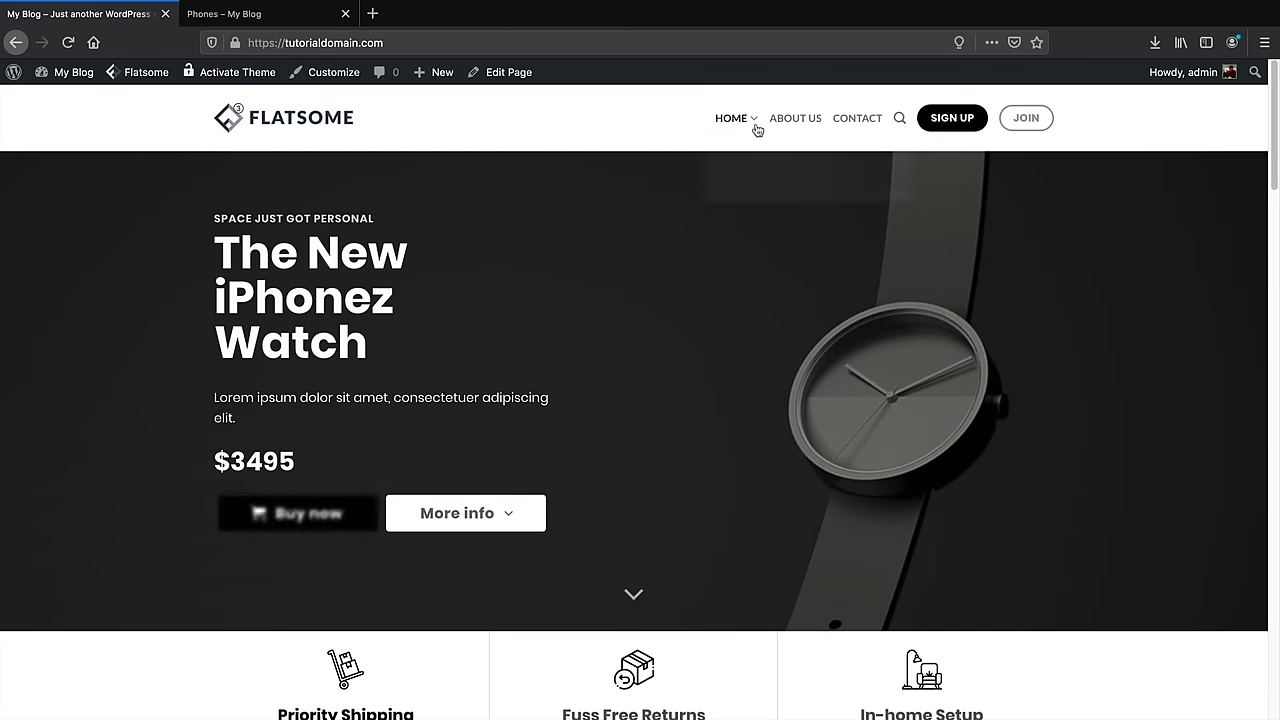
mouse_move(752, 122)
click(748, 170)
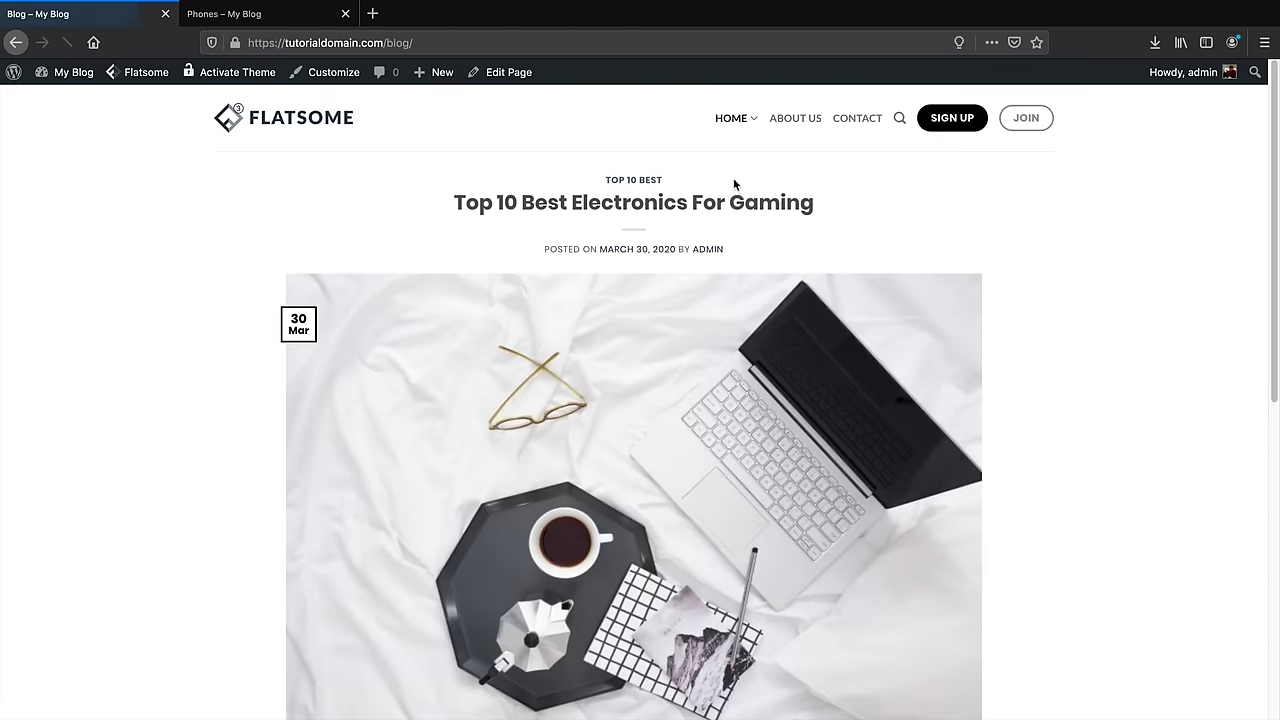
Scroll the Blog page to confirm the post is listed, then return to the home page
scroll(996, 315, down, 5)
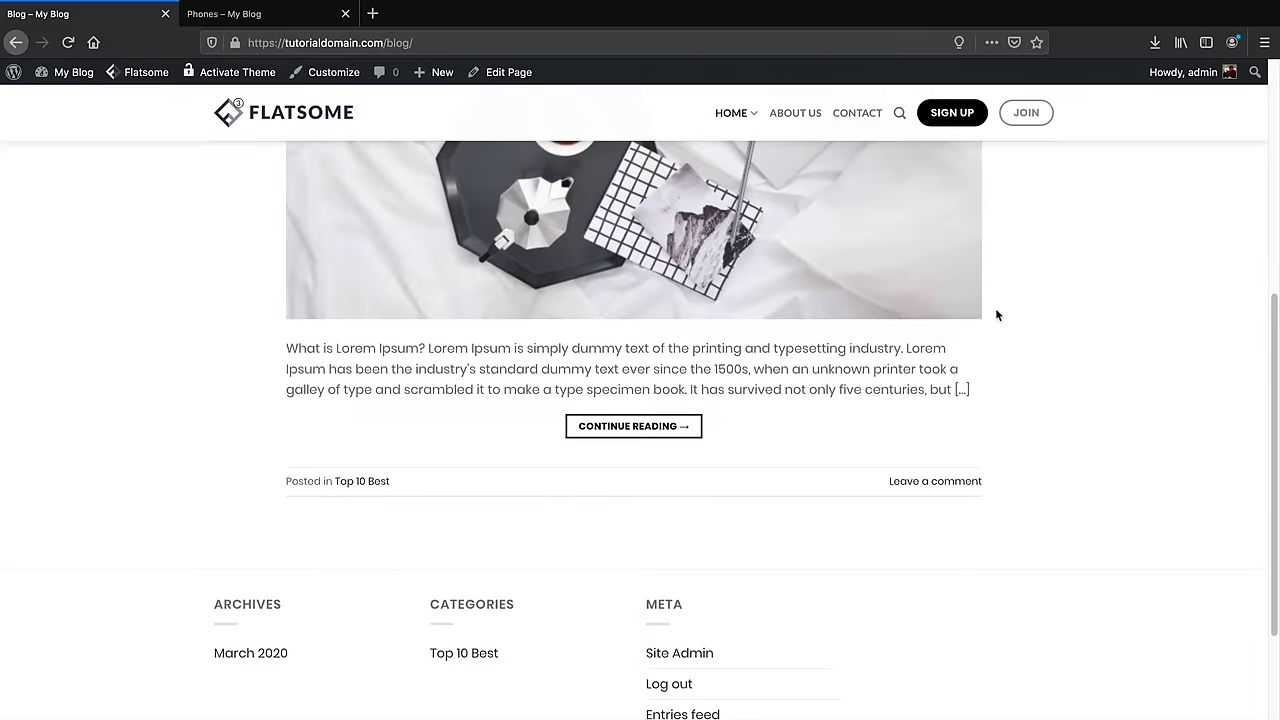
scroll(695, 485, up, 5)
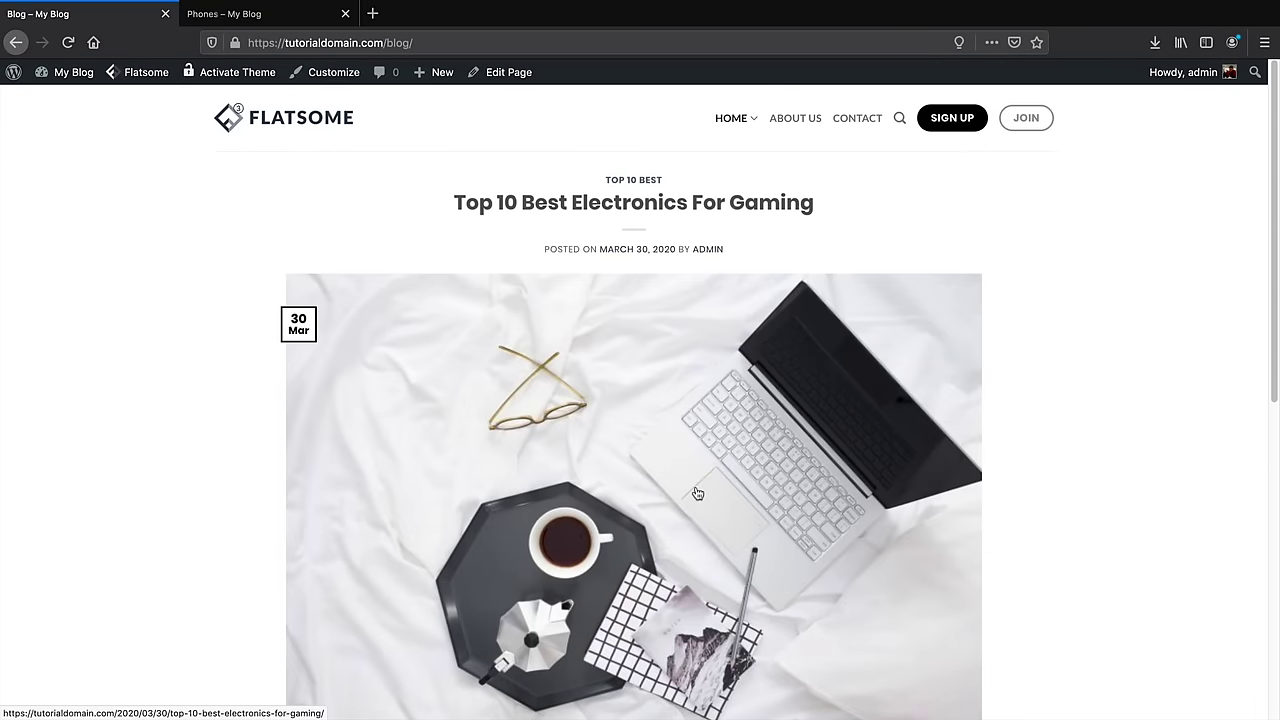
mouse_move(731, 119)
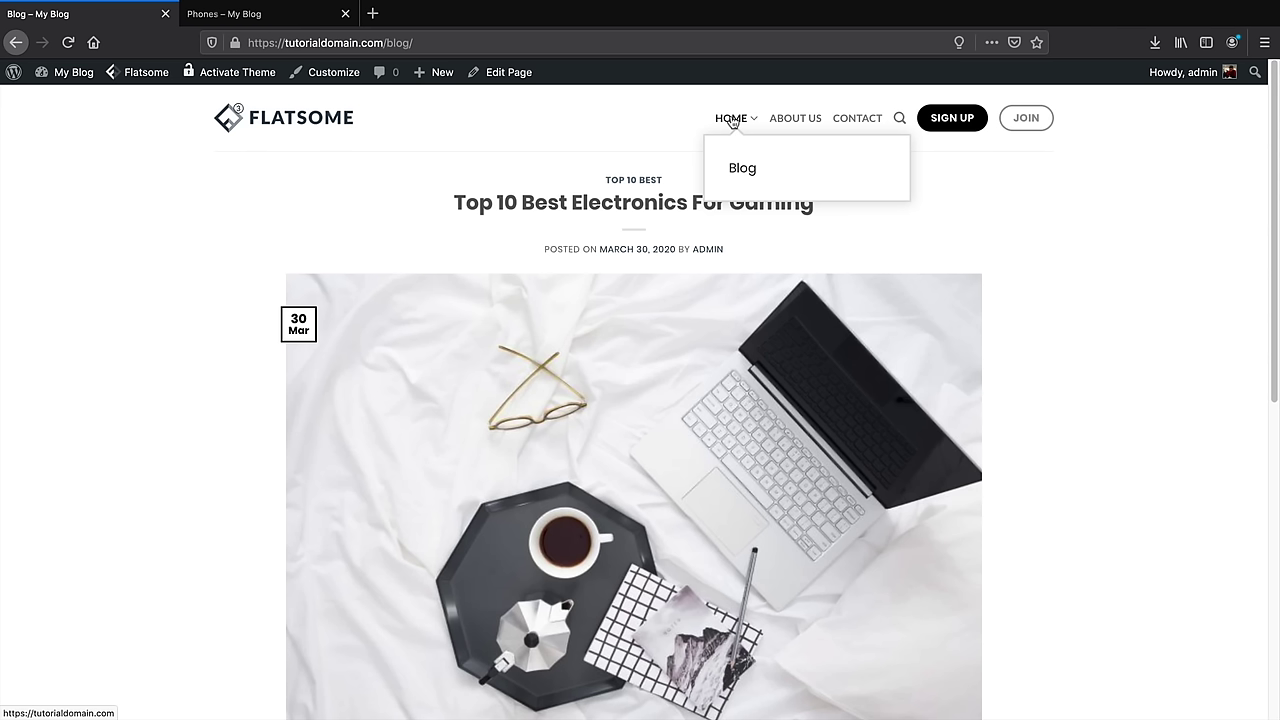
click(731, 119)
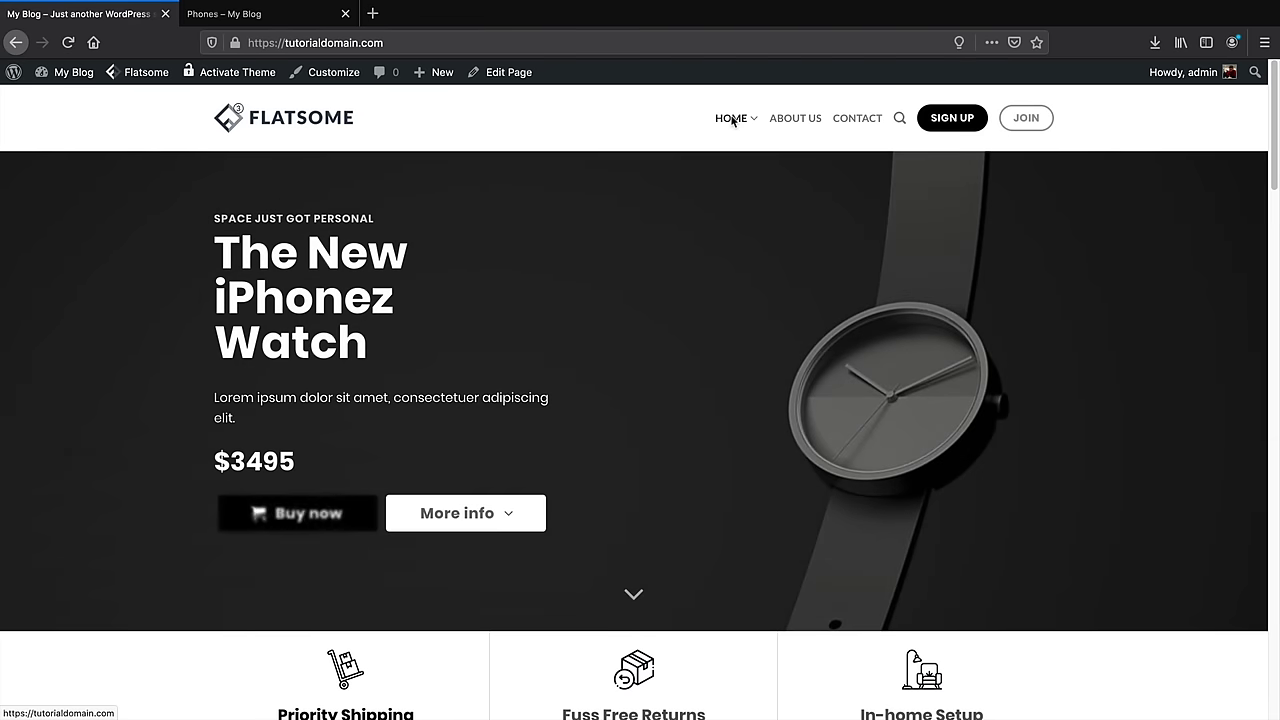
Go to the admin Dashboard from the My Blog admin bar menu
mouse_move(733, 129)
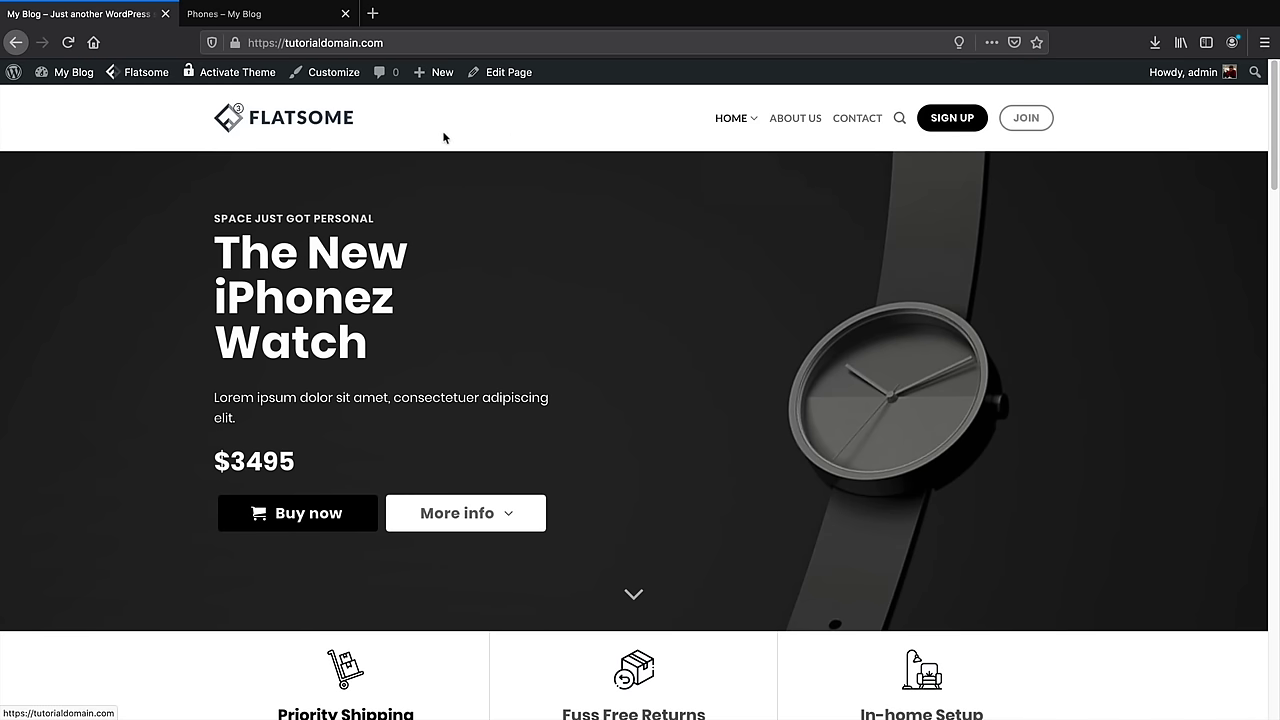
mouse_move(65, 72)
click(68, 102)
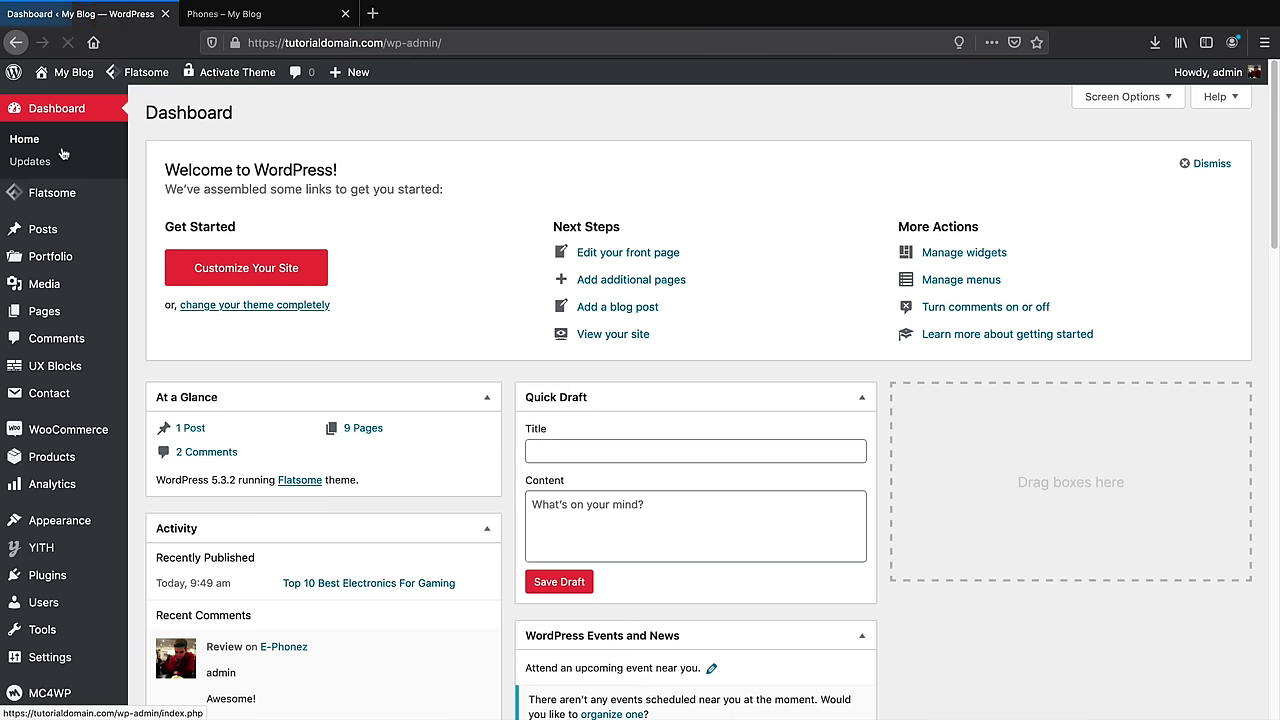
Add the Cart, Checkout and Shop pages to the Main Menu, placing Shop after About Us
mouse_move(91, 458)
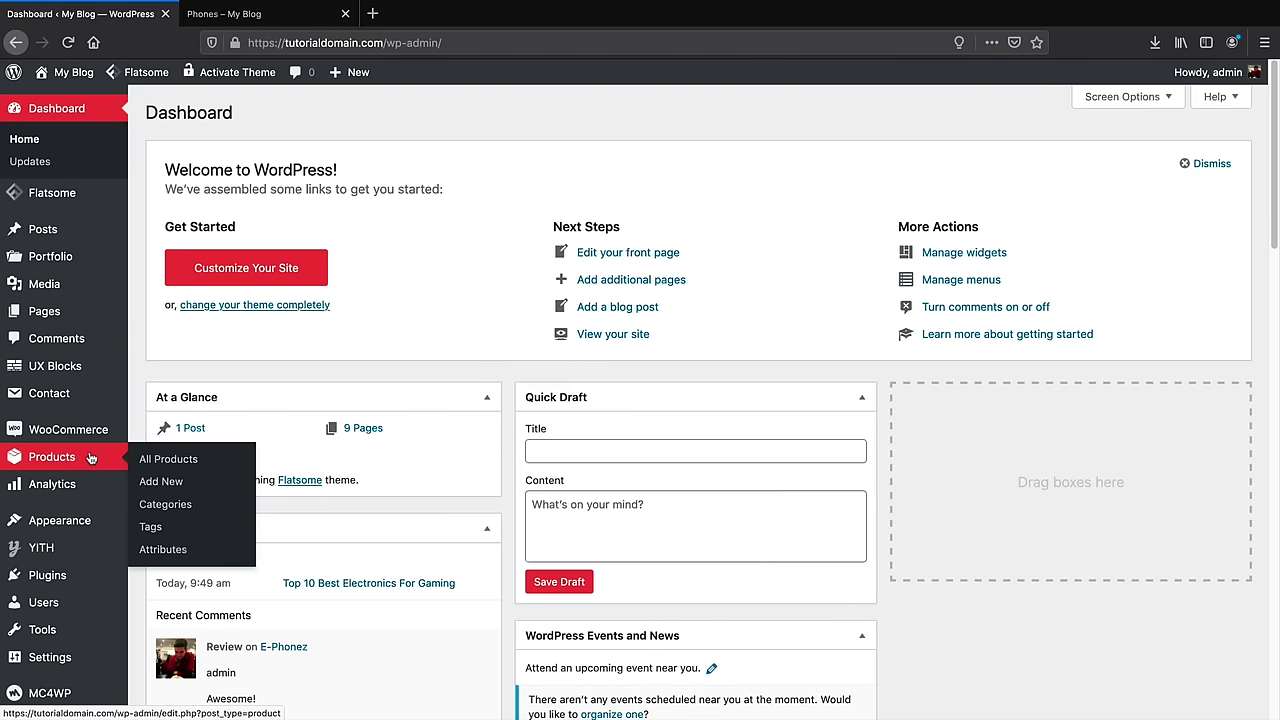
mouse_move(88, 520)
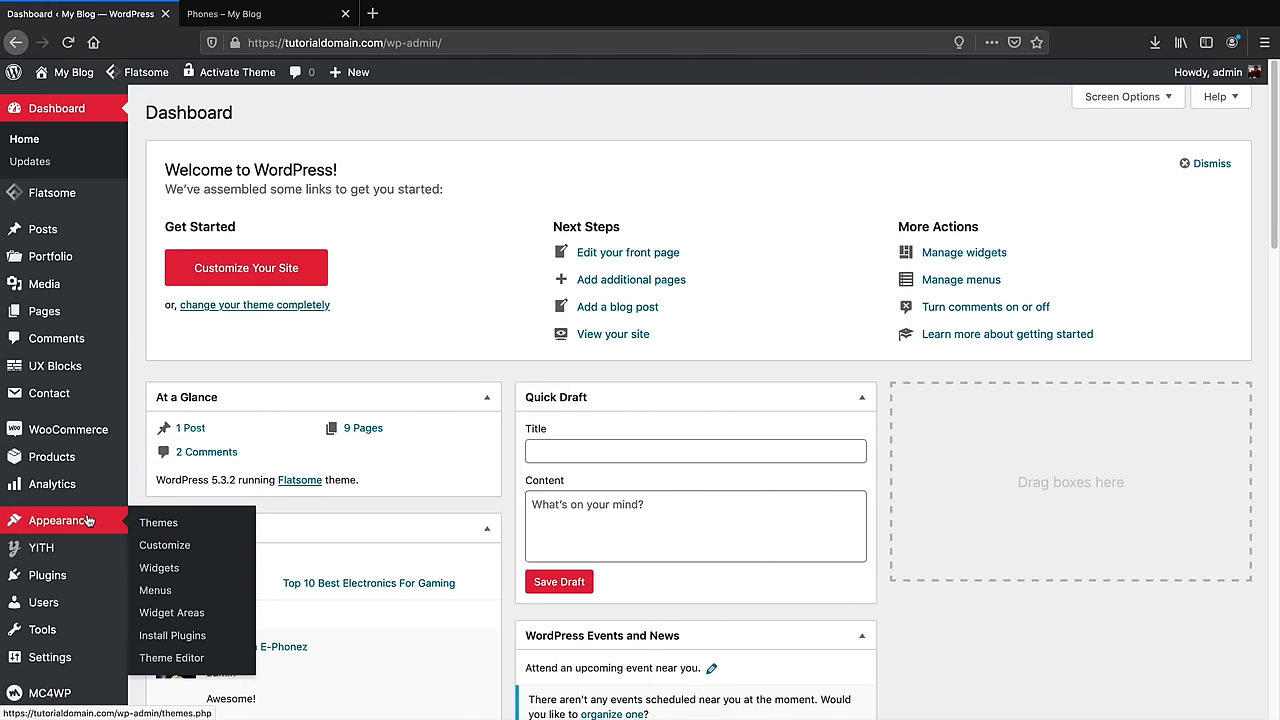
click(160, 592)
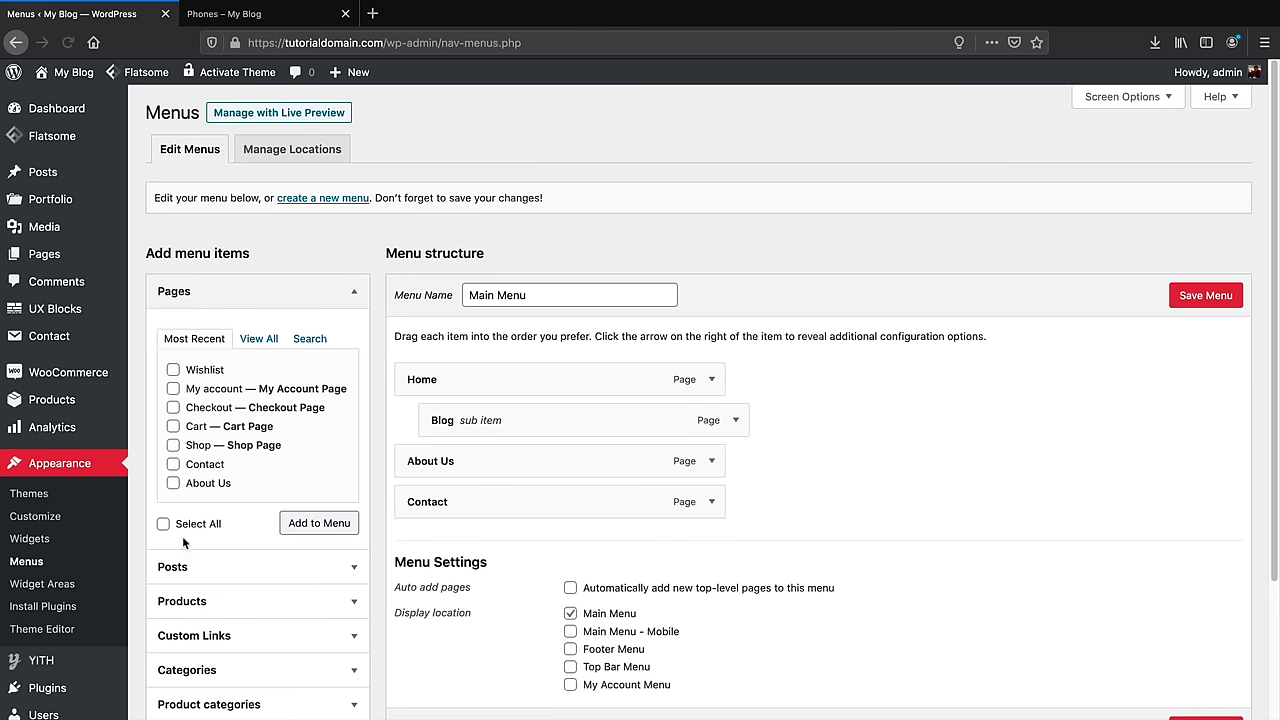
click(258, 339)
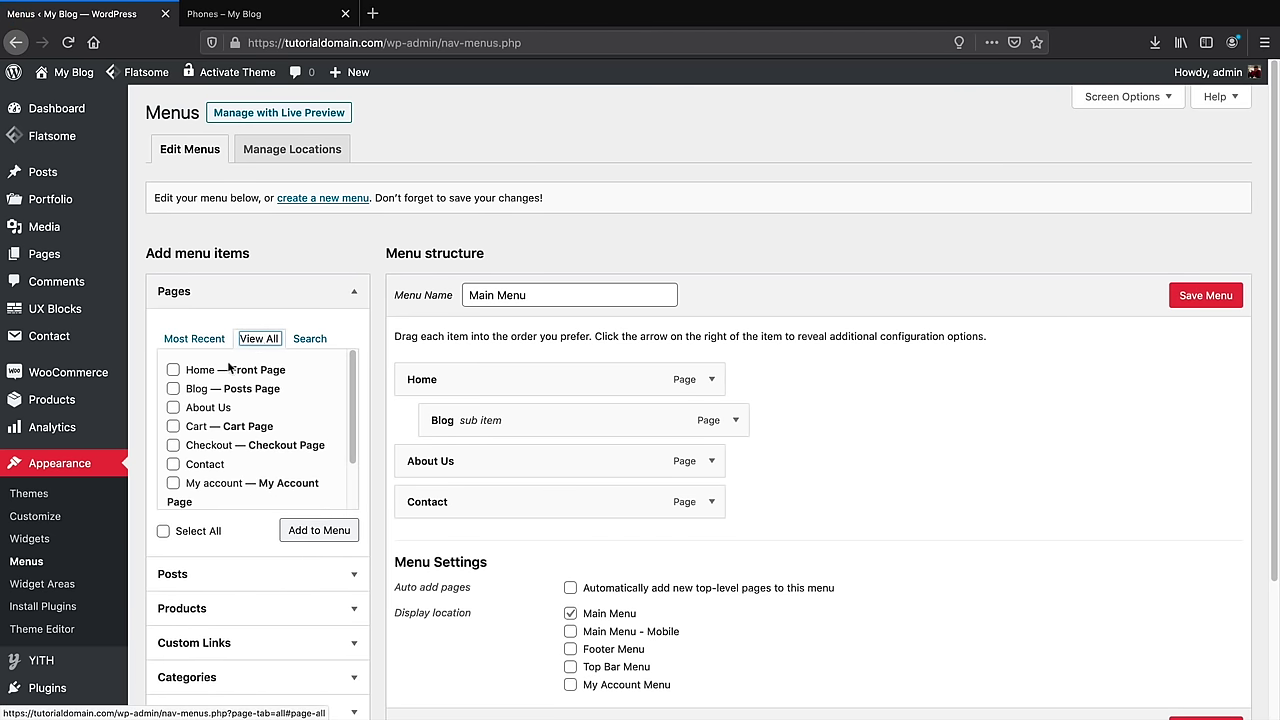
click(173, 430)
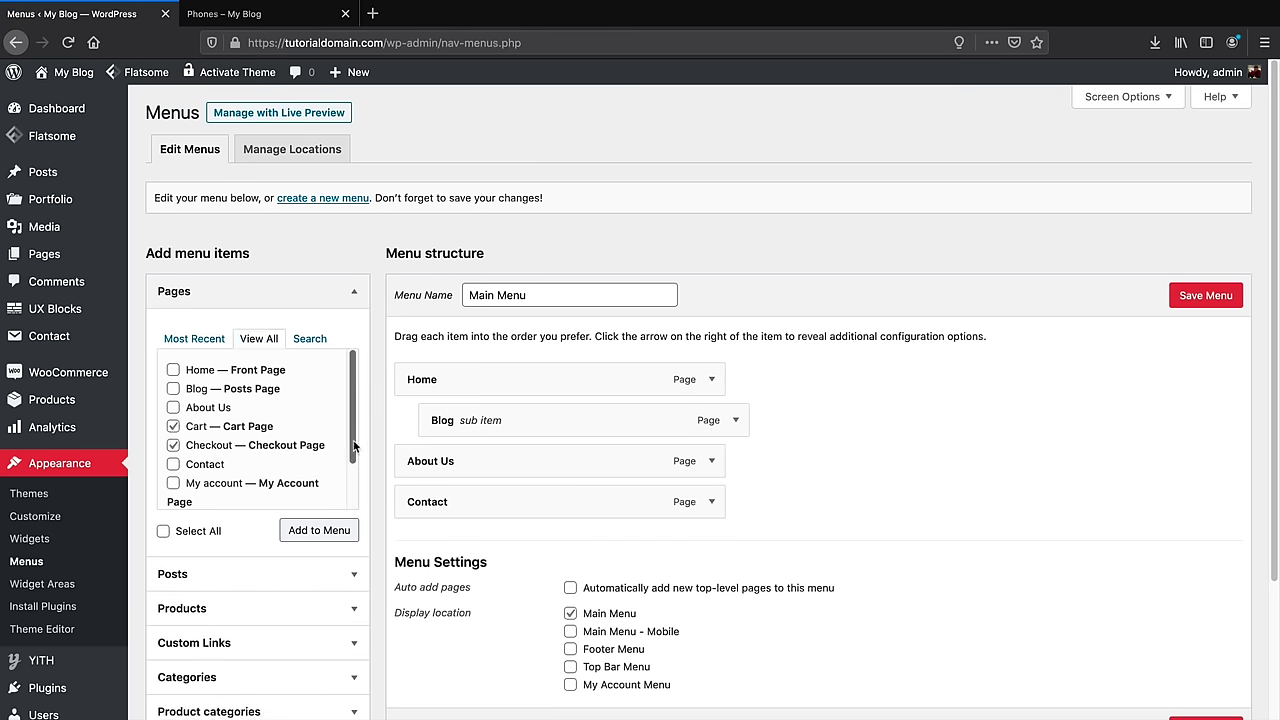
scroll(290, 465, down, 2)
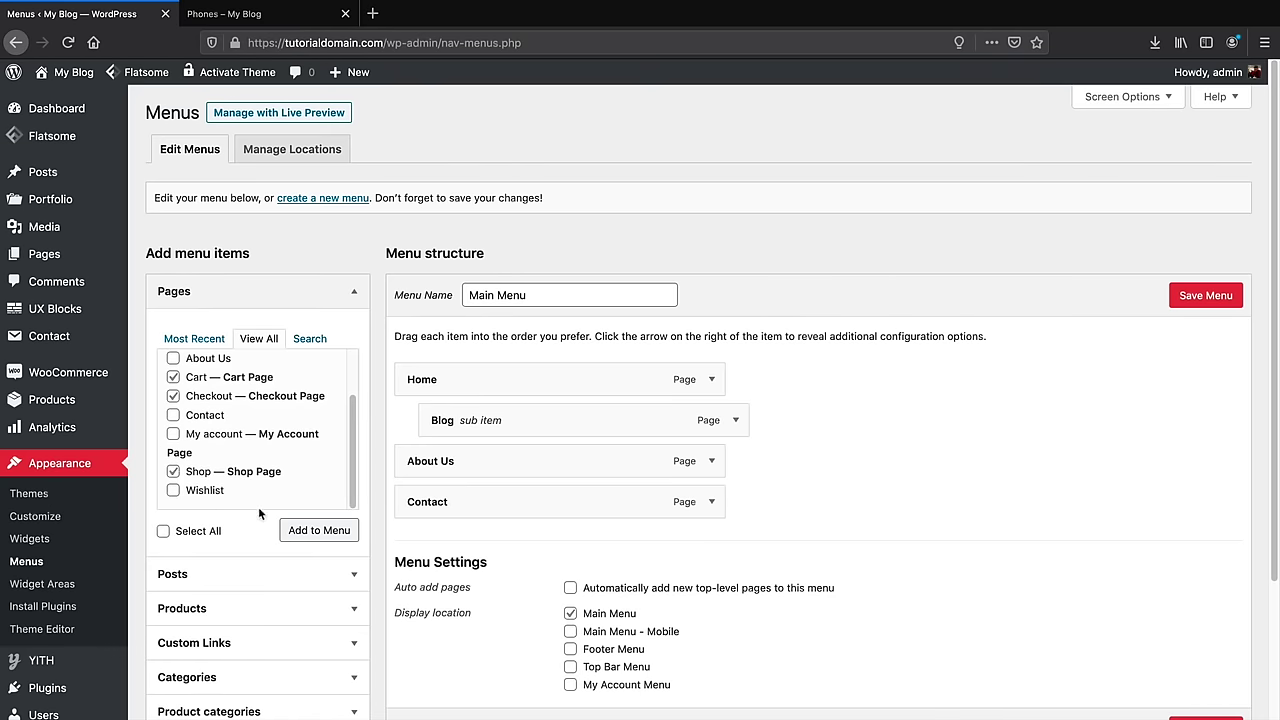
click(310, 535)
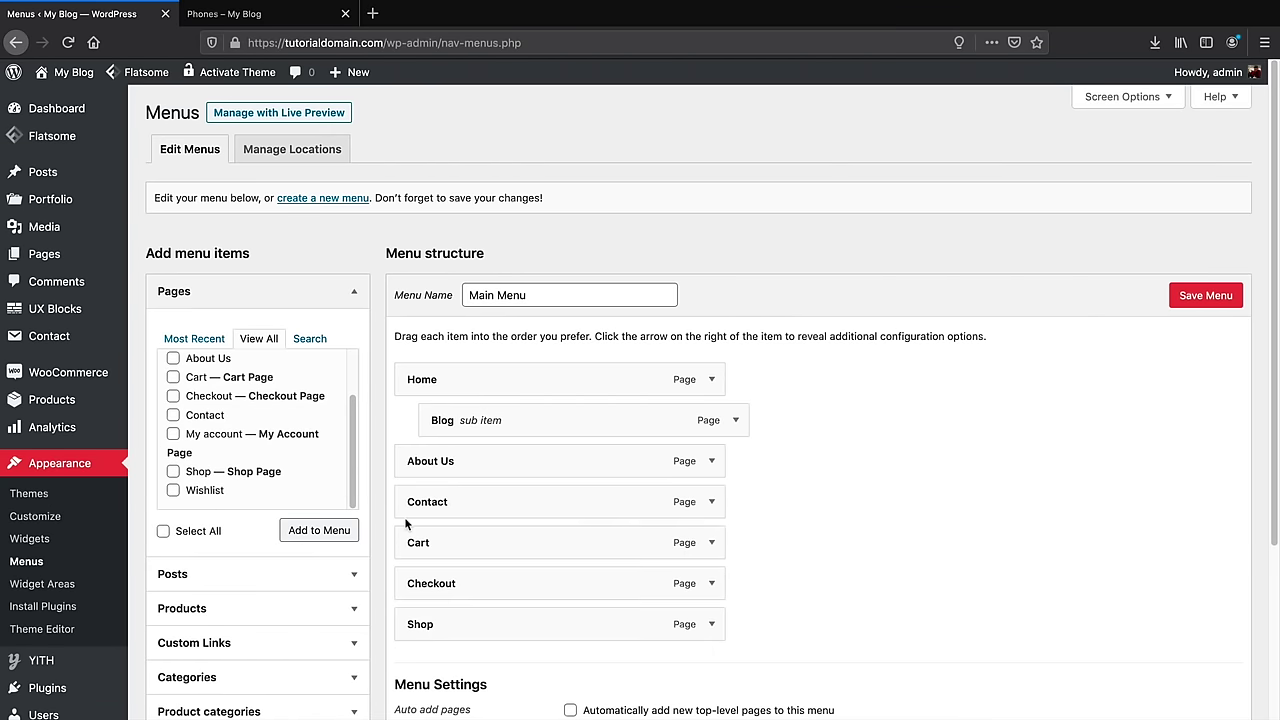
drag(455, 622, 466, 503)
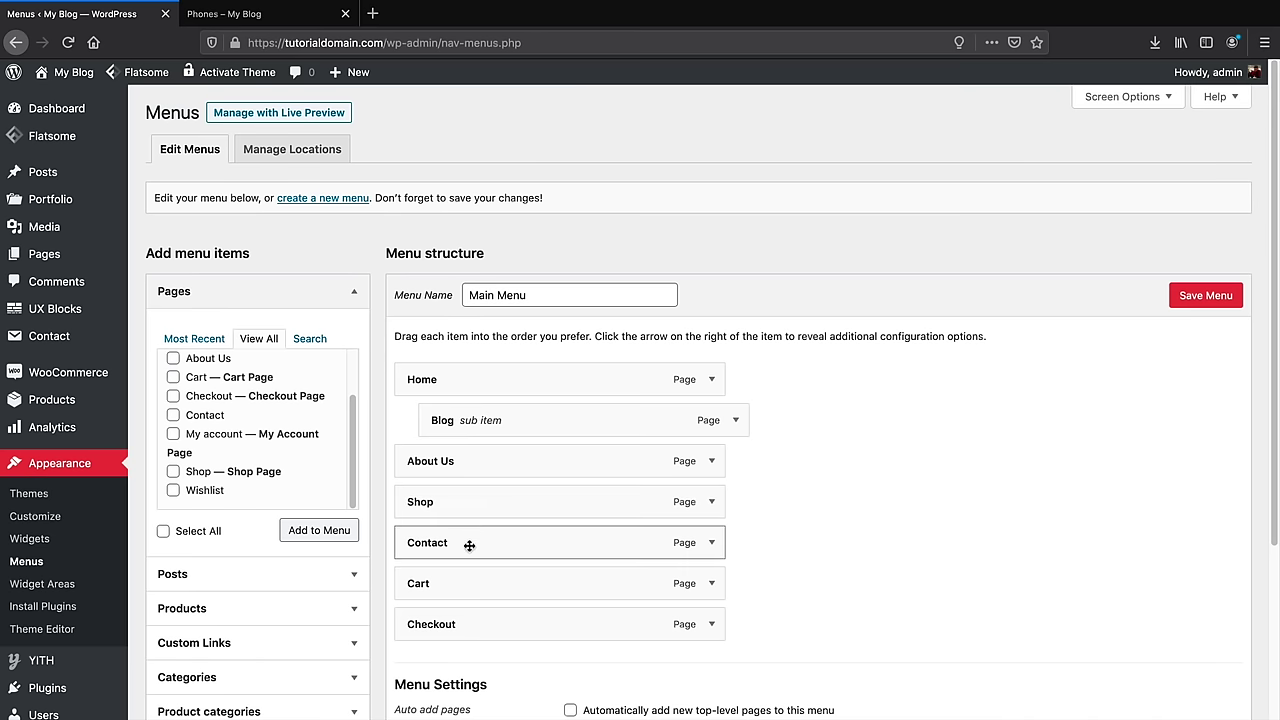
Add My account, nest Cart and Checkout beneath it, and save the menu
click(172, 435)
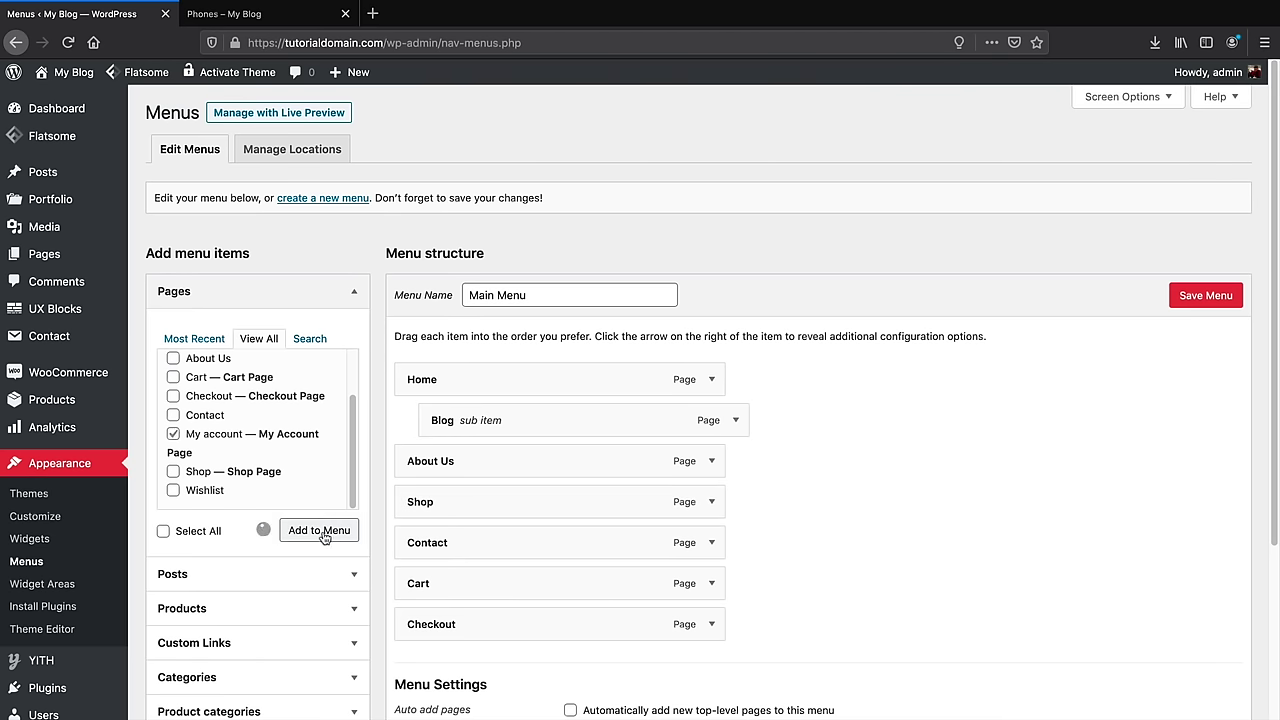
drag(506, 663, 475, 540)
drag(470, 624, 476, 590)
drag(477, 664, 497, 622)
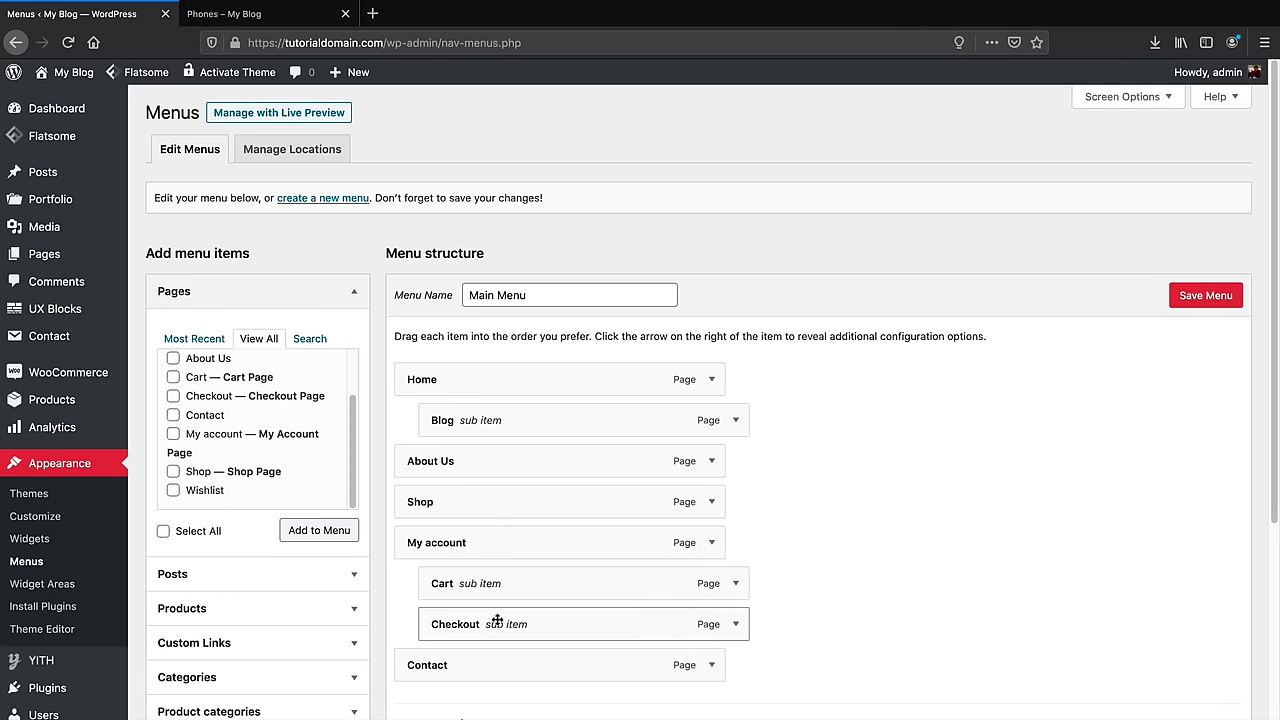
scroll(663, 429, down, 1)
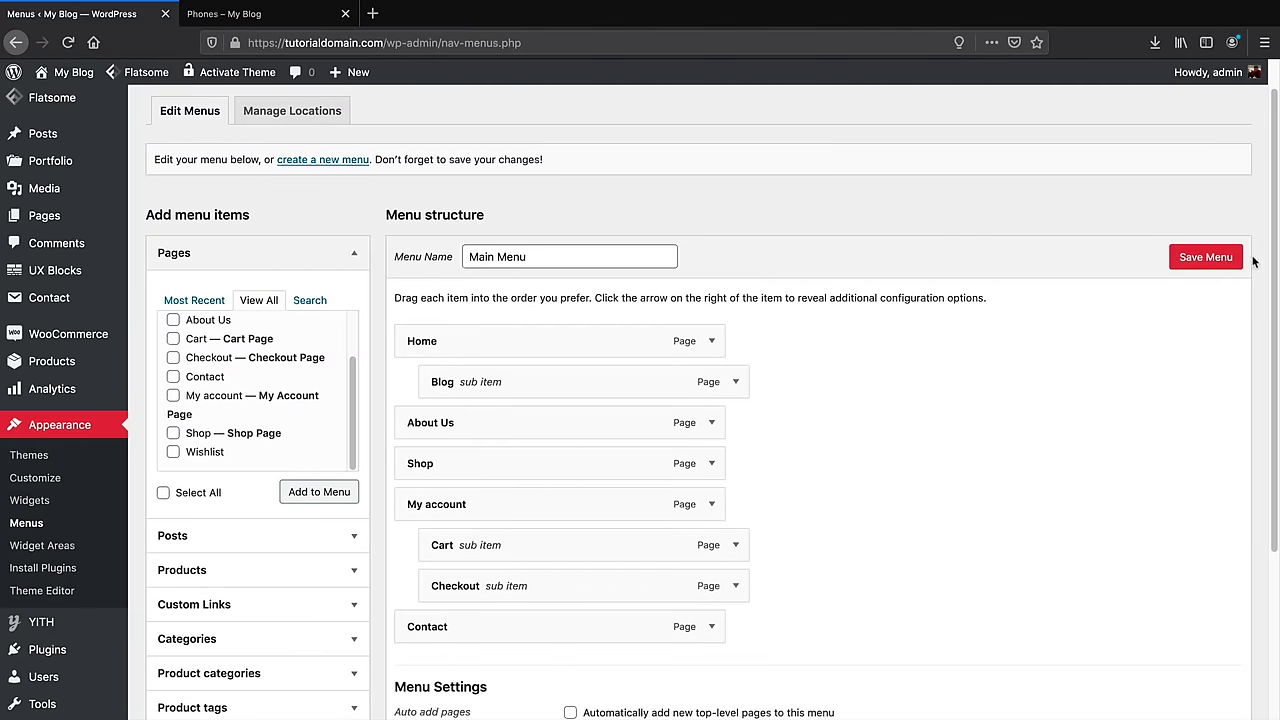
click(1224, 259)
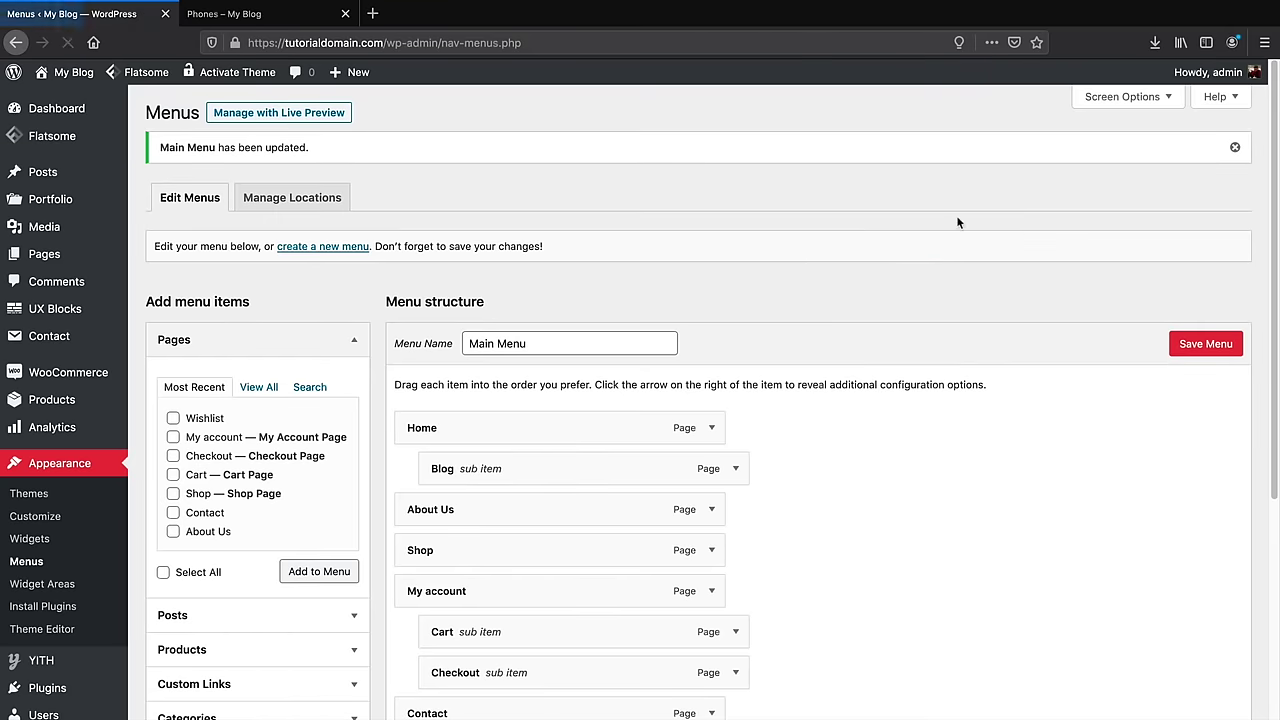
Visit the live site and open the Shop and My Account pages
click(56, 101)
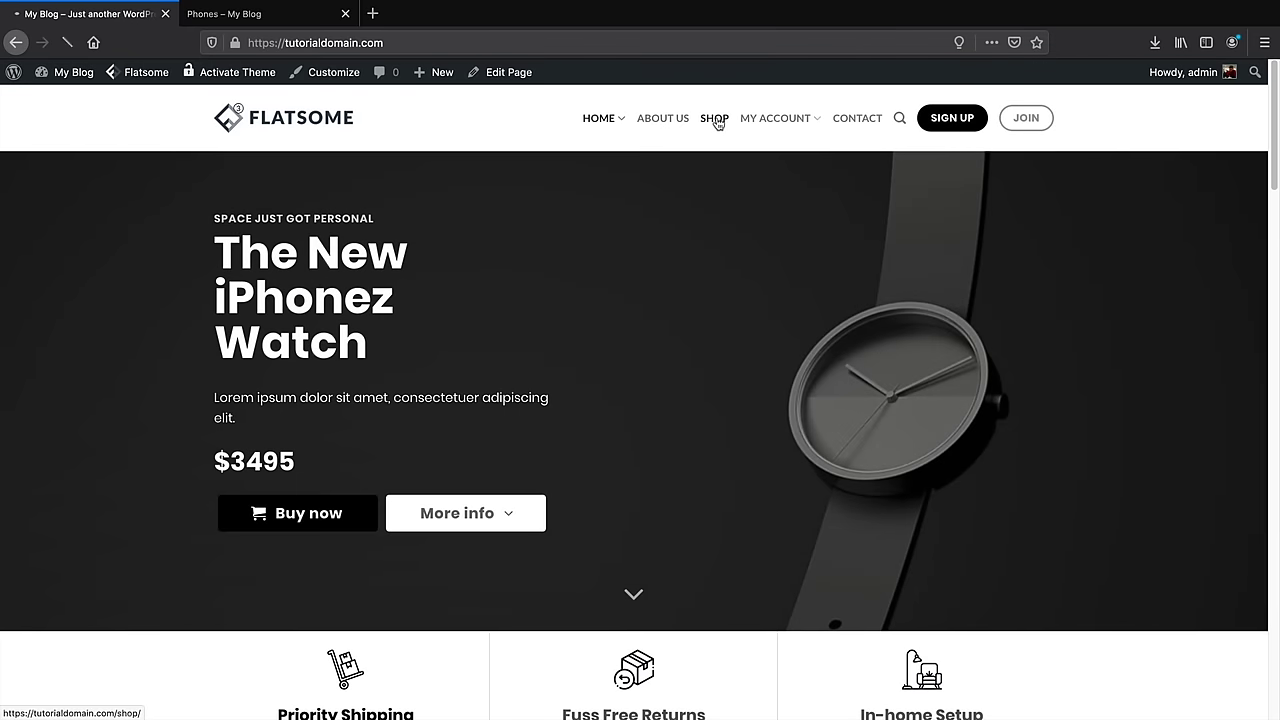
click(715, 119)
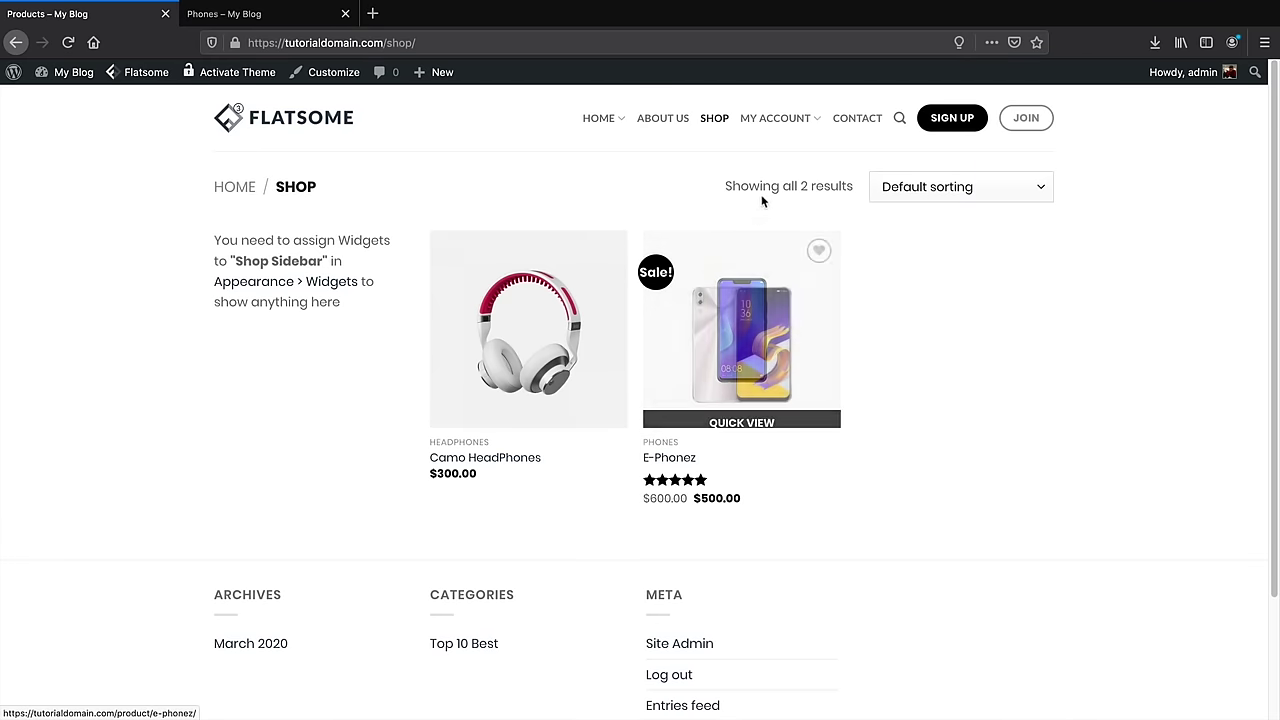
click(773, 119)
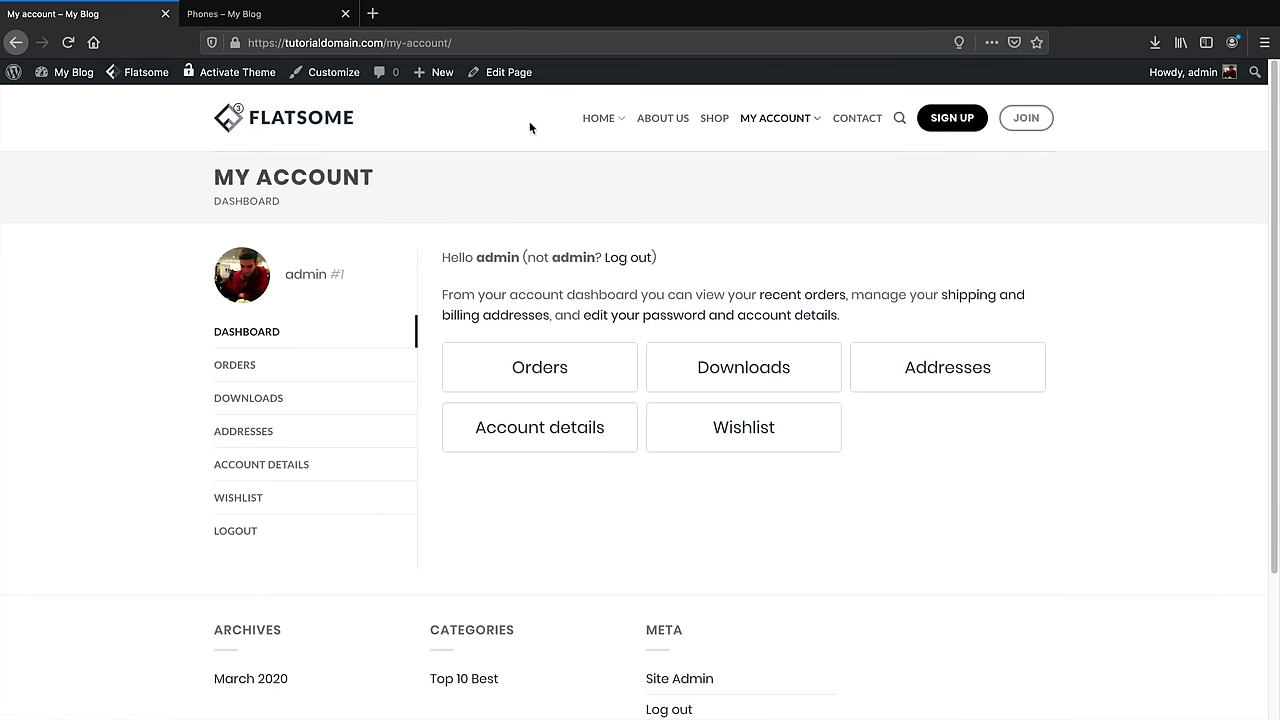
Open the Cart and Checkout pages from the My Account dropdown, then return to the home page
mouse_move(514, 80)
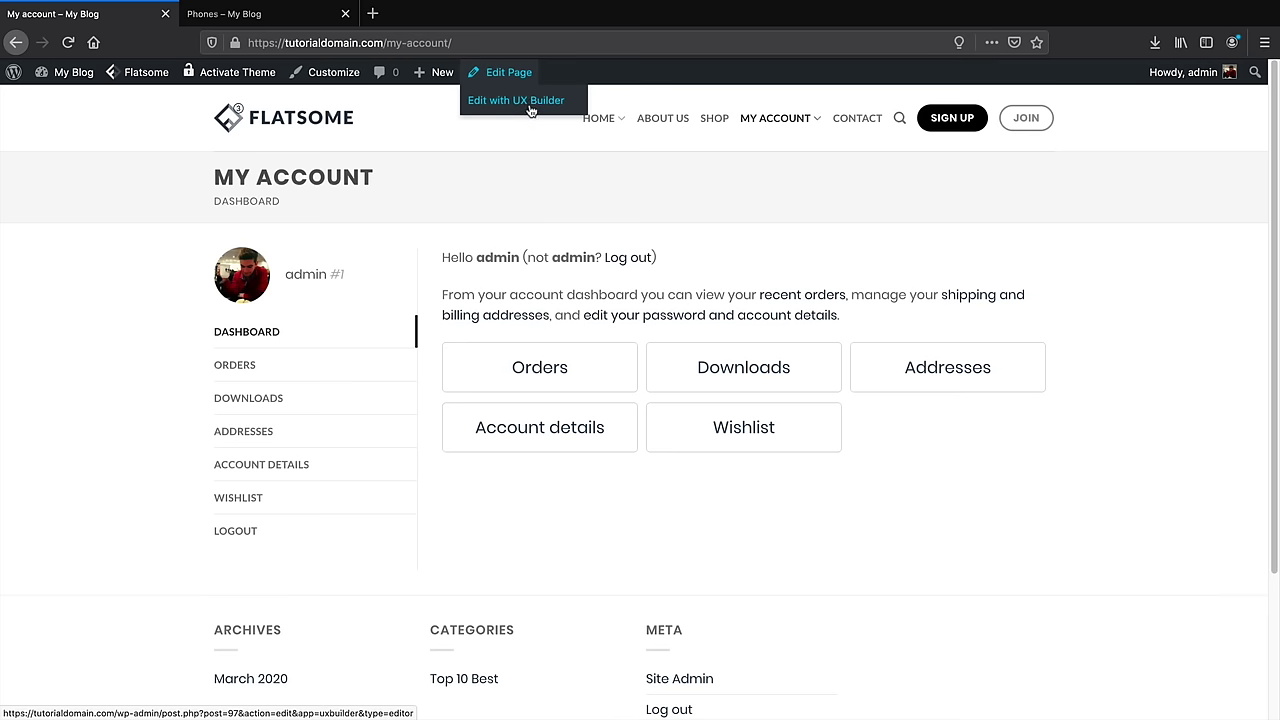
mouse_move(775, 118)
click(768, 170)
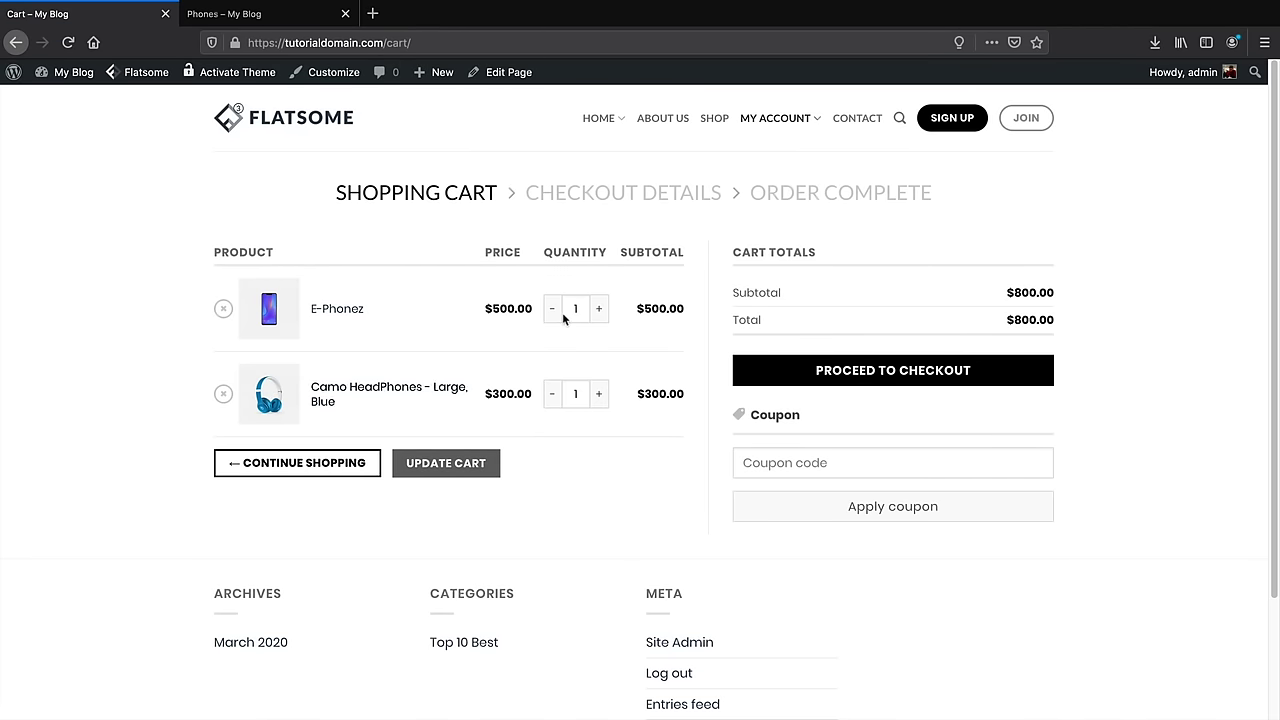
mouse_move(775, 118)
click(777, 204)
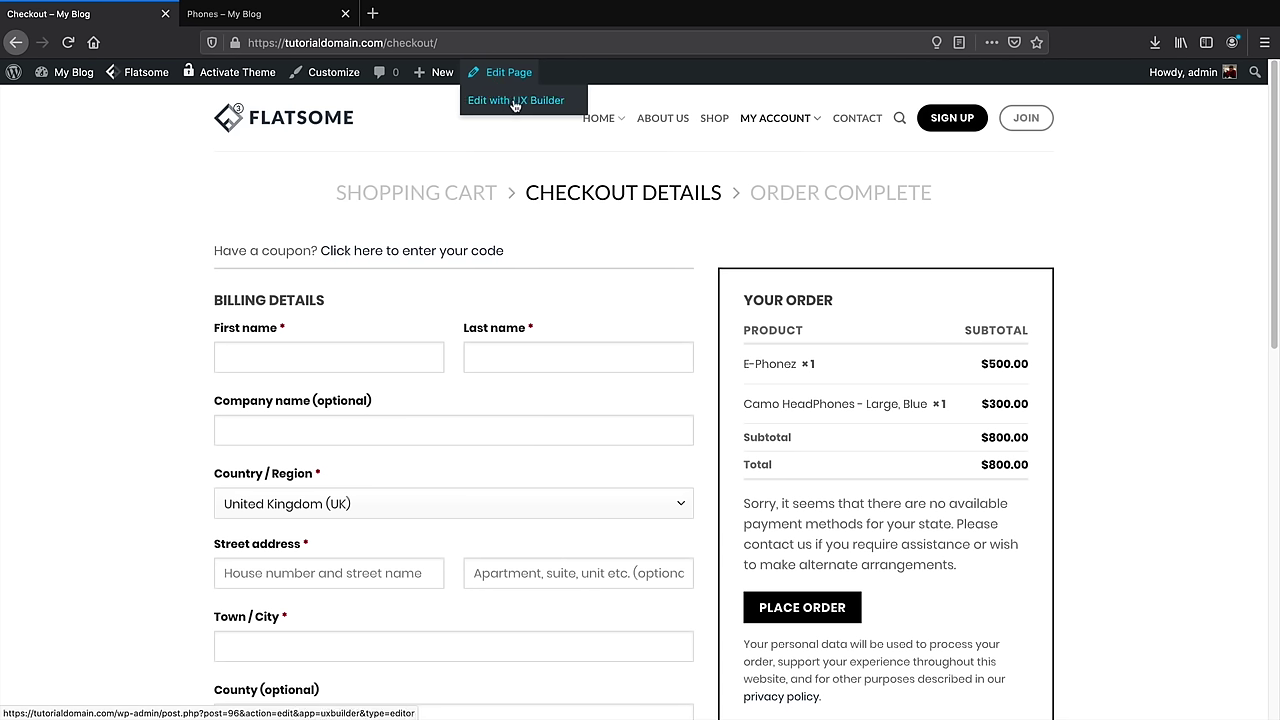
click(515, 101)
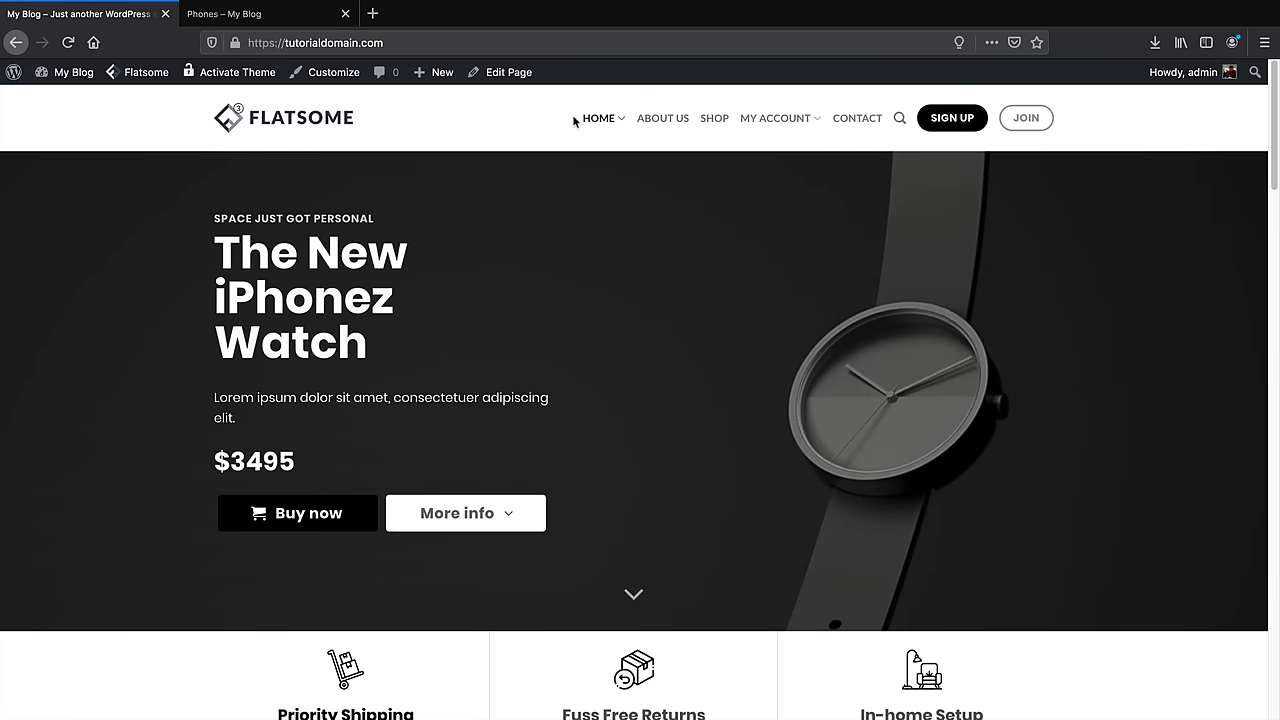
click(327, 74)
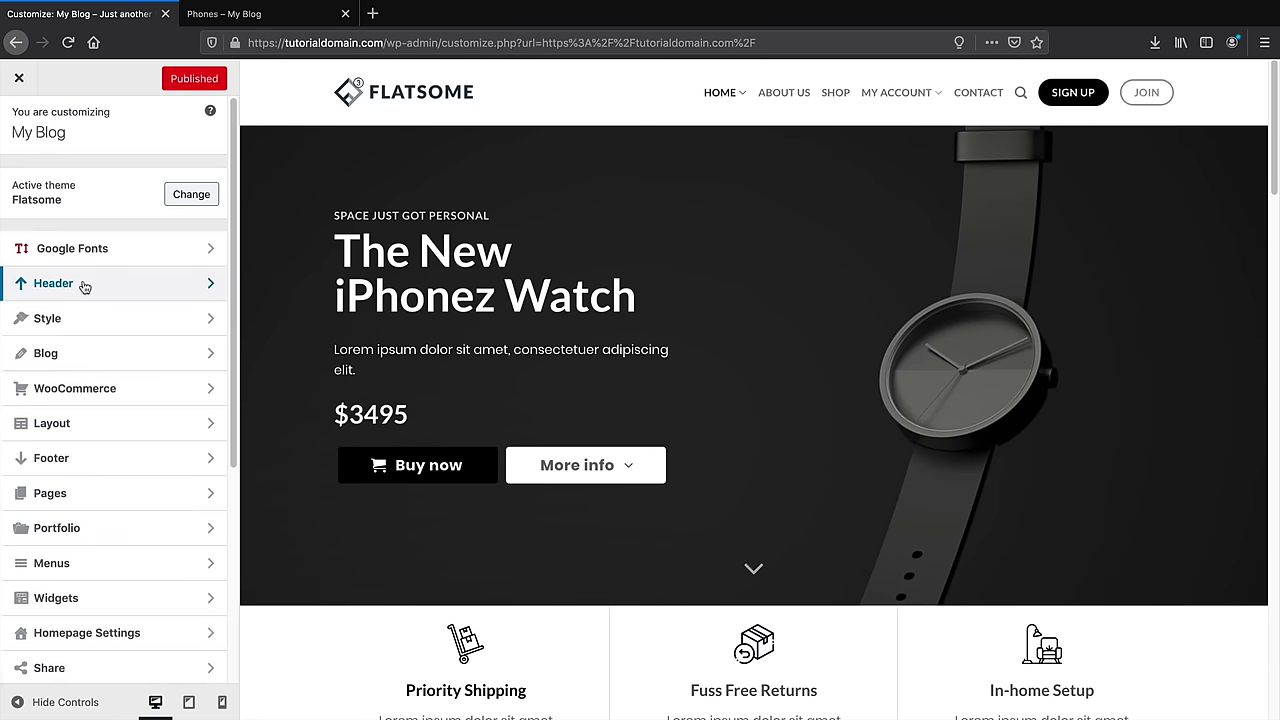
Set the Share Icons Style to the filled circle option
scroll(85, 288, down, 1)
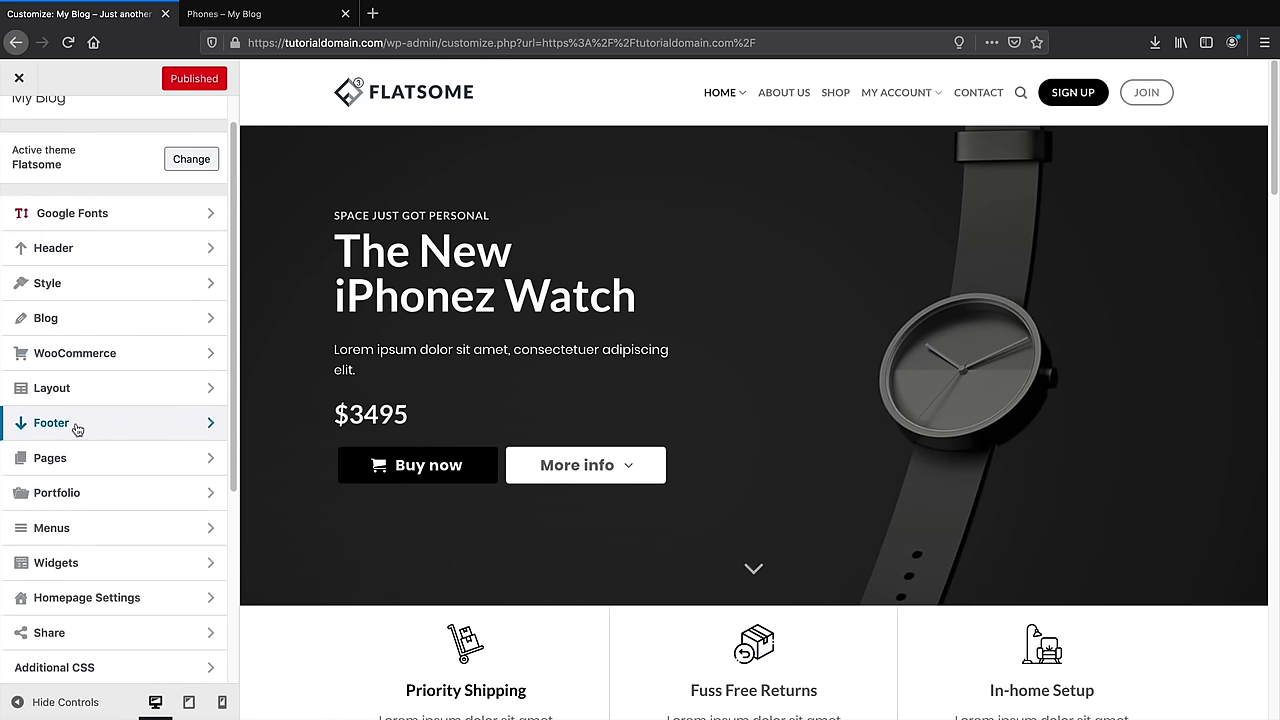
scroll(77, 423, down, 3)
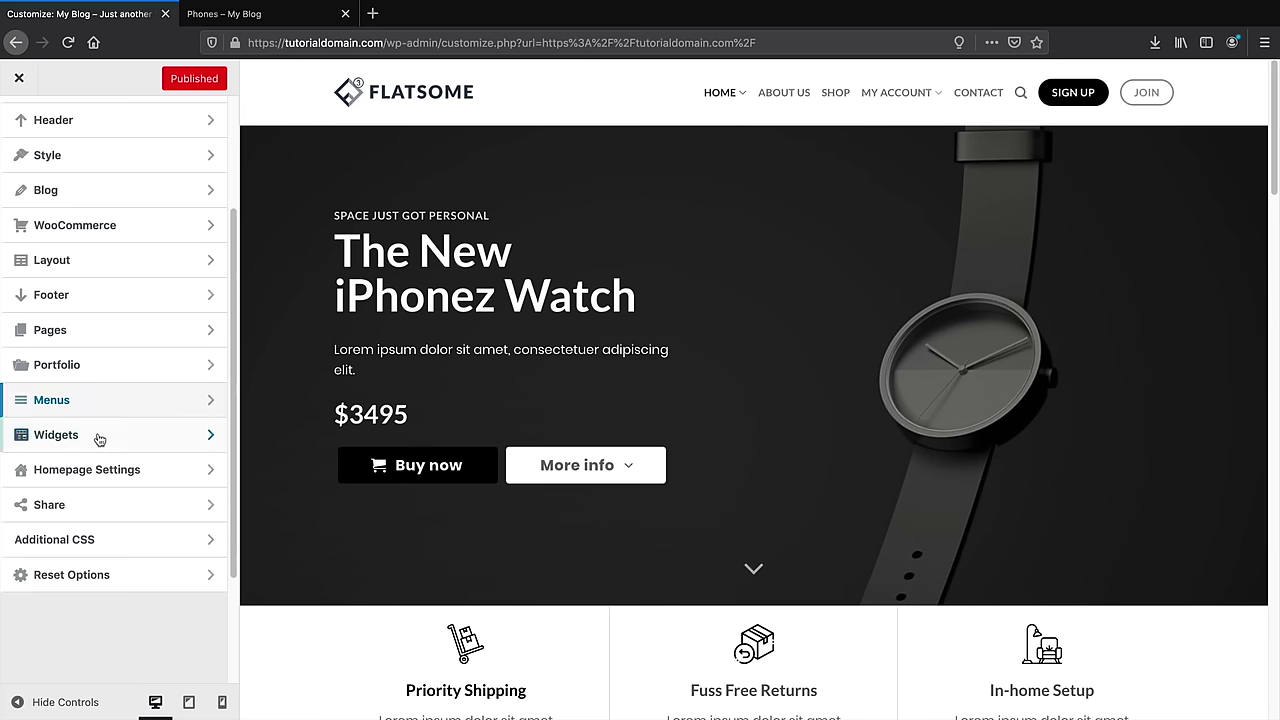
click(100, 508)
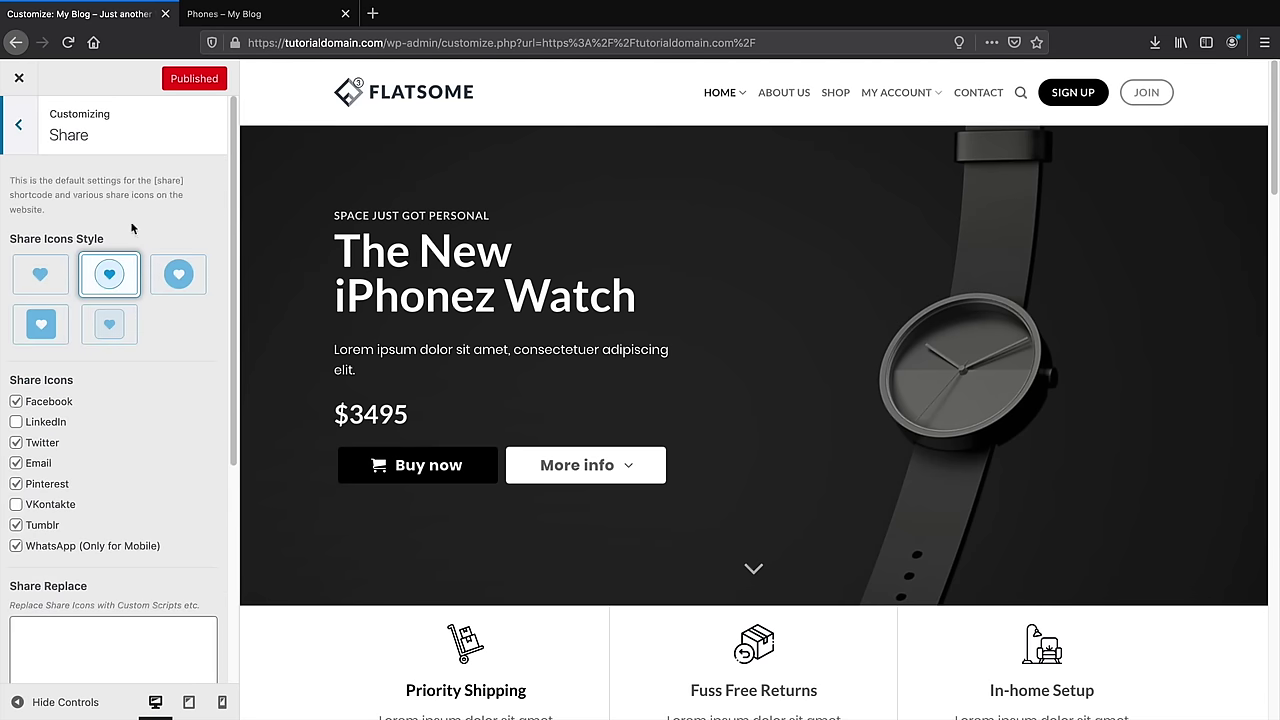
click(181, 276)
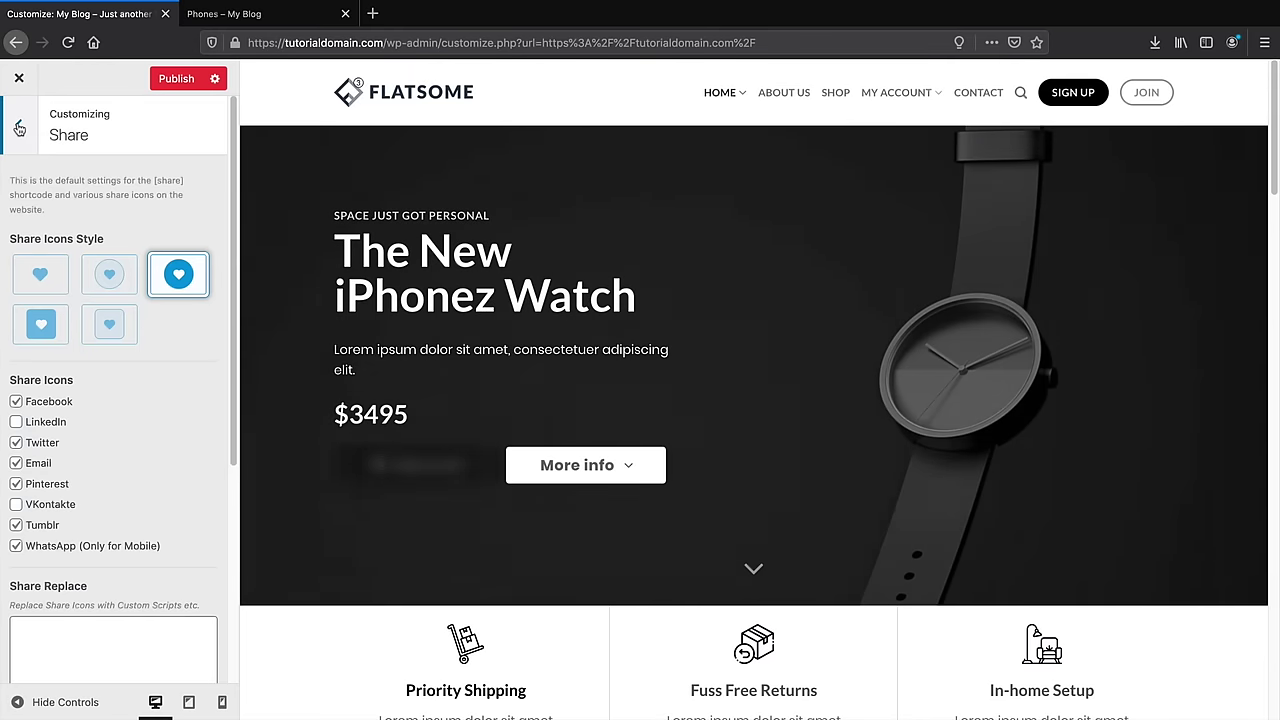
Open the Header settings with the Header Builder and its presets list
click(18, 129)
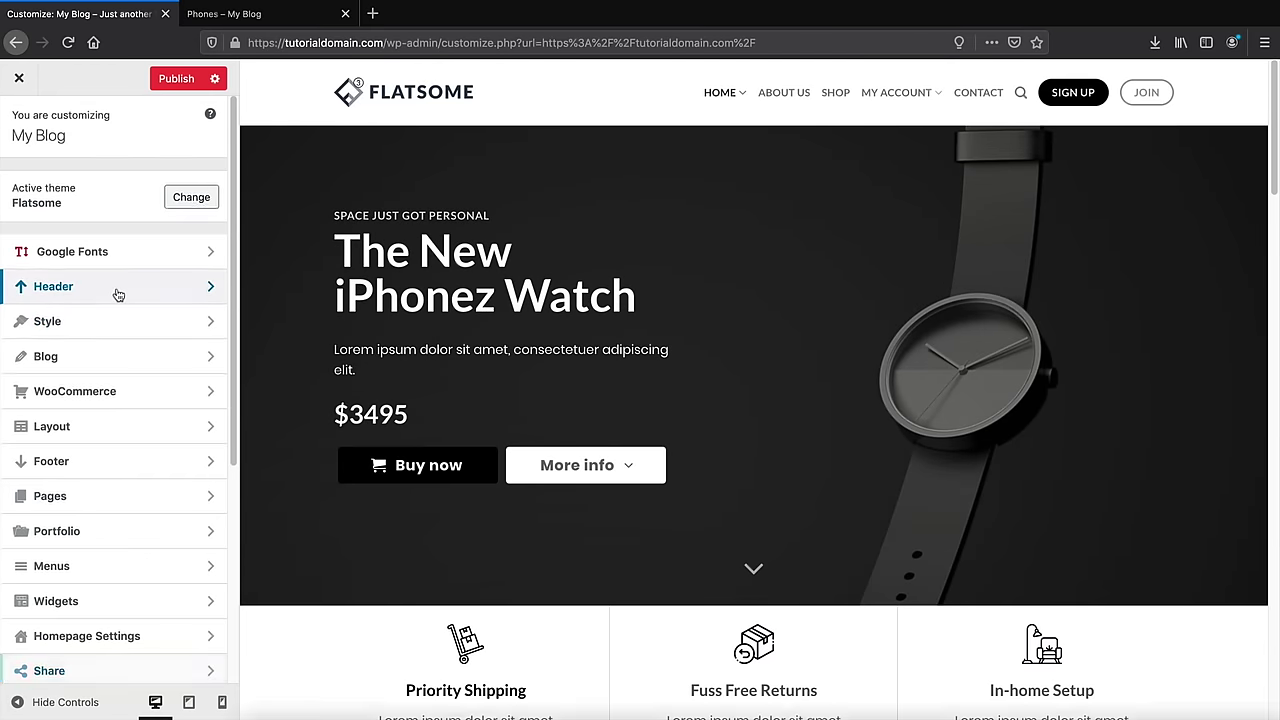
click(117, 292)
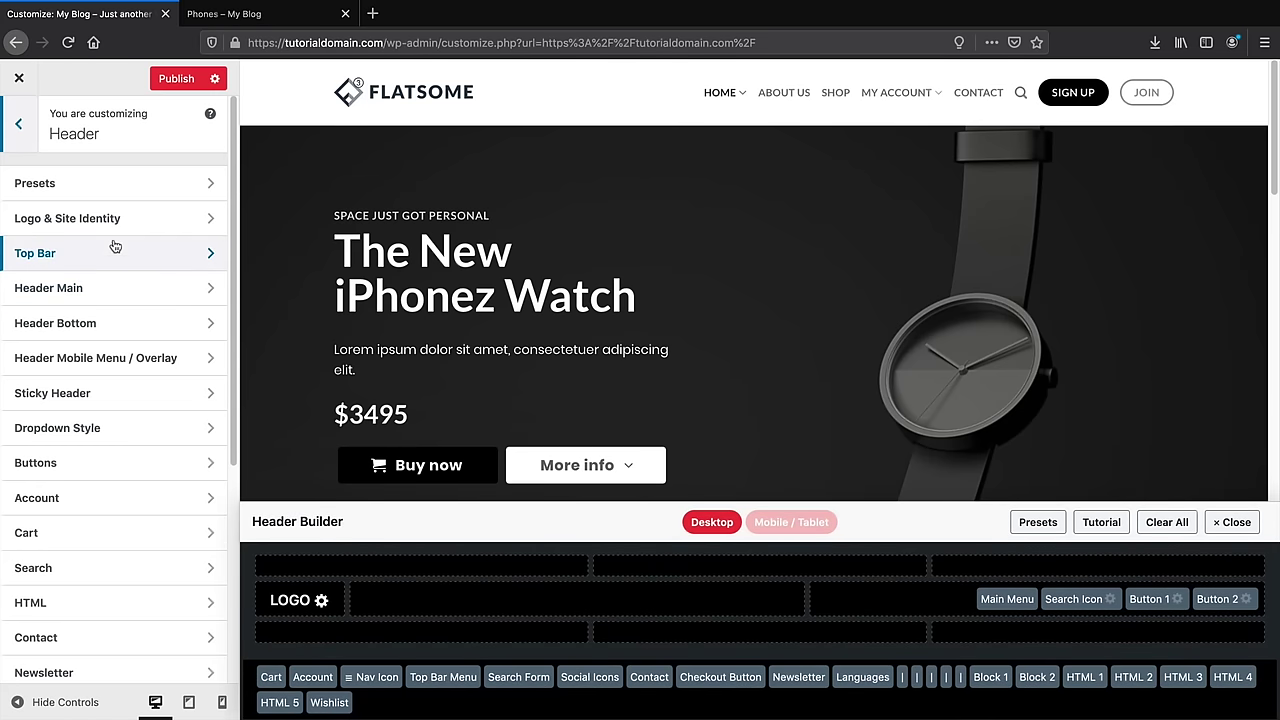
click(100, 190)
Apply the first header preset, change the HTML 1 text to 'Best eCommerce Tutorial', and place it at the top bar's left
click(115, 340)
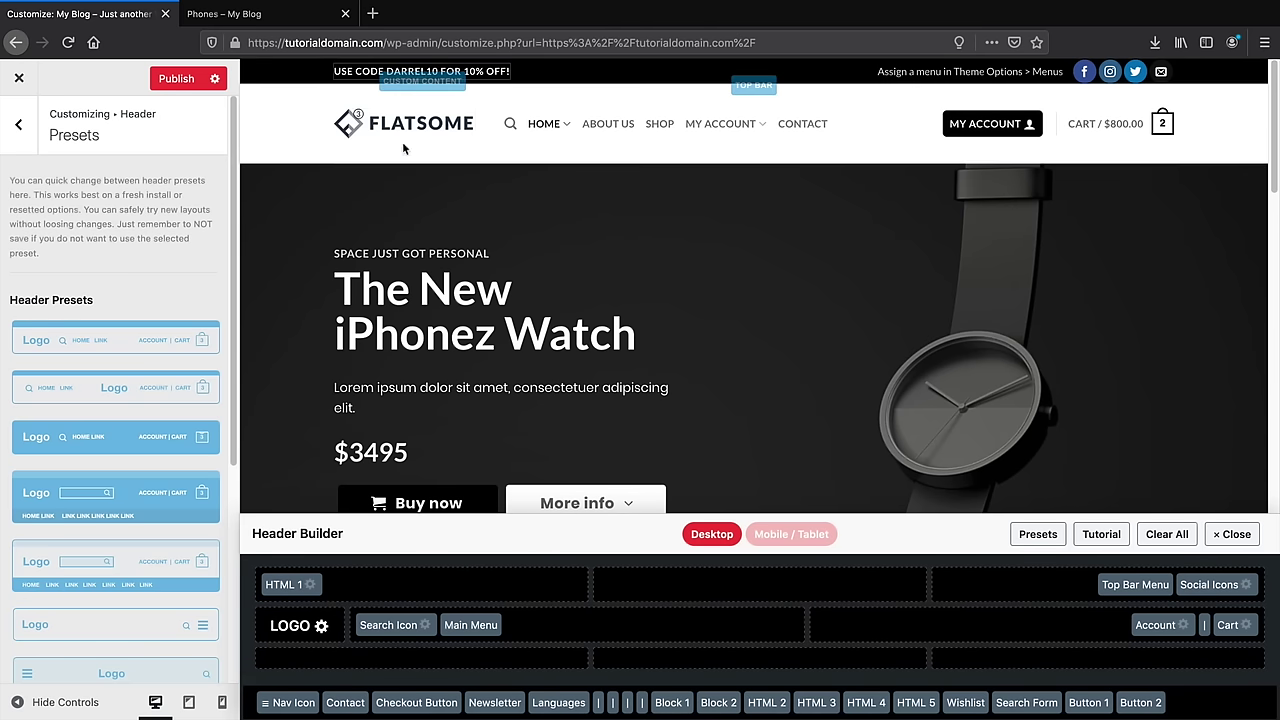
drag(286, 584, 694, 622)
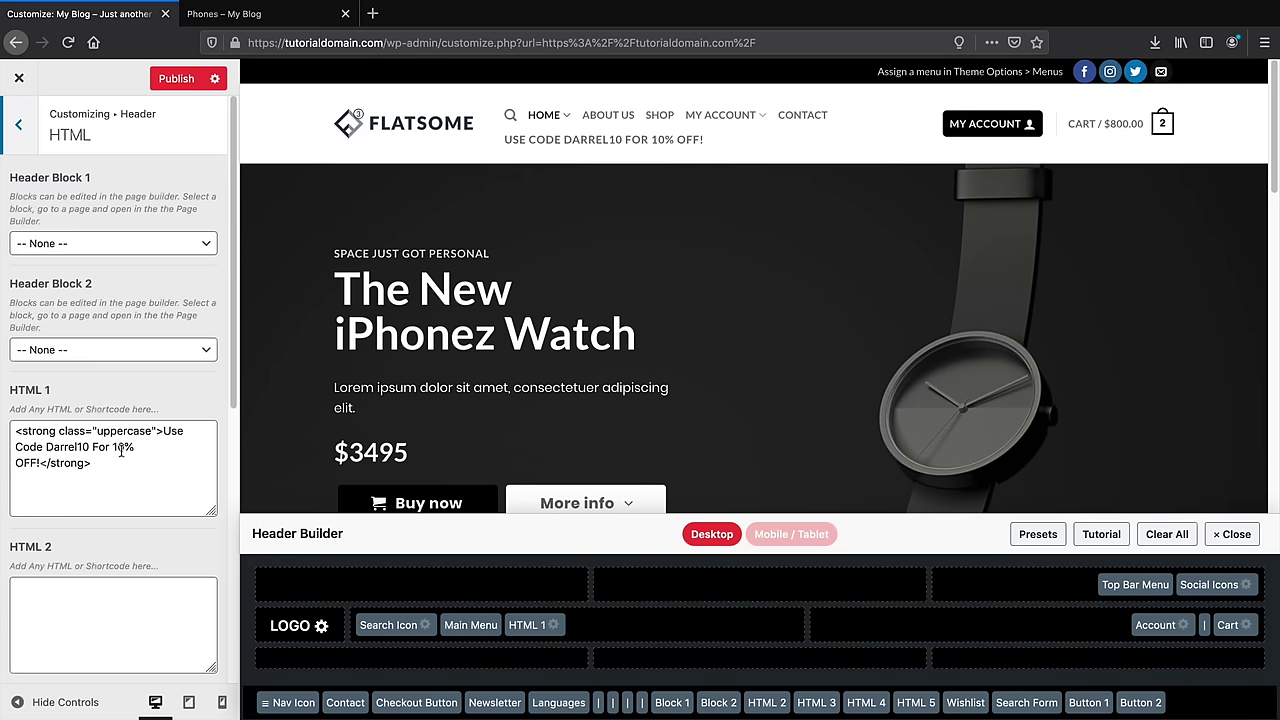
click(37, 458)
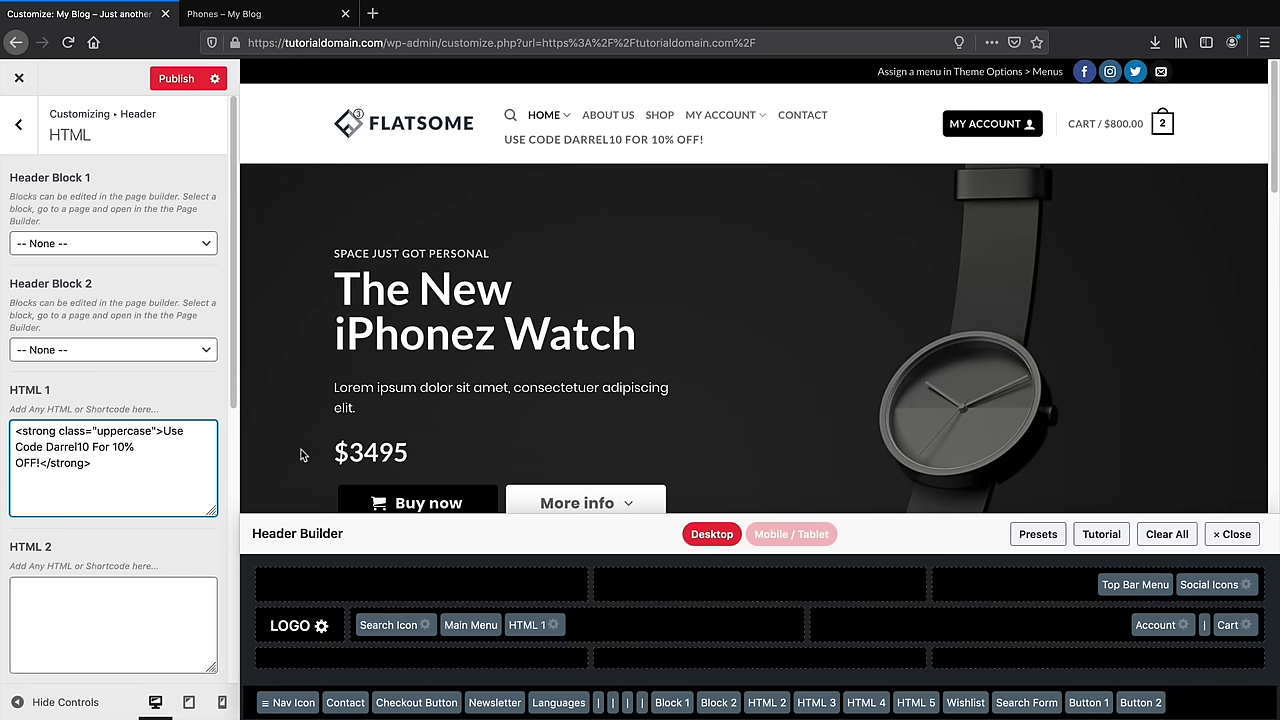
key(BackSpace)
key(BackSpace)
key(BackSpace)
key(BackSpace)
key(BackSpace)
key(BackSpace)
key(BackSpace)
key(BackSpace)
key(BackSpace)
key(BackSpace)
key(BackSpace)
key(BackSpace)
key(BackSpace)
key(BackSpace)
key(BackSpace)
key(BackSpace)
key(BackSpace)
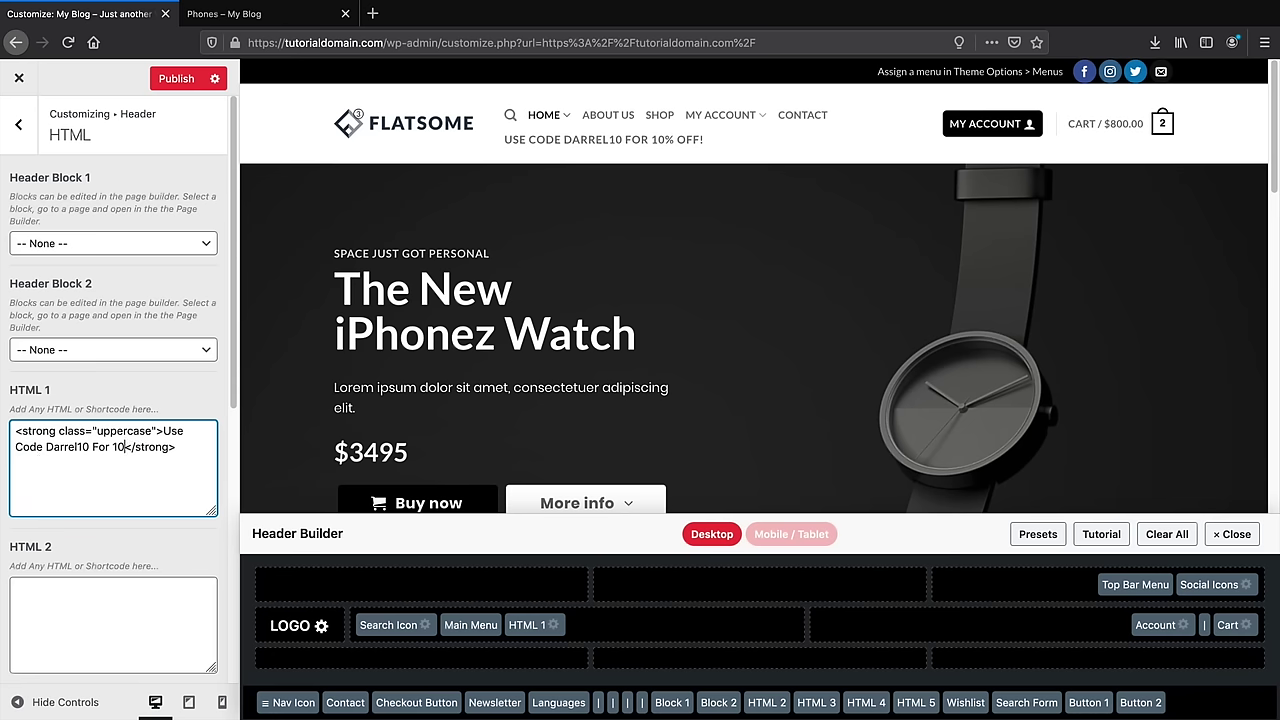
key(BackSpace)
key(BackSpace)
key(BackSpace)
key(BackSpace)
key(BackSpace)
key(BackSpace)
key(BackSpace)
key(BackSpace)
key(BackSpace)
key(BackSpace)
key(BackSpace)
key(BackSpace)
key(BackSpace)
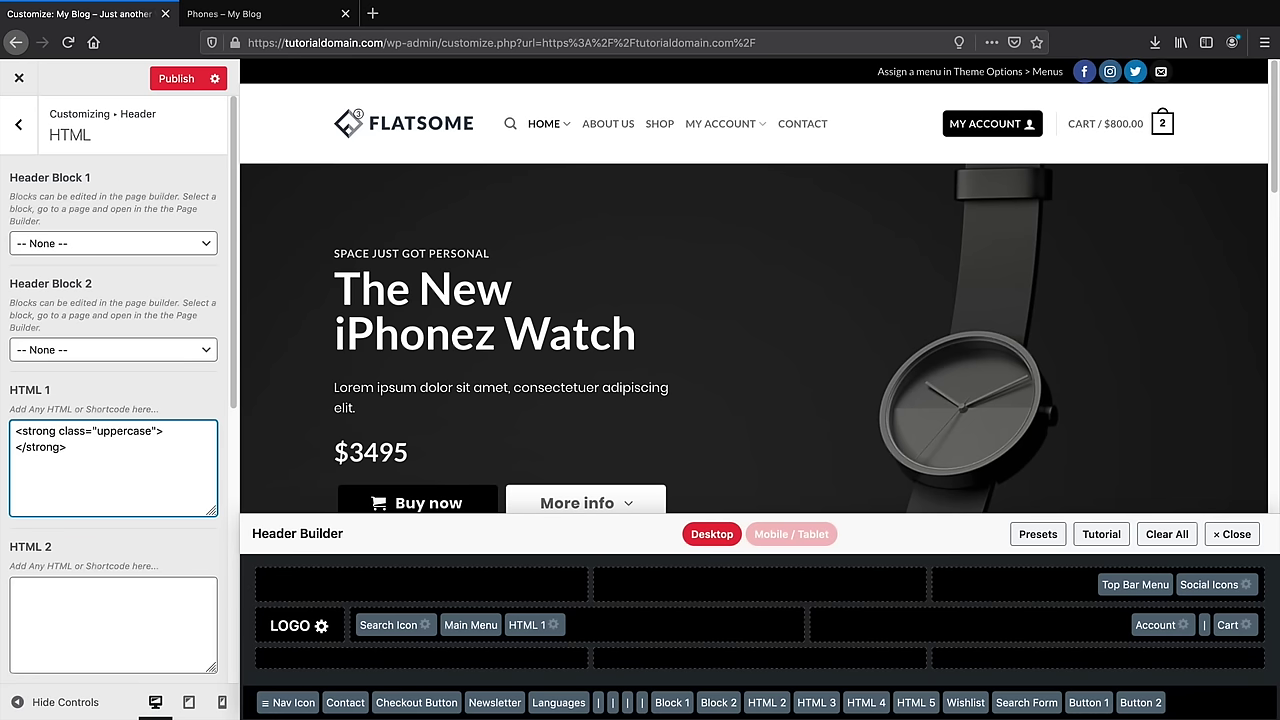
text(Best eCommer)
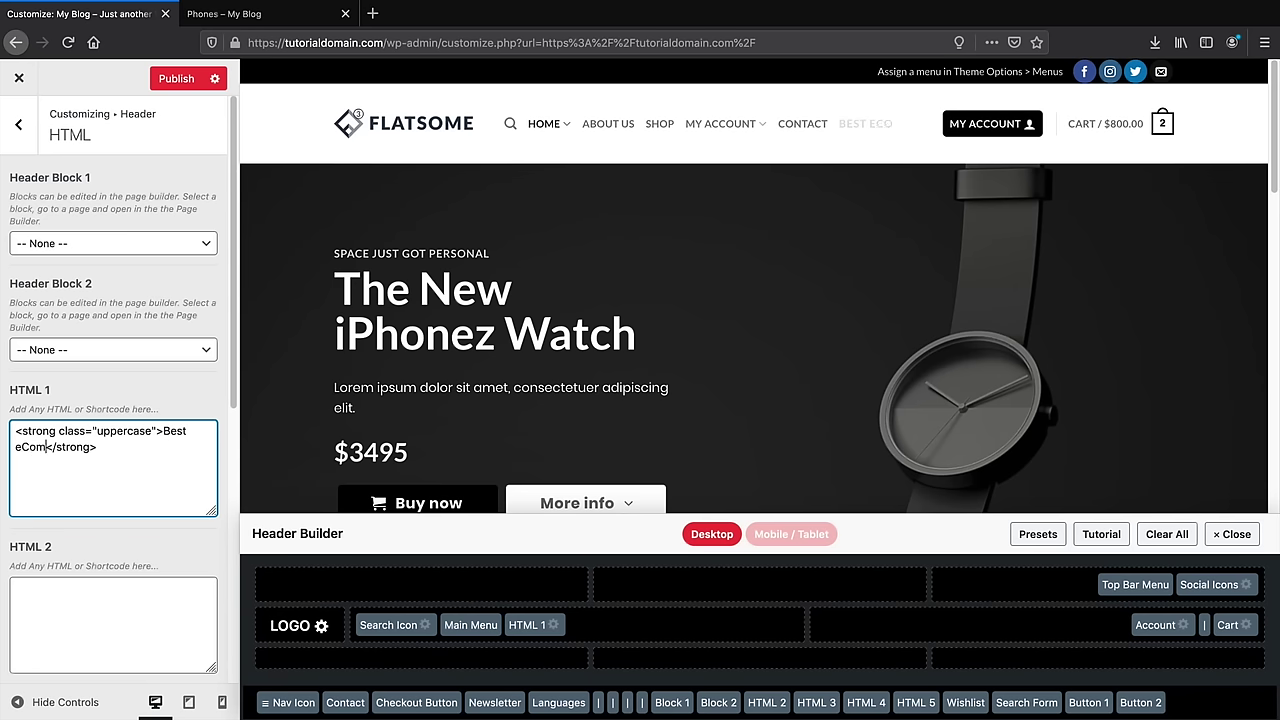
text(ce Tutori)
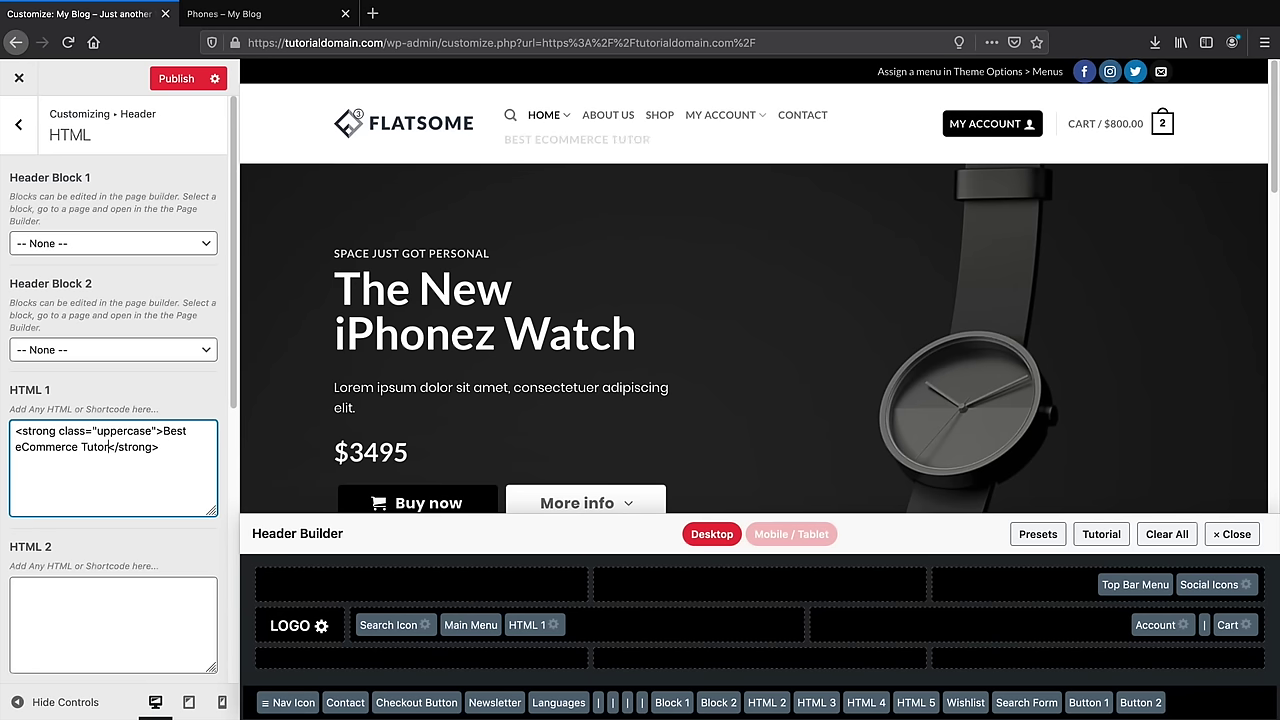
text(al)
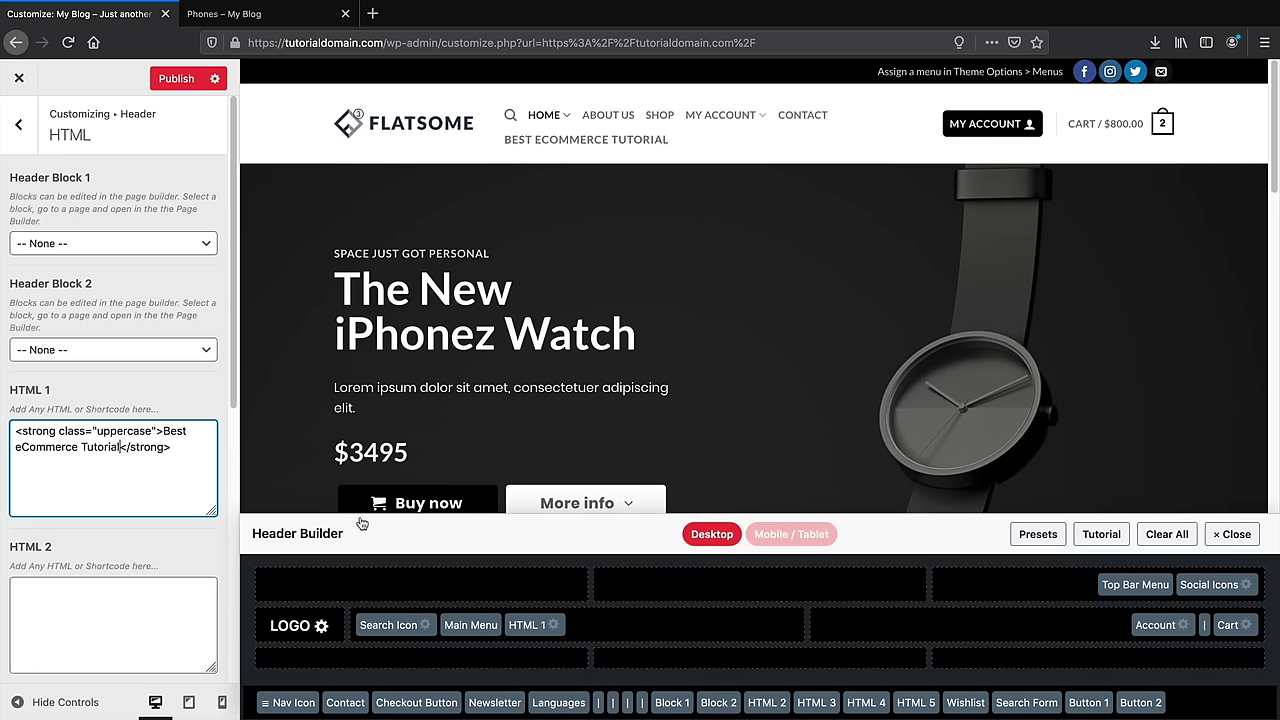
drag(527, 624, 421, 587)
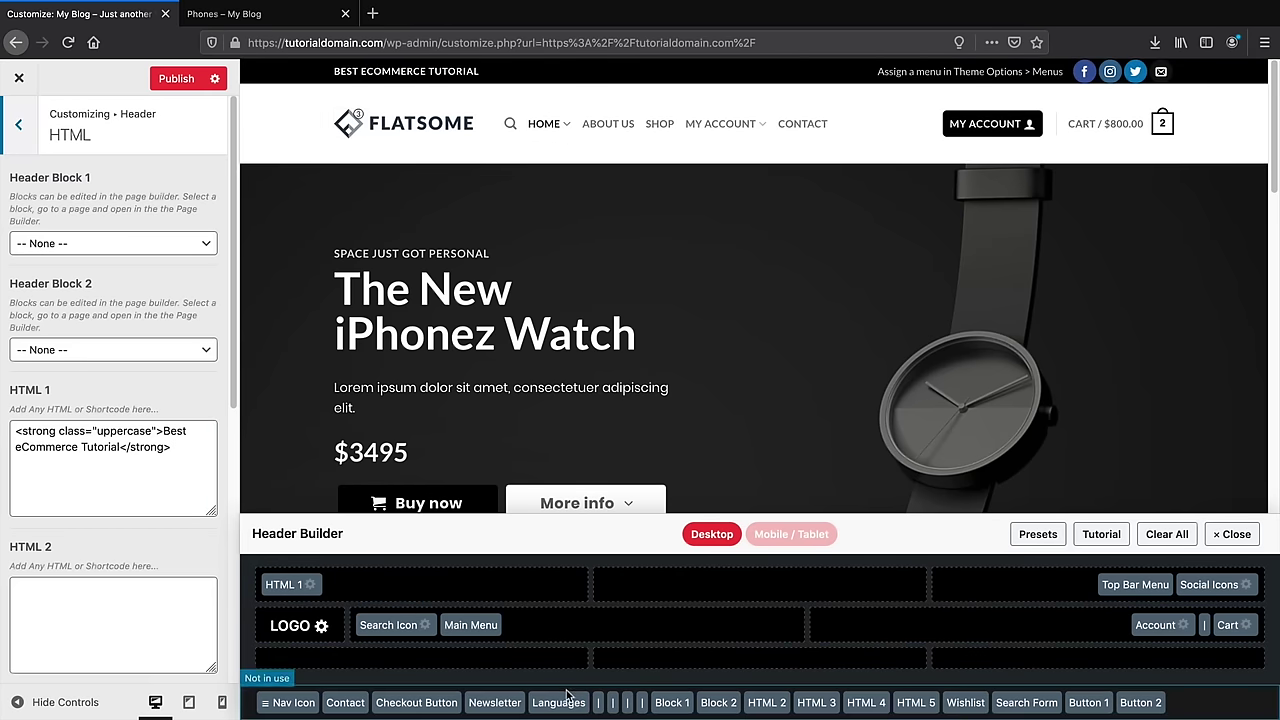
Put the Checkout button and Wishlist in the top bar centre, moving Languages to Not in use
drag(435, 704, 760, 578)
drag(466, 702, 872, 587)
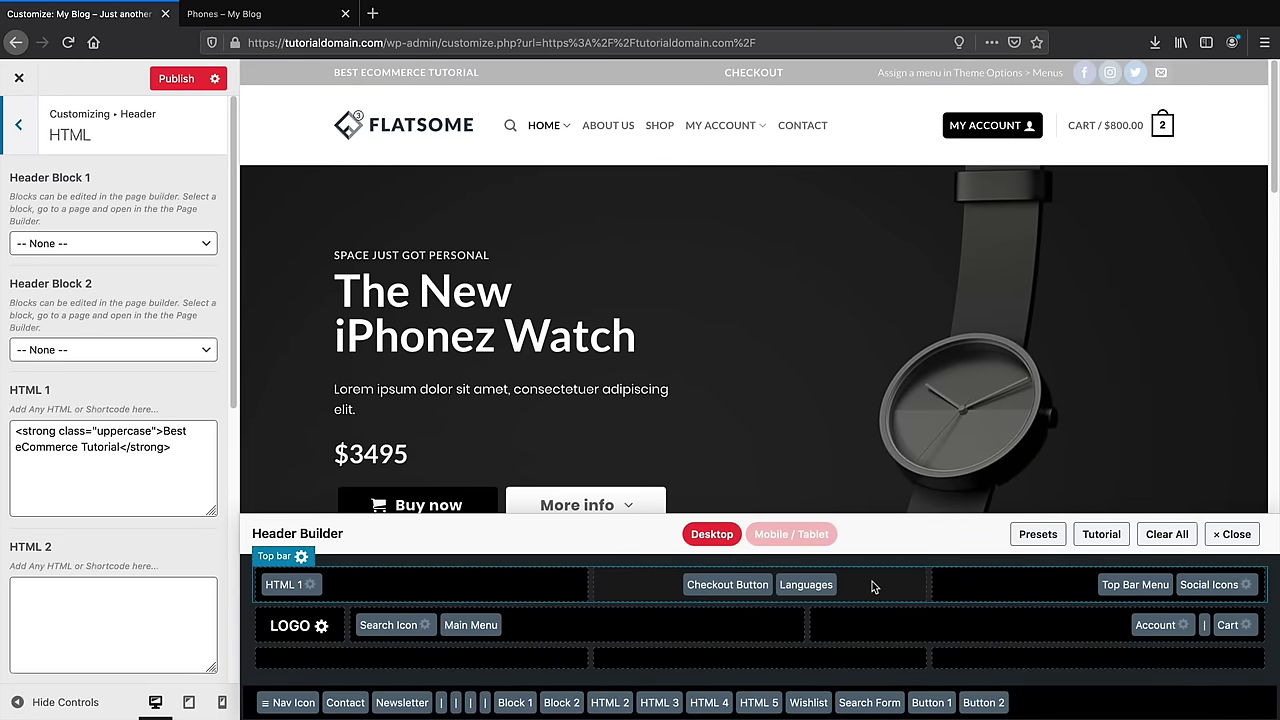
mouse_move(808, 74)
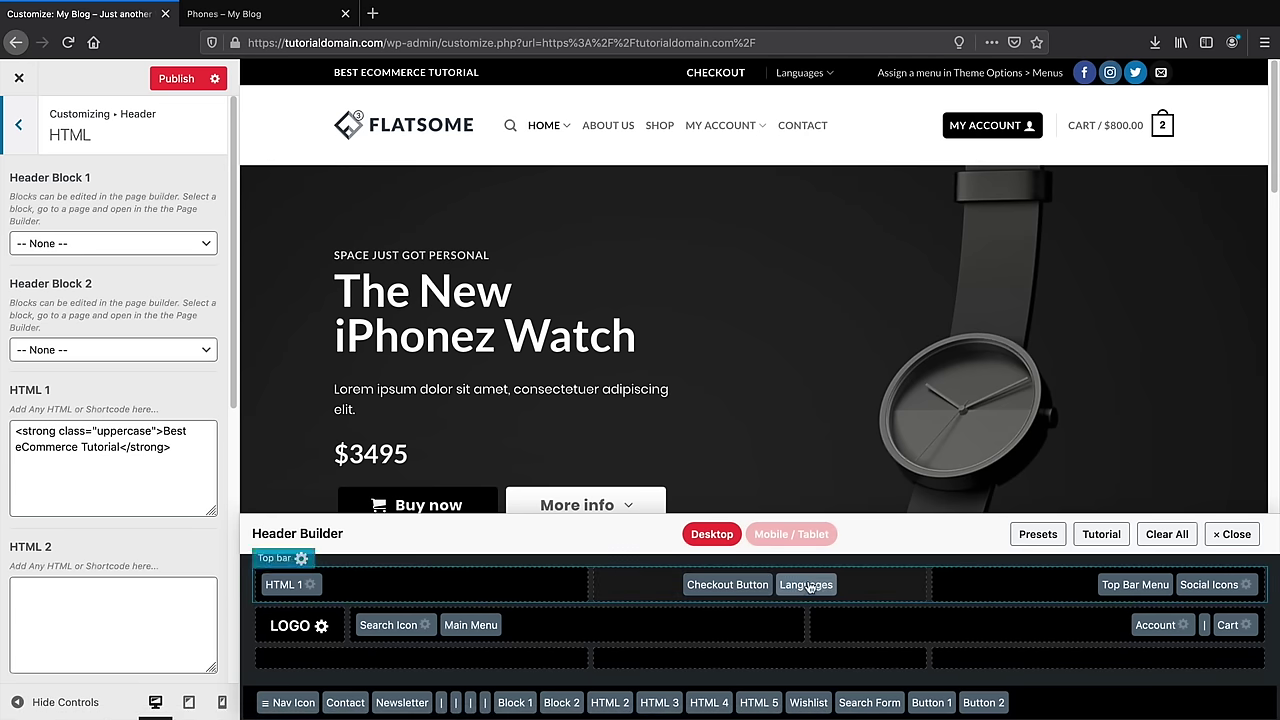
drag(820, 584, 710, 700)
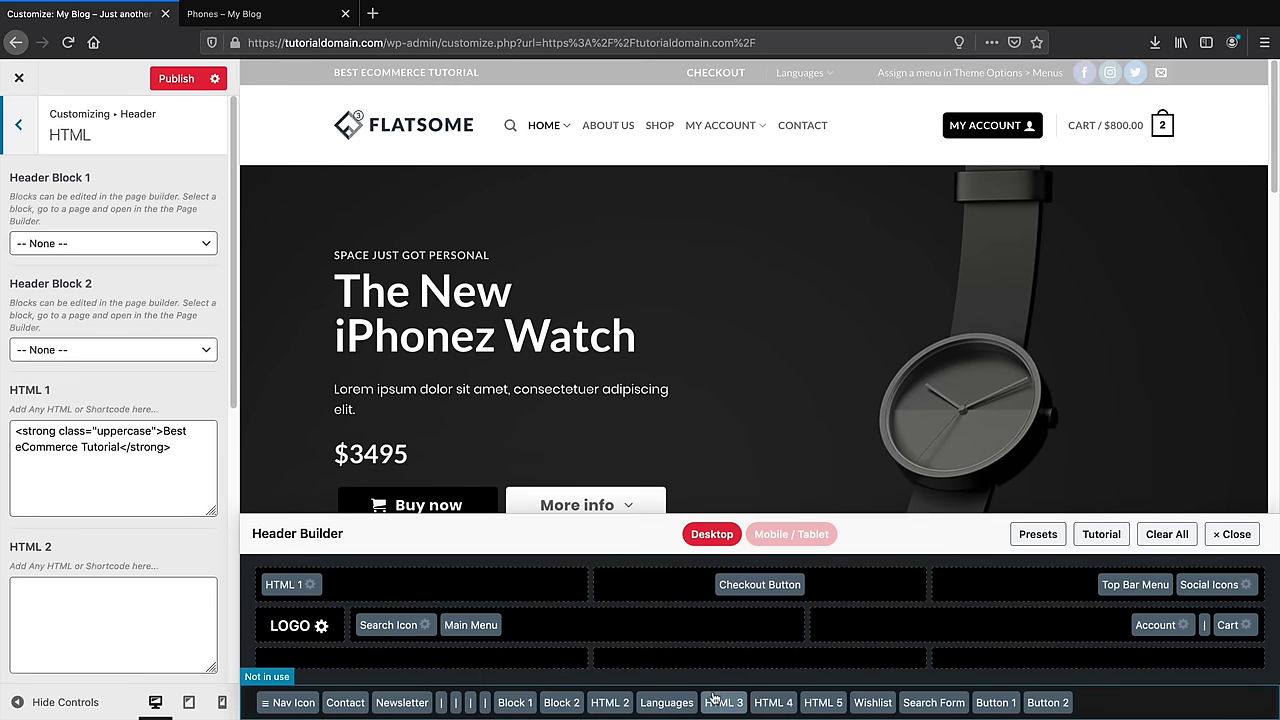
drag(872, 703, 850, 586)
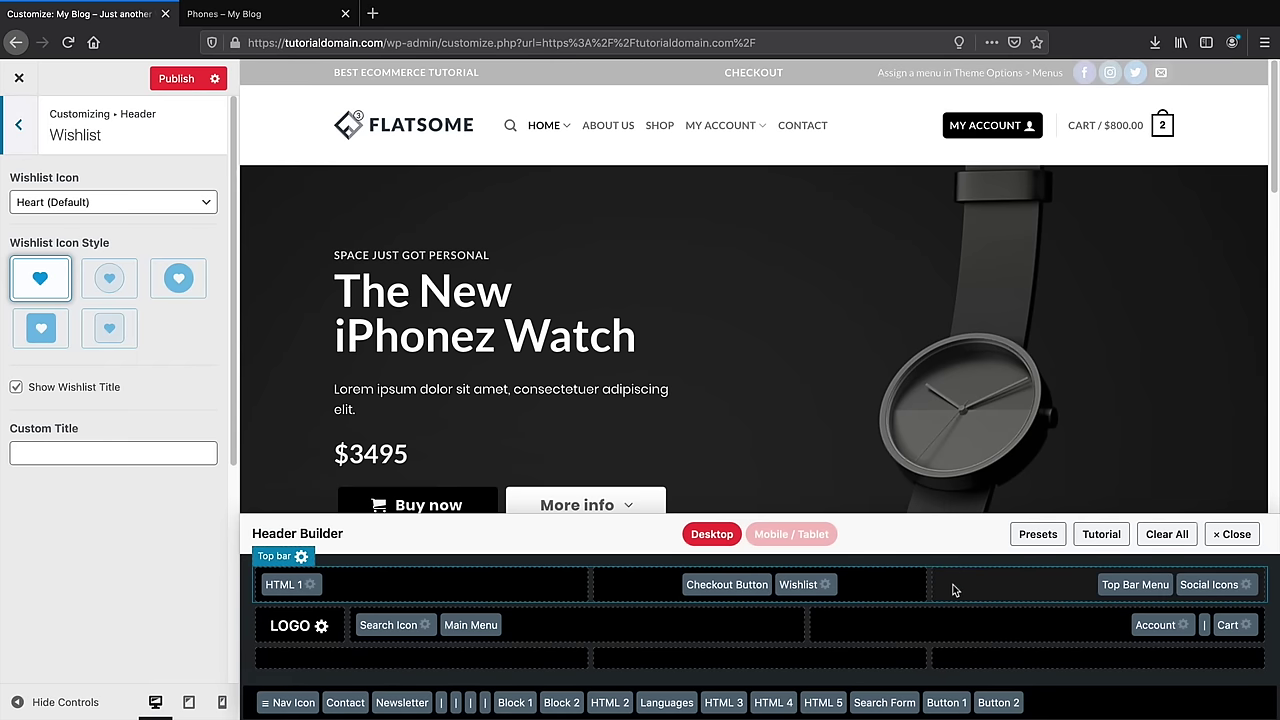
Set the Wishlist icon style to the outlined circle after trying the other styles
click(190, 281)
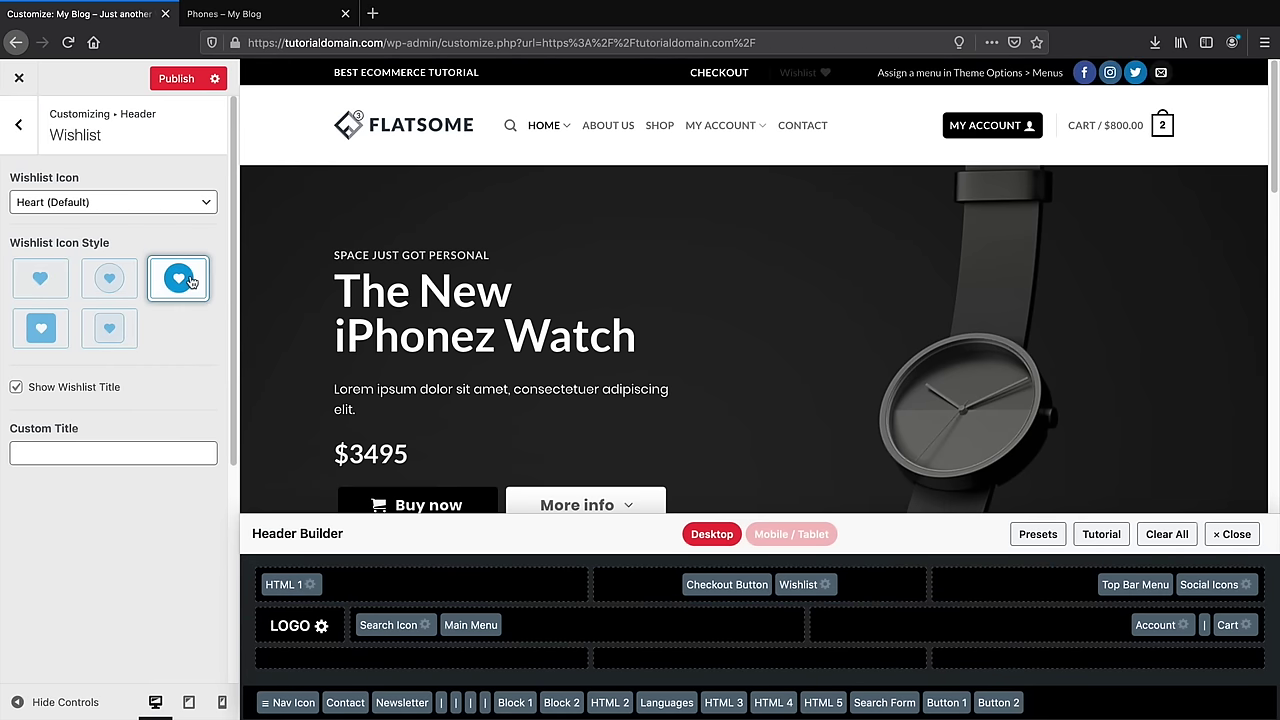
click(109, 330)
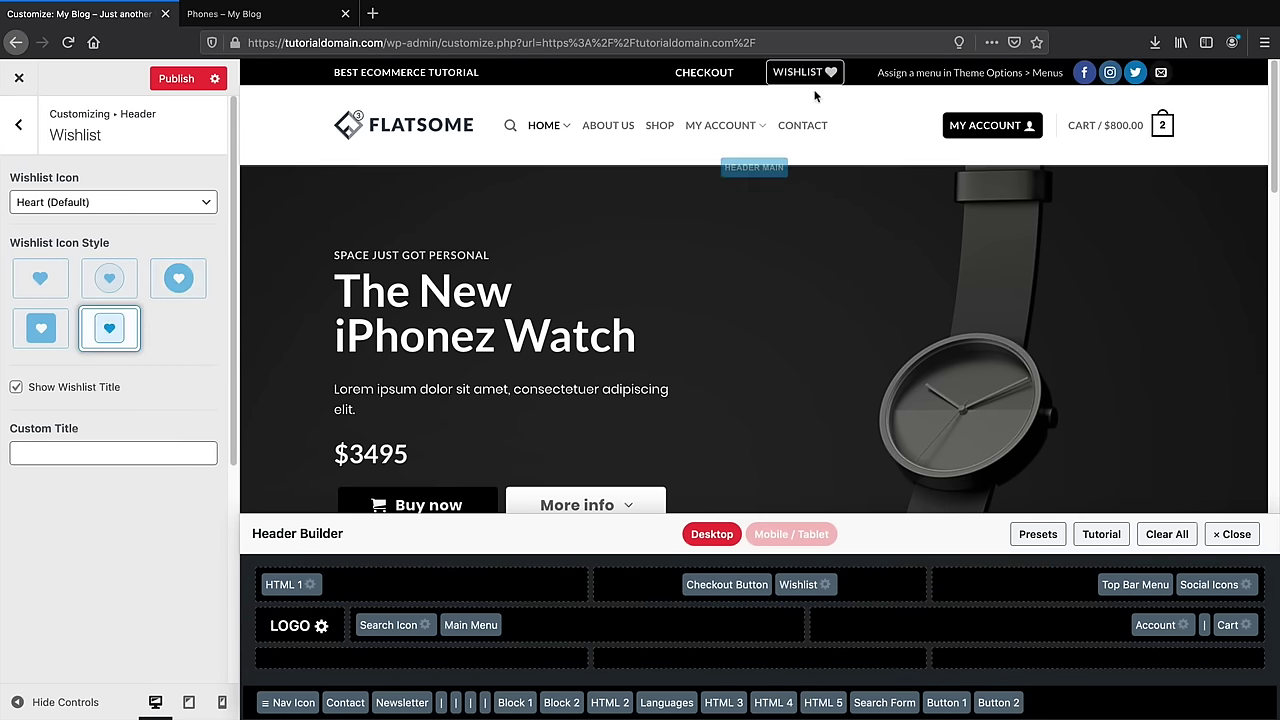
click(44, 318)
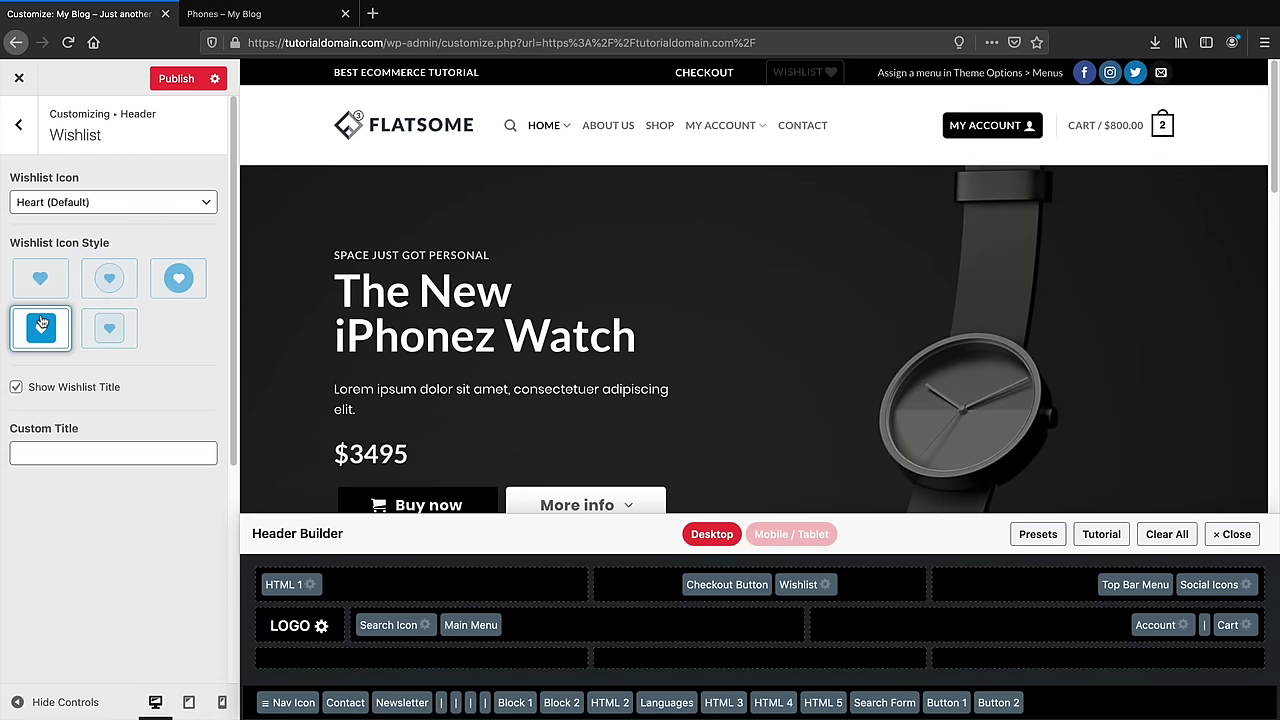
click(109, 278)
click(18, 124)
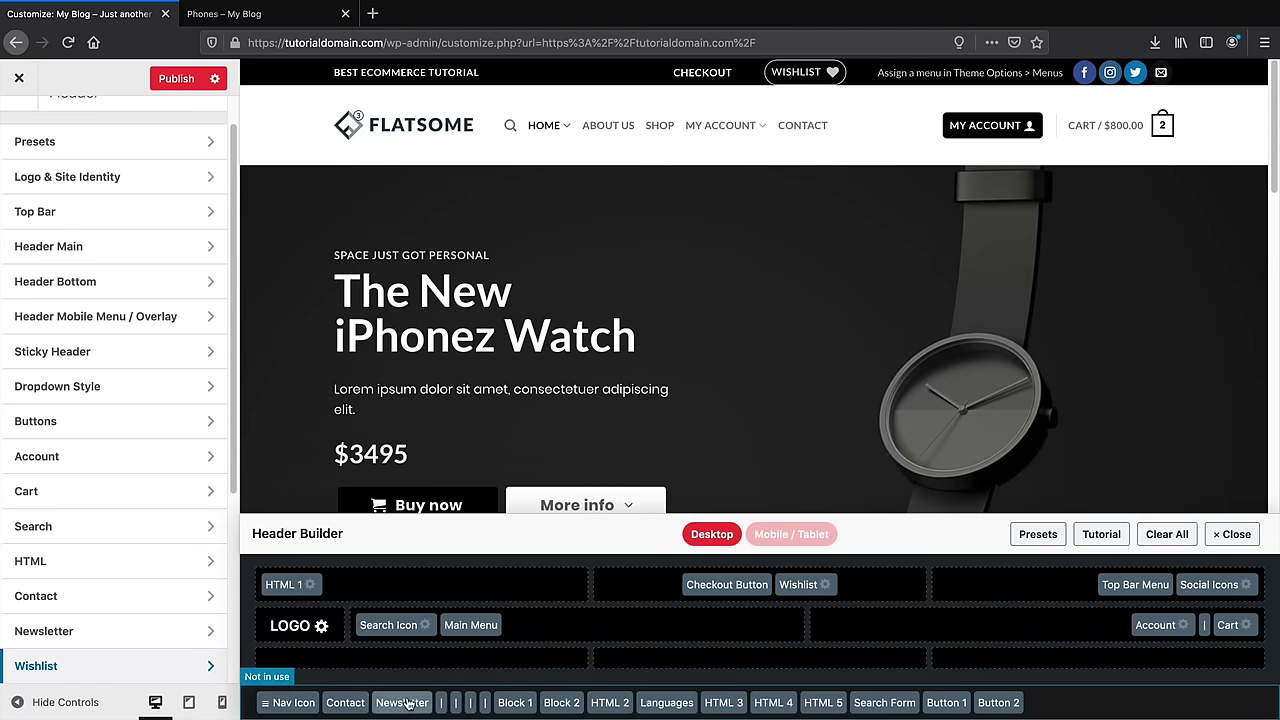
Add Newsletter, Contact, Nav Icon and Search Form to Header Bottom; move Search Icon to top bar right
drag(400, 702, 285, 652)
drag(349, 704, 368, 652)
drag(293, 702, 745, 652)
drag(690, 694, 1000, 653)
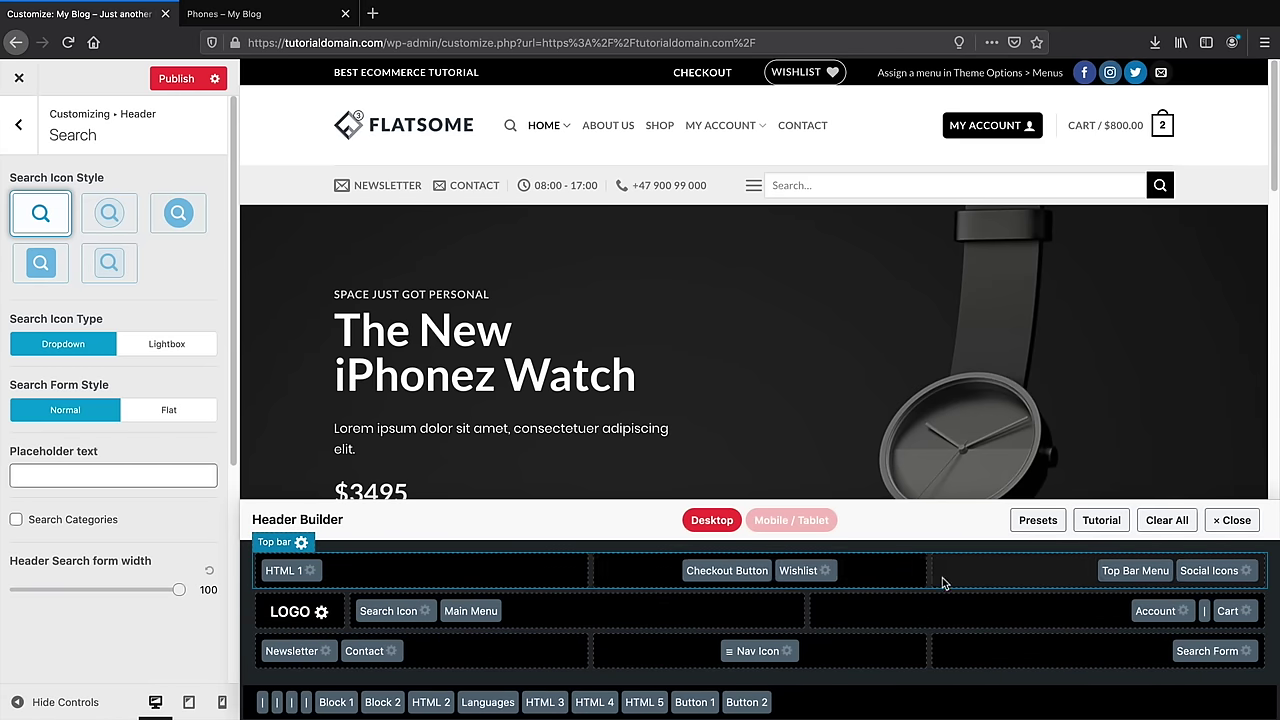
drag(420, 618, 990, 572)
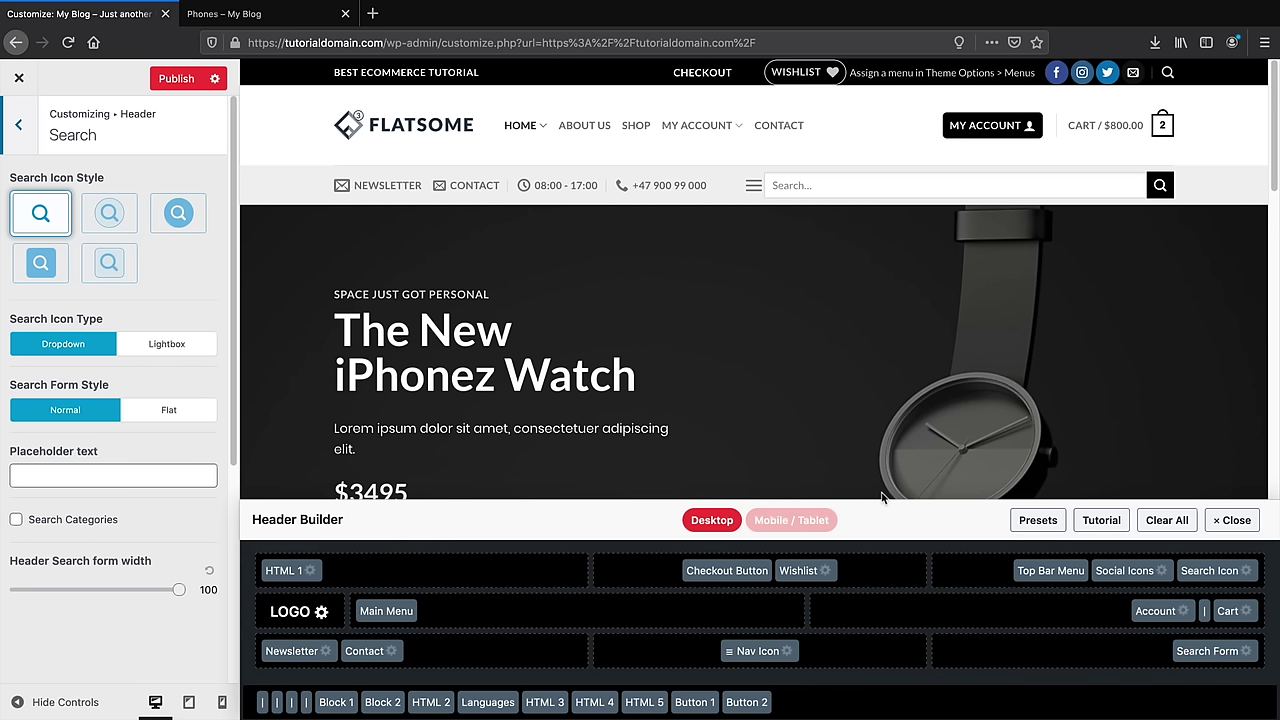
Open fiverr.com in a new tab and search for 'logo'
click(372, 14)
text(fiverr.com)
key(Return)
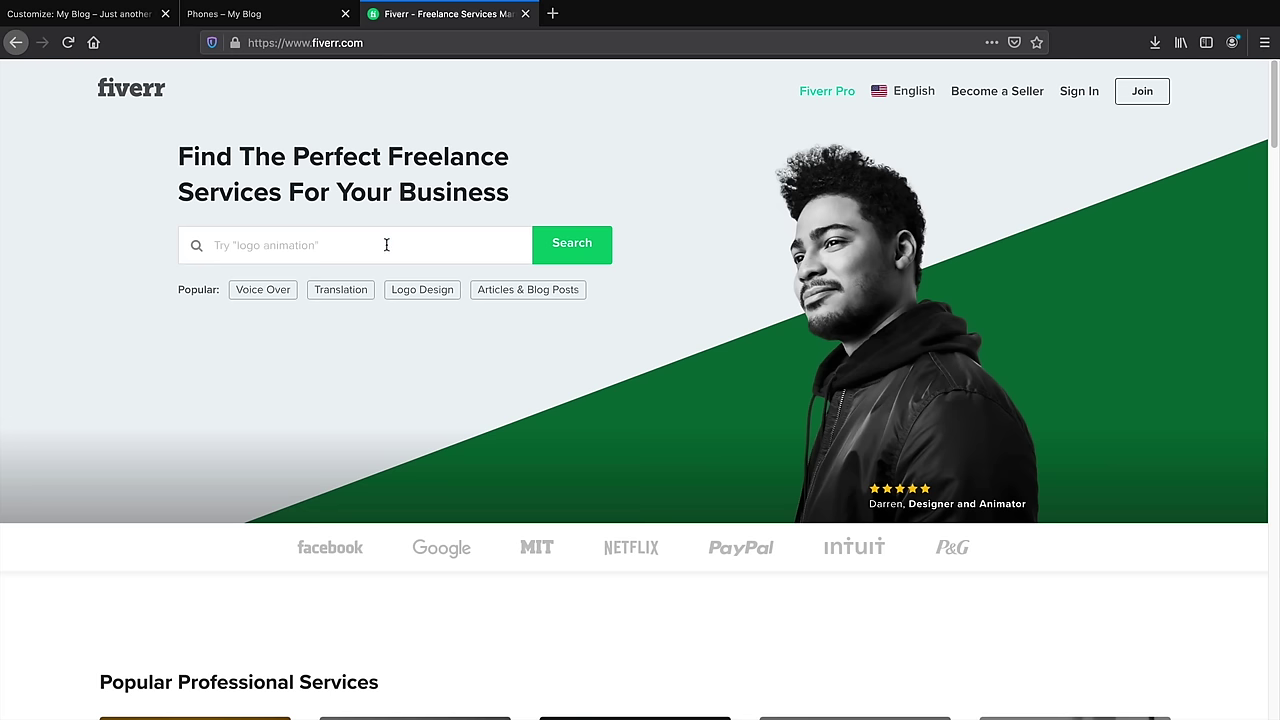
click(386, 244)
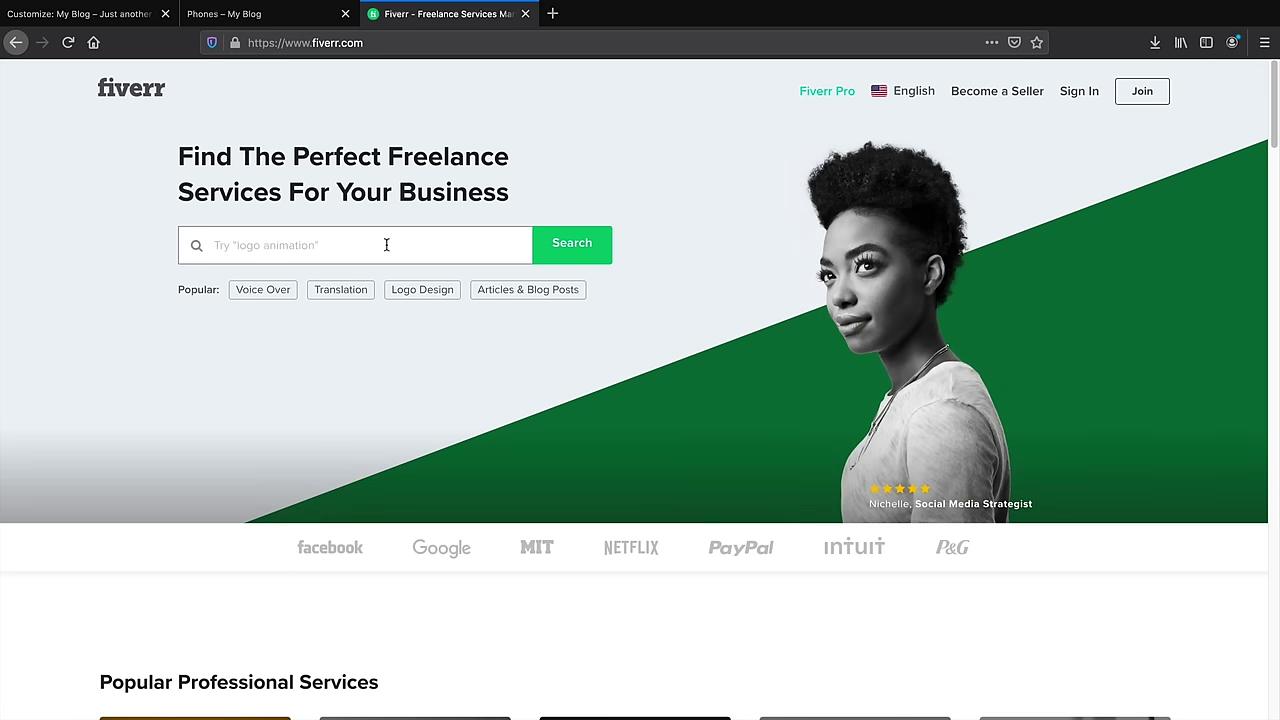
text(logo)
key(Return)
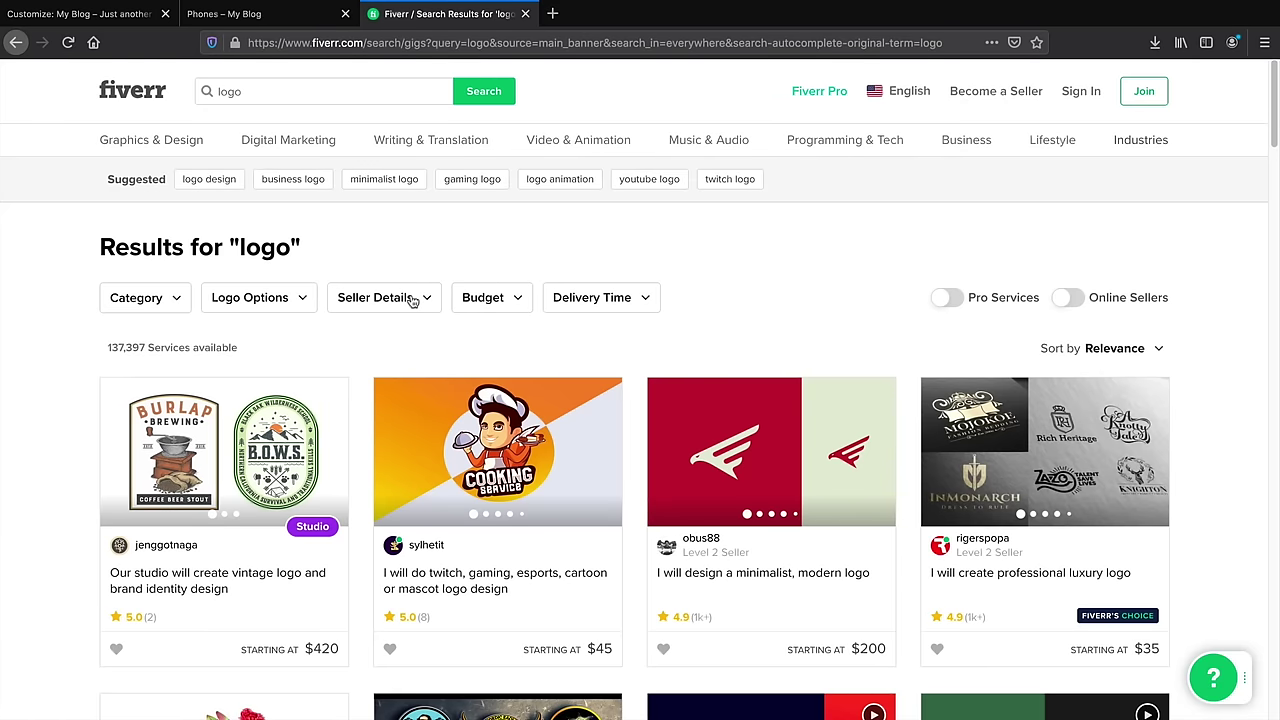
Filter the logo results to a maximum budget of $5
click(498, 297)
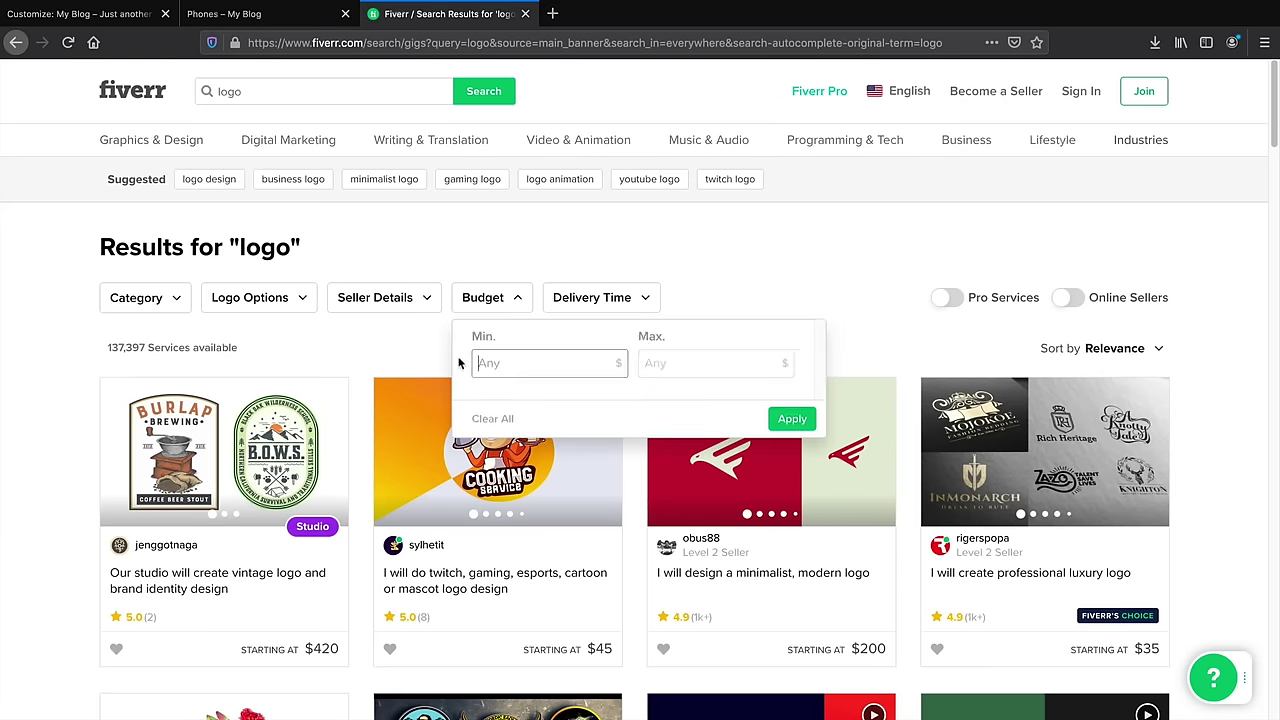
click(510, 373)
key(Tab)
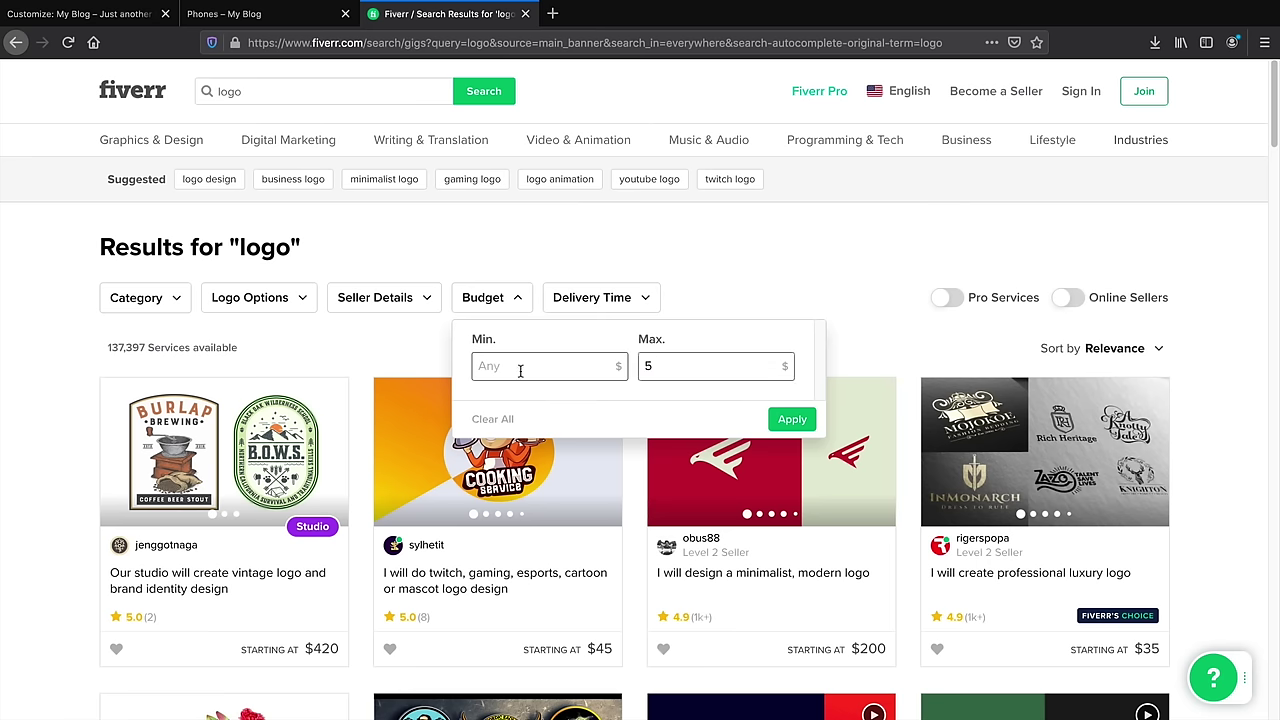
text(5)
click(784, 418)
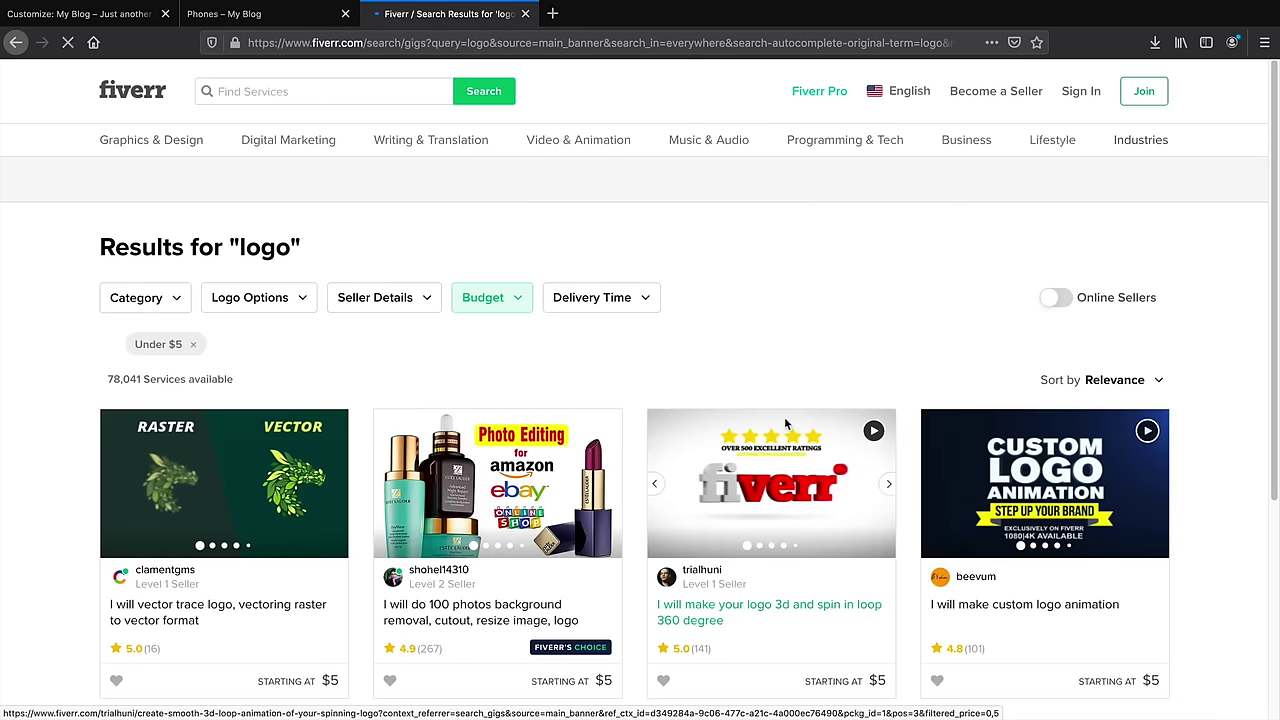
Browse the under-$5 logo gigs, then return to the 'Customize: My Blog' tab
scroll(784, 416, down, 3)
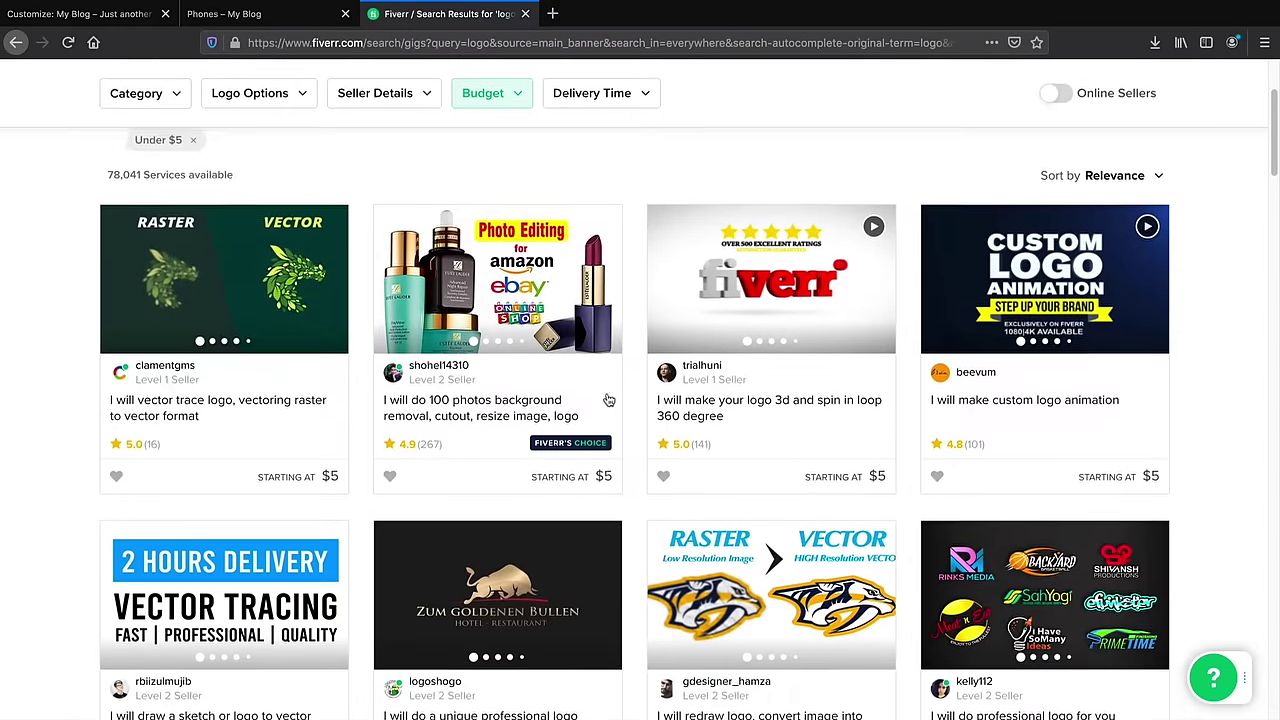
scroll(613, 400, down, 3)
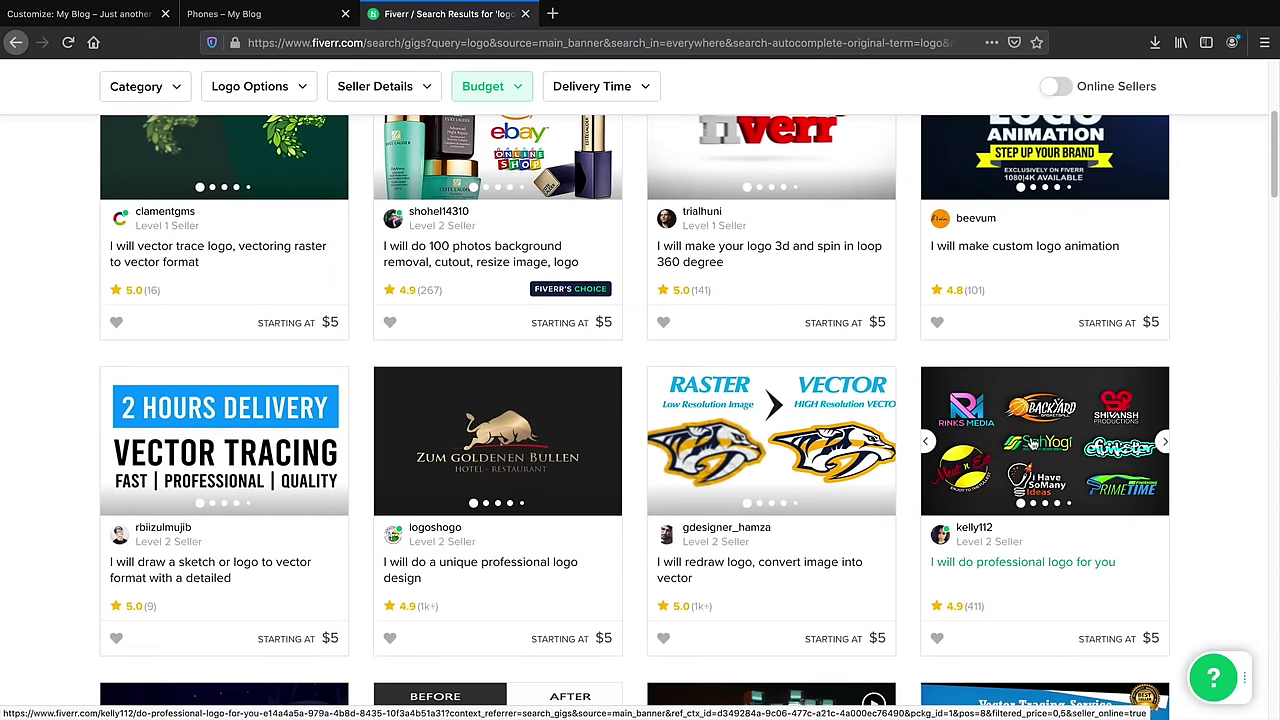
scroll(787, 413, down, 2)
scroll(787, 412, down, 3)
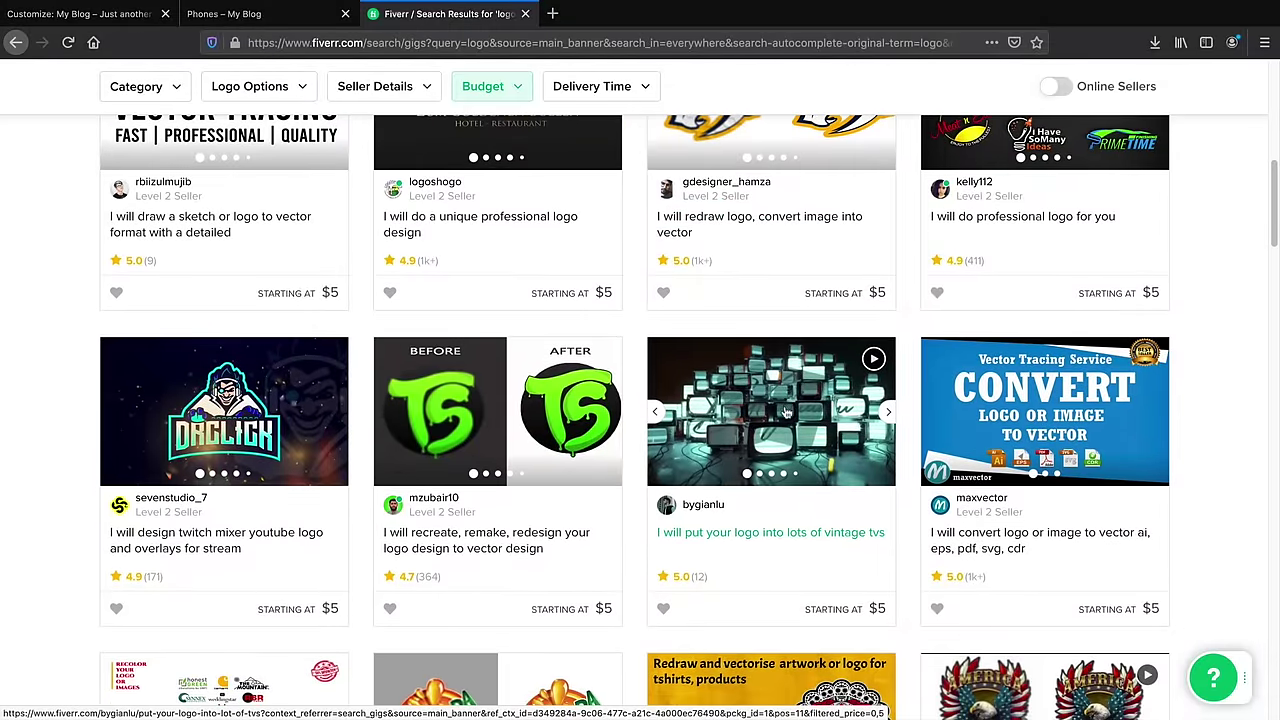
scroll(786, 410, down, 3)
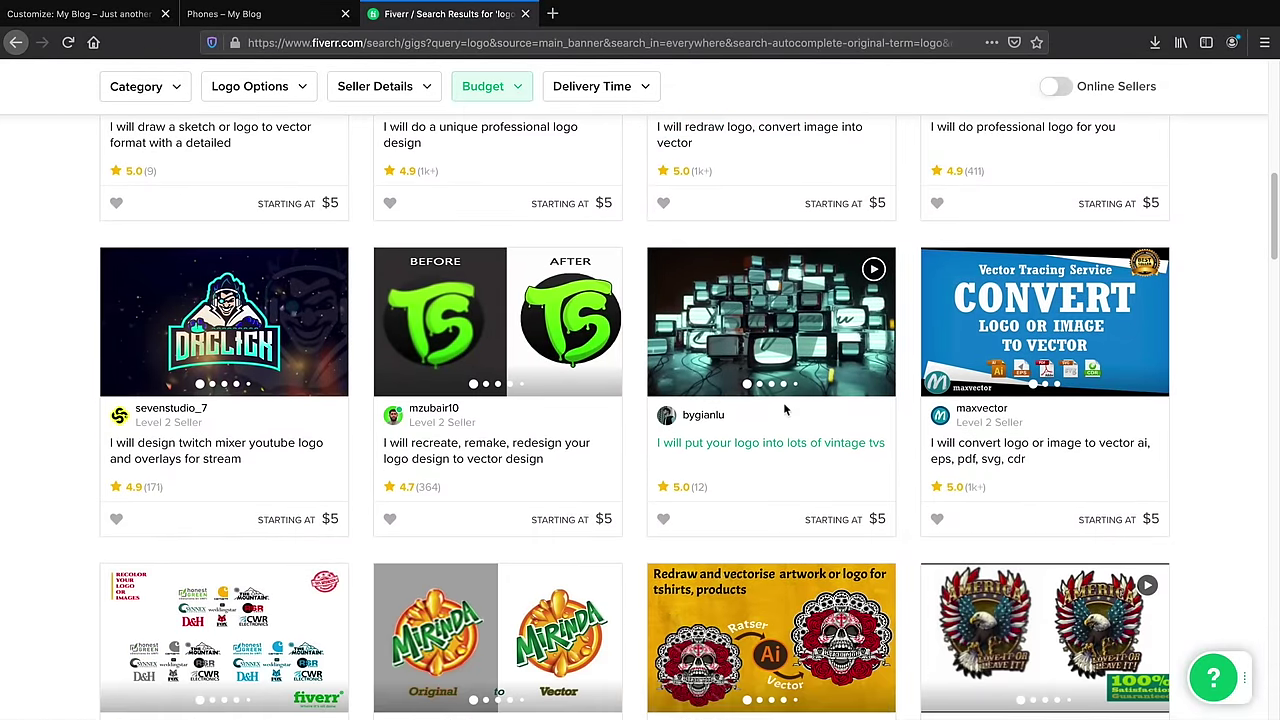
scroll(786, 411, down, 3)
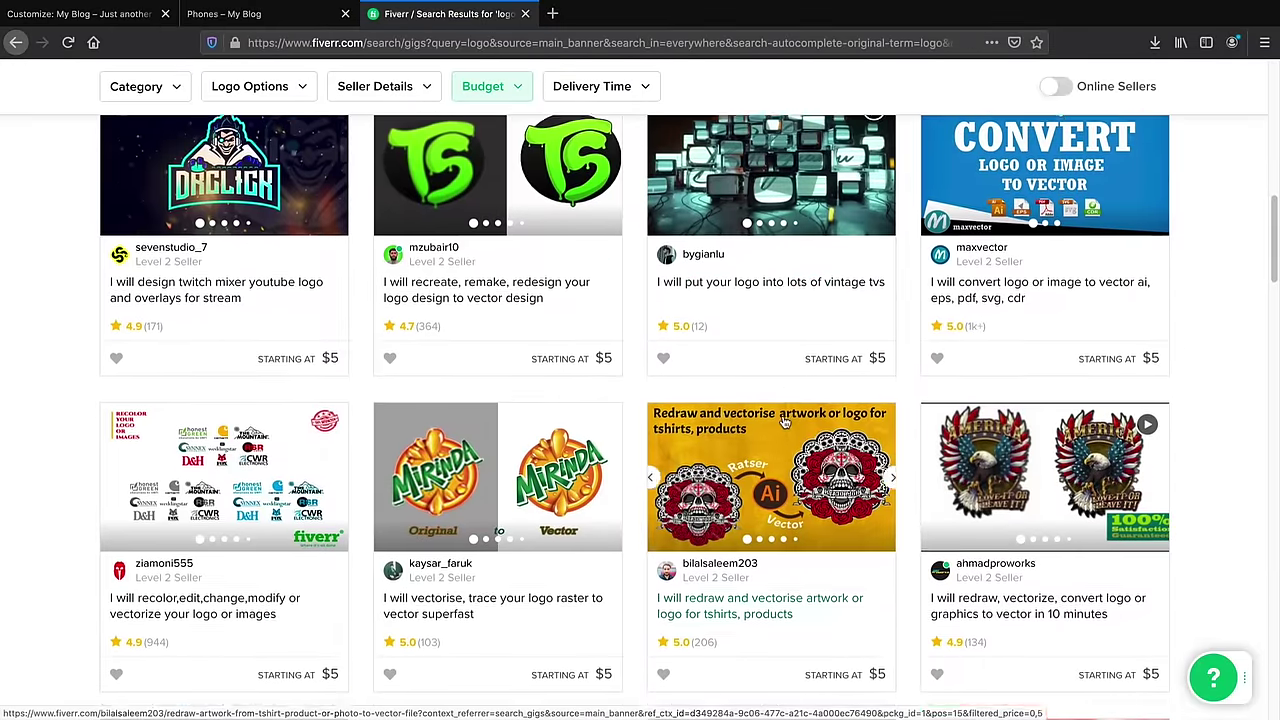
scroll(783, 440, down, 4)
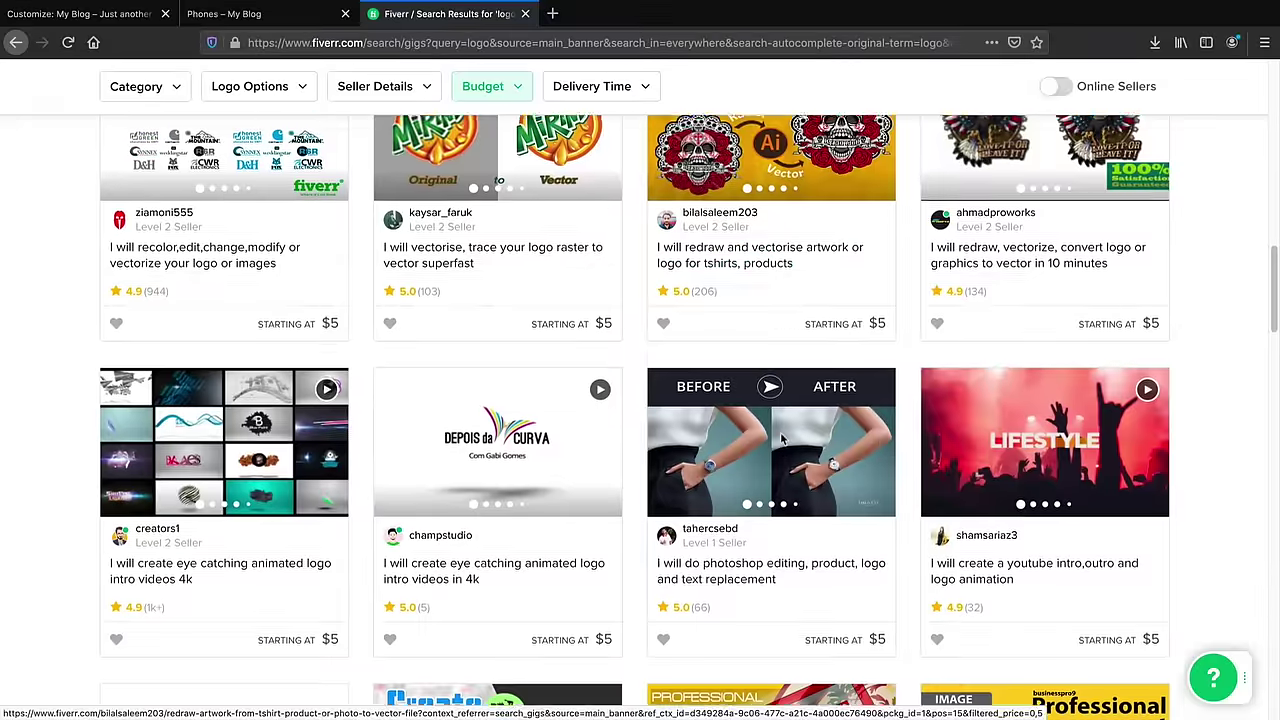
scroll(783, 440, down, 4)
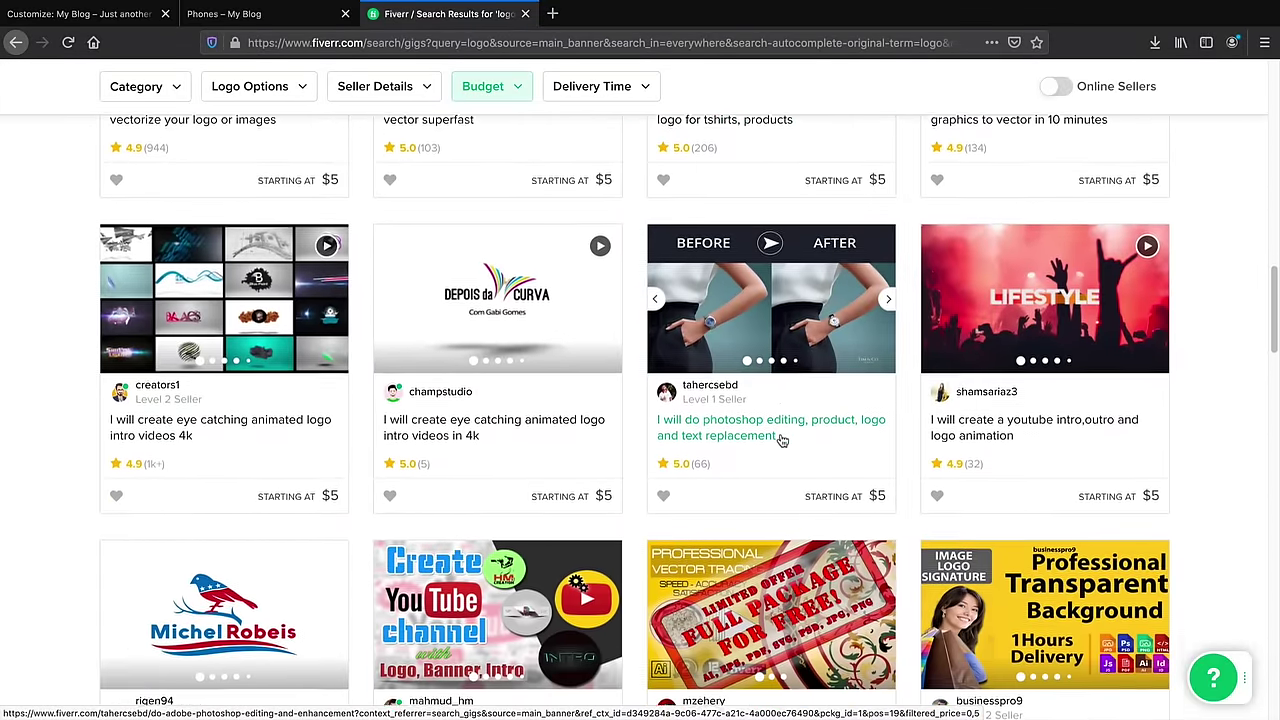
scroll(783, 440, down, 3)
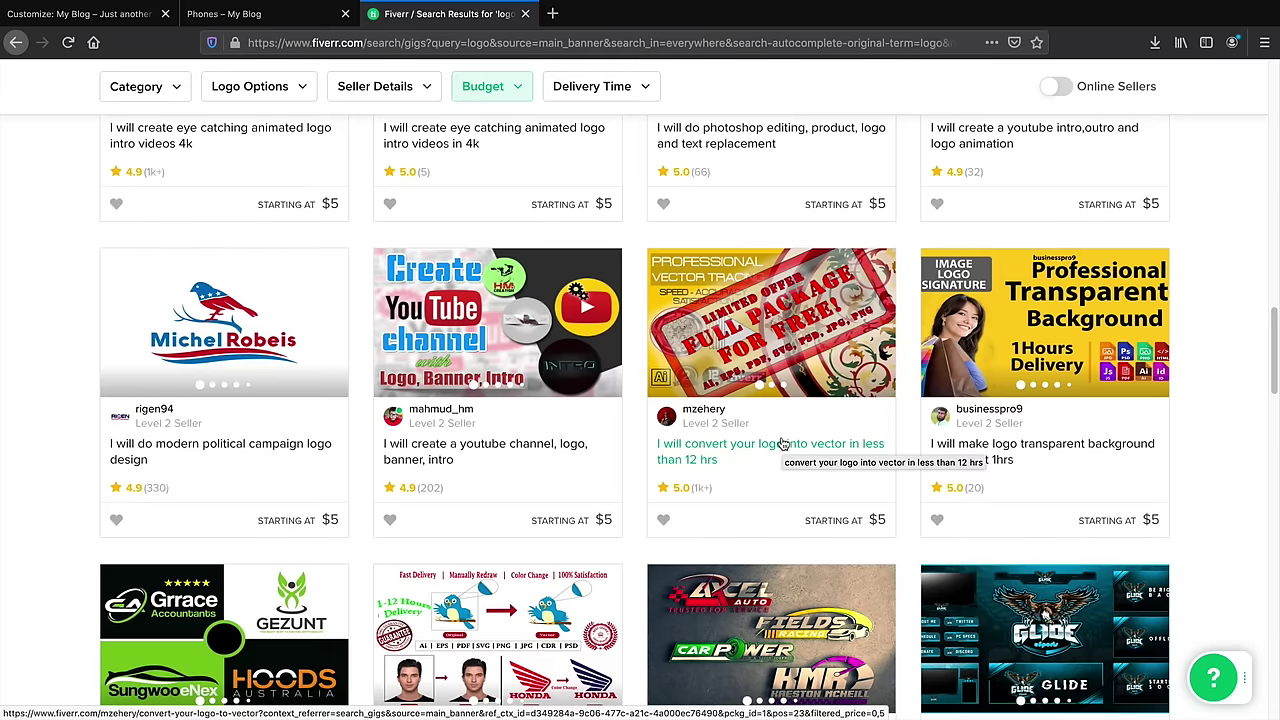
drag(1273, 386, 1231, 124)
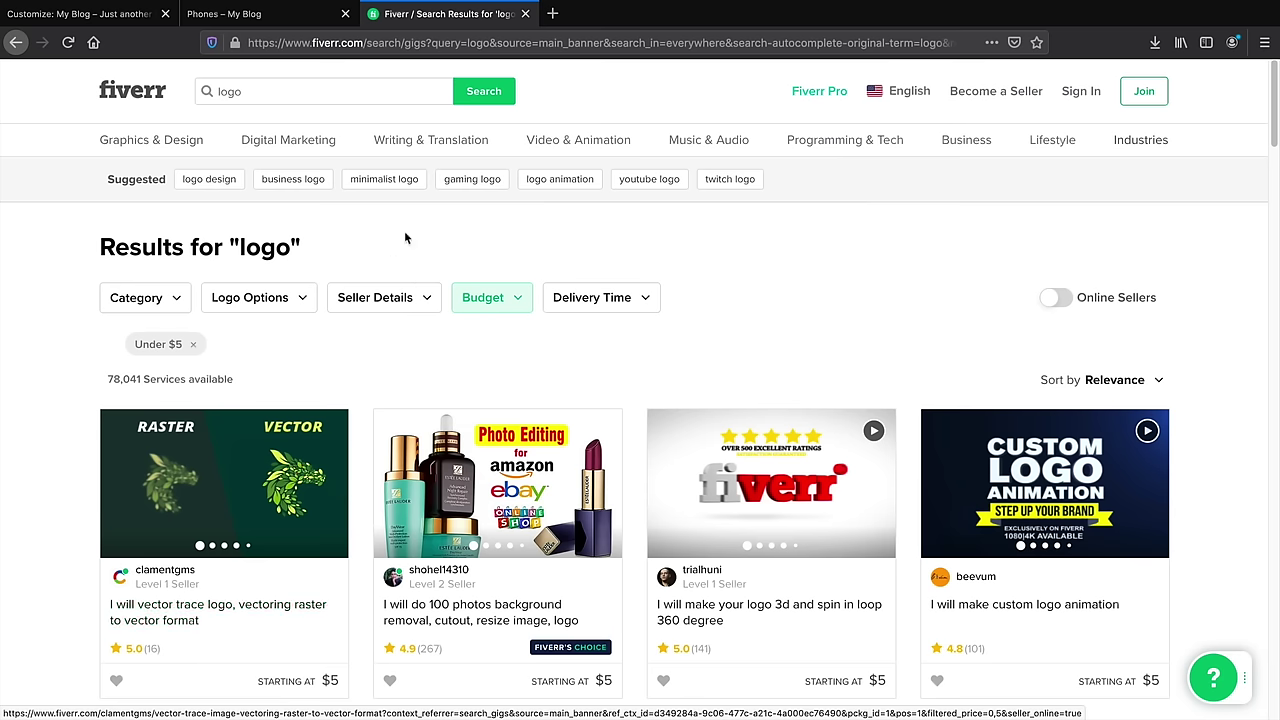
click(100, 14)
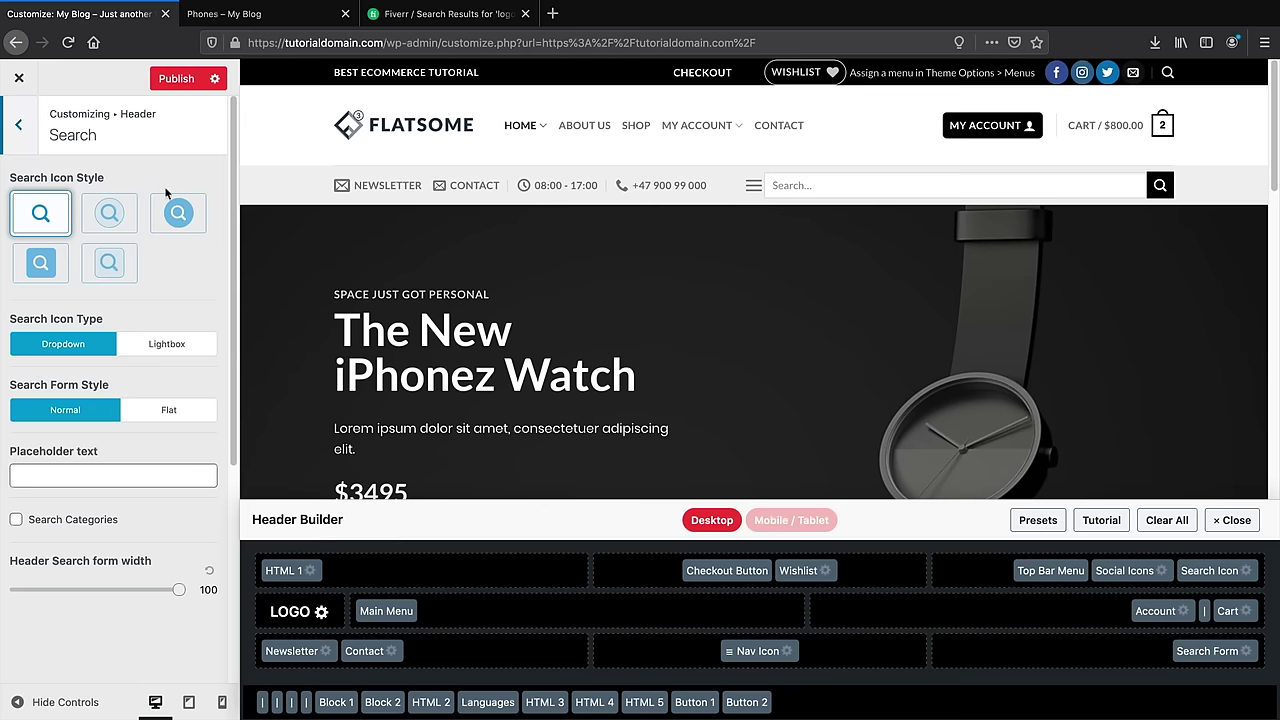
Apply the Header Default preset with the logo on the left, after trying the centred-logo preset
click(22, 125)
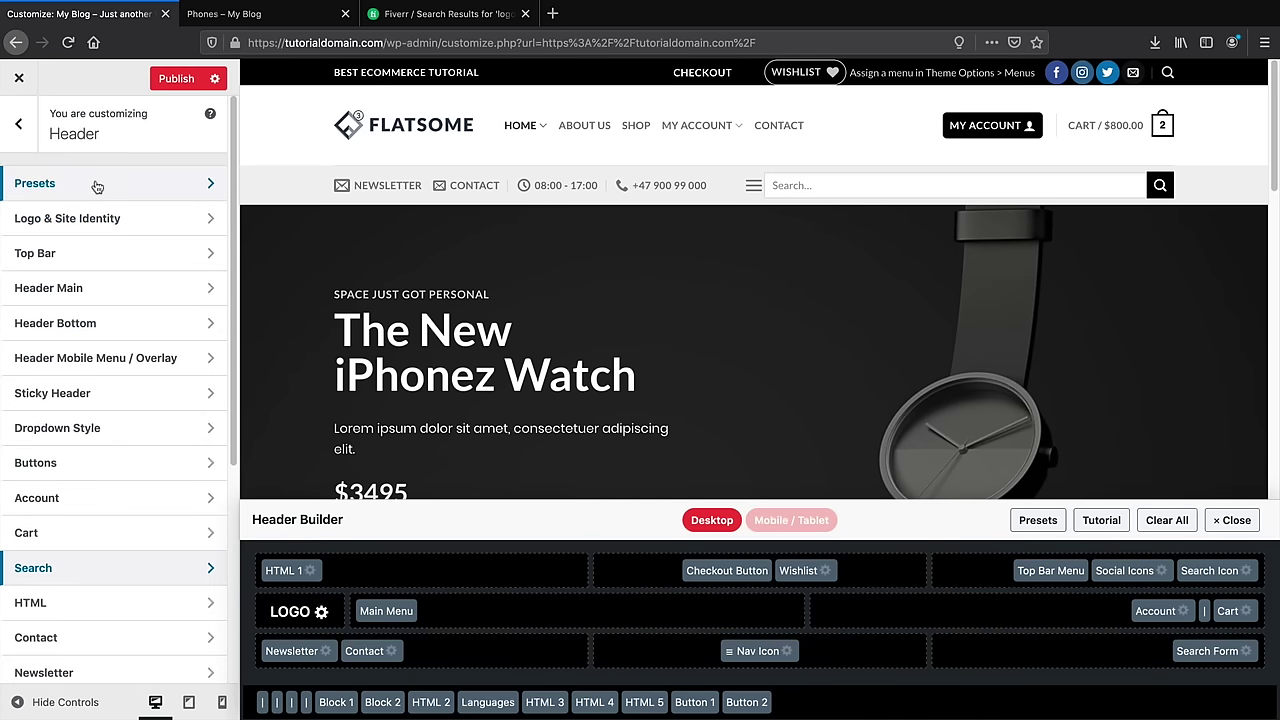
click(115, 187)
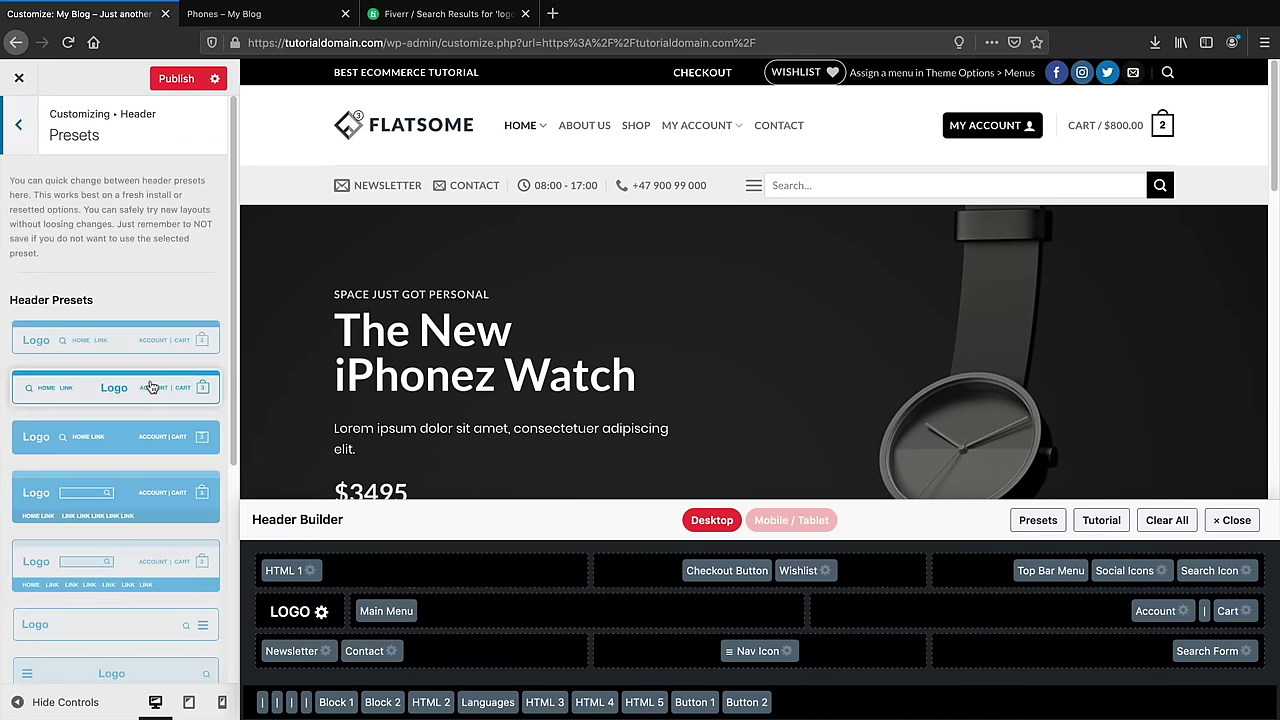
mouse_move(1160, 127)
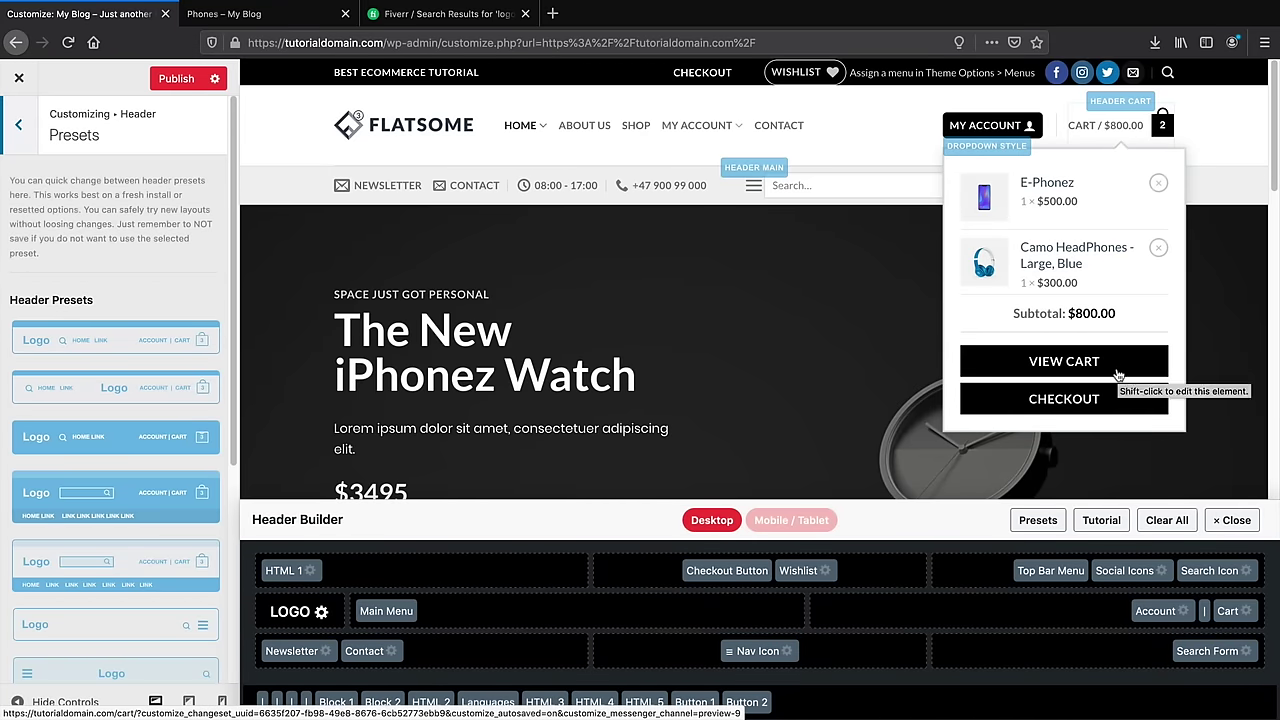
click(170, 340)
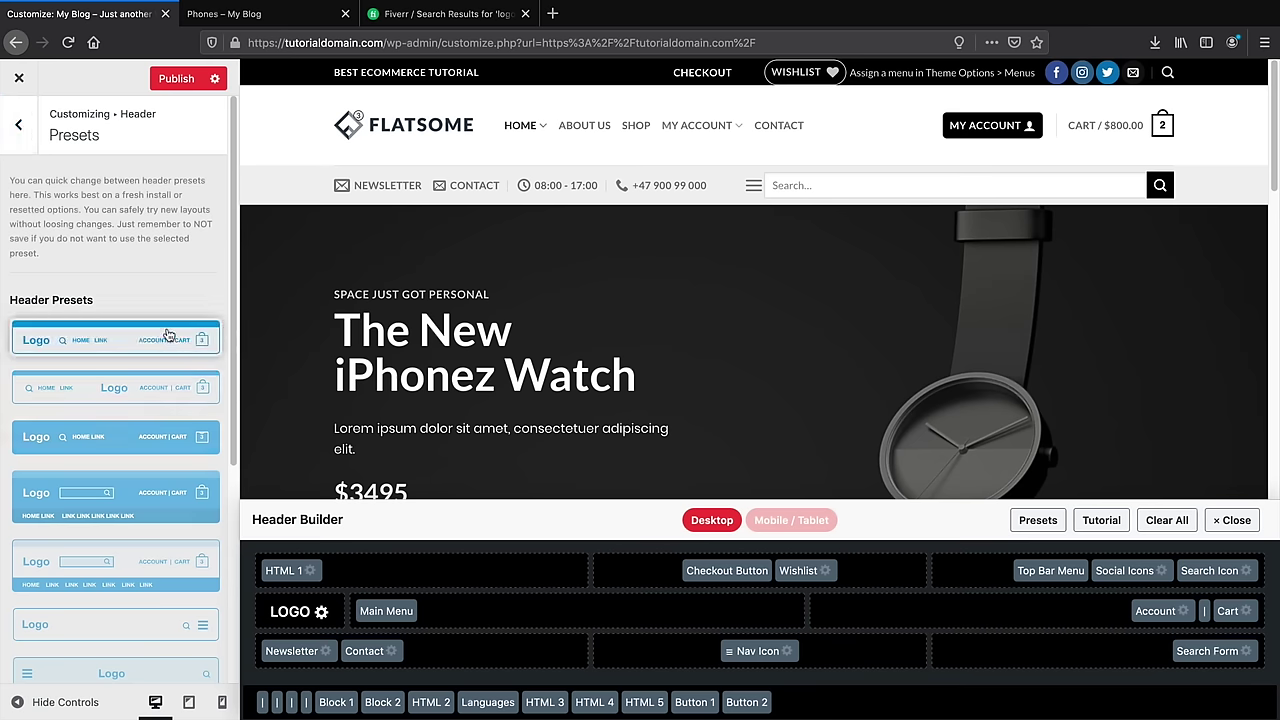
click(162, 386)
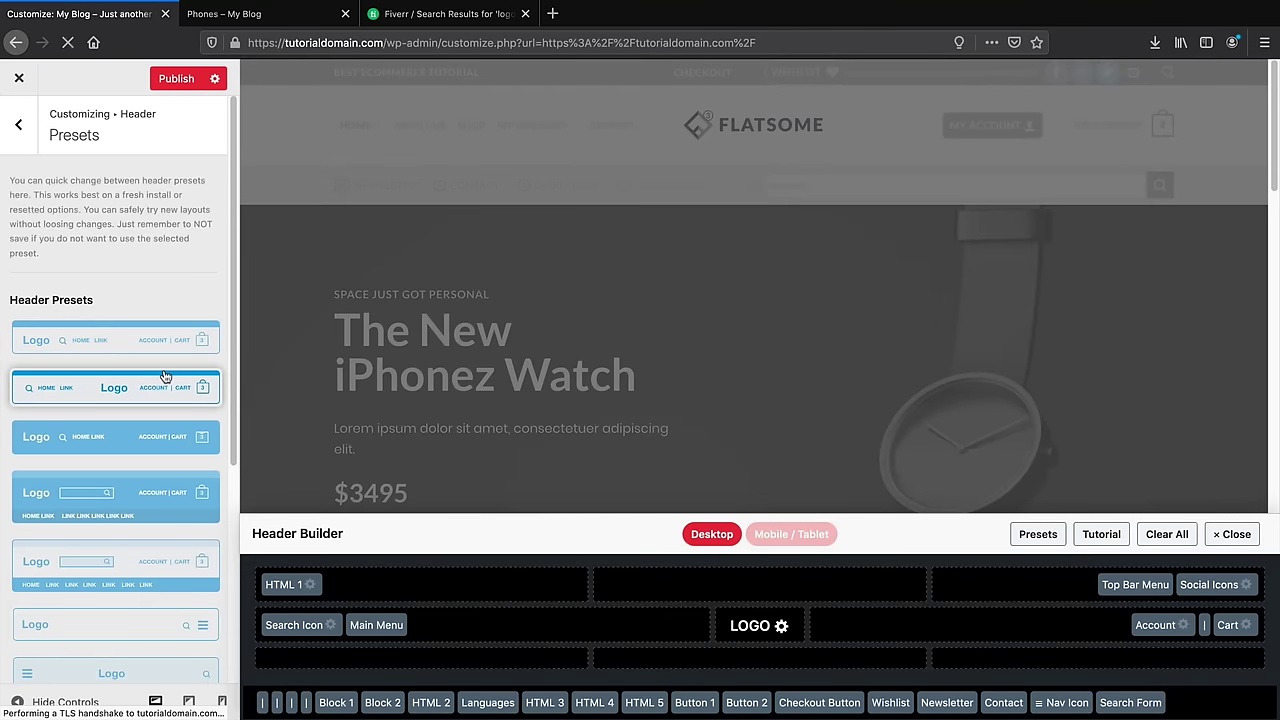
click(172, 344)
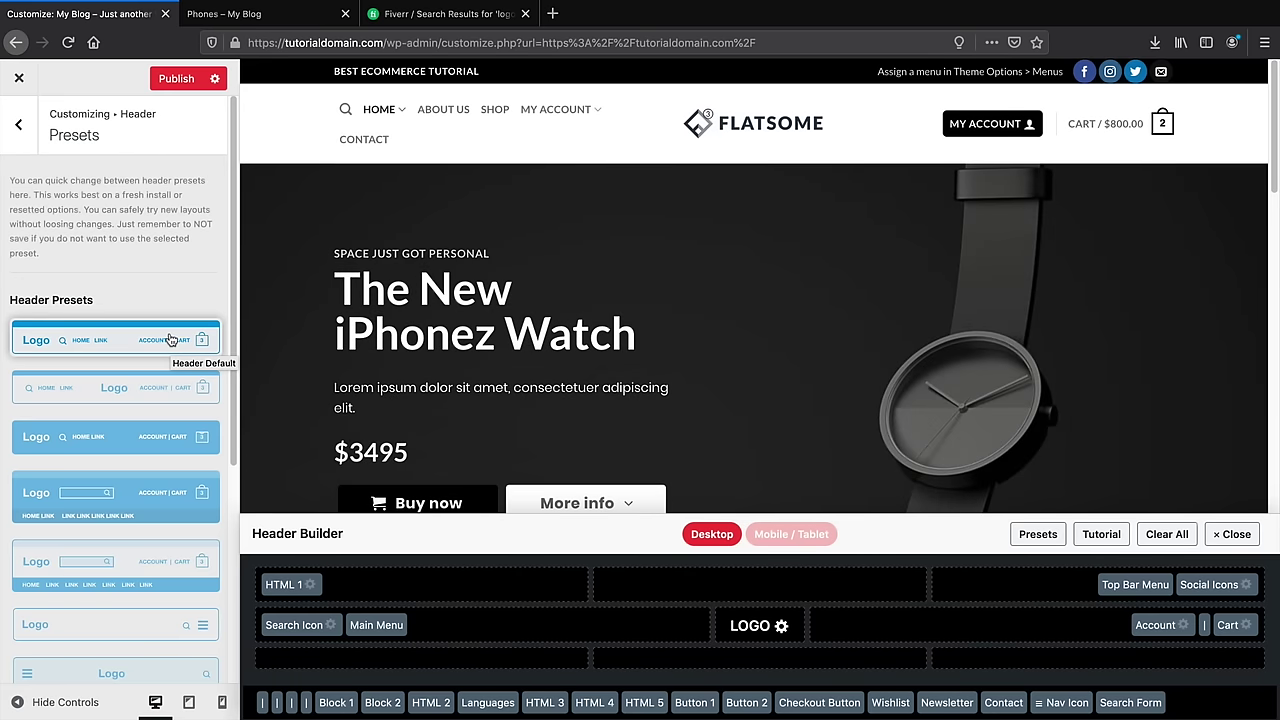
click(172, 340)
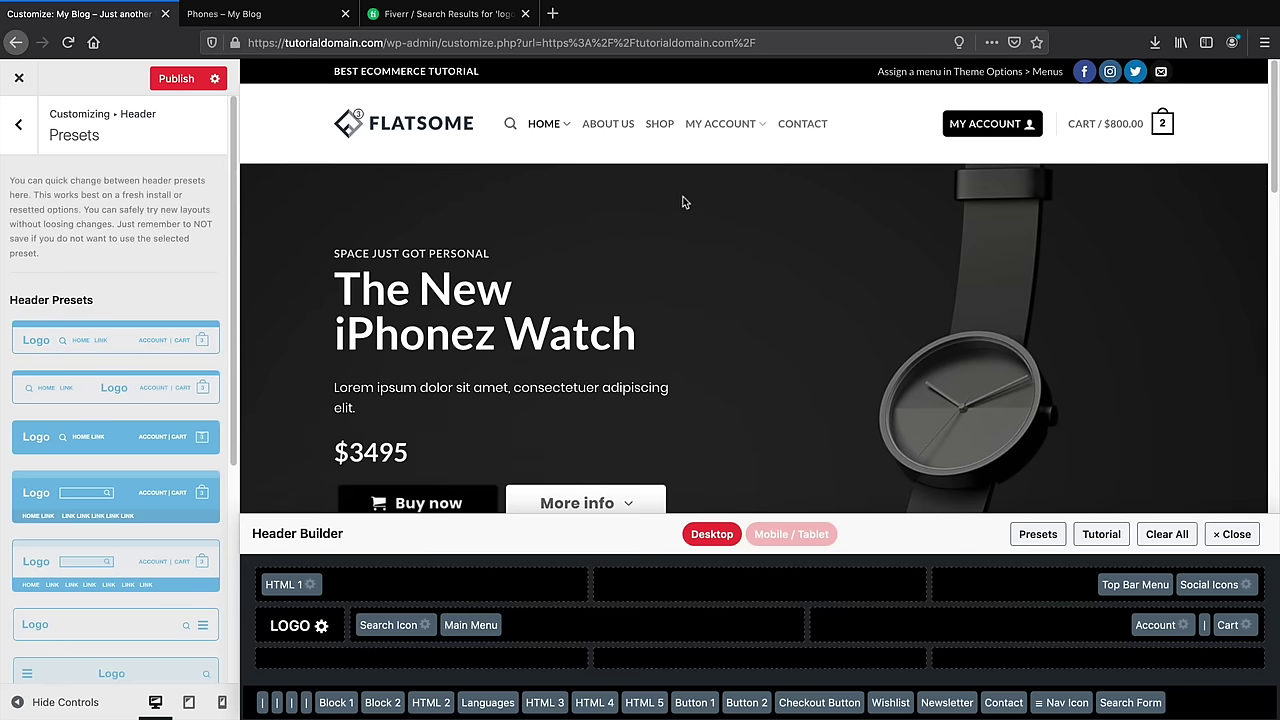
Publish the header changes, then keep the logo position at left after trying centred in Logo & Site Identity
mouse_move(990, 123)
click(173, 84)
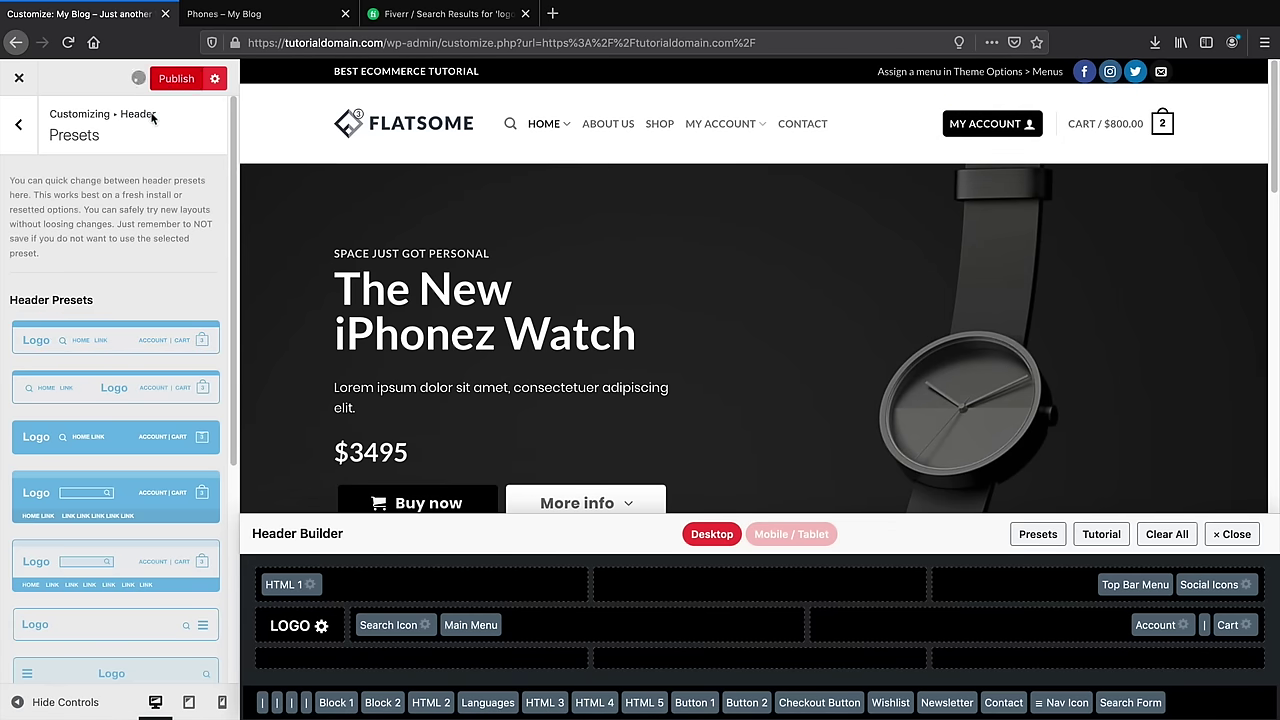
click(26, 136)
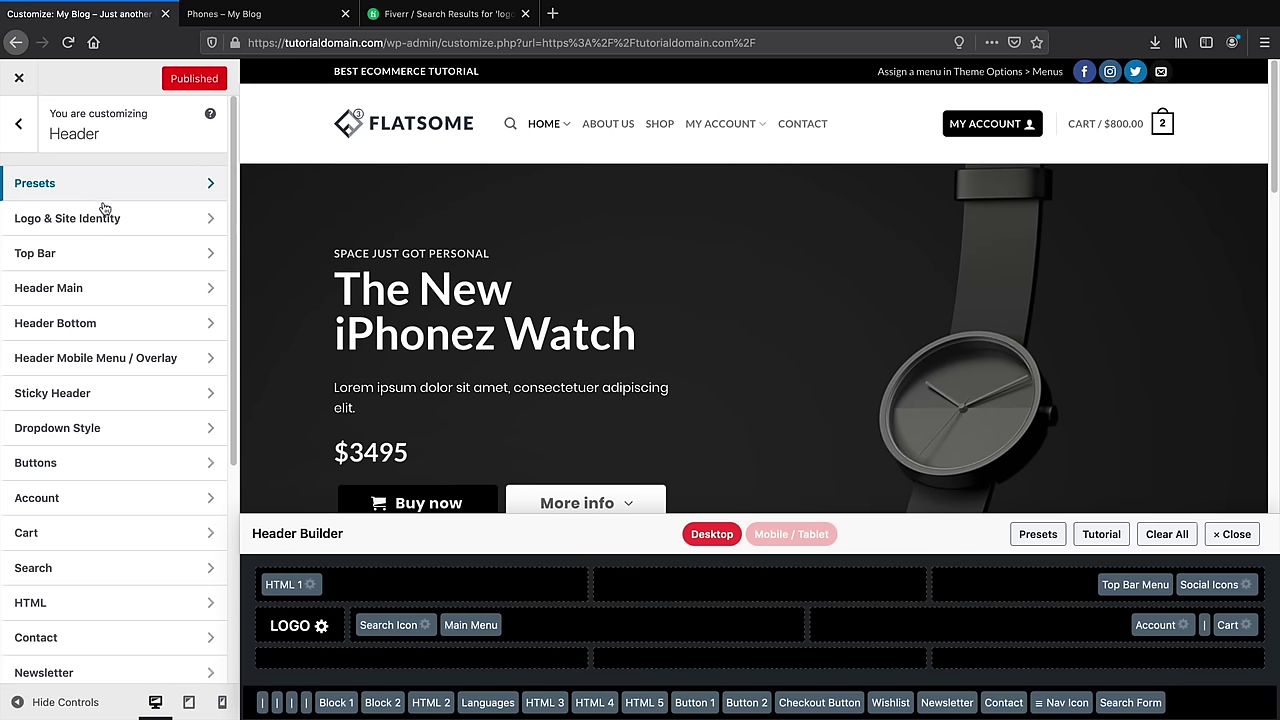
click(108, 220)
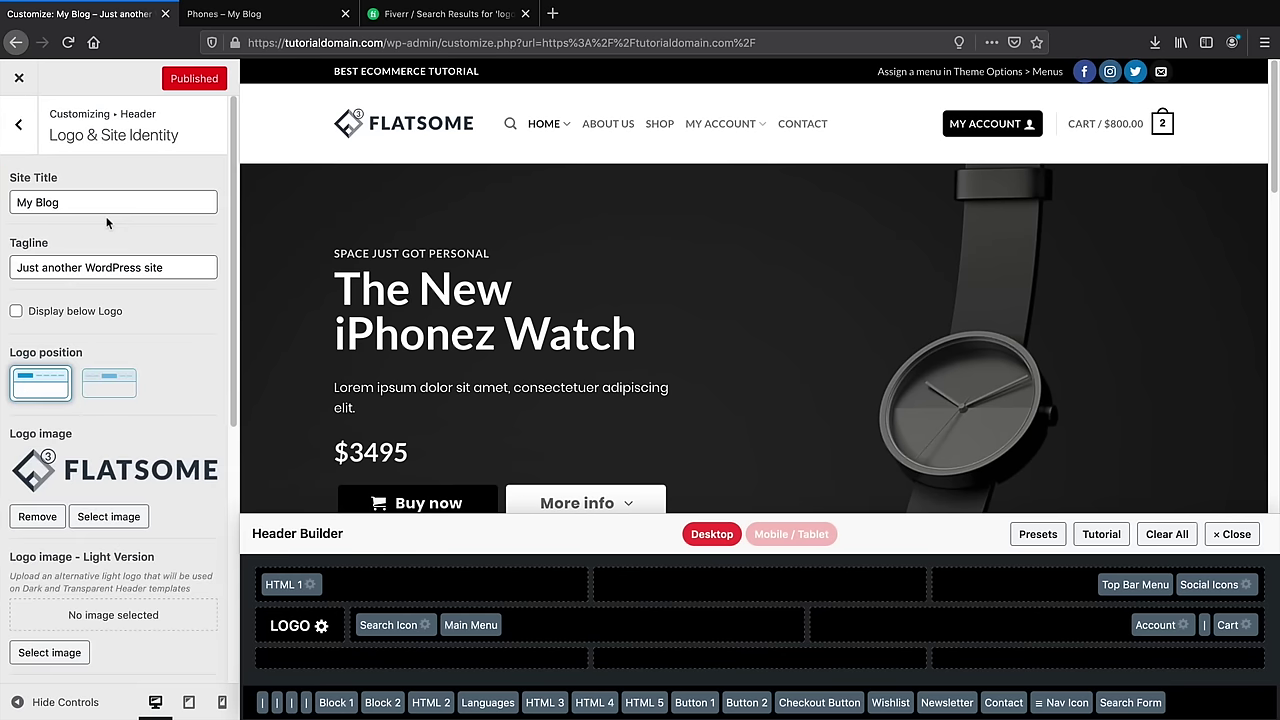
scroll(153, 354, down, 1)
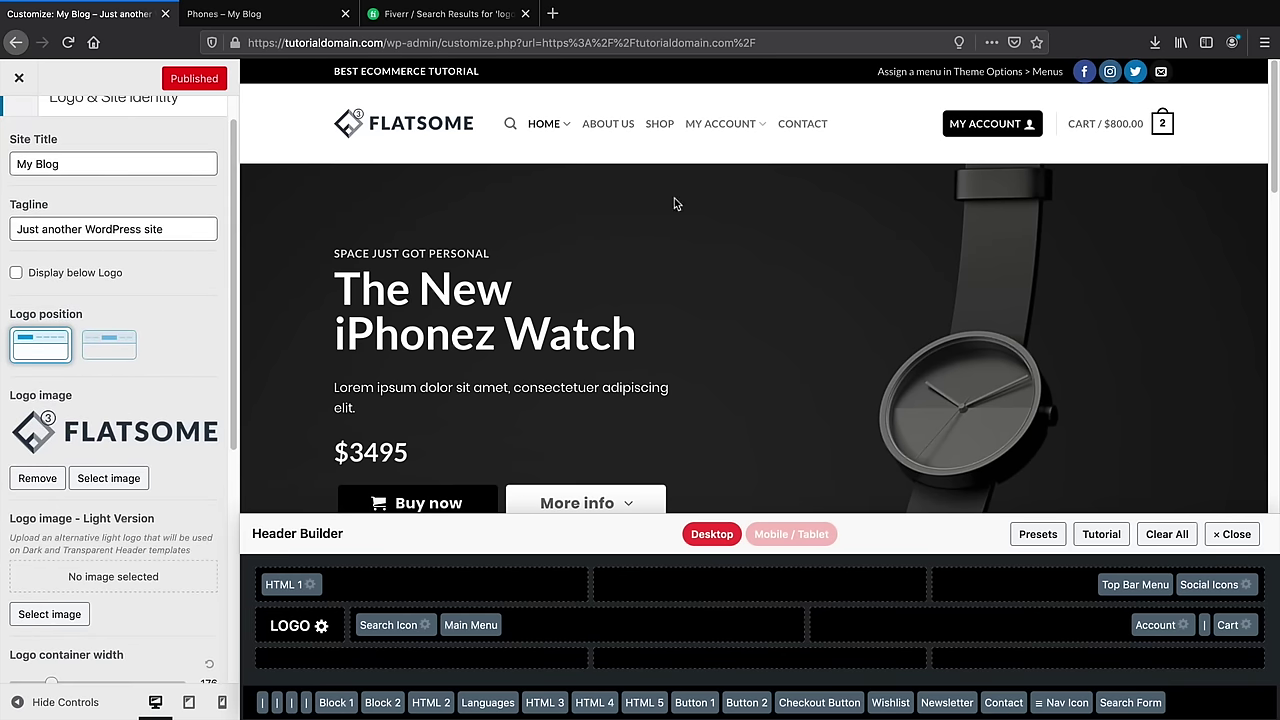
click(134, 342)
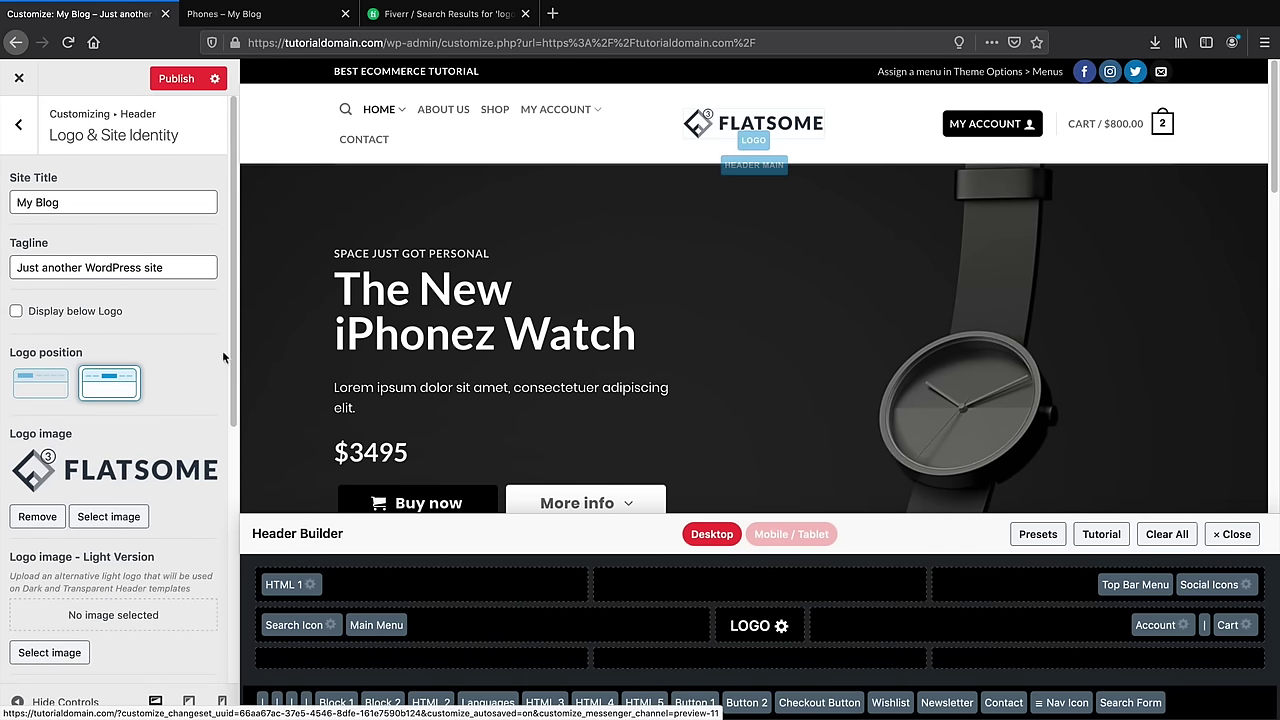
click(40, 388)
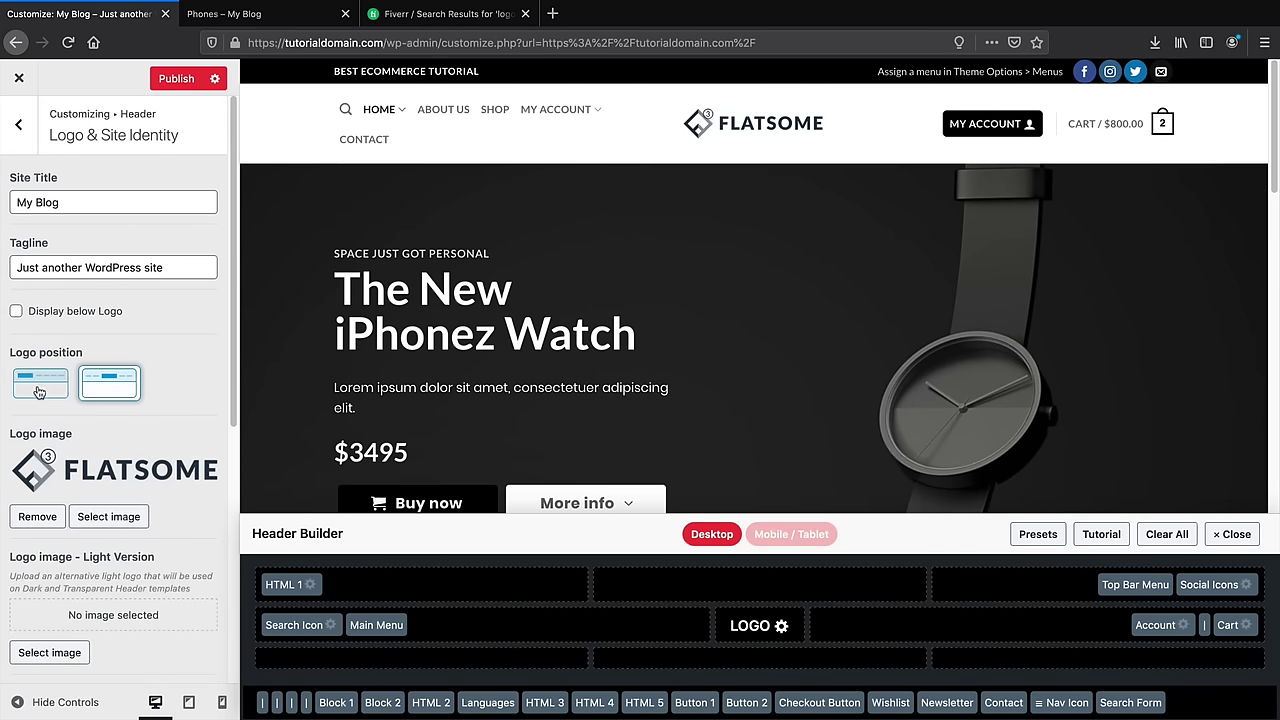
click(20, 125)
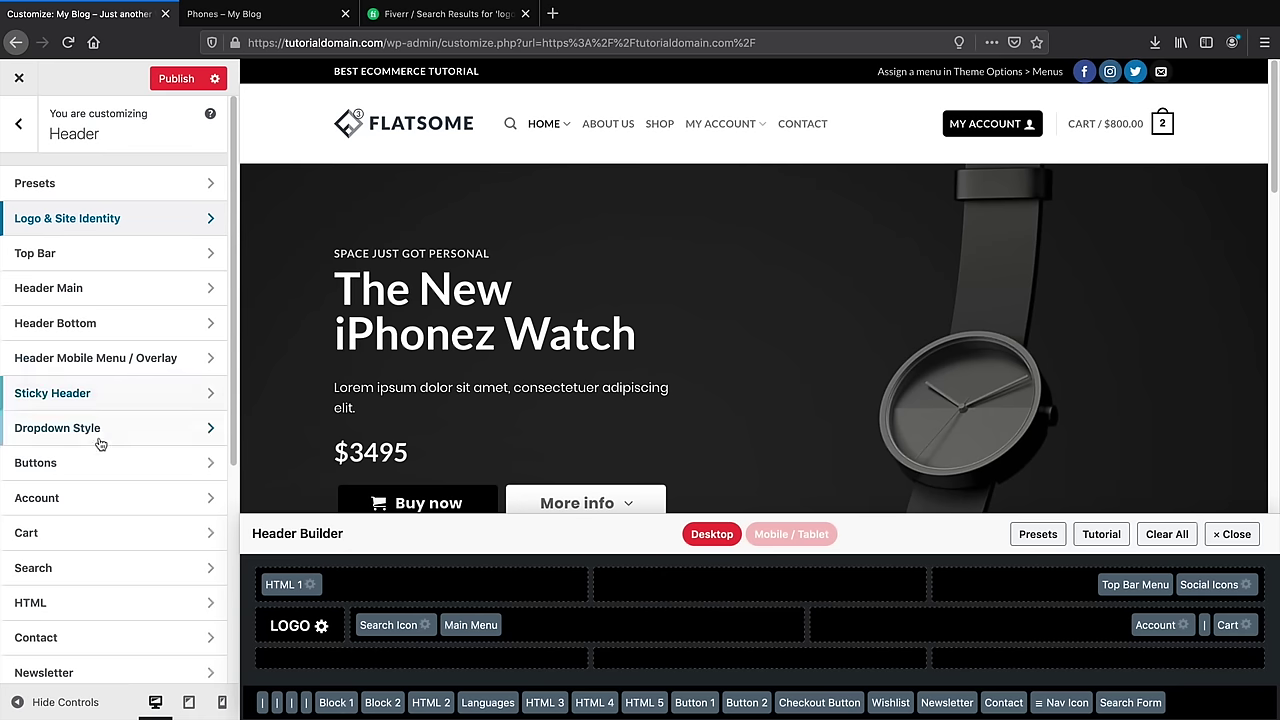
In the header Cart settings, try shopping-cart and square icon styles and the off-canvas cart style
click(104, 539)
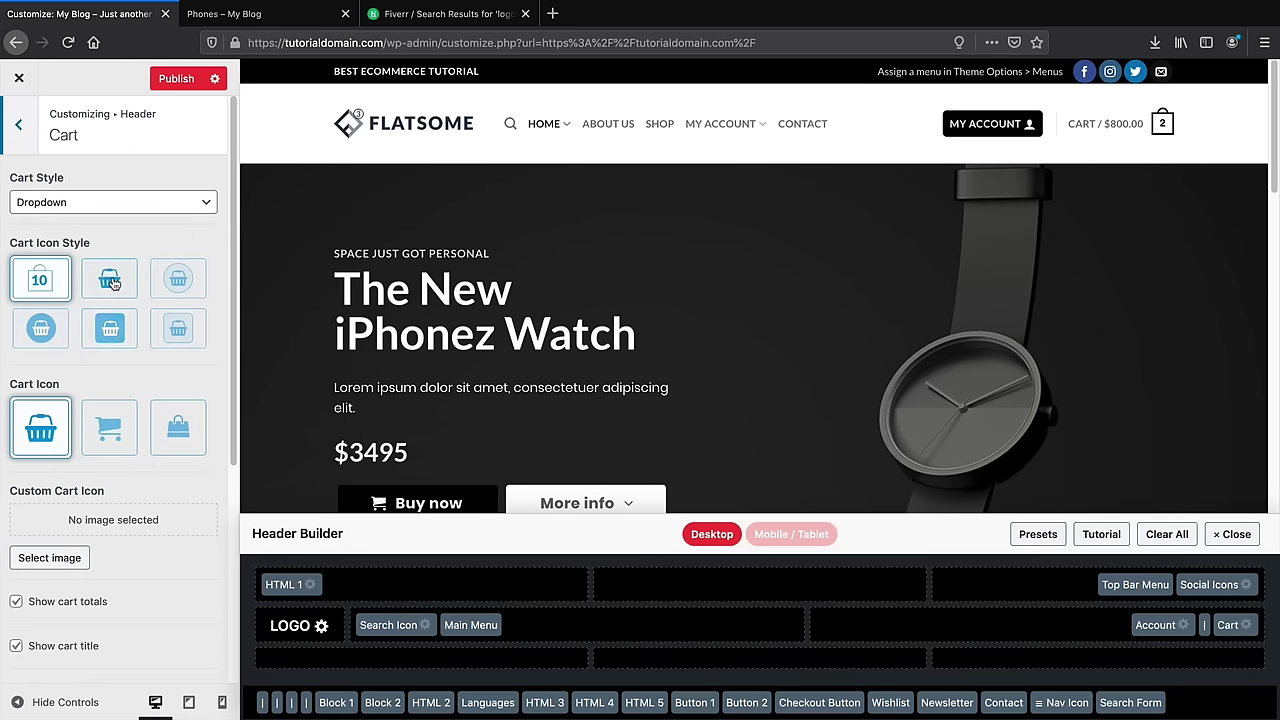
mouse_move(1162, 132)
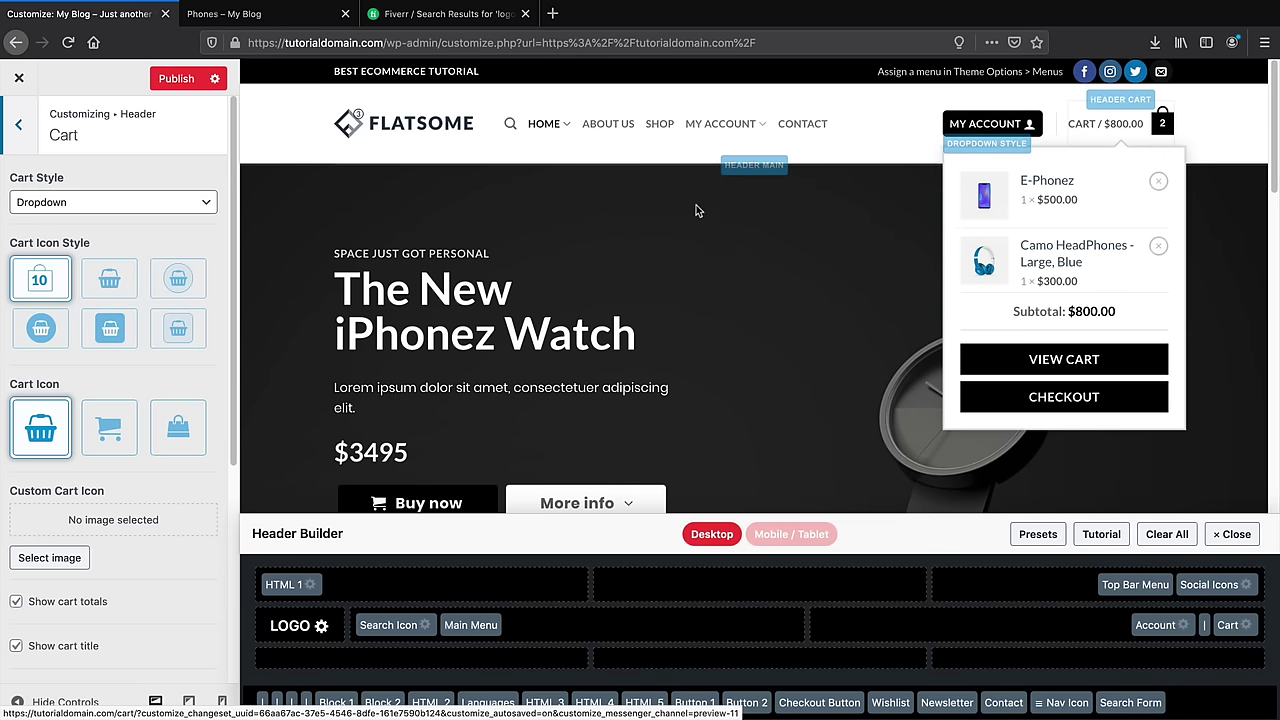
click(105, 415)
click(110, 328)
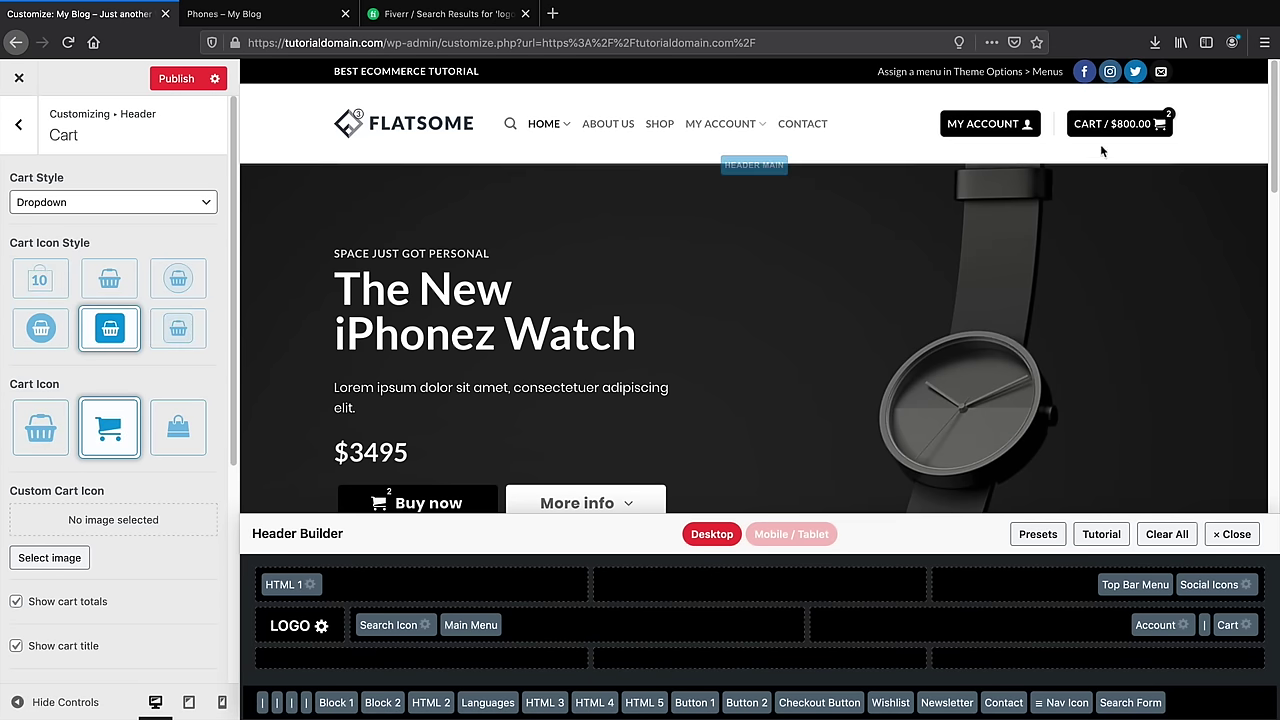
click(180, 330)
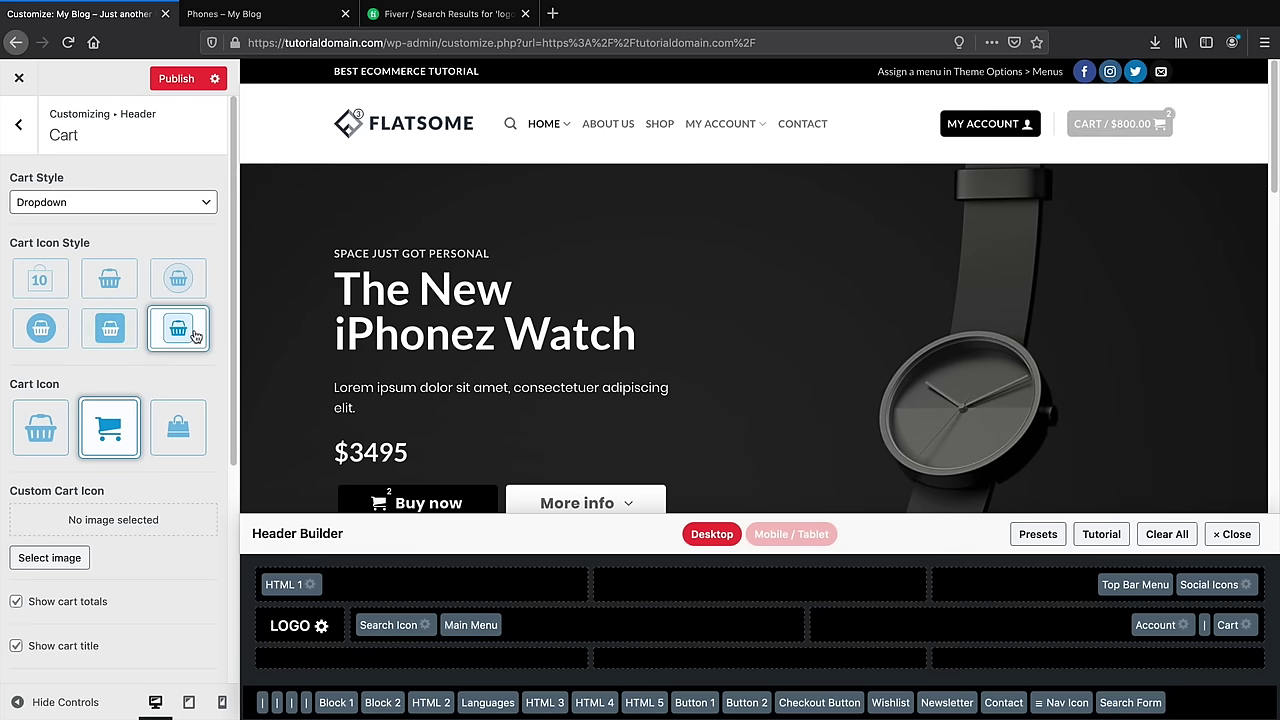
click(199, 205)
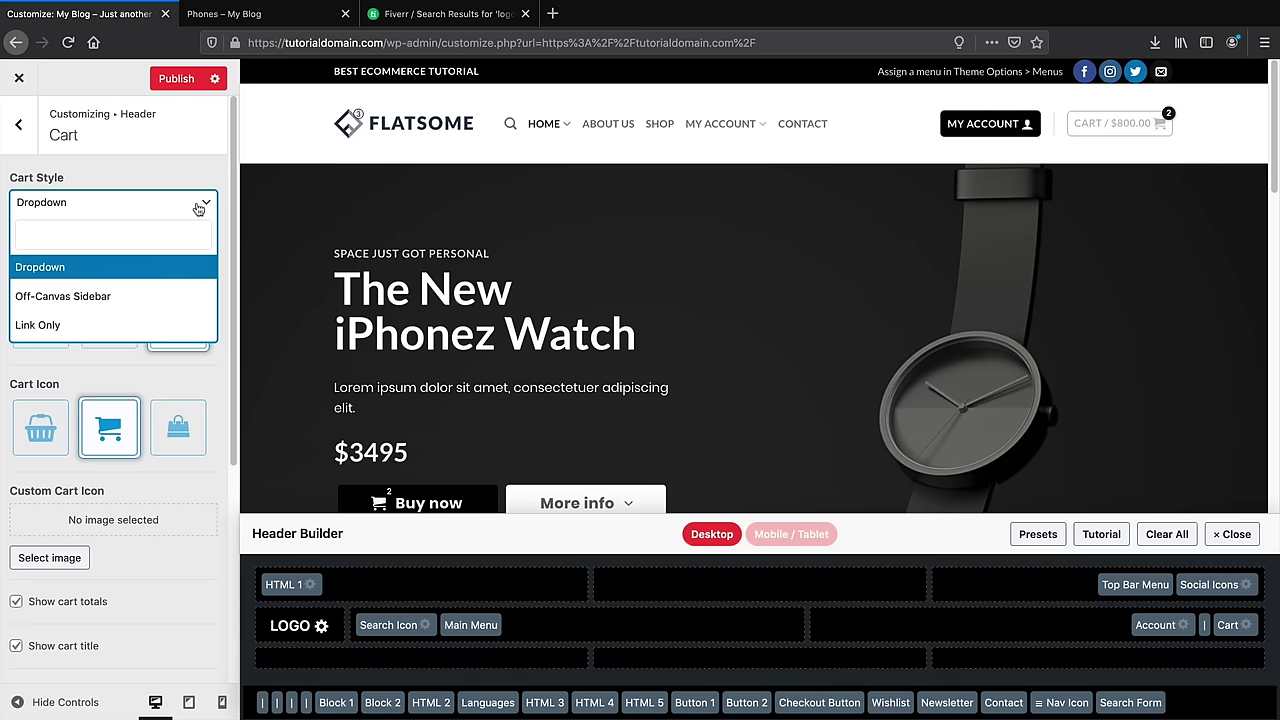
click(199, 206)
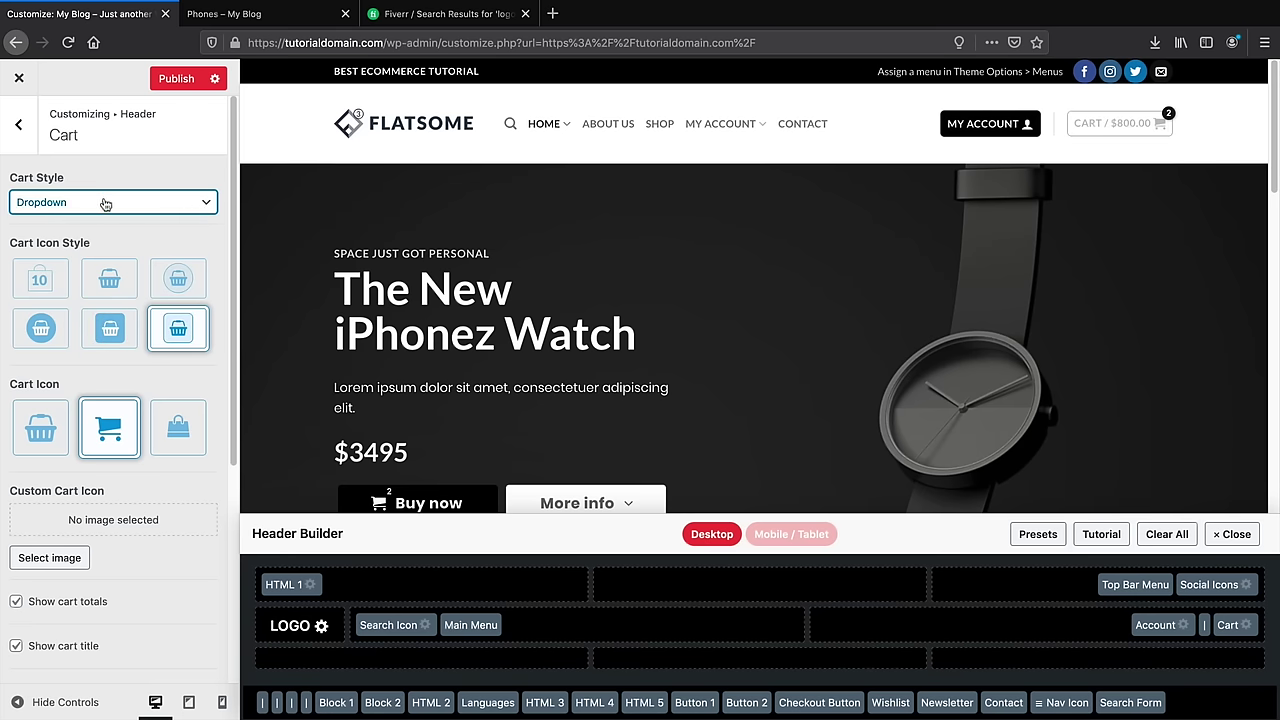
click(166, 205)
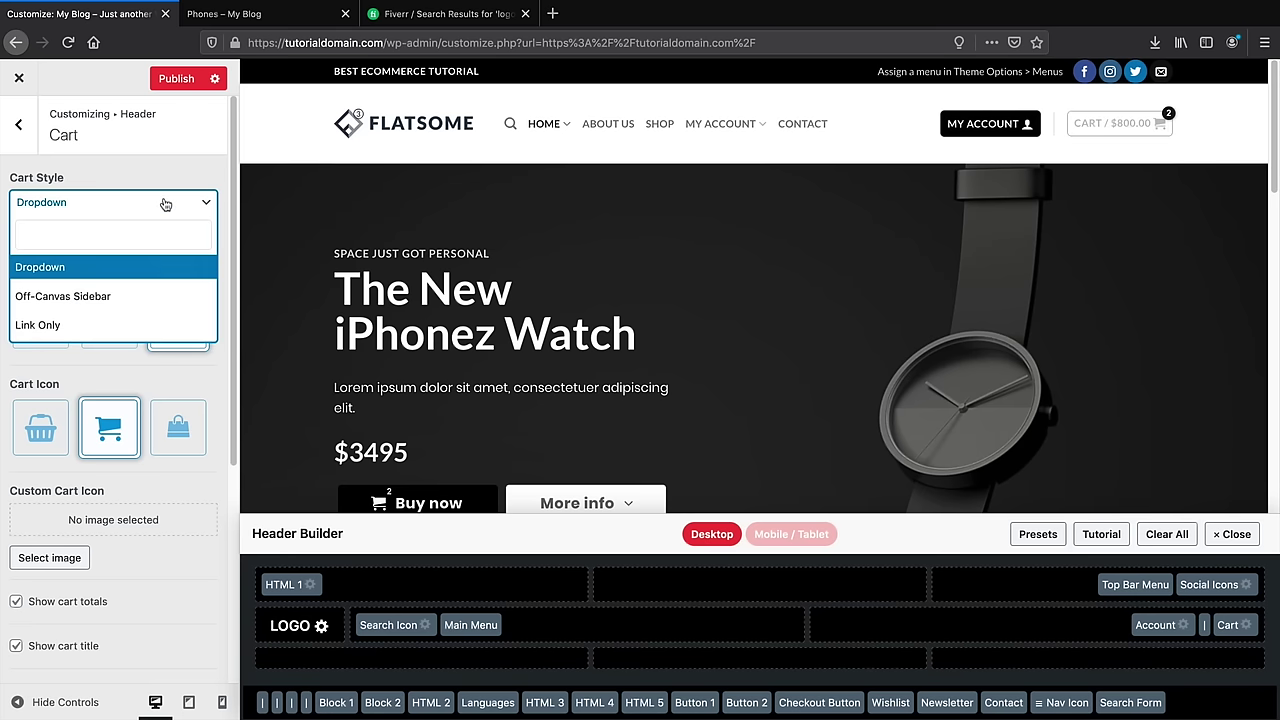
click(156, 296)
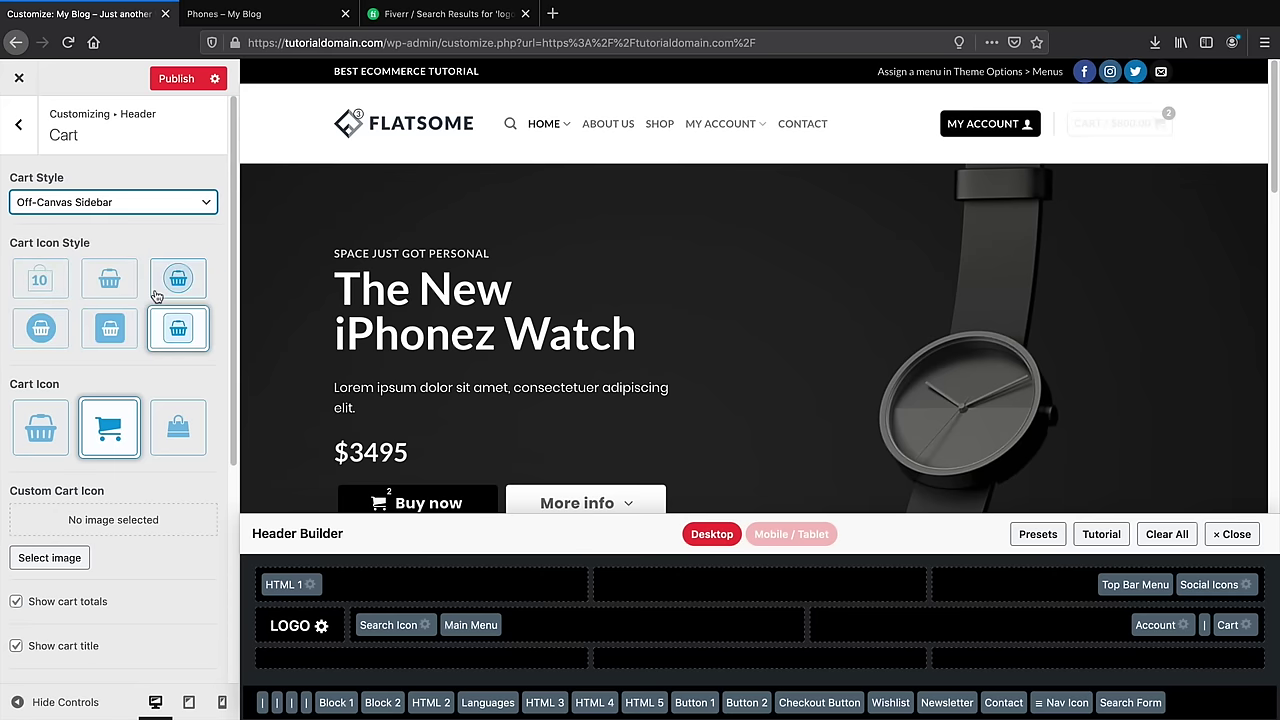
click(40, 280)
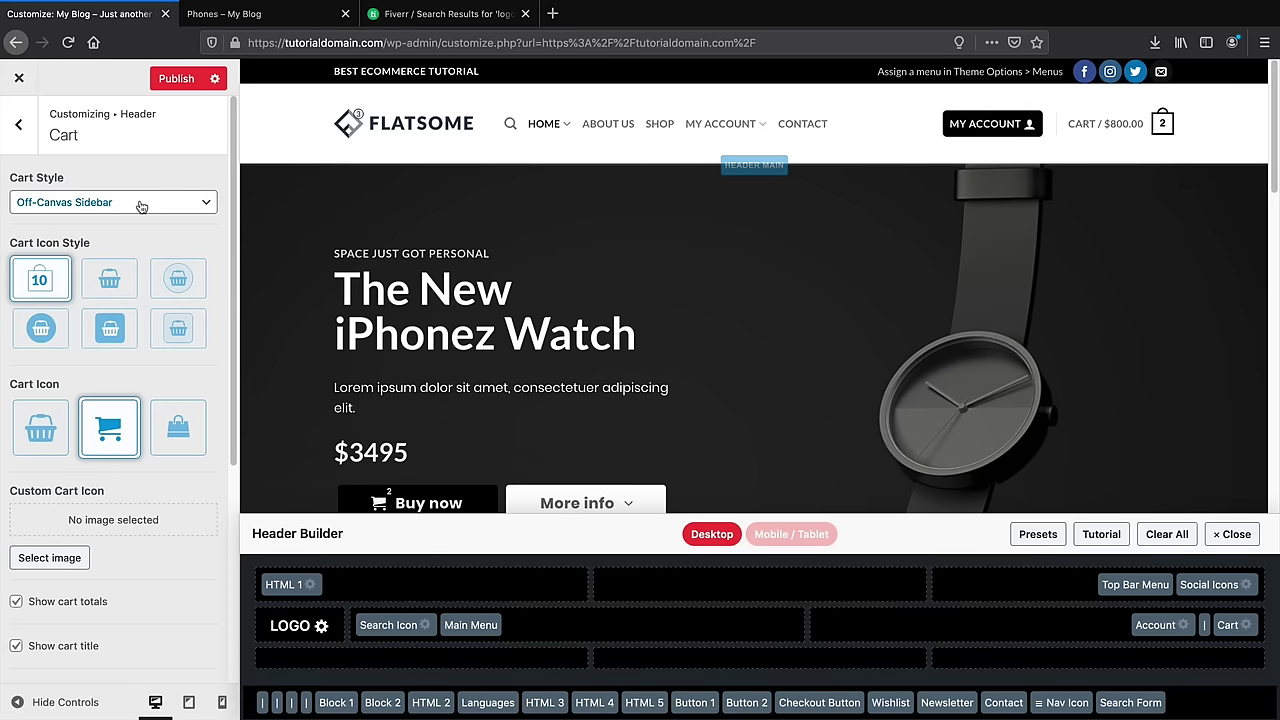
Restore the Dropdown cart style and set the cart icon to the numbered count style
click(190, 202)
click(127, 267)
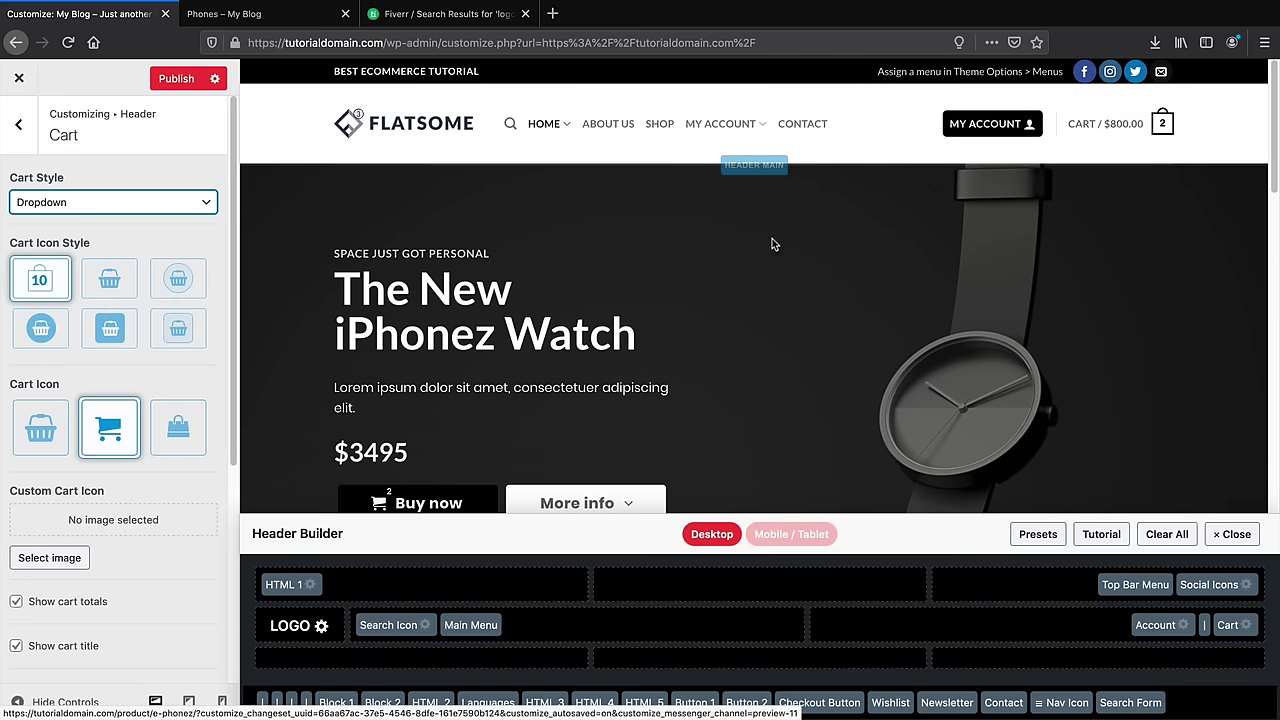
click(113, 205)
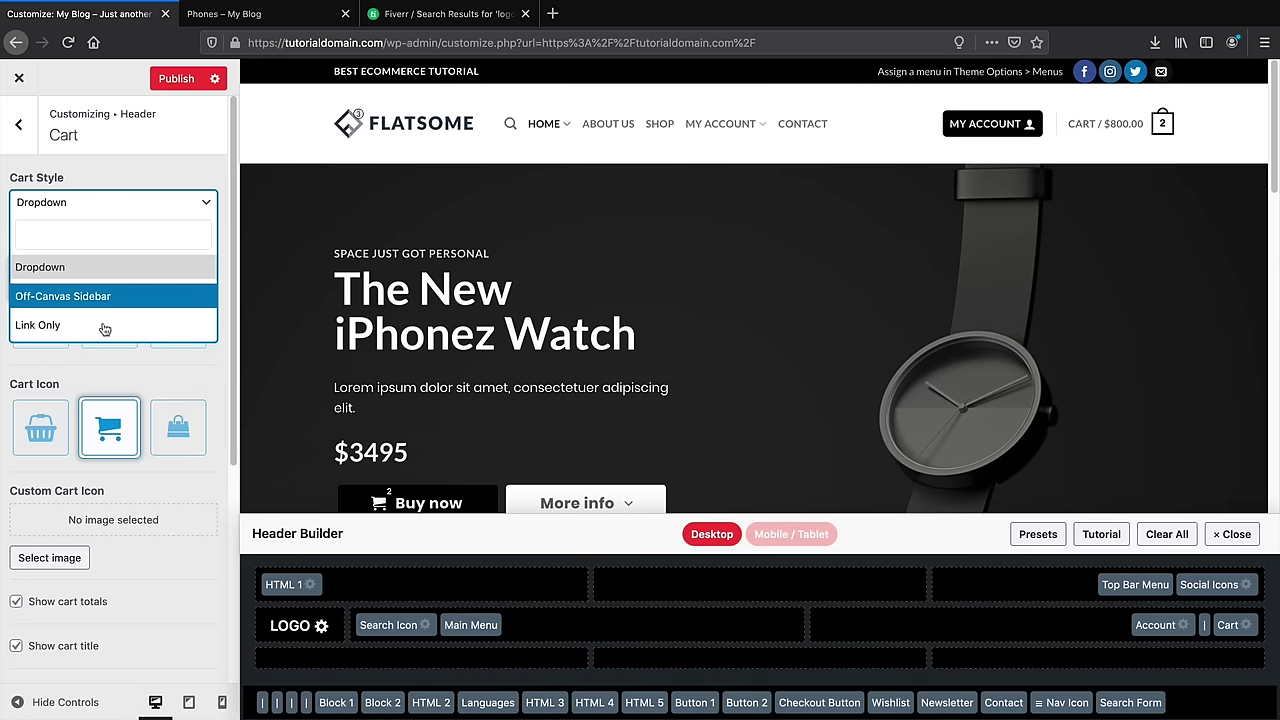
click(178, 385)
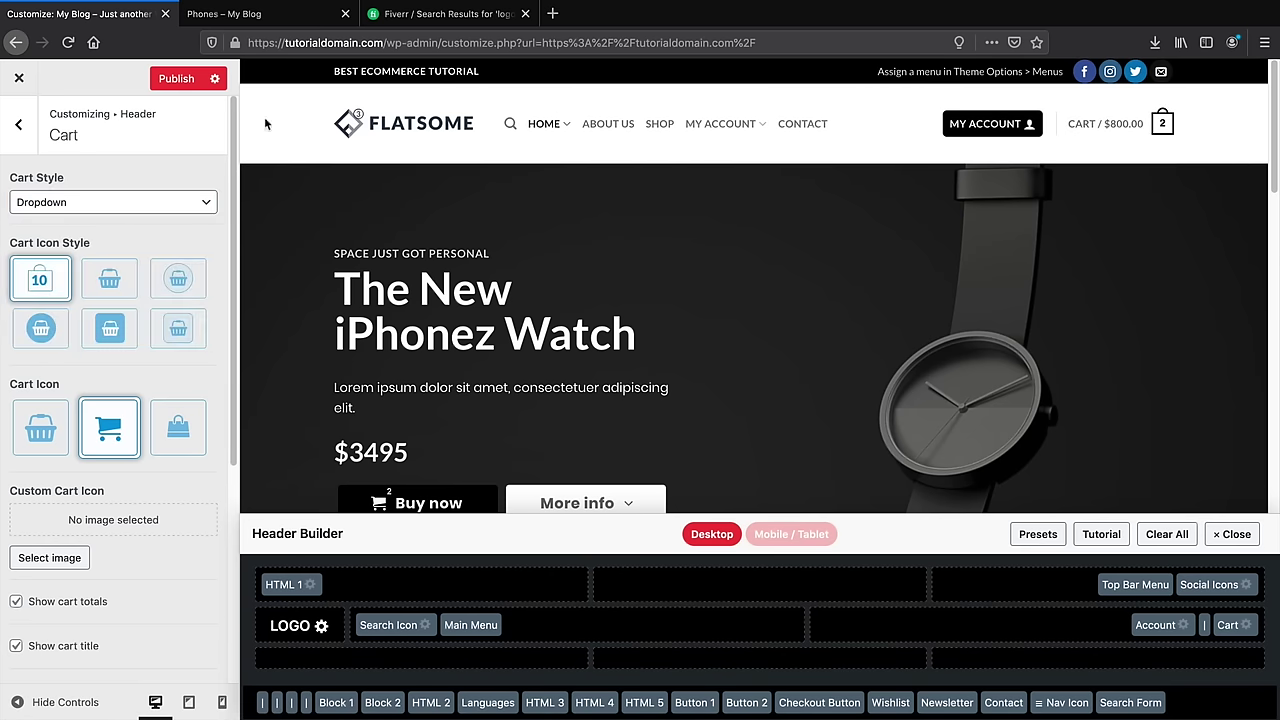
scroll(173, 313, down, 1)
click(176, 314)
click(127, 276)
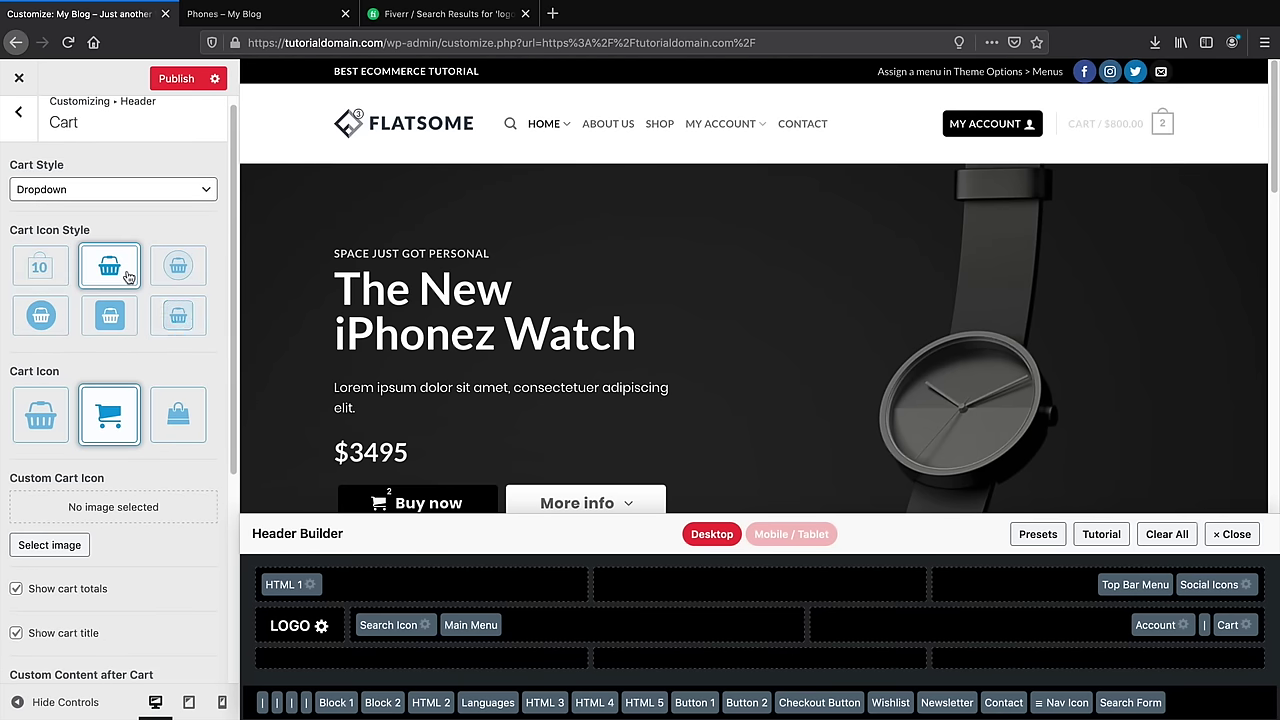
click(48, 270)
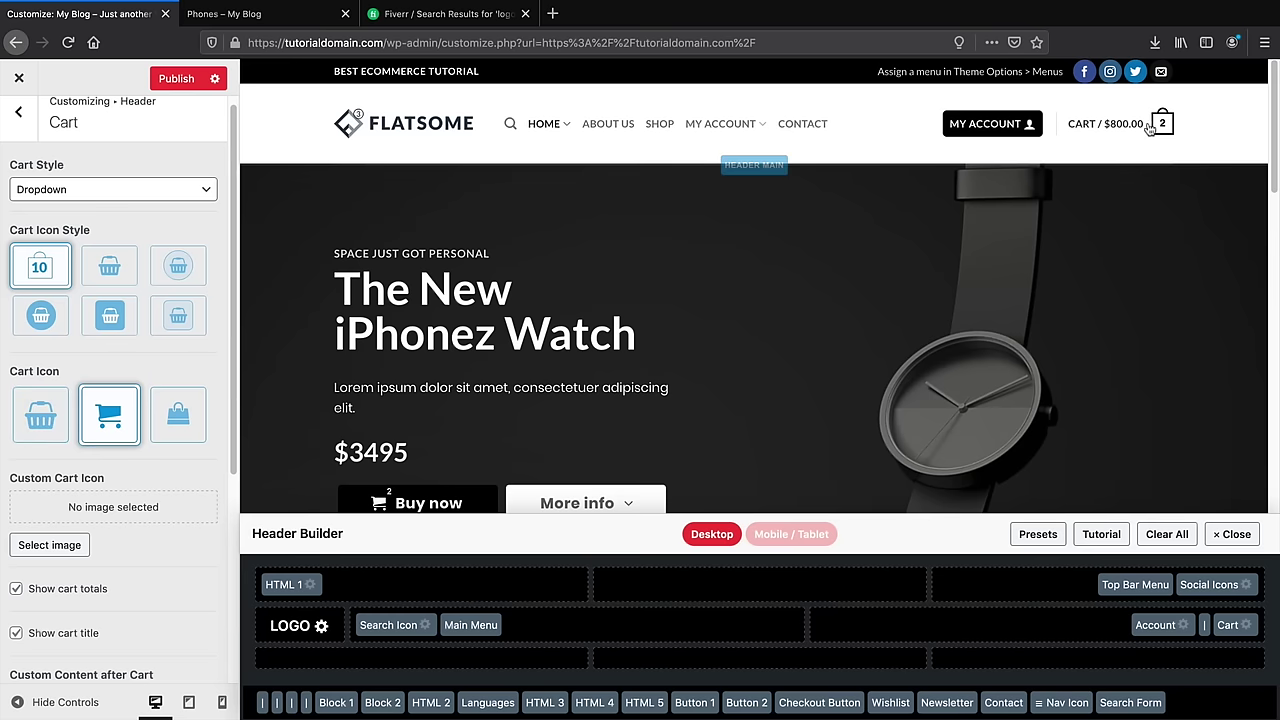
click(17, 113)
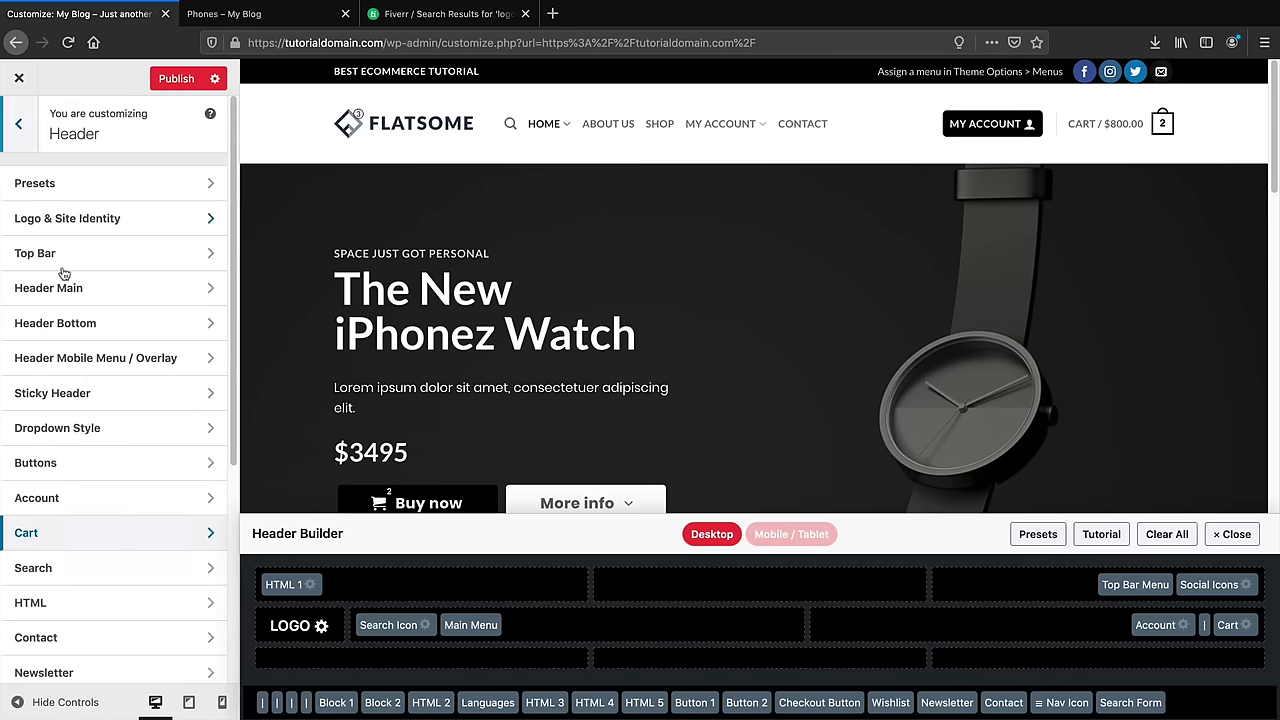
Set the header Follow Icons style to the outlined circle
scroll(71, 475, down, 2)
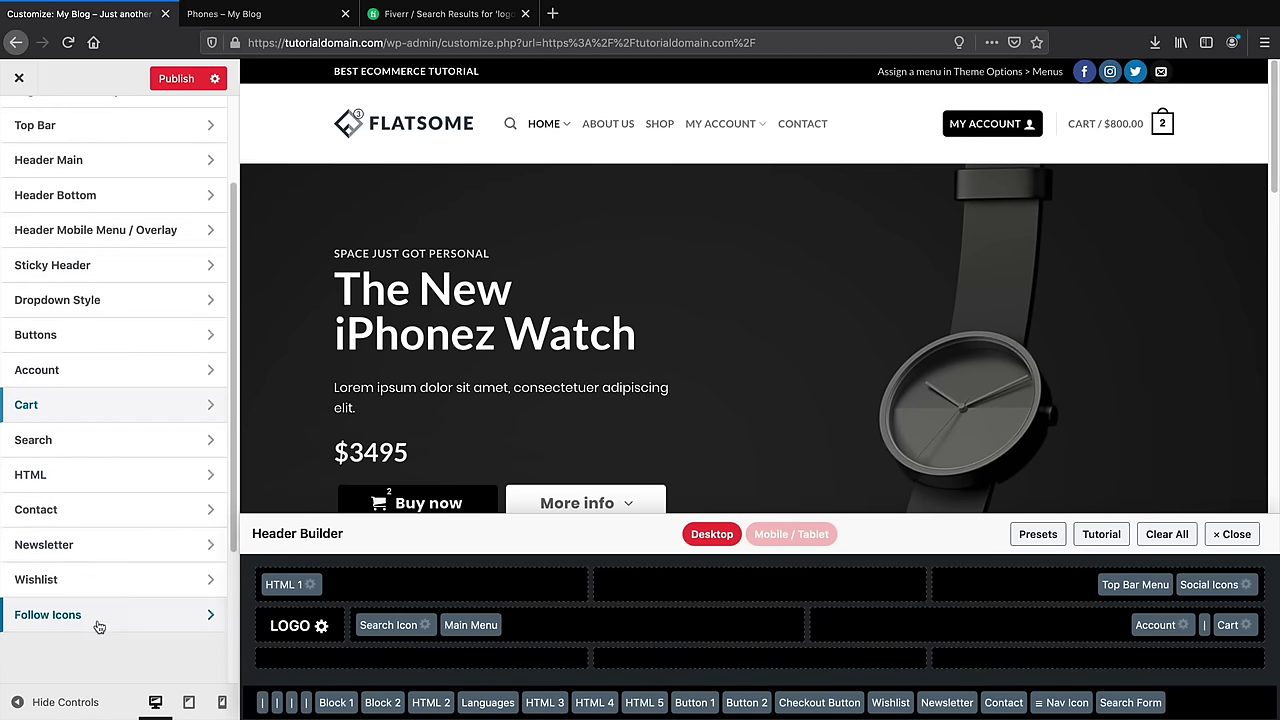
click(69, 609)
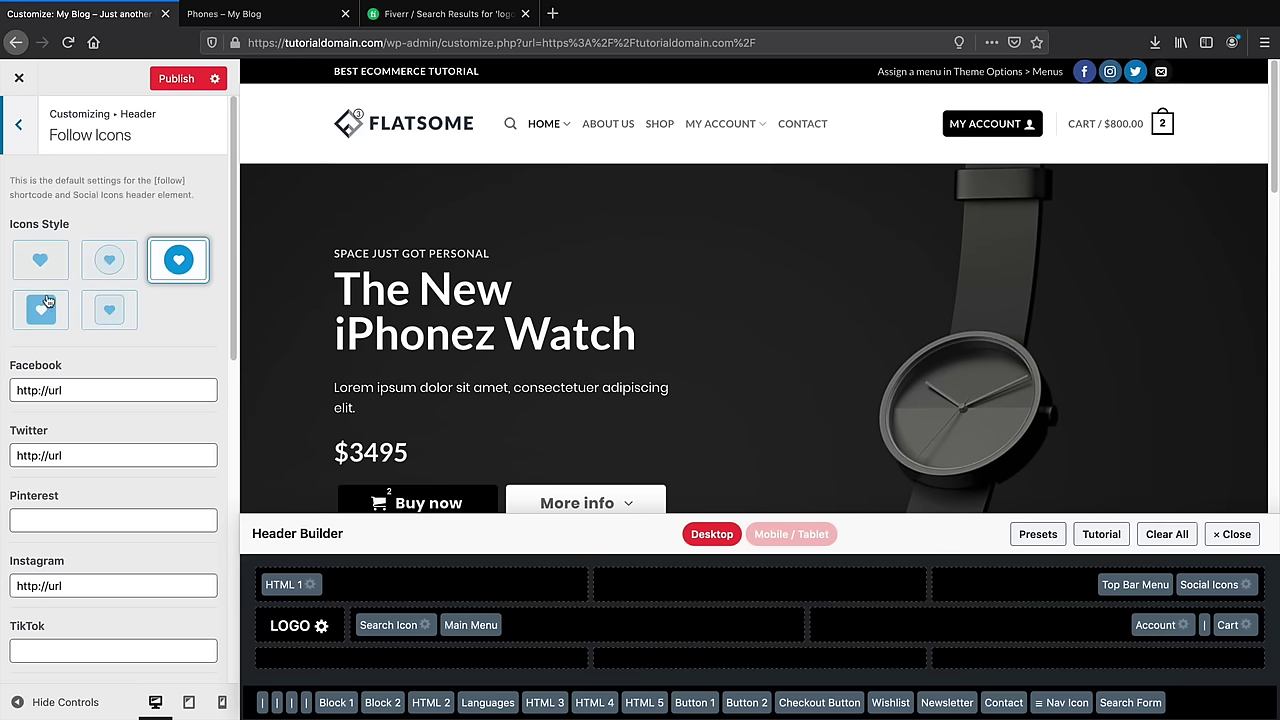
click(109, 266)
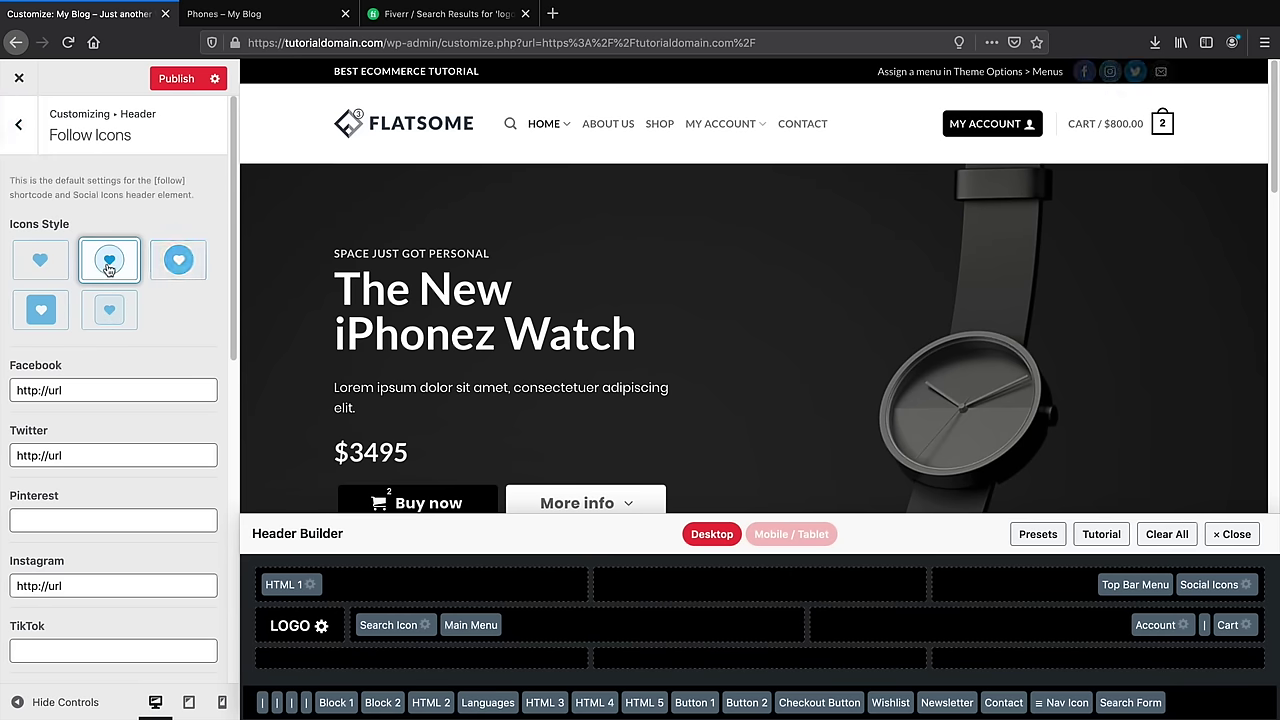
click(18, 124)
scroll(100, 330, up, 3)
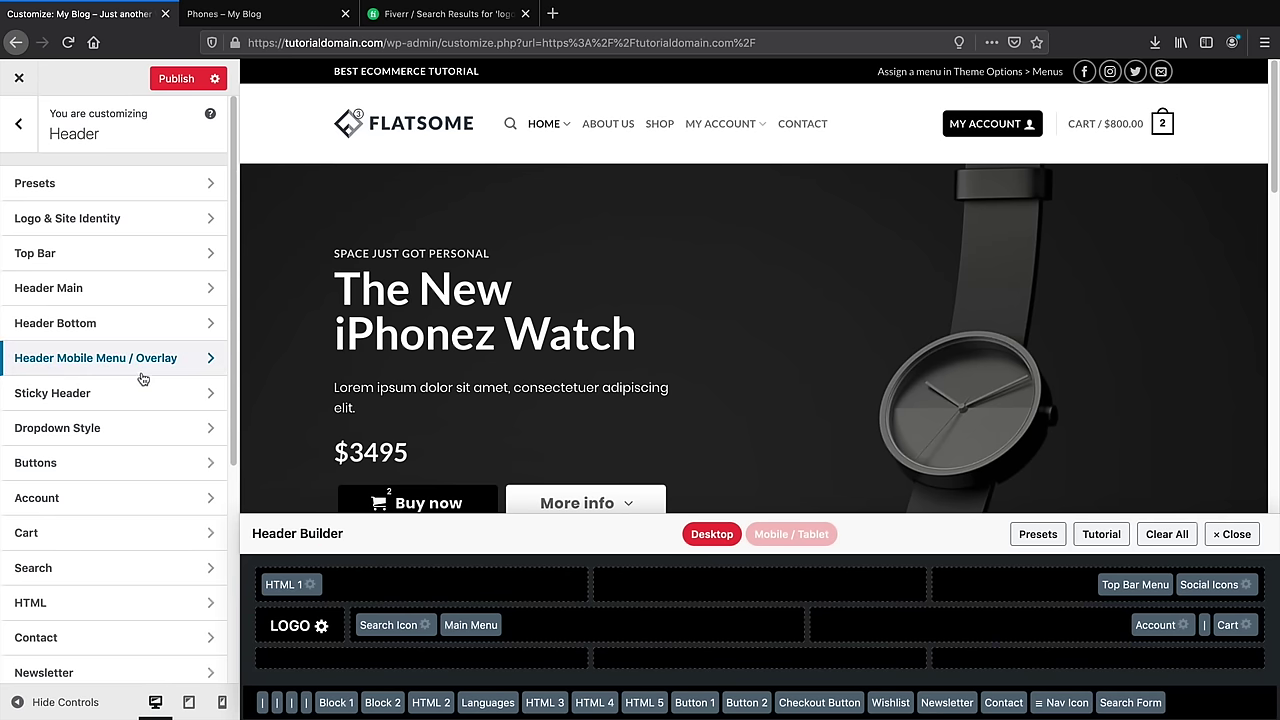
scroll(186, 370, down, 1)
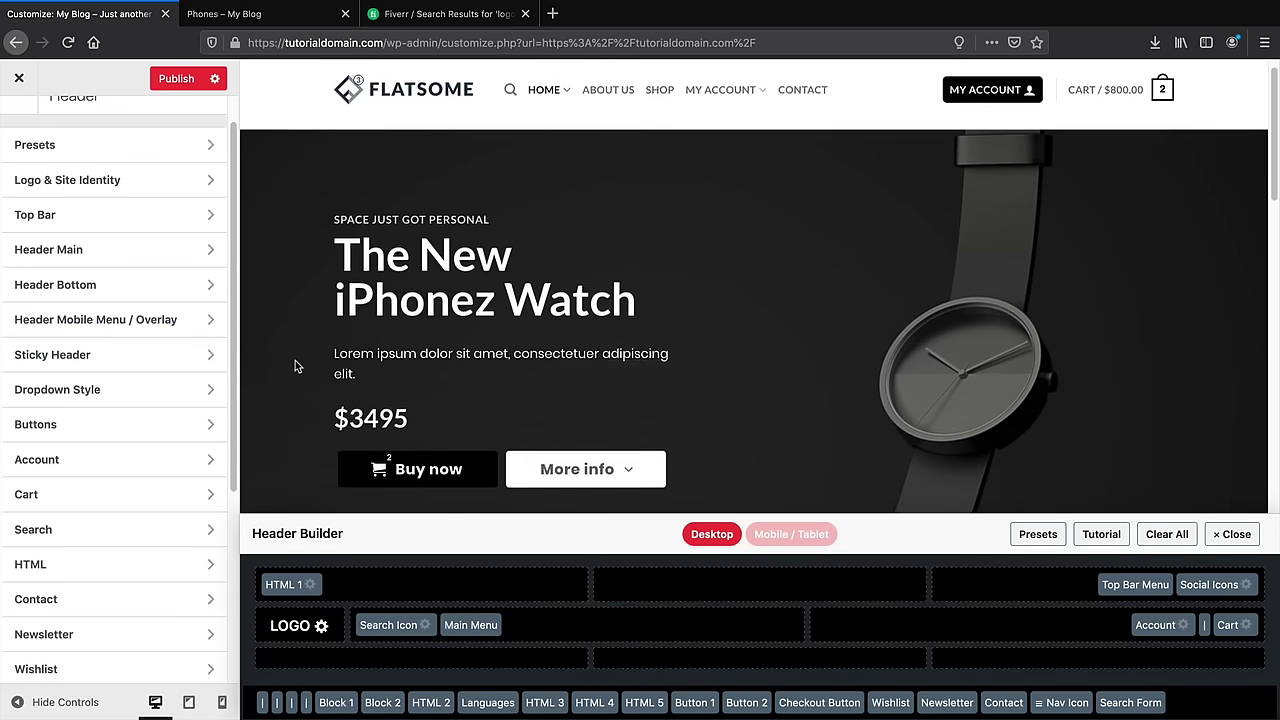
scroll(97, 360, up, 1)
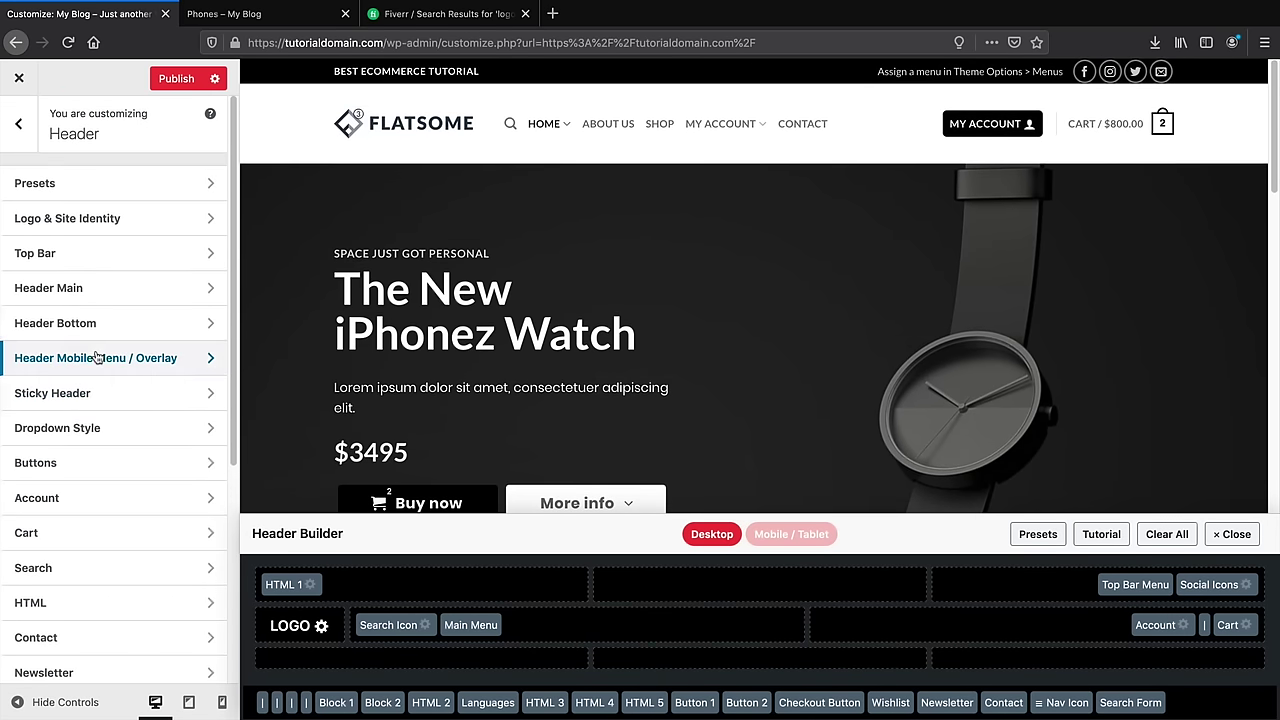
Go from the header settings to Style > Colors in the Customizer
click(20, 133)
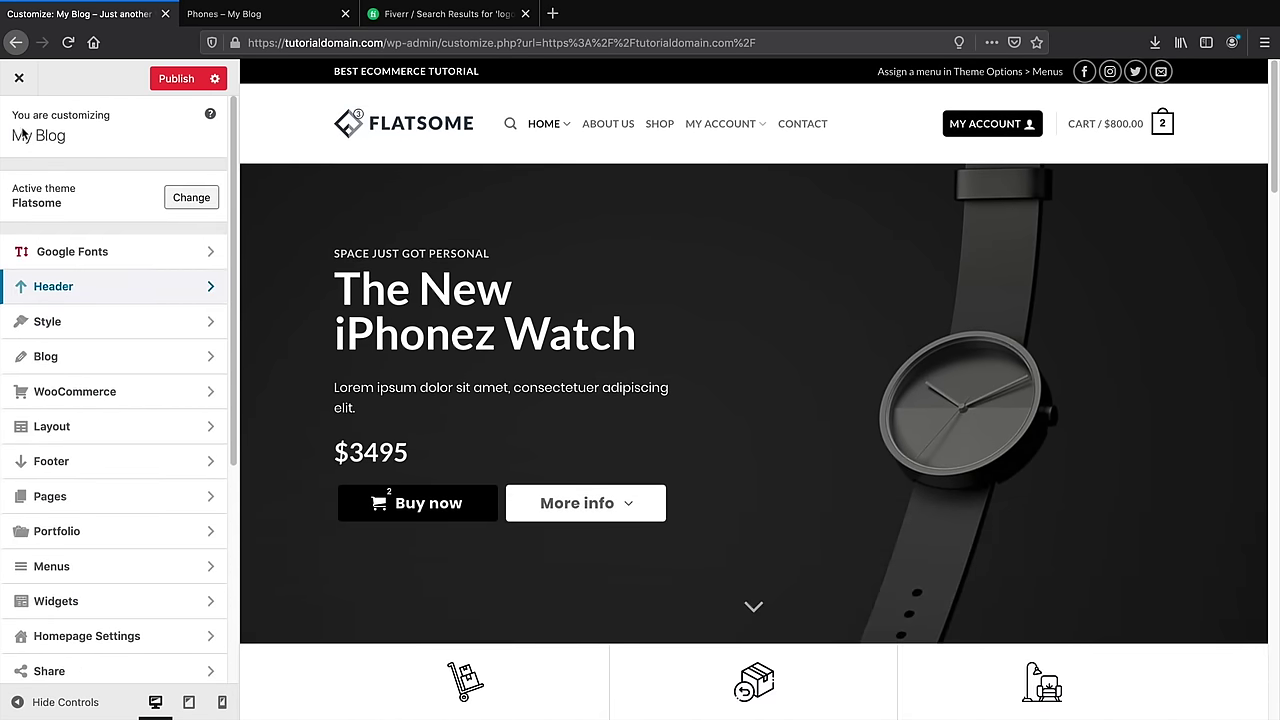
click(77, 328)
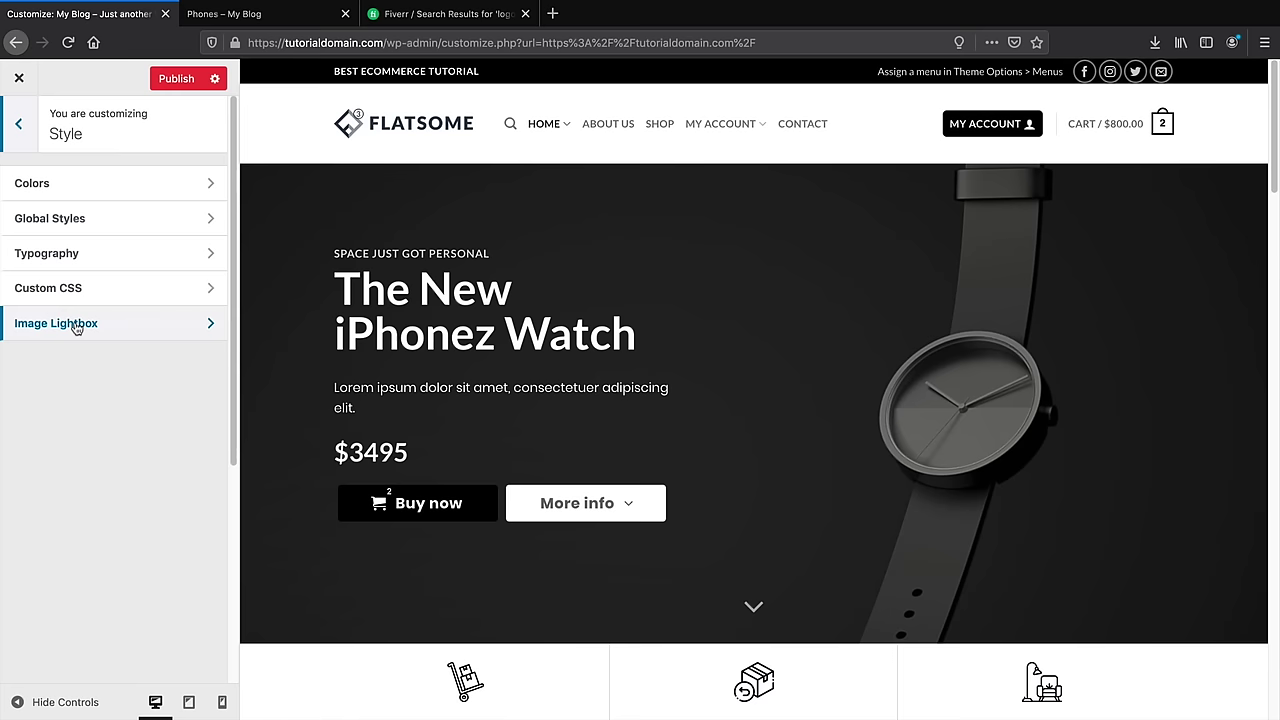
click(110, 188)
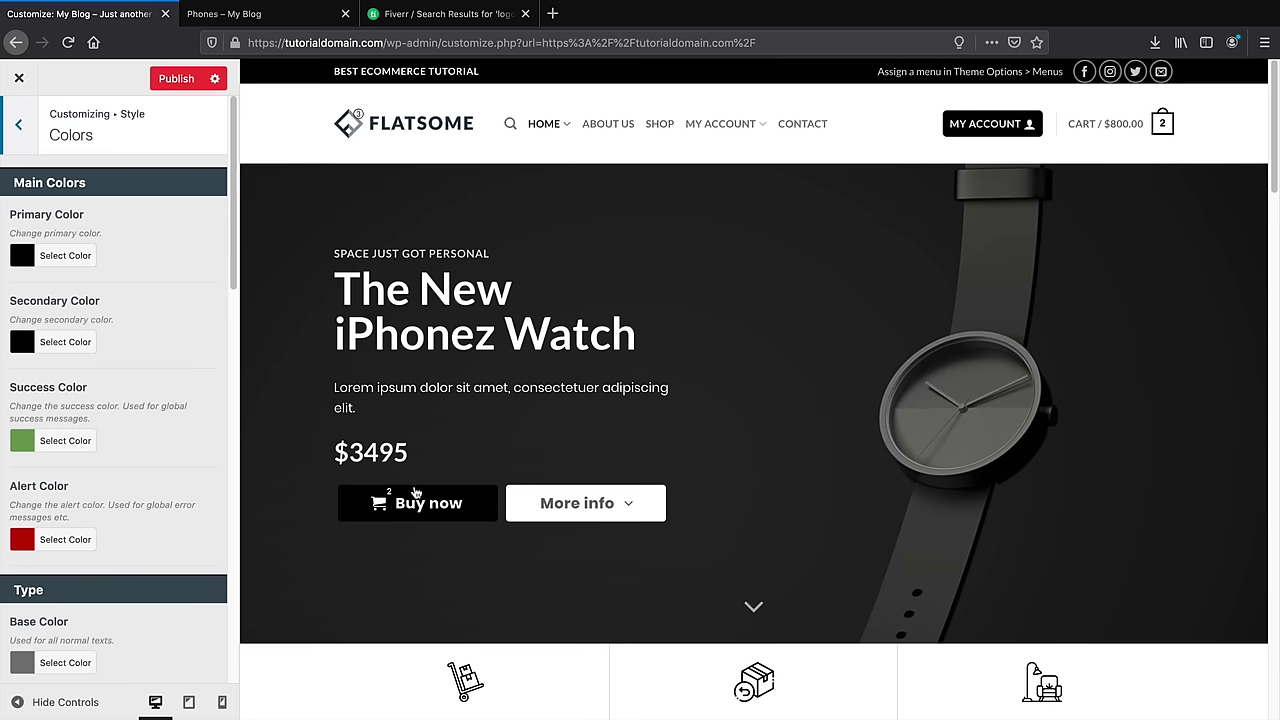
Change the Success Color under Main Colors from green to blue #1e73be
scroll(459, 500, down, 3)
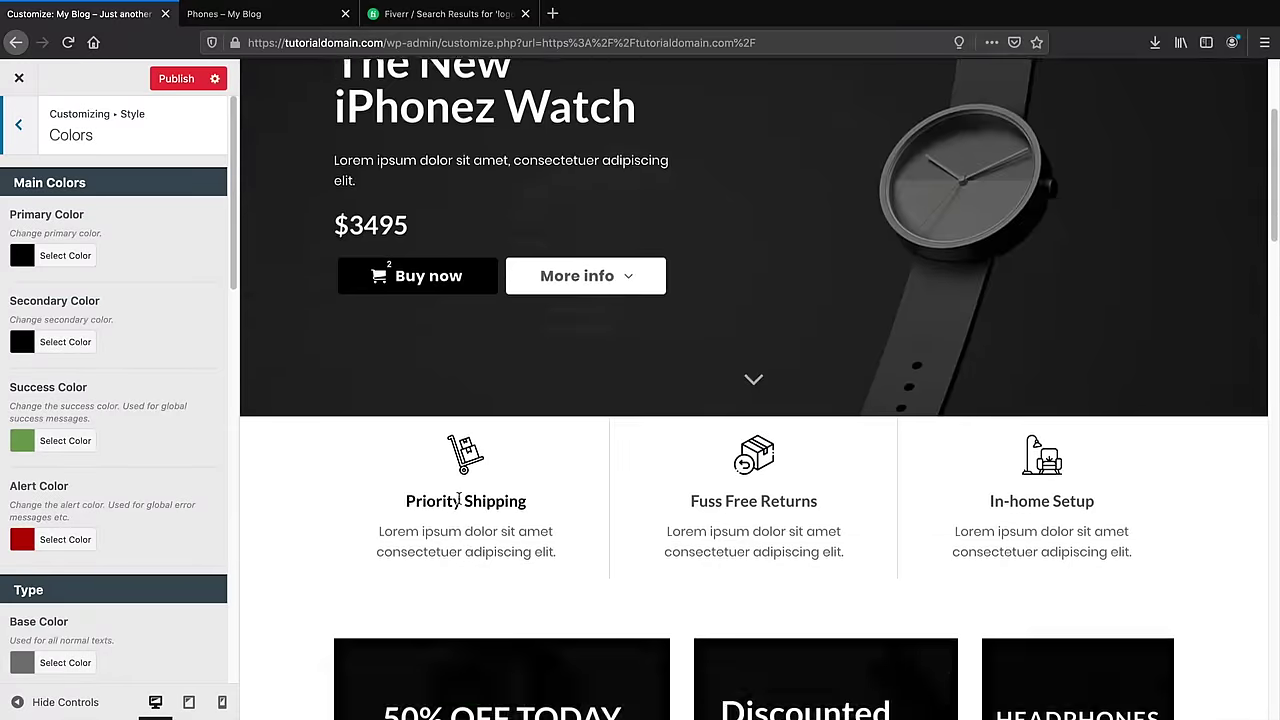
scroll(459, 500, down, 3)
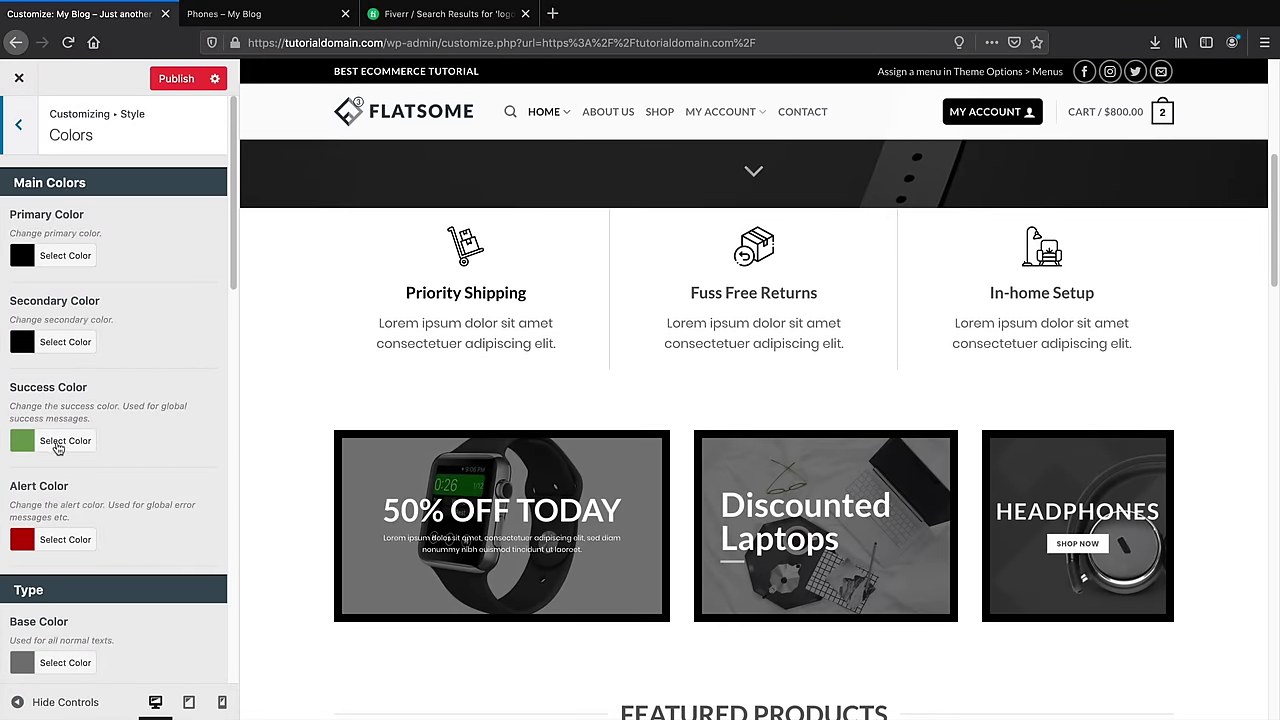
click(58, 444)
click(135, 627)
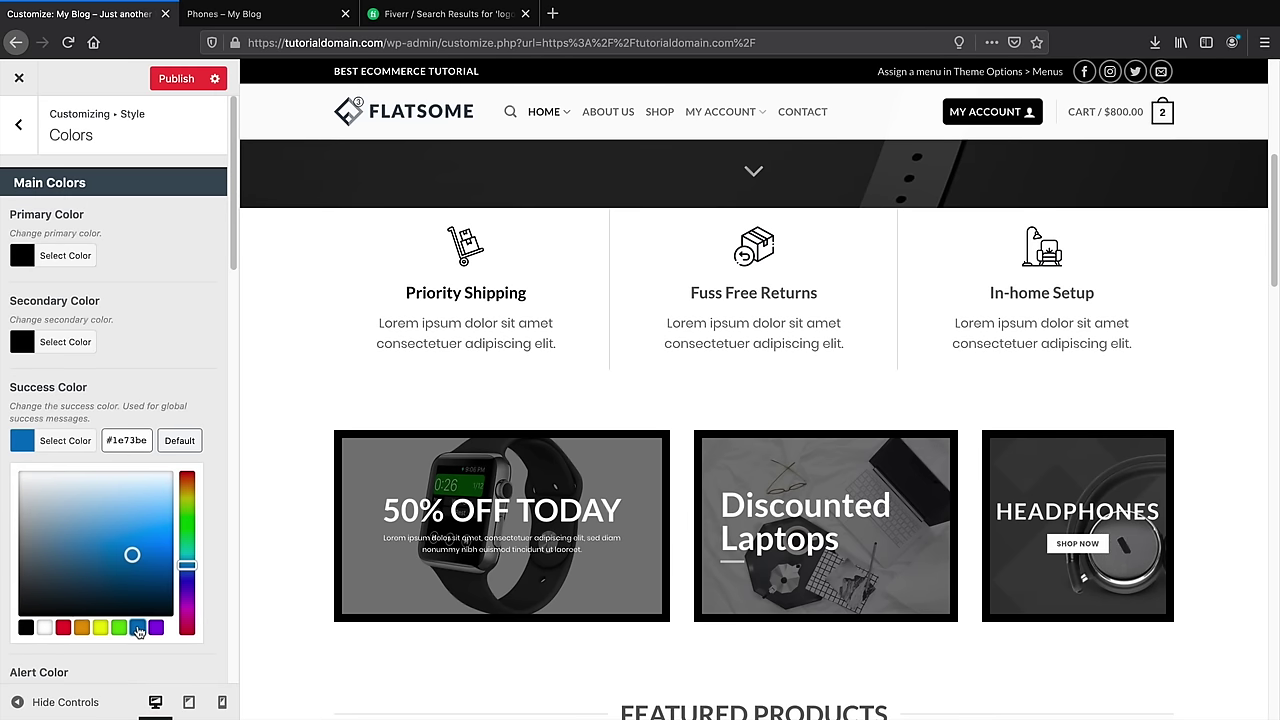
click(183, 340)
Preview the shop page with the new blue success colour
scroll(523, 364, down, 1)
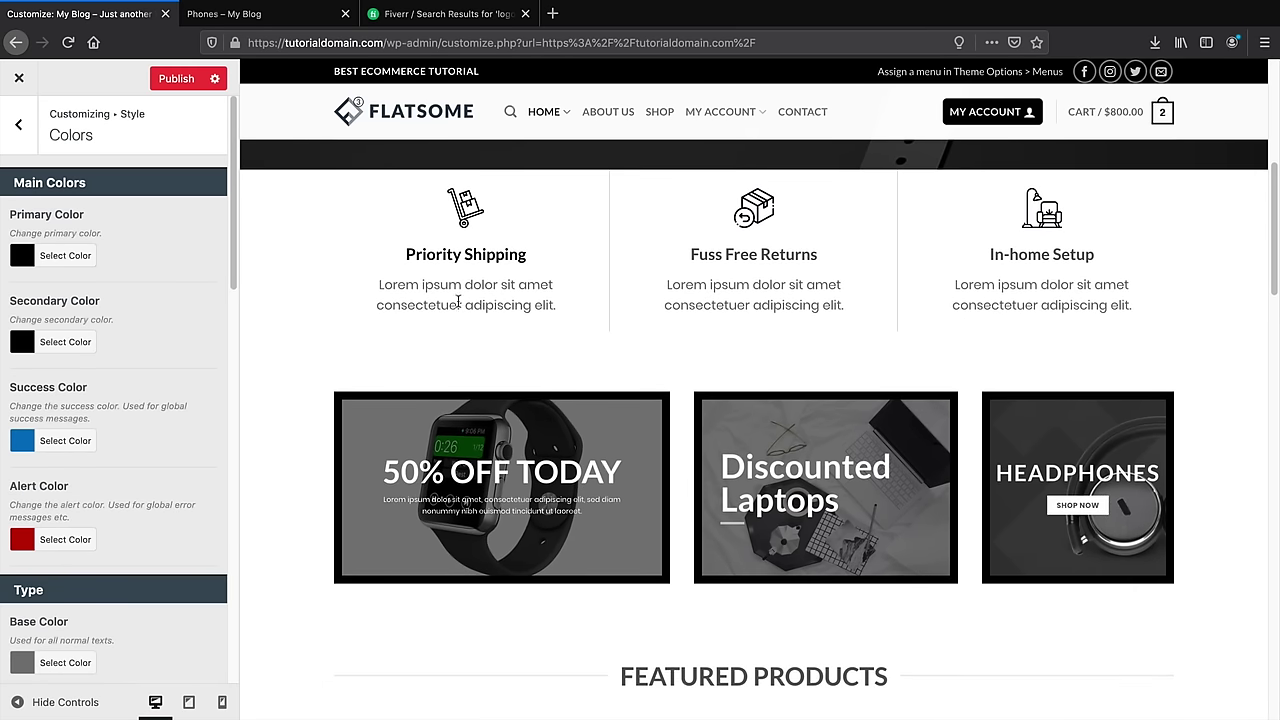
scroll(137, 467, down, 8)
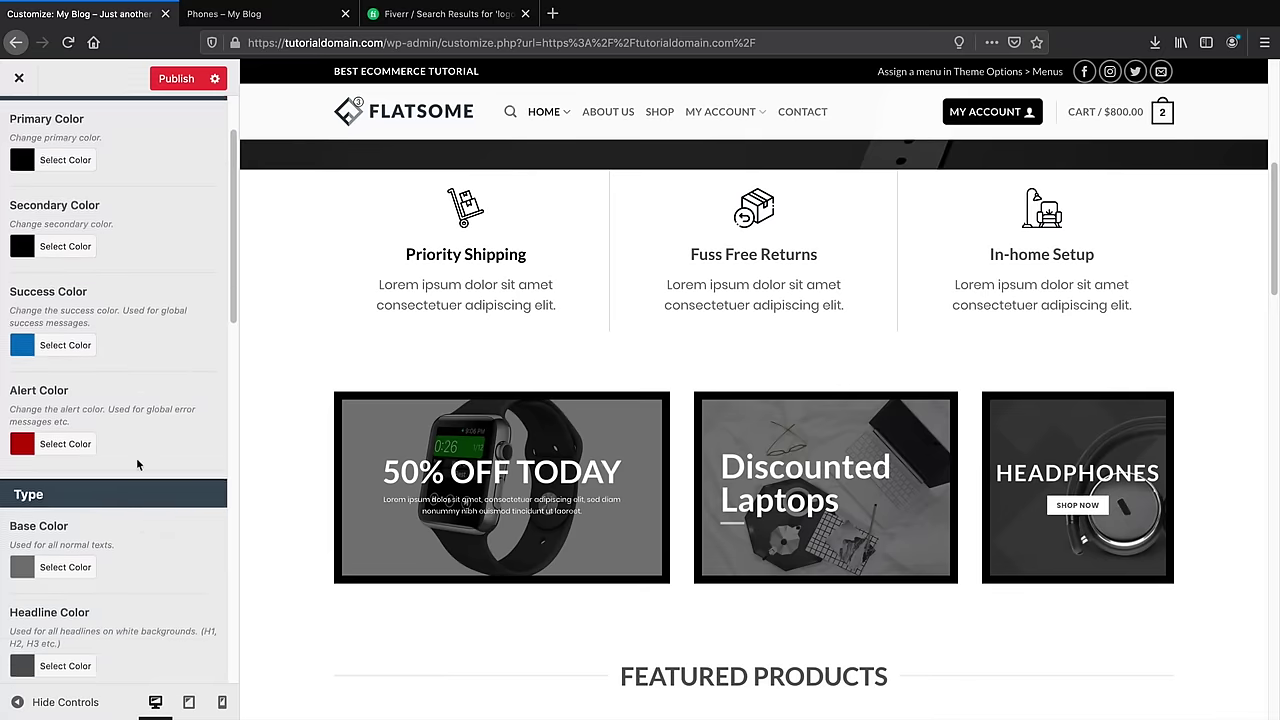
scroll(137, 464, down, 3)
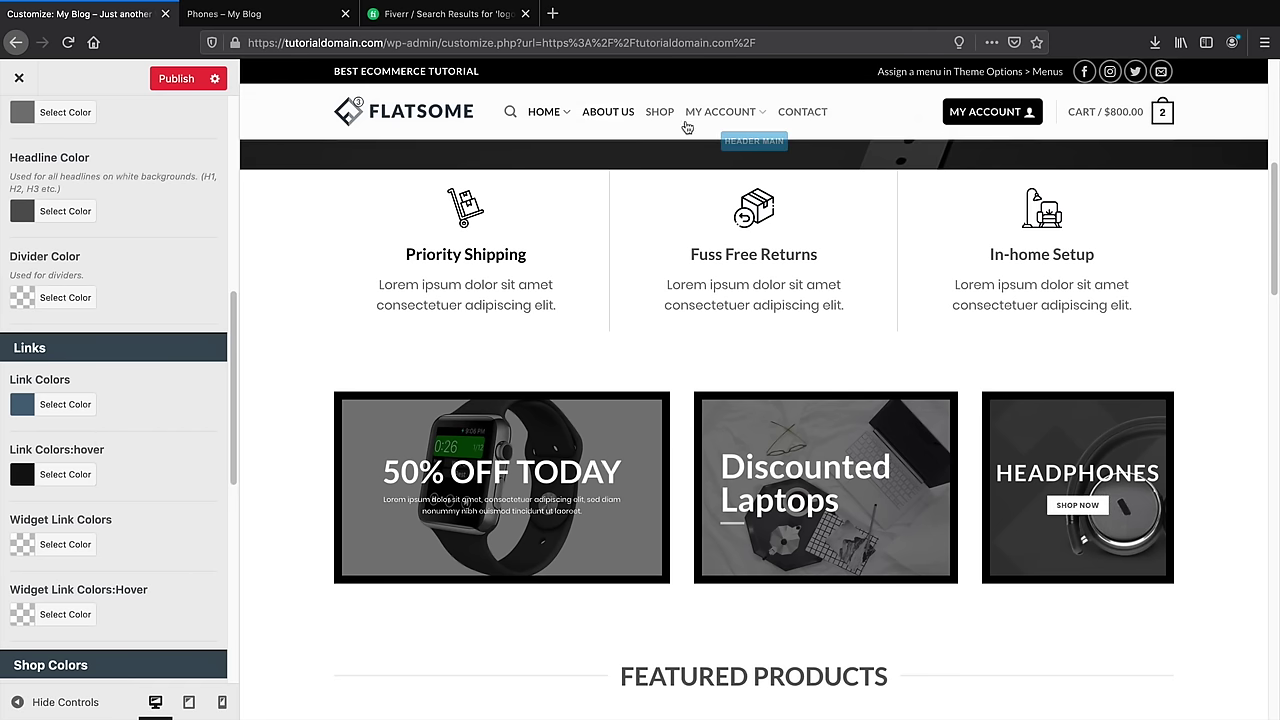
scroll(130, 474, down, 5)
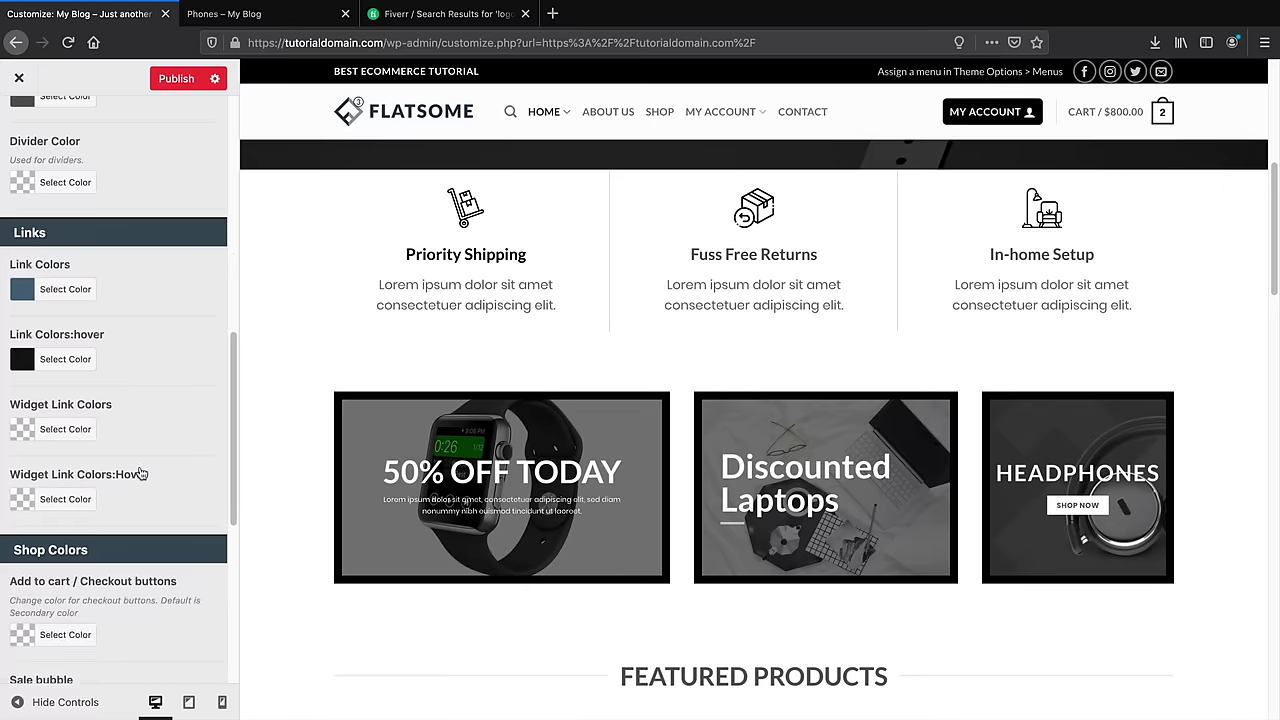
scroll(139, 466, down, 3)
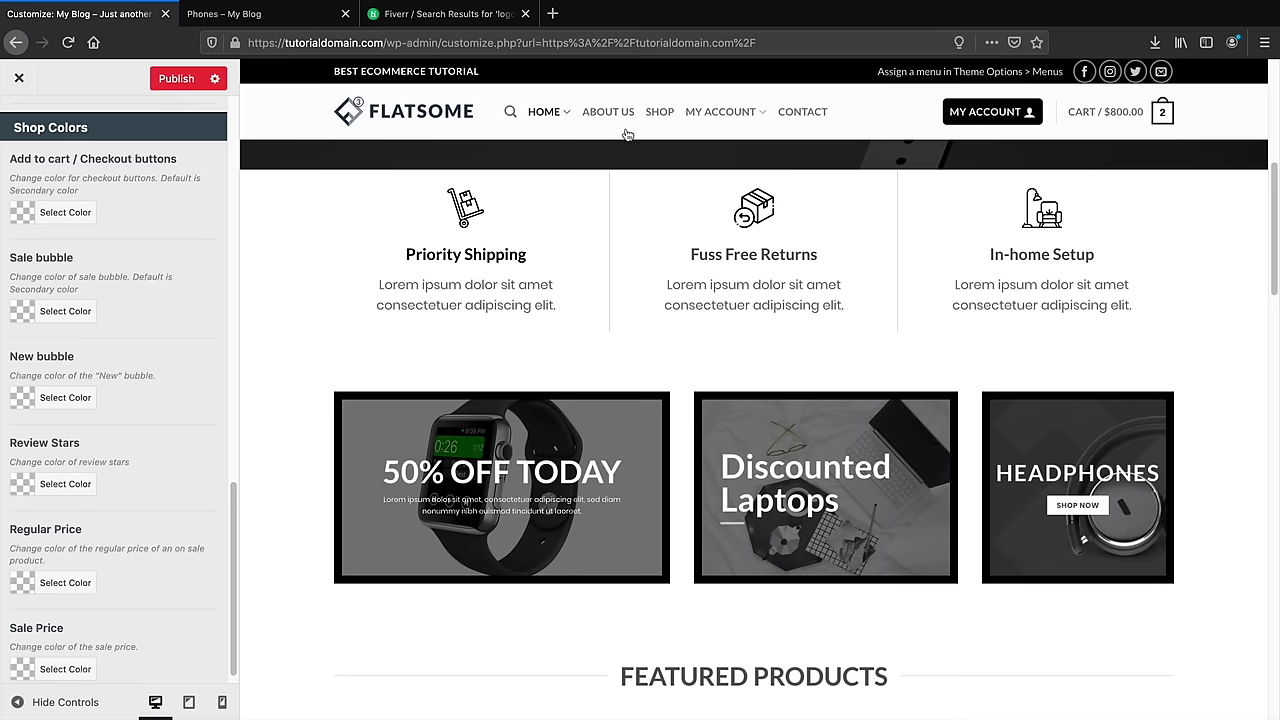
click(660, 112)
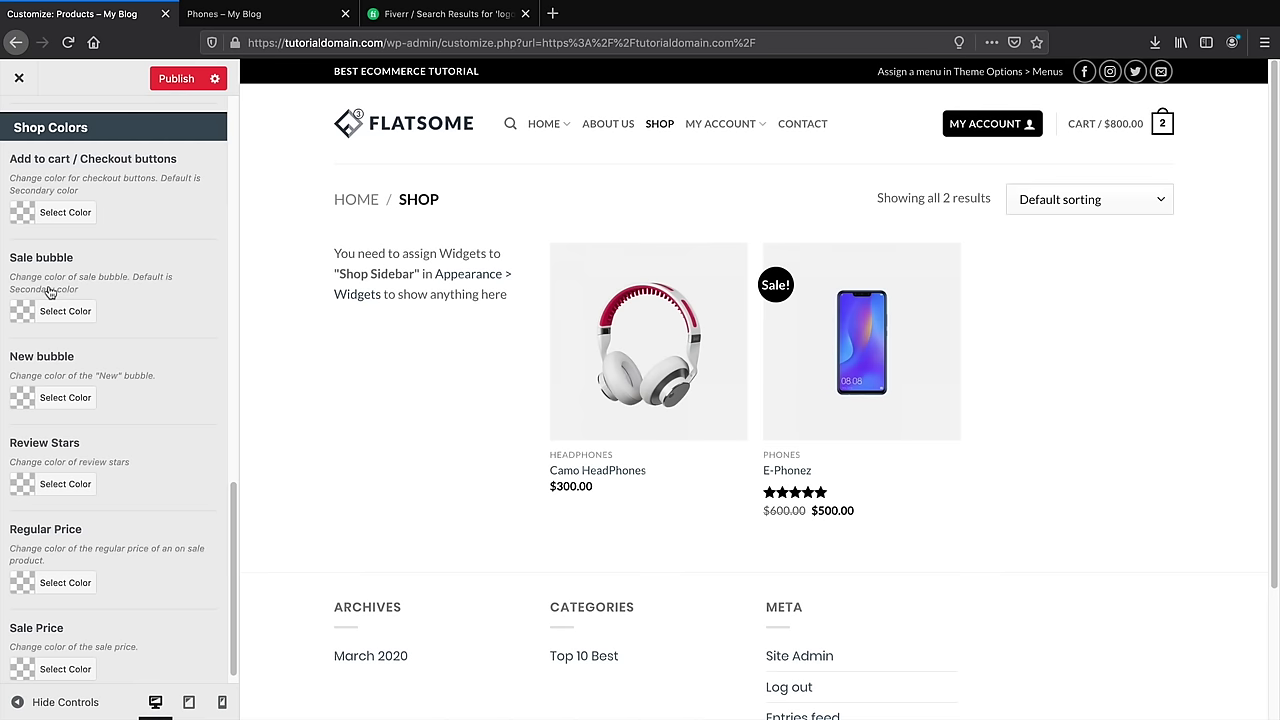
scroll(49, 290, up, 6)
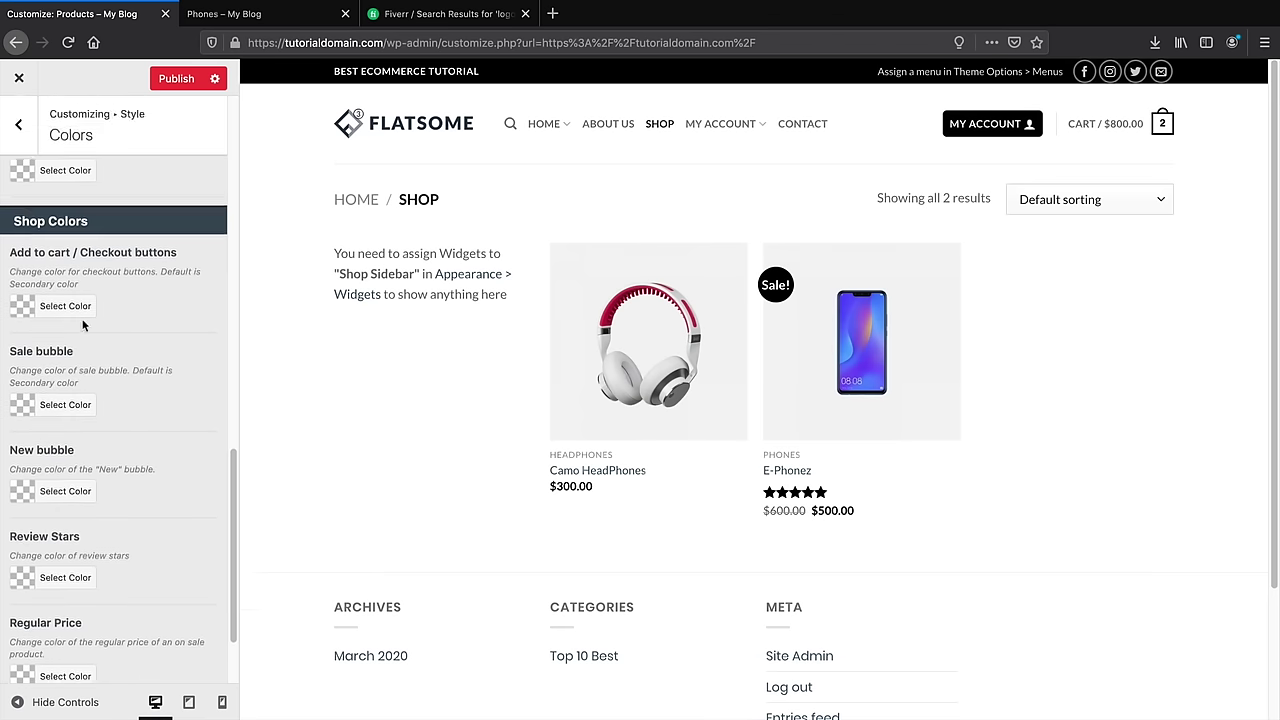
scroll(157, 391, up, 10)
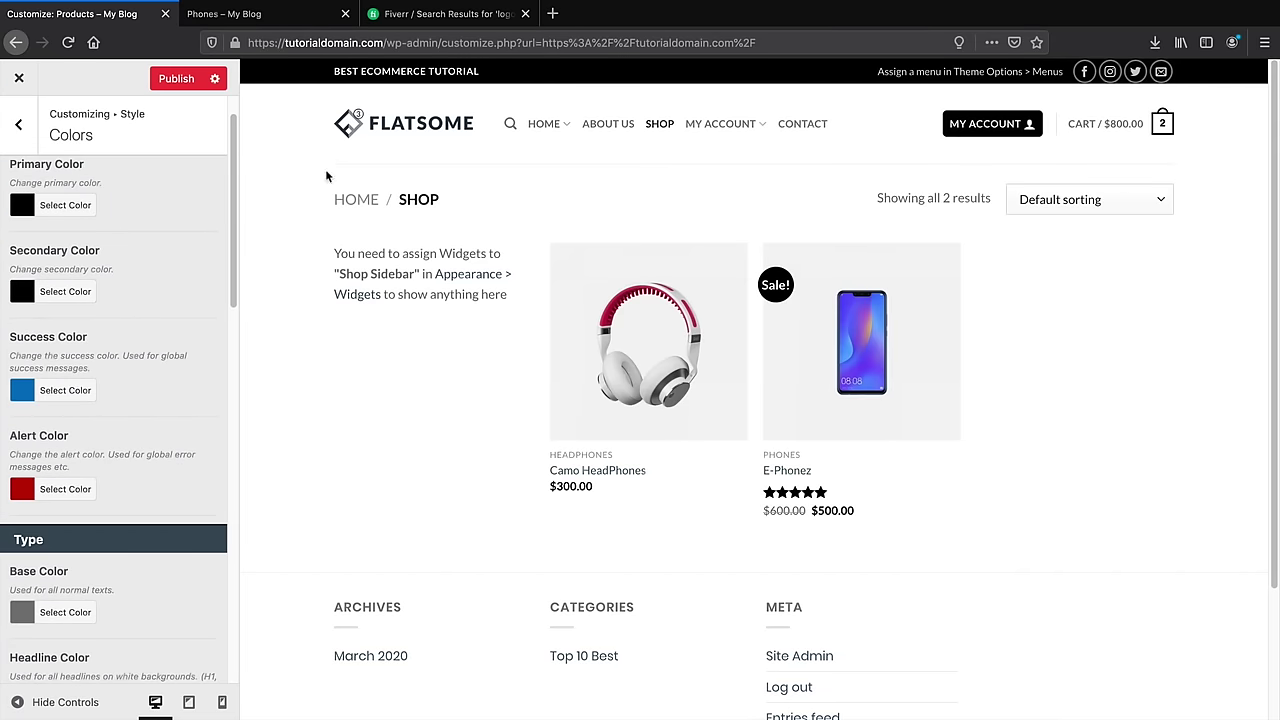
Show the blog page in the preview, then return to the top-level Customizer options
mouse_move(543, 126)
click(553, 174)
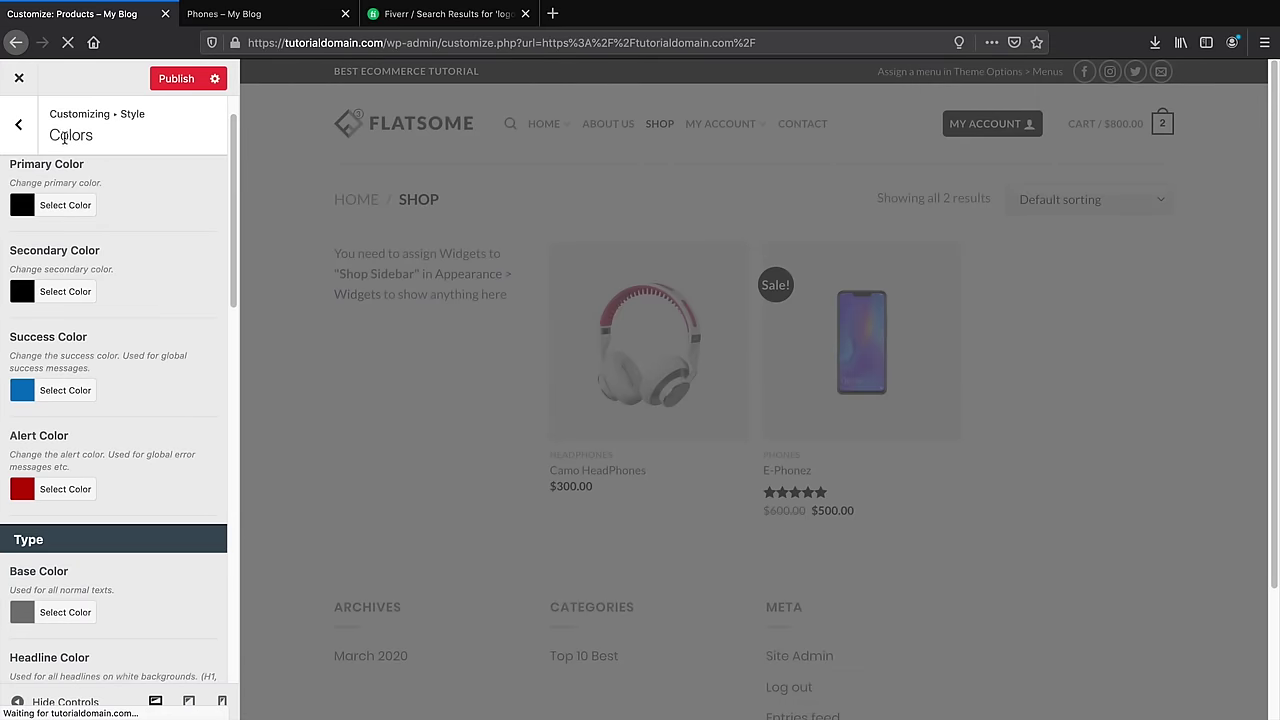
click(14, 126)
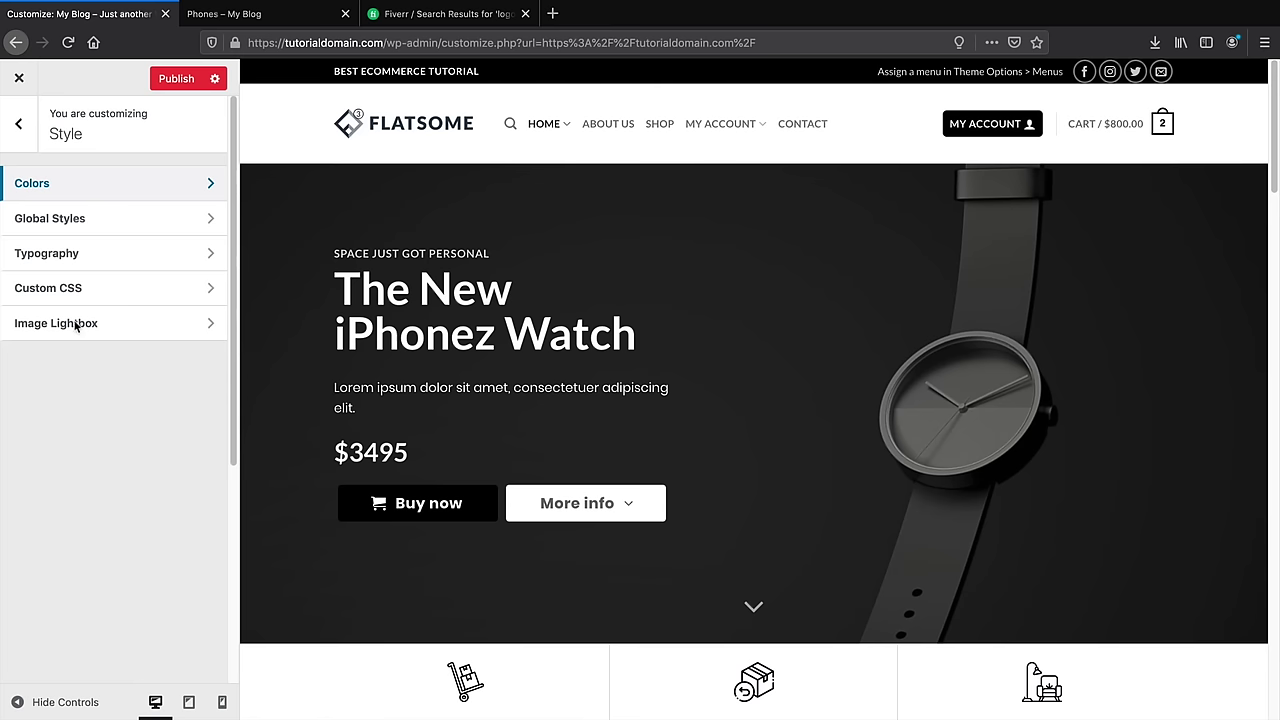
click(18, 123)
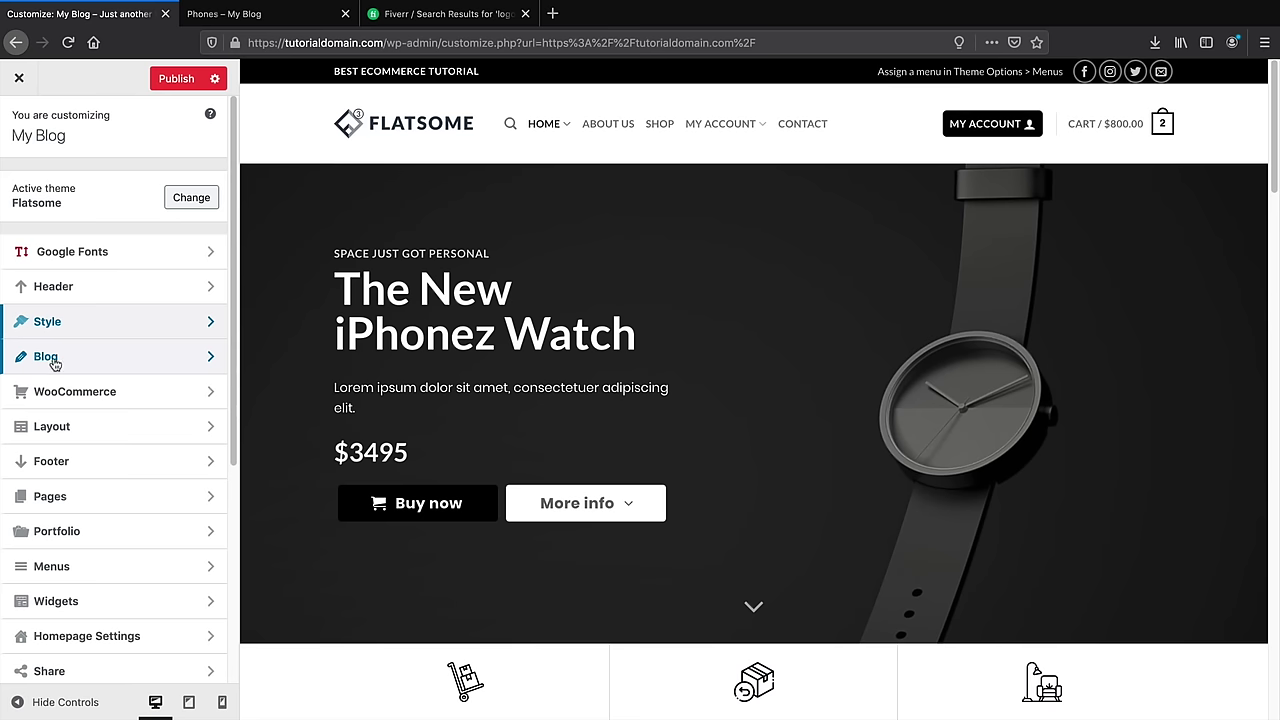
Set the blog Posts Layout to Inline in the Blog layout settings
click(47, 360)
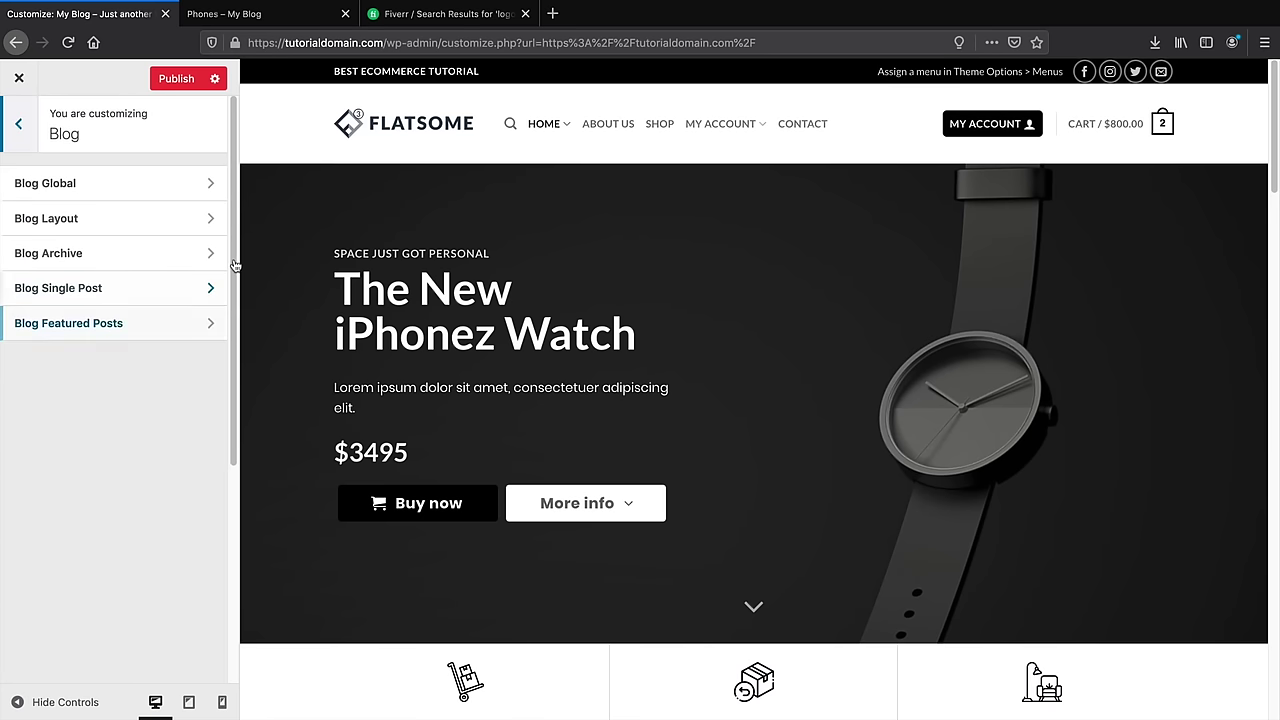
click(115, 230)
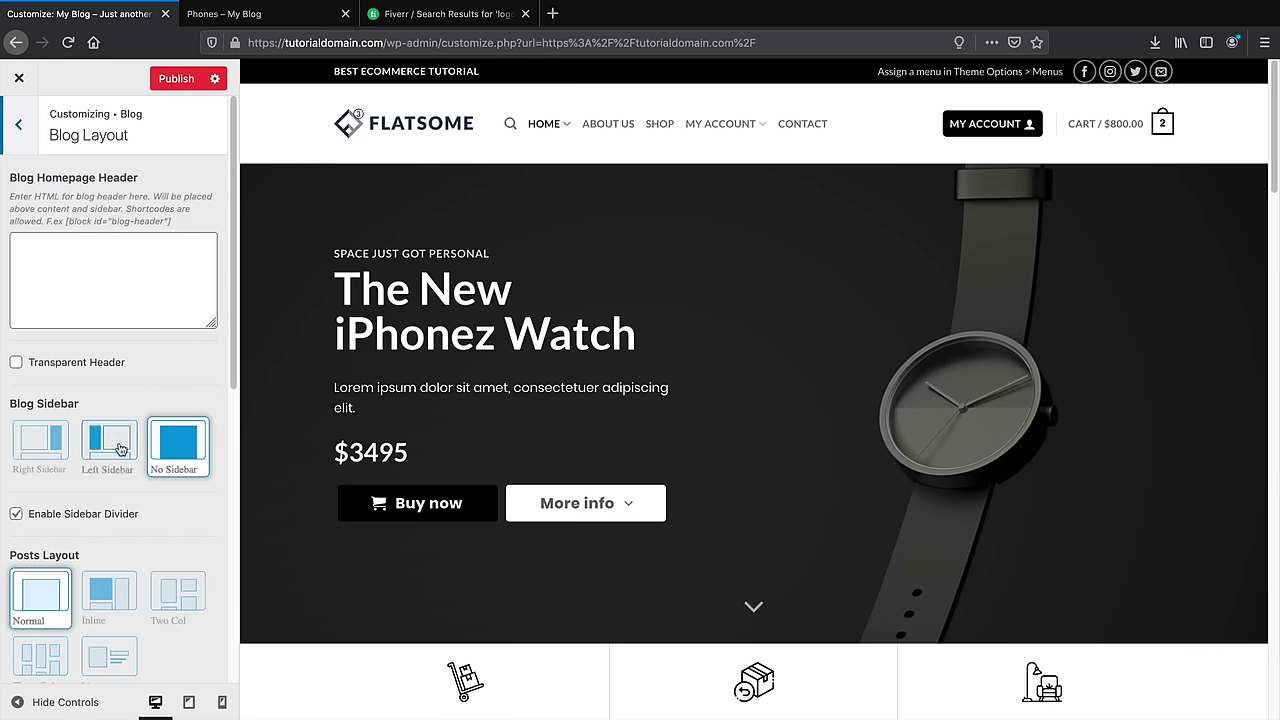
scroll(60, 540, down, 2)
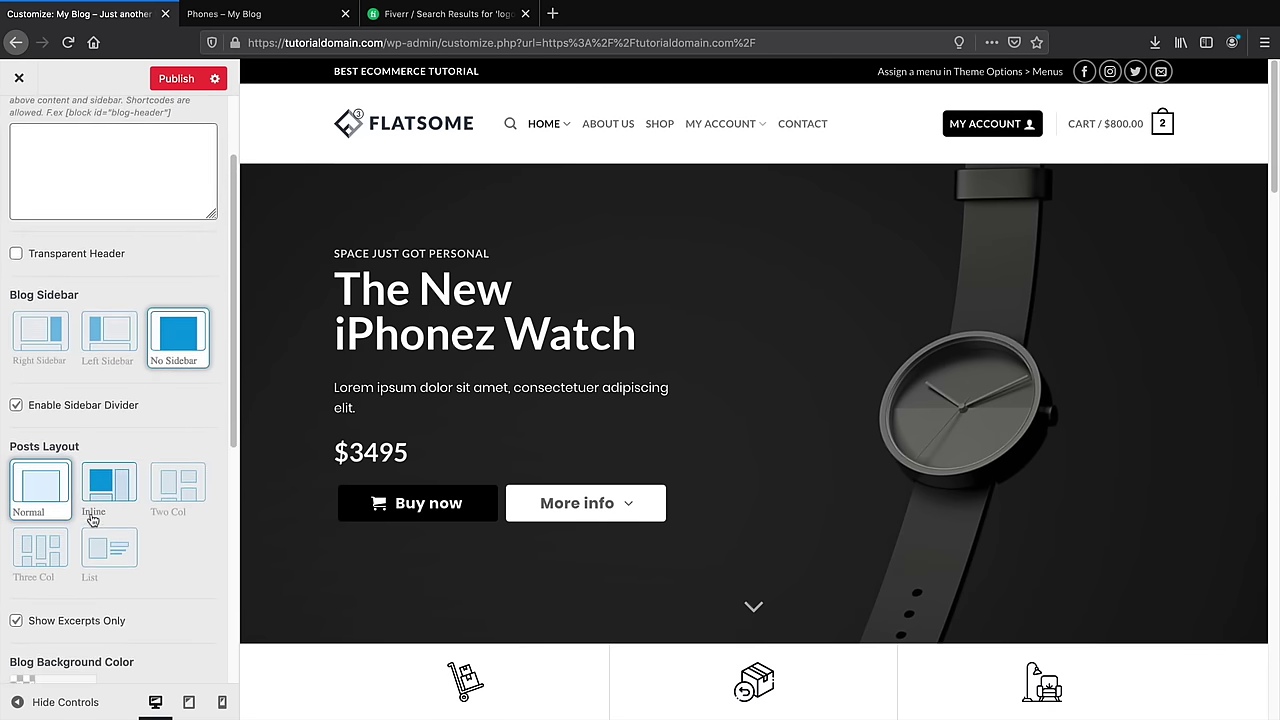
click(103, 484)
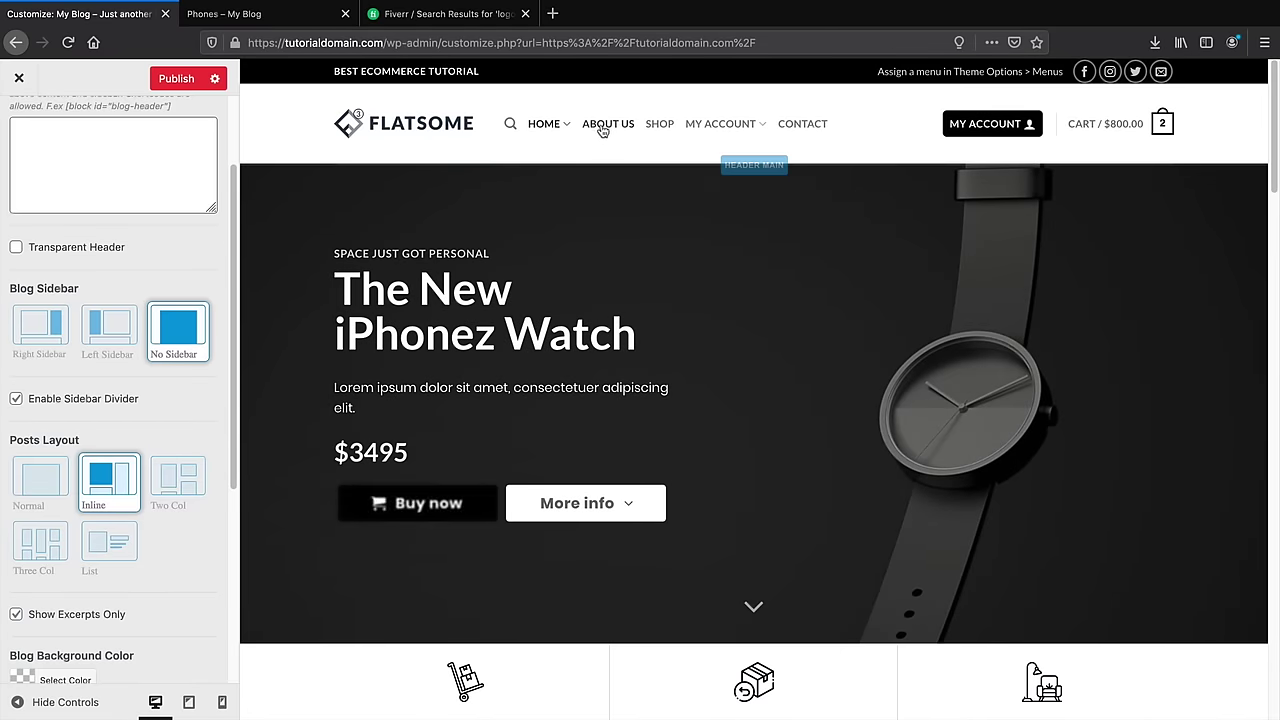
Preview the blog page, compare the Normal posts layout, and keep Inline
mouse_move(560, 127)
click(557, 172)
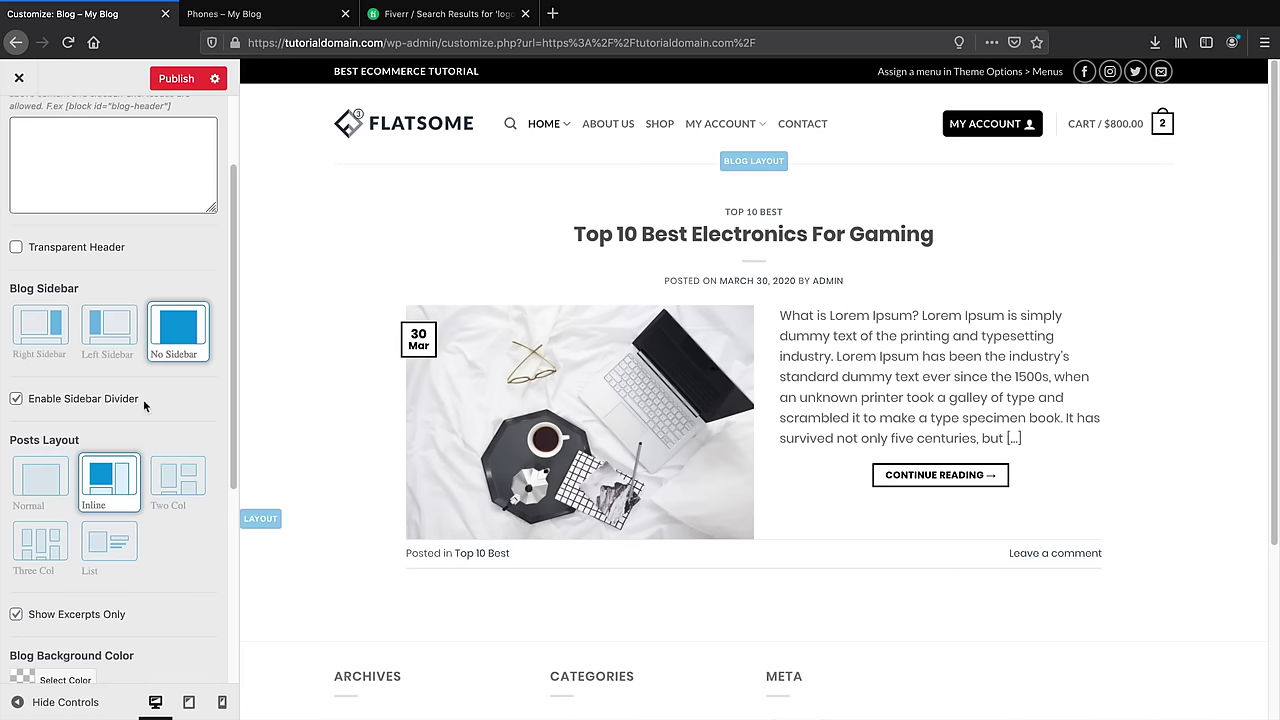
click(46, 484)
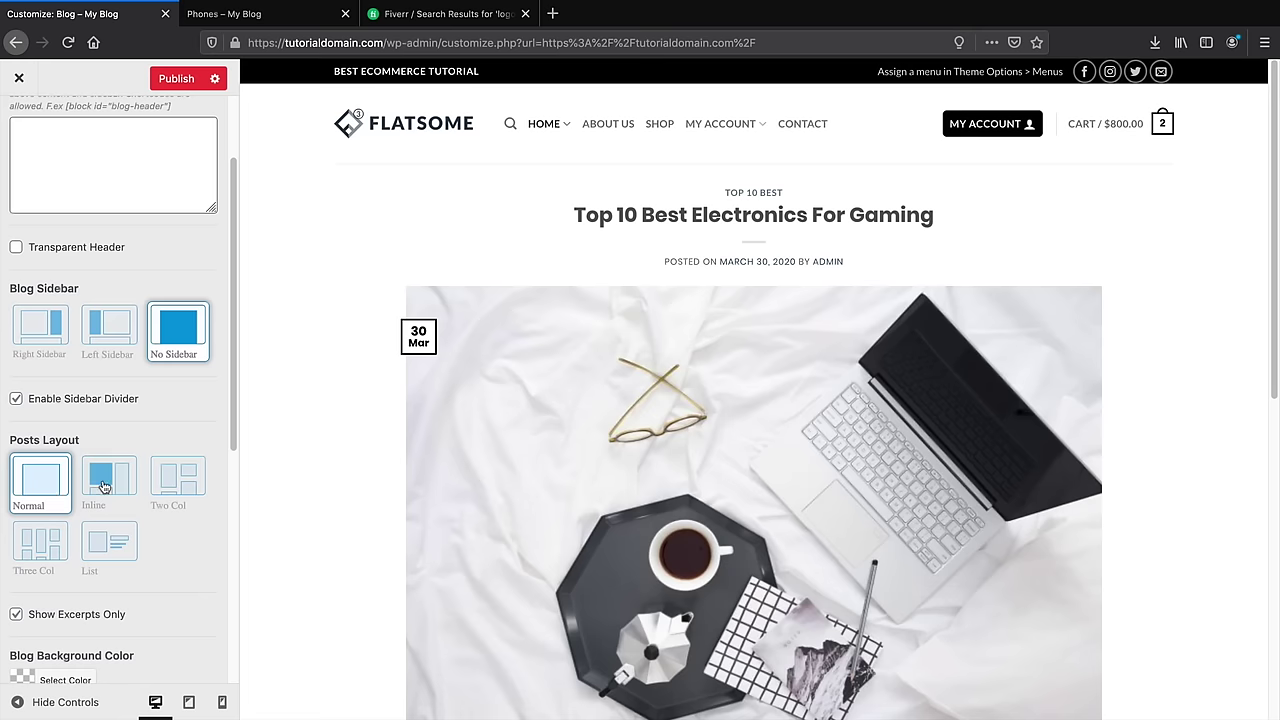
click(103, 484)
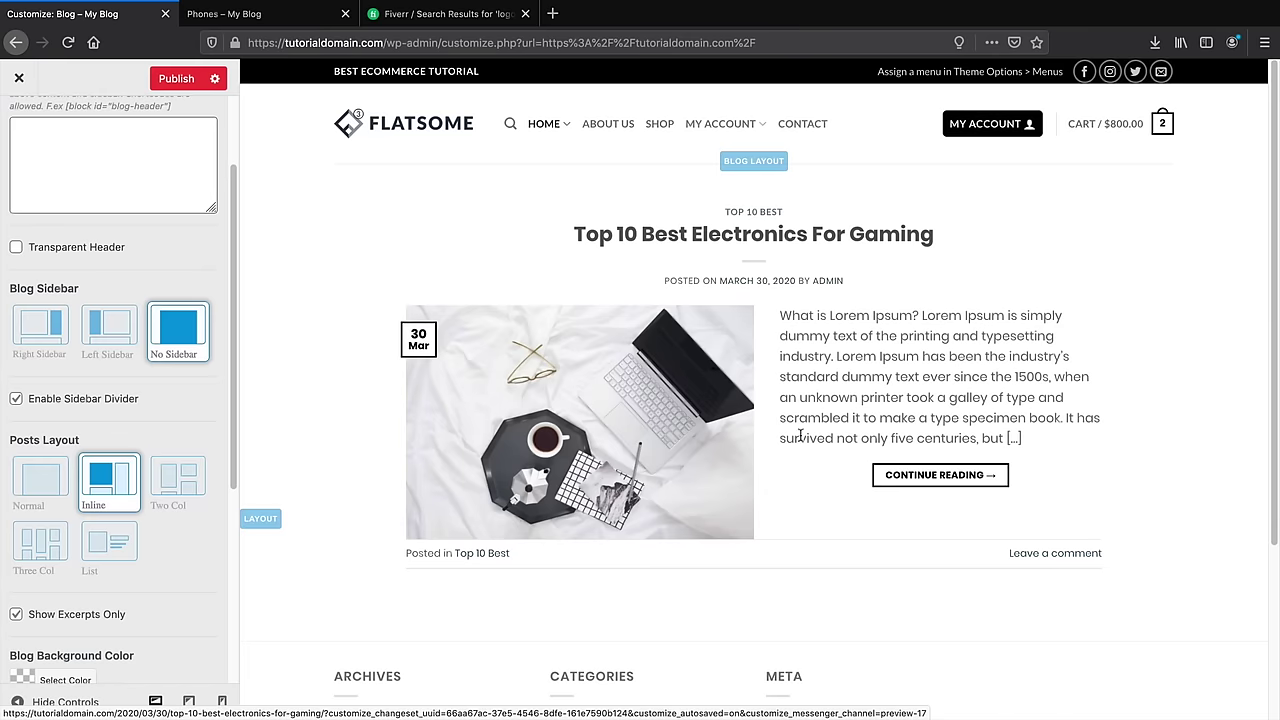
scroll(702, 477, down, 3)
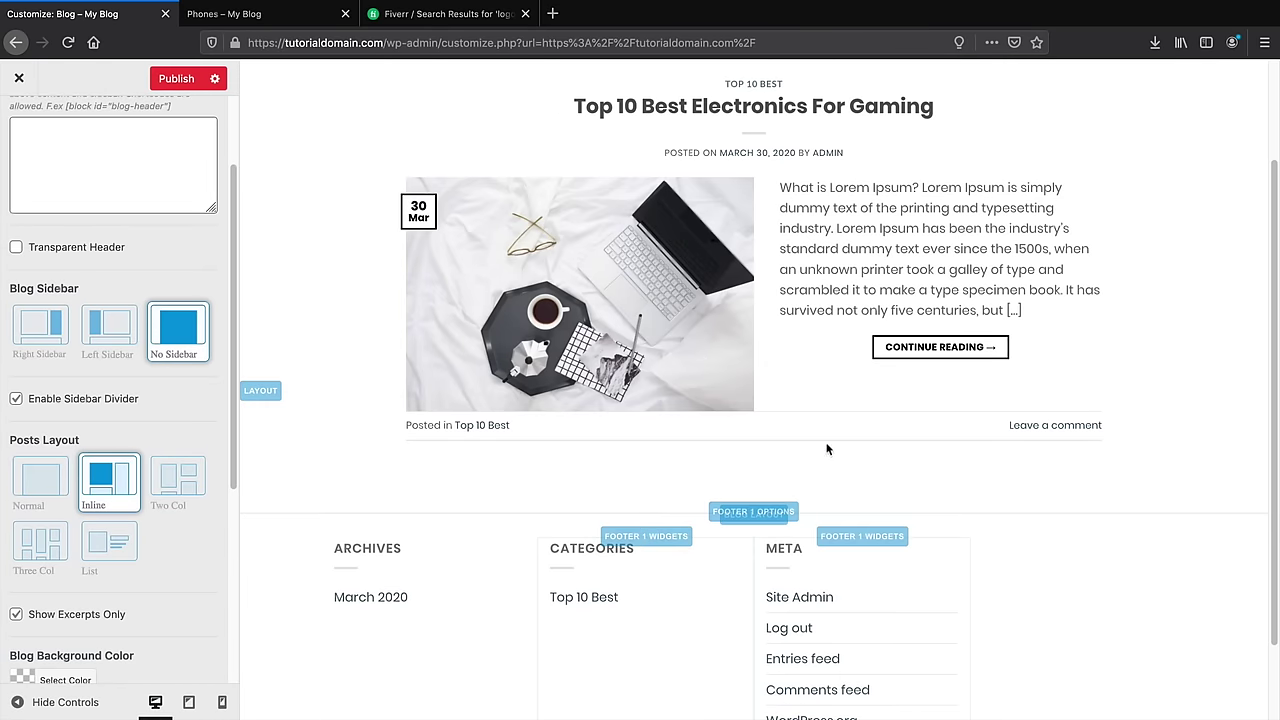
scroll(640, 469, up, 3)
scroll(186, 252, up, 3)
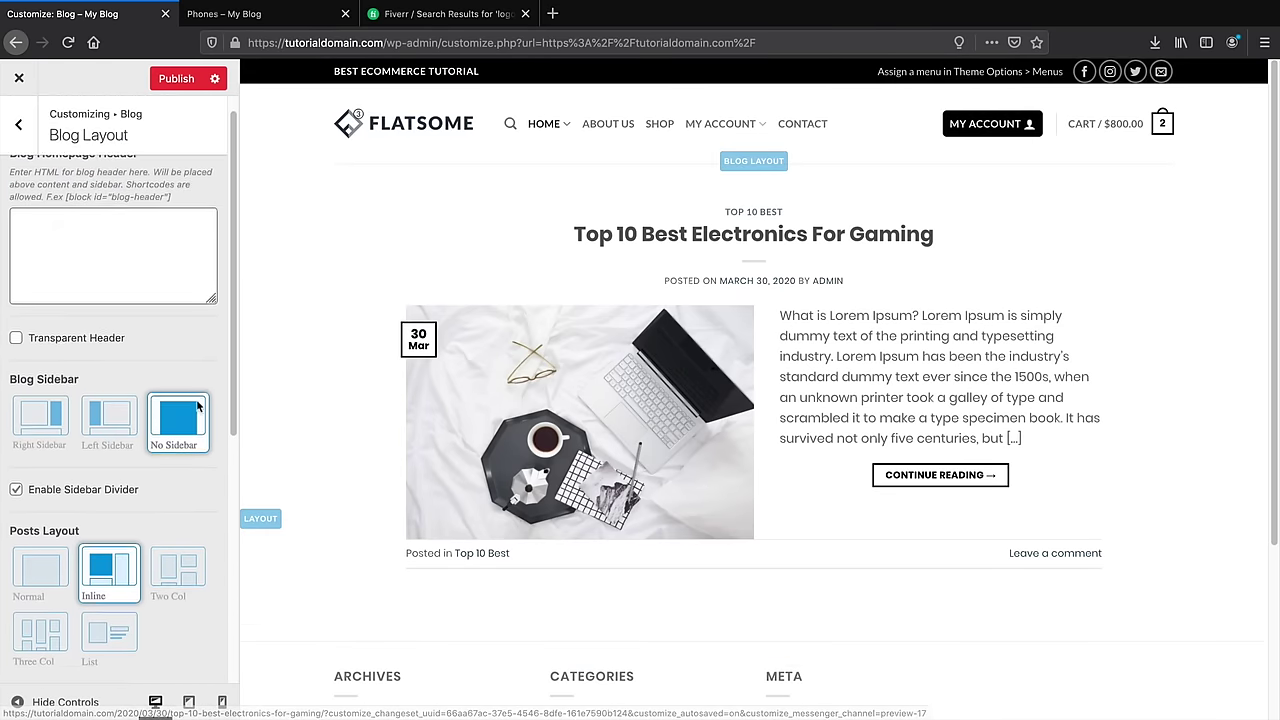
Look over the Blog Archive settings, then return to the main Customizer sections
click(16, 126)
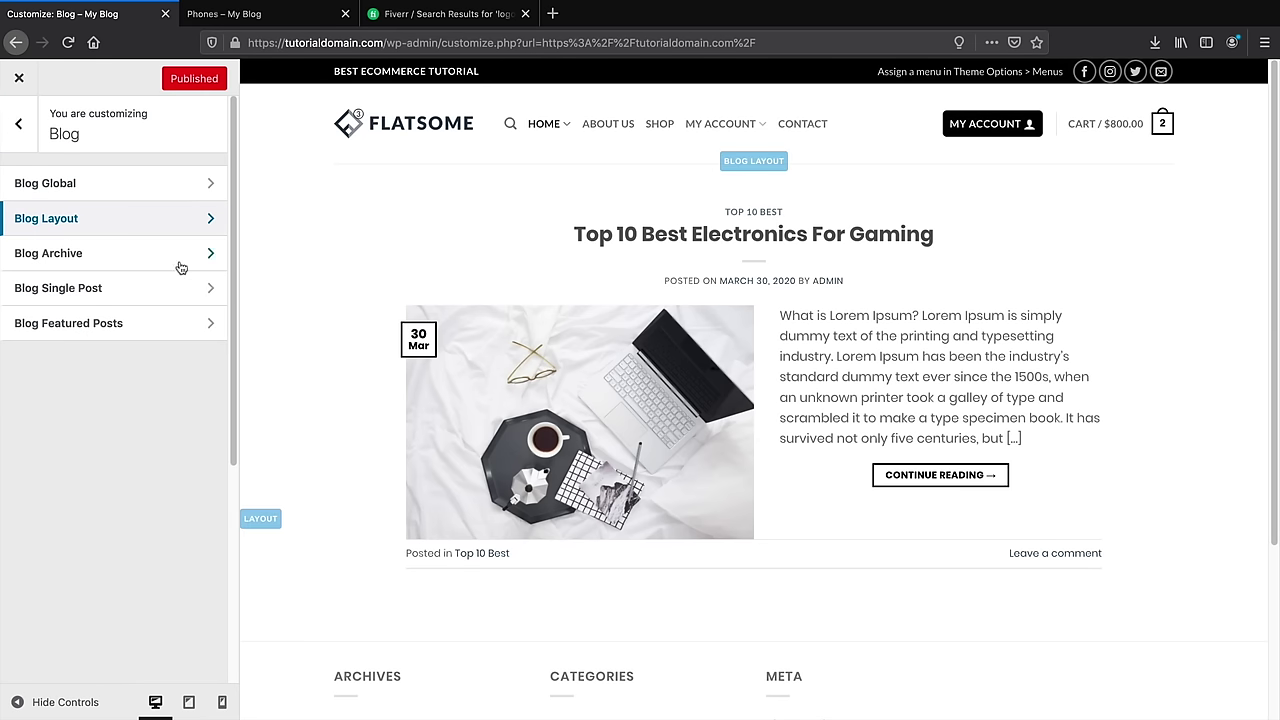
click(64, 258)
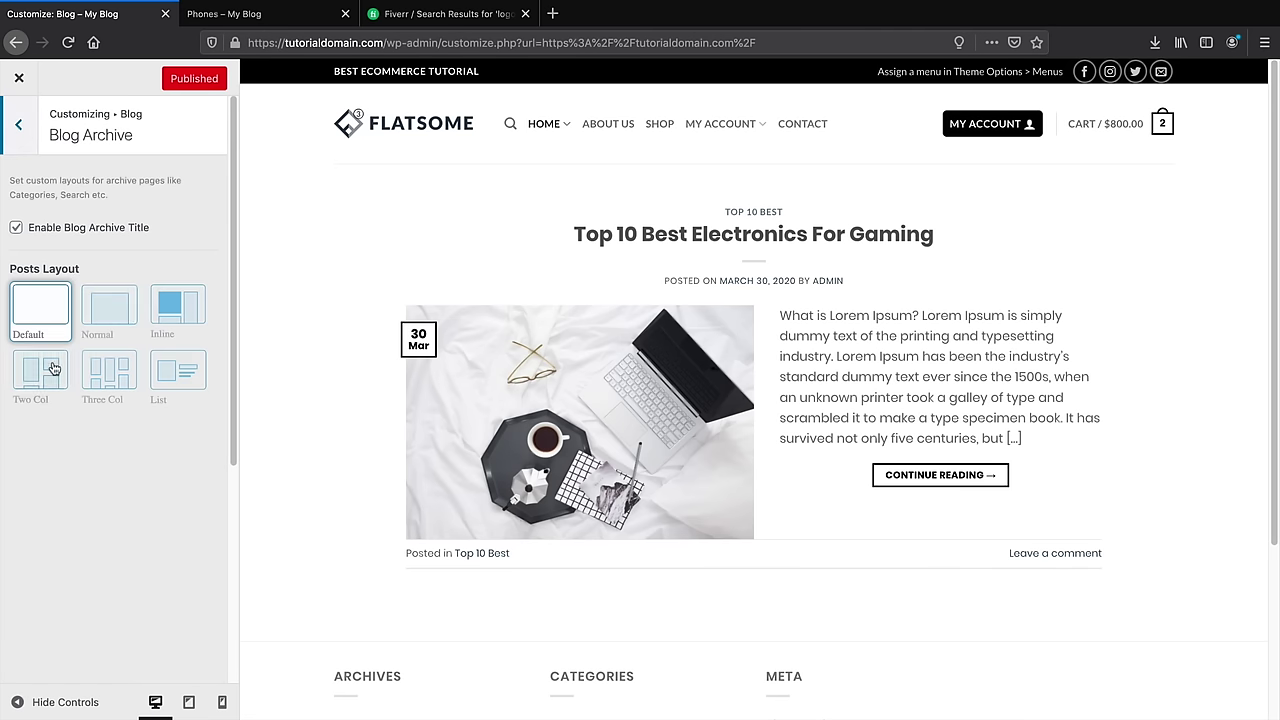
click(20, 126)
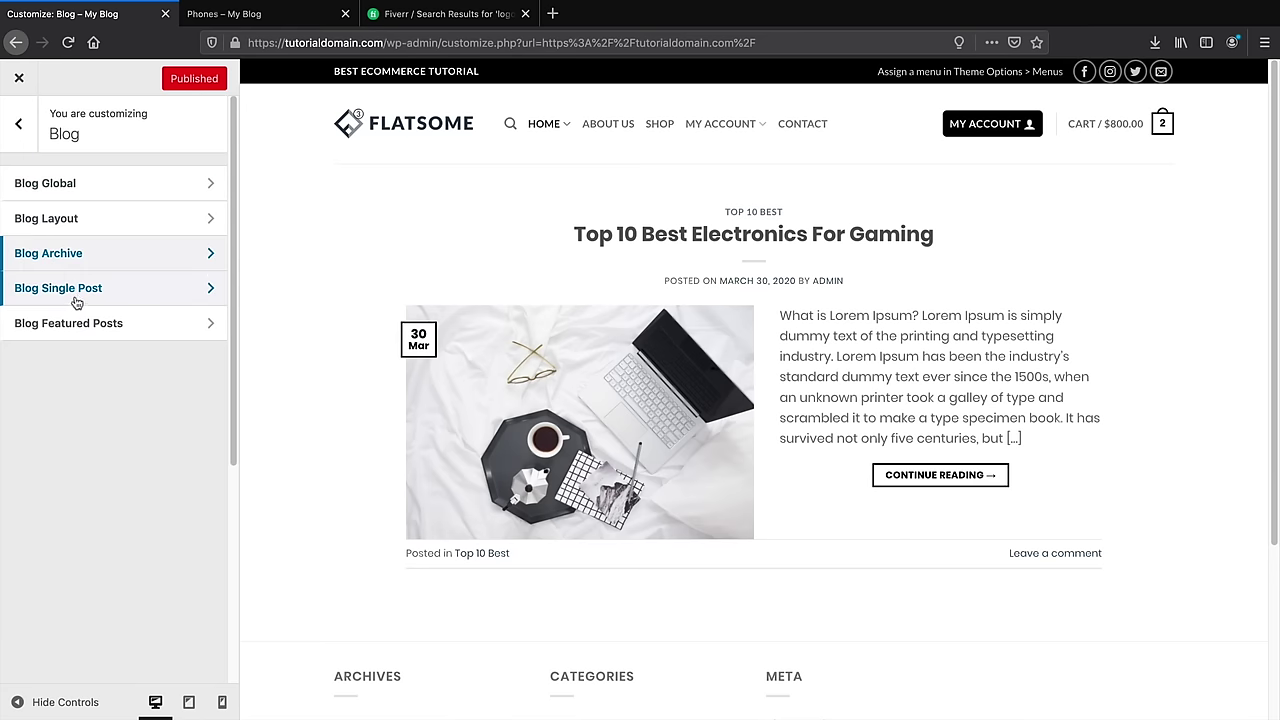
click(20, 124)
Enable the WooCommerce store notice so the demo-store bar with a Dismiss link appears
scroll(101, 383, down, 1)
click(101, 382)
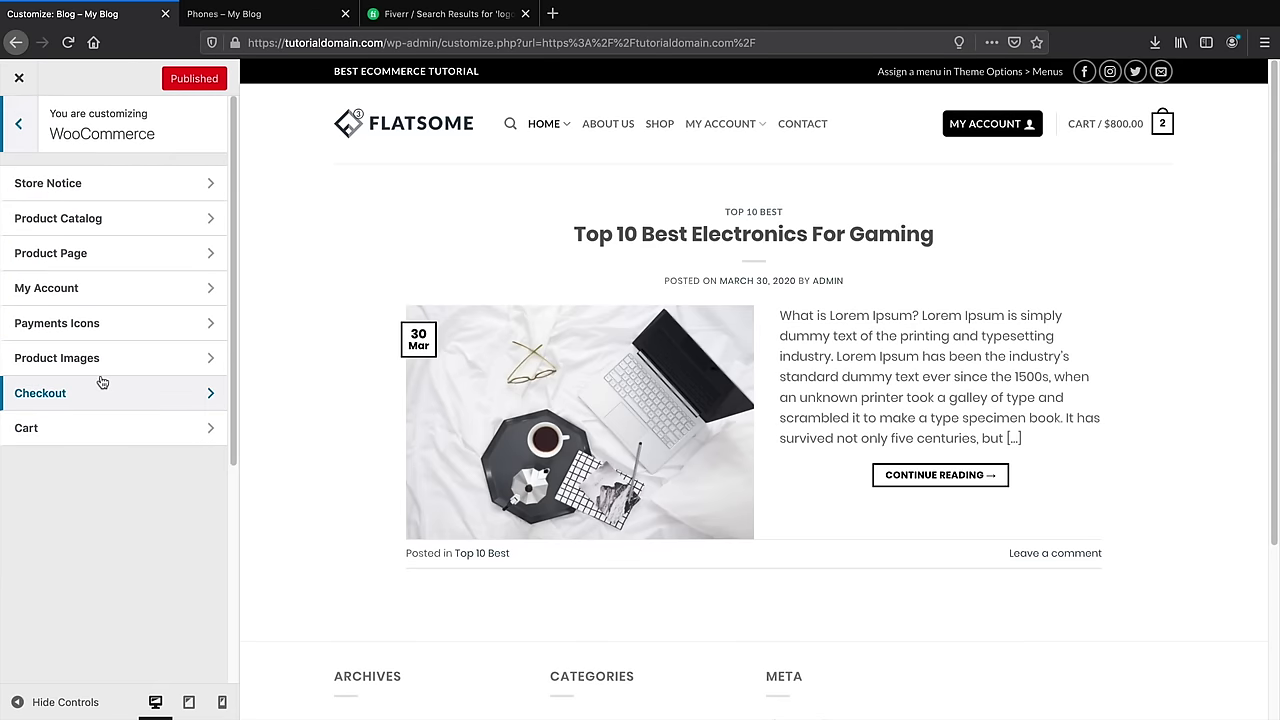
click(97, 183)
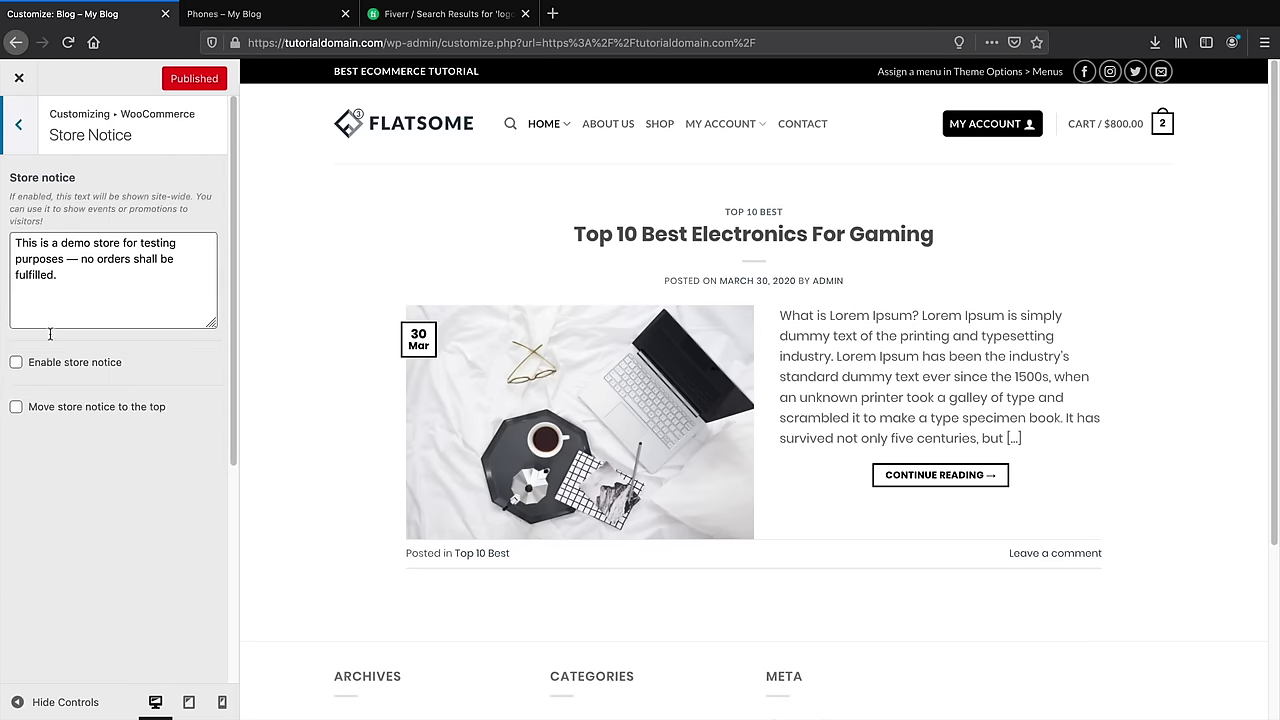
click(46, 364)
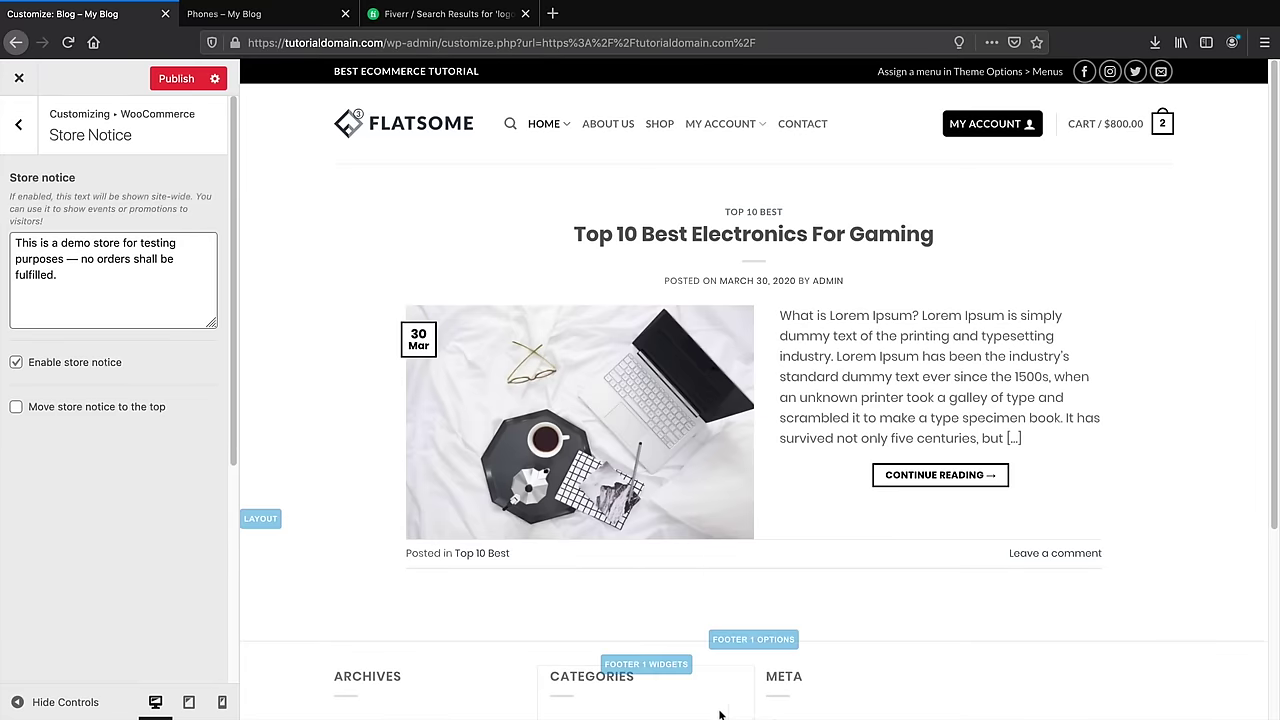
scroll(650, 680, down, 3)
scroll(600, 665, up, 3)
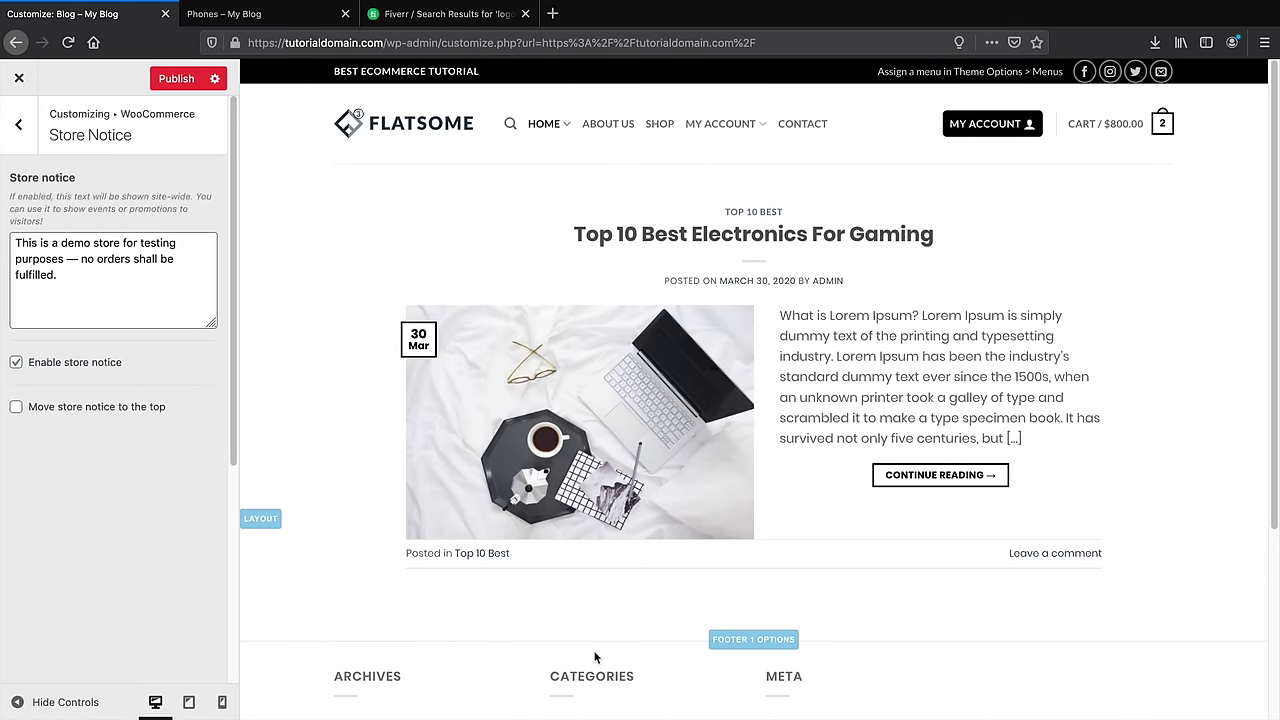
scroll(486, 563, down, 3)
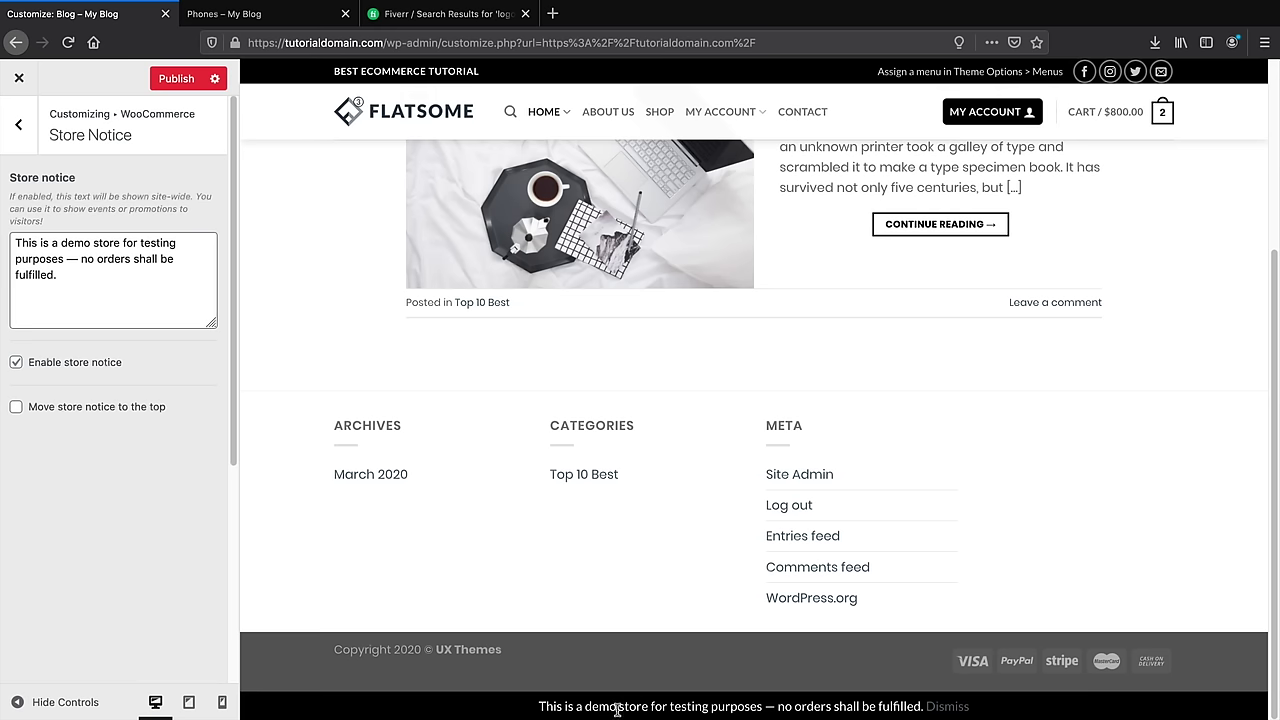
click(30, 132)
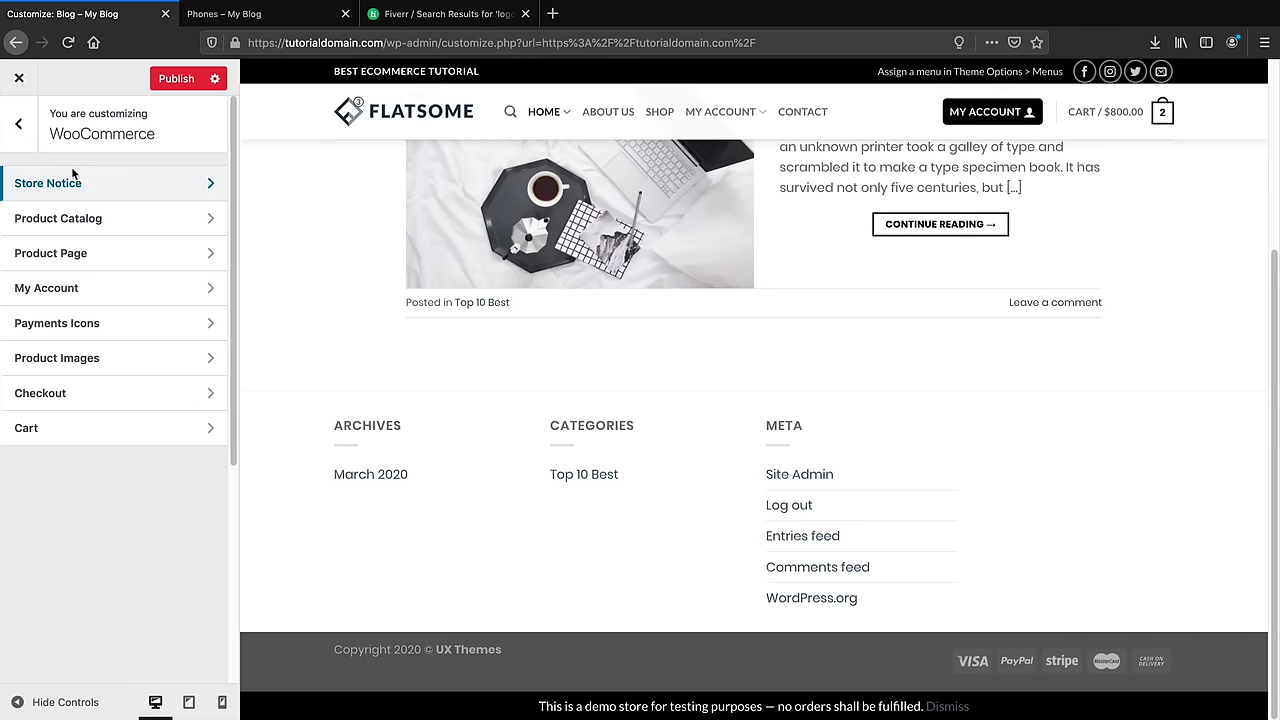
Give the shop catalog the standard grid with equal image heights, two products per row on desktop
click(63, 218)
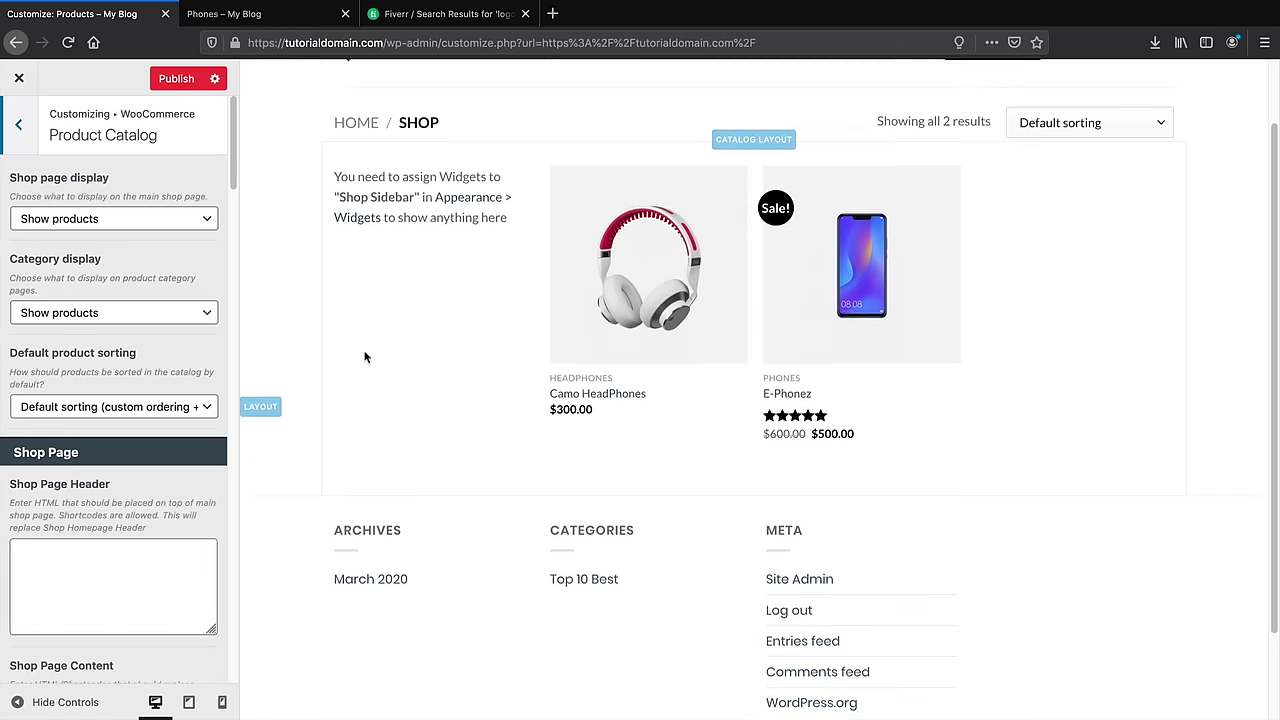
scroll(187, 372, down, 10)
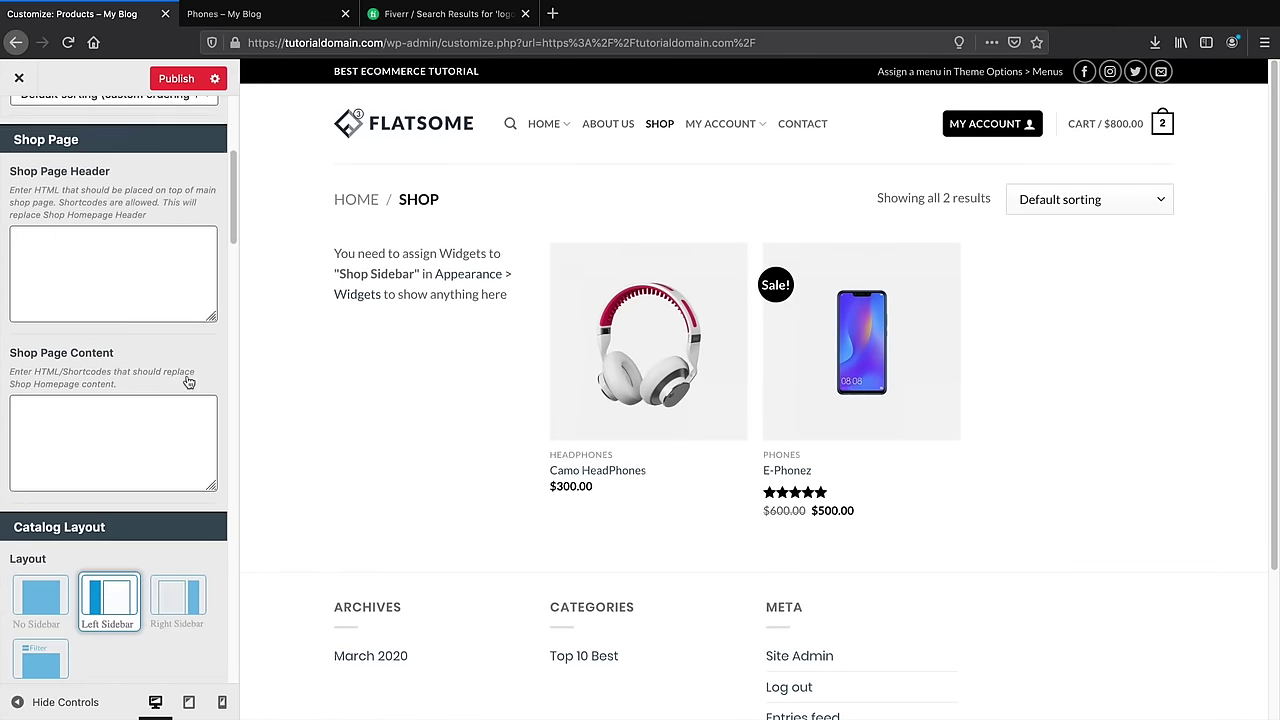
scroll(187, 372, down, 3)
click(110, 406)
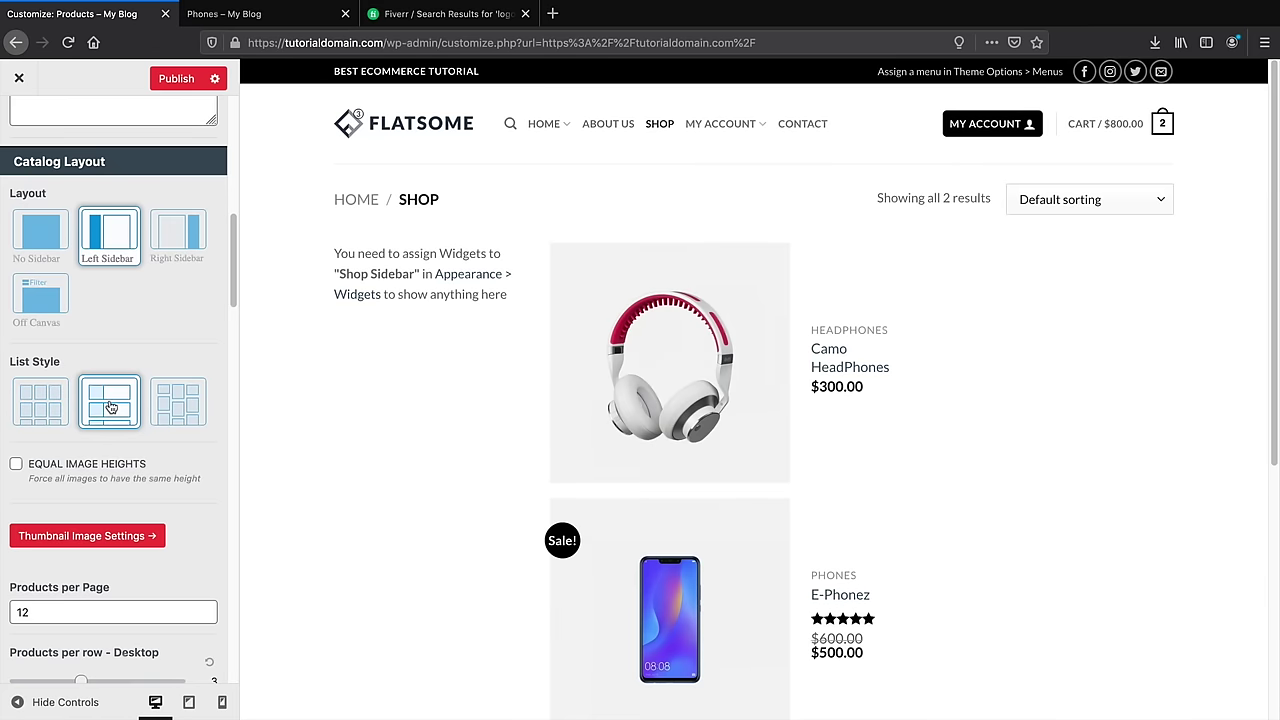
click(159, 402)
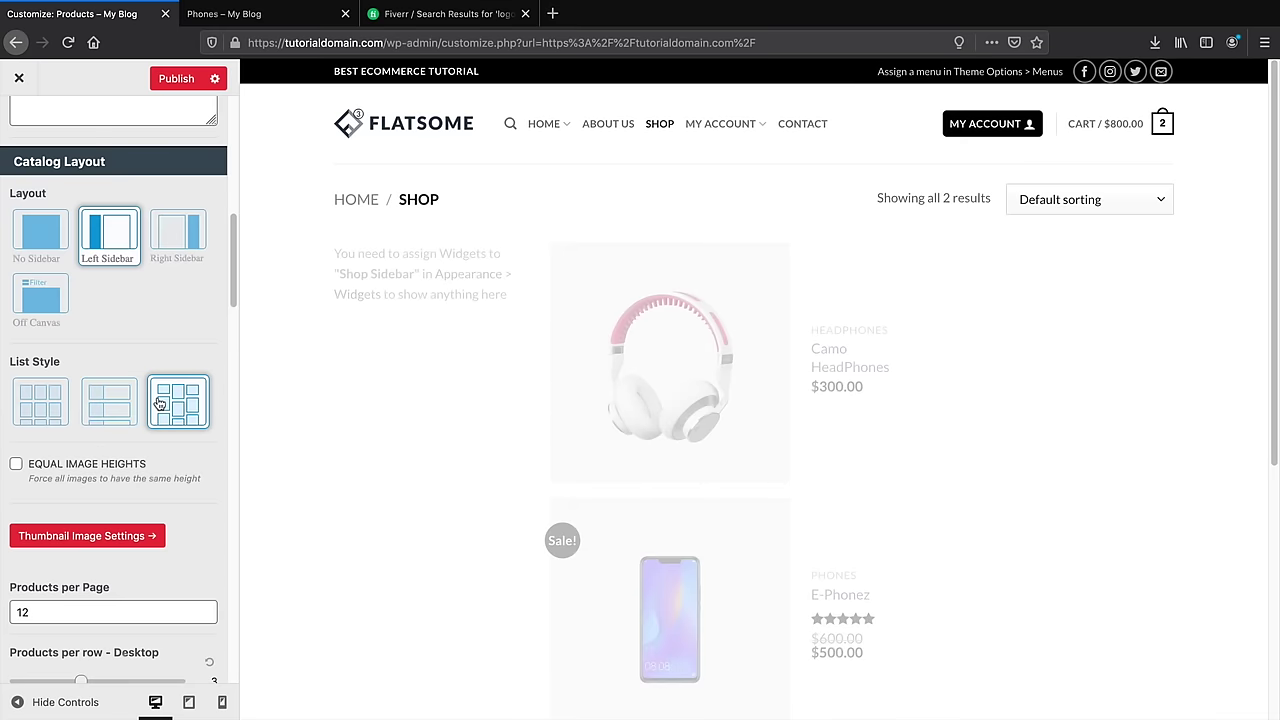
click(37, 393)
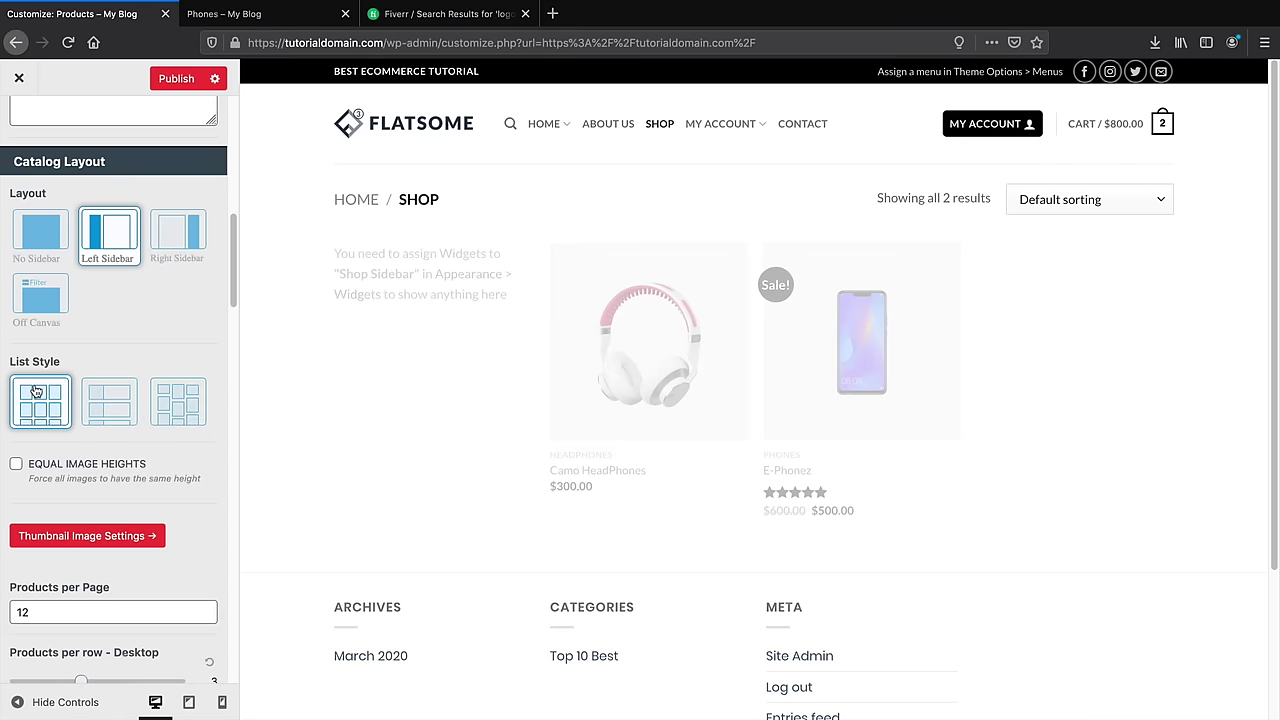
click(16, 465)
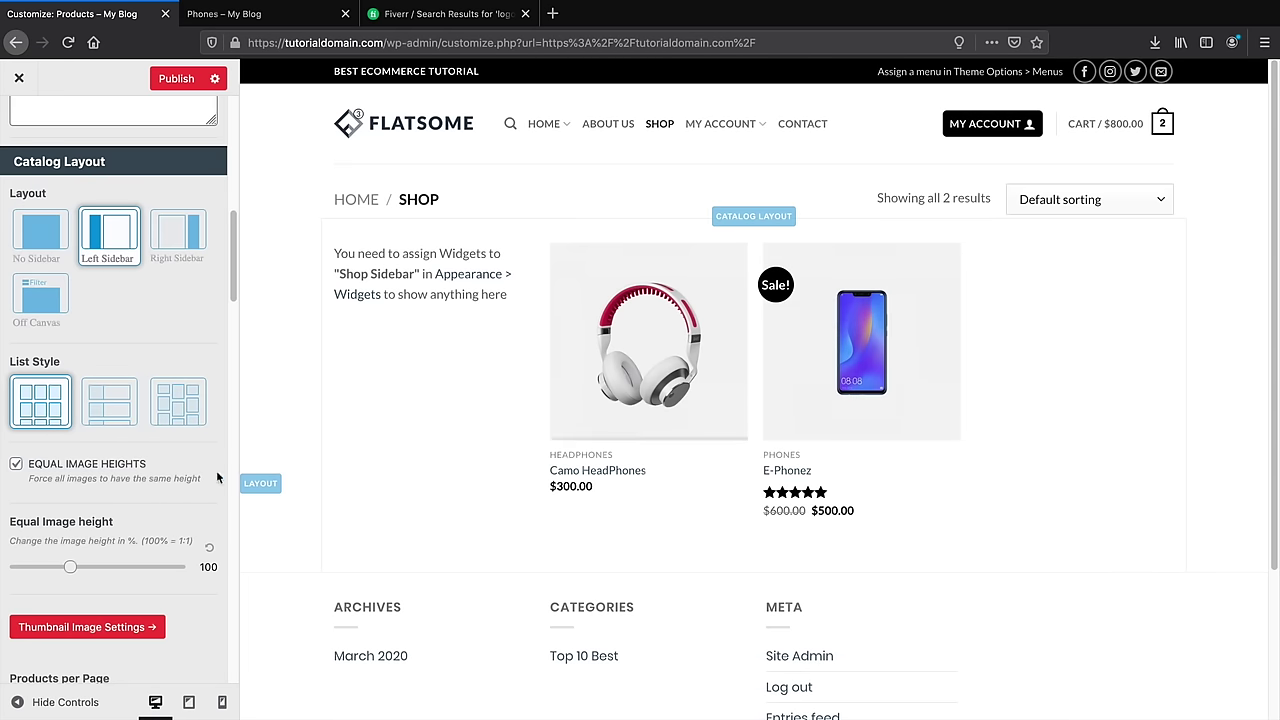
scroll(147, 450, down, 3)
scroll(145, 450, down, 2)
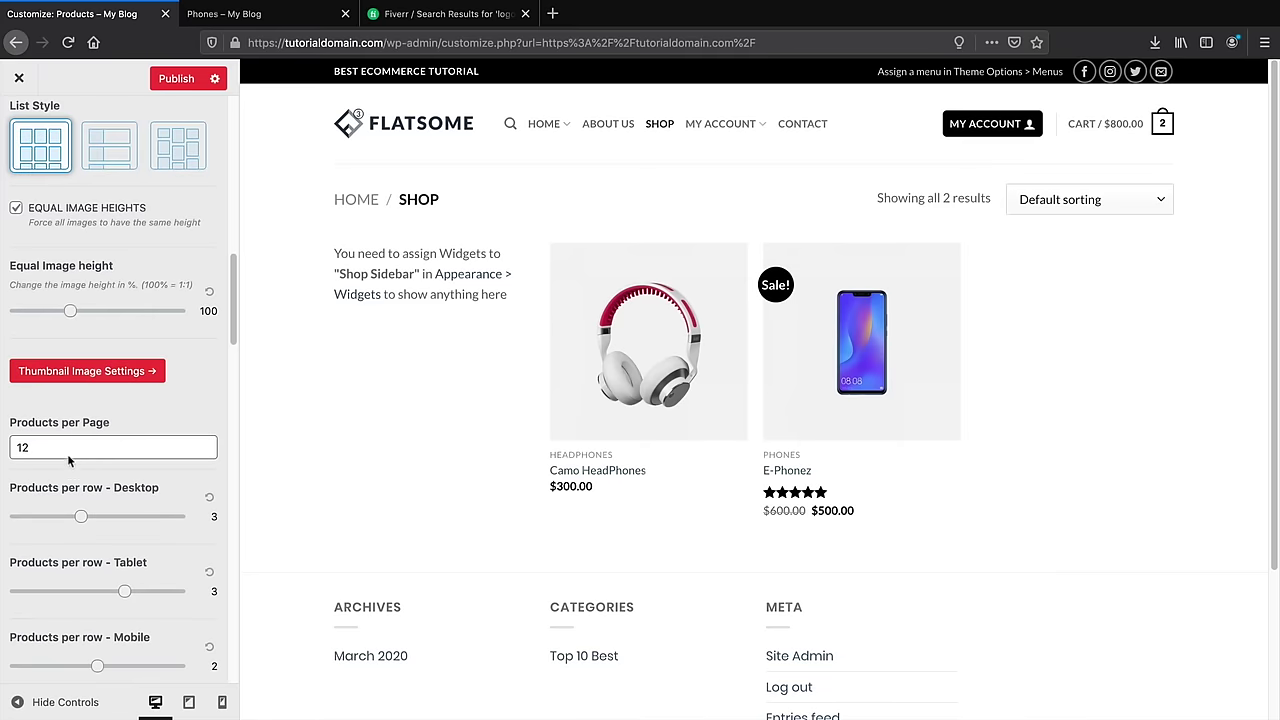
scroll(39, 446, down, 1)
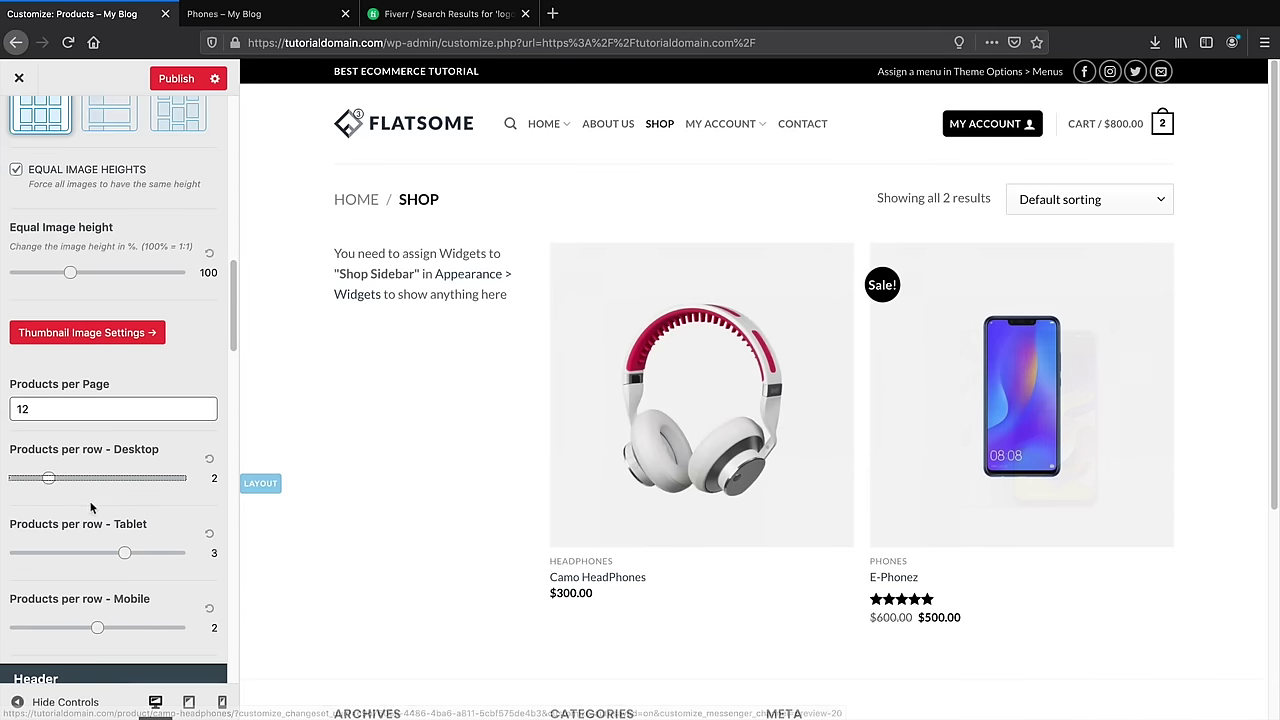
scroll(91, 505, down, 3)
Give the shop title a dark full-width bar after trying the second title style
click(111, 594)
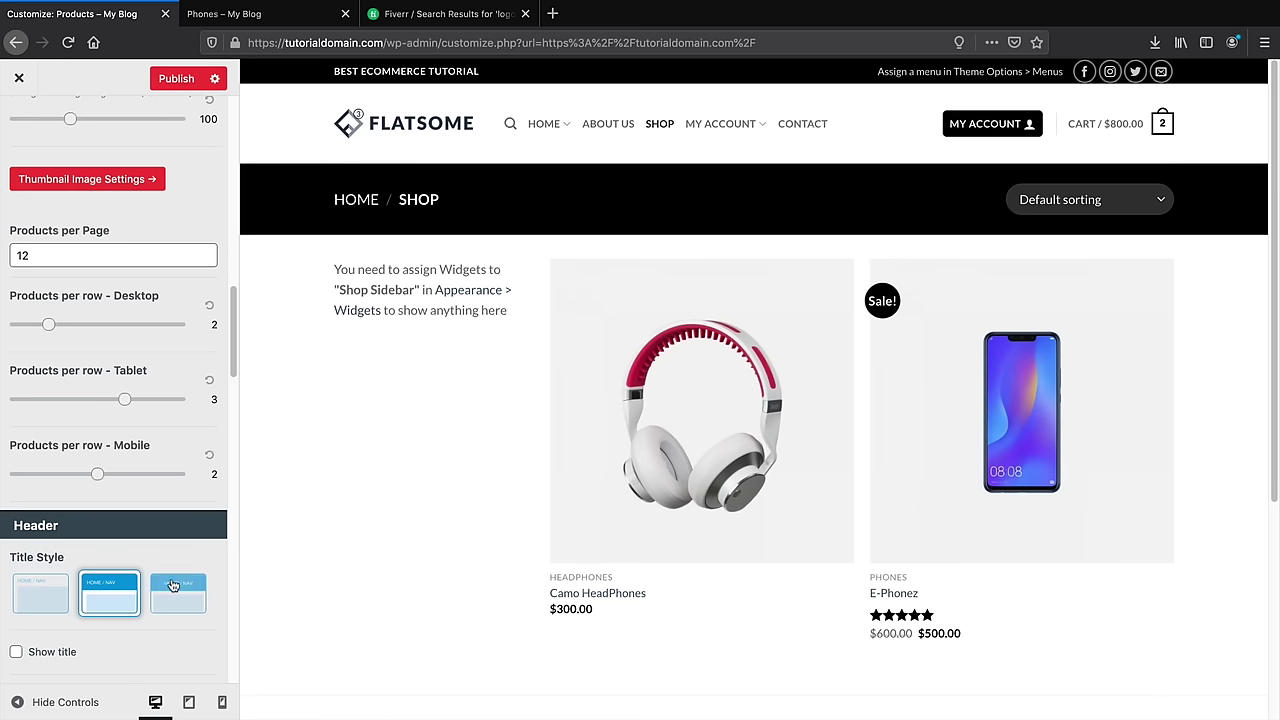
click(173, 588)
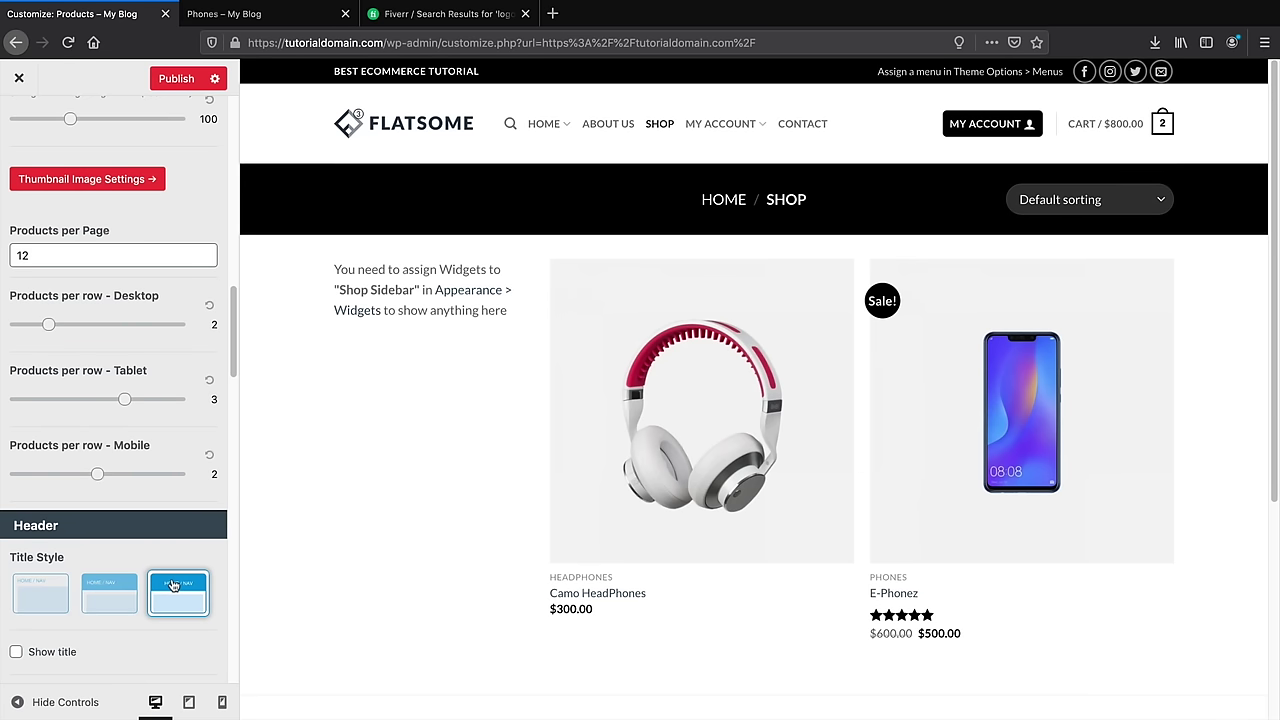
scroll(111, 505, down, 5)
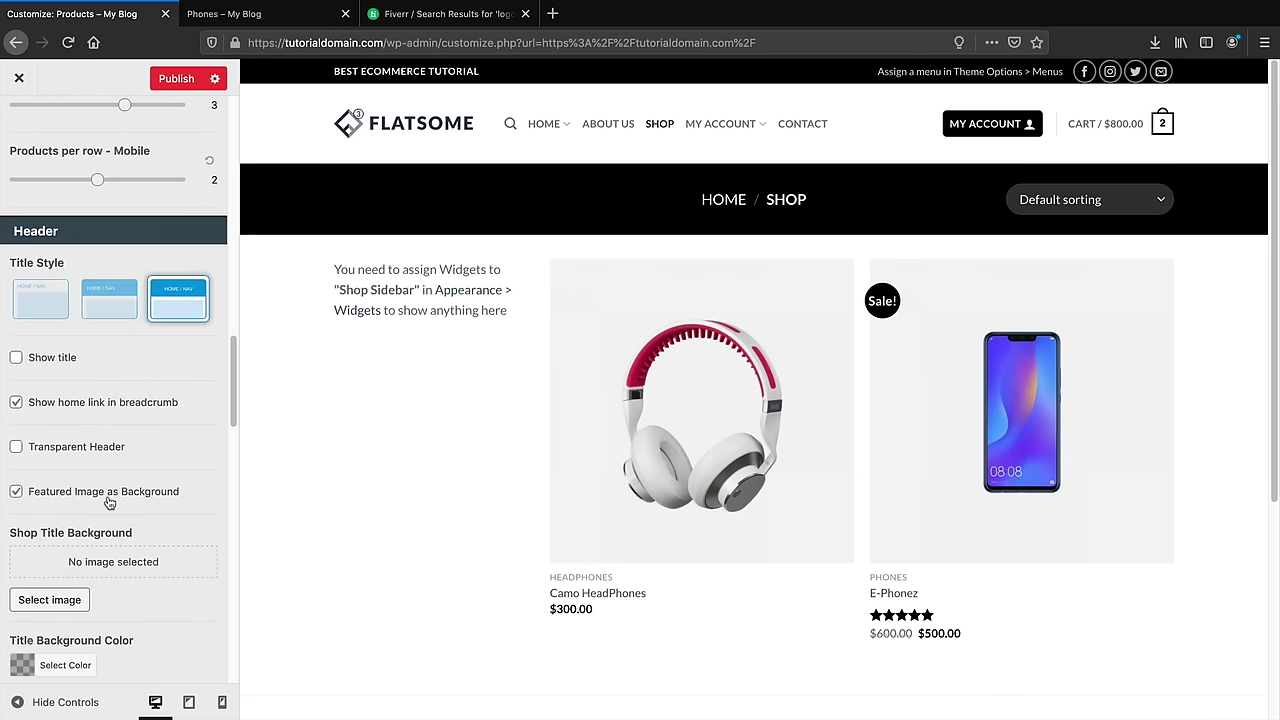
scroll(60, 528, down, 10)
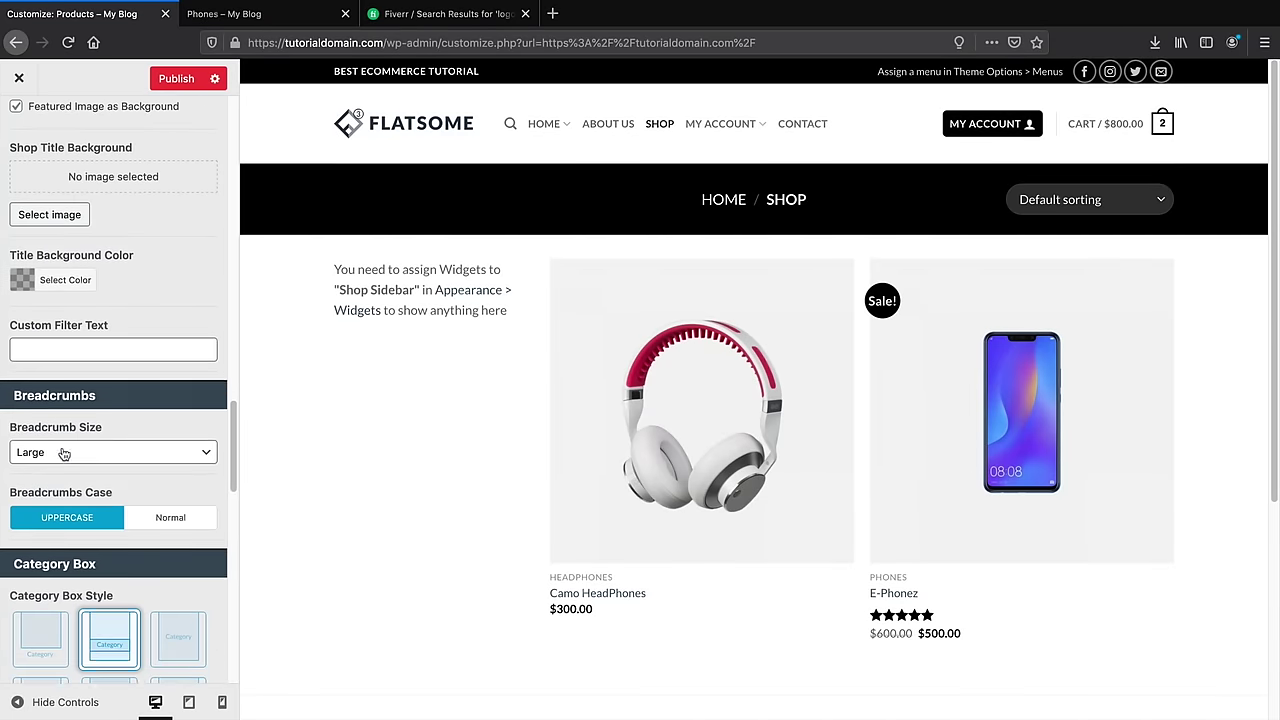
scroll(62, 455, down, 3)
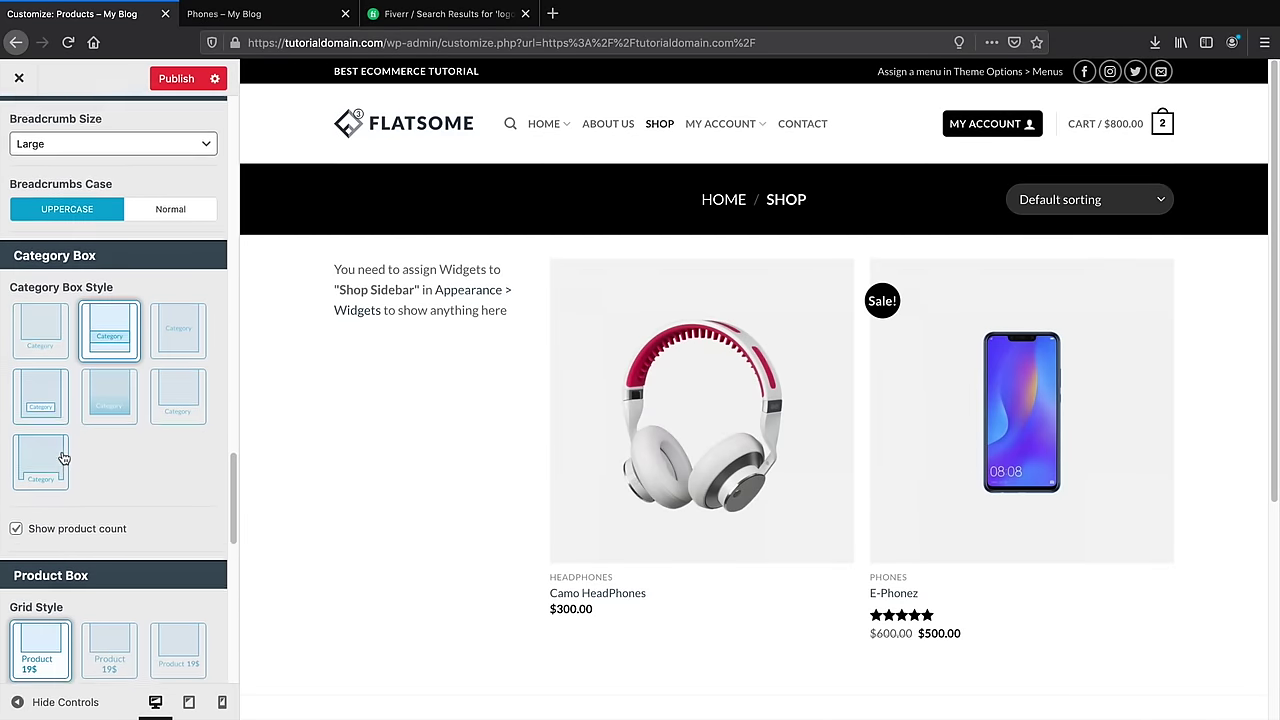
scroll(62, 458, down, 1)
Use the second product box style with an outlined add-to-cart button under each product
click(124, 513)
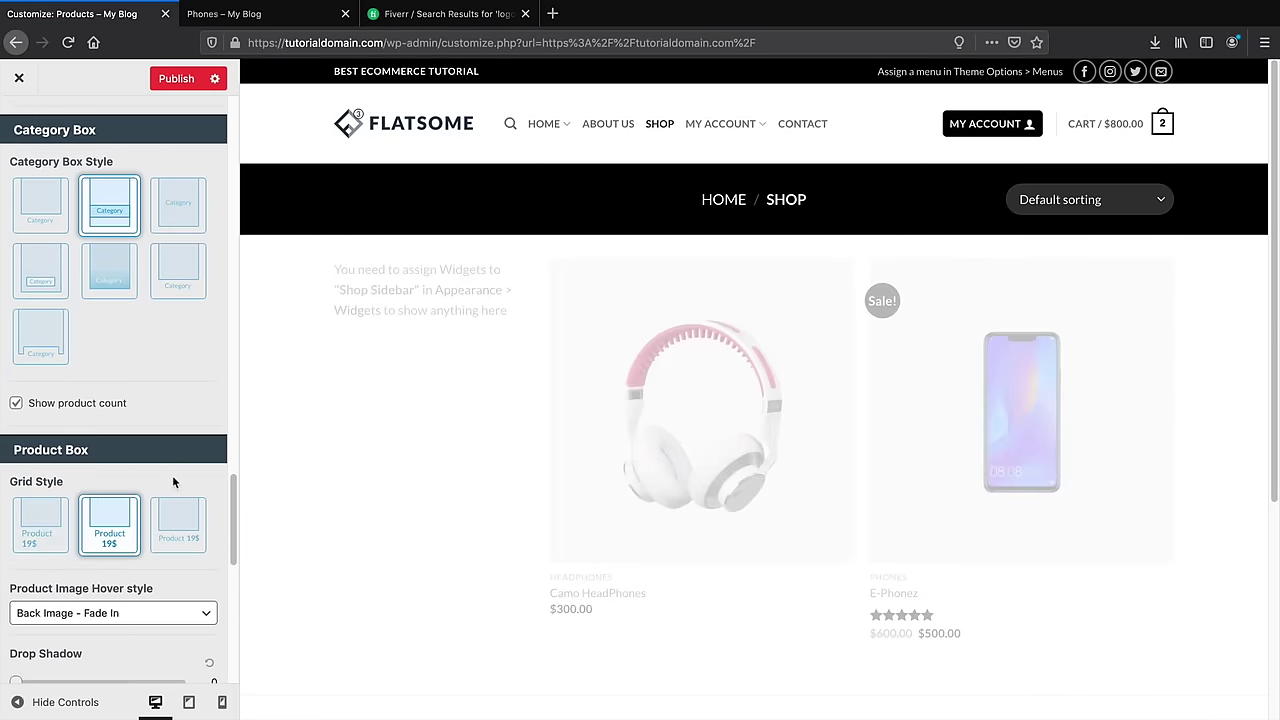
scroll(128, 488, down, 4)
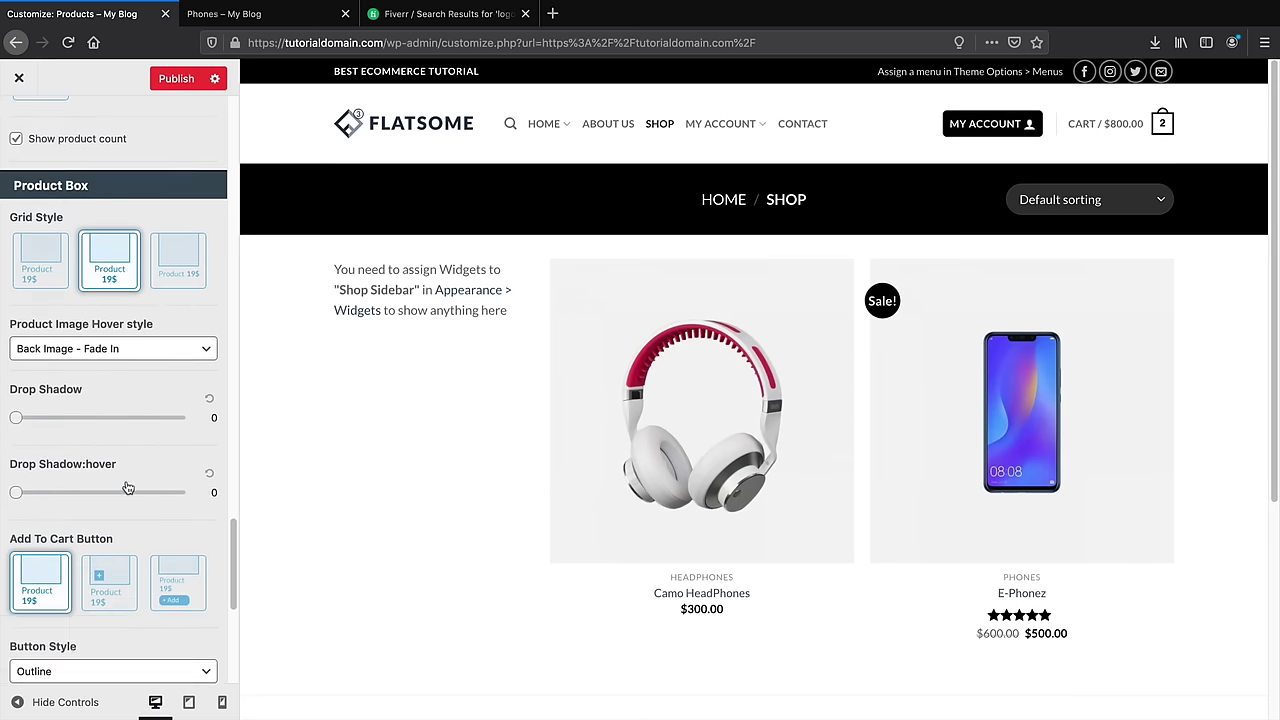
scroll(128, 488, down, 1)
click(177, 542)
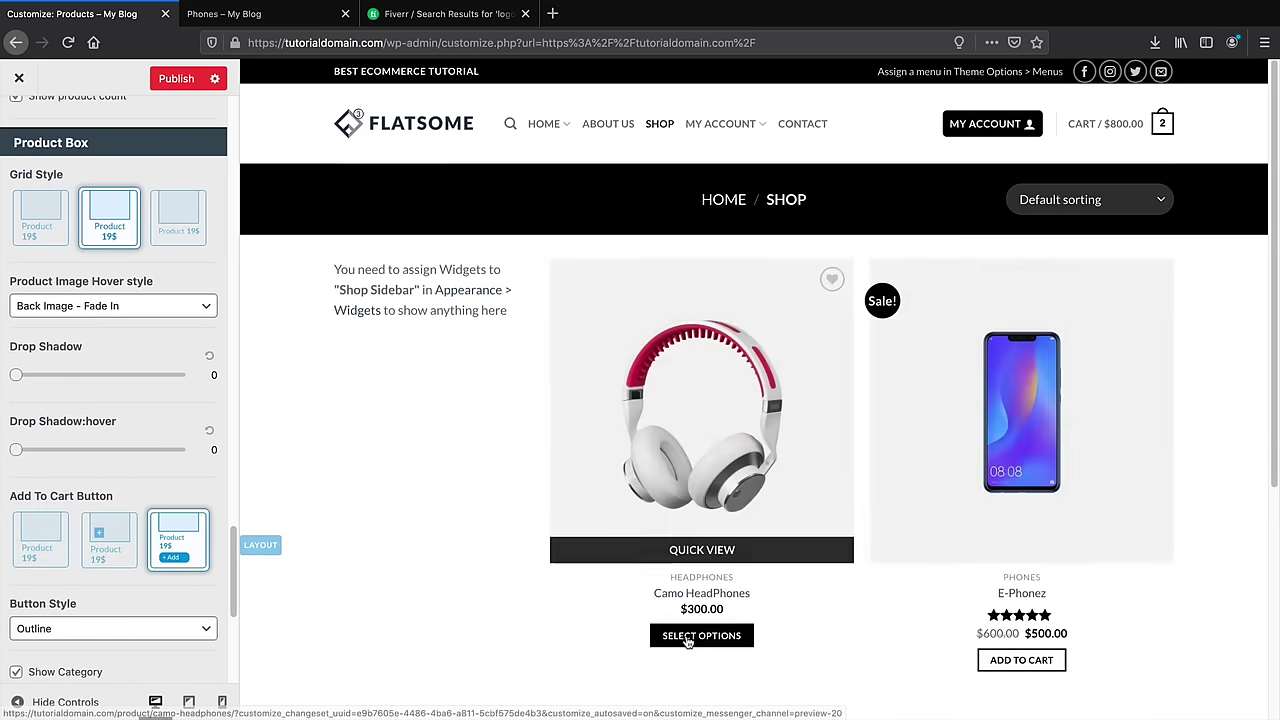
scroll(688, 641, down, 2)
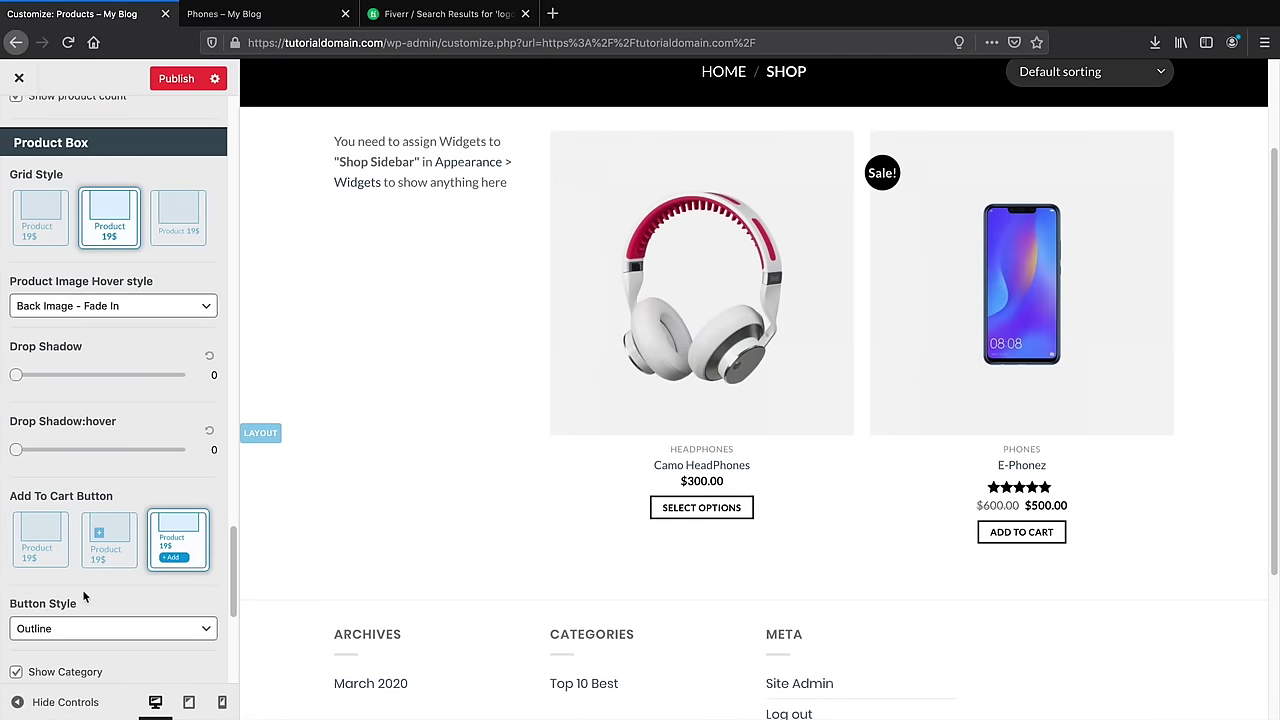
scroll(88, 594, down, 5)
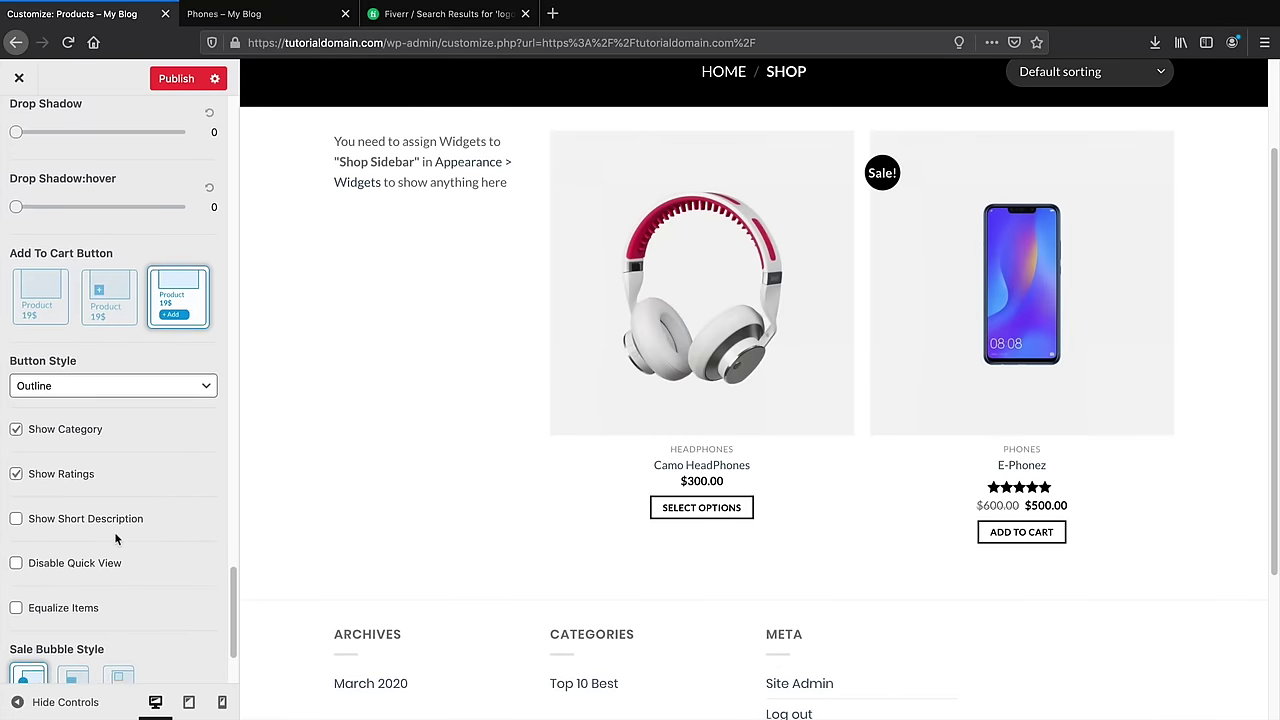
scroll(100, 560, down, 2)
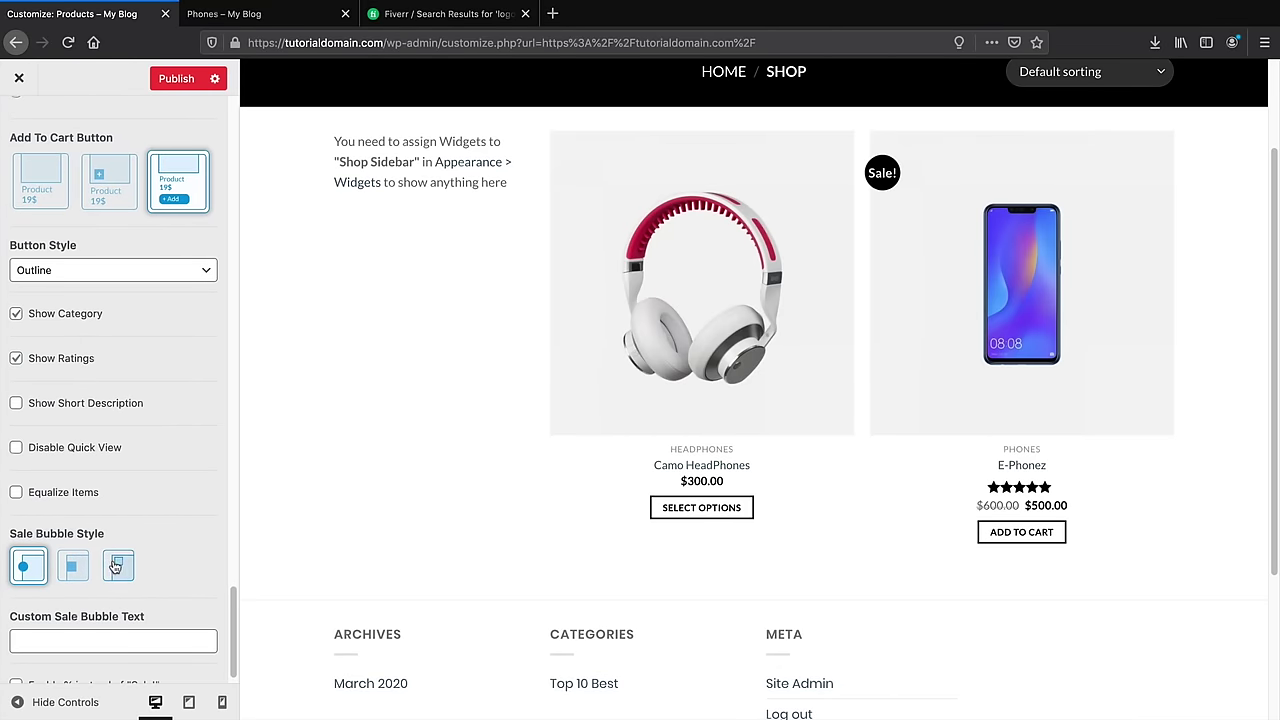
Compare Sale! bubble styles, including square, and settle on the round bubble
click(118, 567)
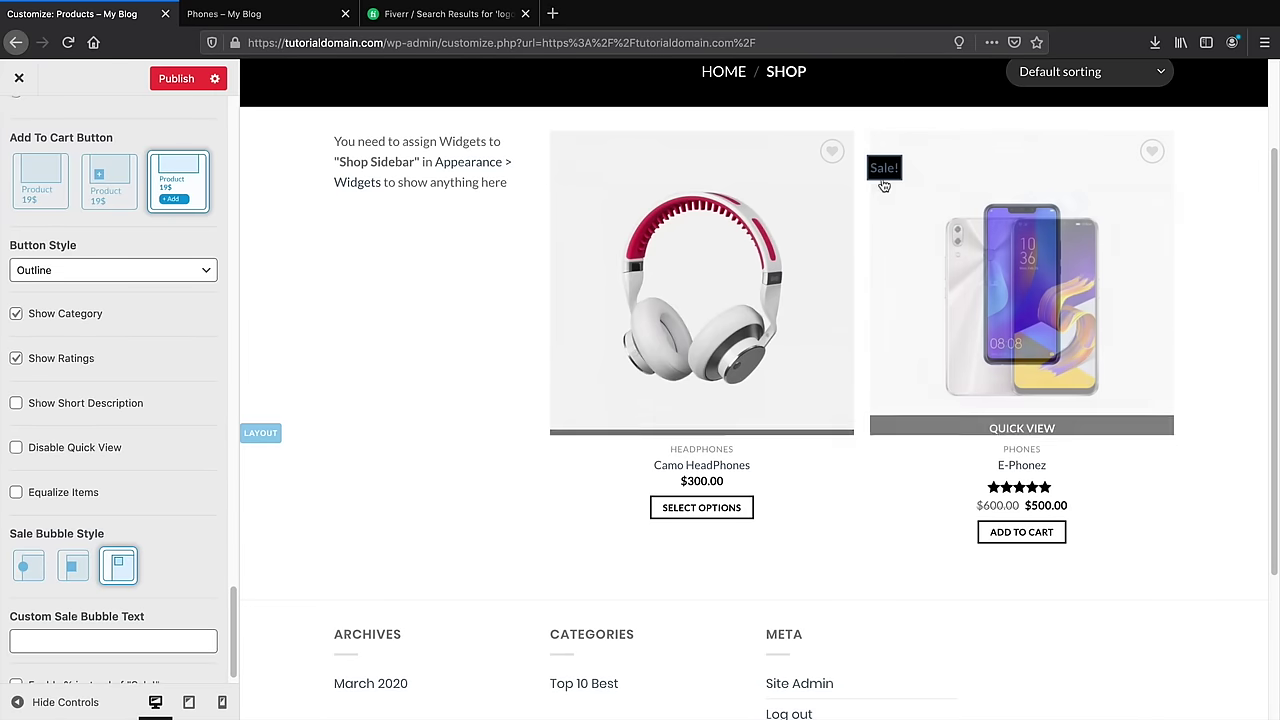
click(72, 567)
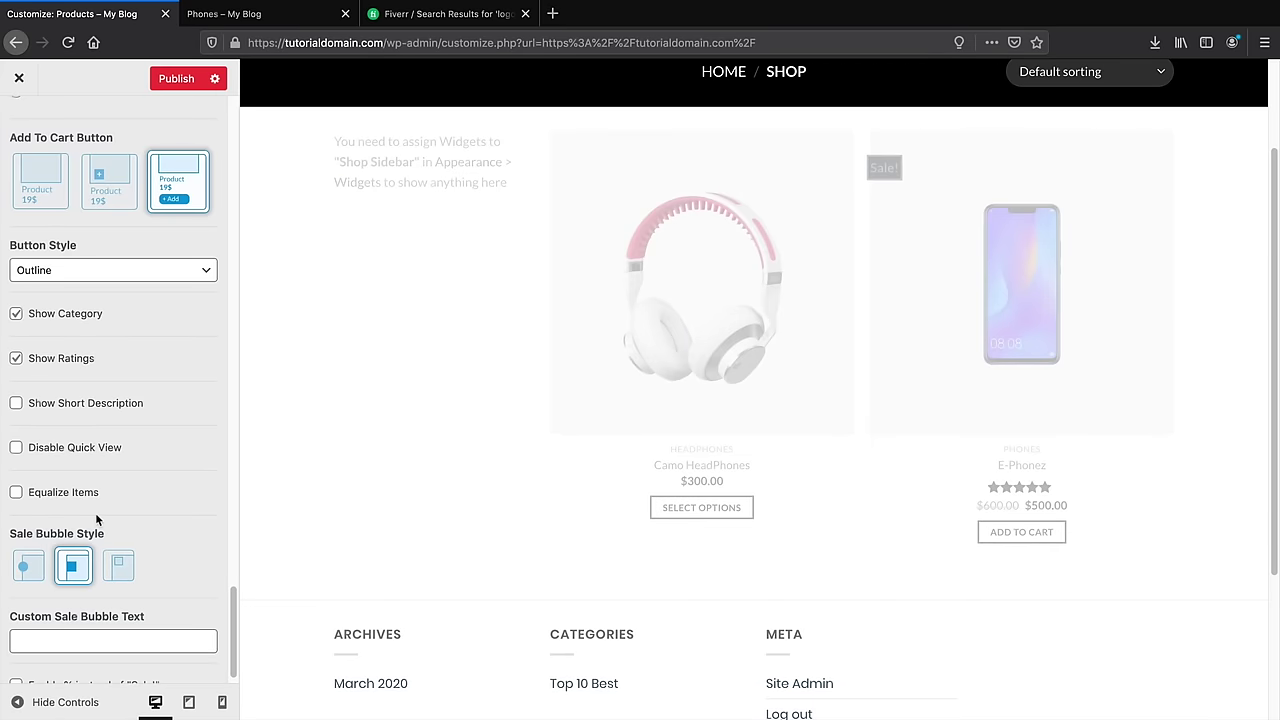
click(28, 566)
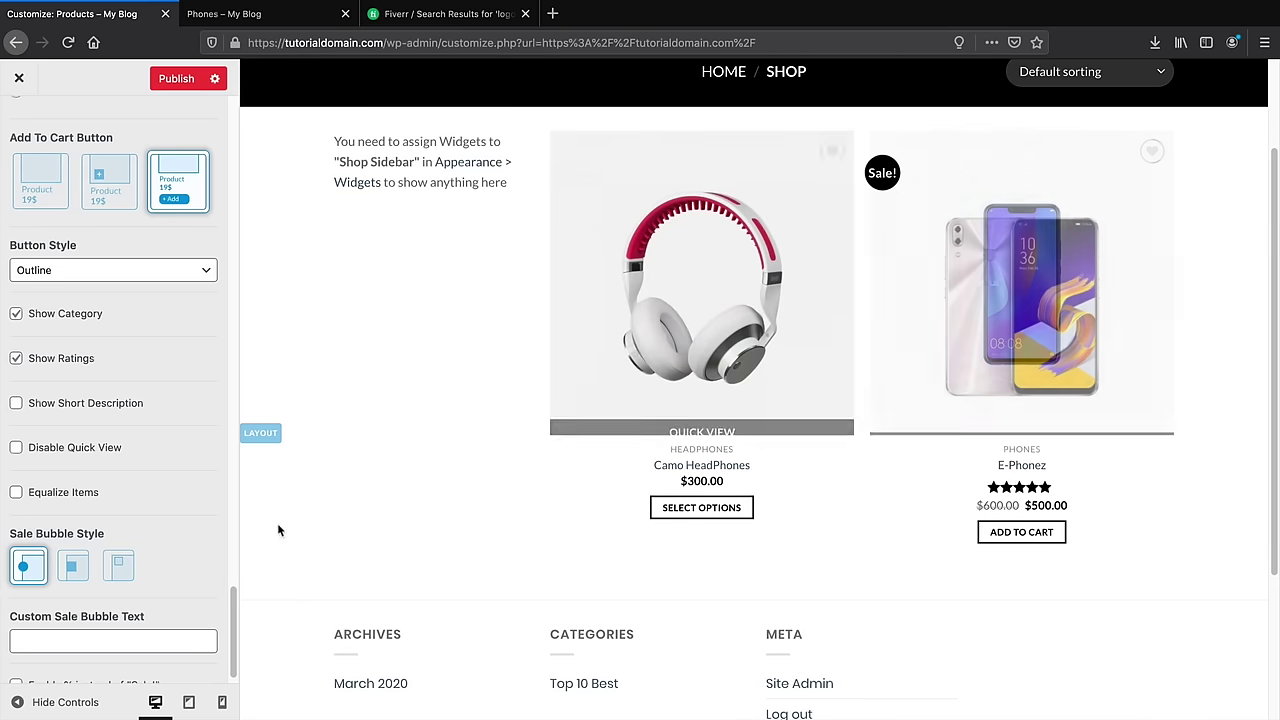
click(72, 567)
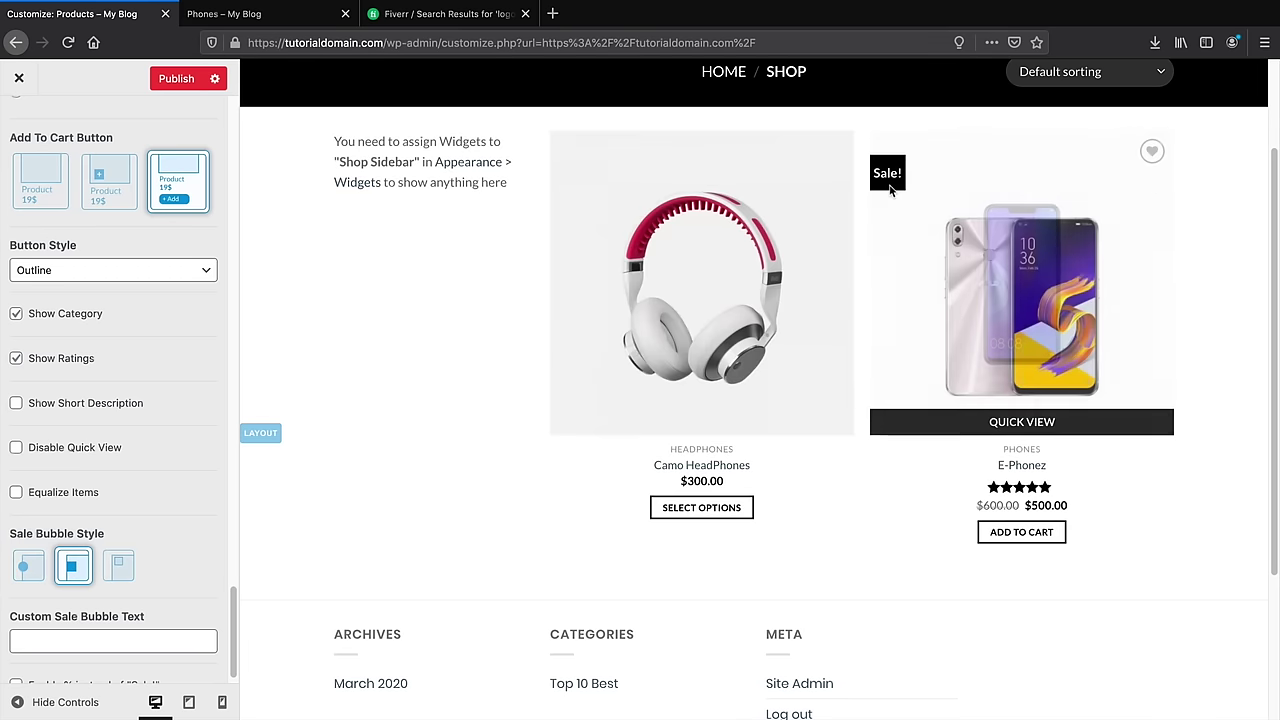
click(28, 566)
scroll(110, 495, up, 15)
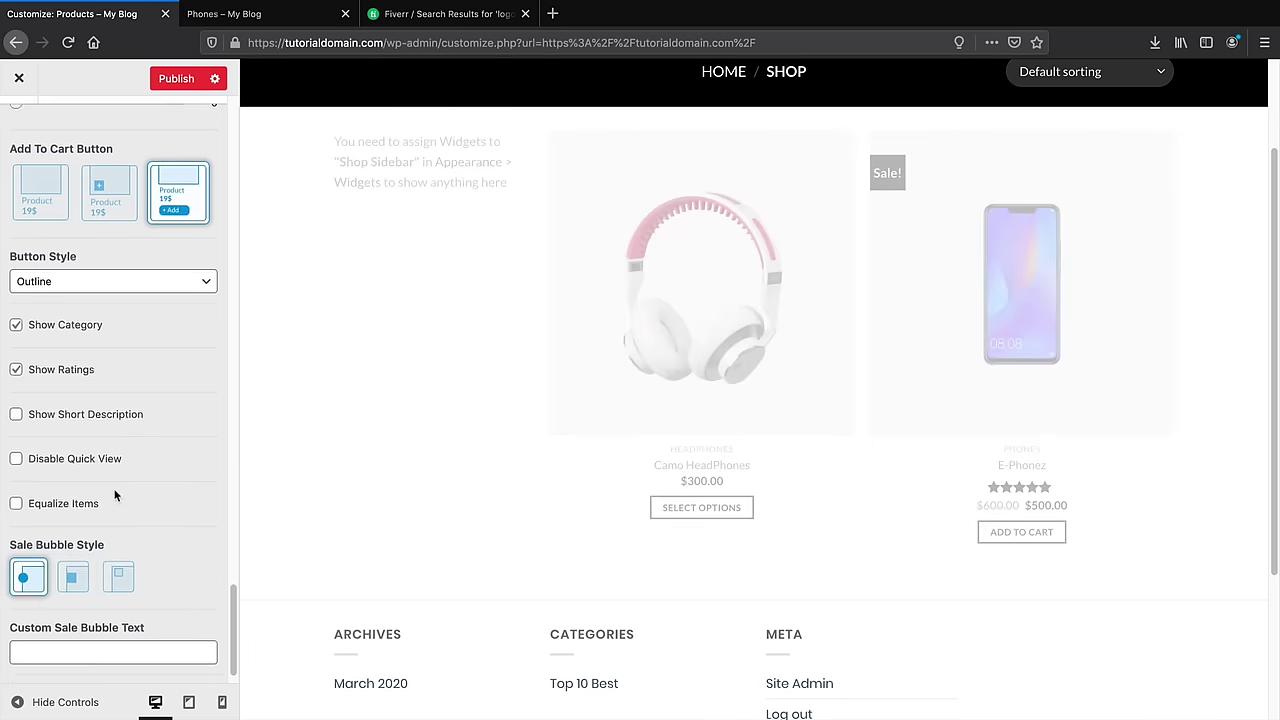
scroll(121, 476, up, 10)
scroll(383, 491, up, 2)
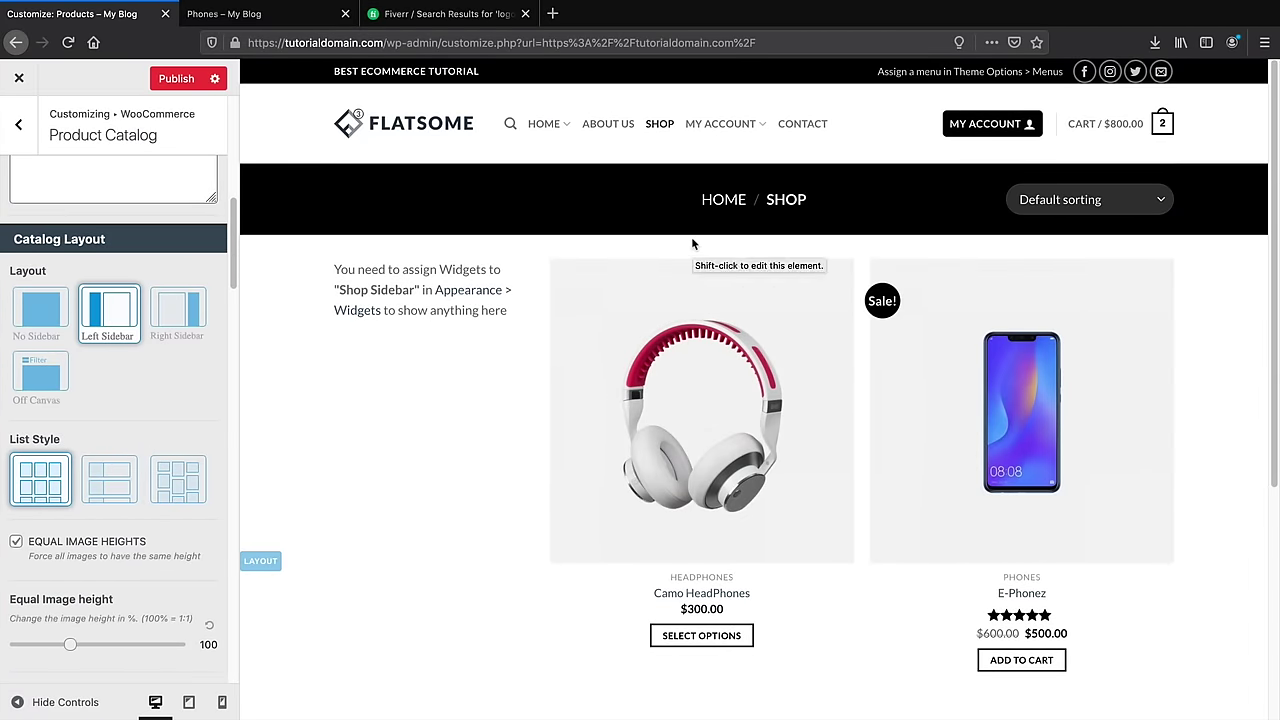
scroll(120, 450, up, 8)
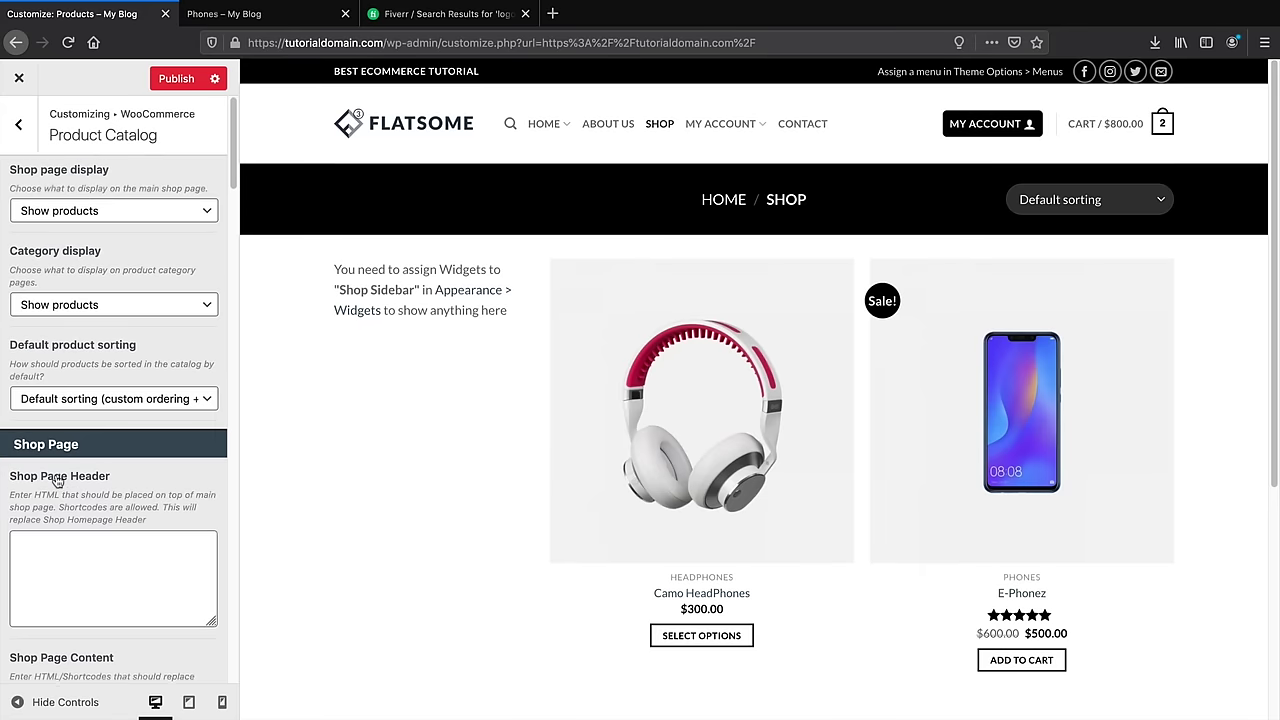
In Product Page settings, show the breadcrumbs and product title in a grey top banner
click(18, 128)
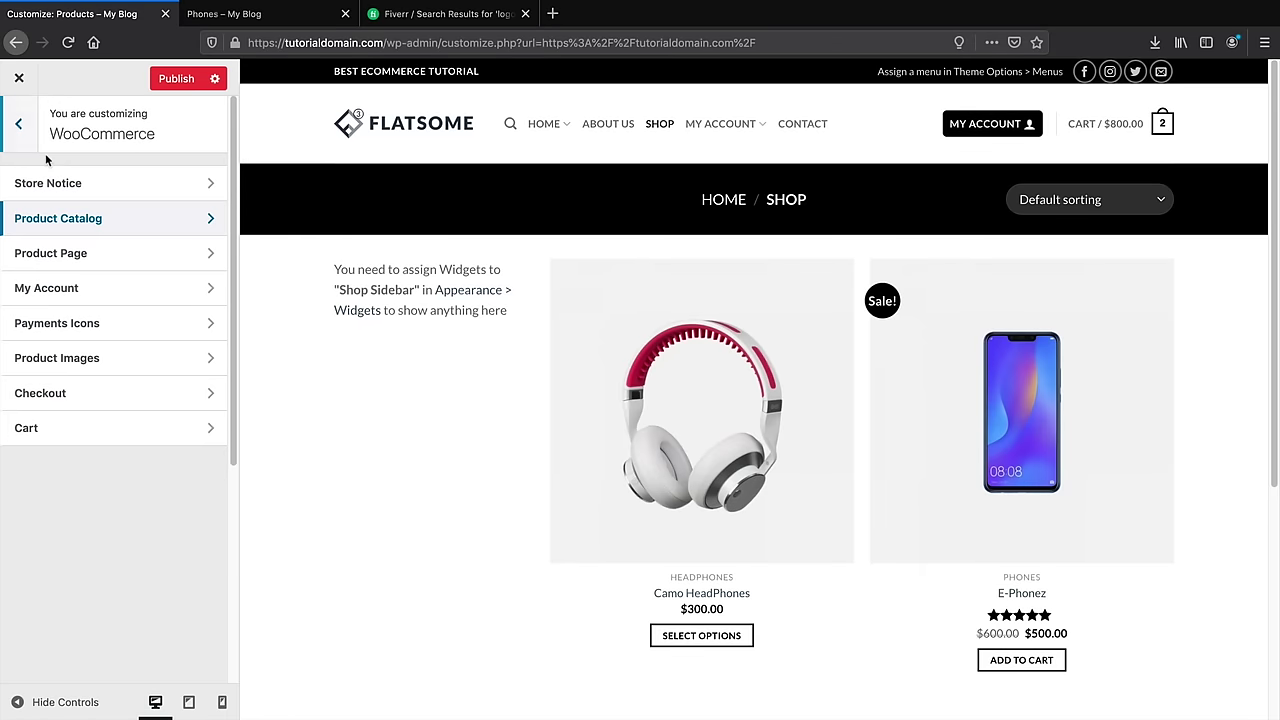
click(55, 251)
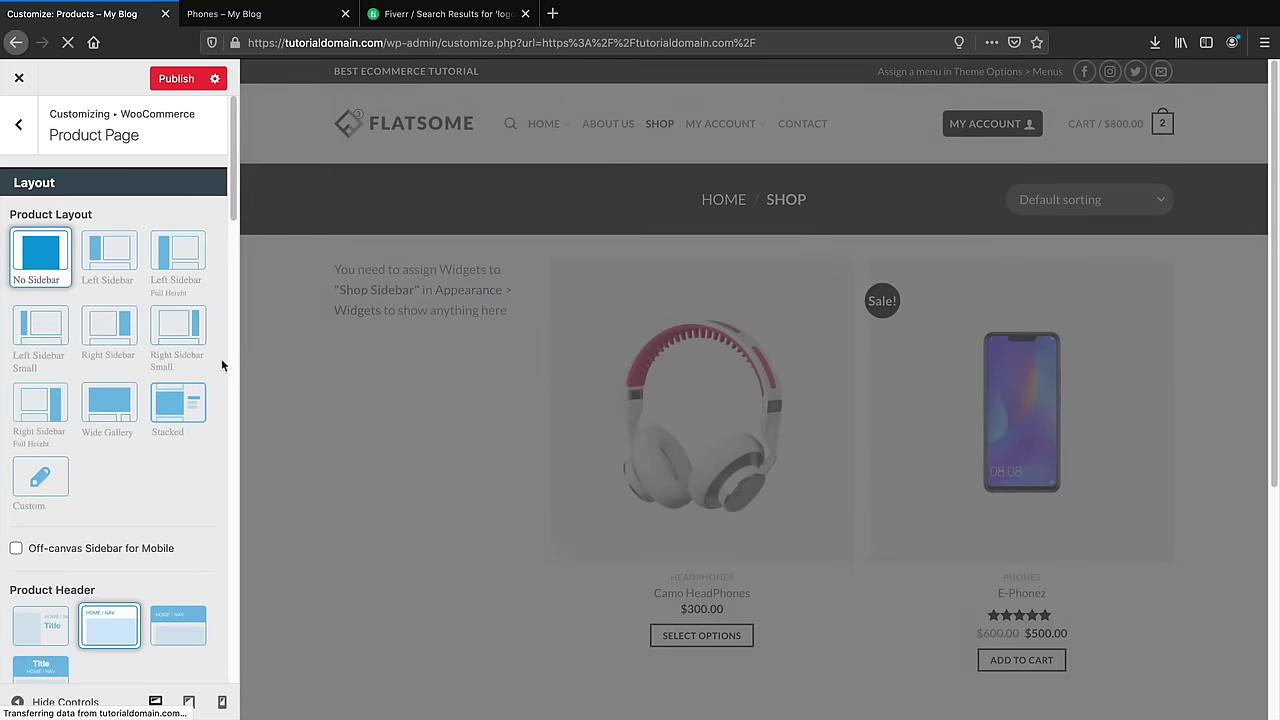
scroll(133, 457, down, 1)
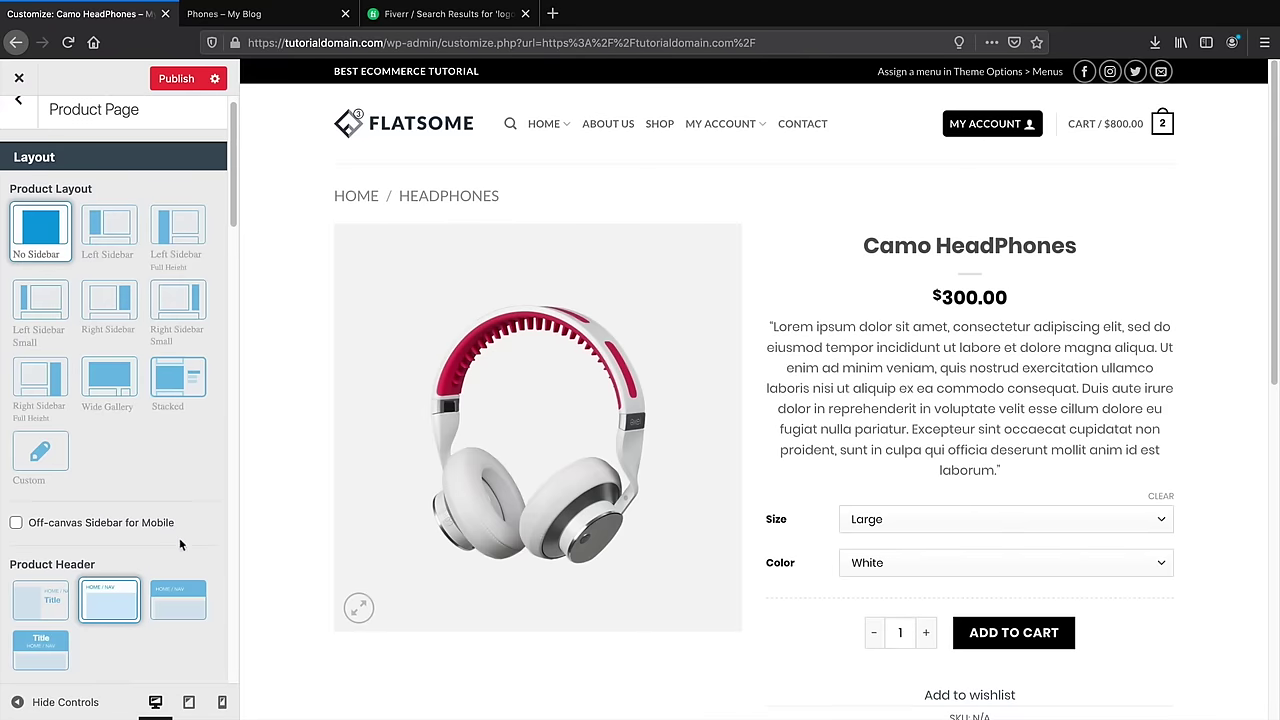
click(178, 600)
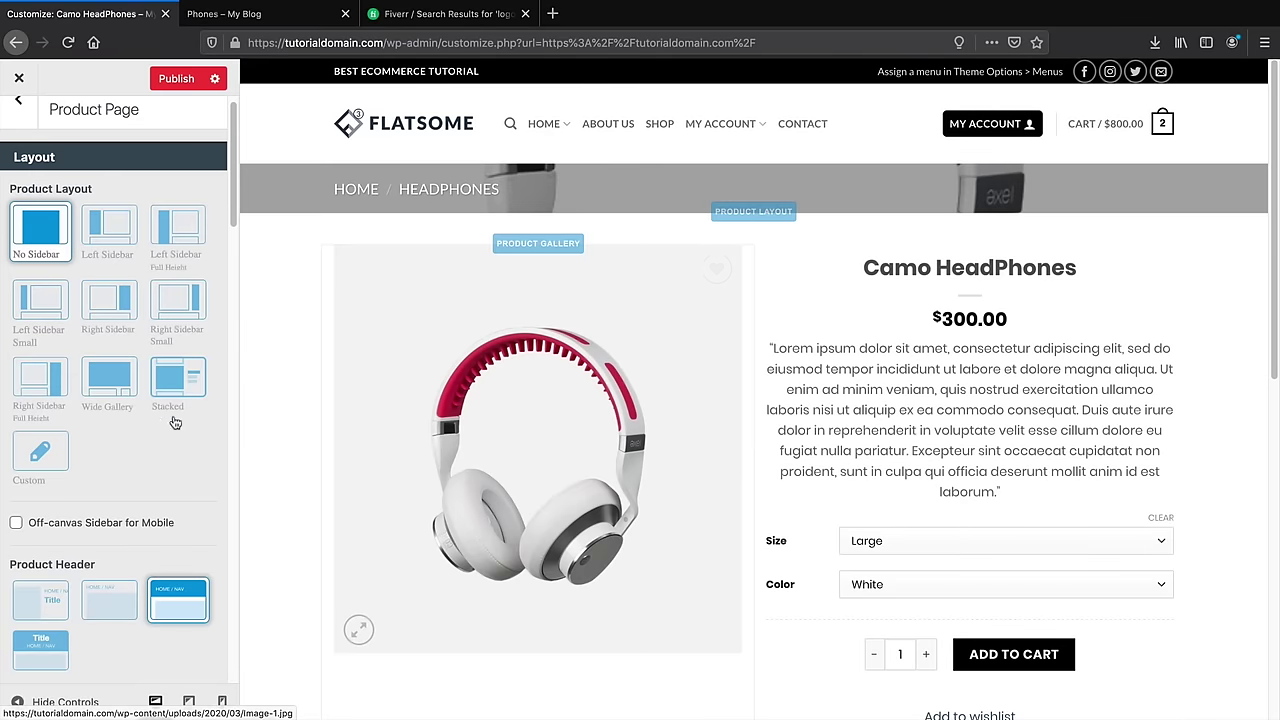
scroll(120, 450, down, 3)
click(57, 492)
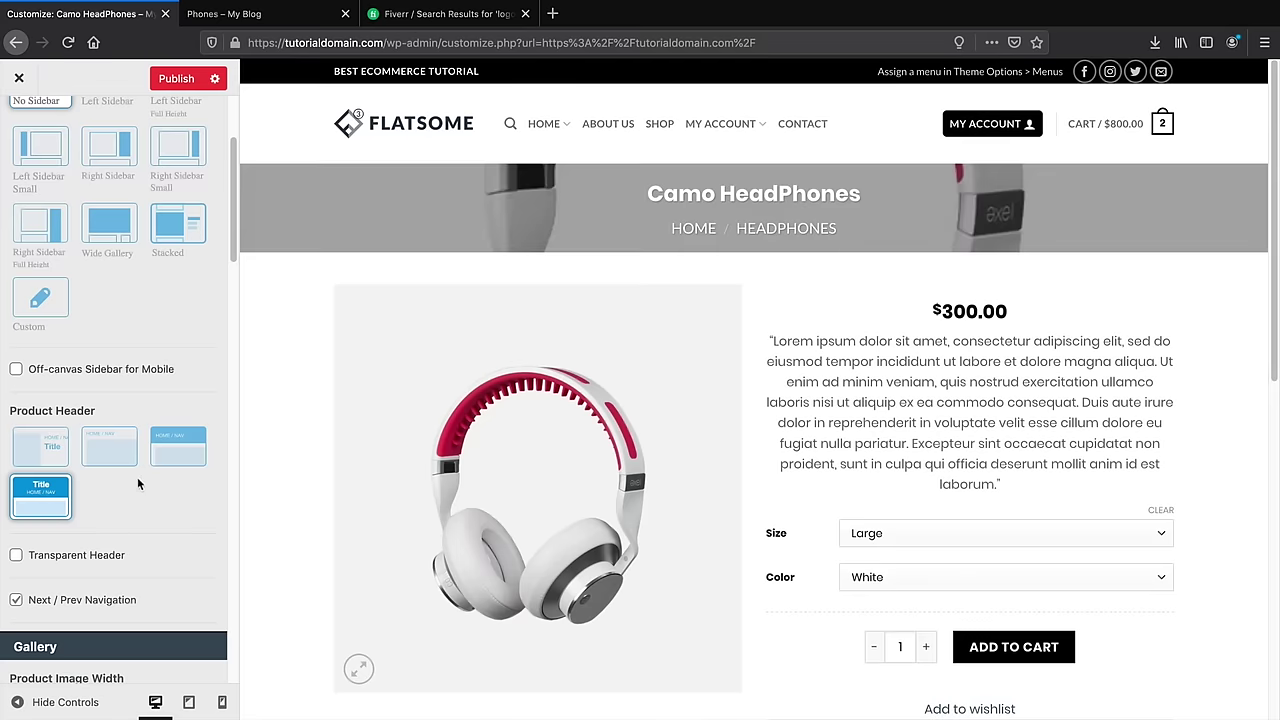
Switch the Camo HeadPhones product page to the Custom Product Layout
scroll(142, 481, down, 3)
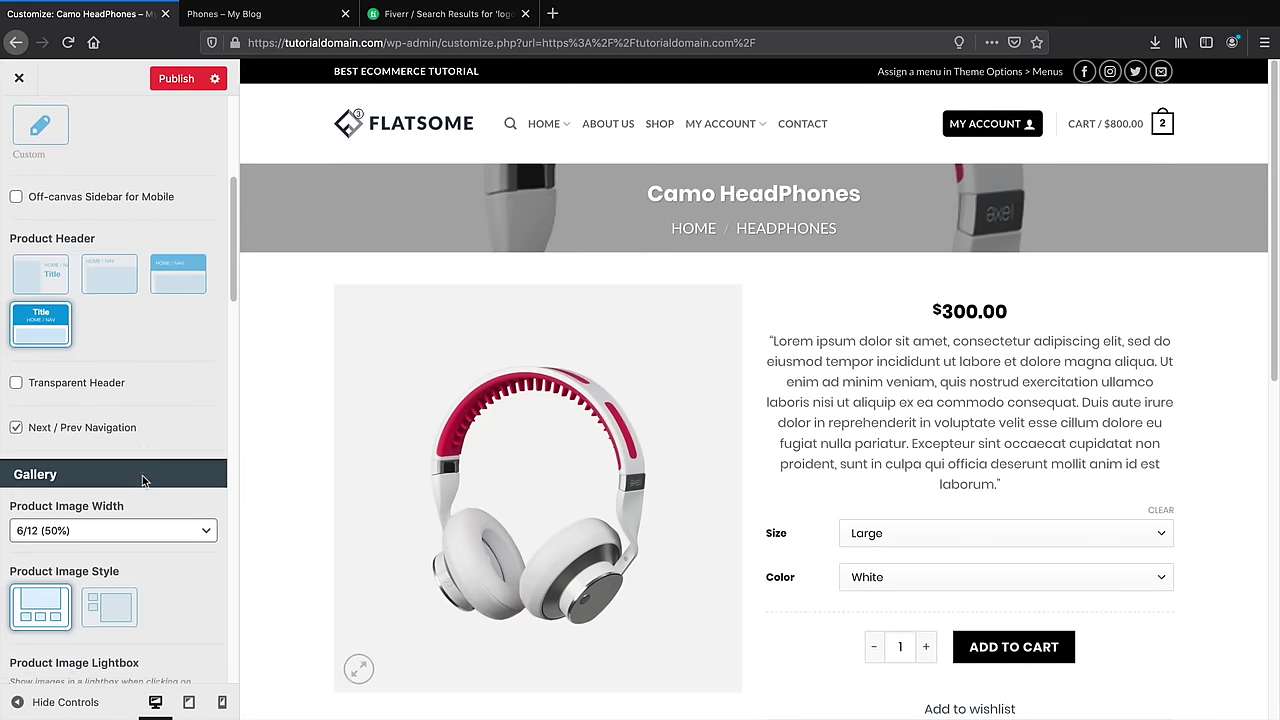
scroll(164, 431, down, 1)
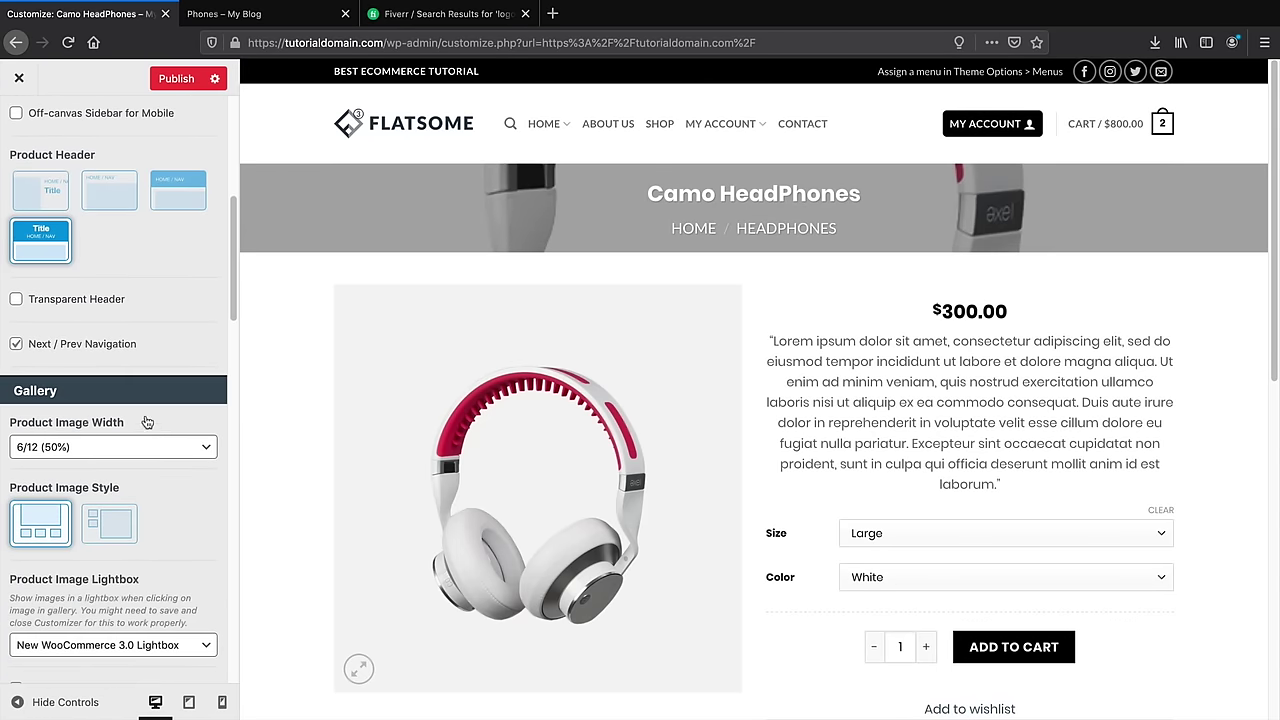
scroll(147, 422, down, 4)
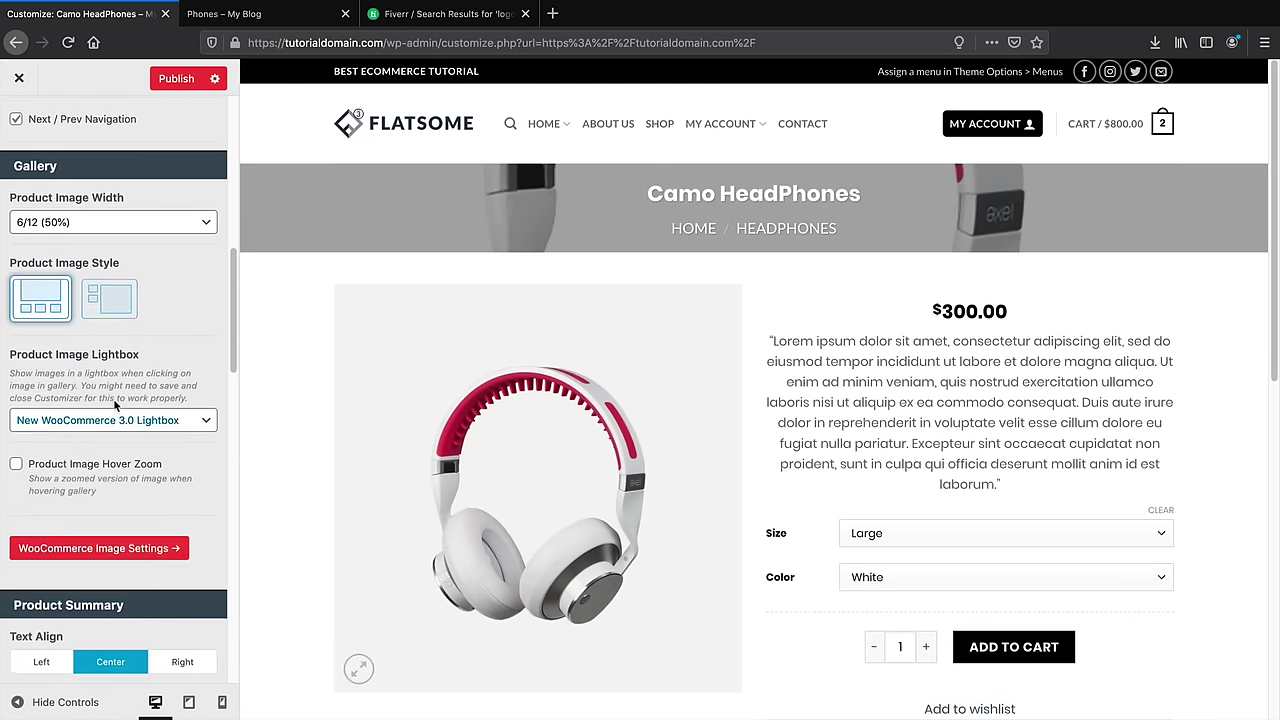
scroll(113, 398, down, 8)
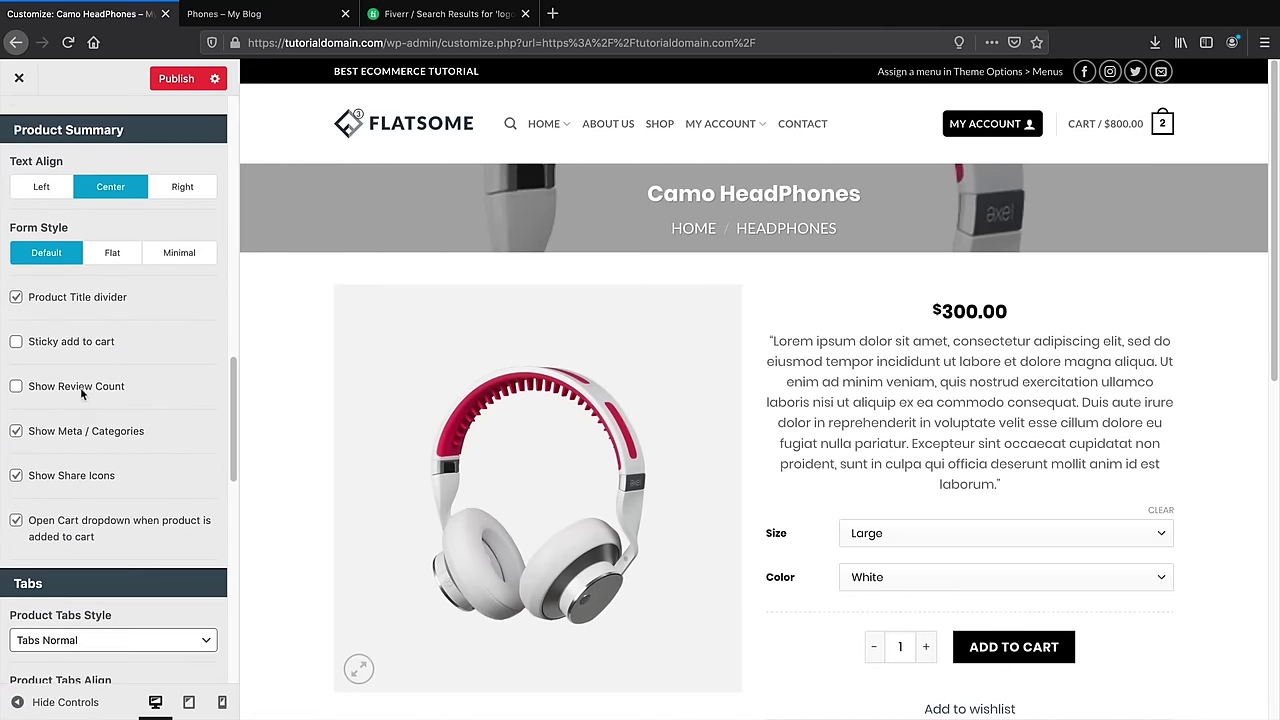
scroll(80, 387, down, 5)
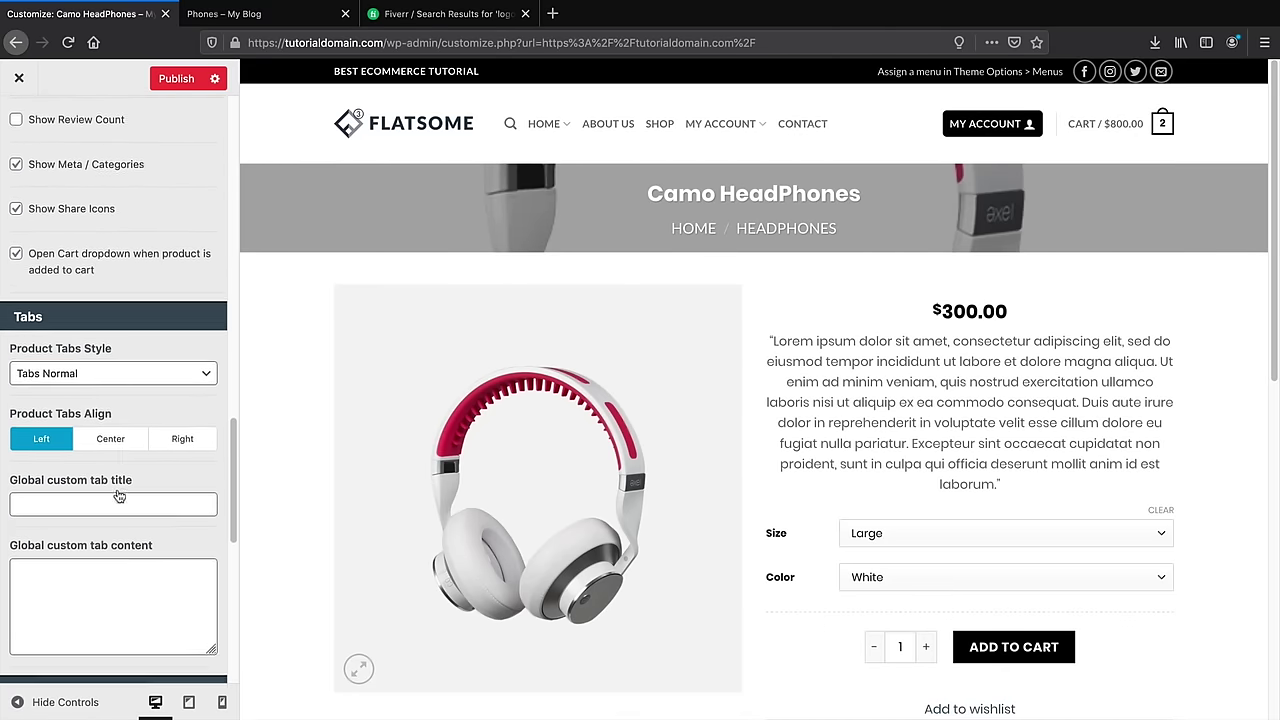
scroll(118, 496, down, 8)
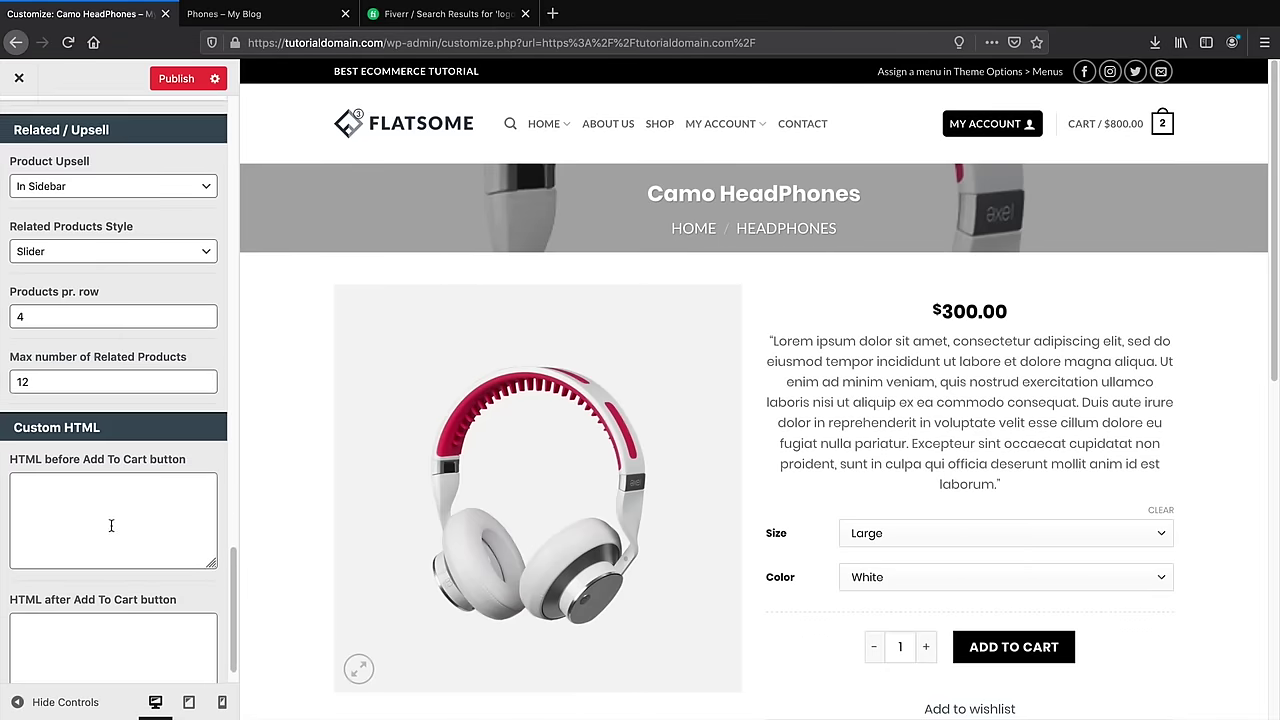
scroll(112, 527, up, 10)
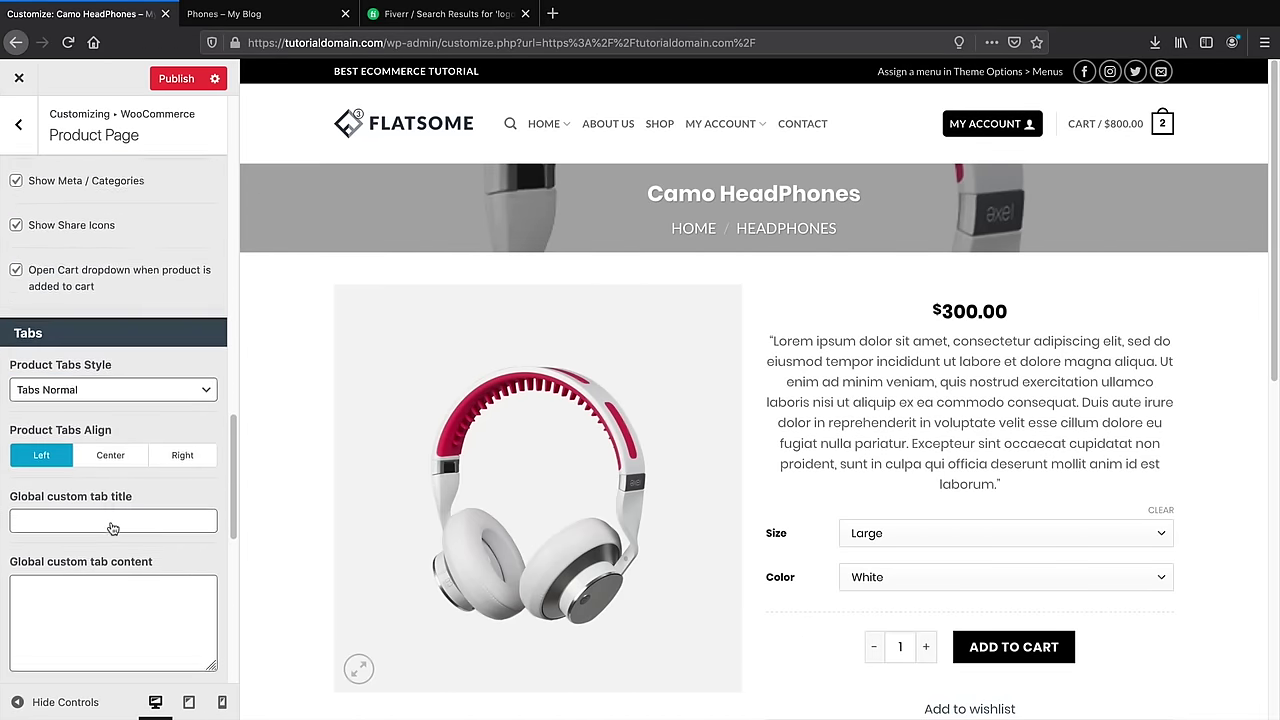
scroll(113, 528, up, 12)
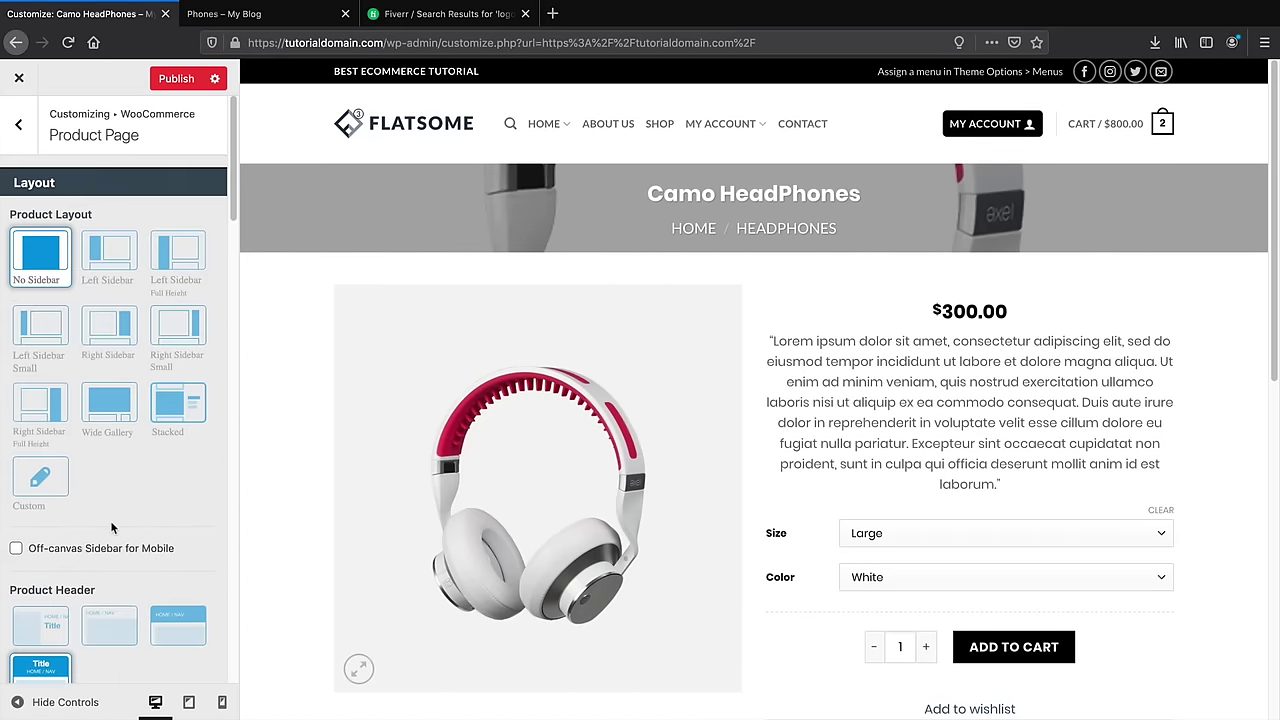
click(40, 478)
scroll(68, 374, down, 2)
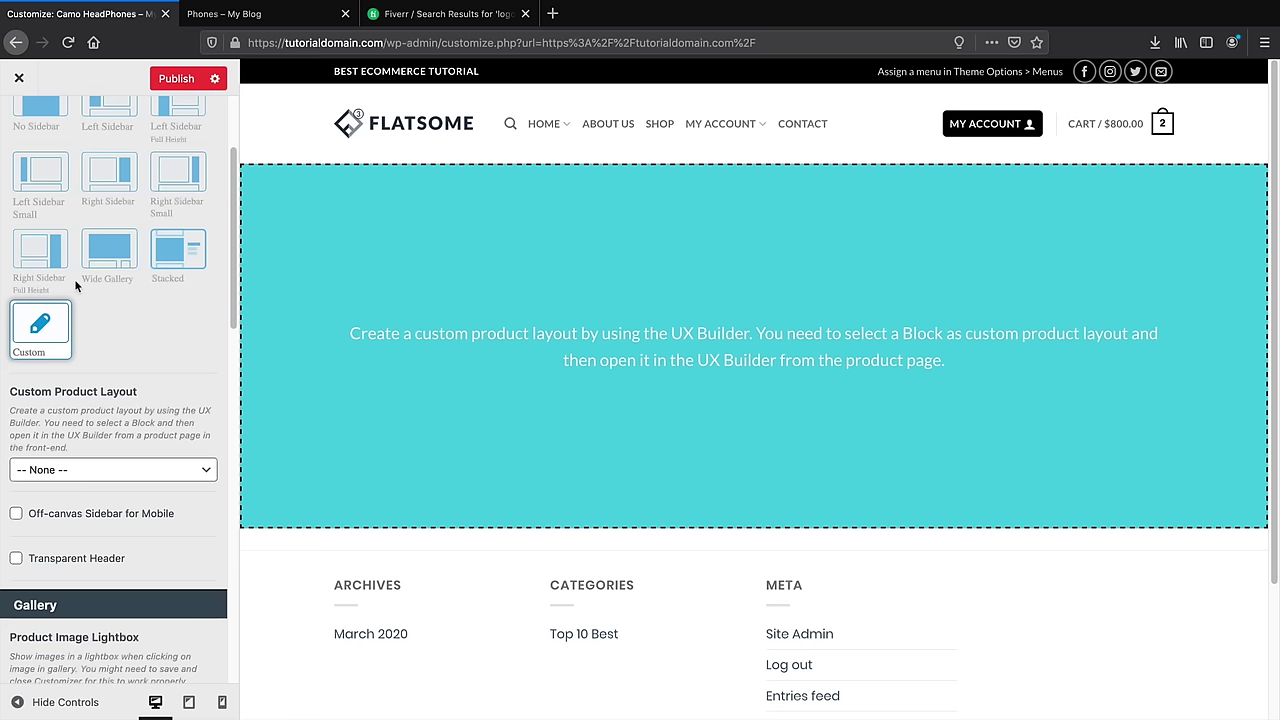
Try the stacked and right-sidebar product layouts, then return to No Sidebar
click(178, 250)
scroll(105, 258, up, 3)
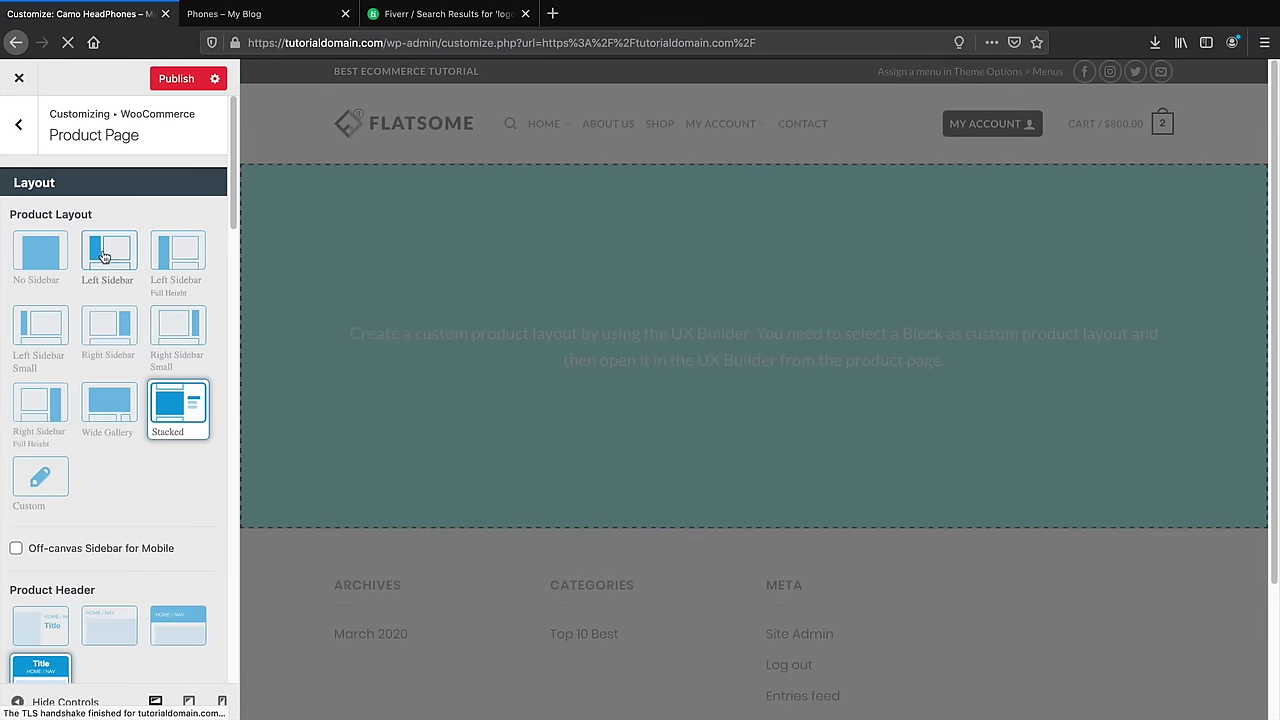
click(106, 328)
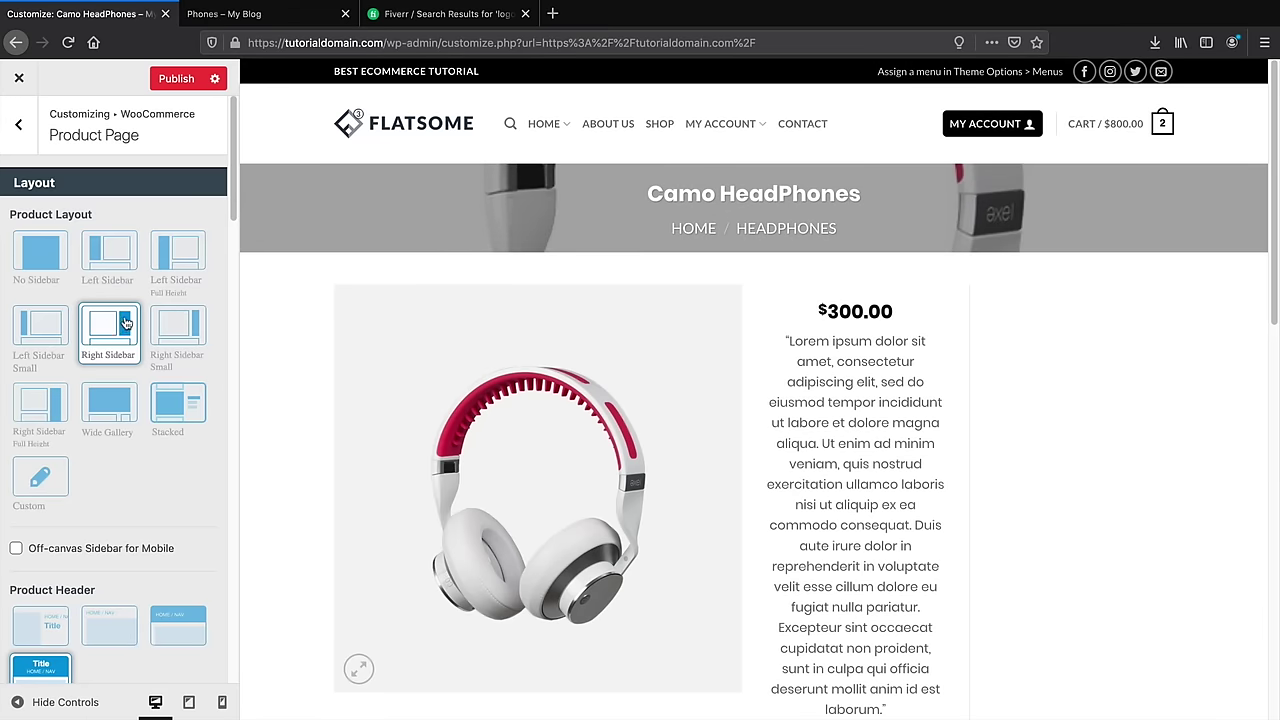
click(52, 260)
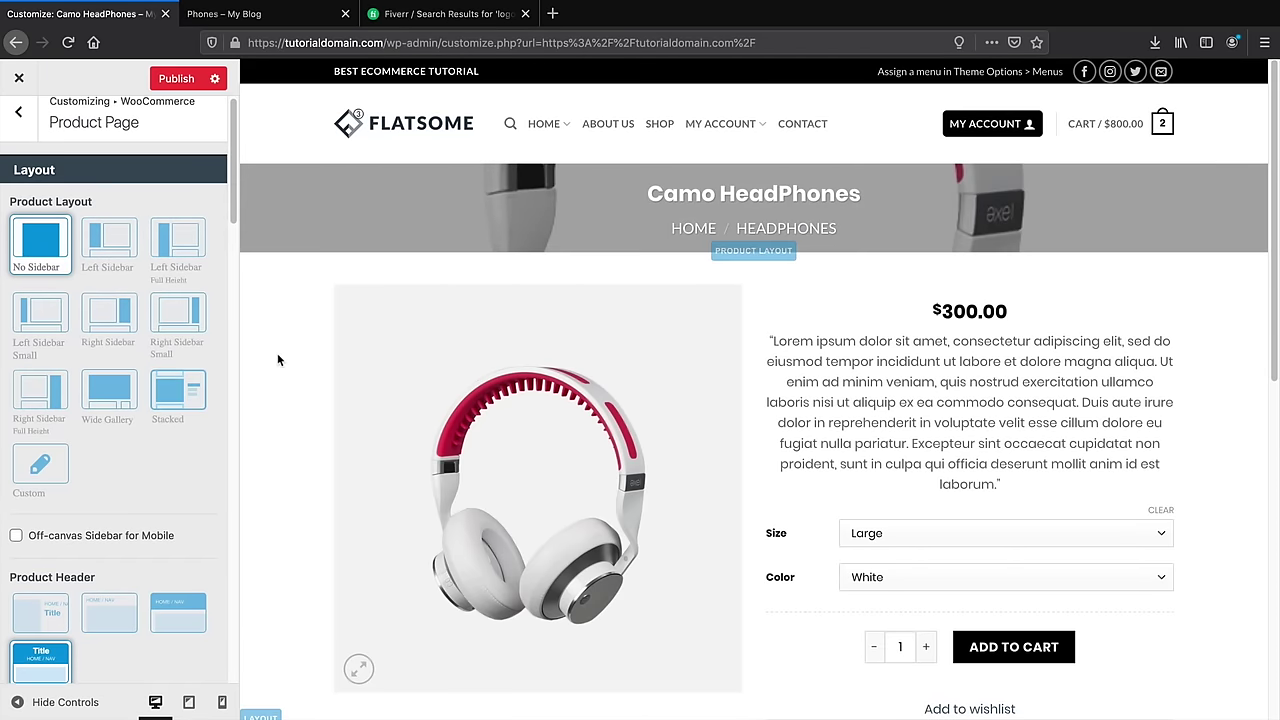
Scroll through the Product Page gallery options and back to the top of the panel
scroll(277, 353, down, 1)
scroll(181, 388, down, 3)
scroll(181, 388, down, 3)
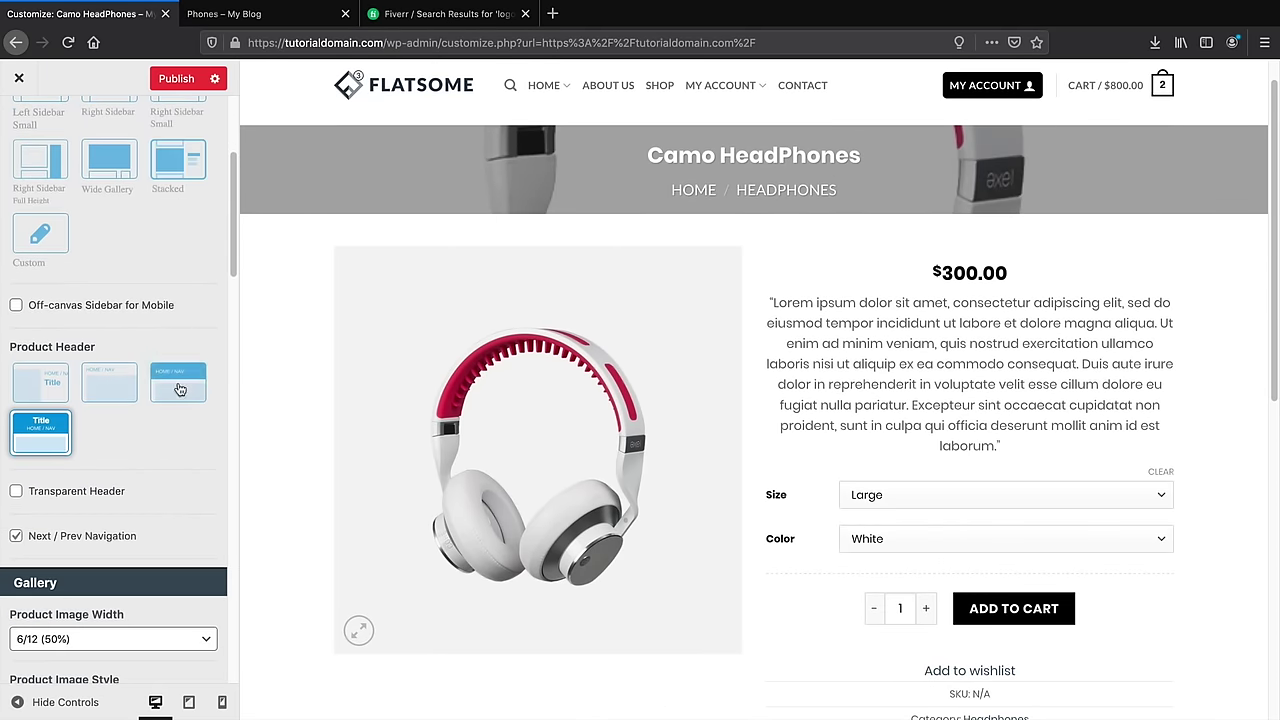
scroll(177, 389, down, 5)
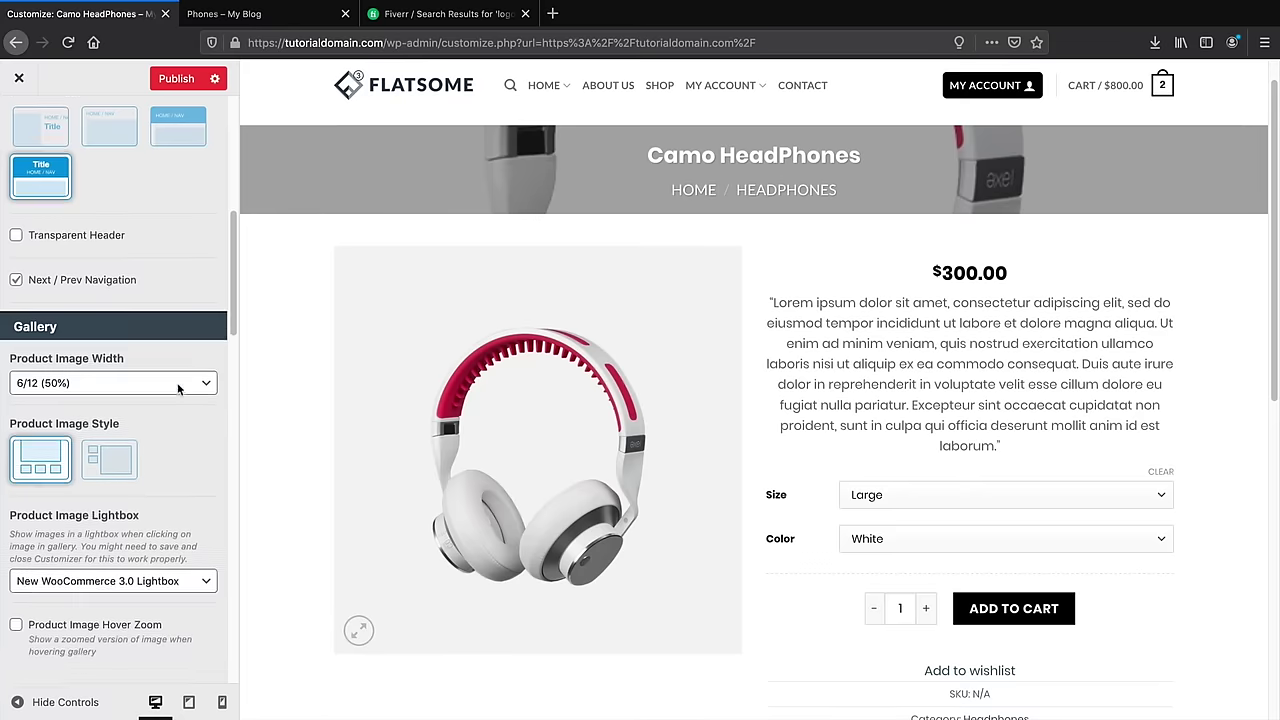
scroll(175, 447, down, 1)
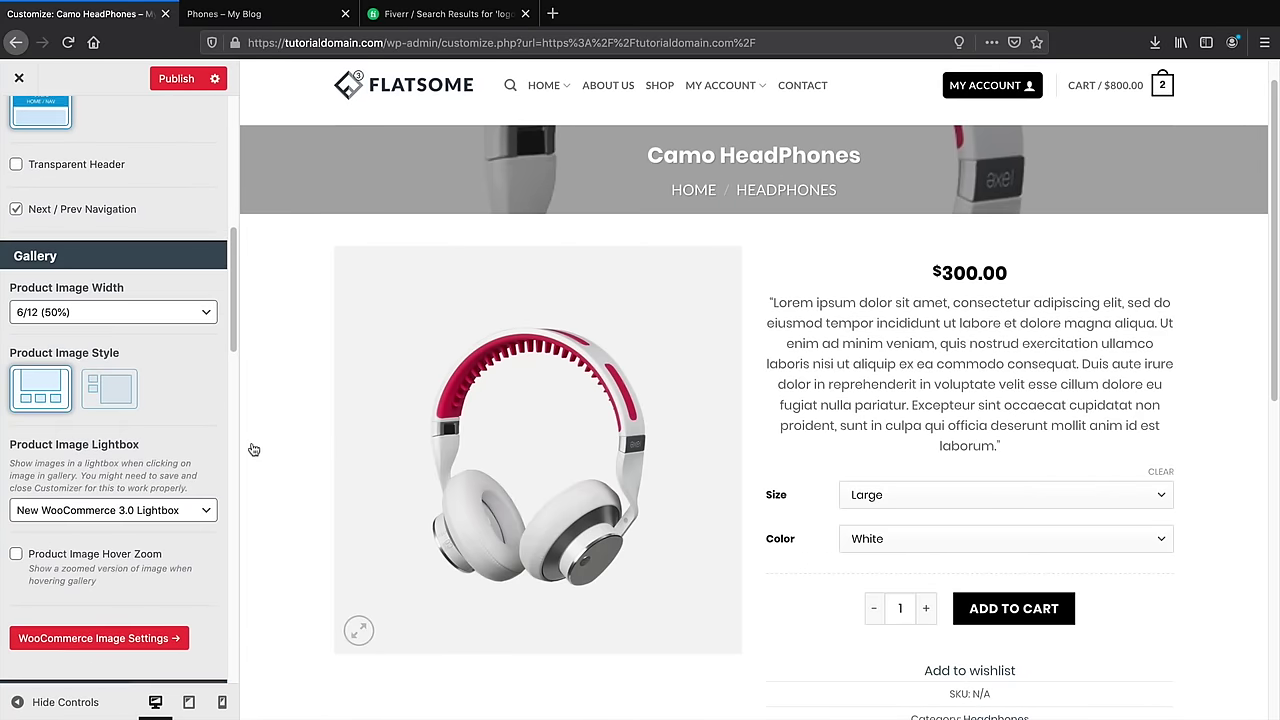
scroll(528, 462, down, 2)
scroll(528, 460, down, 10)
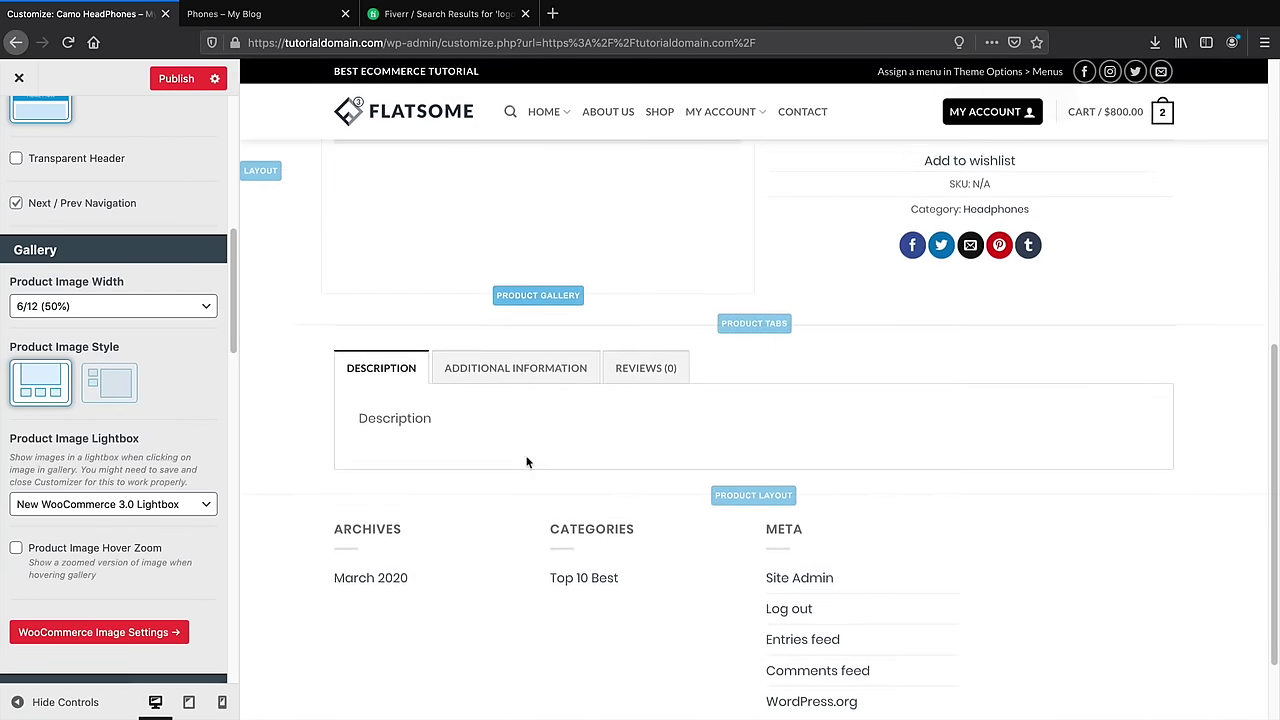
scroll(526, 458, up, 10)
scroll(526, 459, up, 2)
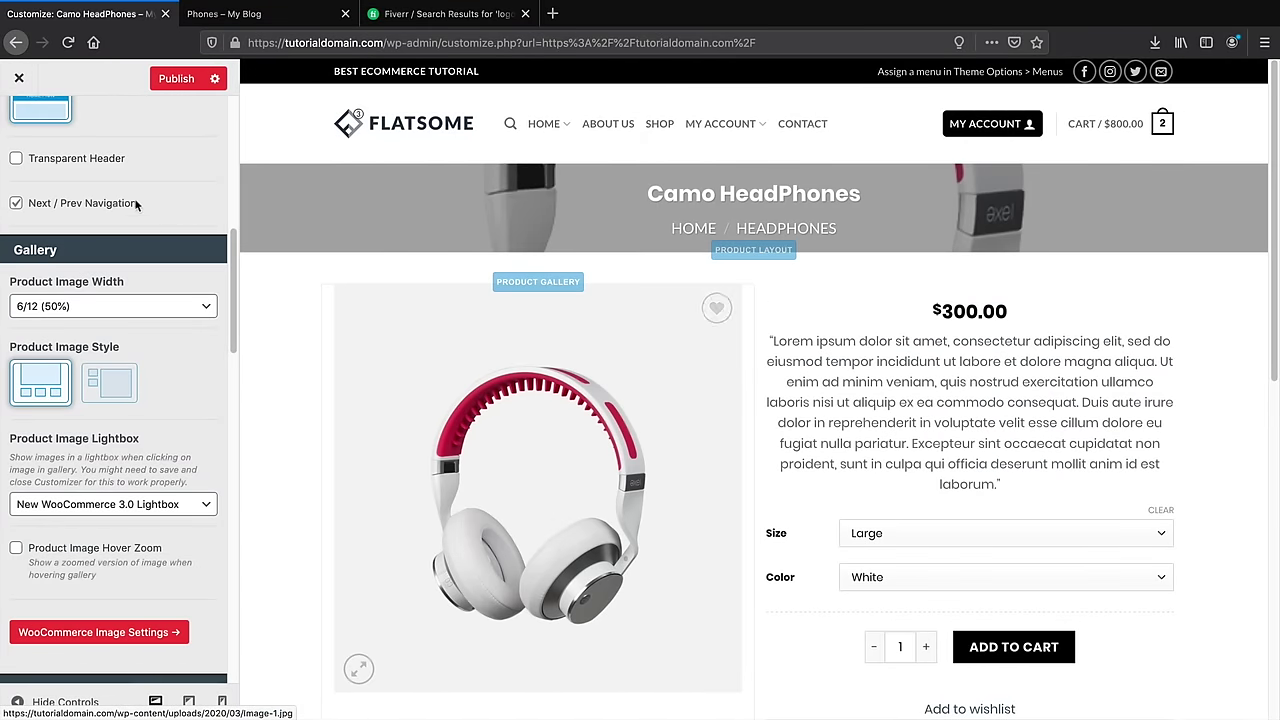
scroll(154, 165, up, 10)
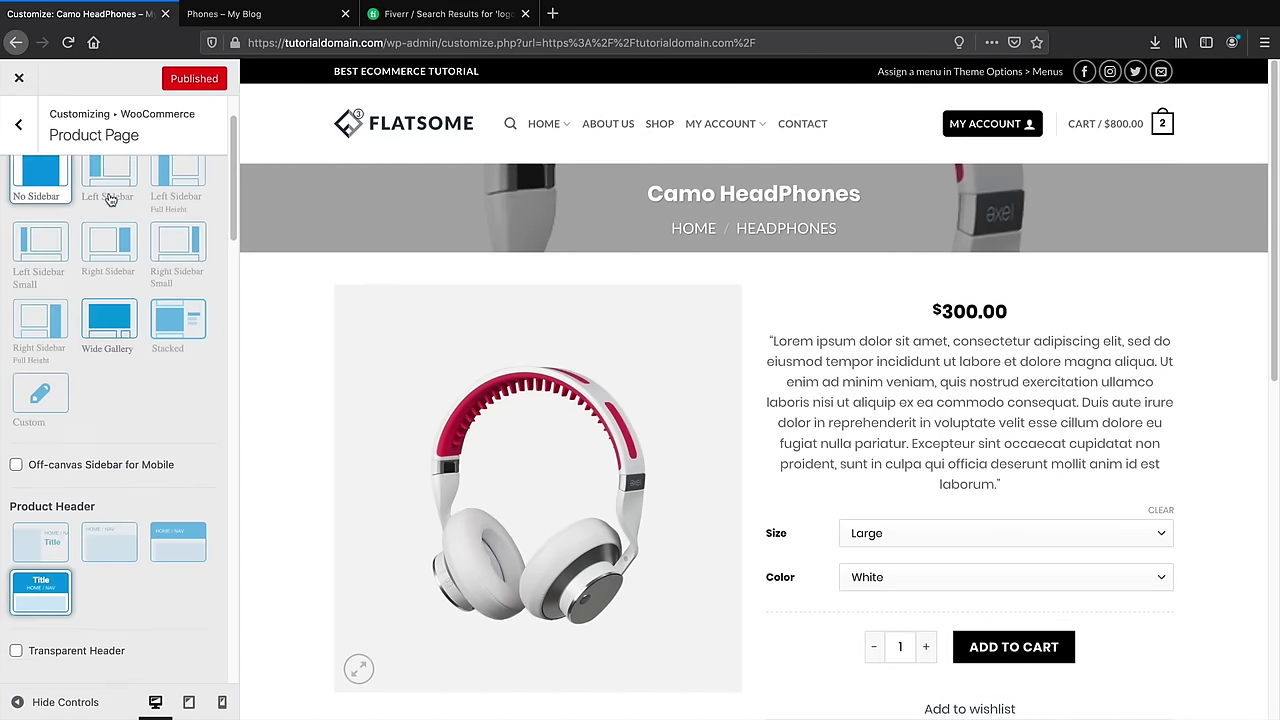
Glance at My Account settings, then show the Checkout settings with the $800.00 order previewed
click(18, 123)
click(52, 289)
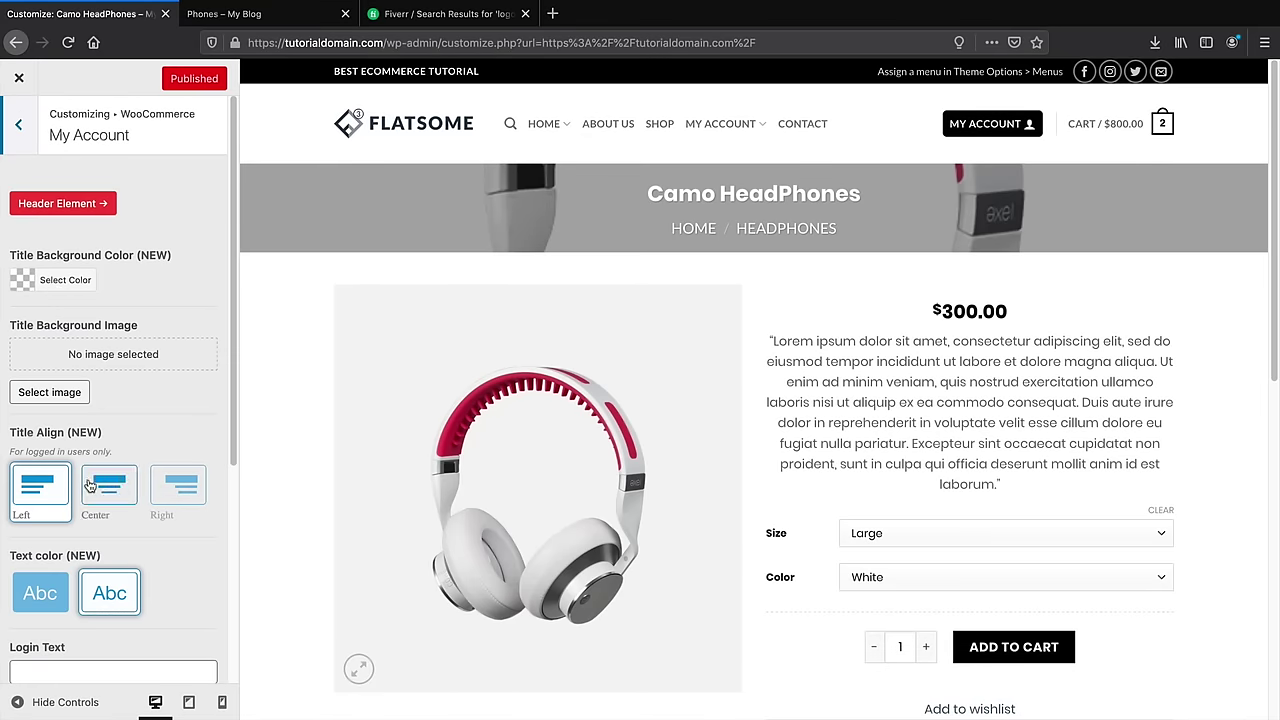
click(28, 145)
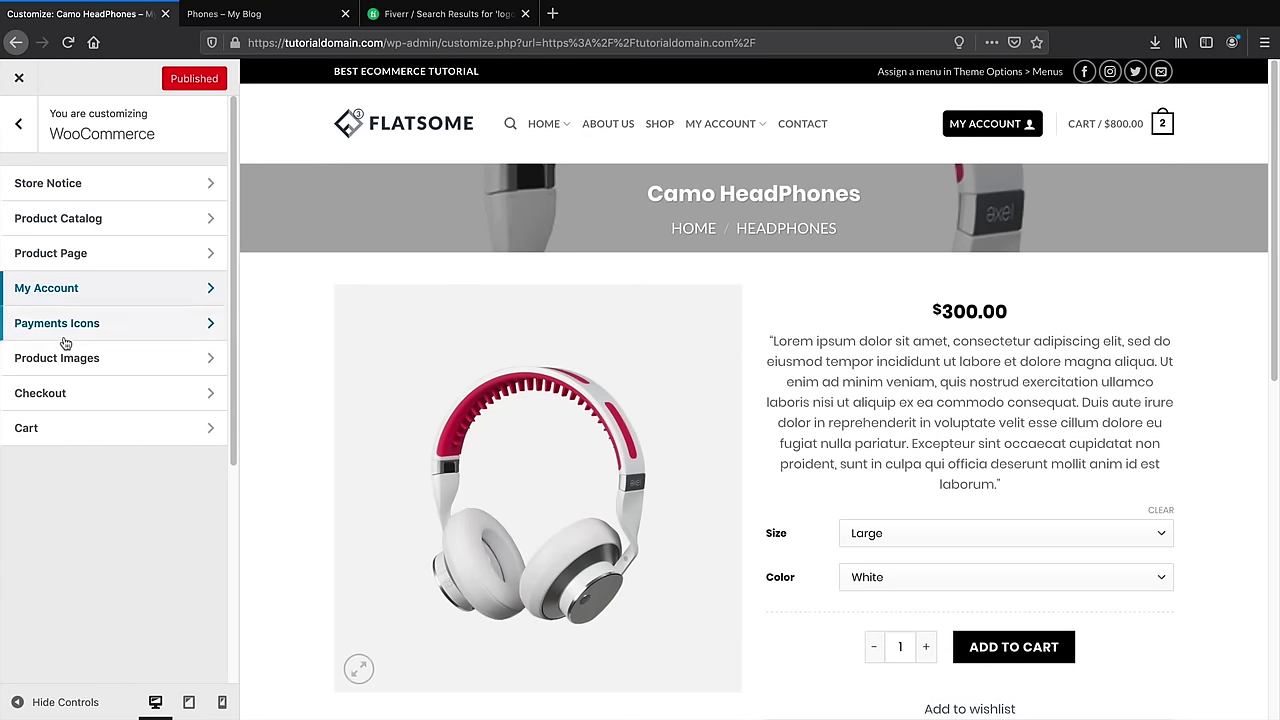
click(53, 397)
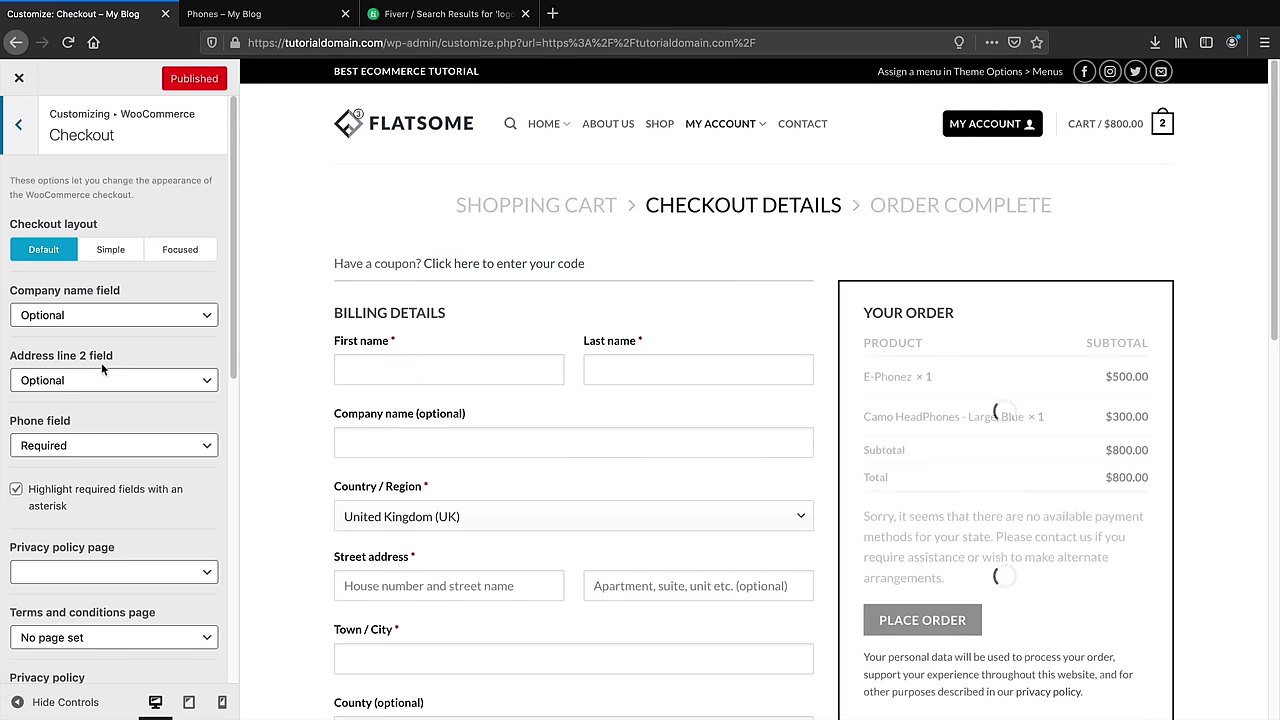
Switch the checkout to the Focused layout after trying Simple
click(113, 252)
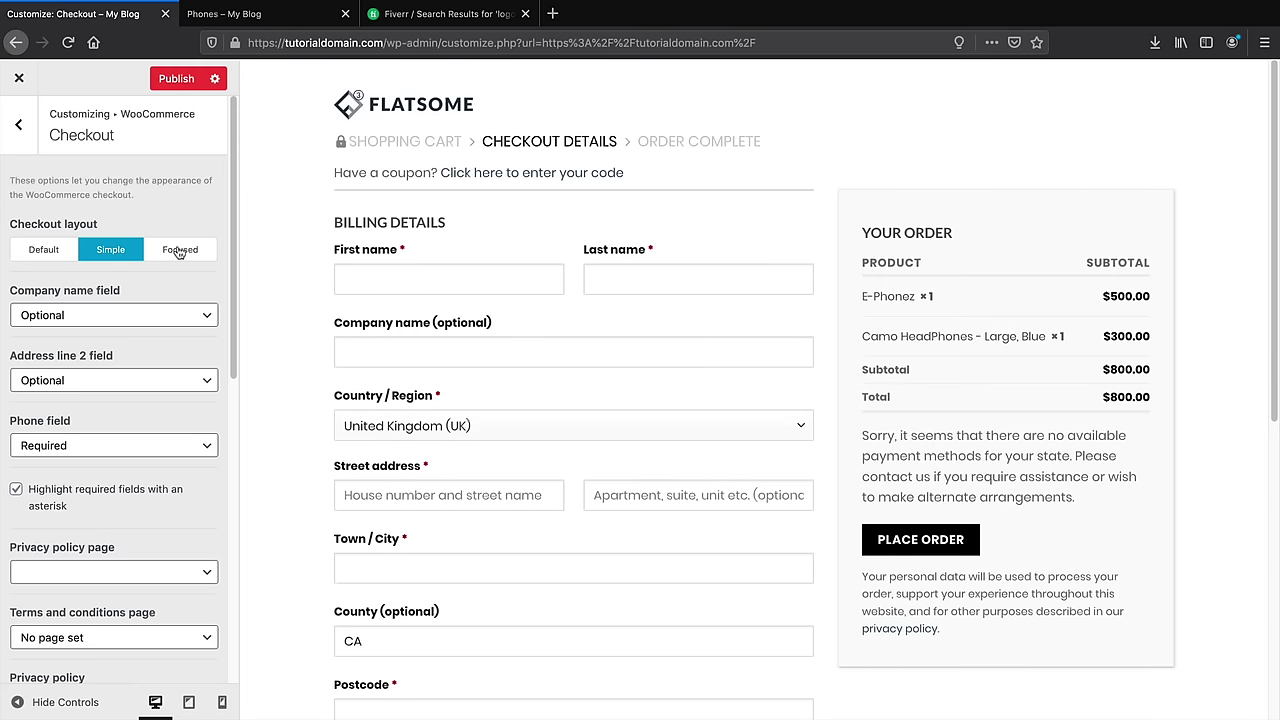
click(179, 251)
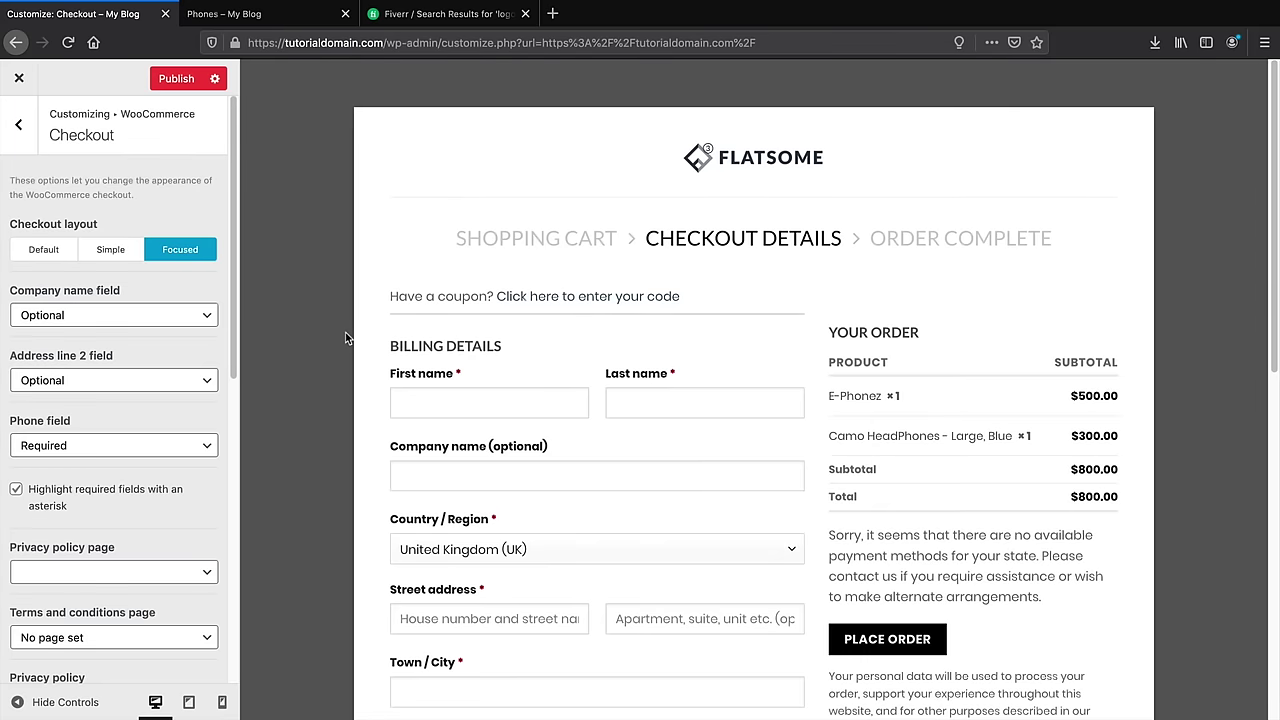
scroll(345, 332, down, 2)
scroll(345, 332, down, 3)
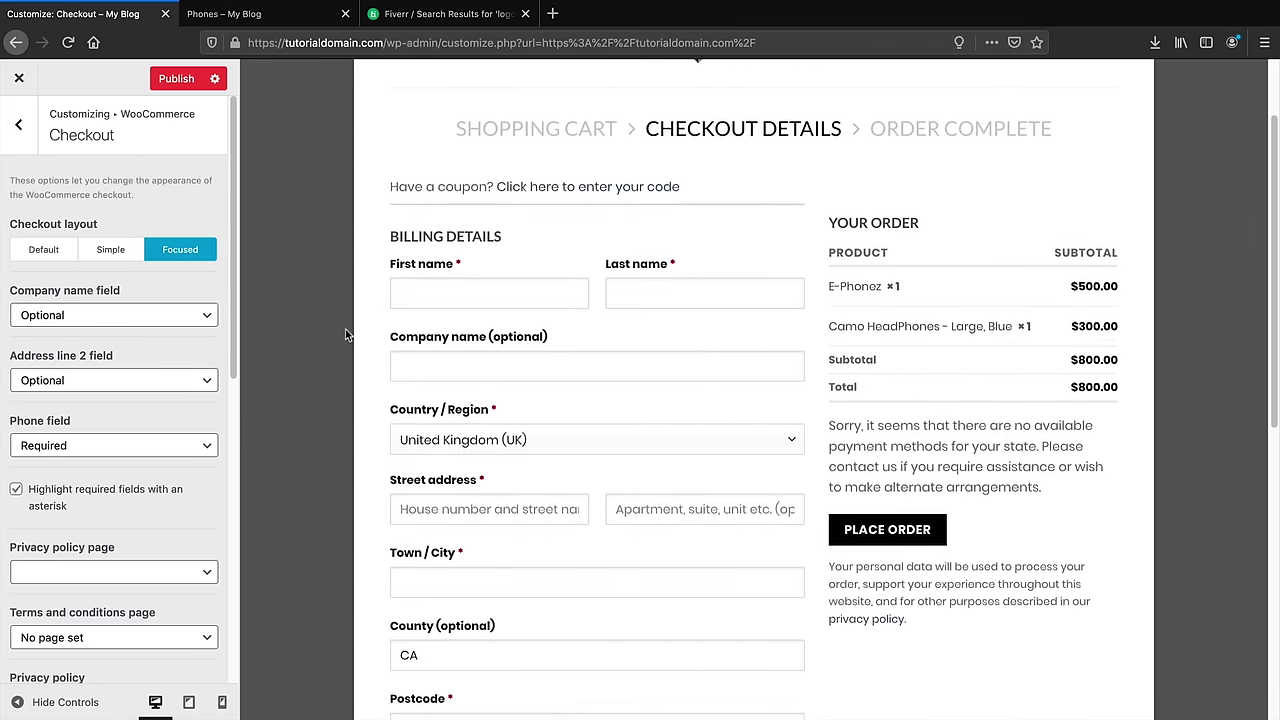
scroll(345, 329, down, 1)
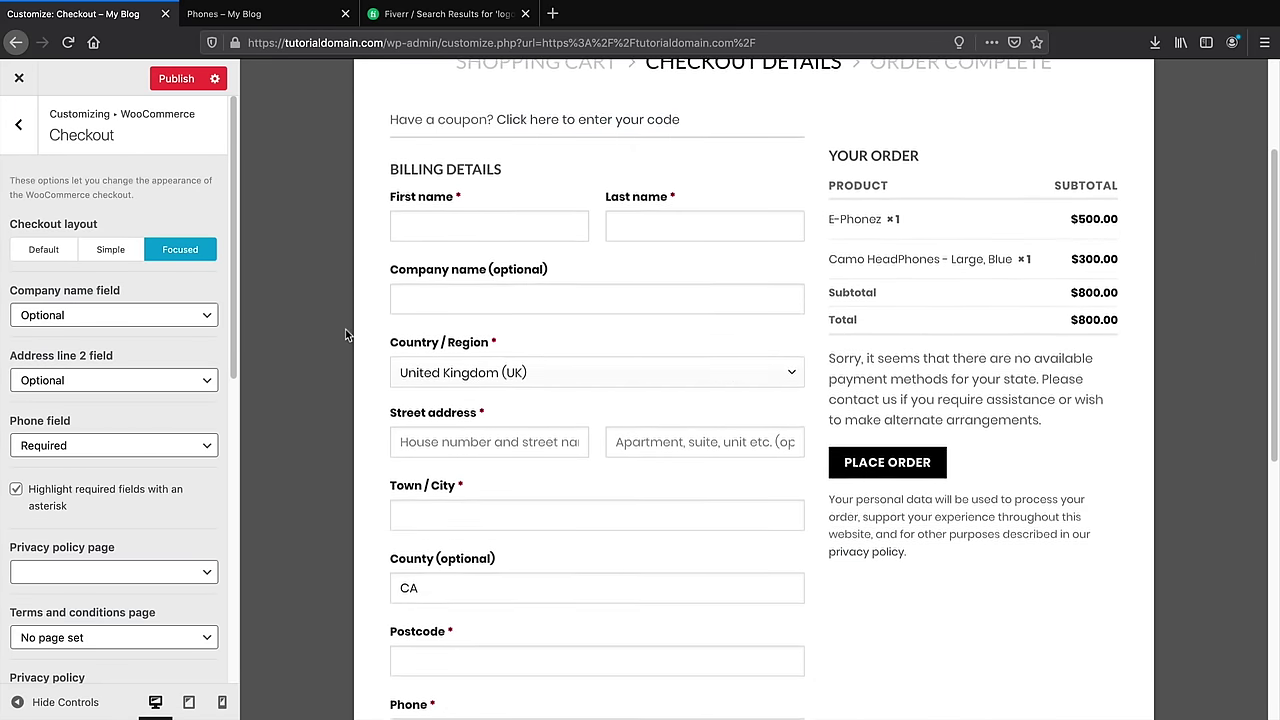
Set Address line 2 field to Hidden and keep the Phone field Required
click(118, 448)
click(88, 428)
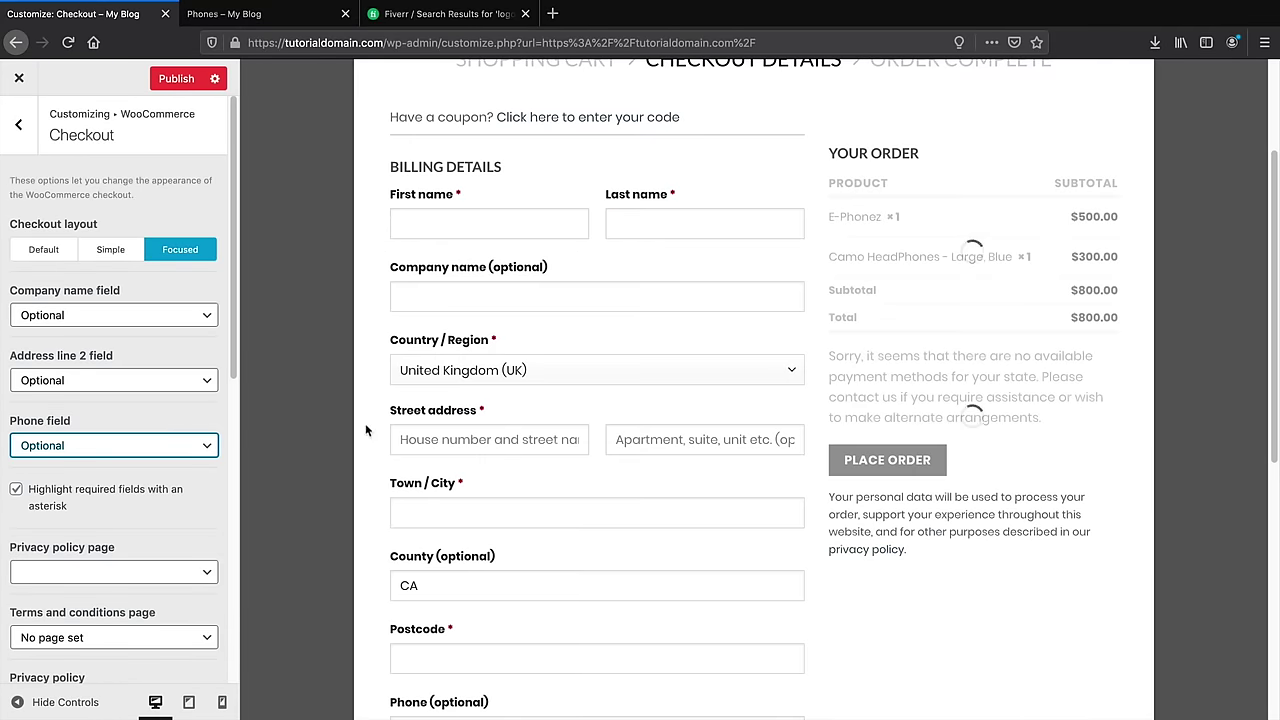
click(113, 380)
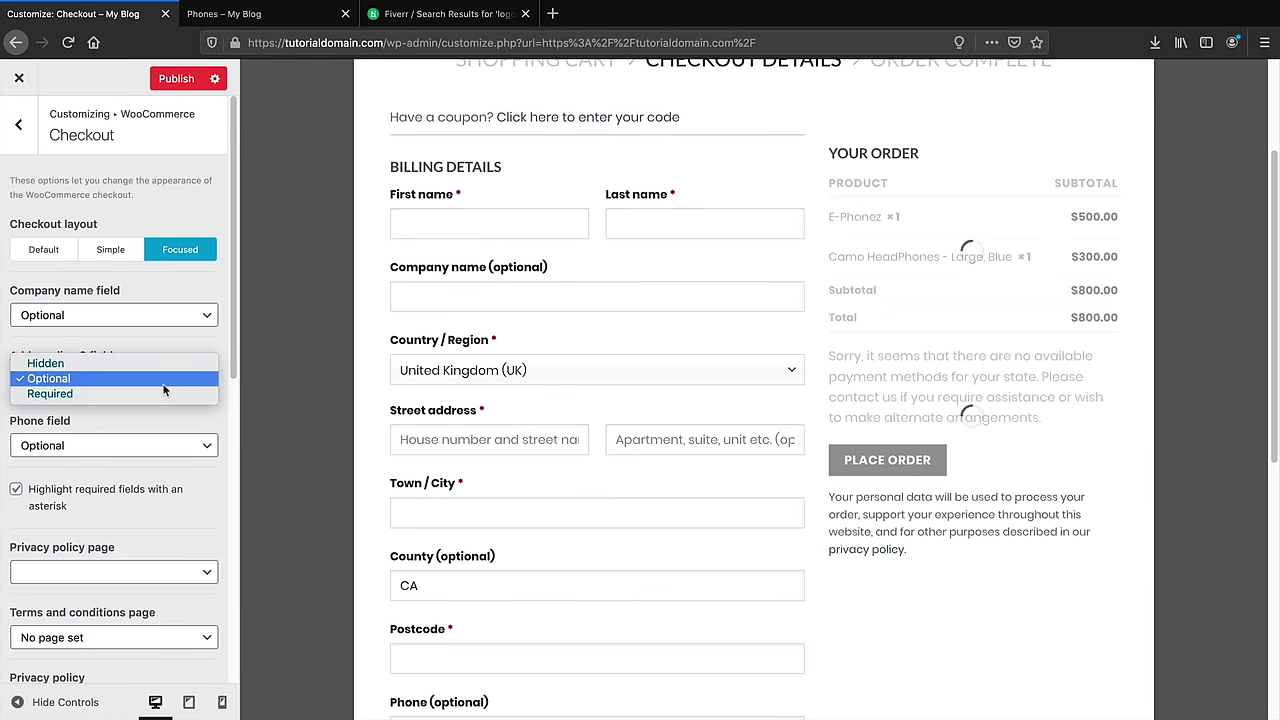
click(45, 359)
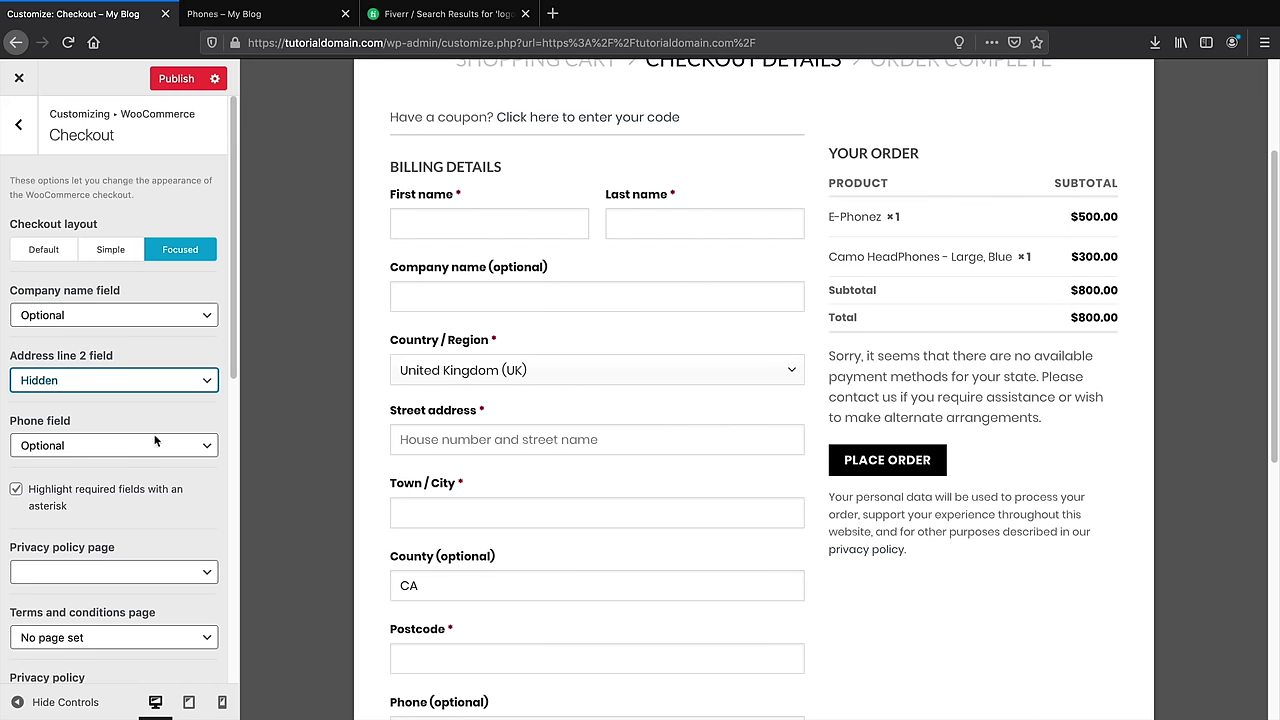
click(70, 445)
click(68, 443)
click(71, 452)
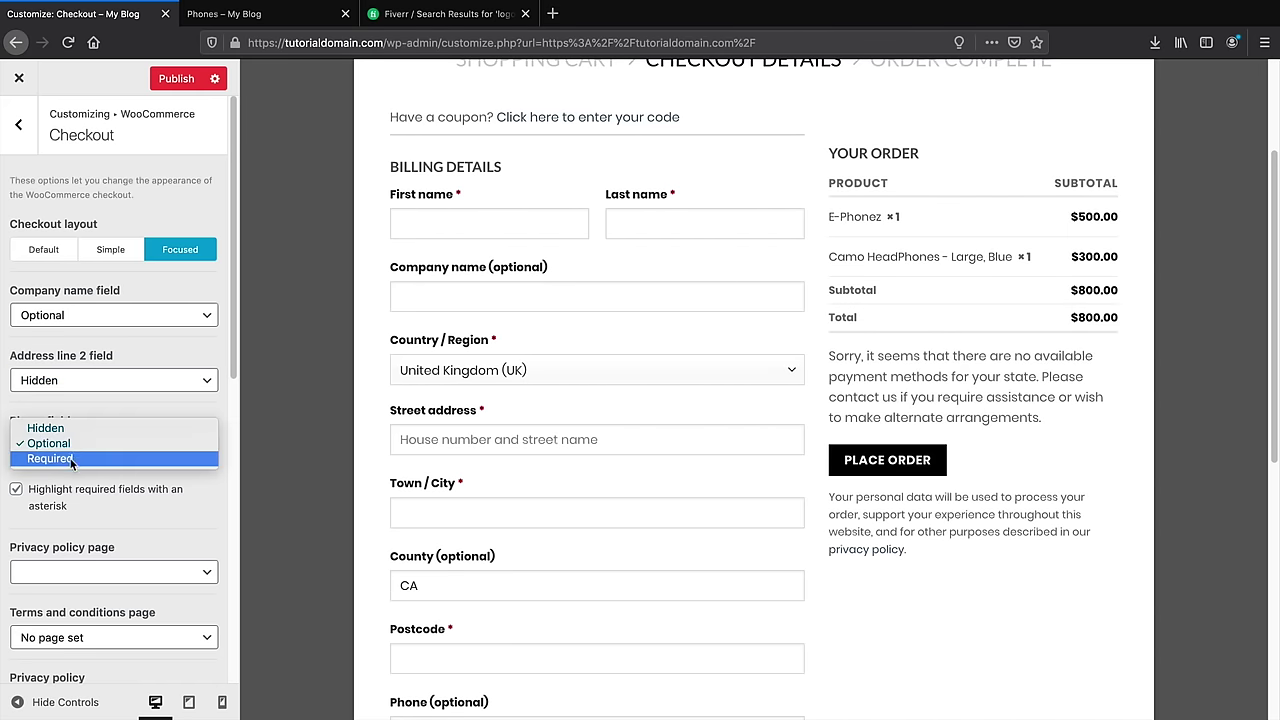
click(50, 458)
scroll(145, 452, down, 1)
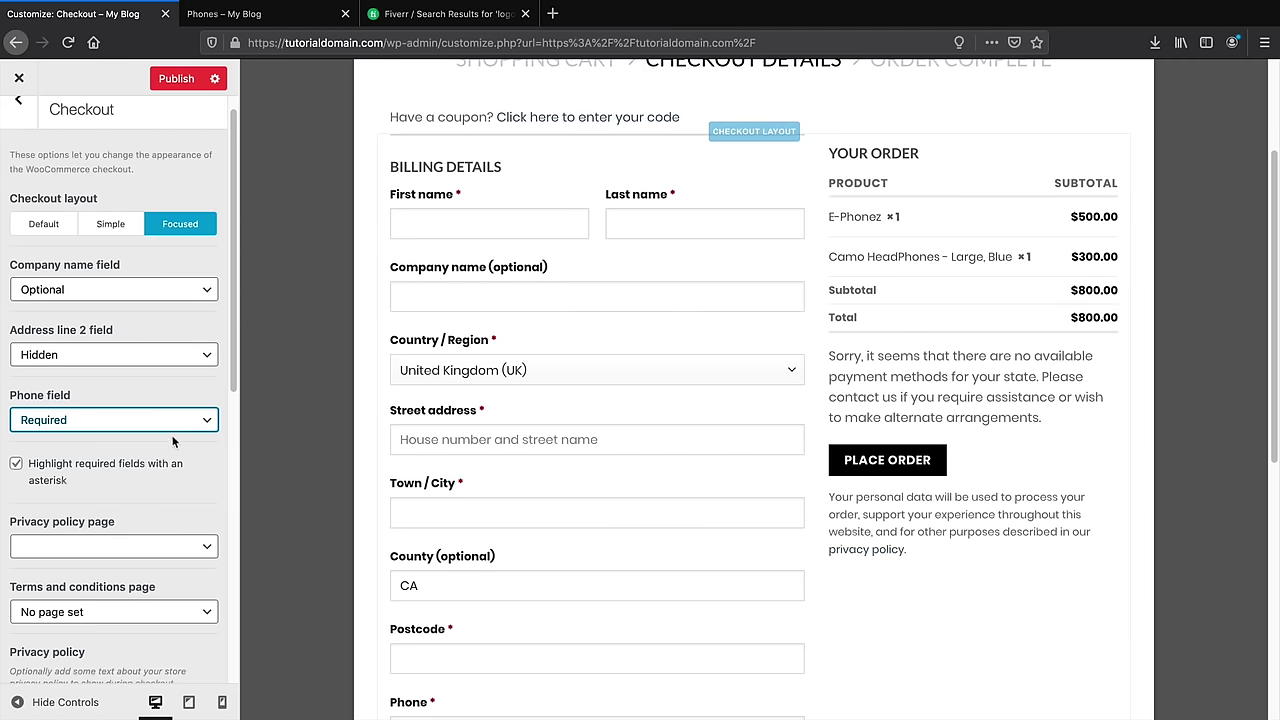
scroll(167, 436, up, 1)
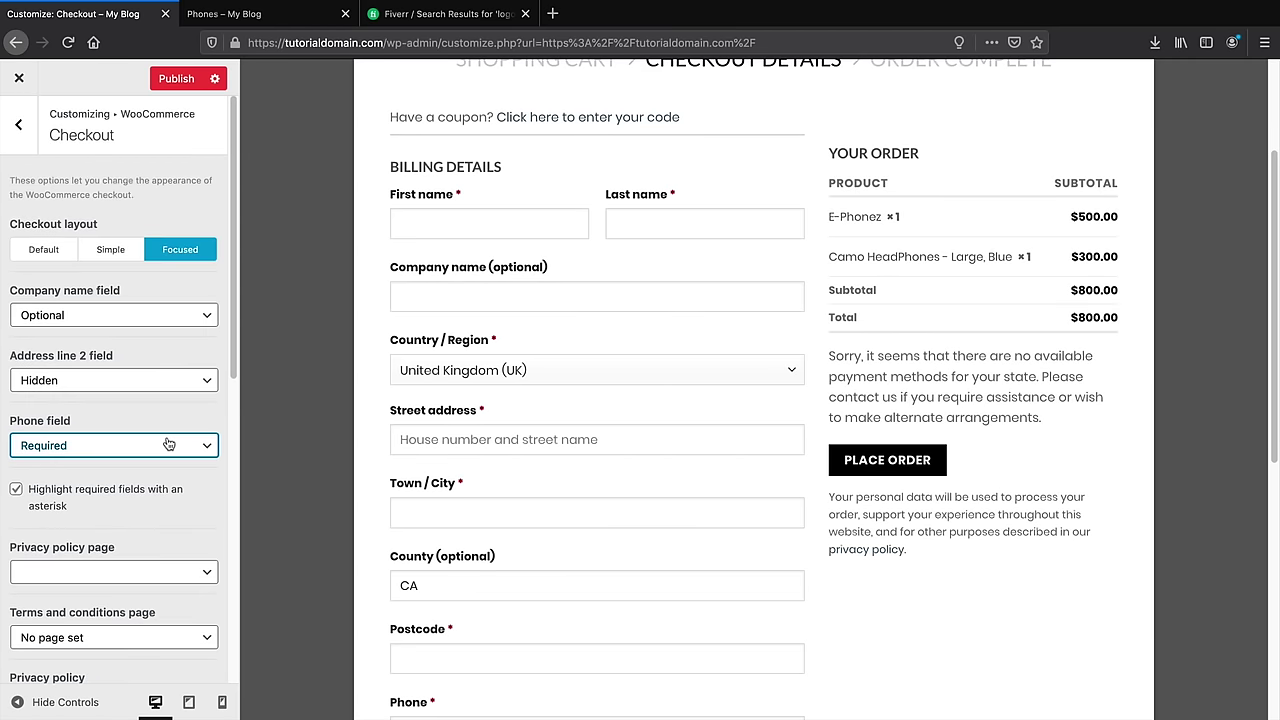
click(19, 127)
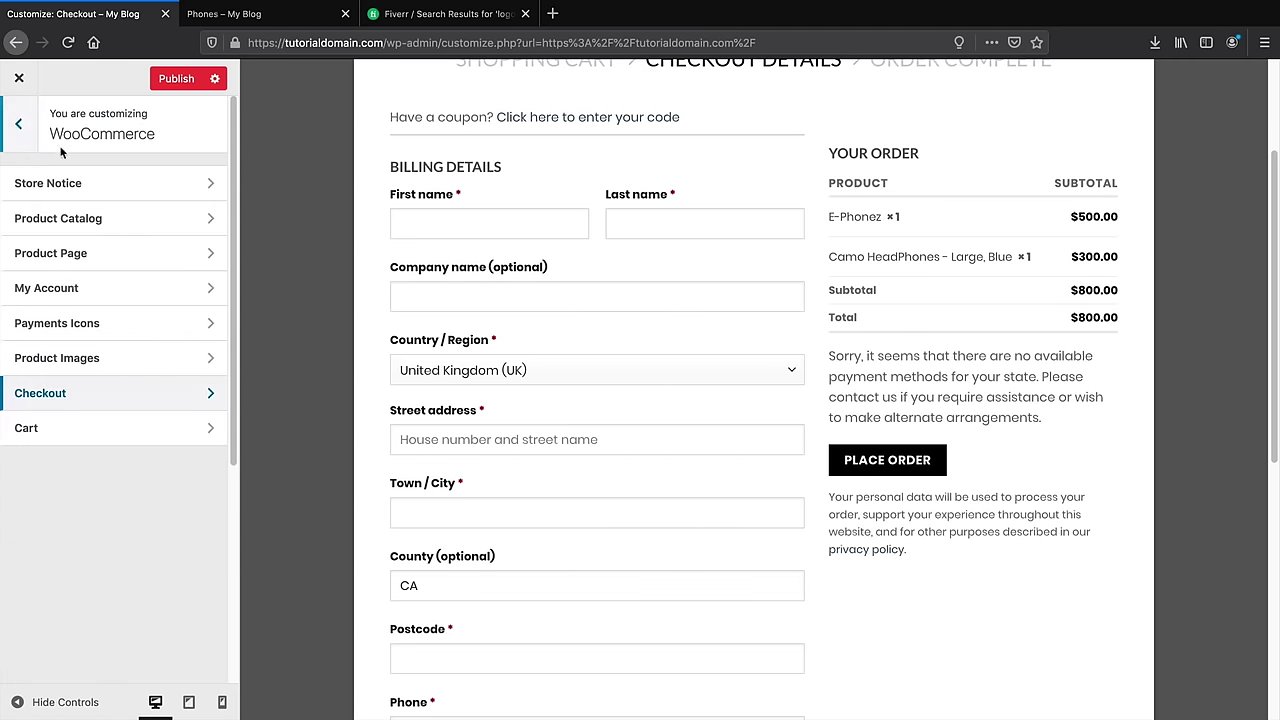
Set the cart layout to Focused after trying Simple, with the $800.00 cart previewed
click(72, 430)
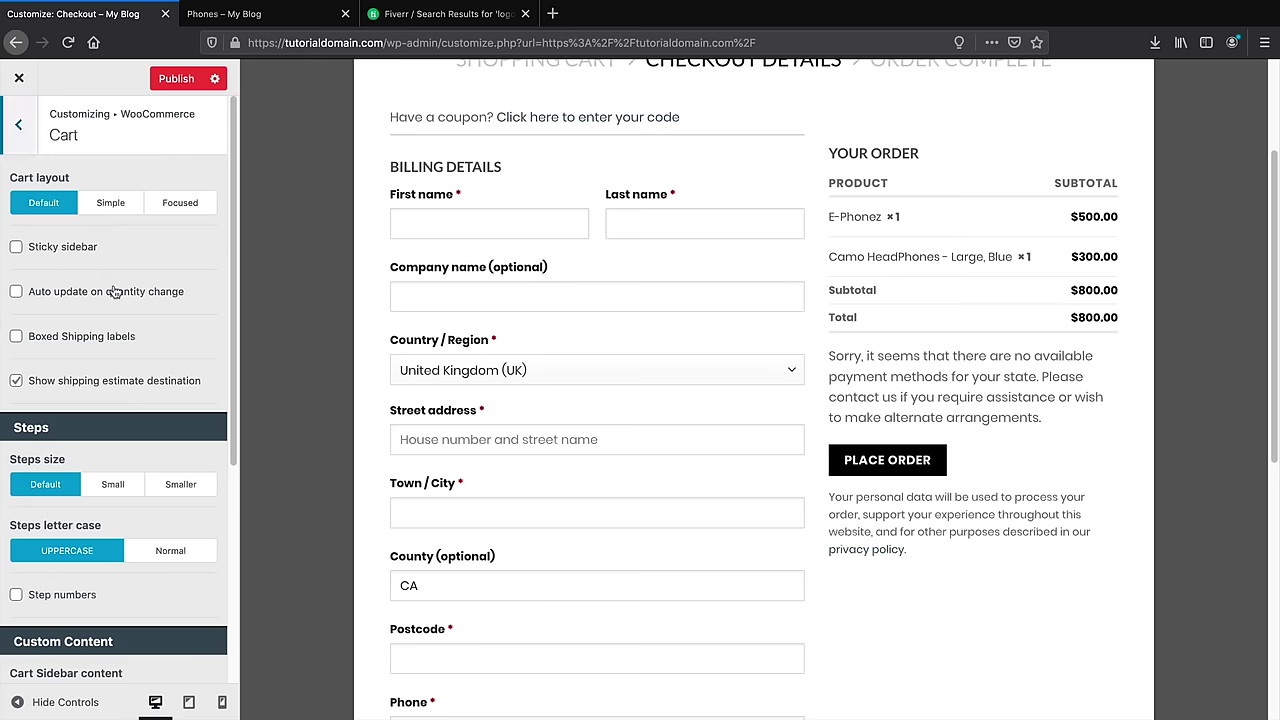
scroll(298, 303, up, 3)
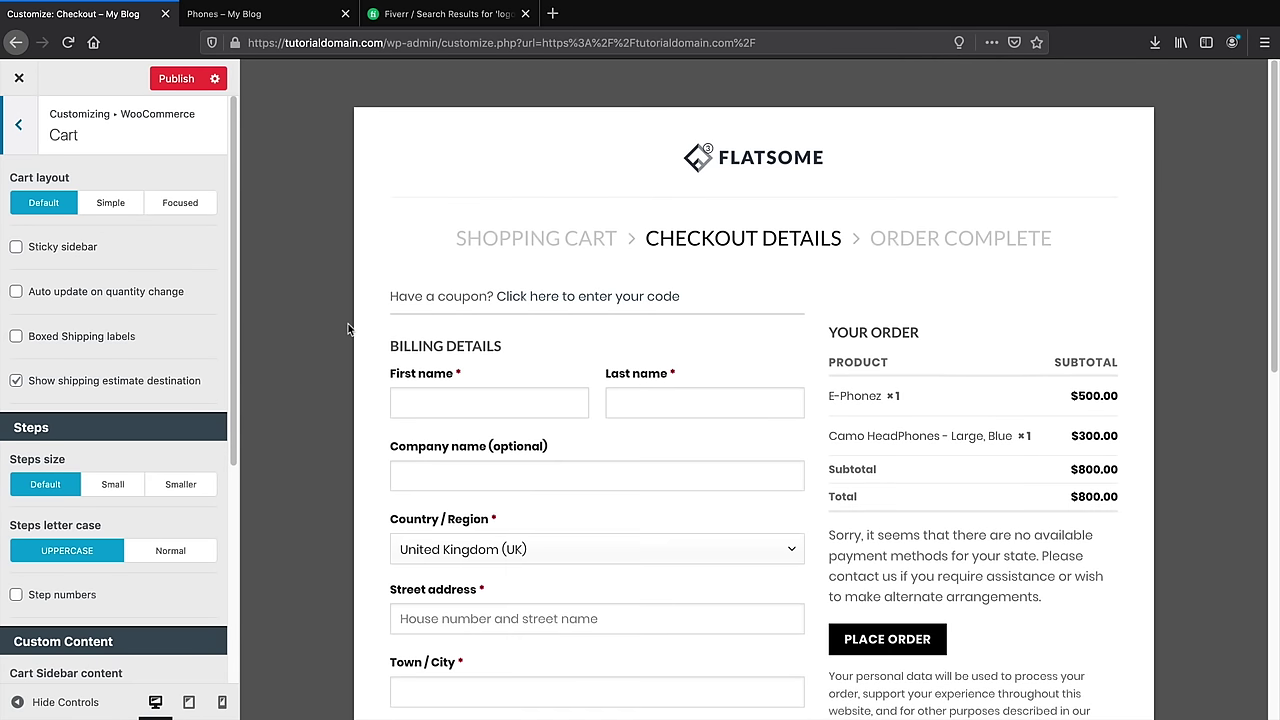
click(110, 202)
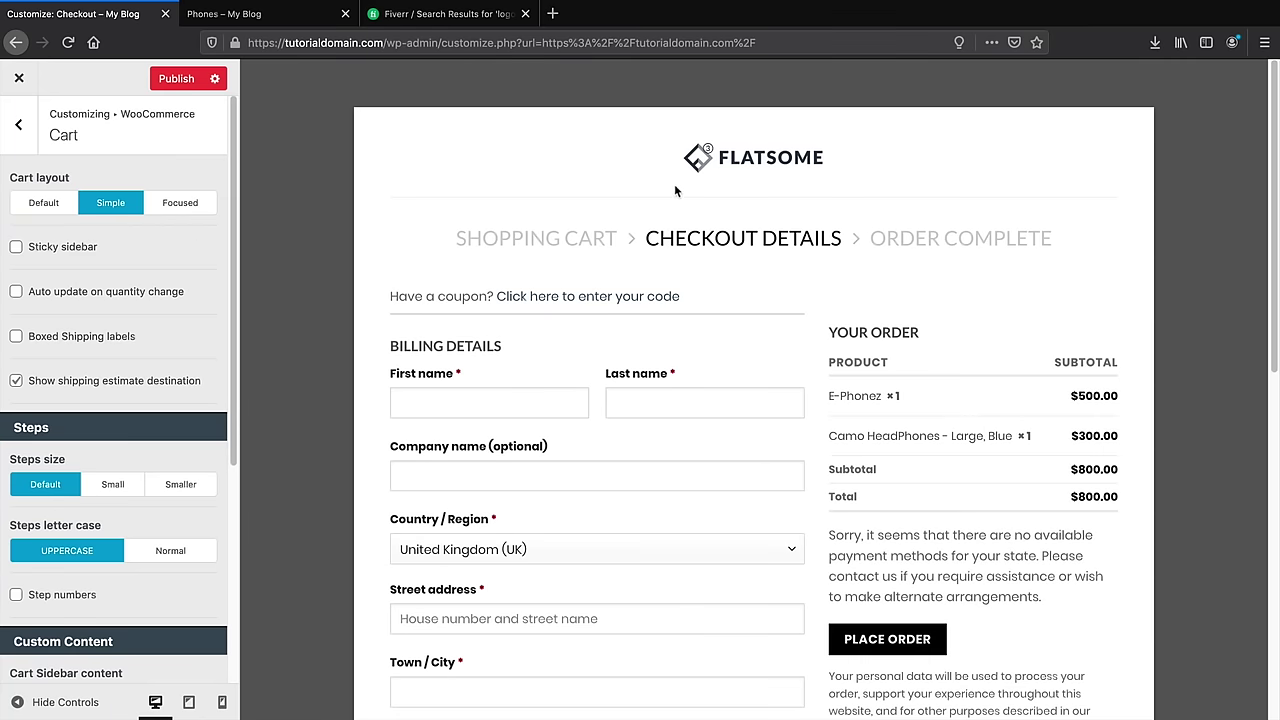
click(716, 155)
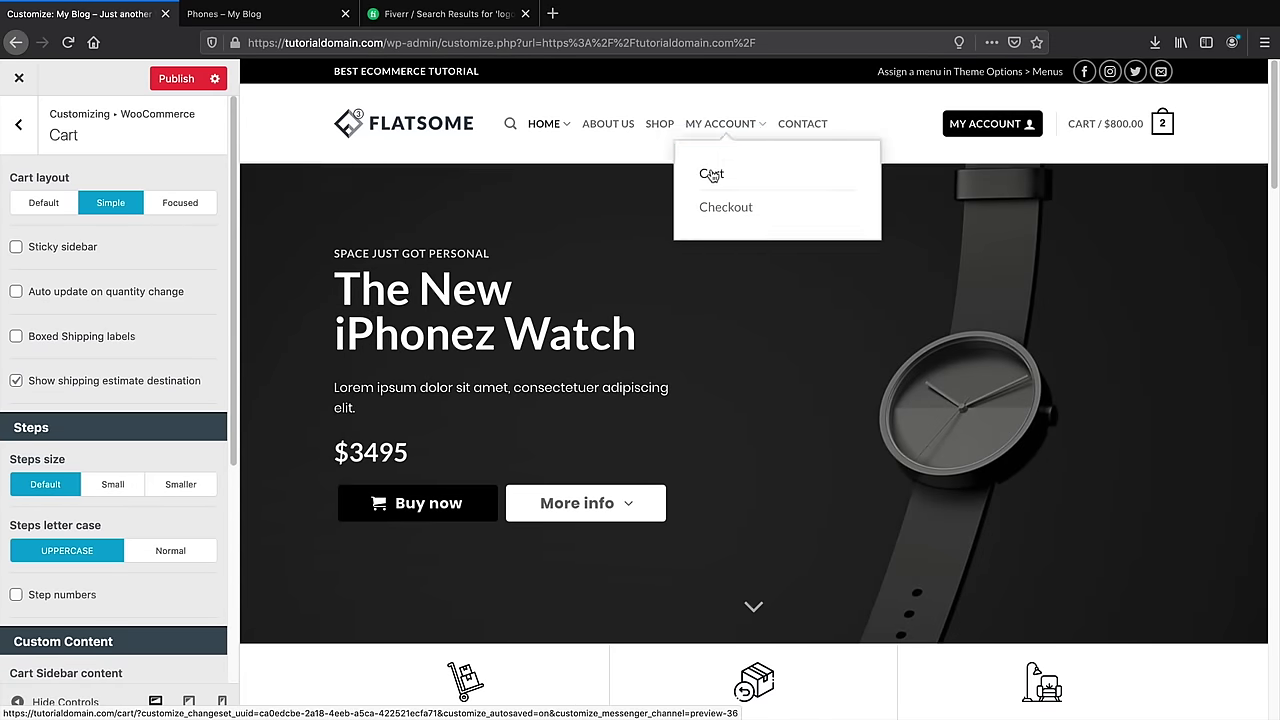
click(711, 175)
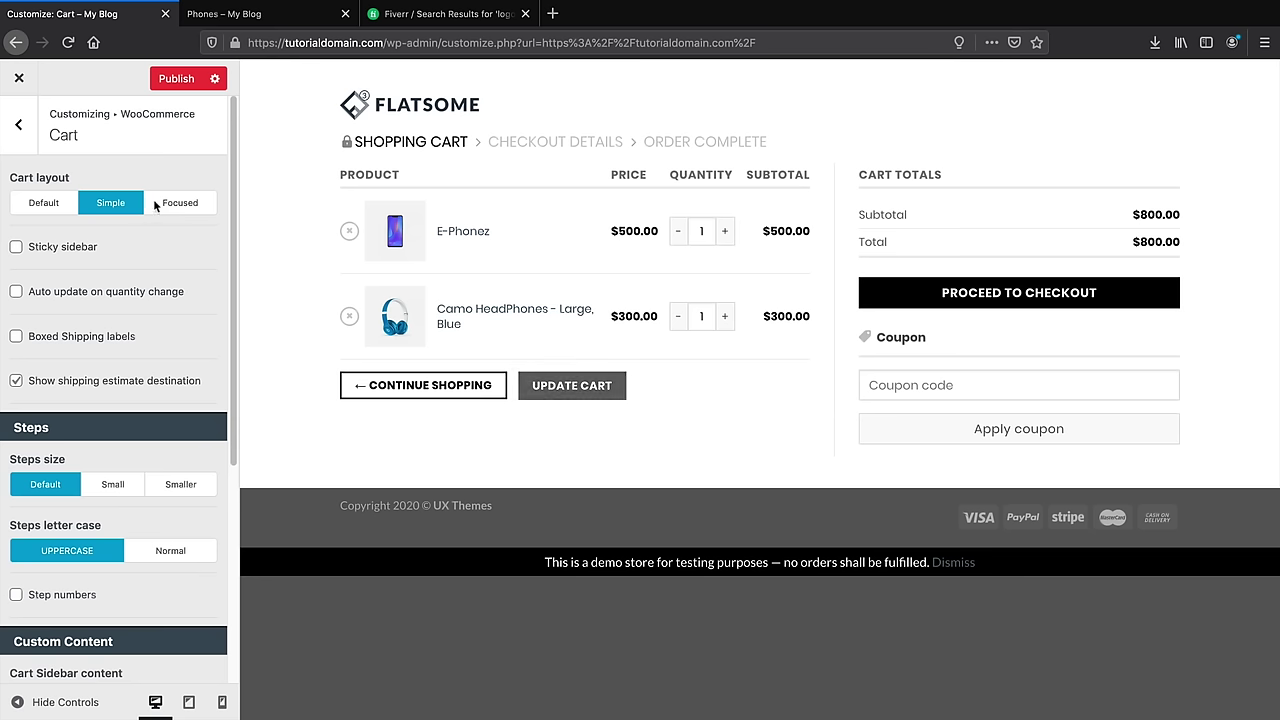
click(182, 204)
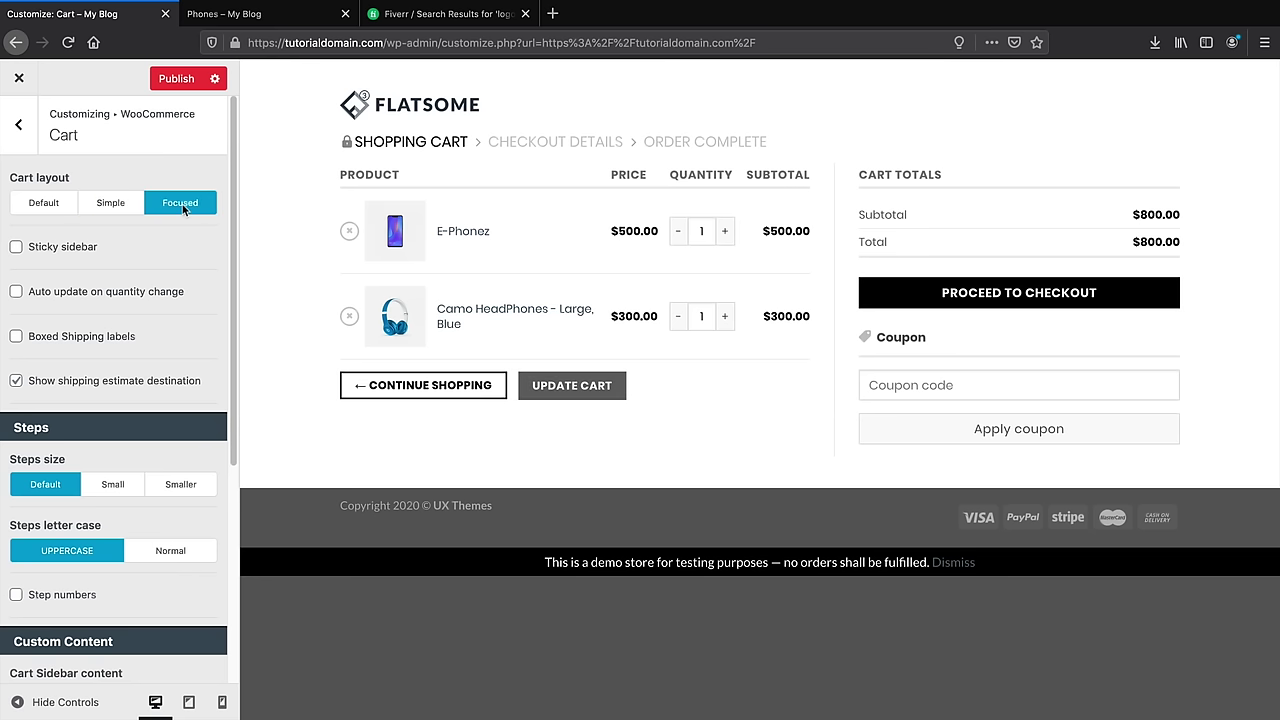
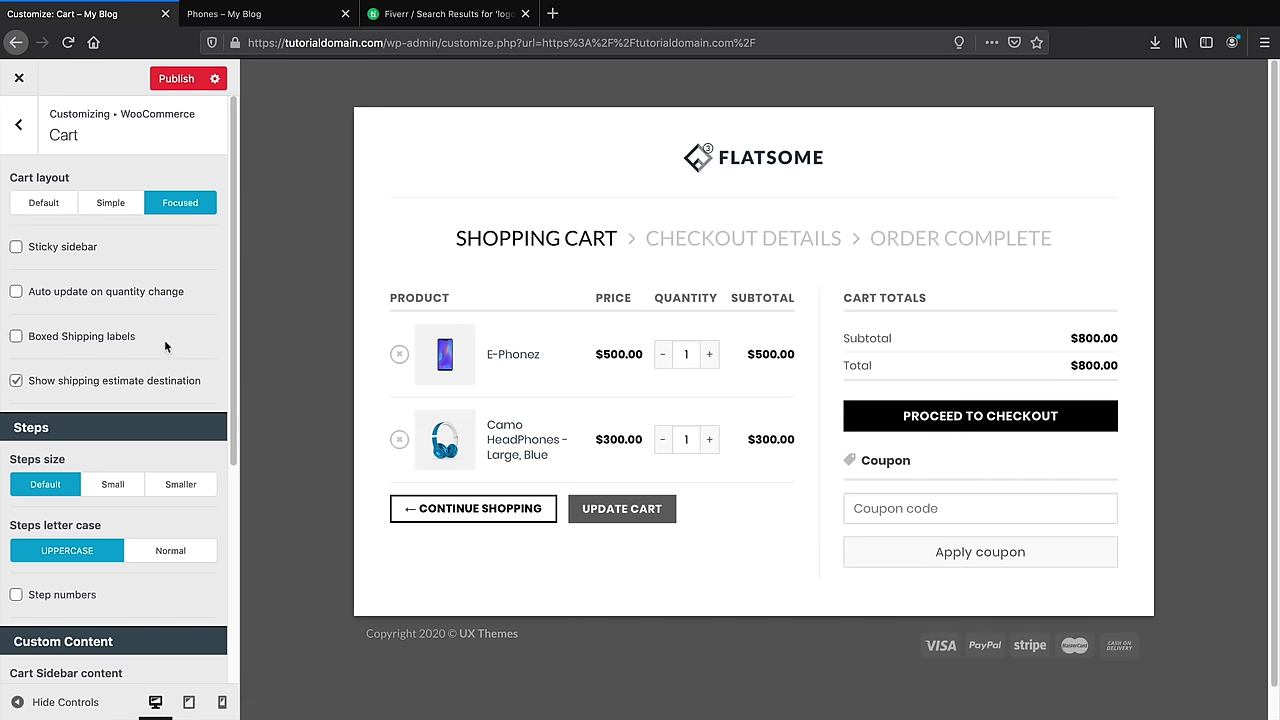
Back out of the Cart settings to the main sections list with the homepage previewed
scroll(160, 340, down, 6)
scroll(130, 400, up, 2)
scroll(126, 426, up, 2)
click(24, 127)
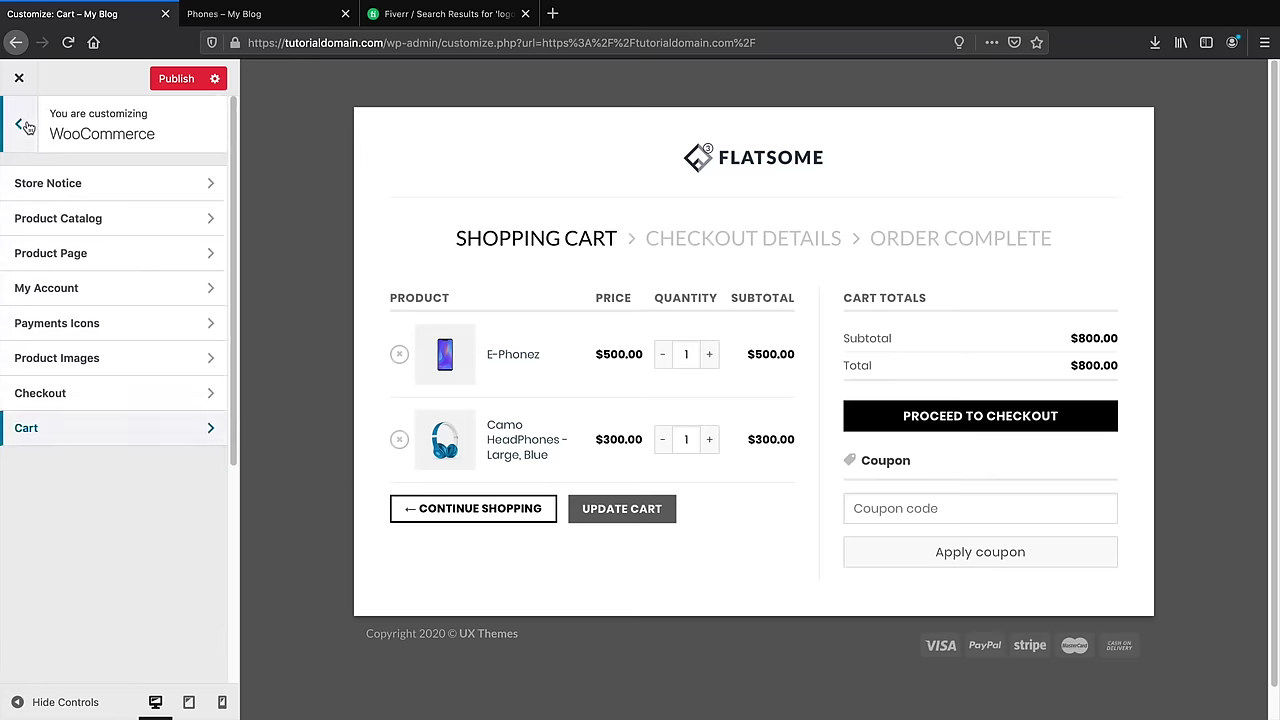
click(26, 124)
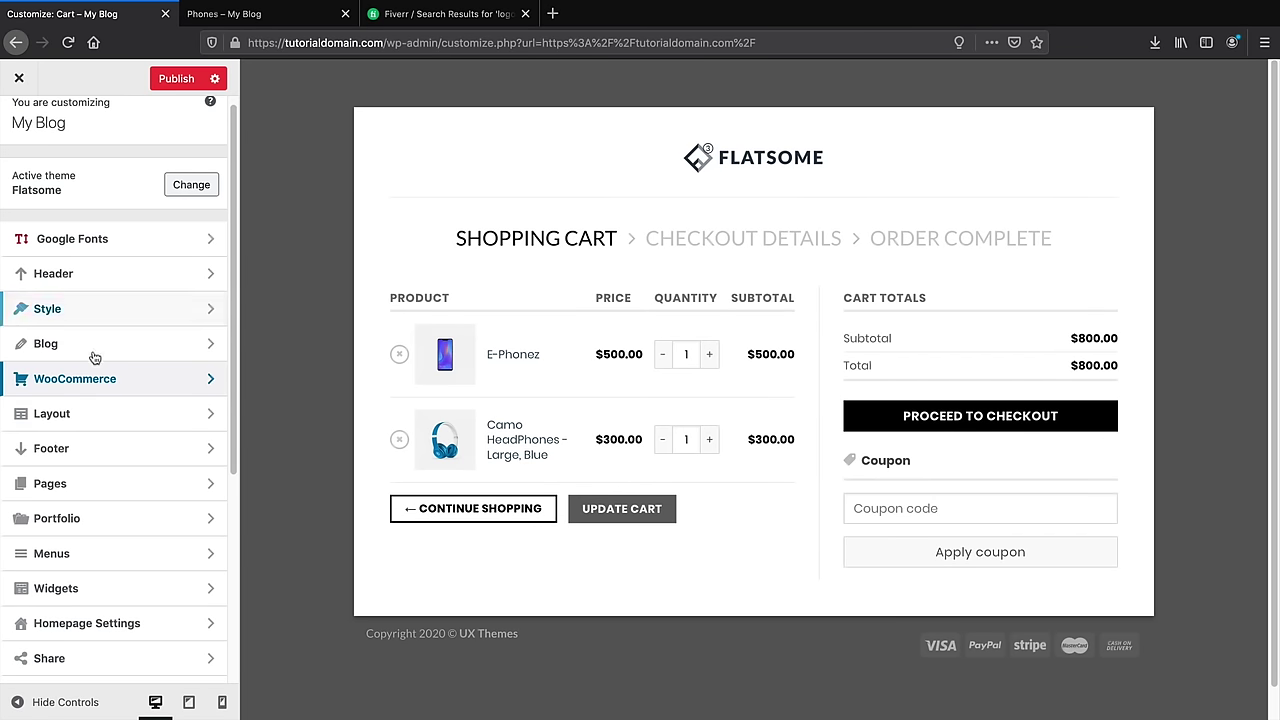
click(731, 166)
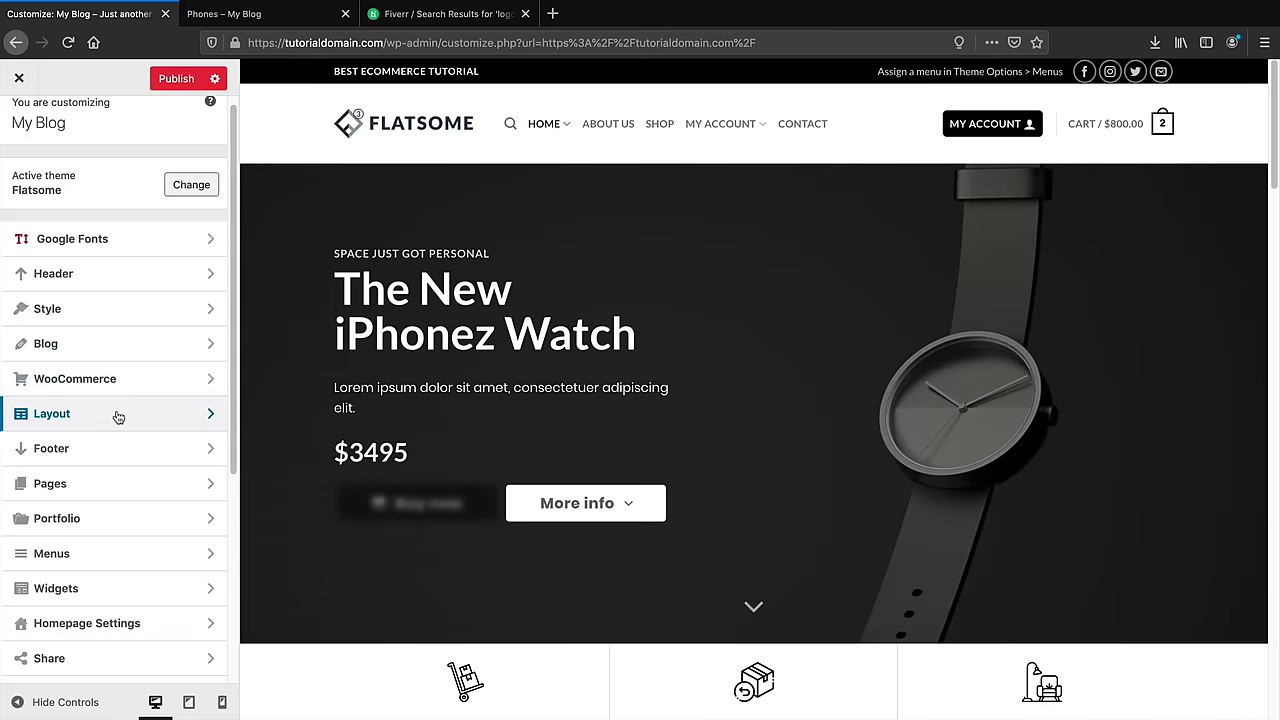
Try the Boxed and Framed layout modes, then set the layout back to Full Width
click(117, 413)
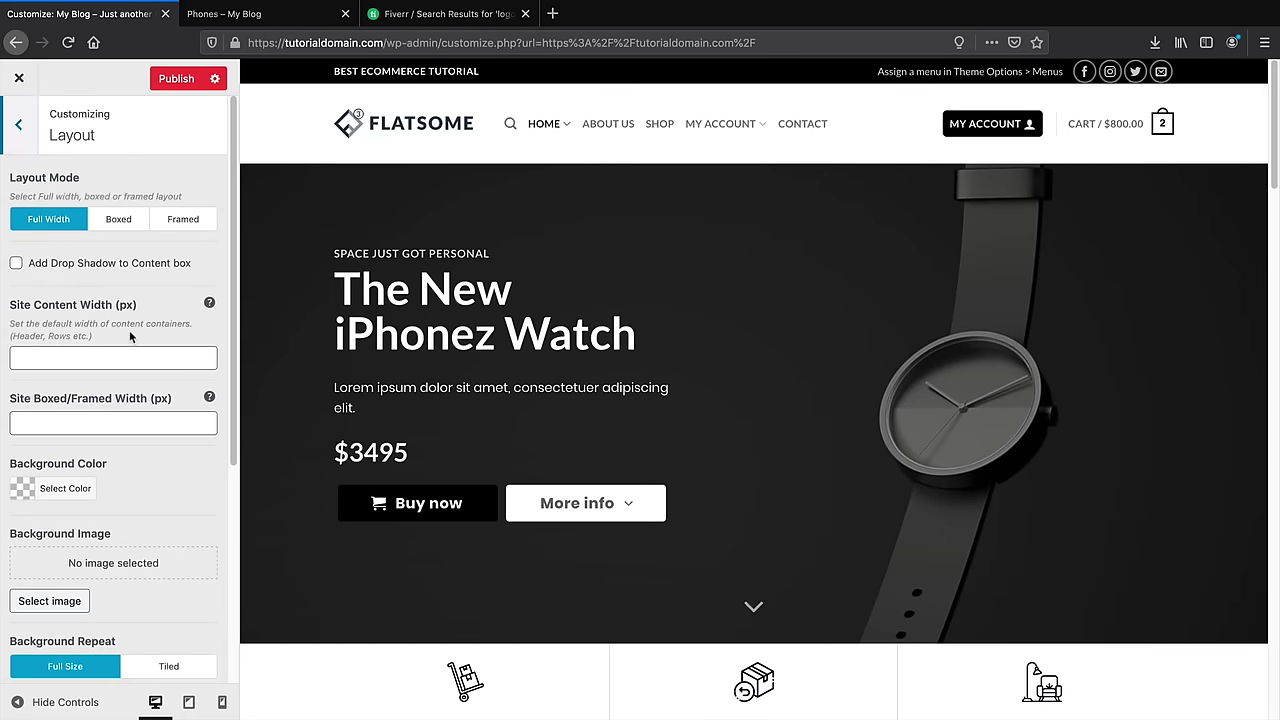
click(120, 219)
click(177, 220)
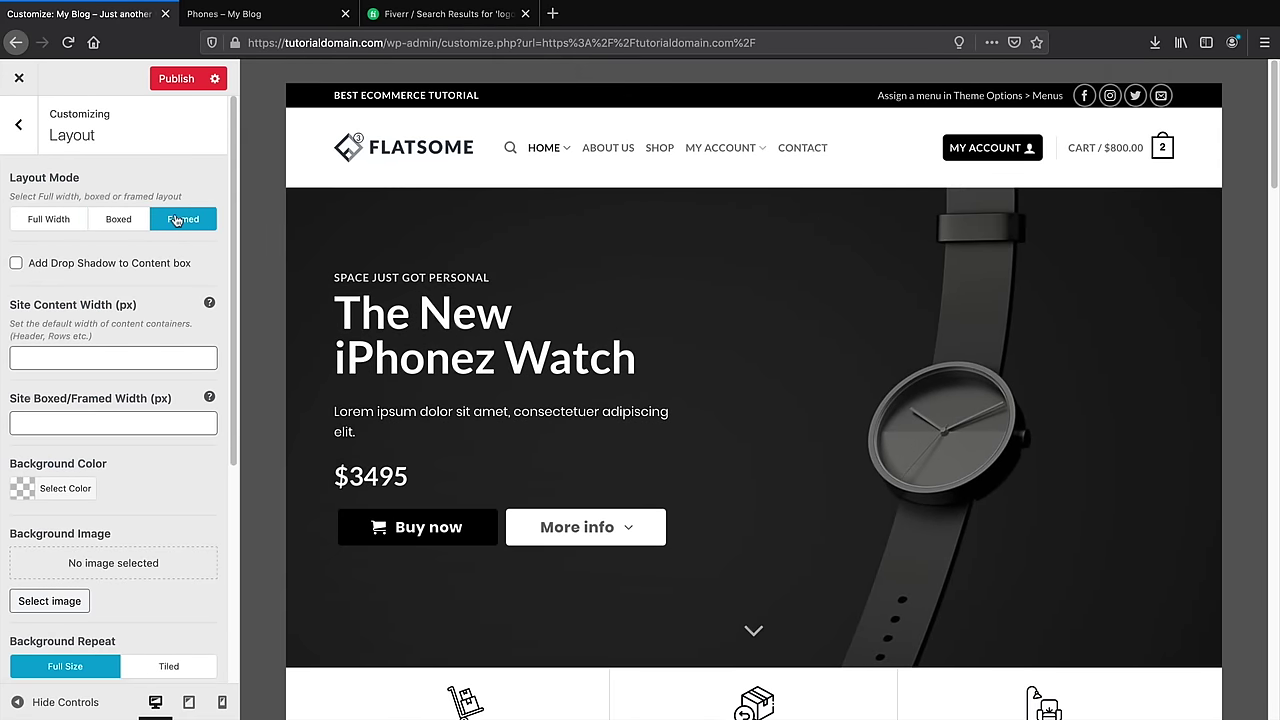
scroll(251, 320, down, 10)
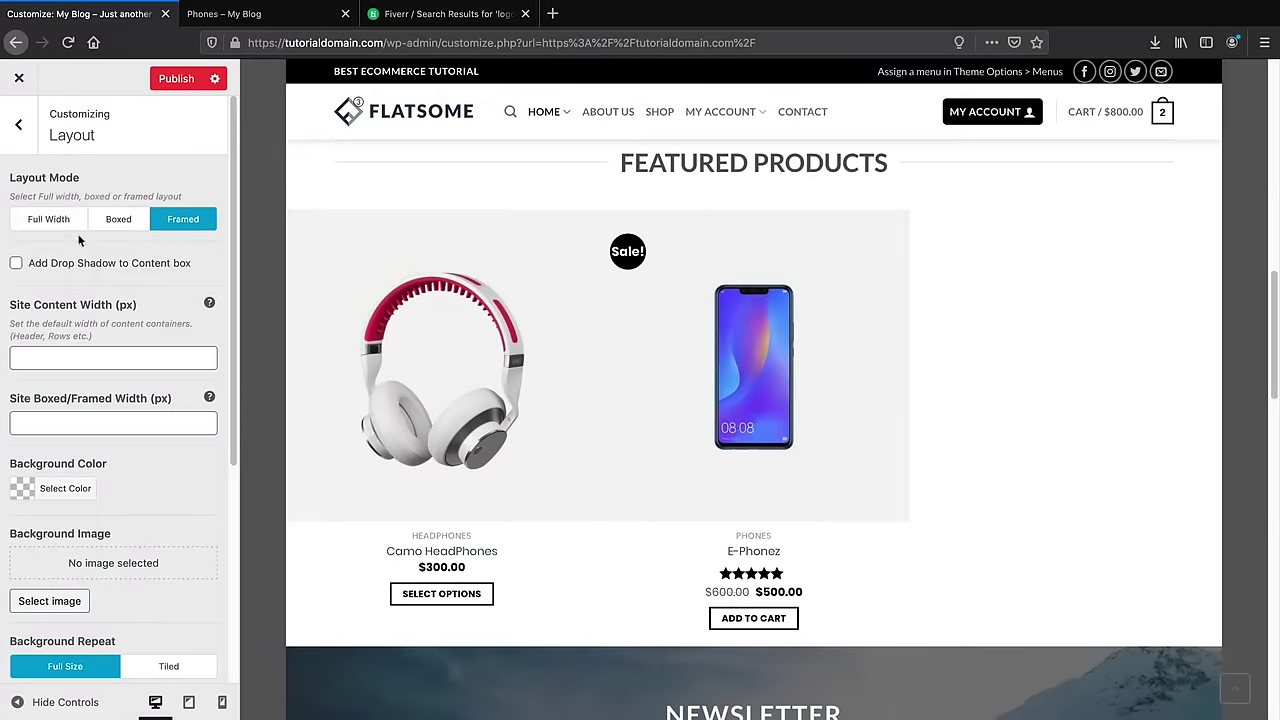
click(50, 219)
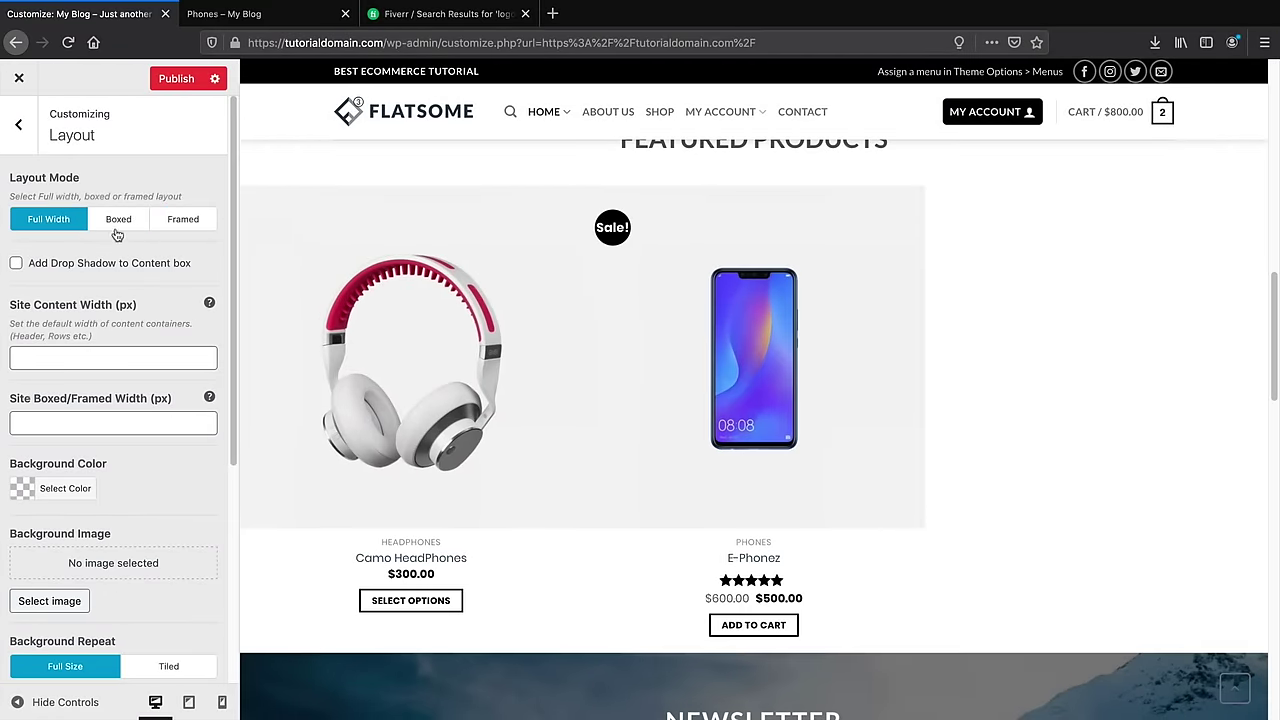
Return to the section list and open the Pages settings
scroll(324, 395, down, 3)
scroll(325, 395, down, 5)
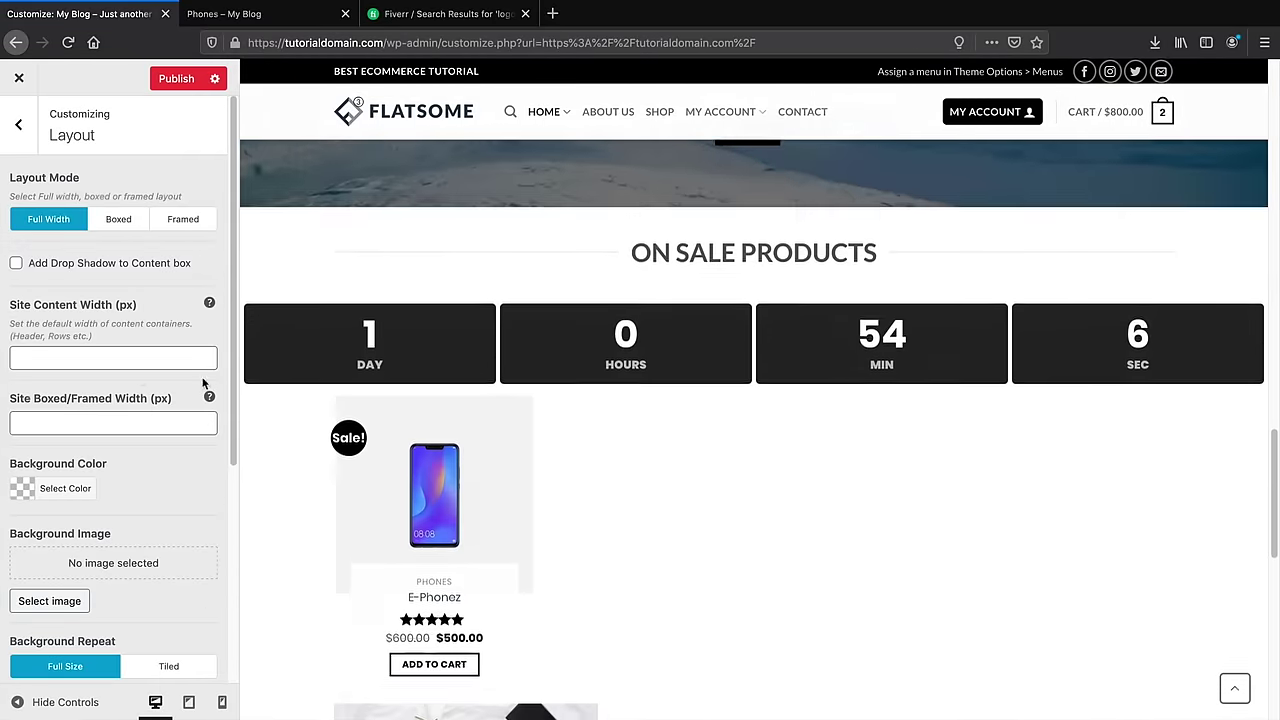
scroll(81, 498, down, 2)
scroll(95, 505, down, 3)
scroll(103, 506, up, 3)
scroll(105, 450, up, 2)
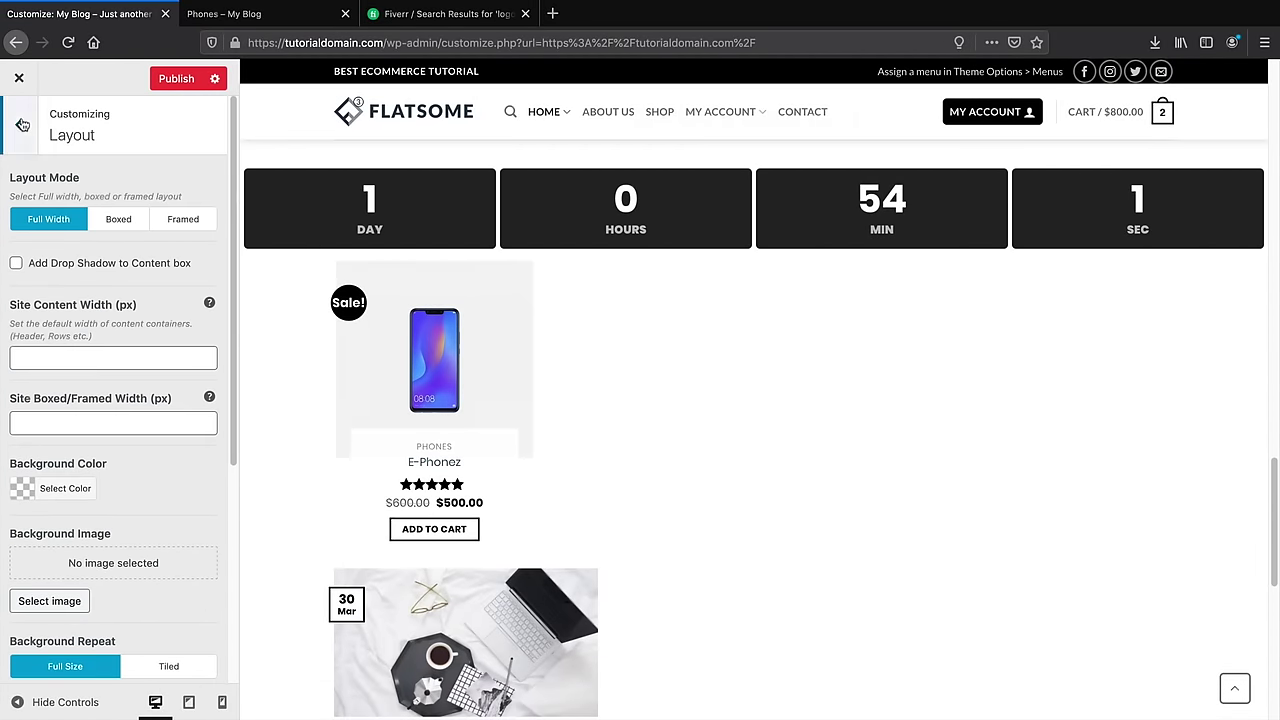
click(18, 124)
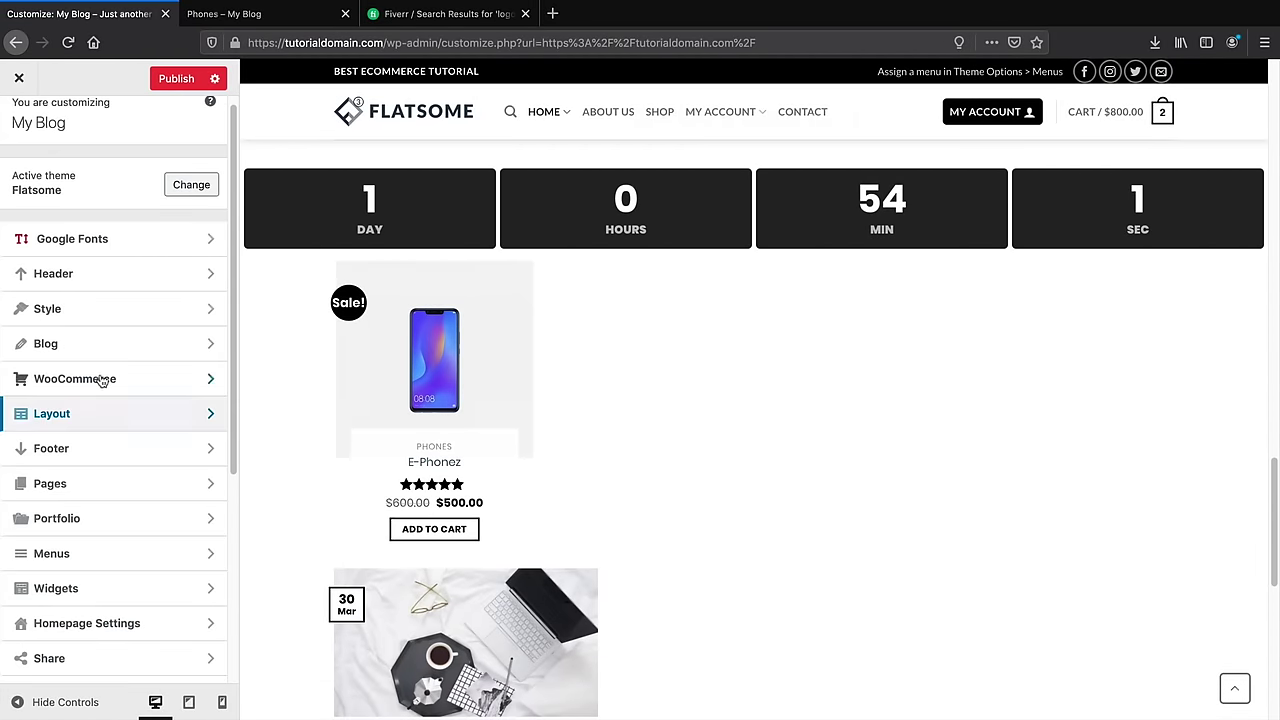
click(124, 484)
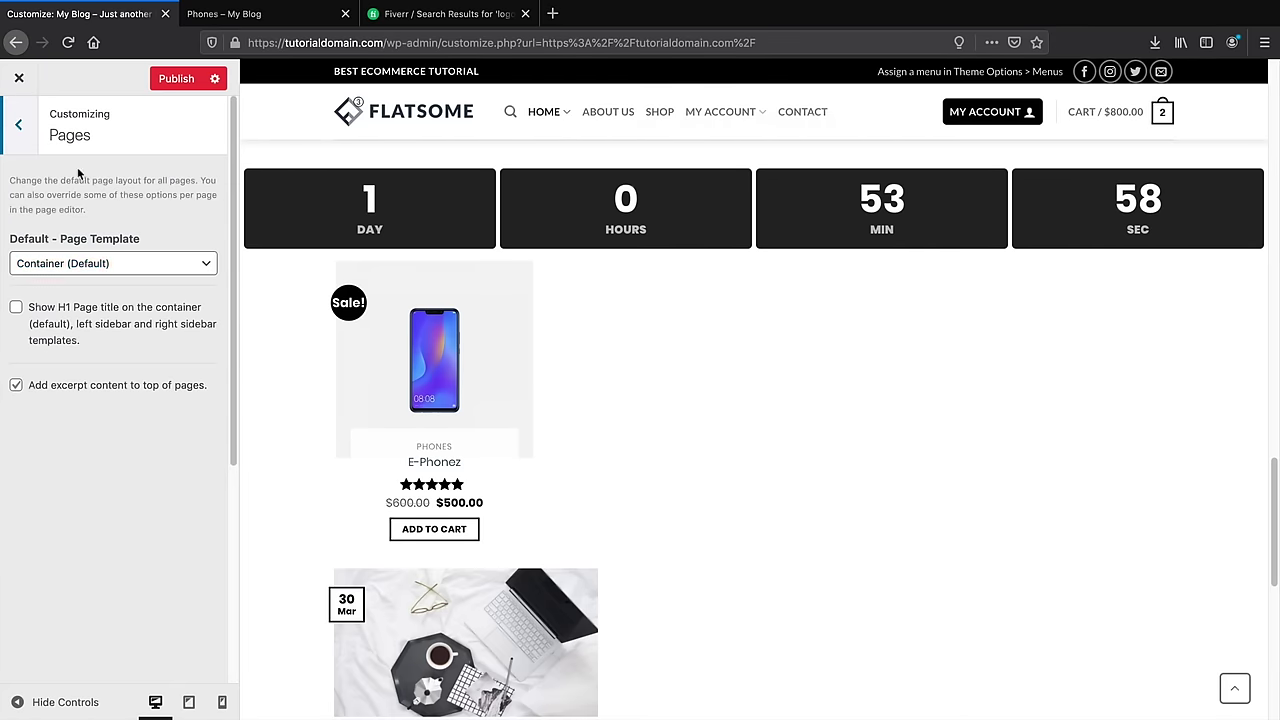
click(22, 128)
click(120, 488)
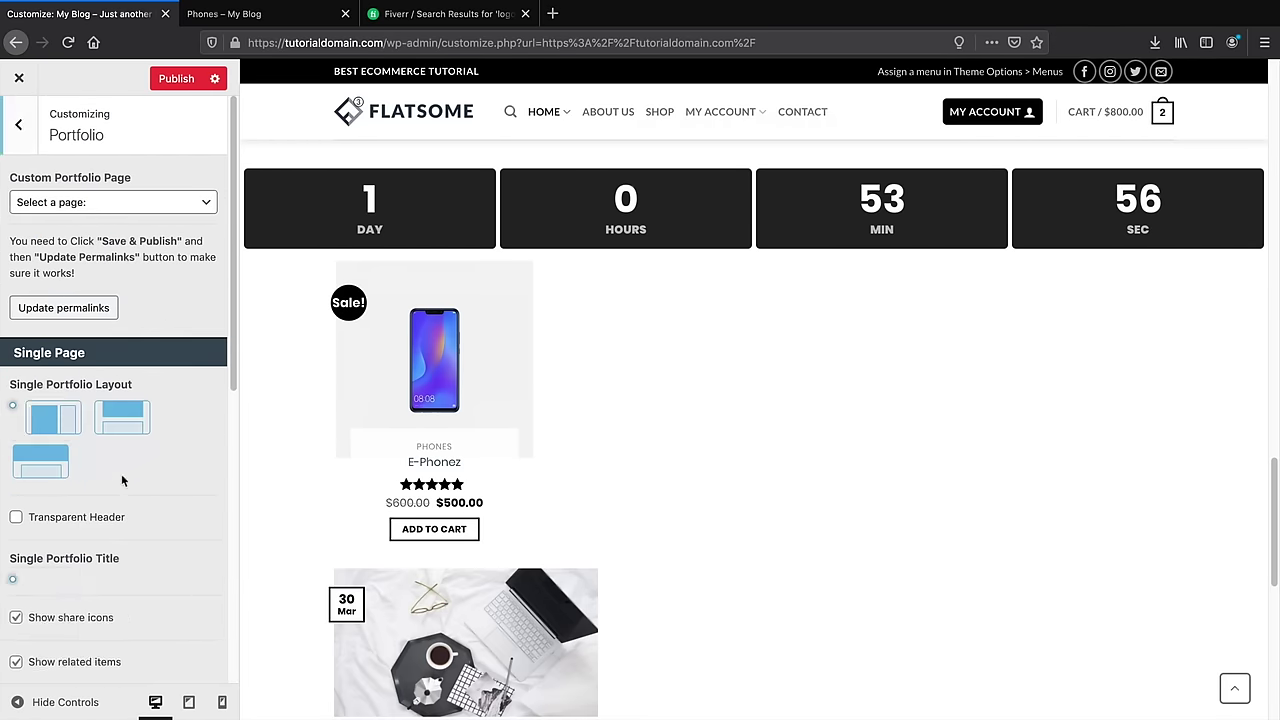
click(18, 126)
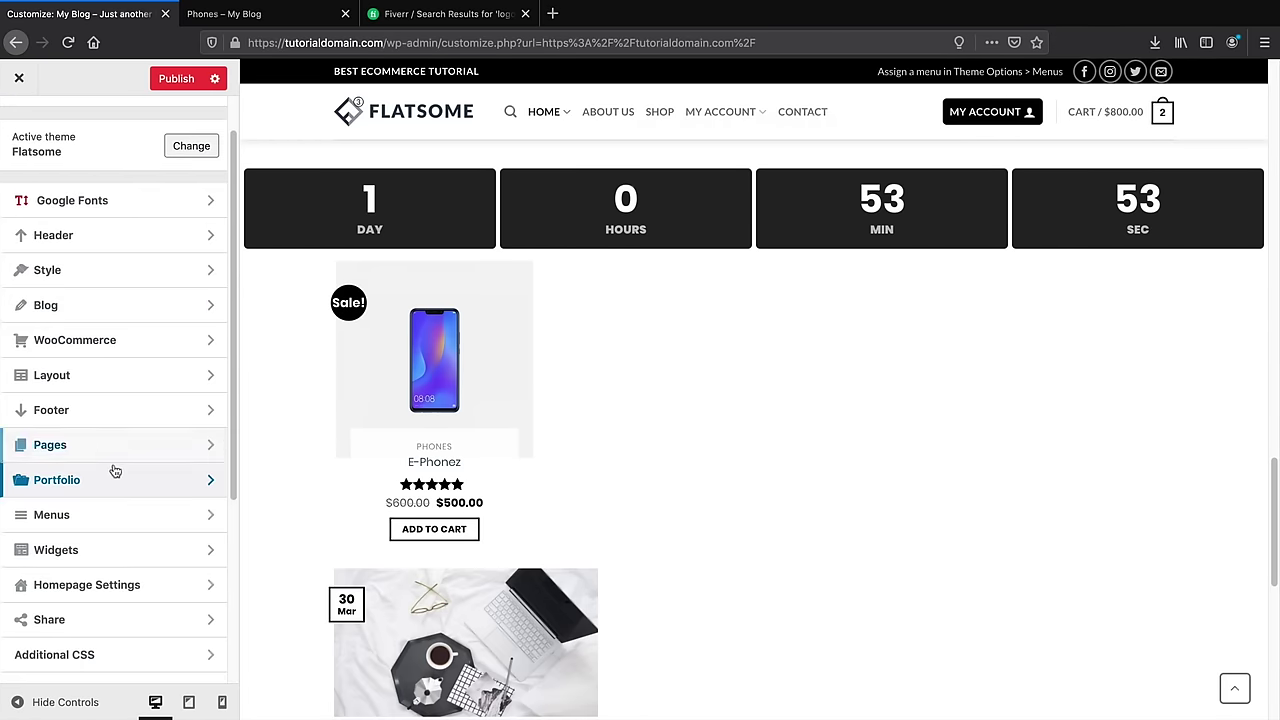
scroll(116, 470, down, 1)
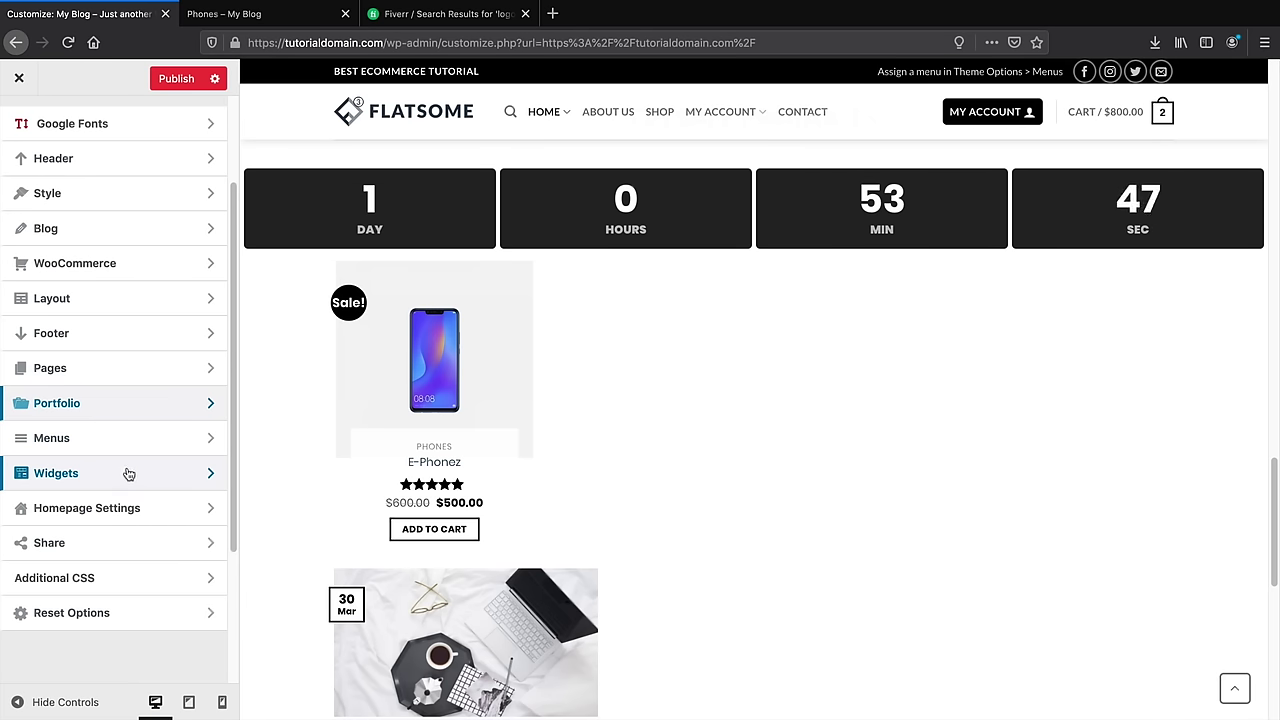
click(129, 538)
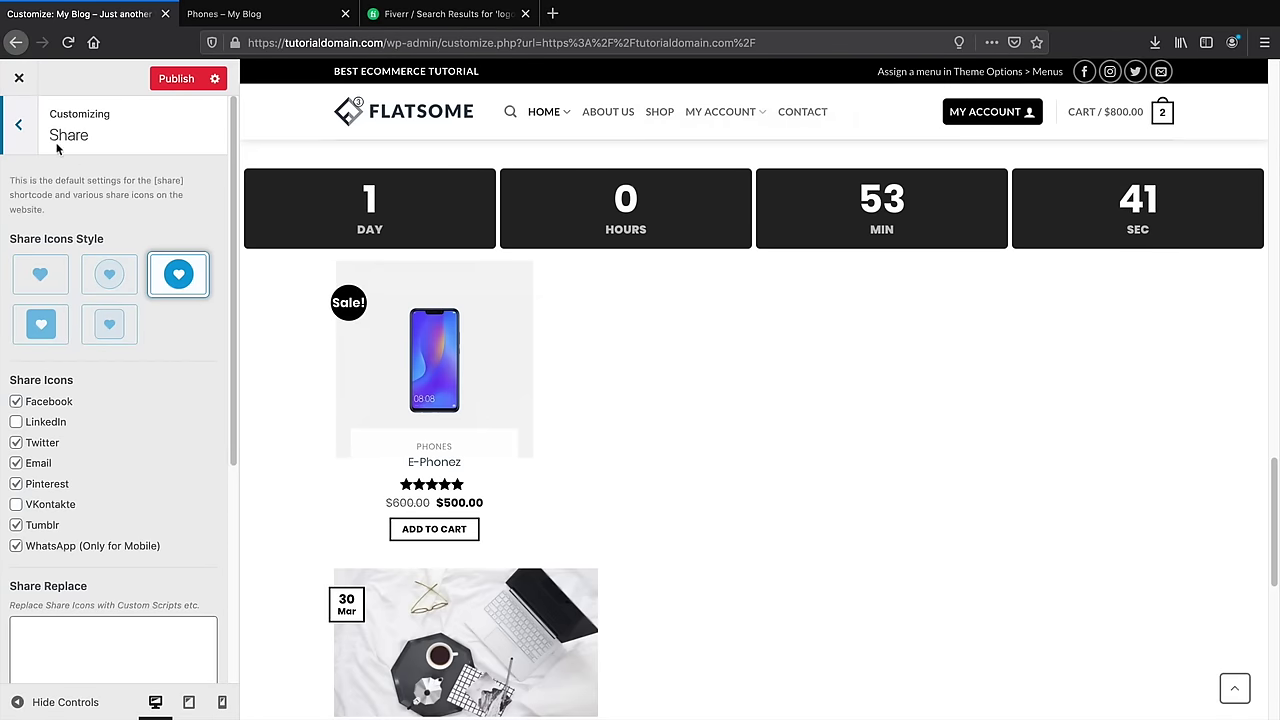
click(18, 124)
scroll(114, 486, up, 1)
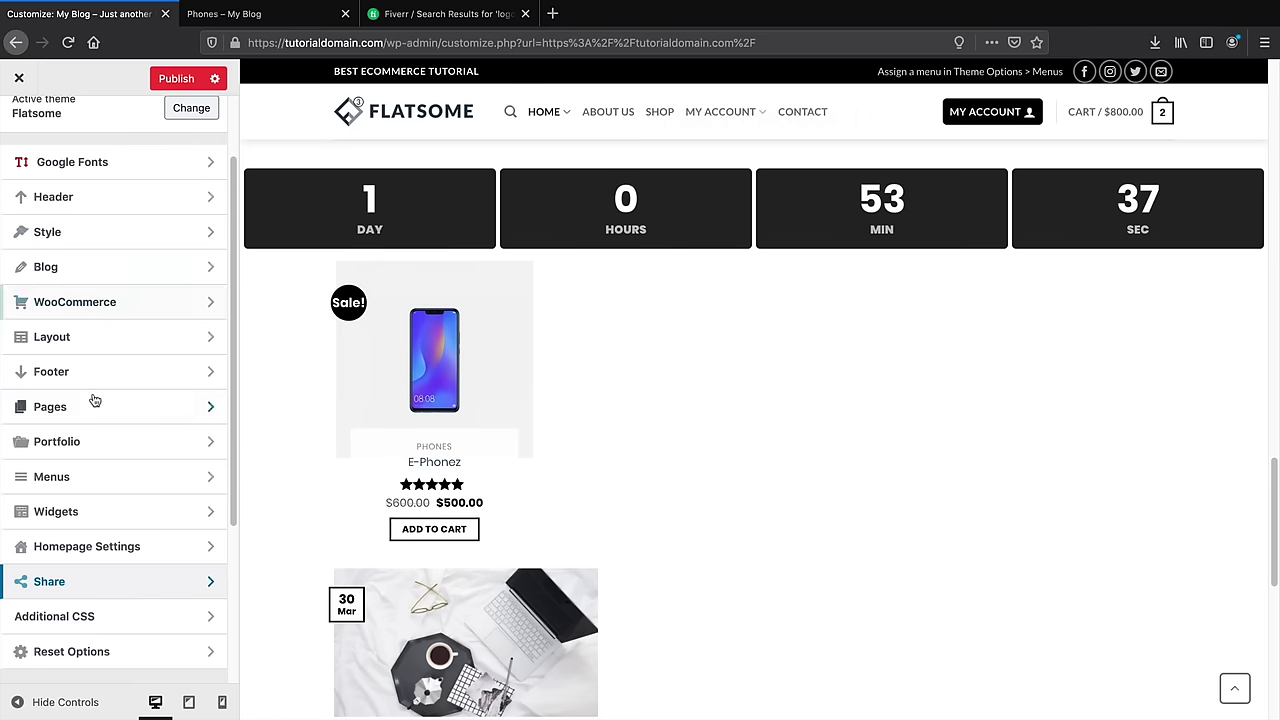
Uncheck Enable Footer 1 in the Footer settings
click(160, 375)
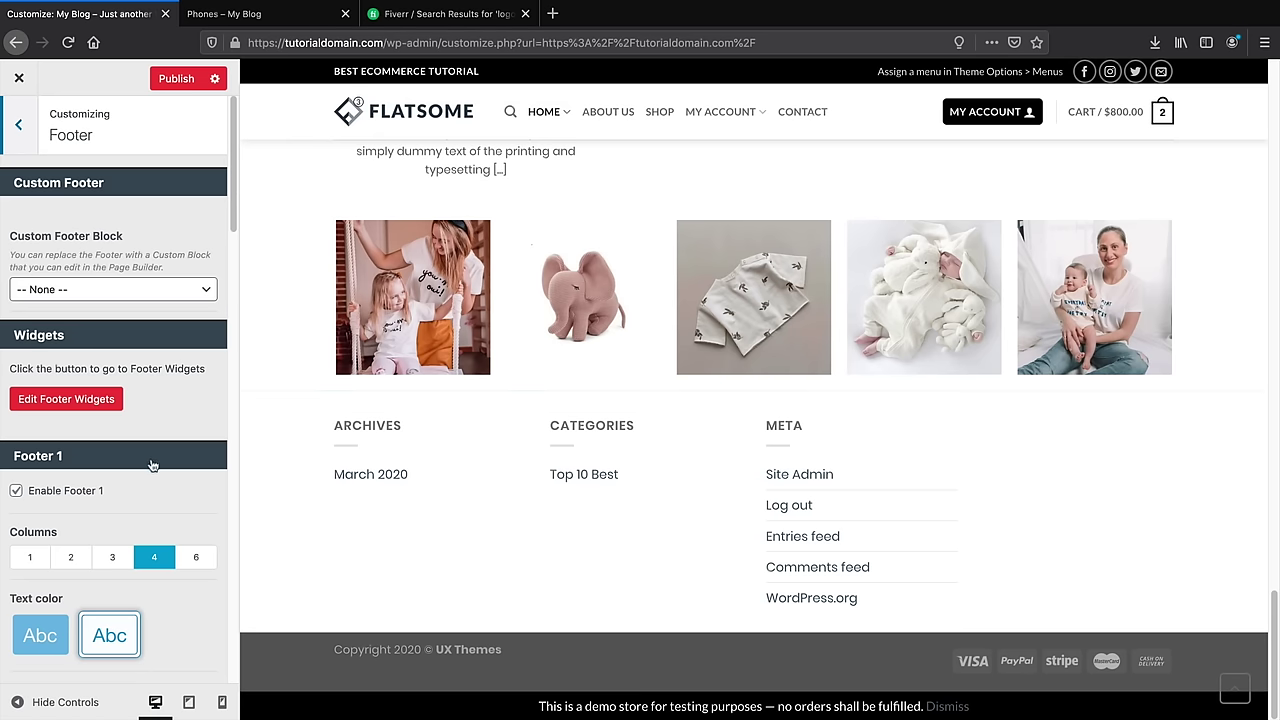
scroll(149, 462, down, 5)
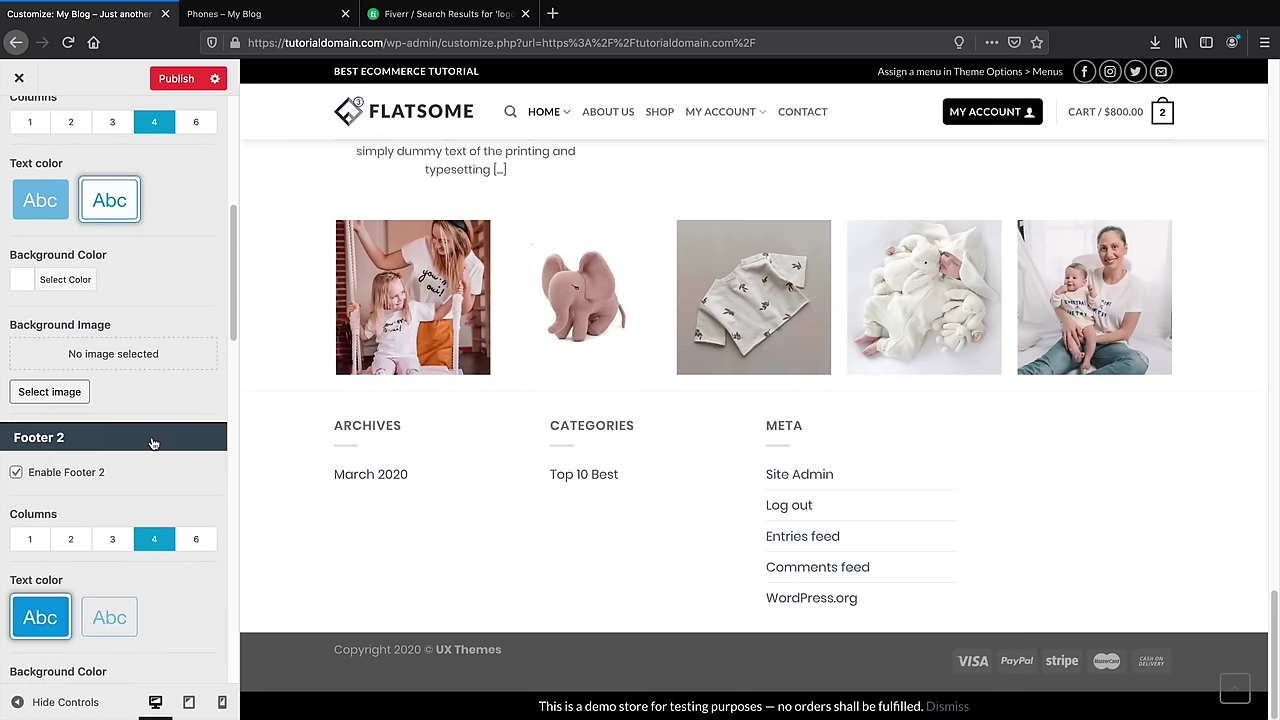
scroll(170, 334, up, 1)
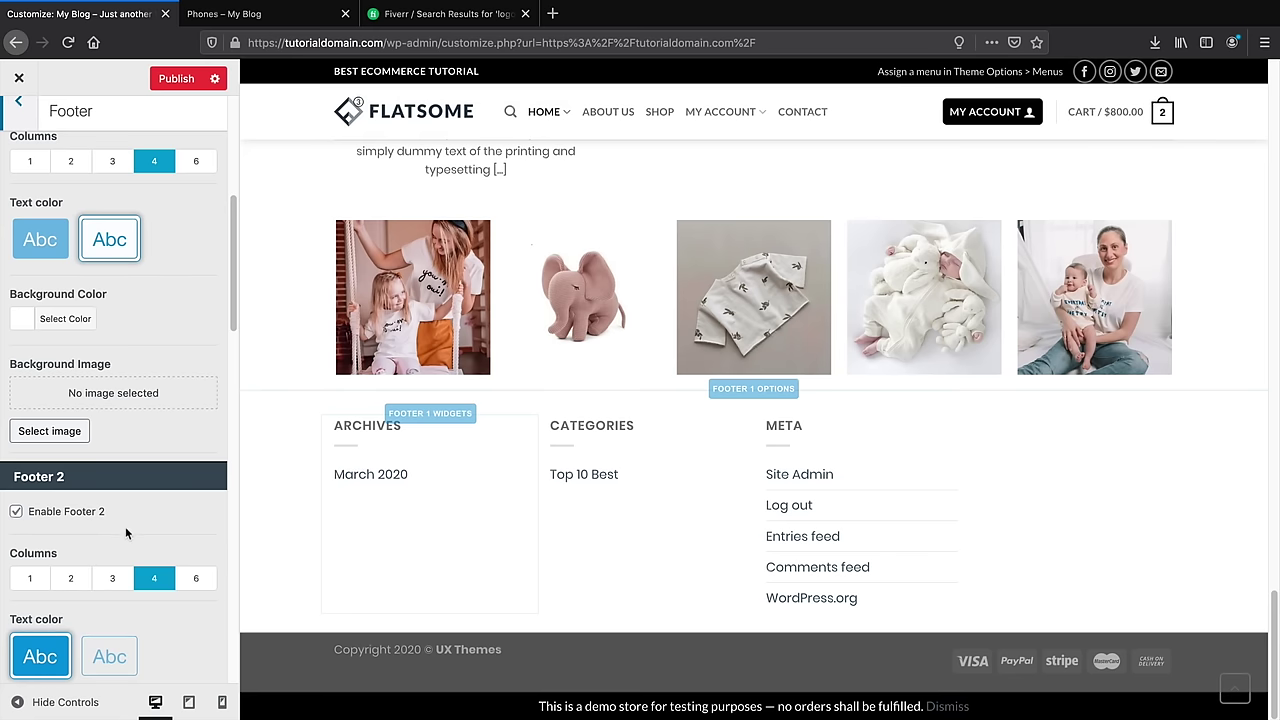
scroll(125, 526, down, 3)
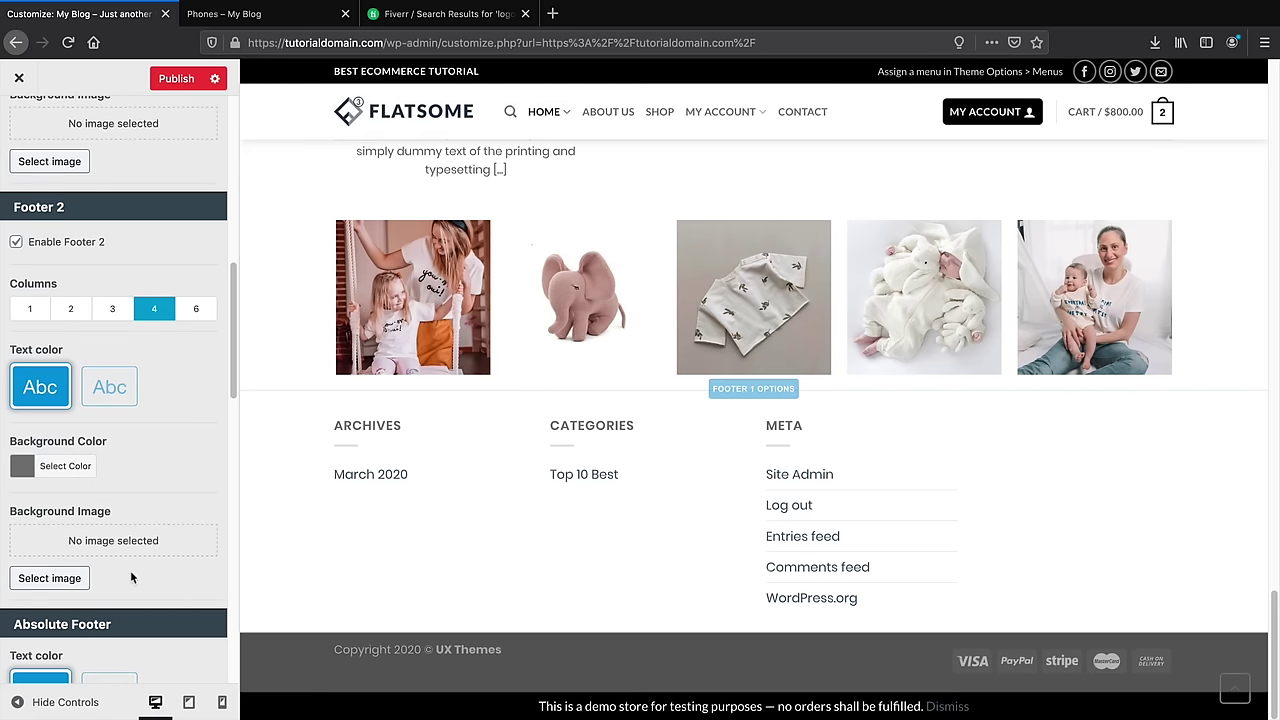
scroll(131, 578, down, 2)
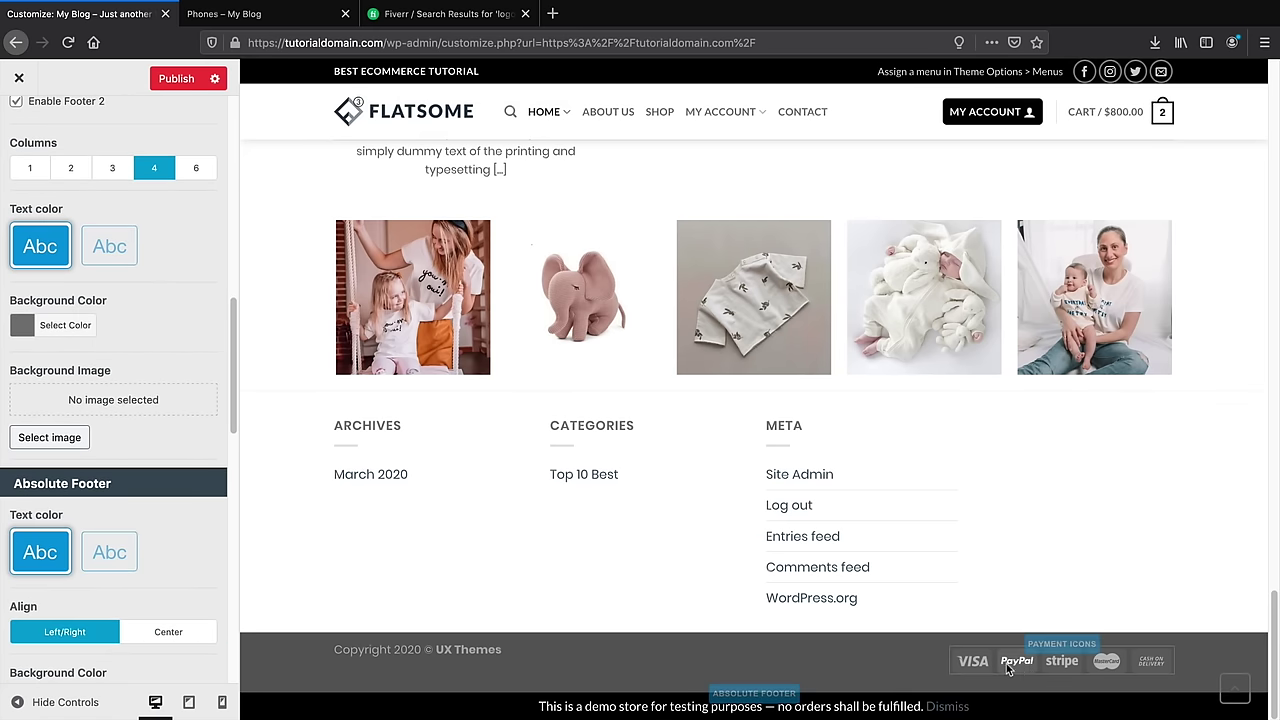
scroll(143, 529, up, 2)
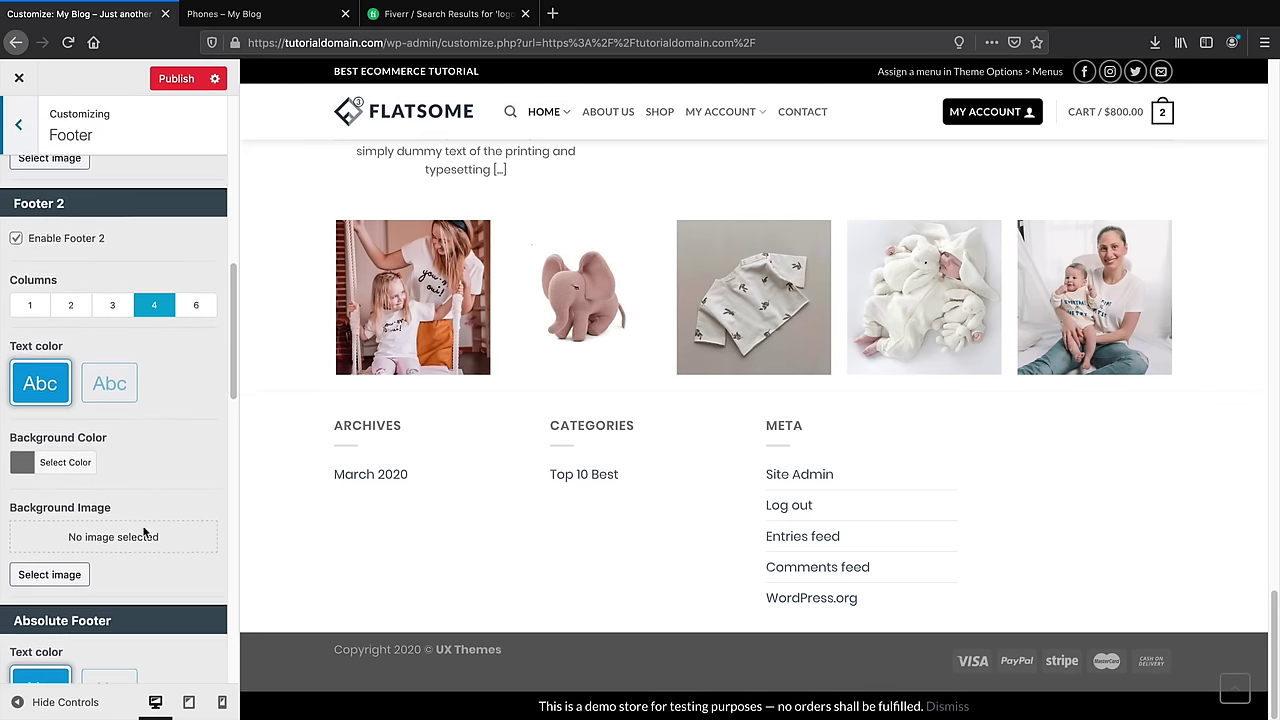
scroll(143, 527, up, 3)
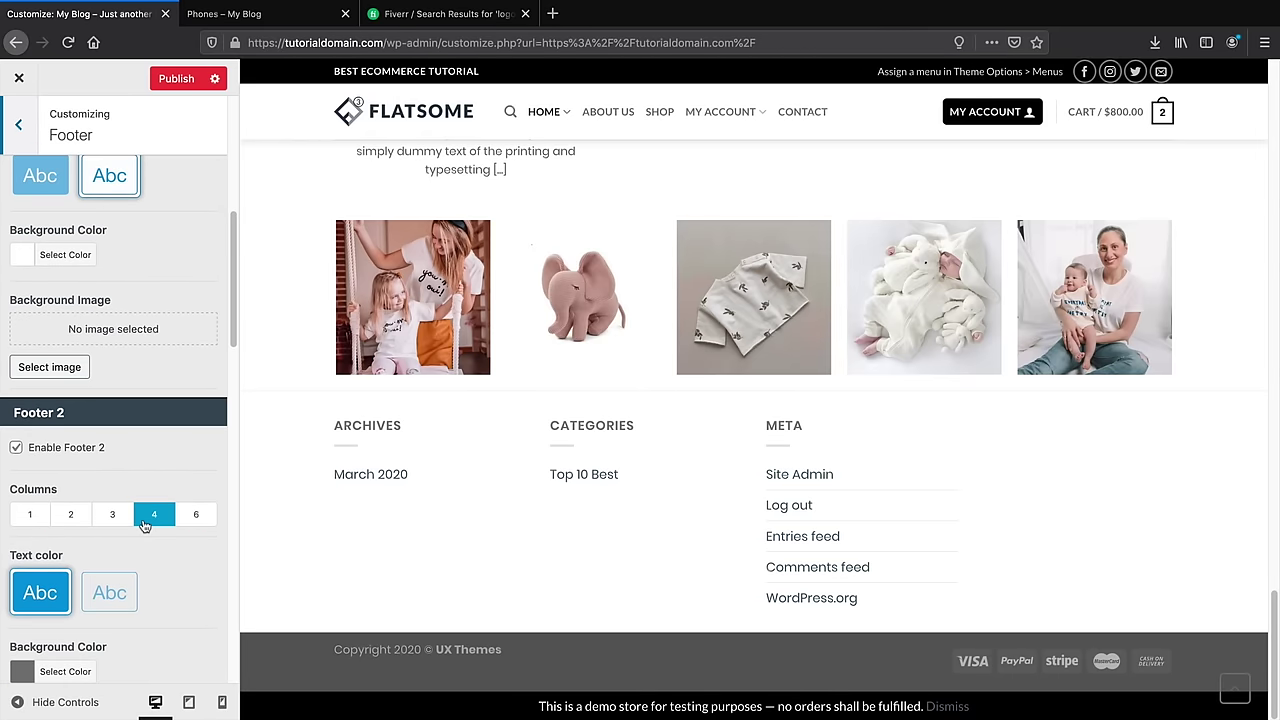
scroll(143, 520, up, 4)
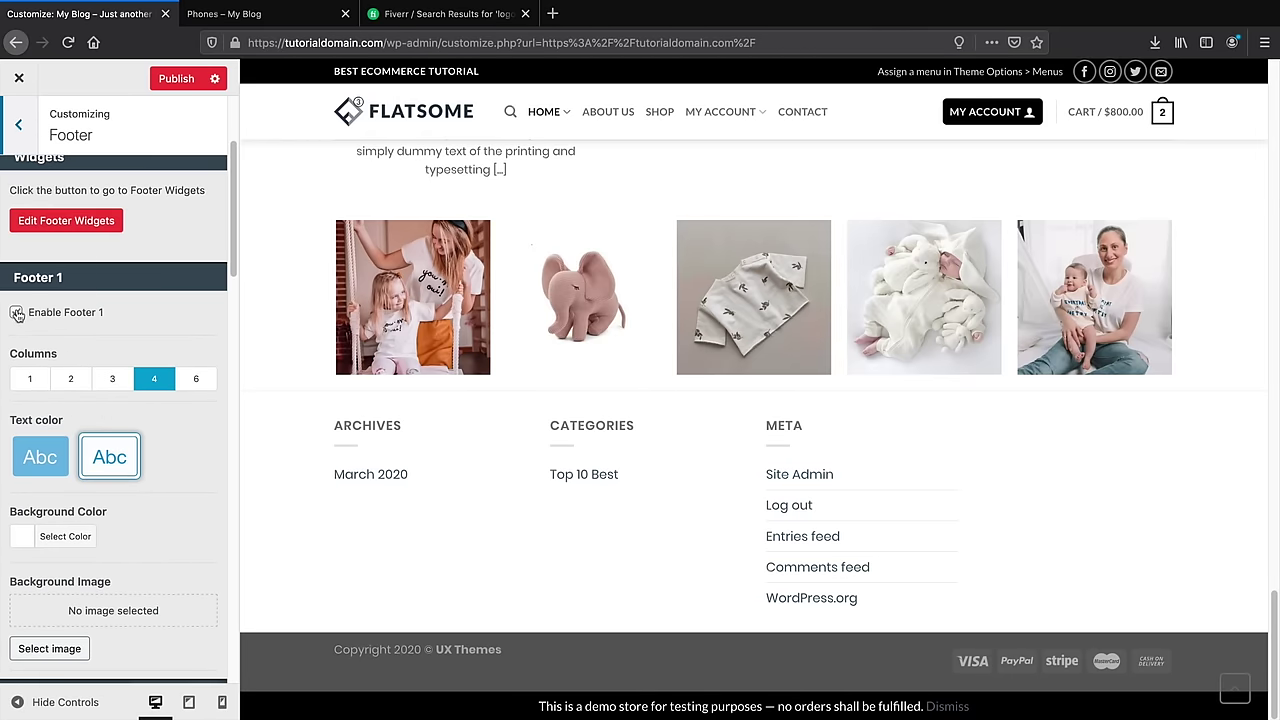
click(17, 313)
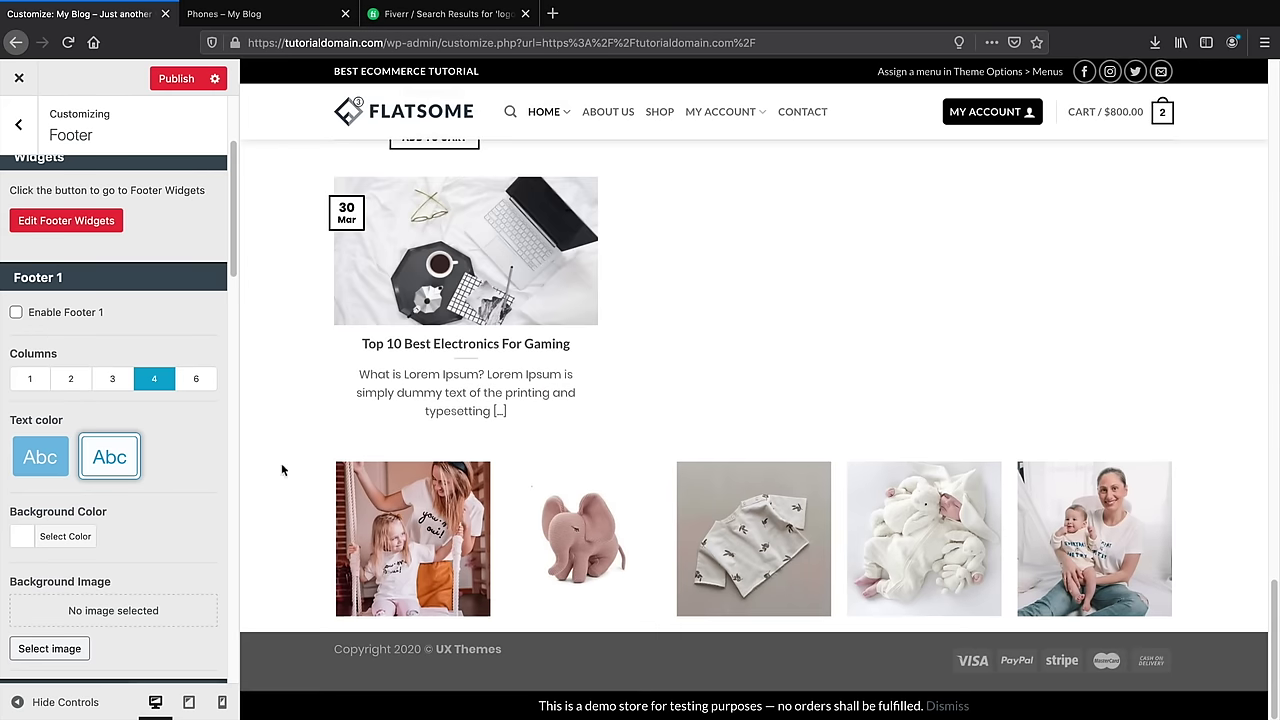
Review the Footer 2 and Absolute Footer settings, then return to the main sections list
scroll(200, 480, down, 6)
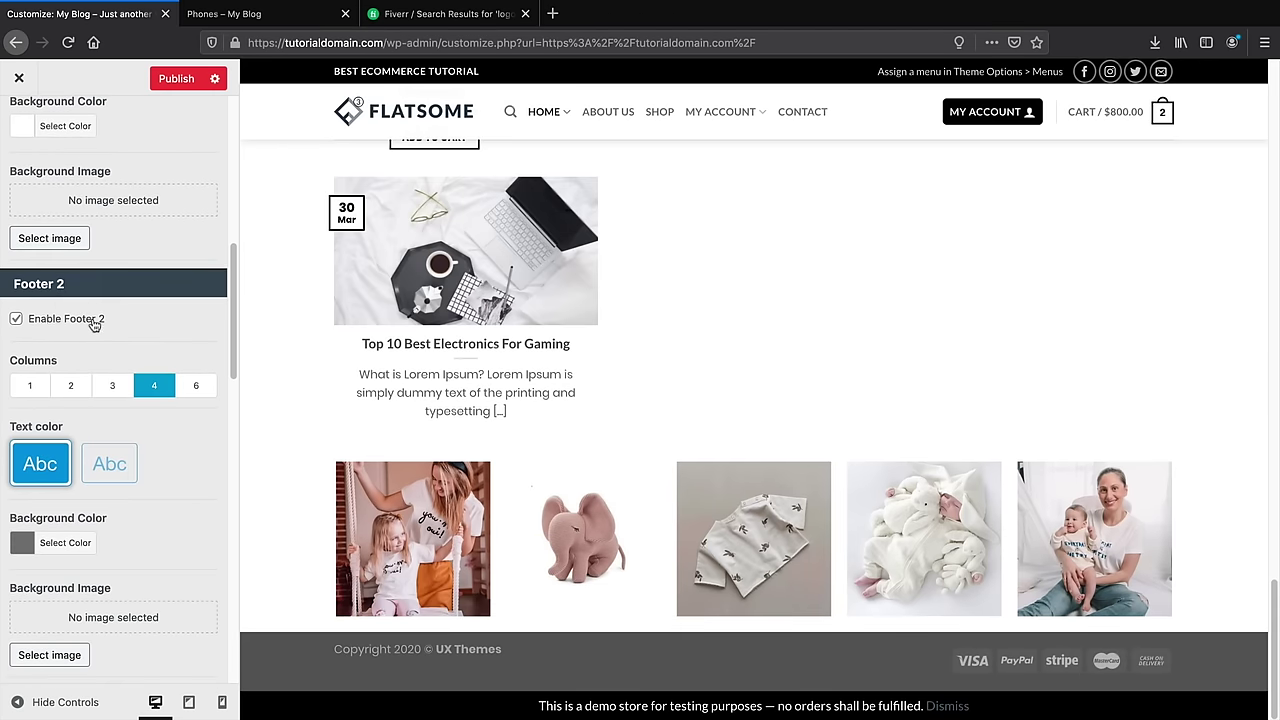
scroll(93, 327, down, 2)
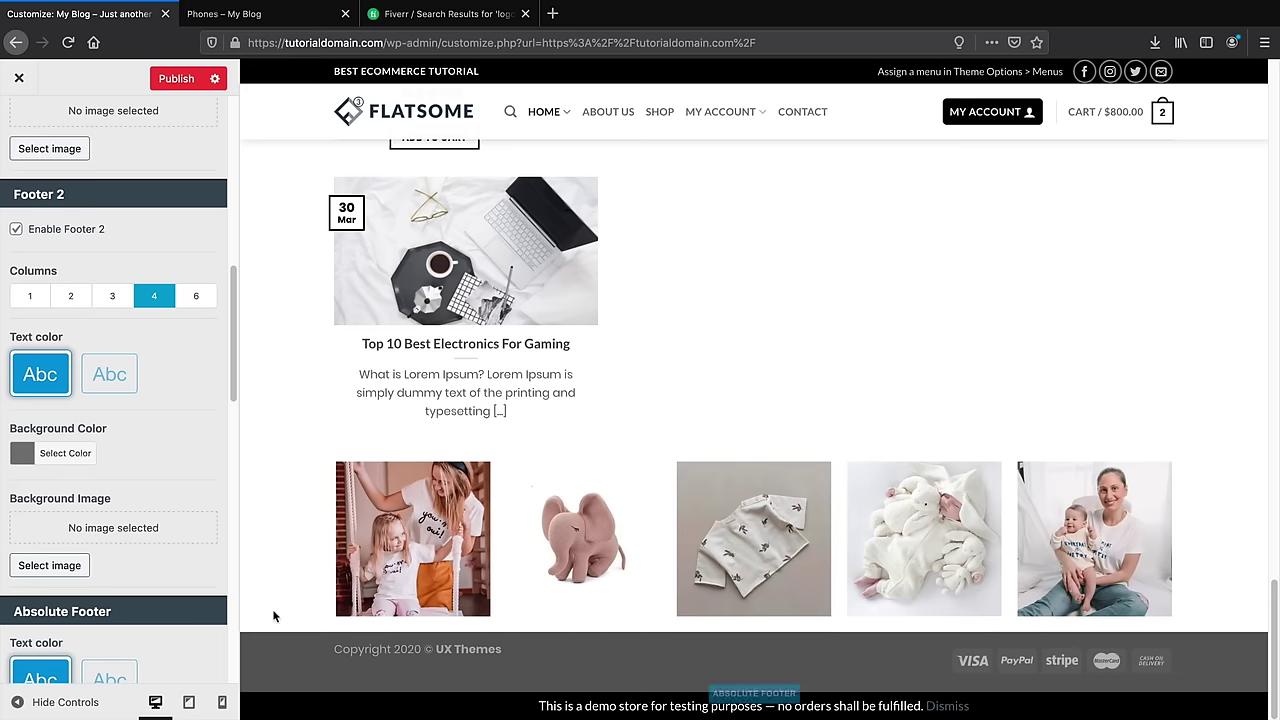
scroll(171, 603, down, 6)
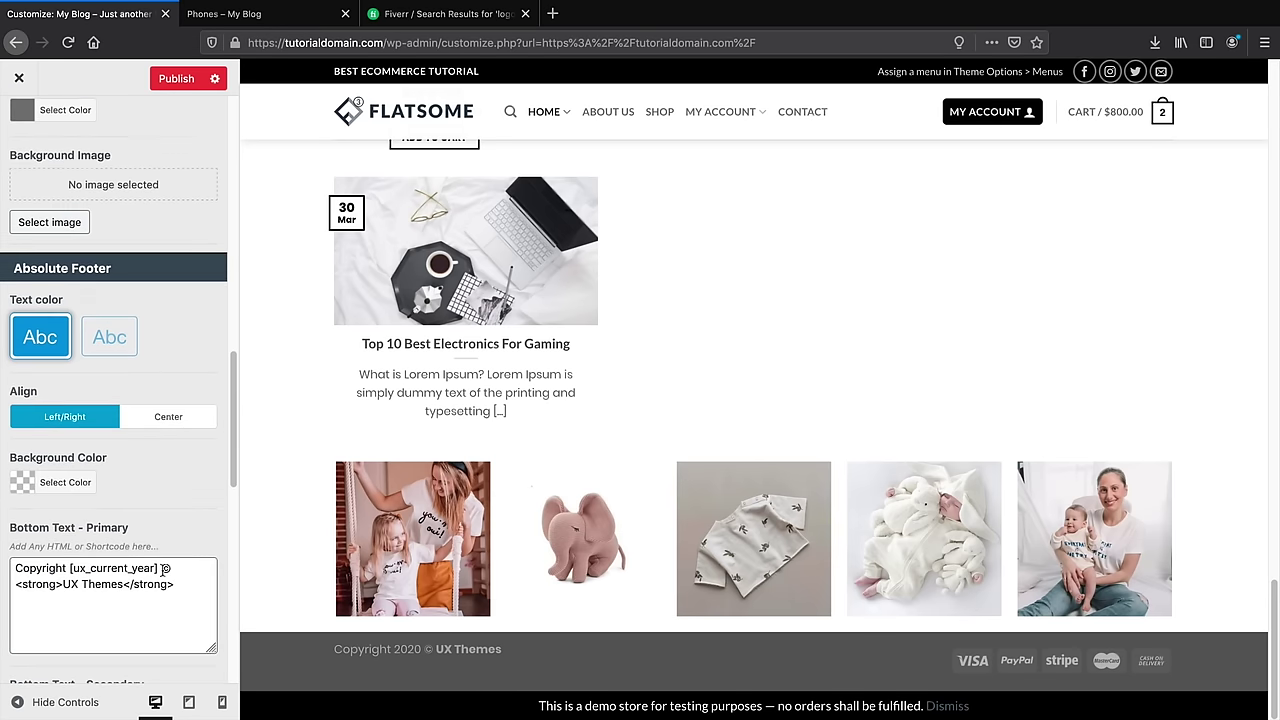
scroll(162, 569, down, 1)
scroll(161, 561, up, 15)
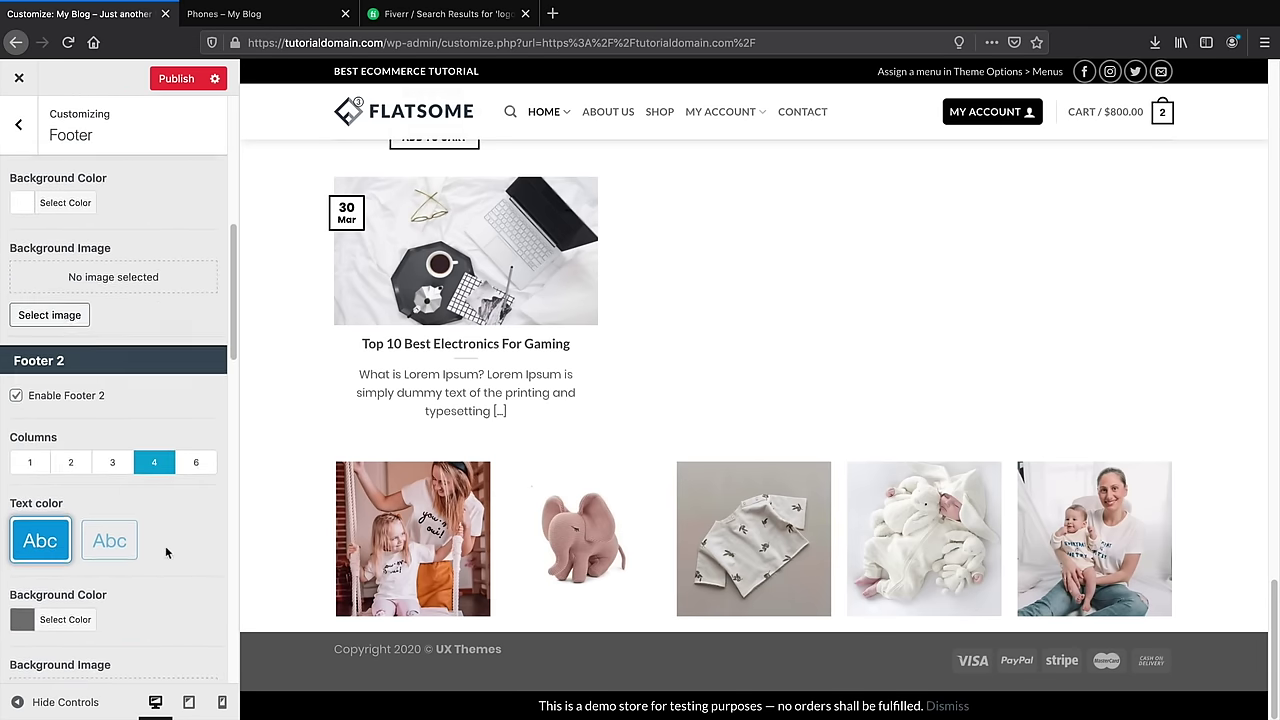
scroll(158, 545, up, 3)
click(20, 125)
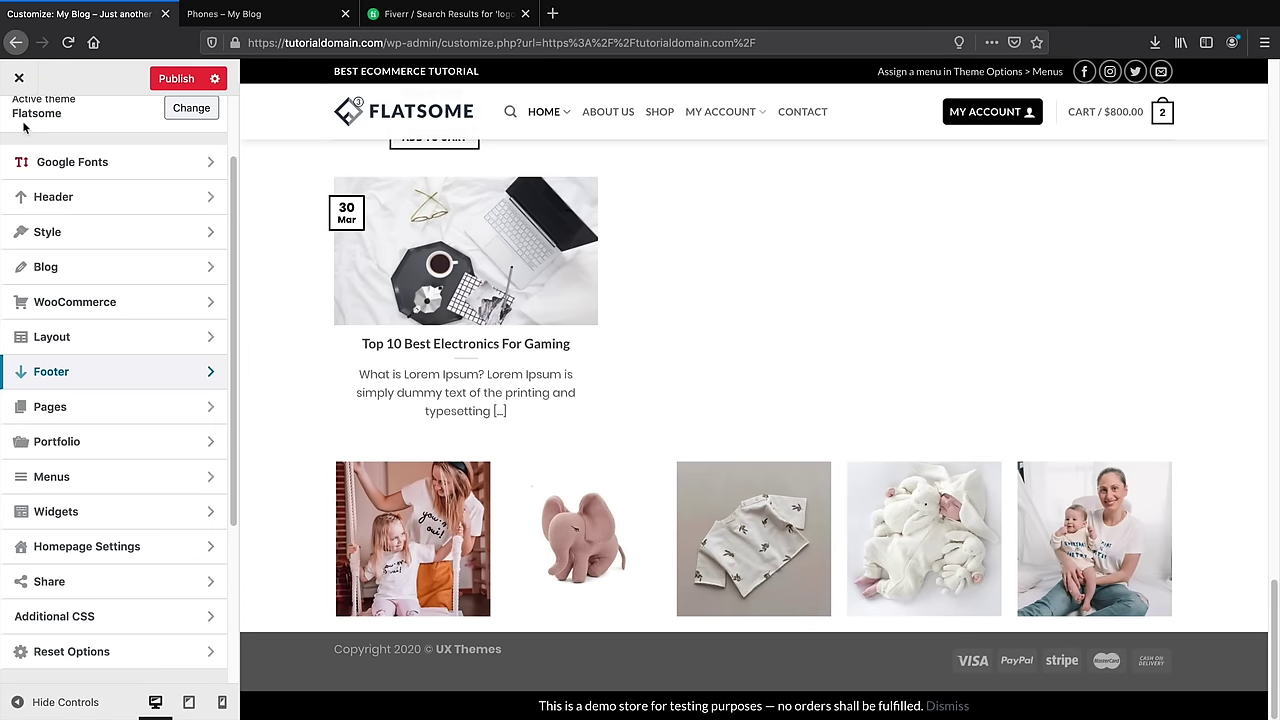
Add a Text widget titled 'How We Got Started' to the Footer 2 widget area
click(58, 509)
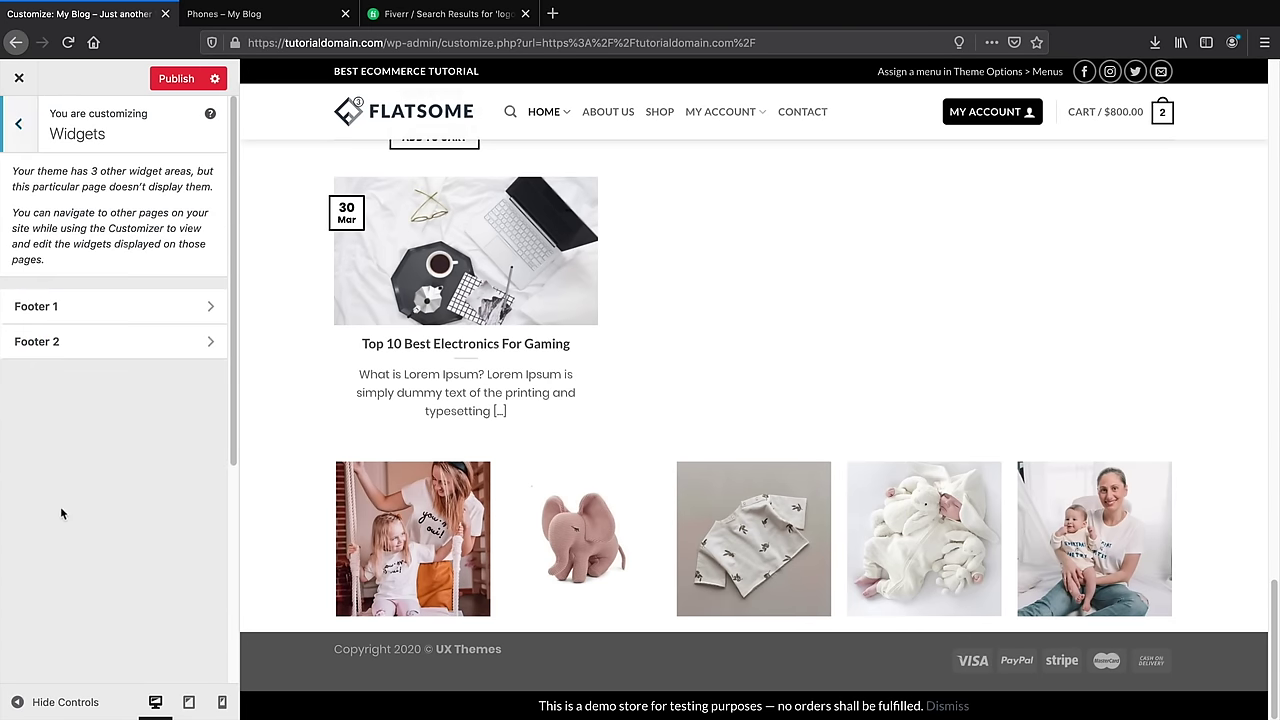
click(45, 345)
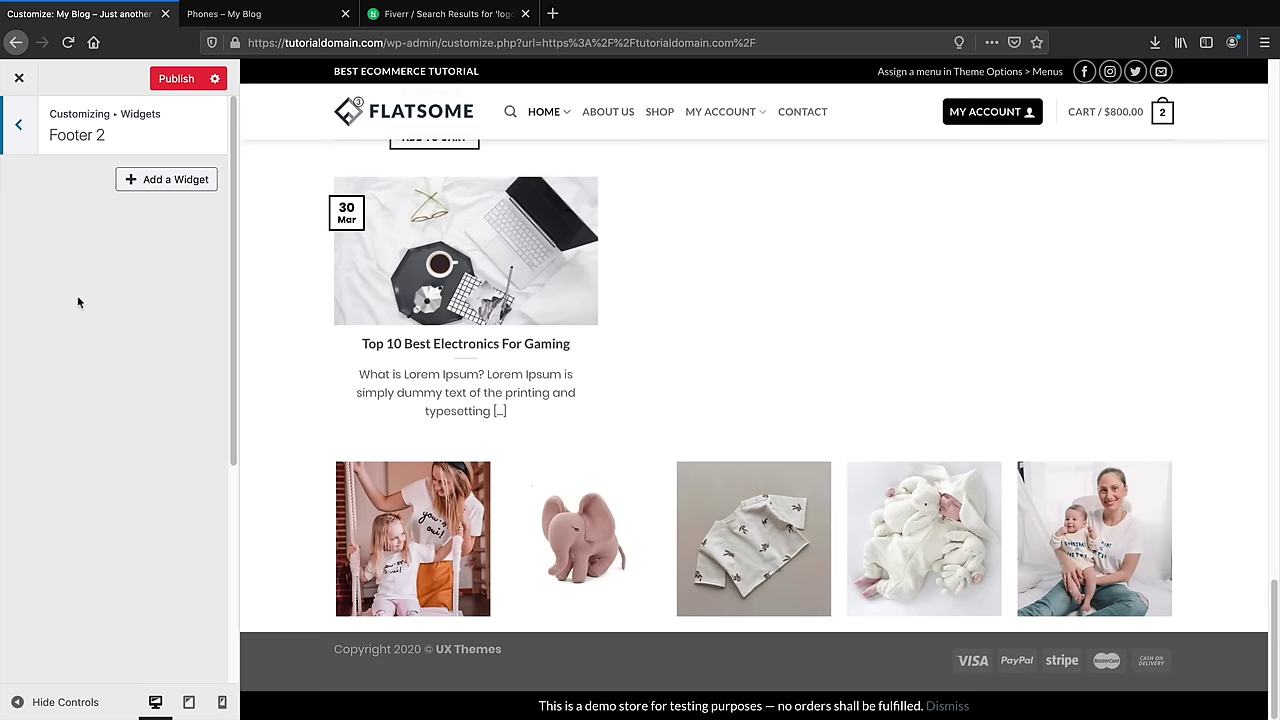
click(146, 186)
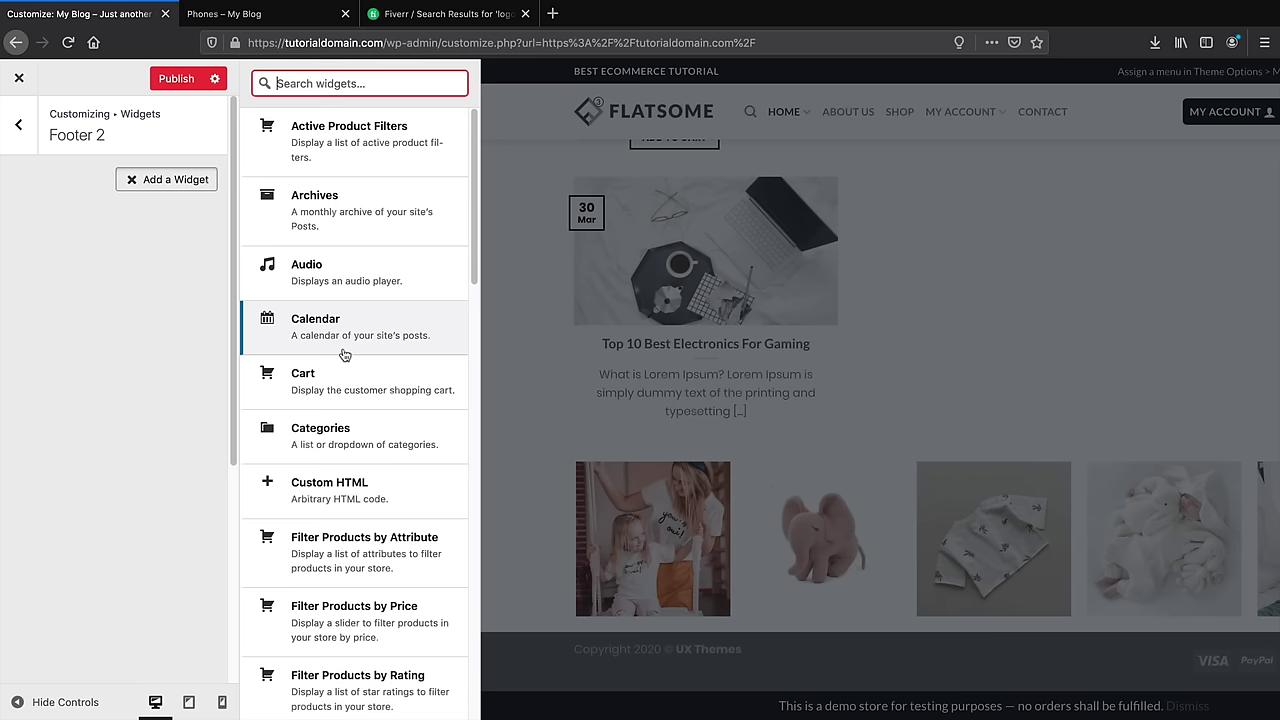
text(te)
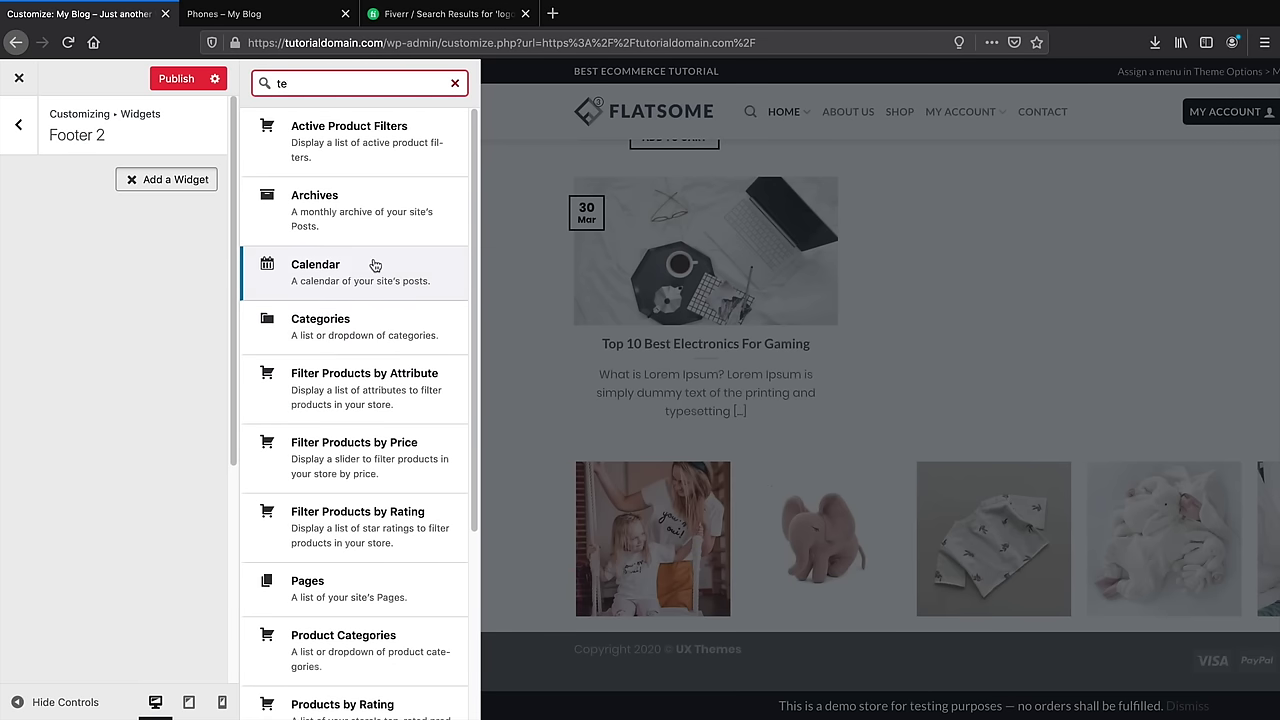
text(xt)
click(363, 155)
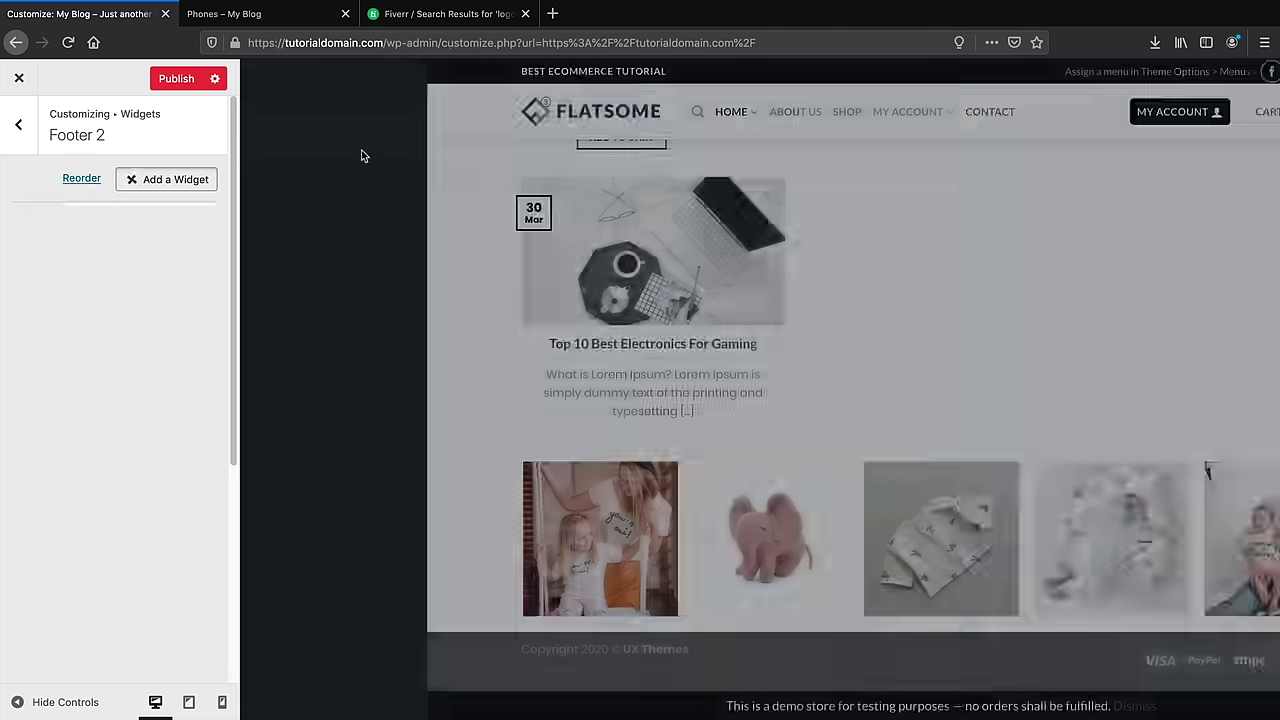
text(Ho)
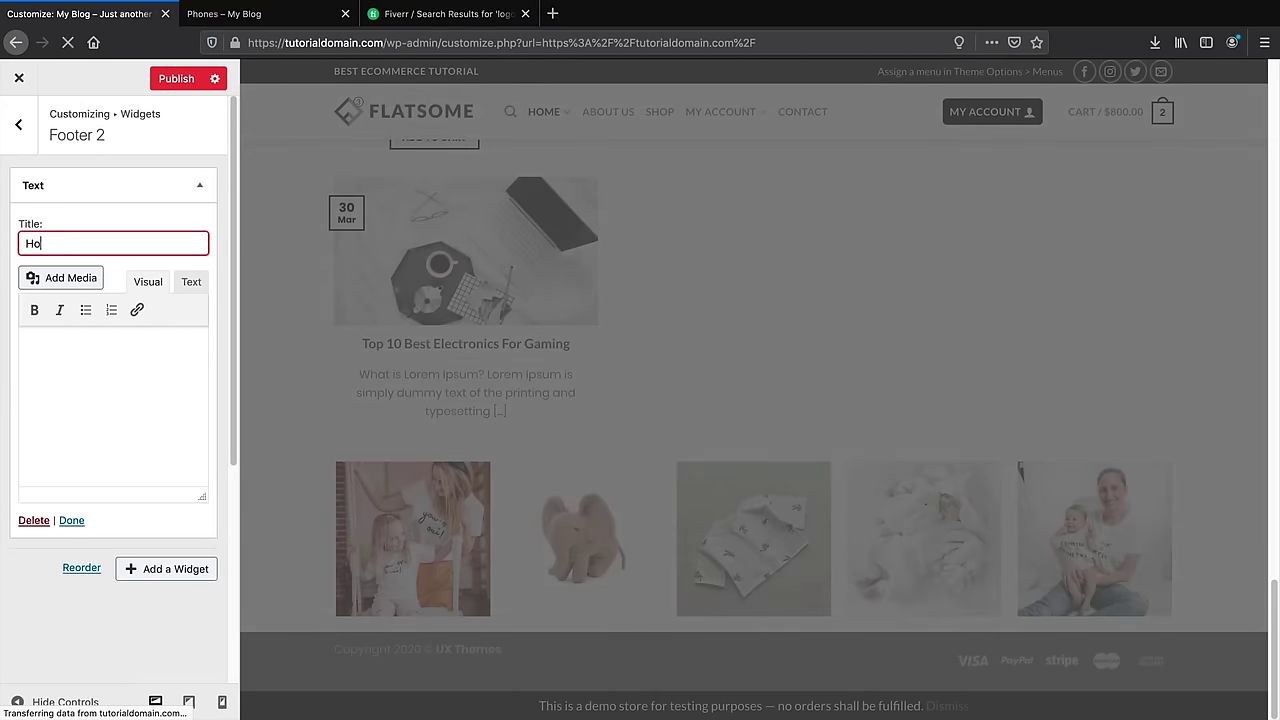
text(w We )
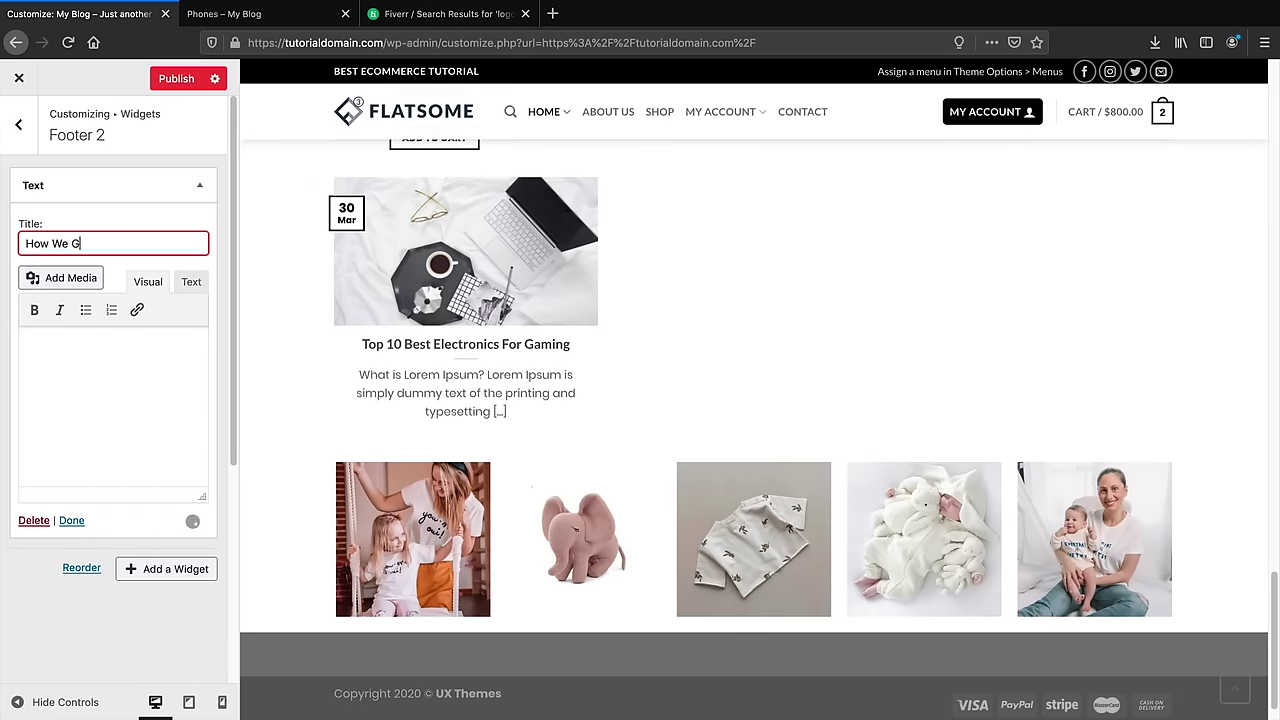
text(Got Started)
key(Tab)
key(Tab)
key(Tab)
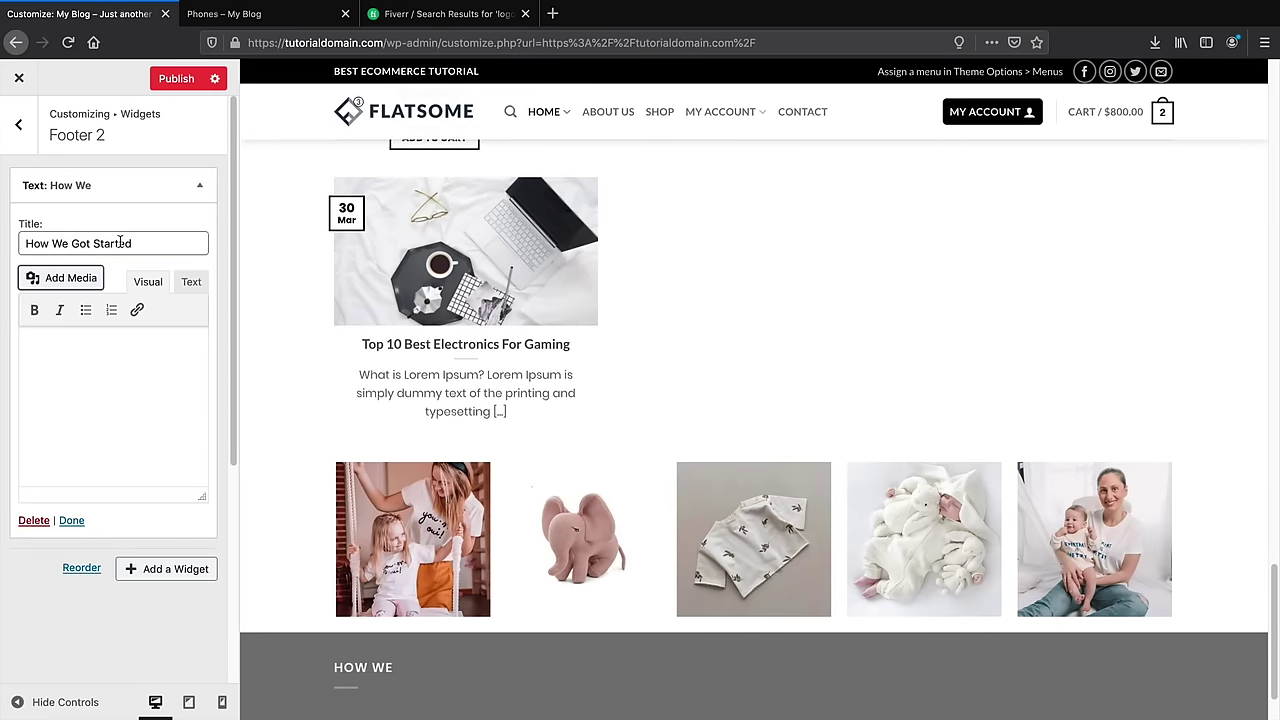
click(103, 358)
scroll(356, 541, down, 2)
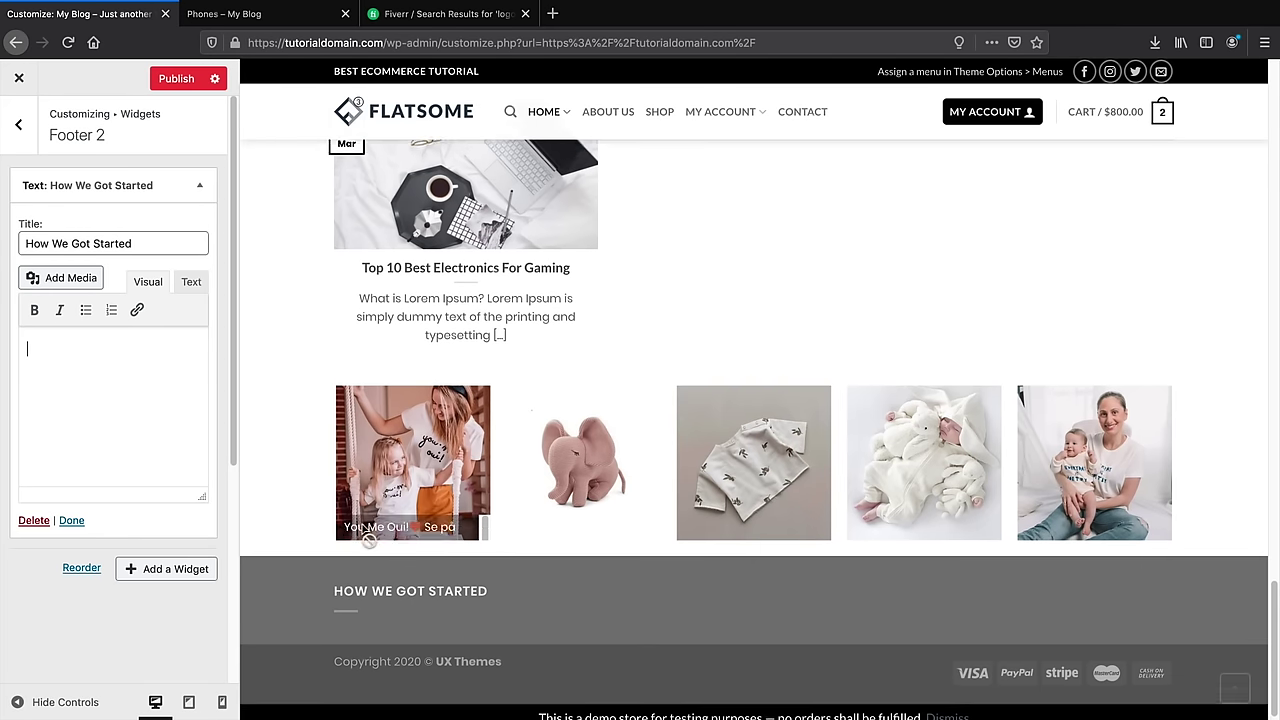
Copy the Lorem ipsum footer paragraph from the reference site
click(262, 22)
click(120, 16)
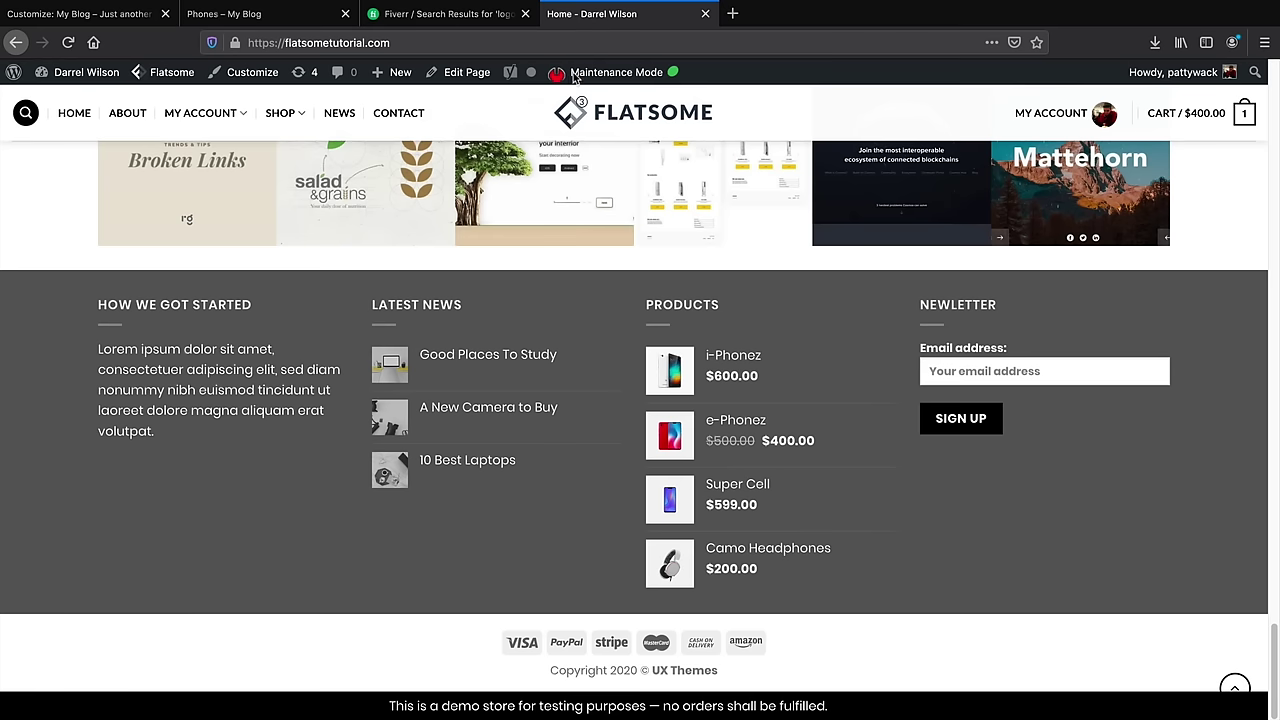
click(620, 14)
drag(212, 410, 102, 352)
click(170, 389)
drag(163, 436, 100, 352)
right_click(100, 352)
click(130, 362)
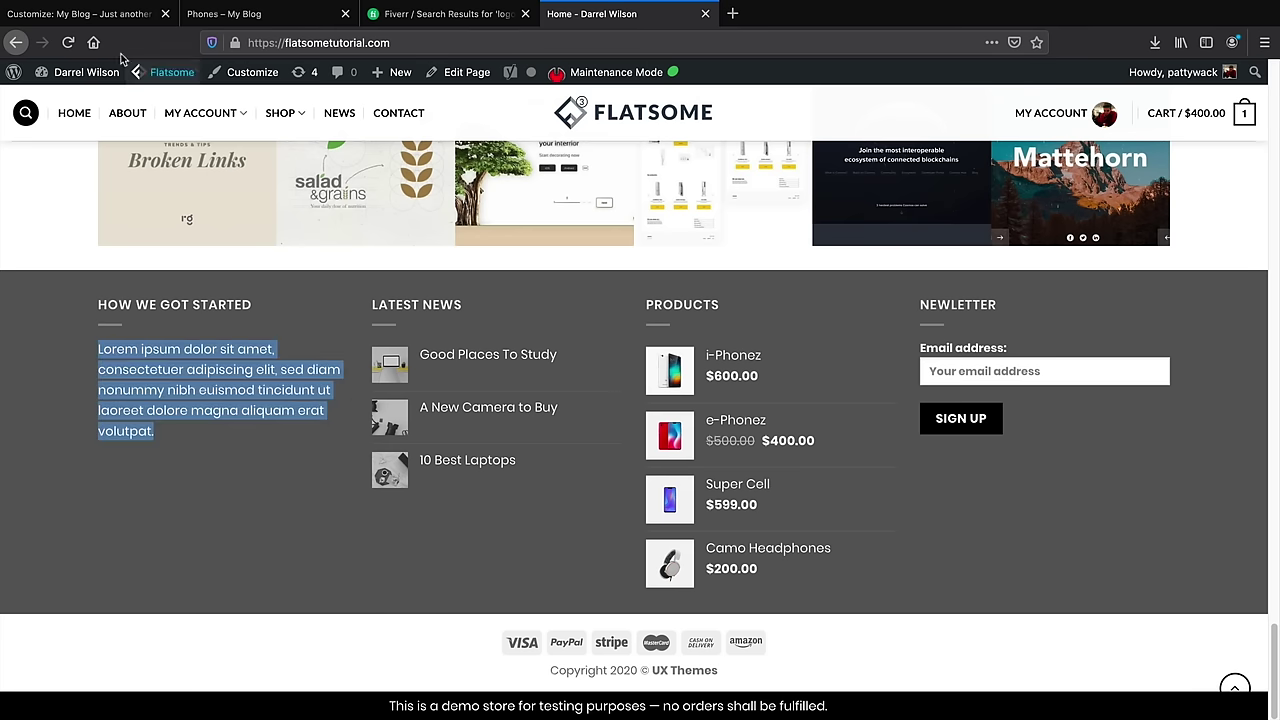
Paste the Lorem ipsum paragraph into the Text widget body and collapse the widget
click(95, 14)
right_click(50, 368)
click(37, 348)
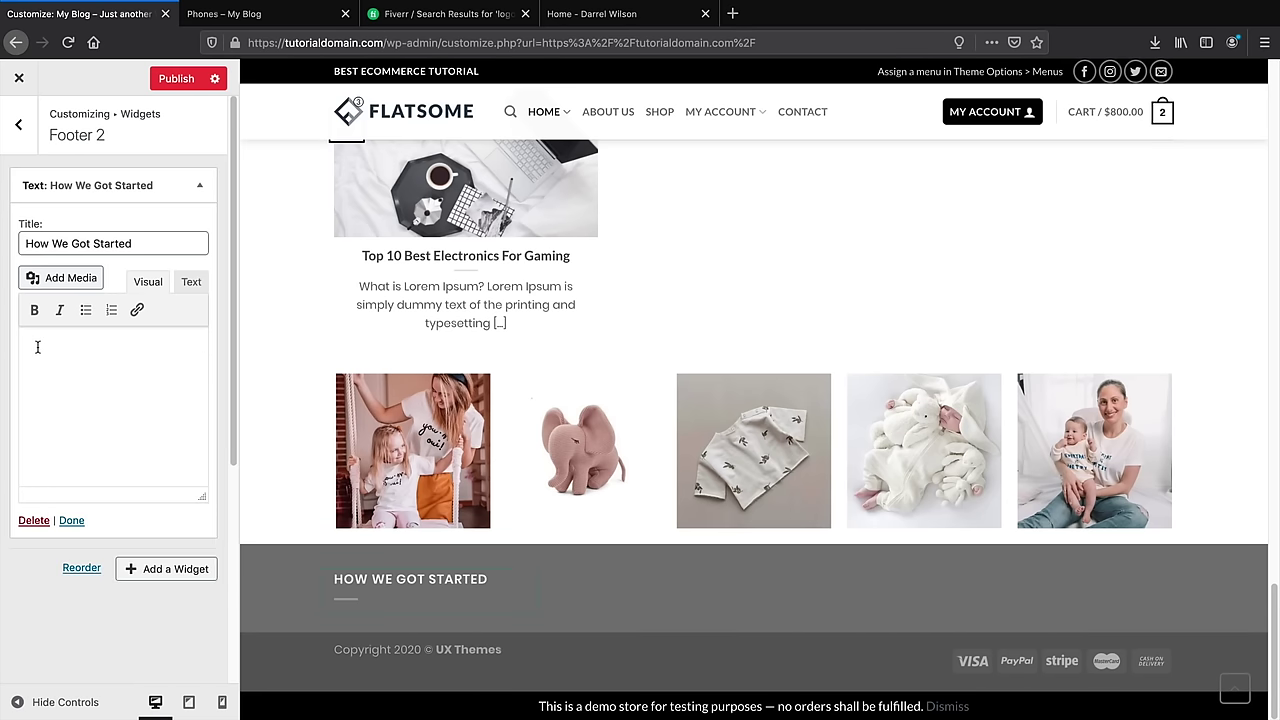
right_click(37, 345)
click(64, 406)
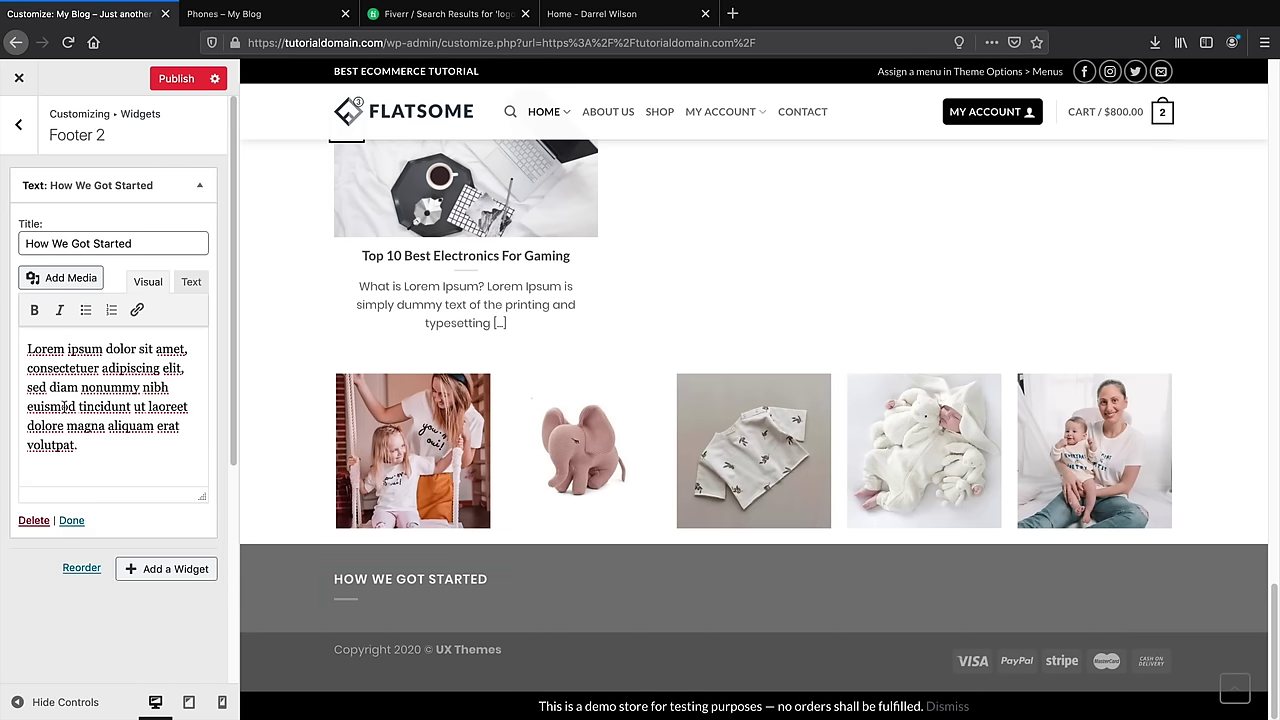
click(71, 520)
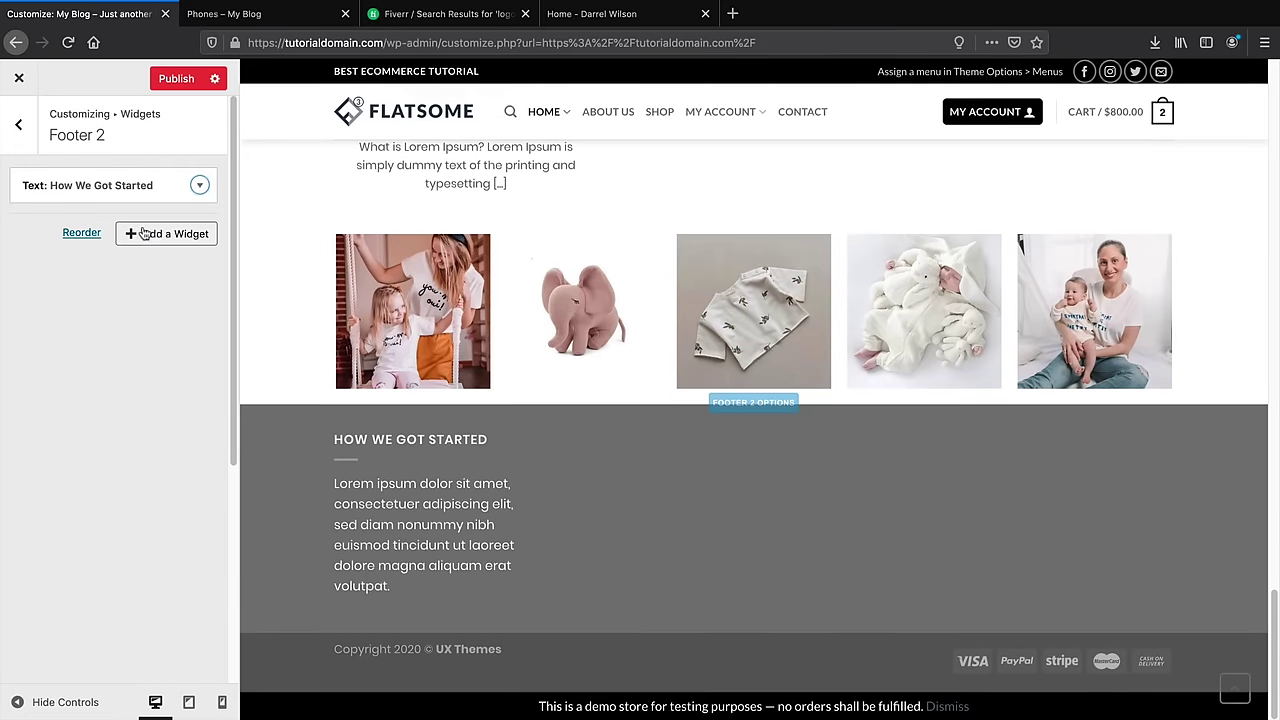
click(159, 236)
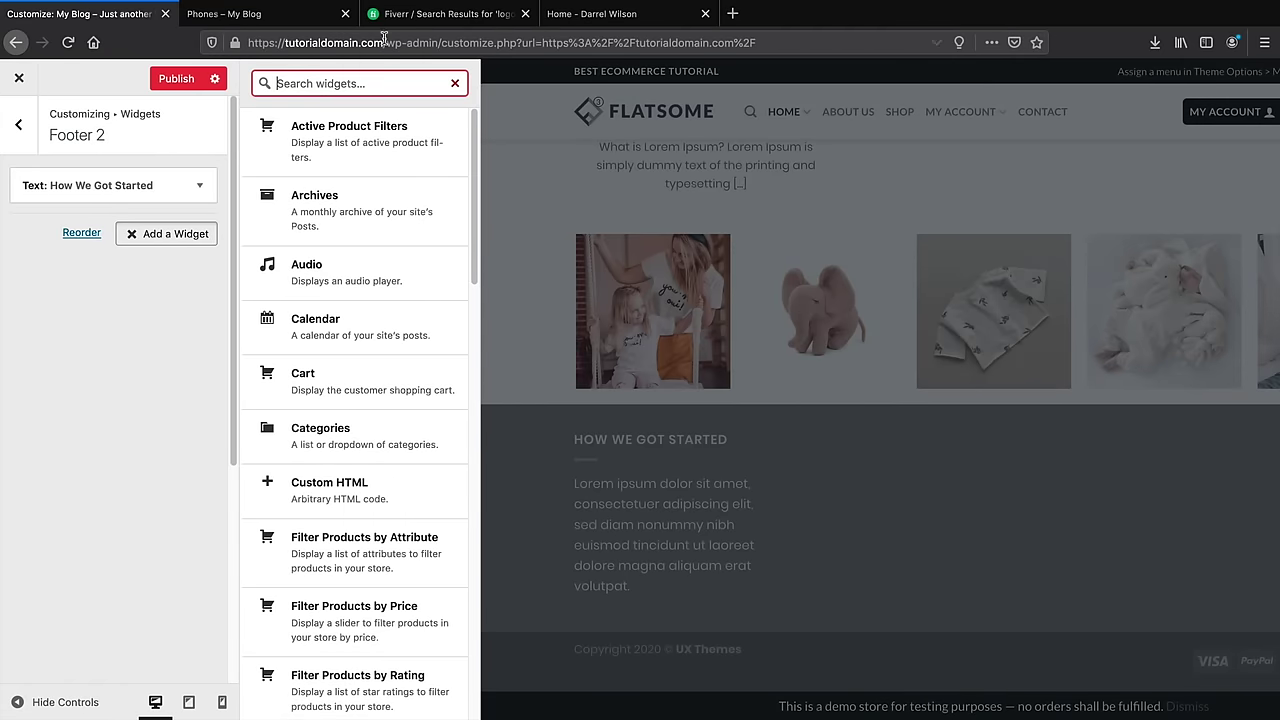
click(563, 16)
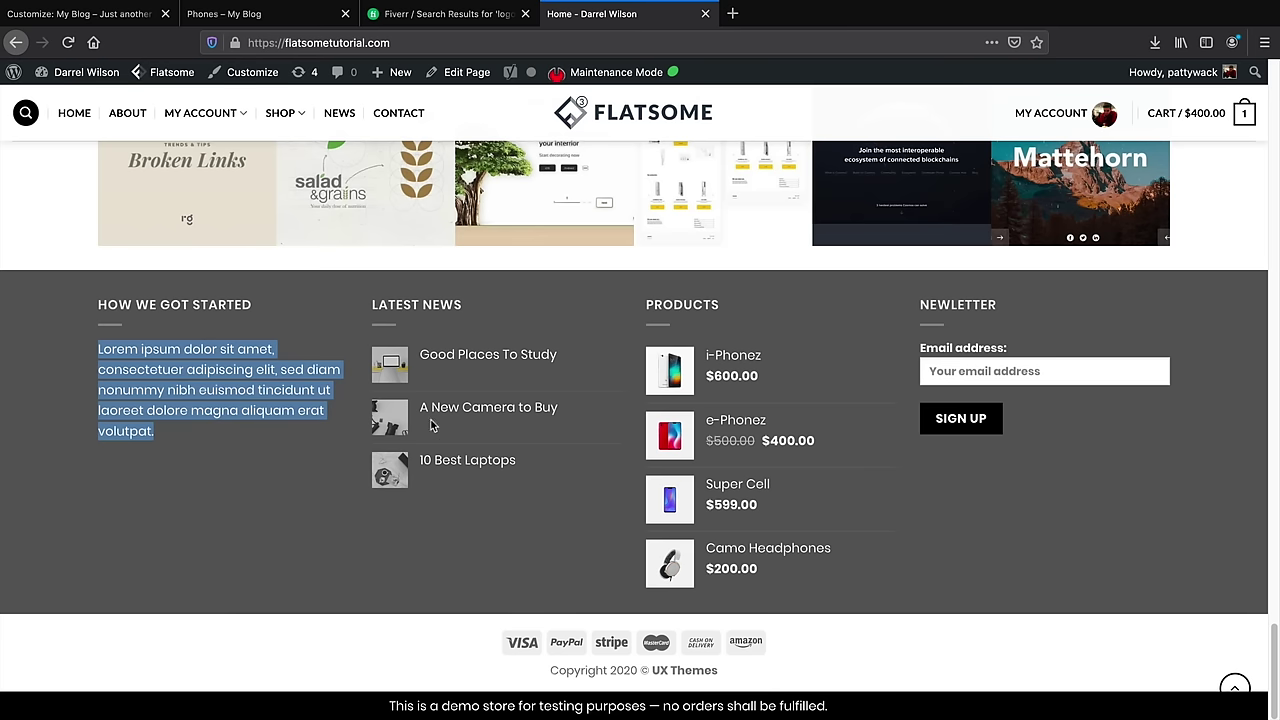
Add a Flatsome Recent Posts widget titled 'Our Blog' with Show thumbnail ticked
click(90, 14)
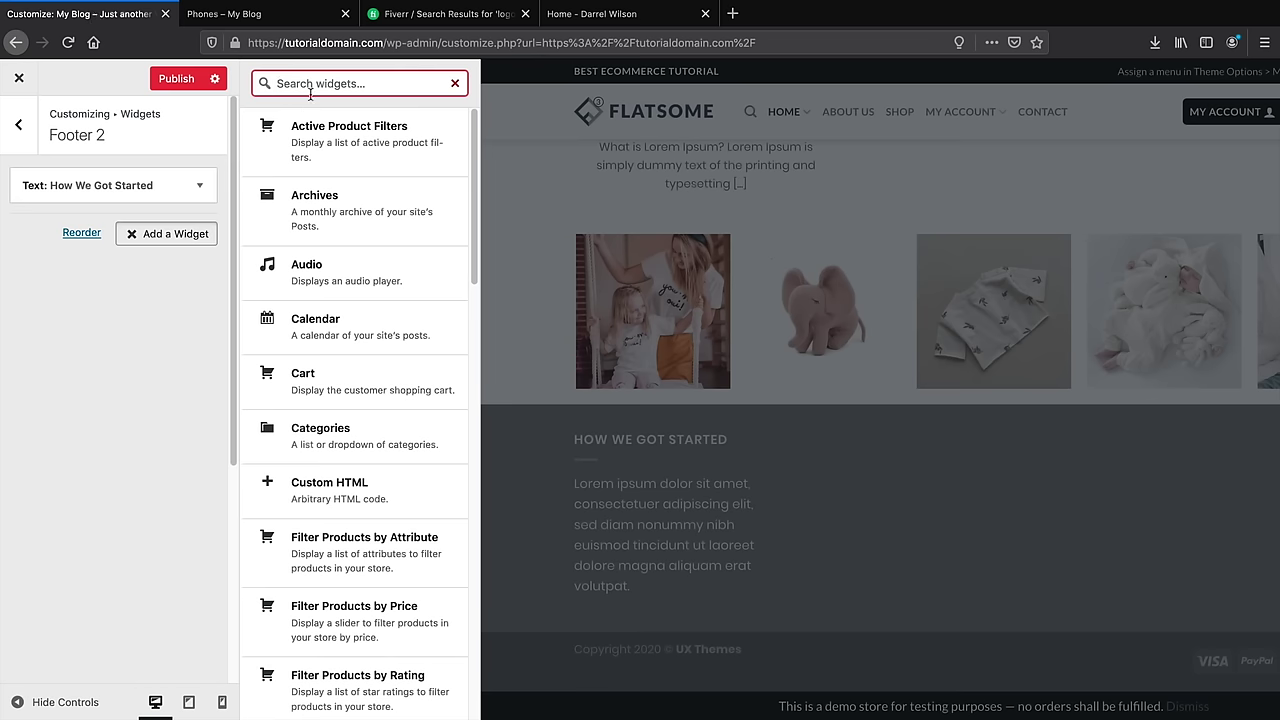
text(blog)
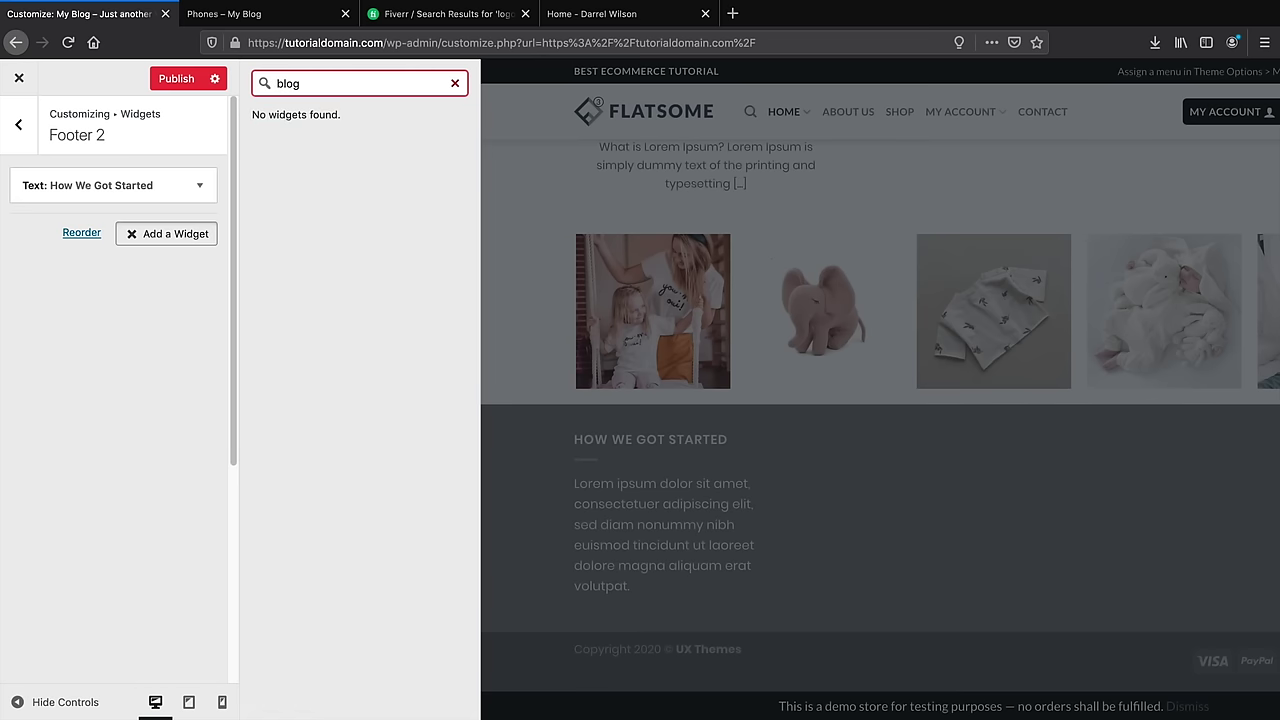
key(BackSpace)
key(BackSpace)
text(pos)
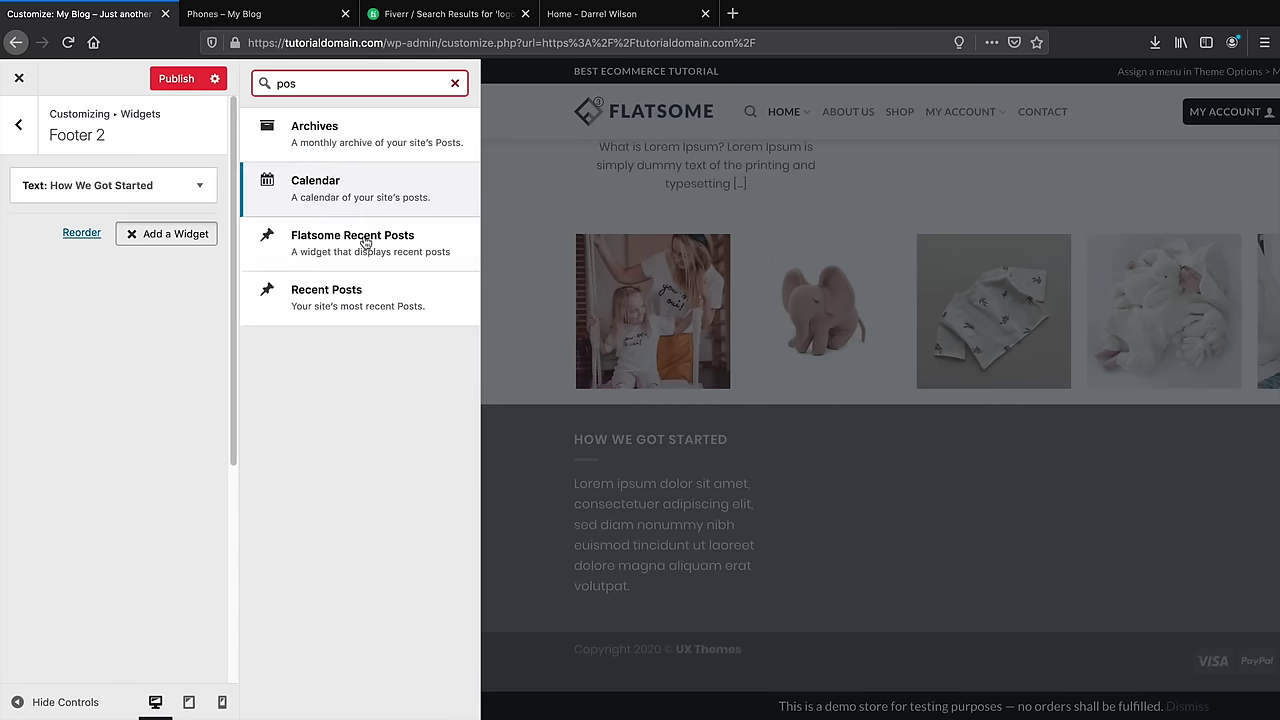
click(364, 247)
click(122, 300)
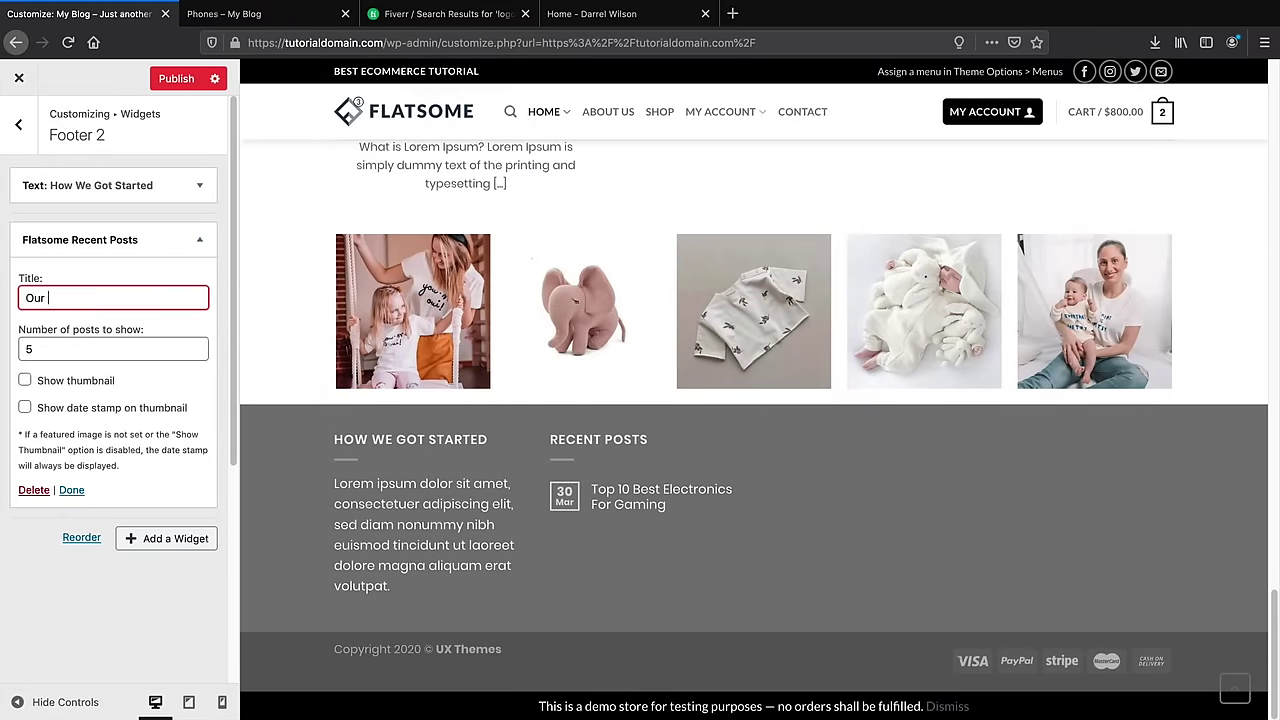
text(Our Blog)
click(55, 382)
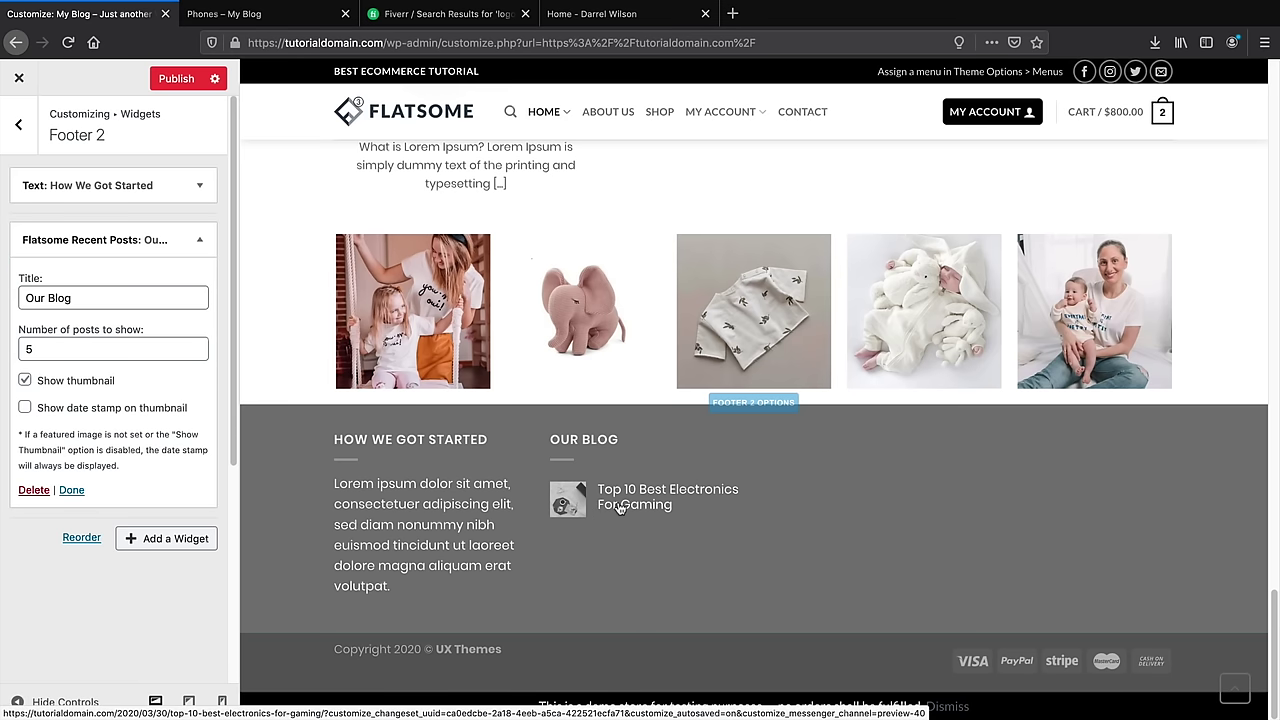
click(197, 538)
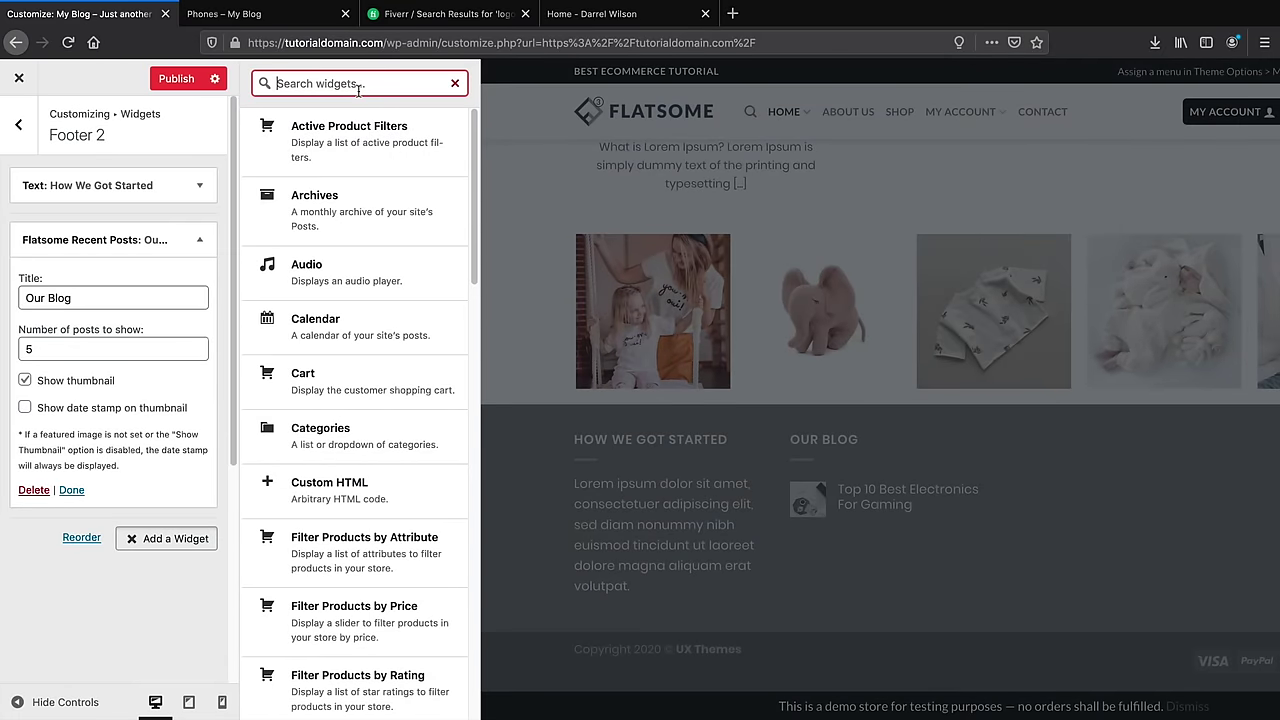
Add a Products widget to Footer 2, keep 5 products, and collapse it
text(product)
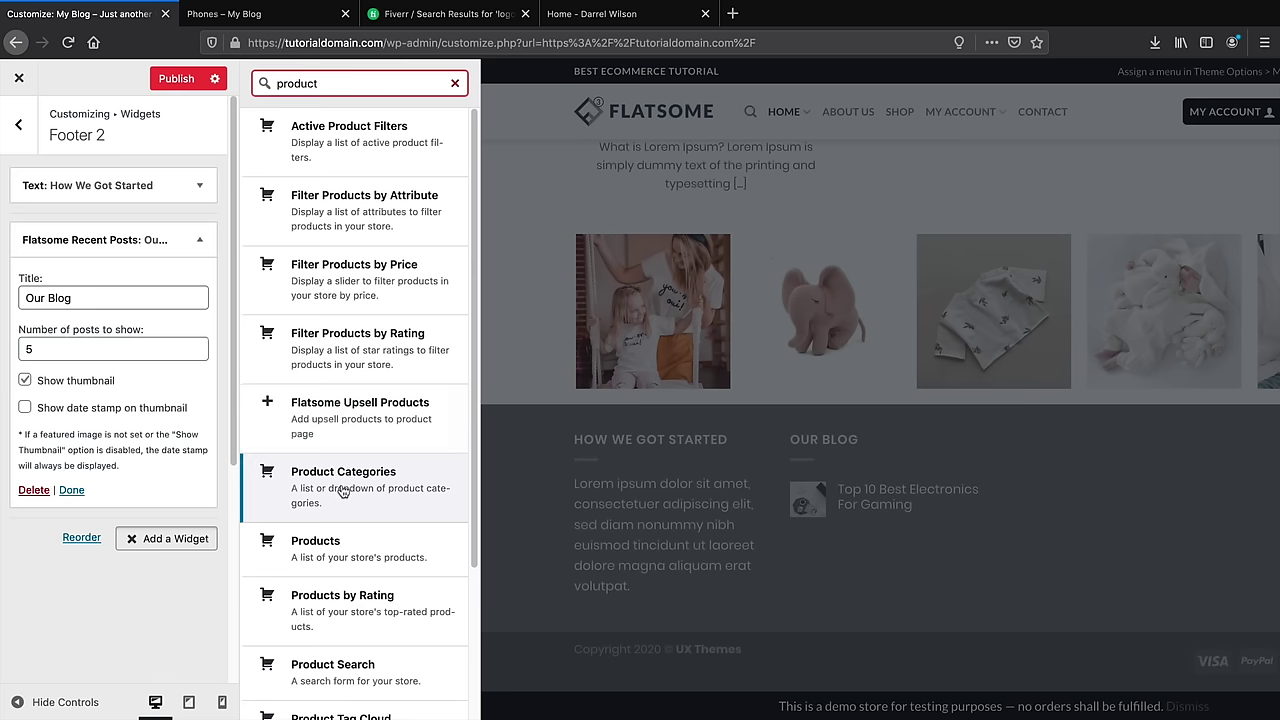
click(355, 545)
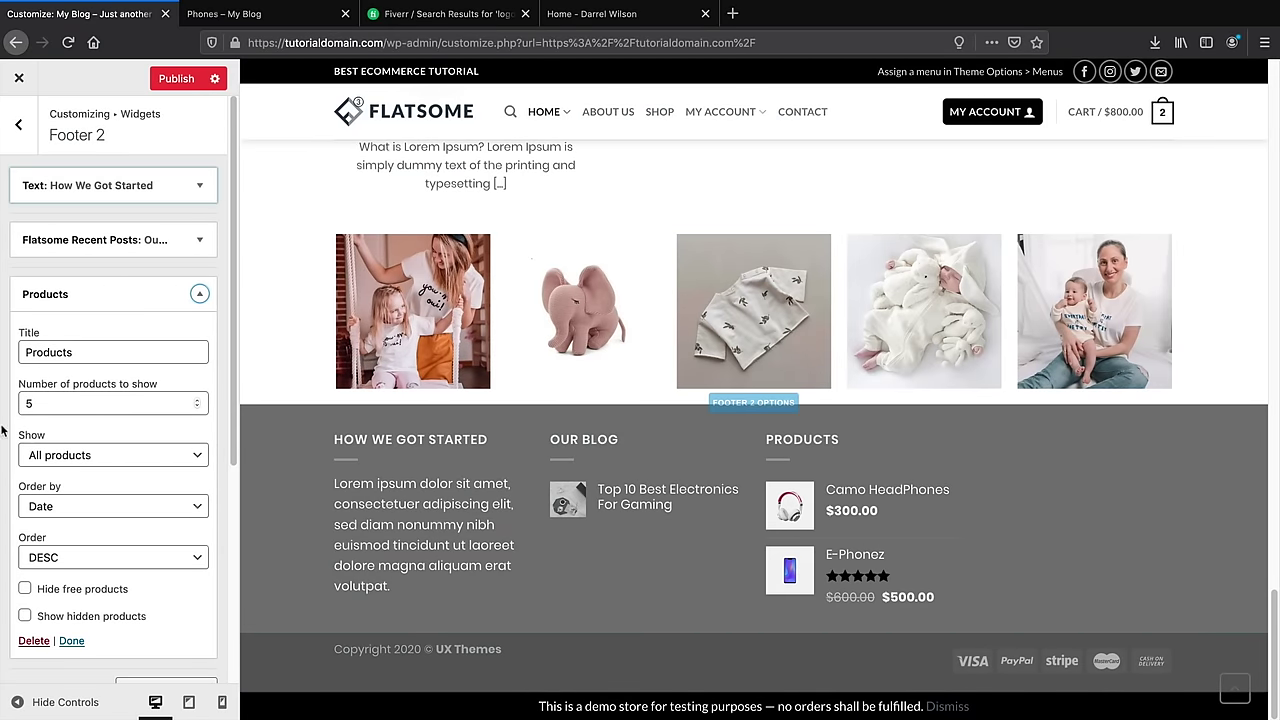
click(62, 402)
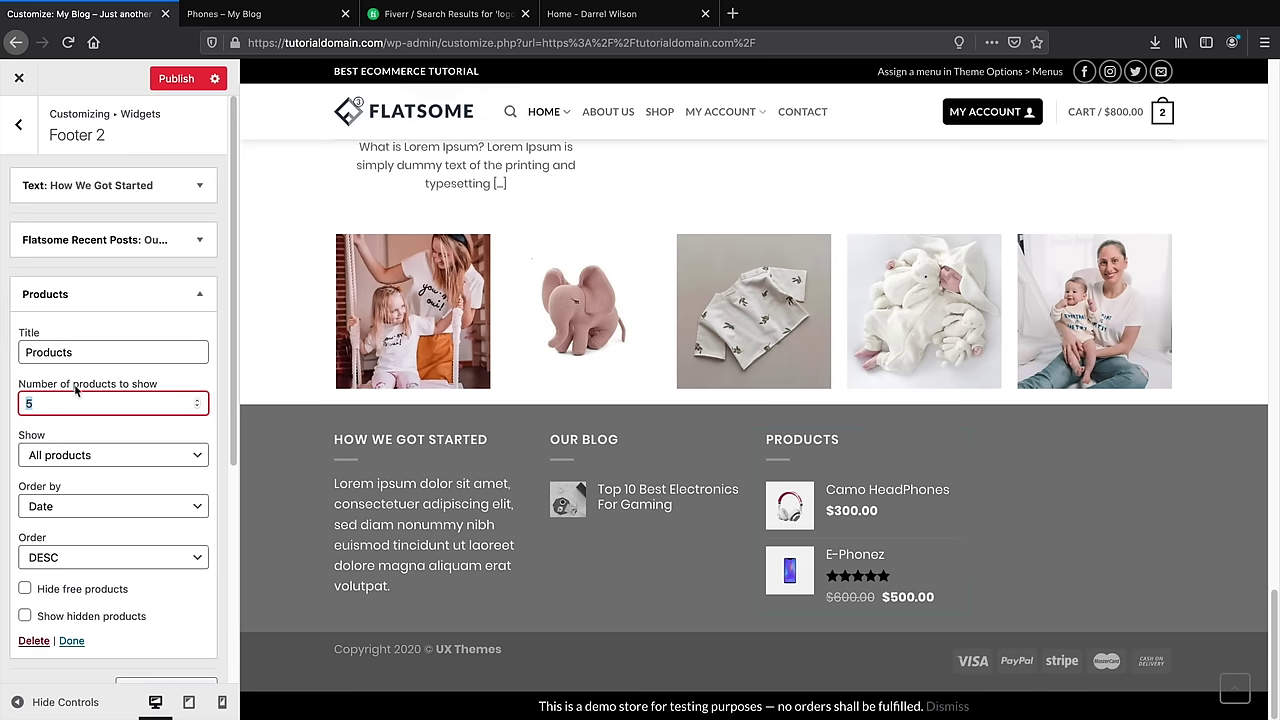
click(592, 14)
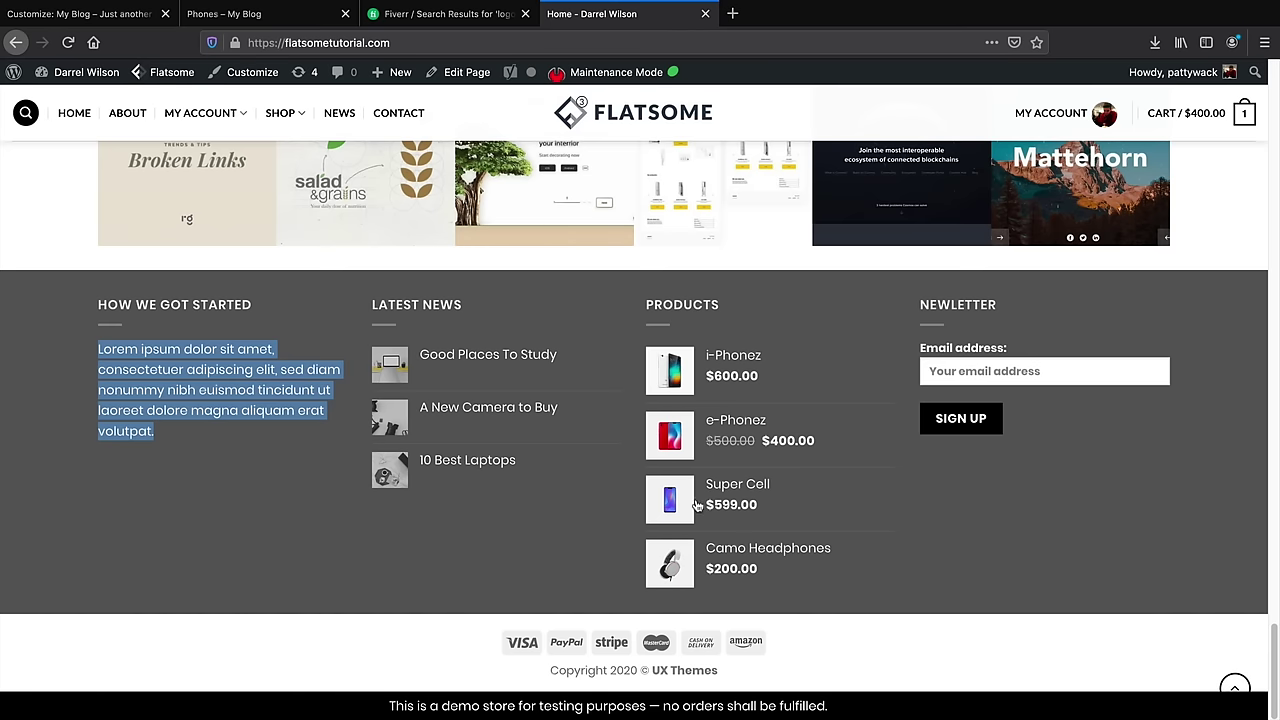
click(96, 16)
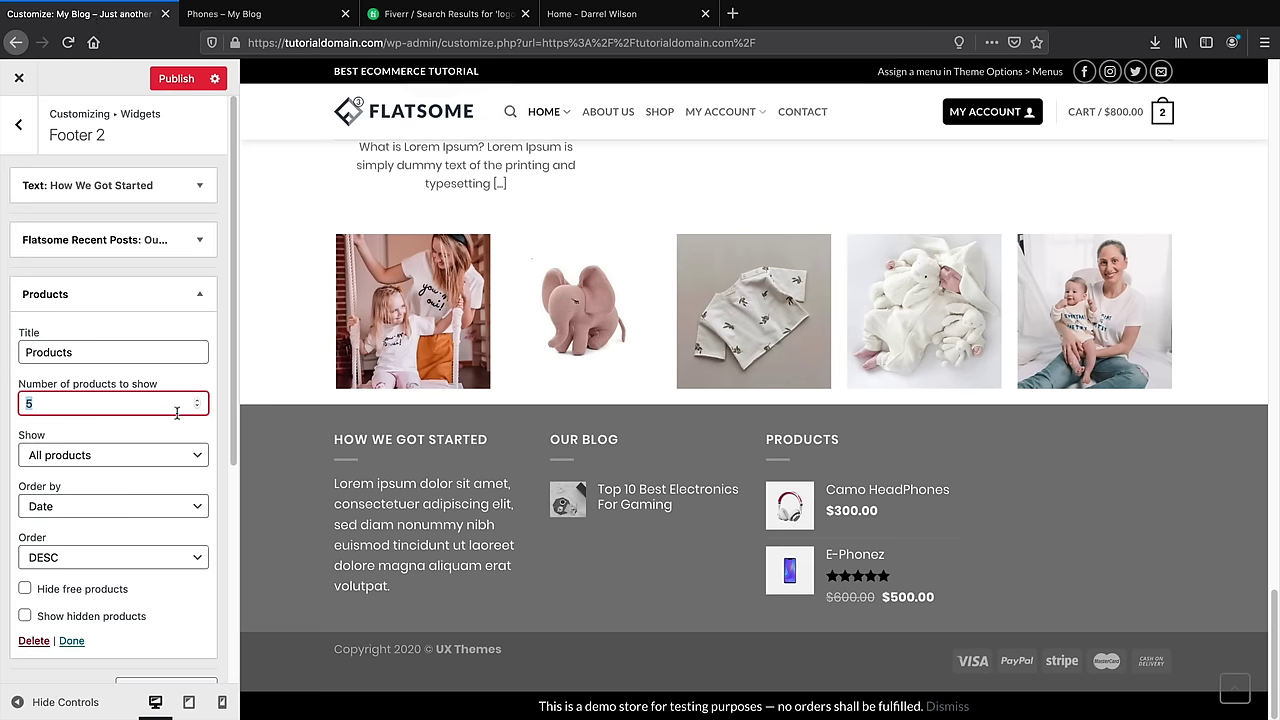
scroll(202, 621, down, 4)
click(80, 320)
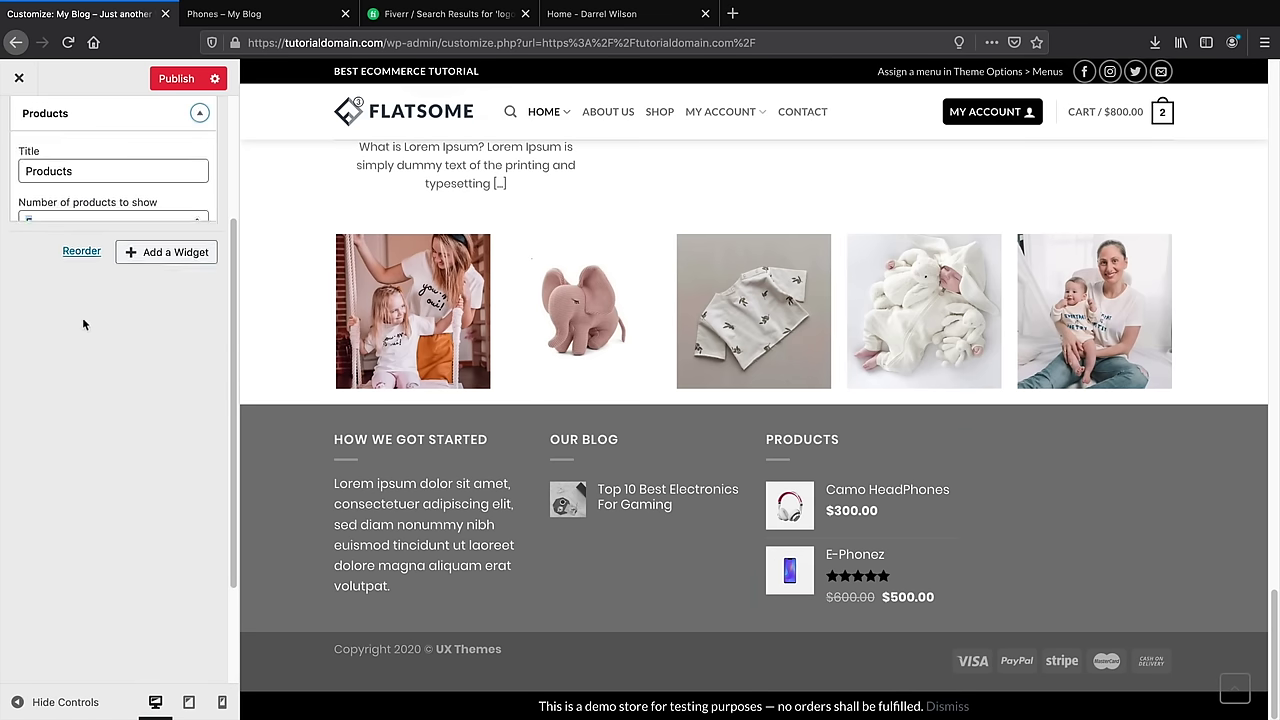
Add a Mailchimp Sign-Up Form widget as Footer 2's fourth column and publish
click(160, 174)
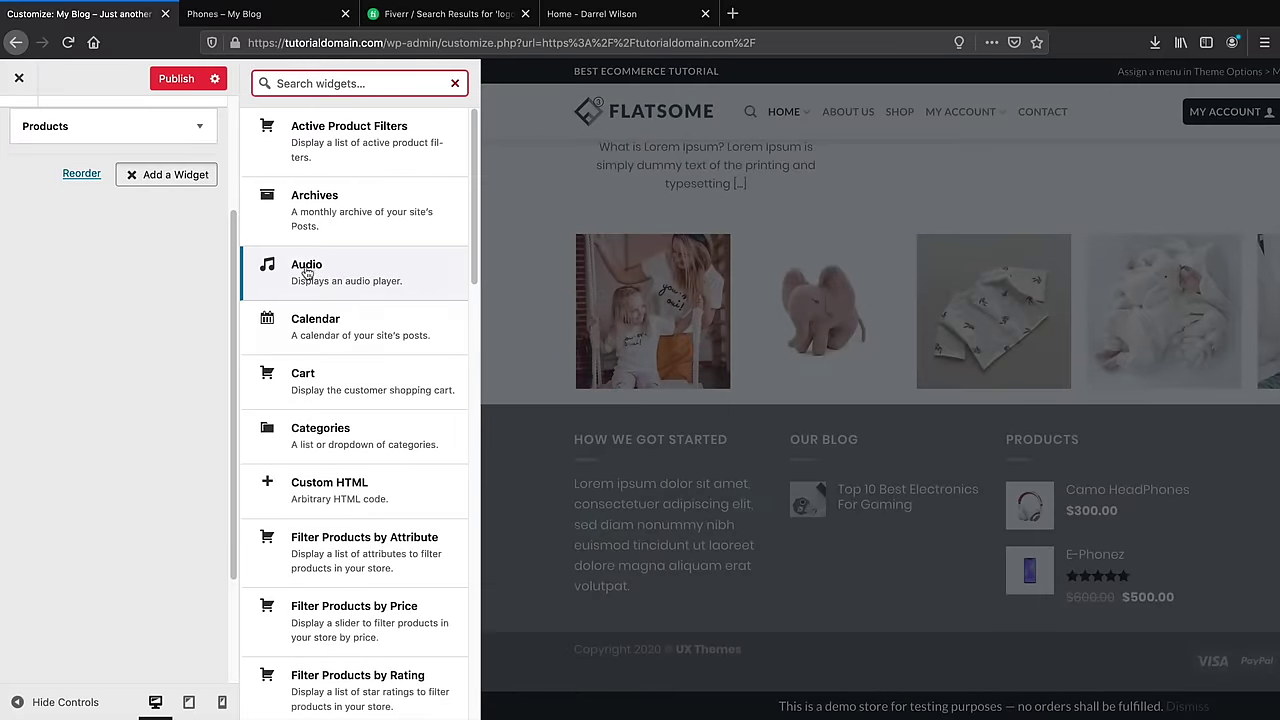
scroll(368, 320, down, 5)
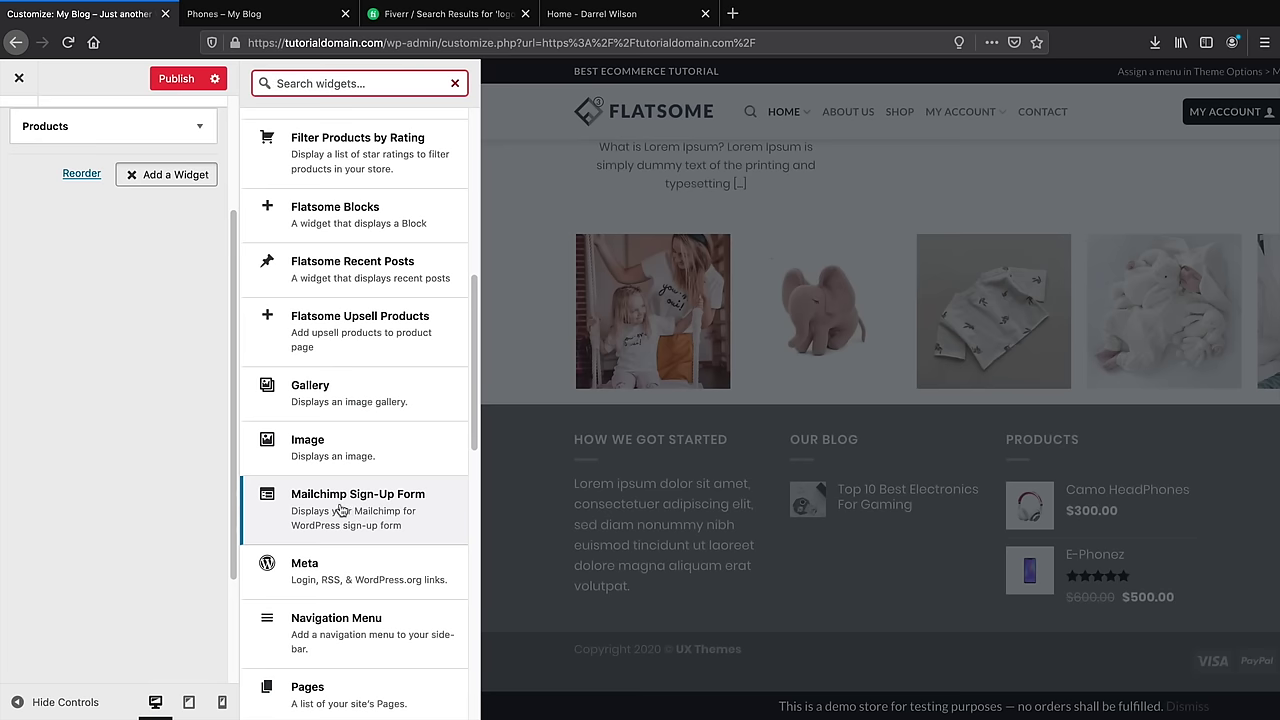
click(340, 505)
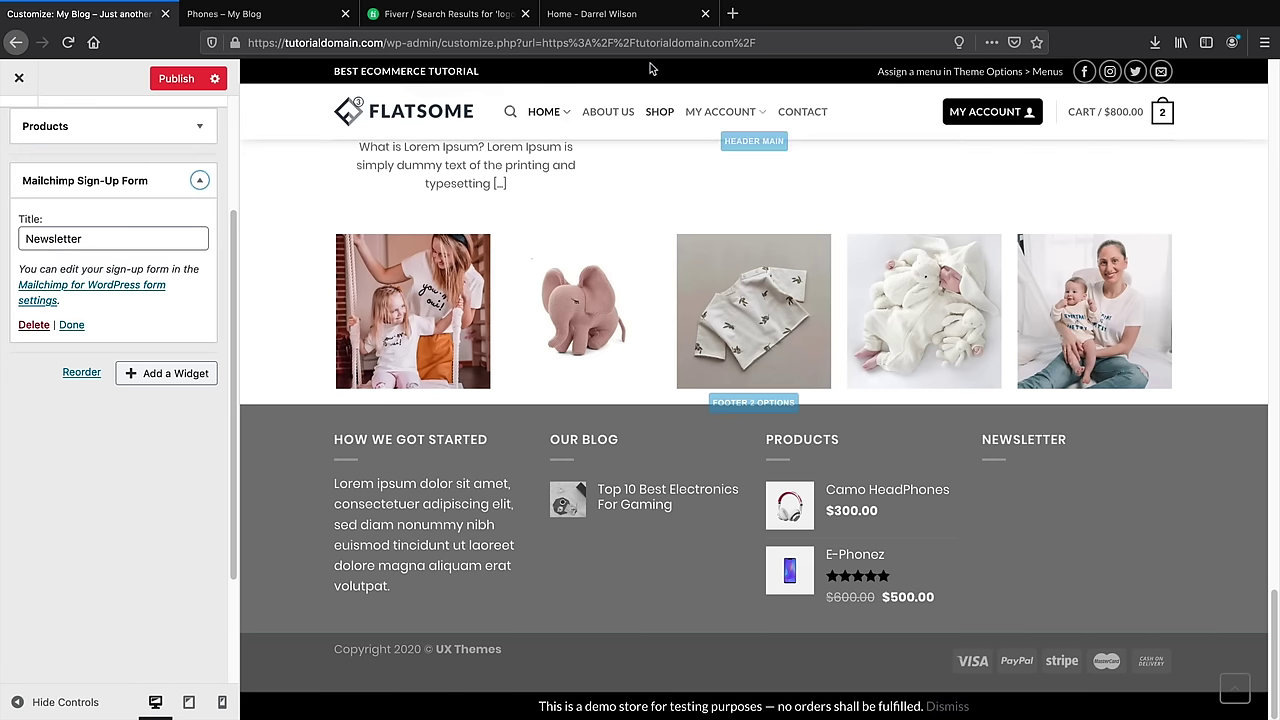
click(610, 13)
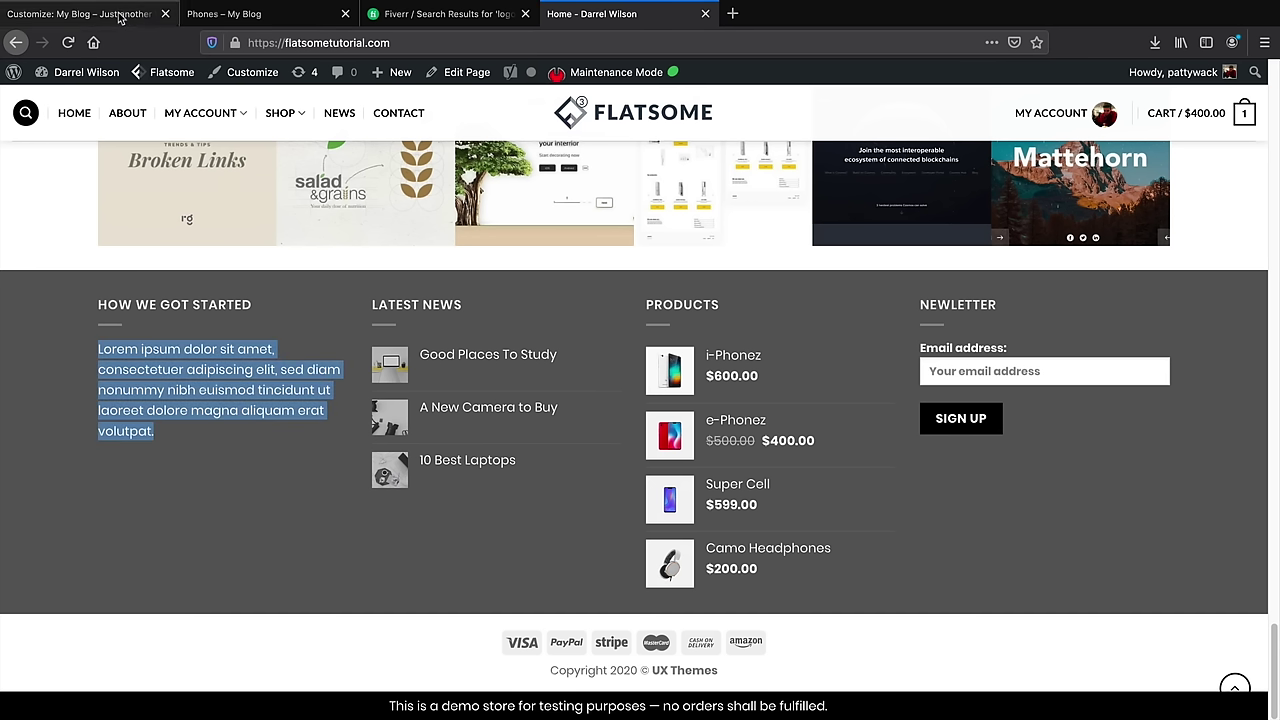
click(150, 15)
click(172, 80)
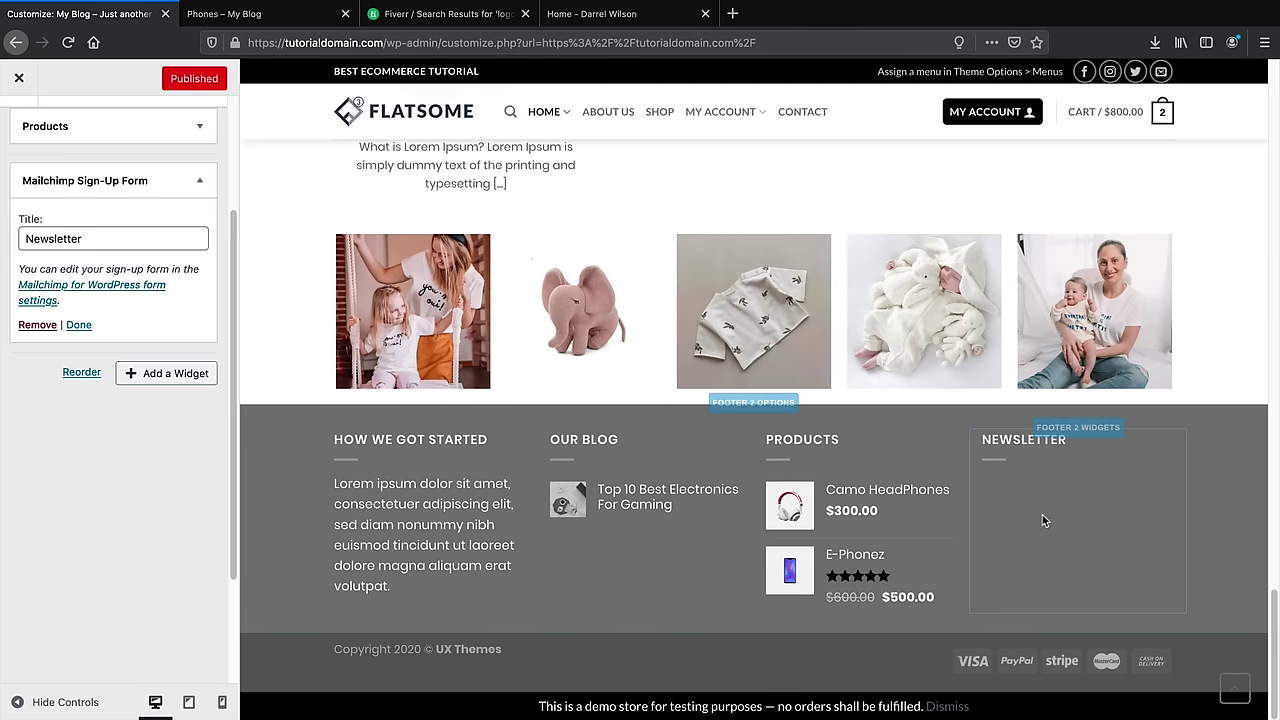
scroll(131, 375, up, 3)
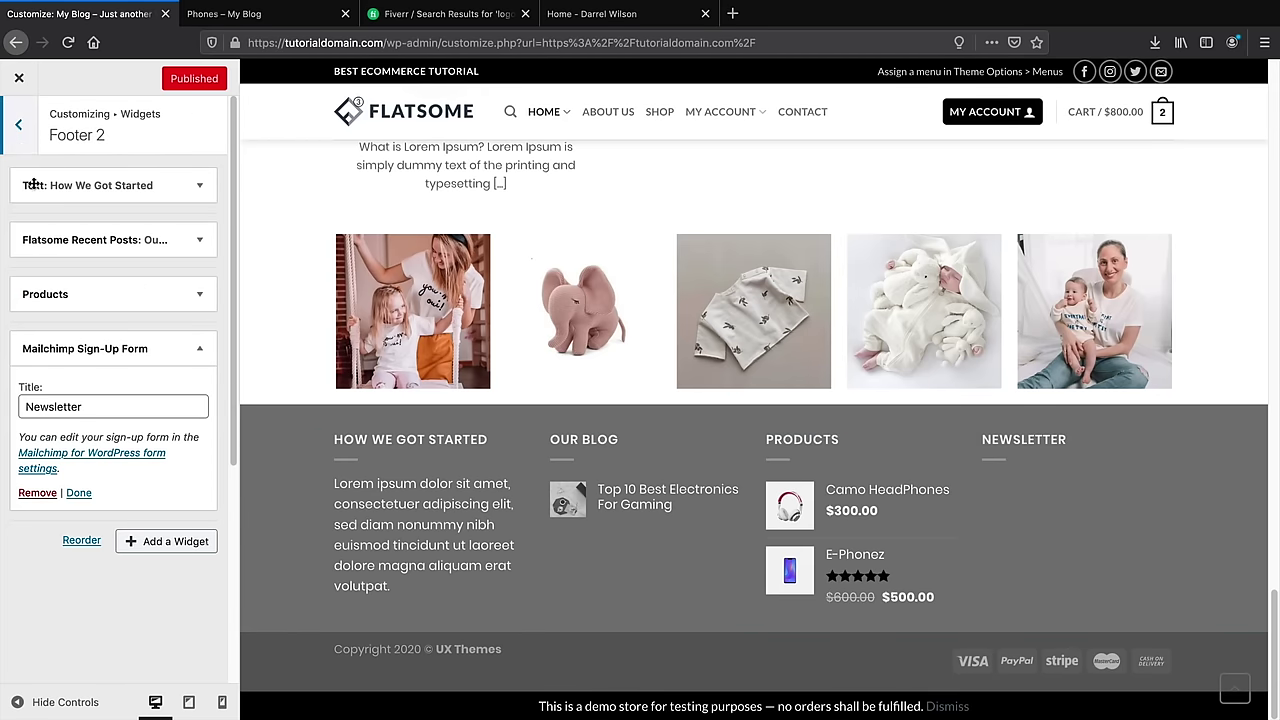
Remove the Mailchimp widget and add a Pages widget titled 'Pages' to Footer 2
click(38, 493)
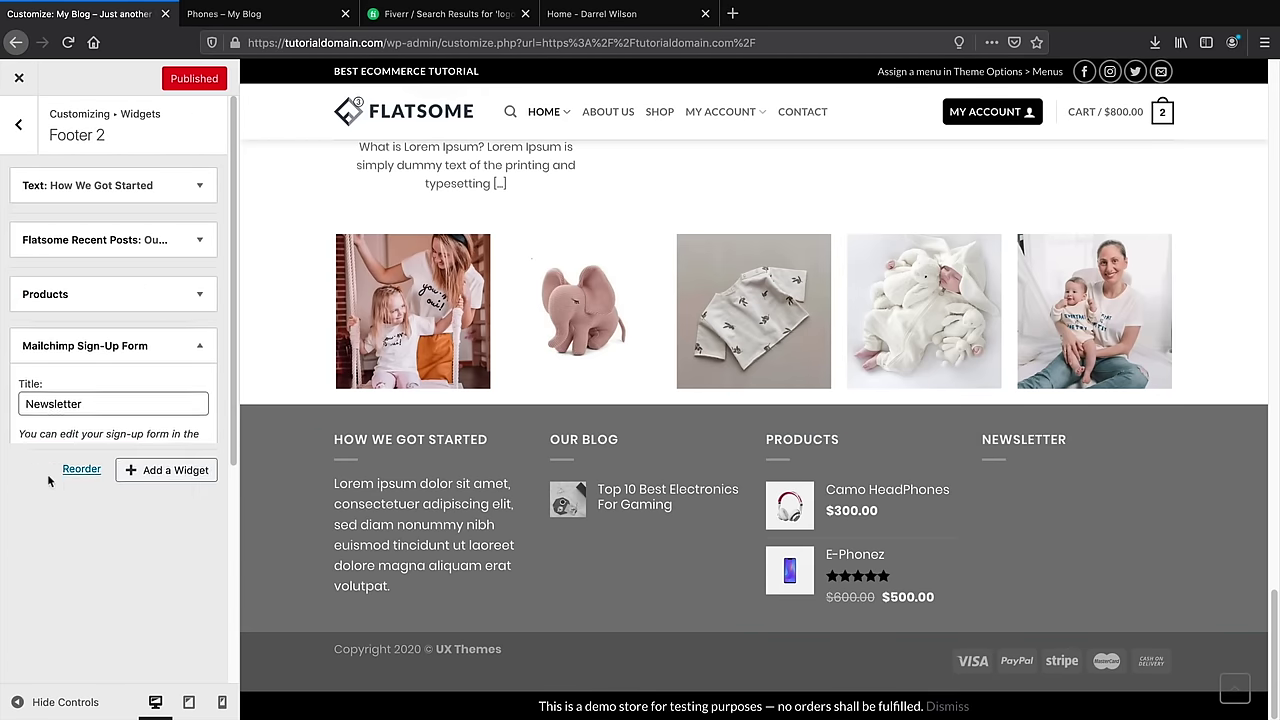
click(175, 343)
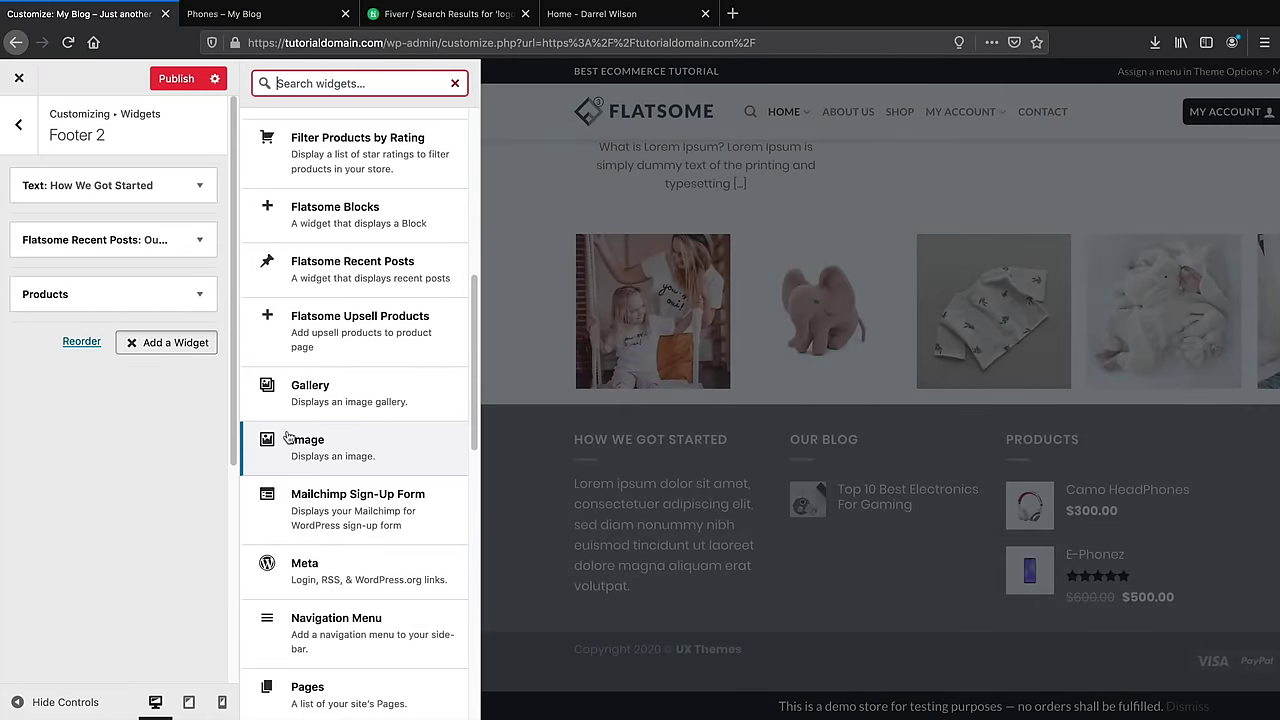
click(315, 690)
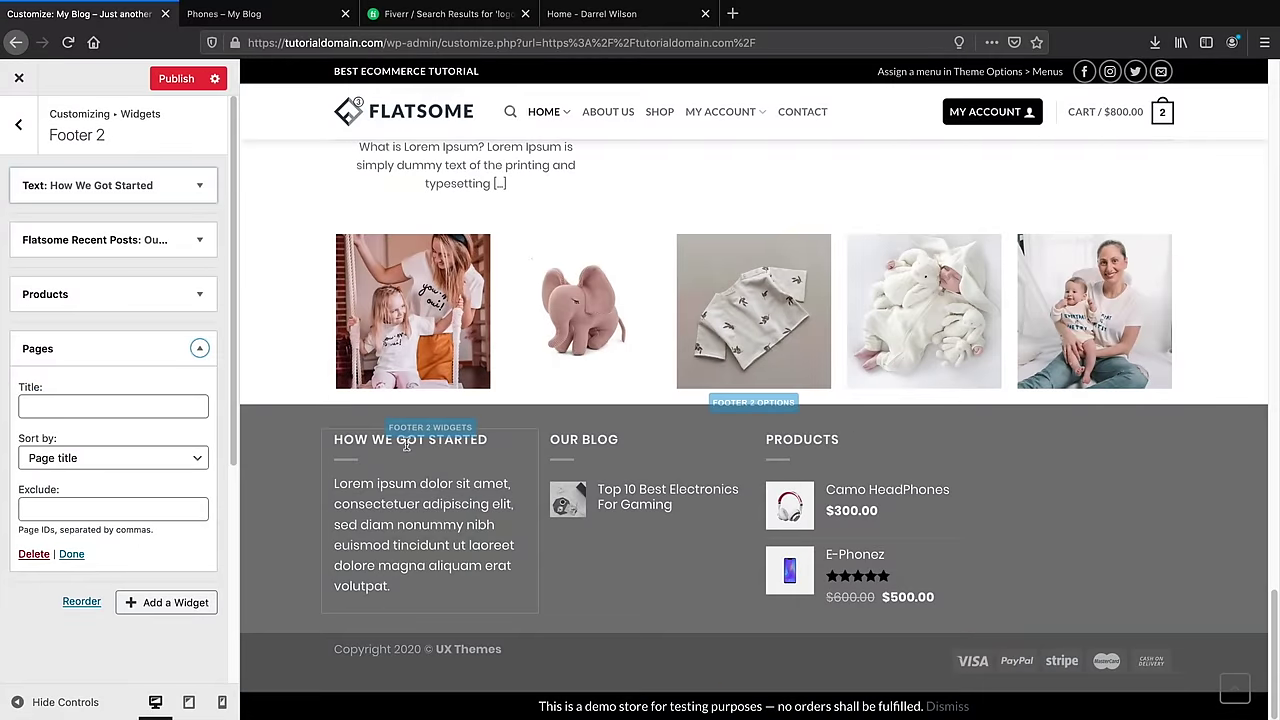
click(162, 404)
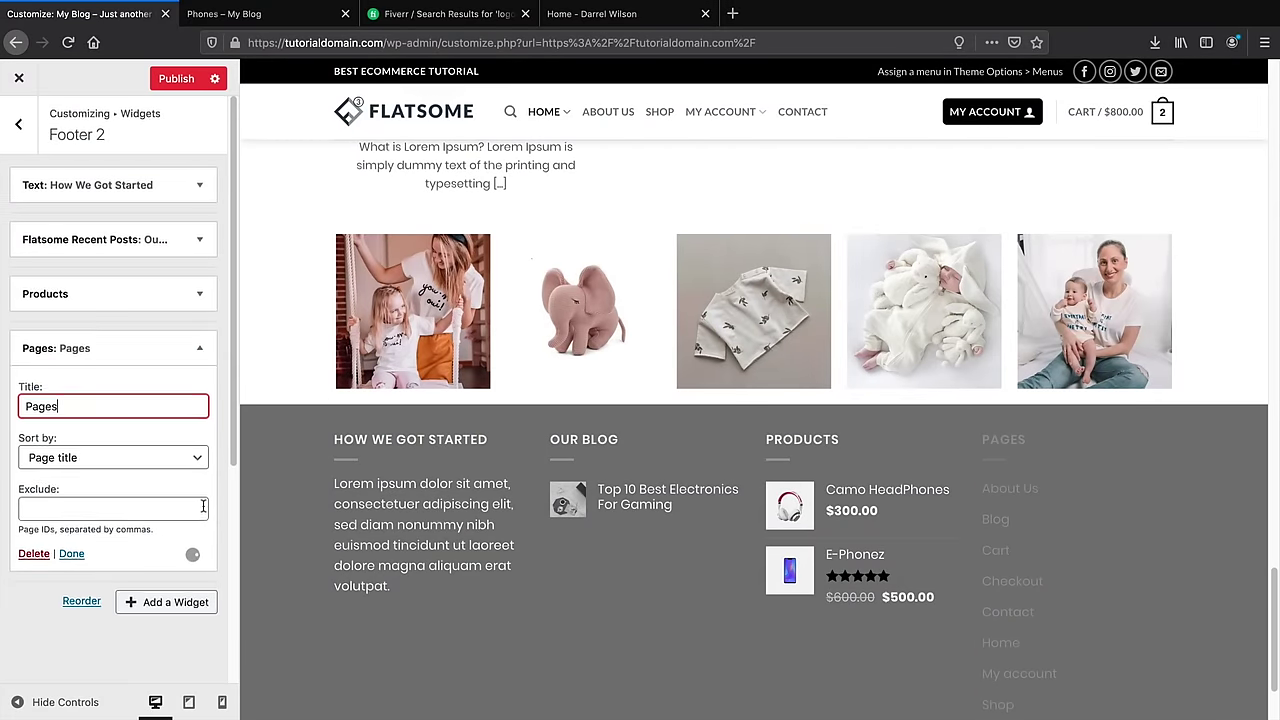
scroll(120, 400, down, 3)
scroll(782, 548, down, 2)
scroll(782, 548, down, 1)
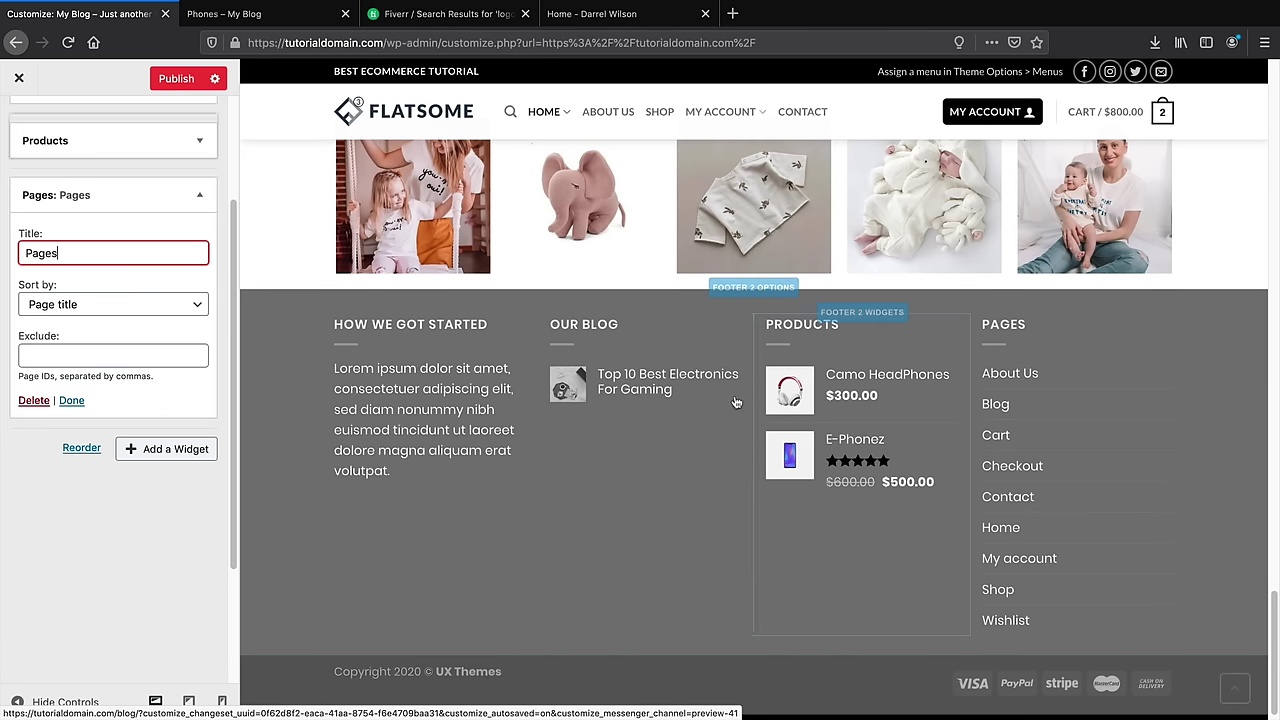
scroll(3, 428, up, 3)
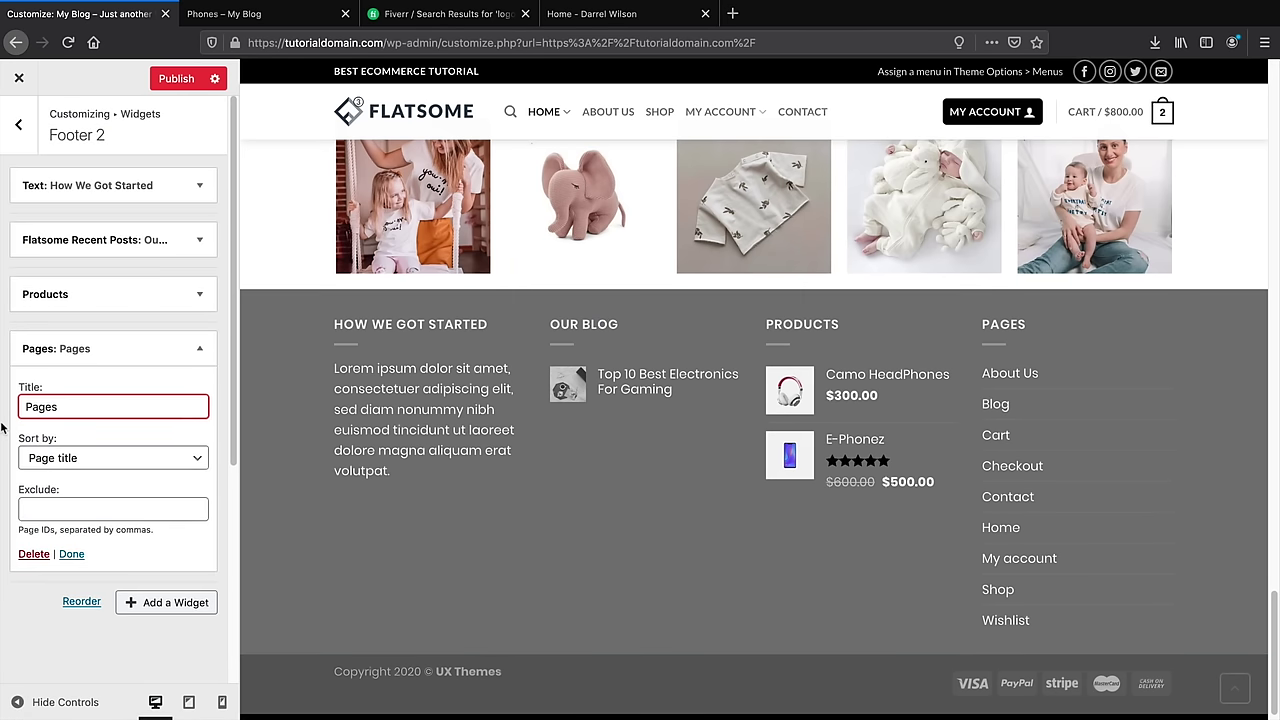
click(200, 348)
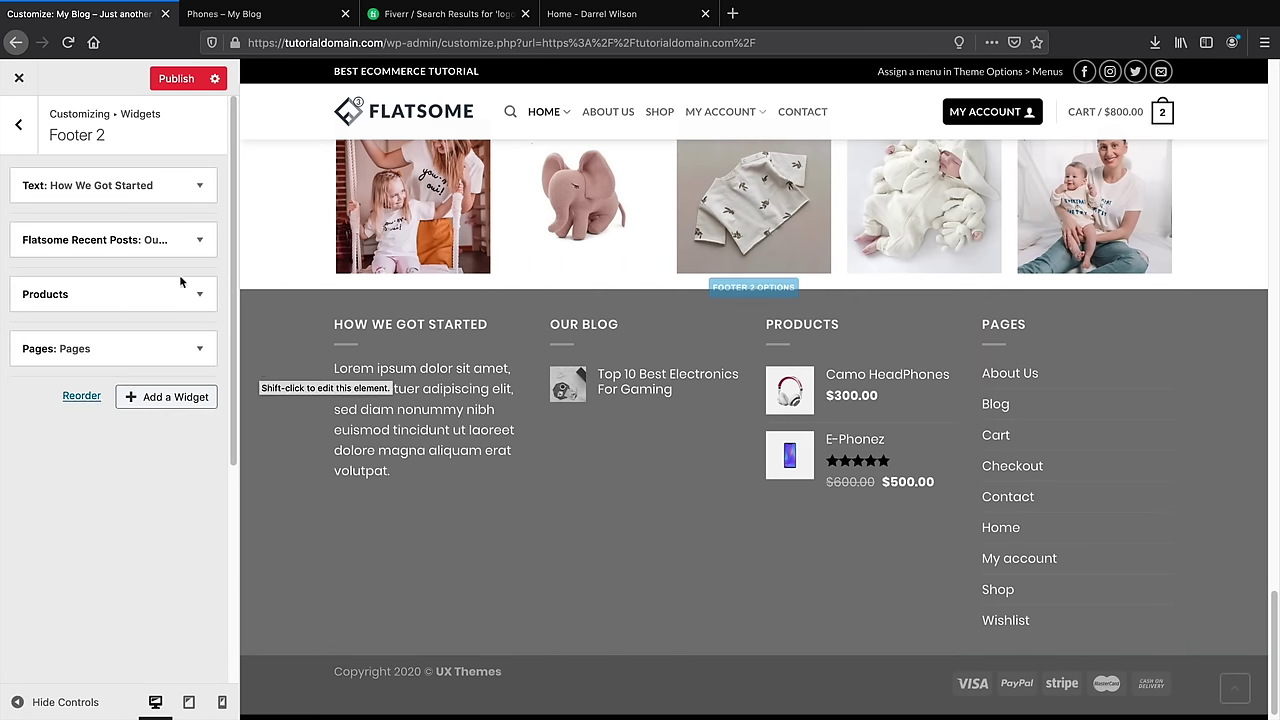
click(17, 126)
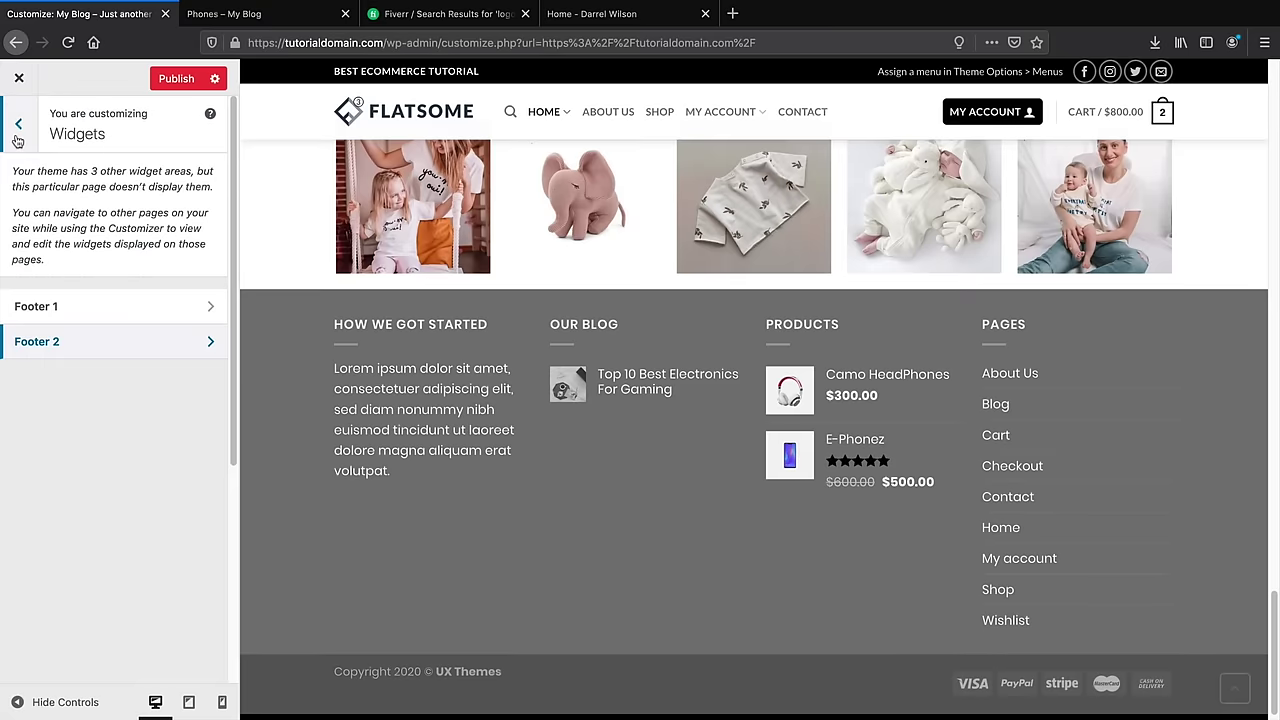
Set the Absolute Footer alignment to Center in the Footer settings
click(17, 128)
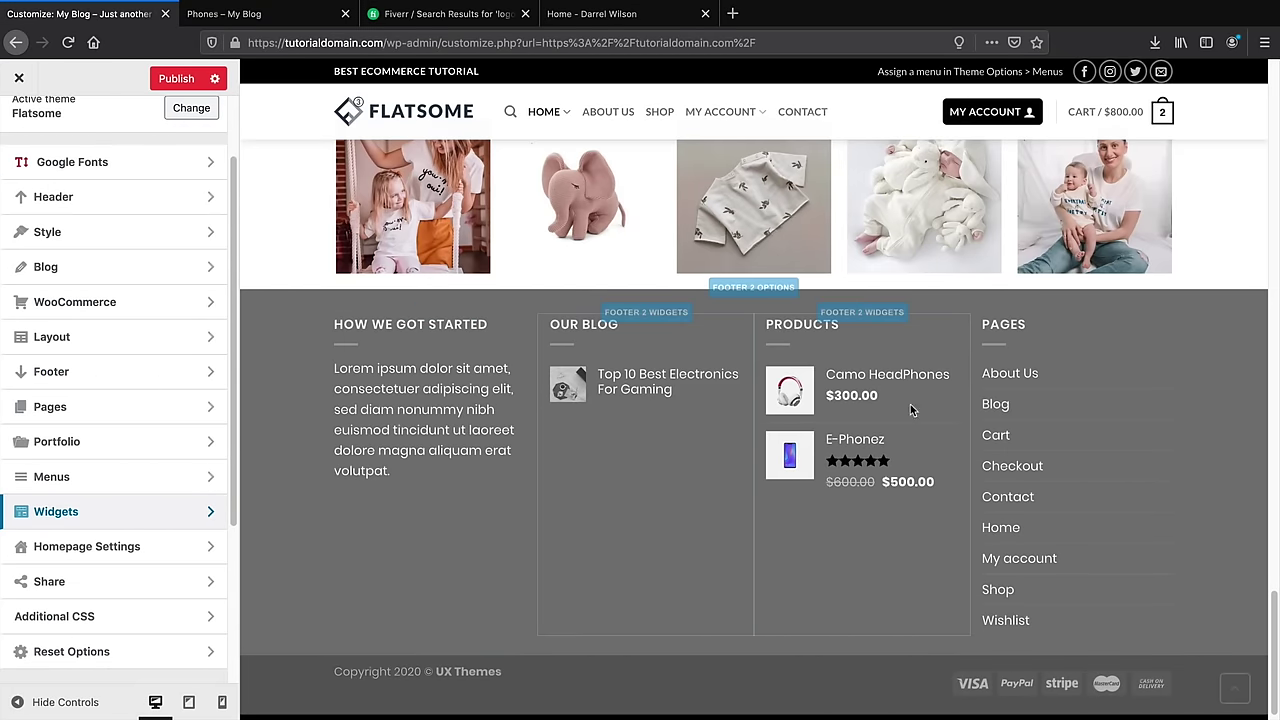
click(140, 337)
click(18, 125)
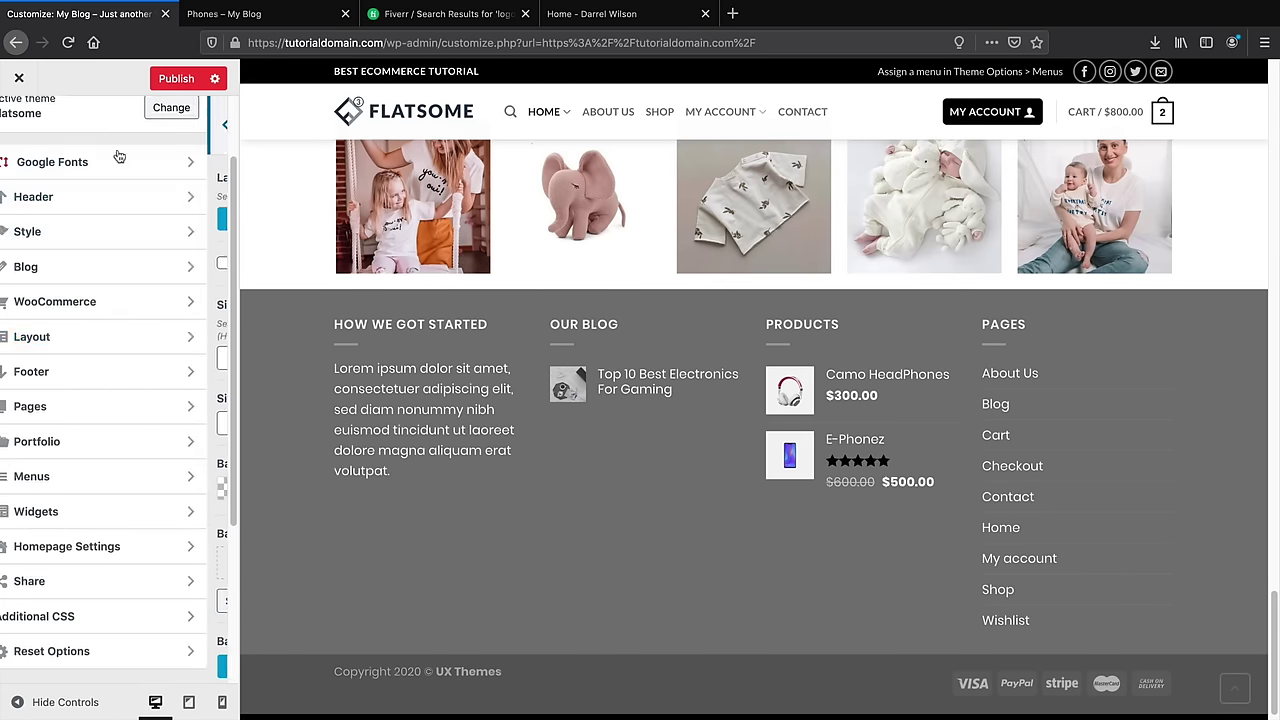
click(90, 376)
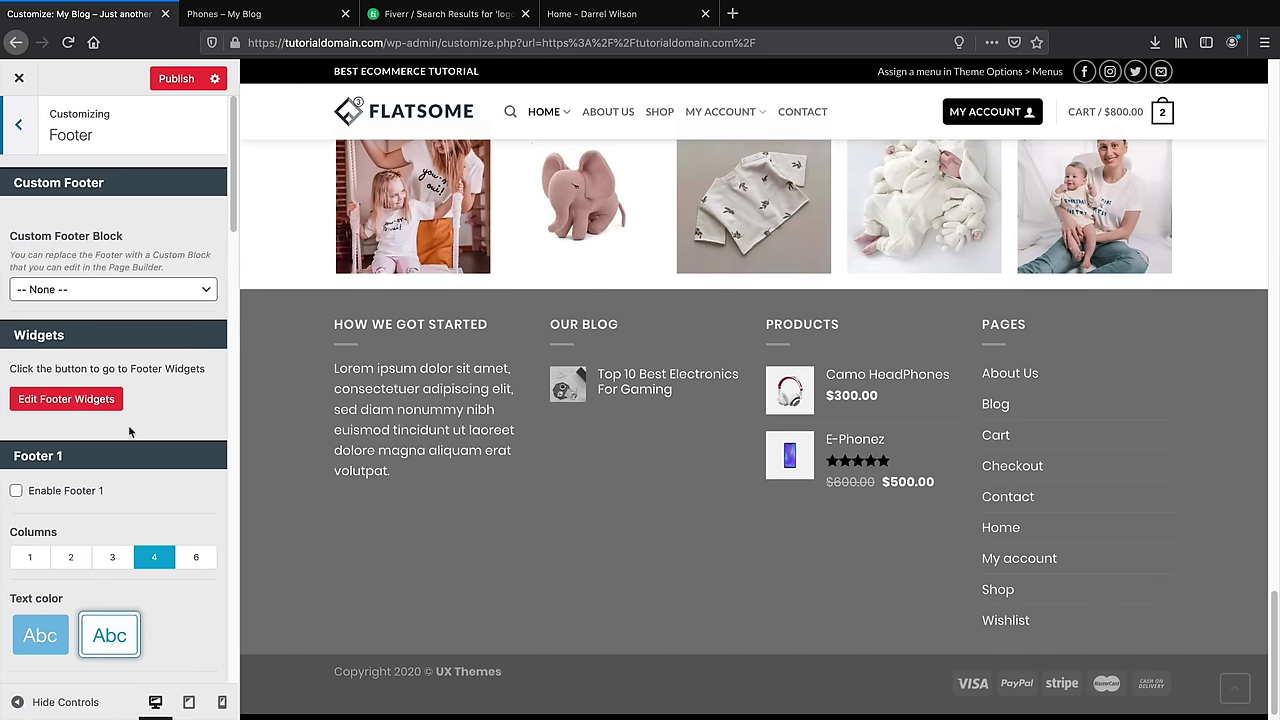
scroll(132, 420, down, 10)
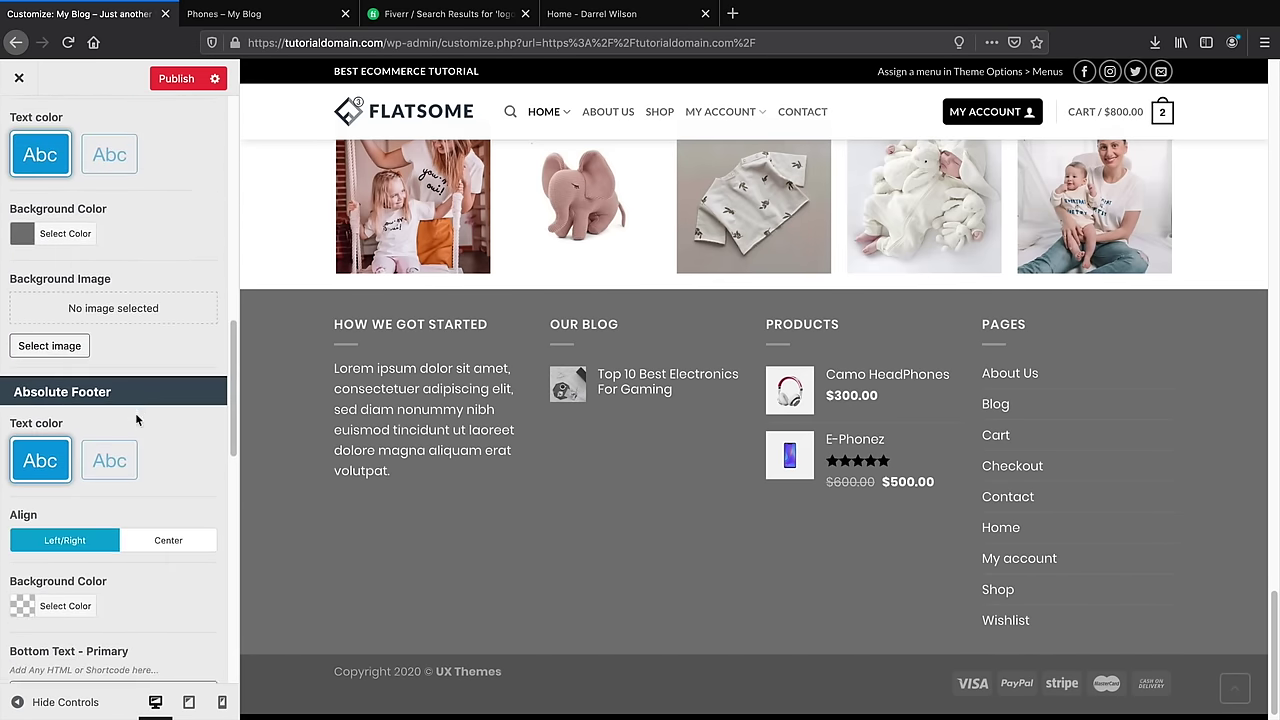
scroll(137, 420, down, 4)
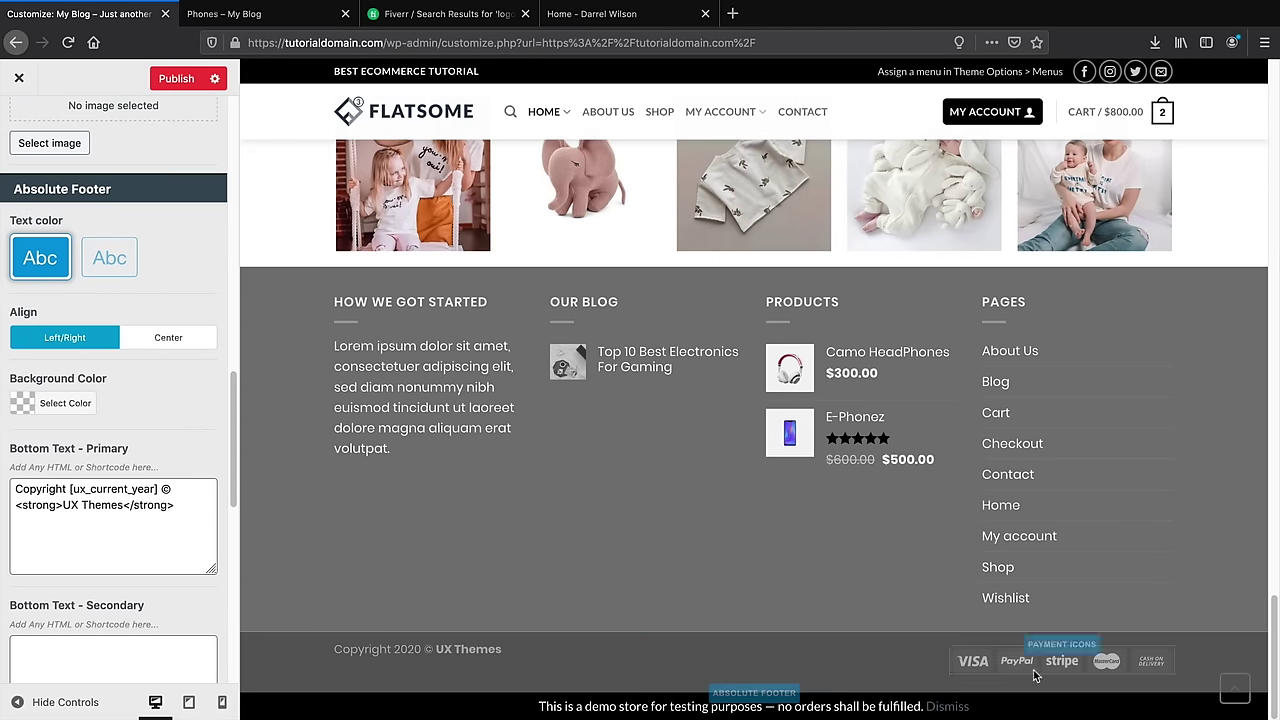
click(167, 337)
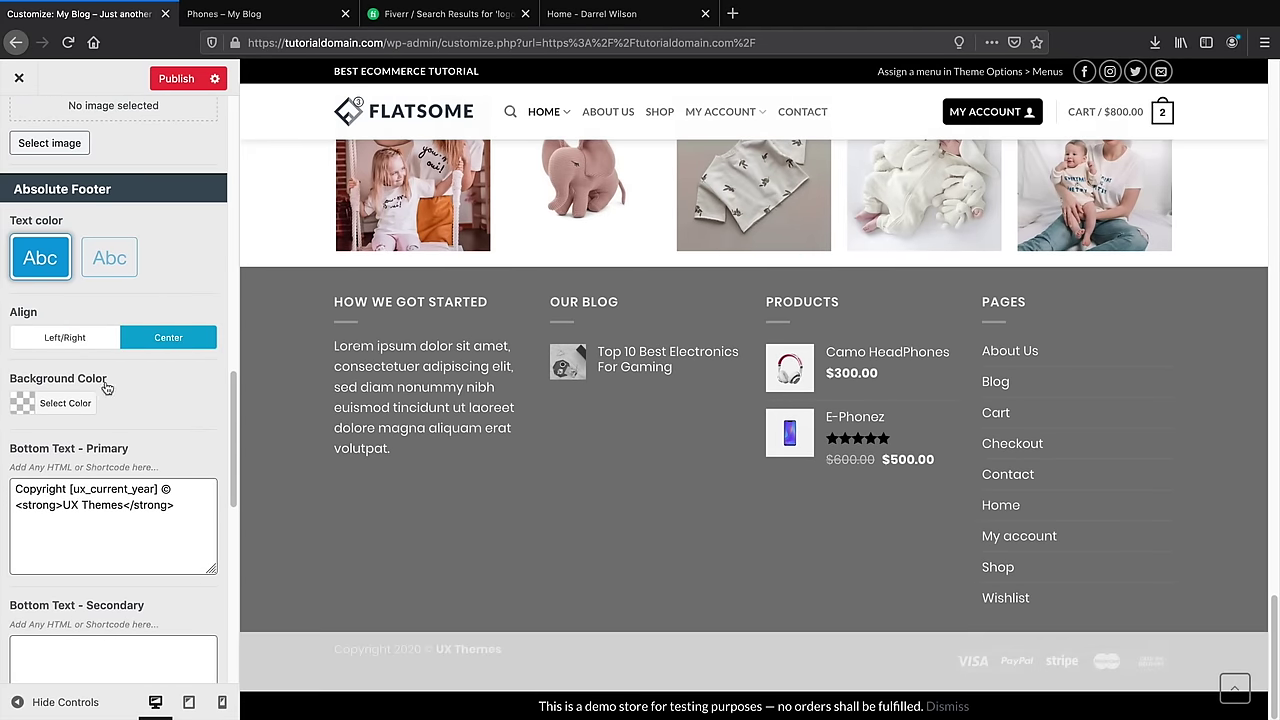
Make the bottom footer bar background black (#000000), keeping the back-to-top button on the right
click(22, 403)
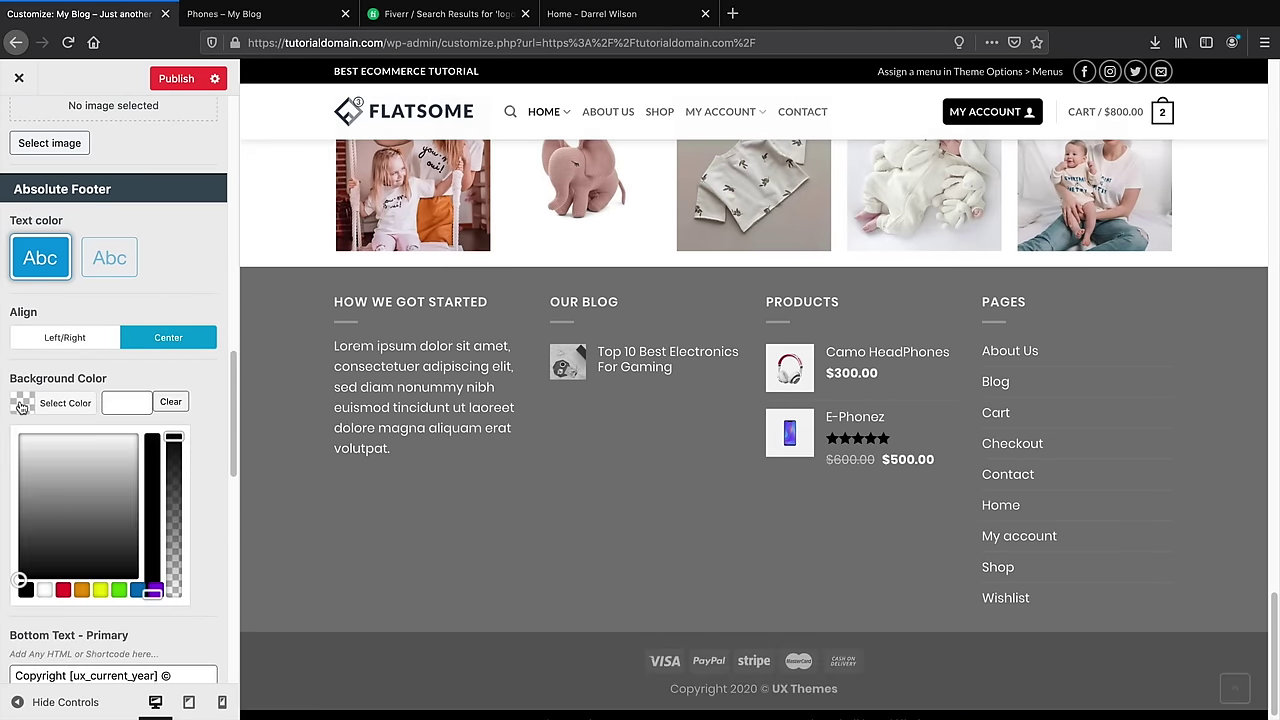
click(25, 591)
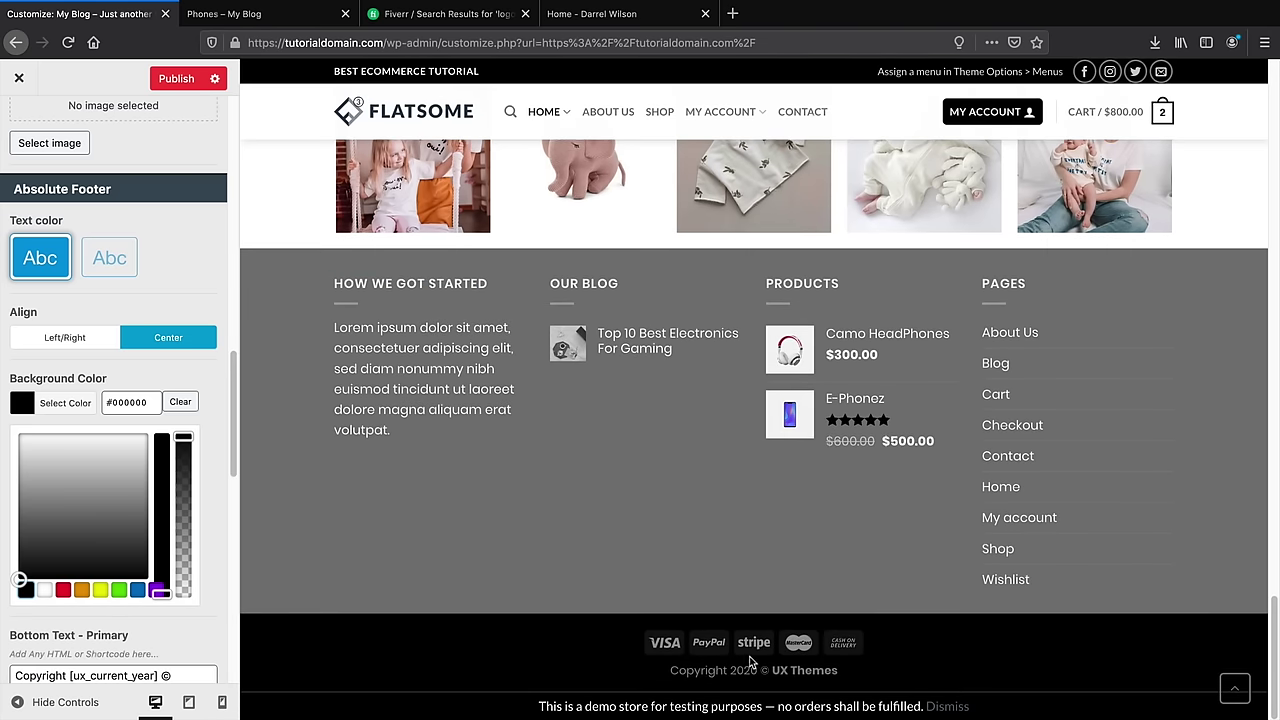
scroll(165, 568, down, 5)
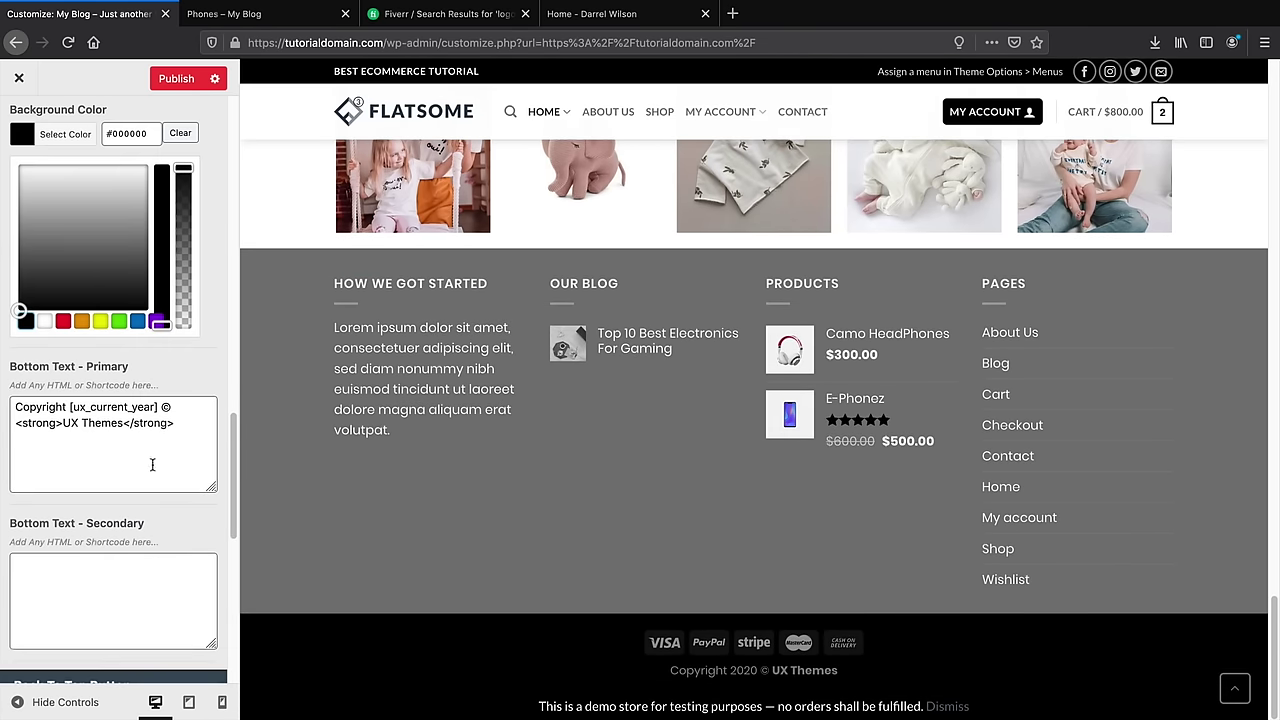
scroll(88, 470, down, 7)
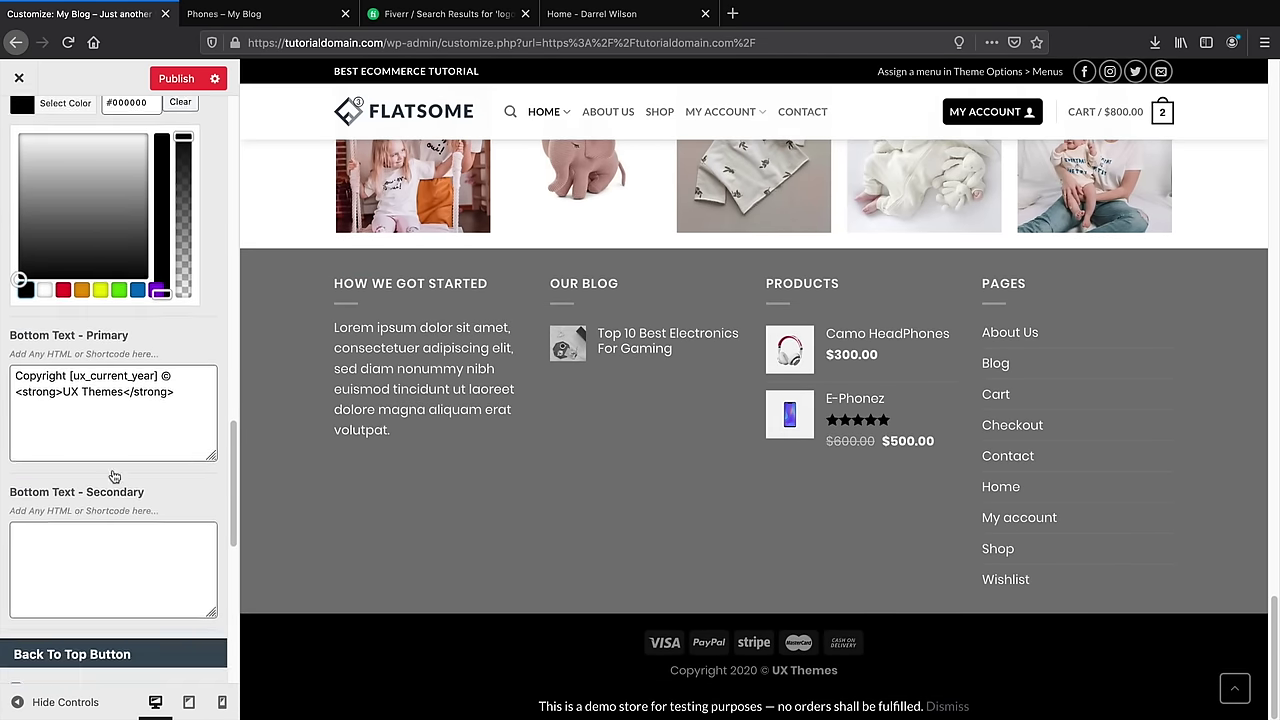
scroll(80, 537, down, 5)
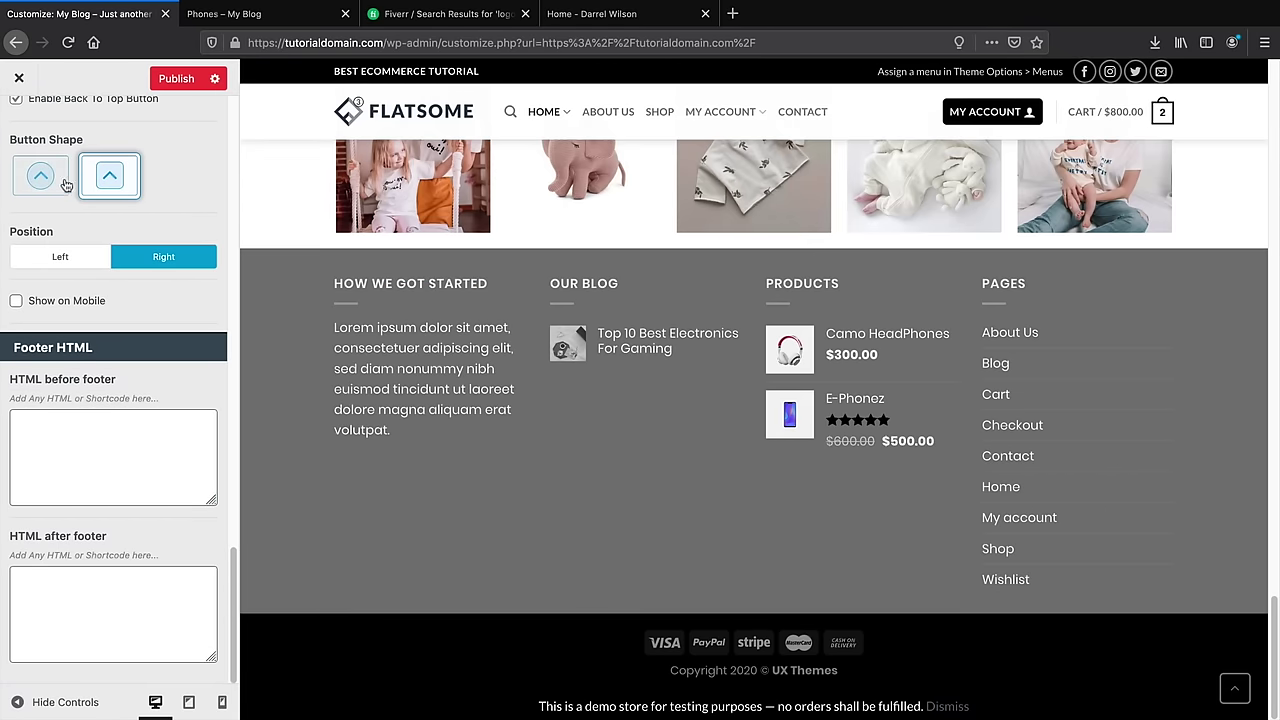
click(50, 259)
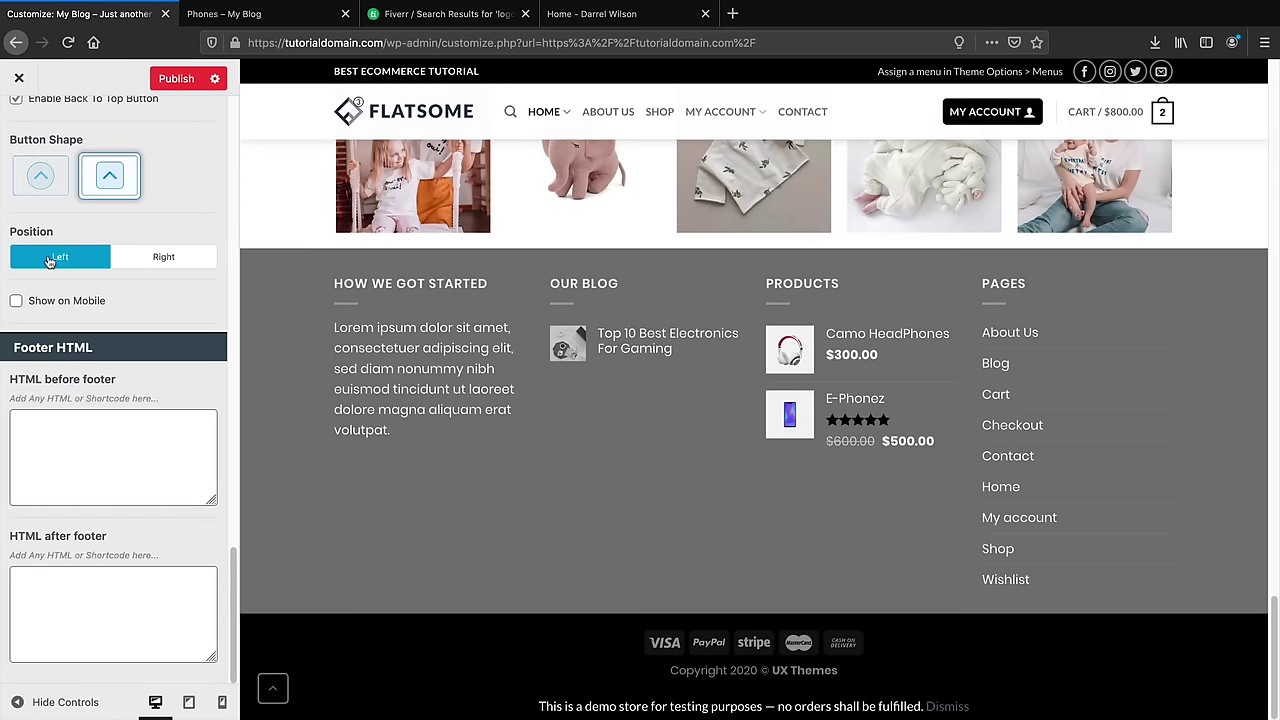
click(135, 261)
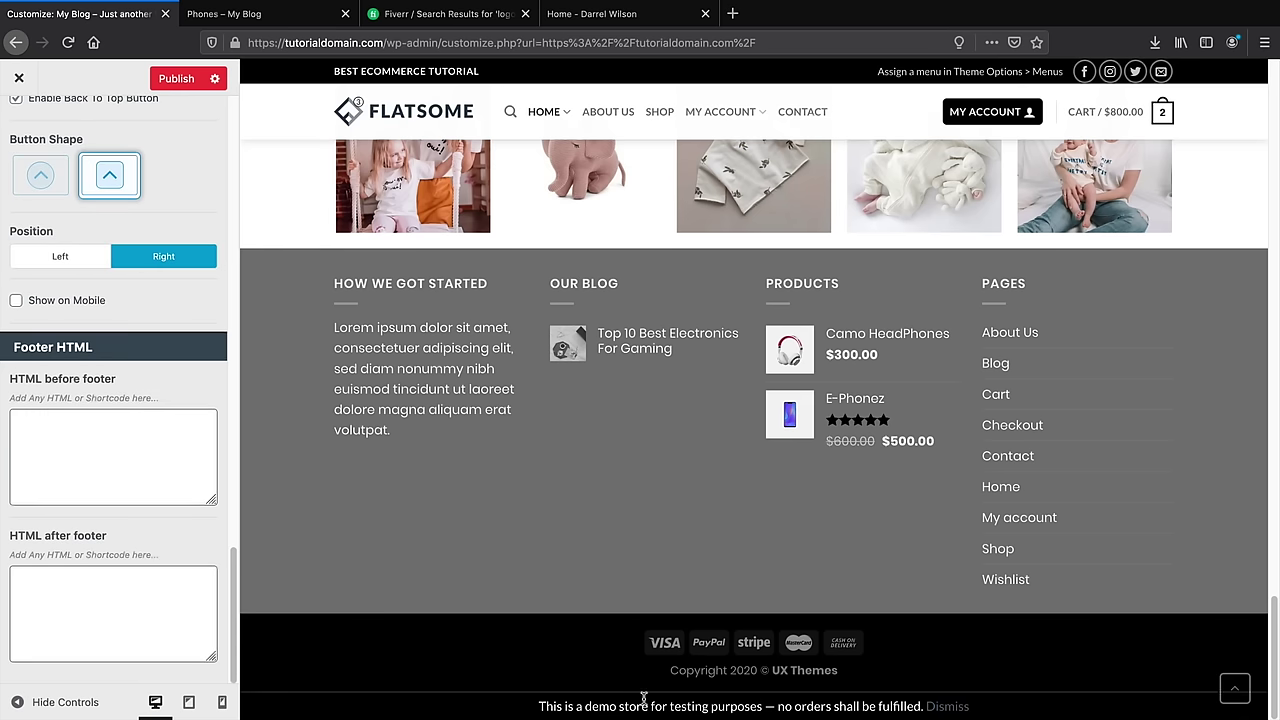
Publish the footer changes and preview the Shop page
scroll(158, 535, up, 5)
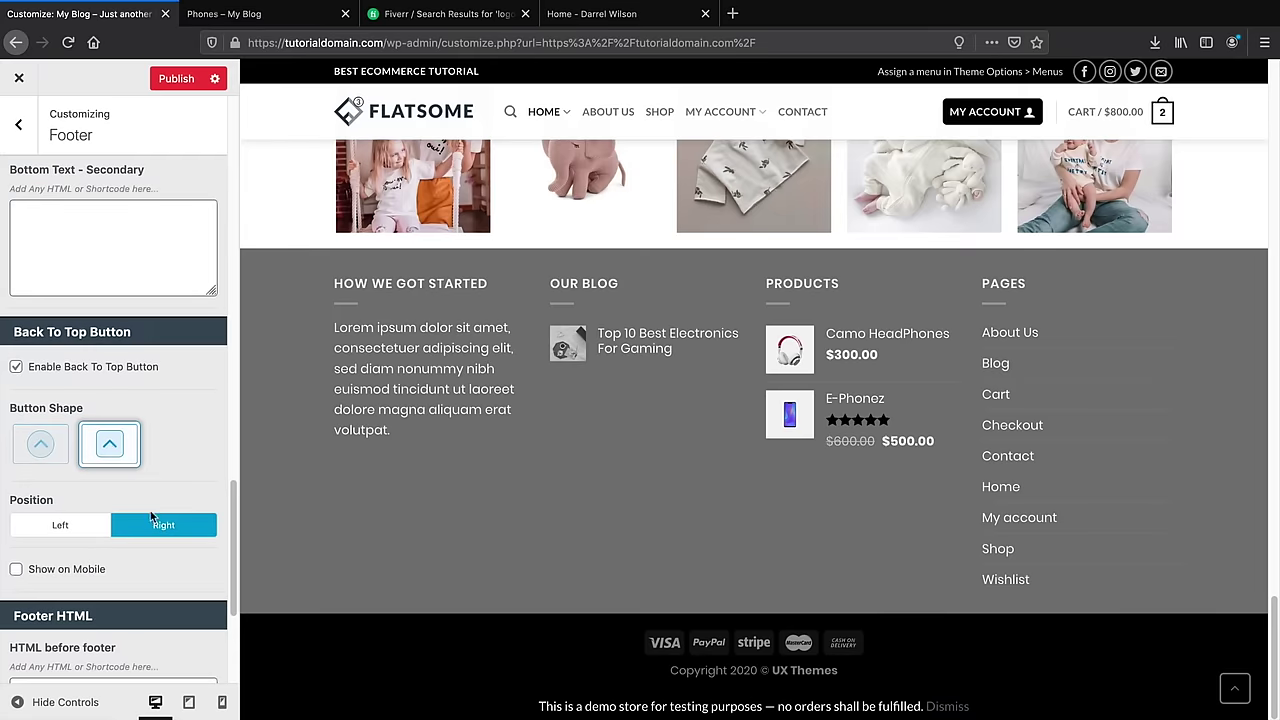
scroll(152, 517, up, 8)
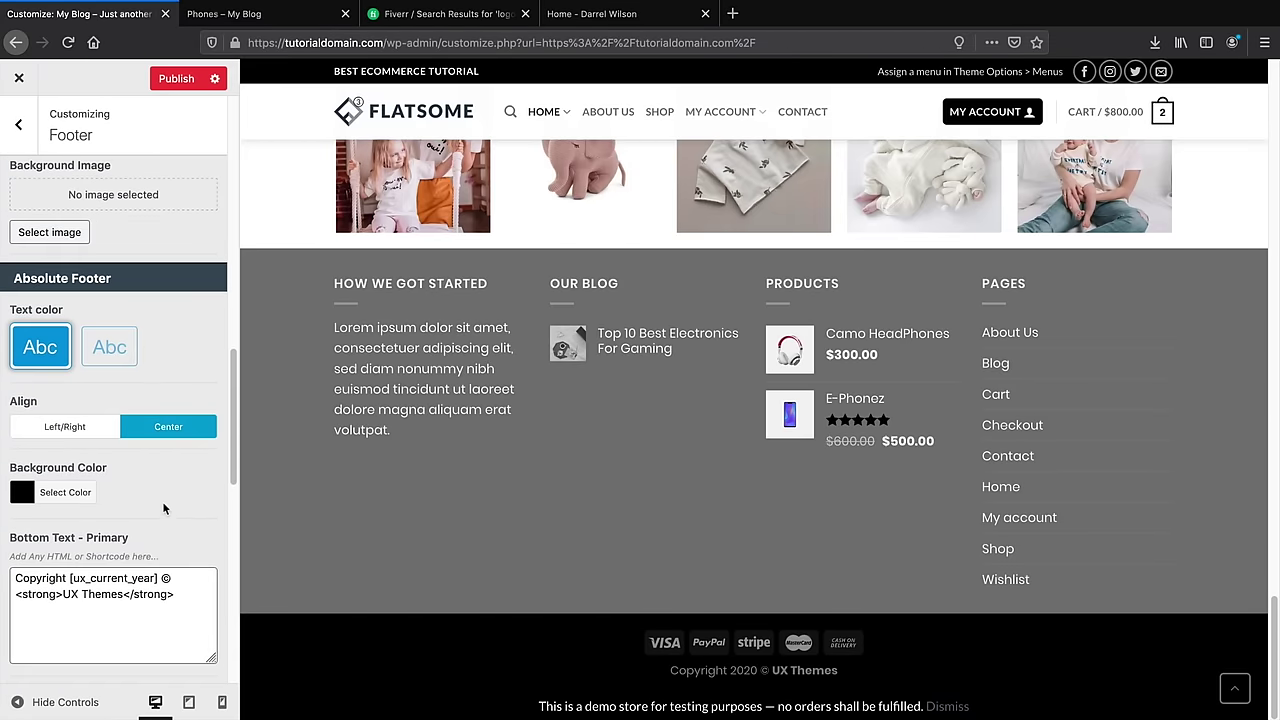
scroll(151, 411, up, 8)
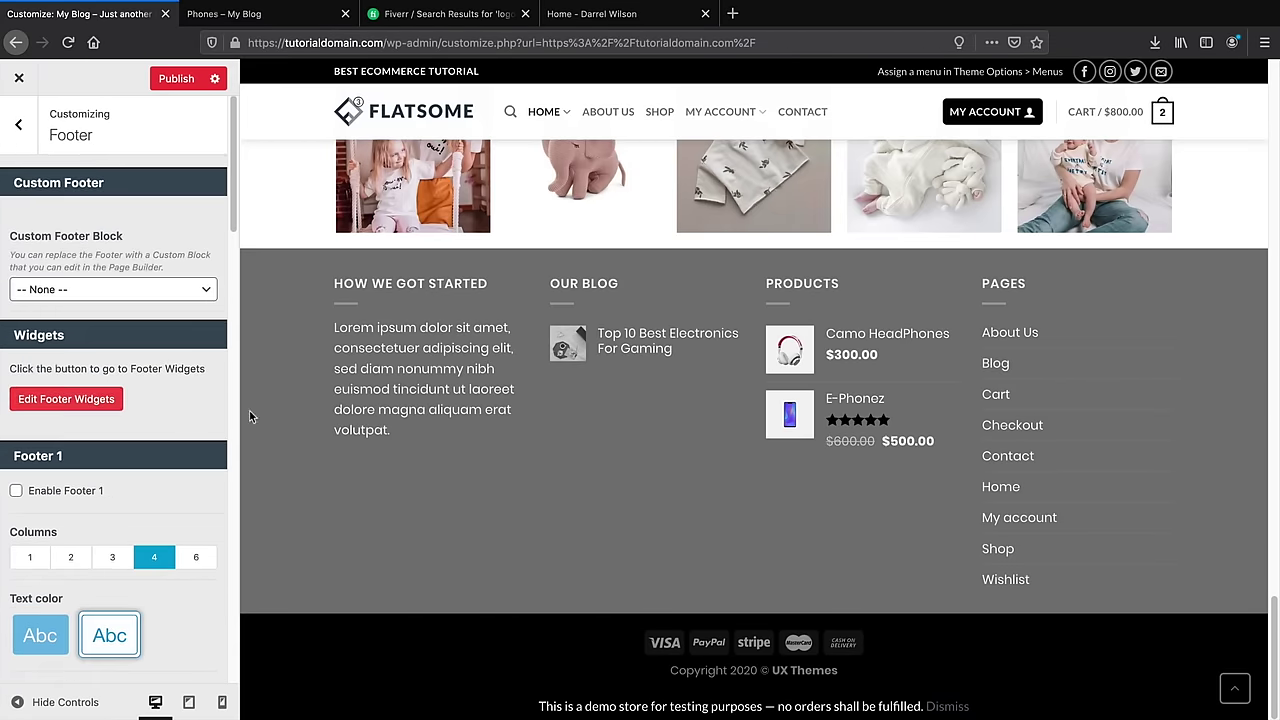
scroll(364, 418, up, 2)
scroll(364, 418, up, 1)
click(18, 124)
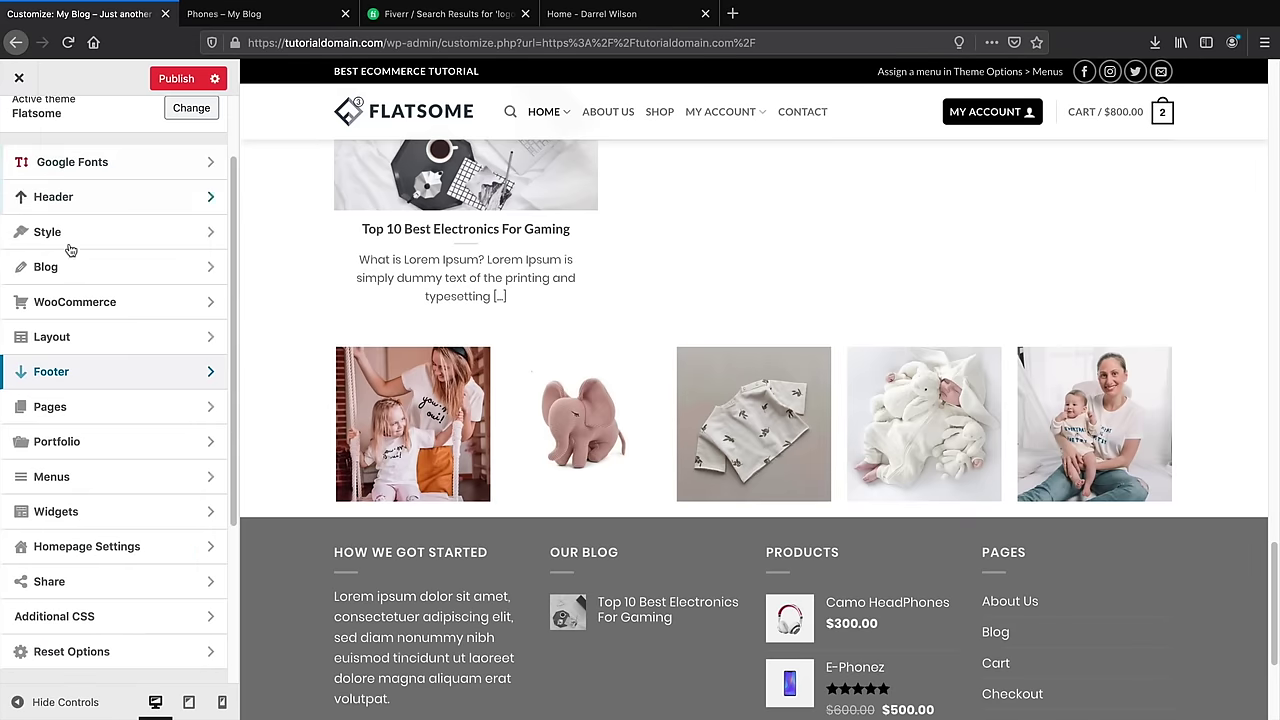
click(176, 80)
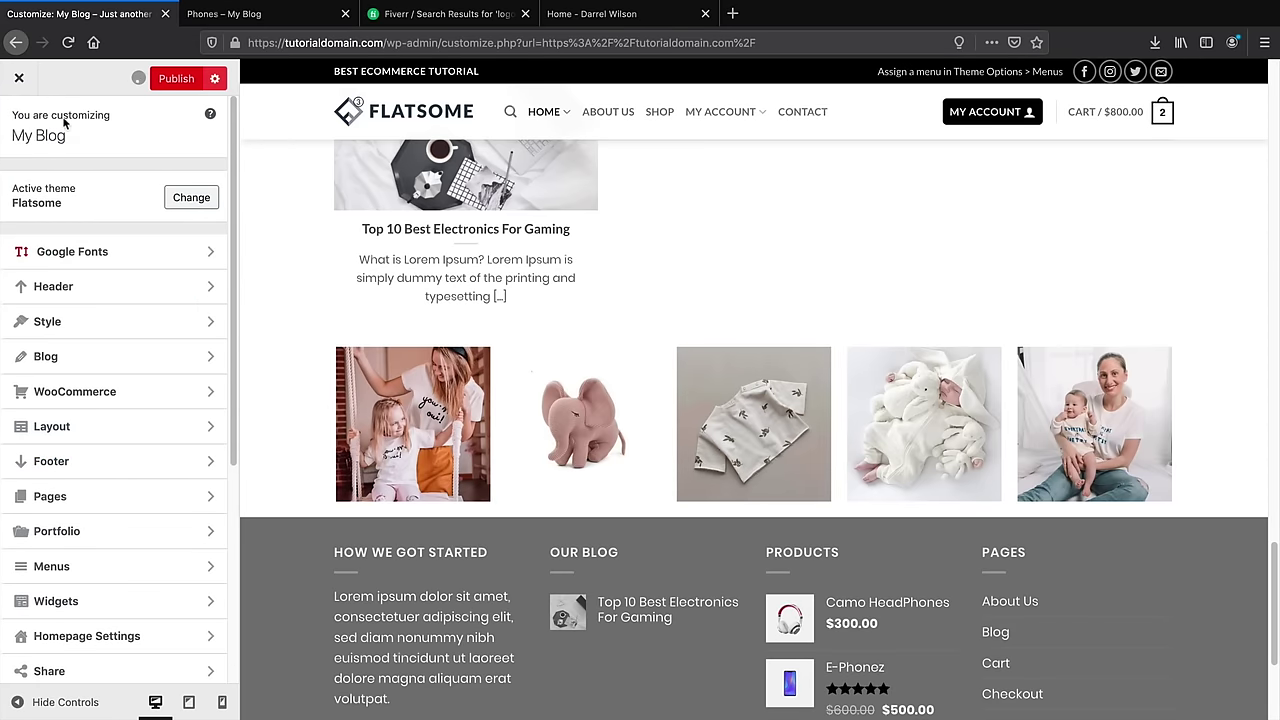
scroll(500, 535, down, 2)
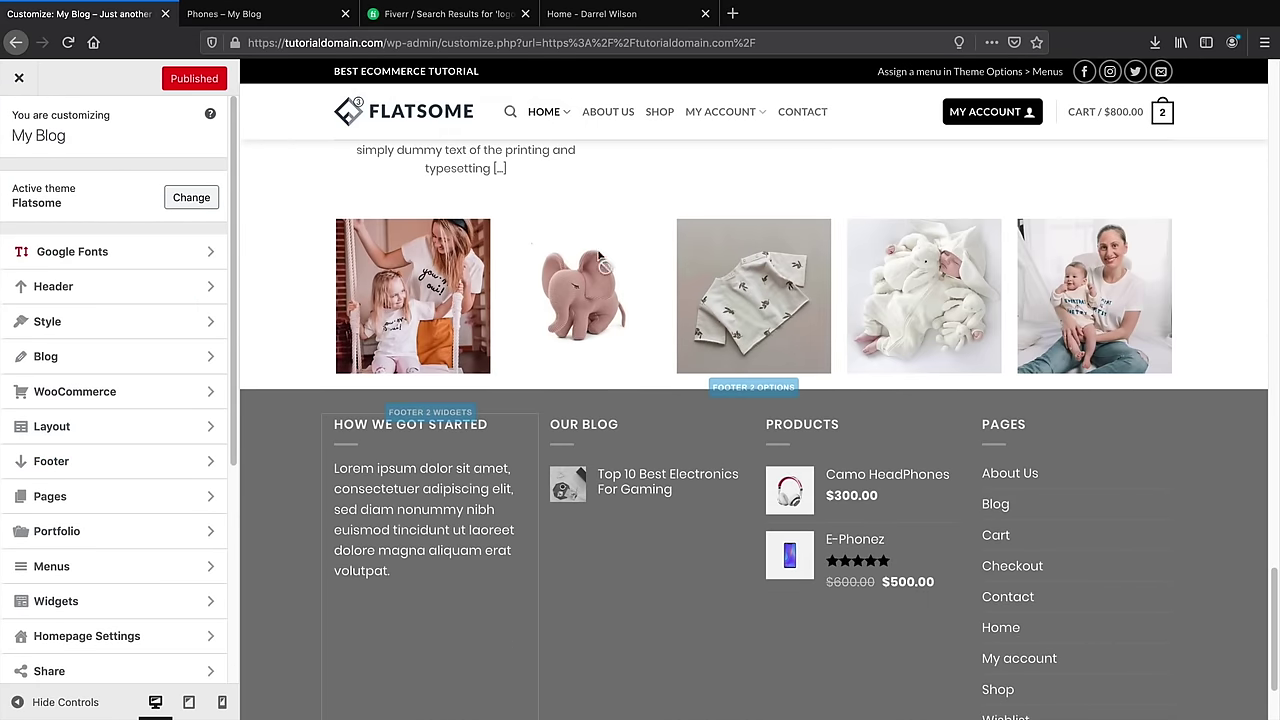
click(659, 115)
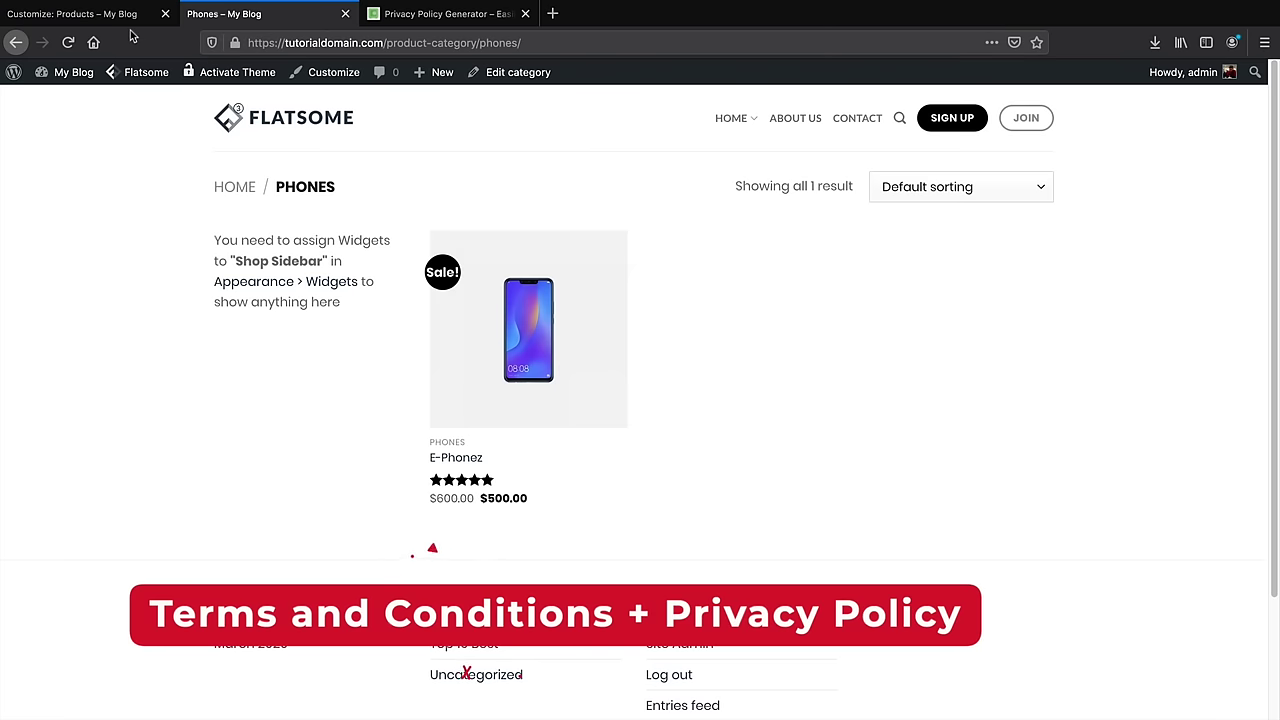
Switch back to the Customizer tab showing the Shop page preview
click(129, 17)
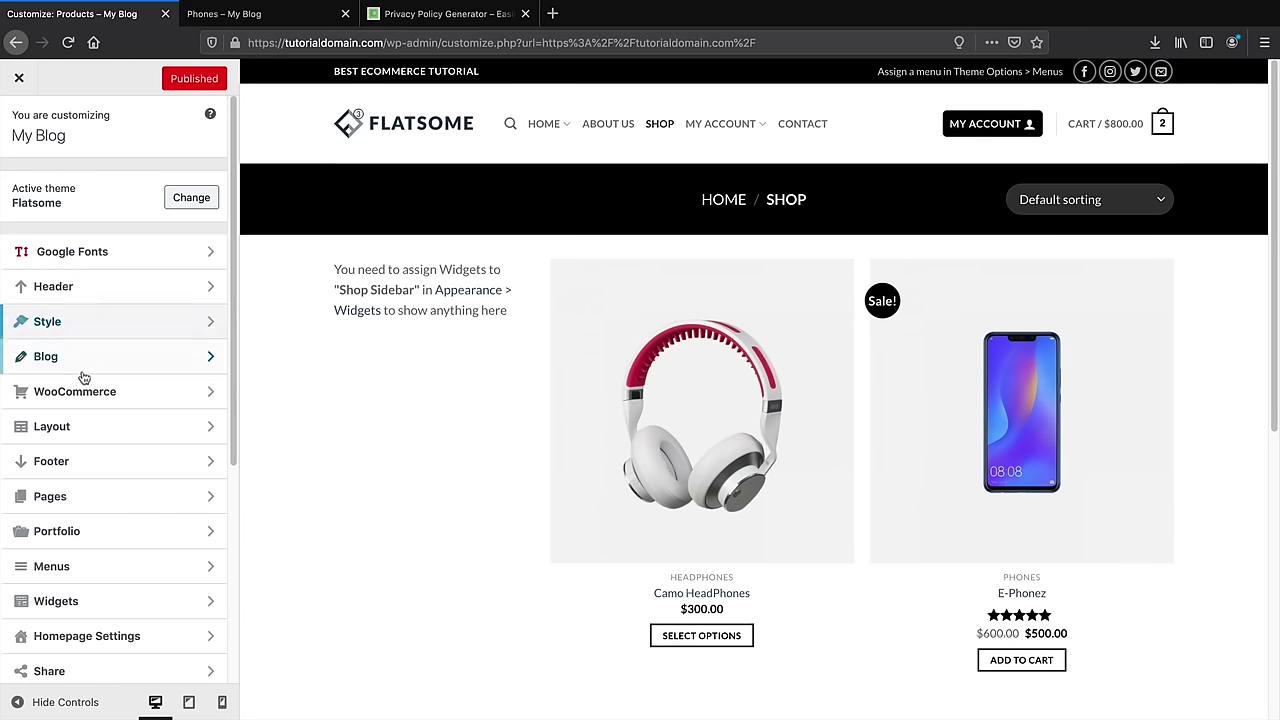
Look into the Customizer's Layout settings, then return to the main sections list
click(85, 434)
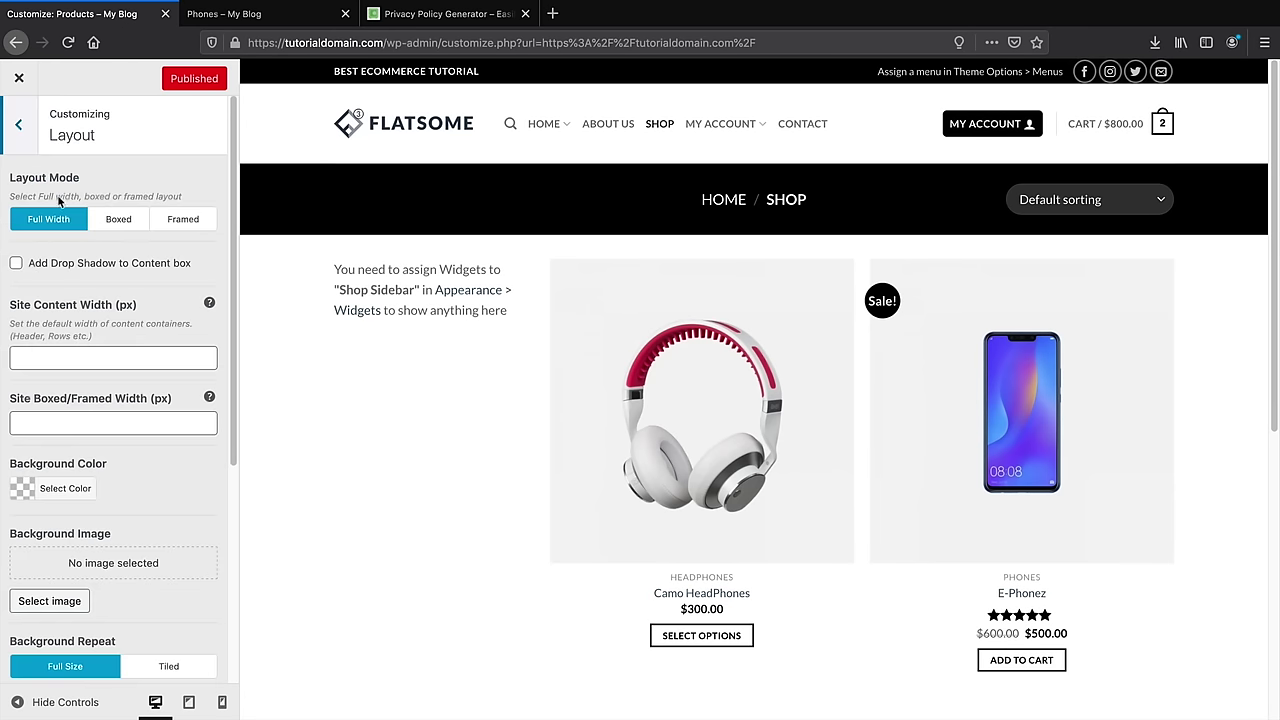
click(8, 120)
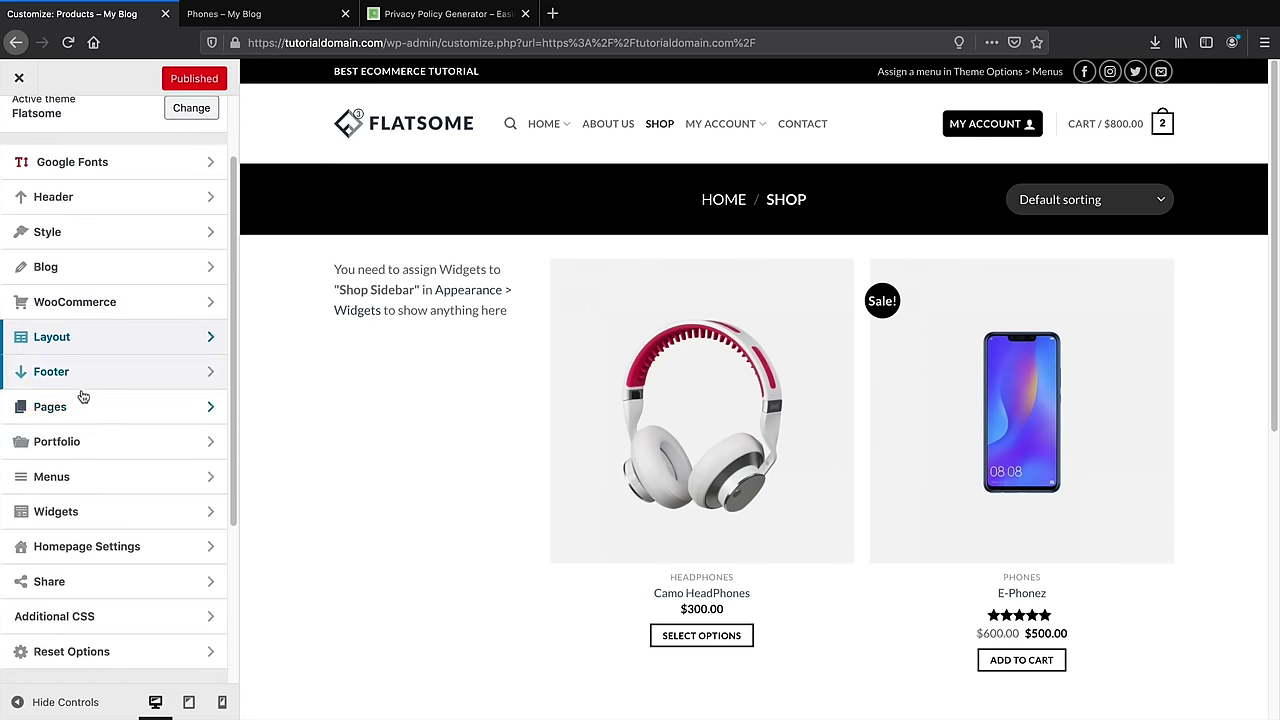
scroll(83, 397, down, 1)
scroll(90, 400, up, 2)
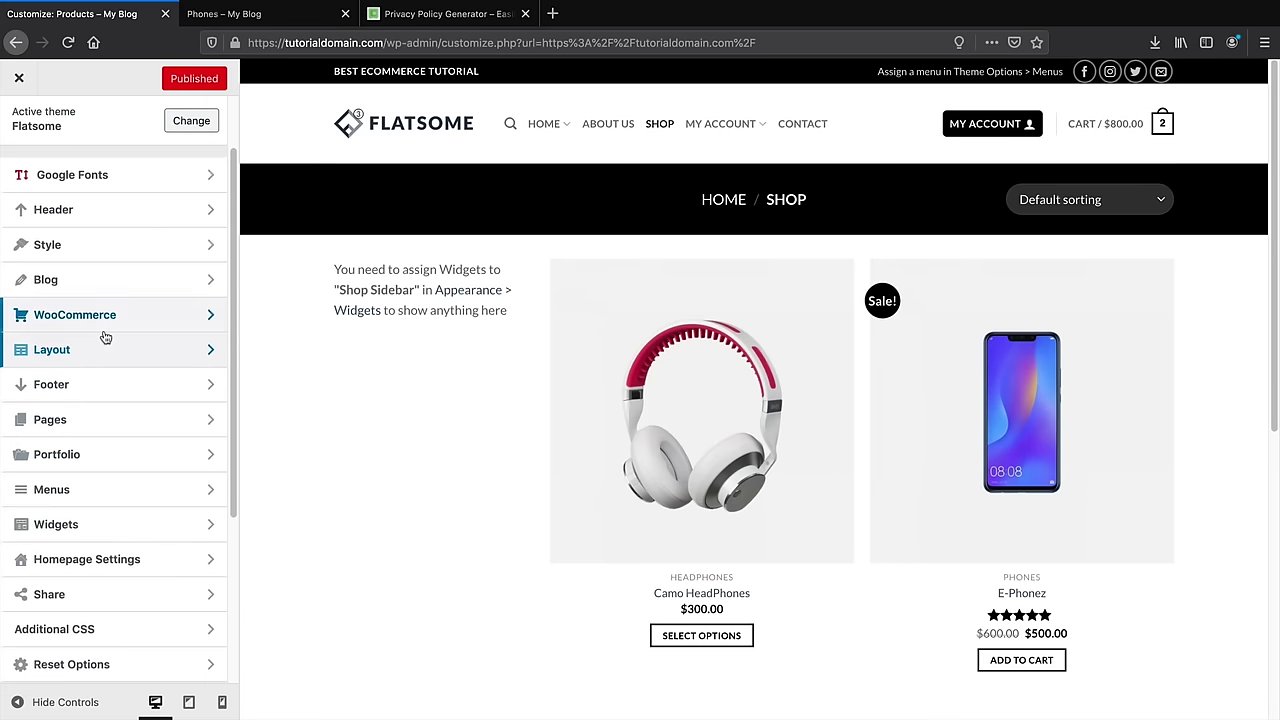
Scroll WooCommerce Checkout options to the privacy policy and terms fields, then switch to the Privacy Policy Generator
click(107, 318)
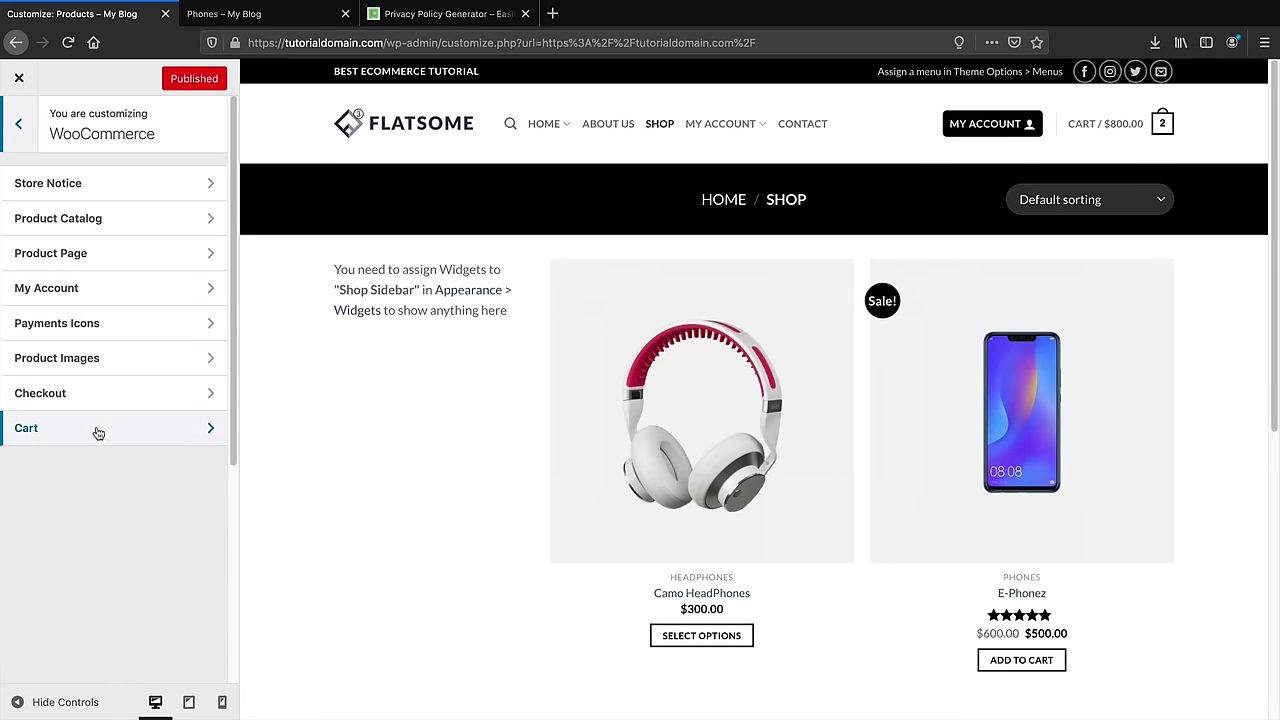
click(100, 396)
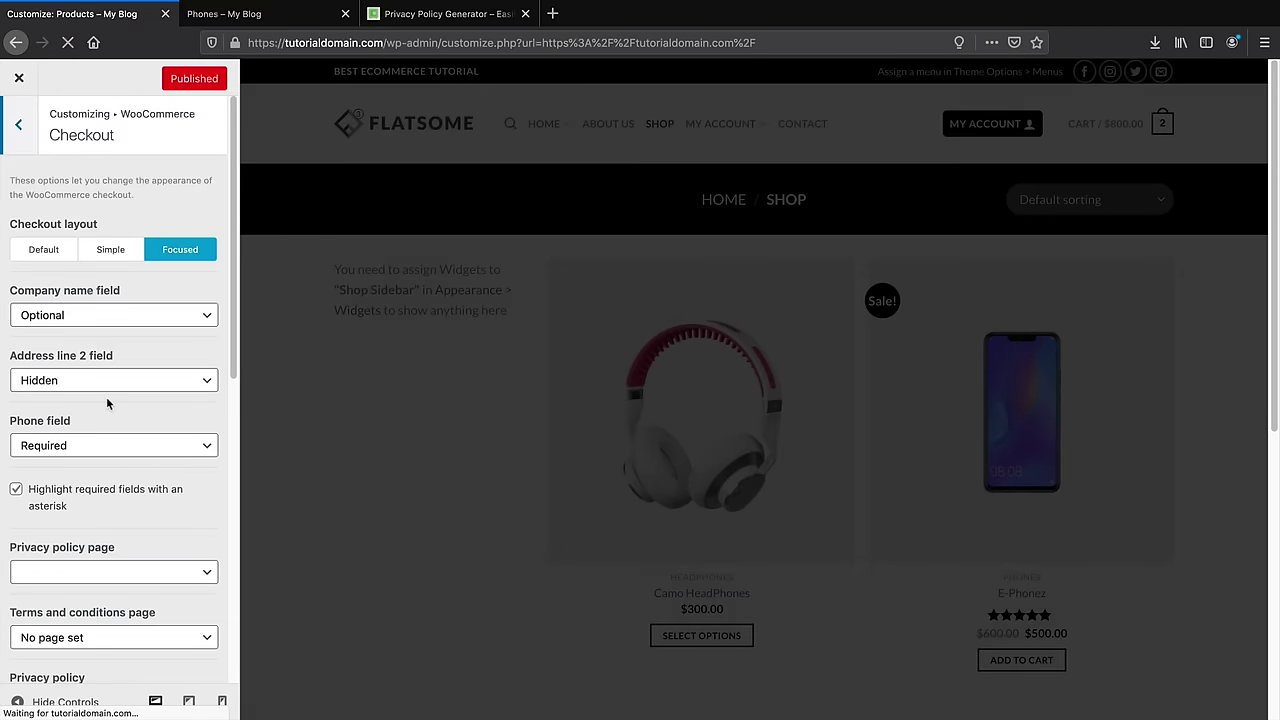
scroll(106, 396, down, 4)
scroll(95, 385, down, 1)
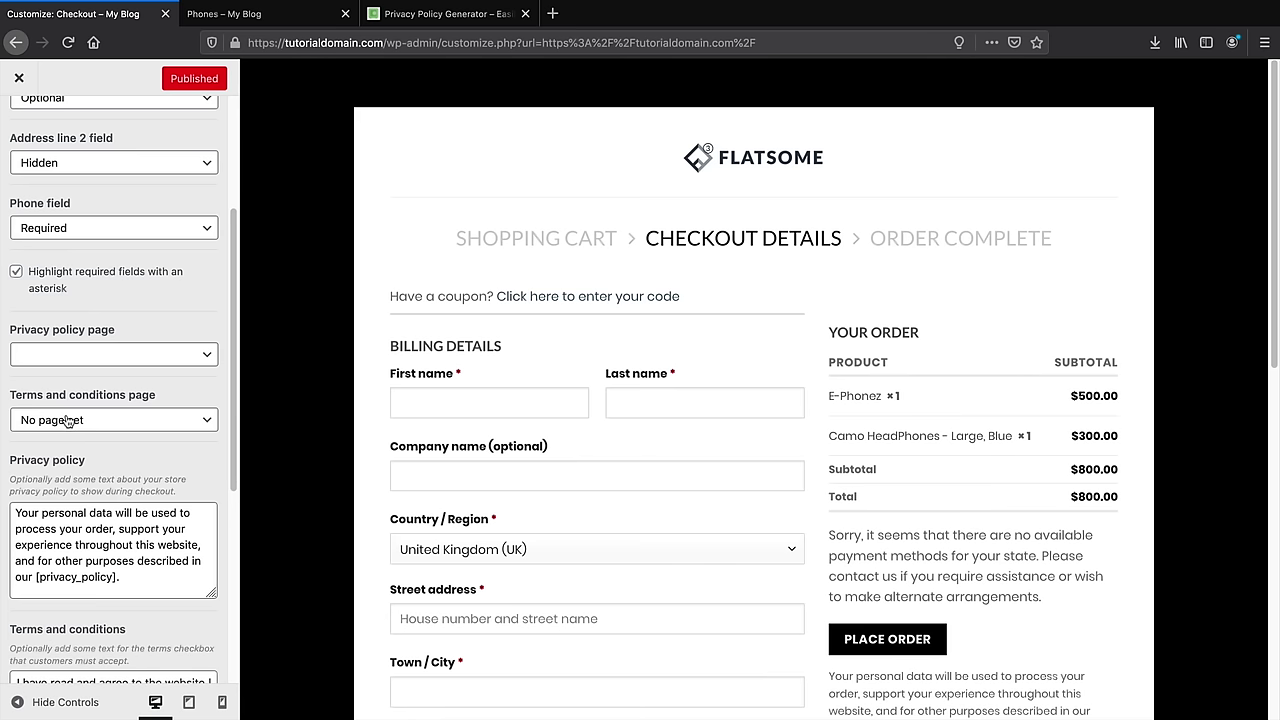
click(427, 14)
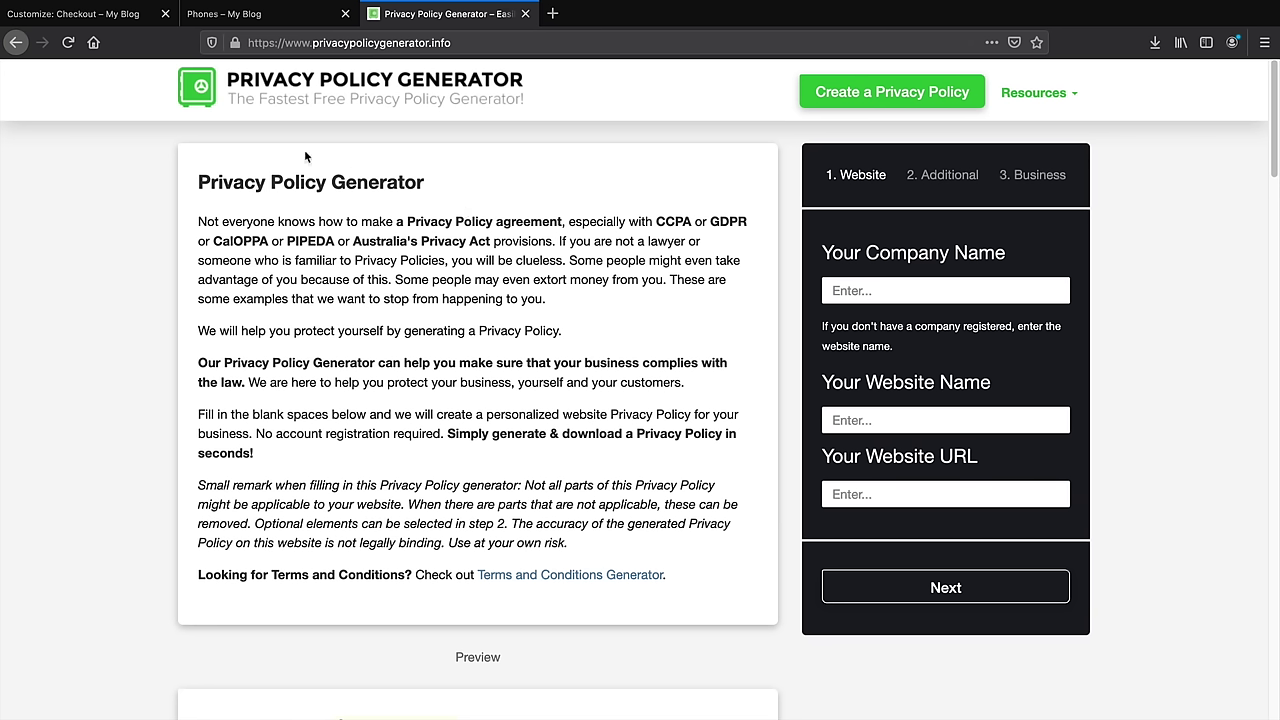
Pass through the Phones tab back to Customize: Checkout and close the Customizer to the live site
click(236, 14)
click(90, 14)
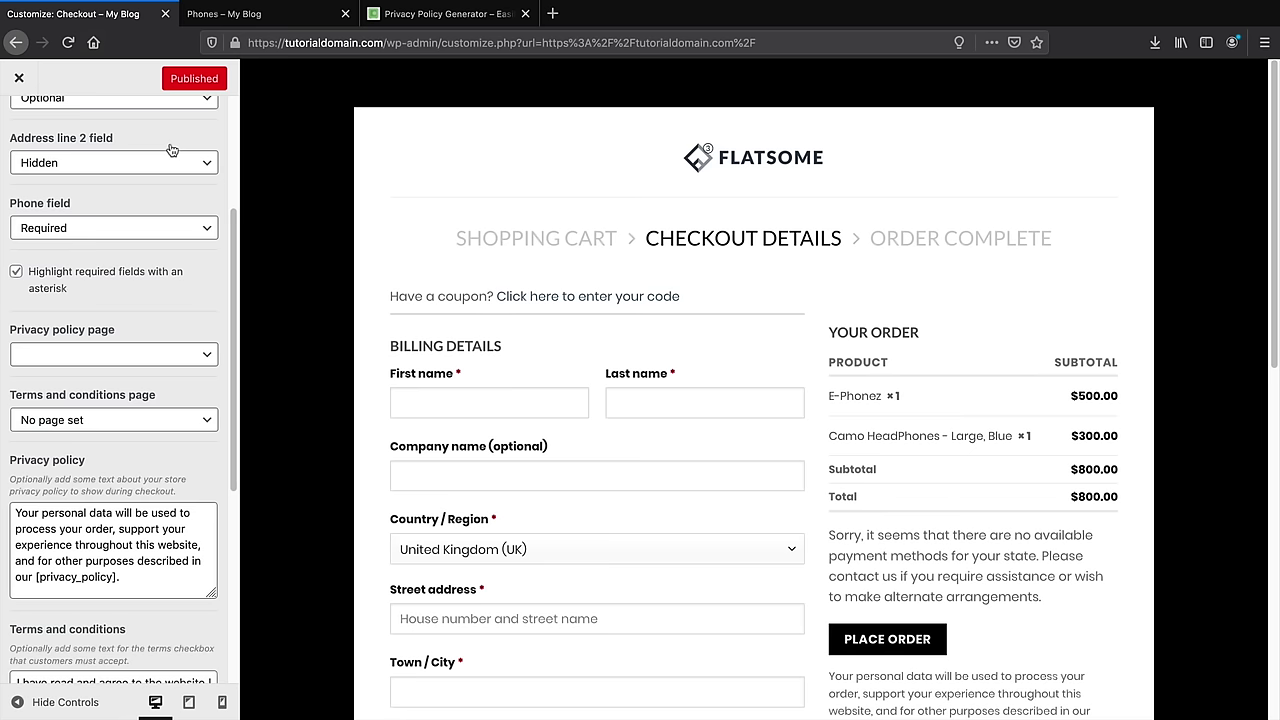
click(20, 79)
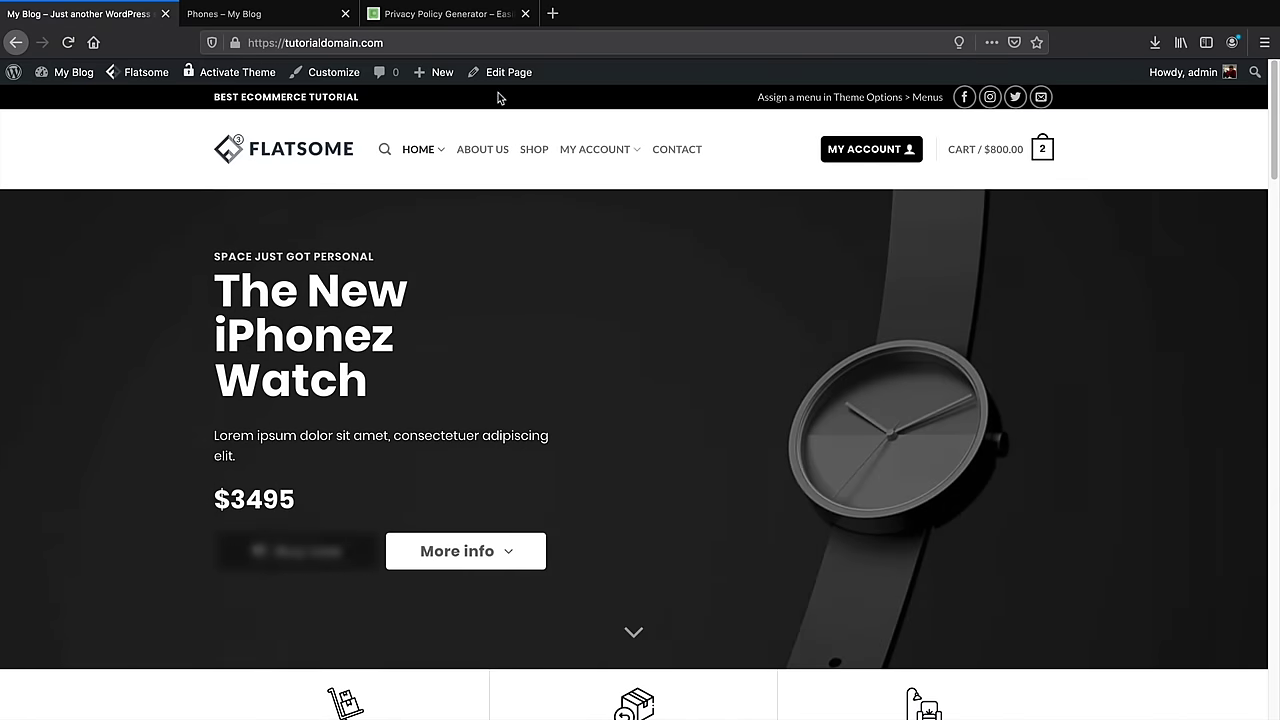
Create a new blank page from the admin bar's + New menu
mouse_move(455, 78)
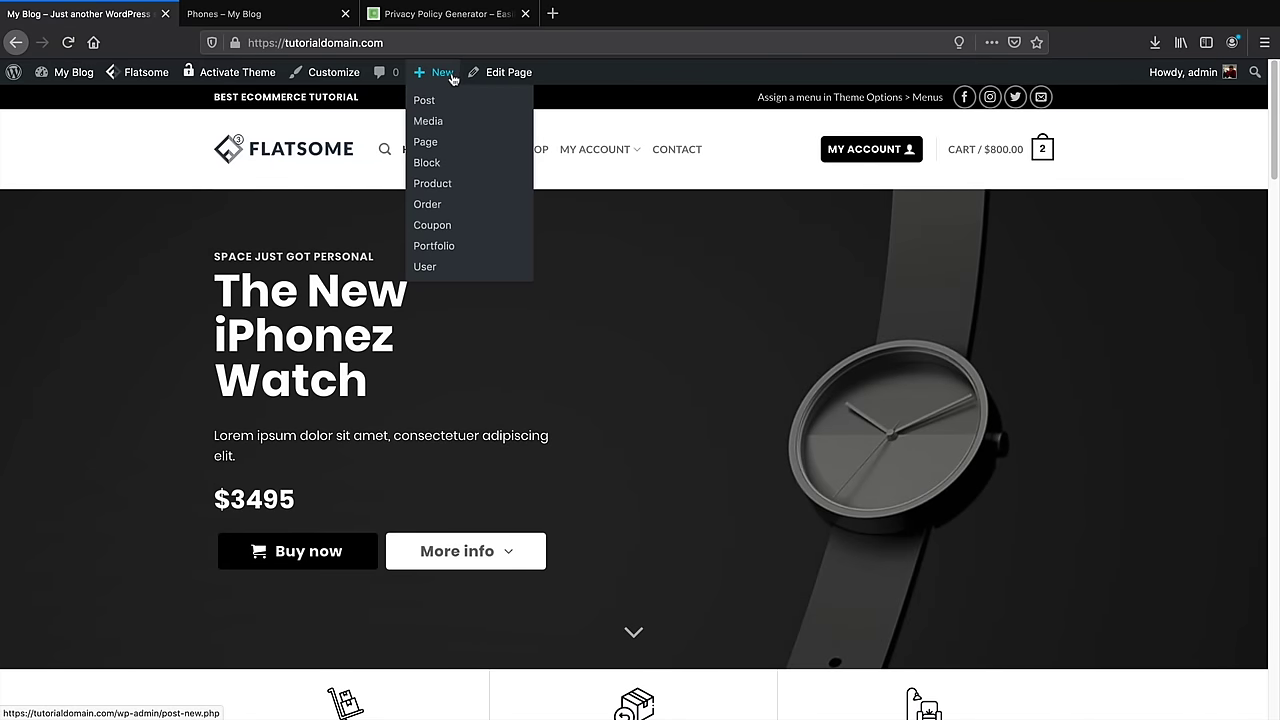
click(434, 151)
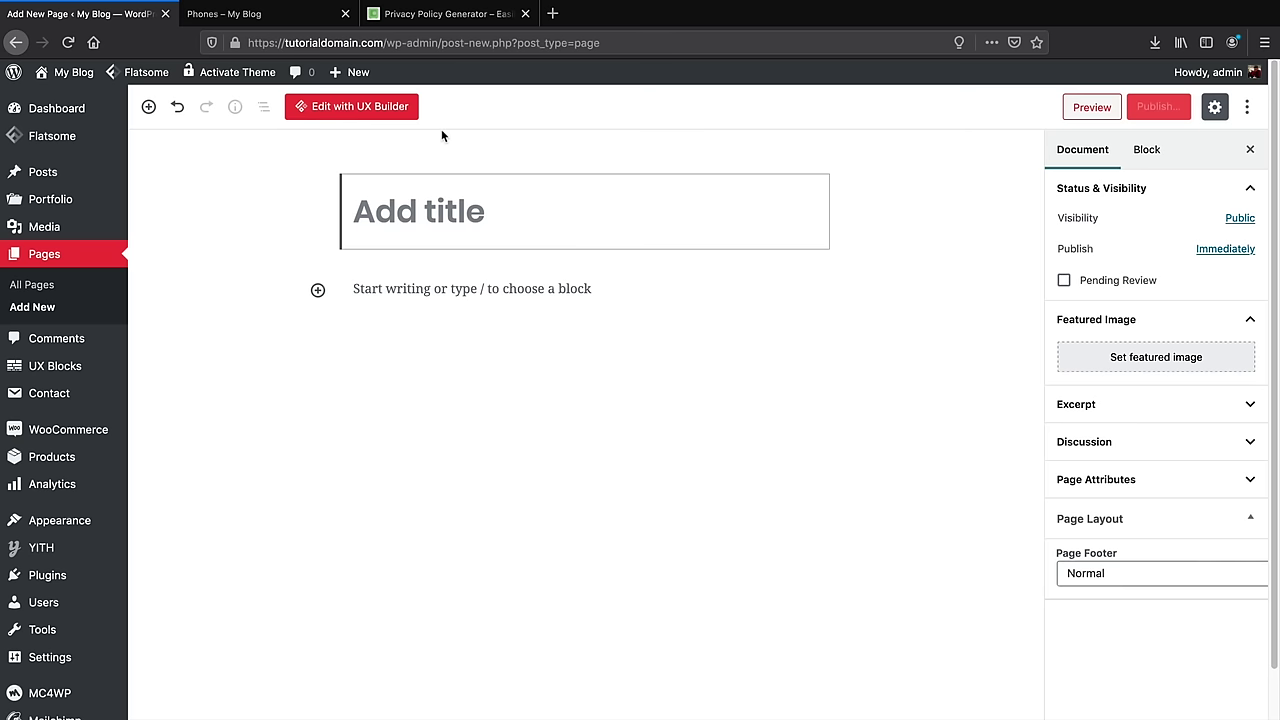
Title the page 'Terms And Conditions' and paste Lorem ipsum text into its first paragraph
text(Terms And Conditions)
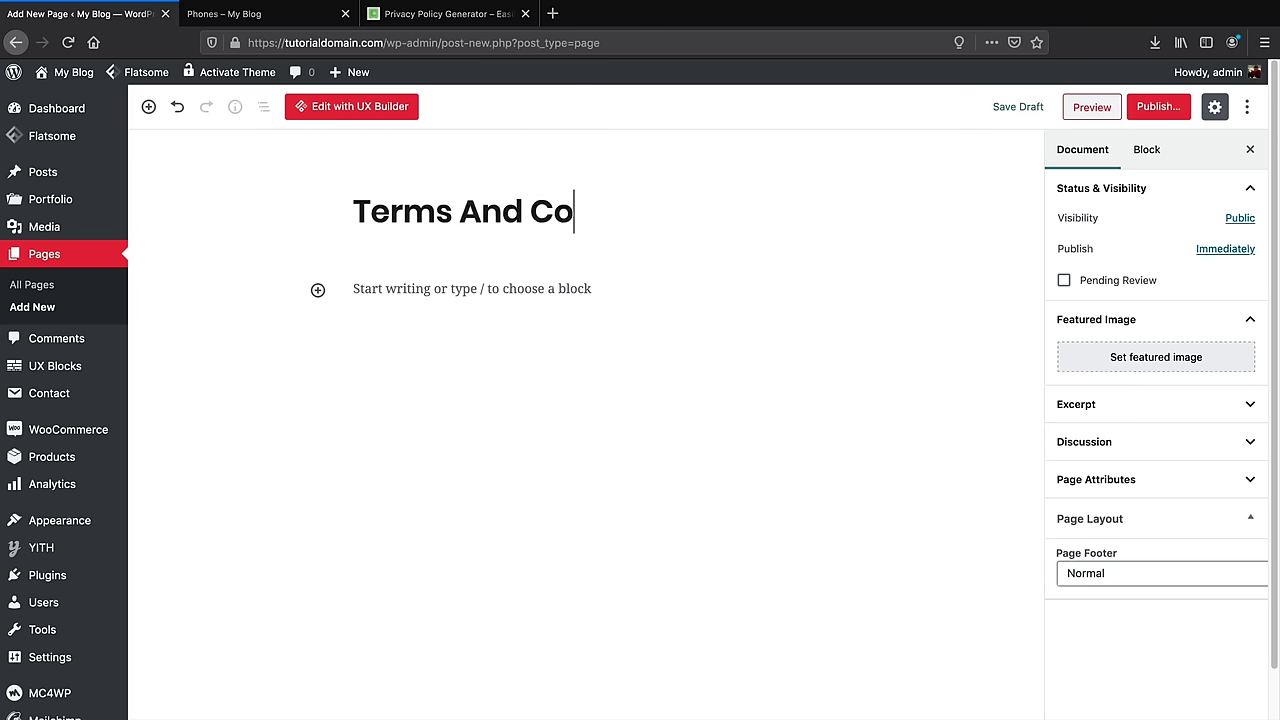
click(420, 289)
right_click(419, 287)
click(450, 352)
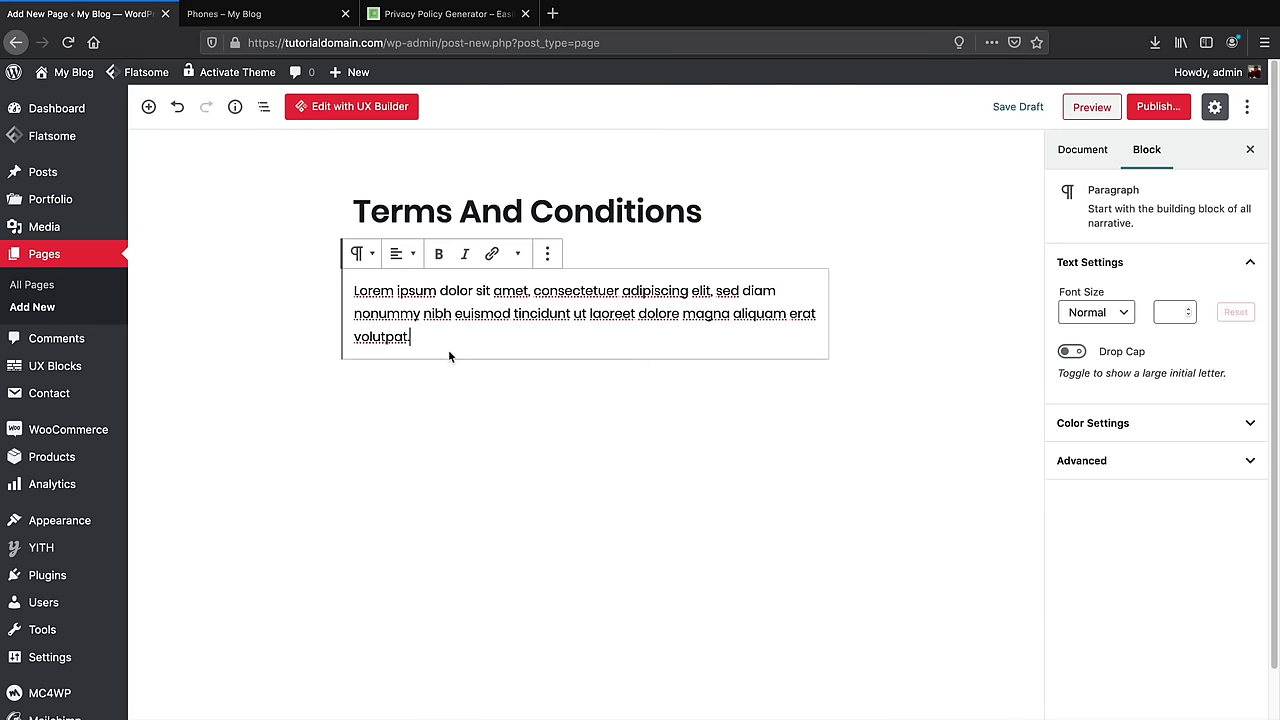
click(468, 18)
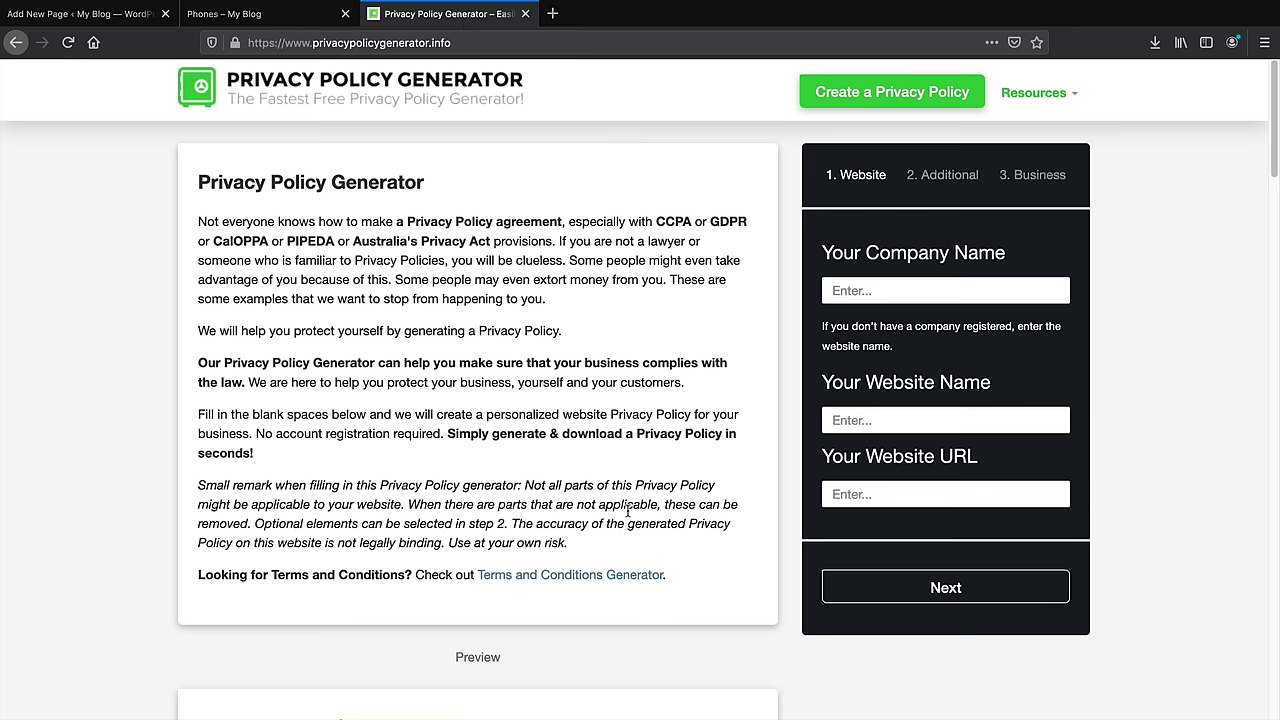
Copy the generator's intro text from 'Not everyone' through 'risk.' and head back to WordPress
scroll(559, 503, down, 2)
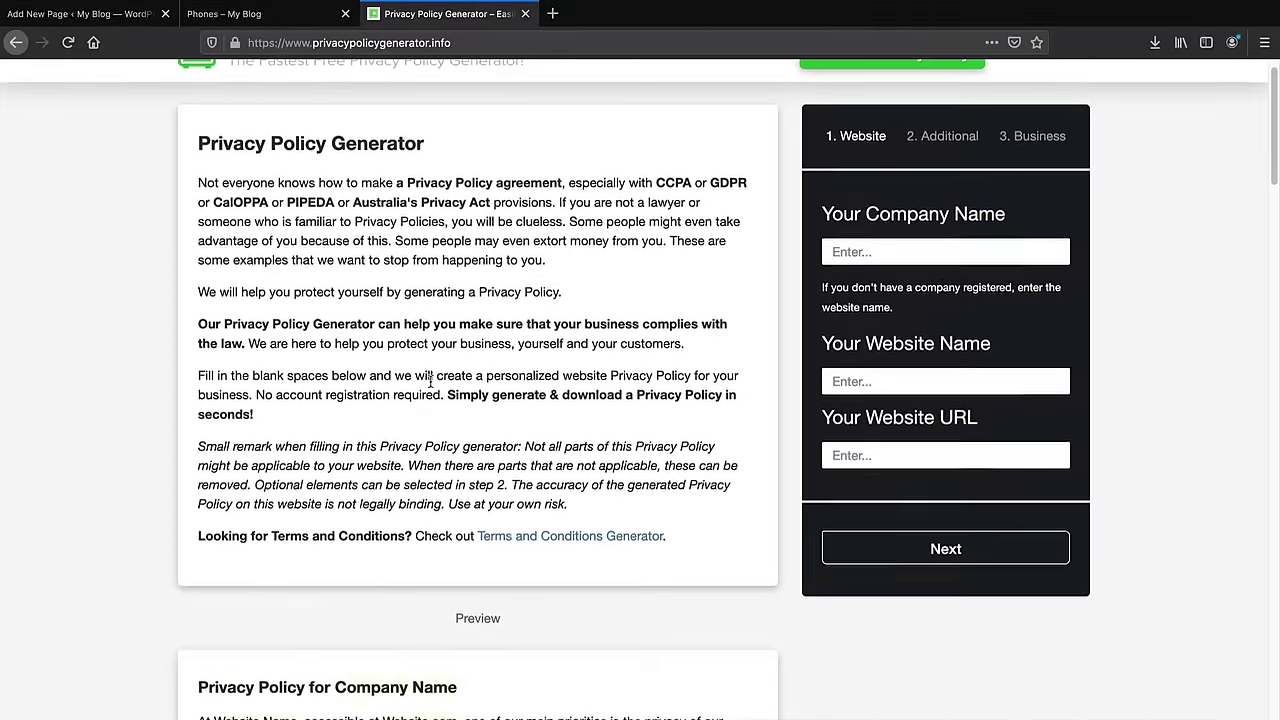
scroll(418, 366, down, 10)
scroll(418, 366, down, 8)
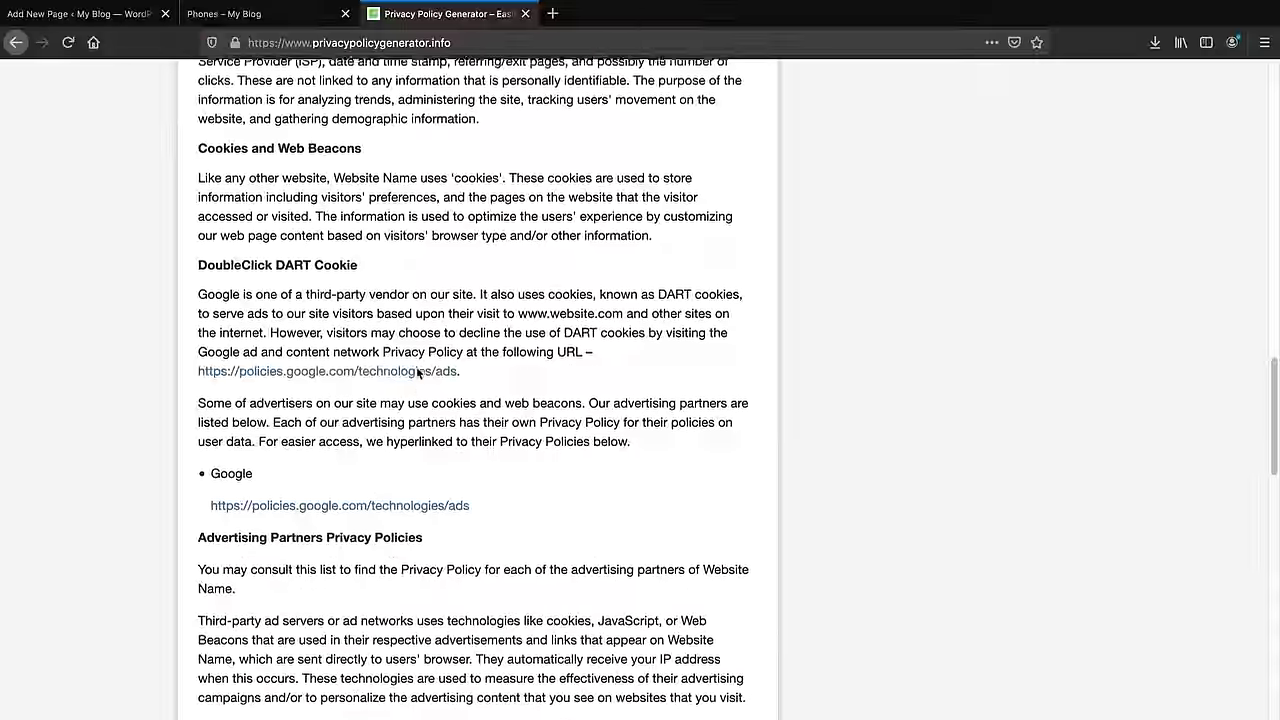
scroll(418, 372, up, 20)
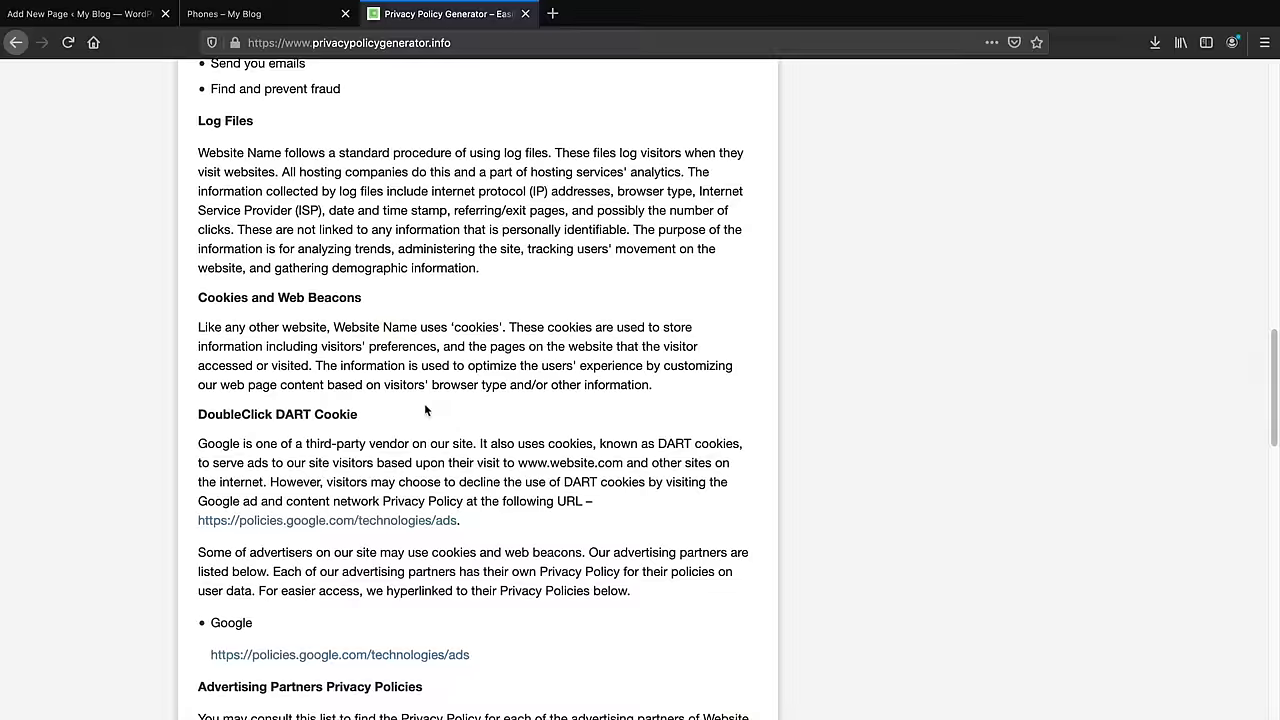
scroll(428, 408, up, 1)
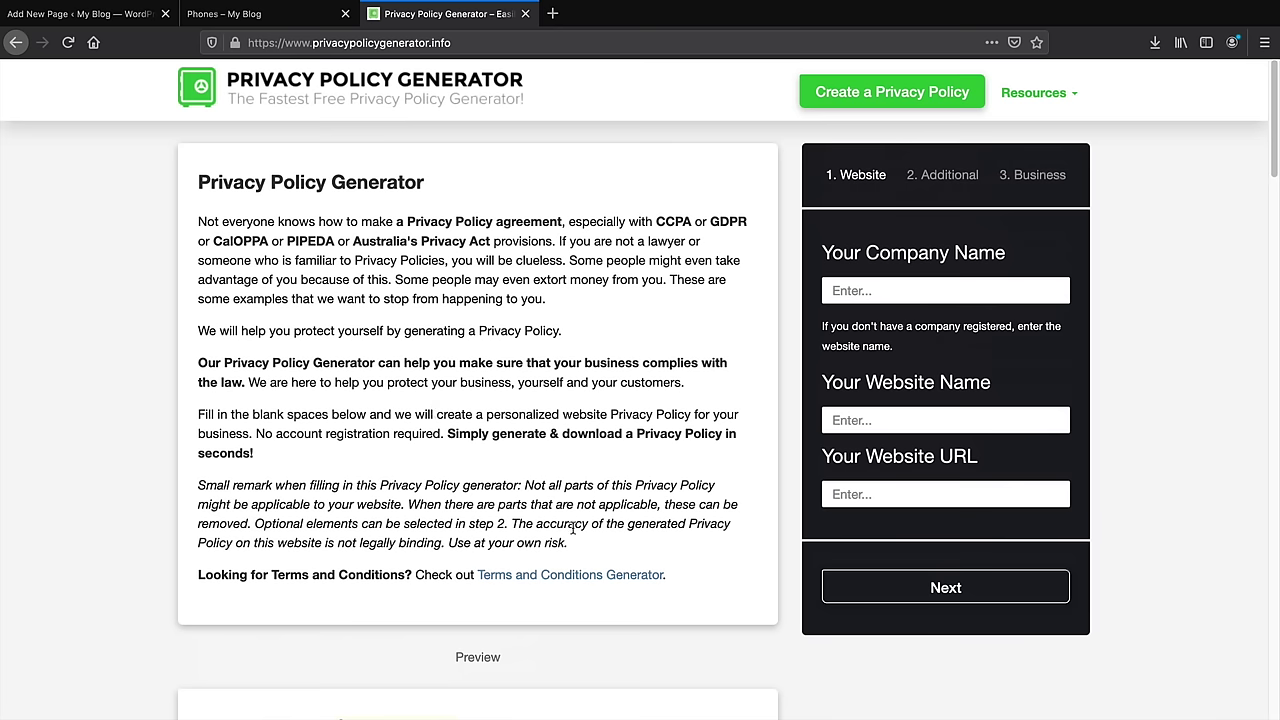
drag(553, 537, 198, 221)
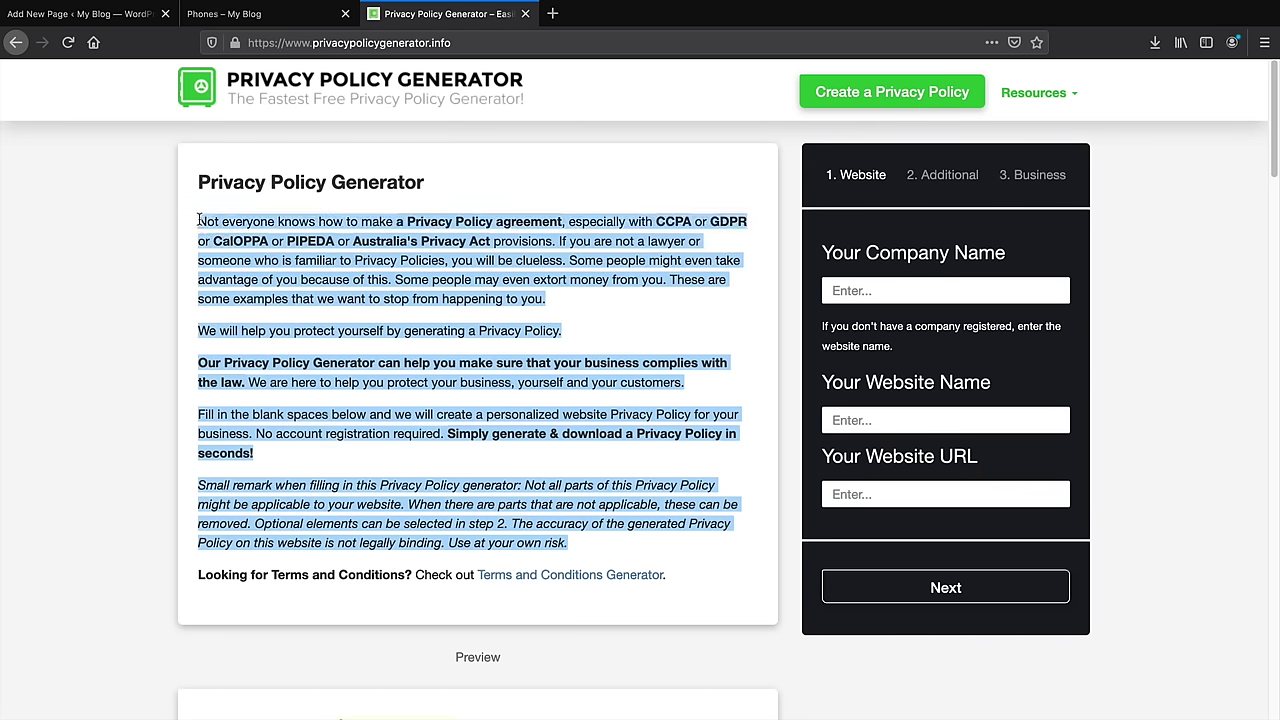
right_click(211, 220)
click(243, 225)
click(224, 13)
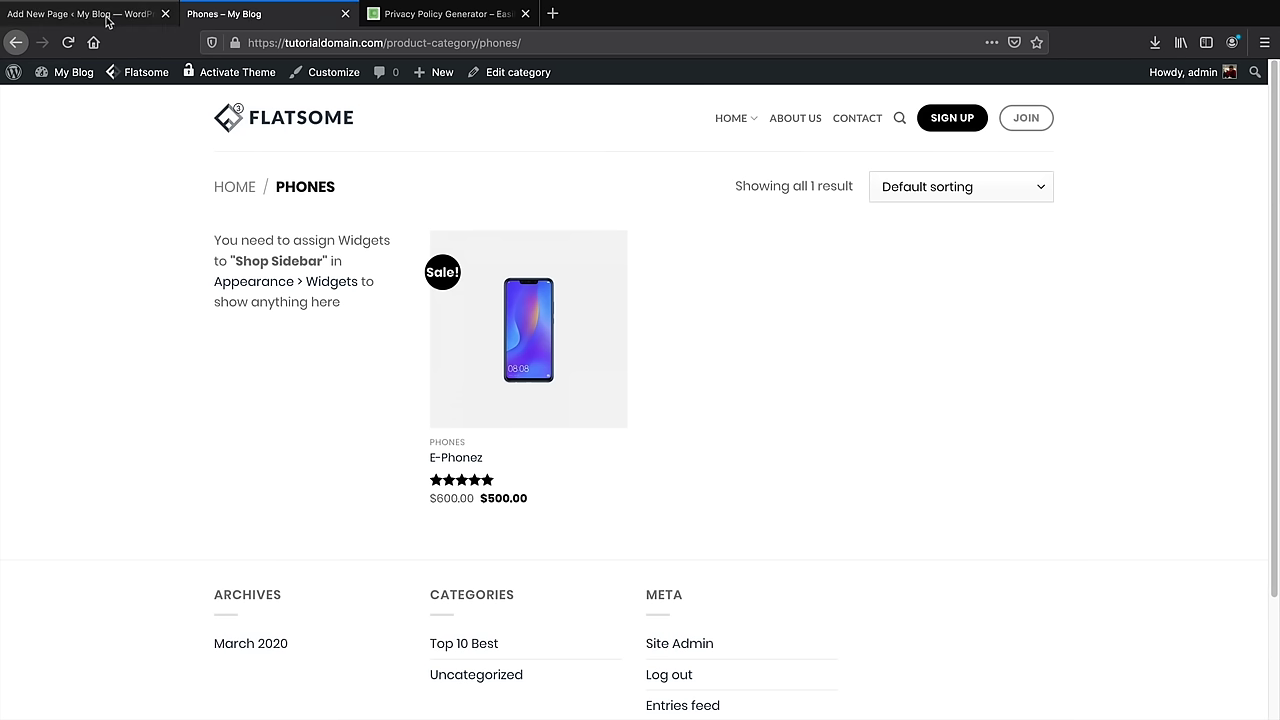
Paste the copied privacy policy paragraphs after 'volutpat.' on the Terms And Conditions page
click(106, 17)
click(429, 336)
right_click(429, 334)
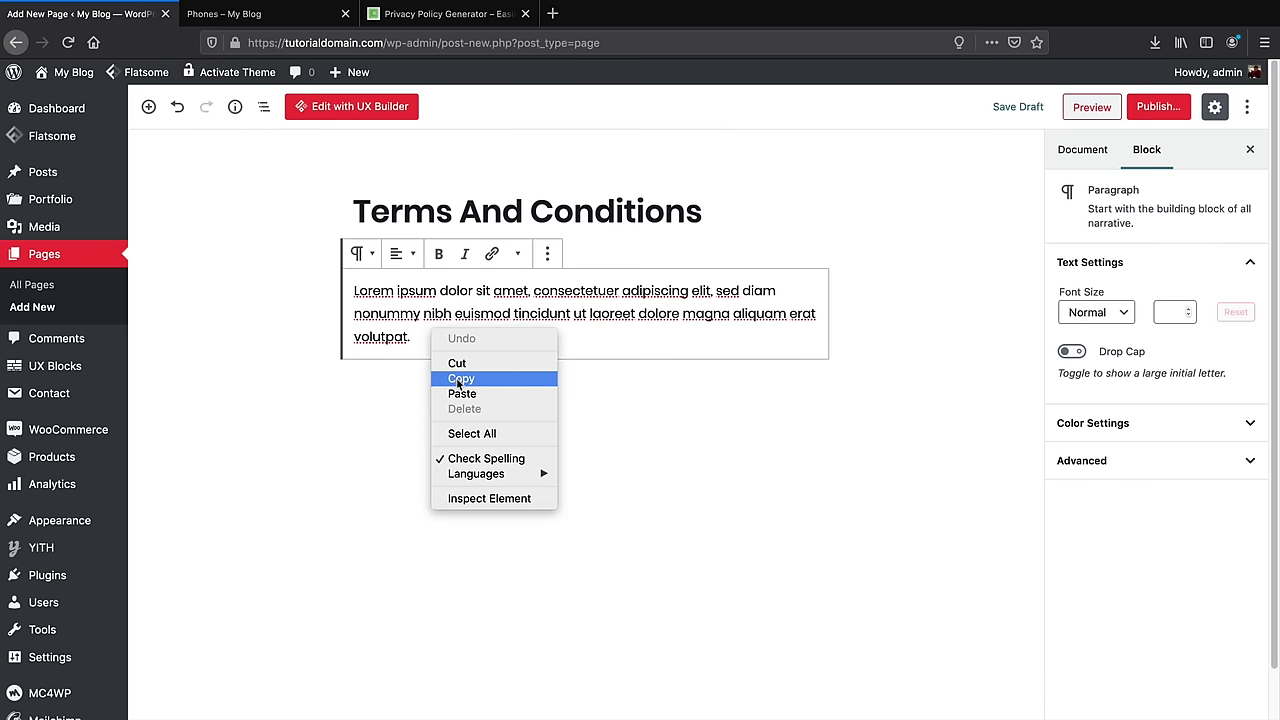
click(463, 390)
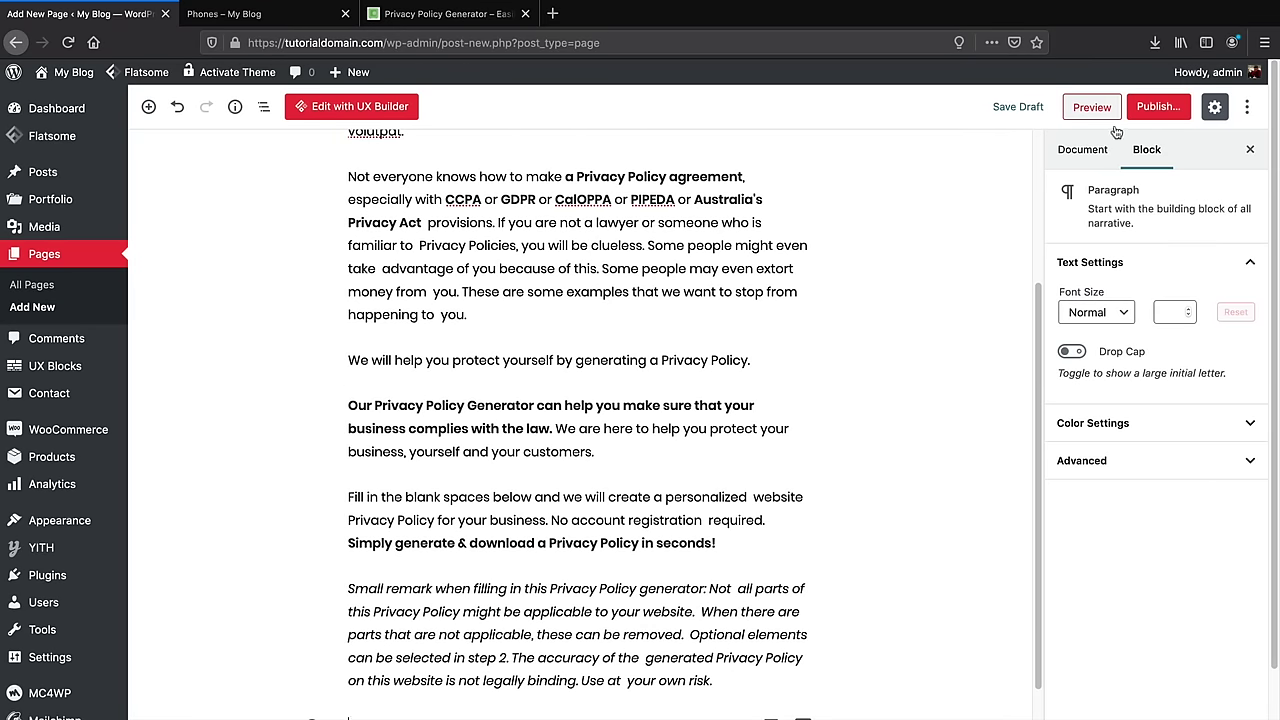
Publish the Terms And Conditions page and open the generator's Resources dropdown
click(1157, 109)
click(1170, 107)
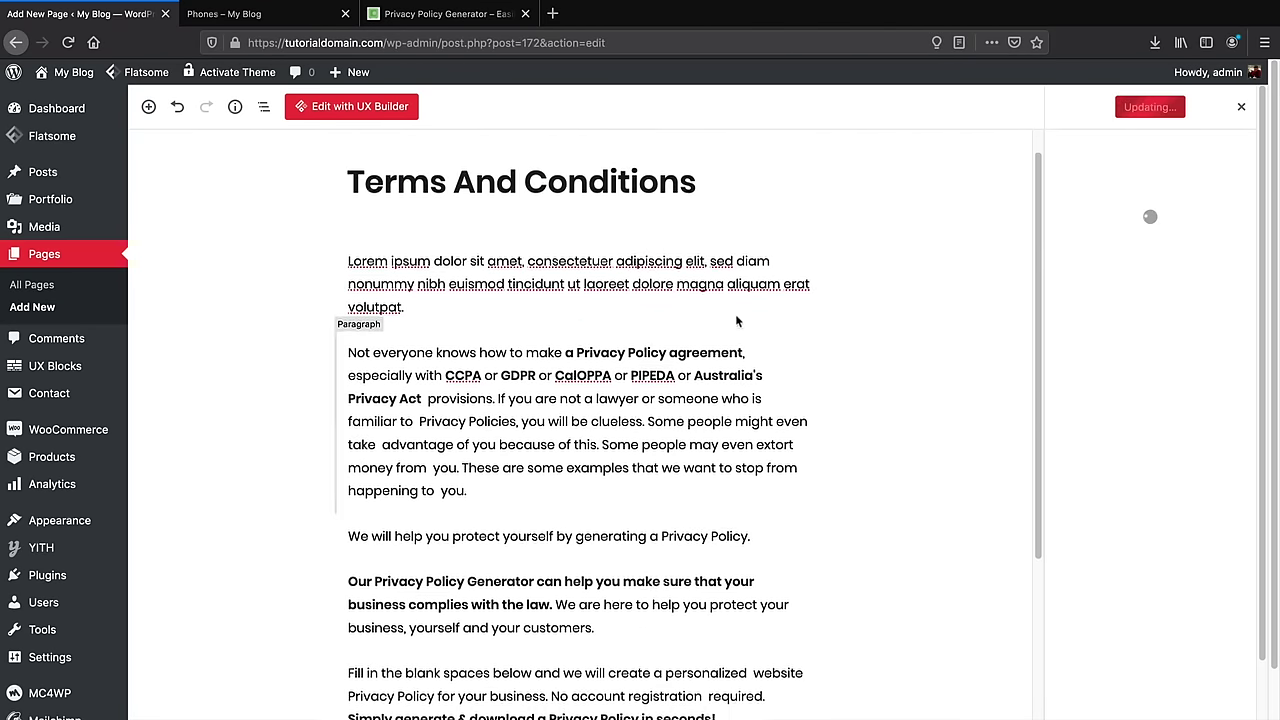
click(449, 13)
click(1021, 95)
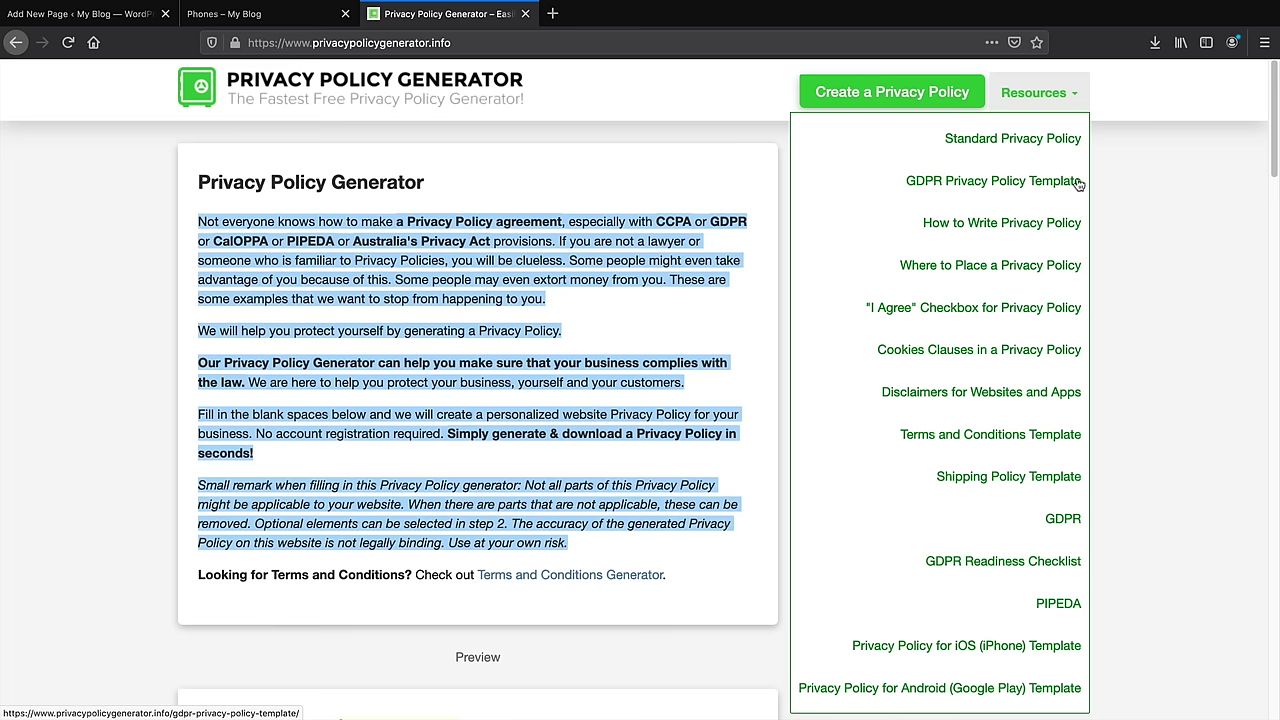
Copy the Terms and Conditions Template's title and intro paragraphs, then return to the page editor
click(1036, 436)
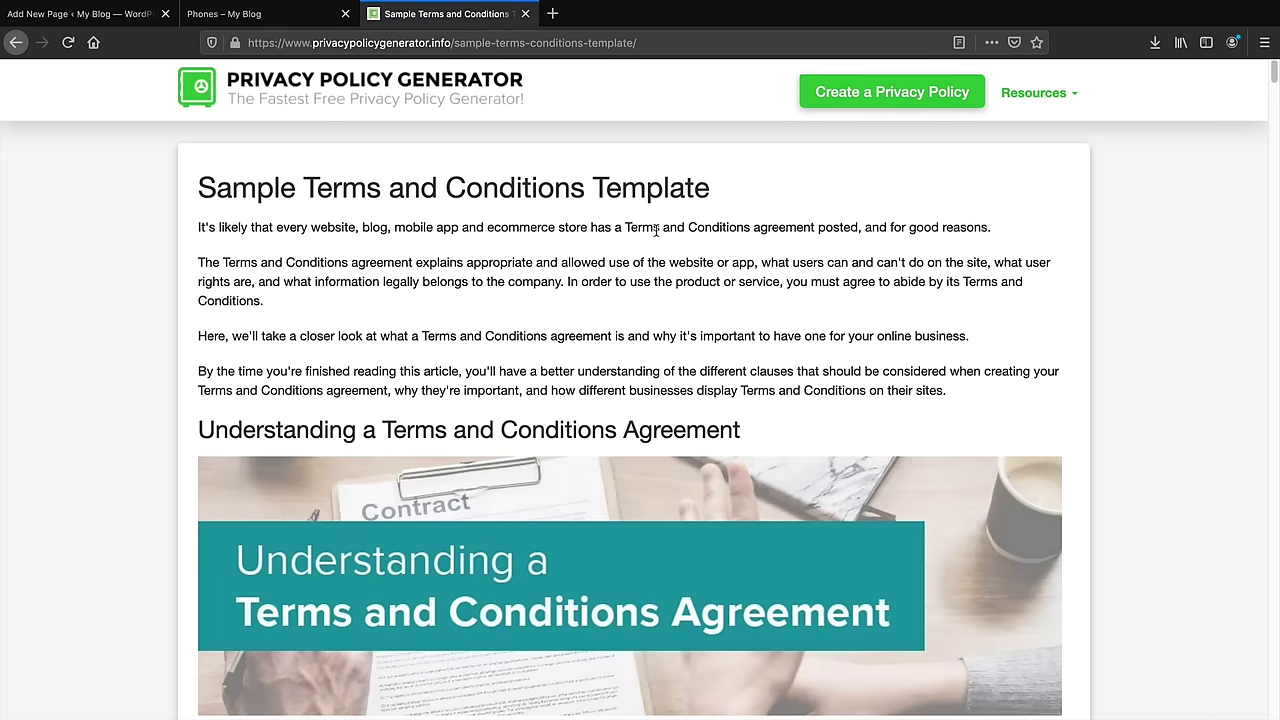
scroll(688, 455, down, 7)
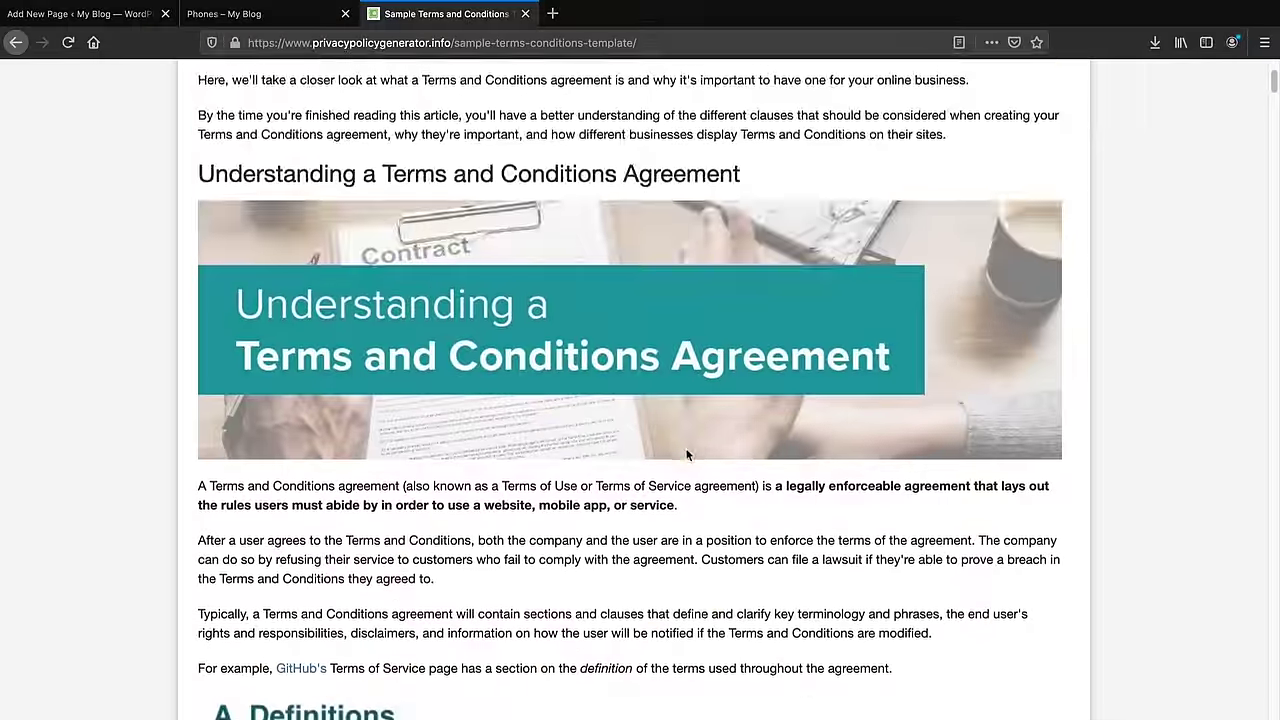
scroll(688, 455, down, 7)
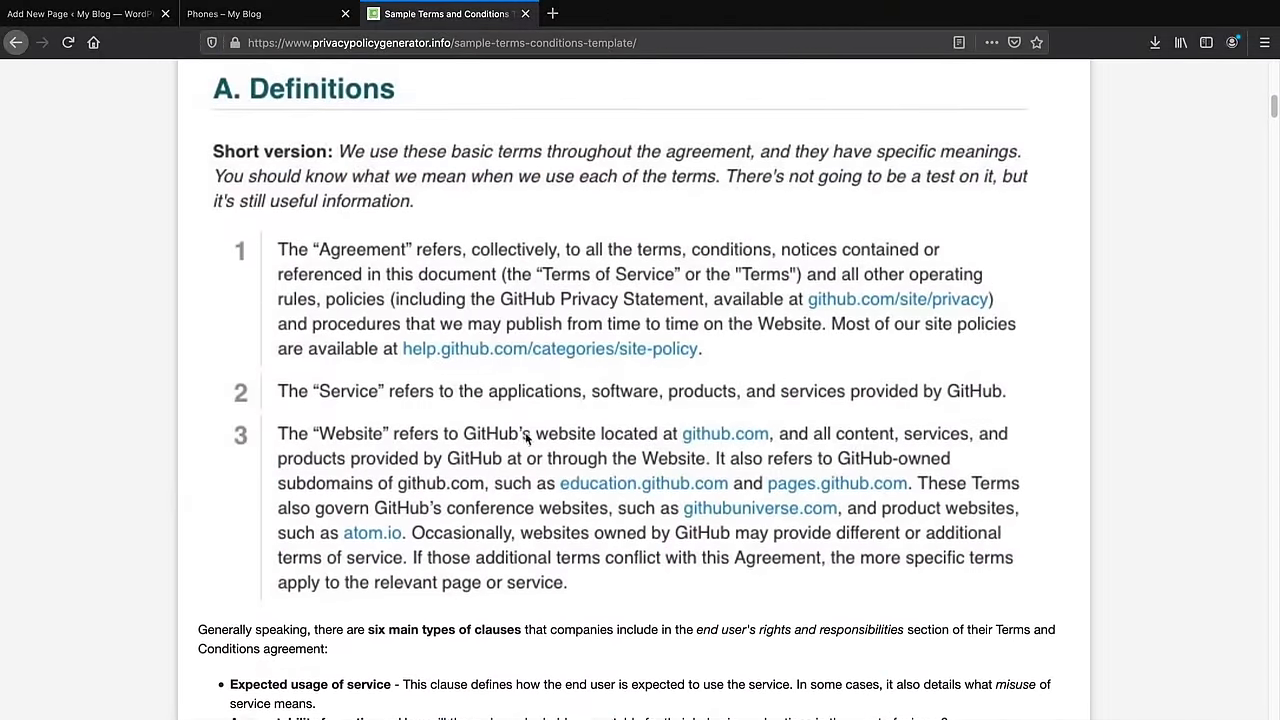
scroll(535, 445, up, 15)
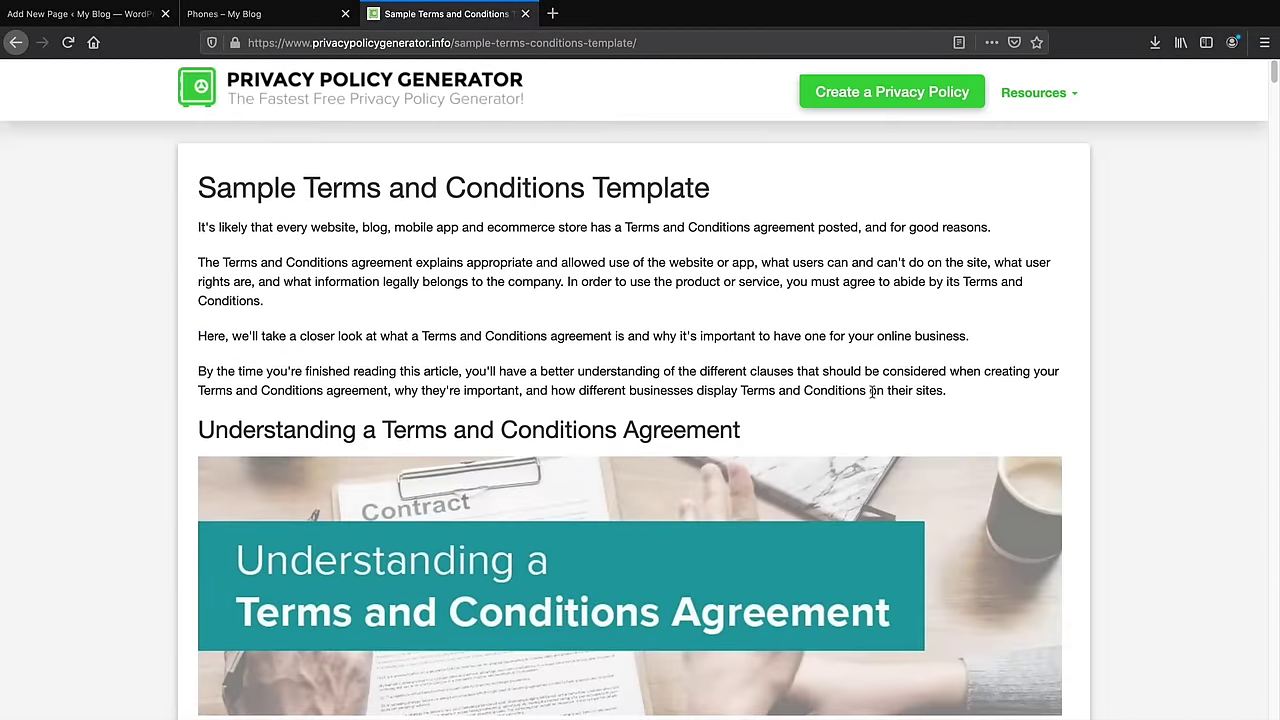
drag(946, 391, 203, 190)
right_click(206, 175)
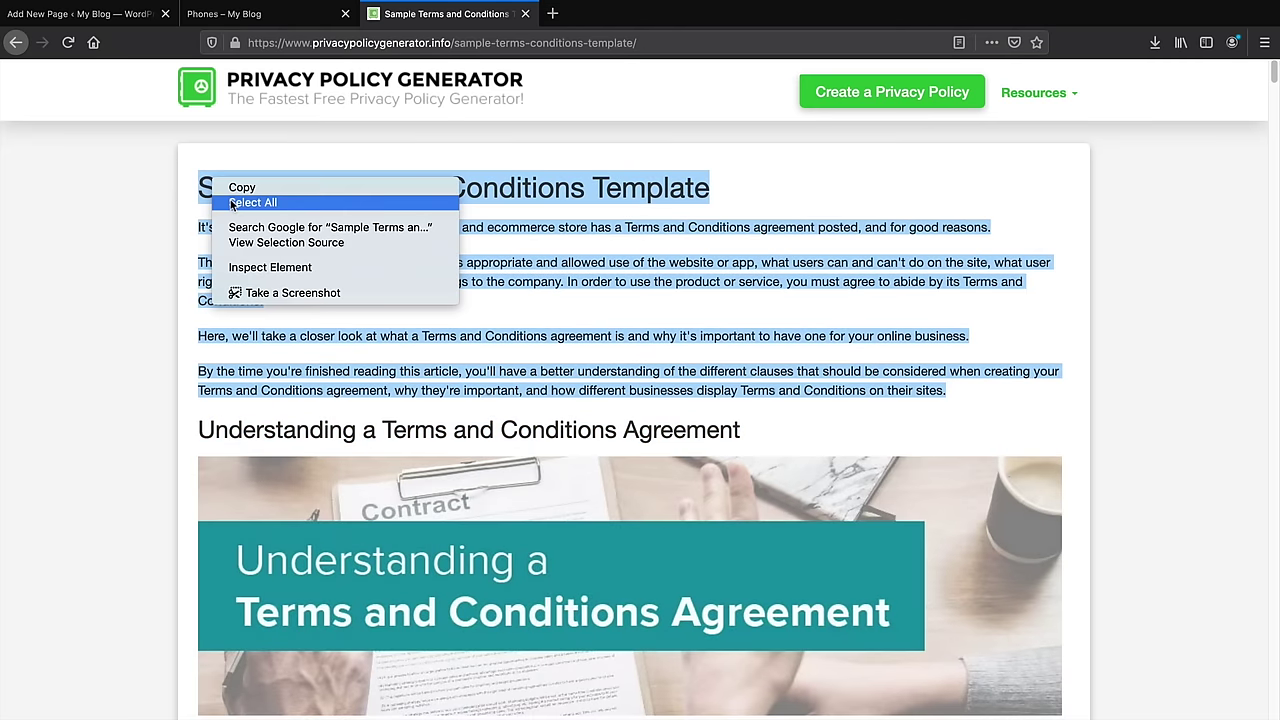
click(225, 185)
click(250, 25)
click(100, 14)
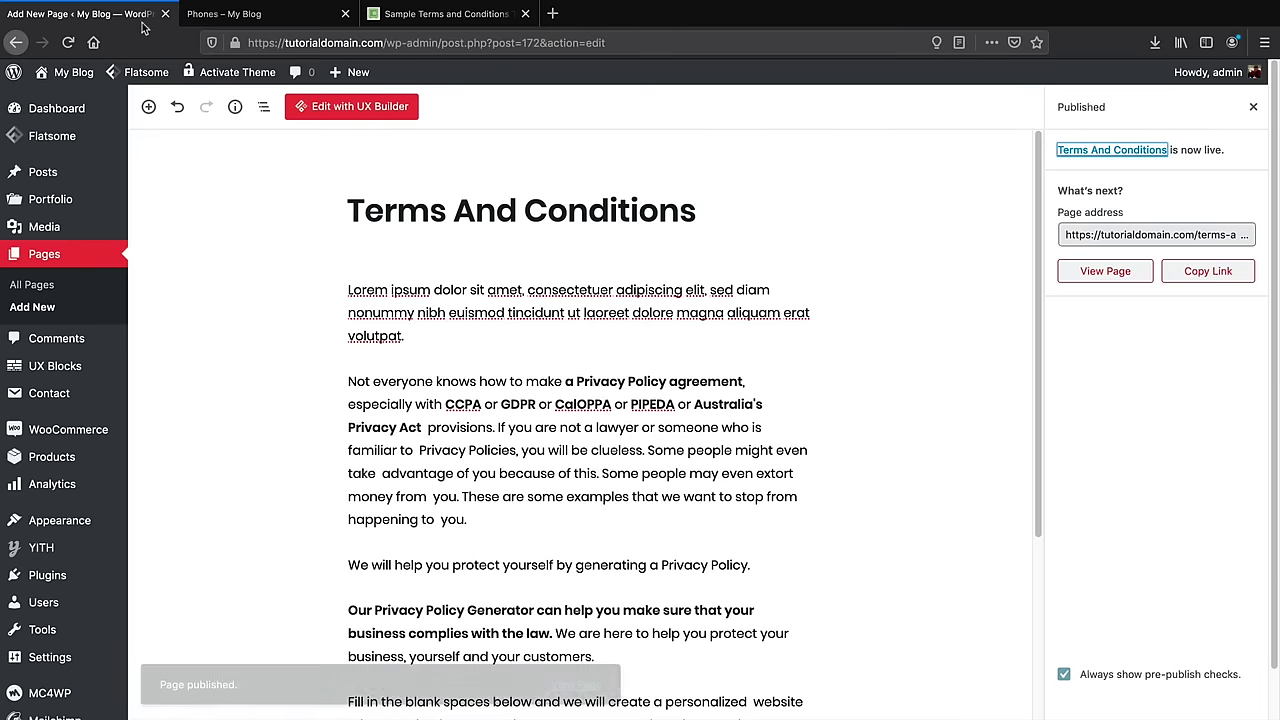
Create a new page titled 'Privacy Policy' and paste the copied terms article into its body
mouse_move(371, 73)
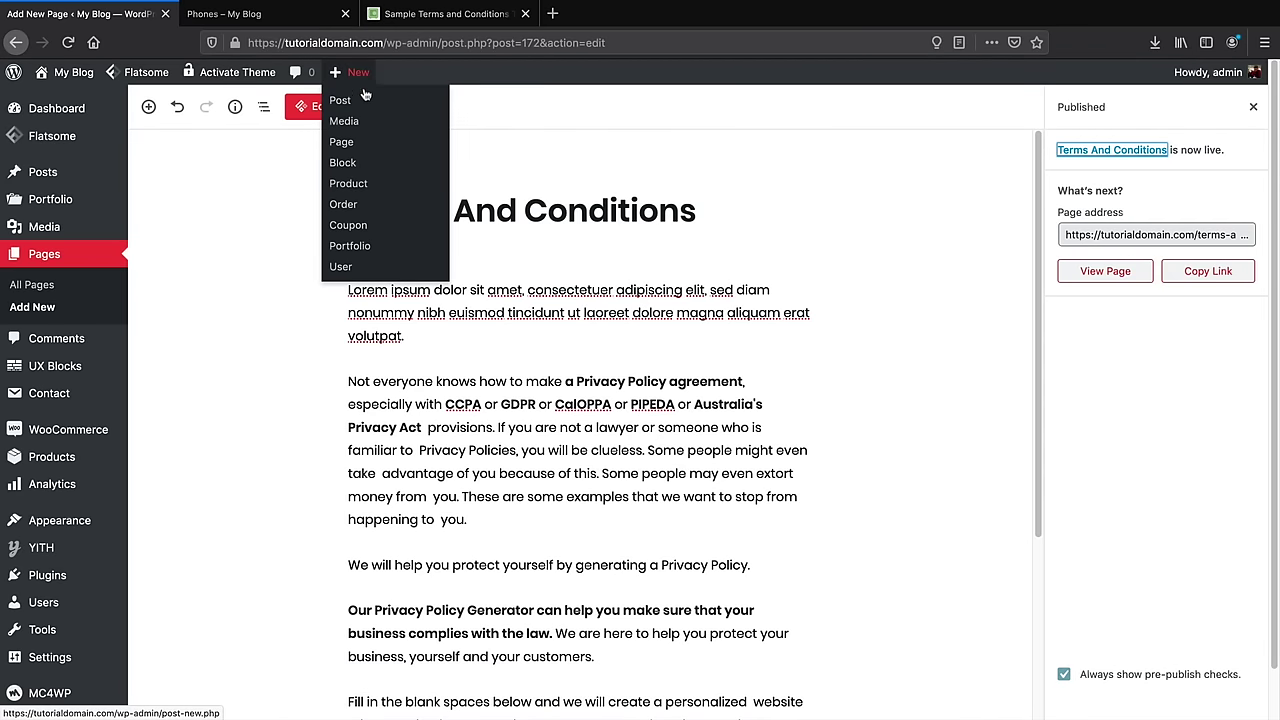
click(363, 150)
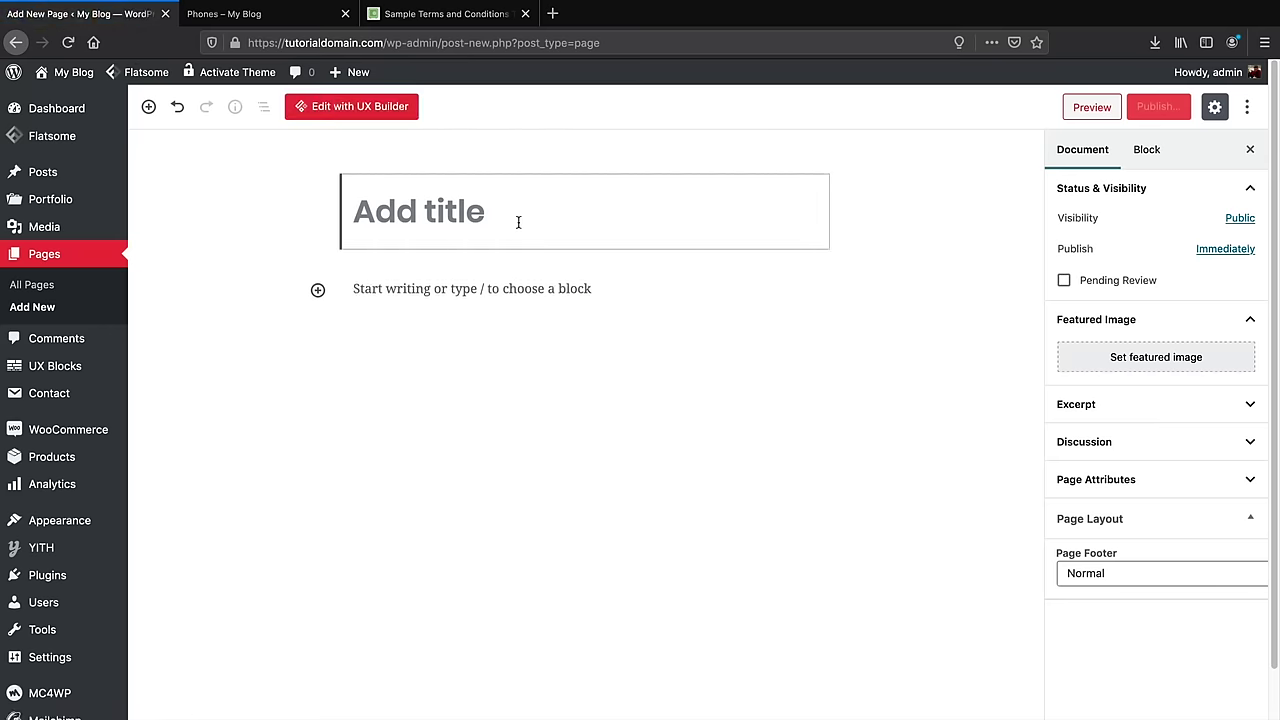
text(Privacy)
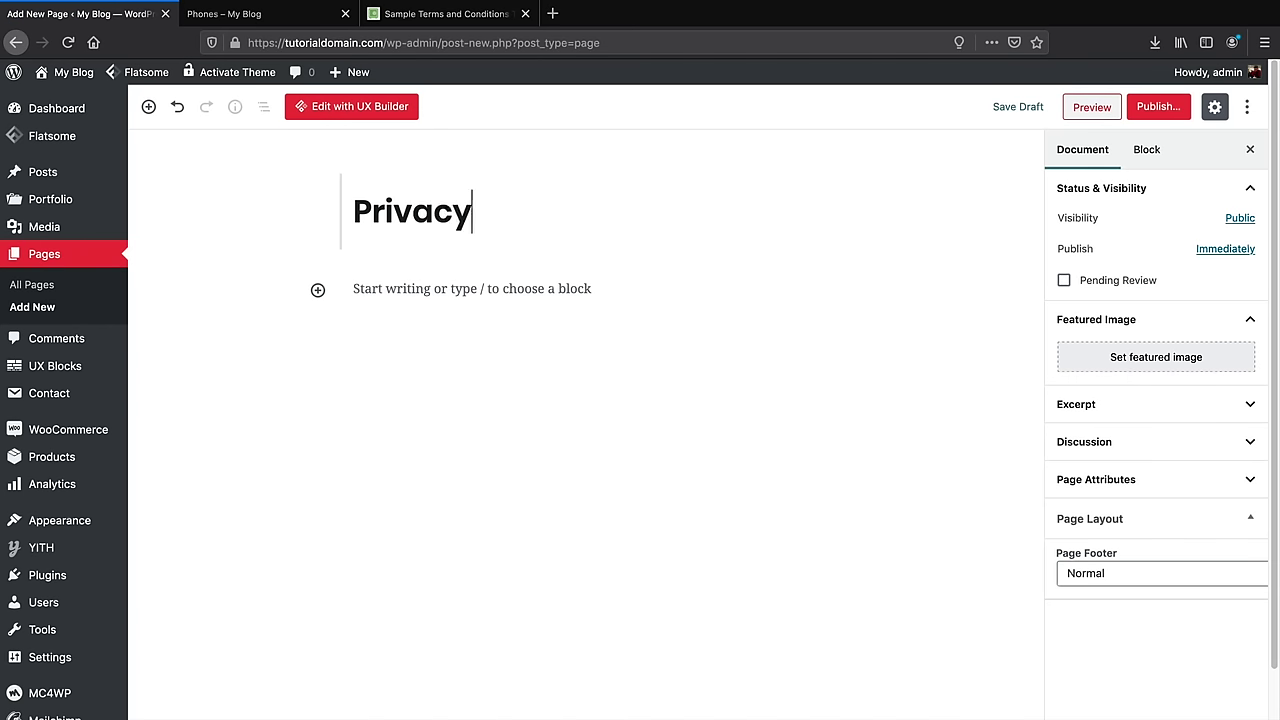
text( Policy)
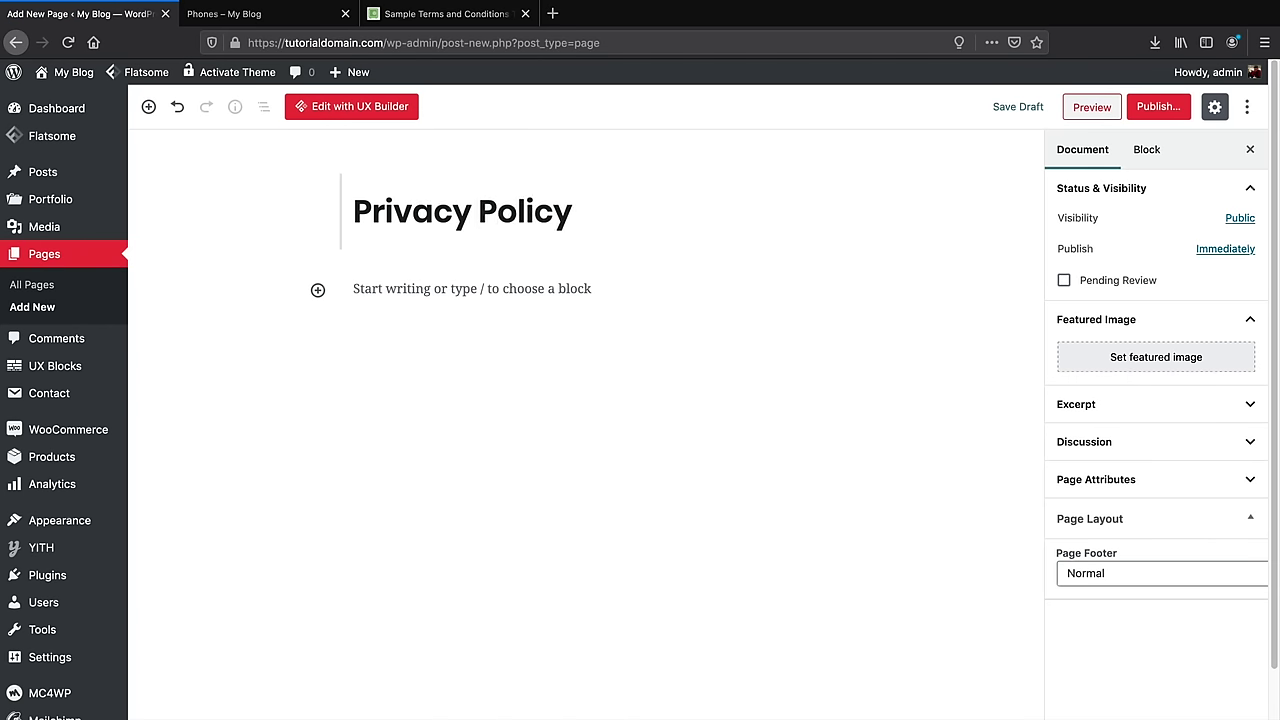
click(451, 305)
right_click(398, 289)
click(432, 352)
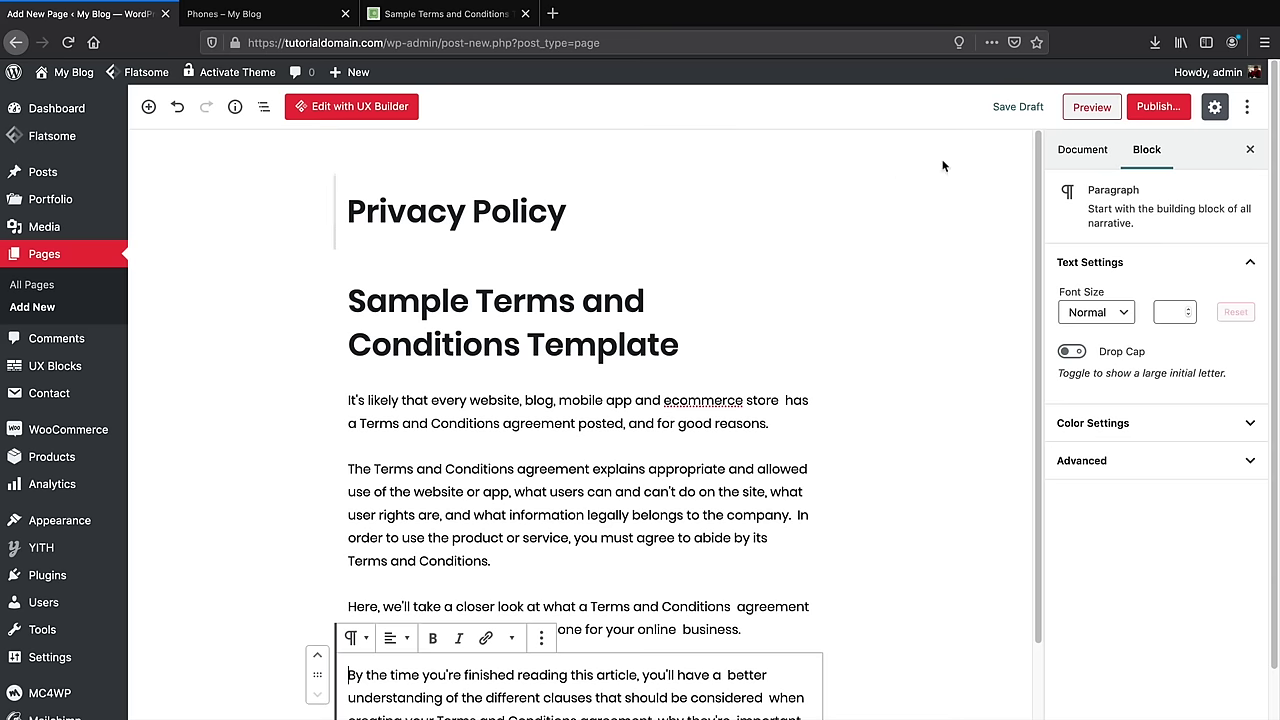
Publish the Privacy Policy page and visit the live site homepage
click(1158, 107)
click(1168, 107)
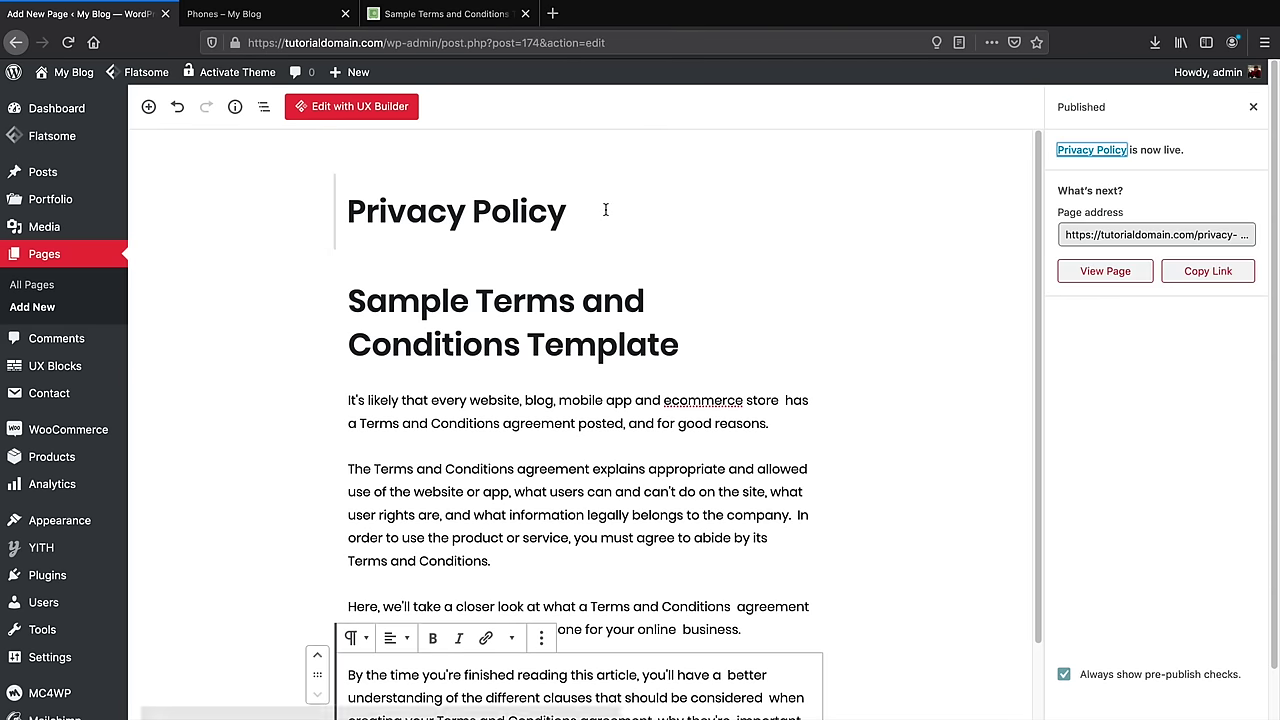
click(62, 104)
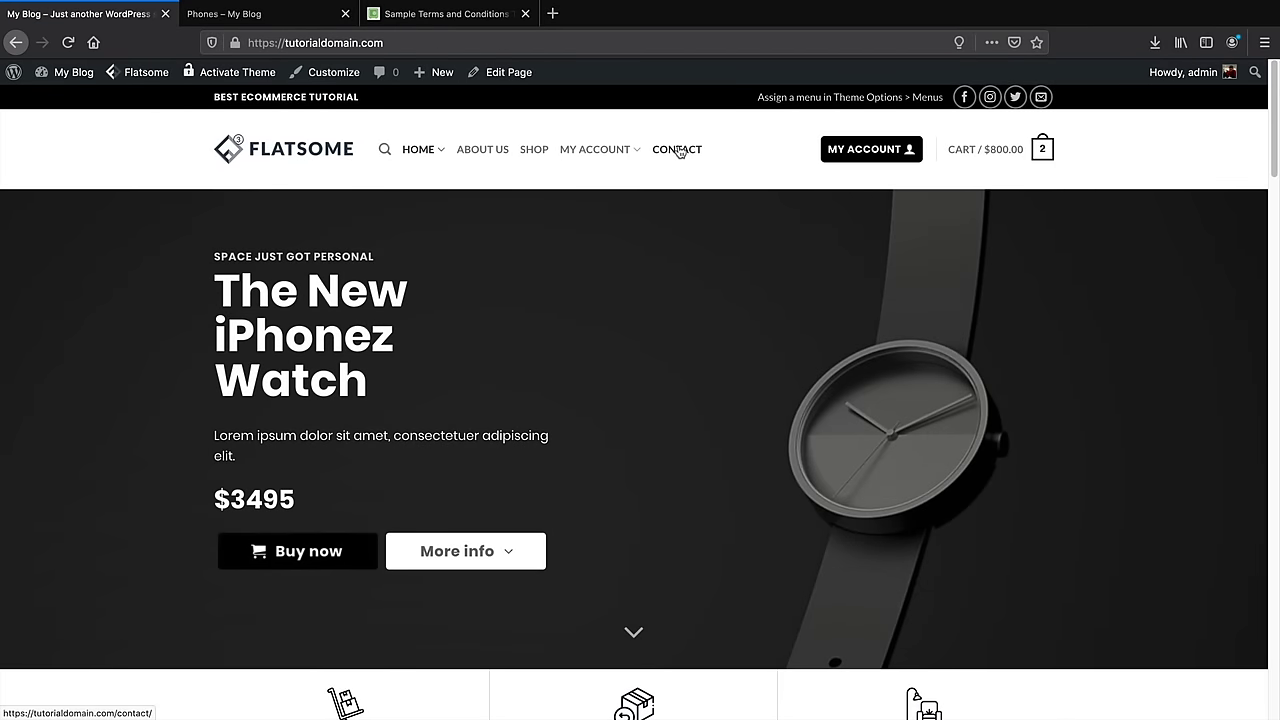
Launch the Customizer, review the sample terms article from title to second paragraph, then return
click(344, 74)
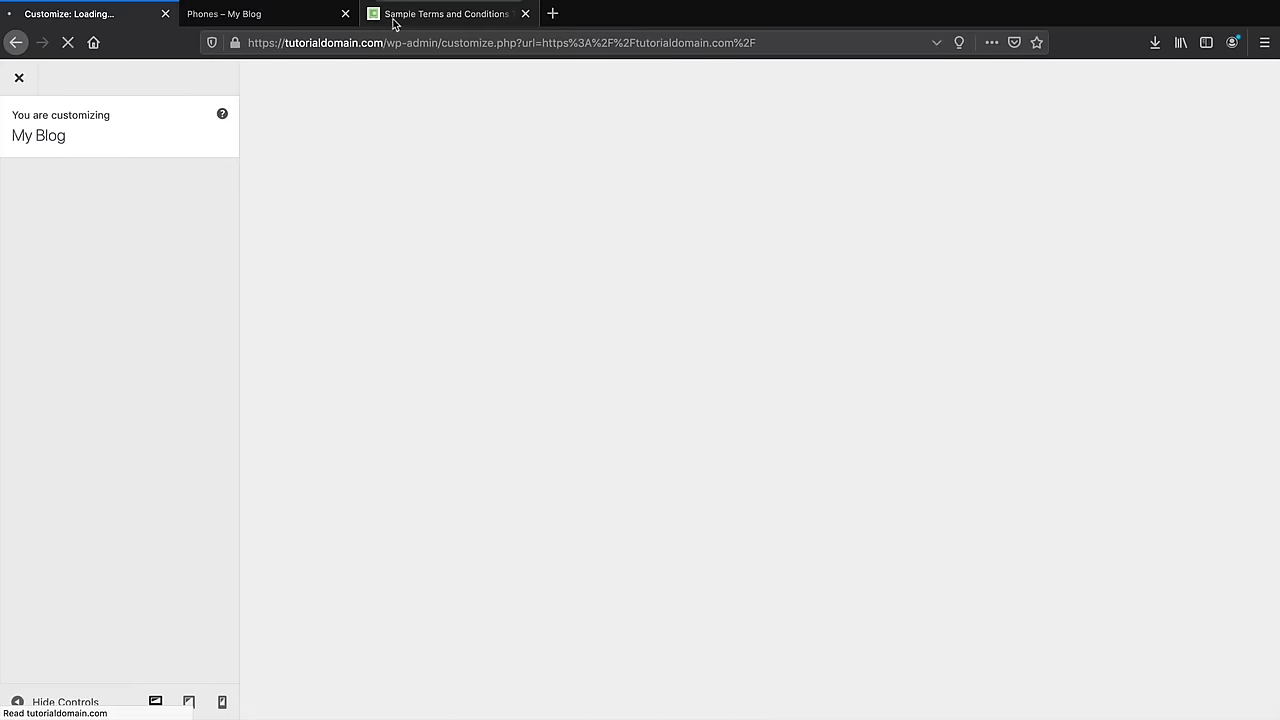
click(395, 16)
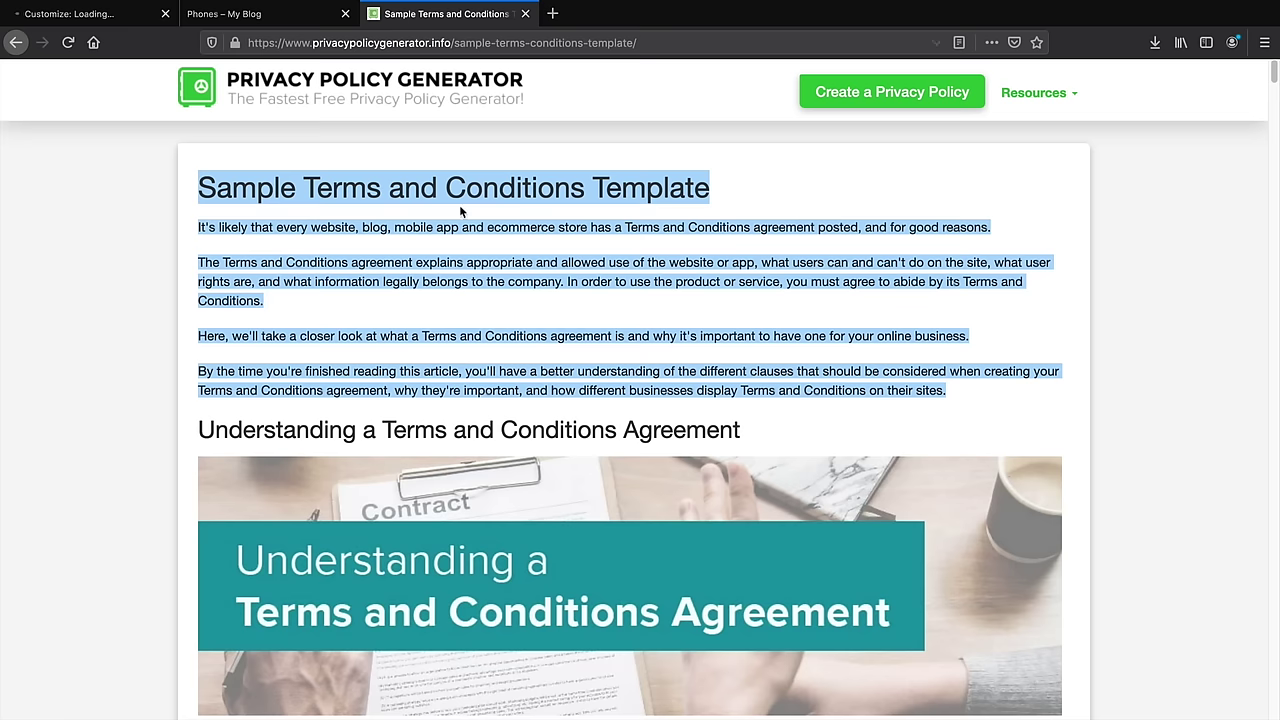
click(557, 225)
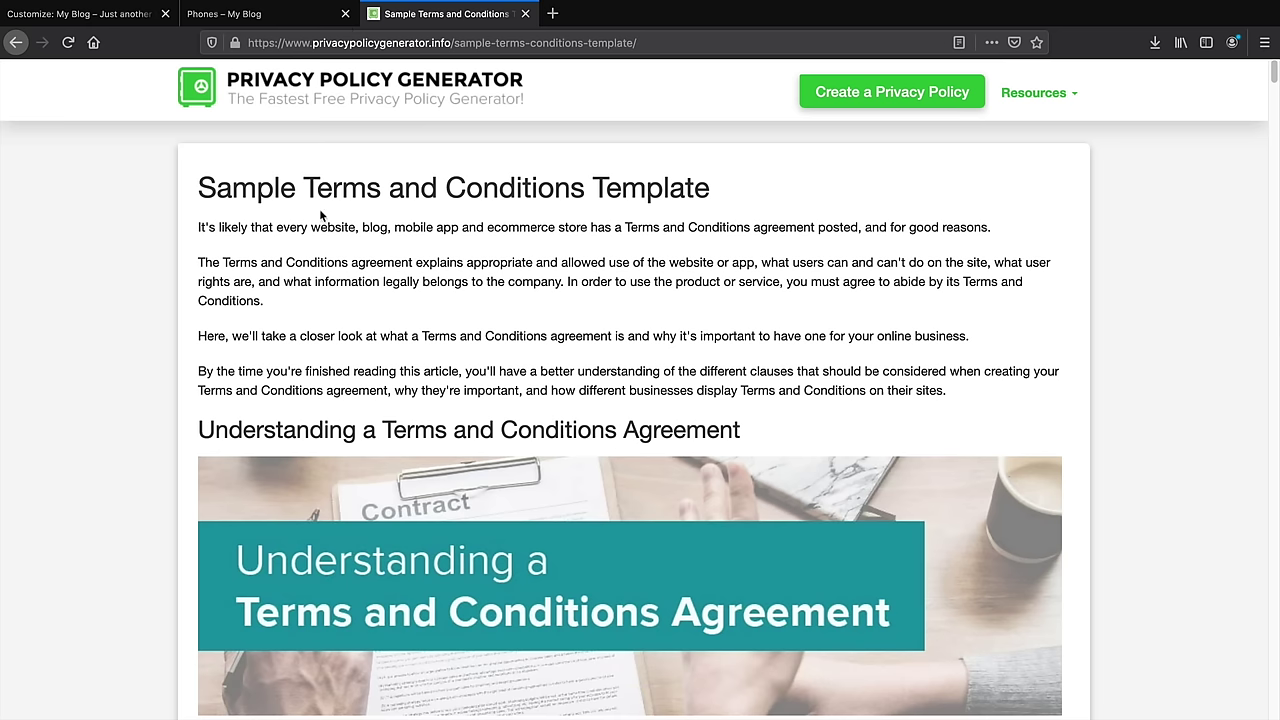
drag(318, 187, 335, 320)
click(335, 320)
click(103, 20)
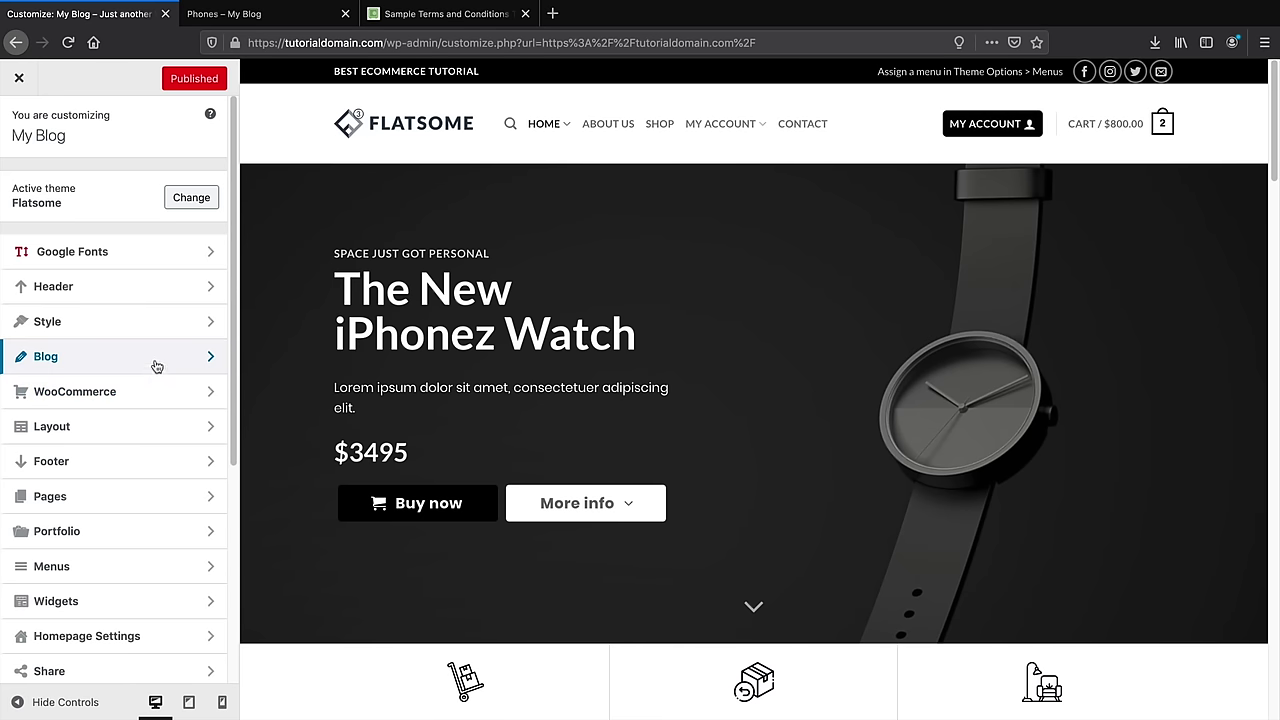
Browse WooCommerce Cart options, then open Checkout showing Company name Optional, Address line 2 Hidden, Phone Required
click(150, 392)
click(143, 425)
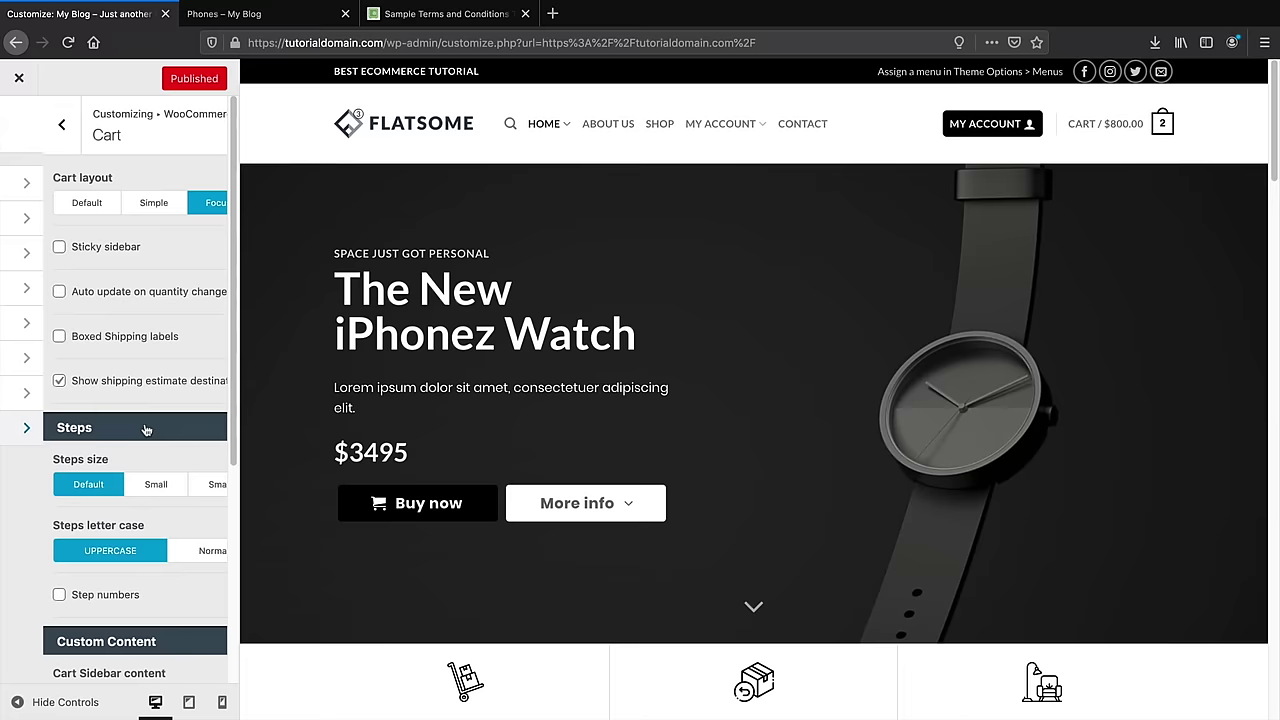
scroll(145, 427, down, 3)
scroll(143, 421, down, 1)
scroll(147, 421, up, 4)
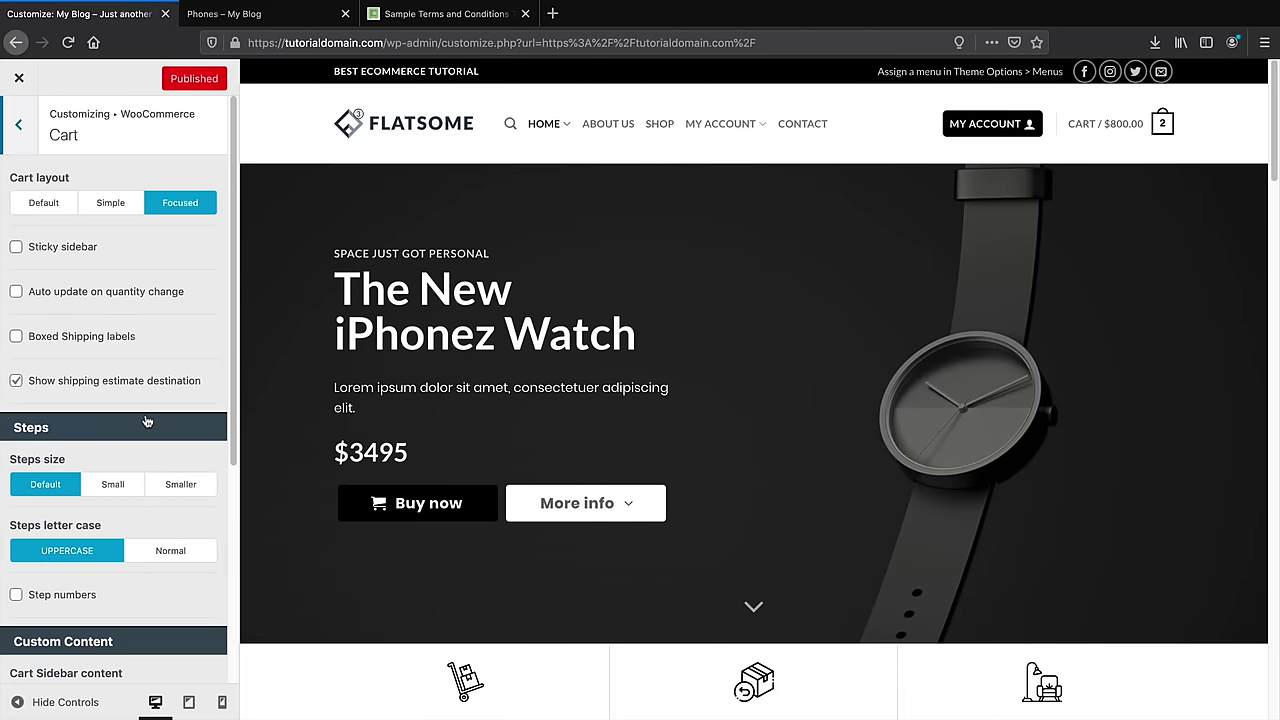
scroll(114, 309, down, 3)
scroll(110, 320, up, 4)
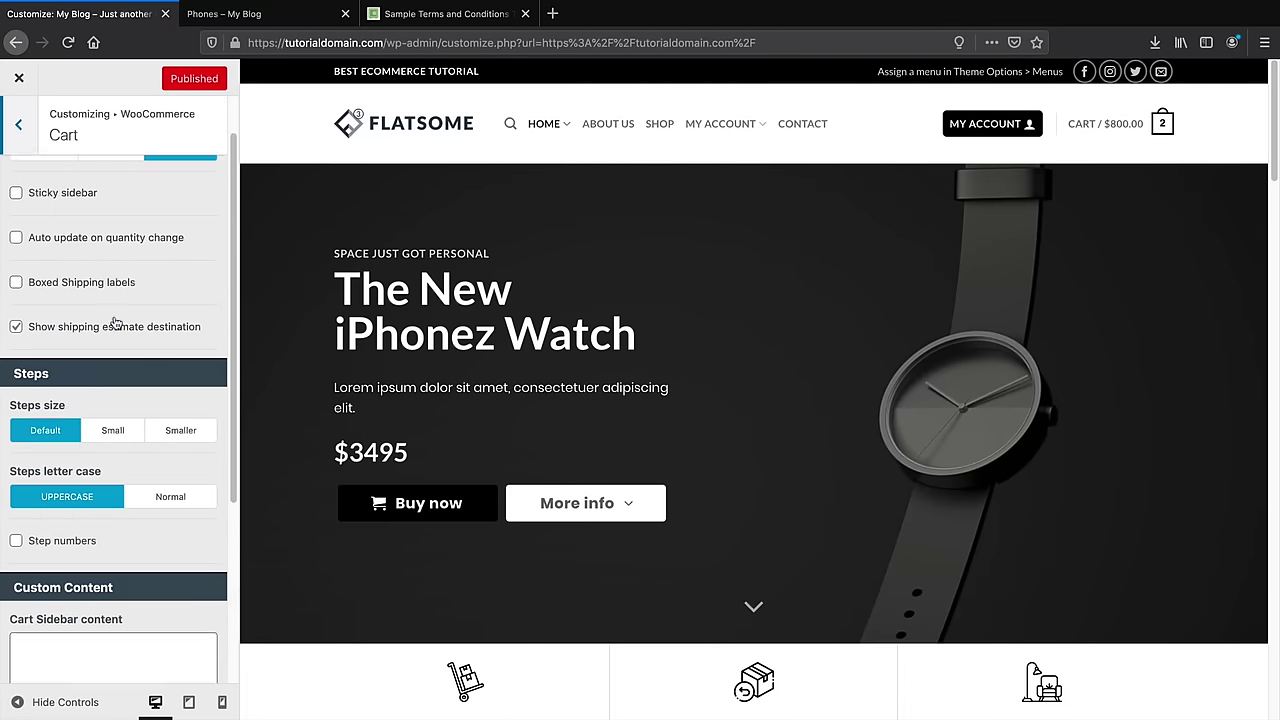
click(19, 125)
click(58, 391)
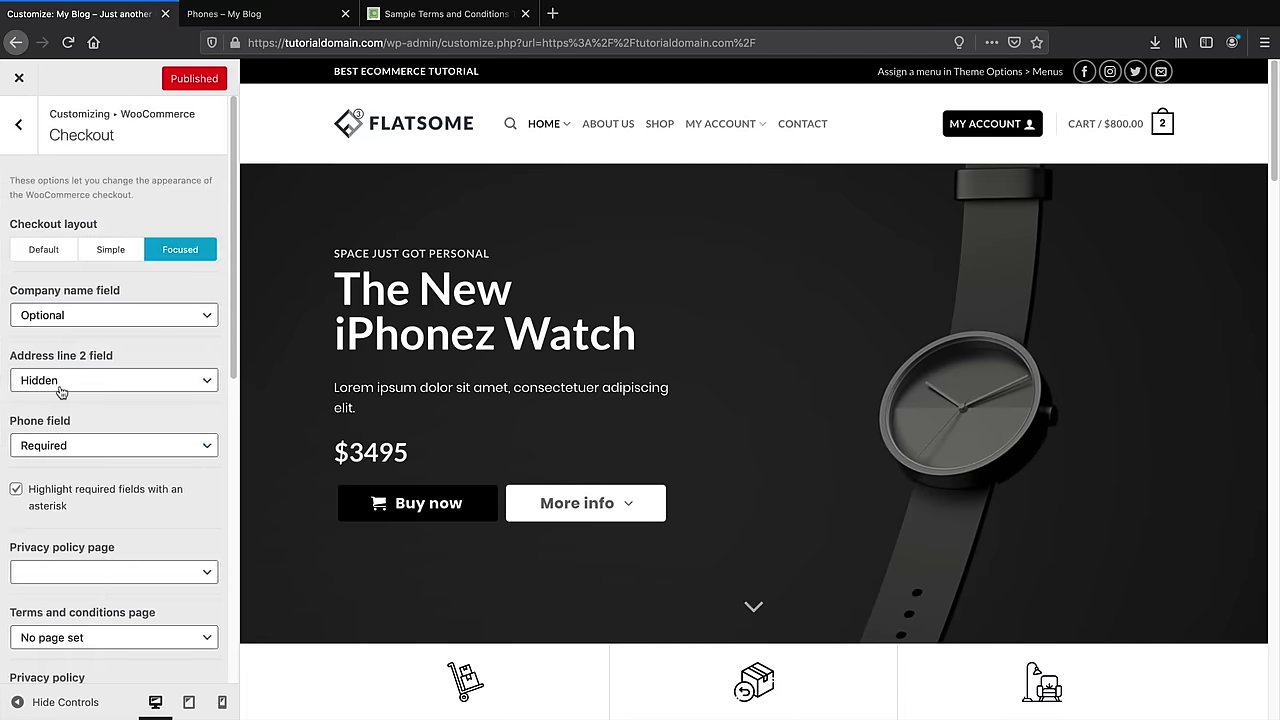
scroll(60, 400, down, 3)
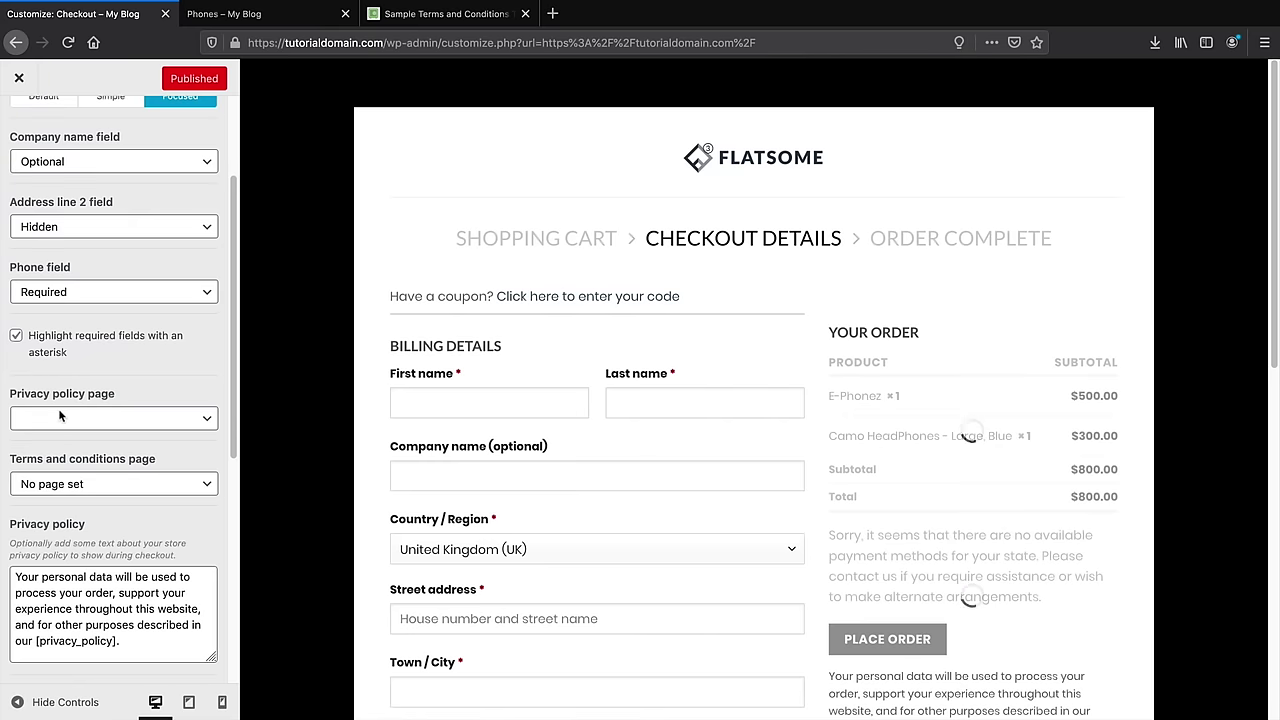
Set the checkout's privacy policy page to Privacy Policy and terms page to Terms And Conditions
click(82, 418)
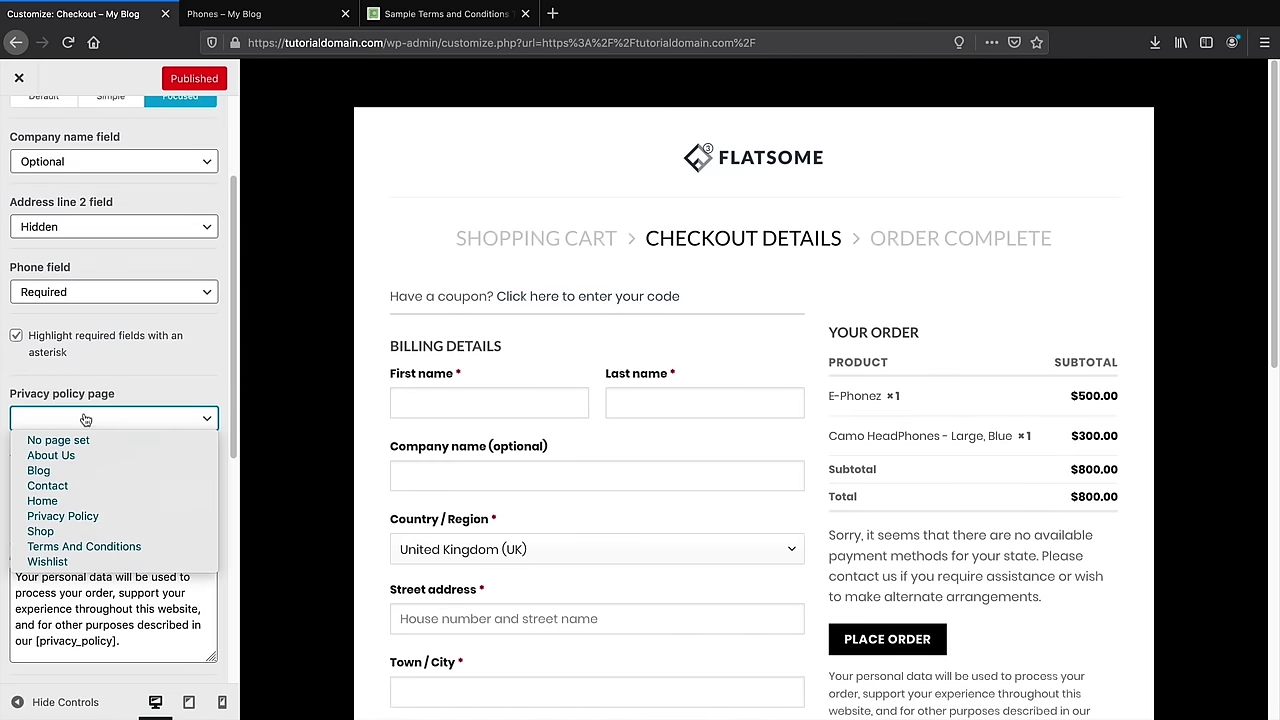
click(80, 516)
click(84, 484)
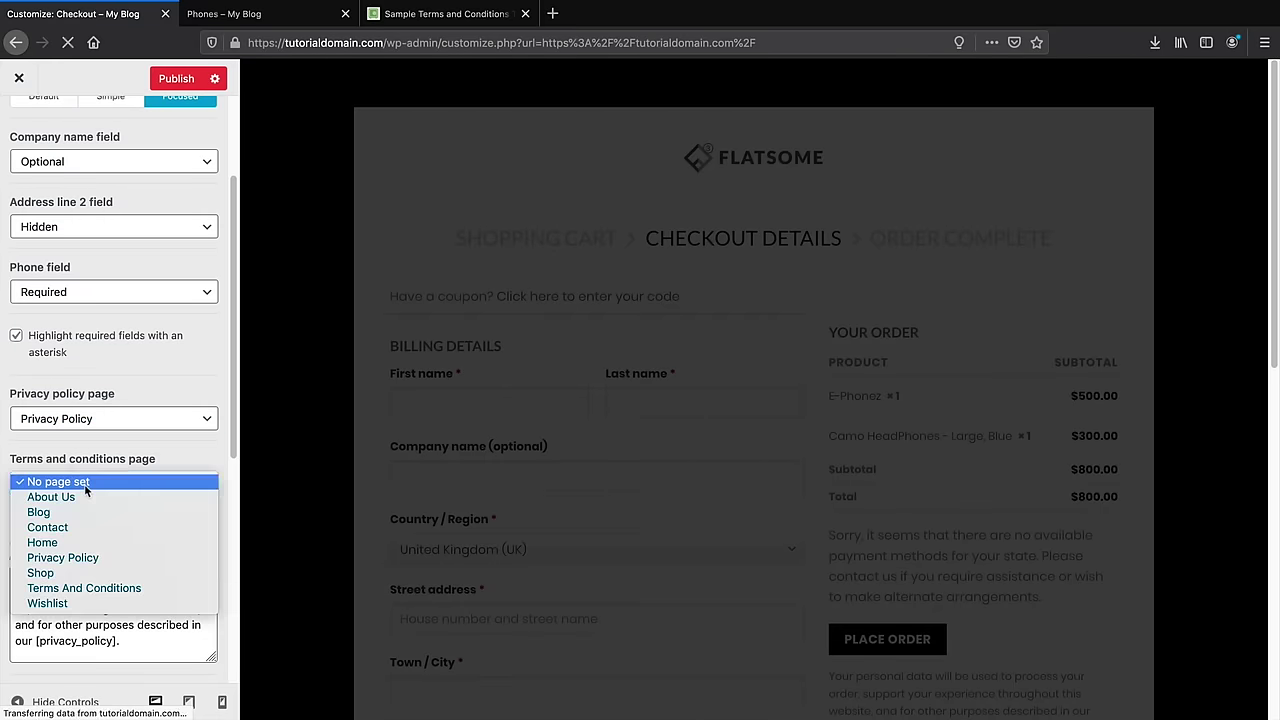
click(84, 588)
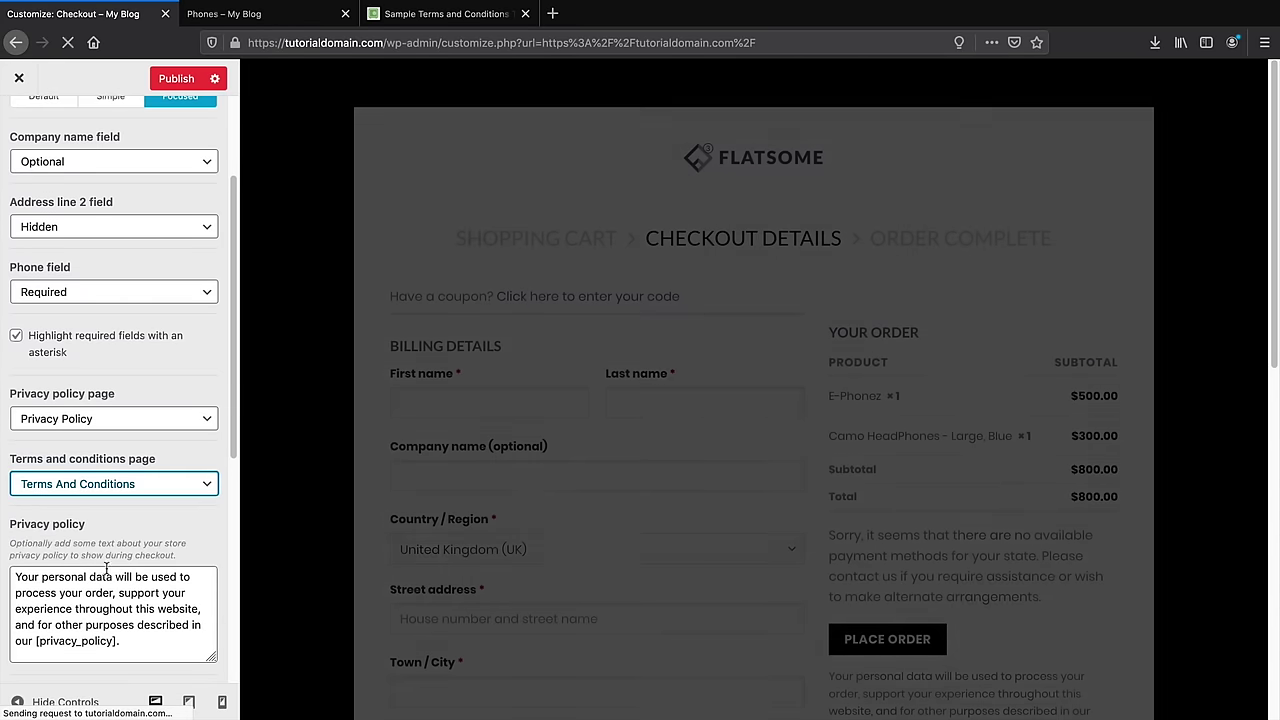
Publish the checkout page settings and close the Customizer
scroll(570, 531, down, 4)
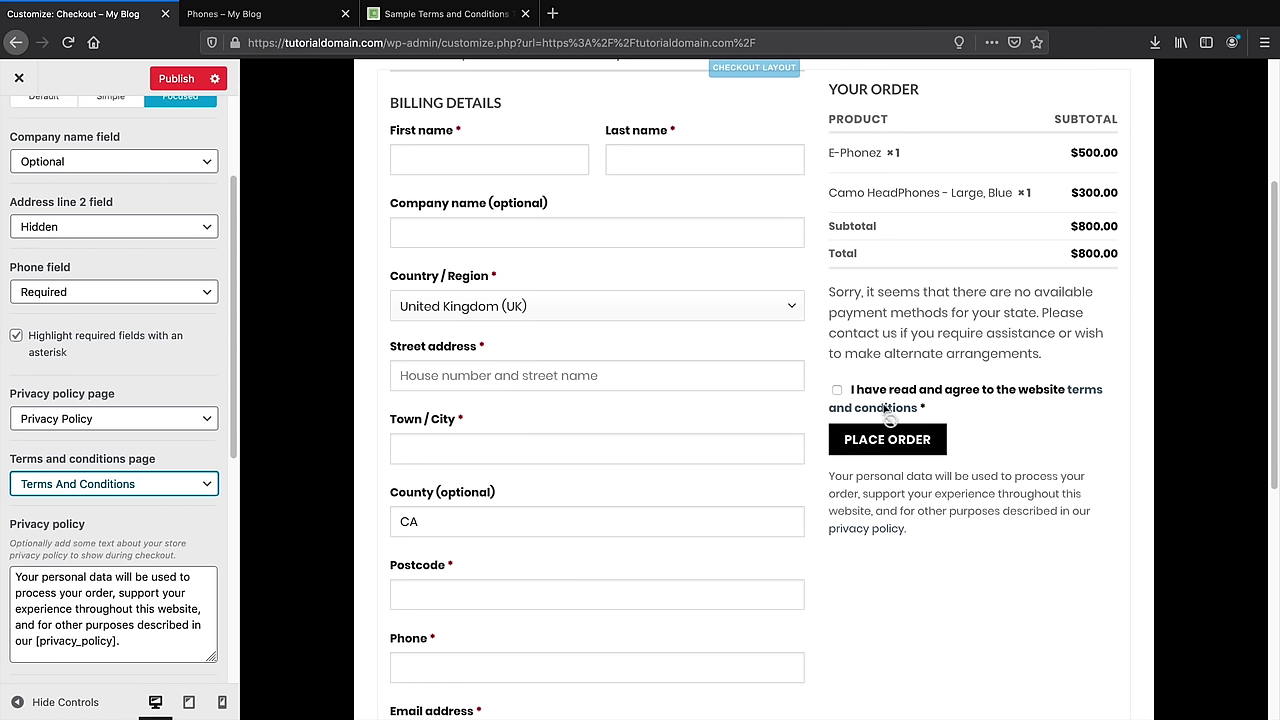
scroll(117, 413, down, 7)
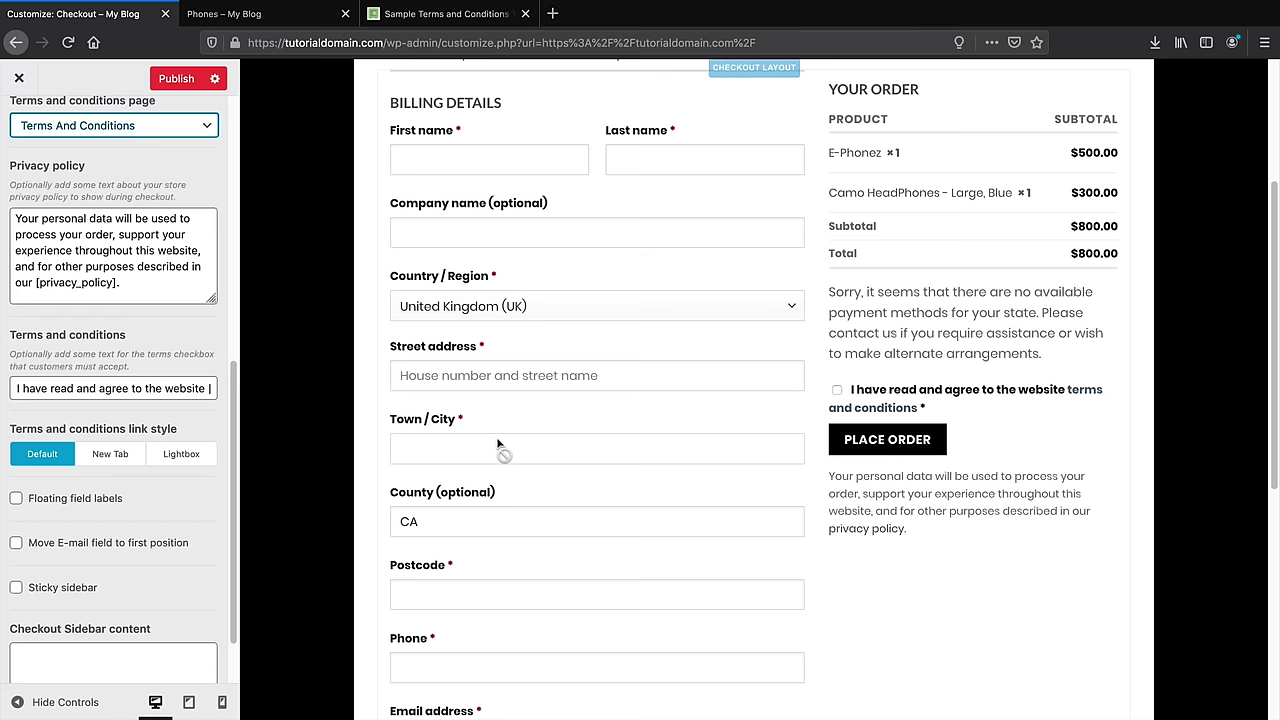
scroll(497, 445, up, 5)
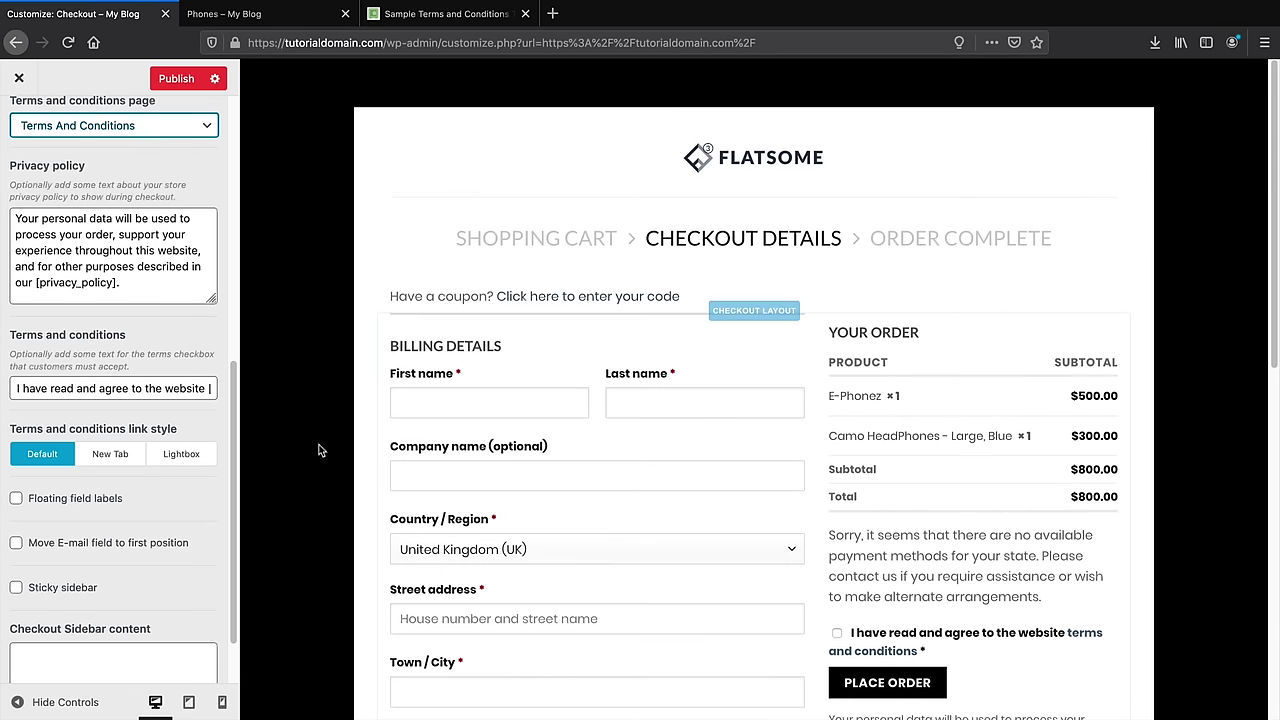
scroll(172, 452, up, 7)
click(176, 80)
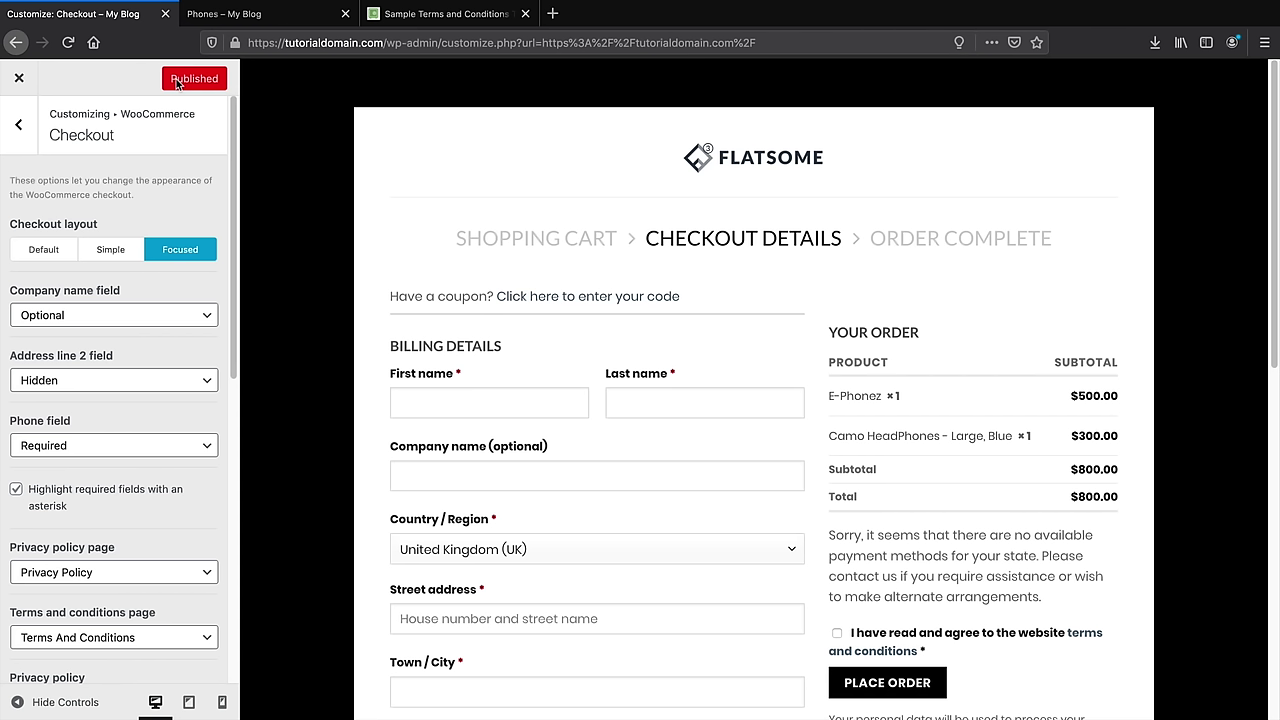
click(19, 80)
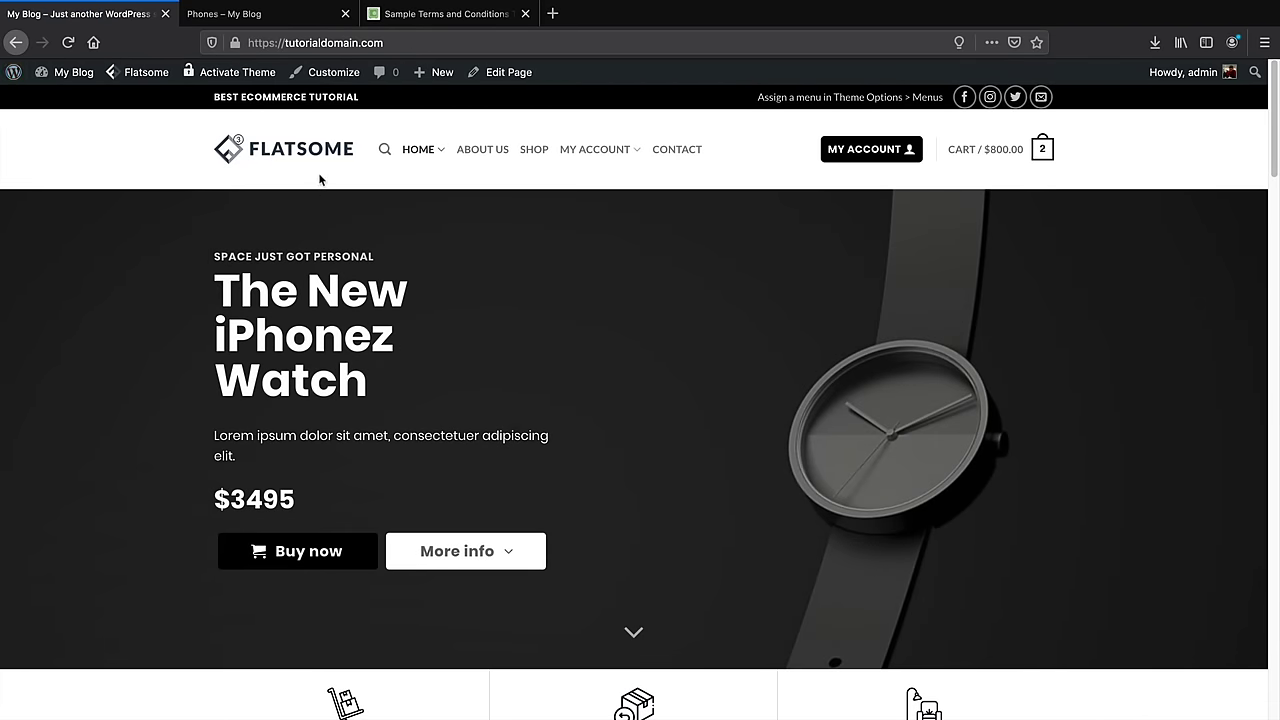
Go from the Shop through the Camo HeadPhones product to the Headphones category page
click(527, 150)
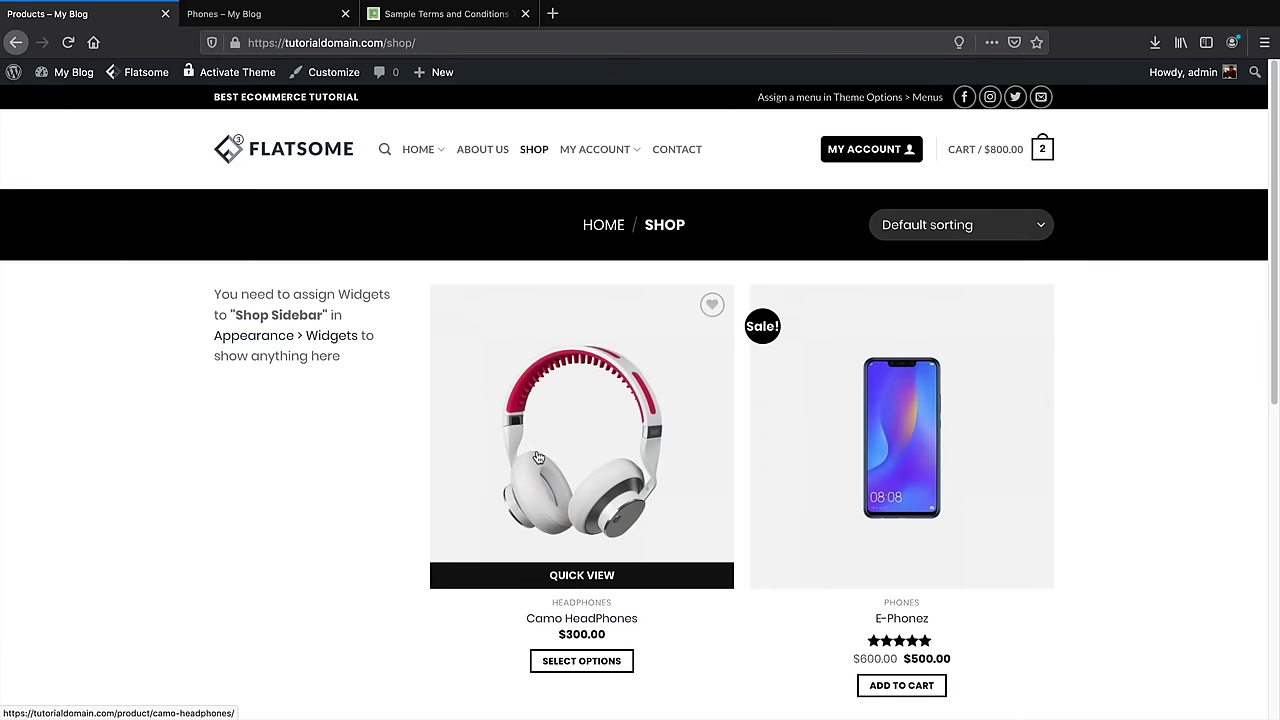
scroll(620, 490, down, 1)
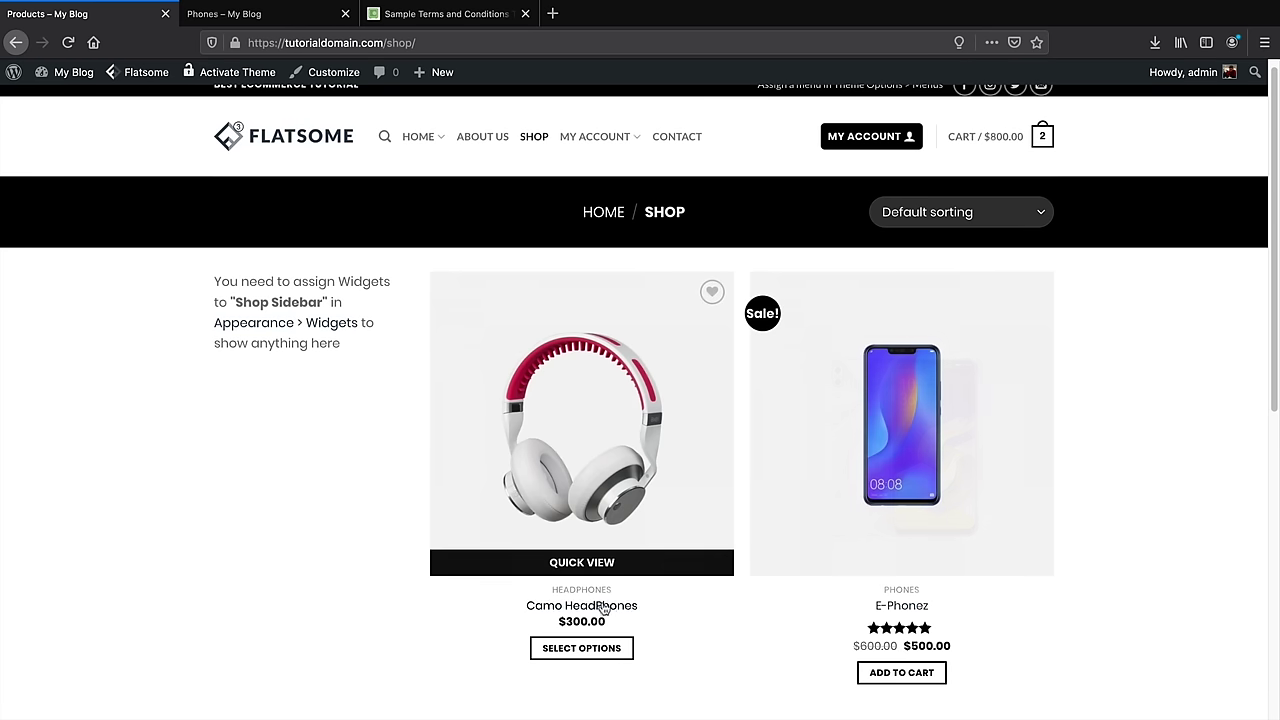
click(597, 606)
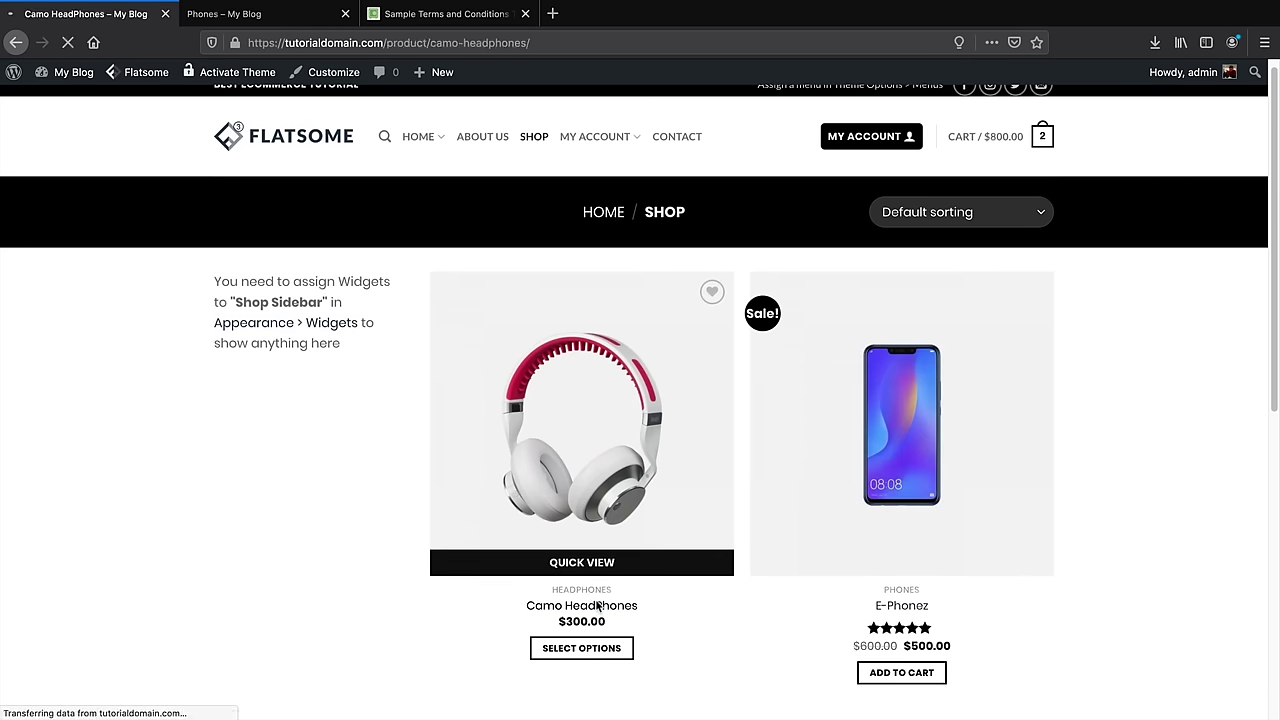
scroll(610, 600, down, 3)
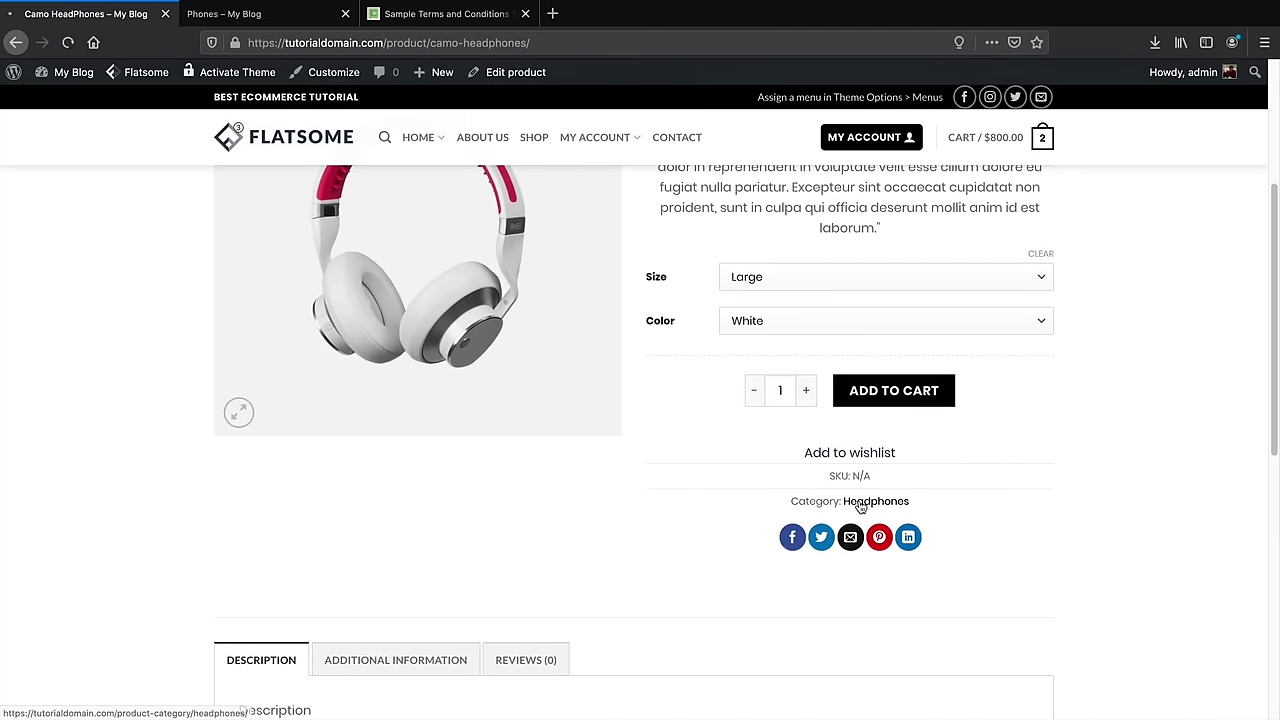
click(860, 505)
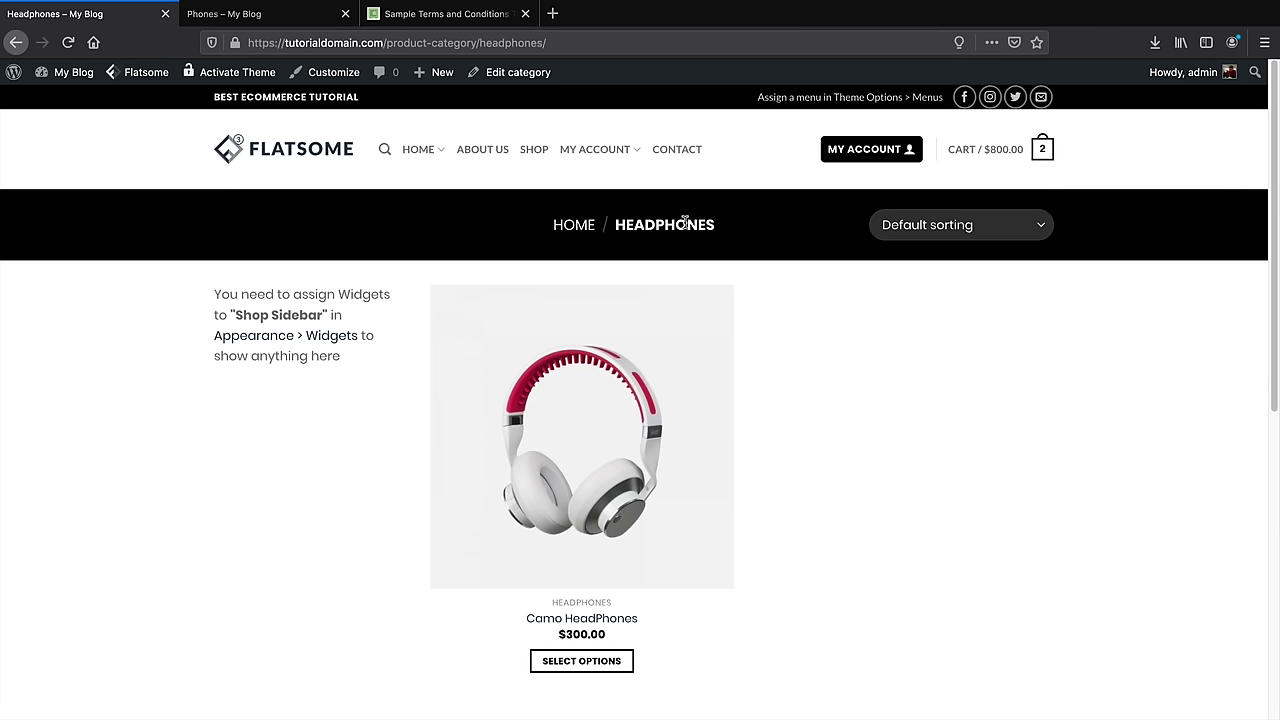
Copy the Headphones category page URL from the address bar
drag(688, 225, 620, 225)
triple_click(617, 225)
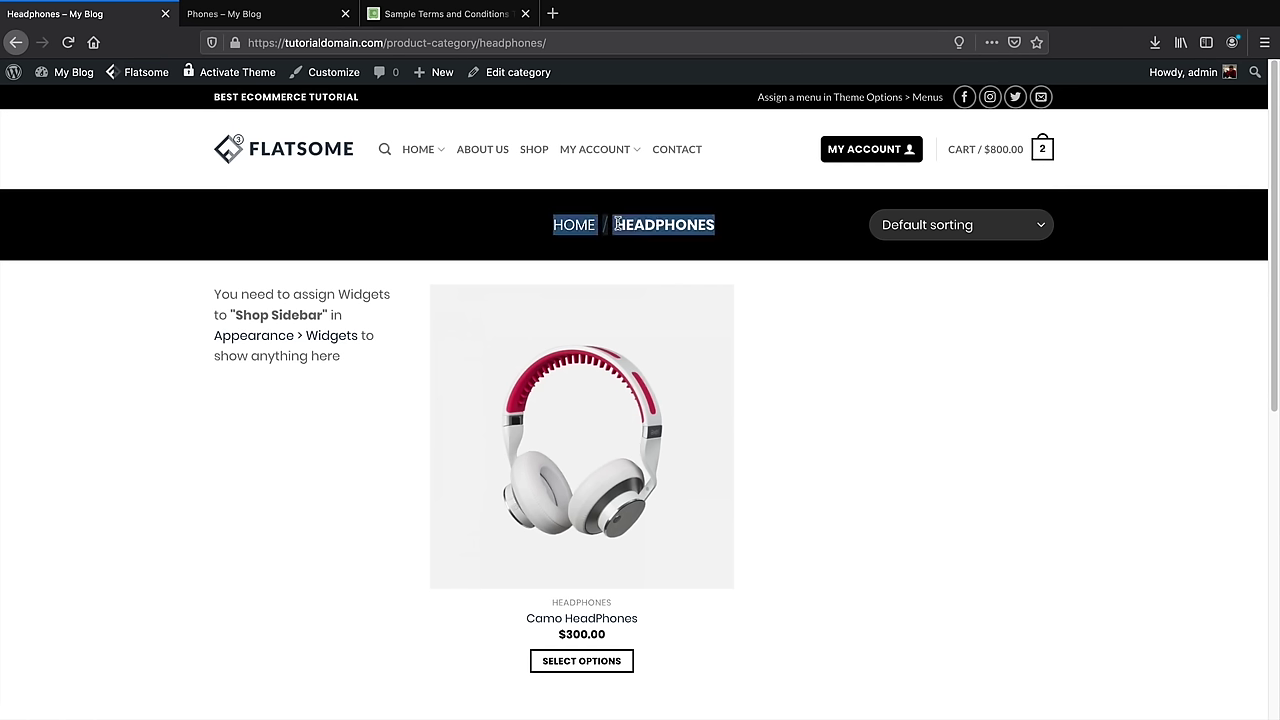
double_click(617, 225)
click(446, 42)
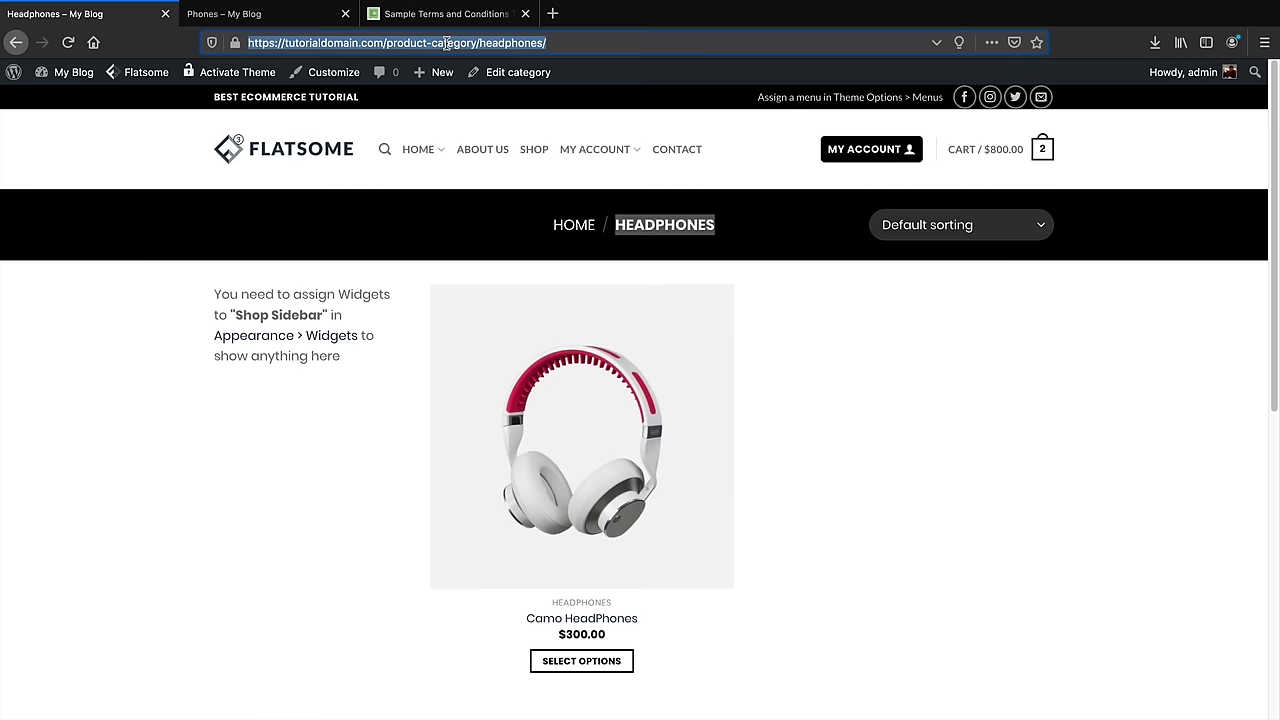
right_click(447, 42)
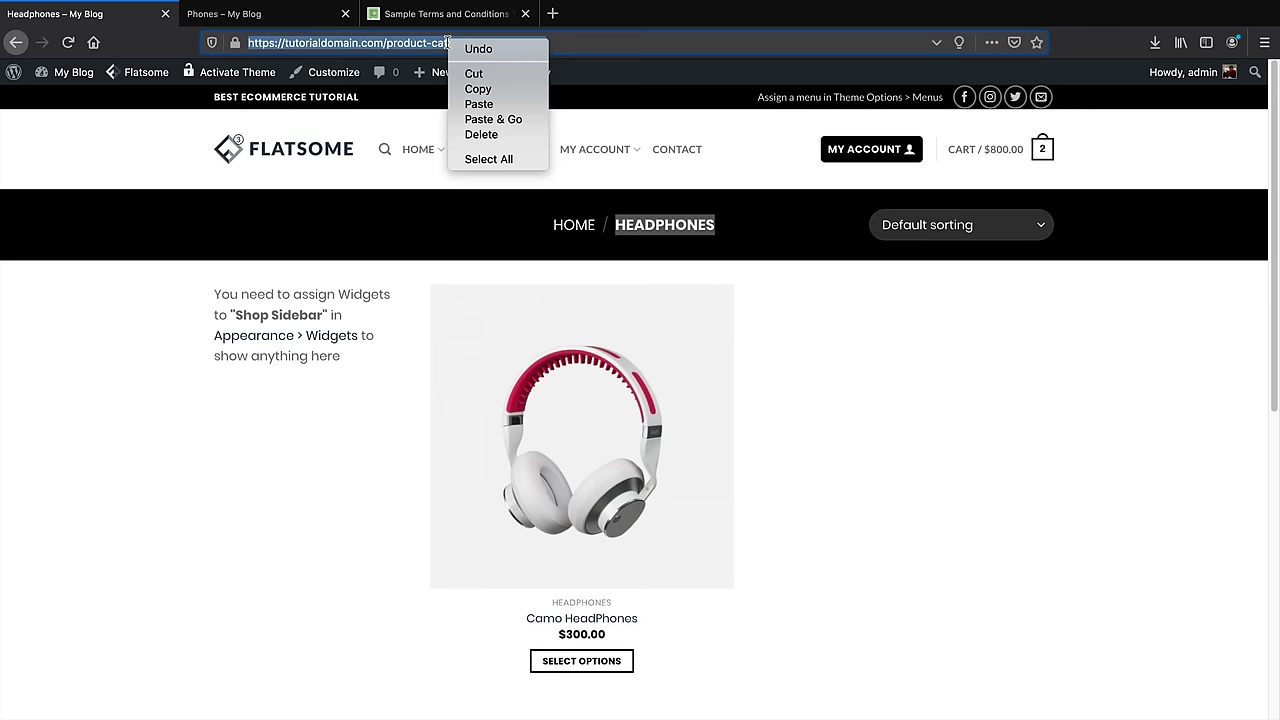
click(470, 89)
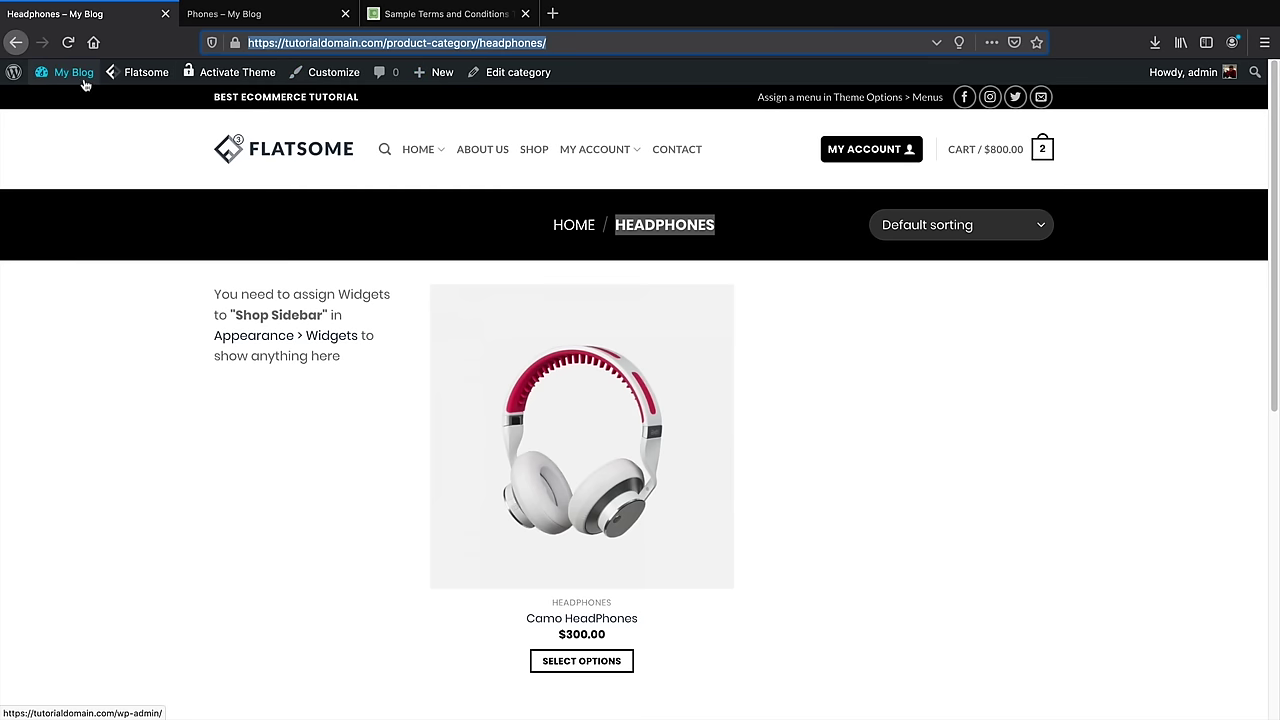
mouse_move(82, 88)
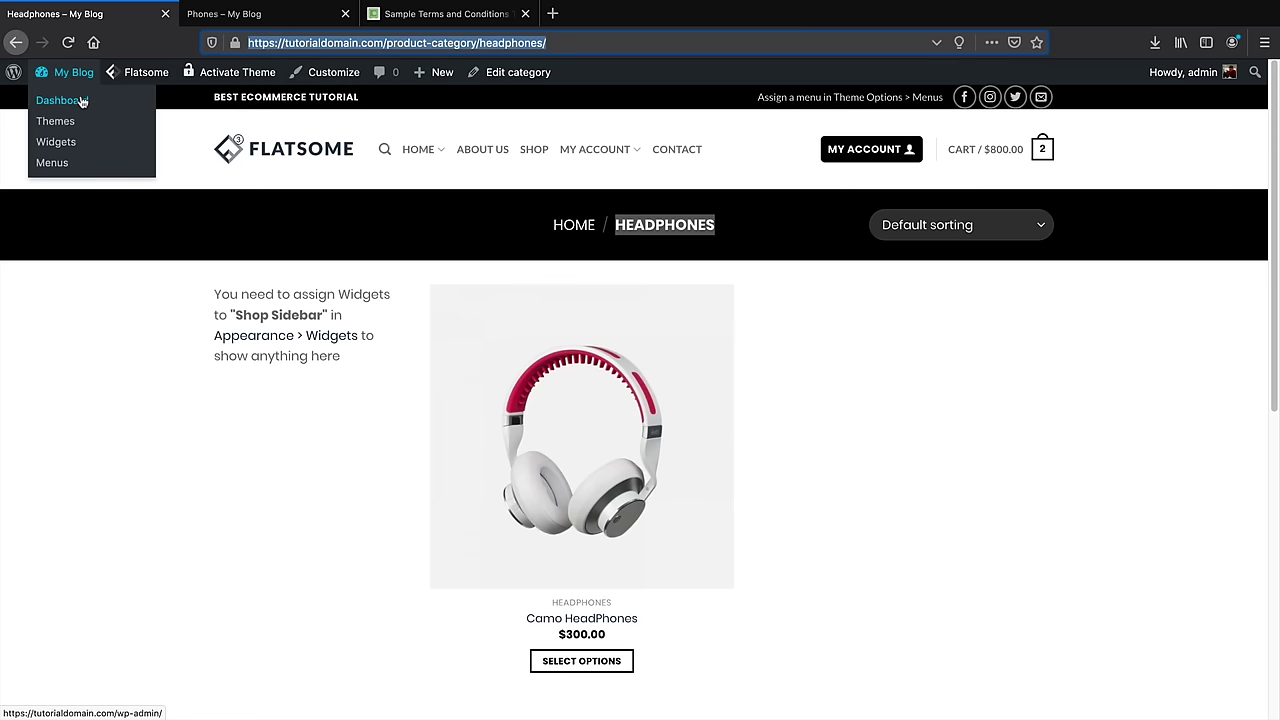
Open Appearance > Menus from the admin dashboard
click(84, 106)
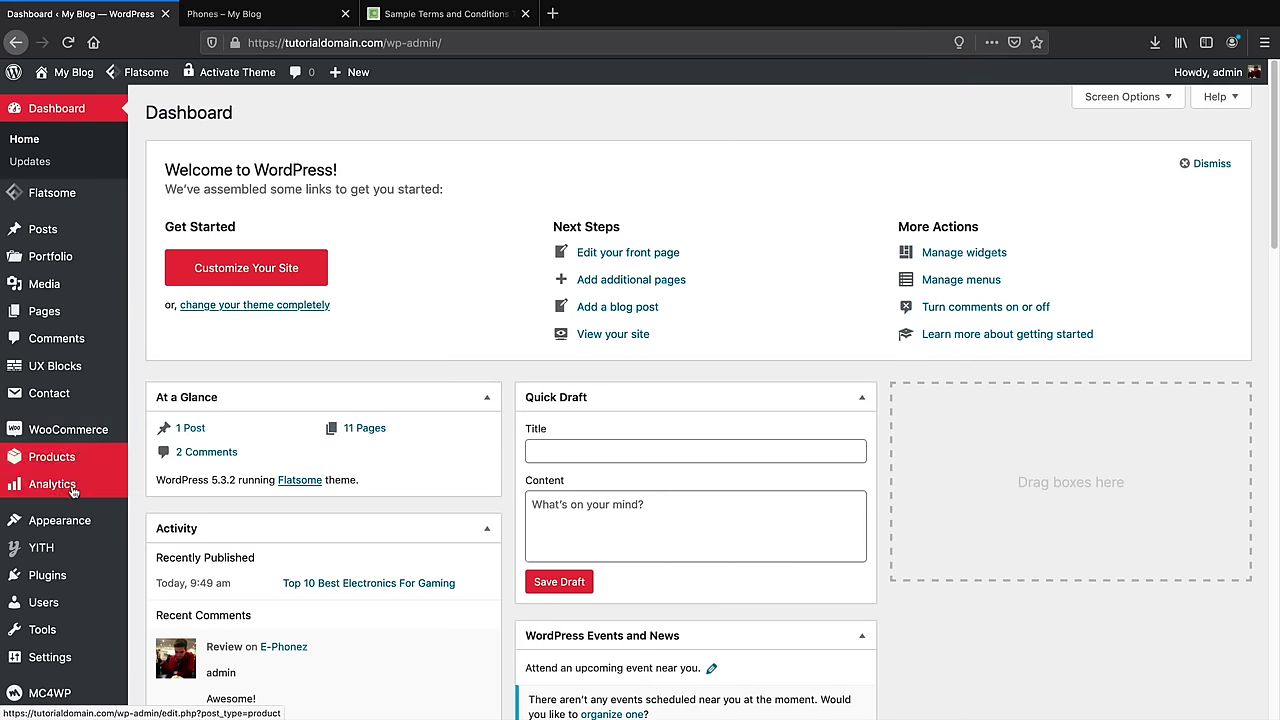
mouse_move(84, 522)
click(160, 596)
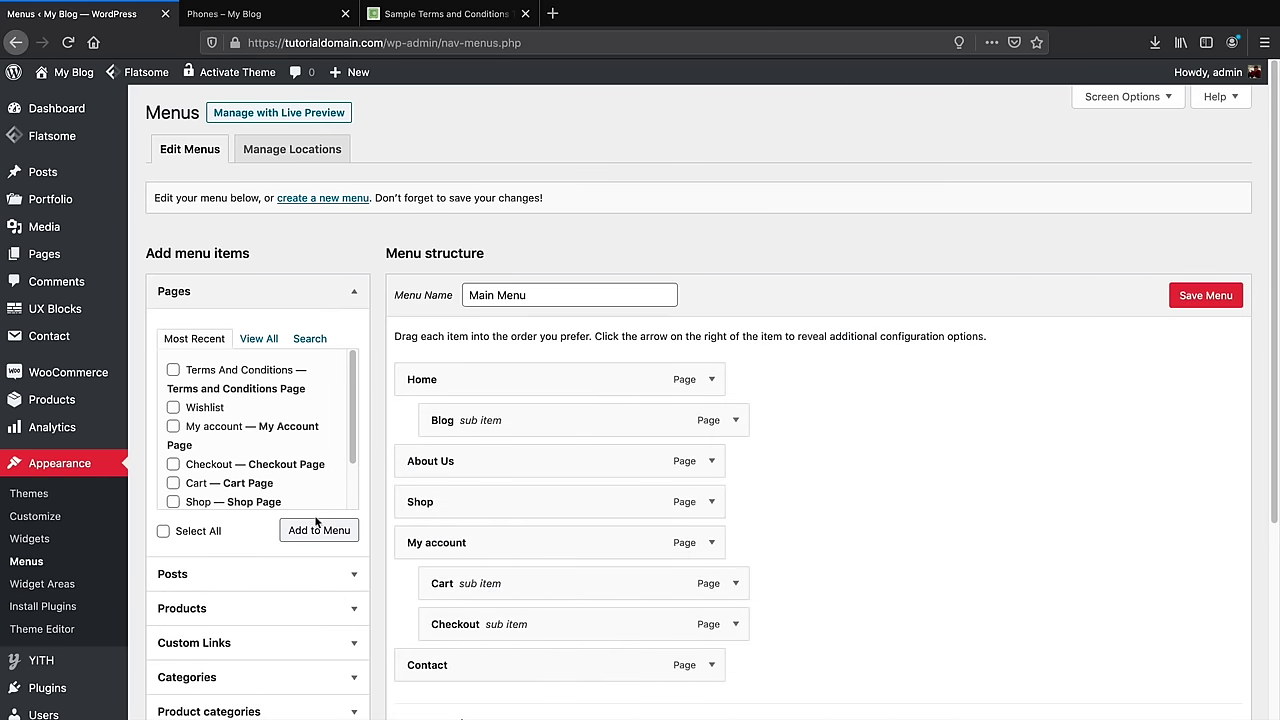
scroll(316, 521, down, 3)
Add a custom link with the pasted Headphones URL labelled 'HeadPhones' to the Main Menu
click(266, 529)
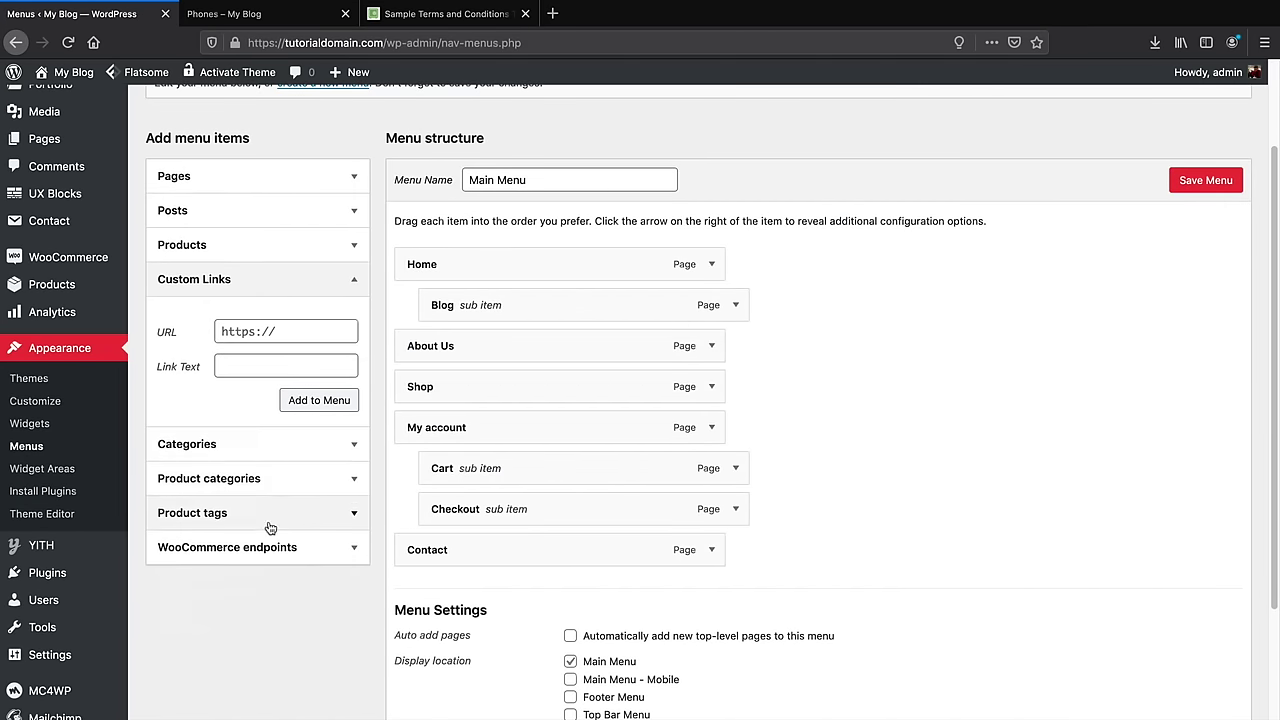
click(271, 334)
right_click(268, 331)
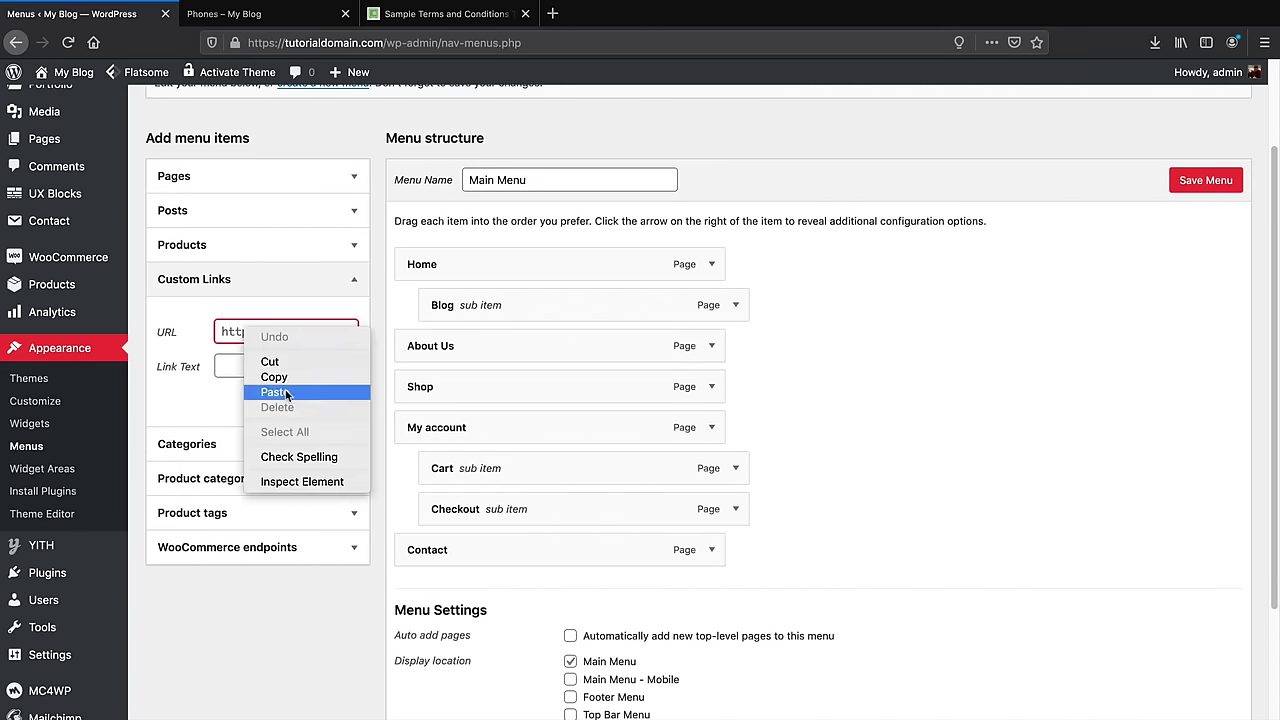
click(285, 386)
key(Tab)
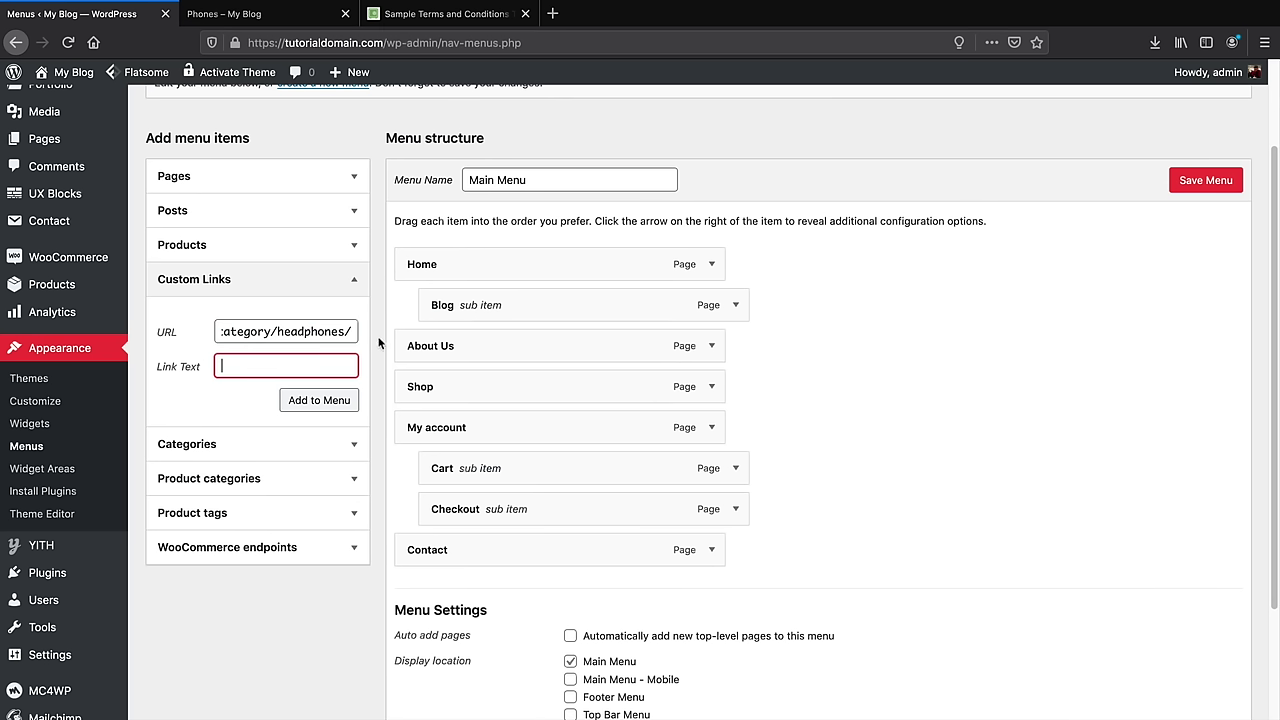
text(HeadPhones)
click(335, 402)
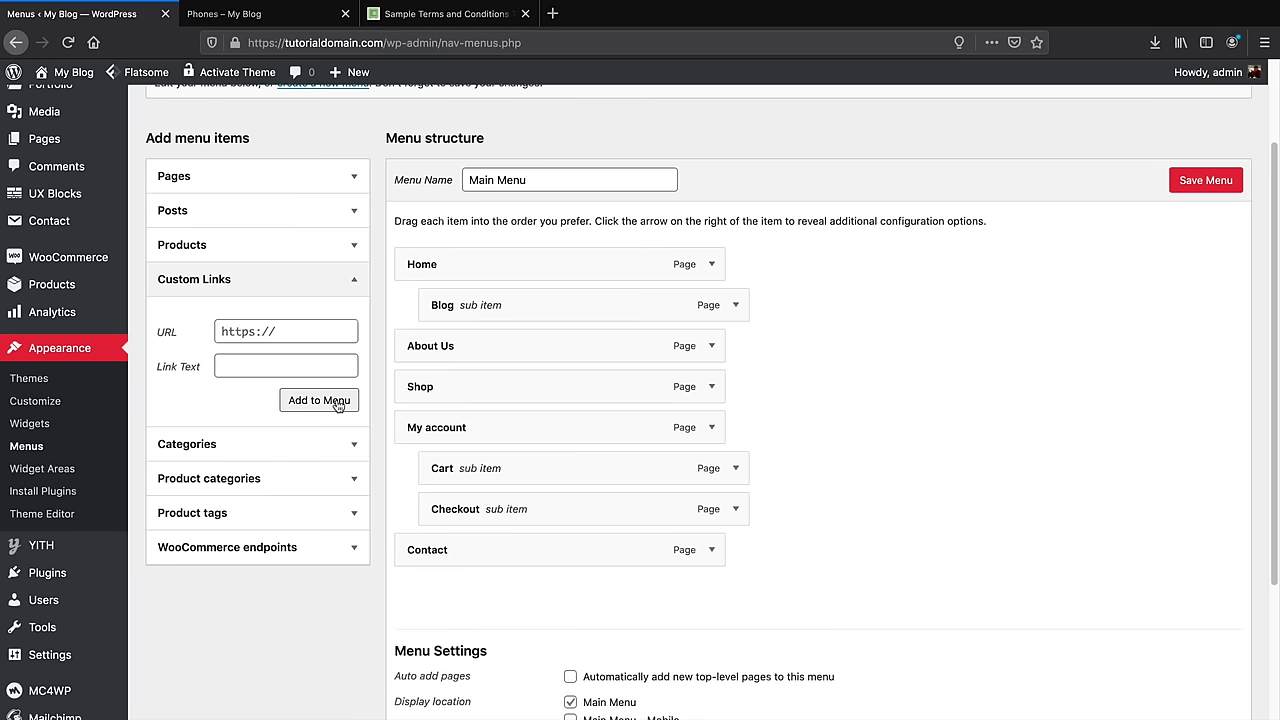
Add the Phones product category to the Main Menu
click(345, 478)
click(249, 395)
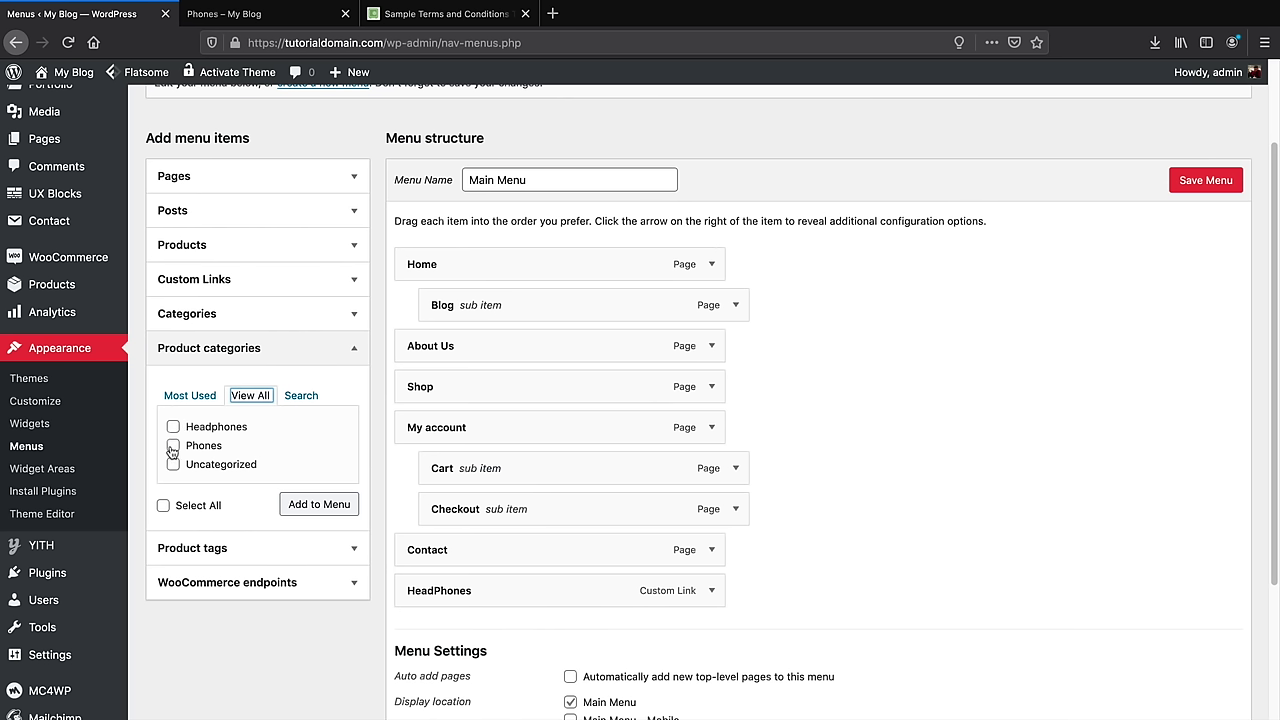
click(173, 445)
click(320, 508)
Check the HeadPhones item's URL and label, then save the Main Menu
scroll(423, 514, down, 2)
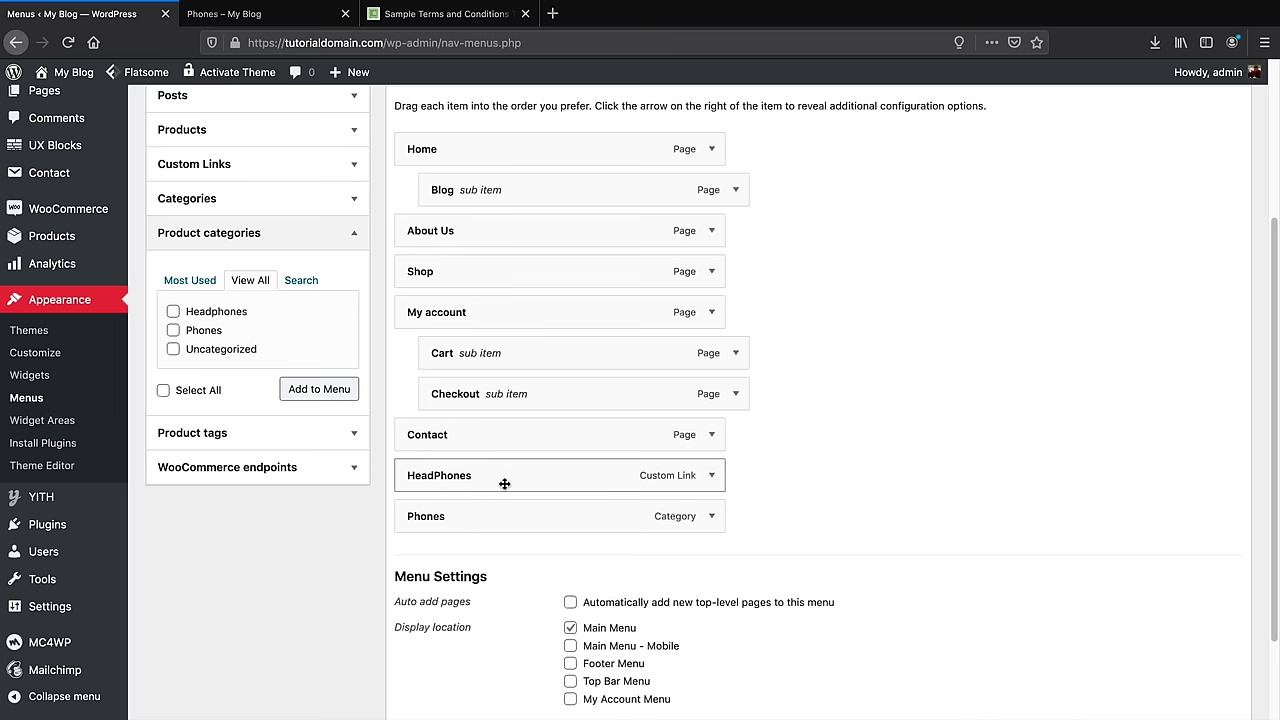
click(712, 478)
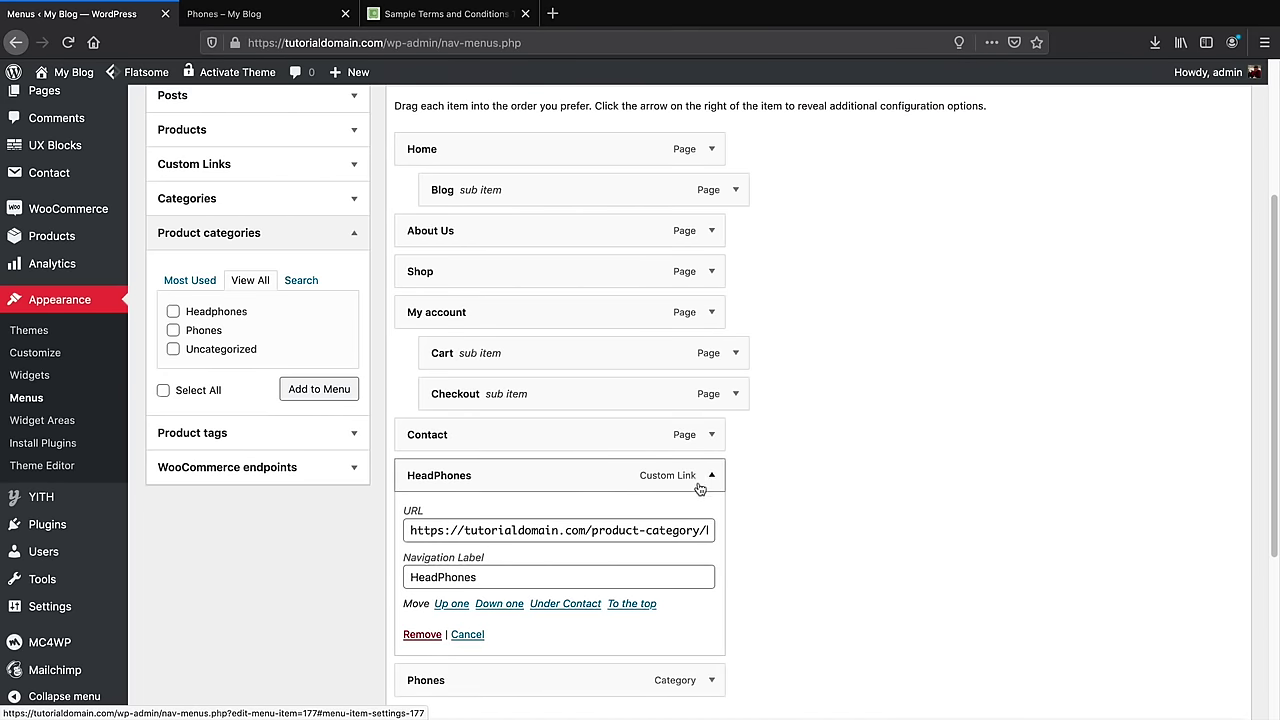
click(353, 164)
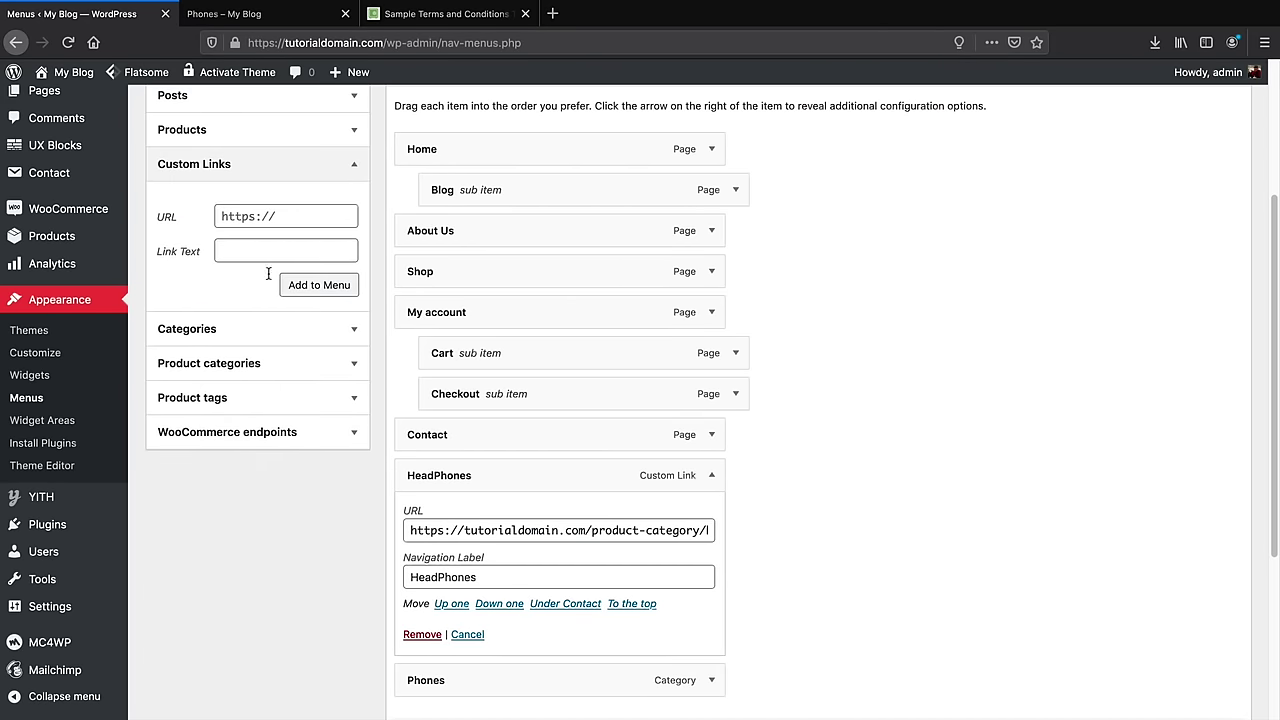
click(354, 165)
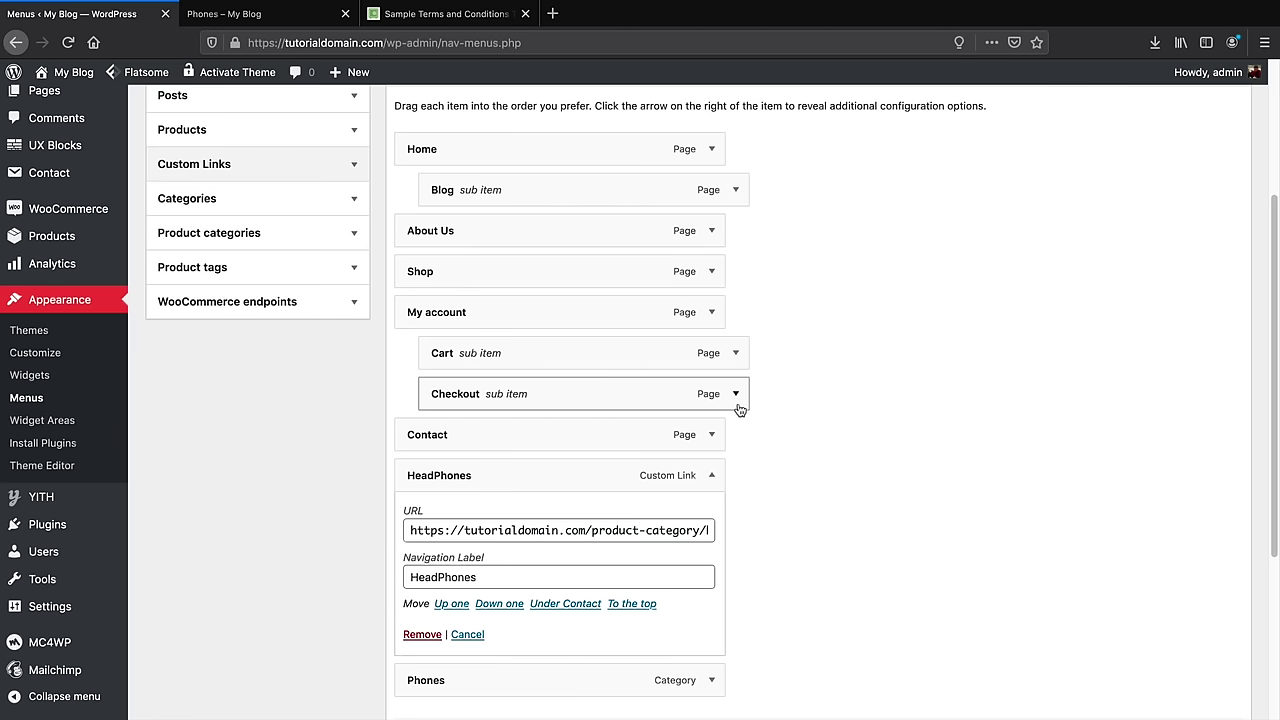
click(716, 481)
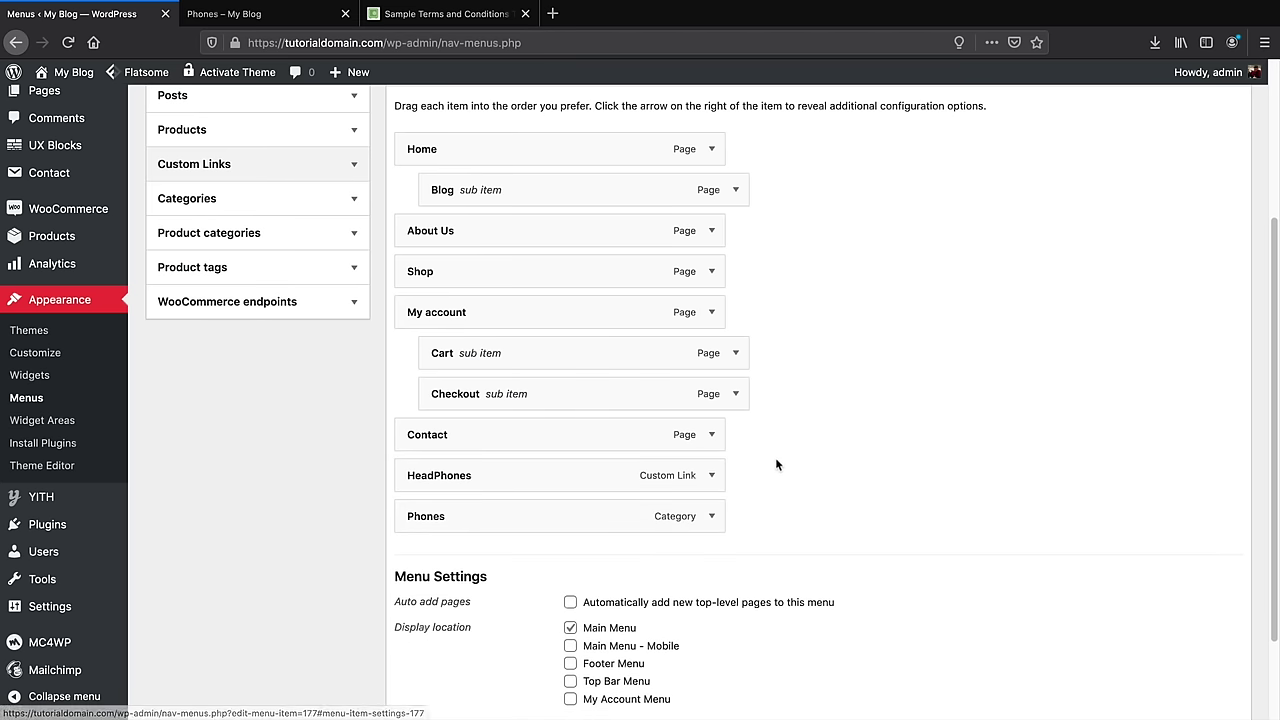
scroll(820, 487, up, 5)
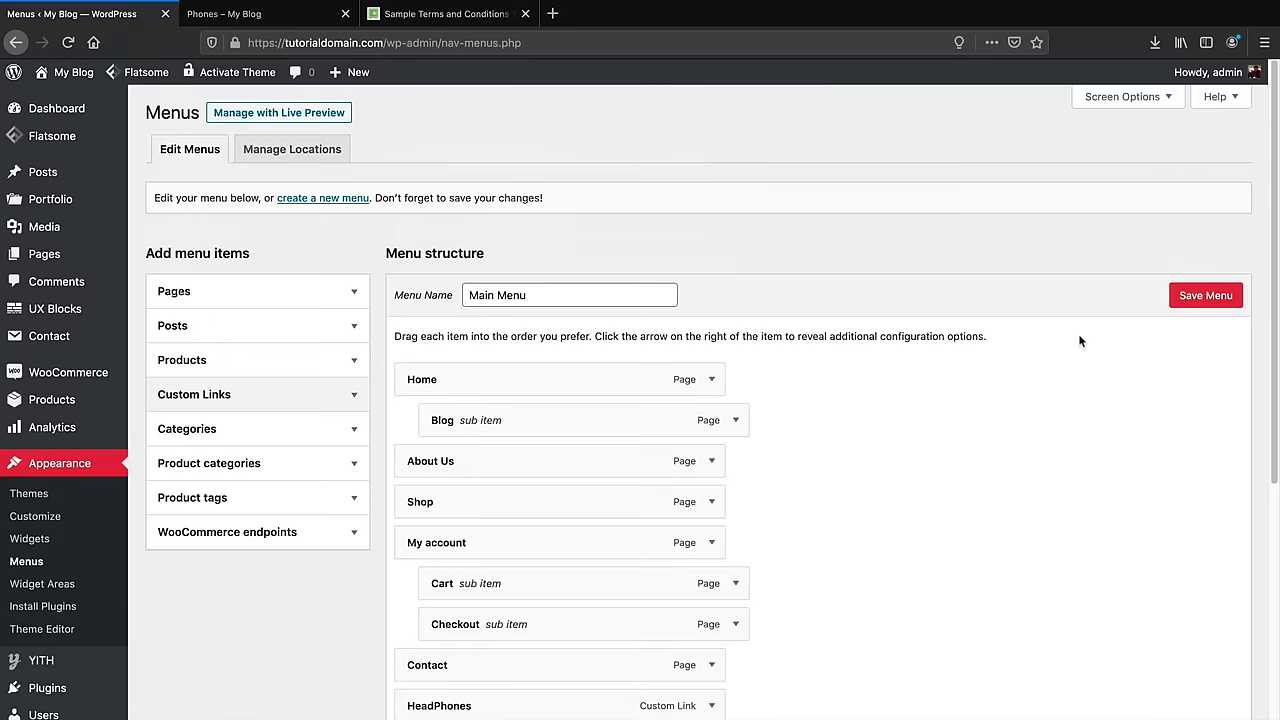
click(1180, 293)
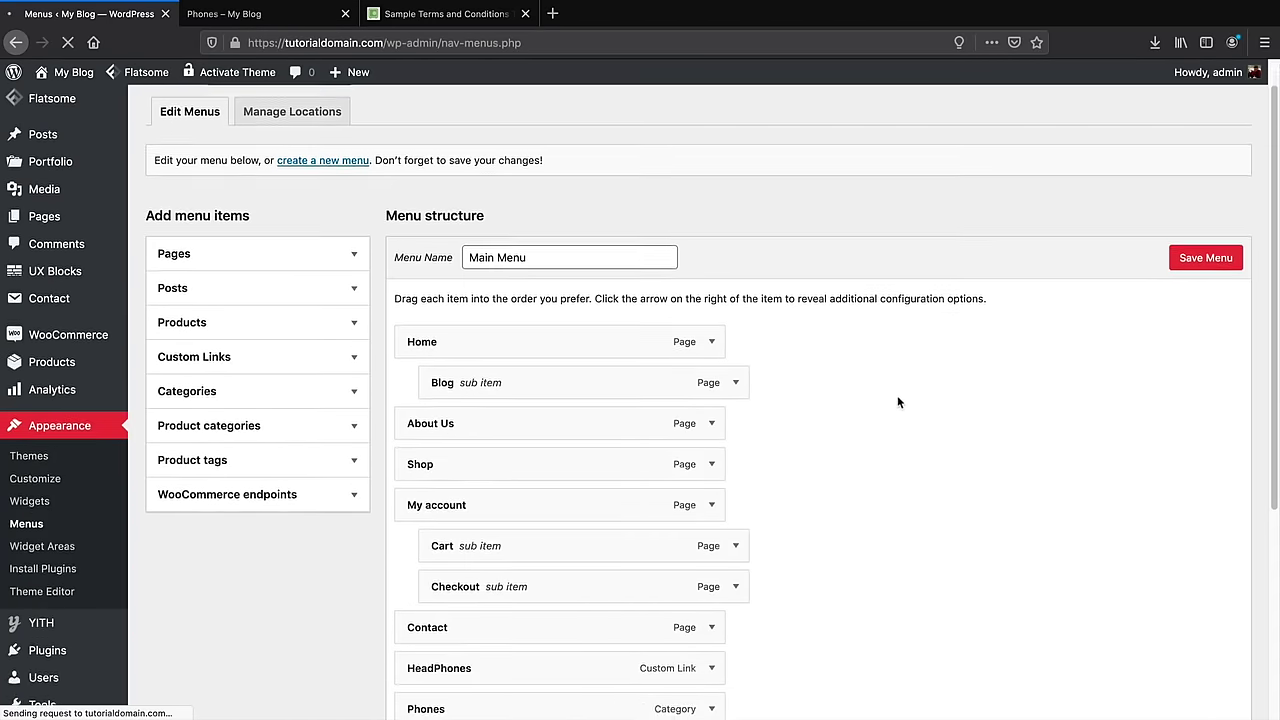
Move Phones above Contact and save the reordered Main Menu
scroll(897, 395, down, 2)
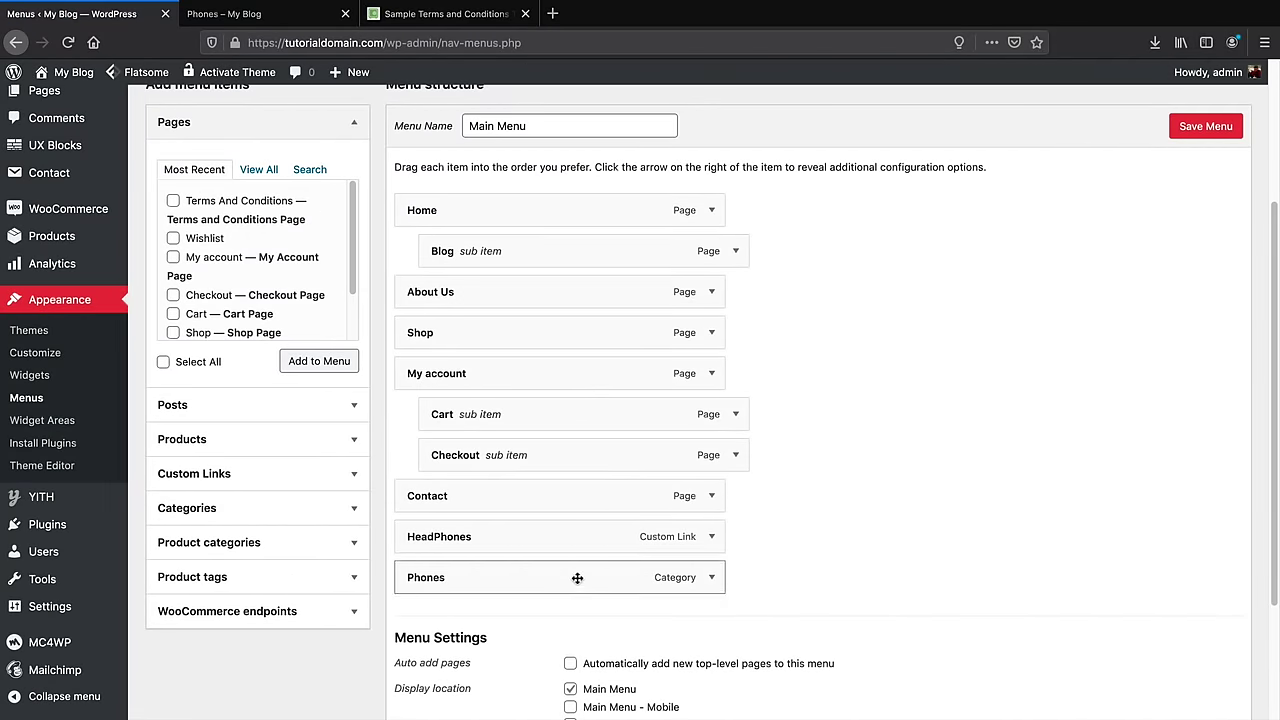
drag(577, 577, 570, 533)
click(1206, 126)
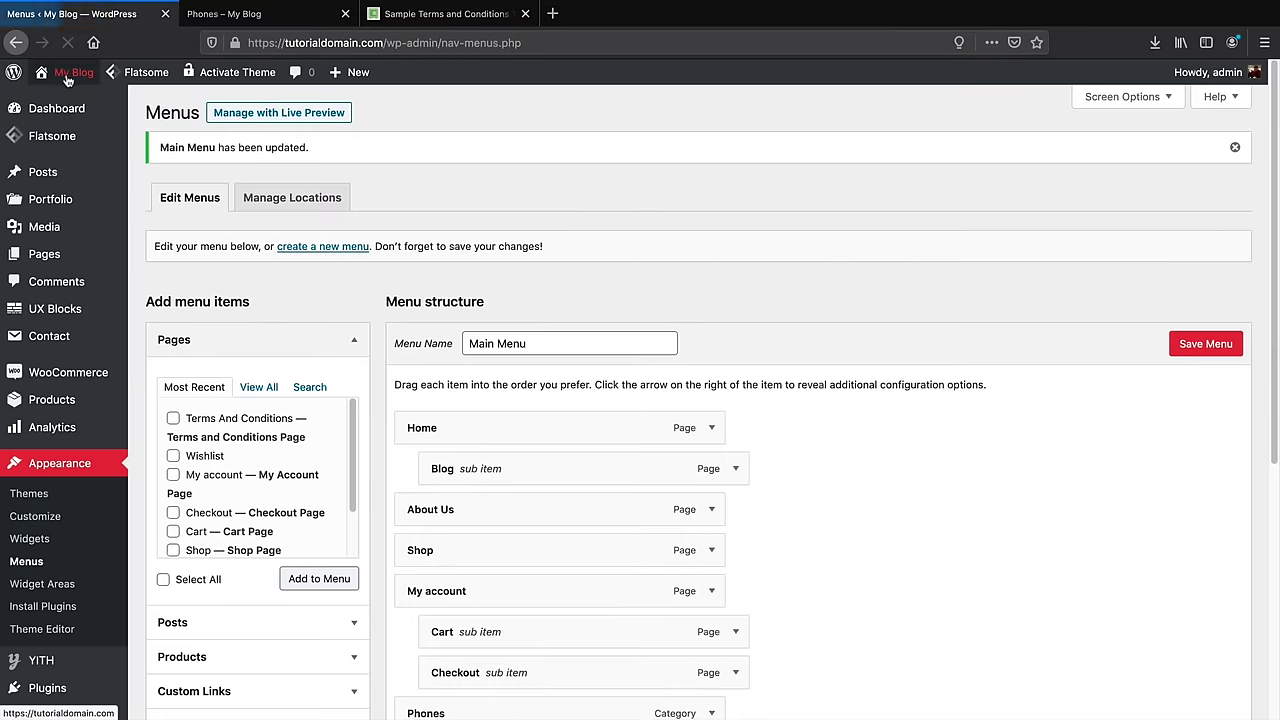
mouse_move(67, 80)
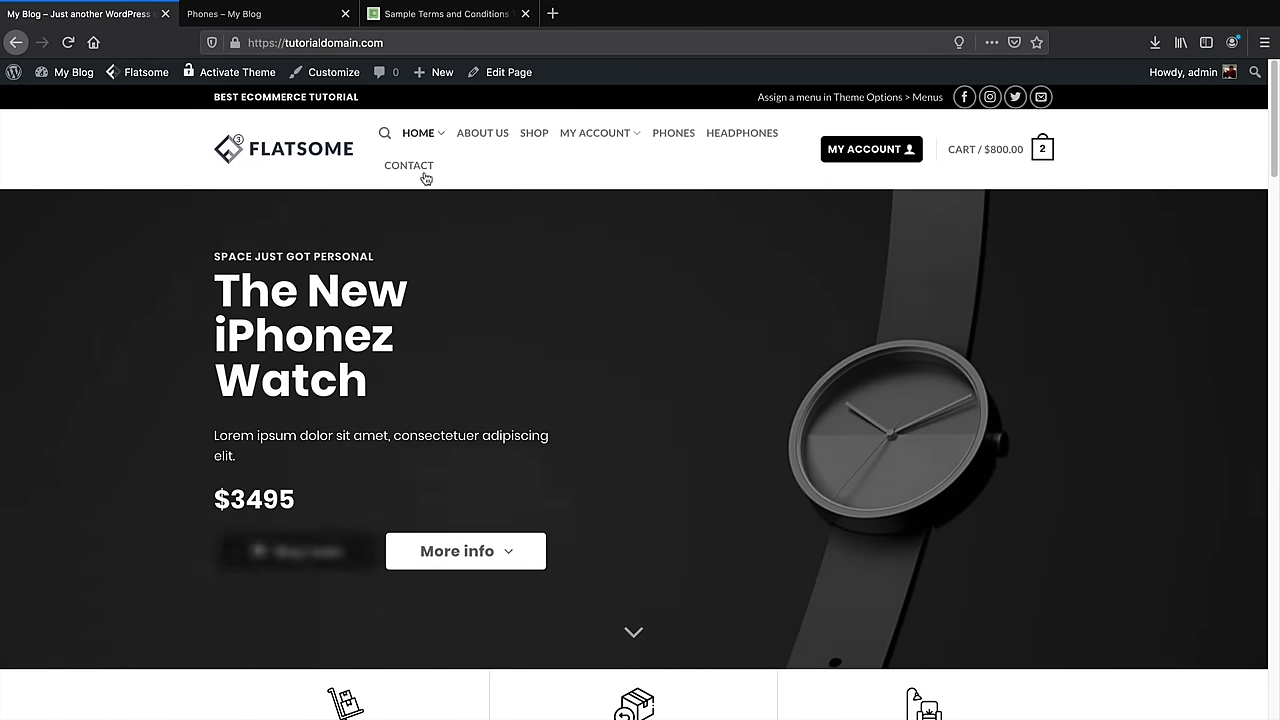
Test the HEADPHONES and PHONES menu links on the live site, then open the Shop page
click(674, 136)
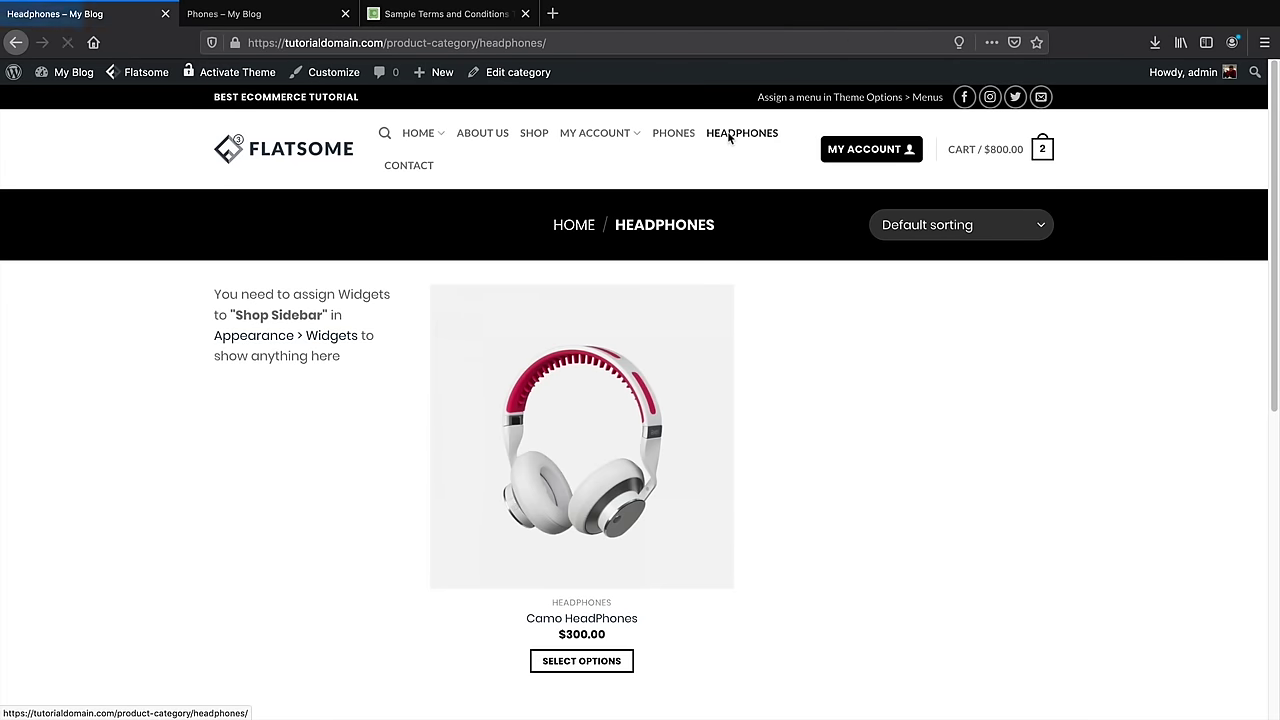
click(674, 134)
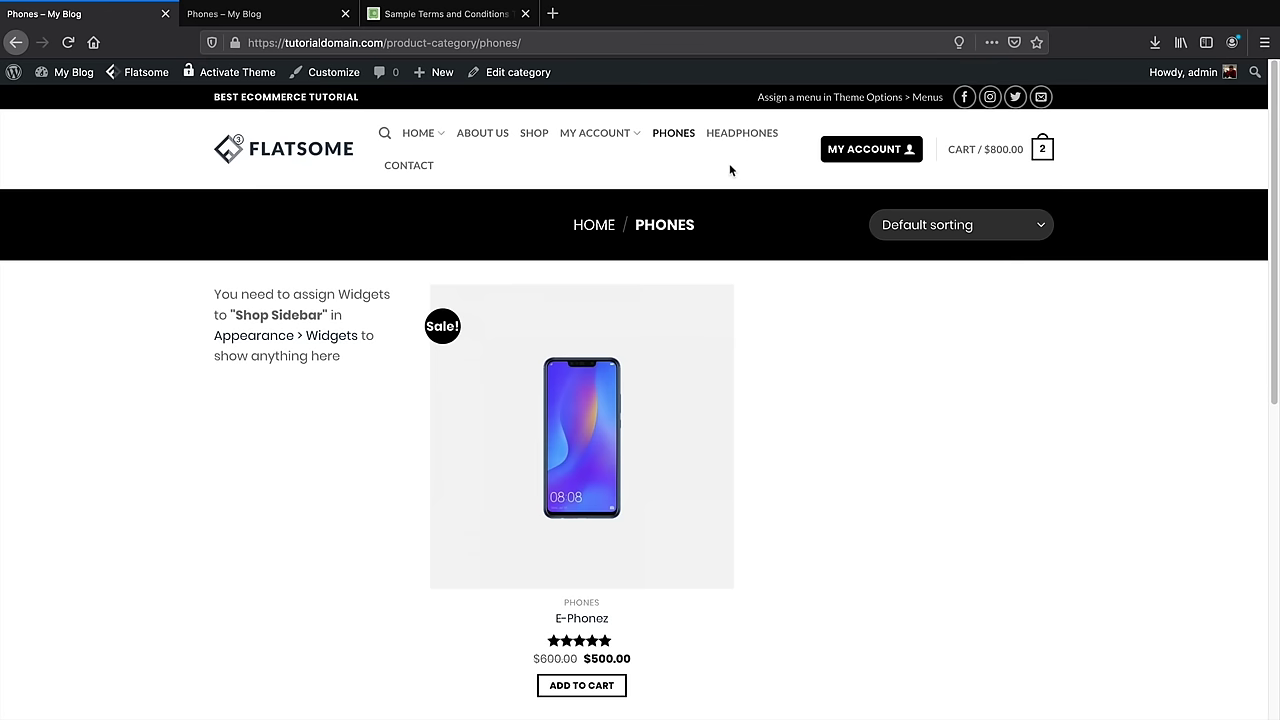
click(535, 140)
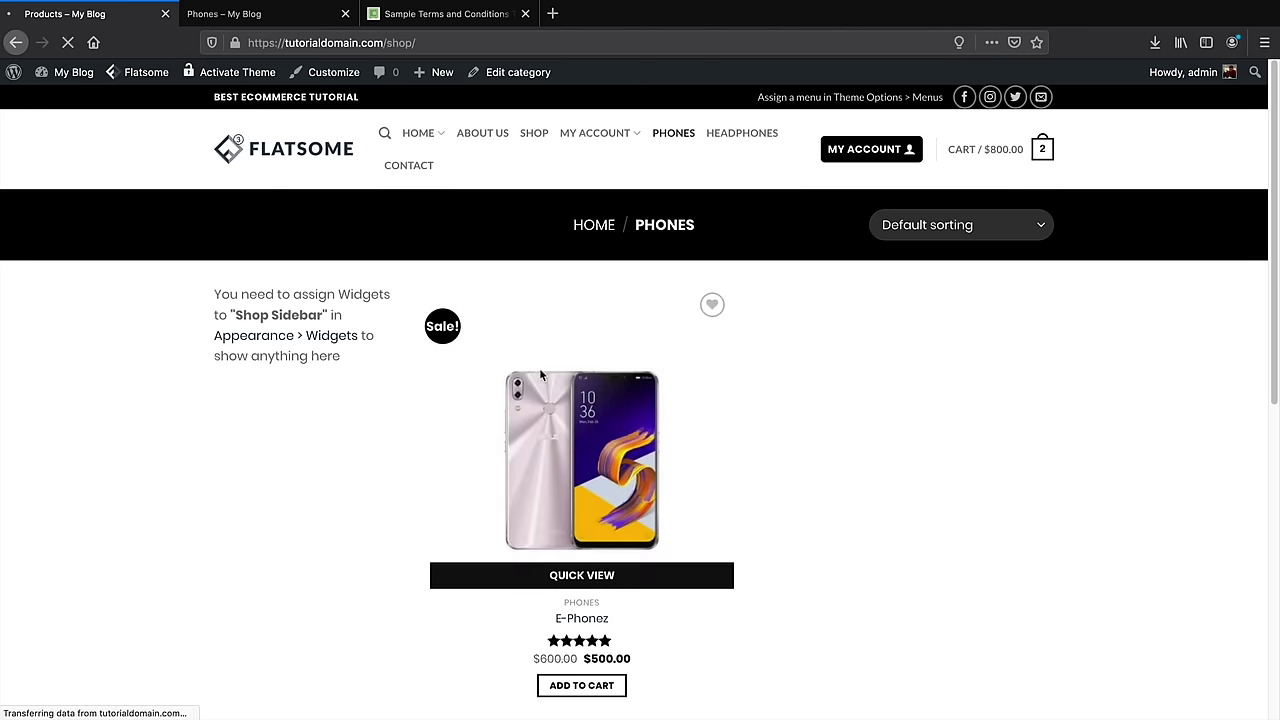
scroll(397, 415, down, 1)
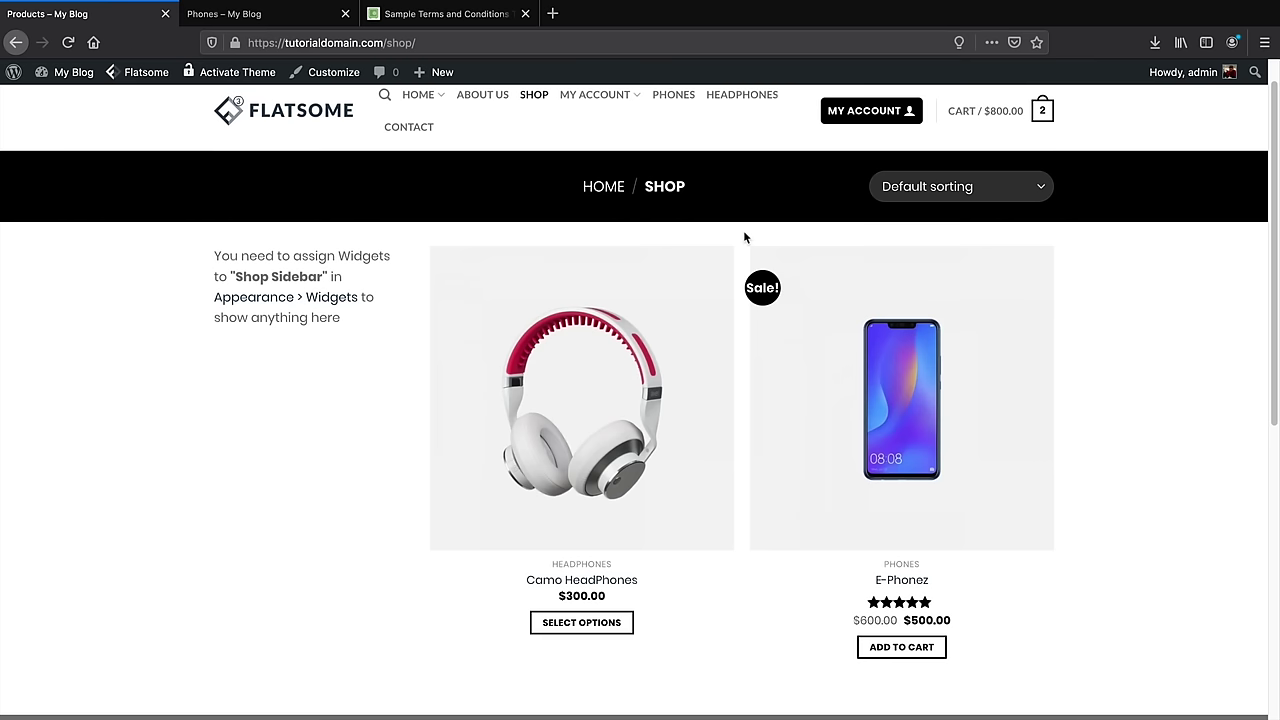
mouse_move(80, 90)
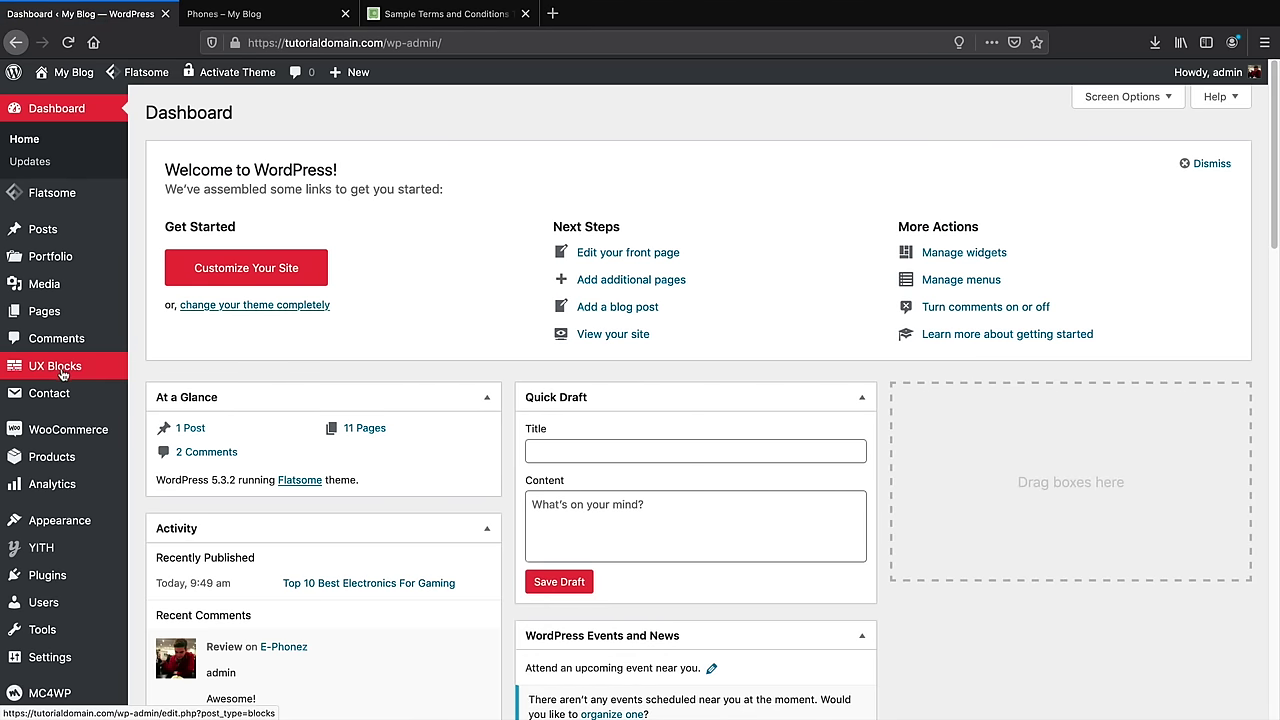
Add a new UX Block titled 'Shop Header' and publish it
mouse_move(61, 377)
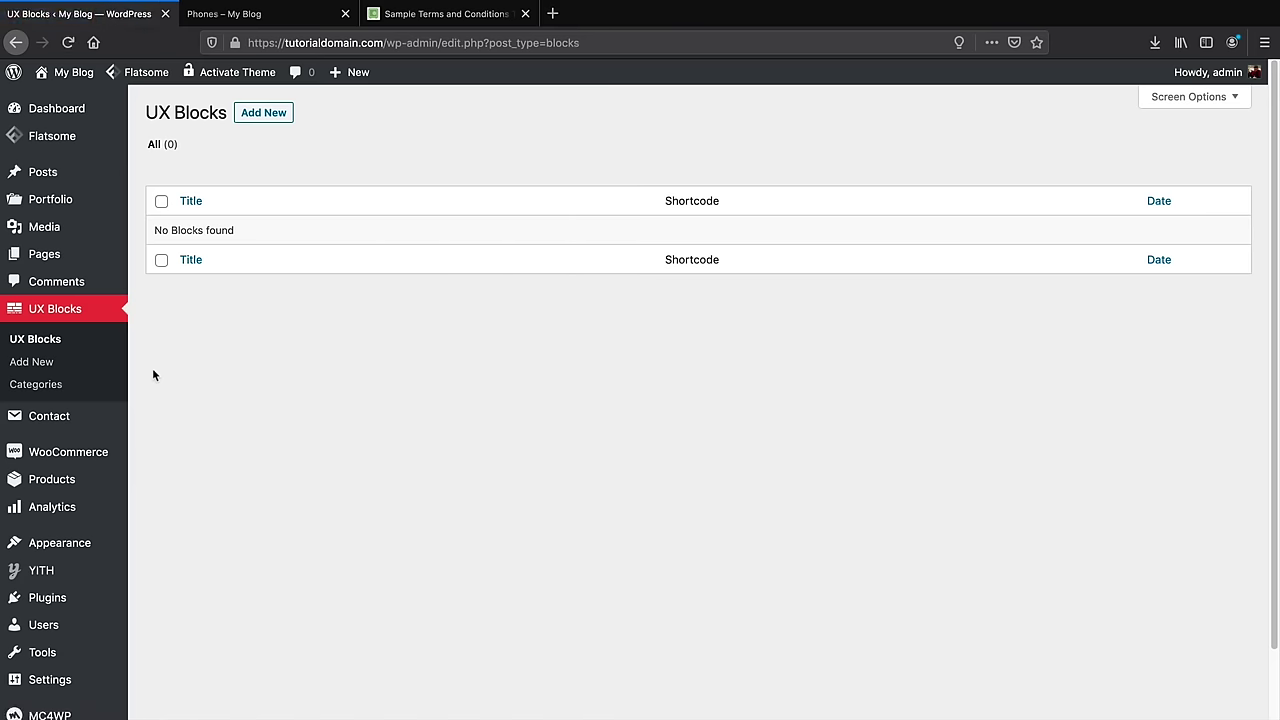
click(263, 115)
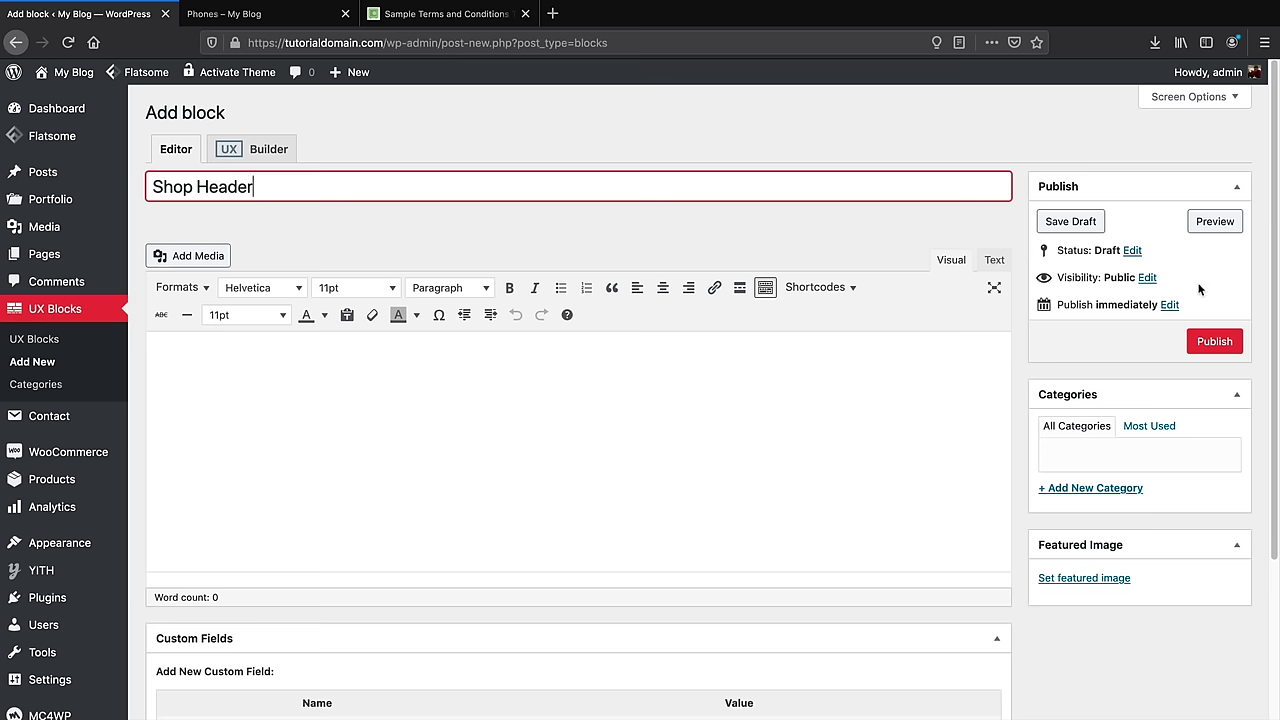
click(1214, 342)
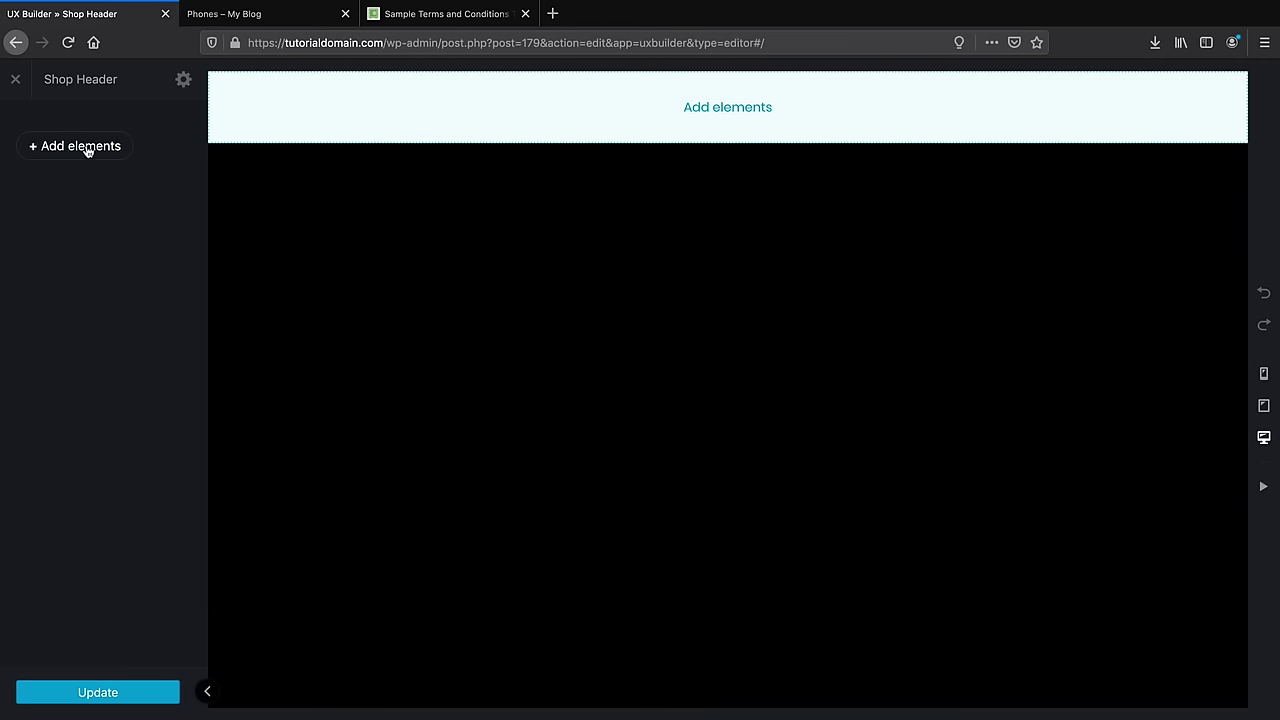
Import Flatsome Studio's Campaigns layout 'Black Friday Banner Sparkle Effect' into the block
click(87, 148)
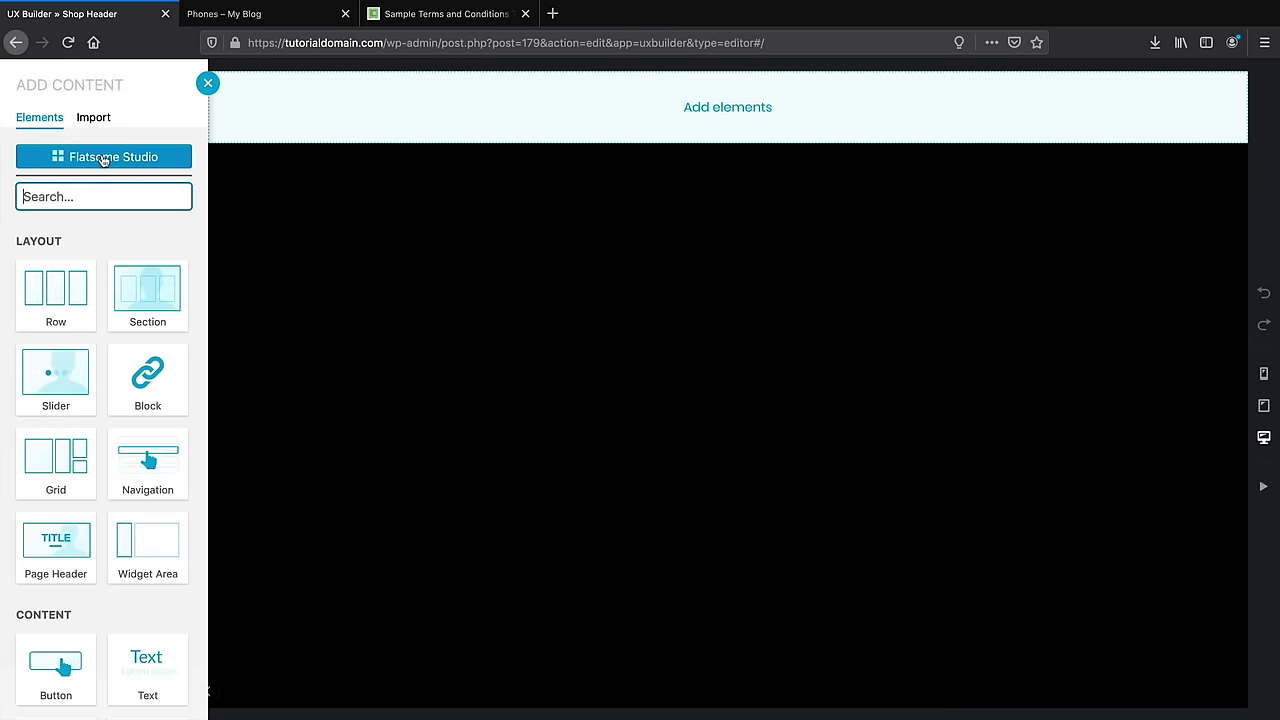
click(105, 157)
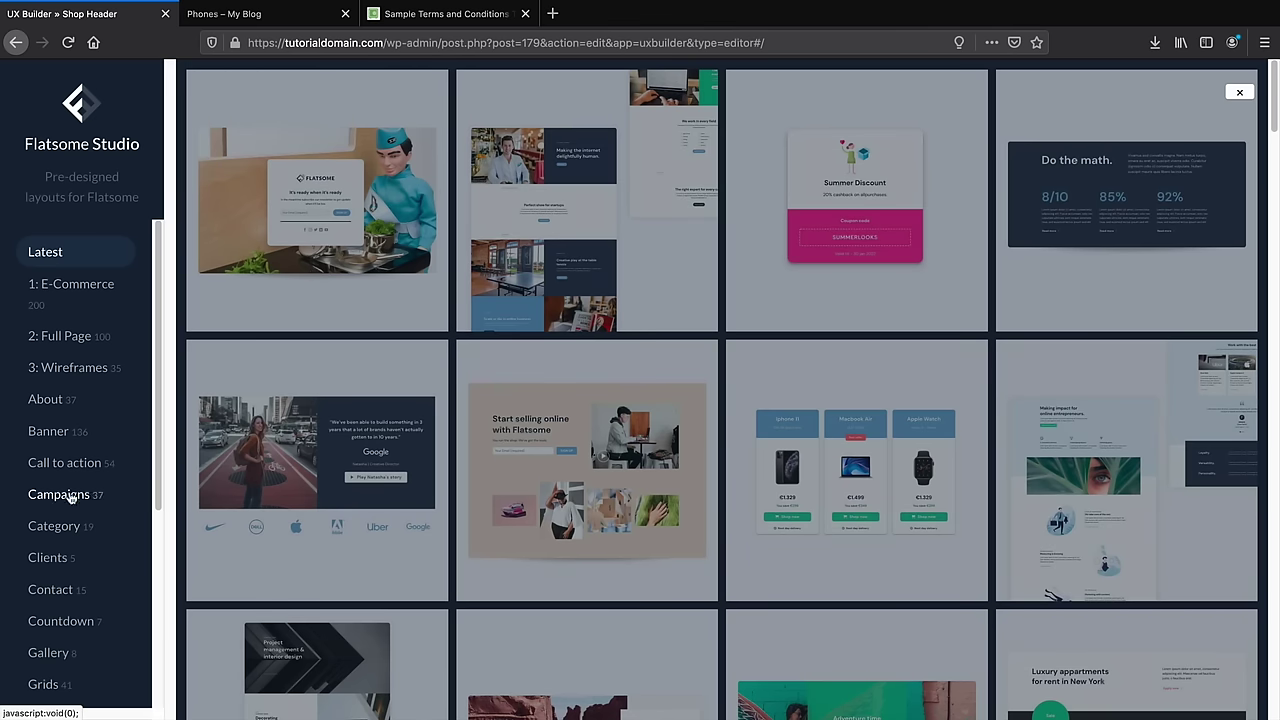
click(55, 493)
scroll(440, 425, down, 1)
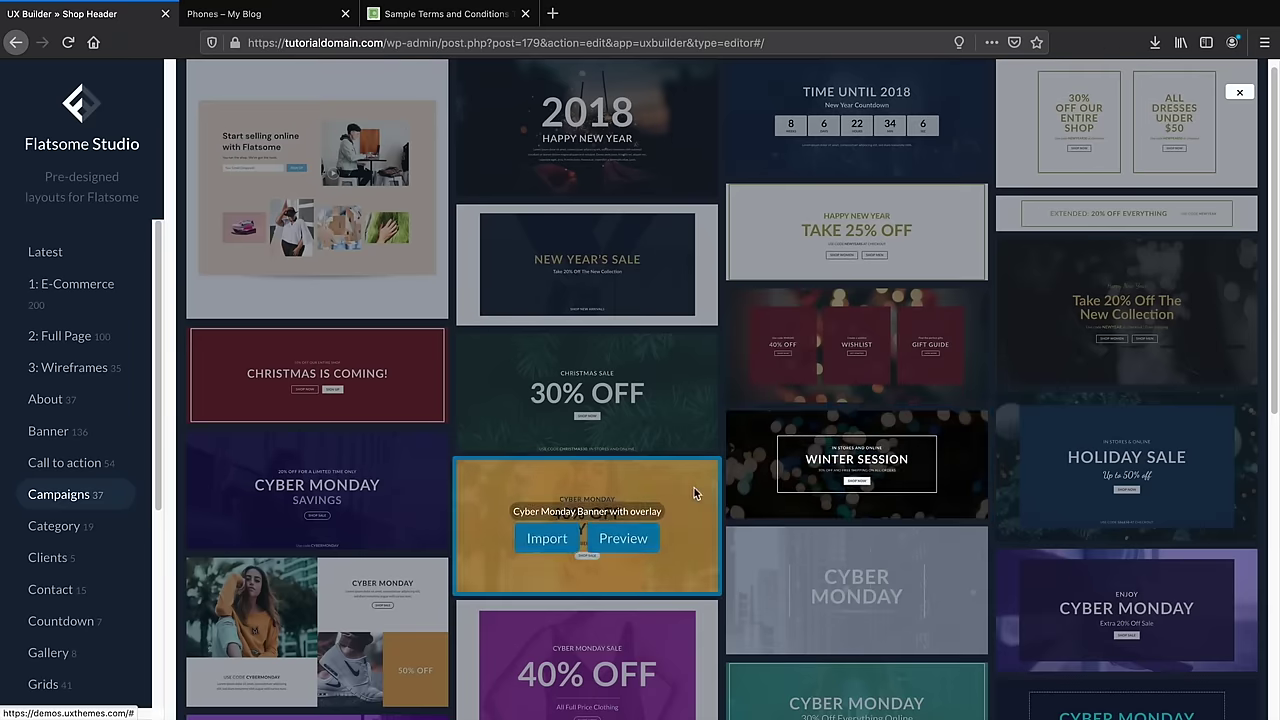
scroll(639, 487, down, 2)
scroll(637, 487, down, 5)
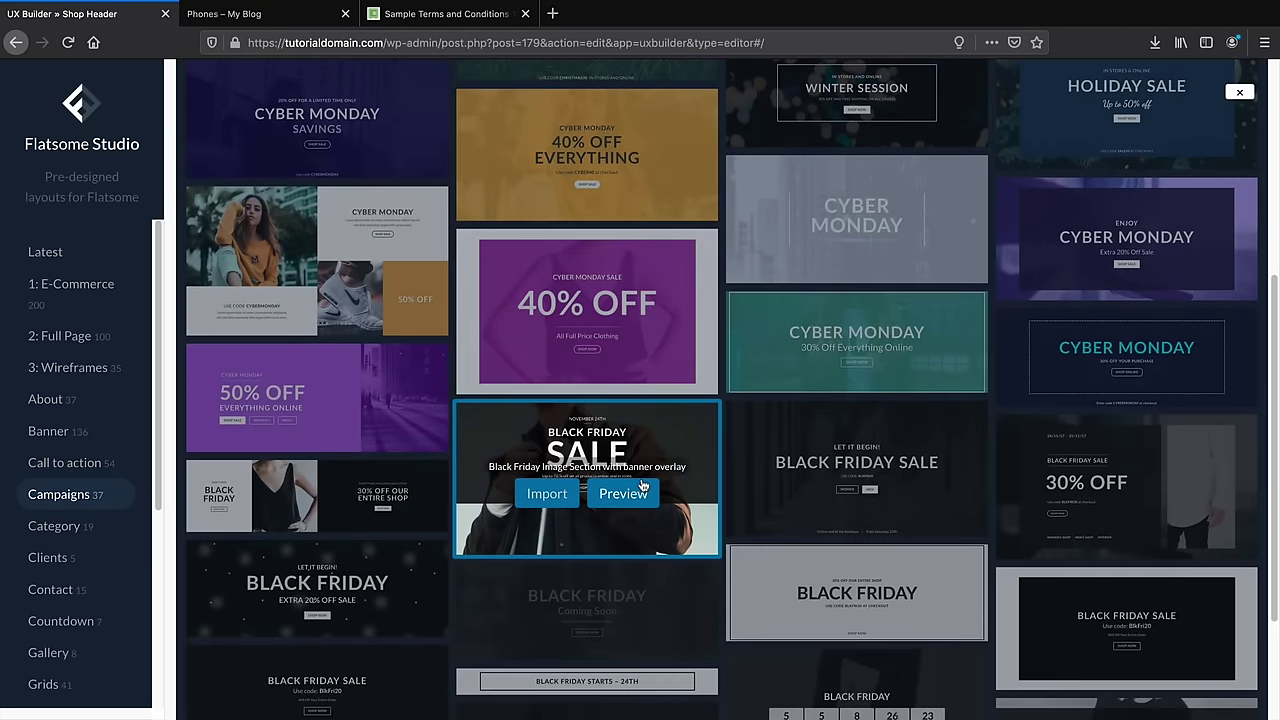
scroll(643, 485, down, 3)
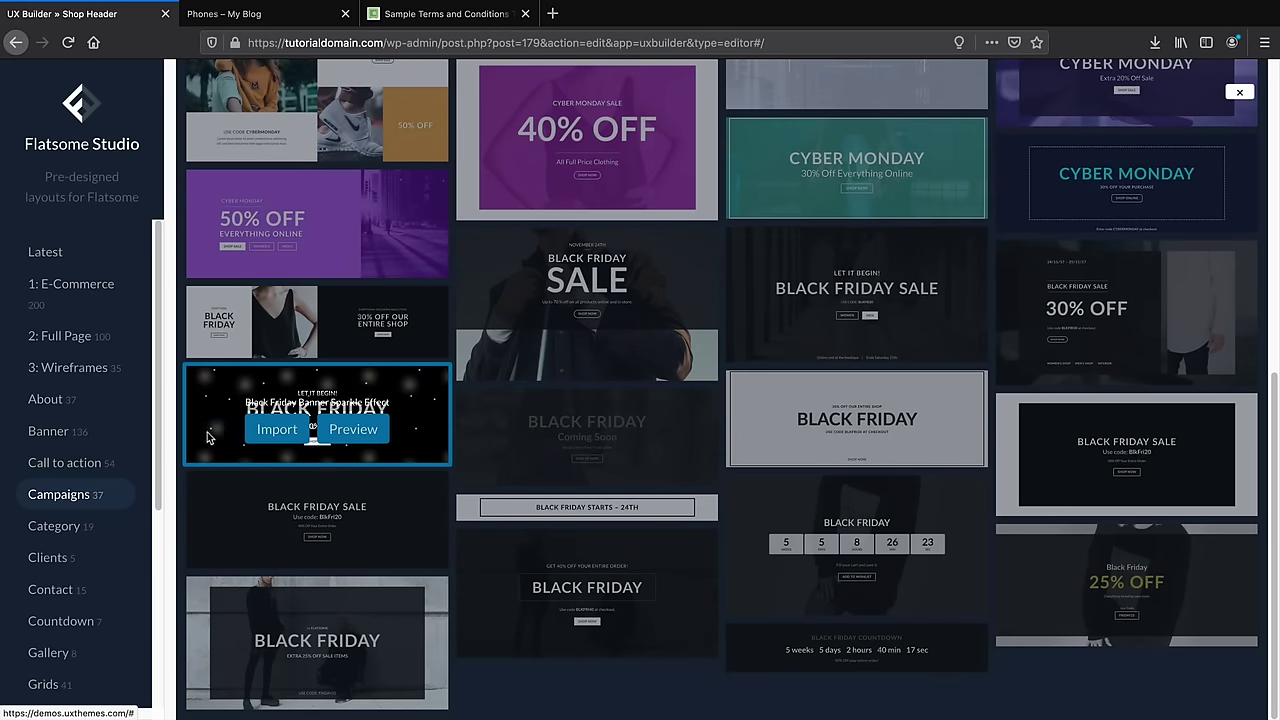
click(277, 429)
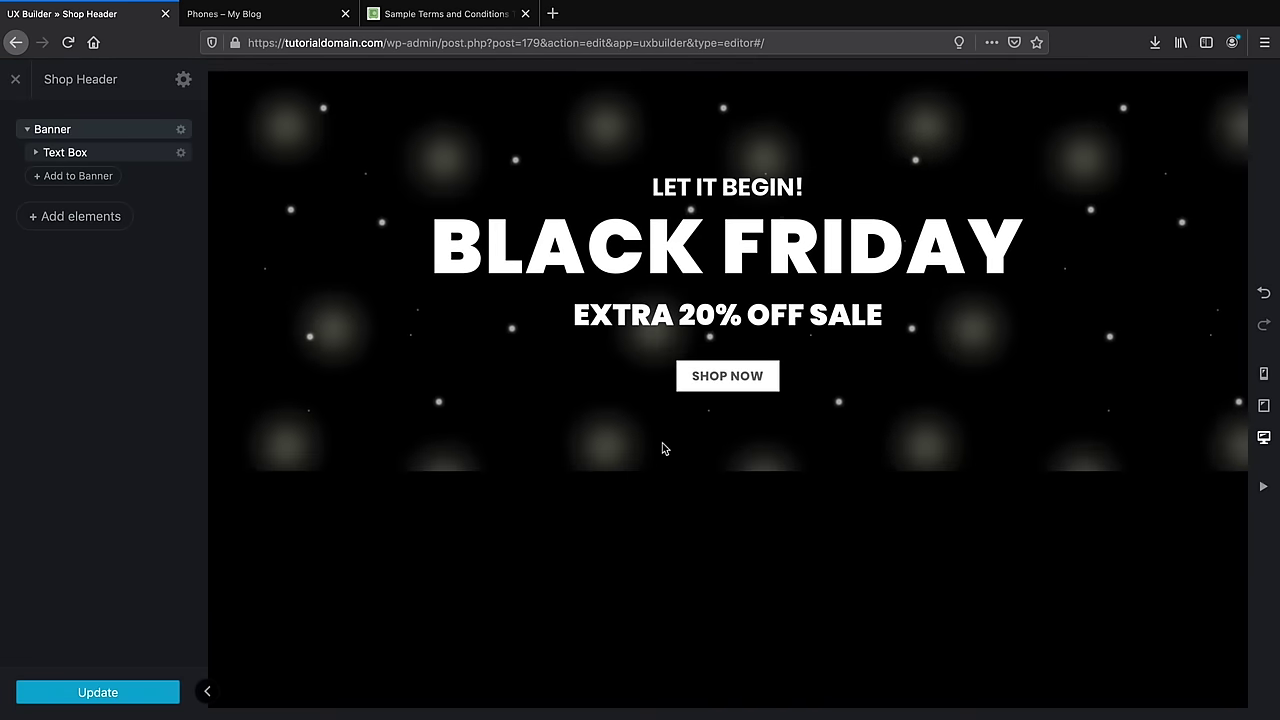
click(181, 131)
Try the Sliding Glass and Confetti banner effects, then settle on Snow
click(174, 171)
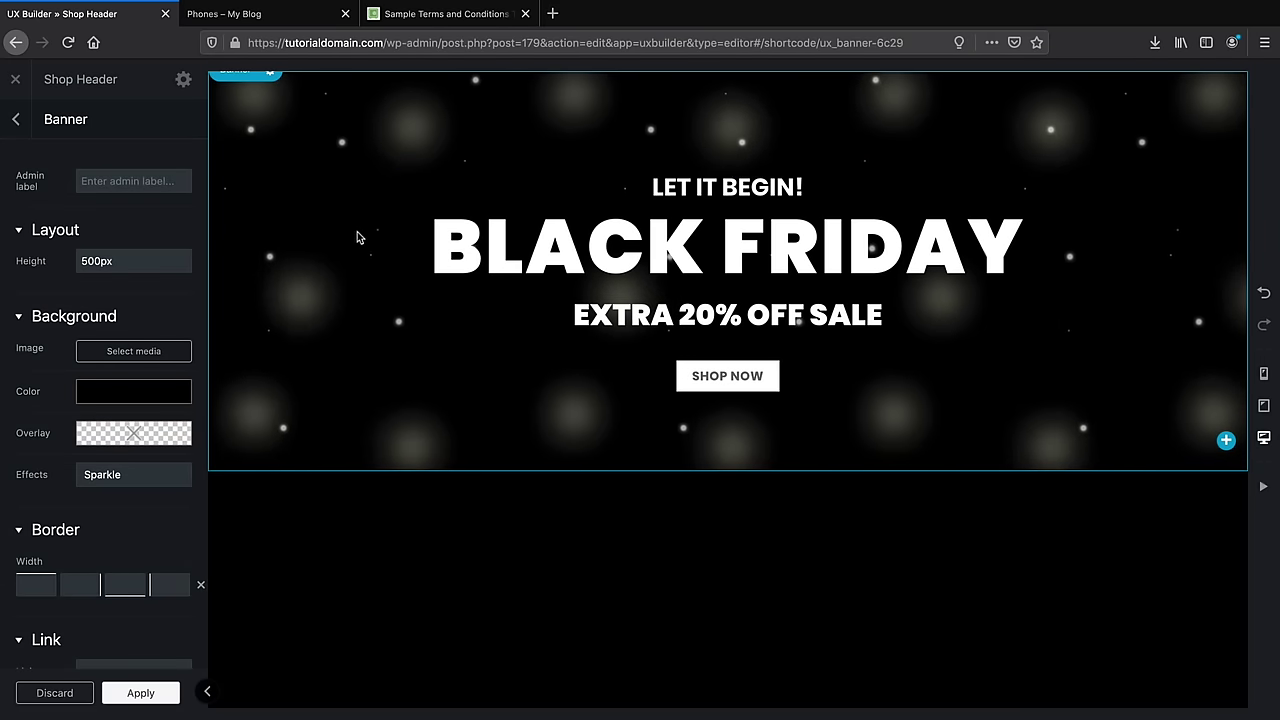
click(154, 474)
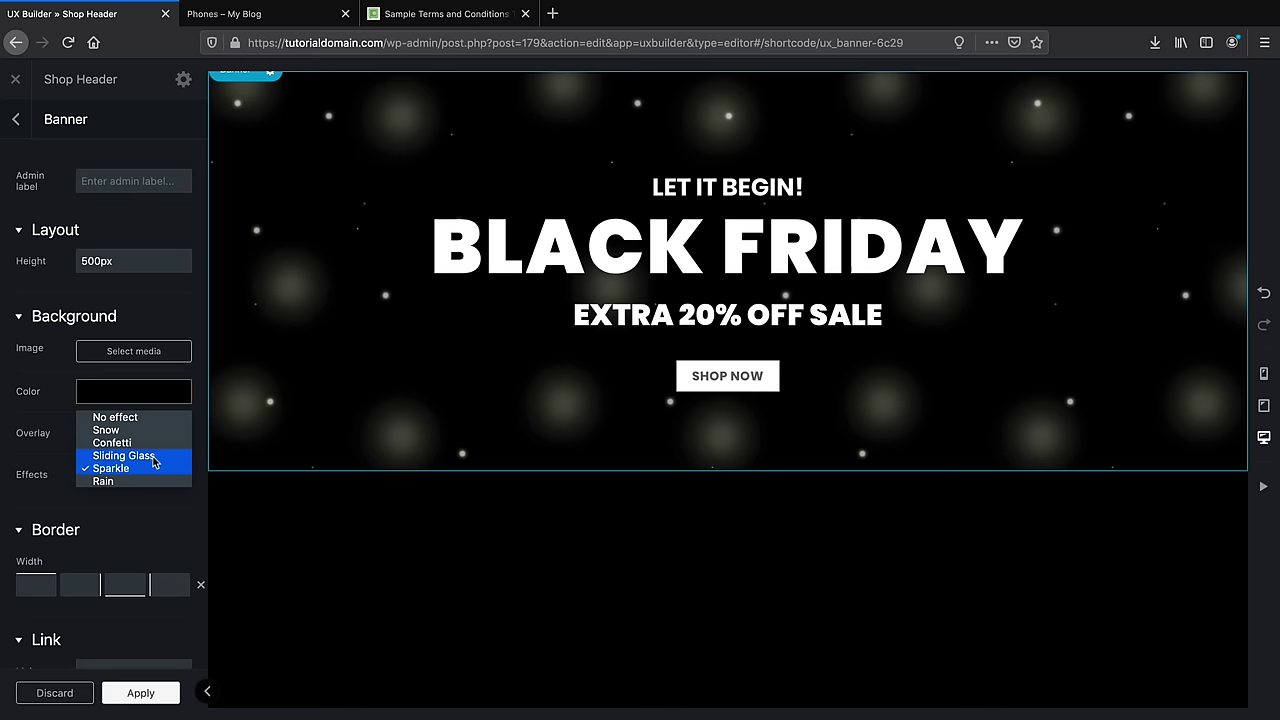
click(152, 457)
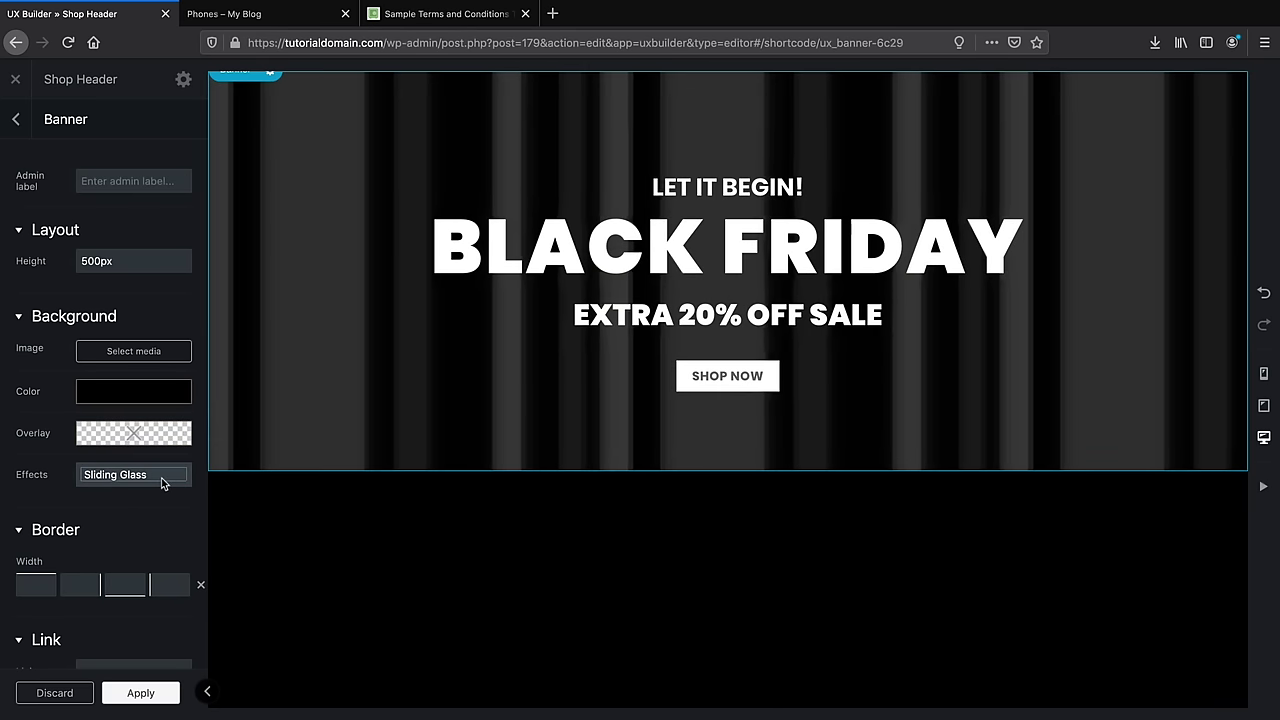
click(160, 479)
click(155, 457)
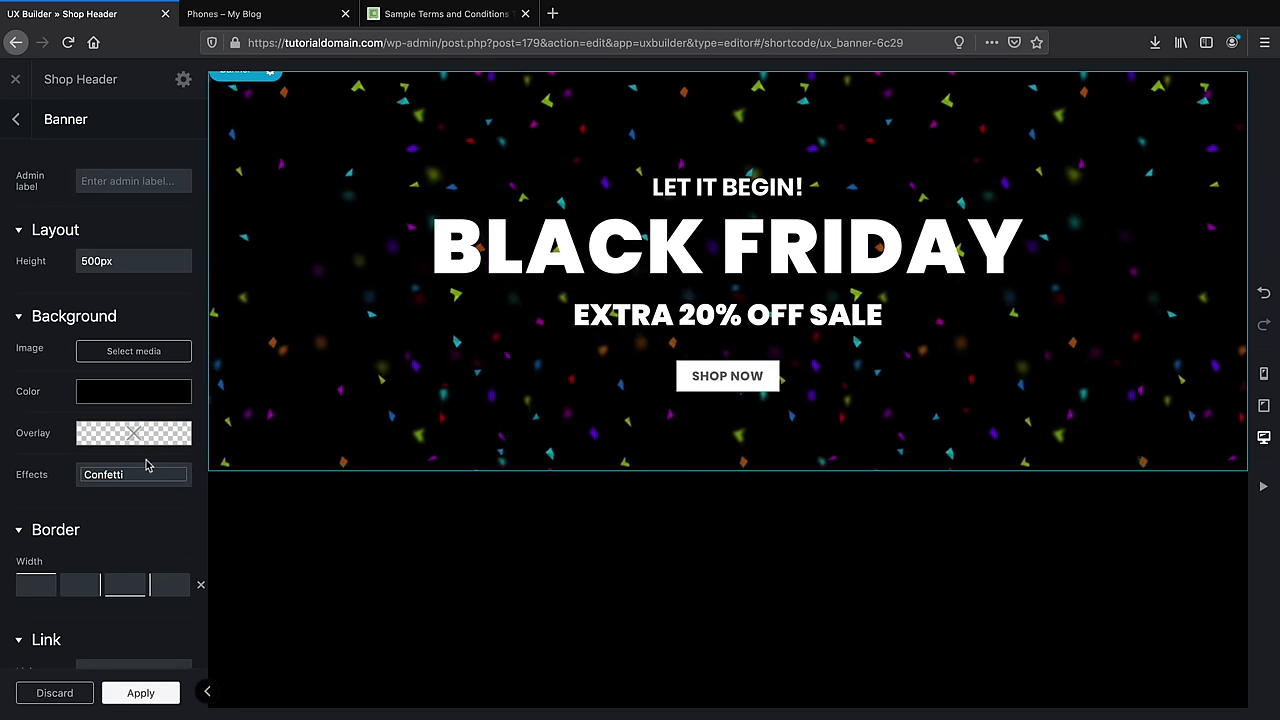
click(149, 475)
click(143, 474)
click(145, 476)
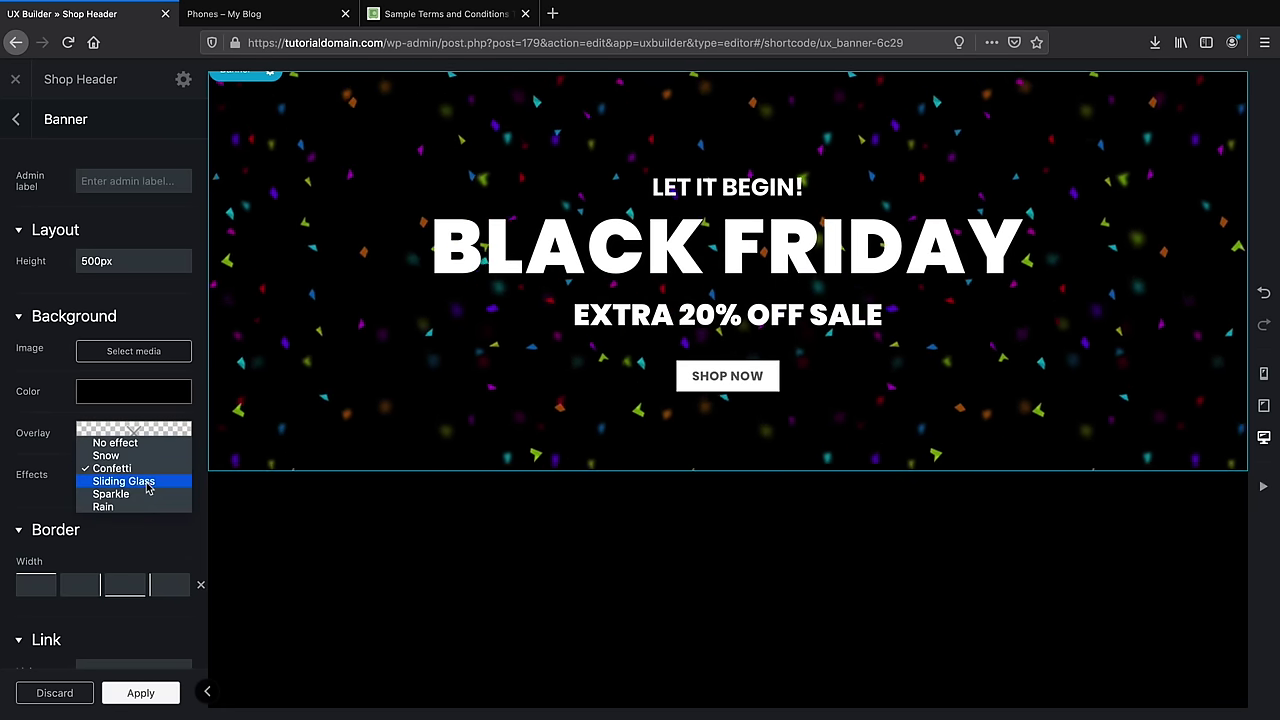
click(143, 455)
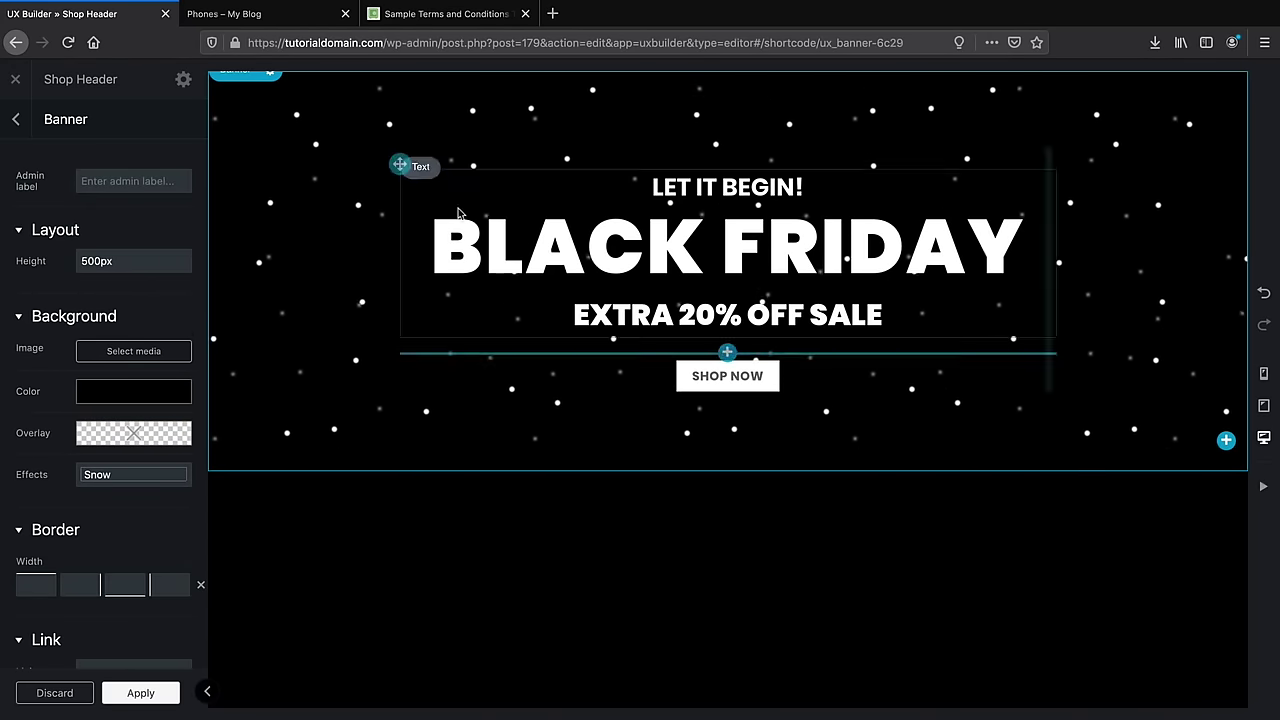
Reduce the banner height from 500px to 349px and apply the changes
drag(126, 254, 3, 260)
mouse_move(127, 260)
mouse_down()
mouse_move(12, 258)
mouse_move(127, 259)
mouse_up()
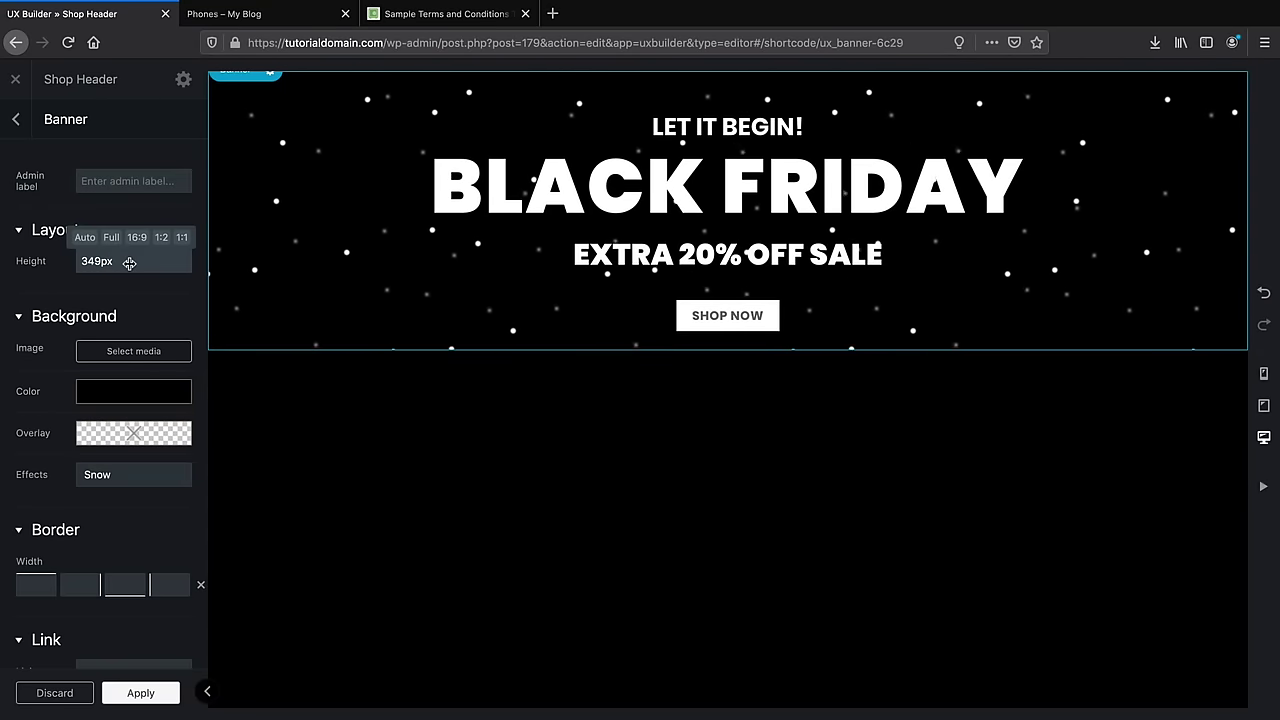
click(141, 692)
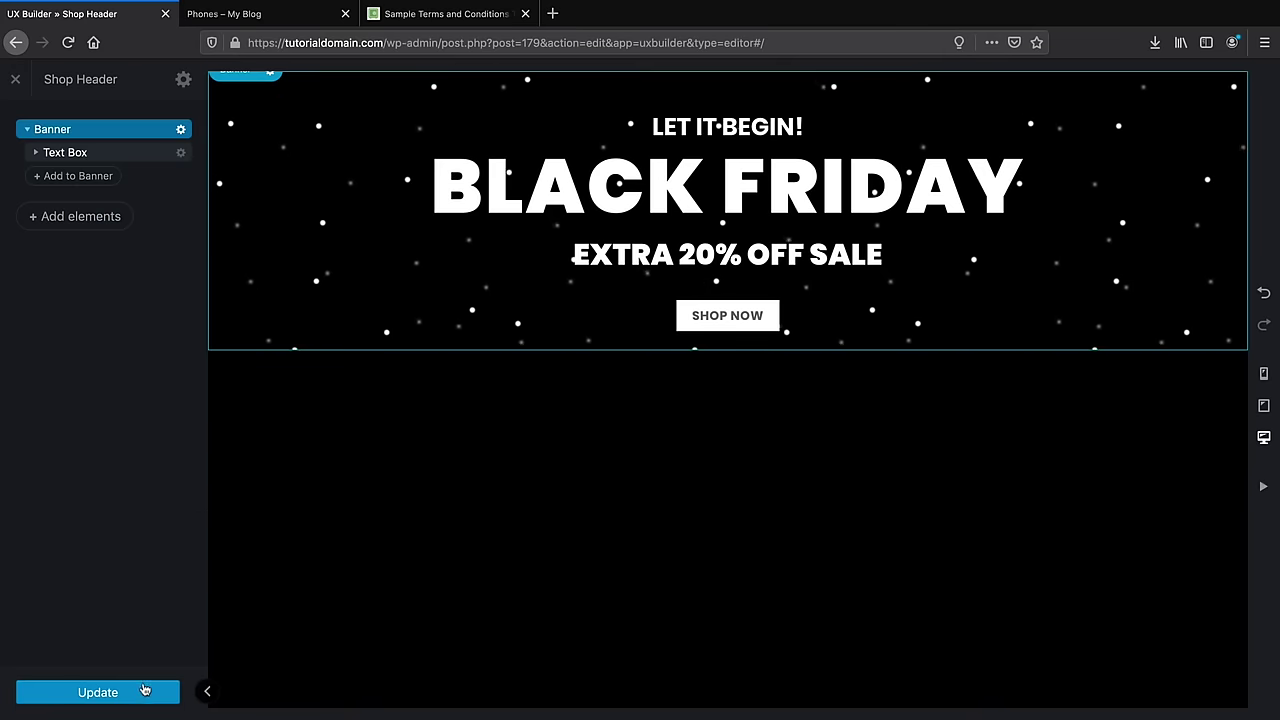
Save the Shop Header block, exit the builder, and copy its [block id="shop-header"] shortcode
click(139, 692)
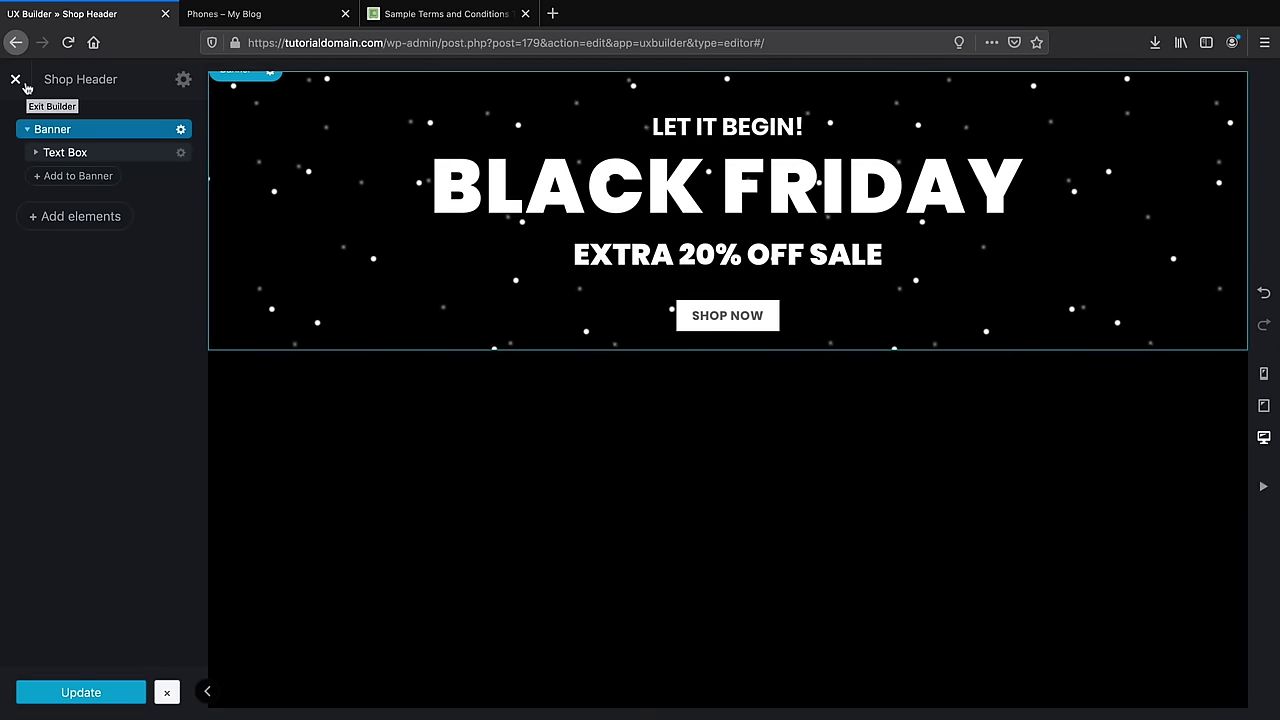
click(25, 86)
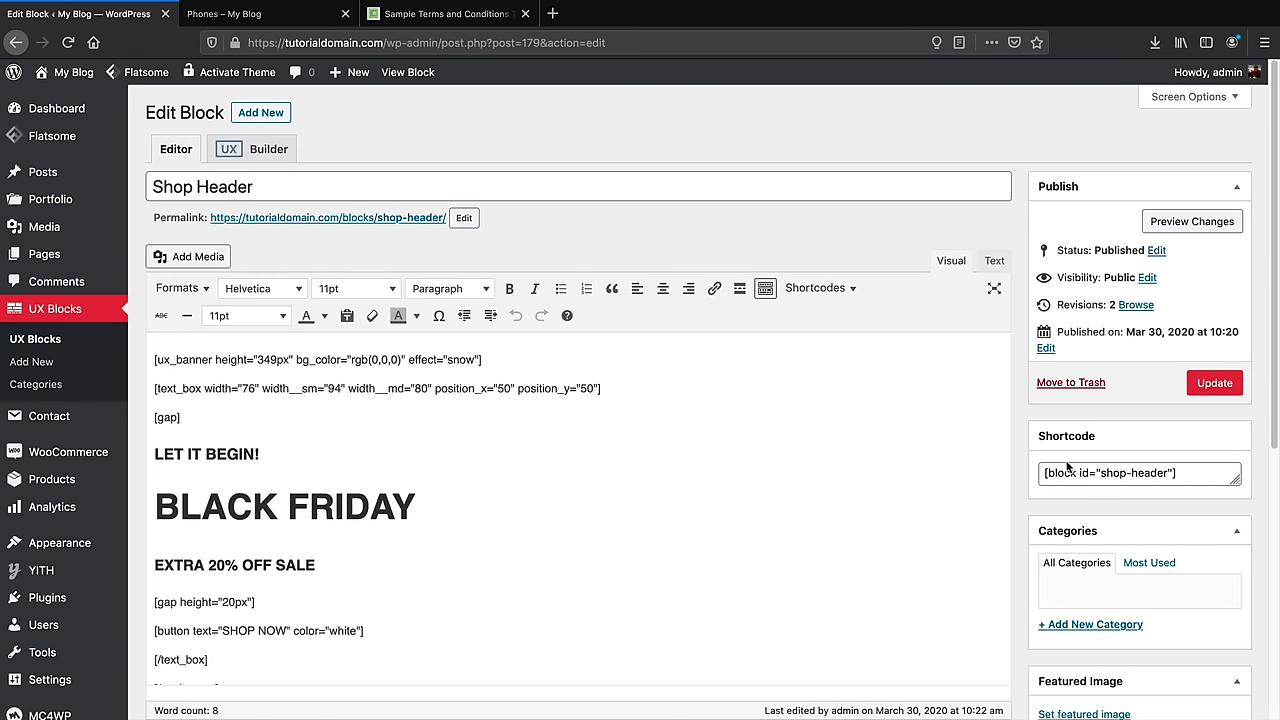
click(1082, 473)
right_click(1082, 473)
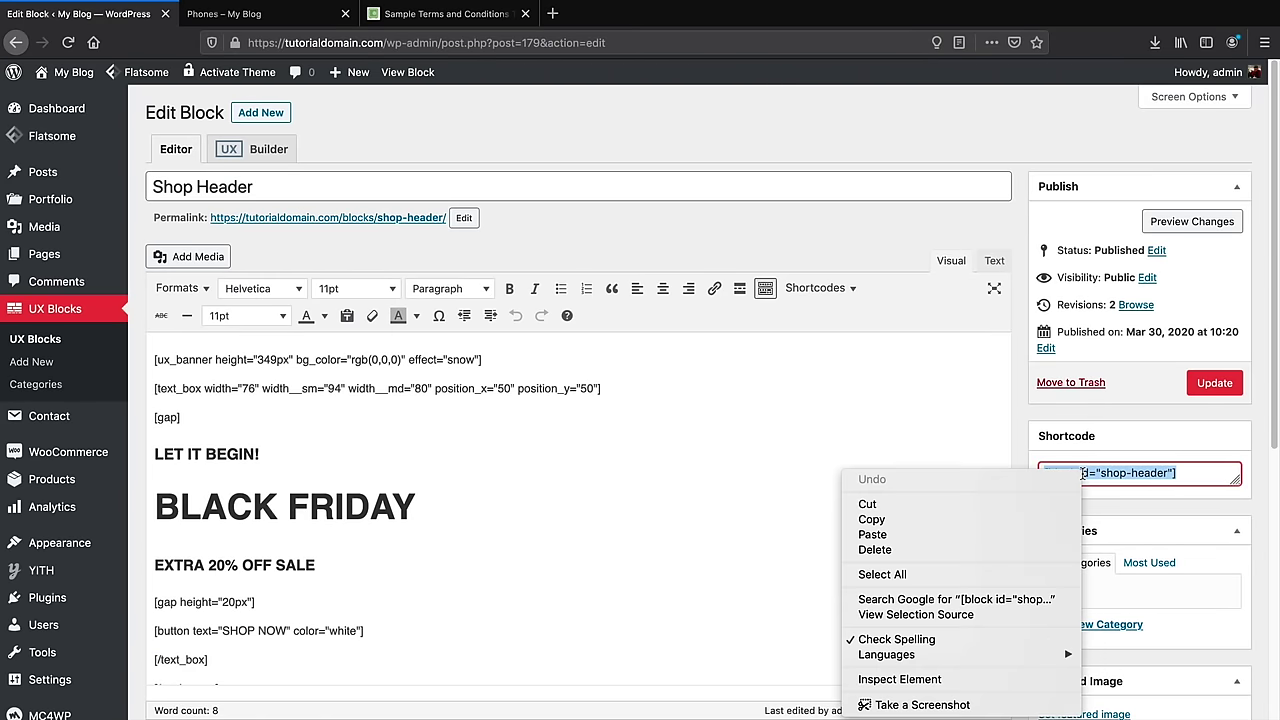
click(1046, 519)
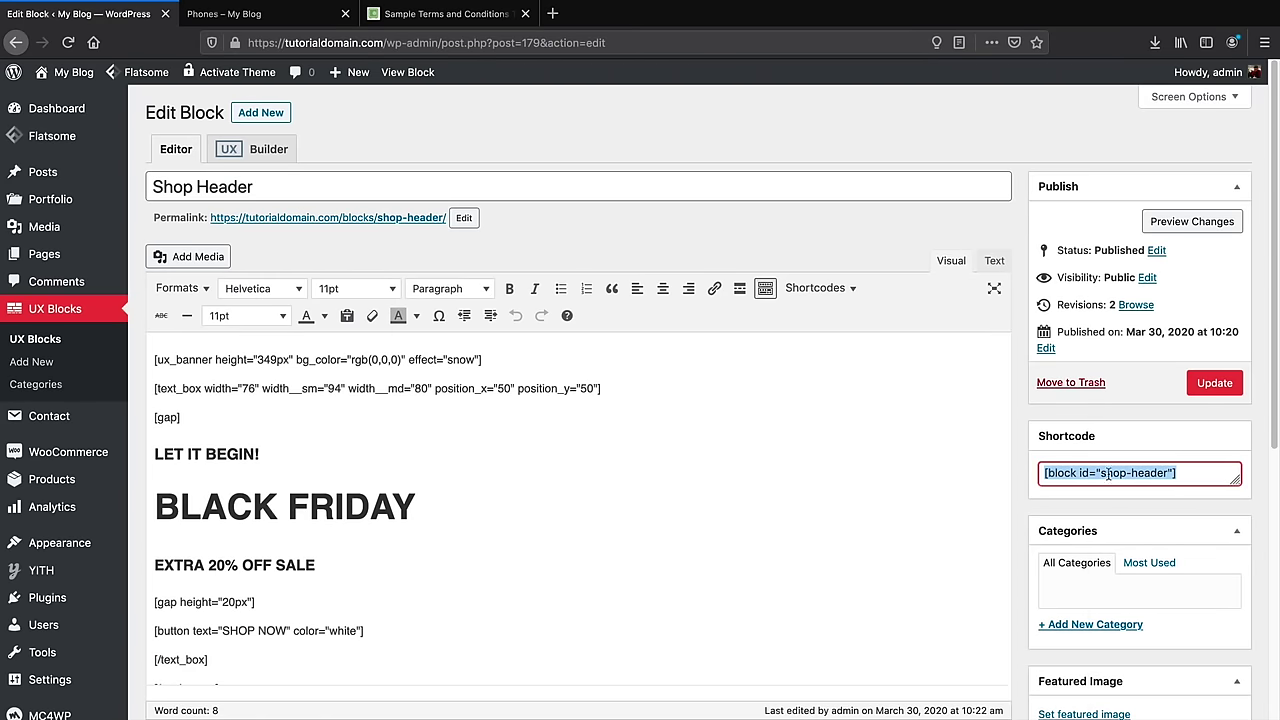
scroll(312, 506, down, 4)
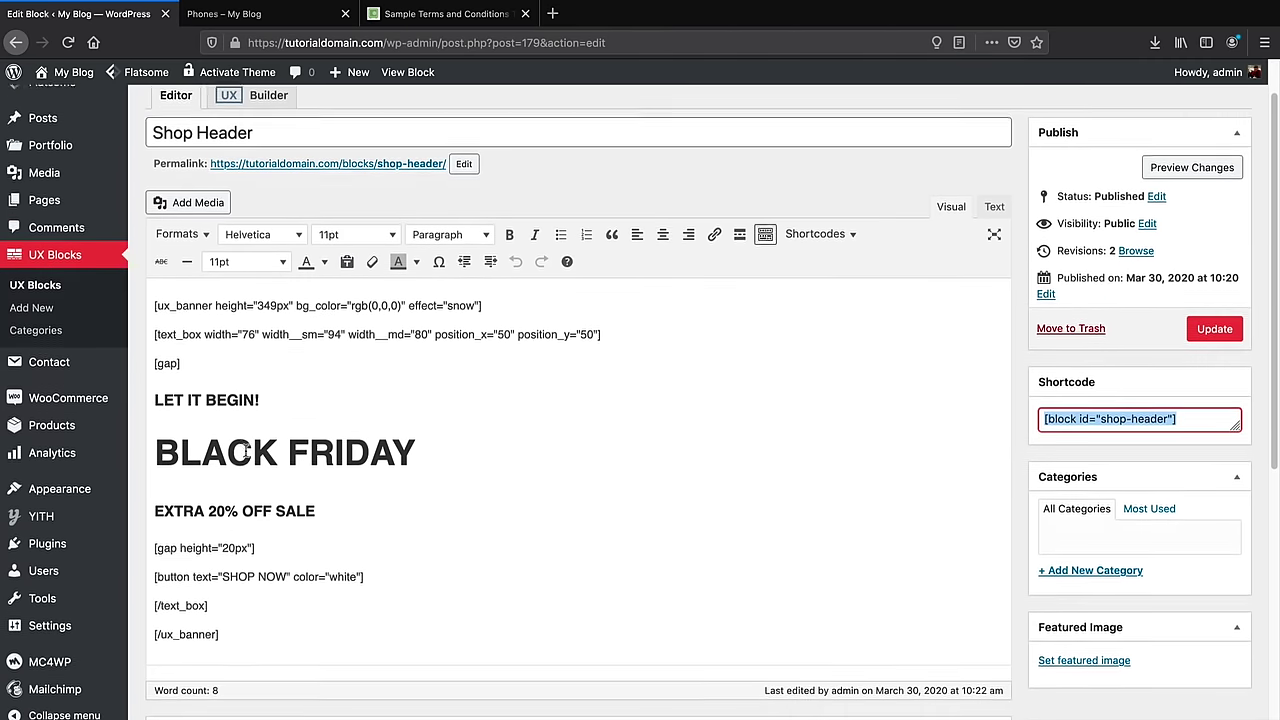
scroll(283, 465, up, 3)
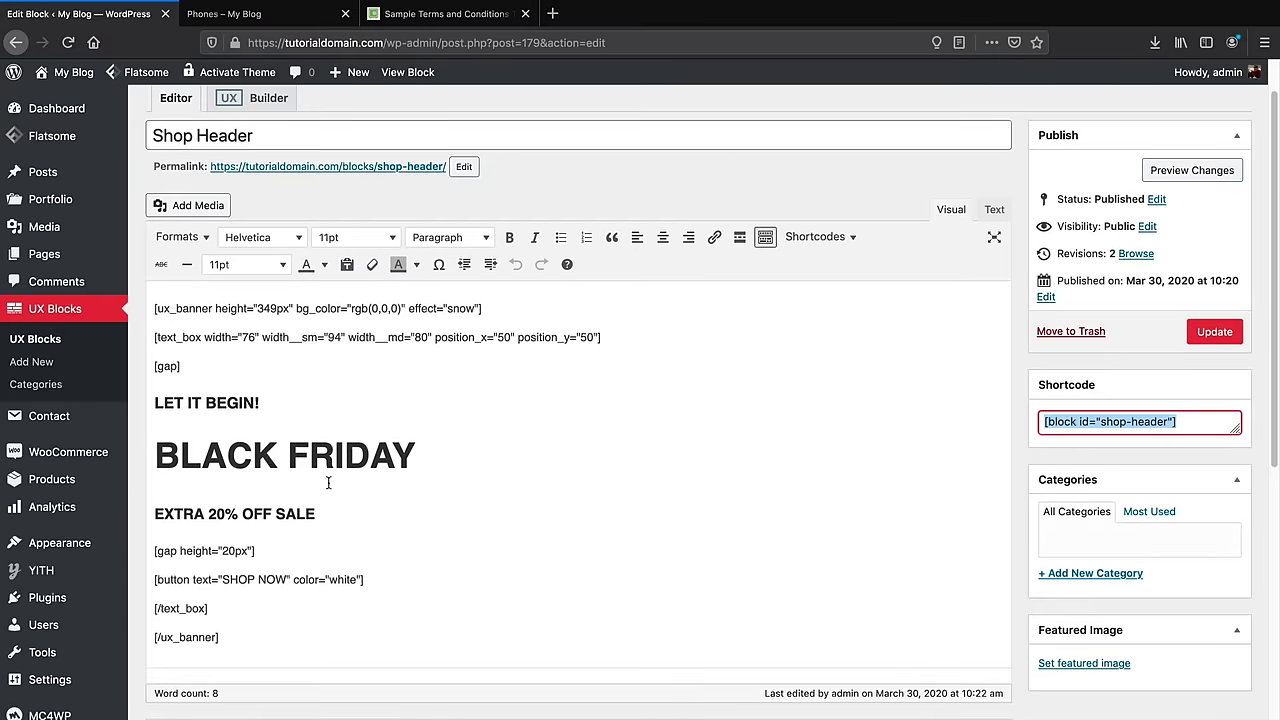
scroll(284, 497, up, 1)
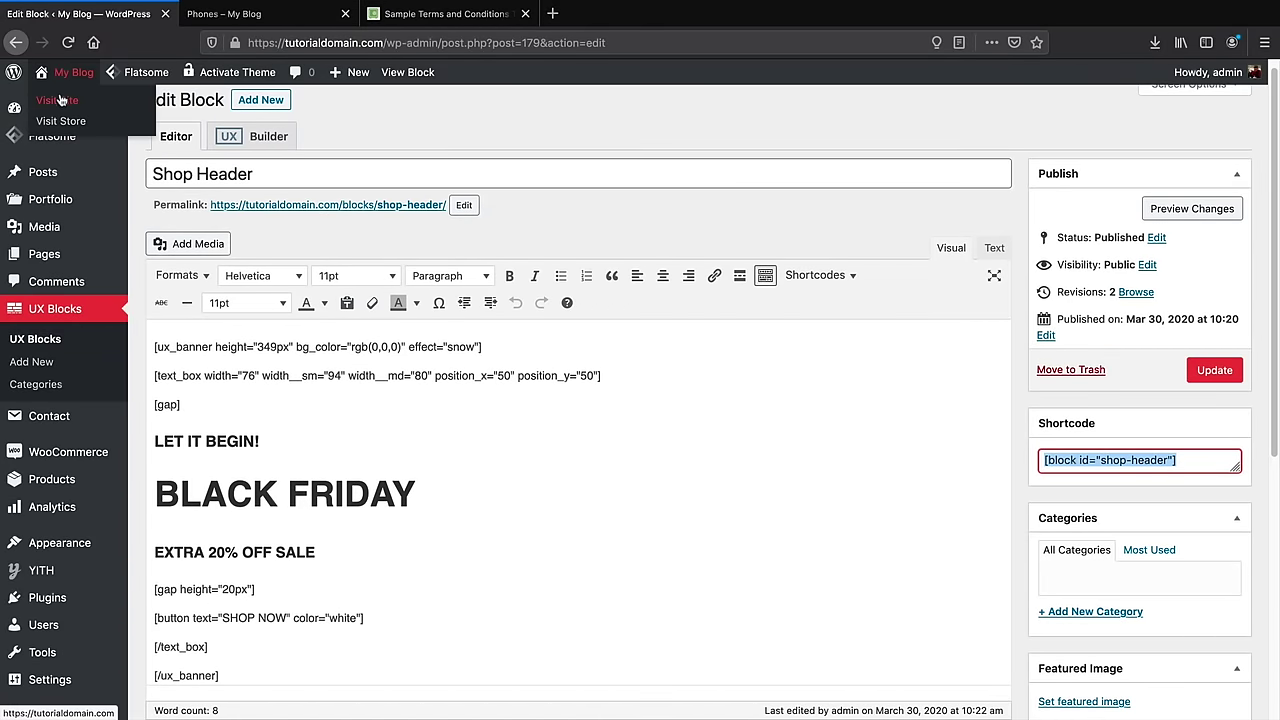
Open the Shop page's Product Catalog settings in the Customizer
click(81, 102)
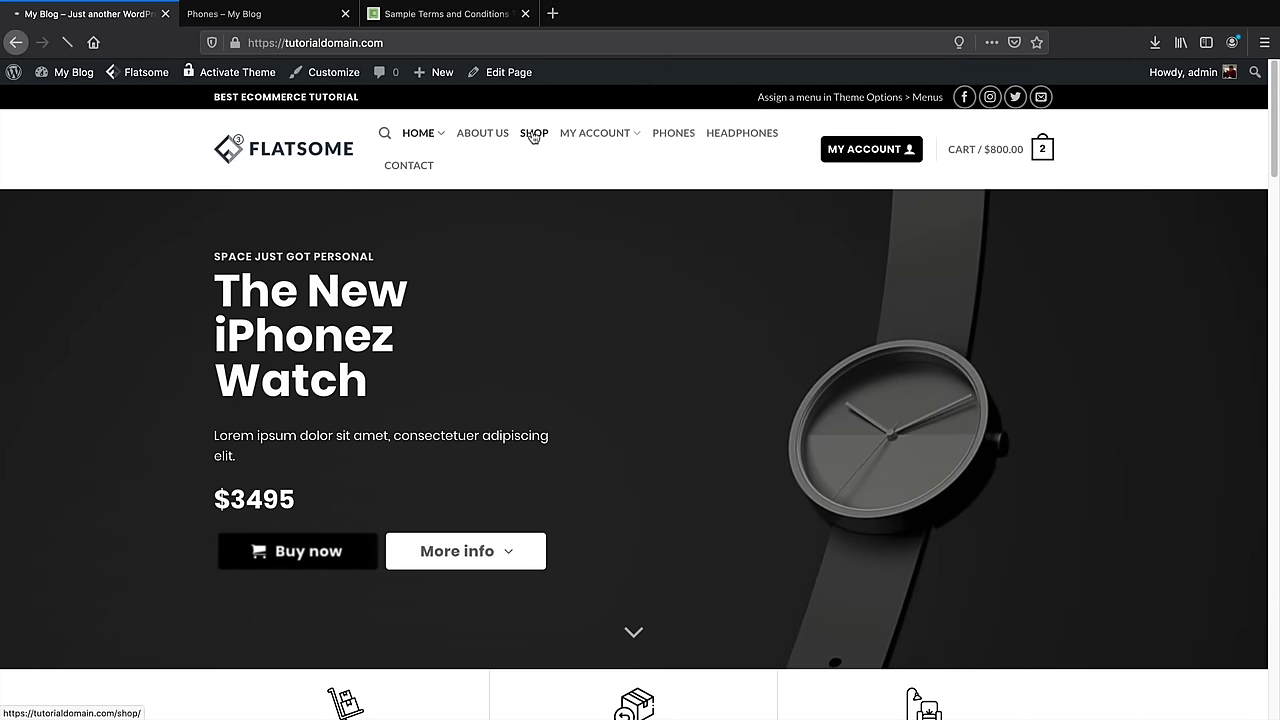
click(533, 134)
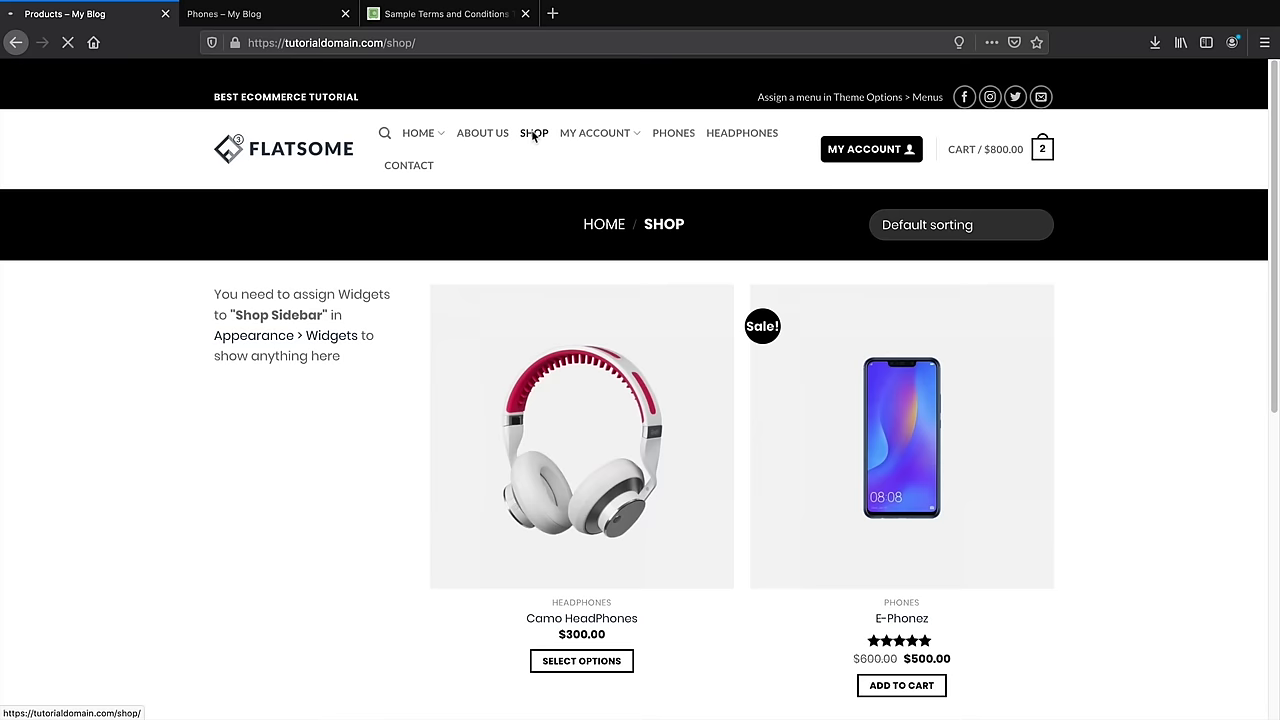
mouse_move(341, 78)
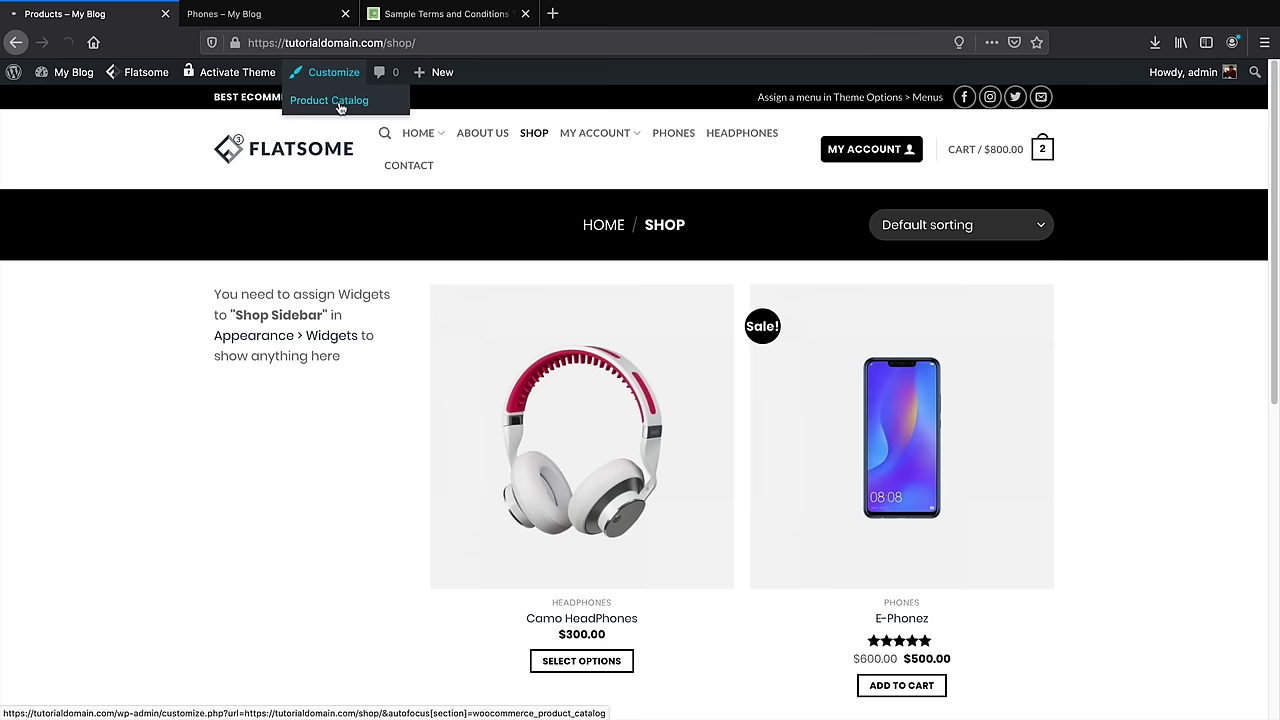
click(341, 104)
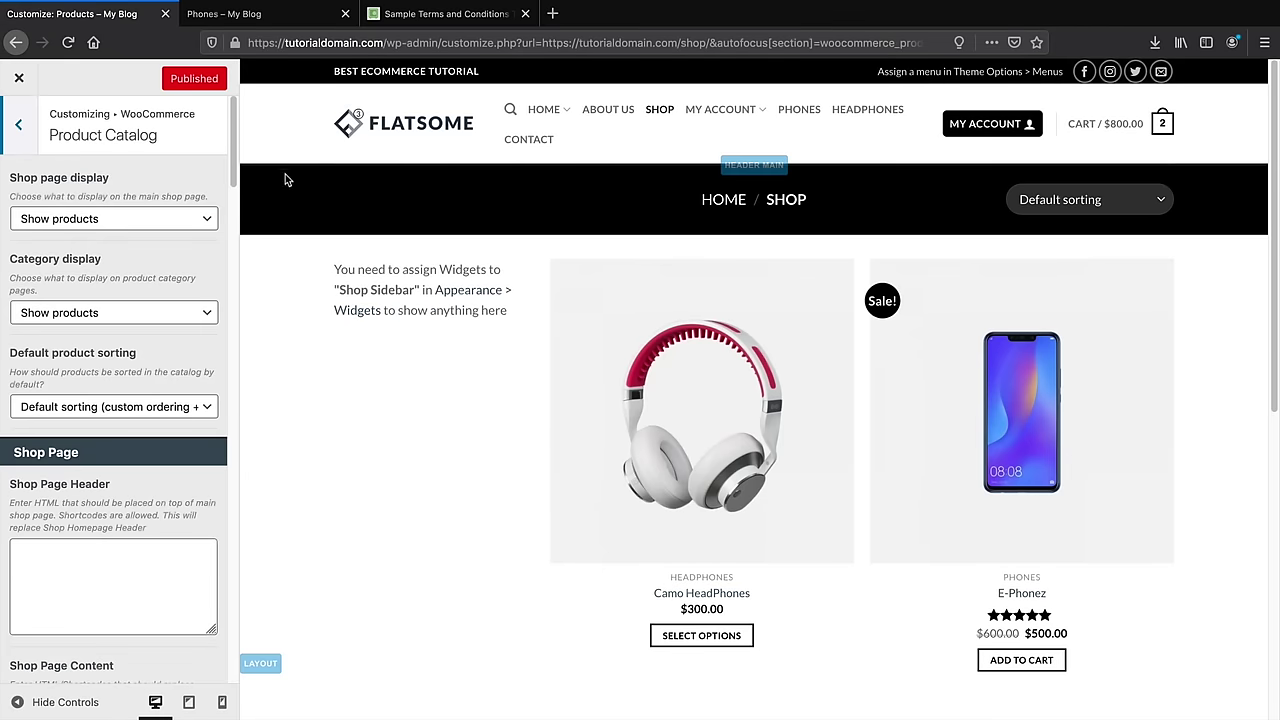
Paste [block id="shop-header"] into the Shop Page Header box
scroll(115, 494, down, 3)
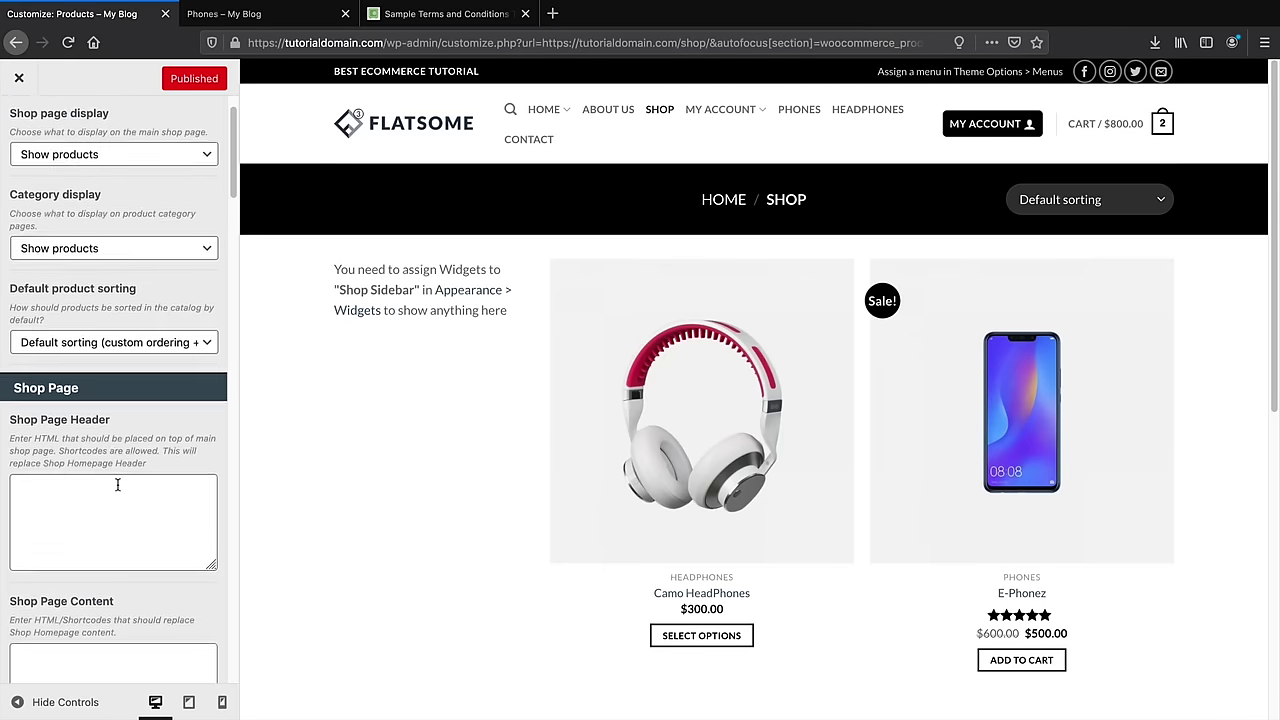
click(125, 347)
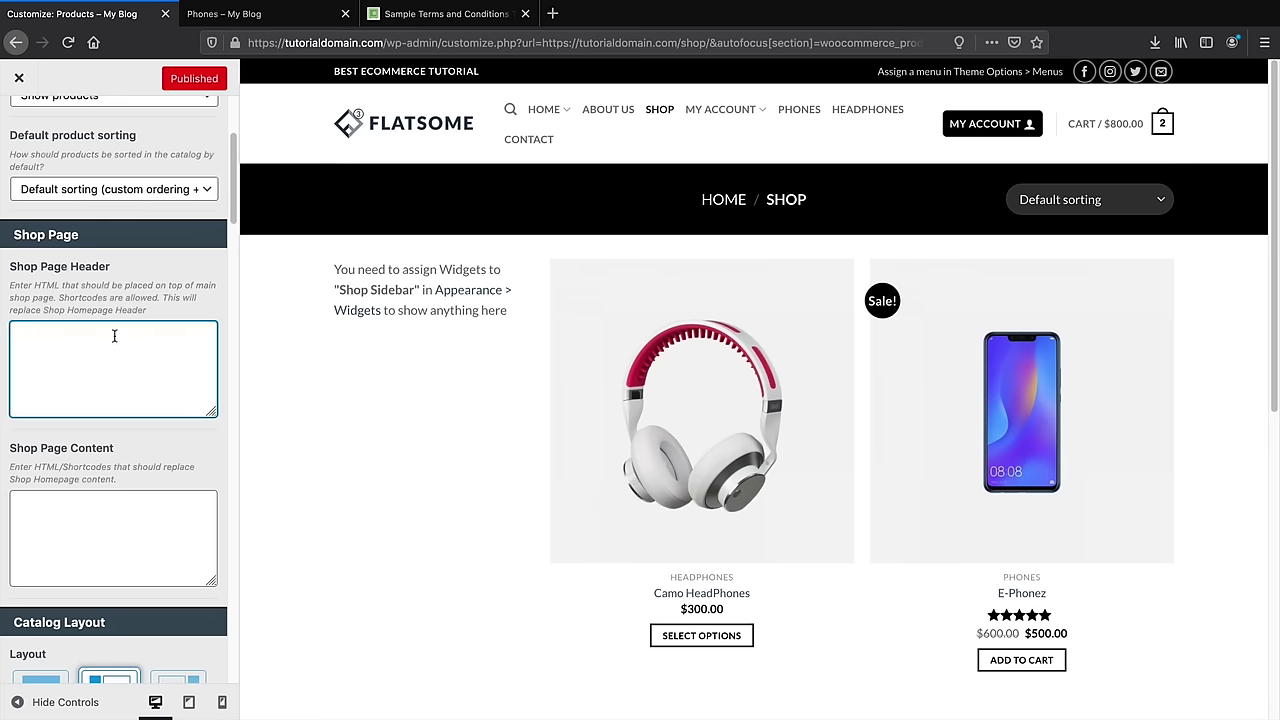
click(94, 534)
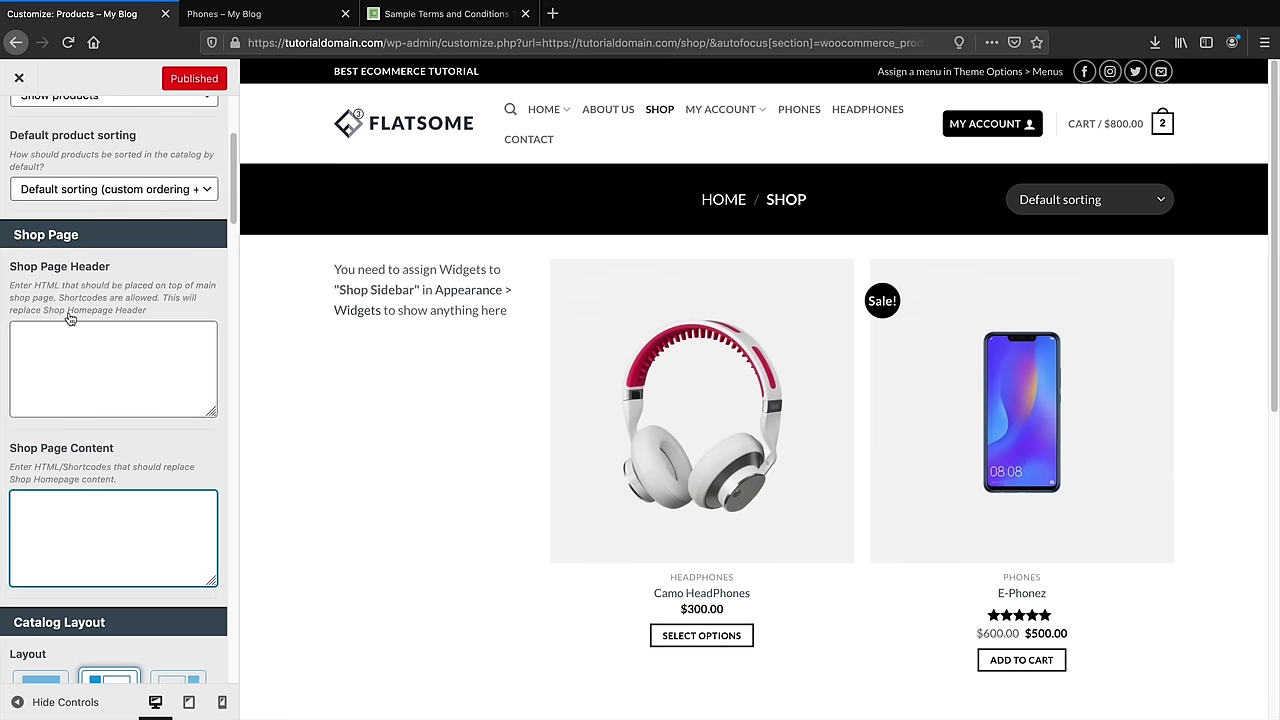
click(52, 348)
right_click(52, 348)
click(80, 403)
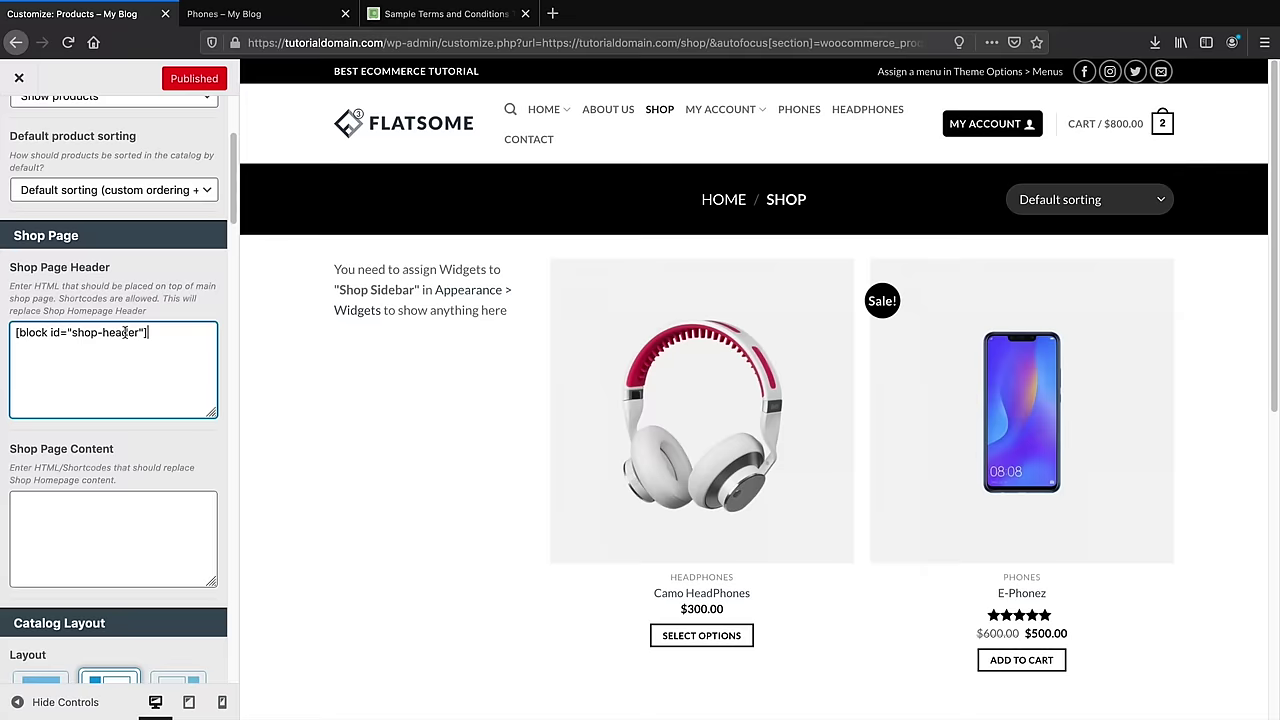
Review the catalog settings and publish the new Shop Page Header
scroll(125, 333, up, 4)
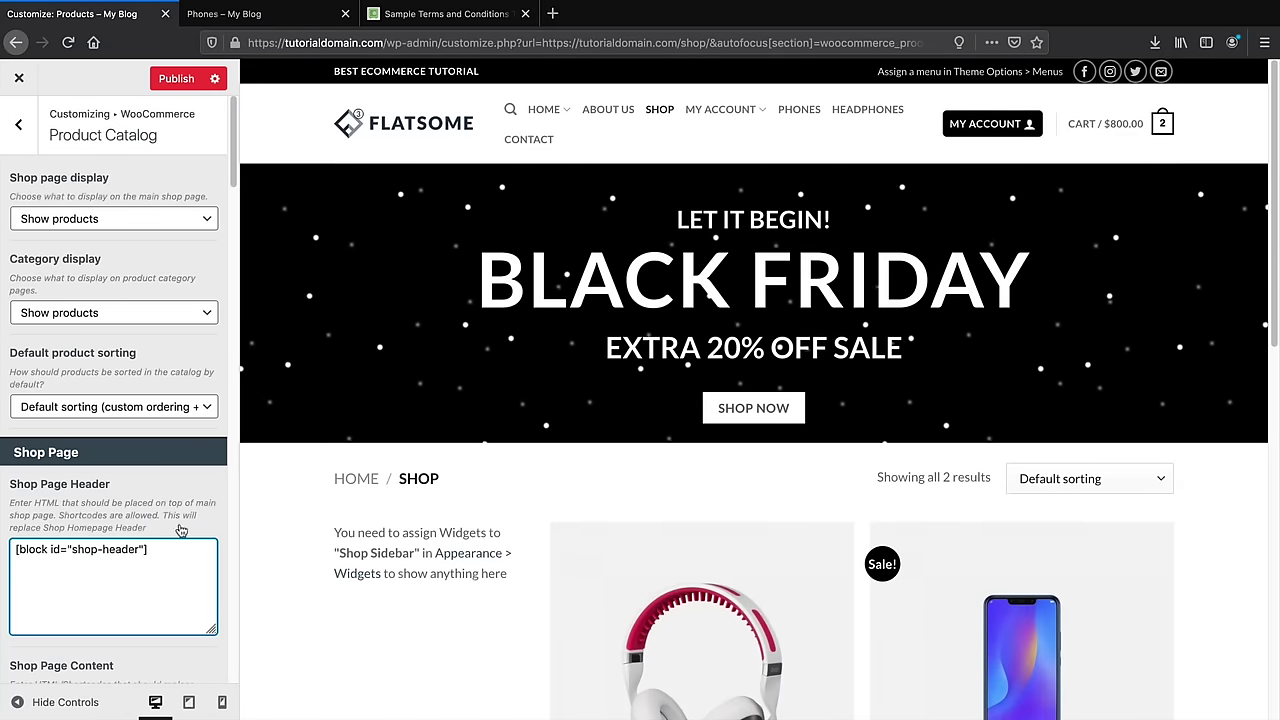
scroll(178, 540, down, 3)
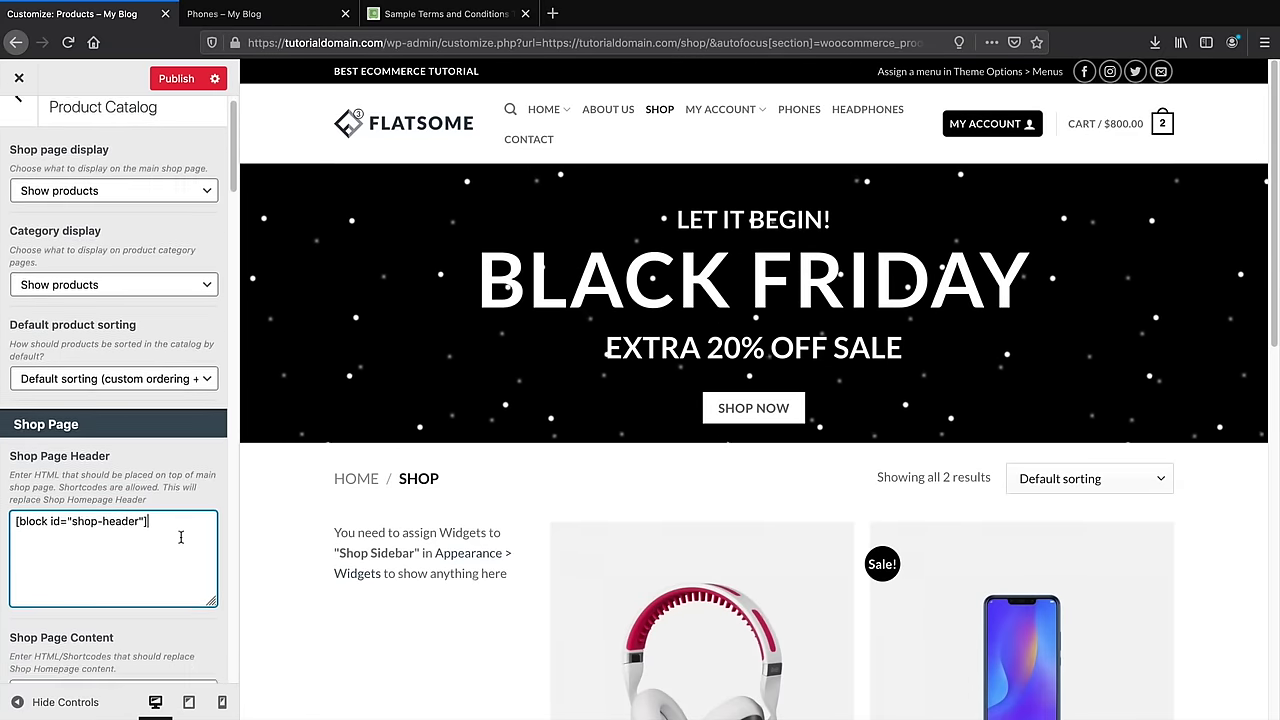
scroll(406, 513, down, 1)
scroll(406, 513, down, 1)
scroll(415, 522, up, 2)
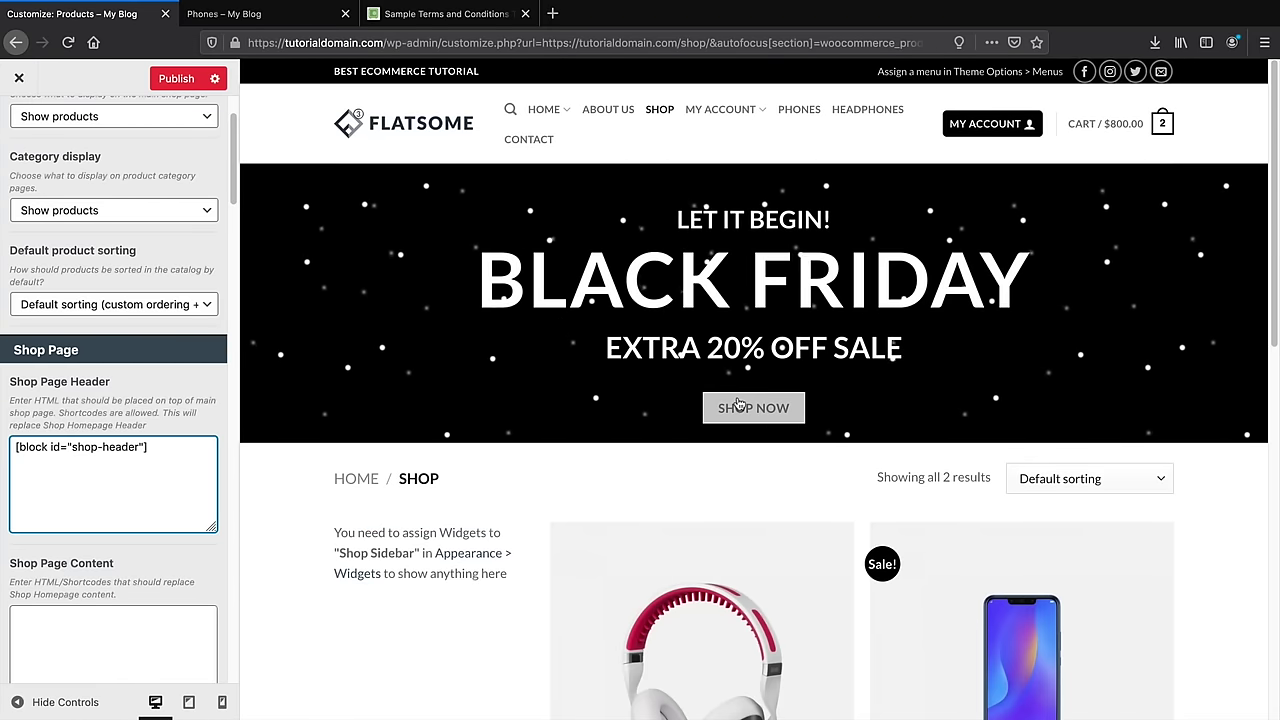
scroll(660, 418, down, 3)
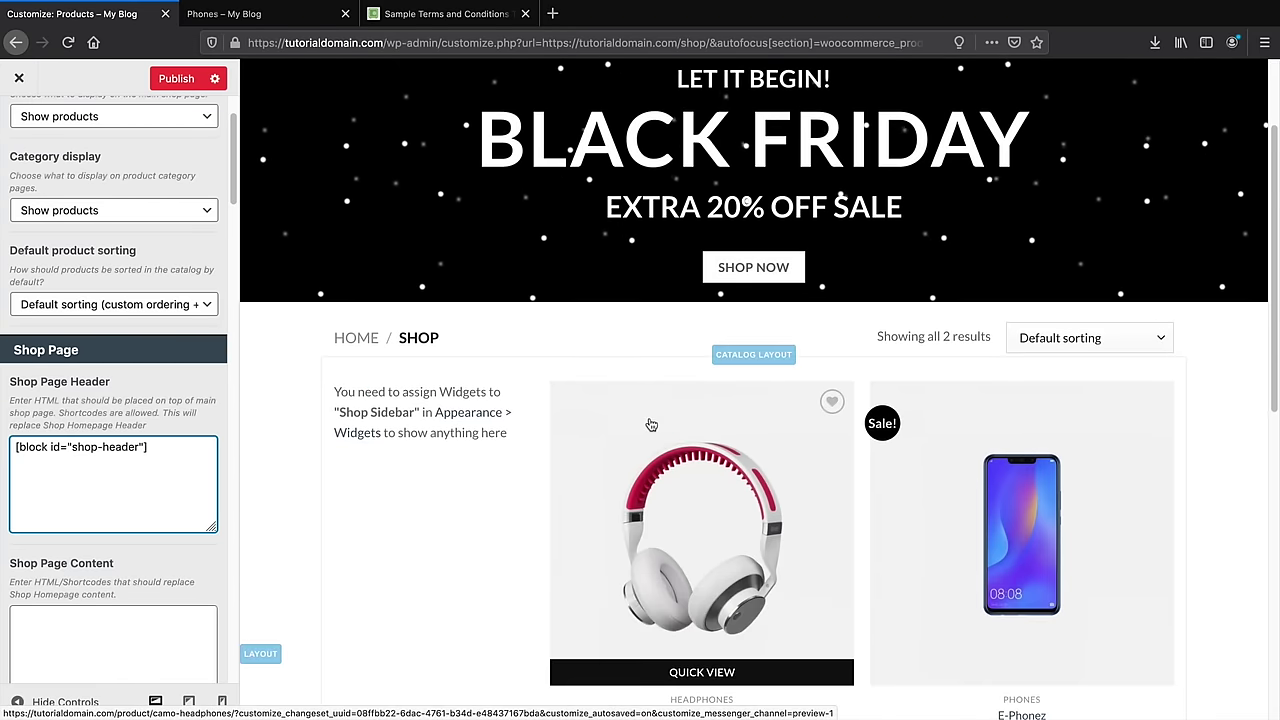
scroll(700, 350, up, 3)
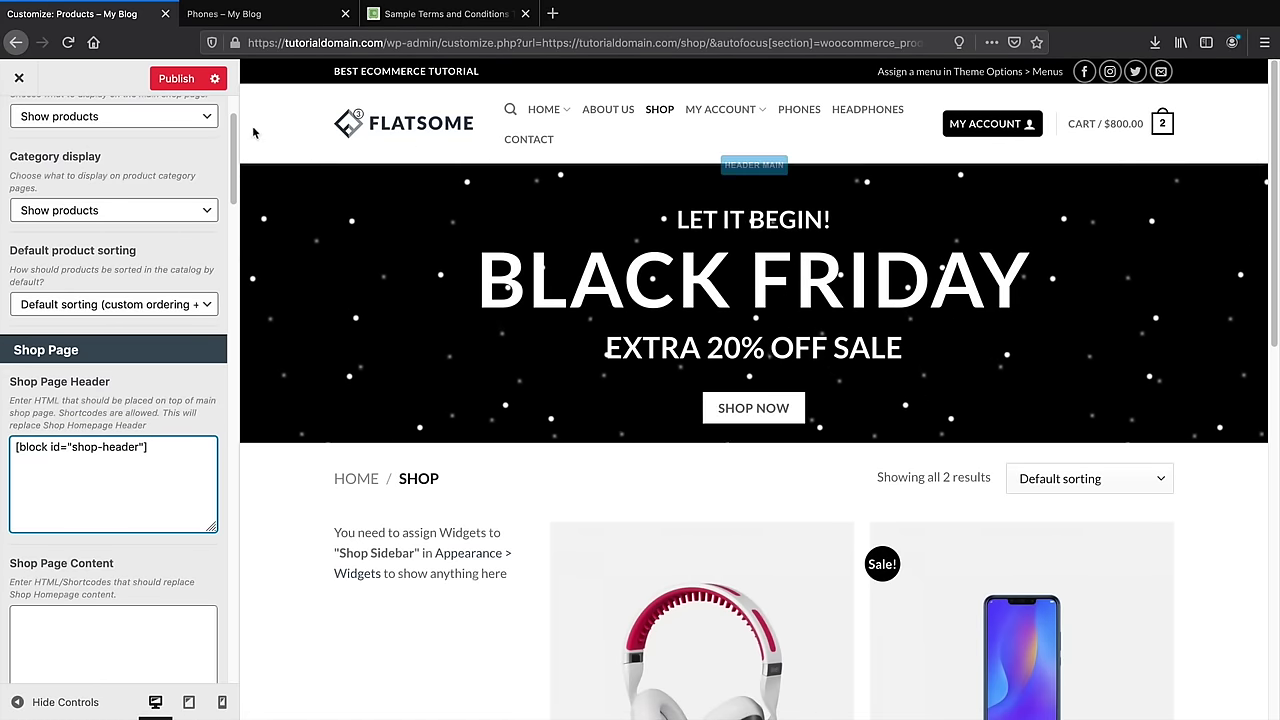
click(183, 84)
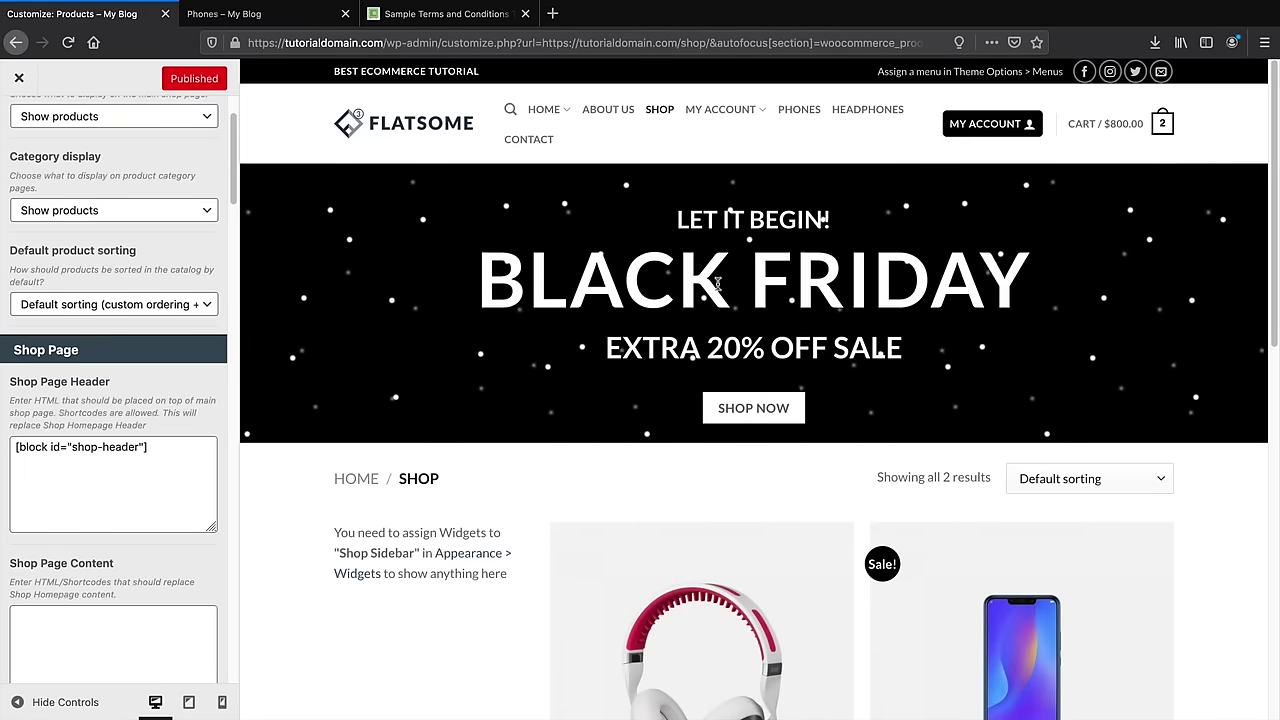
Delete the SHOP NOW button from the Shop Header banner in UX Builder and save
click(22, 80)
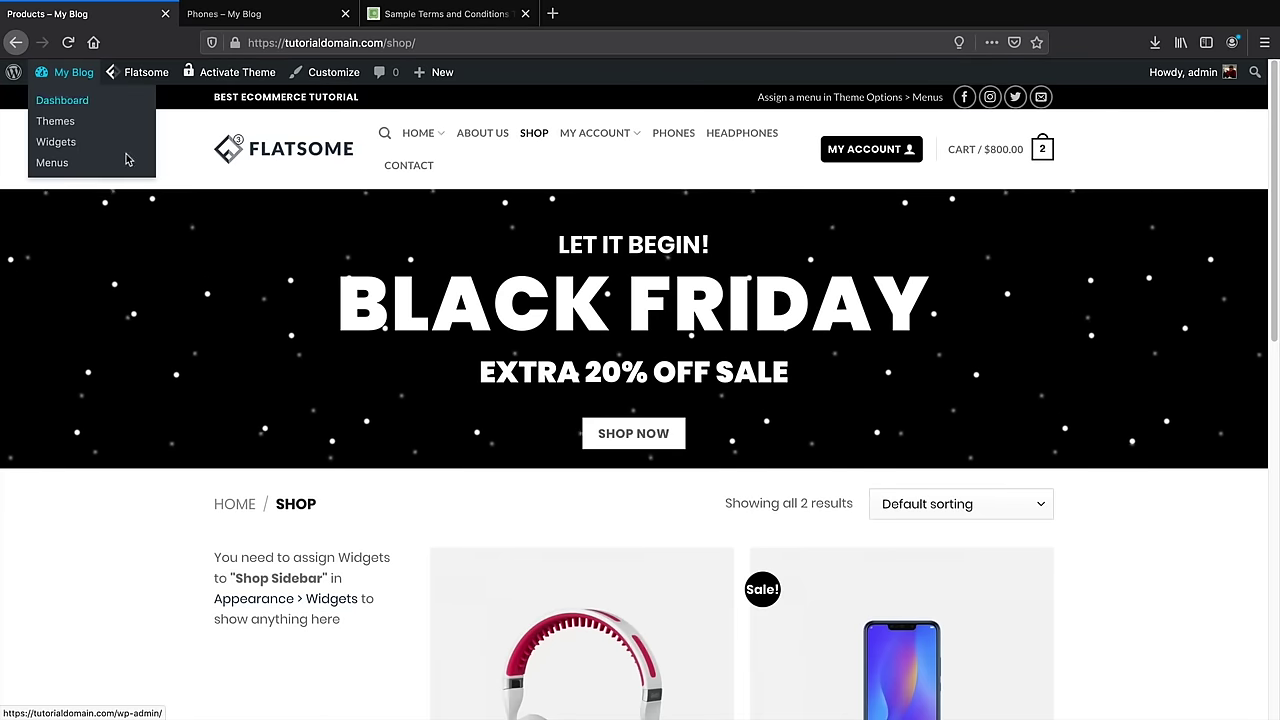
click(605, 157)
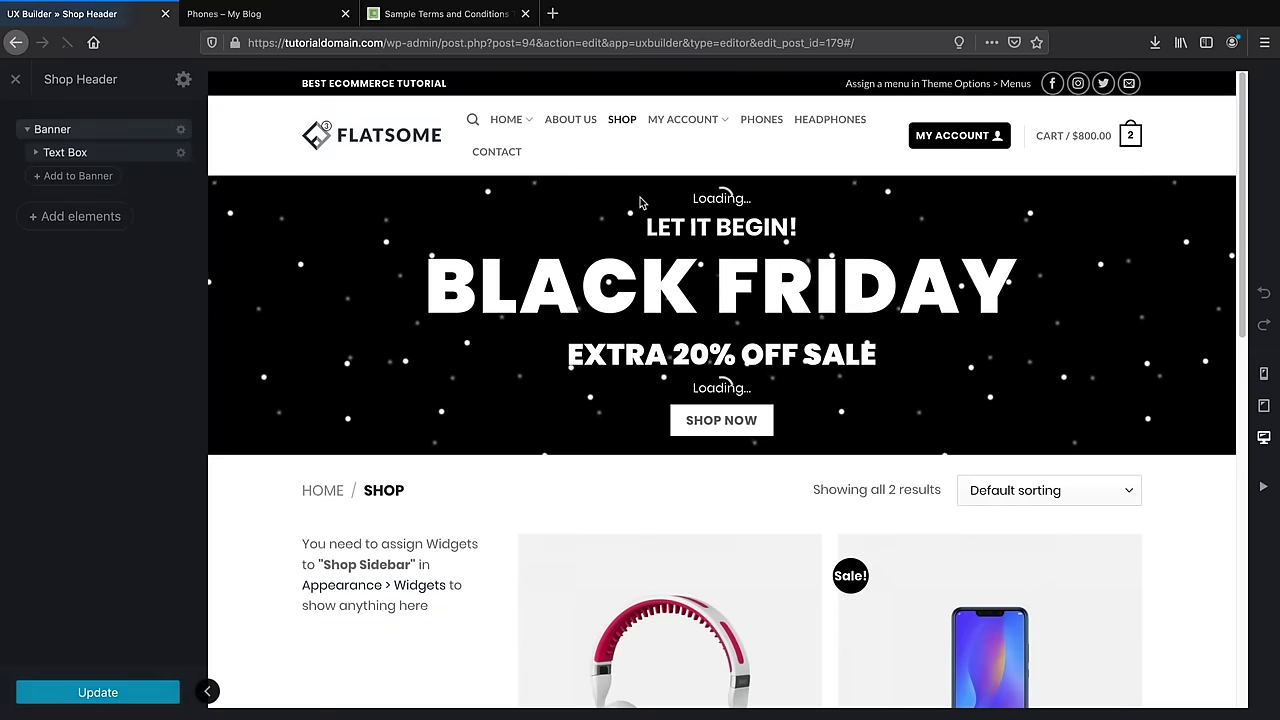
right_click(686, 425)
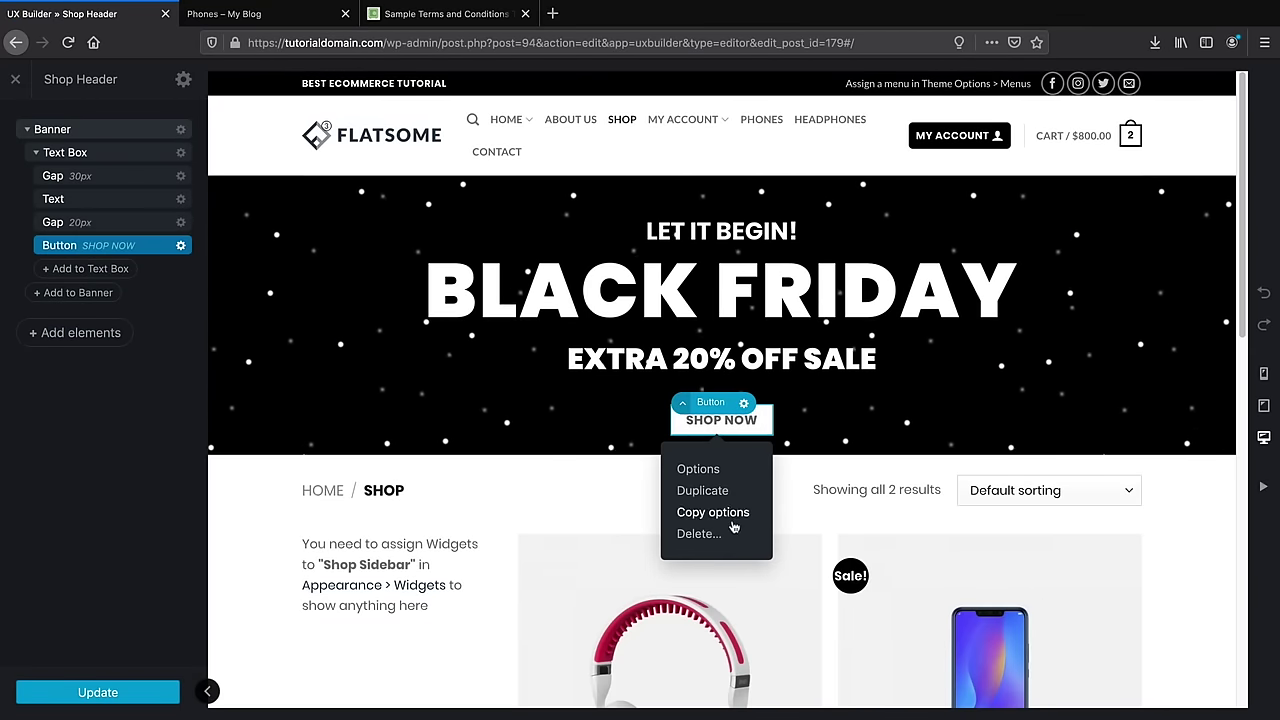
click(700, 532)
click(156, 697)
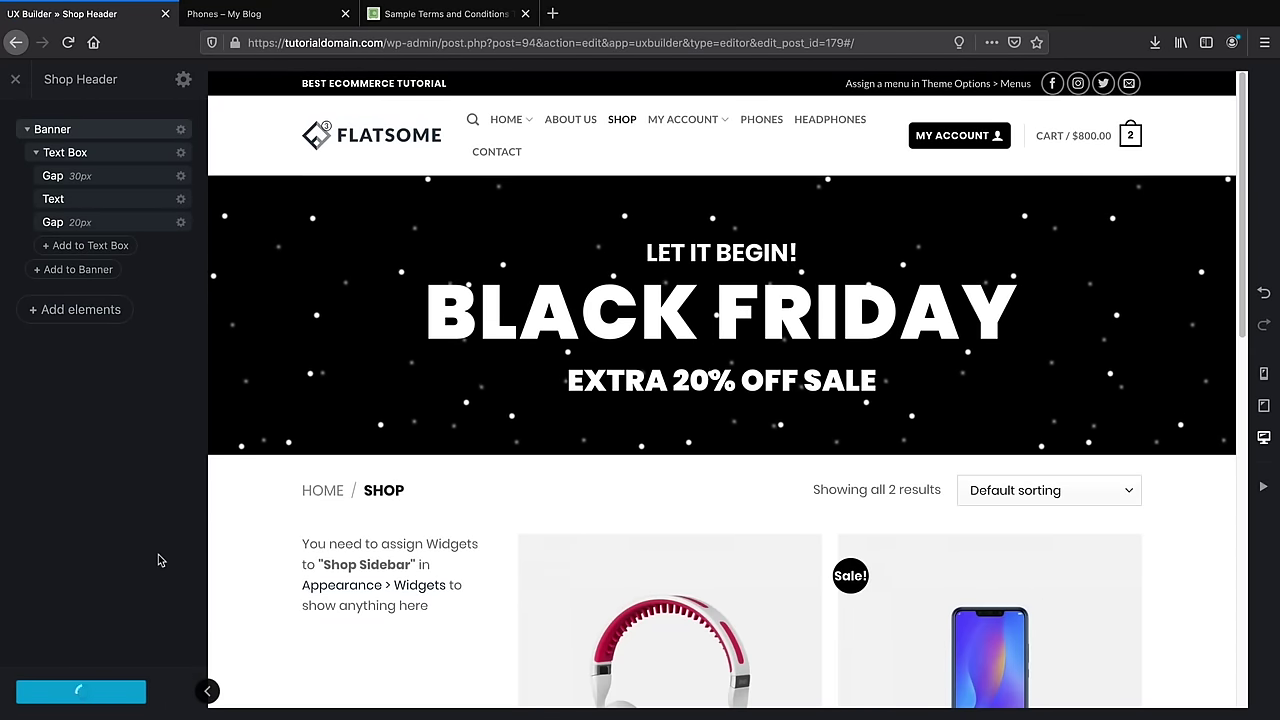
Close the builder, look over the shop page, and switch to the Phones category page
click(16, 82)
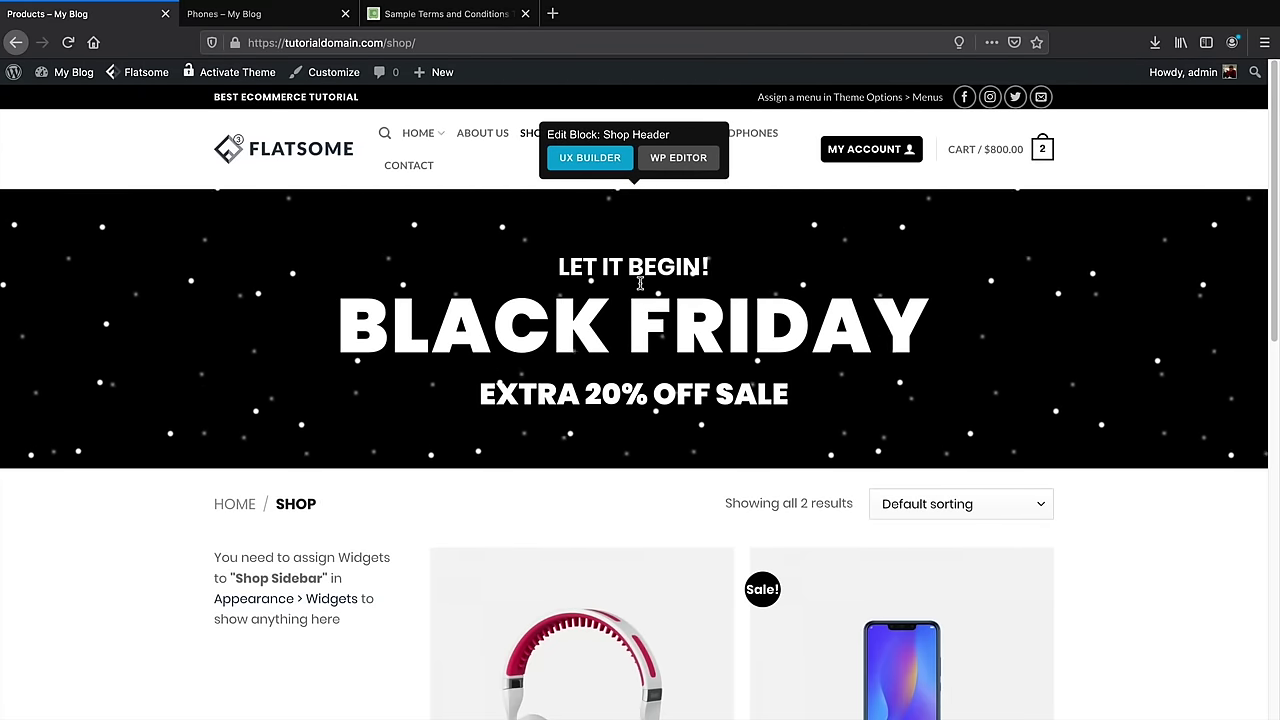
scroll(660, 365, down, 2)
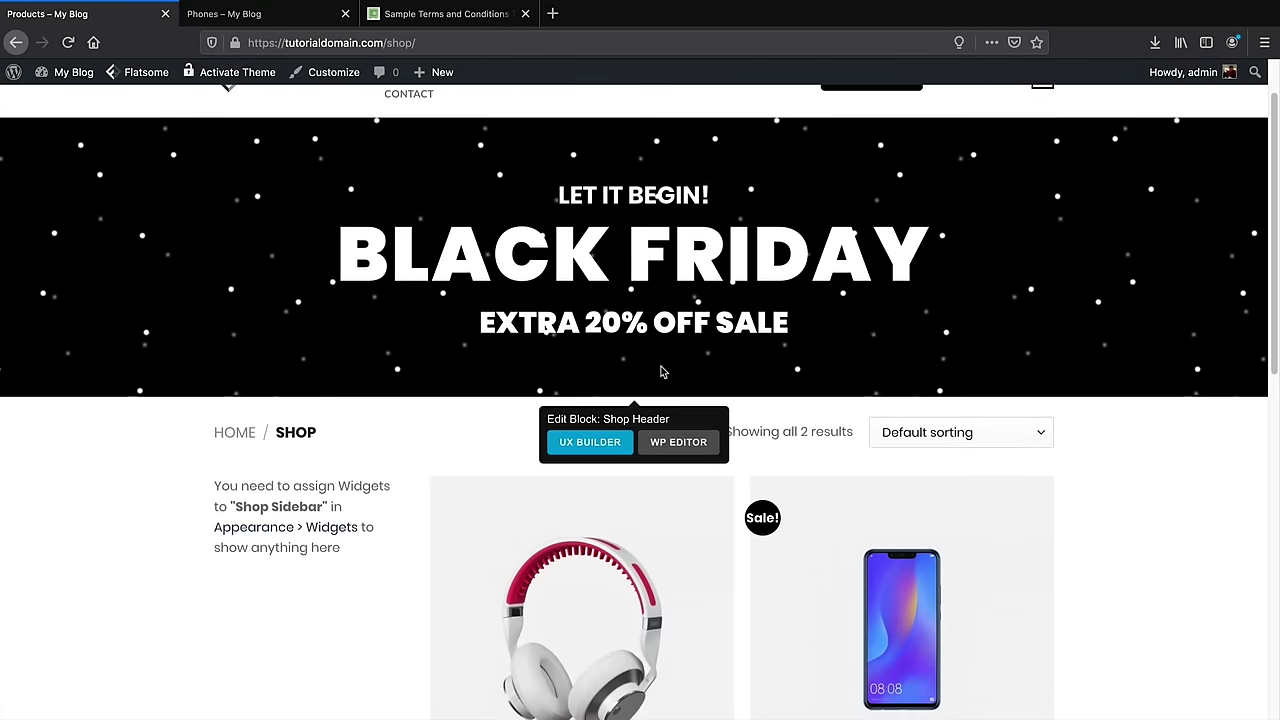
scroll(620, 245, down, 4)
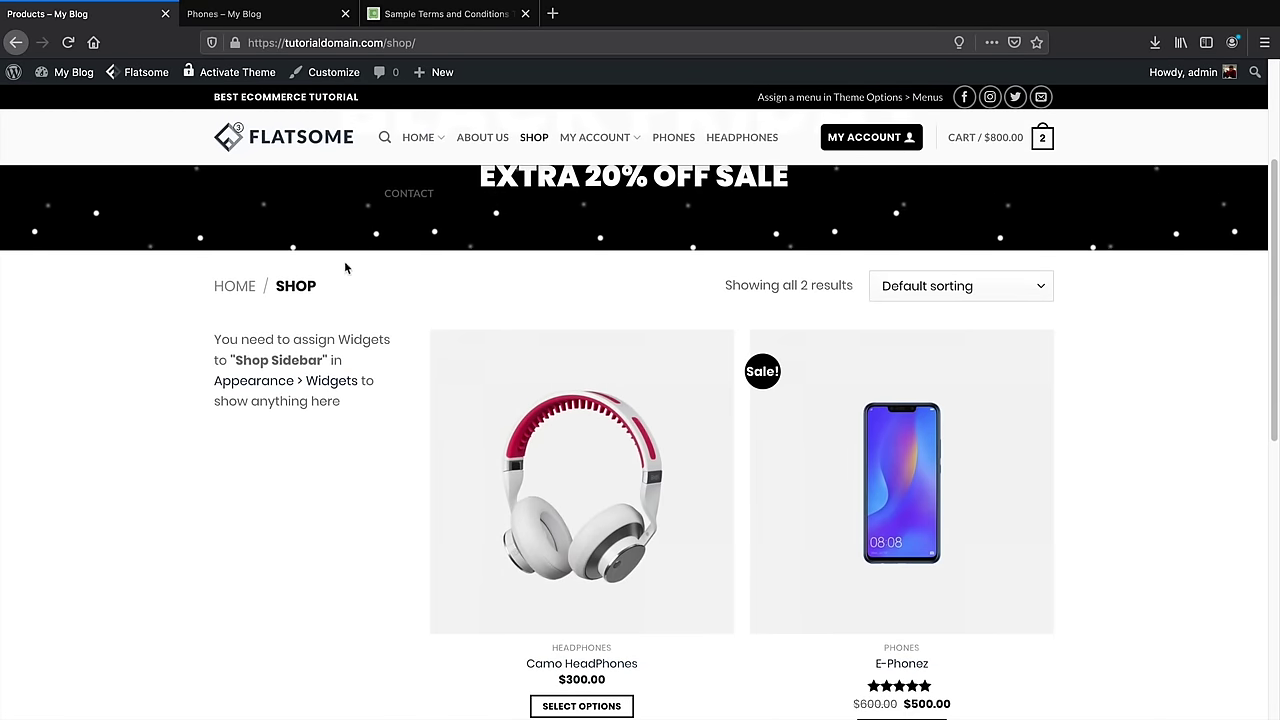
click(297, 20)
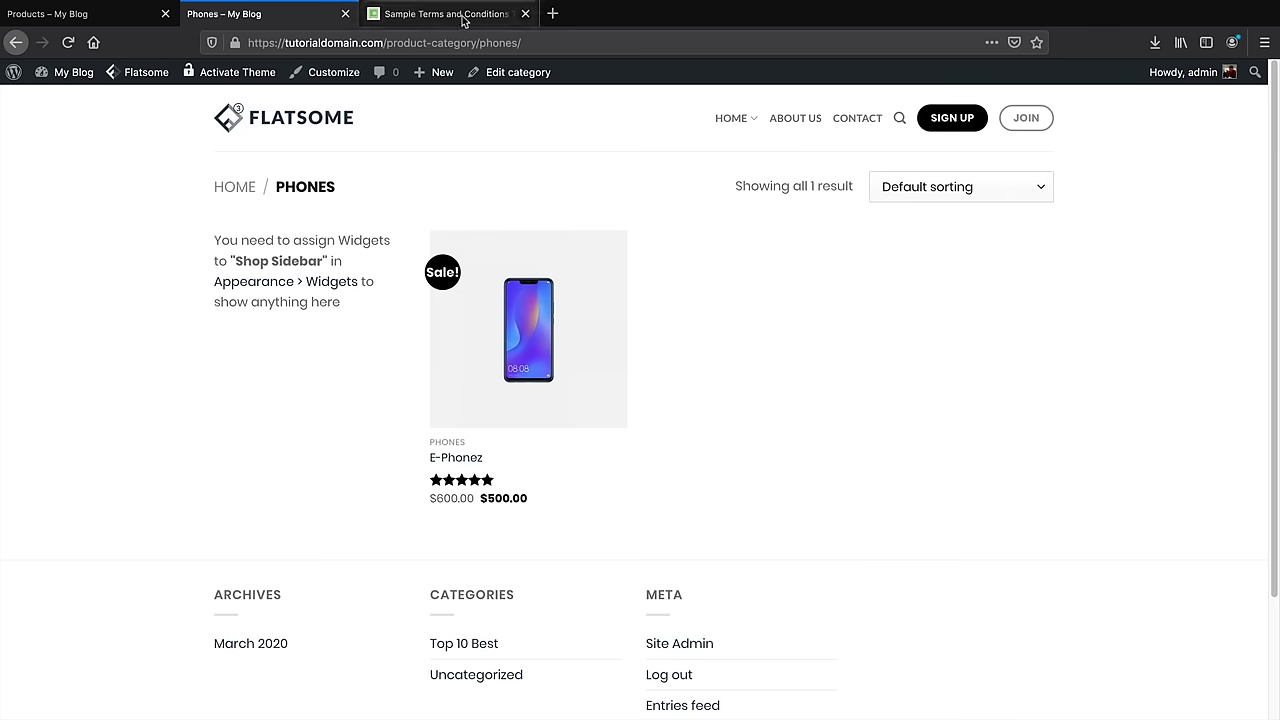
Reopen the reference site's Customizer at Widgets > Shop Sidebar
key(ctrl+shift+t)
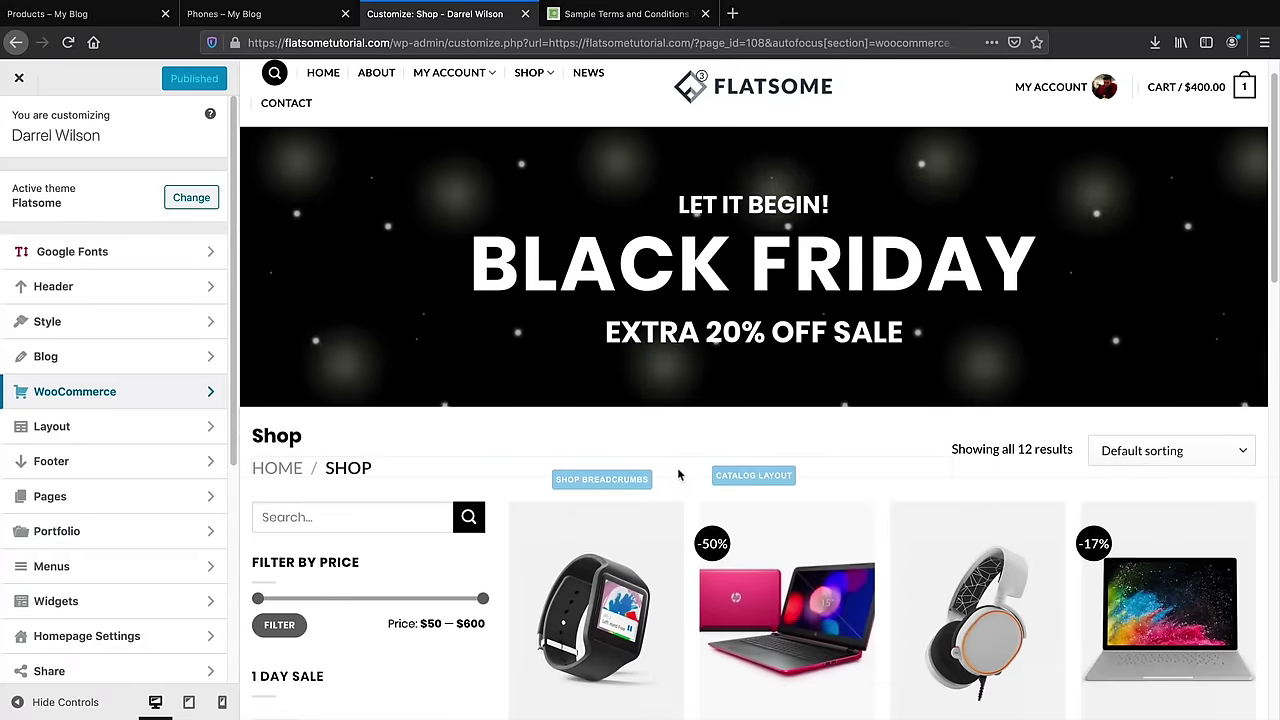
scroll(686, 464, down, 4)
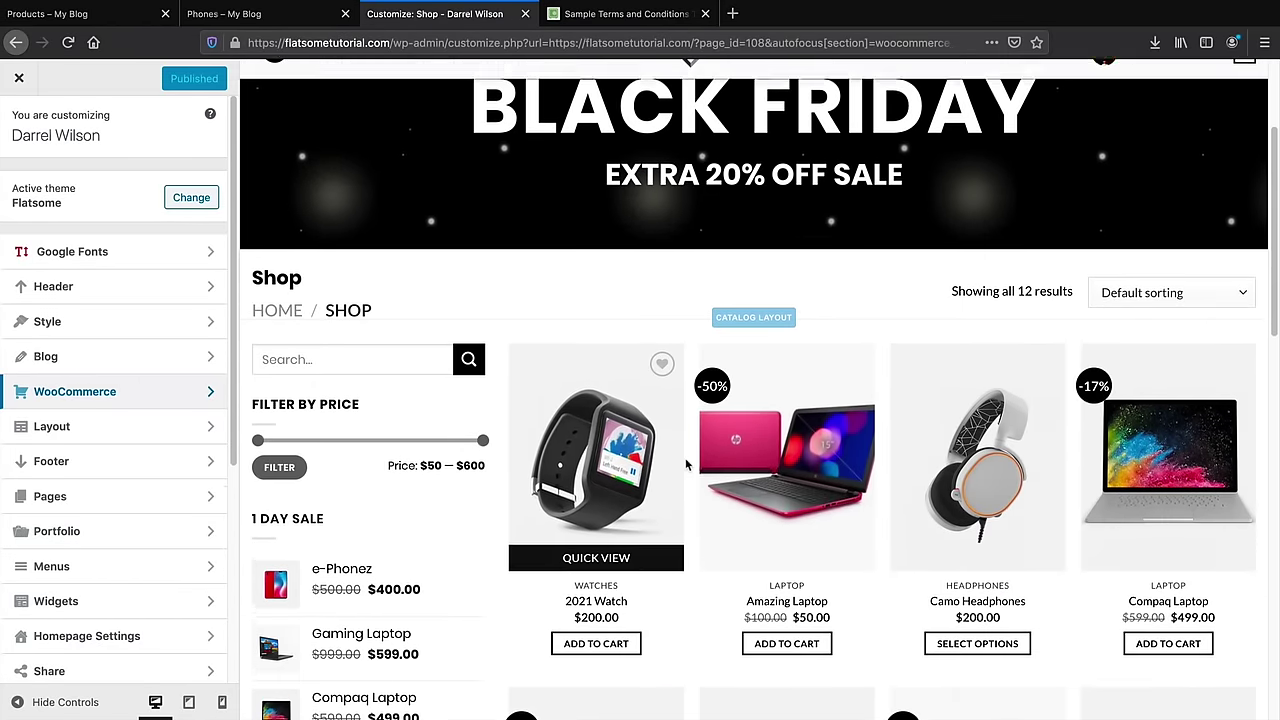
scroll(686, 464, down, 1)
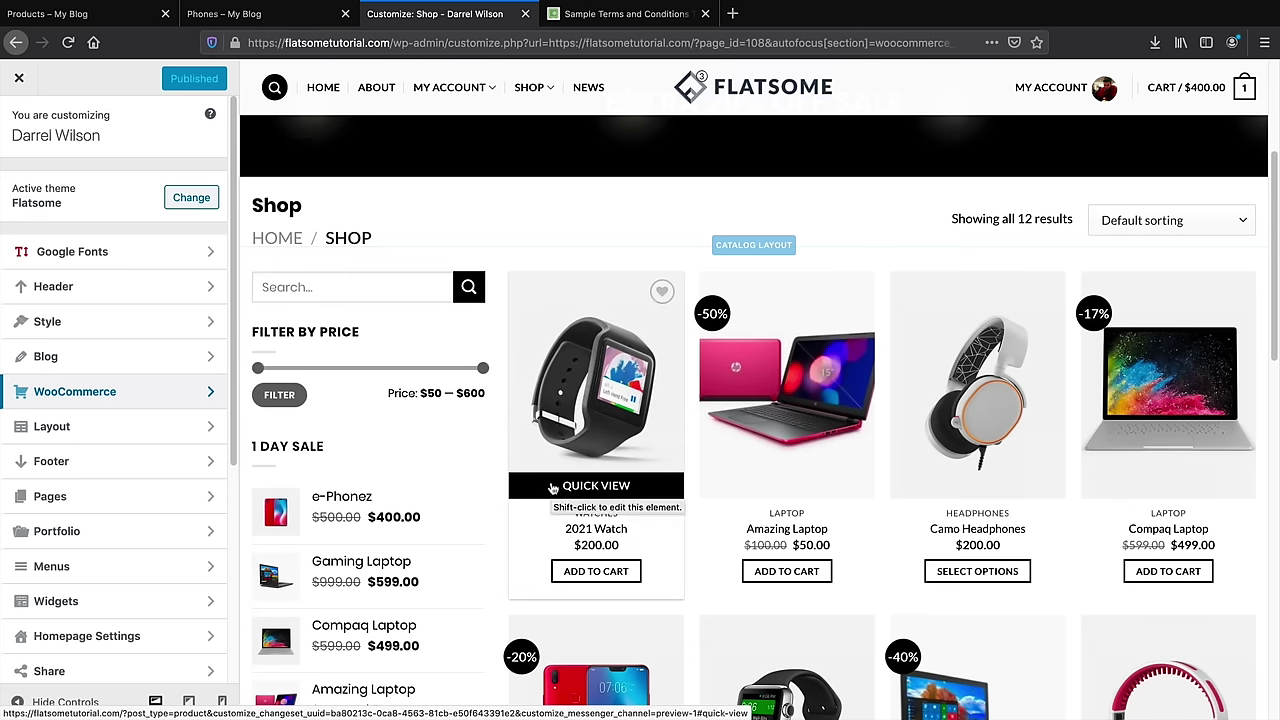
scroll(553, 488, down, 2)
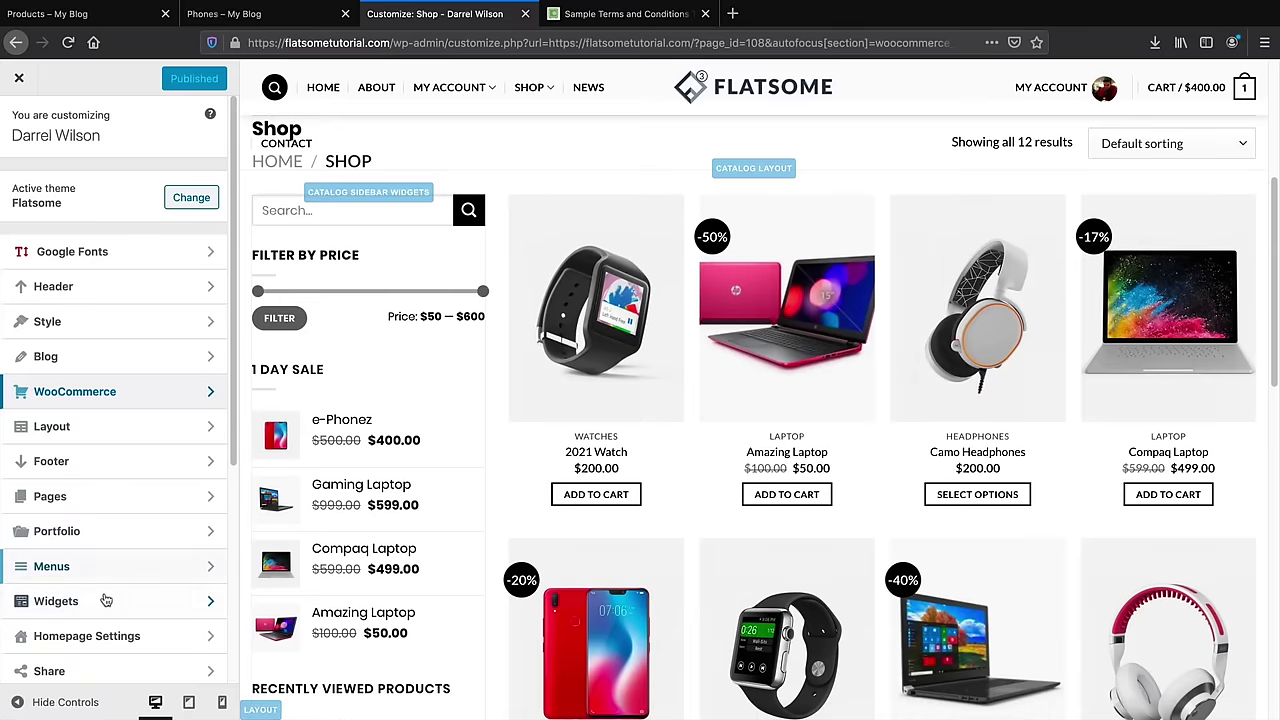
click(68, 602)
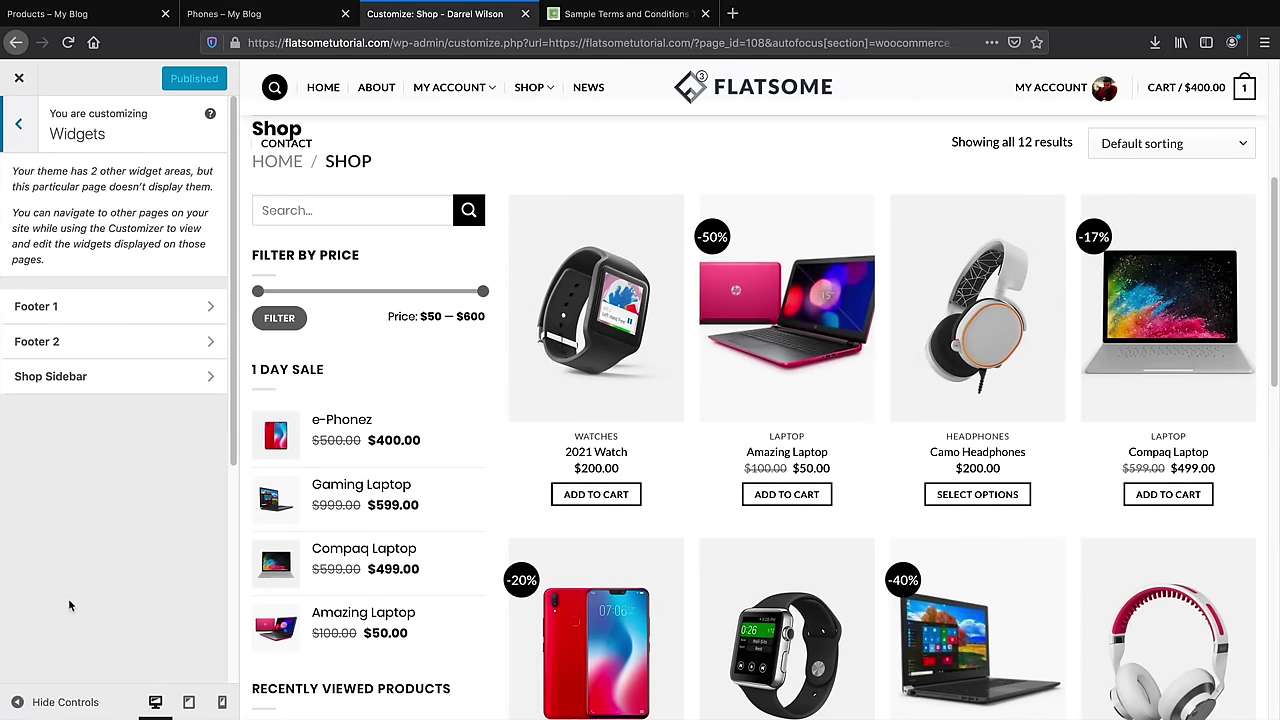
click(84, 380)
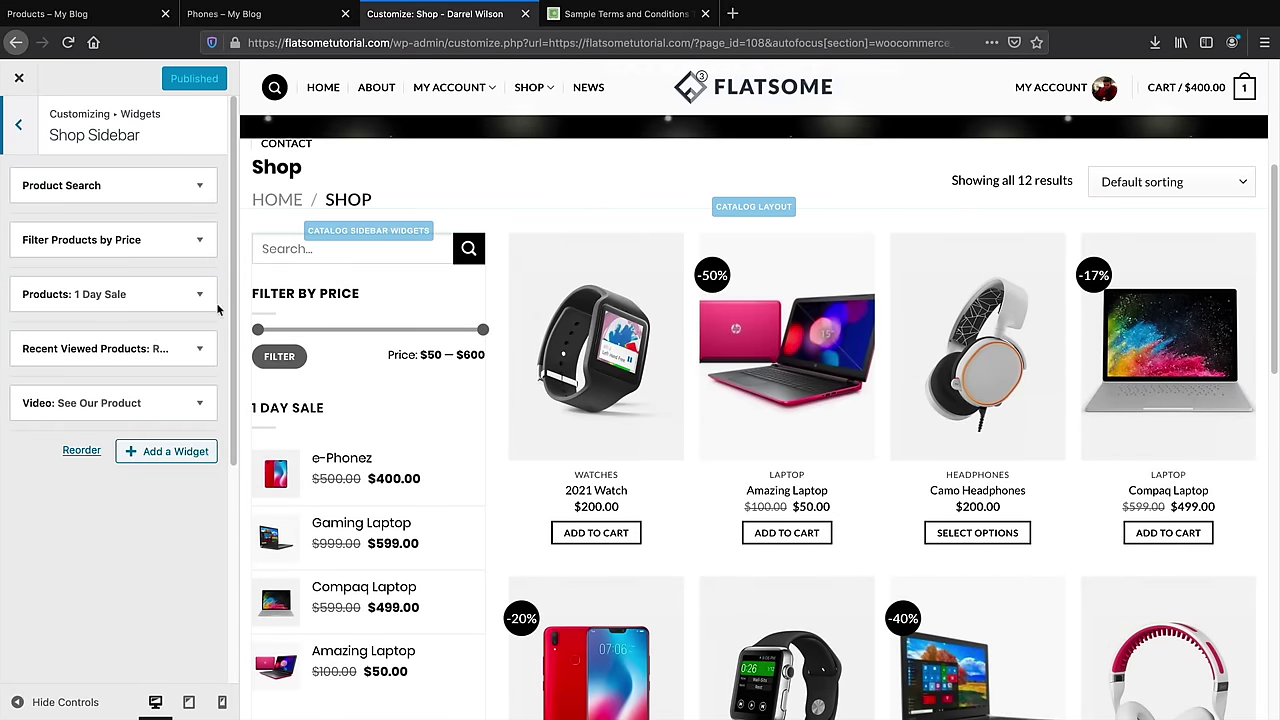
Move the Filter Products by Price widget above Product Search in the Shop Sidebar
scroll(307, 392, down, 3)
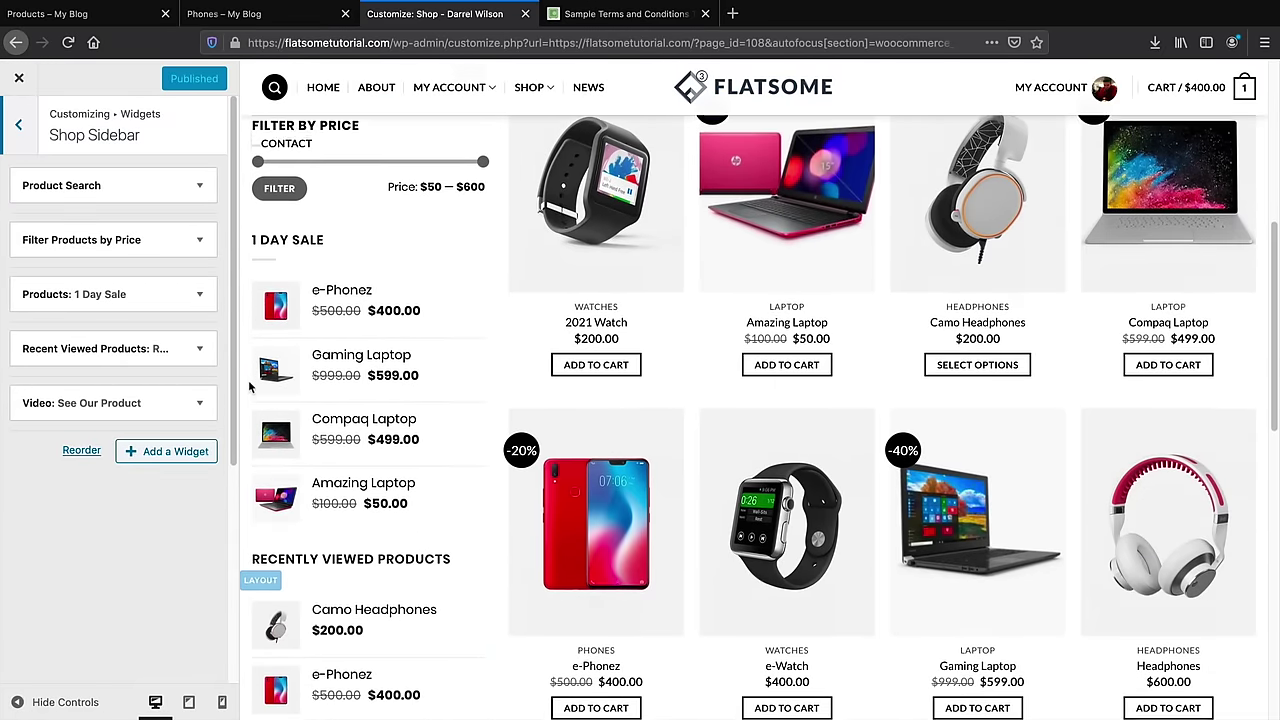
scroll(248, 380, down, 5)
scroll(248, 380, down, 2)
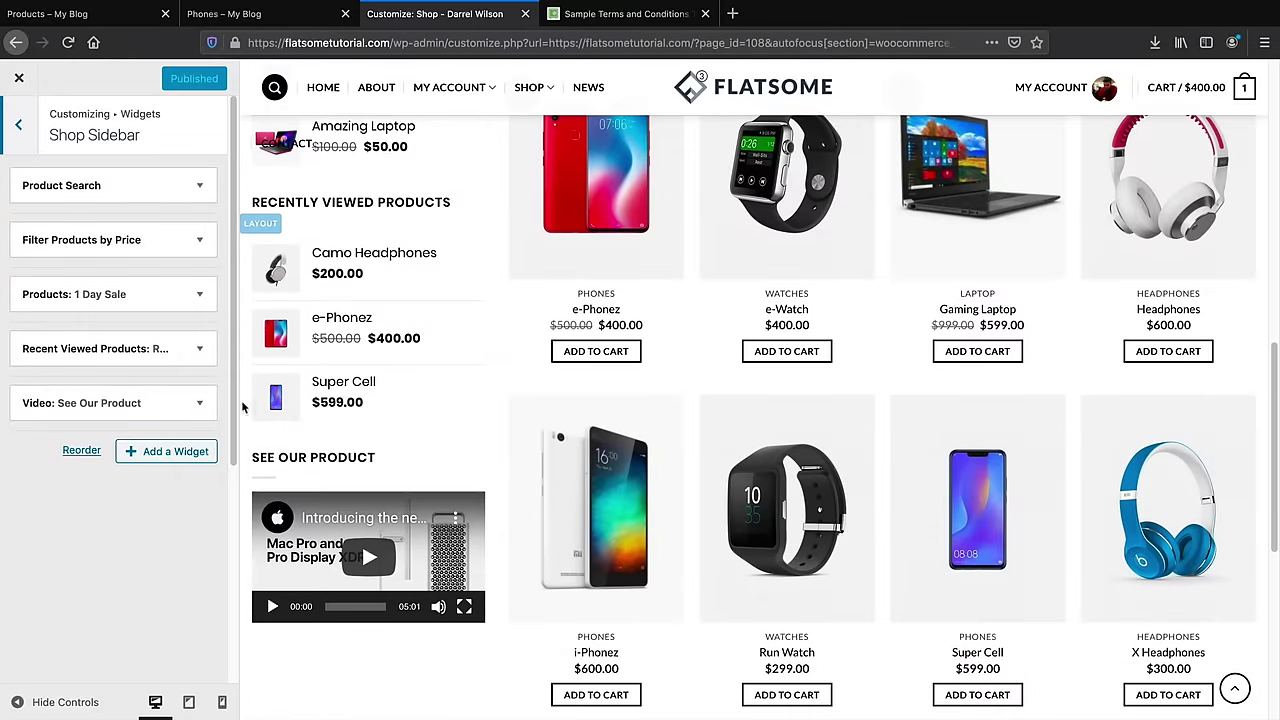
click(200, 408)
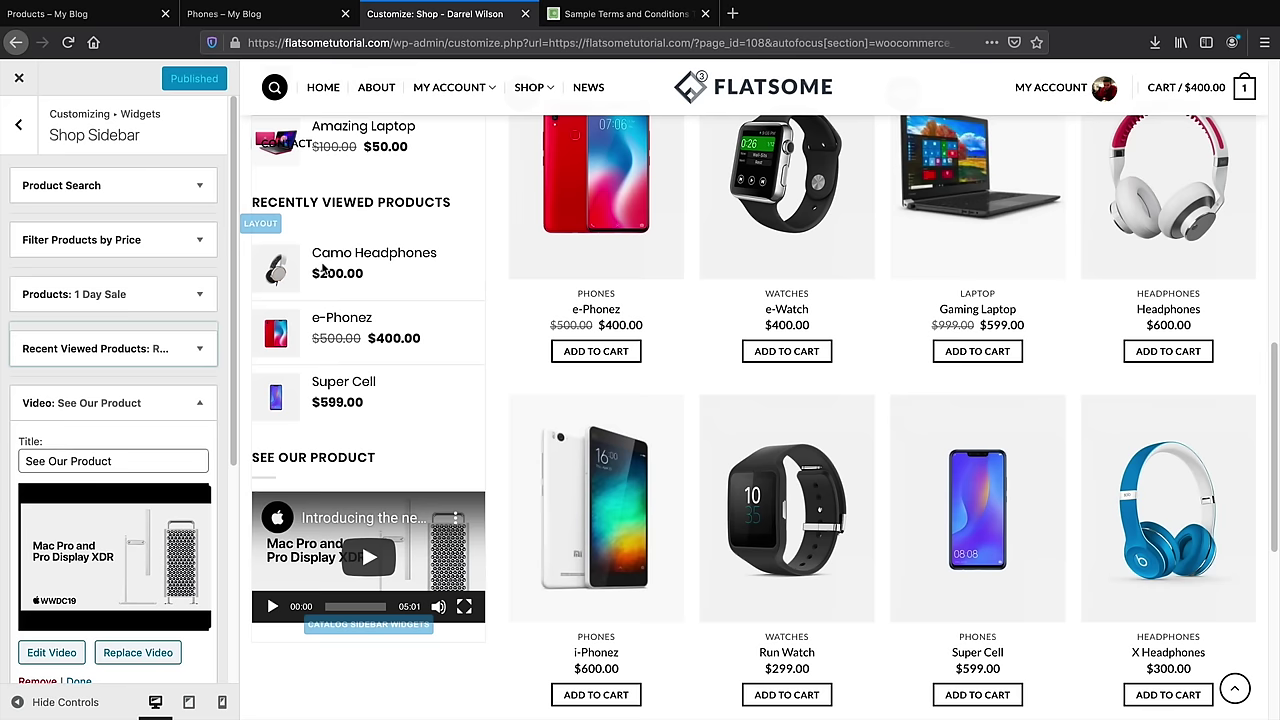
click(204, 400)
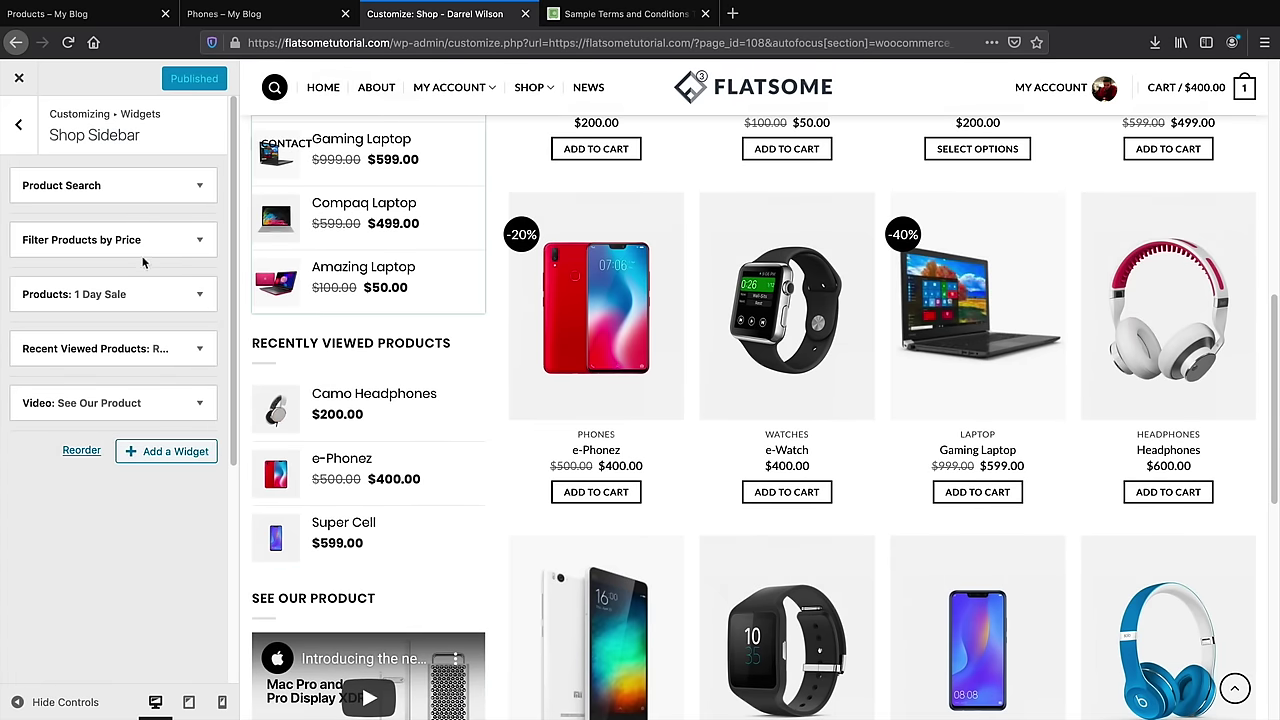
drag(160, 242, 142, 190)
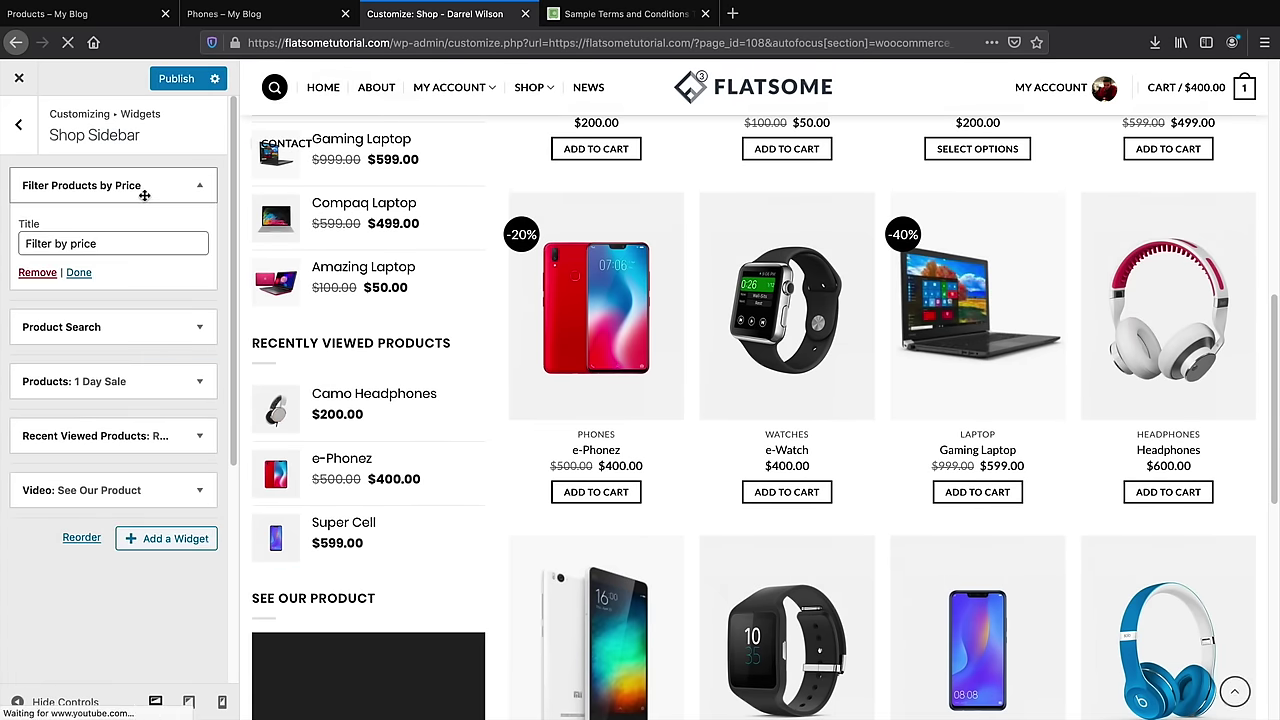
Add a Cart widget to the Shop Sidebar and review the Video widget settings
click(190, 536)
click(337, 398)
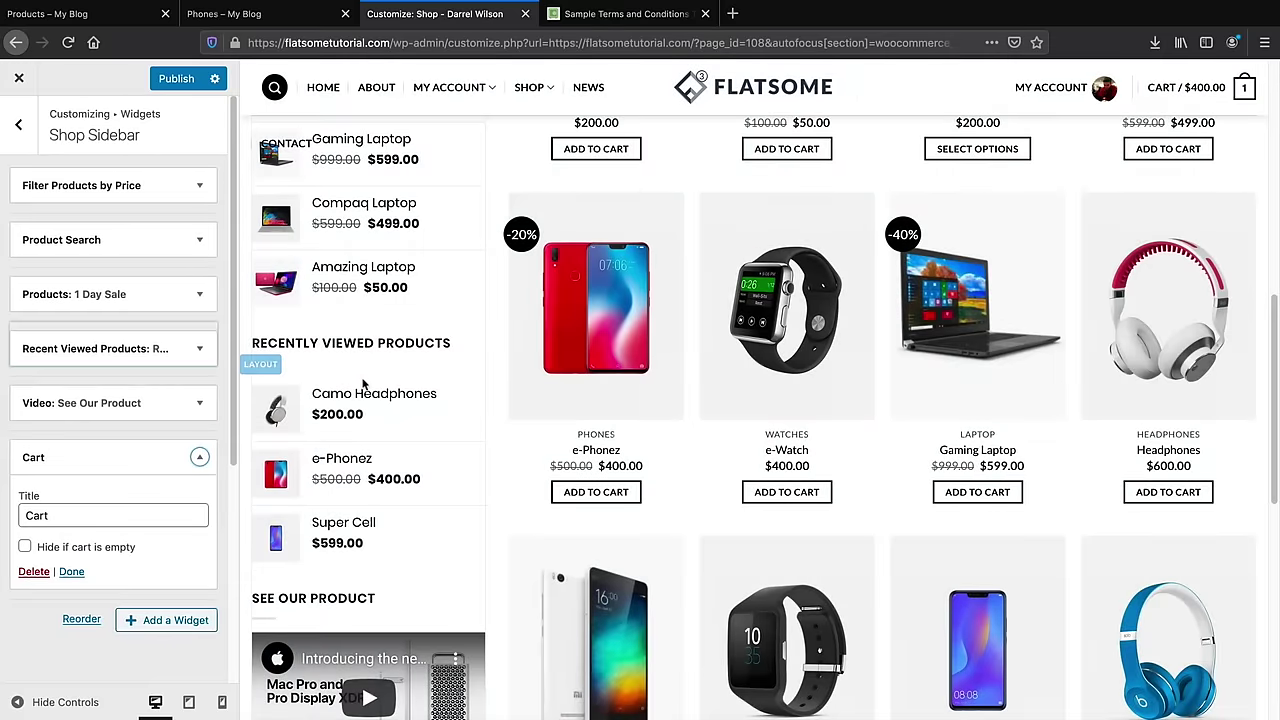
click(201, 407)
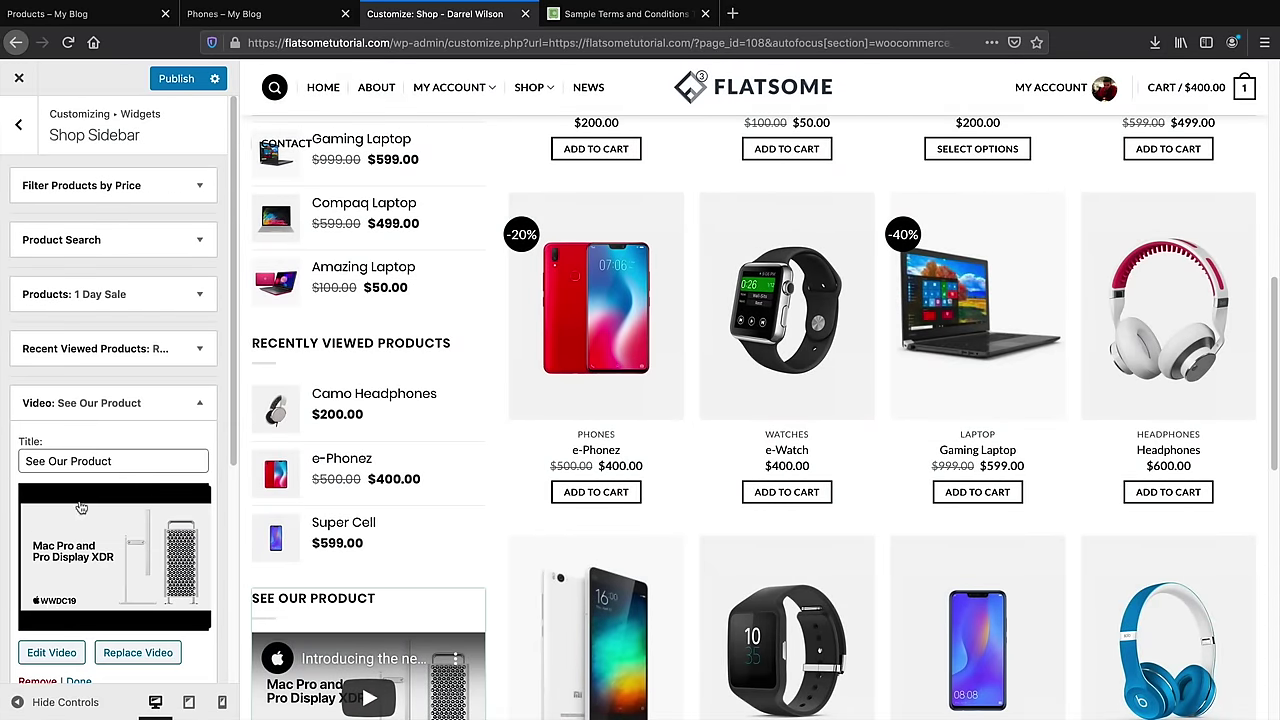
scroll(110, 500, down, 3)
scroll(340, 438, down, 10)
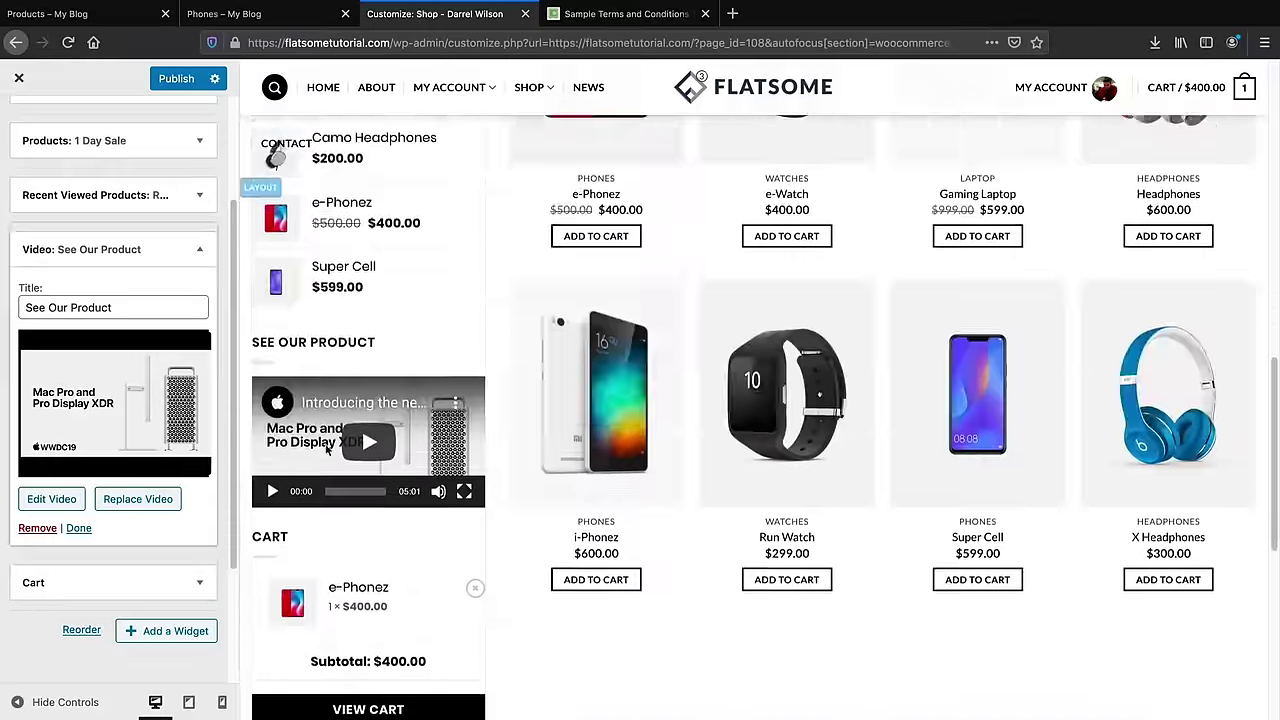
scroll(345, 470, up, 3)
scroll(355, 540, down, 1)
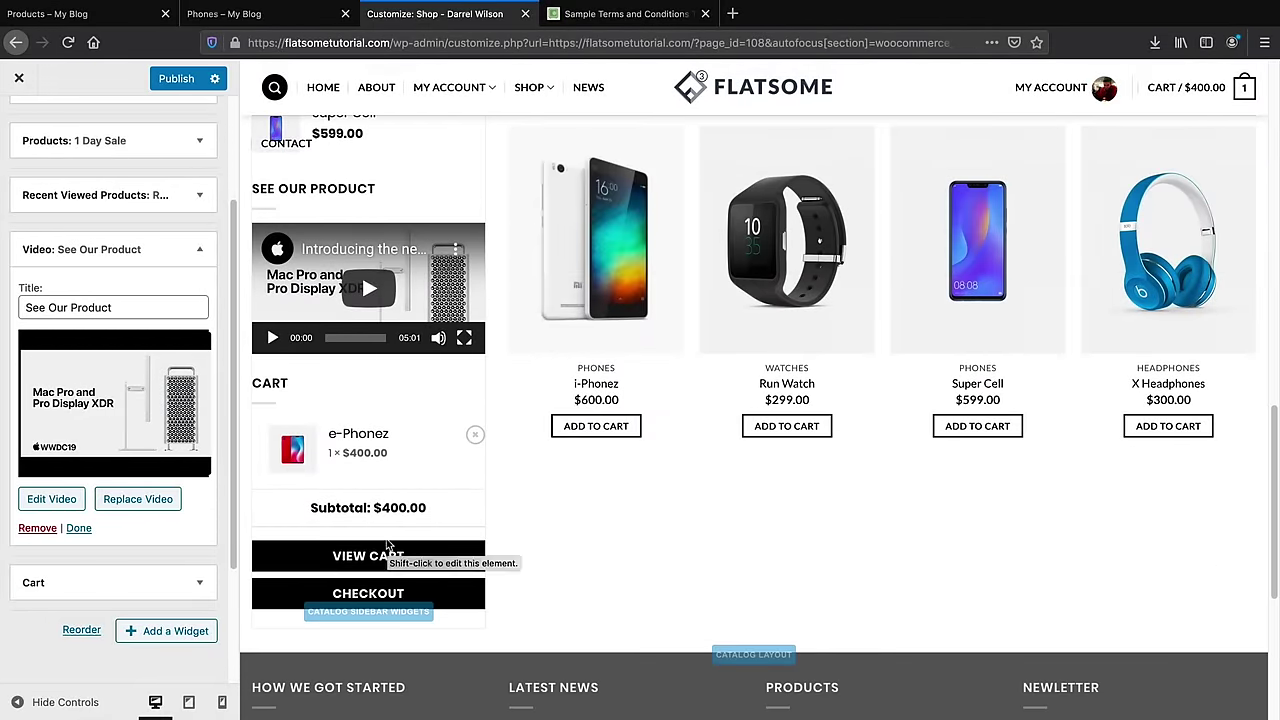
click(127, 22)
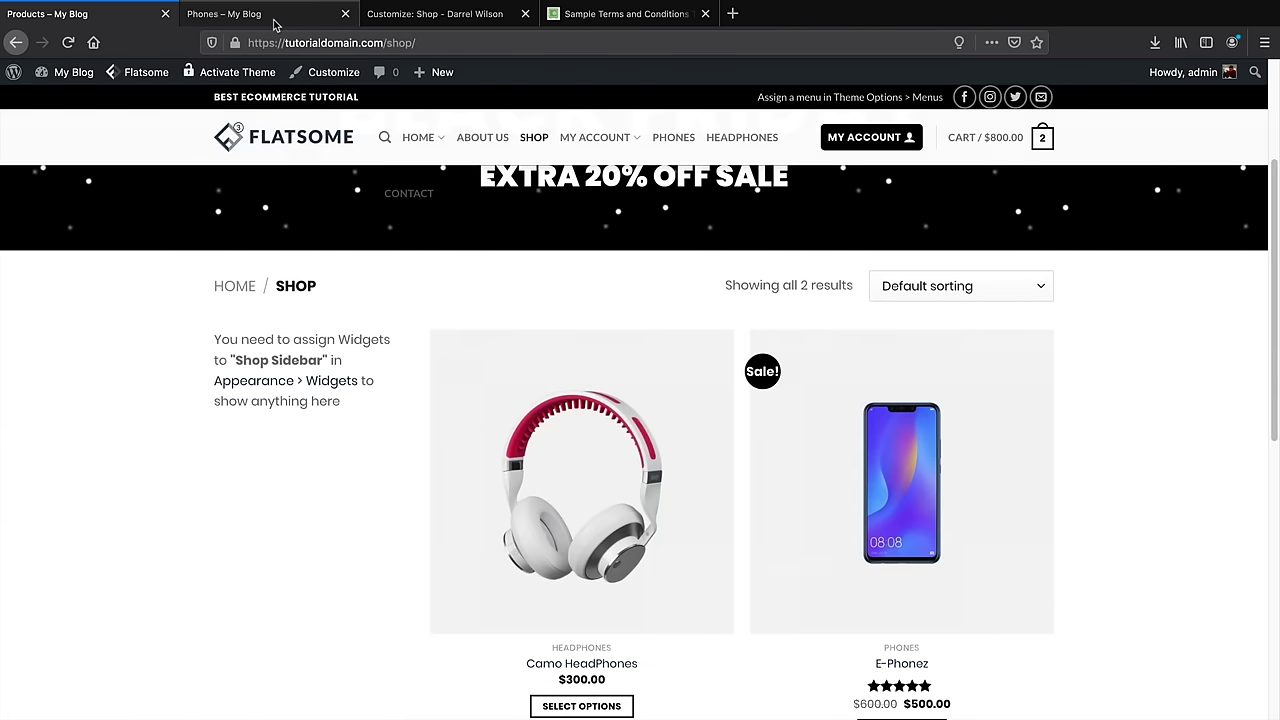
Open your own site's Customizer at the empty Shop Sidebar widget area
click(276, 26)
click(125, 20)
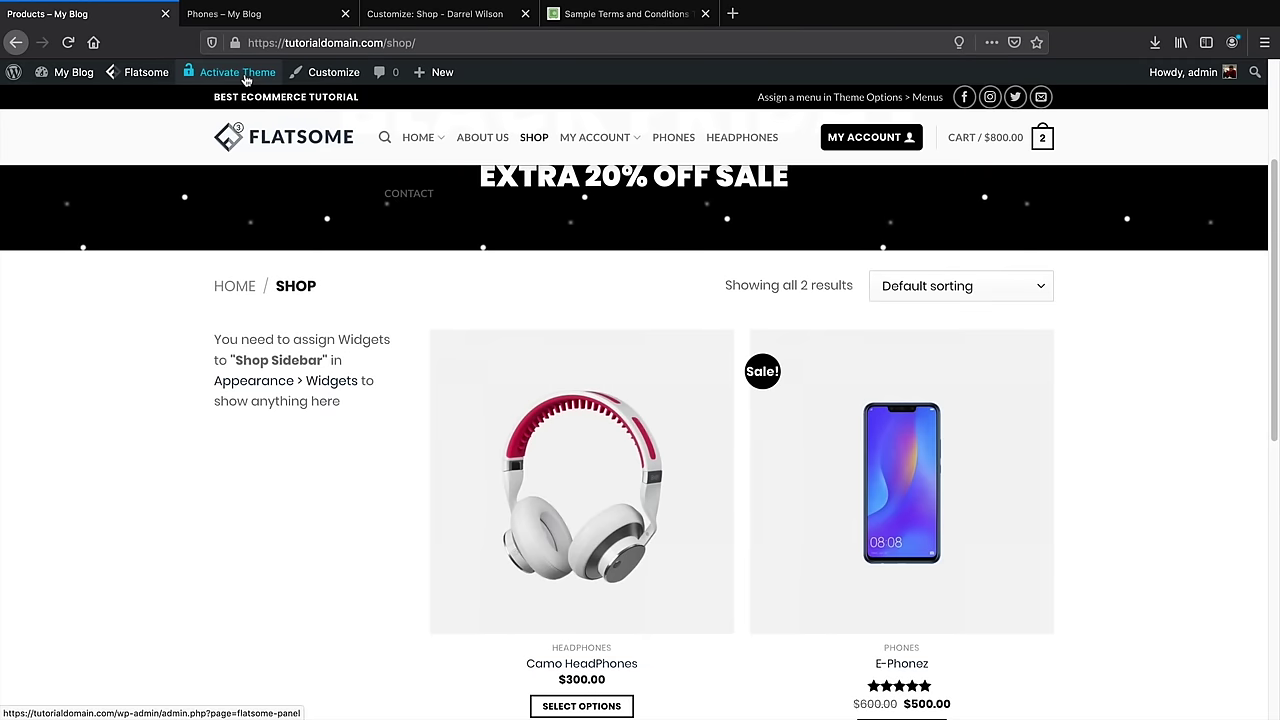
mouse_move(322, 75)
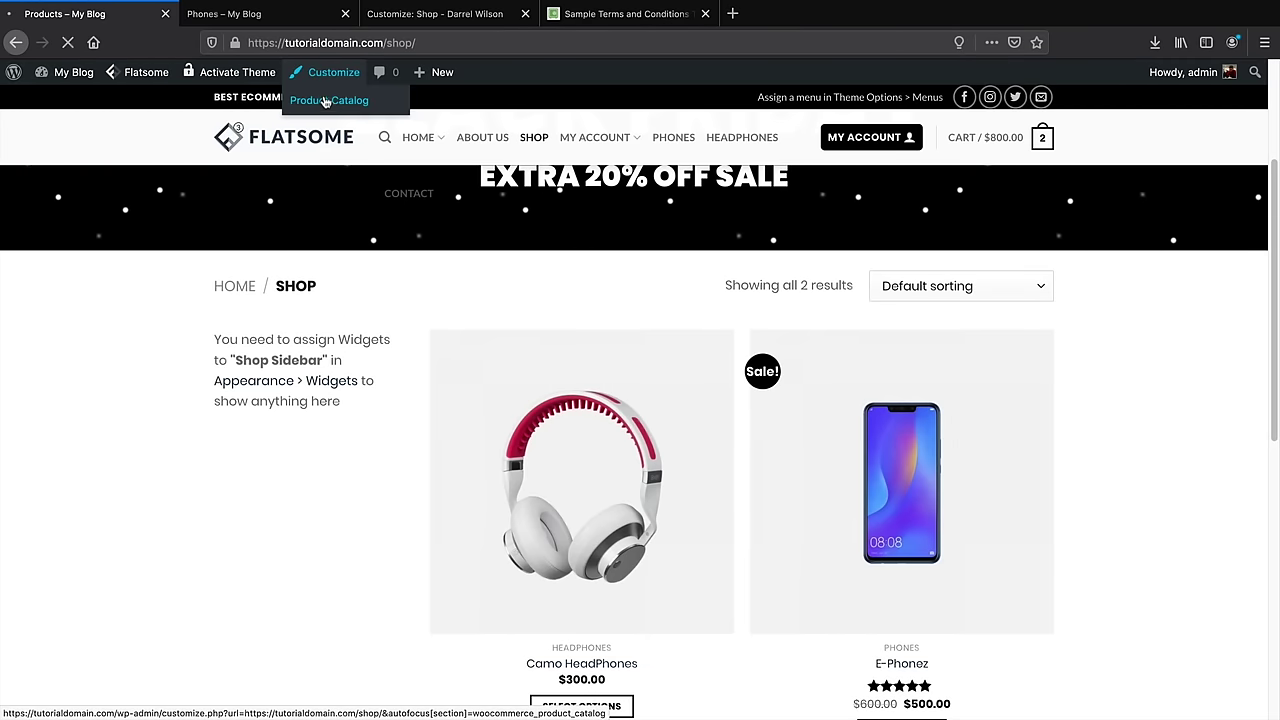
click(325, 101)
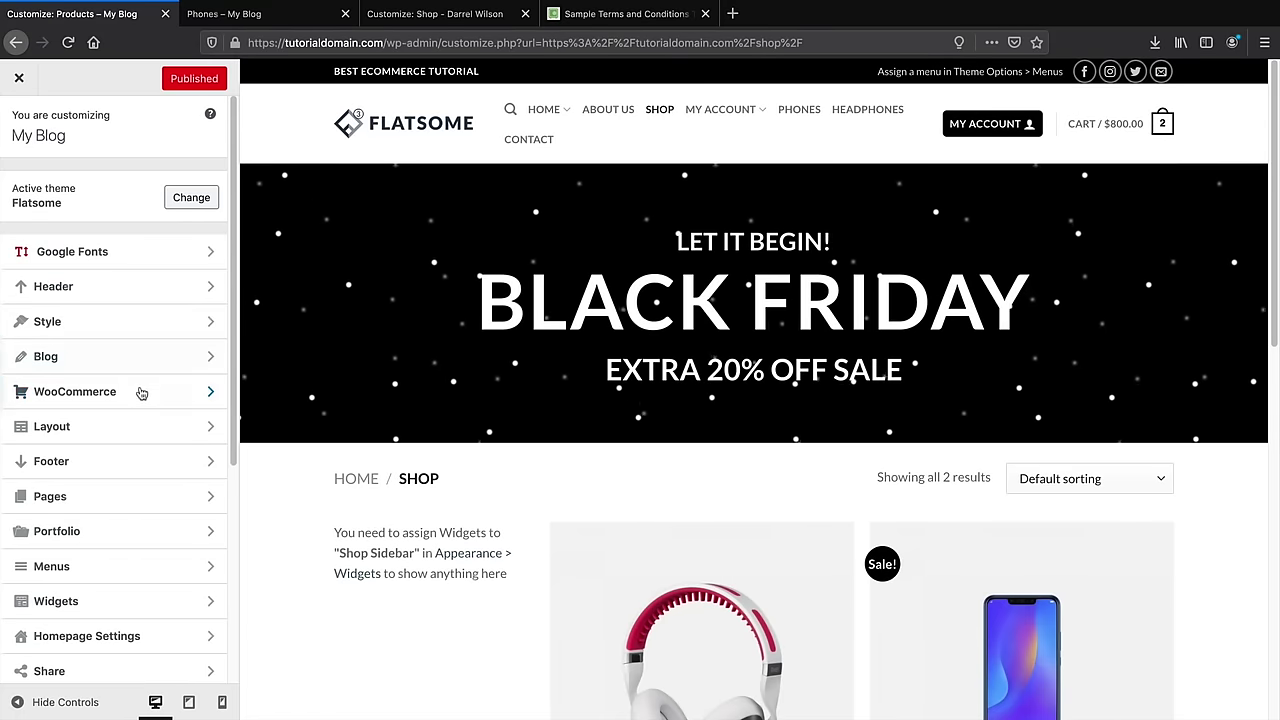
click(130, 592)
click(131, 377)
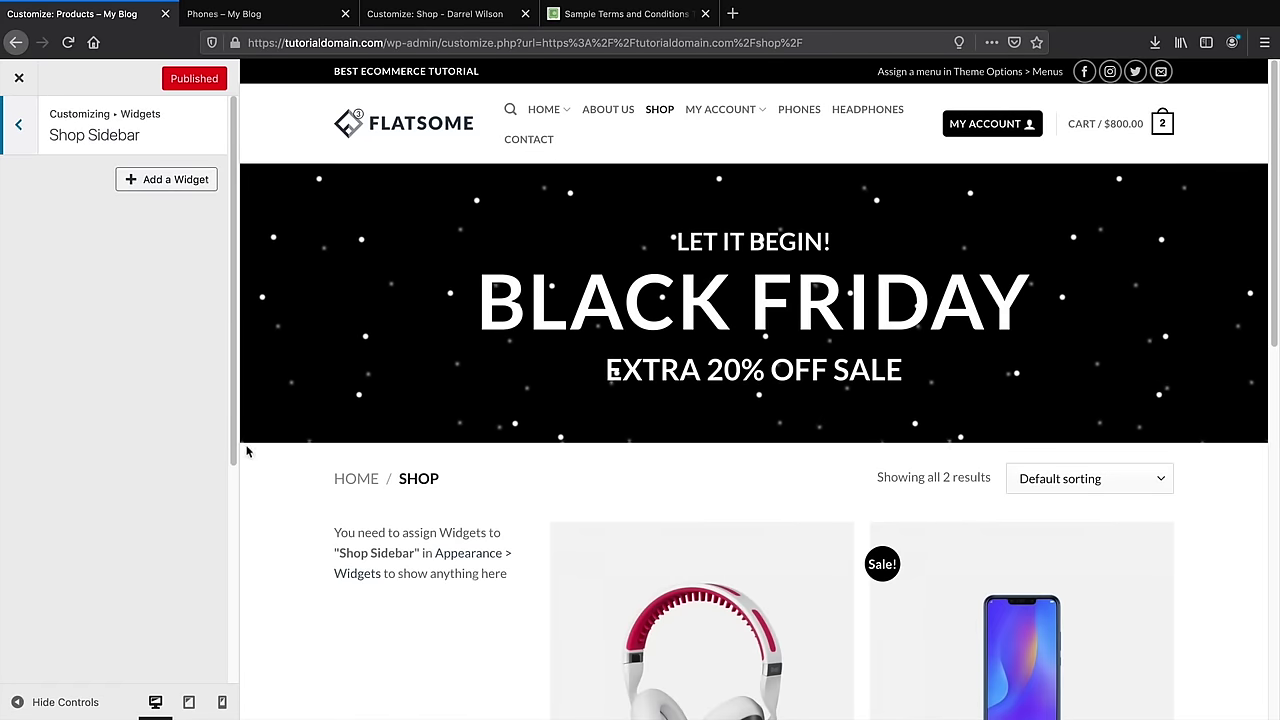
Add Product Search and Filter Products by Price widgets to the Shop Sidebar
click(177, 179)
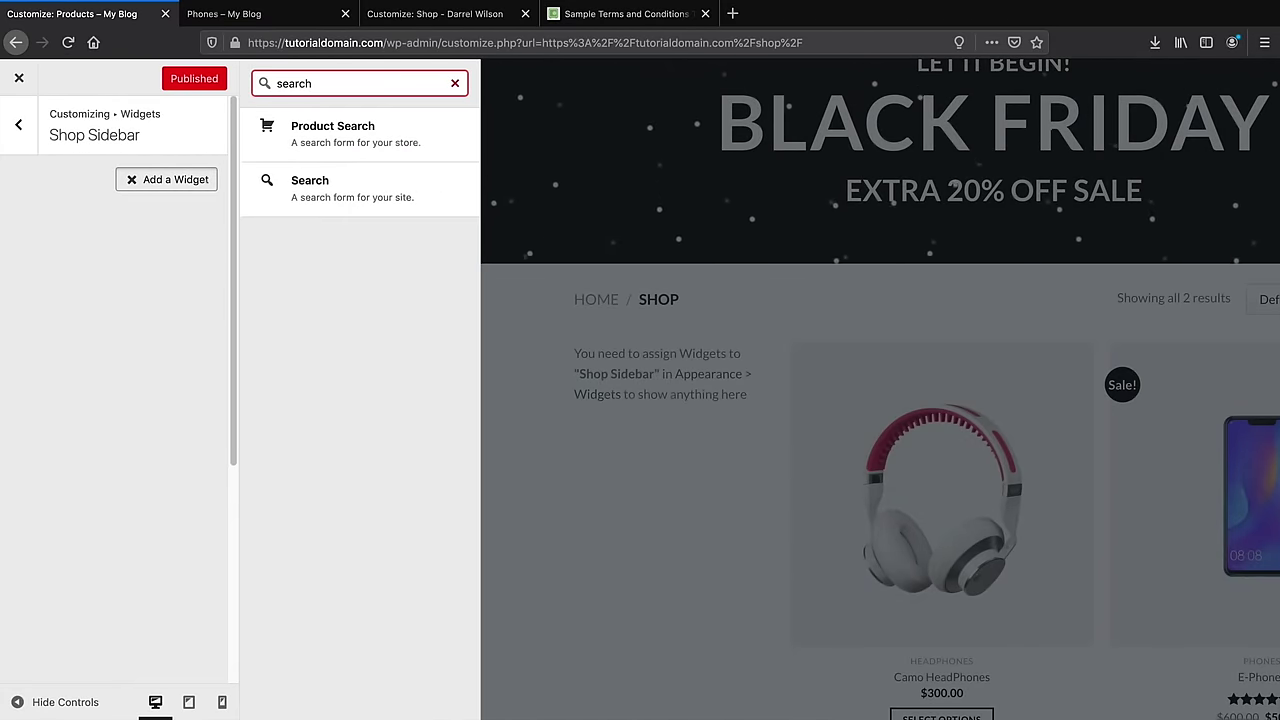
click(351, 128)
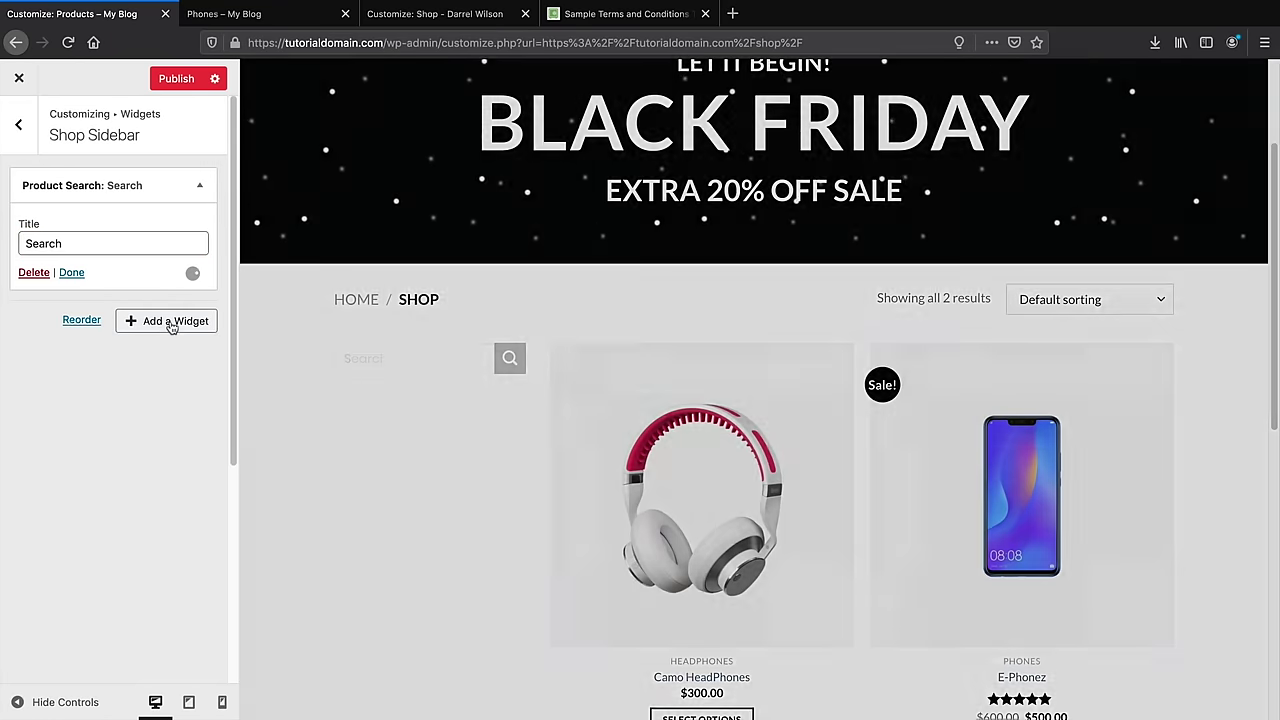
click(170, 321)
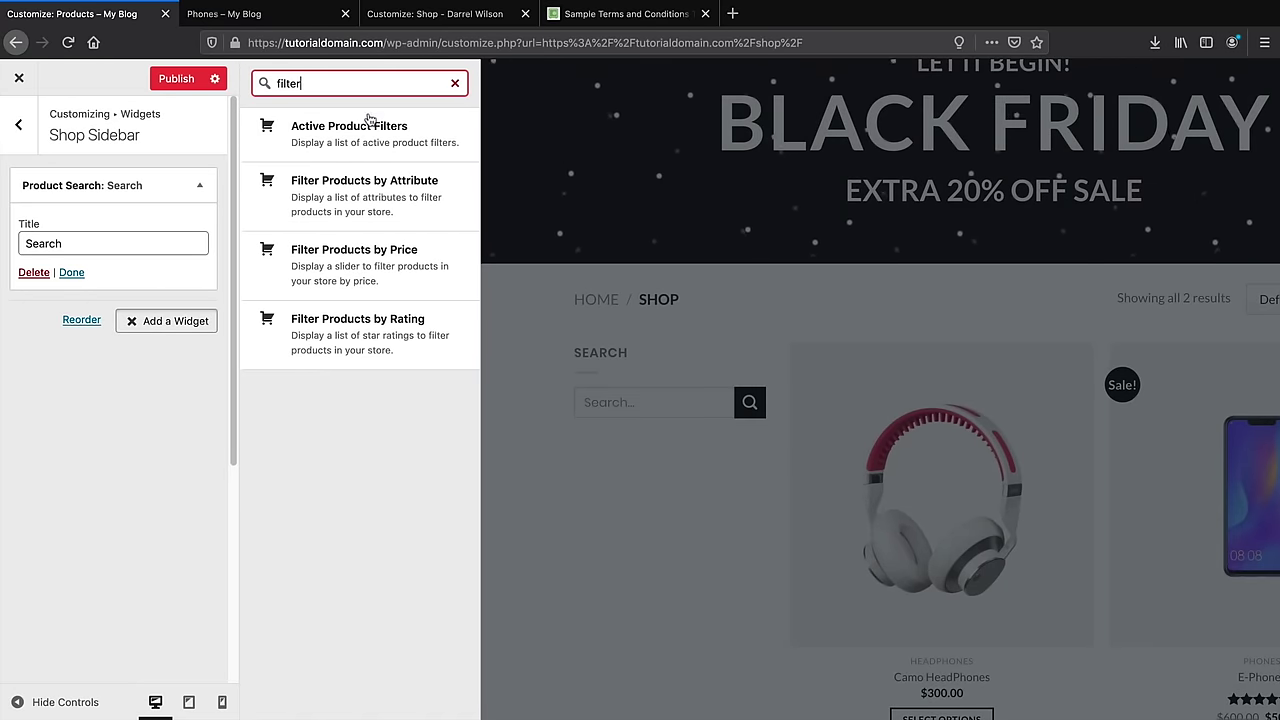
click(365, 262)
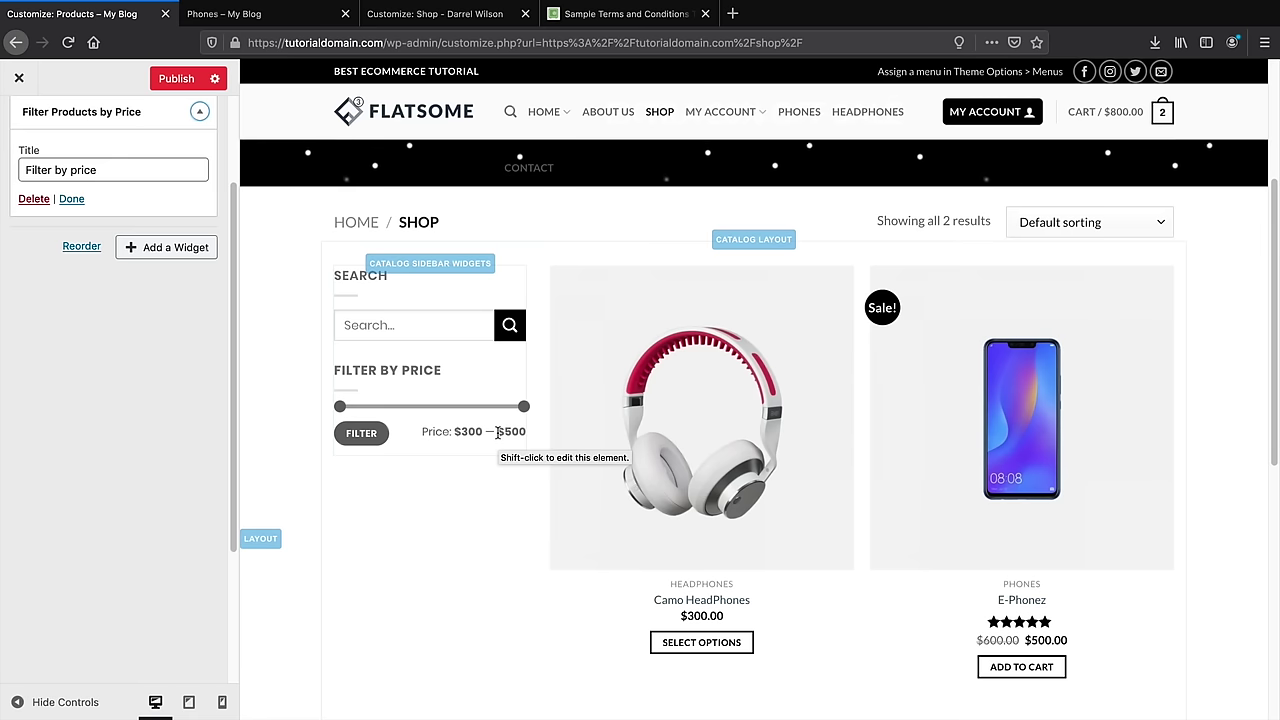
click(166, 247)
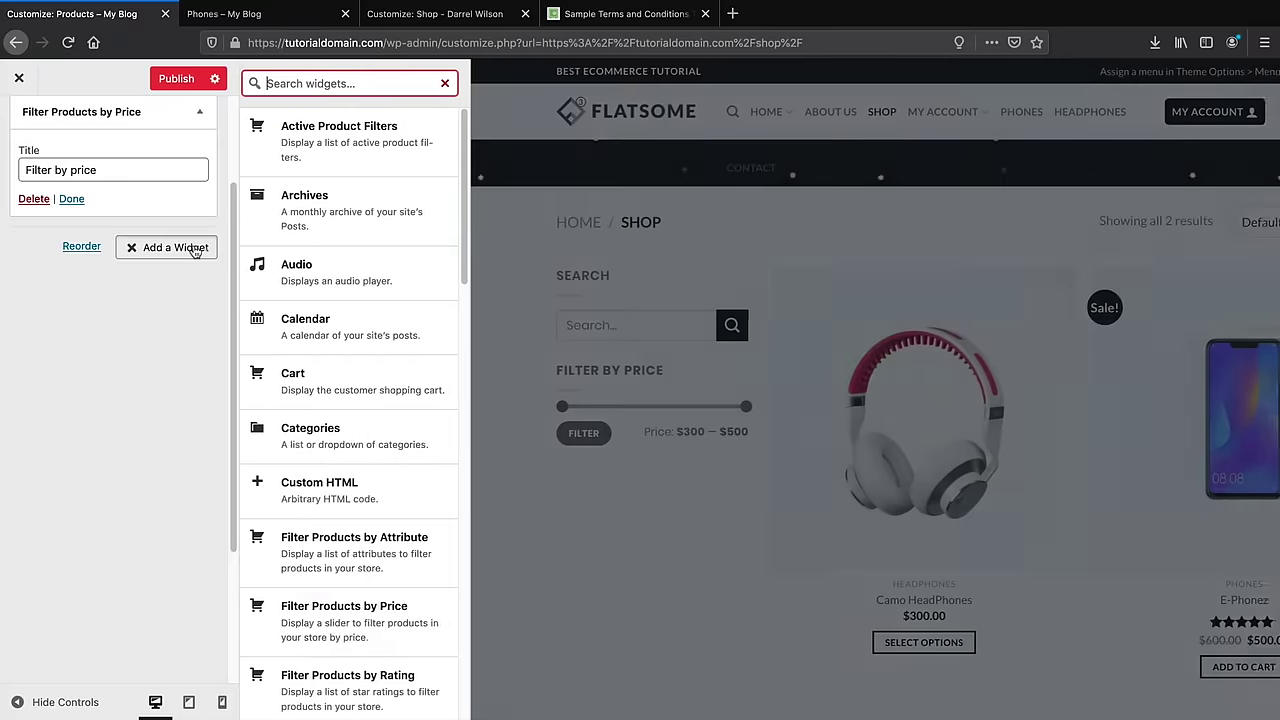
scroll(366, 455, down, 4)
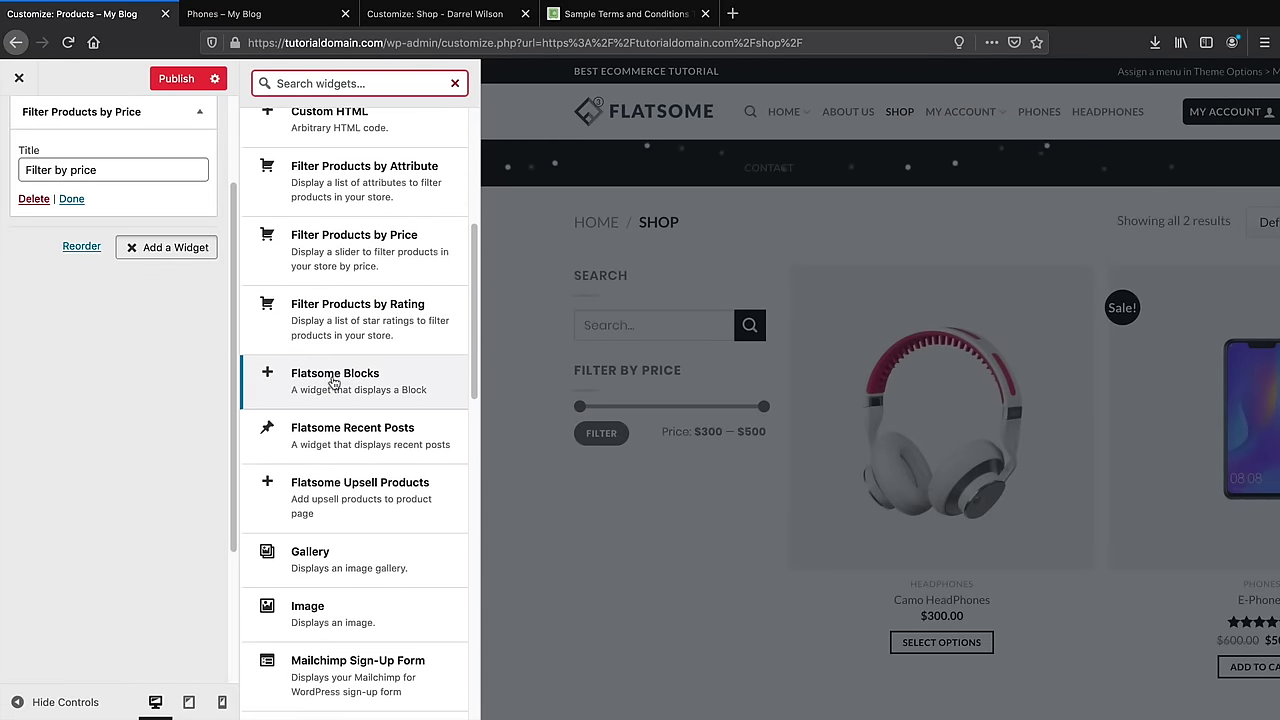
Add a Flatsome Blocks widget displaying the Shop Header block to the sidebar
click(380, 390)
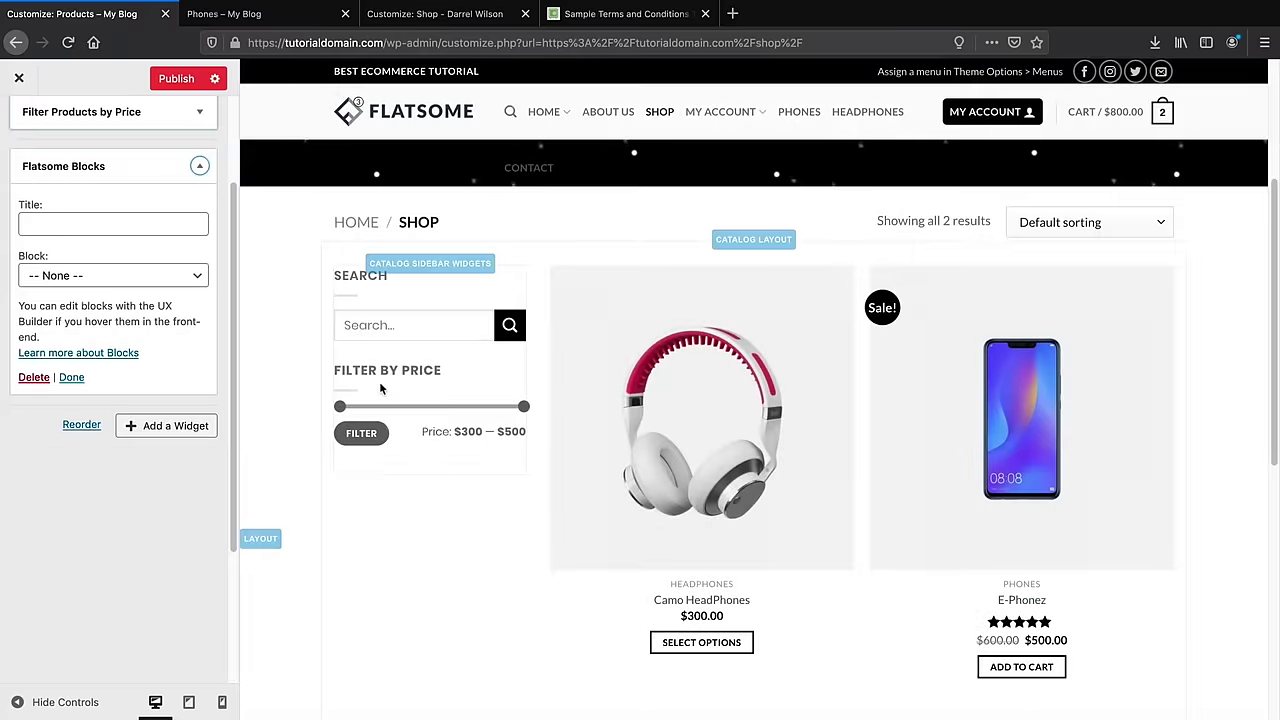
click(192, 277)
click(186, 288)
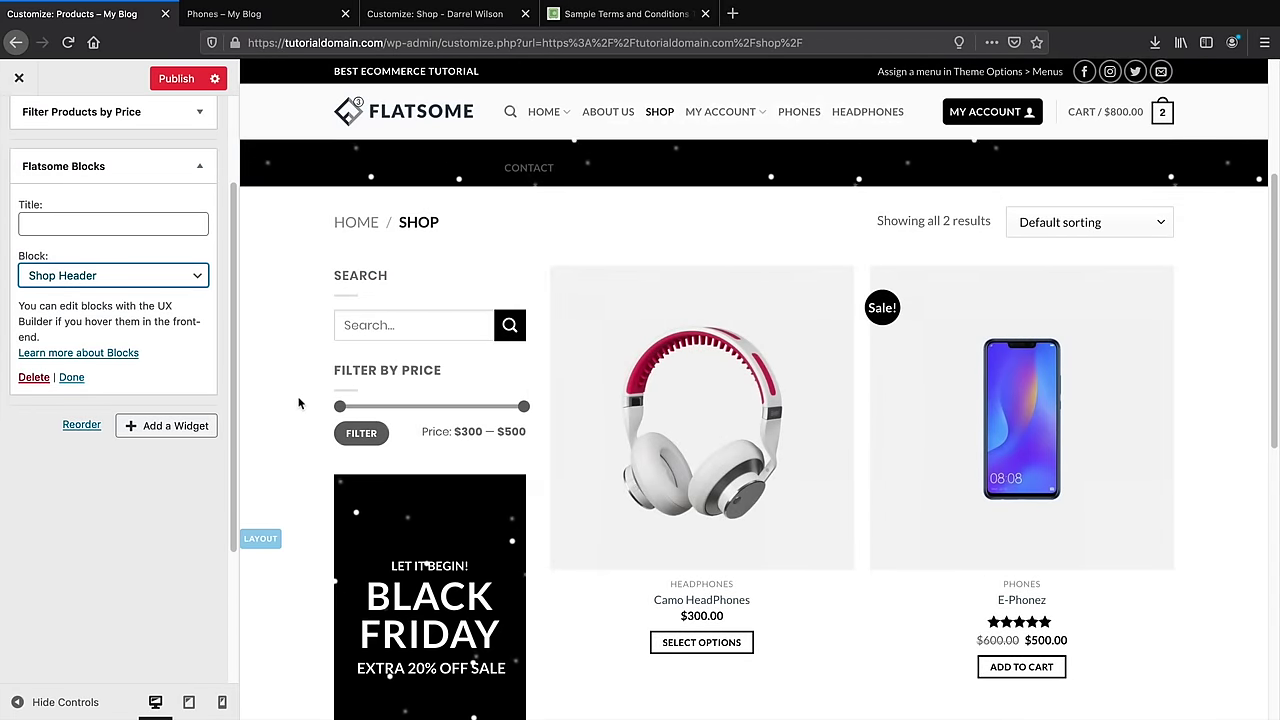
scroll(558, 464, down, 3)
scroll(558, 464, up, 2)
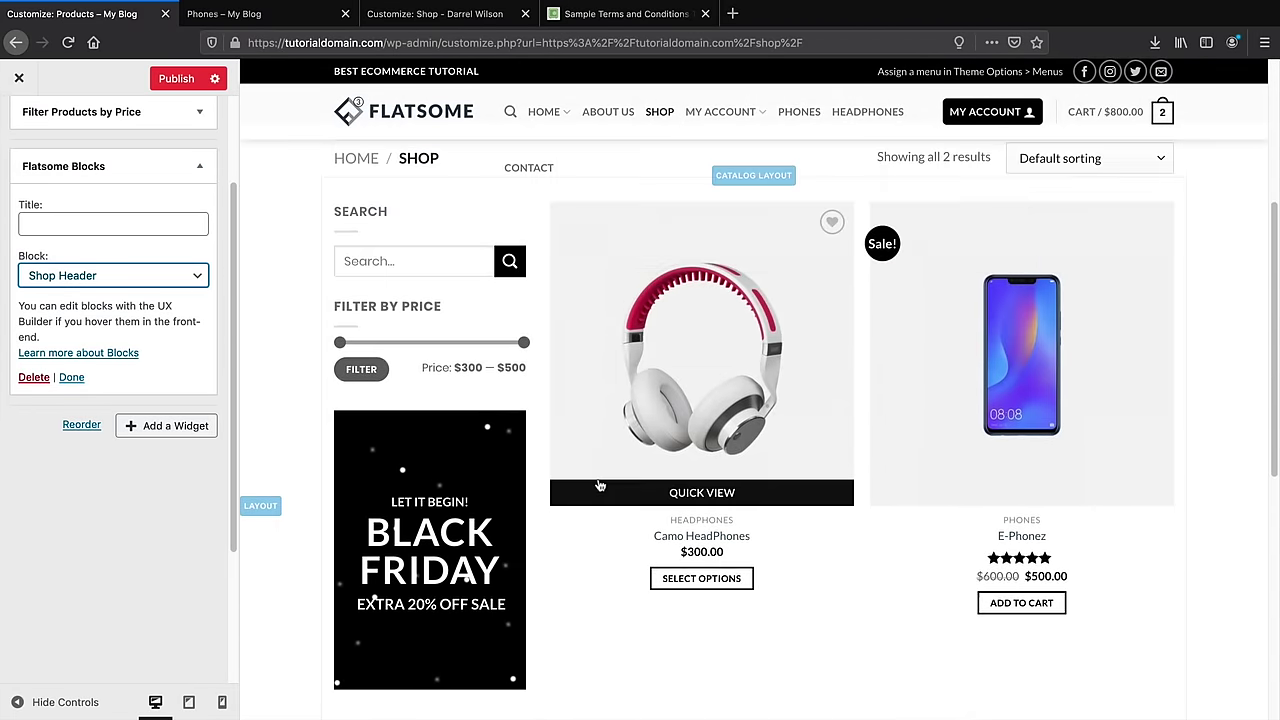
scroll(454, 494, down, 1)
scroll(454, 494, down, 1)
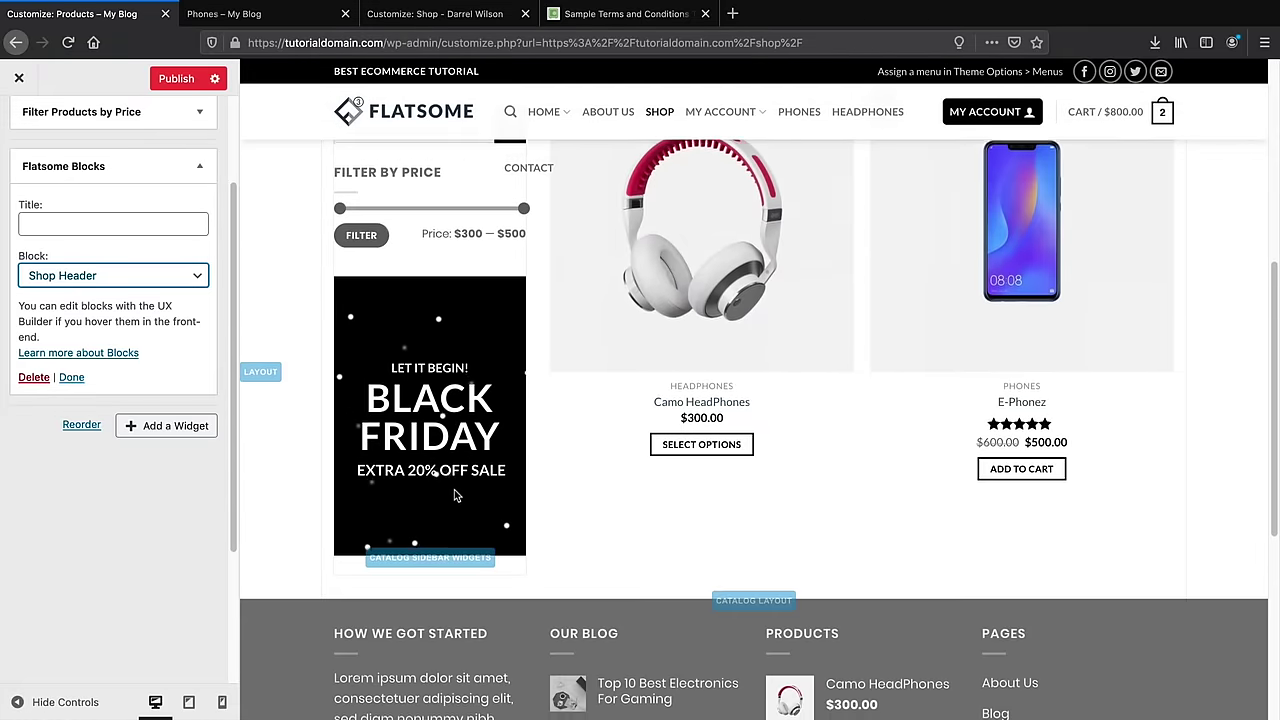
scroll(500, 495, up, 4)
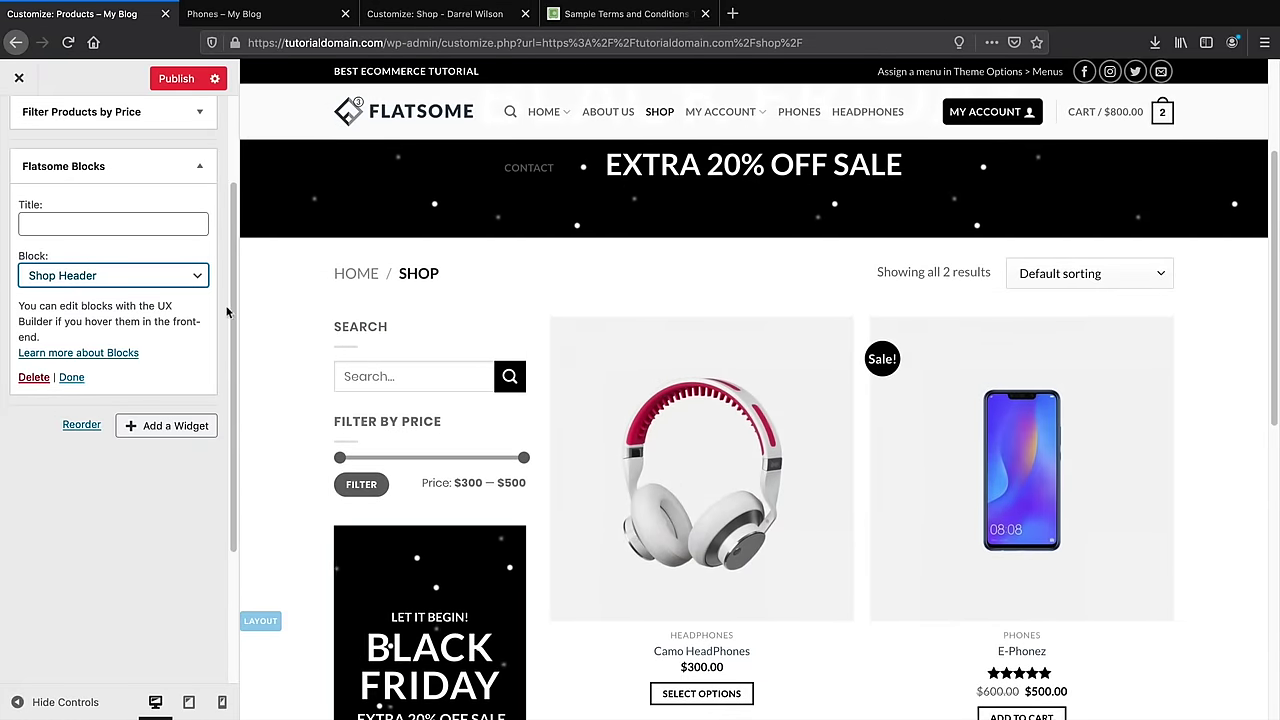
click(199, 277)
click(199, 275)
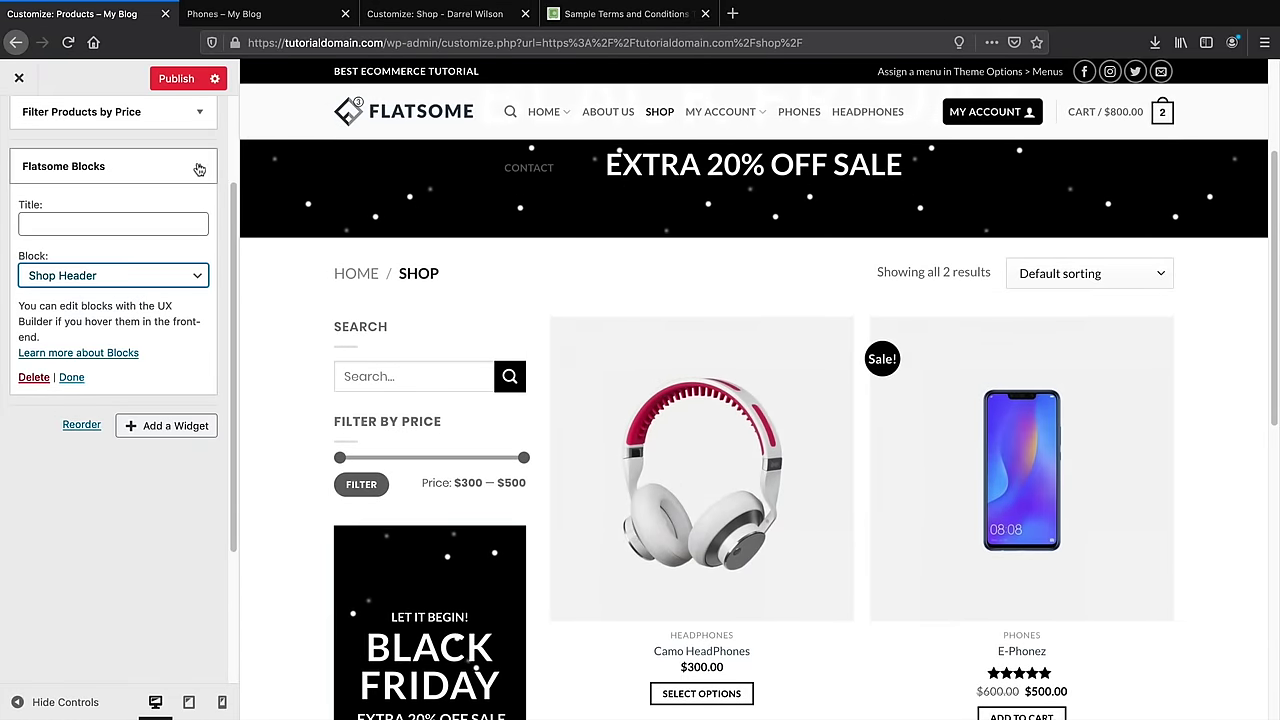
click(199, 166)
scroll(430, 523, down, 1)
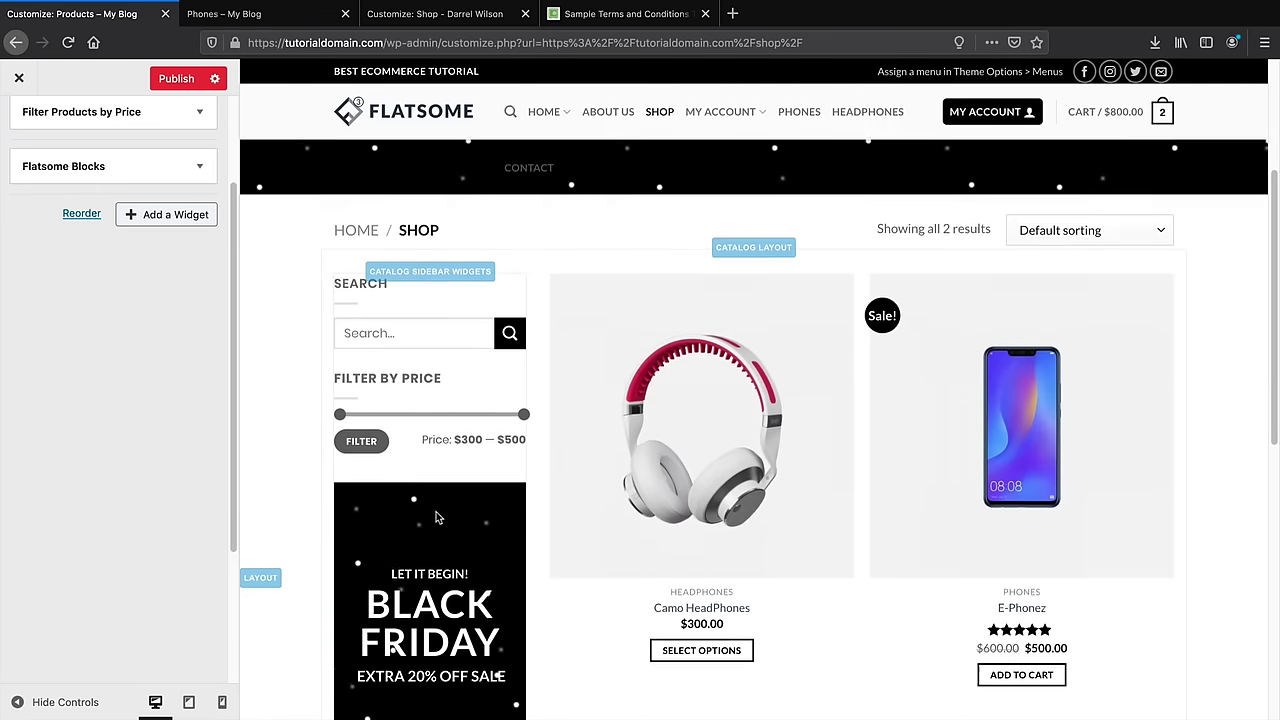
scroll(430, 523, down, 3)
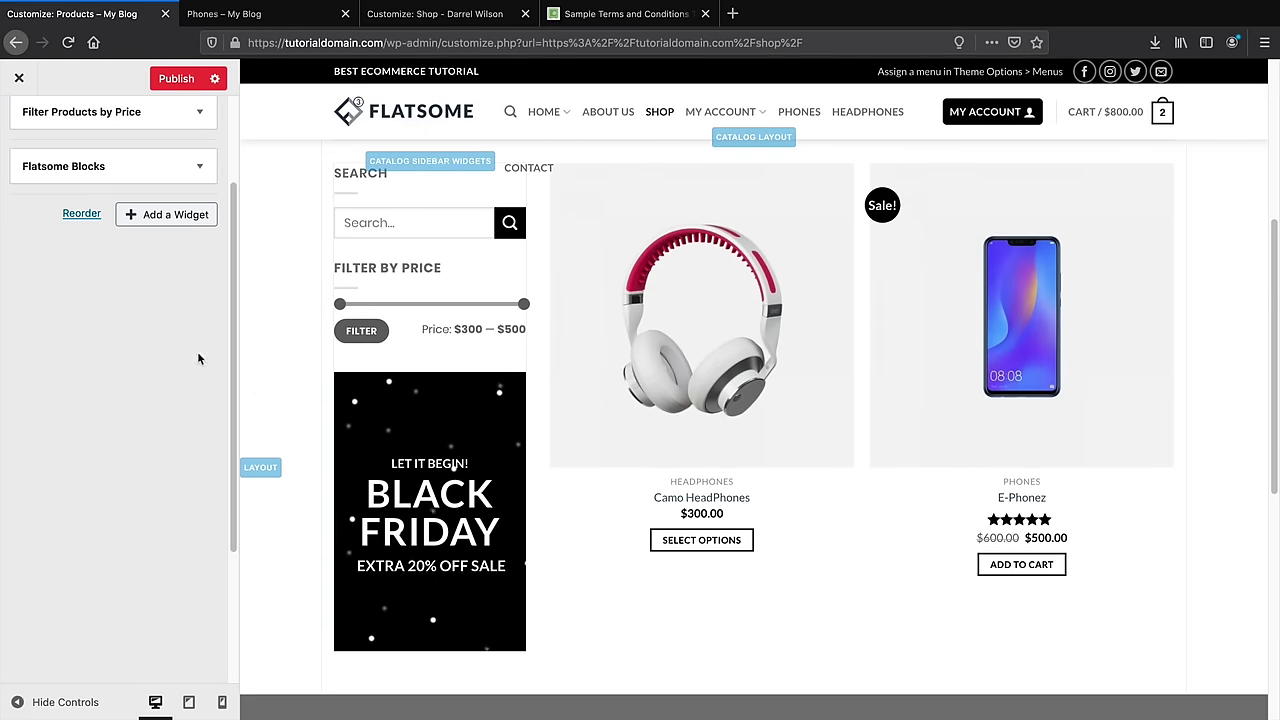
Add a Products list widget to the Shop Sidebar
click(157, 218)
scroll(345, 400, down, 4)
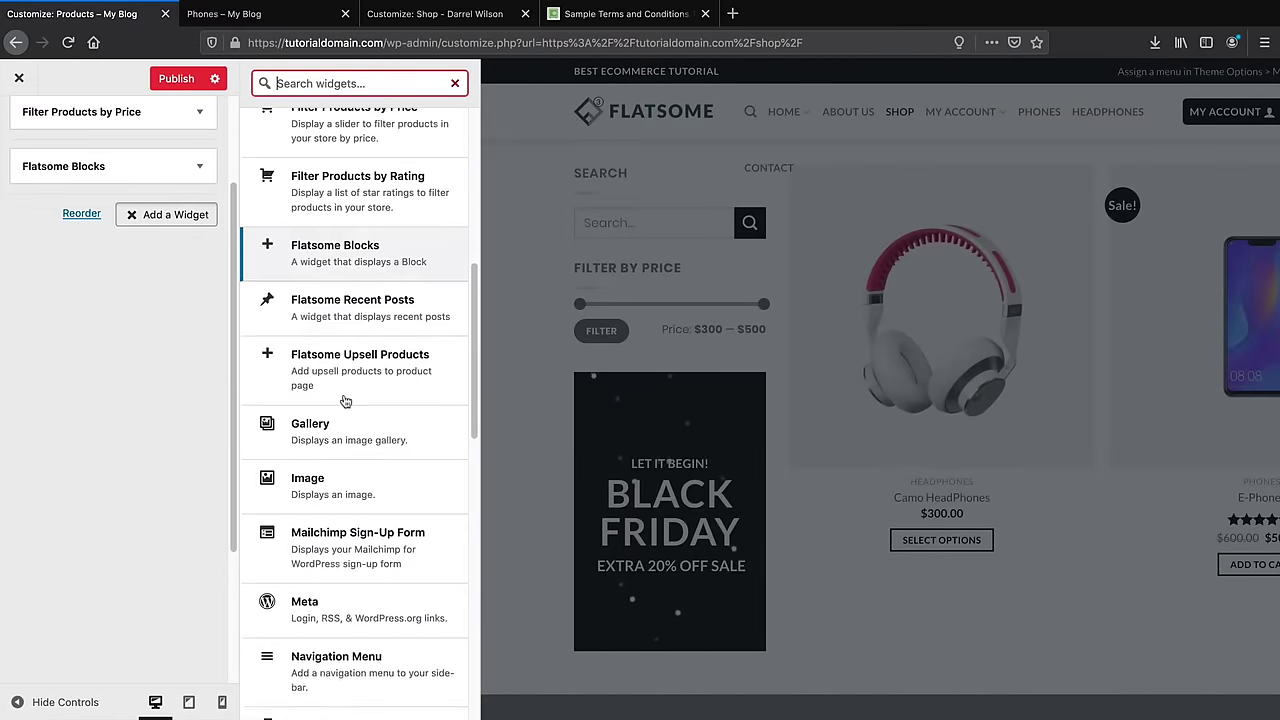
scroll(345, 400, down, 8)
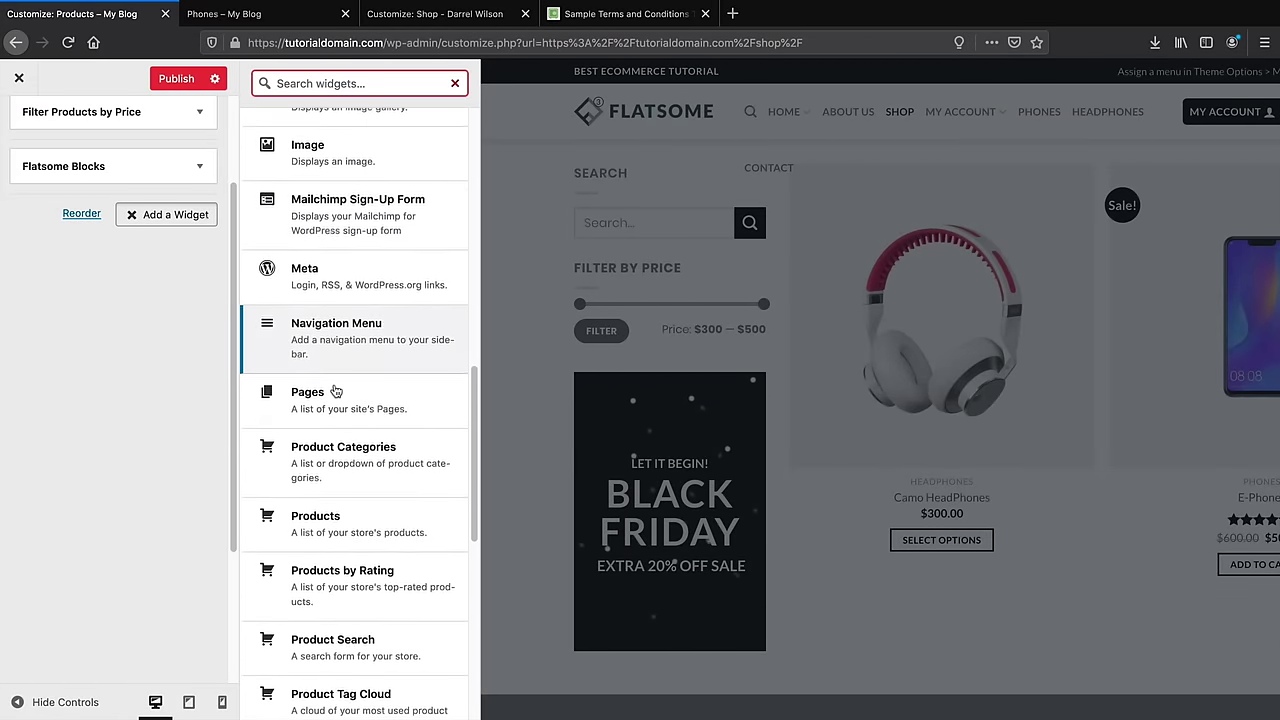
click(334, 369)
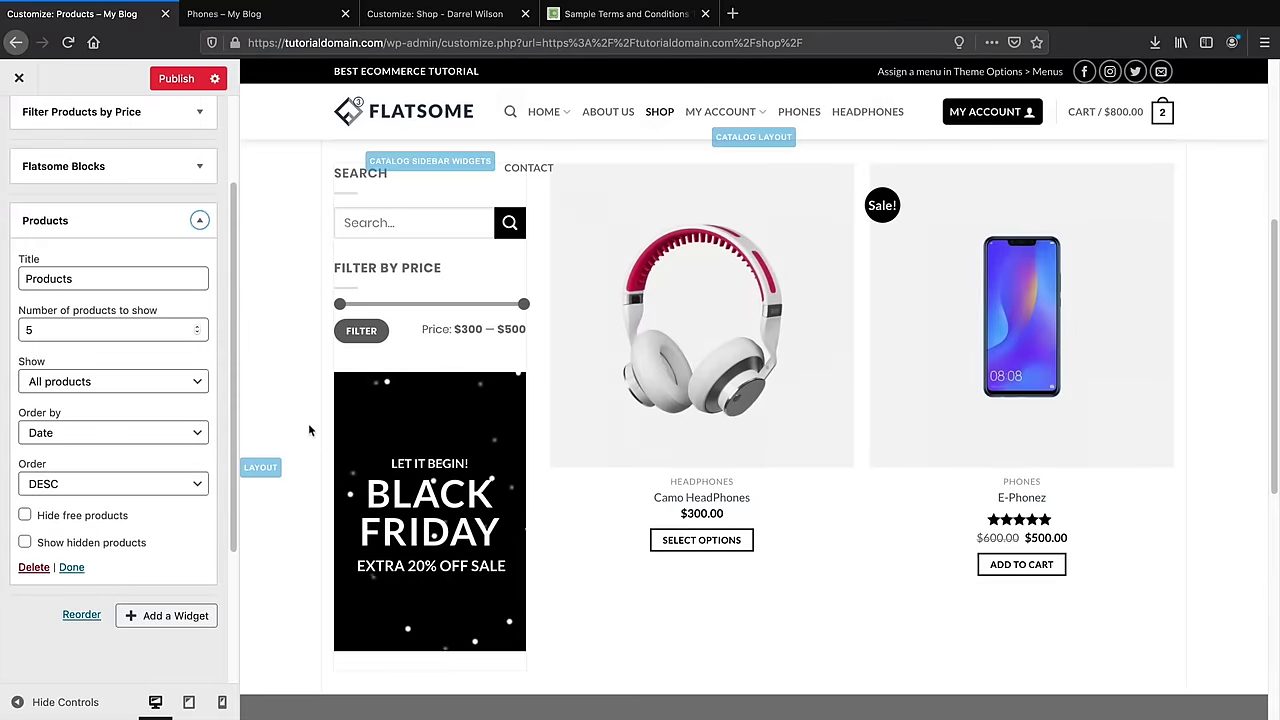
click(199, 220)
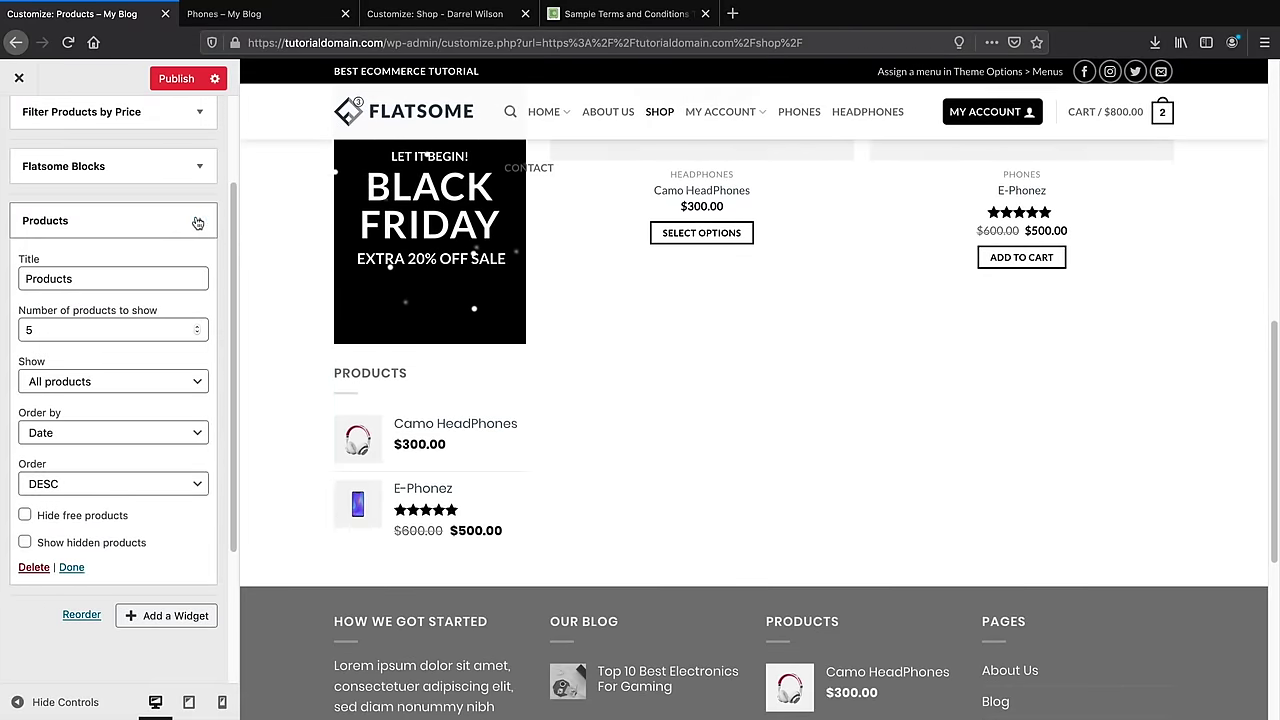
Add a Video widget to the Shop Sidebar
click(166, 268)
scroll(316, 458, down, 5)
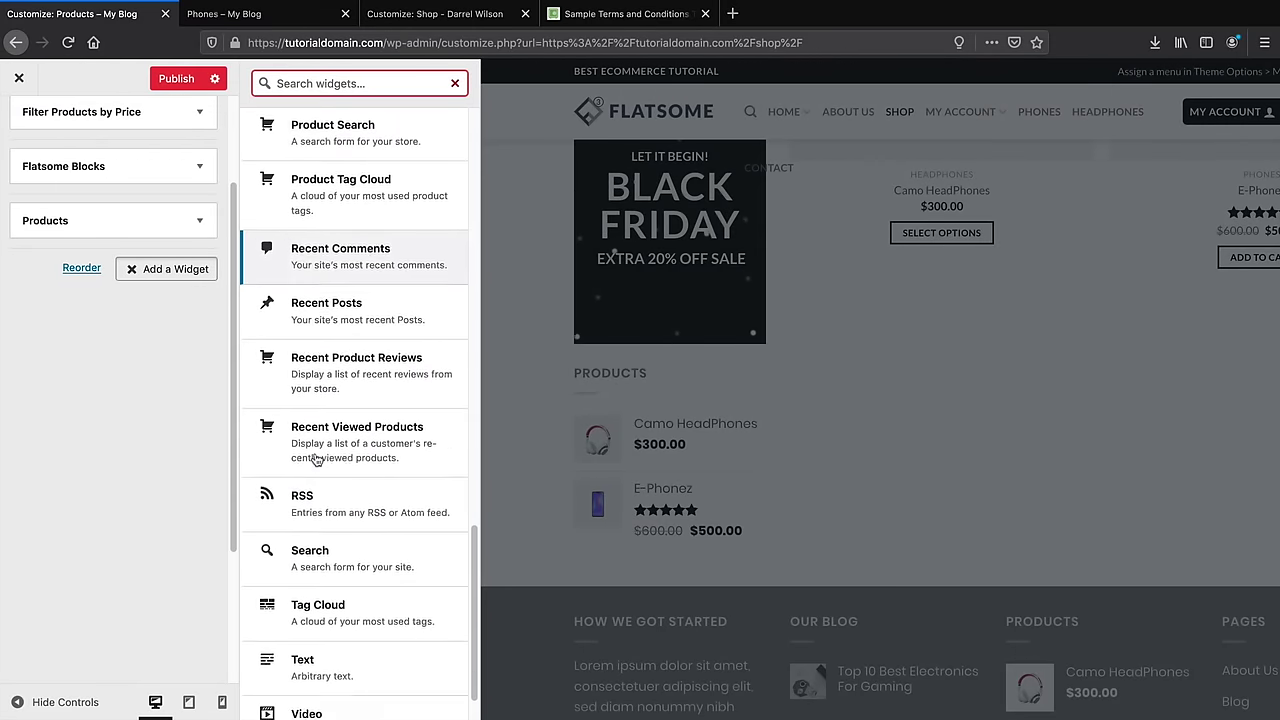
click(368, 652)
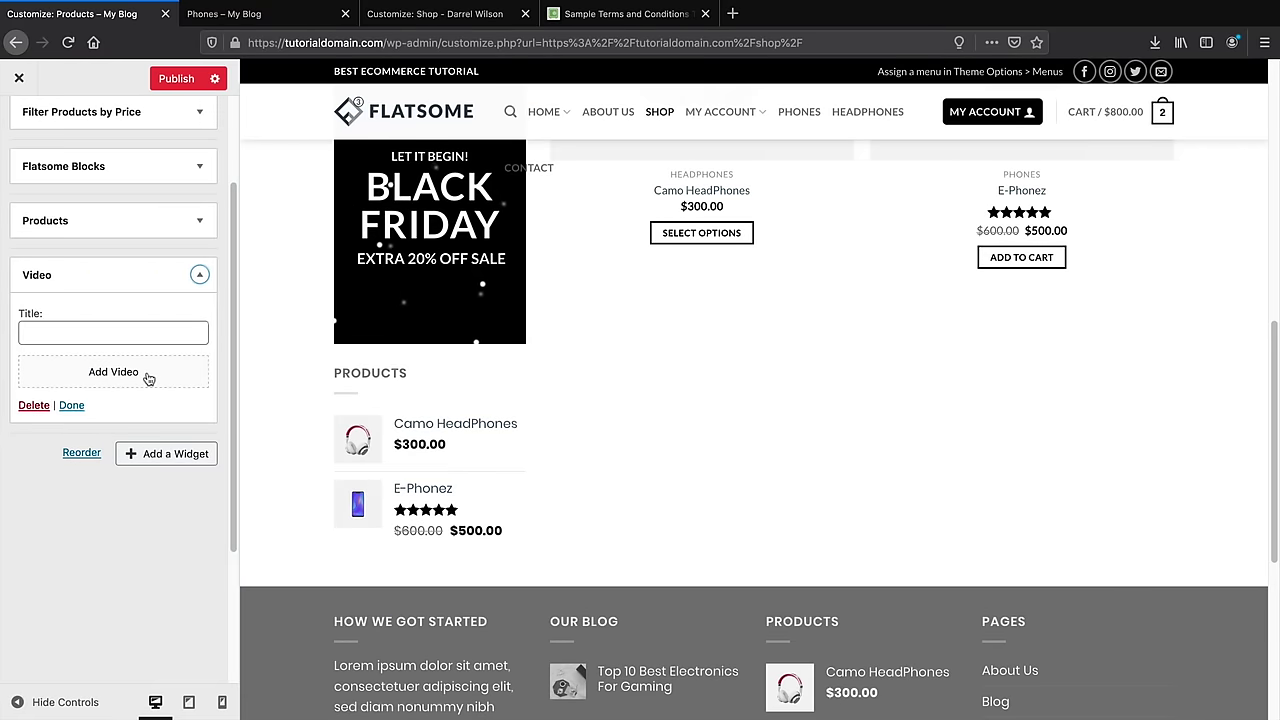
click(199, 274)
click(176, 323)
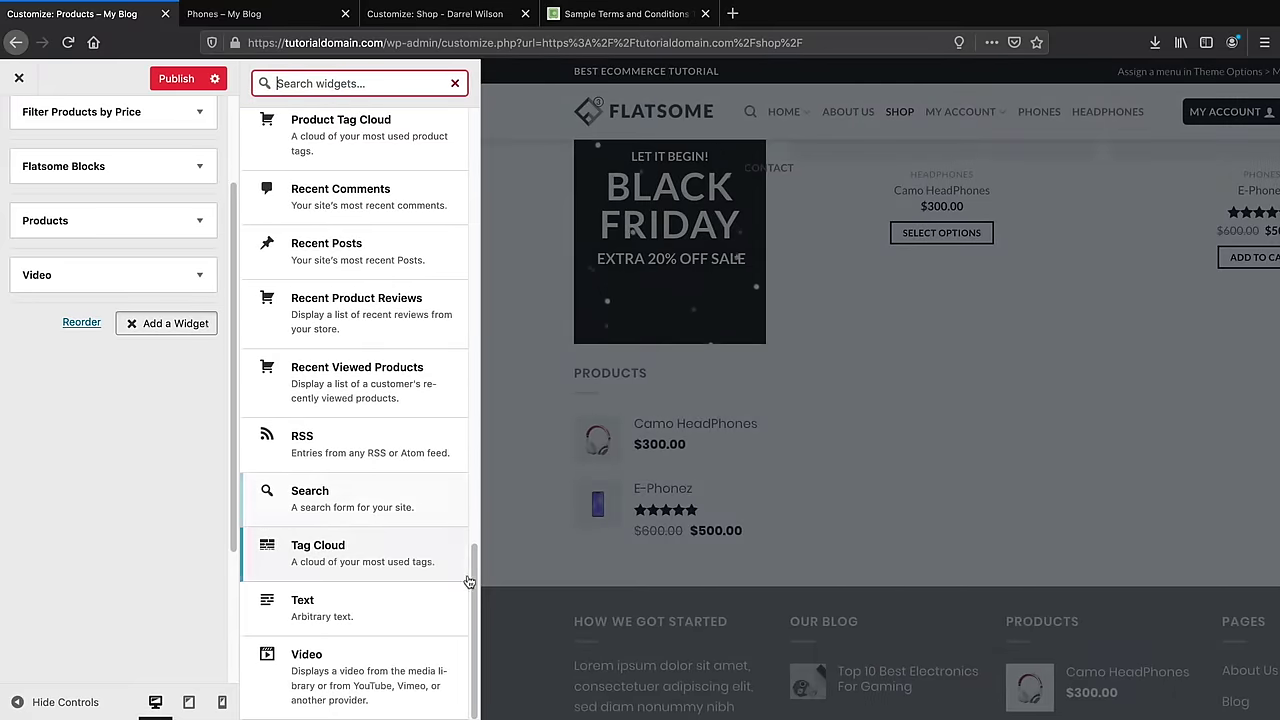
scroll(455, 465, up, 5)
scroll(455, 465, up, 7)
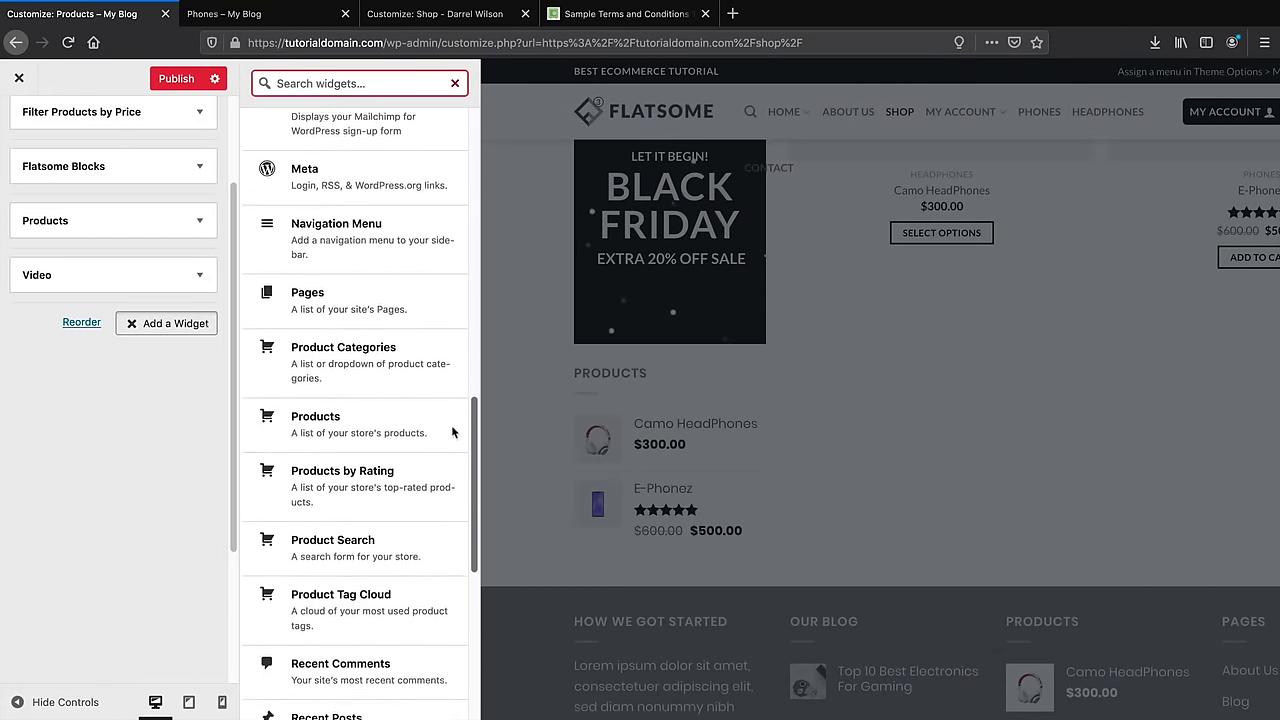
scroll(457, 316, up, 6)
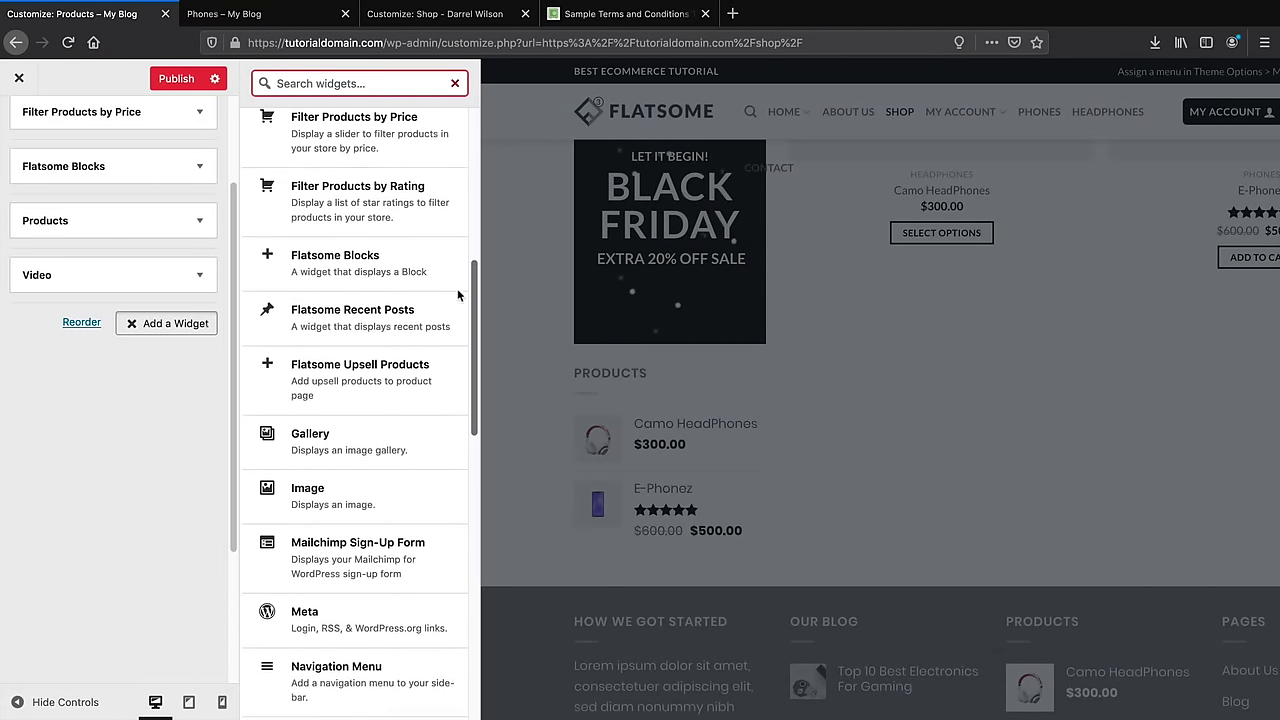
Publish the Shop Sidebar changes to the live site
drag(470, 174, 476, 138)
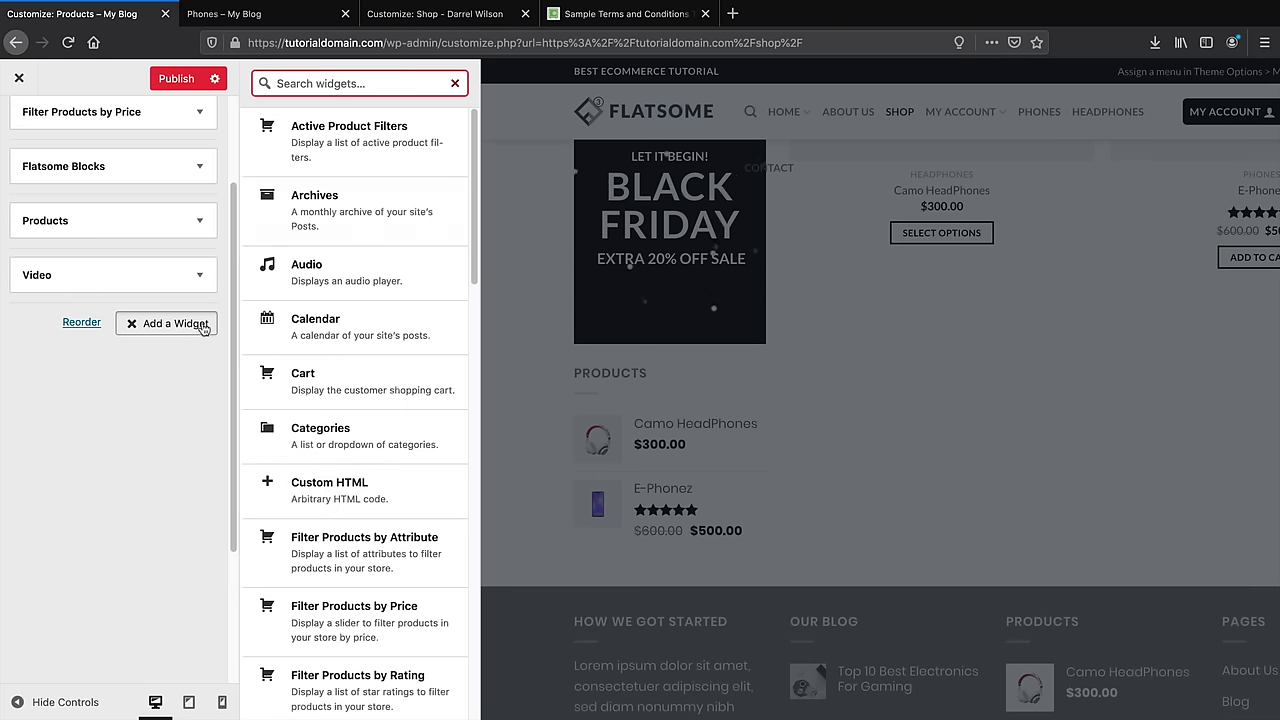
click(176, 78)
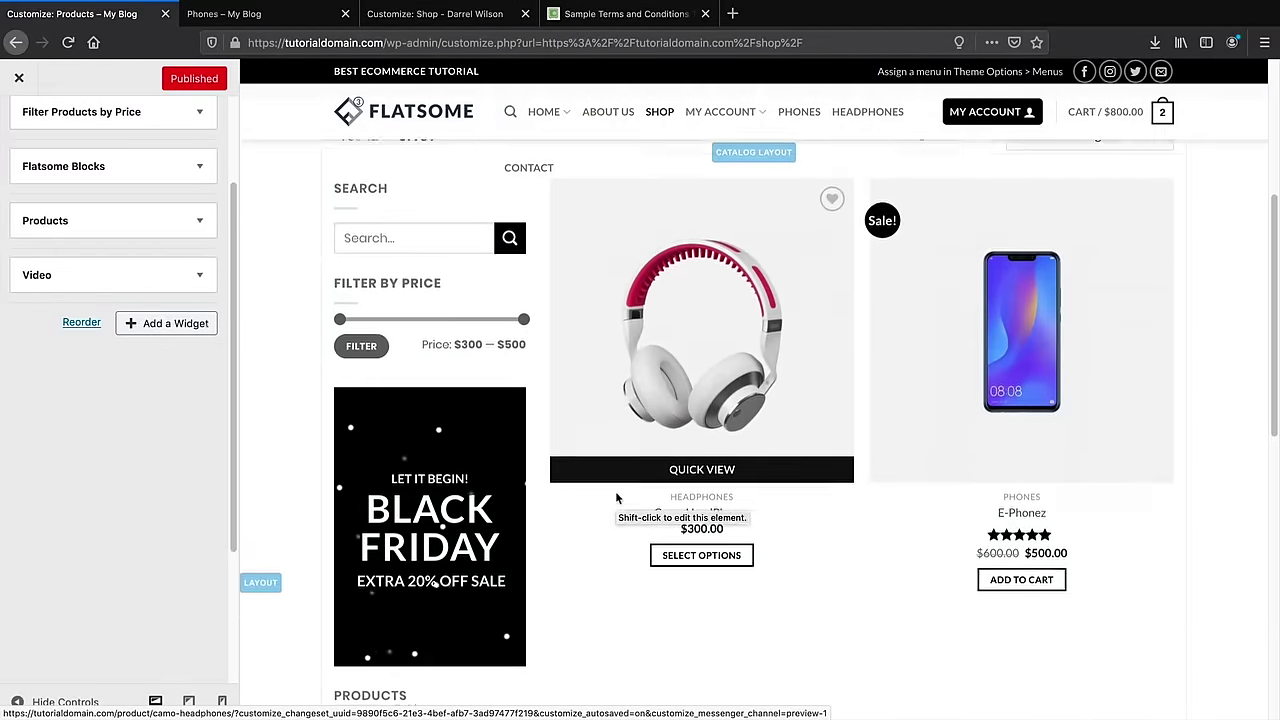
scroll(615, 491, down, 5)
scroll(620, 494, up, 3)
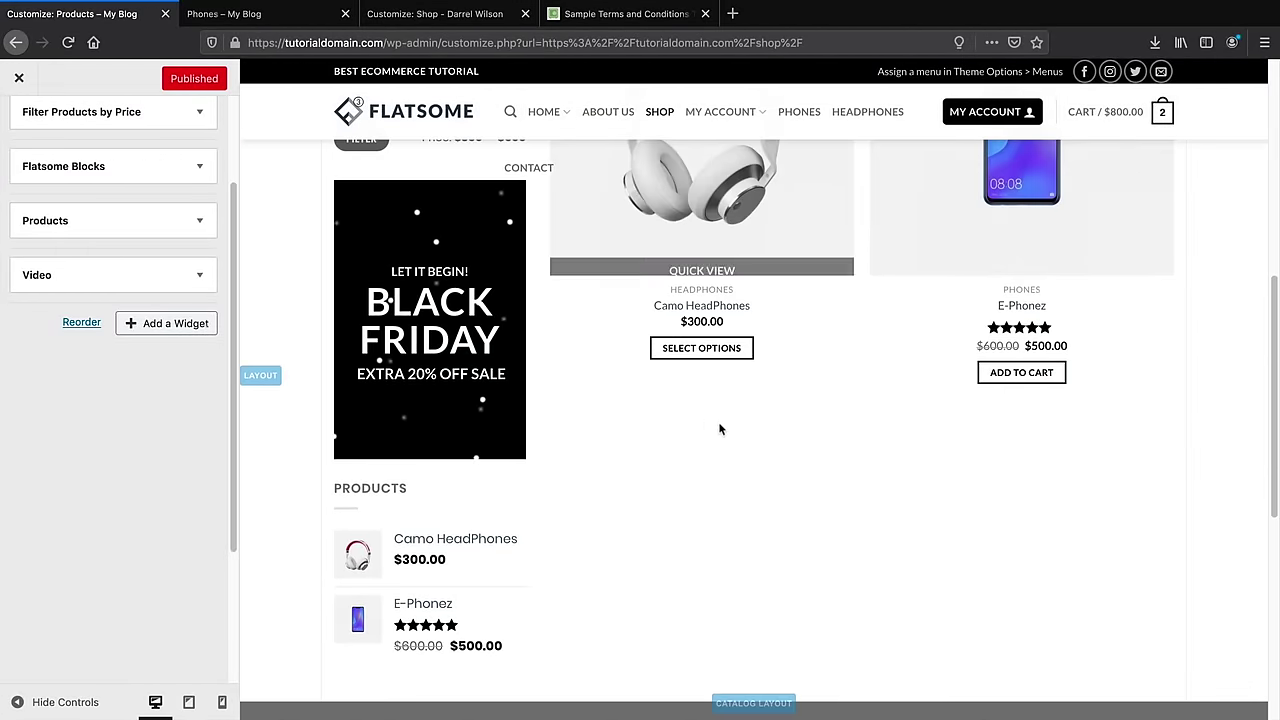
scroll(477, 437, up, 5)
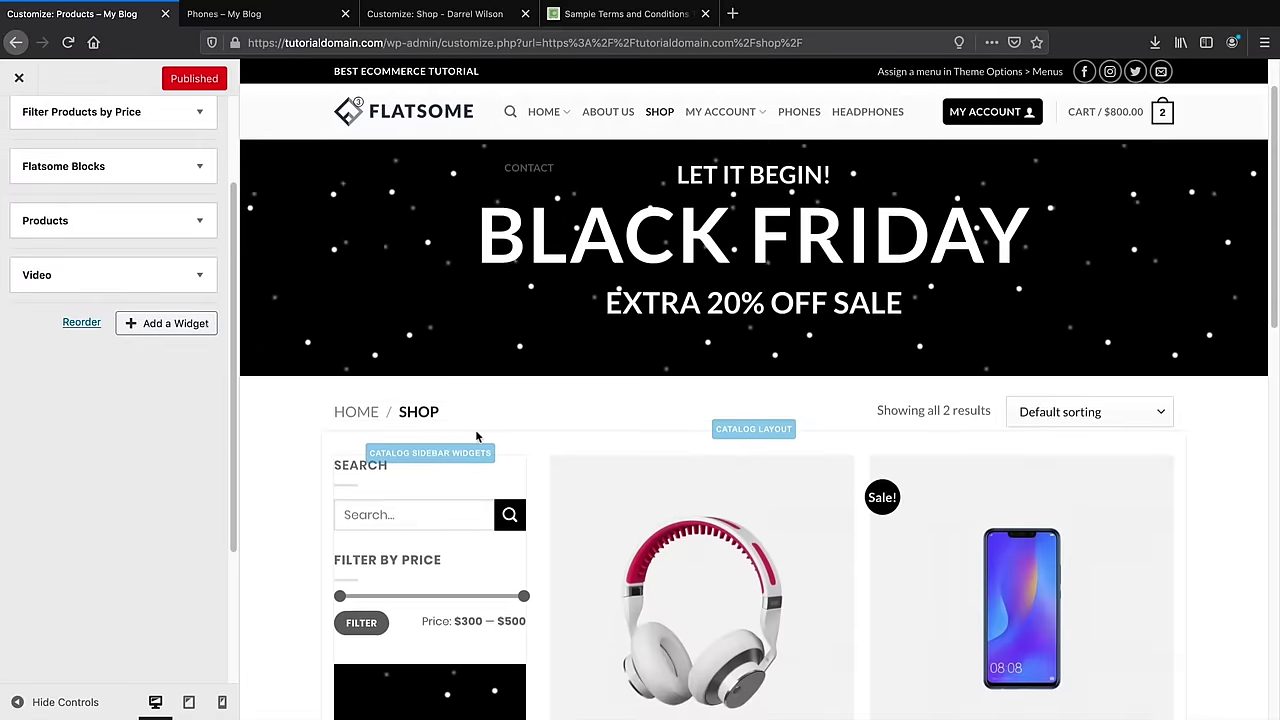
scroll(477, 437, up, 1)
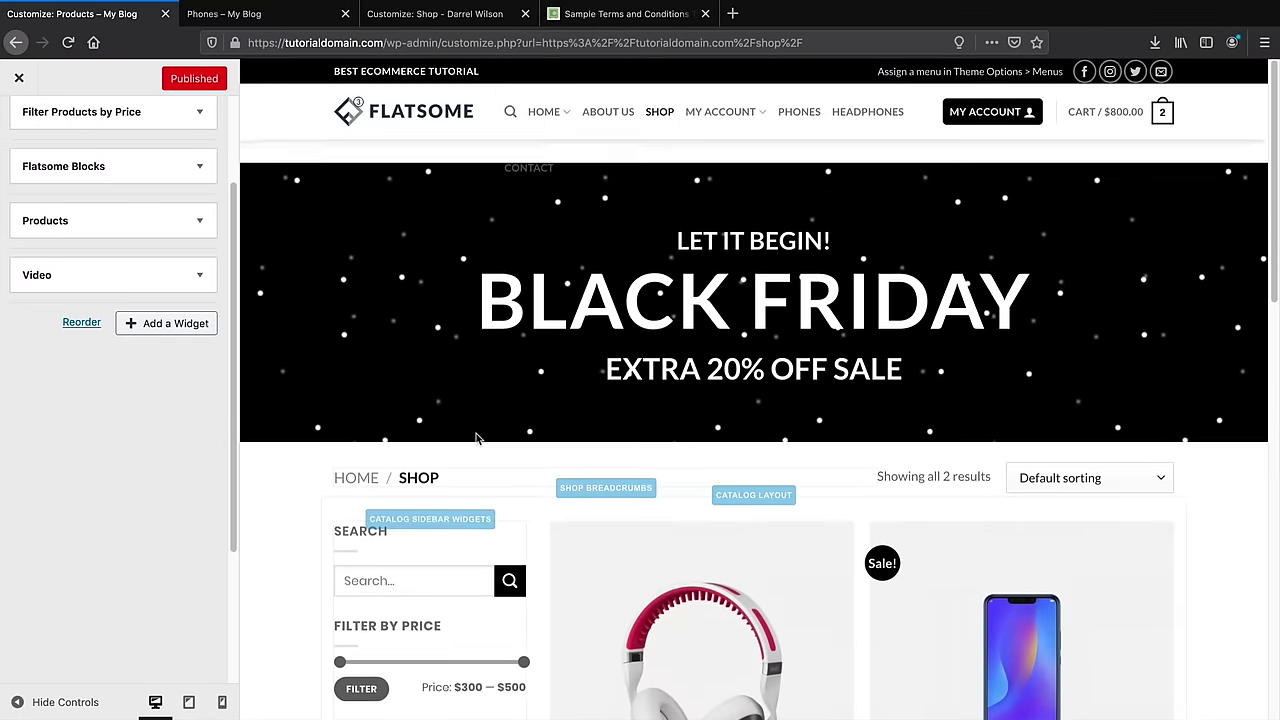
Exit the Customizer and scroll the live shop page to check the new sidebar
click(22, 78)
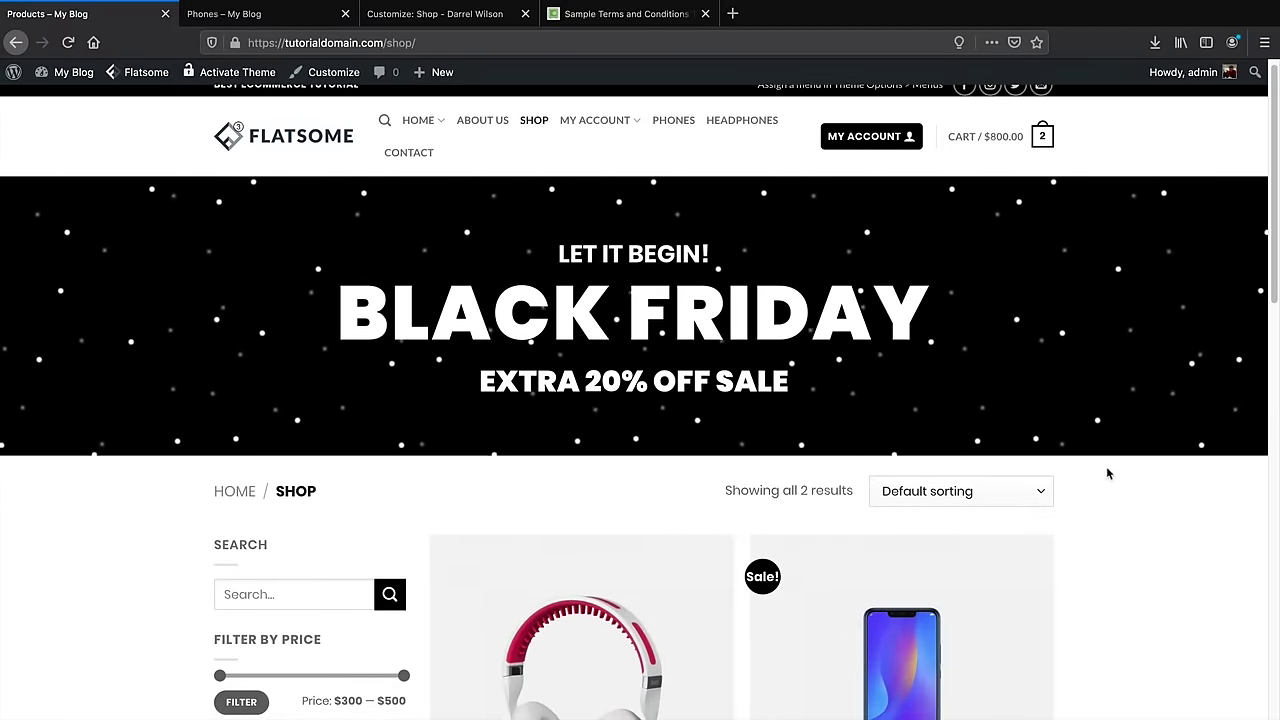
scroll(1051, 506, down, 1)
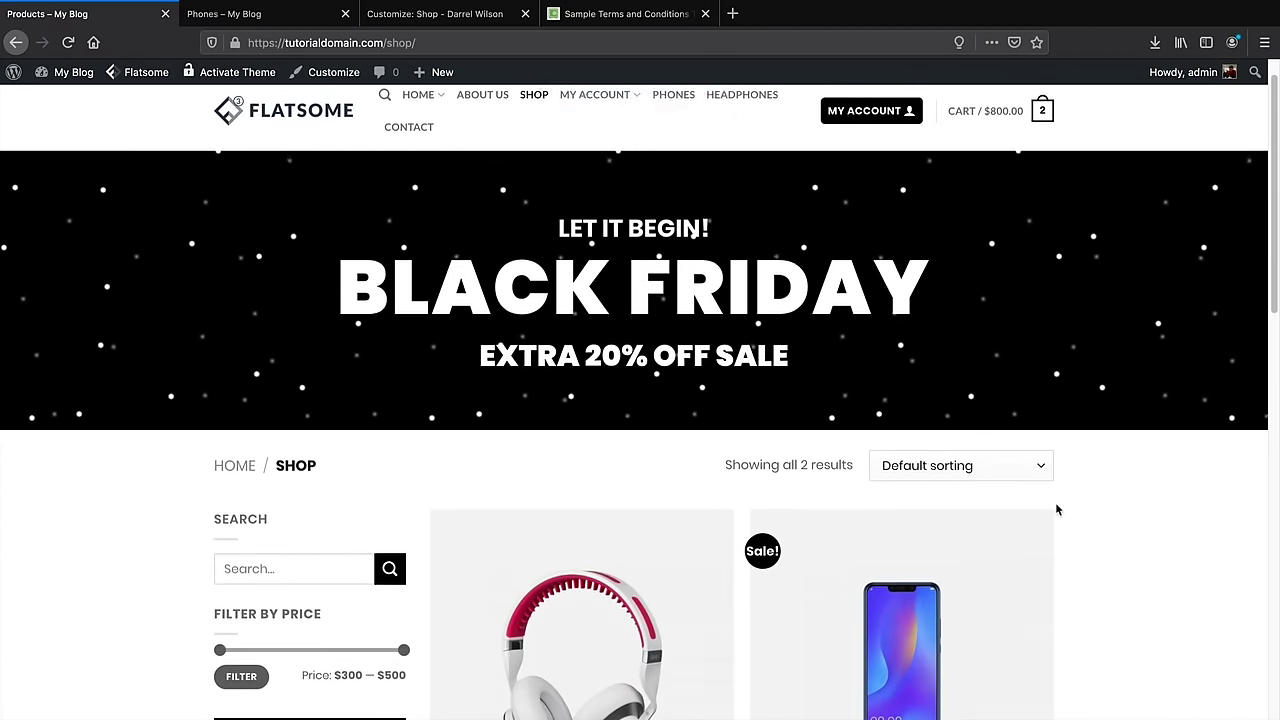
scroll(1056, 510, down, 3)
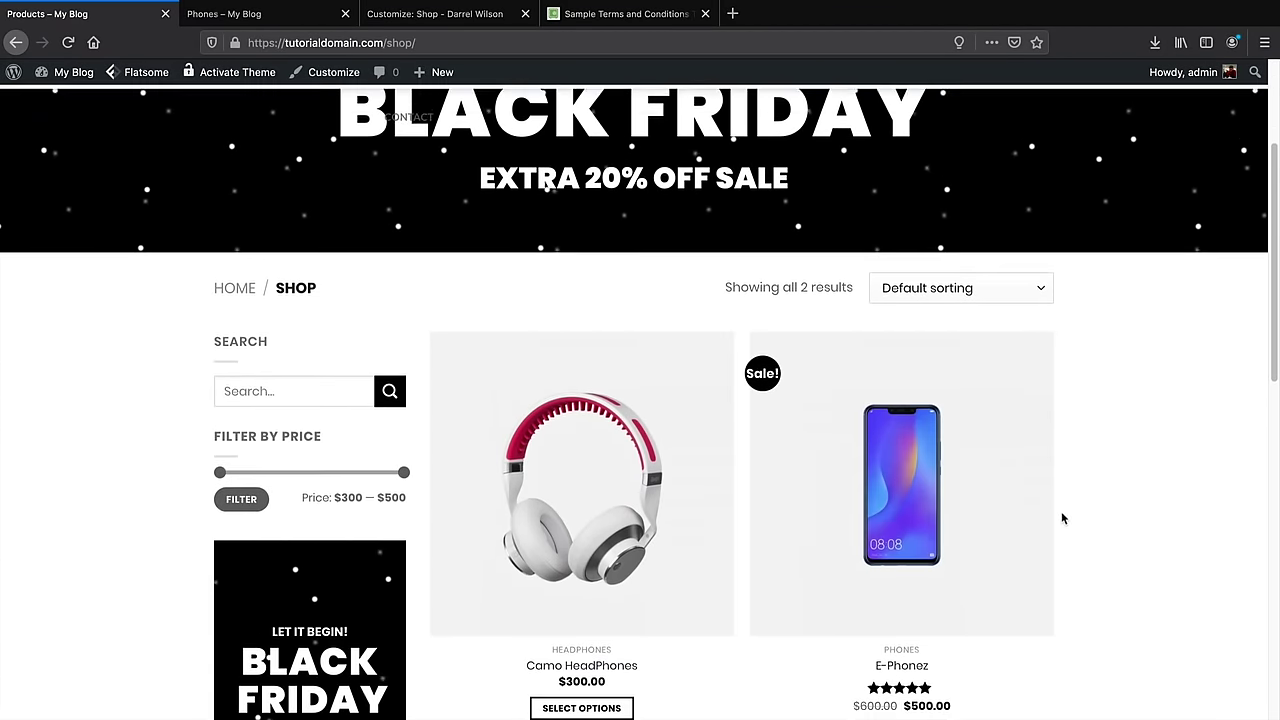
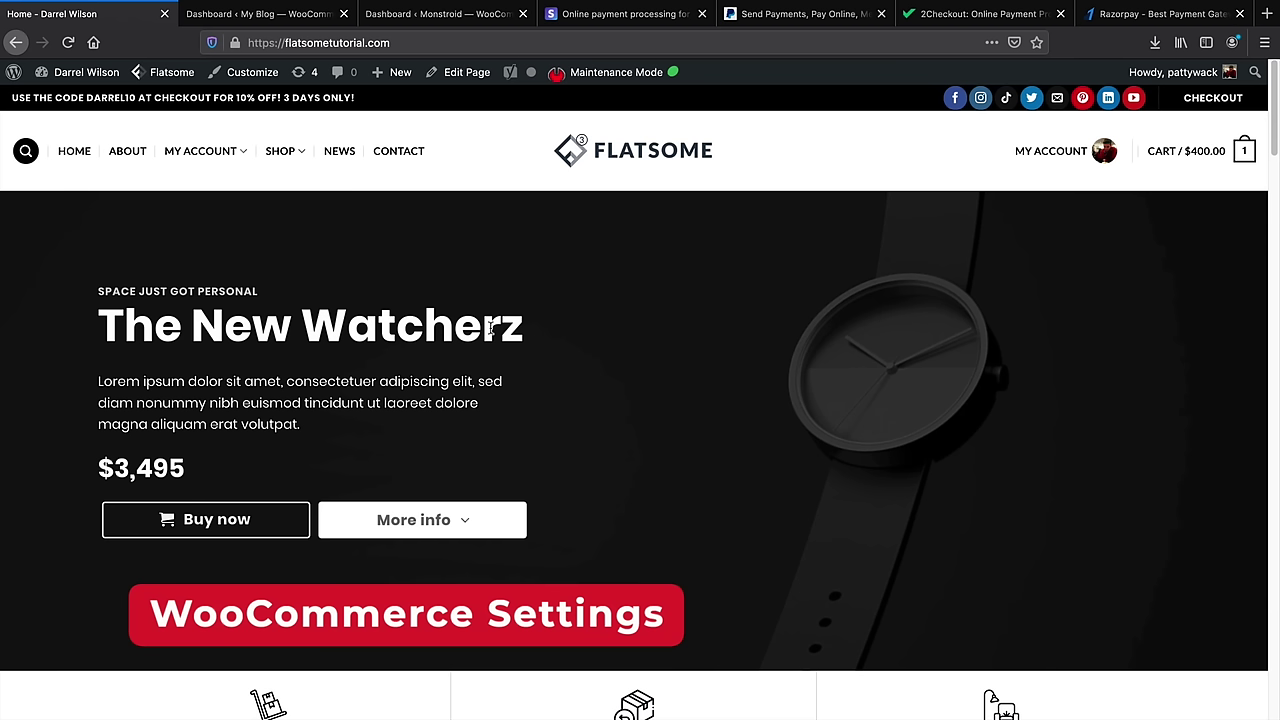
Open the WordPress admin dashboard, then the WooCommerce dashboard
mouse_move(95, 74)
click(102, 103)
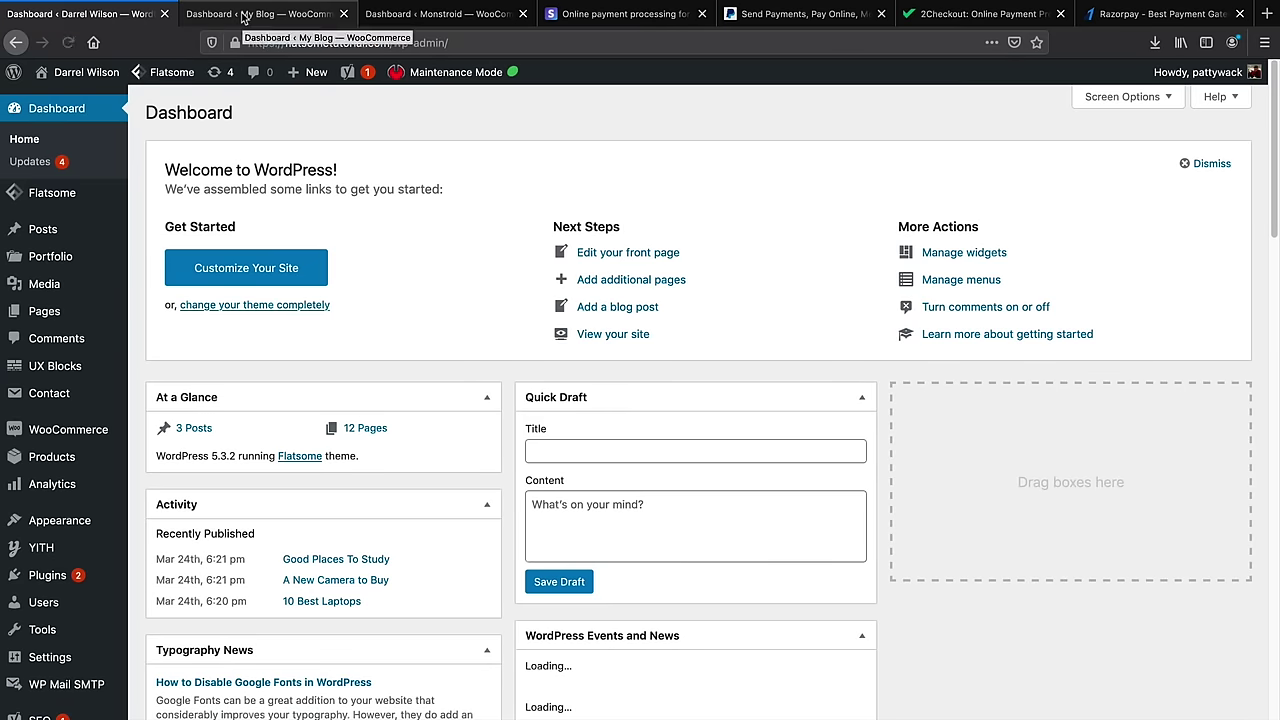
mouse_move(90, 436)
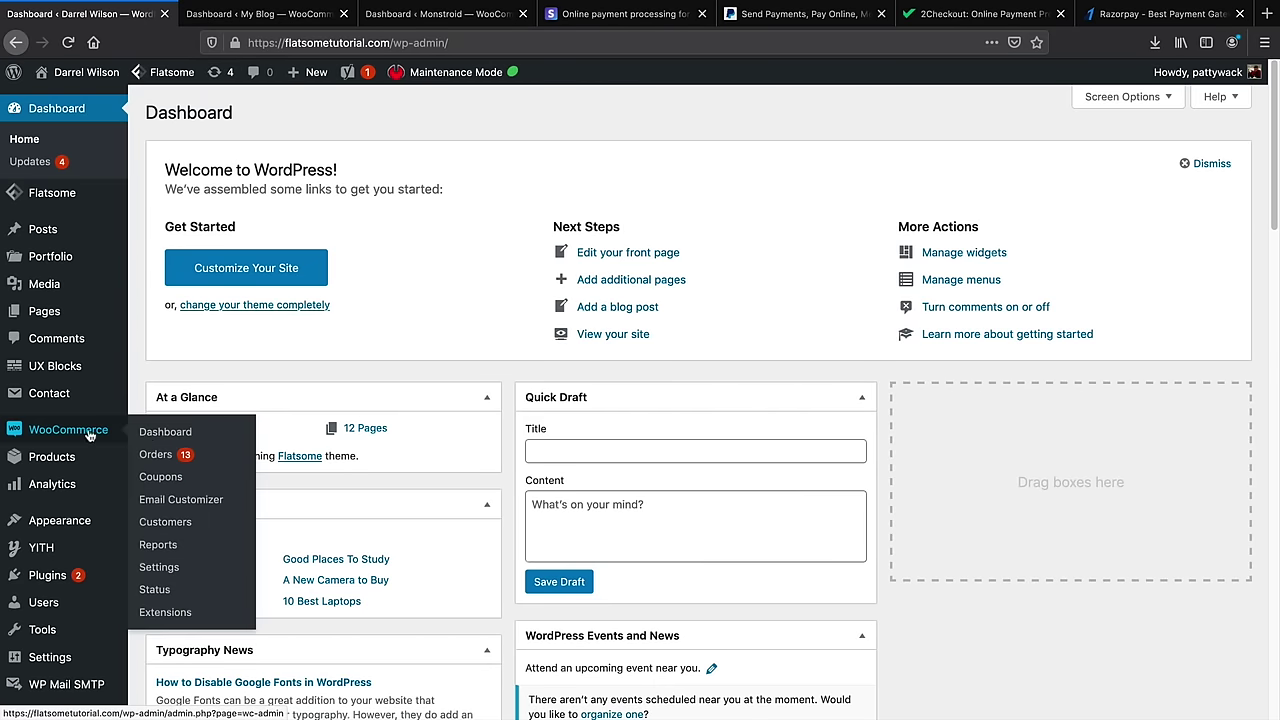
click(176, 433)
Compare the My Blog and Monstroid store tabs, ending on Monstroid's setup checklist
click(266, 20)
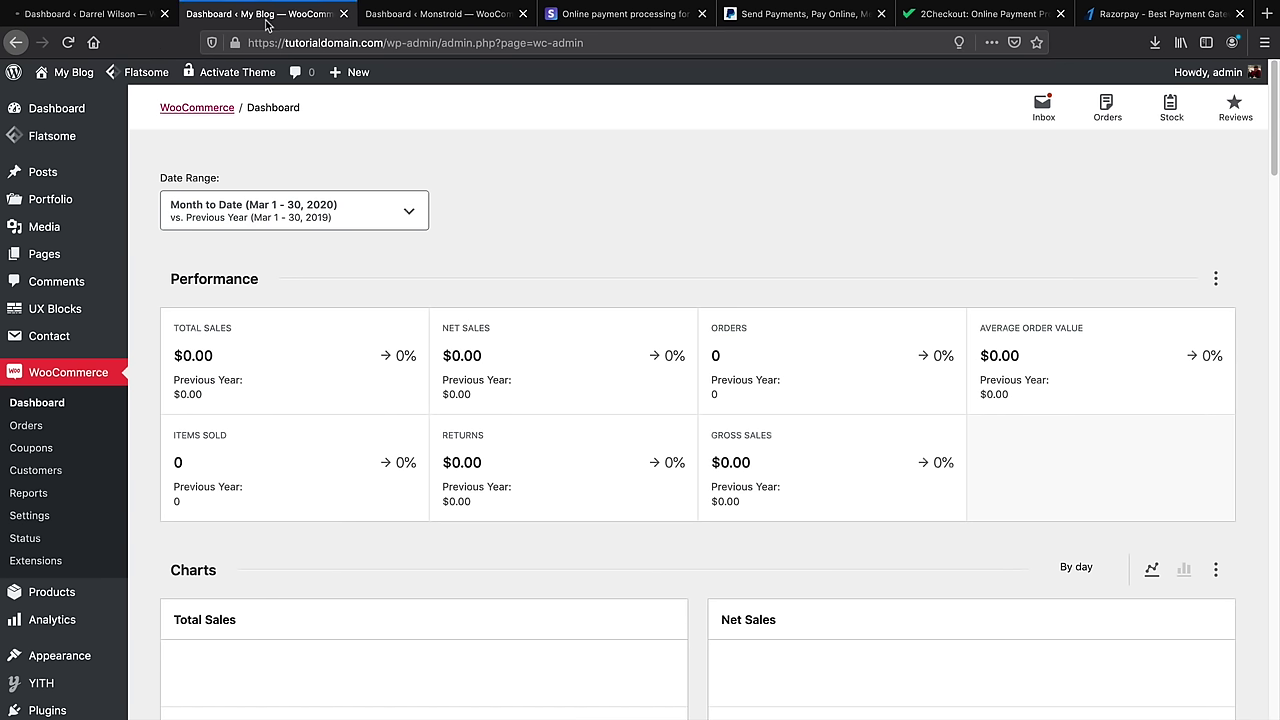
drag(437, 16, 245, 22)
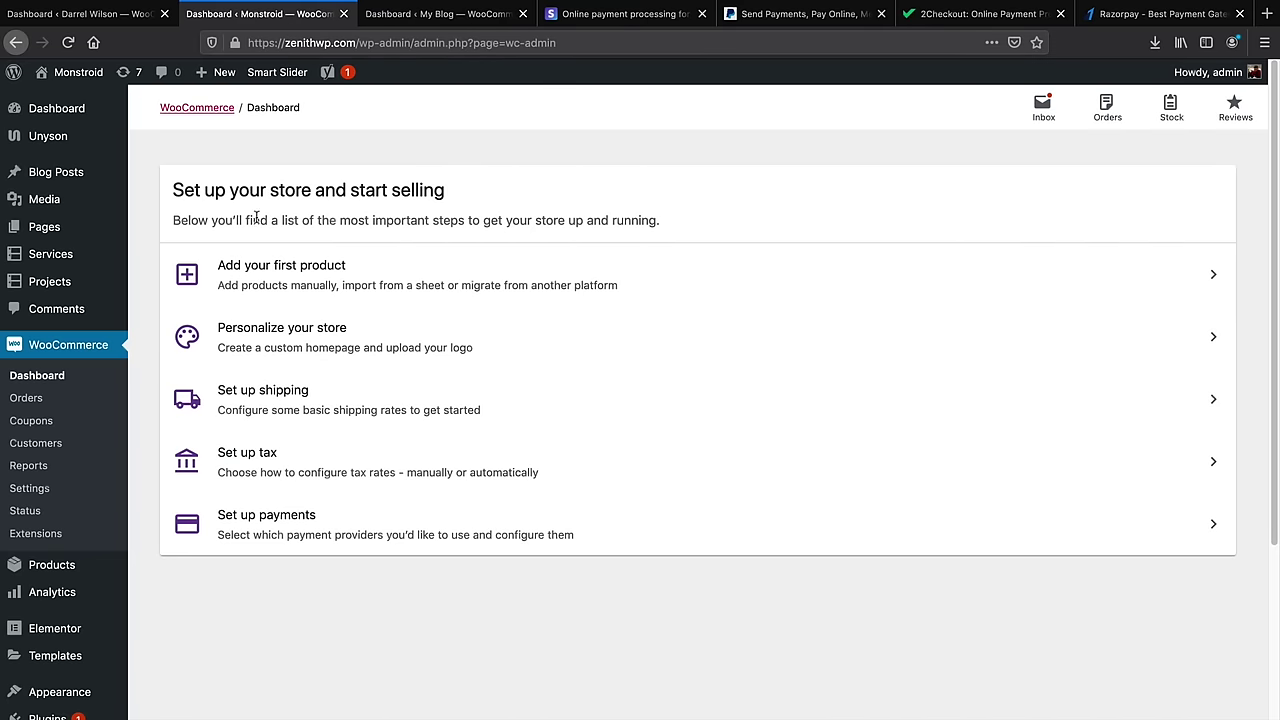
drag(212, 193, 452, 202)
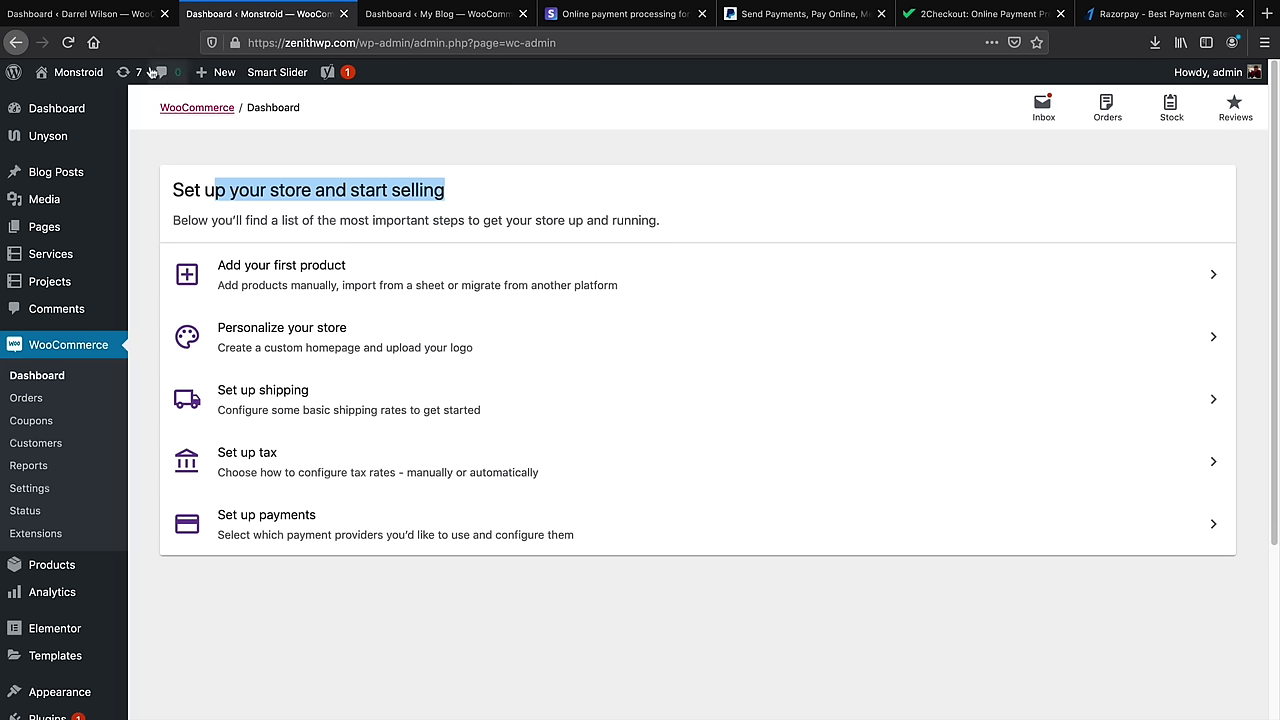
key(ctrl+shift+Tab)
scroll(363, 328, down, 1)
scroll(363, 328, down, 2)
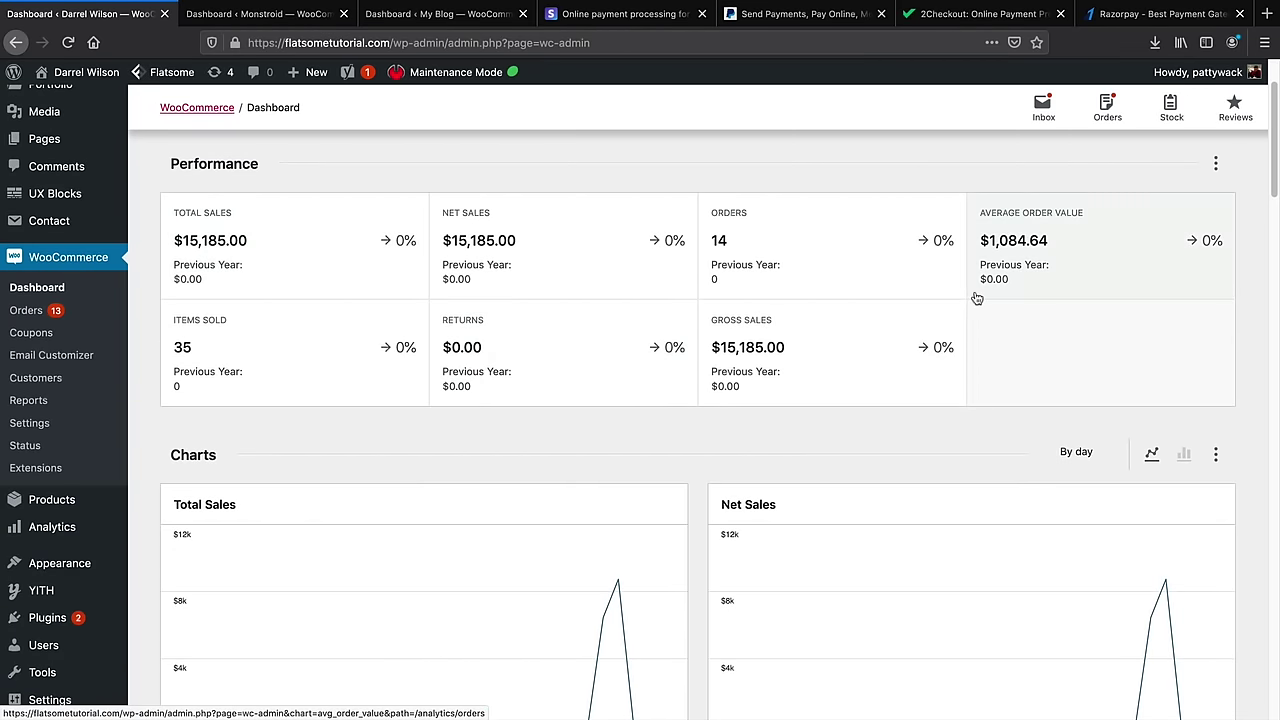
scroll(978, 297, down, 5)
scroll(720, 371, up, 8)
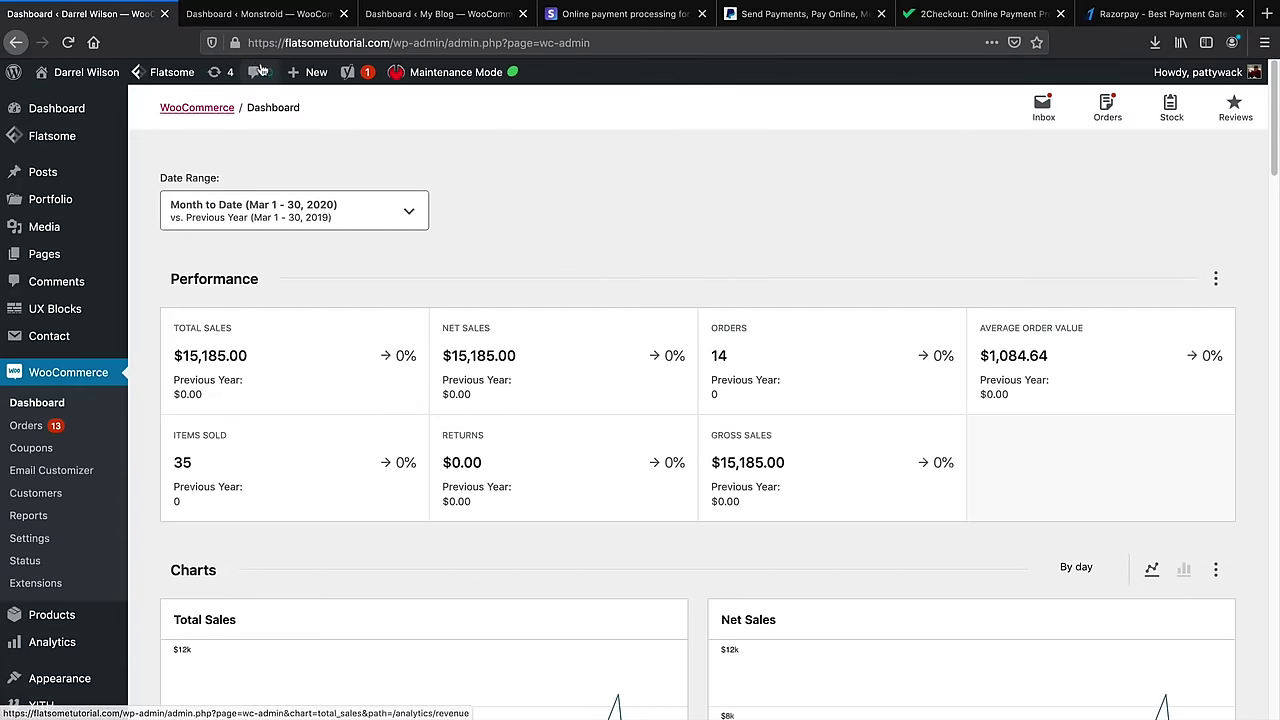
click(257, 16)
click(293, 595)
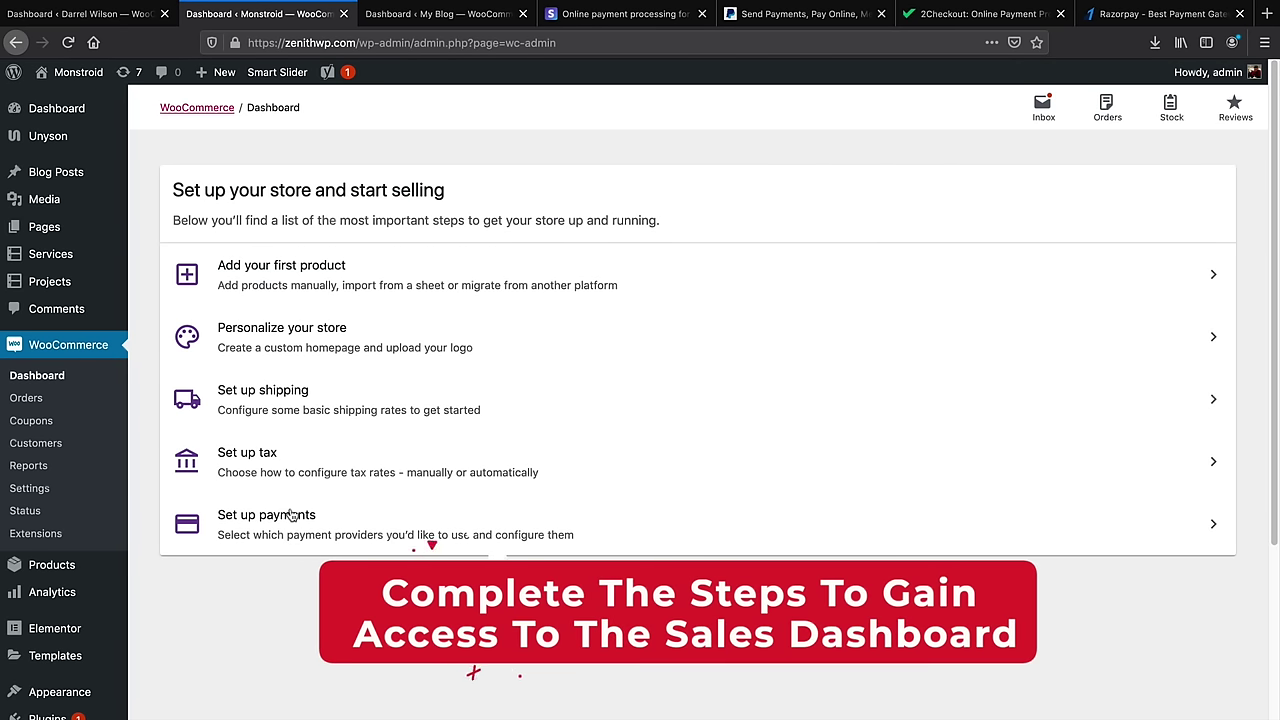
Skip demo products, custom homepage and logo to complete the Personalize your store task
click(321, 343)
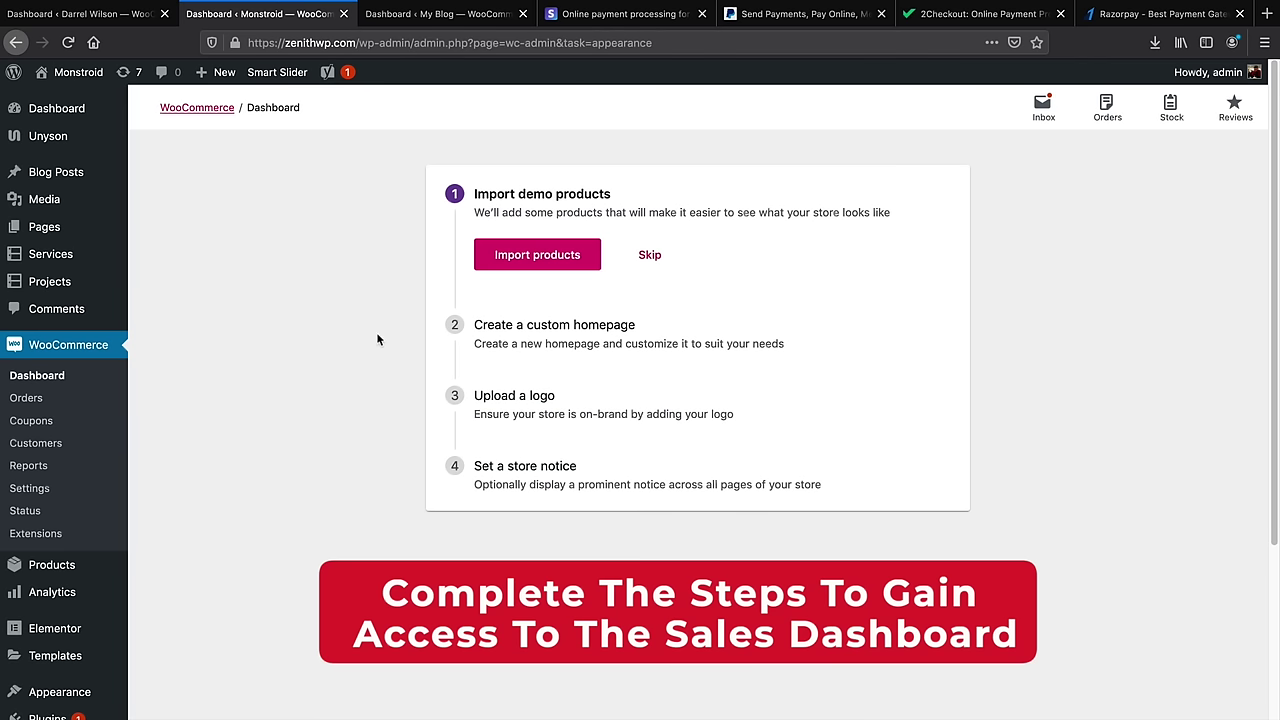
click(646, 258)
click(659, 324)
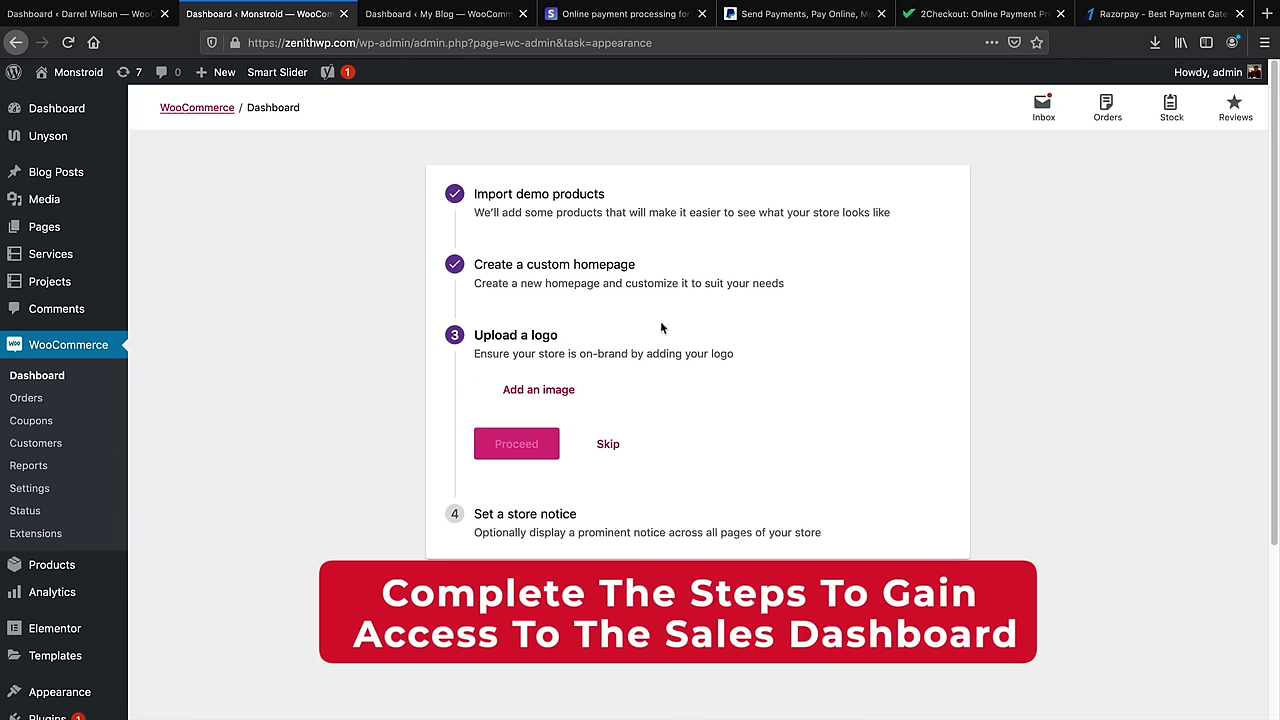
click(608, 443)
click(552, 532)
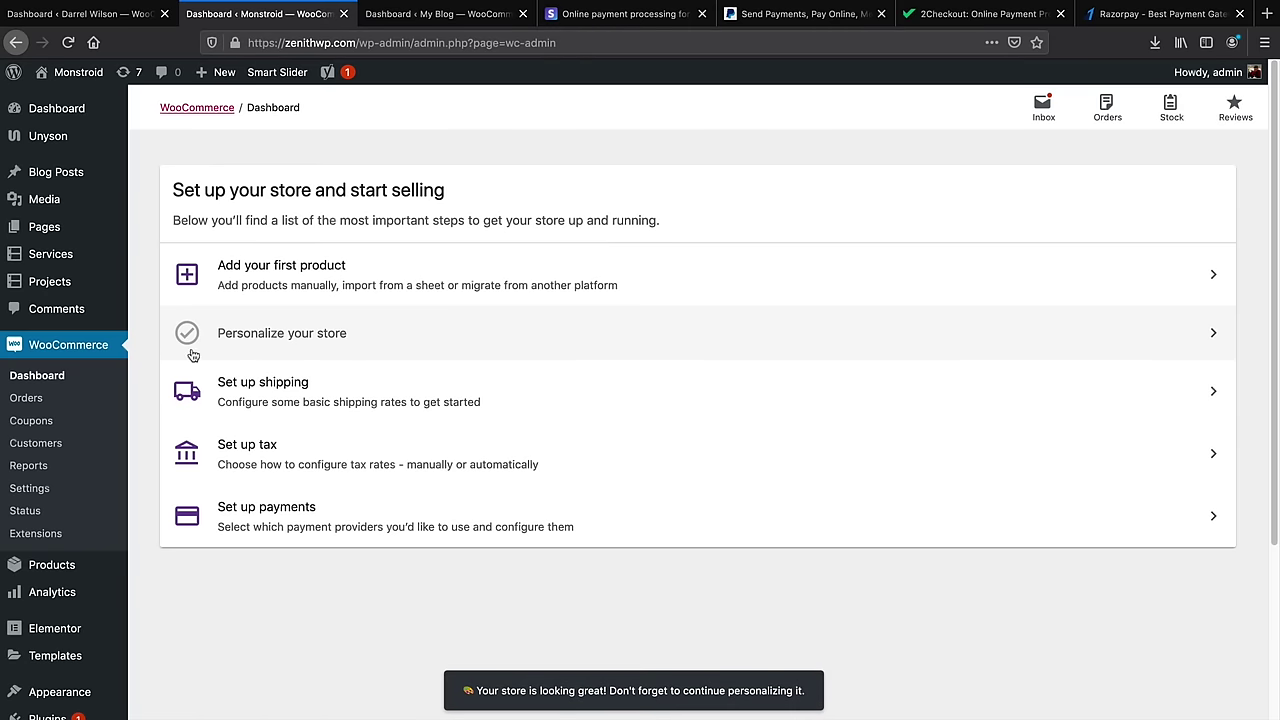
Return to the other store's sales dashboard showing $15,185.00 across 14 orders
click(117, 22)
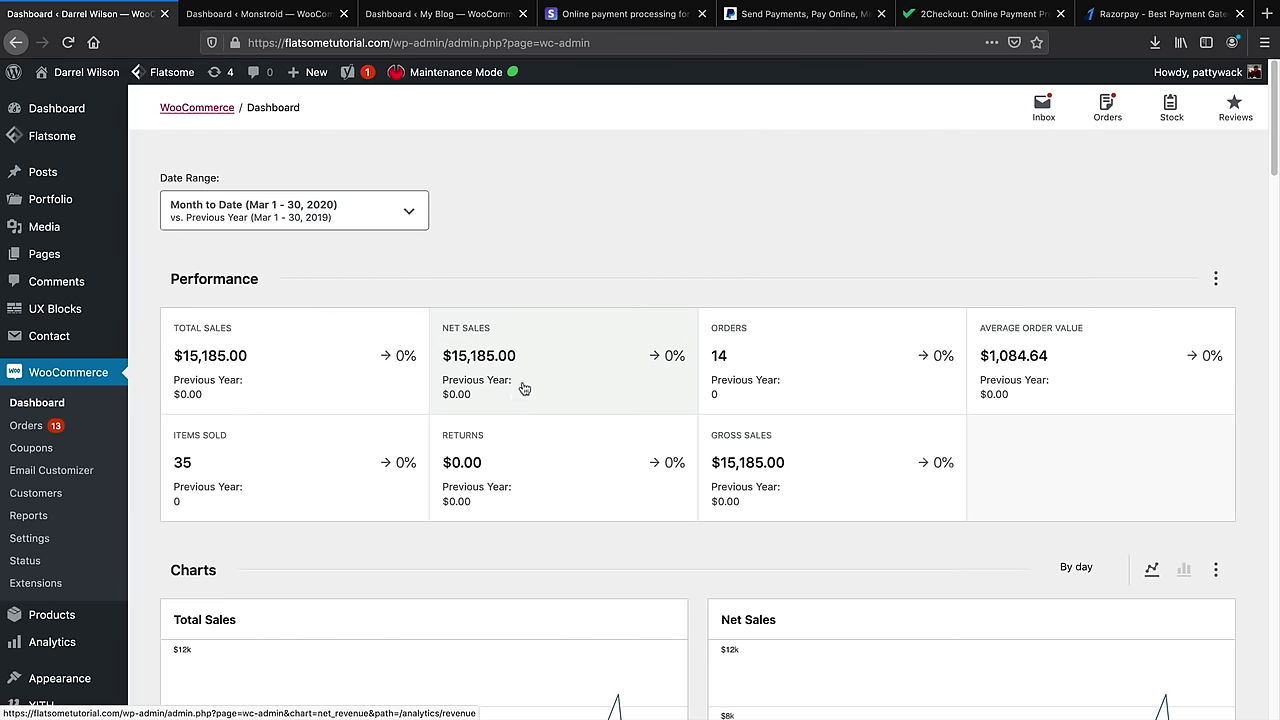
click(294, 18)
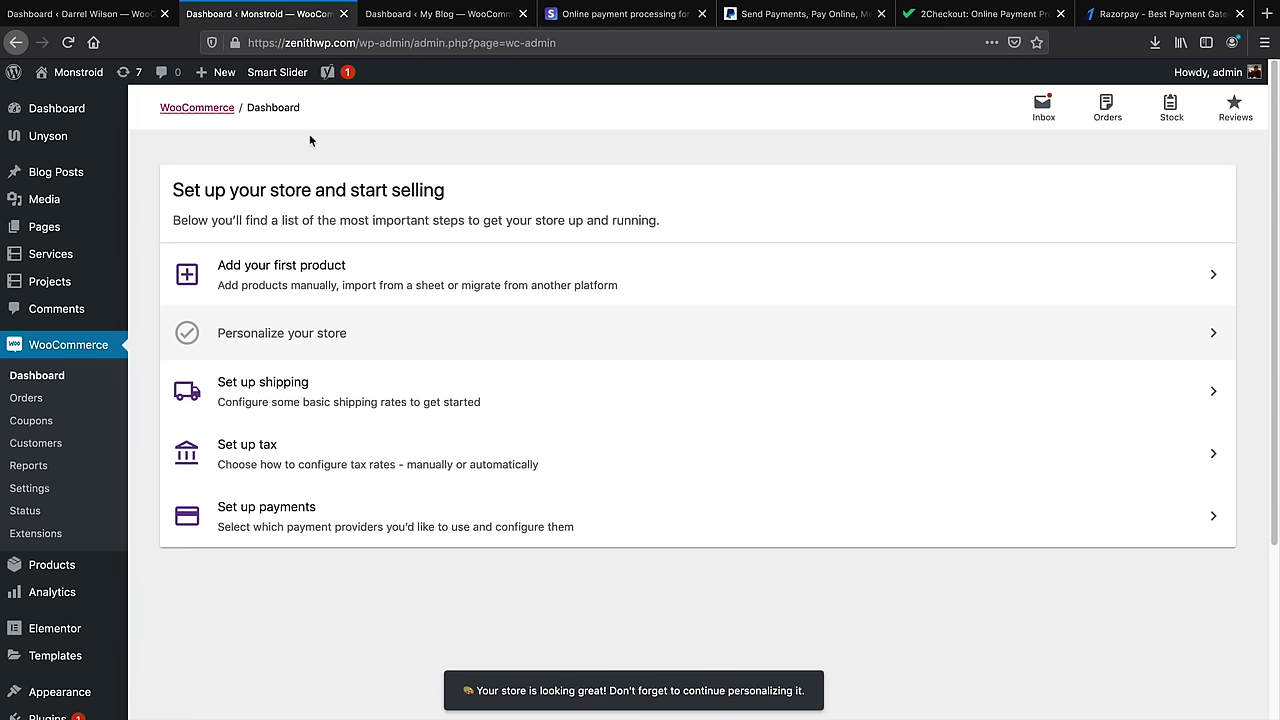
click(130, 22)
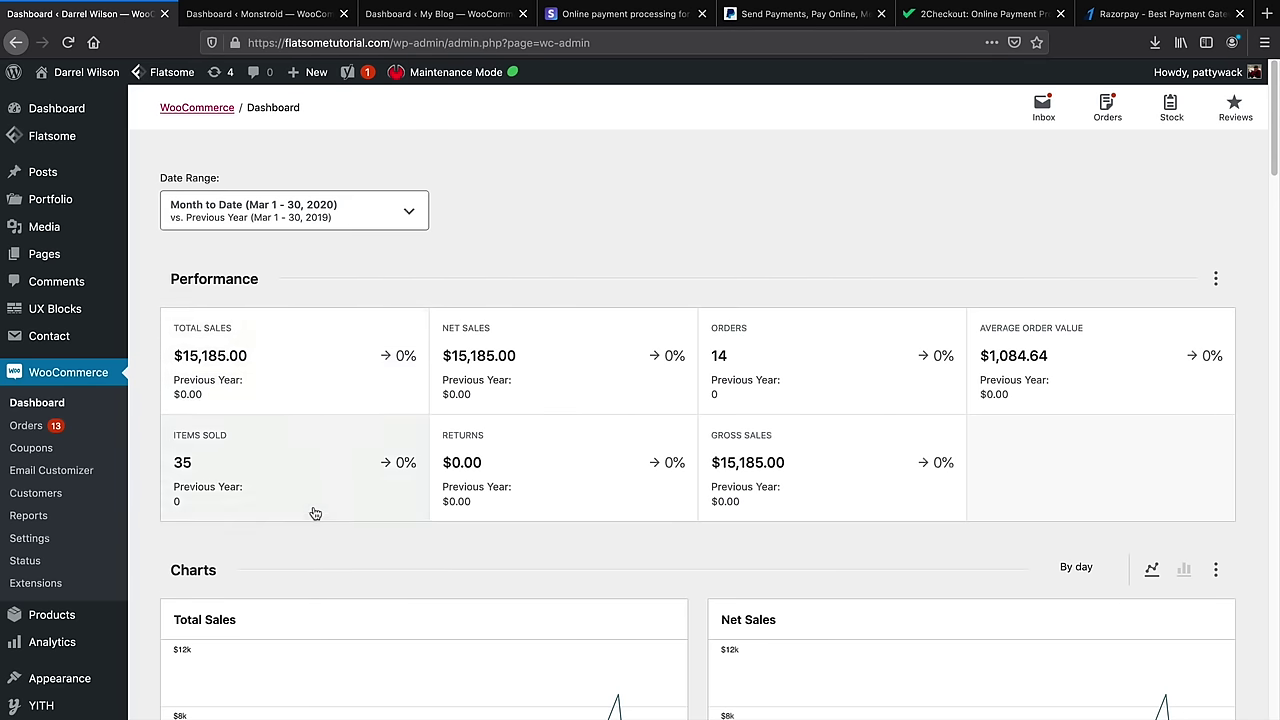
scroll(313, 512, down, 1)
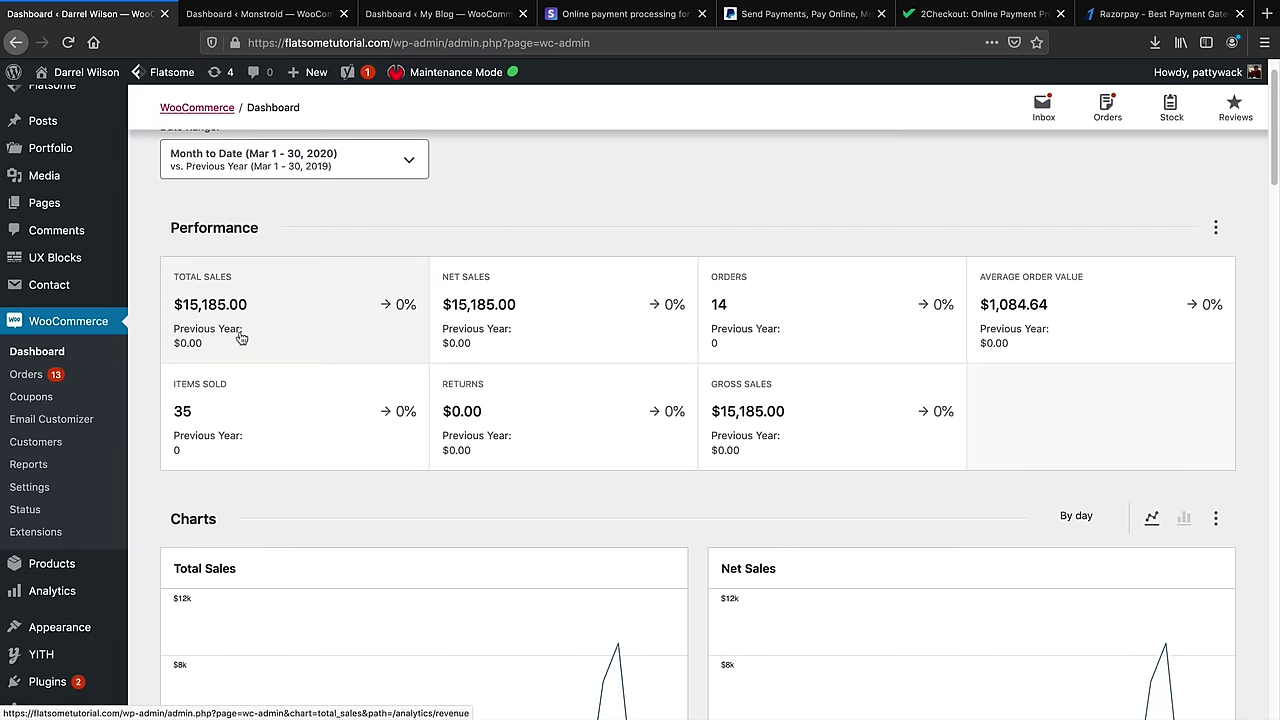
Change order #312 ($2,200.00) from Processing to Completed and update it
click(33, 376)
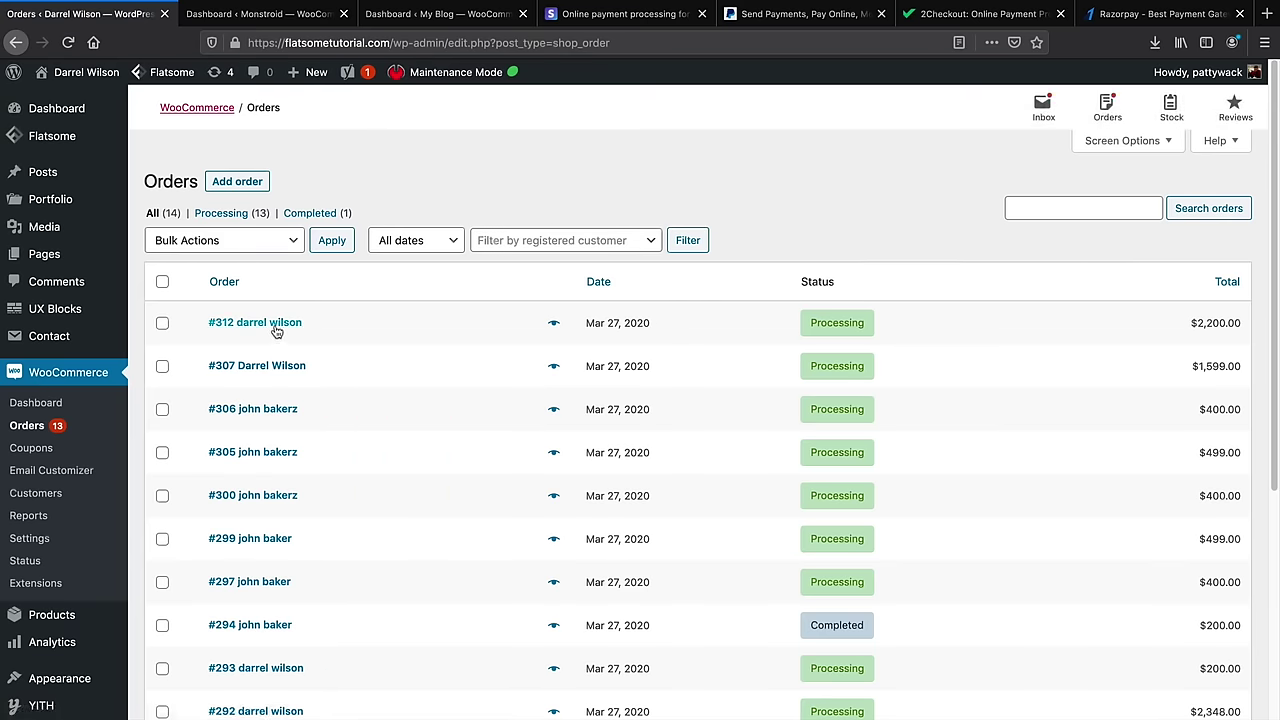
mouse_move(836, 327)
click(292, 327)
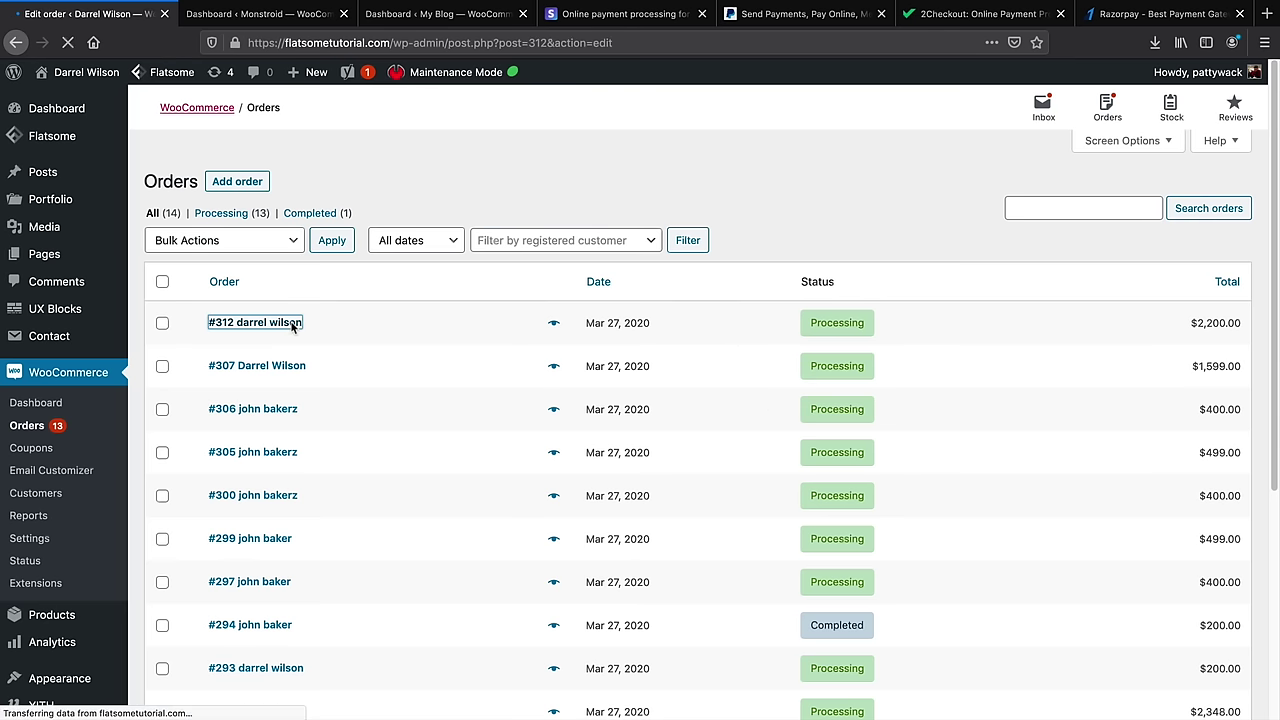
click(297, 381)
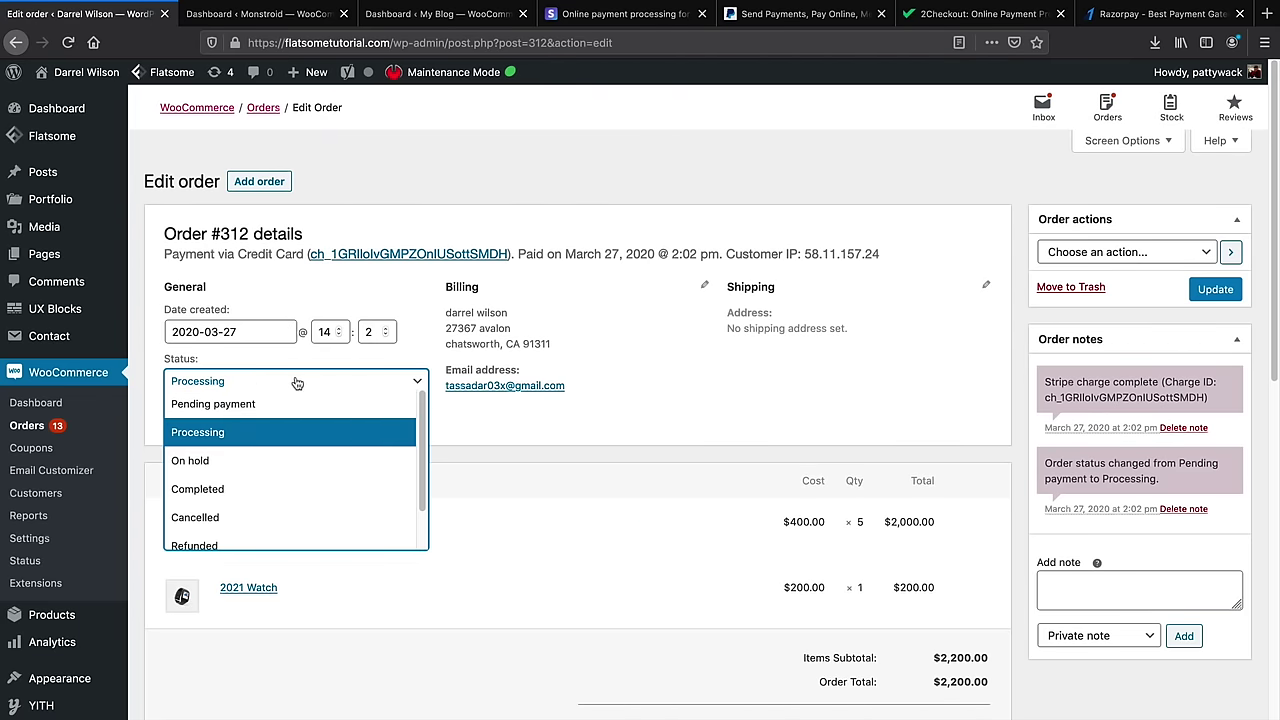
click(281, 490)
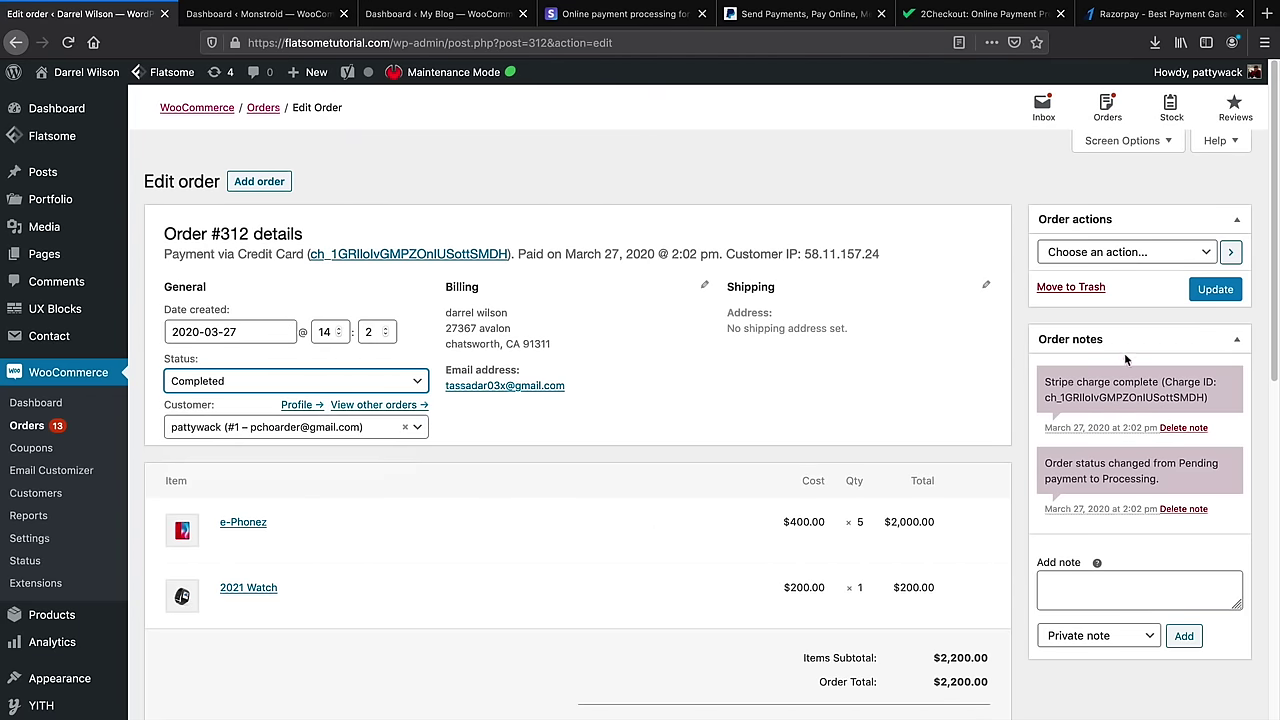
click(1216, 292)
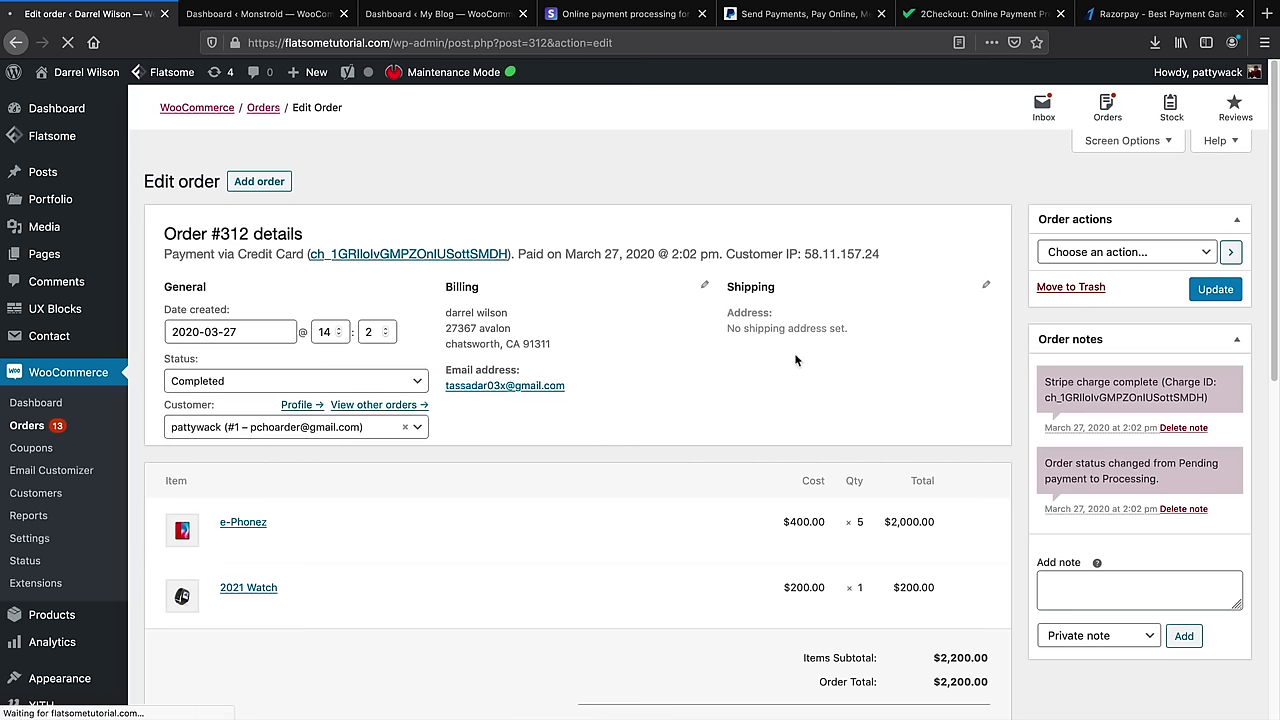
scroll(720, 464, down, 1)
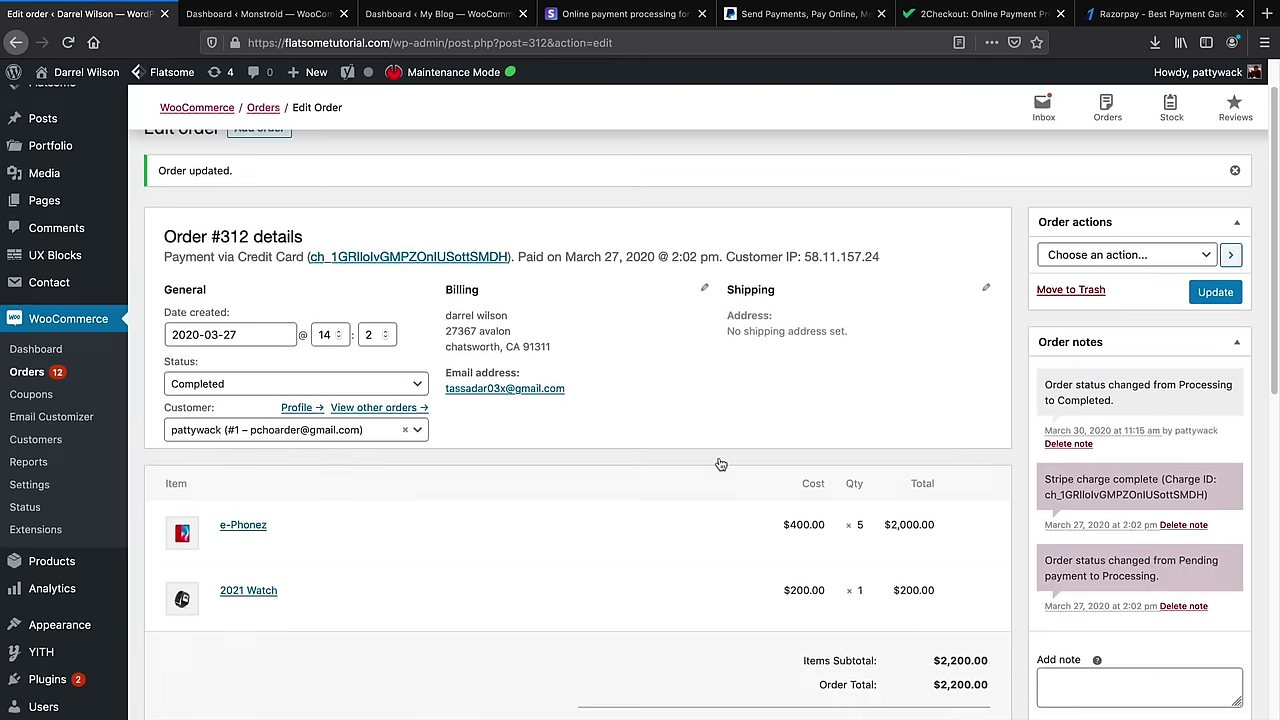
scroll(720, 464, down, 1)
scroll(686, 534, down, 1)
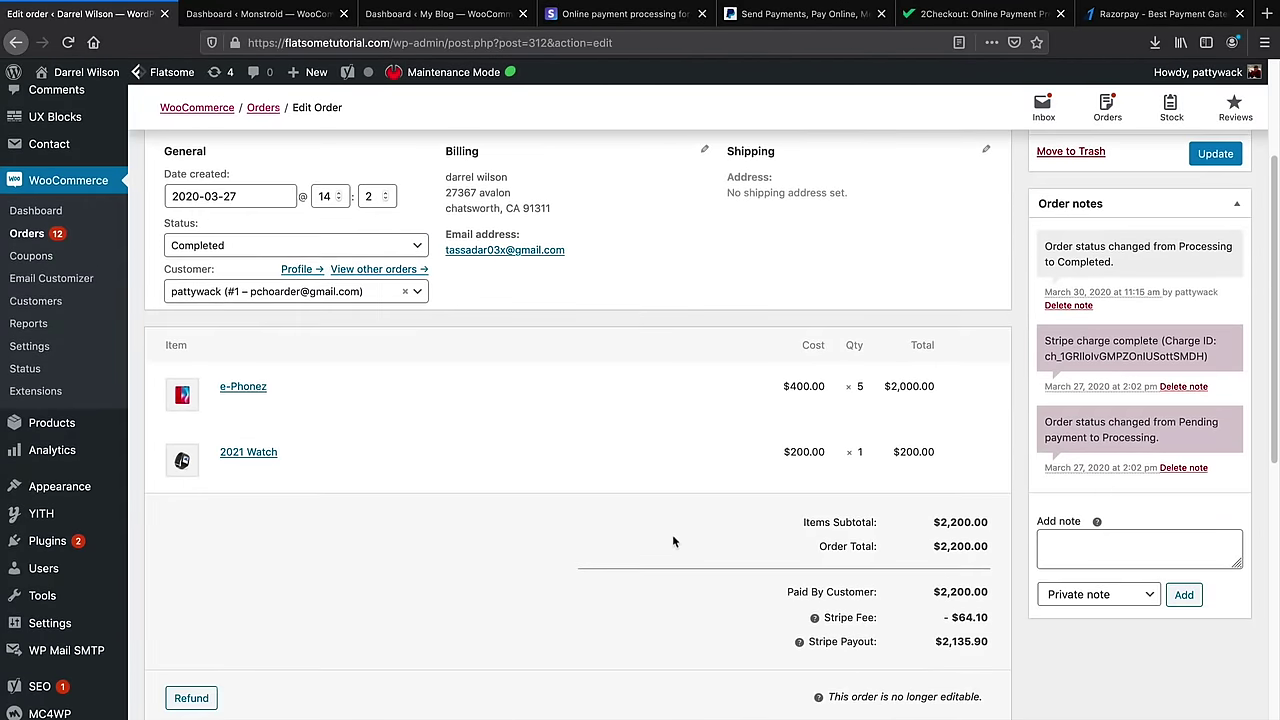
scroll(673, 549, down, 3)
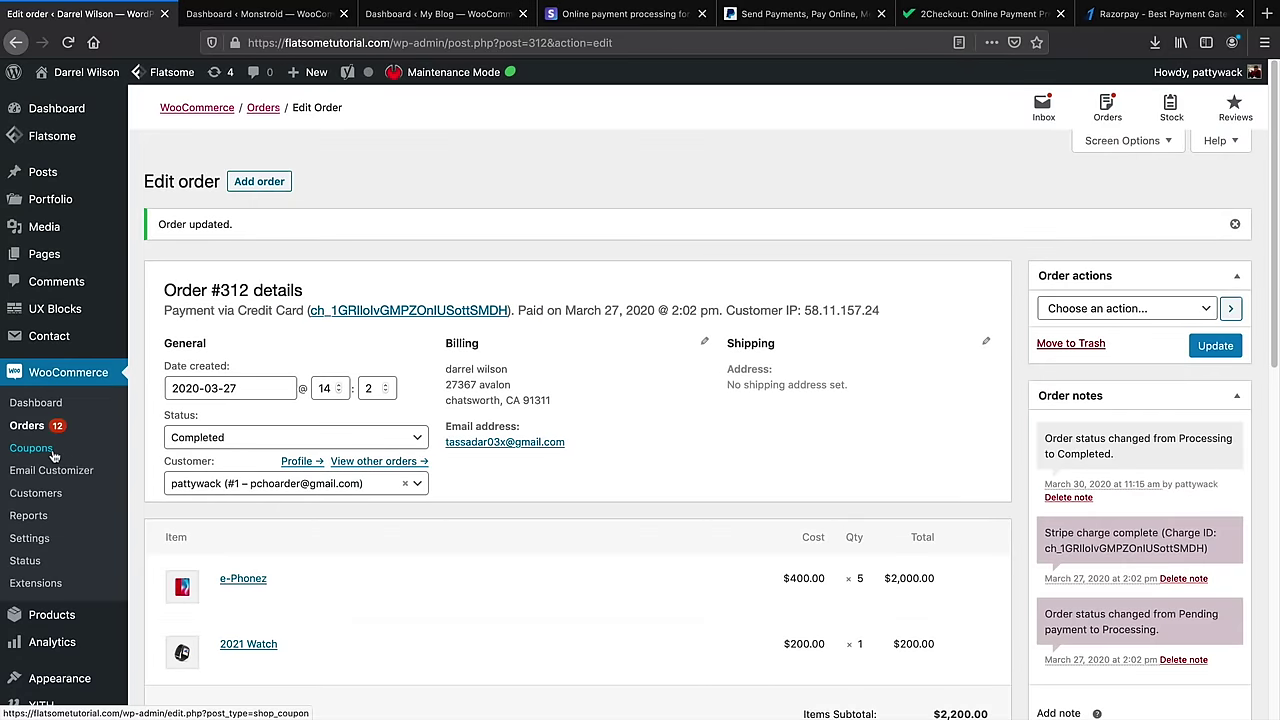
Open the Email Customizer via Coupons, then move the My Blog tab into second place
click(53, 454)
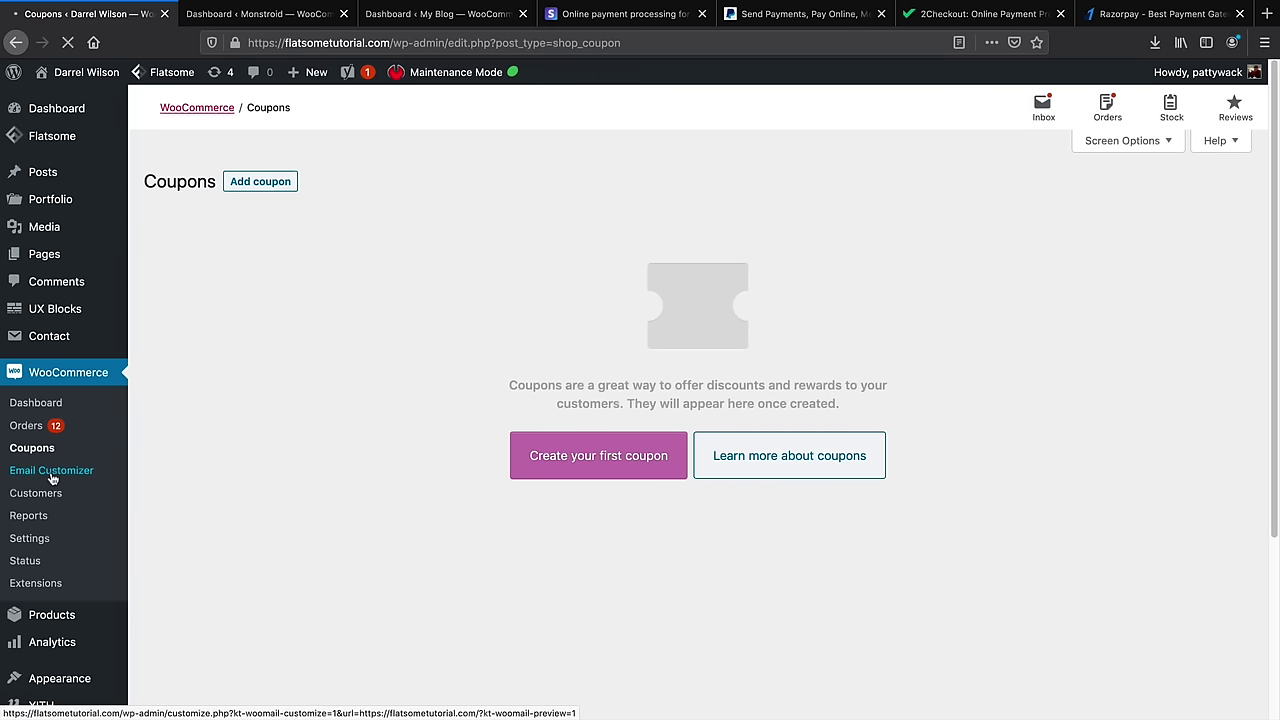
click(52, 476)
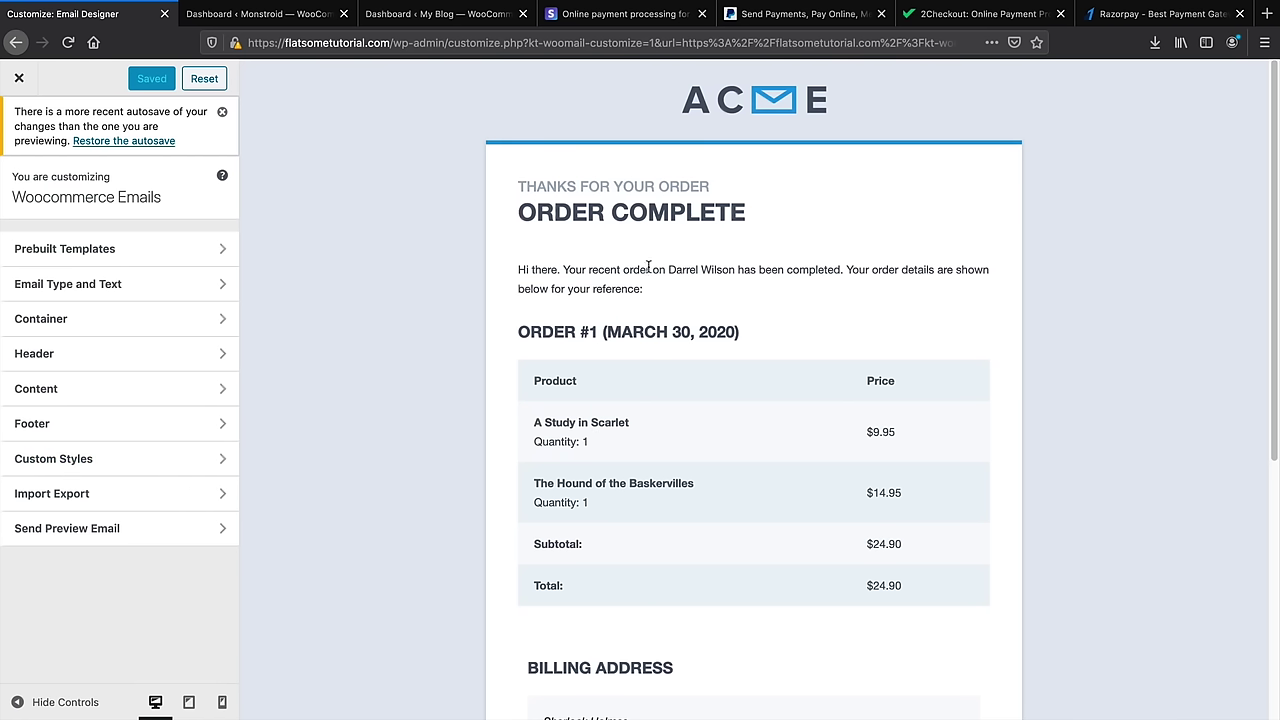
click(268, 18)
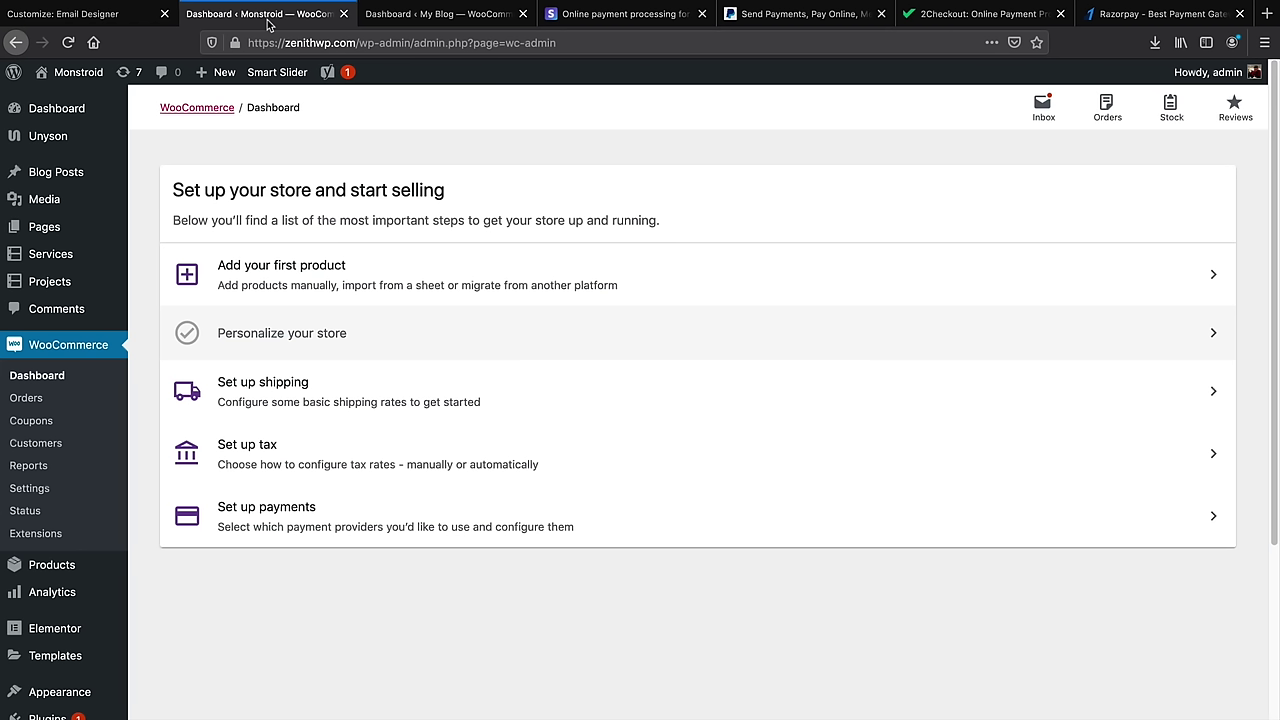
drag(430, 14, 270, 16)
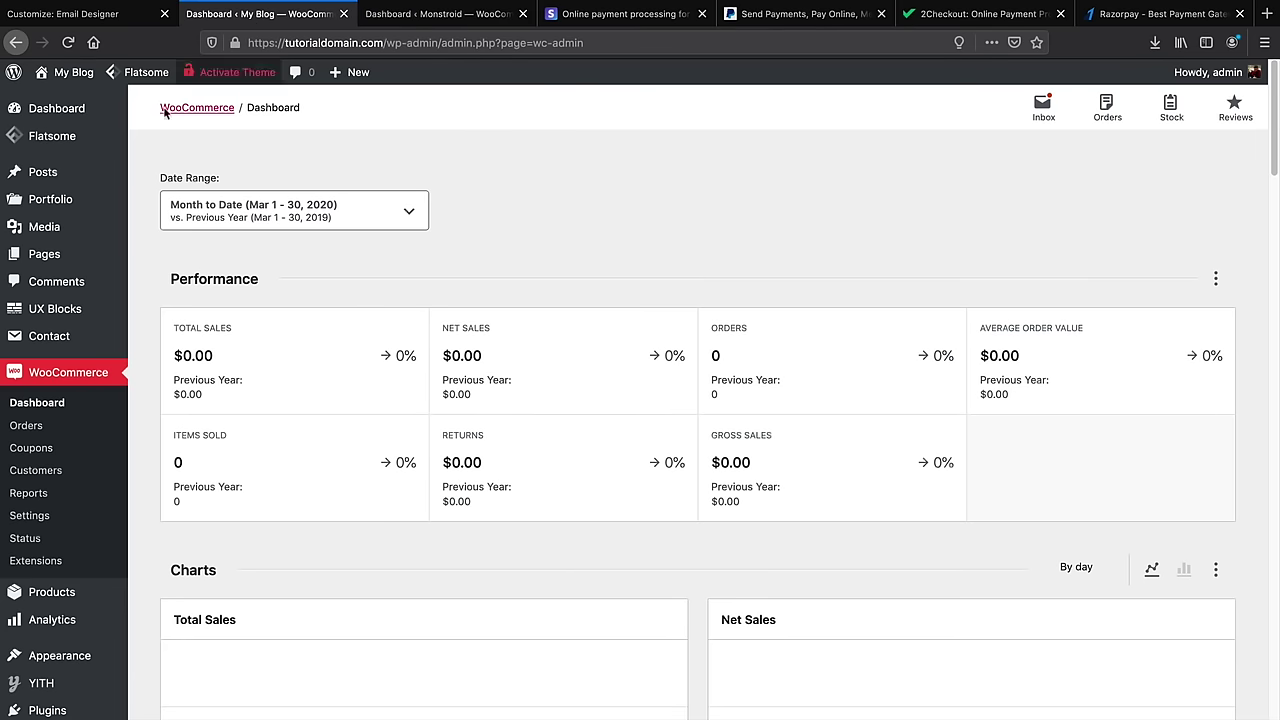
scroll(60, 470, down, 3)
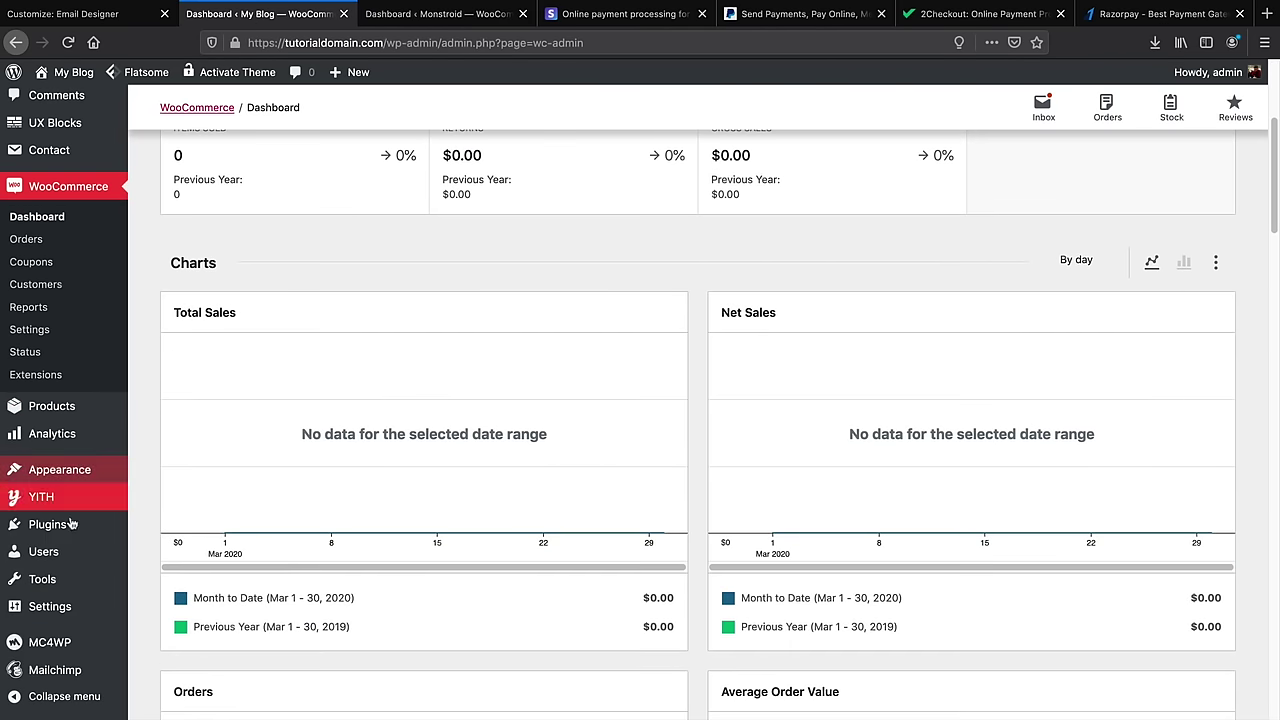
Search Add Plugins for 'k', install Kadence WooCommerce Email Designer, and return to the Email Designer
mouse_move(140, 530)
click(164, 550)
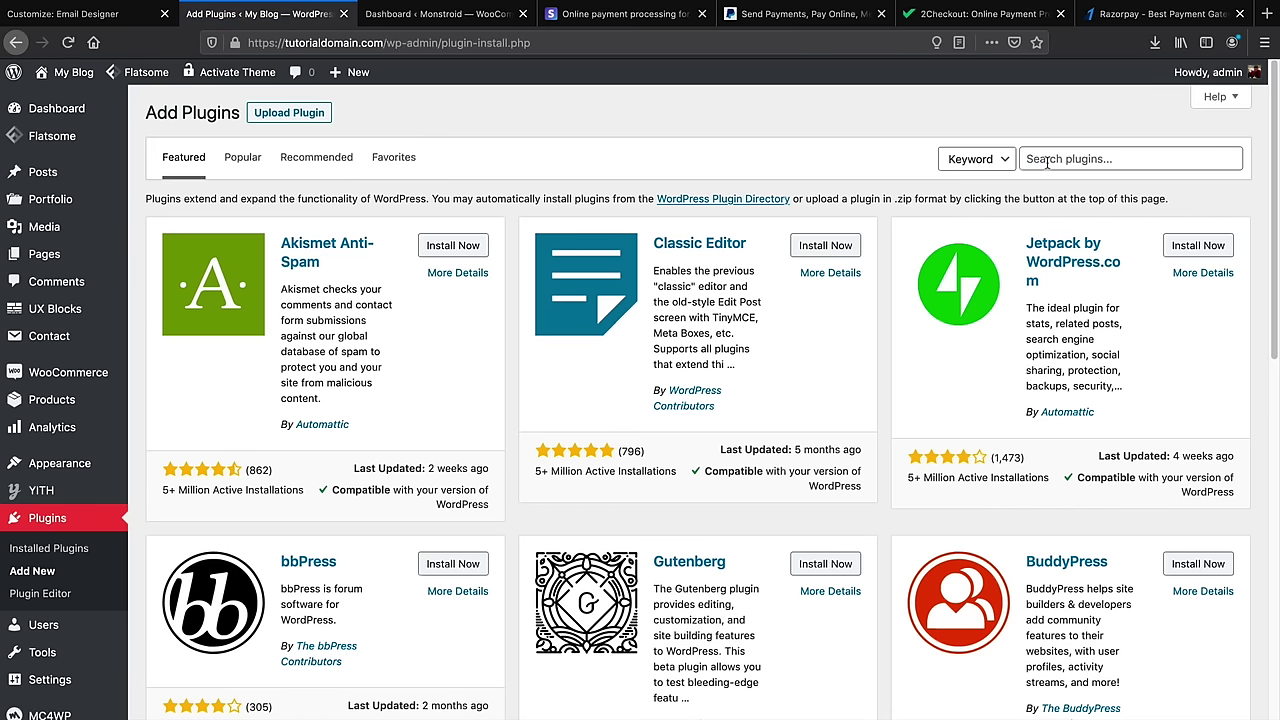
click(1054, 159)
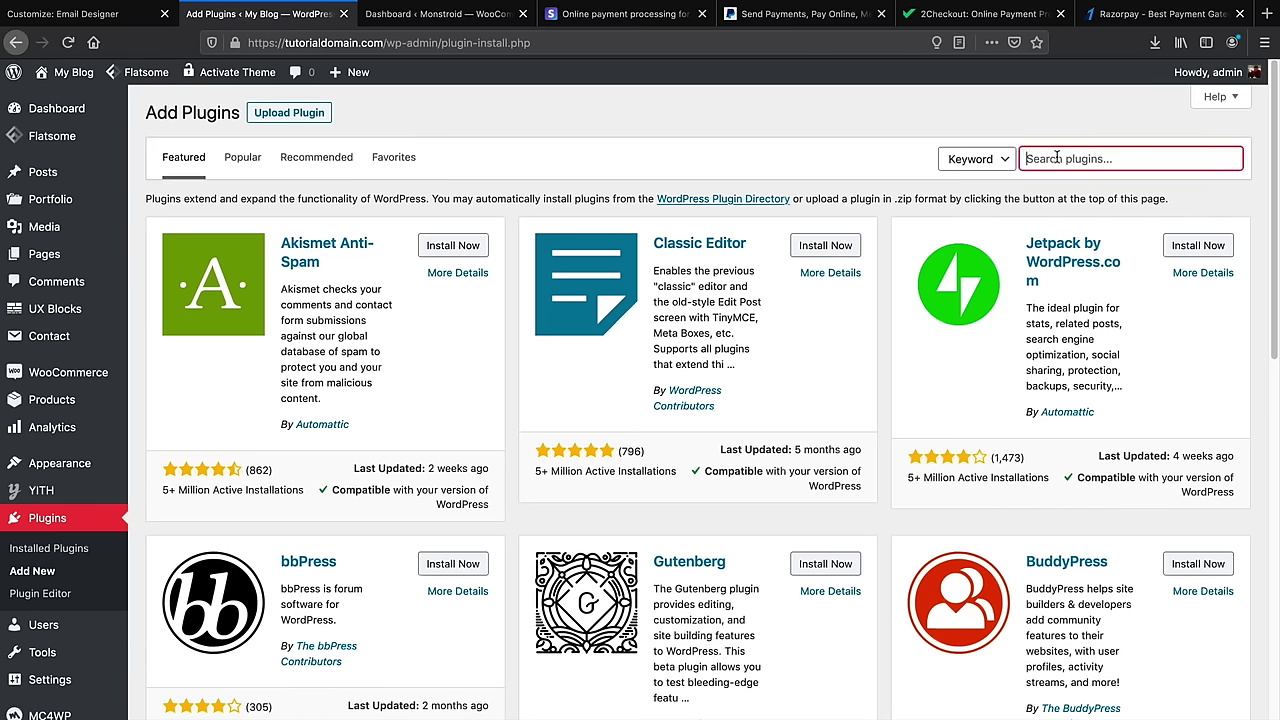
text(kadence)
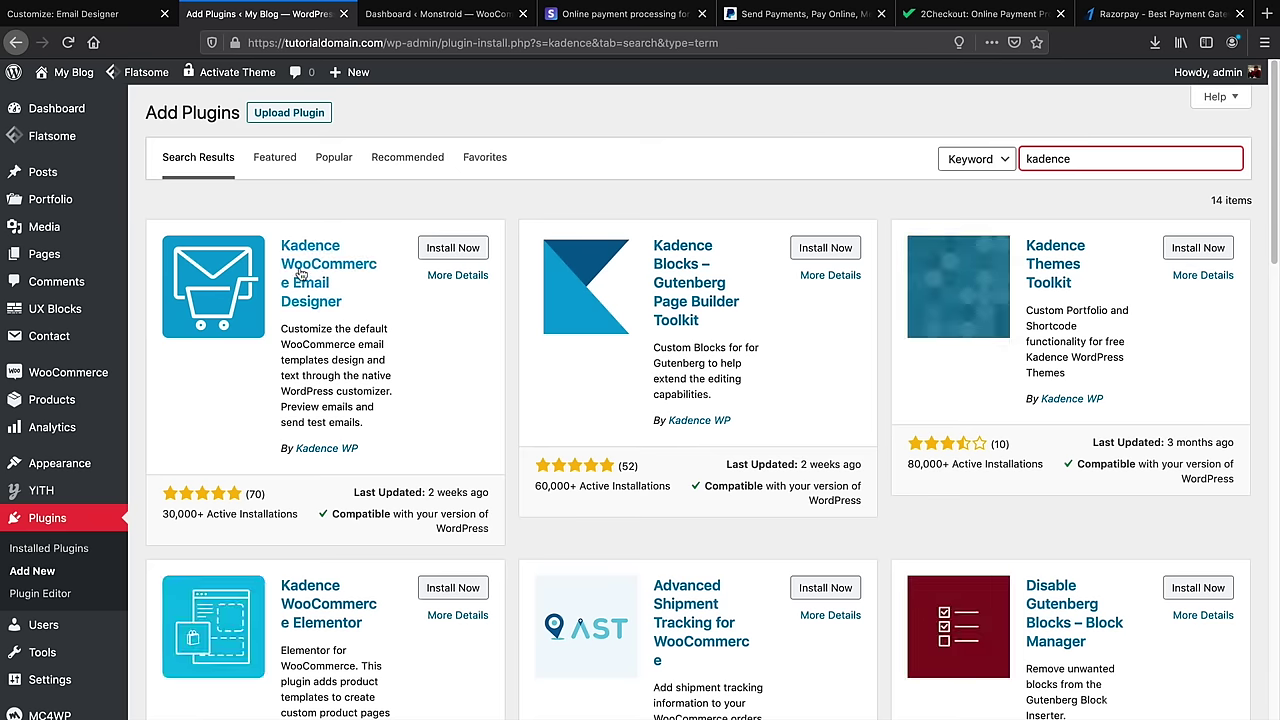
click(439, 252)
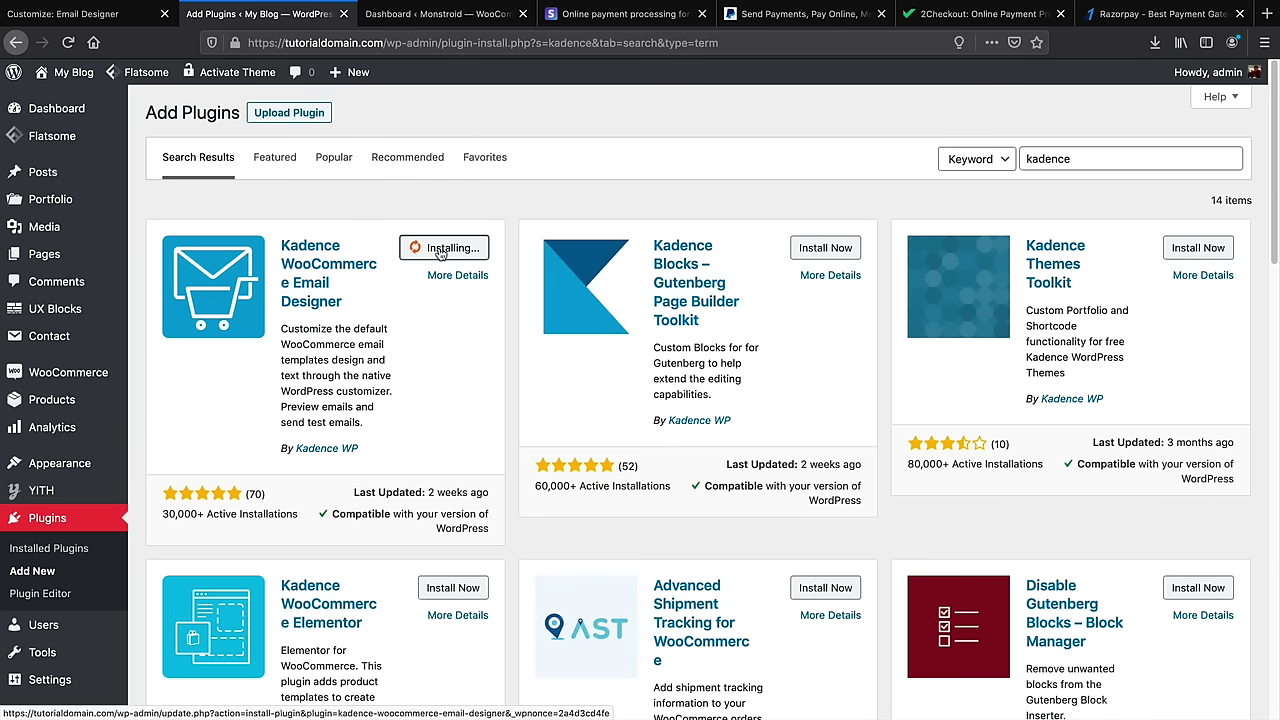
click(113, 16)
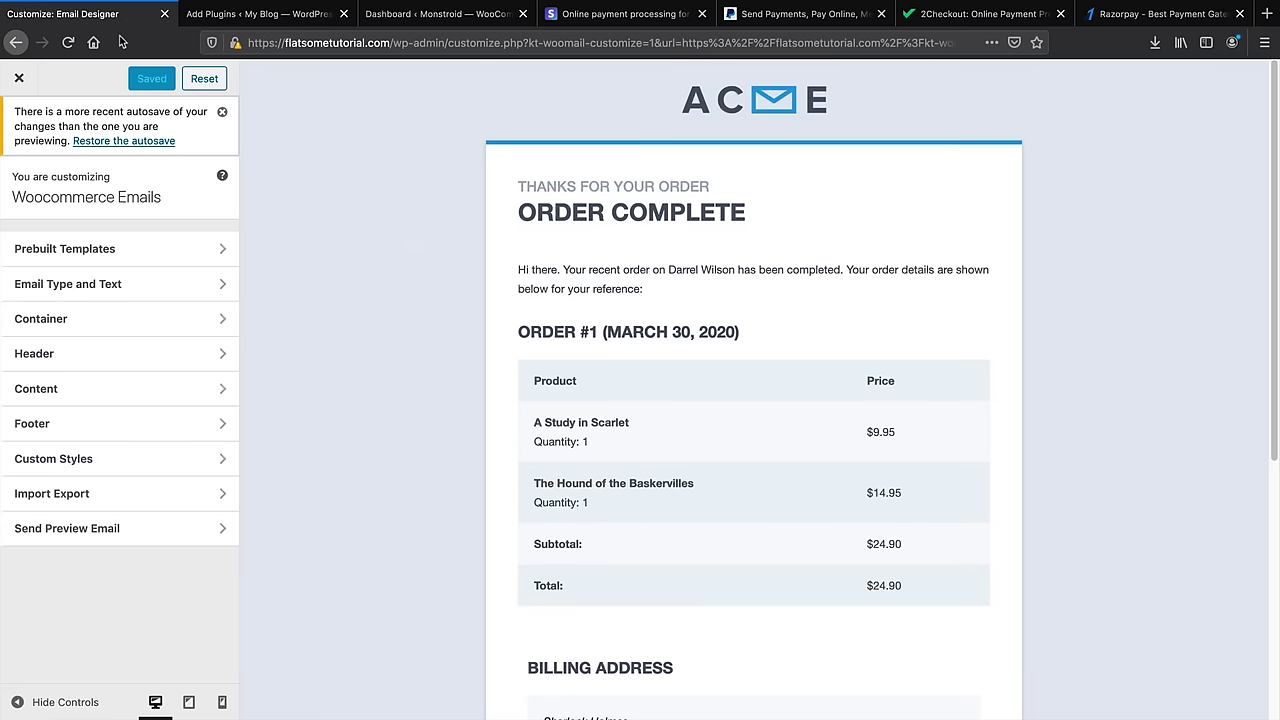
click(150, 256)
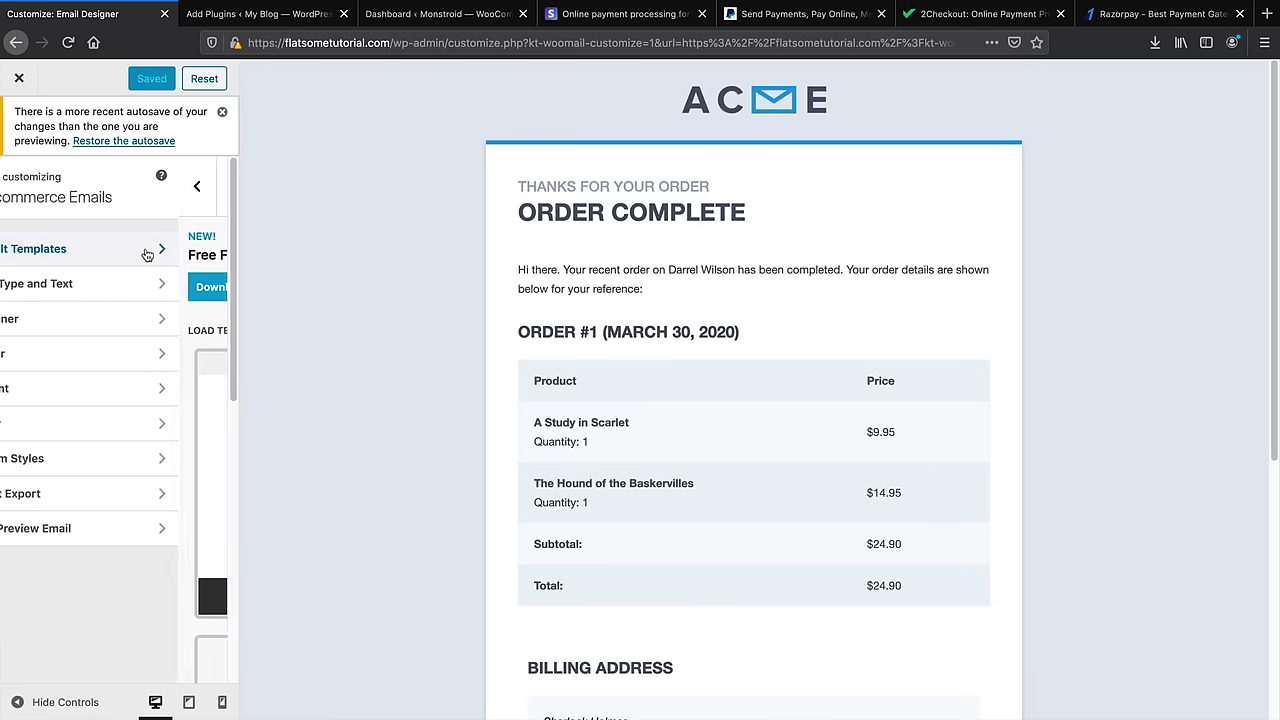
scroll(157, 332, down, 10)
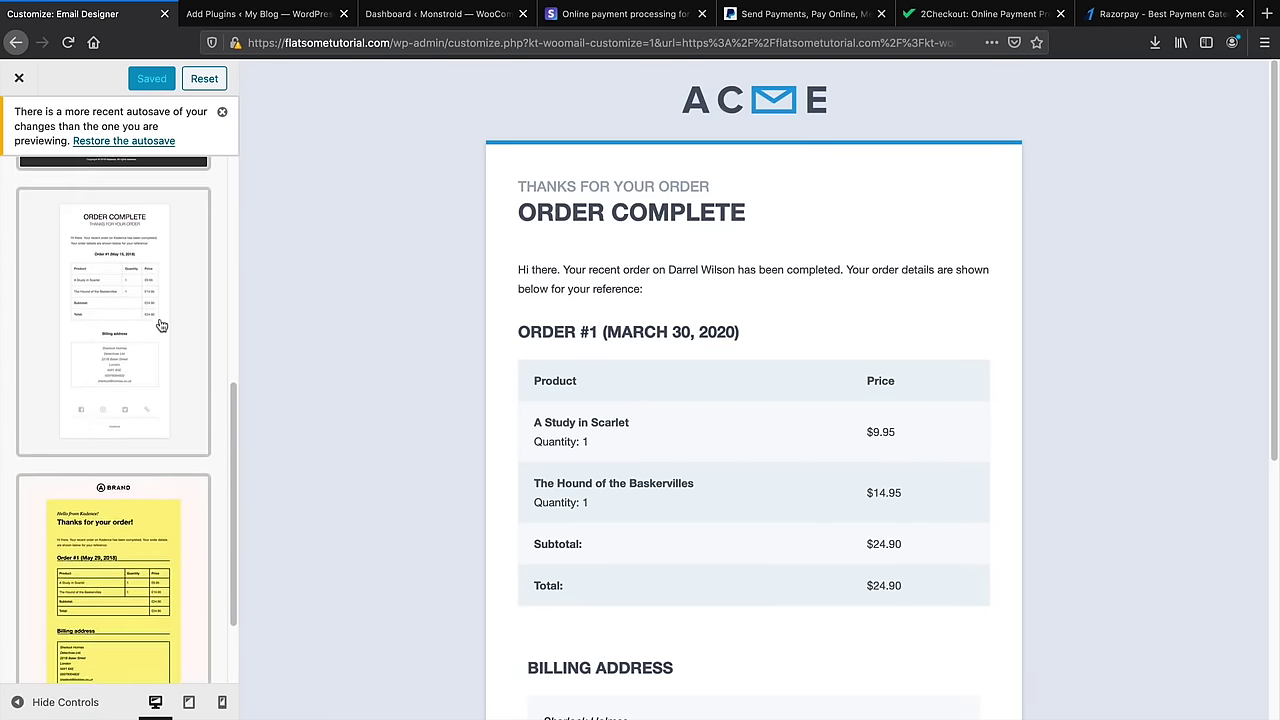
drag(234, 457, 243, 222)
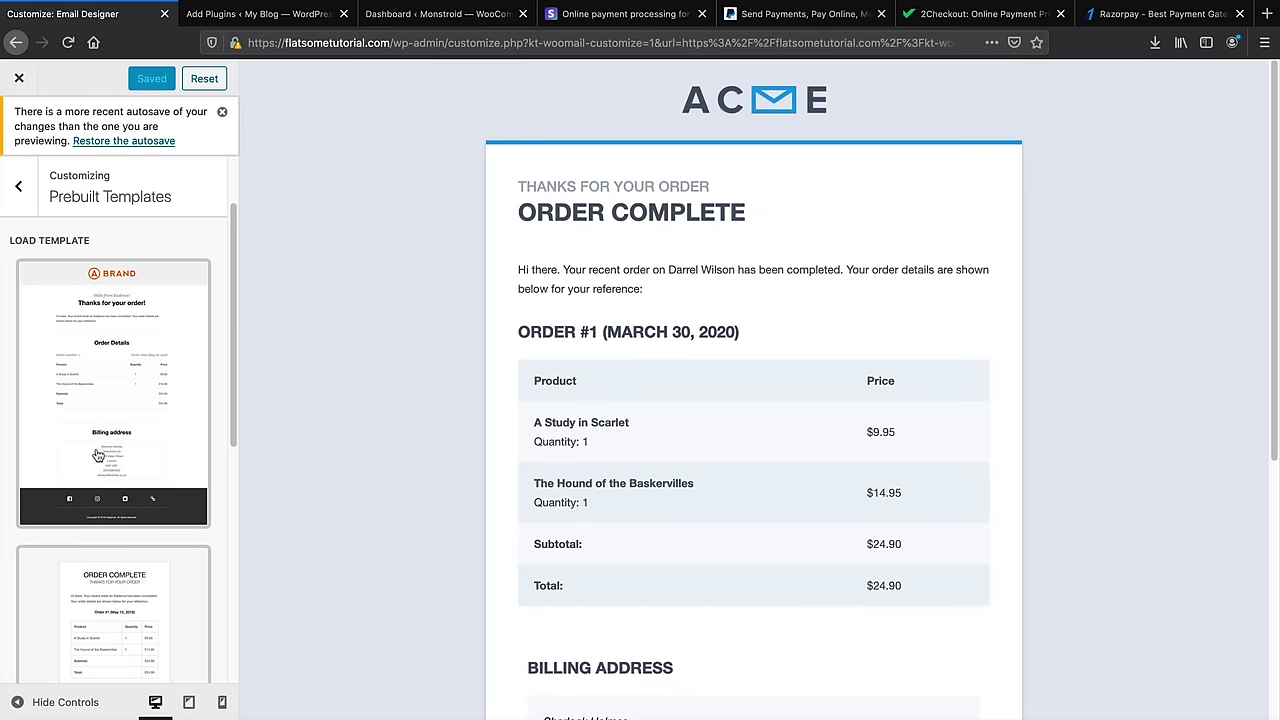
scroll(101, 453, up, 2)
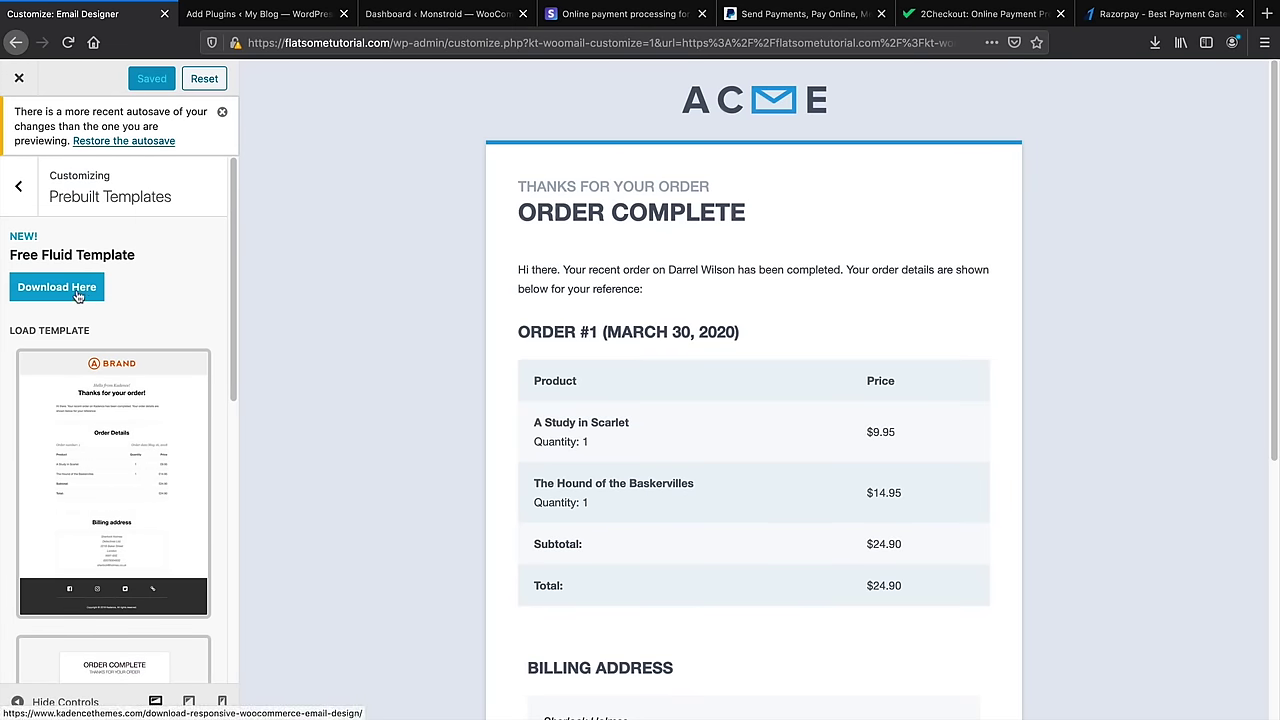
click(18, 186)
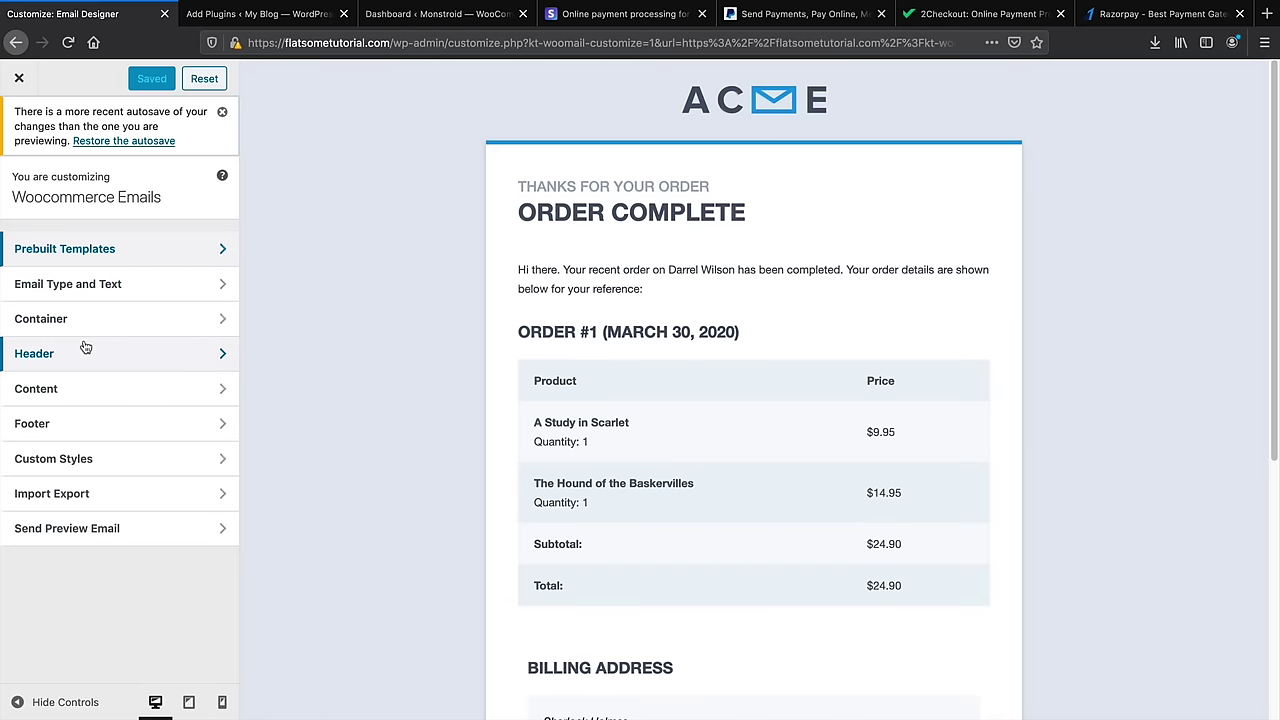
click(262, 18)
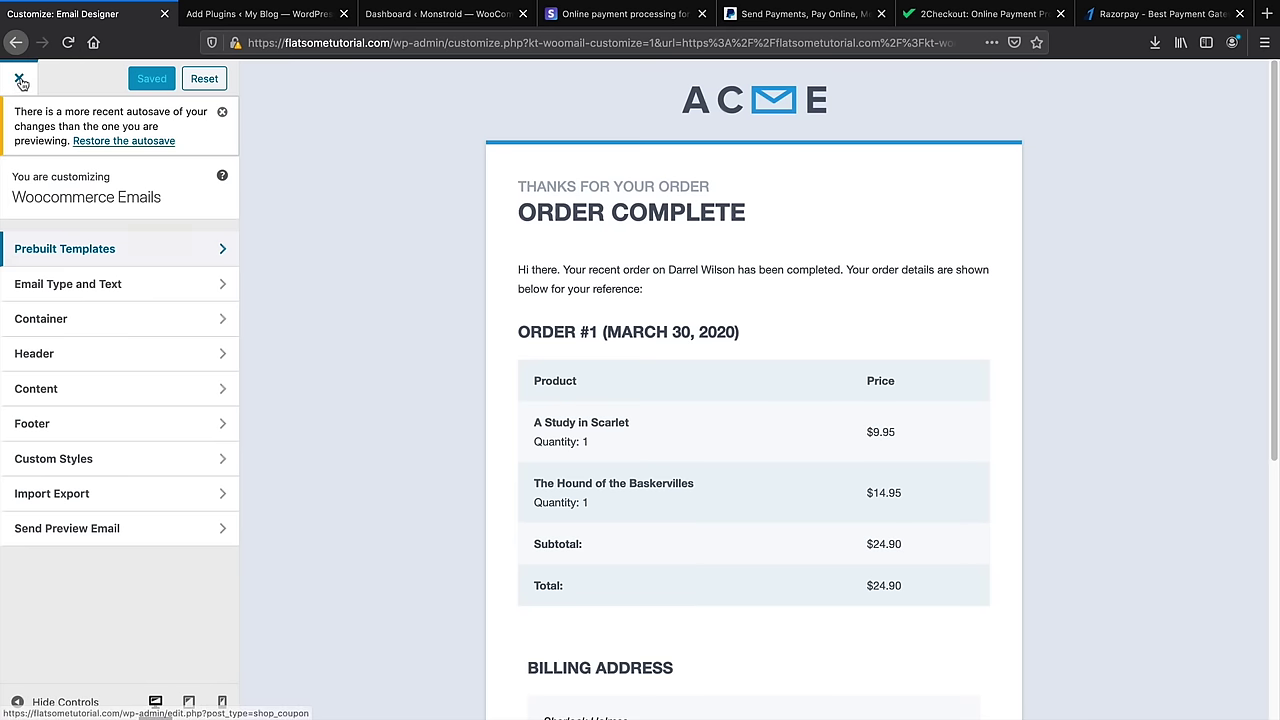
Close the Email Designer customizer and open WooCommerce's Customers report
click(18, 77)
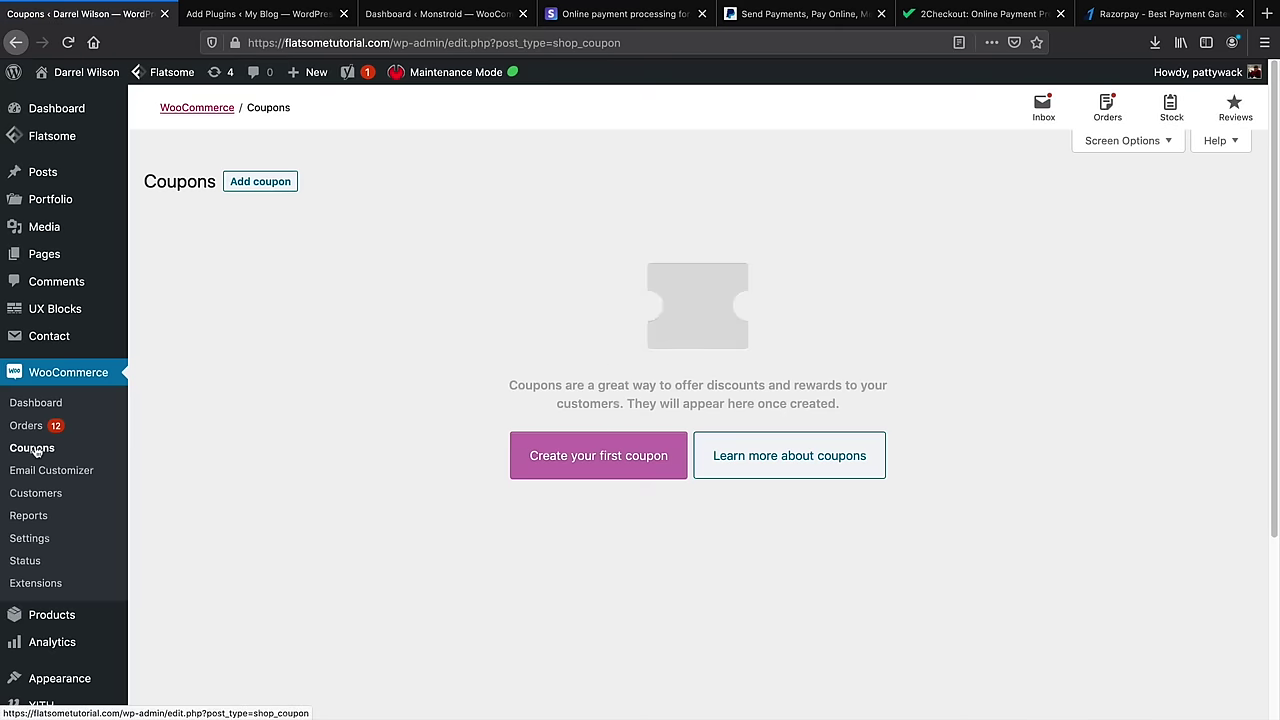
click(44, 502)
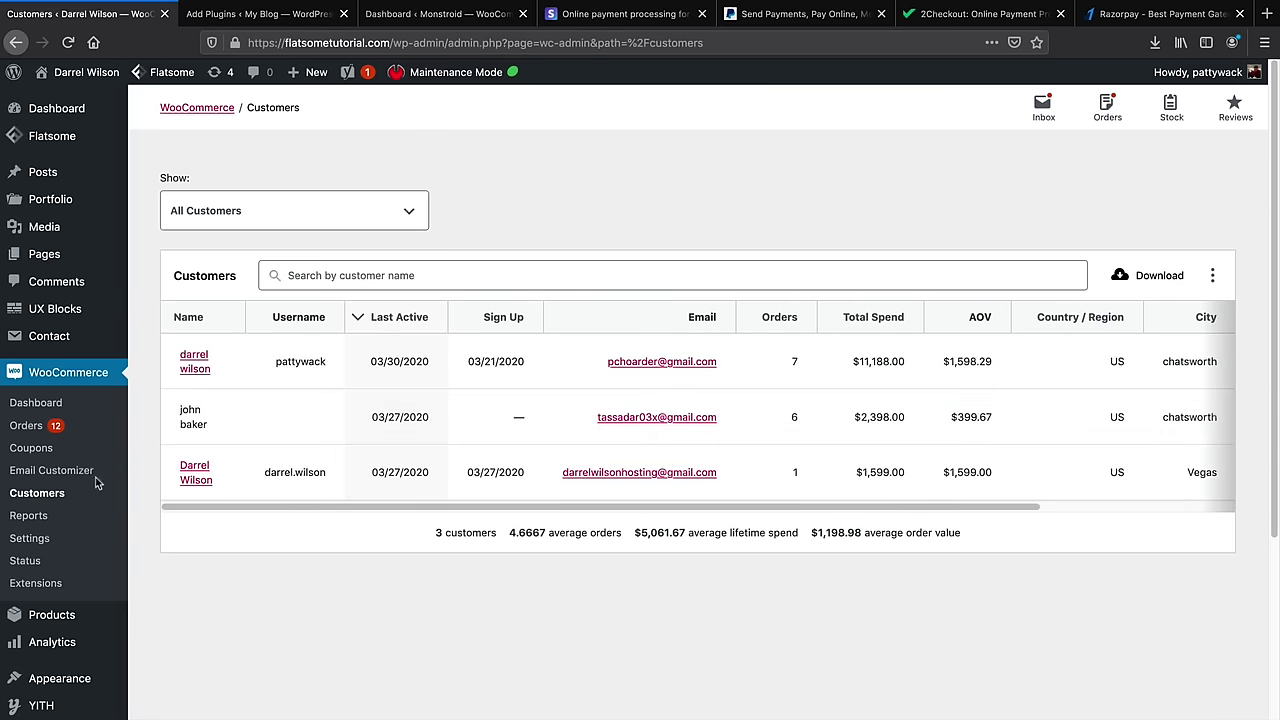
Open WooCommerce Reports and review the last-7-days Orders chart: $15,185.00 gross, 14 orders
click(24, 516)
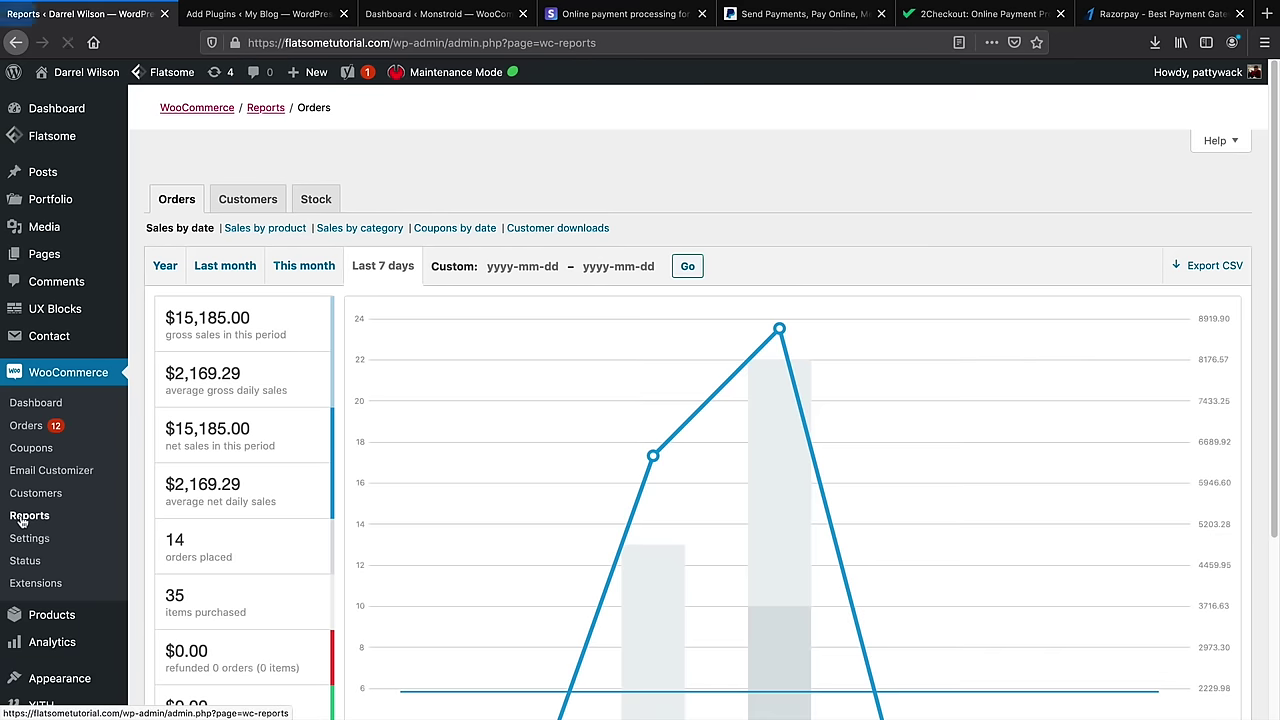
scroll(303, 476, down, 1)
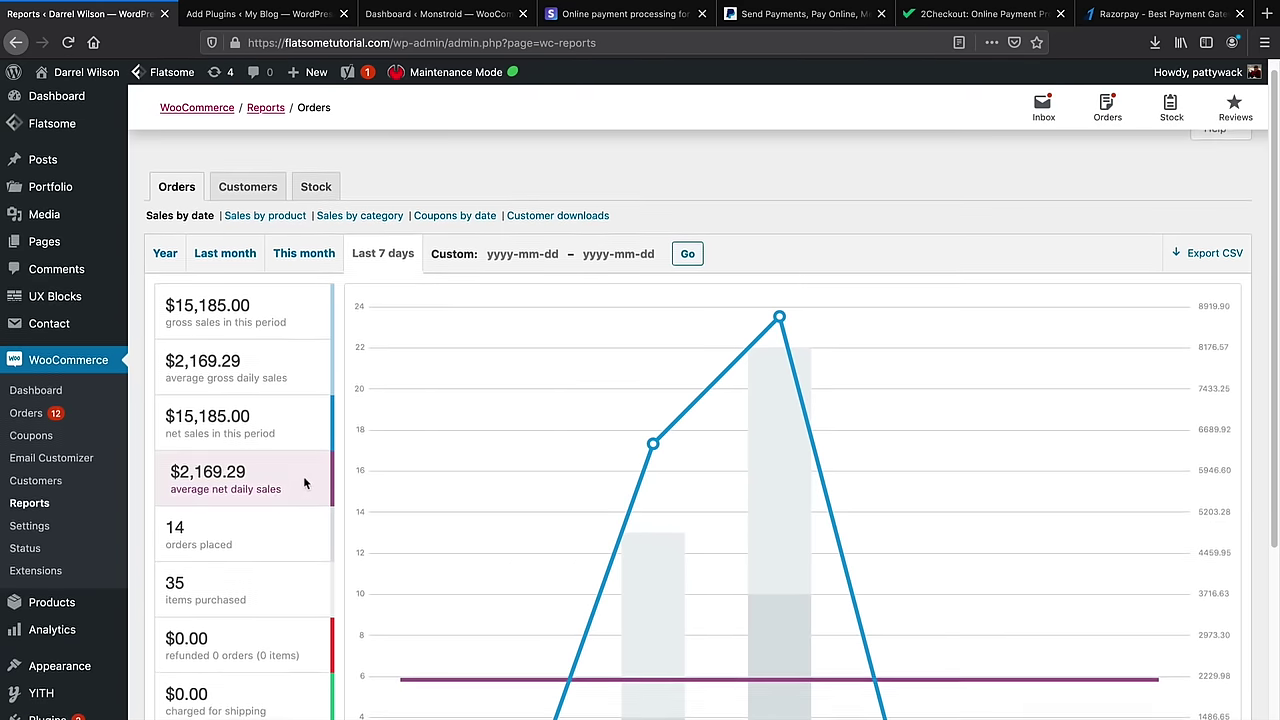
scroll(349, 428, up, 1)
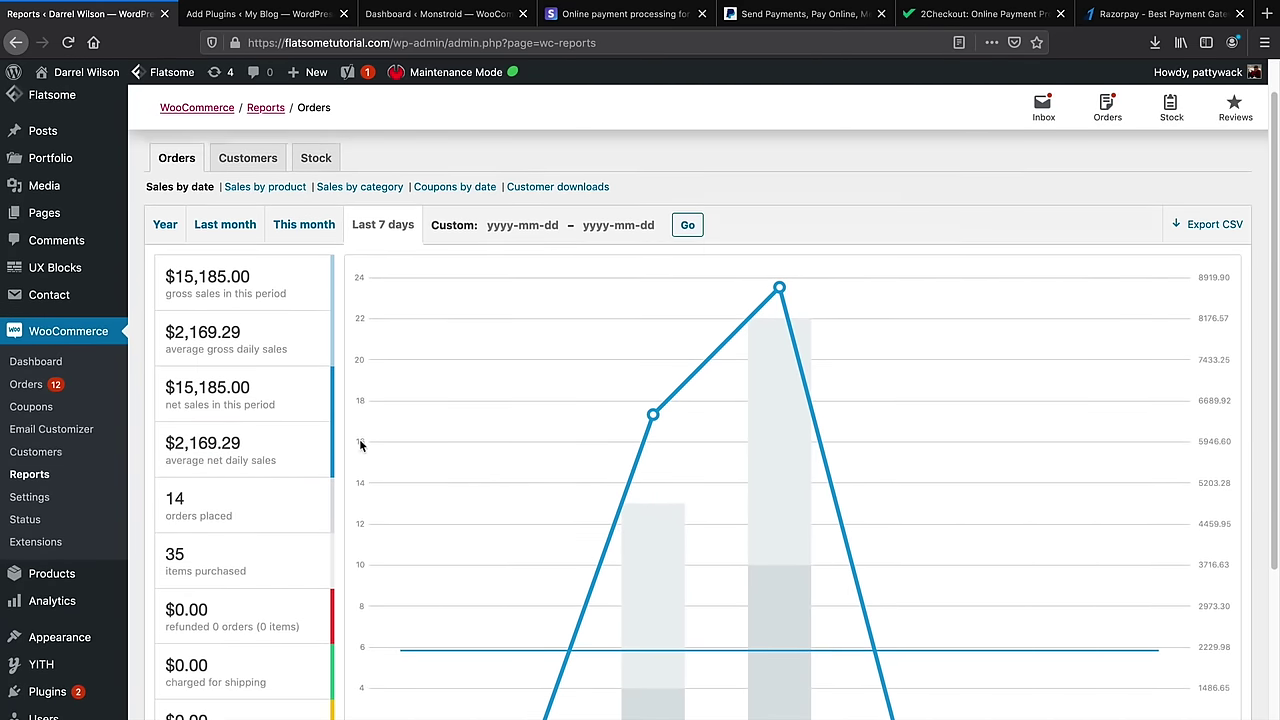
scroll(277, 485, down, 1)
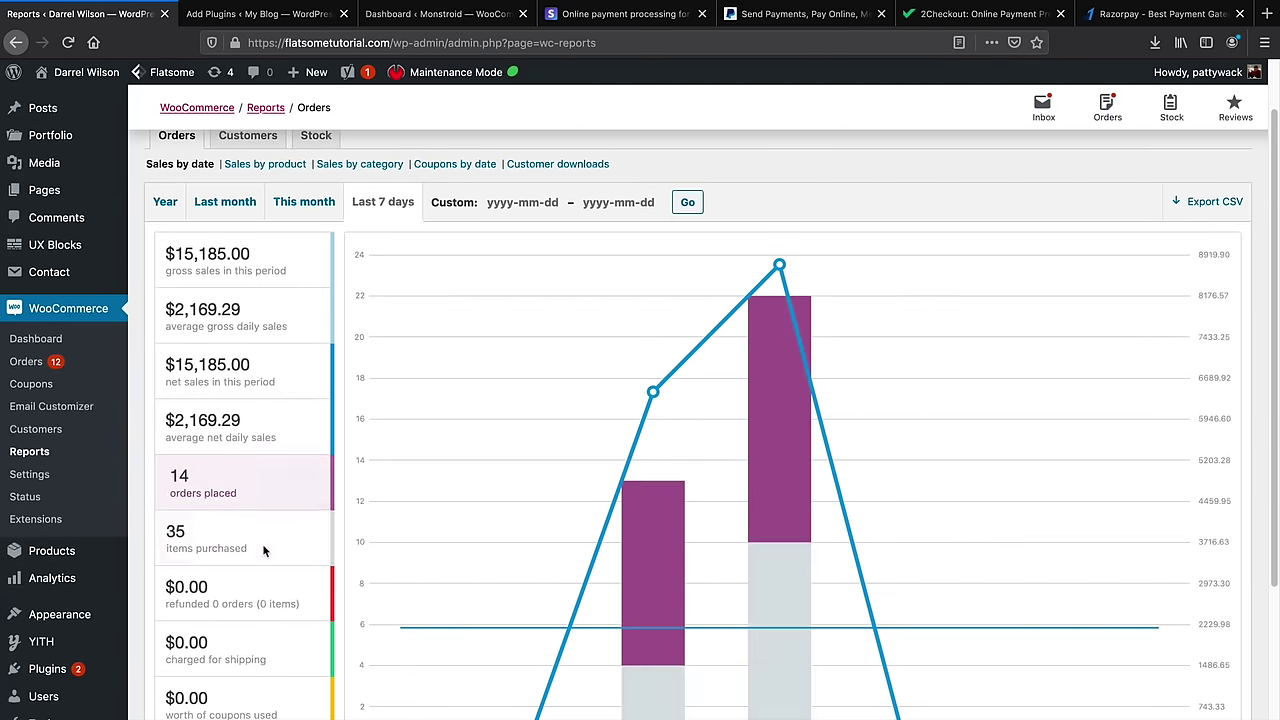
scroll(265, 552, down, 2)
scroll(263, 543, up, 1)
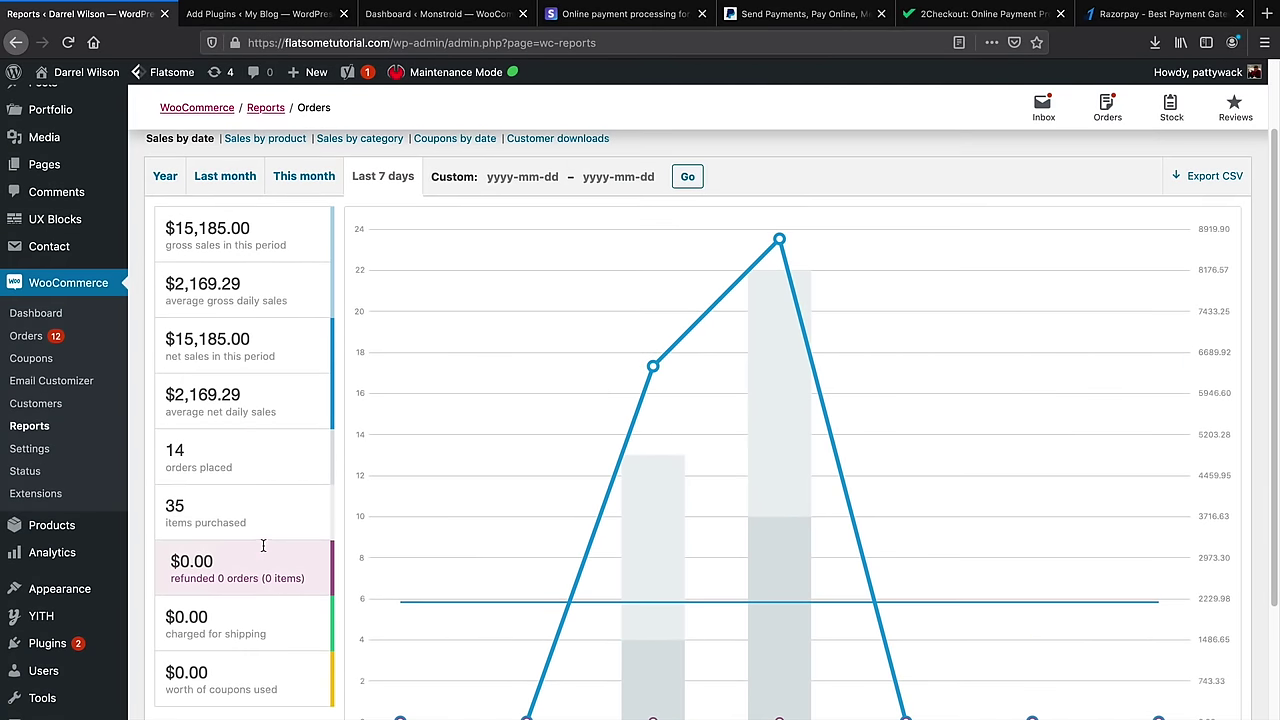
Open the WooCommerce System status report and scroll down to Server environment
click(50, 475)
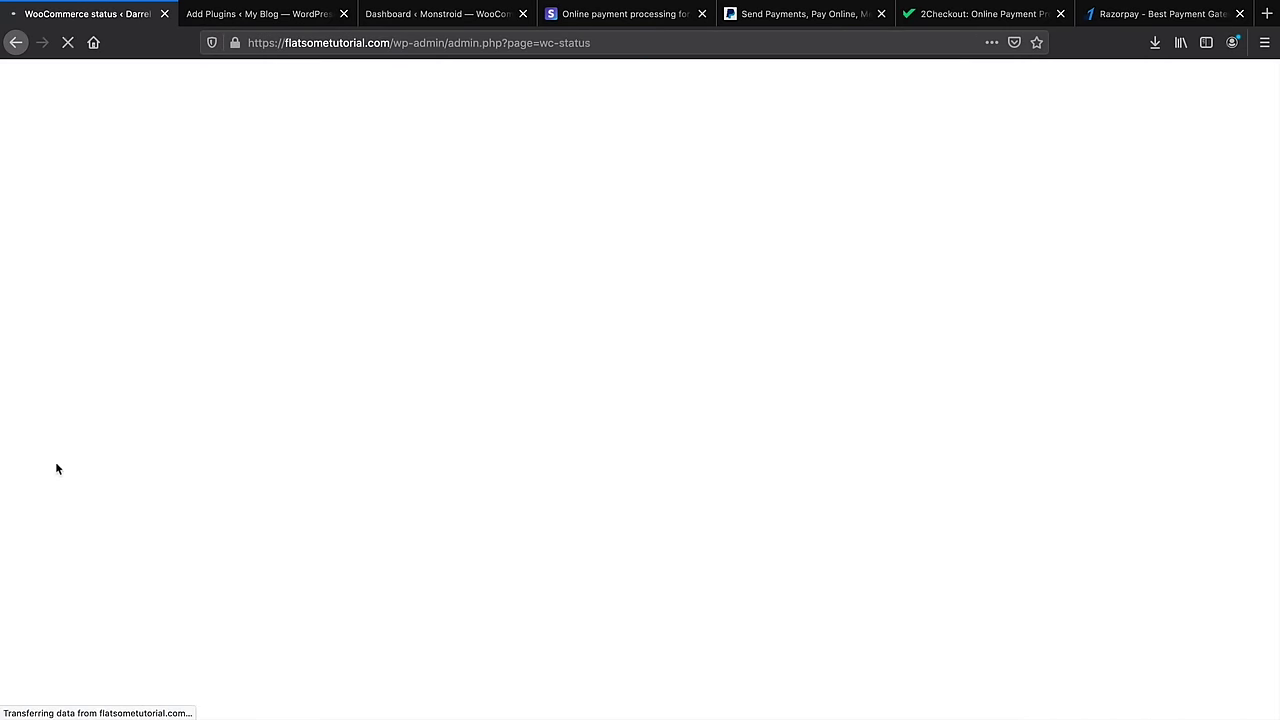
scroll(331, 480, down, 2)
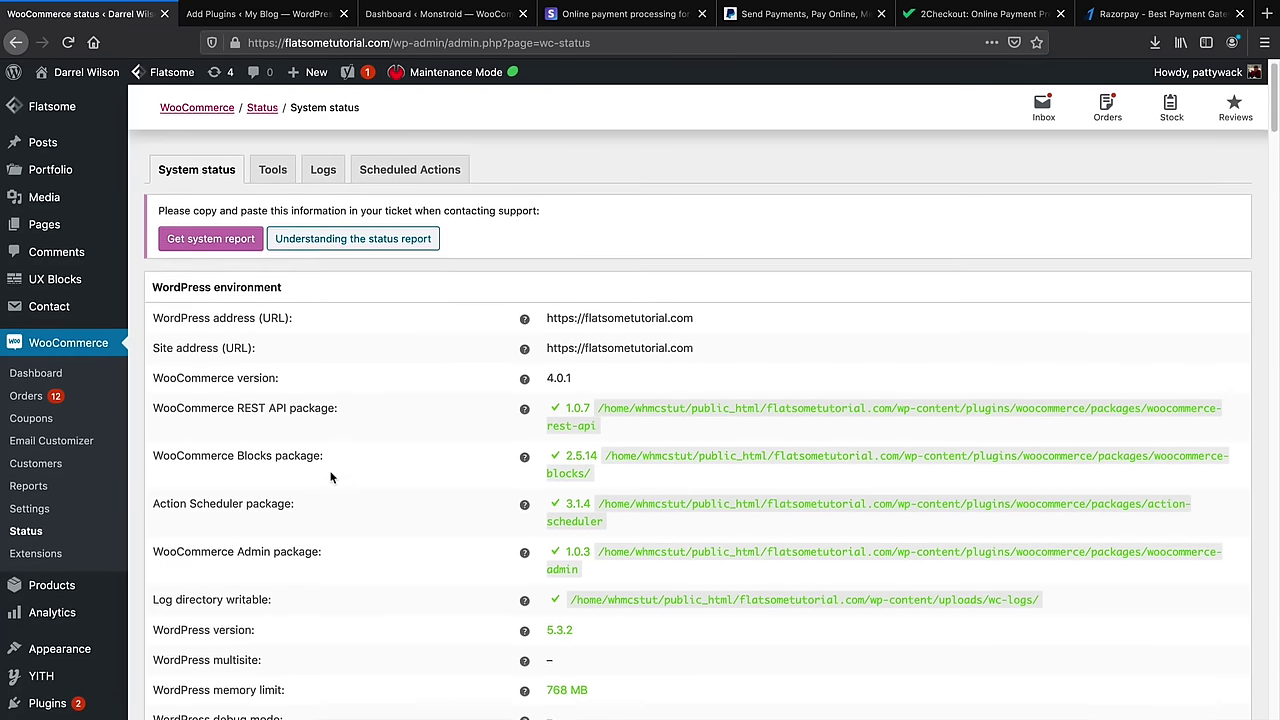
scroll(331, 475, up, 2)
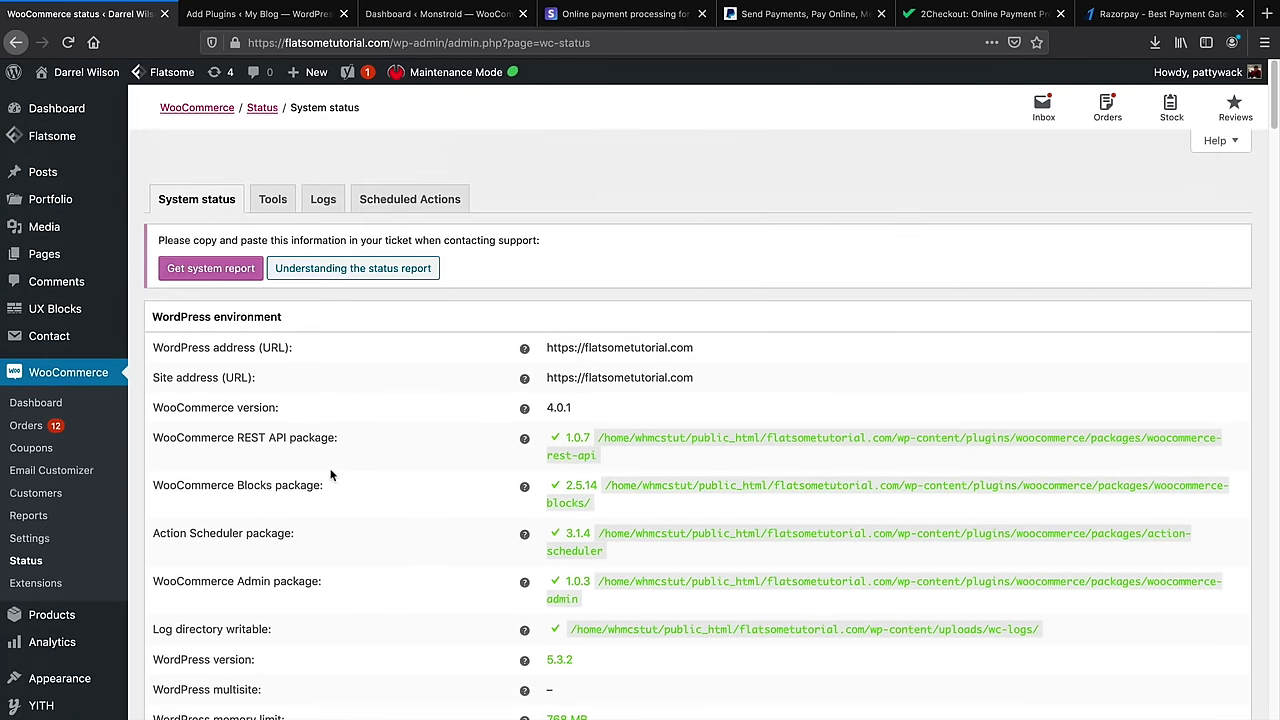
scroll(380, 330, down, 1)
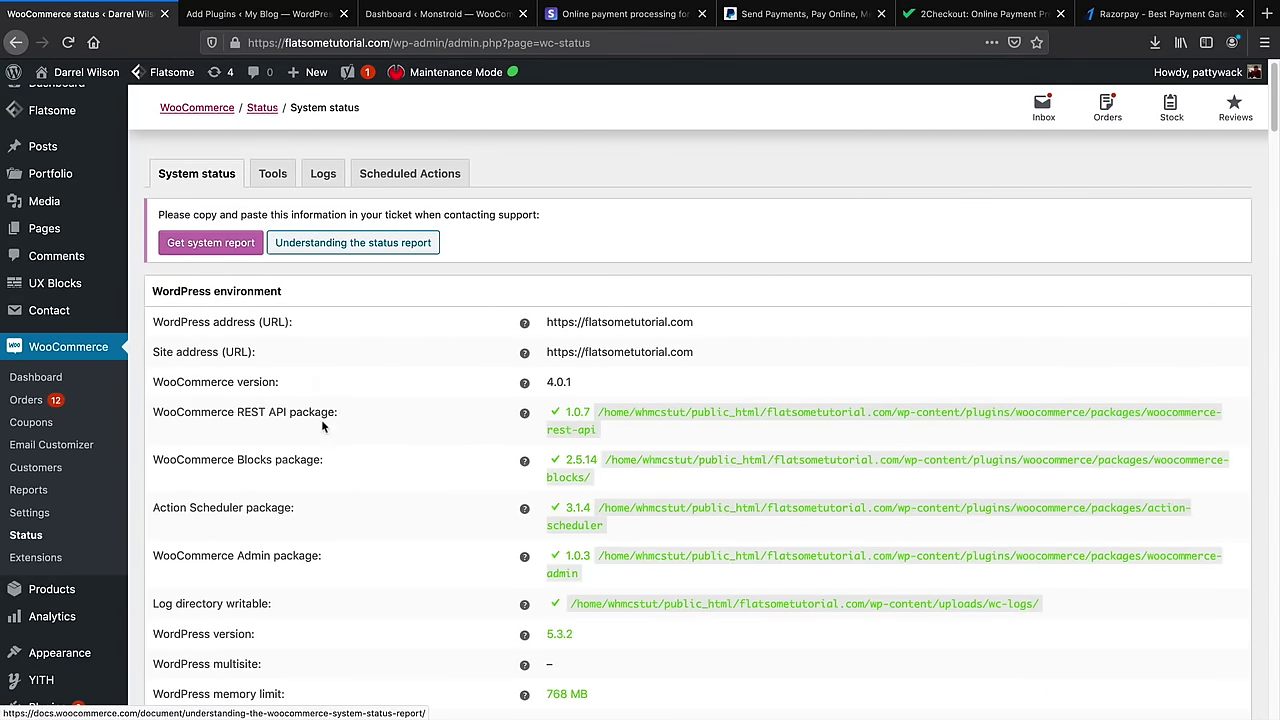
scroll(321, 419, down, 3)
scroll(322, 430, down, 4)
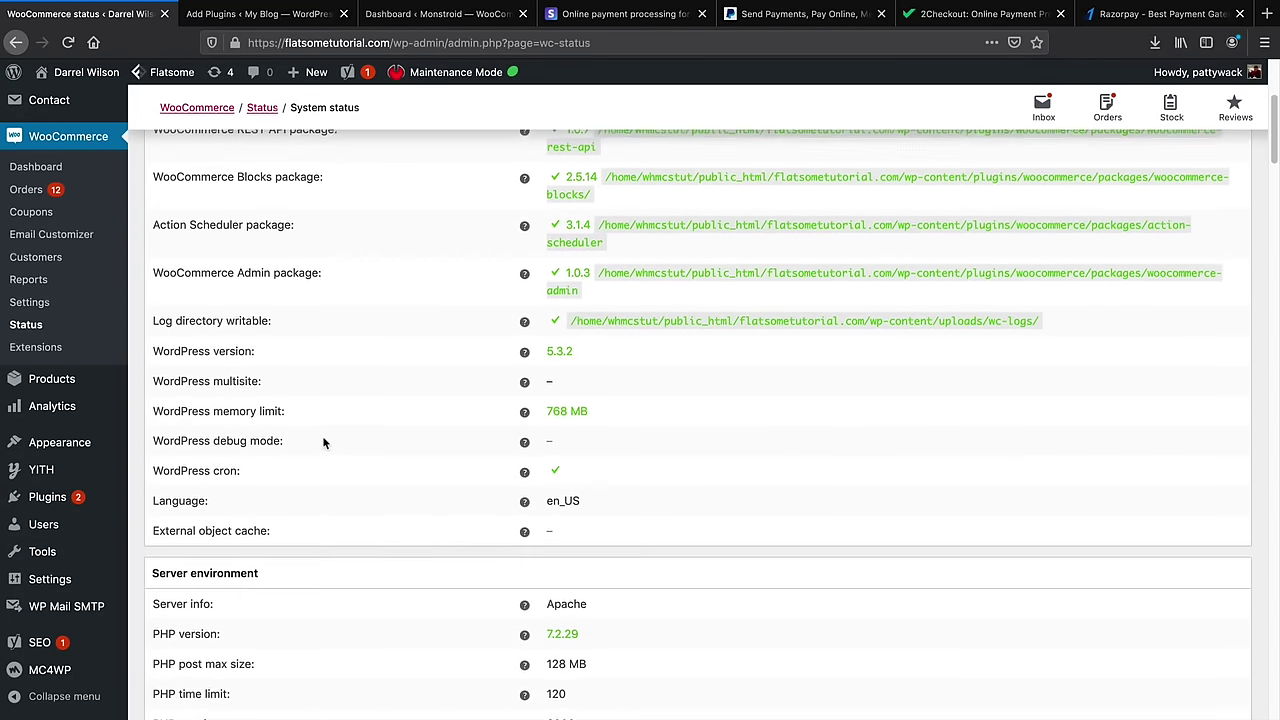
scroll(322, 443, down, 1)
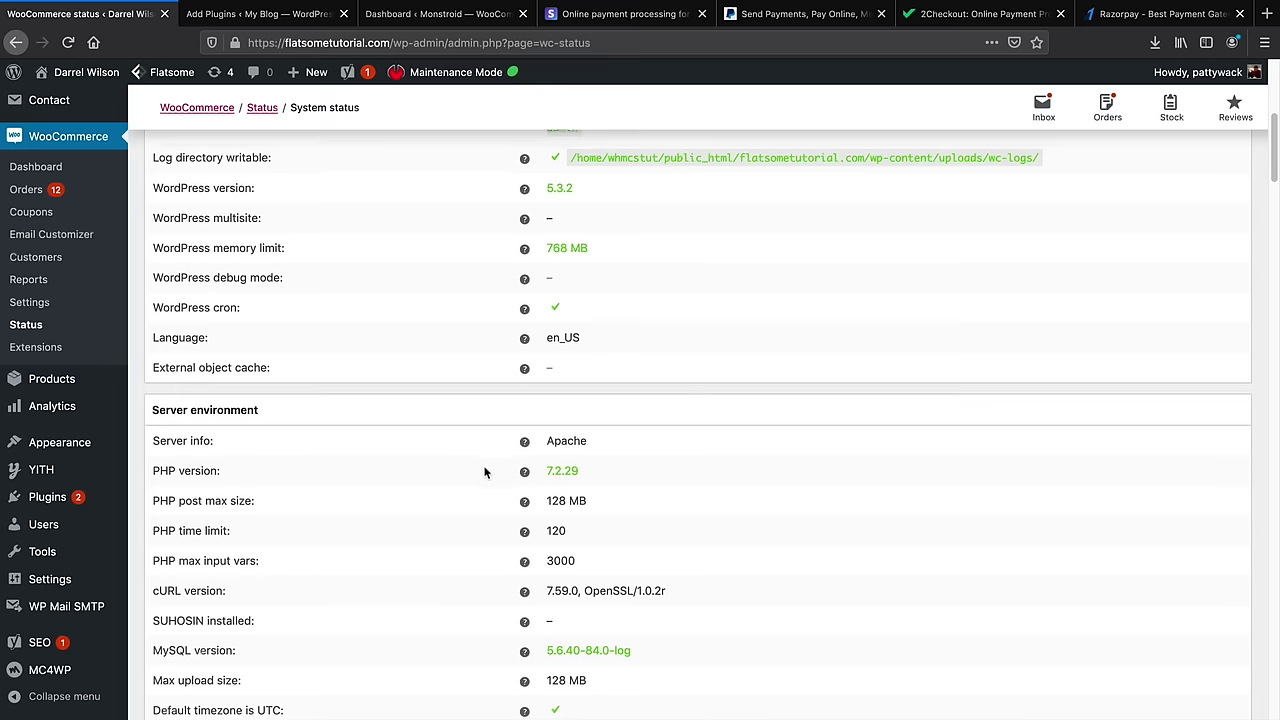
Highlight the PHP version 7.2.29 and post max size values, then return toward the top
double_click(567, 467)
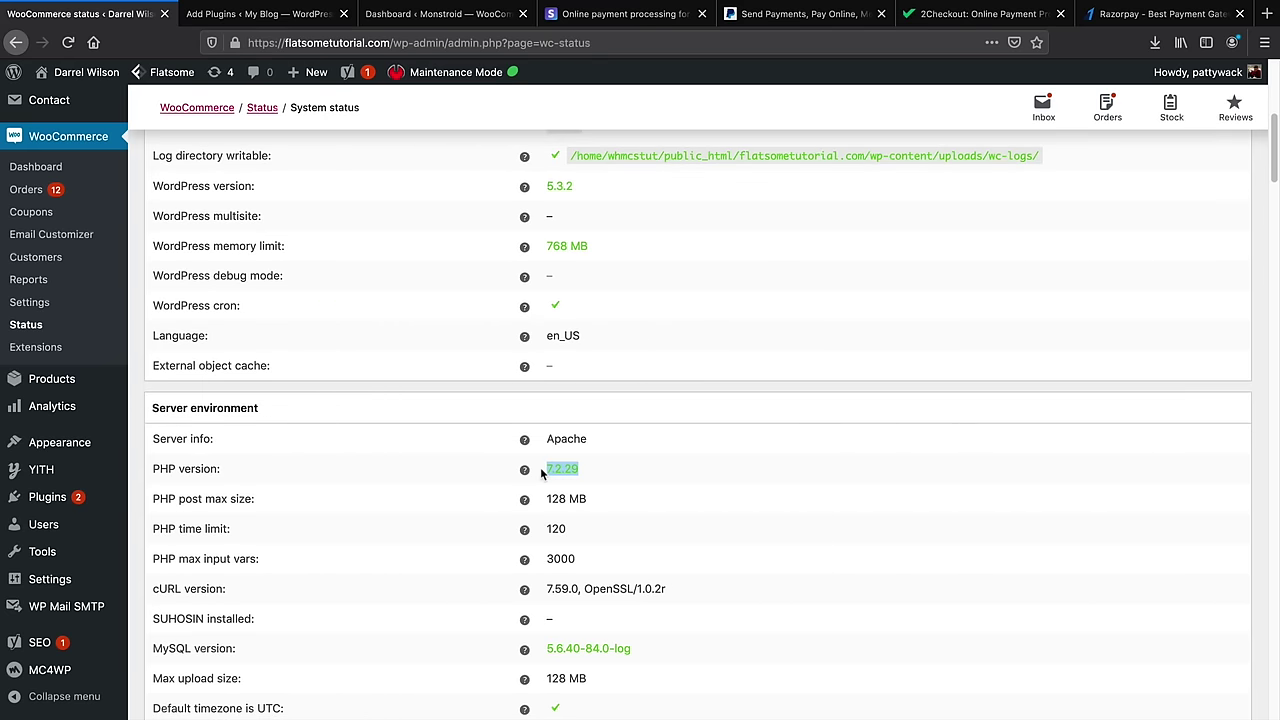
triple_click(578, 497)
click(243, 505)
drag(256, 499, 182, 499)
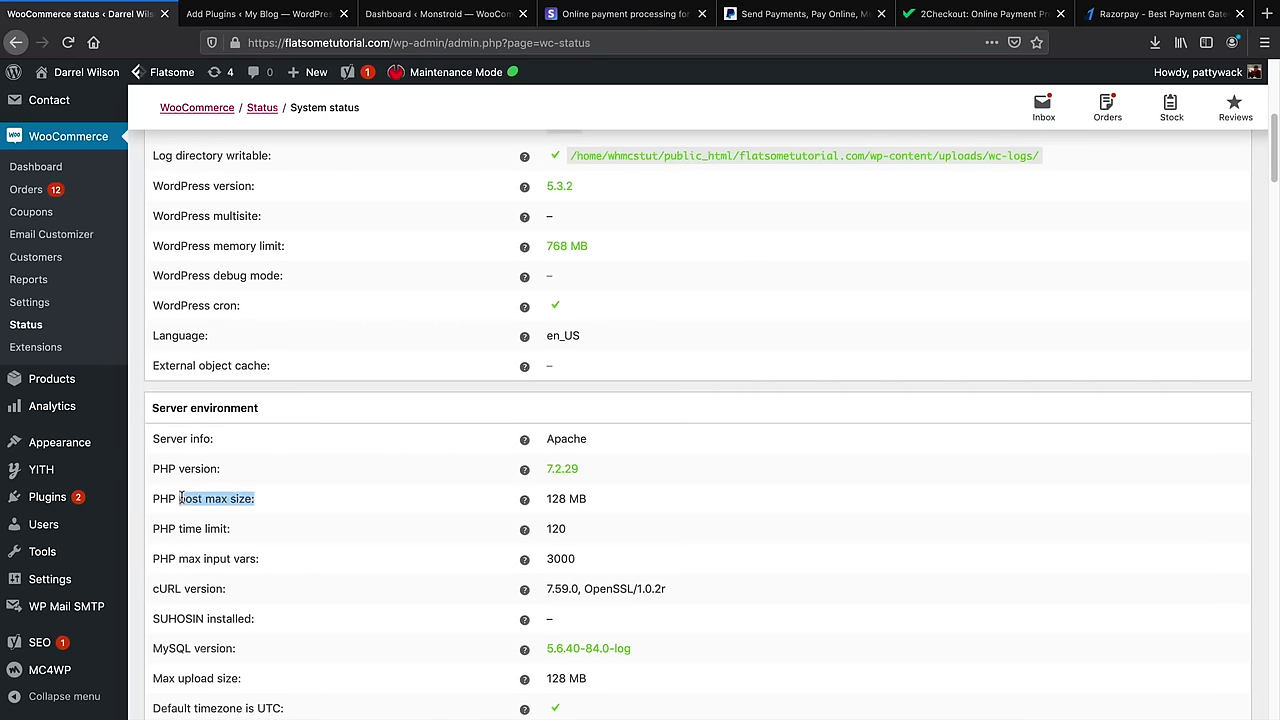
scroll(294, 497, down, 4)
scroll(394, 503, up, 8)
scroll(410, 517, up, 3)
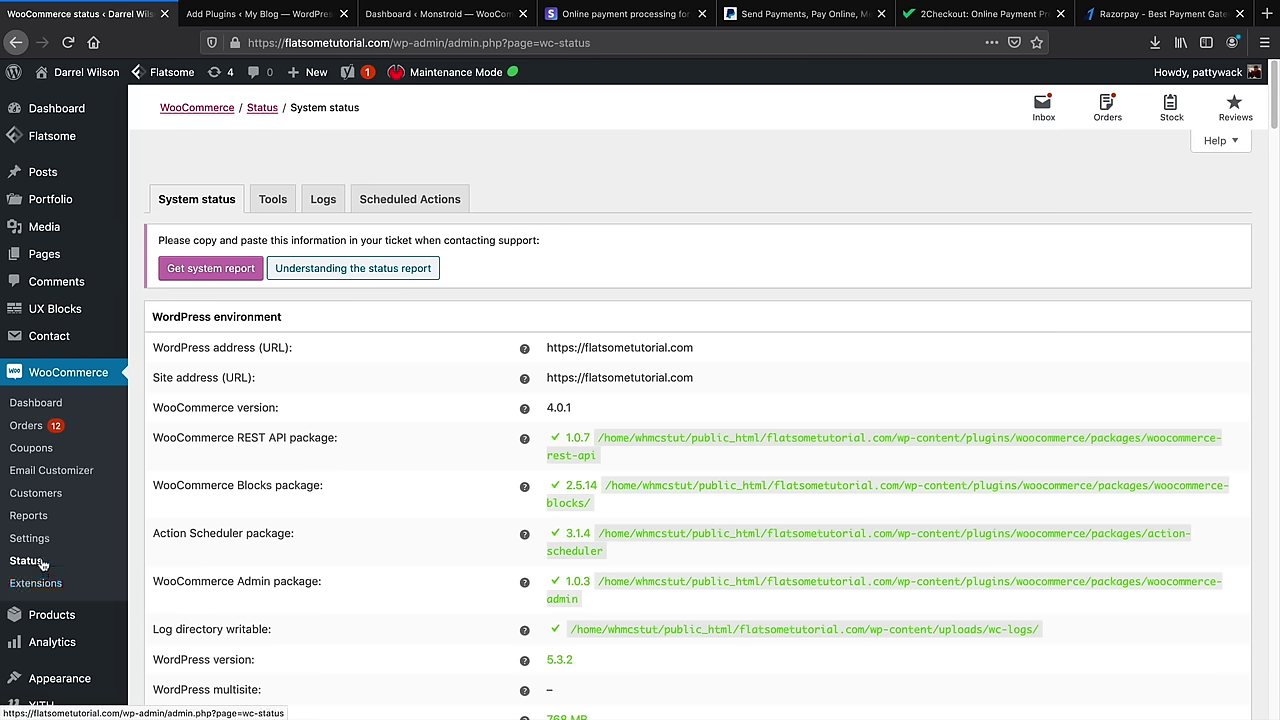
Open WooCommerce General settings and scroll past the Store Address section
click(36, 541)
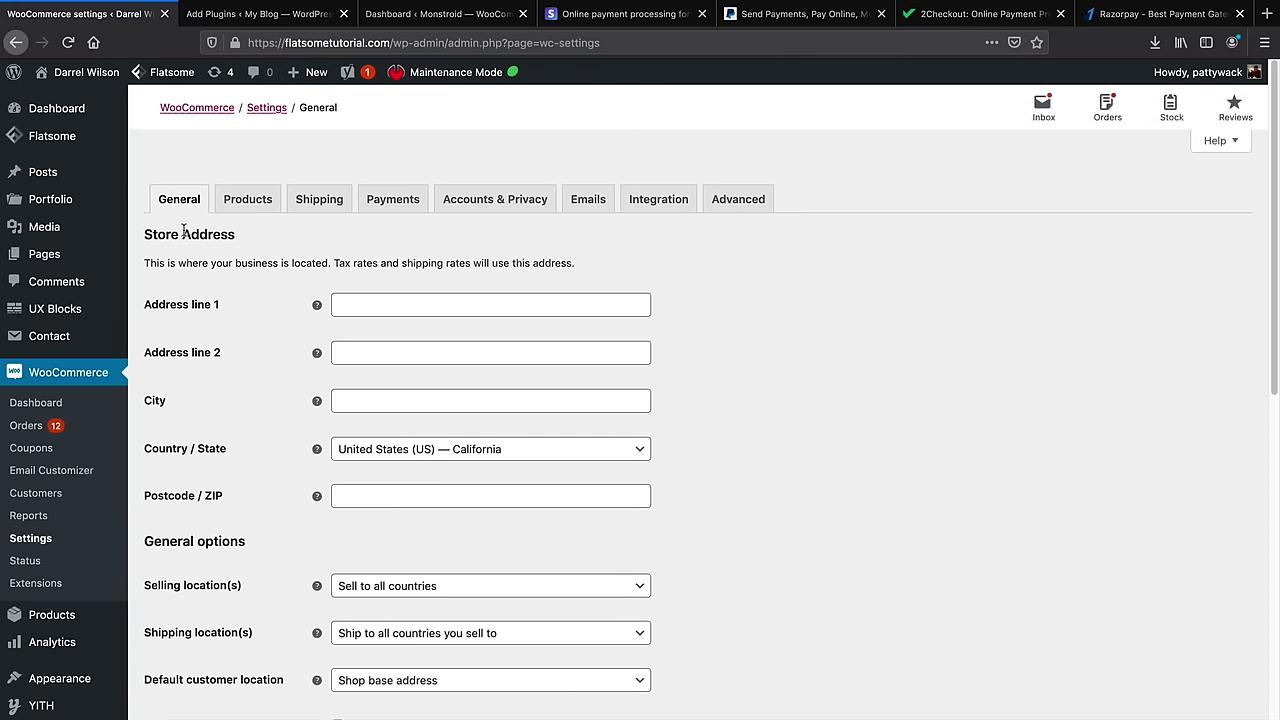
drag(172, 233, 240, 249)
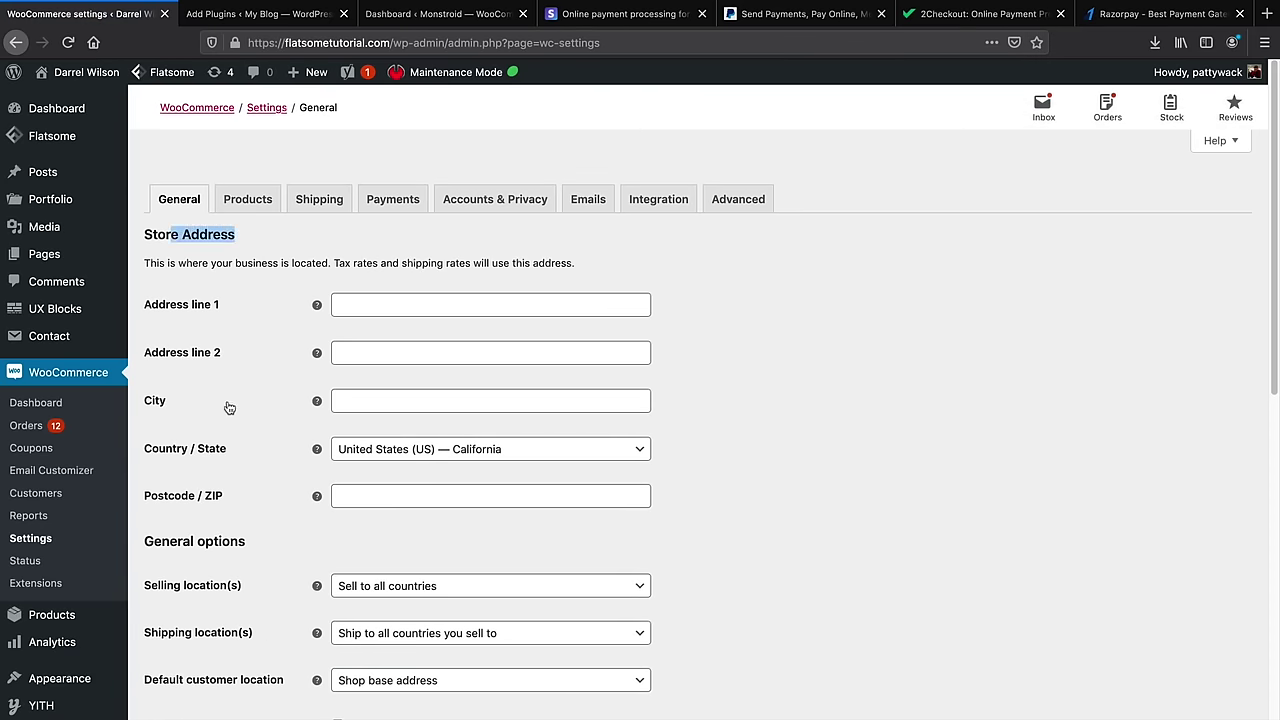
scroll(228, 434, down, 2)
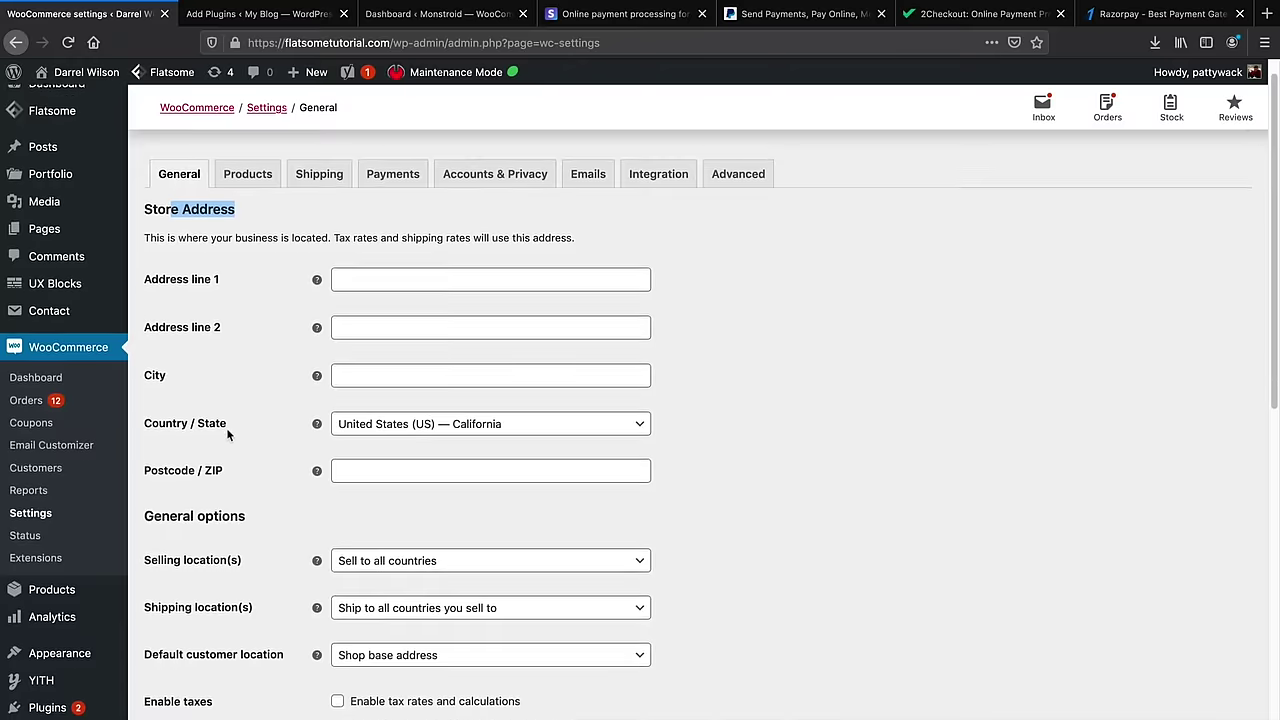
scroll(228, 437, down, 1)
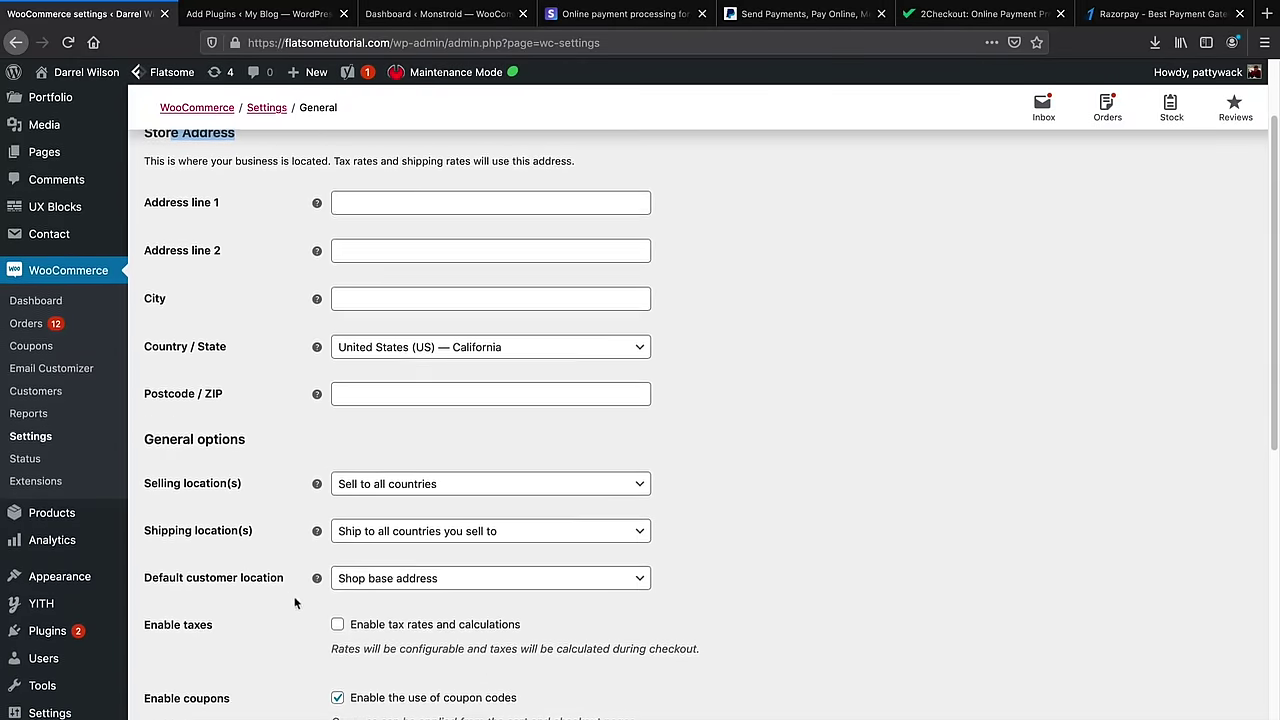
scroll(280, 607, down, 2)
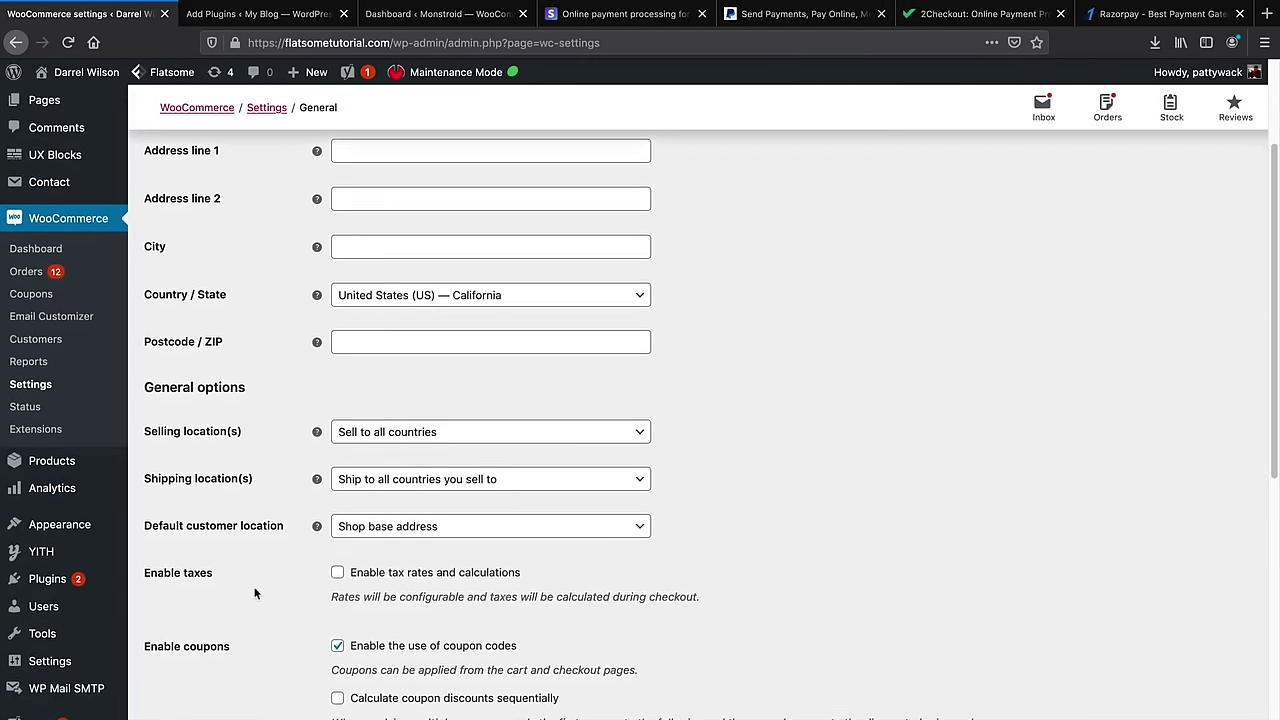
scroll(331, 612, down, 5)
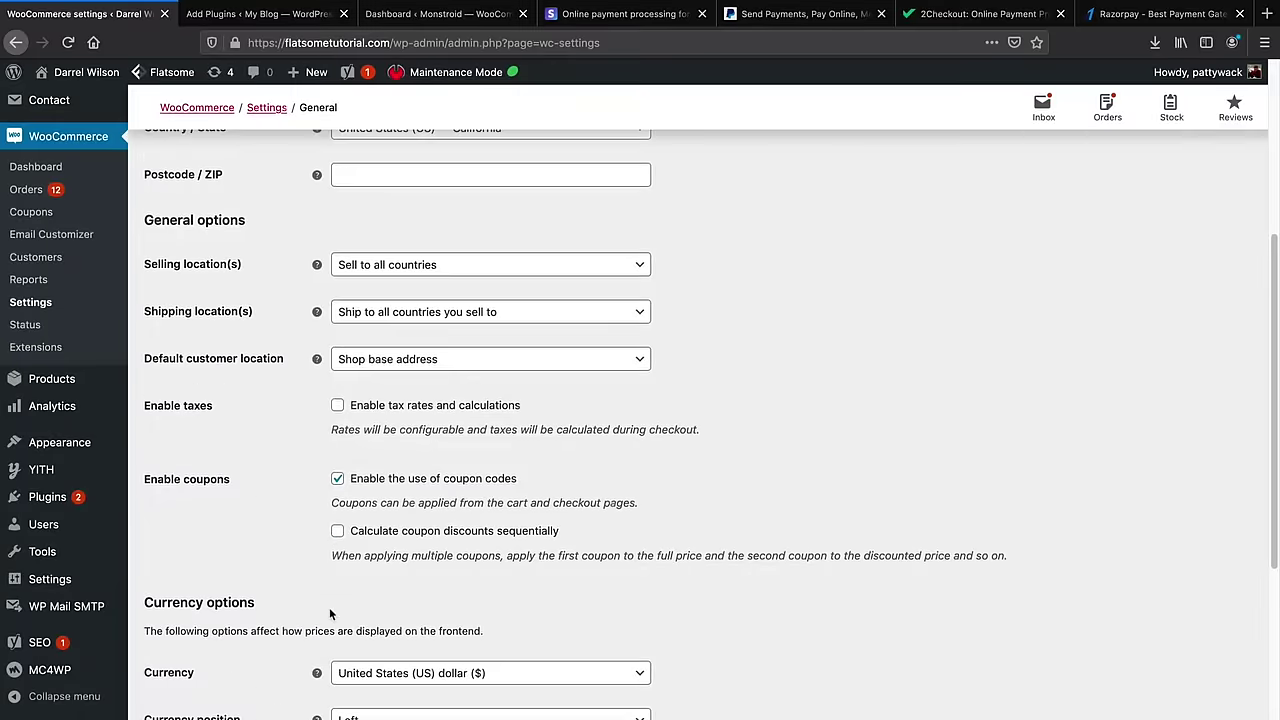
scroll(329, 603, down, 4)
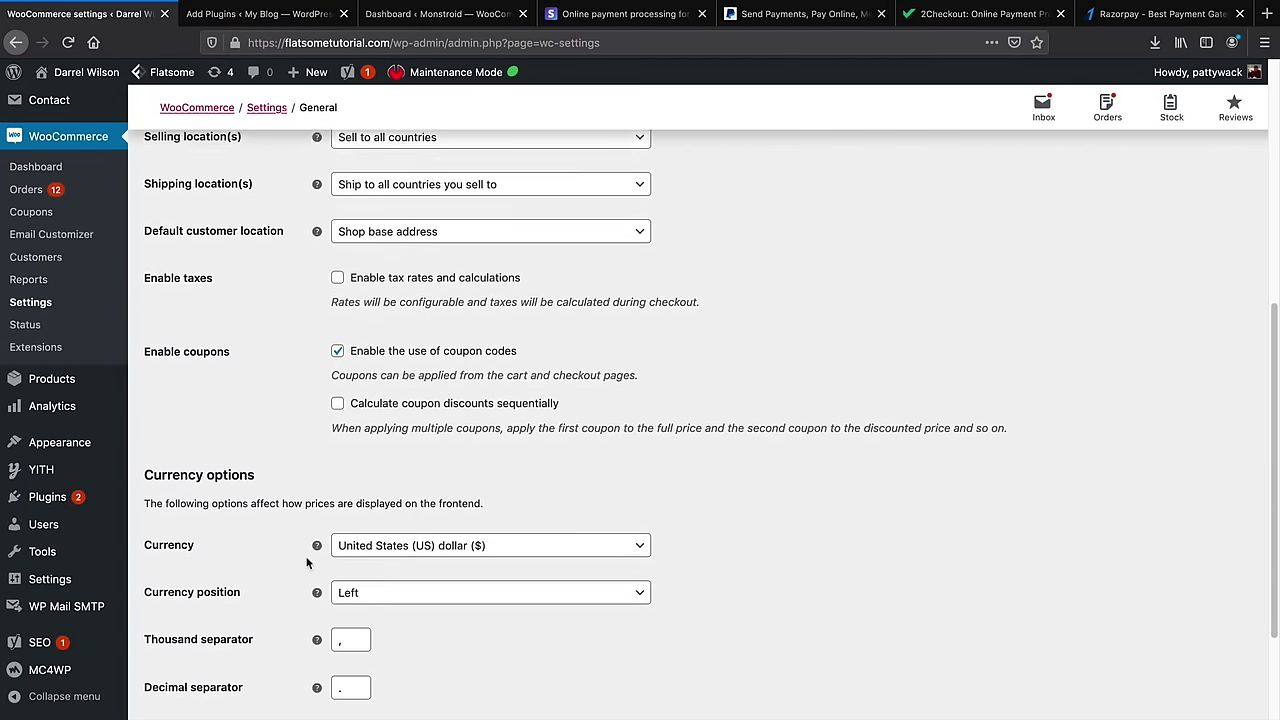
Keep United States (US) dollar as the store currency and save the General settings
click(471, 423)
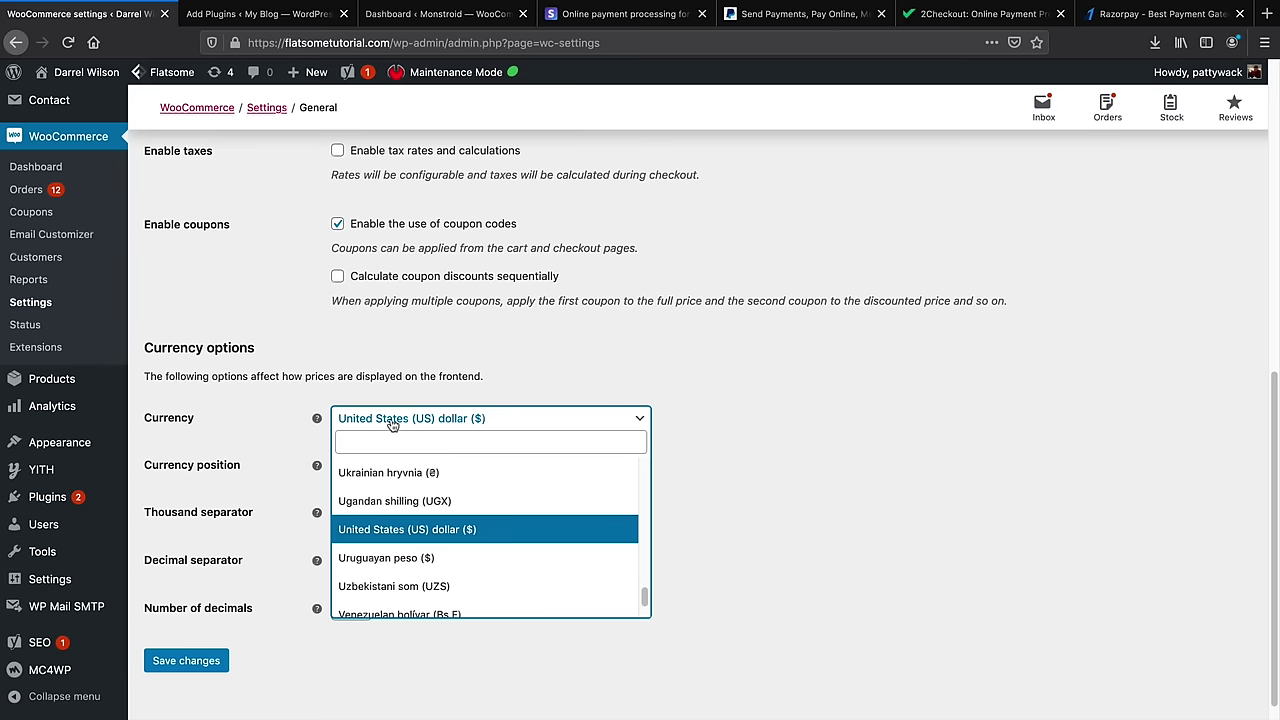
scroll(410, 540, down, 2)
scroll(420, 565, down, 1)
scroll(425, 565, up, 5)
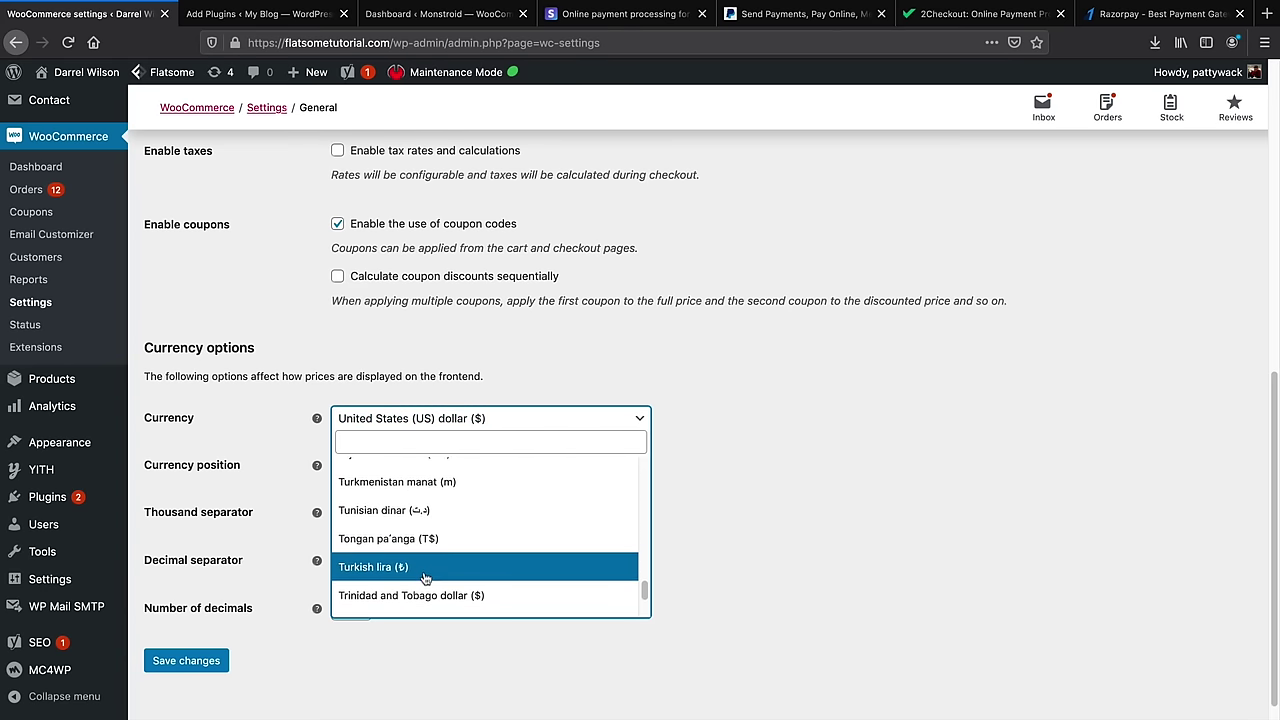
scroll(445, 578, down, 1)
scroll(455, 577, down, 2)
click(530, 563)
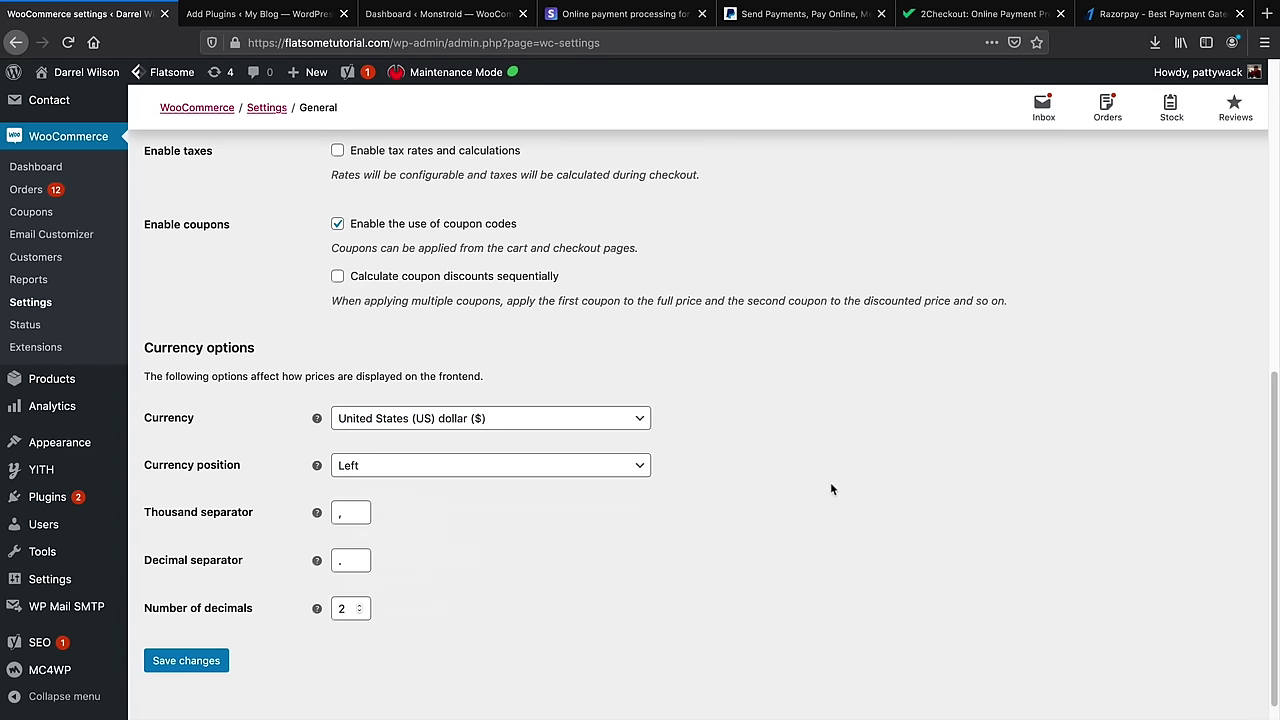
click(215, 663)
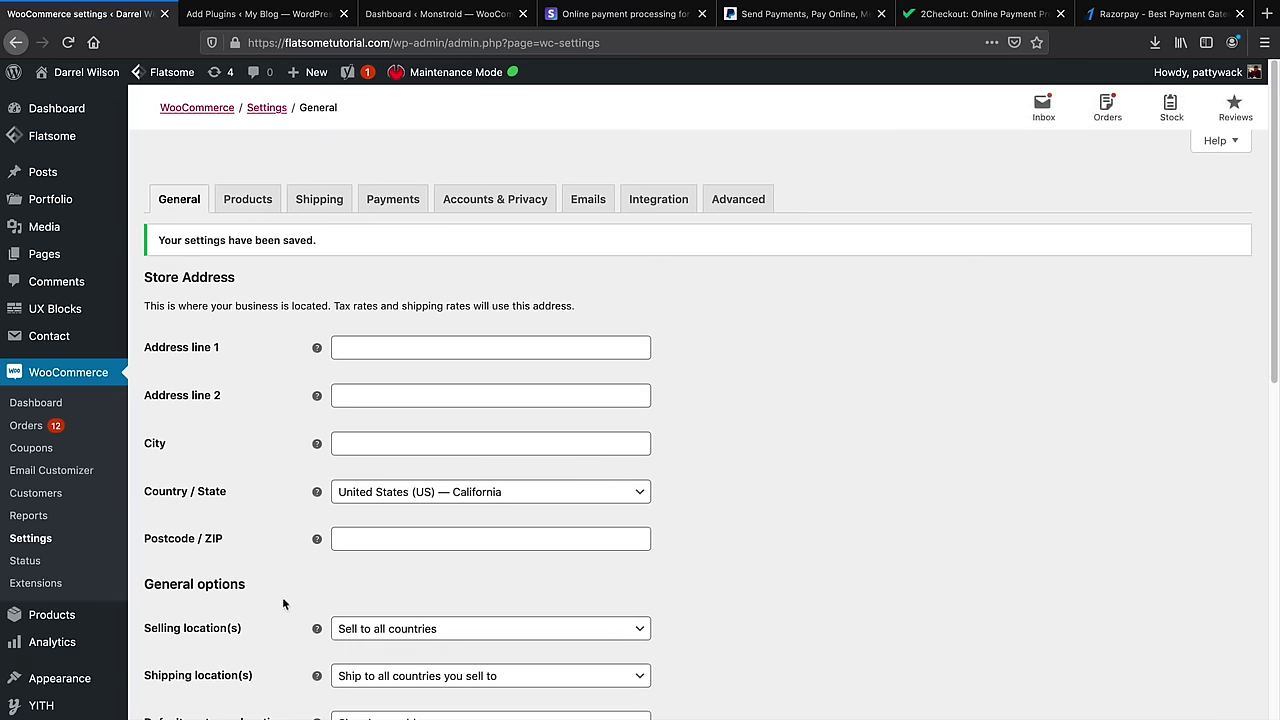
Try selling to all countries except some, then revert to Sell to all countries
scroll(390, 620, down, 4)
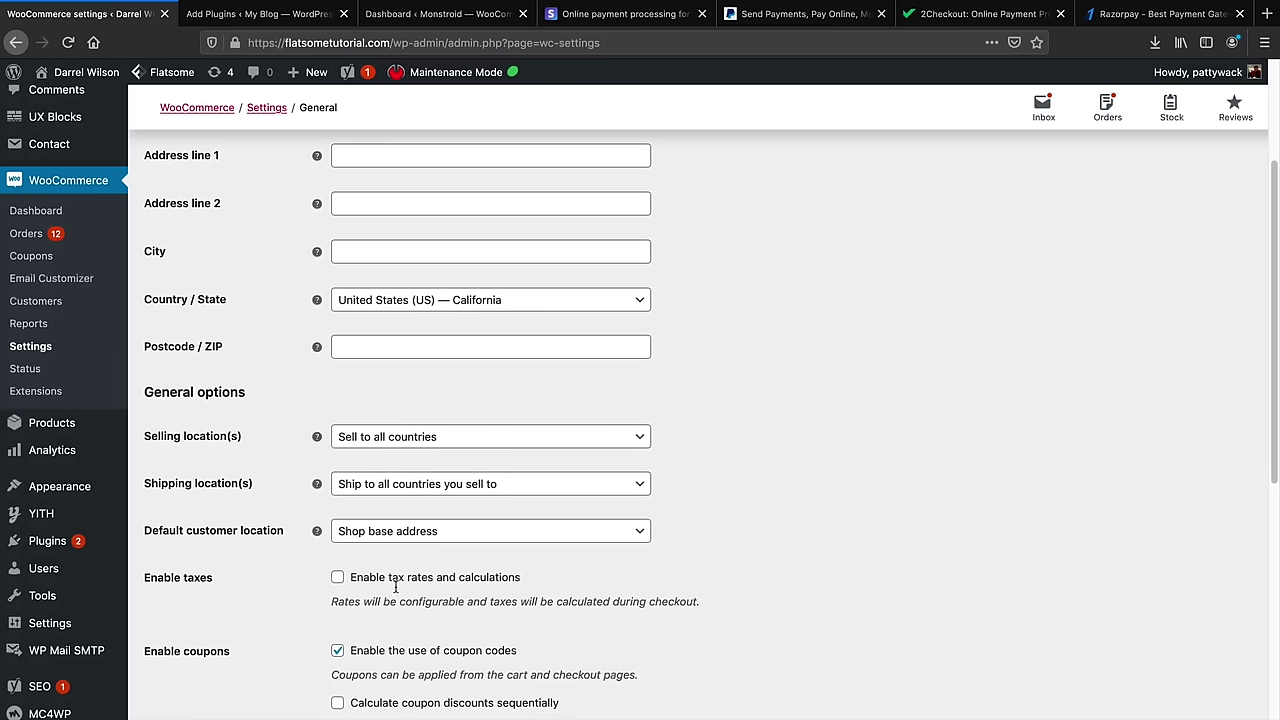
click(404, 437)
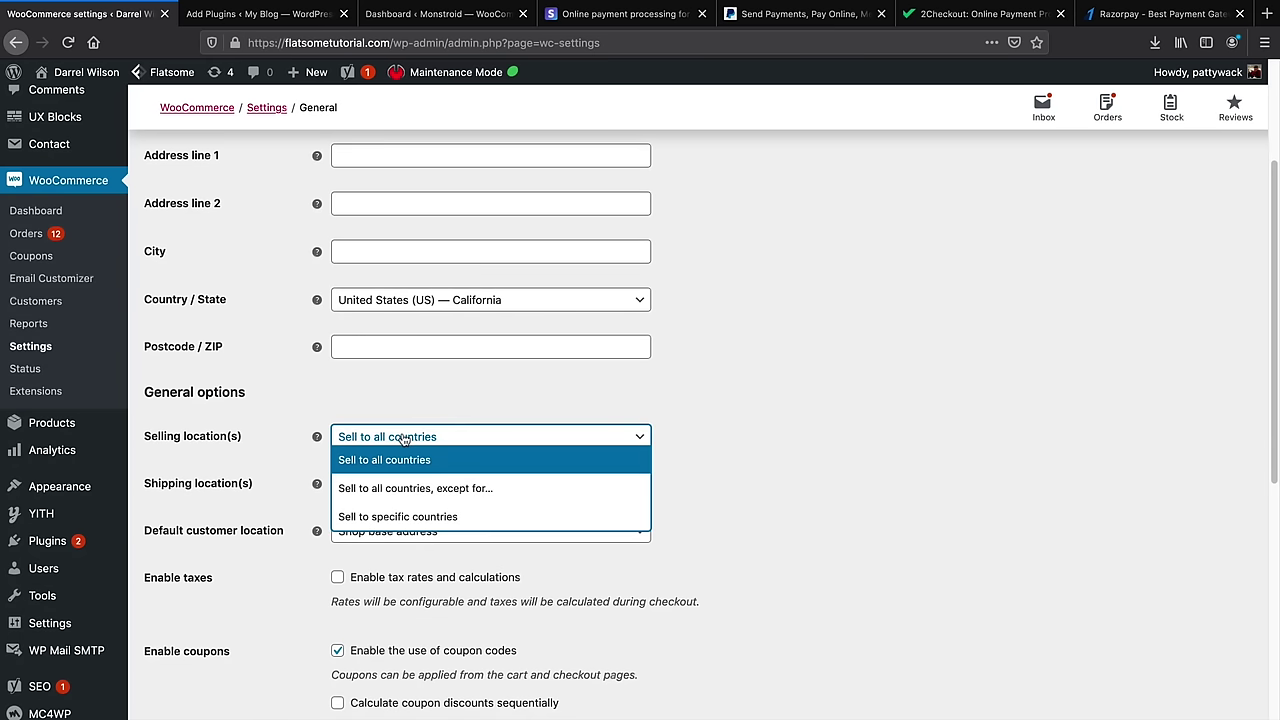
click(520, 488)
click(513, 492)
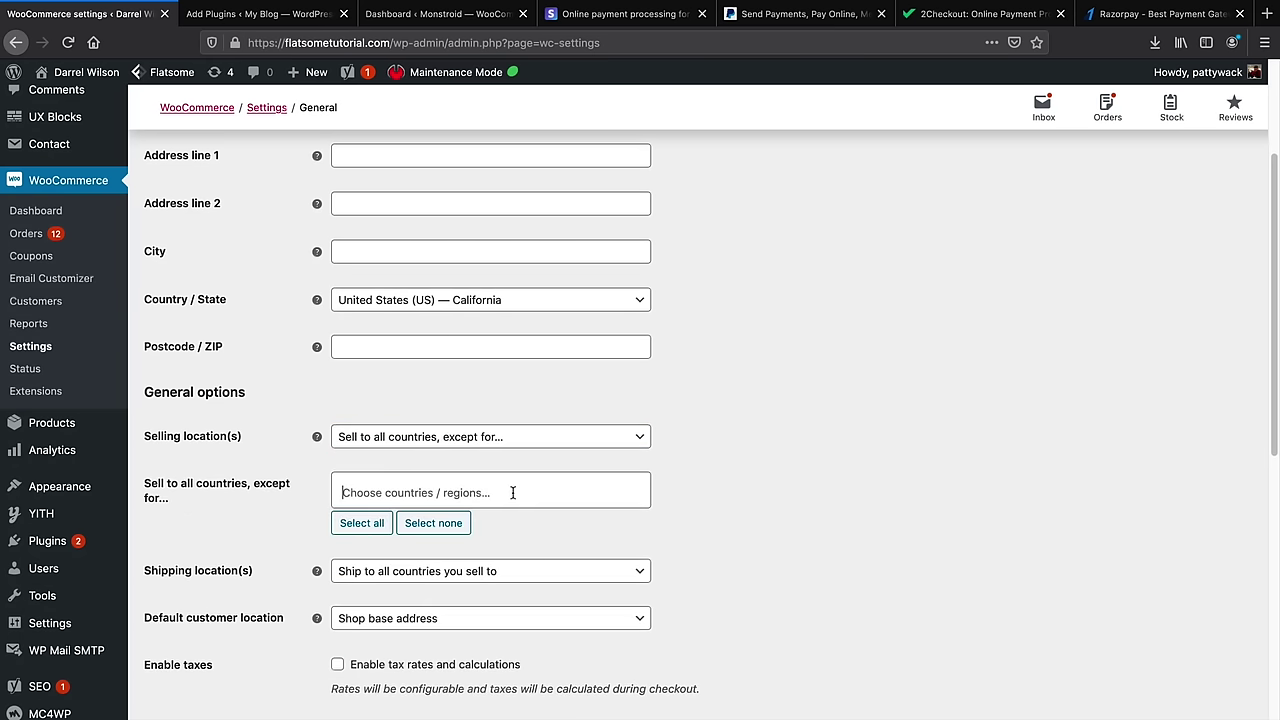
scroll(460, 610, down, 10)
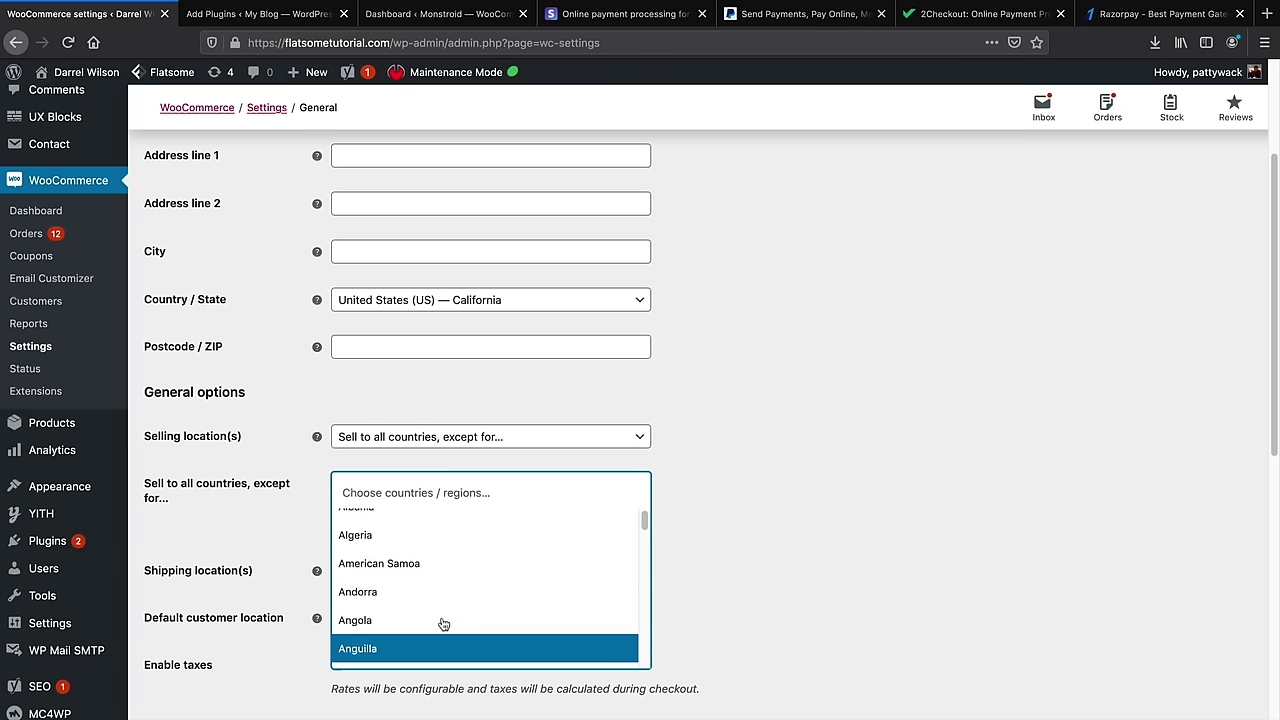
scroll(472, 609, down, 3)
click(688, 502)
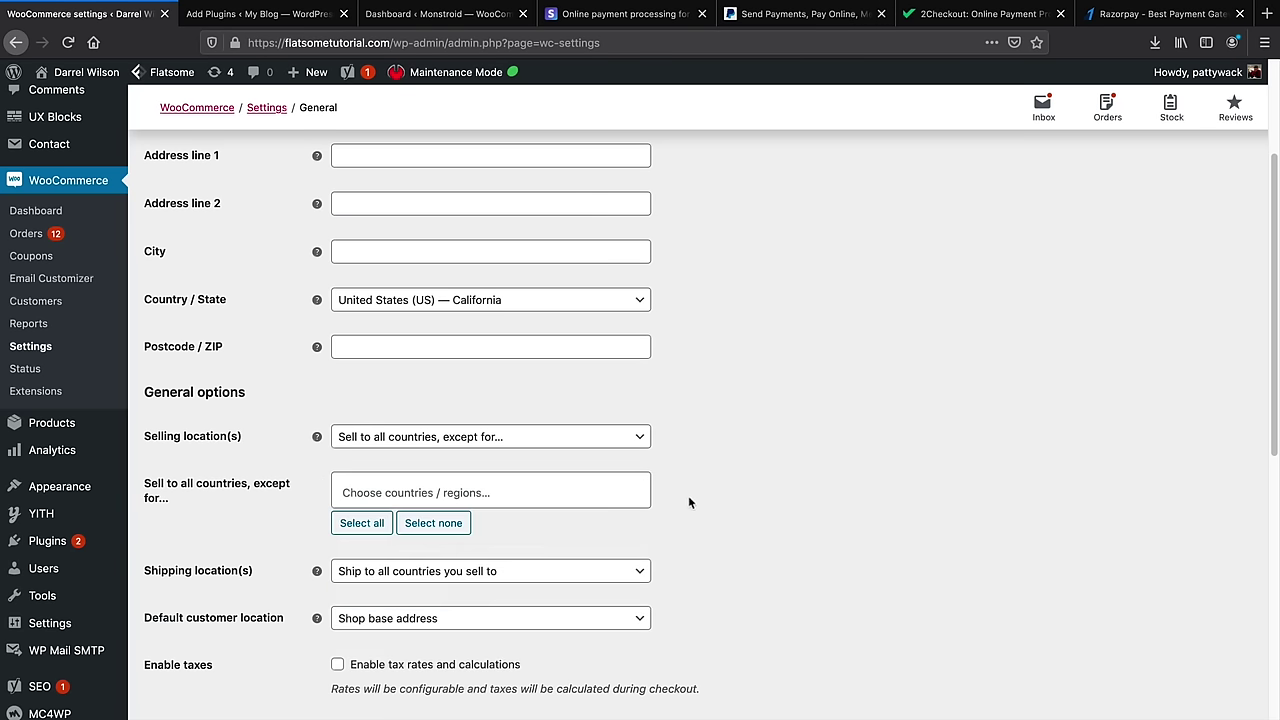
click(646, 444)
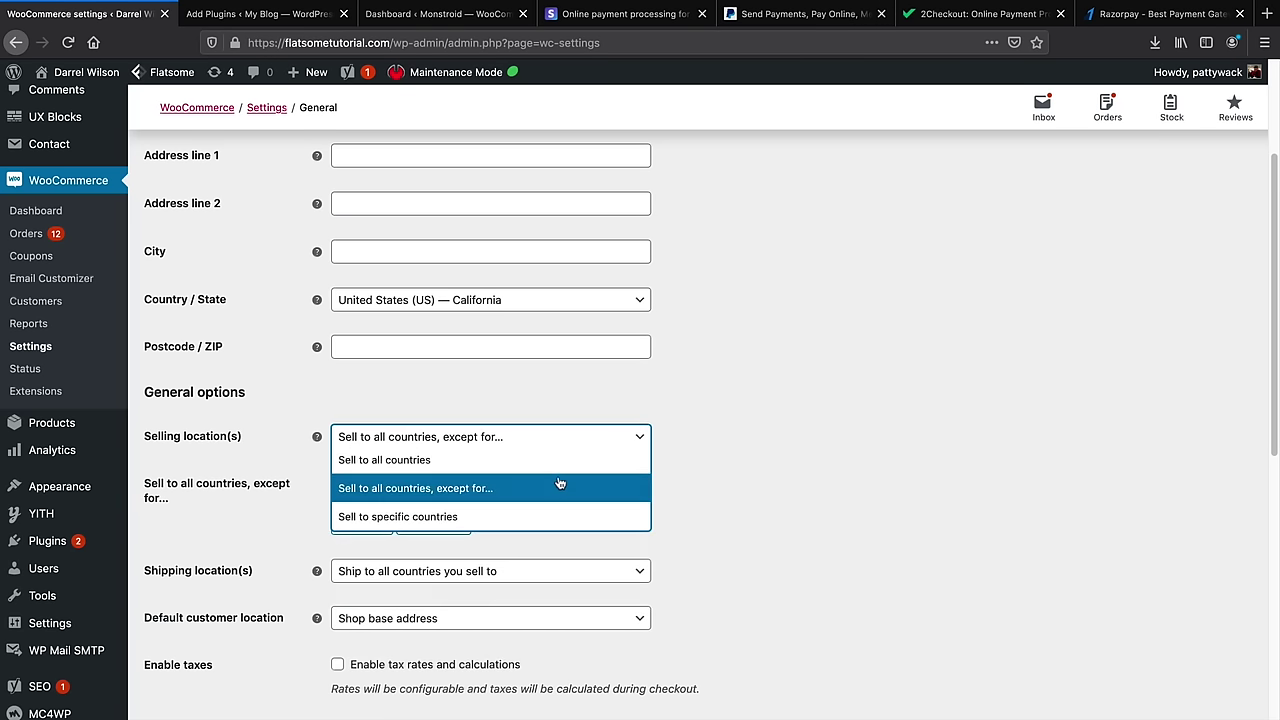
click(560, 460)
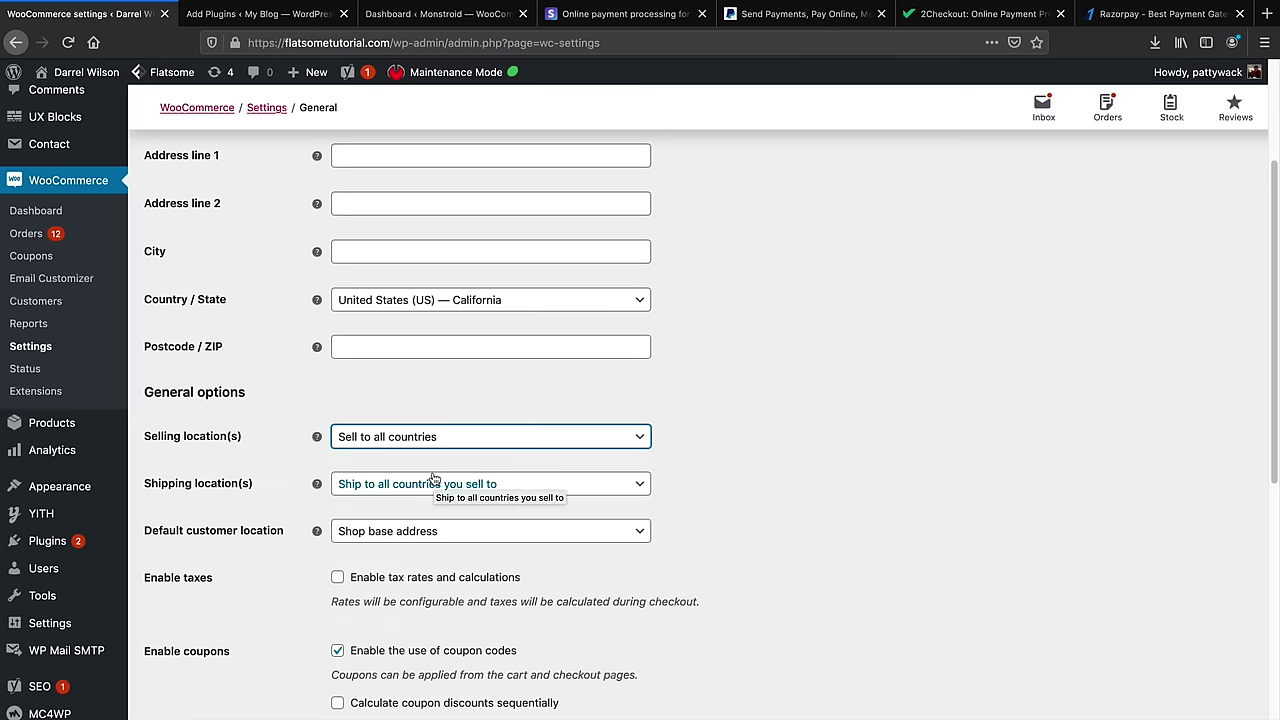
scroll(433, 478, up, 4)
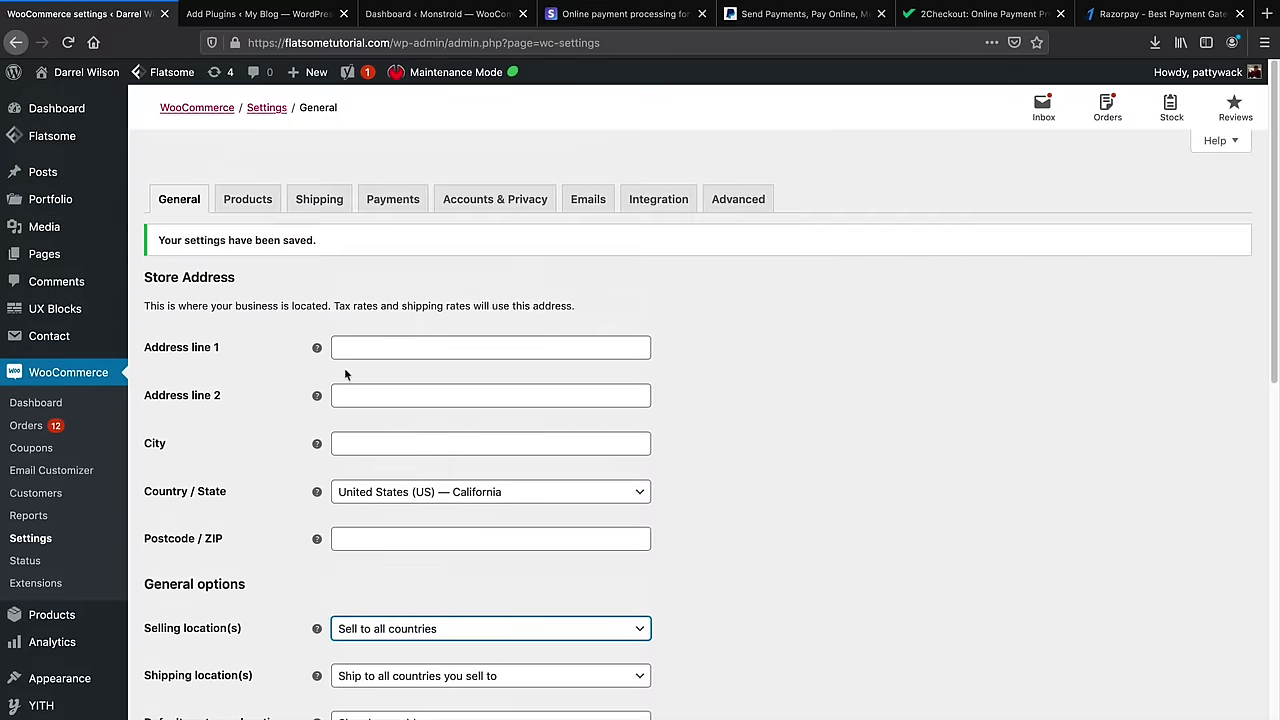
click(260, 201)
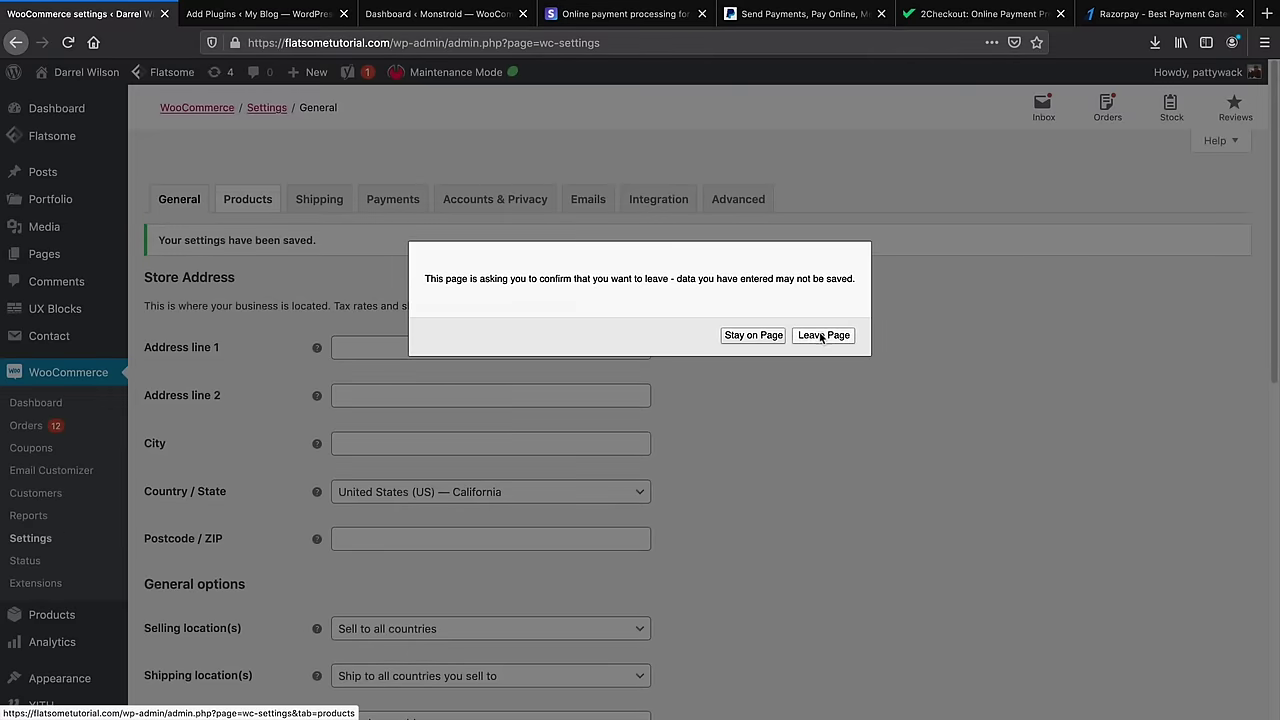
Leave the General page and review the Products settings down to Product ratings
click(820, 337)
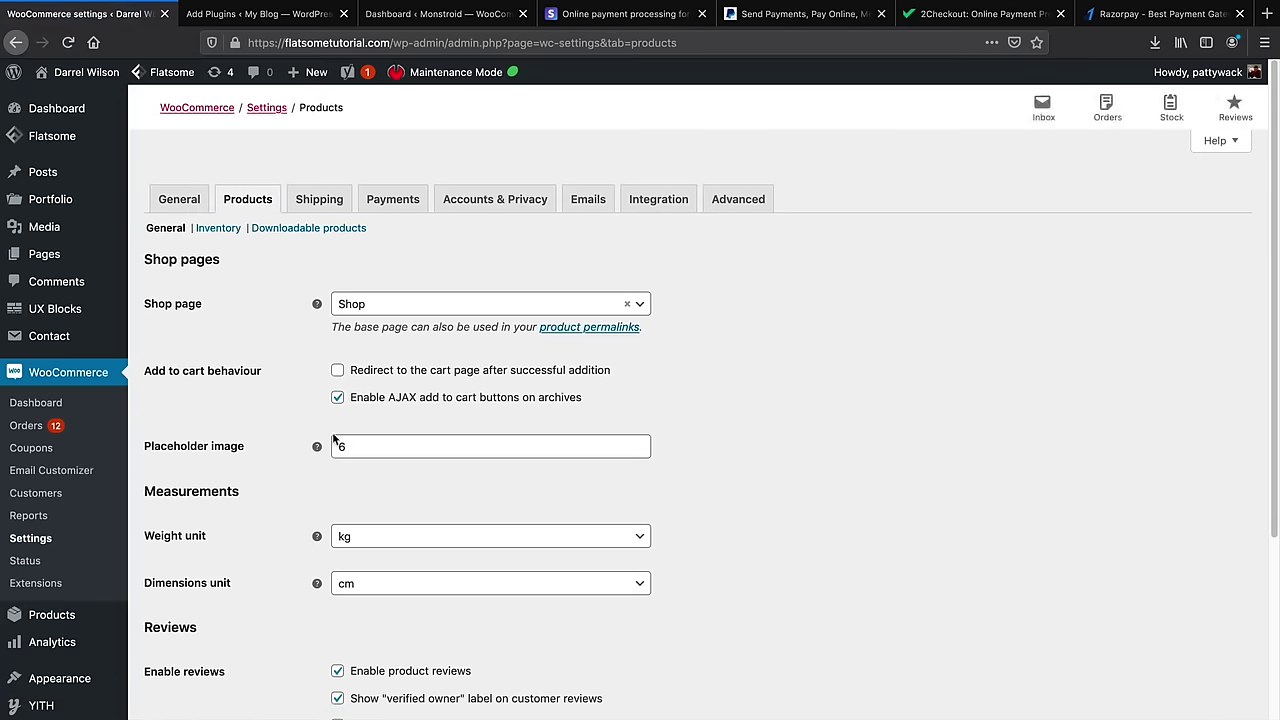
scroll(314, 430, down, 1)
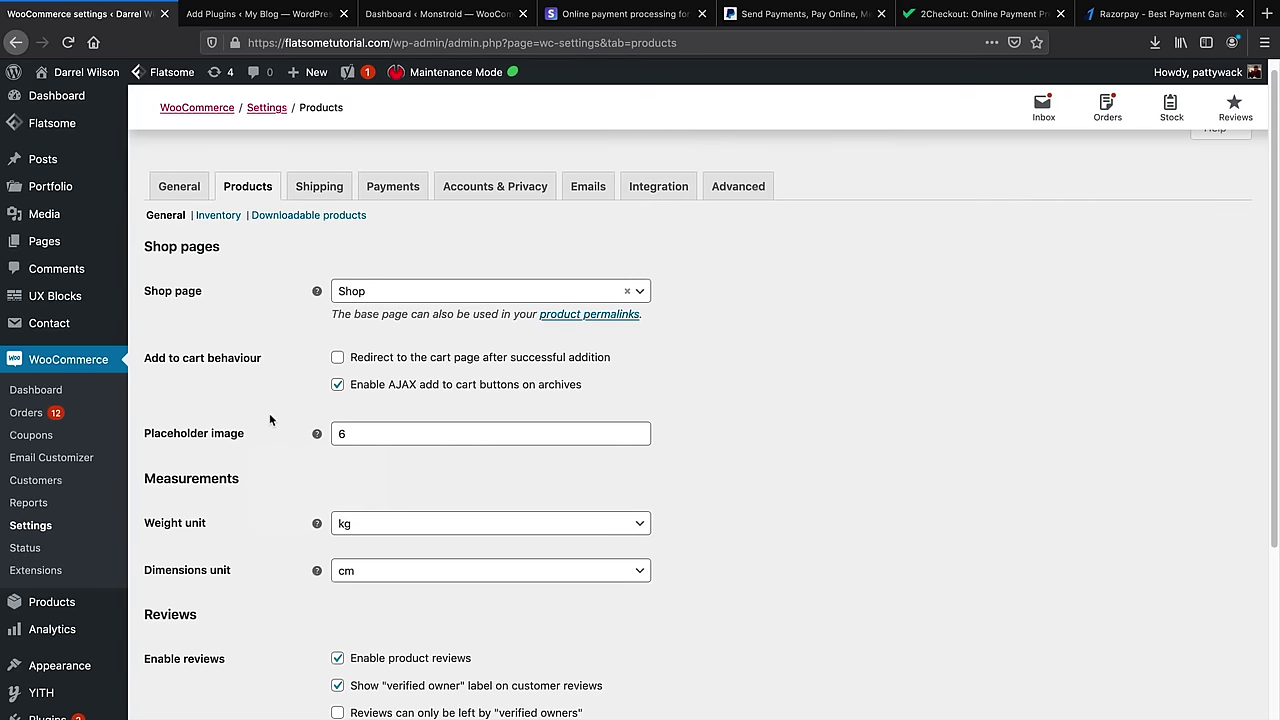
scroll(269, 419, down, 2)
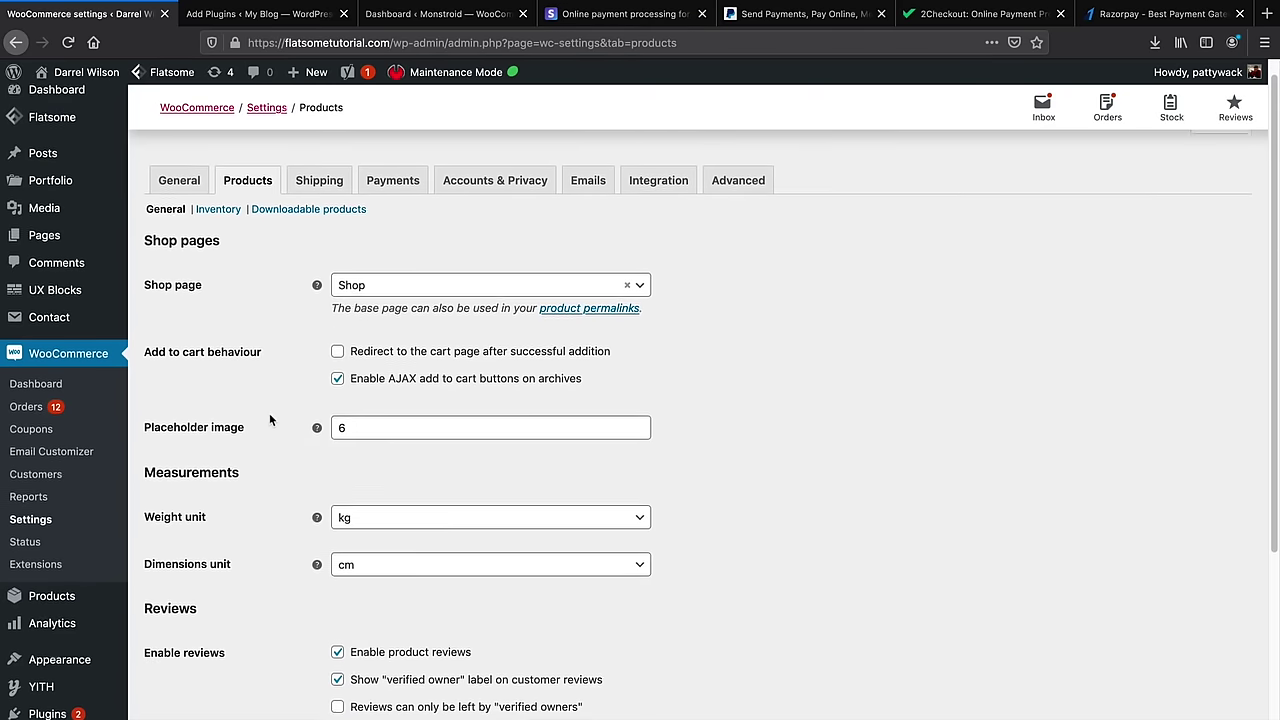
scroll(270, 420, down, 2)
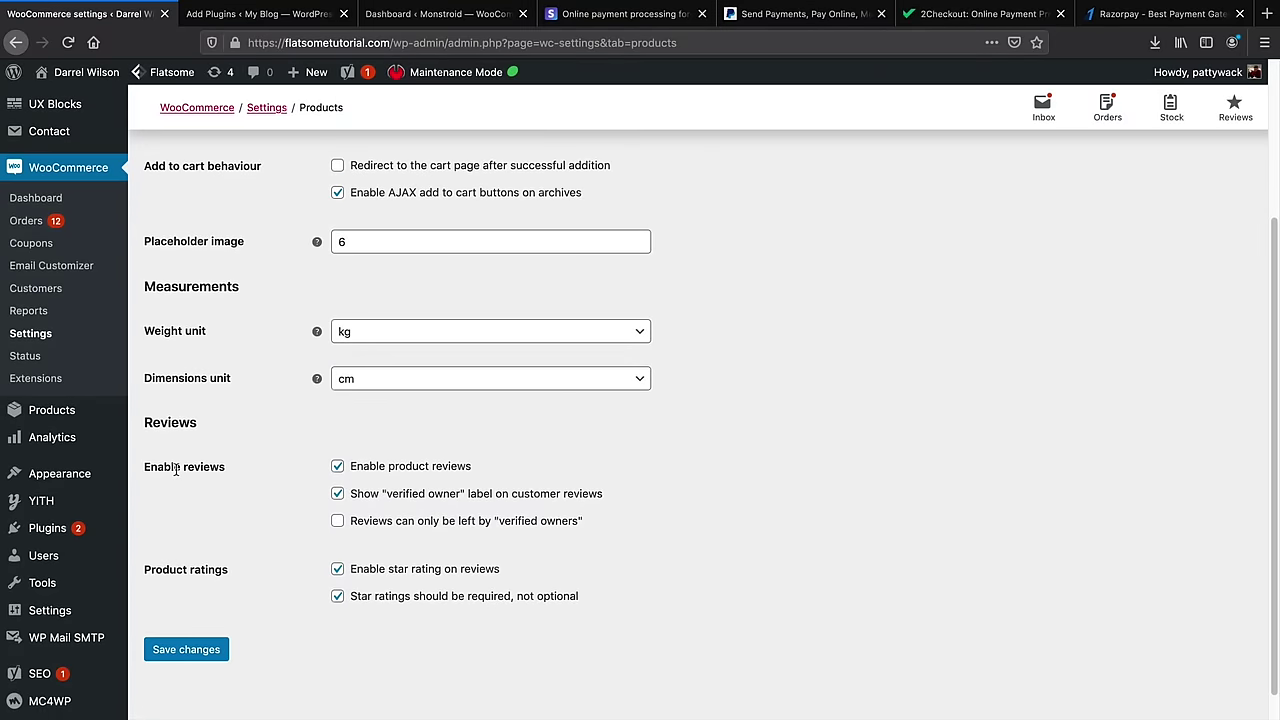
drag(154, 572, 211, 574)
scroll(300, 524, up, 4)
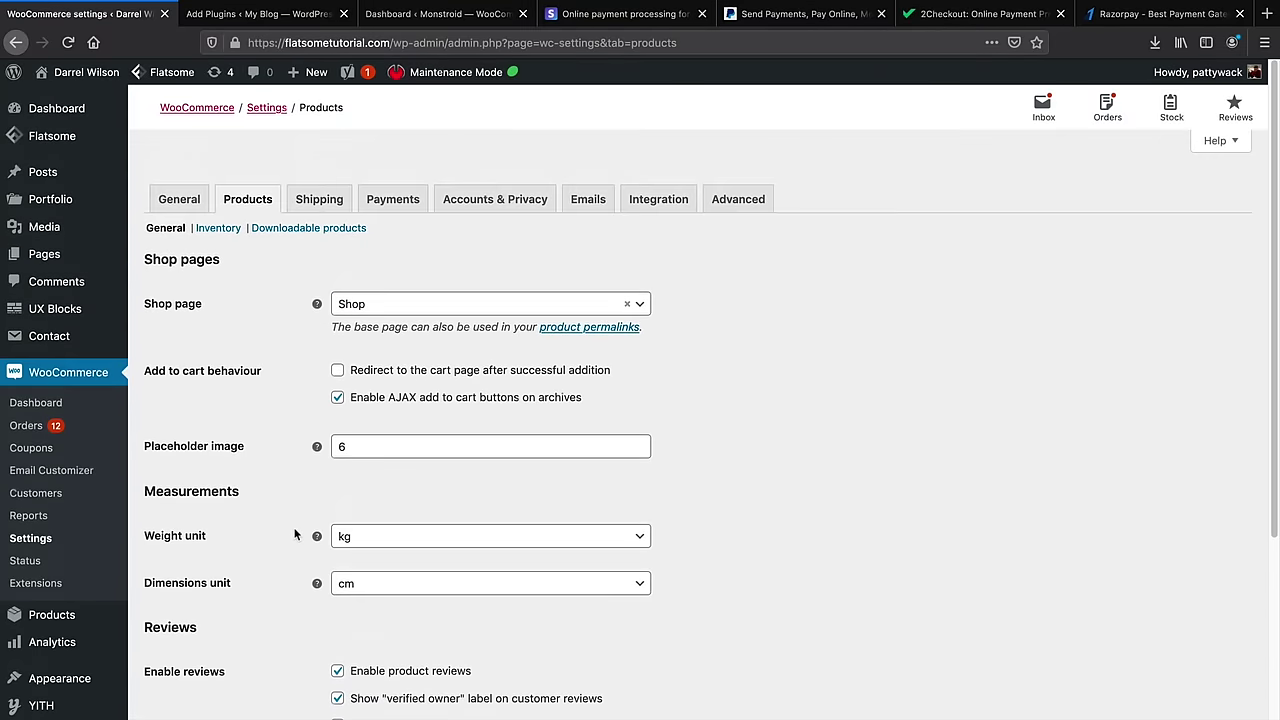
Review the Downloadable products note about guest purchases, then go to the Shipping zones page
click(308, 229)
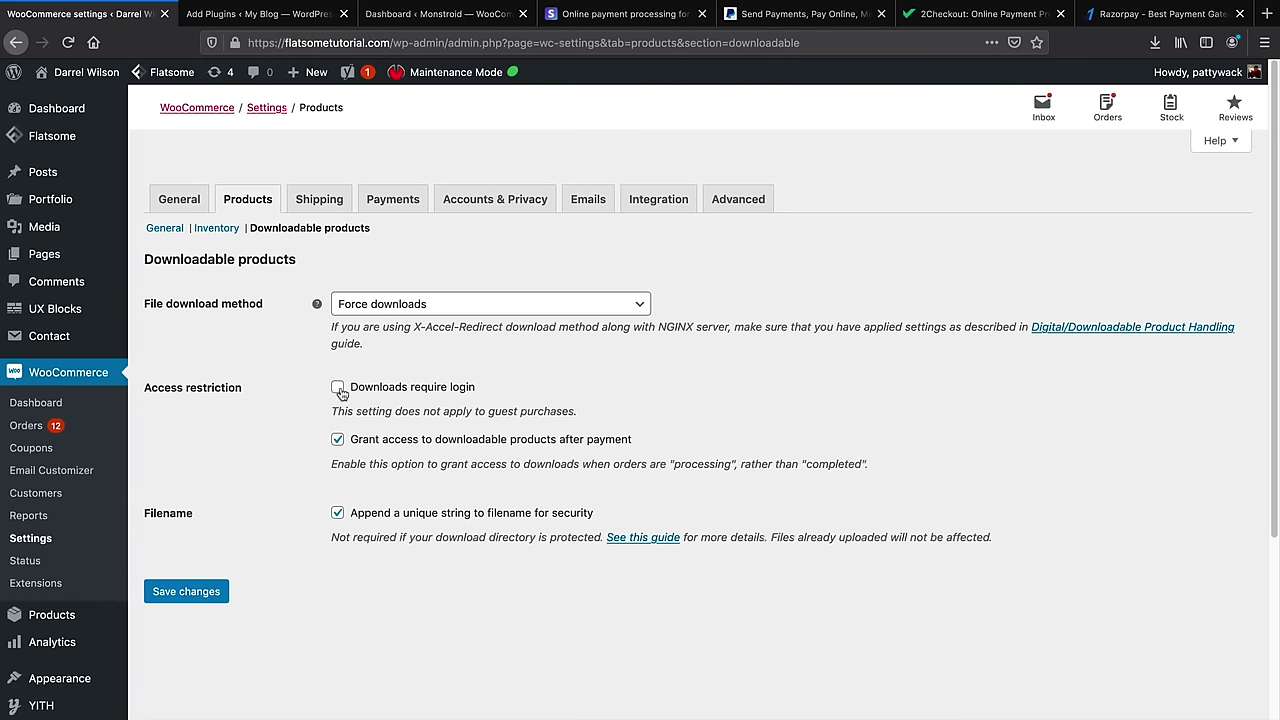
drag(345, 411, 560, 413)
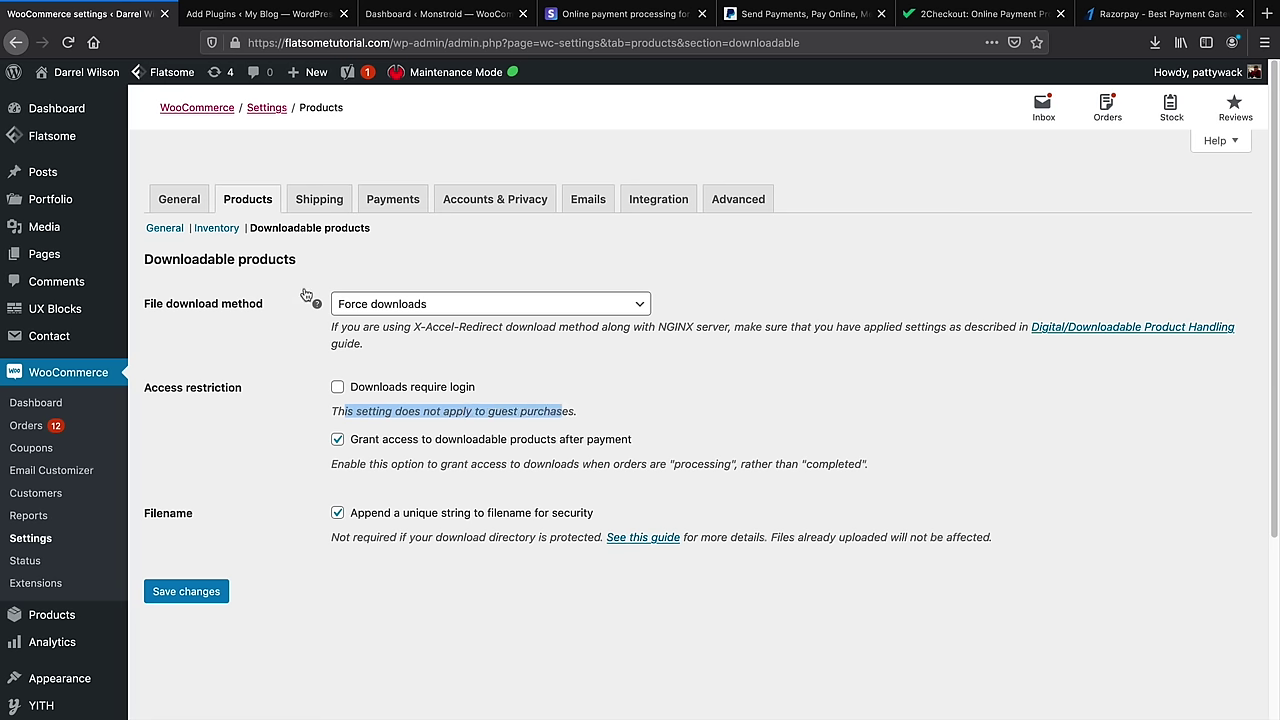
click(320, 200)
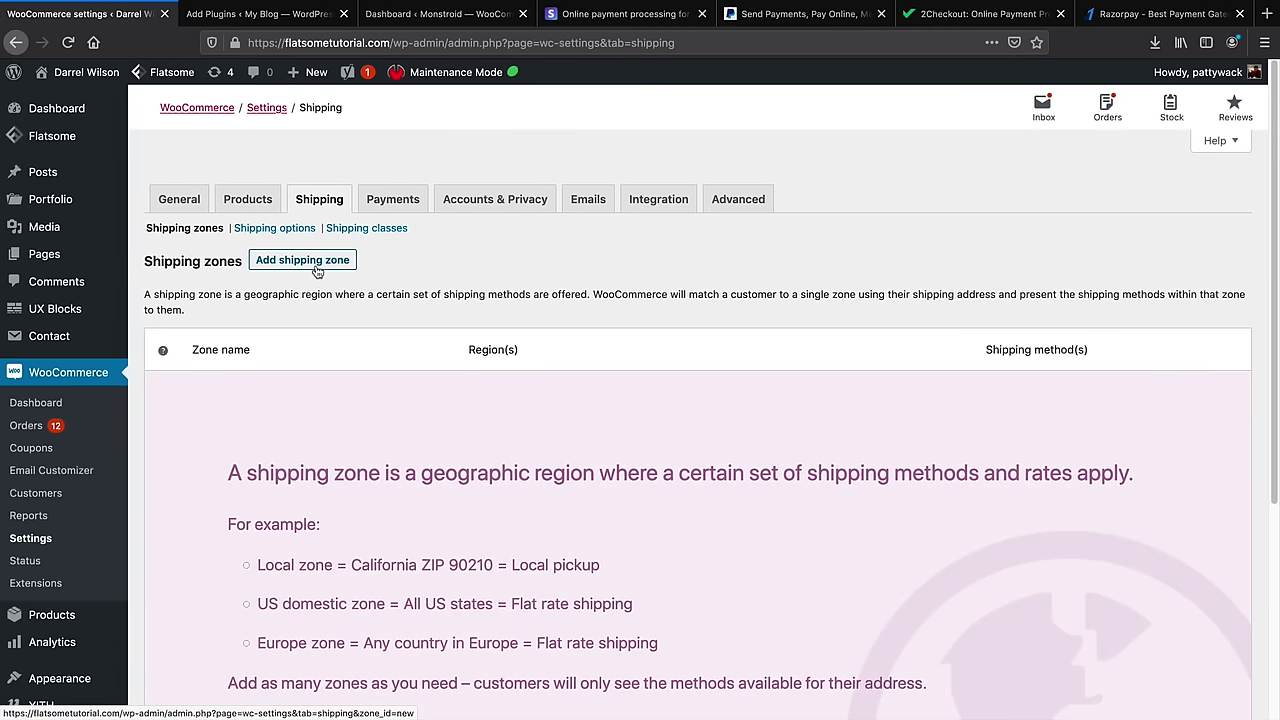
Create a new shipping zone named United States with United States (US) as its region
click(317, 268)
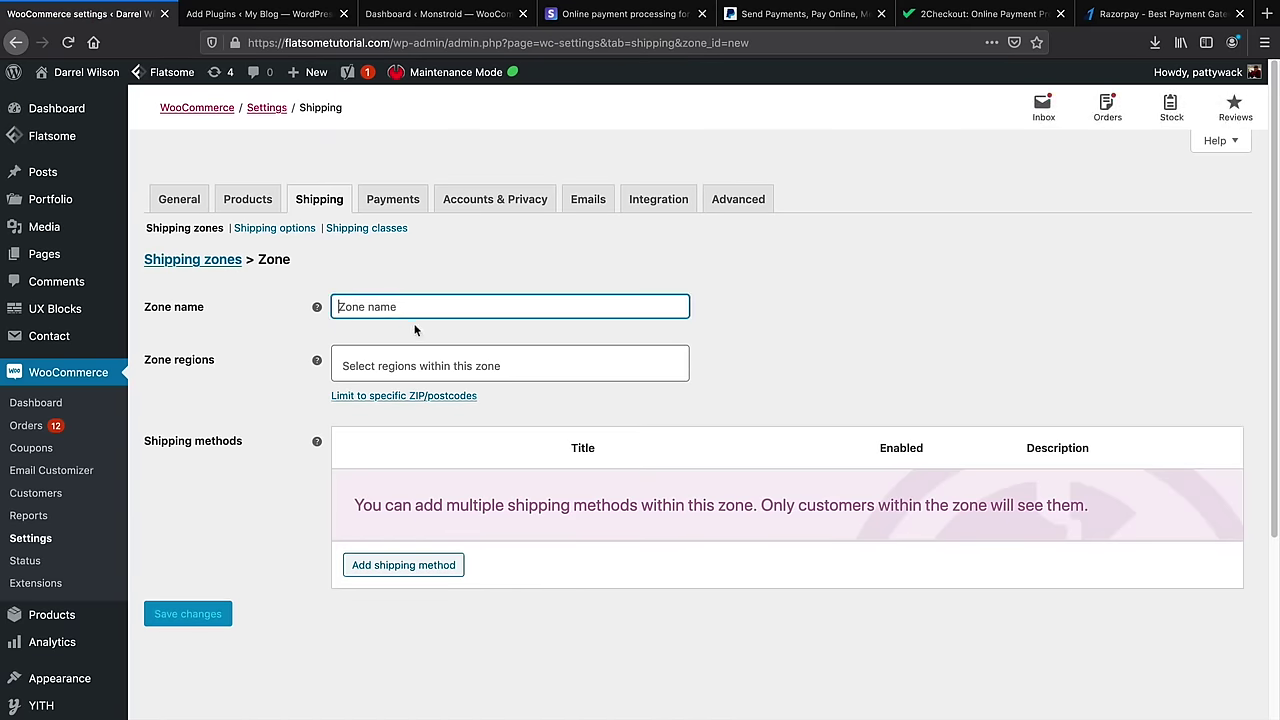
text(United S)
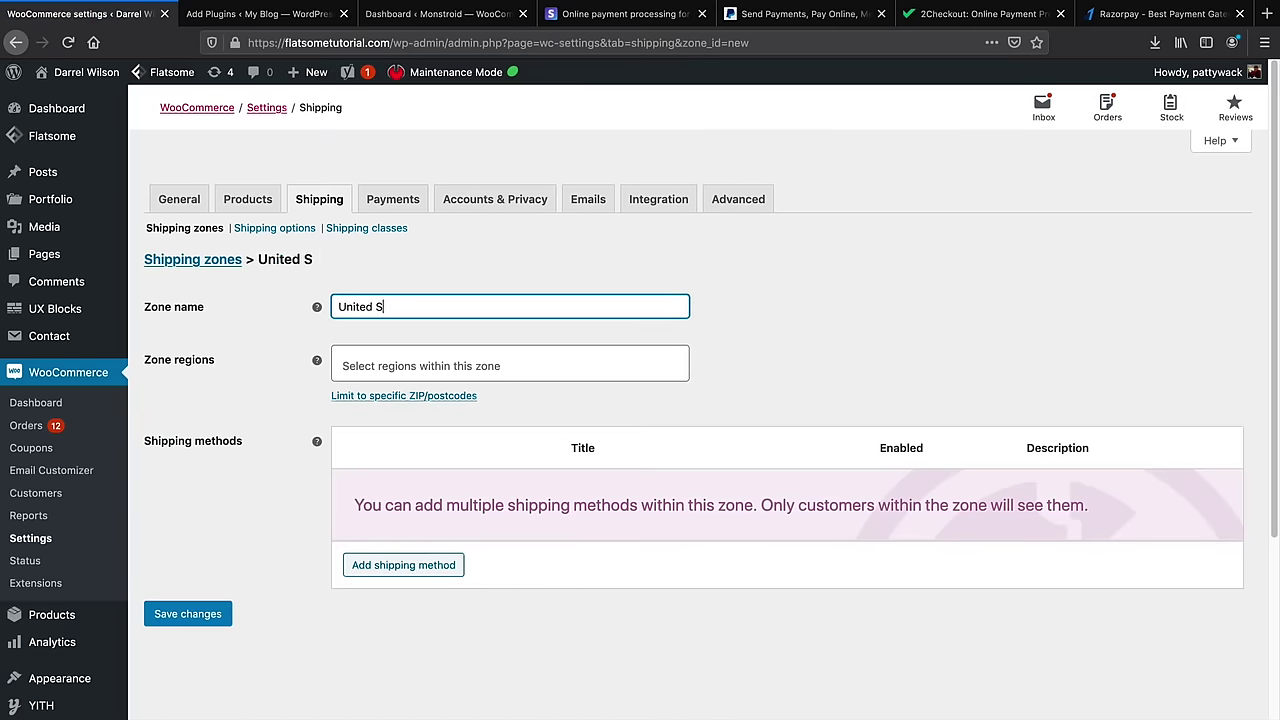
text(tatee)
click(343, 365)
text(U)
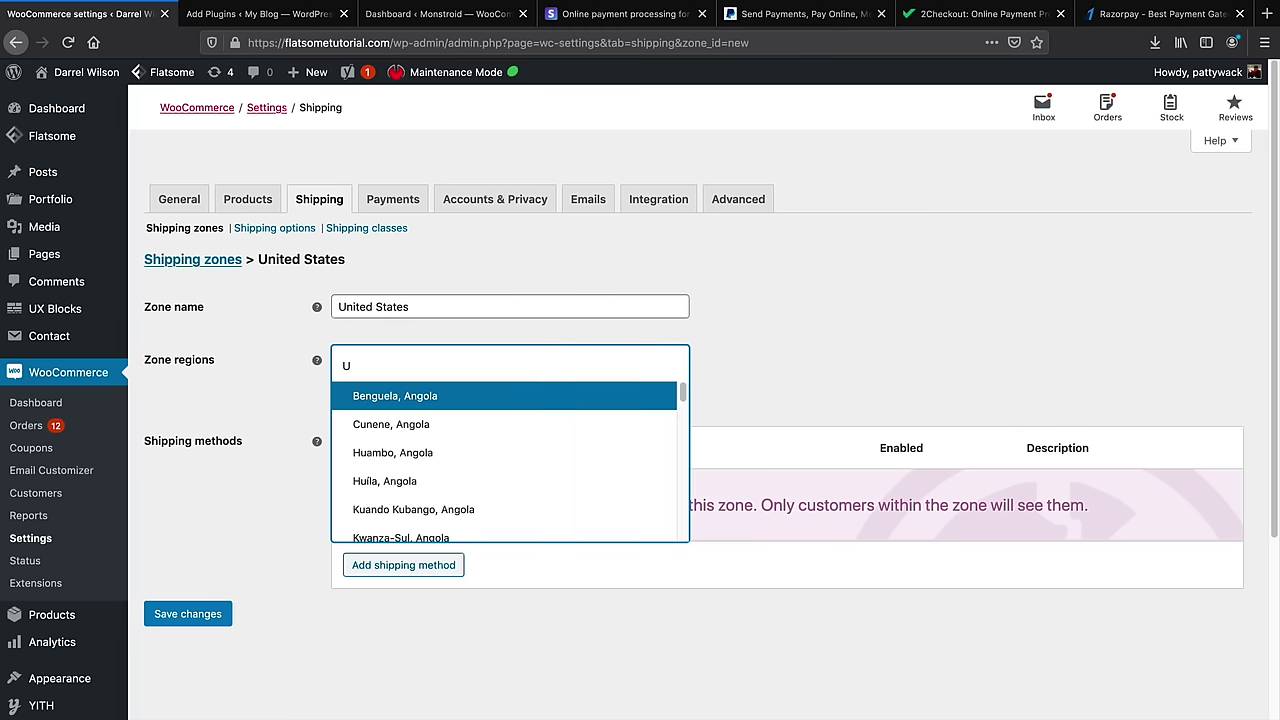
text(nit)
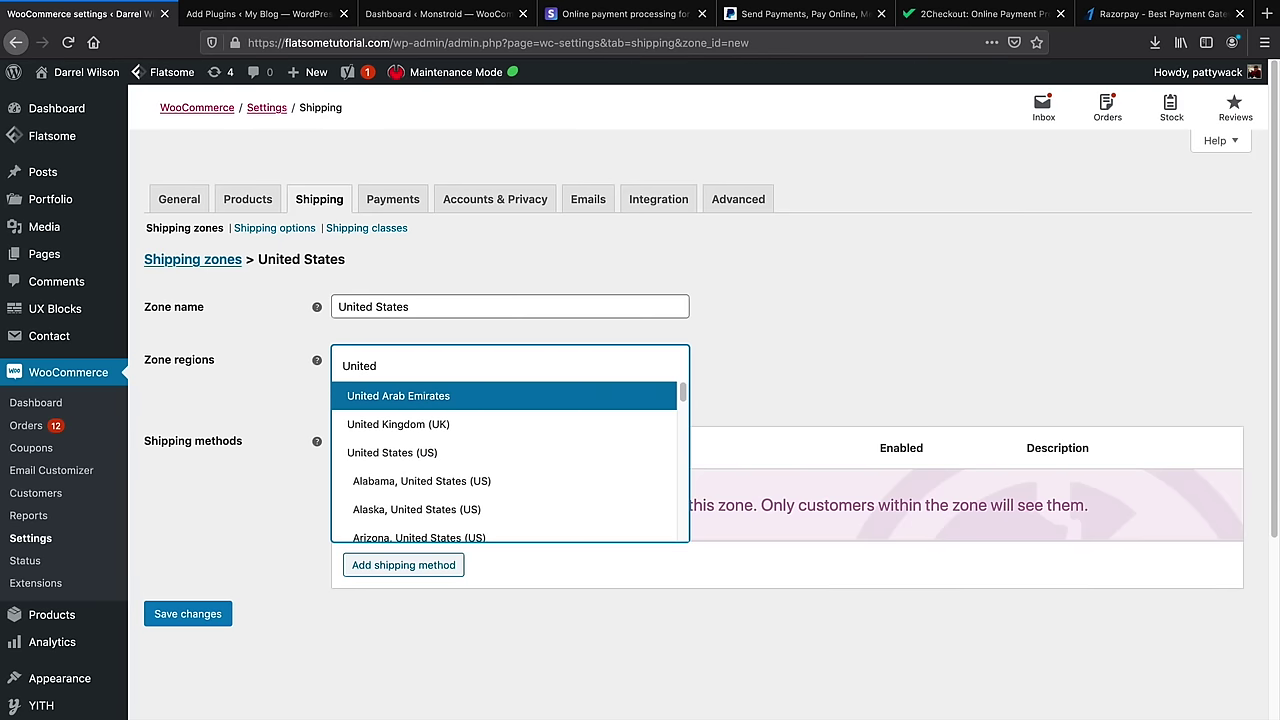
text(ed)
click(431, 453)
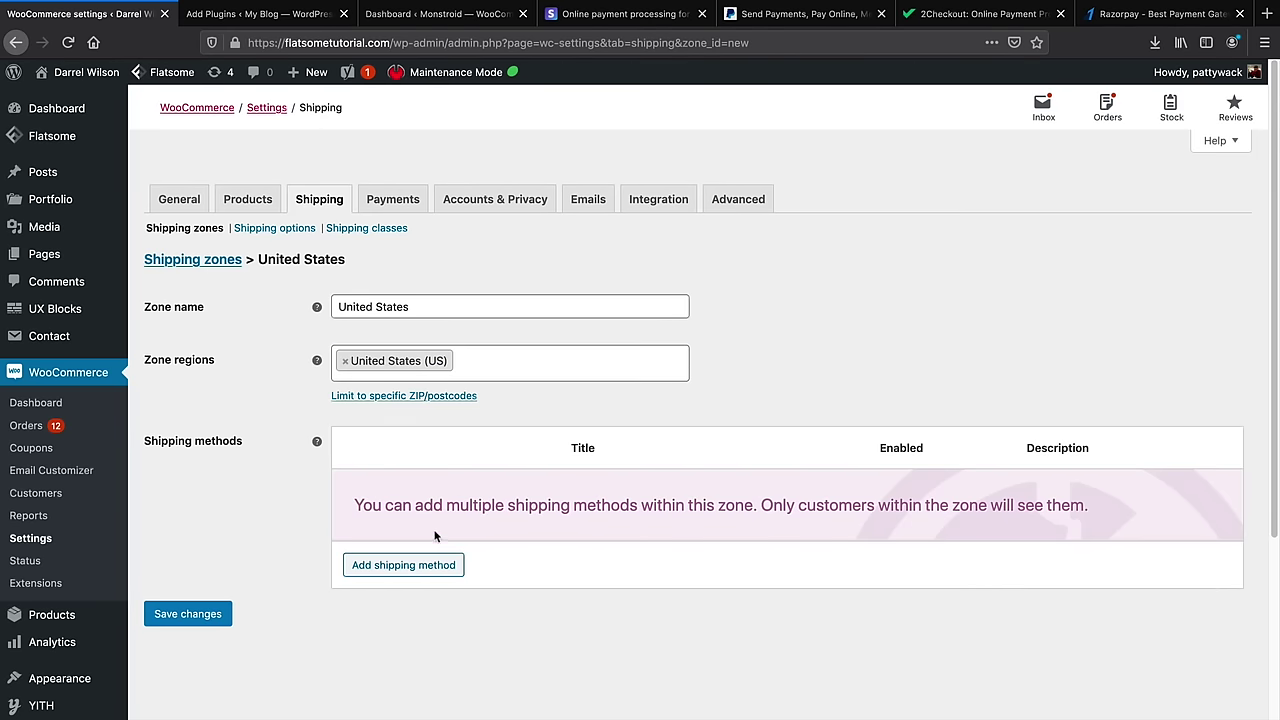
Add a Flat rate shipping method to the United States zone
click(437, 568)
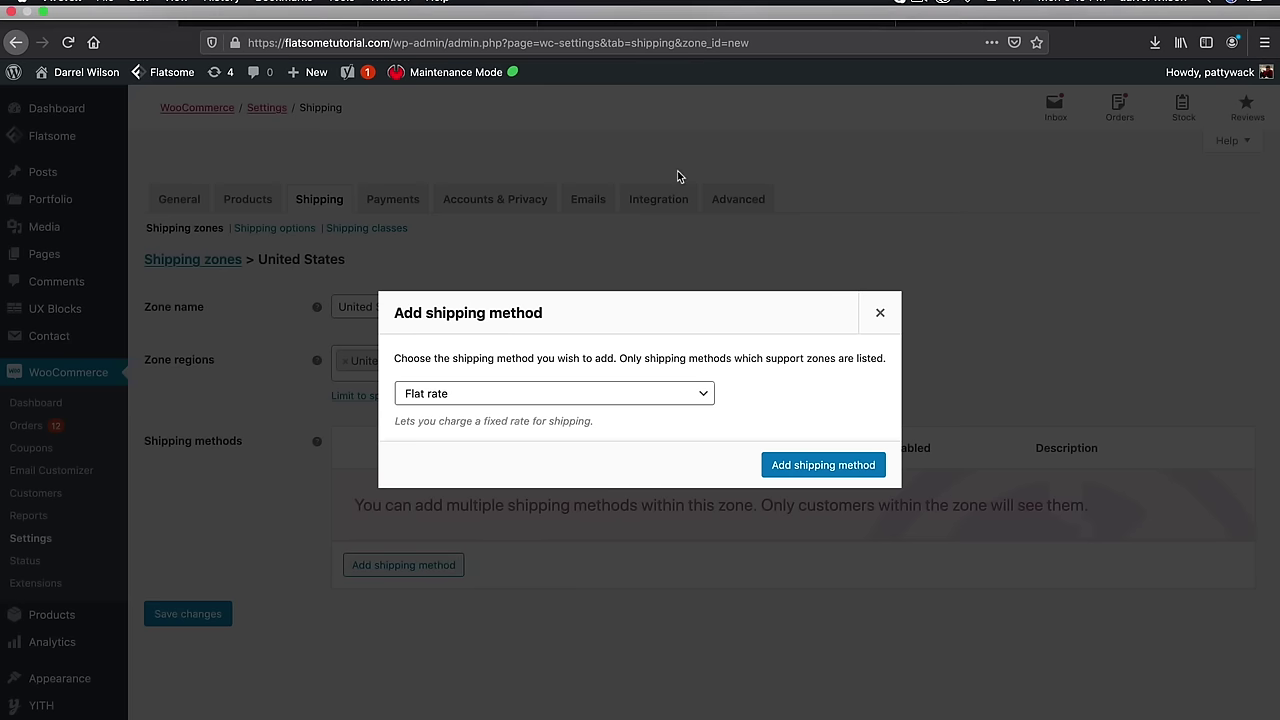
click(599, 392)
click(599, 391)
click(599, 403)
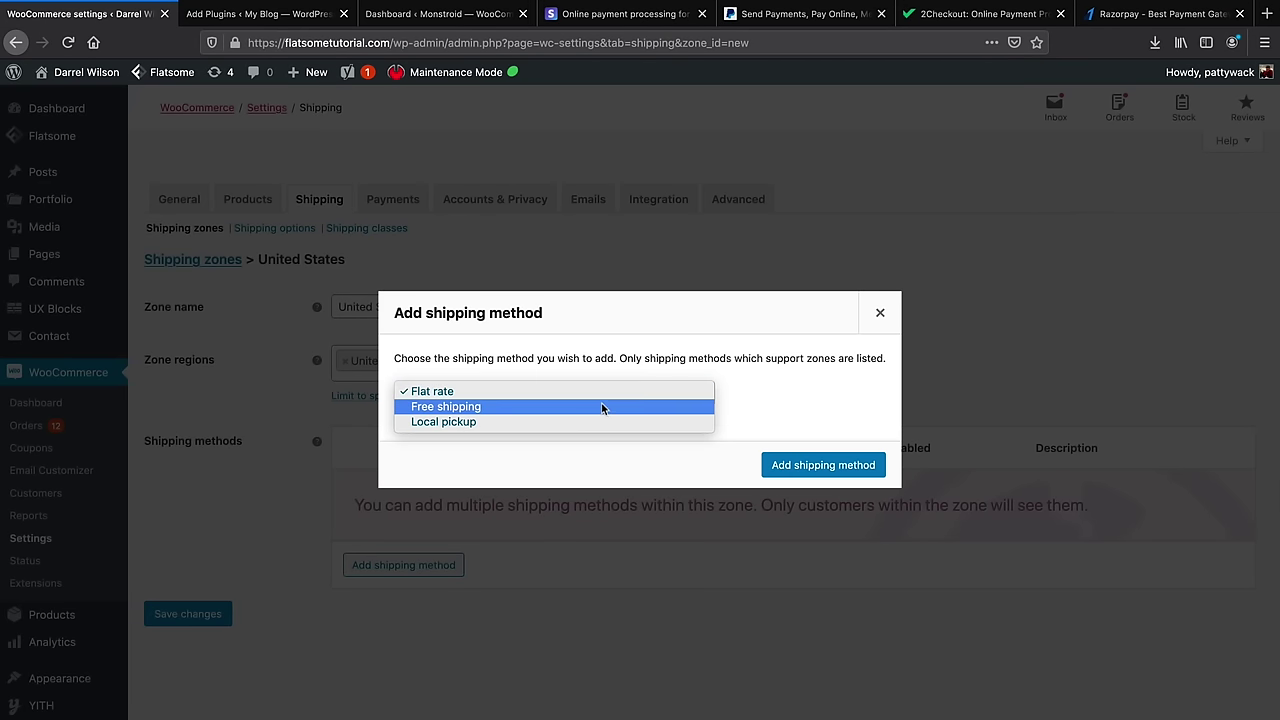
click(609, 397)
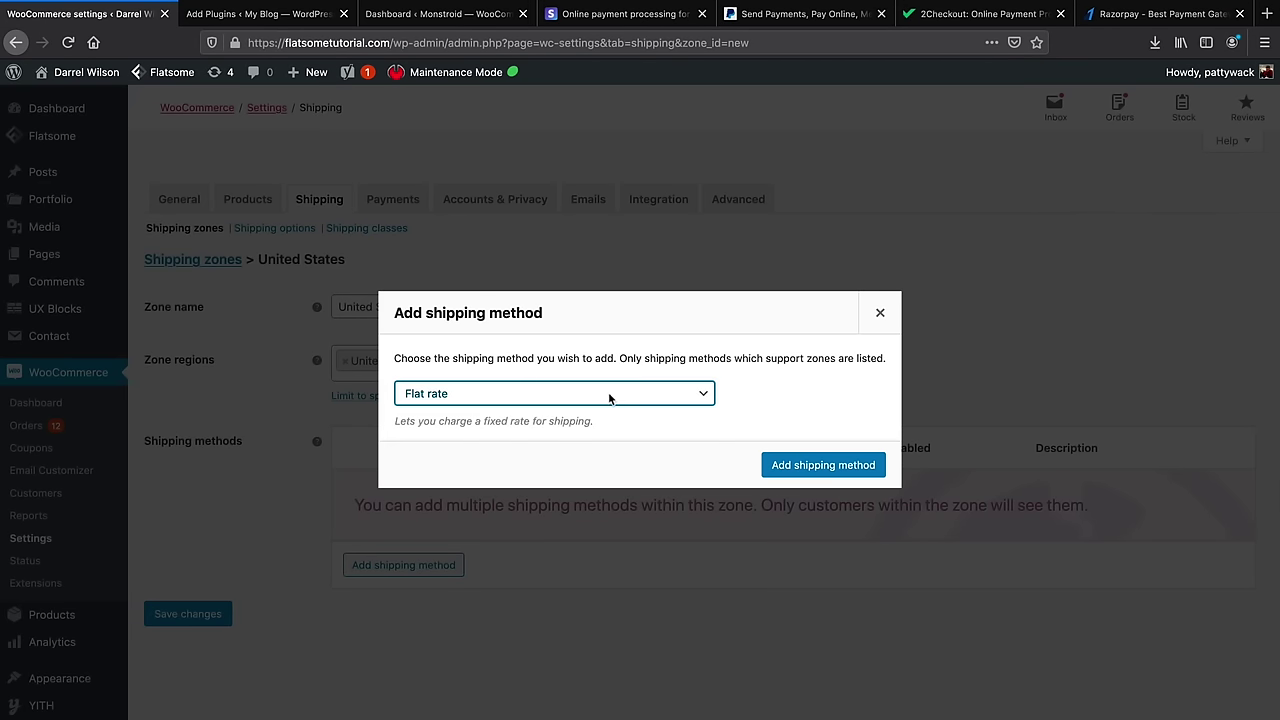
click(790, 466)
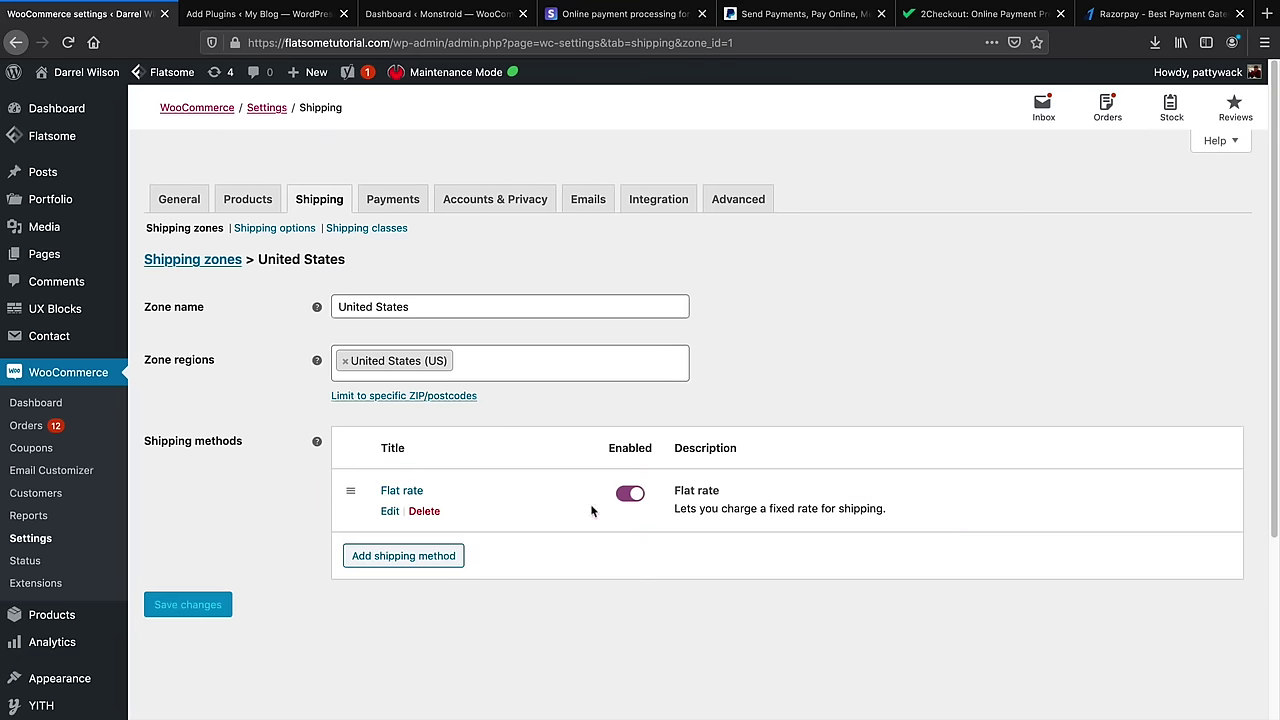
Set the Flat rate's tax status to None, enter a cost of 4, and save it
click(389, 511)
click(512, 392)
click(520, 404)
drag(530, 435, 446, 434)
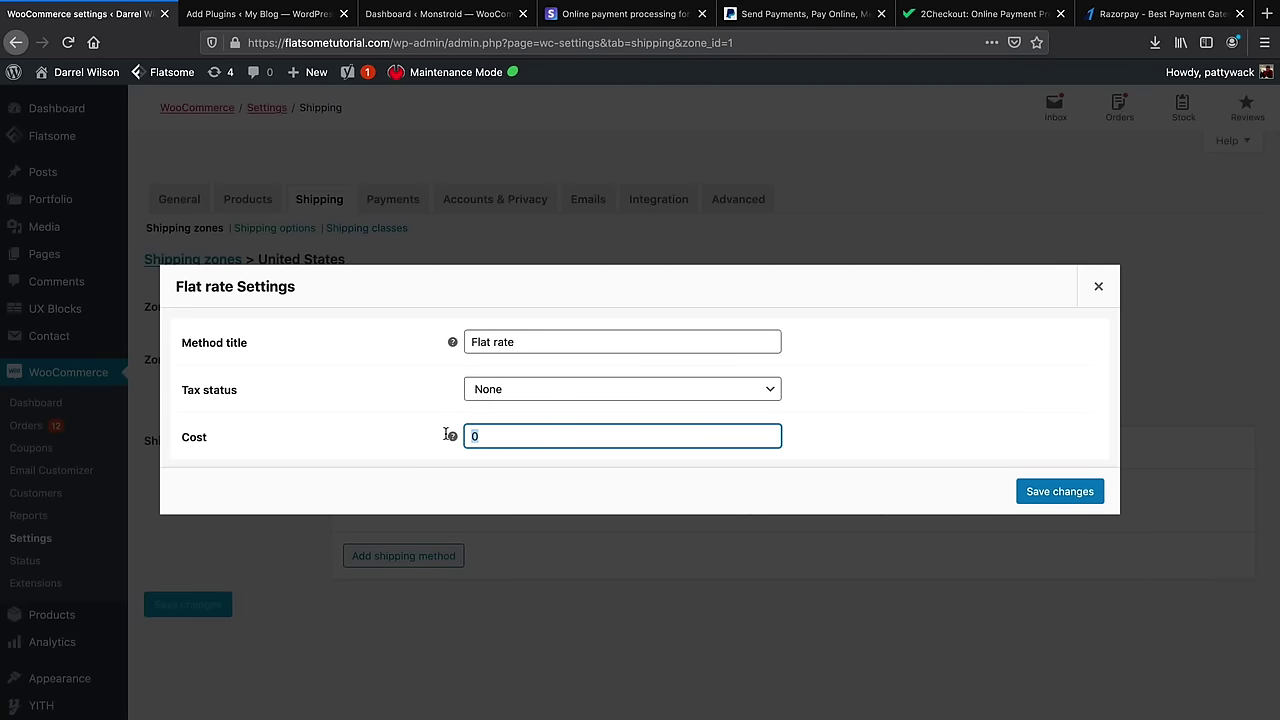
text(4.)
click(1060, 491)
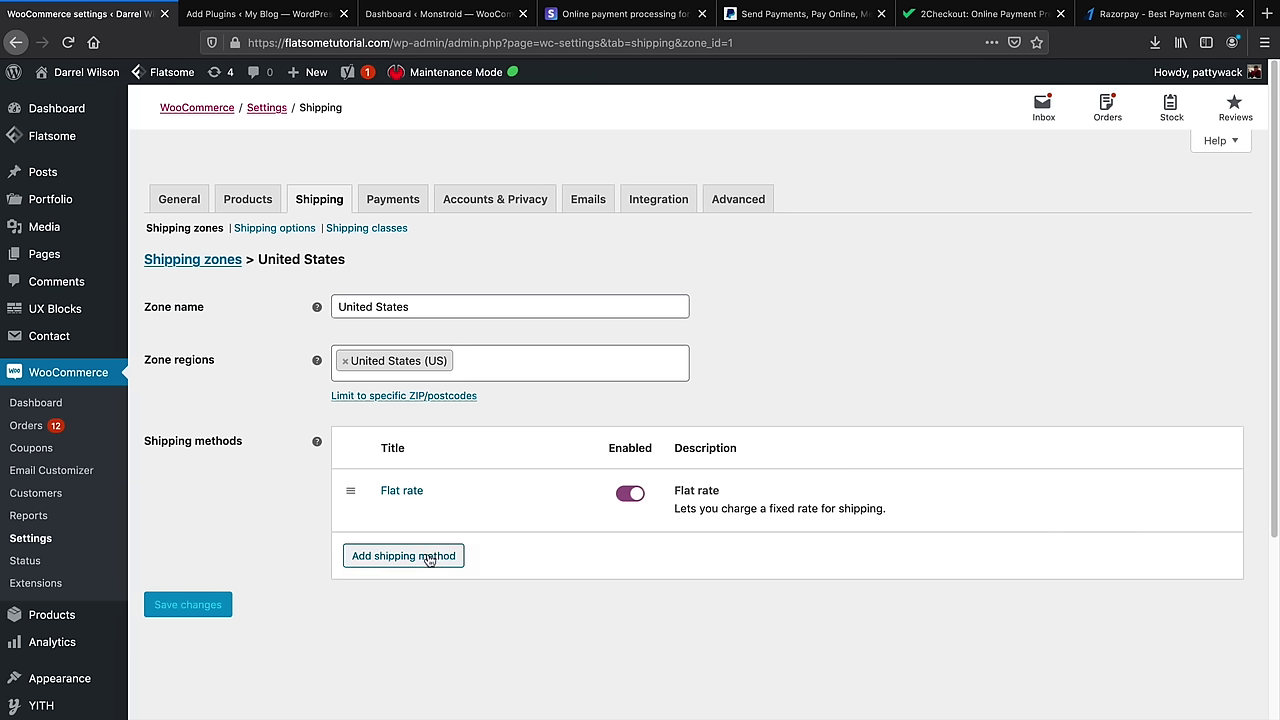
Add Free shipping to the zone, requiring a minimum order amount of 50
click(428, 558)
click(477, 395)
click(478, 408)
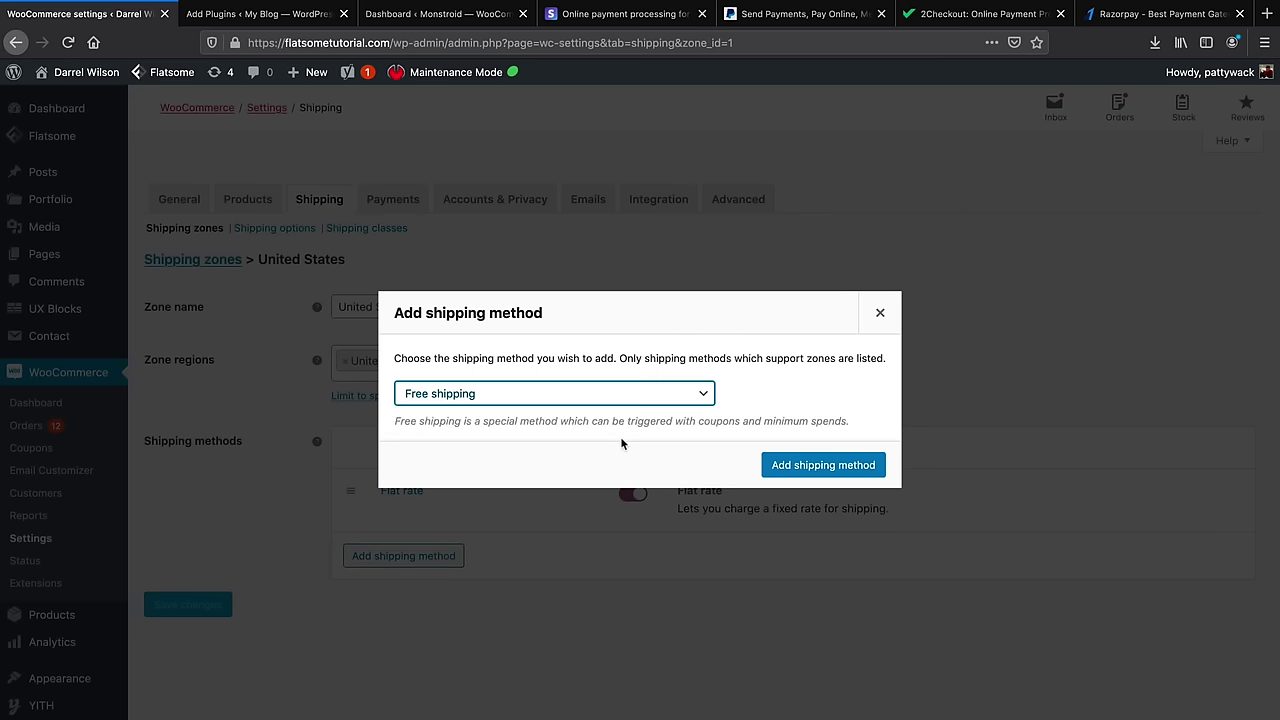
click(785, 465)
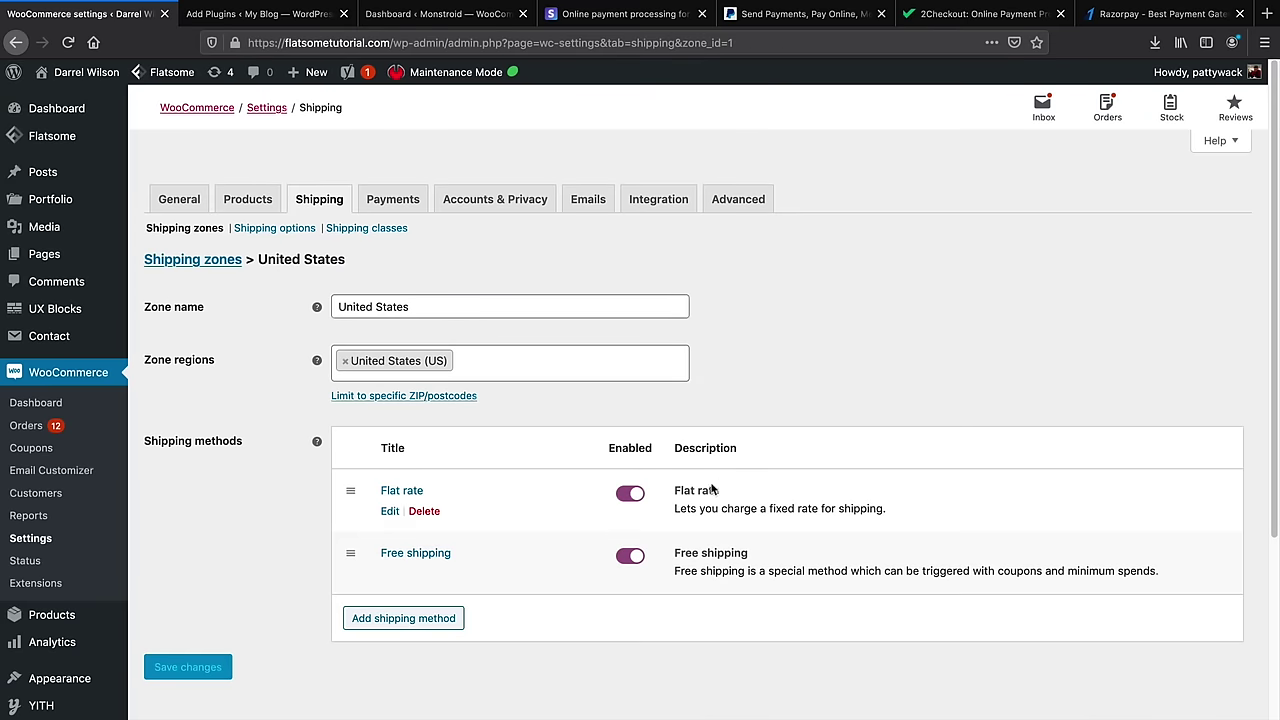
click(390, 574)
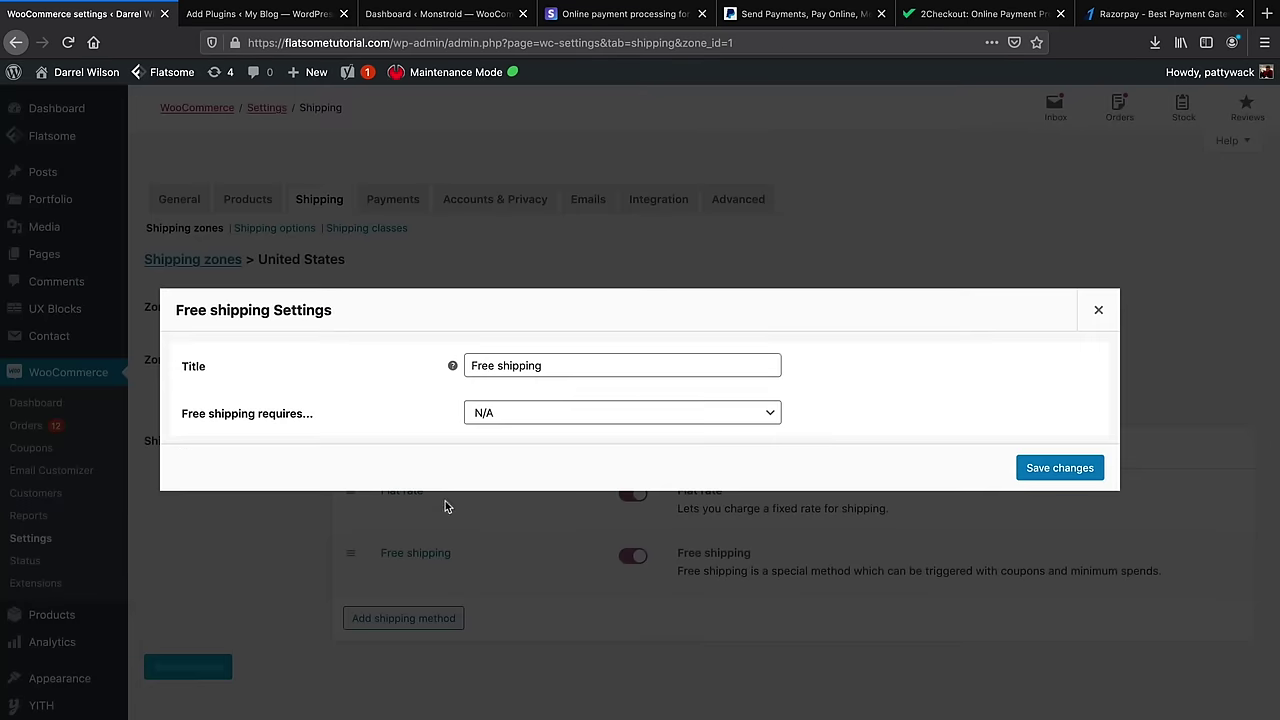
click(510, 414)
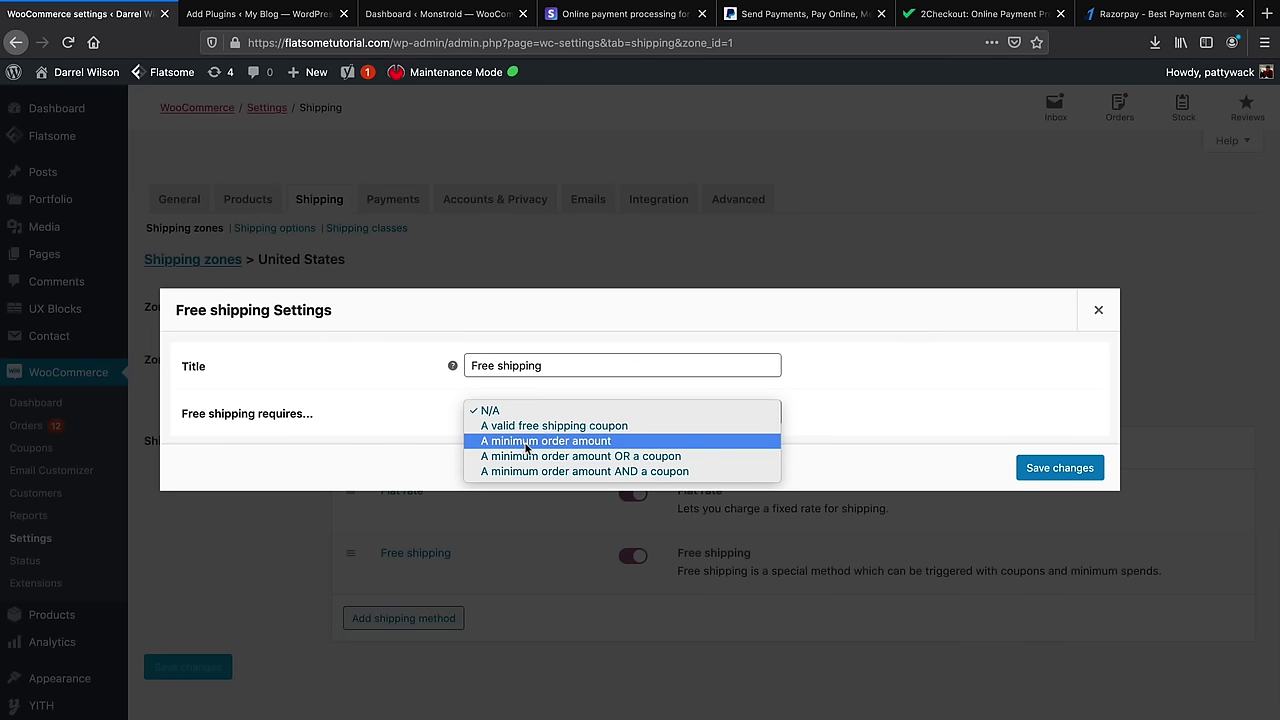
click(534, 441)
click(541, 434)
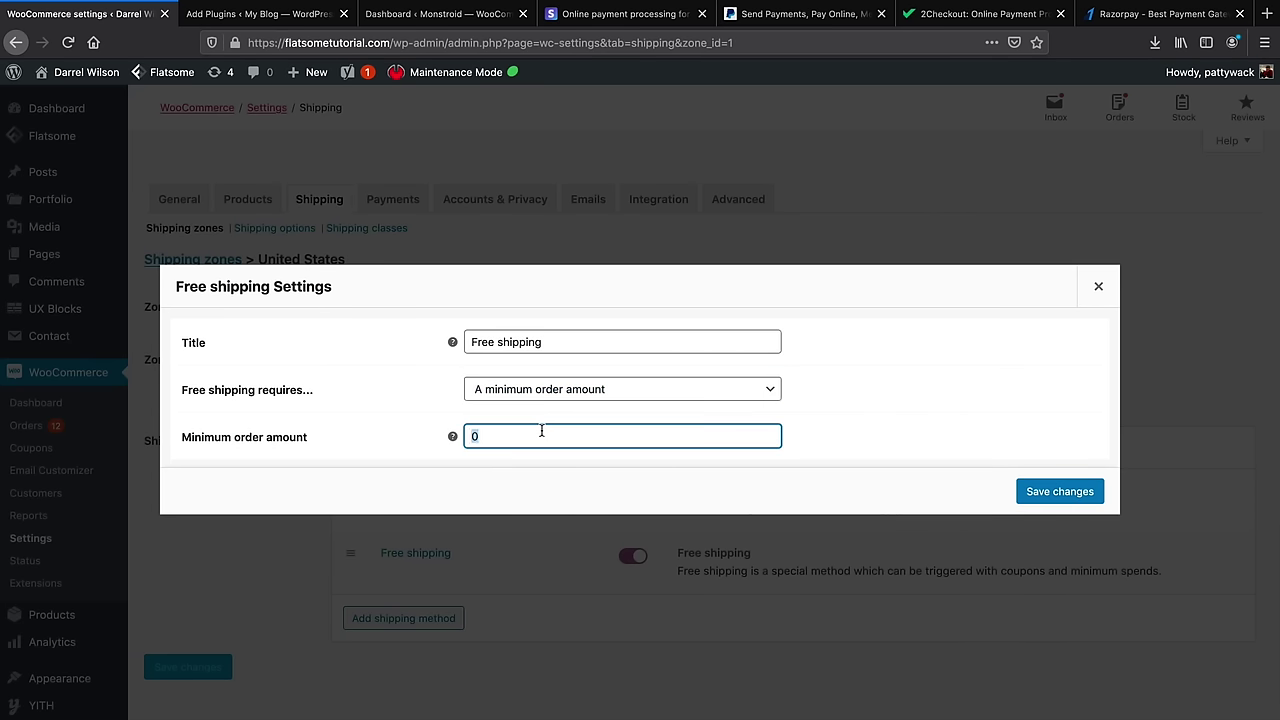
text(50)
click(1058, 490)
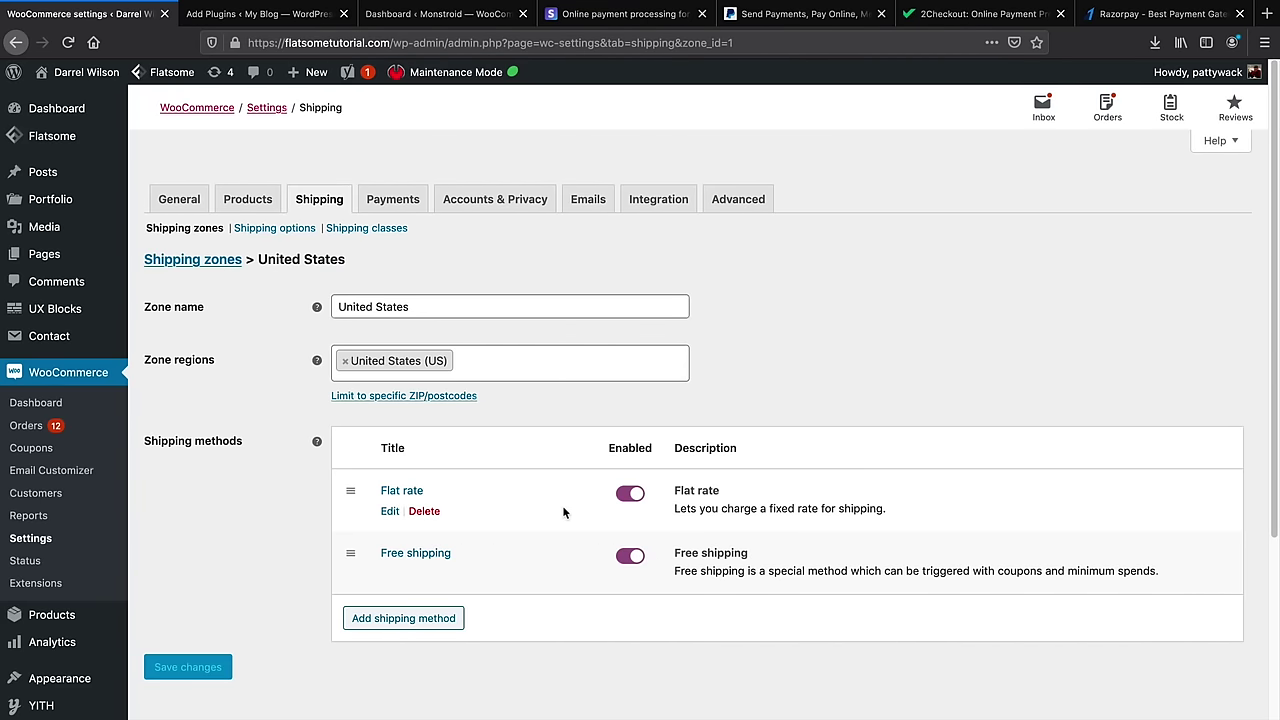
scroll(562, 505, down, 1)
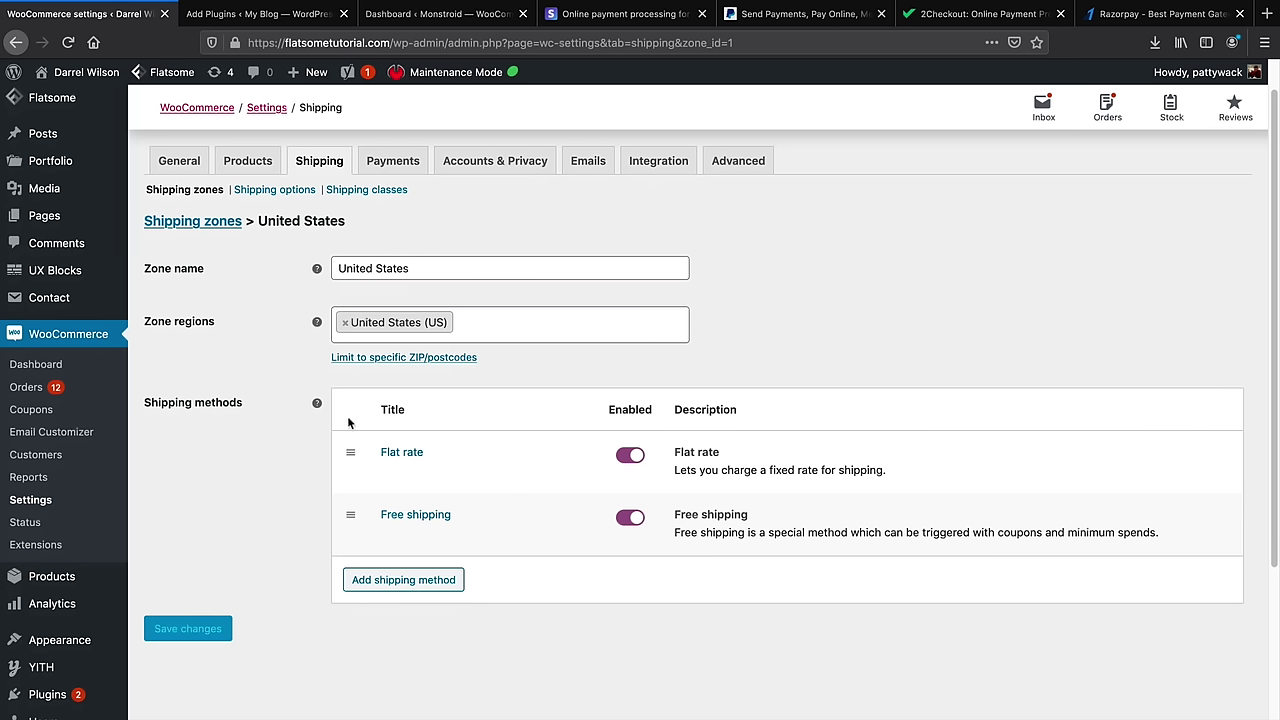
Add a Flat rate method to the 'Locations not covered by your other zones' zone
click(218, 224)
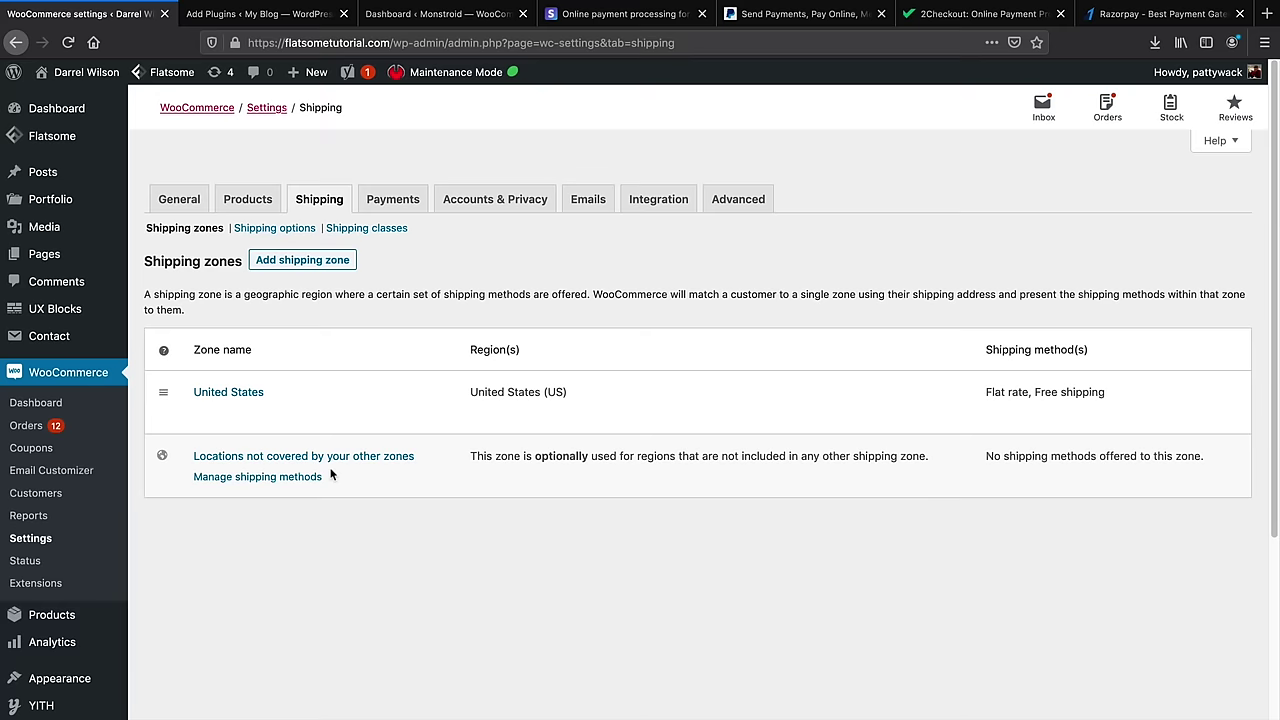
click(253, 479)
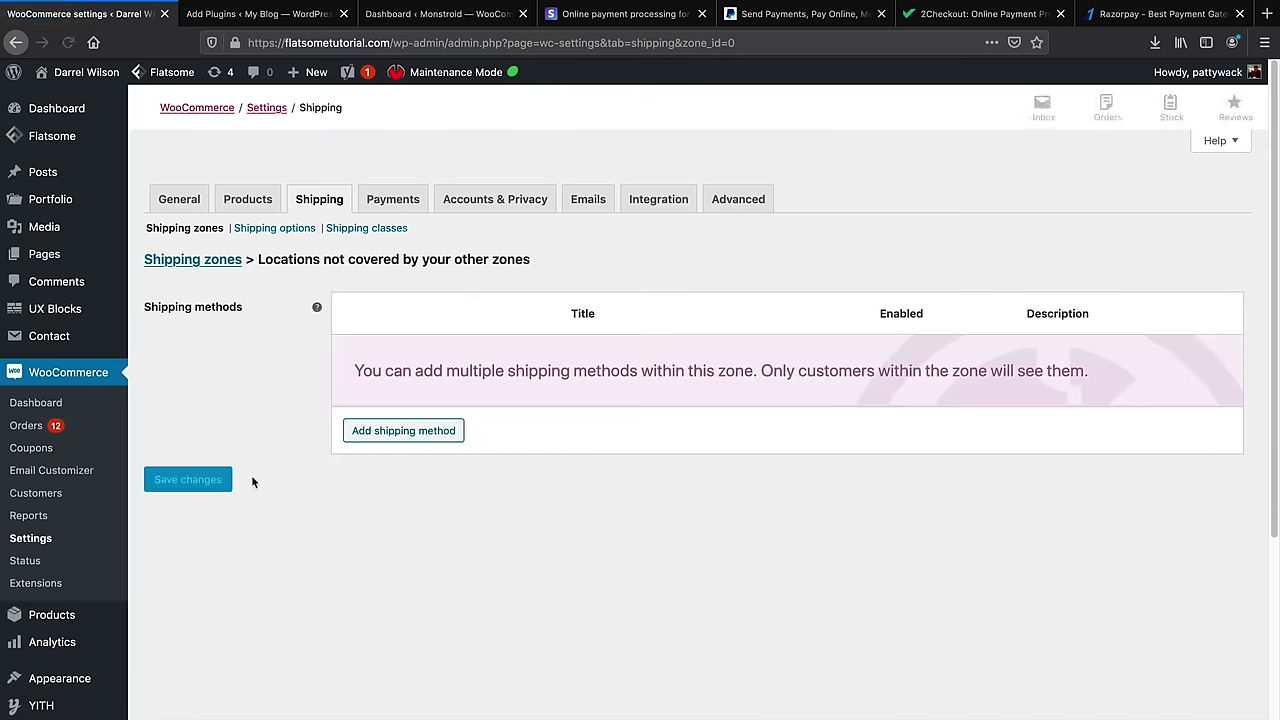
click(437, 434)
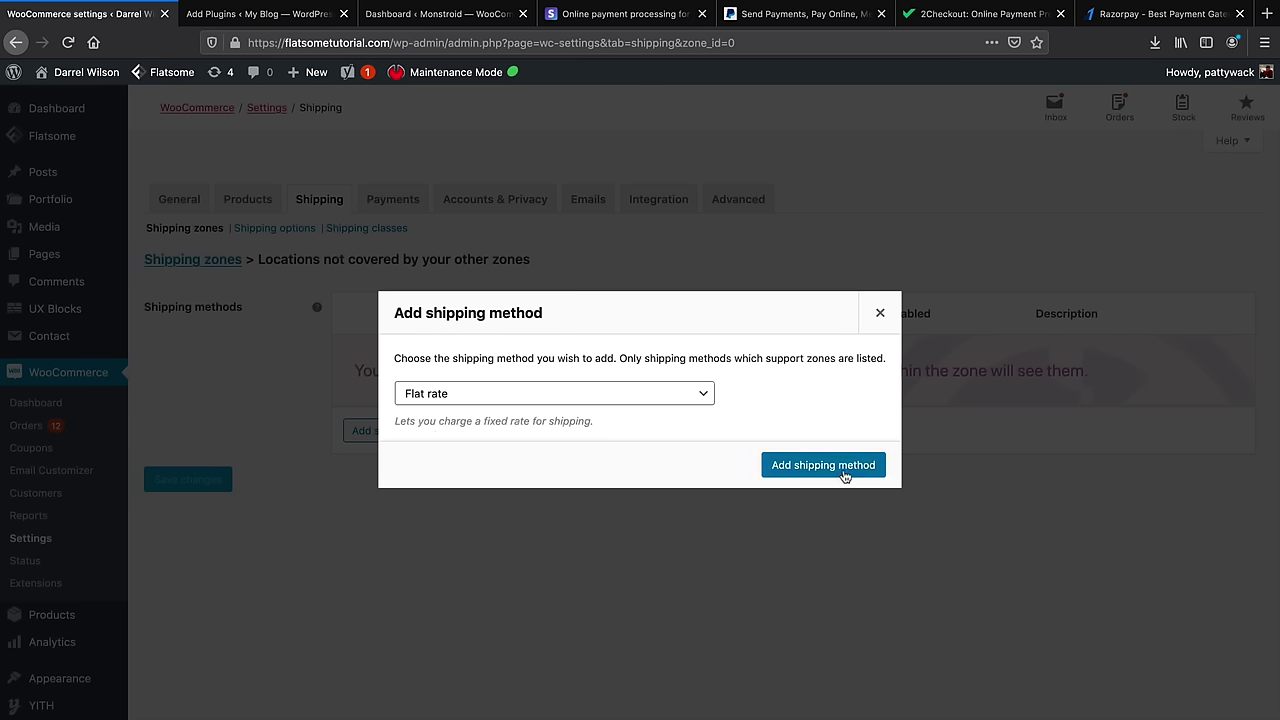
click(838, 468)
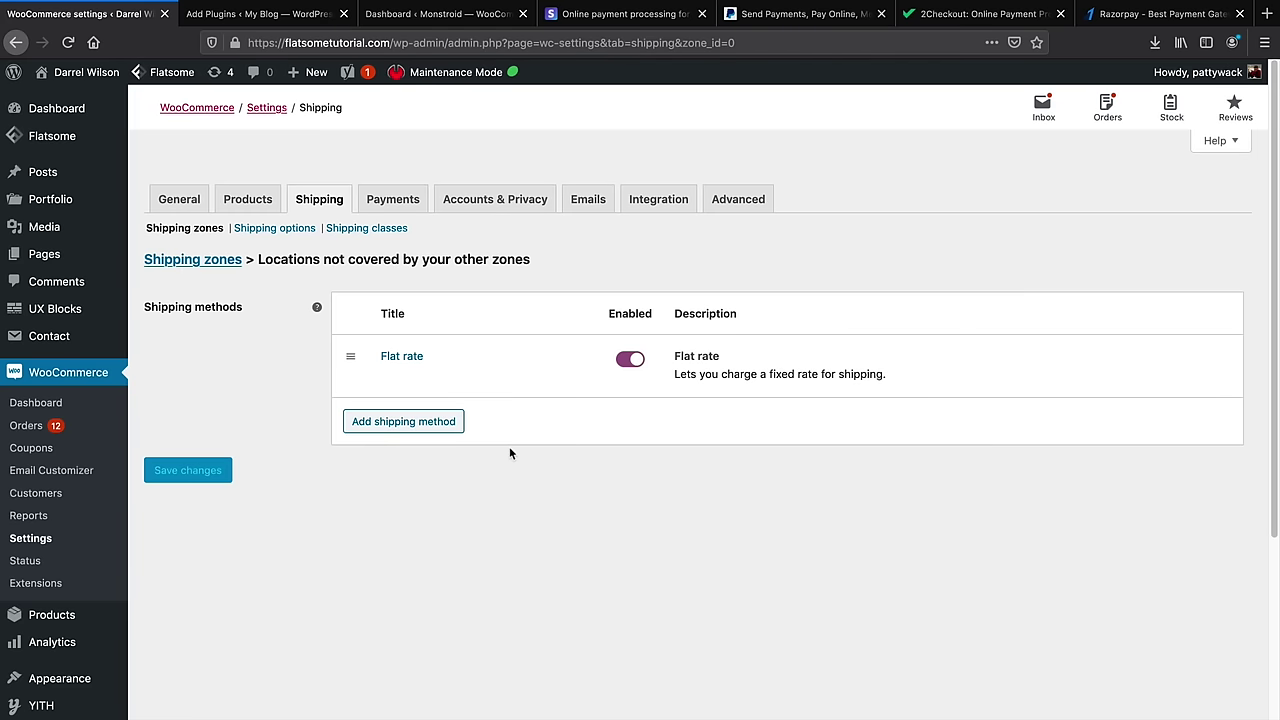
Set that flat rate's cost to 9 with tax status None and save
click(388, 378)
double_click(523, 430)
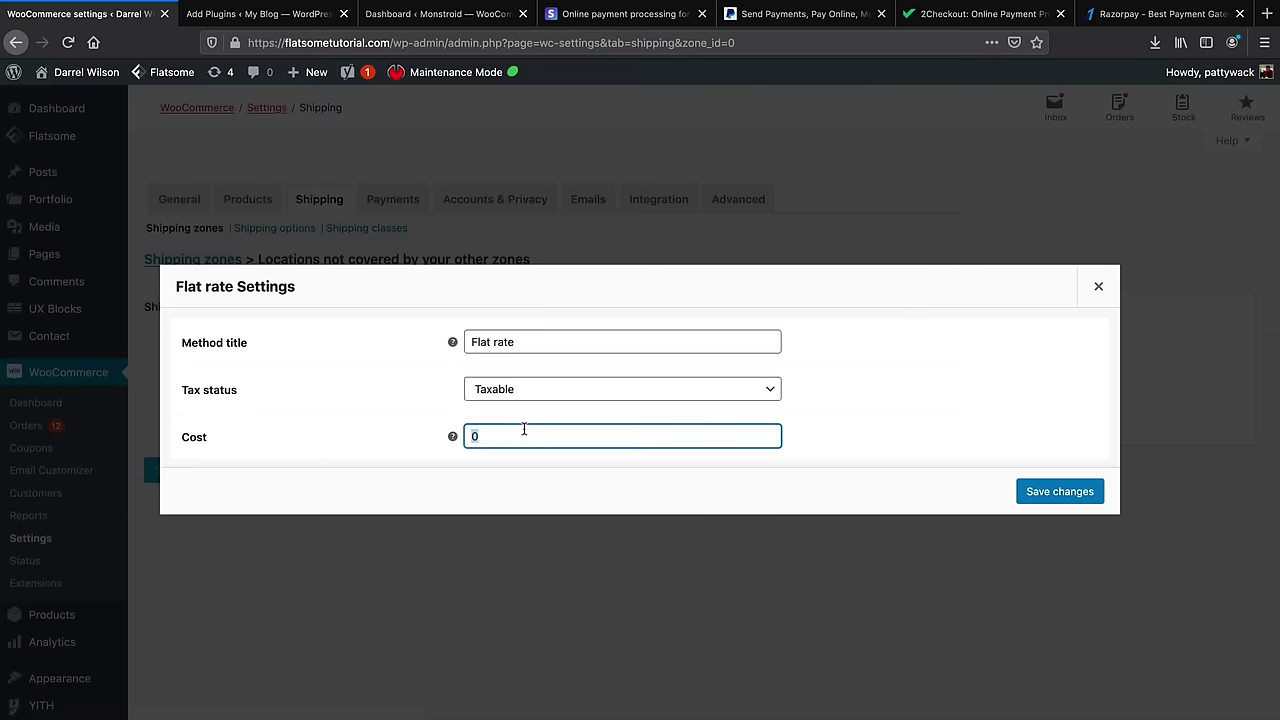
text(9)
click(543, 394)
click(549, 403)
click(1063, 498)
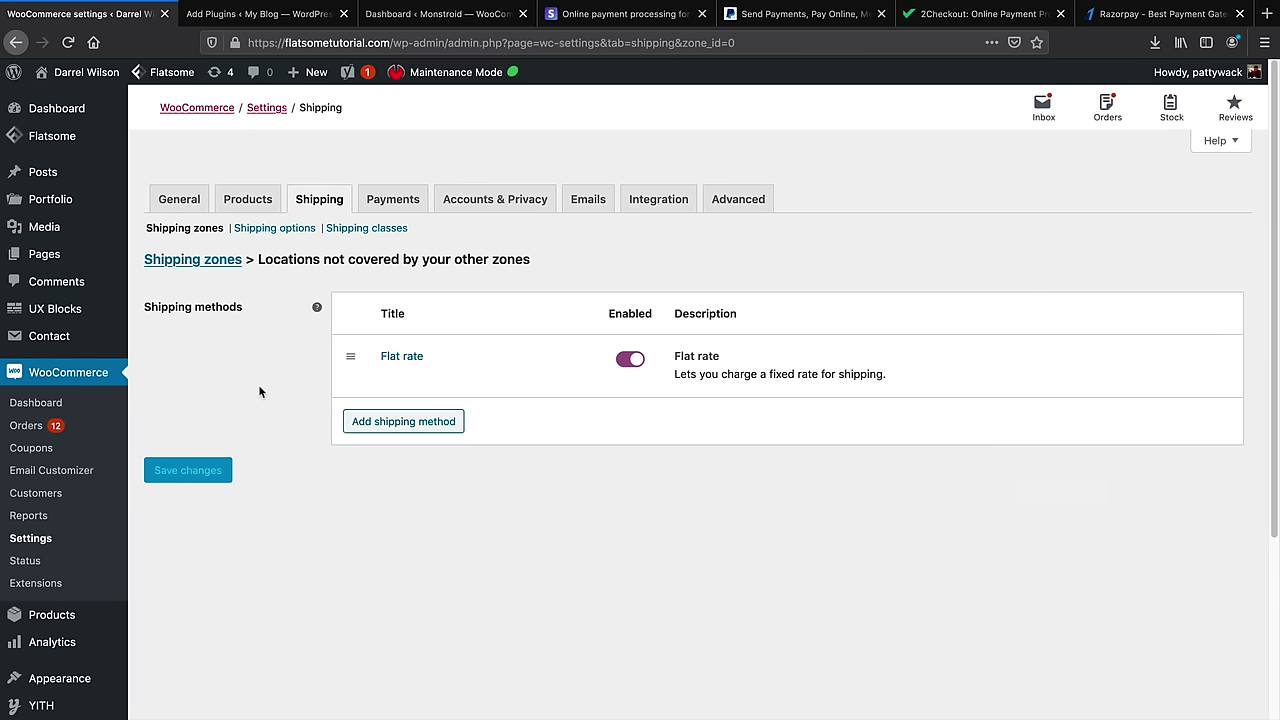
mouse_move(417, 369)
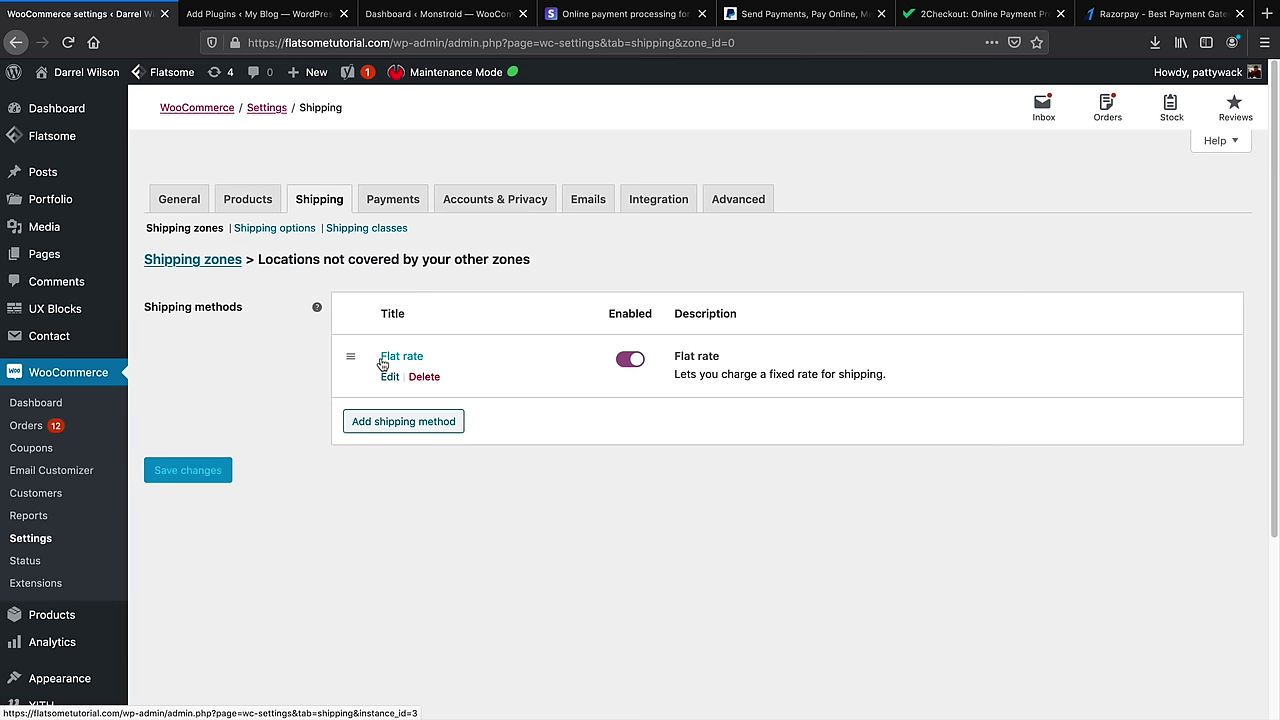
click(463, 202)
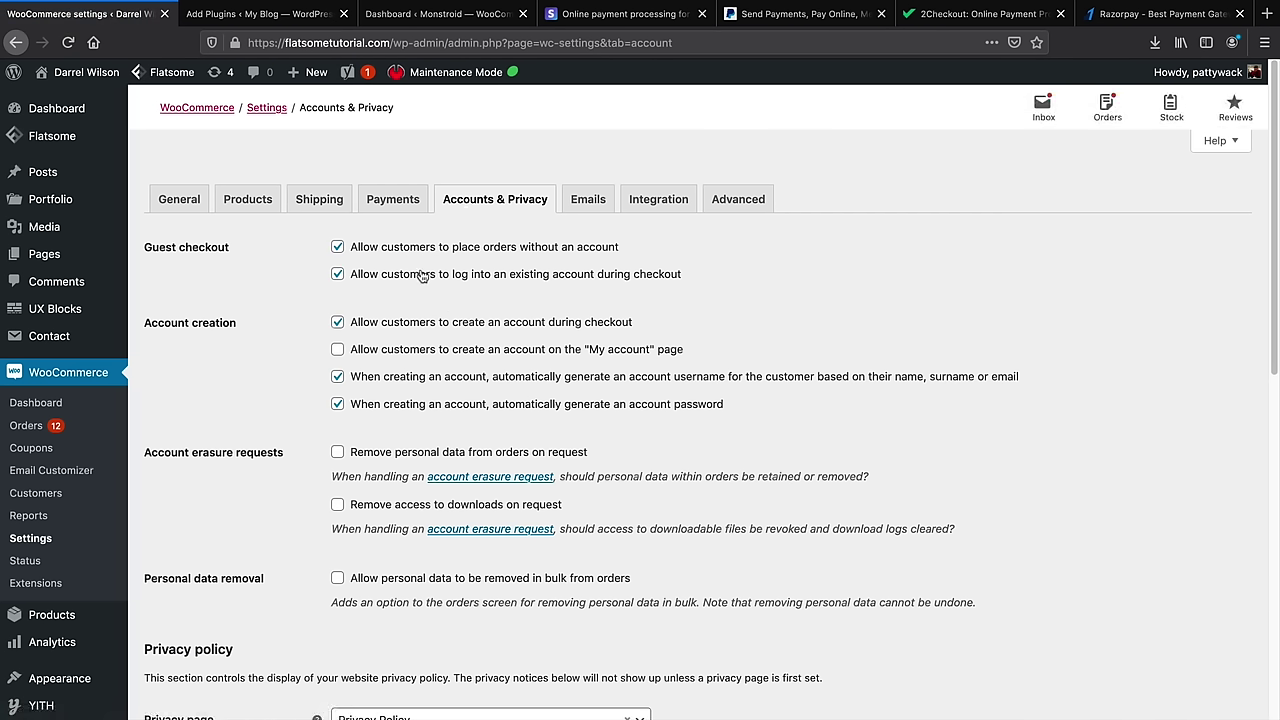
Highlight the Guest checkout, Account creation and Account erasure requests options
drag(145, 247, 218, 247)
drag(159, 323, 242, 328)
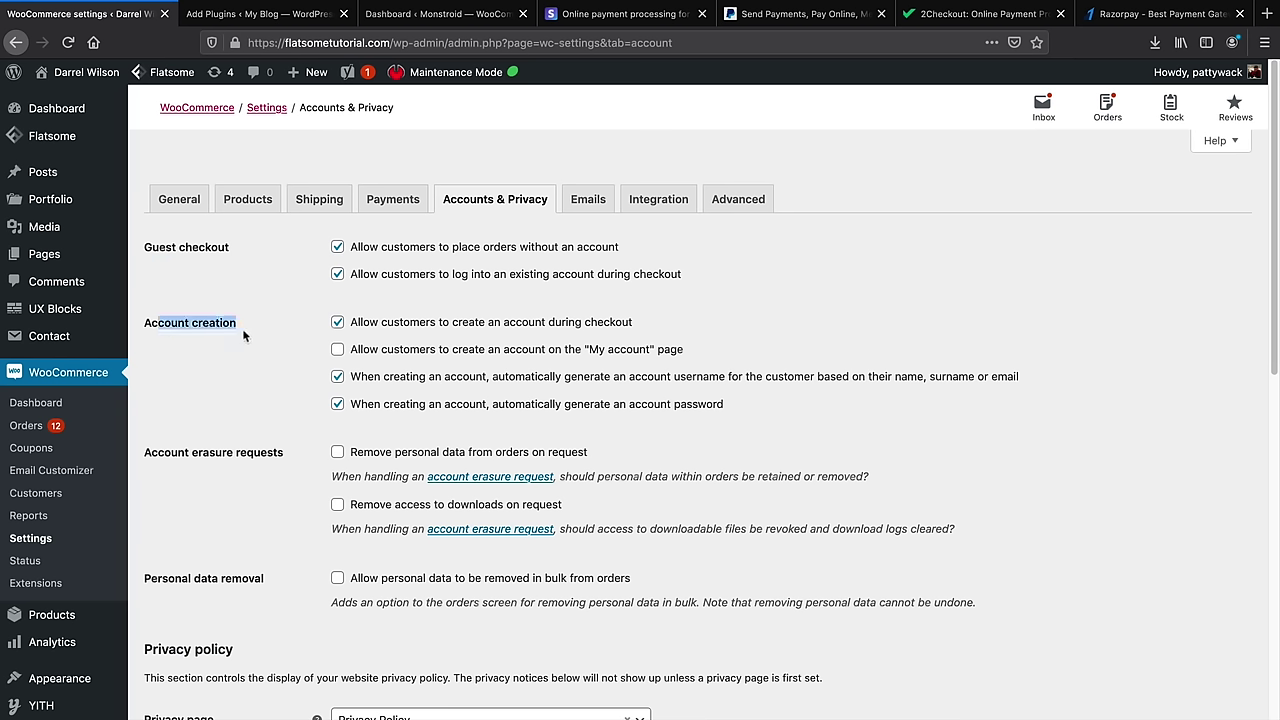
drag(145, 452, 244, 452)
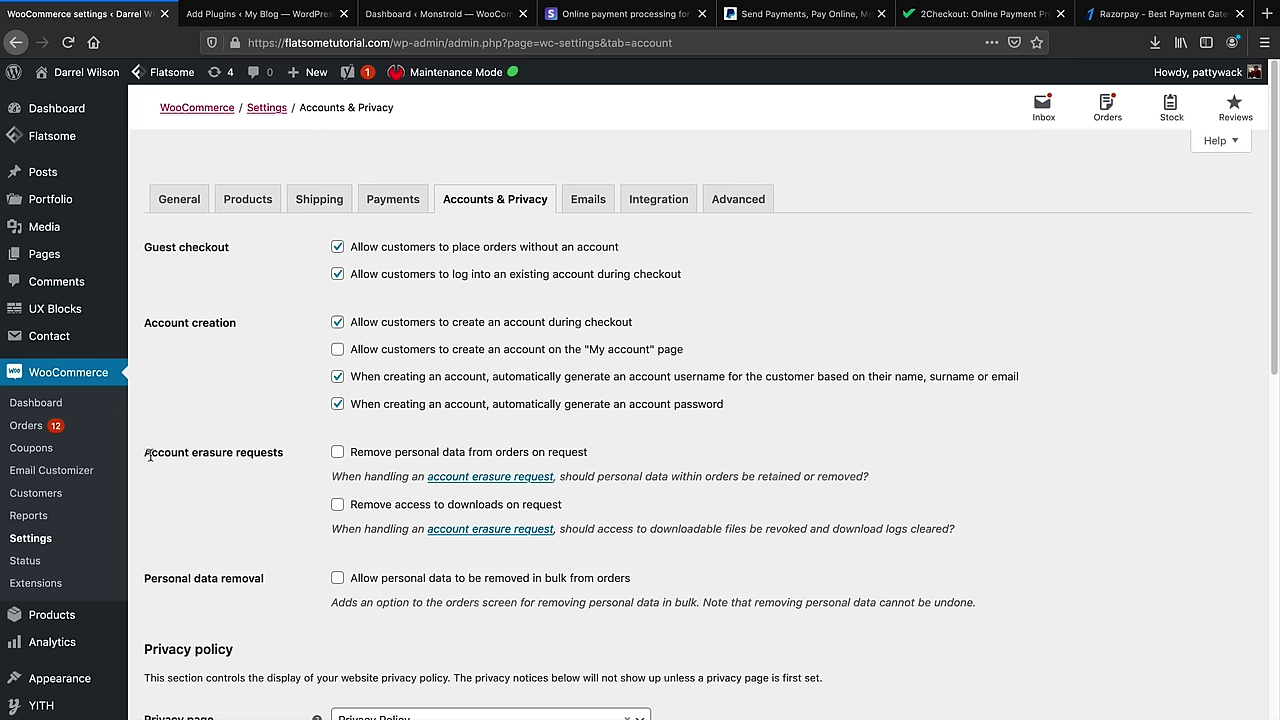
triple_click(244, 452)
click(244, 452)
Scroll through the remaining privacy options, then go to the Emails settings
scroll(340, 460, down, 2)
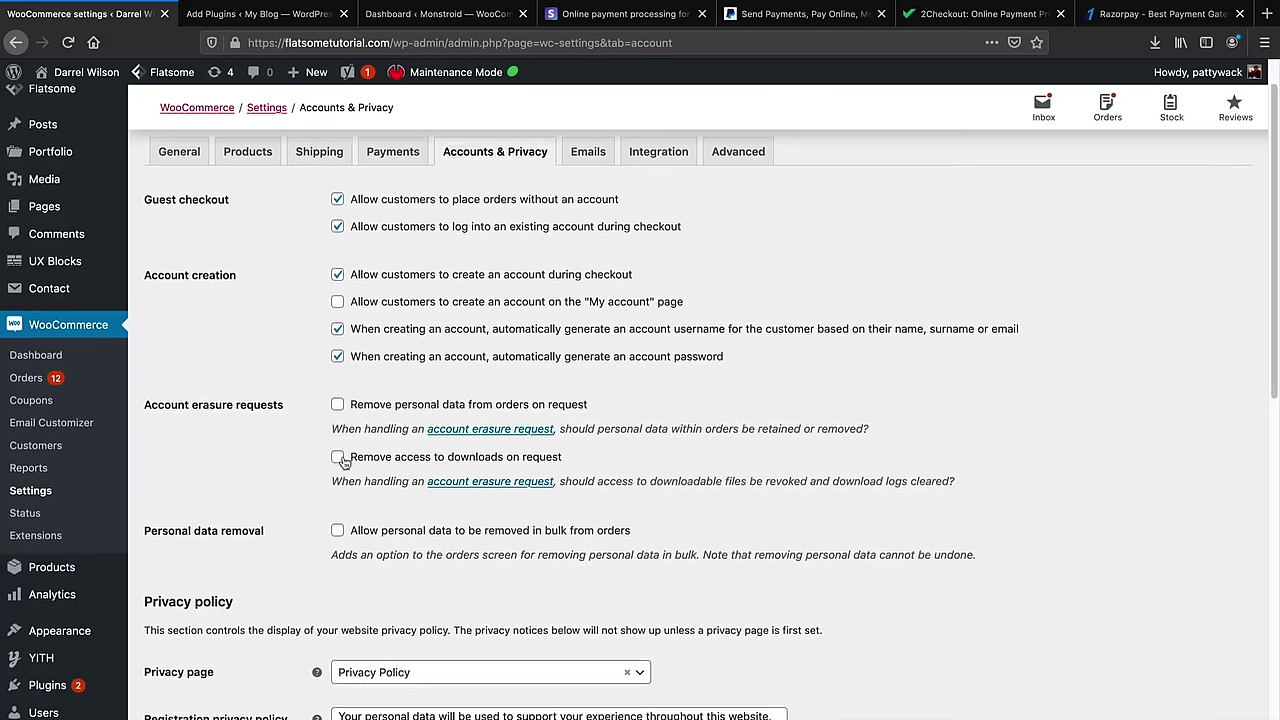
scroll(340, 460, down, 3)
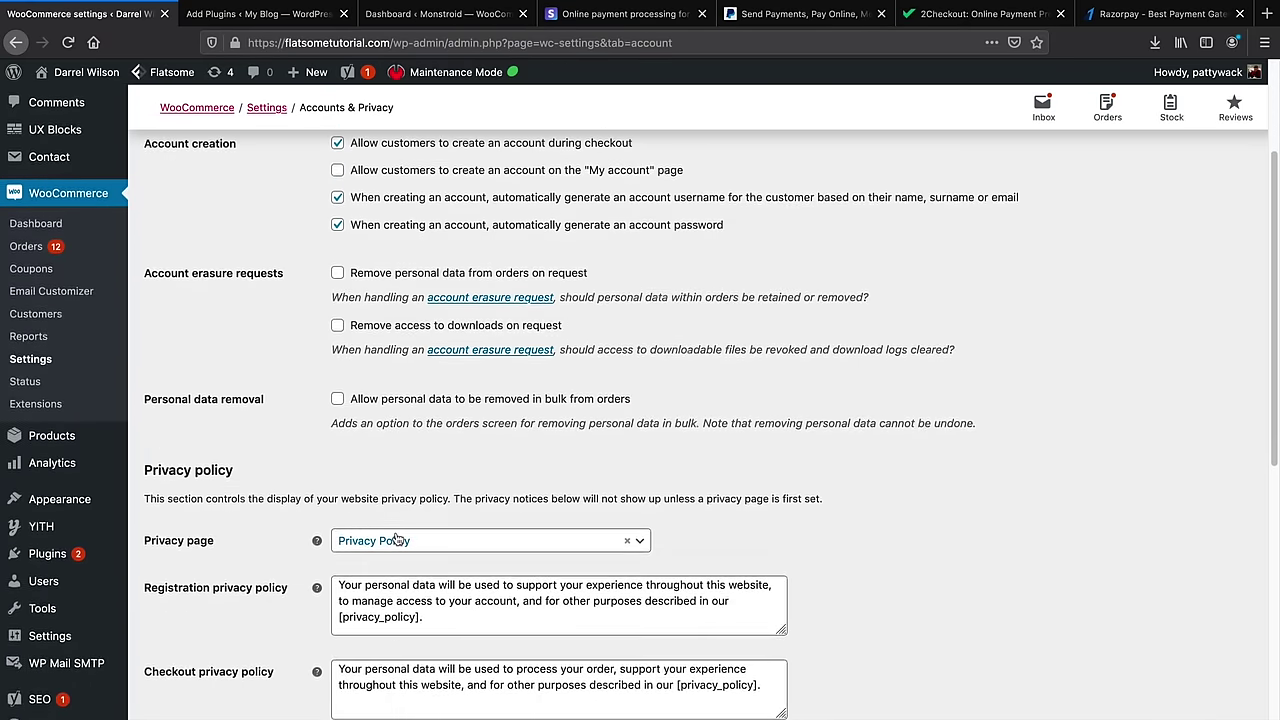
scroll(400, 525, down, 5)
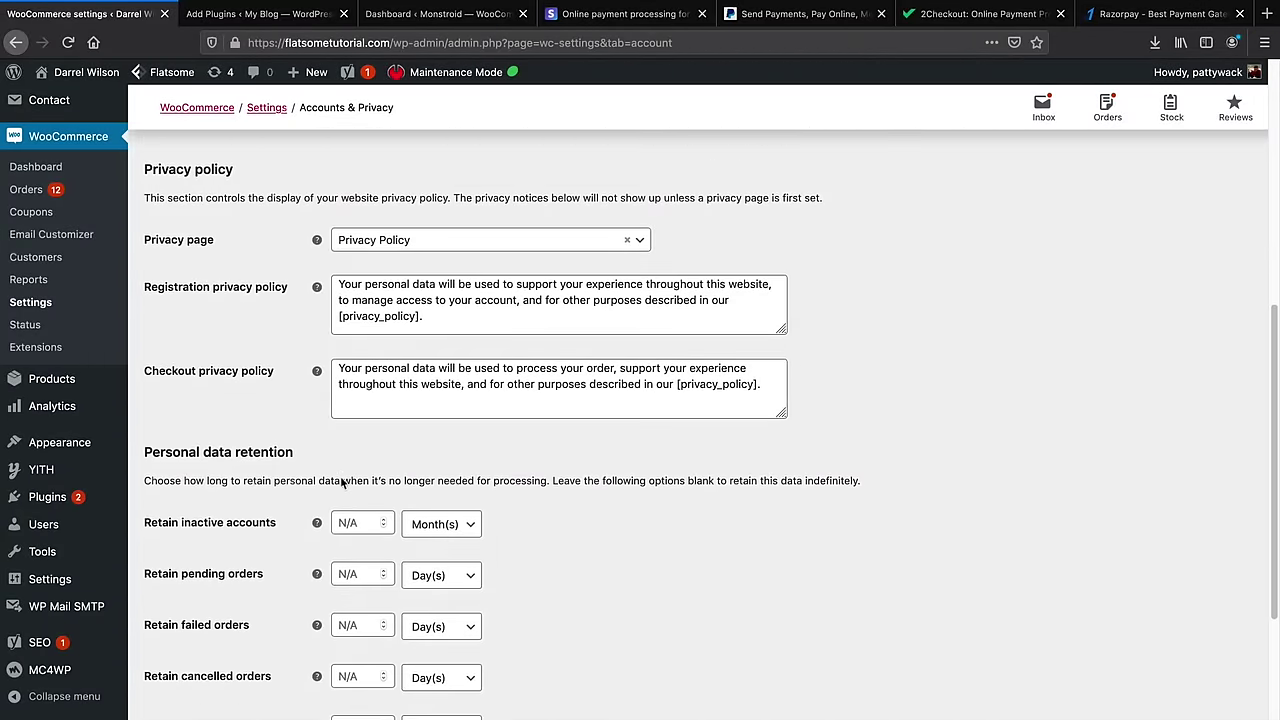
scroll(341, 482, down, 2)
drag(294, 383, 280, 405)
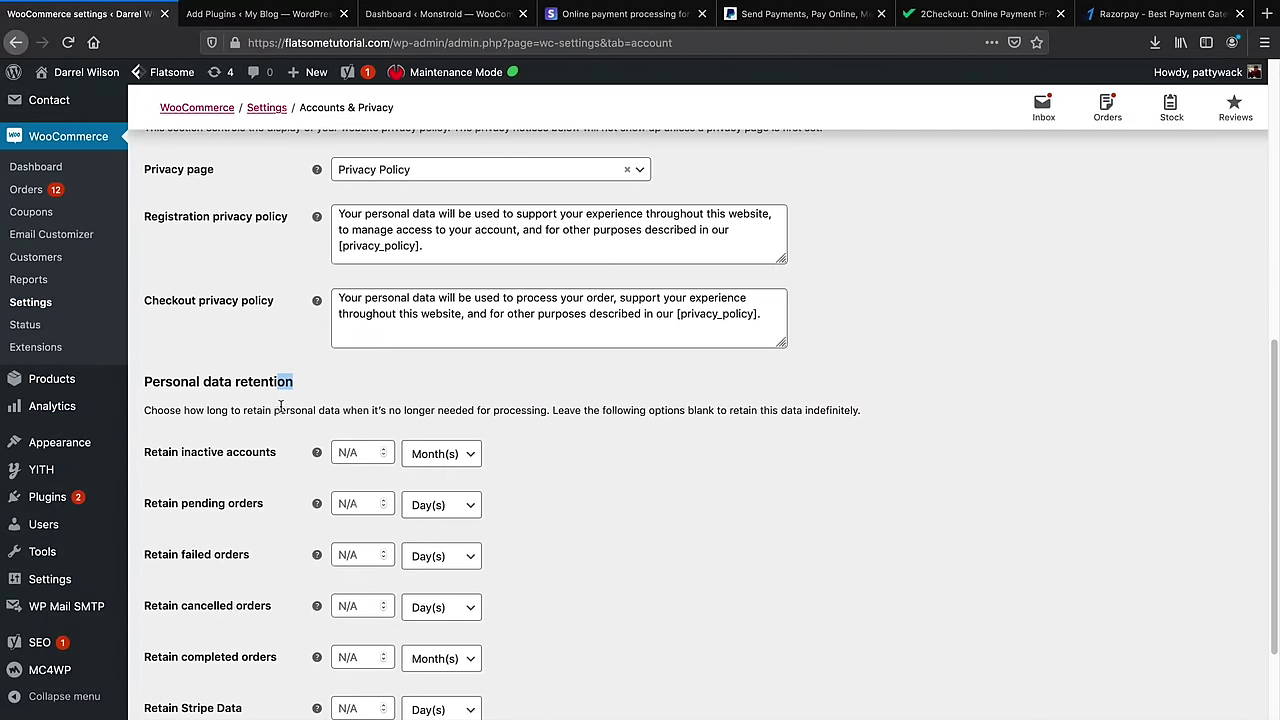
scroll(280, 405, down, 3)
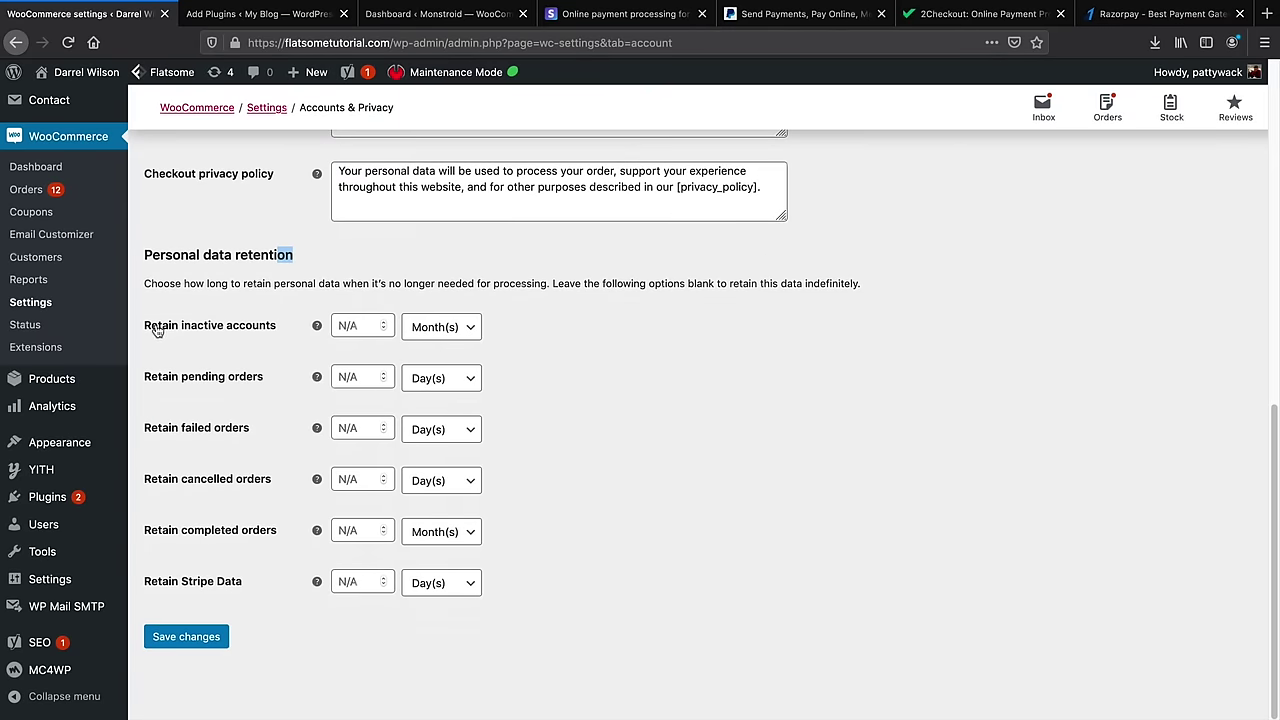
scroll(233, 456, up, 10)
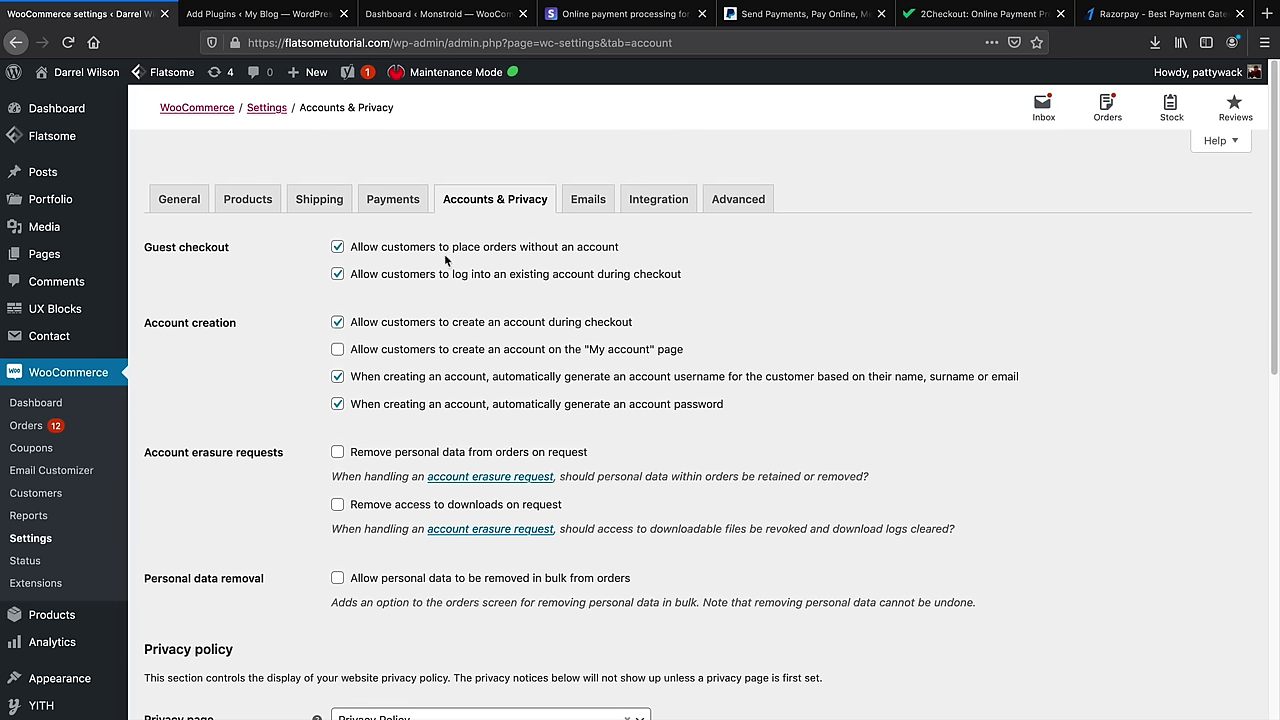
click(586, 201)
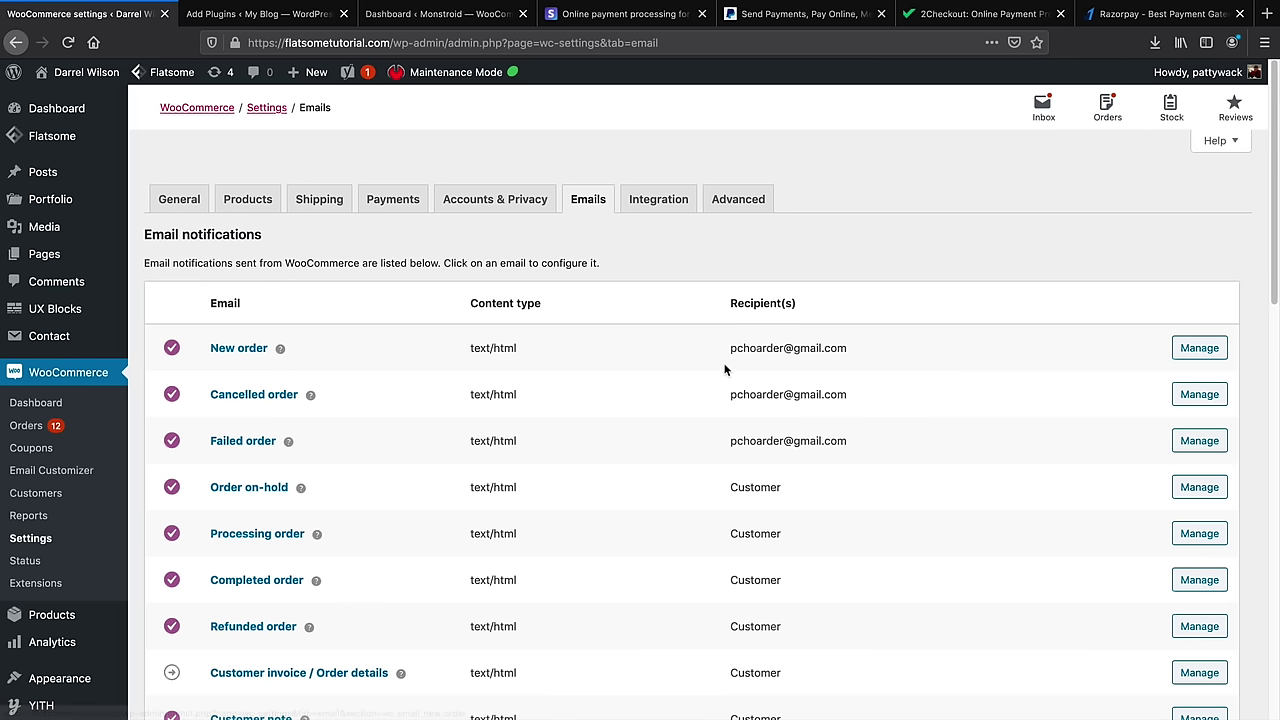
Point out the admin recipients of order emails and the Customer recipient of Processing and Completed order
drag(738, 351, 832, 353)
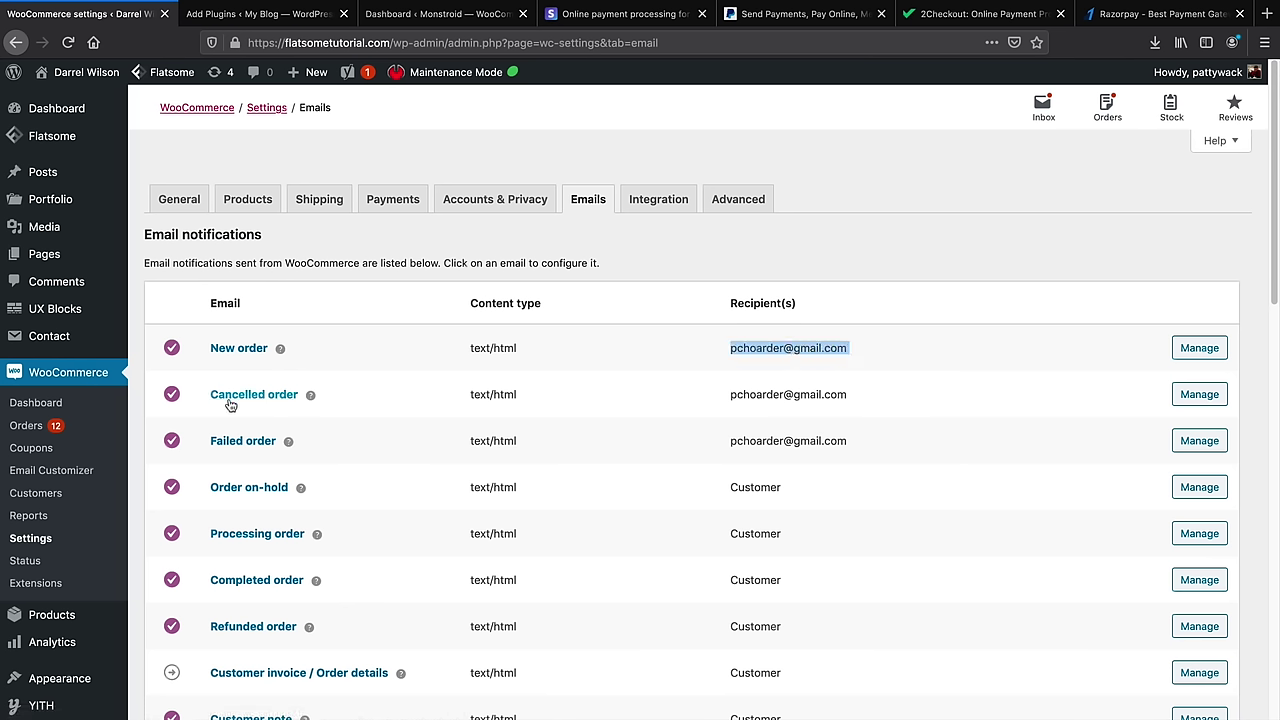
click(728, 398)
drag(727, 394, 849, 396)
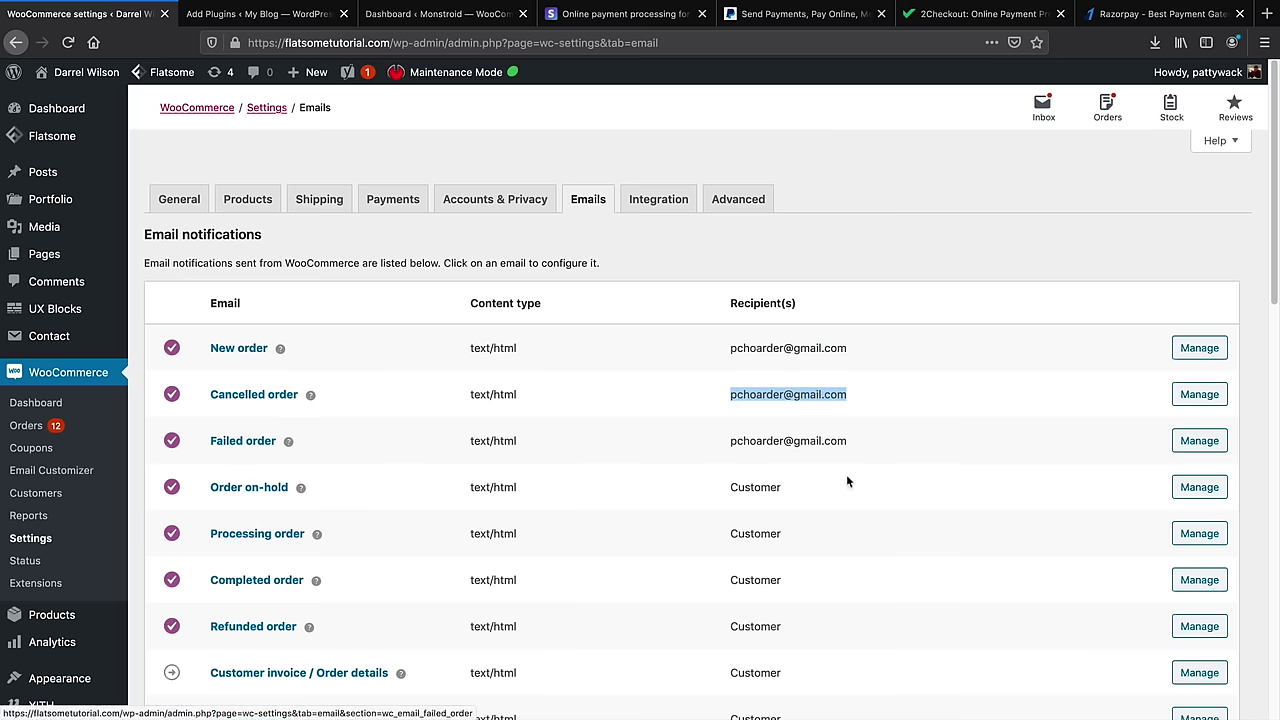
drag(752, 441, 850, 441)
scroll(904, 439, down, 5)
scroll(811, 429, up, 5)
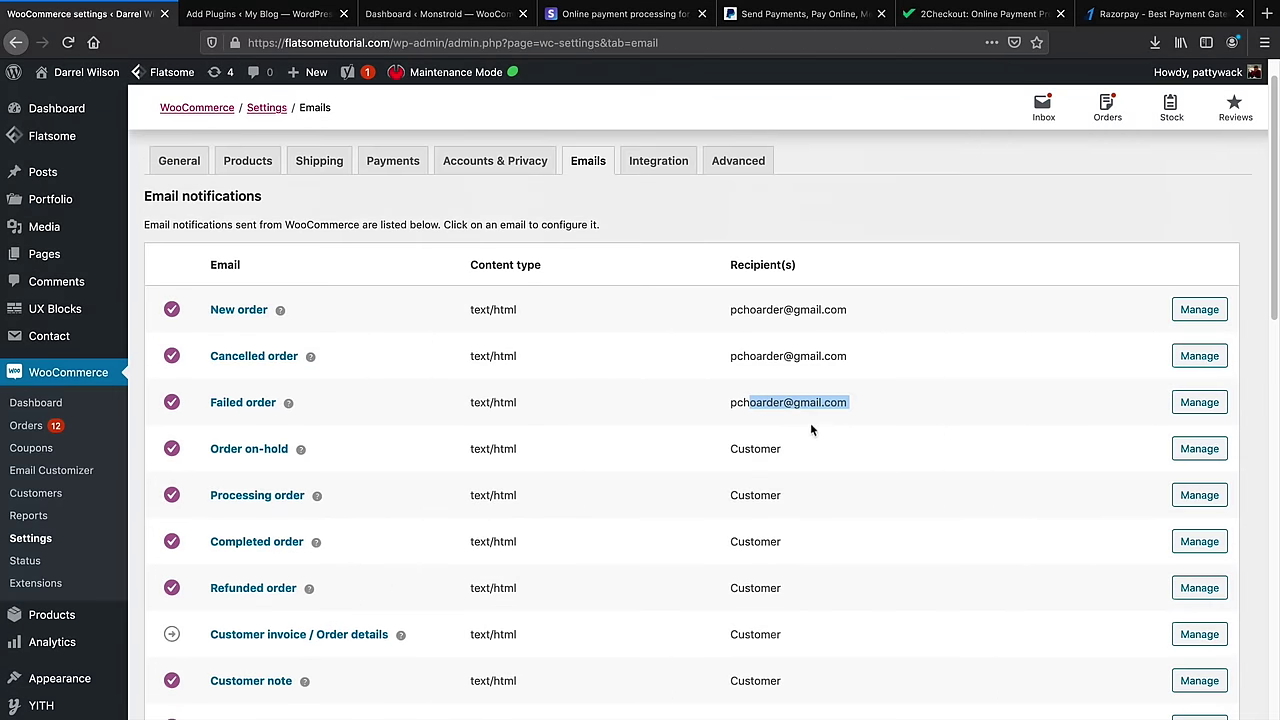
scroll(757, 457, down, 1)
double_click(746, 472)
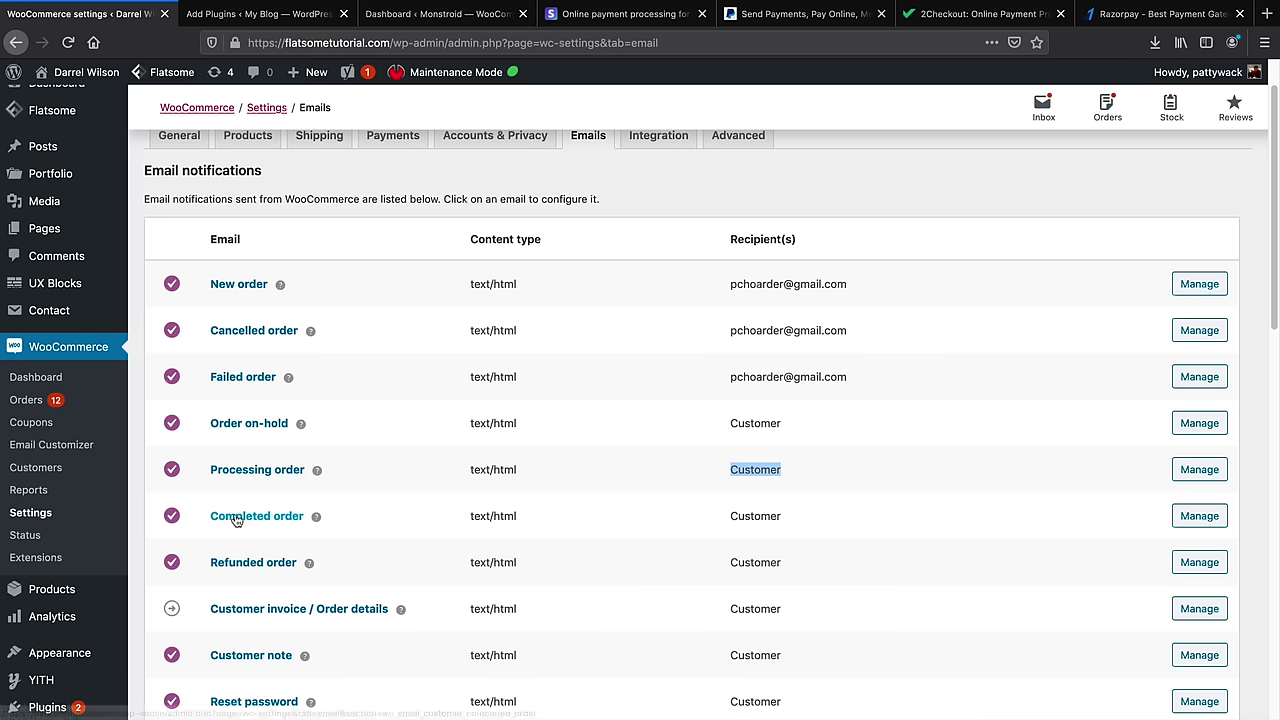
double_click(740, 516)
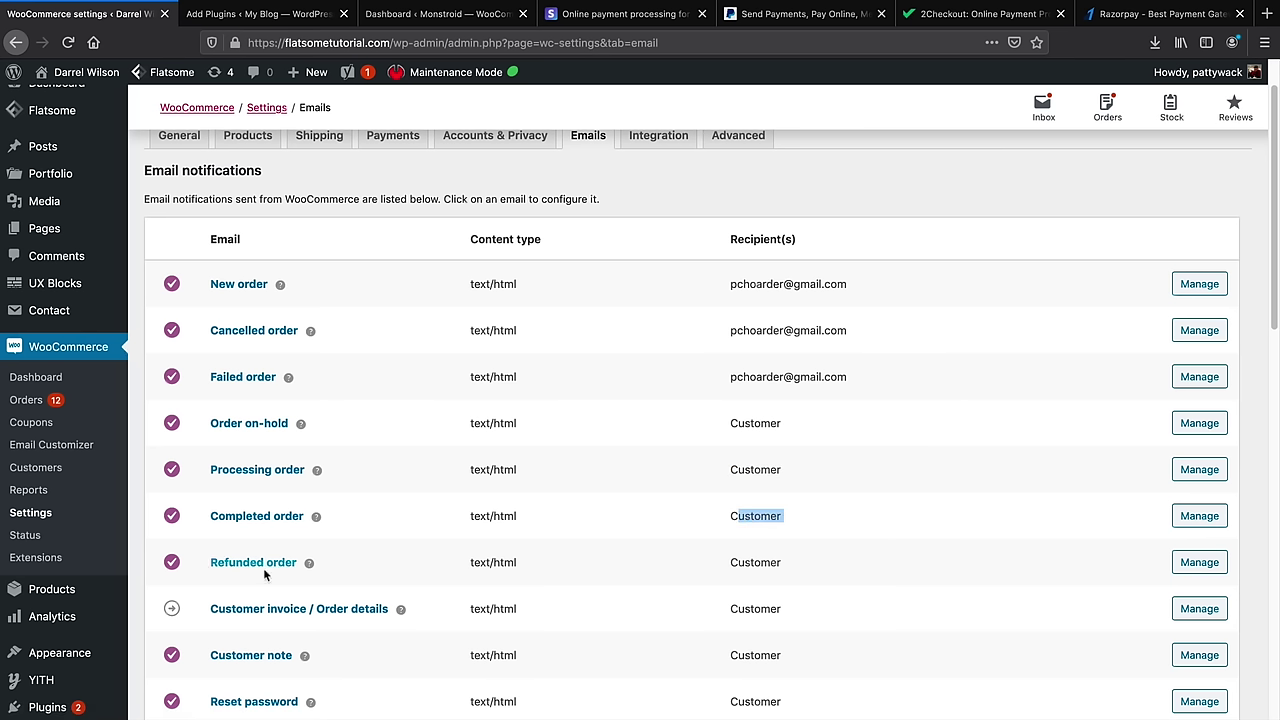
drag(733, 562, 778, 563)
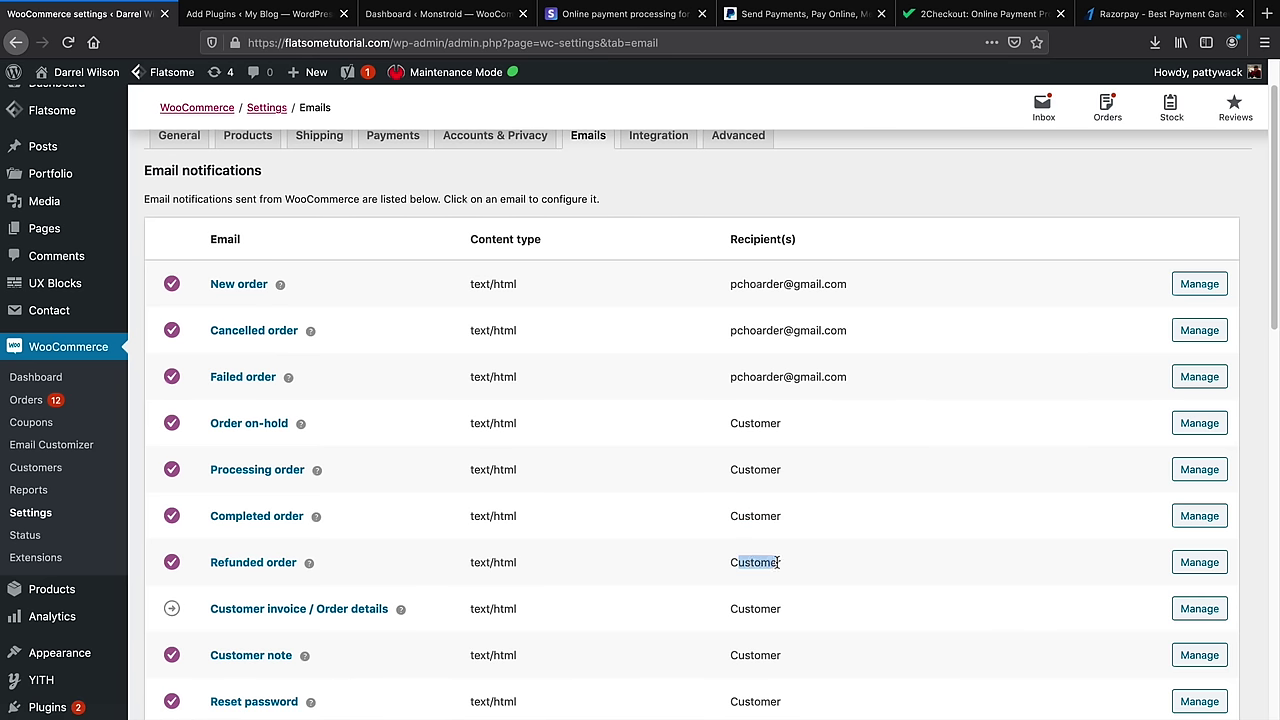
In Processing order email settings, toggle Enable off and back on, then save
click(1196, 476)
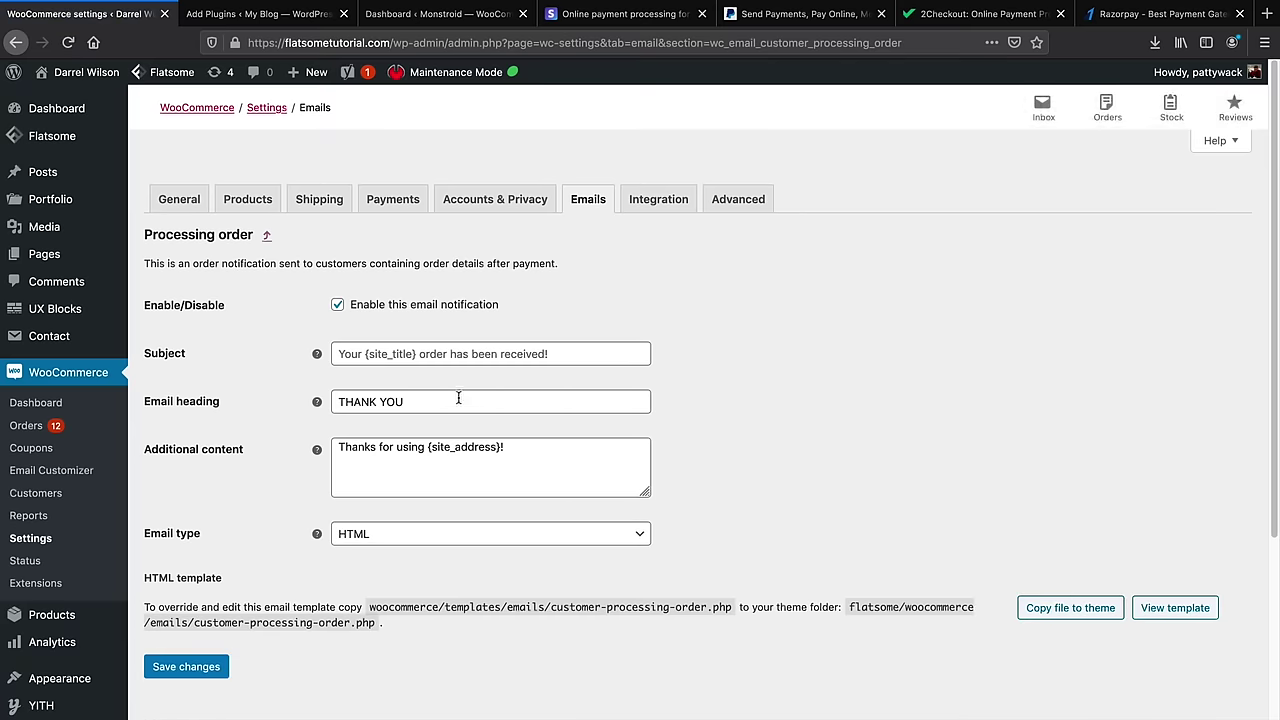
click(458, 400)
click(426, 447)
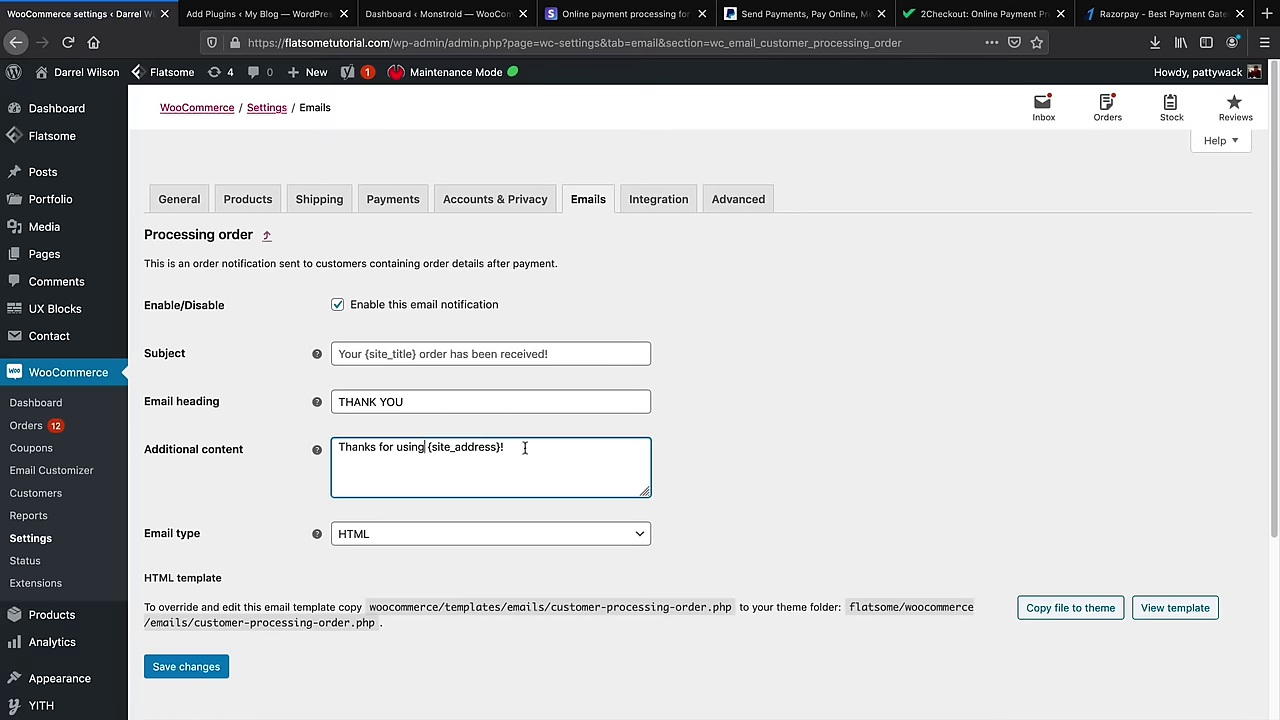
click(337, 305)
click(337, 305)
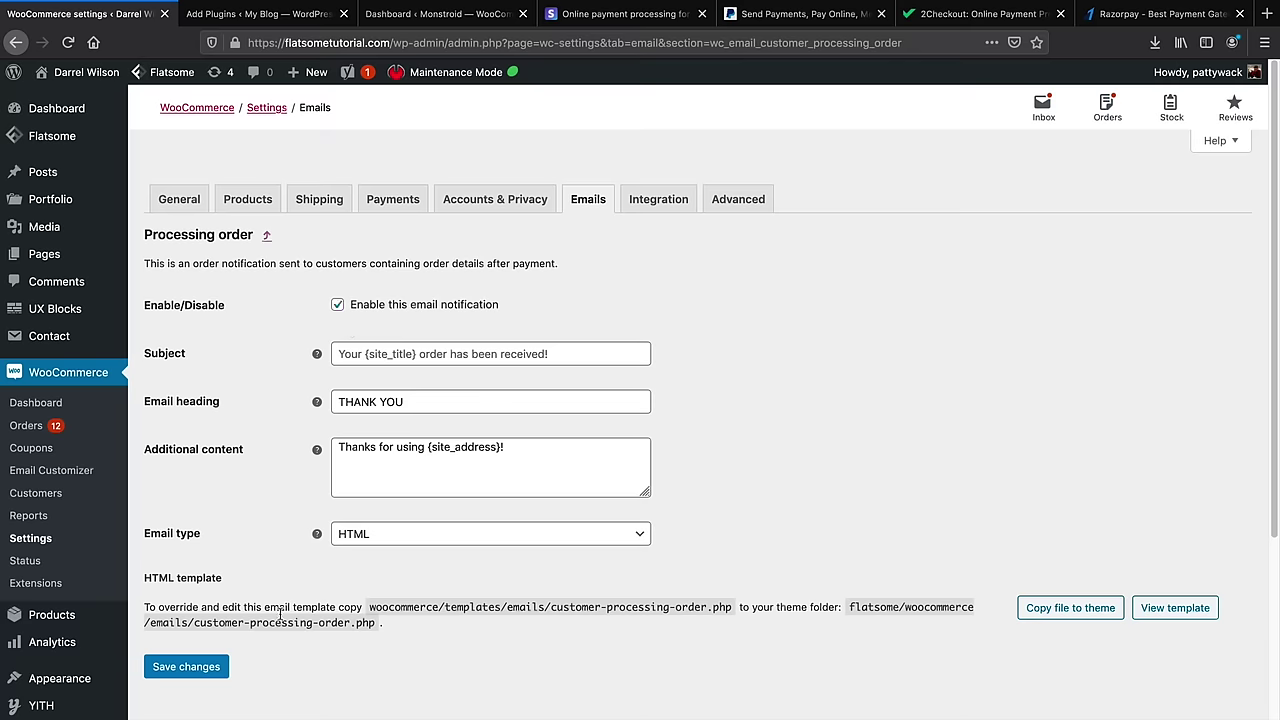
click(214, 670)
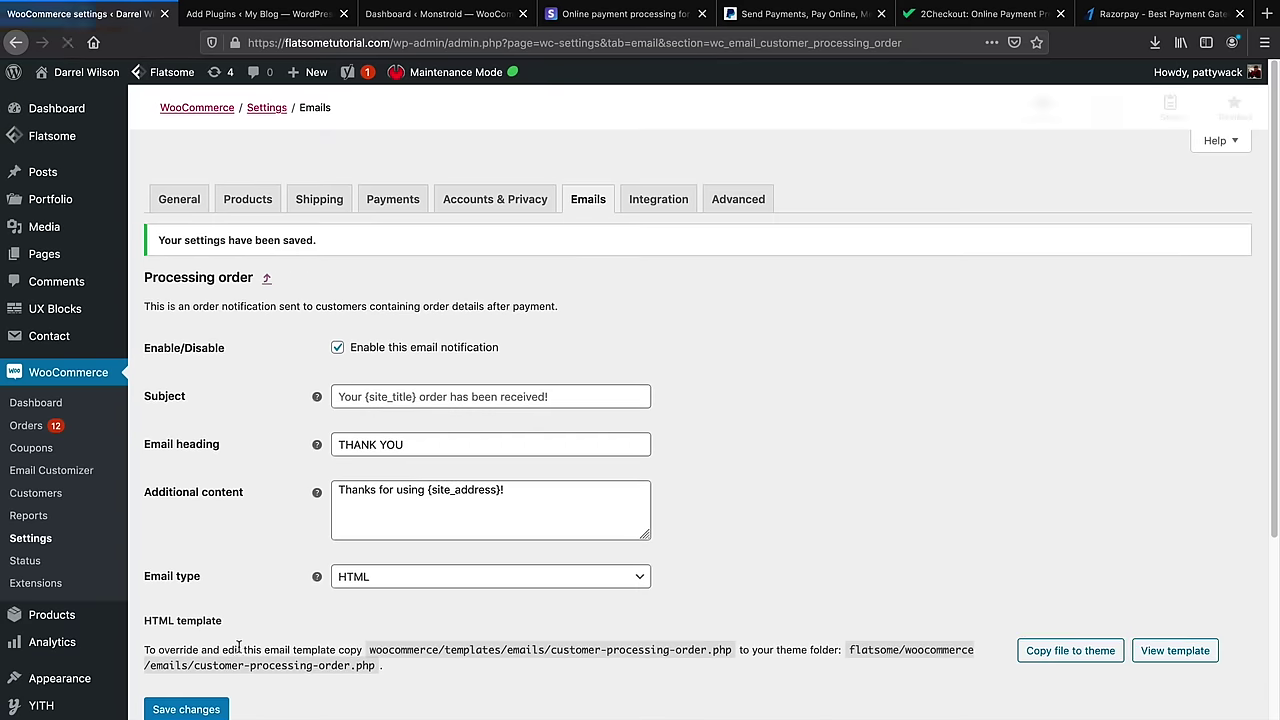
click(655, 197)
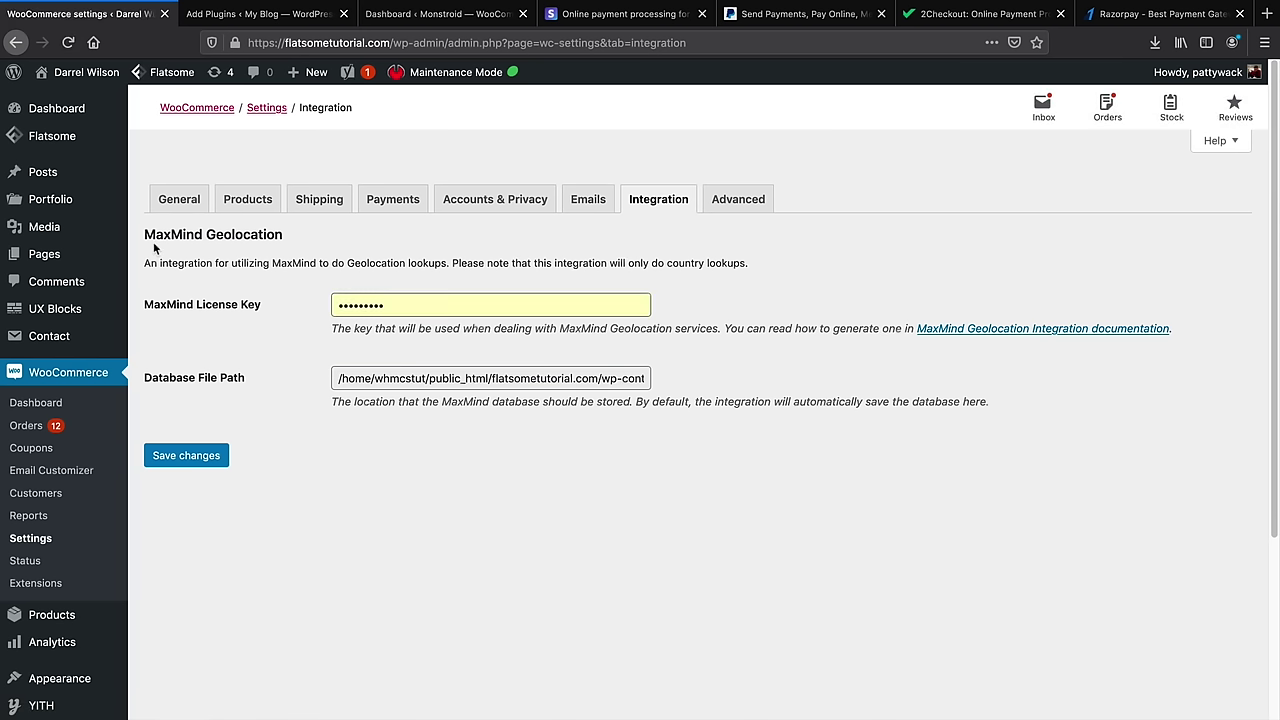
Review the MaxMind integration description, then scroll through the Advanced page setup
drag(178, 262, 573, 262)
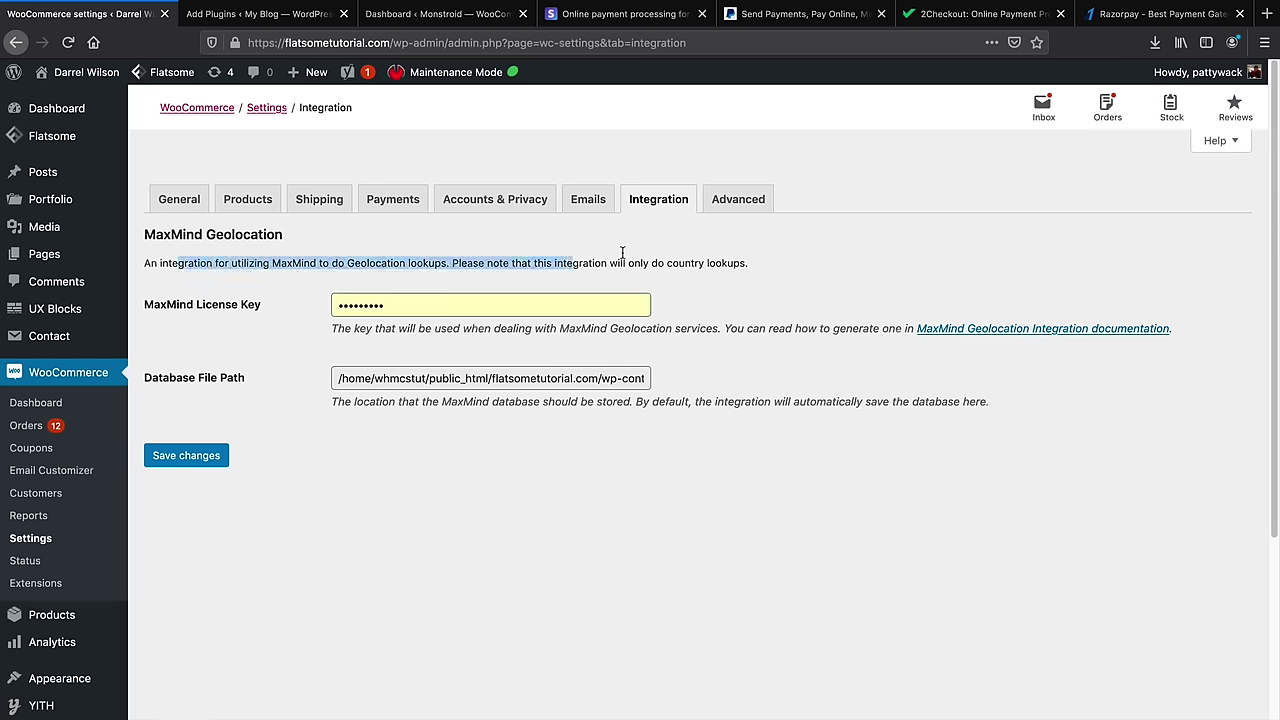
click(722, 208)
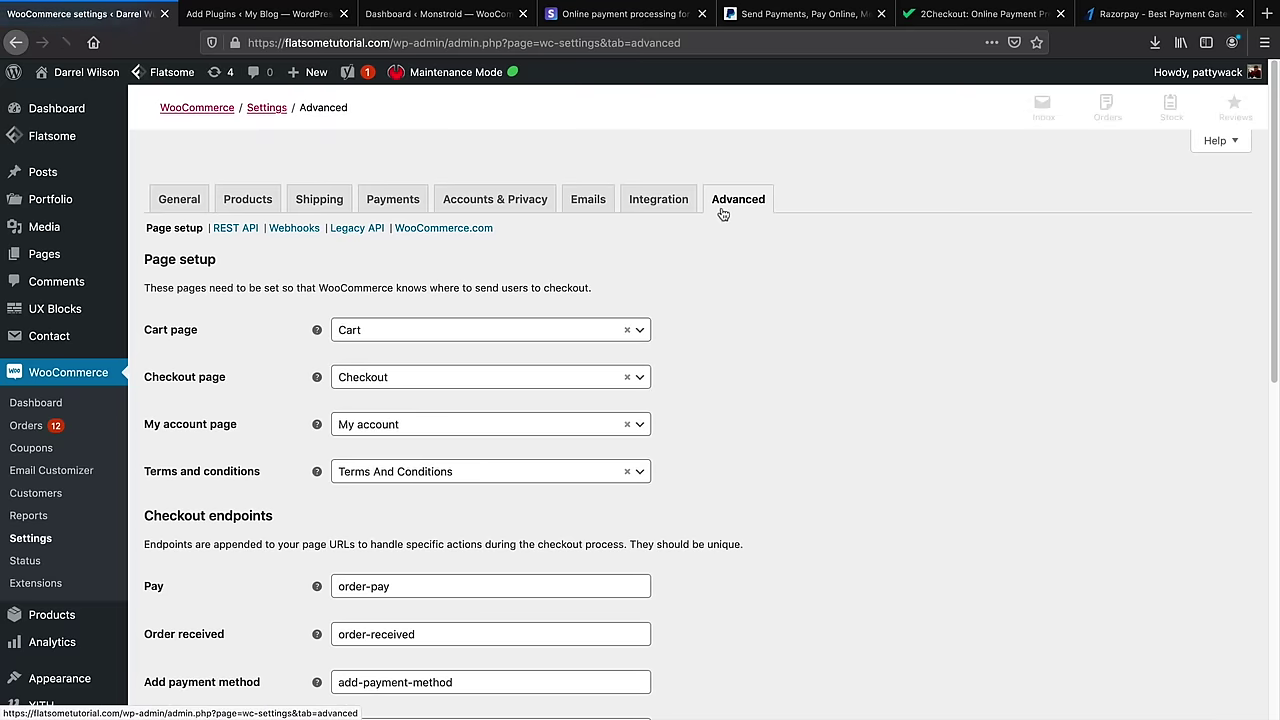
scroll(784, 365, down, 1)
scroll(784, 365, down, 1)
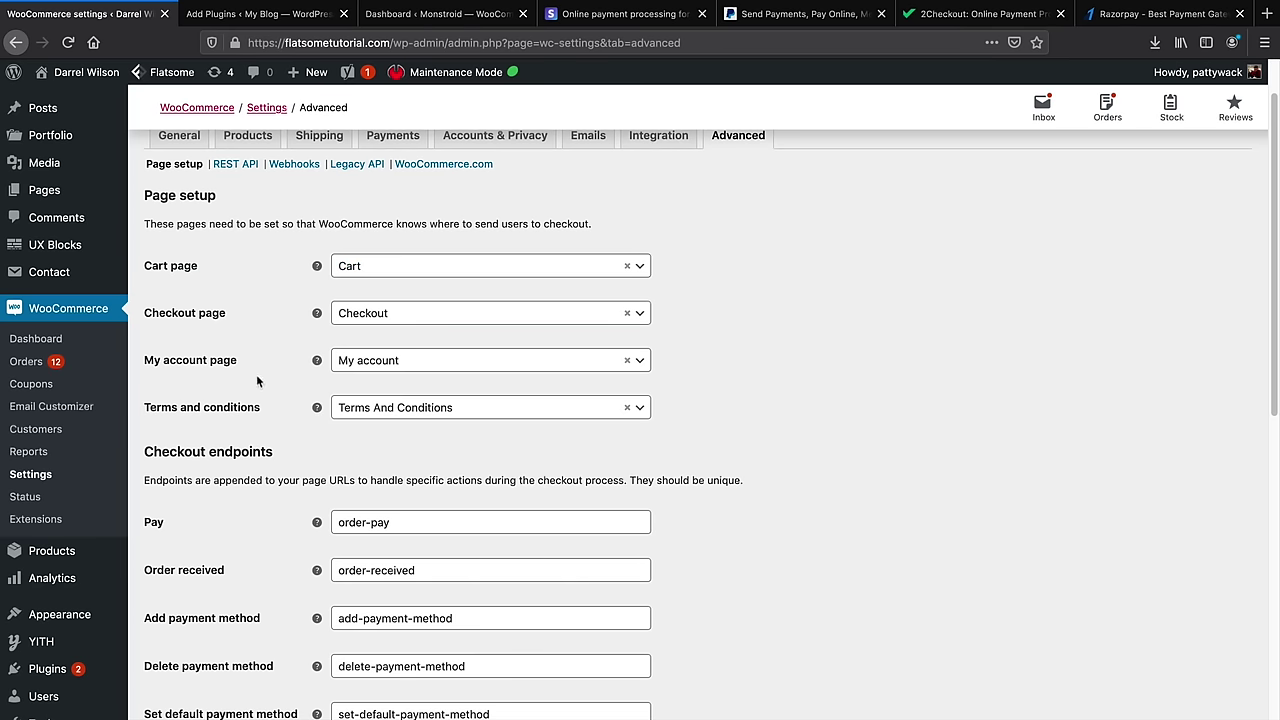
scroll(257, 380, down, 5)
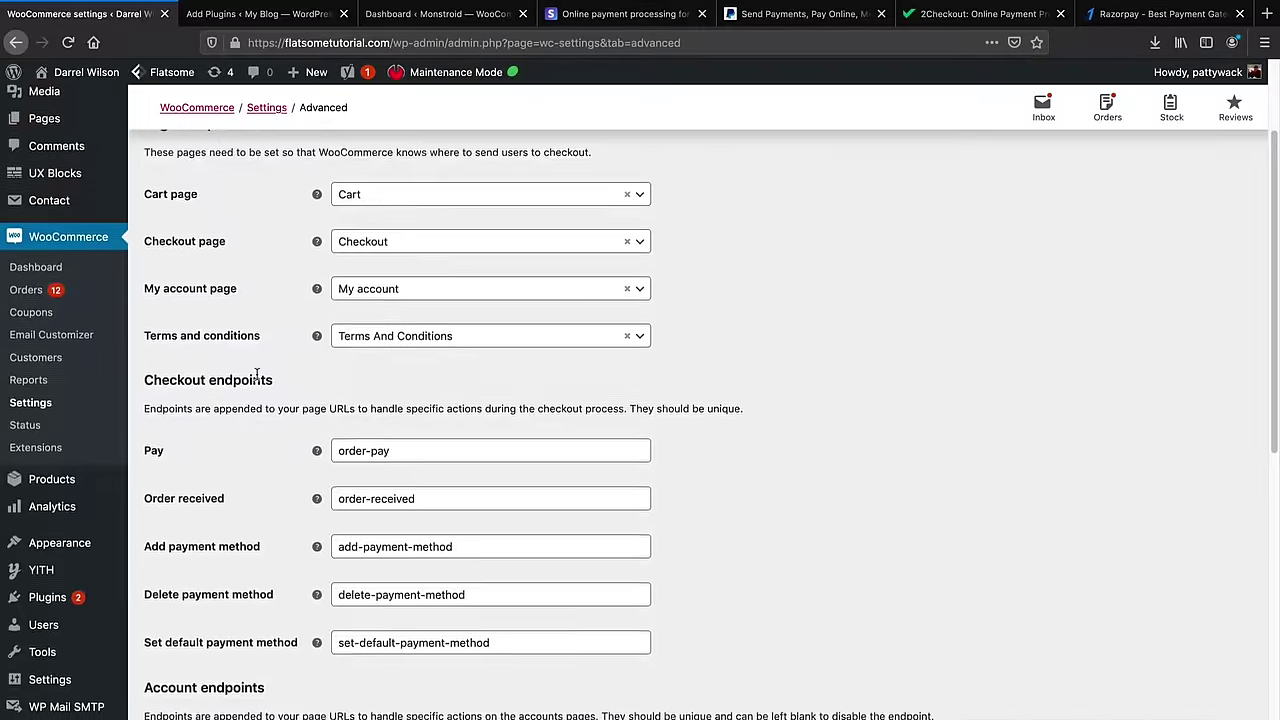
scroll(257, 380, down, 5)
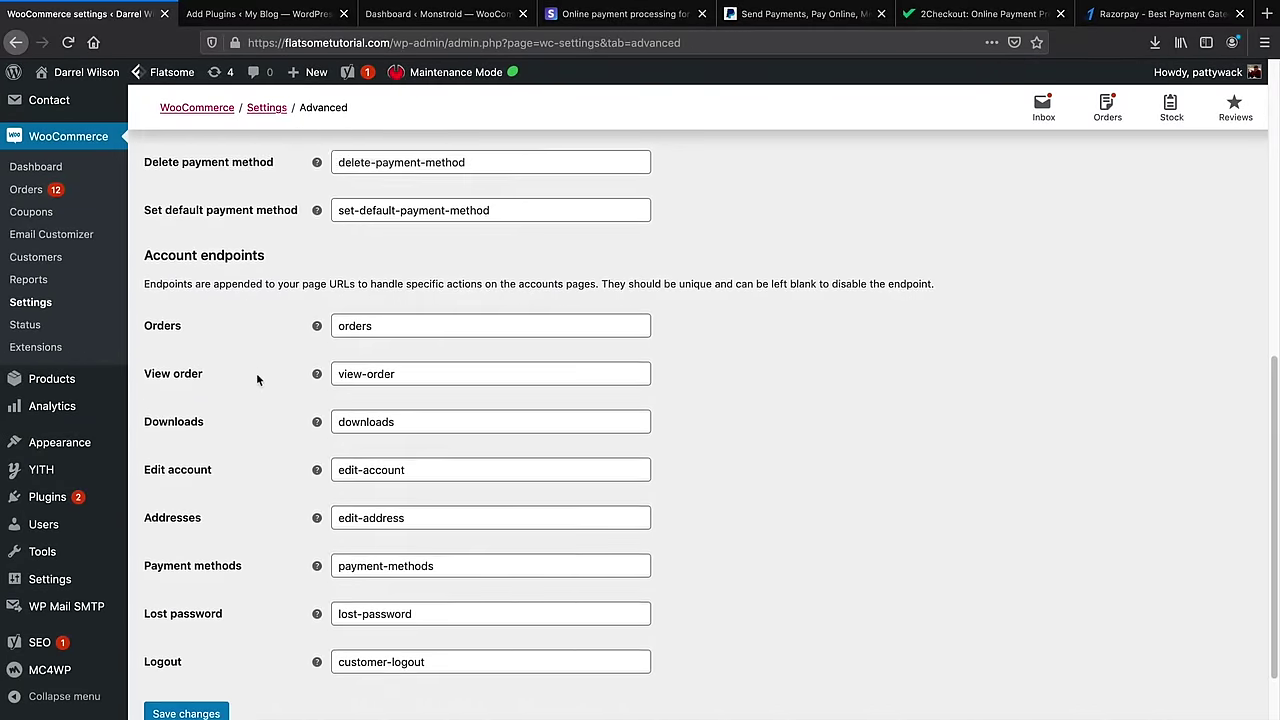
Point out the orders, view-order, downloads and edit-account endpoints and save Advanced settings unchanged
drag(380, 283, 336, 279)
drag(403, 329, 328, 325)
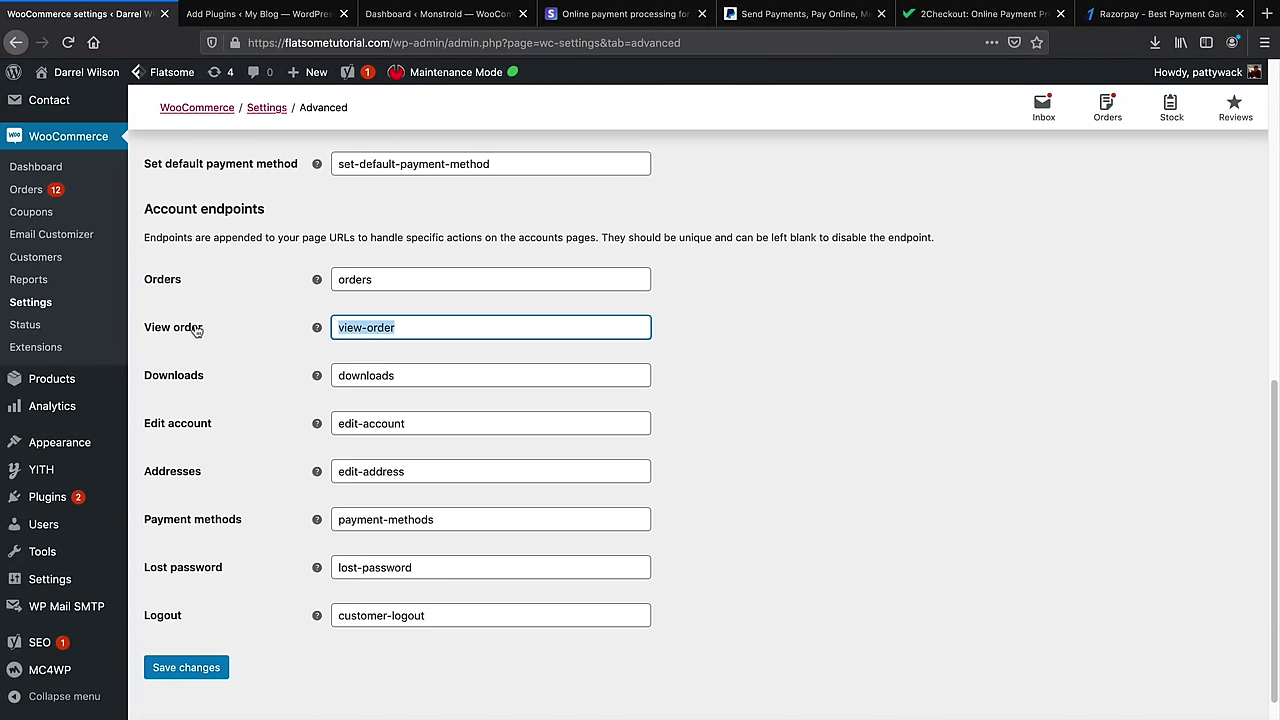
drag(403, 377, 362, 376)
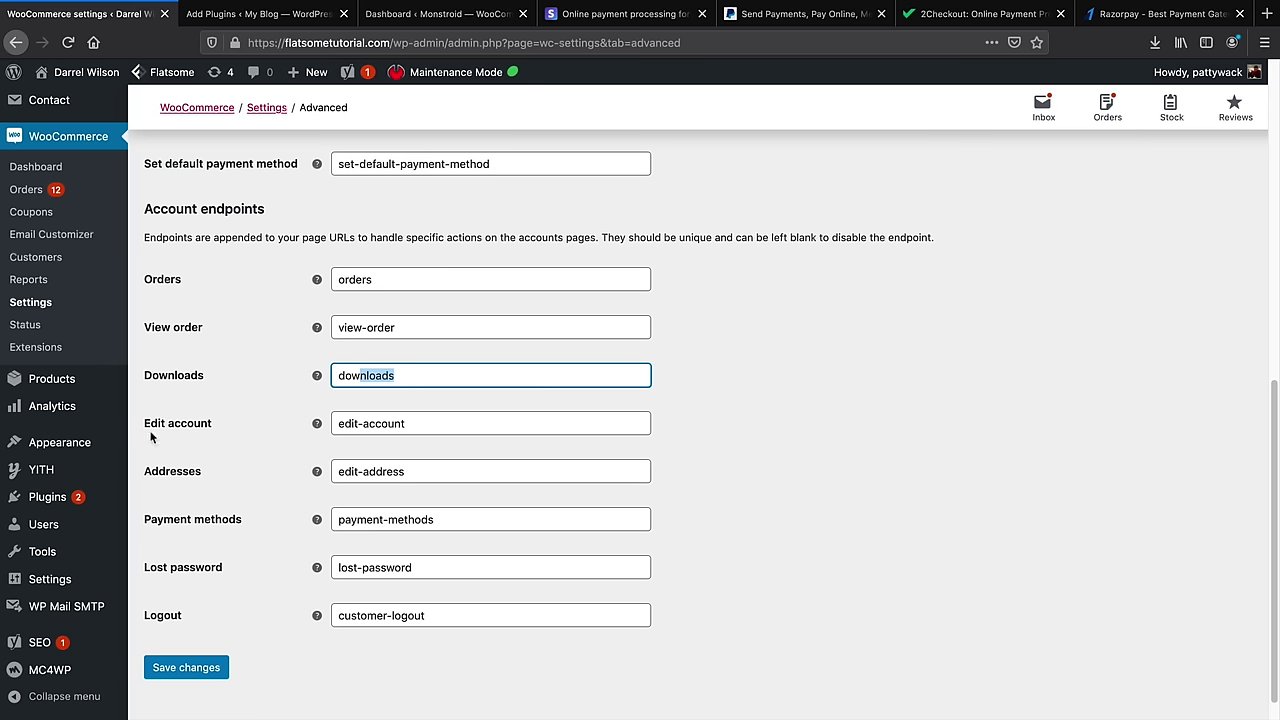
drag(406, 425, 334, 424)
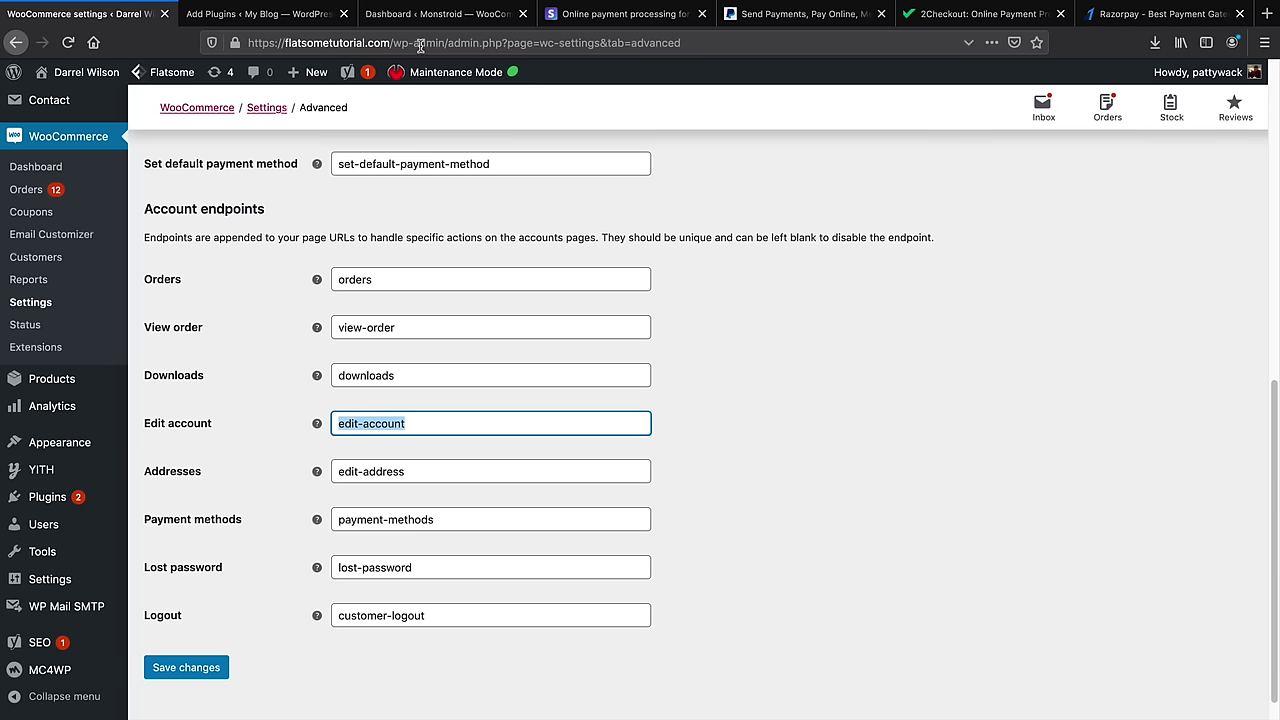
click(214, 667)
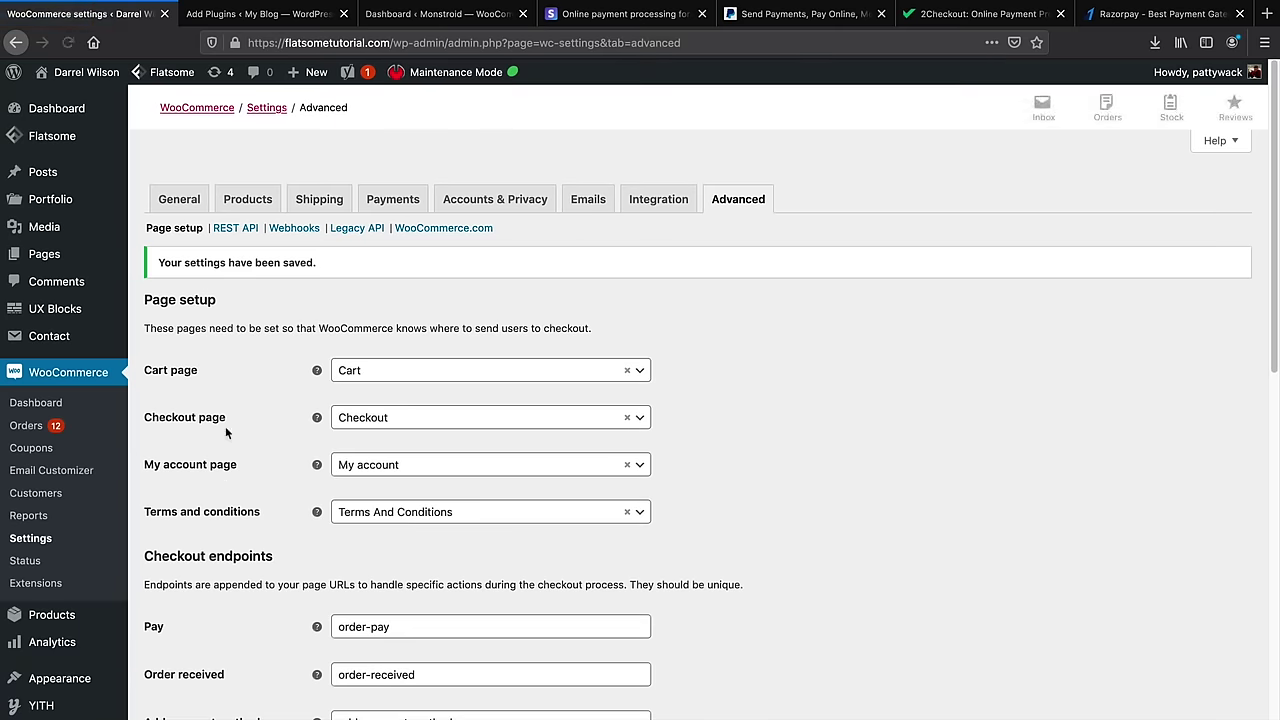
click(190, 201)
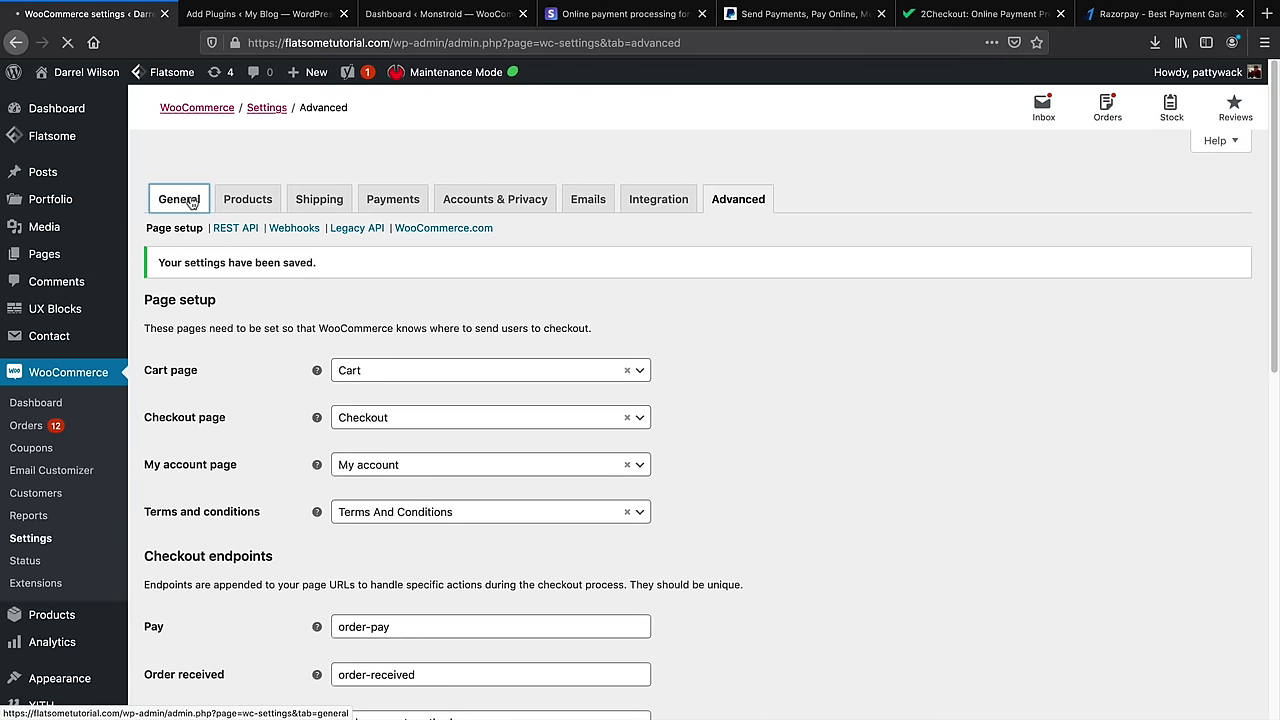
Tick 'Enable tax rates and calculations' in General settings and save
scroll(267, 388, down, 4)
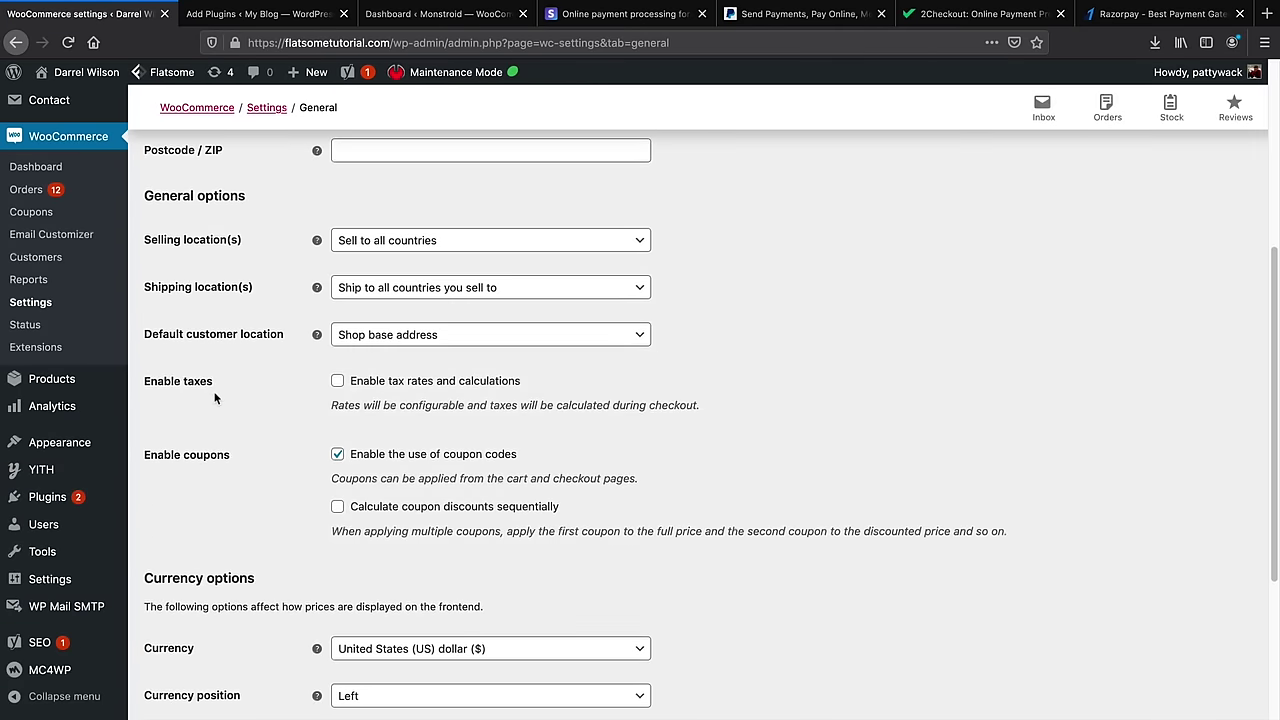
click(338, 381)
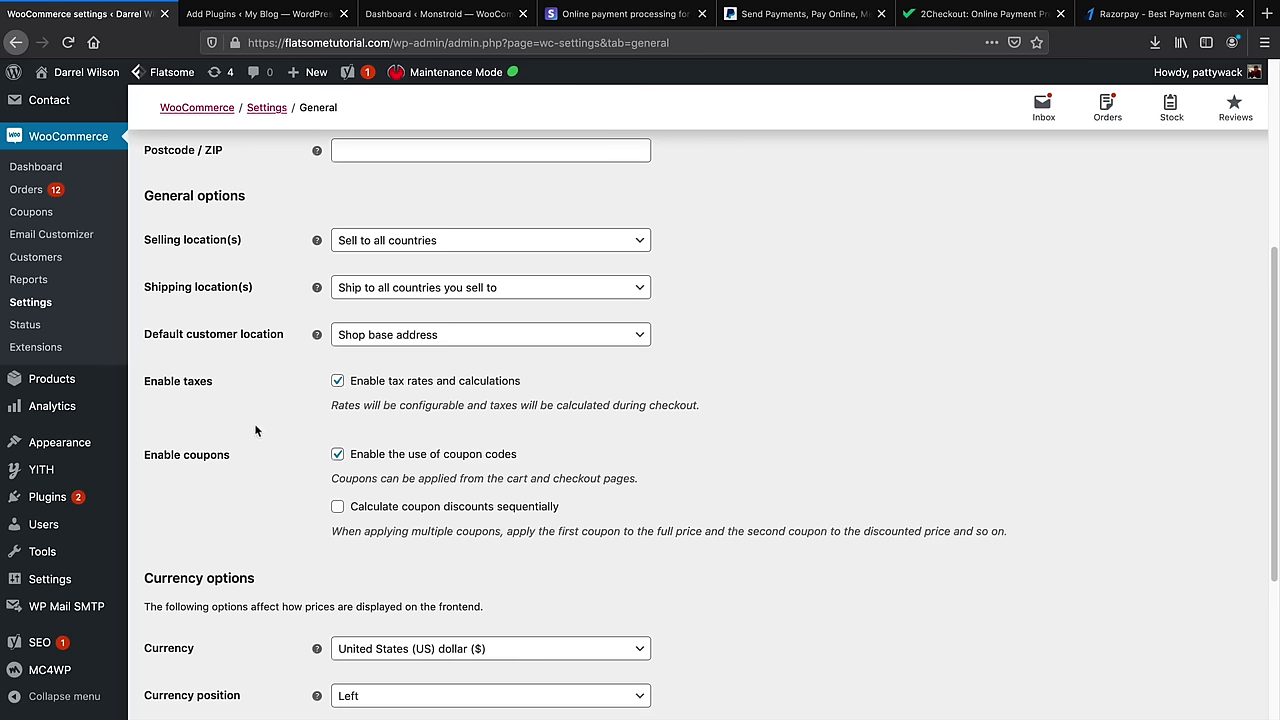
scroll(230, 480, down, 5)
click(199, 636)
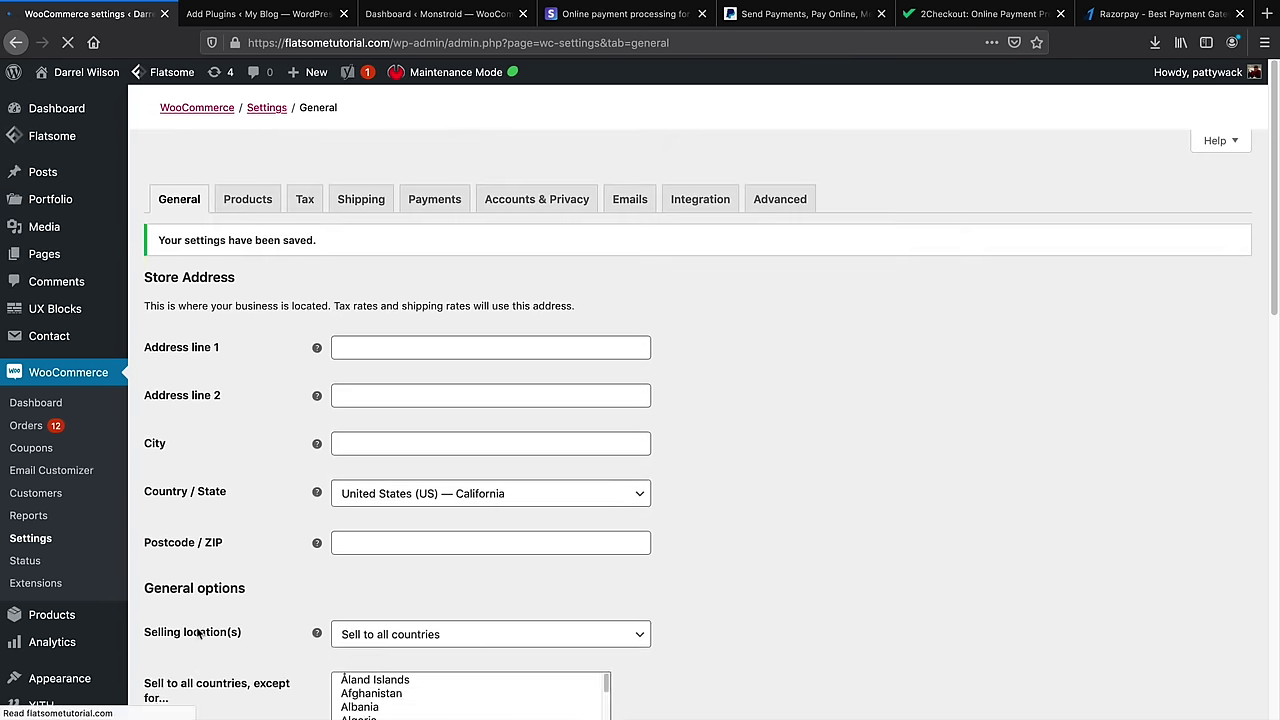
click(307, 201)
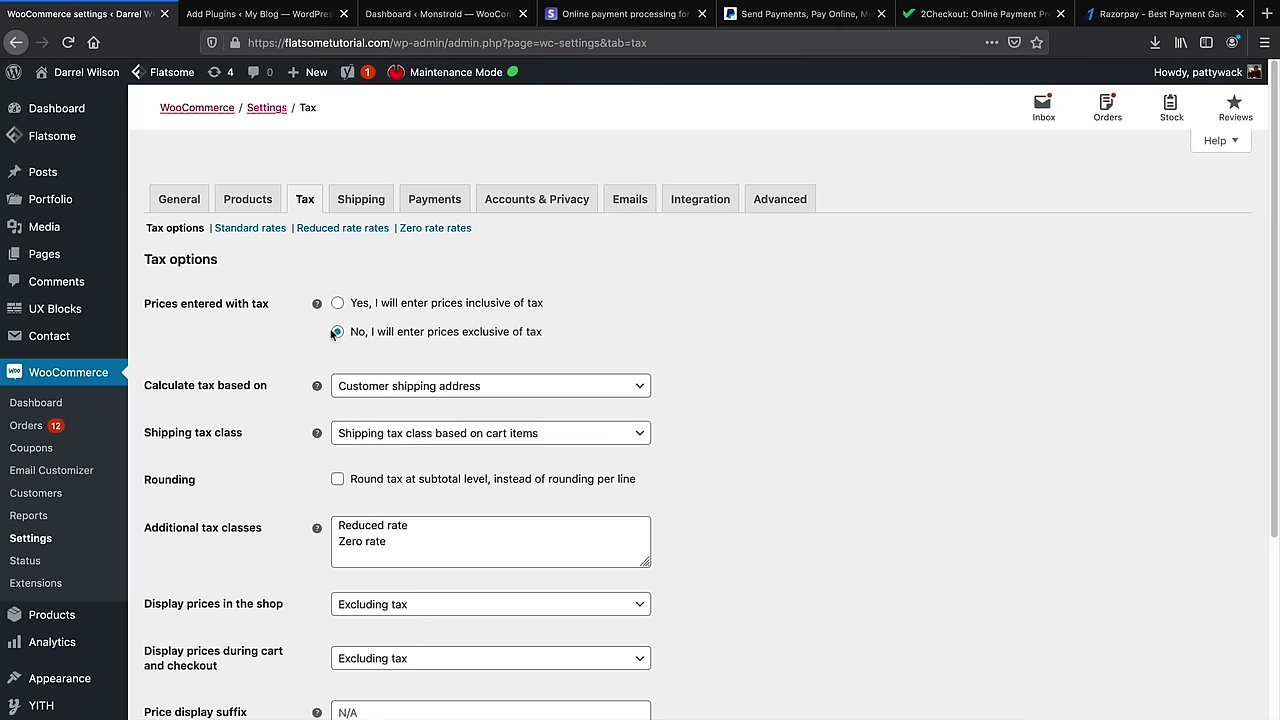
Review the Prices entered with tax and display options on the Tax page
scroll(320, 320, down, 2)
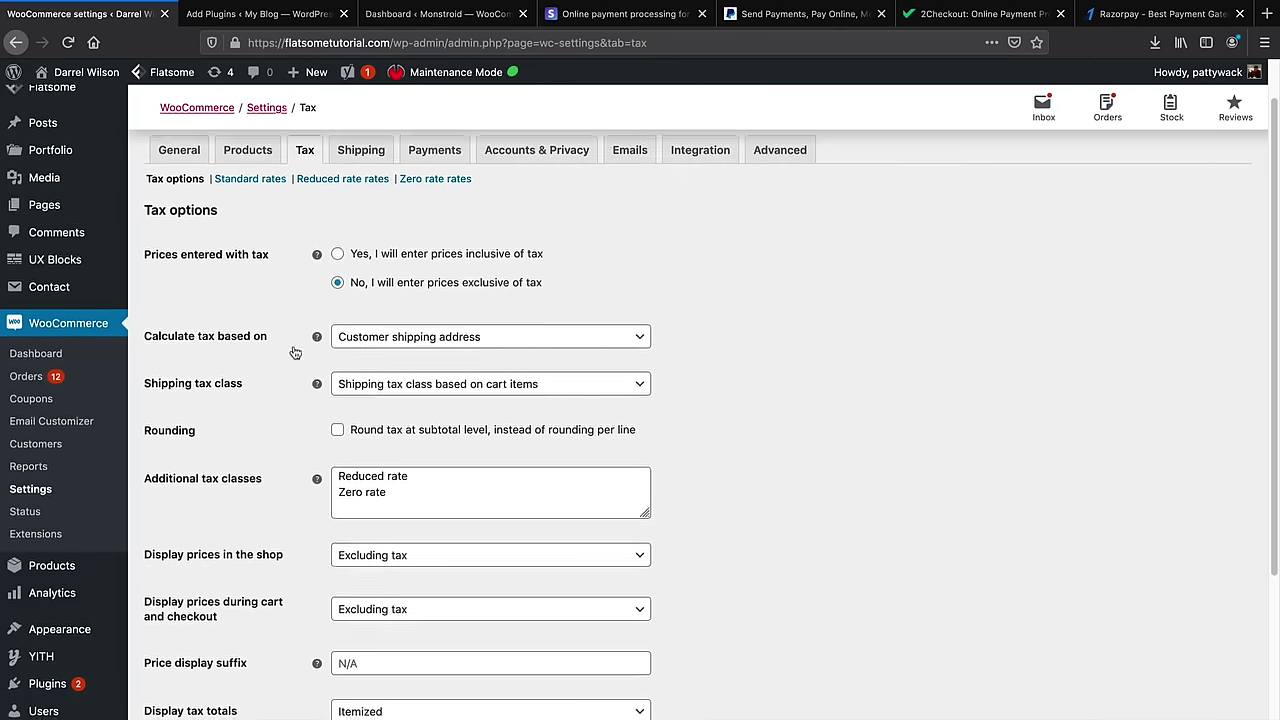
drag(145, 228, 272, 232)
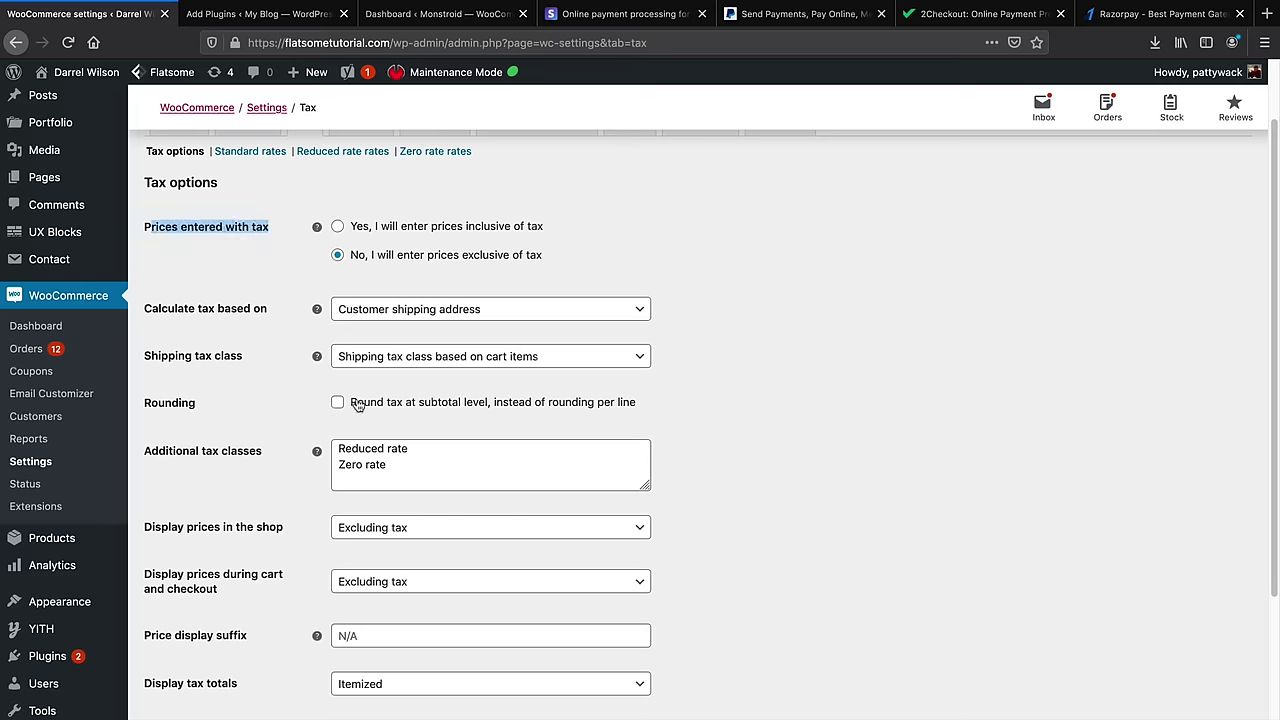
scroll(251, 411, down, 3)
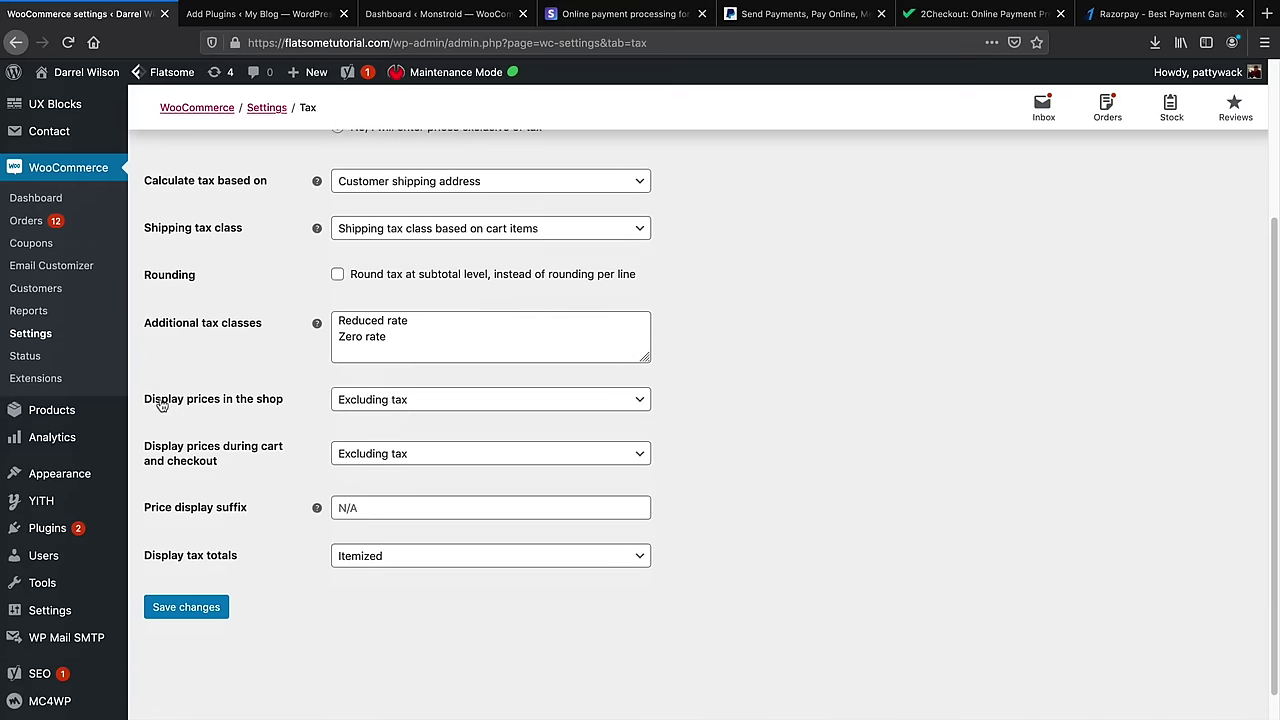
drag(160, 400, 274, 403)
Keep shop and cart/checkout prices displayed Excluding tax and save the tax options
click(357, 408)
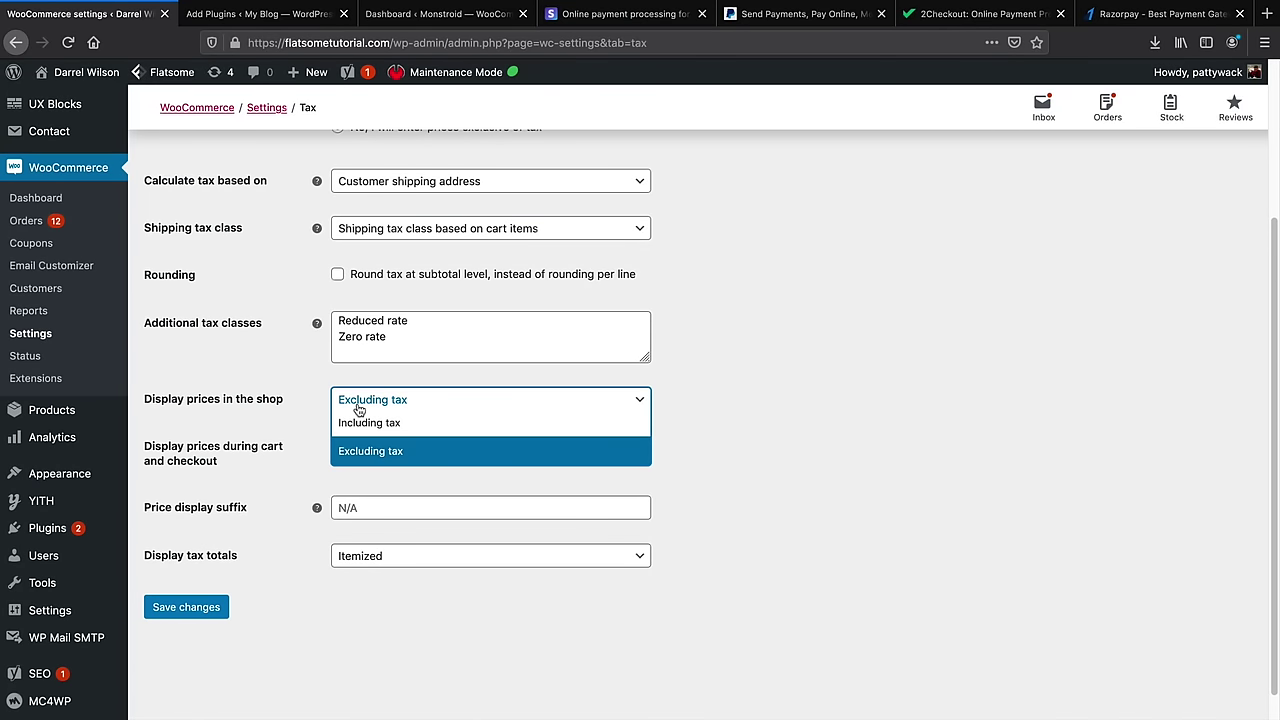
click(374, 401)
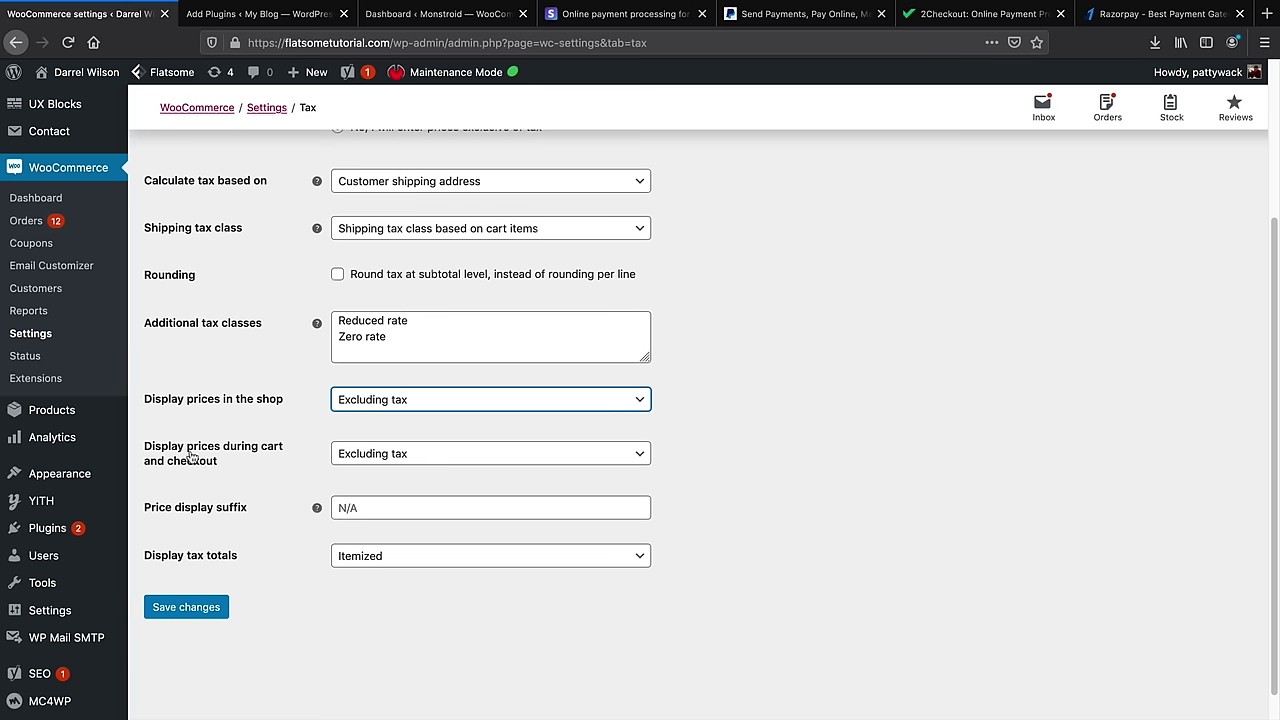
click(360, 458)
click(380, 508)
click(186, 606)
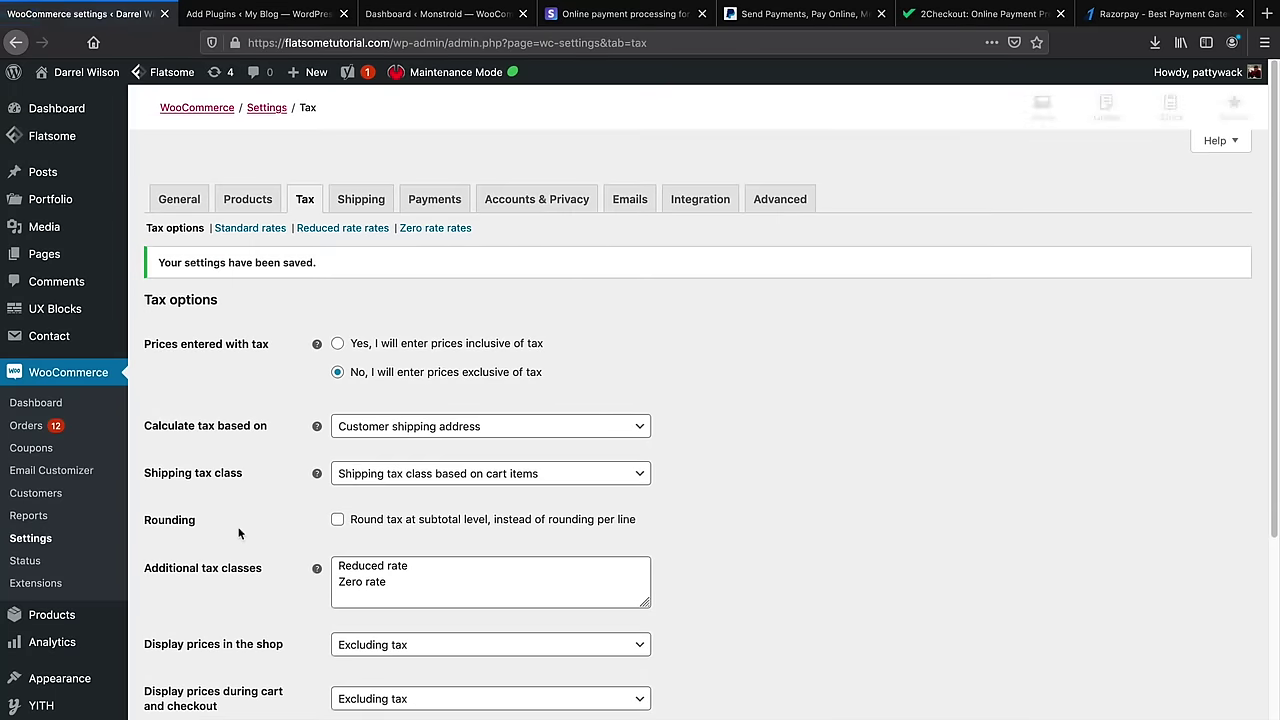
click(249, 229)
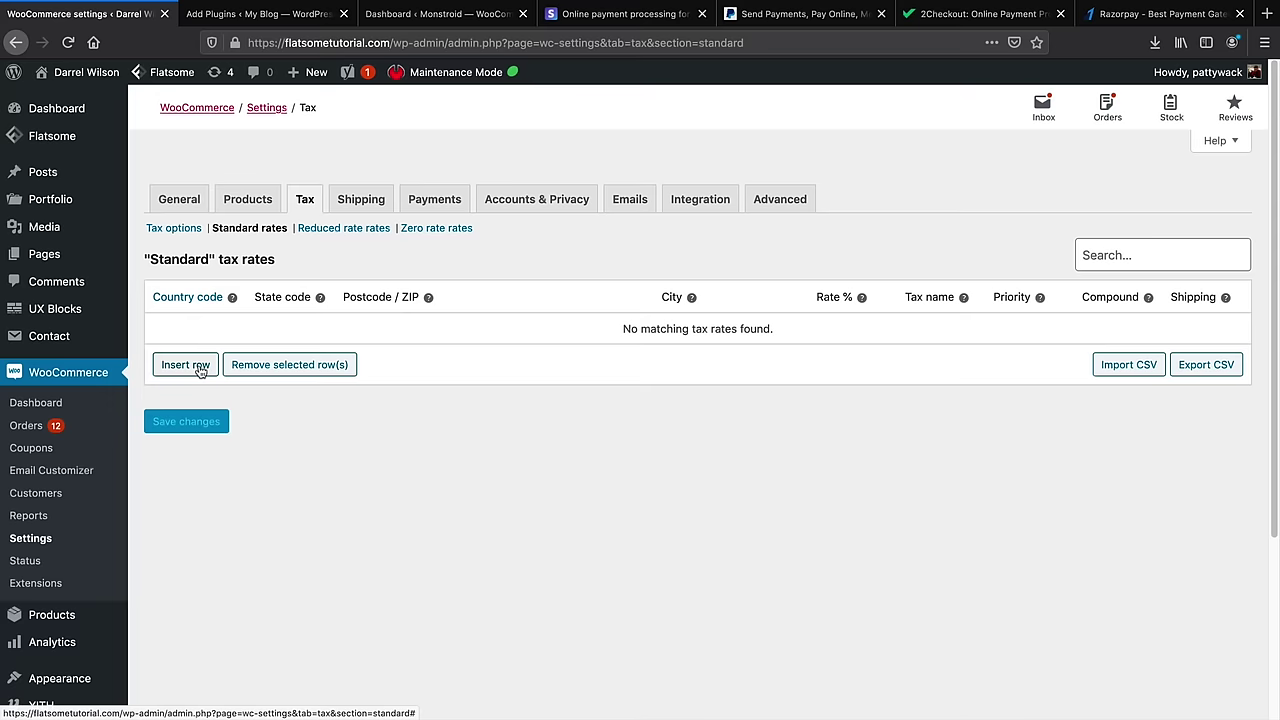
Insert a standard tax rate row with country United States (US)
click(186, 365)
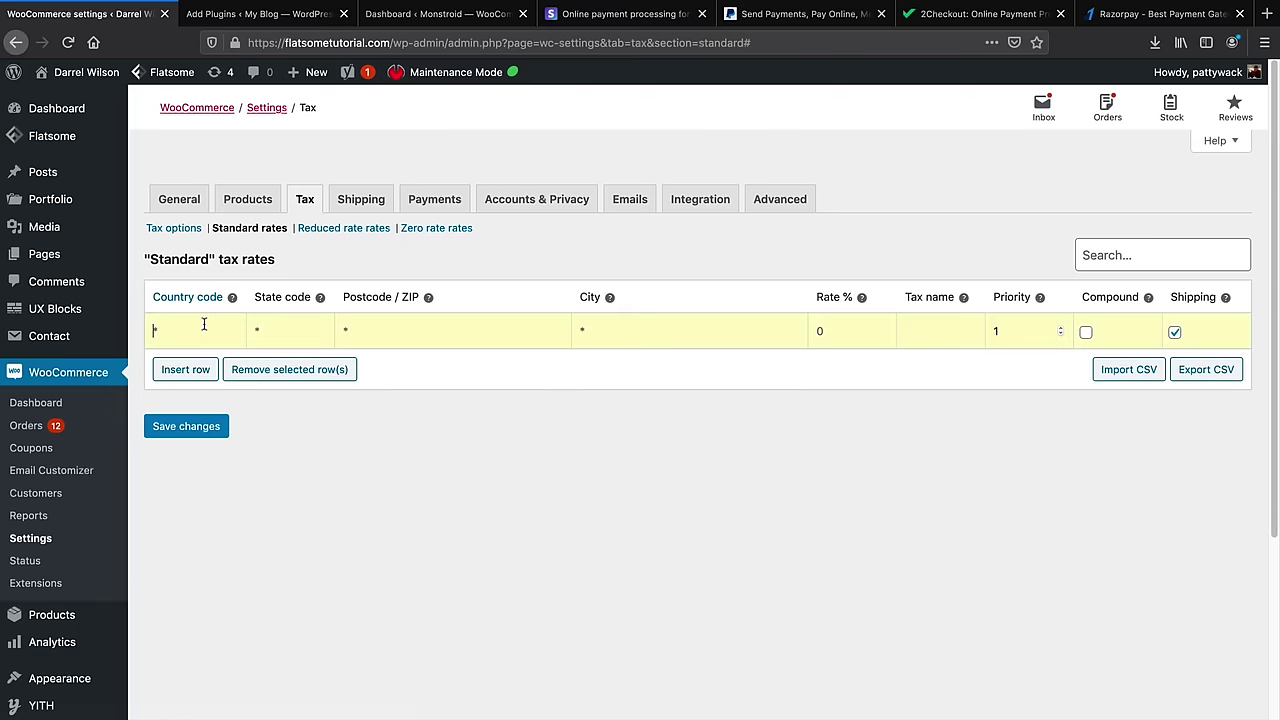
text(USA)
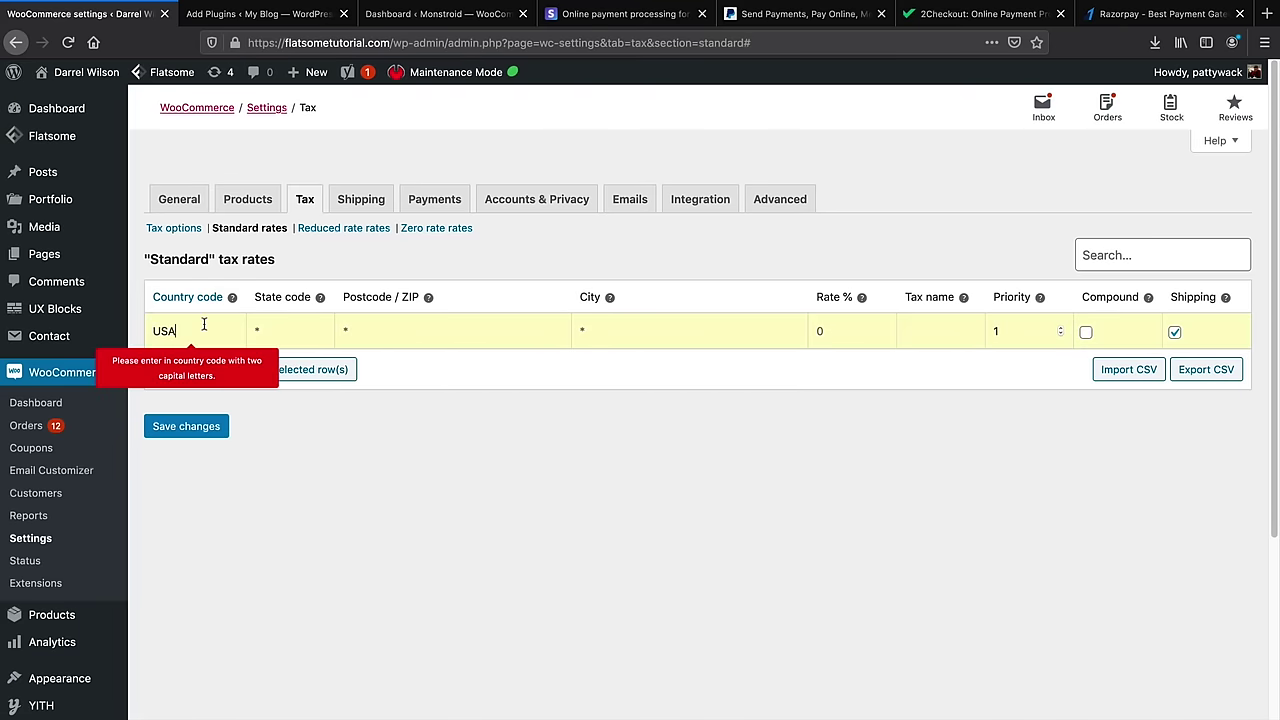
key(BackSpace)
text(N)
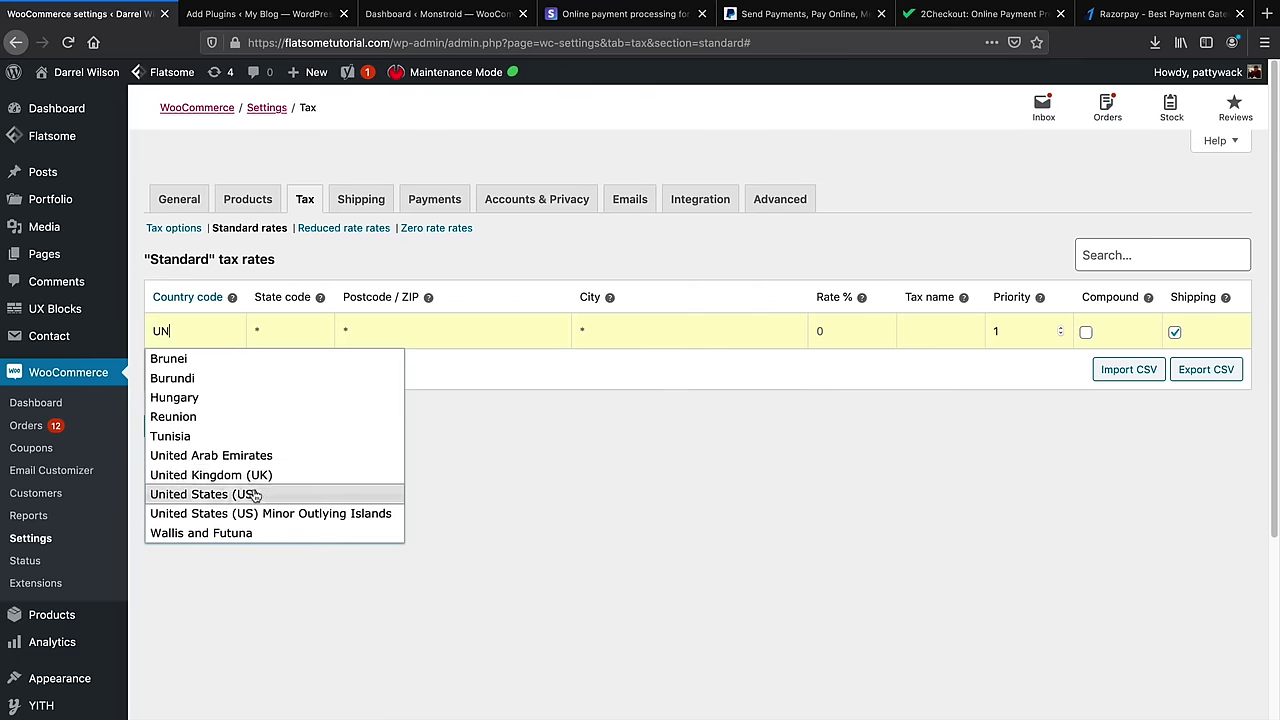
click(254, 494)
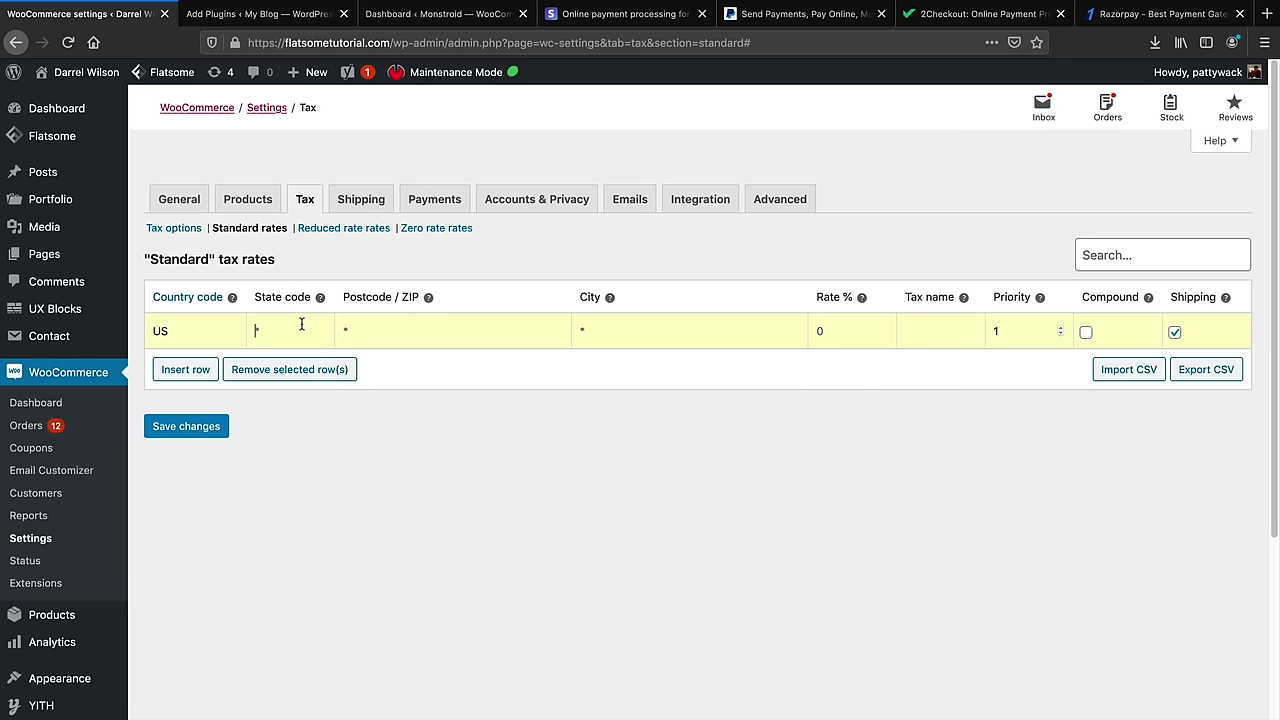
Fill in state CA, rate 9.75 and city Los Angeles for the row
text(CA)
click(369, 326)
key(BackSpace)
text(91311)
key(BackSpace)
key(BackSpace)
key(BackSpace)
key(BackSpace)
text(9.75)
click(605, 331)
text(Los Angeles)
key(Tab)
key(Tab)
key(Tab)
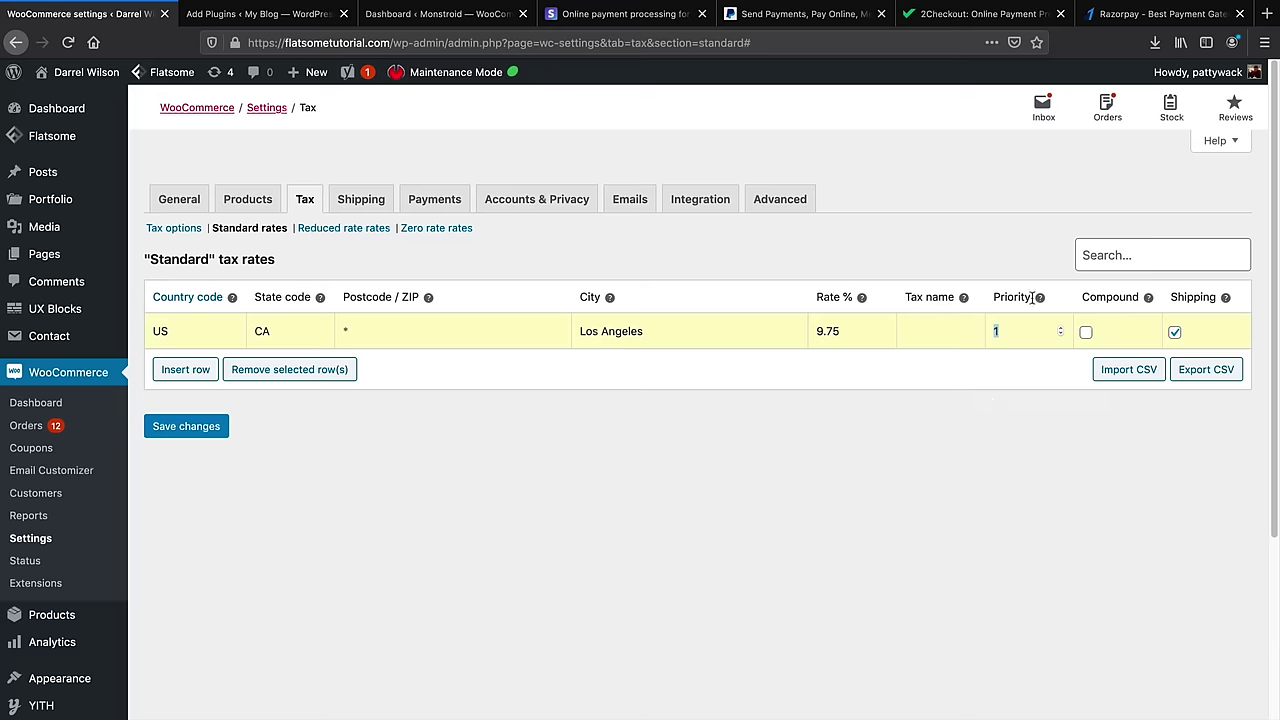
Toggle the Compound option, add a blank tax rate row, and save the table
mouse_move(1043, 296)
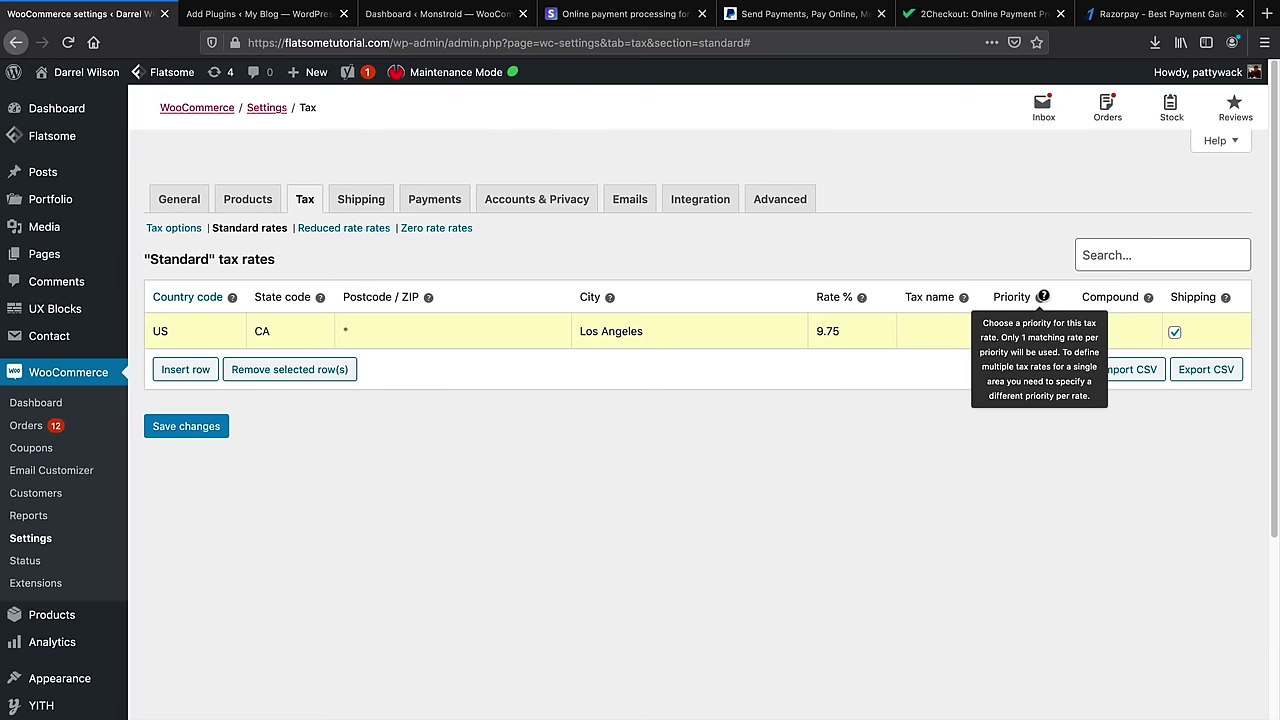
mouse_move(1145, 297)
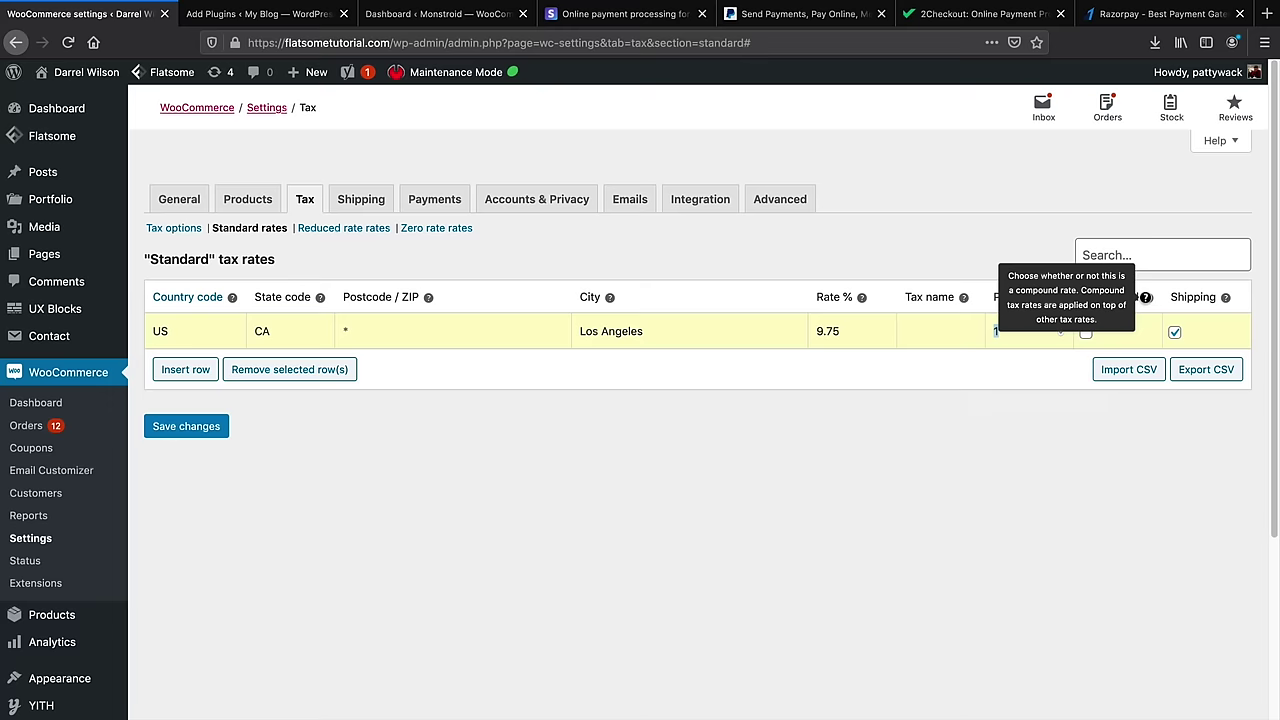
mouse_move(1226, 297)
click(1086, 333)
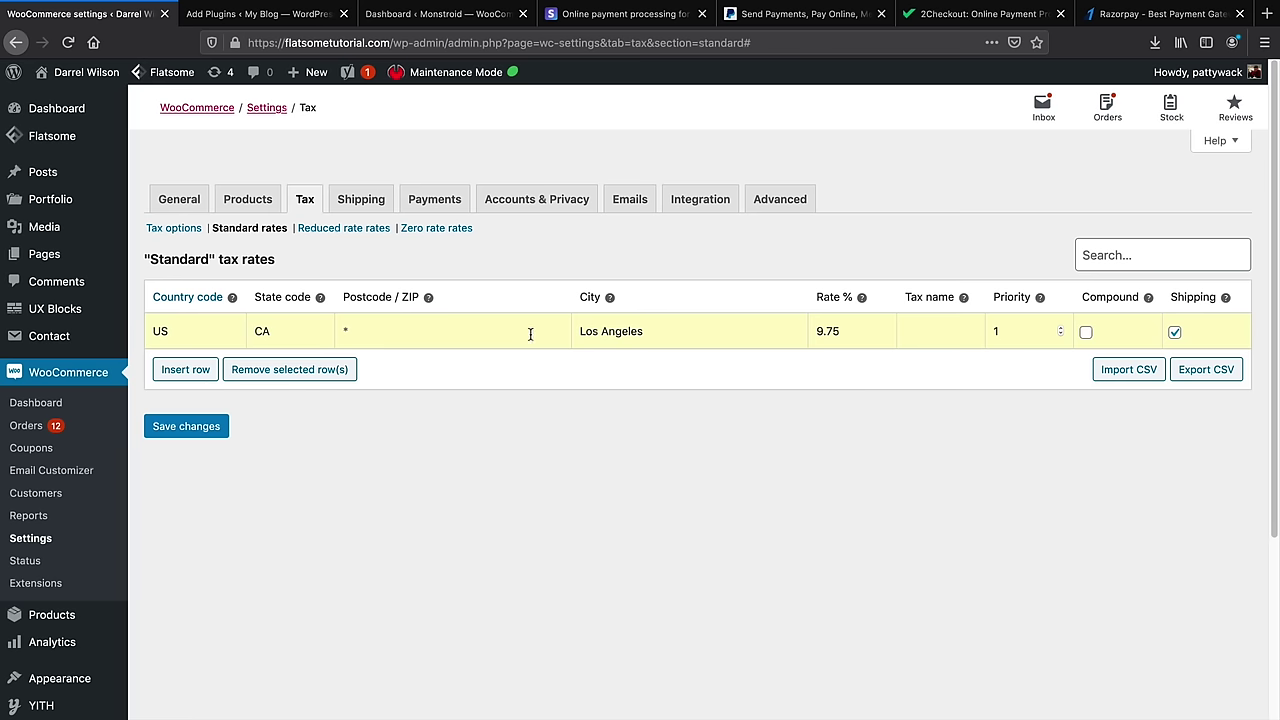
click(186, 370)
click(195, 462)
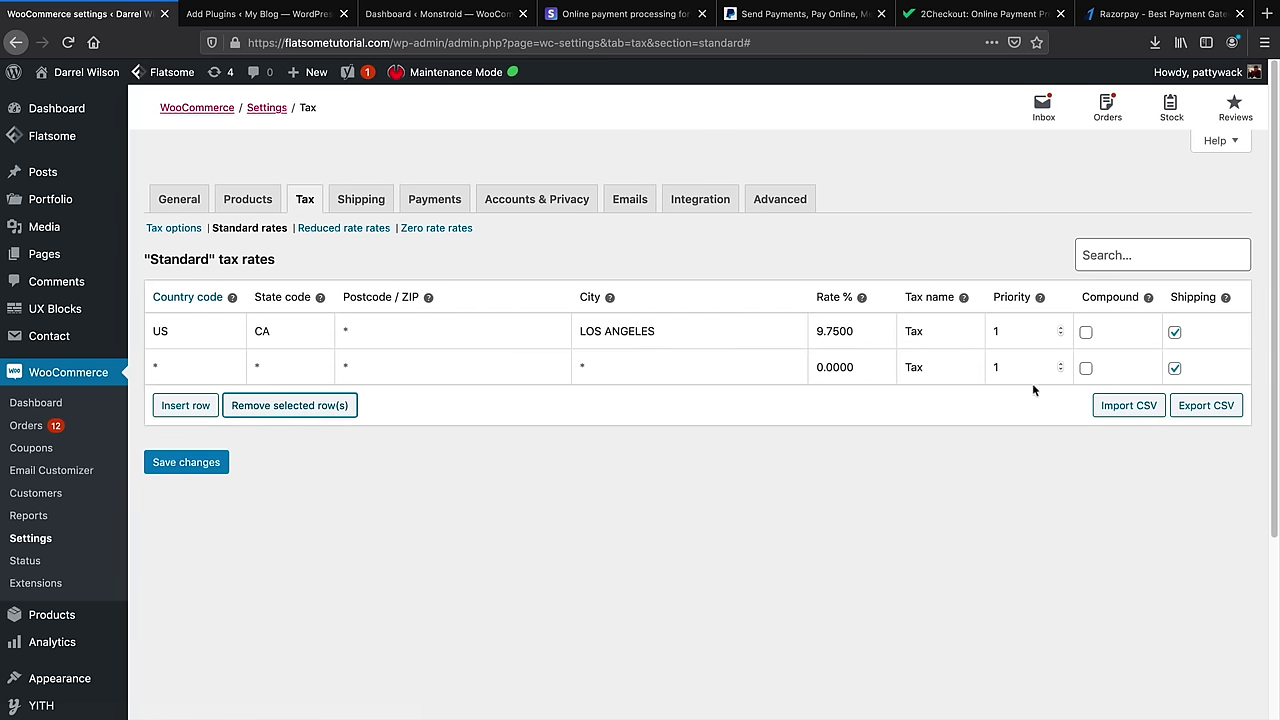
Remove the blank second row and save the remaining Los Angeles tax rate
click(1086, 368)
click(229, 364)
click(282, 405)
click(198, 437)
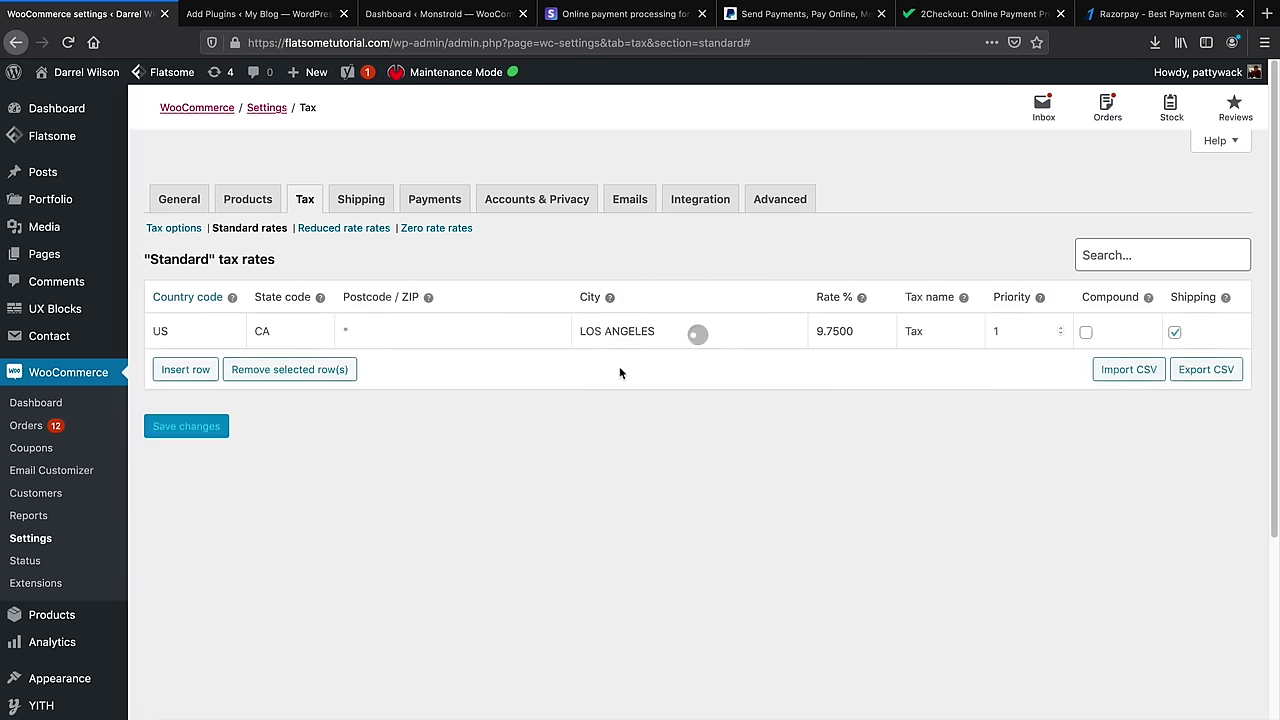
Clear city LOS ANGELES and state code CA from the 9.75% tax rate and save
double_click(630, 333)
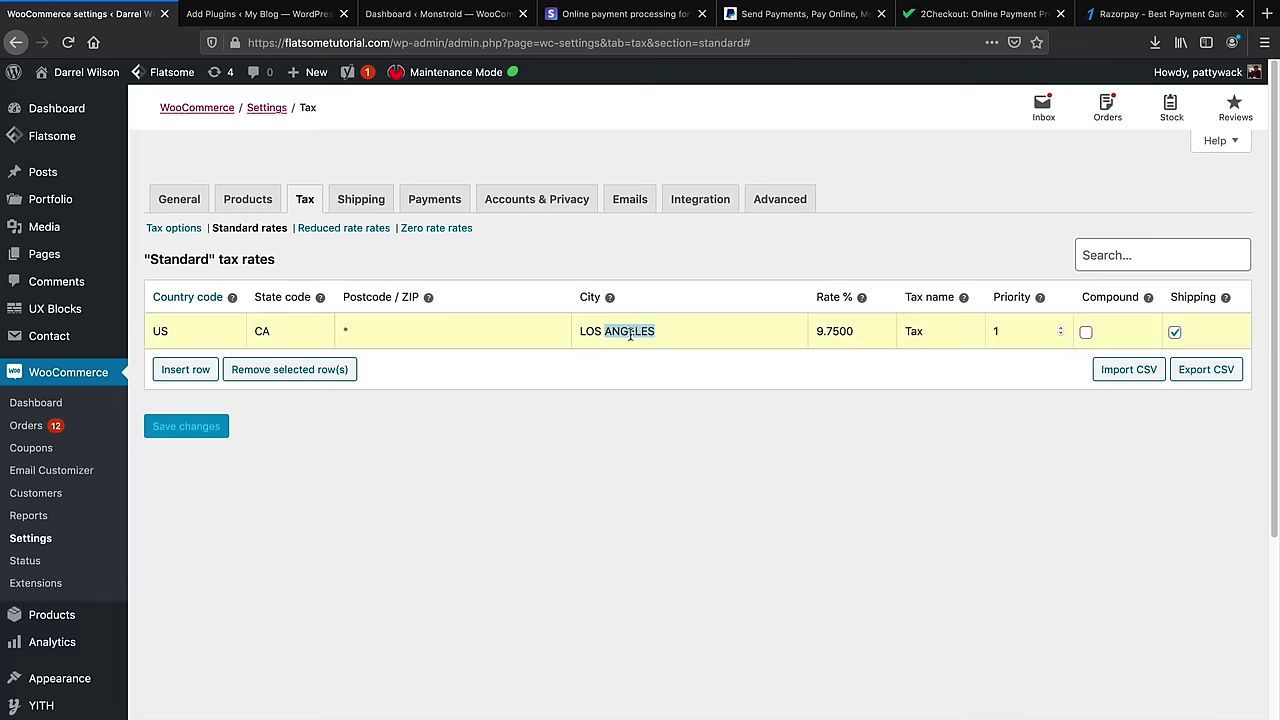
key(BackSpace)
double_click(603, 334)
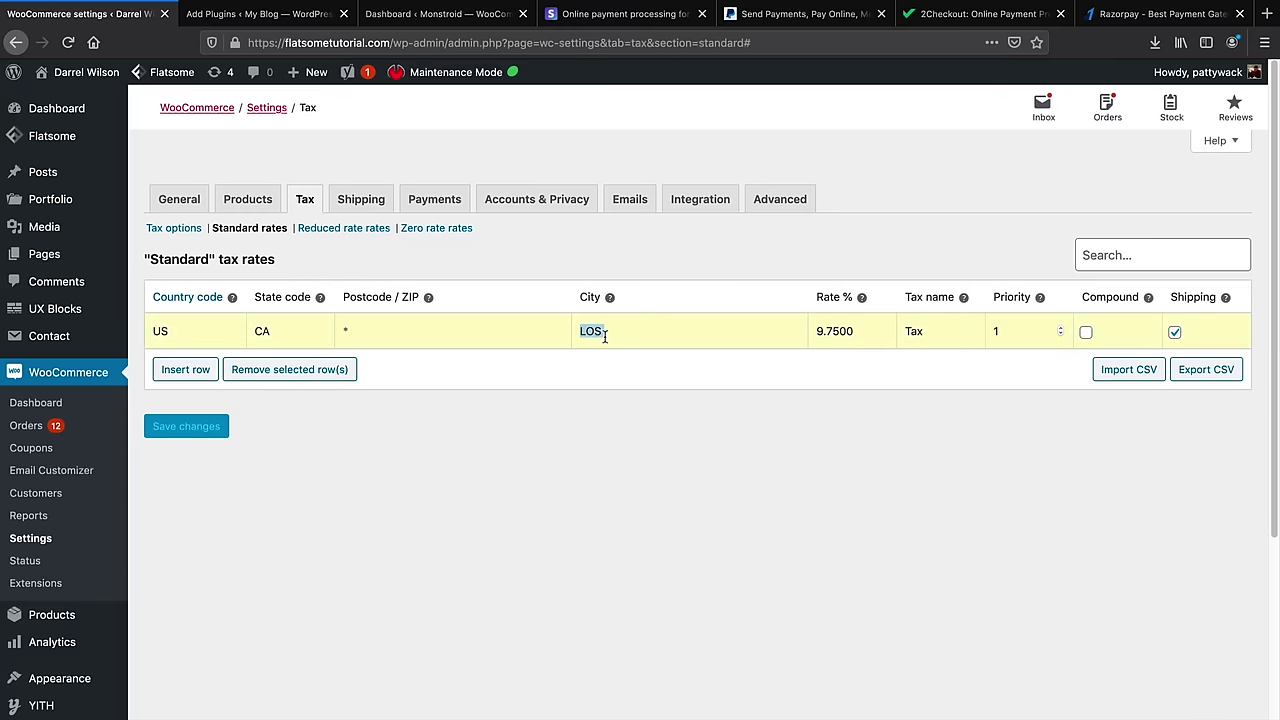
key(BackSpace)
double_click(263, 333)
key(BackSpace)
click(214, 424)
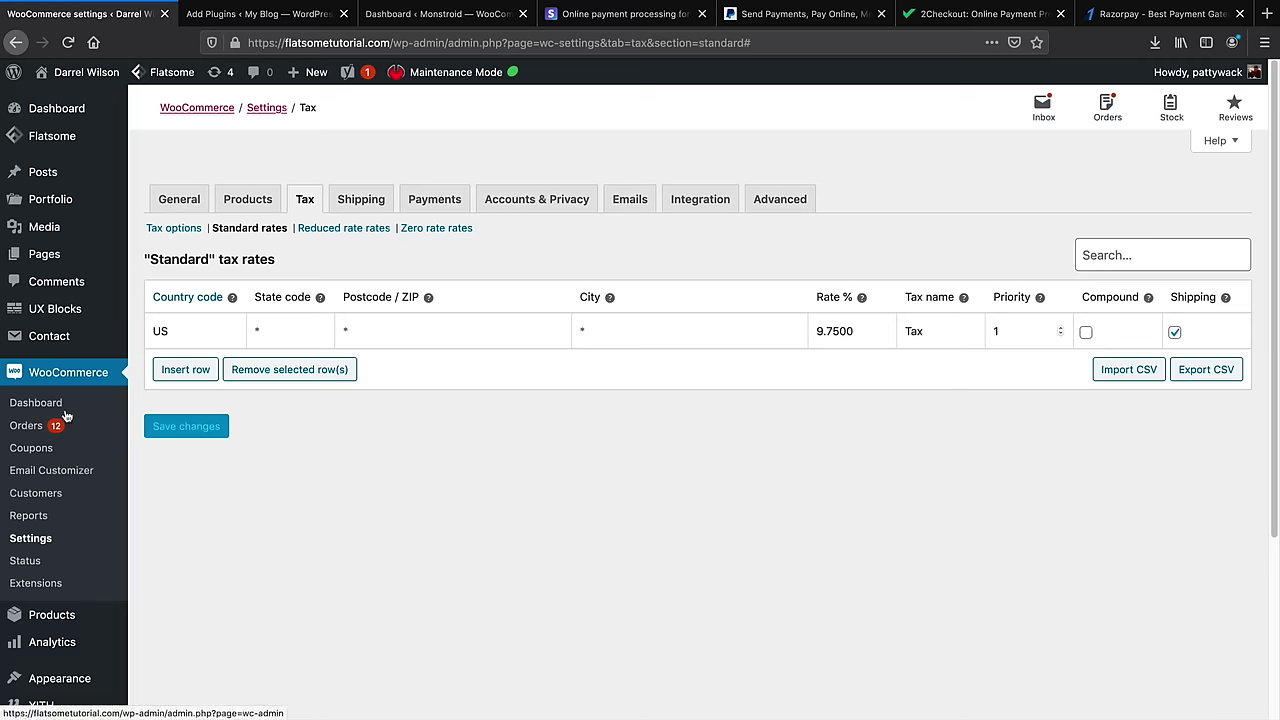
mouse_move(75, 617)
Install Jetpack by WordPress.com from Plugins > Add New and activate it
click(62, 403)
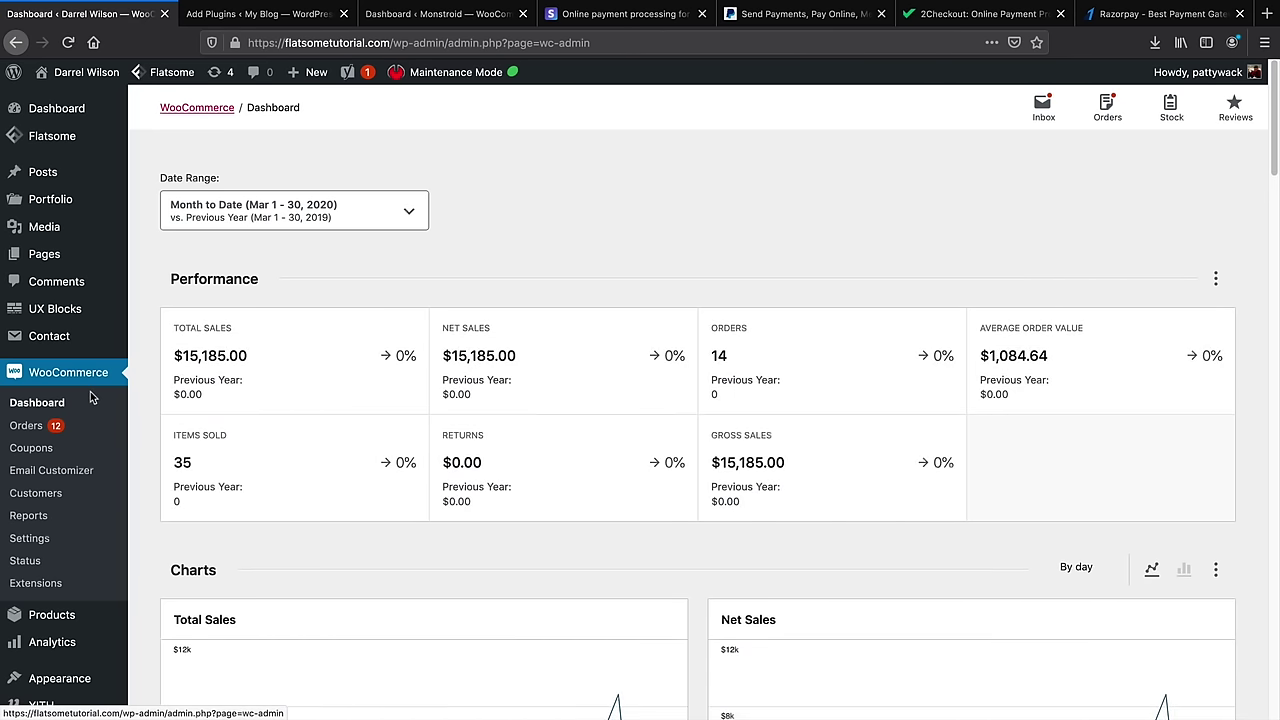
mouse_move(70, 620)
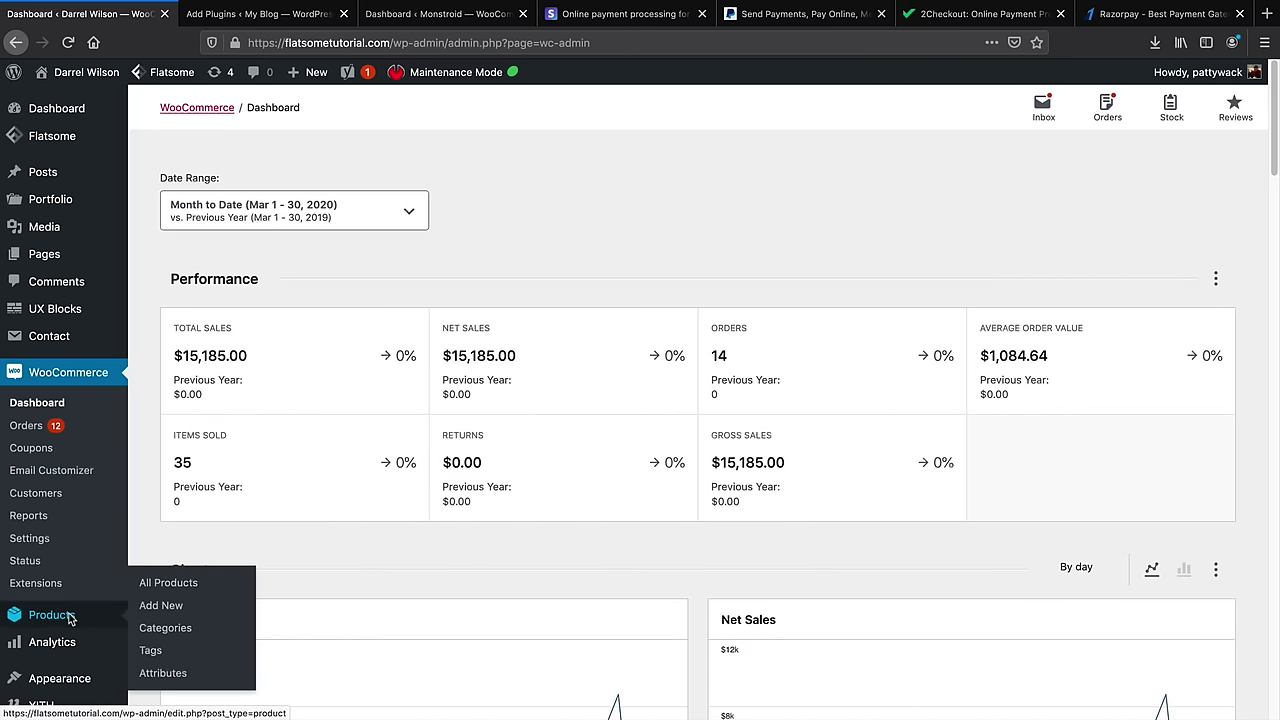
scroll(50, 620, down, 3)
mouse_move(55, 548)
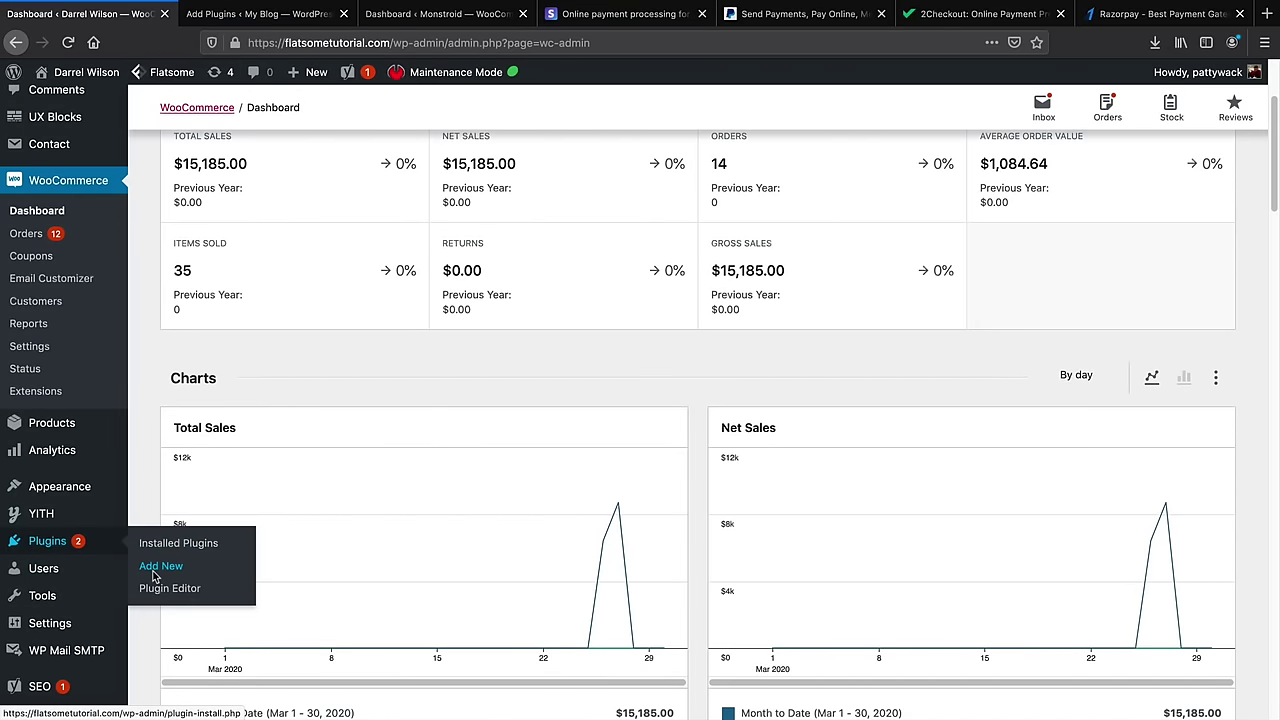
click(155, 575)
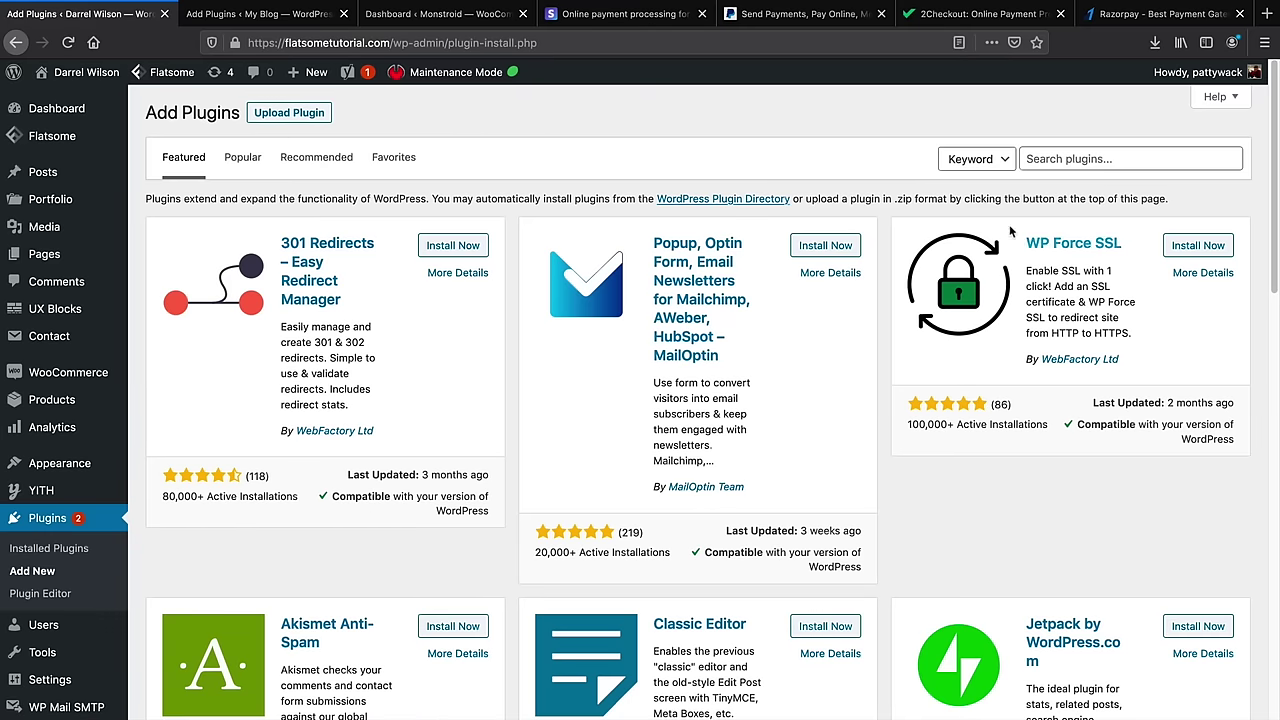
scroll(1010, 232, down, 5)
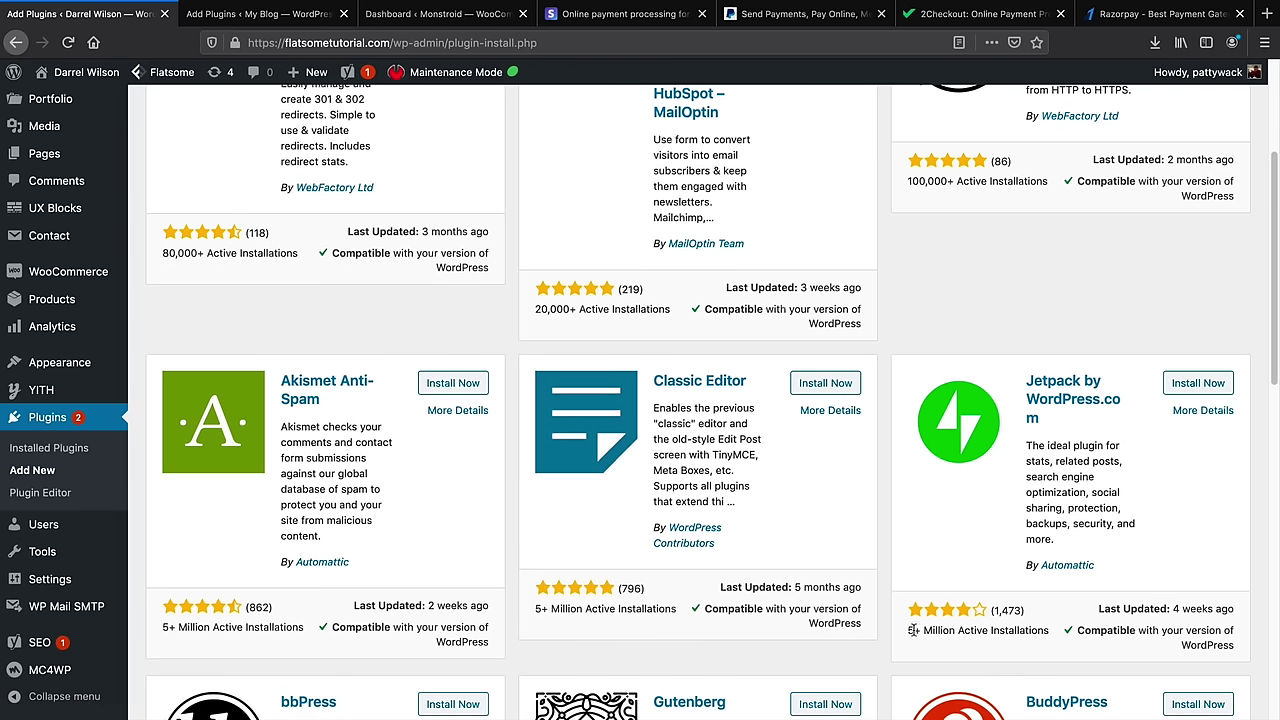
drag(912, 630, 1100, 606)
click(1210, 382)
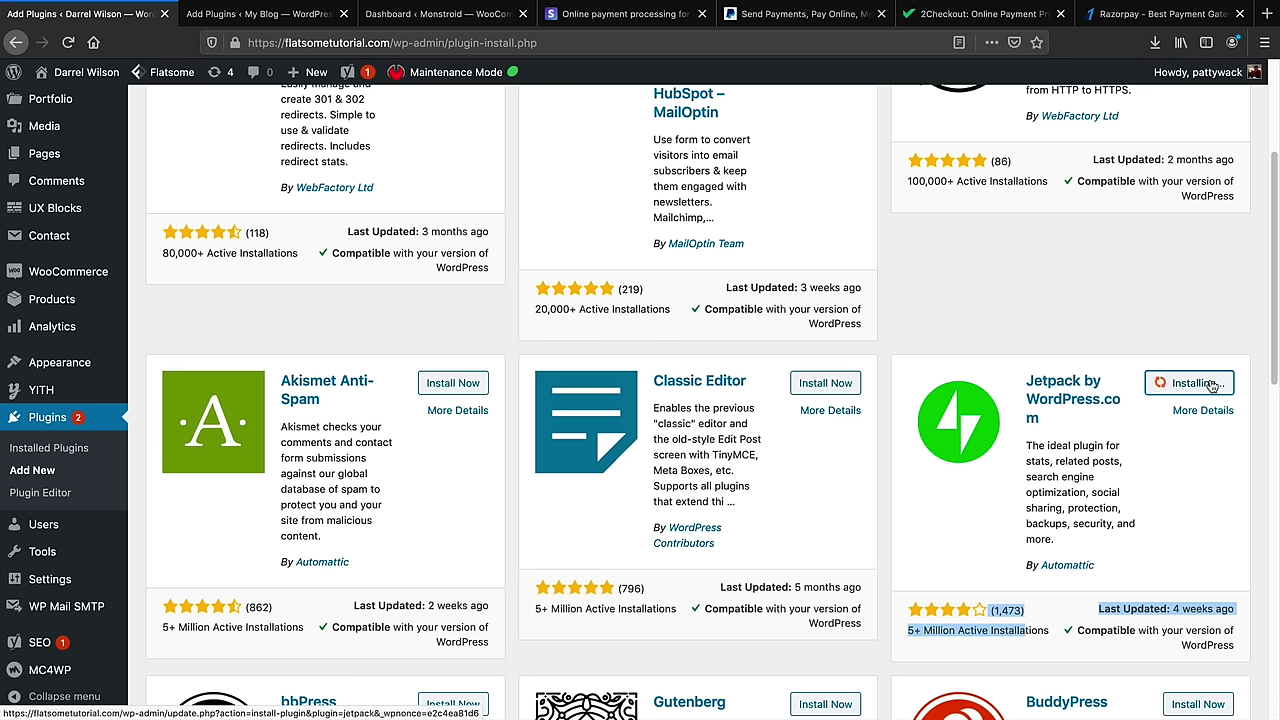
click(1208, 386)
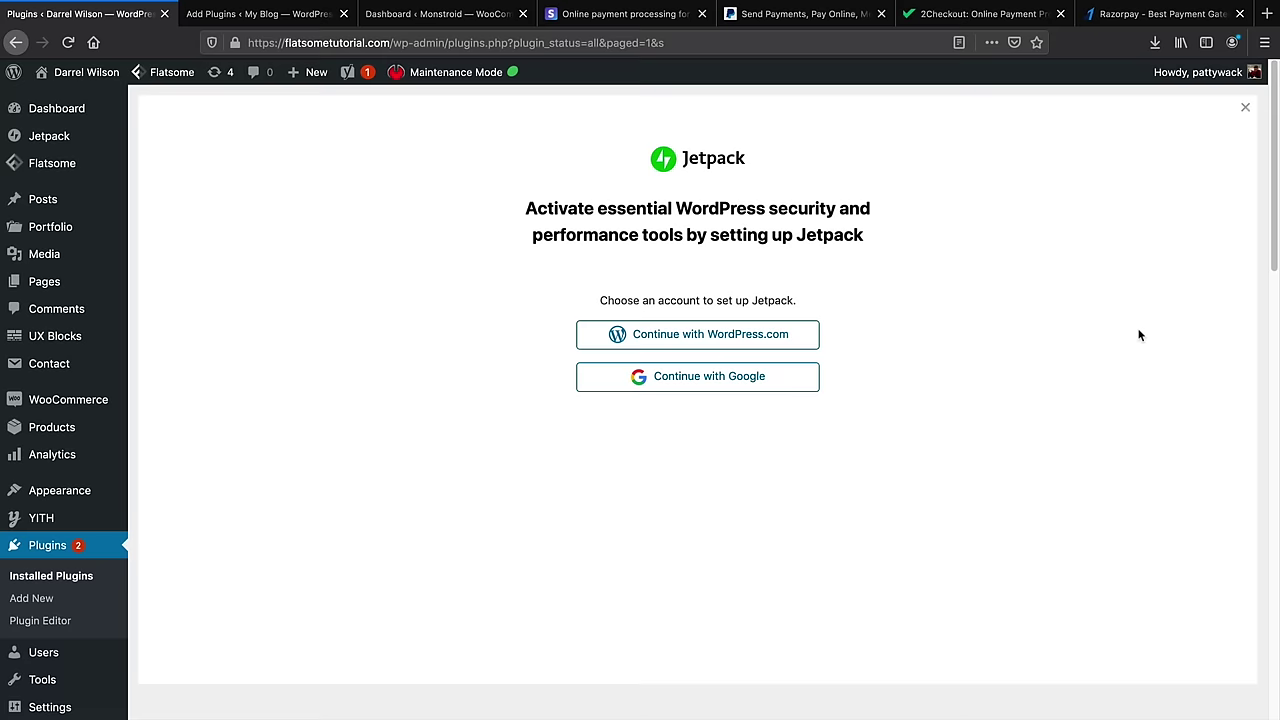
Choose to set up Jetpack with WordPress.com and dismiss the cookie banner
click(687, 340)
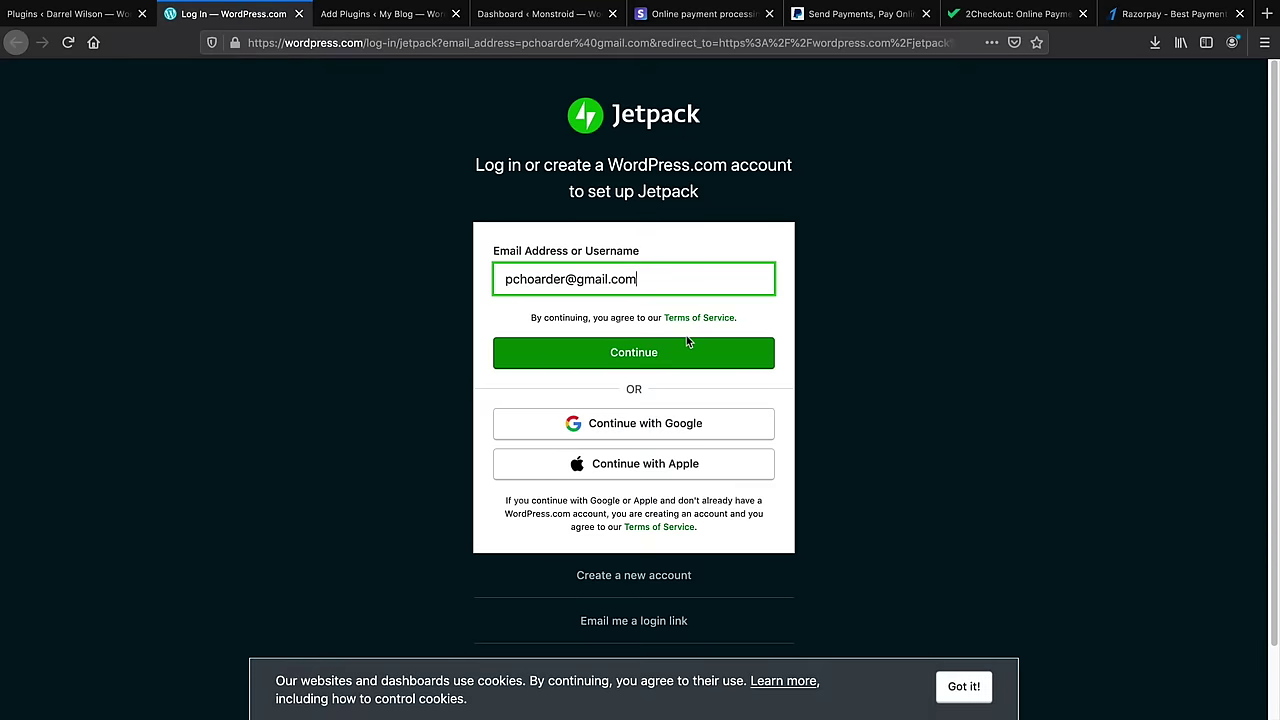
click(964, 686)
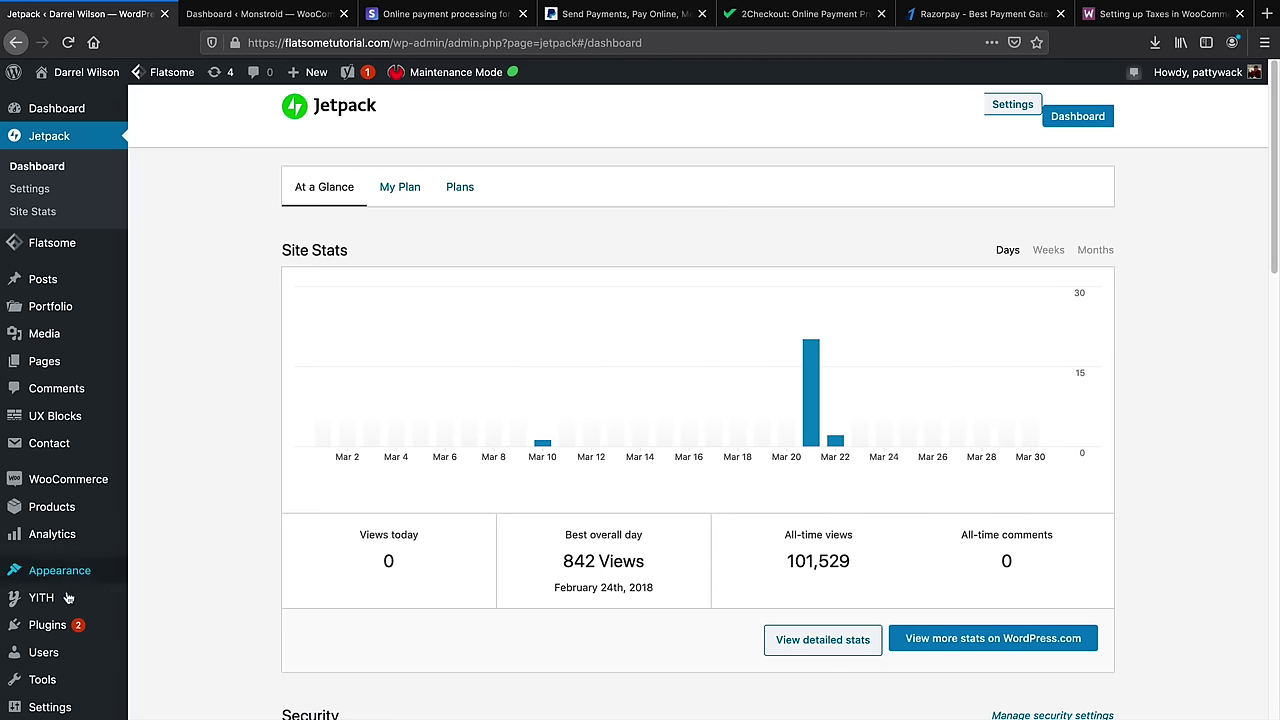
Search plugins for 'woocommerce services', then install, activate and connect WooCommerce Services
mouse_move(64, 630)
click(177, 650)
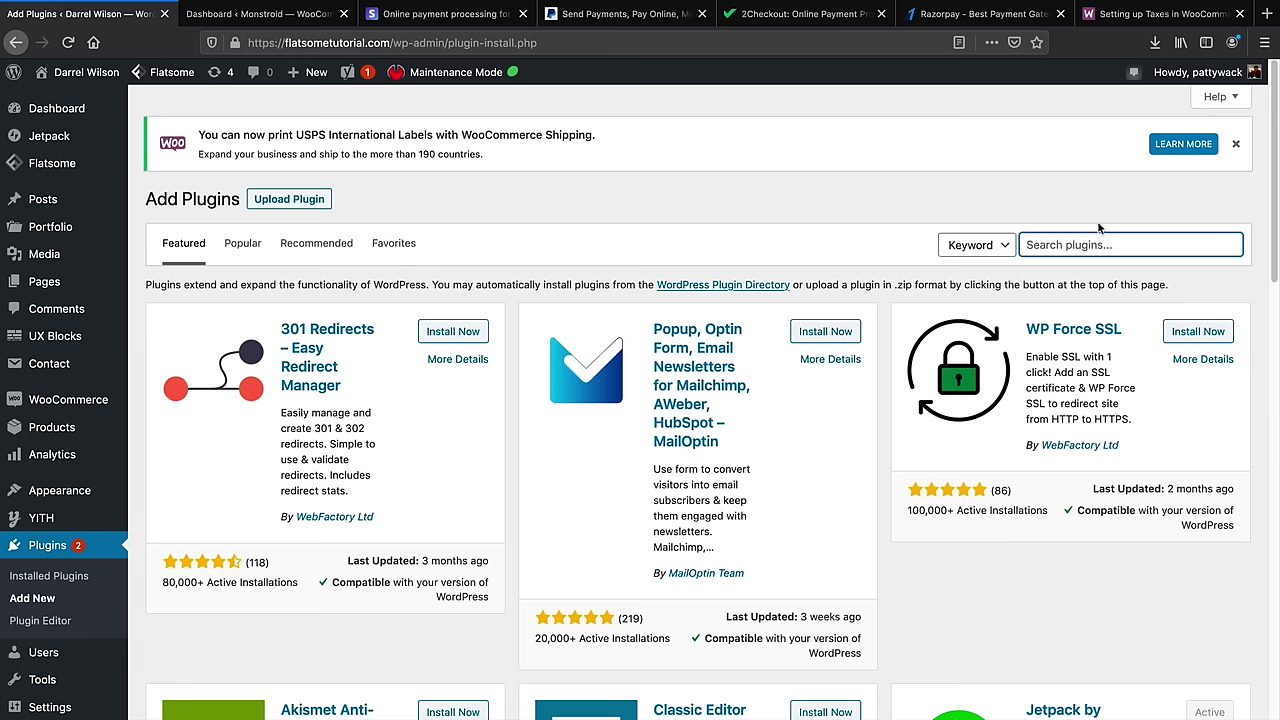
click(1095, 248)
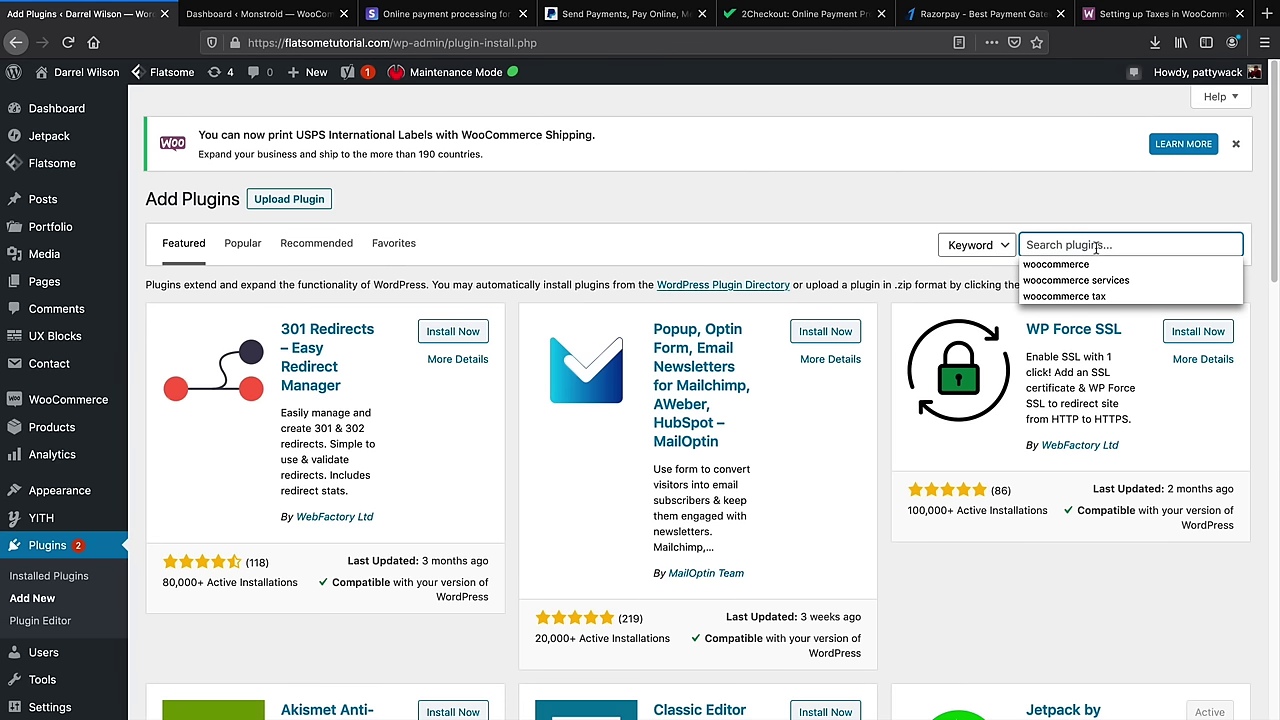
click(1096, 280)
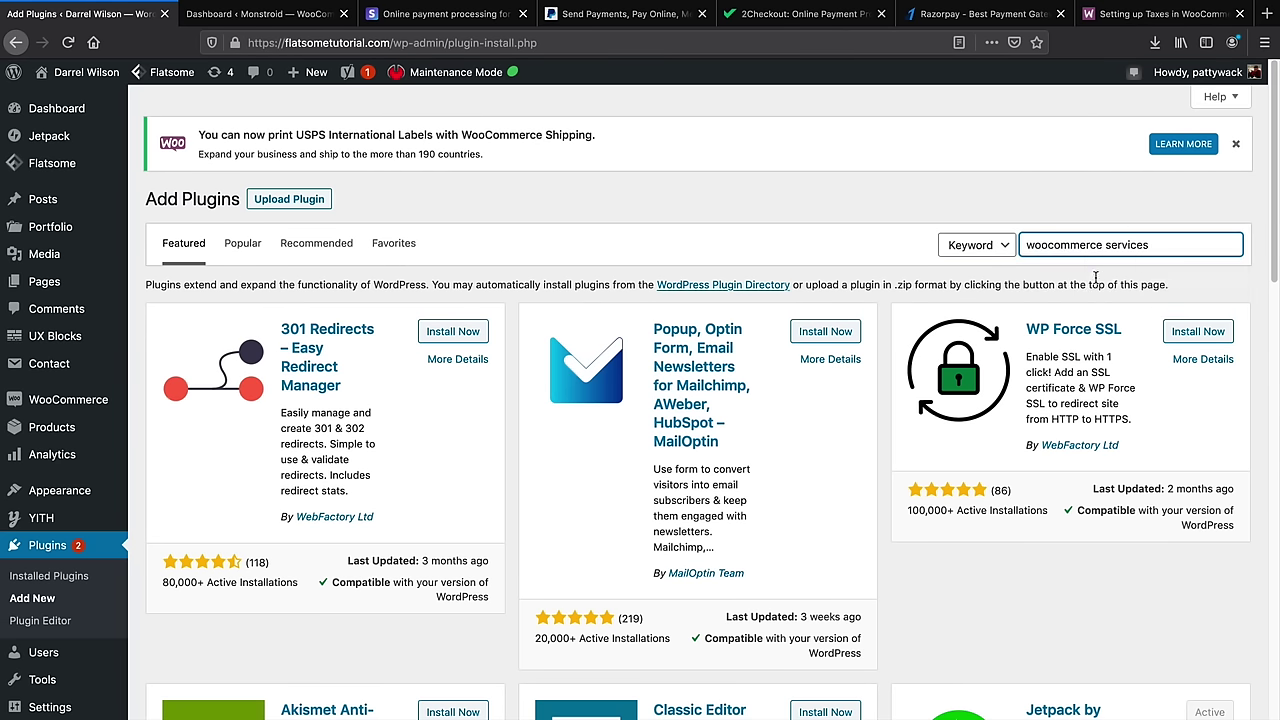
click(1167, 247)
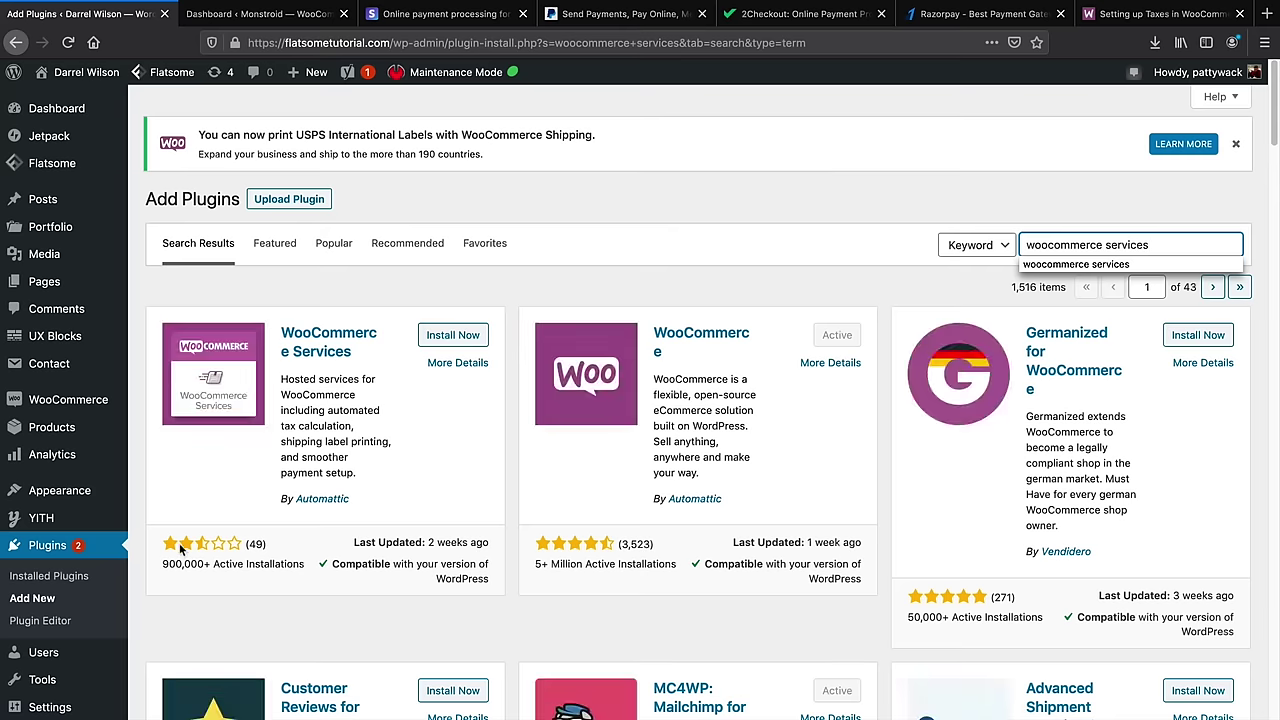
click(452, 336)
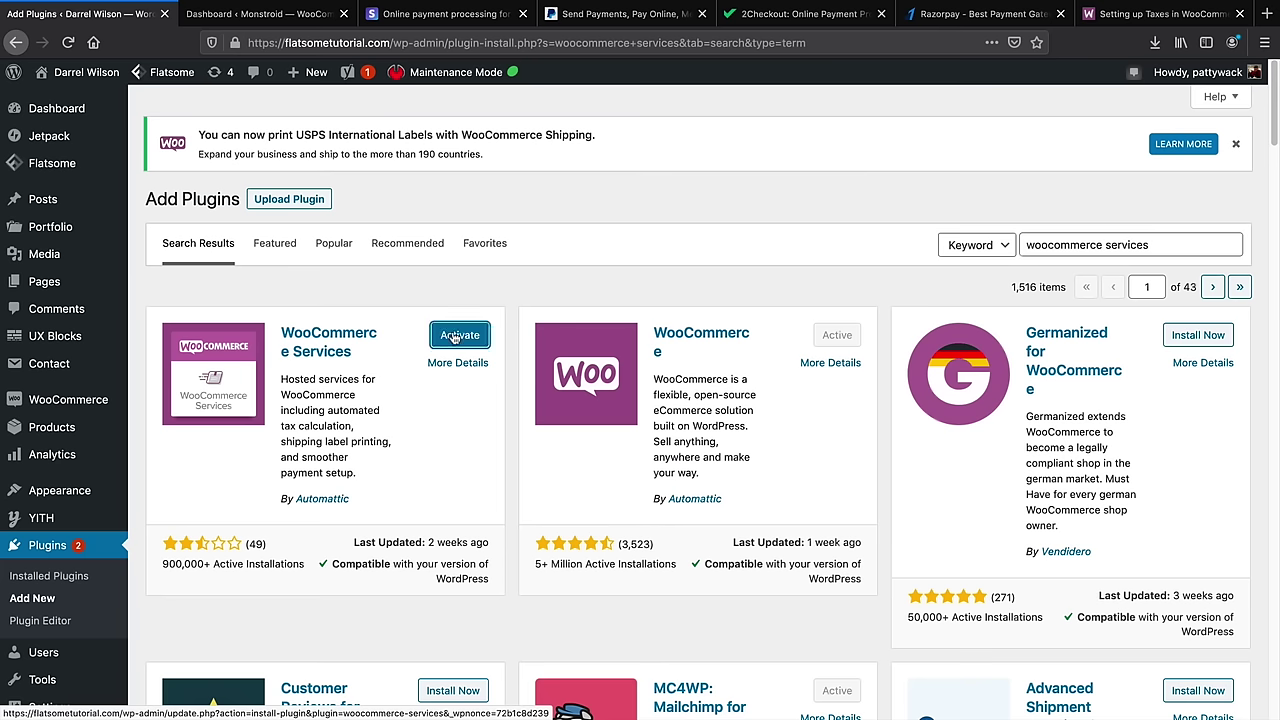
click(455, 336)
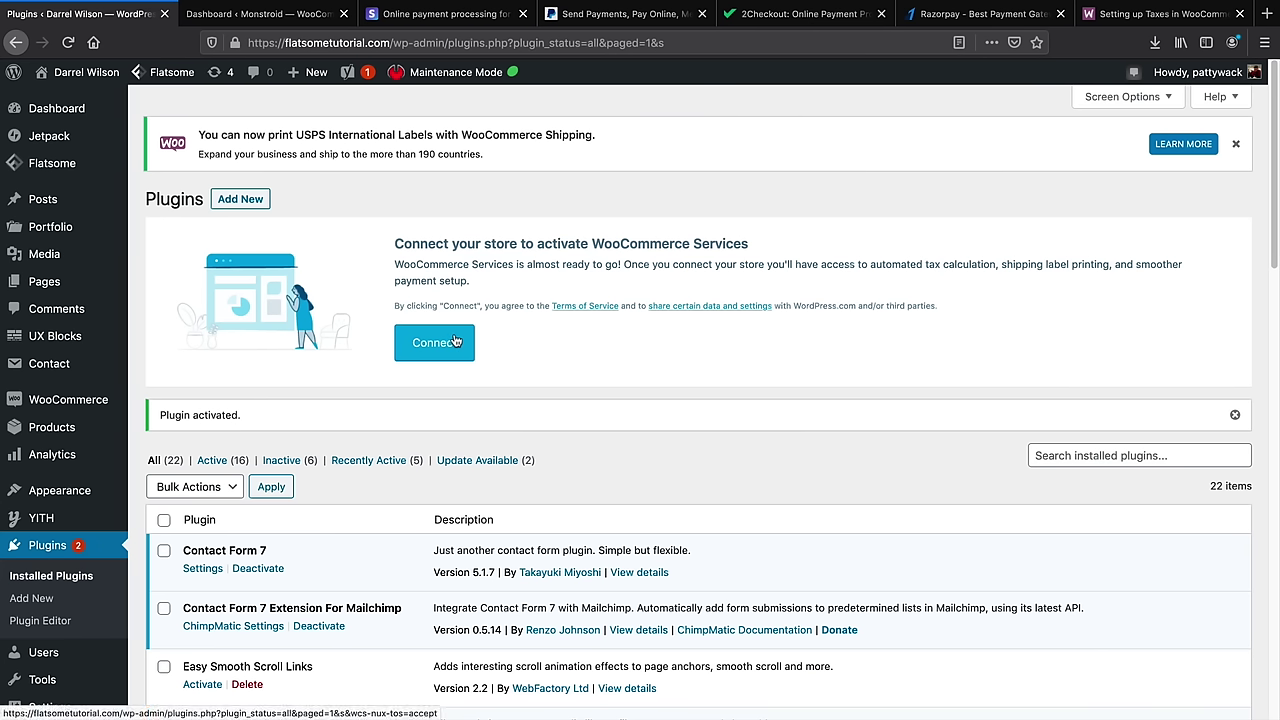
click(441, 348)
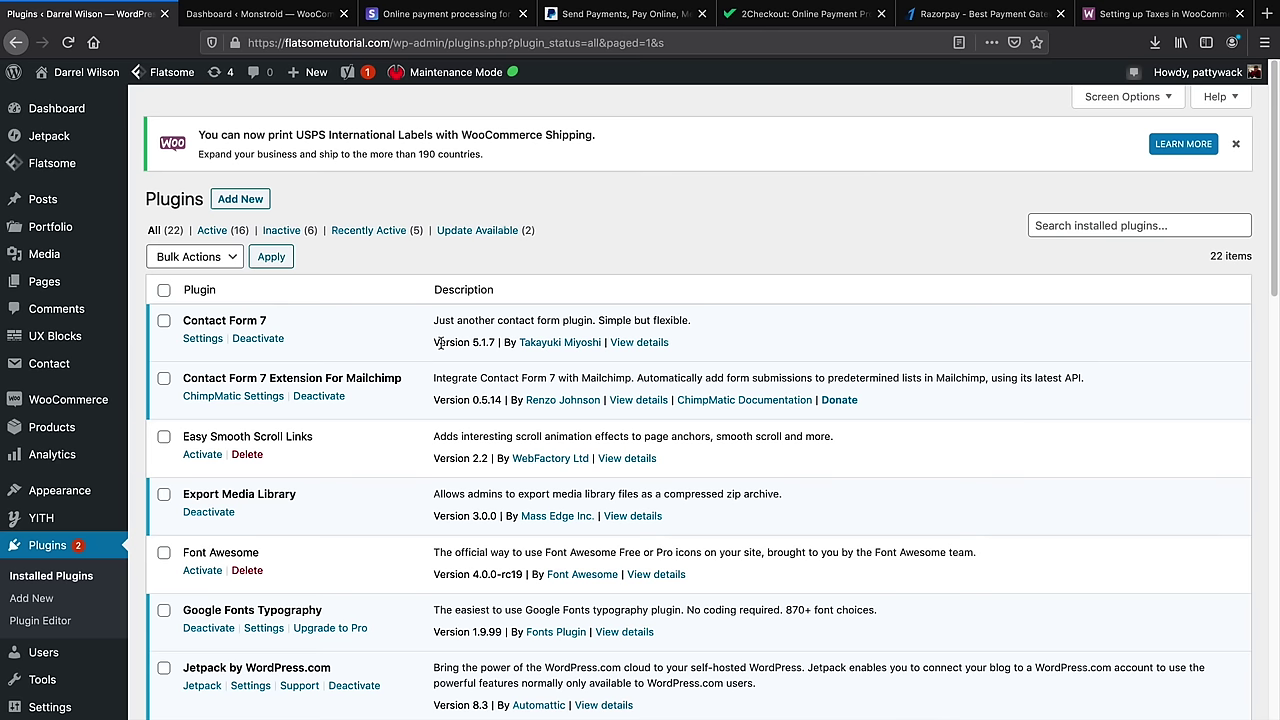
Keep Geolocate as the default customer location in WooCommerce general settings
mouse_move(85, 400)
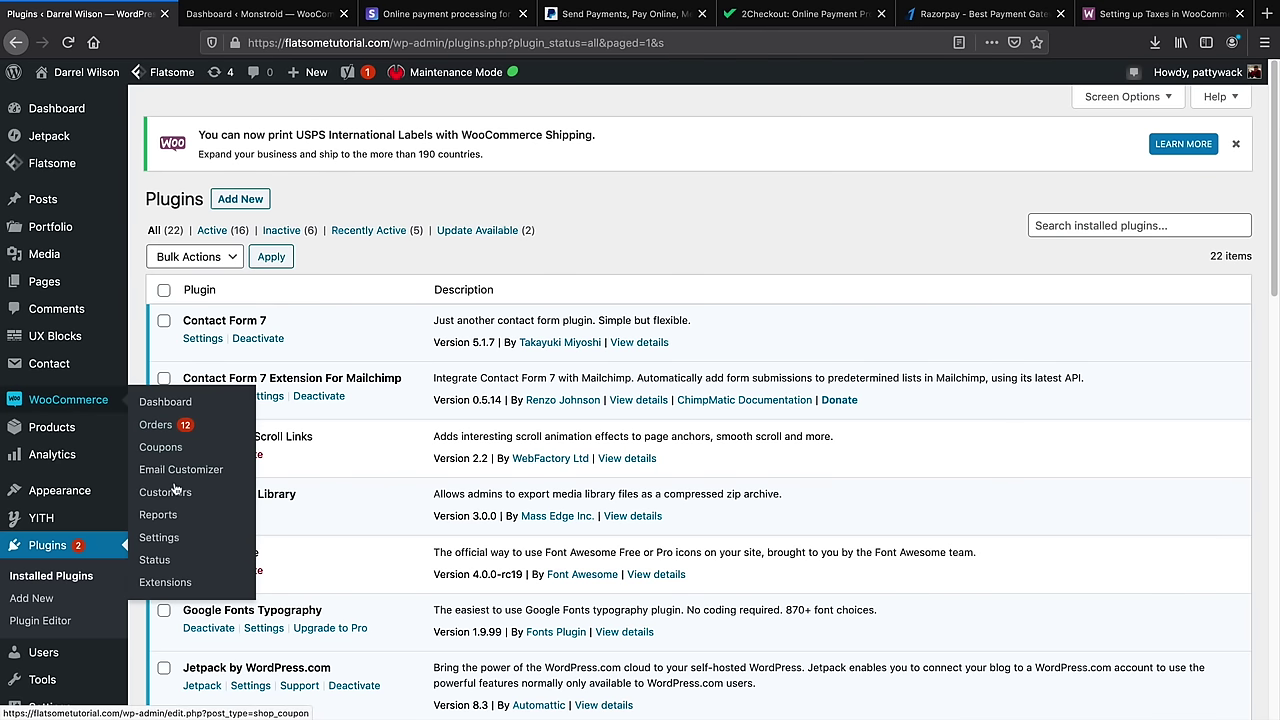
click(164, 540)
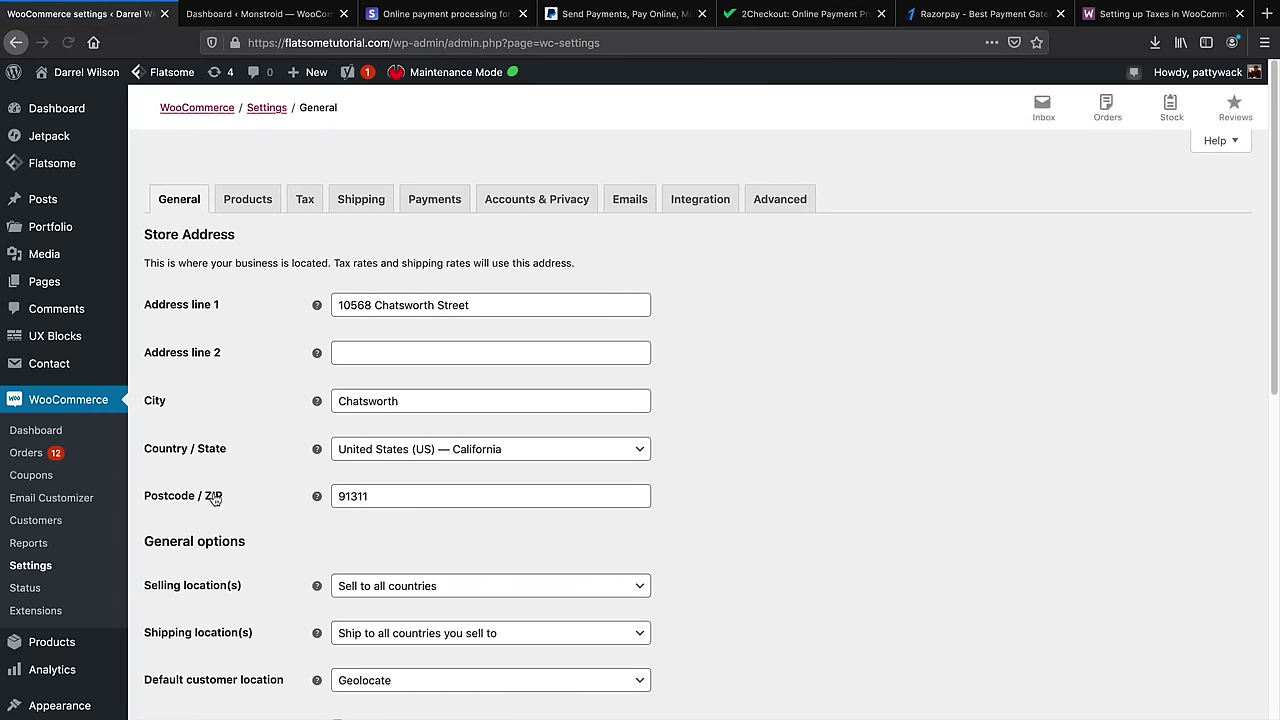
scroll(255, 370, down, 5)
scroll(315, 343, up, 1)
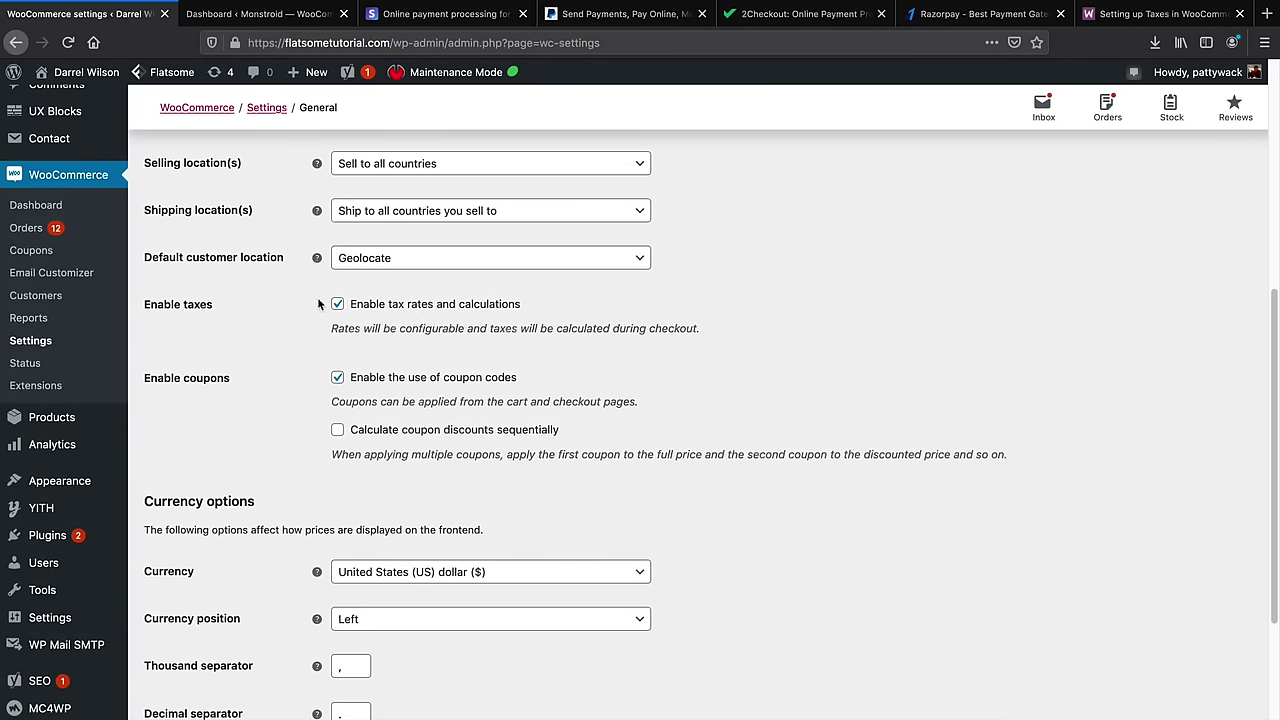
click(390, 264)
click(388, 340)
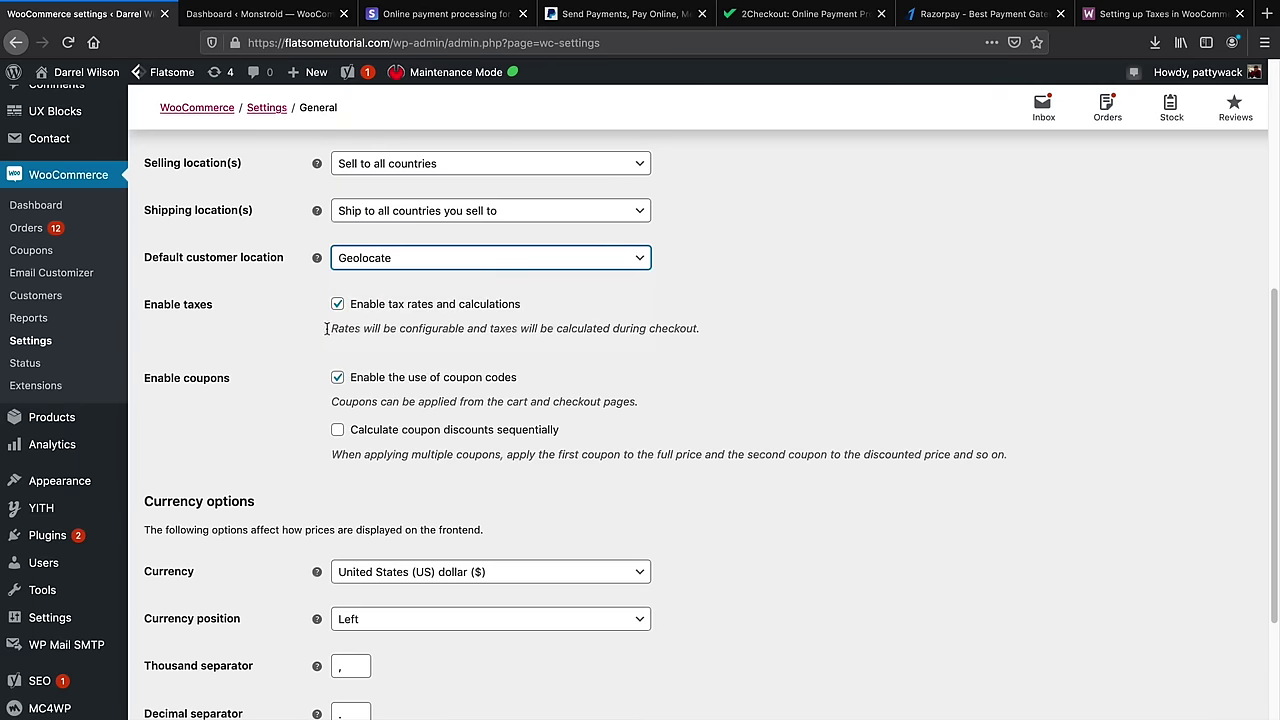
Enable automated taxes in the Tax settings, save, and go to WooCommerce > Coupons
scroll(265, 365, up, 5)
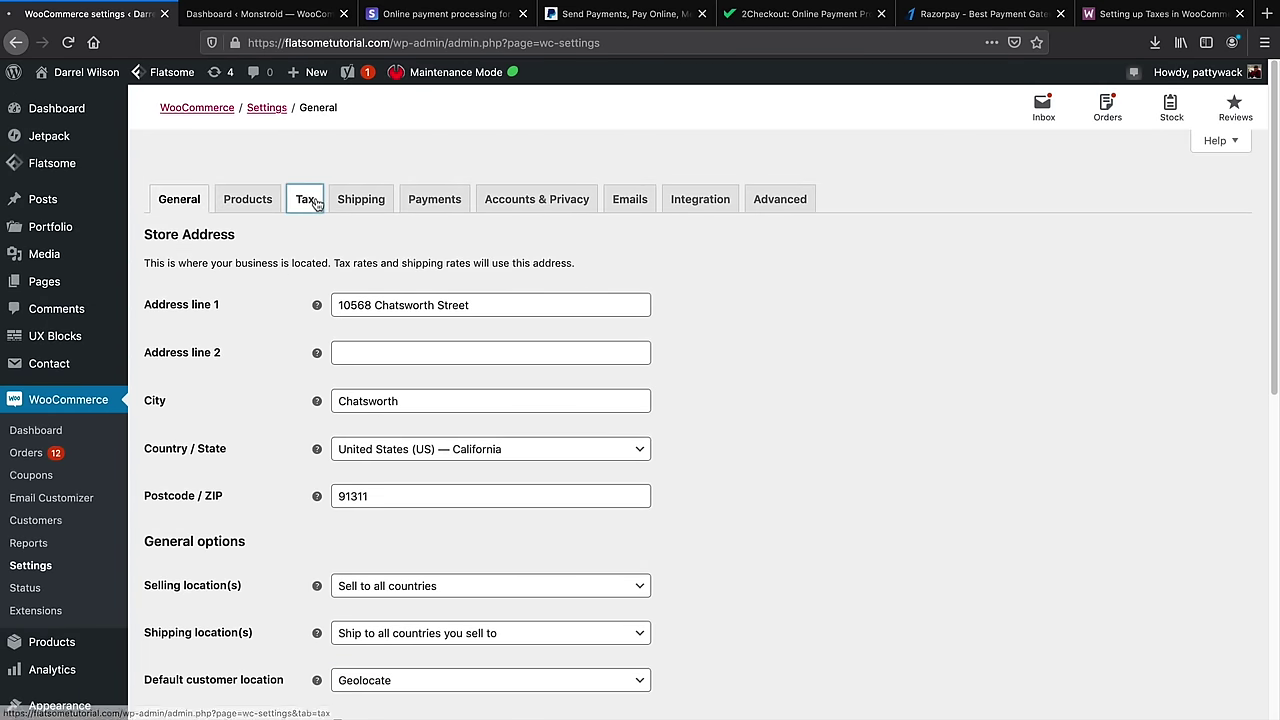
click(310, 201)
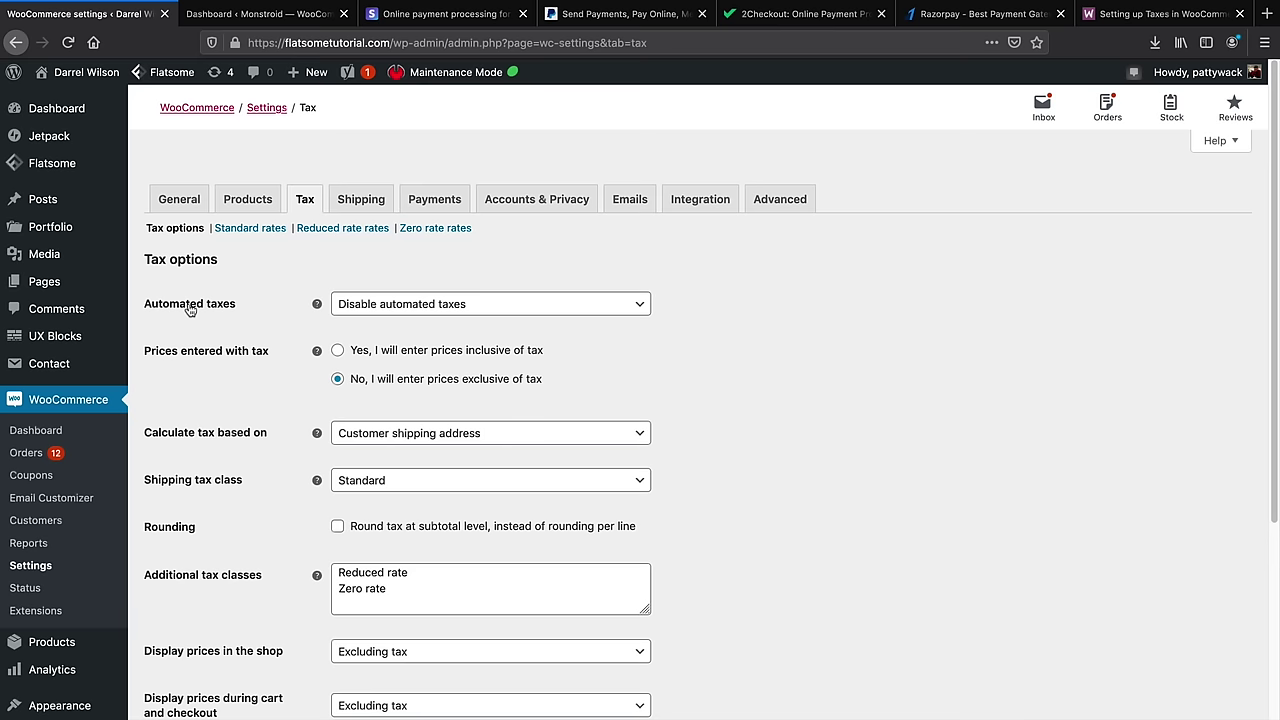
click(362, 304)
click(378, 353)
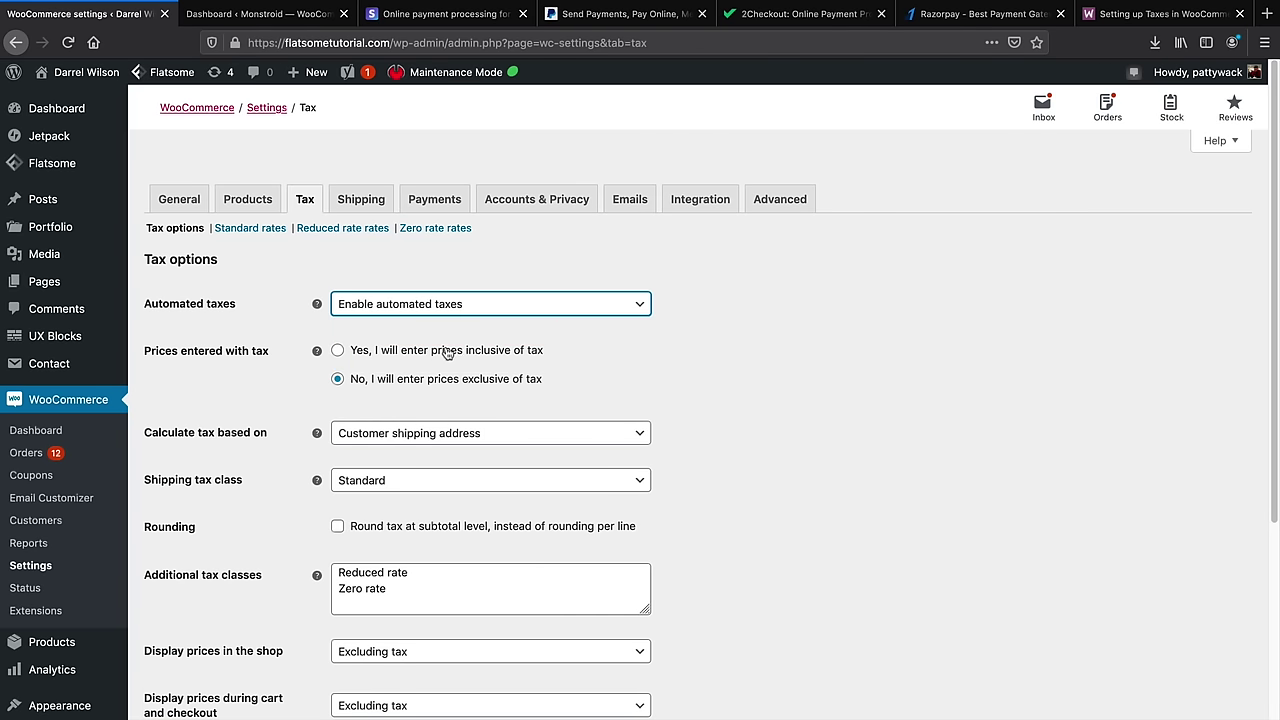
scroll(238, 471, down, 5)
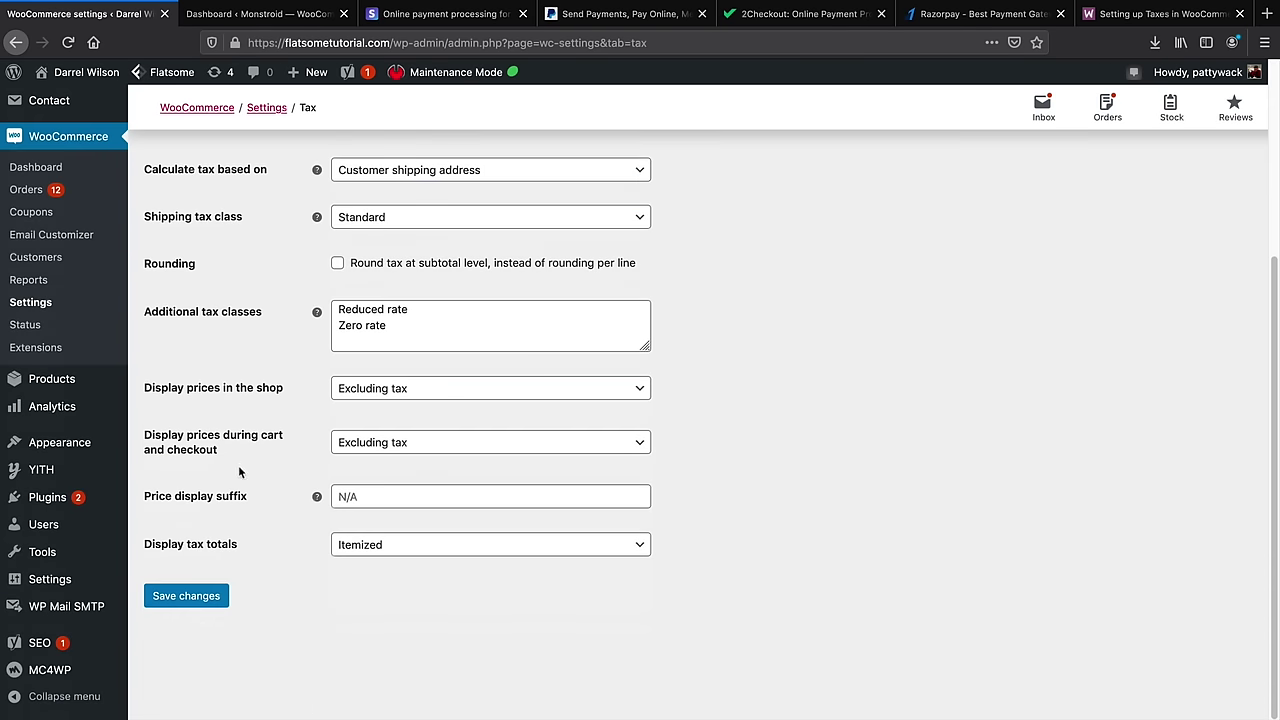
click(194, 597)
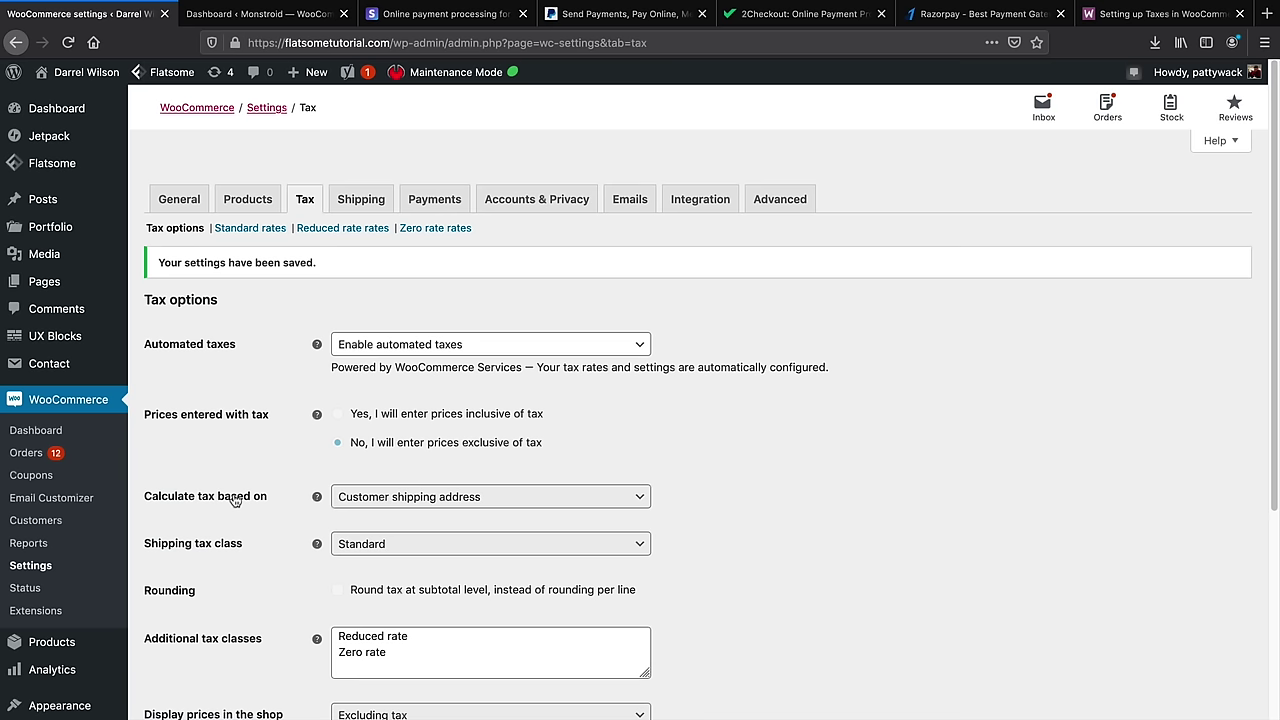
click(40, 477)
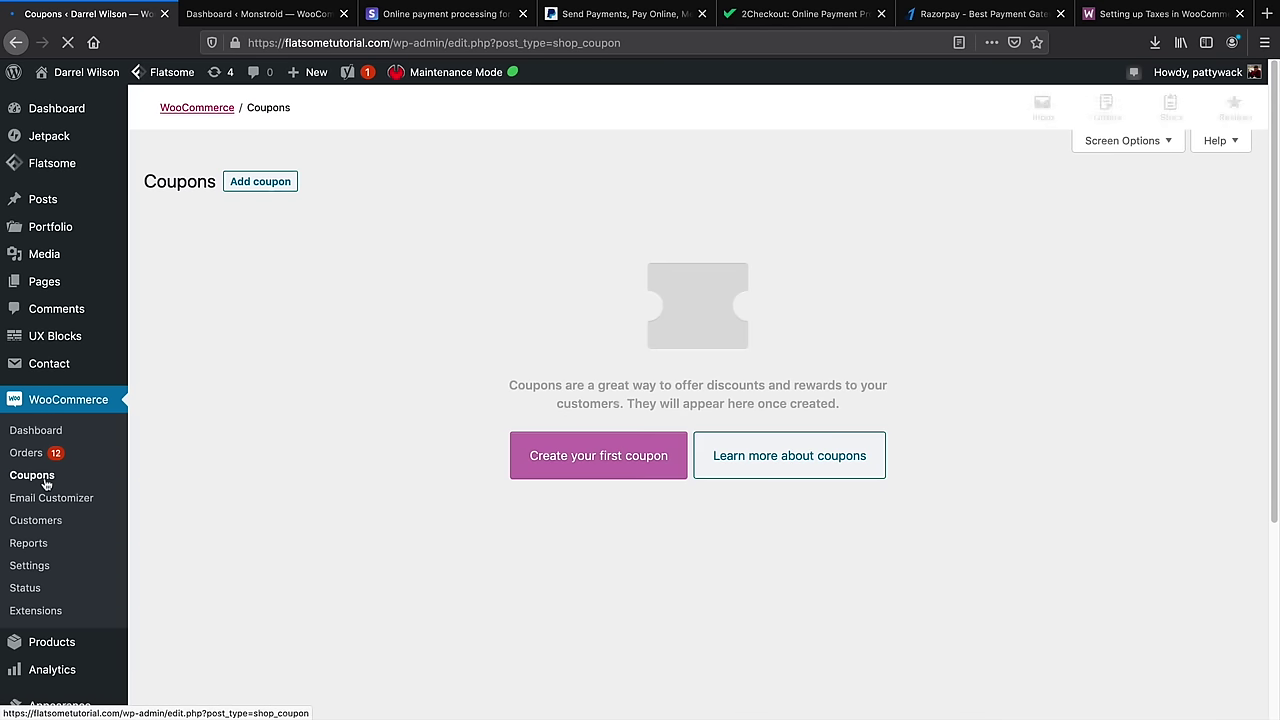
Start coupon darrel10 as a 10% percentage discount with free shipping, expiring 2020-04-05
click(259, 184)
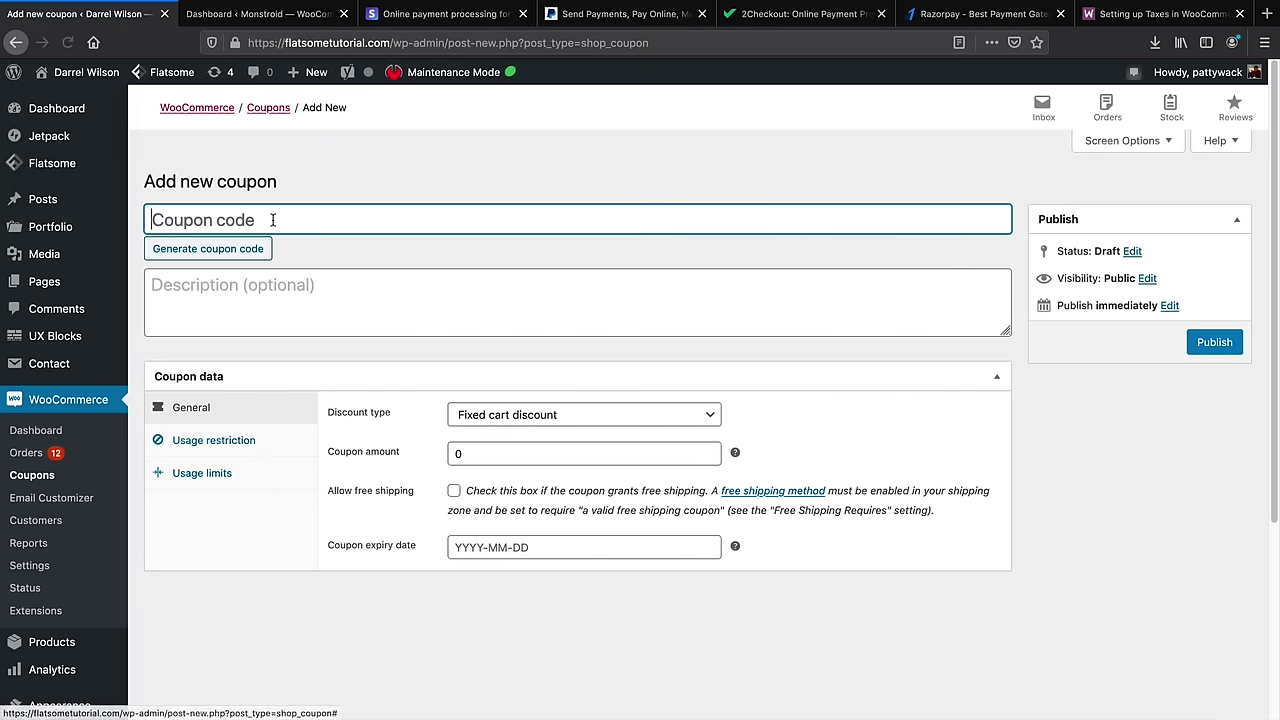
text(d)
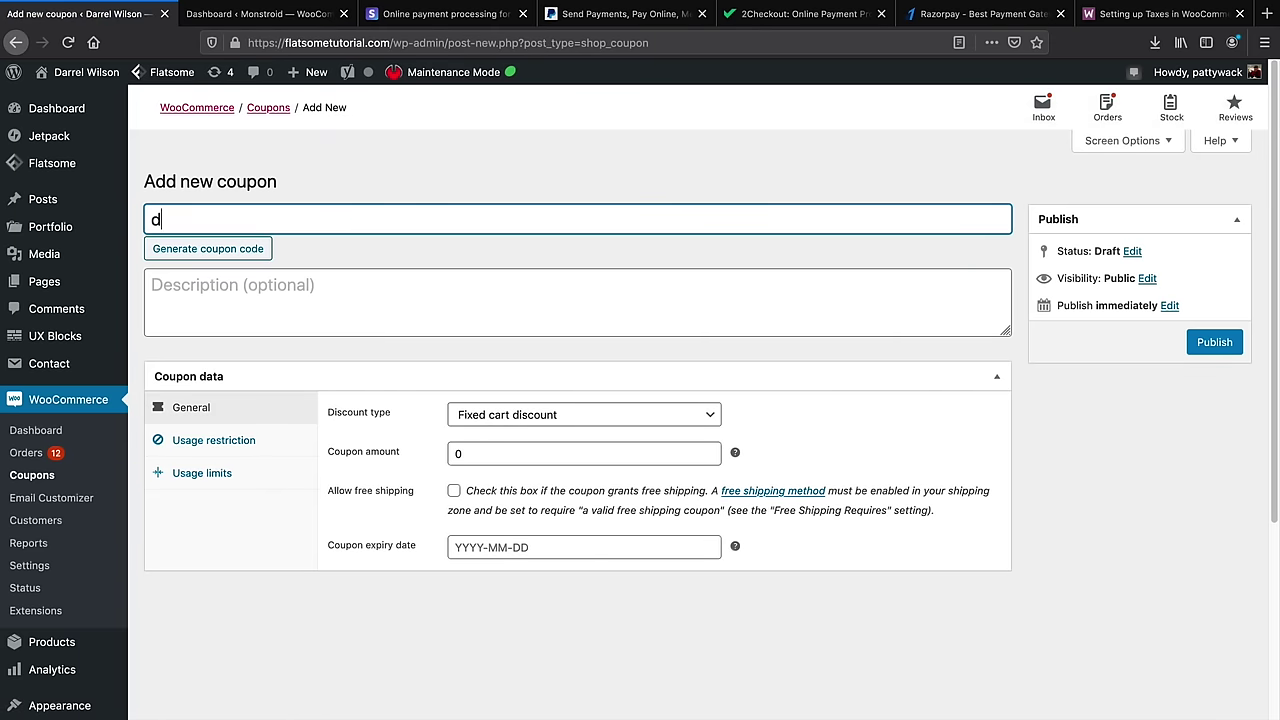
text(arrel10)
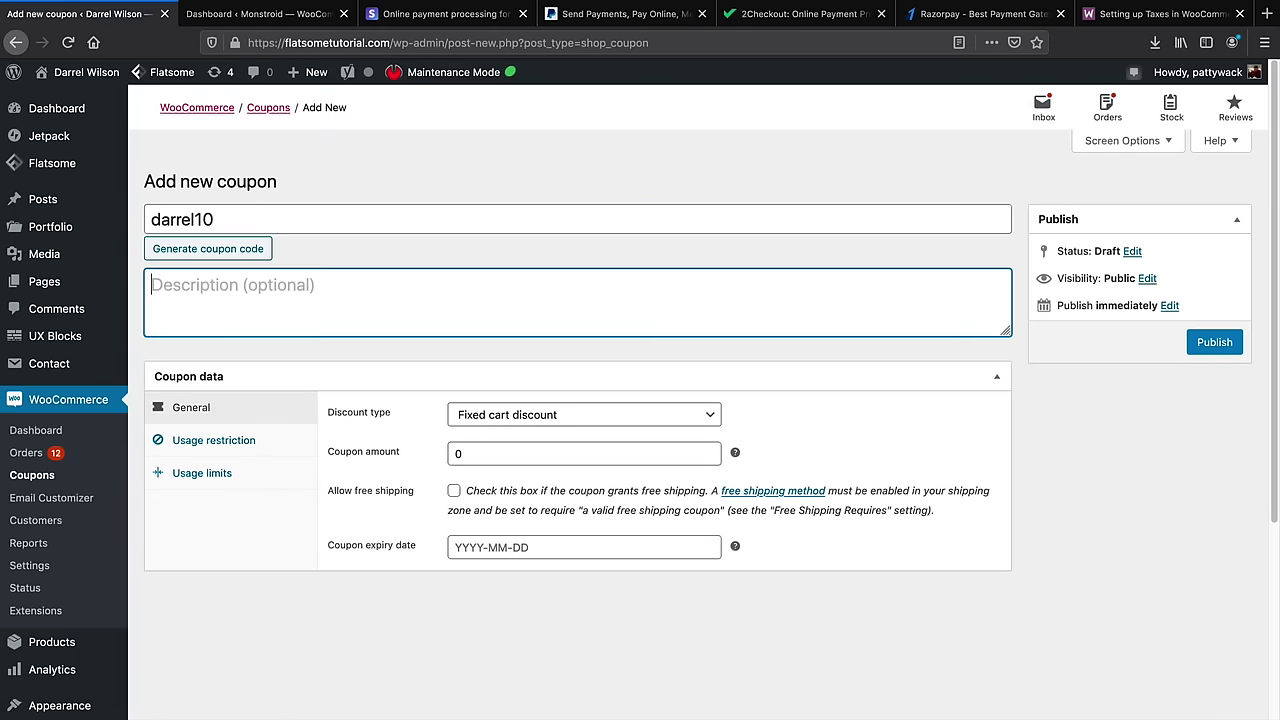
key(Tab)
click(483, 418)
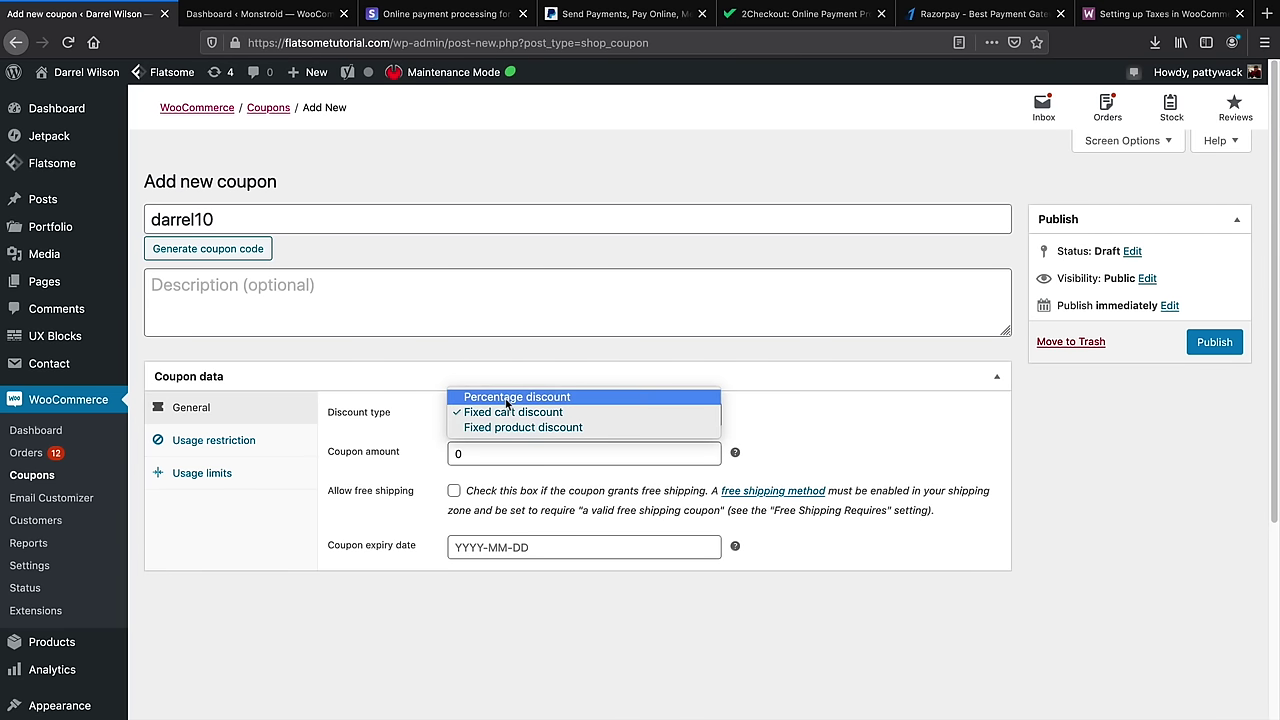
click(507, 400)
click(532, 450)
double_click(532, 450)
text(1)
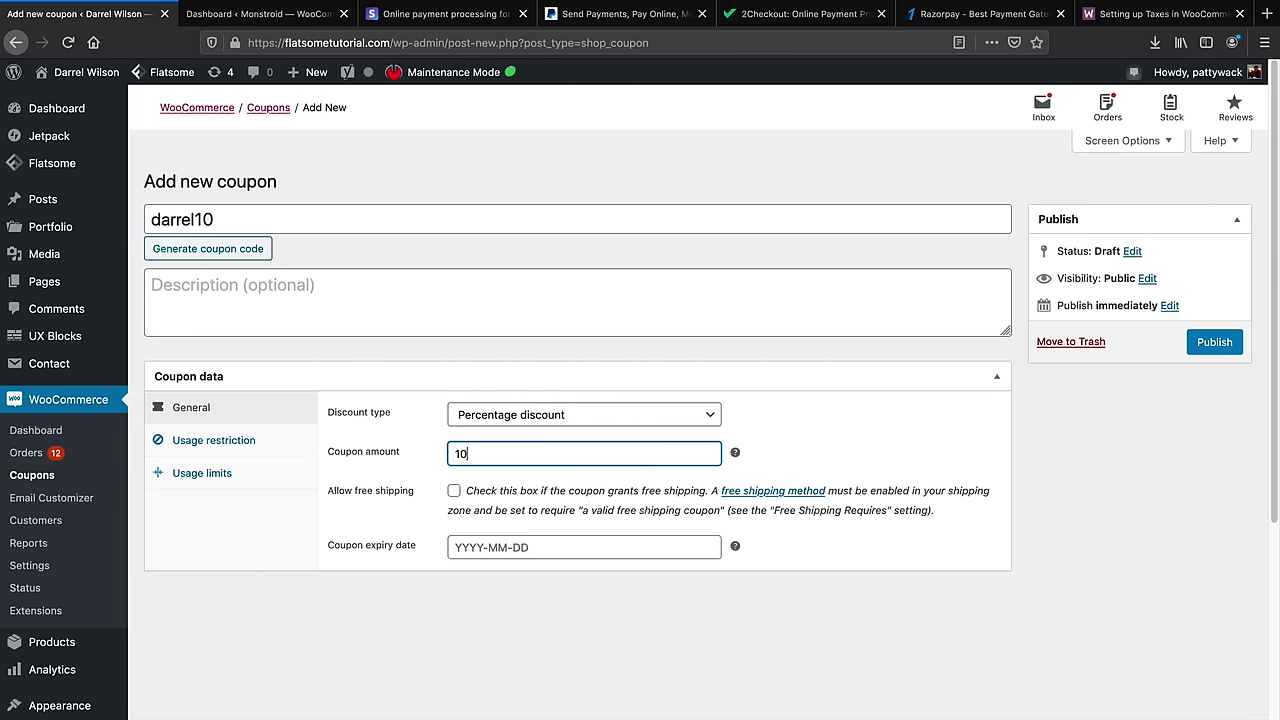
click(454, 491)
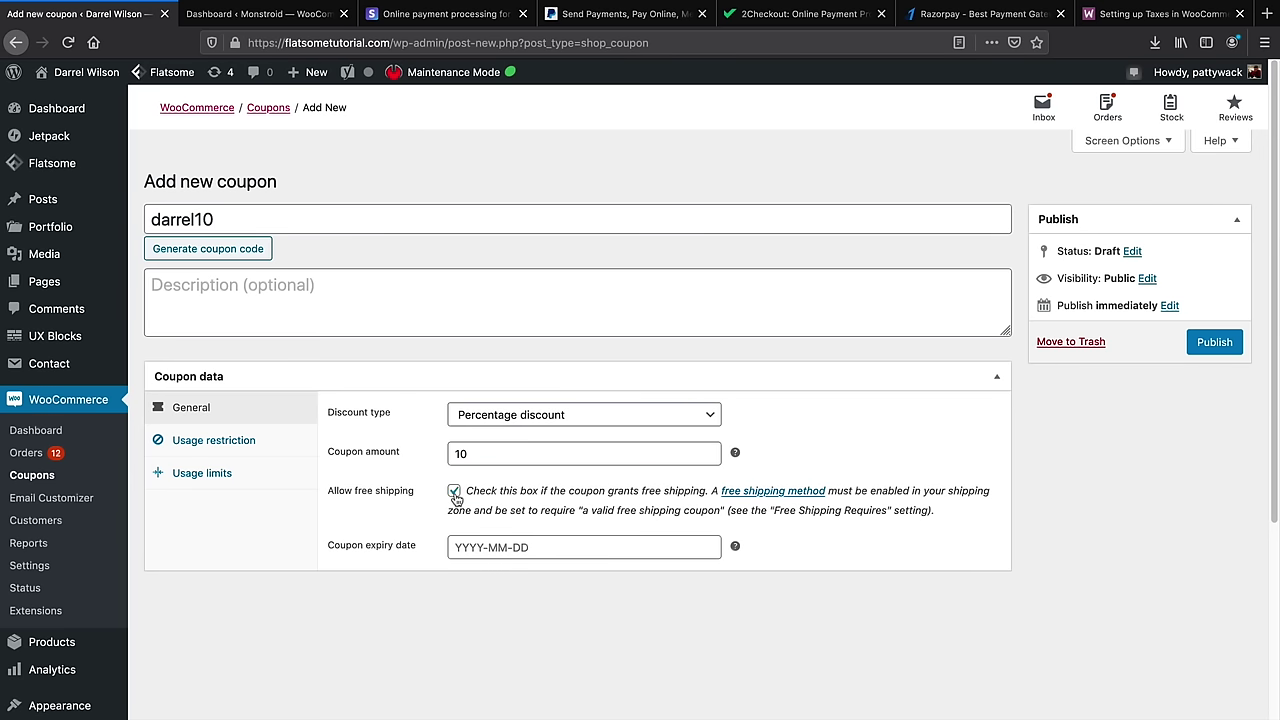
click(481, 546)
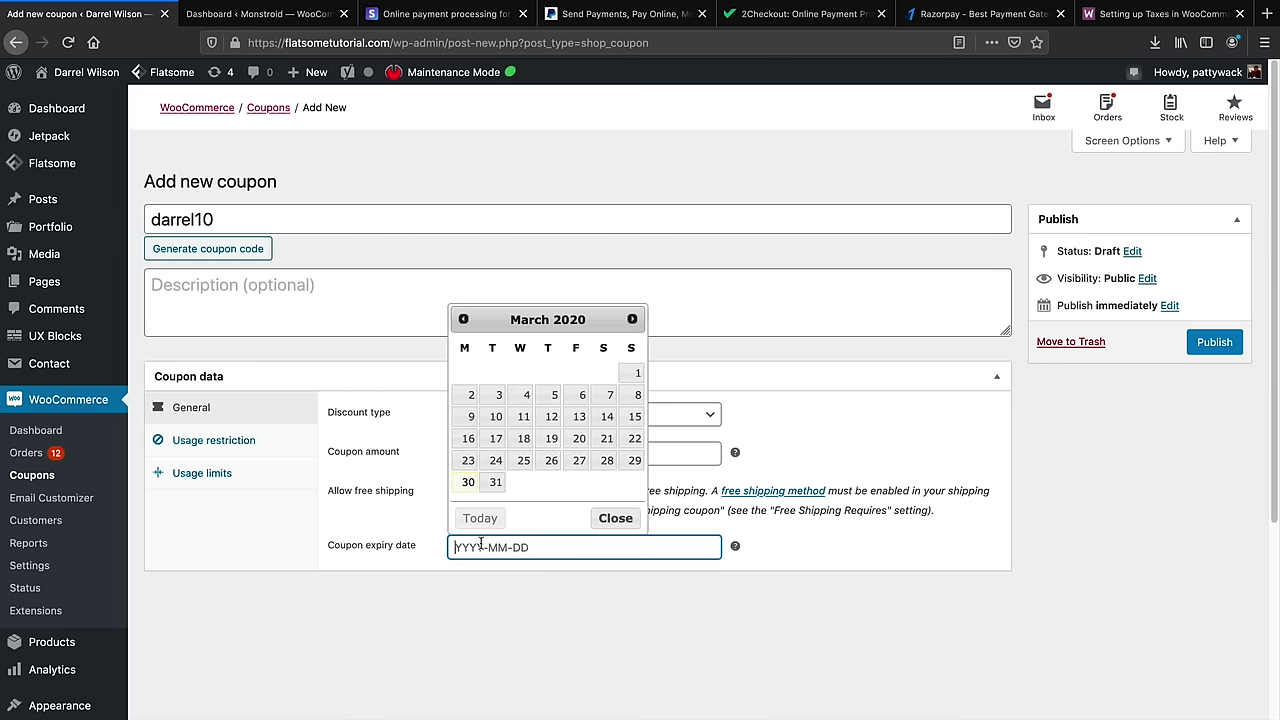
click(632, 319)
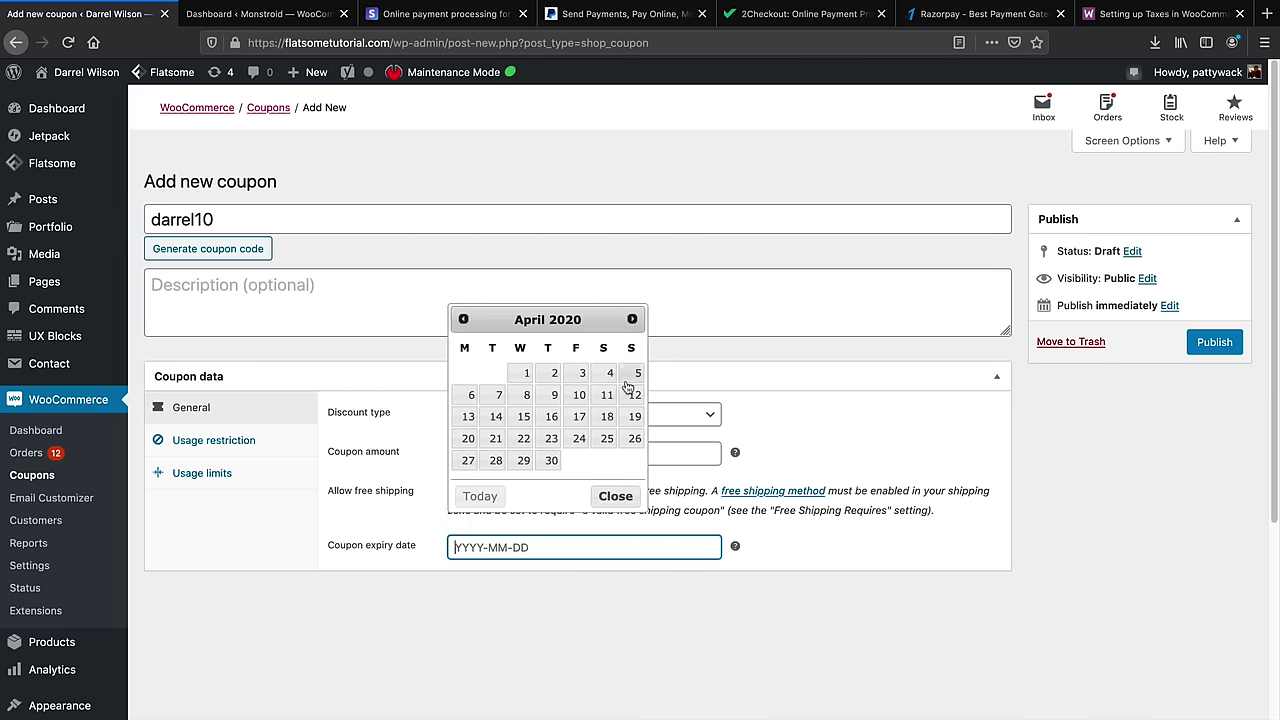
click(634, 374)
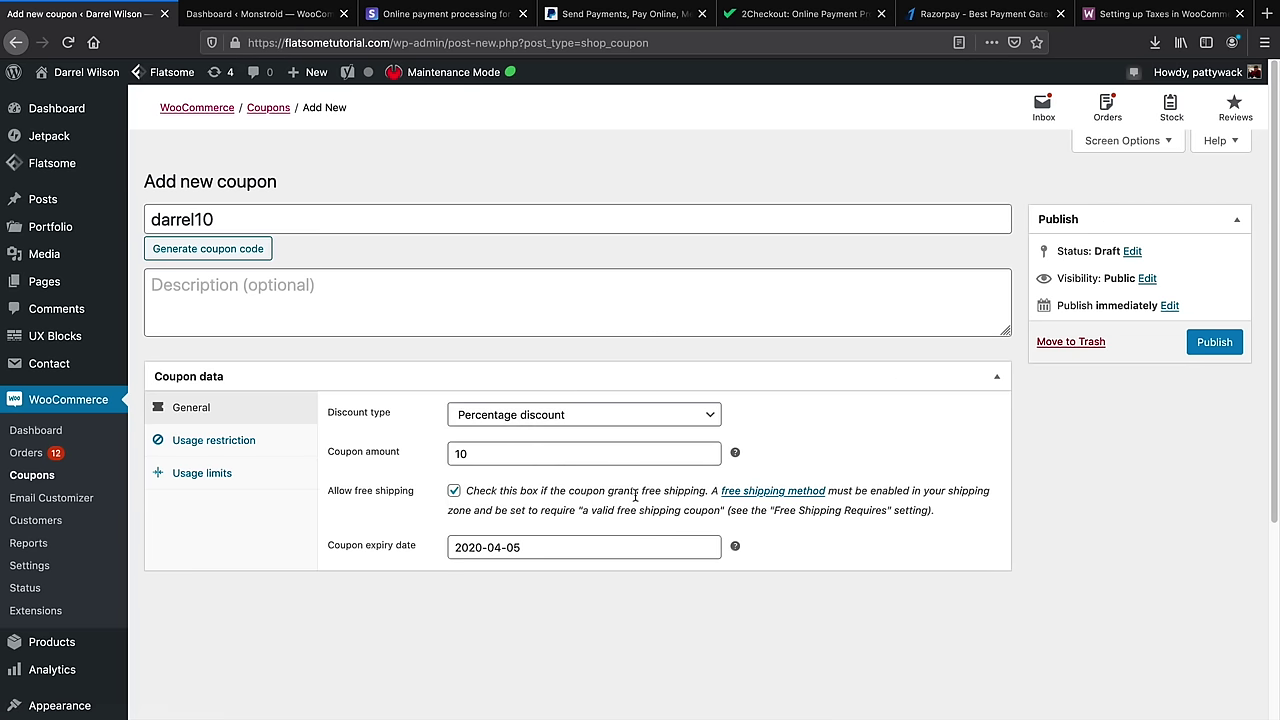
Look over the coupon's usage restriction and usage limit options
click(214, 441)
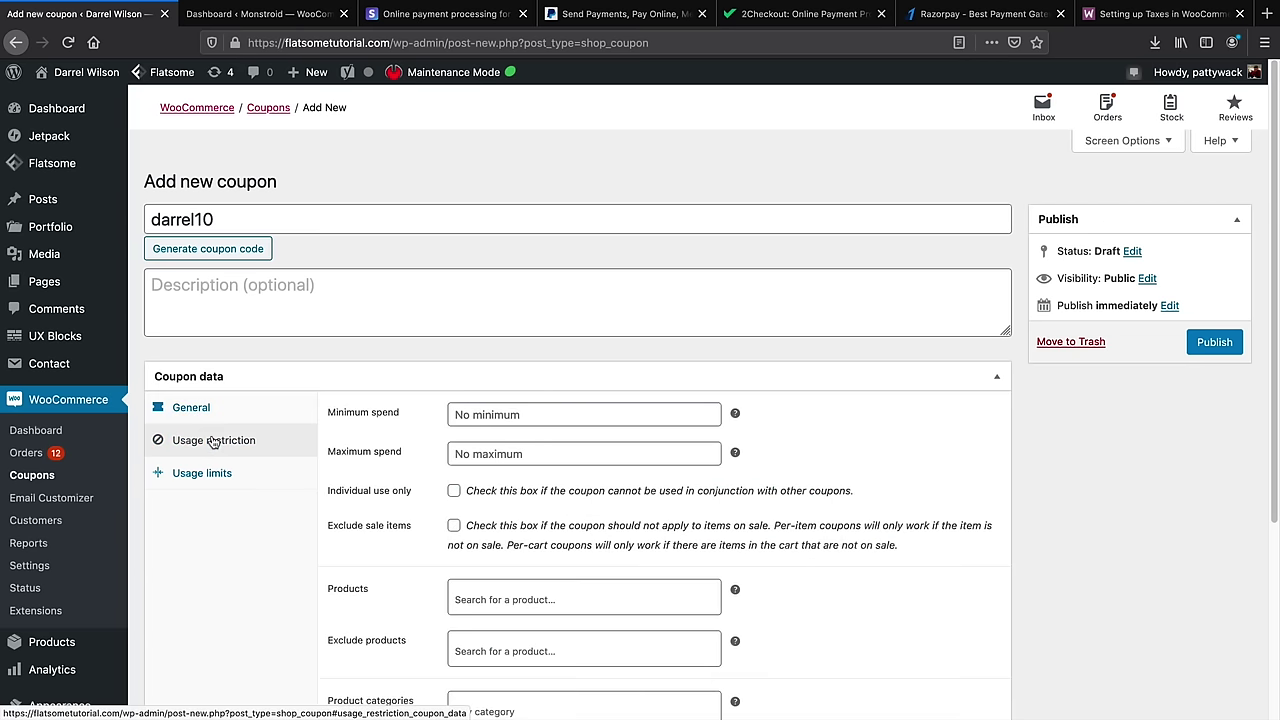
scroll(241, 461, down, 3)
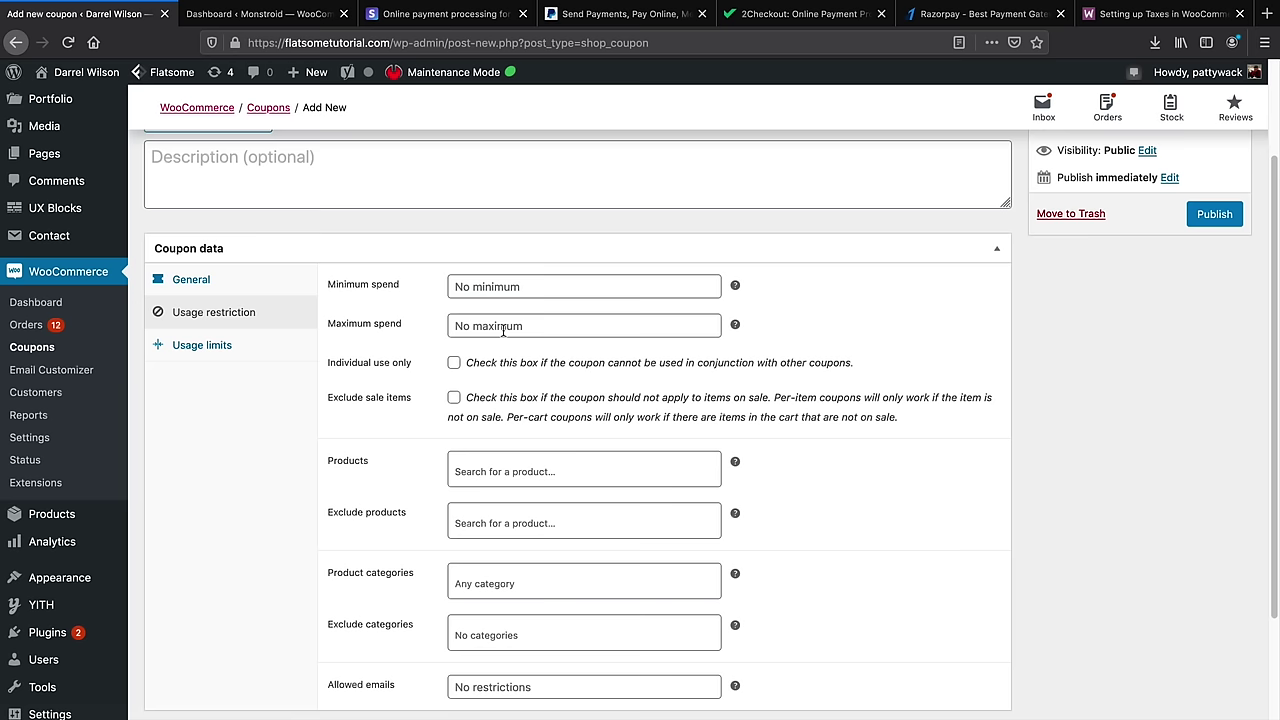
scroll(350, 408, down, 1)
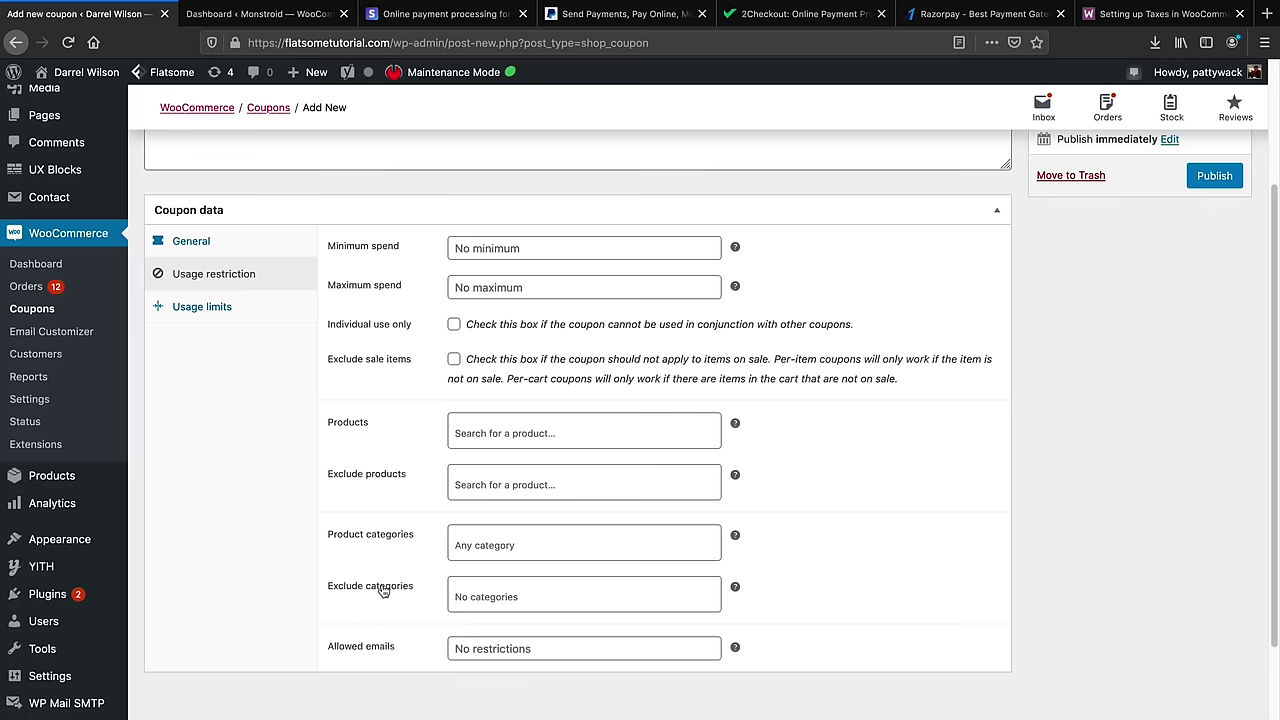
click(230, 307)
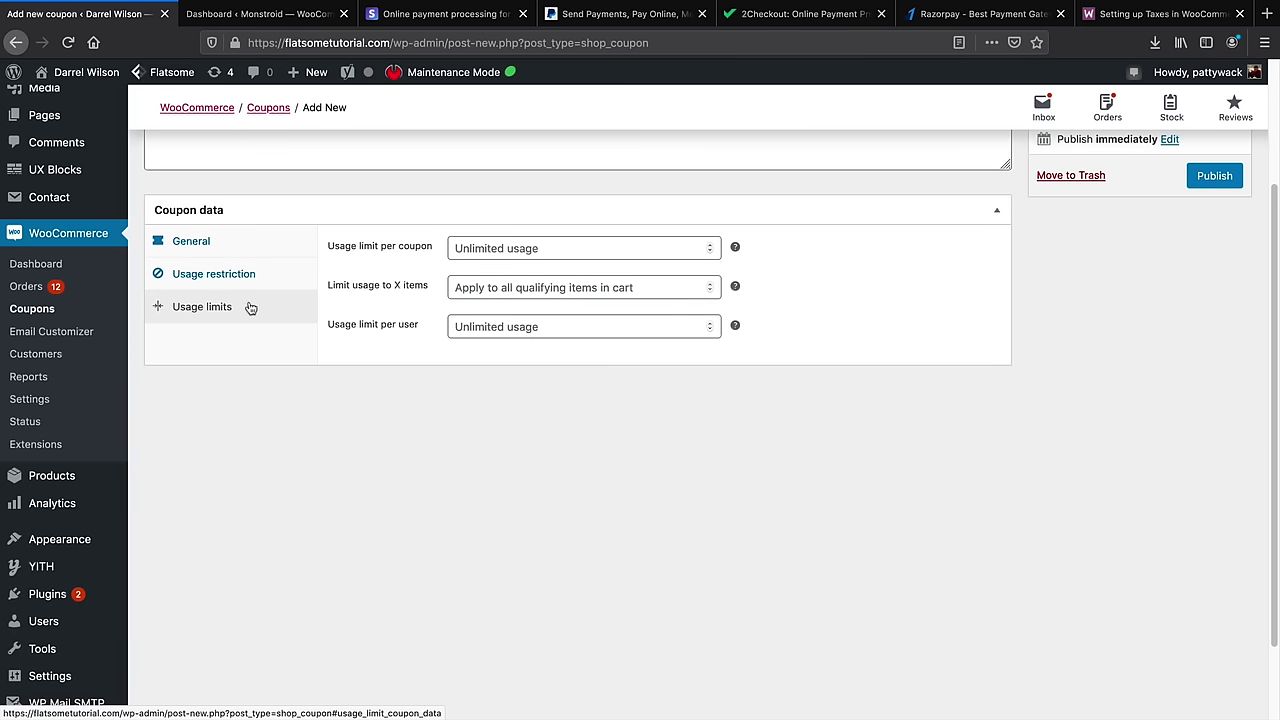
scroll(370, 300, up, 1)
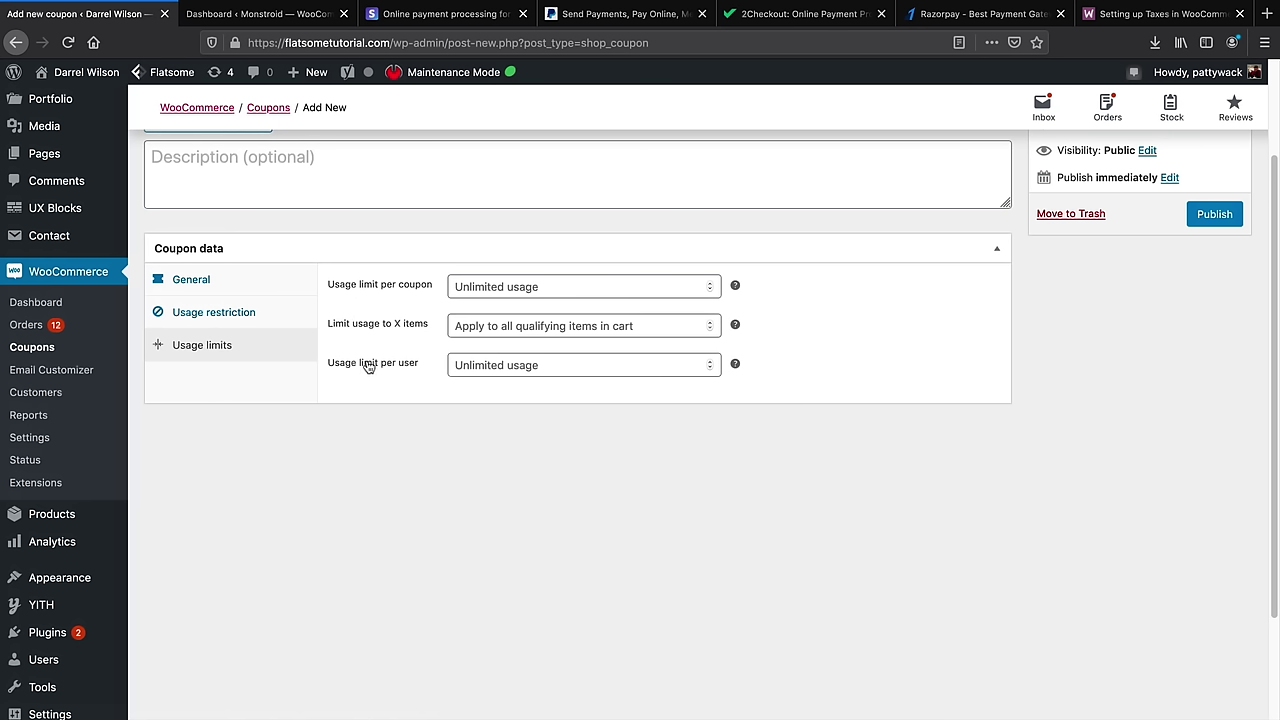
click(218, 291)
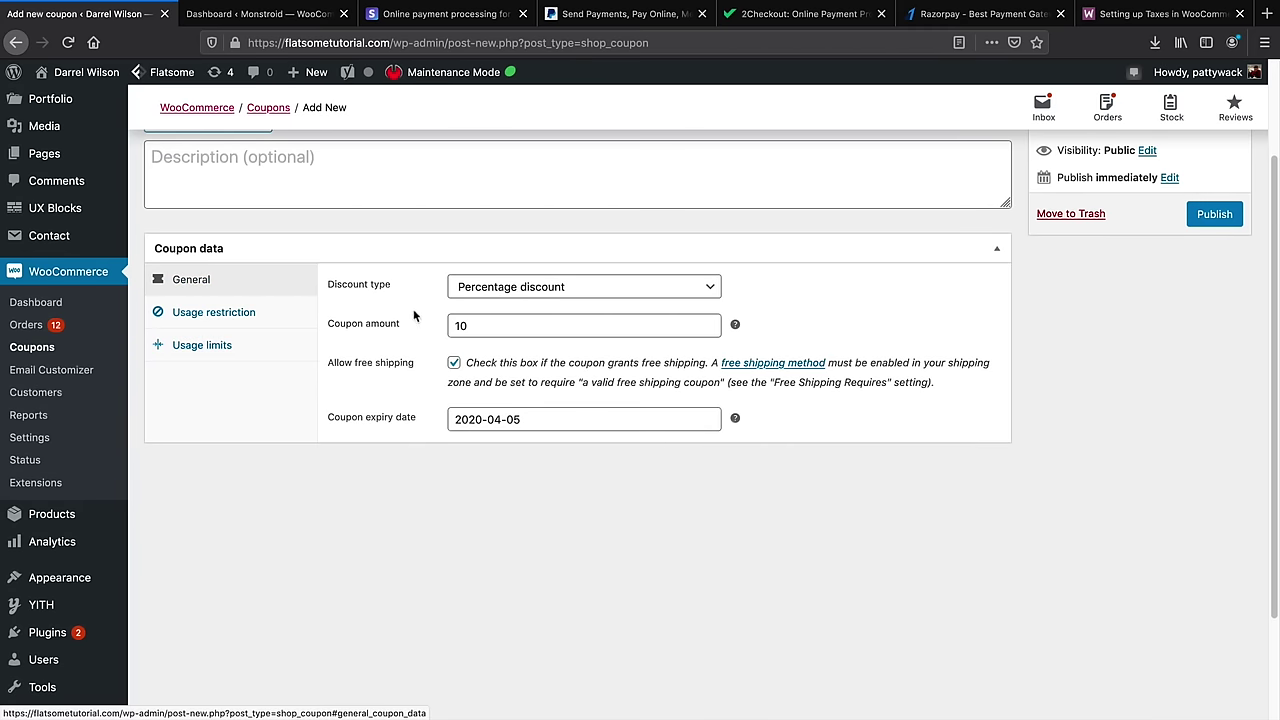
scroll(527, 340, up, 1)
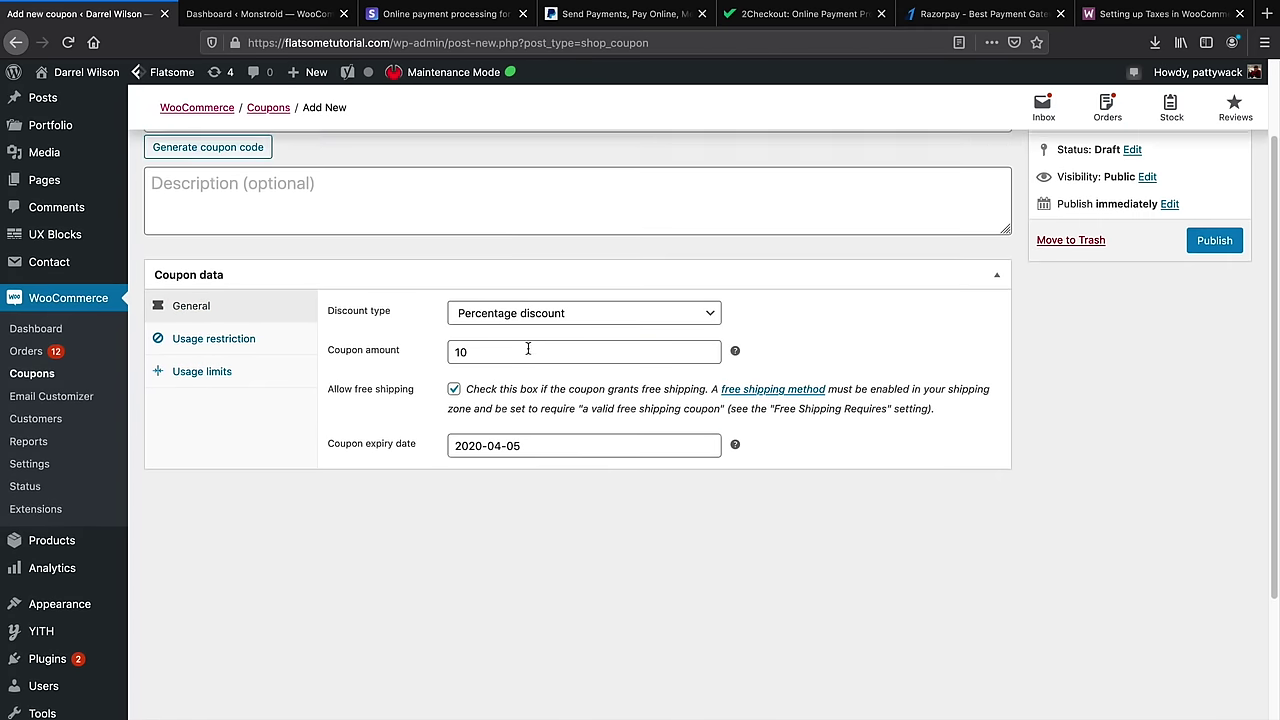
Change the amount to 50, rename the code to darrel50, describe it 'Gives 50% OFF!' and publish
double_click(529, 364)
text(50)
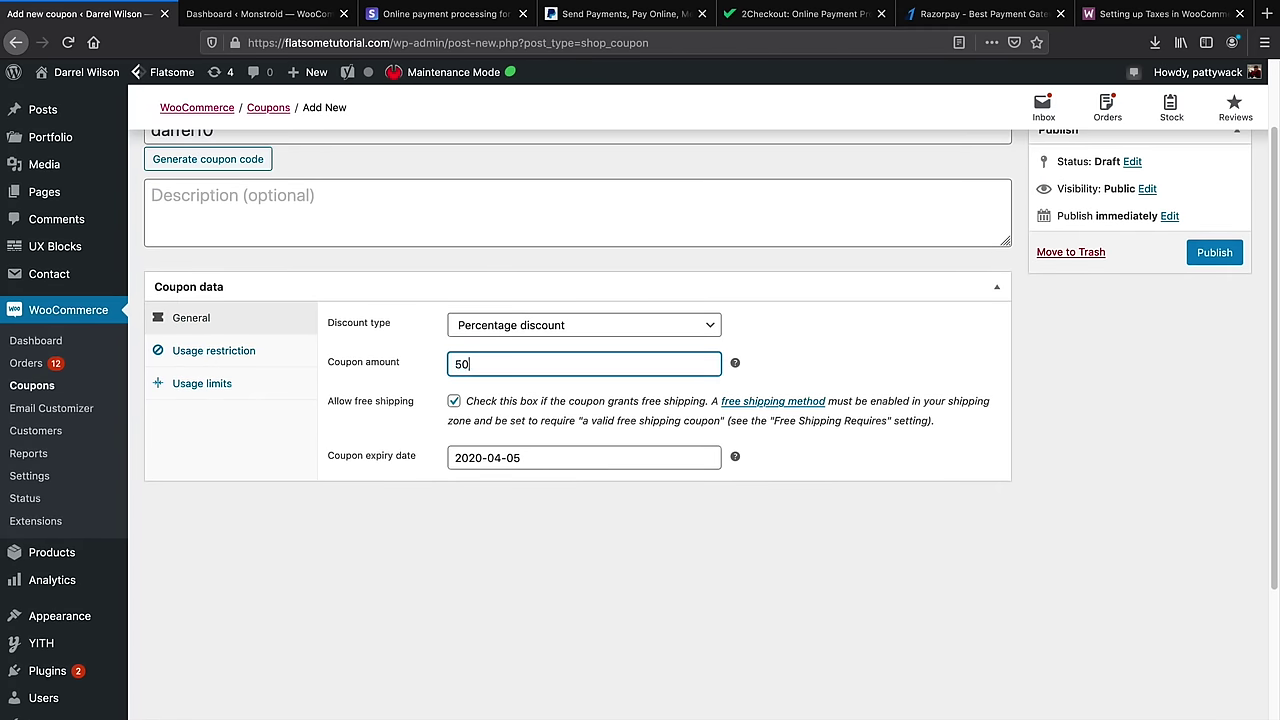
scroll(272, 145, up, 1)
click(272, 145)
key(BackSpace)
key(BackSpace)
text(50)
click(417, 223)
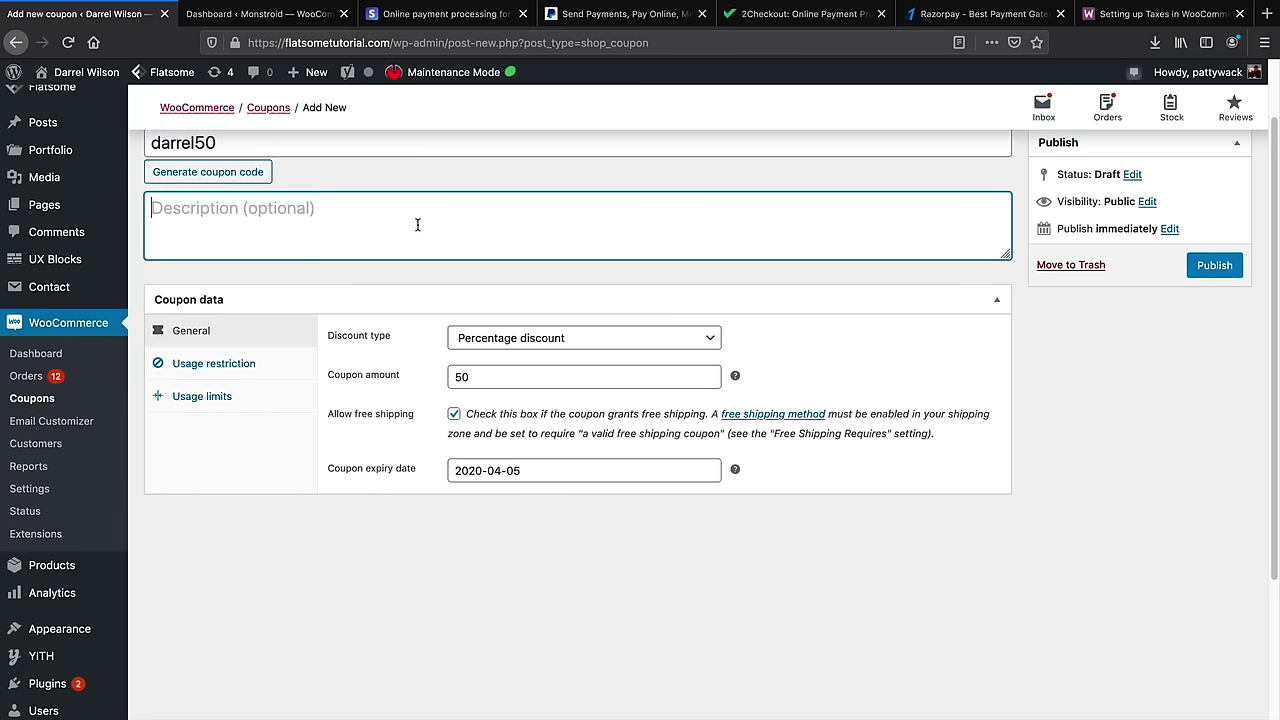
text(Gives 50% OFF!)
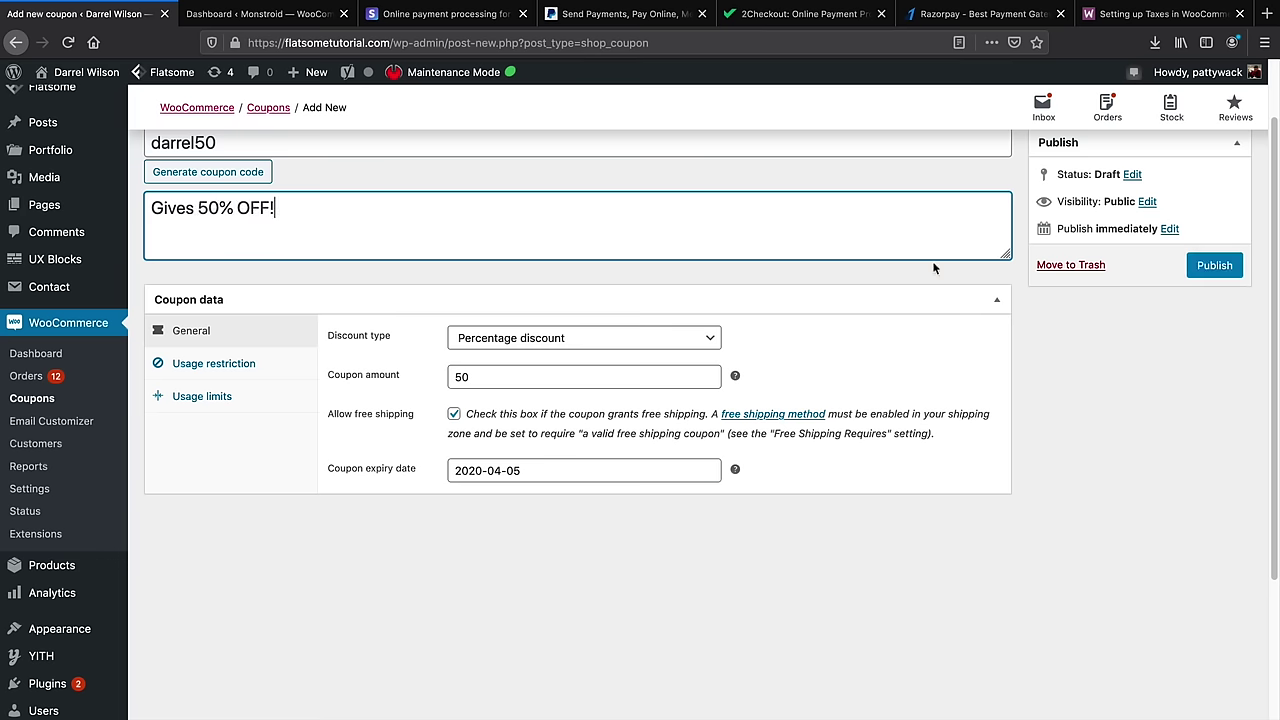
click(1216, 265)
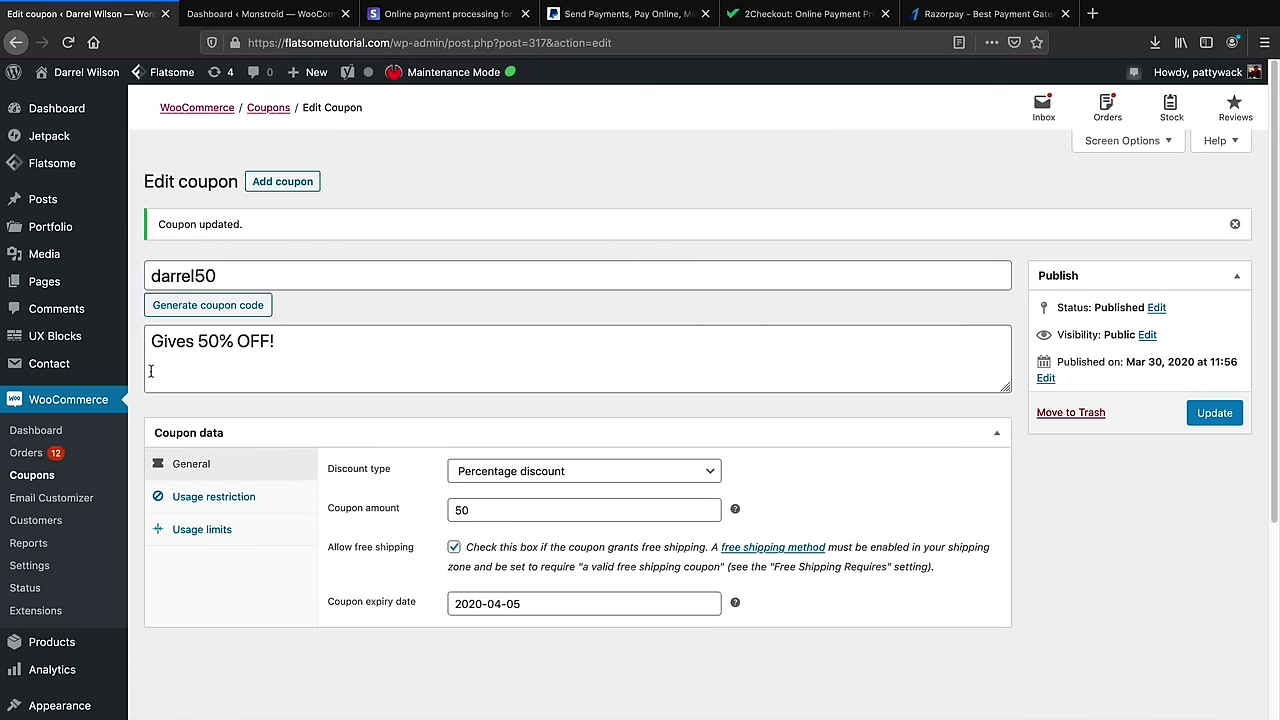
Check that WooCommerce Payments lists PayPal and Stripe – Credit Card as enabled, then go to the Stripe site
click(42, 566)
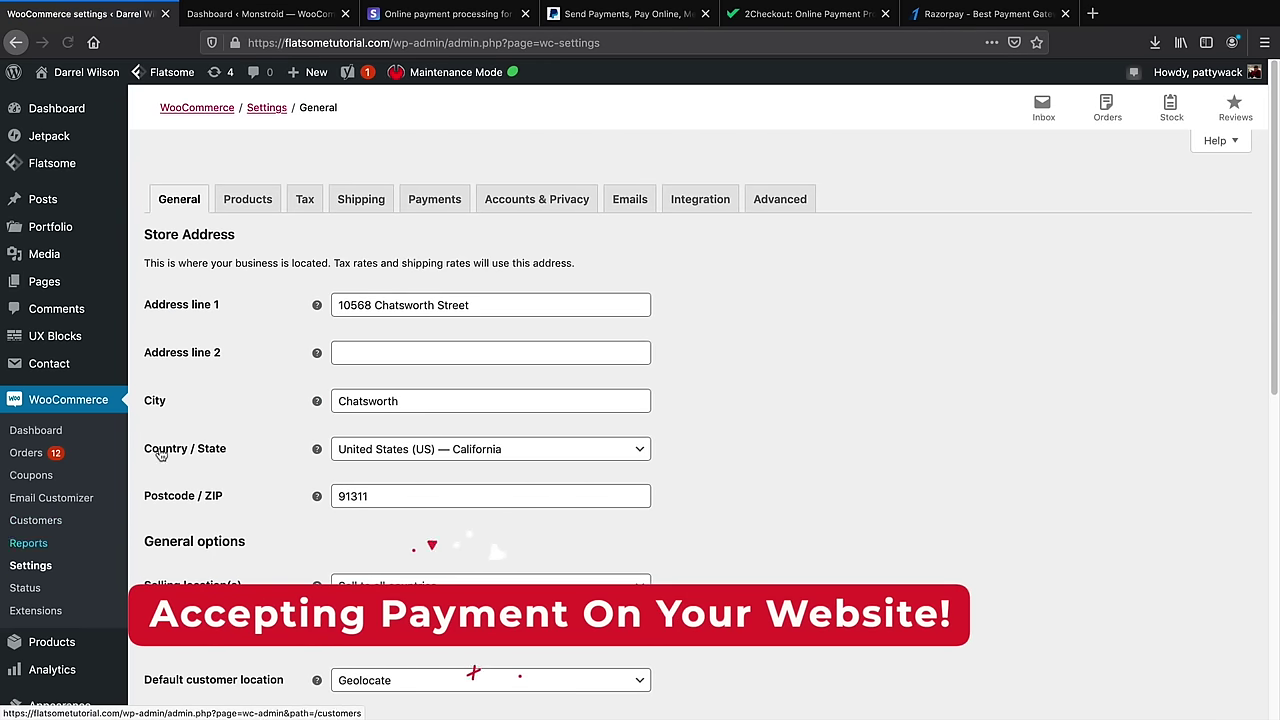
click(440, 203)
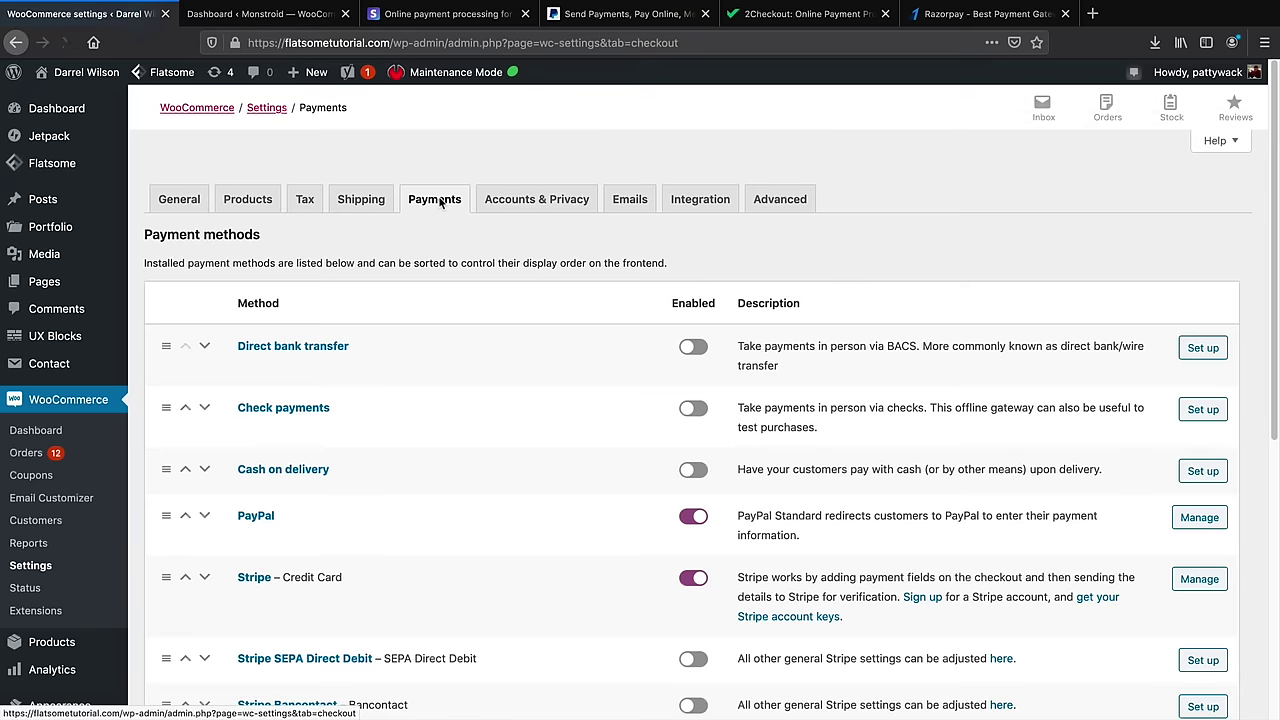
scroll(449, 258, down, 2)
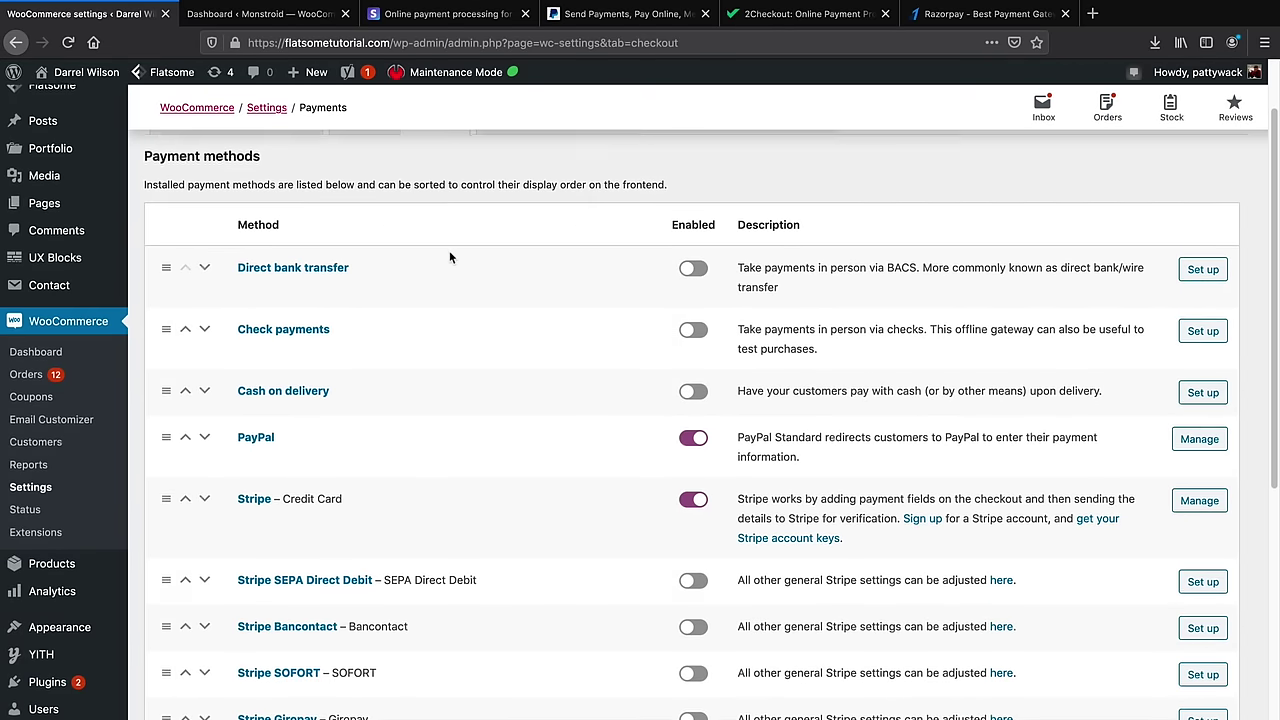
scroll(449, 257, down, 1)
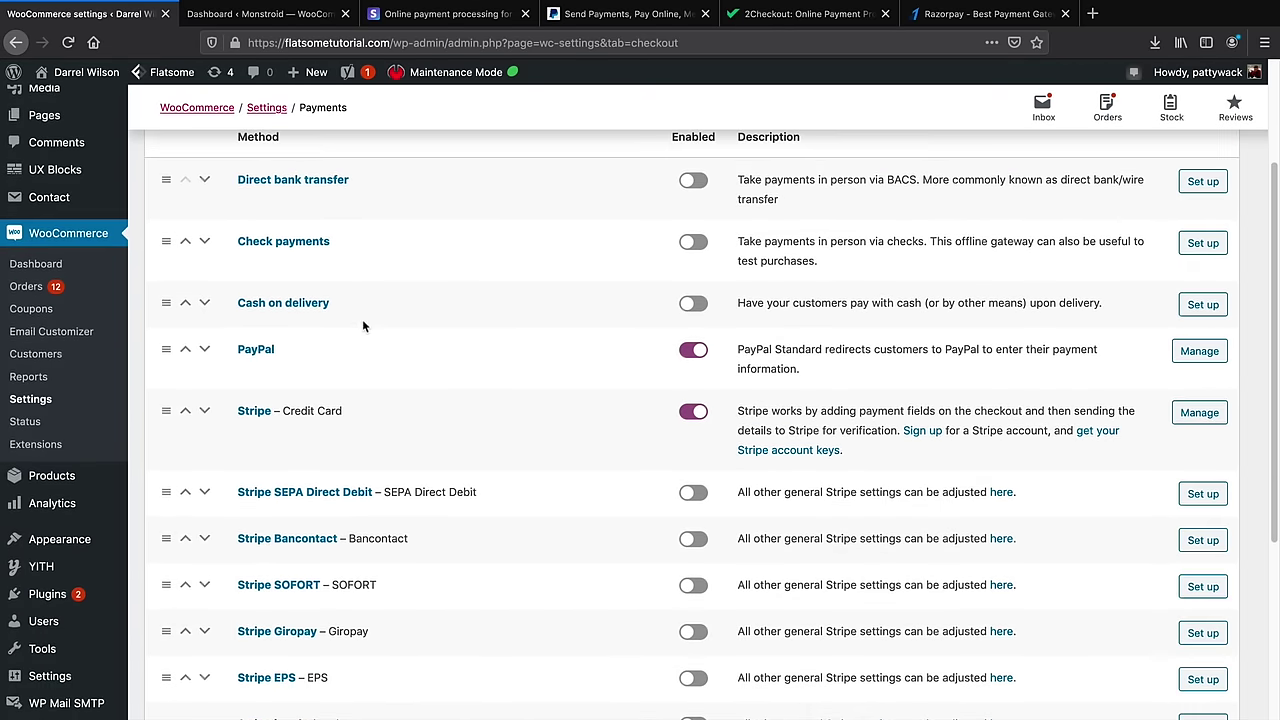
click(445, 14)
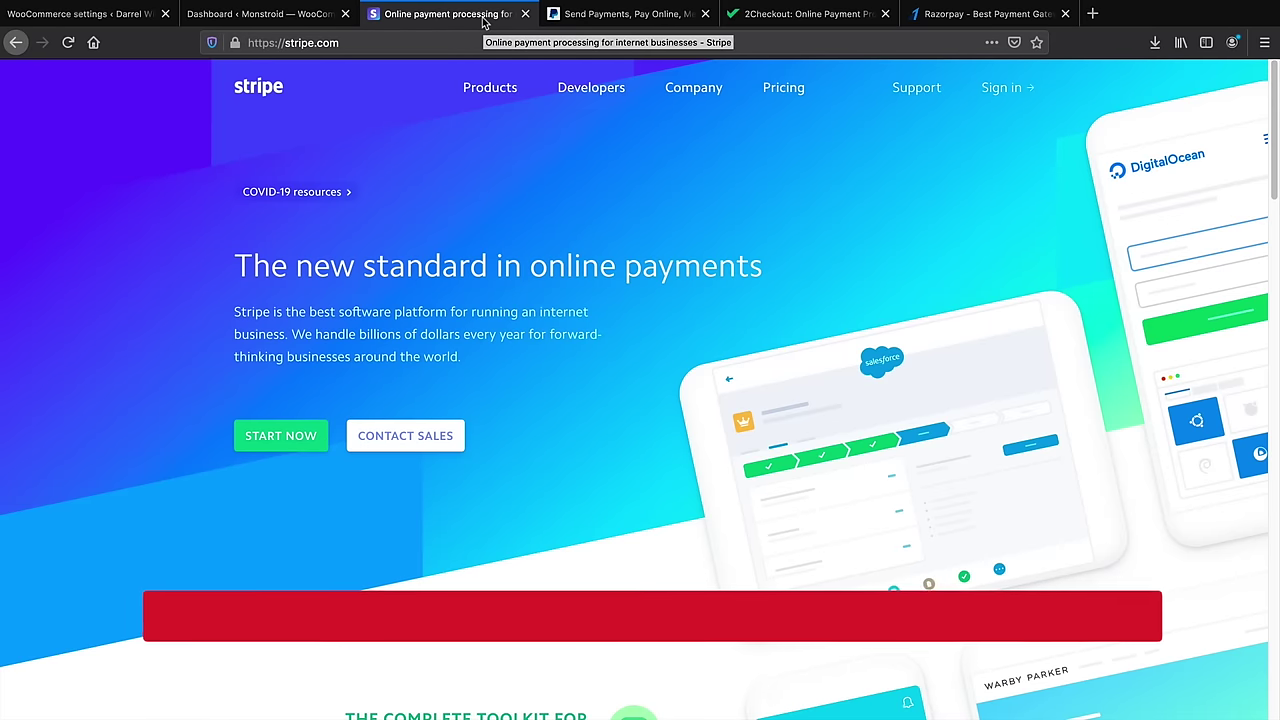
Browse the PayPal, 2Checkout, Razorpay and Stripe website tabs, ending on PayPal
click(636, 14)
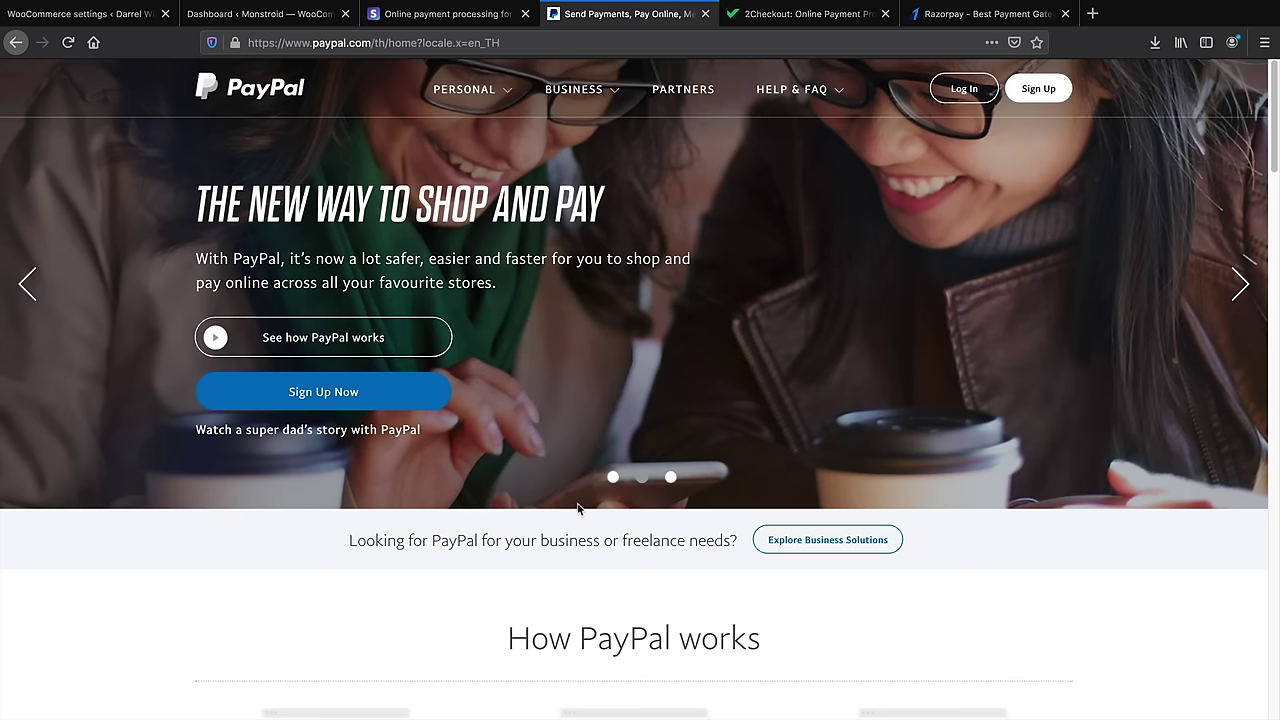
click(797, 16)
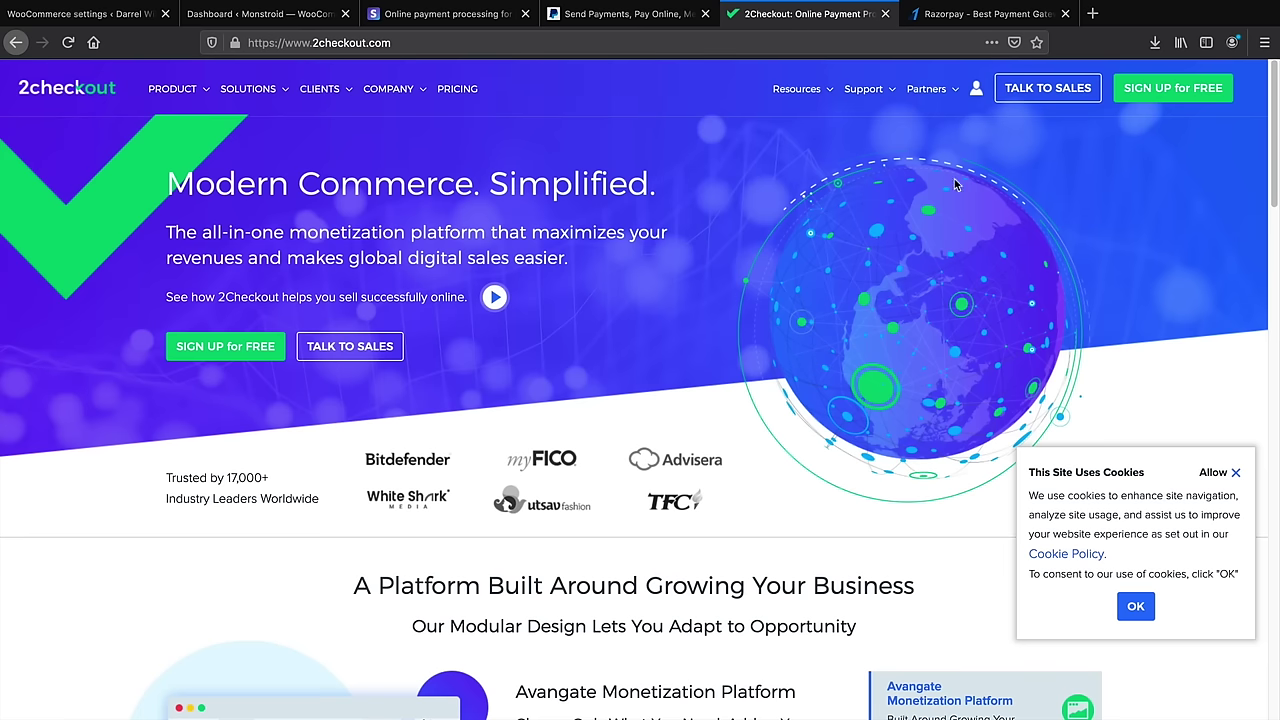
click(949, 18)
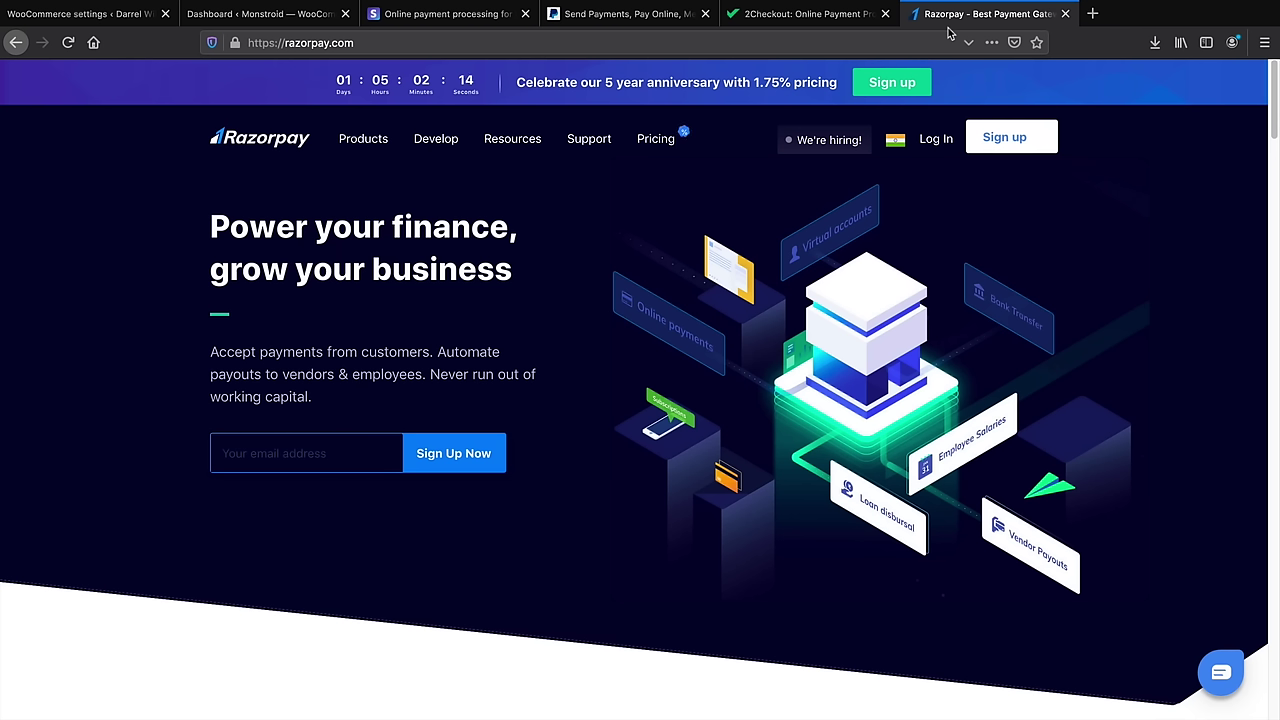
click(836, 20)
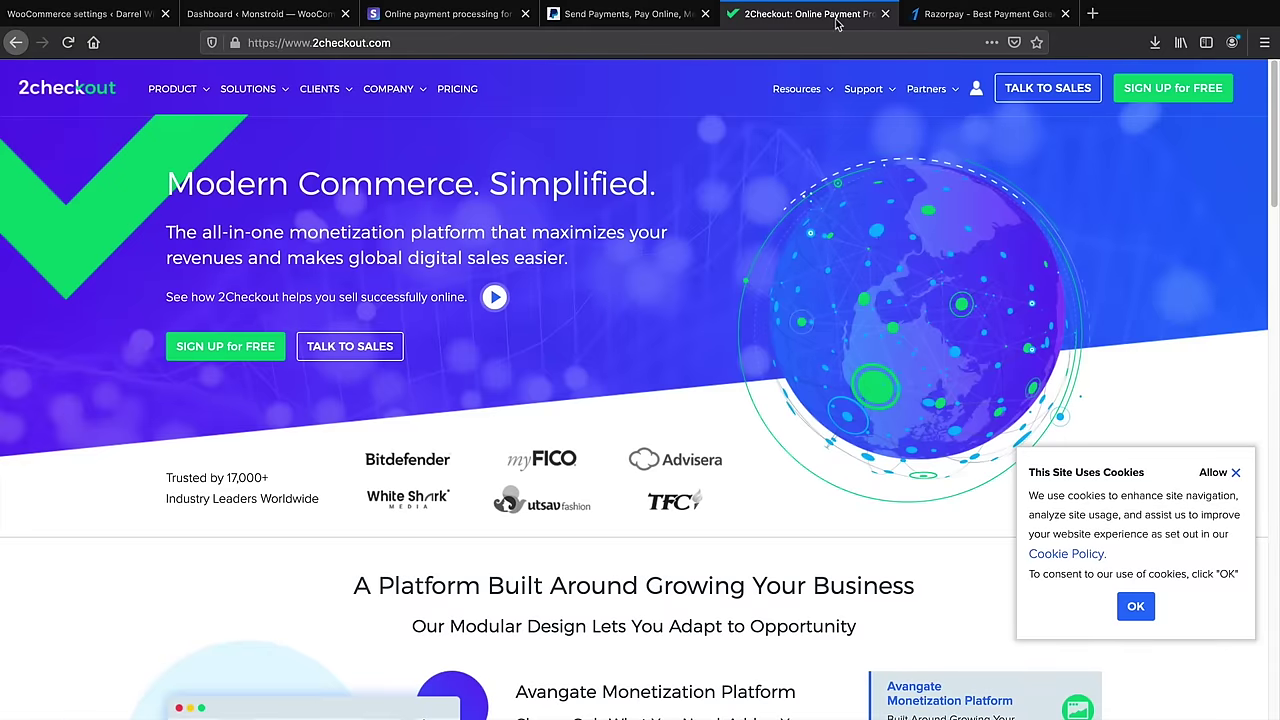
click(940, 20)
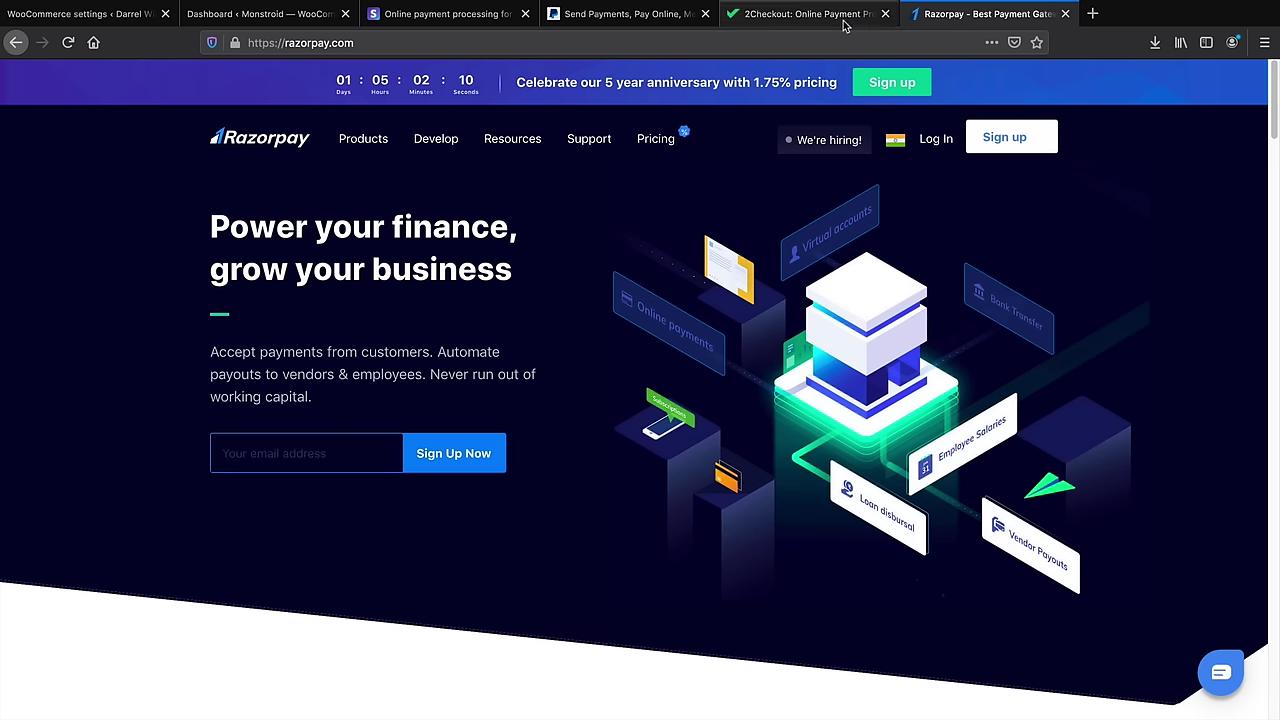
click(843, 24)
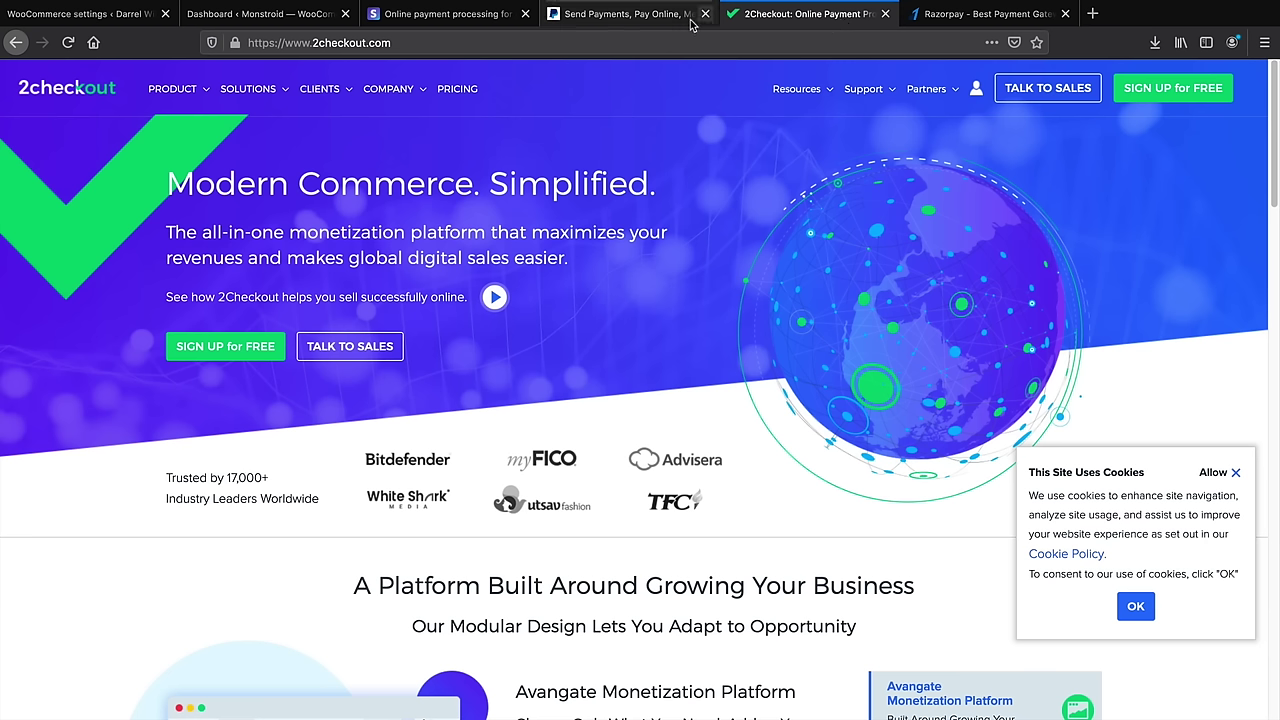
click(657, 16)
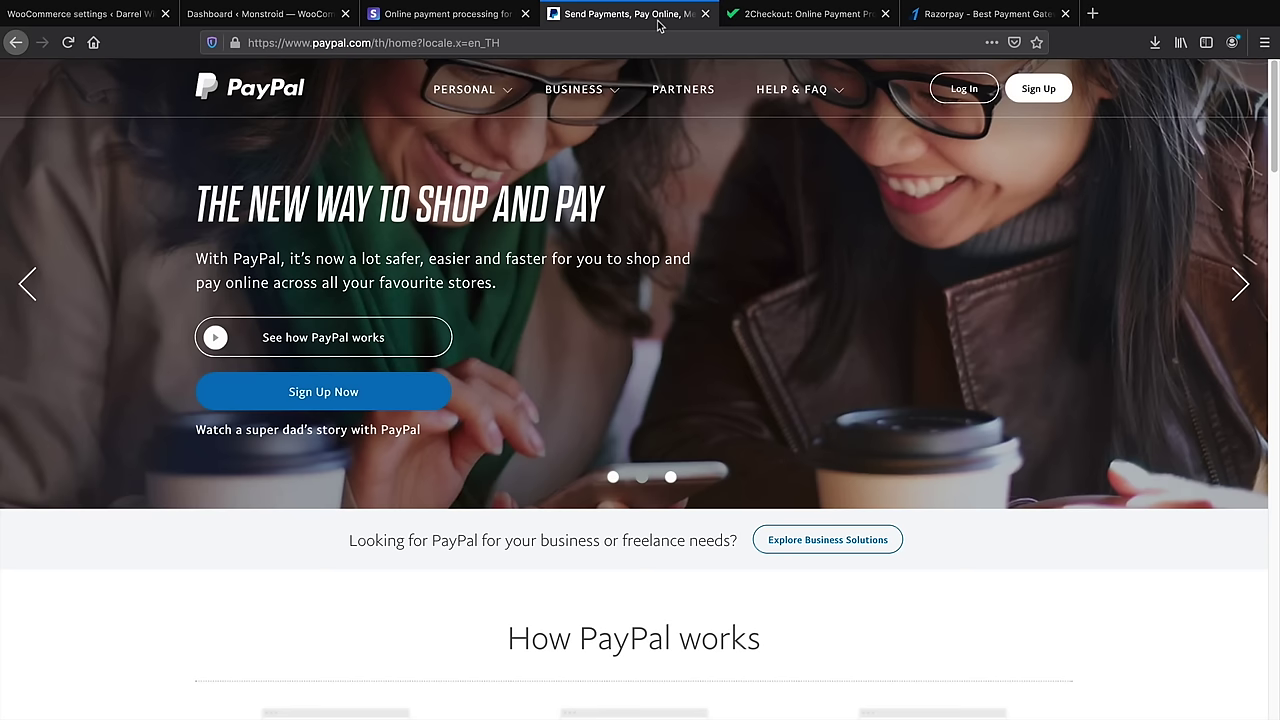
click(474, 20)
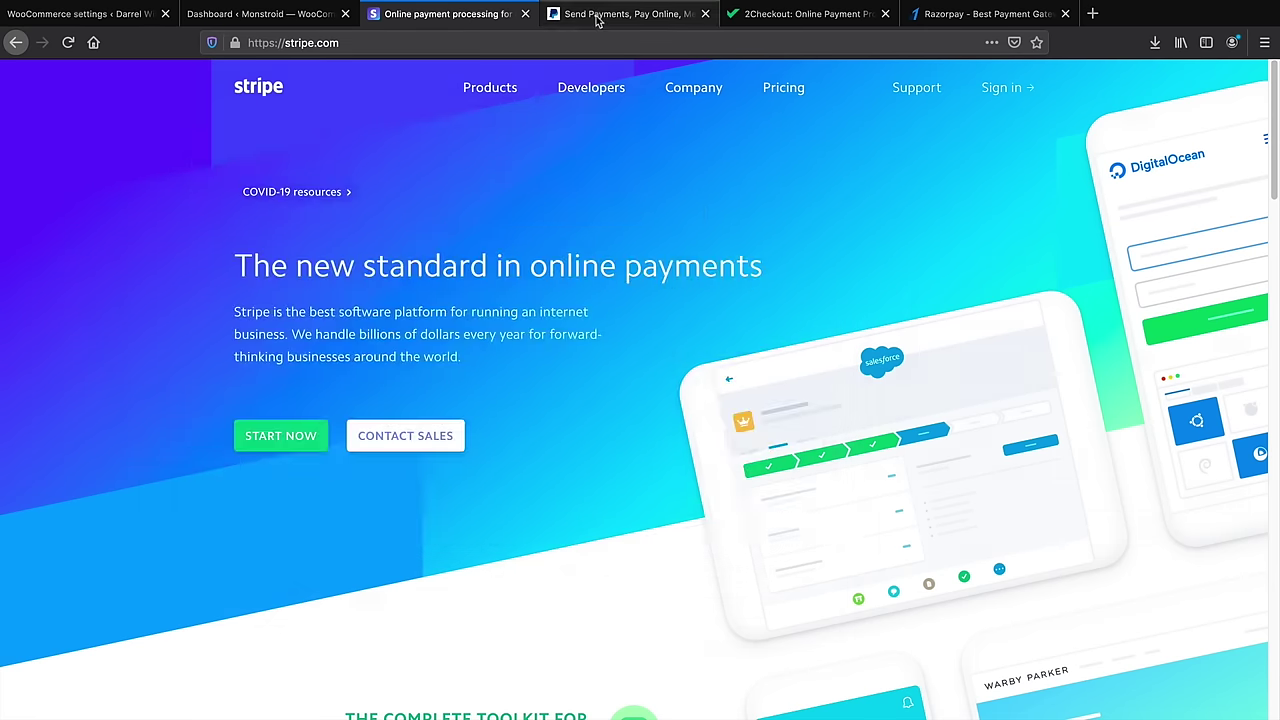
click(600, 16)
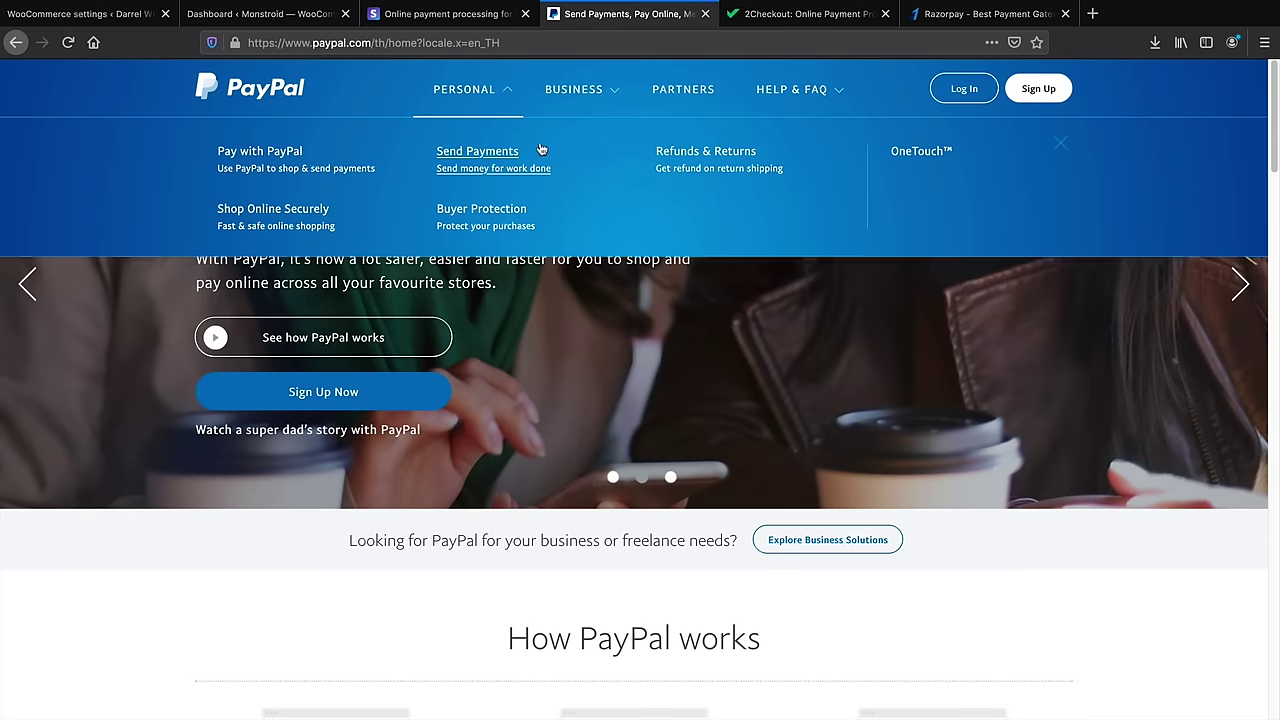
Open PayPal's account sign-up form, then return to WooCommerce's payment methods list
click(1038, 89)
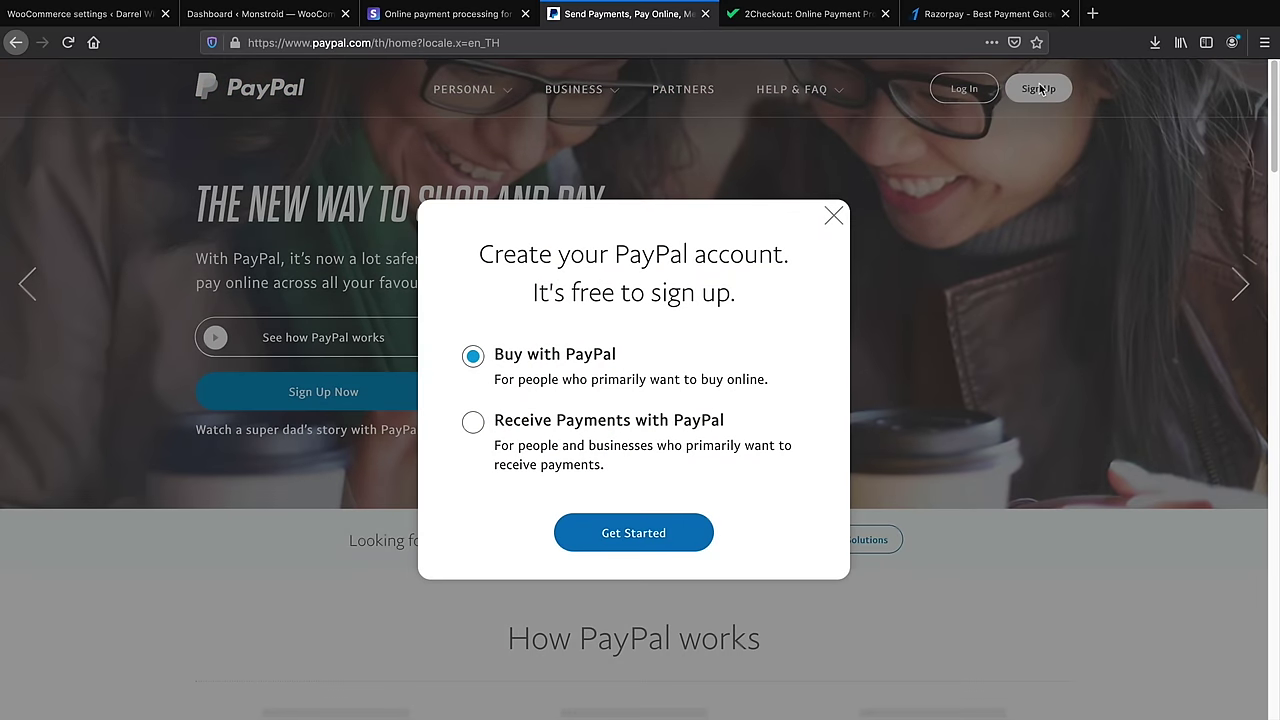
click(633, 533)
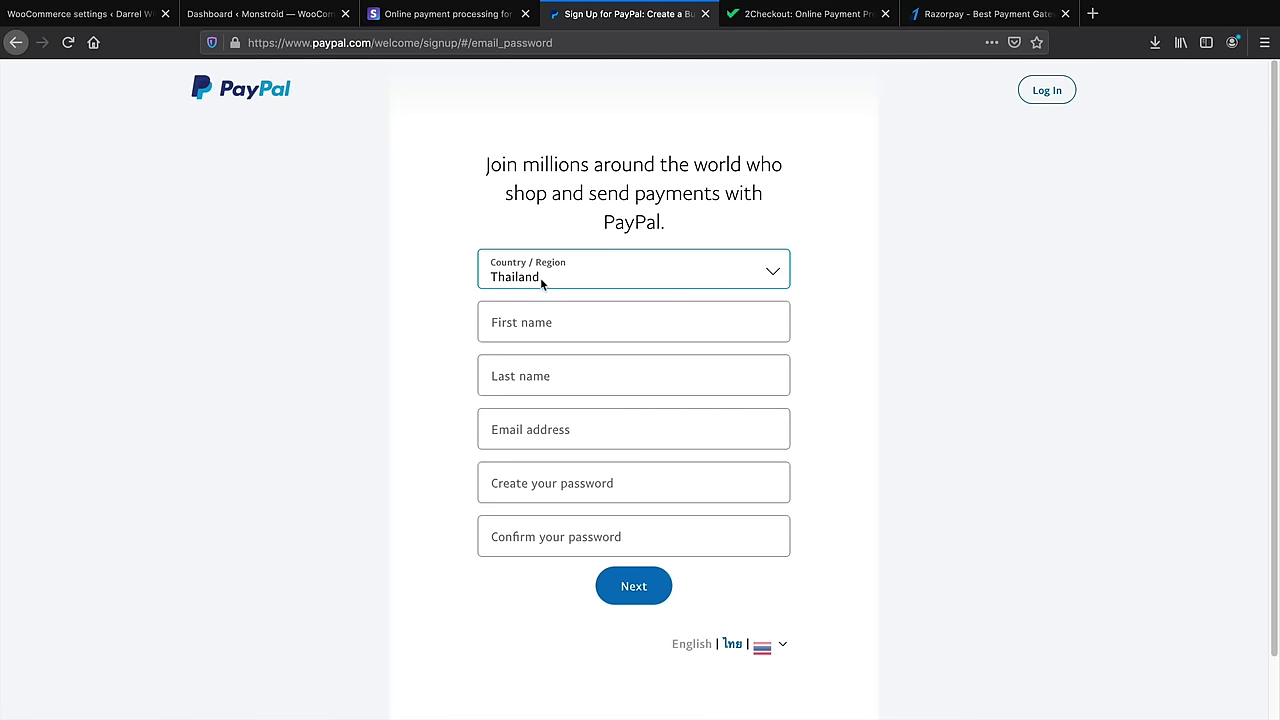
click(572, 427)
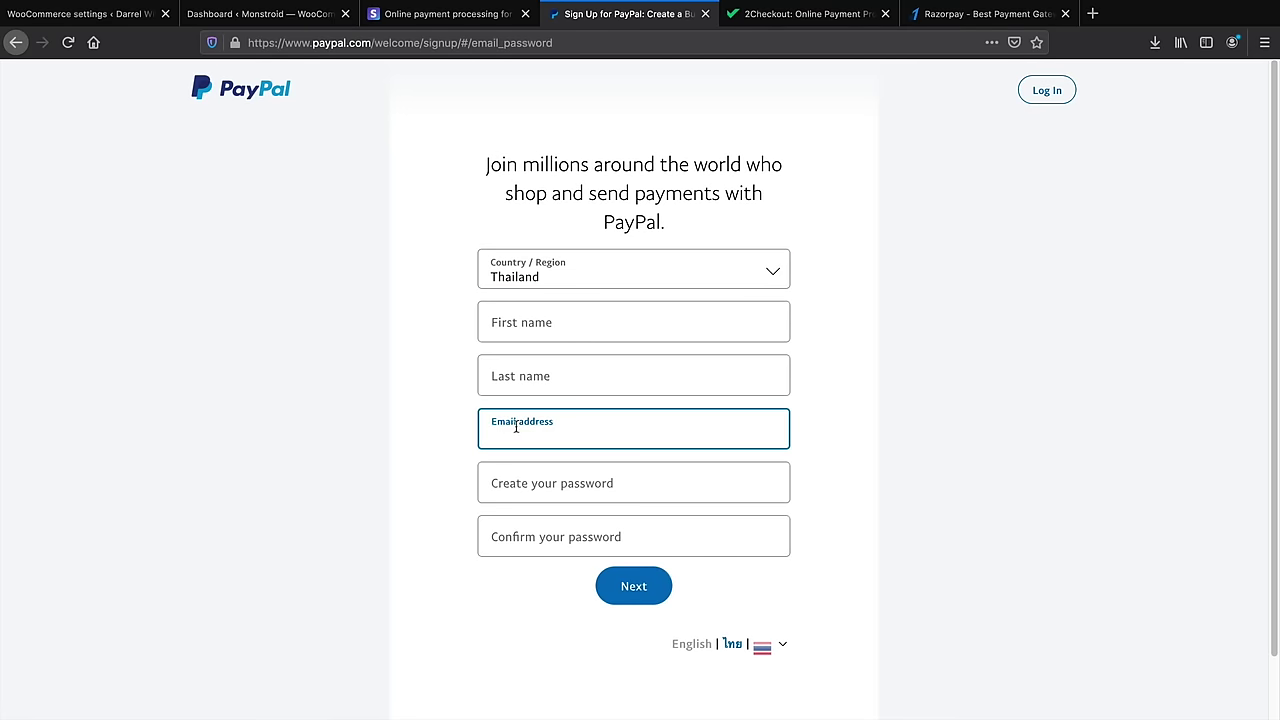
click(122, 14)
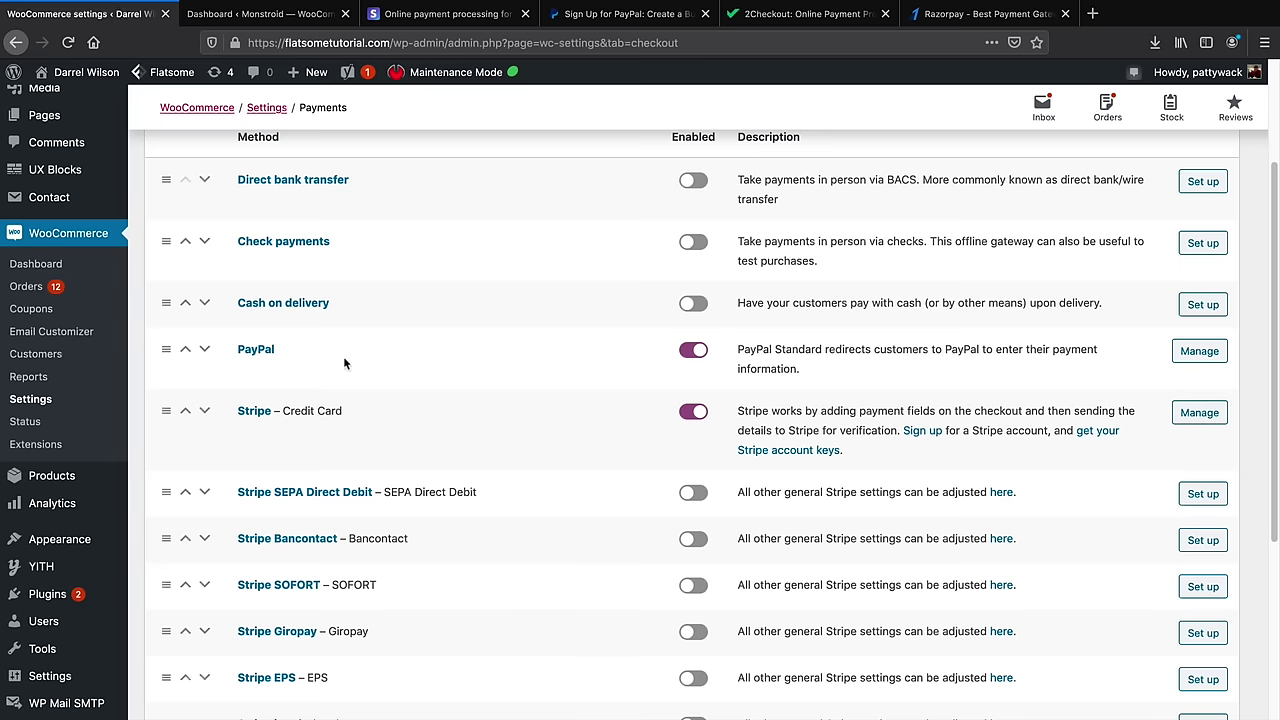
click(1188, 362)
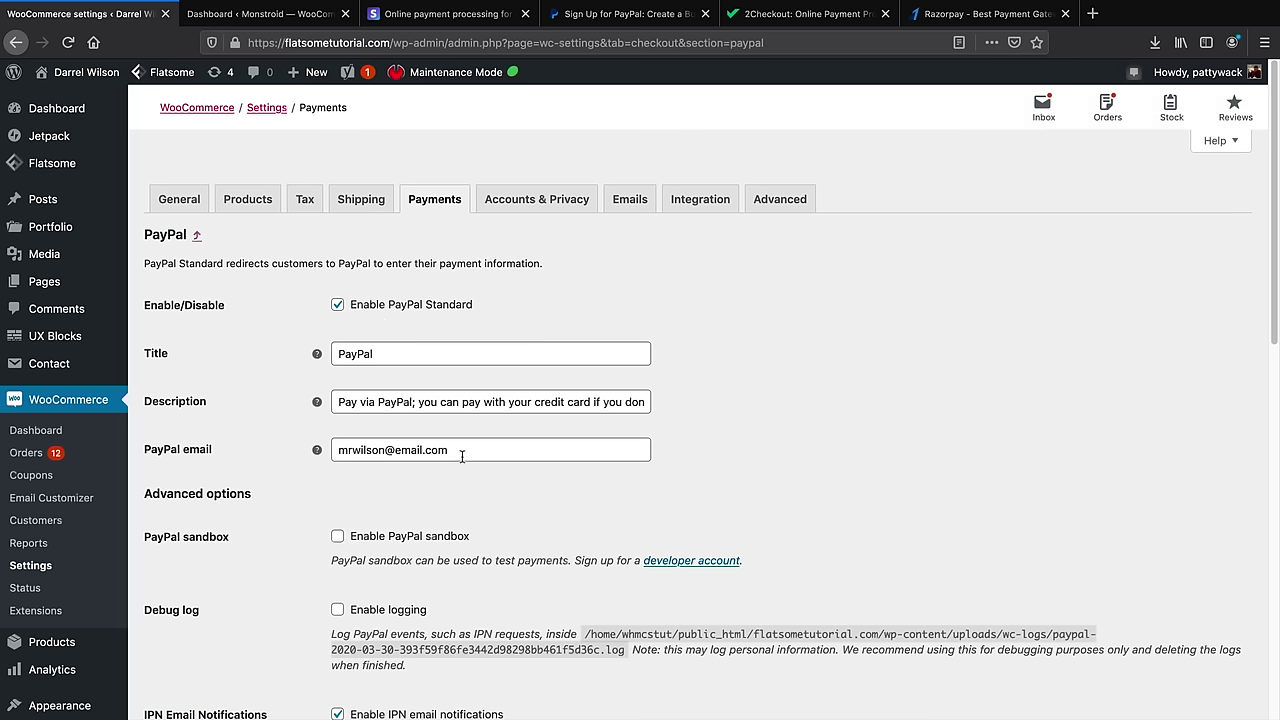
drag(471, 454, 336, 452)
click(590, 18)
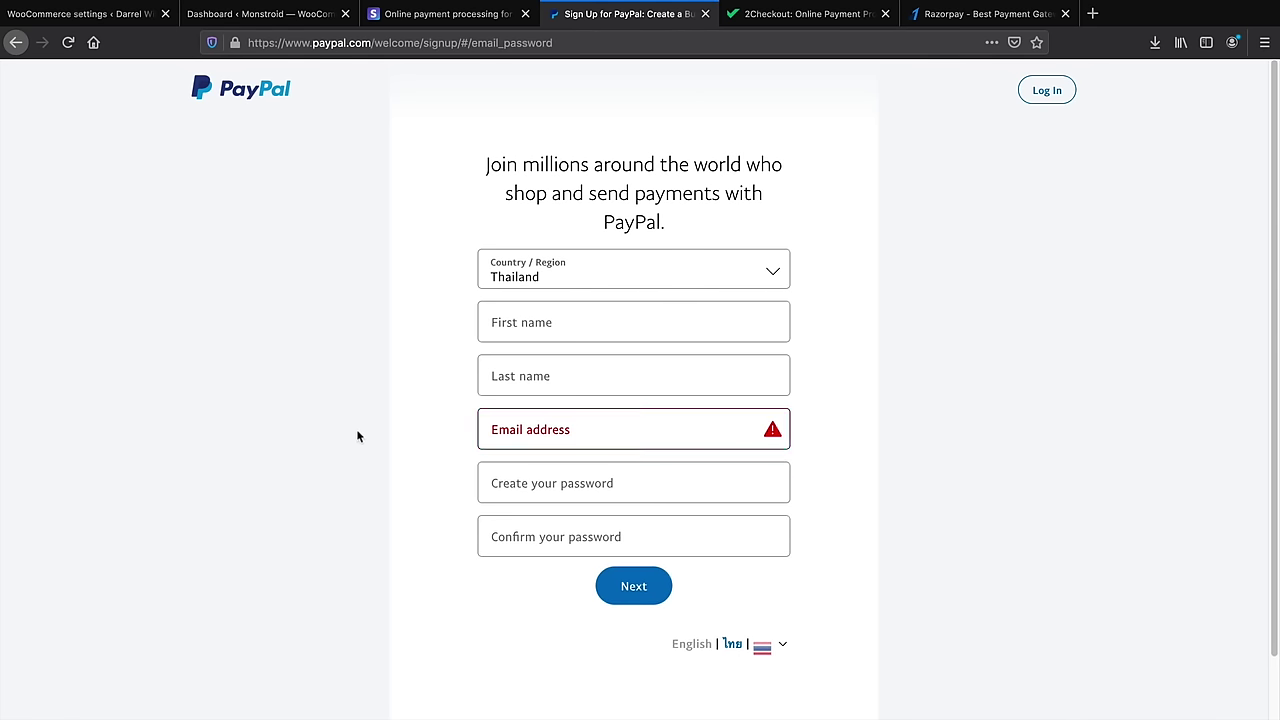
click(80, 14)
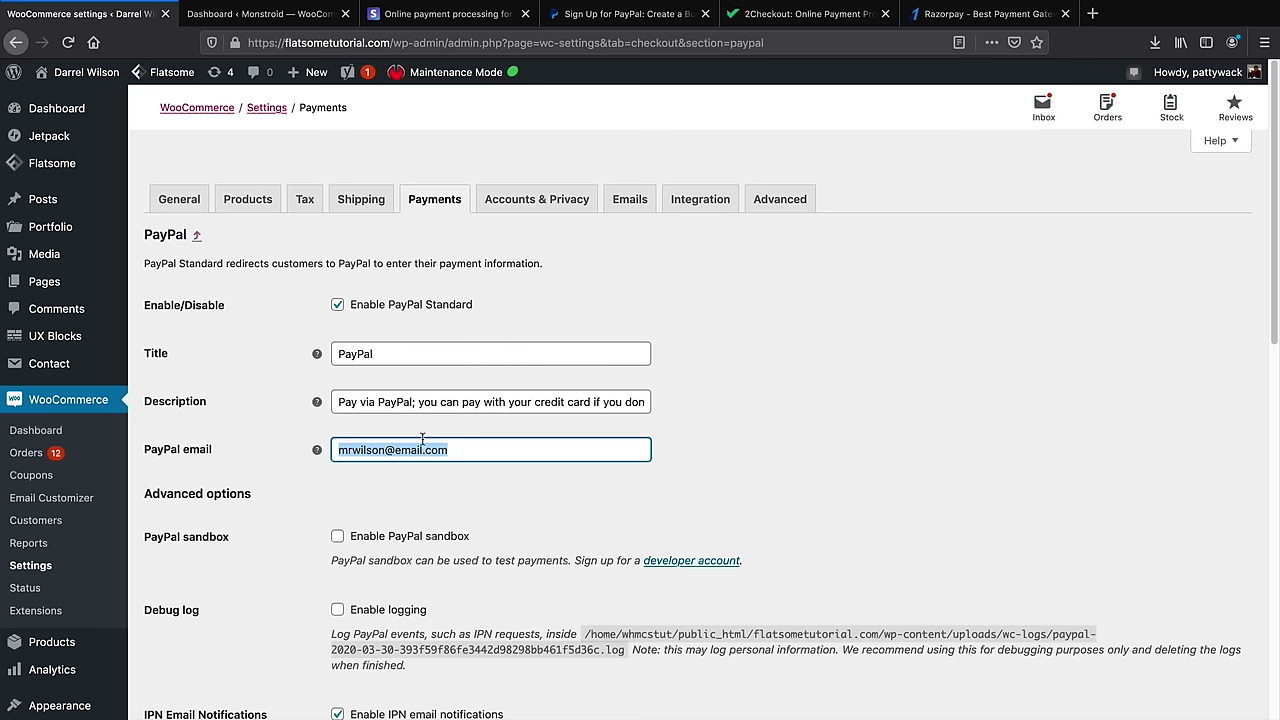
click(614, 16)
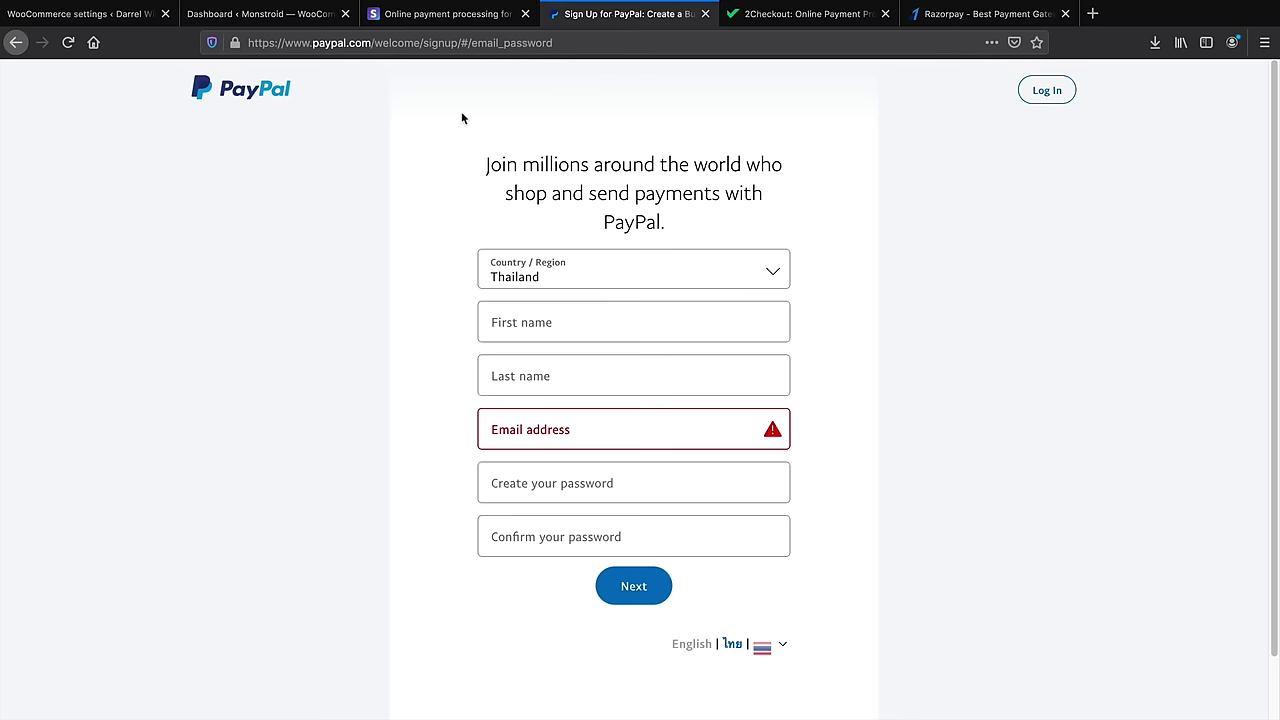
click(230, 88)
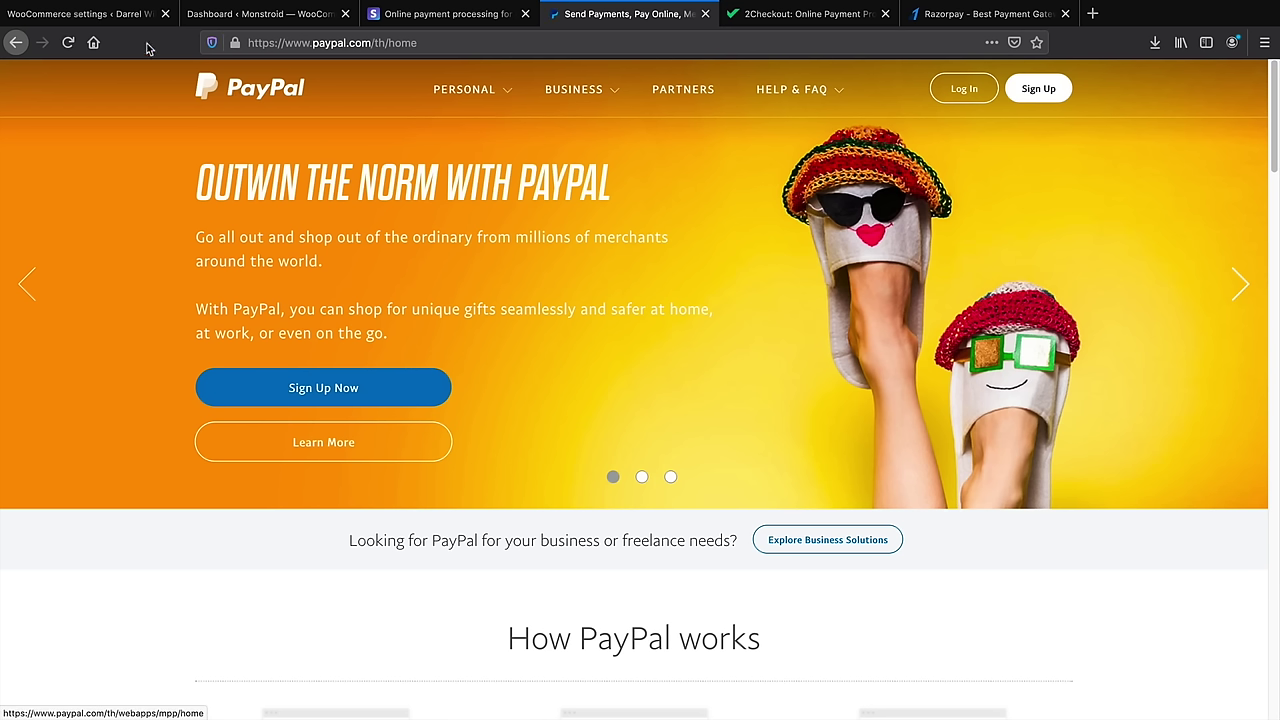
click(122, 22)
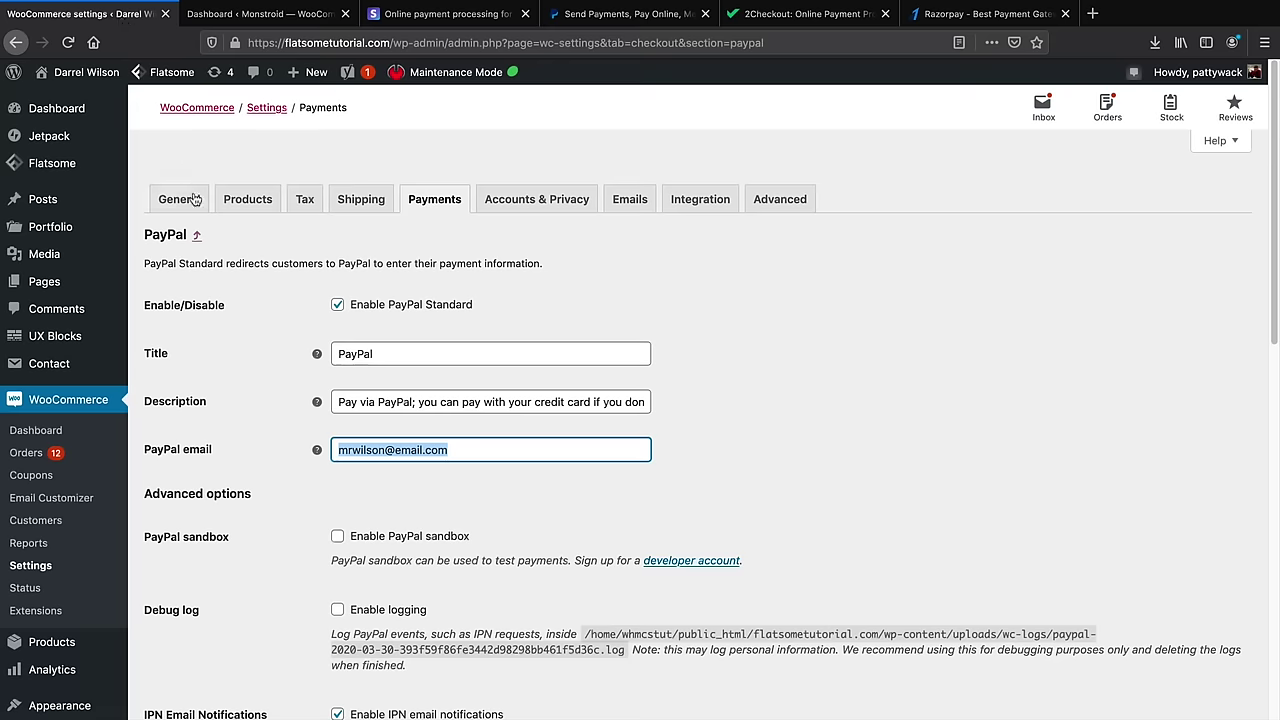
click(234, 43)
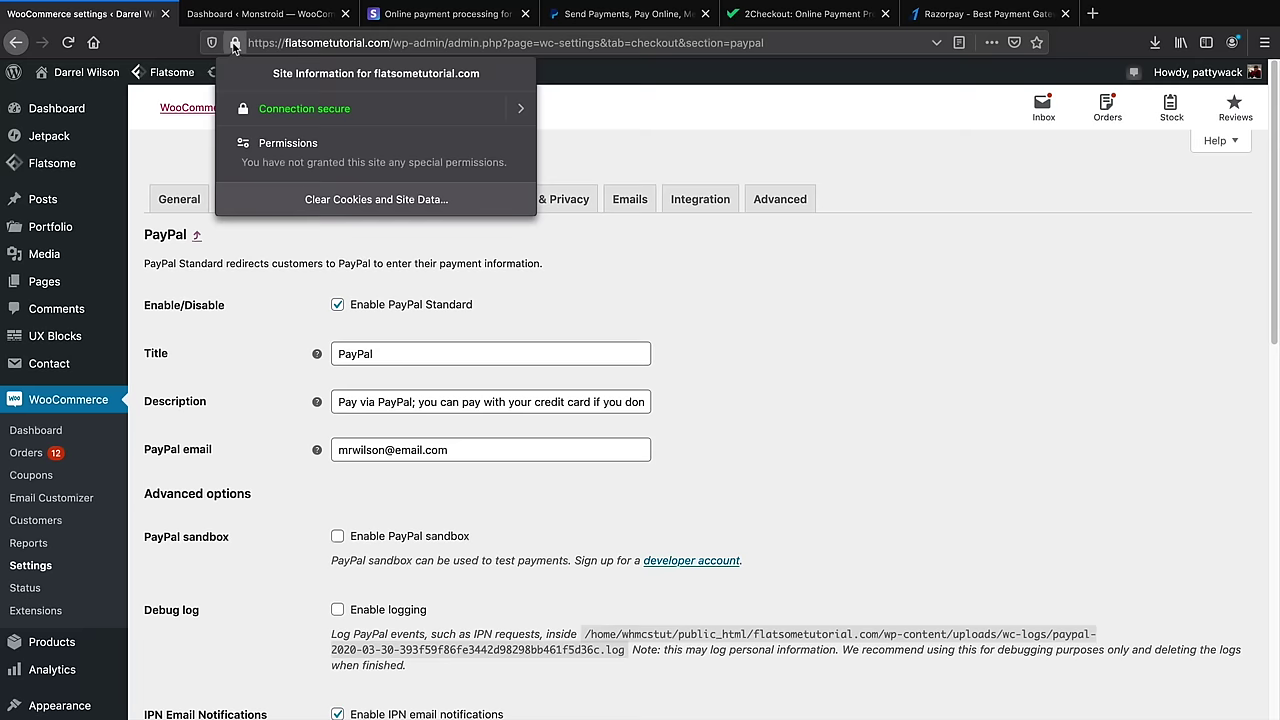
click(511, 240)
click(438, 204)
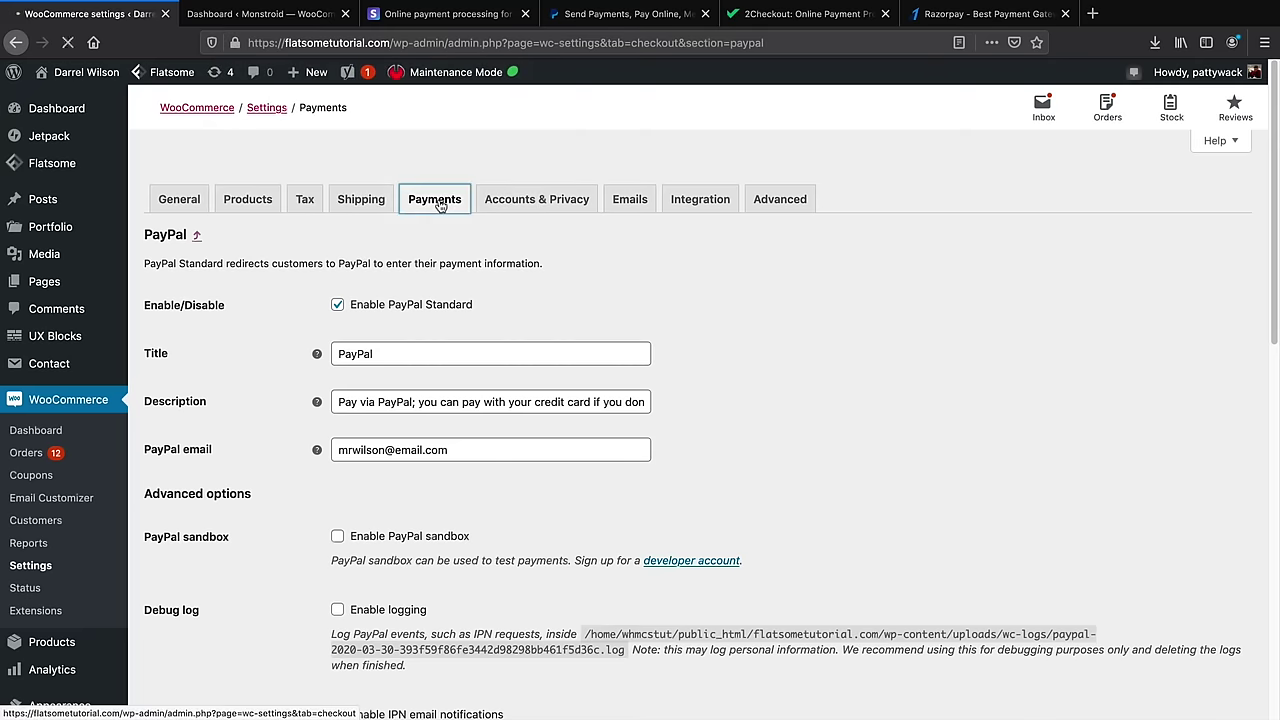
scroll(470, 318, down, 2)
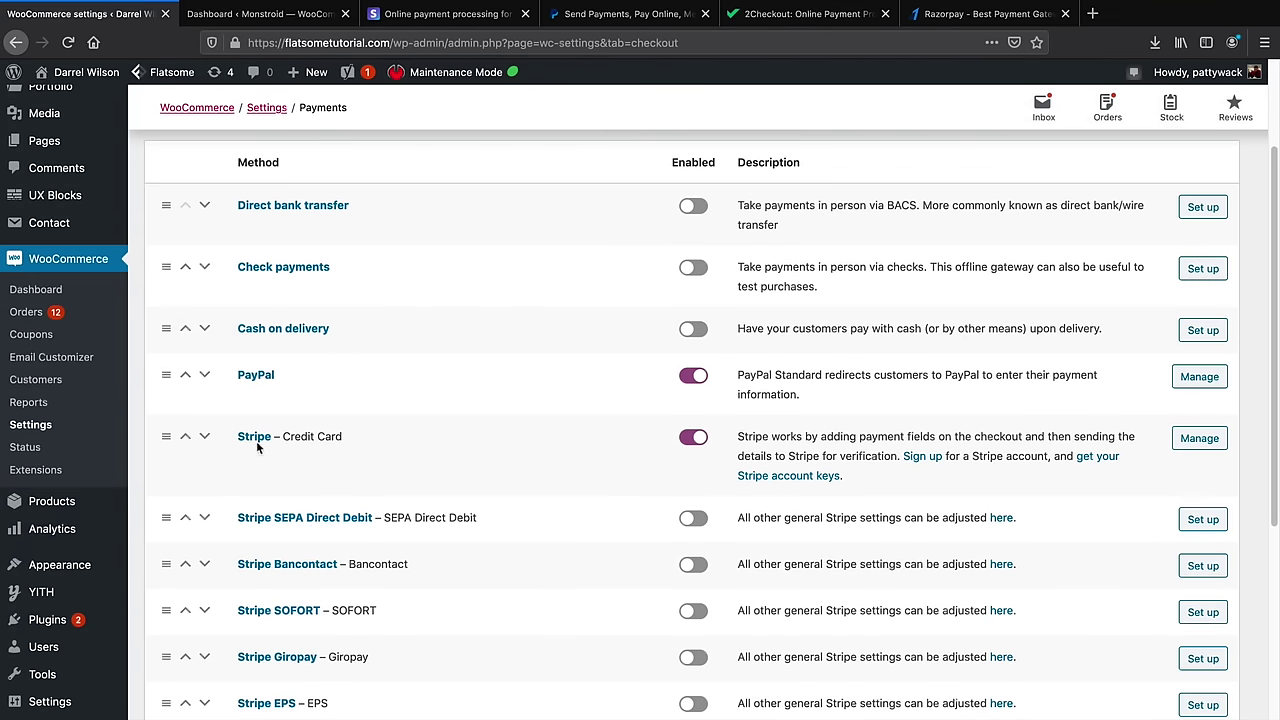
Review the Stripe gateway settings showing Stripe and test mode enabled, then return to stripe.com
click(1203, 446)
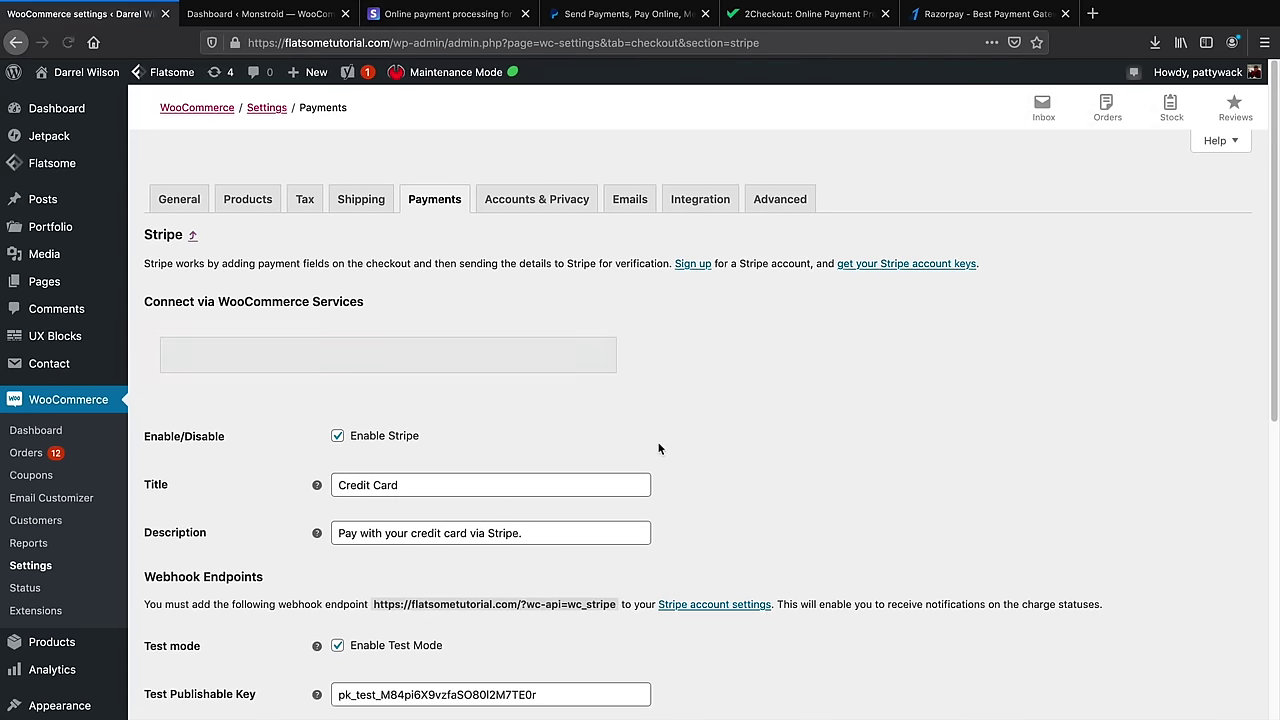
scroll(512, 360, down, 2)
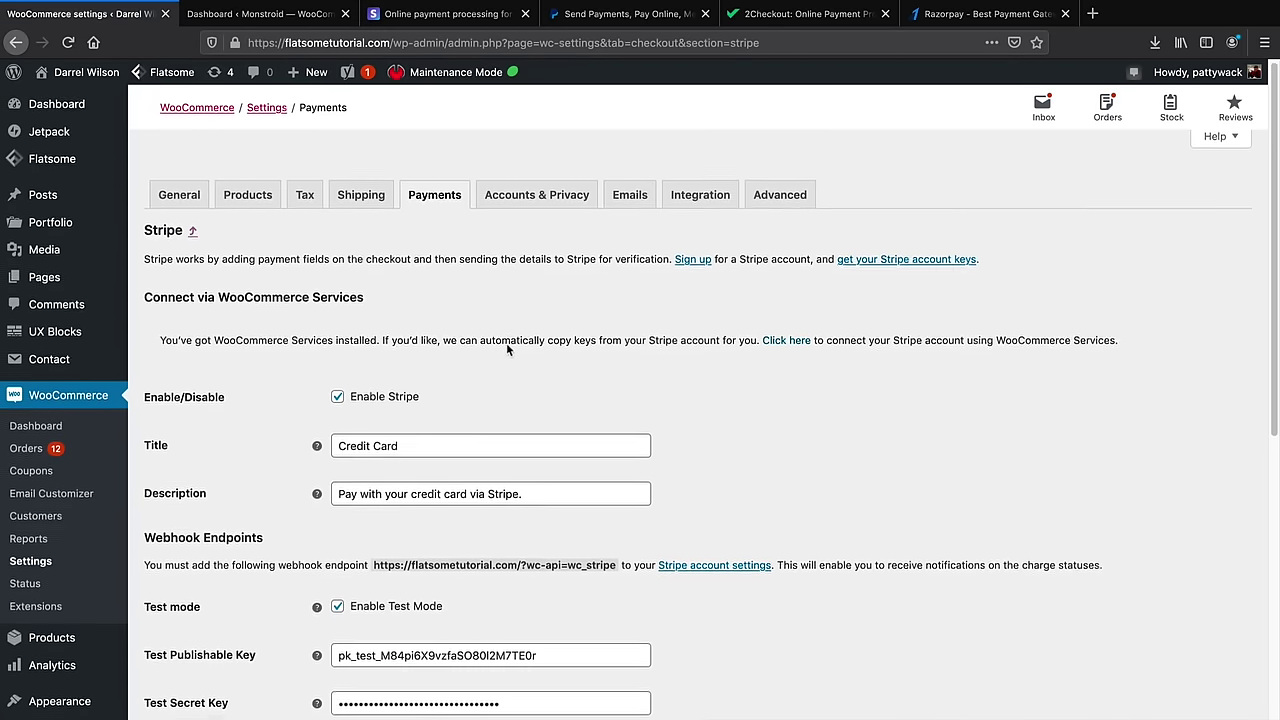
scroll(465, 351, down, 1)
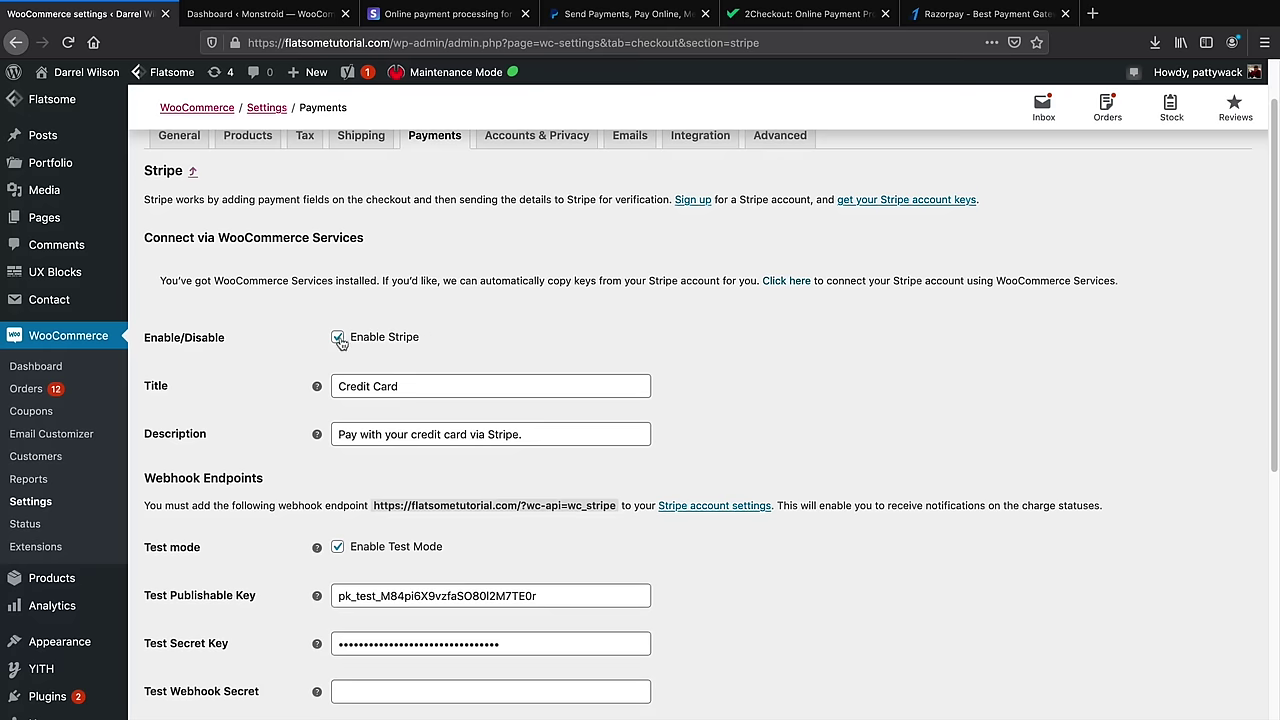
scroll(341, 340, down, 5)
scroll(341, 337, down, 2)
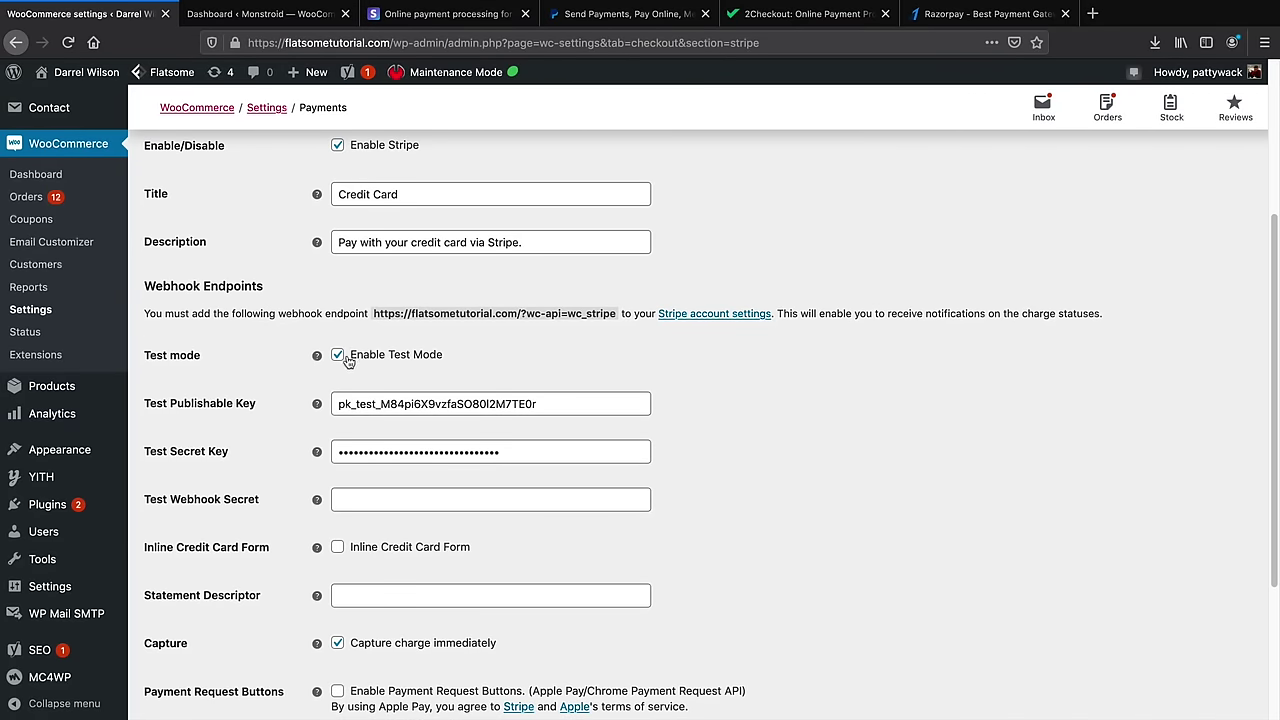
click(410, 18)
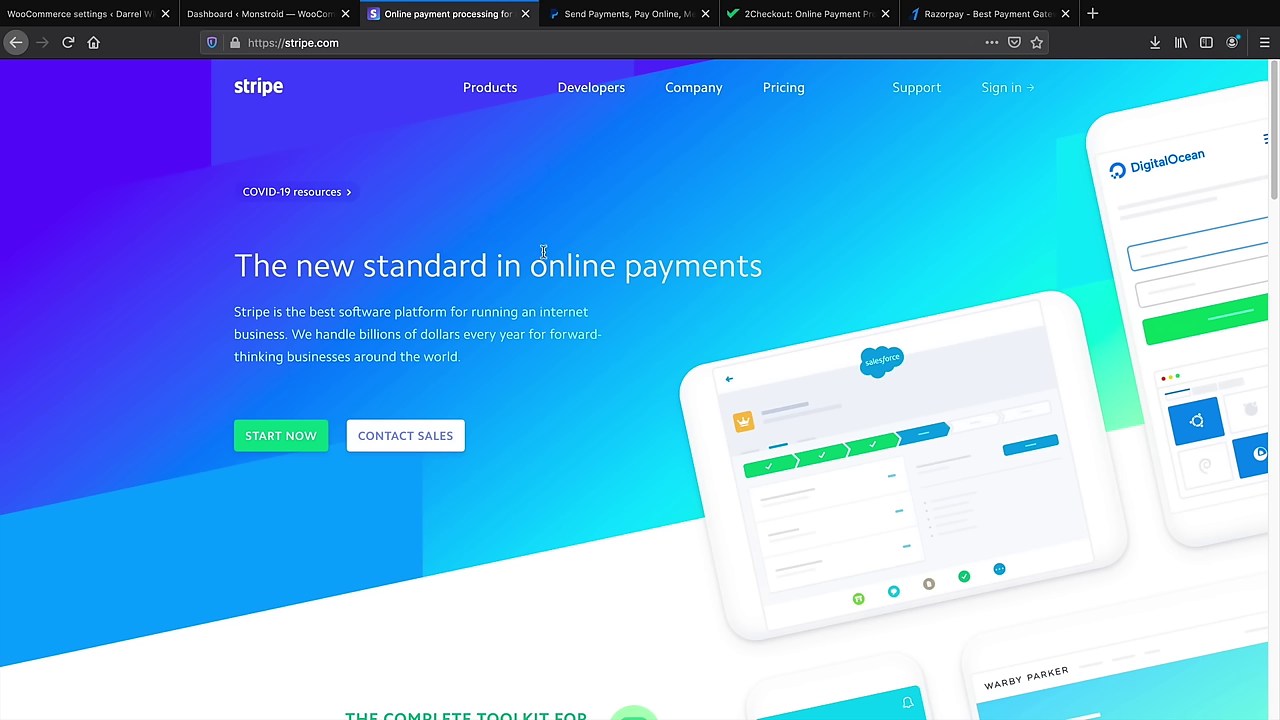
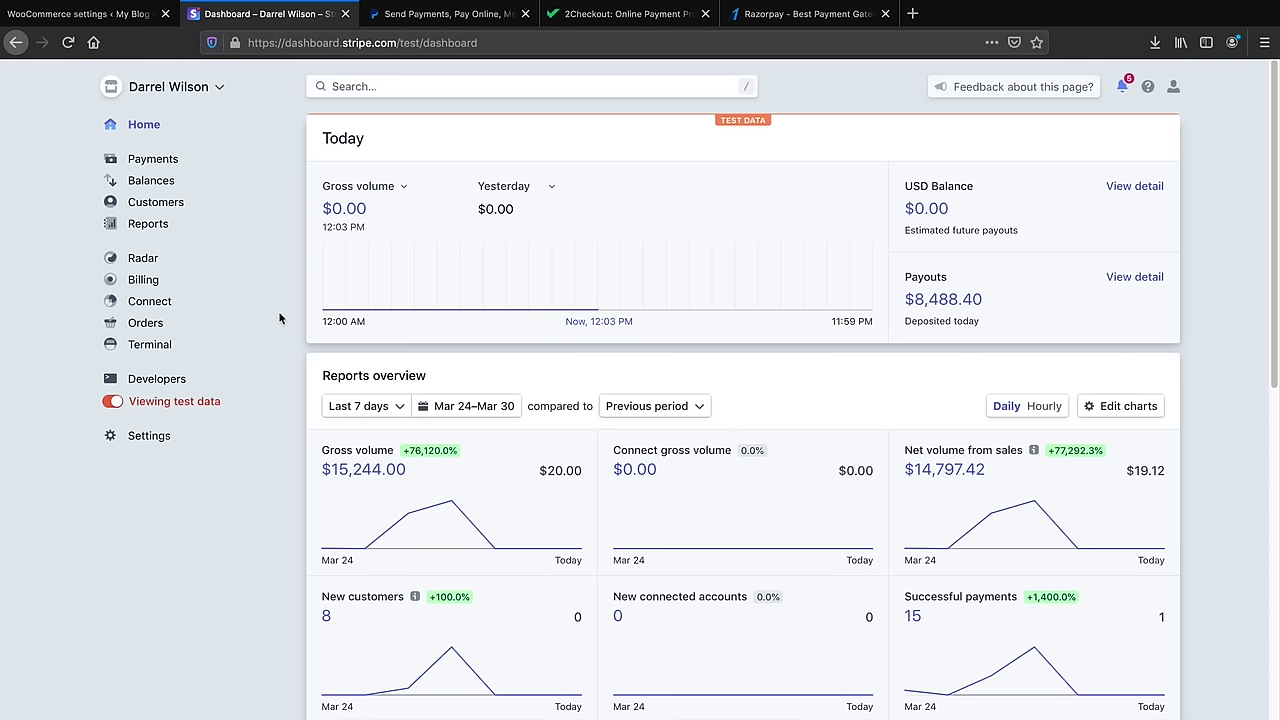
Search the plugin directory for 'stripe' from Plugins > Add New
click(78, 14)
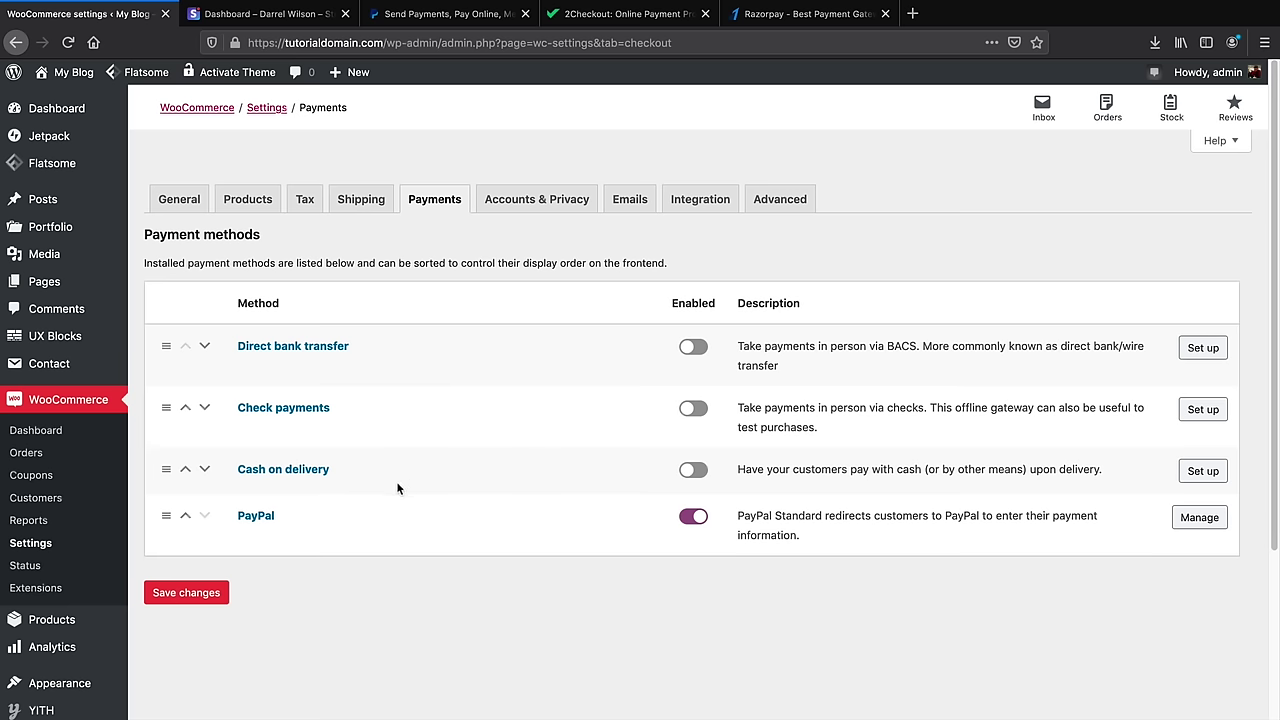
scroll(60, 560, down, 3)
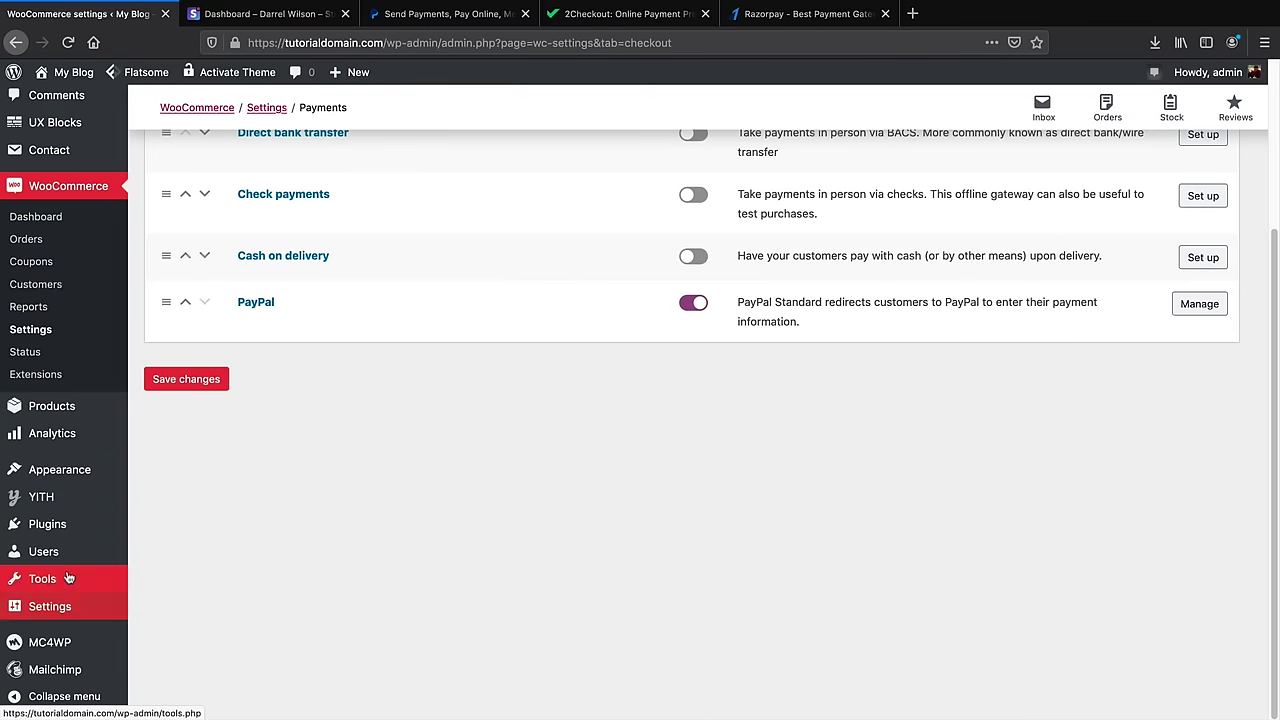
mouse_move(68, 535)
click(165, 549)
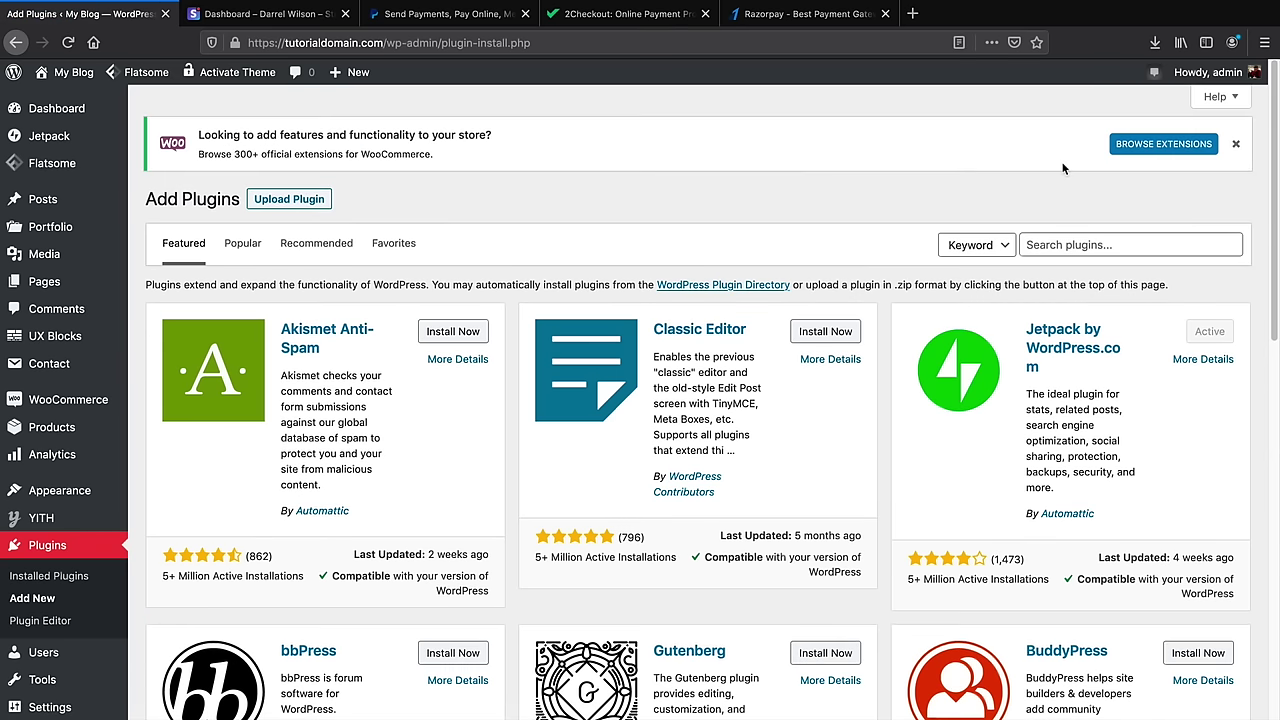
click(1075, 240)
text(stripe)
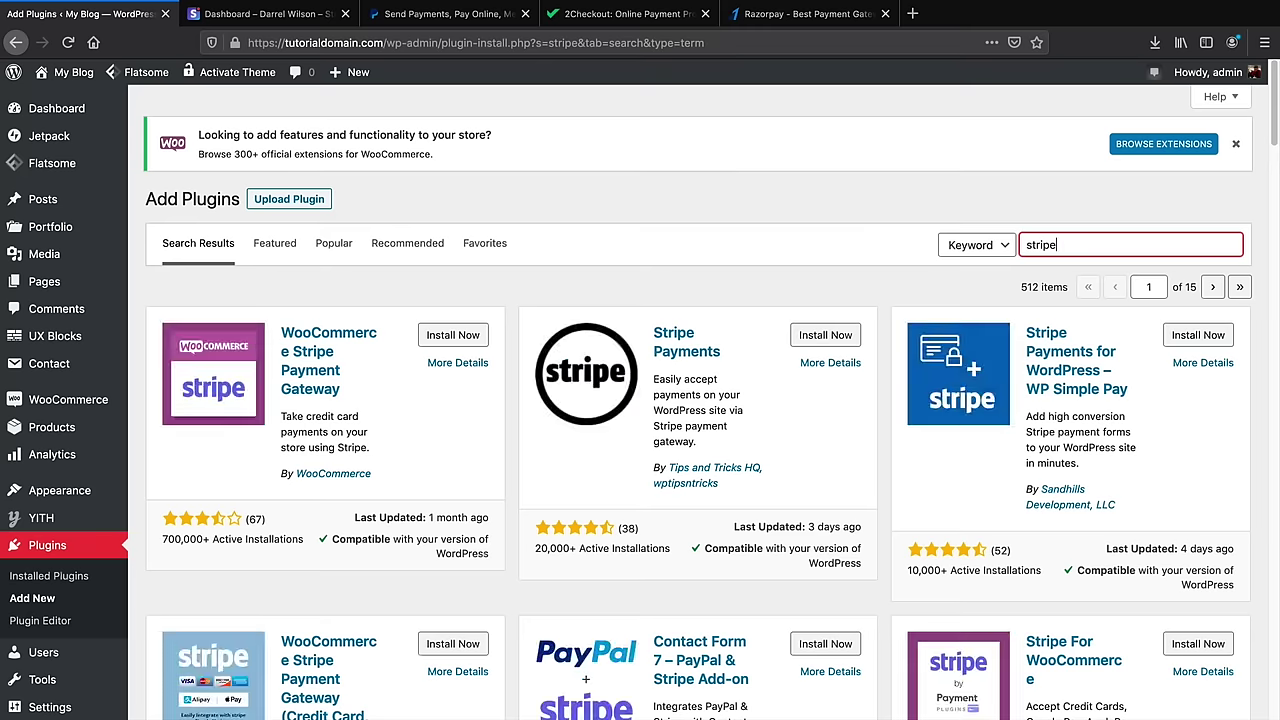
Install and activate the WooCommerce Stripe Payment Gateway plugin
click(435, 342)
click(435, 340)
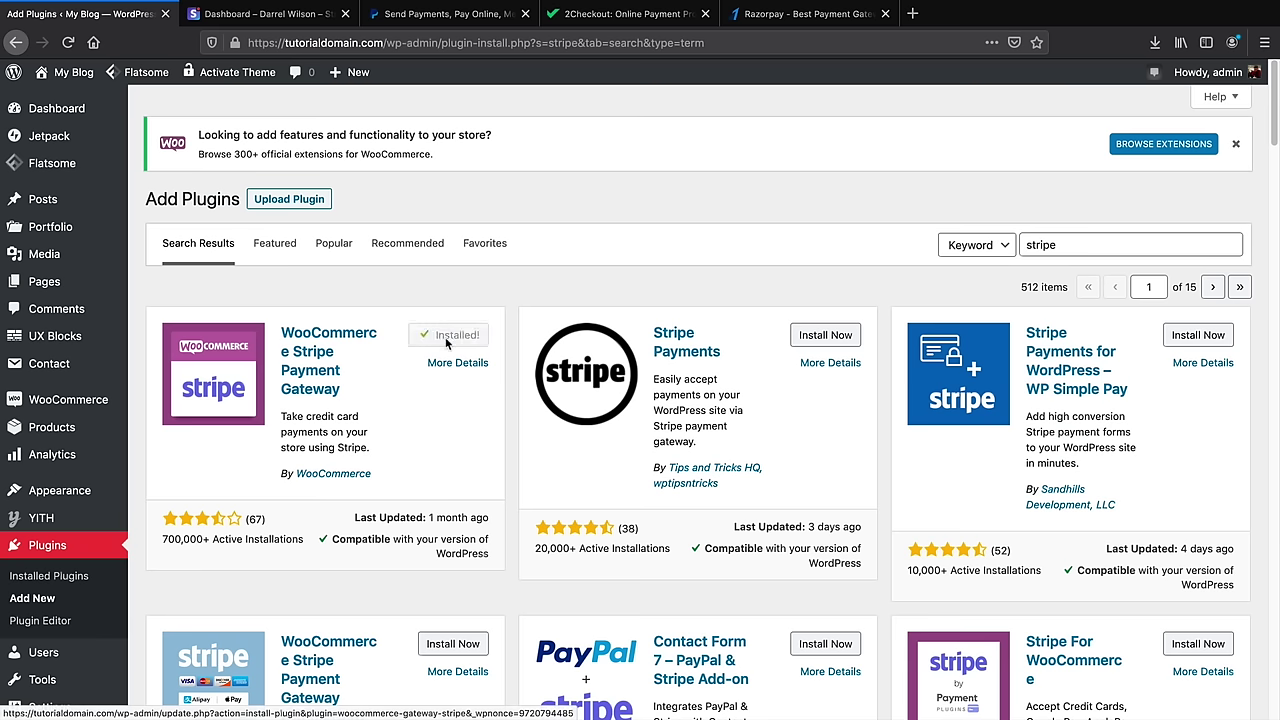
click(451, 341)
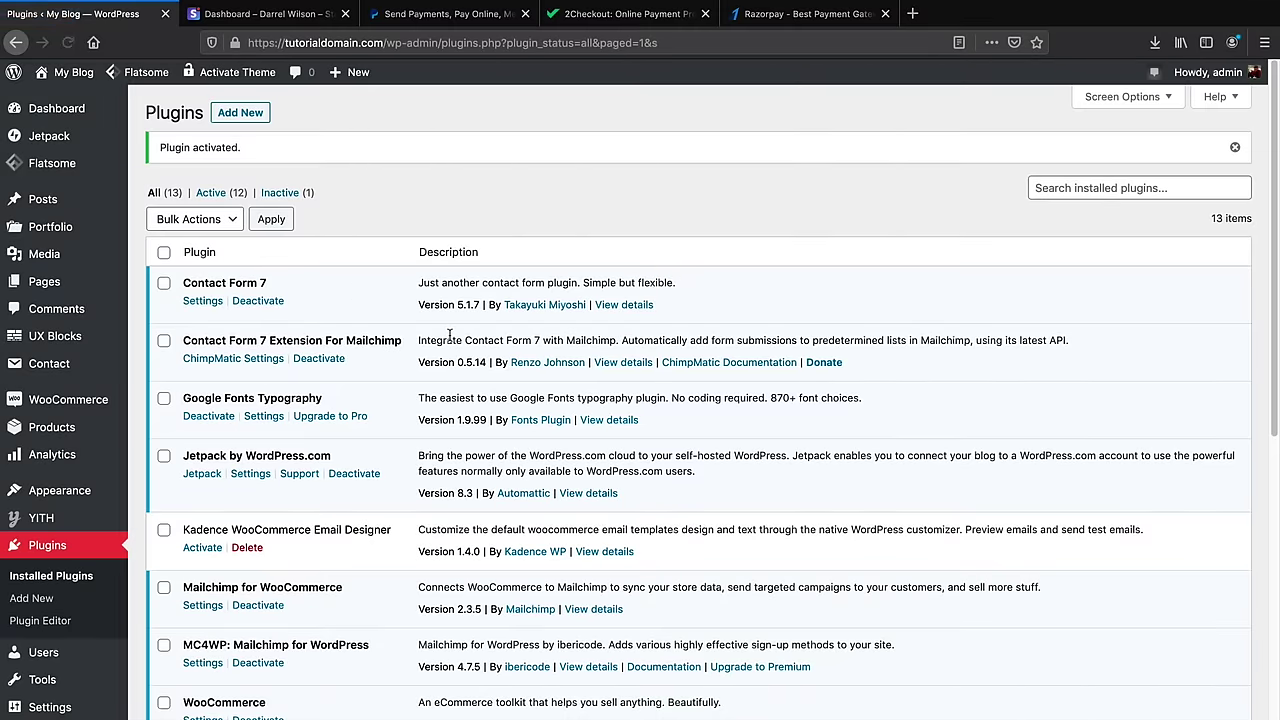
Review WooCommerce's Payments settings listing Stripe Credit Card, SEPA, Bancontact and SOFORT methods
mouse_move(85, 405)
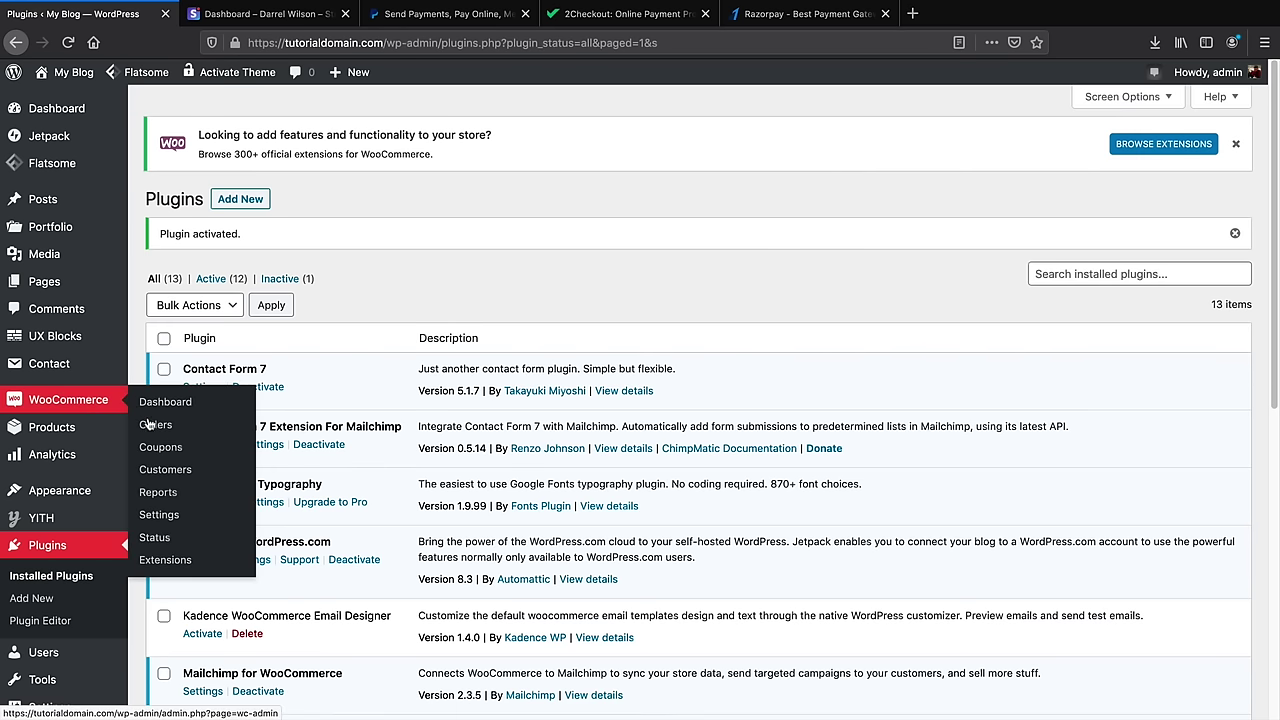
click(160, 516)
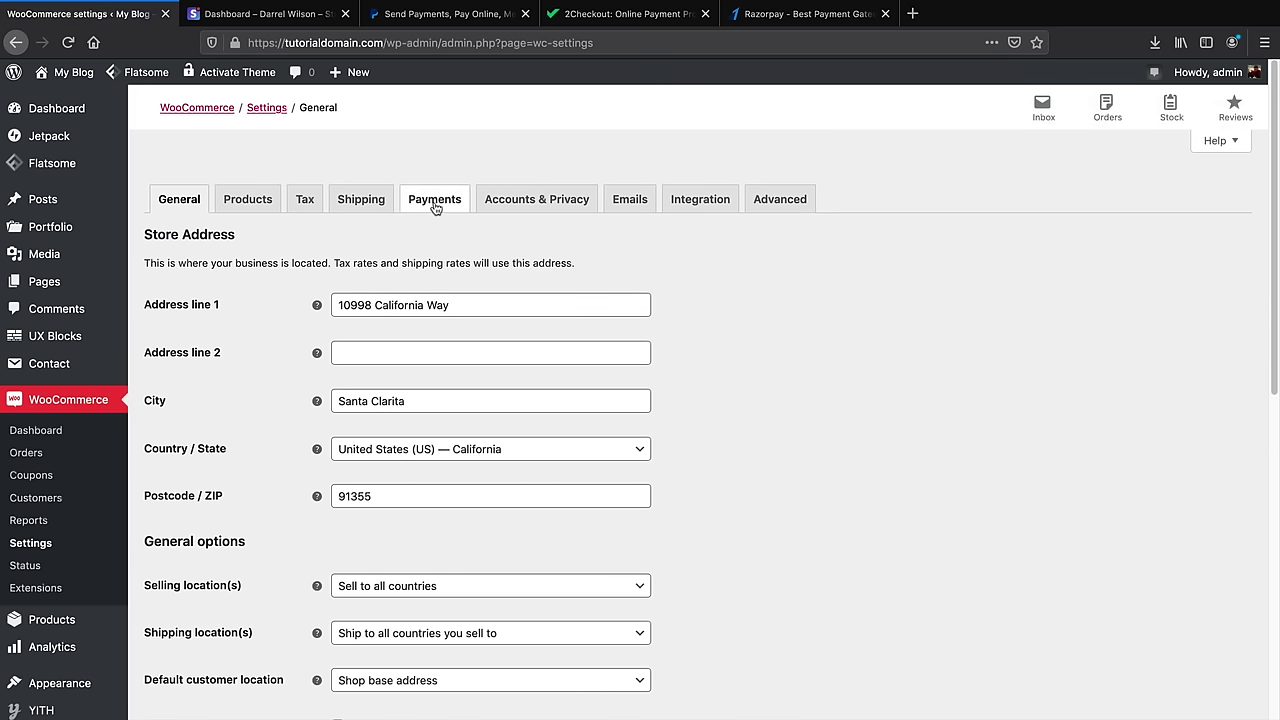
click(435, 206)
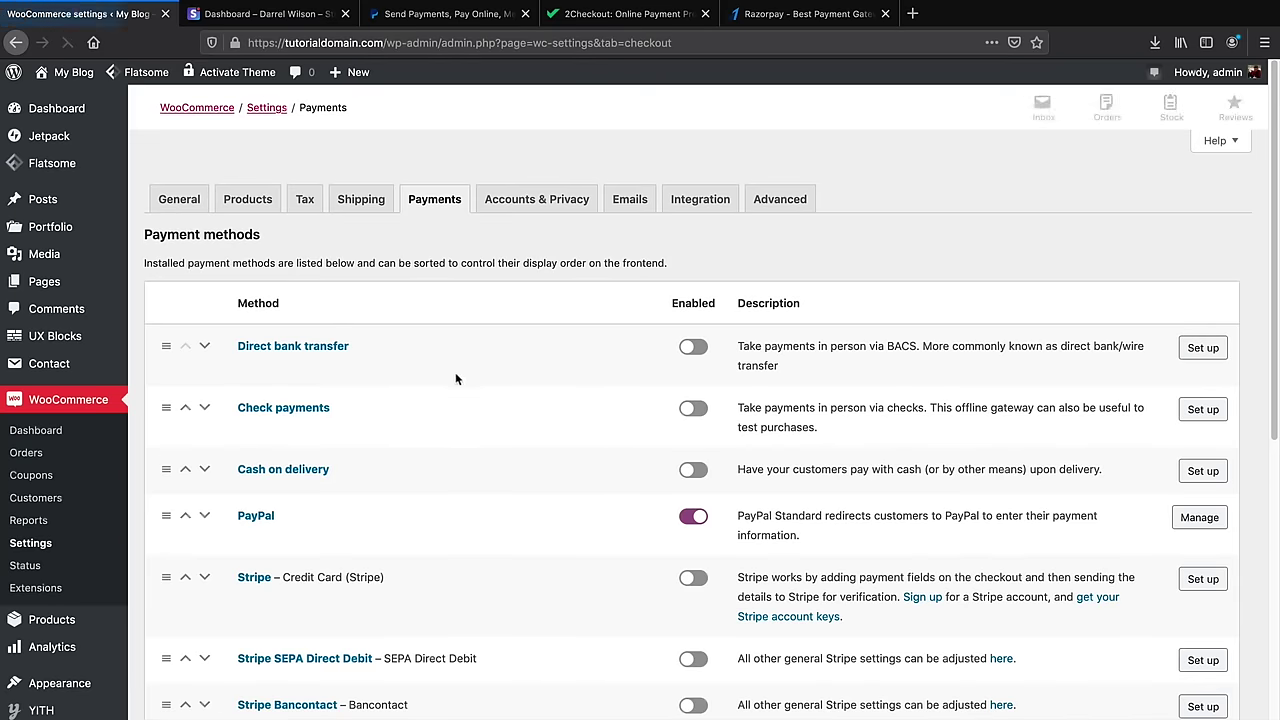
scroll(471, 417, down, 5)
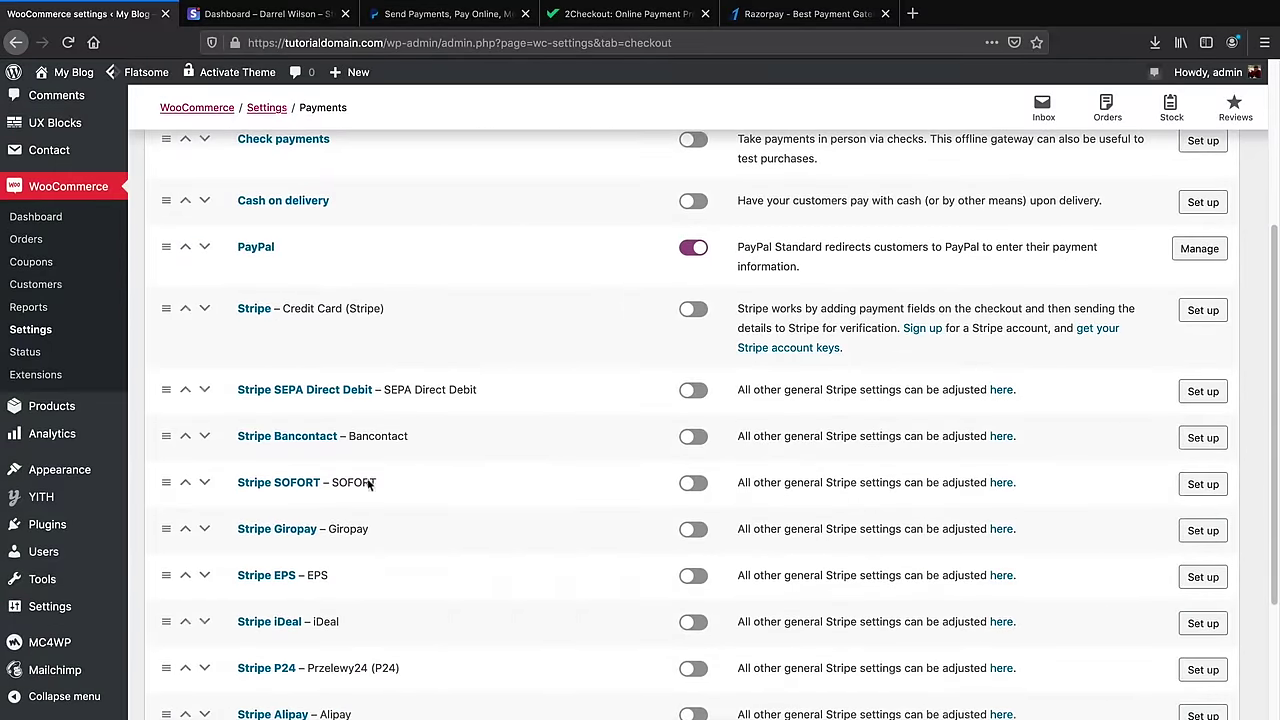
scroll(369, 480, down, 4)
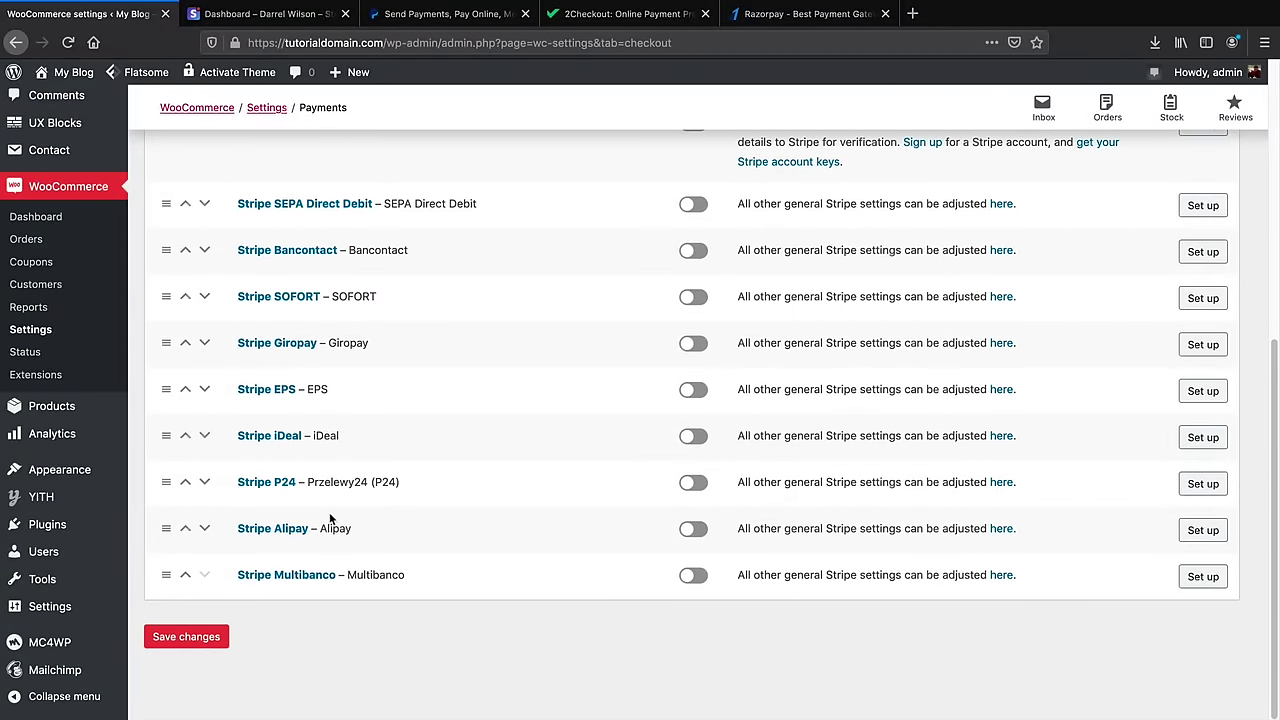
scroll(425, 525, up, 4)
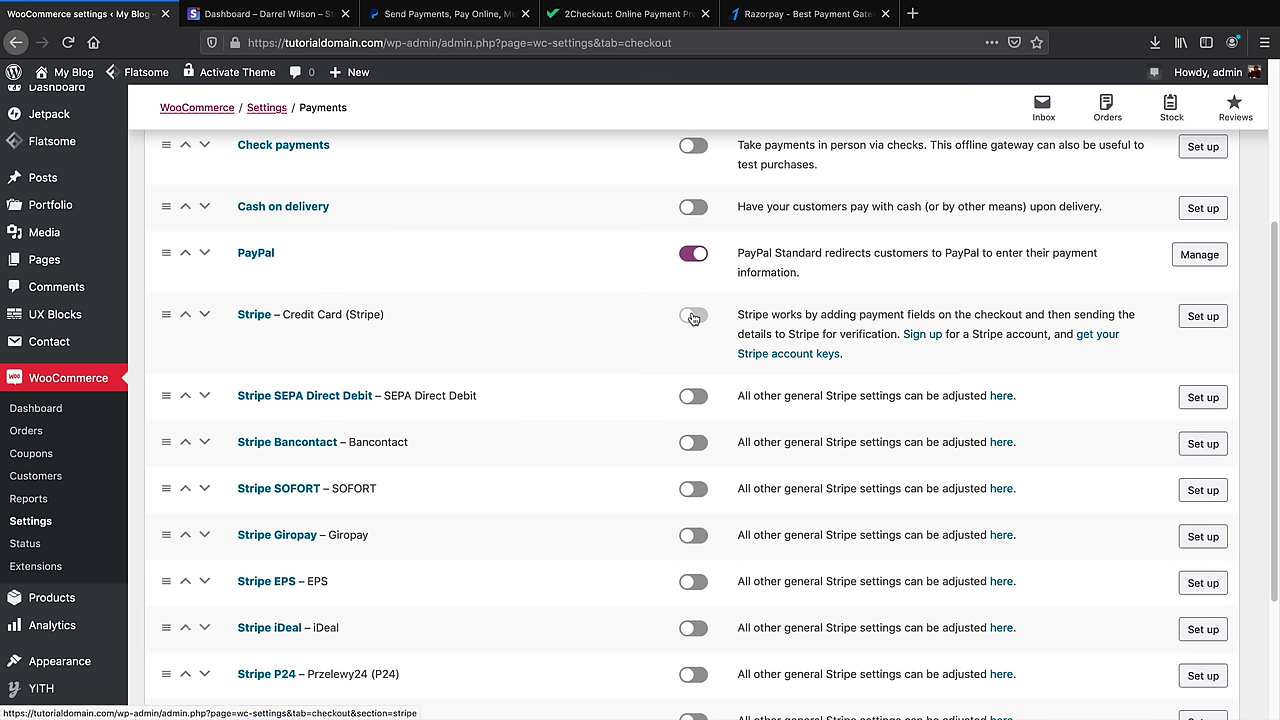
Enable Stripe Credit Card and change its checkout title to 'Credit Card'
click(693, 318)
click(1205, 317)
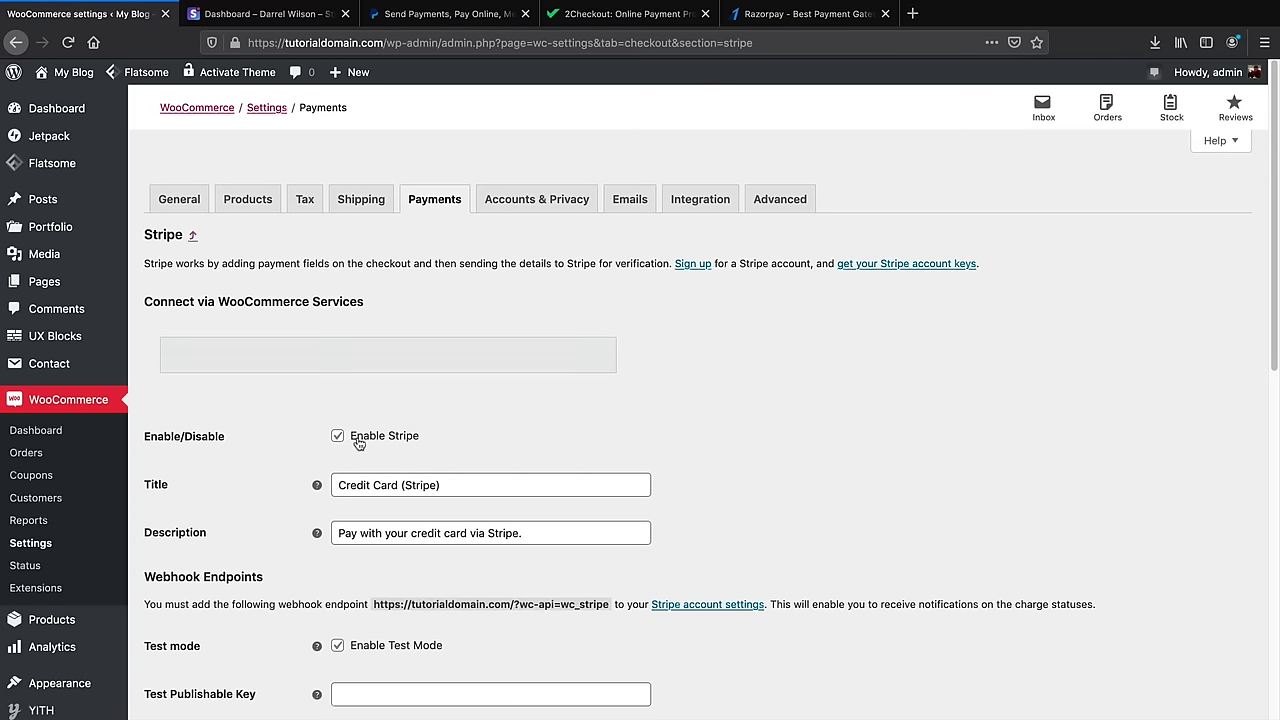
scroll(400, 440, down, 3)
click(495, 393)
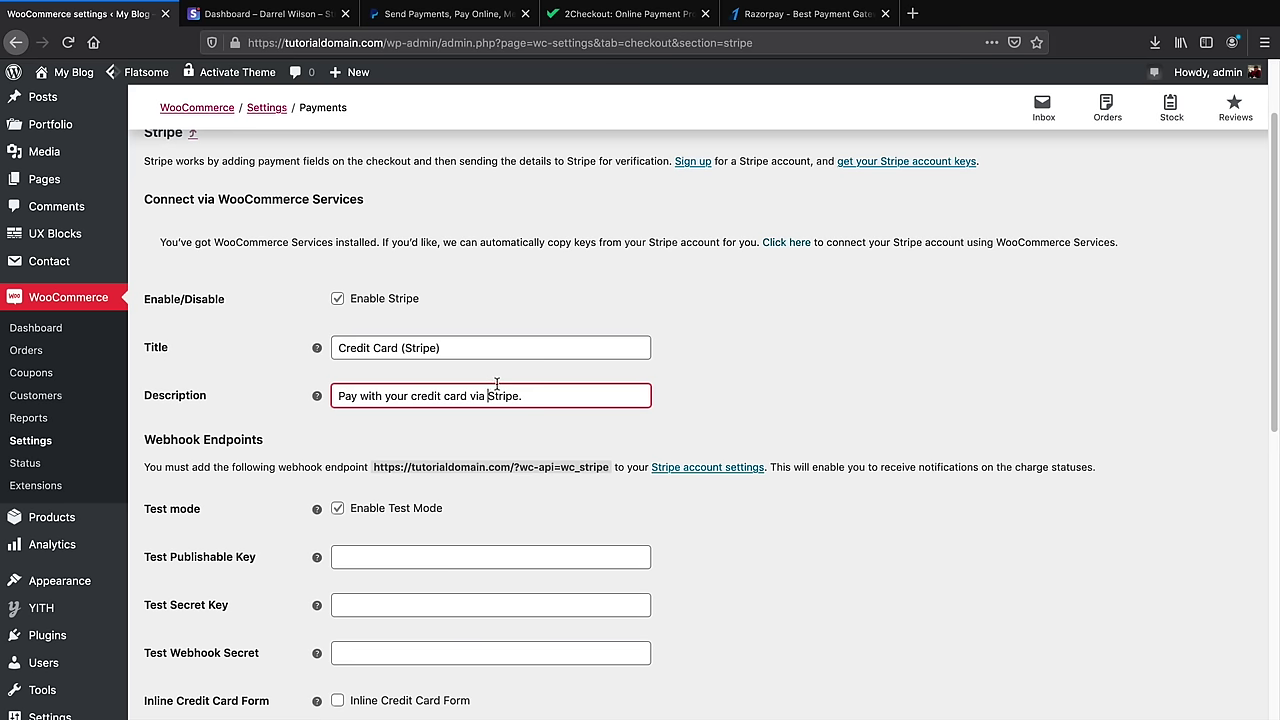
click(481, 347)
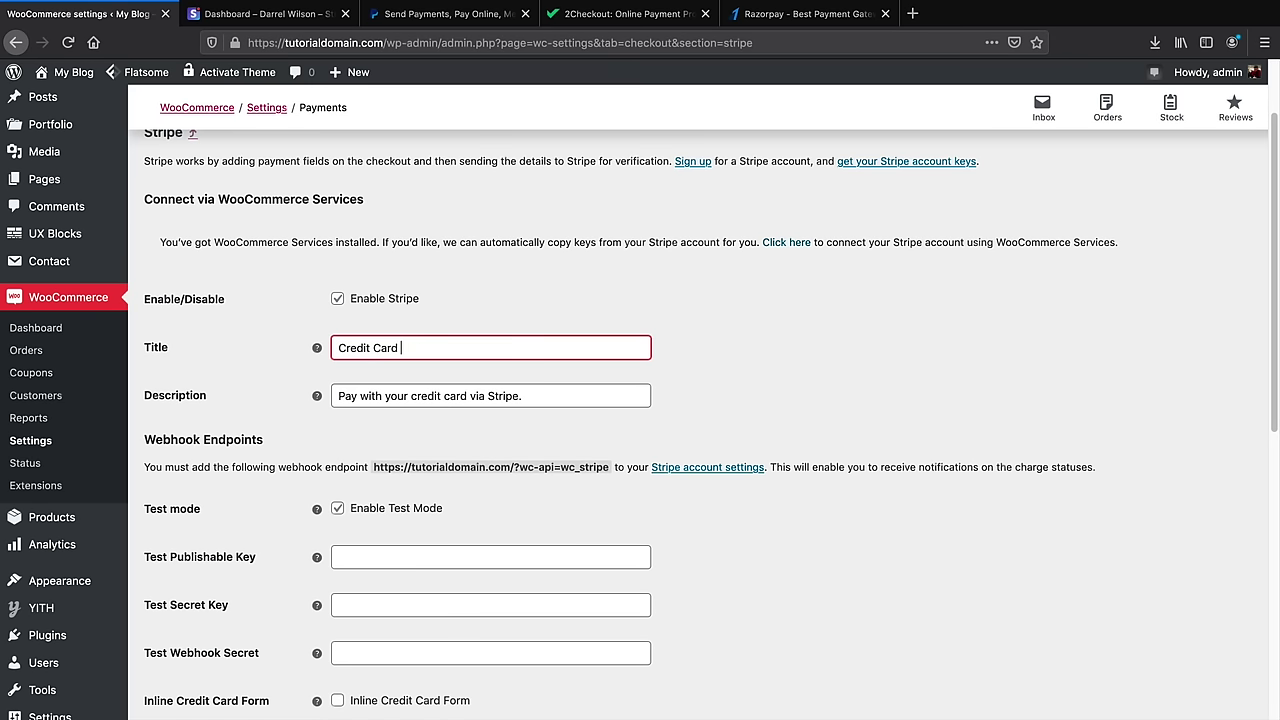
Toggle Stripe test mode off and back on, leaving it enabled, then go to Stripe
scroll(371, 445, down, 4)
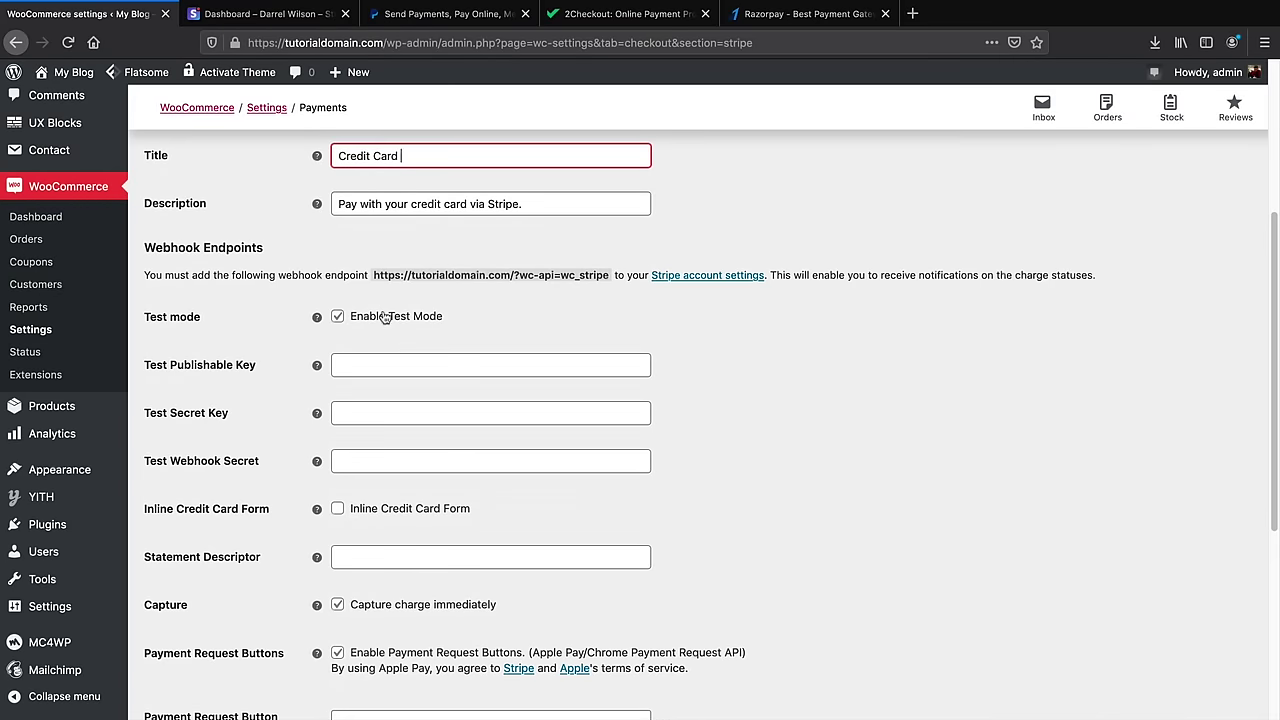
click(339, 317)
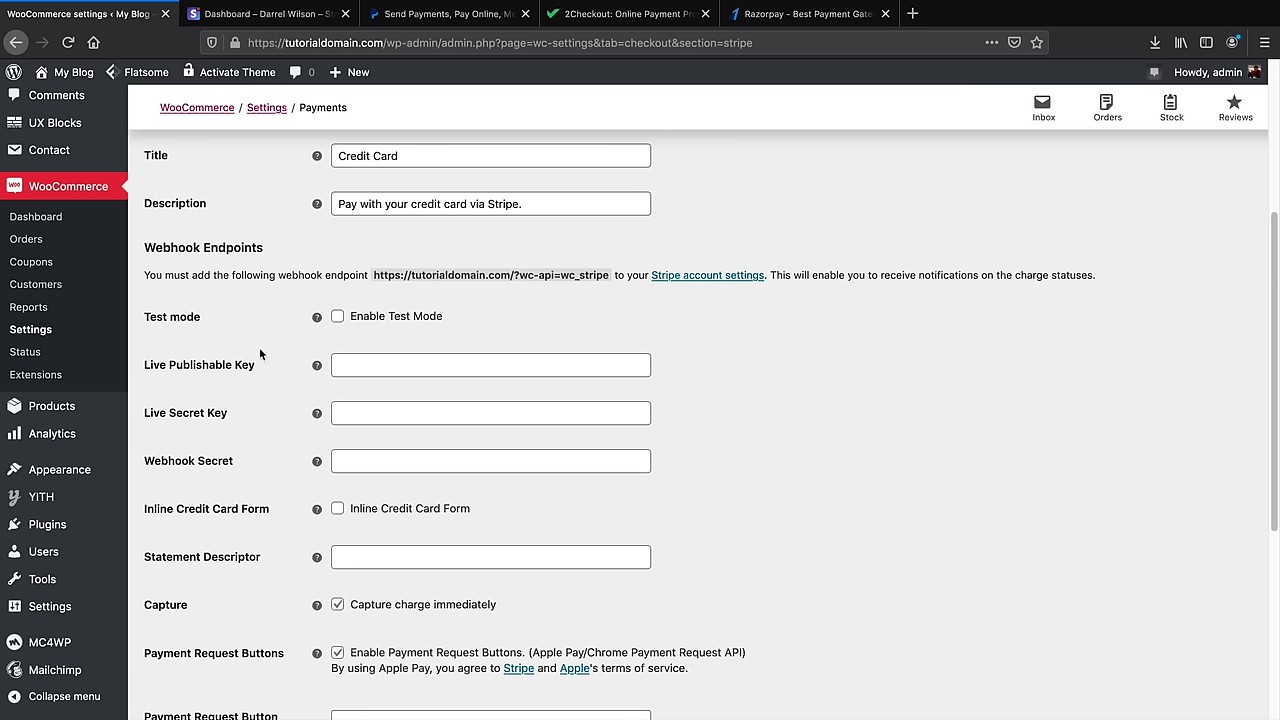
click(339, 316)
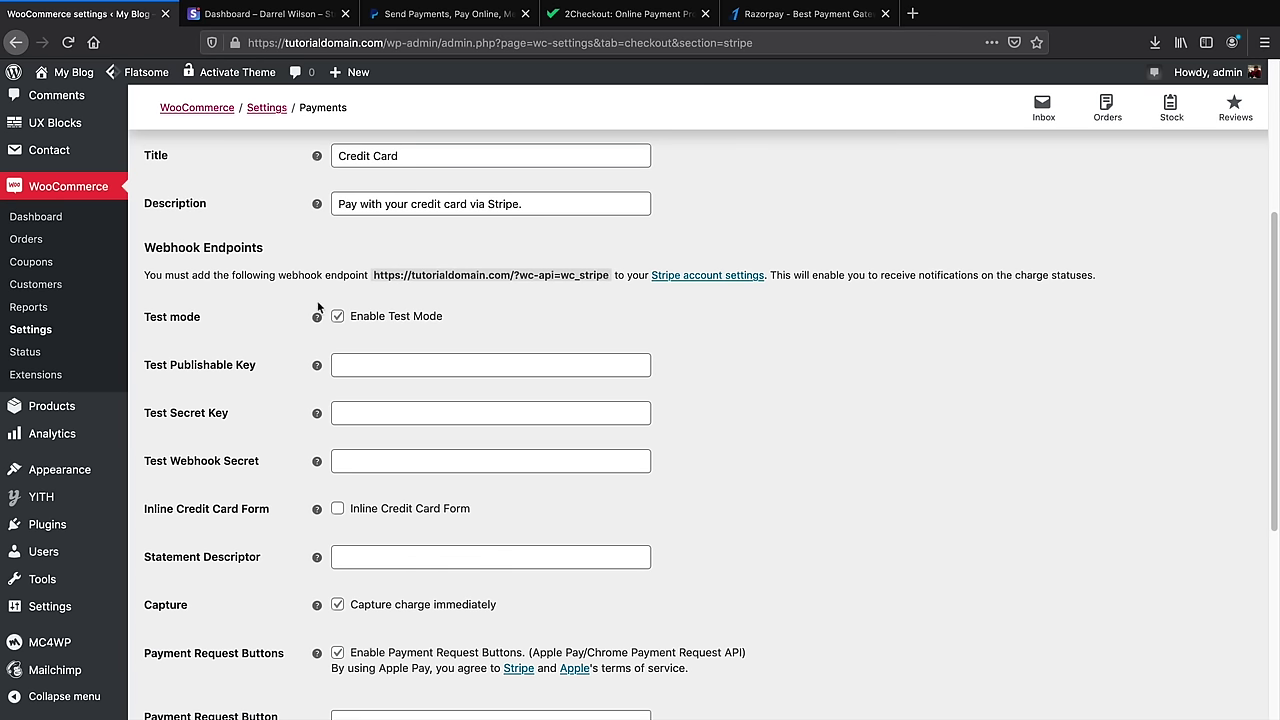
click(285, 15)
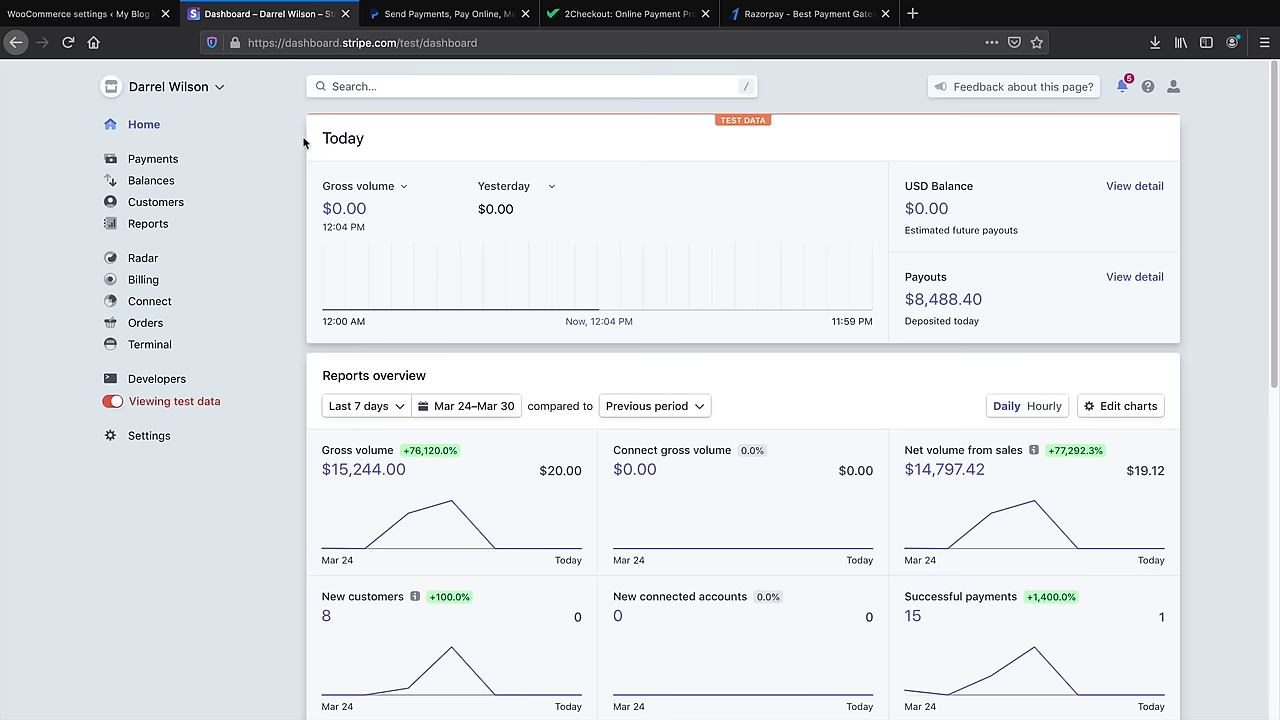
Open the Stripe API keys page while viewing test data
click(114, 403)
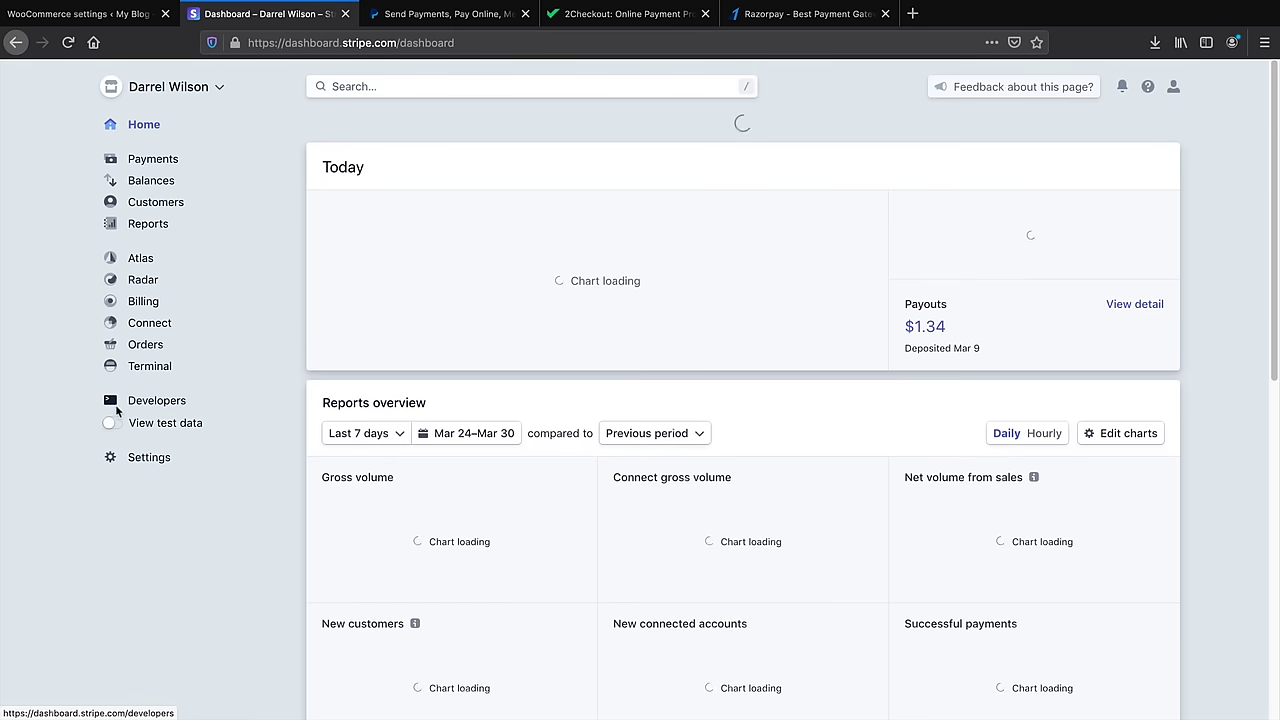
click(114, 422)
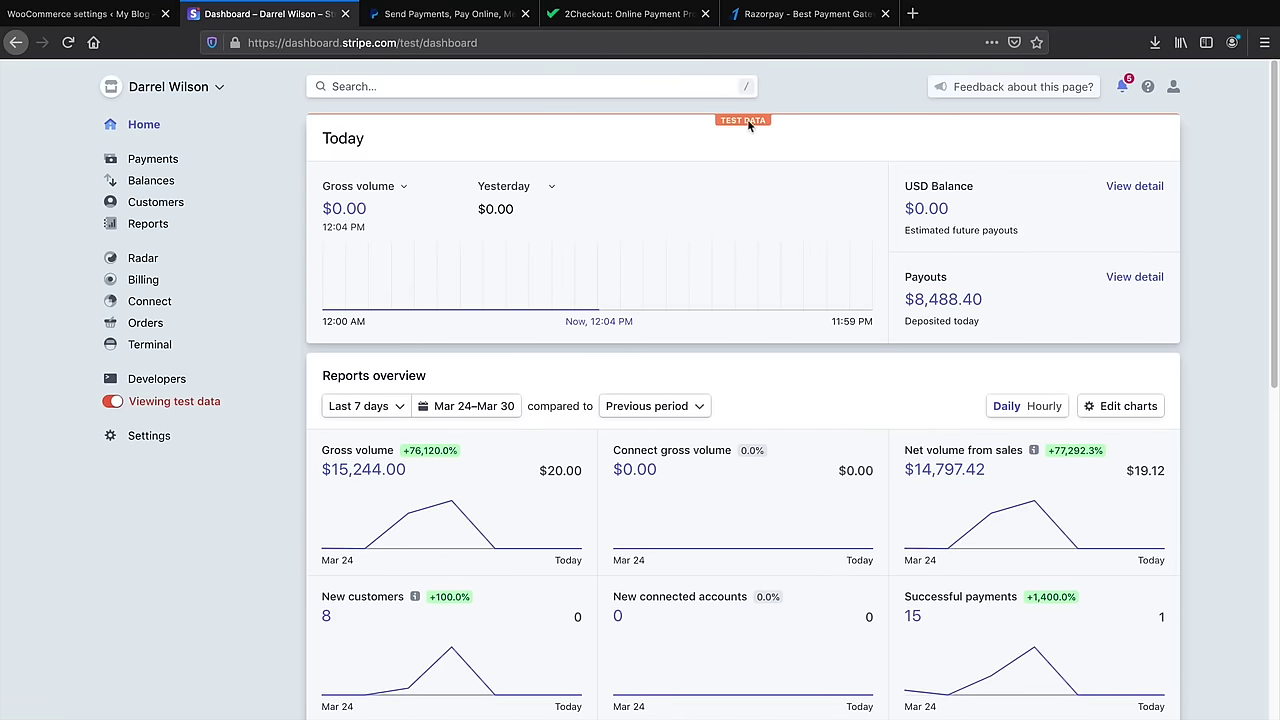
click(158, 379)
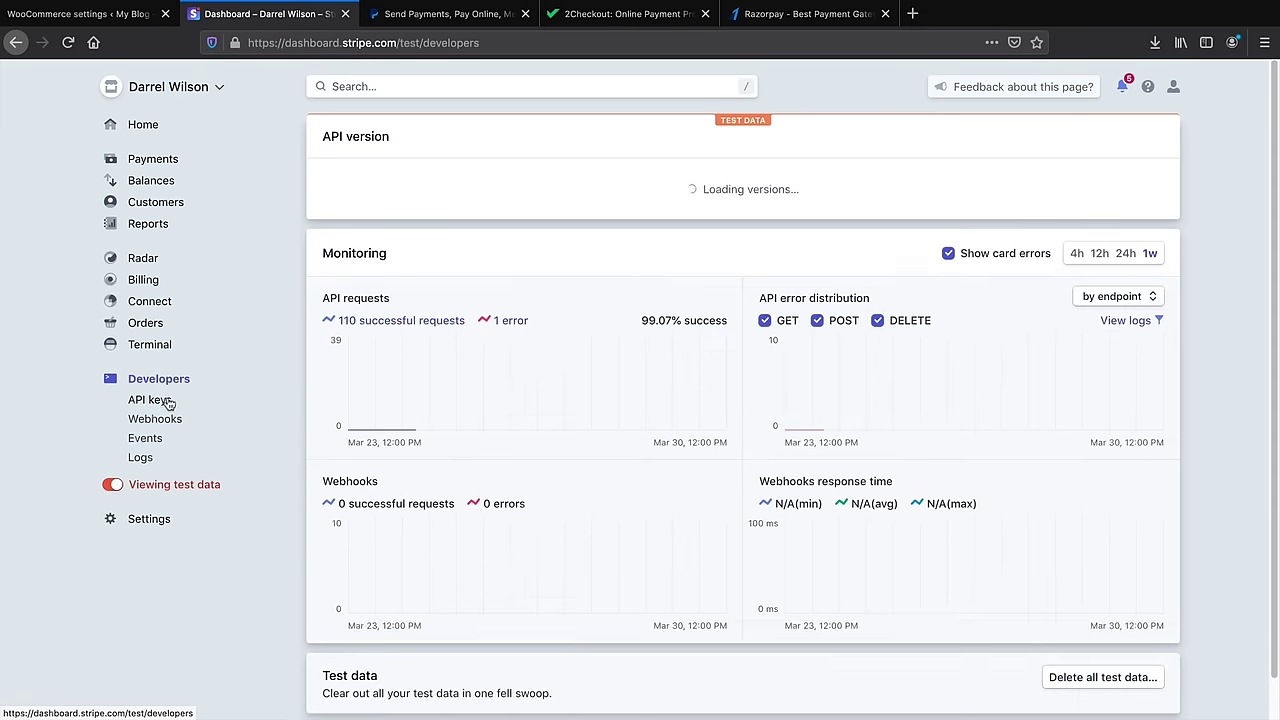
click(163, 400)
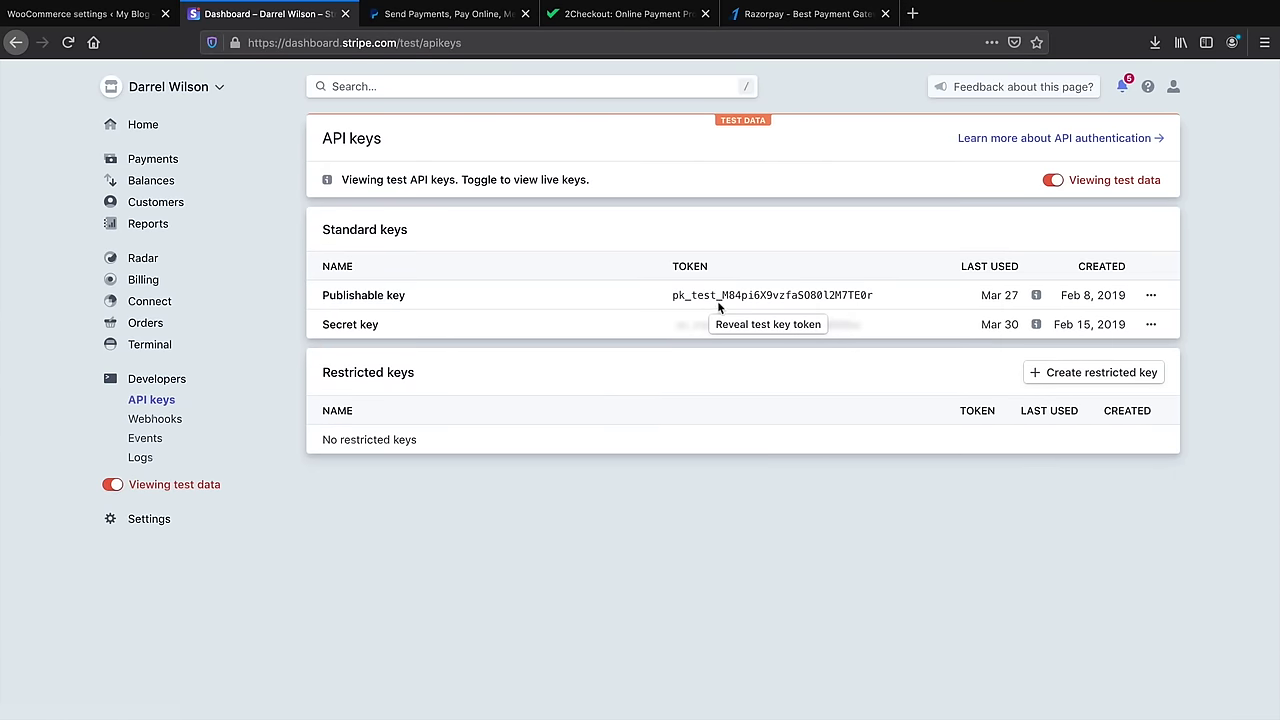
Copy Stripe's publishable test key into WooCommerce's Test Publishable Key field
click(722, 297)
right_click(722, 296)
click(740, 300)
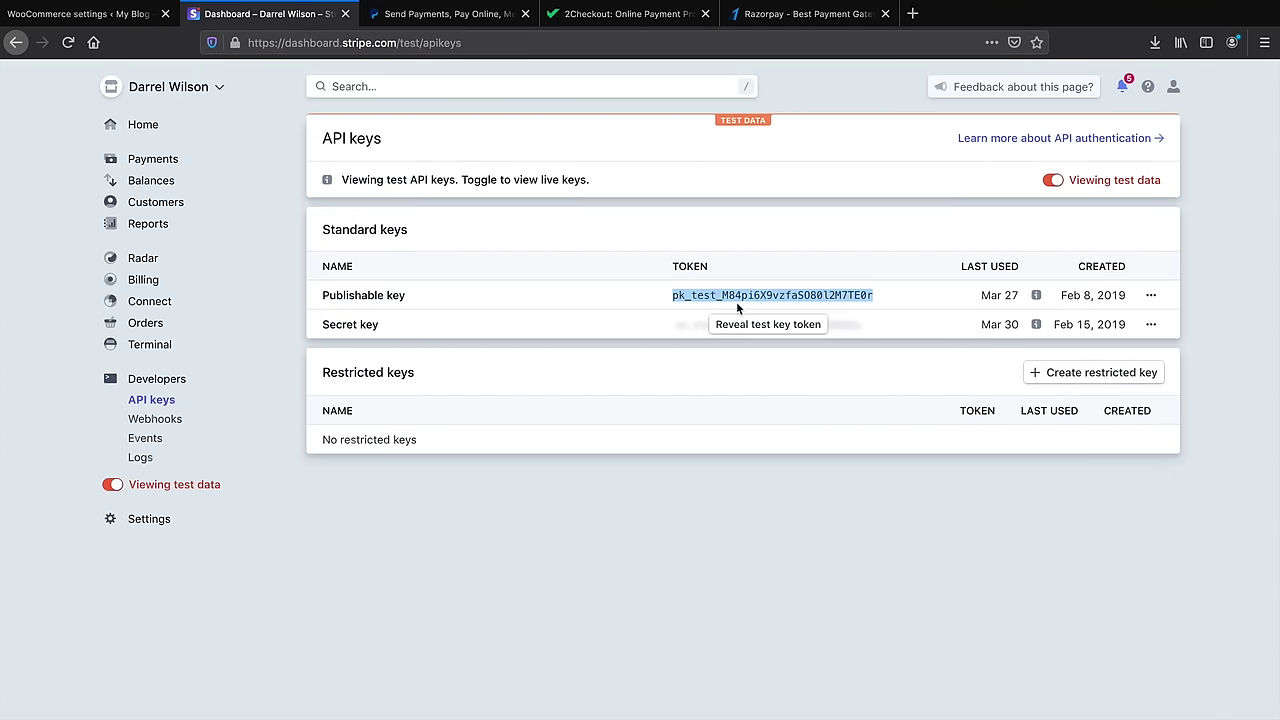
click(128, 16)
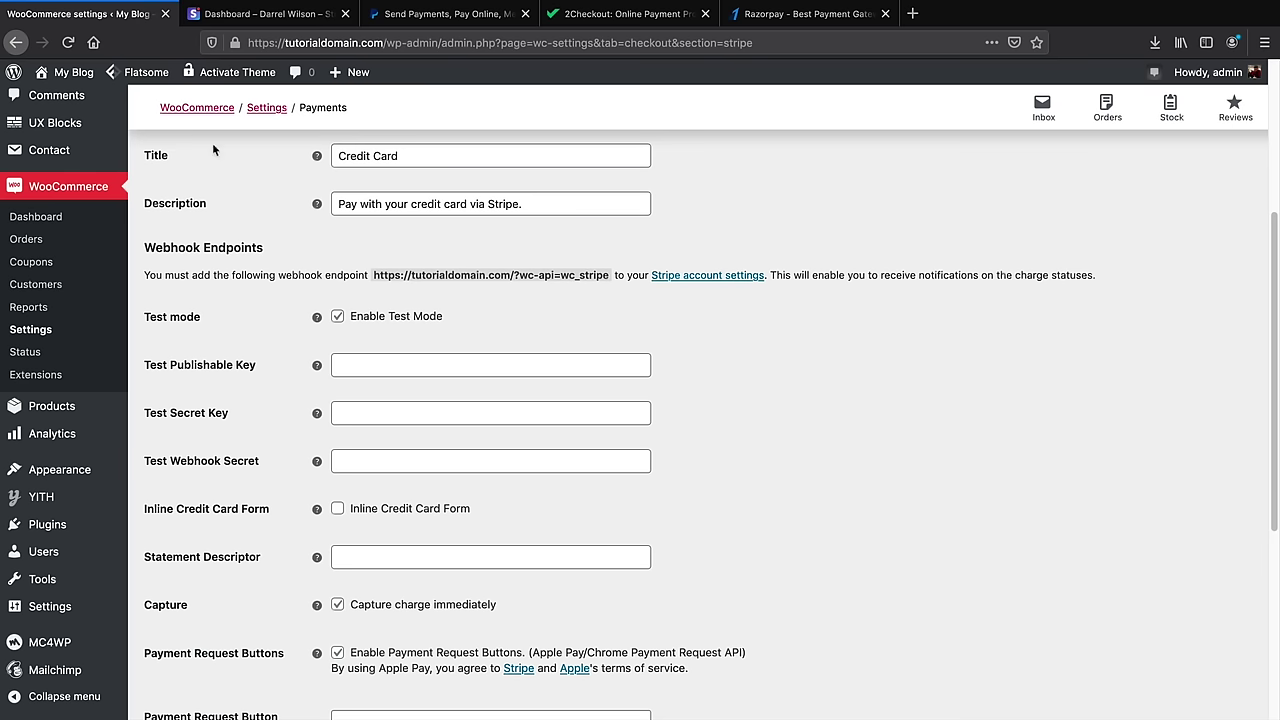
click(362, 358)
right_click(360, 368)
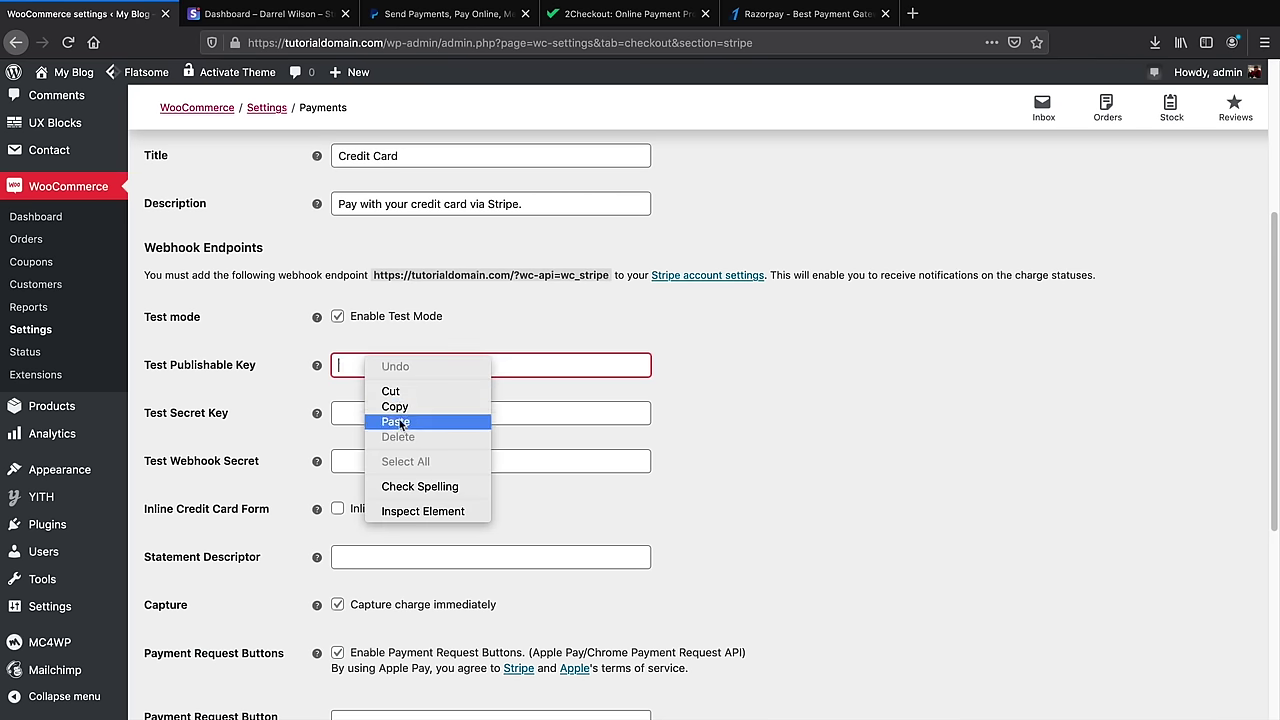
click(400, 422)
Reveal and copy Stripe's test secret key into the Test Secret Key field
click(262, 14)
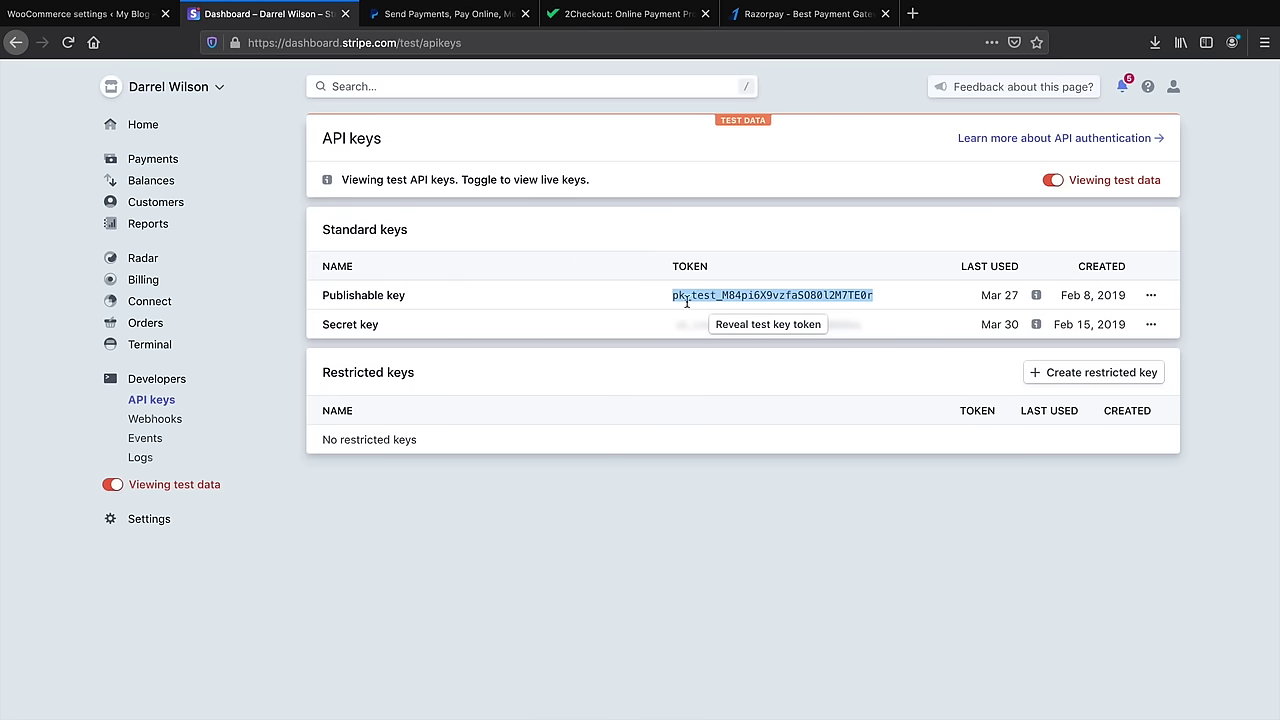
click(745, 325)
right_click(748, 324)
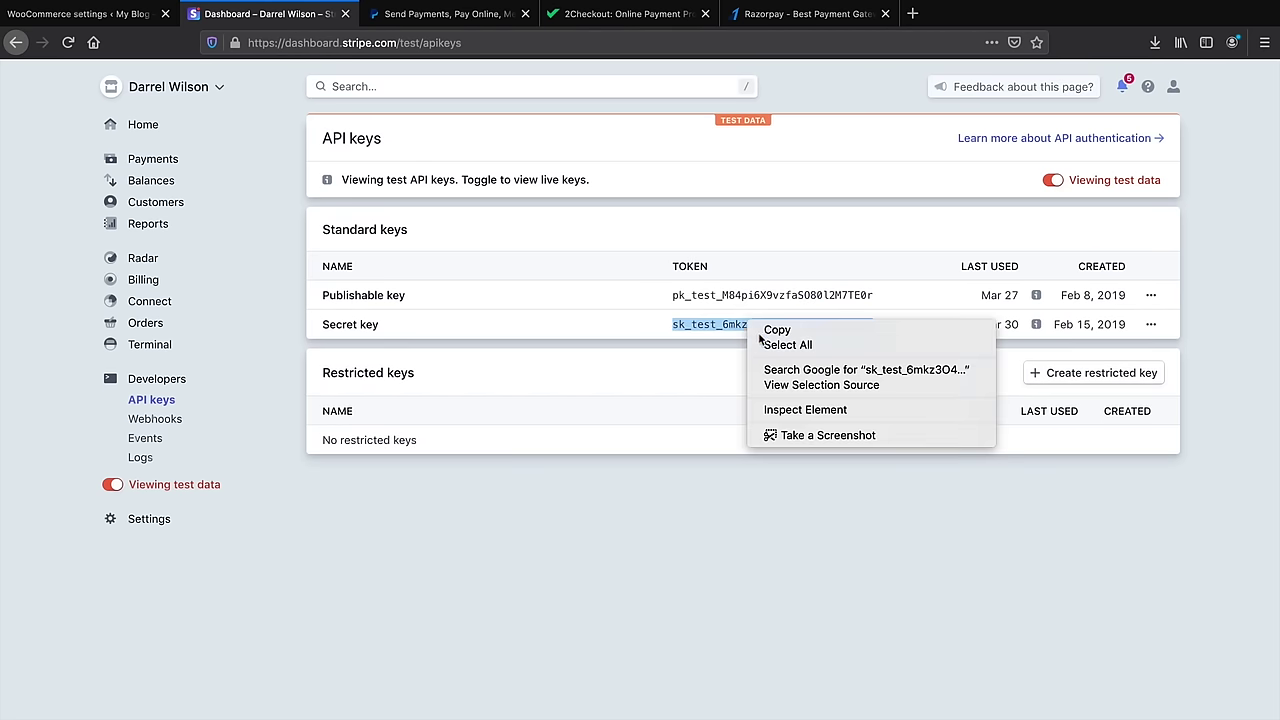
click(776, 330)
click(120, 14)
right_click(362, 415)
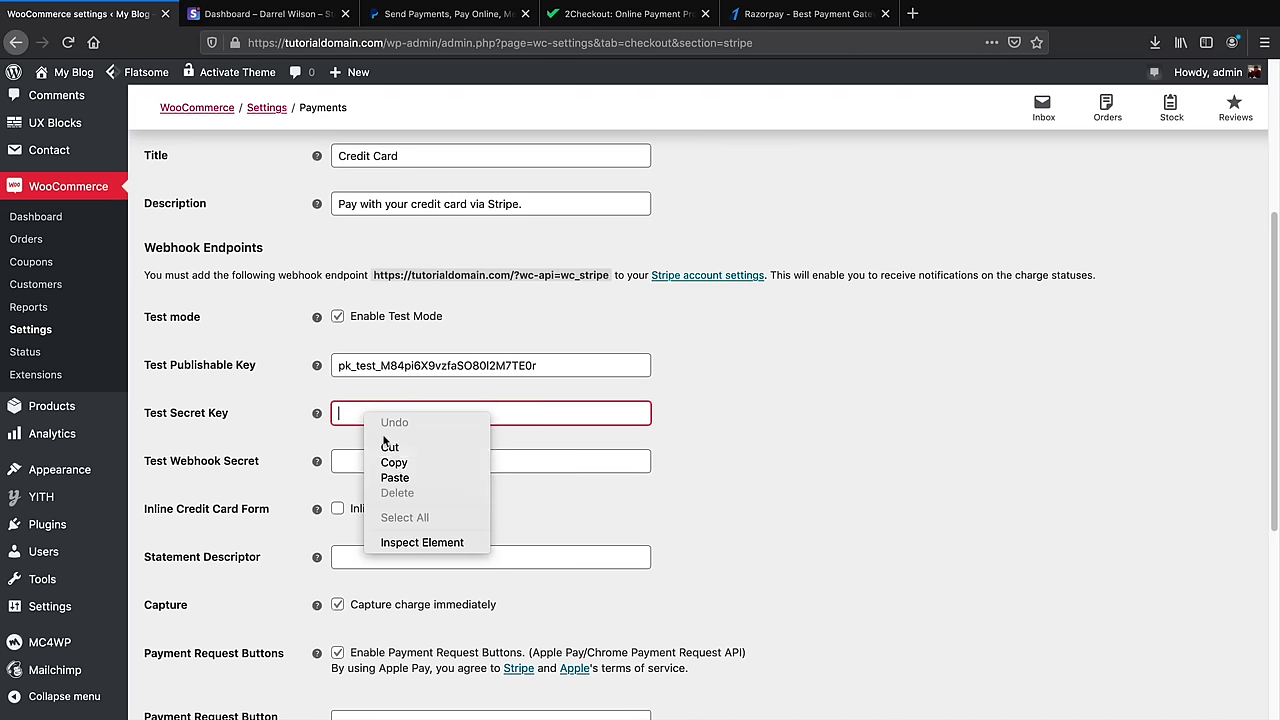
click(401, 476)
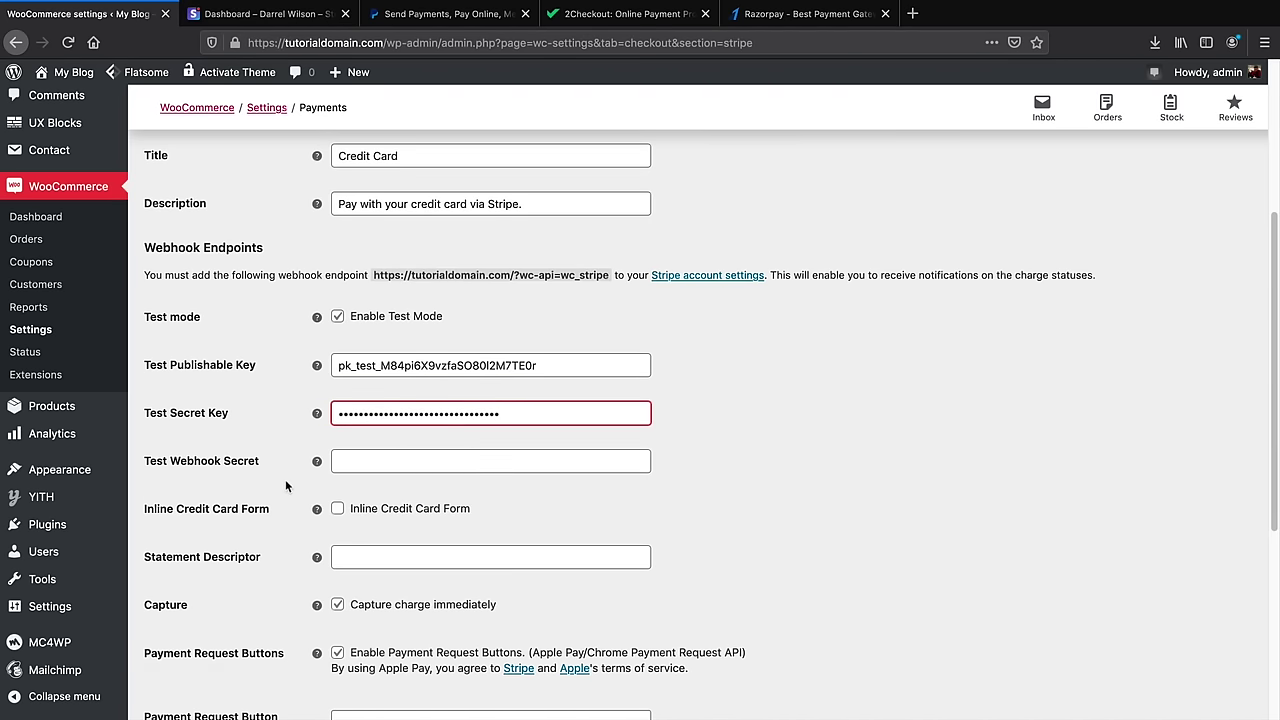
scroll(285, 486, down, 3)
Disable Payment Request Buttons, save the Stripe settings, accept Firefox's save prompt, and visit the storefront
click(337, 369)
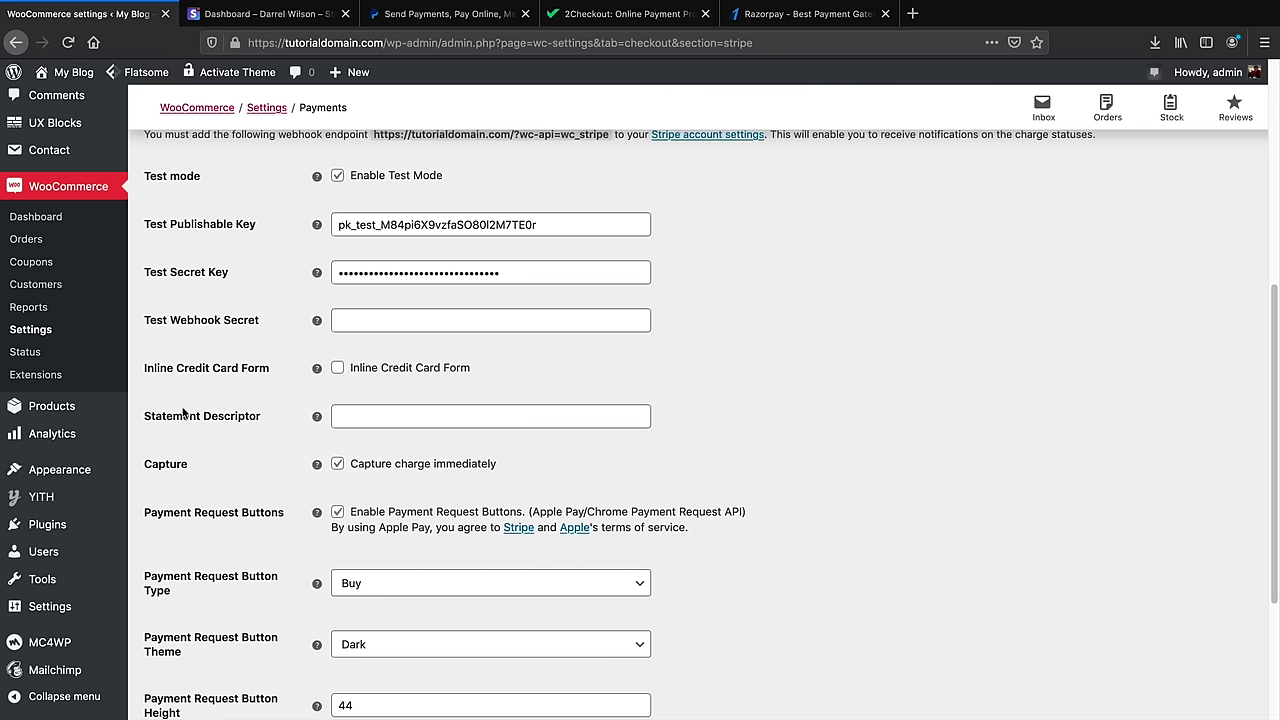
scroll(202, 403, down, 5)
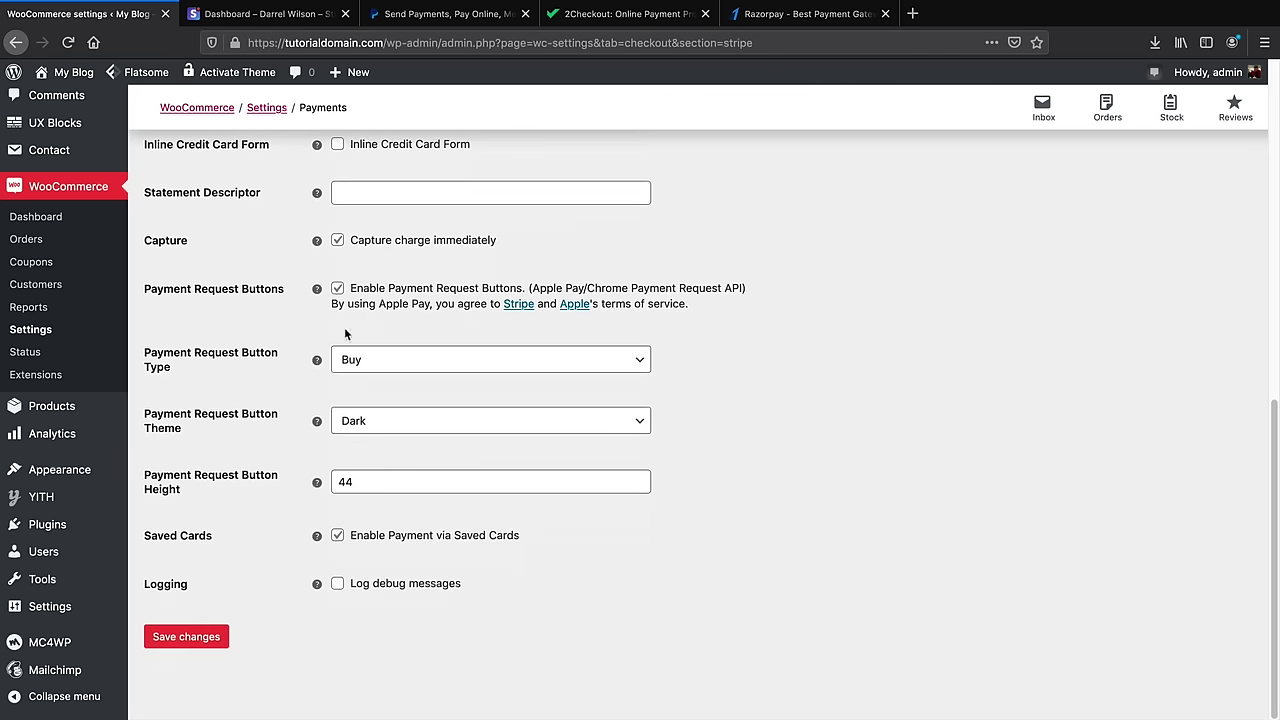
click(338, 289)
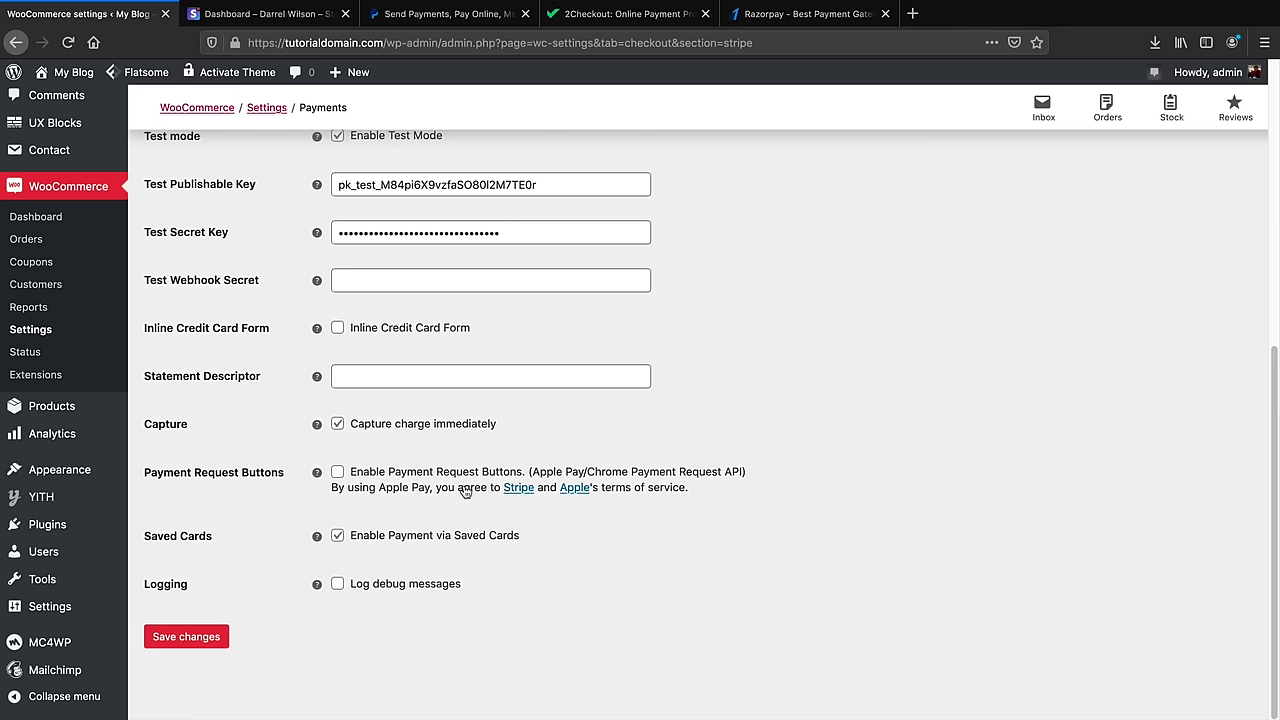
click(195, 637)
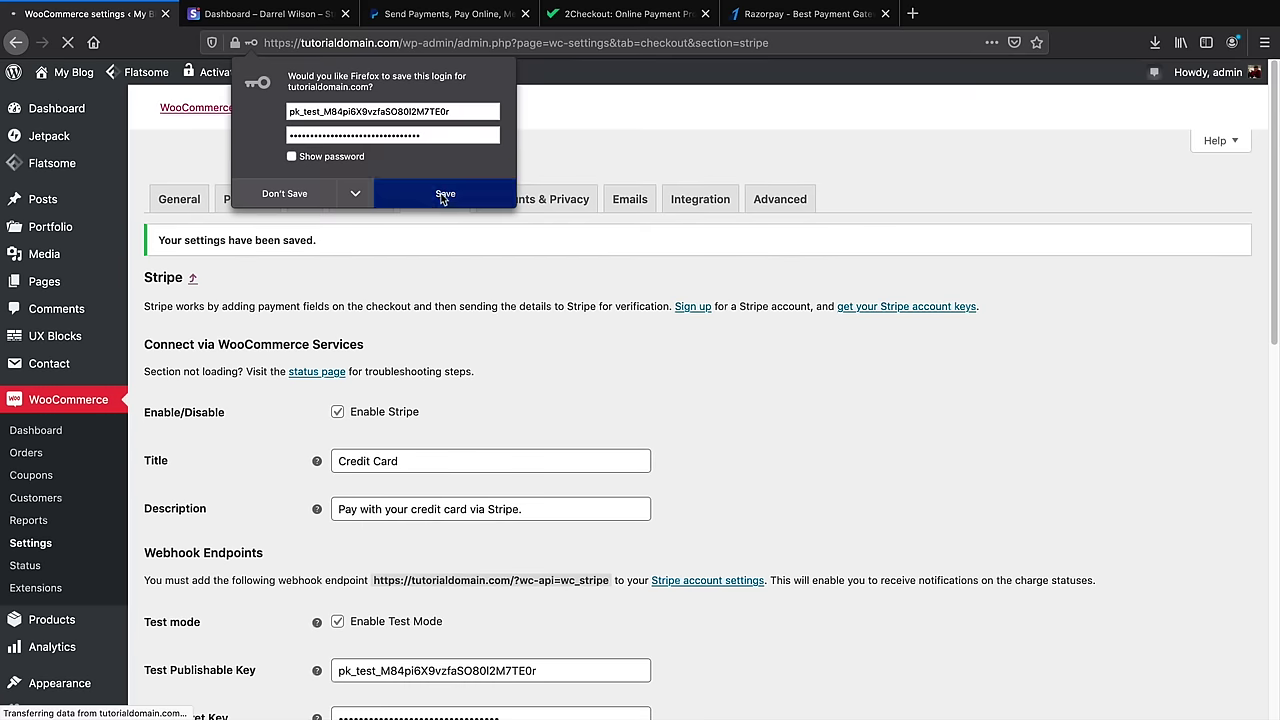
click(443, 193)
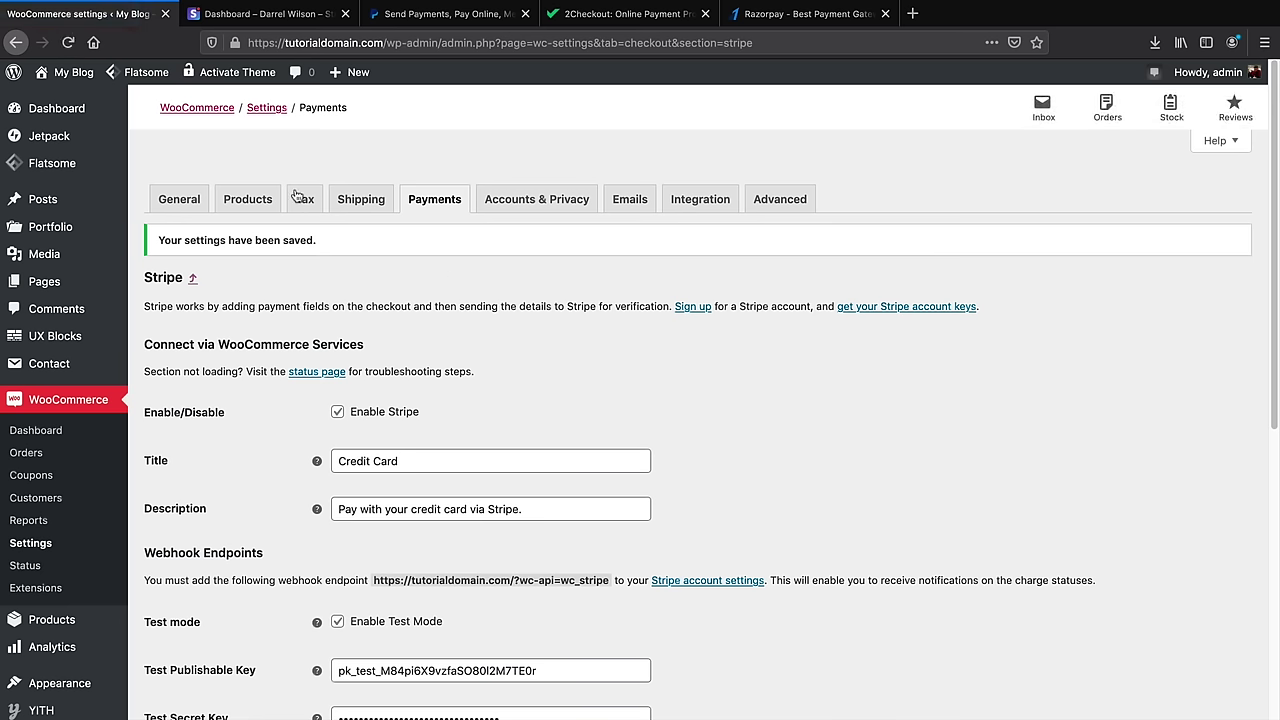
click(62, 99)
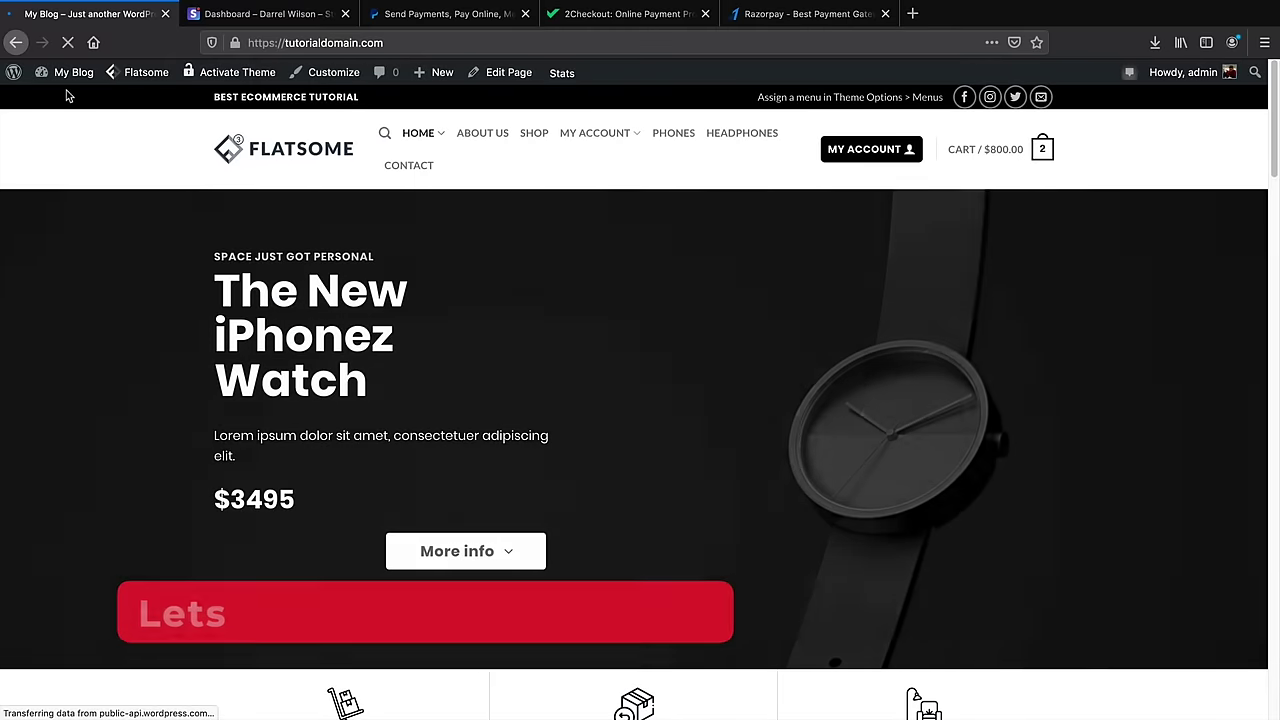
Add E-Phonez to the cart from the Shop page and view the $1,300.00 cart
click(525, 136)
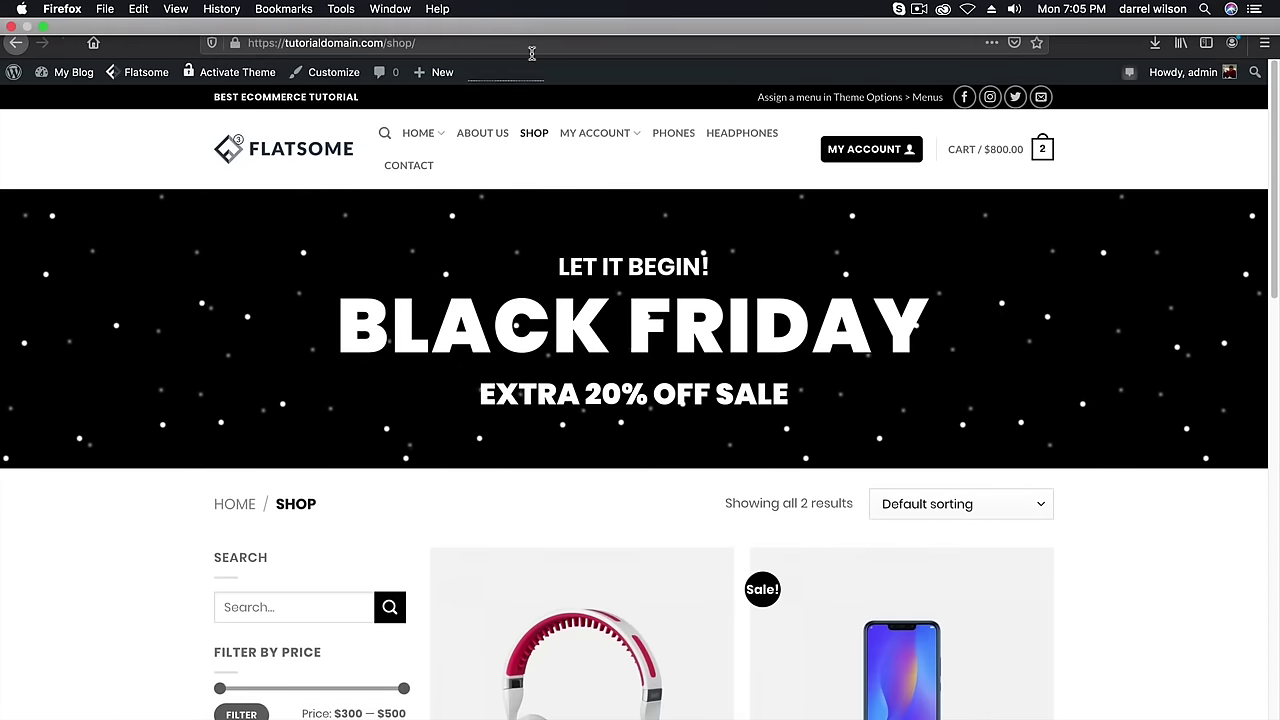
scroll(628, 458, down, 5)
scroll(623, 450, up, 2)
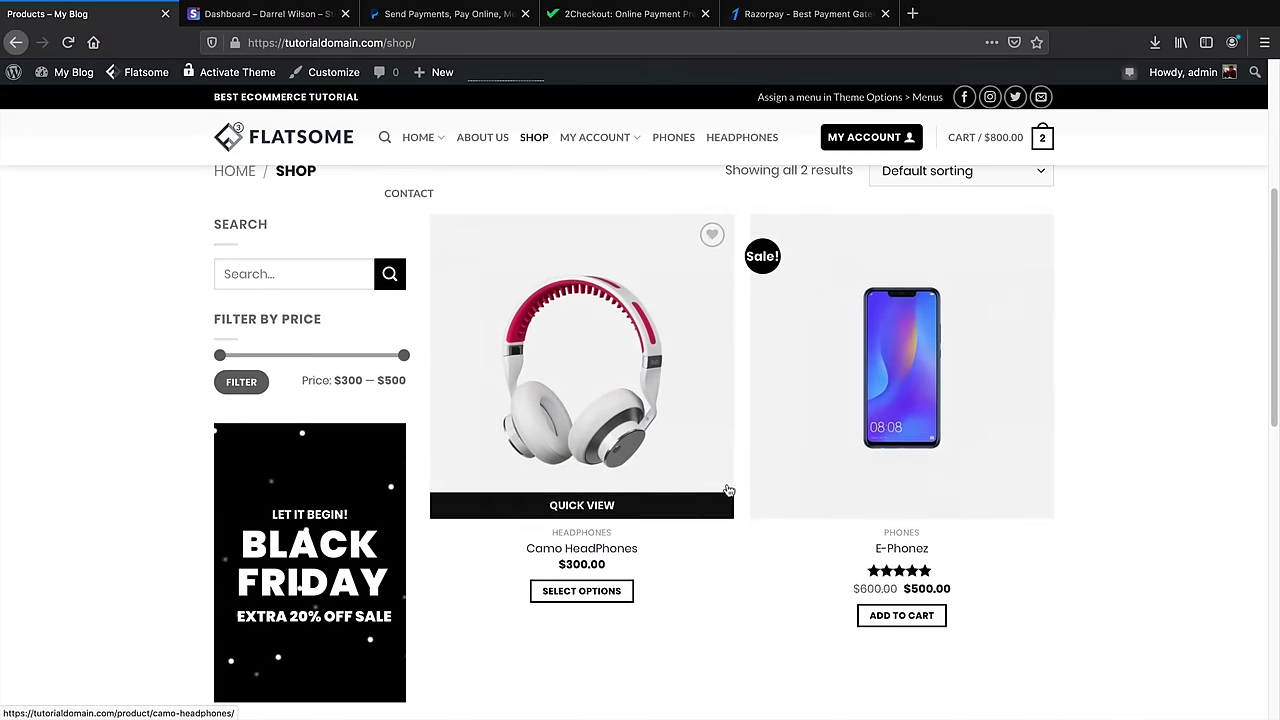
click(921, 625)
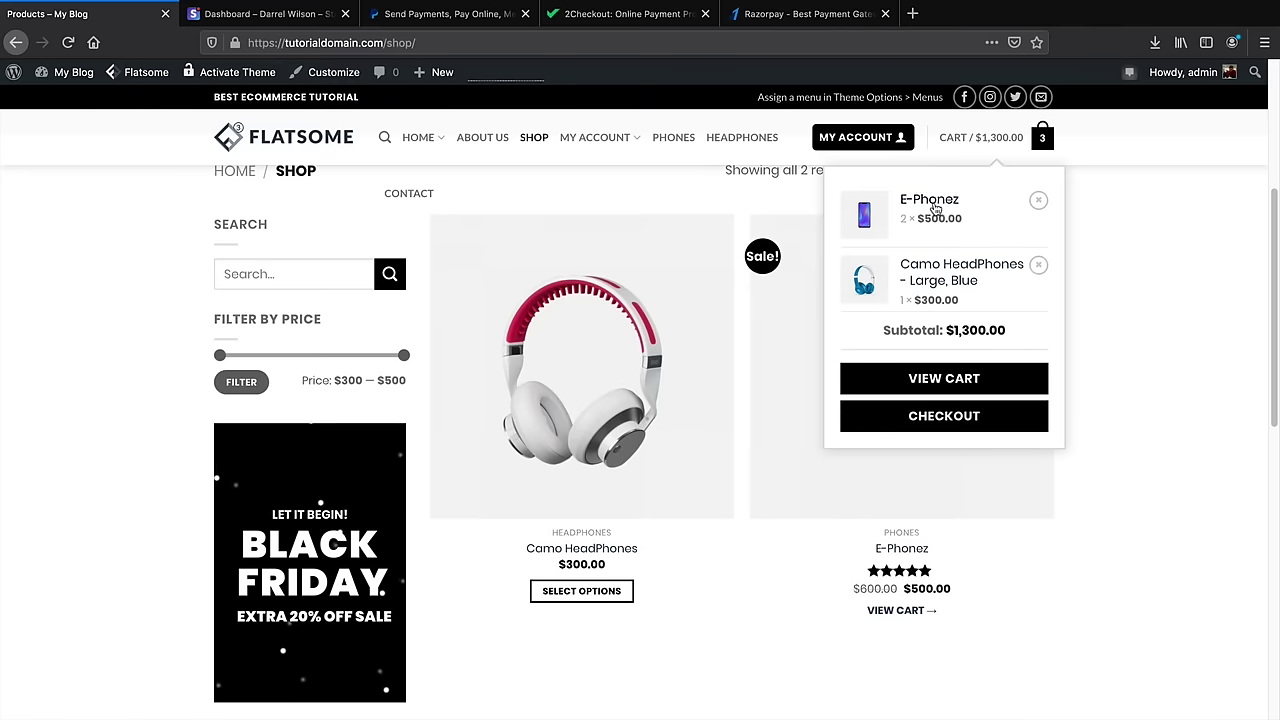
click(952, 380)
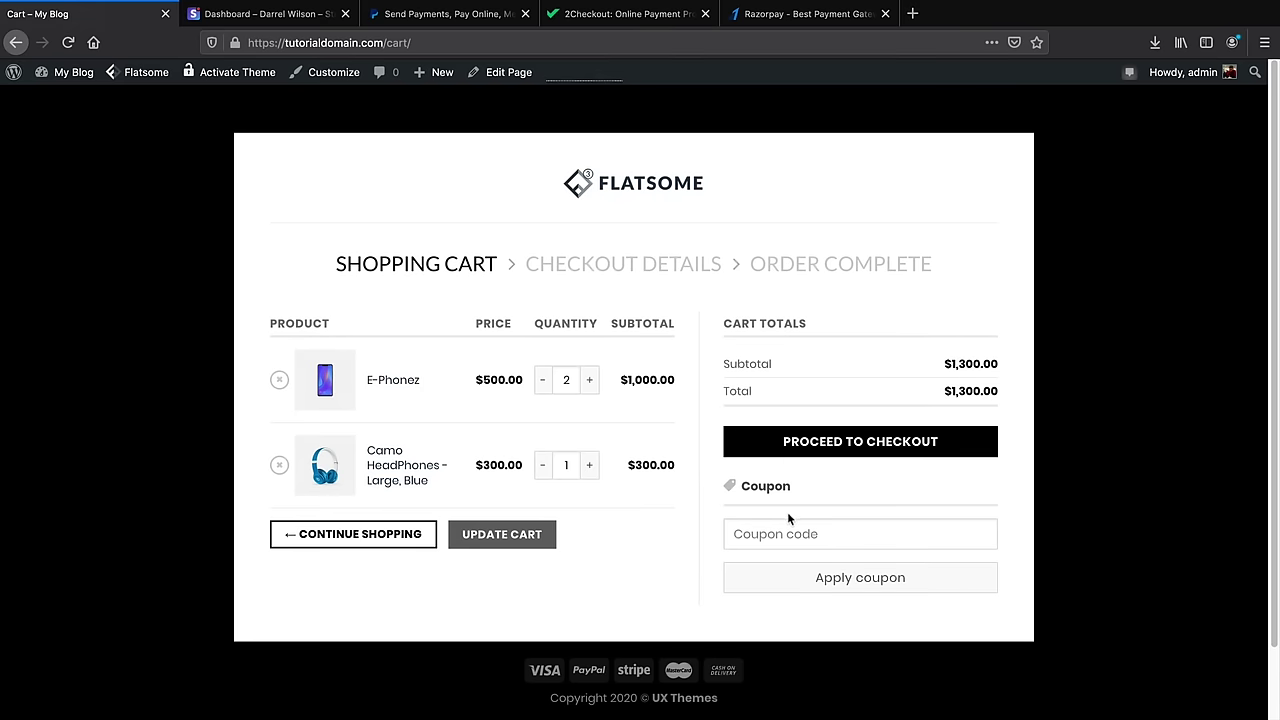
Apply the half-price coupon code, dropping the total to $650.00, and proceed to checkout
click(847, 525)
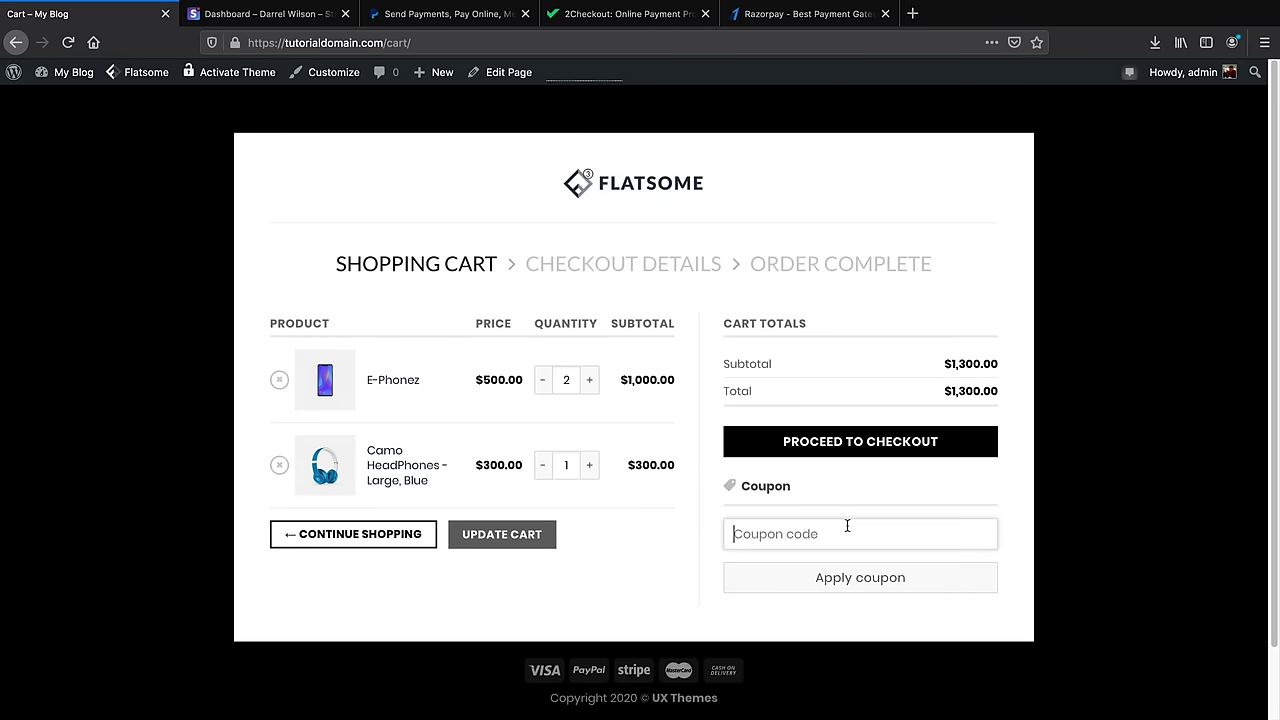
text(darrel50)
click(778, 557)
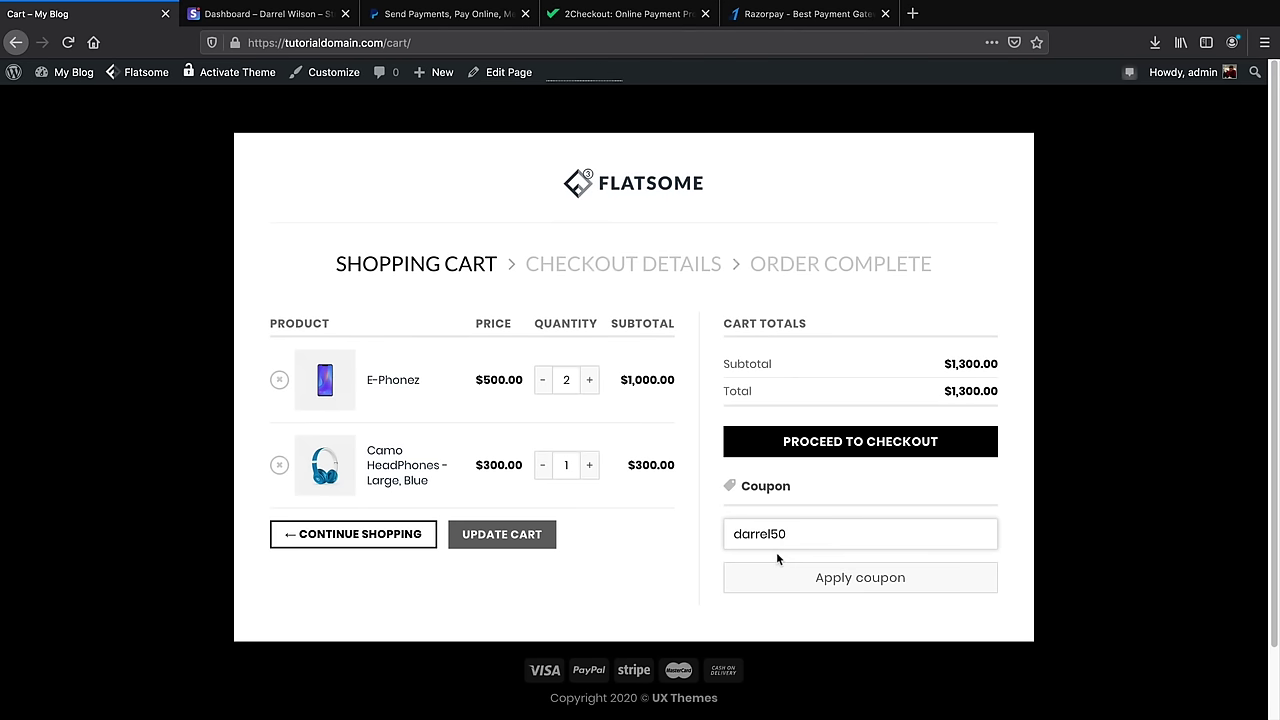
click(838, 586)
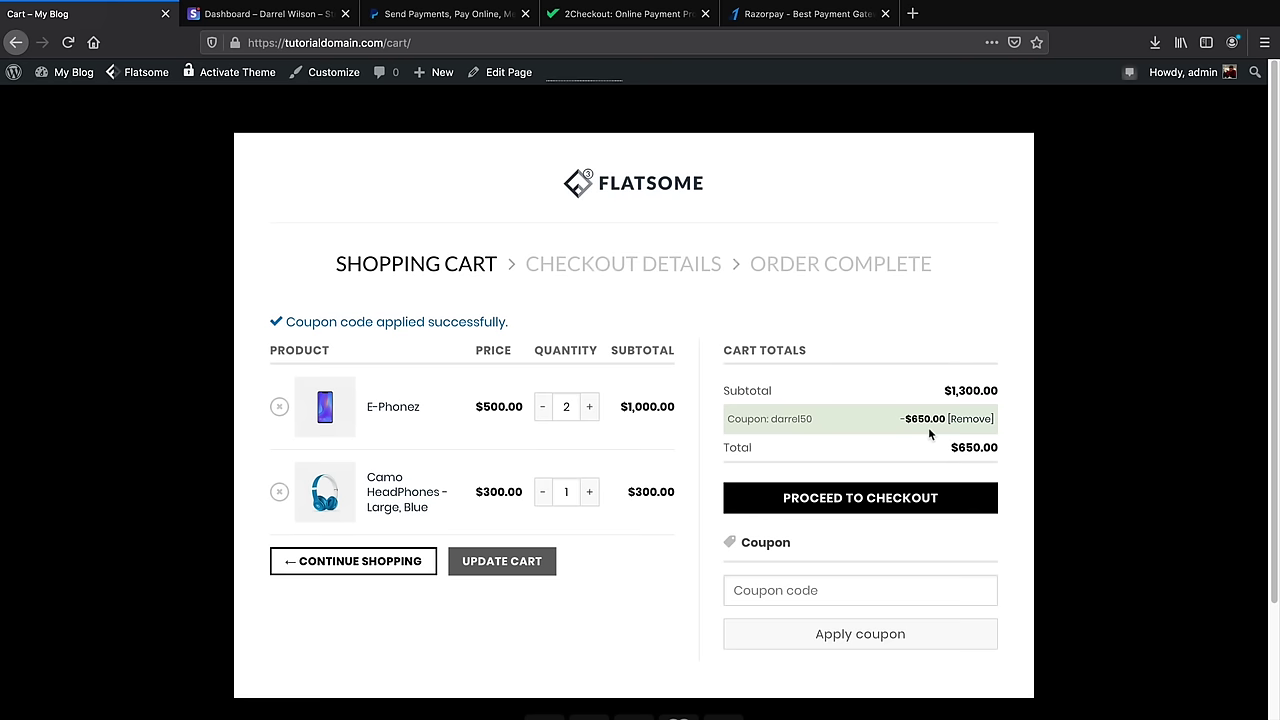
click(888, 499)
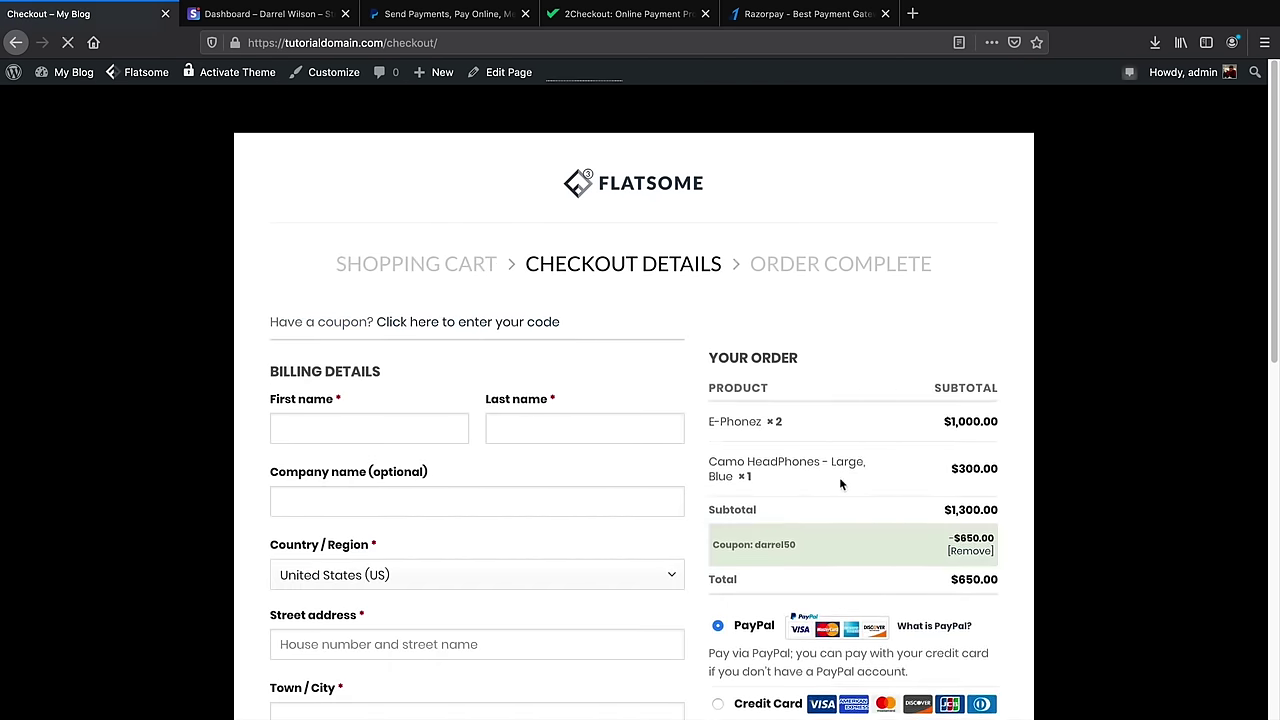
scroll(830, 474, down, 2)
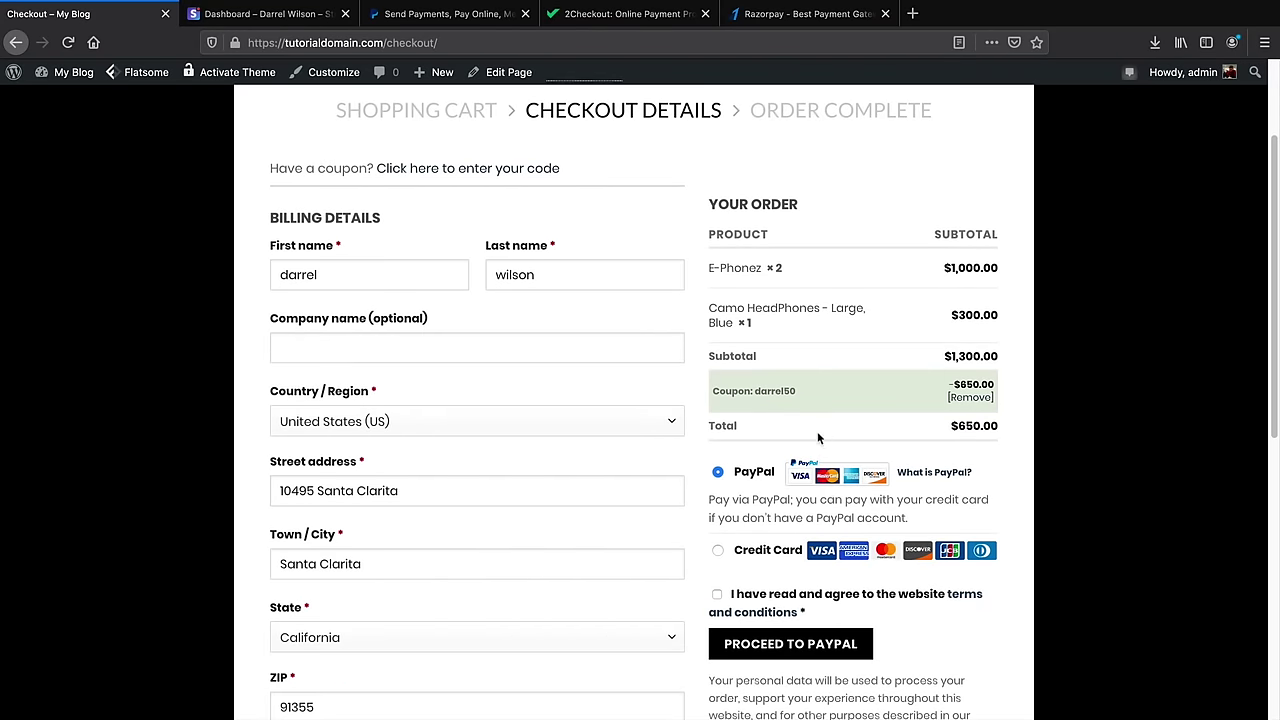
scroll(817, 431, down, 1)
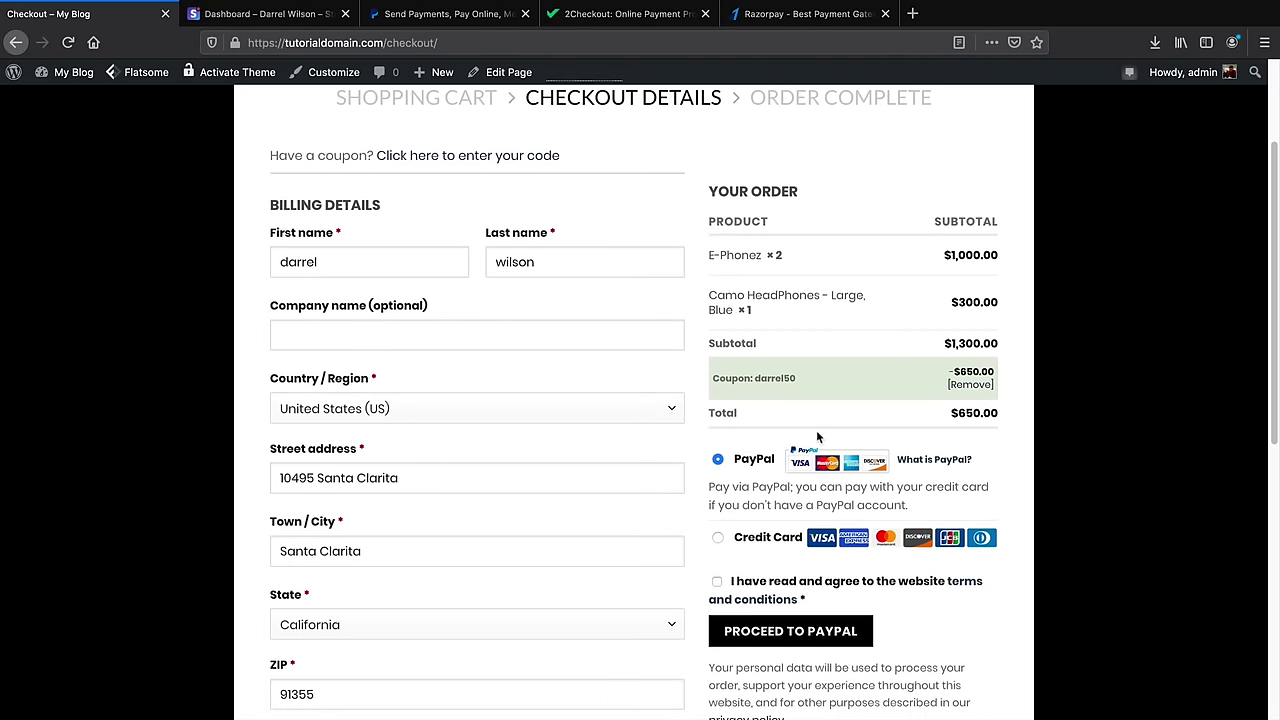
scroll(812, 418, down, 1)
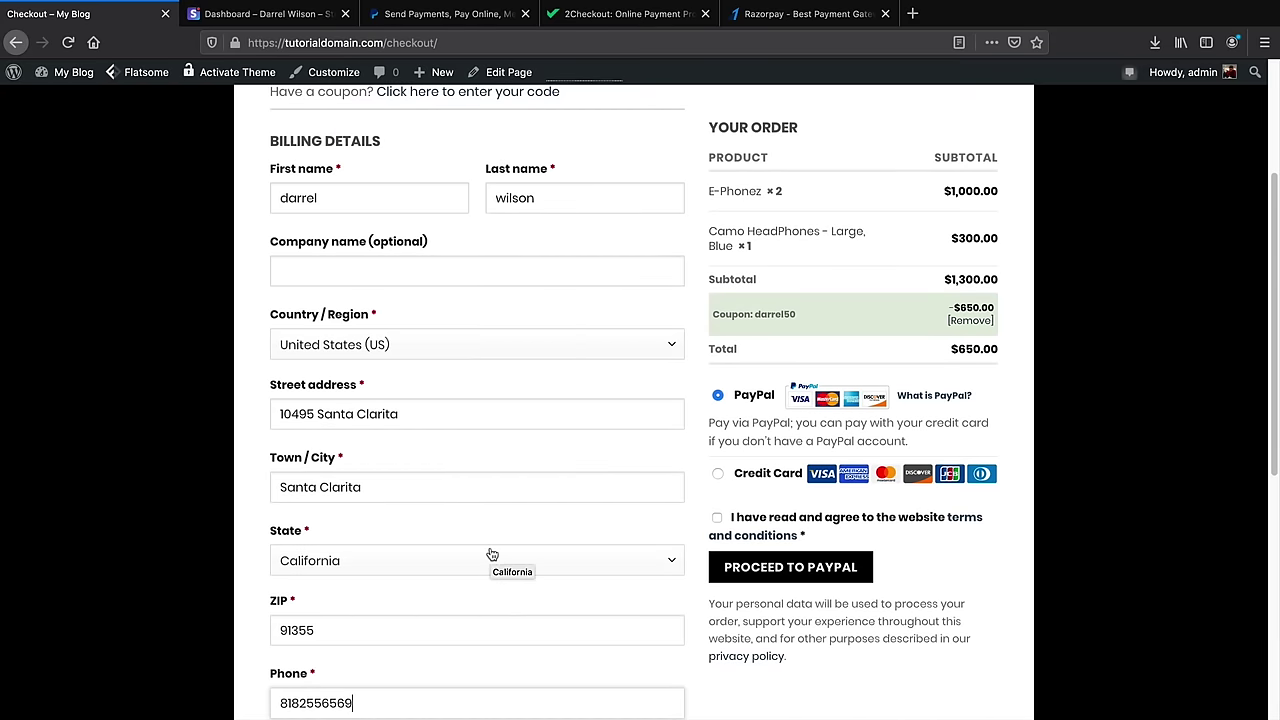
click(718, 481)
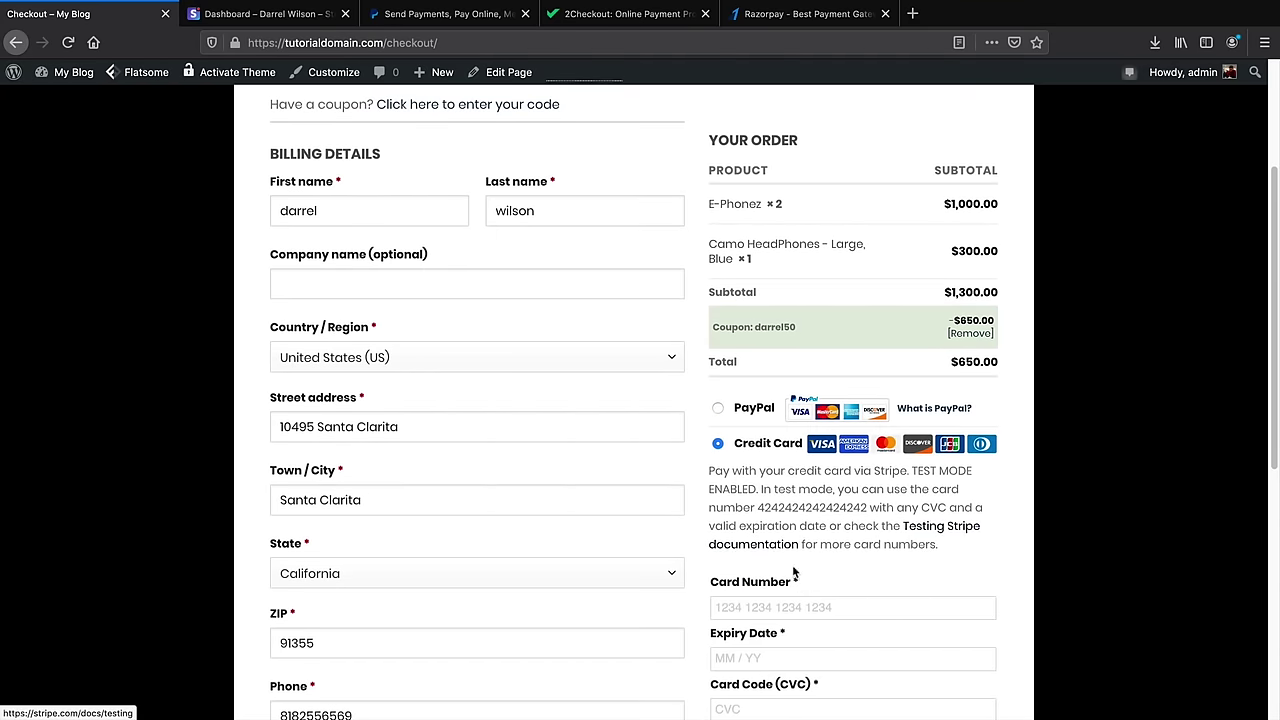
scroll(803, 562, down, 2)
click(817, 521)
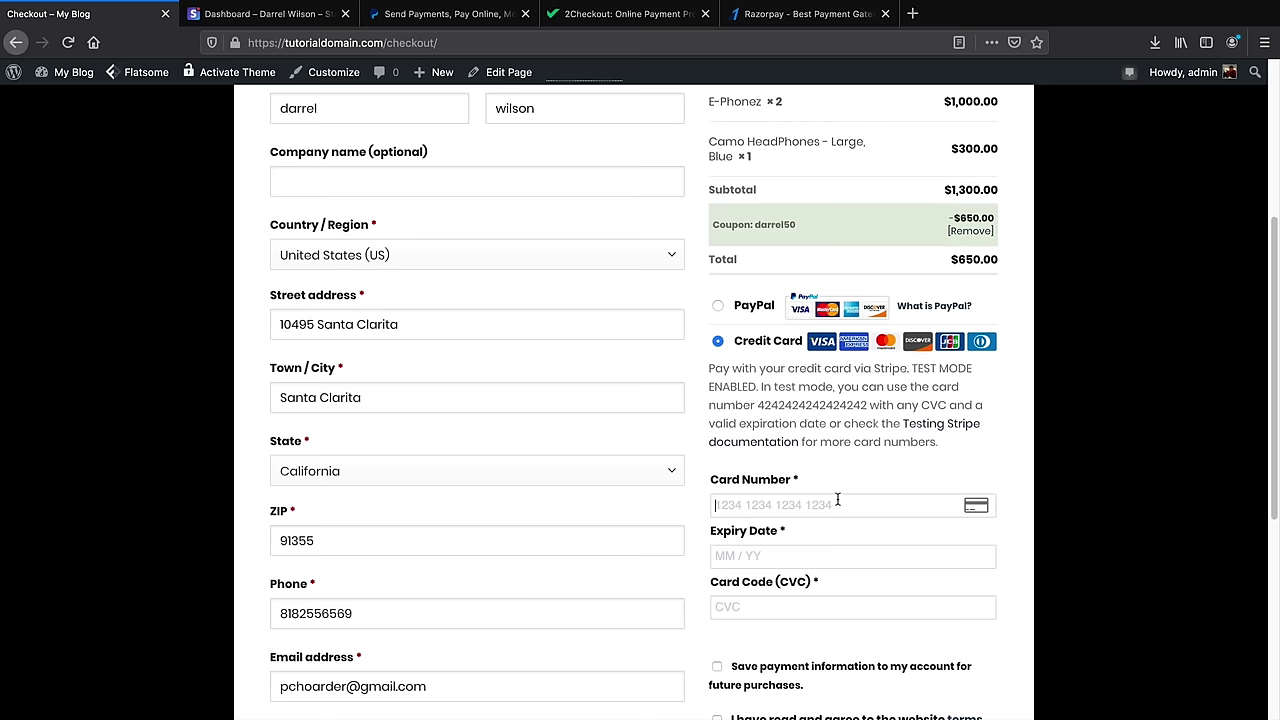
text(4242 4242 4242 4)
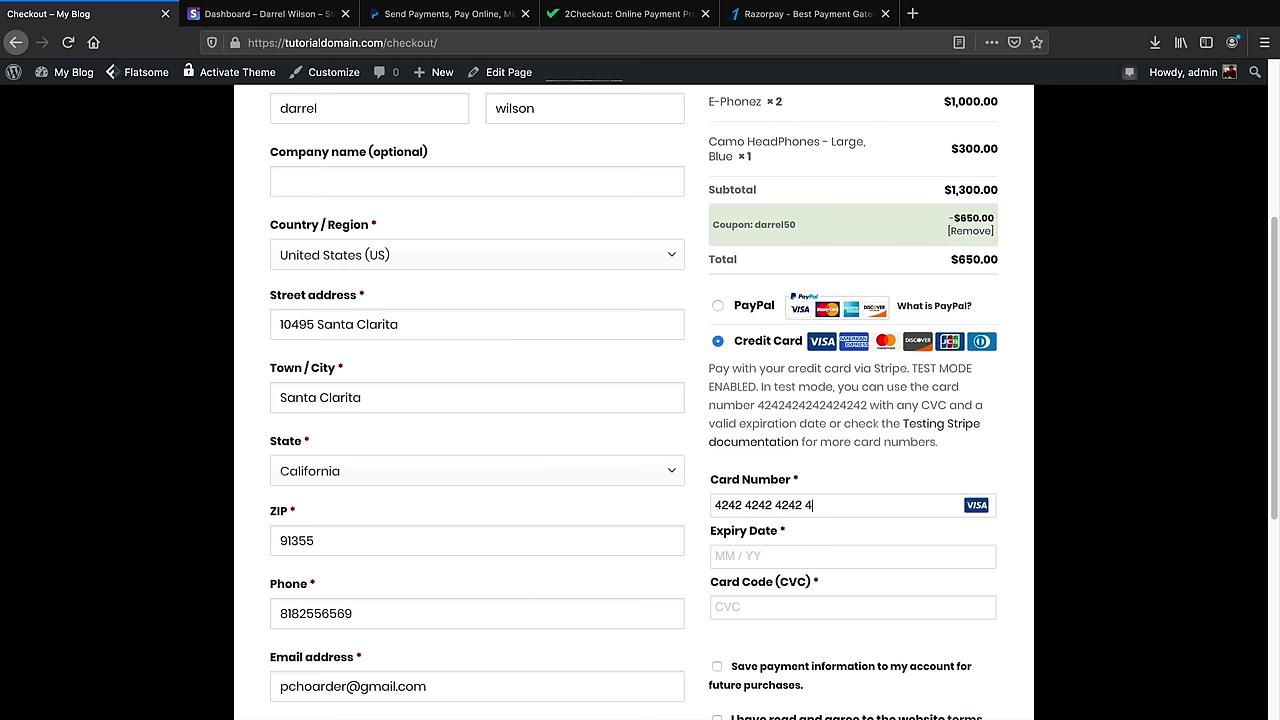
text(0234)
scroll(817, 426, down, 2)
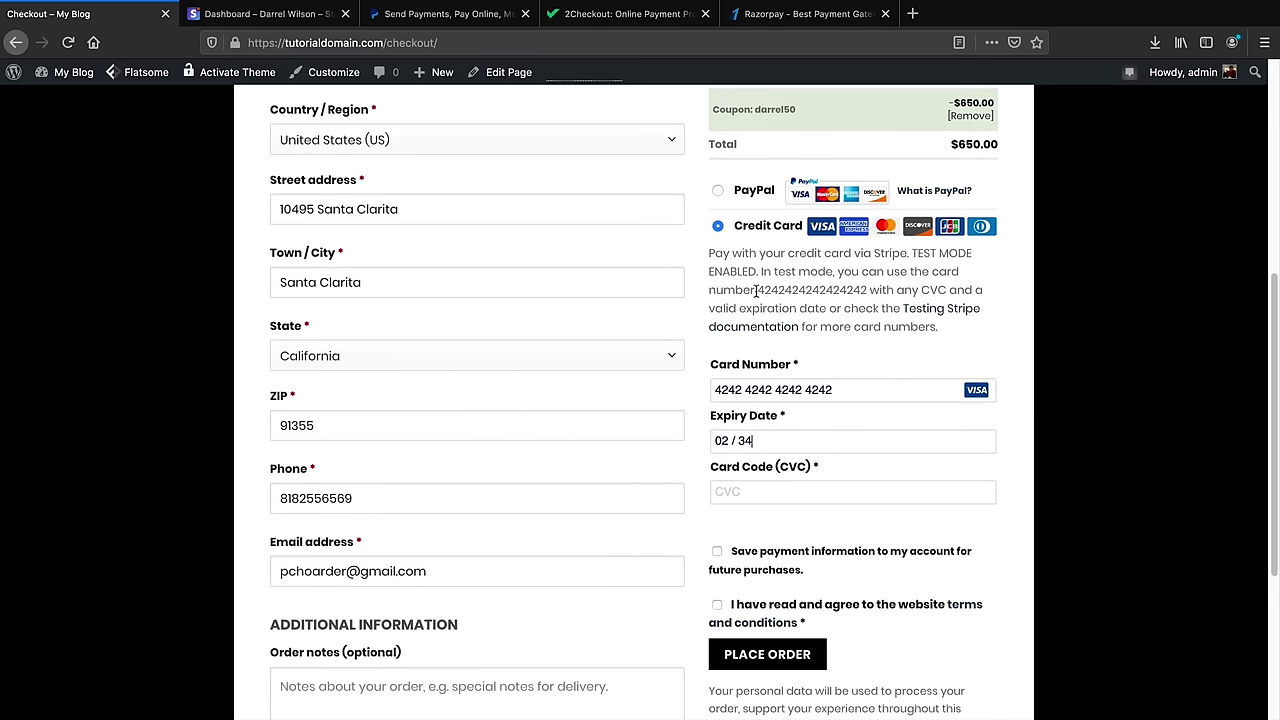
click(800, 490)
text(123)
click(776, 657)
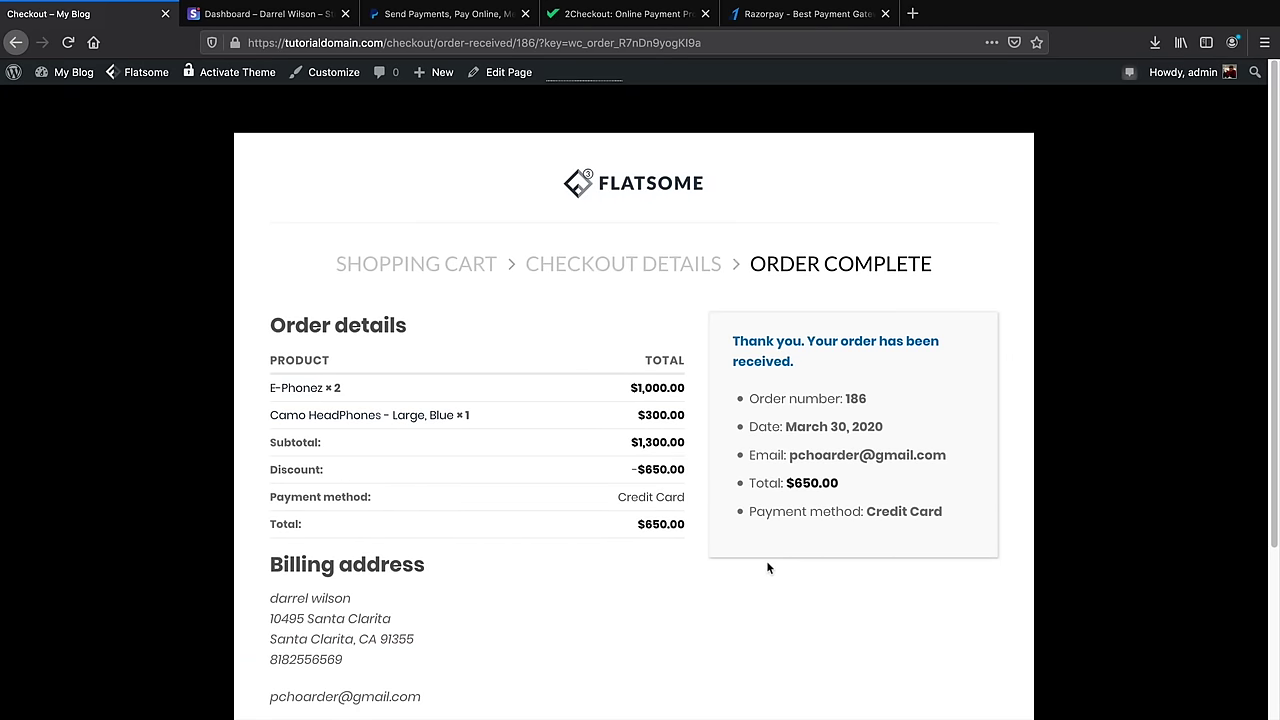
Check Stripe's test home showing $650.00 gross volume and $630.85 USD balance
click(271, 16)
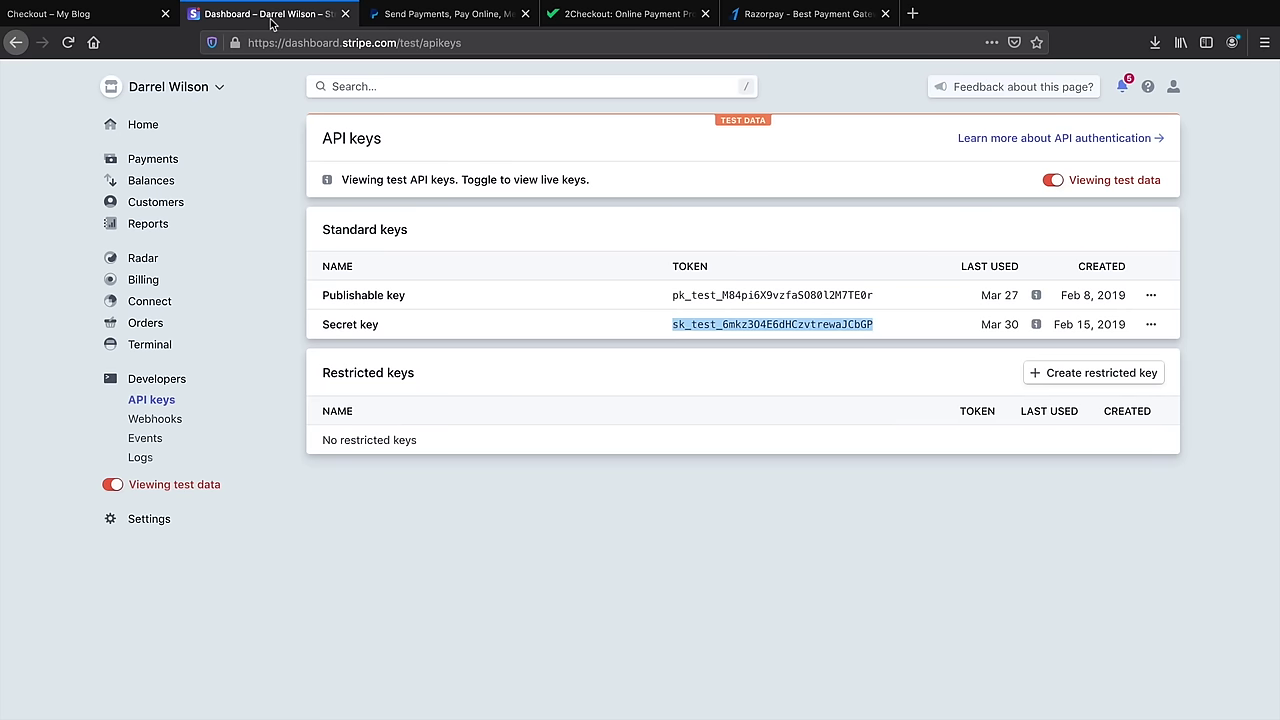
click(148, 128)
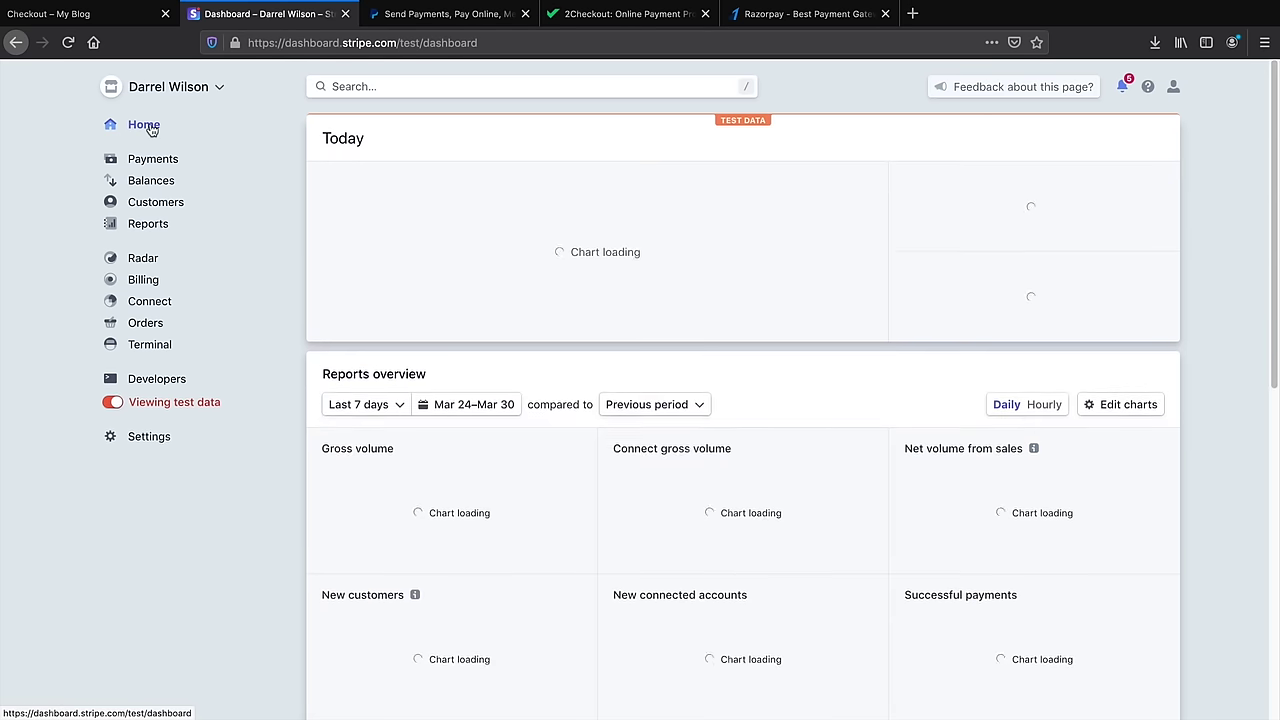
drag(393, 212, 320, 207)
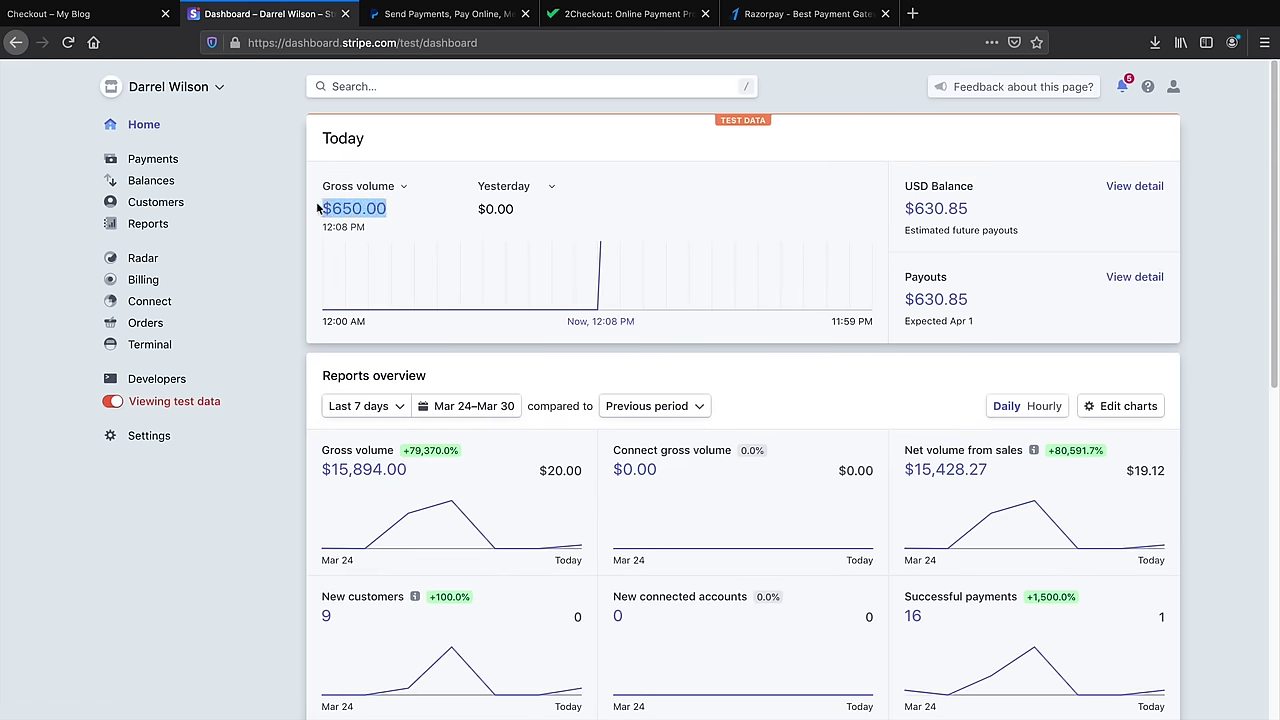
drag(978, 224, 900, 215)
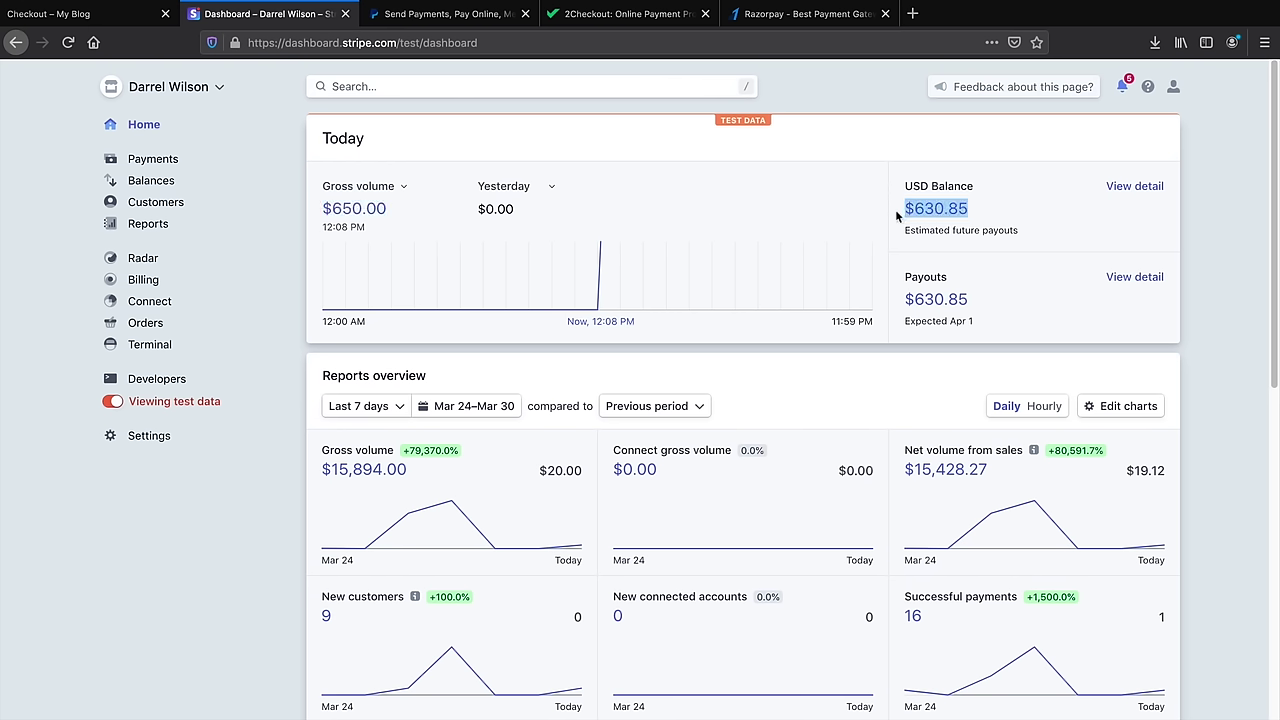
Switch Stripe to live data, view the live API keys, then return to the order-complete page
click(113, 402)
click(148, 401)
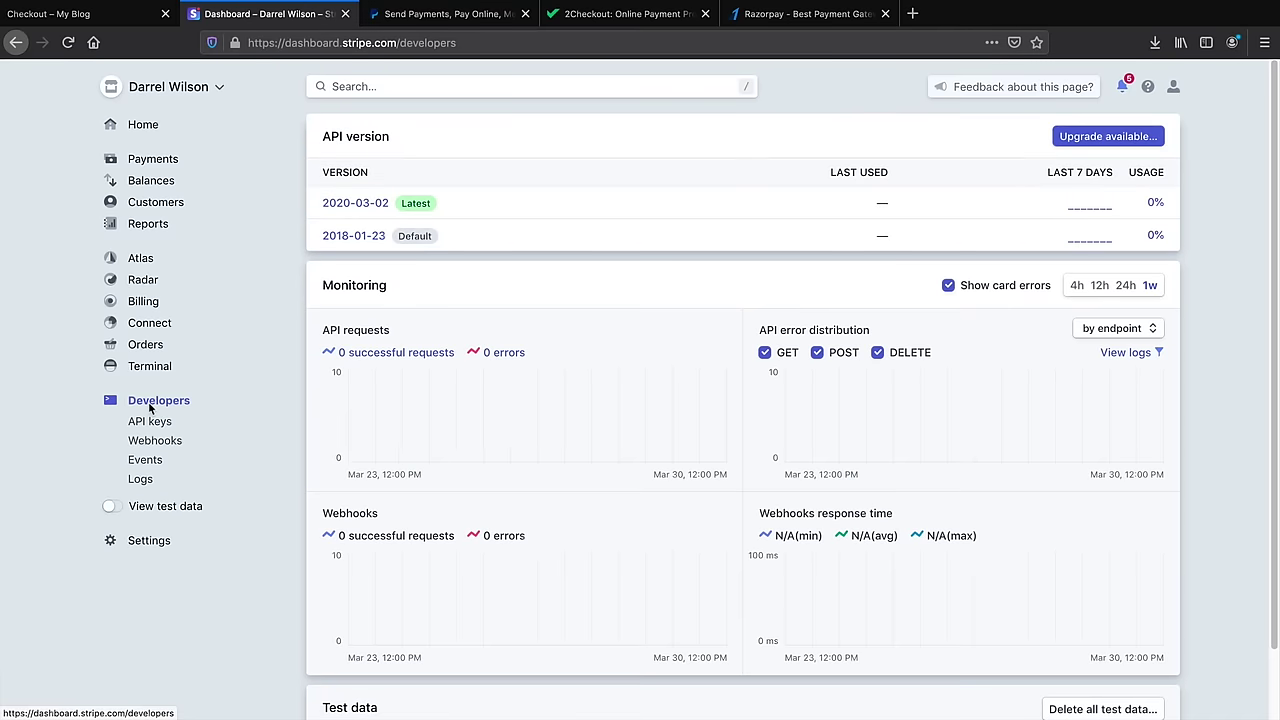
click(150, 421)
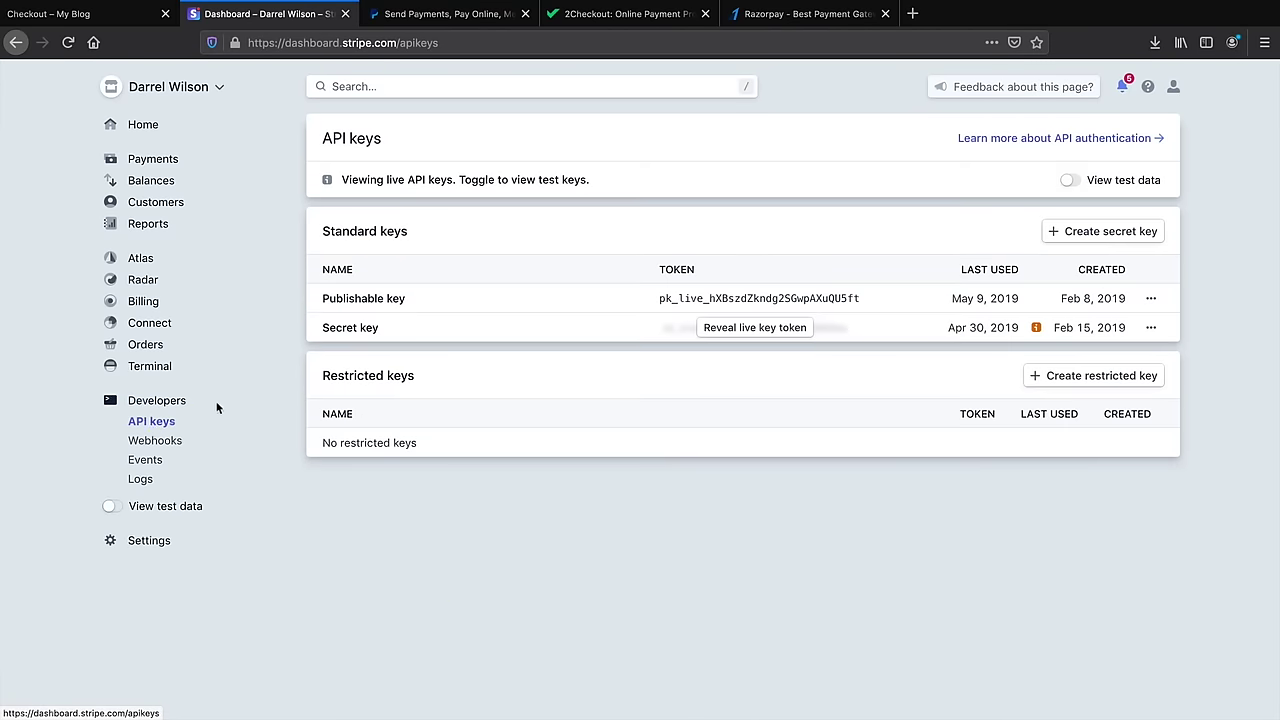
drag(704, 298, 659, 305)
click(120, 16)
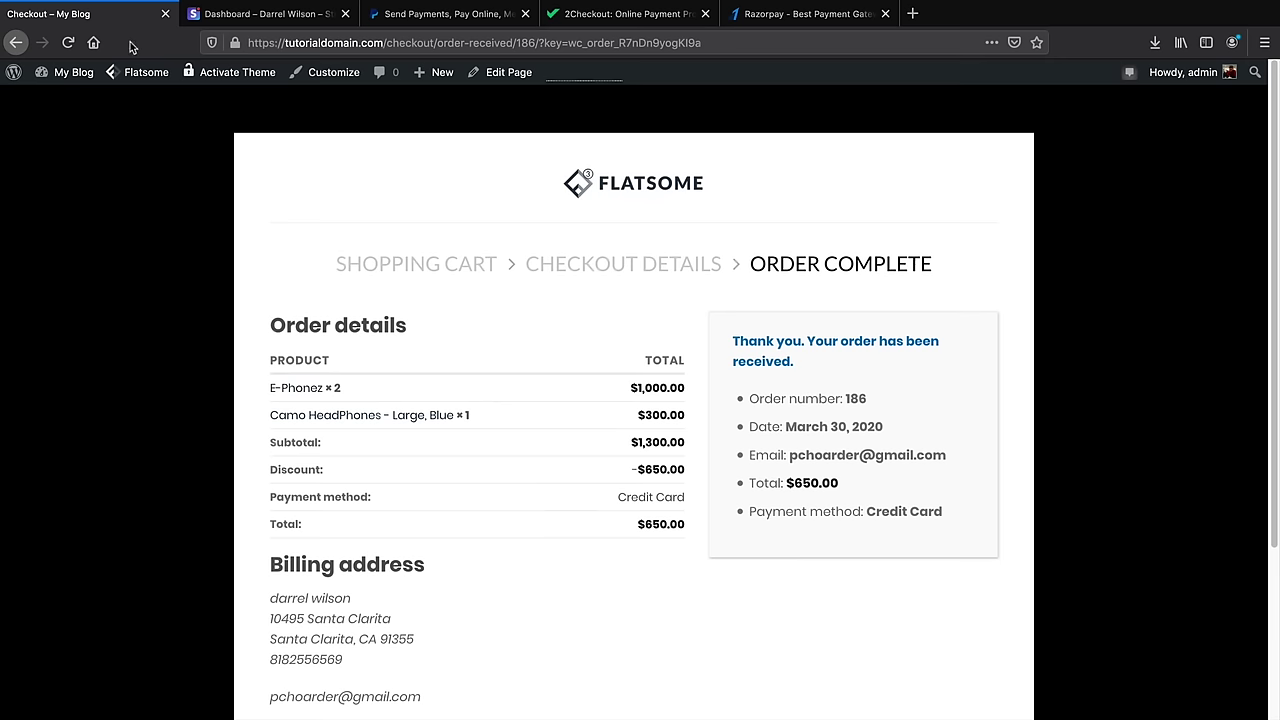
Confirm order #186 is Processing at $650.00 in My Account > Orders, then edit with UX Builder
click(643, 185)
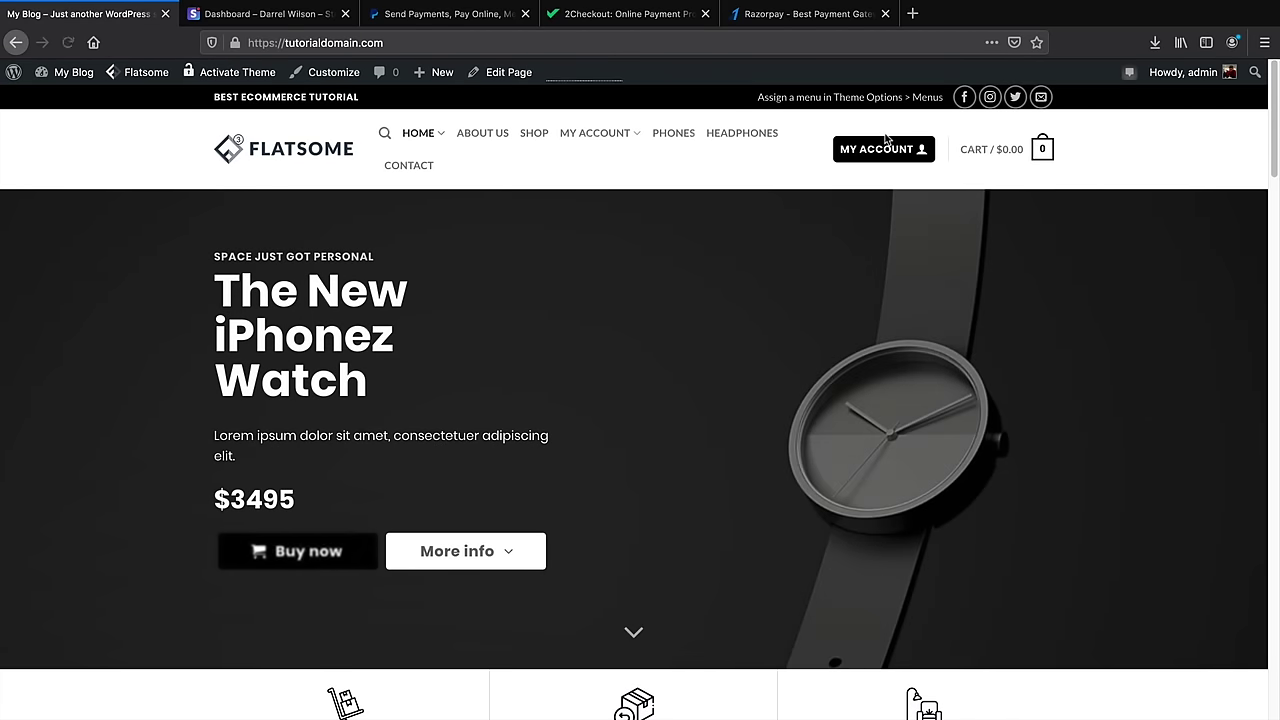
click(884, 148)
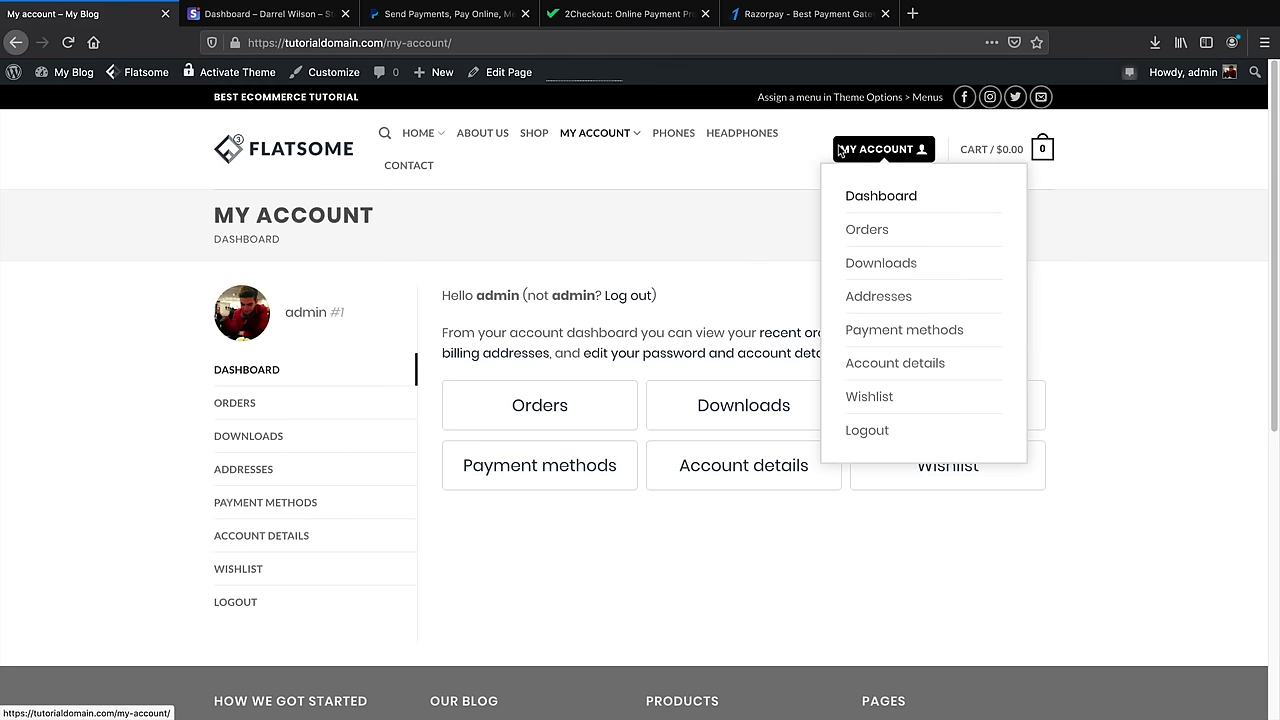
click(560, 408)
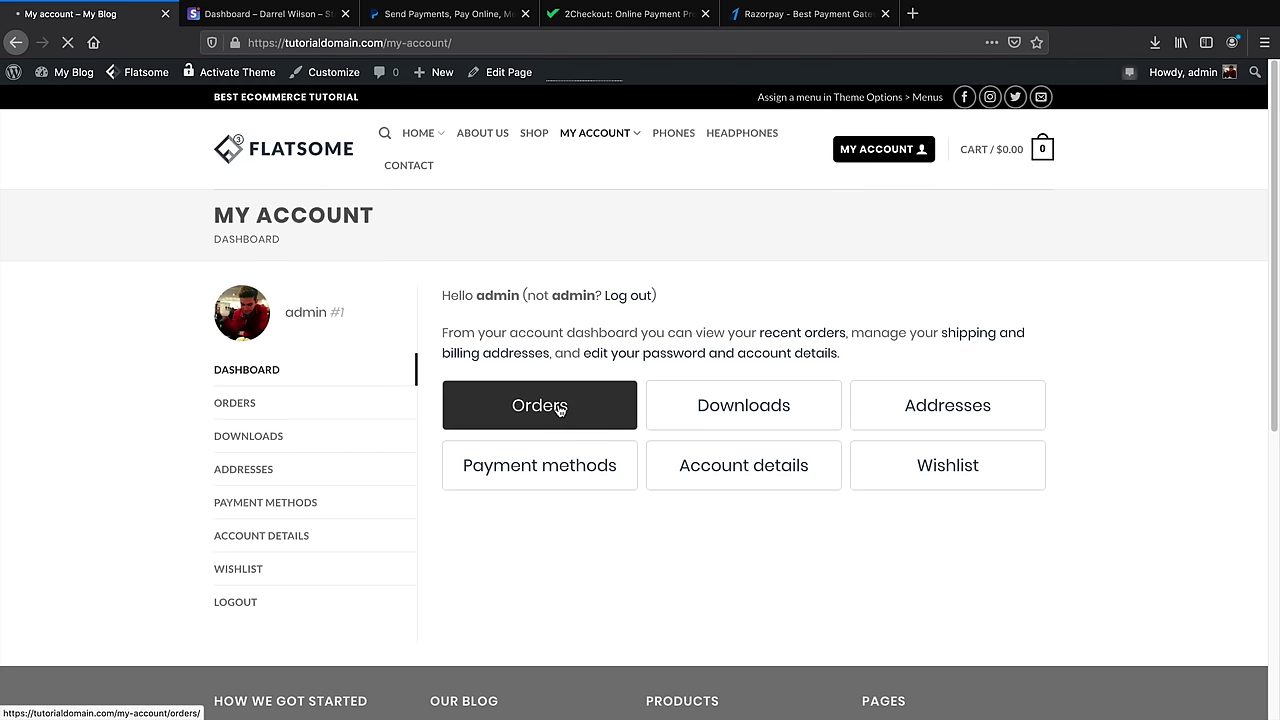
drag(721, 337, 669, 337)
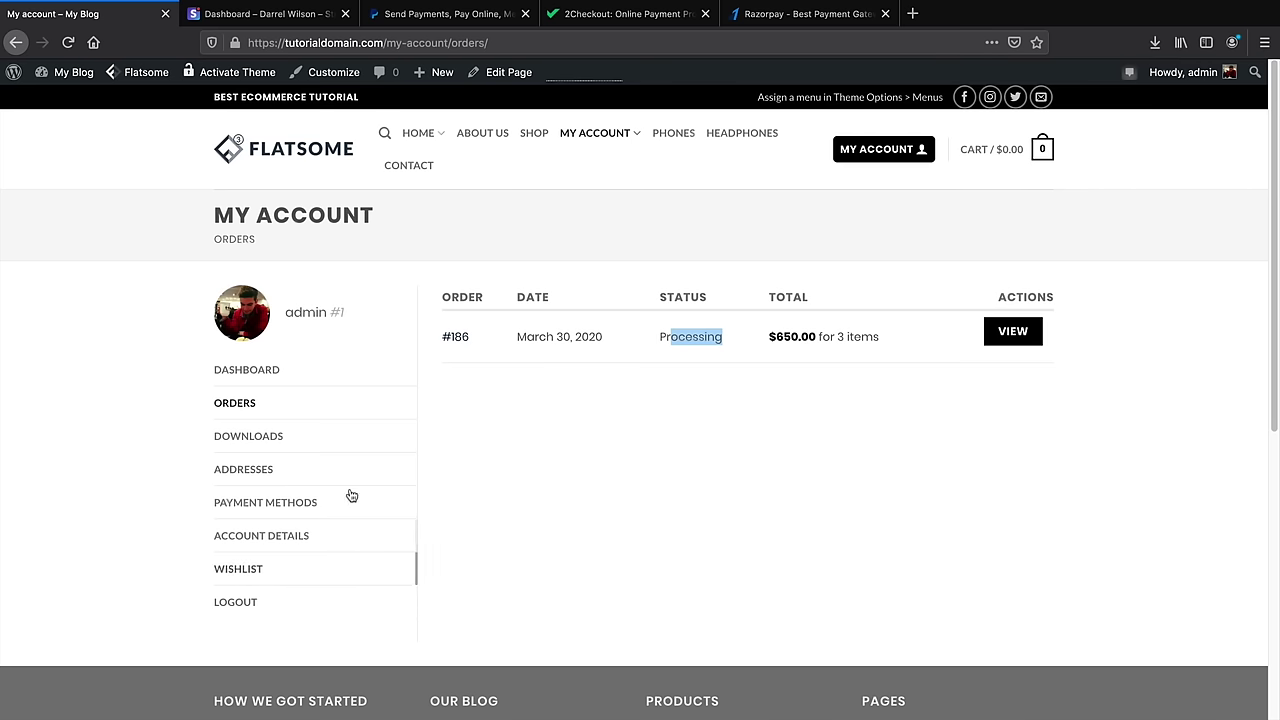
mouse_move(508, 78)
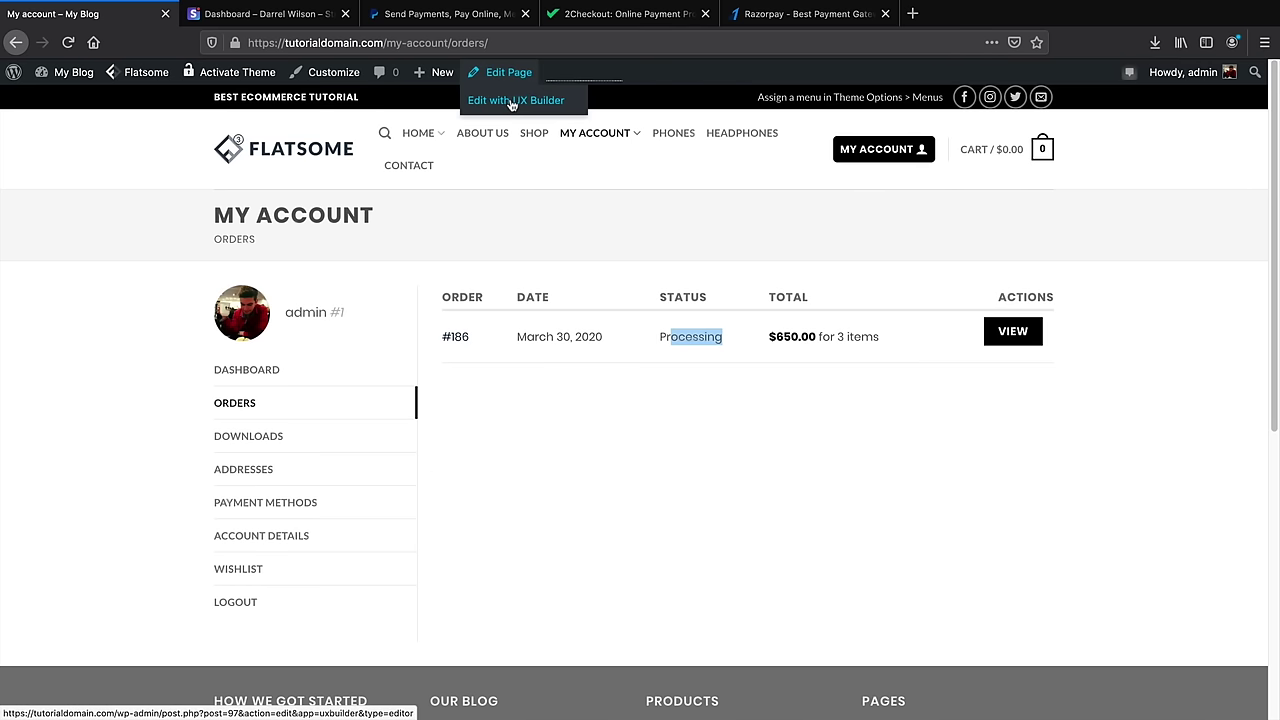
click(512, 103)
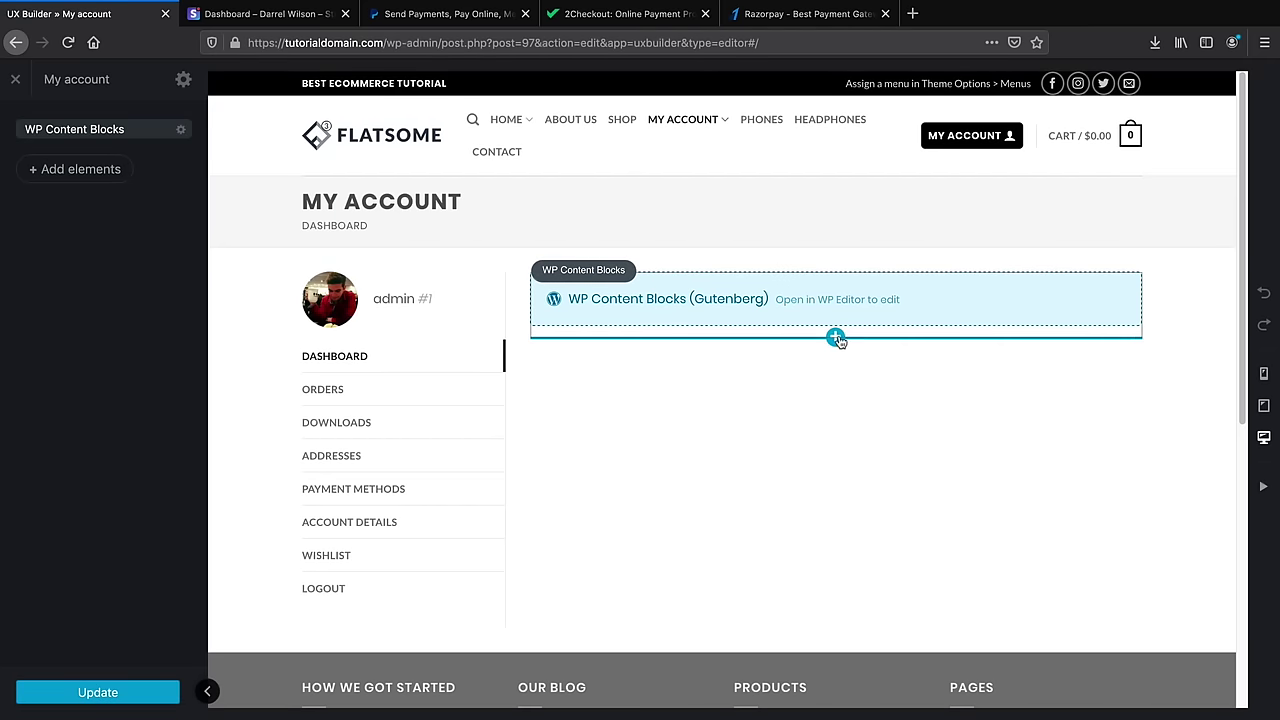
Add a Flip Book element below the My account content block, apply it and update the page
click(836, 338)
scroll(122, 252, down, 5)
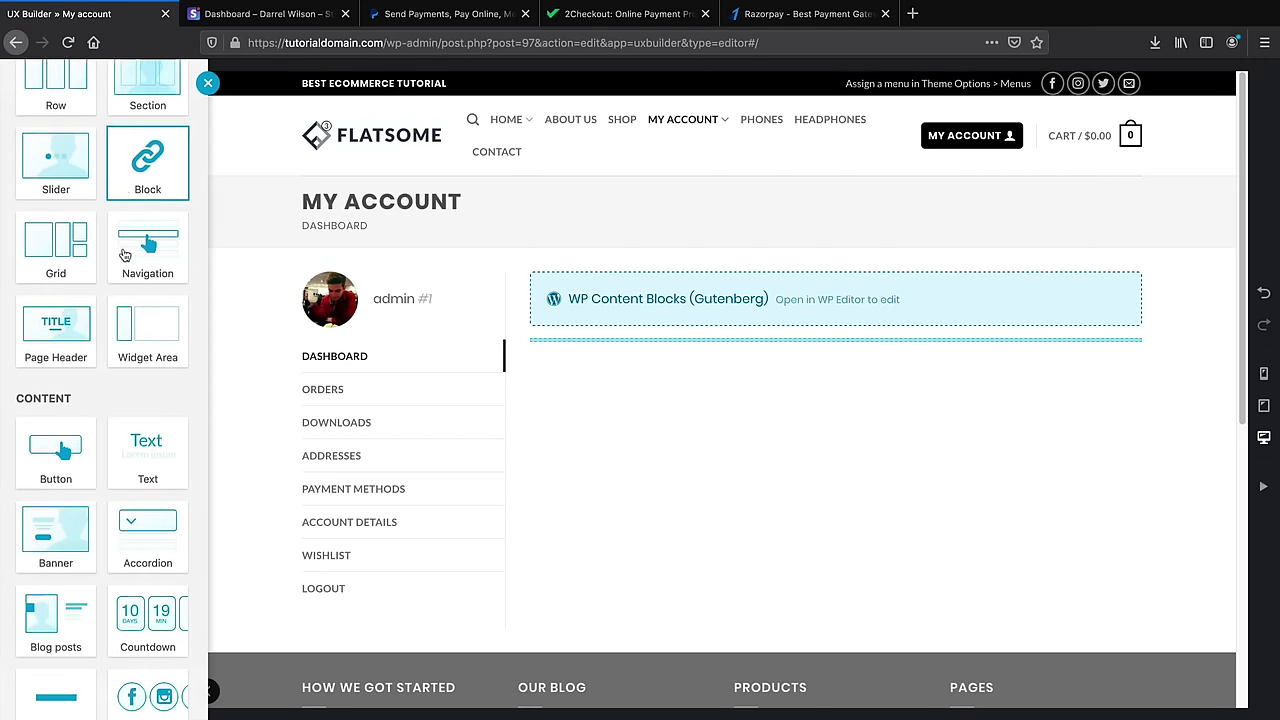
scroll(124, 254, down, 15)
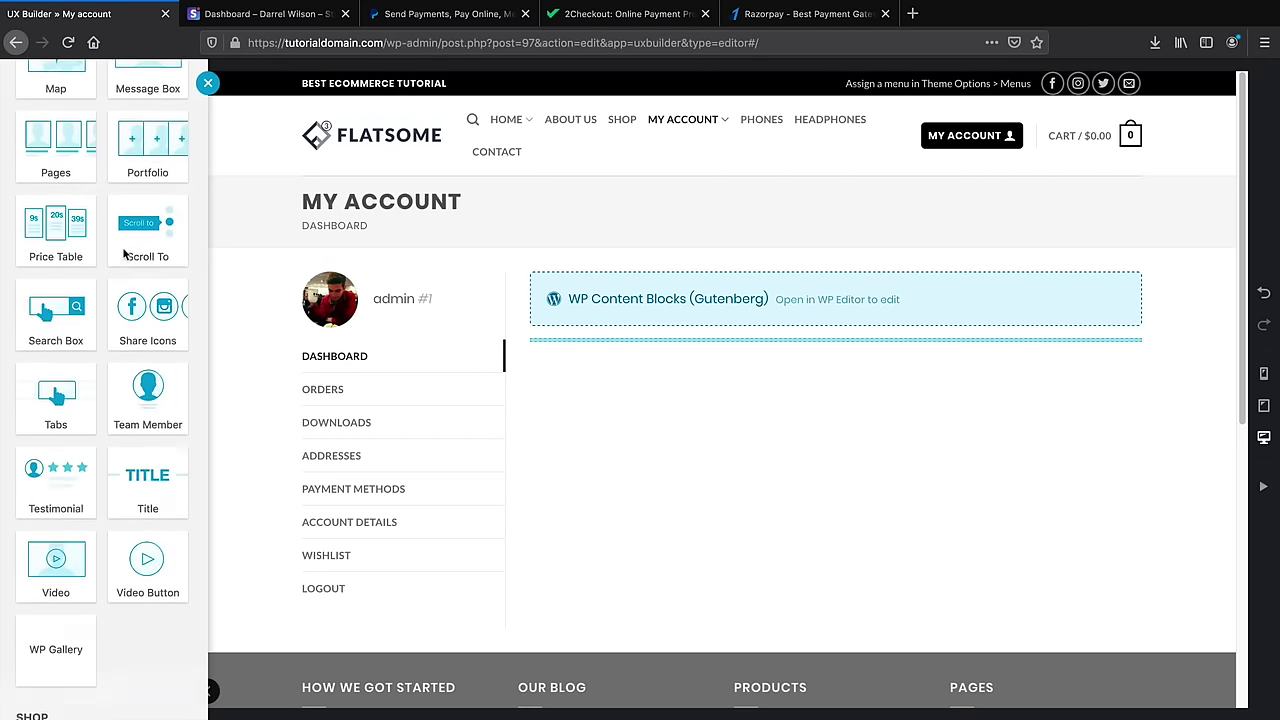
scroll(124, 254, down, 3)
click(141, 375)
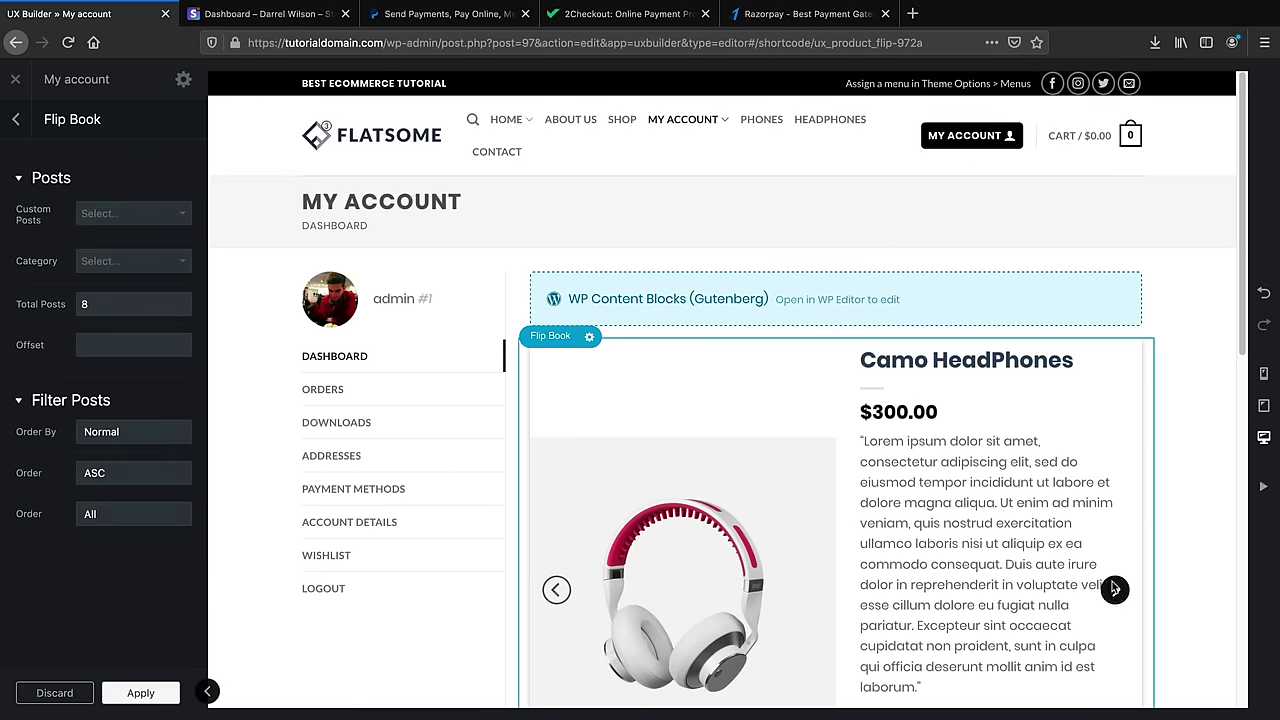
scroll(1116, 592, down, 1)
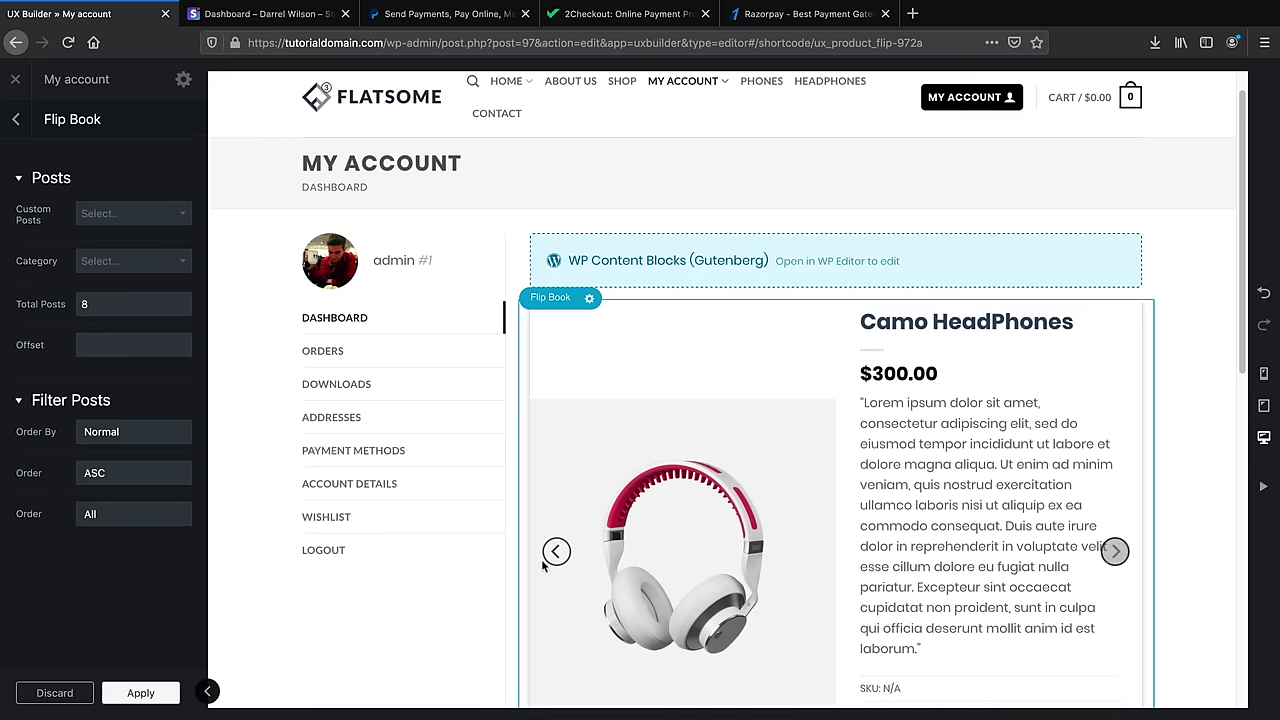
scroll(491, 563, down, 3)
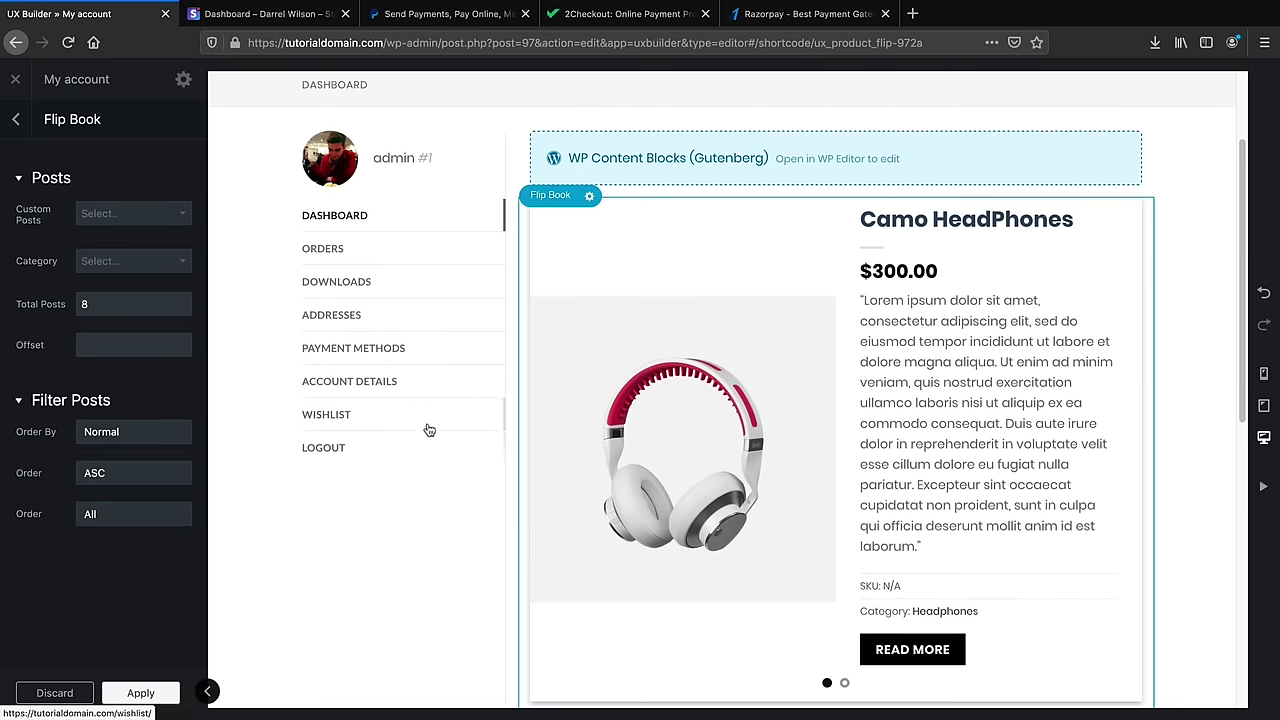
click(140, 692)
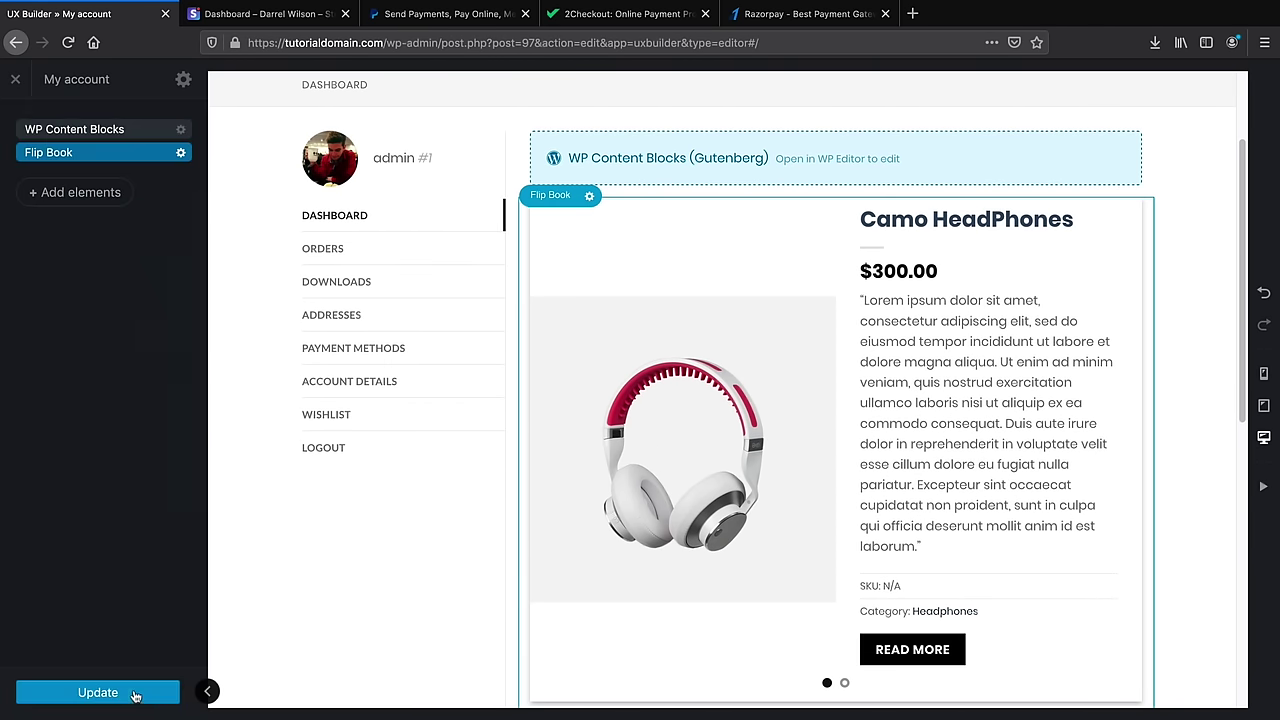
click(138, 692)
Close UX Builder and go to the WordPress admin Dashboard
scroll(840, 458, up, 3)
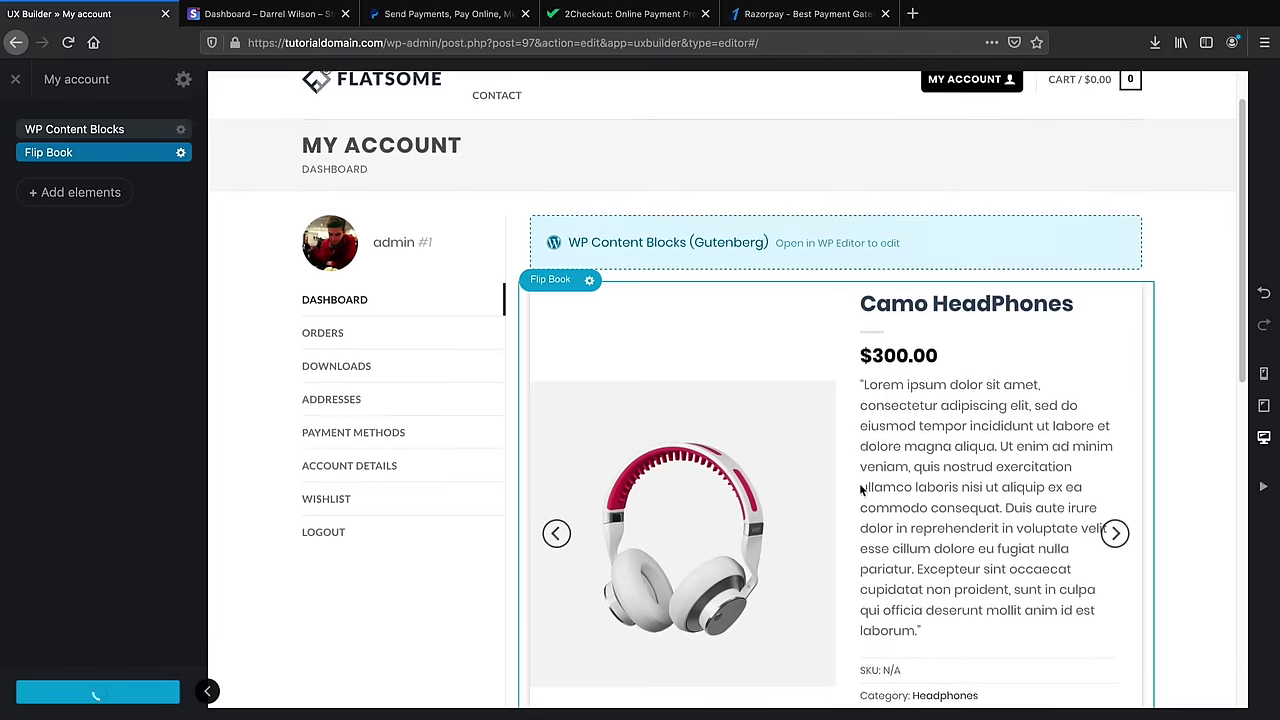
click(17, 82)
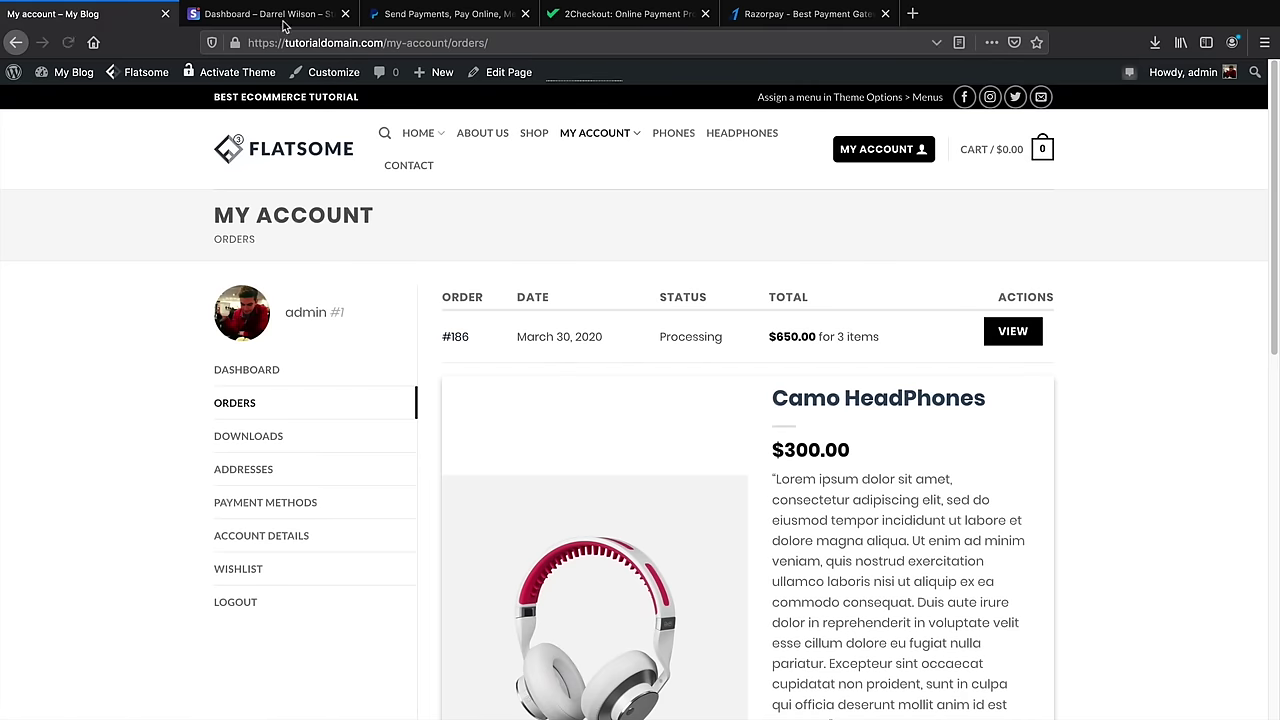
click(285, 22)
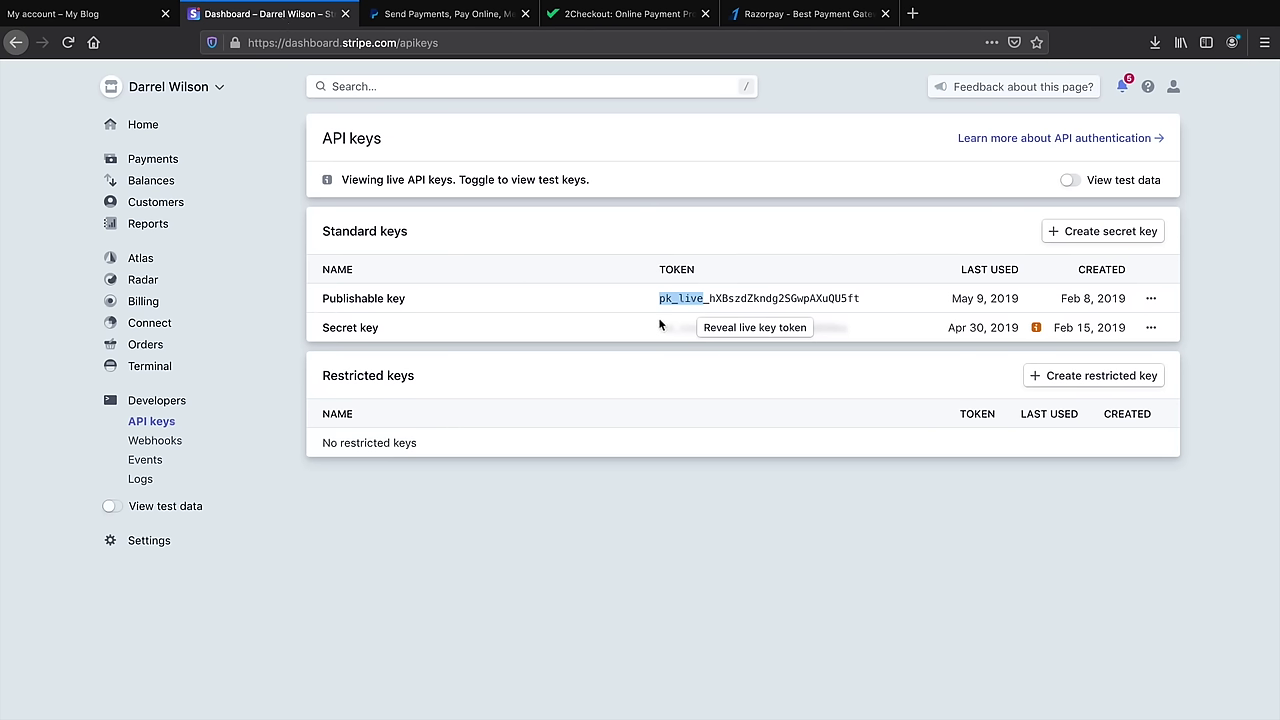
click(100, 20)
mouse_move(74, 76)
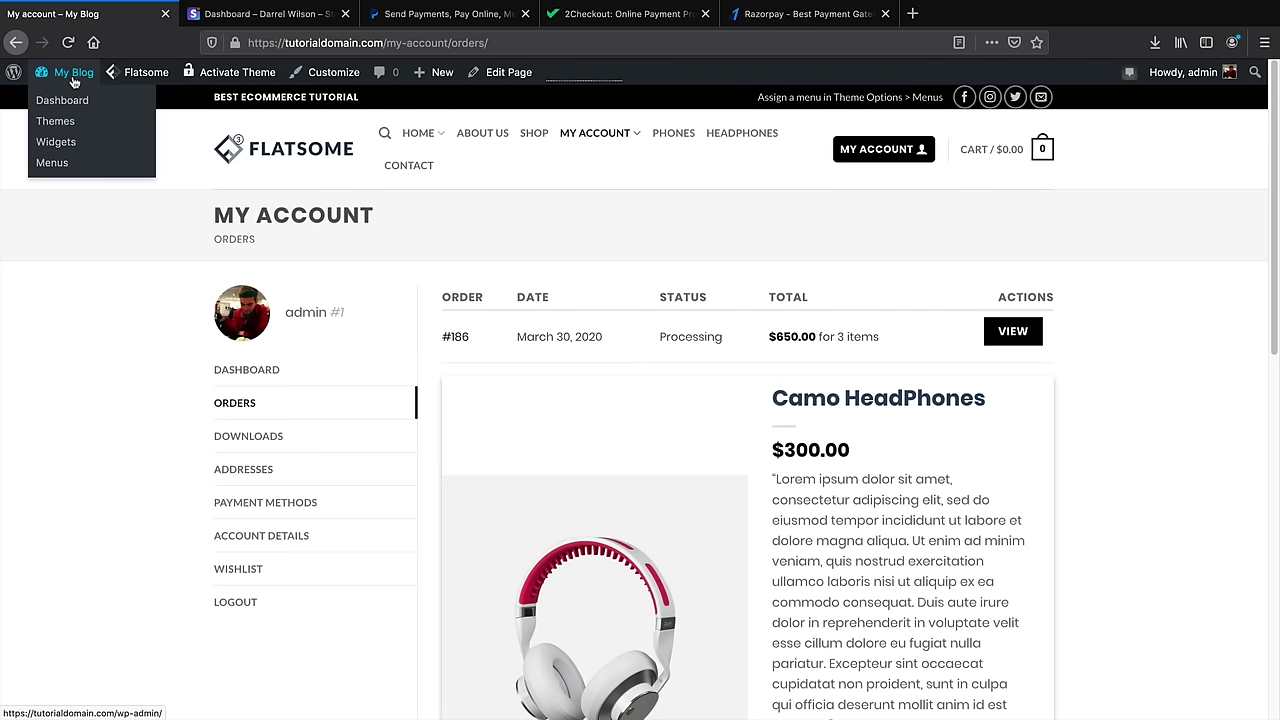
click(72, 103)
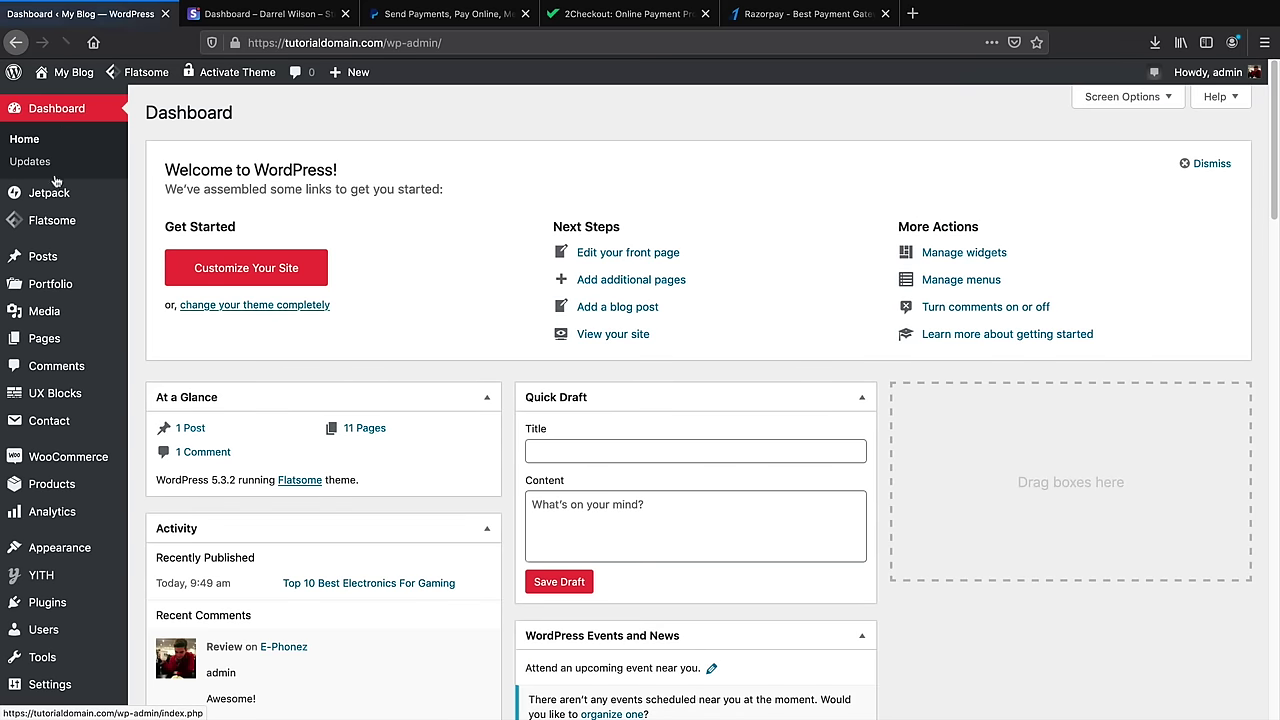
In WooCommerce Settings > Payments > Stripe Credit Card, untick Enable Test Mode
mouse_move(105, 466)
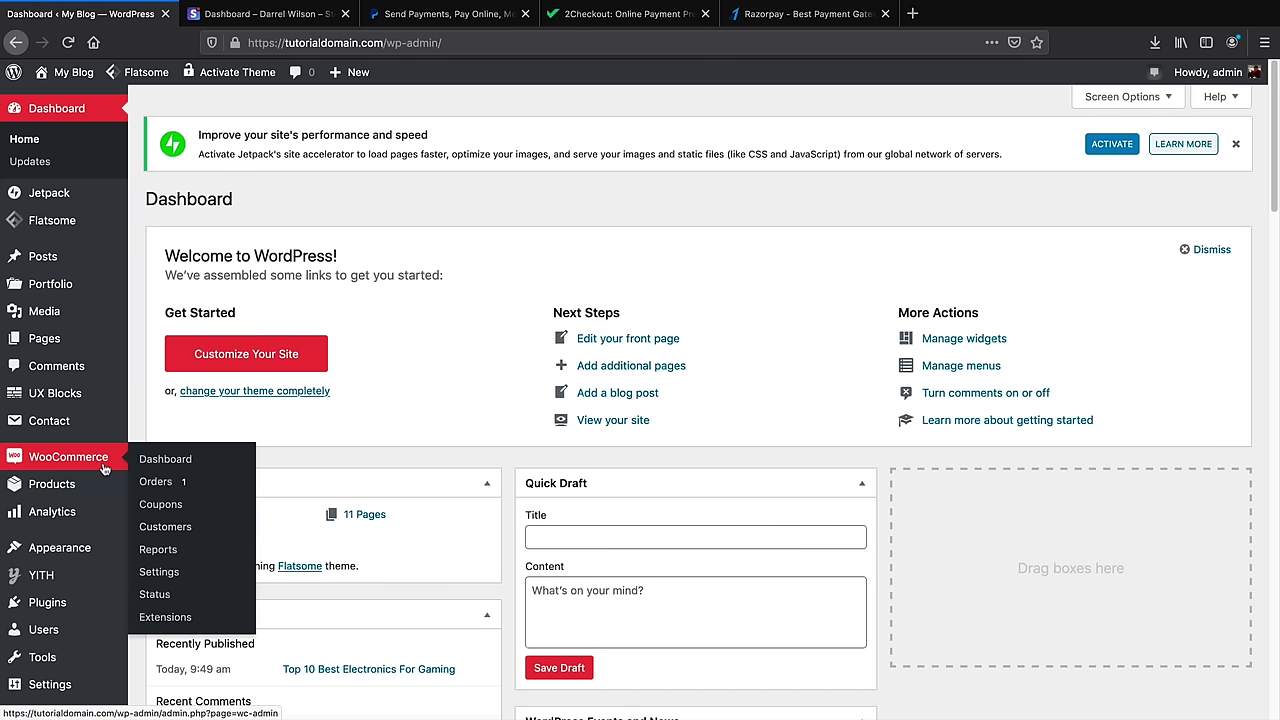
click(156, 572)
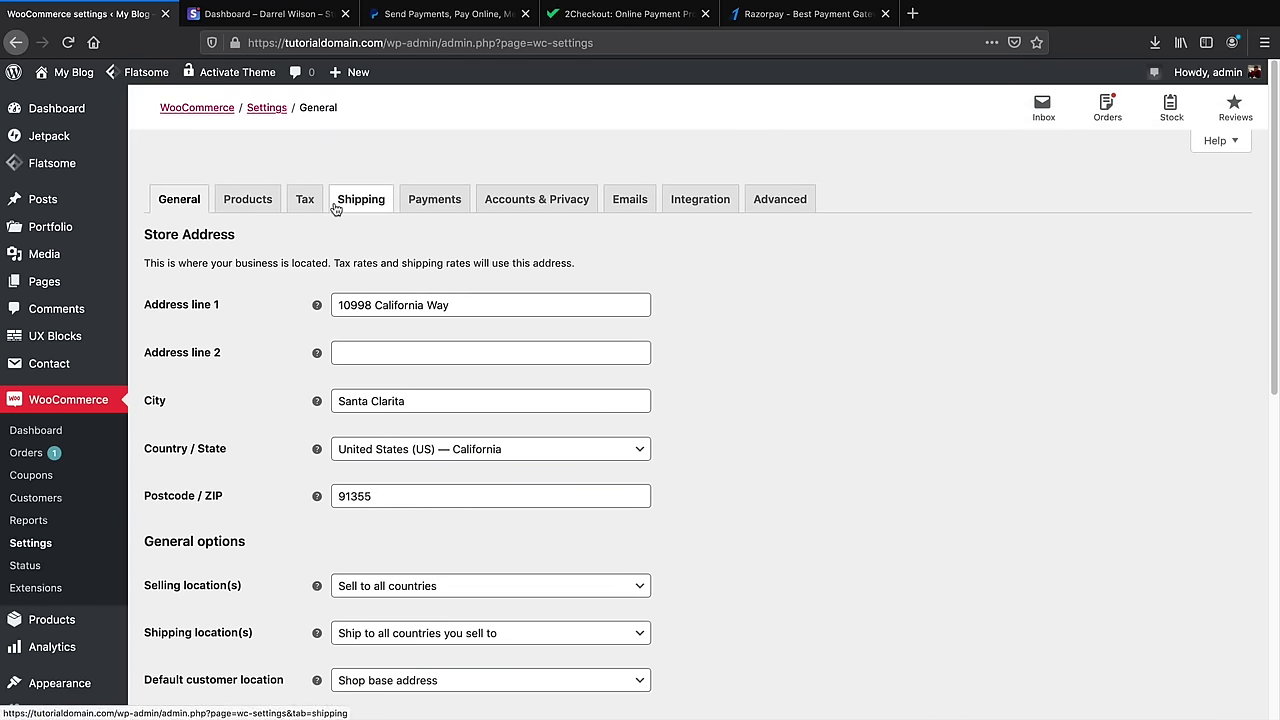
click(424, 201)
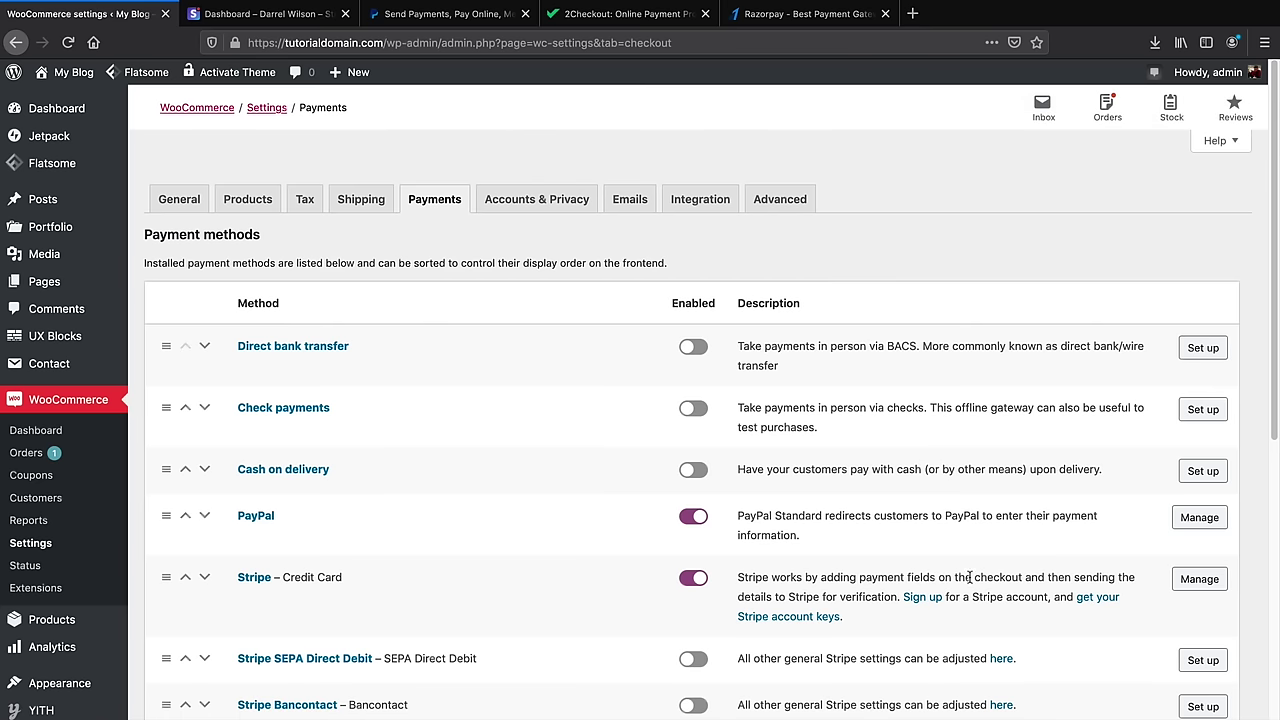
click(1199, 580)
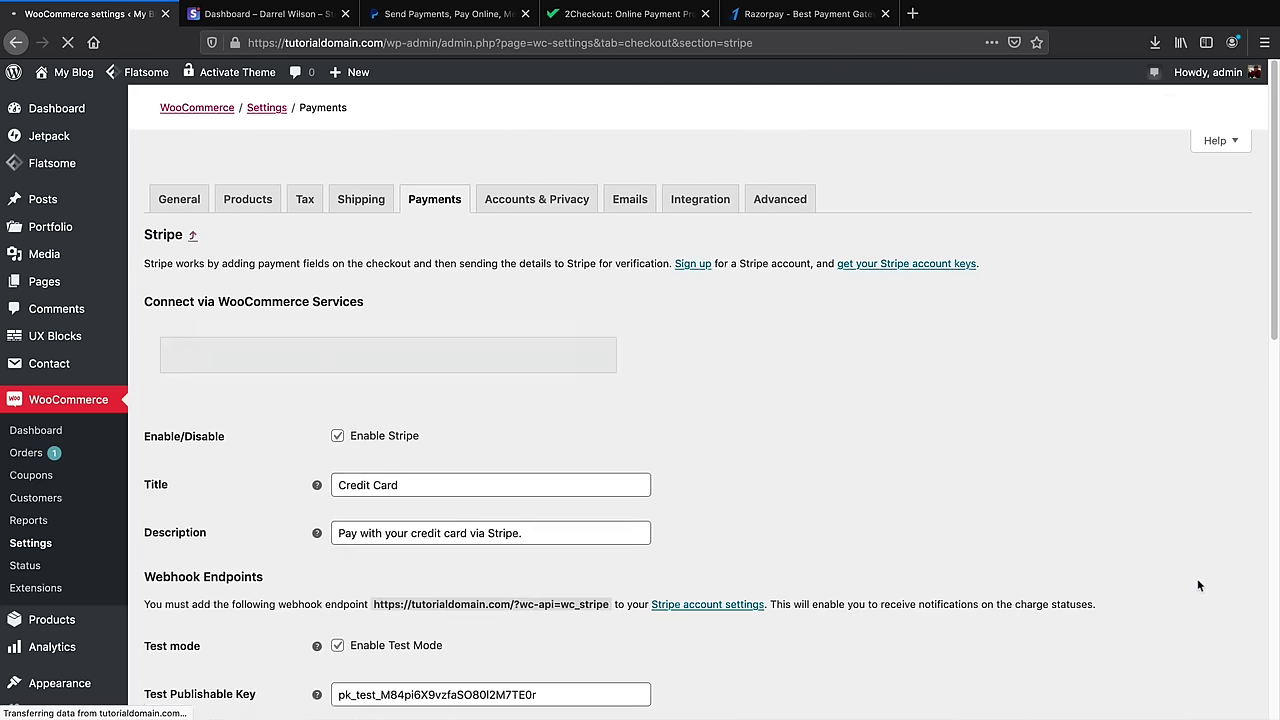
scroll(887, 531, down, 5)
scroll(592, 464, down, 1)
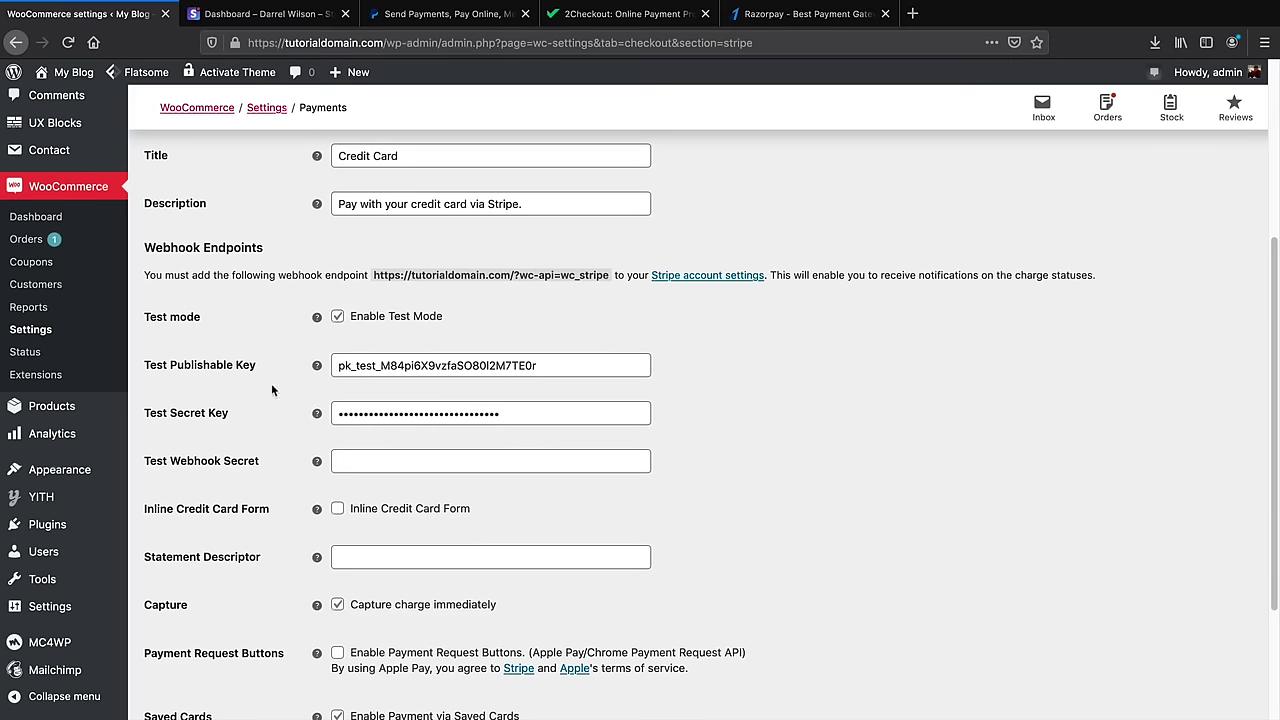
click(338, 317)
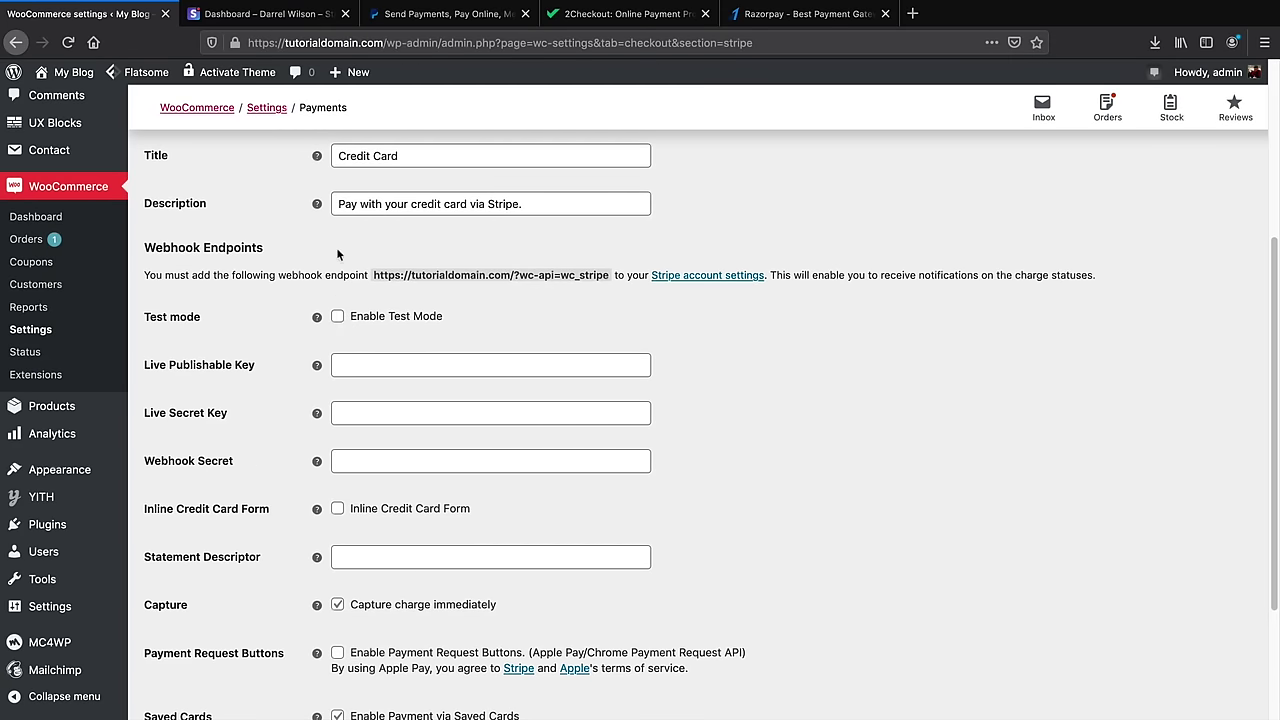
Copy the live publishable key from Stripe's API keys into the Live Publishable Key field
click(285, 14)
drag(325, 301, 390, 298)
click(727, 306)
key(super+c)
right_click(738, 304)
click(760, 309)
click(80, 14)
right_click(369, 360)
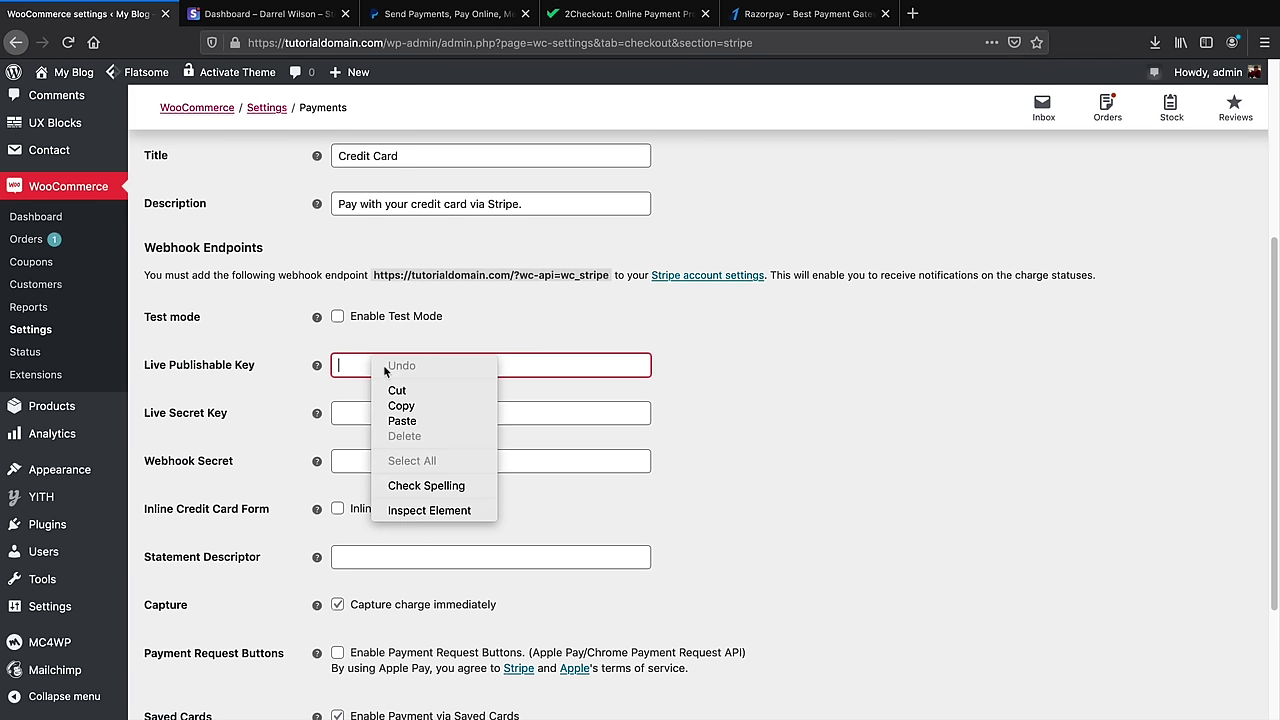
click(412, 421)
Paste the live secret key from Stripe into the Live Secret Key field
click(262, 14)
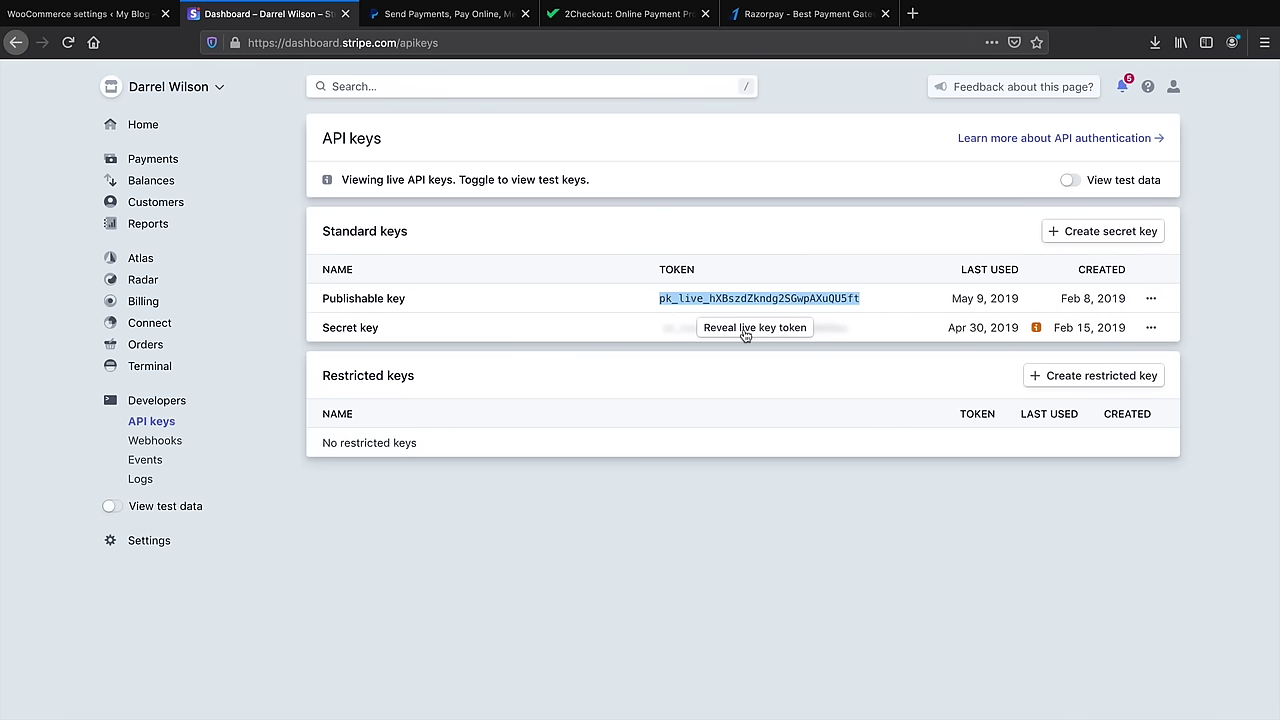
click(80, 14)
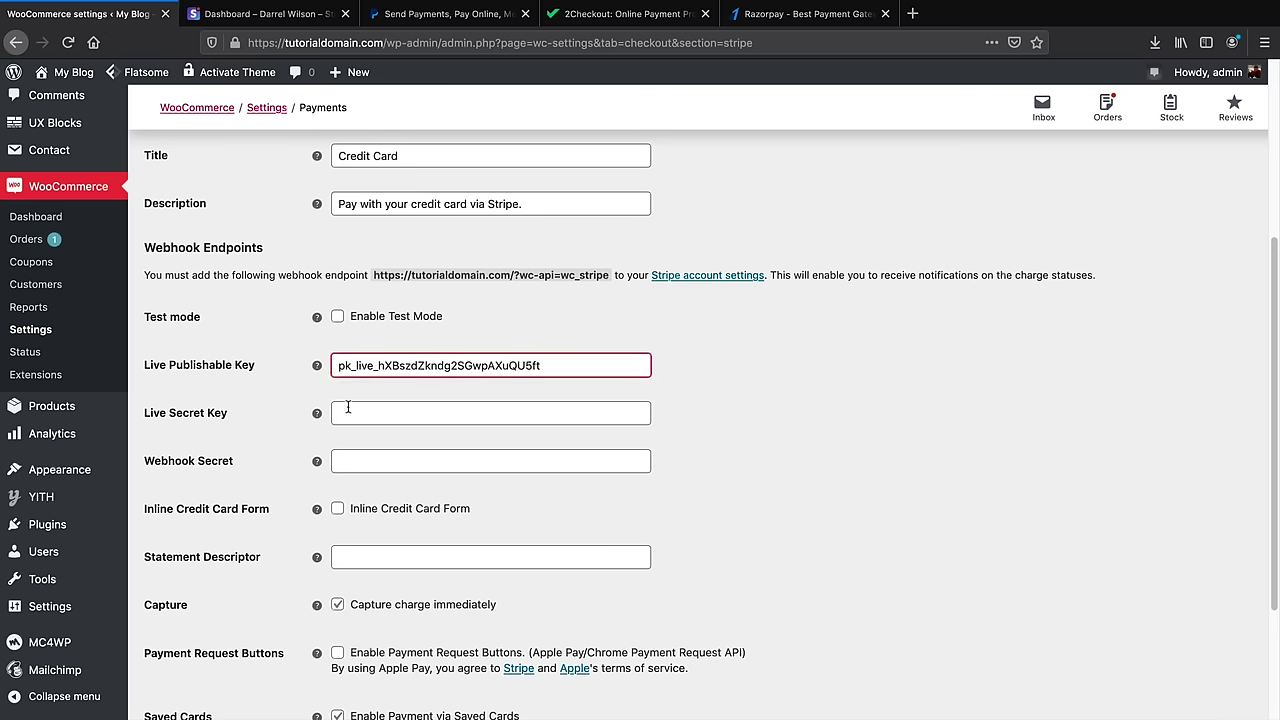
right_click(424, 408)
click(455, 474)
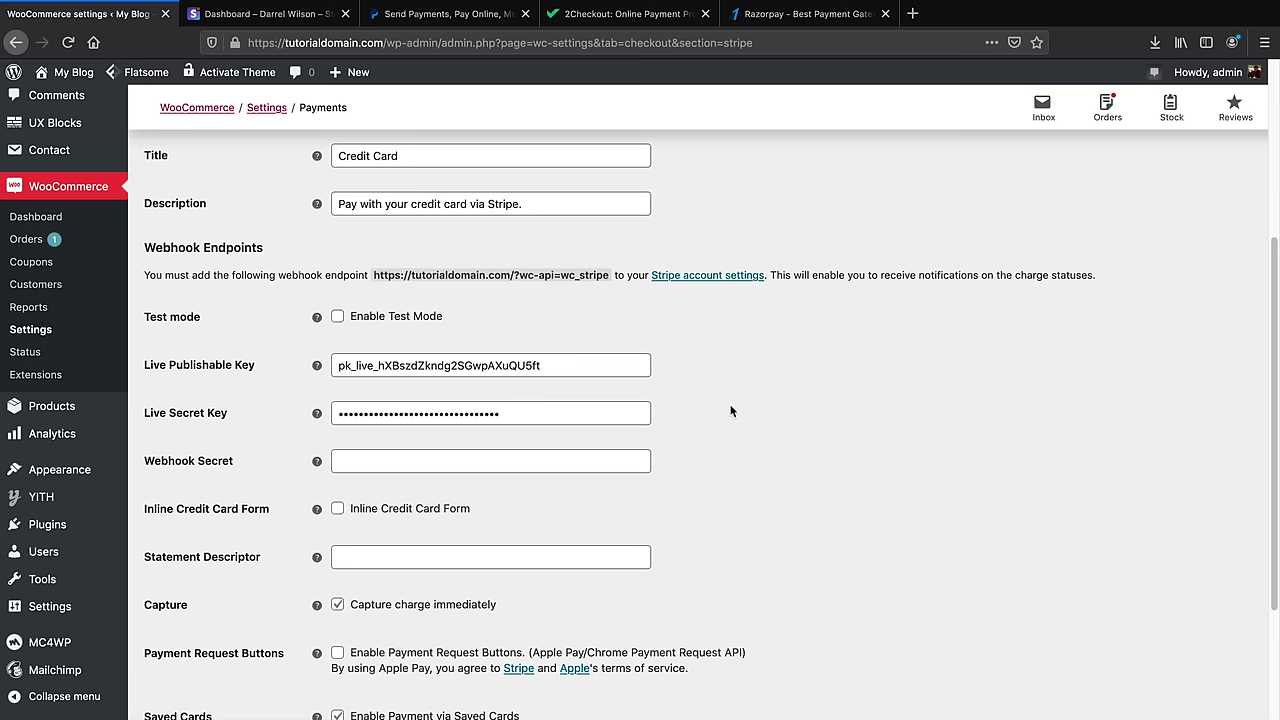
Enter the website's name as the Statement Descriptor
scroll(731, 410, down, 3)
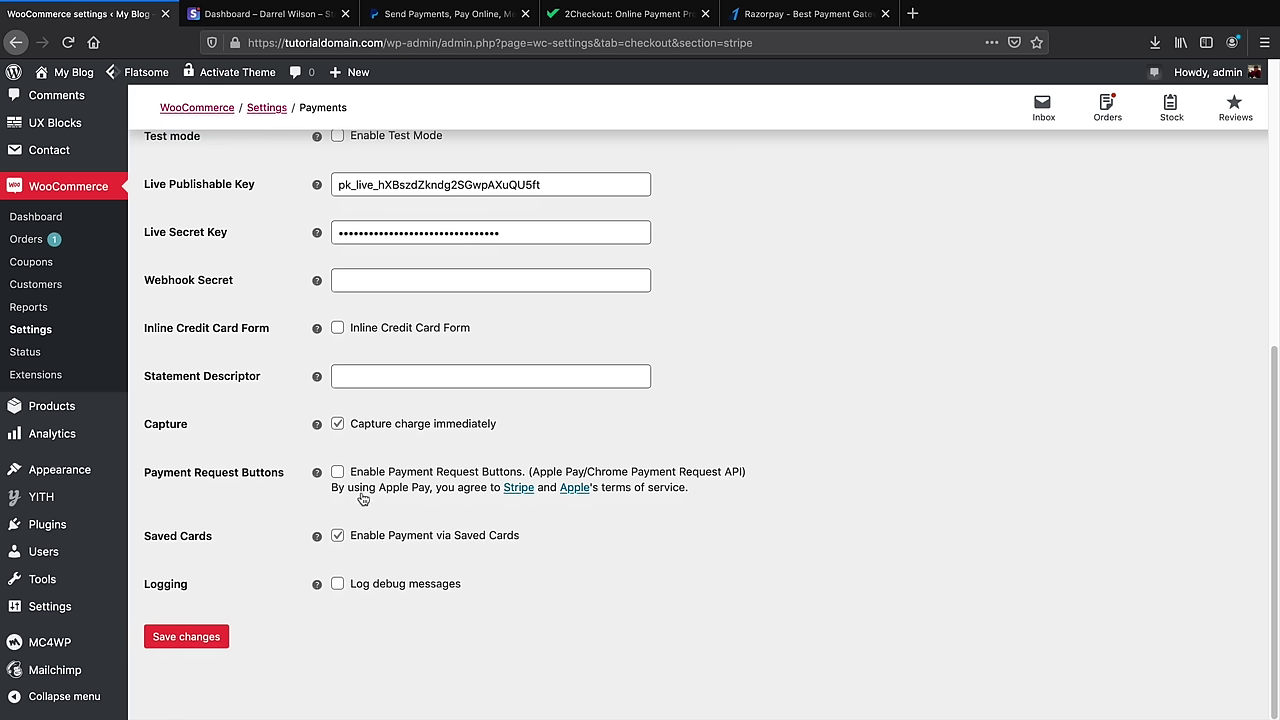
click(370, 379)
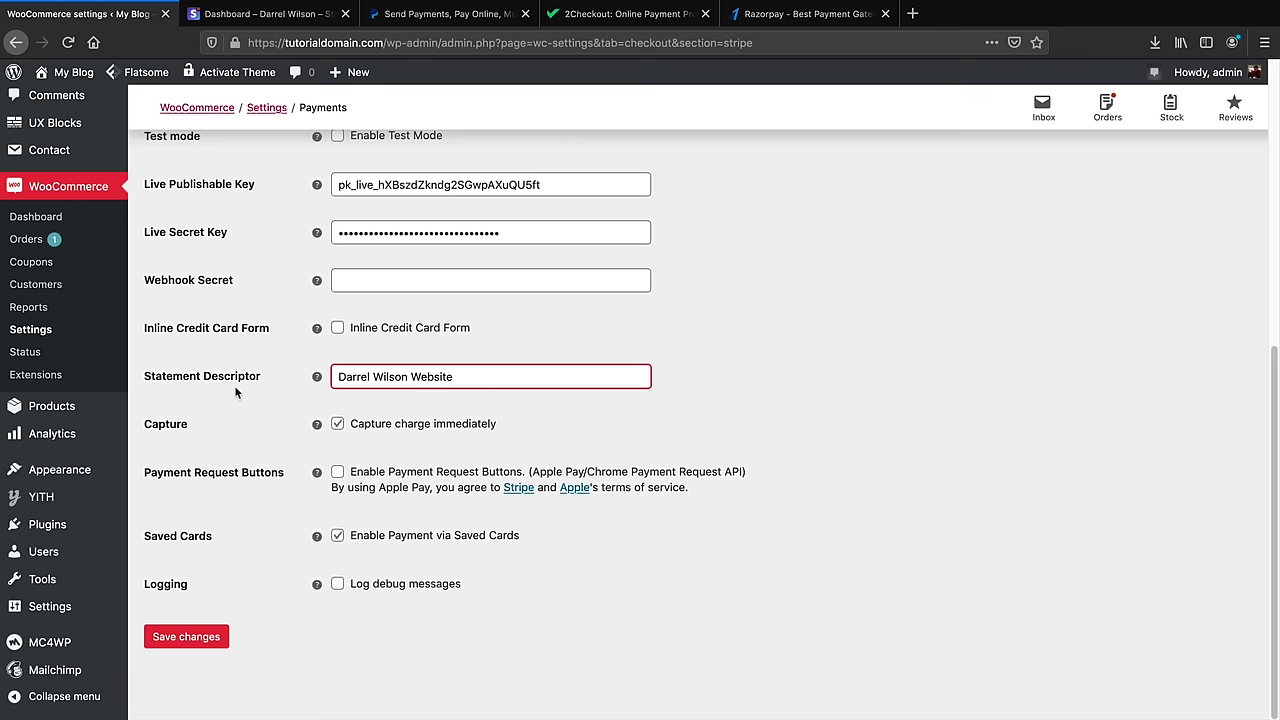
scroll(253, 405, up, 5)
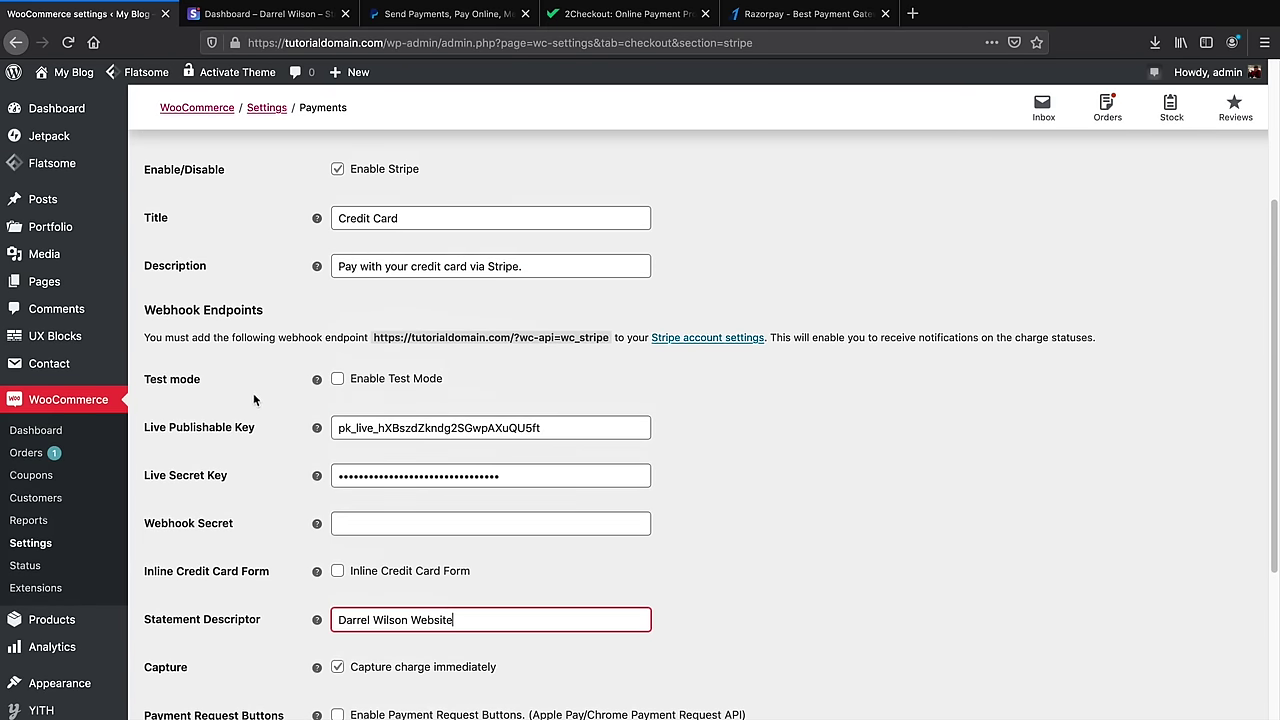
scroll(253, 398, up, 1)
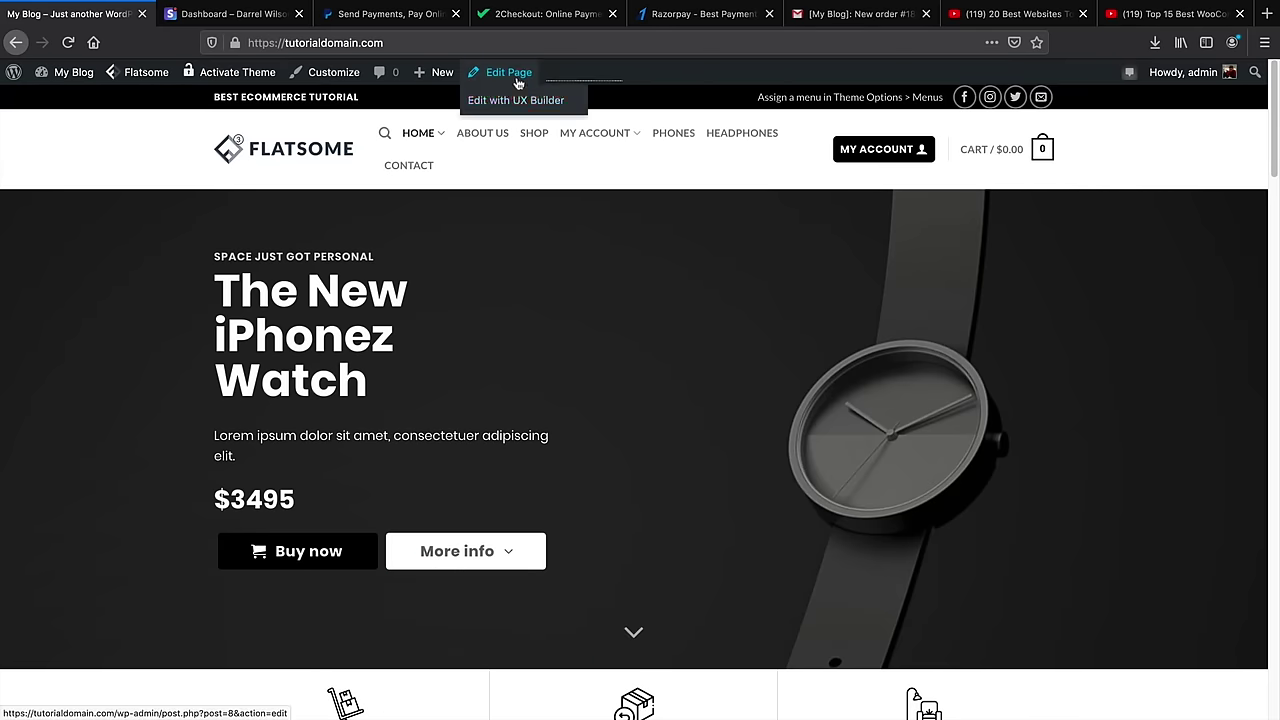
Open the Home page in UX Builder and switch the preview to mobile width
click(518, 102)
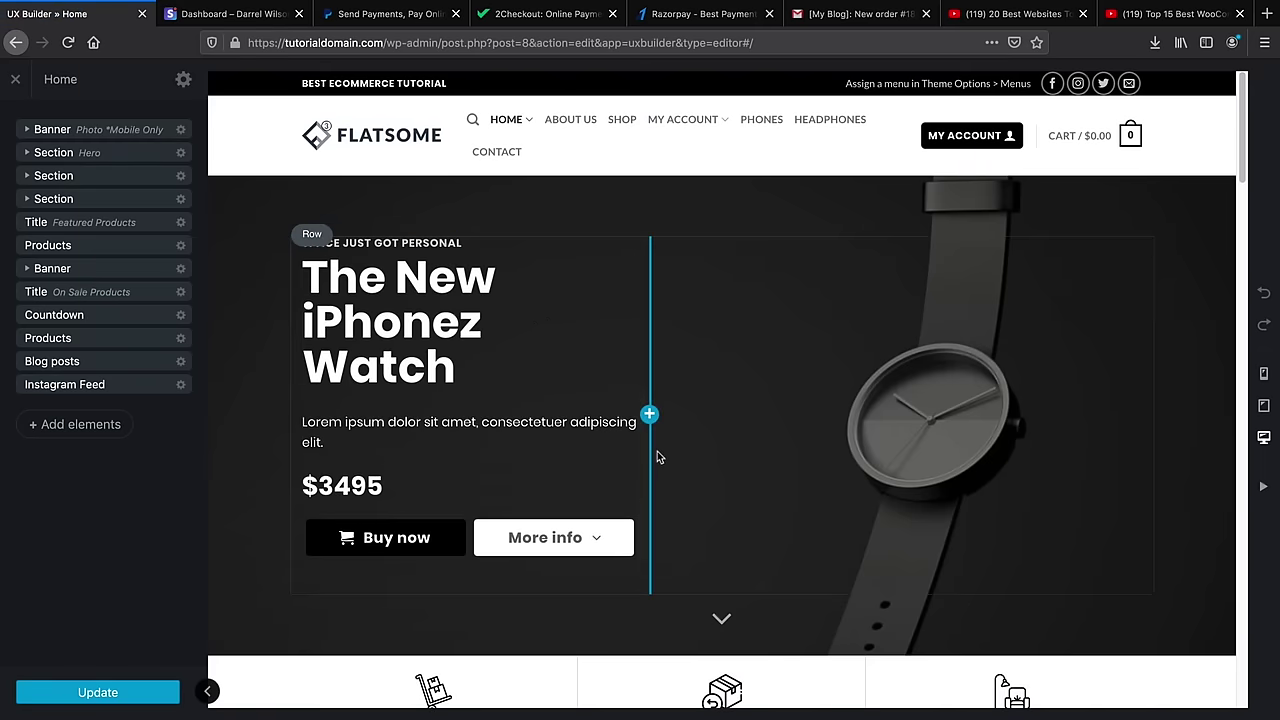
click(1263, 408)
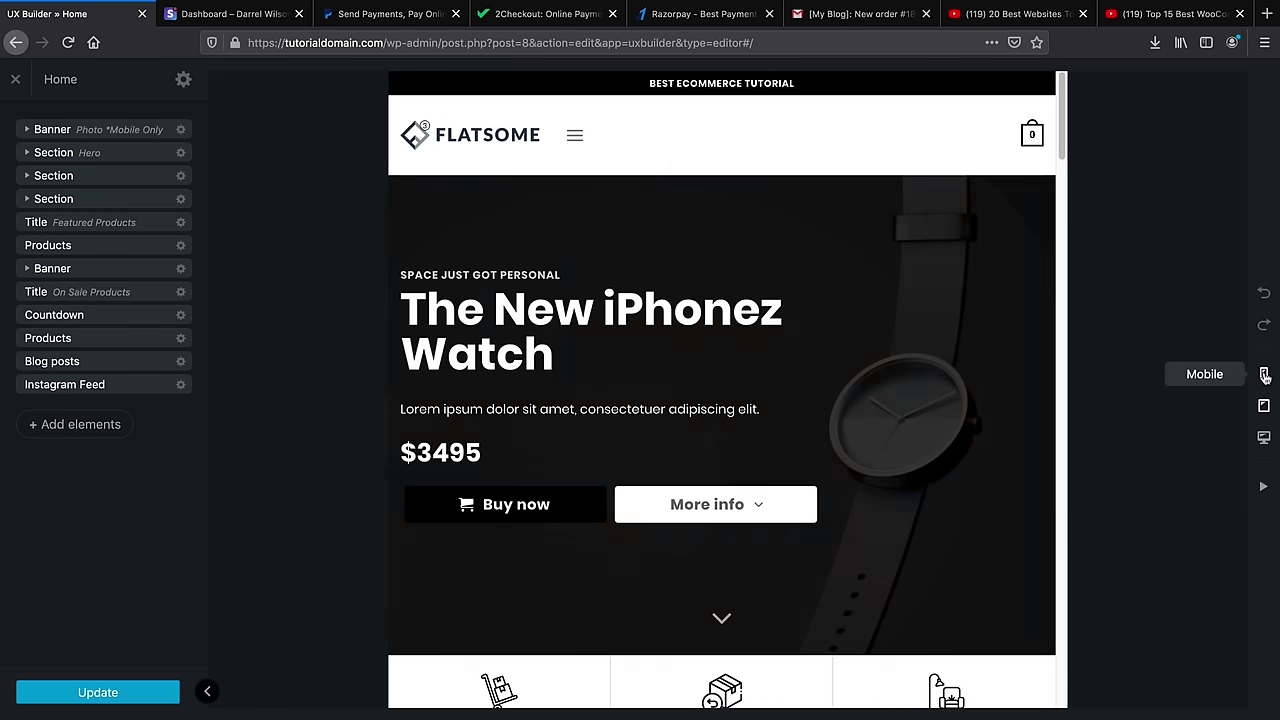
click(1263, 374)
click(1263, 404)
click(1263, 376)
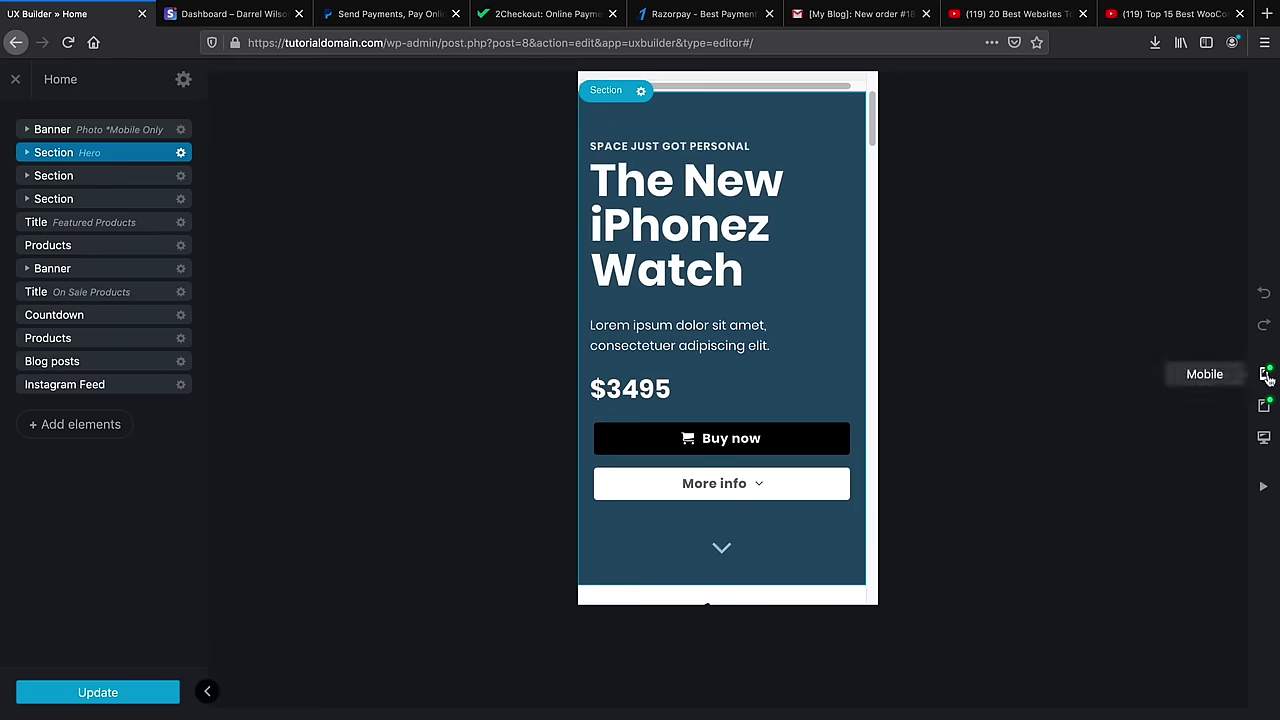
In tablet view, reduce the Hero section's padding to 36px and minimum height to 461px
click(1265, 406)
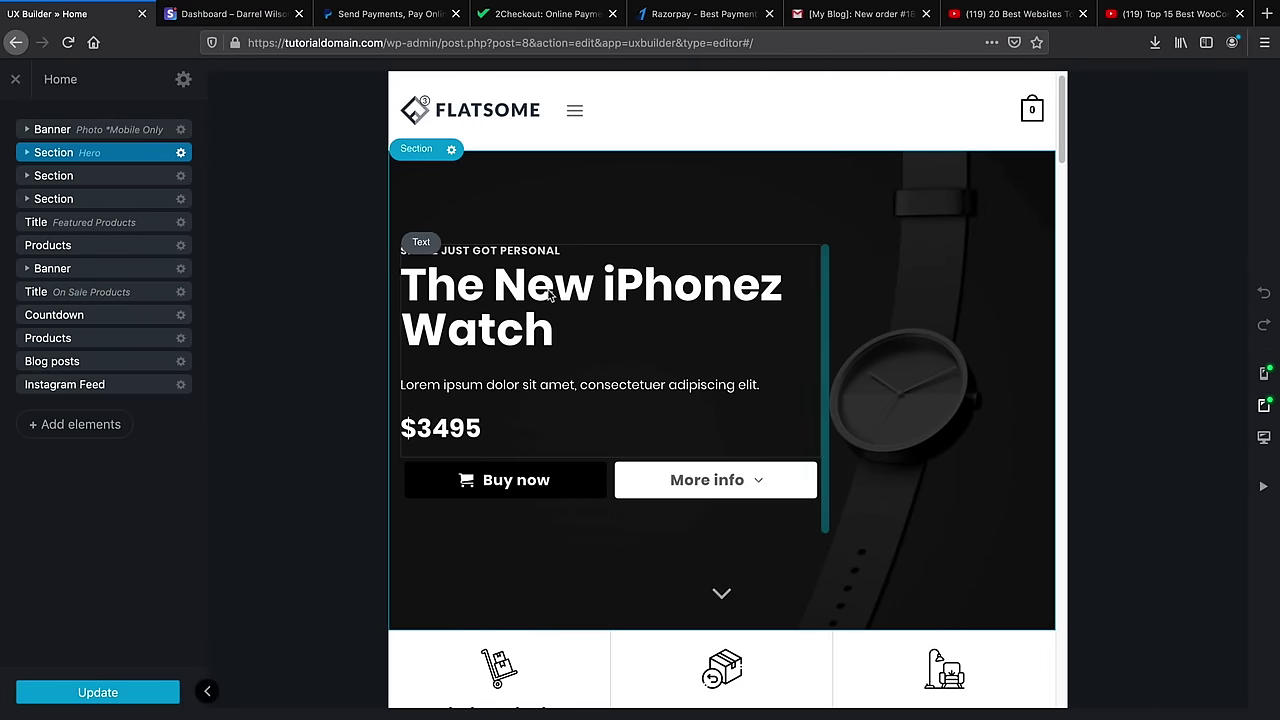
click(182, 155)
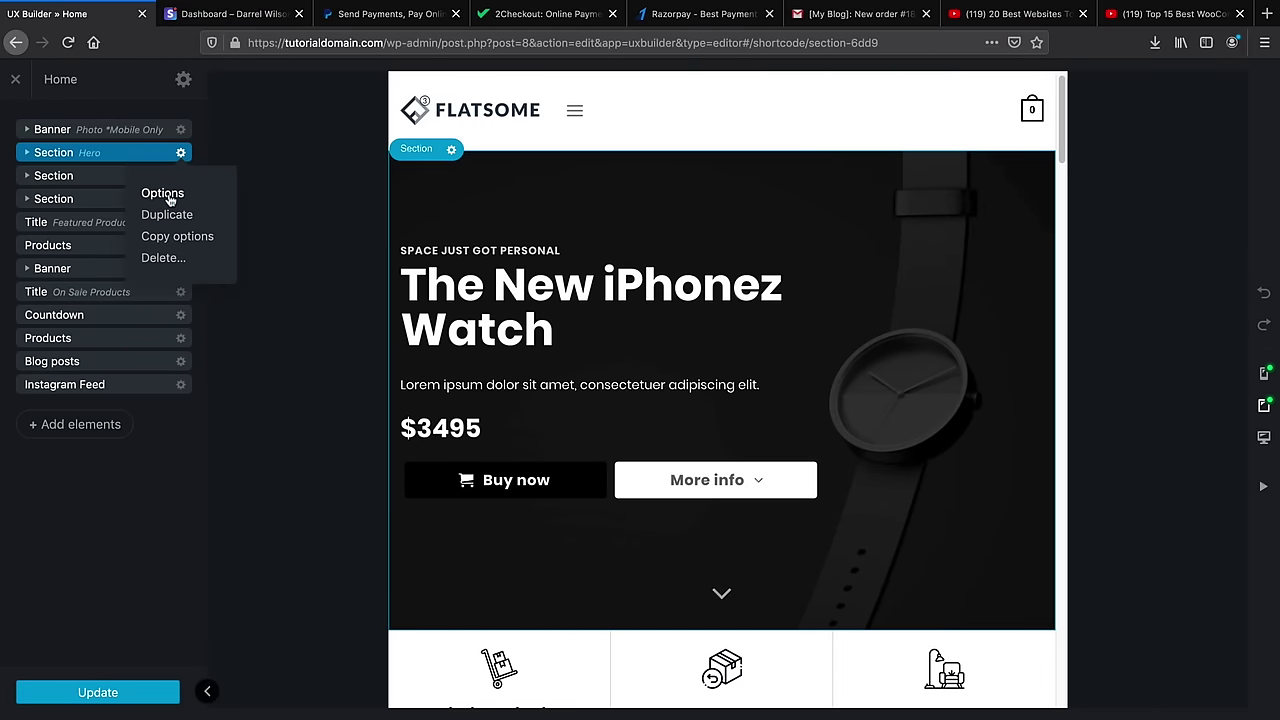
click(170, 199)
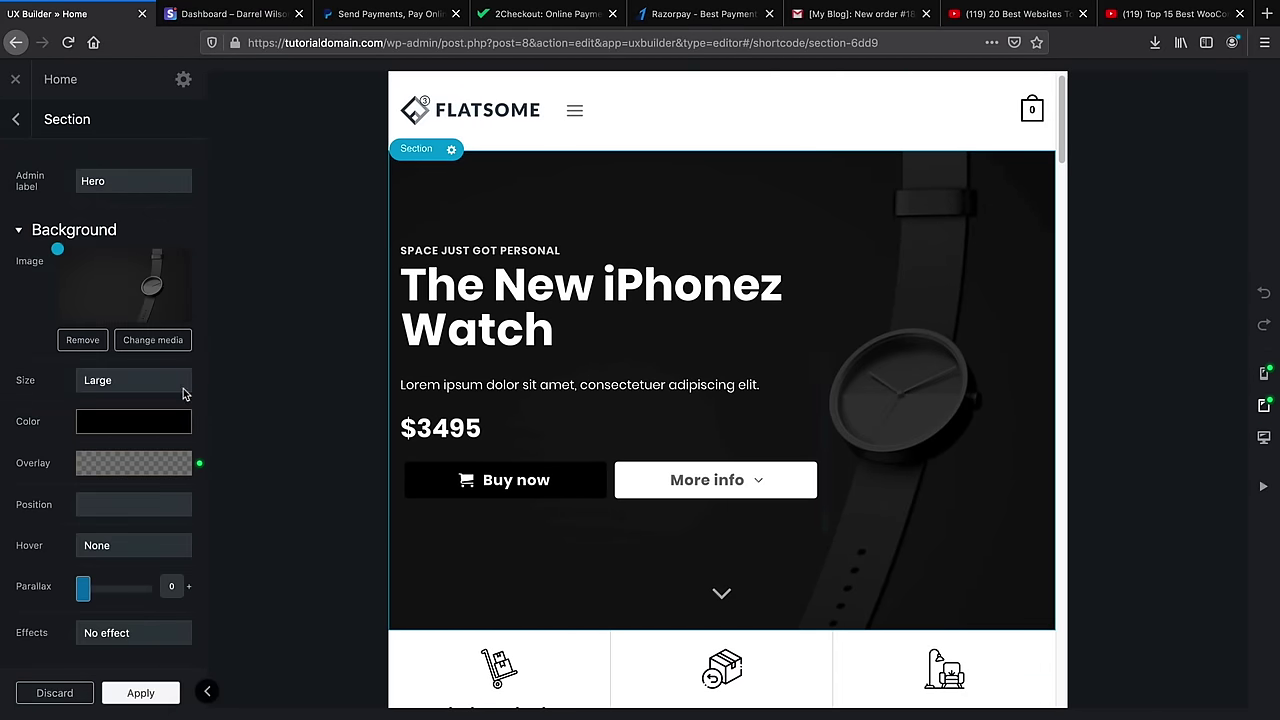
scroll(152, 401, down, 3)
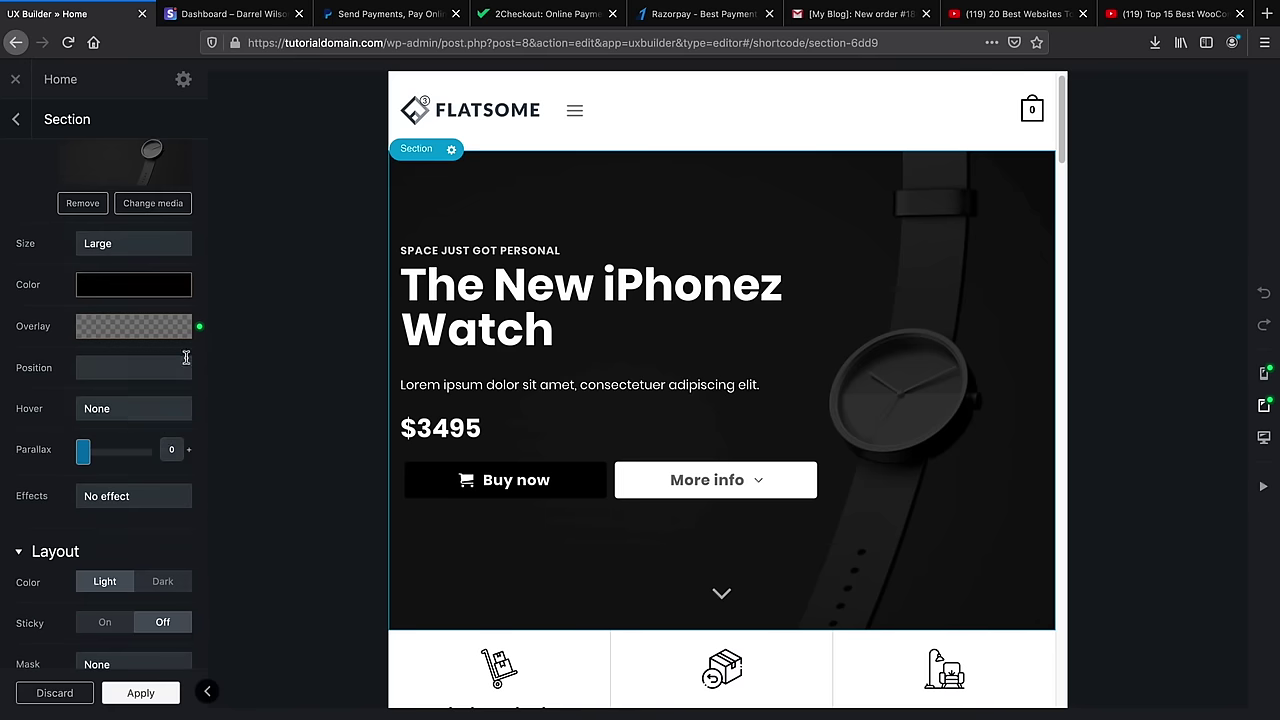
scroll(138, 391, down, 3)
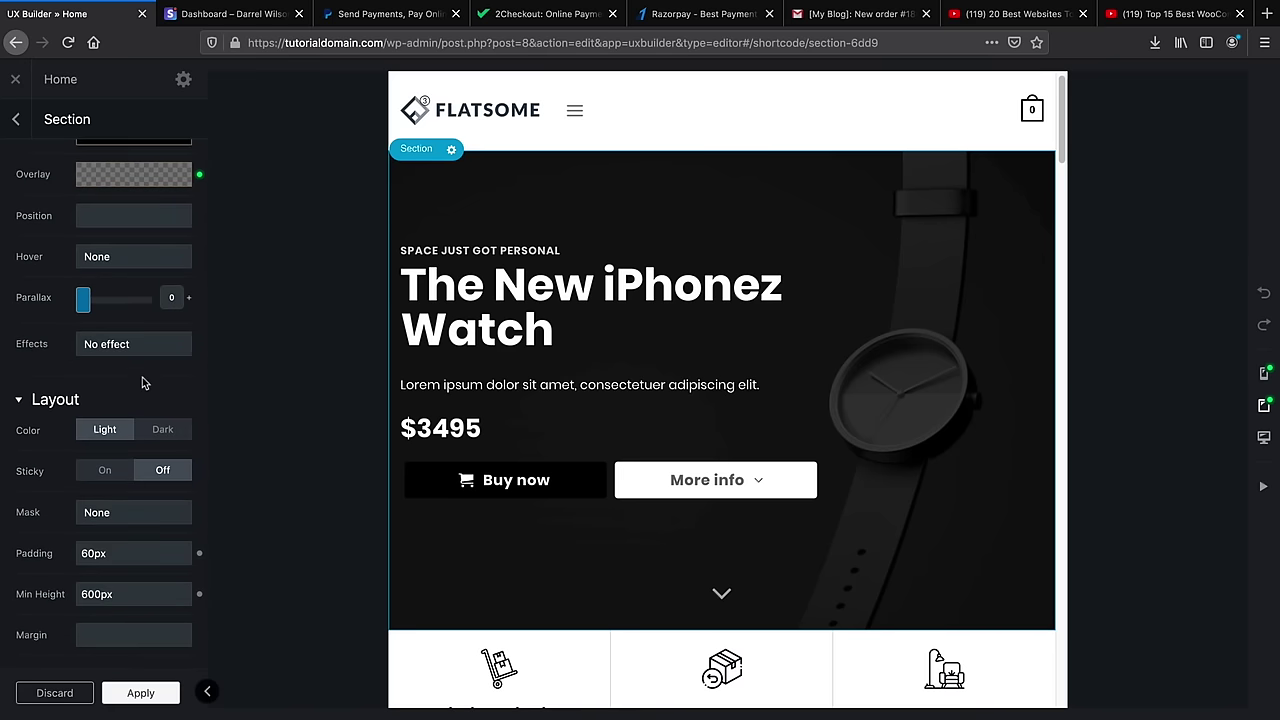
scroll(118, 430, down, 4)
scroll(127, 432, up, 9)
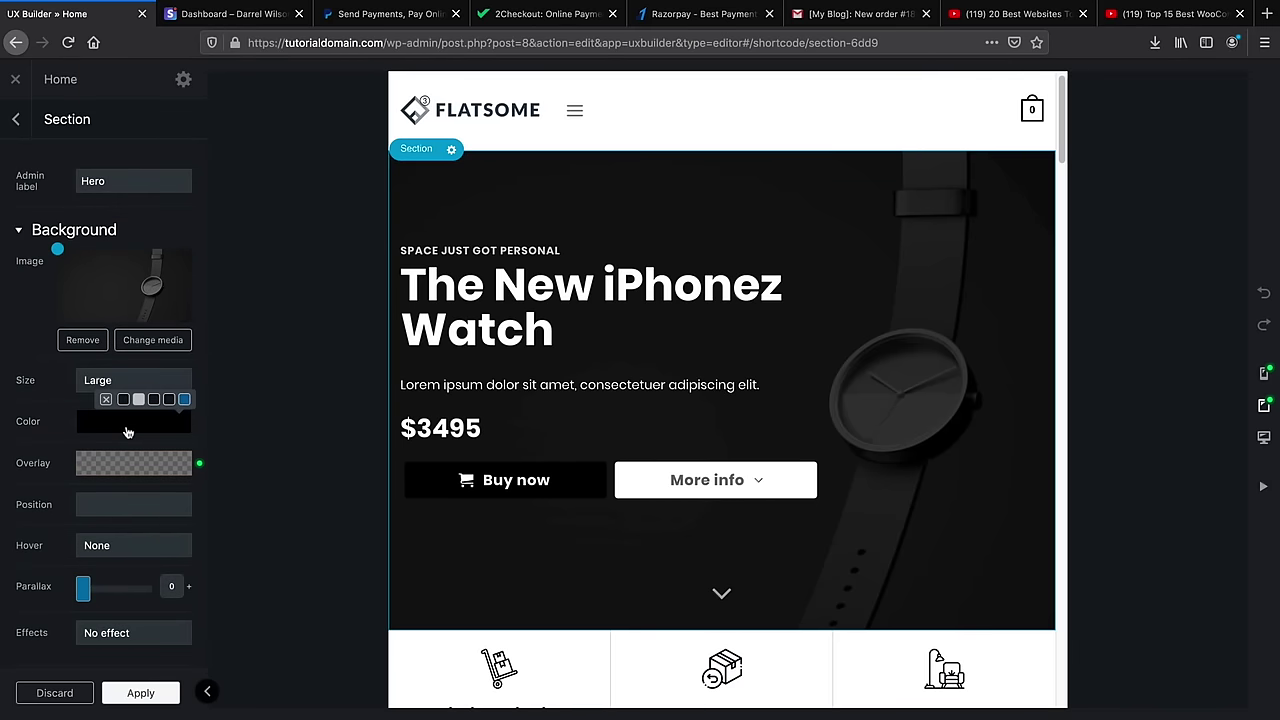
scroll(133, 455, down, 3)
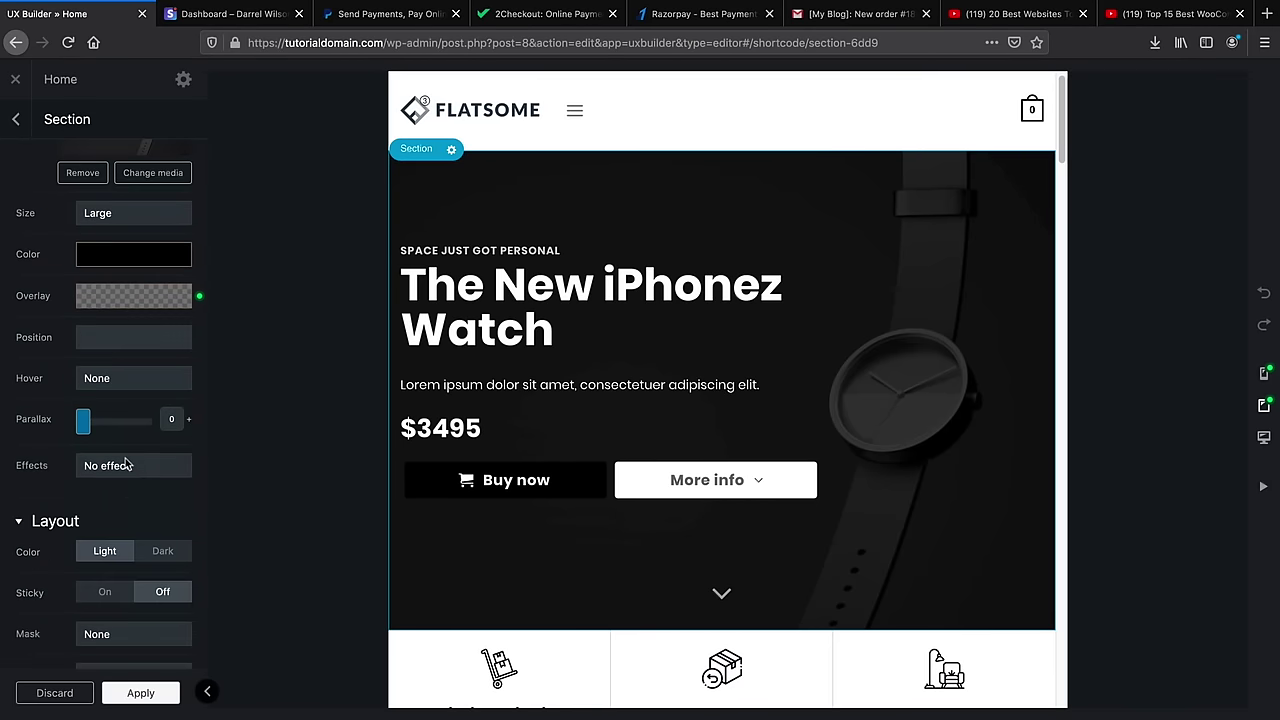
scroll(136, 500, down, 10)
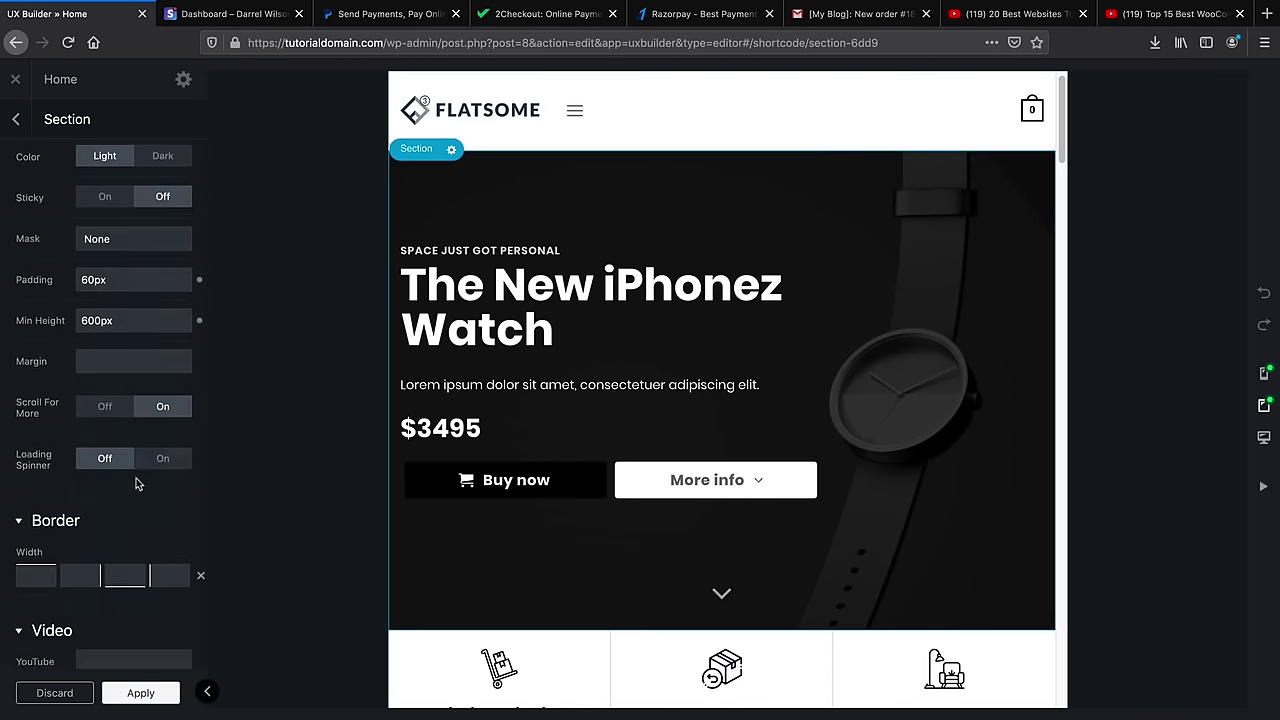
scroll(136, 478, up, 4)
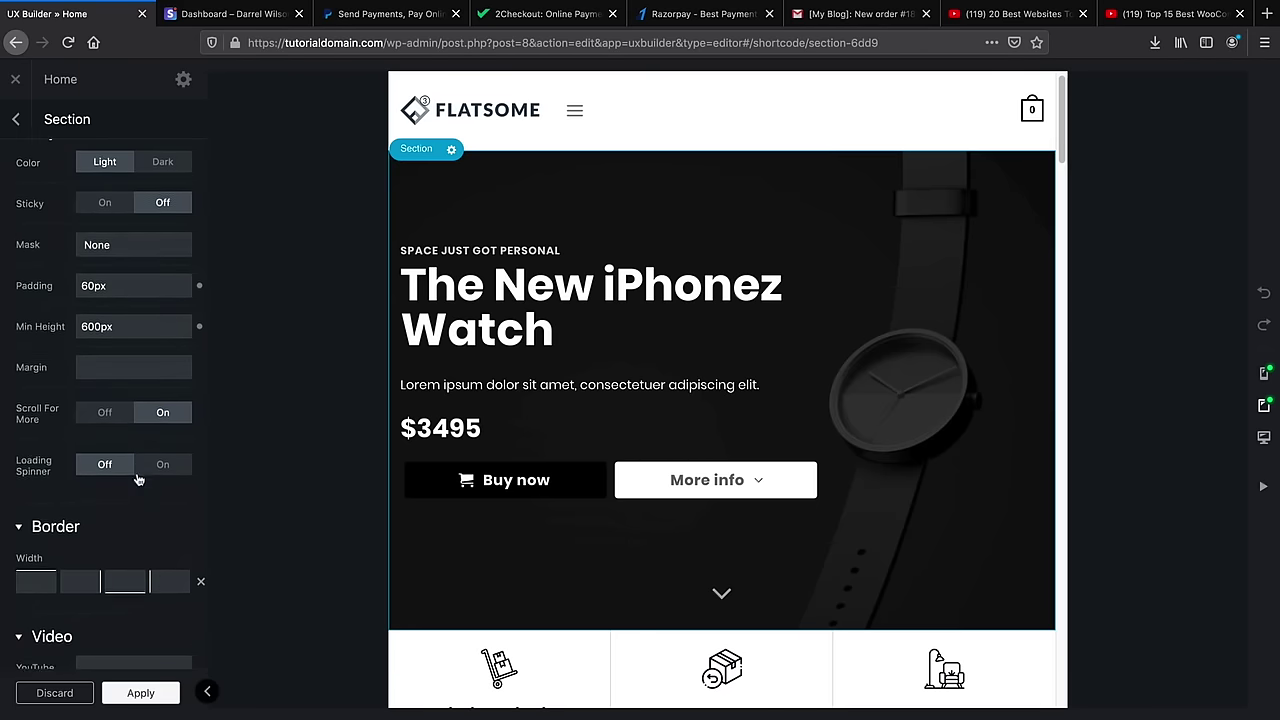
drag(150, 312, 26, 348)
drag(137, 352, 34, 350)
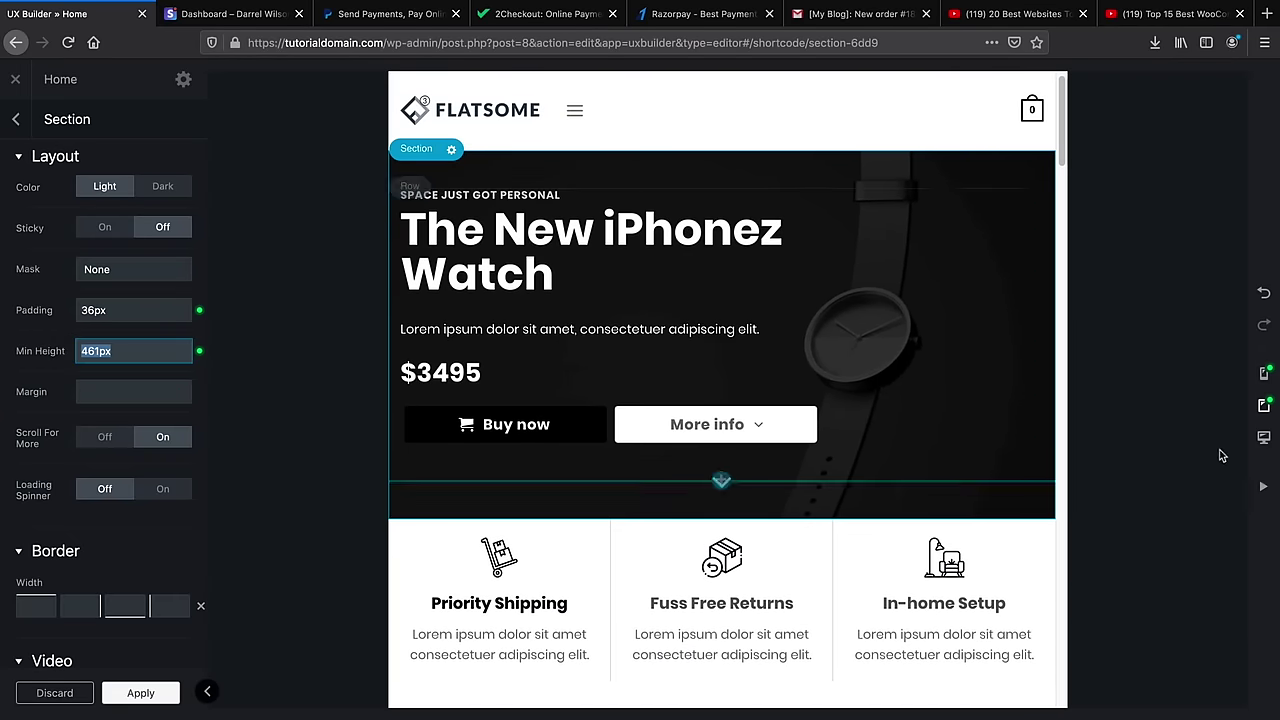
In mobile view, reduce Hero padding to 24px and minimum height to 455px, then return to desktop
click(1263, 374)
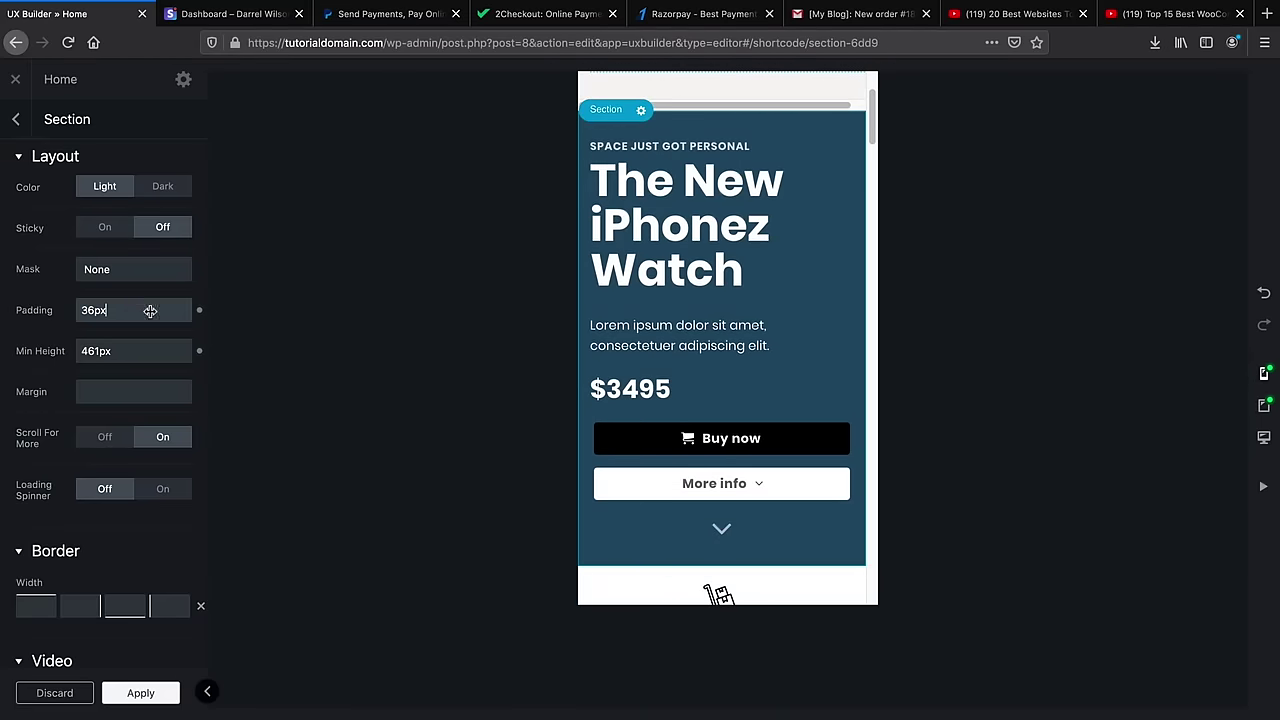
drag(140, 309, 116, 352)
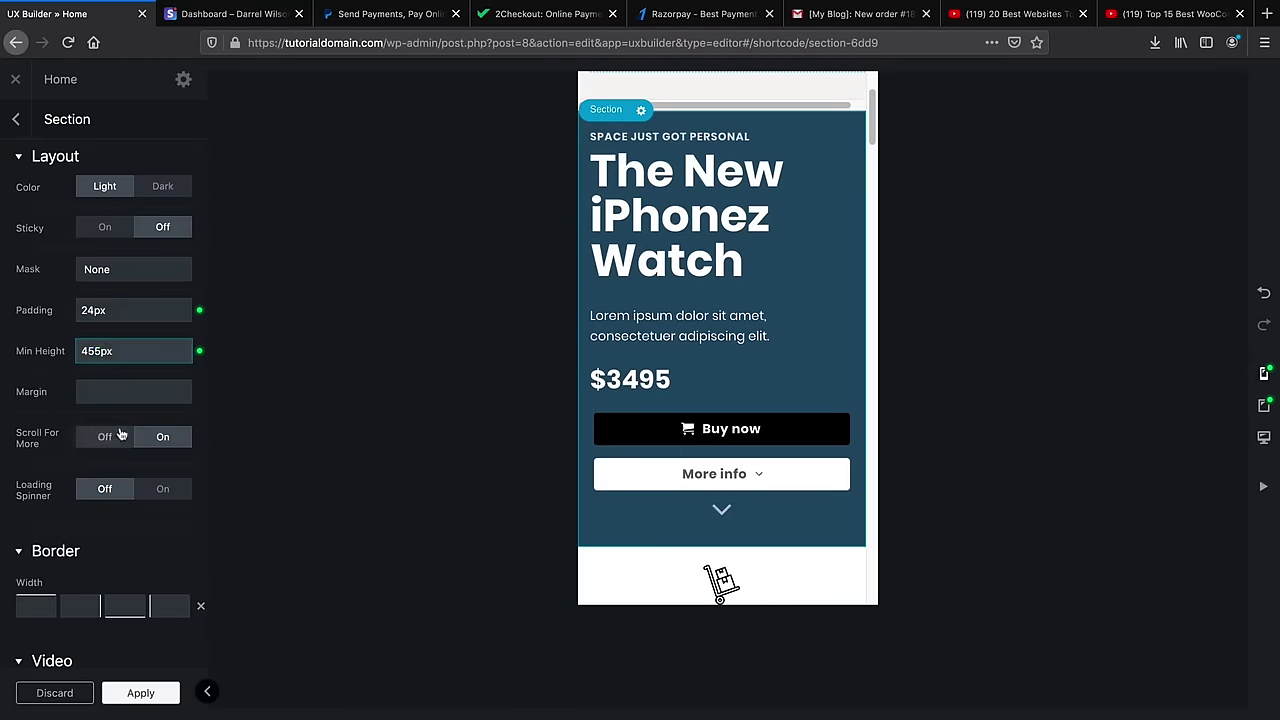
scroll(118, 430, down, 6)
scroll(120, 416, down, 4)
scroll(120, 417, up, 10)
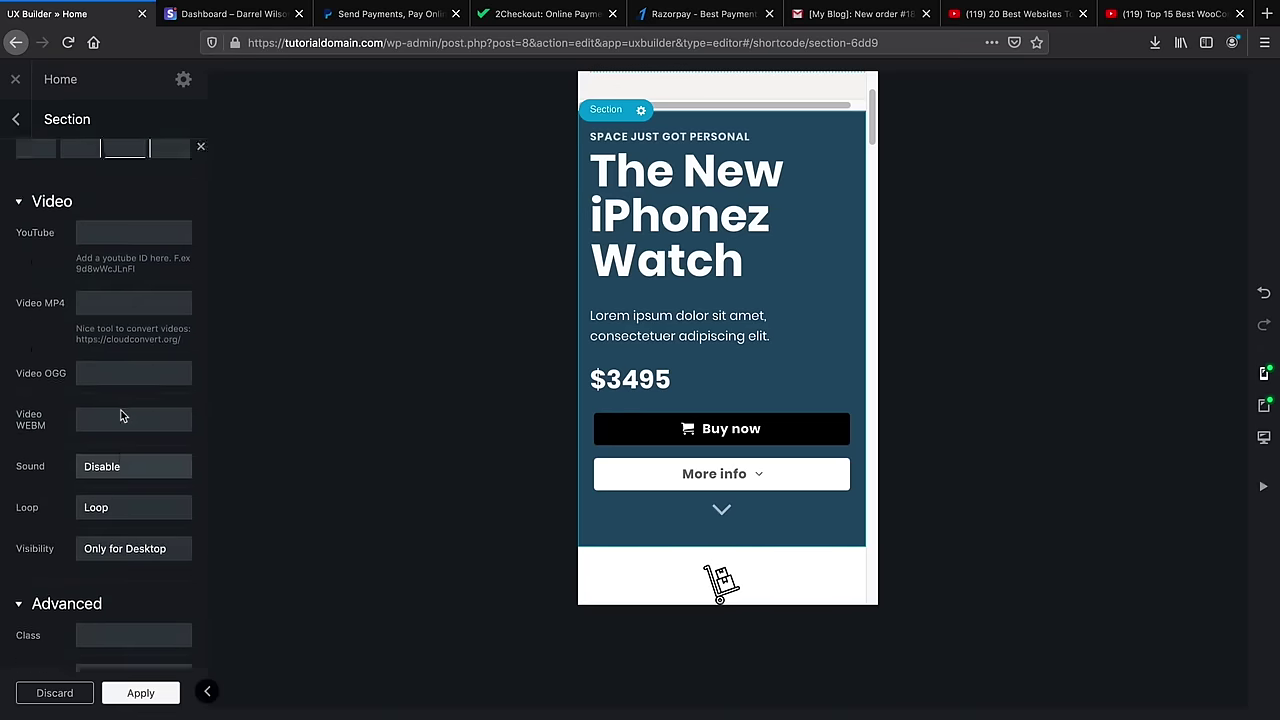
click(1264, 437)
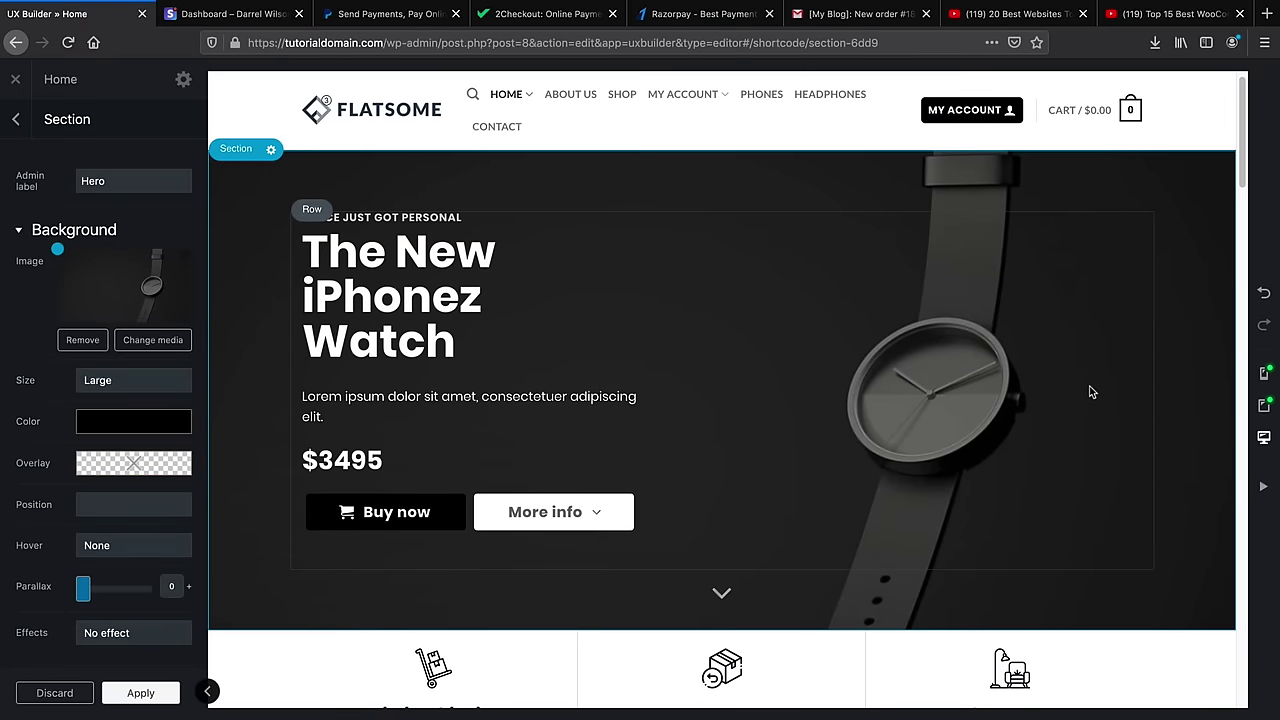